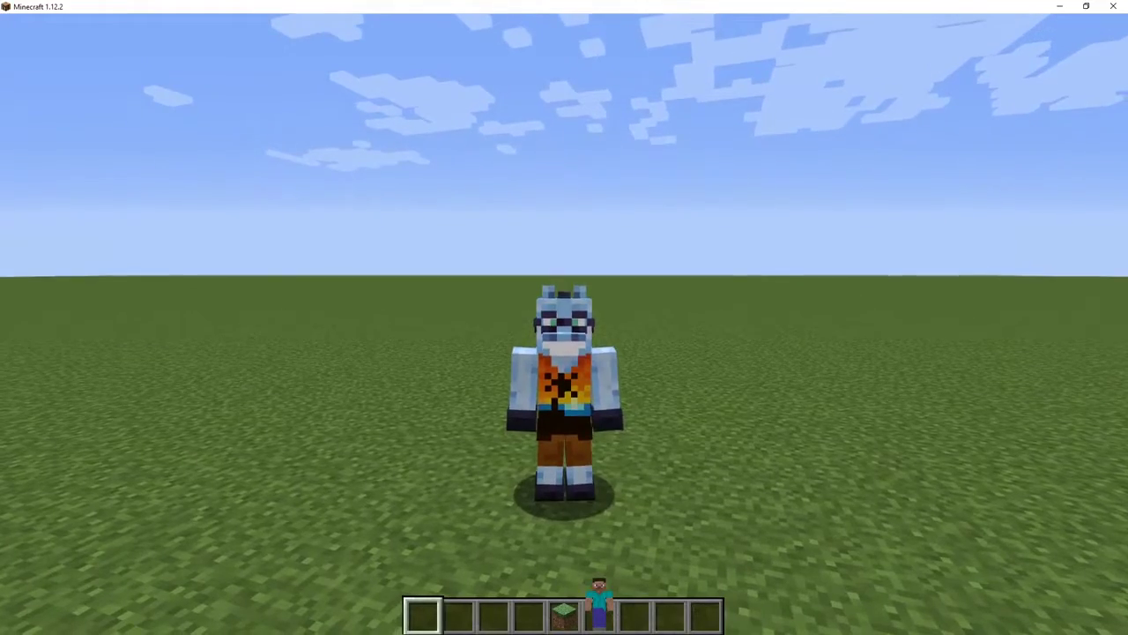
Step: Switch to first-person view and place a model block on the grass
{"action": "key", "text": "F5"}
{"action": "scroll", "coordinate": [564, 317], "scroll_direction": "up", "scroll_amount": 4}
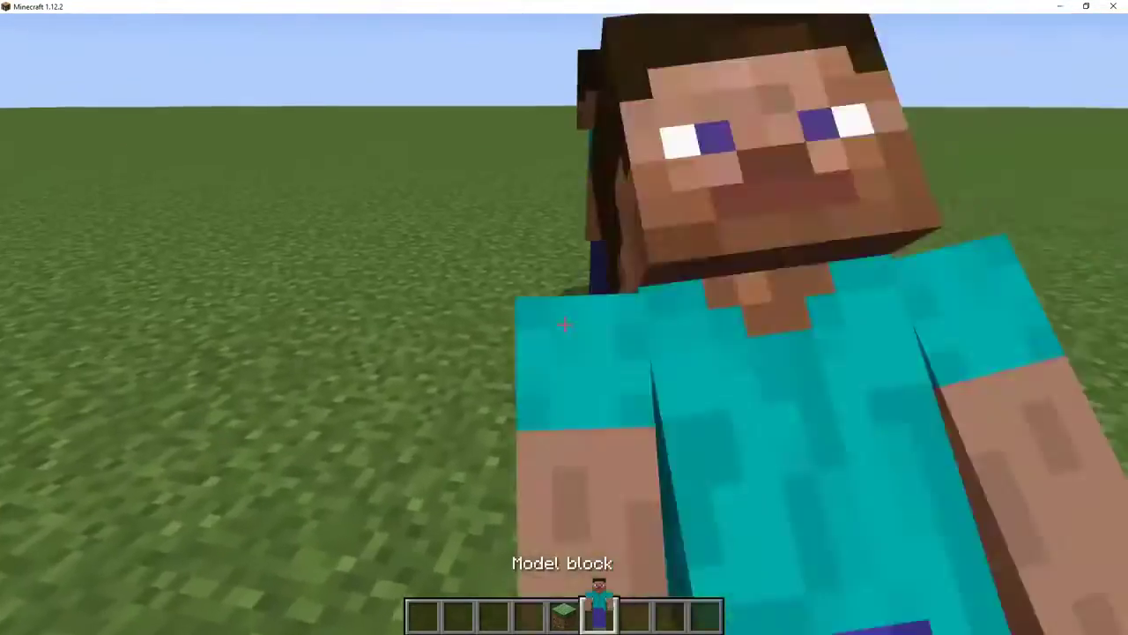
{"action": "scroll", "coordinate": [564, 324], "scroll_direction": "down", "scroll_amount": 1}
{"action": "key", "text": "a"}
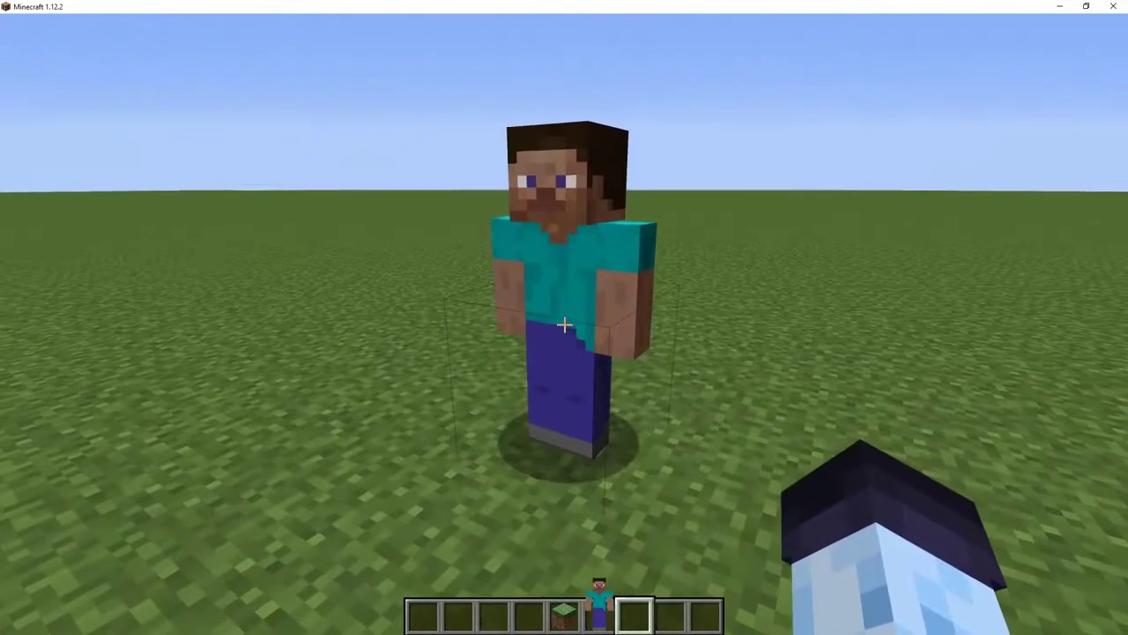
Step: Assign the Sequencer morph to the placed model block and remove the second morph from its sequence
{"action": "right_click", "coordinate": [564, 324]}
{"action": "left_click", "coordinate": [96, 53]}
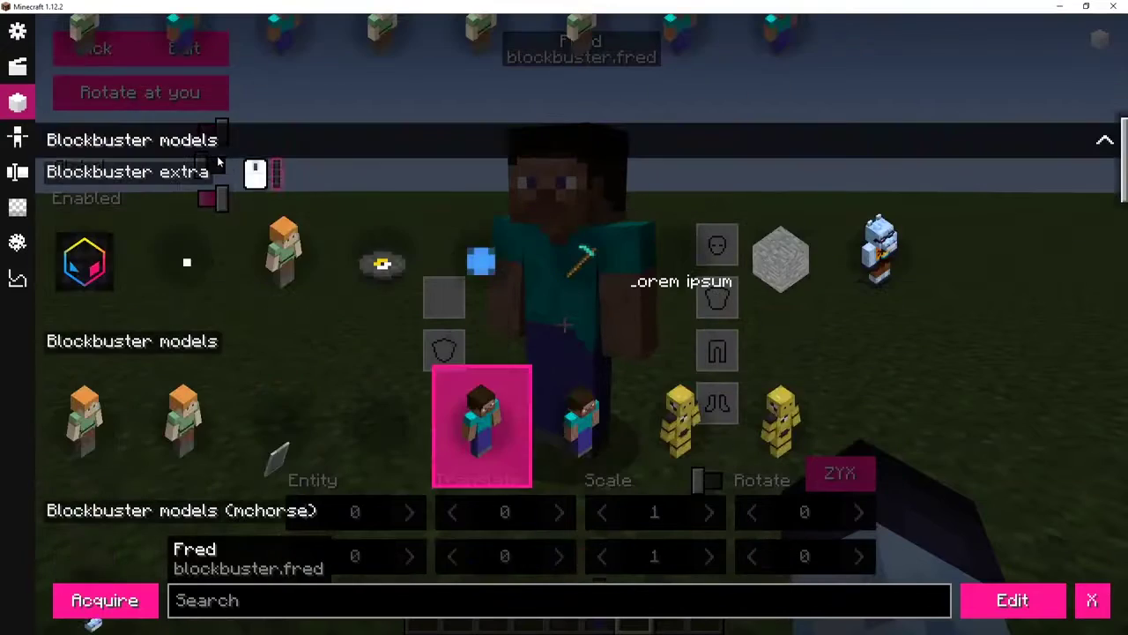
{"action": "double_click", "coordinate": [299, 279]}
{"action": "left_click", "coordinate": [161, 159]}
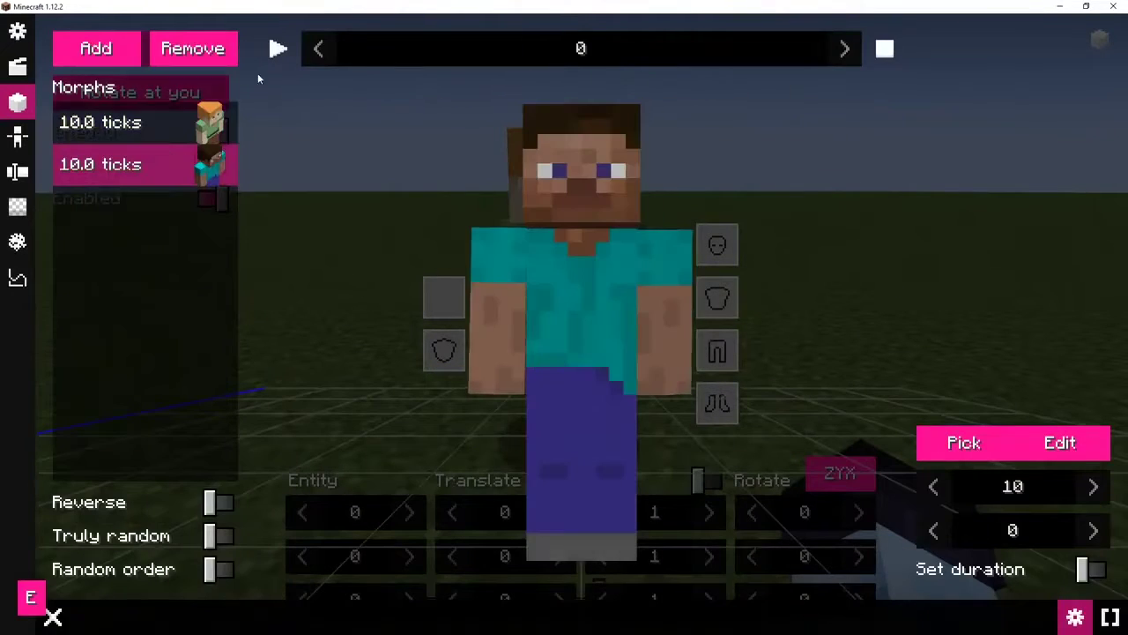
{"action": "left_click", "coordinate": [193, 52]}
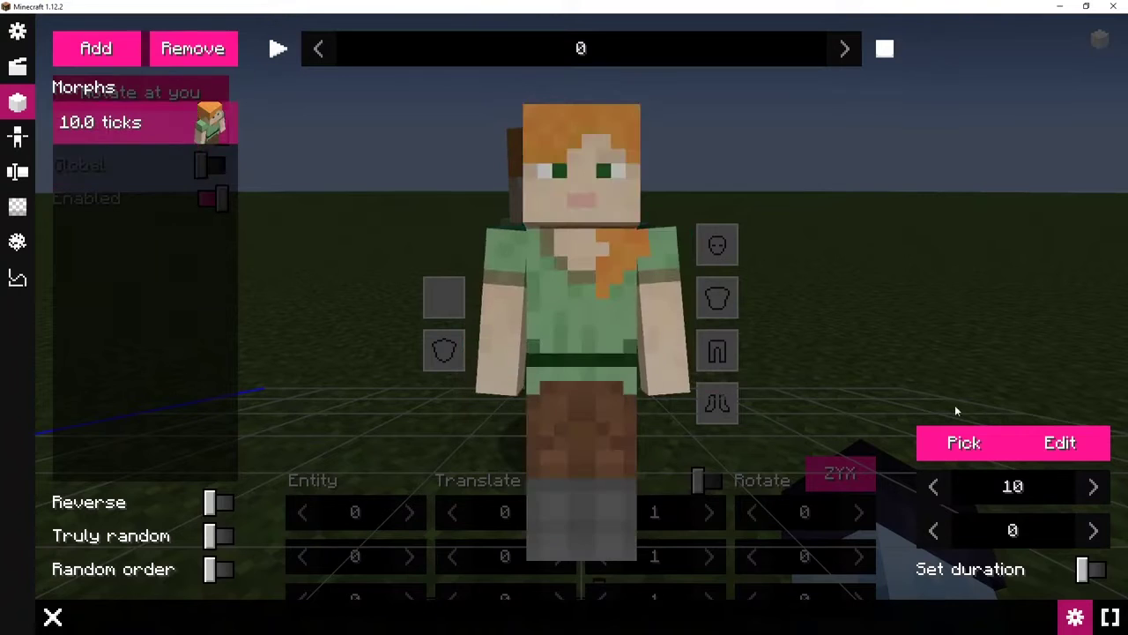
Step: Pick the blockbuster.alex model for the remaining sequence entry, enable Animates and choose the Exponential In/out interpolation
{"action": "left_click", "coordinate": [963, 442]}
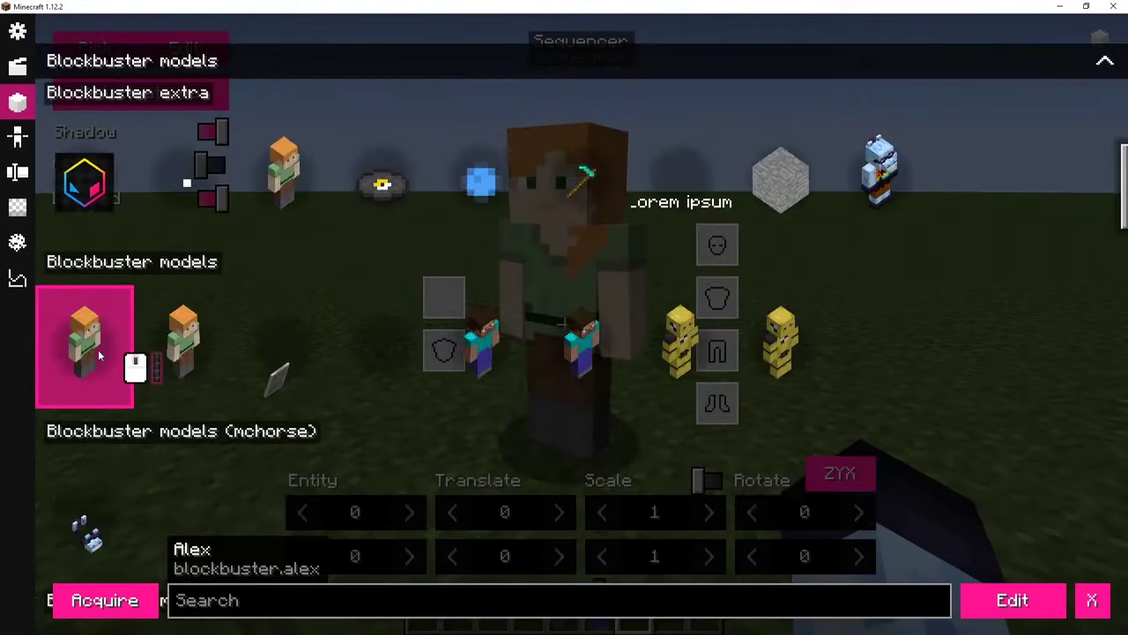
{"action": "double_click", "coordinate": [100, 351]}
{"action": "left_click", "coordinate": [1089, 44]}
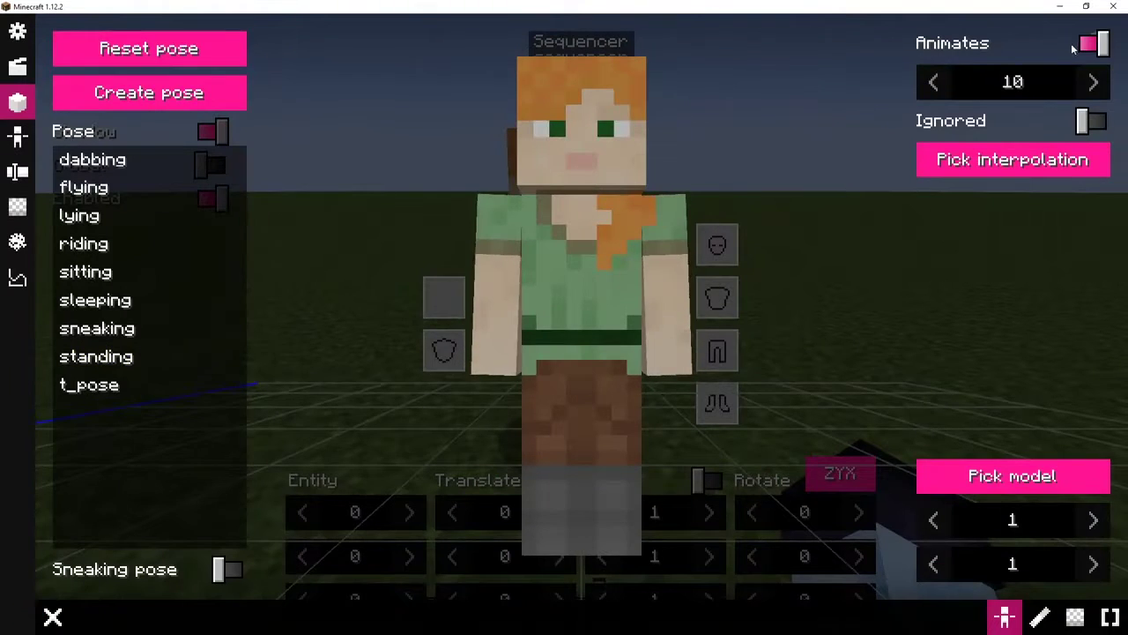
{"action": "left_click", "coordinate": [1015, 168]}
{"action": "scroll", "coordinate": [1018, 254], "scroll_direction": "down", "scroll_amount": 5}
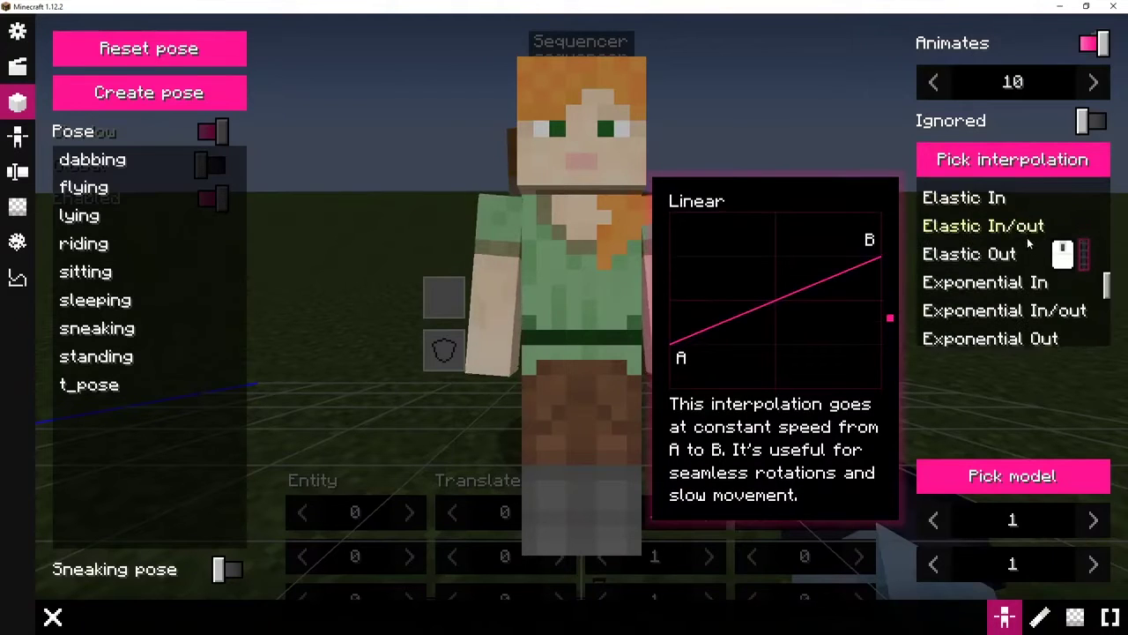
{"action": "left_click", "coordinate": [1018, 251]}
Step: Create a custom pose for Alex and tilt the body limb to about -8 on the Z rotation
{"action": "left_click", "coordinate": [210, 96]}
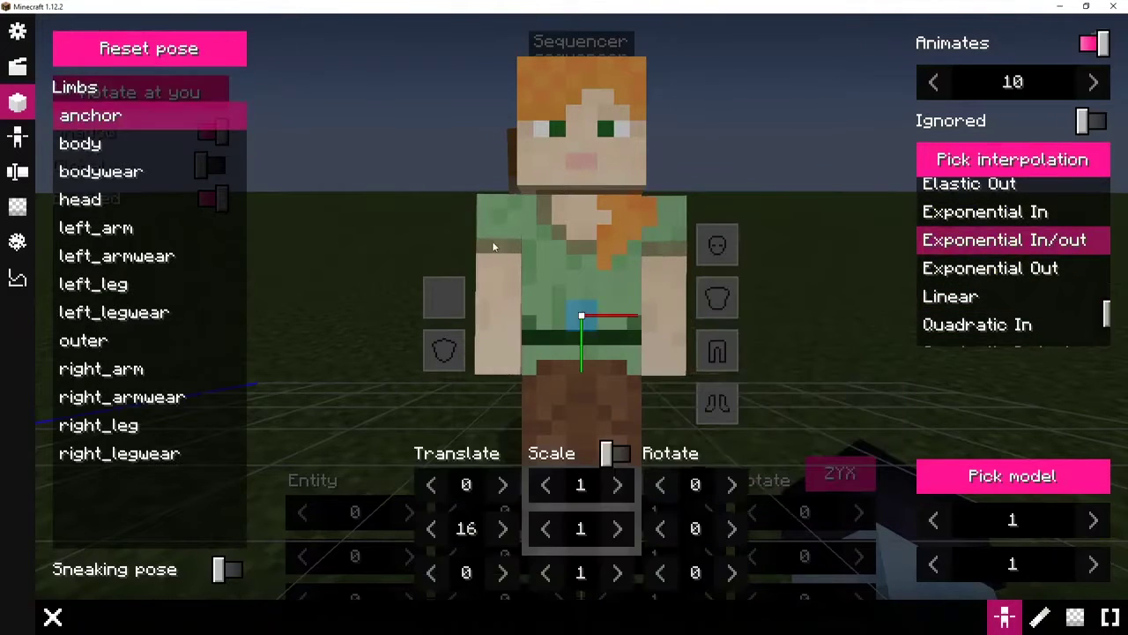
{"action": "left_click", "coordinate": [603, 311], "text": "ctrl"}
{"action": "left_click_drag", "start_coordinate": [717, 486], "coordinate": [718, 486]}
{"action": "left_click_drag", "start_coordinate": [717, 572], "coordinate": [710, 581]}
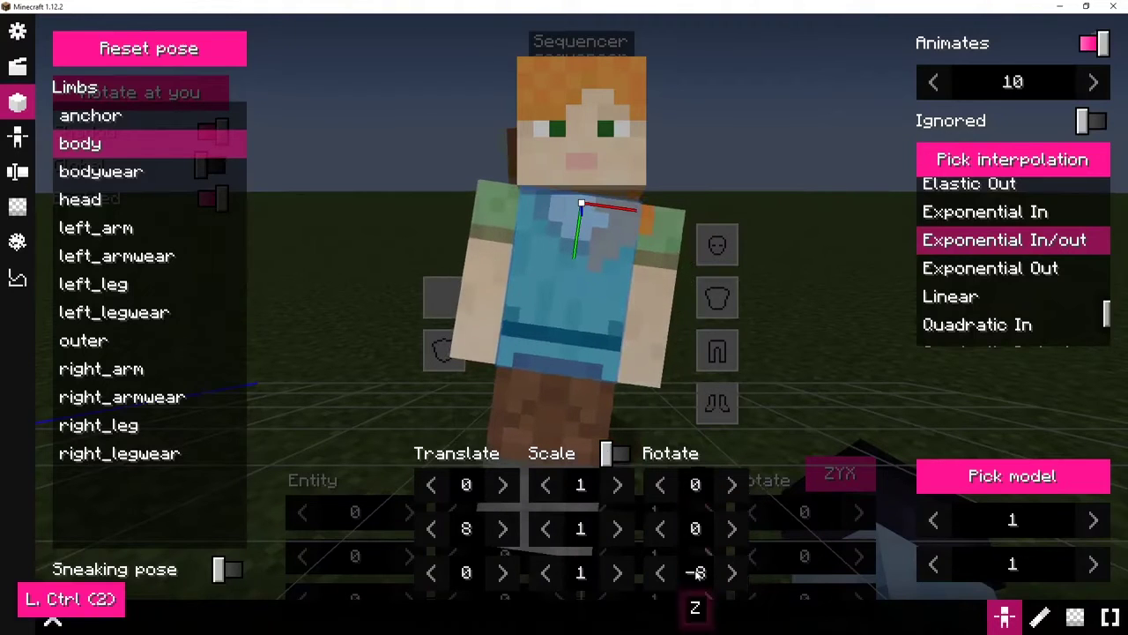
Step: Rotate the legs about Z to counter the body's tilt, setting the right leg to 16
{"action": "left_click", "coordinate": [695, 573]}
{"action": "left_click", "coordinate": [546, 415], "text": "ctrl"}
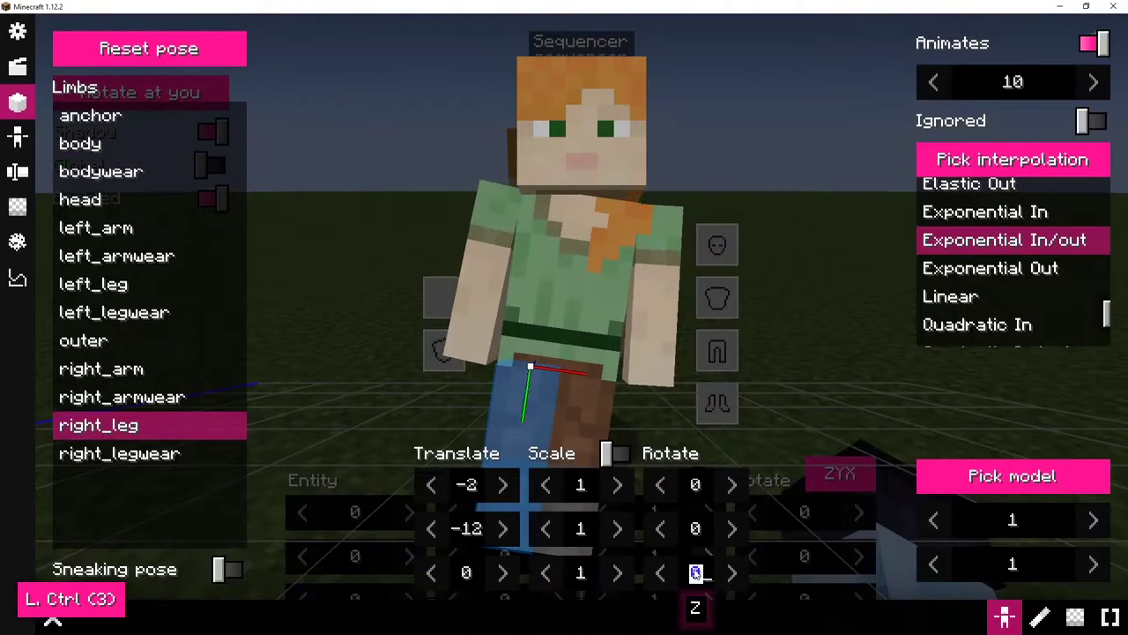
{"action": "type", "text": "18"}
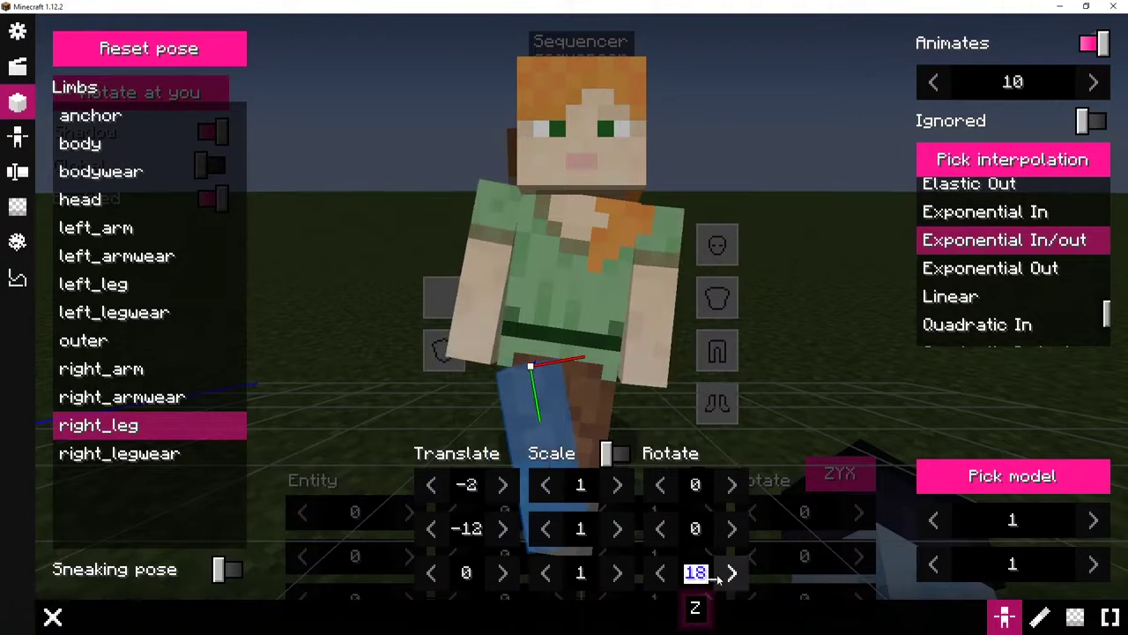
{"action": "key", "text": "BackSpace"}
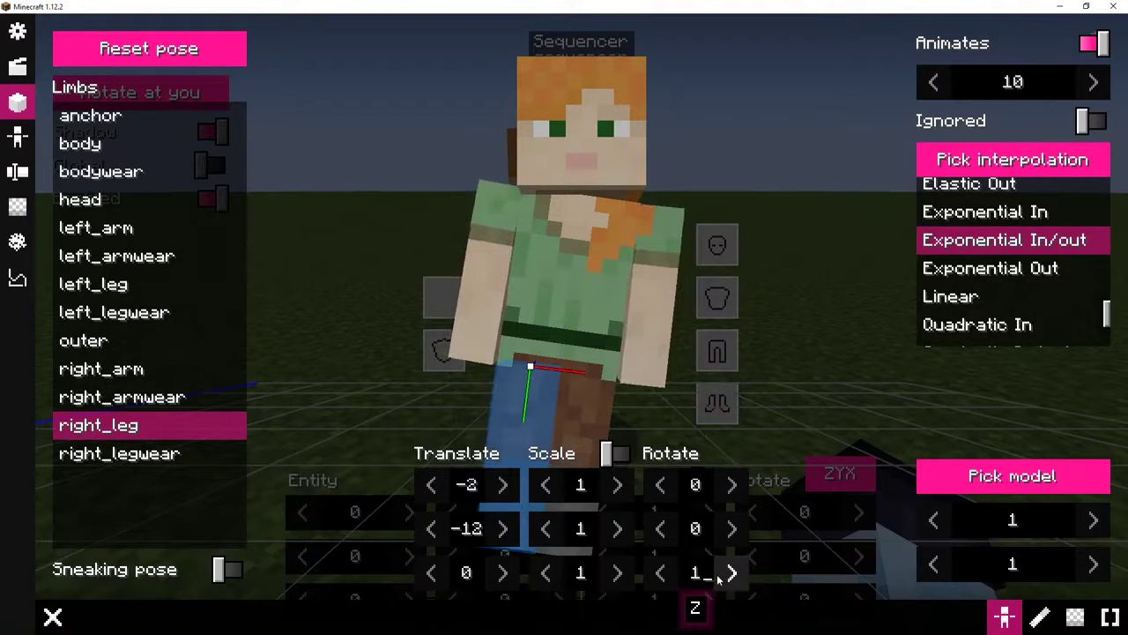
{"action": "type", "text": "16"}
{"action": "left_click", "coordinate": [597, 402], "text": "ctrl"}
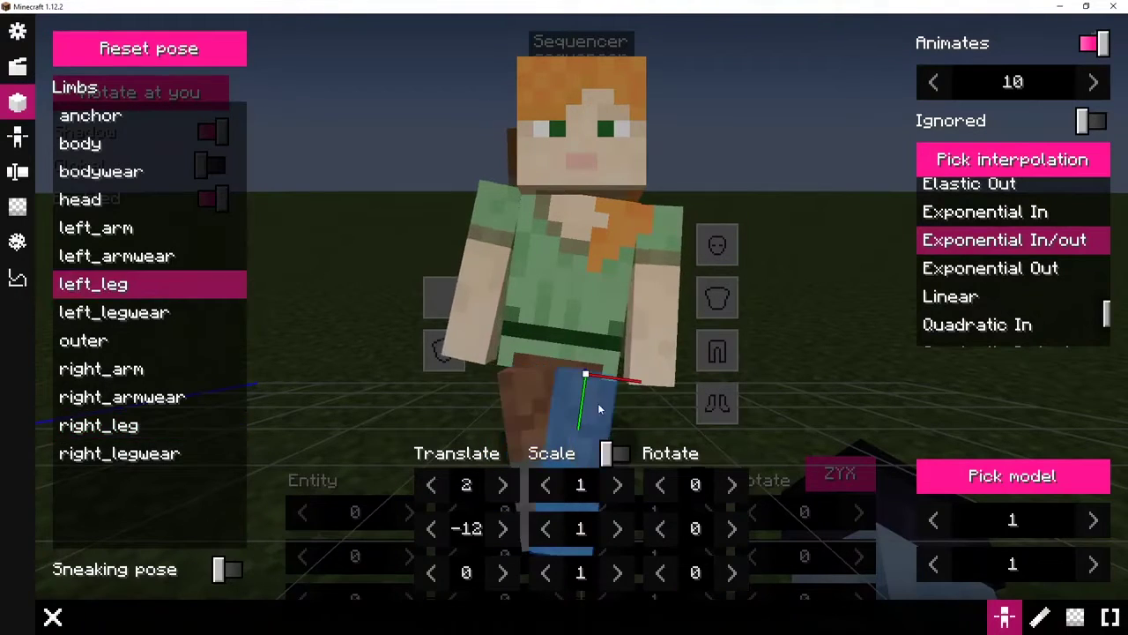
Step: Raise the right arm into a wave by rotating it about Z and to about -15 on Y
{"action": "left_click", "coordinate": [503, 302], "text": "ctrl"}
{"action": "left_click_drag", "start_coordinate": [693, 568], "coordinate": [445, 505]}
{"action": "left_click_drag", "start_coordinate": [708, 526], "coordinate": [670, 518]}
Step: Add a copy of the waving morph to the sequence and rotate its right arm to about -155 on Z
{"action": "key", "text": "Escape"}
{"action": "left_click", "coordinate": [95, 48]}
{"action": "key", "text": "e"}
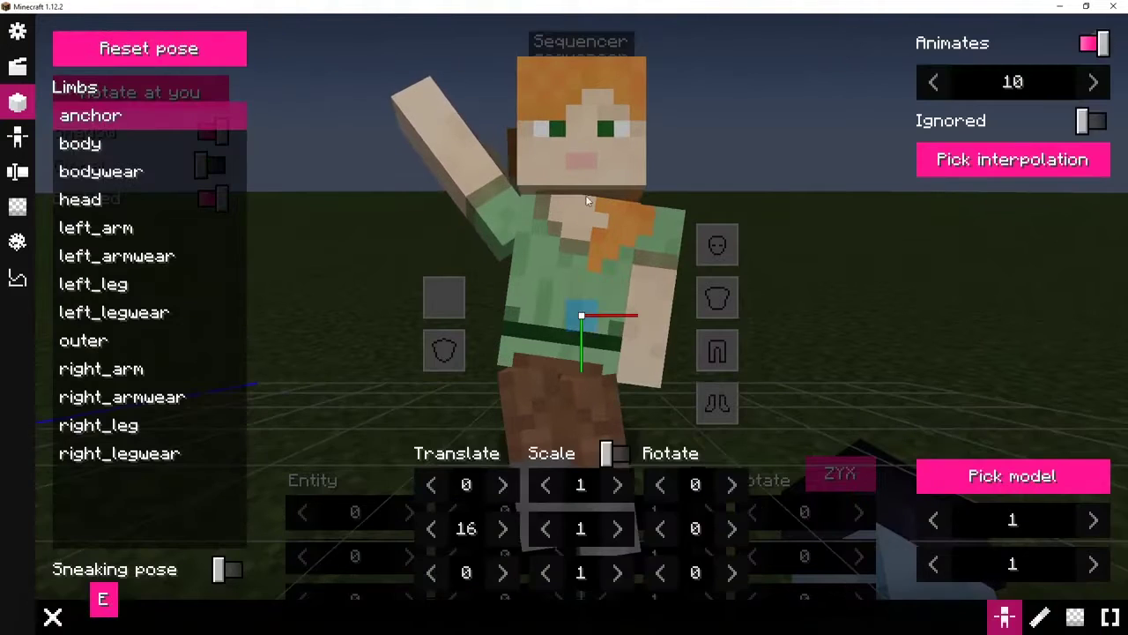
{"action": "left_click", "coordinate": [459, 204], "text": "ctrl"}
{"action": "mouse_move", "coordinate": [695, 572]}
{"action": "left_mouse_down"}
{"action": "mouse_move", "coordinate": [683, 582]}
{"action": "mouse_move", "coordinate": [693, 596]}
{"action": "mouse_move", "coordinate": [670, 596]}
{"action": "mouse_move", "coordinate": [720, 575]}
{"action": "mouse_move", "coordinate": [703, 577]}
{"action": "left_mouse_up"}
Step: Straighten the second morph's body, set both legs' Z rotation to 4, and return to the world
{"action": "left_click", "coordinate": [586, 319], "text": "ctrl"}
{"action": "left_click", "coordinate": [569, 439], "text": "ctrl"}
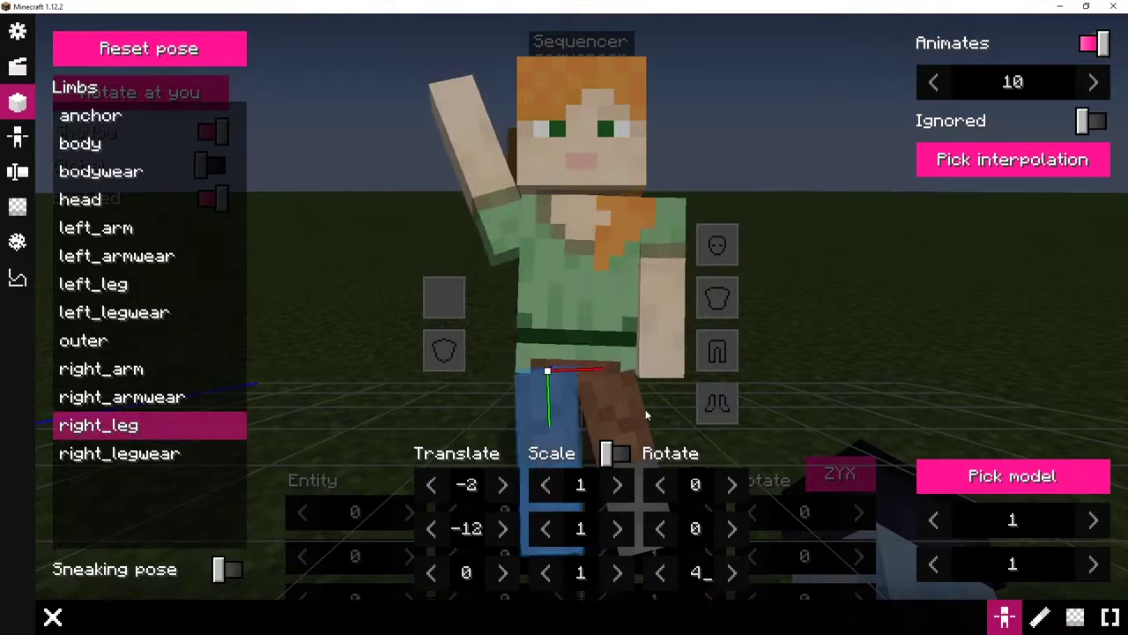
{"action": "left_click", "coordinate": [617, 434]}
{"action": "left_click_drag", "start_coordinate": [616, 434], "coordinate": [641, 323]}
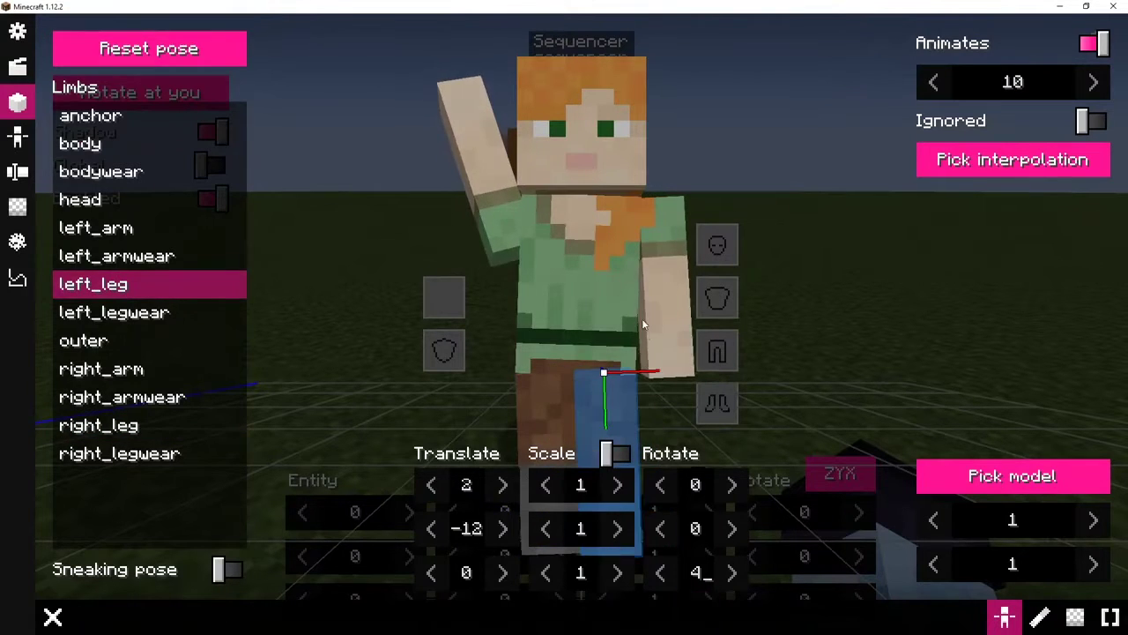
{"action": "key", "text": "Escape"}
{"action": "key", "text": "Escape"}
{"action": "key", "text": "Escape"}
{"action": "key", "text": "Escape"}
{"action": "key", "text": "Escape"}
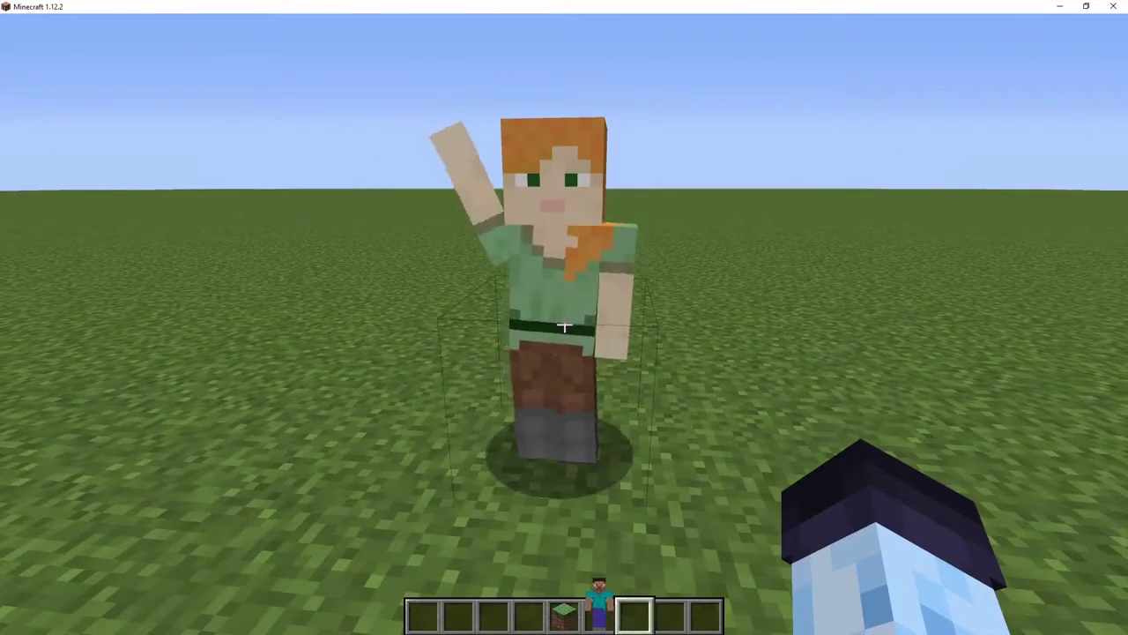
Step: Reopen the model block's sequence and set the duration of both morphs to 5 ticks
{"action": "right_click", "coordinate": [564, 326]}
{"action": "scroll", "coordinate": [636, 337], "scroll_direction": "down", "scroll_amount": 4}
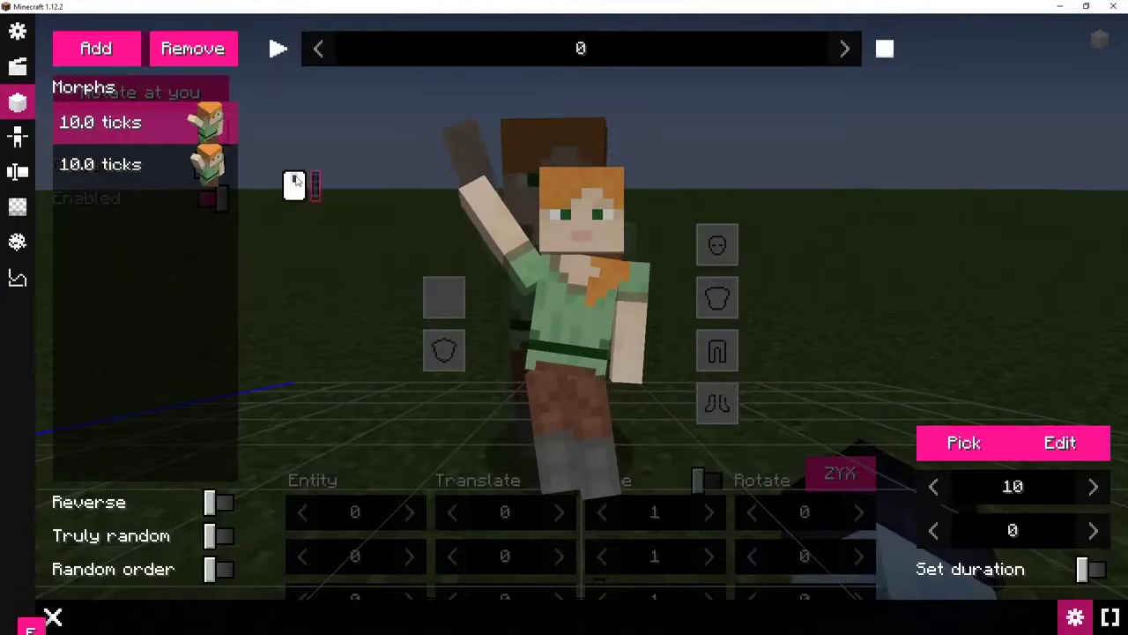
{"action": "left_click_drag", "start_coordinate": [520, 275], "coordinate": [588, 281]}
{"action": "double_click", "coordinate": [1013, 486]}
{"action": "type", "text": "5"}
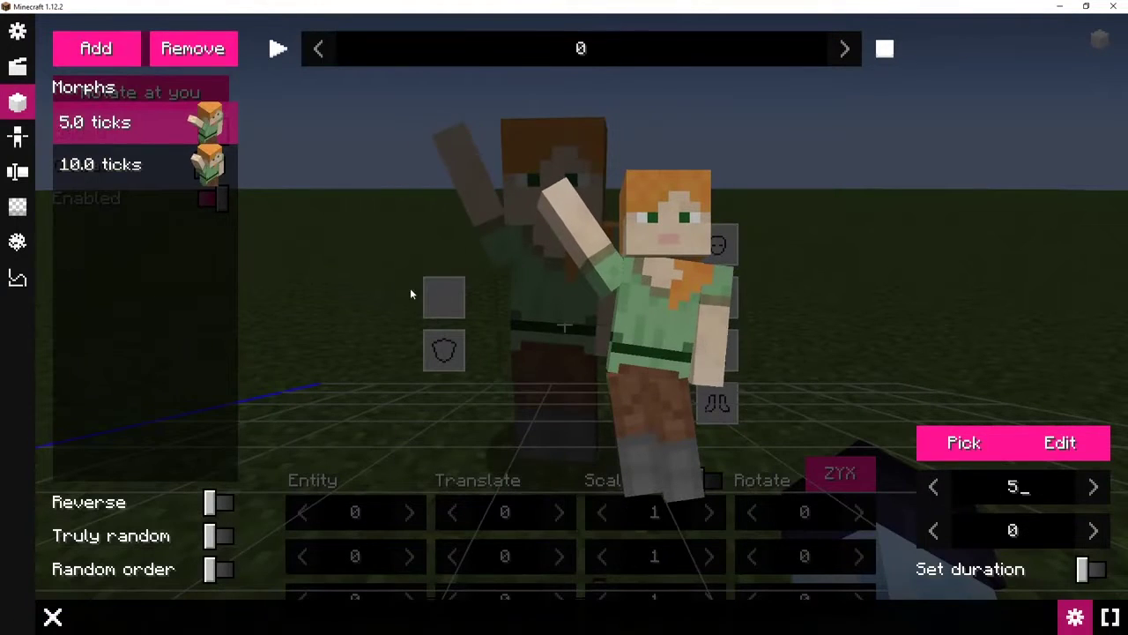
{"action": "left_click", "coordinate": [191, 170]}
{"action": "double_click", "coordinate": [1013, 486]}
{"action": "type", "text": "5"}
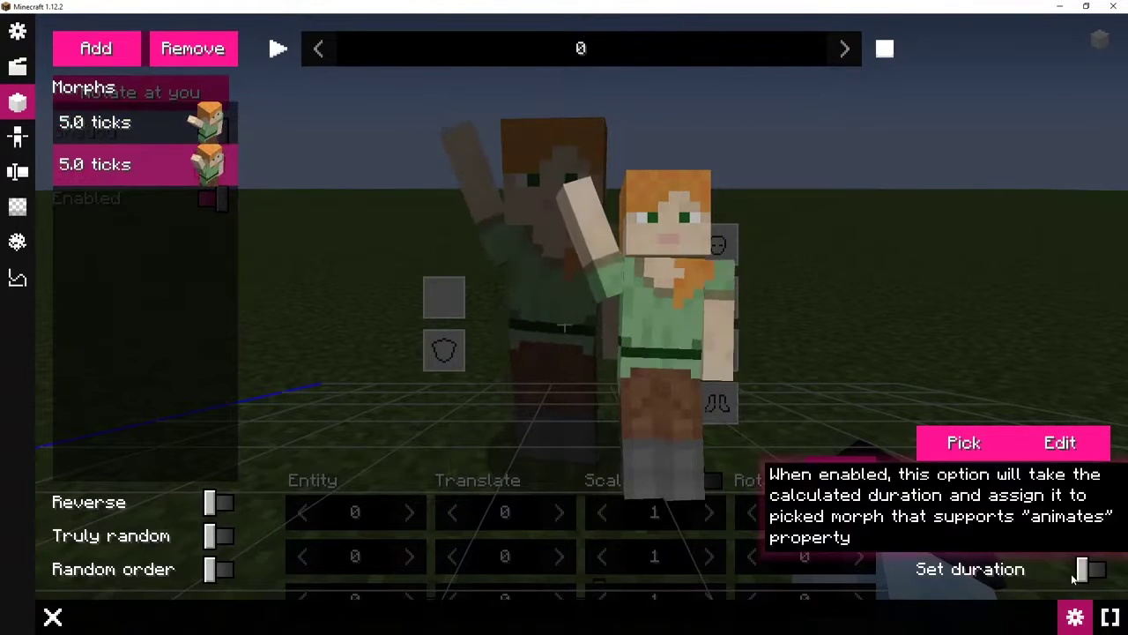
Step: Enable Set duration for the sequence and shorten both morphs' duration to 3 ticks
{"action": "left_click", "coordinate": [1091, 569]}
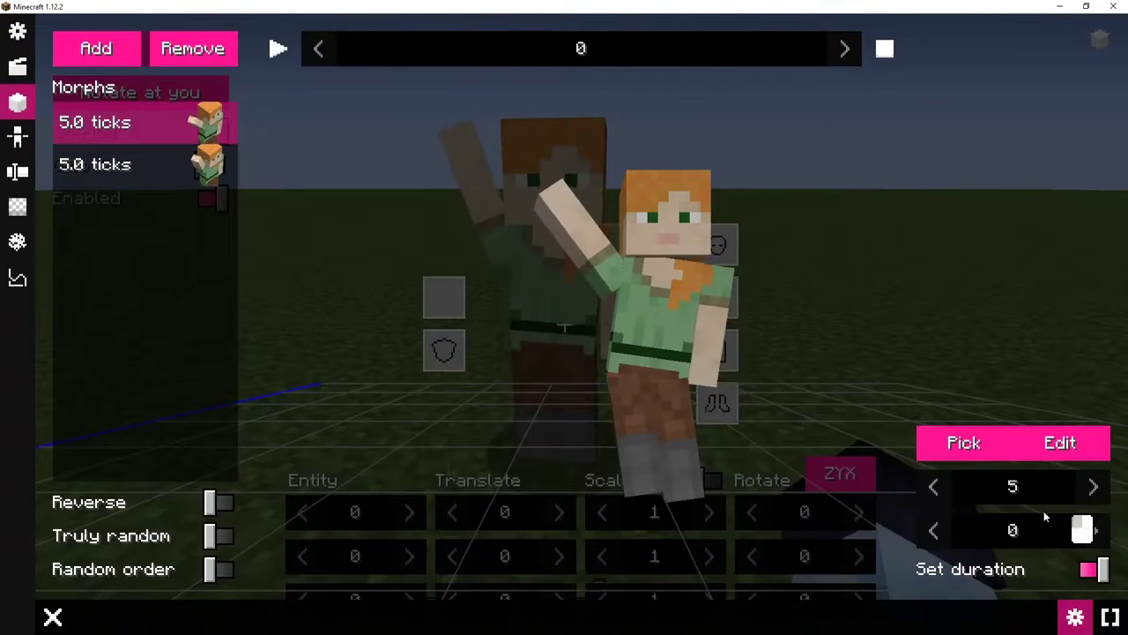
{"action": "left_click", "coordinate": [1027, 490]}
{"action": "key", "text": "ctrl+a"}
{"action": "type", "text": "3"}
{"action": "left_click", "coordinate": [231, 168]}
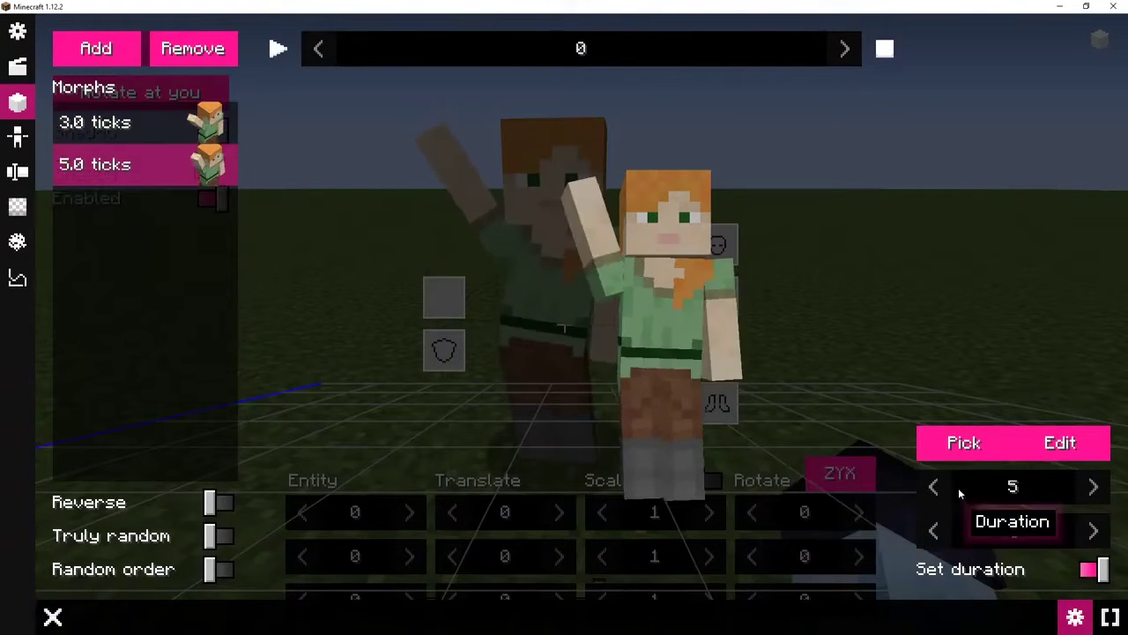
{"action": "left_click", "coordinate": [978, 483]}
{"action": "key", "text": "ctrl+a"}
{"action": "type", "text": "3"}
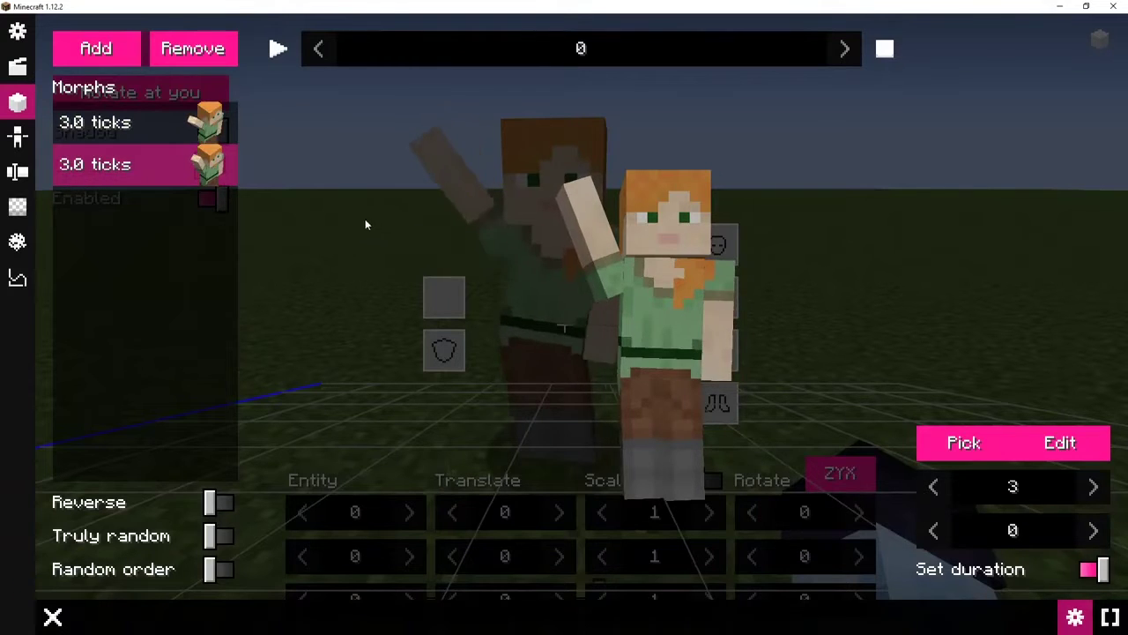
Step: Lower the second morph's right arm to nearly horizontal about Z, and view the wave animation in the world
{"action": "type", "text": "e"}
{"action": "left_click", "coordinate": [503, 240], "text": "ctrl"}
{"action": "key", "text": "z"}
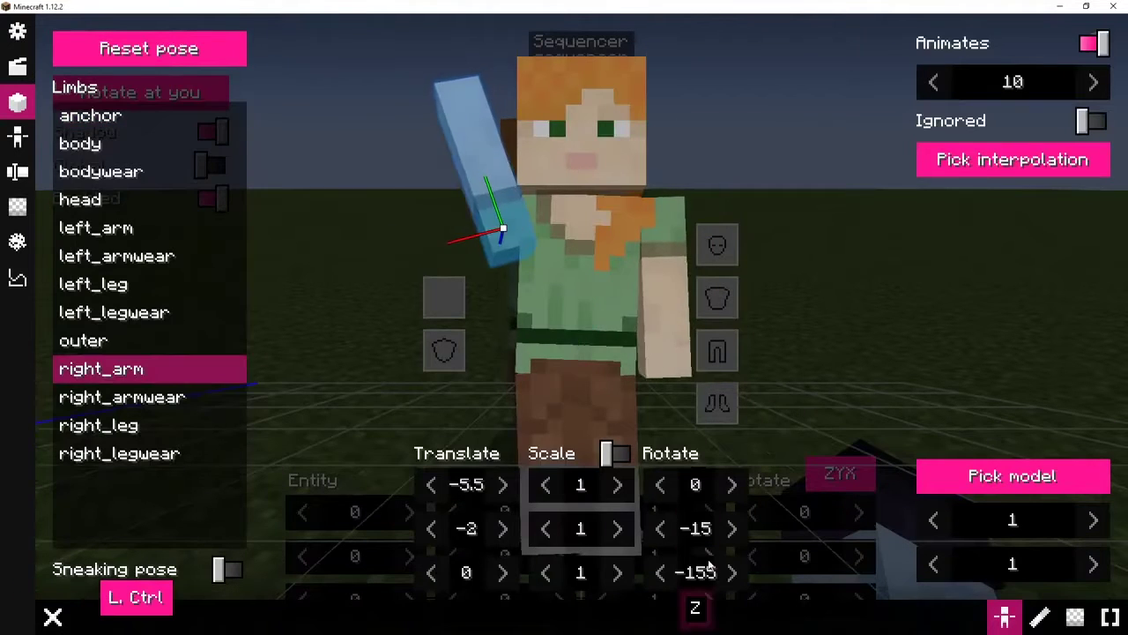
{"action": "left_click_drag", "start_coordinate": [695, 572], "coordinate": [818, 557]}
{"action": "key", "text": "Escape"}
{"action": "key", "text": "Escape"}
{"action": "key", "text": "Escape"}
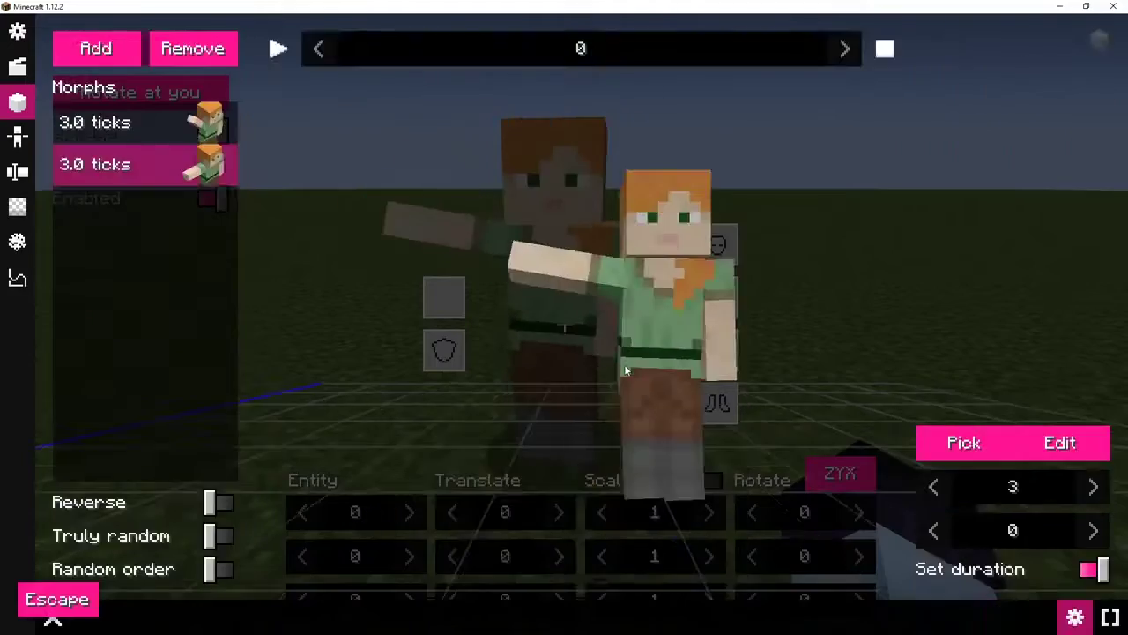
{"action": "key", "text": "w"}
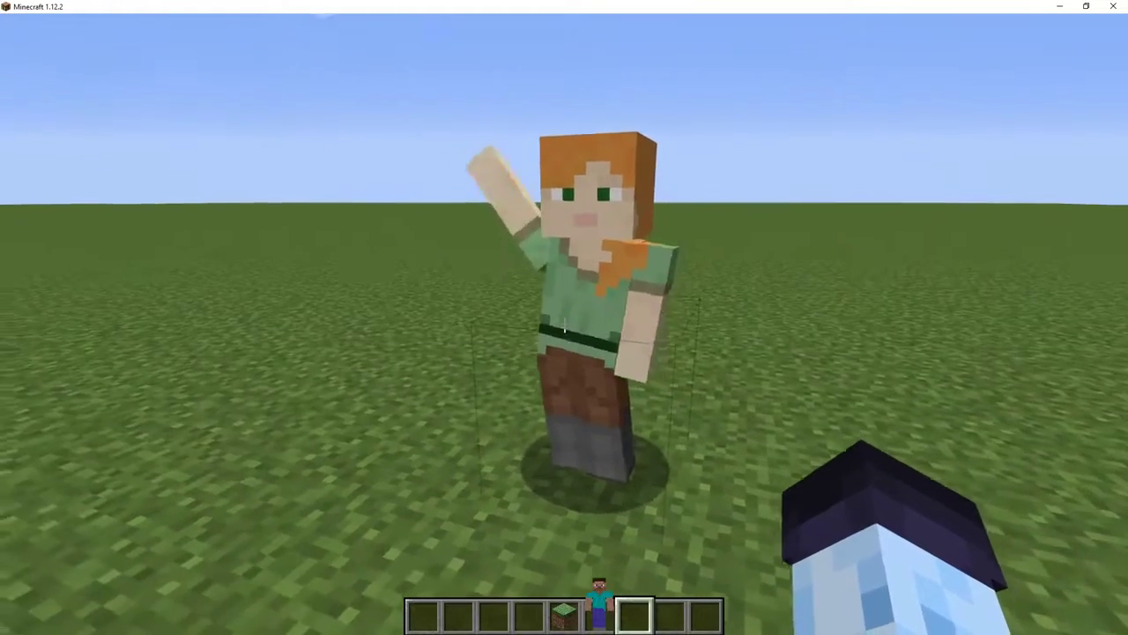
{"action": "key", "text": "s"}
Step: Reopen the model block's sequence and preview the poses of its two morphs
{"action": "right_click", "coordinate": [564, 317]}
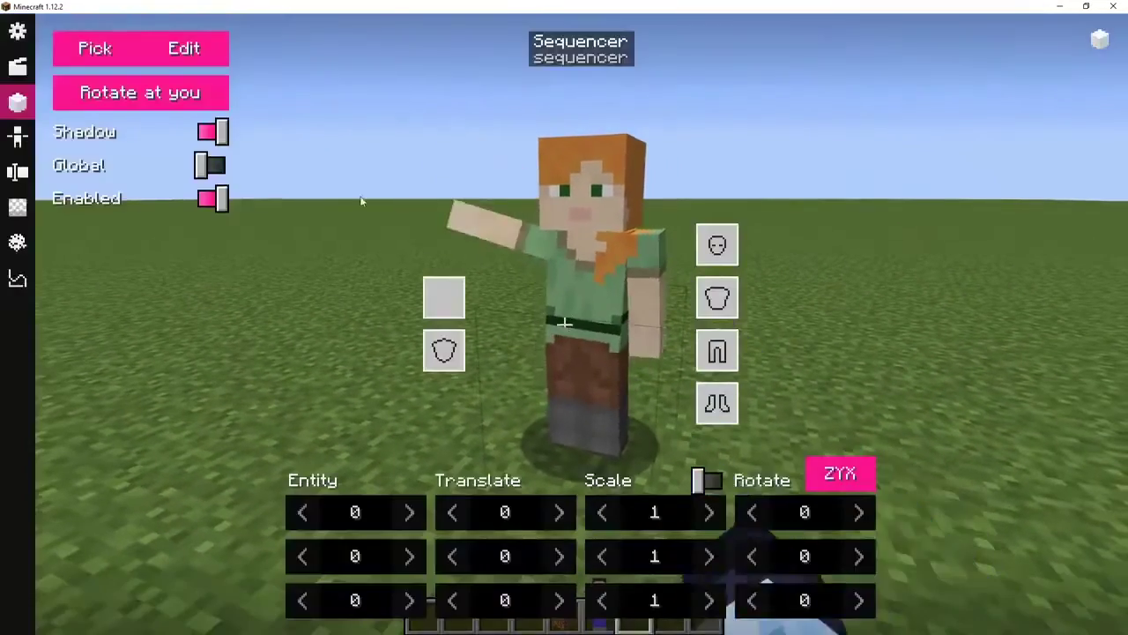
{"action": "left_click", "coordinate": [97, 48]}
{"action": "key", "text": "Escape"}
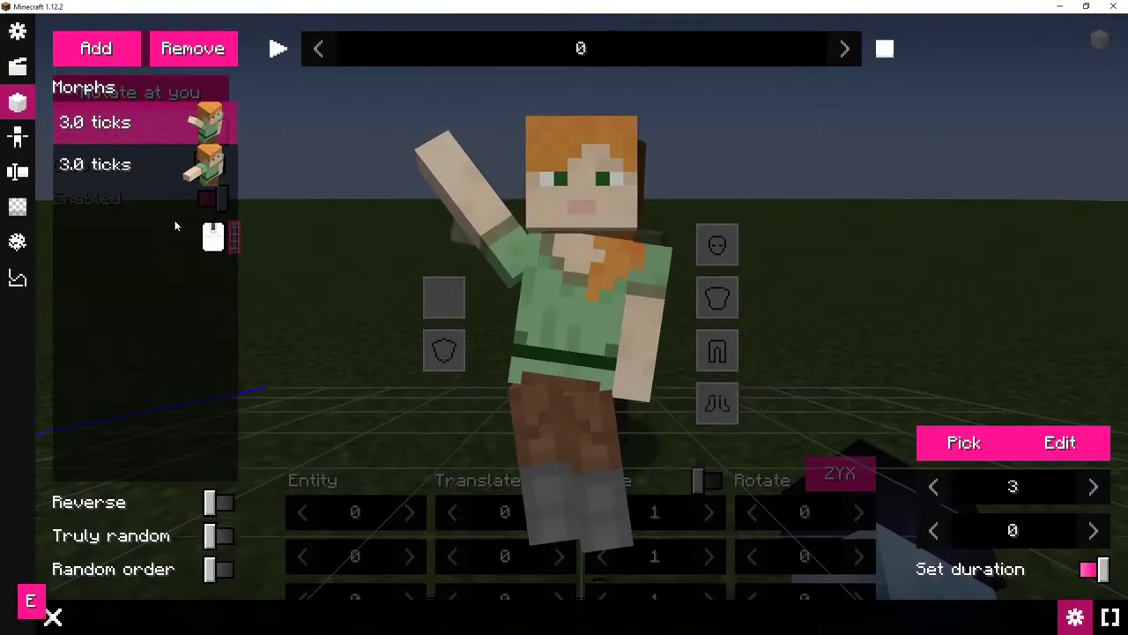
{"action": "left_click", "coordinate": [141, 114]}
{"action": "key", "text": "Escape"}
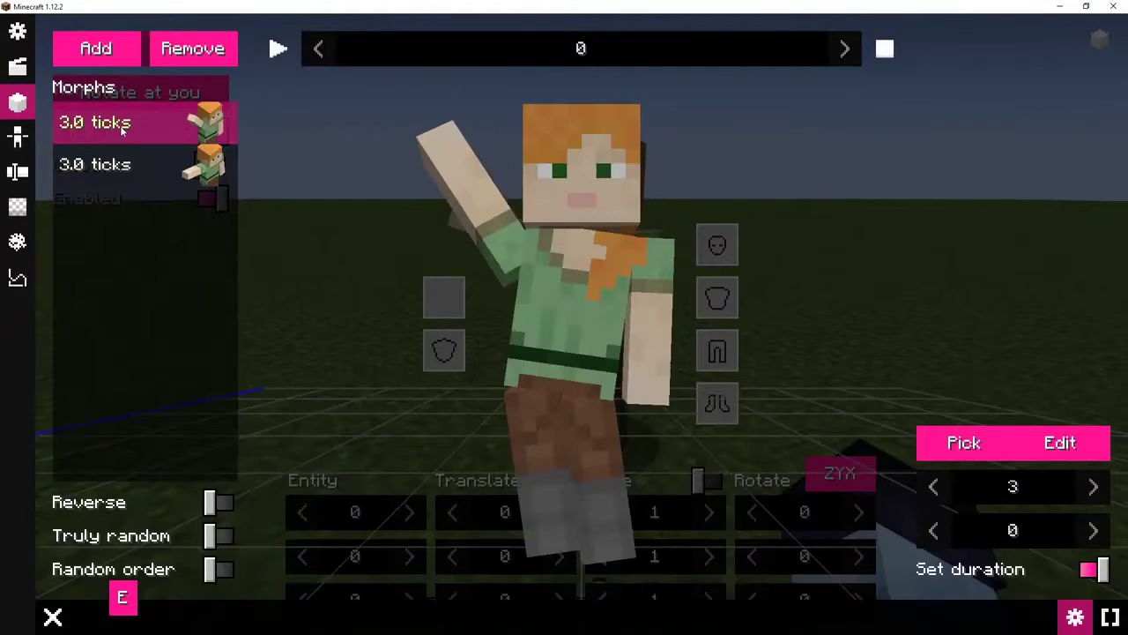
{"action": "left_click", "coordinate": [123, 165]}
{"action": "left_click", "coordinate": [128, 123]}
Step: Check the Exponential In/out interpolation in the first morph's pose settings
{"action": "left_click", "coordinate": [1061, 442]}
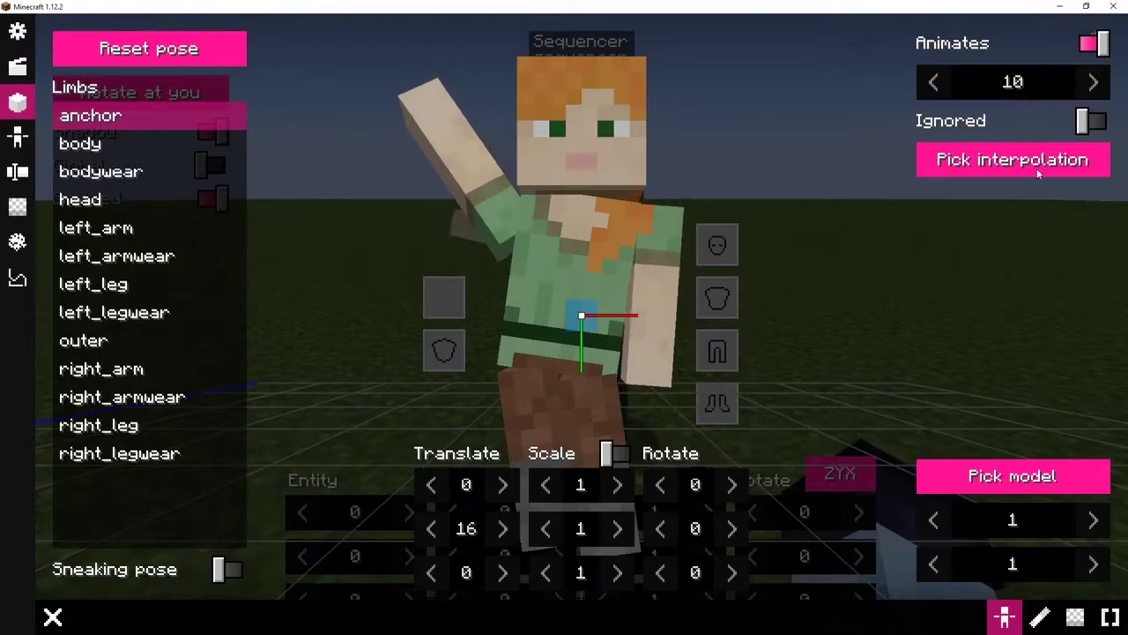
{"action": "left_click", "coordinate": [1065, 160]}
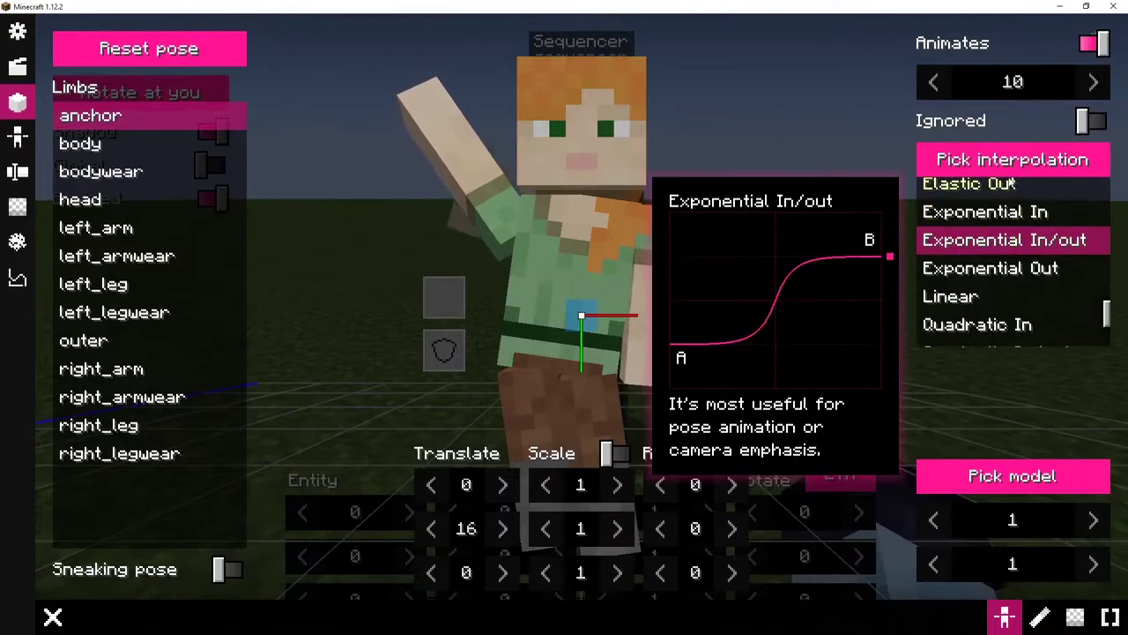
{"action": "left_click", "coordinate": [1022, 243]}
{"action": "key", "text": "Escape"}
Step: Alternate between the two sequence morphs to compare their poses, and examine the first one from the side
{"action": "left_click", "coordinate": [201, 164]}
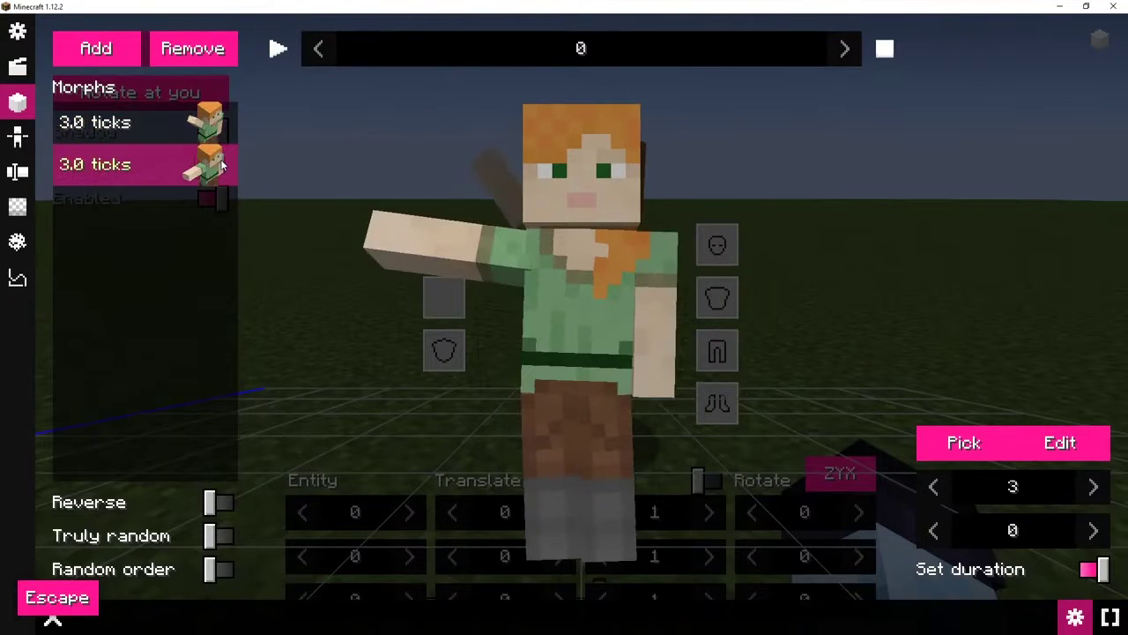
{"action": "left_click", "coordinate": [203, 128]}
{"action": "left_click", "coordinate": [202, 164]}
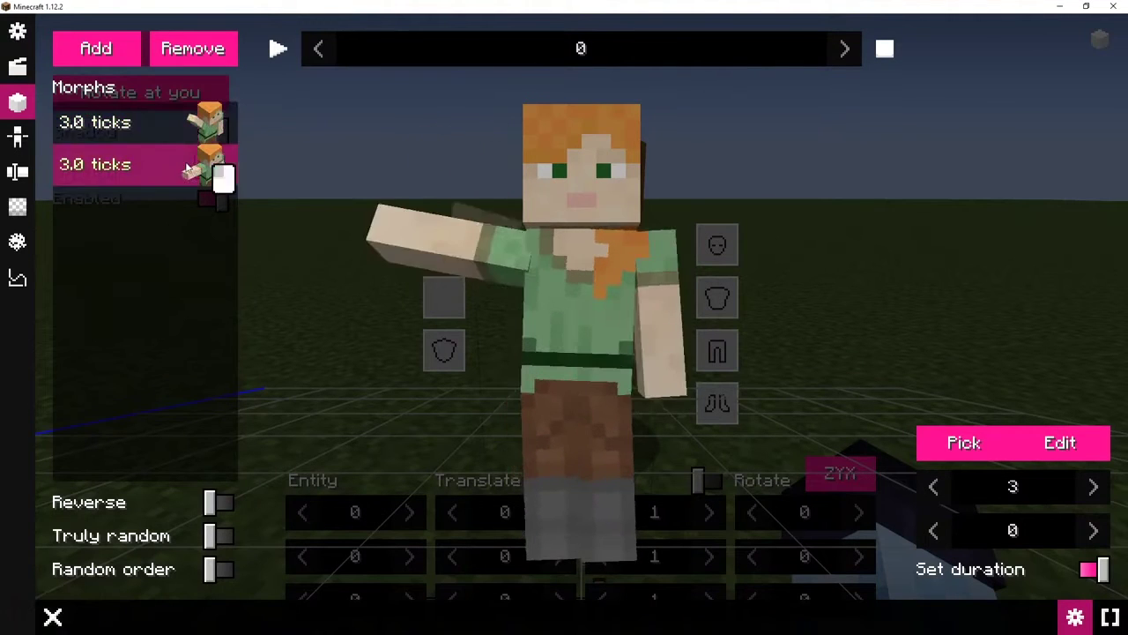
{"action": "left_click", "coordinate": [187, 132]}
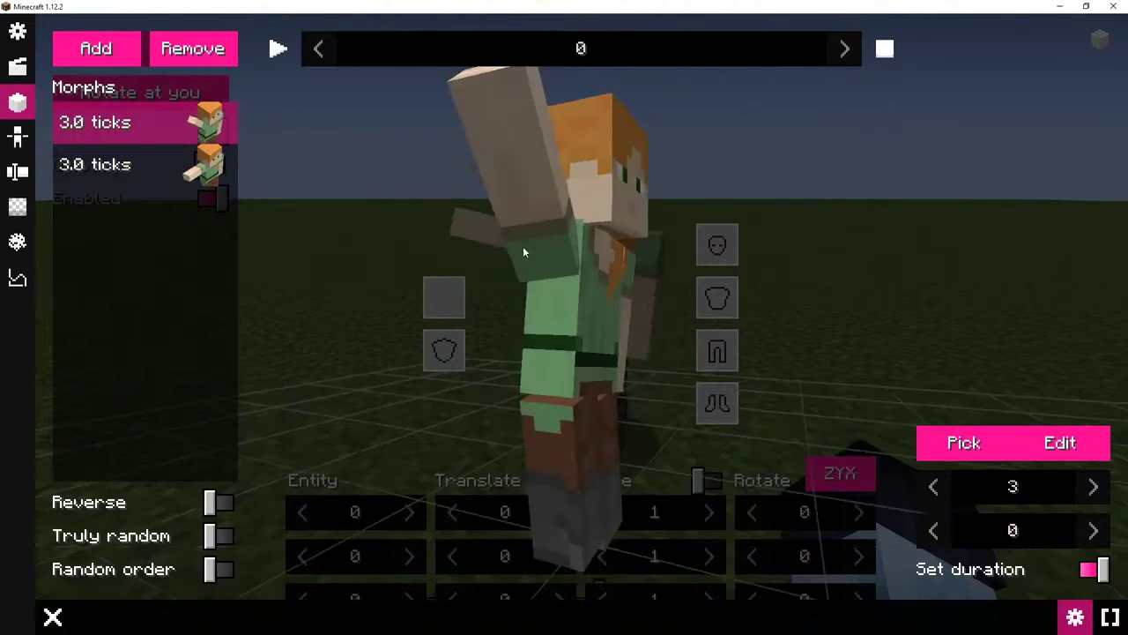
Step: Exit the sequence editor to view the waving Alex model in the world, and cycle through the player's camera perspectives
{"action": "key", "text": "Escape"}
{"action": "key", "text": "Escape"}
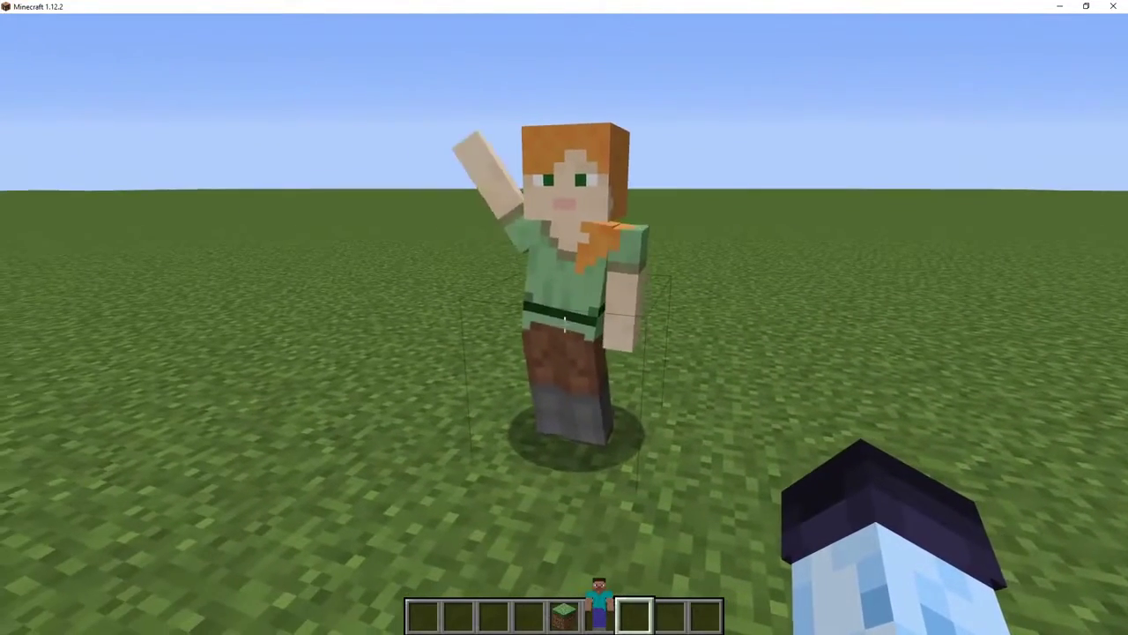
{"action": "key", "text": "F5"}
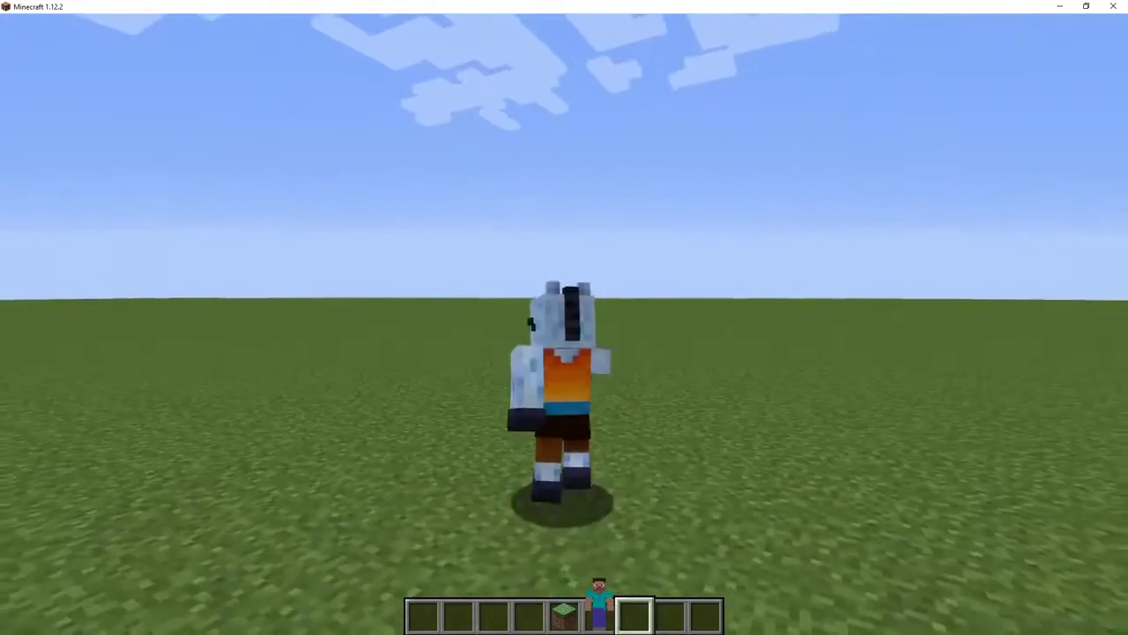
{"action": "key", "text": "F5"}
{"action": "key", "text": "F5"}
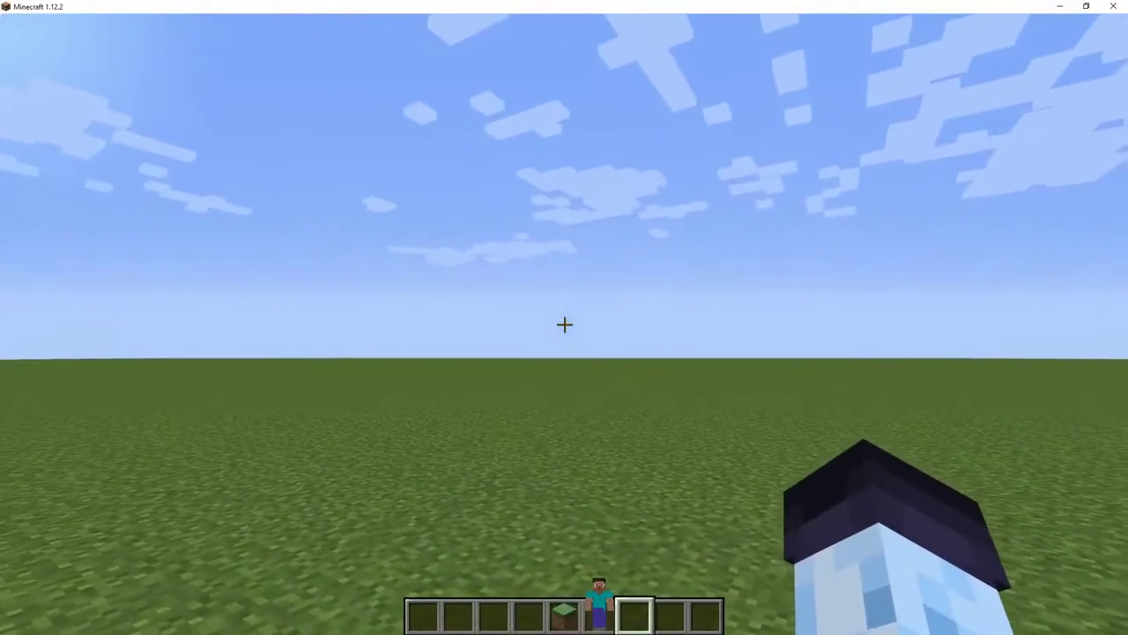
Step: Open the scenes manager and delete the existing scene that contains the intro_1 recording
{"action": "key", "text": "0"}
{"action": "left_click", "coordinate": [18, 66]}
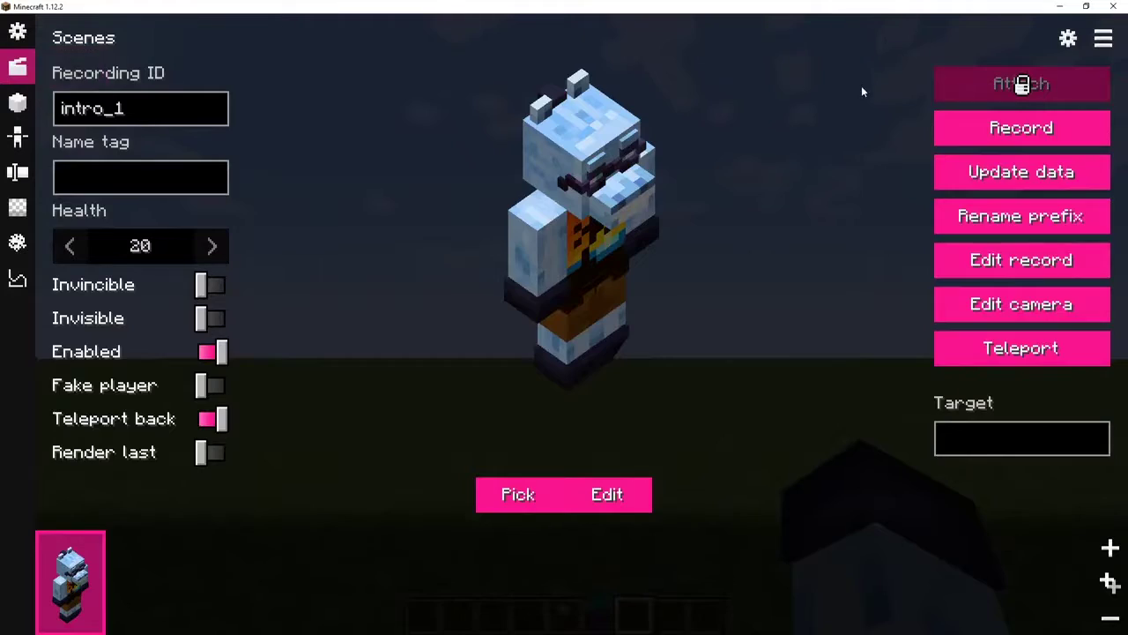
{"action": "left_click", "coordinate": [1103, 42]}
{"action": "left_click", "coordinate": [1101, 74]}
{"action": "left_click", "coordinate": [913, 494]}
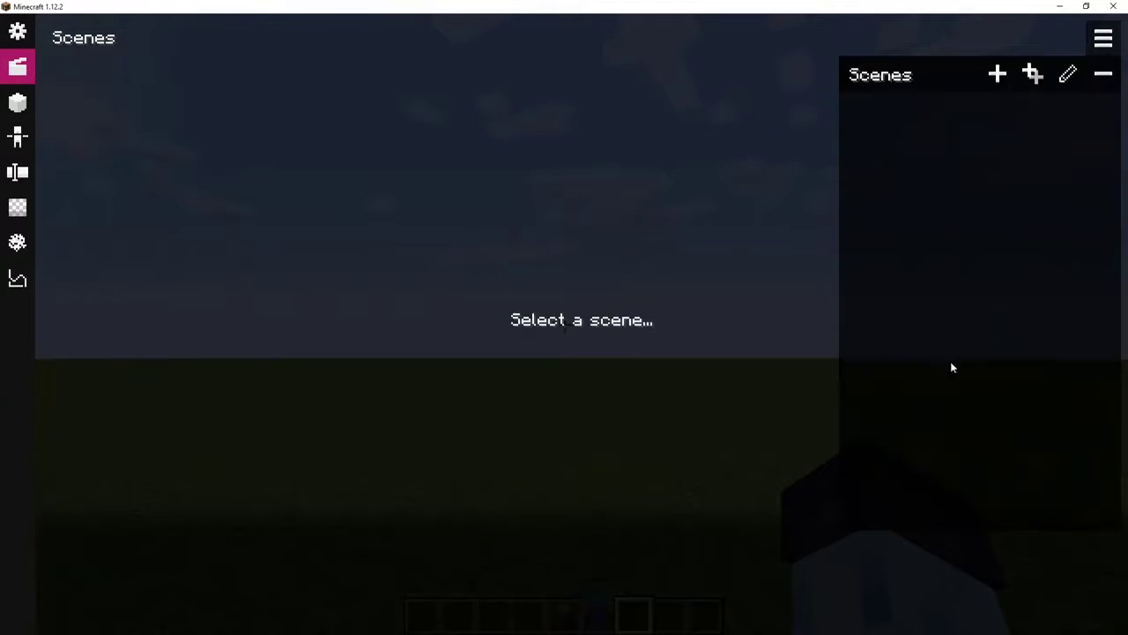
Step: Create a new scene named animation
{"action": "left_click", "coordinate": [997, 73]}
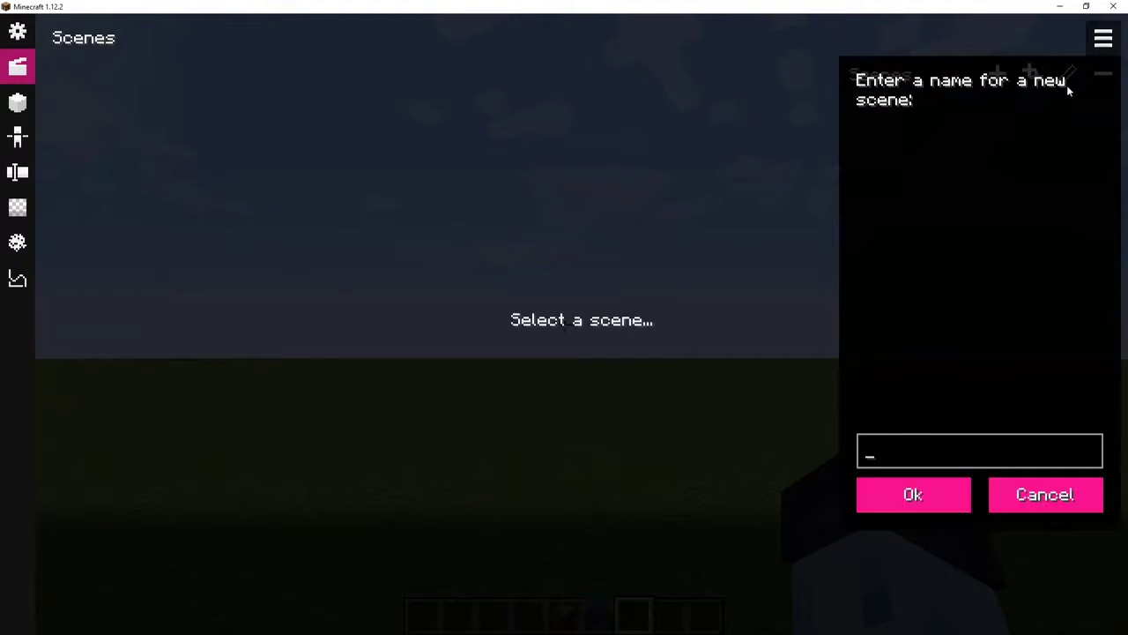
{"action": "type", "text": "animation"}
{"action": "key", "text": "Return"}
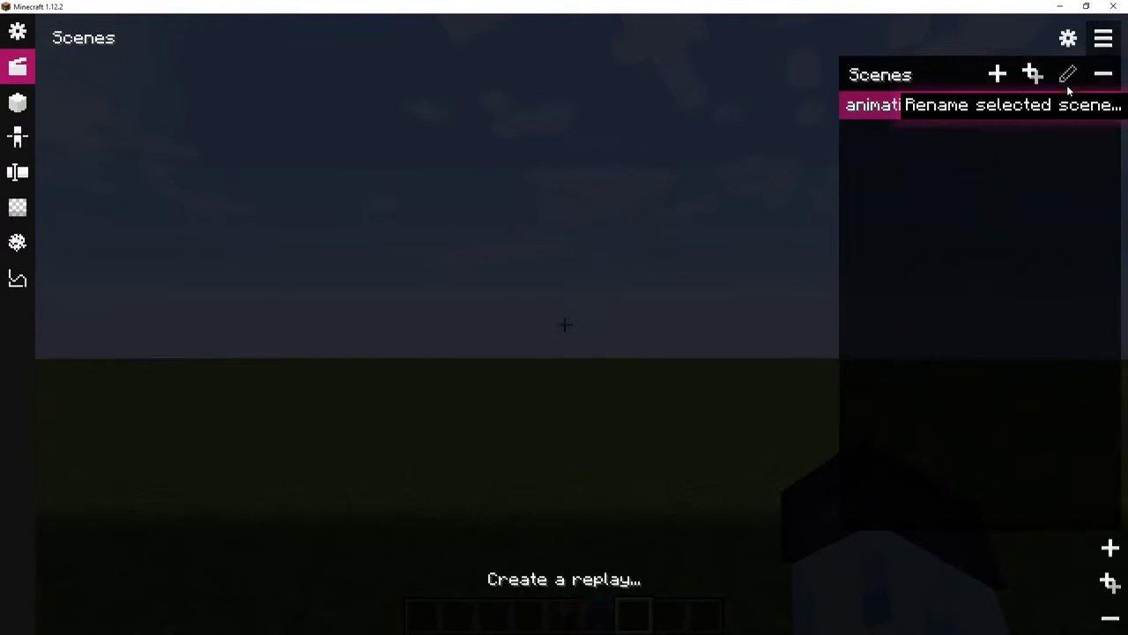
Step: Add a replay to the animation scene and pick the Alex morph (blockbuster.alex) from the Blockbuster models for it
{"action": "left_click", "coordinate": [1109, 548]}
{"action": "left_click", "coordinate": [511, 491]}
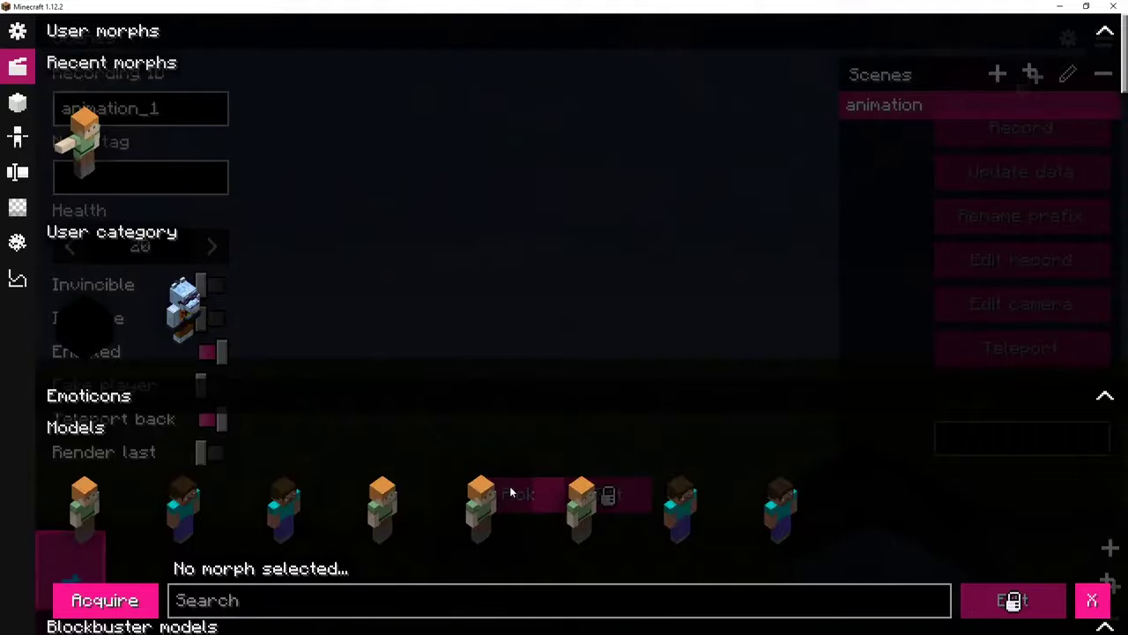
{"action": "scroll", "coordinate": [264, 334], "scroll_direction": "down", "scroll_amount": 5}
{"action": "left_click", "coordinate": [88, 407]}
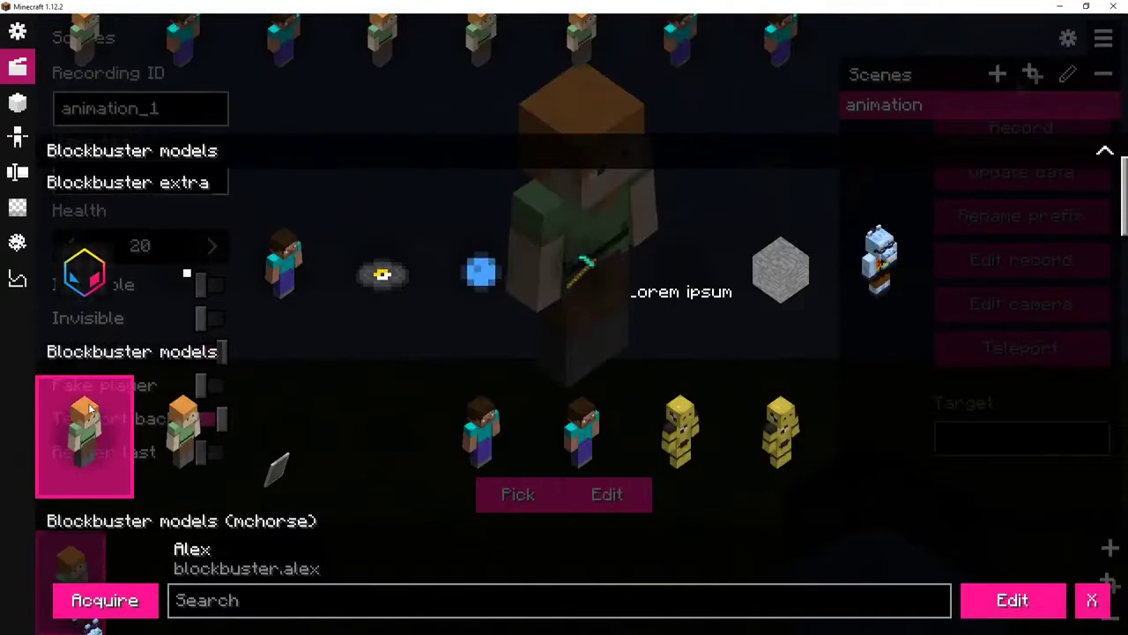
{"action": "key", "text": "Escape"}
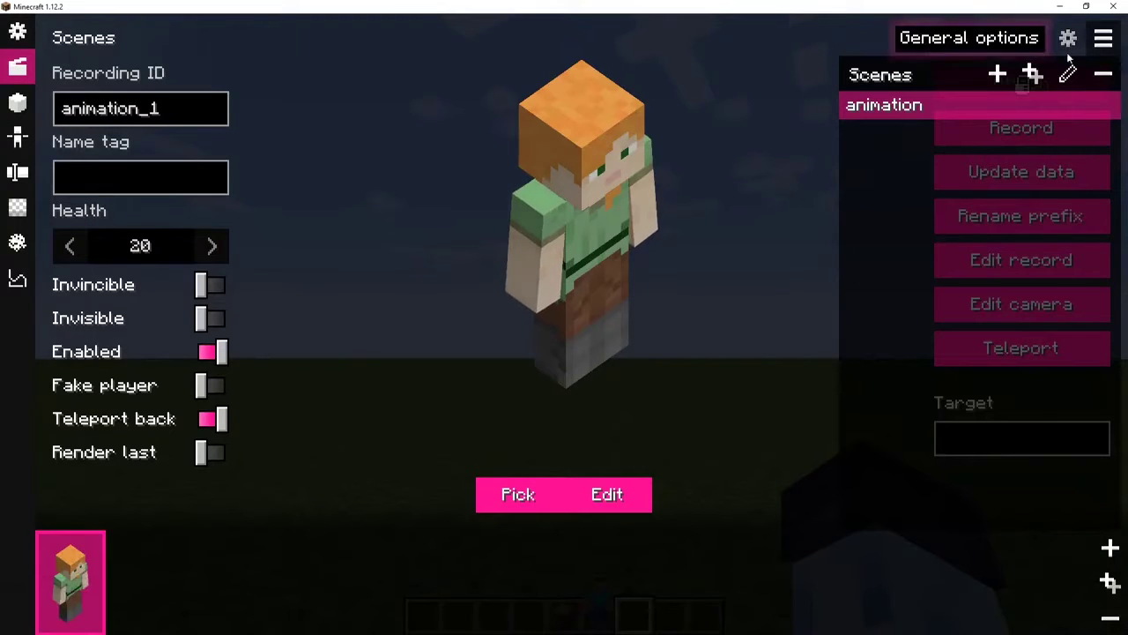
Step: Record a short take of the Alex actor into animation_1, stop the recording, and return to the first-person view
{"action": "left_click", "coordinate": [1102, 39]}
{"action": "key", "text": "Escape"}
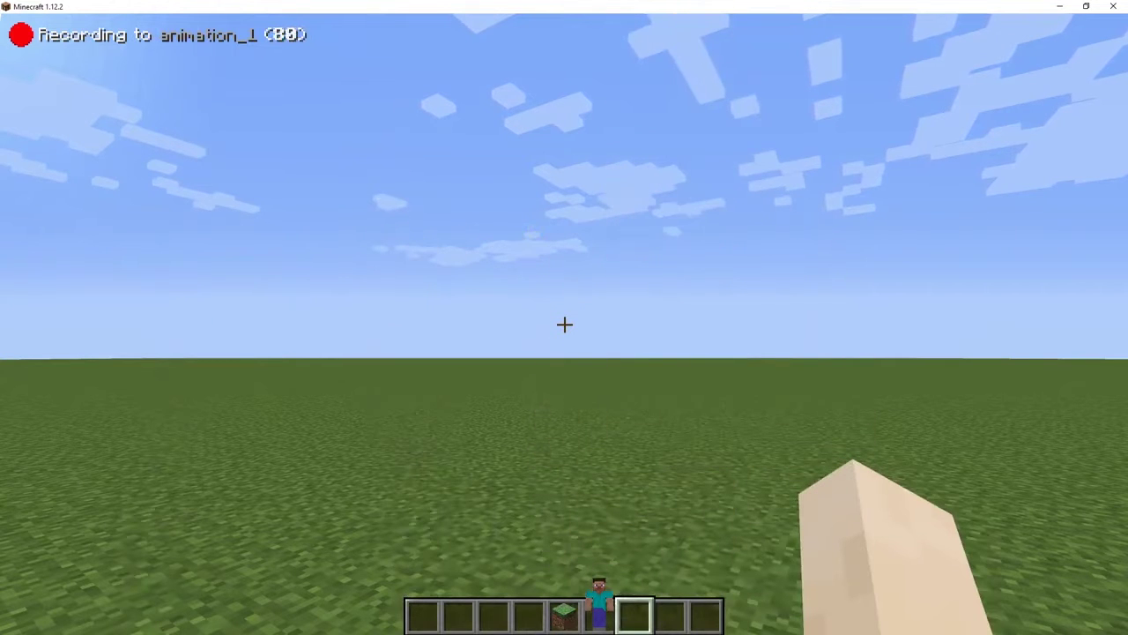
{"action": "key", "text": "Alt_R"}
{"action": "key", "text": "F5"}
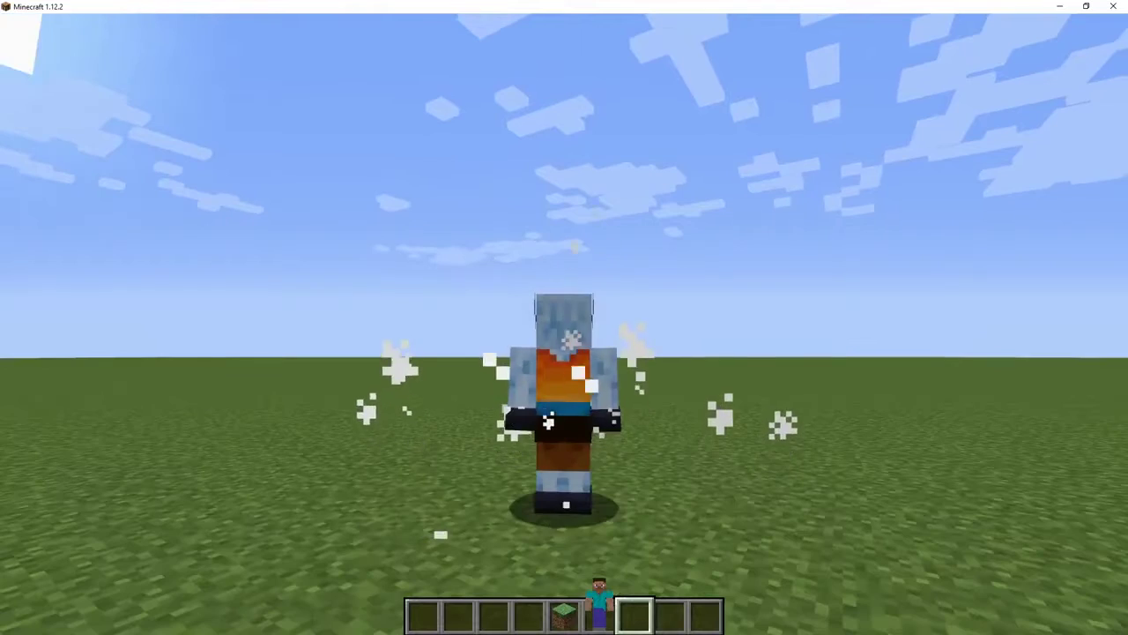
{"action": "key", "text": "F5"}
{"action": "key", "text": "F5"}
Step: Open the camera editor with the animation scene's Alex actor loaded, and move the playhead to tick 1
{"action": "key", "text": "F1"}
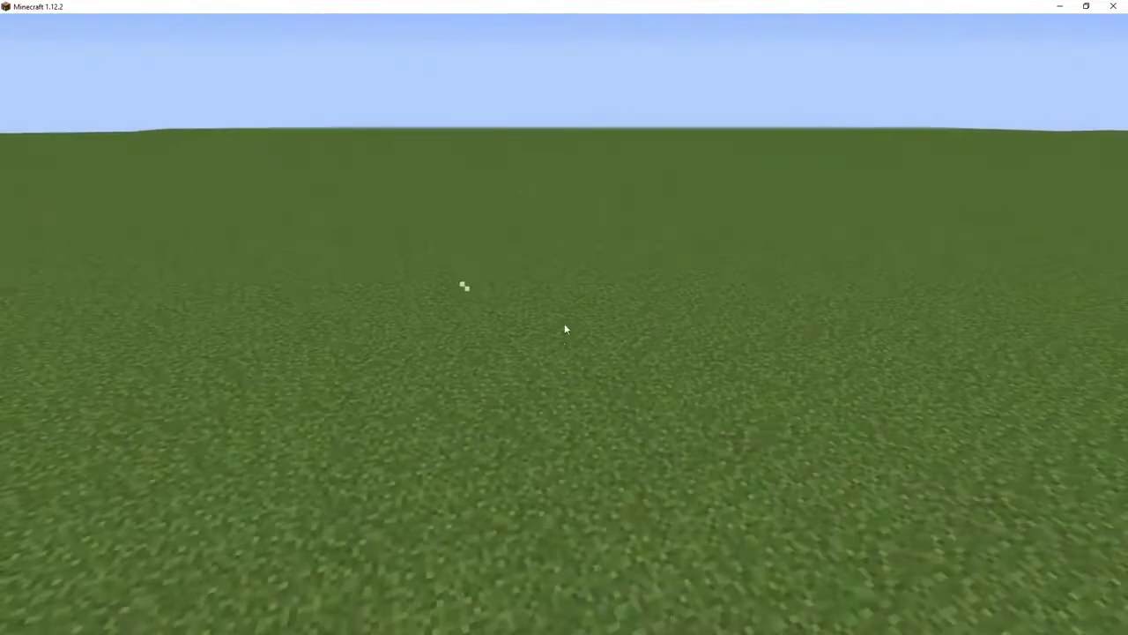
{"action": "key", "text": "F1"}
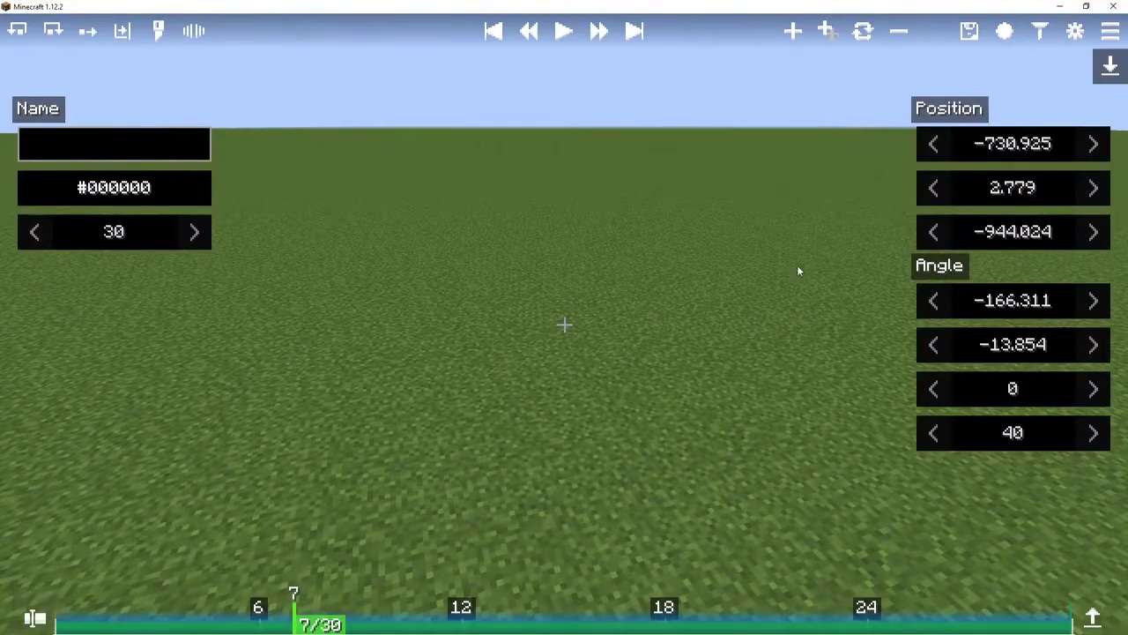
{"action": "key", "text": "Escape"}
{"action": "key", "text": "0"}
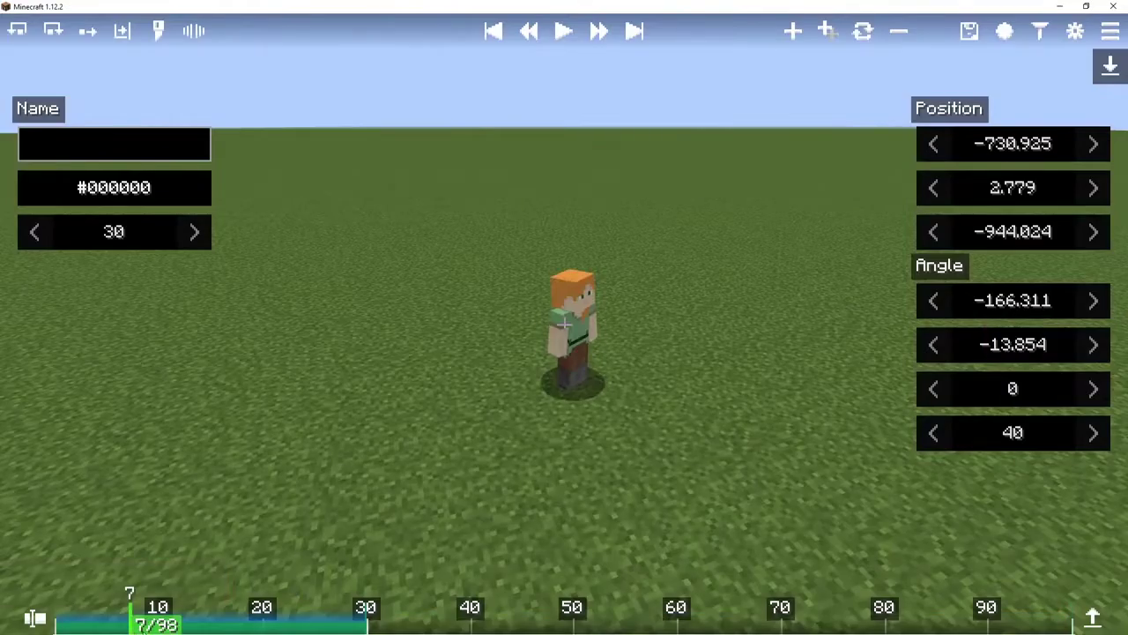
{"action": "left_click_drag", "start_coordinate": [130, 625], "coordinate": [69, 627]}
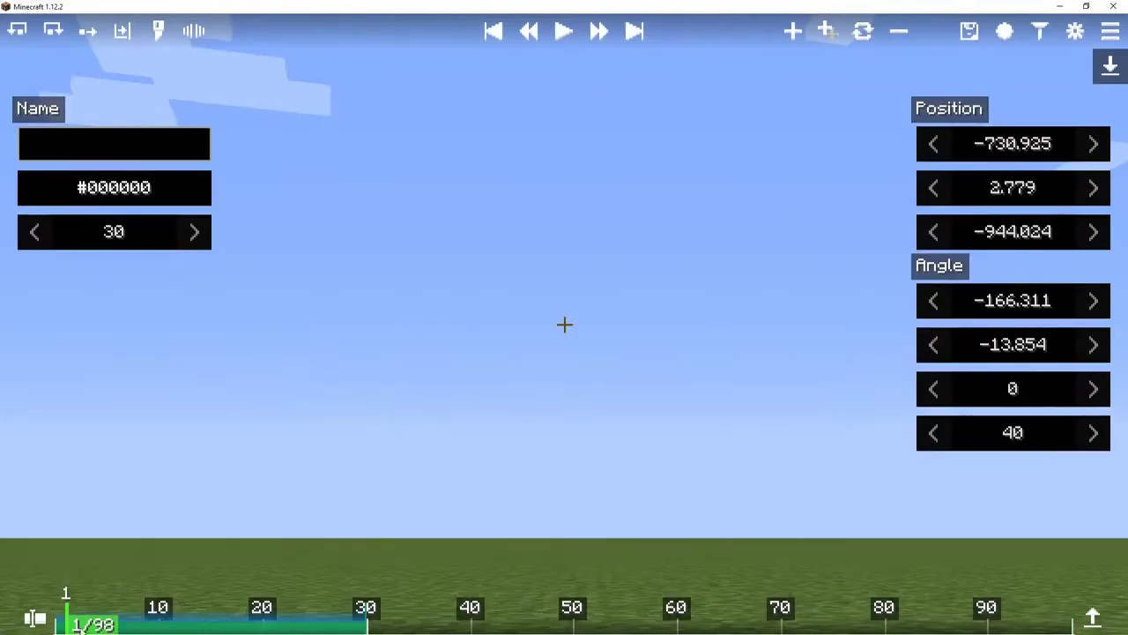
Step: Turn on flight mode and fly the camera around the Alex actor until it faces her from the front
{"action": "key", "text": "f"}
{"action": "left_click_drag", "start_coordinate": [379, 476], "coordinate": [669, 490]}
{"action": "left_click_drag", "start_coordinate": [450, 458], "coordinate": [652, 439]}
{"action": "key", "text": "d"}
{"action": "key", "text": "d"}
{"action": "key", "text": "space"}
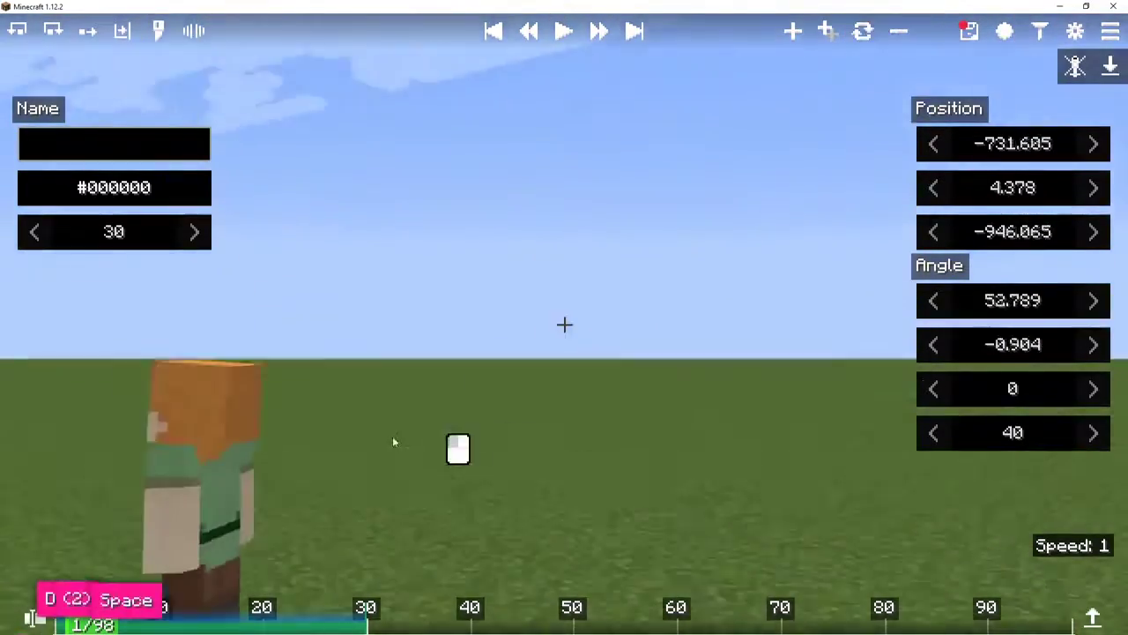
{"action": "key", "text": "a"}
{"action": "left_click_drag", "start_coordinate": [393, 441], "coordinate": [563, 433]}
{"action": "key", "text": "a"}
{"action": "key", "text": "shift"}
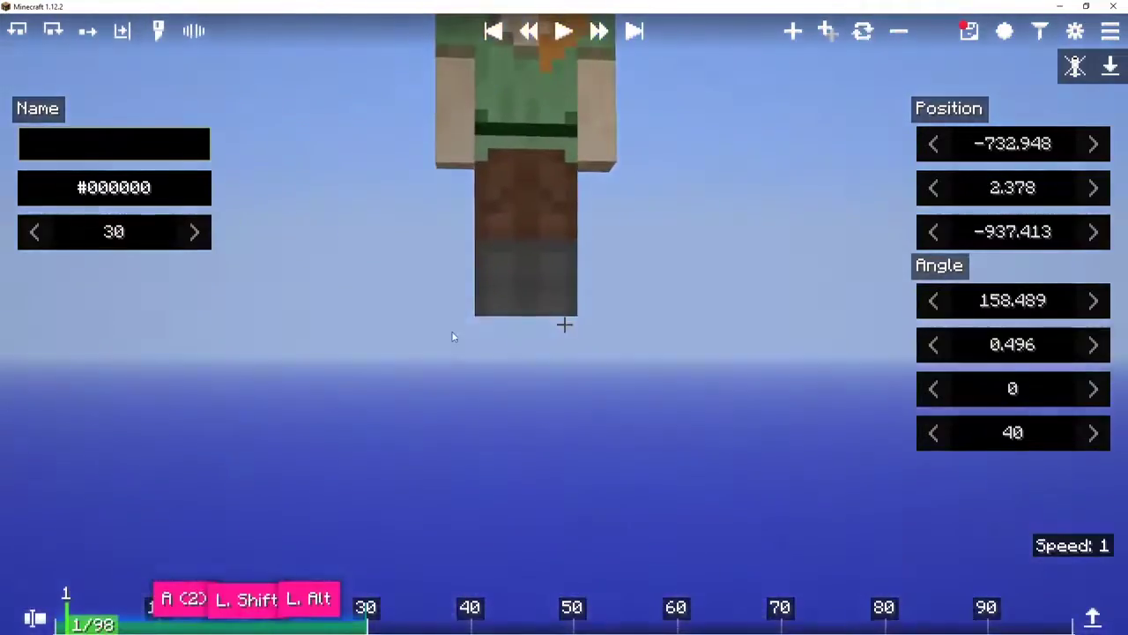
{"action": "key", "text": "w"}
{"action": "key", "text": "space"}
{"action": "key", "text": "s"}
{"action": "left_click_drag", "start_coordinate": [551, 345], "coordinate": [581, 338]}
{"action": "key", "text": "a"}
{"action": "key", "text": "w"}
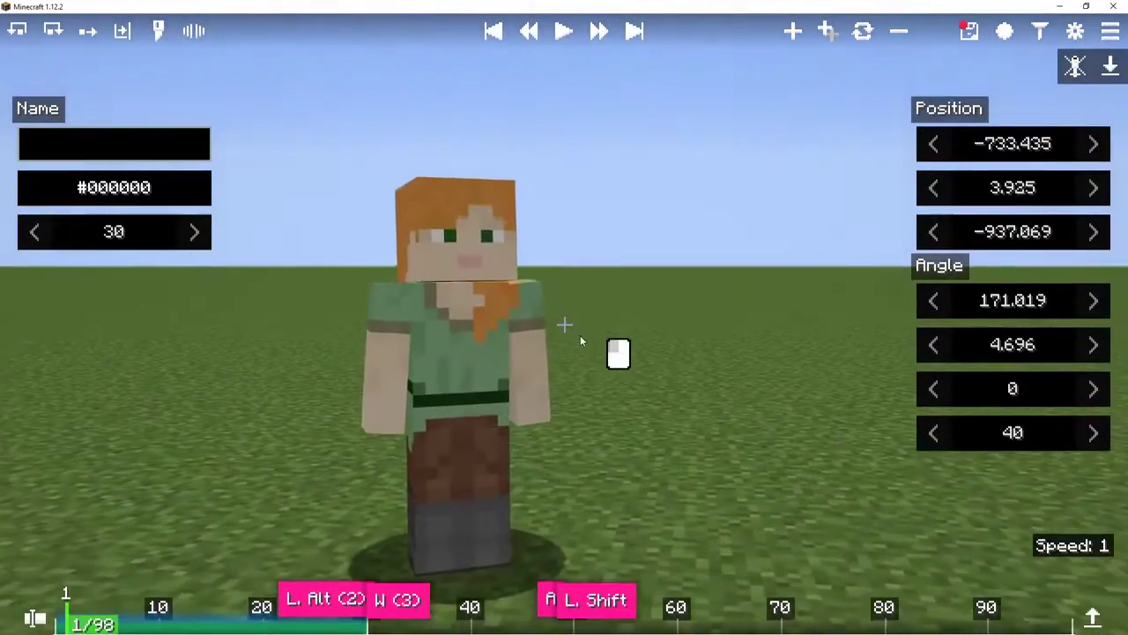
Step: Frame Alex's upper body up close with the camera at about X -733.8, Y 3.7, Z -938.5, and turn off flight mode
{"action": "key", "text": "t"}
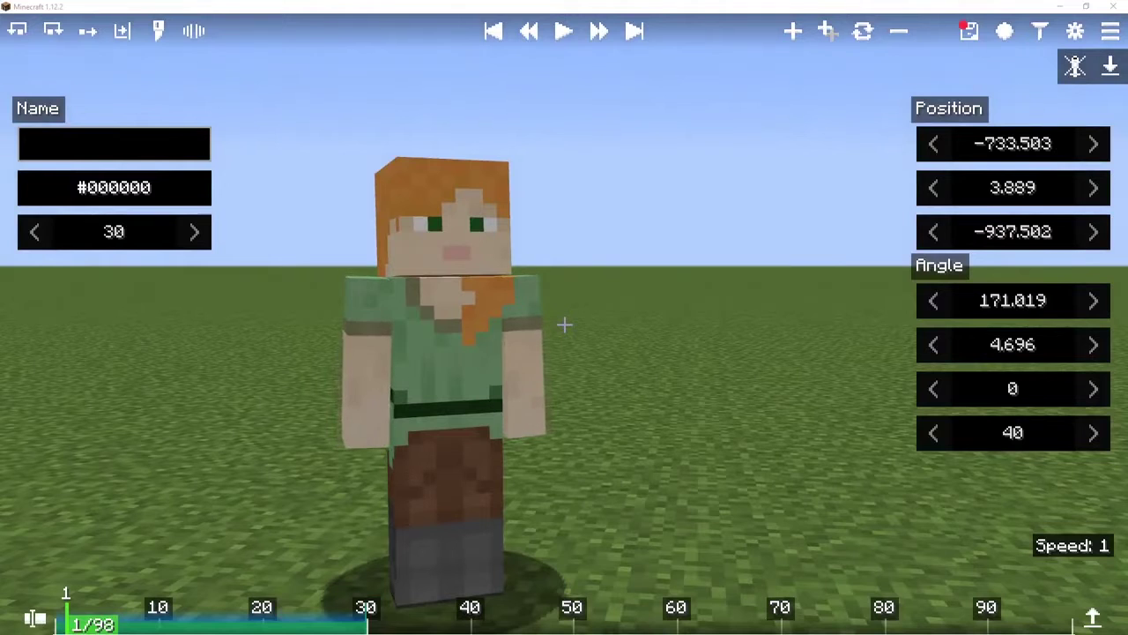
{"action": "key", "text": "w"}
{"action": "key", "text": "shift"}
{"action": "left_click_drag", "start_coordinate": [520, 449], "coordinate": [599, 379]}
{"action": "key", "text": "a"}
{"action": "key", "text": "s"}
{"action": "key", "text": "s"}
{"action": "key", "text": "space"}
{"action": "key", "text": "w"}
{"action": "key", "text": "w"}
{"action": "key", "text": "s"}
{"action": "key", "text": "f"}
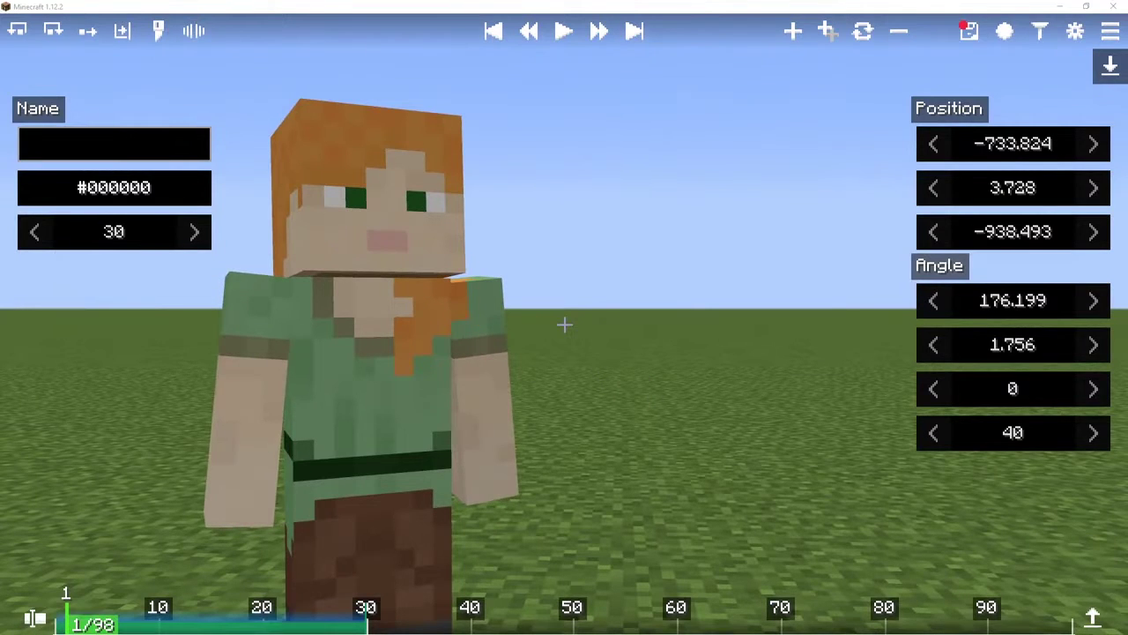
Step: Rewind the timeline to tick 0 and open the animation_1 record in the action timeline
{"action": "left_click_drag", "start_coordinate": [171, 626], "coordinate": [57, 622]}
{"action": "key", "text": "ctrl"}
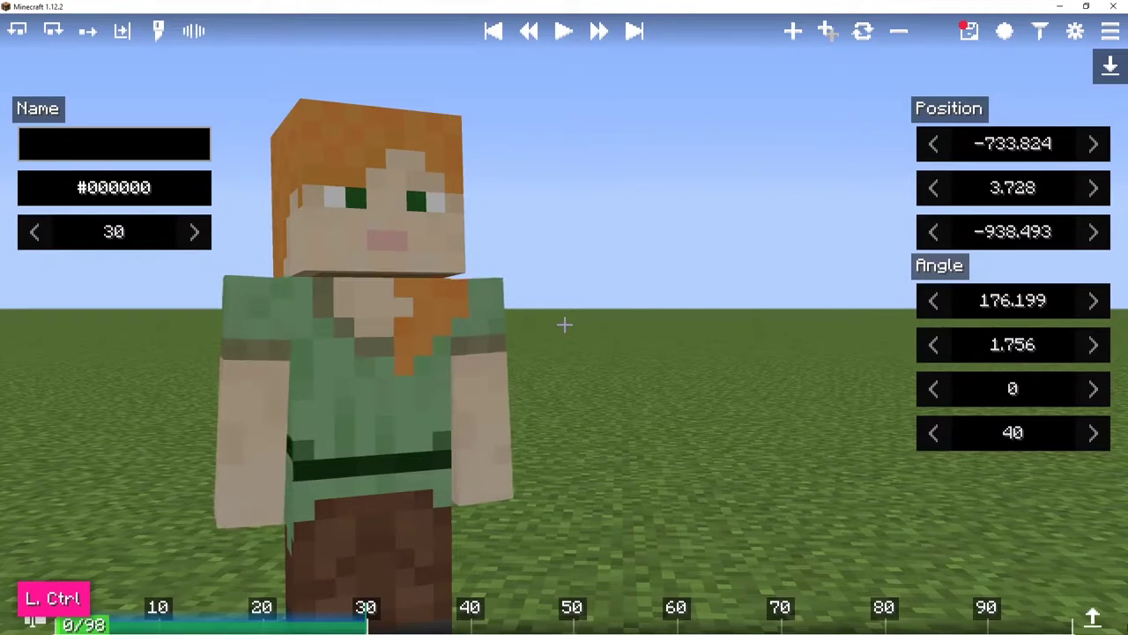
{"action": "left_click", "coordinate": [35, 617]}
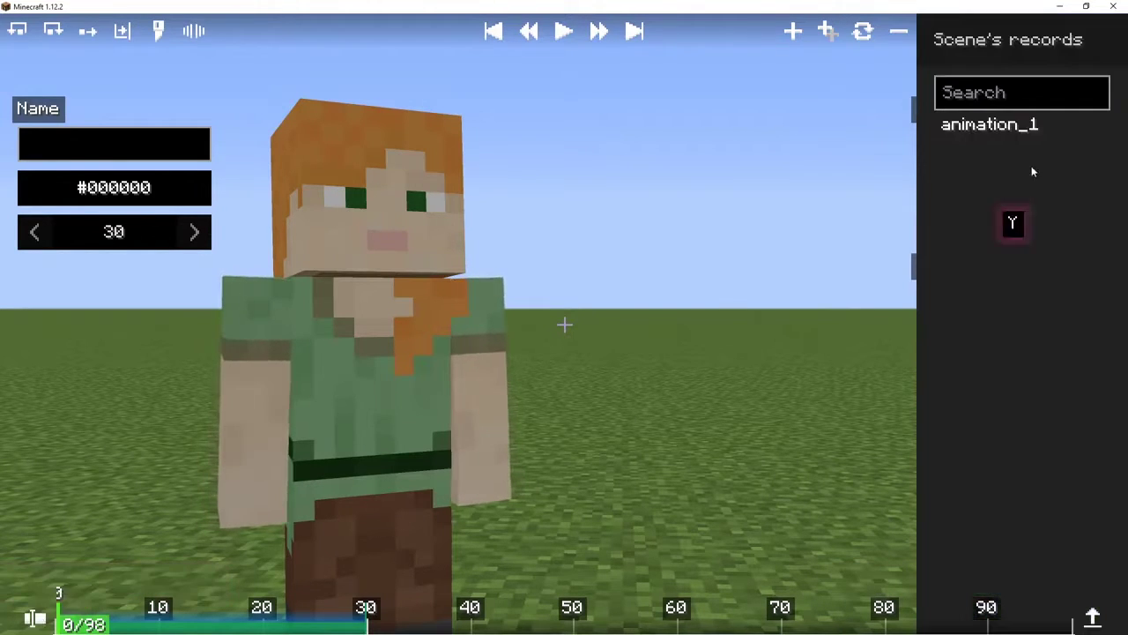
{"action": "left_click", "coordinate": [999, 128]}
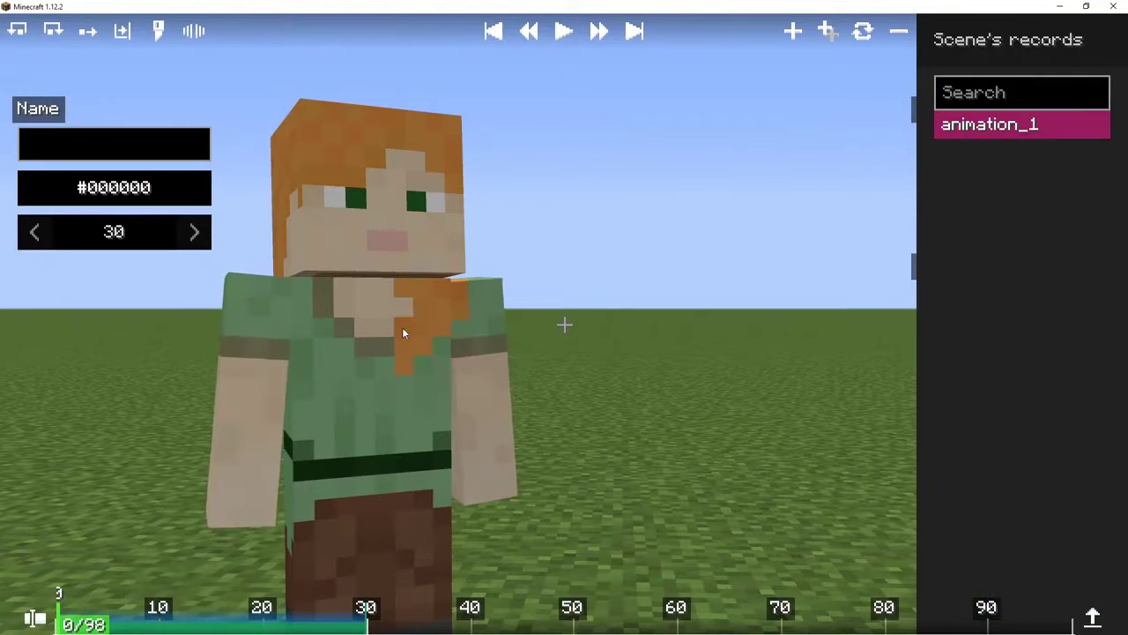
{"action": "left_click", "coordinate": [1093, 617]}
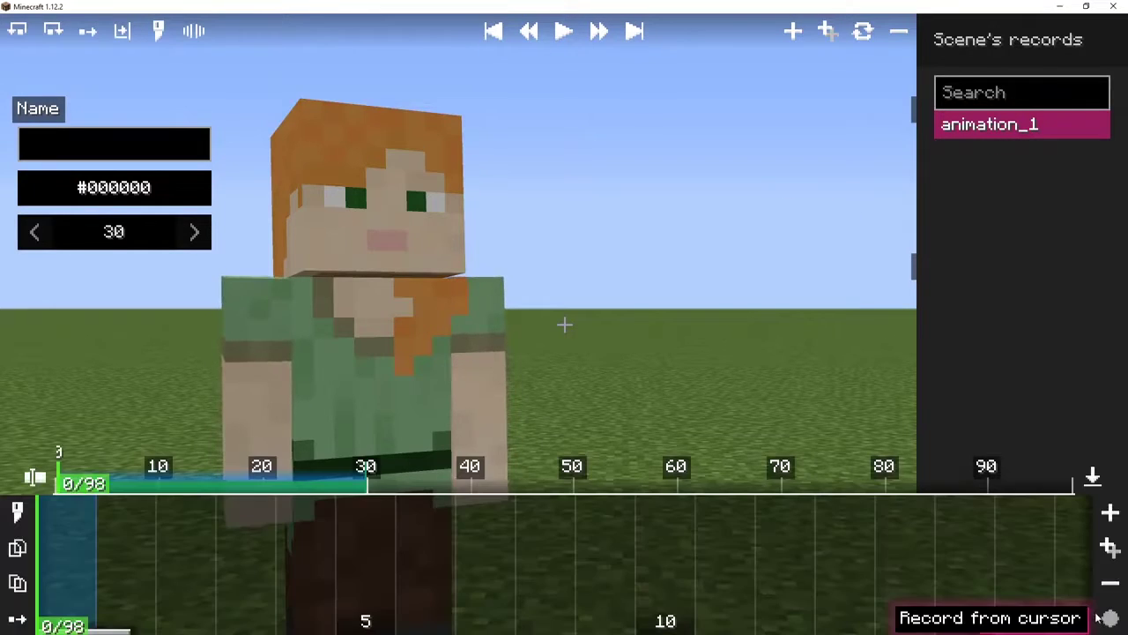
{"action": "left_click", "coordinate": [35, 477]}
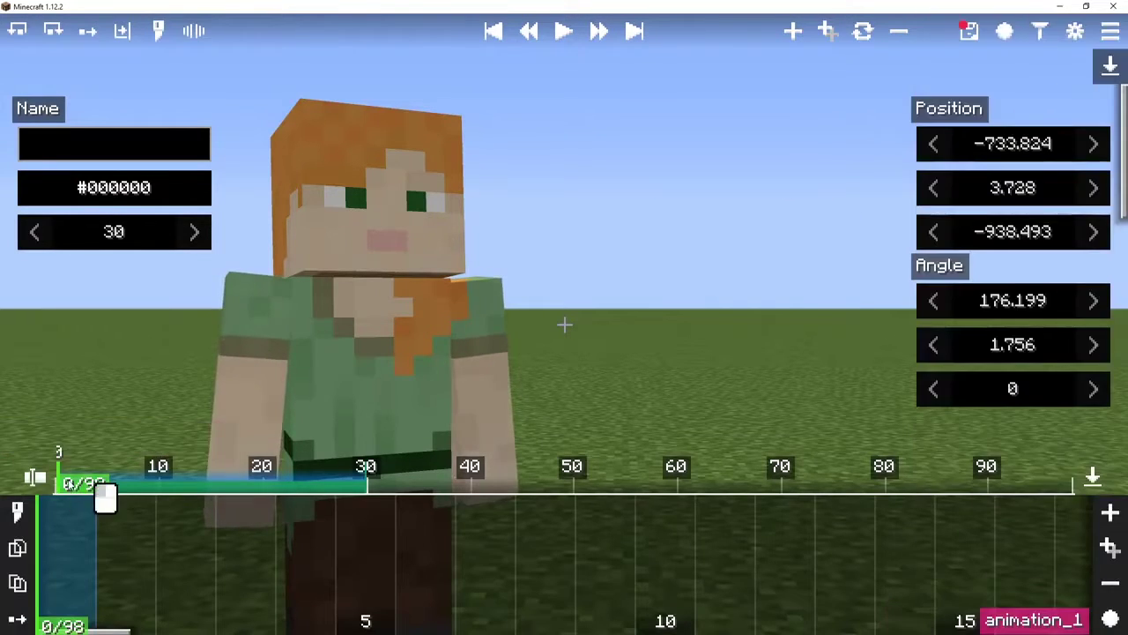
Step: Move the playhead to tick 1 and add a Morph action to animation_1 at about tick 8
{"action": "mouse_move", "coordinate": [106, 496]}
{"action": "left_mouse_down"}
{"action": "mouse_move", "coordinate": [151, 491]}
{"action": "mouse_move", "coordinate": [107, 498]}
{"action": "left_mouse_up"}
{"action": "scroll", "coordinate": [265, 590], "scroll_direction": "down", "scroll_amount": 6}
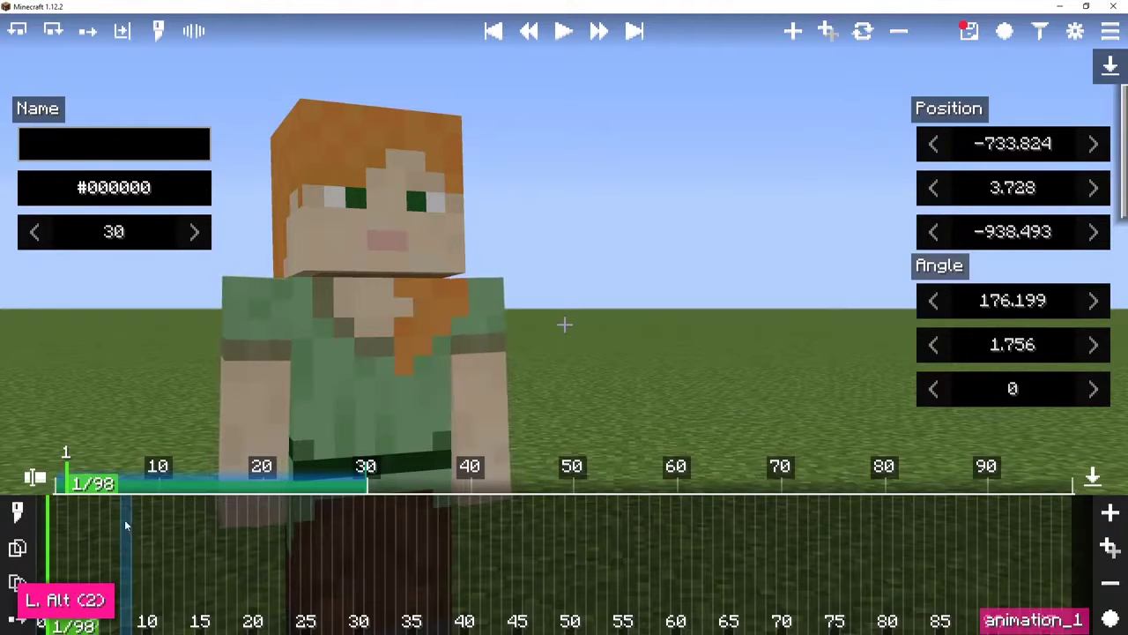
{"action": "key", "text": "ctrl+m"}
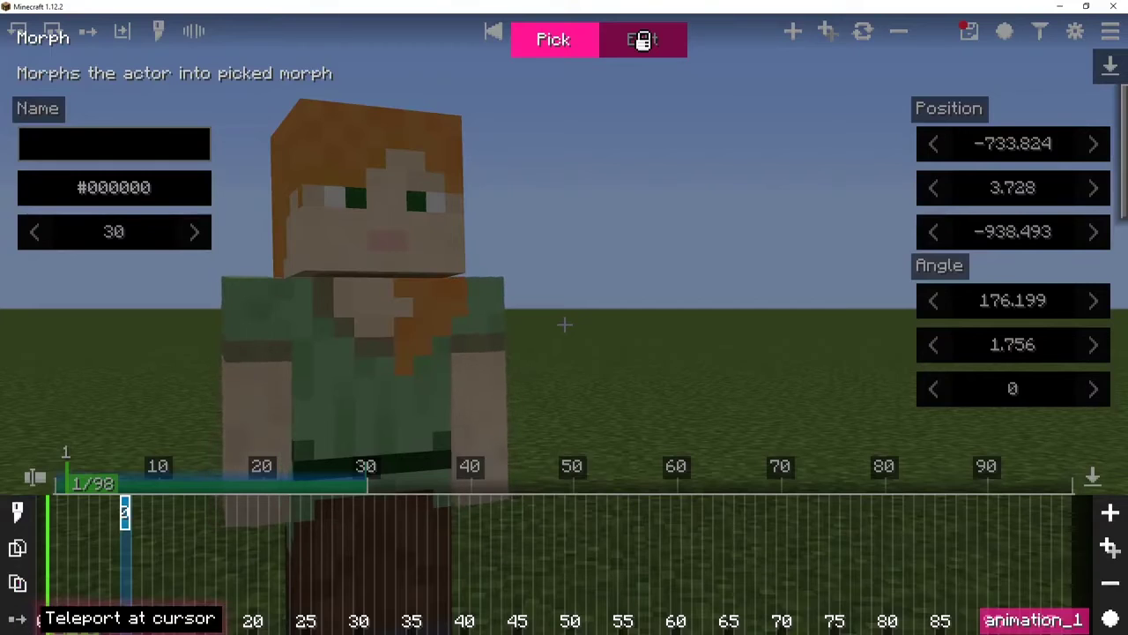
Step: Add a second Morph entry from the list of action types and move it to about tick 18
{"action": "left_click", "coordinate": [1111, 511]}
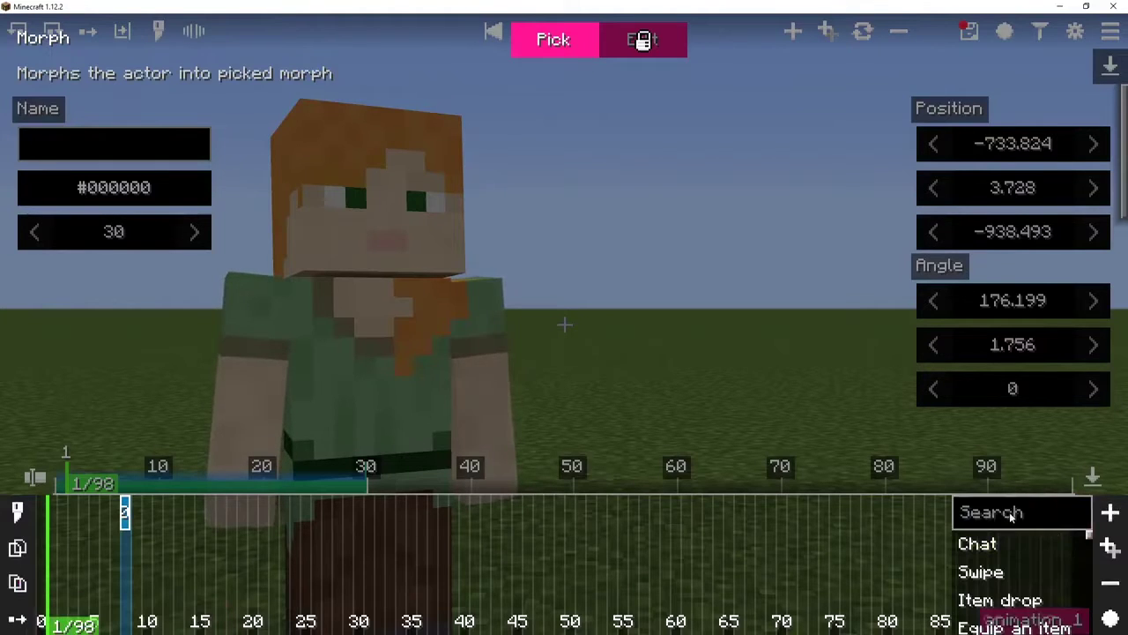
{"action": "scroll", "coordinate": [1018, 578], "scroll_direction": "down", "scroll_amount": 8}
{"action": "scroll", "coordinate": [1005, 568], "scroll_direction": "up", "scroll_amount": 4}
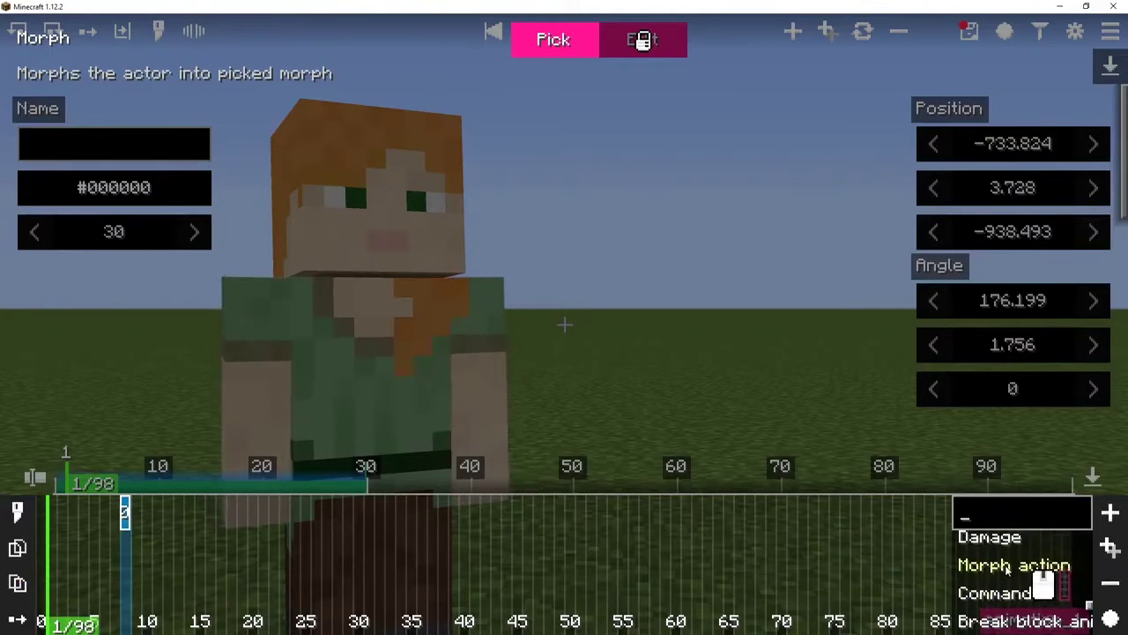
{"action": "scroll", "coordinate": [1006, 568], "scroll_direction": "up", "scroll_amount": 1}
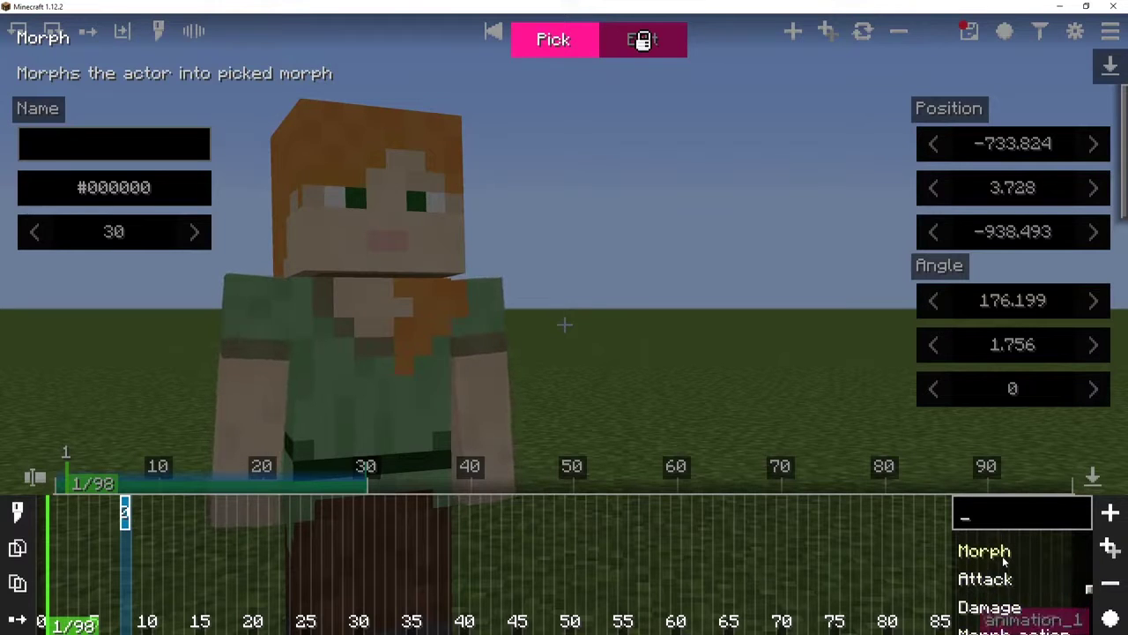
{"action": "scroll", "coordinate": [1004, 560], "scroll_direction": "up", "scroll_amount": 1}
{"action": "left_click", "coordinate": [996, 570]}
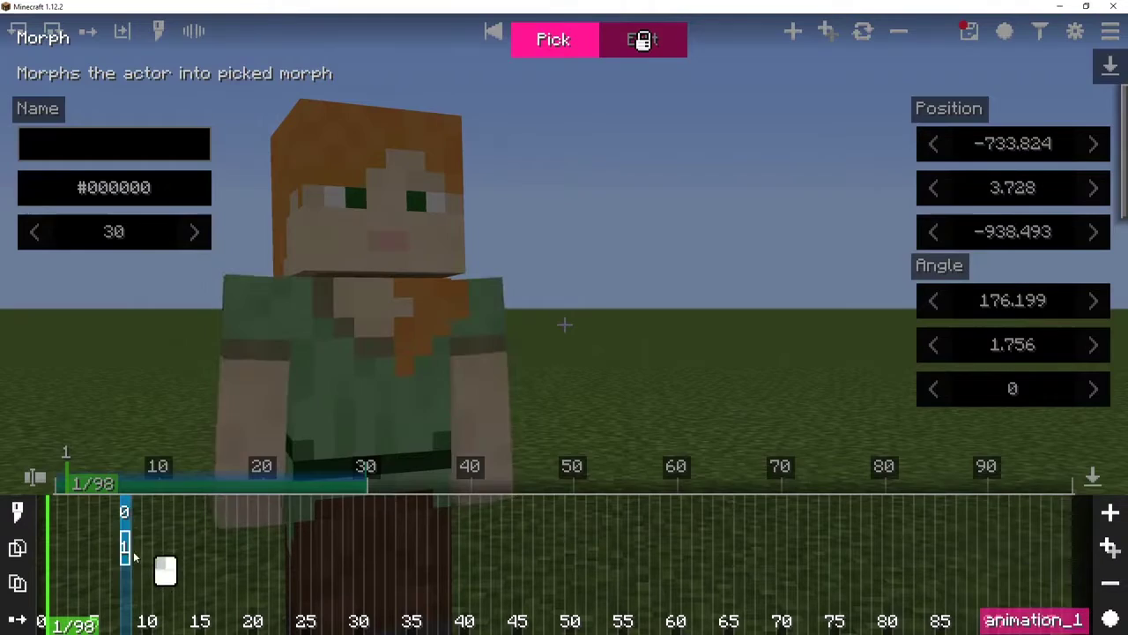
{"action": "left_click_drag", "start_coordinate": [124, 551], "coordinate": [234, 527]}
Step: Add an action of the type Morph action alongside the Morph entry at about tick 18
{"action": "left_click", "coordinate": [1111, 511]}
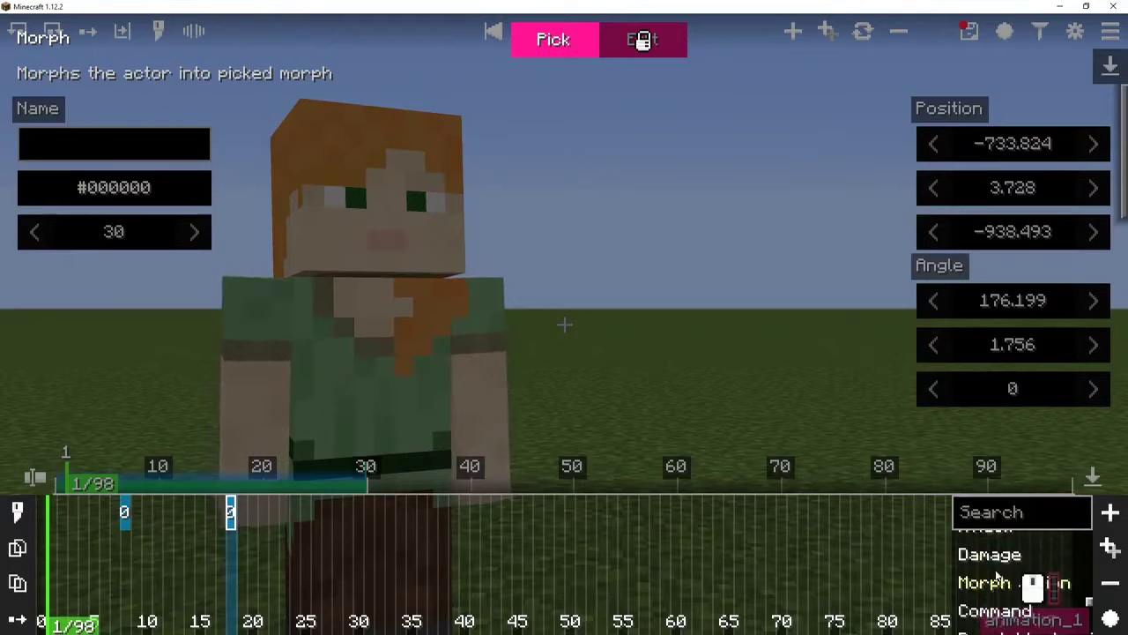
{"action": "scroll", "coordinate": [1058, 597], "scroll_direction": "down", "scroll_amount": 3}
{"action": "scroll", "coordinate": [1058, 608], "scroll_direction": "up", "scroll_amount": 3}
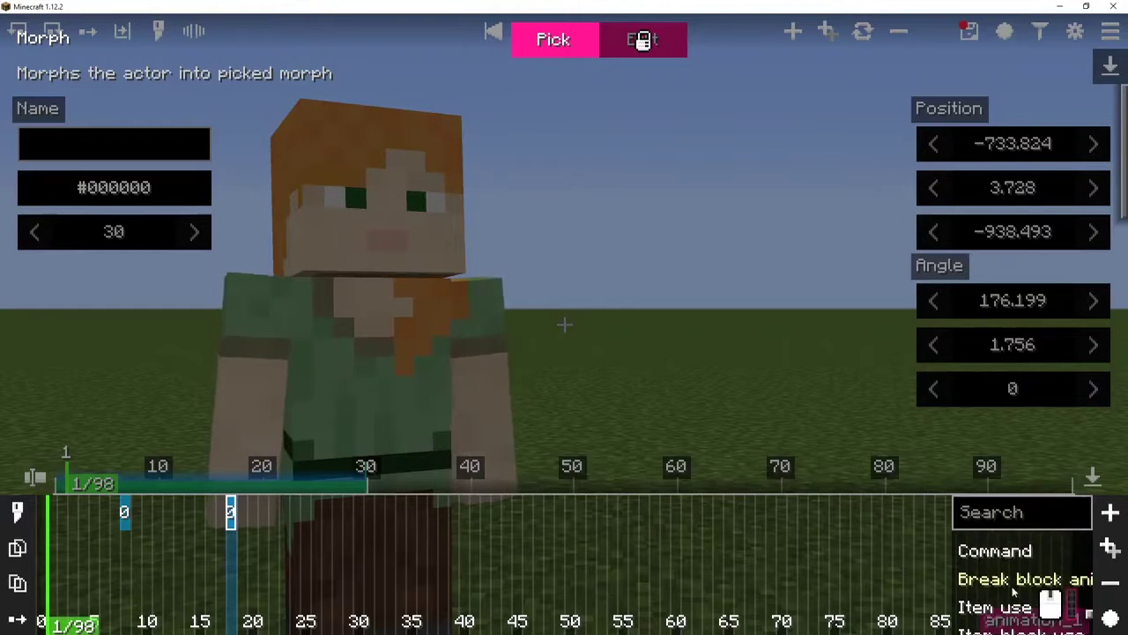
{"action": "left_click", "coordinate": [1004, 577]}
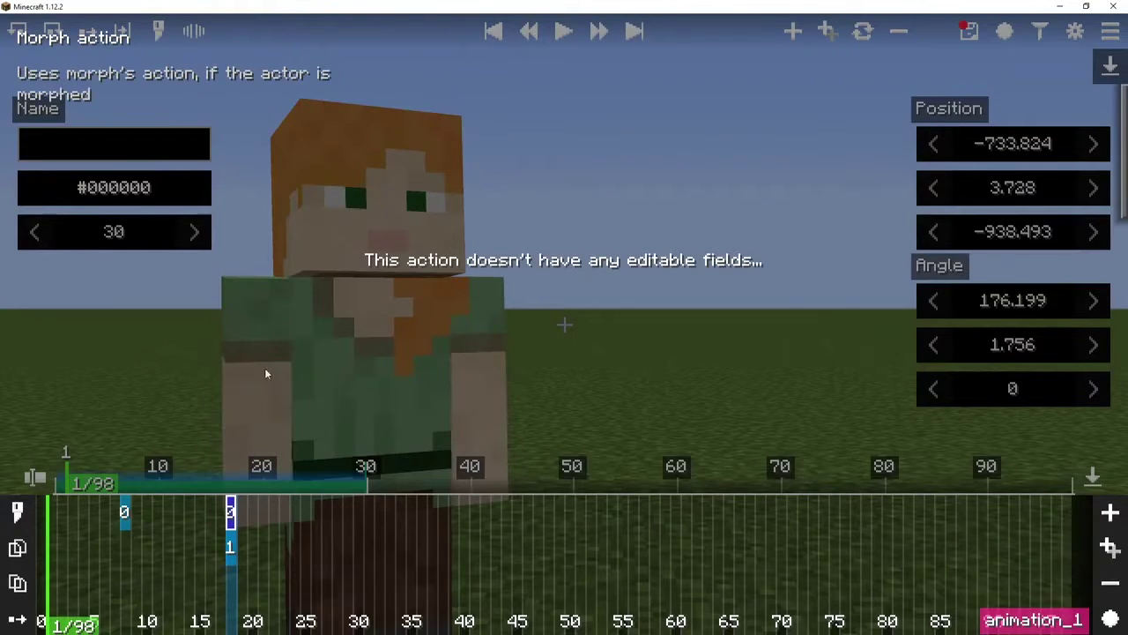
Step: Remove both the Morph action and the Morph entries at about tick 18 from the animation_1 timeline
{"action": "left_click", "coordinate": [1111, 581]}
{"action": "left_click", "coordinate": [232, 514]}
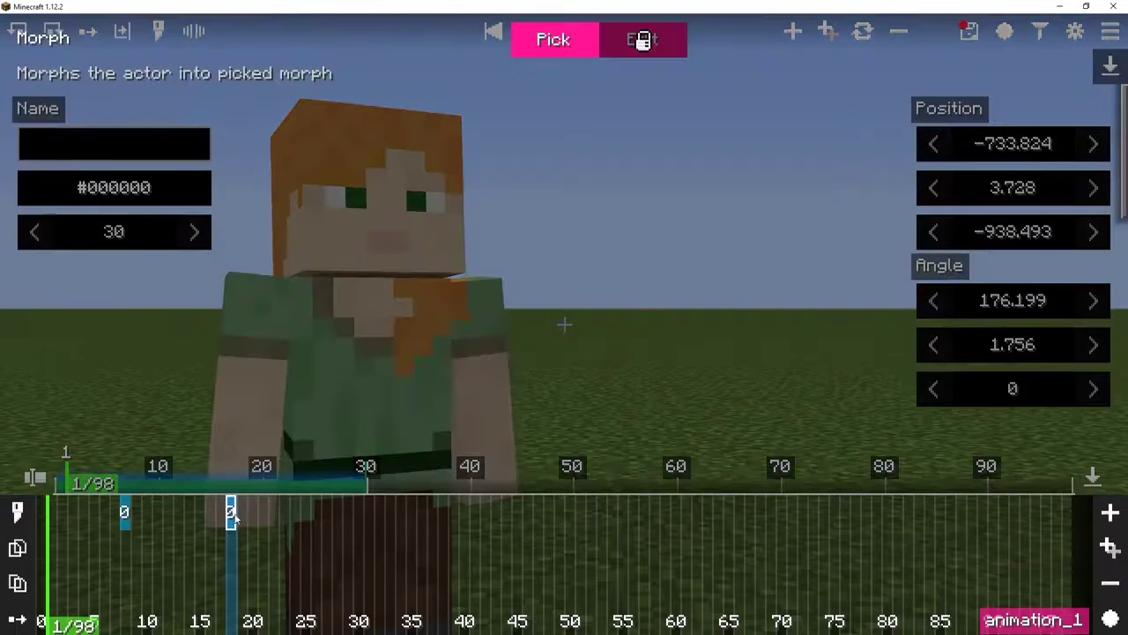
{"action": "left_click", "coordinate": [1110, 582]}
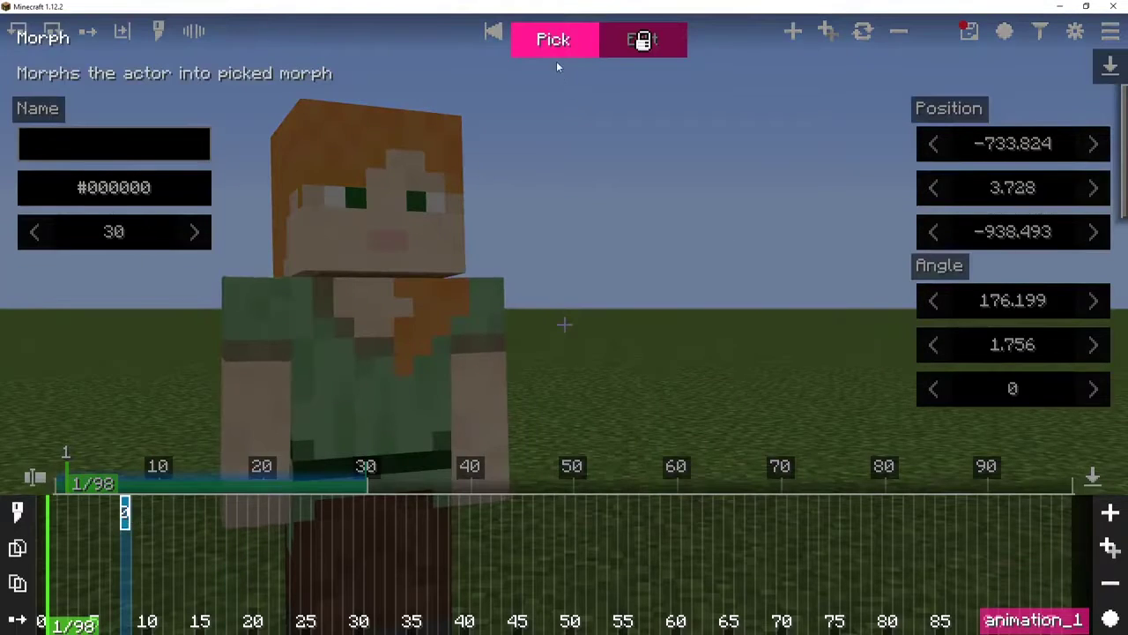
Step: Pick Alex from the Blockbuster models for the Morph action at about tick 8 and open the morph for editing
{"action": "left_click", "coordinate": [554, 57]}
{"action": "scroll", "coordinate": [299, 211], "scroll_direction": "down", "scroll_amount": 5}
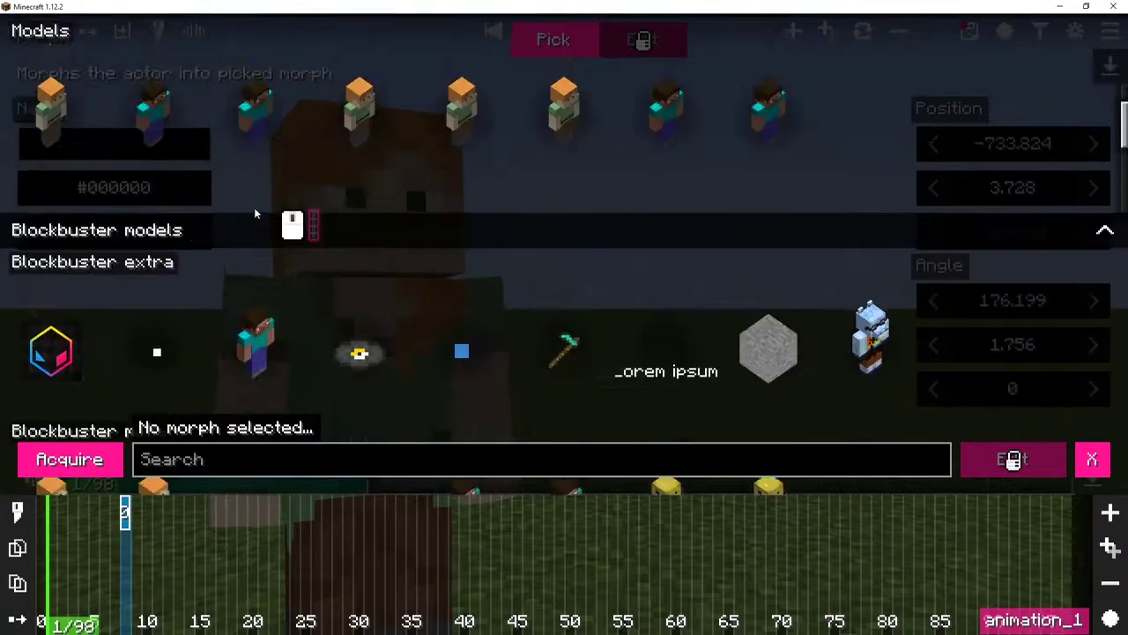
{"action": "scroll", "coordinate": [255, 213], "scroll_direction": "down", "scroll_amount": 5}
{"action": "left_click", "coordinate": [80, 195]}
{"action": "key", "text": "e"}
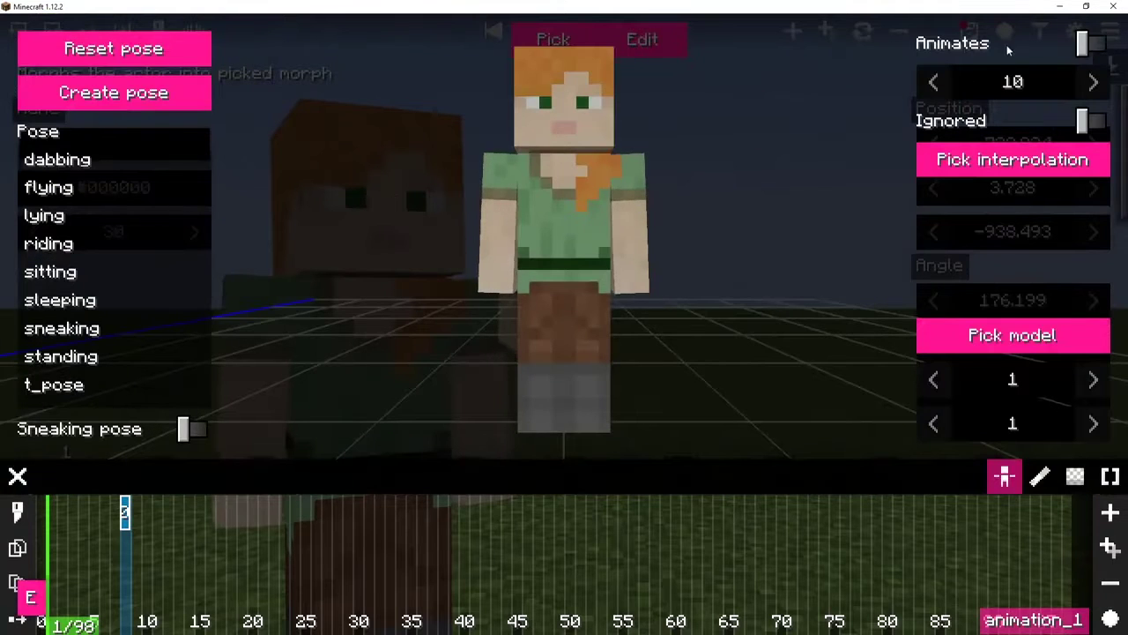
Step: Enable Animates on the Alex morph and set its interpolation to Exponential In/out
{"action": "left_click", "coordinate": [1090, 43]}
{"action": "left_click", "coordinate": [1012, 160]}
{"action": "scroll", "coordinate": [1018, 255], "scroll_direction": "down", "scroll_amount": 1}
{"action": "left_click", "coordinate": [1005, 191]}
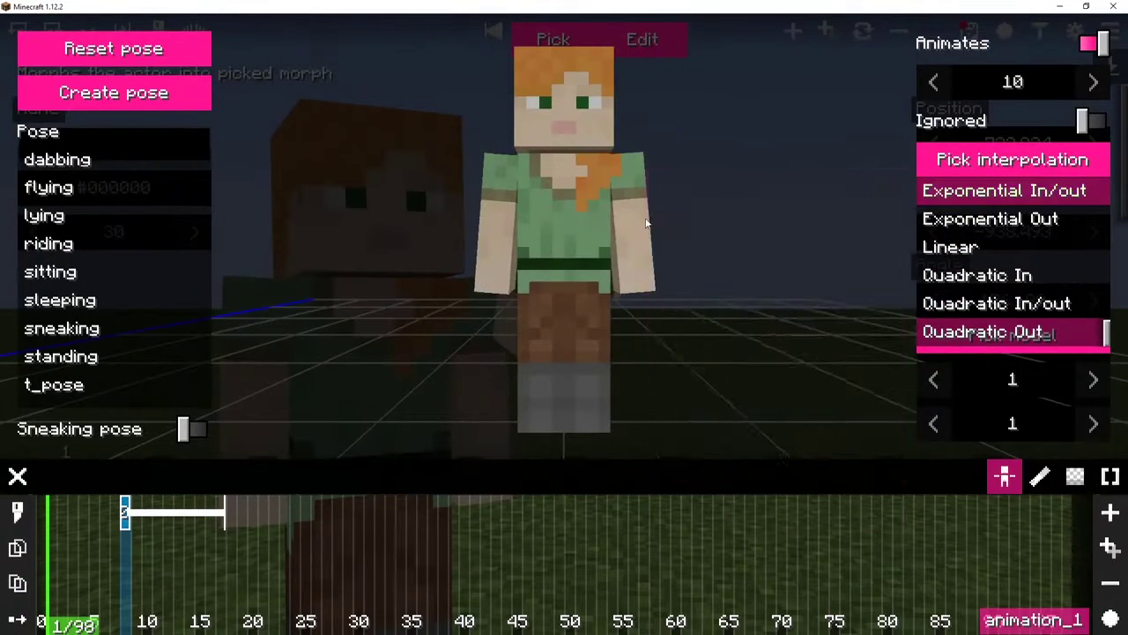
Step: Give the Alex morph the dabbing pose and leave the morph editor
{"action": "left_click_drag", "start_coordinate": [646, 223], "coordinate": [684, 228]}
{"action": "left_click", "coordinate": [101, 161]}
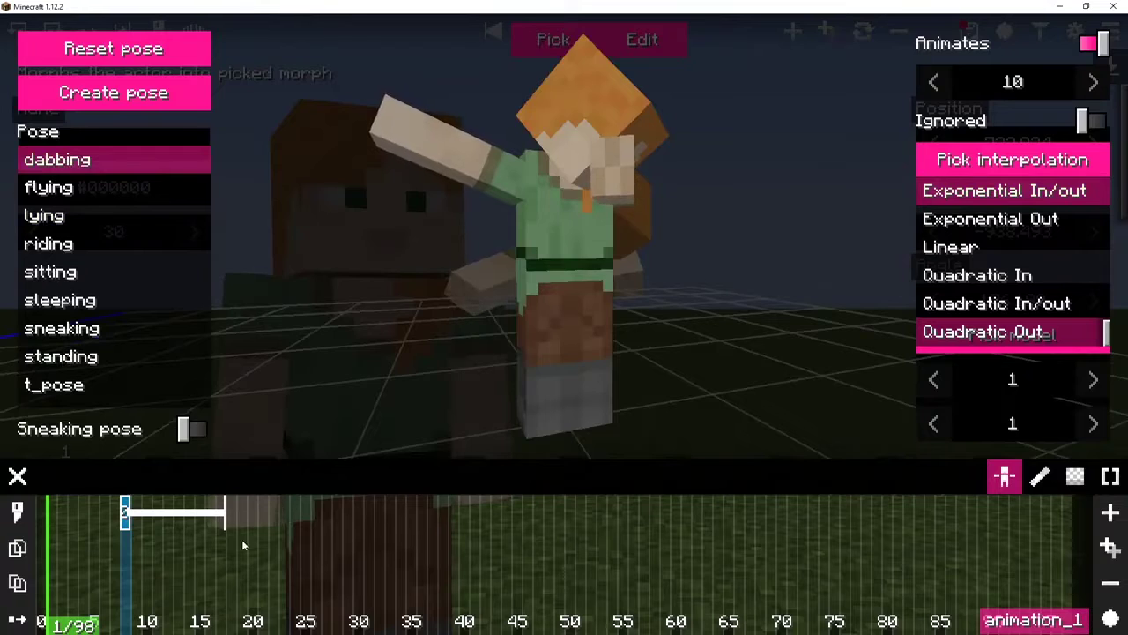
{"action": "key", "text": "Escape"}
Step: Move the playhead to tick 24, add a Morph action at about tick 19 and assign it the dabbing Alex from the recent morphs
{"action": "mouse_move", "coordinate": [78, 482]}
{"action": "left_mouse_down"}
{"action": "mouse_move", "coordinate": [338, 470]}
{"action": "mouse_move", "coordinate": [283, 473]}
{"action": "mouse_move", "coordinate": [303, 476]}
{"action": "left_mouse_up"}
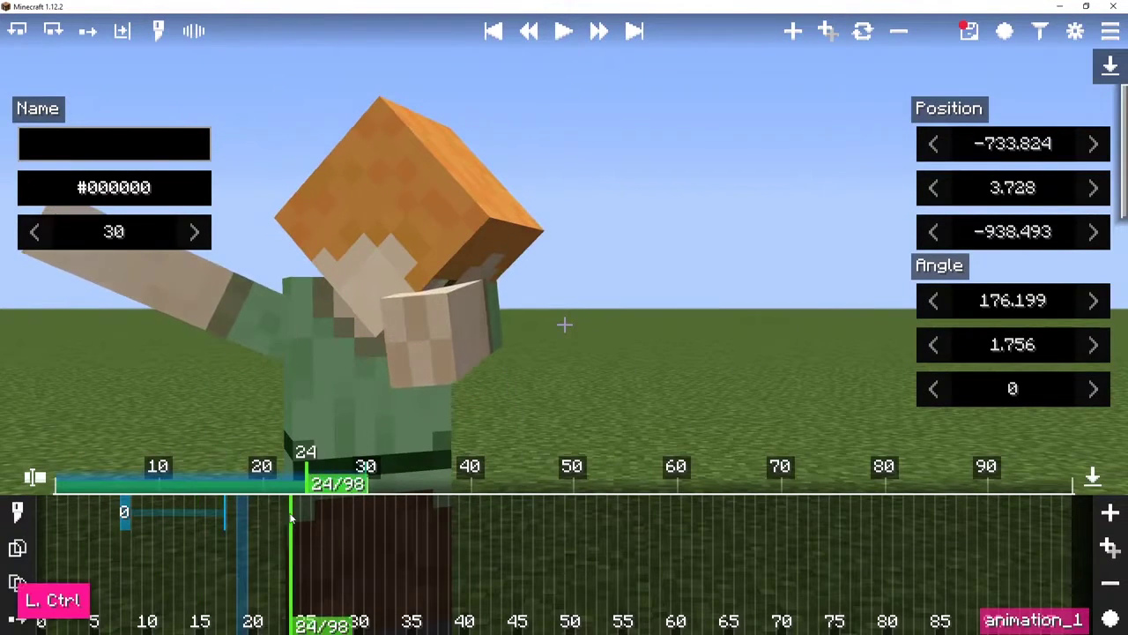
{"action": "key", "text": "ctrl+m"}
{"action": "left_click", "coordinate": [564, 54]}
{"action": "left_click", "coordinate": [59, 78]}
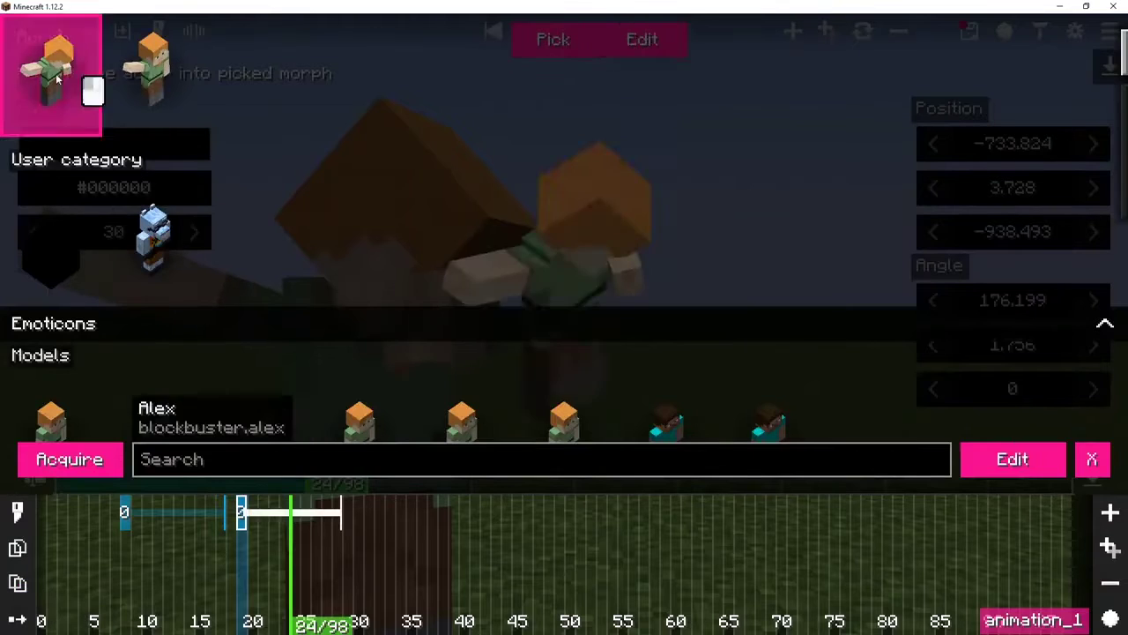
Step: Reset the pose of the Alex morph in the Morph action at about tick 19
{"action": "key", "text": "e"}
{"action": "left_click", "coordinate": [112, 51]}
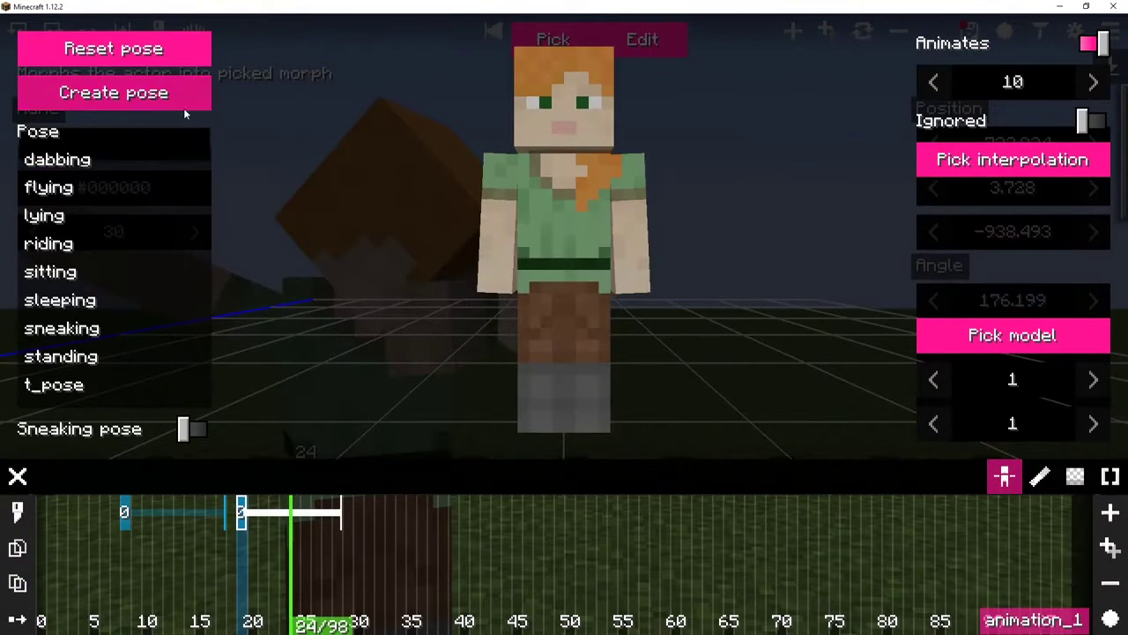
{"action": "left_click", "coordinate": [242, 520]}
Step: Assign the Emoticons Alex model (emoticons.slim_3d) to the Morph action at about tick 19 and reselect that action
{"action": "left_click", "coordinate": [548, 44]}
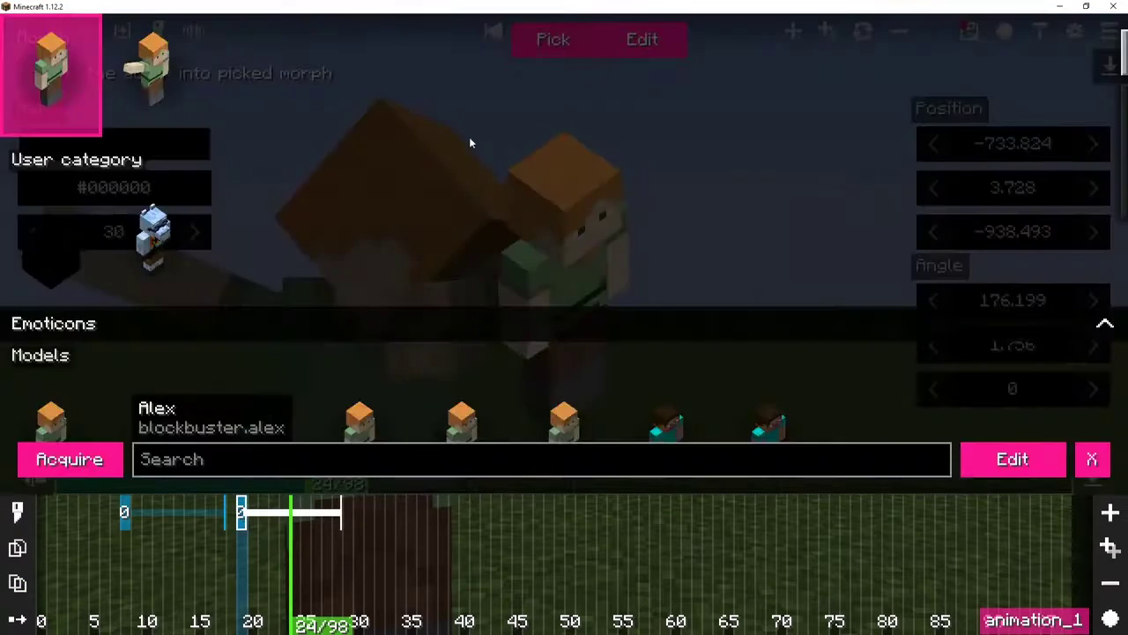
{"action": "scroll", "coordinate": [72, 285], "scroll_direction": "down", "scroll_amount": 2}
{"action": "left_click", "coordinate": [71, 285]}
{"action": "scroll", "coordinate": [81, 279], "scroll_direction": "down", "scroll_amount": 1}
{"action": "left_click", "coordinate": [238, 549]}
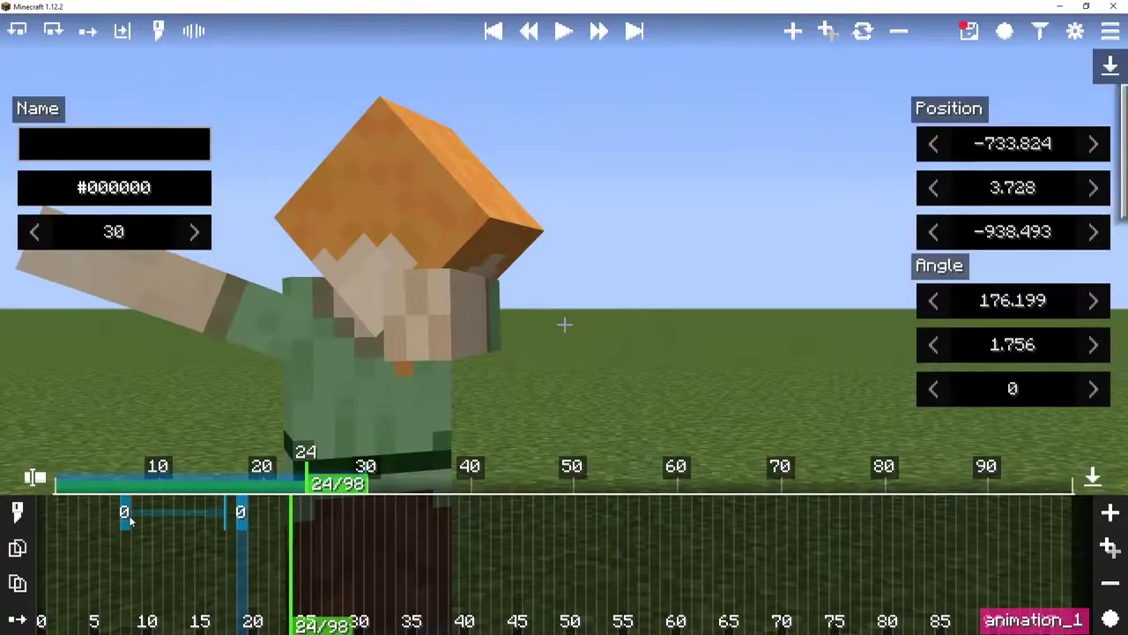
{"action": "left_click", "coordinate": [129, 520]}
{"action": "left_click", "coordinate": [234, 520]}
{"action": "left_click", "coordinate": [241, 520]}
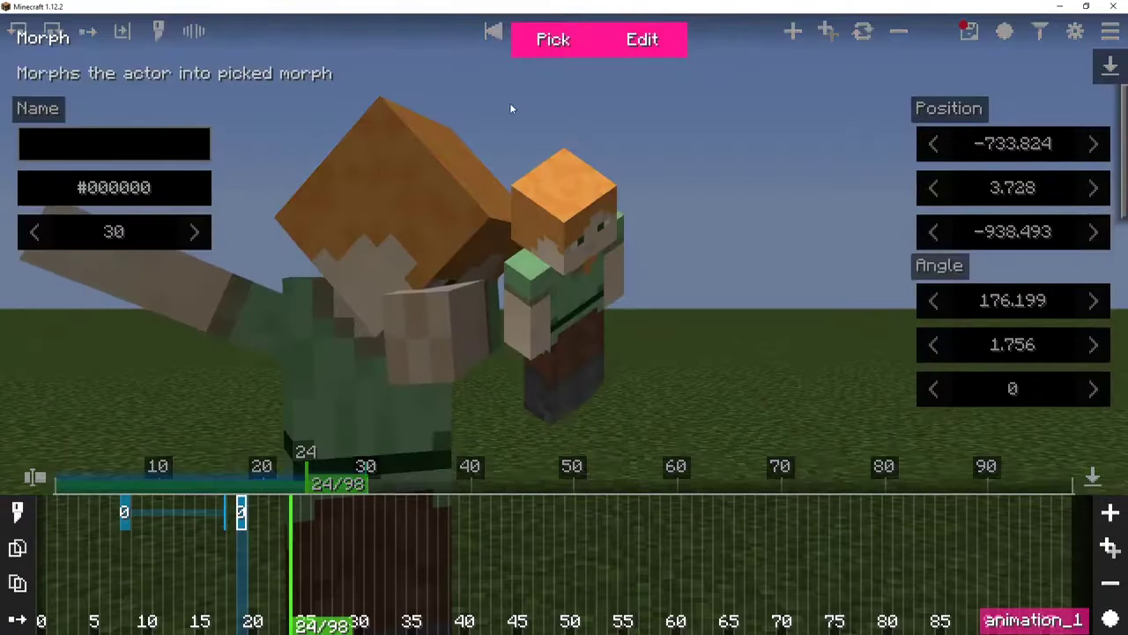
Step: Open the Emoticons Alex morph for editing and set its interpolation to Back Out
{"action": "left_click", "coordinate": [548, 41]}
{"action": "left_click", "coordinate": [1013, 459]}
{"action": "left_click", "coordinate": [1022, 126]}
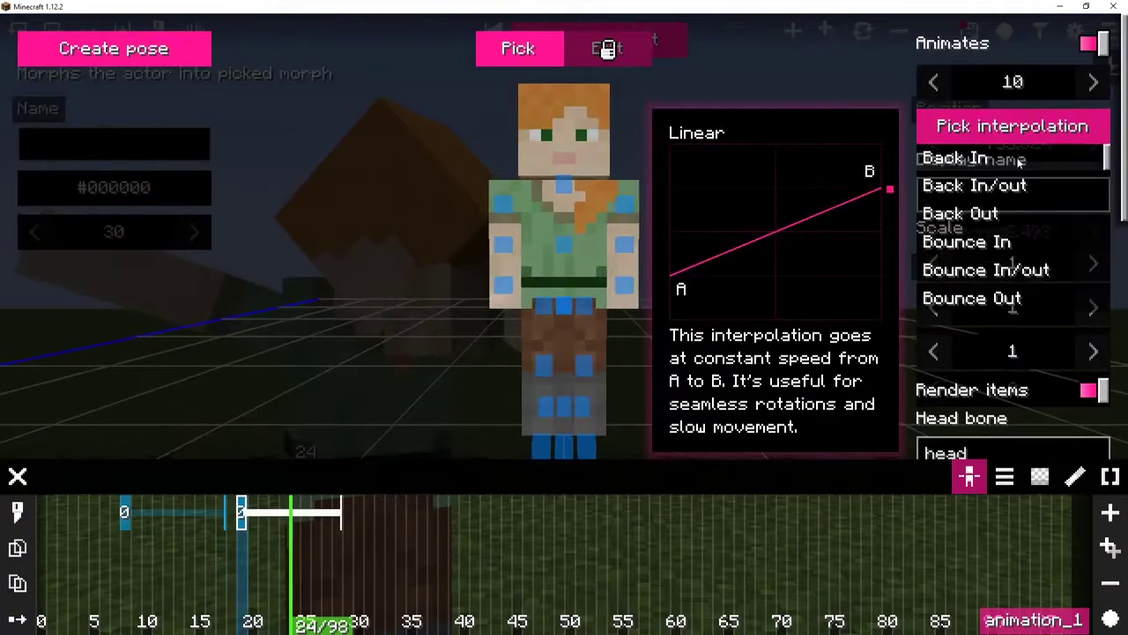
{"action": "scroll", "coordinate": [987, 230], "scroll_direction": "down", "scroll_amount": 1}
{"action": "scroll", "coordinate": [987, 229], "scroll_direction": "up", "scroll_amount": 1}
{"action": "left_click", "coordinate": [982, 215]}
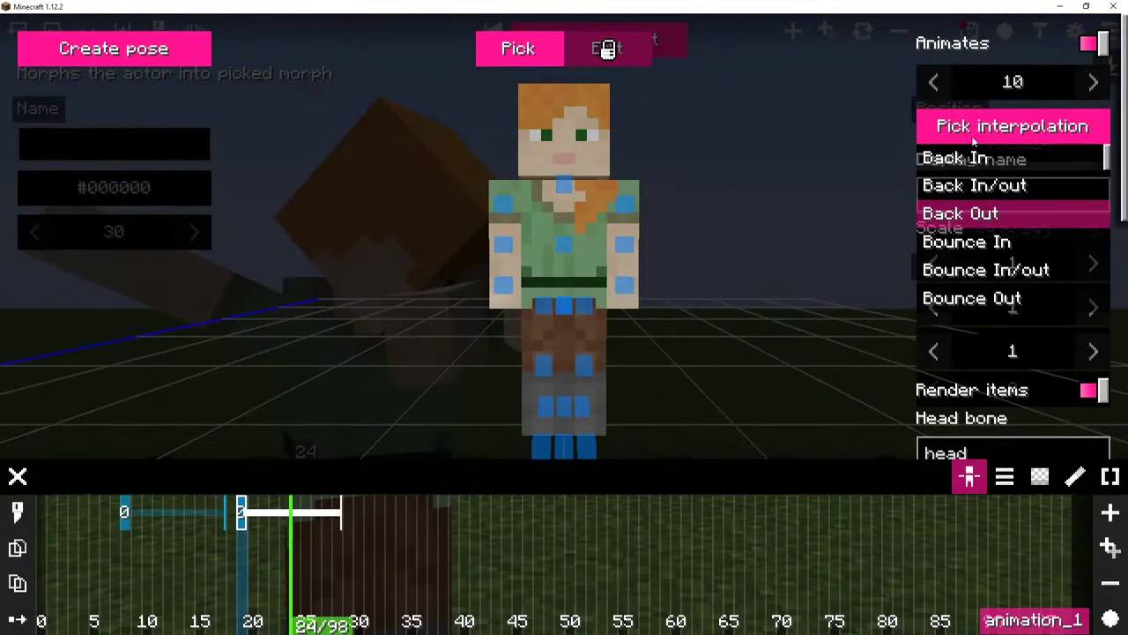
Step: Change the Emoticons Alex morph's interpolation to Bounce Out and collapse the interpolation choices
{"action": "left_click", "coordinate": [1007, 129]}
{"action": "left_click", "coordinate": [1011, 130]}
{"action": "scroll", "coordinate": [1004, 255], "scroll_direction": "down", "scroll_amount": 2}
{"action": "left_click", "coordinate": [987, 229]}
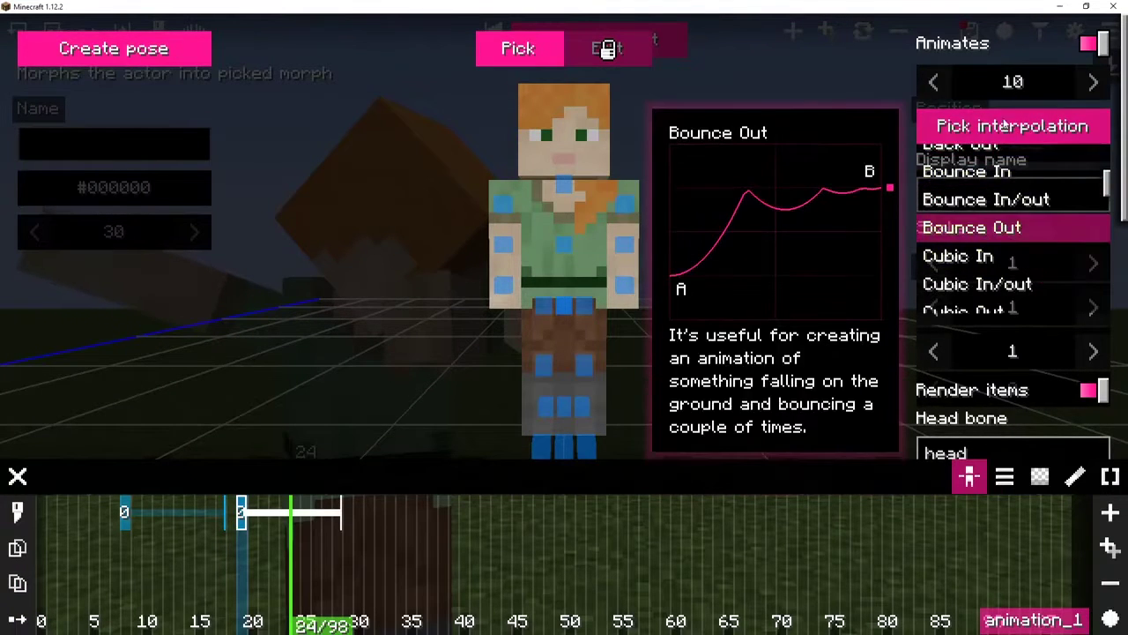
{"action": "left_click", "coordinate": [1007, 128]}
Step: Create a custom pose for the Emoticons Alex morph, reset it and leave the morph editor
{"action": "left_click", "coordinate": [196, 54]}
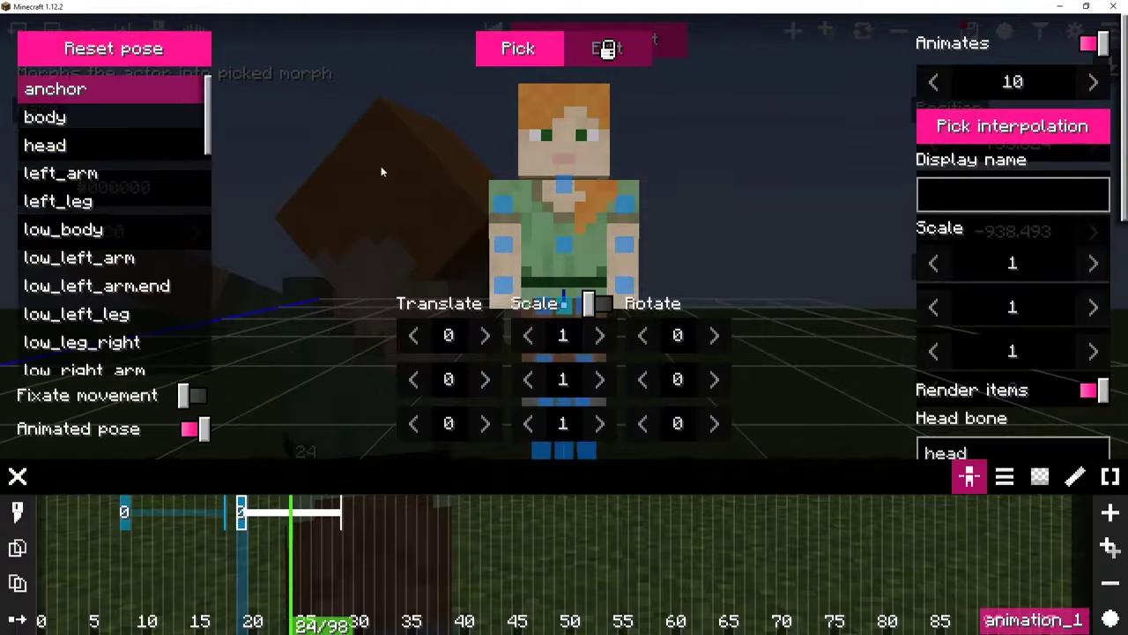
{"action": "left_click", "coordinate": [97, 55]}
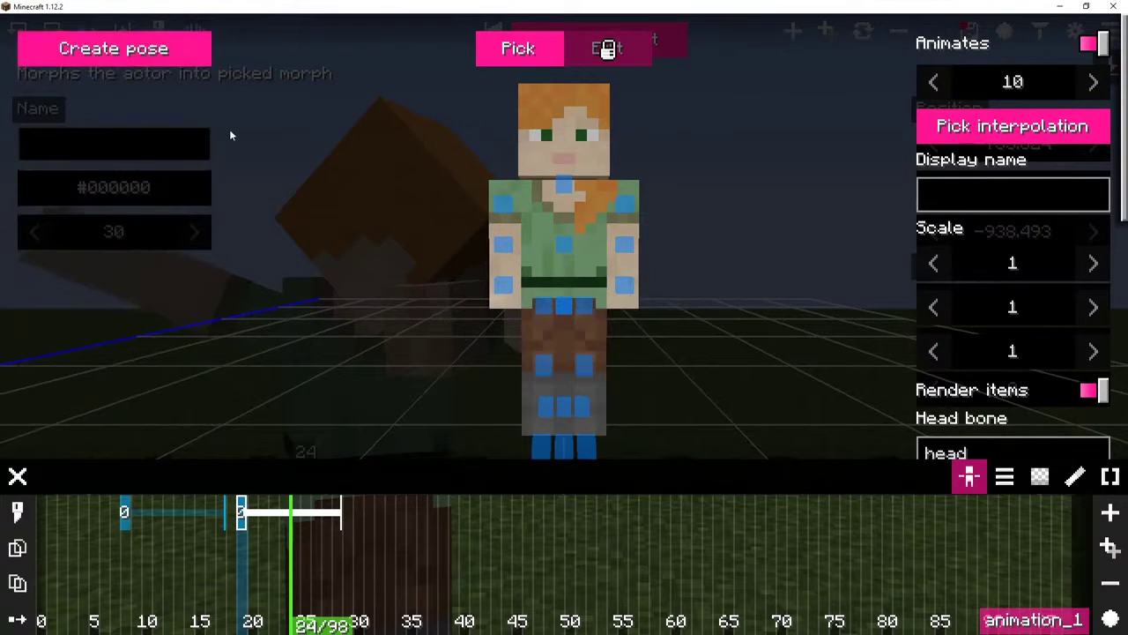
{"action": "left_click_drag", "start_coordinate": [231, 135], "coordinate": [270, 151]}
{"action": "key", "text": "Escape"}
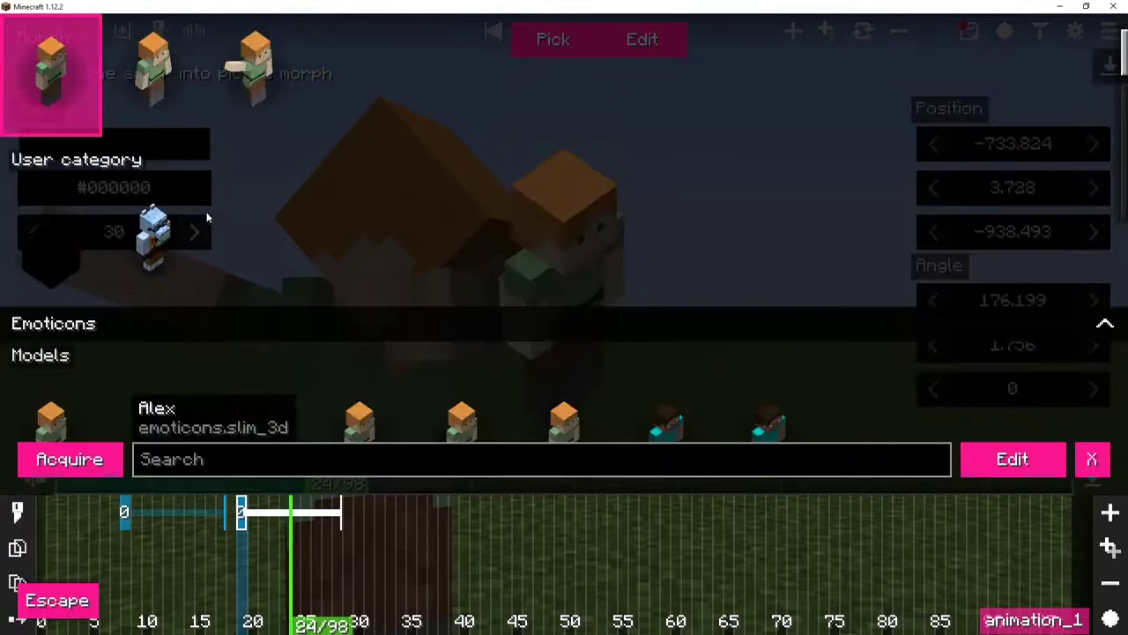
Step: Remove the Emoticons Alex (emoticons.slim_3d) from the recent morphs and confirm the removal
{"action": "scroll", "coordinate": [207, 218], "scroll_direction": "down", "scroll_amount": 2}
{"action": "scroll", "coordinate": [164, 177], "scroll_direction": "up", "scroll_amount": 3}
{"action": "right_click", "coordinate": [55, 104]}
{"action": "left_click", "coordinate": [249, 364]}
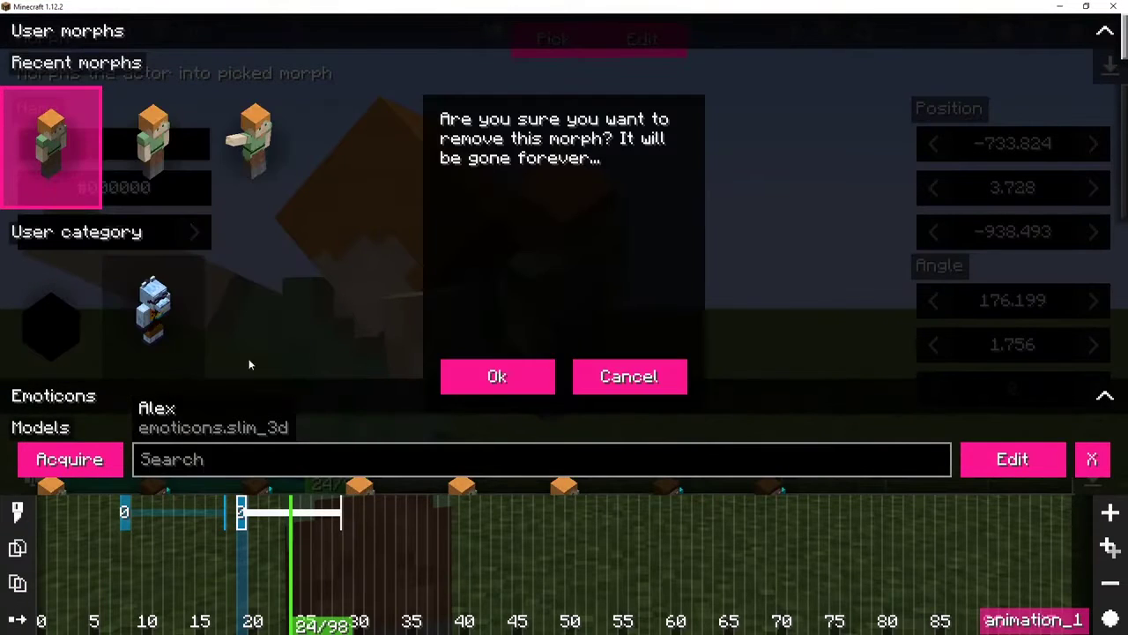
{"action": "left_click", "coordinate": [462, 370]}
Step: Pick Alex from the Blockbuster models for the Morph action at about tick 19 and open the morph for editing
{"action": "scroll", "coordinate": [198, 351], "scroll_direction": "down", "scroll_amount": 5}
{"action": "left_click", "coordinate": [86, 312]}
{"action": "key", "text": "e"}
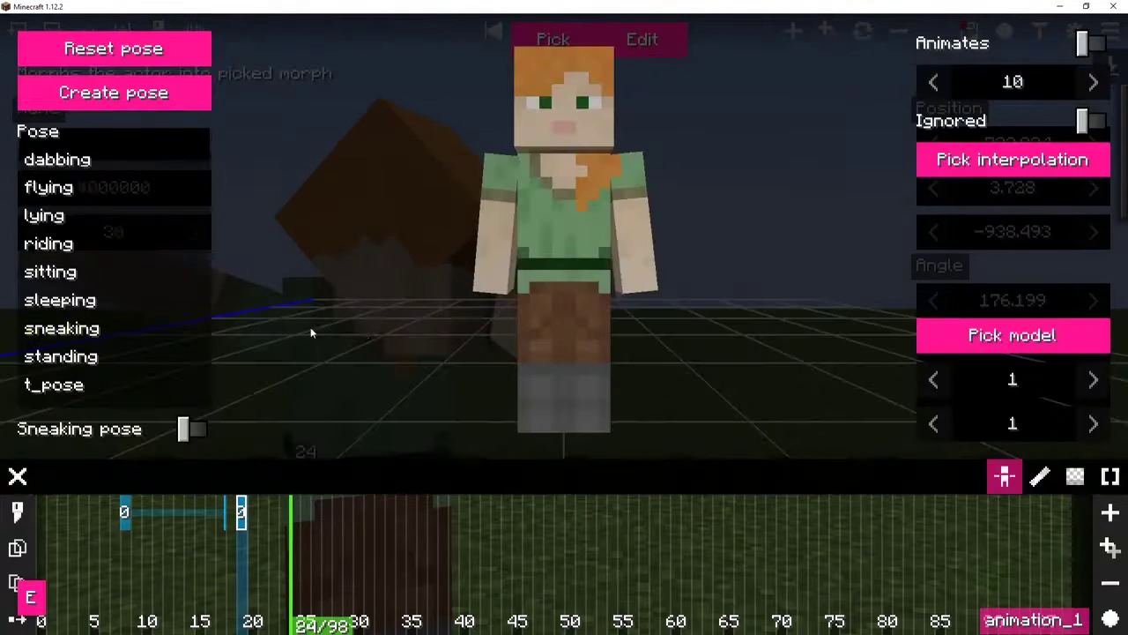
Step: Give this Alex morph the sneaking pose, with Animates enabled and the Bounce Out interpolation
{"action": "left_click", "coordinate": [1087, 43]}
{"action": "left_click", "coordinate": [1012, 159]}
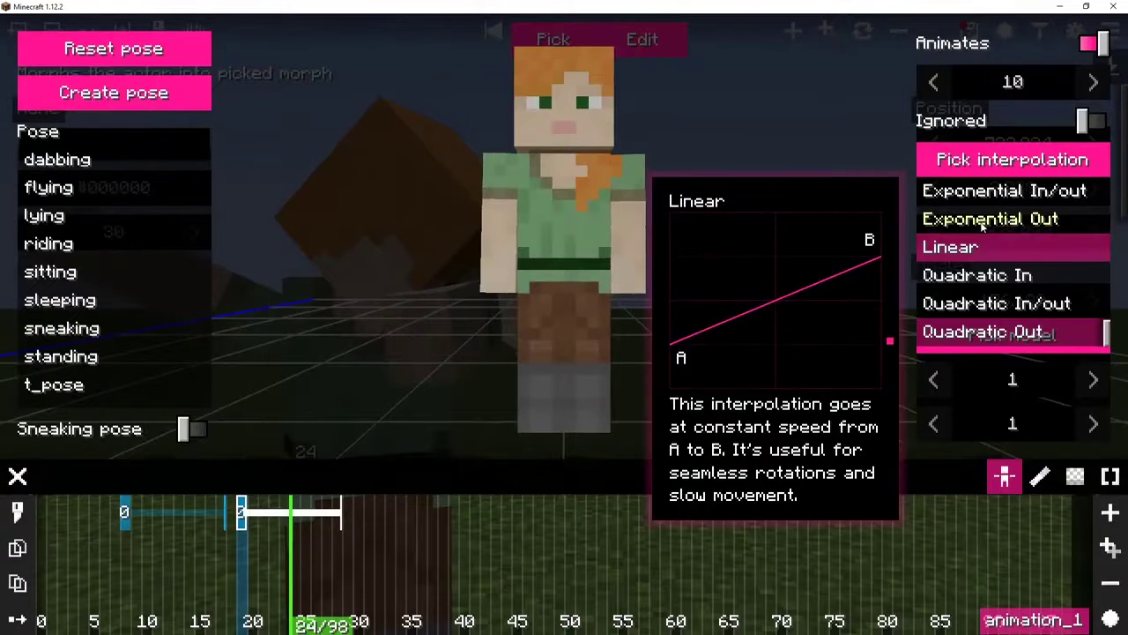
{"action": "scroll", "coordinate": [1024, 263], "scroll_direction": "up", "scroll_amount": 6}
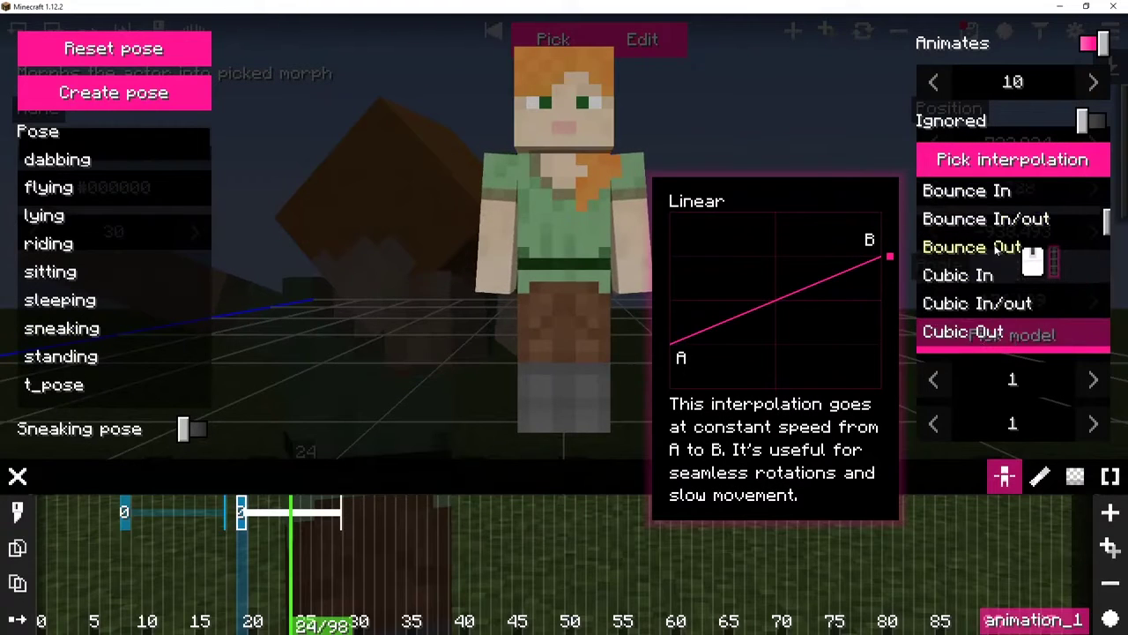
{"action": "left_click", "coordinate": [978, 280]}
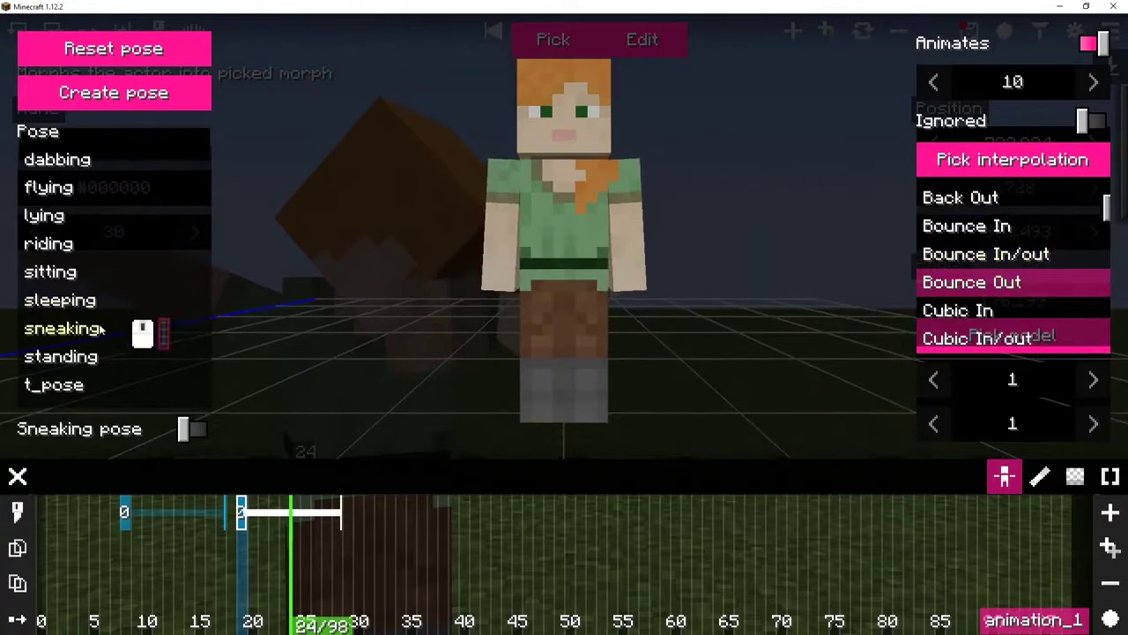
{"action": "left_click", "coordinate": [138, 329]}
{"action": "key", "text": "Escape"}
Step: Play back the dabbing and sneaking morphs from before tick 8, stop, and rewind the timeline to tick 0
{"action": "left_click_drag", "start_coordinate": [303, 483], "coordinate": [112, 483]}
{"action": "key", "text": "space"}
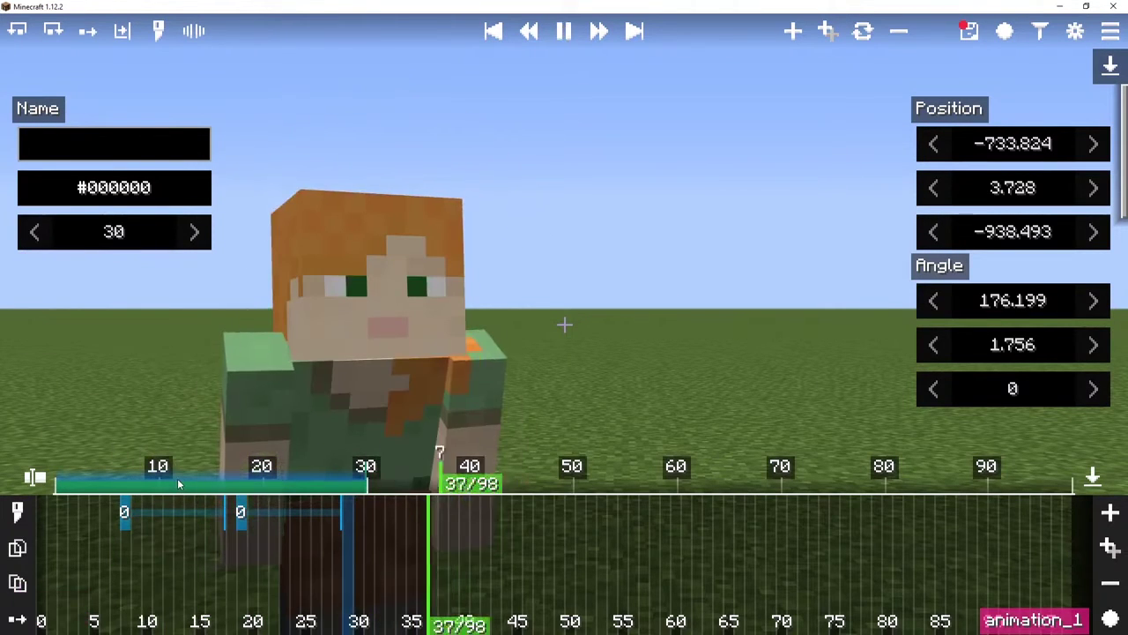
{"action": "key", "text": "space"}
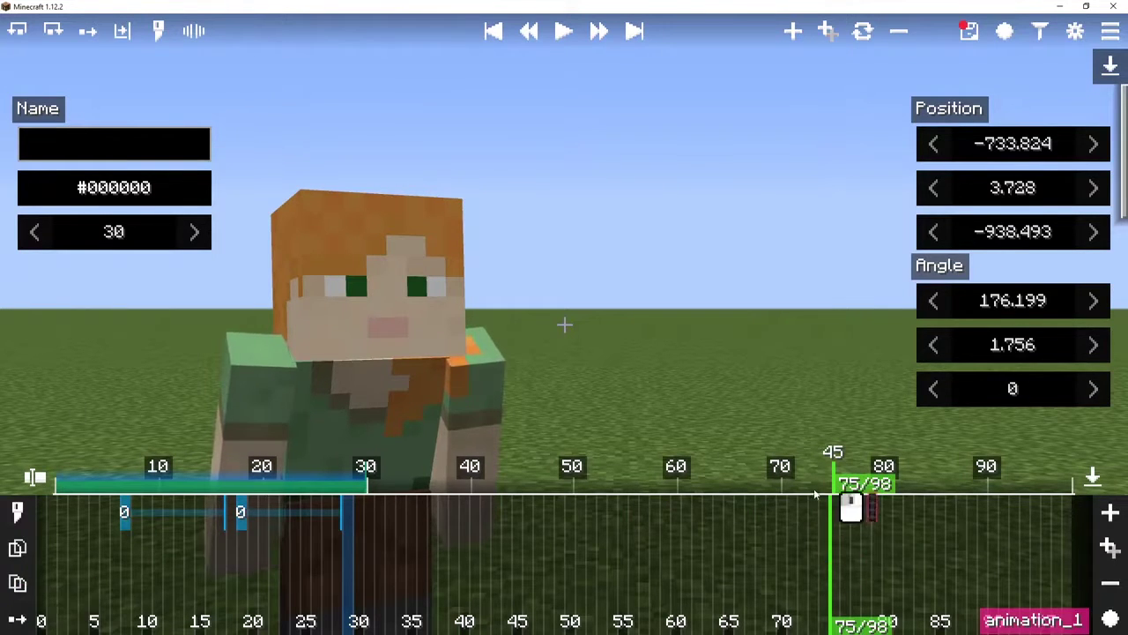
{"action": "left_click_drag", "start_coordinate": [816, 496], "coordinate": [54, 458]}
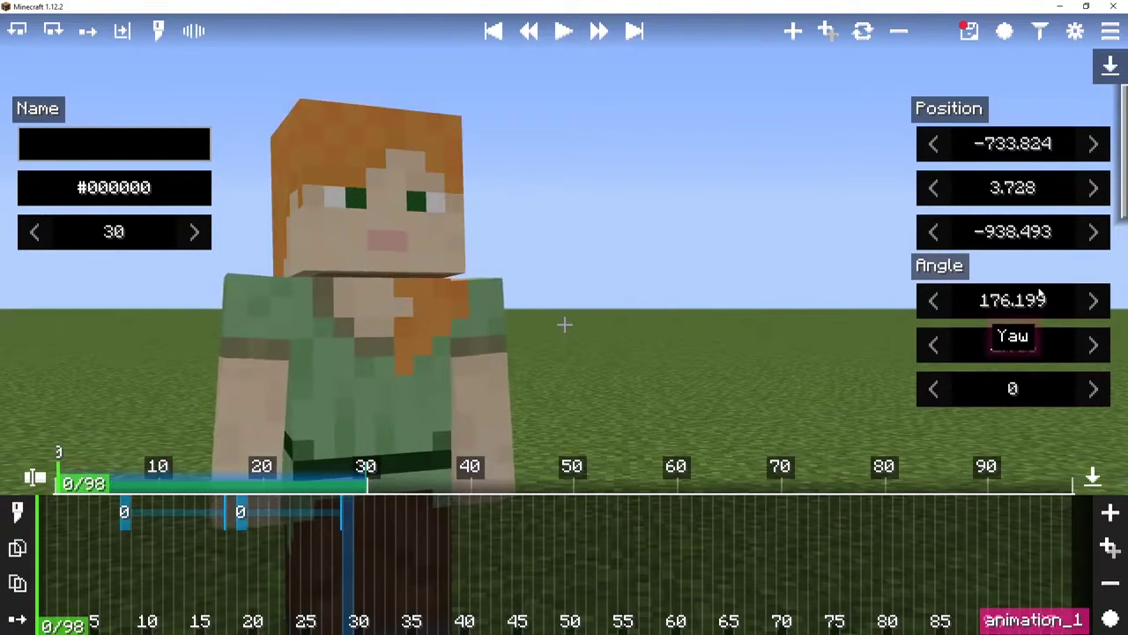
Step: Look over the camera position and angle settings and exit the camera editor to the world
{"action": "scroll", "coordinate": [1112, 247], "scroll_direction": "down", "scroll_amount": 3}
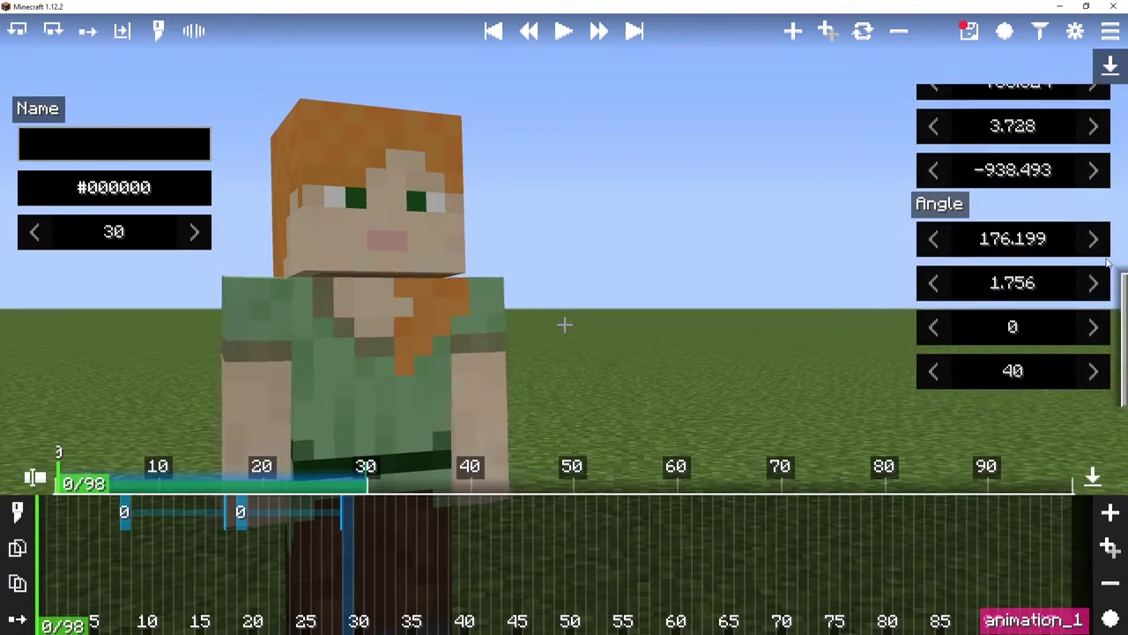
{"action": "scroll", "coordinate": [1099, 274], "scroll_direction": "up", "scroll_amount": 3}
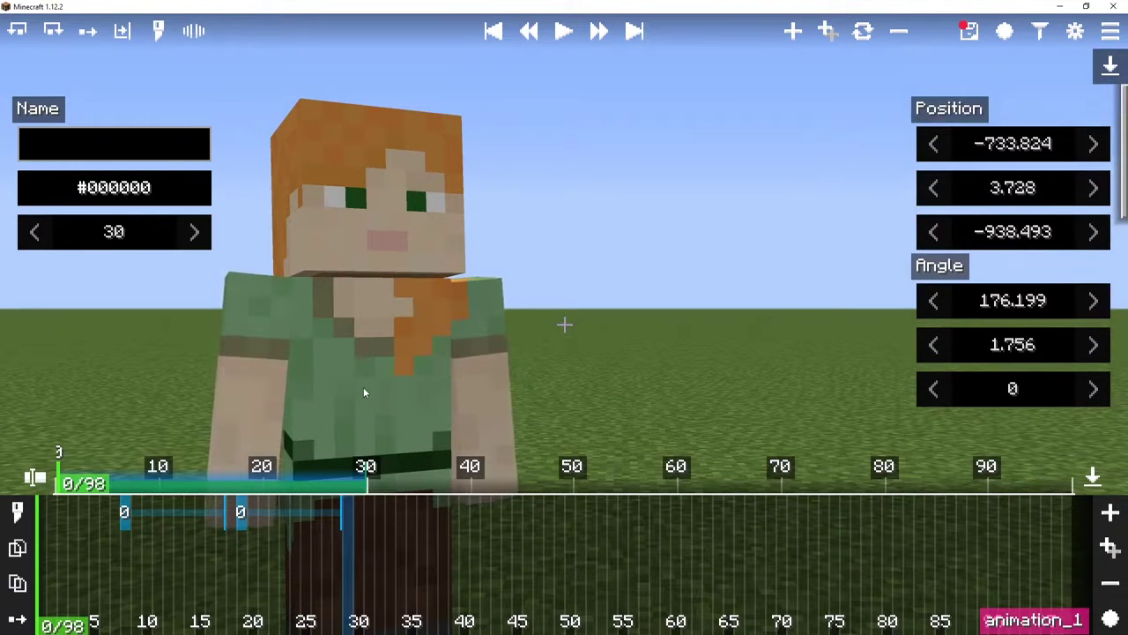
{"action": "key", "text": "Escape"}
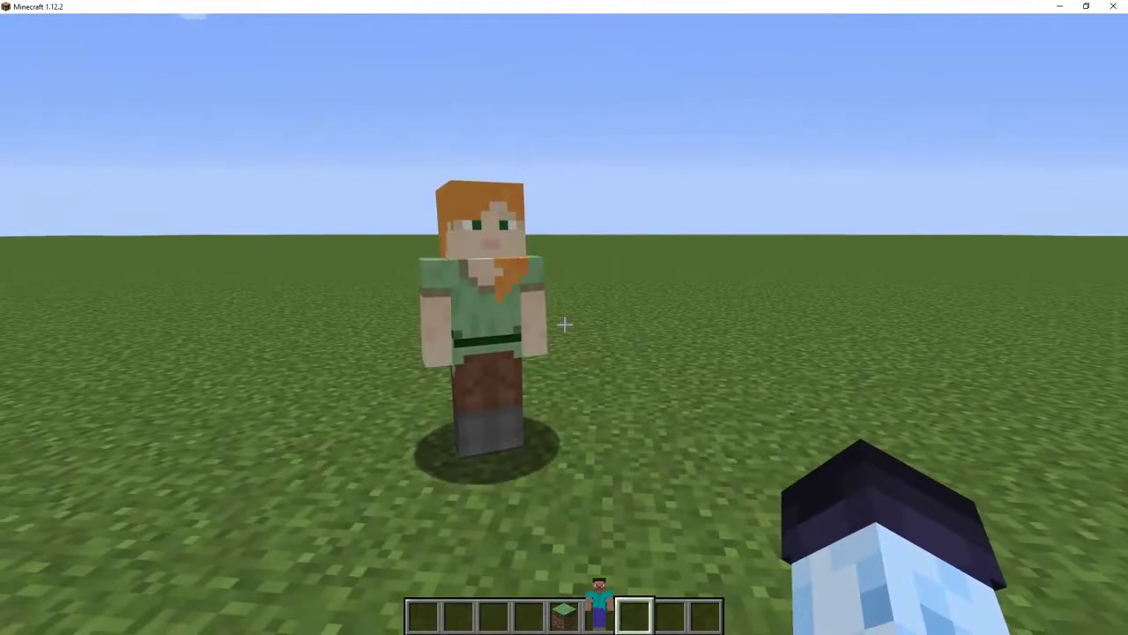
Step: Open the morph picker in the world, browse its categories and select Alex from the Blockbuster models
{"action": "key", "text": "b"}
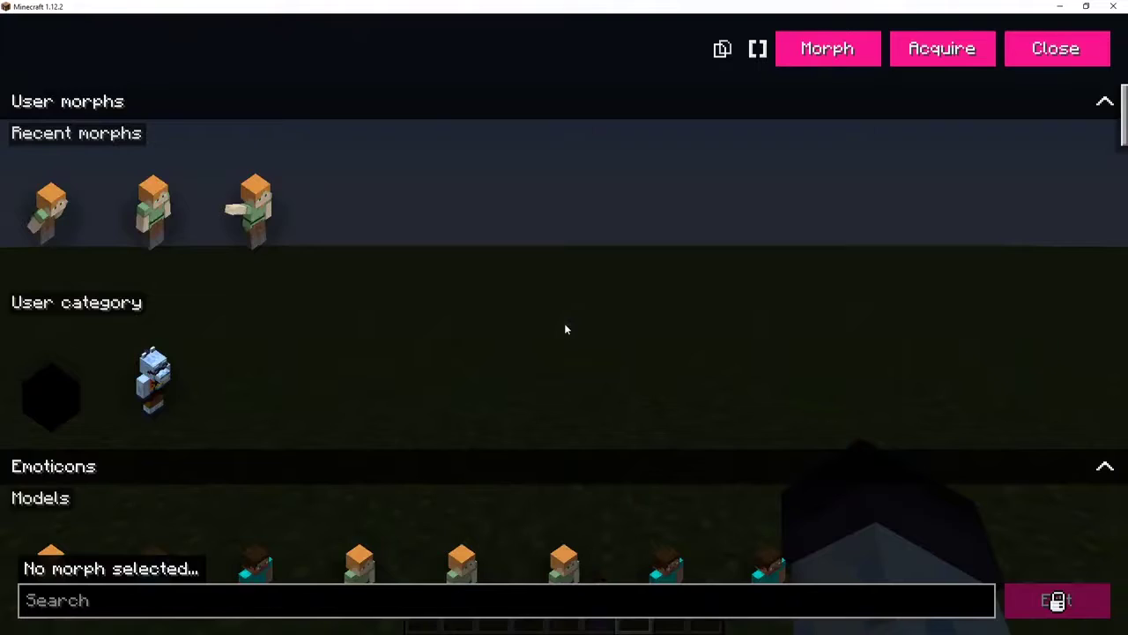
{"action": "scroll", "coordinate": [537, 334], "scroll_direction": "down", "scroll_amount": 15}
{"action": "scroll", "coordinate": [535, 334], "scroll_direction": "up", "scroll_amount": 10}
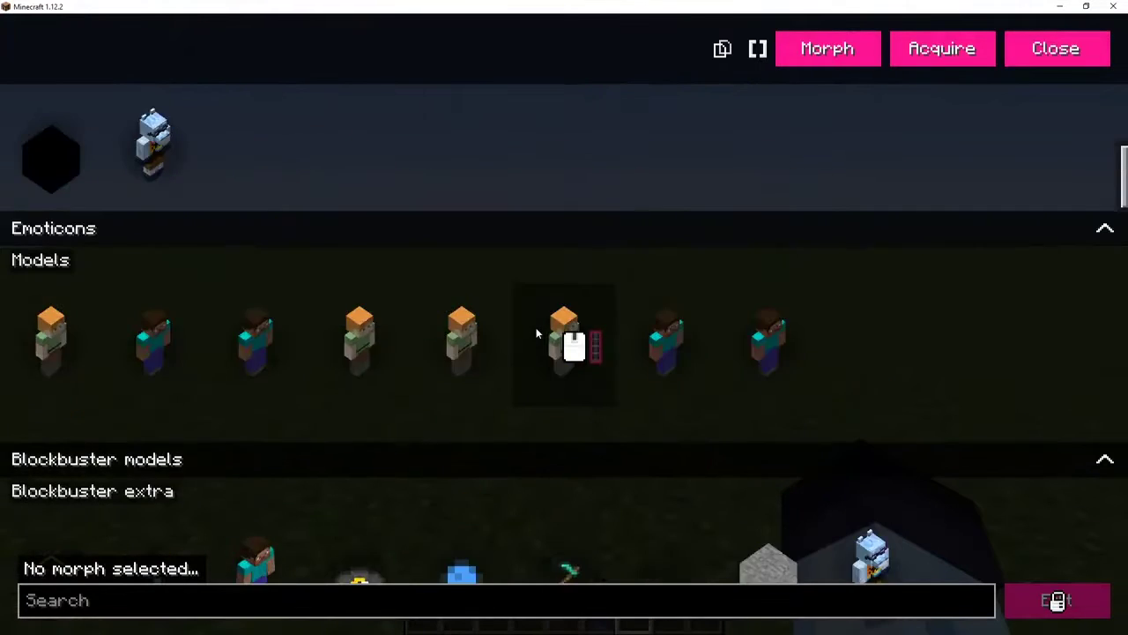
{"action": "scroll", "coordinate": [397, 312], "scroll_direction": "down", "scroll_amount": 3}
{"action": "scroll", "coordinate": [404, 308], "scroll_direction": "up", "scroll_amount": 3}
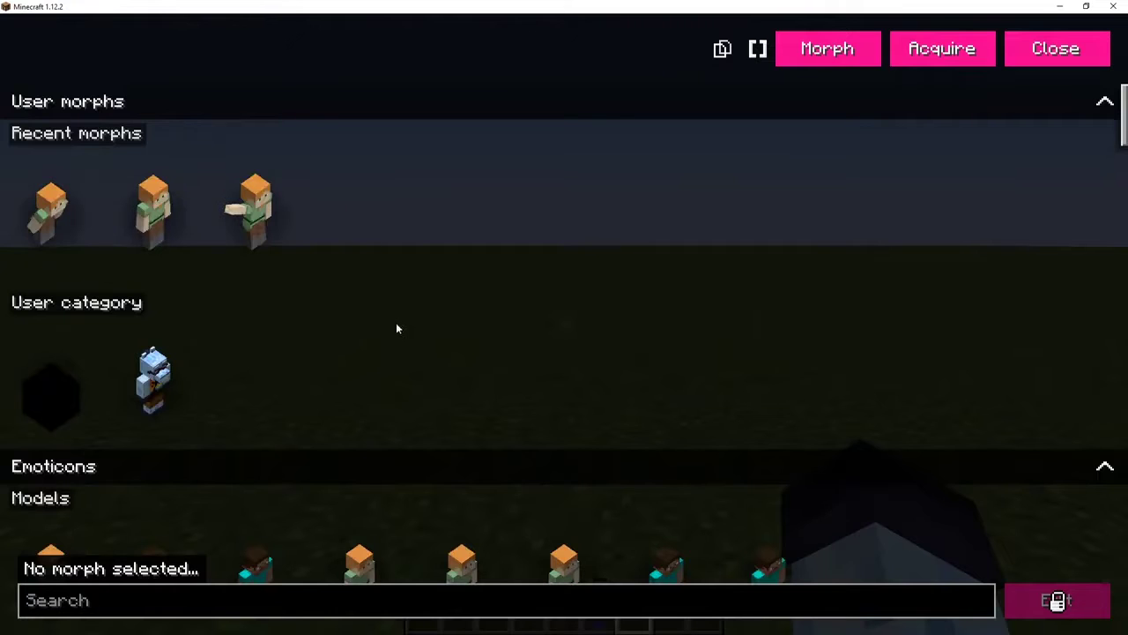
{"action": "scroll", "coordinate": [396, 328], "scroll_direction": "down", "scroll_amount": 3}
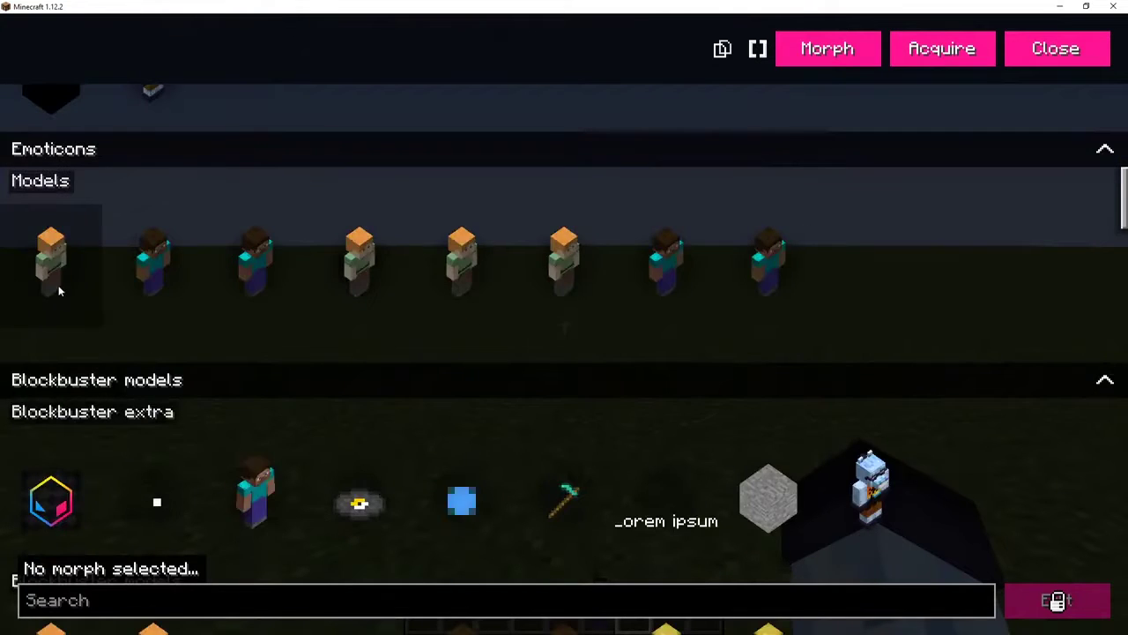
{"action": "scroll", "coordinate": [58, 285], "scroll_direction": "down", "scroll_amount": 3}
{"action": "left_click", "coordinate": [51, 344]}
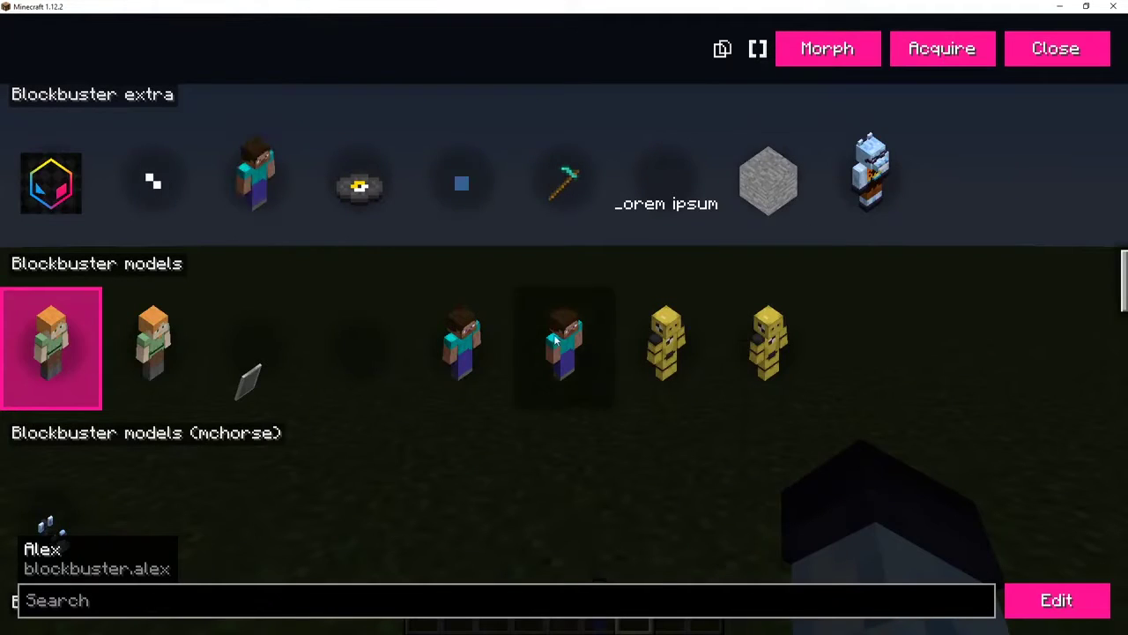
{"action": "scroll", "coordinate": [101, 313], "scroll_direction": "up", "scroll_amount": 3}
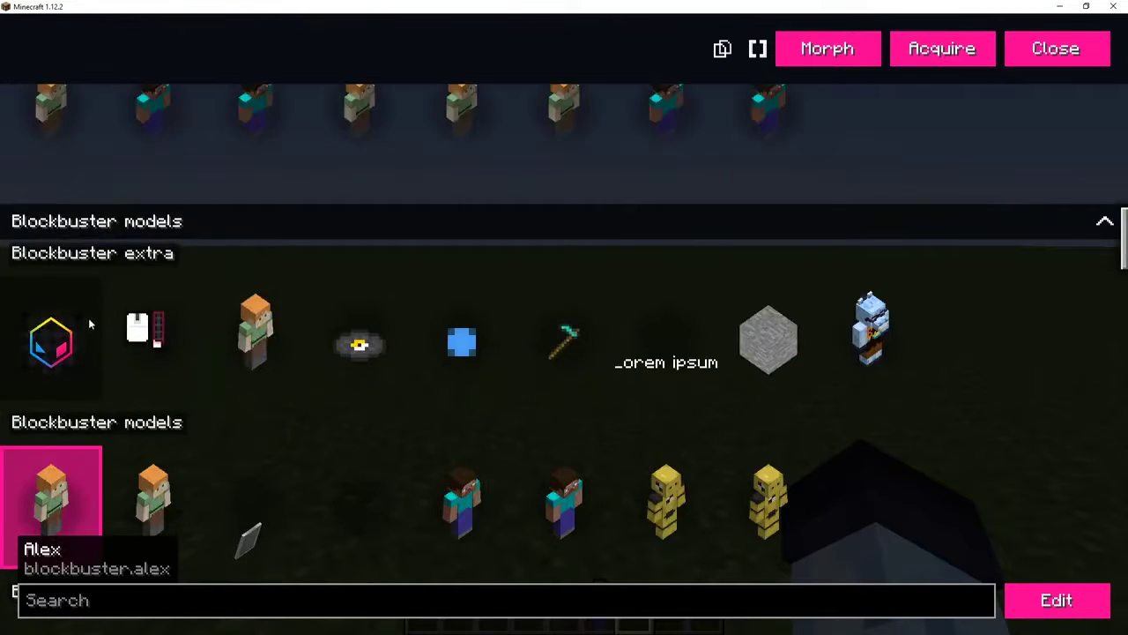
Step: Look over the Image, Sequencer and block morphs in Blockbuster extra, including the Image morph's editor, and leave the morph picker
{"action": "left_click", "coordinate": [69, 335]}
{"action": "key", "text": "e"}
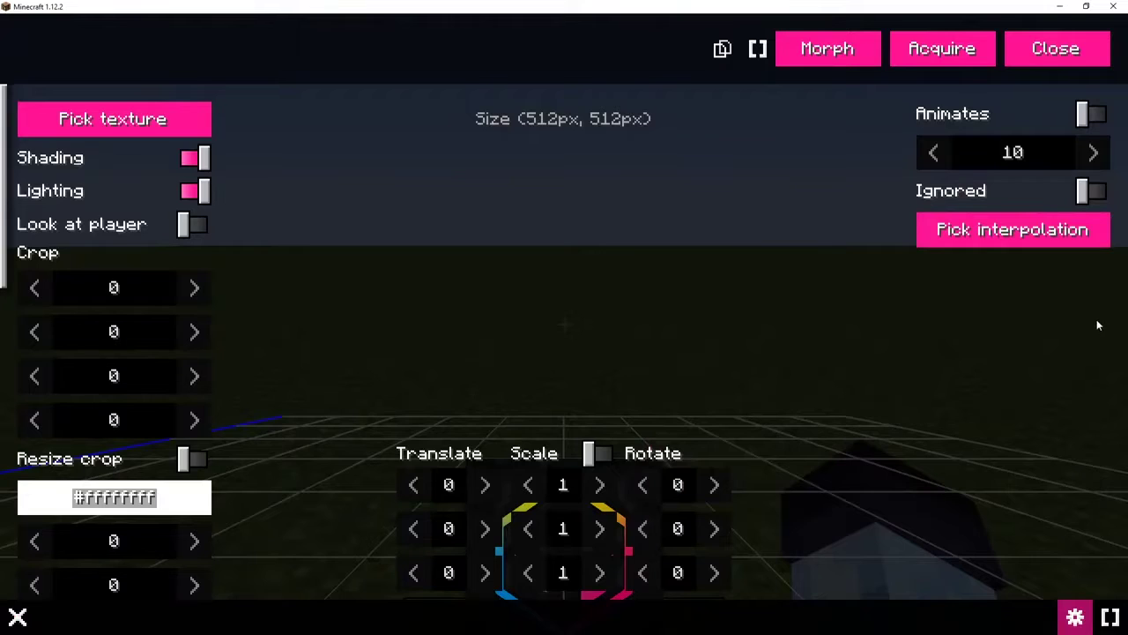
{"action": "key", "text": "Escape"}
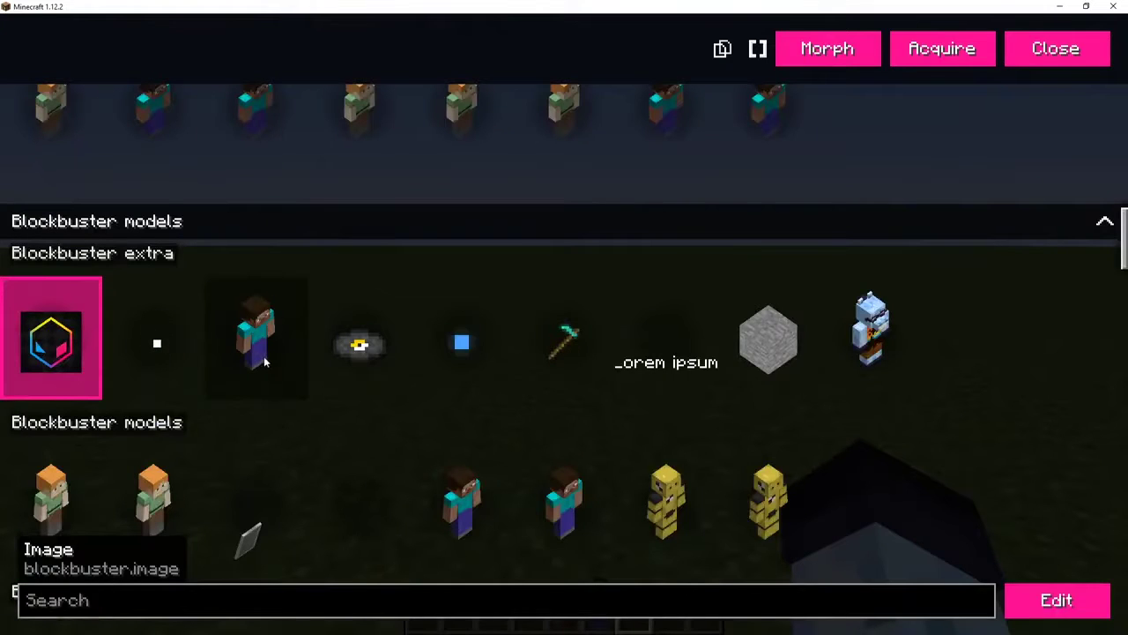
{"action": "left_click", "coordinate": [264, 361]}
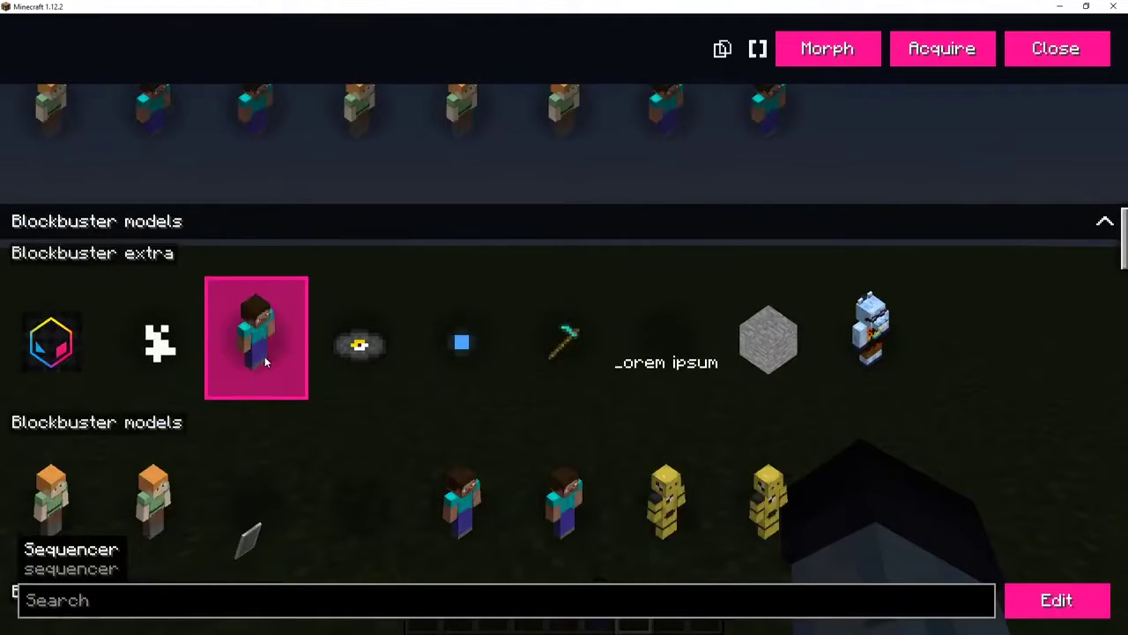
{"action": "left_click", "coordinate": [690, 361]}
{"action": "left_click", "coordinate": [747, 349]}
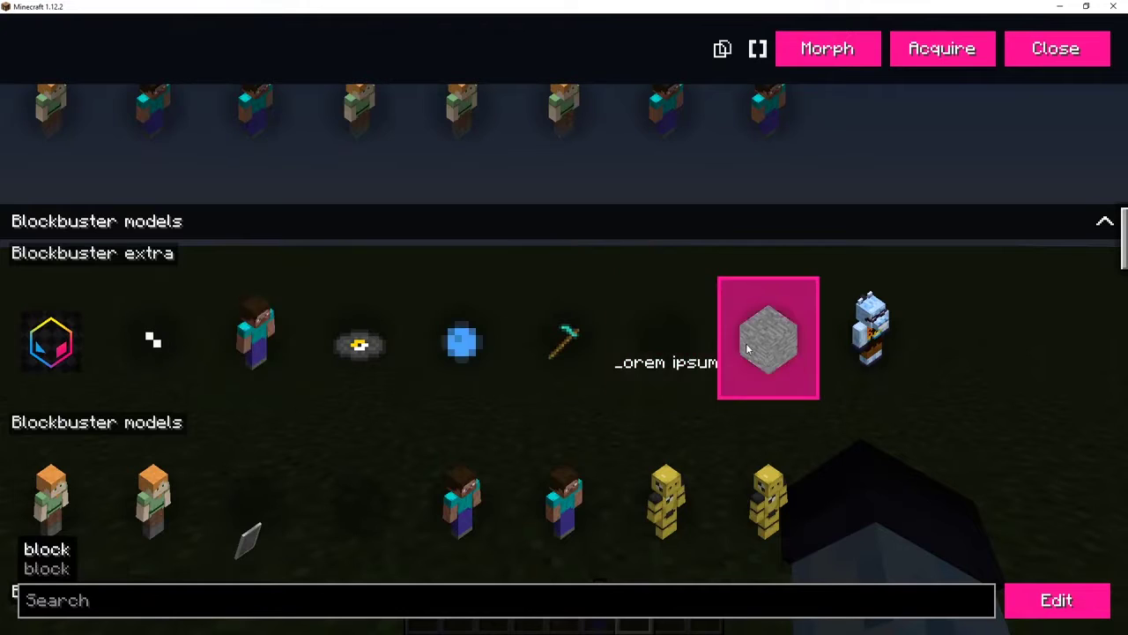
{"action": "key", "text": "Escape"}
Step: Open the creative inventory and show the Blockbuster item category on its second page
{"action": "key", "text": "5"}
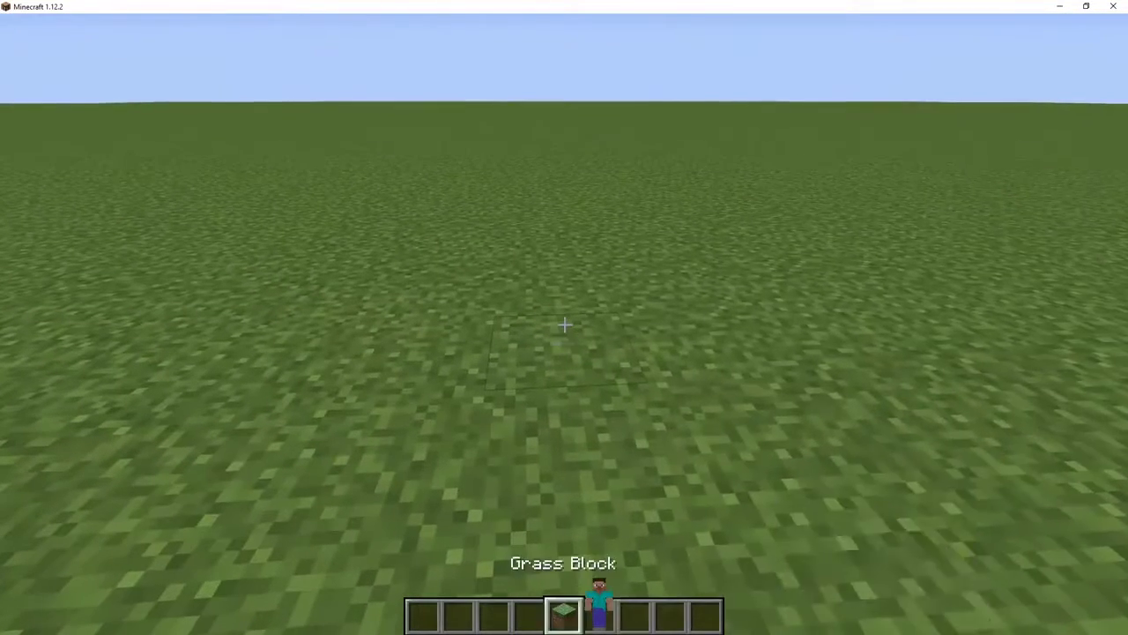
{"action": "key", "text": "8"}
{"action": "key", "text": "e"}
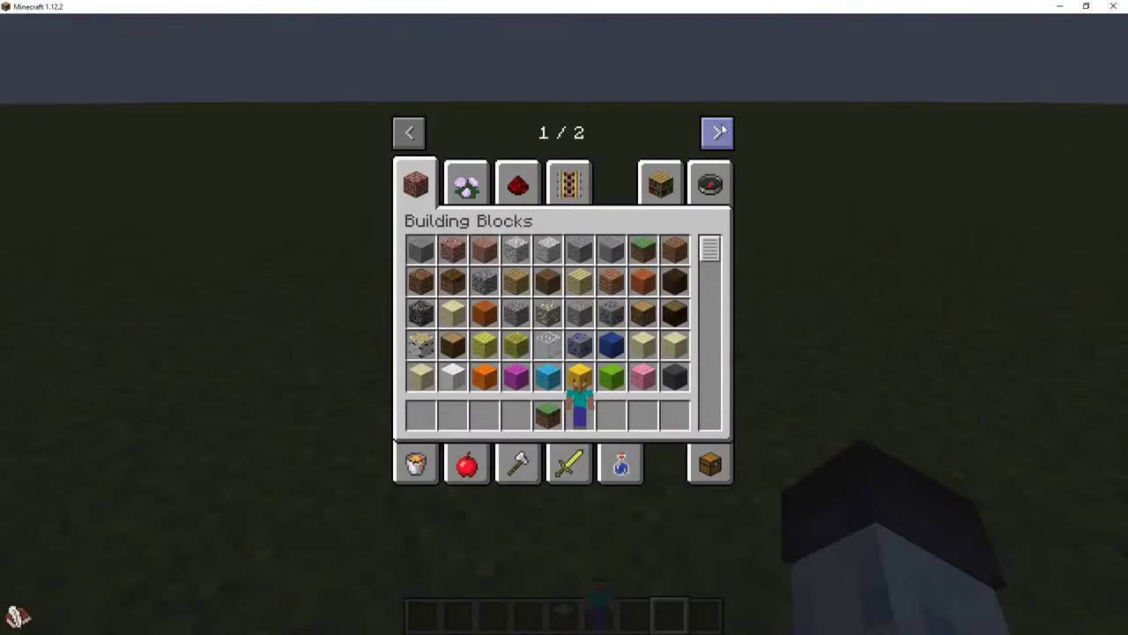
{"action": "key", "text": "e"}
{"action": "key", "text": "e"}
{"action": "left_click", "coordinate": [716, 132]}
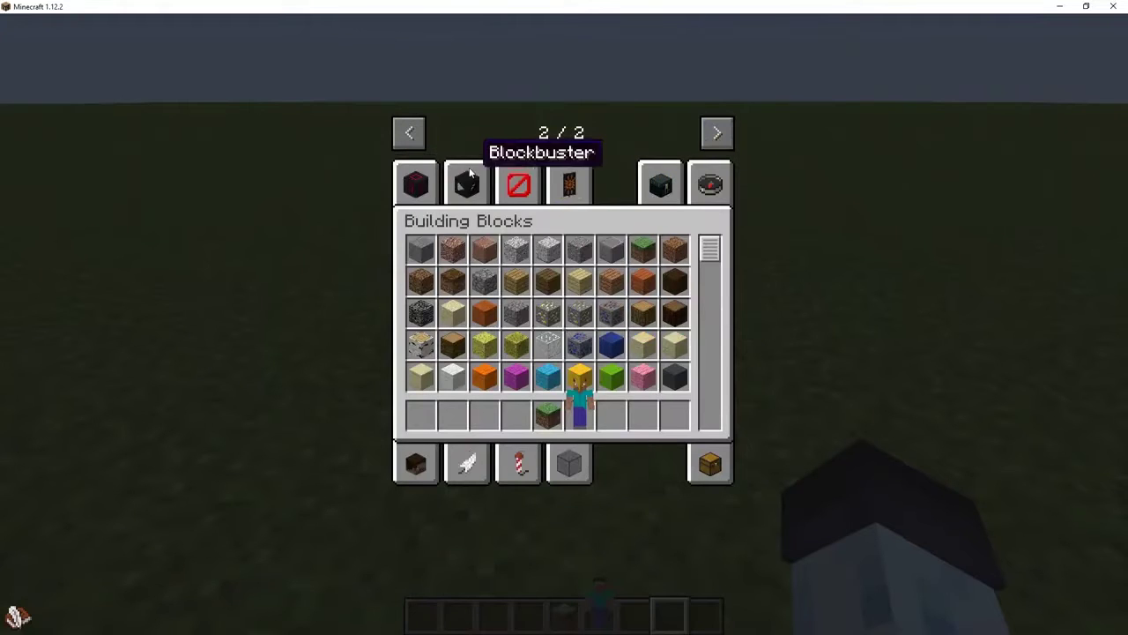
{"action": "left_click", "coordinate": [466, 183]}
{"action": "left_click", "coordinate": [638, 347]}
{"action": "left_click", "coordinate": [631, 418]}
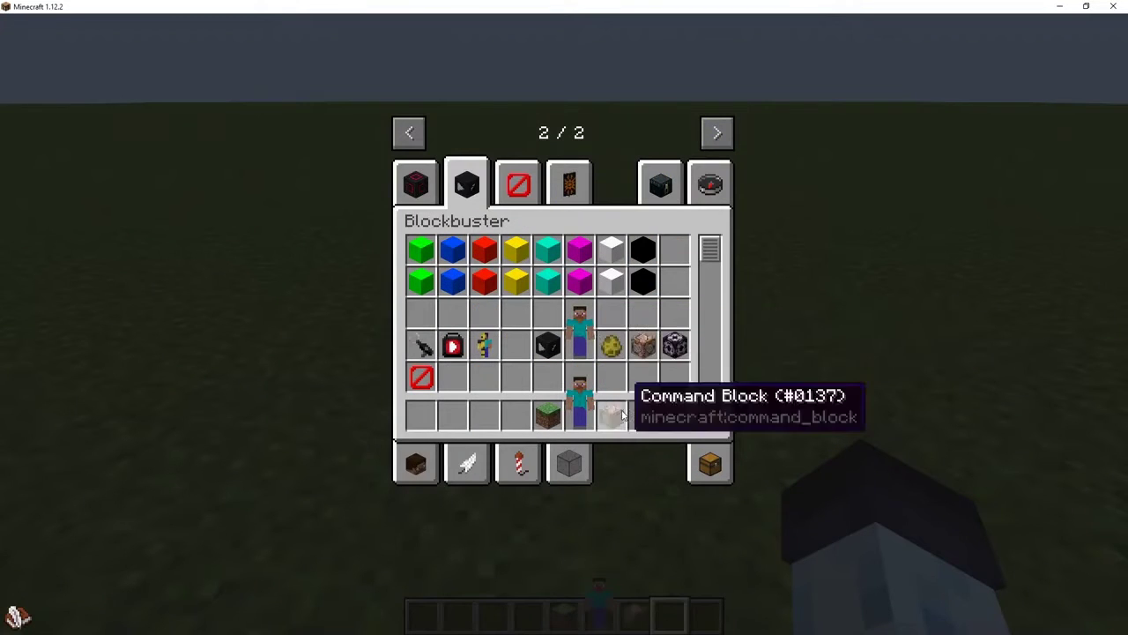
{"action": "key", "text": "e"}
{"action": "right_click", "coordinate": [564, 324]}
Step: Replace the command block in the hotbar with a Structure Block and place it on the grass
{"action": "key", "text": "e"}
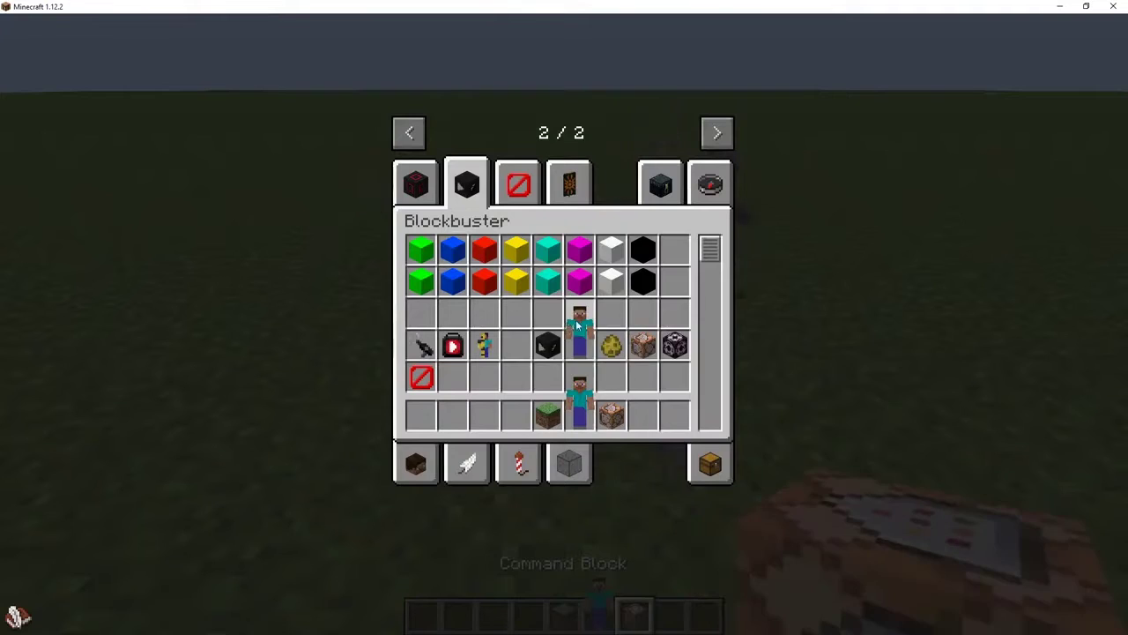
{"action": "key", "text": "shift"}
{"action": "left_click", "coordinate": [684, 351]}
{"action": "left_click", "coordinate": [613, 418]}
{"action": "key", "text": "e"}
{"action": "right_click", "coordinate": [564, 324]}
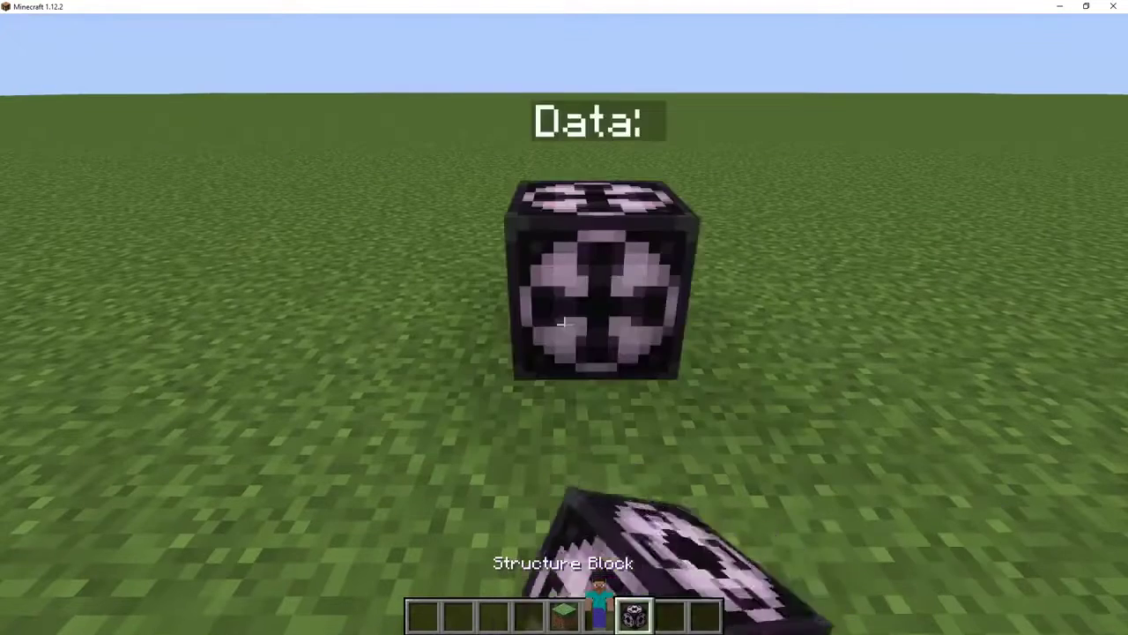
Step: Open the placed structure block's settings and switch it to Save mode
{"action": "scroll", "coordinate": [564, 324], "scroll_direction": "down", "scroll_amount": 1}
{"action": "right_click", "coordinate": [564, 324]}
{"action": "left_click", "coordinate": [370, 370]}
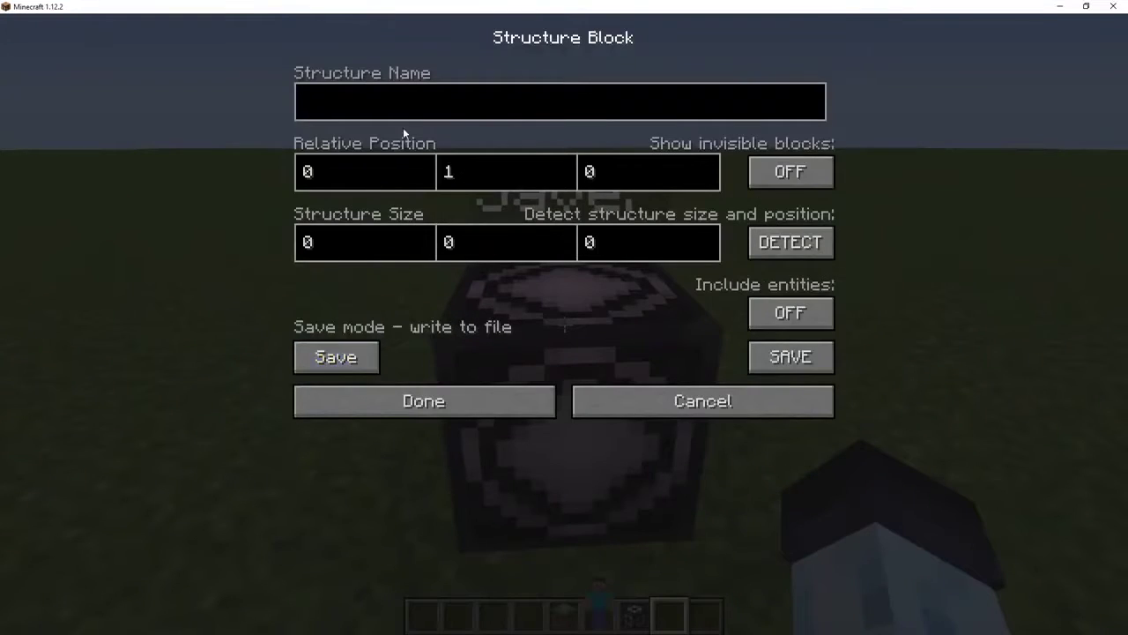
Step: Set the structure block's relative position to 1, 0, 1
{"action": "left_click", "coordinate": [516, 177]}
{"action": "key", "text": "ctrl+a"}
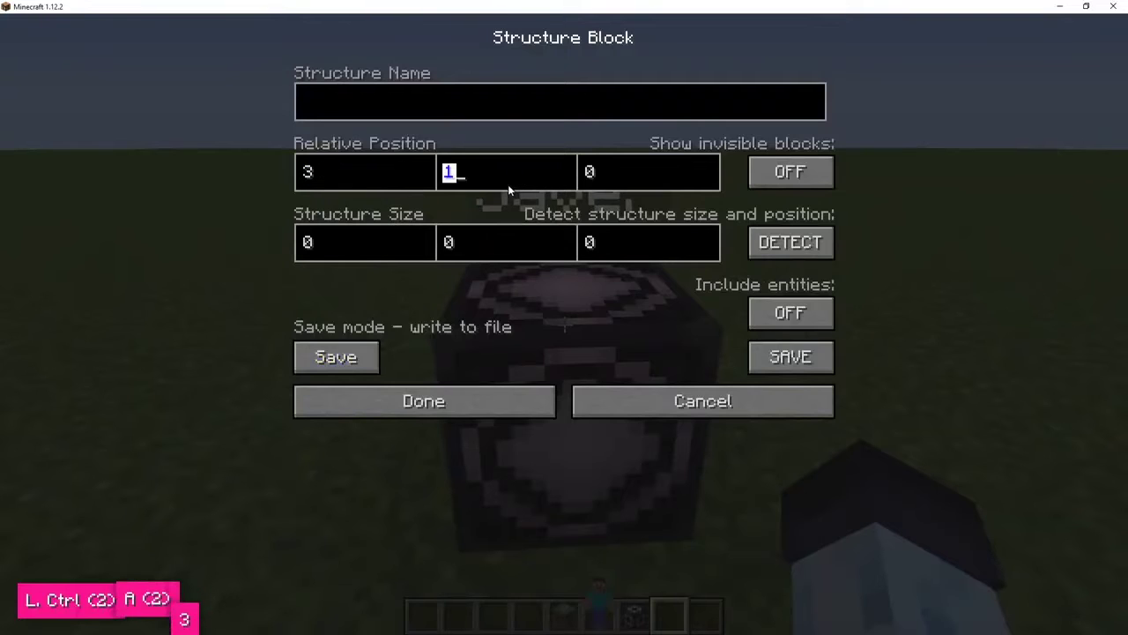
{"action": "left_click", "coordinate": [356, 170]}
{"action": "key", "text": "ctrl+a"}
{"action": "type", "text": "0"}
{"action": "key", "text": "BackSpace"}
{"action": "type", "text": "1"}
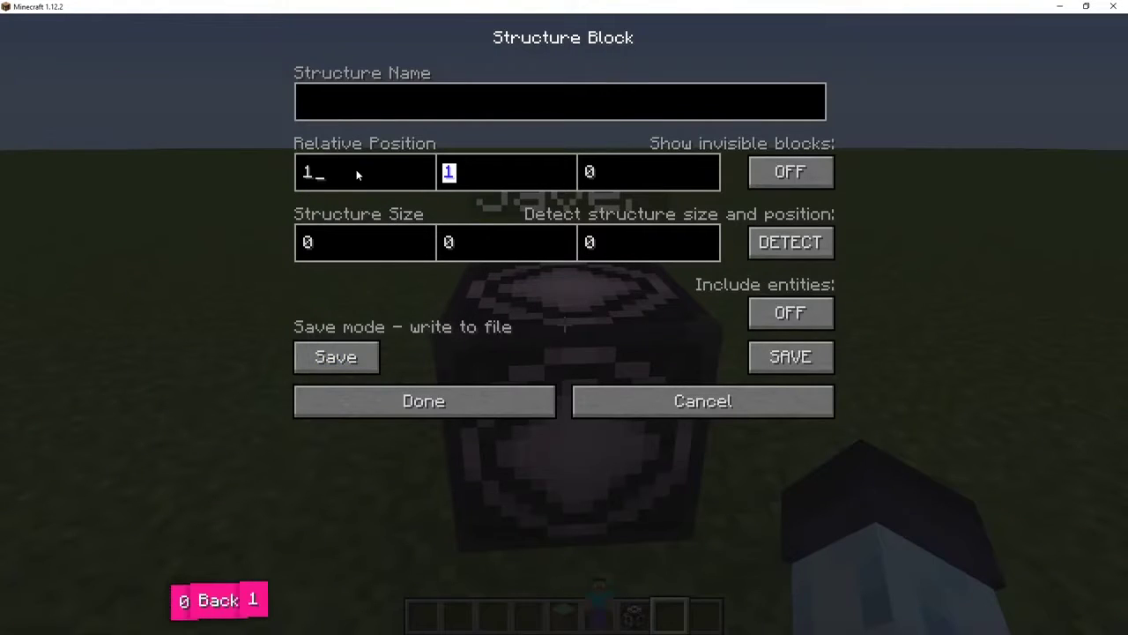
{"action": "key", "text": "Tab"}
{"action": "key", "text": "BackSpace"}
{"action": "type", "text": "0"}
{"action": "key", "text": "Tab"}
{"action": "key", "text": "BackSpace"}
{"action": "type", "text": "1"}
{"action": "key", "text": "Tab"}
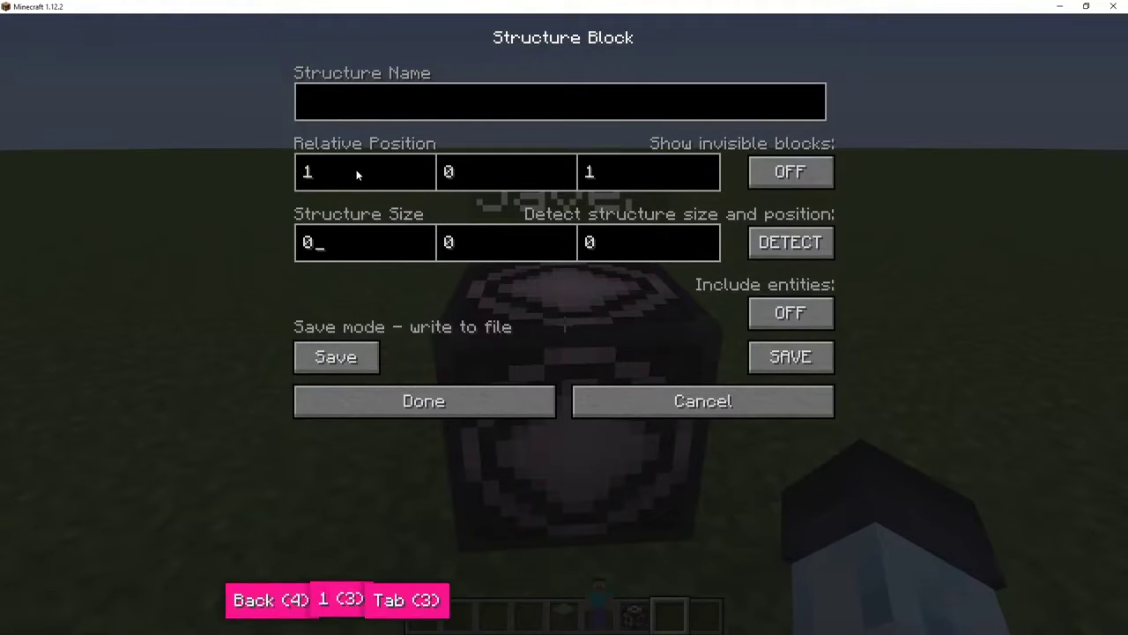
Step: Set the structure size to 3, 3, 3
{"action": "key", "text": "BackSpace"}
{"action": "type", "text": "3"}
{"action": "key", "text": "BackSpace"}
{"action": "key", "text": "Tab"}
{"action": "key", "text": "BackSpace"}
{"action": "key", "text": "Tab"}
{"action": "key", "text": "Tab"}
{"action": "key", "text": "Tab"}
{"action": "key", "text": "Tab"}
{"action": "key", "text": "Tab"}
{"action": "key", "text": "Tab"}
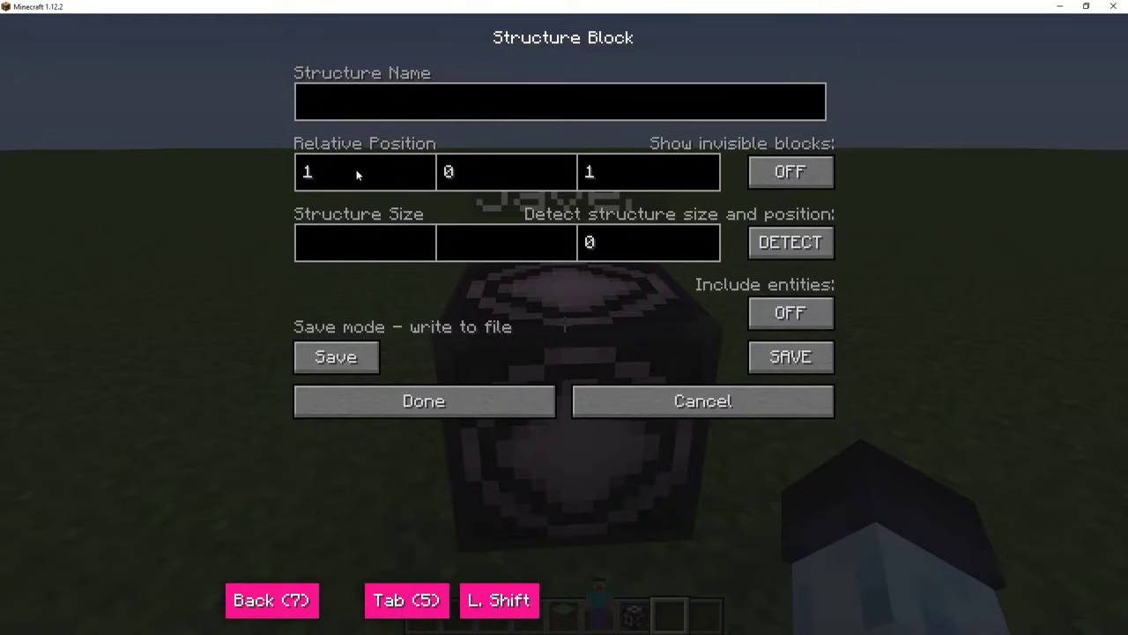
{"action": "type", "text": "3"}
{"action": "key", "text": "Tab"}
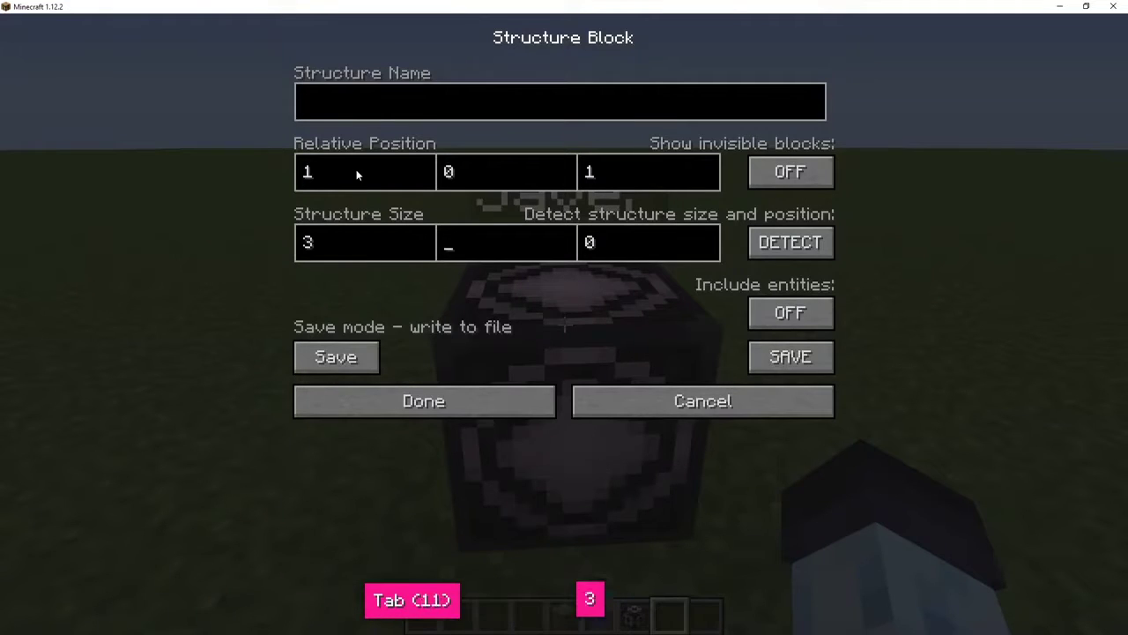
{"action": "type", "text": "3"}
{"action": "key", "text": "Tab"}
{"action": "type", "text": "3"}
Step: Name the structure "structure" and confirm the structure block settings
{"action": "left_click", "coordinate": [331, 97]}
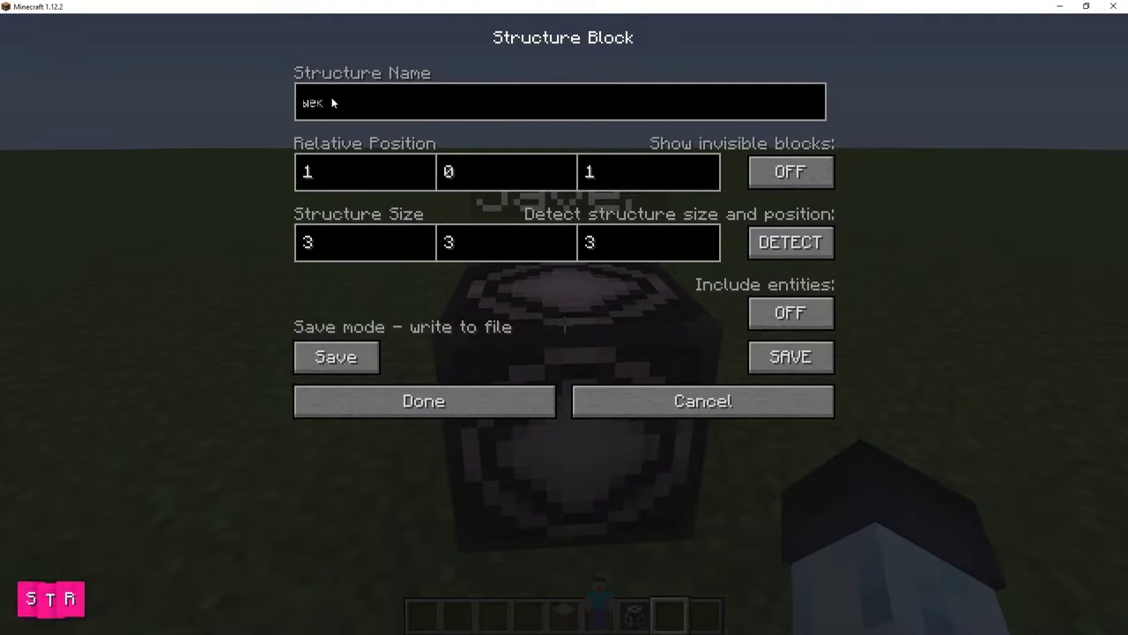
{"action": "key", "text": "BackSpace"}
{"action": "key", "text": "BackSpace"}
{"action": "key", "text": "BackSpace"}
{"action": "key", "text": "alt+shift"}
{"action": "type", "text": "structure"}
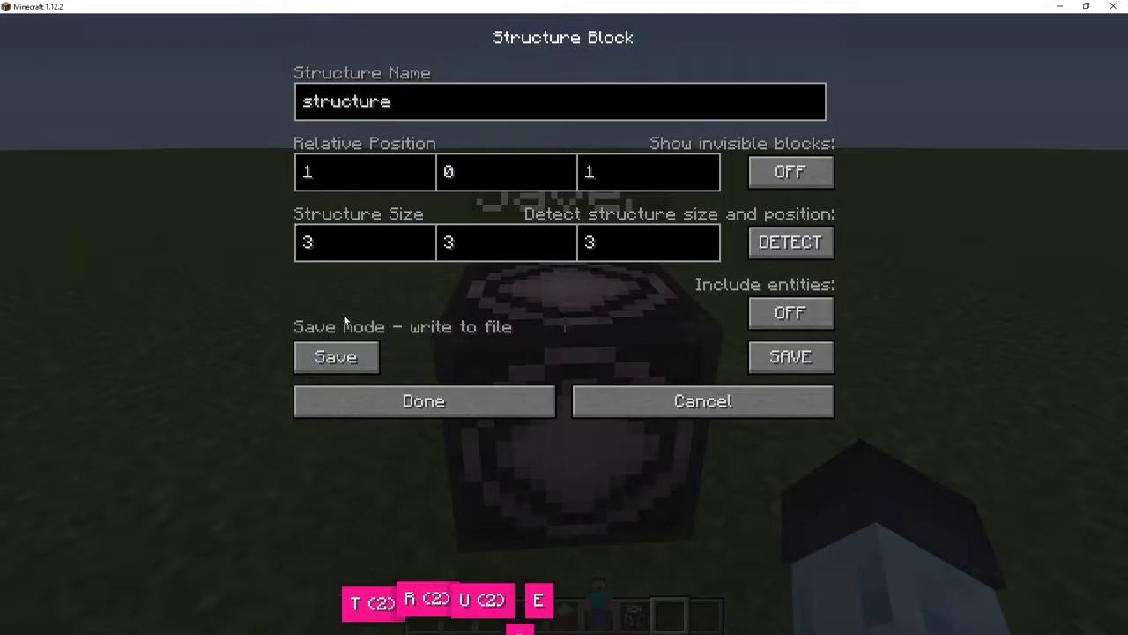
{"action": "left_click", "coordinate": [390, 401]}
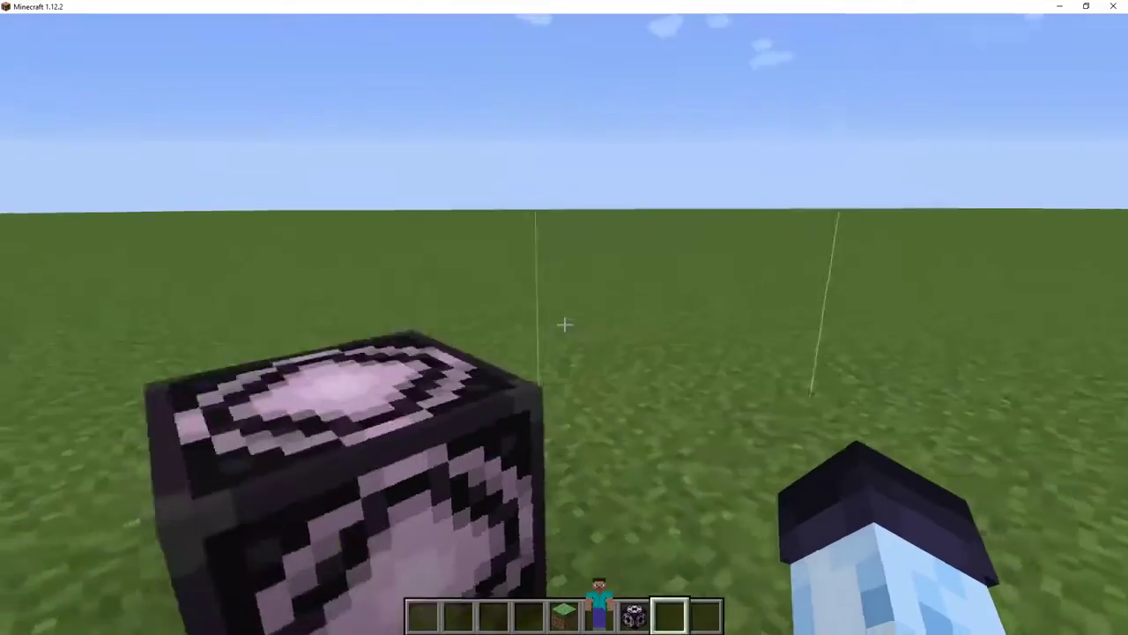
Step: Add Oak Wood Planks from the creative inventory to the hotbar and hold them beside the outlined structure area
{"action": "key", "text": "space"}
{"action": "key", "text": "a"}
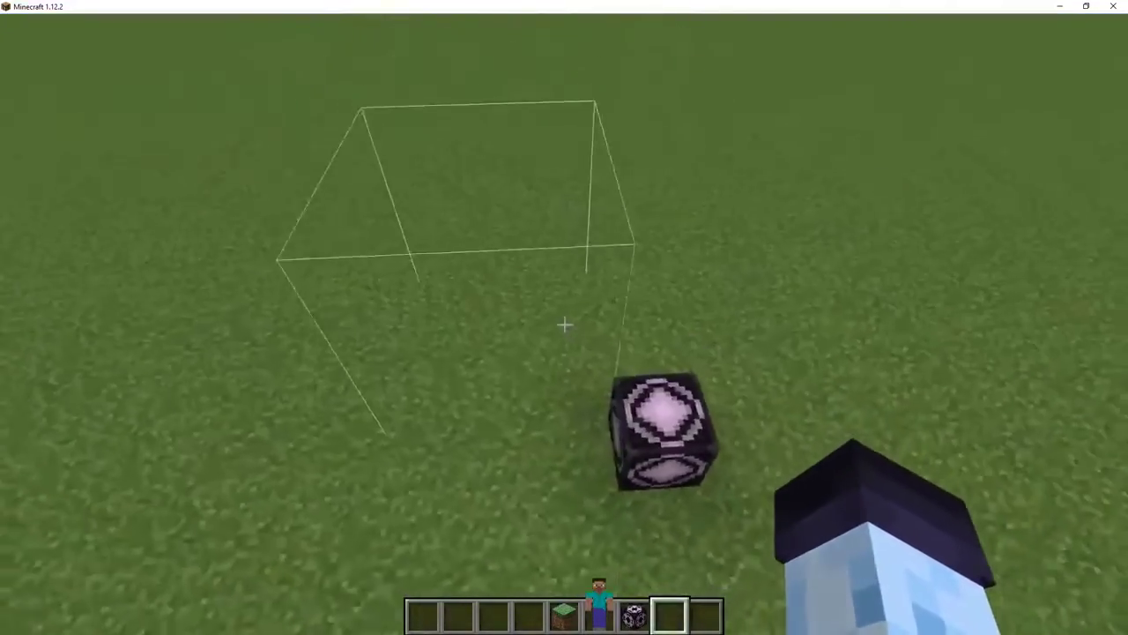
{"action": "scroll", "coordinate": [565, 325], "scroll_direction": "up", "scroll_amount": 2}
{"action": "scroll", "coordinate": [565, 325], "scroll_direction": "down", "scroll_amount": 3}
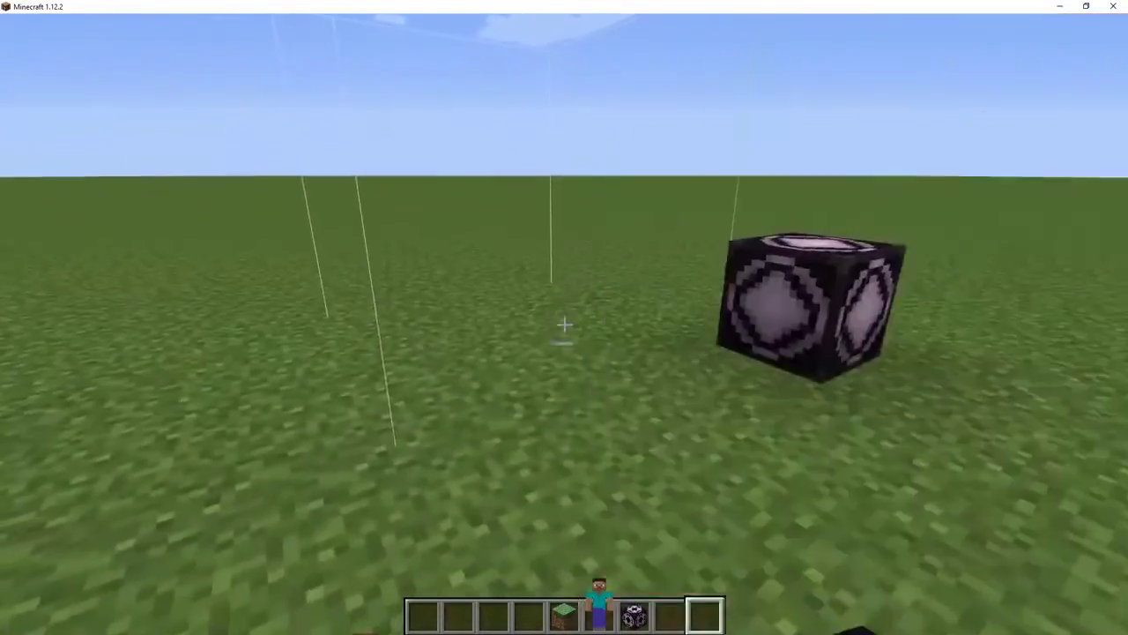
{"action": "scroll", "coordinate": [565, 325], "scroll_direction": "up", "scroll_amount": 1}
{"action": "key", "text": "e"}
{"action": "key", "text": "t"}
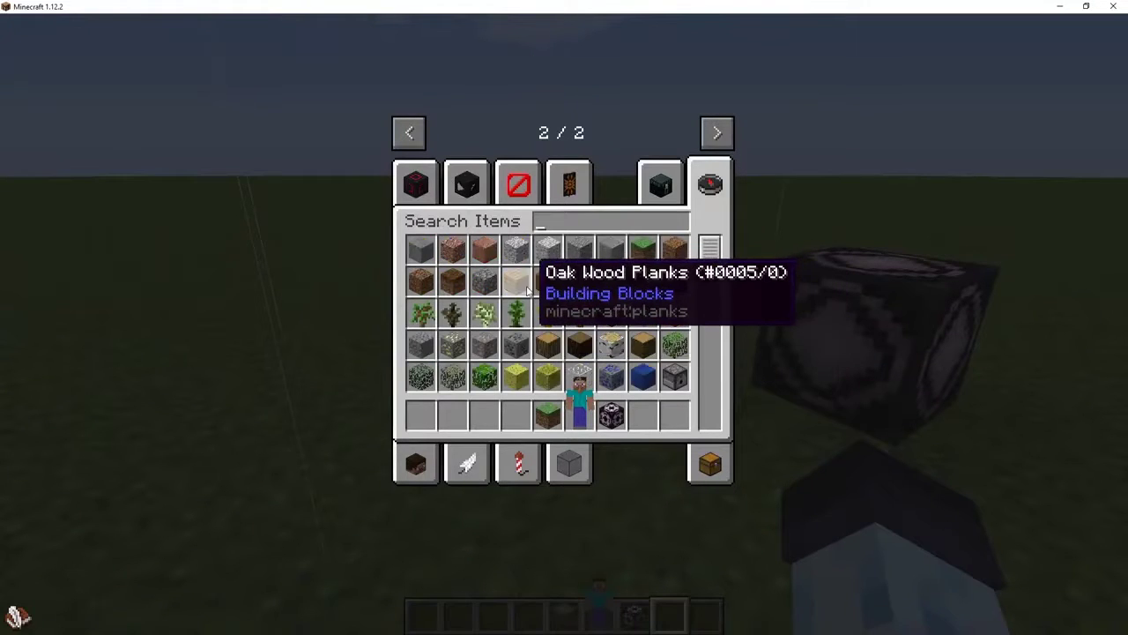
{"action": "key", "text": "e"}
{"action": "key", "text": "2"}
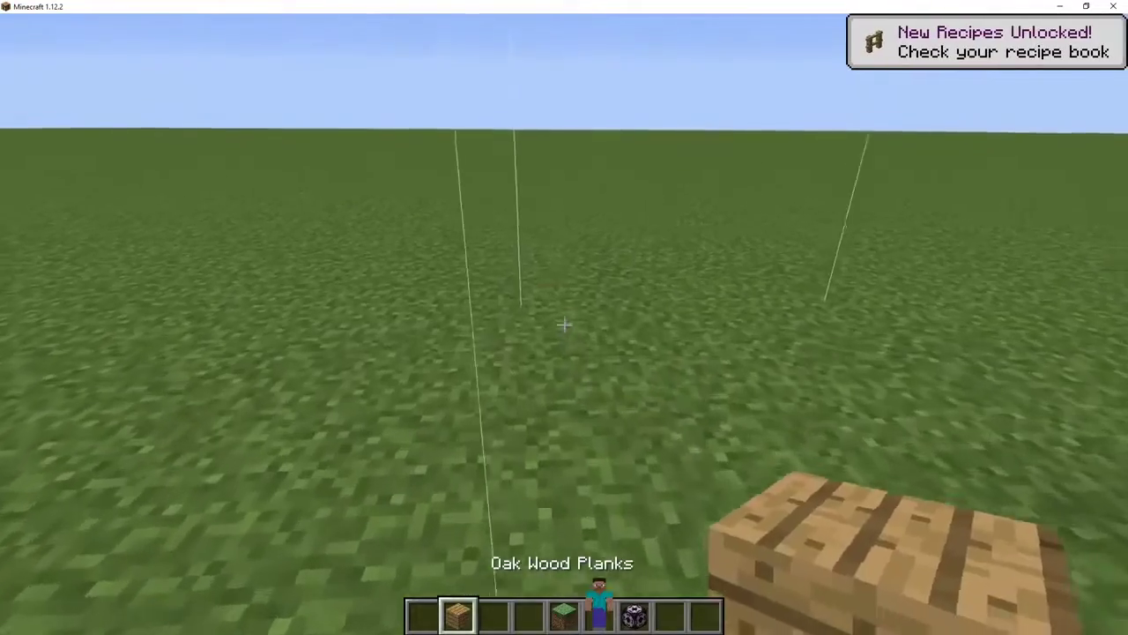
Step: Build a 3 by 3 oak plank floor inside the structure outline with one plank block standing at its centre
{"action": "right_click", "coordinate": [564, 324]}
{"action": "right_click", "coordinate": [564, 324]}
{"action": "right_click", "coordinate": [564, 325]}
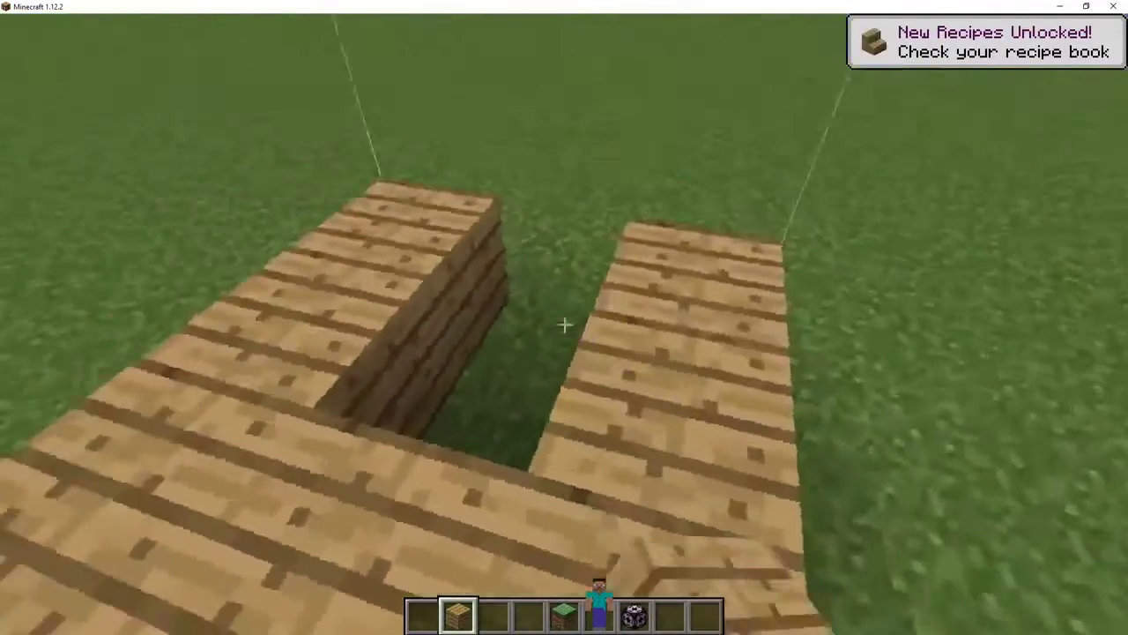
{"action": "right_click", "coordinate": [564, 324]}
{"action": "right_click", "coordinate": [564, 324]}
{"action": "left_click", "coordinate": [564, 324]}
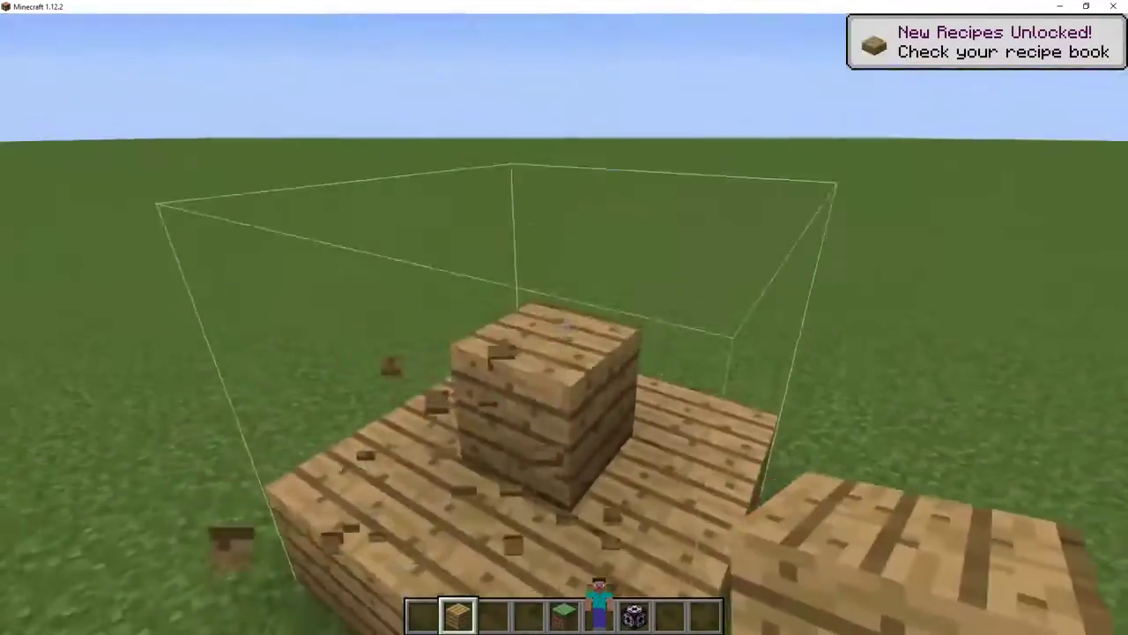
Step: Build the 3 by 3 oak plank top layer over the central block, filling the upper level of the outline
{"action": "right_click", "coordinate": [564, 324]}
{"action": "right_click", "coordinate": [564, 324]}
{"action": "right_click", "coordinate": [564, 324]}
{"action": "left_click", "coordinate": [564, 325]}
{"action": "right_click", "coordinate": [564, 324]}
{"action": "right_click", "coordinate": [564, 325]}
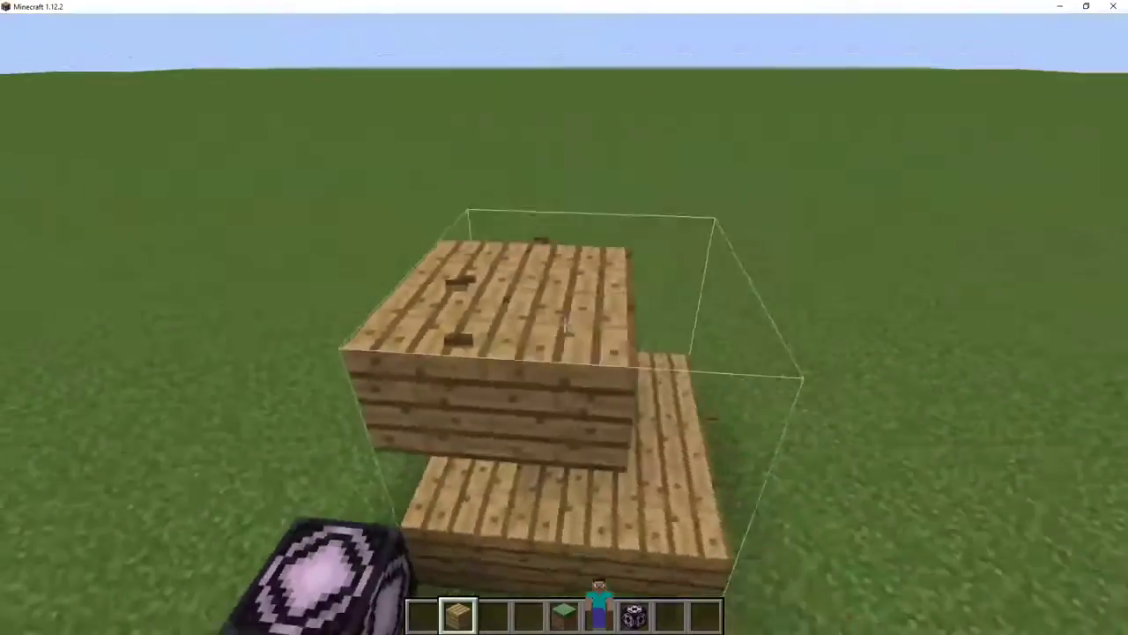
{"action": "right_click", "coordinate": [564, 324]}
{"action": "right_click", "coordinate": [564, 324]}
{"action": "key", "text": "shift"}
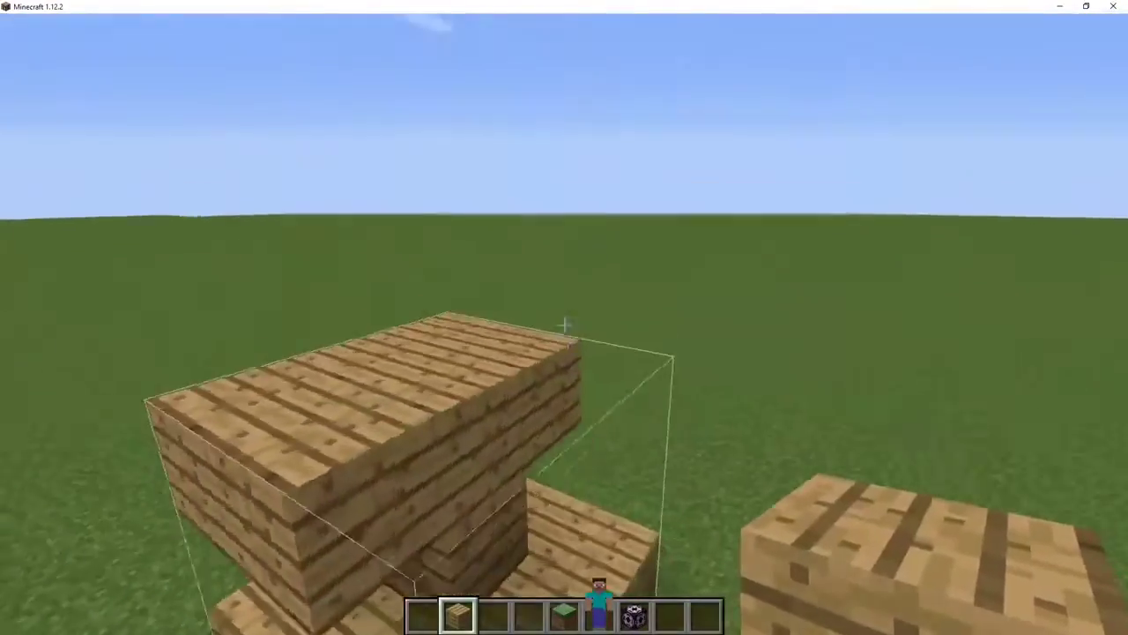
{"action": "right_click", "coordinate": [564, 325]}
{"action": "right_click", "coordinate": [564, 324]}
{"action": "right_click", "coordinate": [564, 324]}
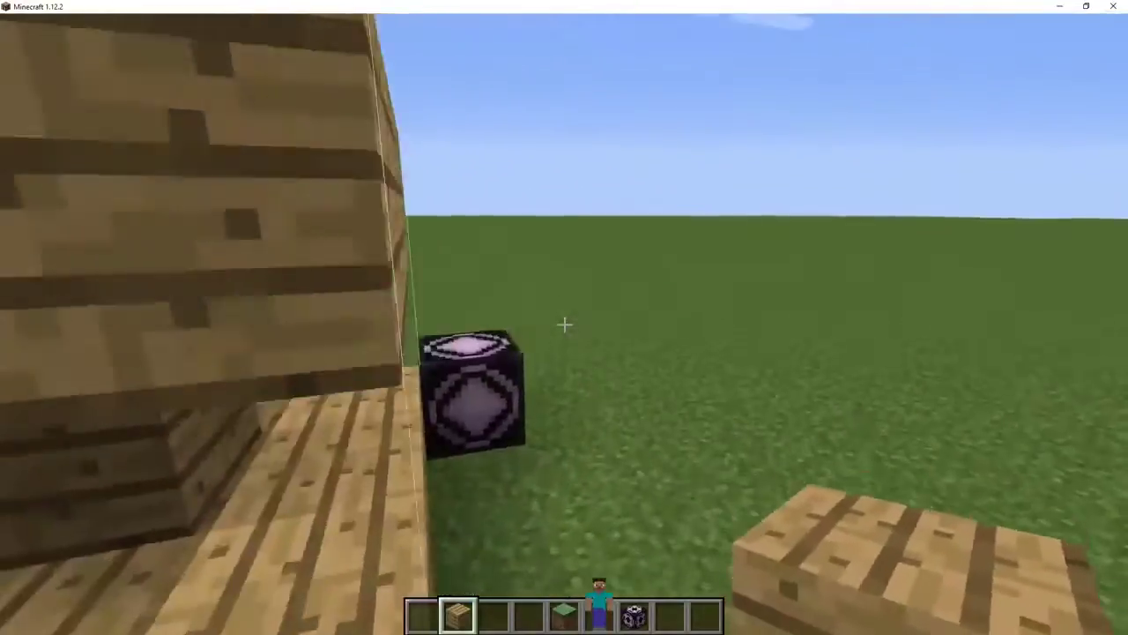
Step: Save the plank build to file from the structure block
{"action": "scroll", "coordinate": [564, 325], "scroll_direction": "down", "scroll_amount": 3}
{"action": "scroll", "coordinate": [564, 324], "scroll_direction": "down", "scroll_amount": 3}
{"action": "right_click", "coordinate": [564, 324]}
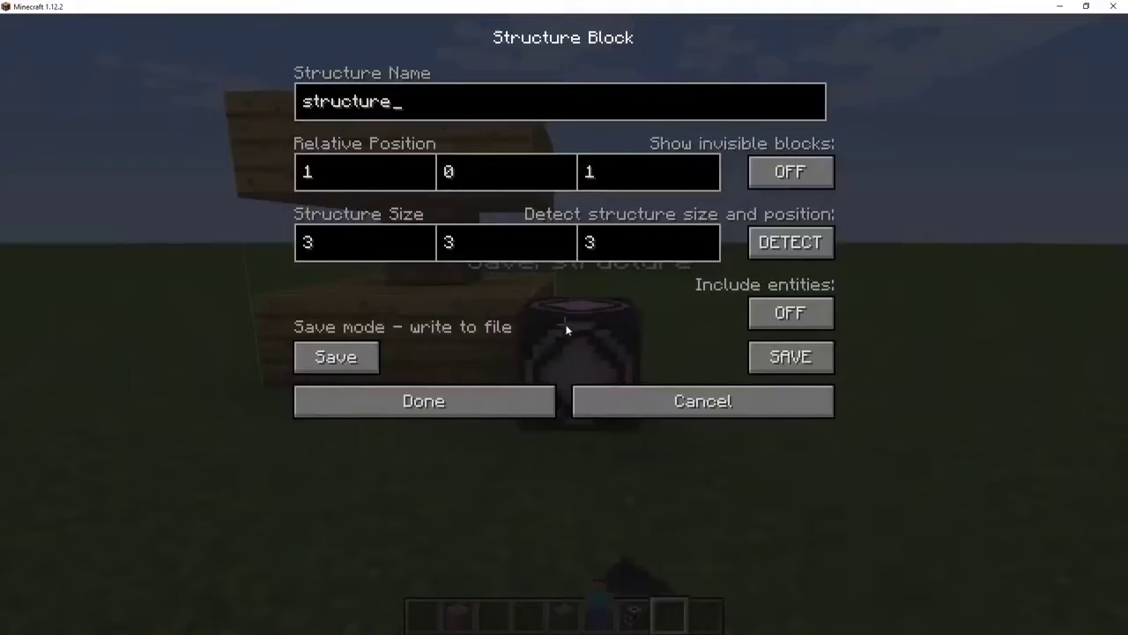
{"action": "left_click", "coordinate": [795, 356]}
Step: Open the morph picker and select the saved plank structure morph under Blockbuster structures
{"action": "key", "text": "b"}
{"action": "scroll", "coordinate": [597, 326], "scroll_direction": "down", "scroll_amount": 8}
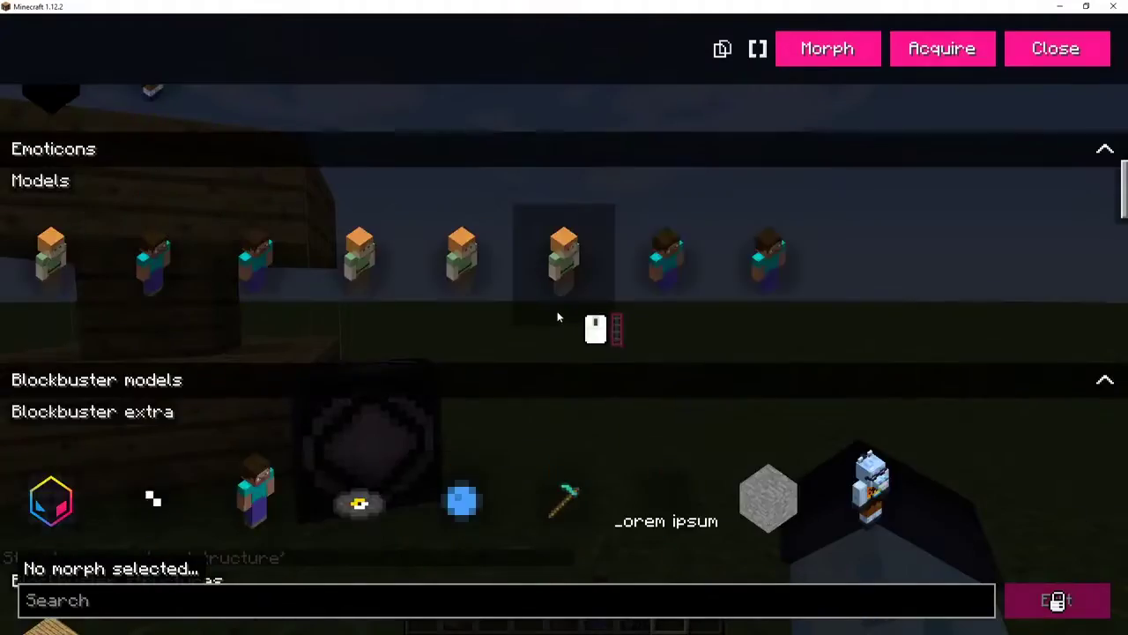
{"action": "left_click", "coordinate": [69, 410]}
{"action": "scroll", "coordinate": [51, 398], "scroll_direction": "down", "scroll_amount": 3}
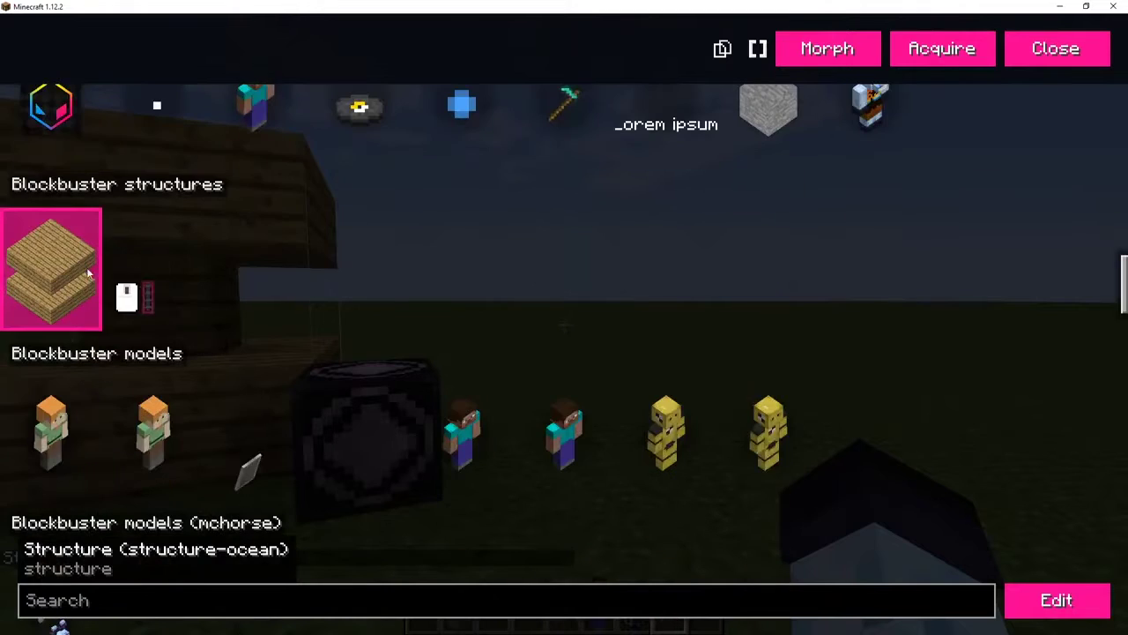
Step: Examine the structure morph's model, biome list and anchor options in the morph editor, and return to the picker
{"action": "key", "text": "e"}
{"action": "scroll", "coordinate": [443, 284], "scroll_direction": "down", "scroll_amount": 10}
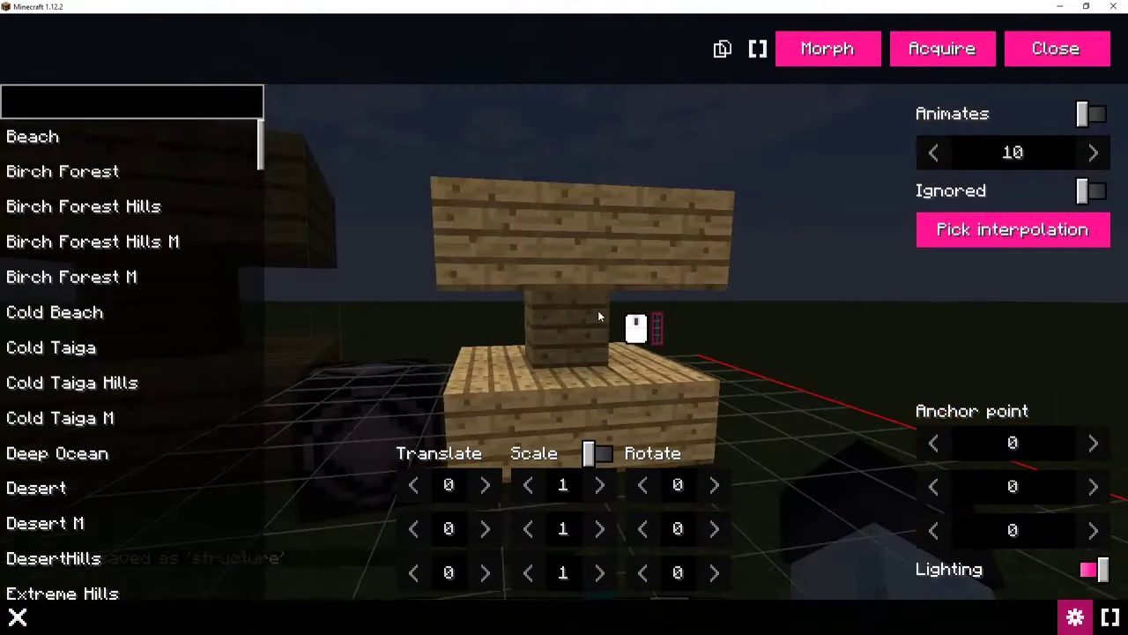
{"action": "left_click_drag", "start_coordinate": [598, 315], "coordinate": [731, 229]}
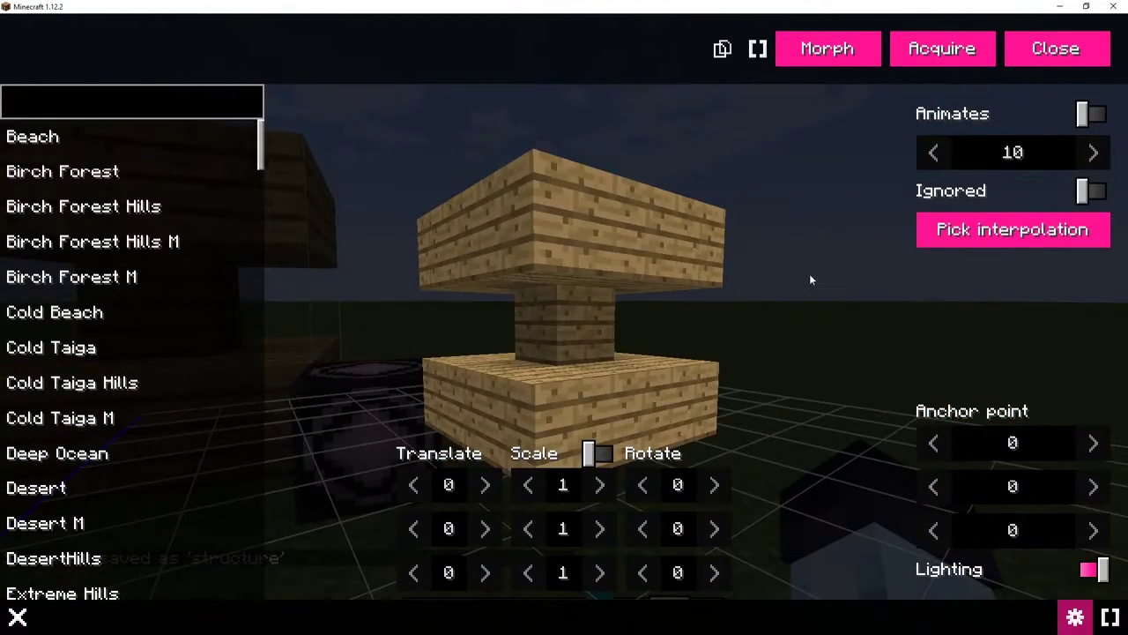
{"action": "key", "text": "Escape"}
Step: Select the first Alex morph in the Emoticons models and open it in the morph editor
{"action": "scroll", "coordinate": [252, 322], "scroll_direction": "up", "scroll_amount": 5}
{"action": "left_click", "coordinate": [60, 286]}
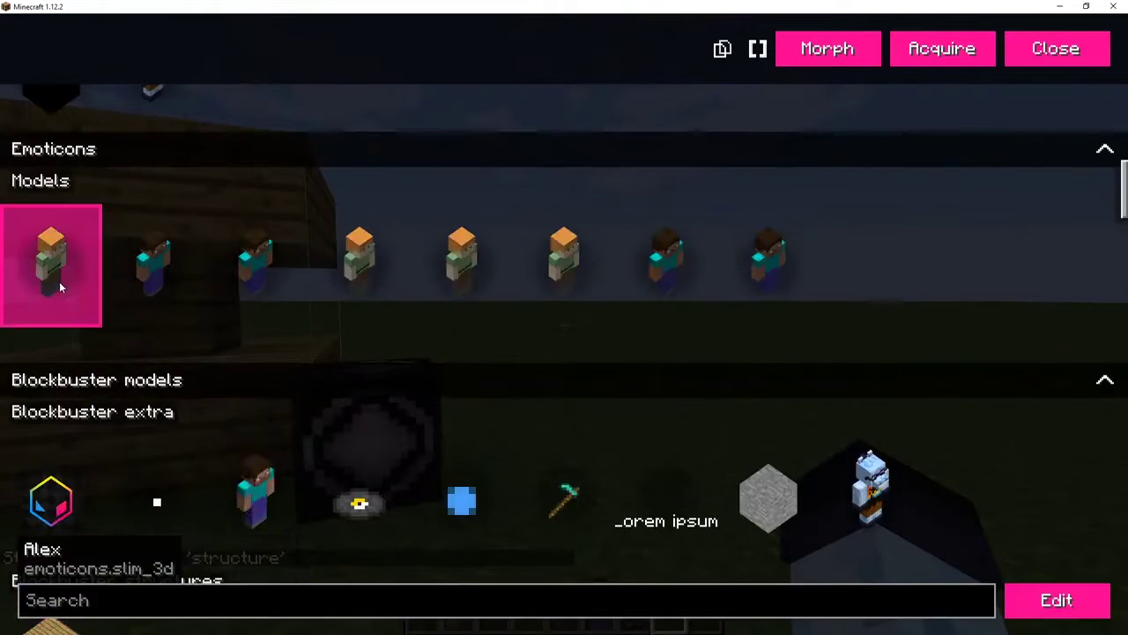
{"action": "key", "text": "e"}
{"action": "left_click_drag", "start_coordinate": [349, 326], "coordinate": [546, 361]}
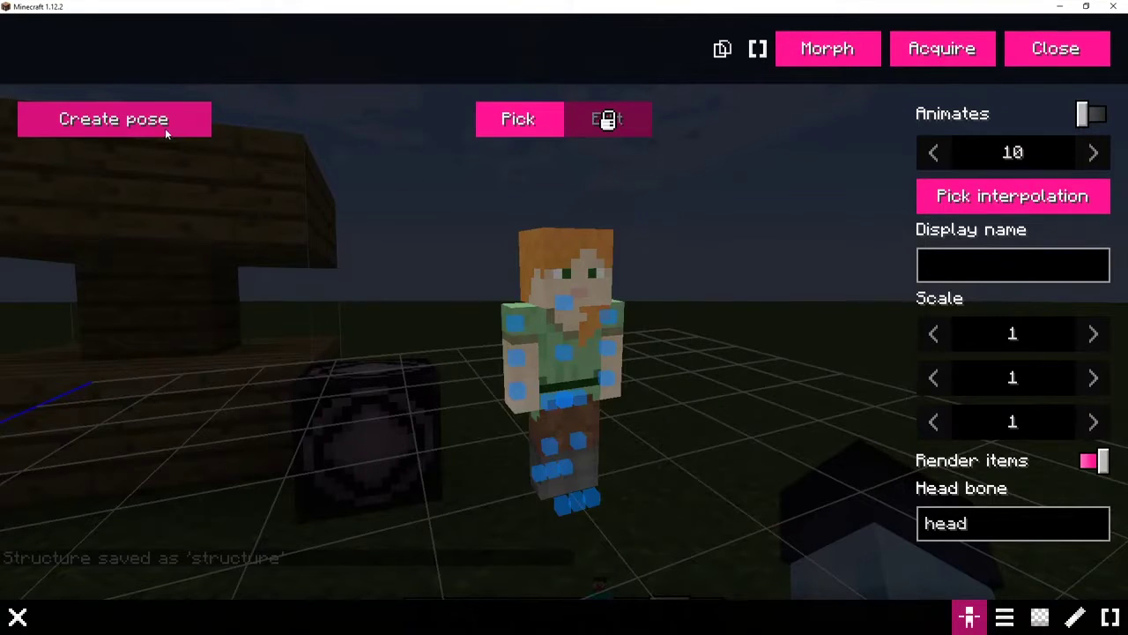
Step: Leave the Alex morph's editor and look over the user and Emoticons morph categories in the picker
{"action": "key", "text": "Escape"}
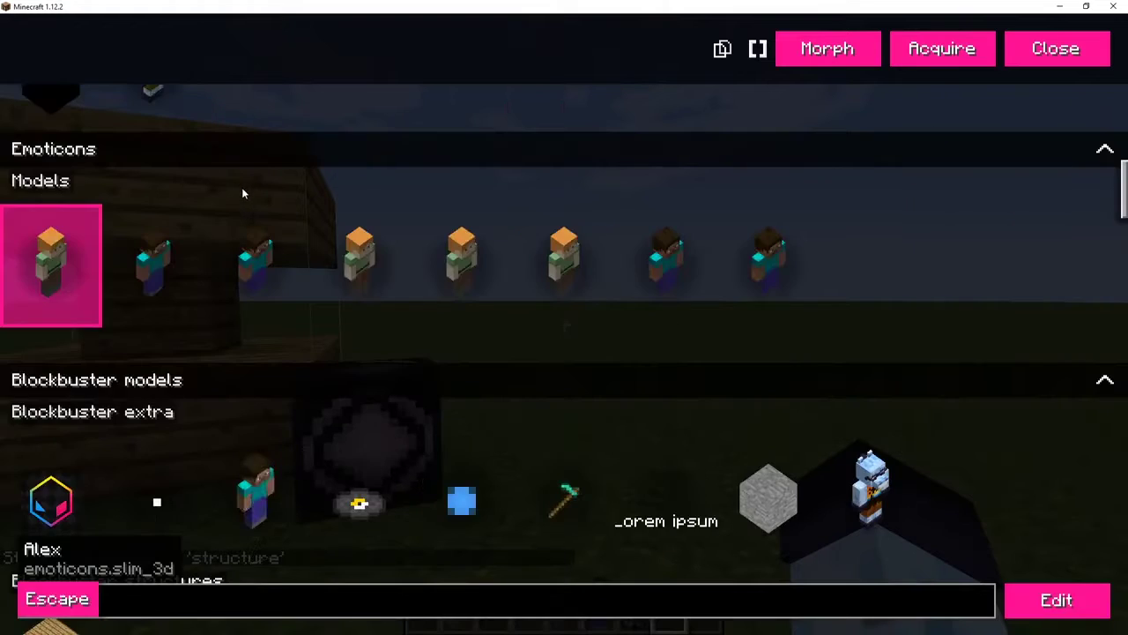
{"action": "scroll", "coordinate": [242, 187], "scroll_direction": "up", "scroll_amount": 5}
{"action": "scroll", "coordinate": [255, 208], "scroll_direction": "down", "scroll_amount": 3}
{"action": "scroll", "coordinate": [255, 208], "scroll_direction": "up", "scroll_amount": 3}
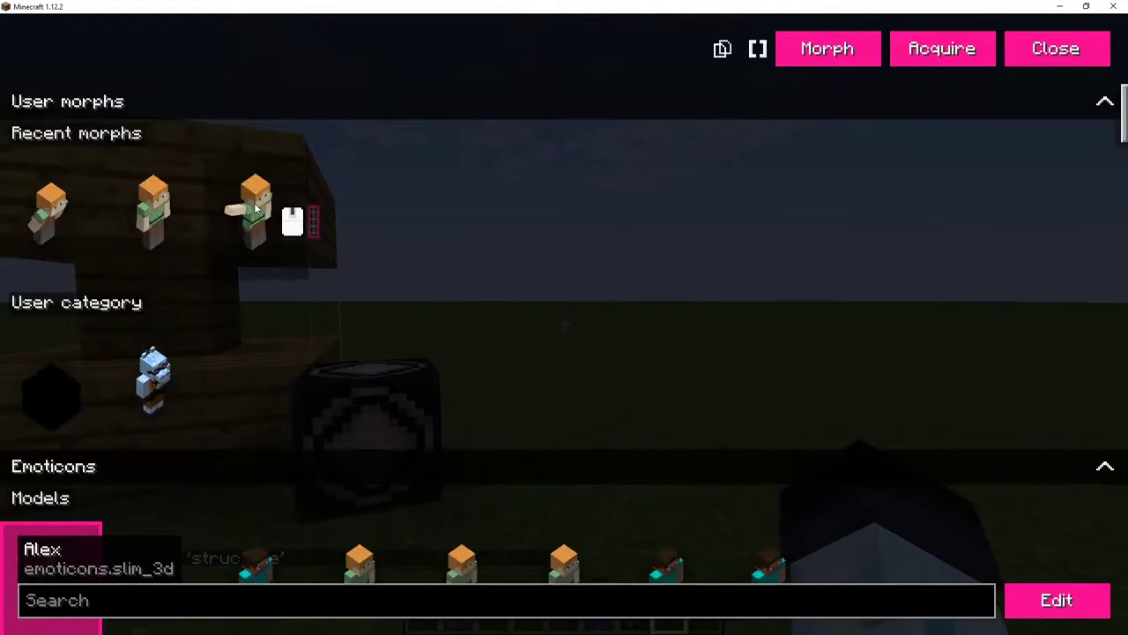
{"action": "key", "text": "Escape"}
Step: Open the Chameleon models folder from the mod configuration
{"action": "key", "text": "0"}
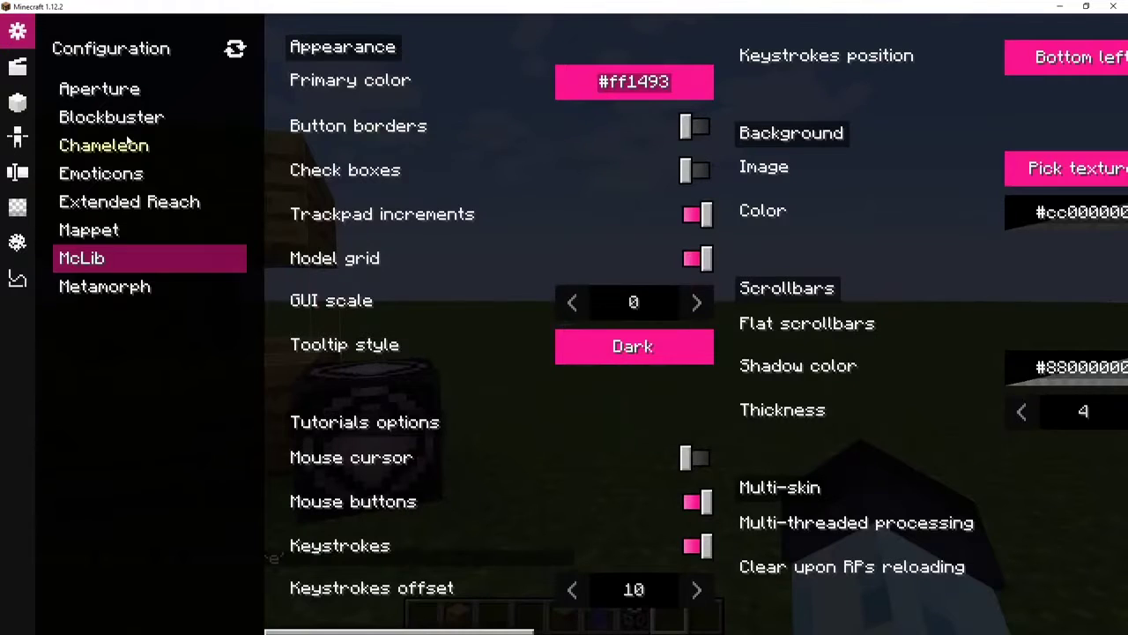
{"action": "left_click", "coordinate": [129, 141]}
{"action": "left_click", "coordinate": [441, 83]}
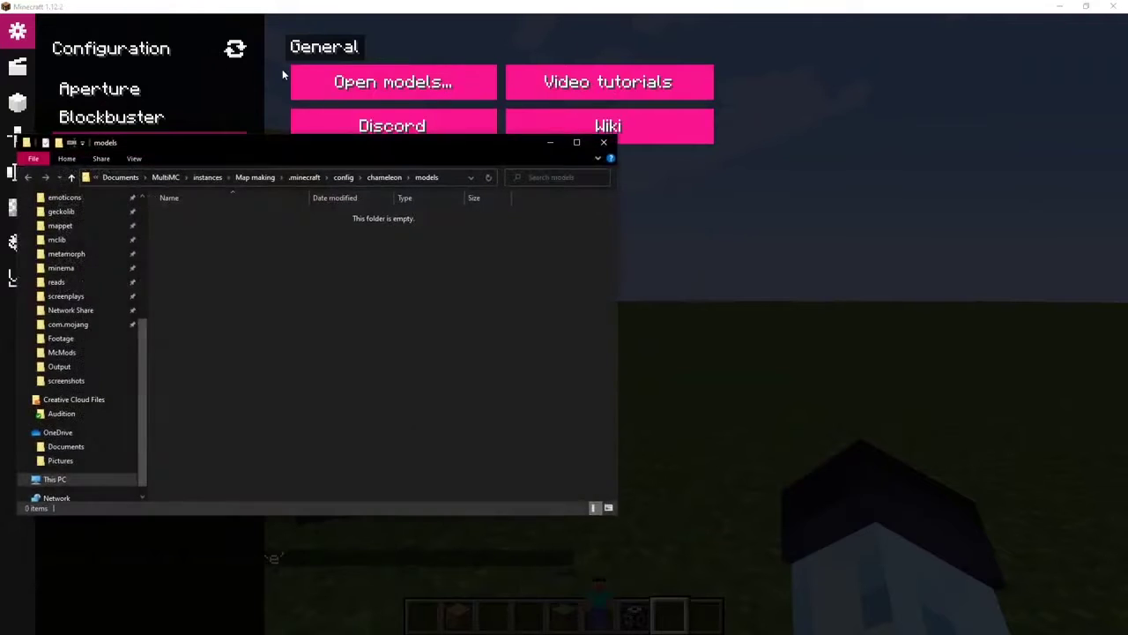
{"action": "left_click_drag", "start_coordinate": [270, 143], "coordinate": [557, 198]}
{"action": "scroll", "coordinate": [406, 379], "scroll_direction": "up", "scroll_amount": 4}
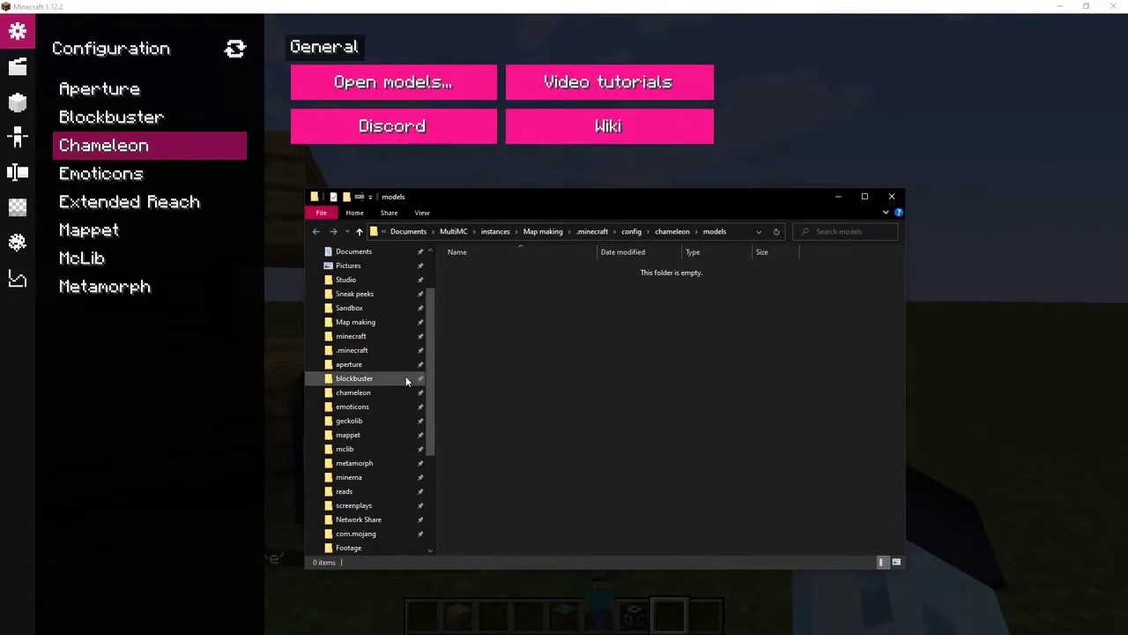
{"action": "scroll", "coordinate": [395, 377], "scroll_direction": "down", "scroll_amount": 3}
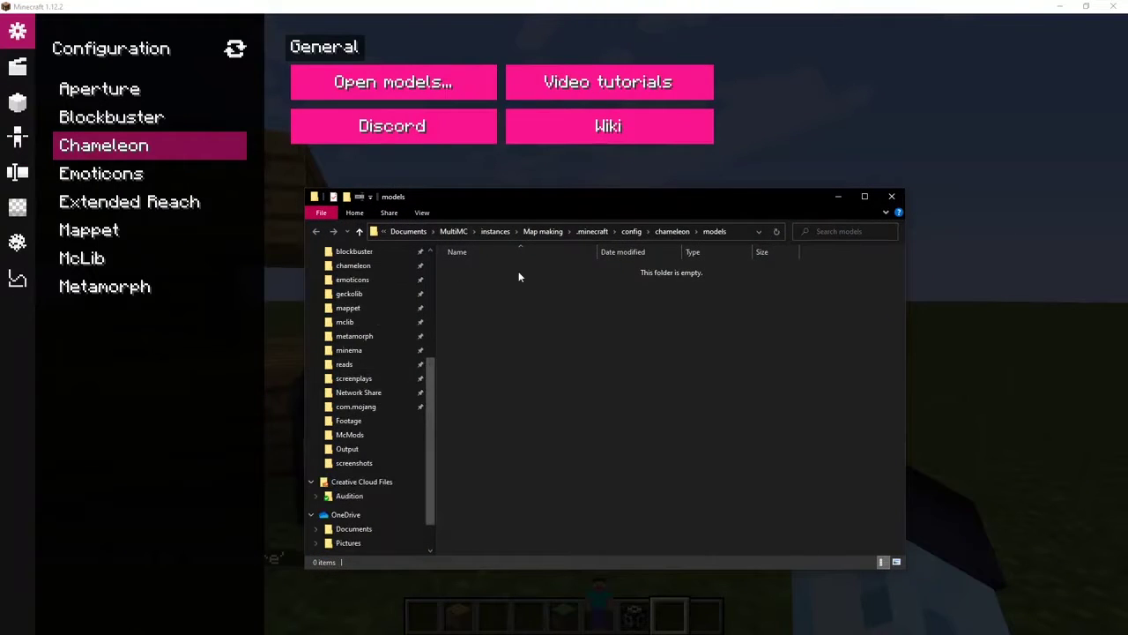
Step: Paste the chameleon model folder into the empty models folder and return to the game world
{"action": "key", "text": "ctrl+n"}
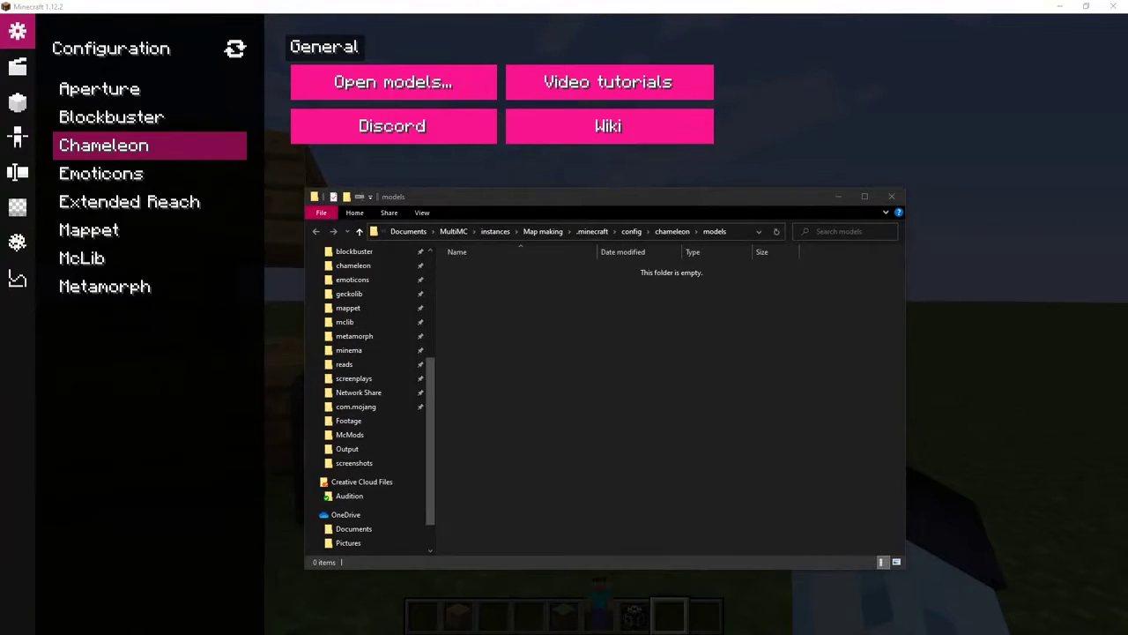
{"action": "left_click", "coordinate": [536, 407]}
{"action": "key", "text": "ctrl+v"}
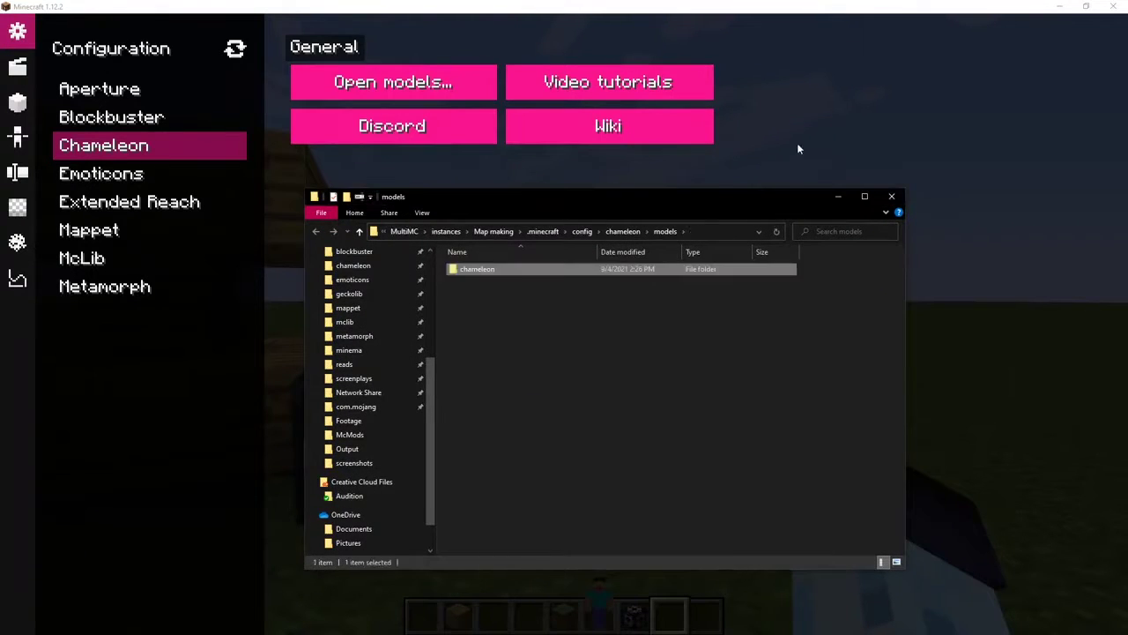
{"action": "left_click", "coordinate": [797, 144]}
{"action": "key", "text": "Escape"}
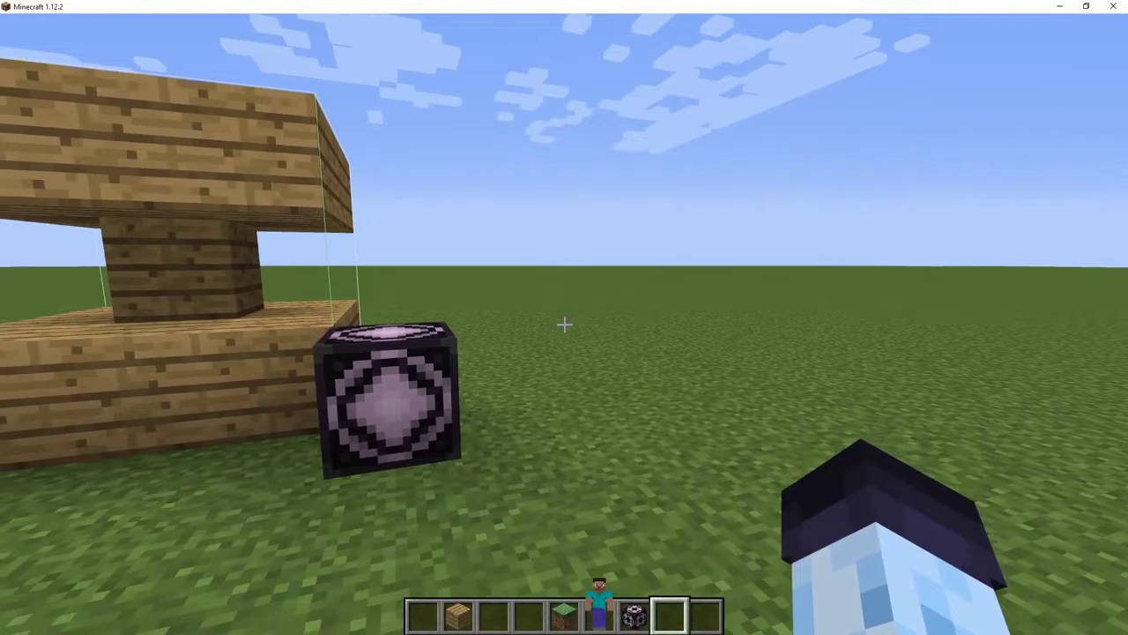
Step: Open the chameleon morph from Animated models in the morph editor and examine its Animates options
{"action": "key", "text": "b"}
{"action": "scroll", "coordinate": [516, 378], "scroll_direction": "down", "scroll_amount": 10}
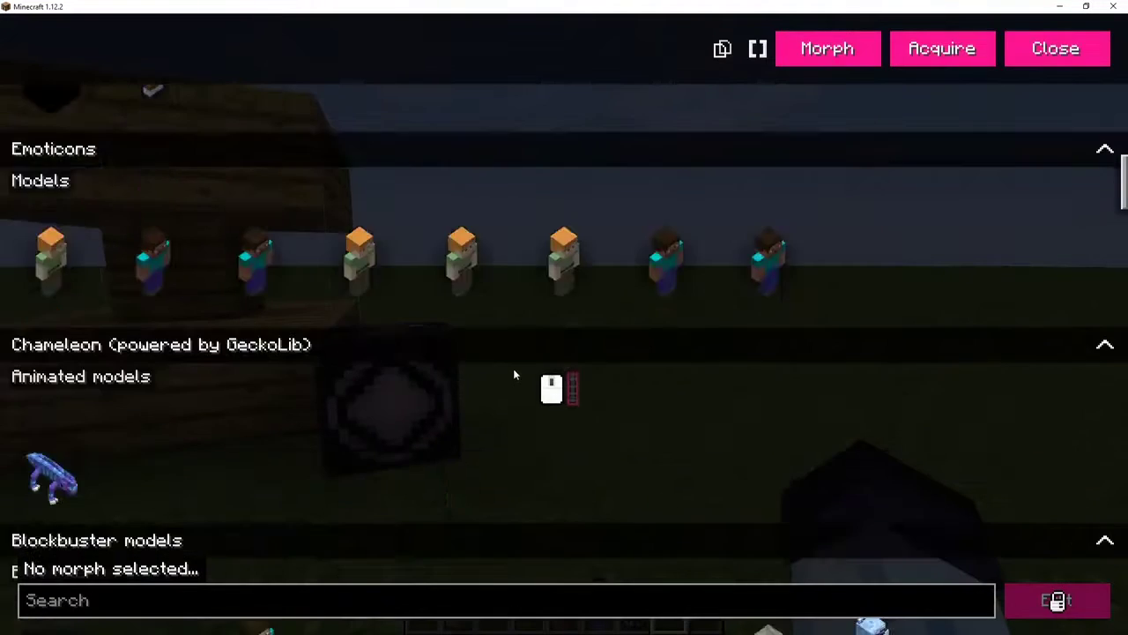
{"action": "double_click", "coordinate": [51, 240]}
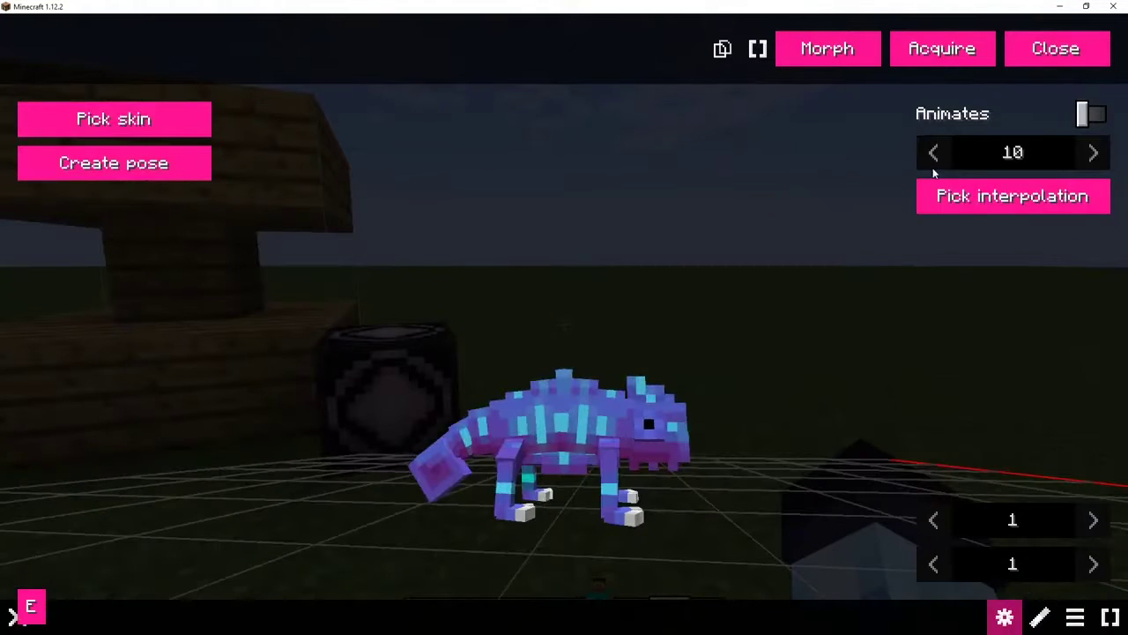
{"action": "left_click", "coordinate": [1093, 114]}
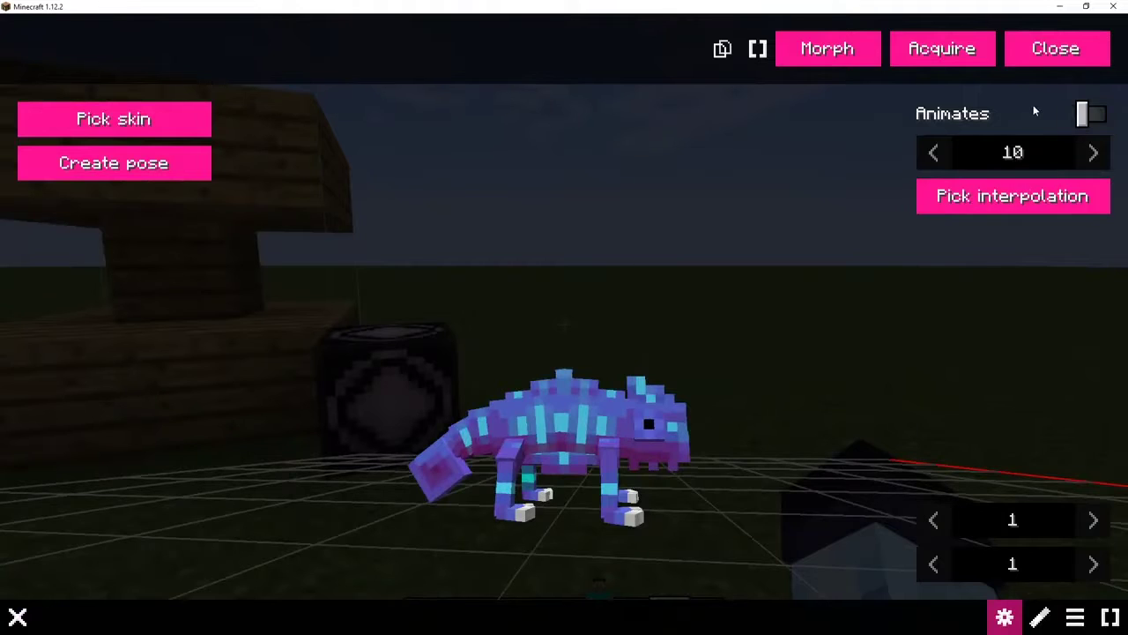
{"action": "key", "text": "Escape"}
Step: Clear the chameleon selection in the picker and look over the Emoticons and Chameleon categories
{"action": "right_click", "coordinate": [50, 215]}
{"action": "left_click", "coordinate": [100, 329]}
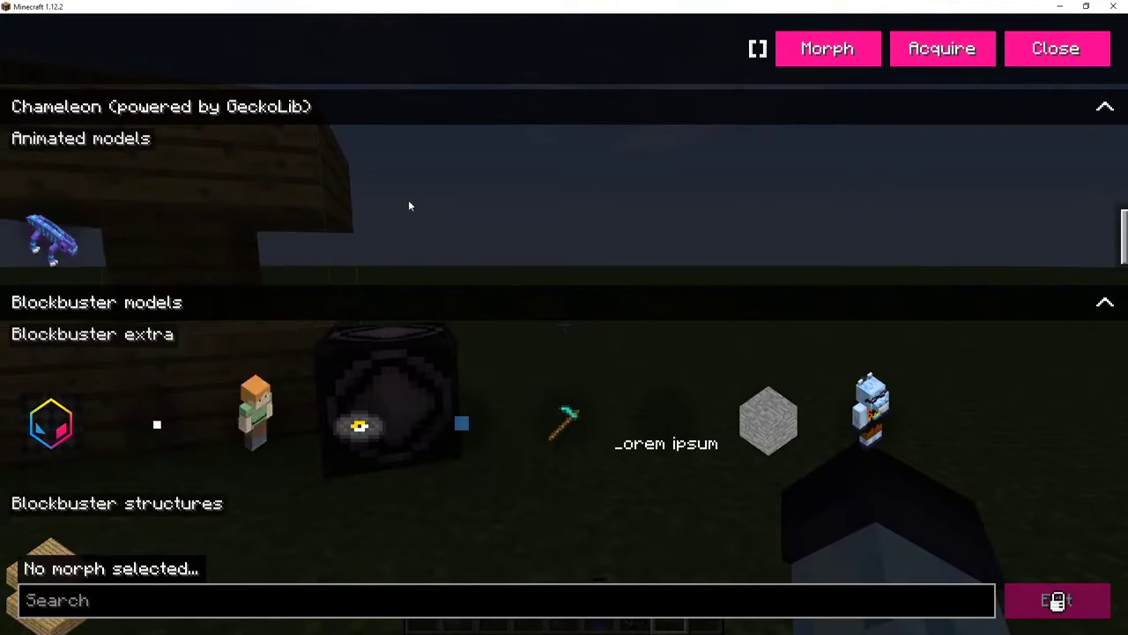
{"action": "scroll", "coordinate": [94, 273], "scroll_direction": "up", "scroll_amount": 5}
{"action": "scroll", "coordinate": [179, 320], "scroll_direction": "down", "scroll_amount": 2}
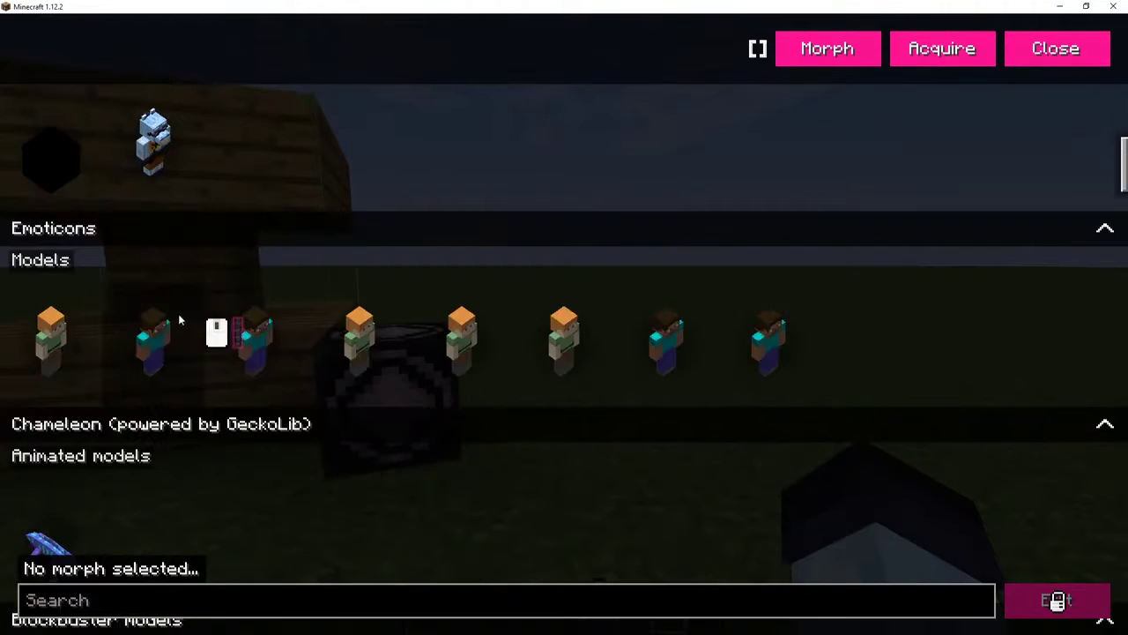
{"action": "key", "text": "Escape"}
{"action": "key", "text": "w"}
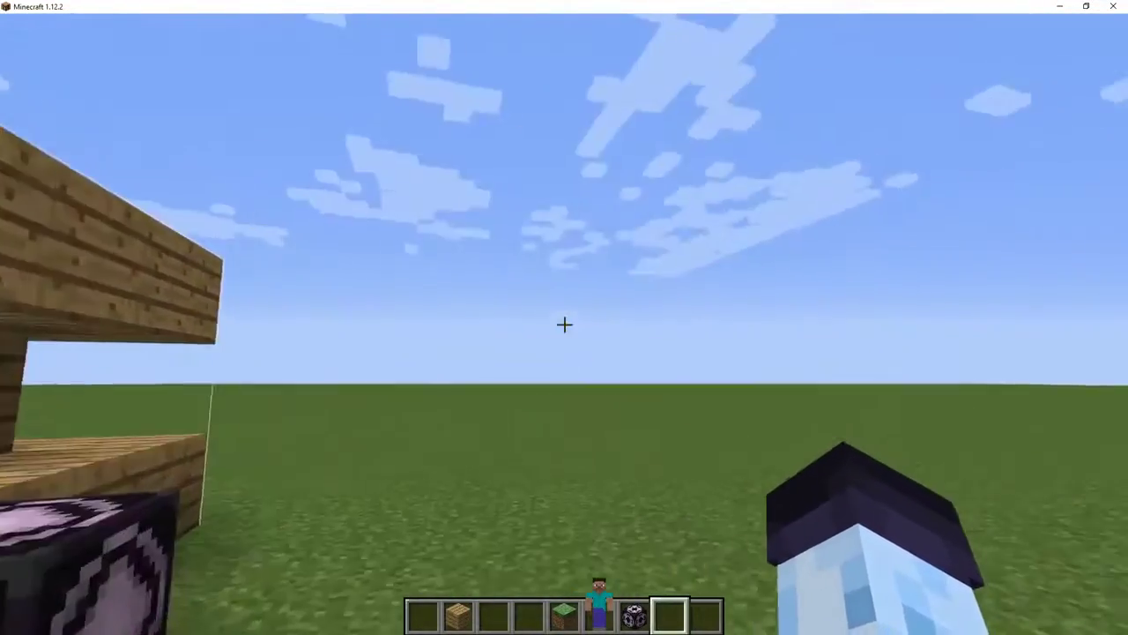
{"action": "key", "text": "s"}
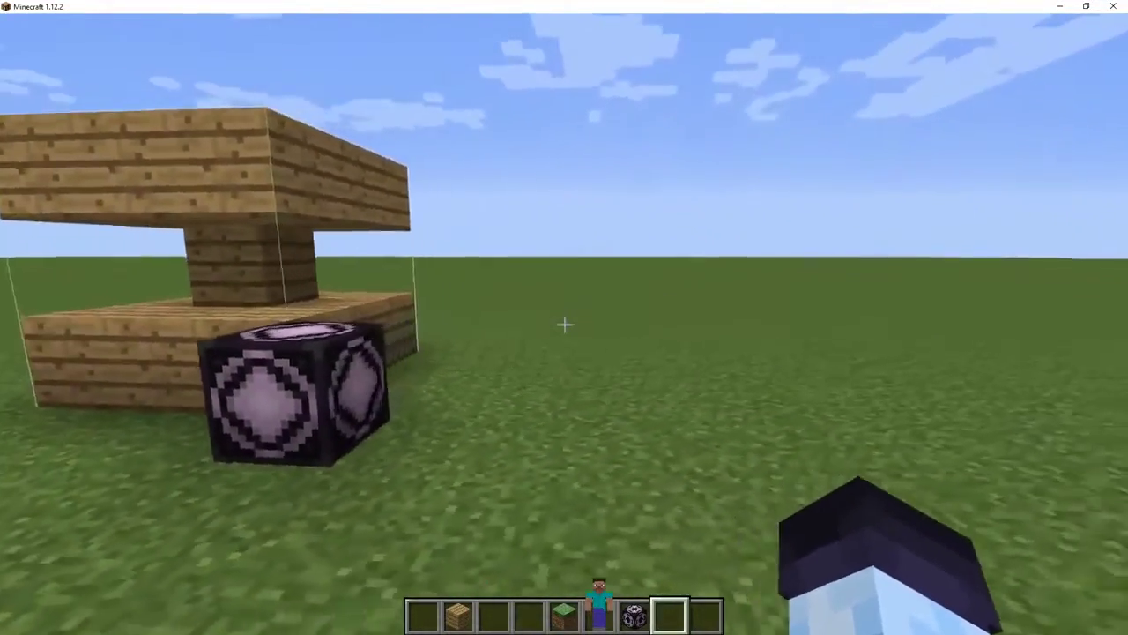
{"action": "key", "text": "w"}
{"action": "key", "text": "d"}
{"action": "key", "text": "space"}
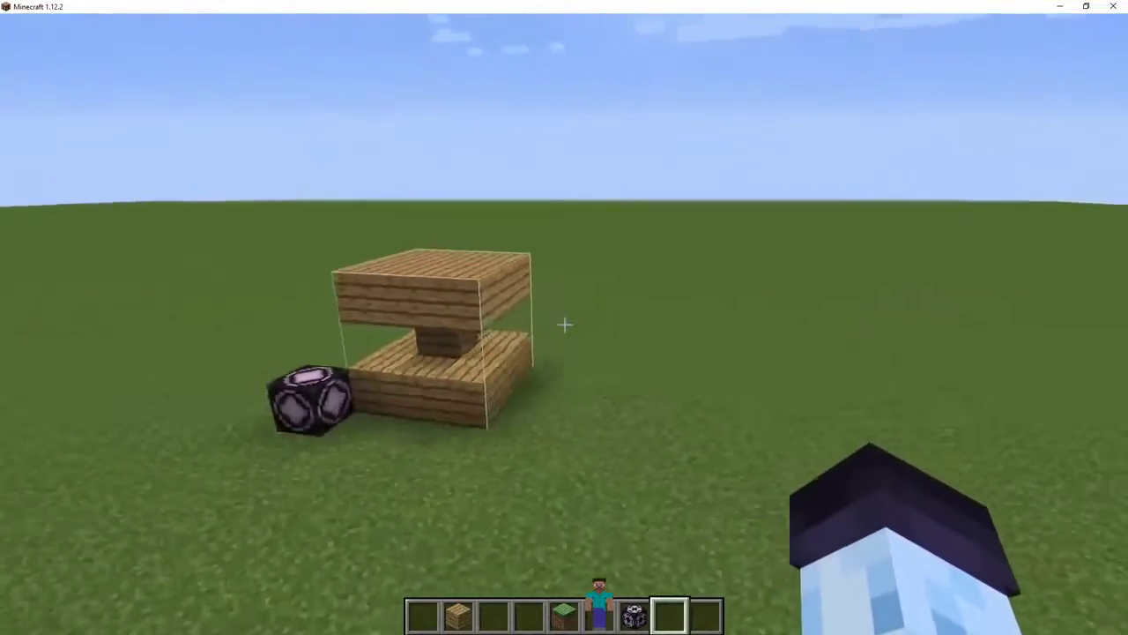
{"action": "key", "text": "0"}
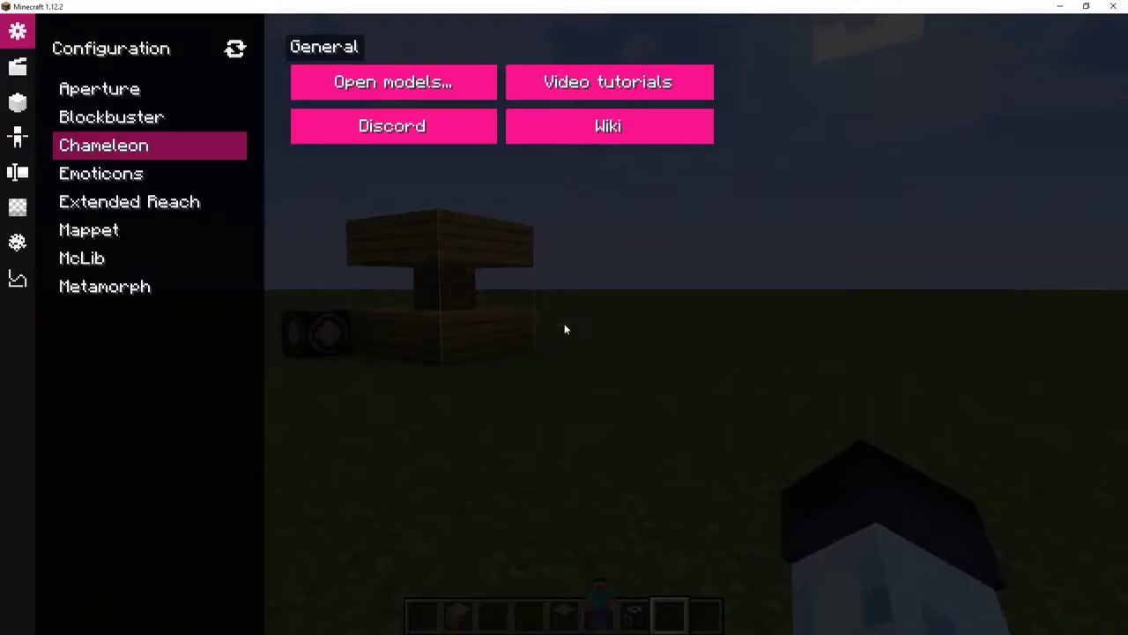
{"action": "key", "text": "Escape"}
Step: In the camera editor, add a morph action at tick 33 of animation_1 and pick the Chameleon animated model
{"action": "key", "text": "c"}
{"action": "left_click_drag", "start_coordinate": [60, 490], "coordinate": [364, 492]}
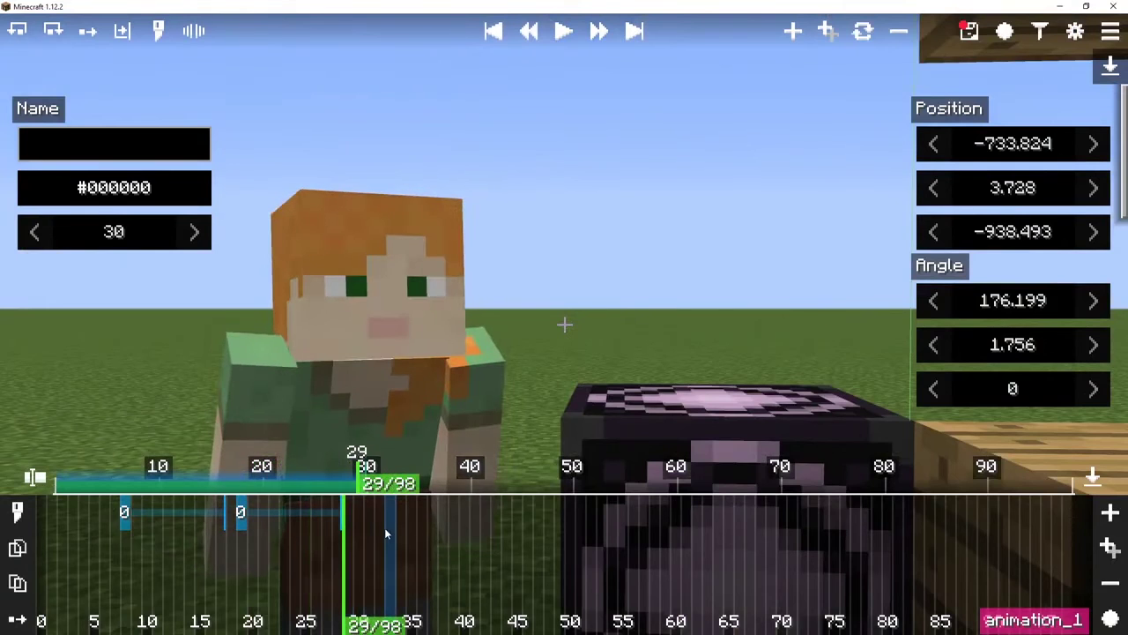
{"action": "left_click", "coordinate": [385, 527], "text": "ctrl"}
{"action": "left_click", "coordinate": [549, 38]}
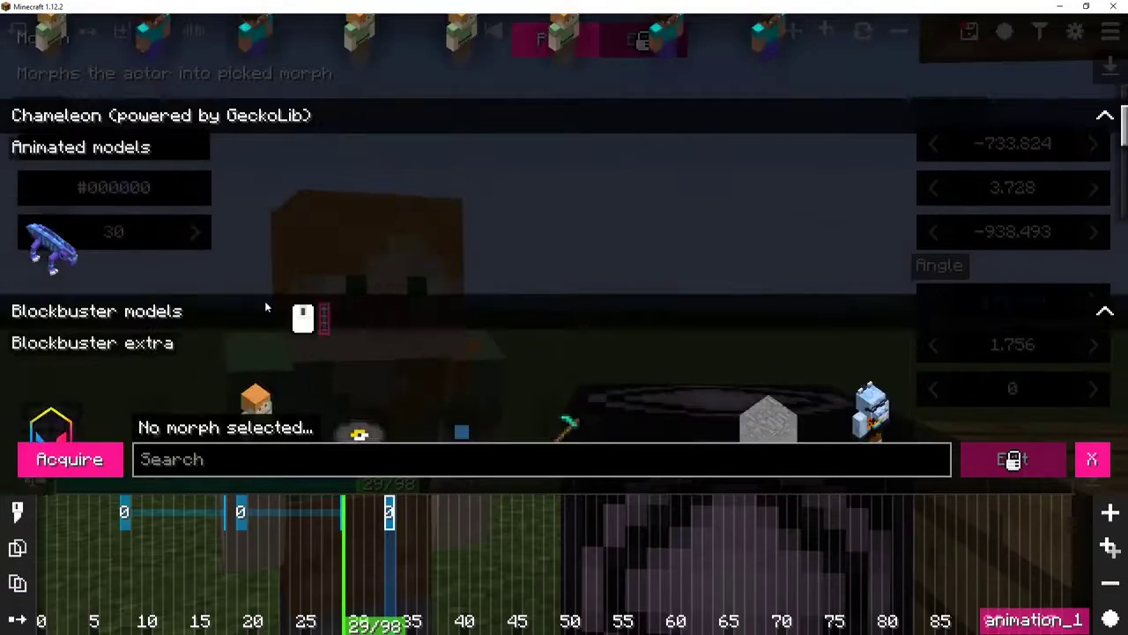
{"action": "scroll", "coordinate": [265, 306], "scroll_direction": "down", "scroll_amount": 3}
{"action": "left_click", "coordinate": [80, 118]}
Step: Turn on Animates for the tick 33 chameleon morph and choose the Bounce Out interpolation
{"action": "key", "text": "e"}
{"action": "scroll", "coordinate": [851, 211], "scroll_direction": "down", "scroll_amount": 3}
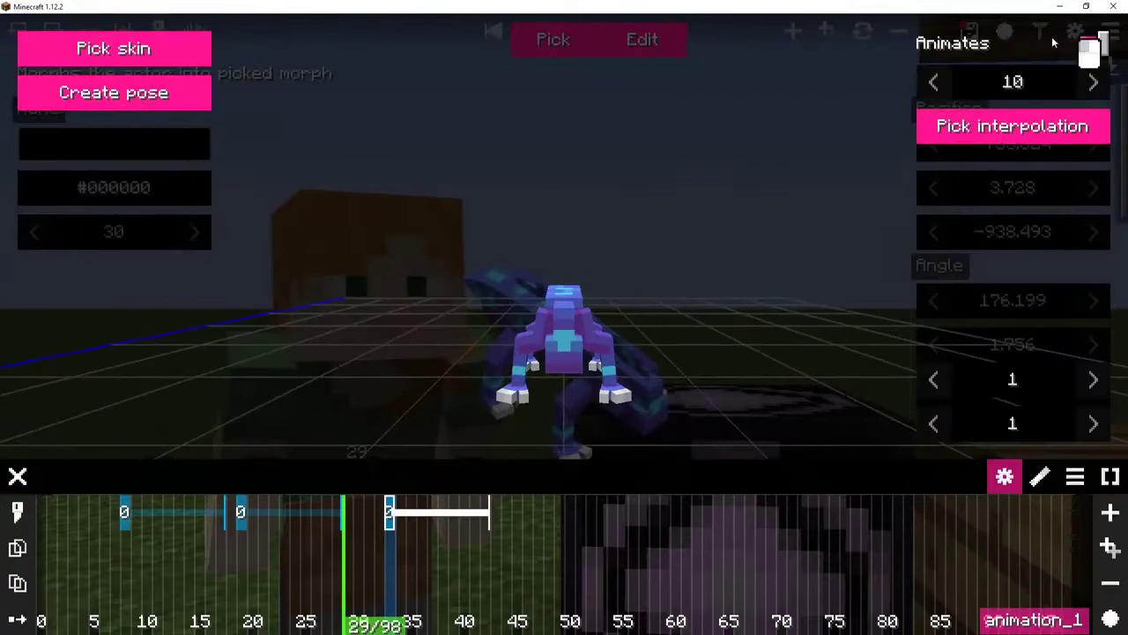
{"action": "left_click", "coordinate": [1011, 126]}
{"action": "scroll", "coordinate": [1023, 209], "scroll_direction": "down", "scroll_amount": 2}
{"action": "left_click", "coordinate": [992, 185]}
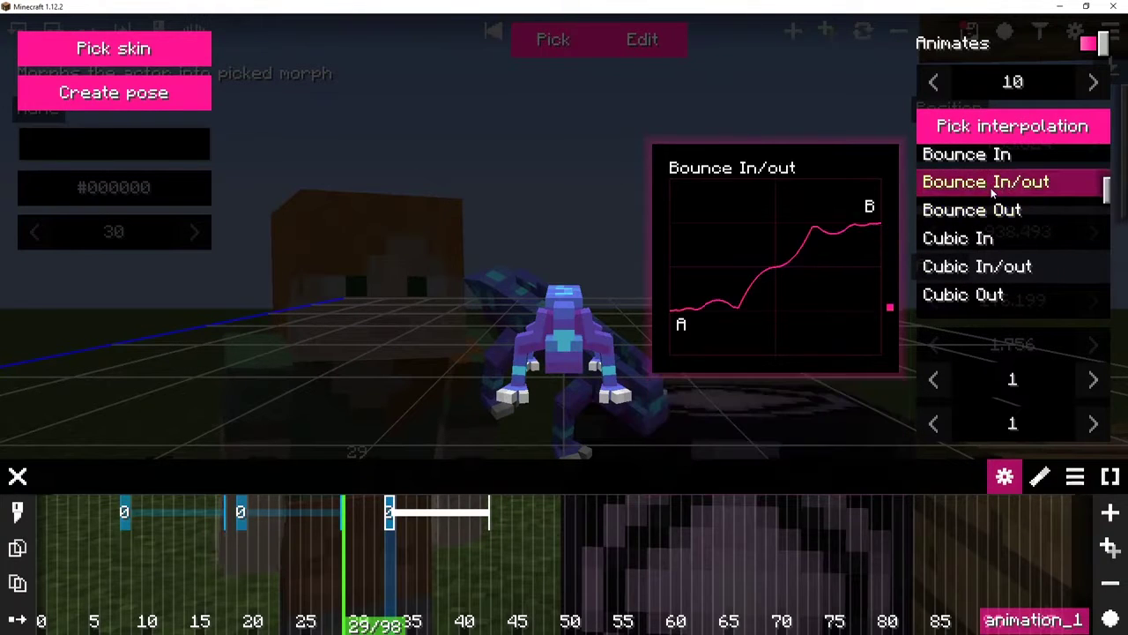
{"action": "left_click", "coordinate": [985, 210]}
{"action": "left_click", "coordinate": [447, 542]}
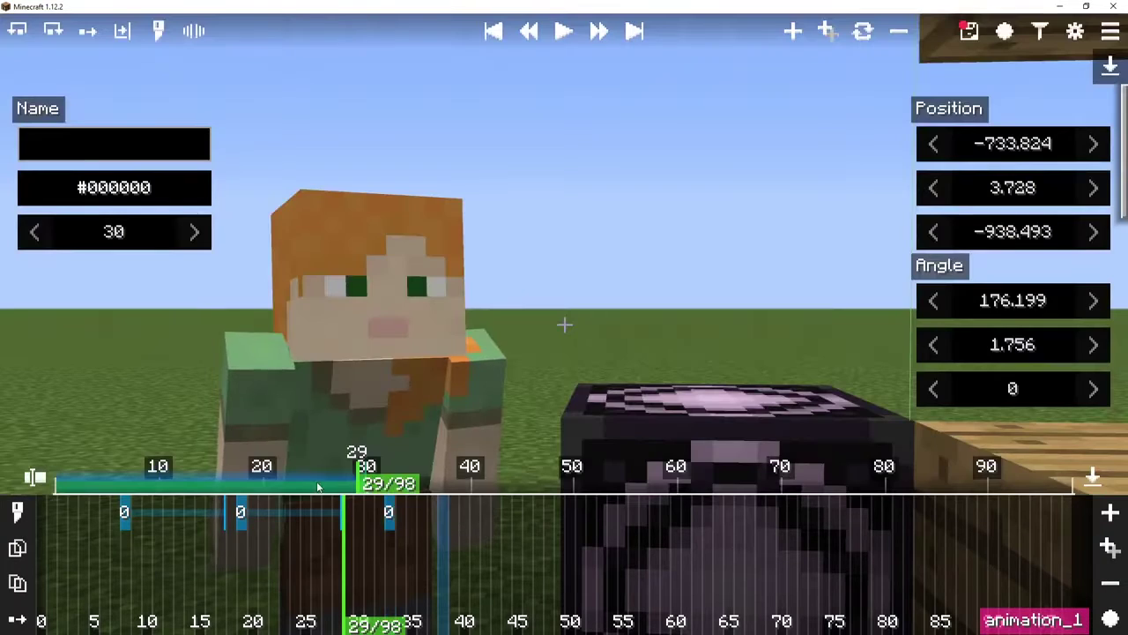
Step: Play back the camera timeline to check the actor's change from Alex into the chameleon
{"action": "left_click_drag", "start_coordinate": [347, 479], "coordinate": [505, 467]}
{"action": "key", "text": "space"}
{"action": "key", "text": "space"}
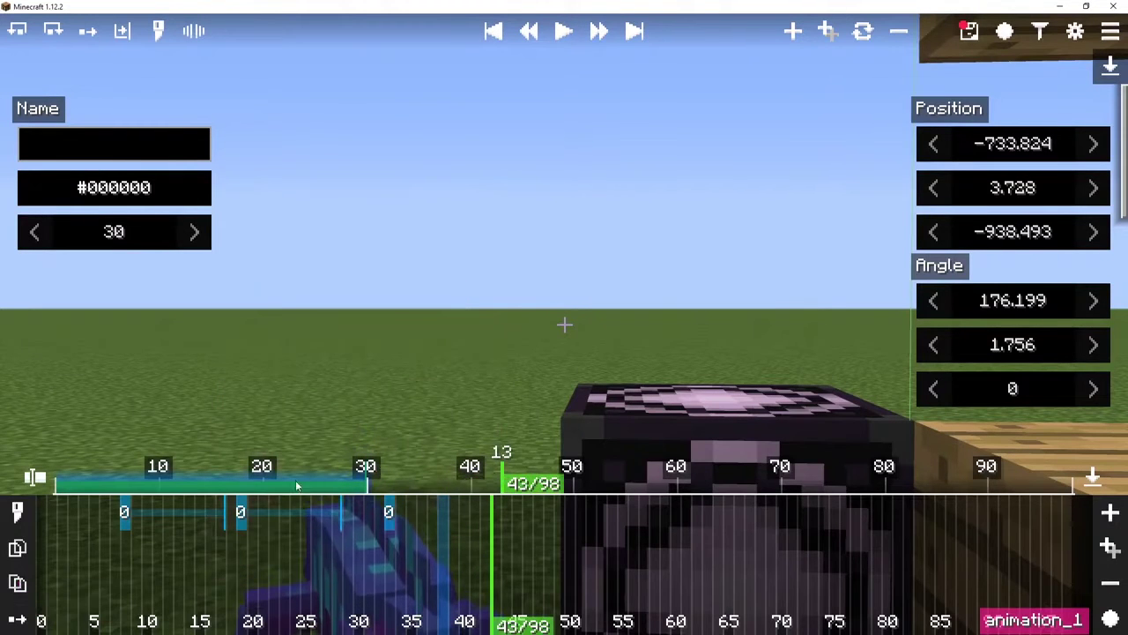
Step: Move the camera back to frame the whole Alex actor and replay the recording from the first tick
{"action": "left_click_drag", "start_coordinate": [297, 485], "coordinate": [55, 483]}
{"action": "key", "text": "f"}
{"action": "key", "text": "alt+s"}
{"action": "key", "text": "shift"}
{"action": "key", "text": "s"}
{"action": "key", "text": "s"}
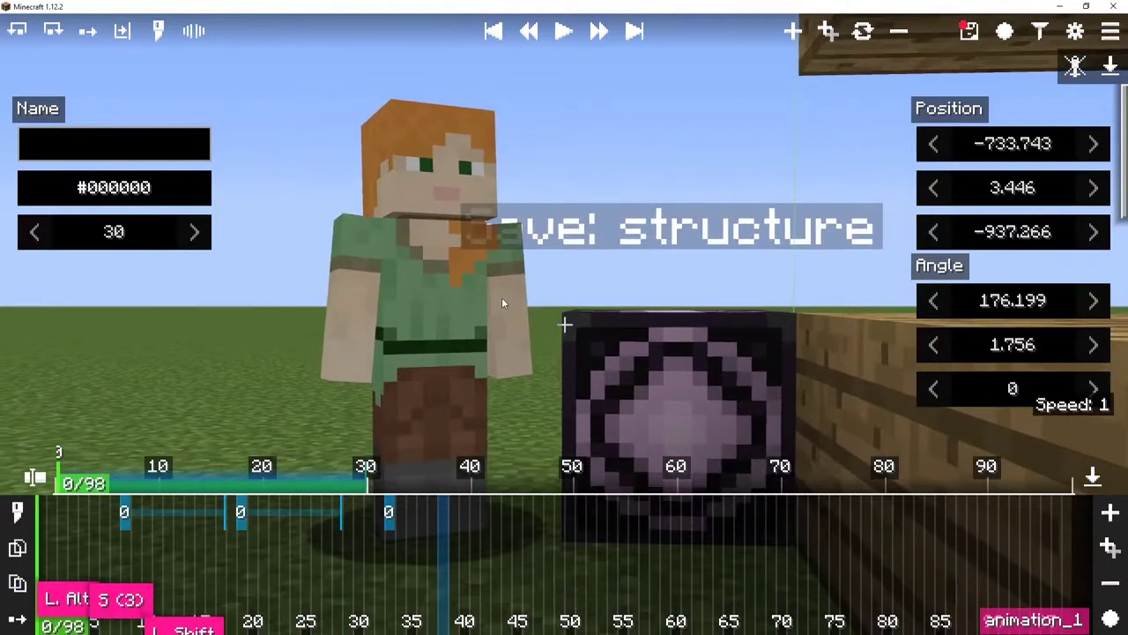
{"action": "left_click_drag", "start_coordinate": [553, 264], "coordinate": [587, 266]}
{"action": "key", "text": "alt"}
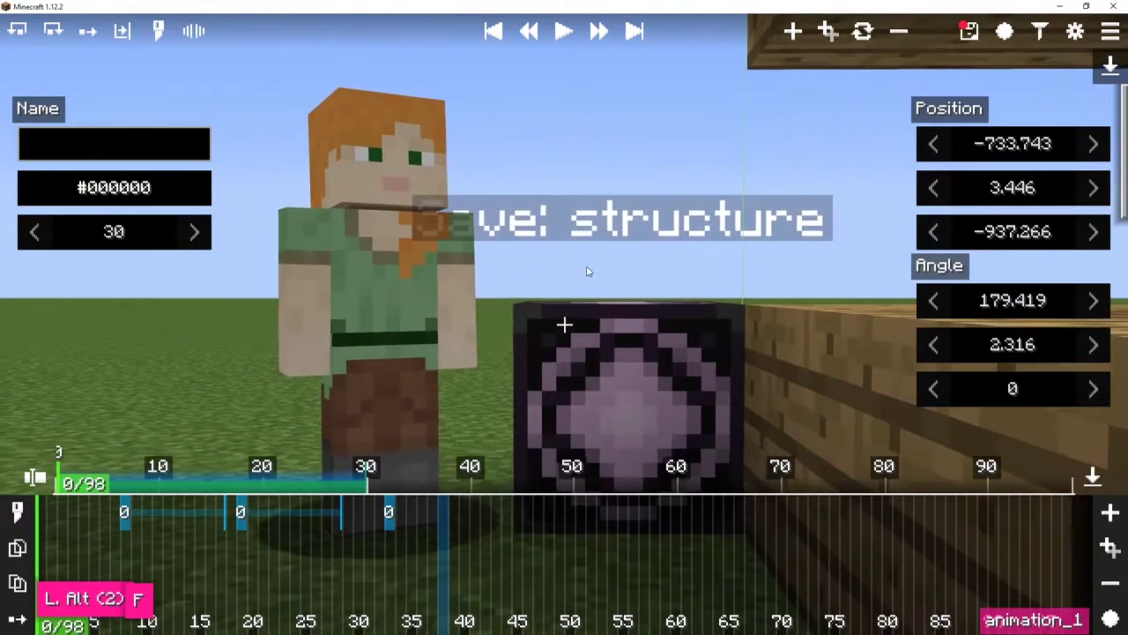
{"action": "key", "text": "space"}
{"action": "key", "text": "space"}
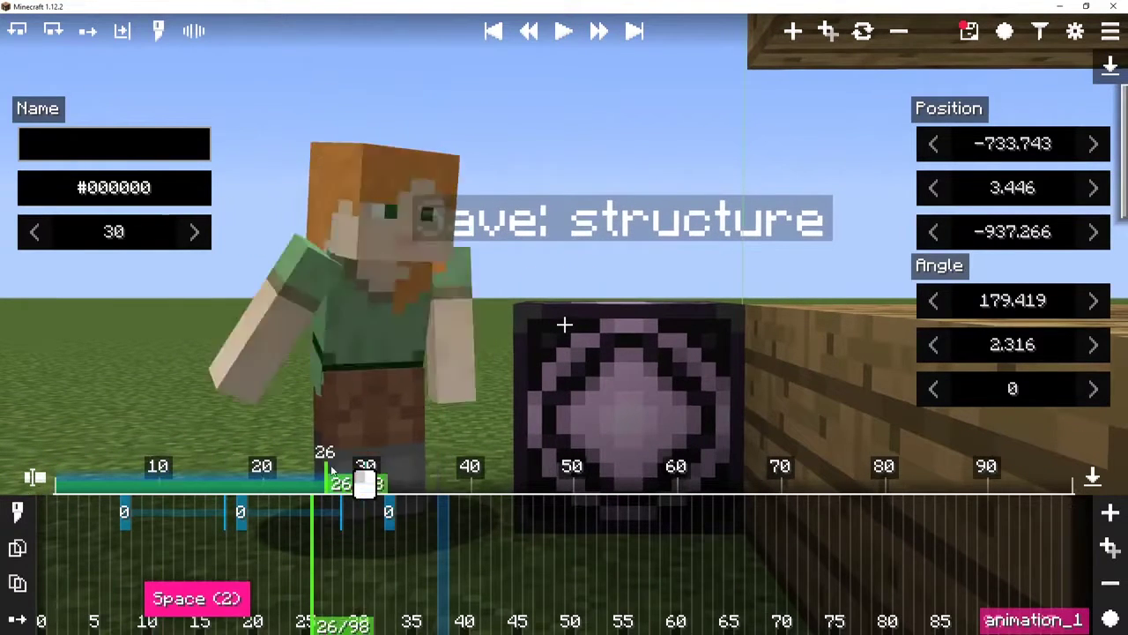
Step: Duplicate the chameleon morph action and move the copy to tick 49 of the recording
{"action": "left_click", "coordinate": [388, 514]}
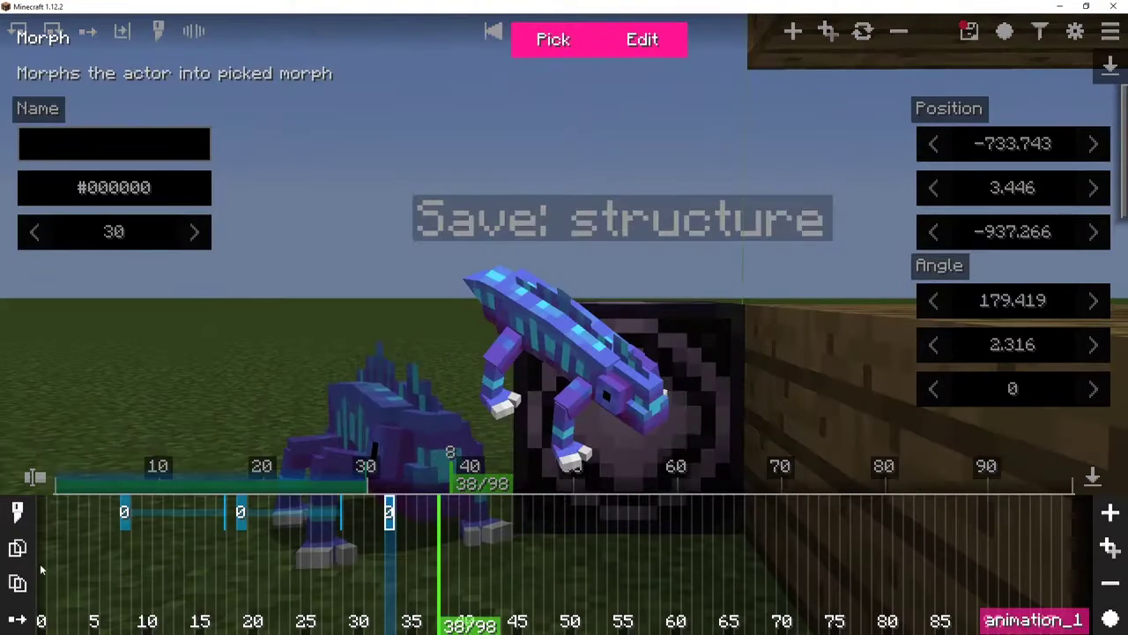
{"action": "left_click", "coordinate": [509, 499]}
{"action": "left_click", "coordinate": [39, 512]}
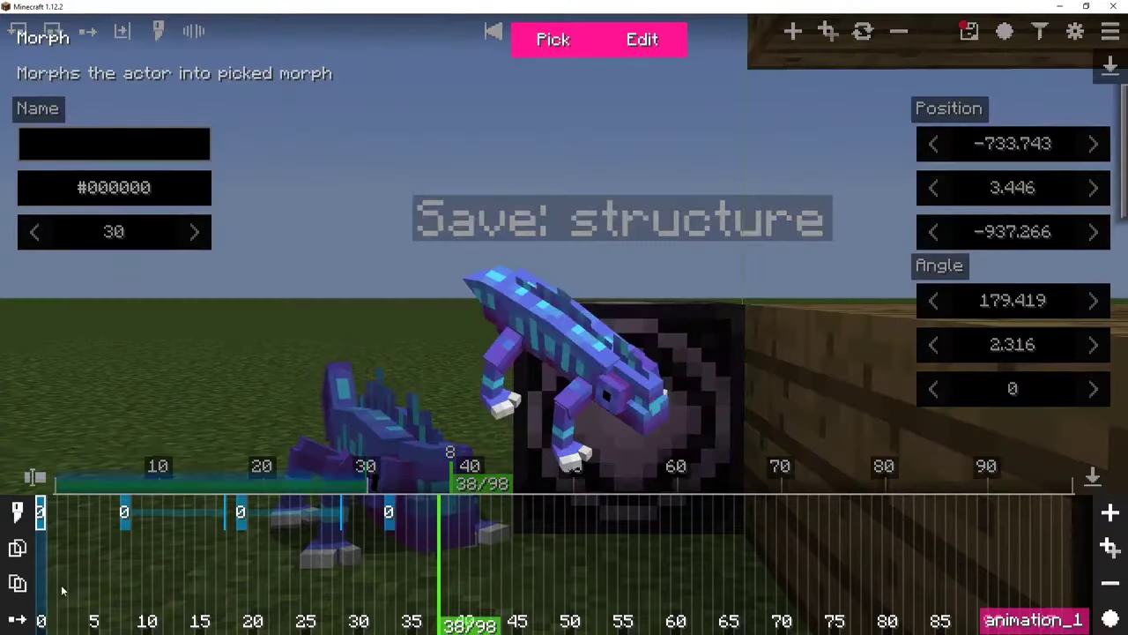
{"action": "left_click_drag", "start_coordinate": [40, 518], "coordinate": [476, 518]}
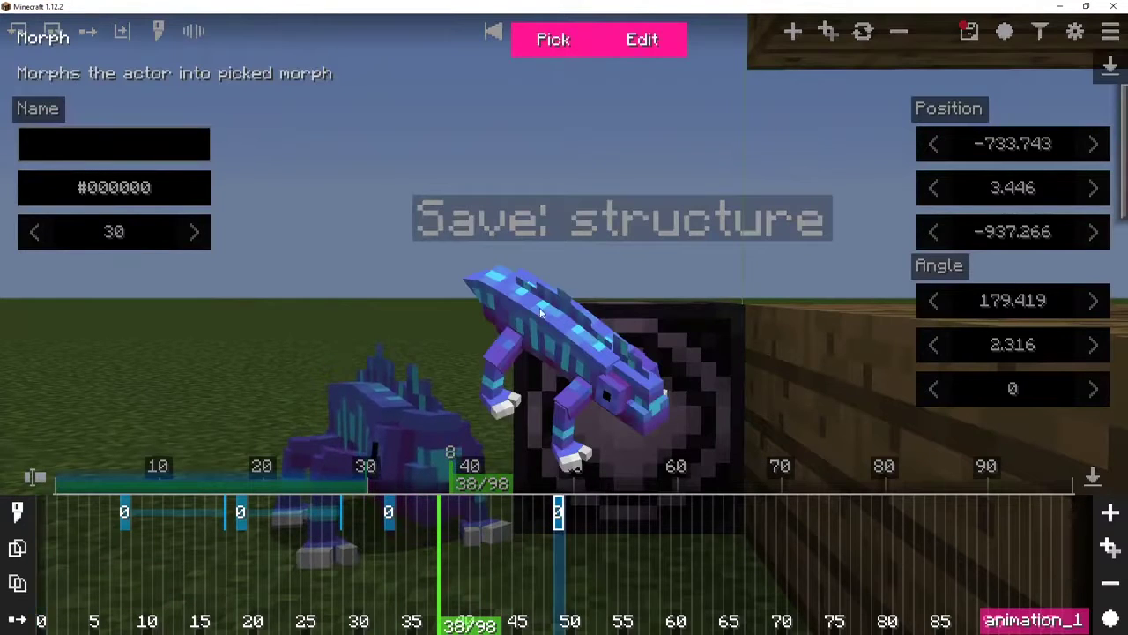
Step: Create a pose for the copied chameleon morph with the anchor bone's first rotation value at 360, and turn on Animates
{"action": "key", "text": "e"}
{"action": "left_click", "coordinate": [191, 96]}
{"action": "scroll", "coordinate": [379, 246], "scroll_direction": "down", "scroll_amount": 3}
{"action": "left_click_drag", "start_coordinate": [386, 251], "coordinate": [510, 247]}
{"action": "left_click_drag", "start_coordinate": [694, 332], "coordinate": [227, 385]}
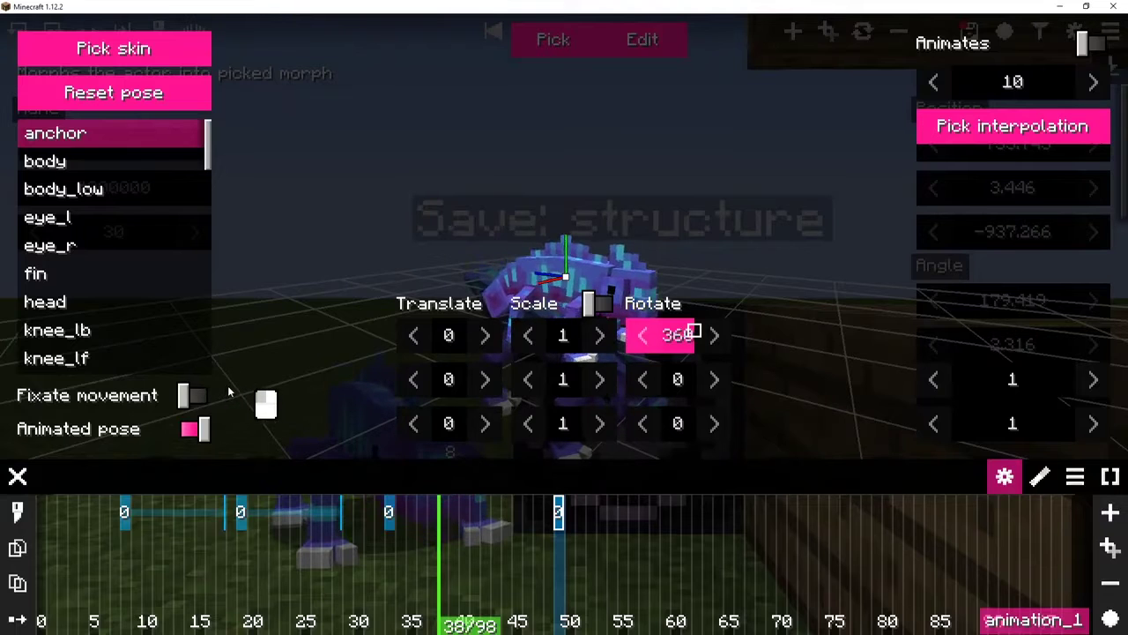
{"action": "key", "text": "Escape"}
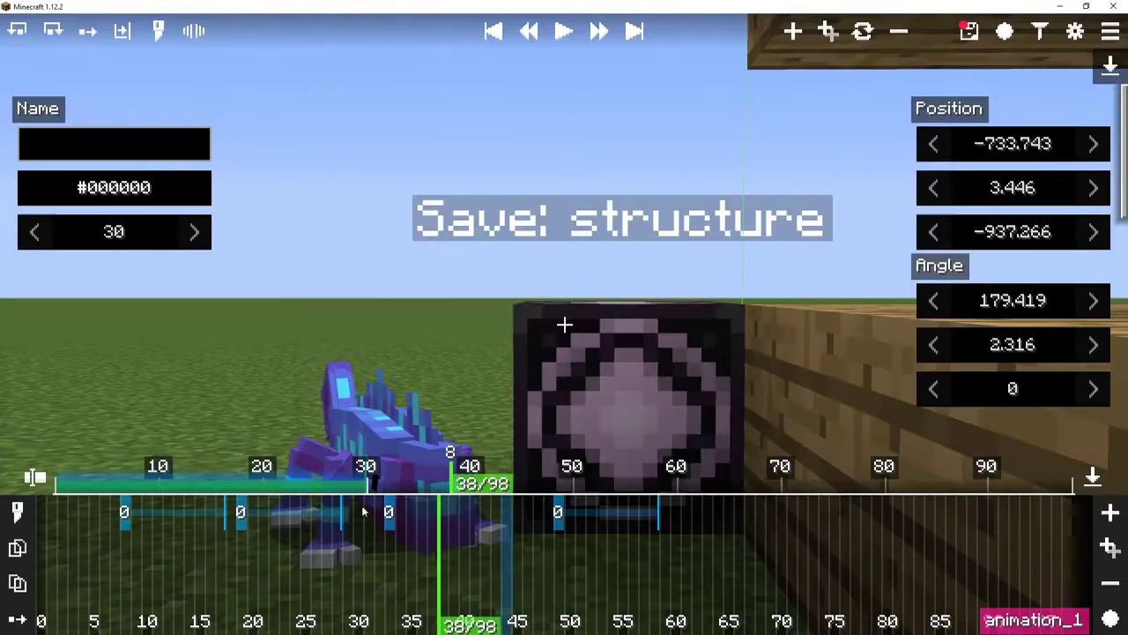
Step: Play back the section around tick 49 to check the chameleon's anchor rotation
{"action": "left_click_drag", "start_coordinate": [454, 482], "coordinate": [391, 471]}
{"action": "key", "text": "space"}
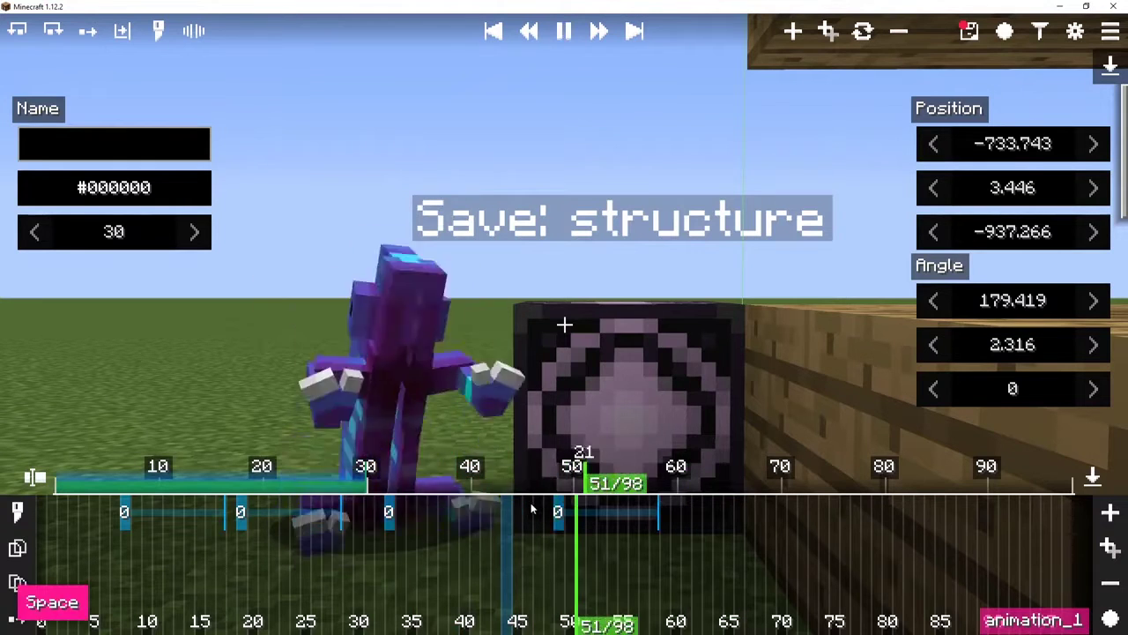
{"action": "key", "text": "space"}
Step: Set the interpolation of the chameleon morph action at tick 49 to Elastic Out
{"action": "left_click", "coordinate": [577, 515]}
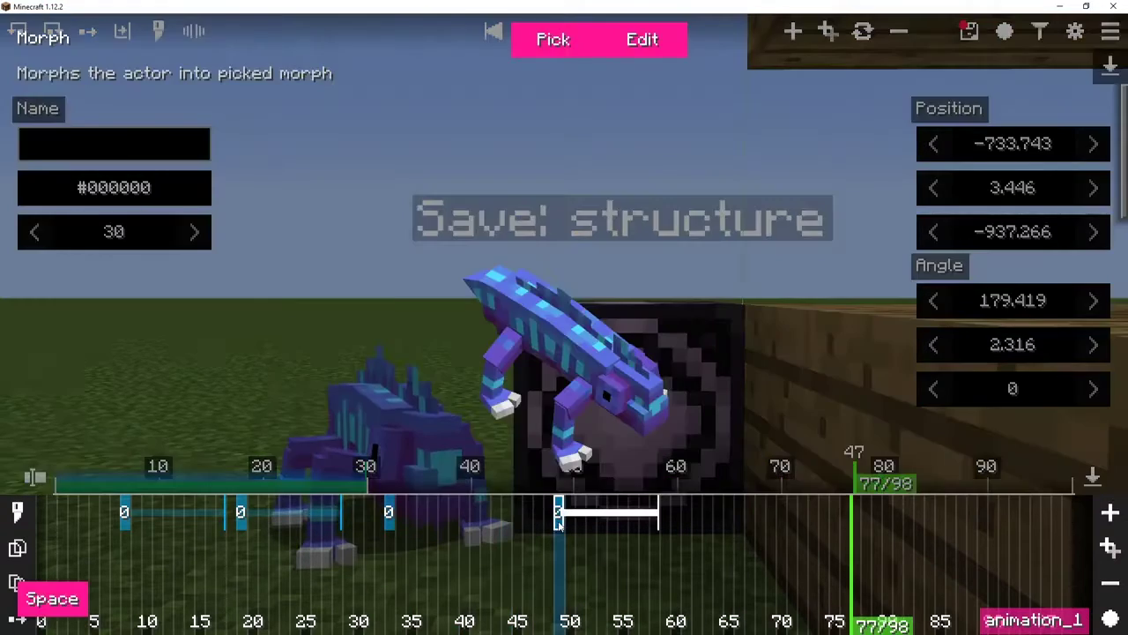
{"action": "key", "text": "e"}
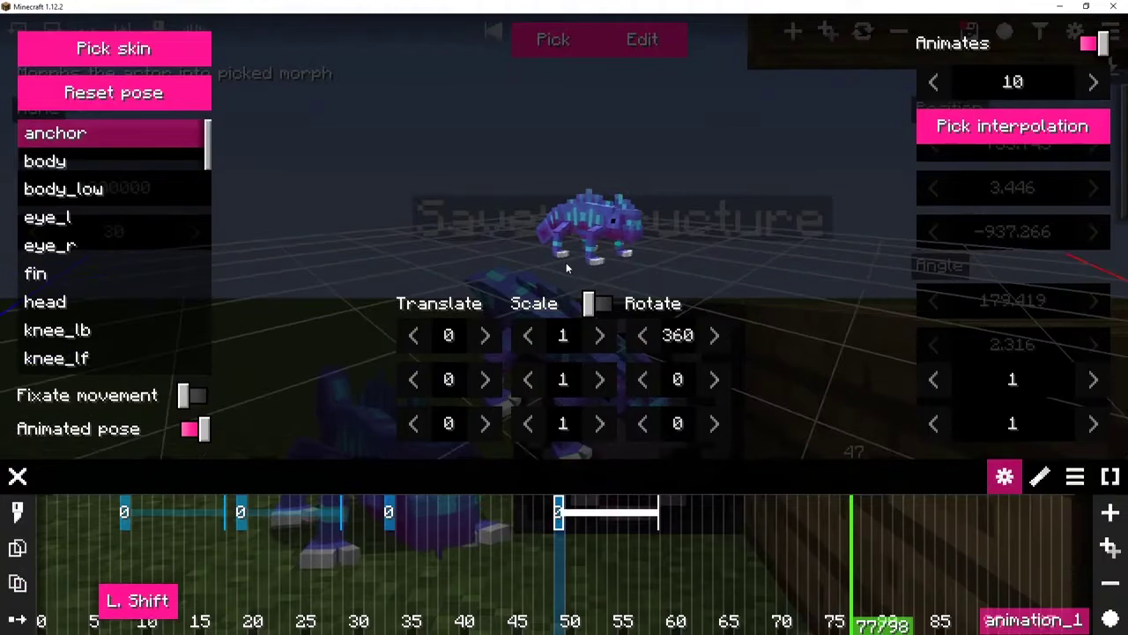
{"action": "left_click", "coordinate": [1005, 127]}
{"action": "scroll", "coordinate": [985, 196], "scroll_direction": "down", "scroll_amount": 3}
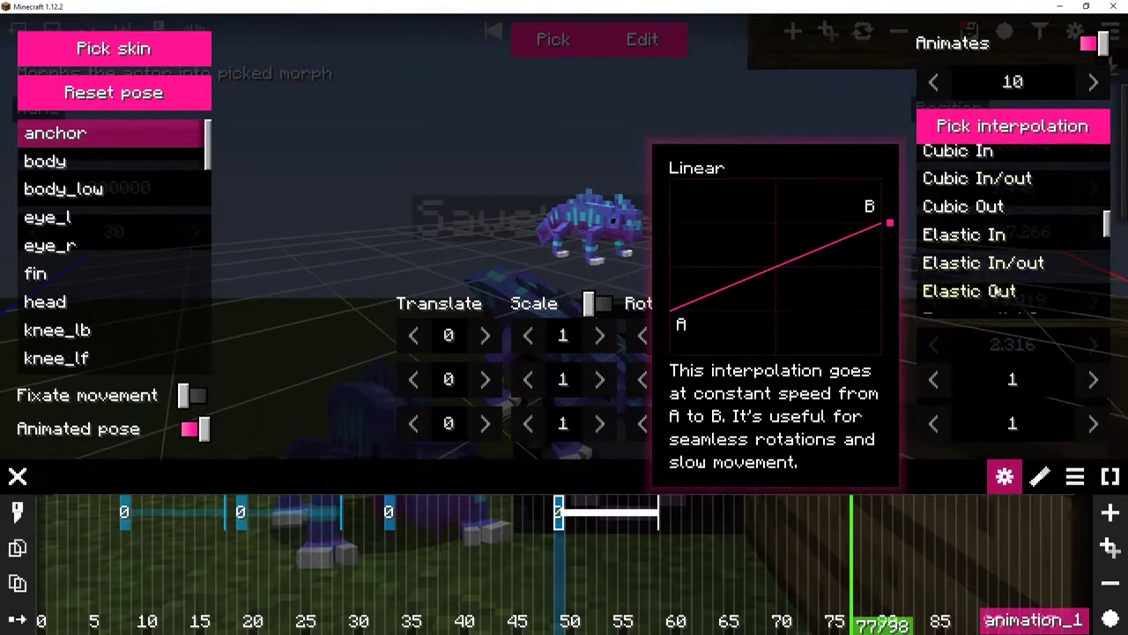
{"action": "left_click", "coordinate": [1000, 290]}
{"action": "left_click", "coordinate": [620, 531]}
Step: Play back the recording around tick 49 to check the chameleon's rotation with the new interpolation
{"action": "left_click_drag", "start_coordinate": [859, 473], "coordinate": [476, 466]}
{"action": "key", "text": "space"}
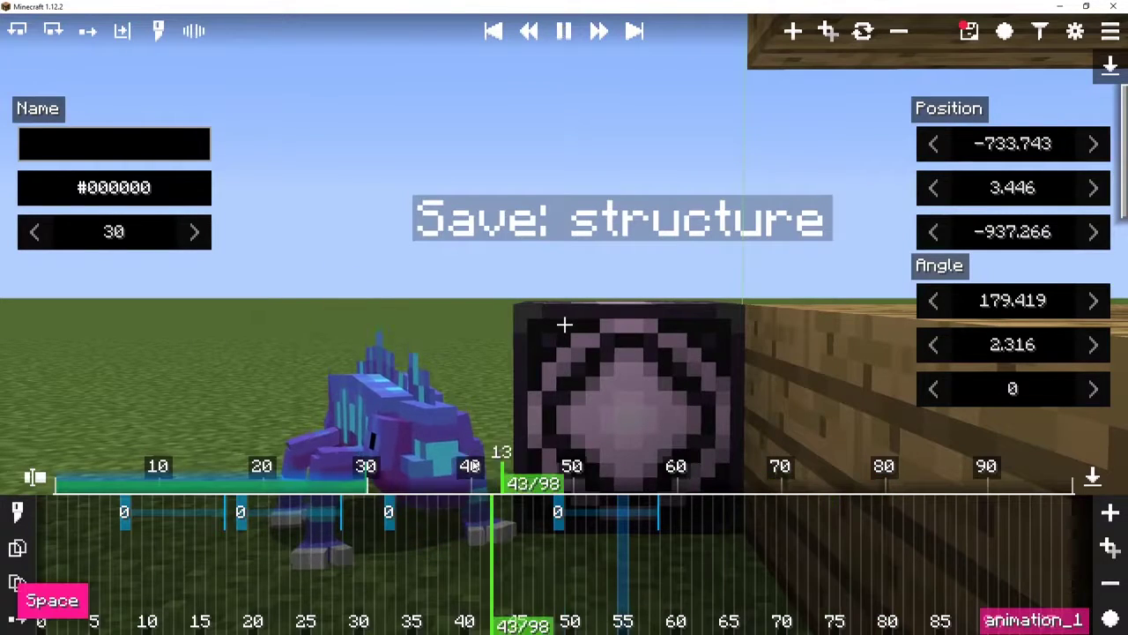
{"action": "key", "text": "space"}
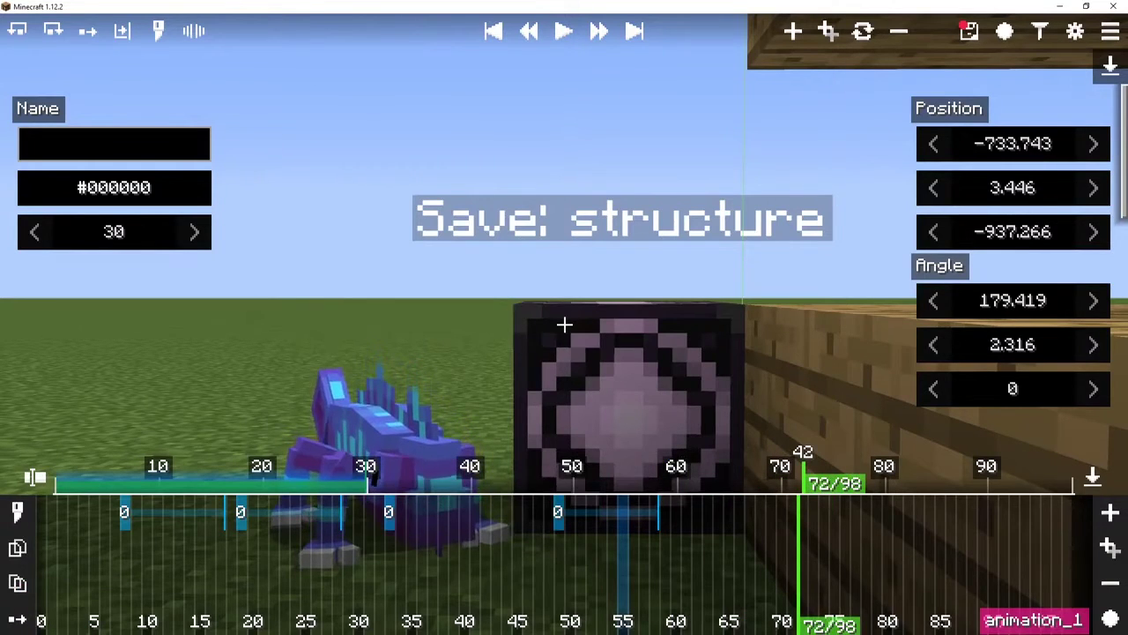
{"action": "left_click_drag", "start_coordinate": [809, 489], "coordinate": [557, 436]}
Step: Inspect which morphs the actions at ticks 33 and 19 of the recording use
{"action": "left_click", "coordinate": [388, 512]}
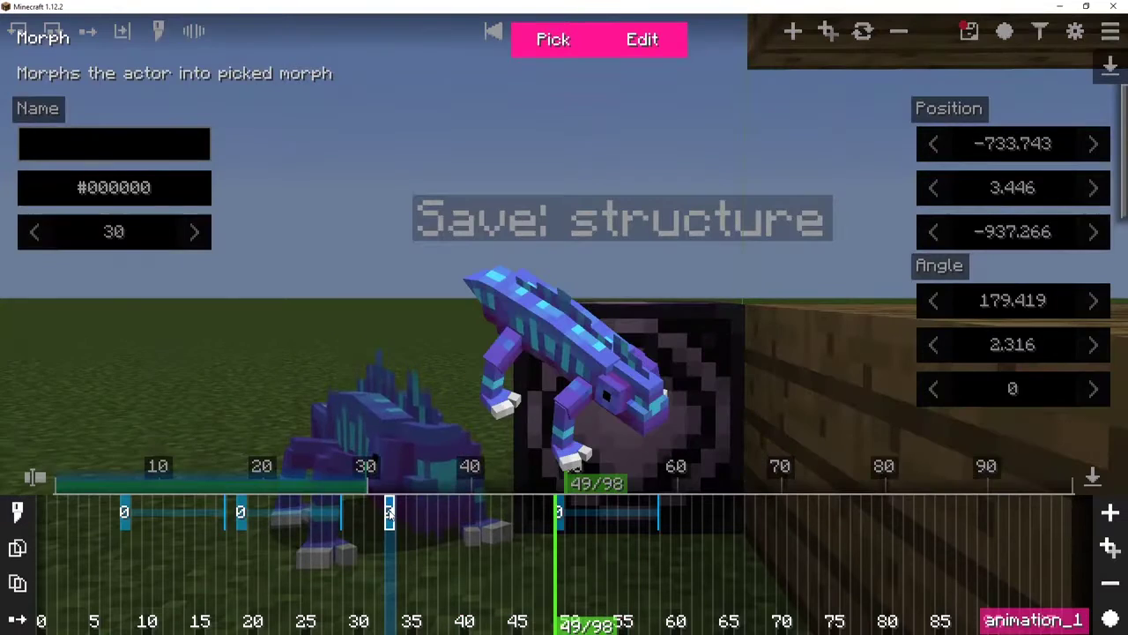
{"action": "key", "text": "e"}
{"action": "scroll", "coordinate": [194, 346], "scroll_direction": "down", "scroll_amount": 2}
{"action": "left_click_drag", "start_coordinate": [197, 345], "coordinate": [229, 344]}
{"action": "key", "text": "Escape"}
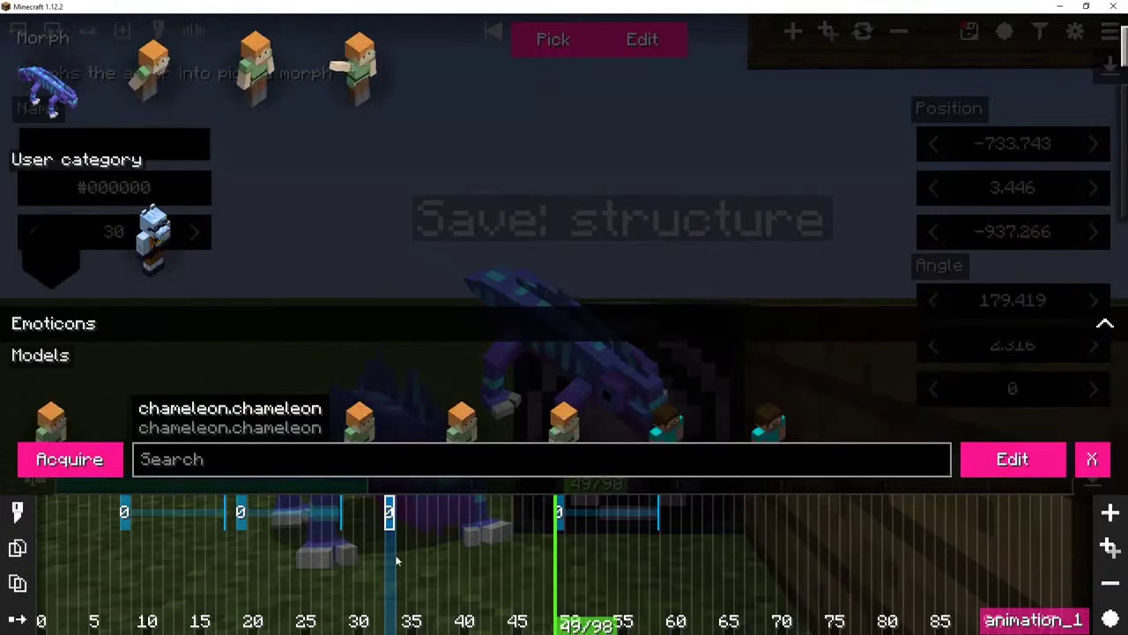
{"action": "left_click", "coordinate": [240, 512]}
{"action": "key", "text": "e"}
{"action": "key", "text": "Escape"}
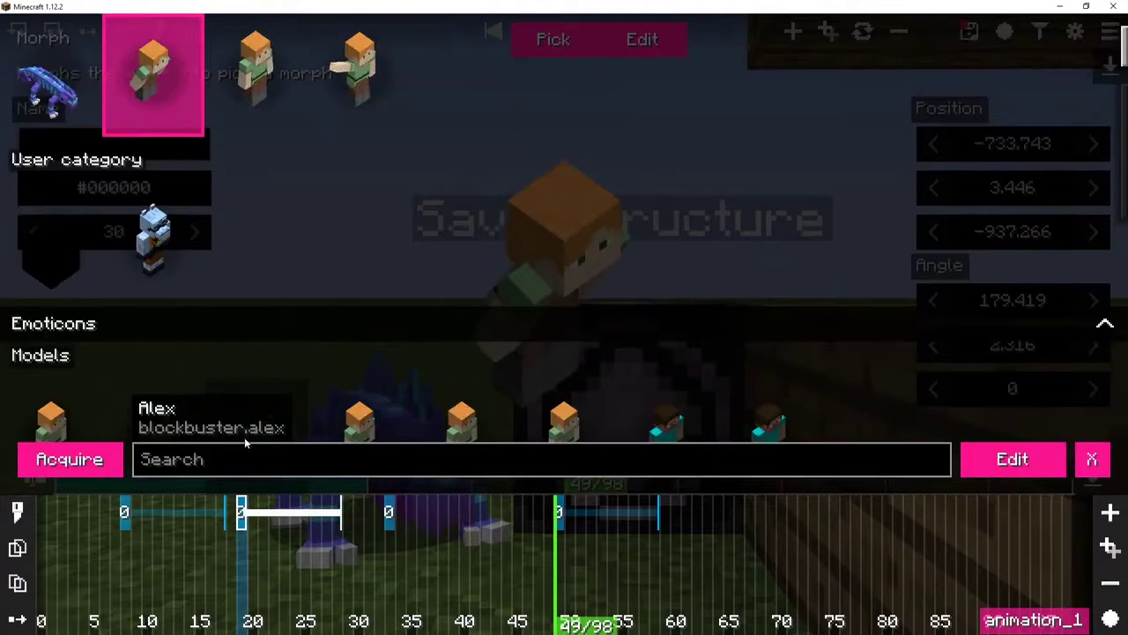
{"action": "left_click", "coordinate": [416, 562]}
Step: Add a morph action at tick 63 of the recording and assign the Blockbuster Image morph to it
{"action": "left_click_drag", "start_coordinate": [373, 483], "coordinate": [739, 496]}
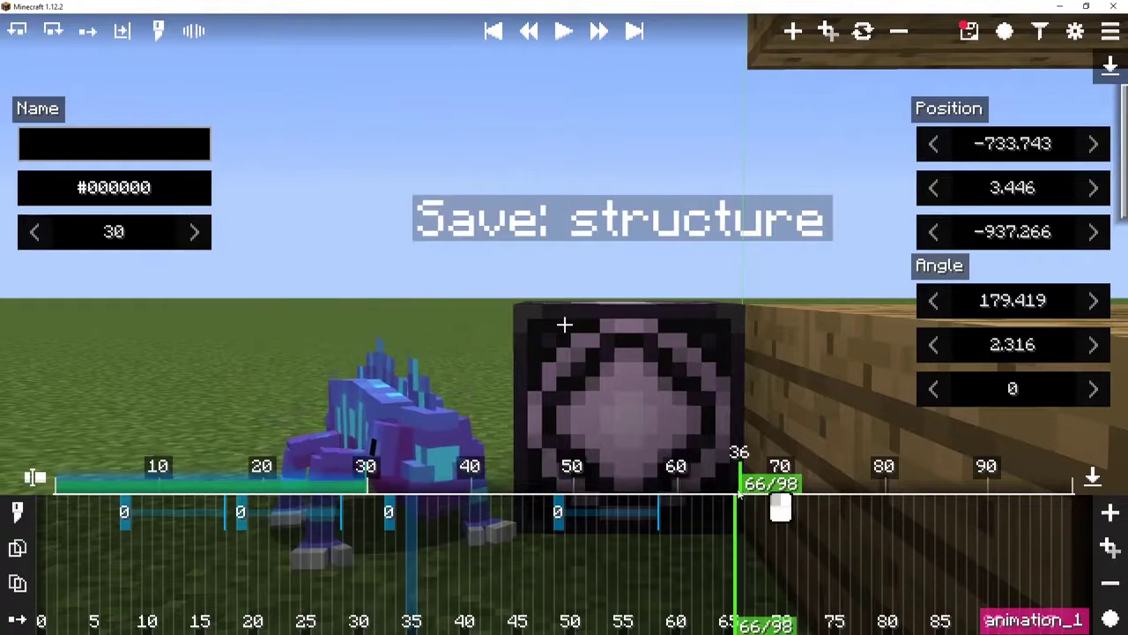
{"action": "key", "text": "ctrl+m"}
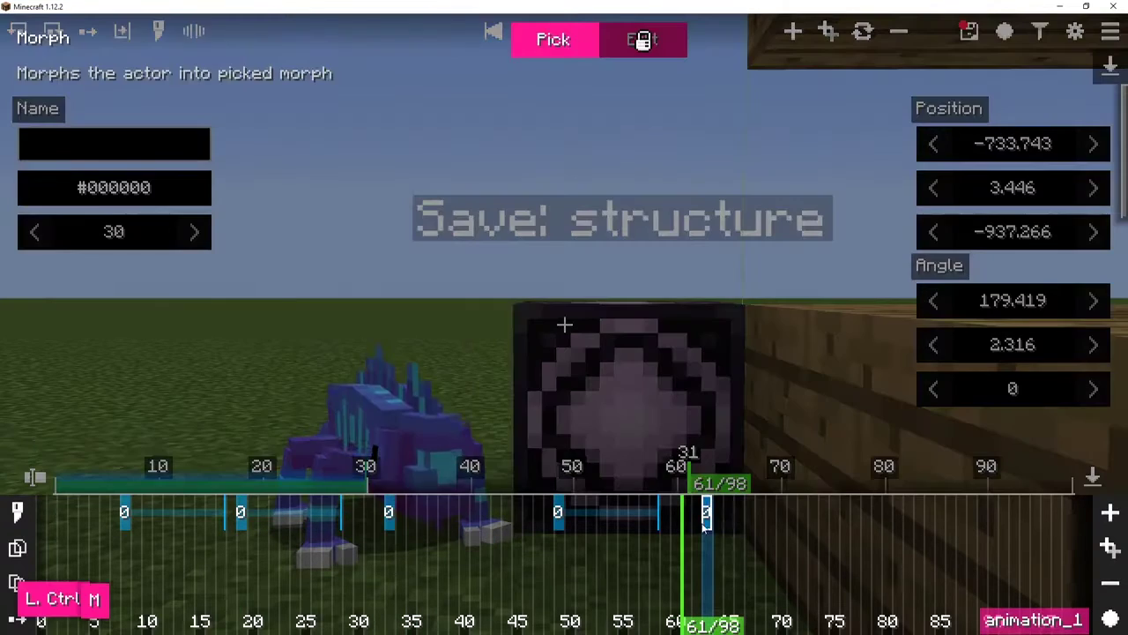
{"action": "left_click", "coordinate": [543, 53]}
{"action": "scroll", "coordinate": [171, 290], "scroll_direction": "down", "scroll_amount": 3}
{"action": "left_click", "coordinate": [58, 292]}
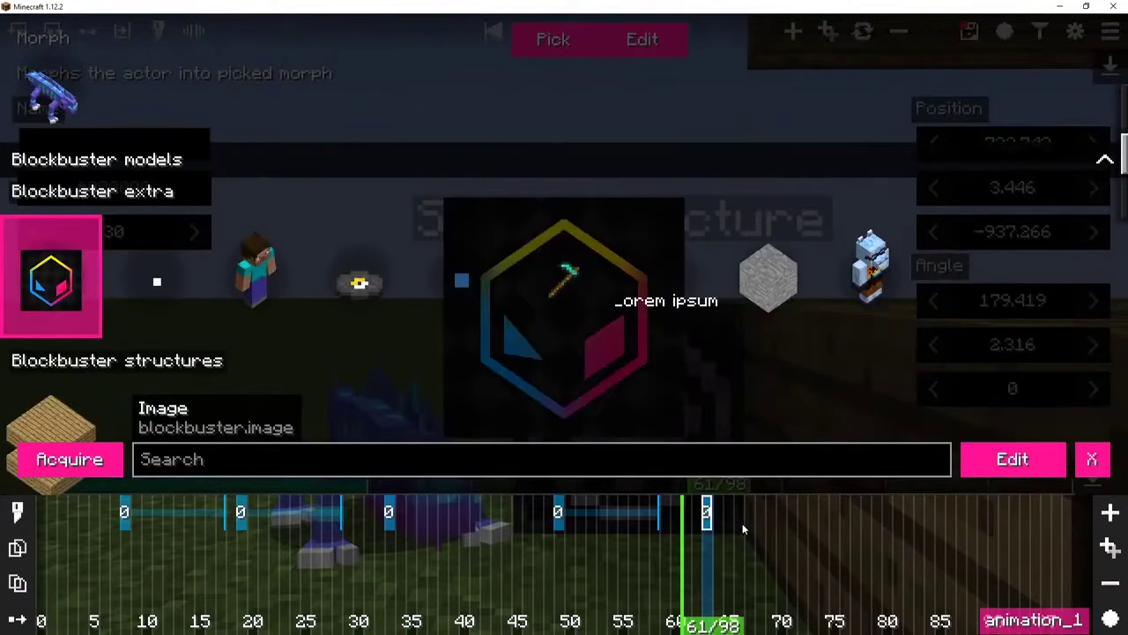
{"action": "left_click", "coordinate": [743, 524]}
Step: Add another Image morph action at tick 74 and turn on Animates for it
{"action": "left_click", "coordinate": [825, 509]}
{"action": "key", "text": "ctrl+m"}
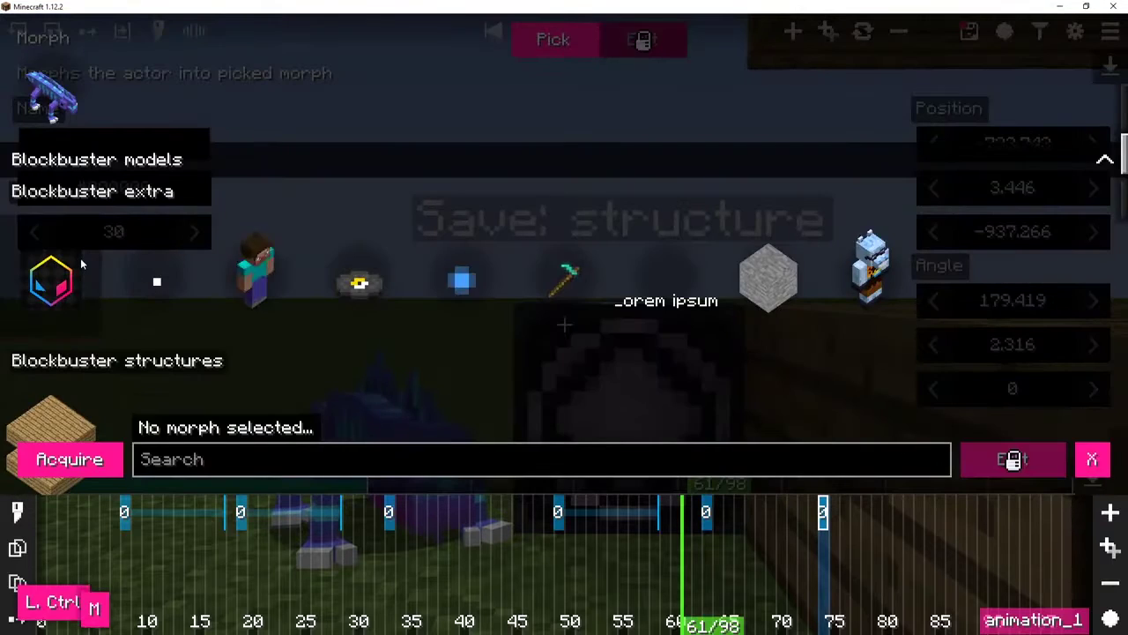
{"action": "left_click", "coordinate": [81, 263]}
{"action": "key", "text": "e"}
{"action": "left_click", "coordinate": [1082, 43]}
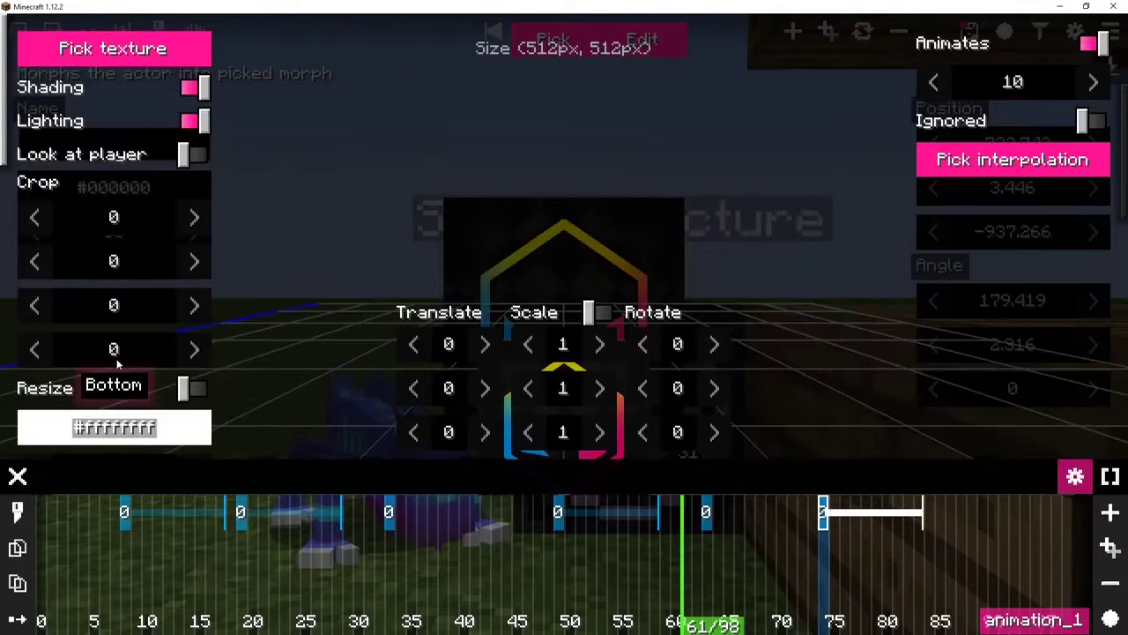
Step: Change the colour of the Image morph at tick 74 to magenta, #ffff00ff
{"action": "left_click", "coordinate": [114, 426]}
{"action": "left_click", "coordinate": [237, 344]}
{"action": "left_click_drag", "start_coordinate": [237, 344], "coordinate": [27, 342]}
{"action": "left_click", "coordinate": [344, 207]}
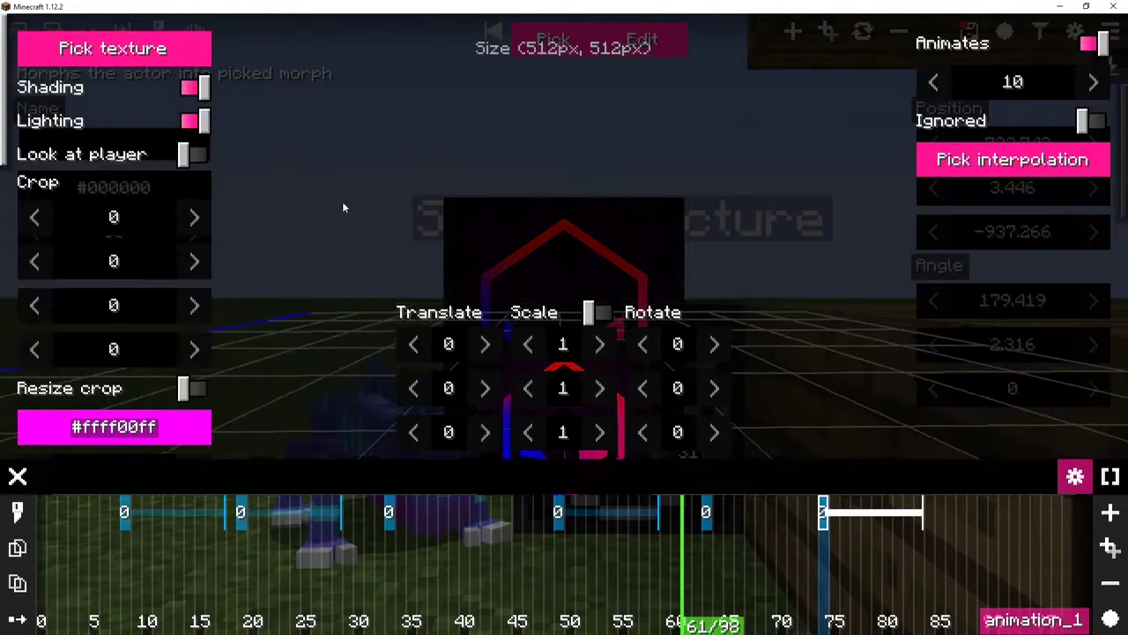
Step: Set the X coordinate shift of the Image morph at tick 74 to 512 and close its editor
{"action": "scroll", "coordinate": [115, 315], "scroll_direction": "down", "scroll_amount": 5}
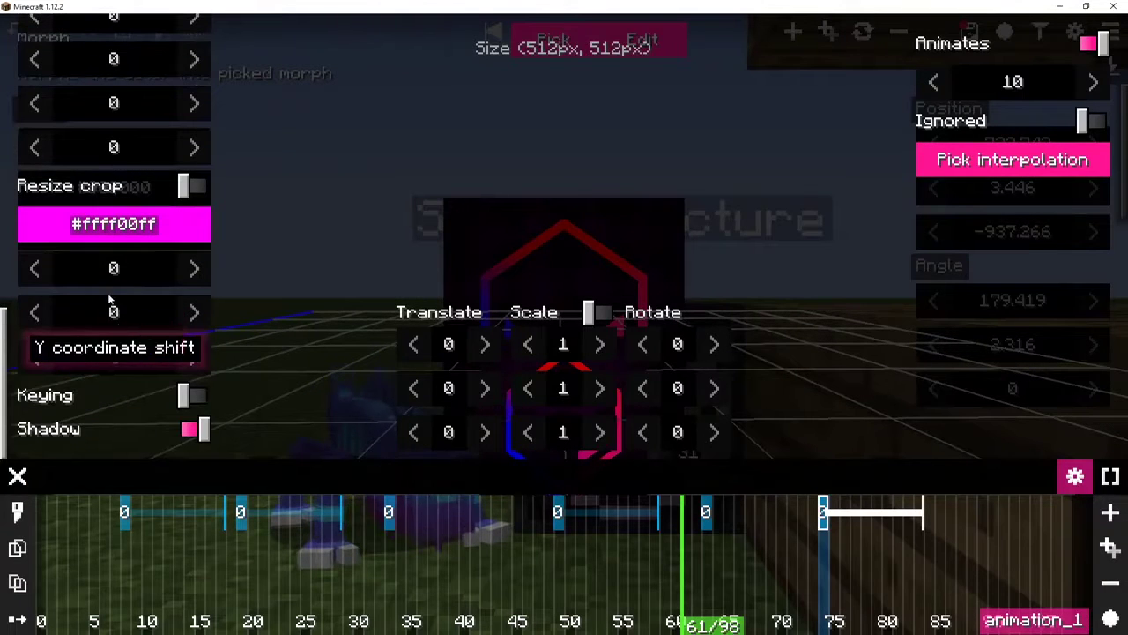
{"action": "left_click_drag", "start_coordinate": [156, 275], "coordinate": [126, 273]}
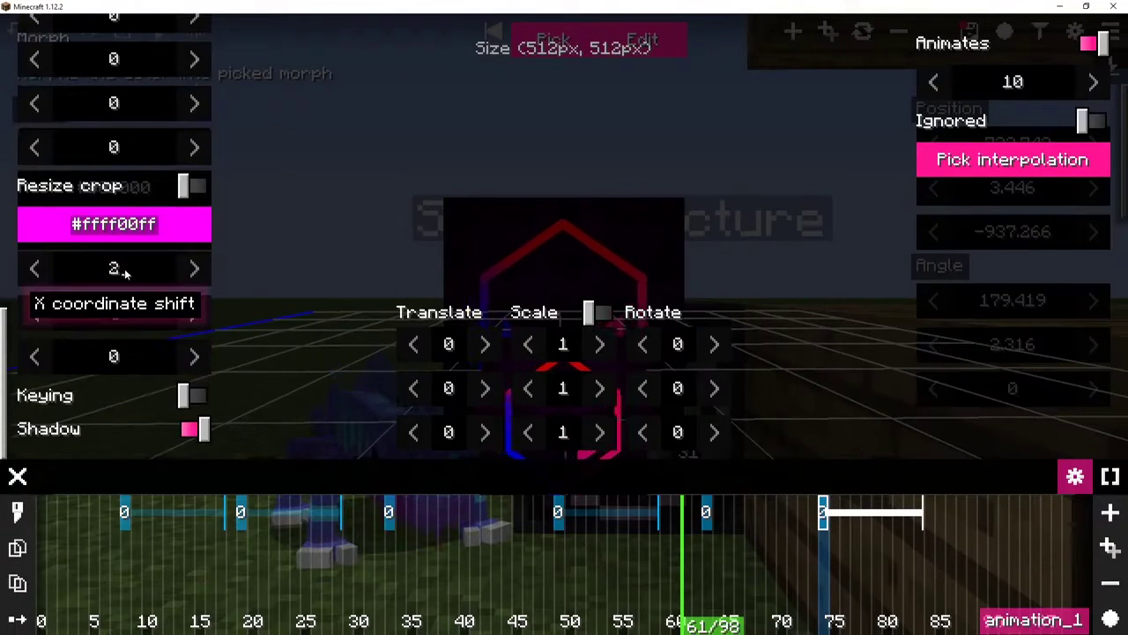
{"action": "type", "text": "12"}
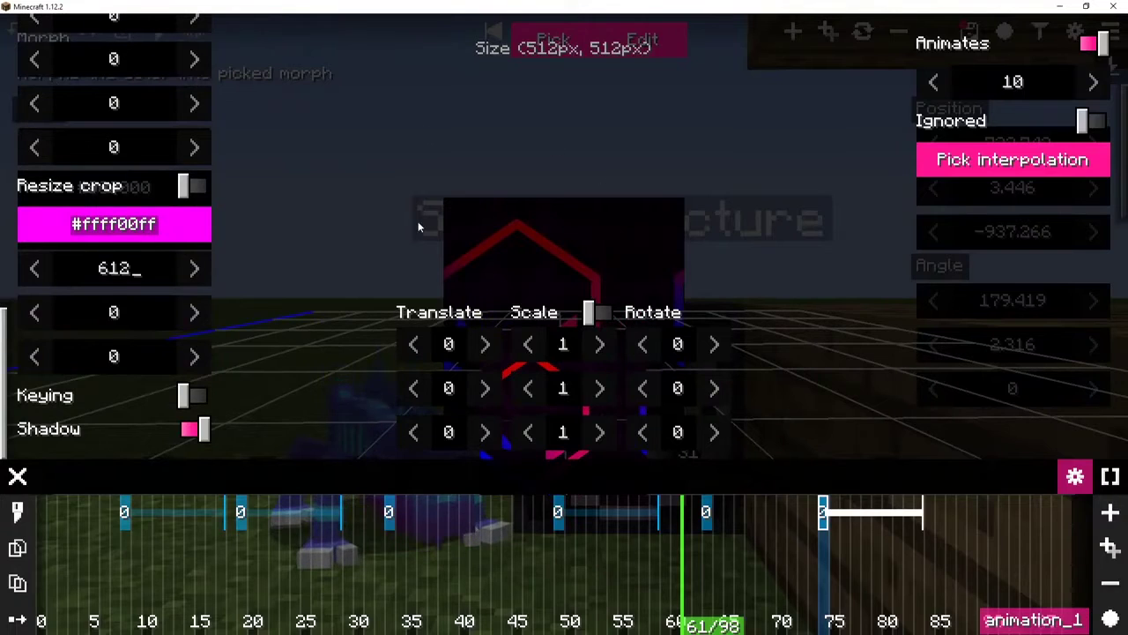
{"action": "type", "text": "512"}
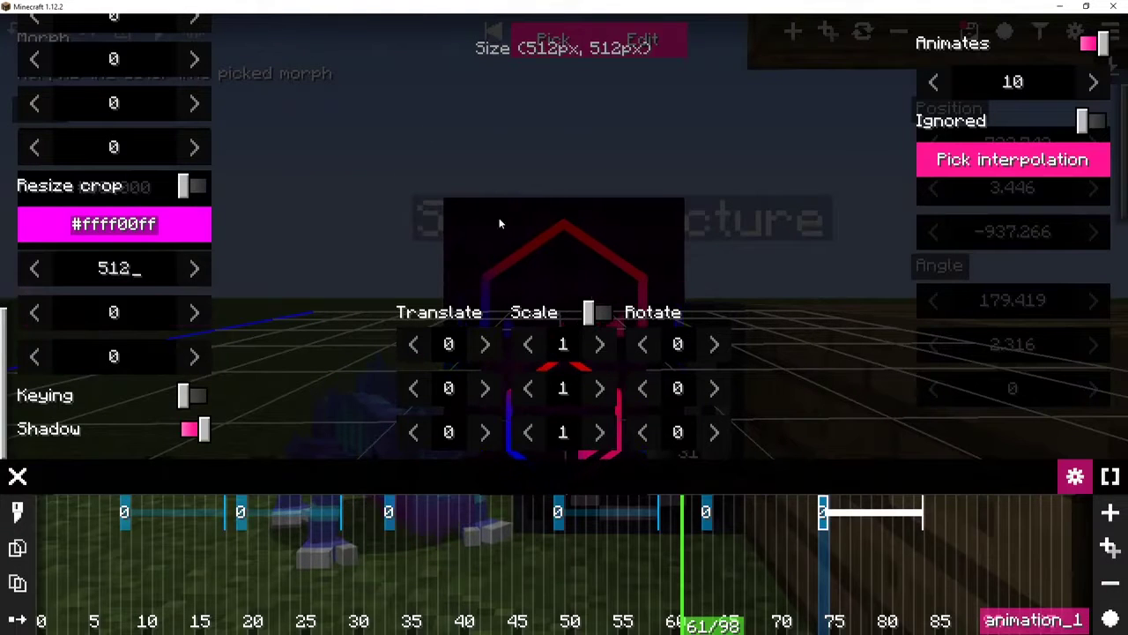
{"action": "key", "text": "Escape"}
{"action": "key", "text": "Escape"}
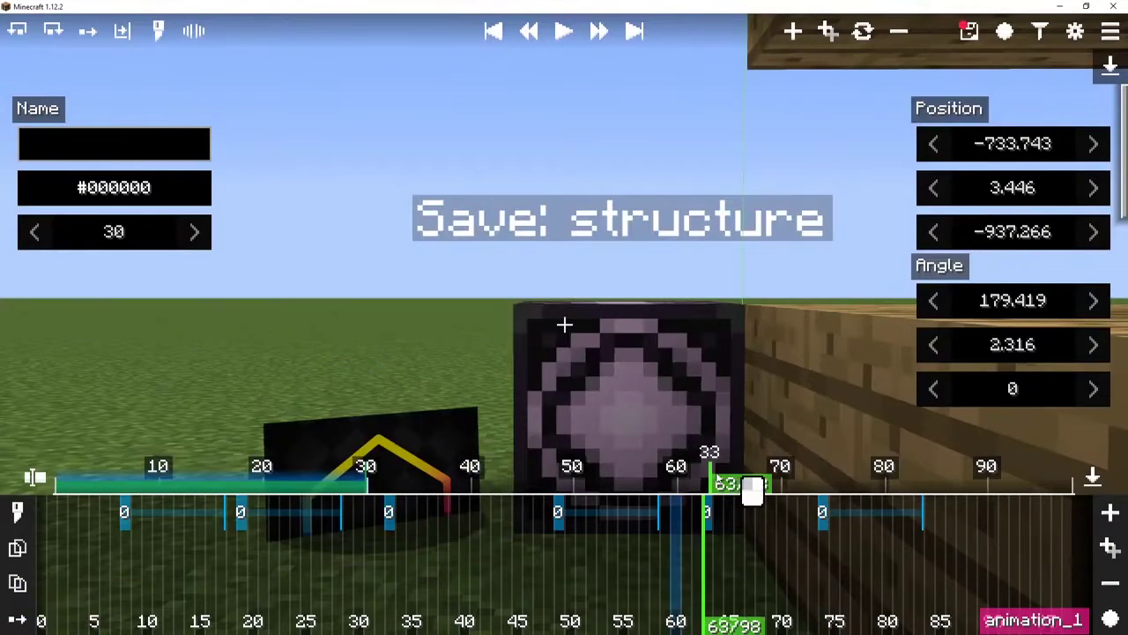
Step: Set the Y translation of the Image morph at tick 74 to 1
{"action": "left_click_drag", "start_coordinate": [828, 477], "coordinate": [782, 467]}
{"action": "left_click", "coordinate": [825, 513]}
{"action": "key", "text": "e"}
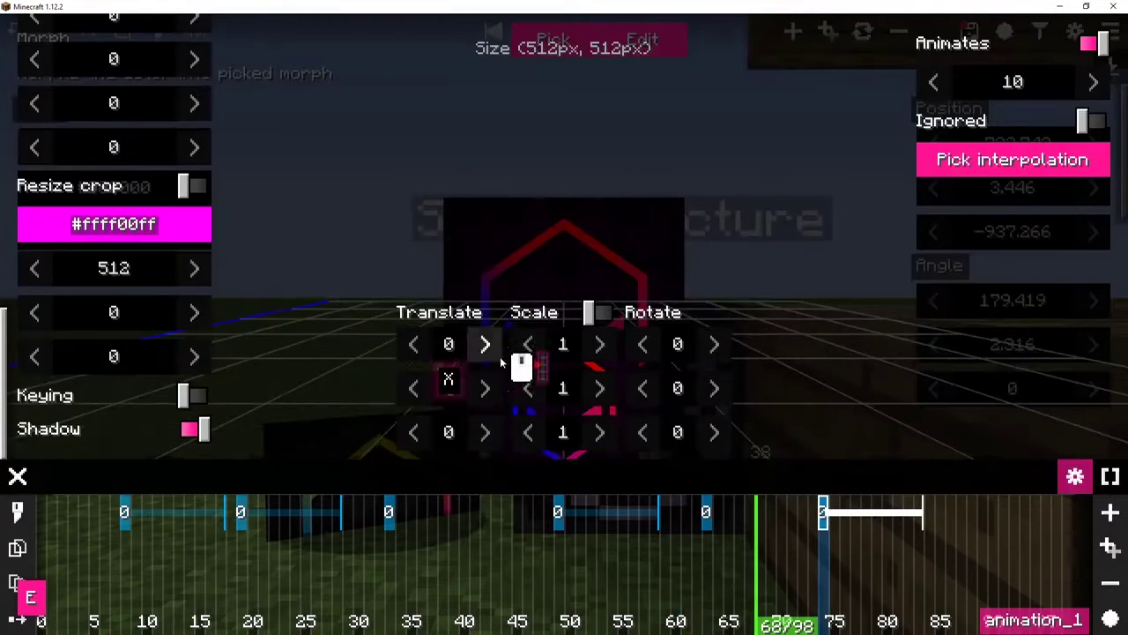
{"action": "left_click", "coordinate": [449, 389]}
{"action": "type", "text": "1"}
{"action": "left_click", "coordinate": [676, 539]}
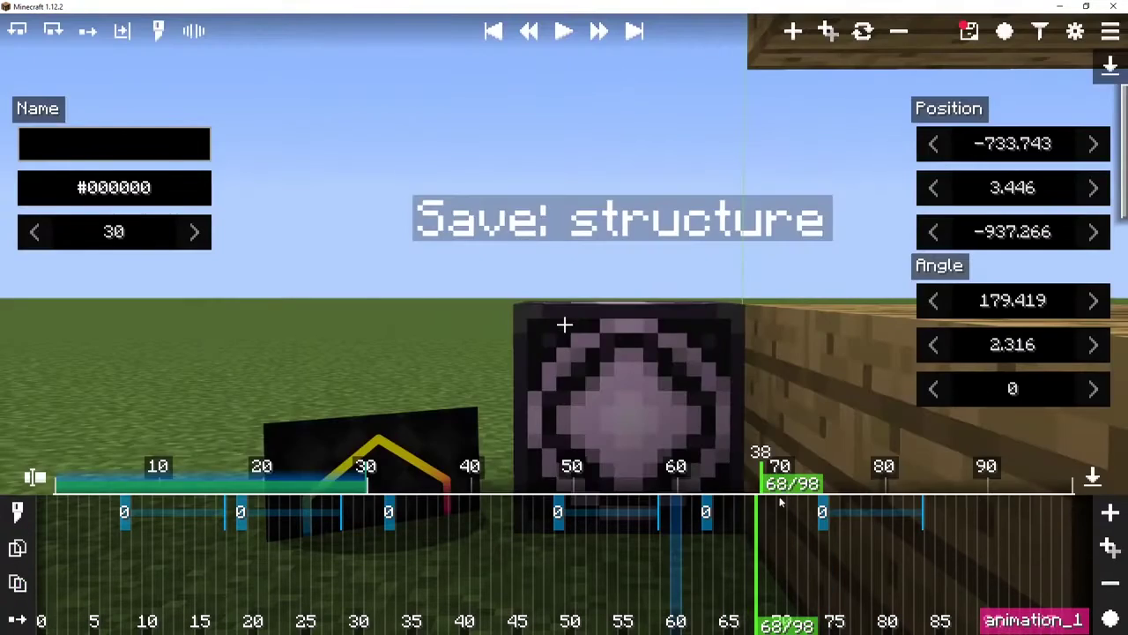
Step: Scrub through the recording past tick 74 to check how the image morph animates, returning to tick 60
{"action": "left_click_drag", "start_coordinate": [827, 481], "coordinate": [938, 474]}
{"action": "left_click_drag", "start_coordinate": [1012, 484], "coordinate": [725, 498]}
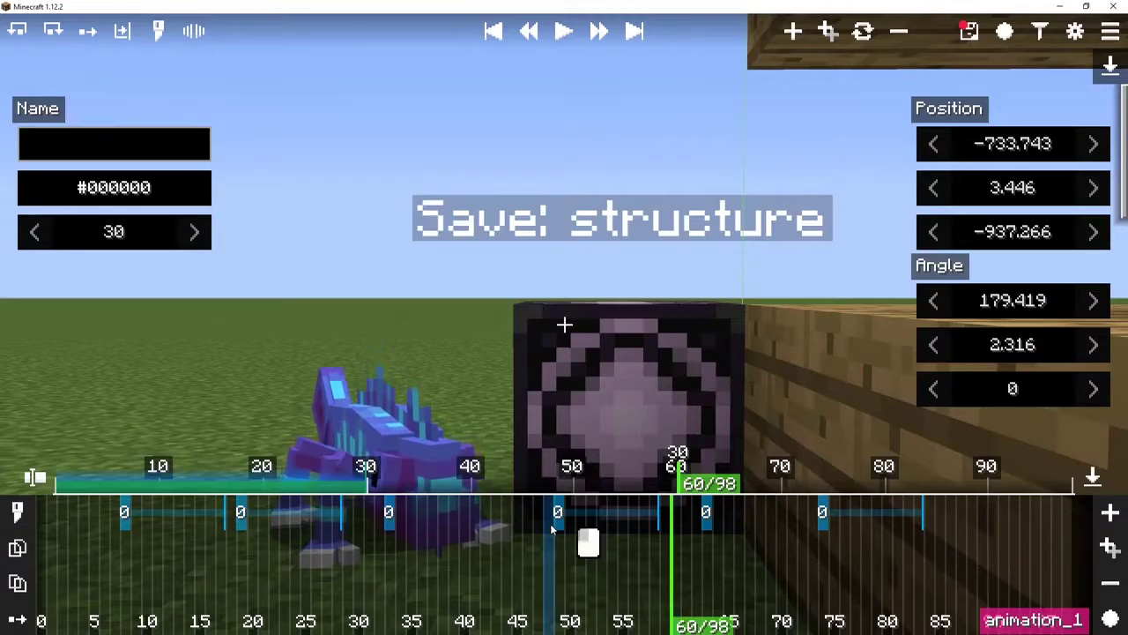
{"action": "left_click", "coordinate": [558, 516]}
{"action": "left_click", "coordinate": [746, 546]}
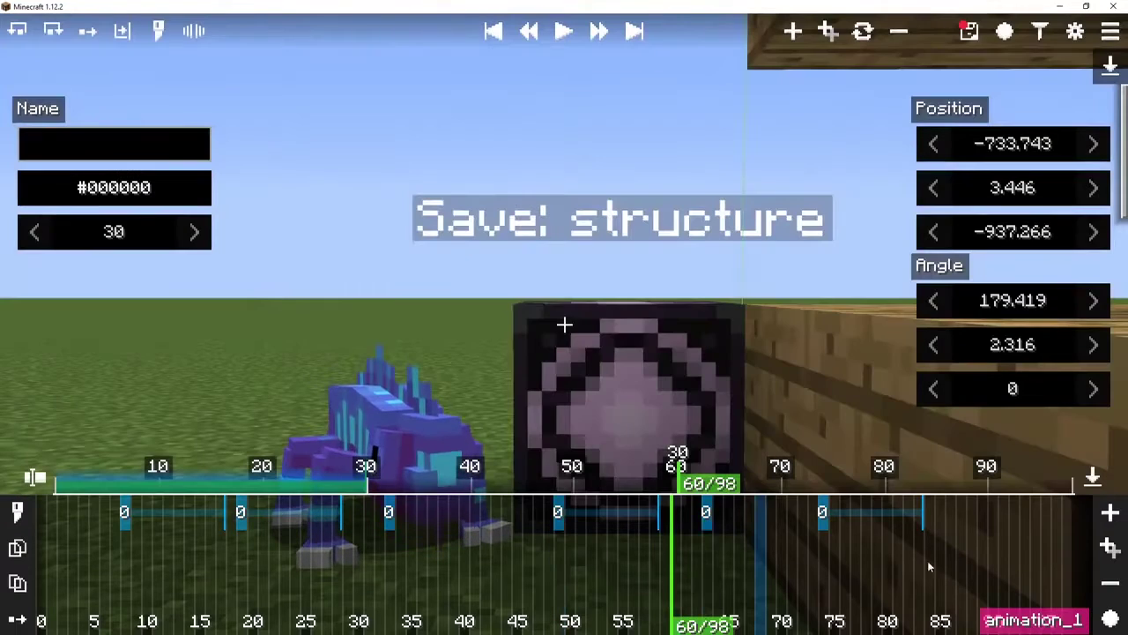
Step: Leave the recording editor and demolish the wooden plank structure beside the actor
{"action": "key", "text": "Escape"}
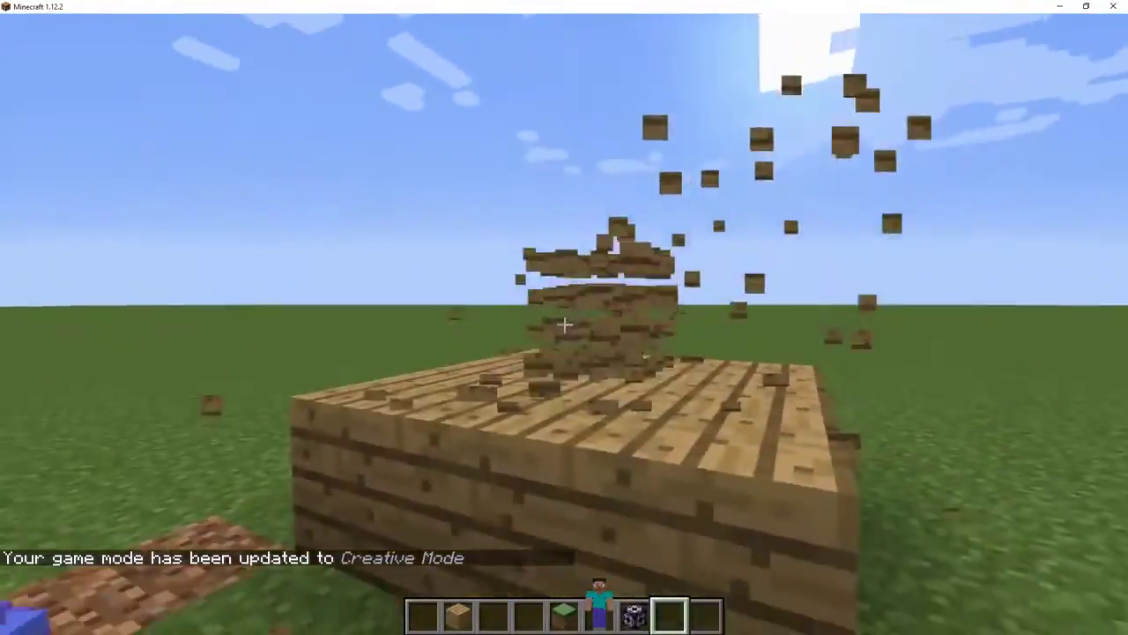
{"action": "left_click", "coordinate": [564, 324]}
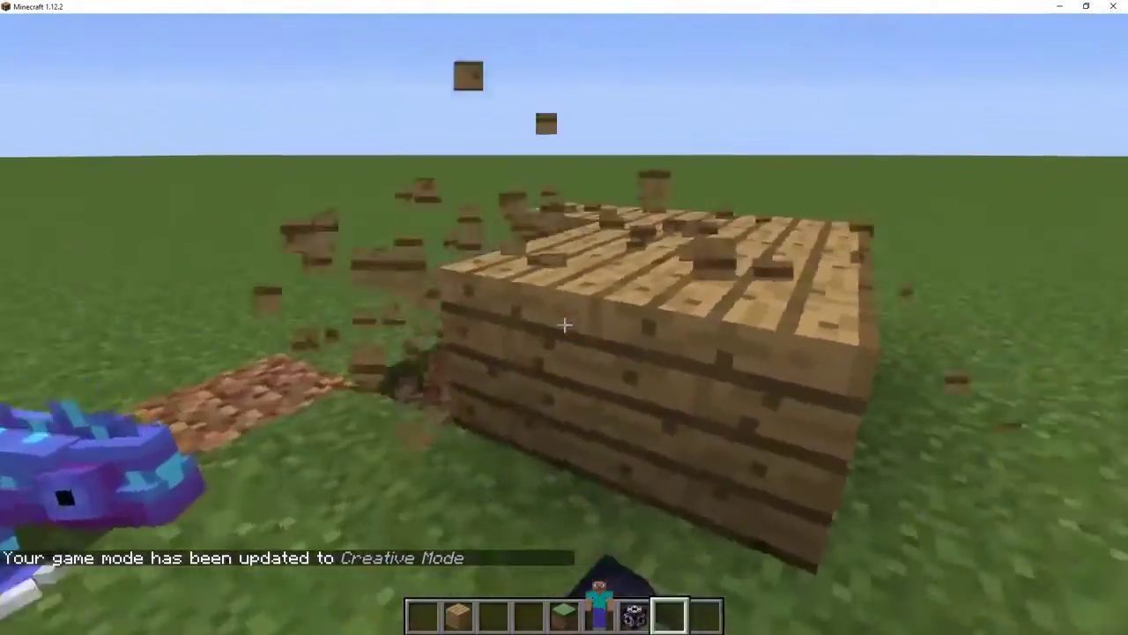
{"action": "left_click", "coordinate": [564, 324]}
{"action": "left_click", "coordinate": [564, 325]}
{"action": "left_click", "coordinate": [564, 324]}
{"action": "left_click", "coordinate": [564, 324]}
Step: Fill the holes in the ground with grass blocks and replace the bare dirt patches
{"action": "key", "text": "5"}
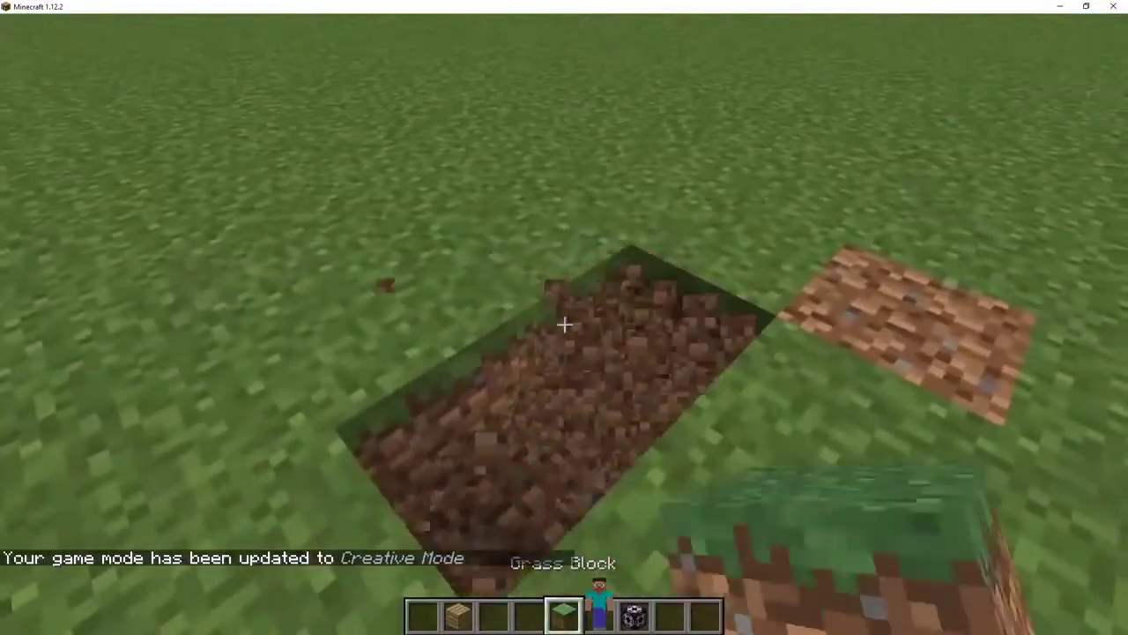
{"action": "right_click", "coordinate": [564, 324]}
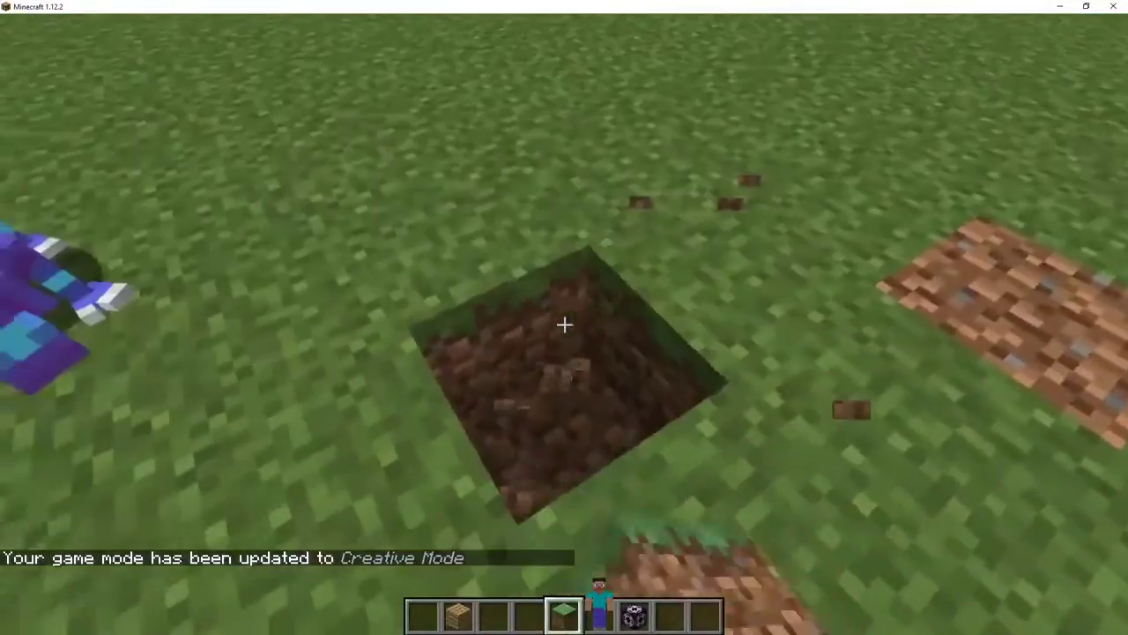
{"action": "right_click", "coordinate": [564, 324]}
{"action": "left_click", "coordinate": [564, 325]}
{"action": "scroll", "coordinate": [564, 324], "scroll_direction": "down", "scroll_amount": 3}
{"action": "scroll", "coordinate": [564, 324], "scroll_direction": "up", "scroll_amount": 4}
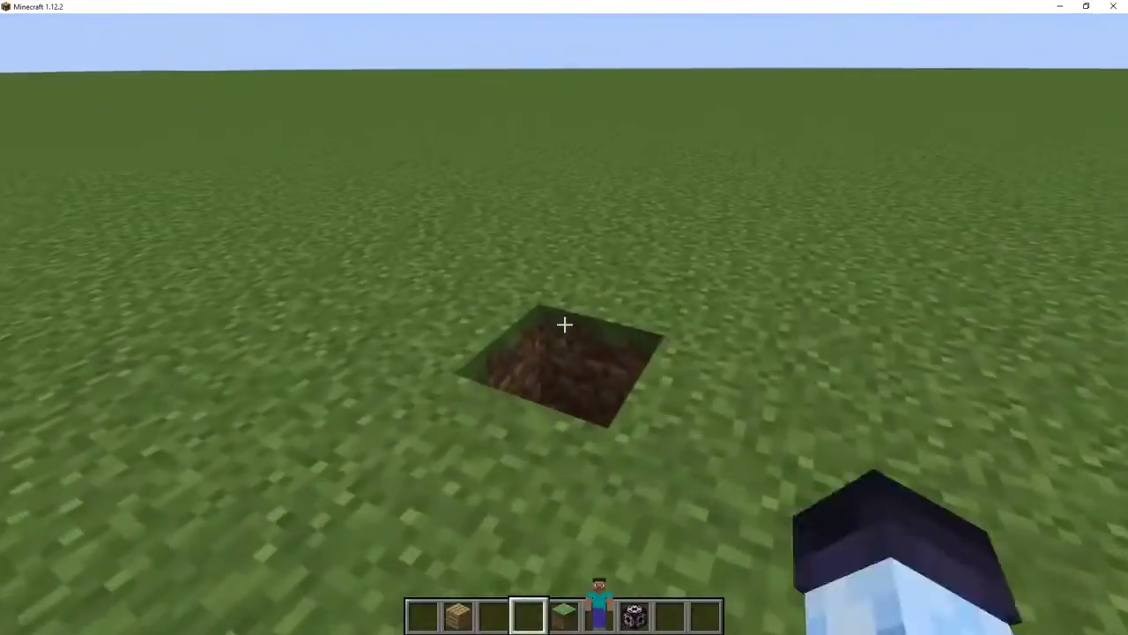
{"action": "scroll", "coordinate": [564, 324], "scroll_direction": "down", "scroll_amount": 1}
{"action": "right_click", "coordinate": [564, 324]}
{"action": "left_click", "coordinate": [564, 324]}
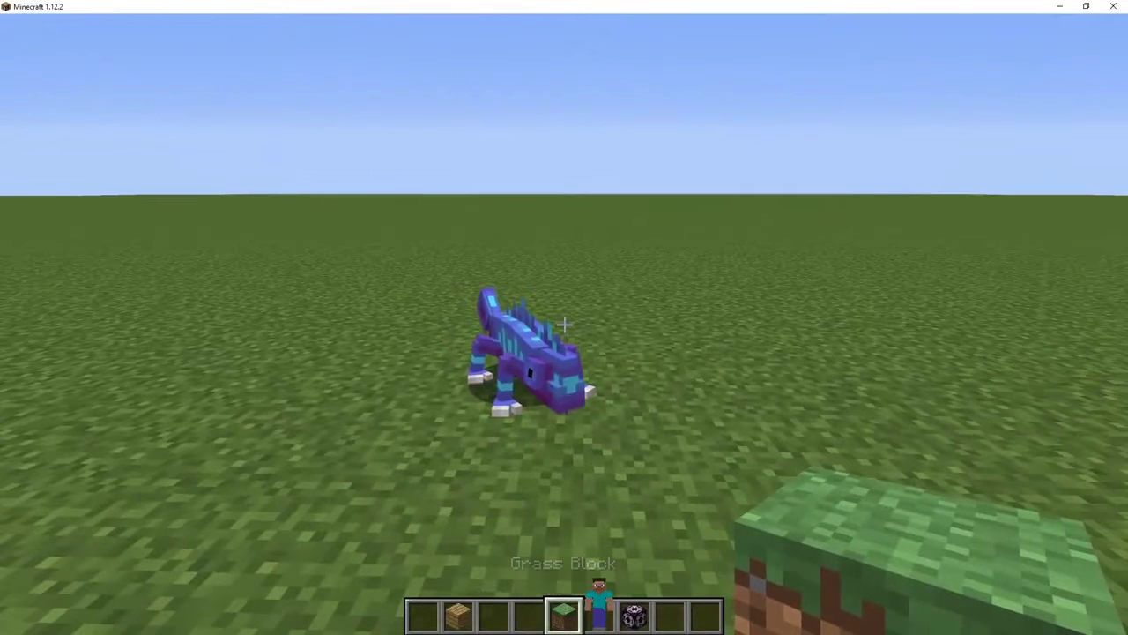
Step: Open the Blockbuster scene settings and add a second actor to the scene
{"action": "key", "text": "0"}
{"action": "left_click", "coordinate": [18, 68]}
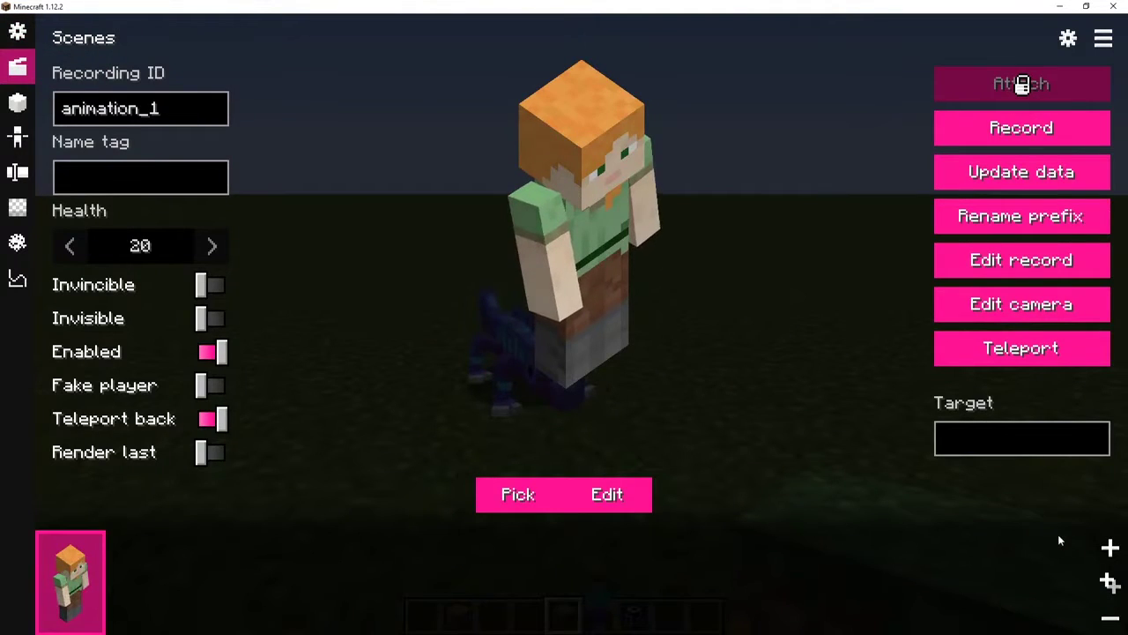
{"action": "left_click", "coordinate": [1099, 547]}
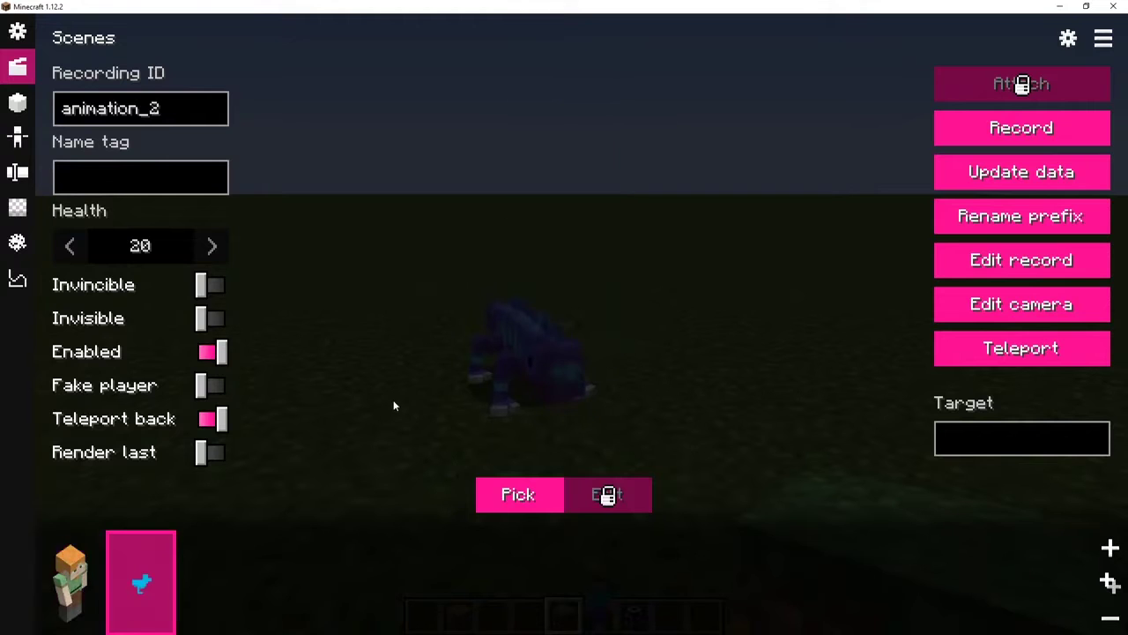
Step: Choose the Alex 3D model from the Blockbuster models as the new actor's morph
{"action": "left_click", "coordinate": [511, 496]}
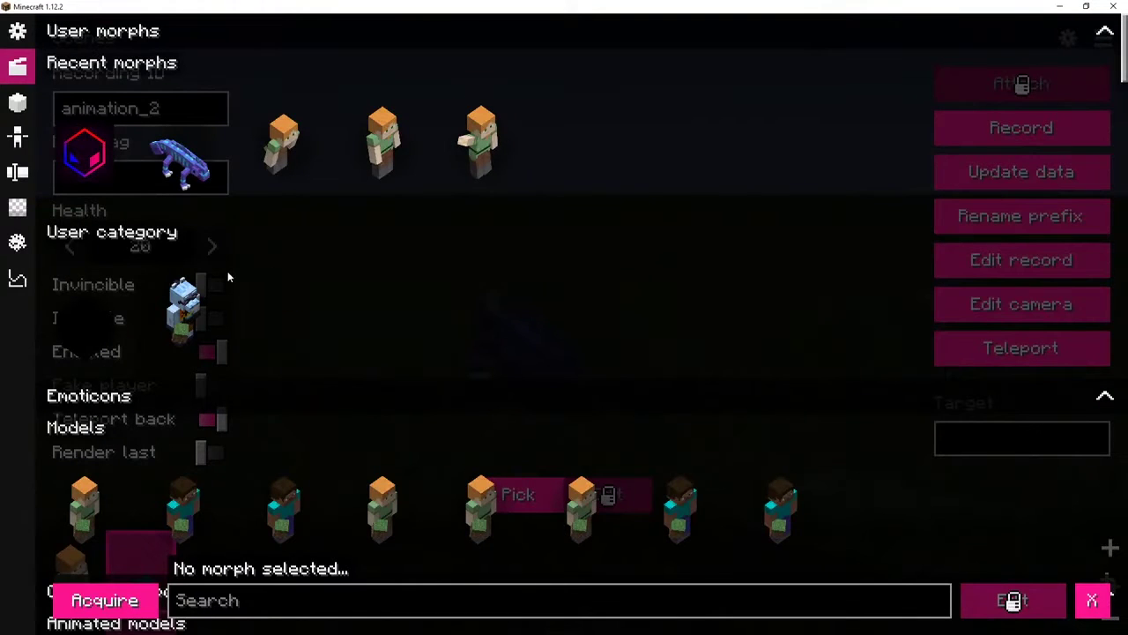
{"action": "scroll", "coordinate": [270, 339], "scroll_direction": "down", "scroll_amount": 5}
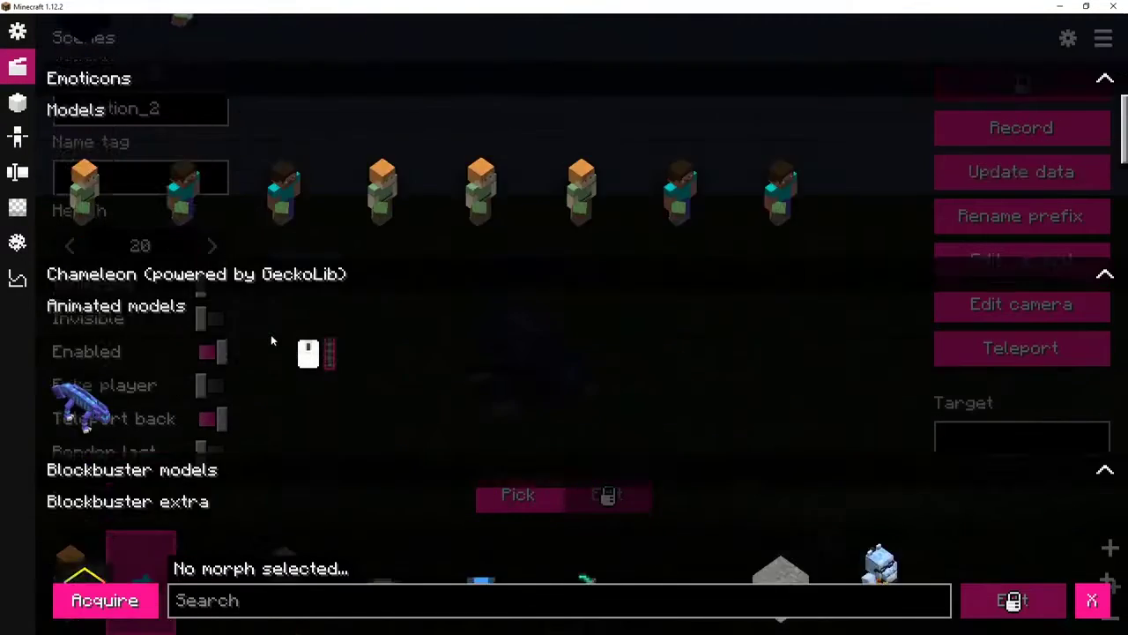
{"action": "scroll", "coordinate": [271, 339], "scroll_direction": "down", "scroll_amount": 3}
{"action": "scroll", "coordinate": [270, 340], "scroll_direction": "up", "scroll_amount": 2}
{"action": "scroll", "coordinate": [155, 234], "scroll_direction": "down", "scroll_amount": 3}
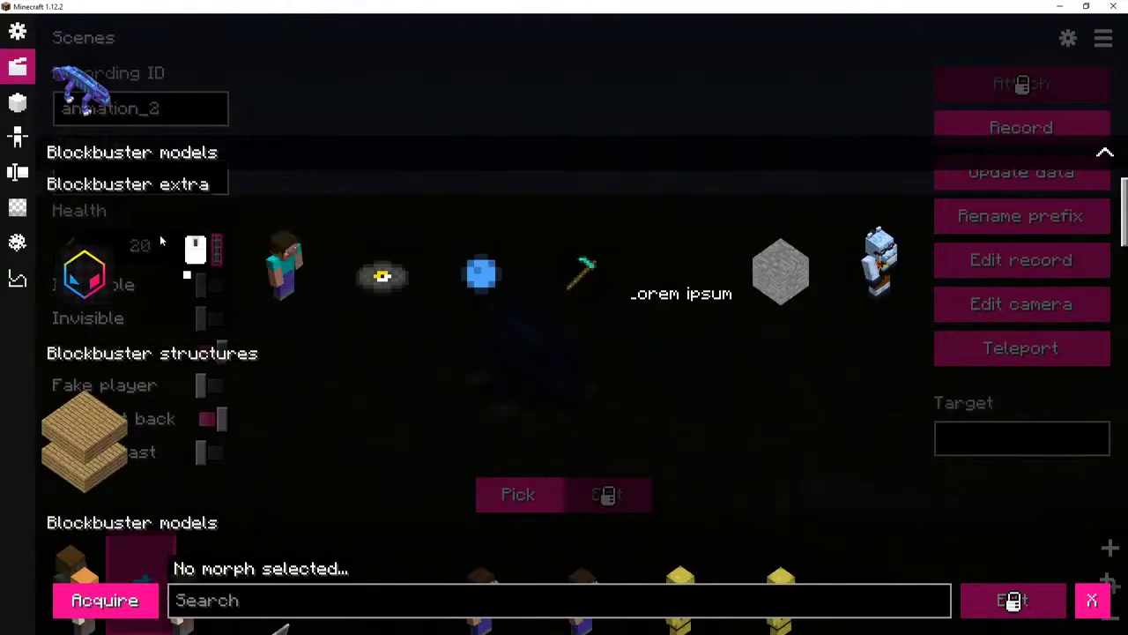
{"action": "scroll", "coordinate": [159, 234], "scroll_direction": "down", "scroll_amount": 2}
{"action": "left_click", "coordinate": [84, 440]}
{"action": "left_click", "coordinate": [157, 427]}
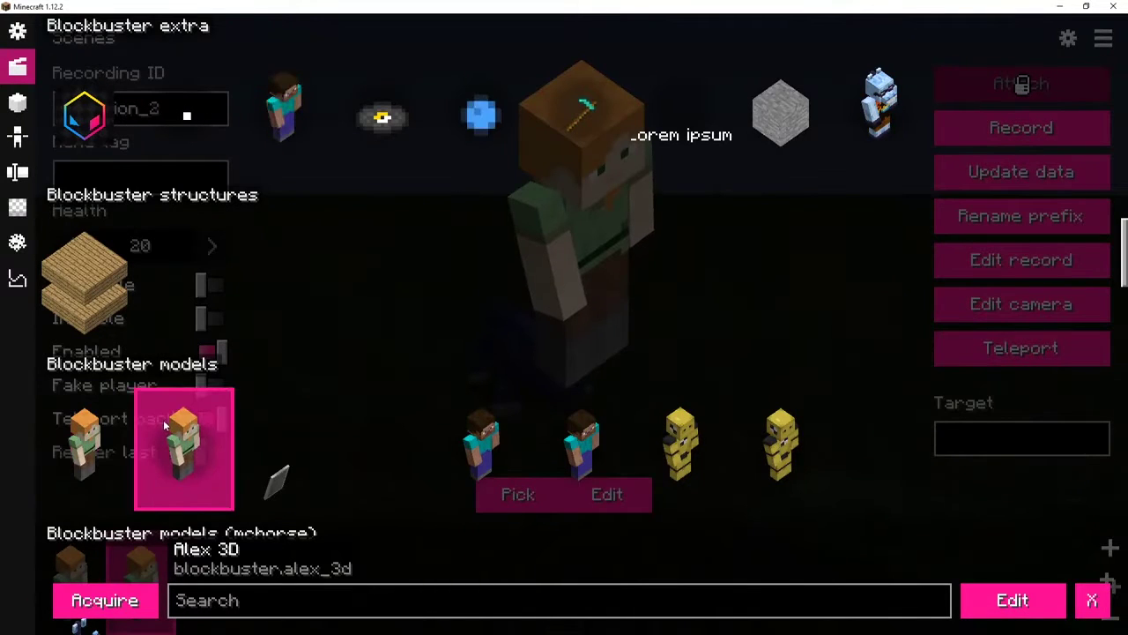
Step: Switch the second actor's morph to the Alex (eyes) model with the 0_hole_eyes.png preset
{"action": "scroll", "coordinate": [176, 424], "scroll_direction": "down", "scroll_amount": 5}
{"action": "left_click", "coordinate": [490, 423]}
{"action": "key", "text": "q"}
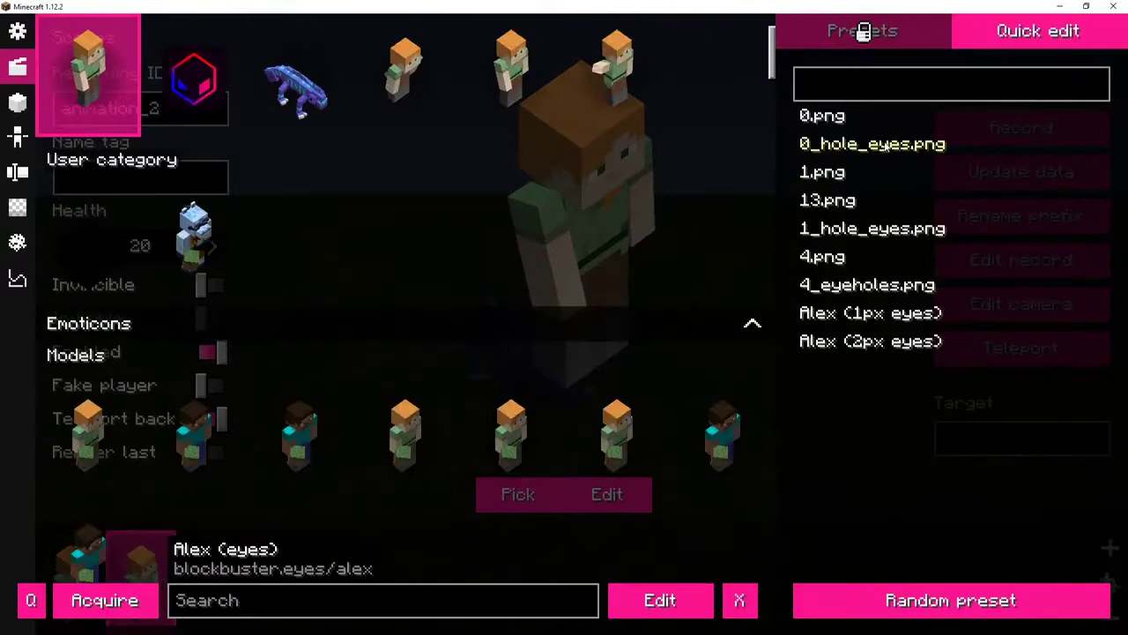
{"action": "left_click", "coordinate": [859, 146]}
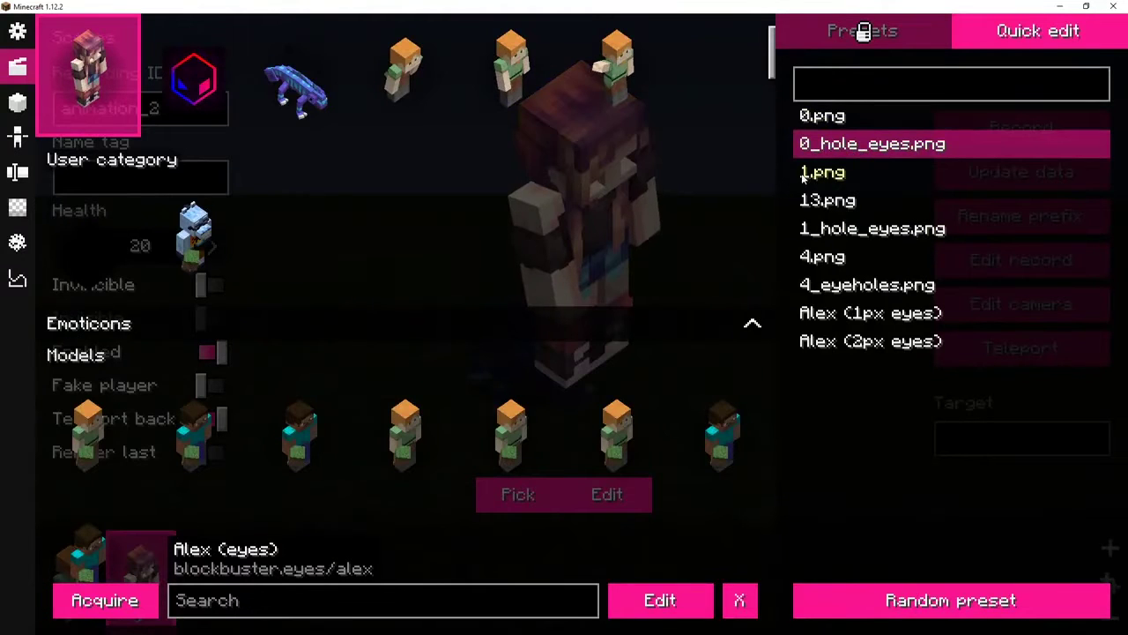
{"action": "key", "text": "Escape"}
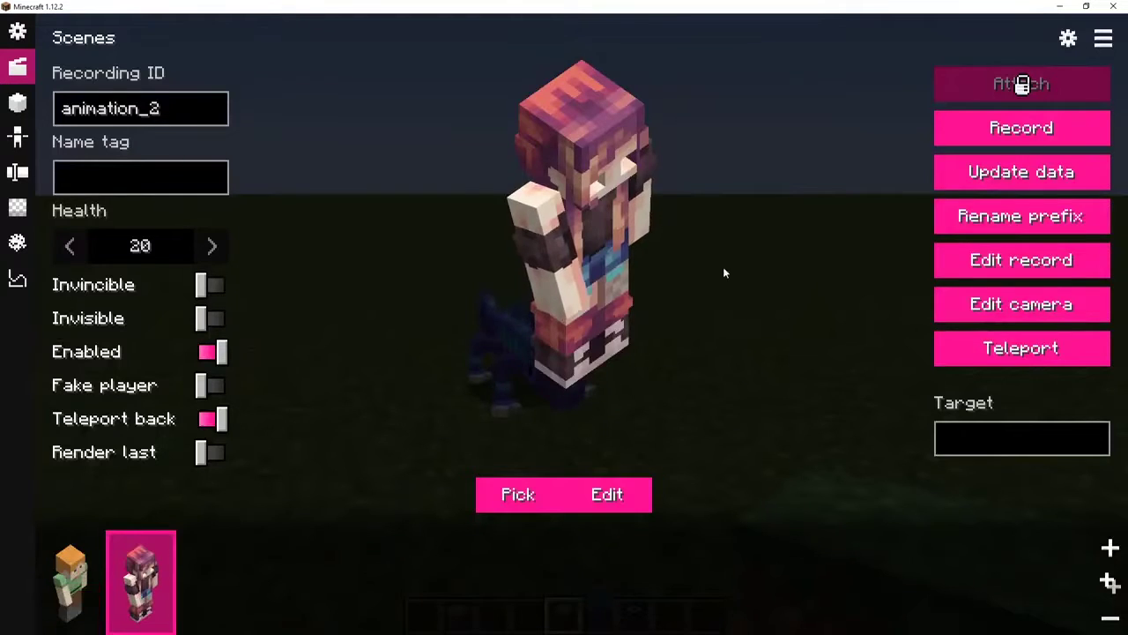
Step: Edit the Alex (eyes) morph and add a body part attached to its head limb
{"action": "key", "text": "e"}
{"action": "key", "text": "Tab"}
{"action": "left_click", "coordinate": [71, 564], "text": "ctrl"}
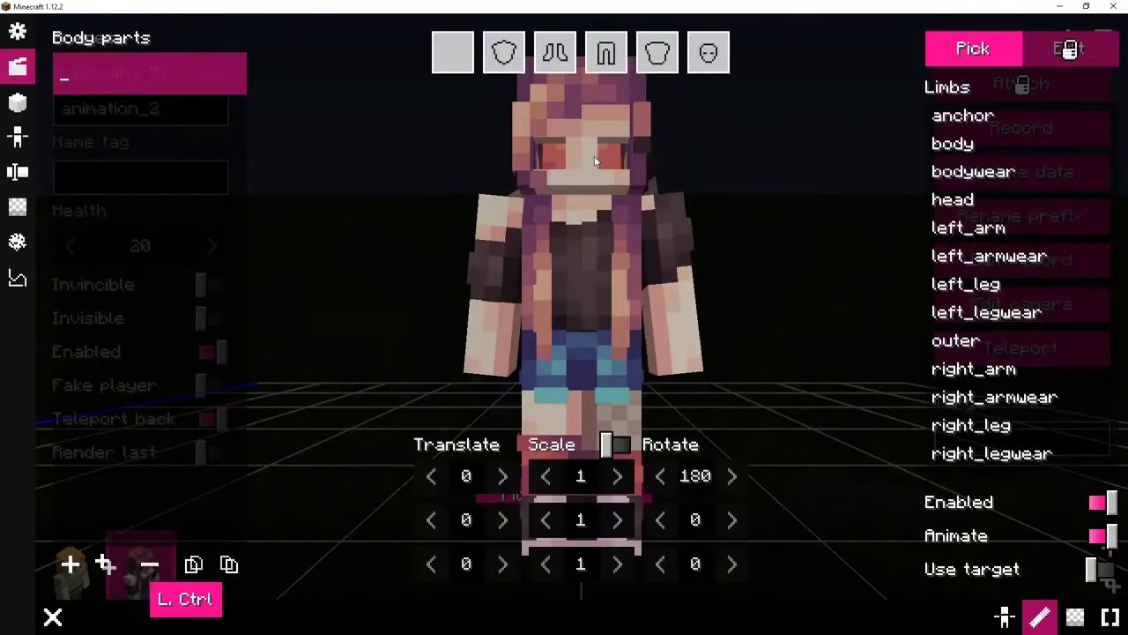
{"action": "left_click", "coordinate": [571, 166]}
Step: Pick Eyes 3.1 (Simple) from the Blockbuster eyes models as the head body part's morph
{"action": "left_click", "coordinate": [998, 55]}
{"action": "scroll", "coordinate": [603, 183], "scroll_direction": "down", "scroll_amount": 10}
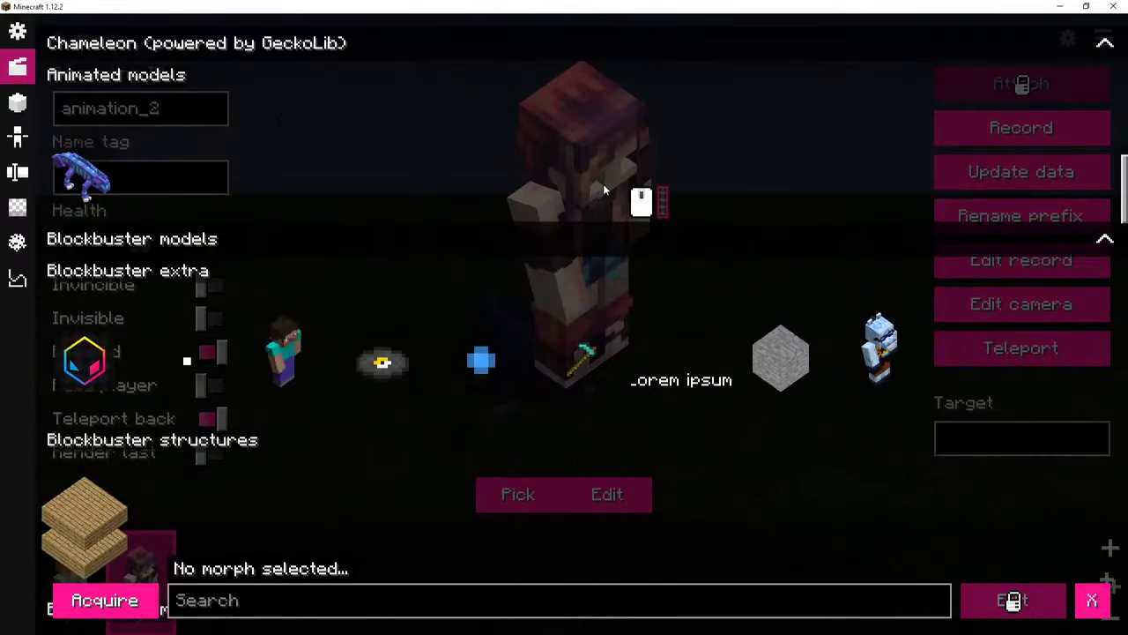
{"action": "scroll", "coordinate": [603, 184], "scroll_direction": "down", "scroll_amount": 3}
{"action": "left_click", "coordinate": [189, 174]}
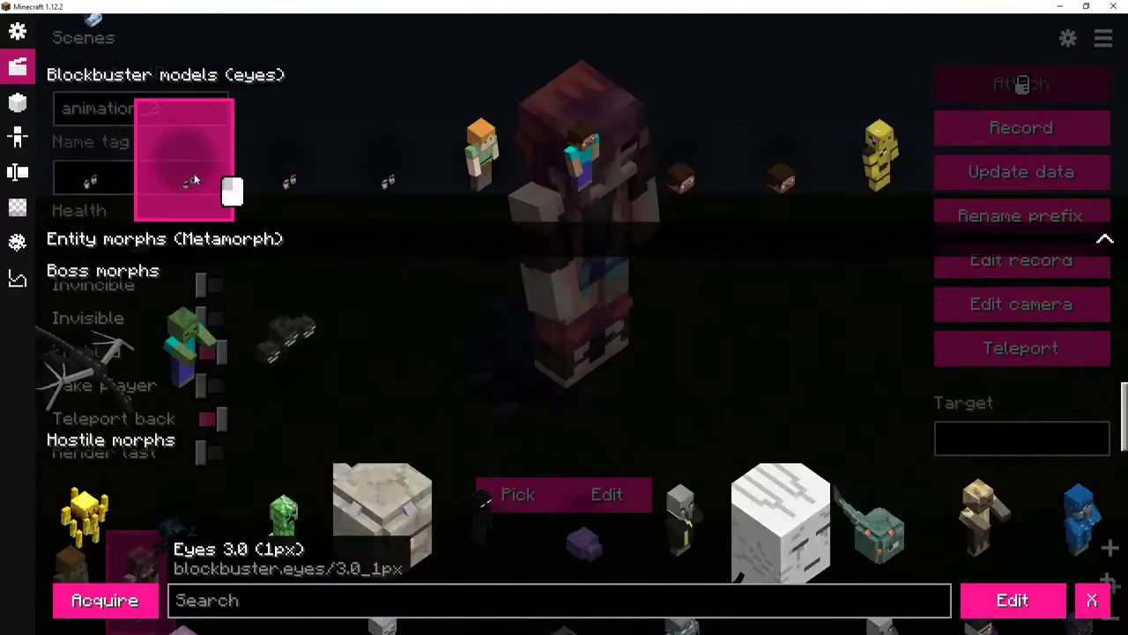
{"action": "left_click", "coordinate": [115, 172]}
{"action": "left_click", "coordinate": [266, 163]}
{"action": "left_click", "coordinate": [370, 159]}
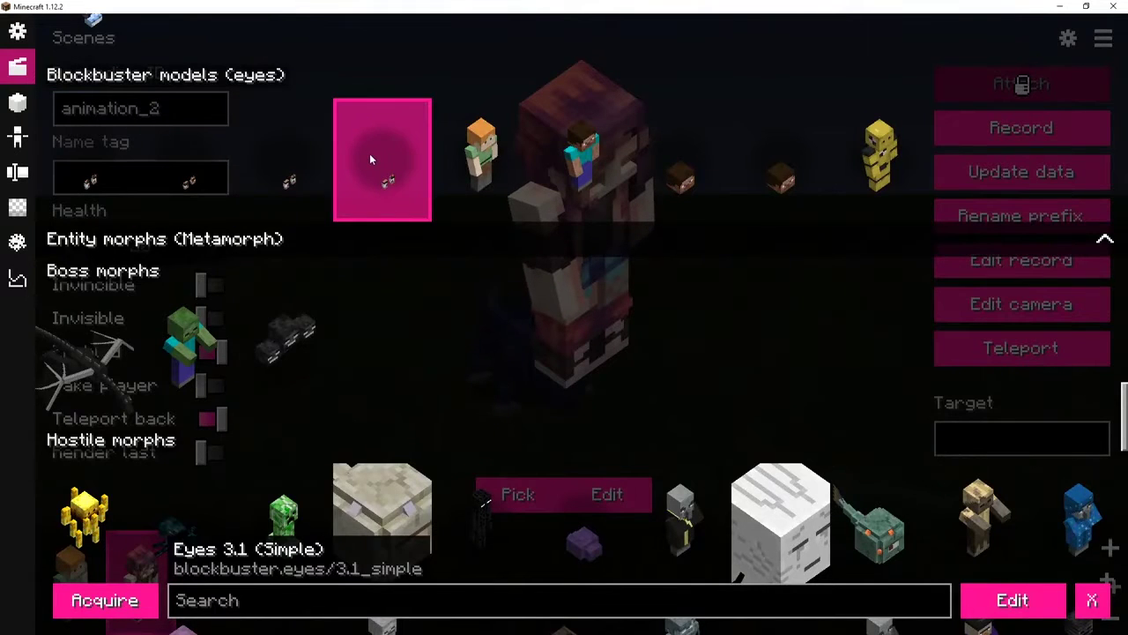
Step: Give the eyes the 0.png texture from the b.a eyes 3.0 skins folder and return to the body parts
{"action": "key", "text": "e"}
{"action": "left_click_drag", "start_coordinate": [482, 176], "coordinate": [501, 178]}
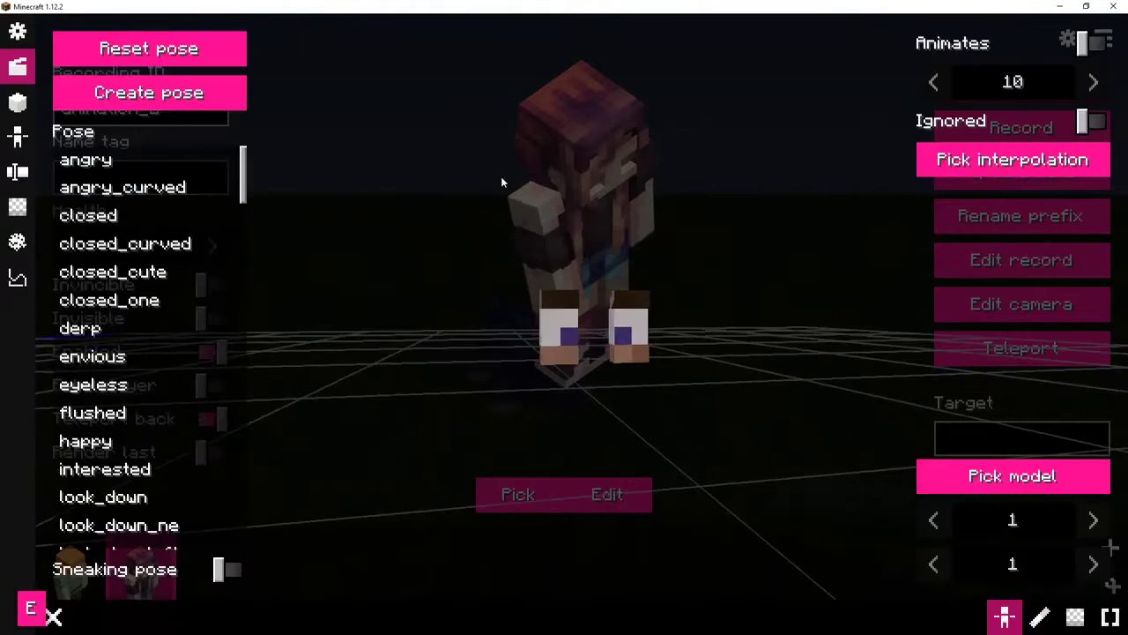
{"action": "key", "text": "shift+p"}
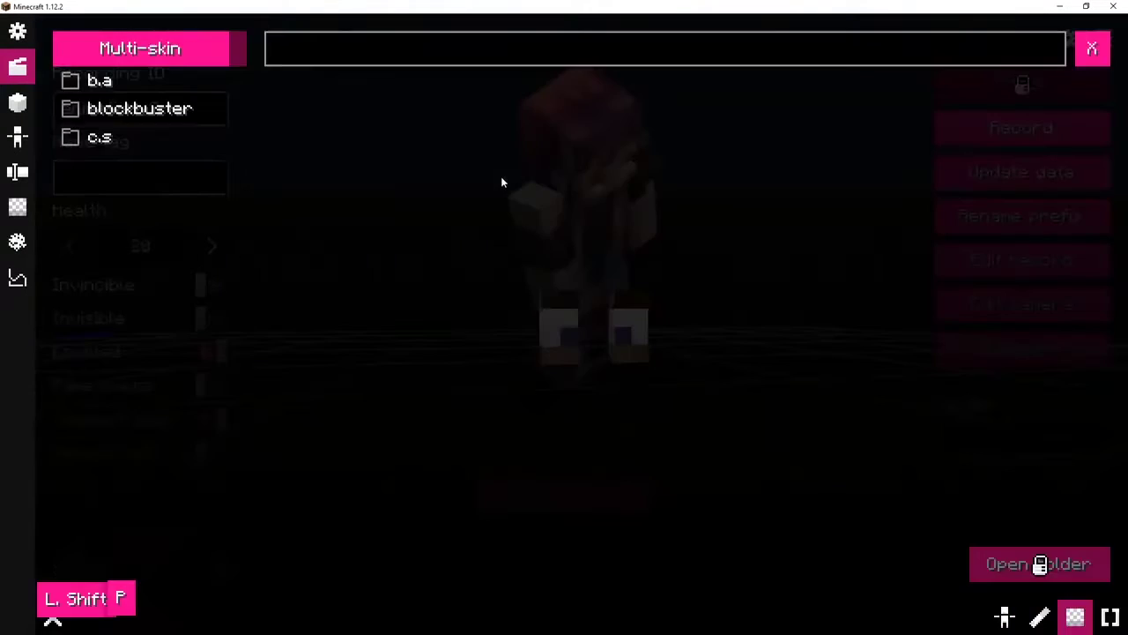
{"action": "left_click", "coordinate": [121, 80]}
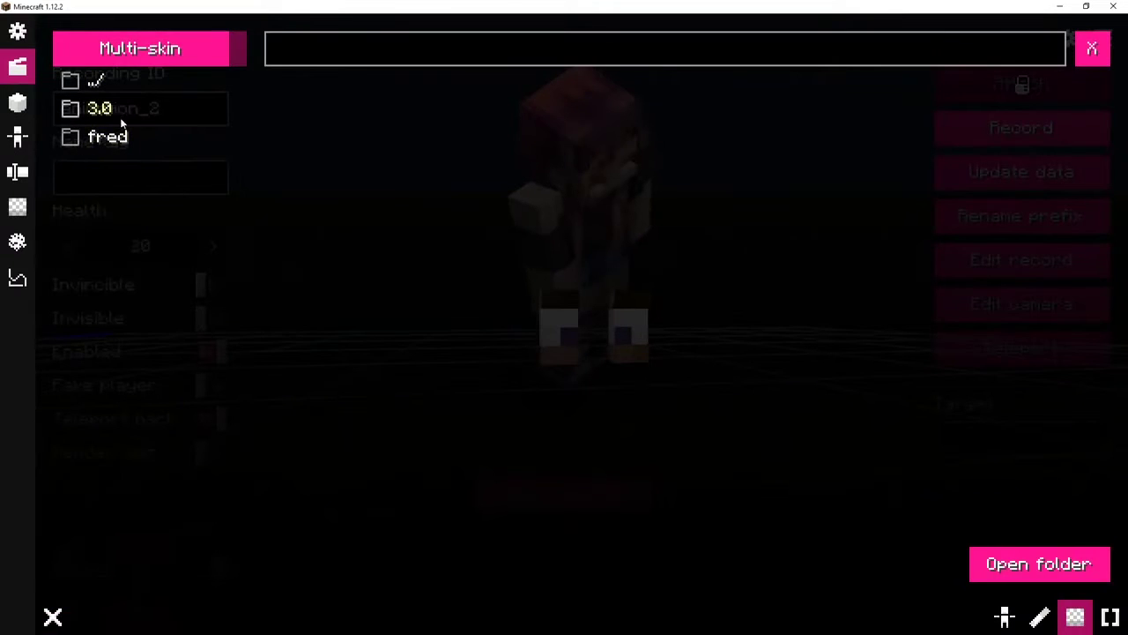
{"action": "left_click", "coordinate": [113, 120]}
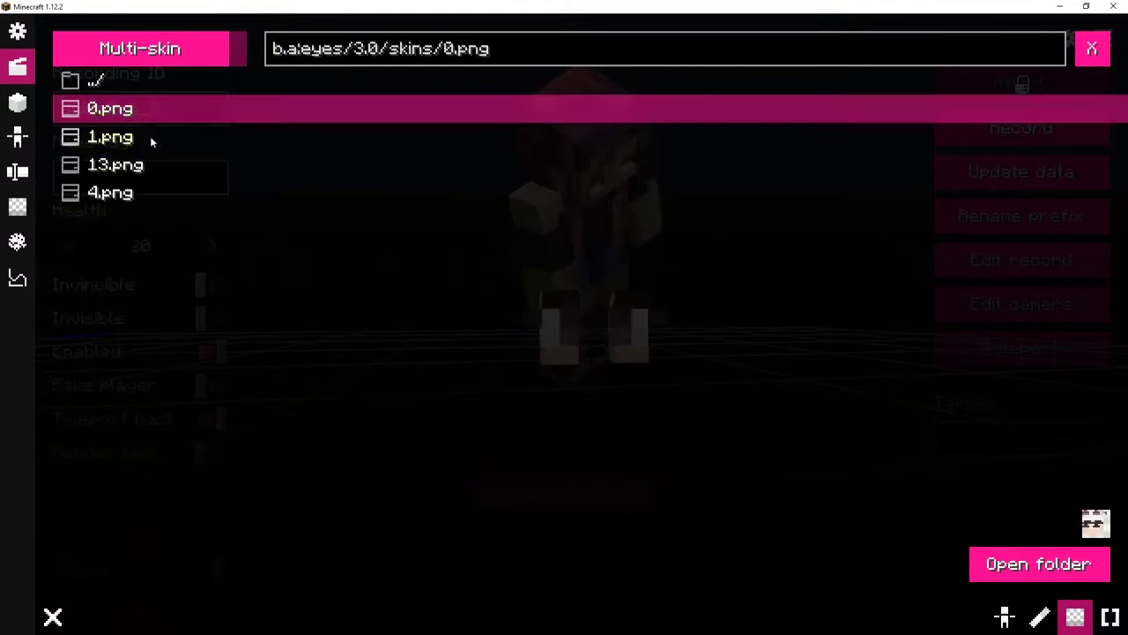
{"action": "key", "text": "Escape"}
{"action": "key", "text": "Escape"}
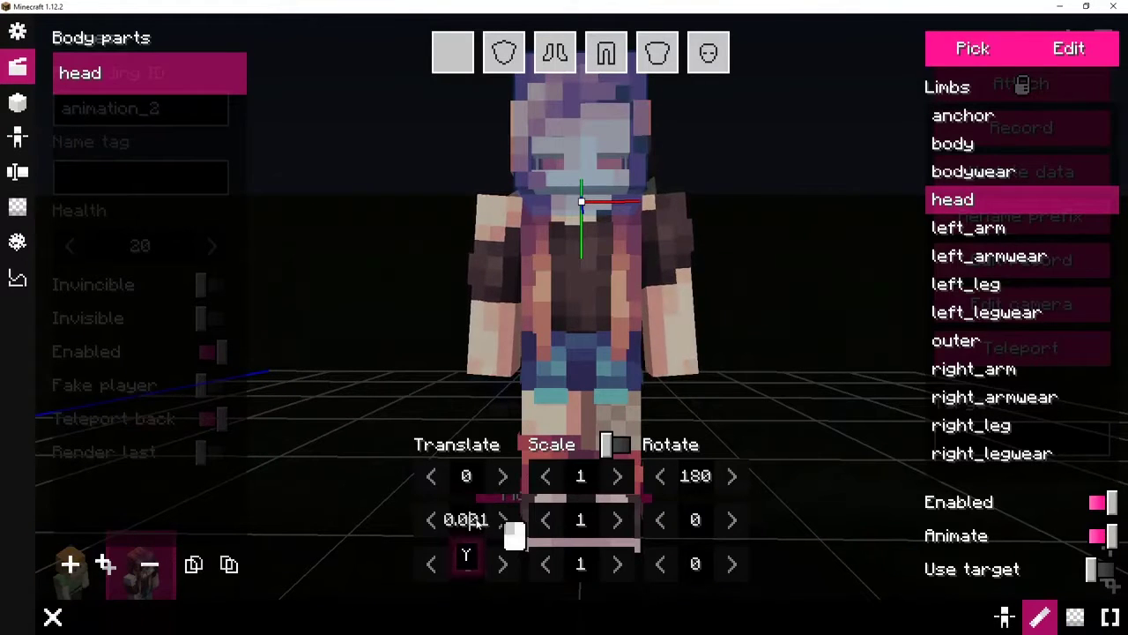
Step: Set the head body part's Y translation to 0.127 and leave the morph editor
{"action": "left_click_drag", "start_coordinate": [476, 520], "coordinate": [501, 520]}
{"action": "left_click_drag", "start_coordinate": [556, 270], "coordinate": [582, 274]}
{"action": "left_click_drag", "start_coordinate": [582, 222], "coordinate": [581, 261]}
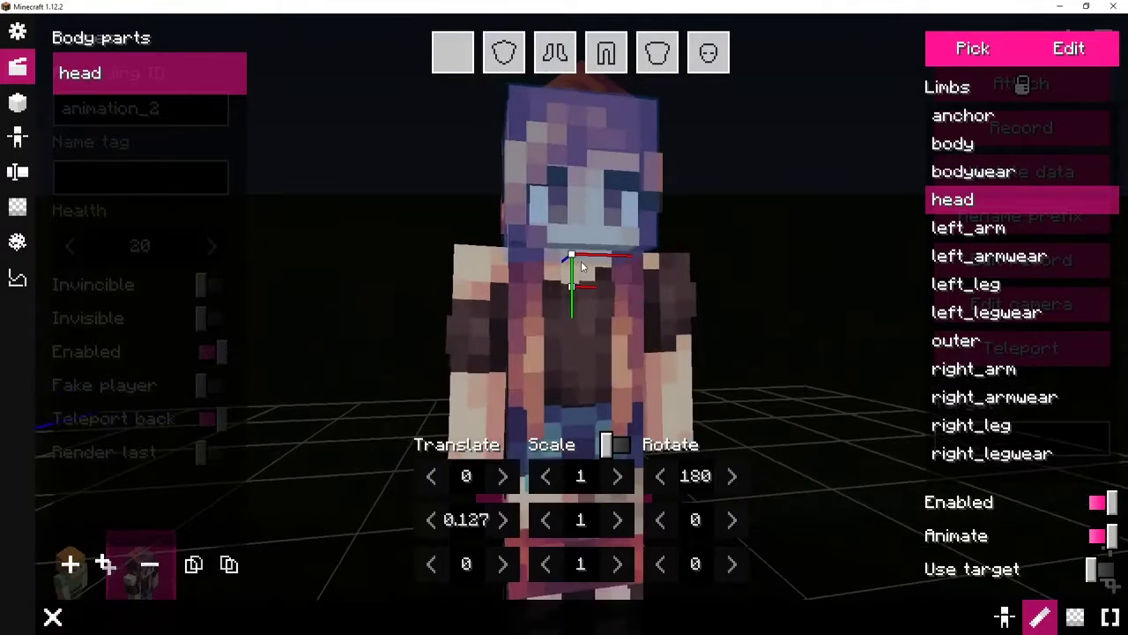
{"action": "key", "text": "Escape"}
Step: Copy the NBT data of the finished Alex (eyes) morph and close the morph picker
{"action": "right_click", "coordinate": [84, 81]}
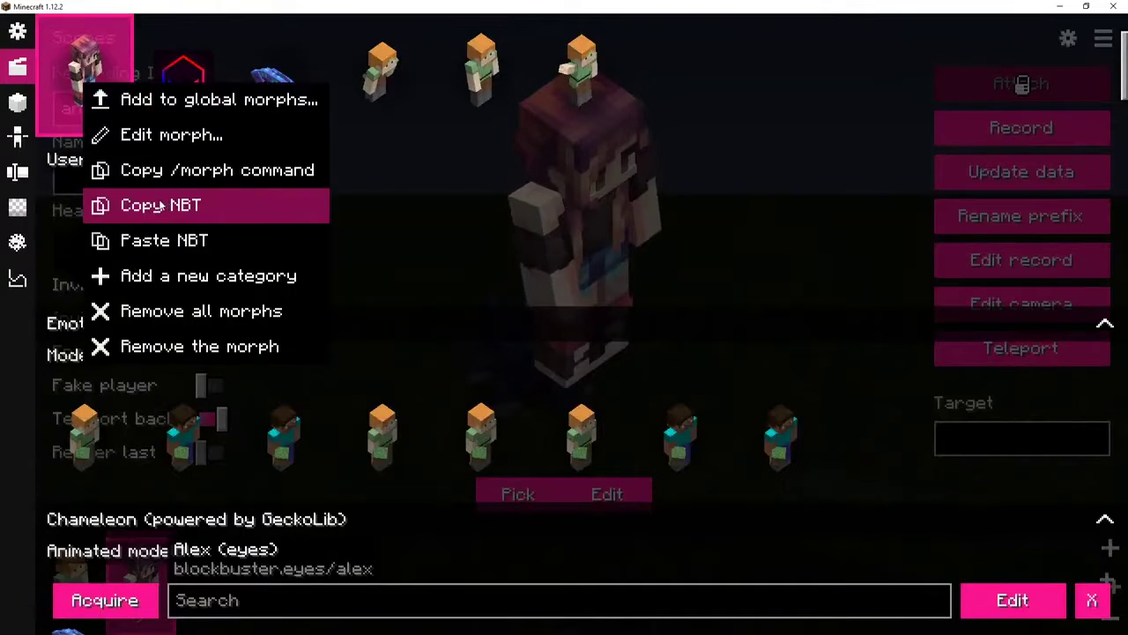
{"action": "left_click", "coordinate": [160, 204]}
{"action": "key", "text": "Escape"}
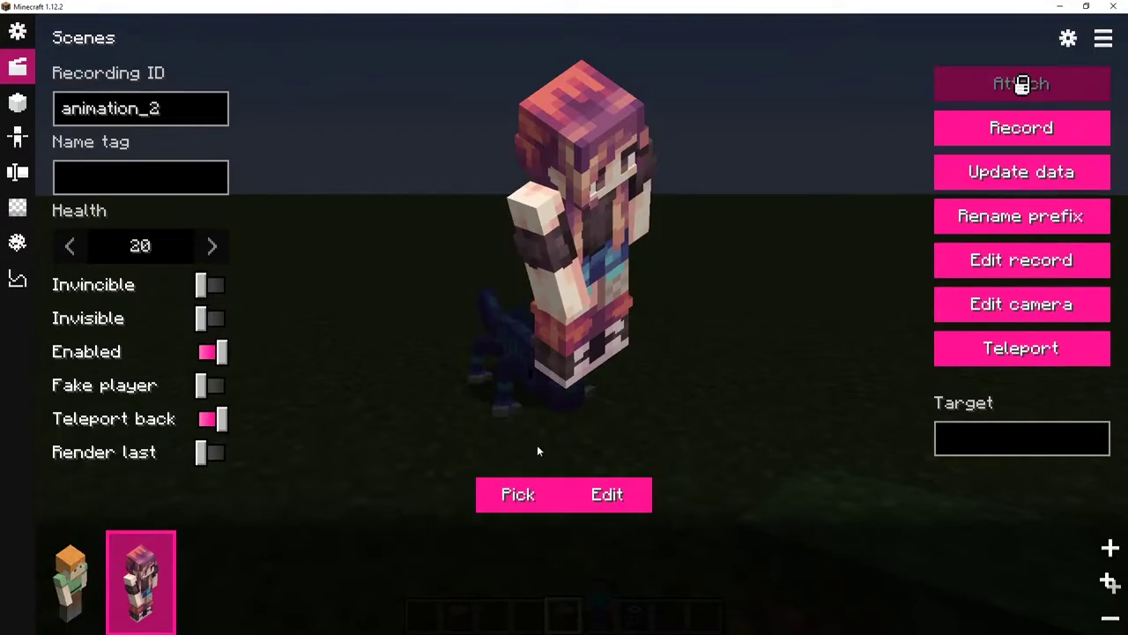
Step: Record a take of animation_2 in front of the plank structure and open the camera editor
{"action": "left_click", "coordinate": [1021, 84]}
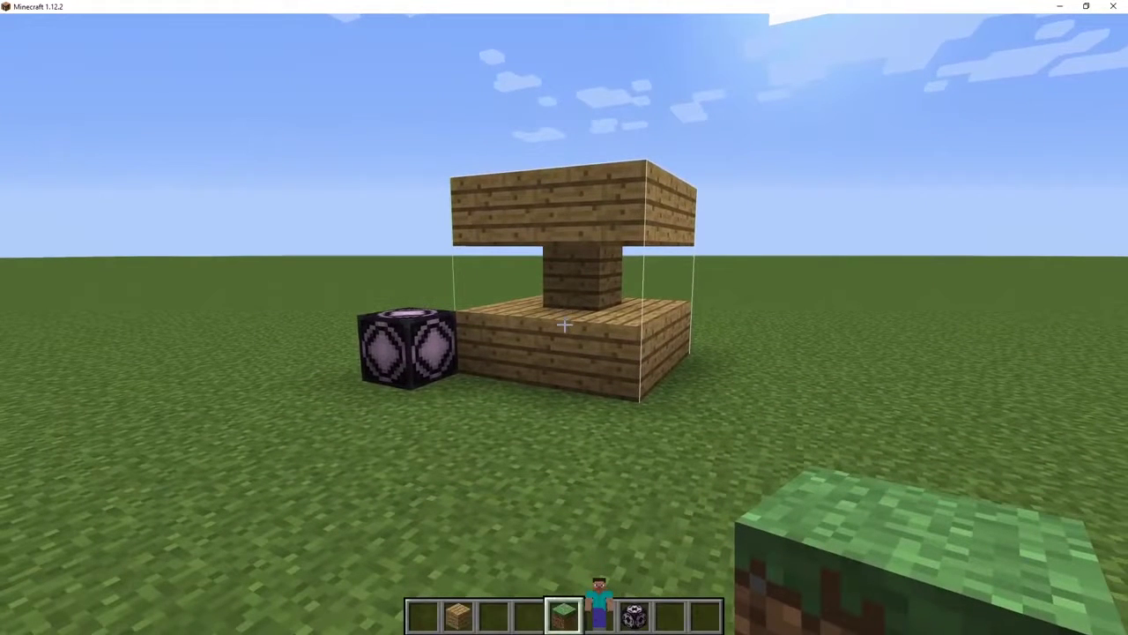
{"action": "key", "text": "ctrl"}
{"action": "key", "text": "alt"}
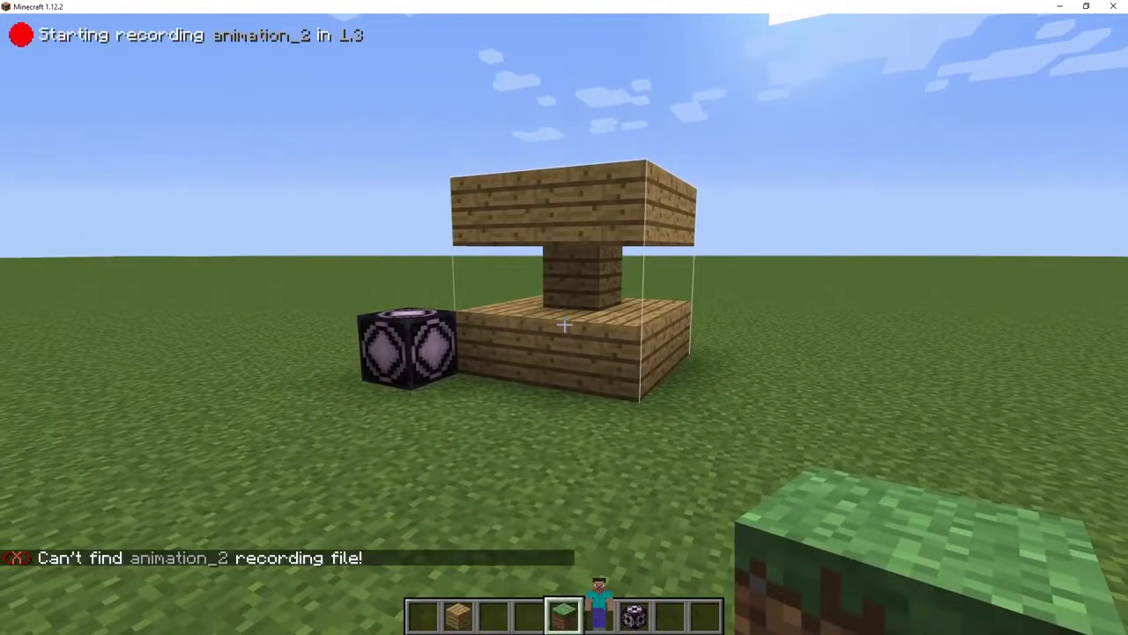
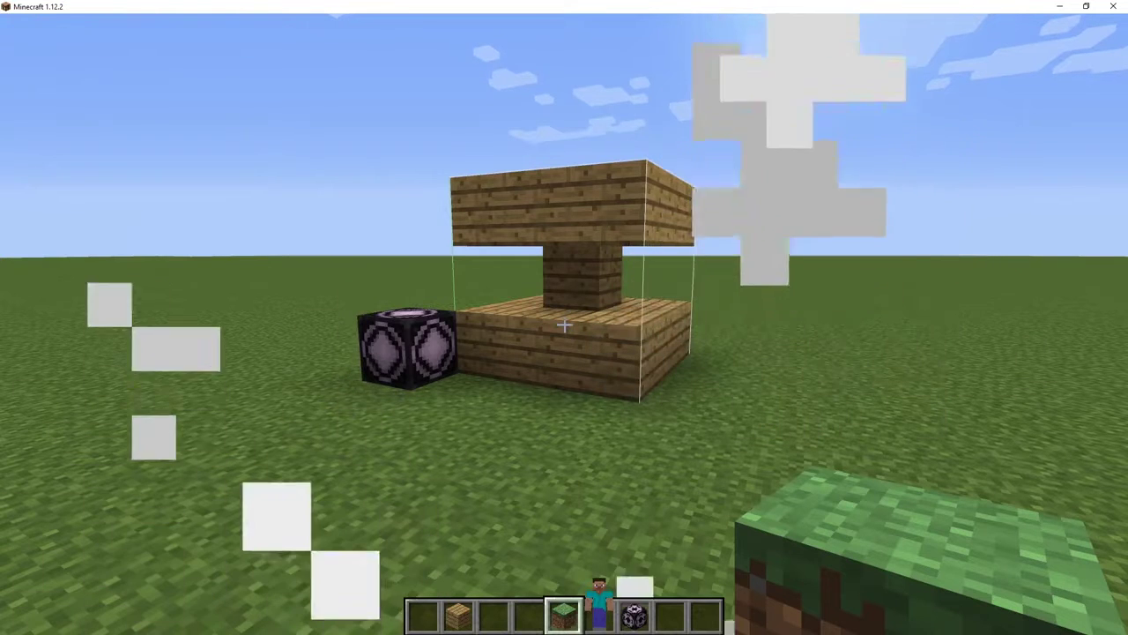
{"action": "key", "text": "0"}
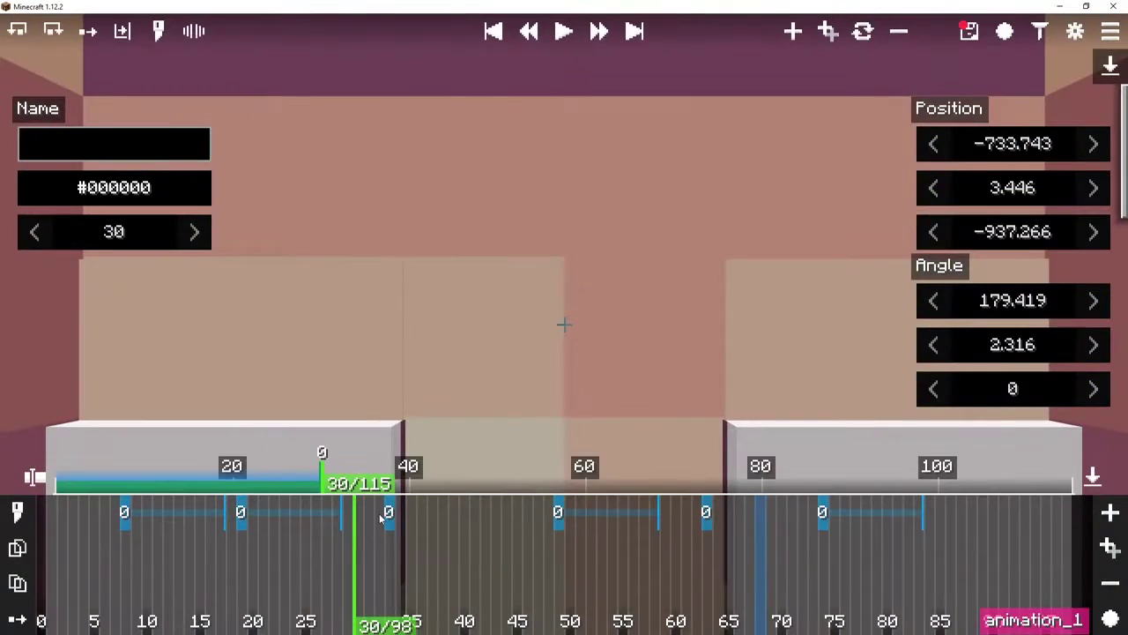
Step: Fly the camera out to frame the recorded second actor and rewind the timeline to tick 0
{"action": "right_click", "coordinate": [302, 481]}
{"action": "key", "text": "f"}
{"action": "key", "text": "s"}
{"action": "left_click_drag", "start_coordinate": [672, 261], "coordinate": [371, 257]}
{"action": "key", "text": "w"}
{"action": "key", "text": "space"}
{"action": "key", "text": "shift"}
{"action": "key", "text": "alt"}
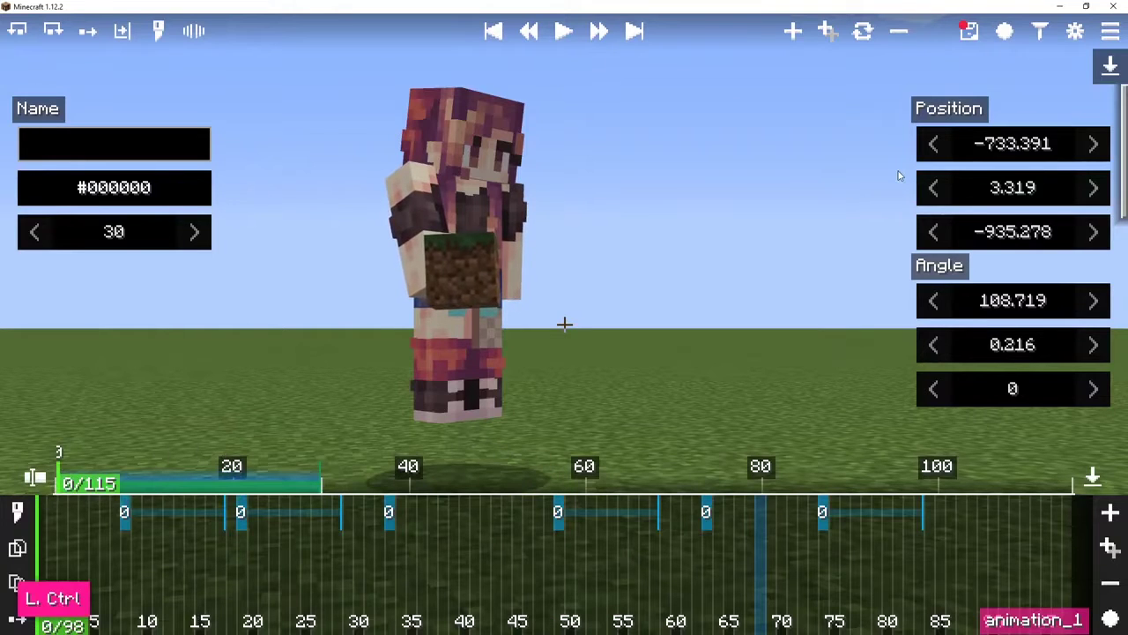
Step: Switch the edited record to animation_2, scrub to tick 3 and leave the camera editor
{"action": "key", "text": "ctrl+l"}
{"action": "left_click", "coordinate": [1005, 158]}
{"action": "key", "text": "ctrl+e"}
{"action": "key", "text": "ctrl+e"}
{"action": "left_click", "coordinate": [95, 483]}
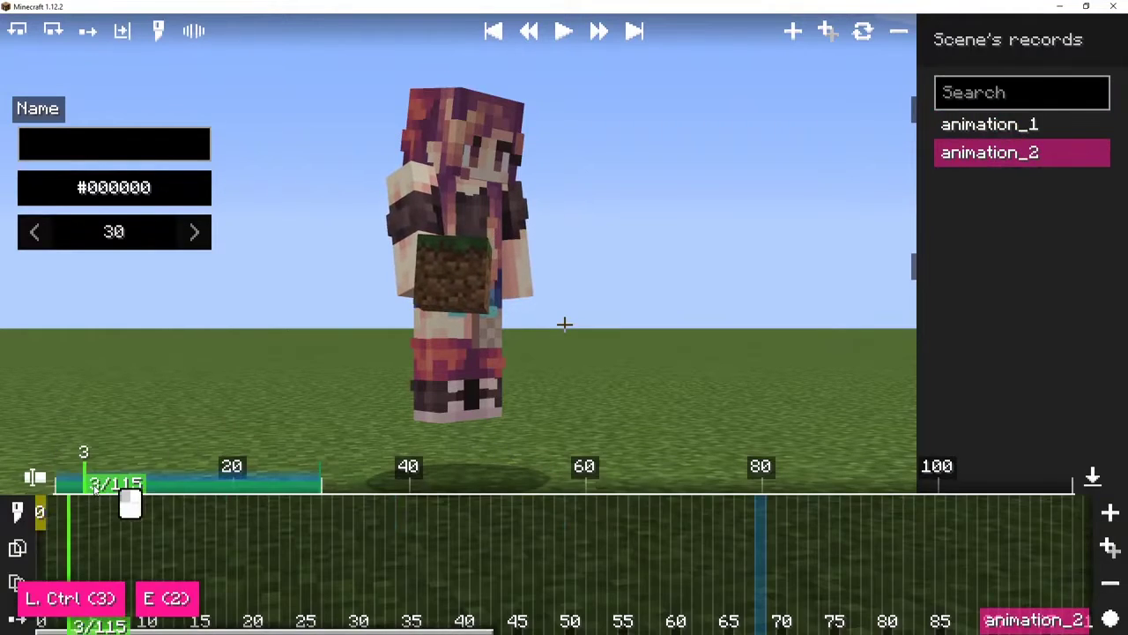
{"action": "key", "text": "Escape"}
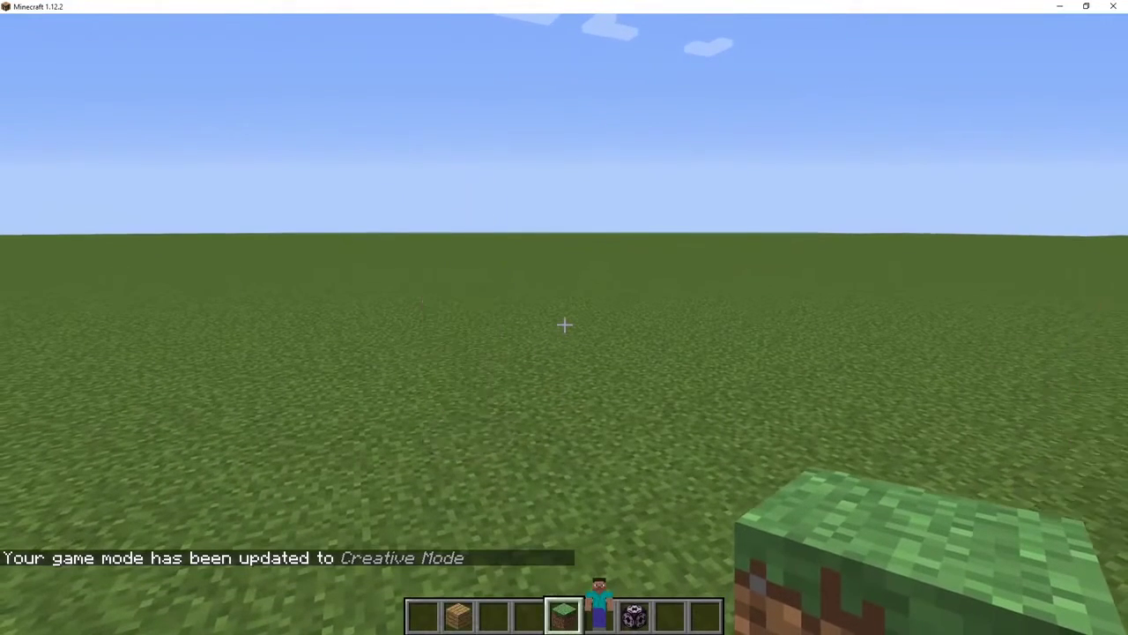
Step: Check the actors in the third-person views, return to first person and select an empty hotbar slot
{"action": "key", "text": "0"}
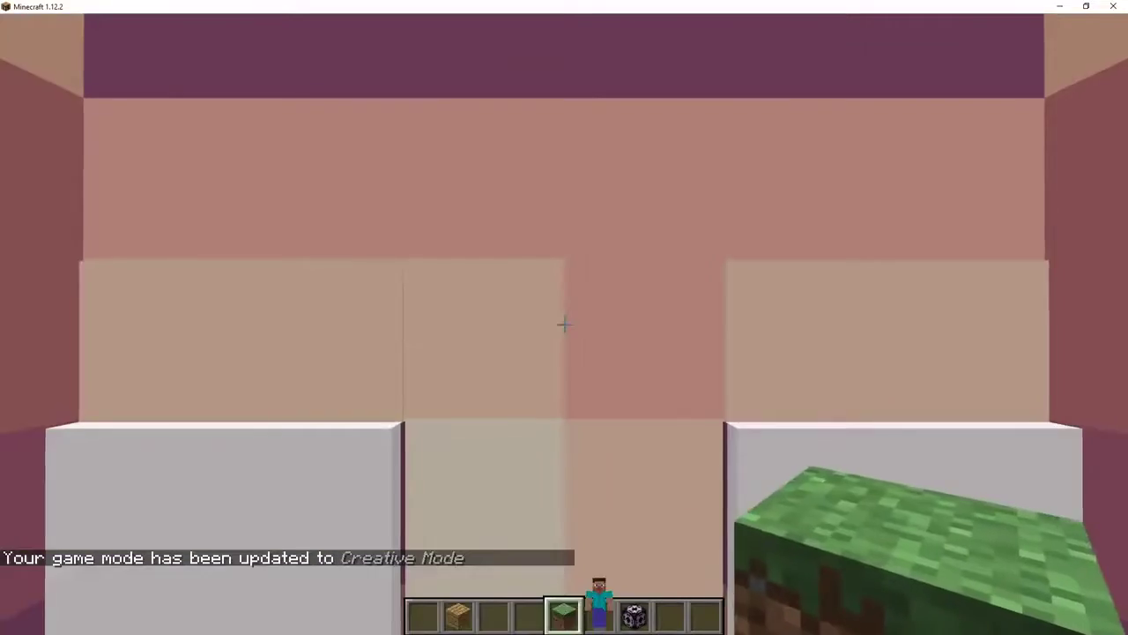
{"action": "key", "text": "F5"}
{"action": "key", "text": "F5"}
{"action": "key", "text": "F5"}
{"action": "key", "text": "F5"}
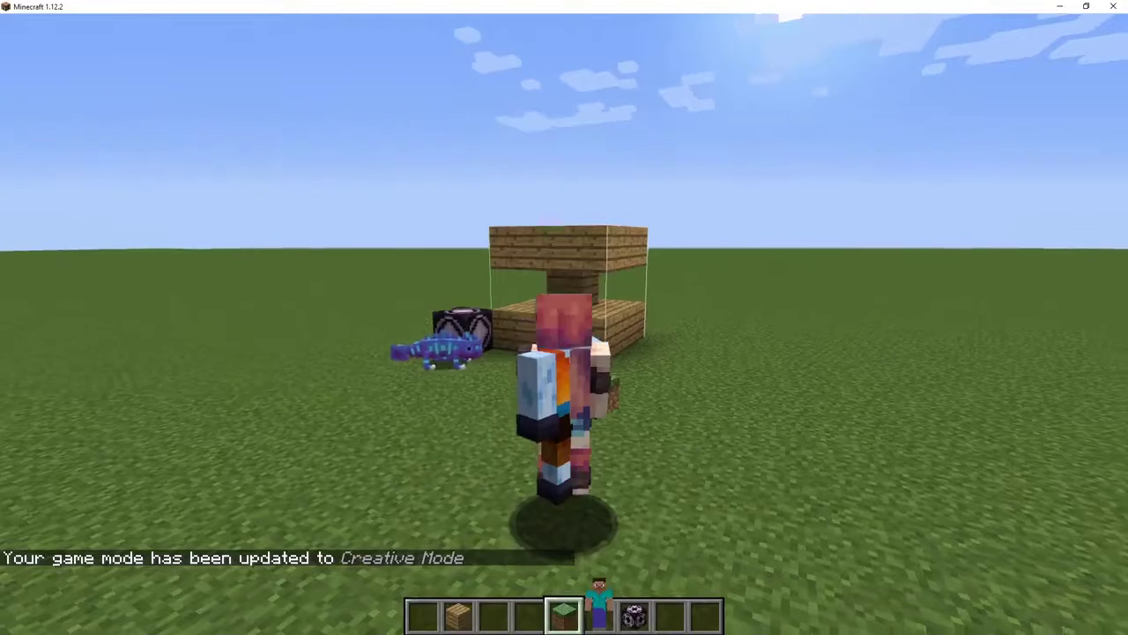
{"action": "key", "text": "F5"}
{"action": "key", "text": "F5"}
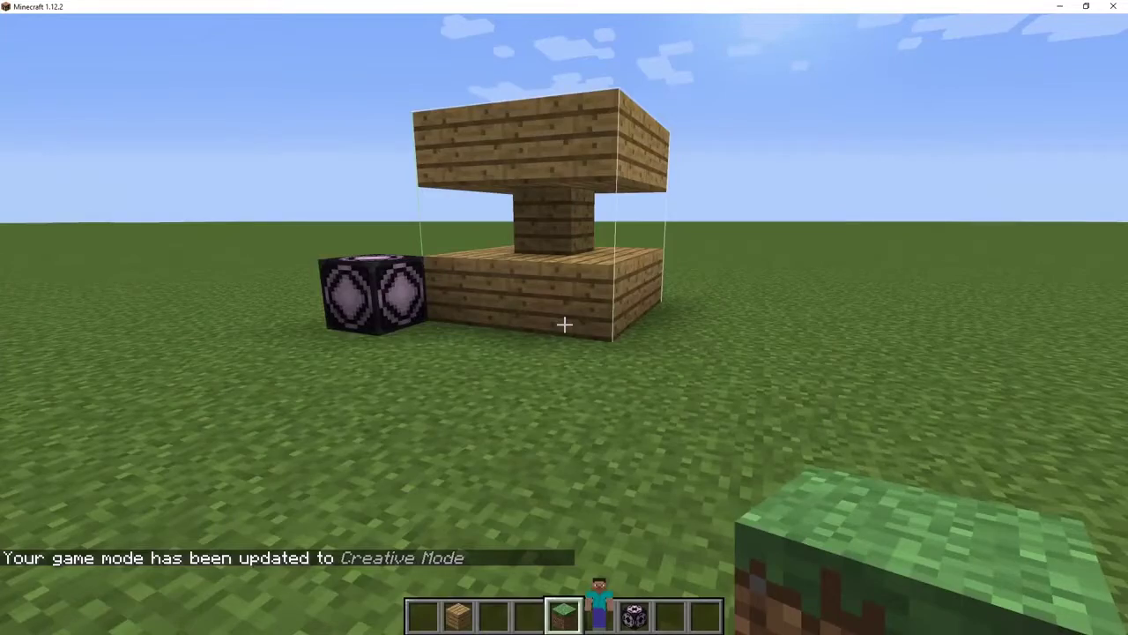
{"action": "scroll", "coordinate": [564, 325], "scroll_direction": "down", "scroll_amount": 1}
{"action": "scroll", "coordinate": [564, 324], "scroll_direction": "up", "scroll_amount": 2}
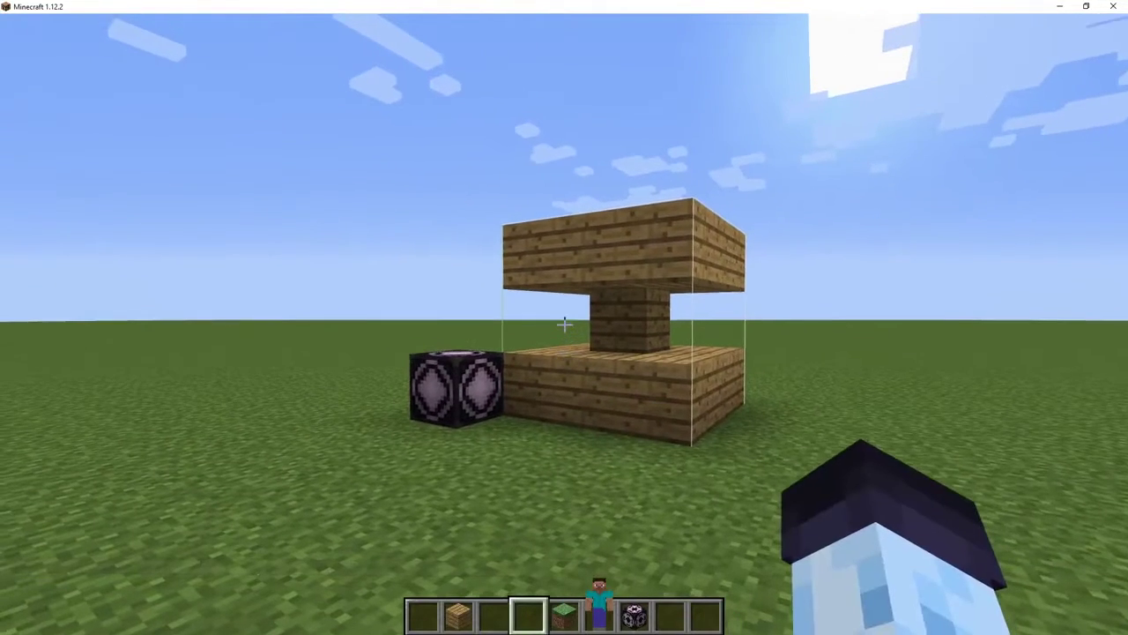
Step: Re-record animation_2 with an empty hand and open the camera editor
{"action": "key", "text": "0"}
{"action": "key", "text": "Escape"}
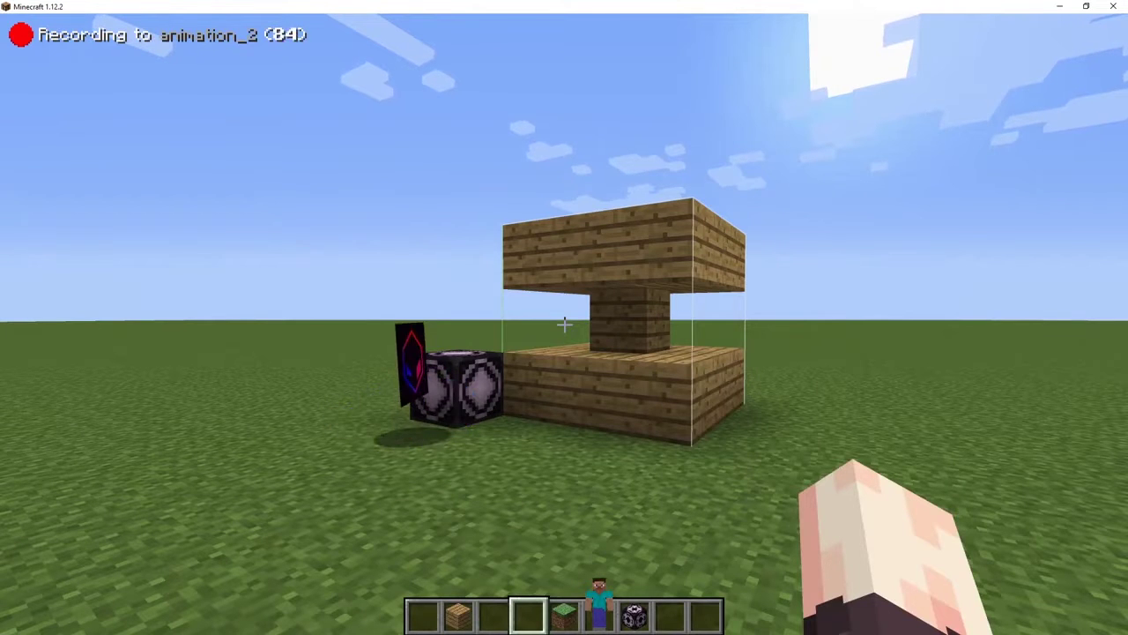
{"action": "key", "text": "alt"}
{"action": "key", "text": "c"}
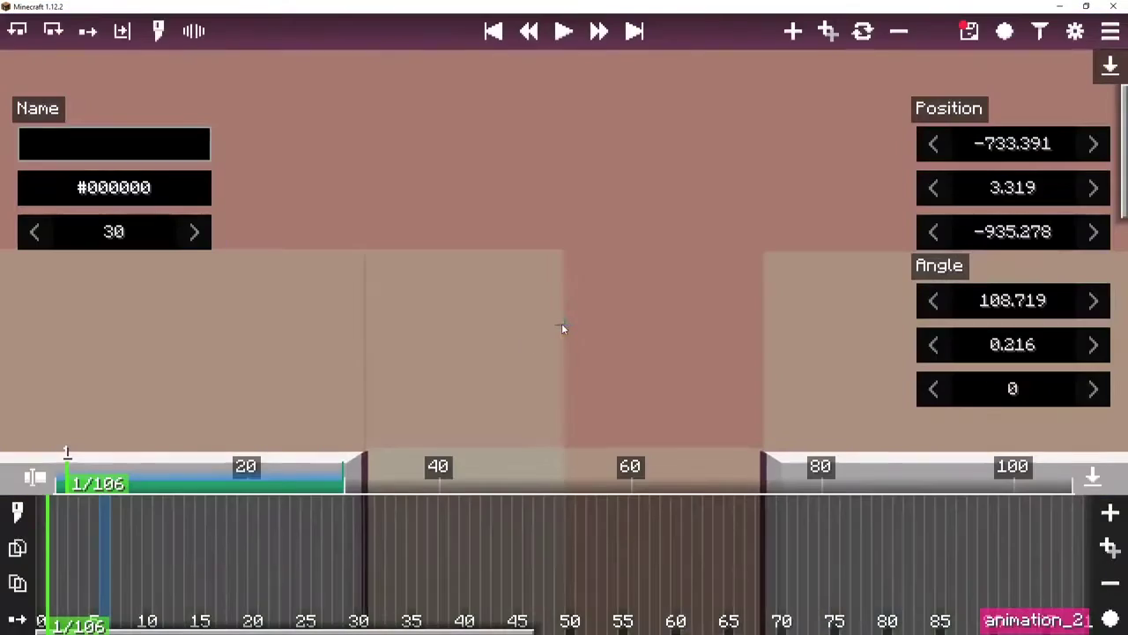
Step: Reposition the camera for a close front view of the second actor and rewind to tick 0
{"action": "left_click_drag", "start_coordinate": [148, 490], "coordinate": [128, 470]}
{"action": "key", "text": "alt+w"}
{"action": "key", "text": "alt+d"}
{"action": "left_click_drag", "start_coordinate": [702, 351], "coordinate": [398, 344]}
{"action": "key", "text": "alt+d"}
{"action": "key", "text": "alt+w"}
{"action": "key", "text": "alt+w"}
{"action": "key", "text": "alt+s"}
{"action": "key", "text": "f"}
{"action": "left_click_drag", "start_coordinate": [92, 487], "coordinate": [38, 478]}
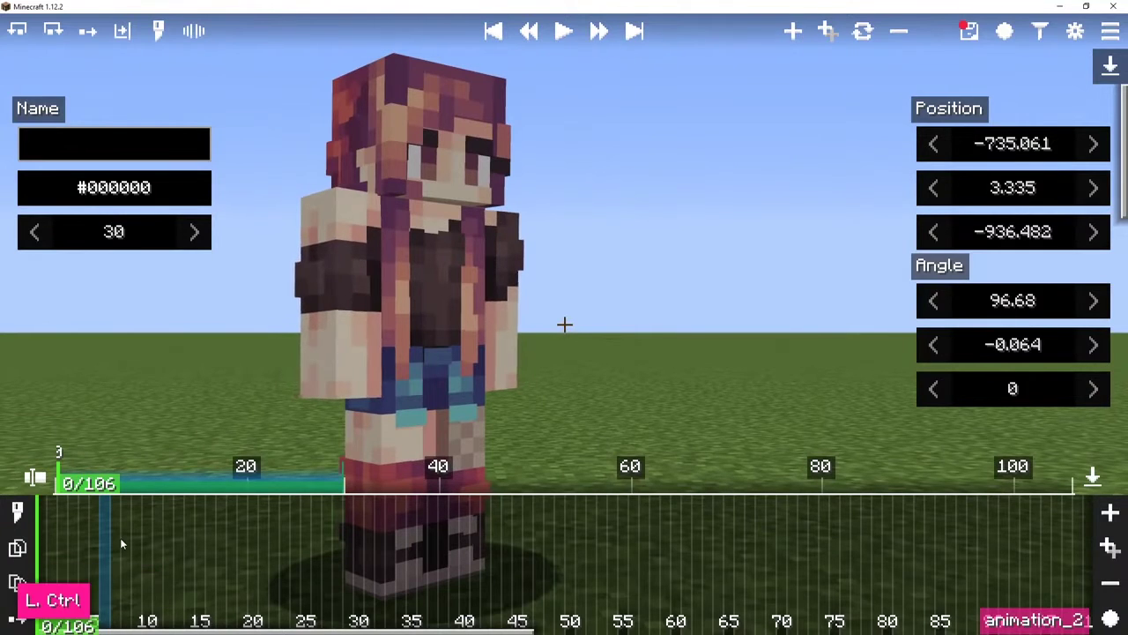
Step: Add a morph action just after tick 5 on the animation_2 timeline and open its morph picker
{"action": "key", "text": "ctrl+l"}
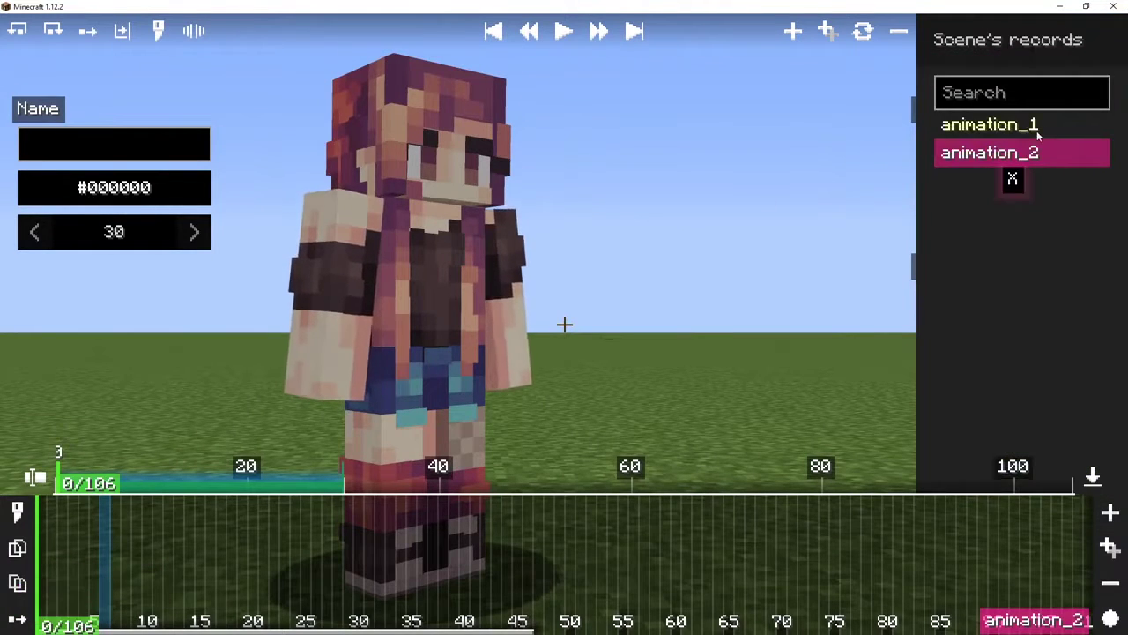
{"action": "key", "text": "ctrl+l"}
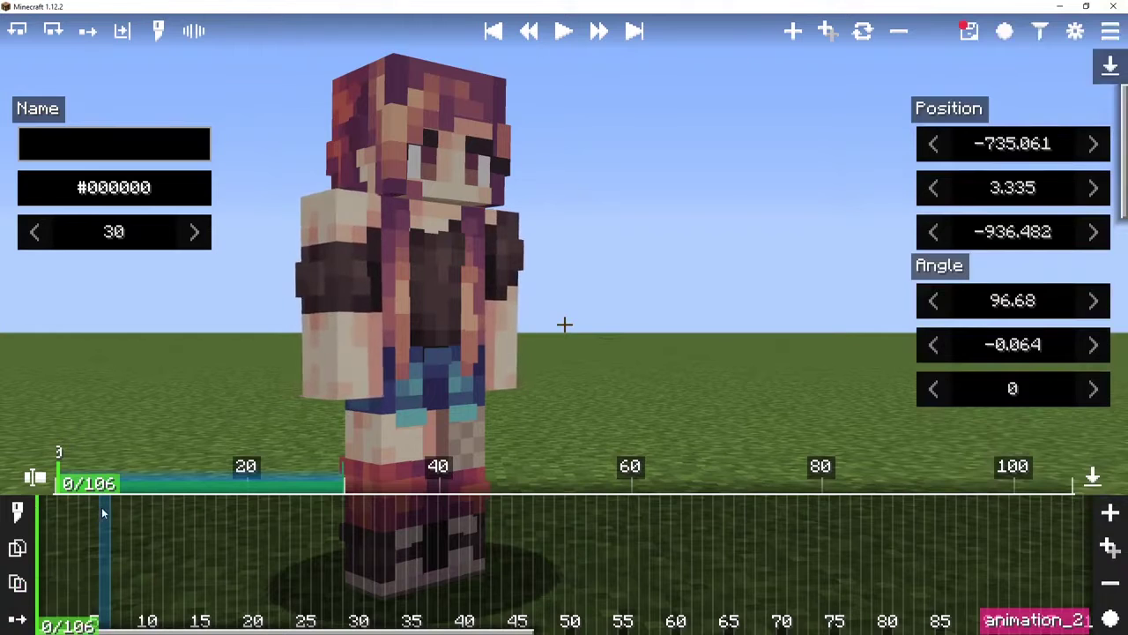
{"action": "key", "text": "ctrl+m"}
{"action": "left_click", "coordinate": [556, 39]}
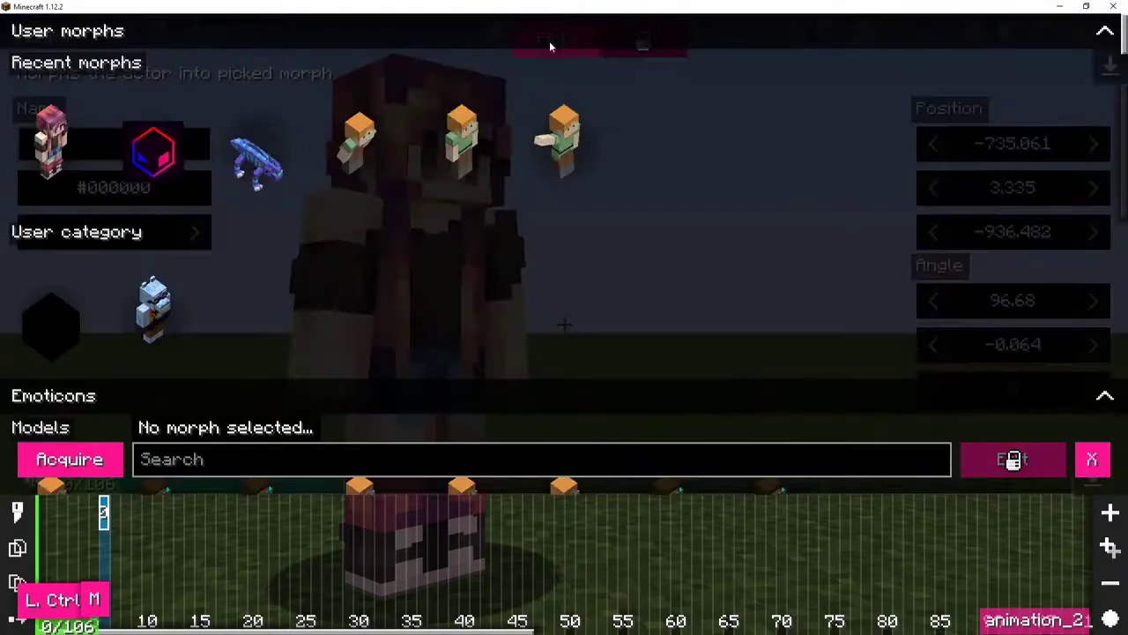
Step: Paste the copied Alex (eyes) morph NBT into the picker and open the pasted morph for editing
{"action": "right_click", "coordinate": [790, 169]}
{"action": "left_click", "coordinate": [856, 196]}
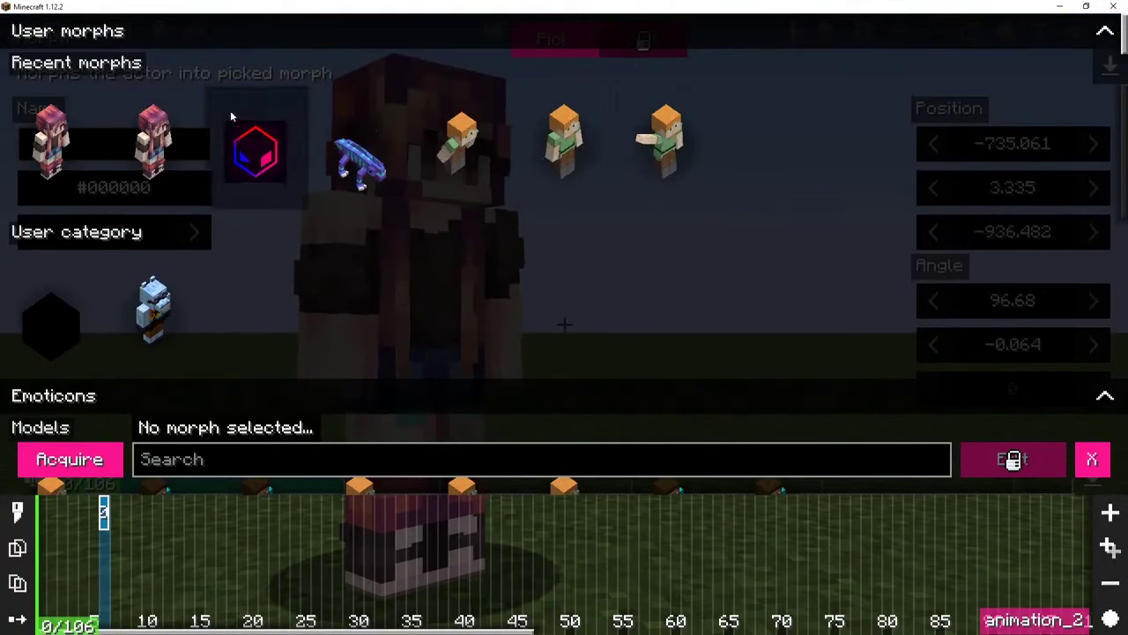
{"action": "left_click", "coordinate": [157, 119]}
{"action": "double_click", "coordinate": [157, 119]}
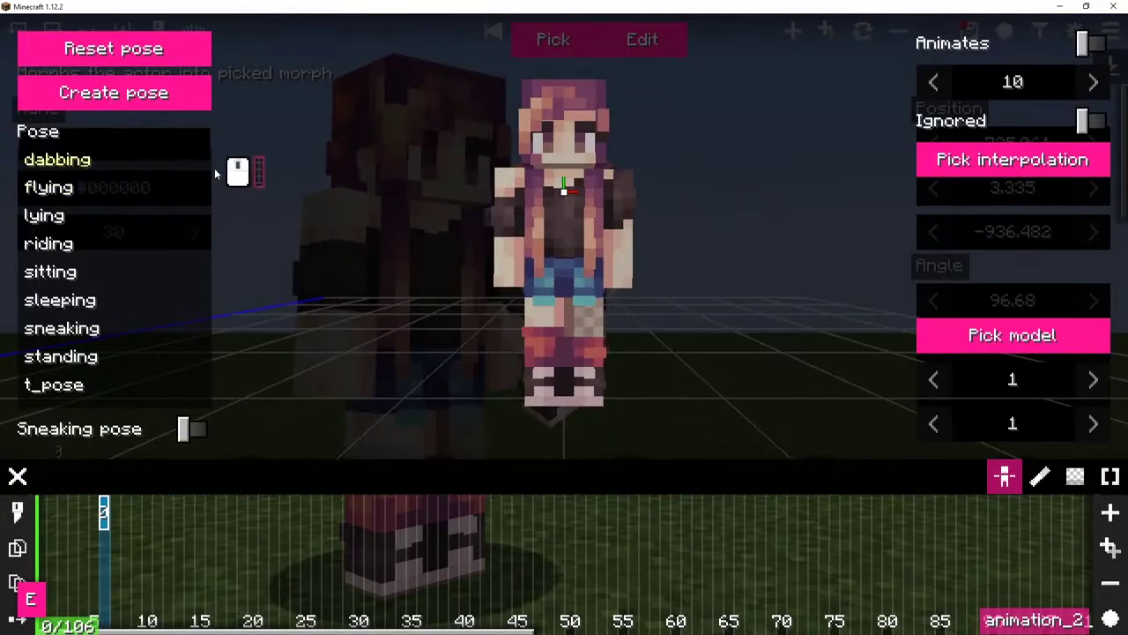
Step: Enable animation on the Alex (eyes) morph with Exponential In/out interpolation and set its pose to sitting
{"action": "left_click", "coordinate": [1013, 151]}
{"action": "scroll", "coordinate": [1027, 273], "scroll_direction": "down", "scroll_amount": 5}
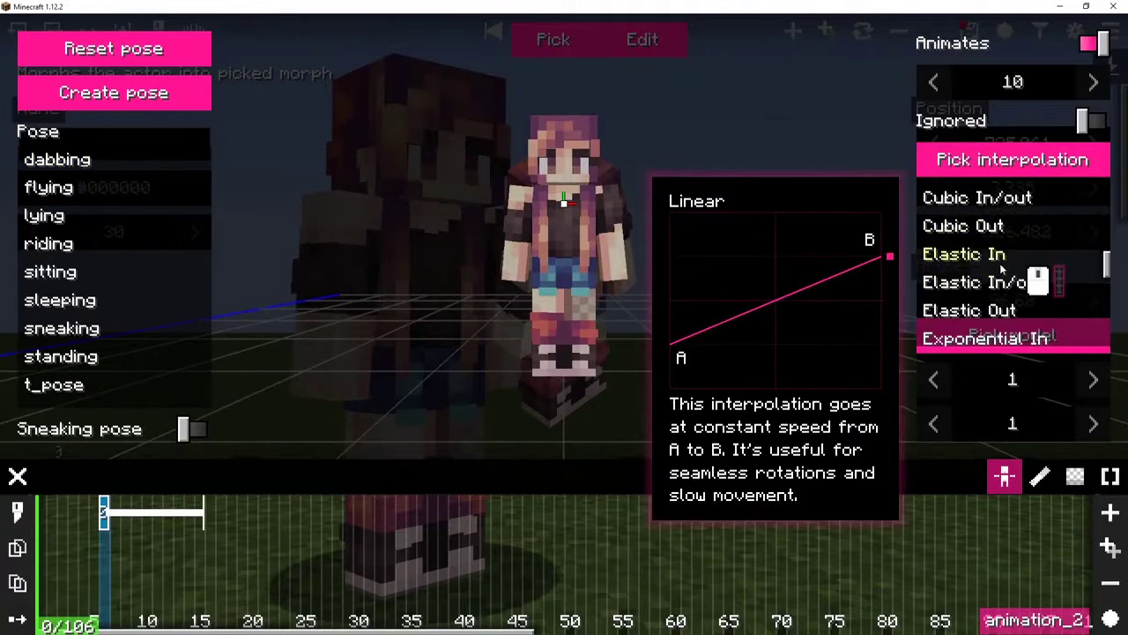
{"action": "left_click", "coordinate": [932, 269]}
{"action": "left_click", "coordinate": [73, 277]}
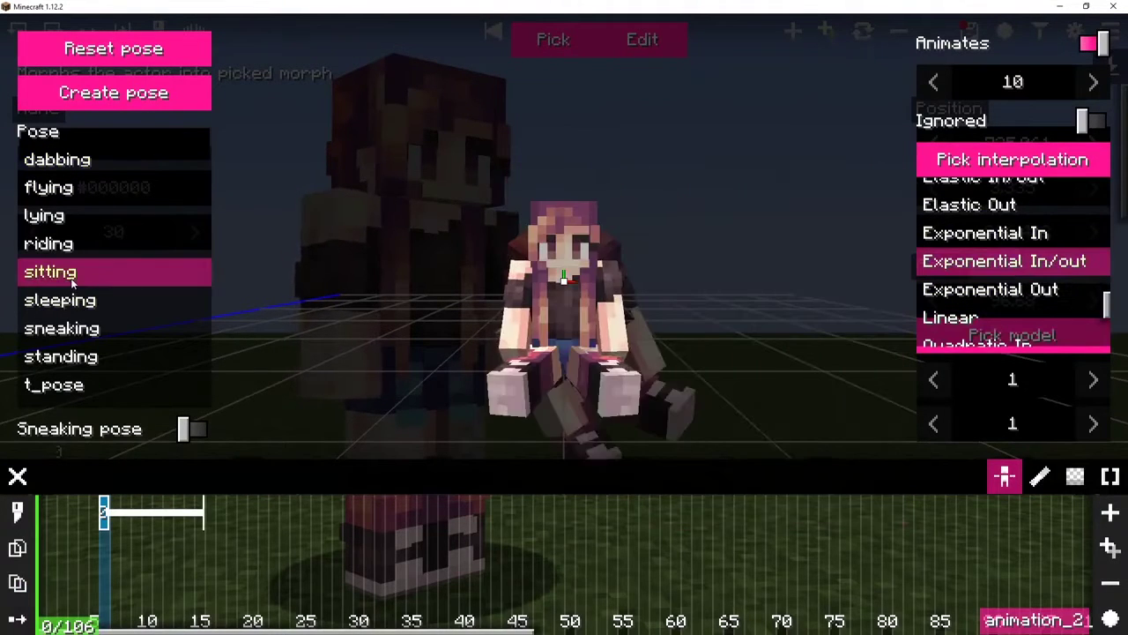
Step: Open the eyes body part's morph for editing and try the flushed, happy and interested poses
{"action": "key", "text": "Tab"}
{"action": "key", "text": "c"}
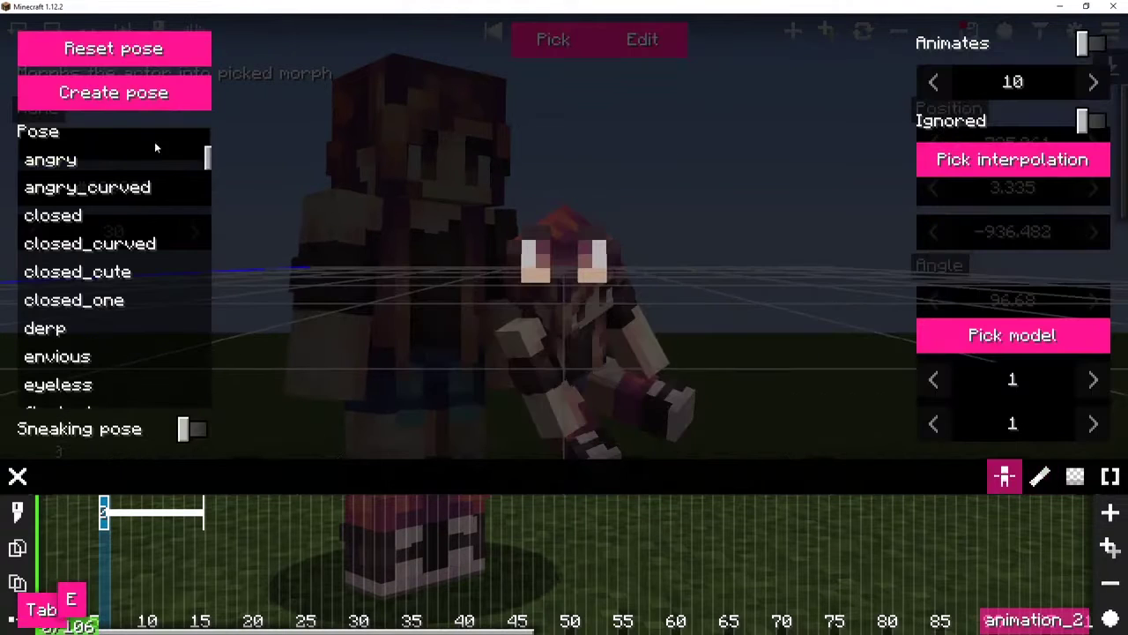
{"action": "left_click", "coordinate": [113, 185]}
{"action": "scroll", "coordinate": [150, 211], "scroll_direction": "down", "scroll_amount": 3}
{"action": "left_click", "coordinate": [123, 270]}
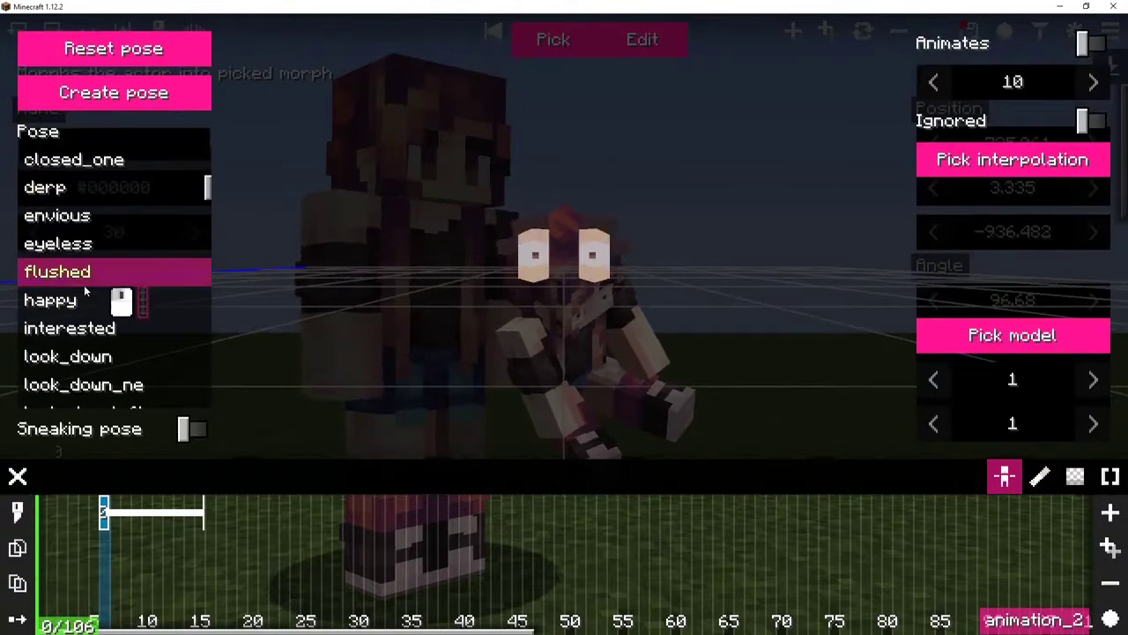
{"action": "left_click", "coordinate": [106, 297]}
{"action": "left_click", "coordinate": [96, 325]}
{"action": "scroll", "coordinate": [123, 344], "scroll_direction": "down", "scroll_amount": 2}
Step: Try several look-direction and emotion poses on the eyes and set their pose to sleepy
{"action": "scroll", "coordinate": [101, 335], "scroll_direction": "down", "scroll_amount": 4}
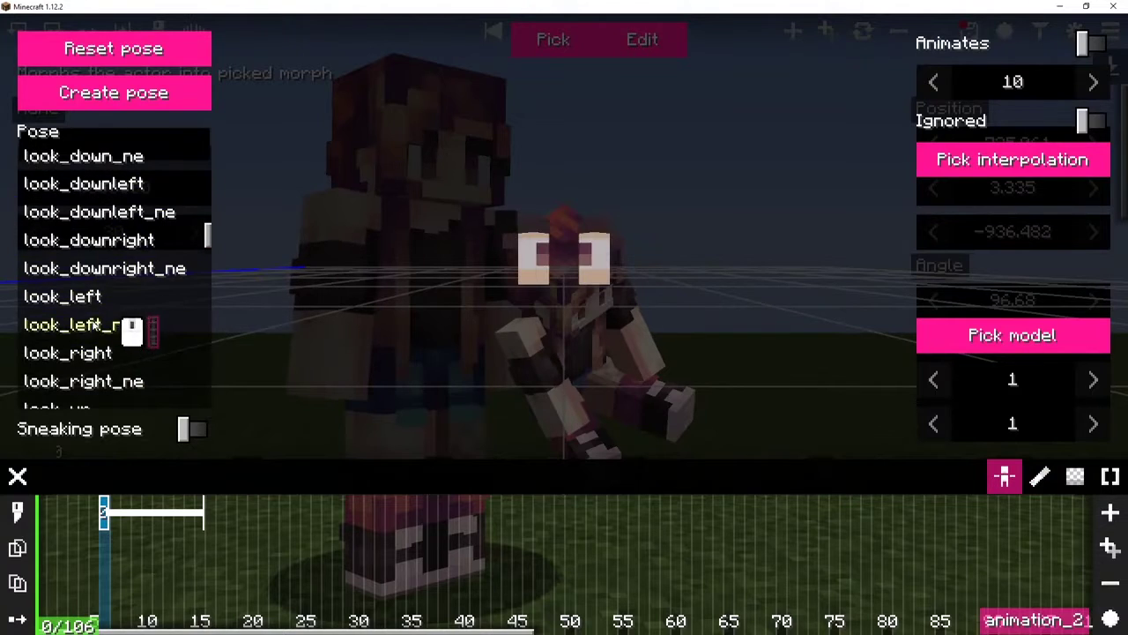
{"action": "left_click", "coordinate": [93, 352]}
{"action": "left_click", "coordinate": [97, 379]}
{"action": "scroll", "coordinate": [97, 377], "scroll_direction": "down", "scroll_amount": 3}
{"action": "left_click", "coordinate": [97, 377]}
{"action": "scroll", "coordinate": [96, 361], "scroll_direction": "down", "scroll_amount": 5}
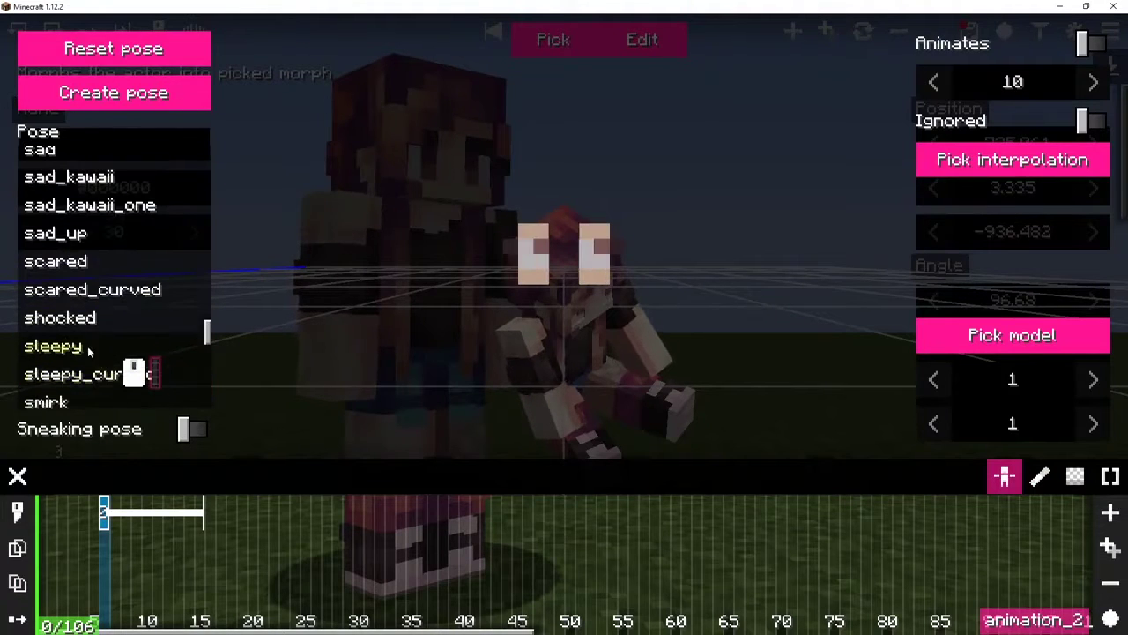
{"action": "left_click", "coordinate": [66, 317]}
{"action": "left_click", "coordinate": [66, 348]}
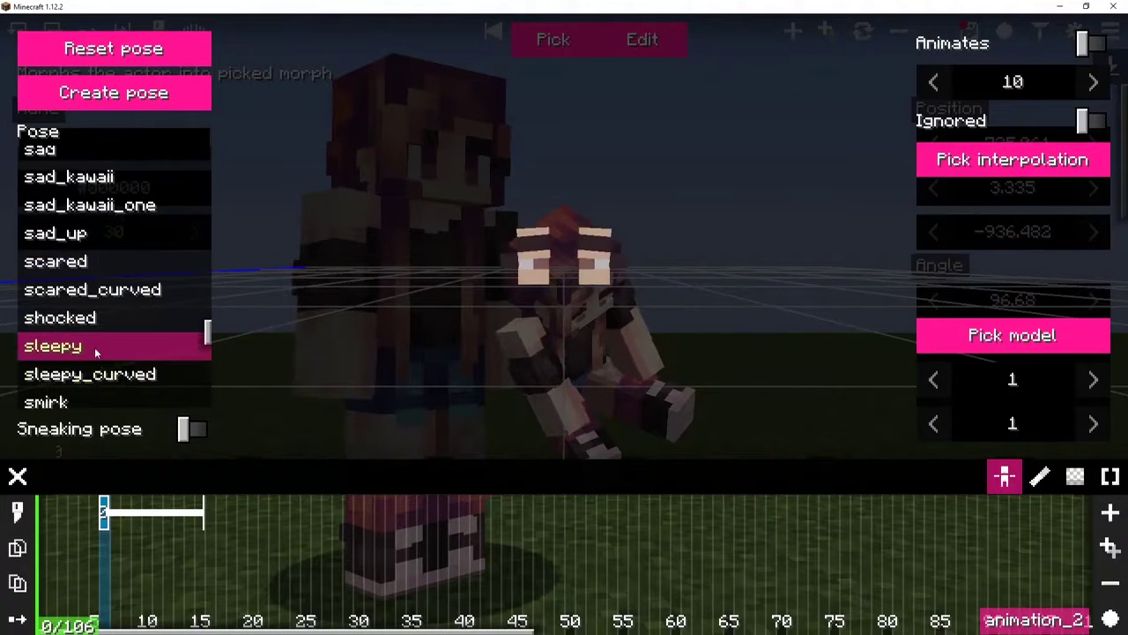
Step: Create a custom pose from the sleepy eyes and set both pupils' Y translation to 3.469
{"action": "left_click", "coordinate": [126, 106]}
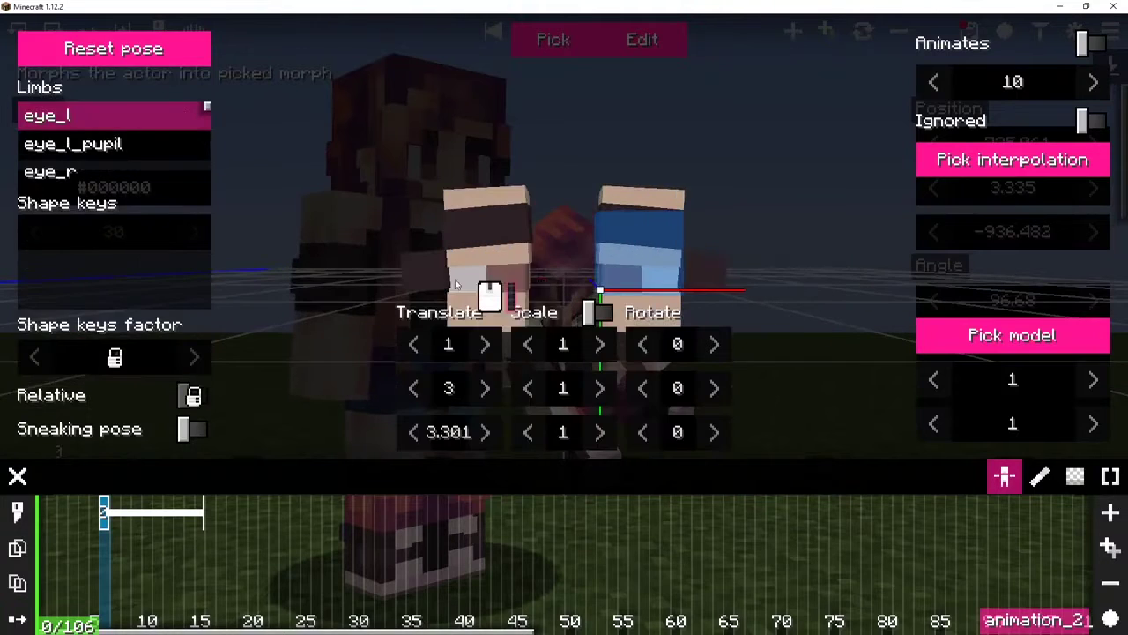
{"action": "left_click_drag", "start_coordinate": [460, 285], "coordinate": [496, 339]}
{"action": "left_click_drag", "start_coordinate": [496, 386], "coordinate": [550, 374]}
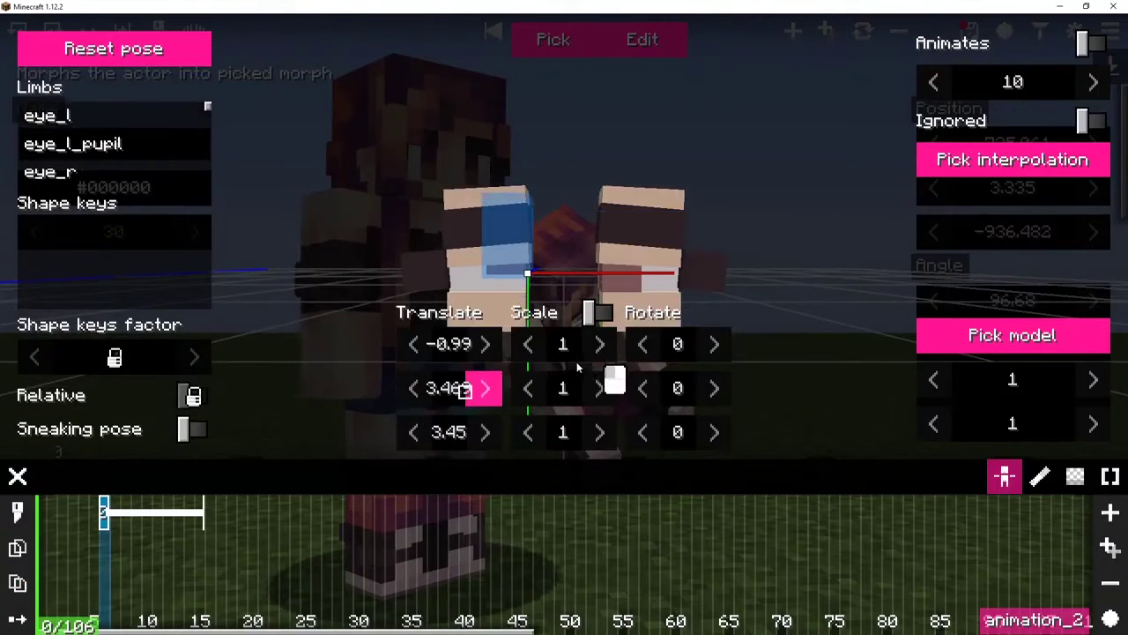
{"action": "left_click", "coordinate": [613, 280]}
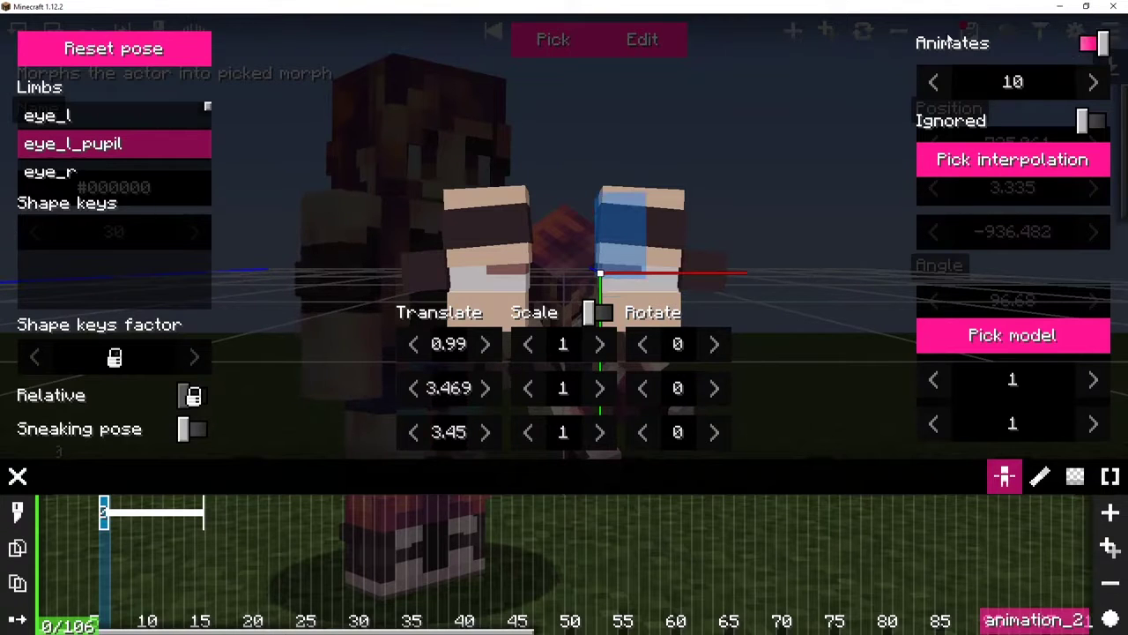
Step: Enable animation on the eyes morph with Exponential In/out interpolation and leave the morph editor
{"action": "left_click", "coordinate": [1012, 160]}
{"action": "scroll", "coordinate": [1045, 202], "scroll_direction": "down", "scroll_amount": 1}
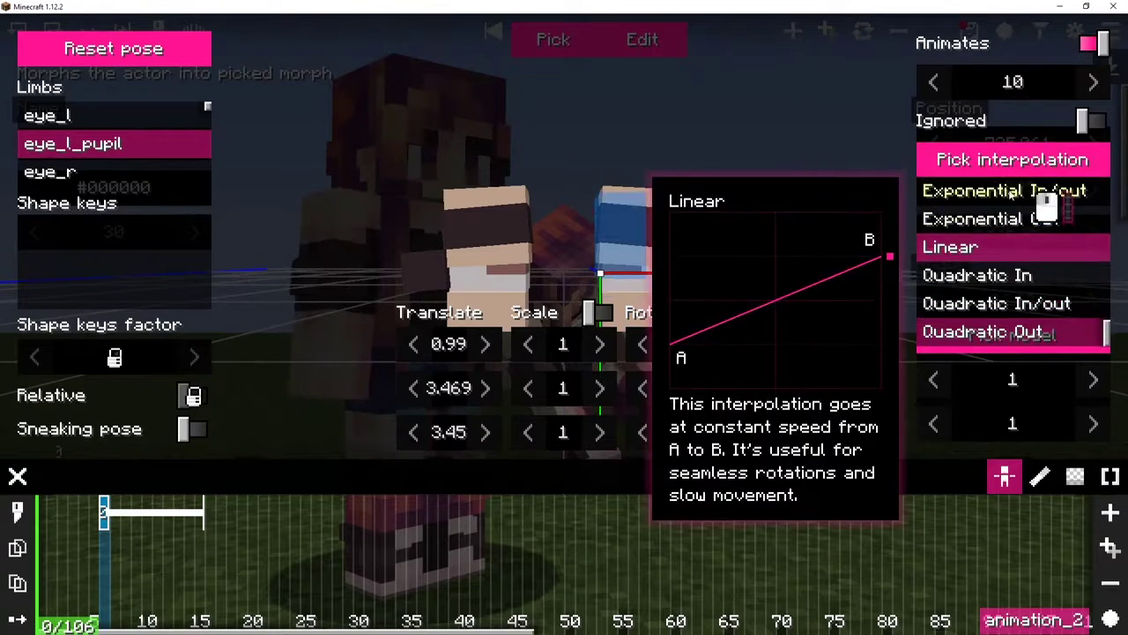
{"action": "key", "text": "Escape"}
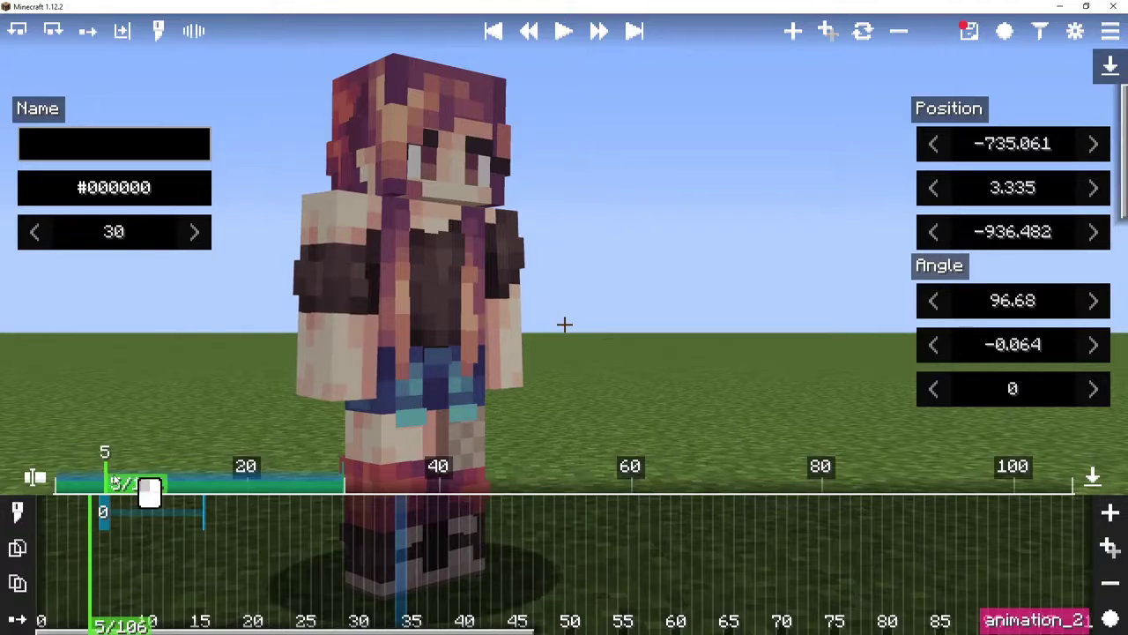
Step: Scrub the timeline back to tick 0 and reopen the first morph action's morph for editing
{"action": "left_click_drag", "start_coordinate": [149, 494], "coordinate": [100, 500]}
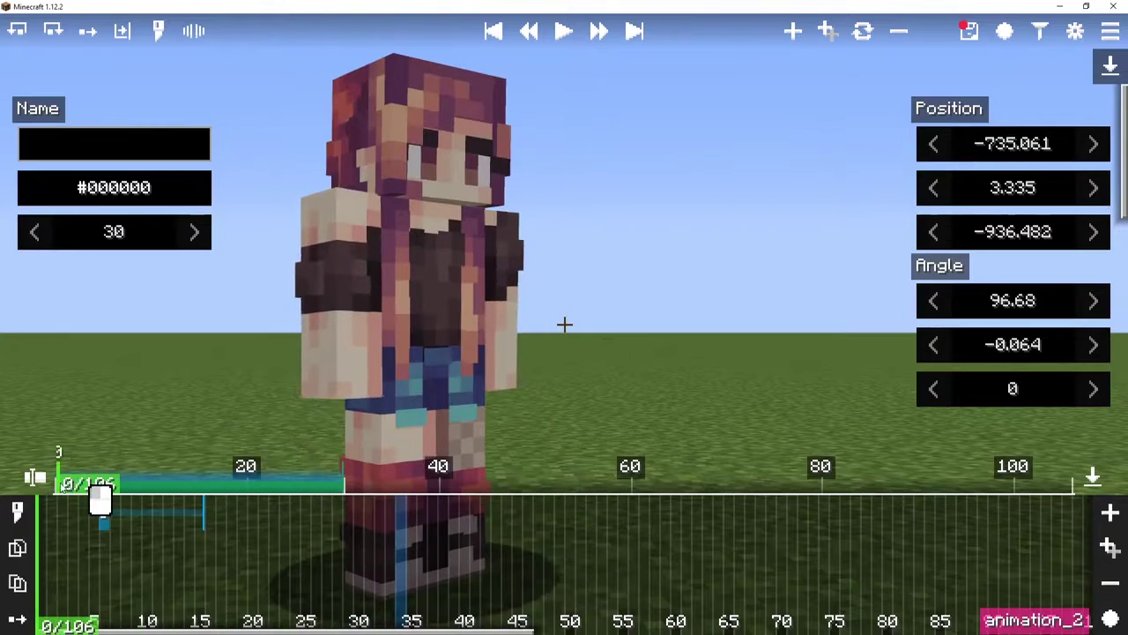
{"action": "left_click", "coordinate": [103, 511]}
{"action": "key", "text": "e"}
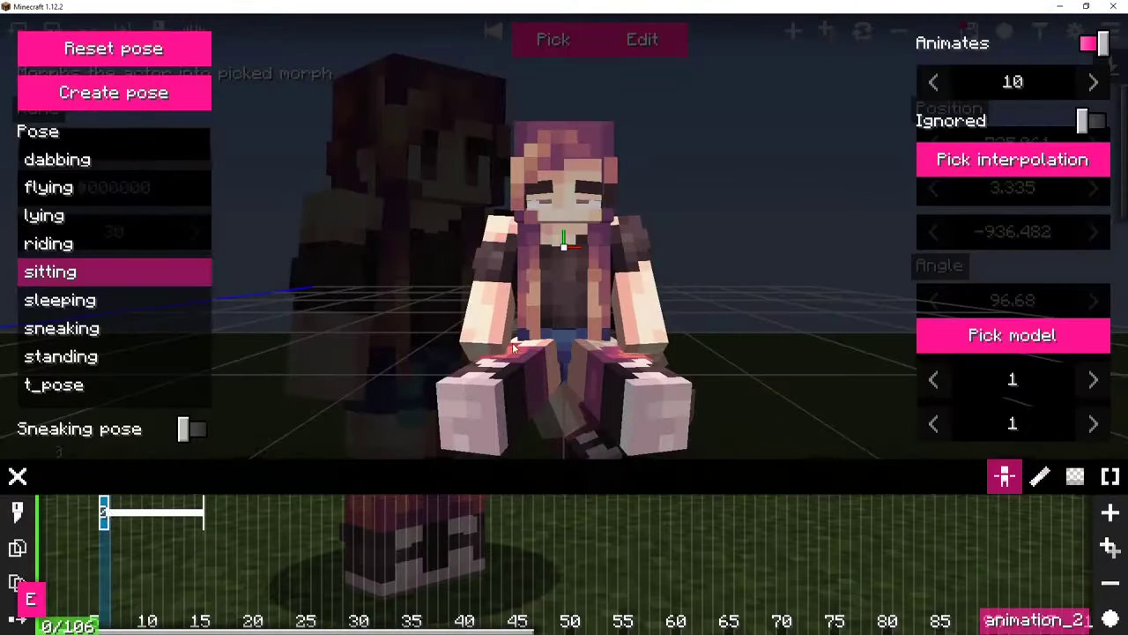
Step: Add a new body part to the sitting Alex (eyes) morph and attach it to the right_arm limb
{"action": "key", "text": "Tab"}
{"action": "left_click", "coordinate": [42, 424]}
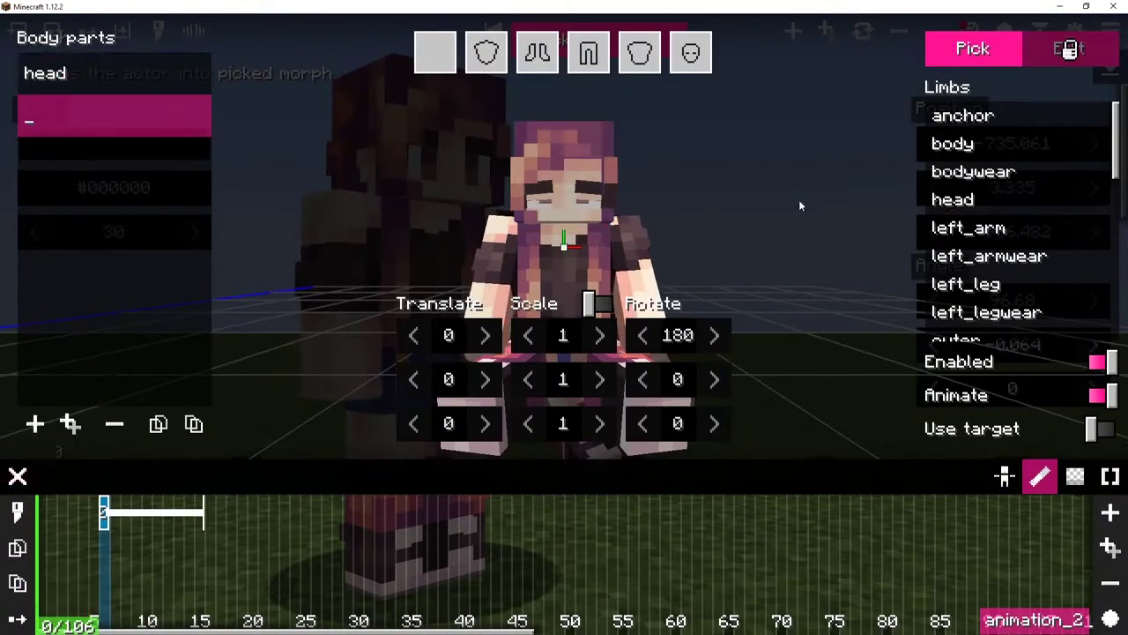
{"action": "left_click", "coordinate": [509, 287], "text": "ctrl"}
Step: Pick the item morph showing a diamond tool for the right_arm body part and open it for editing
{"action": "left_click", "coordinate": [970, 50]}
{"action": "scroll", "coordinate": [698, 205], "scroll_direction": "down", "scroll_amount": 15}
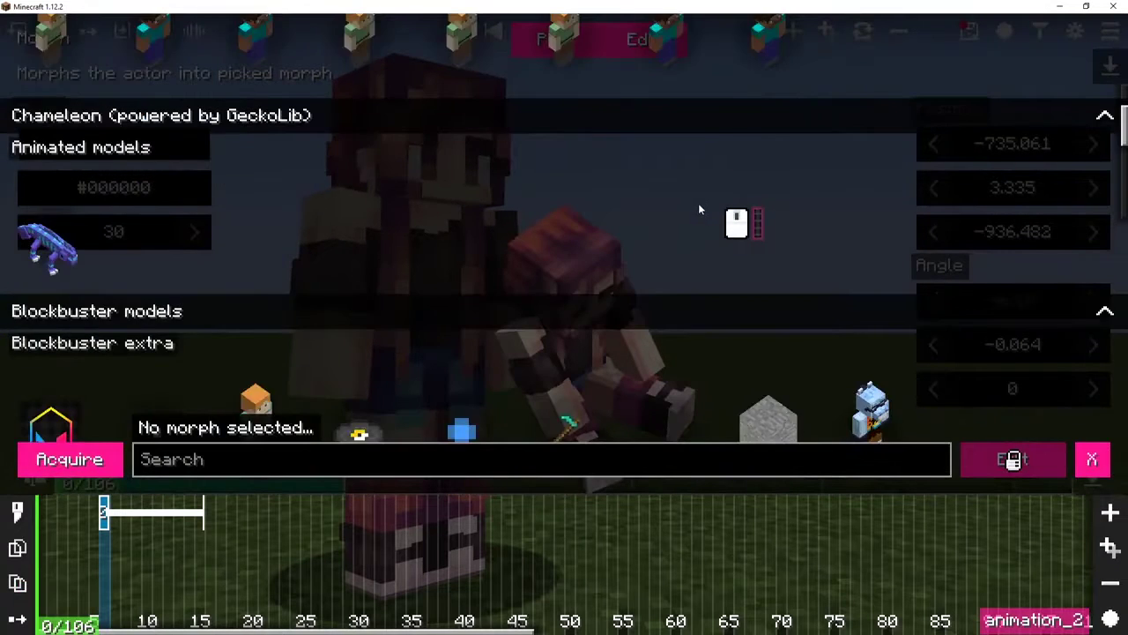
{"action": "left_click", "coordinate": [567, 150]}
{"action": "left_click", "coordinate": [566, 150]}
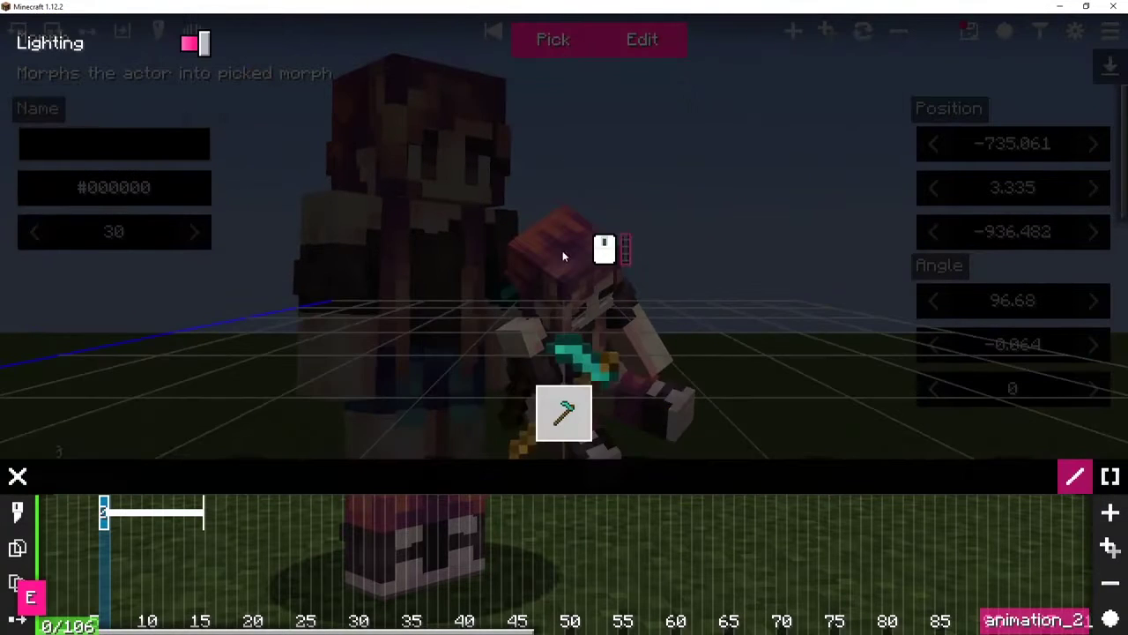
Step: Replace the item morph's item with a red apple and return to the body parts editor
{"action": "left_click", "coordinate": [558, 408]}
{"action": "left_click", "coordinate": [705, 235]}
{"action": "scroll", "coordinate": [668, 297], "scroll_direction": "down", "scroll_amount": 15}
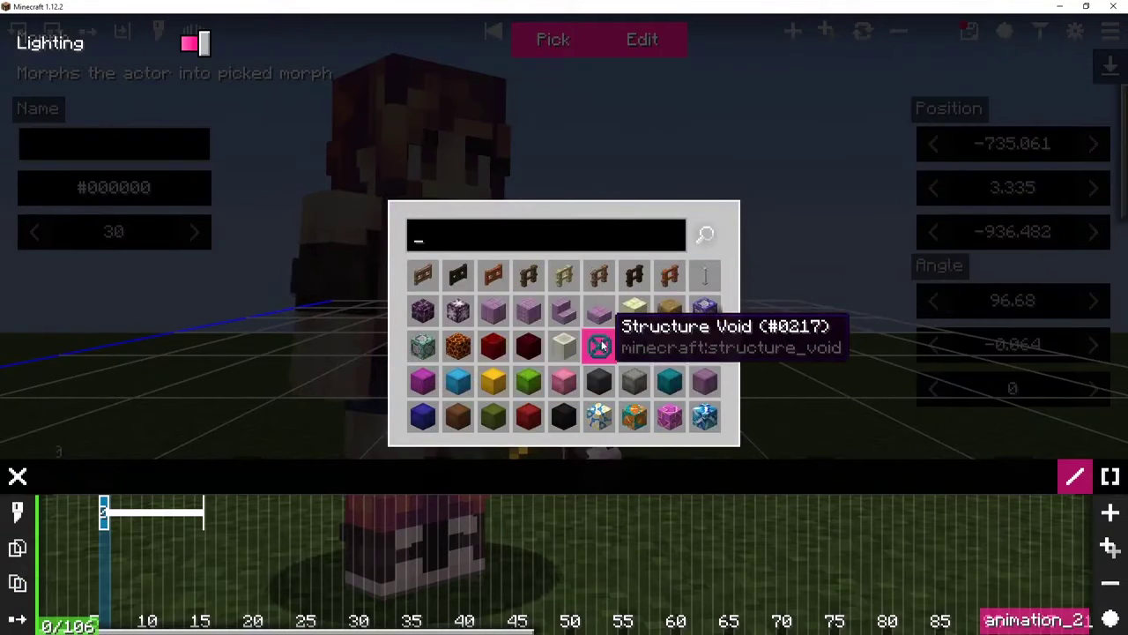
{"action": "scroll", "coordinate": [599, 347], "scroll_direction": "down", "scroll_amount": 6}
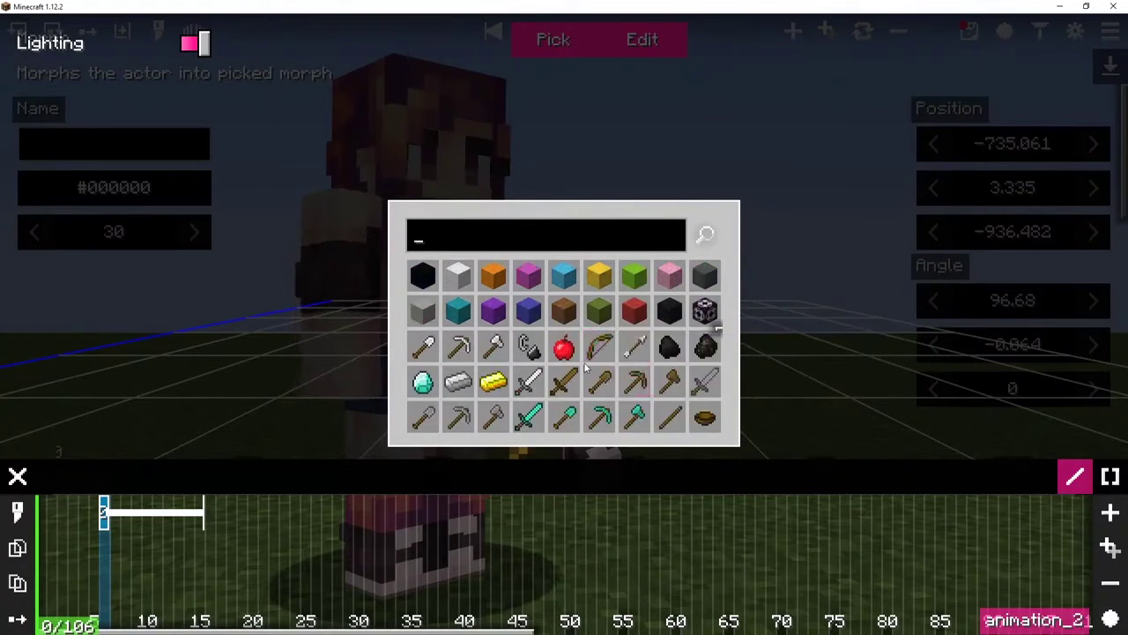
{"action": "scroll", "coordinate": [584, 368], "scroll_direction": "down", "scroll_amount": 1}
{"action": "left_click", "coordinate": [565, 300]}
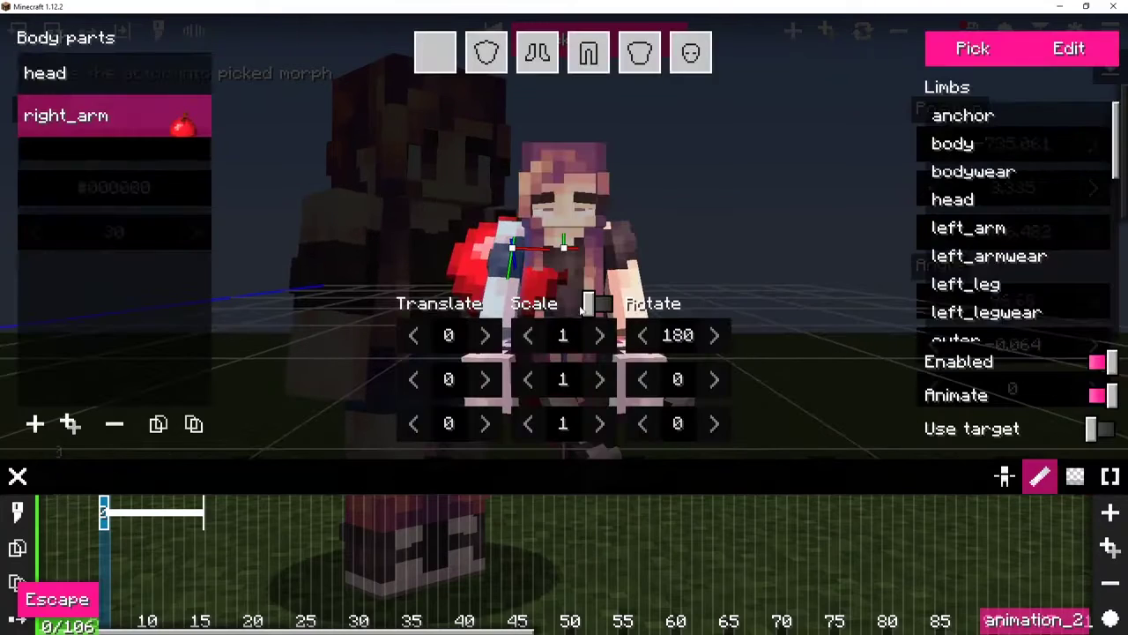
Step: Rotate the right-arm apple to 249 on X and translate it to 0.359 on Y and -0.531 on Z
{"action": "left_click_drag", "start_coordinate": [699, 335], "coordinate": [809, 335]}
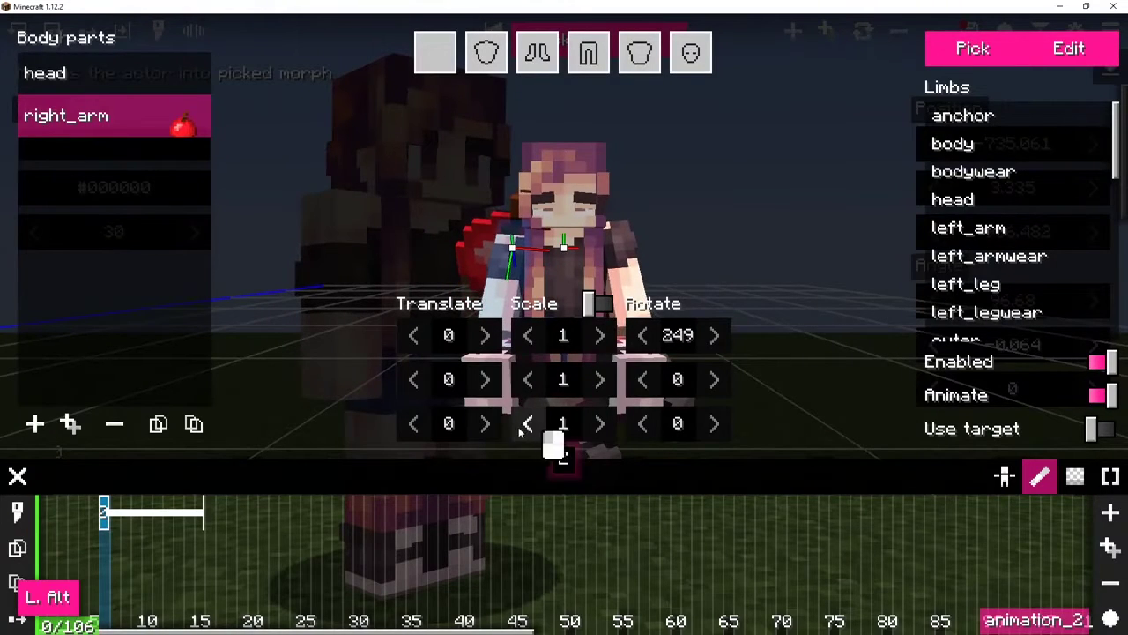
{"action": "left_click_drag", "start_coordinate": [471, 430], "coordinate": [411, 426]}
{"action": "left_click_drag", "start_coordinate": [465, 401], "coordinate": [506, 385]}
{"action": "left_click_drag", "start_coordinate": [453, 379], "coordinate": [557, 363]}
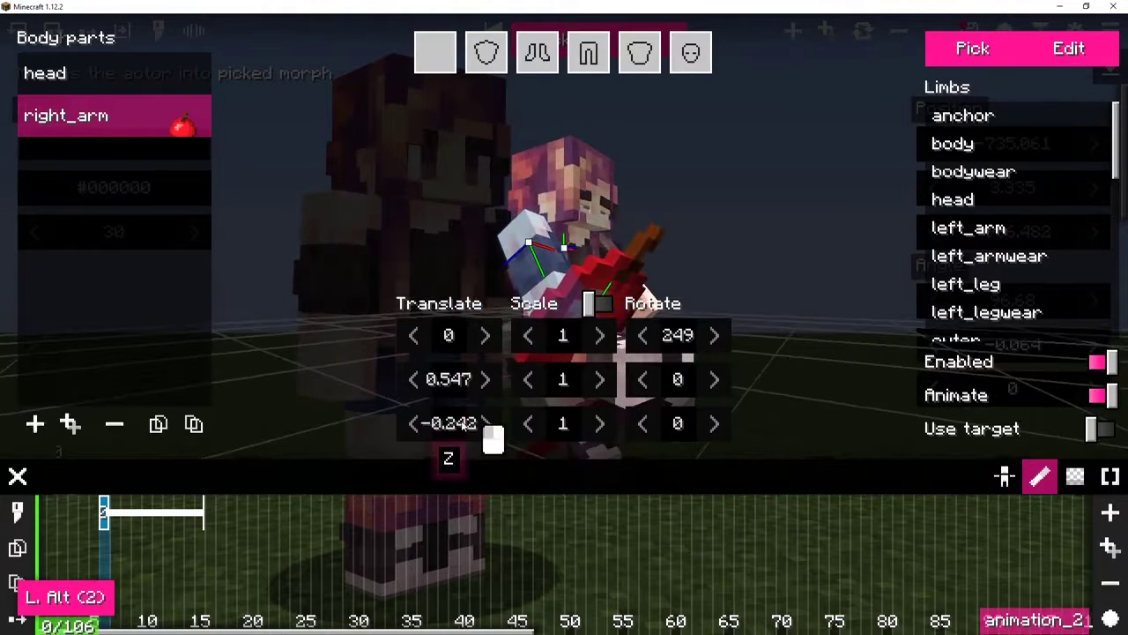
{"action": "left_click_drag", "start_coordinate": [492, 438], "coordinate": [388, 423]}
{"action": "mouse_move", "coordinate": [449, 379]}
{"action": "left_mouse_down"}
{"action": "mouse_move", "coordinate": [461, 391]}
{"action": "mouse_move", "coordinate": [431, 392]}
{"action": "left_mouse_up"}
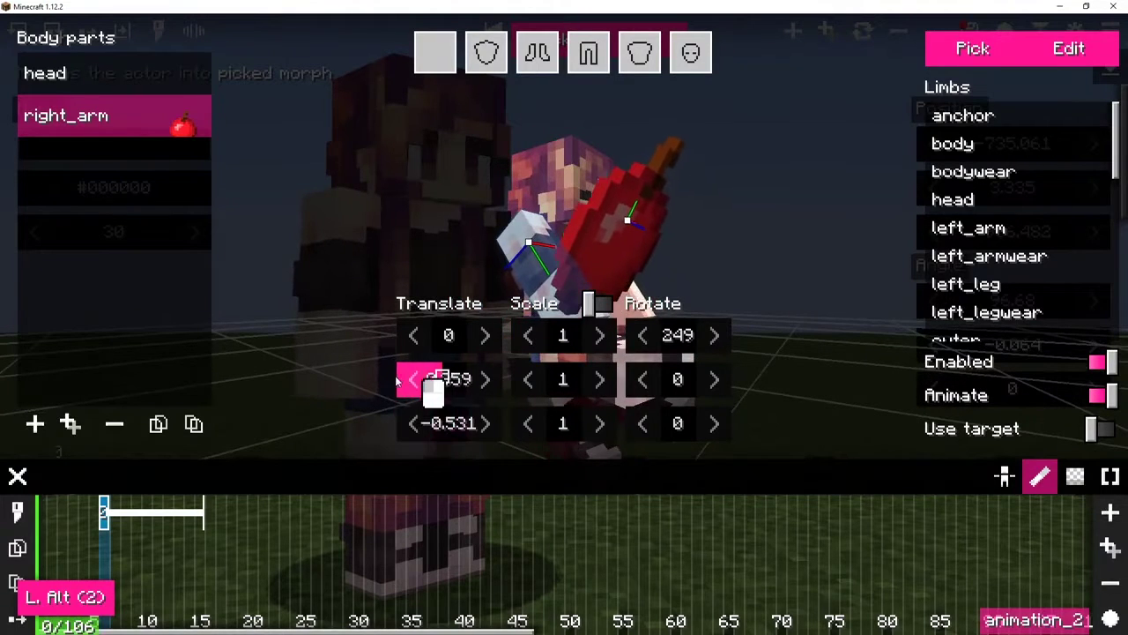
Step: Scale the apple uniformly to 0.6, set its translation to 0.445 on Y and -0.398 on Z, and leave the editor
{"action": "left_click_drag", "start_coordinate": [578, 343], "coordinate": [569, 345]}
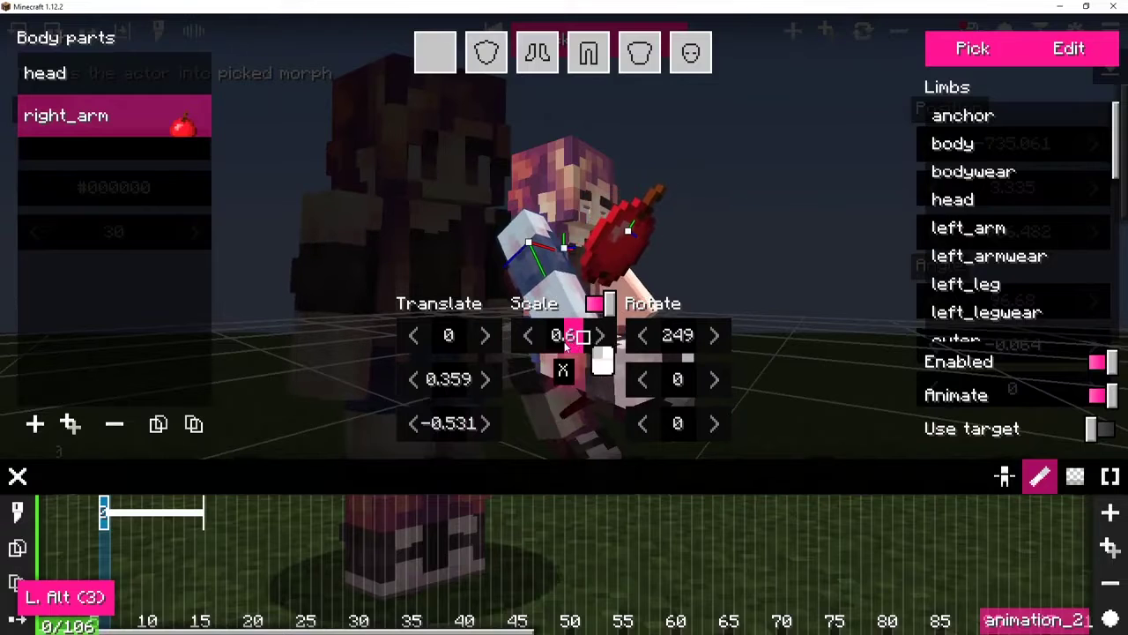
{"action": "mouse_move", "coordinate": [483, 379]}
{"action": "left_mouse_down"}
{"action": "mouse_move", "coordinate": [454, 387]}
{"action": "mouse_move", "coordinate": [480, 381]}
{"action": "left_mouse_up"}
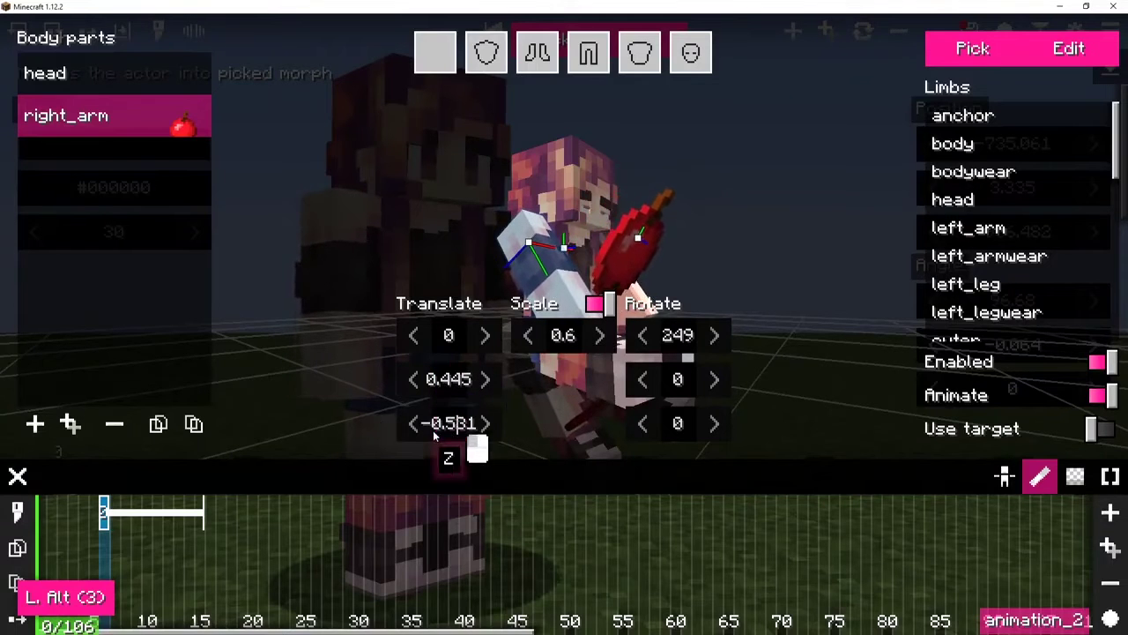
{"action": "left_click_drag", "start_coordinate": [434, 432], "coordinate": [490, 423]}
{"action": "left_click_drag", "start_coordinate": [553, 368], "coordinate": [552, 274]}
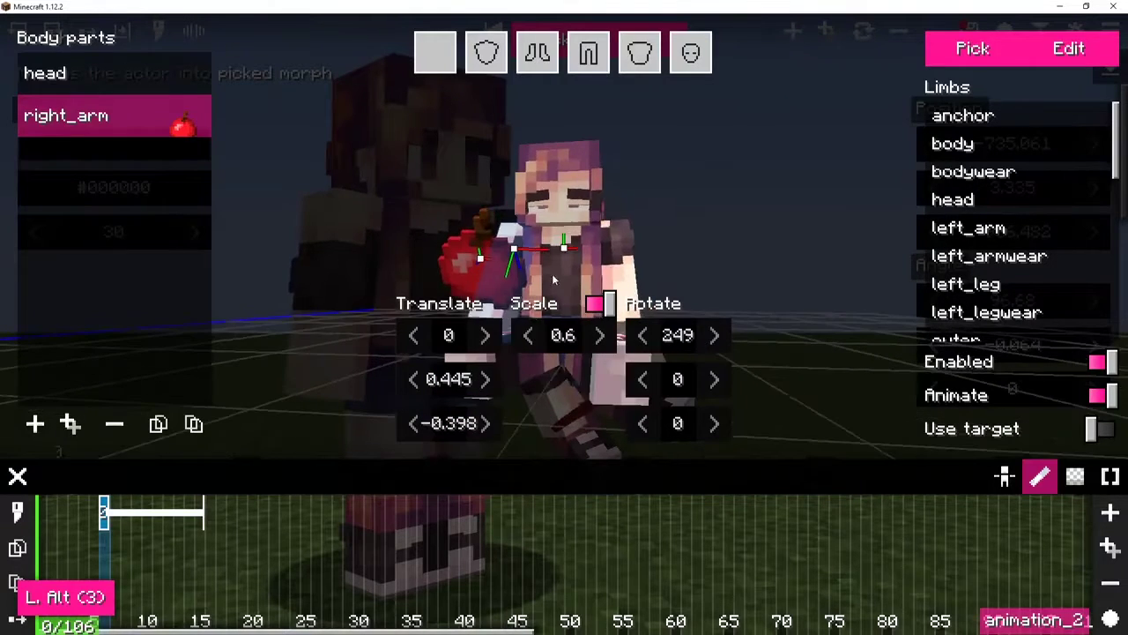
{"action": "key", "text": "Escape"}
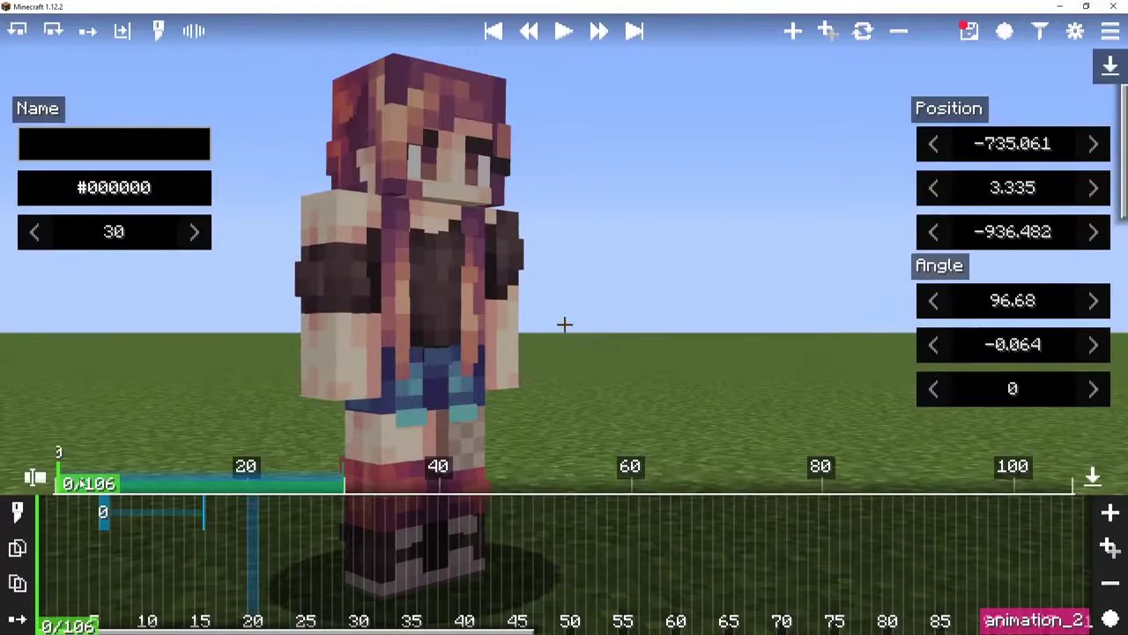
Step: Add a morph action at tick 21 with a pasted NBT copy of the recent sitting Alex (eyes) morph and open it for editing
{"action": "left_click_drag", "start_coordinate": [90, 478], "coordinate": [266, 477]}
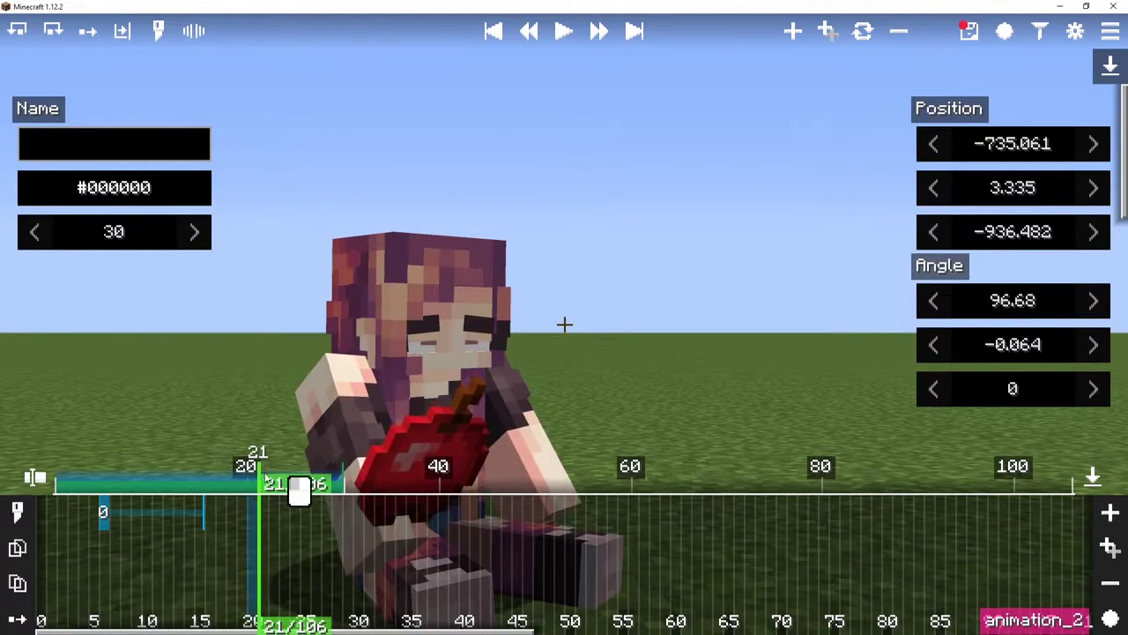
{"action": "key", "text": "ctrl+m"}
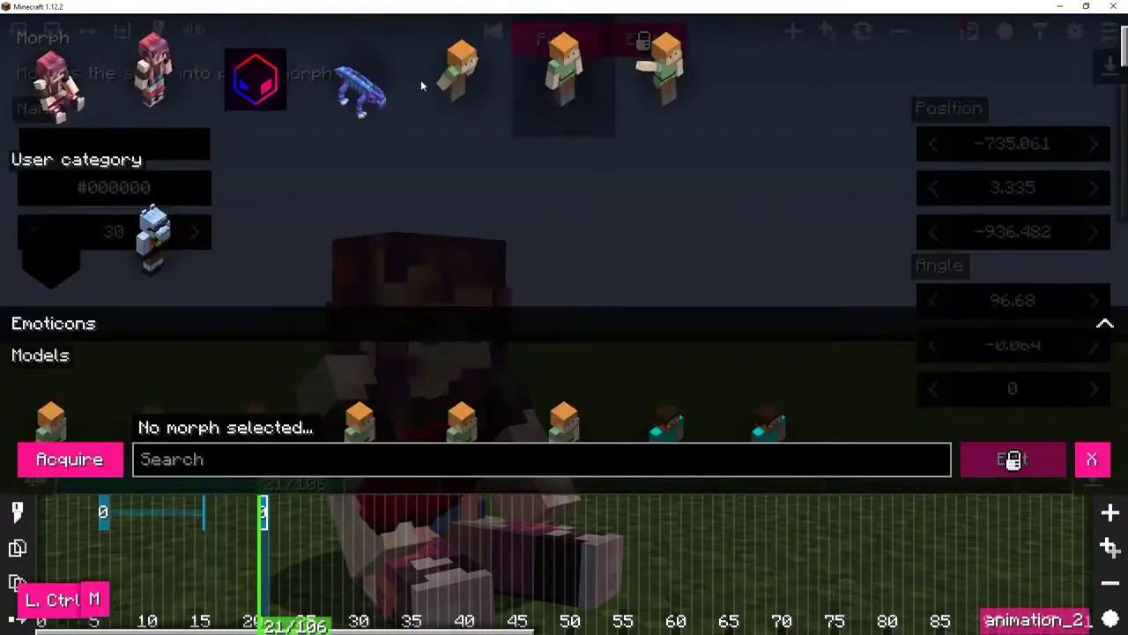
{"action": "right_click", "coordinate": [55, 101]}
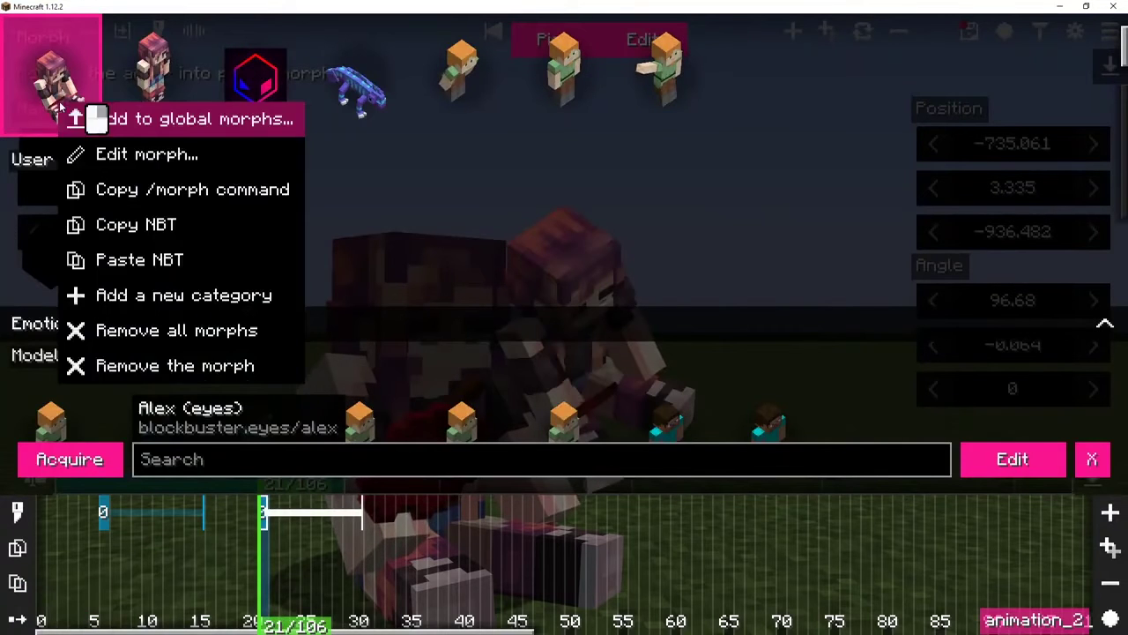
{"action": "left_click", "coordinate": [121, 220]}
{"action": "right_click", "coordinate": [739, 60]}
{"action": "left_click", "coordinate": [767, 73]}
{"action": "key", "text": "e"}
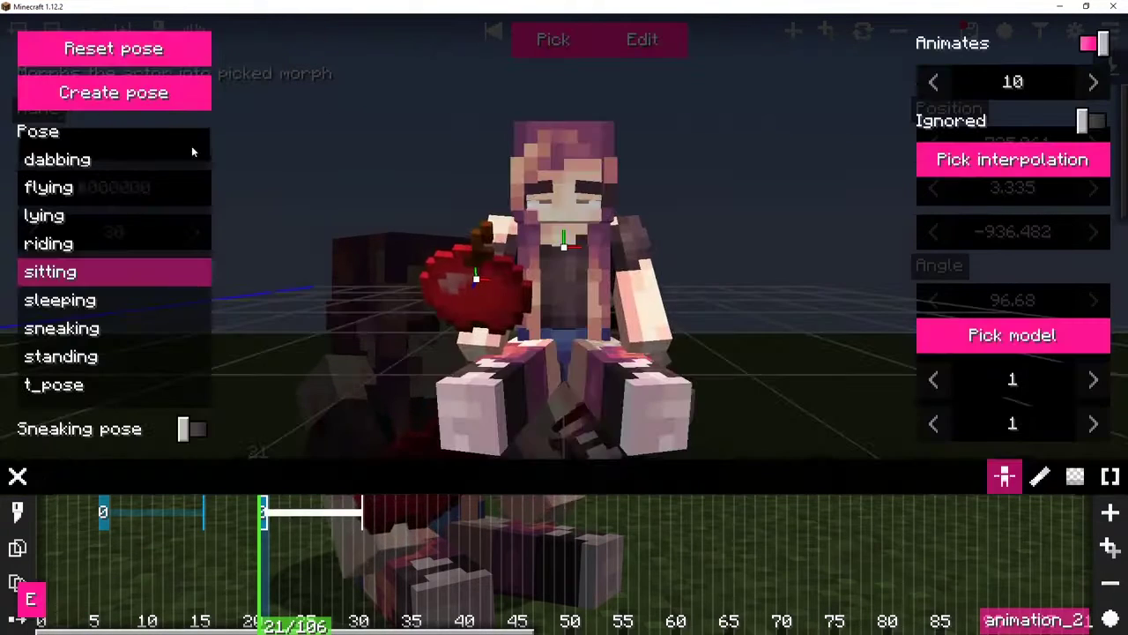
Step: Set the right-arm apple's translation to 0.531 on Y and -0.171 on Z, and scale it uniformly to 0.4
{"action": "key", "text": "Tab"}
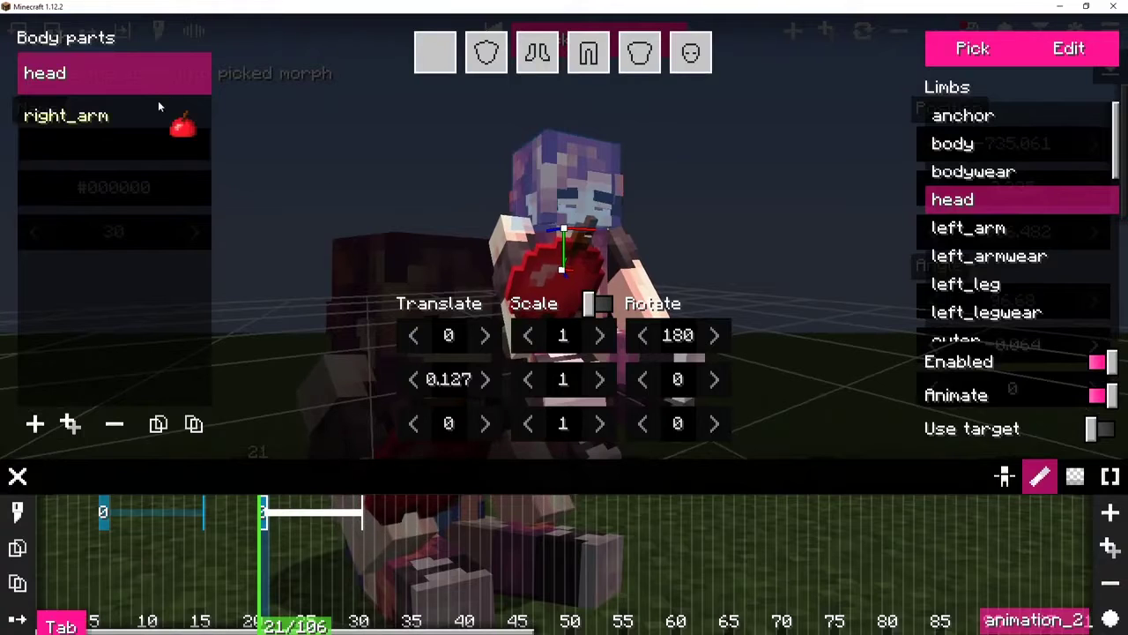
{"action": "left_click", "coordinate": [160, 110]}
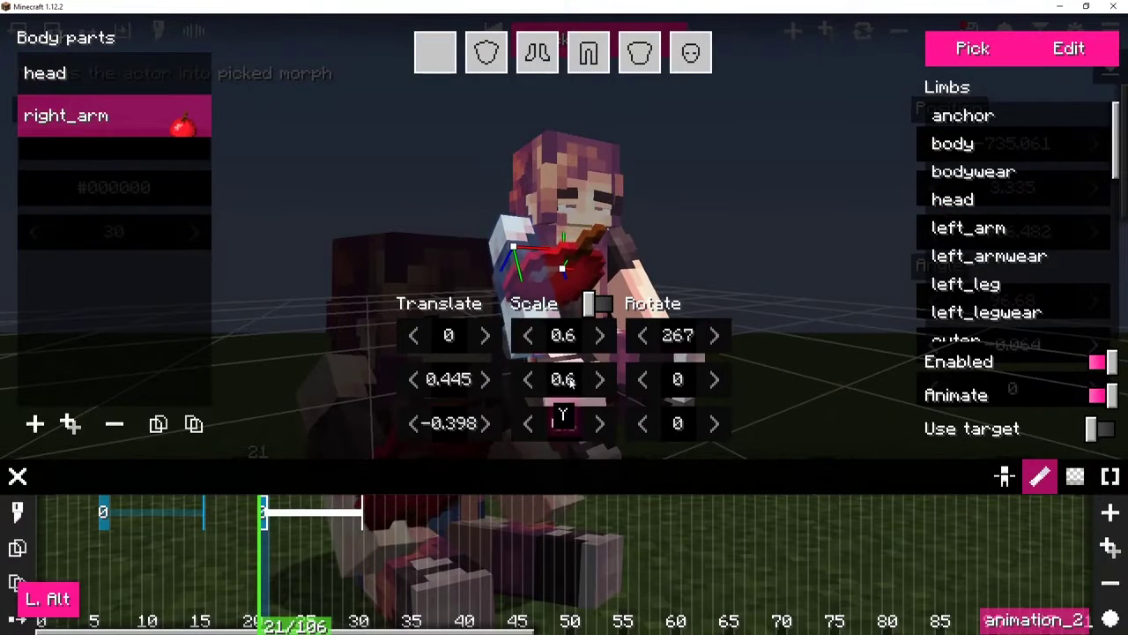
{"action": "left_click_drag", "start_coordinate": [498, 379], "coordinate": [526, 380]}
{"action": "left_click_drag", "start_coordinate": [493, 432], "coordinate": [533, 430]}
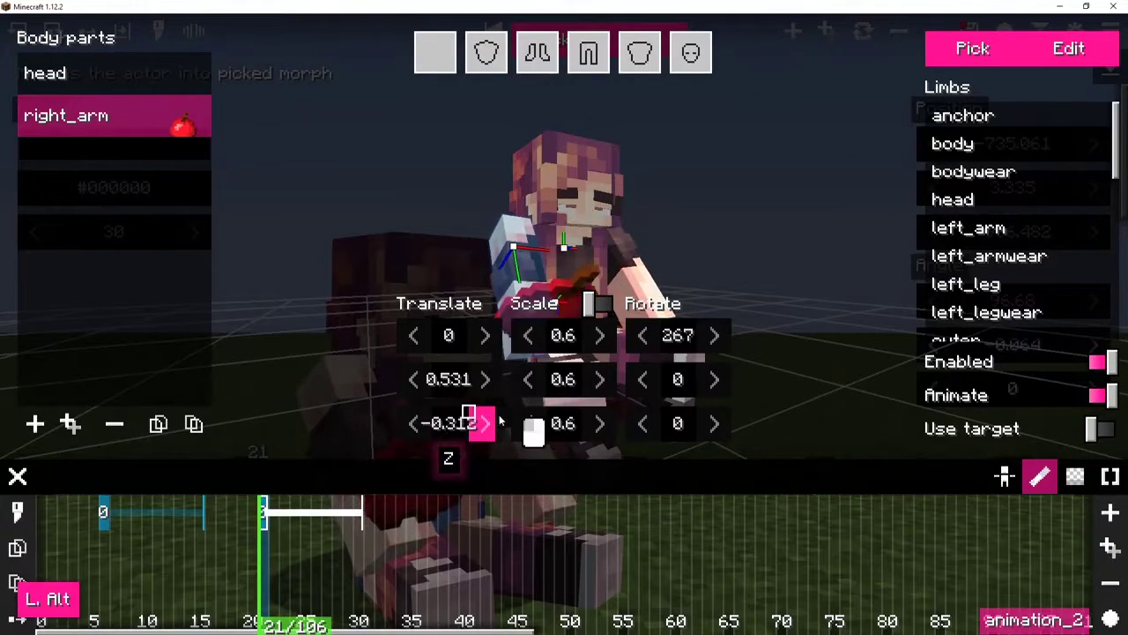
{"action": "left_click_drag", "start_coordinate": [549, 212], "coordinate": [429, 226]}
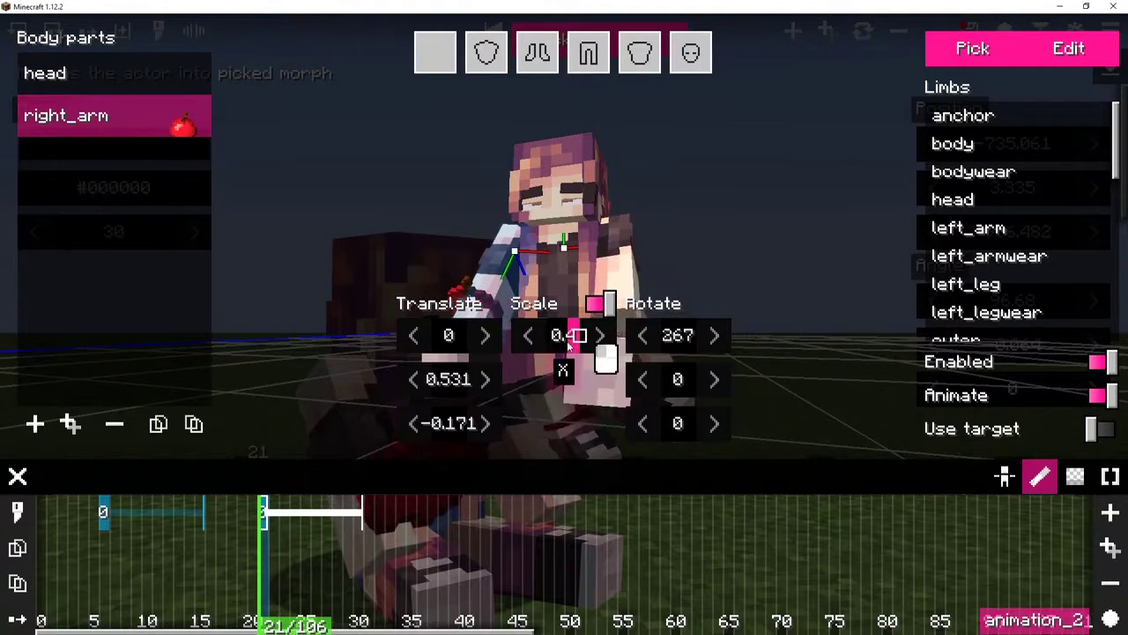
Step: Create a custom pose from the sitting pose and raise the right arm by rotating it on X and Y
{"action": "key", "text": "shift+Tab"}
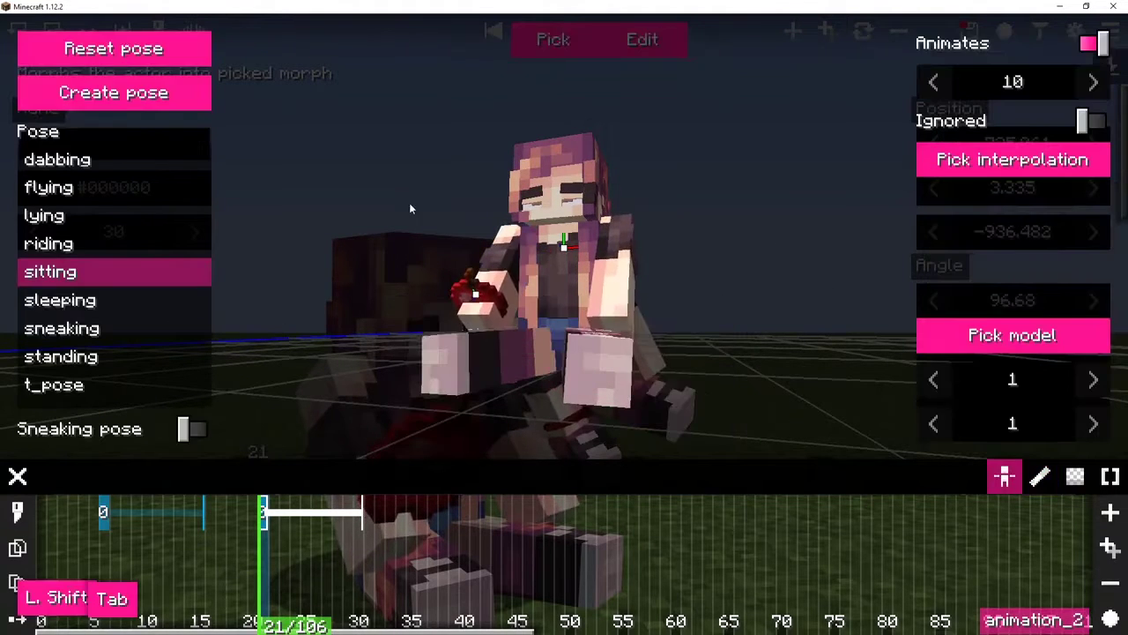
{"action": "left_click", "coordinate": [186, 105]}
{"action": "left_click", "coordinate": [462, 242], "text": "ctrl"}
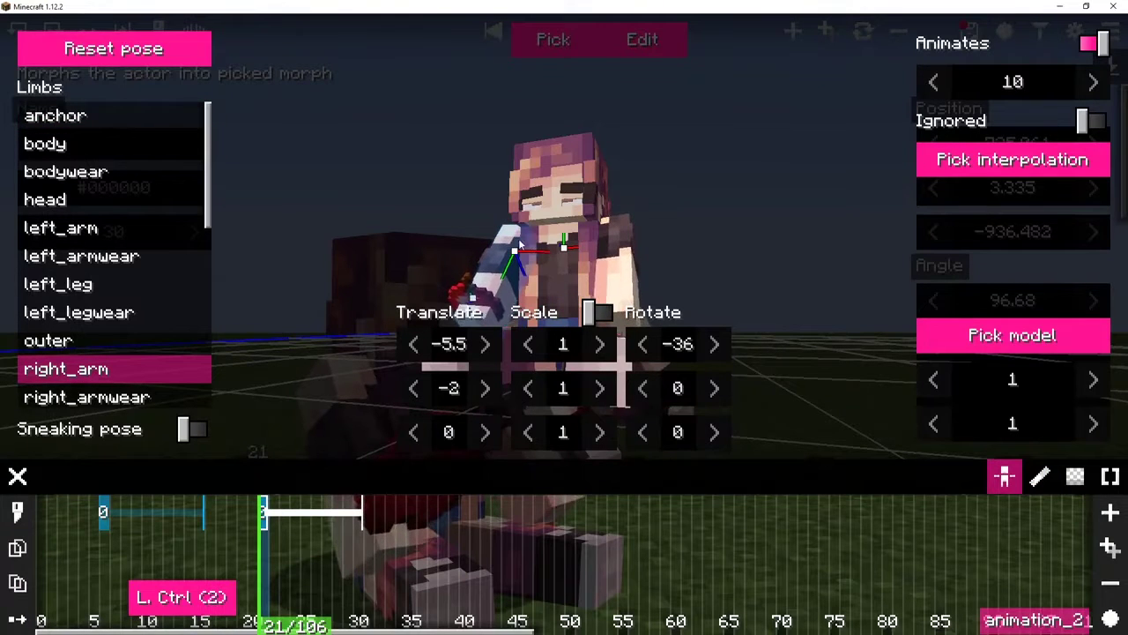
{"action": "left_click_drag", "start_coordinate": [677, 344], "coordinate": [584, 348]}
{"action": "left_click_drag", "start_coordinate": [701, 389], "coordinate": [633, 398]}
Step: Turn the head limb towards the raised apple by rotating it on Y, and tilt it on X
{"action": "left_click", "coordinate": [552, 226], "text": "ctrl"}
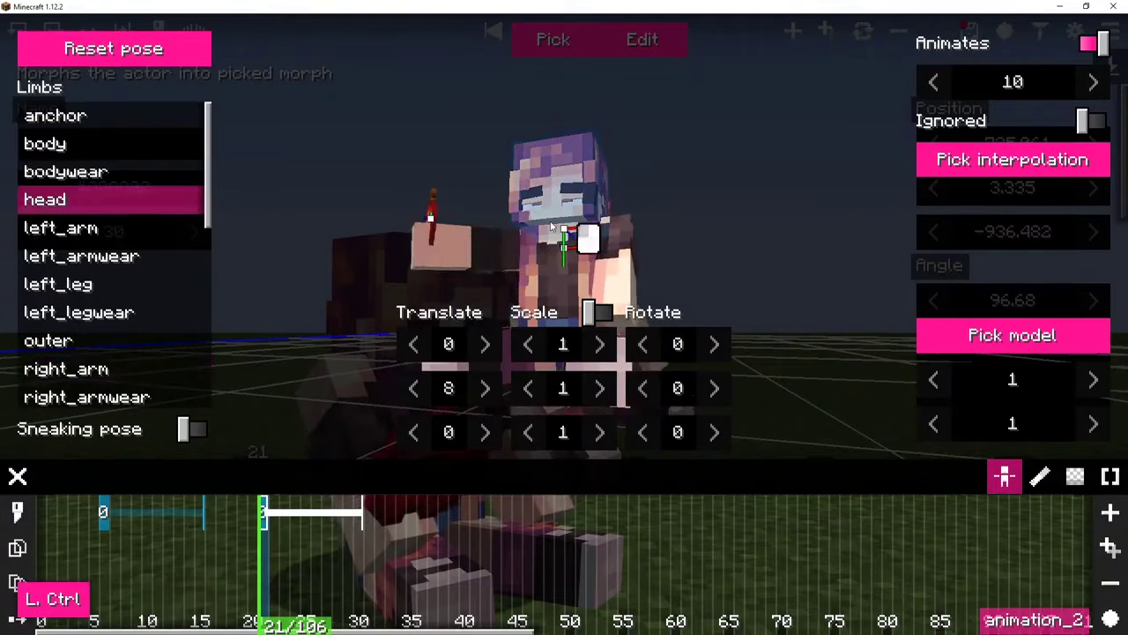
{"action": "left_click_drag", "start_coordinate": [702, 403], "coordinate": [648, 409]}
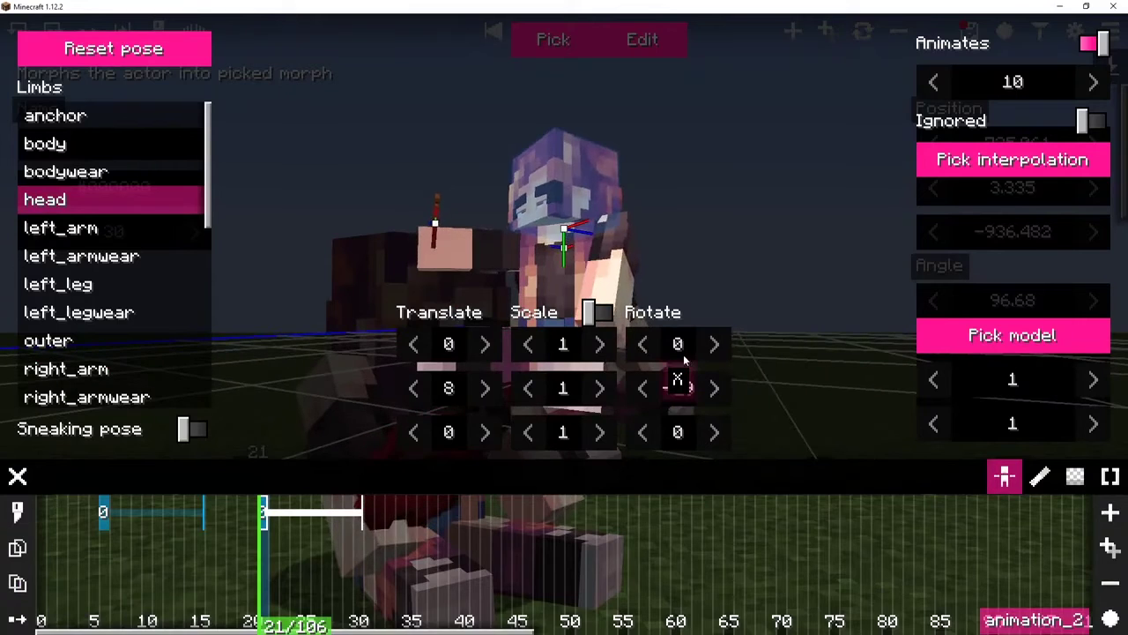
{"action": "left_click_drag", "start_coordinate": [682, 354], "coordinate": [719, 352]}
Step: Open the eyes morph of the head body part for editing
{"action": "key", "text": "Tab"}
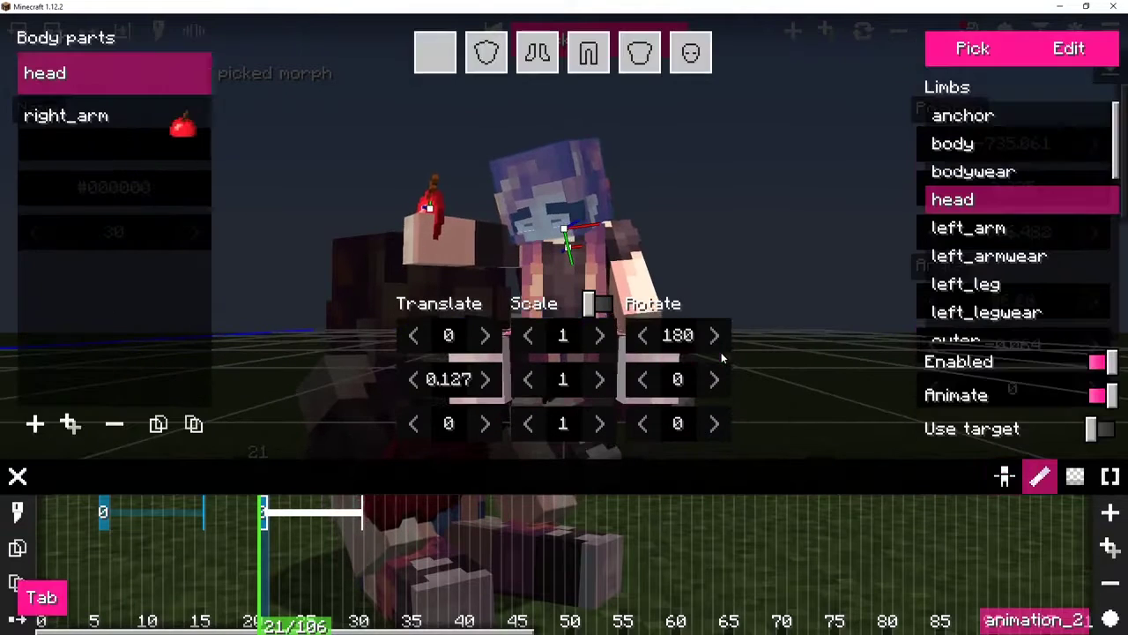
{"action": "left_click", "coordinate": [174, 115]}
{"action": "key", "text": "Tab"}
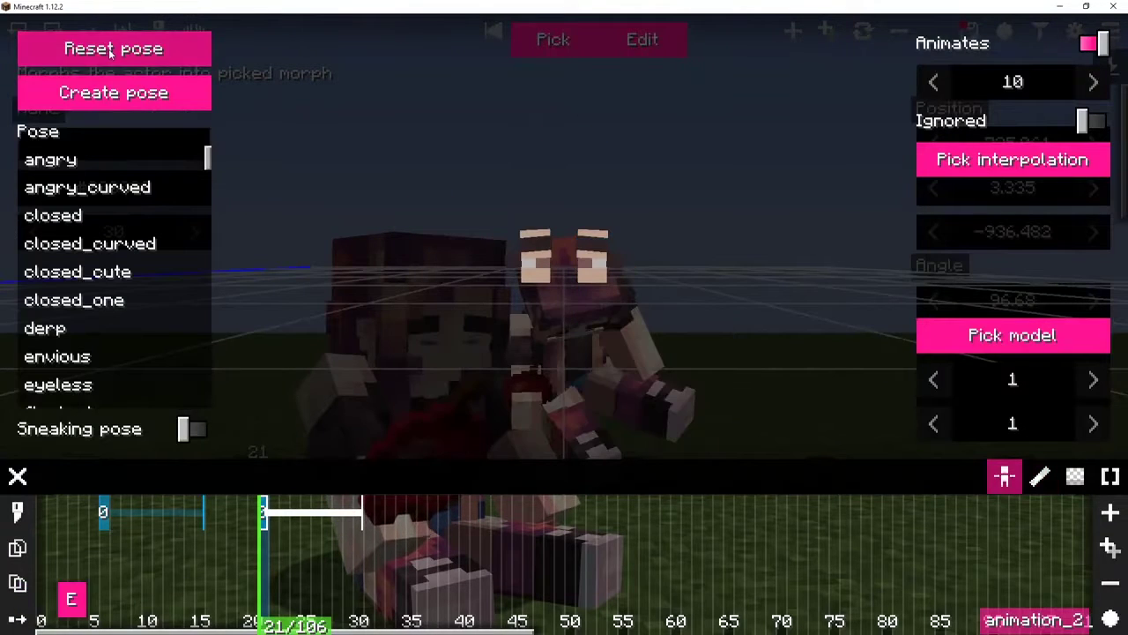
Step: Try out the eyeless, look_down_ne and neighbouring poses on the eyes morph
{"action": "scroll", "coordinate": [100, 285], "scroll_direction": "down", "scroll_amount": 2}
{"action": "left_click", "coordinate": [115, 238]}
{"action": "left_click", "coordinate": [93, 298]}
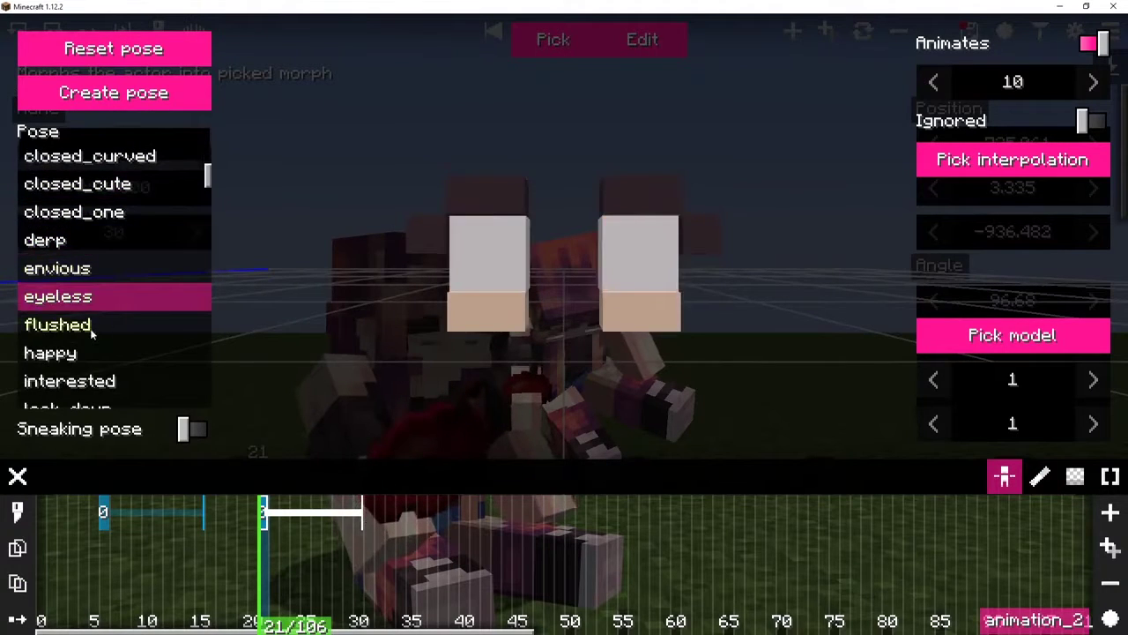
{"action": "left_click", "coordinate": [91, 326]}
{"action": "left_click", "coordinate": [90, 351]}
{"action": "scroll", "coordinate": [90, 351], "scroll_direction": "down", "scroll_amount": 2}
{"action": "left_click", "coordinate": [90, 379]}
{"action": "scroll", "coordinate": [93, 353], "scroll_direction": "down", "scroll_amount": 2}
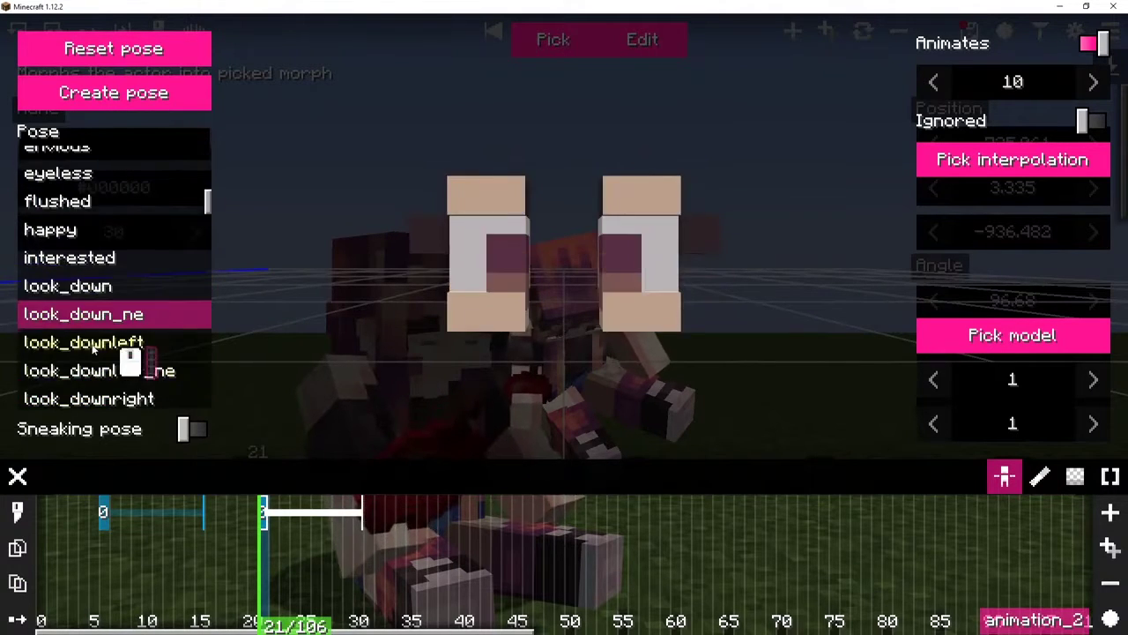
{"action": "left_click", "coordinate": [92, 346]}
{"action": "scroll", "coordinate": [59, 355], "scroll_direction": "down", "scroll_amount": 1}
{"action": "left_click", "coordinate": [58, 351]}
{"action": "scroll", "coordinate": [58, 351], "scroll_direction": "down", "scroll_amount": 8}
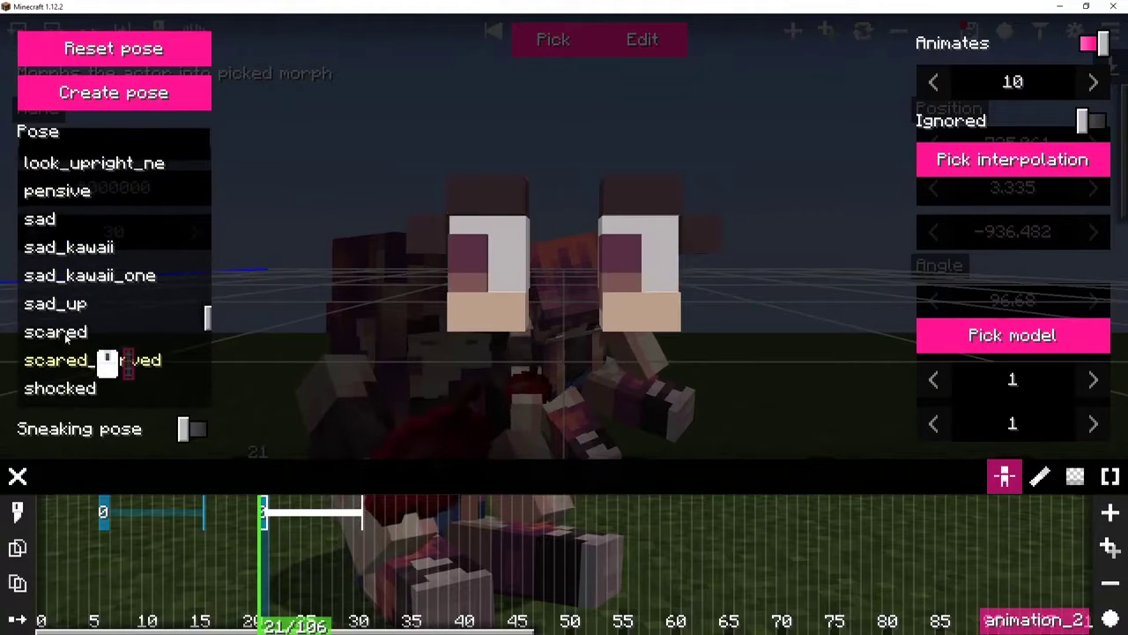
Step: Compare the sad and scared eye poses, set the eyes to sad_up and return to the body parts editor
{"action": "left_click", "coordinate": [88, 219]}
{"action": "left_click", "coordinate": [84, 247]}
{"action": "left_click", "coordinate": [74, 339]}
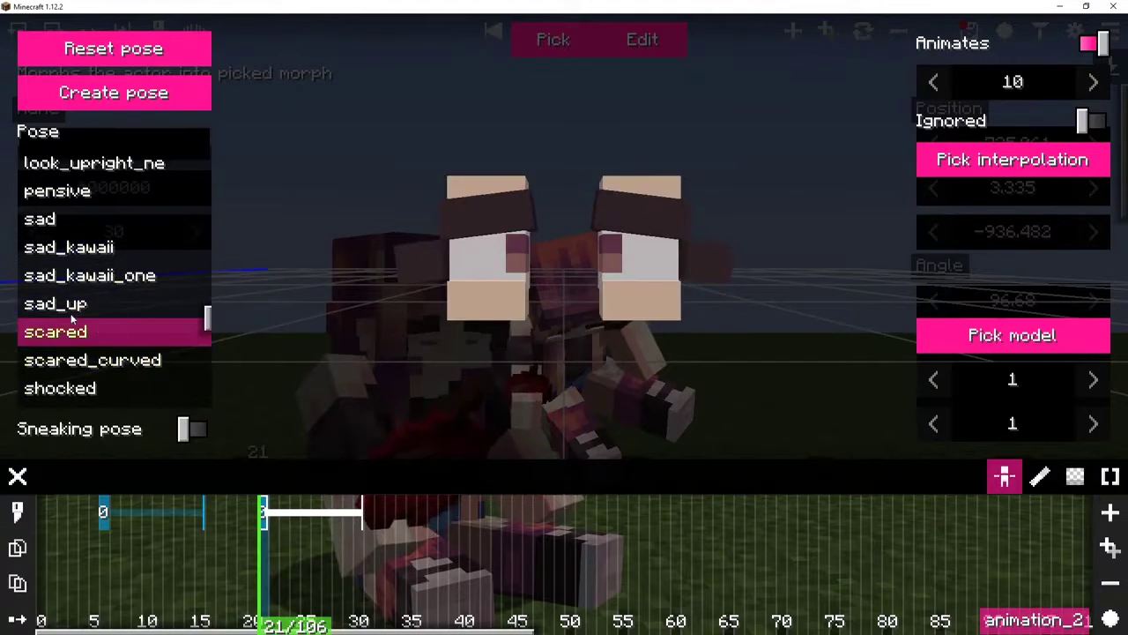
{"action": "left_click", "coordinate": [70, 247]}
{"action": "left_click", "coordinate": [62, 218]}
{"action": "left_click", "coordinate": [68, 247]}
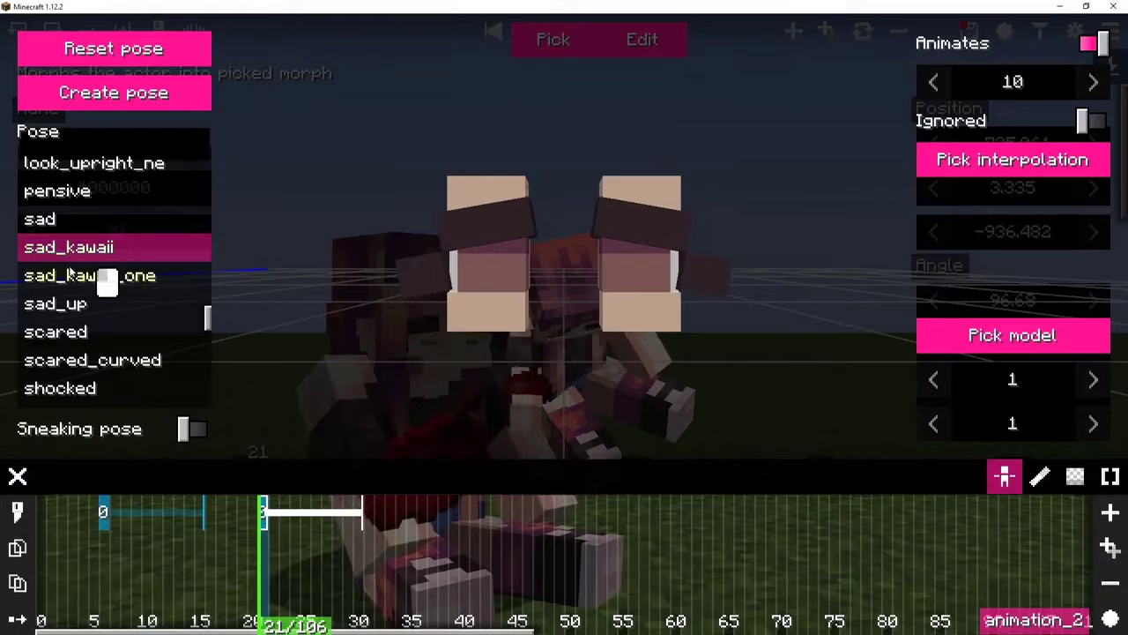
{"action": "left_click", "coordinate": [68, 275]}
{"action": "left_click", "coordinate": [69, 305]}
{"action": "key", "text": "Escape"}
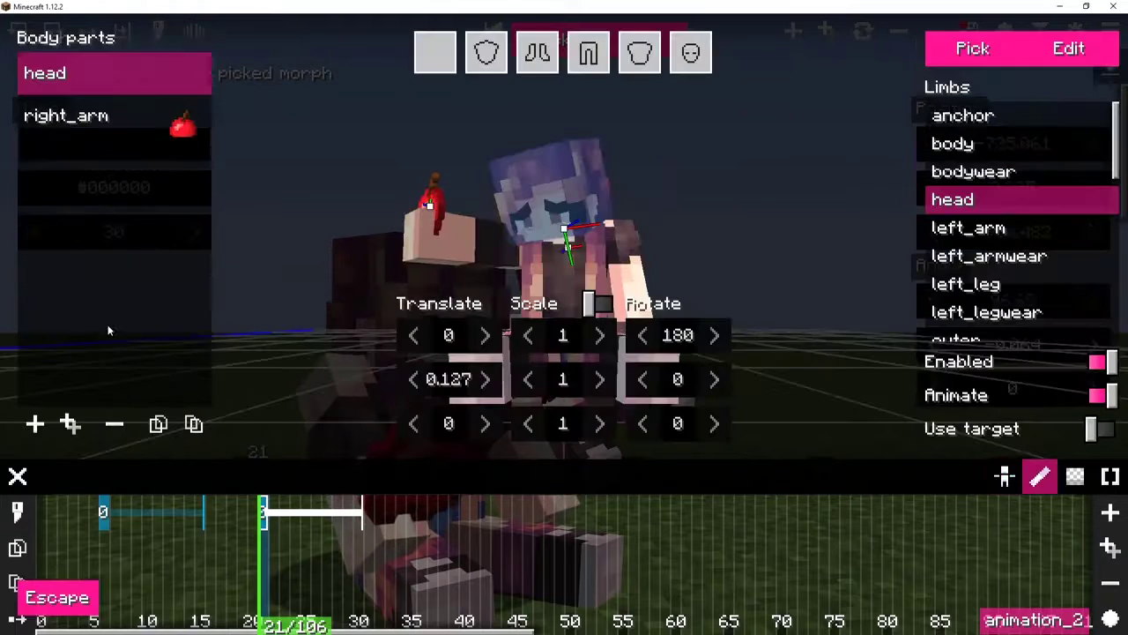
Step: Preview the recording at tick 30, reopen the tick 21 morph action and rotate the outer limb on X
{"action": "key", "text": "Escape"}
{"action": "left_click_drag", "start_coordinate": [258, 485], "coordinate": [352, 470]}
{"action": "left_click", "coordinate": [266, 515]}
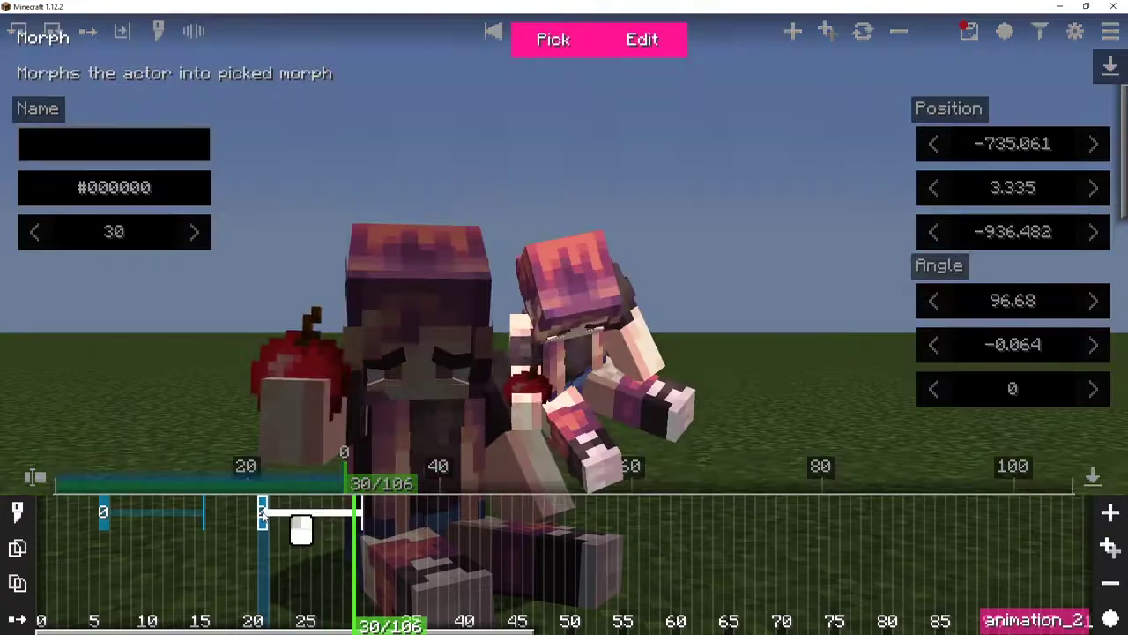
{"action": "key", "text": "e"}
{"action": "scroll", "coordinate": [494, 257], "scroll_direction": "down", "scroll_amount": 3}
{"action": "left_click", "coordinate": [578, 210], "text": "ctrl"}
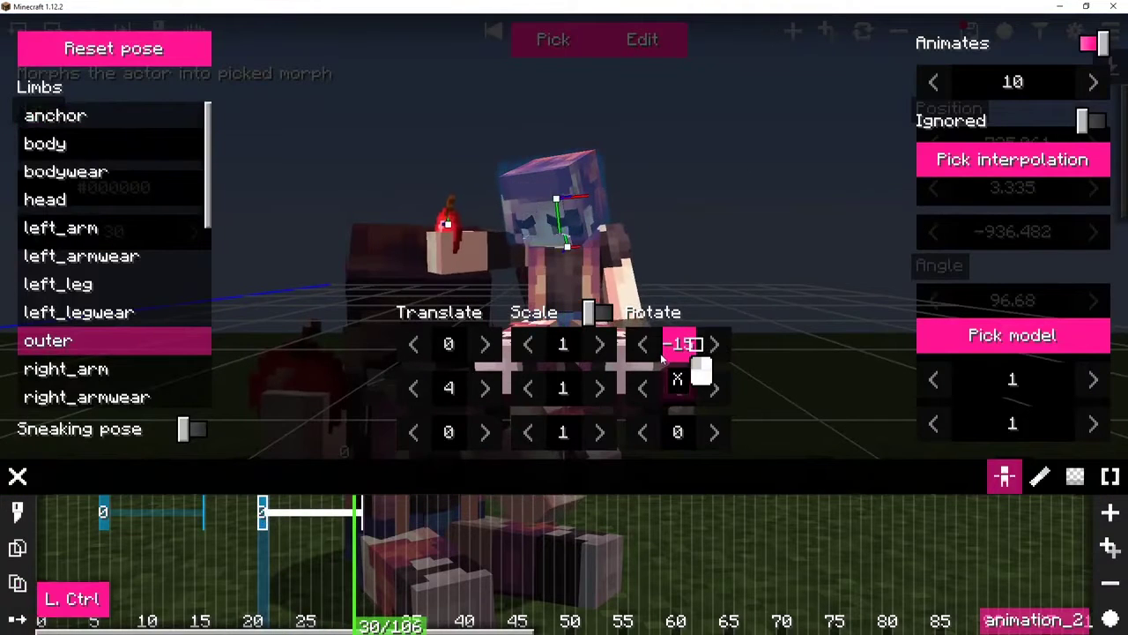
{"action": "mouse_move", "coordinate": [662, 355]}
{"action": "left_mouse_down"}
{"action": "mouse_move", "coordinate": [712, 351]}
{"action": "mouse_move", "coordinate": [641, 350]}
{"action": "left_mouse_up"}
Step: Rotate the head limb to -52 on Y and about -15 on Z, and leave the morph editor
{"action": "left_click", "coordinate": [540, 222], "text": "ctrl"}
{"action": "left_click_drag", "start_coordinate": [683, 393], "coordinate": [652, 394]}
{"action": "left_click_drag", "start_coordinate": [696, 431], "coordinate": [720, 433]}
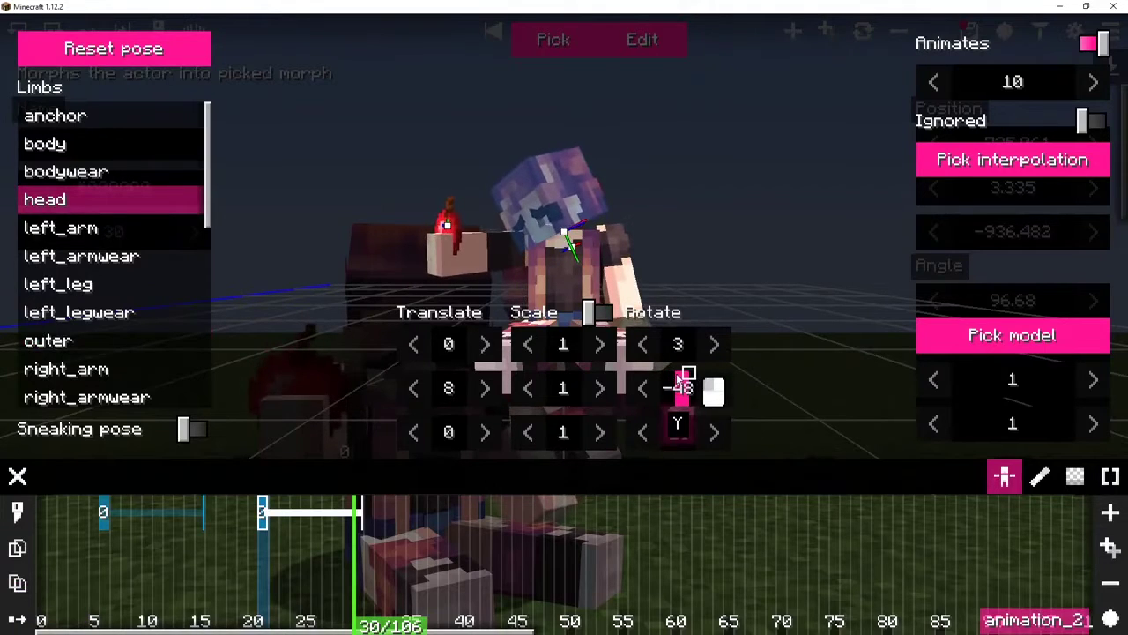
{"action": "left_click_drag", "start_coordinate": [696, 426], "coordinate": [619, 432]}
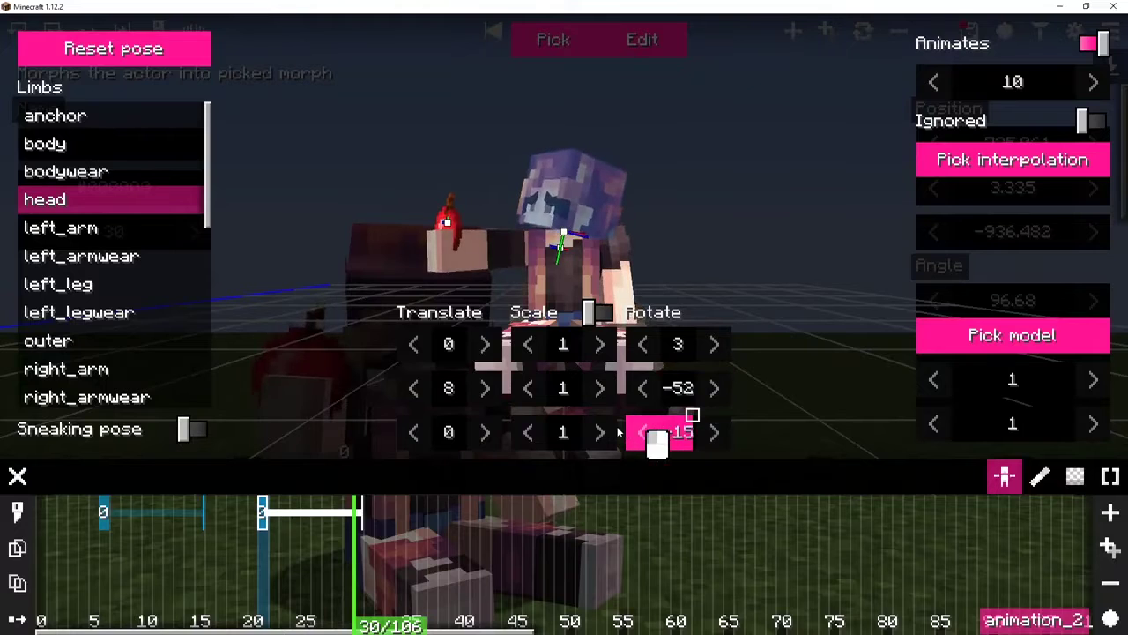
{"action": "key", "text": "Escape"}
Step: Reopen the tick 21 morph's body parts and move the right_arm part above the head part
{"action": "left_click_drag", "start_coordinate": [344, 486], "coordinate": [374, 486]}
{"action": "left_click", "coordinate": [262, 512]}
{"action": "key", "text": "e"}
{"action": "key", "text": "Tab"}
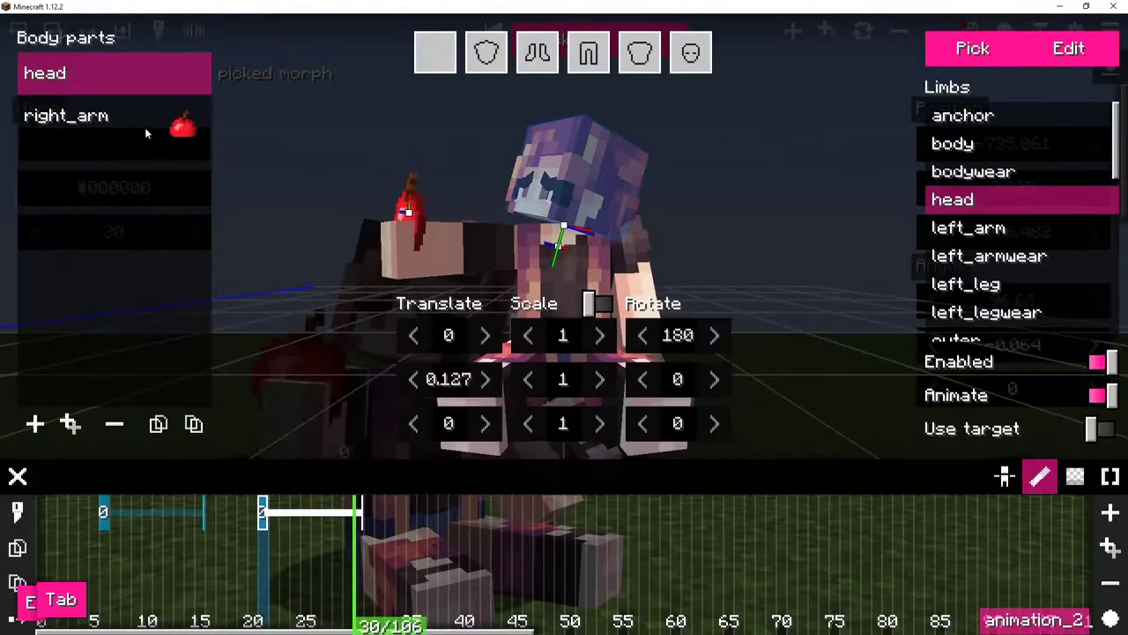
{"action": "left_click_drag", "start_coordinate": [146, 130], "coordinate": [139, 64]}
{"action": "left_click", "coordinate": [382, 553]}
Step: Preview tick 15, reopen the tick 21 morph's body parts and move right_arm back below head
{"action": "left_click_drag", "start_coordinate": [340, 483], "coordinate": [197, 478]}
{"action": "key", "text": "e"}
{"action": "key", "text": "Tab"}
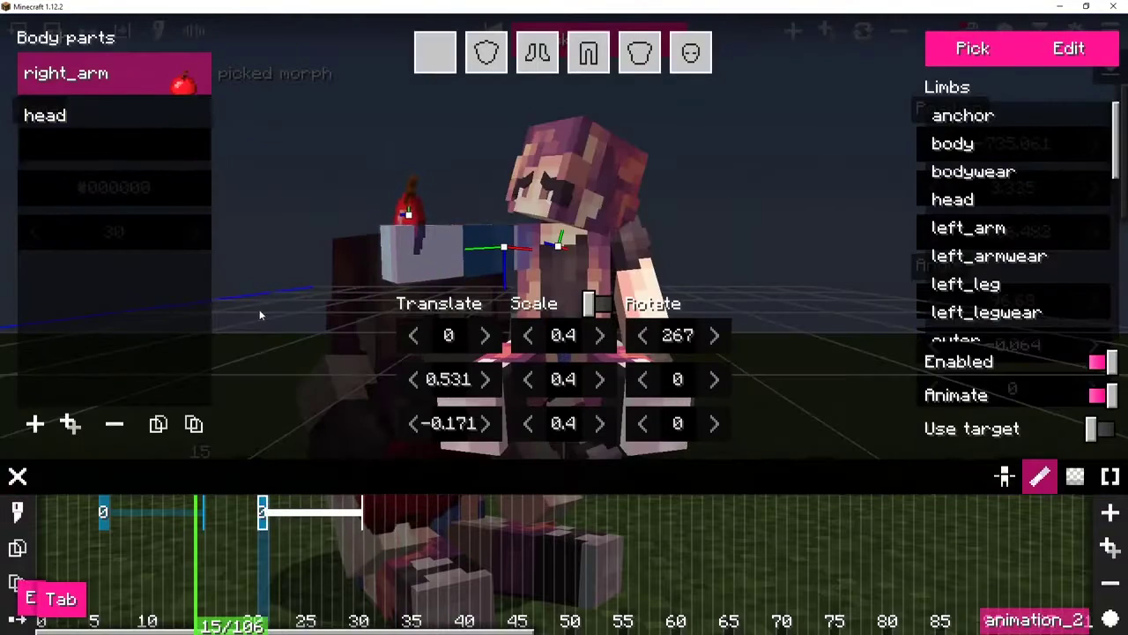
{"action": "left_click_drag", "start_coordinate": [143, 86], "coordinate": [141, 208]}
{"action": "left_click", "coordinate": [186, 227]}
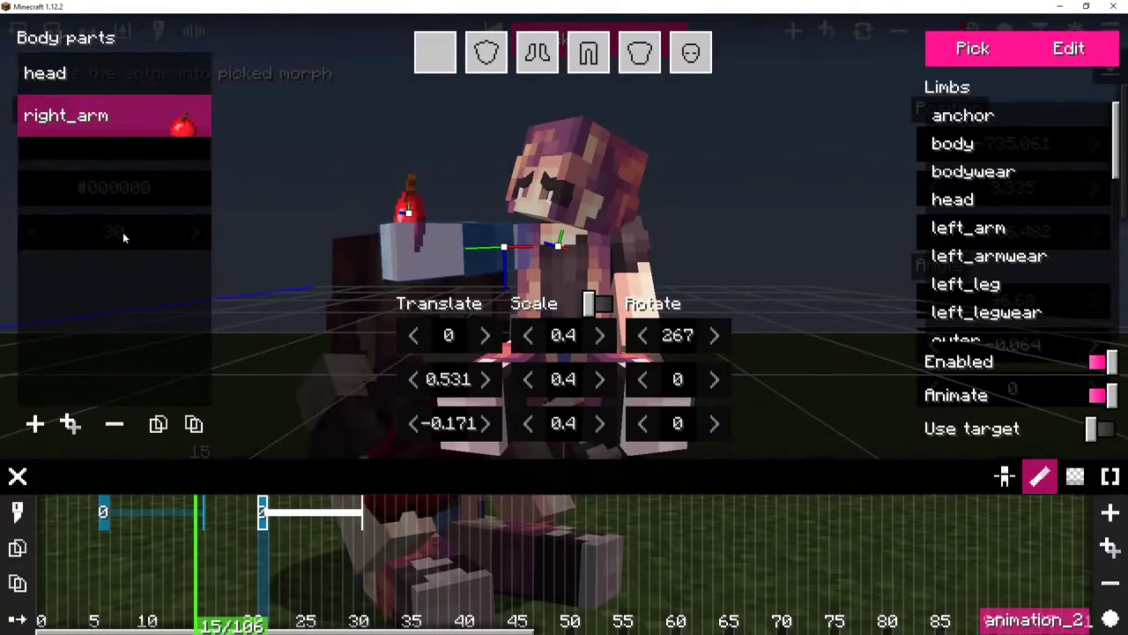
Step: Add a body part with the stone block morph and attach it to the head limb
{"action": "left_click", "coordinate": [35, 423]}
{"action": "left_click", "coordinate": [941, 61]}
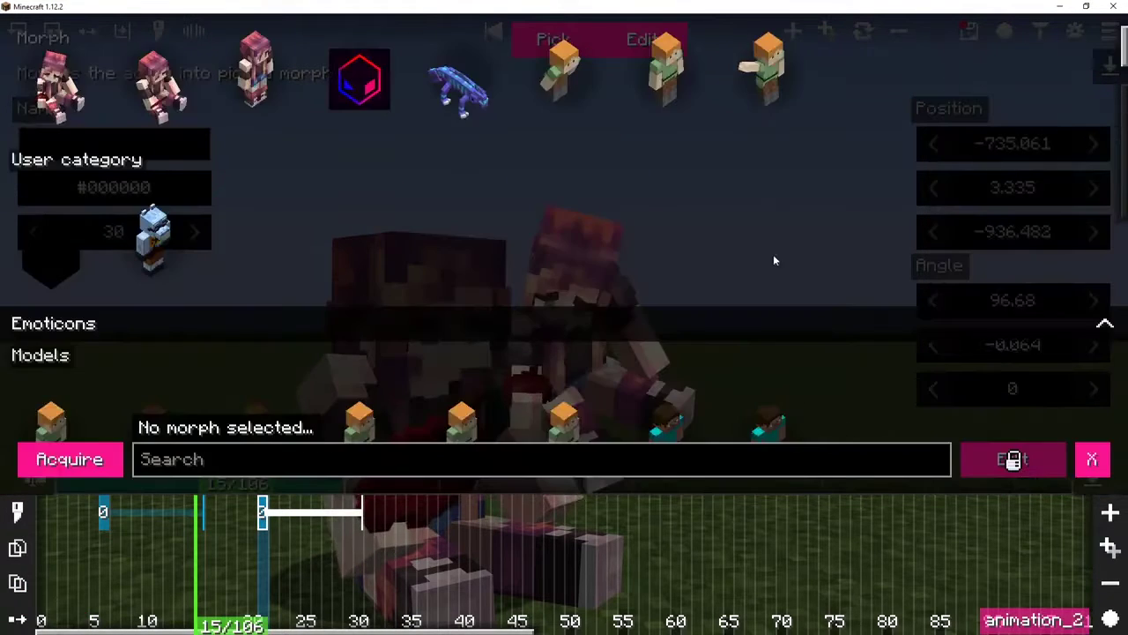
{"action": "scroll", "coordinate": [773, 254], "scroll_direction": "down", "scroll_amount": 10}
{"action": "left_click", "coordinate": [768, 195]}
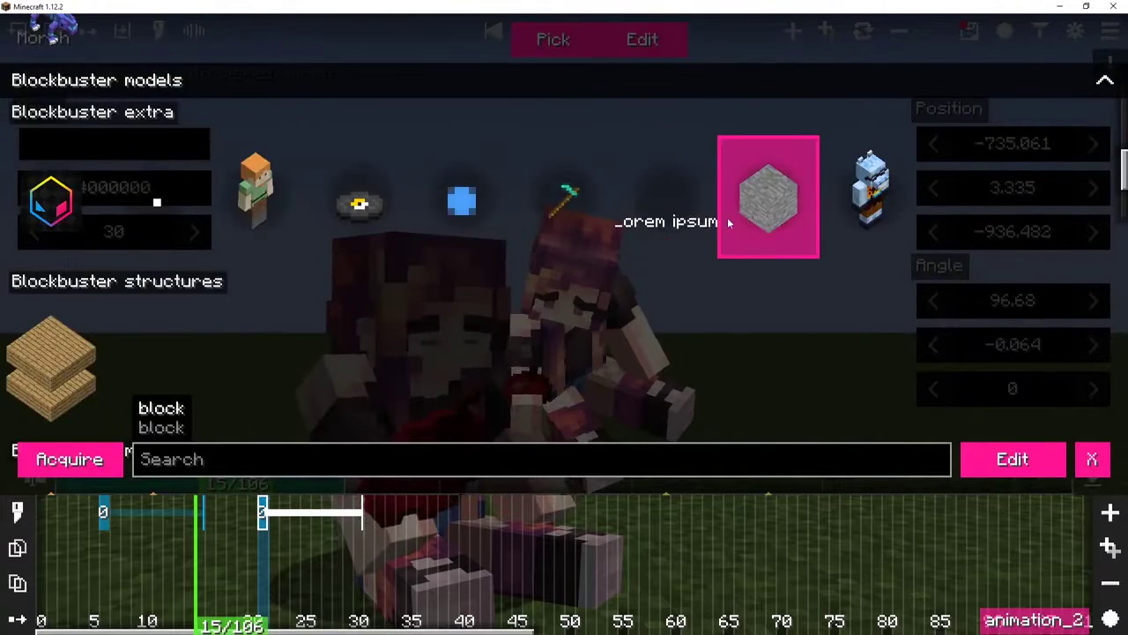
{"action": "key", "text": "Escape"}
{"action": "left_click", "coordinate": [591, 186], "text": "ctrl"}
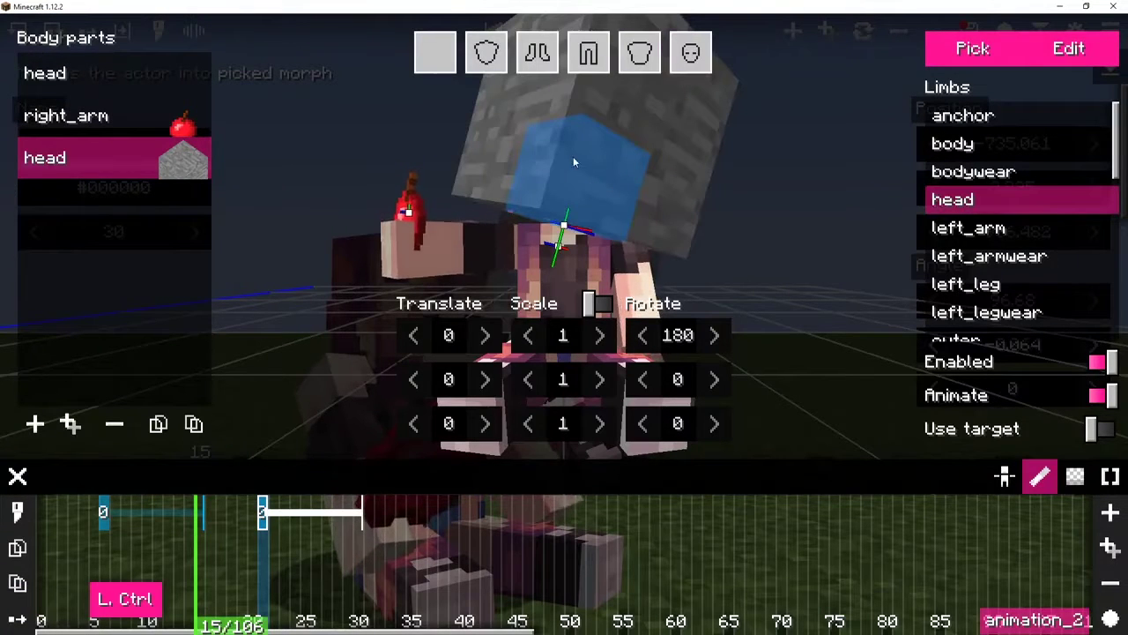
Step: Move the stone block part above right_arm in the body parts order and preview the animation at ticks 28 and 20
{"action": "left_click_drag", "start_coordinate": [133, 157], "coordinate": [119, 106]}
{"action": "key", "text": "Escape"}
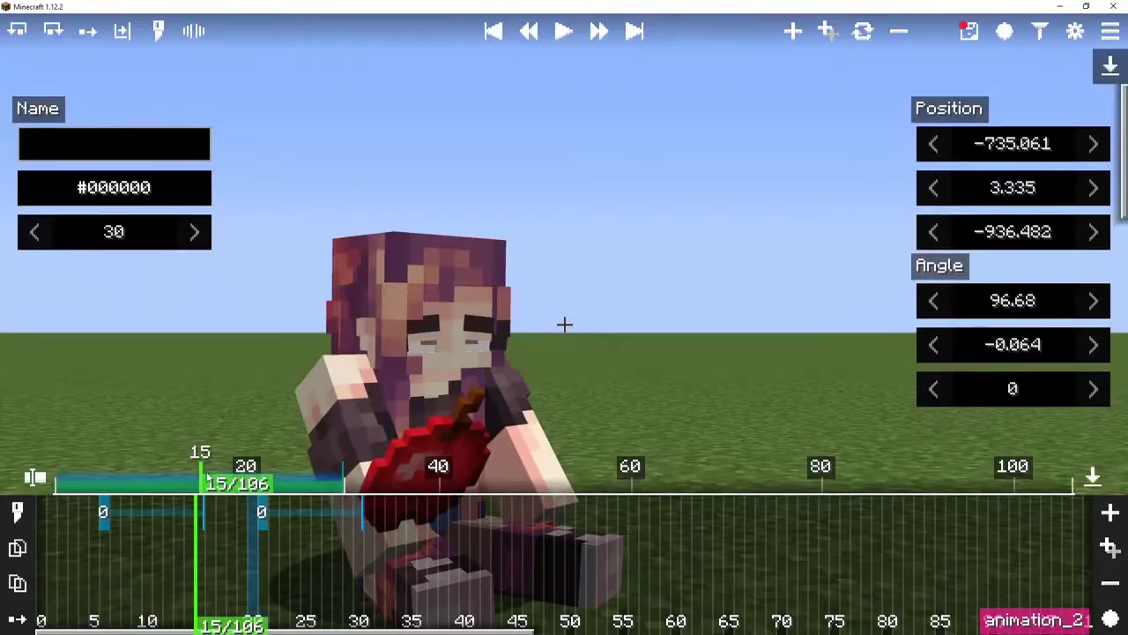
{"action": "left_click_drag", "start_coordinate": [201, 467], "coordinate": [326, 449]}
{"action": "left_click", "coordinate": [262, 513]}
{"action": "key", "text": "e"}
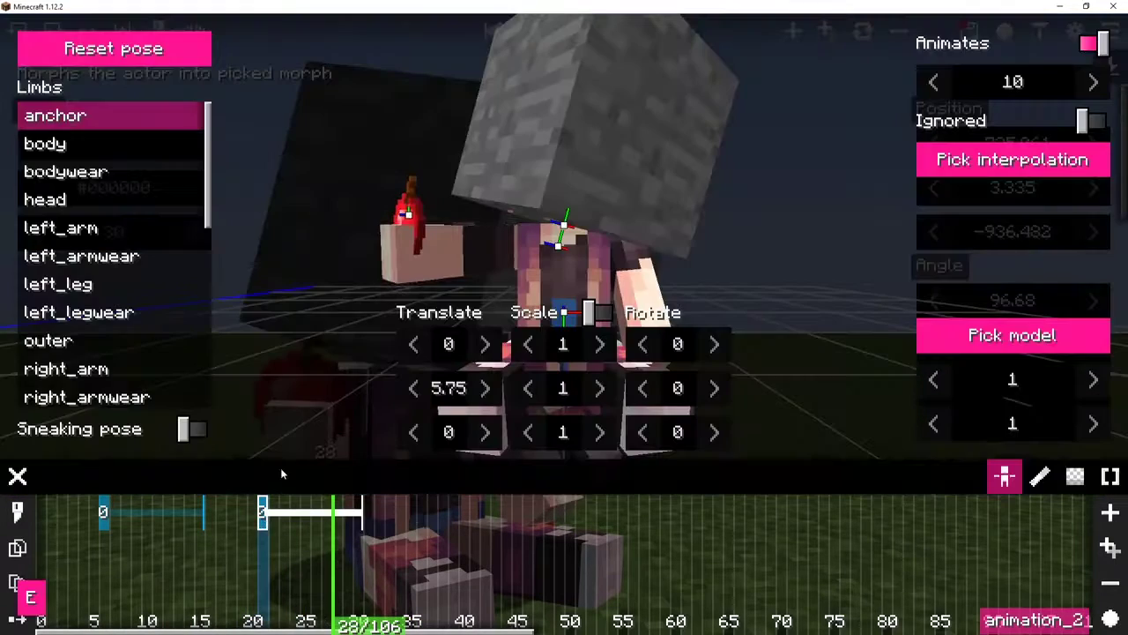
{"action": "key", "text": "Tab"}
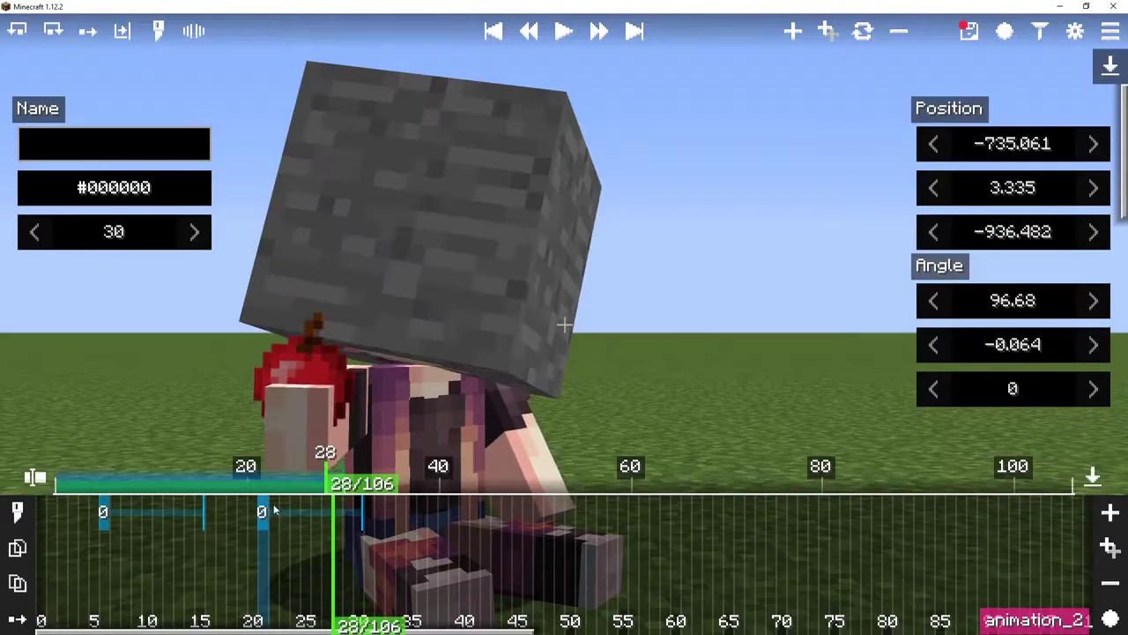
{"action": "left_click_drag", "start_coordinate": [307, 471], "coordinate": [246, 465]}
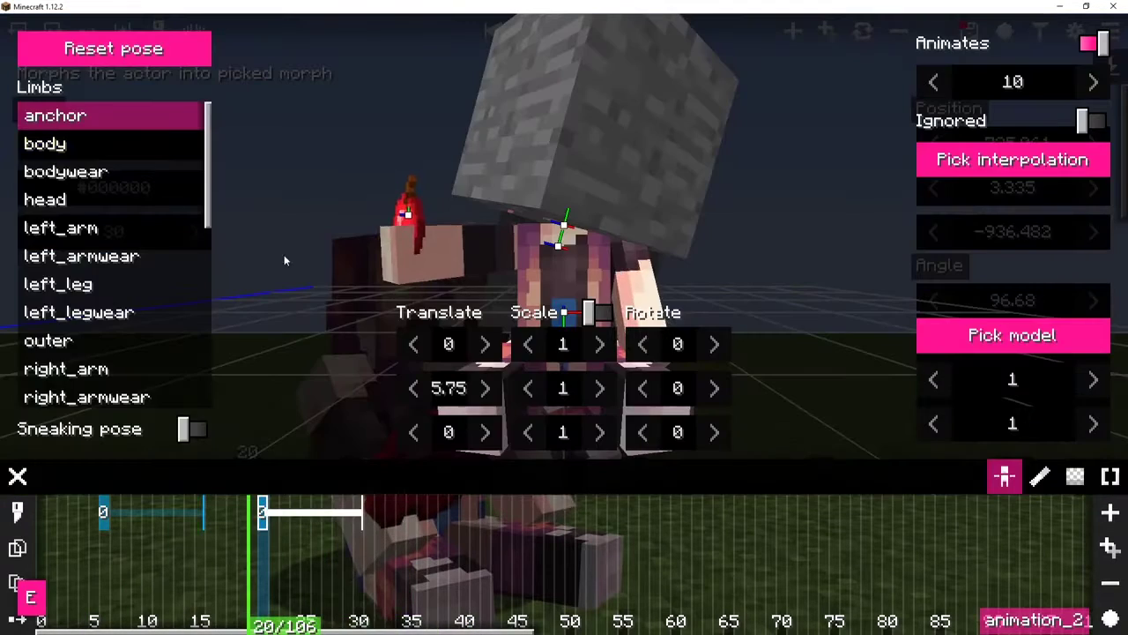
Step: Remove the stone block body part from the tick 21 morph and scrub the timeline to preview the animation
{"action": "key", "text": "Tab"}
{"action": "left_click", "coordinate": [114, 423]}
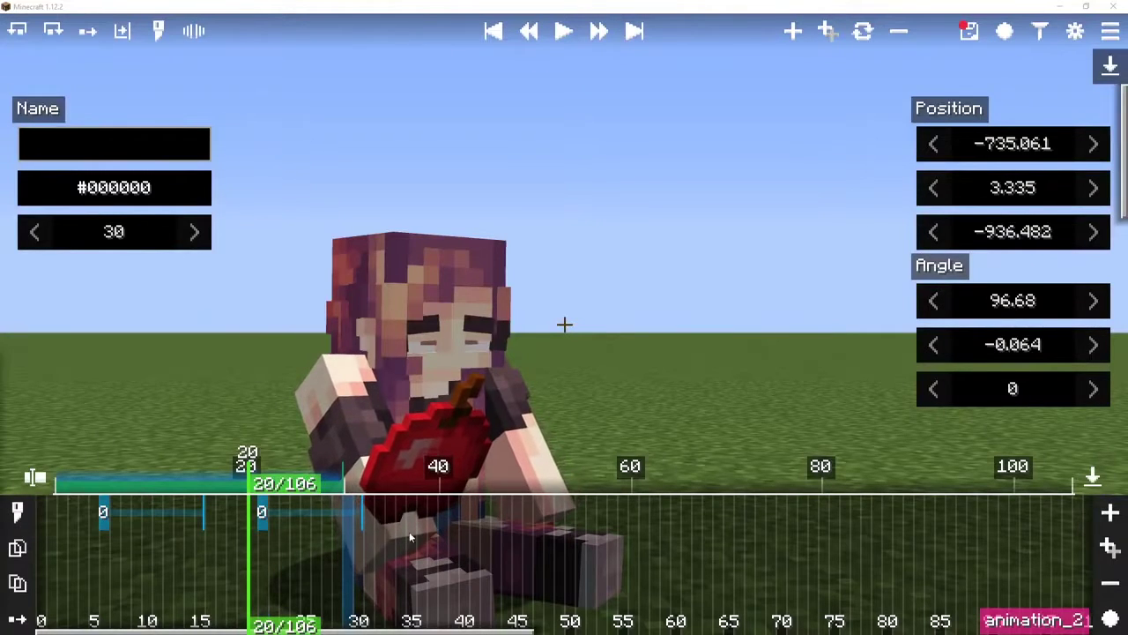
{"action": "left_click_drag", "start_coordinate": [244, 474], "coordinate": [395, 493]}
{"action": "left_click_drag", "start_coordinate": [304, 480], "coordinate": [124, 490]}
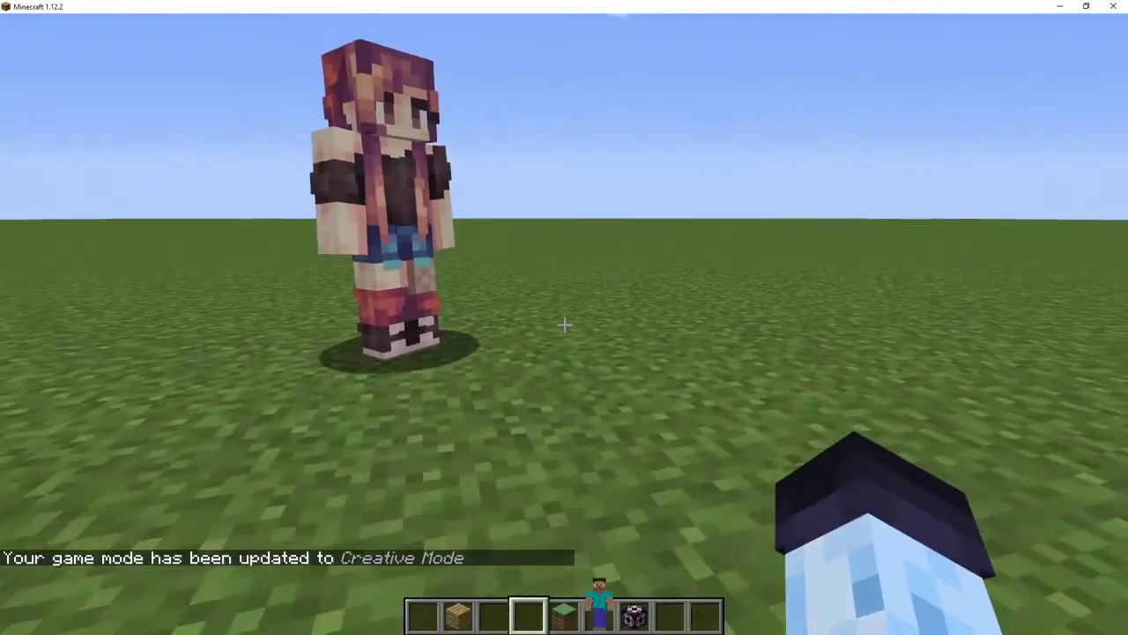
Step: Place a model block on the grass, set its morph to a sequencer and remove one default entry so only the Steve morph stays
{"action": "key", "text": "6"}
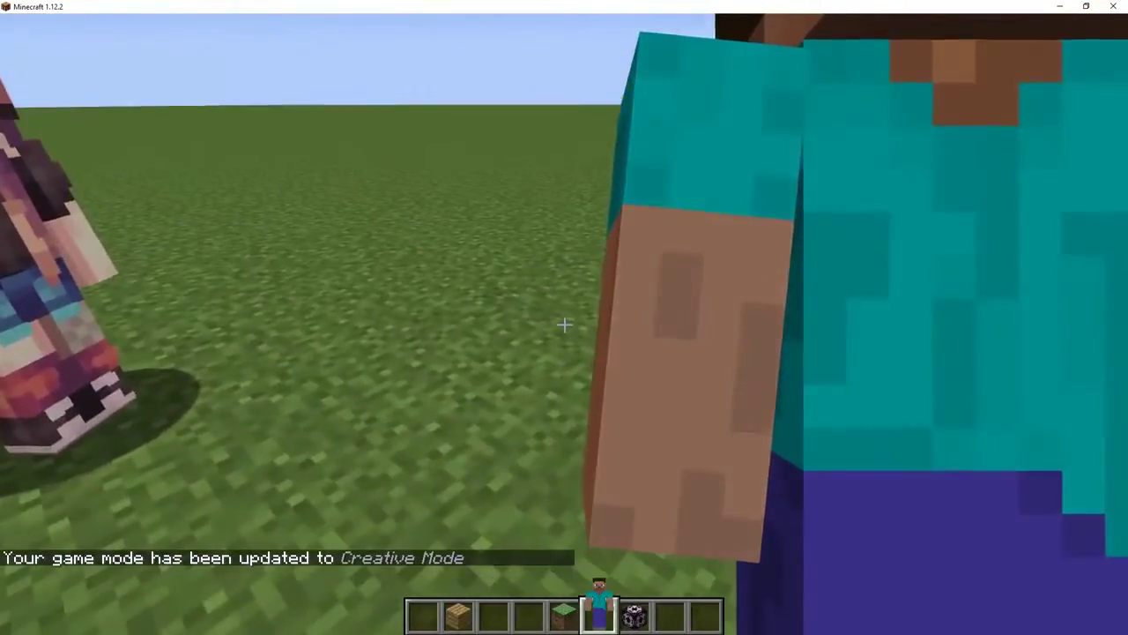
{"action": "right_click", "coordinate": [564, 324]}
{"action": "right_click", "coordinate": [564, 324]}
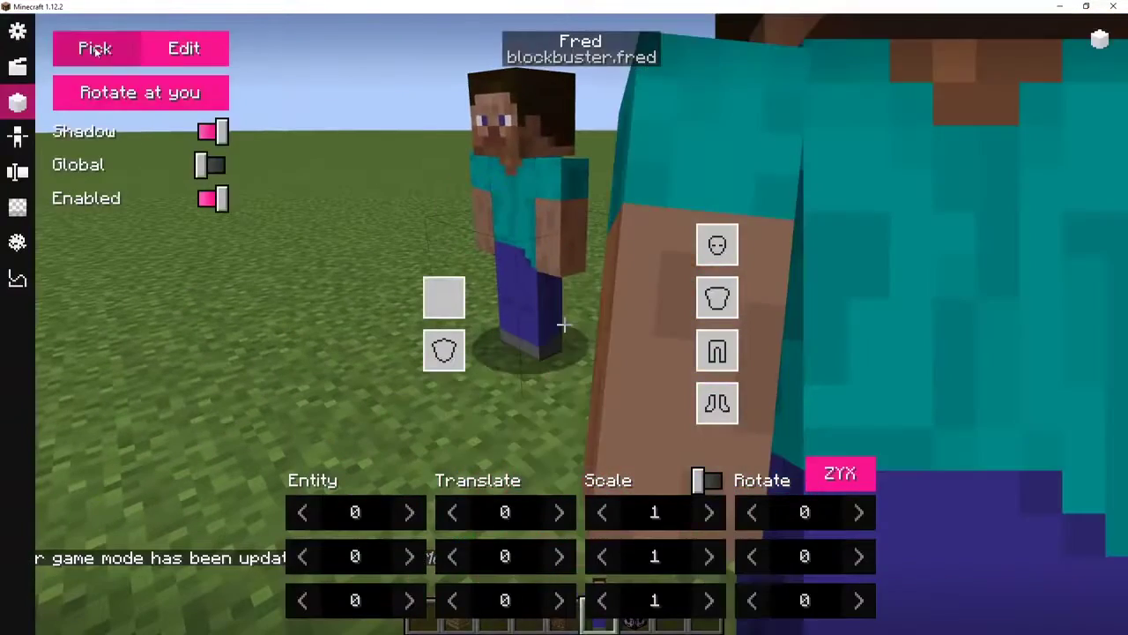
{"action": "left_click", "coordinate": [97, 51]}
{"action": "scroll", "coordinate": [235, 244], "scroll_direction": "down", "scroll_amount": 5}
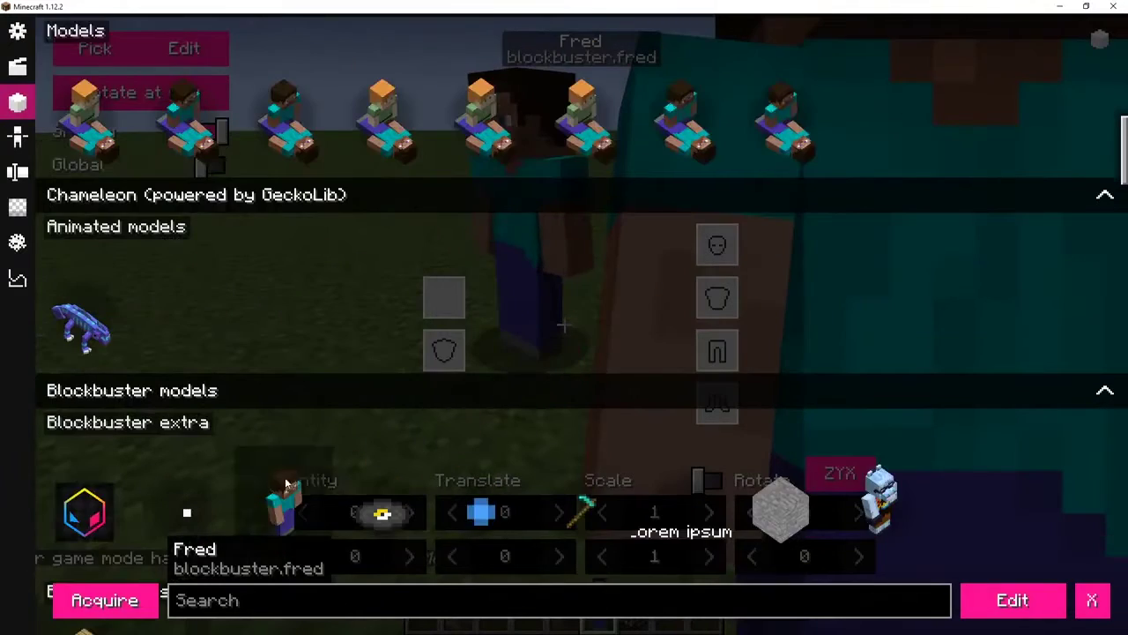
{"action": "double_click", "coordinate": [286, 483]}
{"action": "left_click", "coordinate": [193, 60]}
{"action": "left_click", "coordinate": [100, 122]}
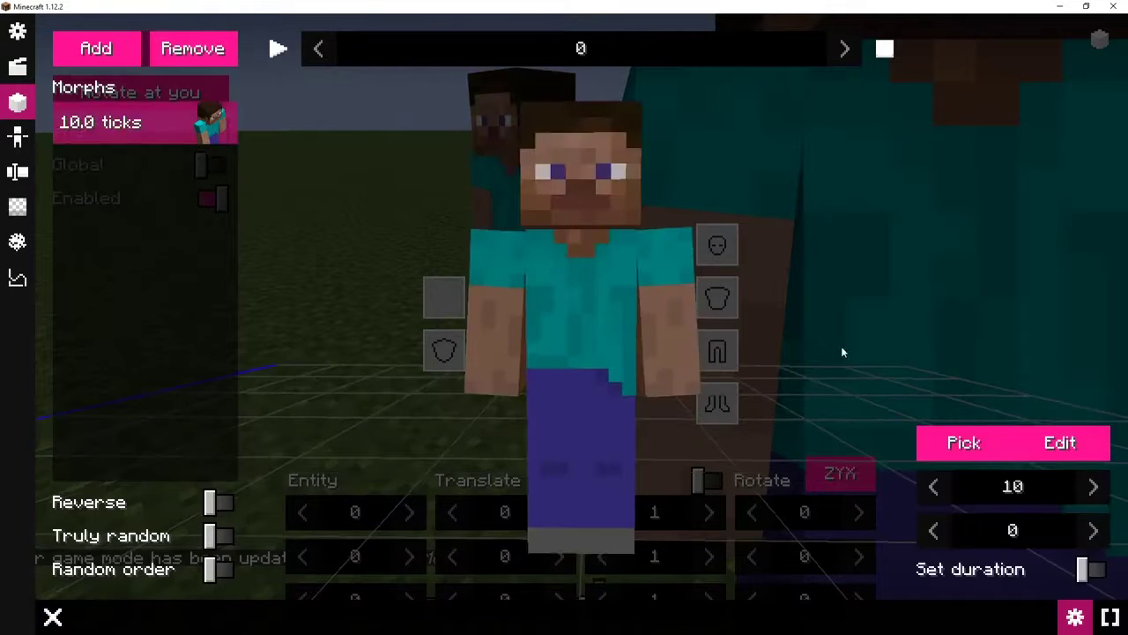
Step: Replace the sequencer's Steve entry with the standing pink-haired Alex (eyes) recent morph and add a second entry
{"action": "left_click", "coordinate": [943, 442]}
{"action": "scroll", "coordinate": [239, 203], "scroll_direction": "up", "scroll_amount": 5}
{"action": "scroll", "coordinate": [239, 202], "scroll_direction": "up", "scroll_amount": 3}
{"action": "left_click", "coordinate": [284, 177]}
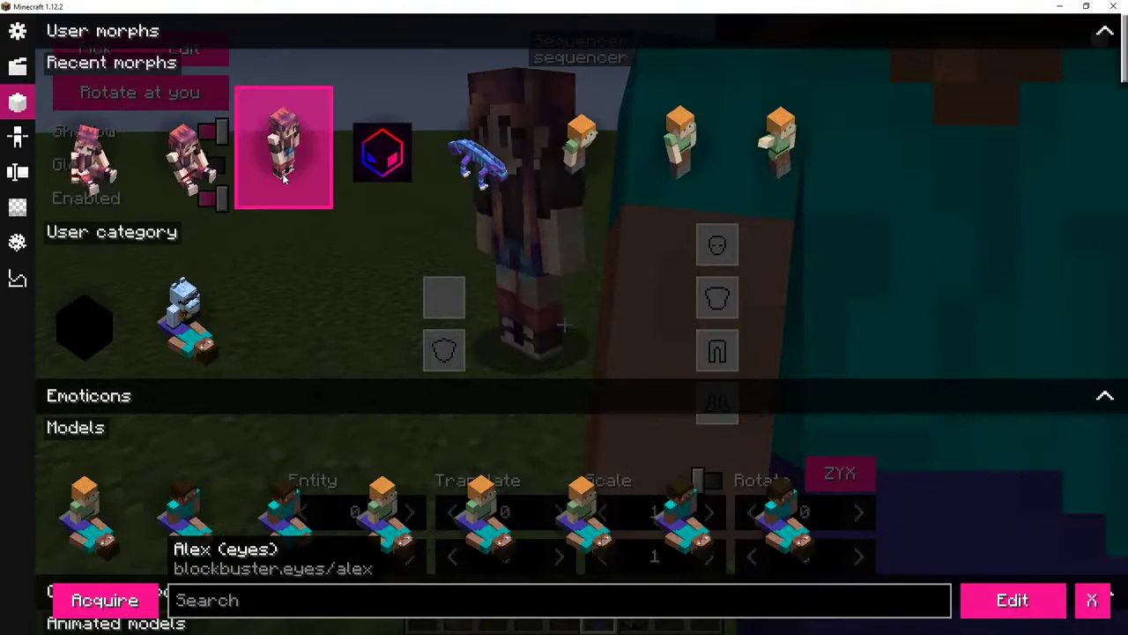
{"action": "double_click", "coordinate": [236, 179]}
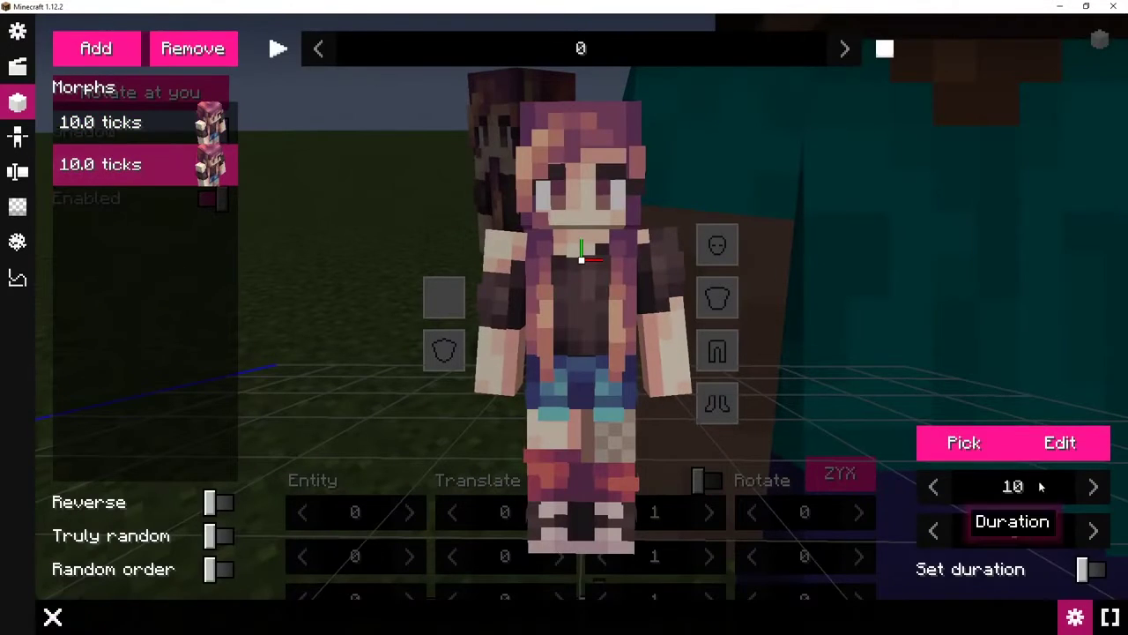
Step: Set the second sequencer entry to the sitting recent morph that holds the apple
{"action": "left_click", "coordinate": [963, 442]}
{"action": "scroll", "coordinate": [444, 236], "scroll_direction": "up", "scroll_amount": 6}
{"action": "left_click", "coordinate": [187, 168]}
{"action": "key", "text": "Escape"}
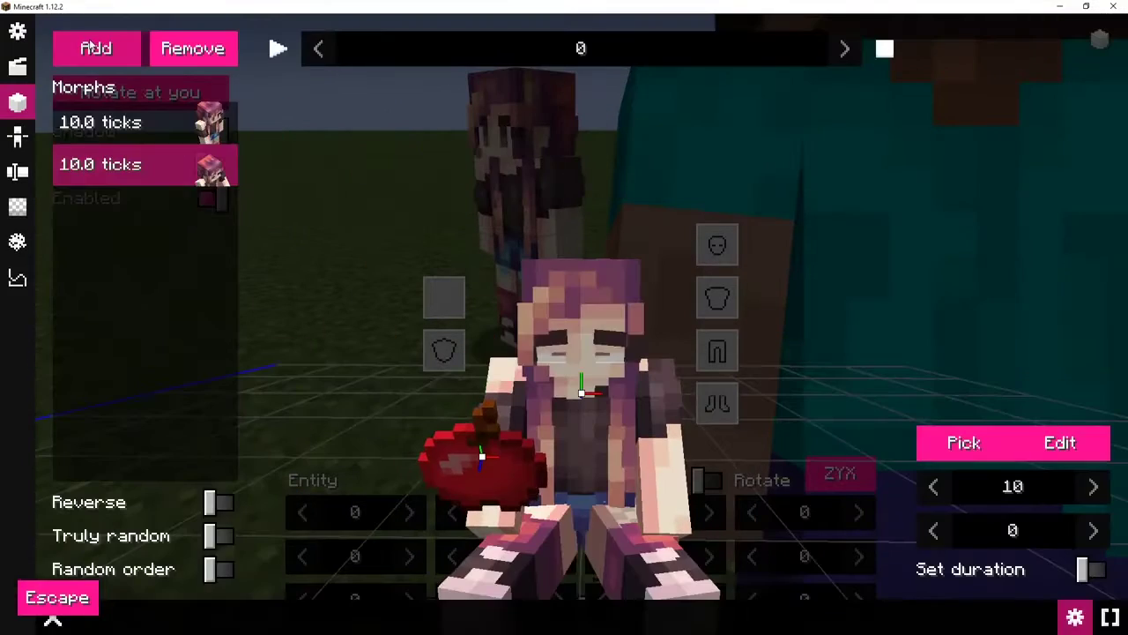
Step: Add a third sequencer entry using the other sitting Alex (eyes) recent morph, check the morph settings and close the editor
{"action": "left_click", "coordinate": [95, 48]}
{"action": "left_click", "coordinate": [963, 443]}
{"action": "scroll", "coordinate": [90, 151], "scroll_direction": "up", "scroll_amount": 5}
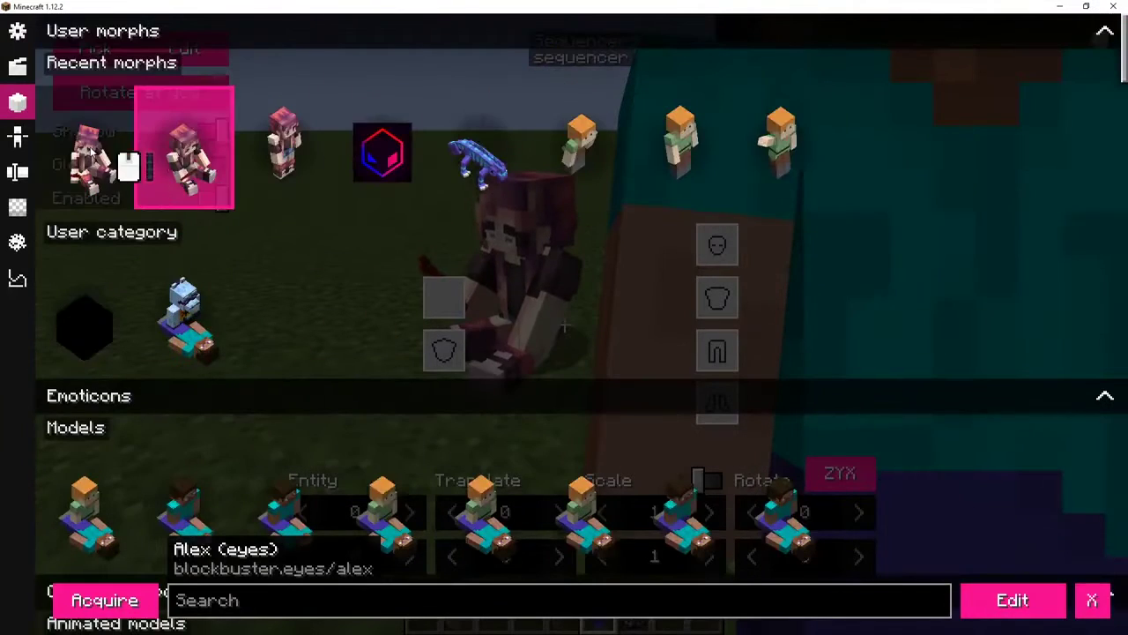
{"action": "left_click", "coordinate": [91, 154]}
{"action": "key", "text": "Escape"}
{"action": "key", "text": "e"}
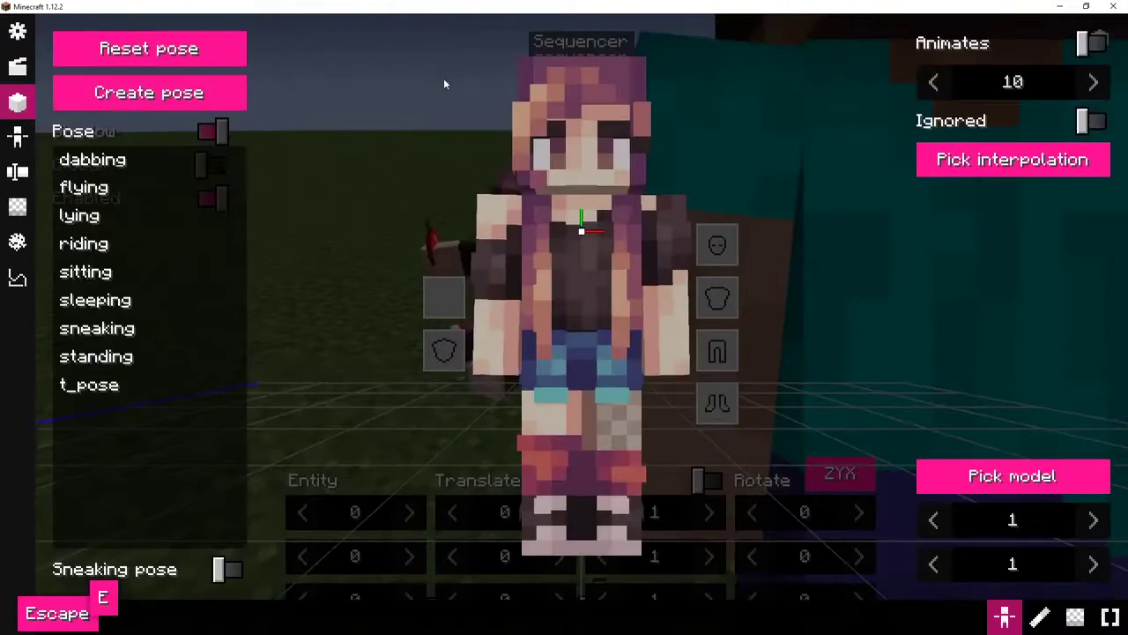
{"action": "key", "text": "Escape"}
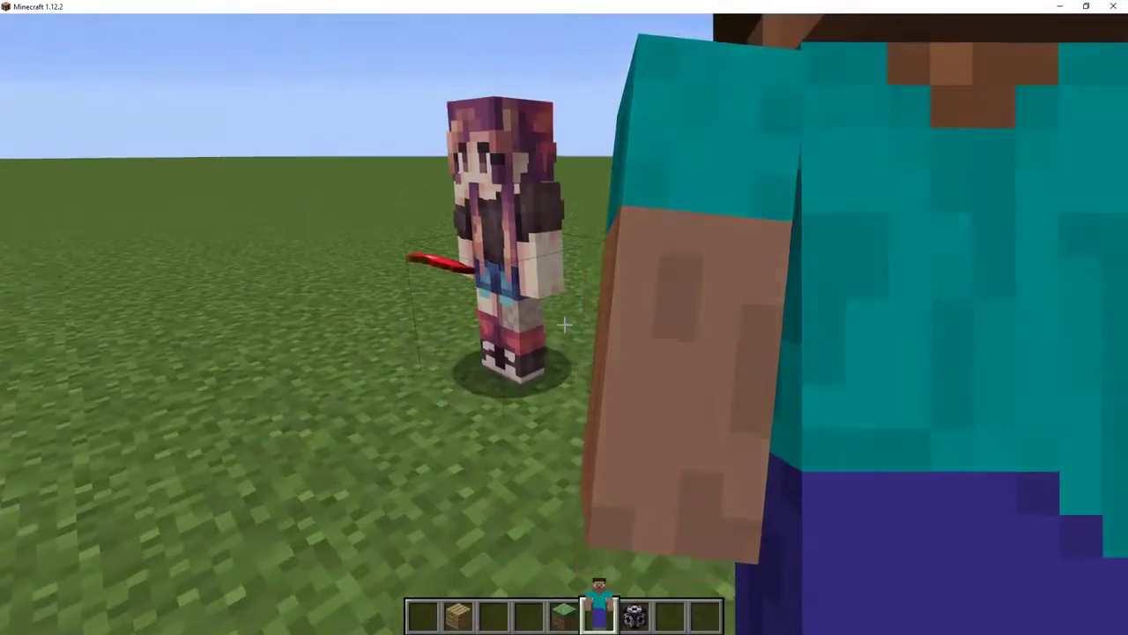
Step: Reopen the placed model block's sequencer, play its preview, pause it and scrub the playback to tick 84
{"action": "scroll", "coordinate": [564, 317], "scroll_direction": "up", "scroll_amount": 1}
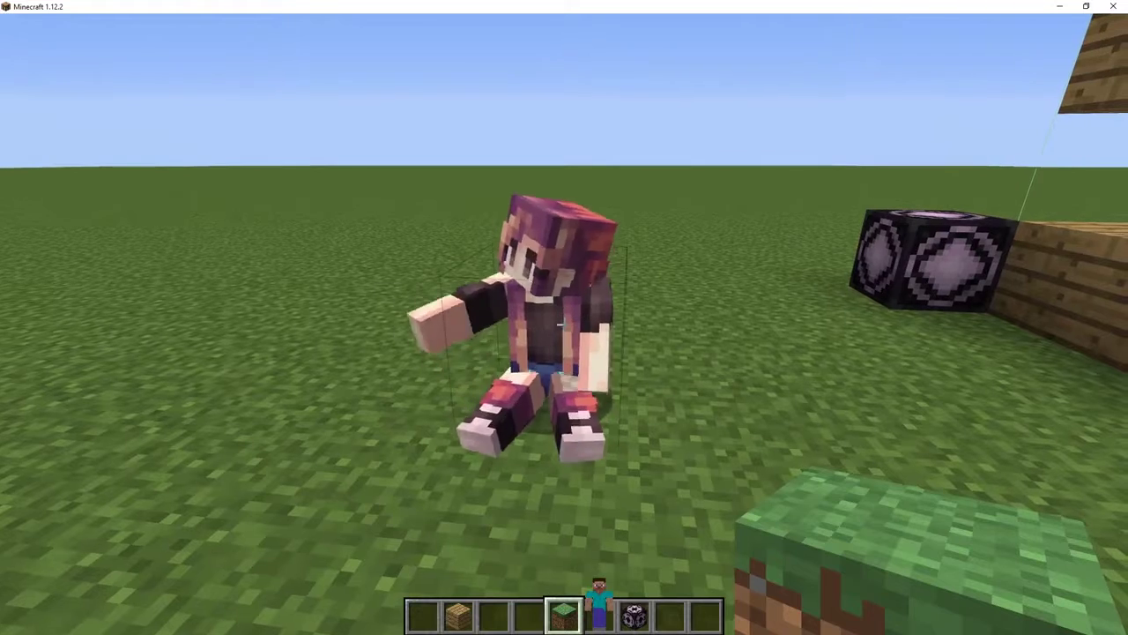
{"action": "right_click", "coordinate": [564, 317]}
{"action": "left_click", "coordinate": [565, 320]}
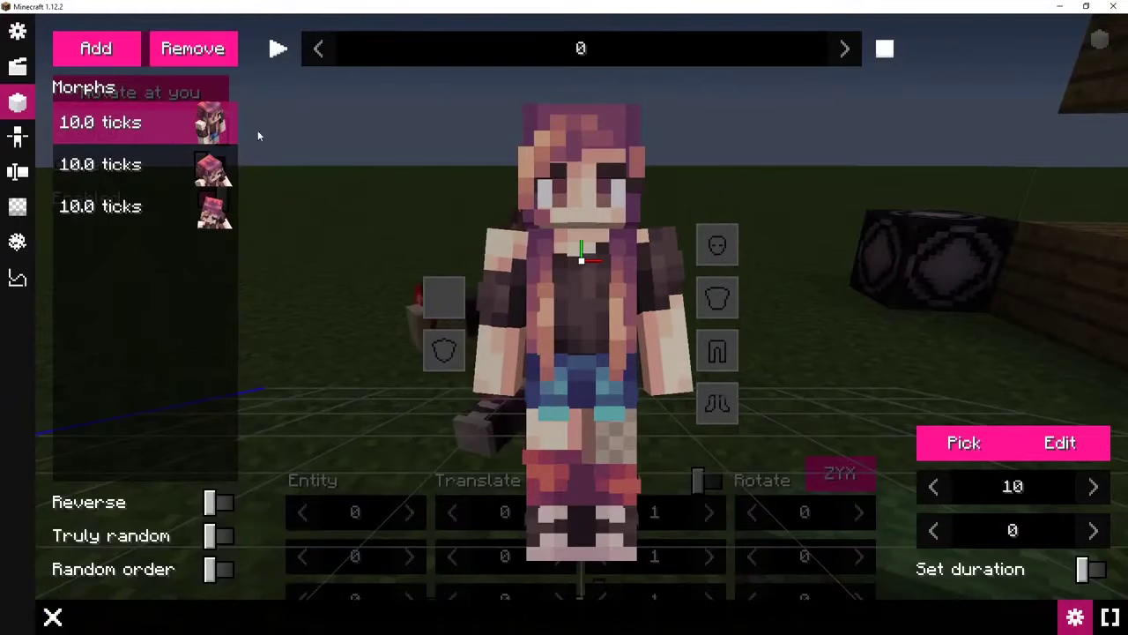
{"action": "left_click", "coordinate": [277, 49]}
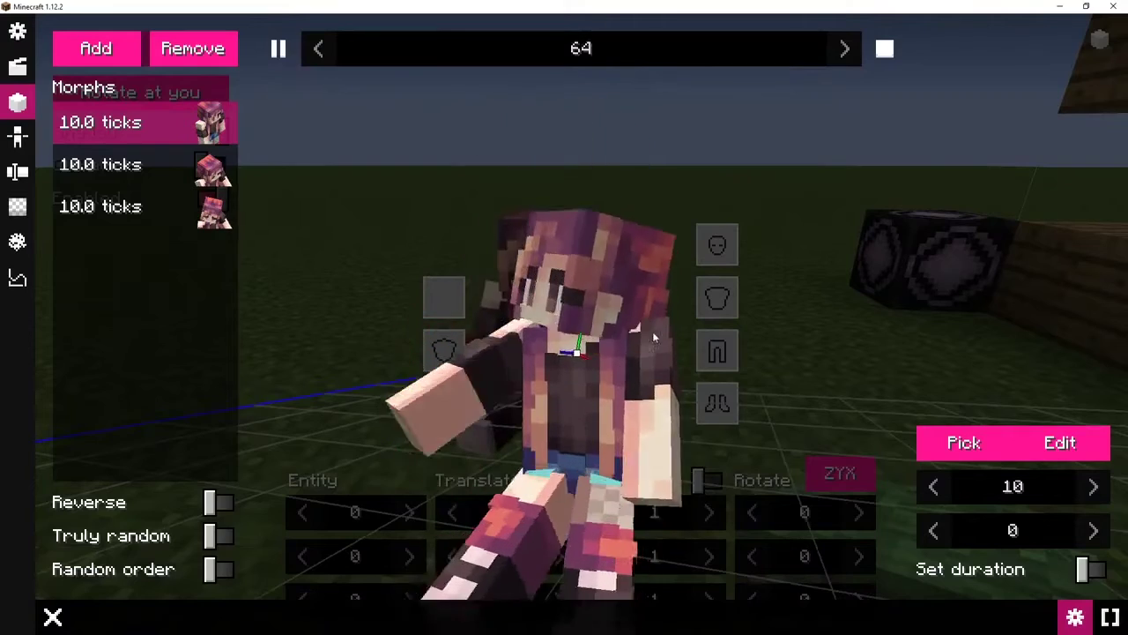
{"action": "left_click", "coordinate": [278, 48]}
{"action": "left_click_drag", "start_coordinate": [525, 59], "coordinate": [398, 55]}
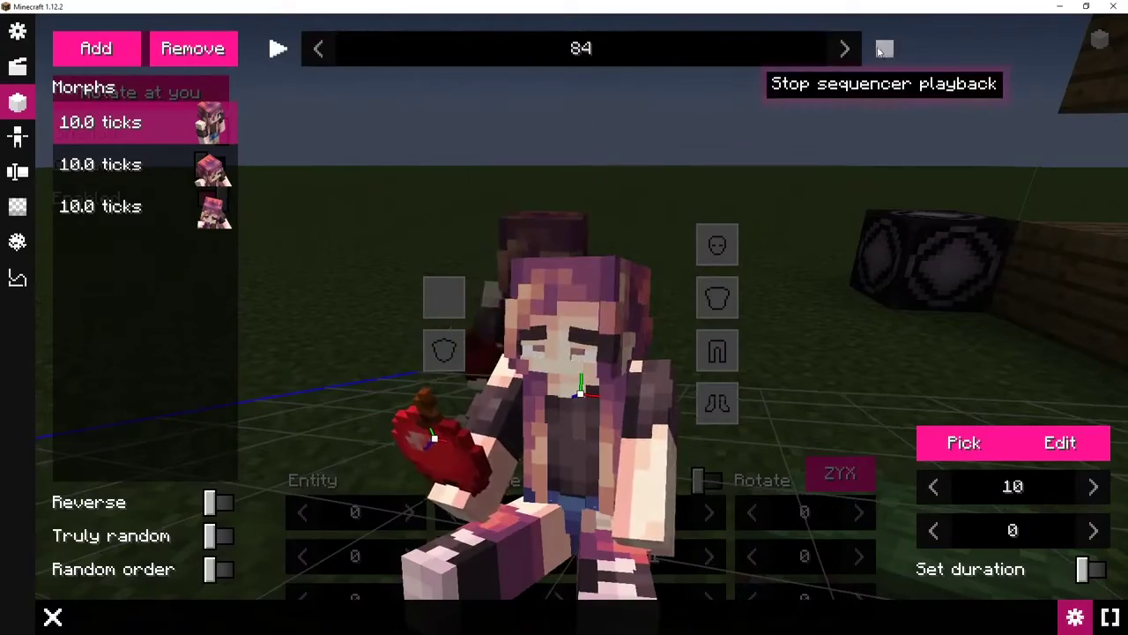
Step: Close the sequencer editor and remove the pink-haired model block from the world
{"action": "key", "text": "Escape"}
{"action": "key", "text": "Escape"}
{"action": "key", "text": "s"}
{"action": "left_click", "coordinate": [565, 324]}
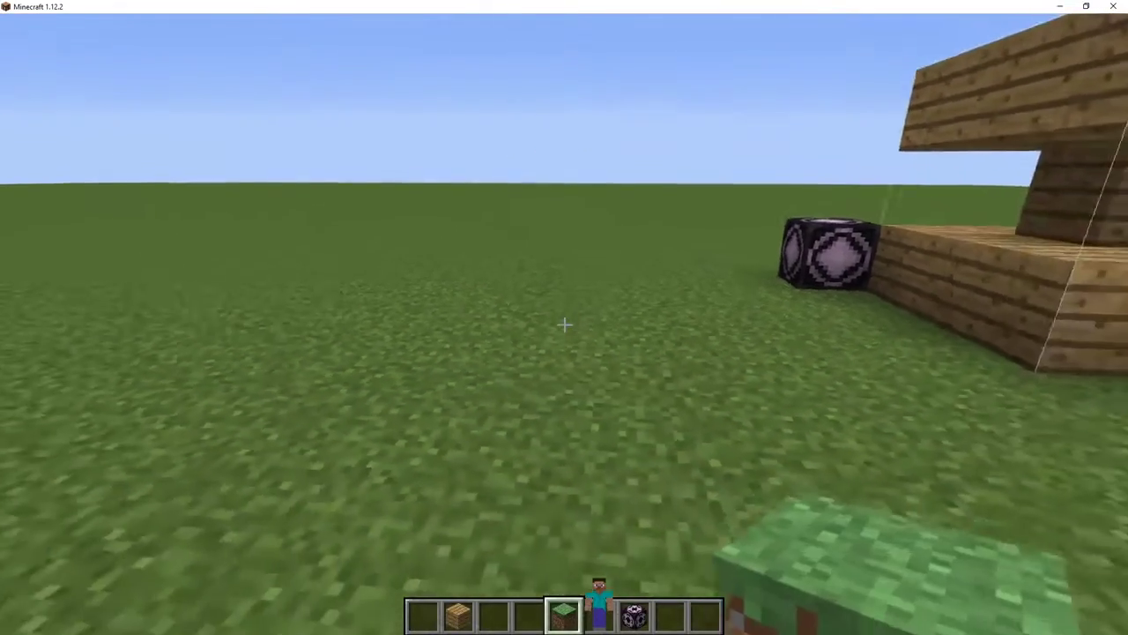
{"action": "key", "text": "w"}
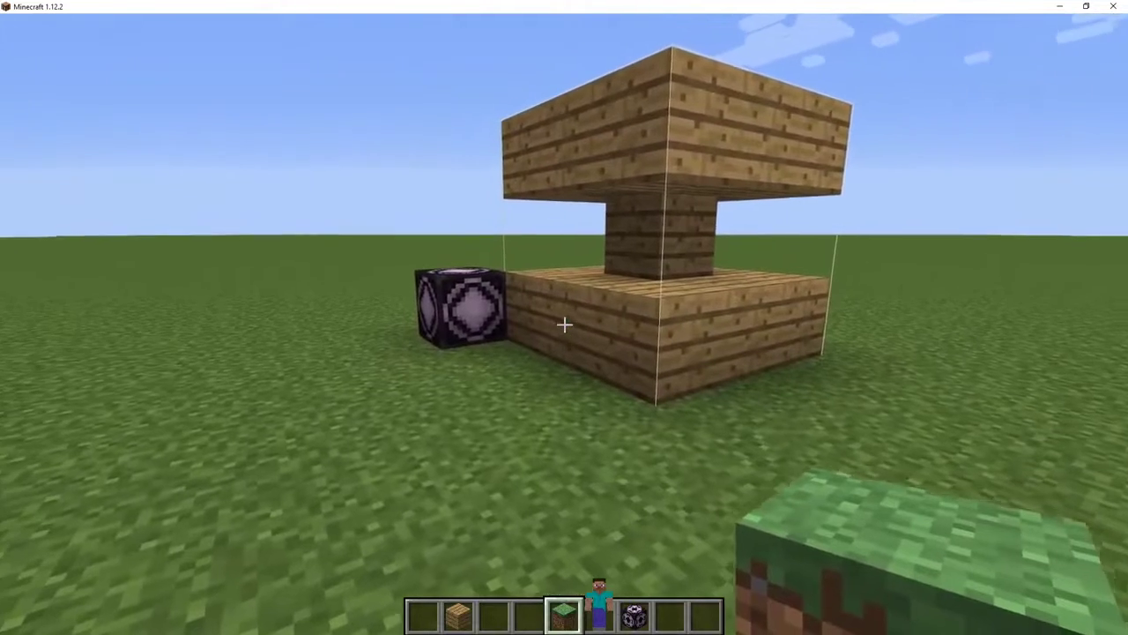
{"action": "key", "text": "s"}
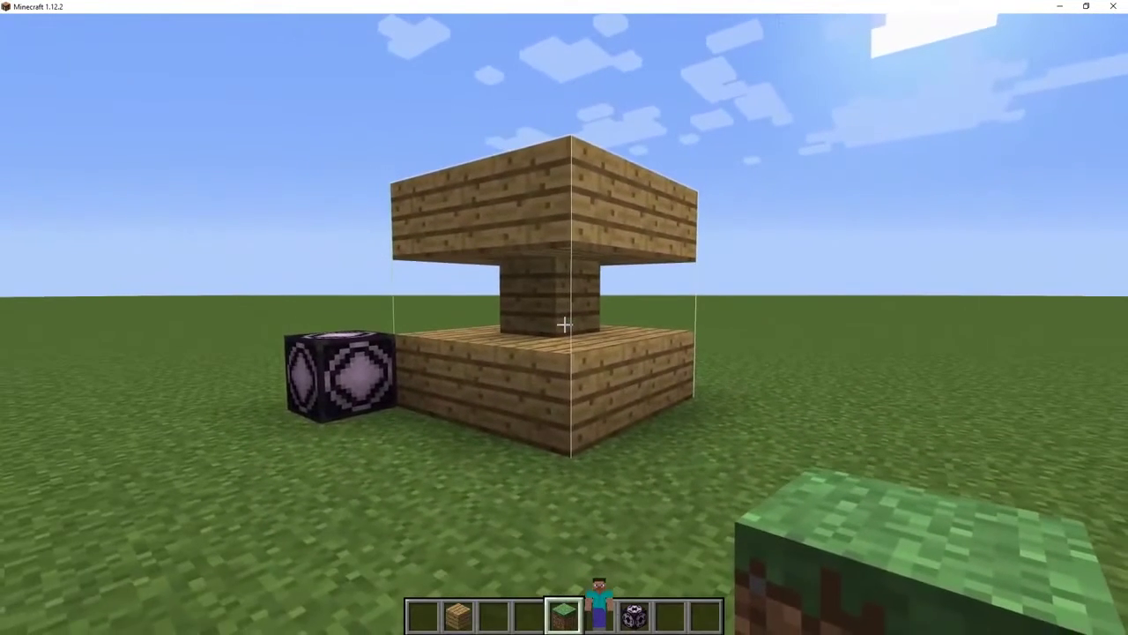
{"action": "key", "text": "t"}
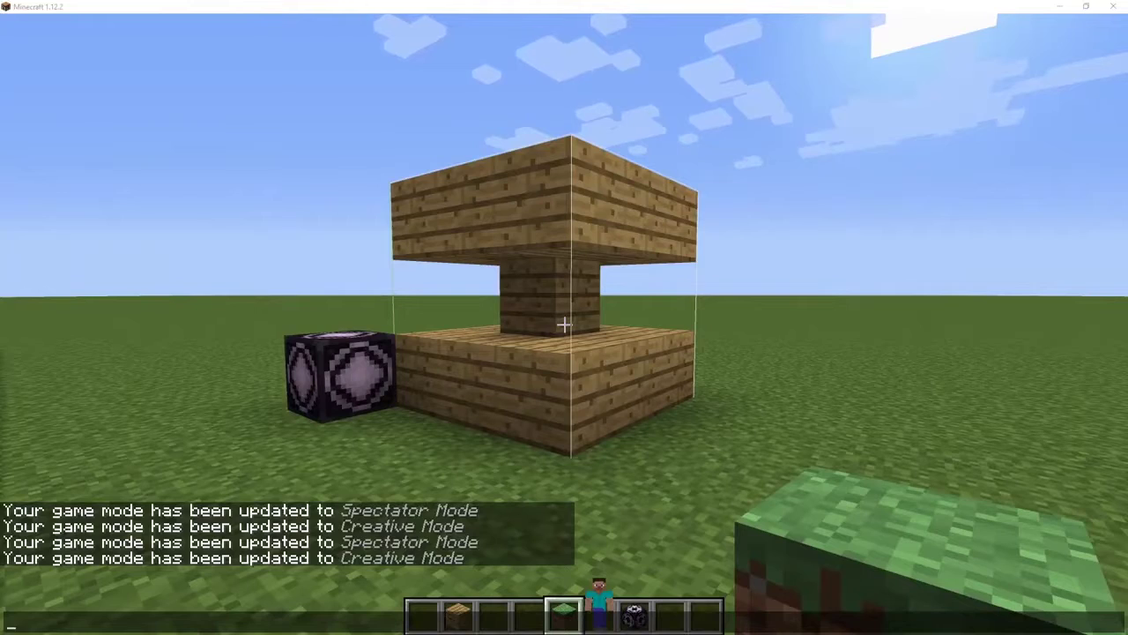
{"action": "key", "text": "Escape"}
Step: Place a new model block on the open grass and open its settings
{"action": "scroll", "coordinate": [564, 324], "scroll_direction": "down", "scroll_amount": 2}
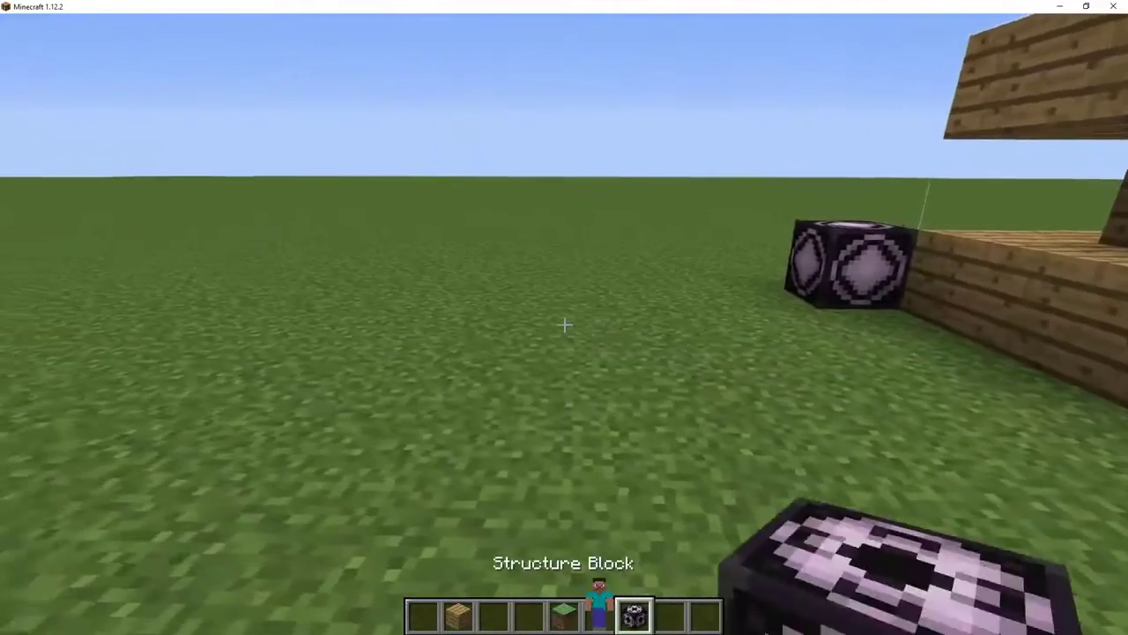
{"action": "scroll", "coordinate": [564, 324], "scroll_direction": "up", "scroll_amount": 1}
{"action": "right_click", "coordinate": [564, 325]}
{"action": "scroll", "coordinate": [564, 324], "scroll_direction": "up", "scroll_amount": 1}
{"action": "scroll", "coordinate": [564, 325], "scroll_direction": "down", "scroll_amount": 1}
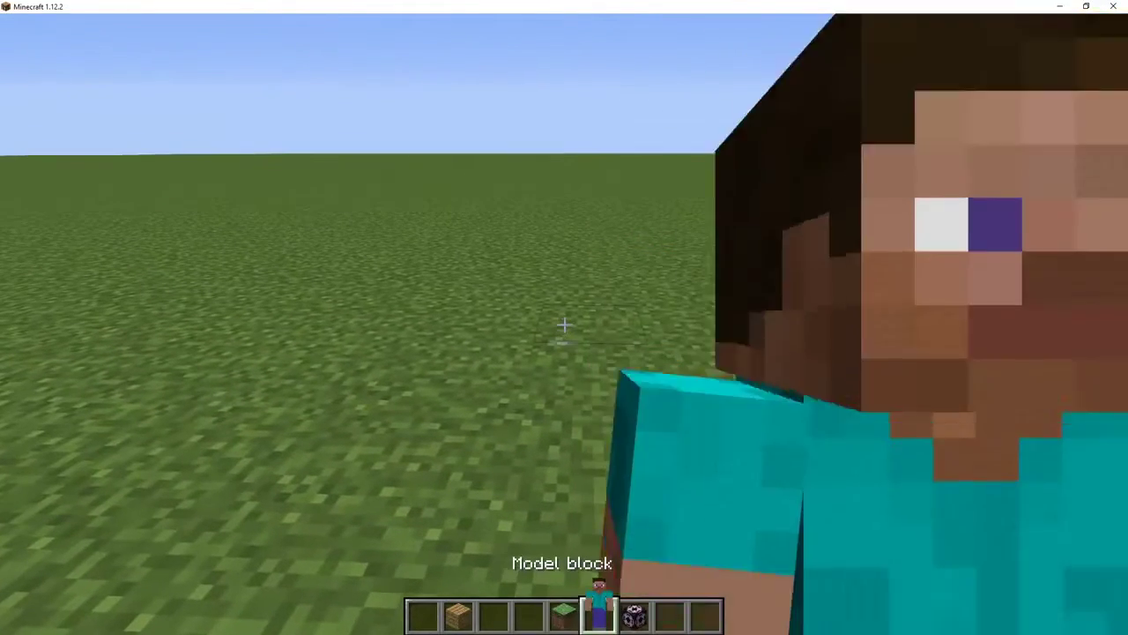
{"action": "key", "text": "s"}
{"action": "right_click", "coordinate": [564, 324]}
Step: Set the new model block's morph to a sequencer and open its list of Alex and Steve entries
{"action": "left_click", "coordinate": [114, 49]}
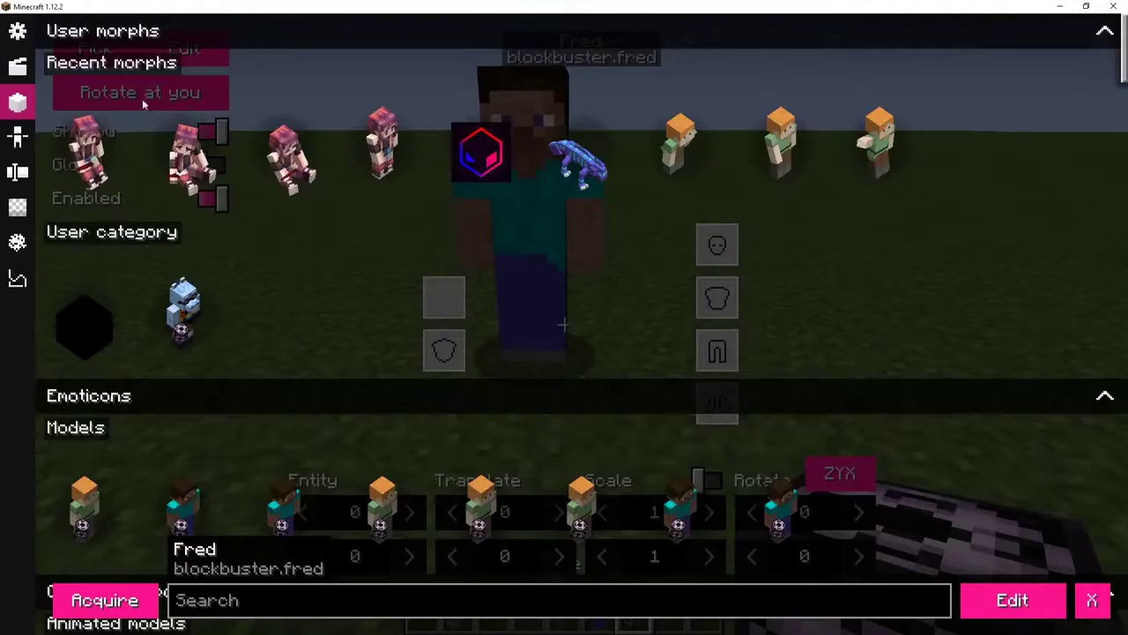
{"action": "scroll", "coordinate": [216, 212], "scroll_direction": "down", "scroll_amount": 6}
{"action": "scroll", "coordinate": [296, 353], "scroll_direction": "down", "scroll_amount": 4}
{"action": "left_click", "coordinate": [312, 307]}
{"action": "key", "text": "e"}
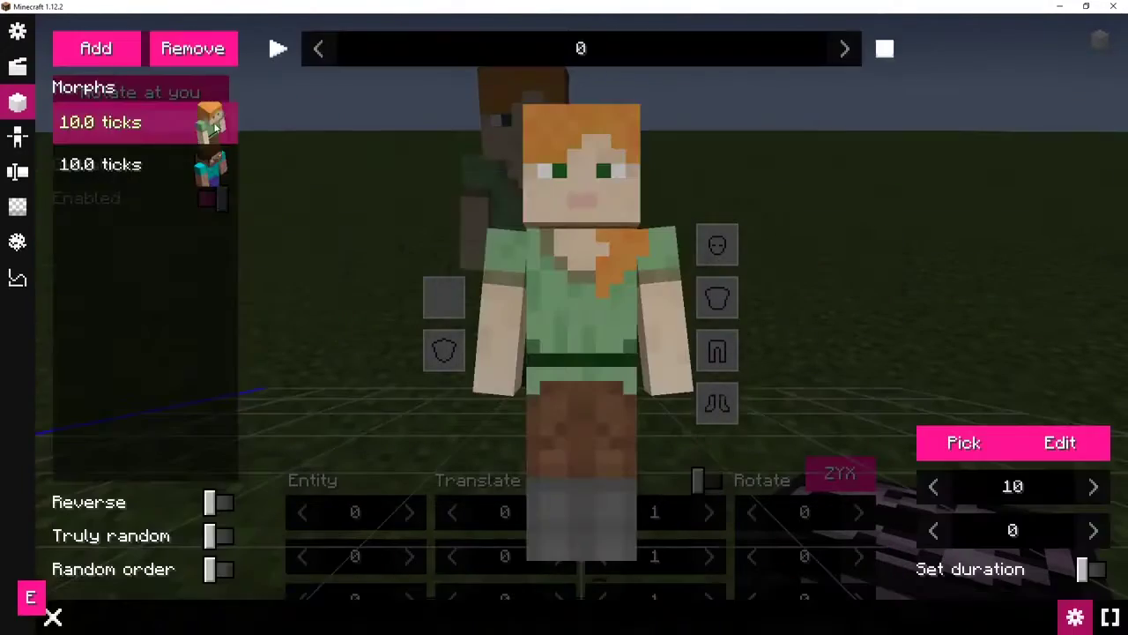
Step: Check the first entry's Alex morph and remove the Steve entry from the sequencer
{"action": "left_click", "coordinate": [948, 441]}
{"action": "scroll", "coordinate": [895, 367], "scroll_direction": "up", "scroll_amount": 3}
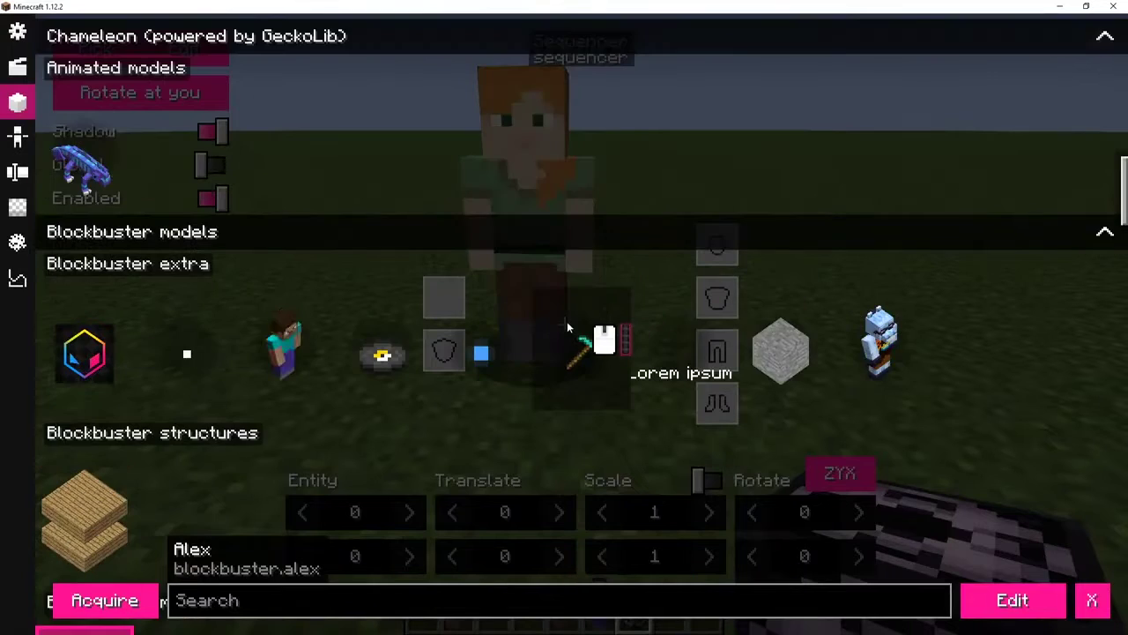
{"action": "key", "text": "e"}
{"action": "scroll", "coordinate": [566, 357], "scroll_direction": "down", "scroll_amount": 1}
{"action": "key", "text": "Escape"}
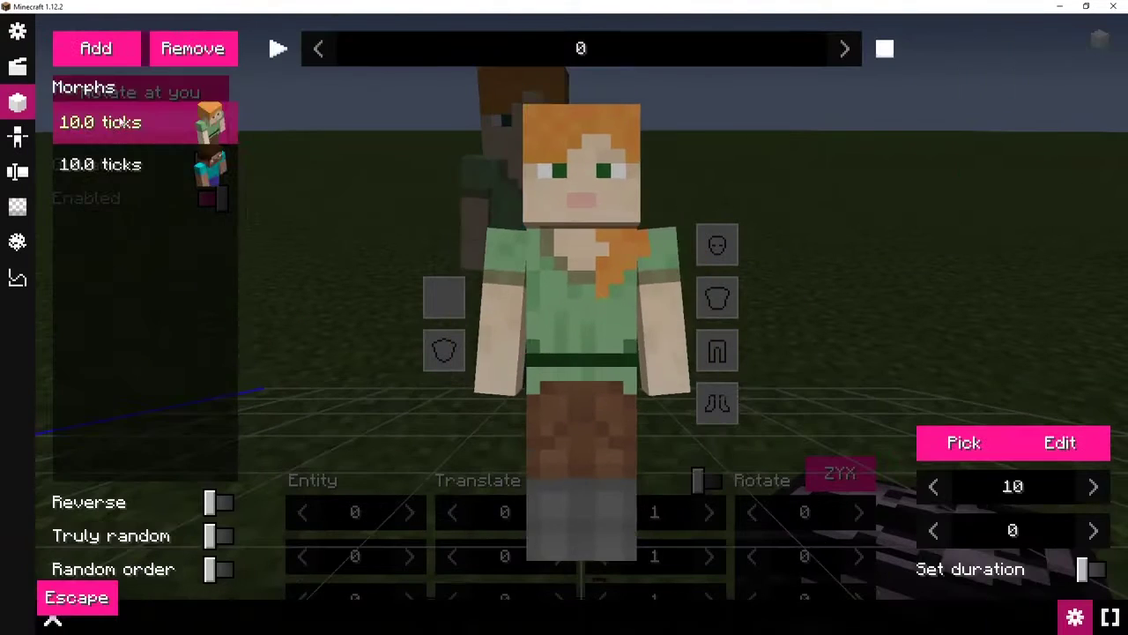
{"action": "left_click", "coordinate": [97, 163]}
{"action": "left_click", "coordinate": [192, 49]}
Step: With Animates enabled on the Alex morph, try the Exponential In/out interpolation and set it back to Linear
{"action": "left_click", "coordinate": [969, 443]}
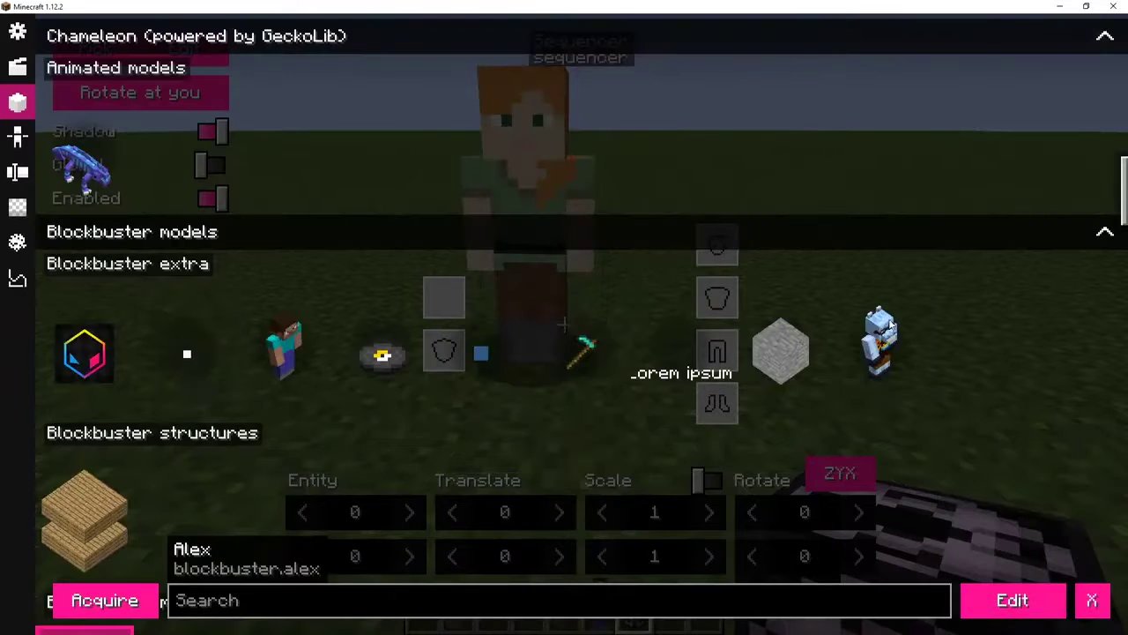
{"action": "key", "text": "e"}
{"action": "left_click", "coordinate": [1014, 160]}
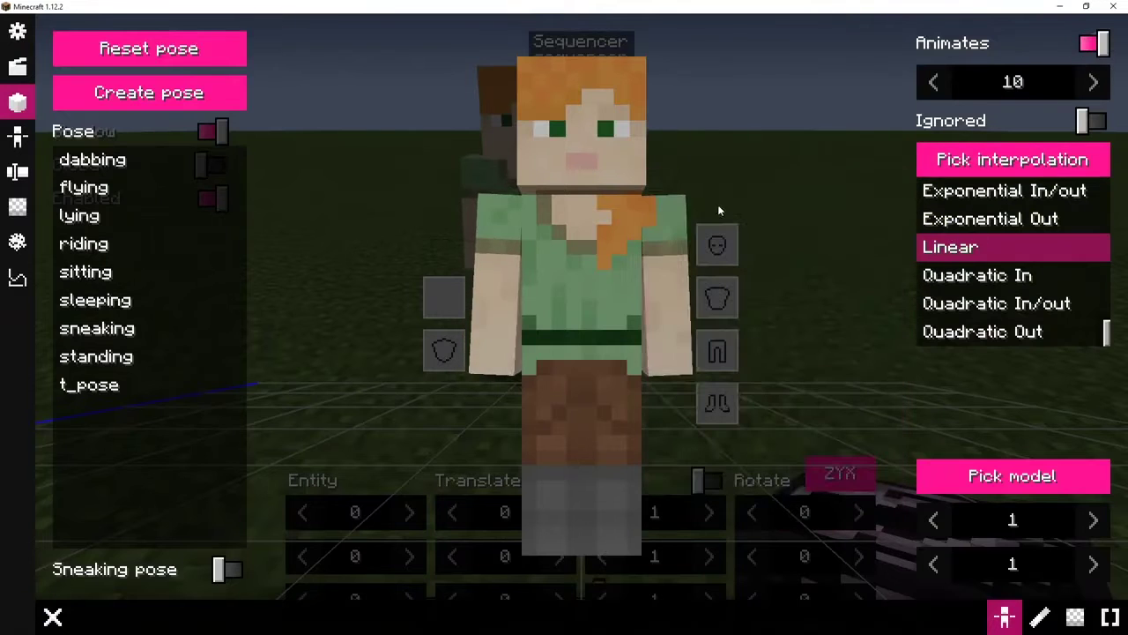
{"action": "scroll", "coordinate": [1040, 216], "scroll_direction": "up", "scroll_amount": 1}
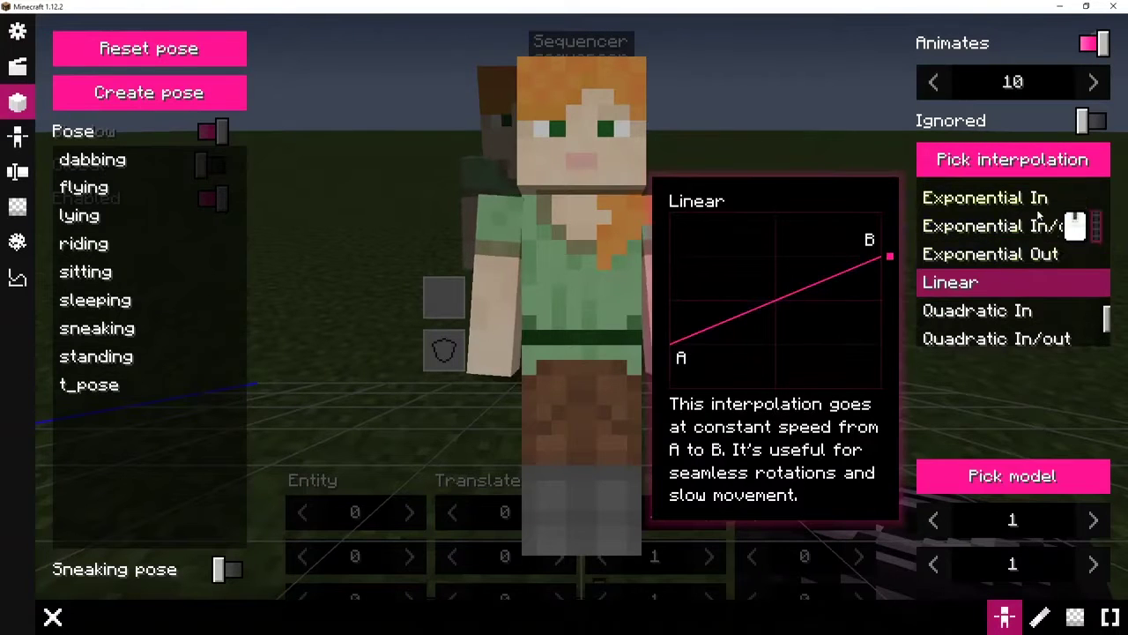
{"action": "left_click", "coordinate": [1031, 278]}
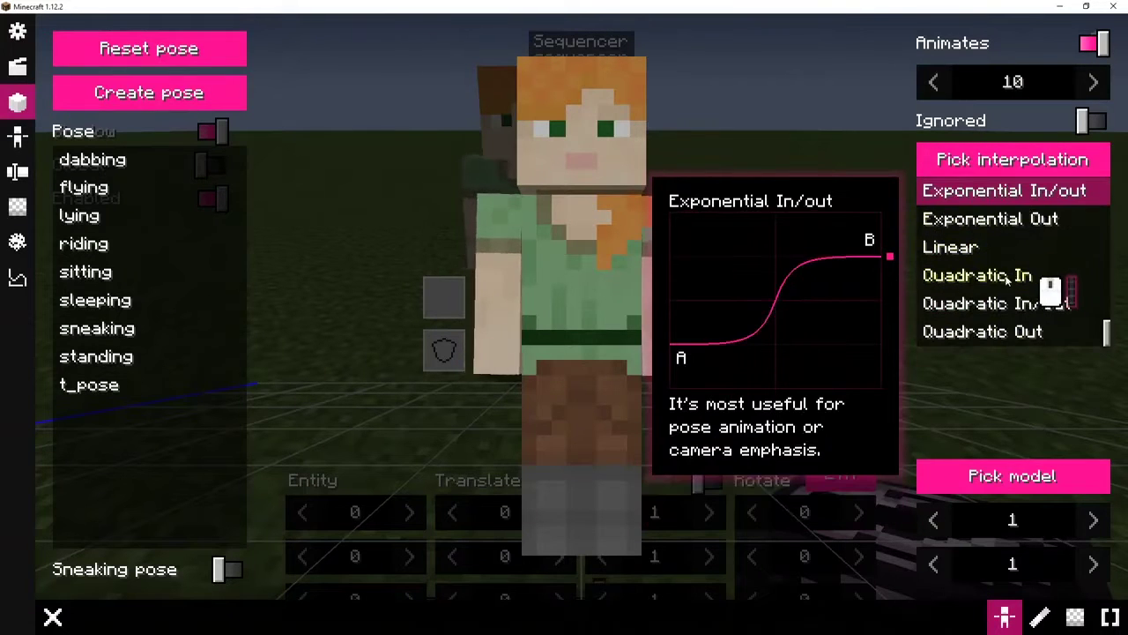
{"action": "left_click", "coordinate": [978, 249]}
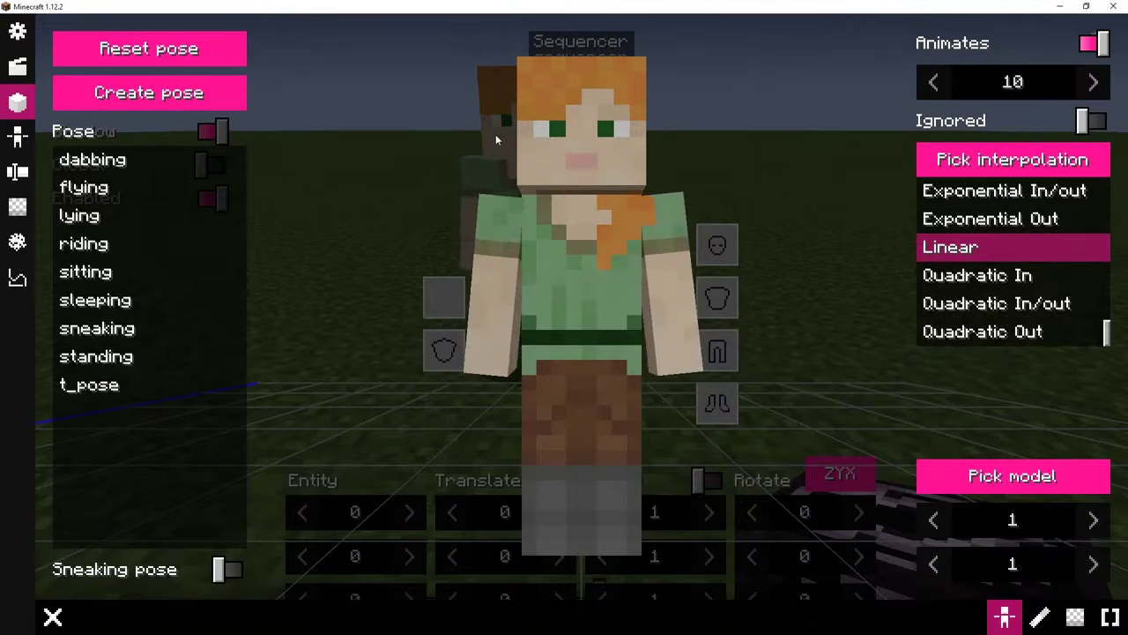
Step: Add a second Alex entry to the sequencer, set its pose to sleeping and close the editor
{"action": "key", "text": "Escape"}
{"action": "key", "text": "e"}
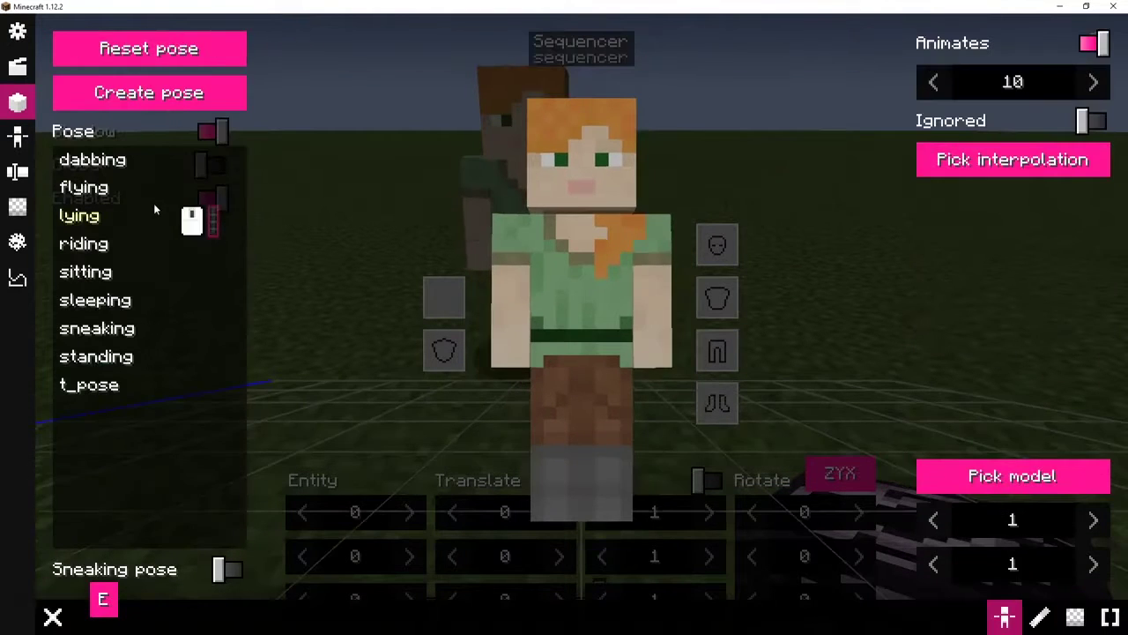
{"action": "left_click", "coordinate": [112, 334]}
{"action": "left_click", "coordinate": [97, 301]}
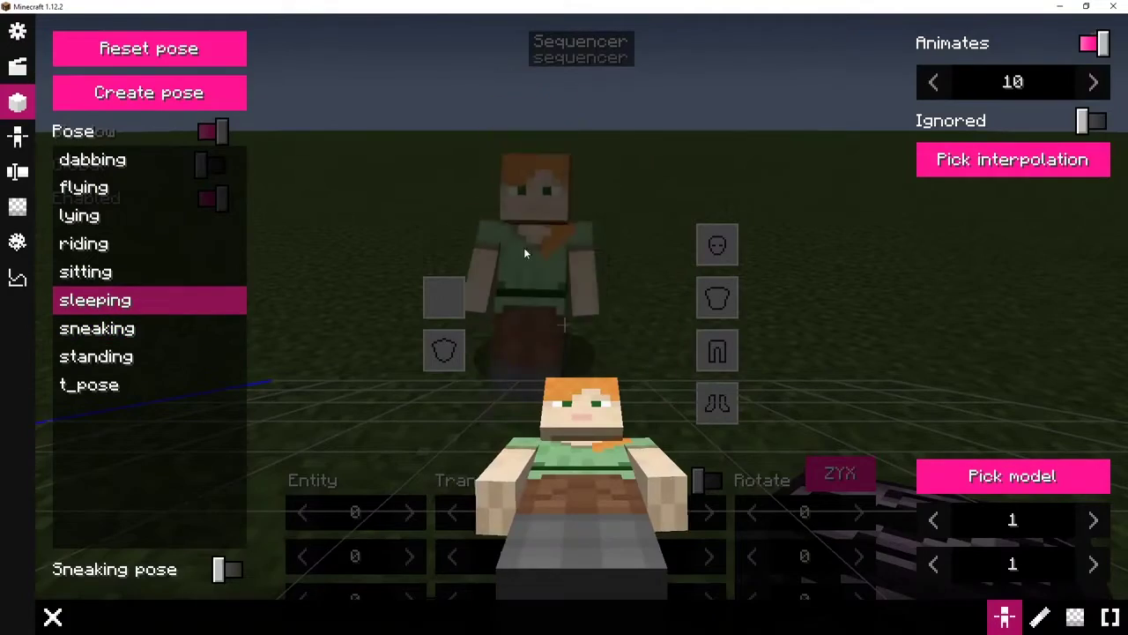
{"action": "key", "text": "Escape"}
{"action": "key", "text": "Escape"}
{"action": "key", "text": "Escape"}
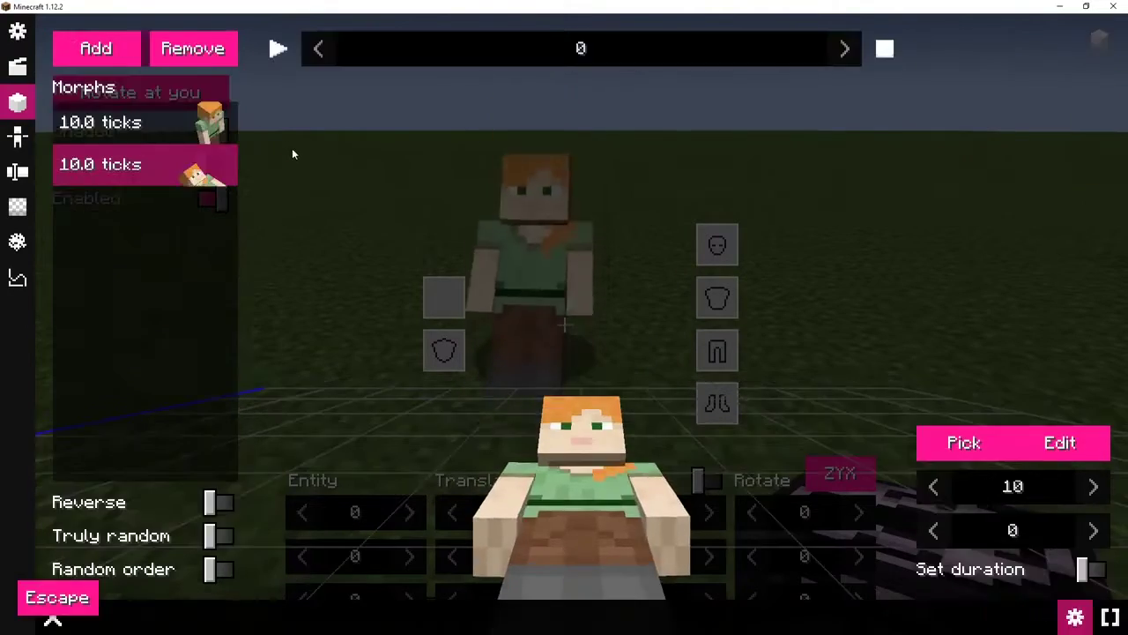
Step: Reopen the Alex model block's sequencer and display the interpolation options of its first, standing Alex morph
{"action": "key", "text": "d"}
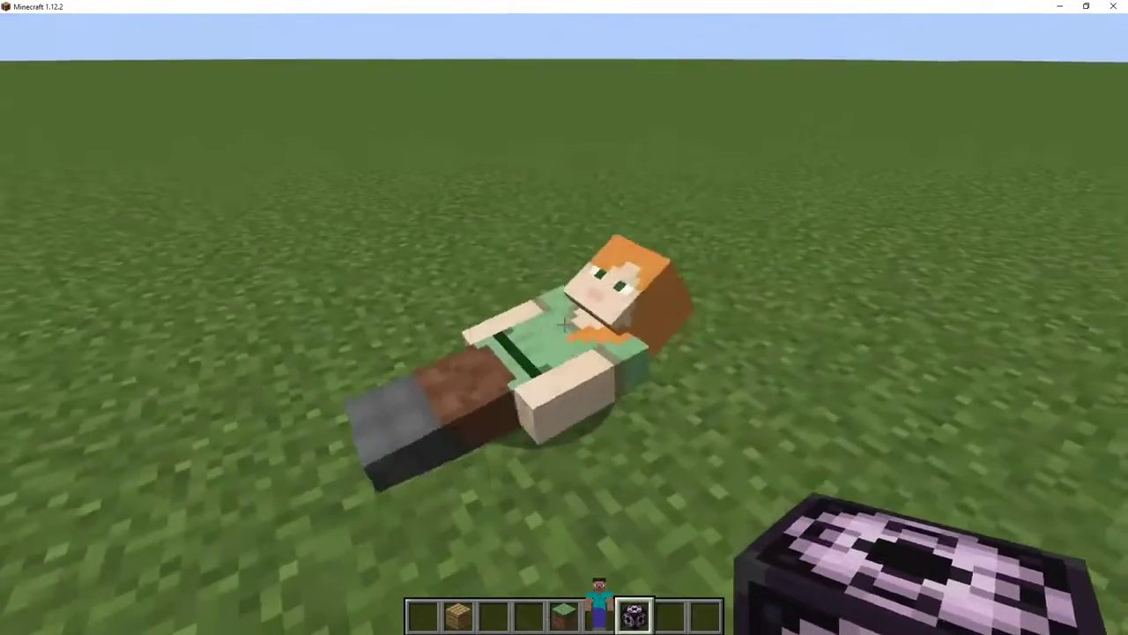
{"action": "scroll", "coordinate": [564, 324], "scroll_direction": "down", "scroll_amount": 1}
{"action": "scroll", "coordinate": [564, 324], "scroll_direction": "up", "scroll_amount": 4}
{"action": "right_click", "coordinate": [564, 324]}
{"action": "key", "text": "e"}
{"action": "left_click", "coordinate": [162, 116]}
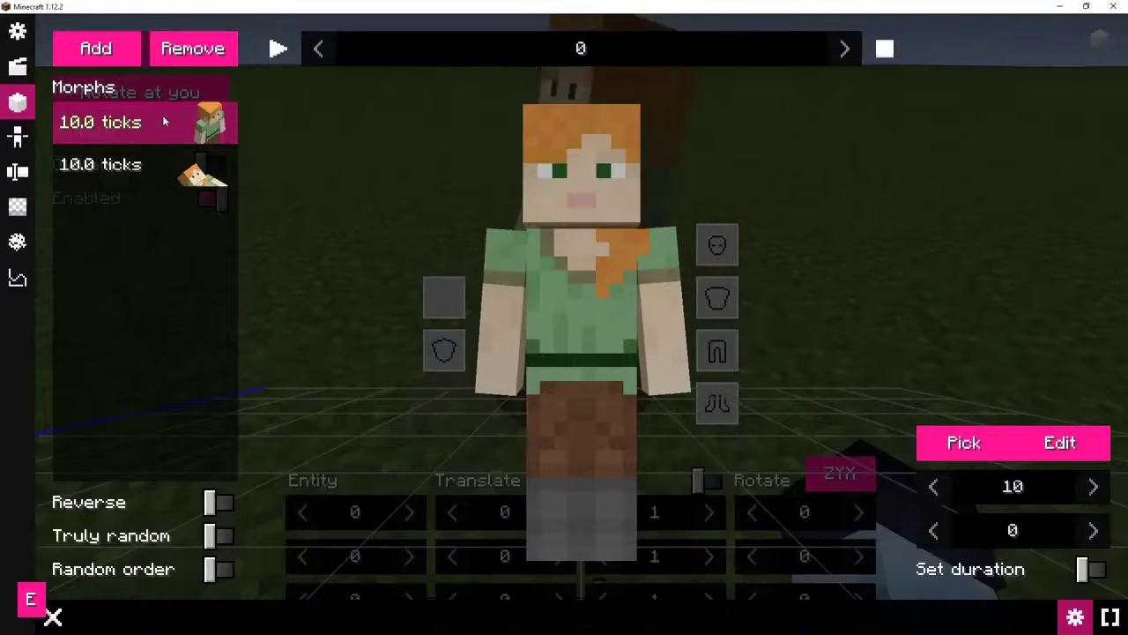
{"action": "key", "text": "e"}
{"action": "left_click", "coordinate": [967, 160]}
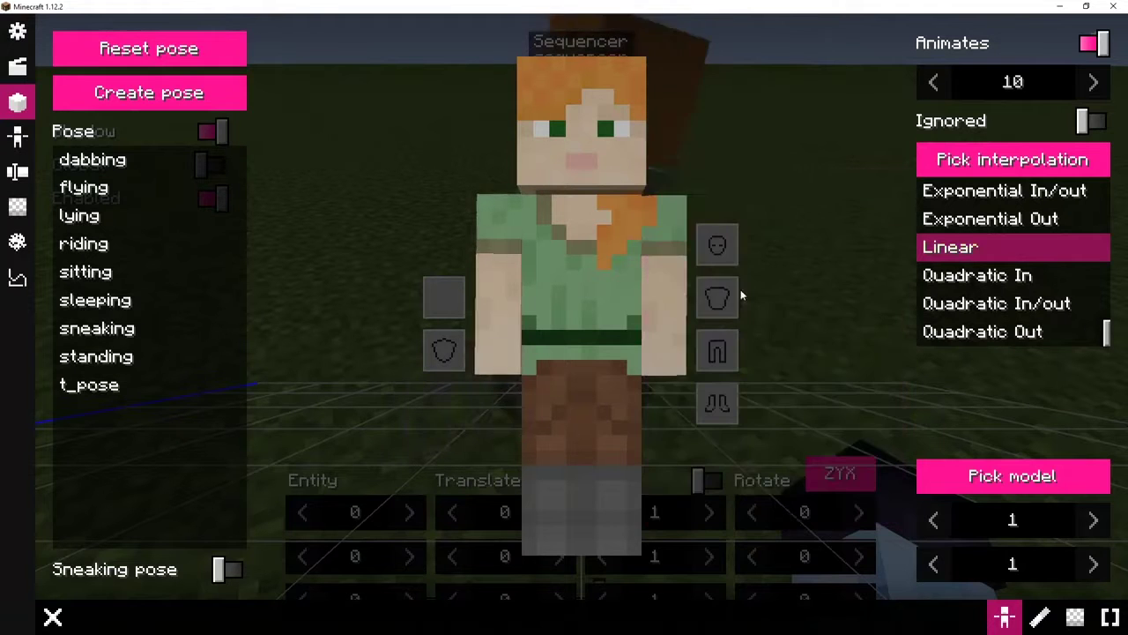
Step: Set the anchor limb's X rotation to -90+360 in the sequencer's sleeping Alex entry
{"action": "key", "text": "Escape"}
{"action": "key", "text": "Escape"}
{"action": "key", "text": "e"}
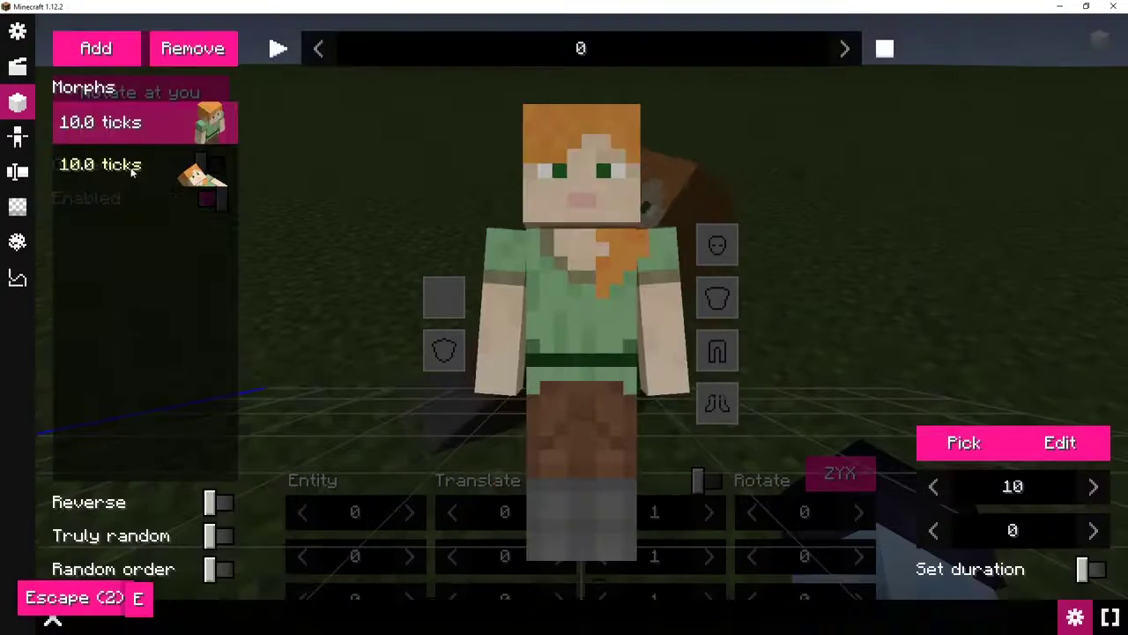
{"action": "key", "text": "e"}
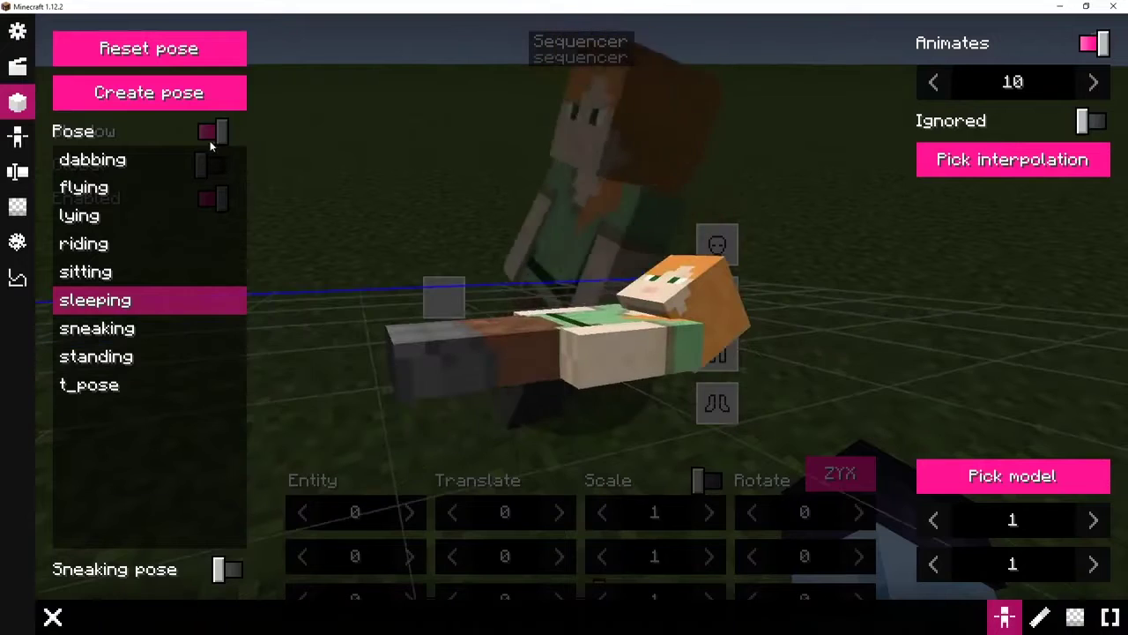
{"action": "left_click", "coordinate": [210, 100]}
{"action": "left_click", "coordinate": [705, 487]}
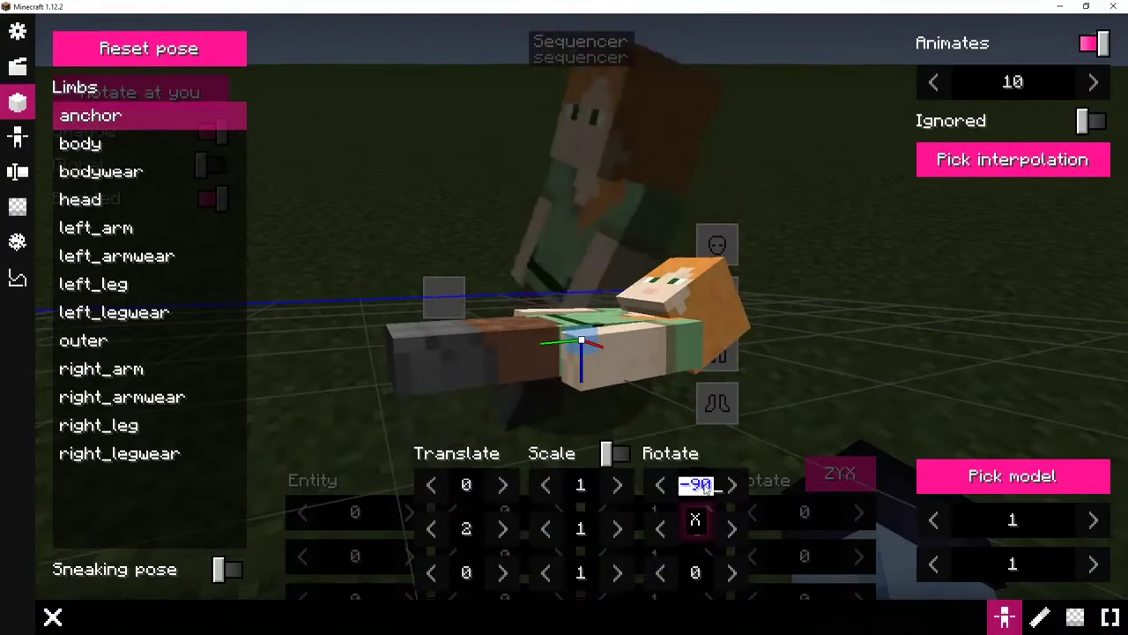
{"action": "key", "text": "End"}
{"action": "type", "text": "+360"}
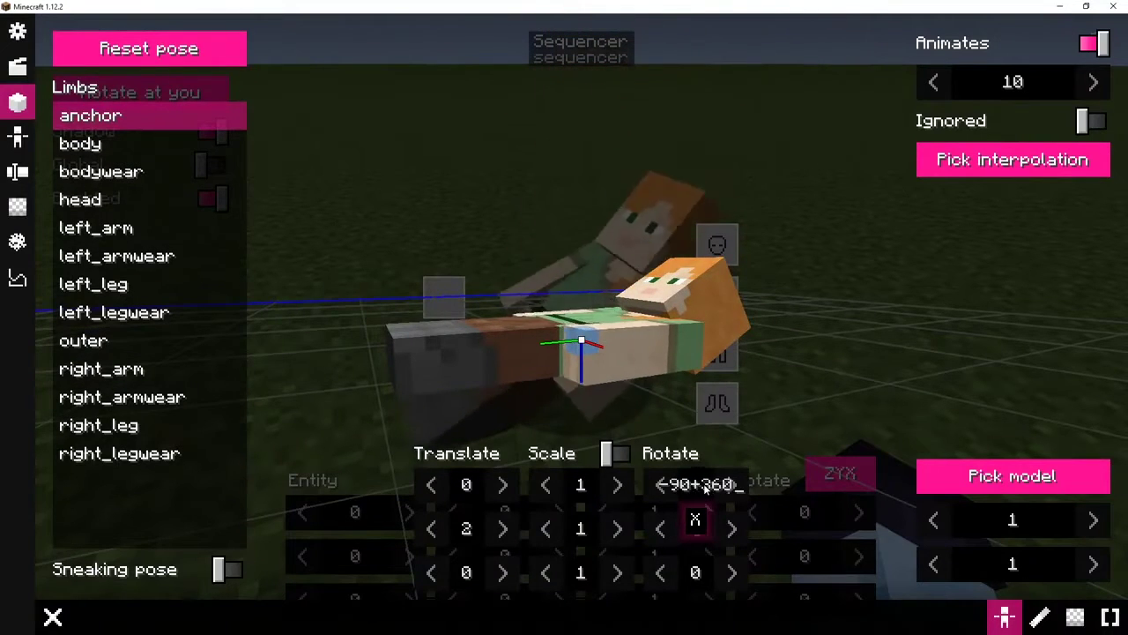
{"action": "key", "text": "Return"}
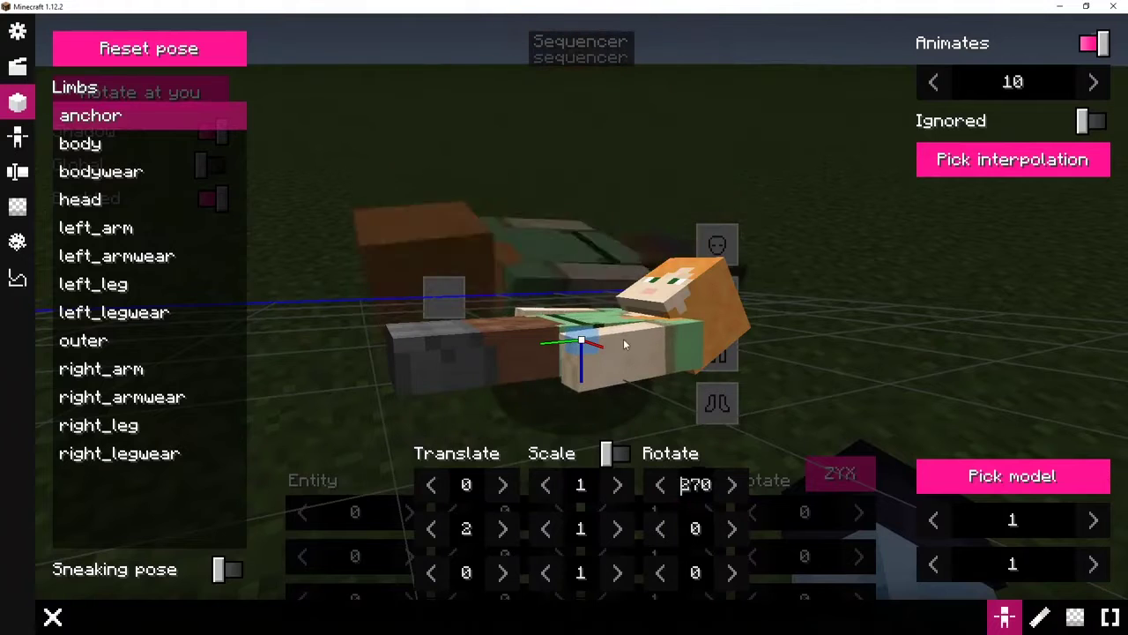
Step: Check the morph settings of the sequencer's first, standing Alex entry
{"action": "key", "text": "Escape"}
{"action": "key", "text": "Escape"}
{"action": "left_click", "coordinate": [201, 122]}
{"action": "key", "text": "e"}
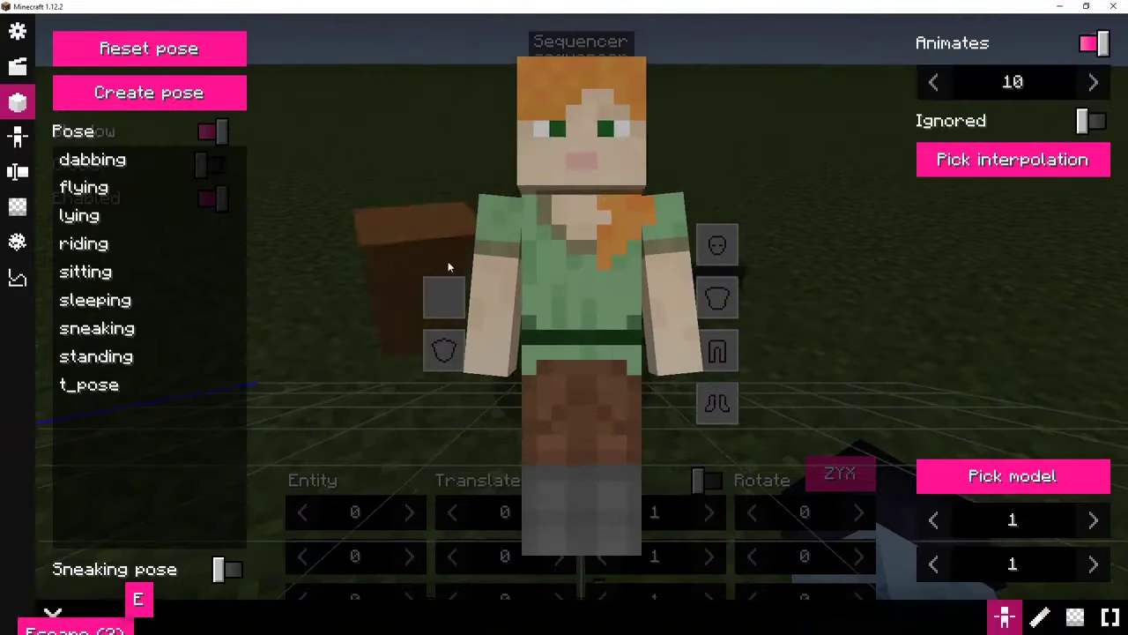
{"action": "key", "text": "Escape"}
{"action": "key", "text": "e"}
{"action": "key", "text": "Escape"}
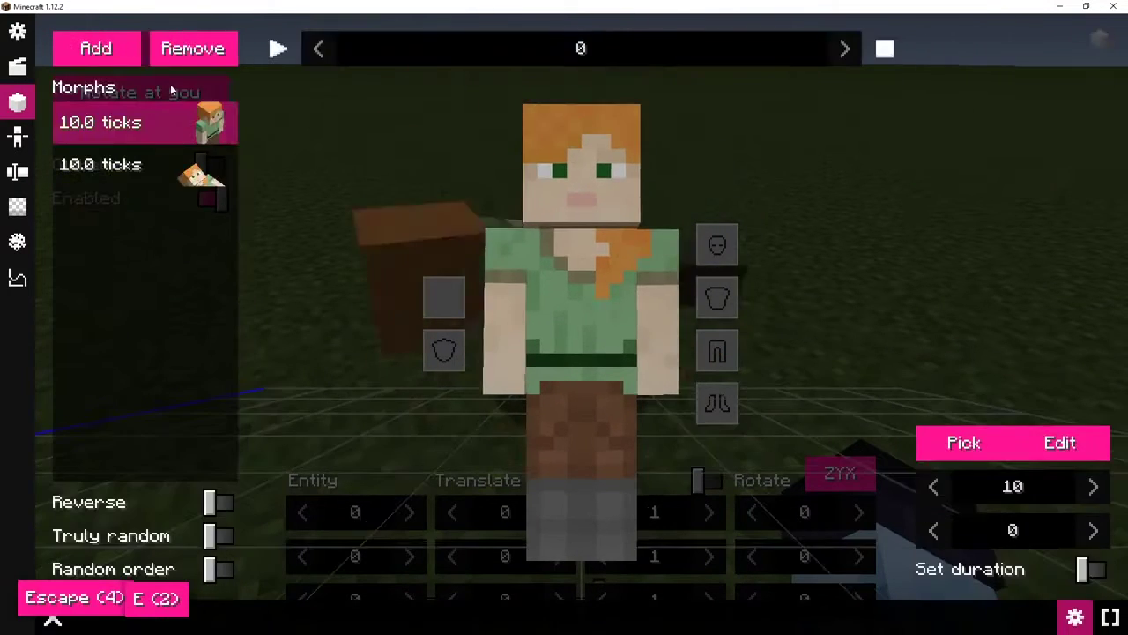
Step: Duplicate the sleeping Alex entry in the sequencer and remove the standing entry
{"action": "left_click", "coordinate": [163, 159]}
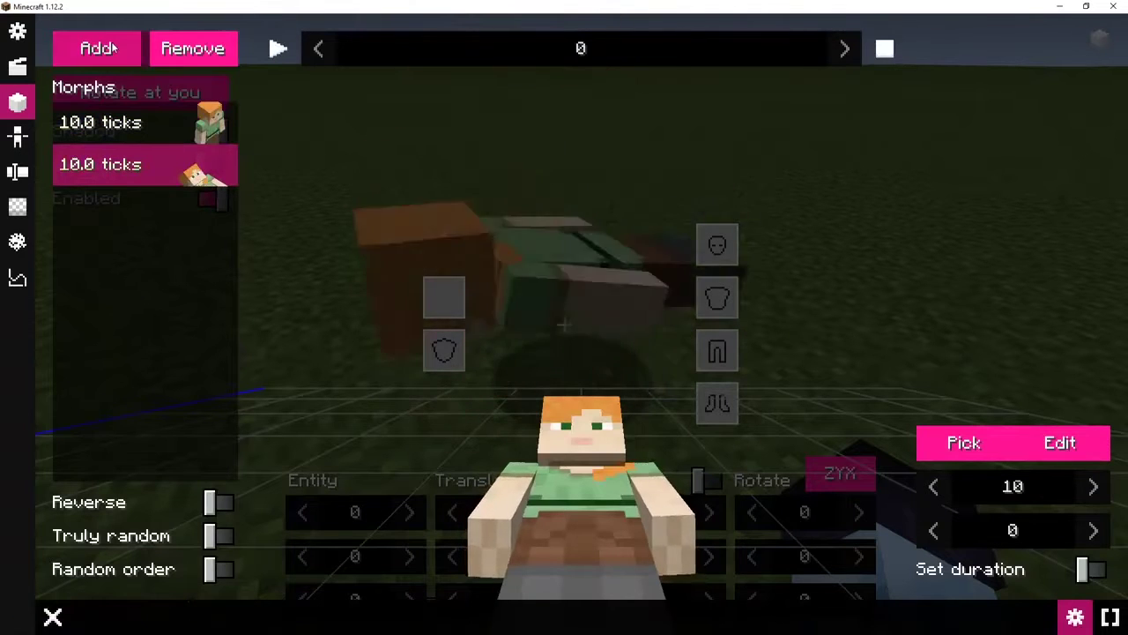
{"action": "left_click", "coordinate": [119, 55]}
{"action": "left_click", "coordinate": [176, 121]}
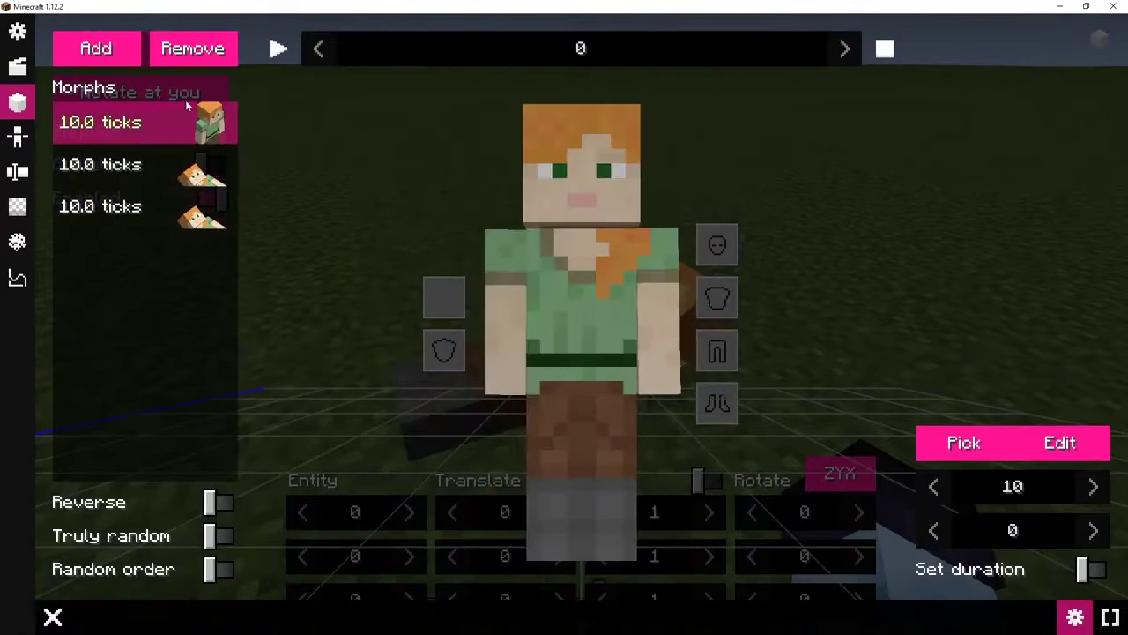
{"action": "left_click", "coordinate": [200, 54]}
Step: Set the duplicated sleeping entry's anchor X rotation to -90 and close the model block editor
{"action": "key", "text": "e"}
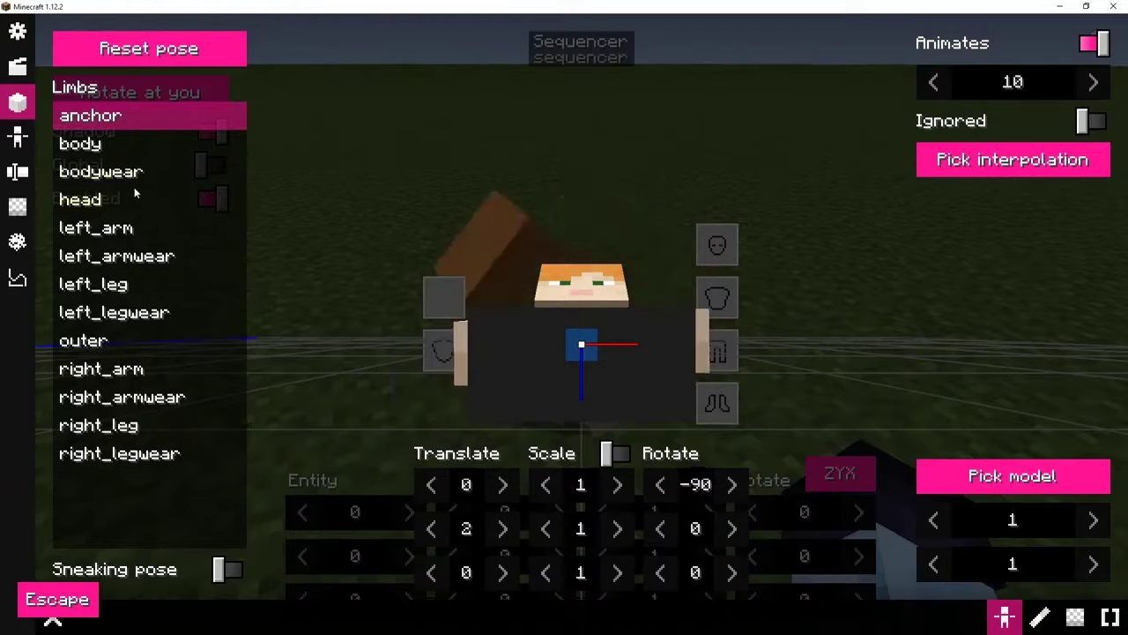
{"action": "key", "text": "Escape"}
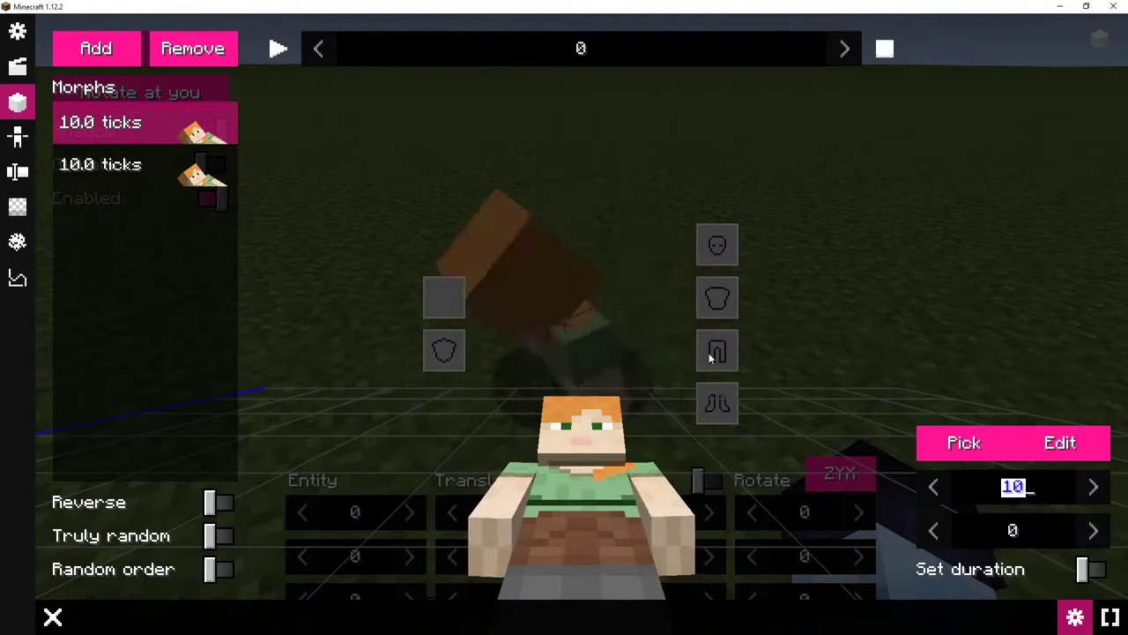
{"action": "key", "text": "Escape"}
{"action": "key", "text": "Escape"}
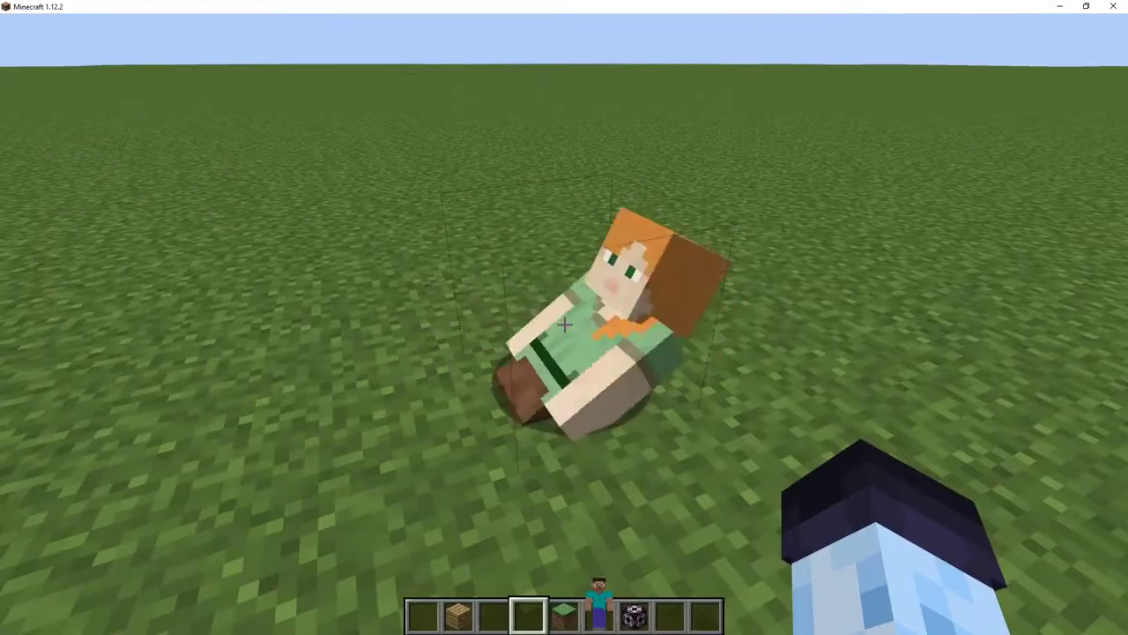
Step: Reopen the model block's sequencer and try a duration of 0 ticks on the first entry, restoring it to 10
{"action": "right_click", "coordinate": [564, 325]}
{"action": "key", "text": "e"}
{"action": "left_click", "coordinate": [1043, 490]}
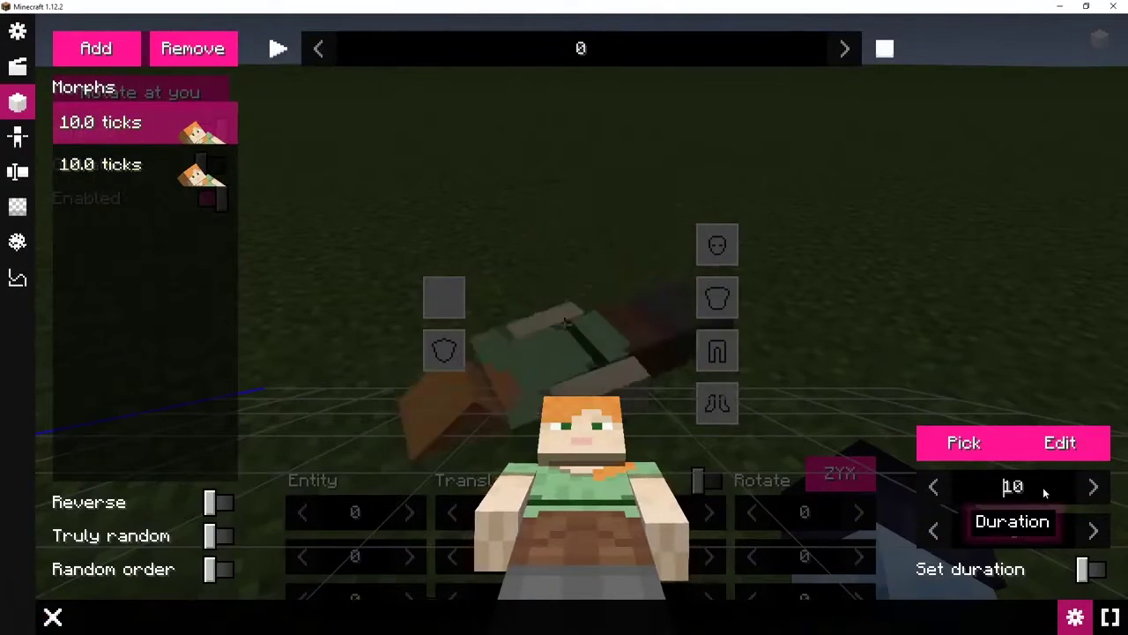
{"action": "key", "text": "ctrl+a"}
{"action": "type", "text": "0"}
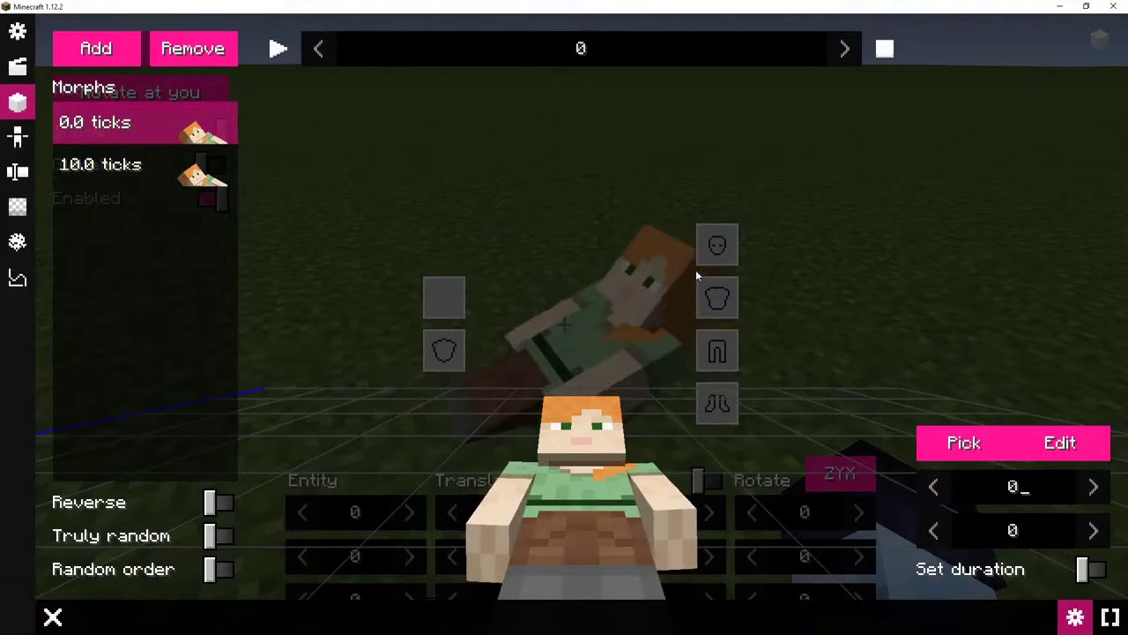
{"action": "left_click", "coordinate": [227, 176]}
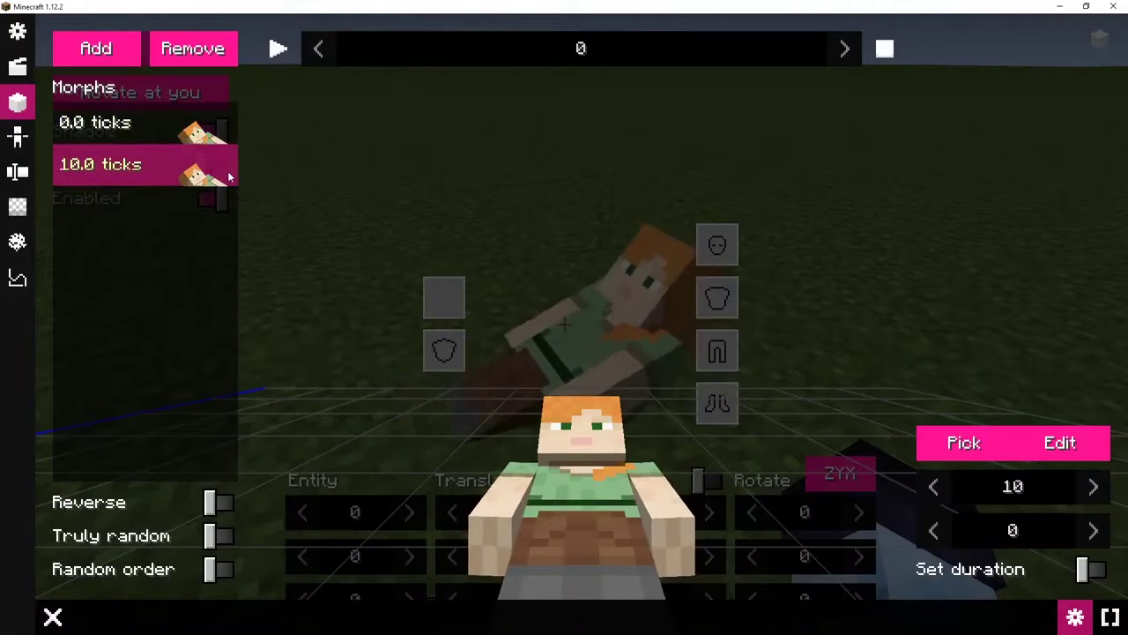
{"action": "left_click", "coordinate": [199, 134]}
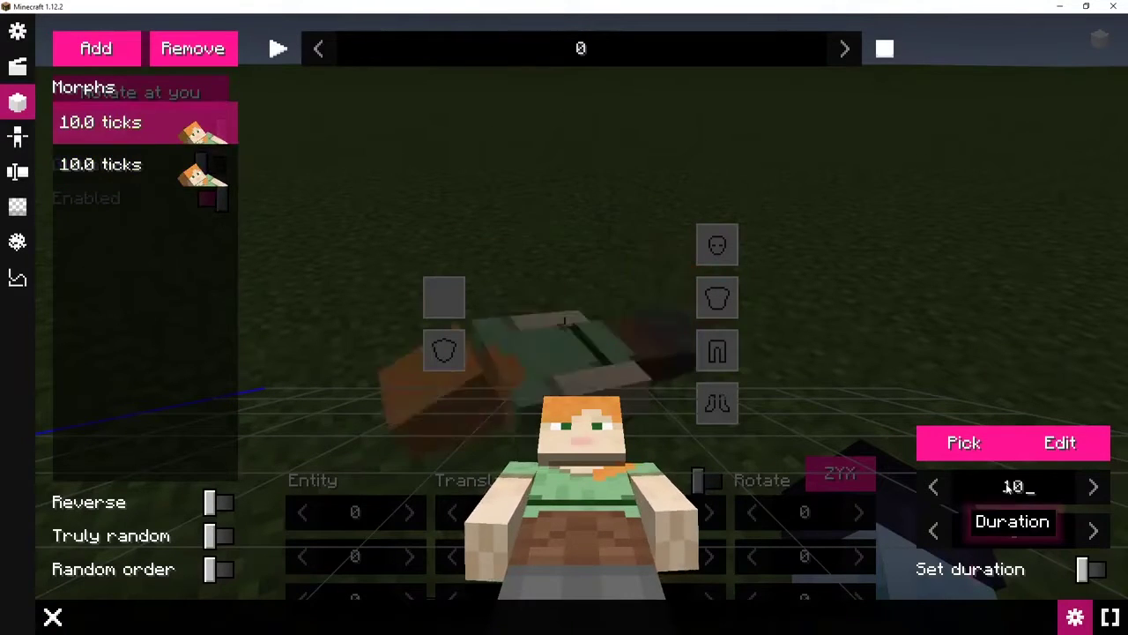
Step: Compare the anchor limb's X rotation between the two sleeping Alex entries
{"action": "left_click", "coordinate": [169, 160]}
{"action": "left_click", "coordinate": [159, 134]}
{"action": "key", "text": "e"}
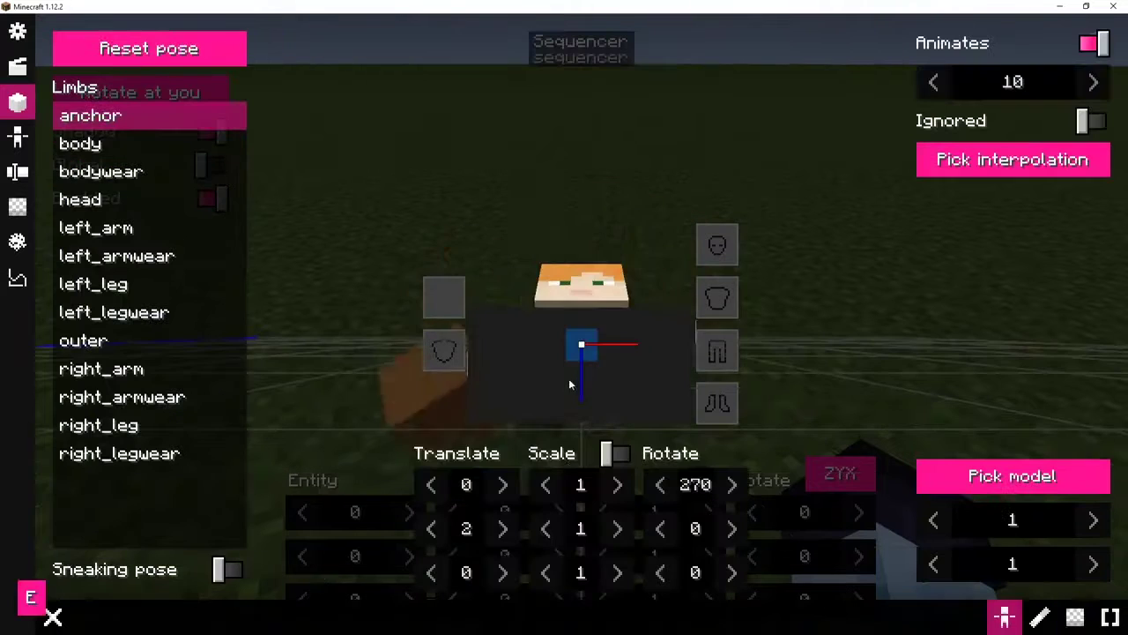
{"action": "left_click_drag", "start_coordinate": [677, 384], "coordinate": [610, 380]}
{"action": "key", "text": "Escape"}
{"action": "left_click", "coordinate": [135, 165]}
{"action": "key", "text": "e"}
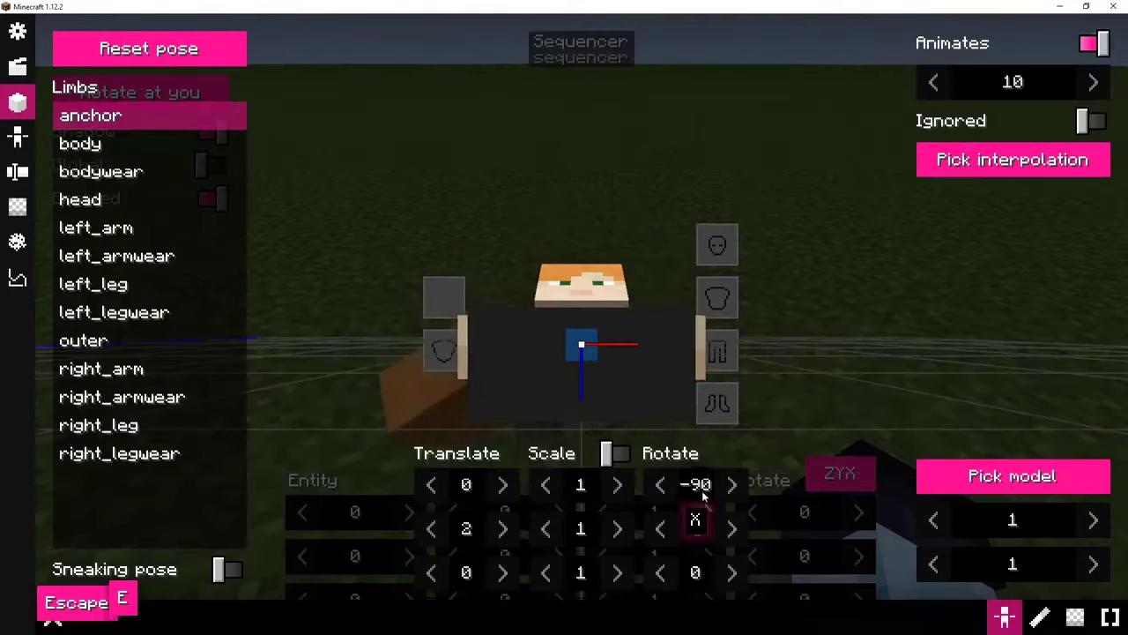
{"action": "key", "text": "Escape"}
{"action": "left_click", "coordinate": [152, 128]}
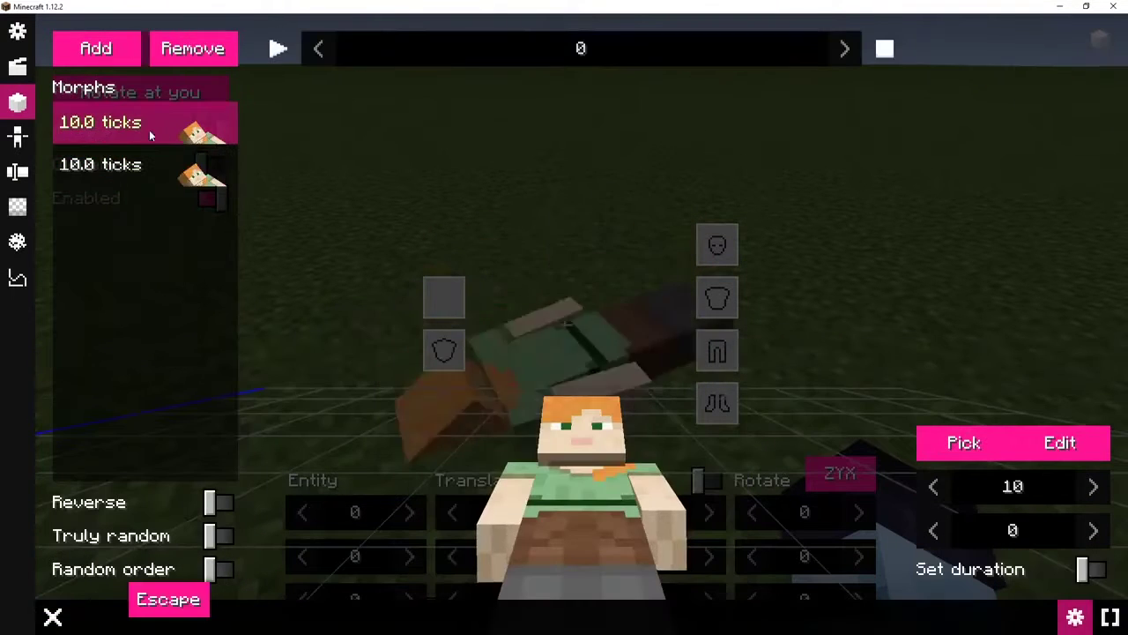
Step: Set the first entry's duration to 0 ticks, turn off Animates on its morph and close the editor
{"action": "double_click", "coordinate": [1016, 487]}
{"action": "left_click", "coordinate": [491, 240]}
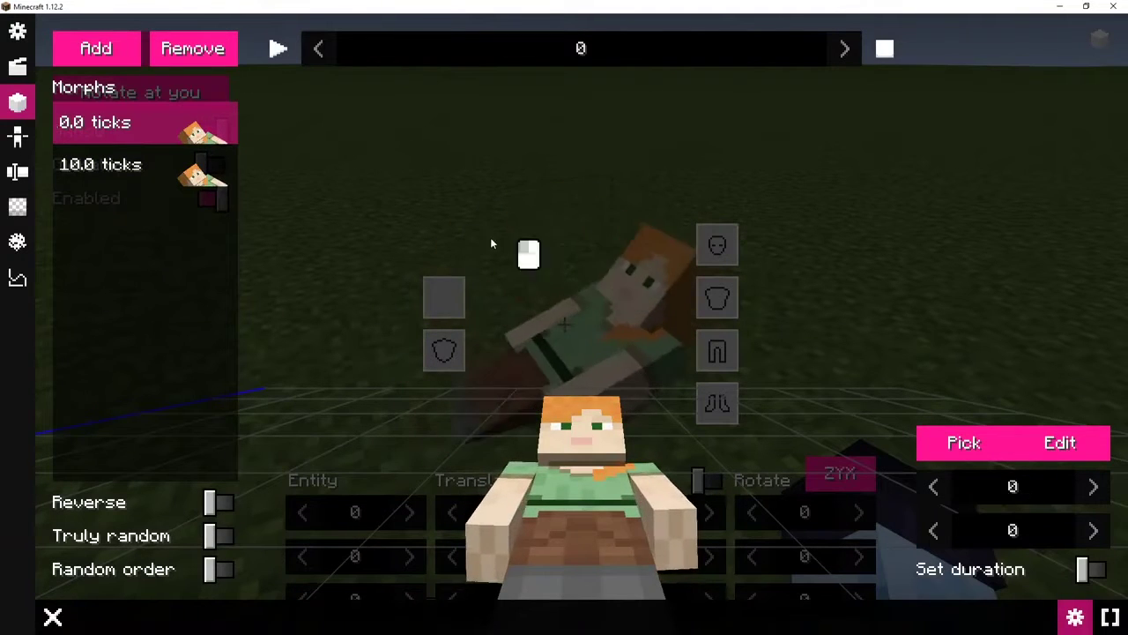
{"action": "key", "text": "e"}
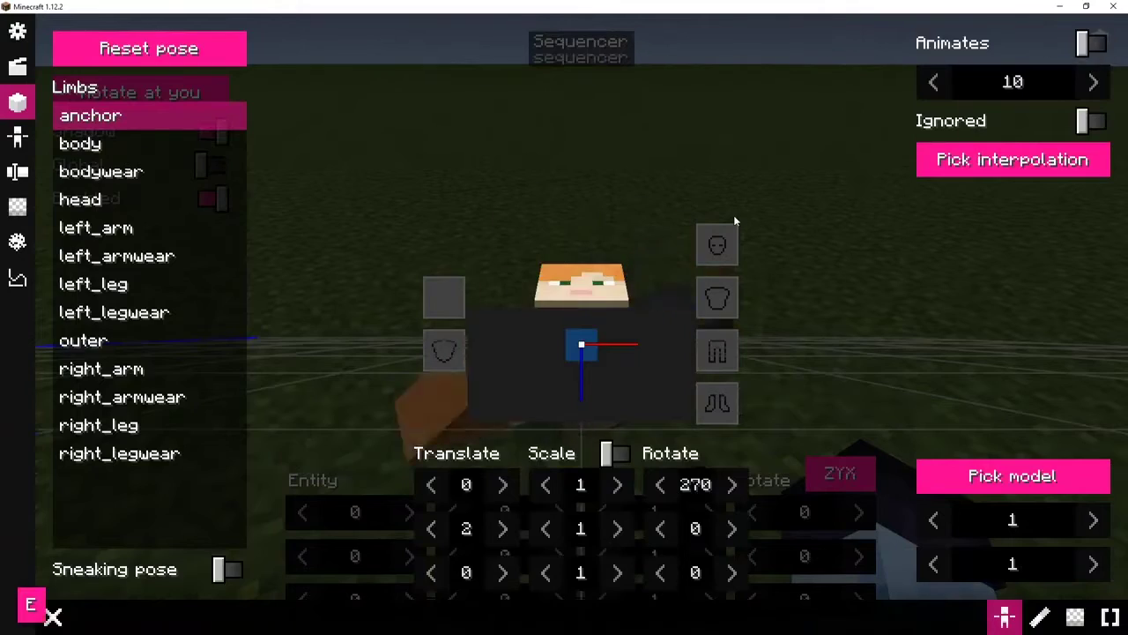
{"action": "key", "text": "Escape"}
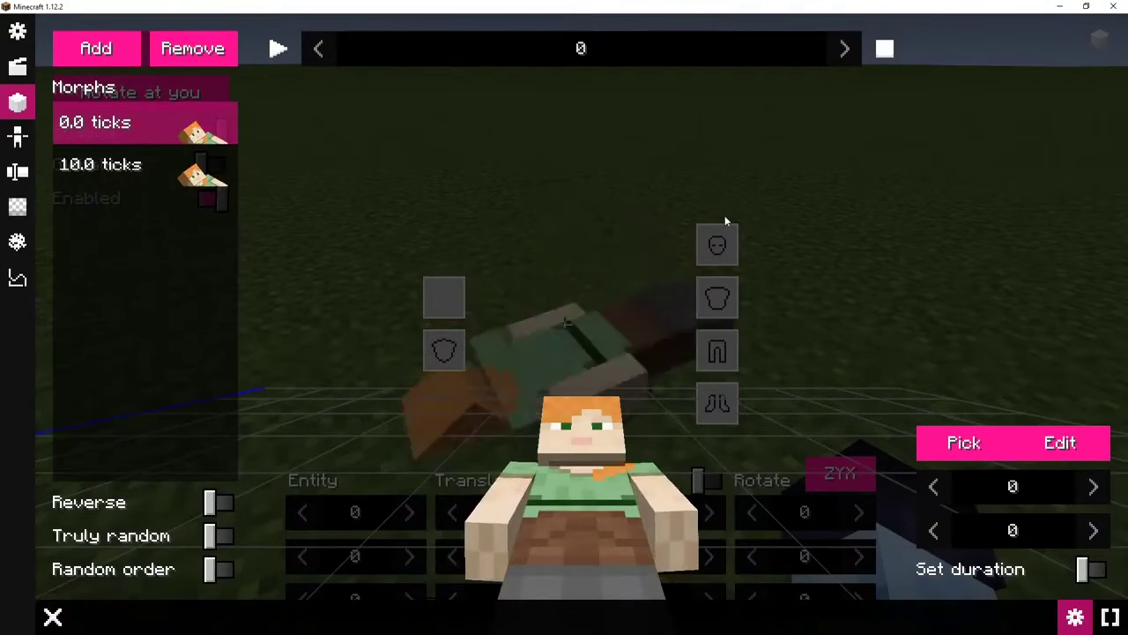
{"action": "key", "text": "Escape"}
{"action": "key", "text": "Escape"}
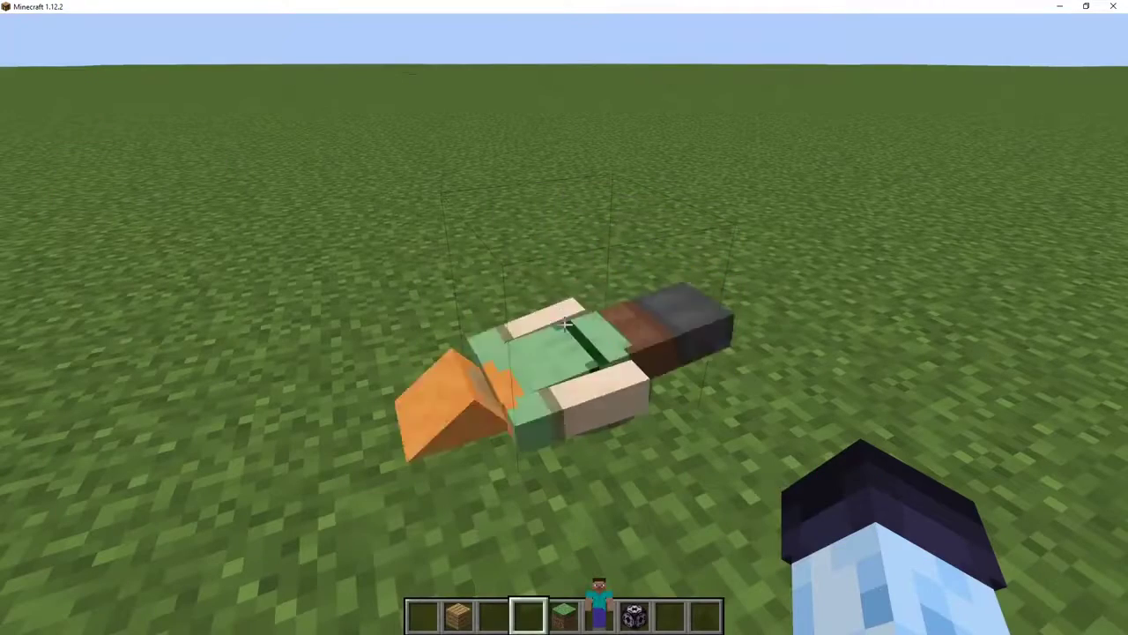
Step: Place a copy of the Alex model block beside the original and open the copy's settings
{"action": "key", "text": "s"}
{"action": "key", "text": "w"}
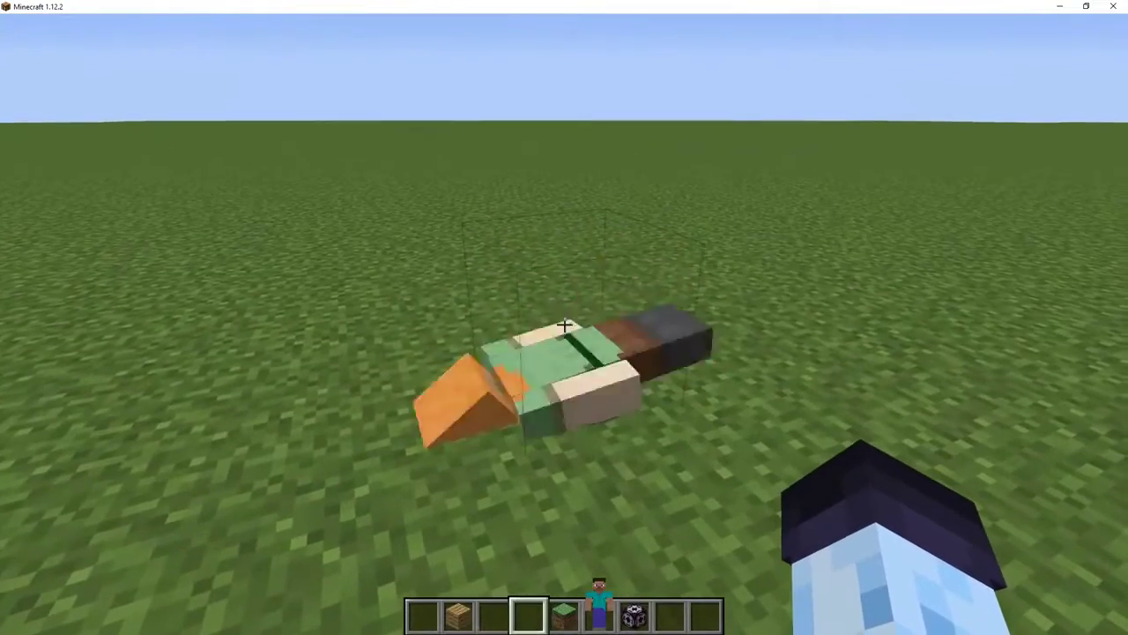
{"action": "middle_click", "coordinate": [564, 324]}
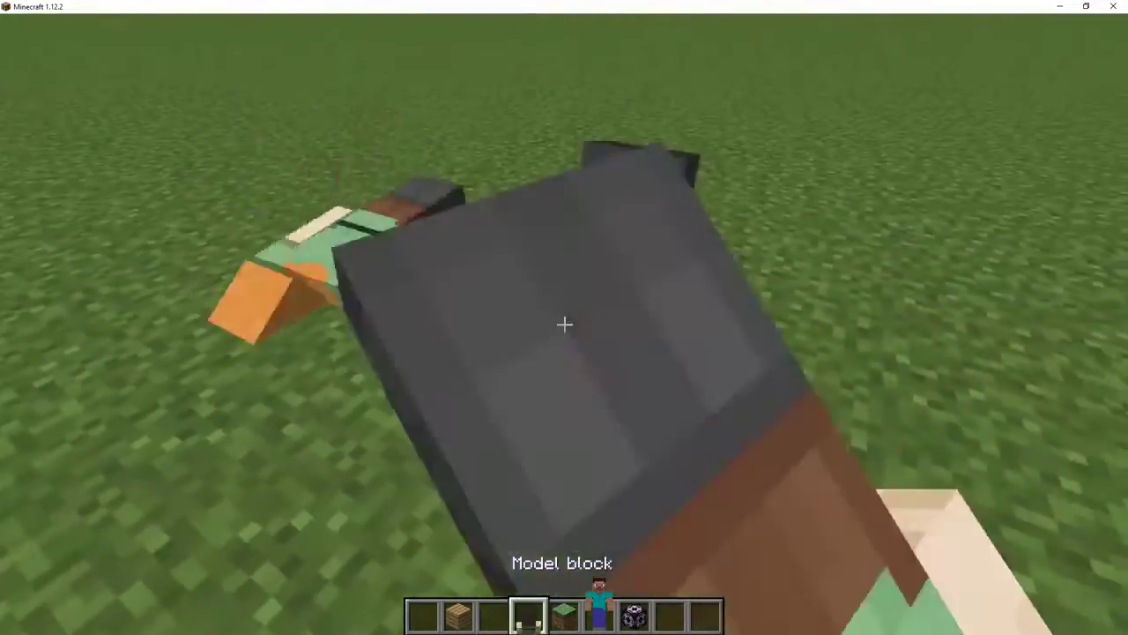
{"action": "key", "text": "e"}
{"action": "left_click", "coordinate": [514, 420], "text": "shift"}
{"action": "key", "text": "Escape"}
{"action": "right_click", "coordinate": [564, 324]}
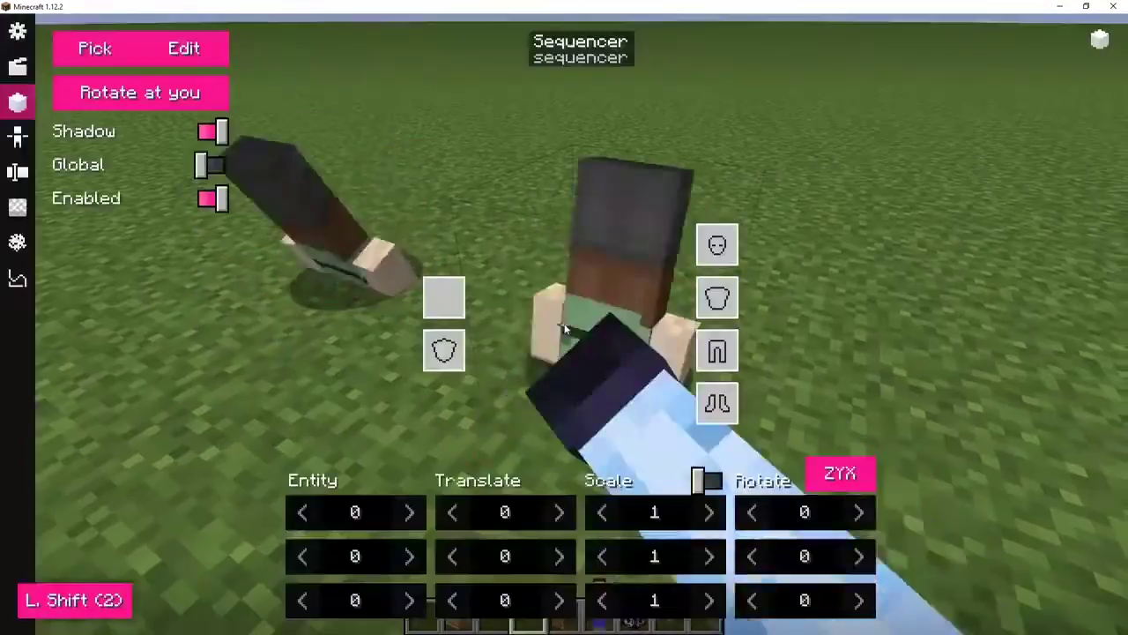
Step: In the copied block's first sequencer entry, set the duration to 10 ticks and enable Animates on the morph
{"action": "key", "text": "e"}
{"action": "key", "text": "e"}
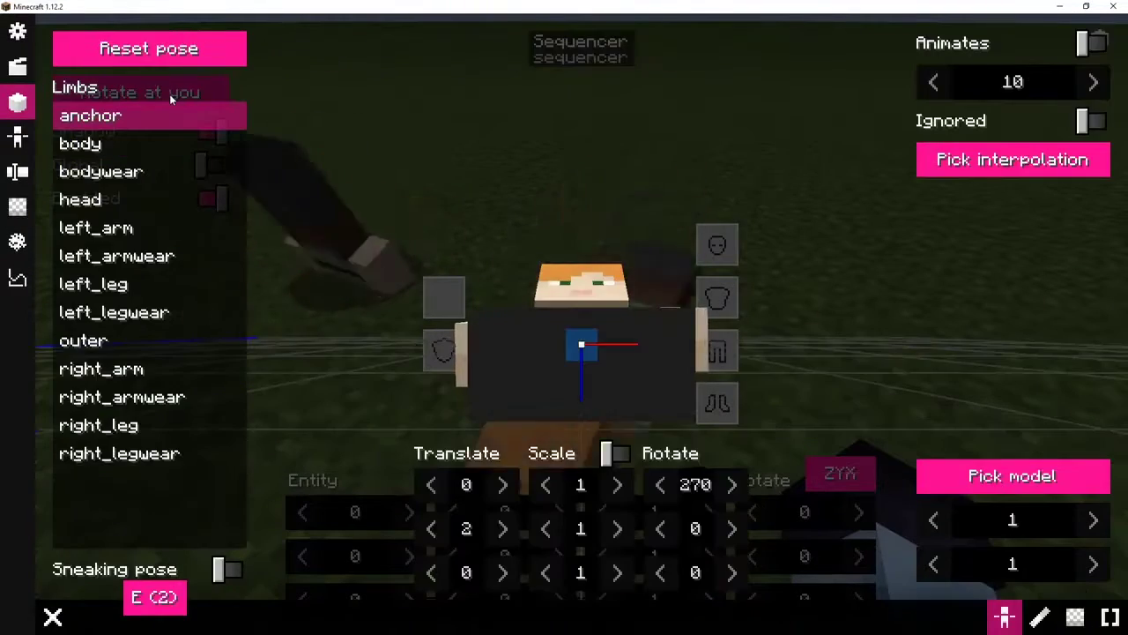
{"action": "key", "text": "Escape"}
{"action": "left_click", "coordinate": [1063, 485]}
{"action": "type", "text": "10"}
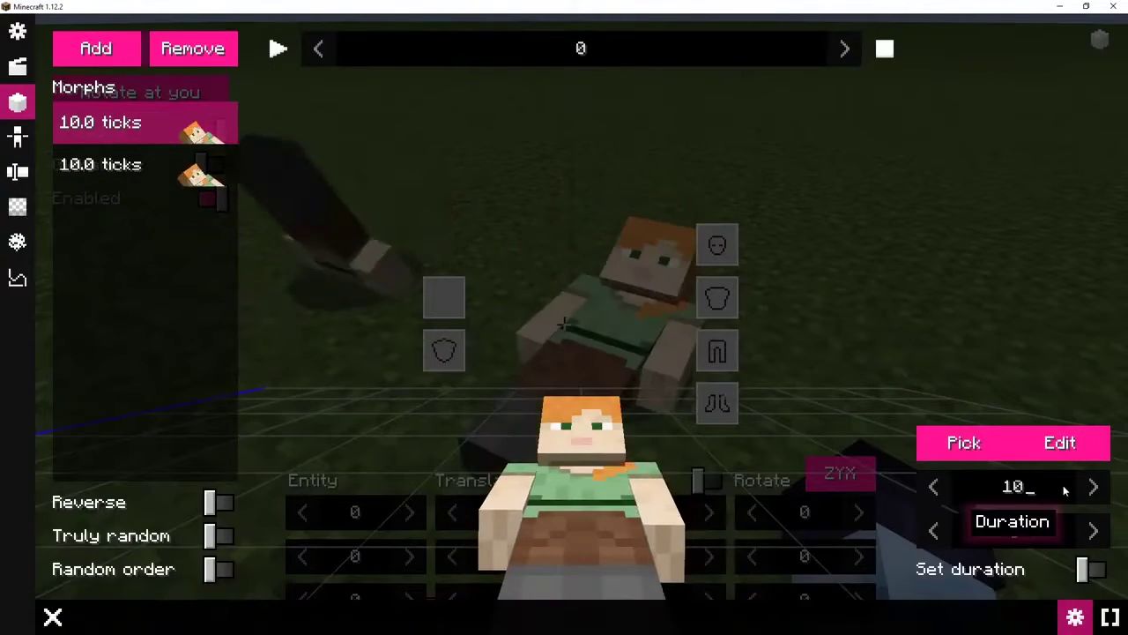
{"action": "type", "text": "e"}
{"action": "left_click", "coordinate": [1055, 46]}
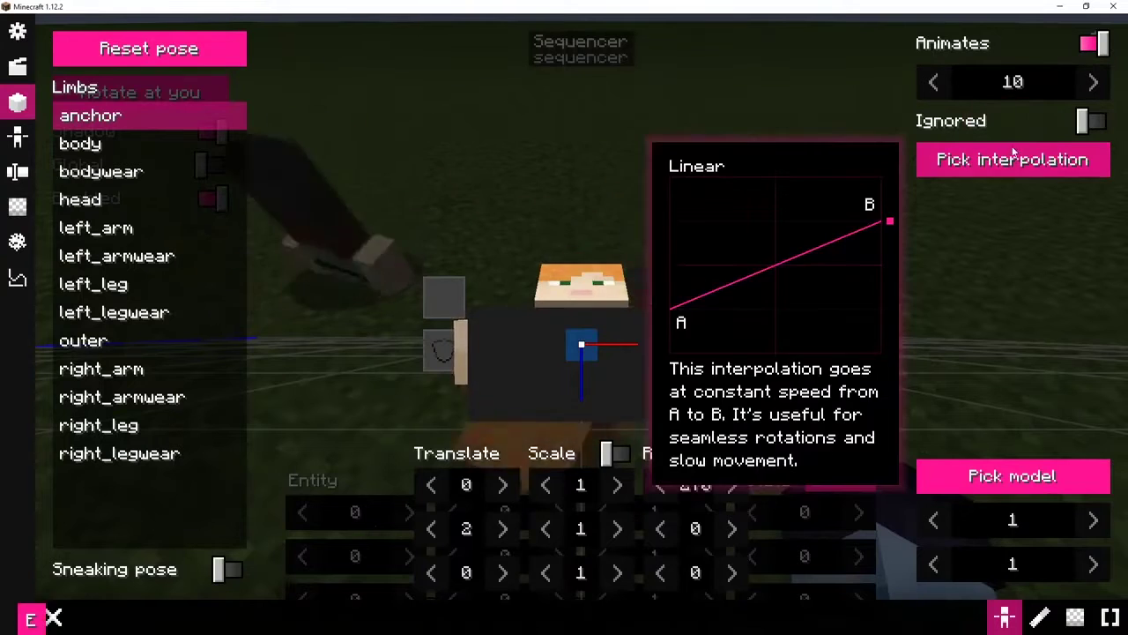
Step: Reset the first entry's pose and set its animation interpolation to Back In
{"action": "left_click", "coordinate": [1015, 158]}
{"action": "scroll", "coordinate": [1000, 236], "scroll_direction": "up", "scroll_amount": 3}
{"action": "left_click", "coordinate": [227, 60]}
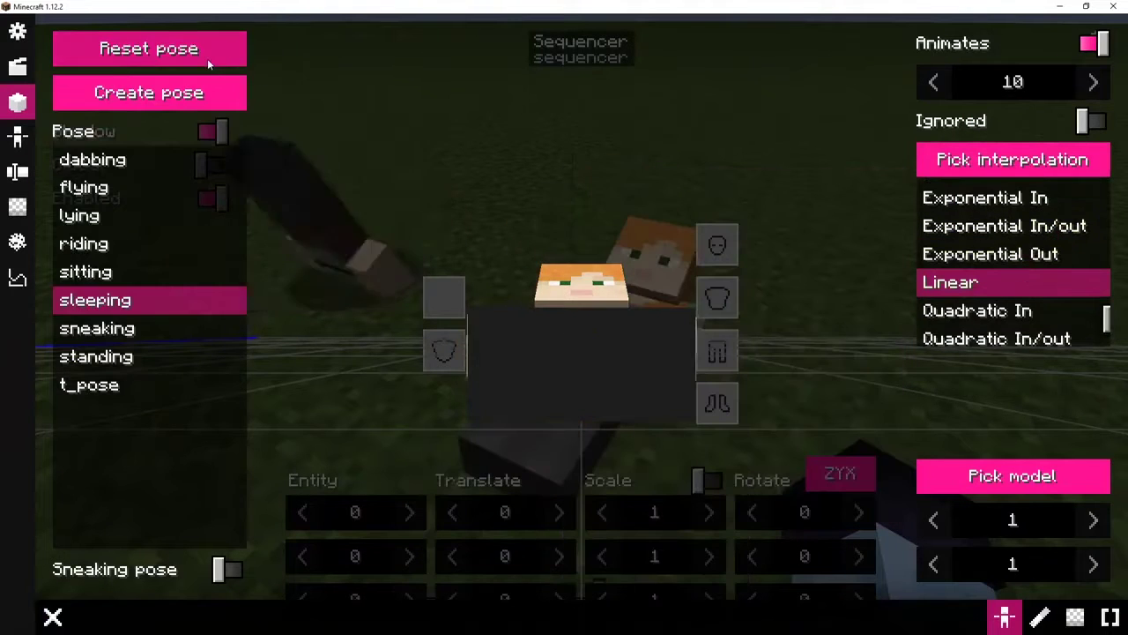
{"action": "left_click", "coordinate": [208, 59]}
{"action": "scroll", "coordinate": [573, 156], "scroll_direction": "down", "scroll_amount": 3}
{"action": "scroll", "coordinate": [1019, 233], "scroll_direction": "up", "scroll_amount": 3}
{"action": "scroll", "coordinate": [1021, 230], "scroll_direction": "up", "scroll_amount": 5}
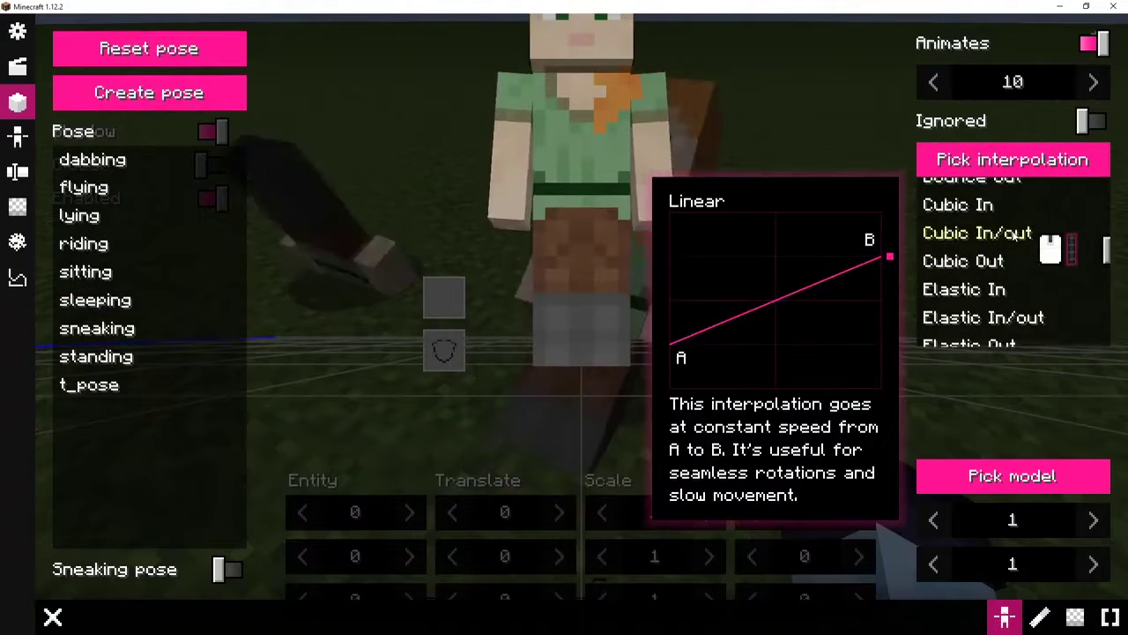
{"action": "scroll", "coordinate": [1004, 207], "scroll_direction": "down", "scroll_amount": 7}
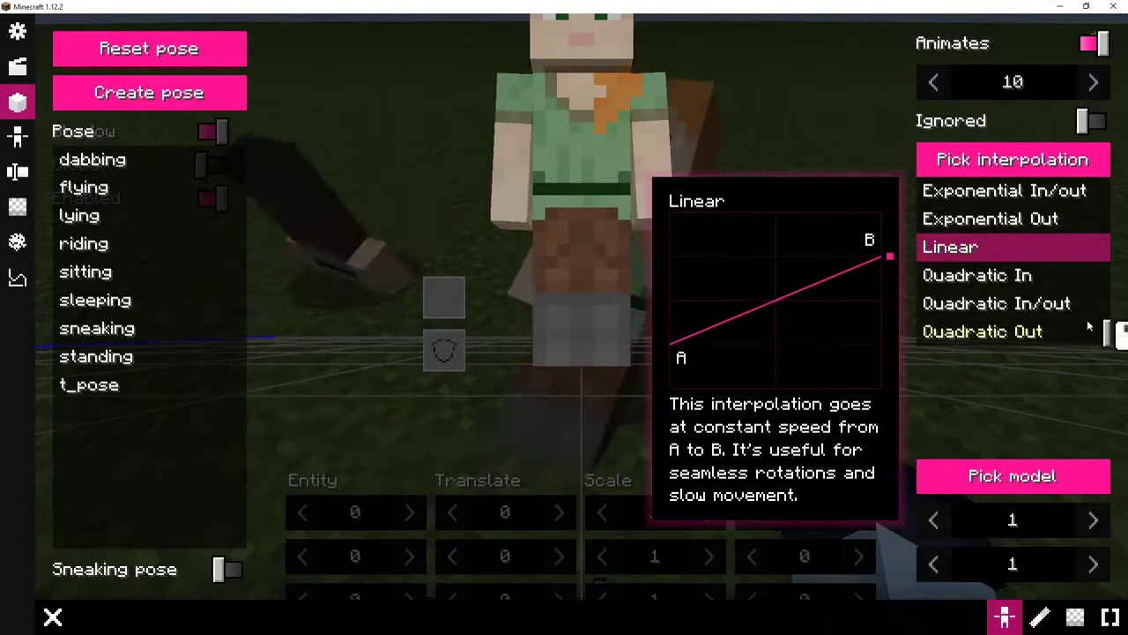
{"action": "scroll", "coordinate": [1048, 290], "scroll_direction": "up", "scroll_amount": 7}
{"action": "scroll", "coordinate": [1005, 214], "scroll_direction": "down", "scroll_amount": 3}
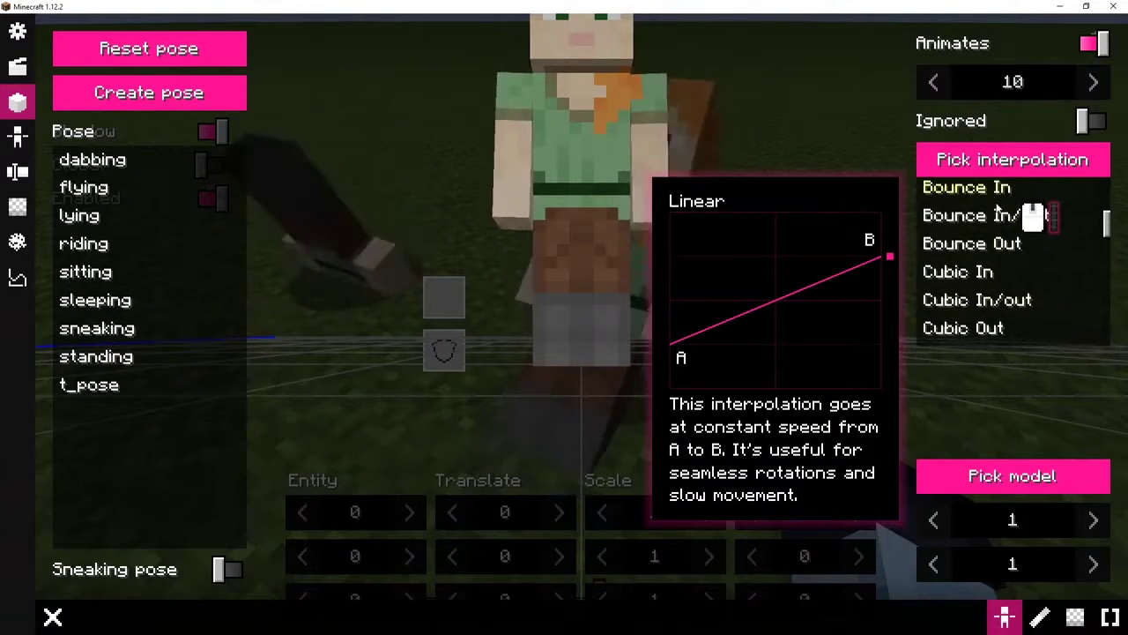
{"action": "scroll", "coordinate": [996, 199], "scroll_direction": "up", "scroll_amount": 3}
{"action": "left_click", "coordinate": [991, 191]}
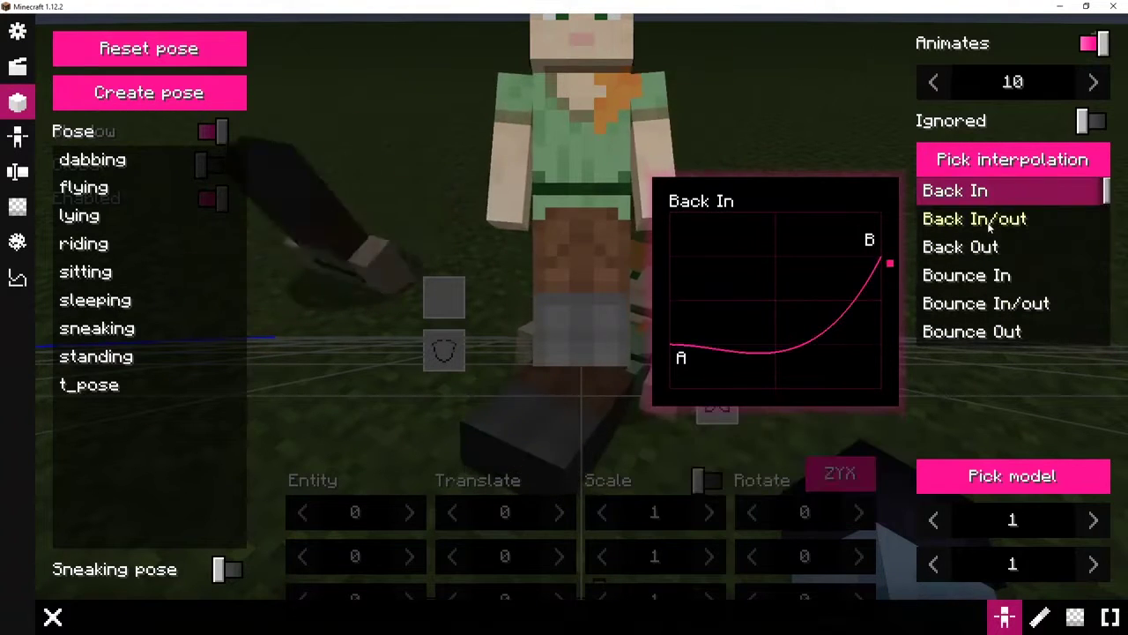
Step: Set the second sequencer entry's animation interpolation to Back In and close the model block's editor
{"action": "key", "text": "Escape"}
{"action": "left_click", "coordinate": [167, 166]}
{"action": "key", "text": "e"}
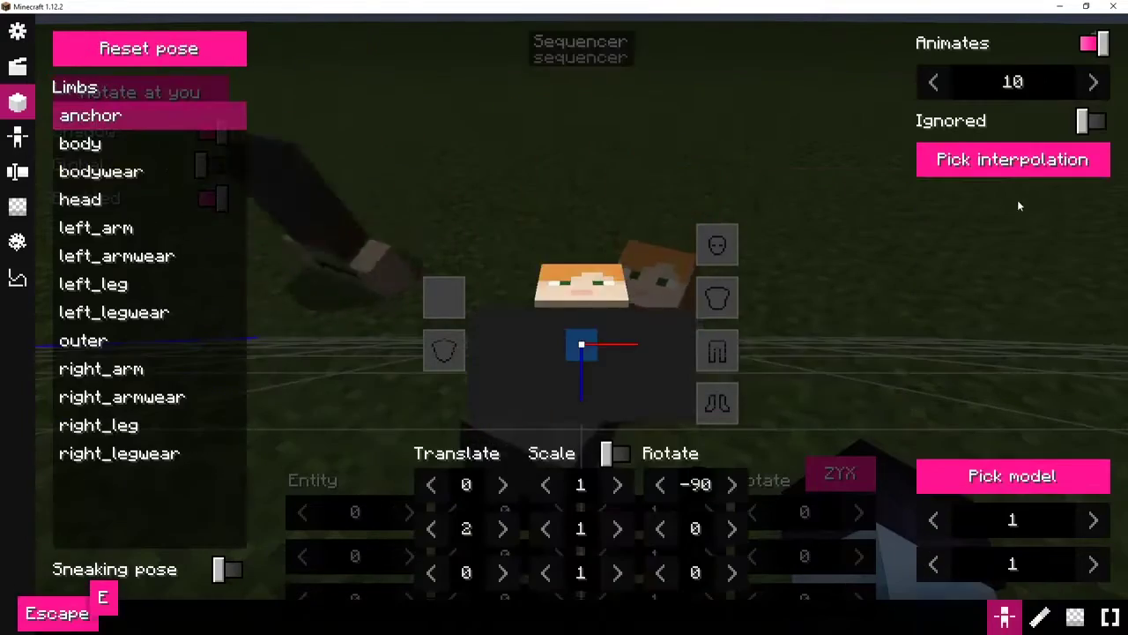
{"action": "left_click", "coordinate": [1004, 163]}
{"action": "left_click", "coordinate": [969, 191]}
{"action": "key", "text": "Escape"}
{"action": "key", "text": "Escape"}
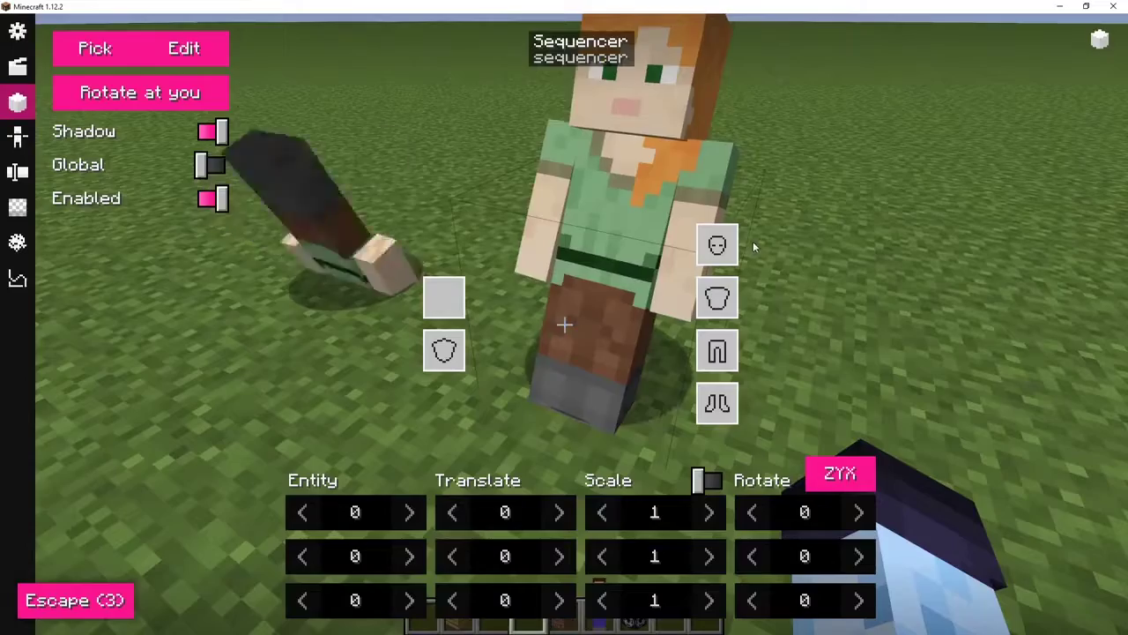
{"action": "key", "text": "Escape"}
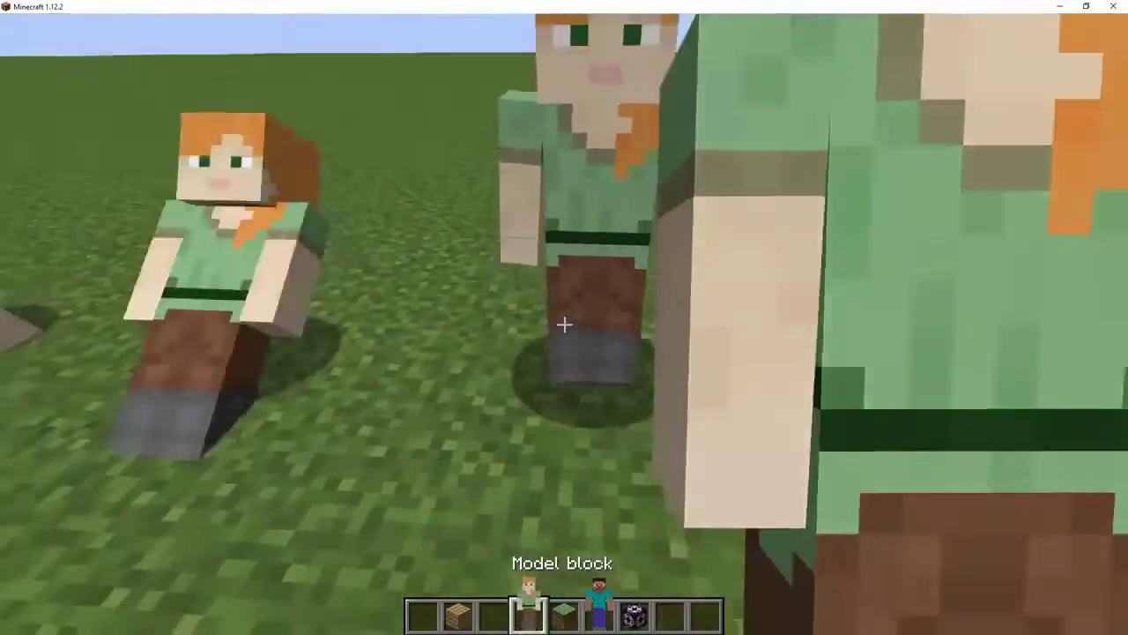
Step: Place another copy of the Alex model block and set its first sequencer entry's interpolation to Back In/out
{"action": "right_click", "coordinate": [564, 324]}
{"action": "key", "text": "e"}
{"action": "left_click", "coordinate": [111, 139]}
{"action": "key", "text": "e"}
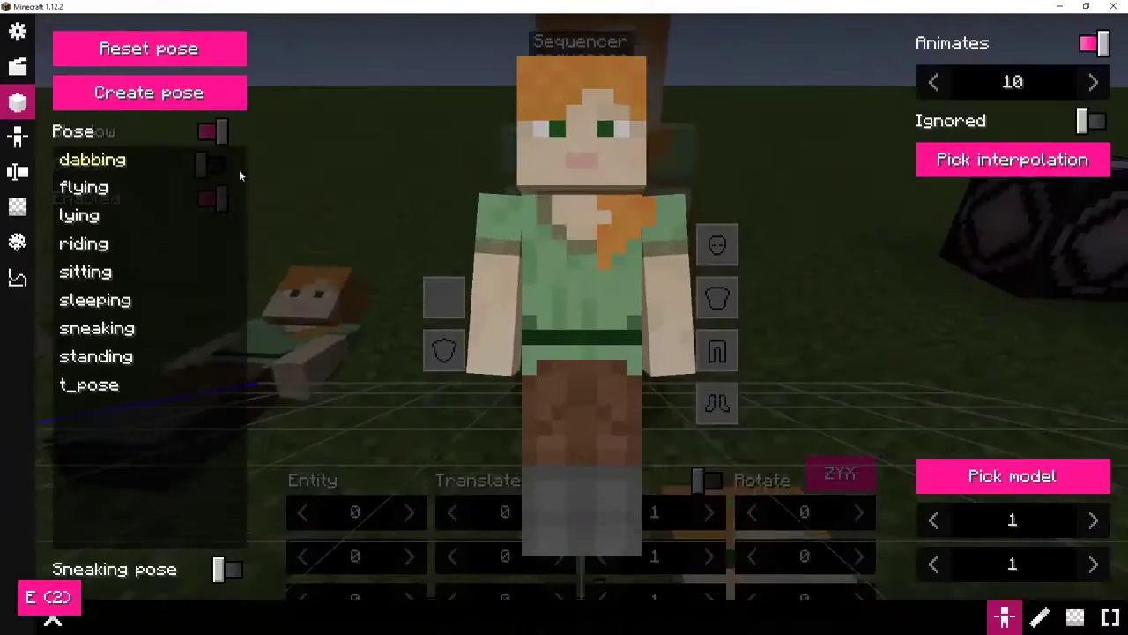
{"action": "left_click", "coordinate": [996, 160]}
{"action": "left_click", "coordinate": [973, 219]}
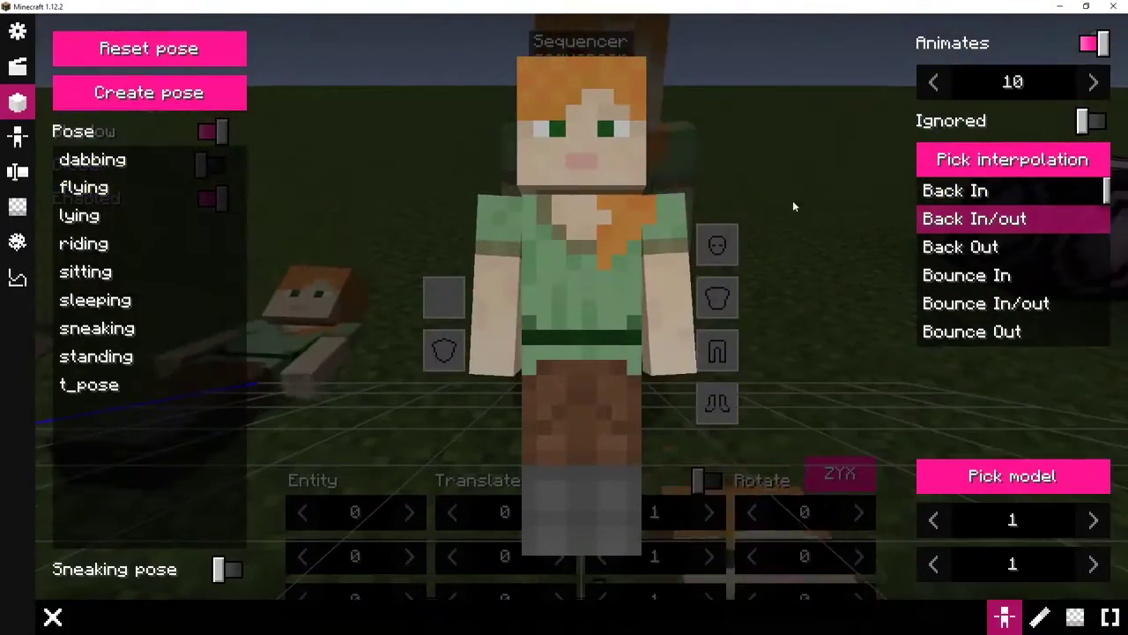
Step: Set the second sequencer entry's interpolation to Back In/out and close the model block's editor
{"action": "key", "text": "Escape"}
{"action": "left_click", "coordinate": [146, 163]}
{"action": "key", "text": "e"}
{"action": "left_click", "coordinate": [1021, 159]}
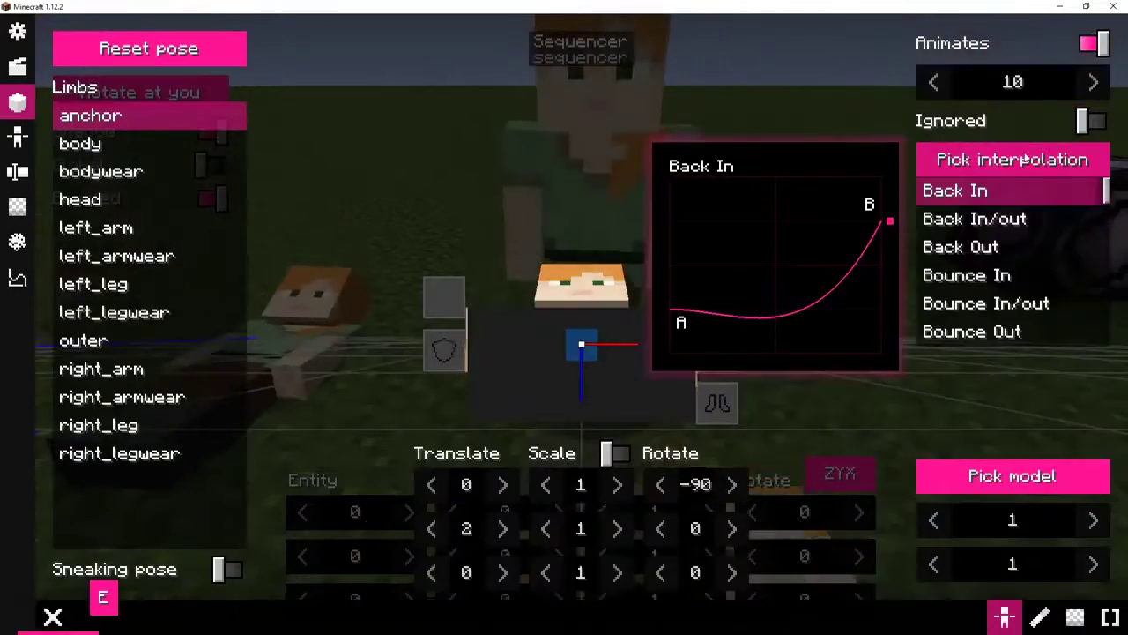
{"action": "left_click", "coordinate": [1008, 224]}
{"action": "key", "text": "Escape"}
{"action": "key", "text": "Escape"}
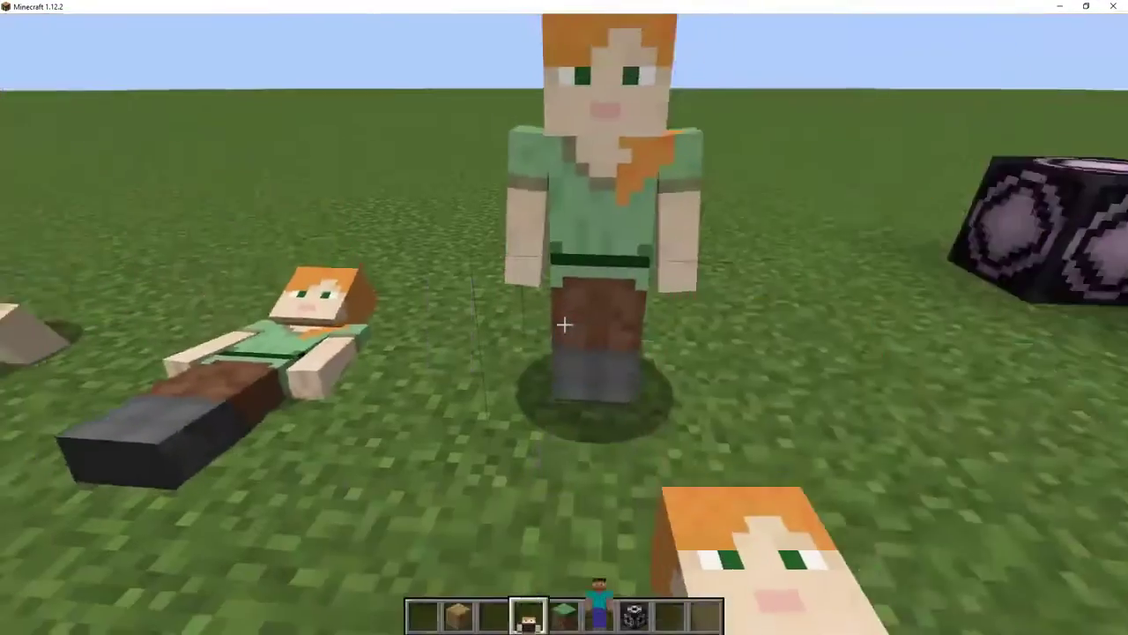
Step: Place one more Alex model block in the row and set its first sequencer entry's interpolation to Back Out
{"action": "key", "text": "s"}
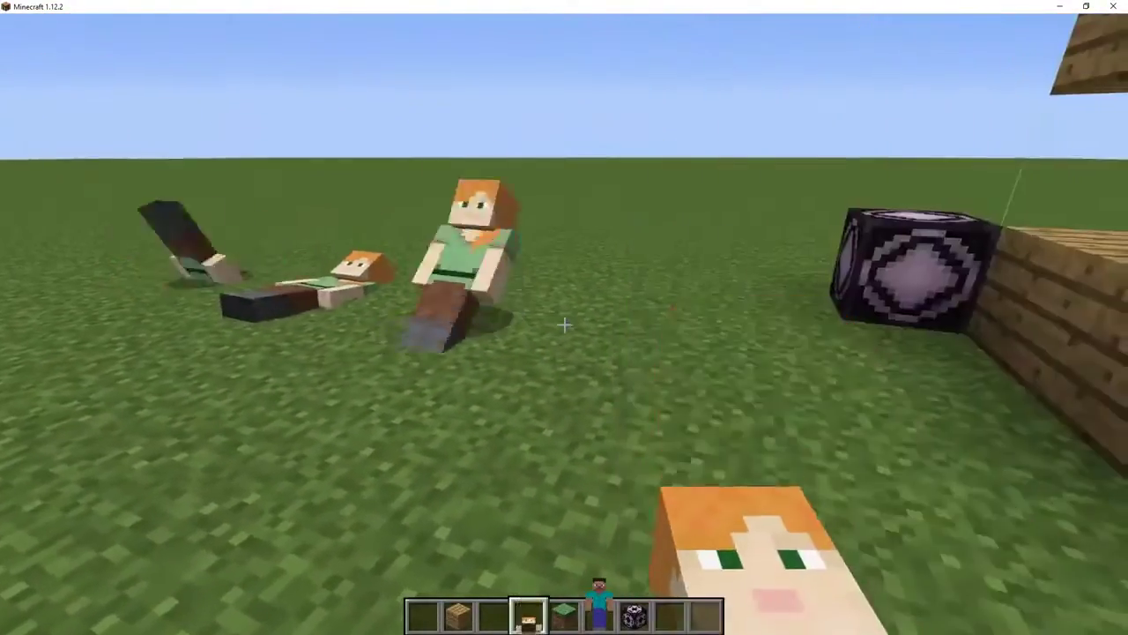
{"action": "key", "text": "e"}
{"action": "key", "text": "e"}
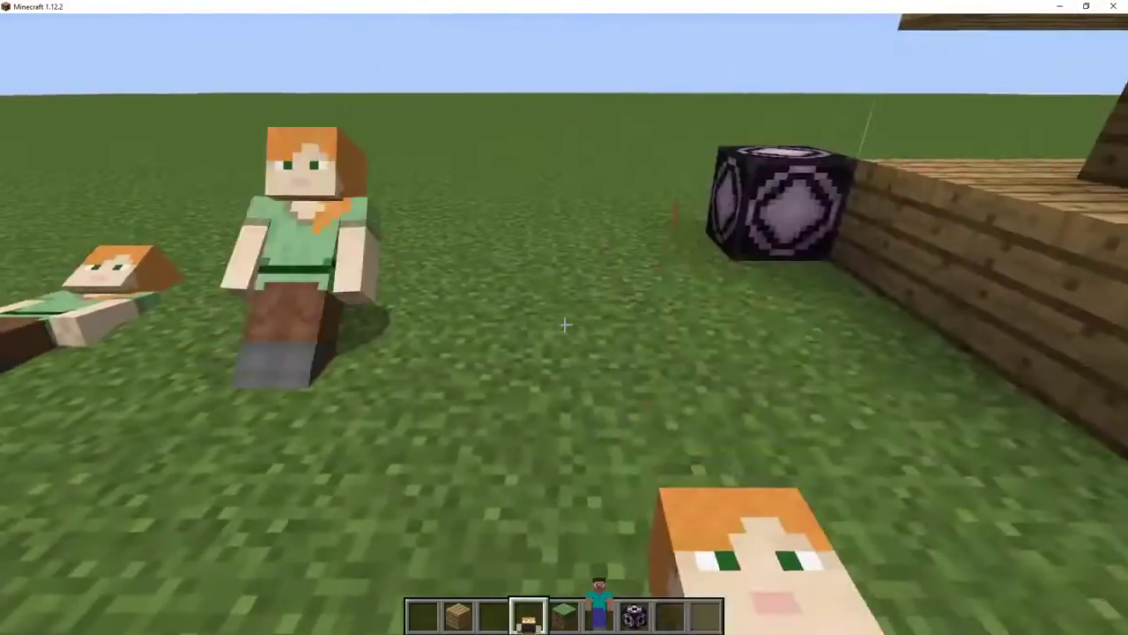
{"action": "right_click", "coordinate": [564, 325]}
{"action": "left_click", "coordinate": [184, 49]}
{"action": "key", "text": "e"}
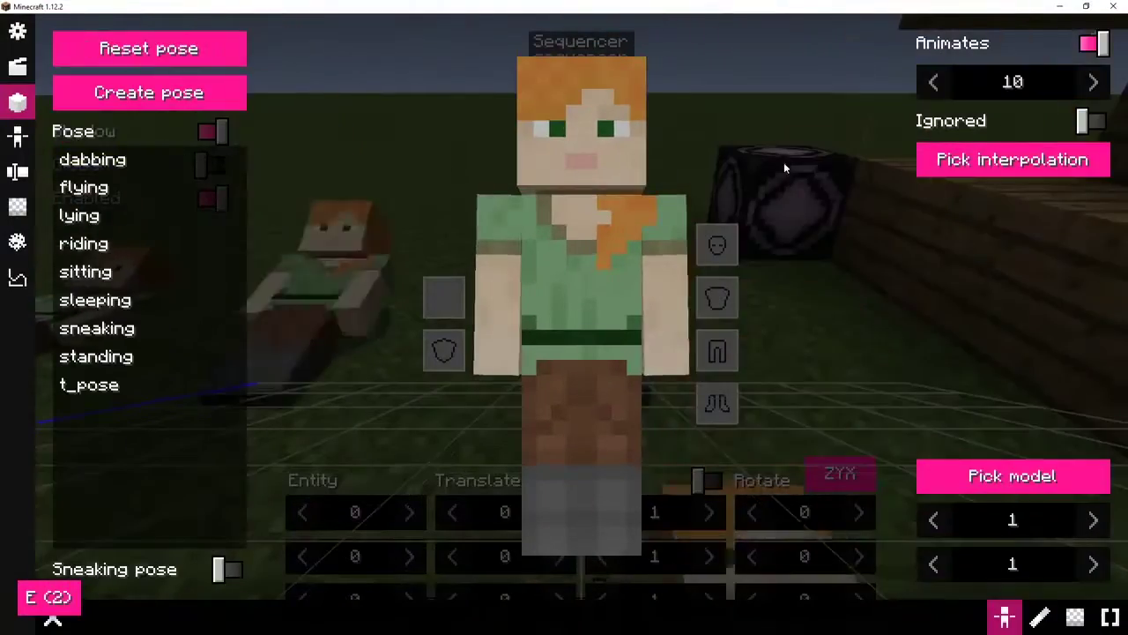
{"action": "left_click", "coordinate": [975, 160]}
{"action": "left_click", "coordinate": [986, 245]}
Step: Set the second sequencer entry's interpolation to Back Out and close the model block's editor
{"action": "key", "text": "Escape"}
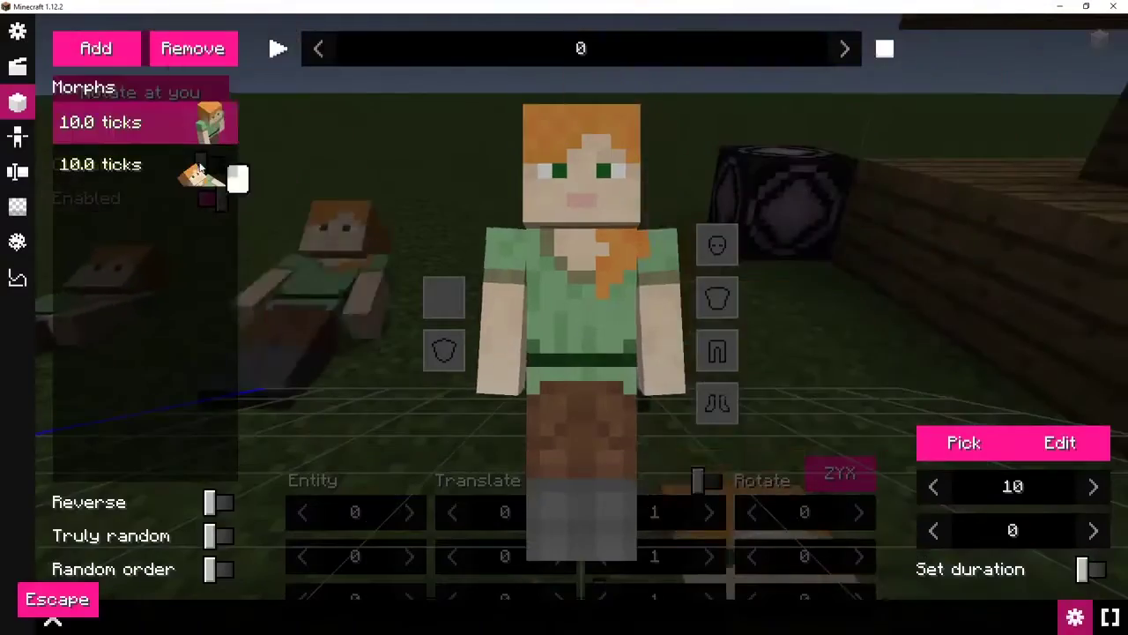
{"action": "key", "text": "e"}
{"action": "left_click", "coordinate": [1012, 160]}
{"action": "left_click", "coordinate": [1002, 249]}
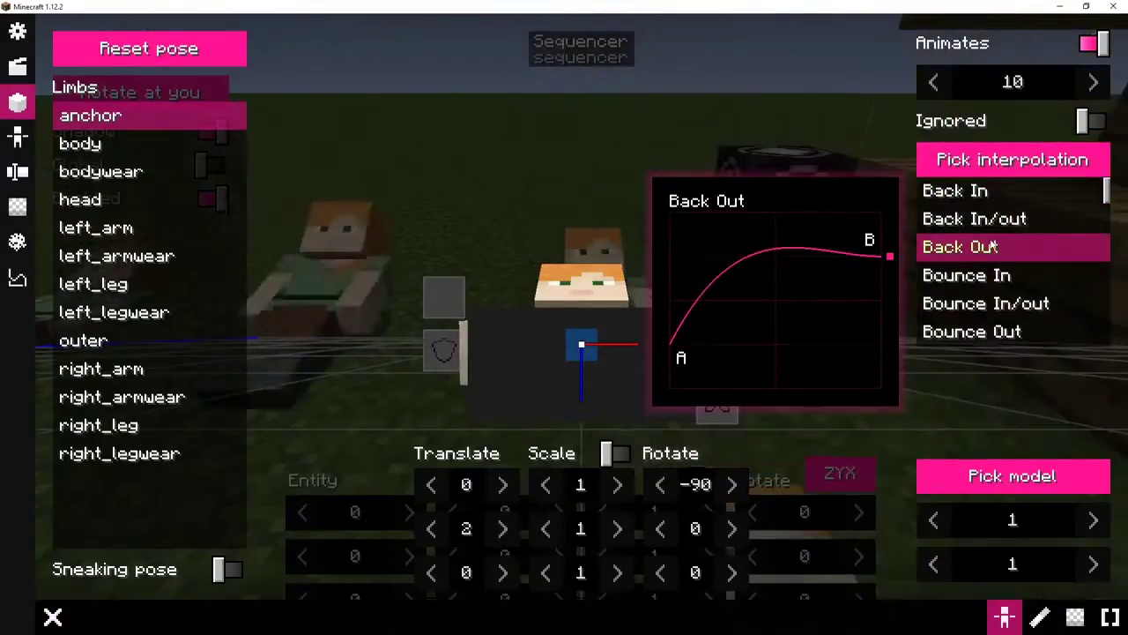
{"action": "key", "text": "Escape"}
{"action": "key", "text": "Escape"}
Step: Remove the Alex model block item from the hotbar and close the inventory
{"action": "scroll", "coordinate": [564, 324], "scroll_direction": "down", "scroll_amount": 1}
{"action": "key", "text": "e"}
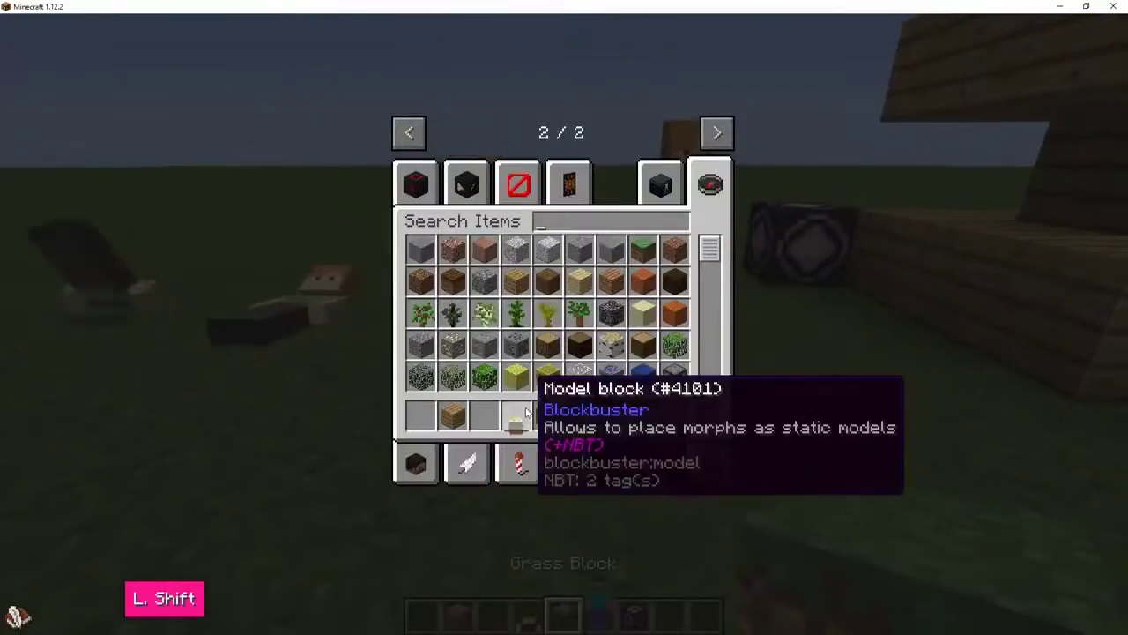
{"action": "left_click", "coordinate": [522, 412], "text": "shift"}
{"action": "key", "text": "Escape"}
Step: Compare the animations of the row of Alex model blocks from close up and from far away
{"action": "key", "text": "s"}
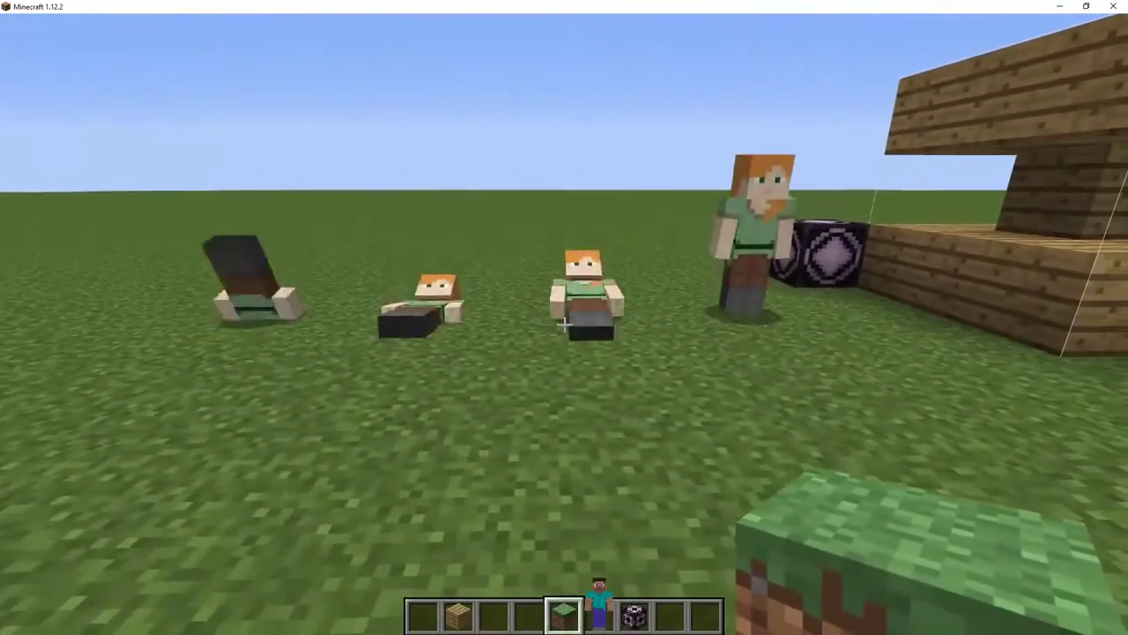
{"action": "key", "text": "w"}
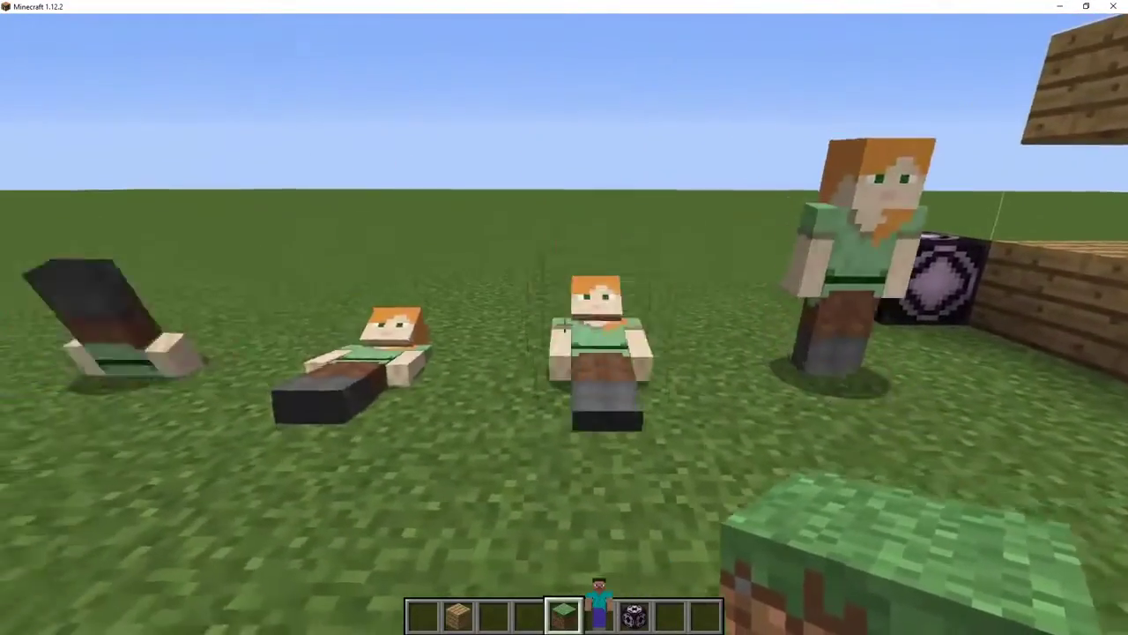
{"action": "key", "text": "s"}
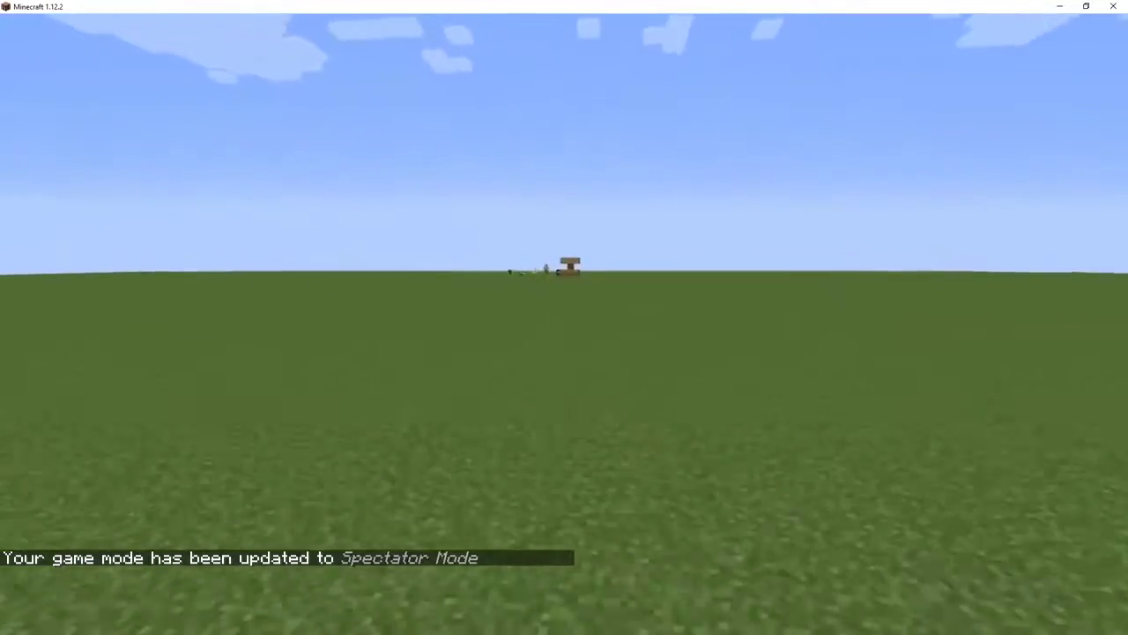
Step: Lower the render distance to 5 Short+ in the video settings and return to the world
{"action": "key", "text": "Escape"}
{"action": "left_click", "coordinate": [473, 327]}
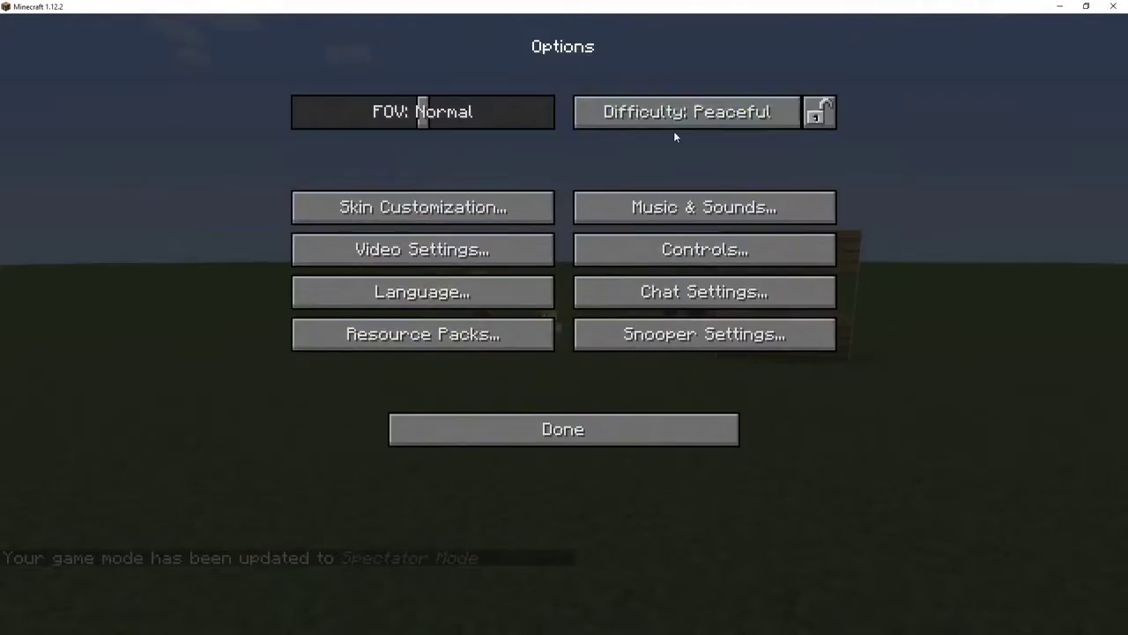
{"action": "left_click", "coordinate": [502, 238]}
{"action": "left_click_drag", "start_coordinate": [617, 112], "coordinate": [596, 111]}
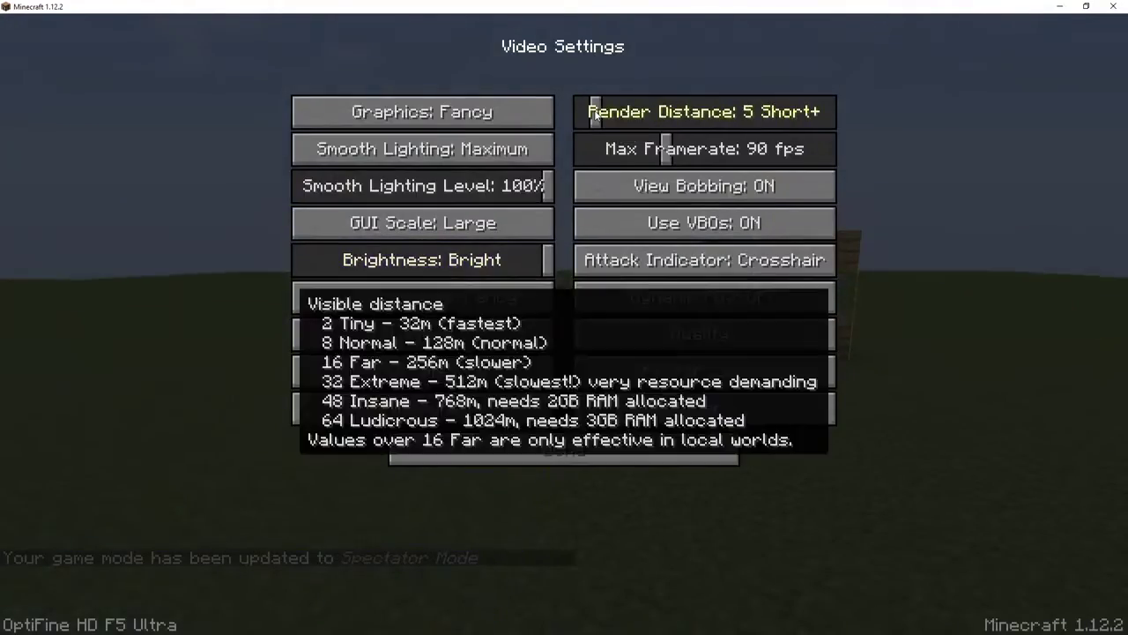
{"action": "key", "text": "Escape"}
Step: View the world from far away, switch the game mode back to Creative and return to the model blocks
{"action": "key", "text": "s"}
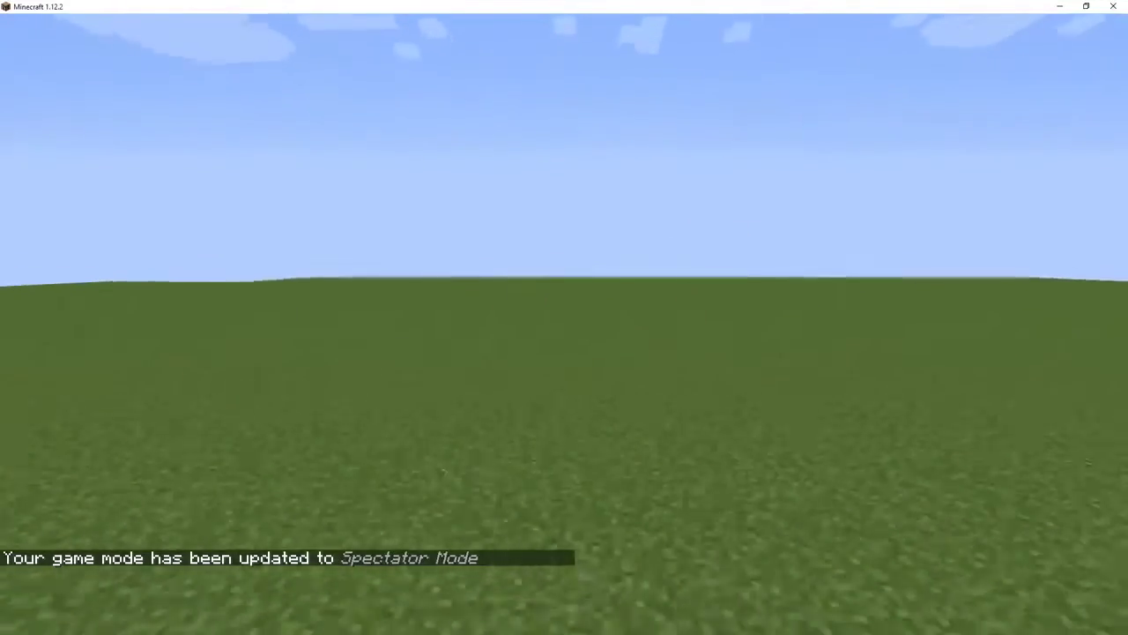
{"action": "key", "text": "F3+n"}
{"action": "key", "text": "w"}
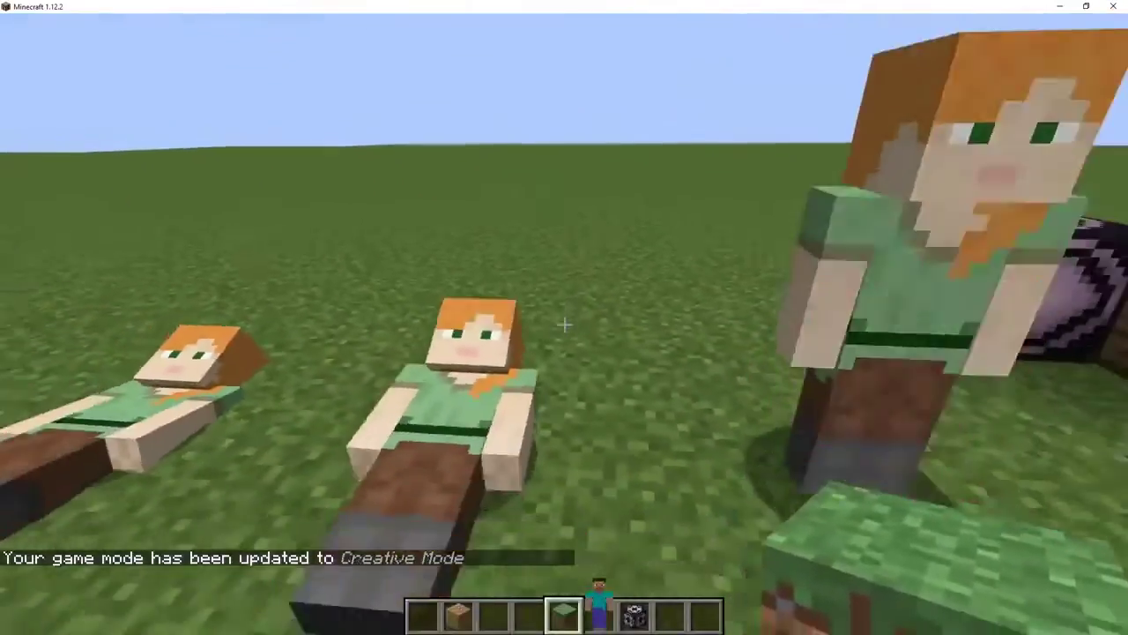
{"action": "key", "text": "s"}
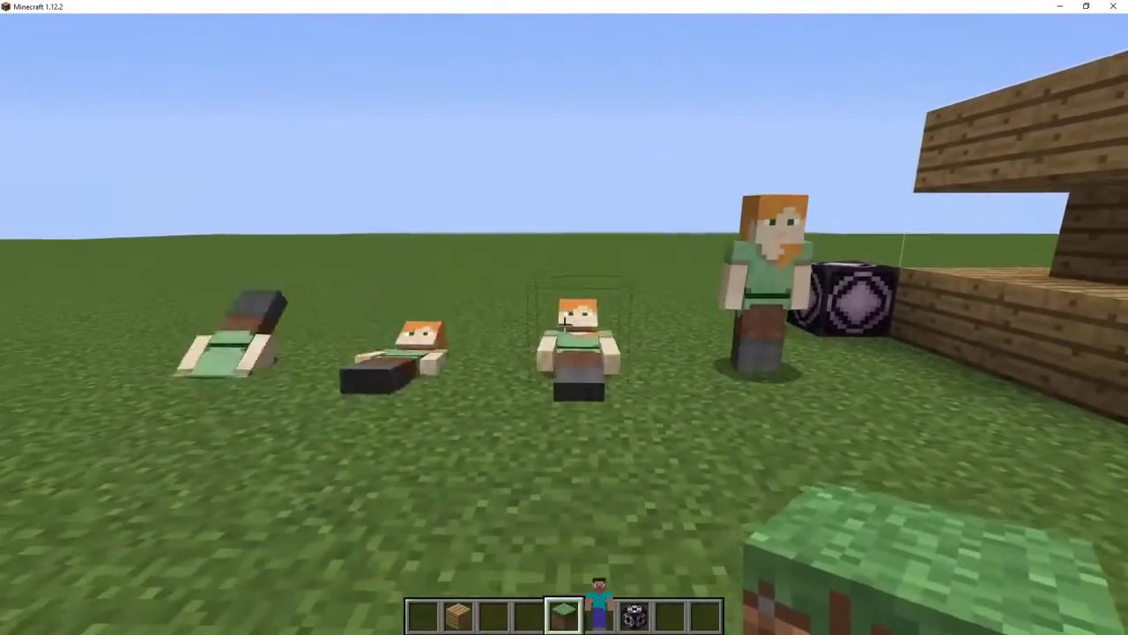
{"action": "key", "text": "t"}
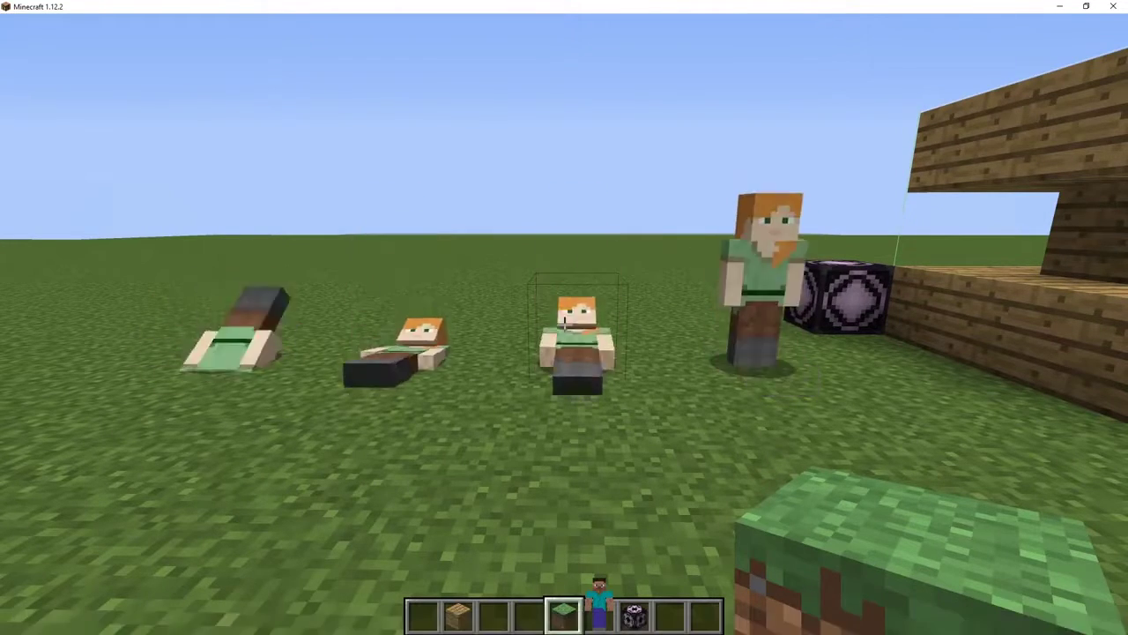
{"action": "key", "text": "Escape"}
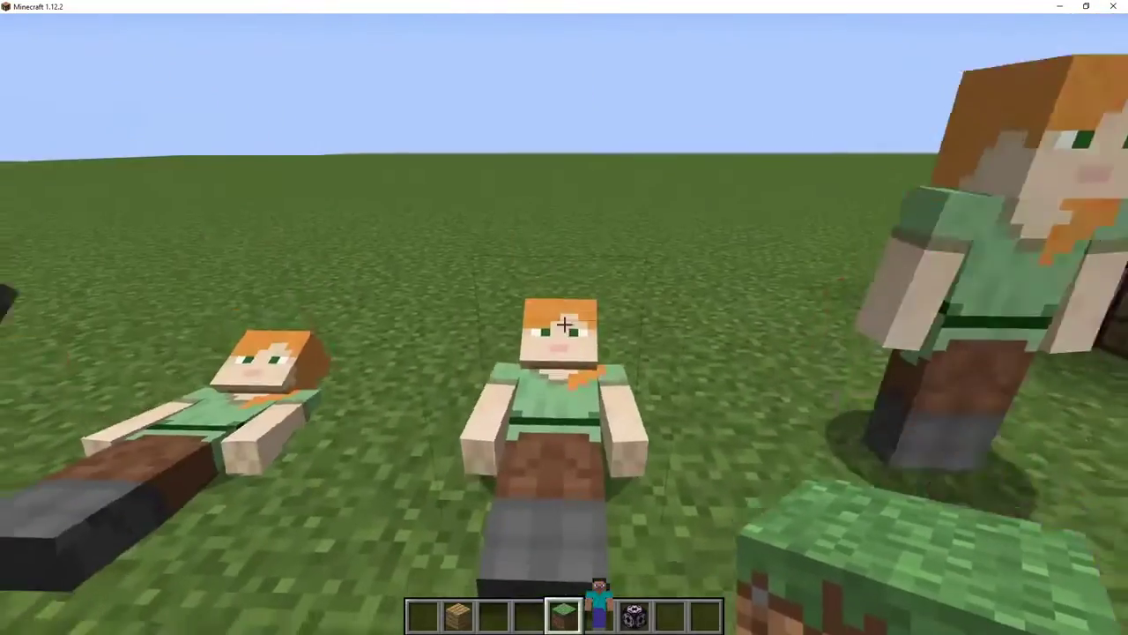
{"action": "scroll", "coordinate": [564, 323], "scroll_direction": "up", "scroll_amount": 1}
{"action": "scroll", "coordinate": [564, 324], "scroll_direction": "down", "scroll_amount": 1}
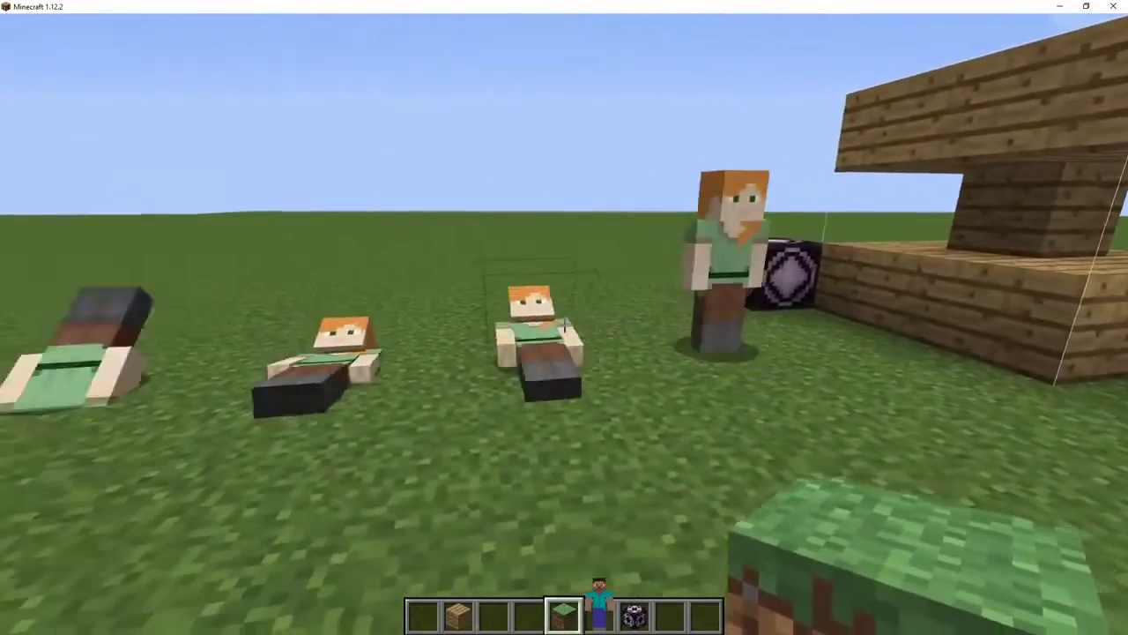
Step: Open the interpolation list of the standing morph in the middle model block and preview the Back and Bounce curves
{"action": "right_click", "coordinate": [564, 318]}
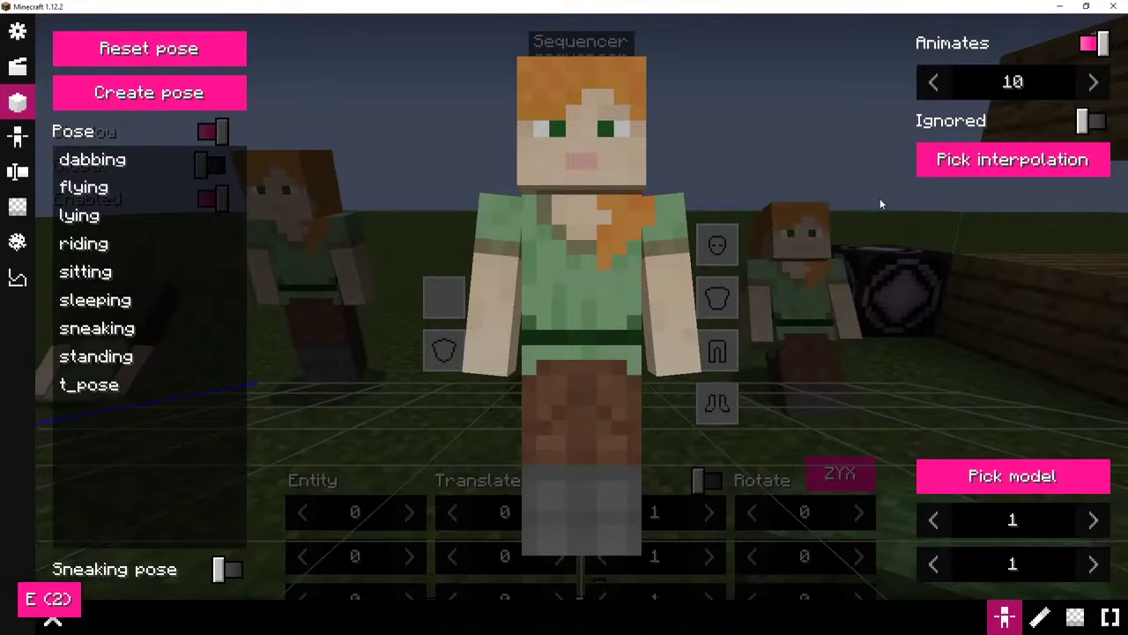
{"action": "left_click", "coordinate": [1012, 160]}
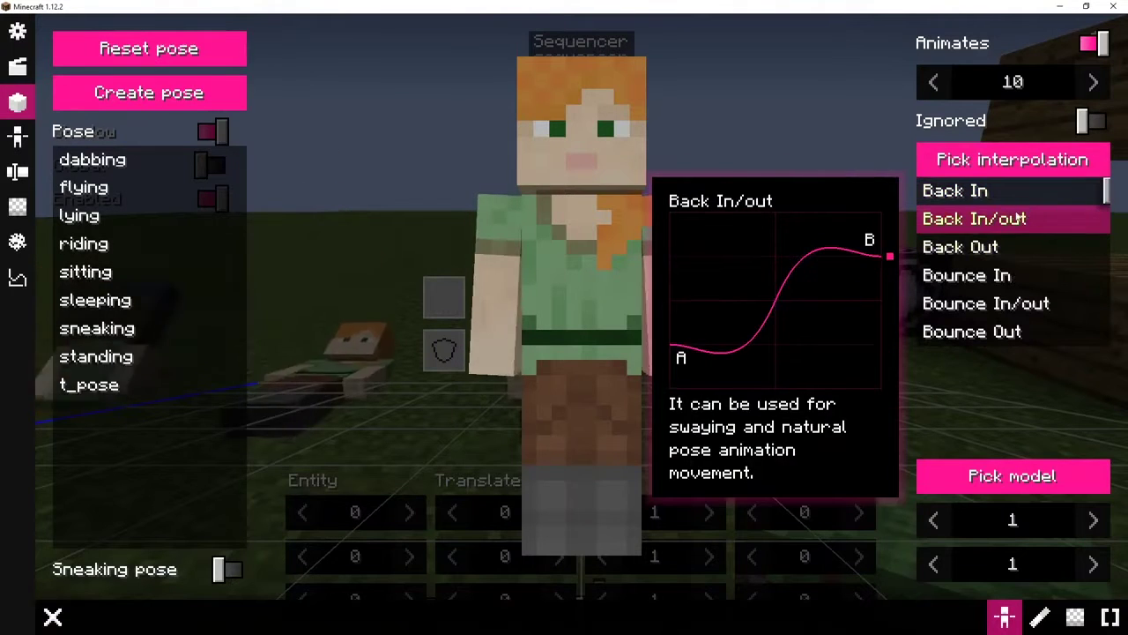
{"action": "left_click", "coordinate": [990, 190]}
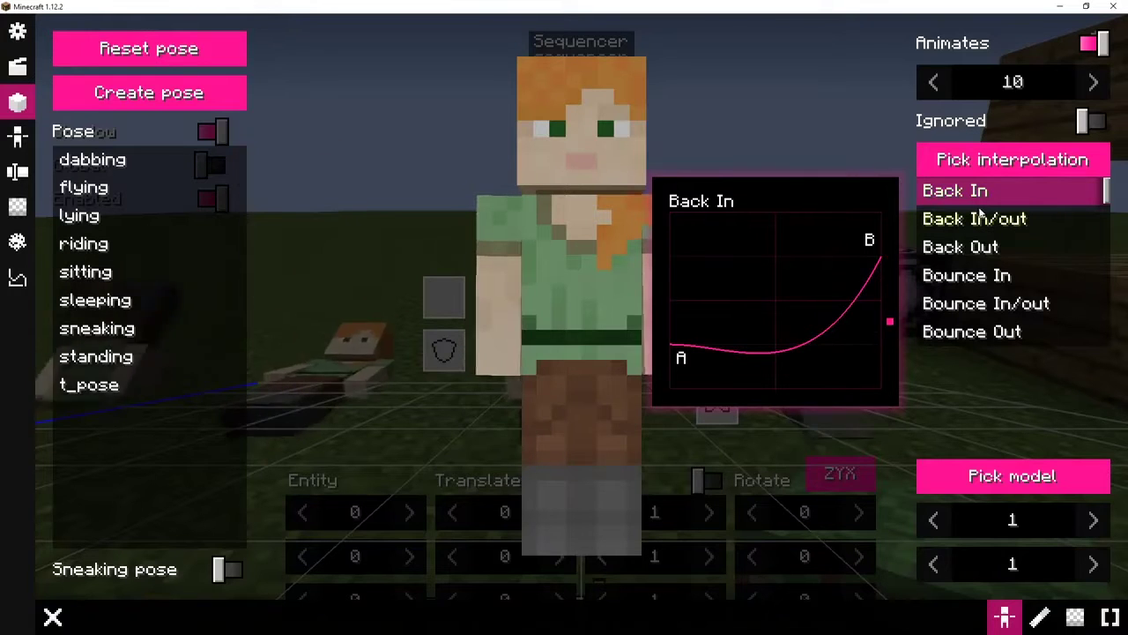
{"action": "left_click", "coordinate": [981, 215]}
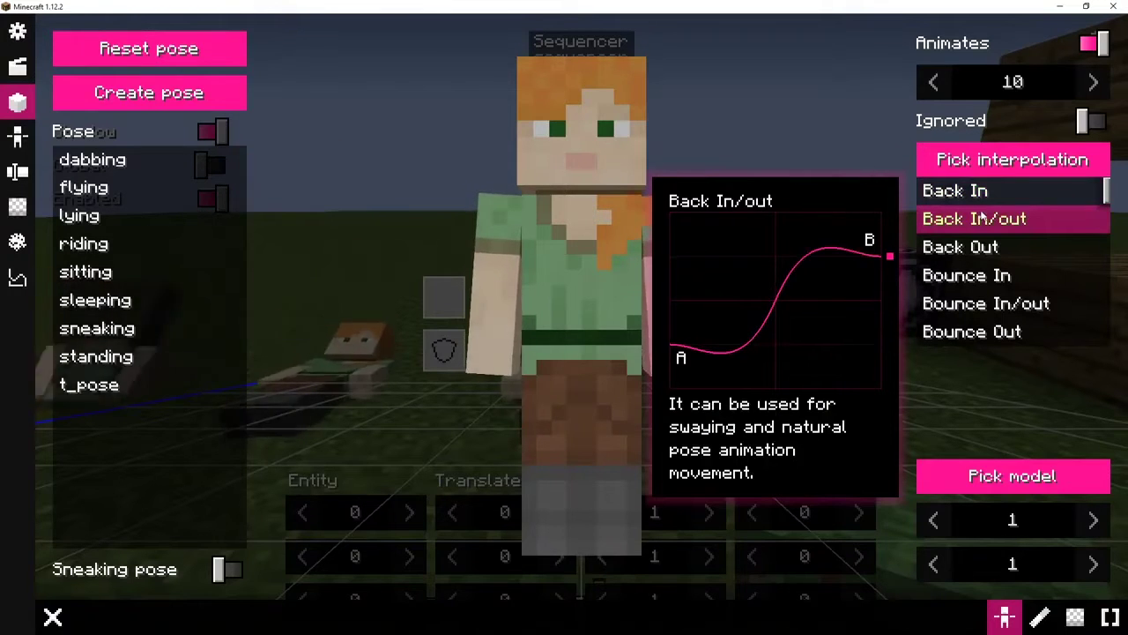
{"action": "left_click", "coordinate": [975, 250]}
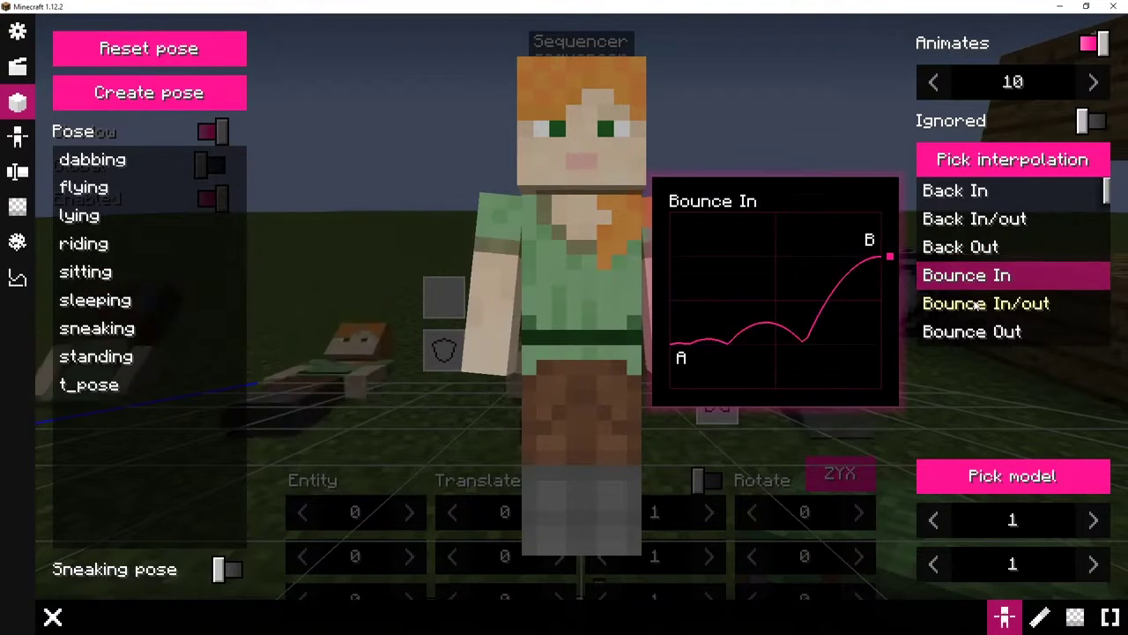
{"action": "scroll", "coordinate": [978, 304], "scroll_direction": "down", "scroll_amount": 1}
{"action": "left_click", "coordinate": [979, 298]}
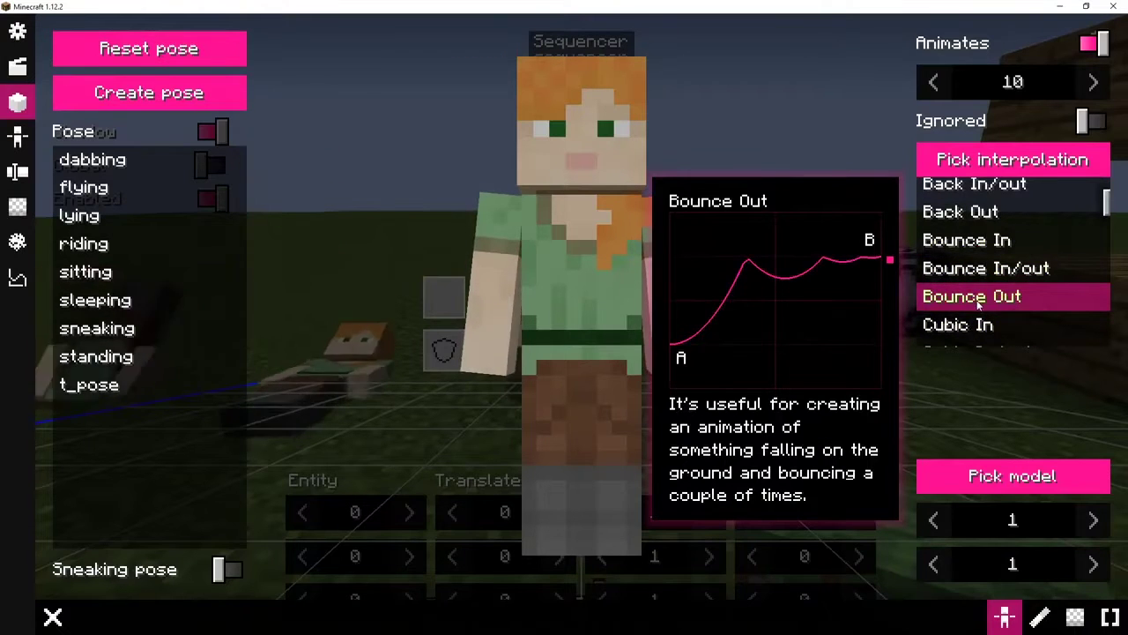
Step: Preview the Cubic, Elastic and Exponential interpolation curves for the standing morph's animation
{"action": "left_click", "coordinate": [978, 296]}
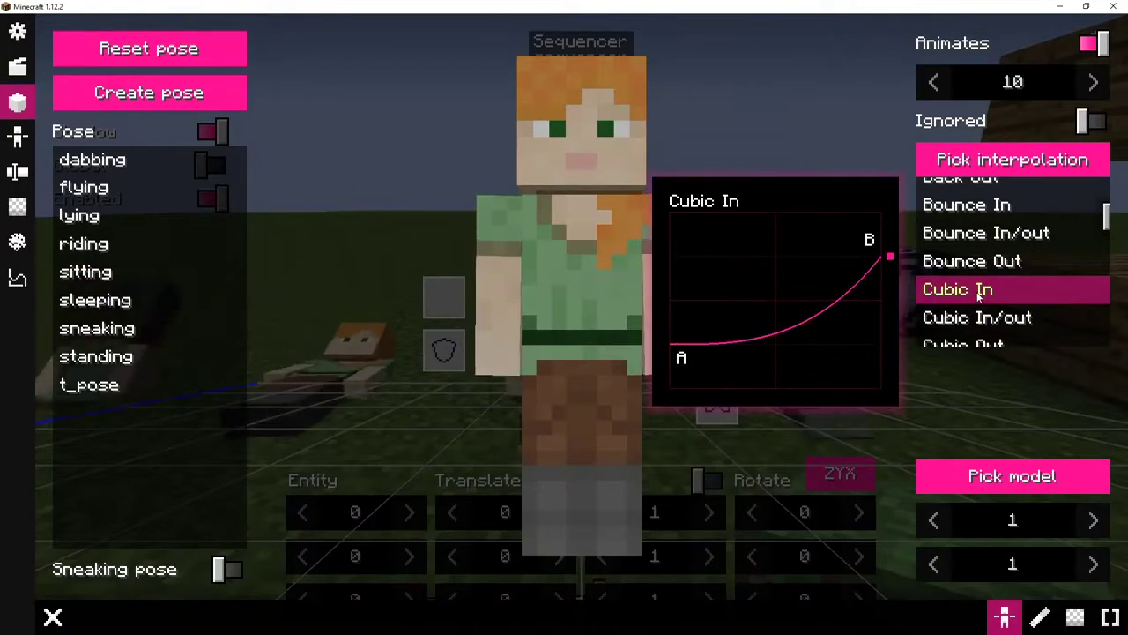
{"action": "scroll", "coordinate": [978, 298], "scroll_direction": "down", "scroll_amount": 1}
{"action": "left_click", "coordinate": [979, 301]}
{"action": "left_click", "coordinate": [980, 327]}
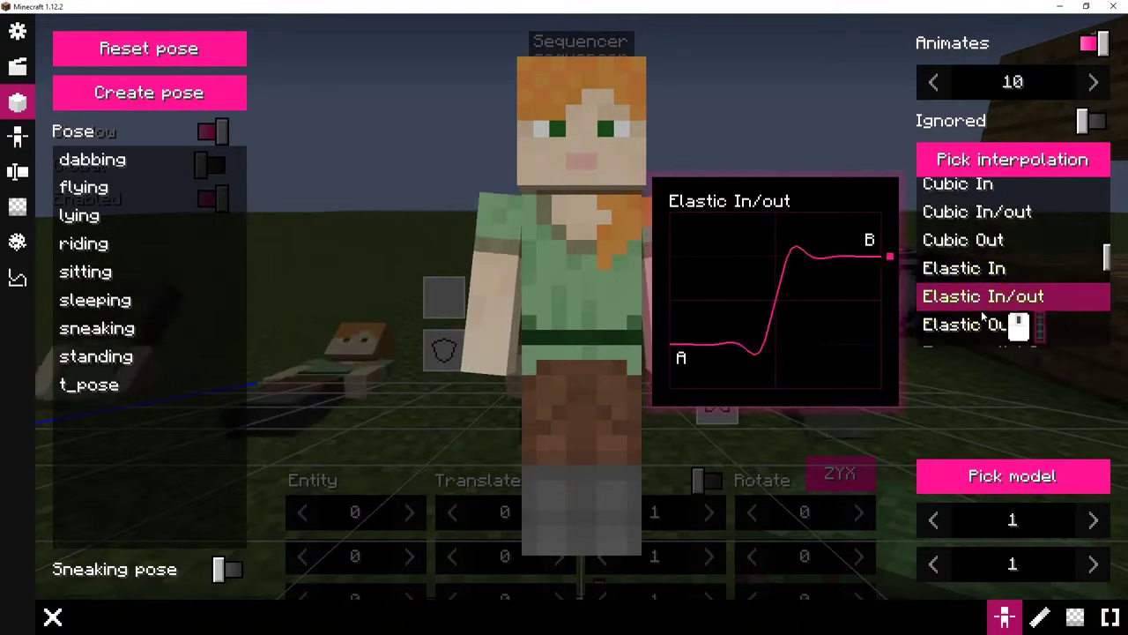
{"action": "left_click", "coordinate": [983, 324]}
{"action": "left_click", "coordinate": [985, 304]}
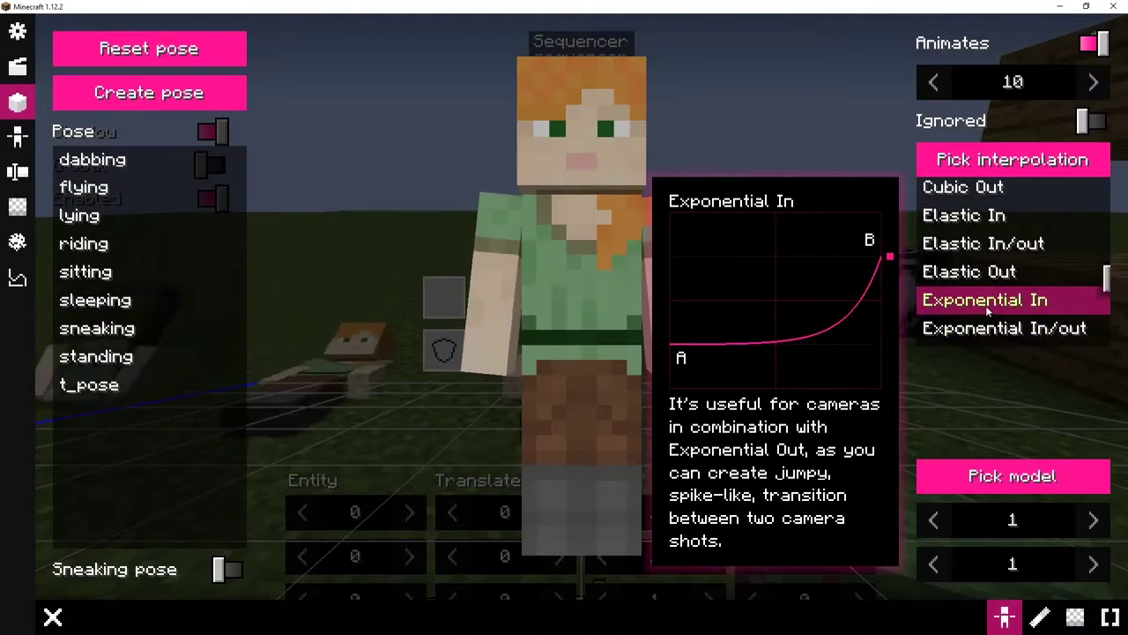
{"action": "scroll", "coordinate": [990, 303], "scroll_direction": "down", "scroll_amount": 1}
{"action": "left_click", "coordinate": [989, 304]}
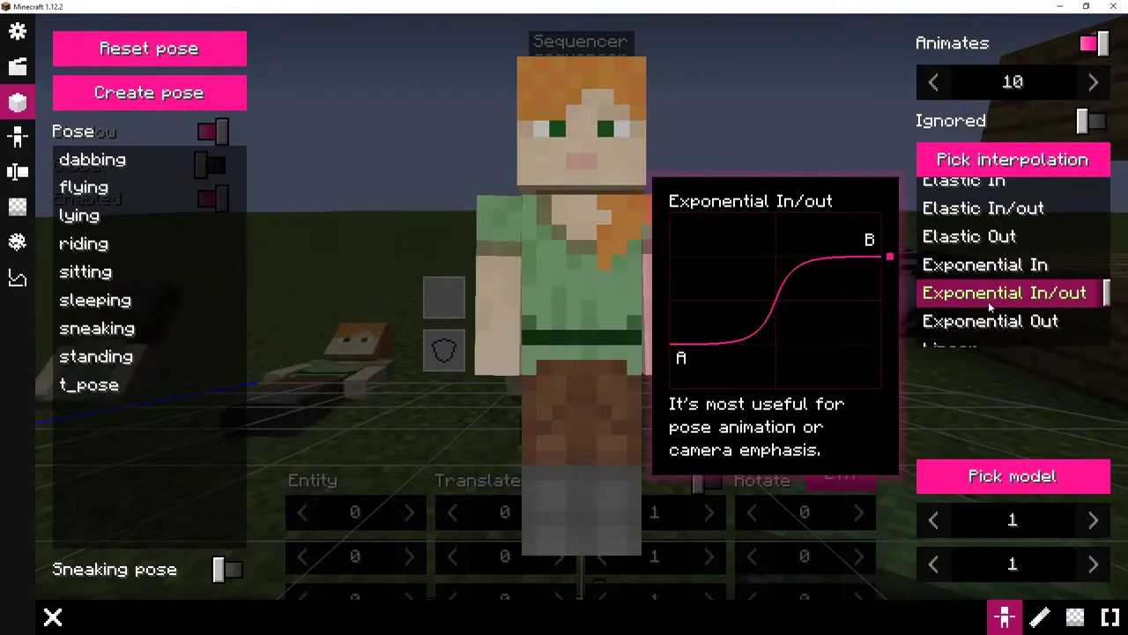
{"action": "left_click", "coordinate": [996, 322]}
{"action": "scroll", "coordinate": [996, 324], "scroll_direction": "down", "scroll_amount": 1}
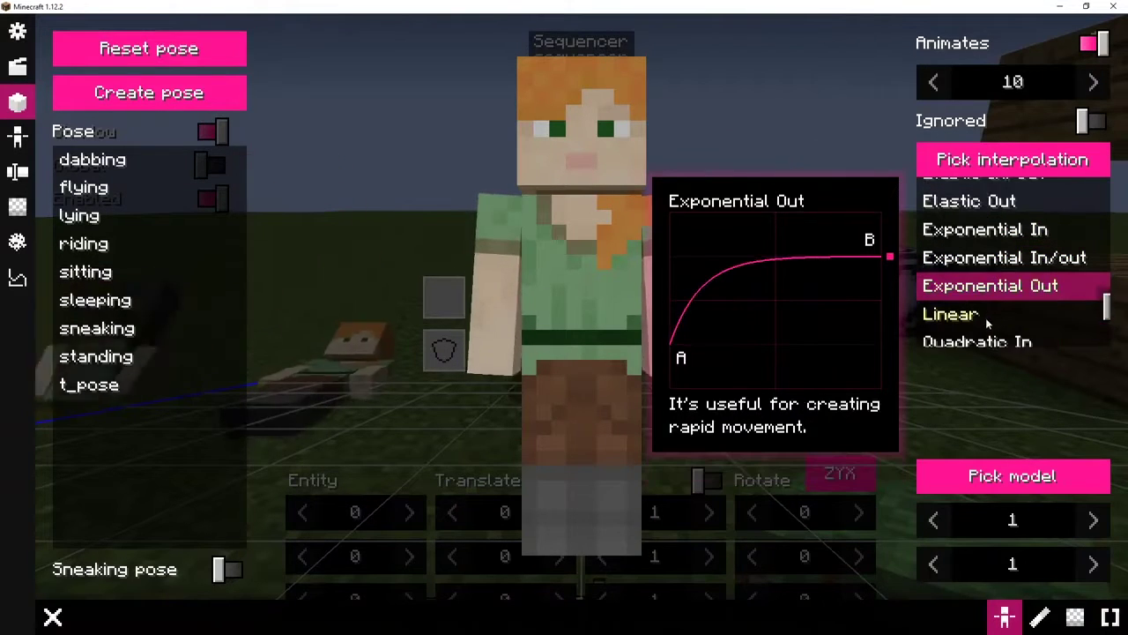
Step: Preview the Linear interpolation, set the standing morph's interpolation to Quadratic In/out, and leave the model block editor
{"action": "left_click", "coordinate": [985, 317]}
{"action": "scroll", "coordinate": [987, 317], "scroll_direction": "down", "scroll_amount": 1}
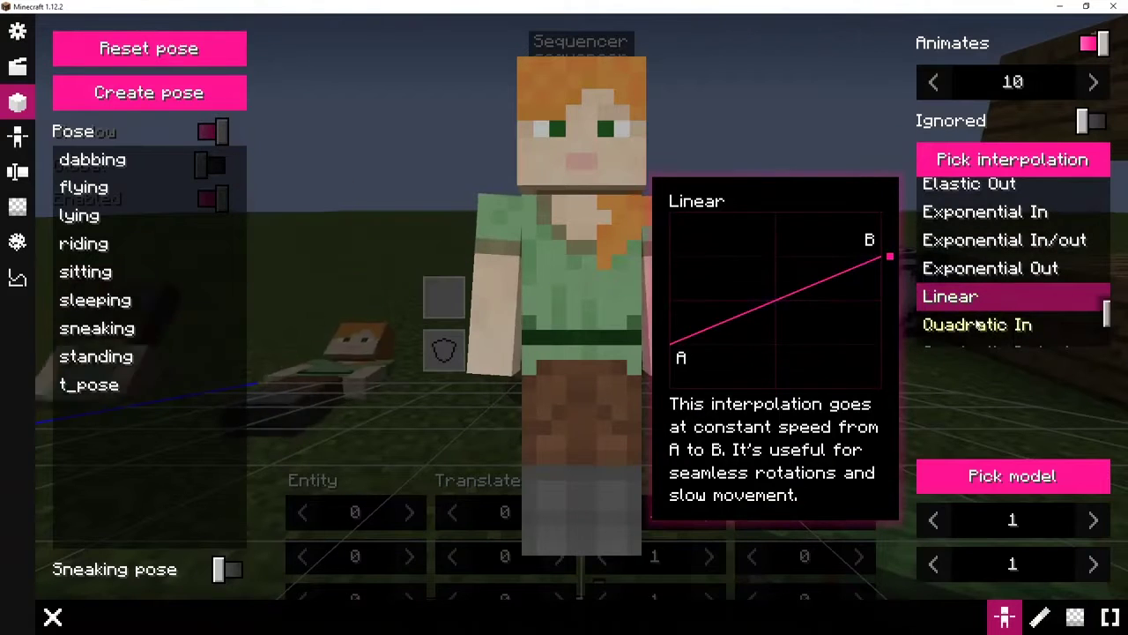
{"action": "scroll", "coordinate": [1005, 317], "scroll_direction": "down", "scroll_amount": 1}
{"action": "left_click", "coordinate": [1009, 304]}
{"action": "scroll", "coordinate": [1009, 313], "scroll_direction": "down", "scroll_amount": 1}
{"action": "left_click", "coordinate": [981, 303]}
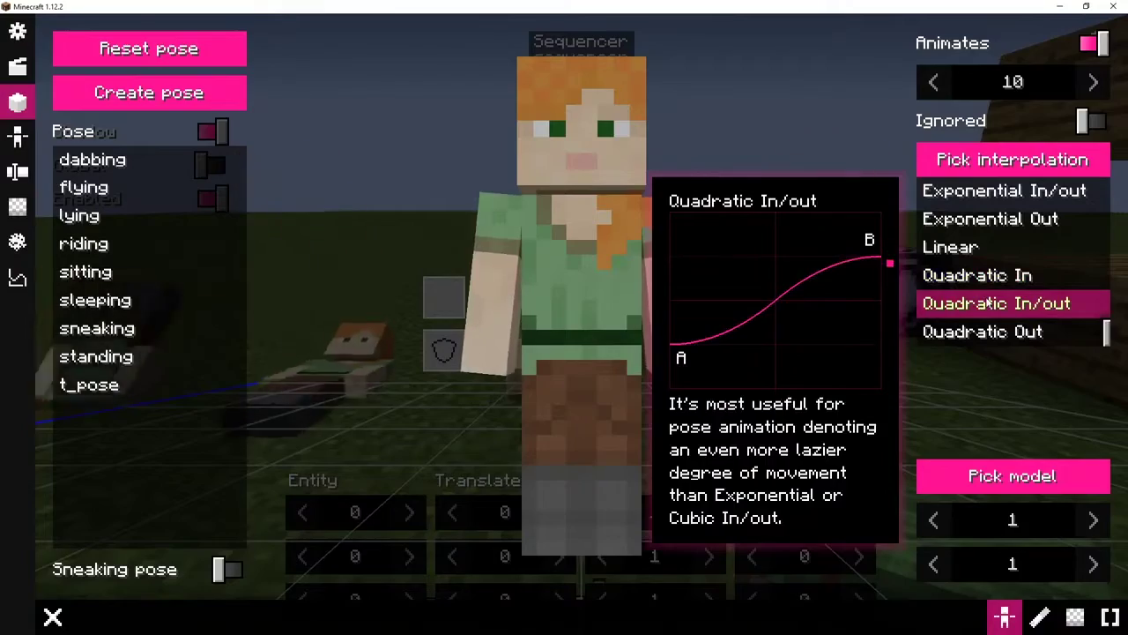
{"action": "key", "text": "Escape"}
{"action": "key", "text": "Escape"}
{"action": "key", "text": "Escape"}
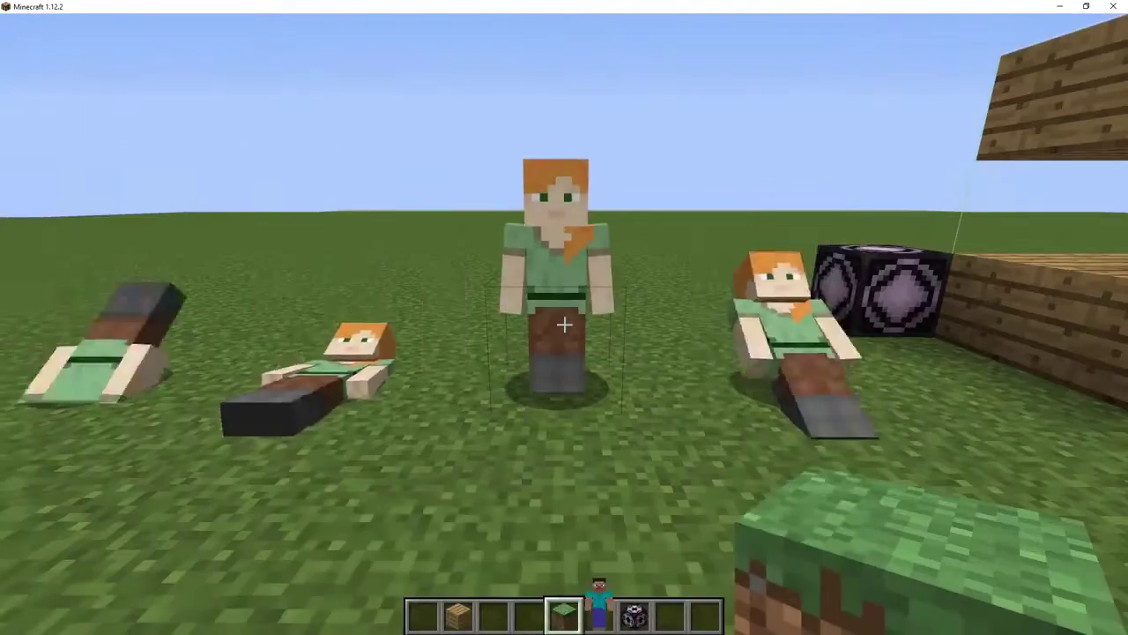
Step: Set the duration of both morphs in the middle model block's sequencer to 50 ticks
{"action": "key", "text": "w"}
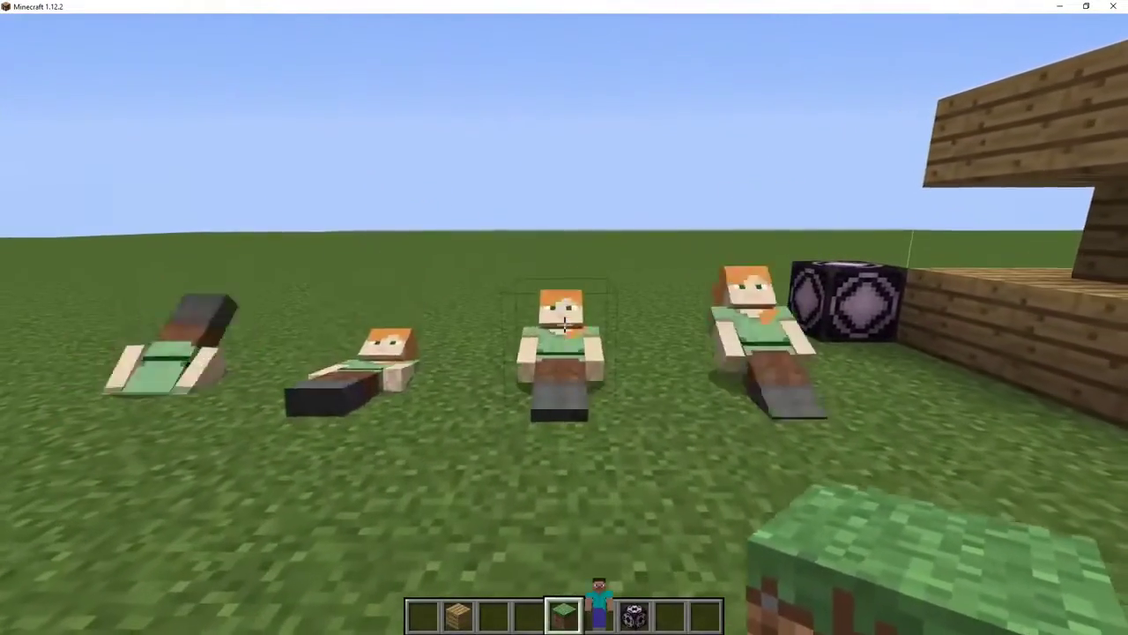
{"action": "right_click", "coordinate": [564, 325]}
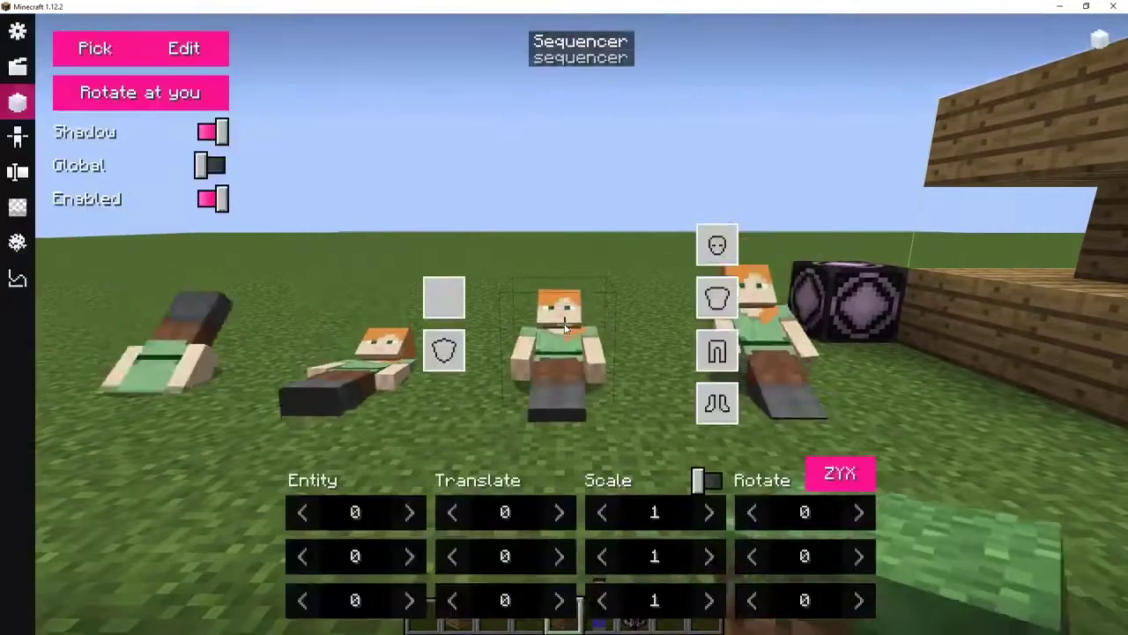
{"action": "key", "text": "e"}
{"action": "scroll", "coordinate": [550, 316], "scroll_direction": "down", "scroll_amount": 3}
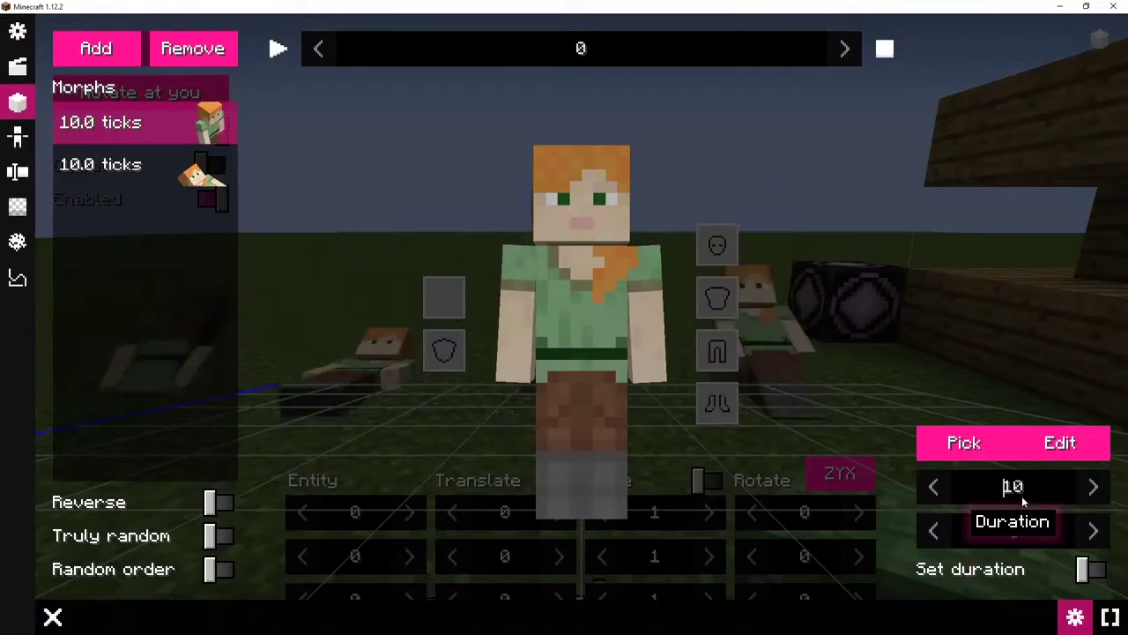
{"action": "key", "text": "ctrl+a"}
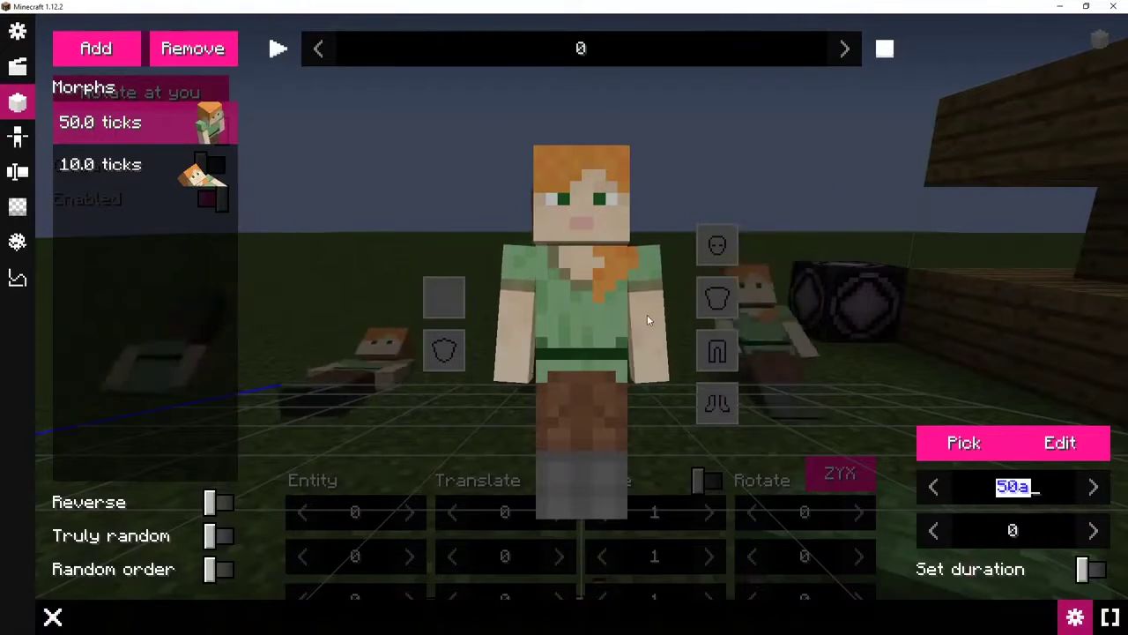
{"action": "left_click", "coordinate": [216, 177]}
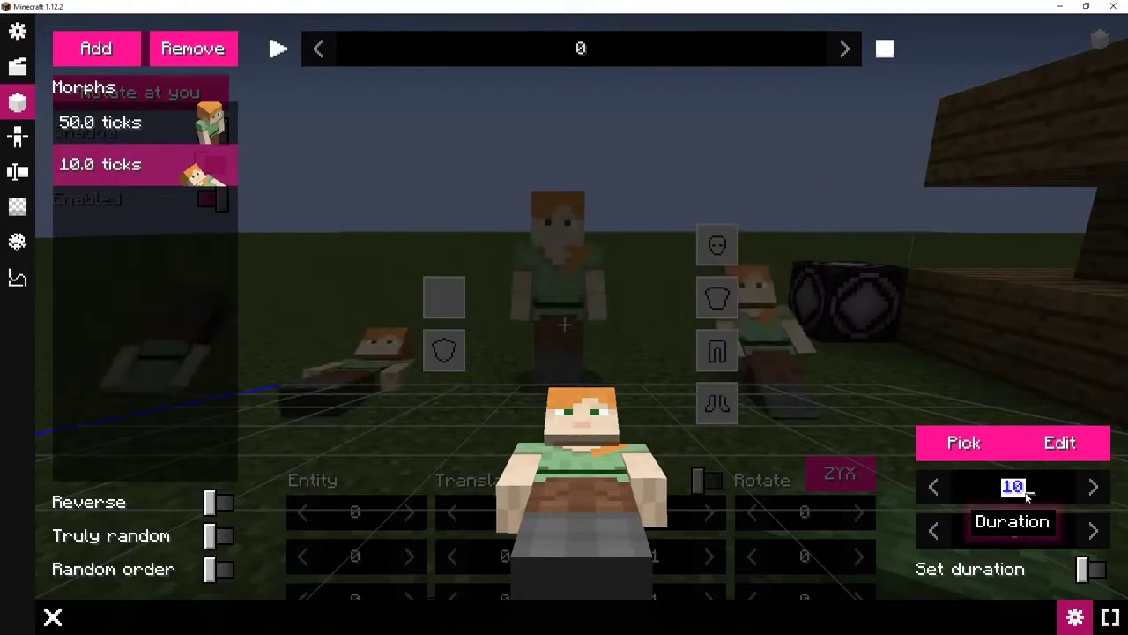
{"action": "type", "text": "50"}
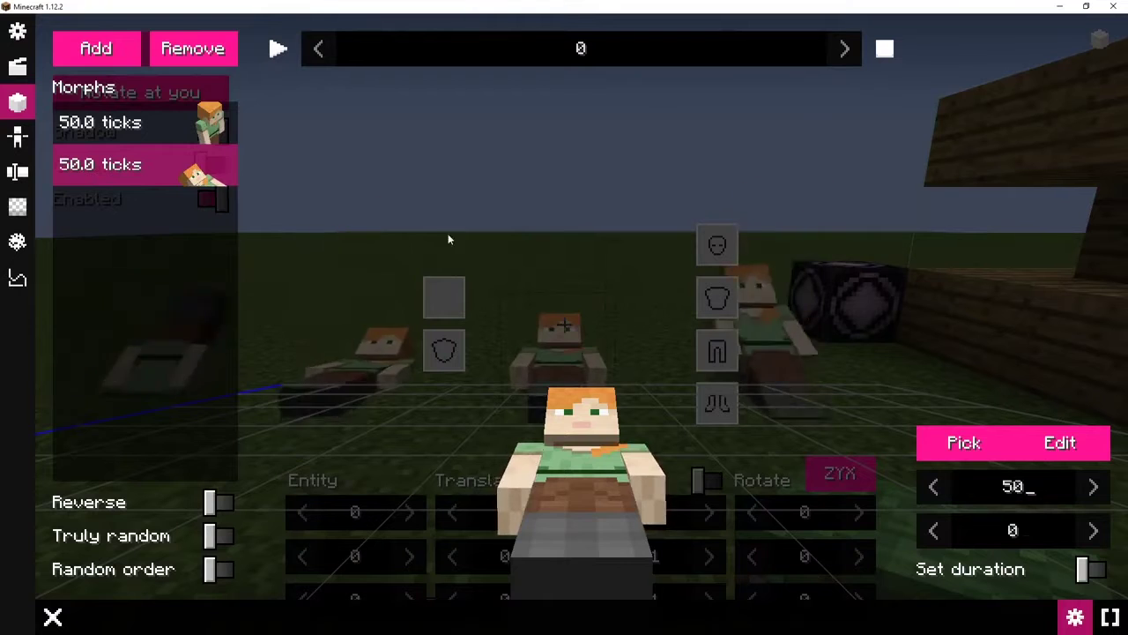
Step: Edit the sequencer's first, standing morph and set its animation duration to 50
{"action": "left_click", "coordinate": [131, 124]}
{"action": "key", "text": "e"}
{"action": "key", "text": "Escape"}
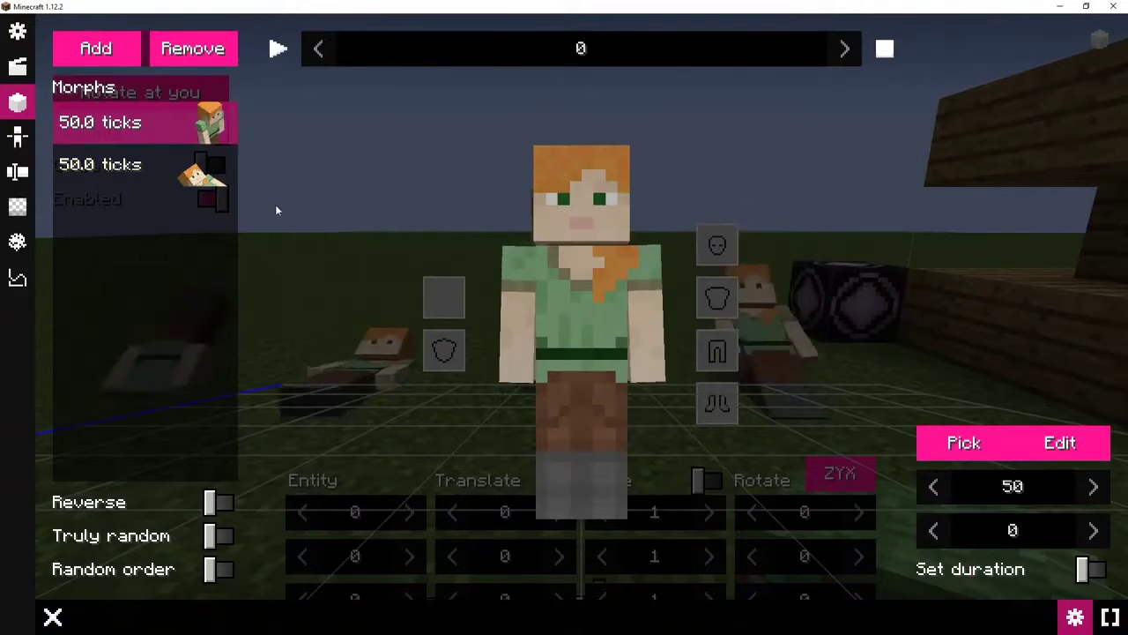
{"action": "key", "text": "shift"}
{"action": "key", "text": "shift"}
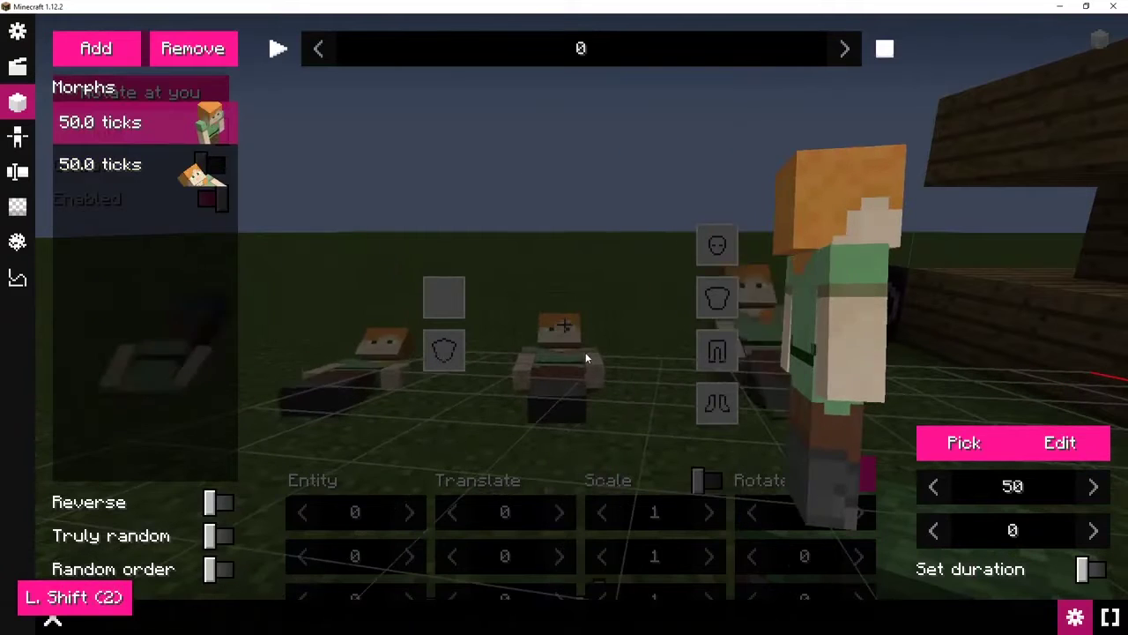
{"action": "key", "text": "e"}
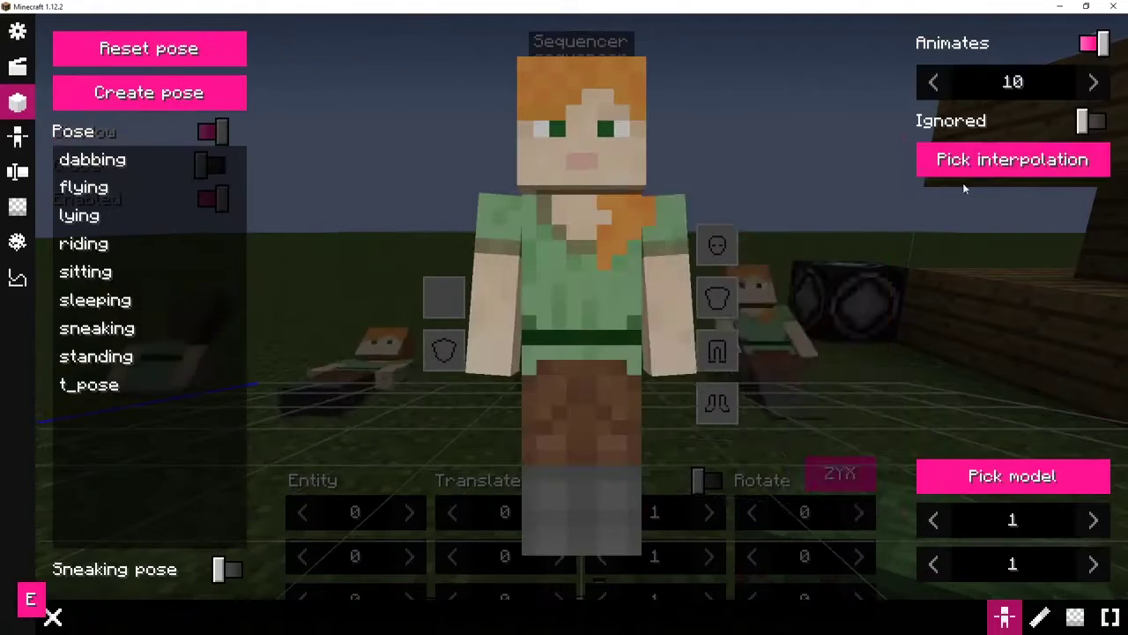
{"action": "left_click", "coordinate": [1048, 90]}
{"action": "key", "text": "ctrl+a"}
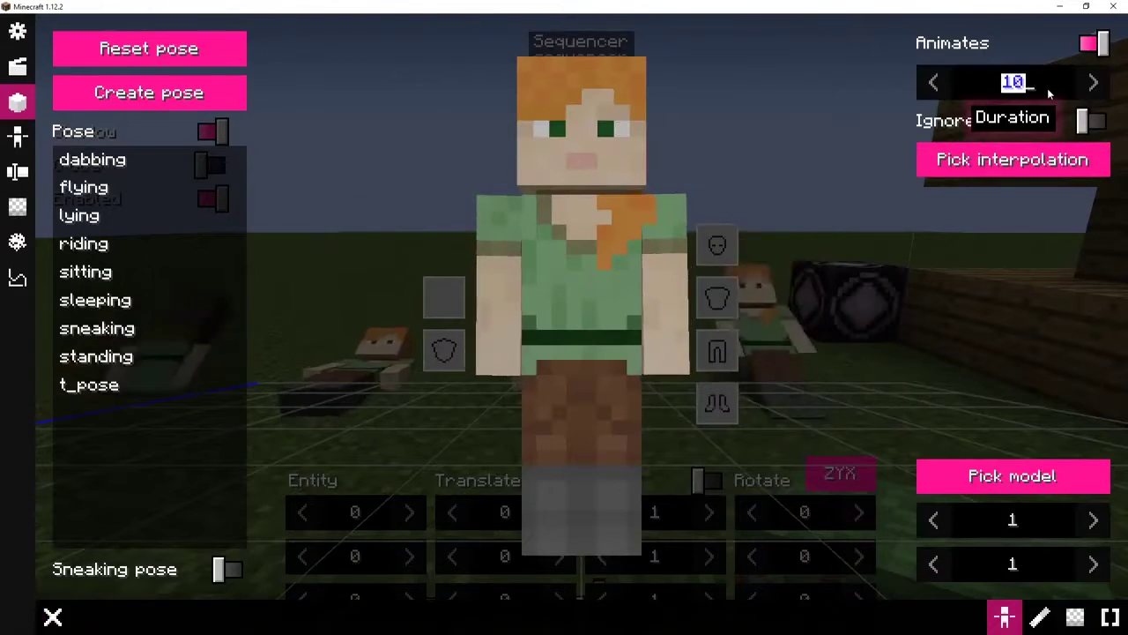
{"action": "type", "text": "50"}
{"action": "key", "text": "Escape"}
{"action": "key", "text": "Escape"}
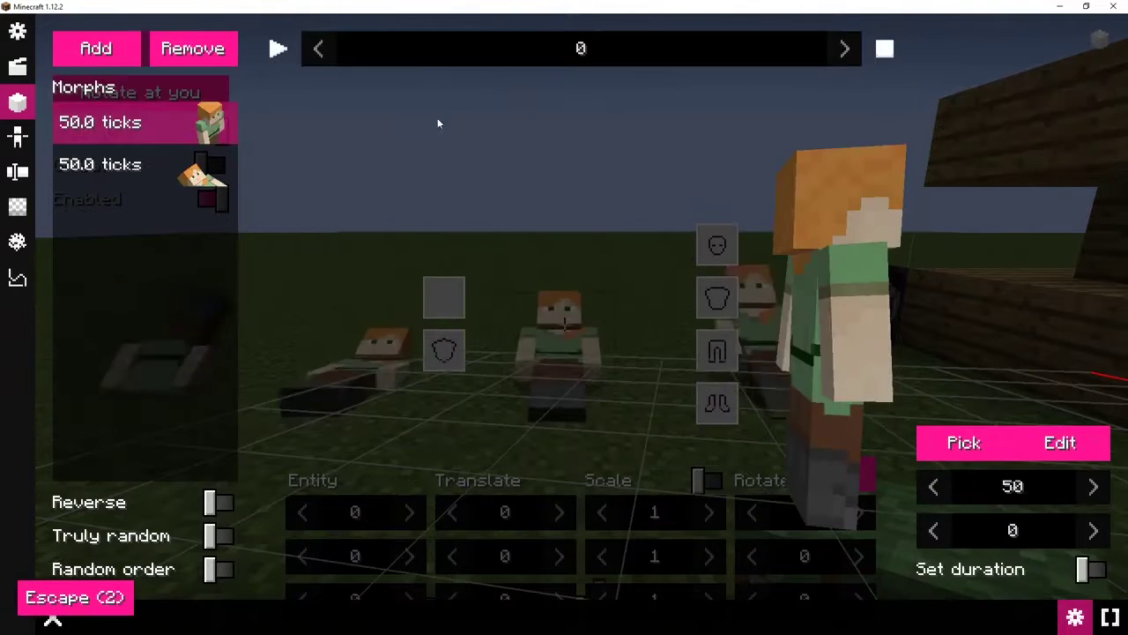
Step: Edit the sequencer's second, lying morph, set its animation duration to 50, and return to the world
{"action": "key", "text": "e"}
{"action": "double_click", "coordinate": [1016, 82]}
{"action": "type", "text": "50"}
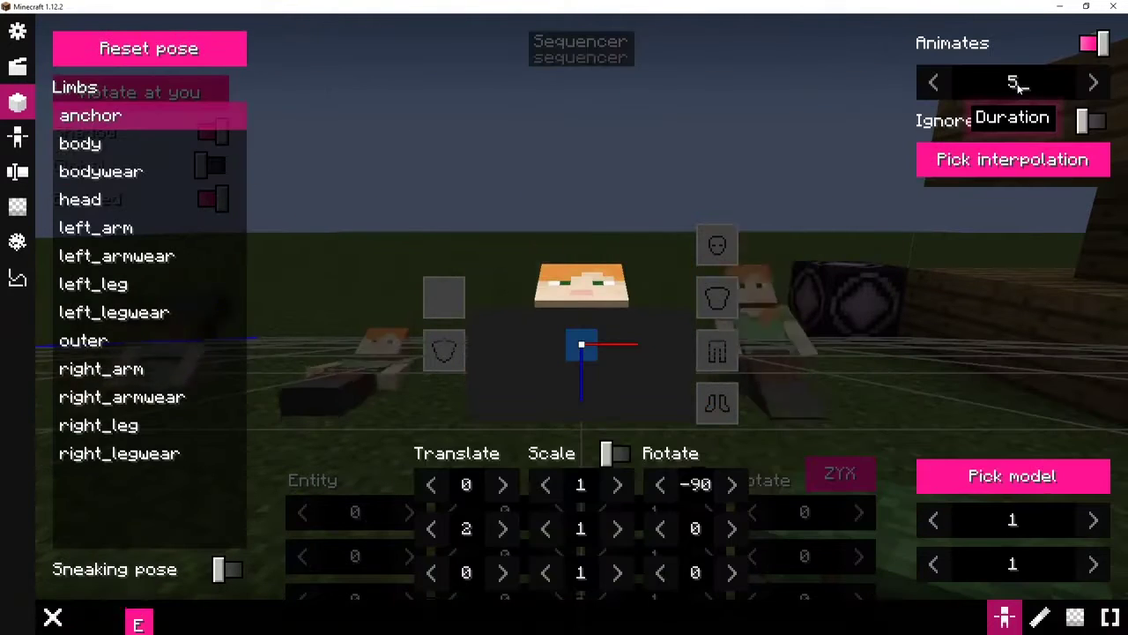
{"action": "key", "text": "Escape"}
{"action": "key", "text": "Escape"}
{"action": "key", "text": "Escape"}
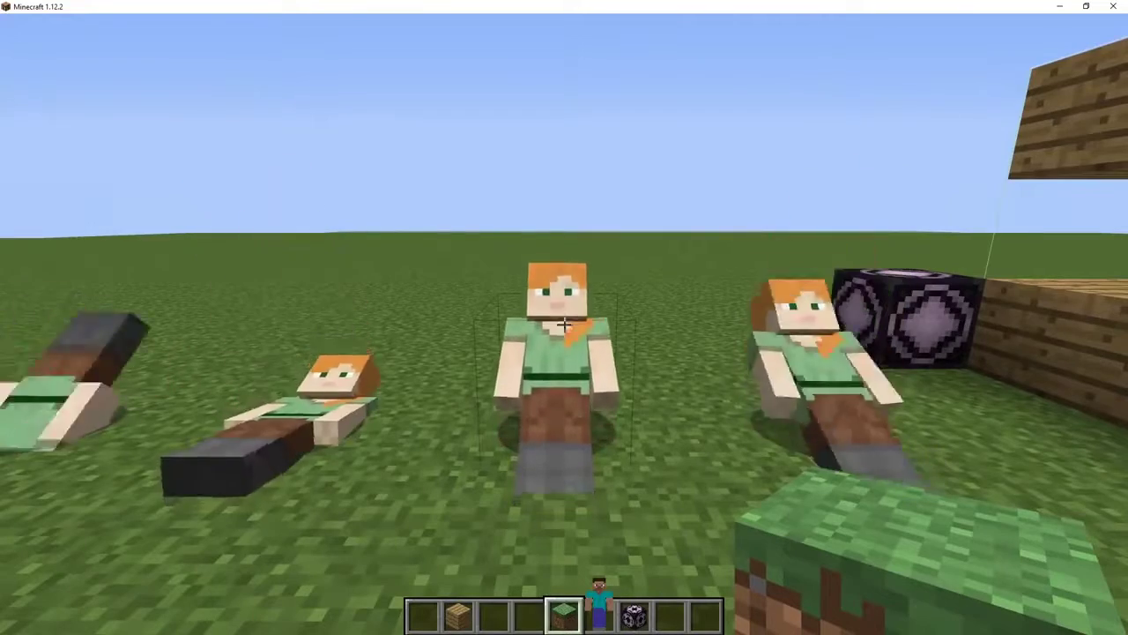
Step: Reopen the middle block's sequencer, check the standing morph's animation settings, and enable Set duration for that morph
{"action": "right_click", "coordinate": [564, 326]}
{"action": "left_click", "coordinate": [184, 49]}
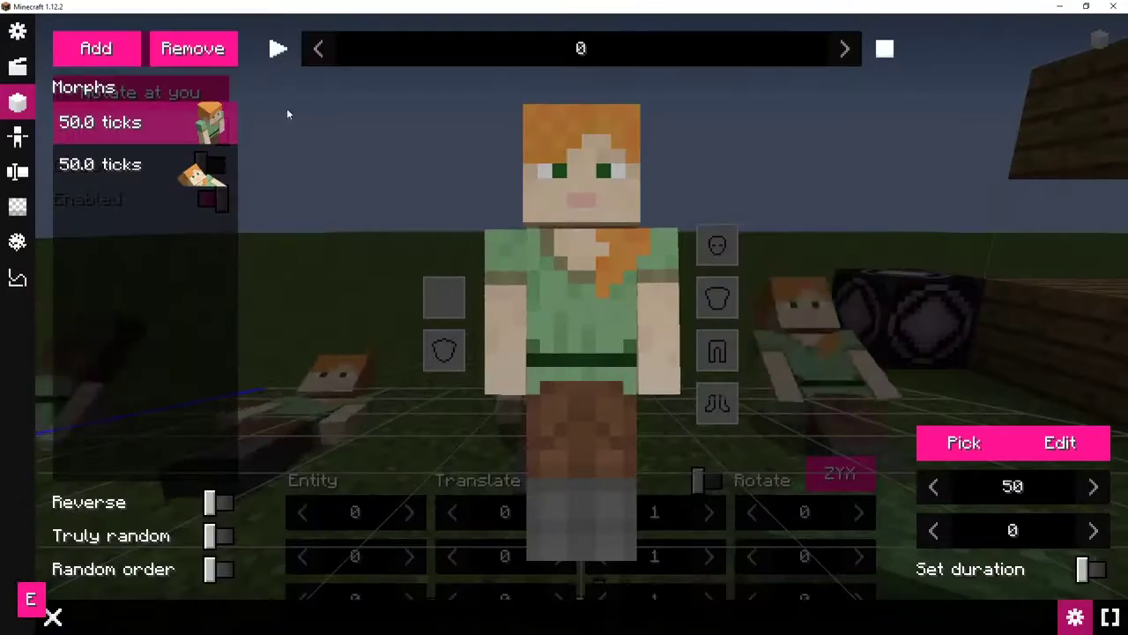
{"action": "key", "text": "e"}
{"action": "scroll", "coordinate": [678, 150], "scroll_direction": "down", "scroll_amount": 3}
{"action": "scroll", "coordinate": [745, 155], "scroll_direction": "up", "scroll_amount": 1}
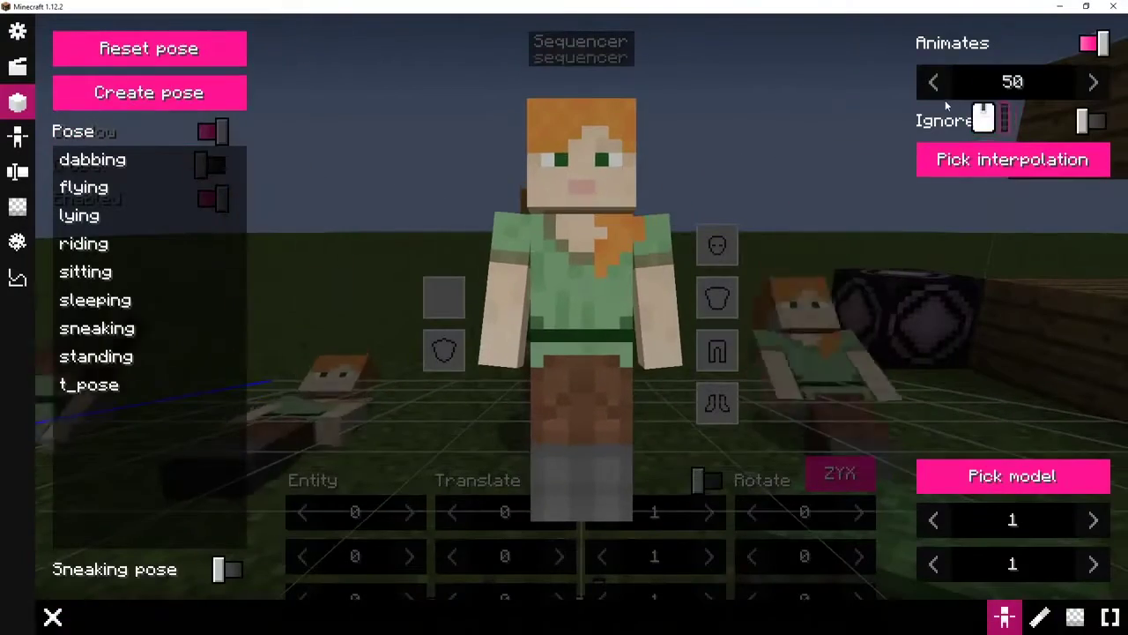
{"action": "key", "text": "Escape"}
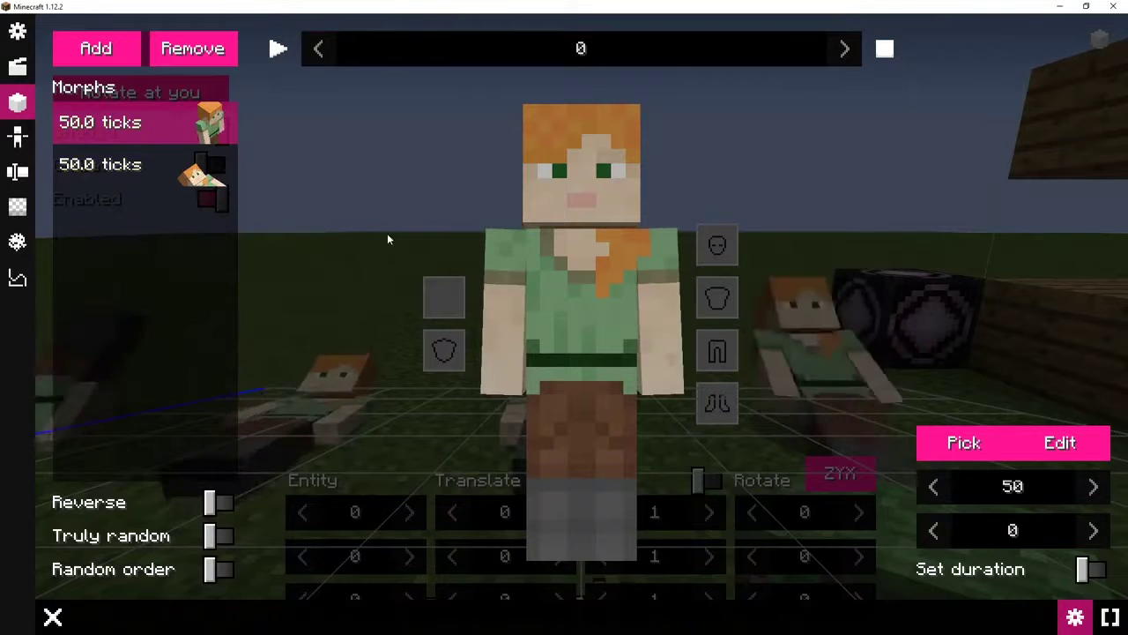
{"action": "mouse_move", "coordinate": [1075, 578]}
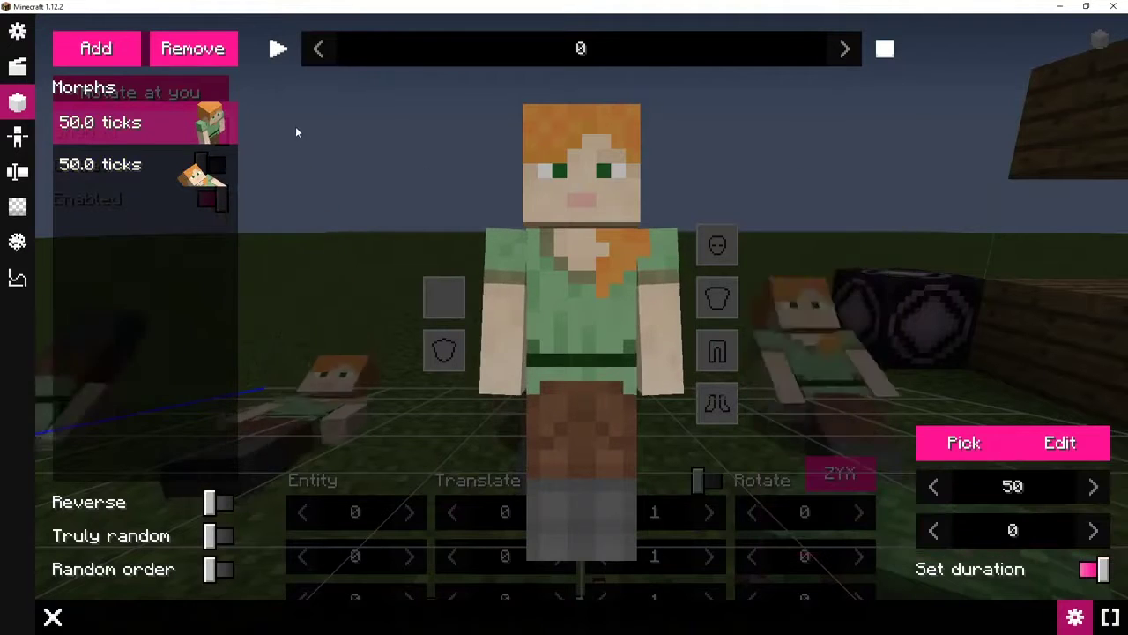
Step: Set the duration of both the standing and lying morphs in the sequencer to 5 ticks
{"action": "left_click_drag", "start_coordinate": [296, 132], "coordinate": [491, 184]}
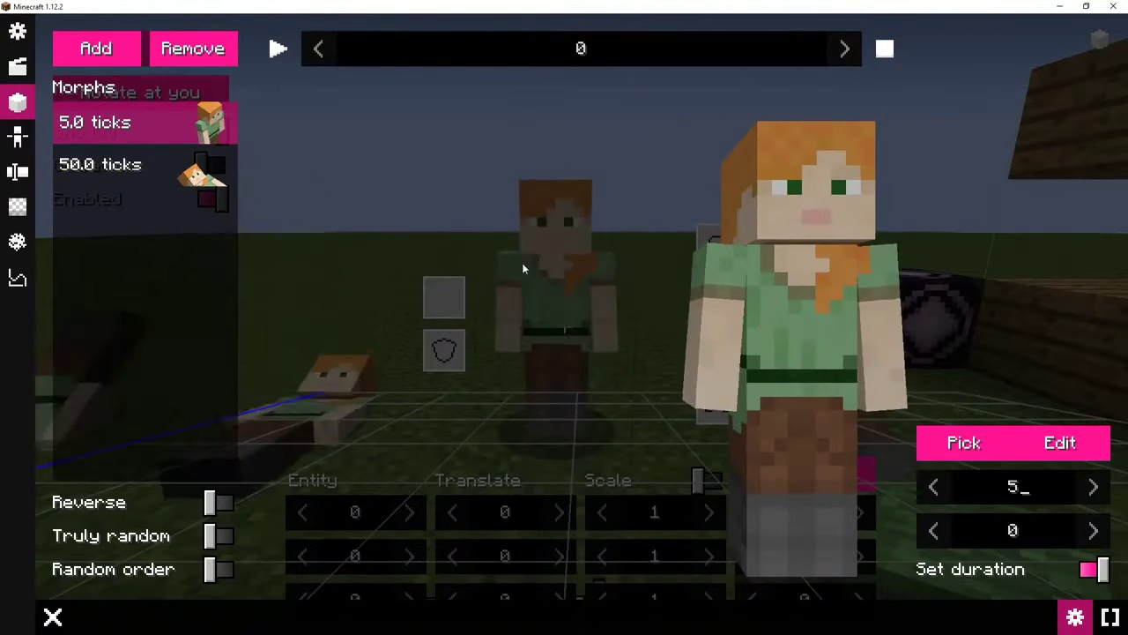
{"action": "left_click", "coordinate": [227, 175]}
{"action": "left_click", "coordinate": [1031, 498]}
{"action": "key", "text": "BackSpace"}
{"action": "mouse_move", "coordinate": [1064, 566]}
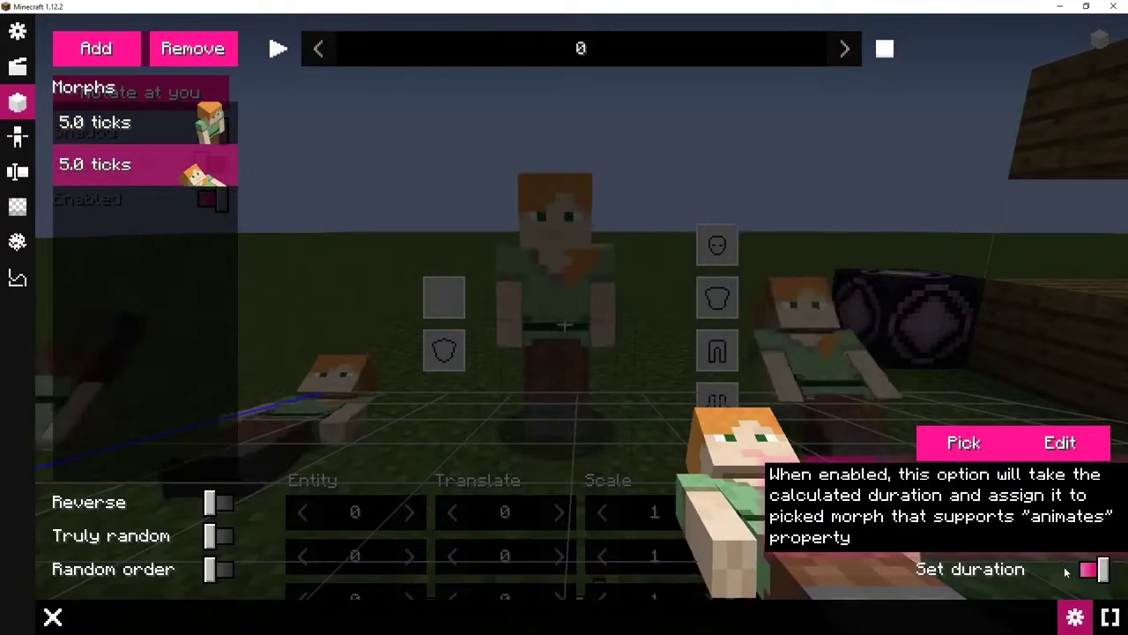
Step: Set the duration of both sequencer morphs, standing and lying, to 2 ticks
{"action": "double_click", "coordinate": [166, 130]}
{"action": "key", "text": "Escape"}
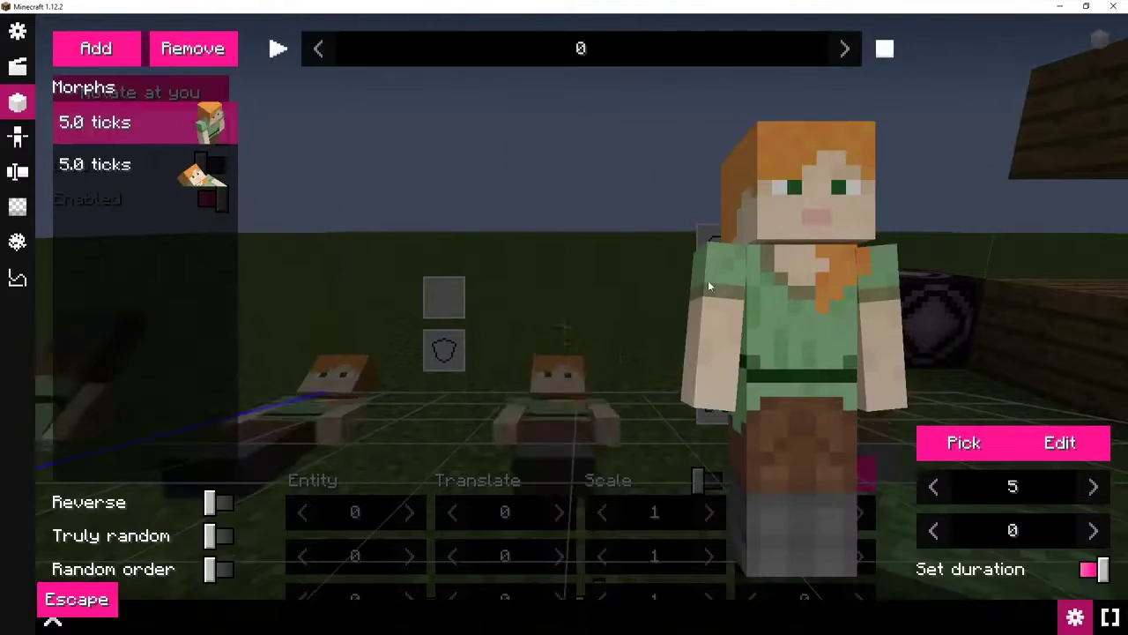
{"action": "left_click", "coordinate": [1045, 492]}
{"action": "key", "text": "BackSpace"}
{"action": "type", "text": "2"}
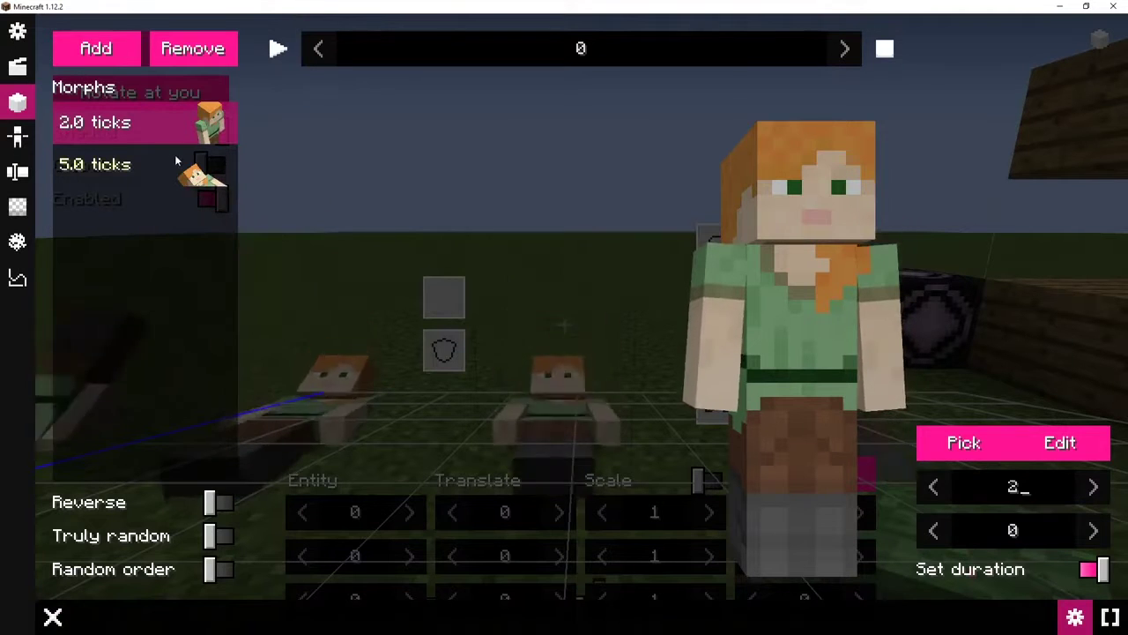
{"action": "left_click", "coordinate": [176, 161]}
{"action": "left_click", "coordinate": [1014, 486]}
{"action": "key", "text": "BackSpace"}
{"action": "type", "text": "2"}
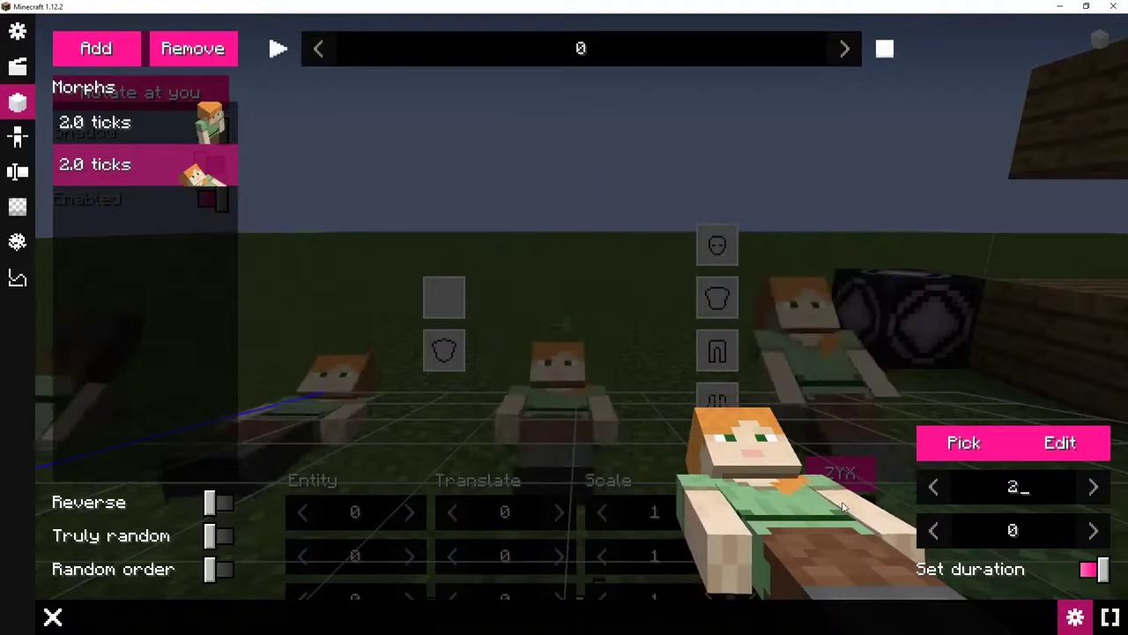
Step: Set the duration of both sequencer morphs to 100 ticks and return to the world
{"action": "left_click", "coordinate": [155, 128]}
{"action": "left_click", "coordinate": [1060, 498]}
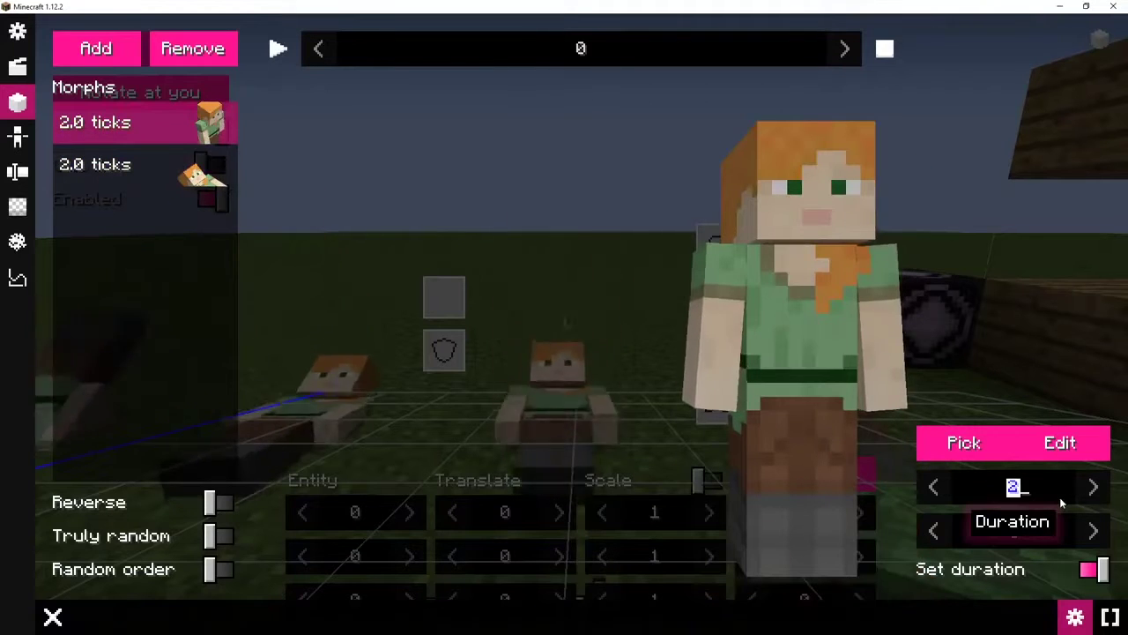
{"action": "type", "text": "100"}
{"action": "key", "text": "ctrl+a"}
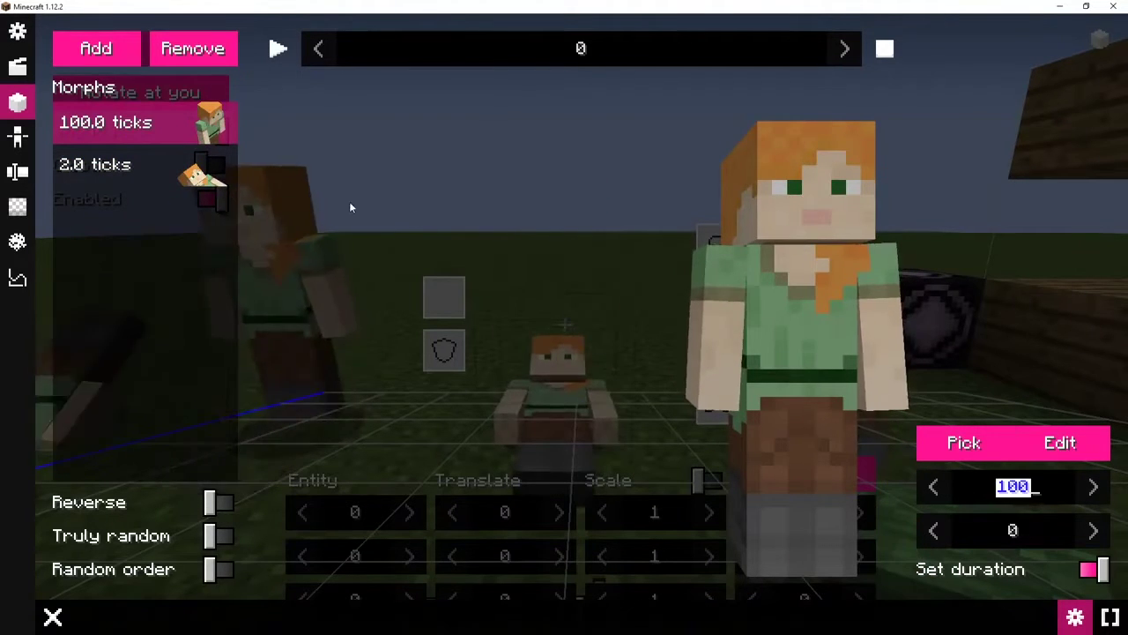
{"action": "left_click", "coordinate": [213, 184]}
{"action": "left_click", "coordinate": [1033, 490]}
{"action": "type", "text": "100"}
{"action": "left_click", "coordinate": [574, 381]}
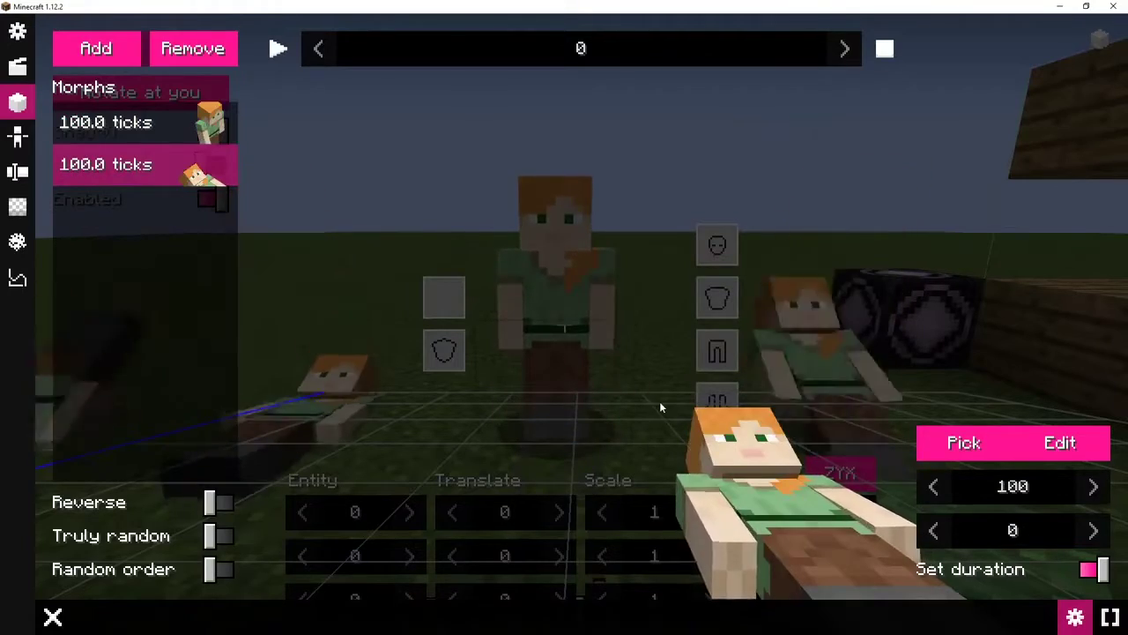
{"action": "key", "text": "Escape"}
{"action": "key", "text": "Escape"}
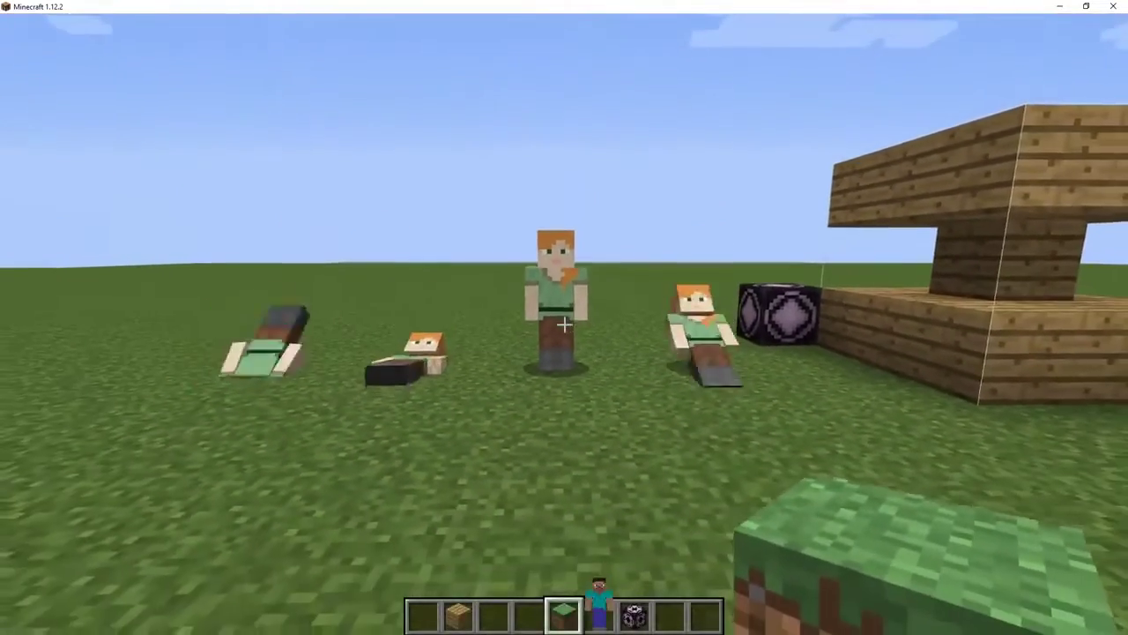
Step: Examine the middle model block's transition between standing and lying poses from several distances and angles
{"action": "key", "text": "w"}
{"action": "key", "text": "w"}
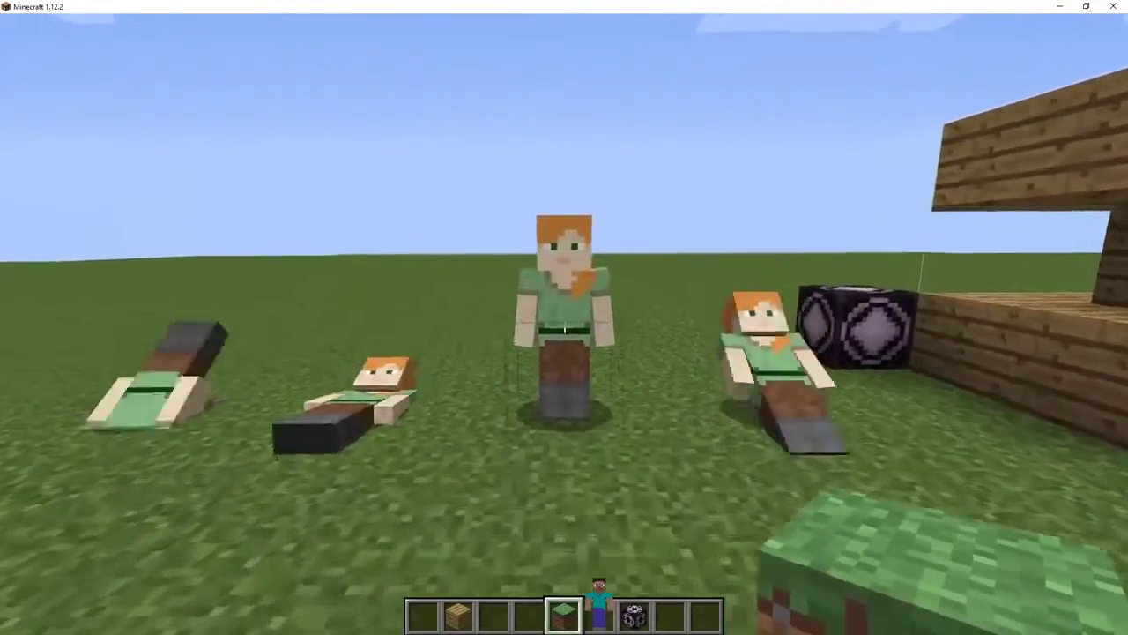
{"action": "key", "text": "s"}
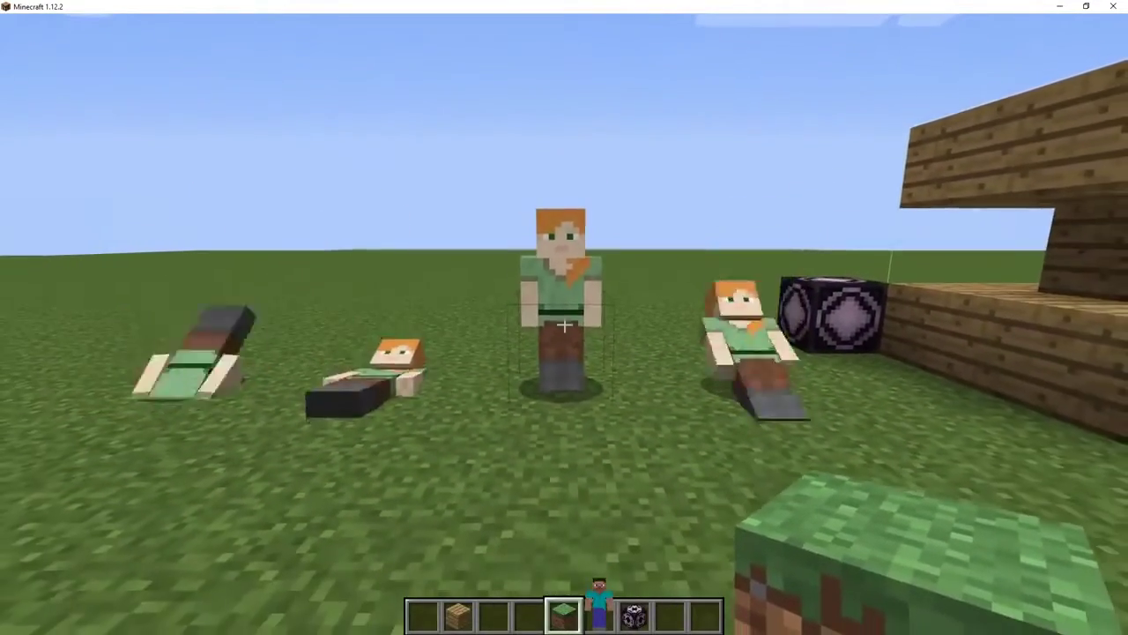
{"action": "key", "text": "w"}
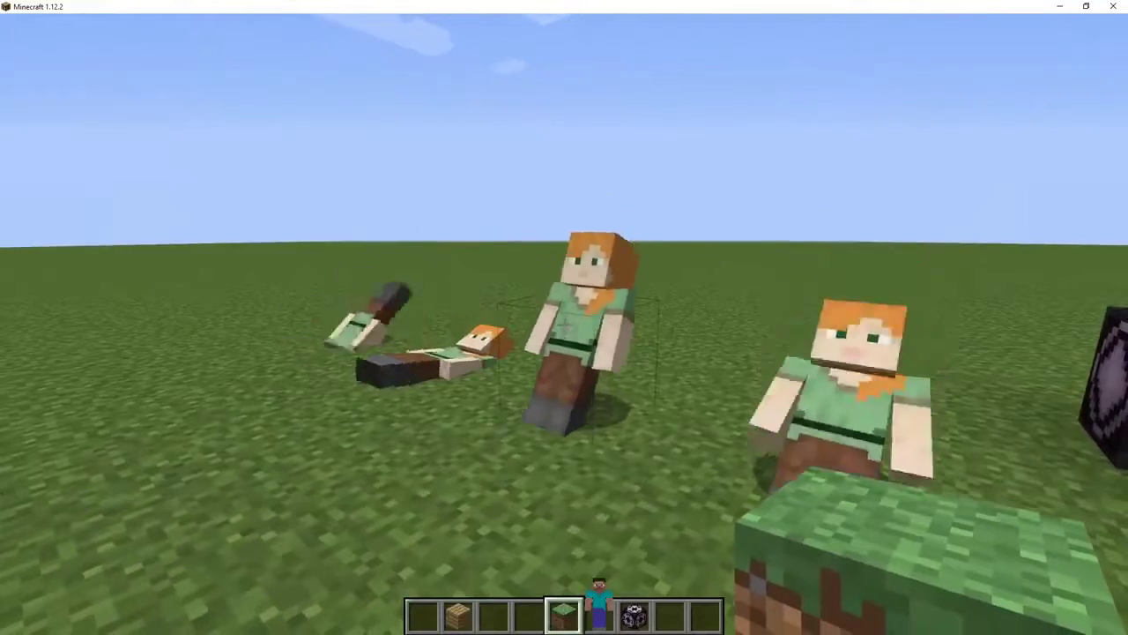
{"action": "key", "text": "s"}
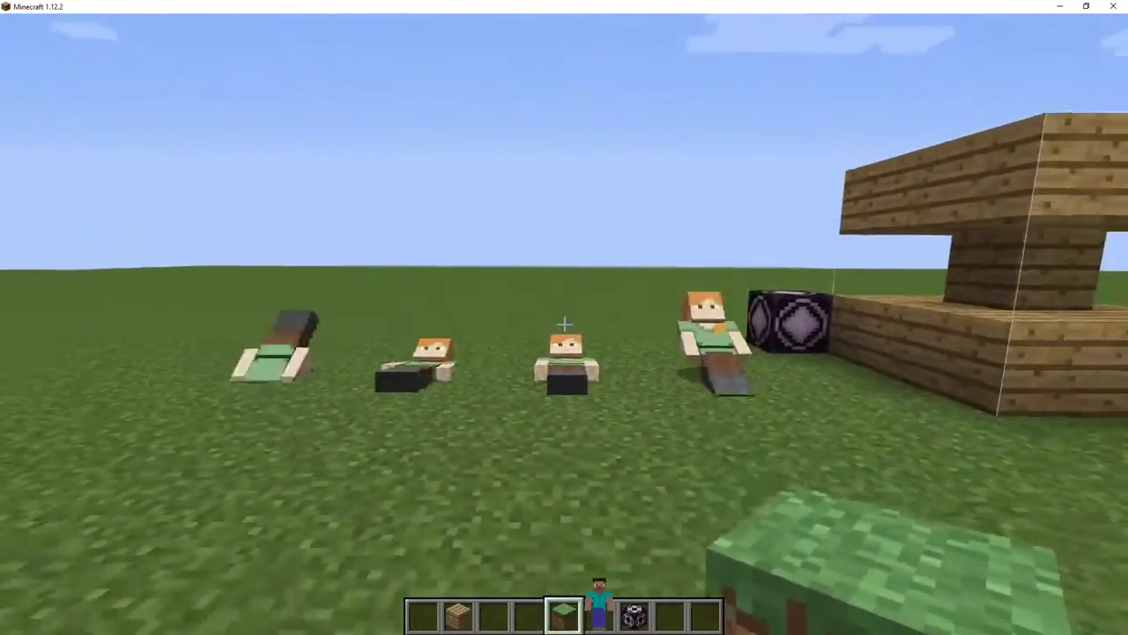
{"action": "key", "text": "w"}
{"action": "key", "text": "t"}
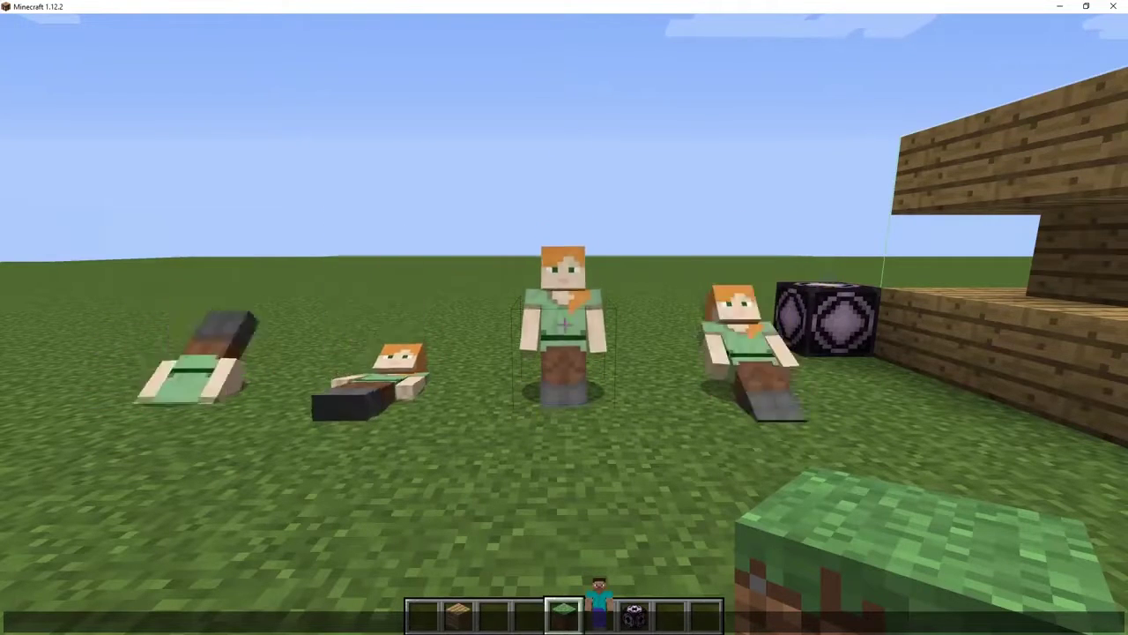
{"action": "key", "text": "shift"}
{"action": "key", "text": "shift"}
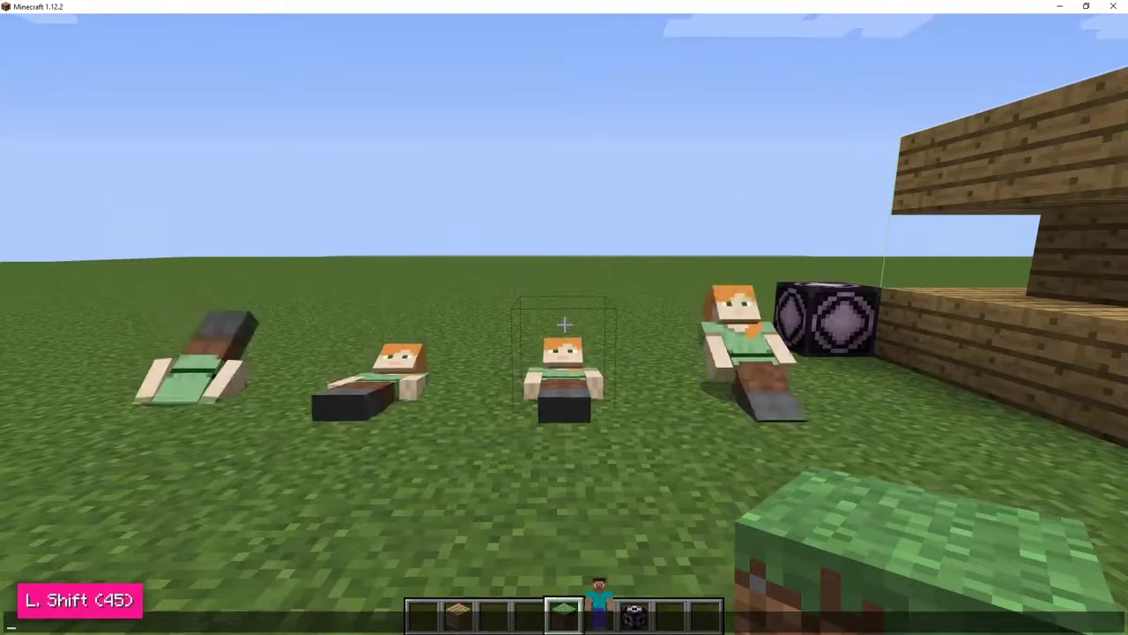
{"action": "key", "text": "shift"}
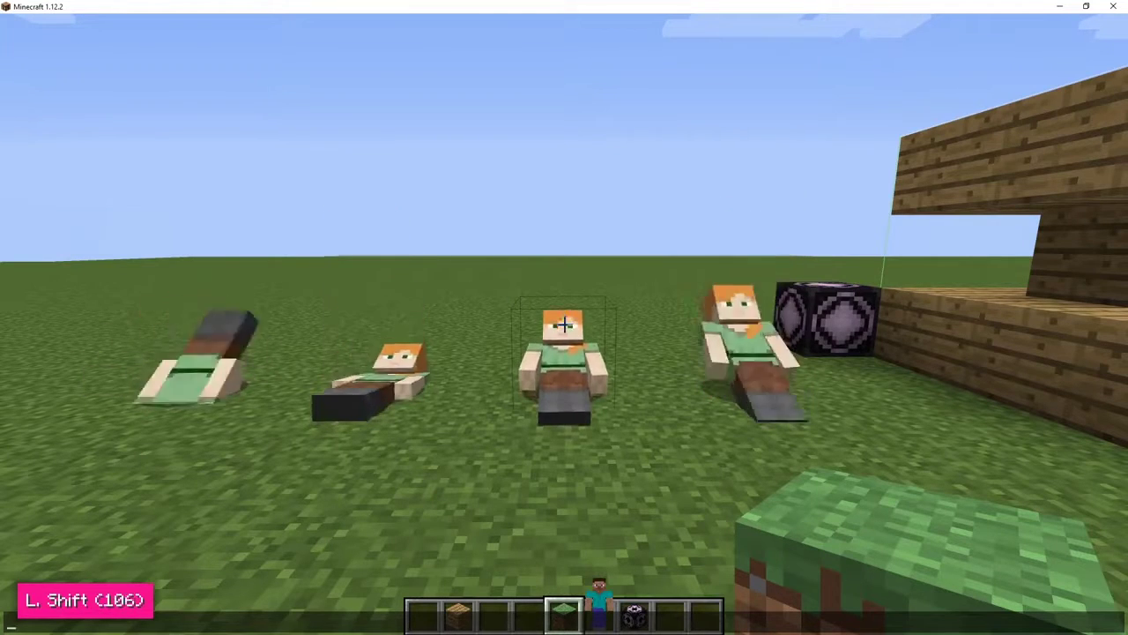
{"action": "key", "text": "shift"}
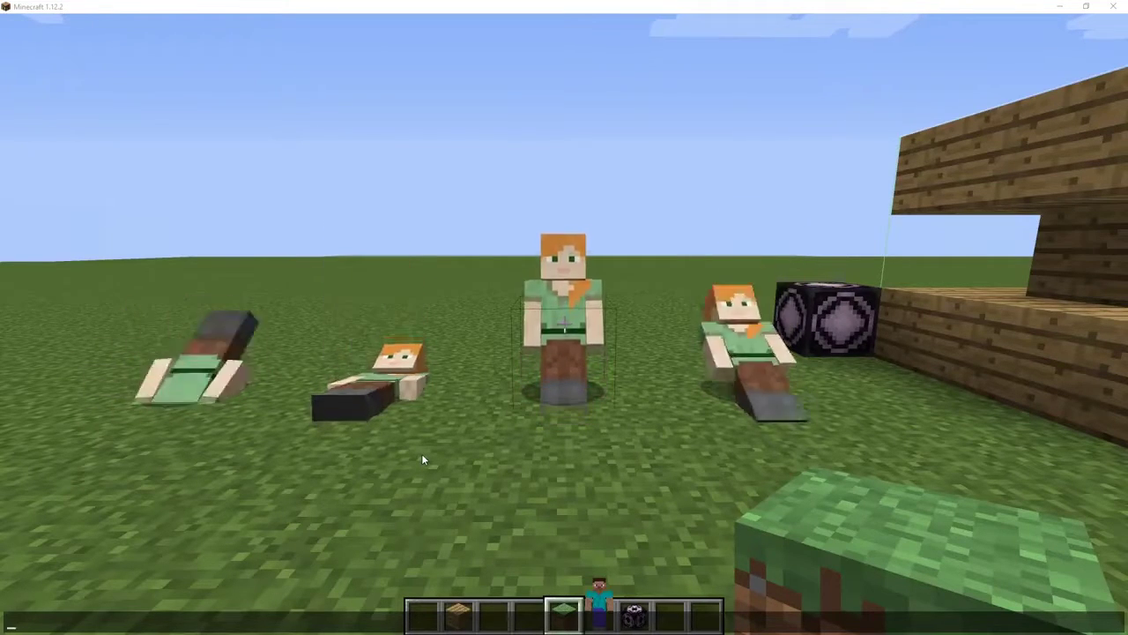
{"action": "key", "text": "Escape"}
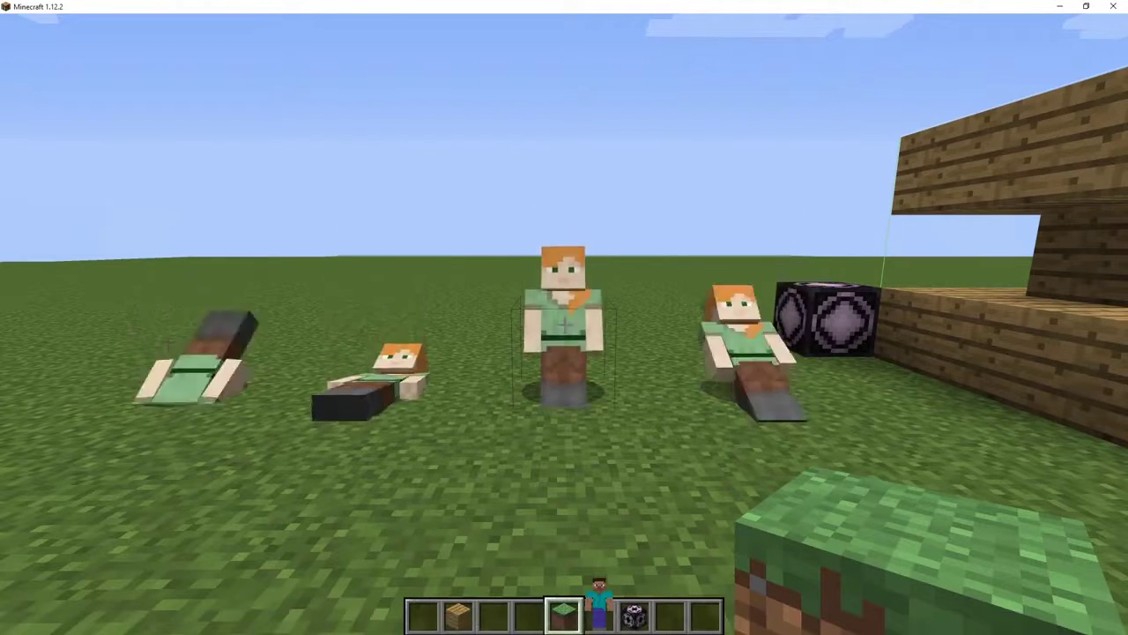
Step: Open the installed mods list, sort it A-Z, and view the Blockbuster entry
{"action": "key", "text": "Escape"}
{"action": "left_click", "coordinate": [571, 328]}
{"action": "left_click", "coordinate": [167, 47]}
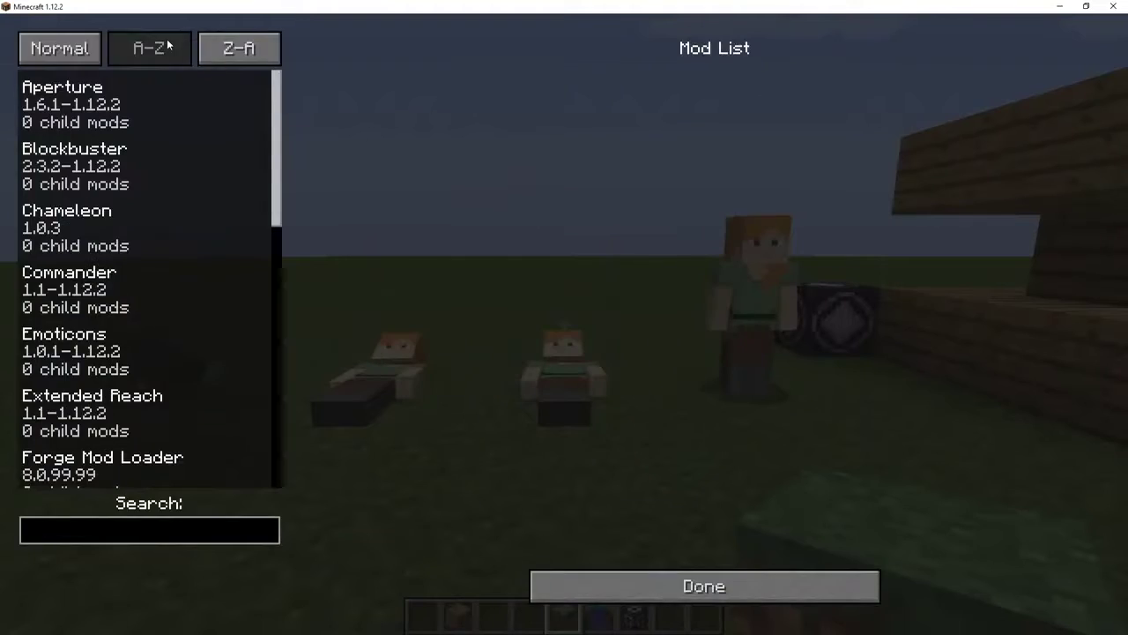
{"action": "left_click", "coordinate": [37, 181]}
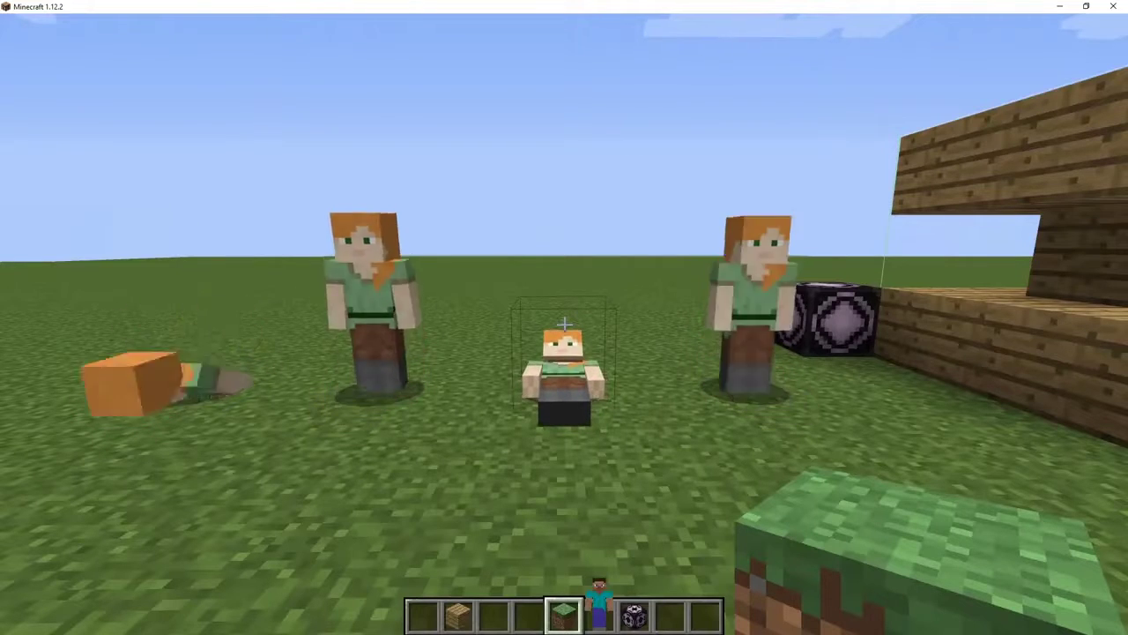
{"action": "key", "text": "t"}
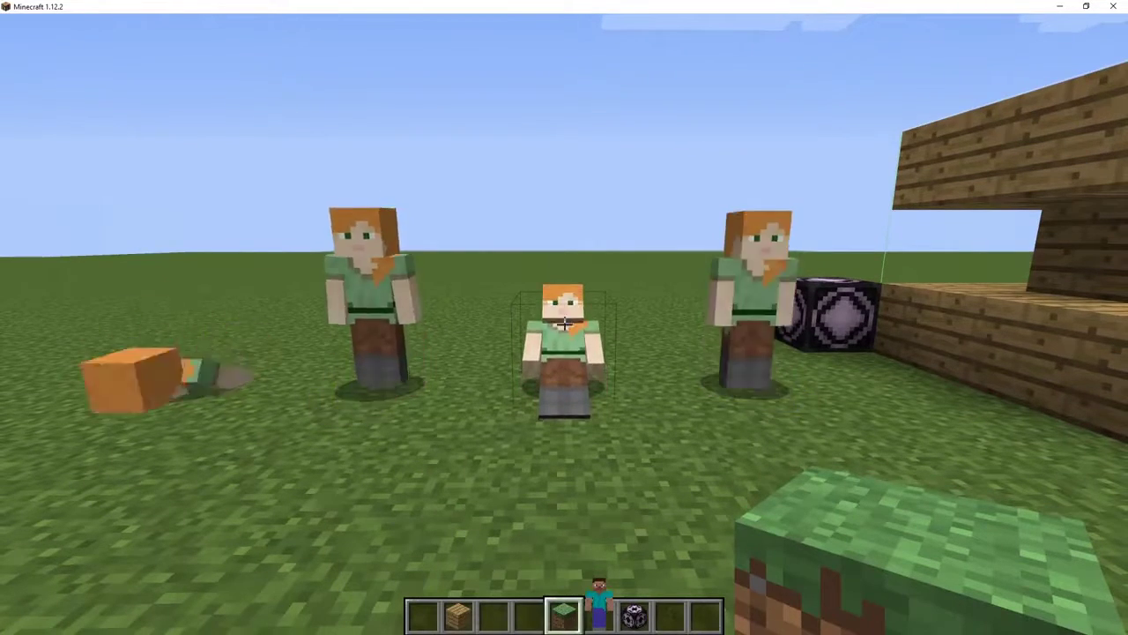
{"action": "key", "text": "w"}
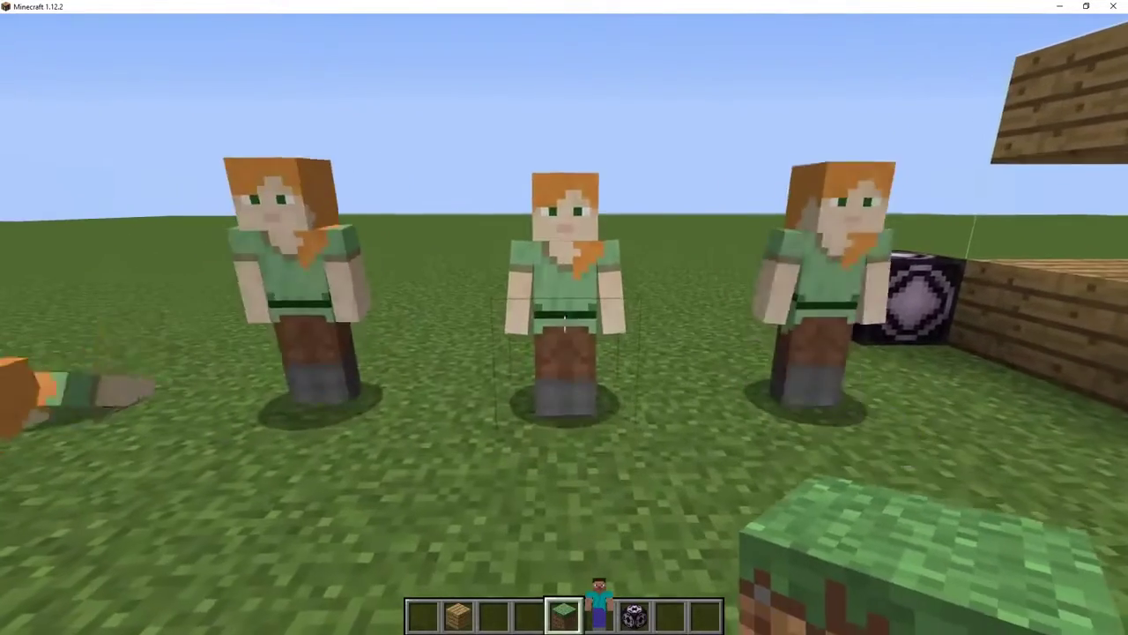
{"action": "key", "text": "s"}
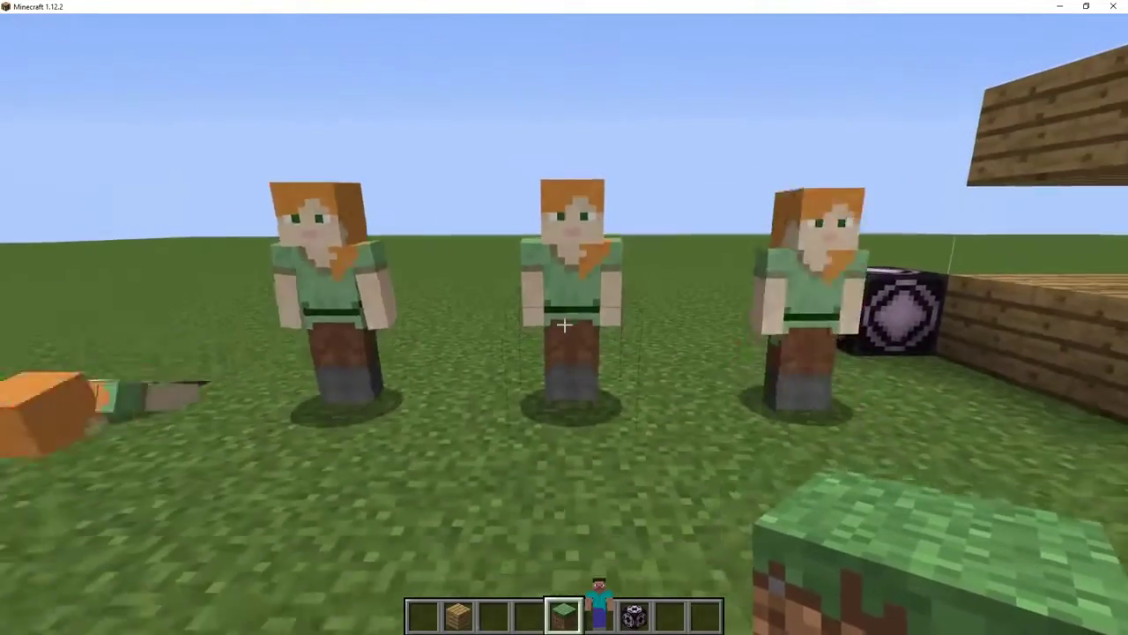
Step: Break the model blocks in the row of animated characters, starting with the one lying apart from the others
{"action": "key", "text": "w"}
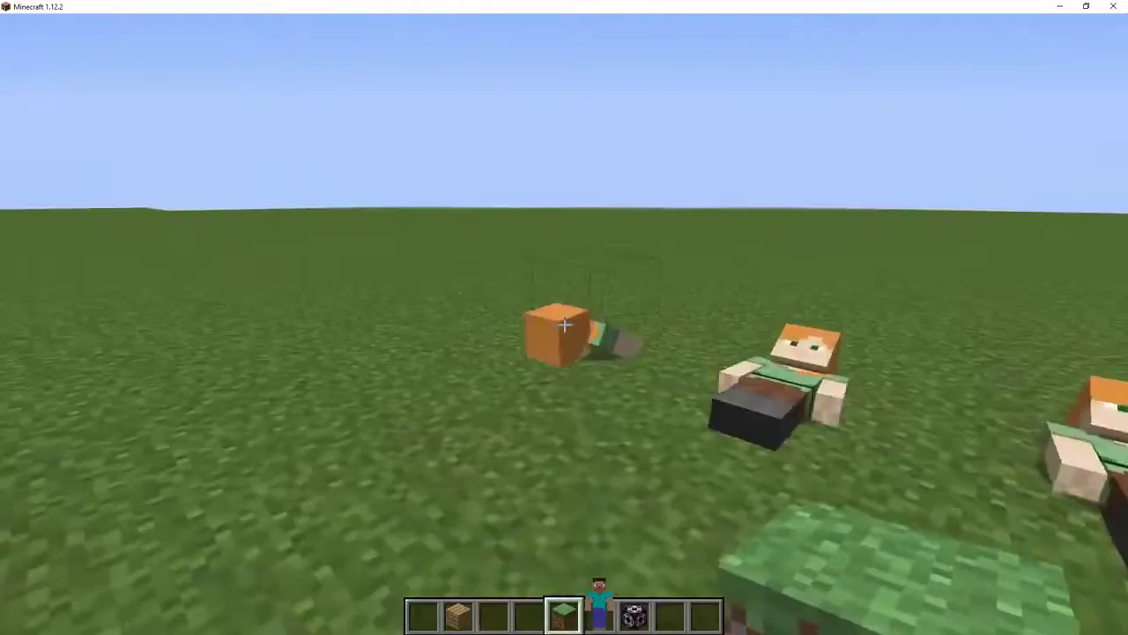
{"action": "left_click", "coordinate": [564, 326]}
{"action": "left_click", "coordinate": [564, 325]}
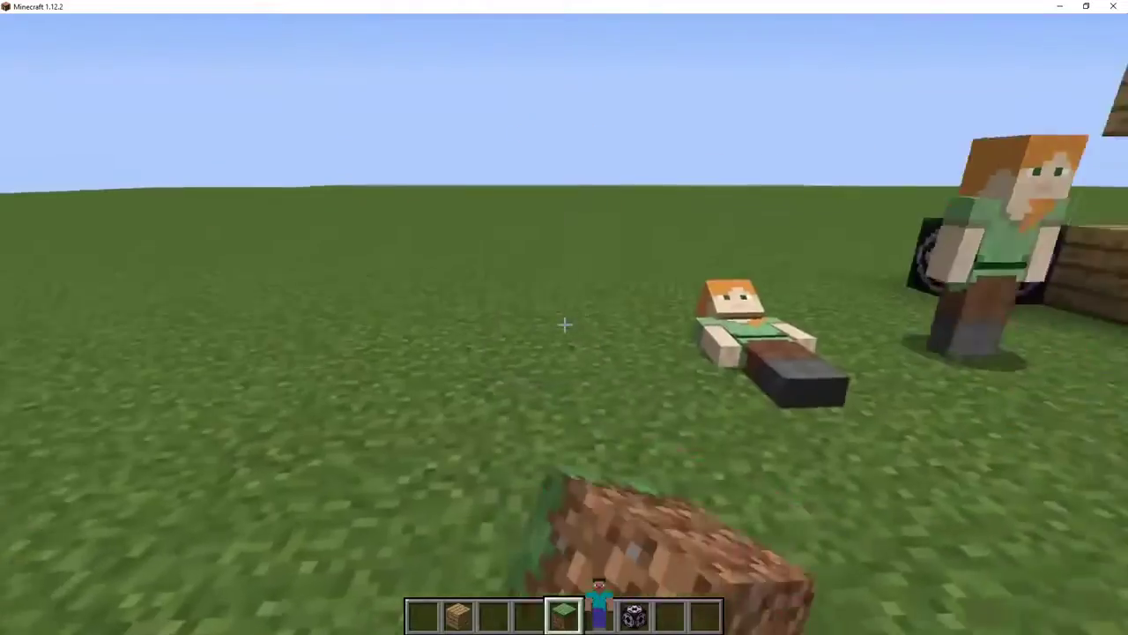
{"action": "left_click", "coordinate": [564, 325]}
{"action": "left_click", "coordinate": [564, 325]}
{"action": "key", "text": "w"}
Step: Demolish the wooden plank structure and the dark purple block beside it
{"action": "left_click", "coordinate": [564, 326]}
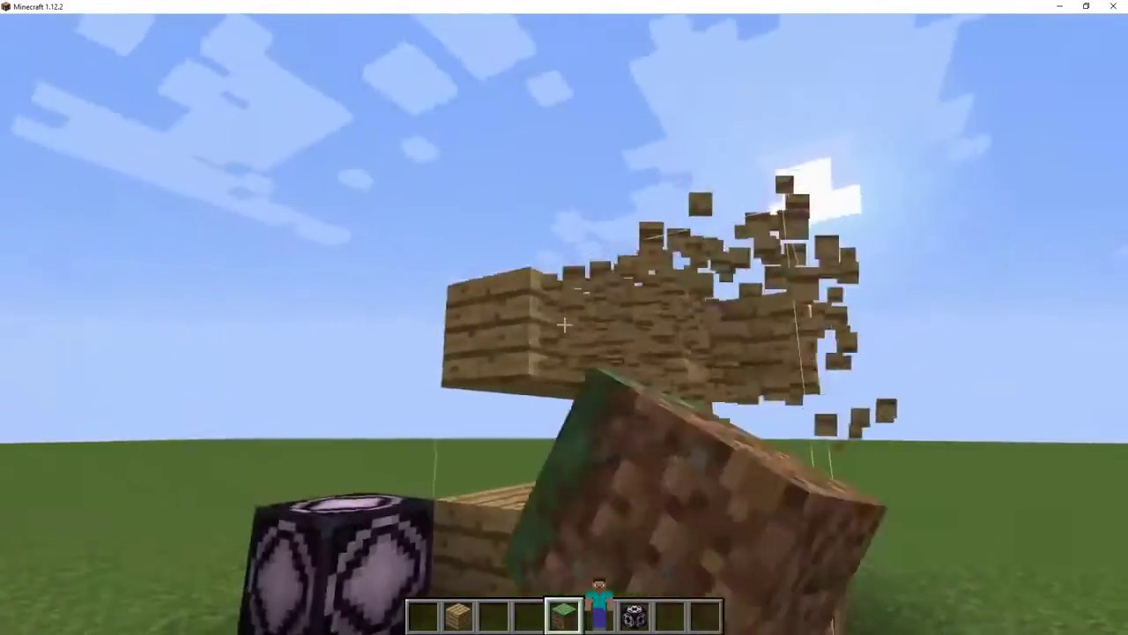
{"action": "left_click", "coordinate": [564, 325]}
{"action": "left_click", "coordinate": [564, 325]}
{"action": "left_click", "coordinate": [564, 325]}
{"action": "left_click", "coordinate": [564, 325]}
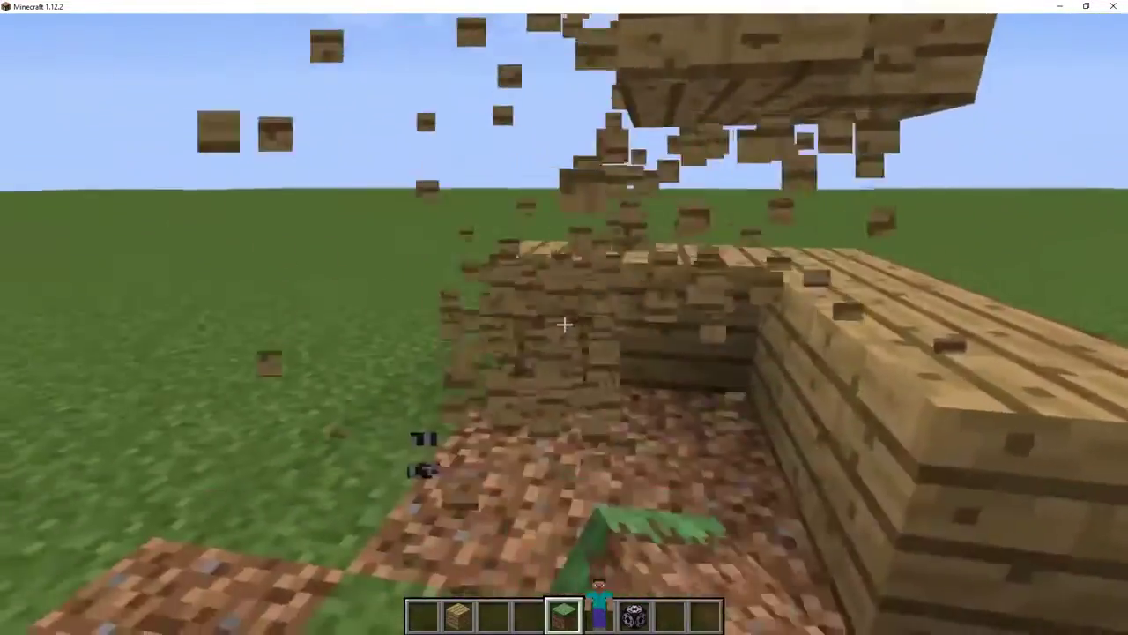
{"action": "left_click", "coordinate": [564, 325]}
{"action": "left_click", "coordinate": [564, 325]}
{"action": "left_click", "coordinate": [564, 325]}
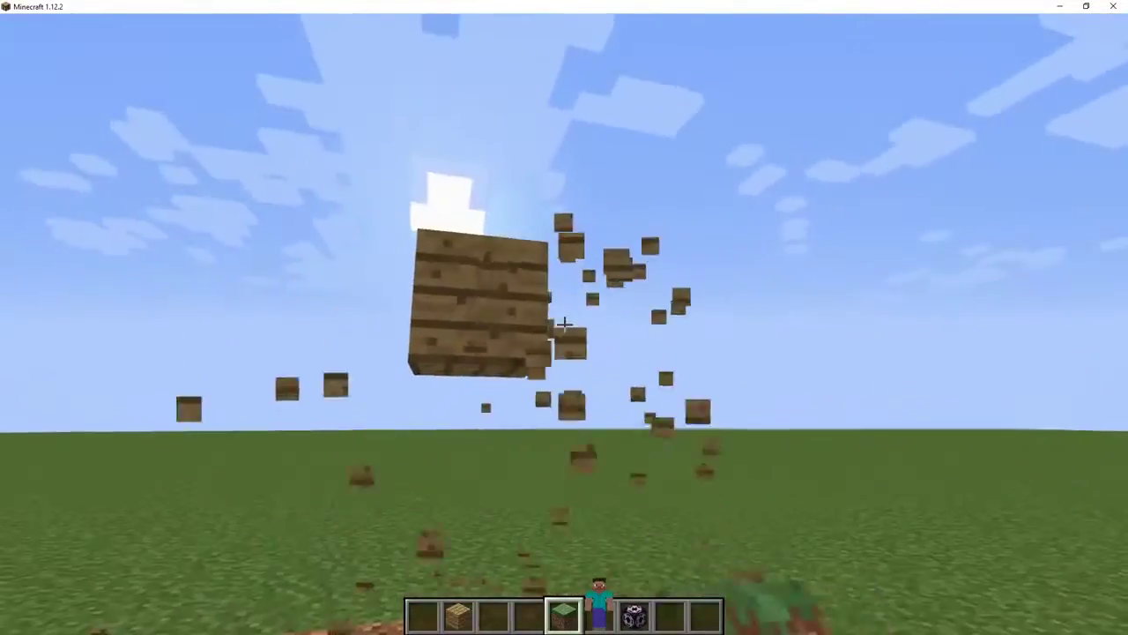
Step: Clear every item from the survival inventory and hotbar, and return to the world
{"action": "key", "text": "e"}
{"action": "key", "text": "e"}
{"action": "key", "text": "e"}
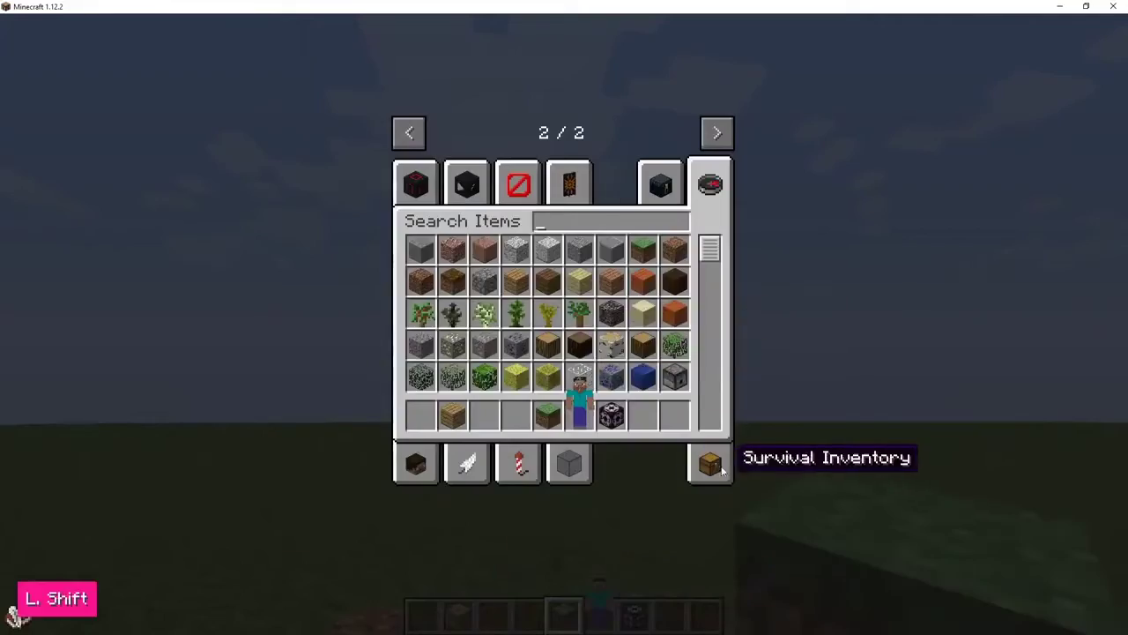
{"action": "left_click", "coordinate": [710, 463]}
{"action": "left_click", "coordinate": [707, 416], "text": "shift"}
{"action": "key", "text": "e"}
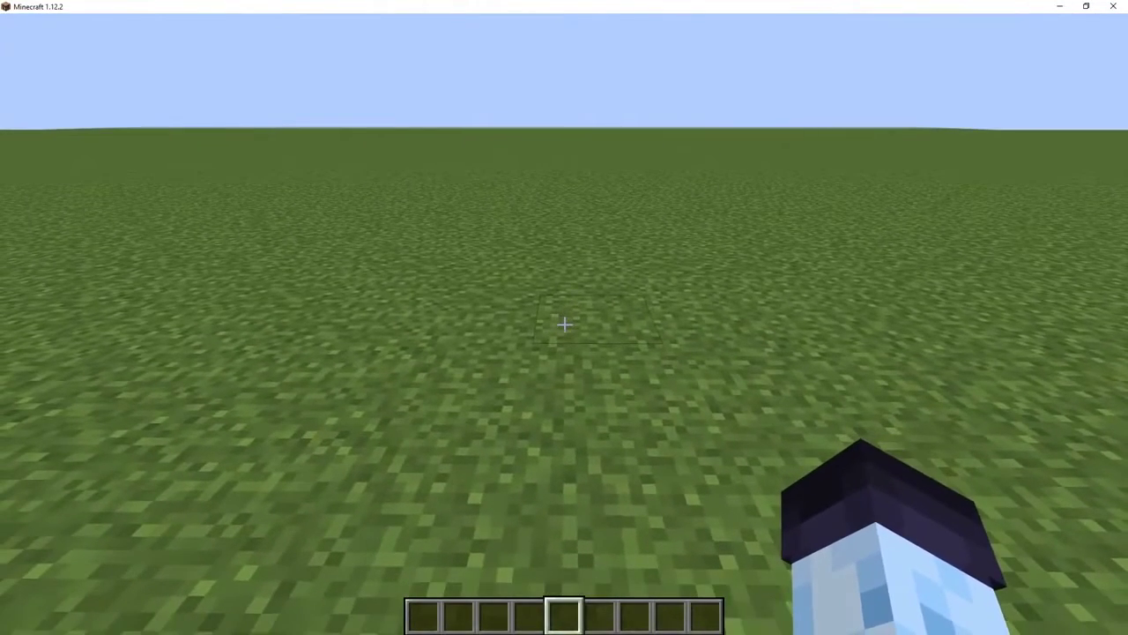
Step: Put the dark purple block from the creative inventory into the seventh hotbar slot, and make the empty sixth slot active
{"action": "key", "text": "e"}
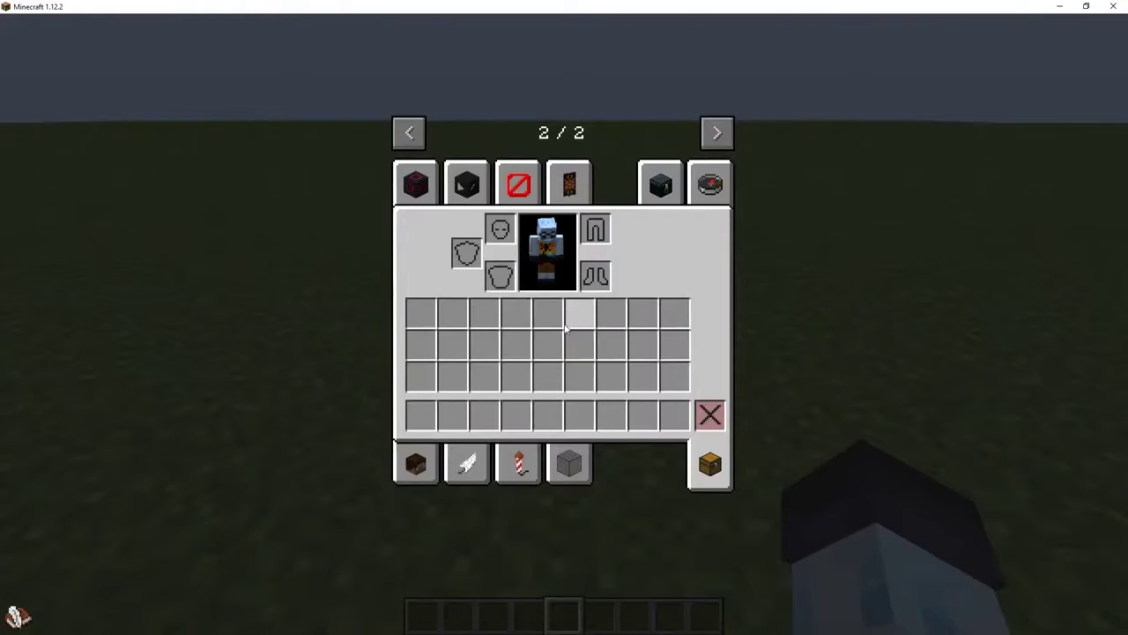
{"action": "key", "text": "t"}
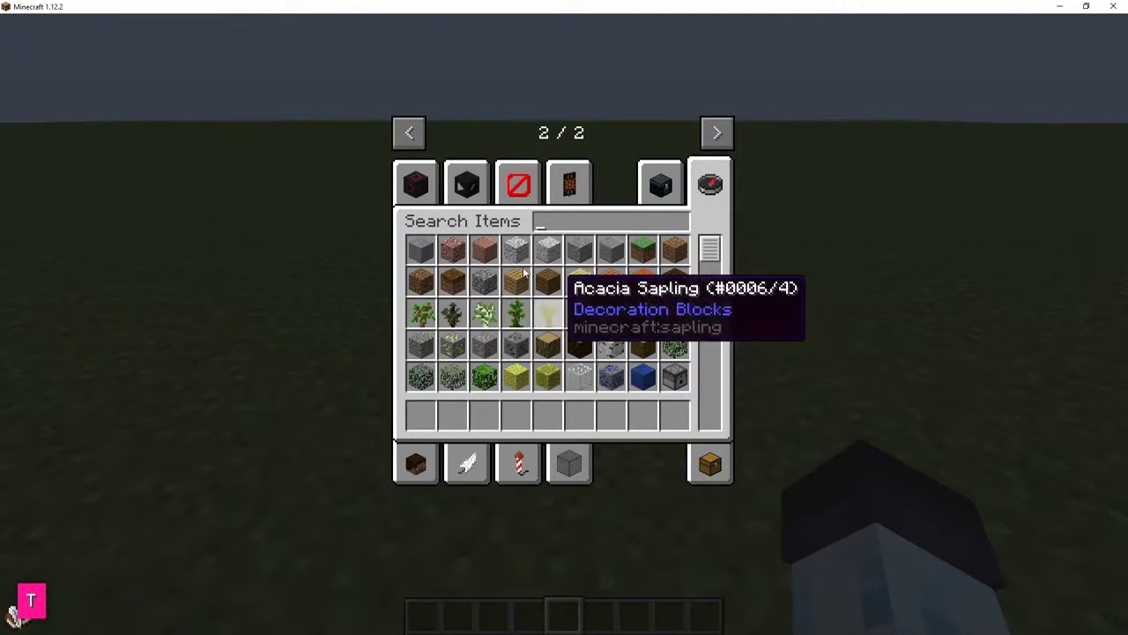
{"action": "left_click", "coordinate": [409, 133]}
{"action": "left_click", "coordinate": [716, 132]}
{"action": "left_click", "coordinate": [415, 183]}
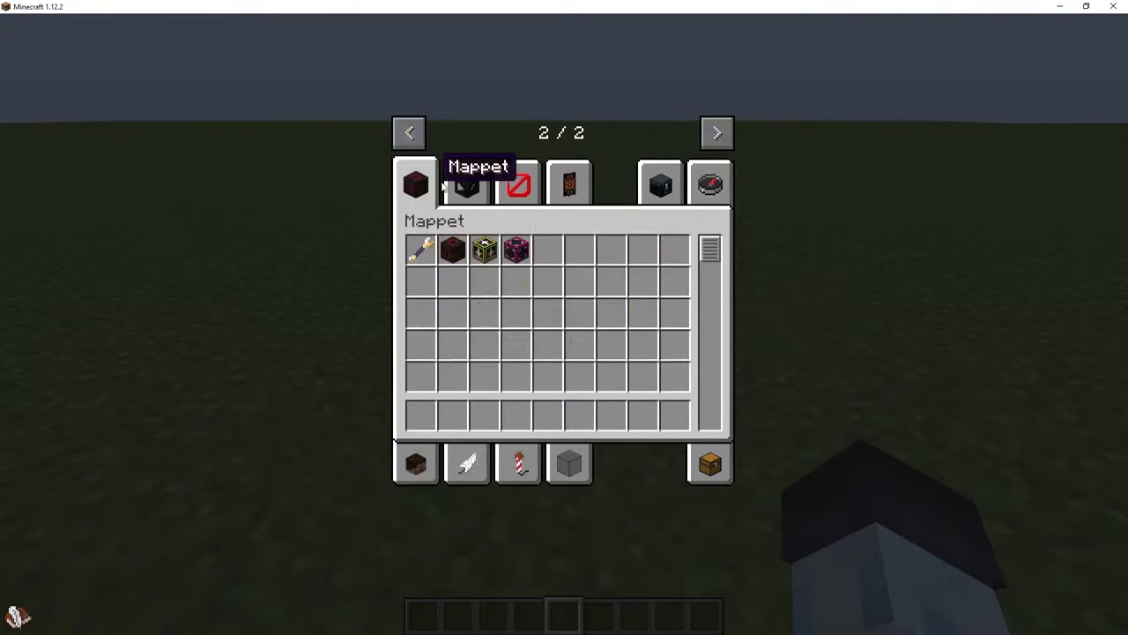
{"action": "left_click", "coordinate": [466, 182]}
{"action": "left_click", "coordinate": [610, 412]}
{"action": "key", "text": "e"}
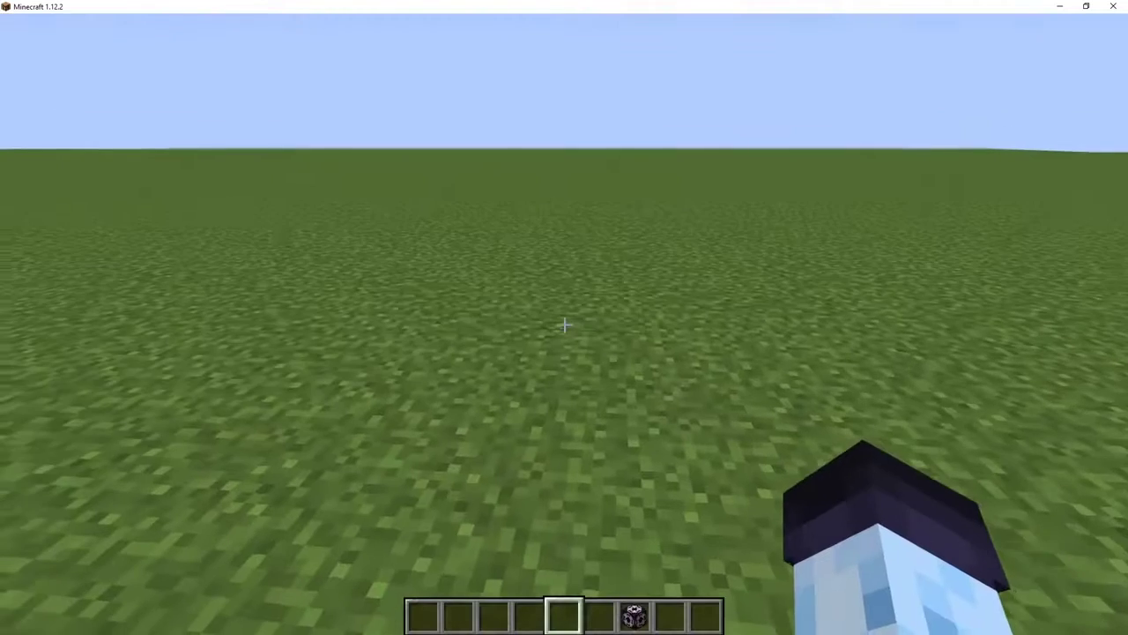
{"action": "scroll", "coordinate": [564, 324], "scroll_direction": "down", "scroll_amount": 2}
{"action": "scroll", "coordinate": [564, 324], "scroll_direction": "up", "scroll_amount": 1}
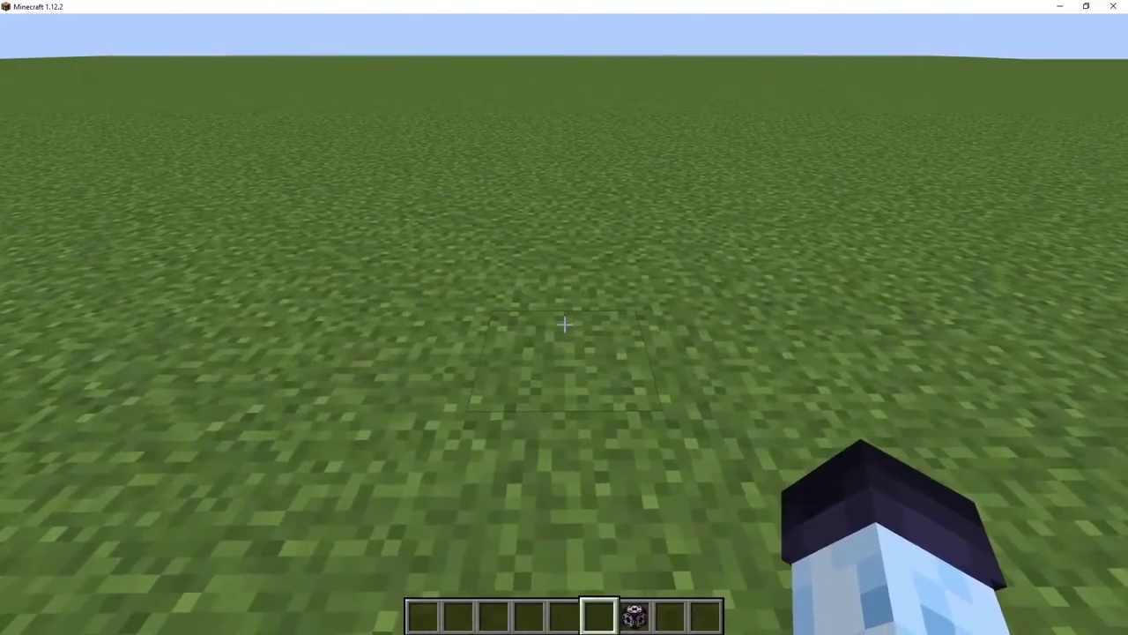
Step: Pick a grass block into the active hotbar slot, then create a scene named earth and add an empty replay to it
{"action": "middle_click", "coordinate": [564, 324]}
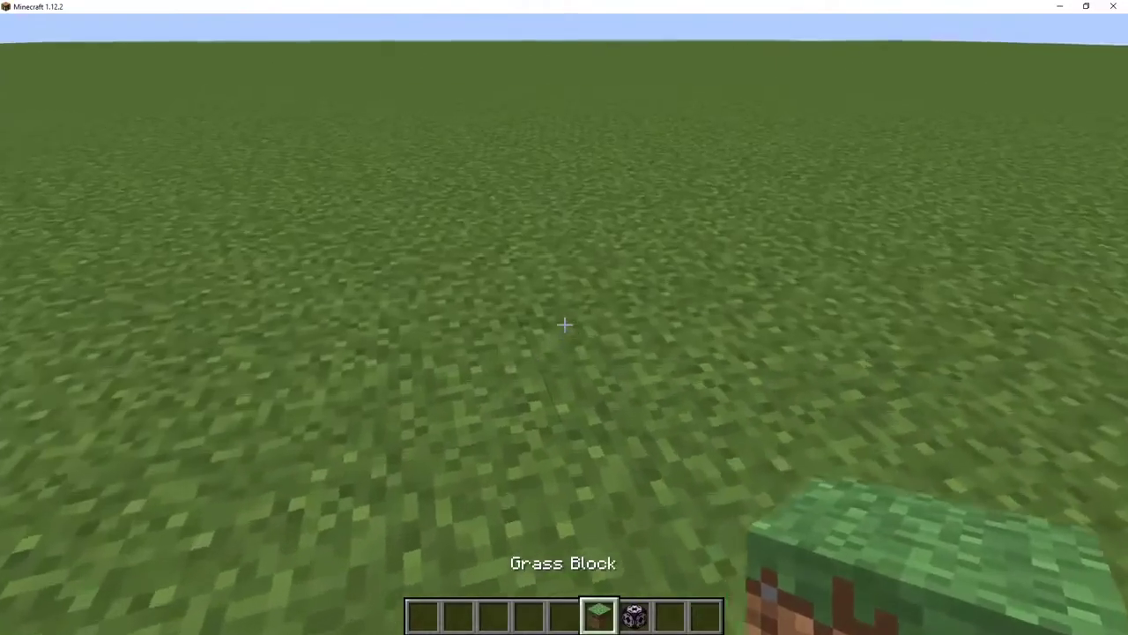
{"action": "key", "text": "0"}
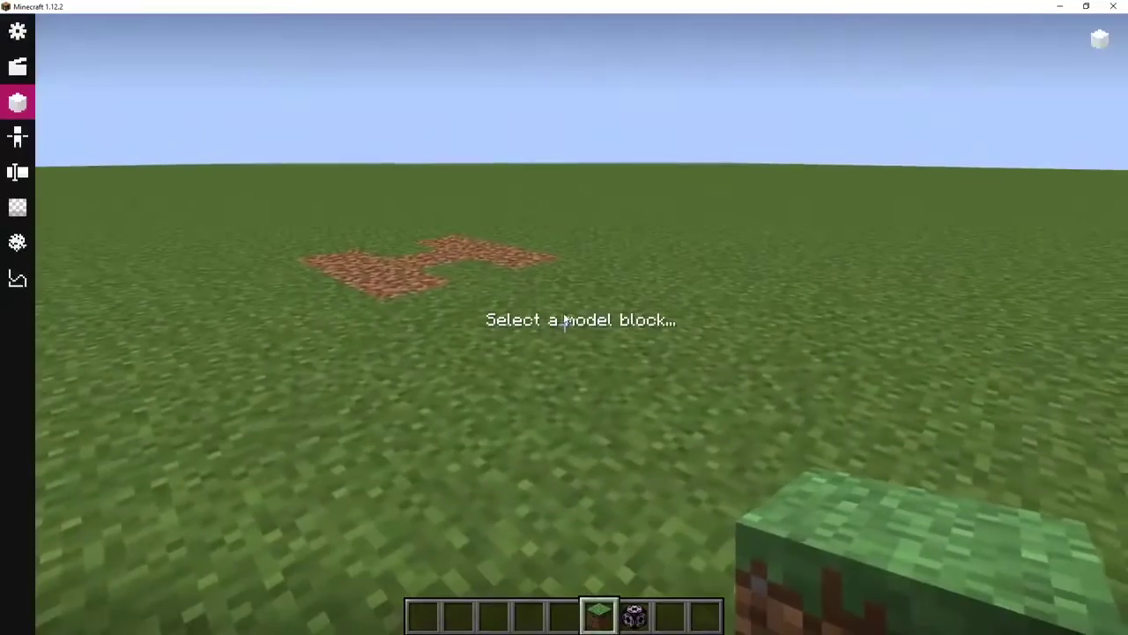
{"action": "left_click", "coordinate": [17, 79]}
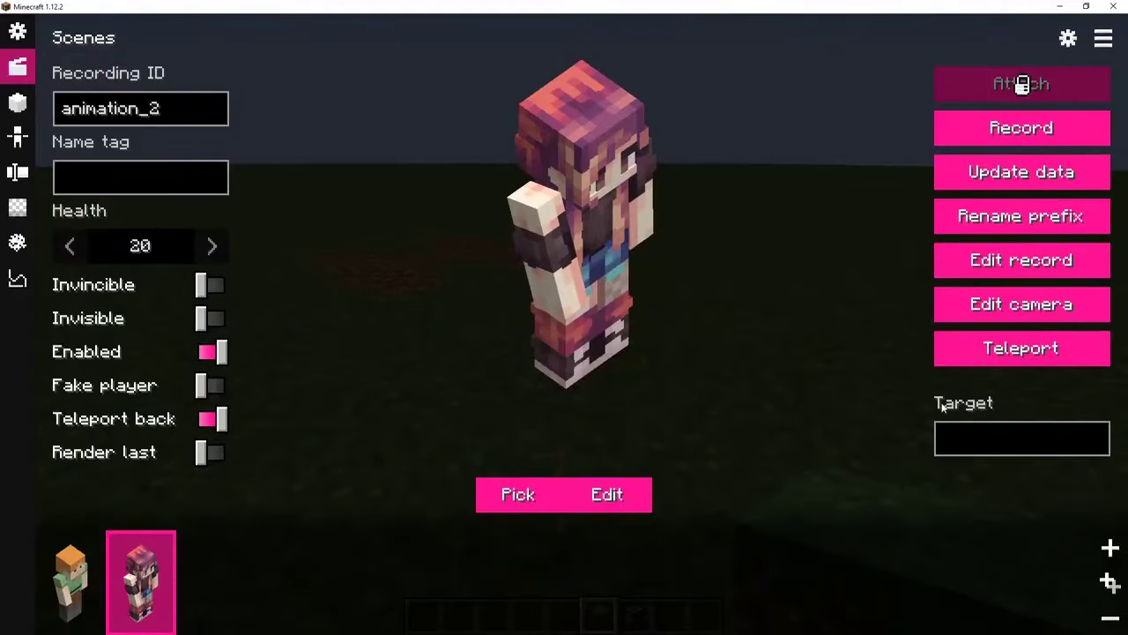
{"action": "left_click", "coordinate": [1022, 84]}
{"action": "left_click", "coordinate": [1001, 77]}
{"action": "type", "text": "earth_"}
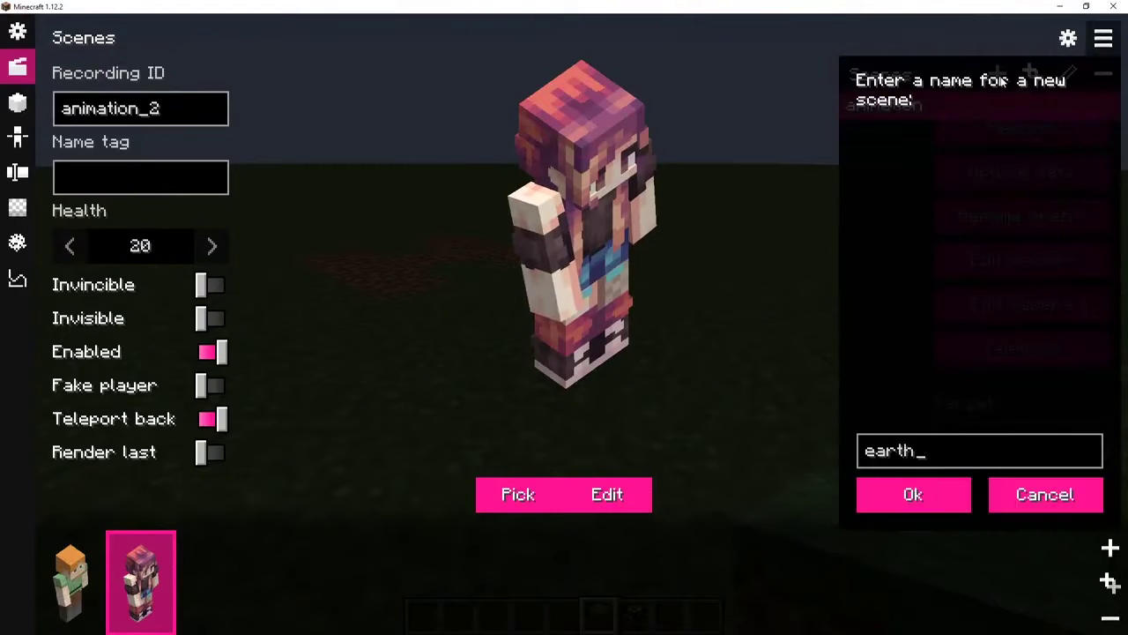
{"action": "key", "text": "Return"}
{"action": "left_click", "coordinate": [1110, 546]}
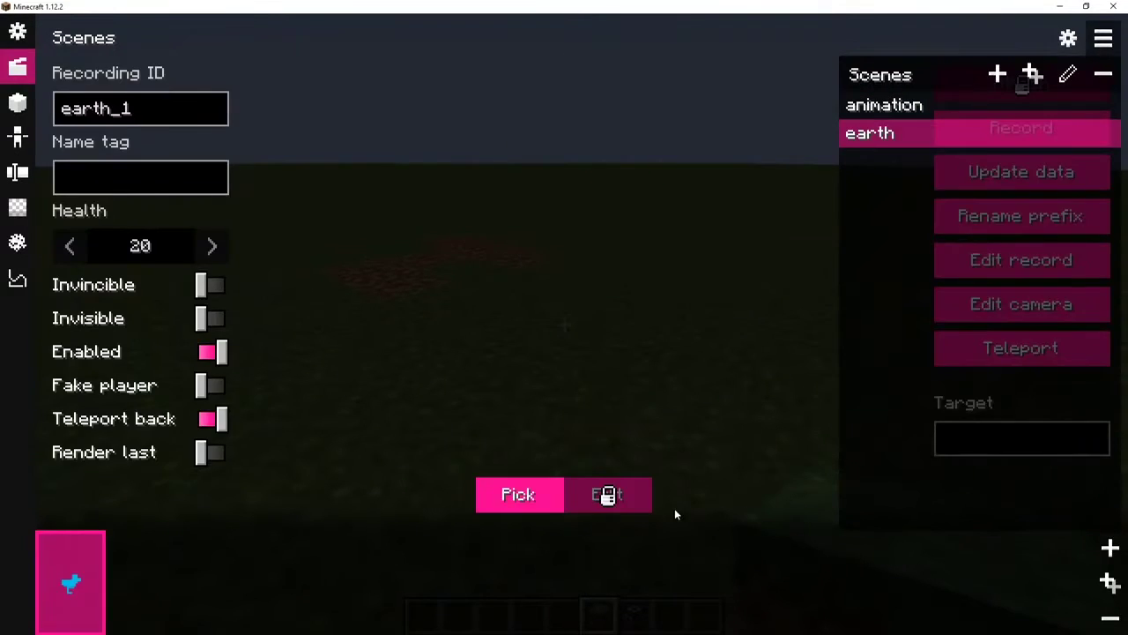
Step: Assign a player morph to the earth replay and set its username to Thanos
{"action": "left_click", "coordinate": [534, 494]}
{"action": "scroll", "coordinate": [494, 374], "scroll_direction": "down", "scroll_amount": 5}
{"action": "scroll", "coordinate": [503, 370], "scroll_direction": "up", "scroll_amount": 3}
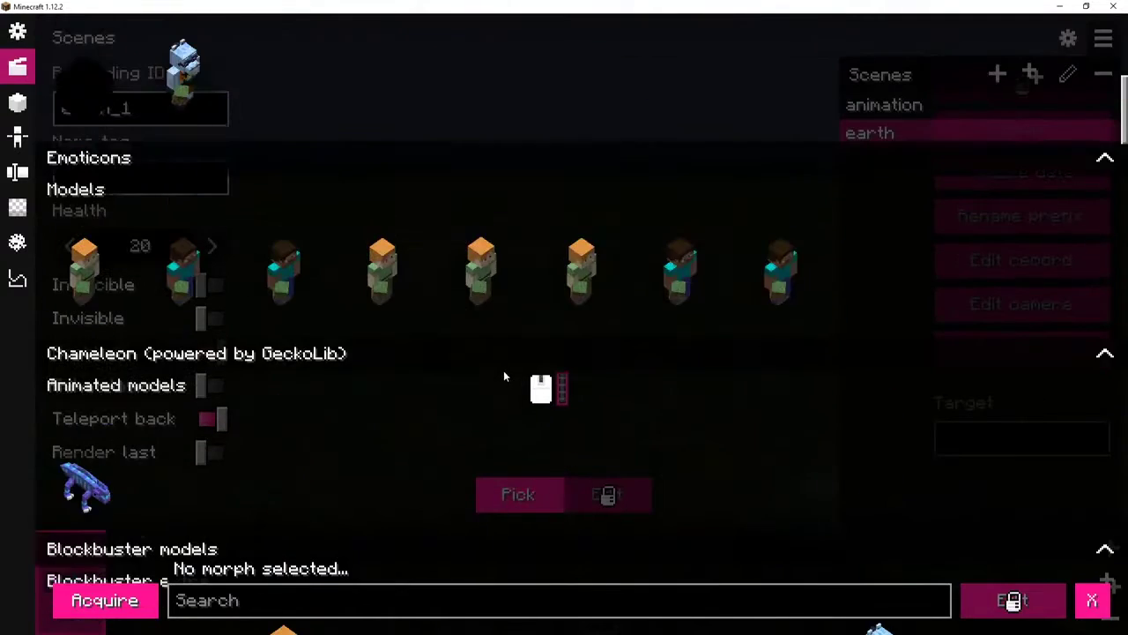
{"action": "scroll", "coordinate": [520, 371], "scroll_direction": "down", "scroll_amount": 4}
{"action": "scroll", "coordinate": [527, 369], "scroll_direction": "up", "scroll_amount": 5}
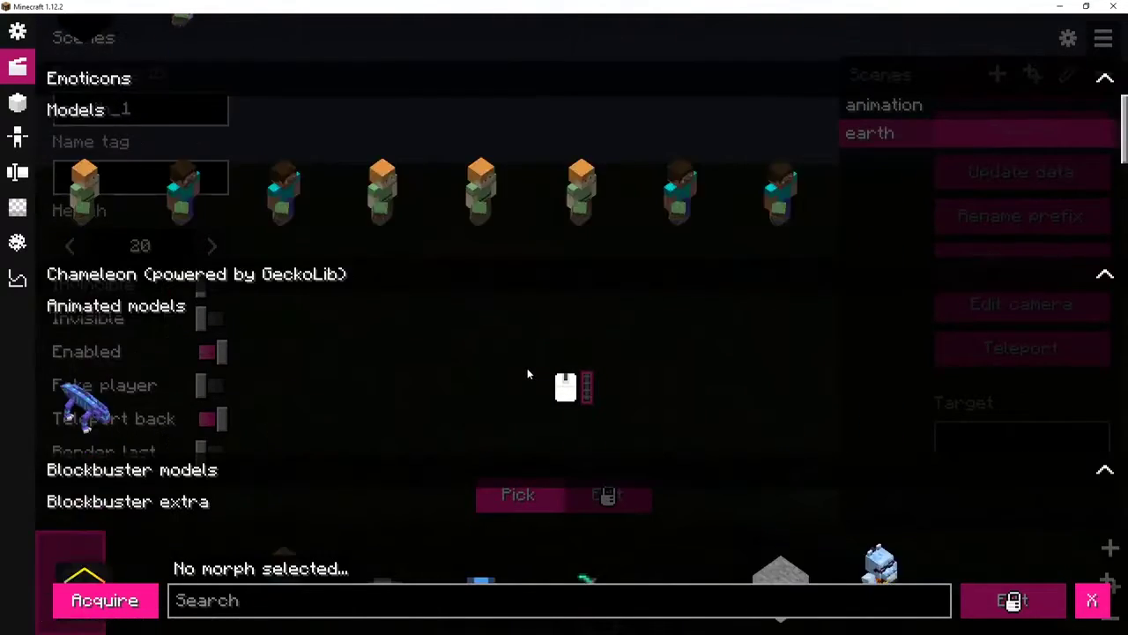
{"action": "scroll", "coordinate": [533, 368], "scroll_direction": "down", "scroll_amount": 10}
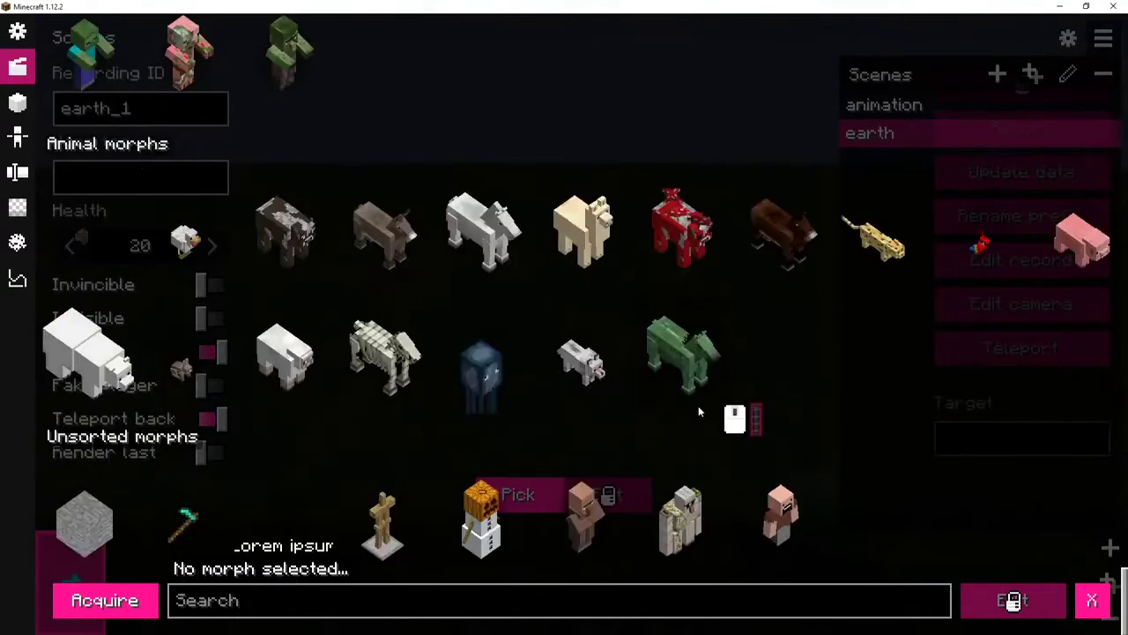
{"action": "left_click", "coordinate": [780, 529]}
{"action": "key", "text": "e"}
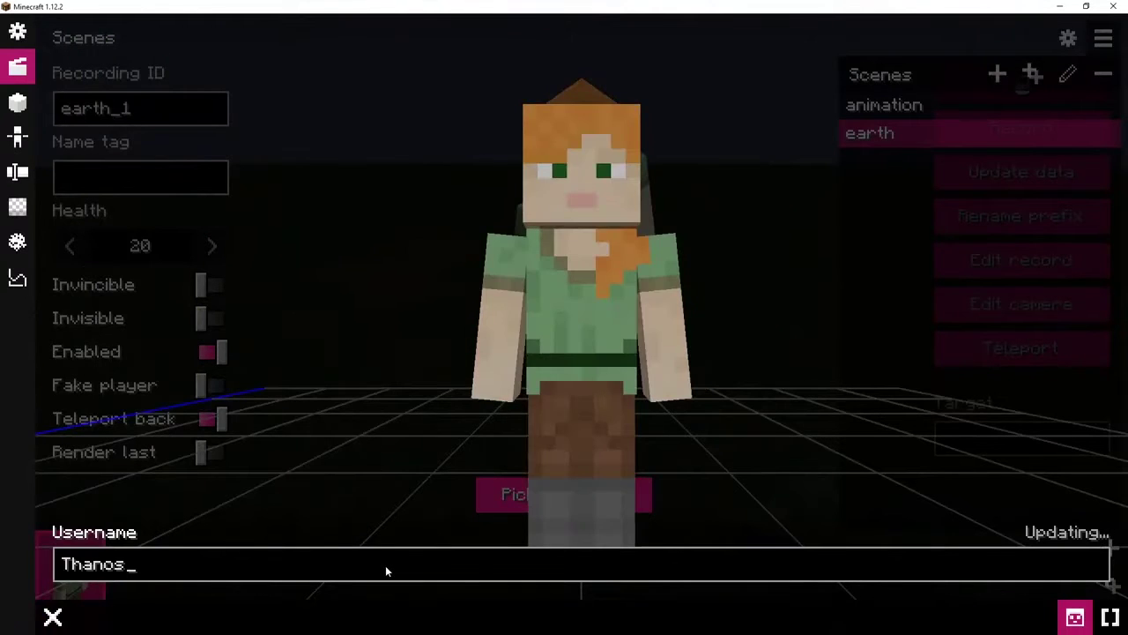
{"action": "left_click_drag", "start_coordinate": [545, 342], "coordinate": [499, 383]}
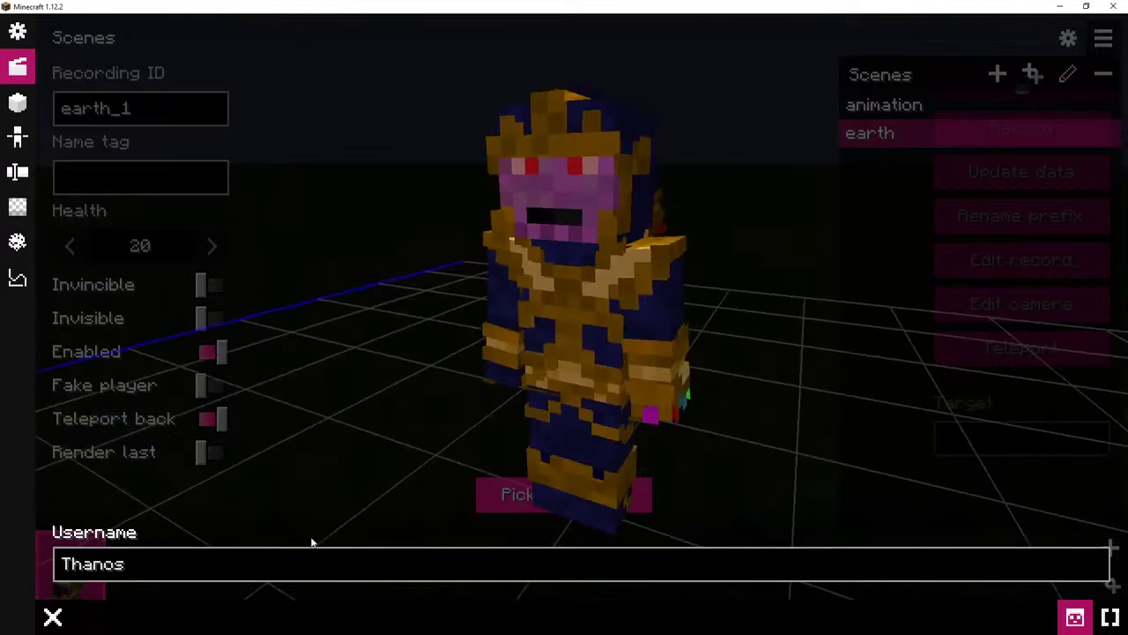
Step: Try username variants with one extra letter after Thanos, such as Thanosn, Thanosr and Thanoss, then leave the morph editor
{"action": "type", "text": "2"}
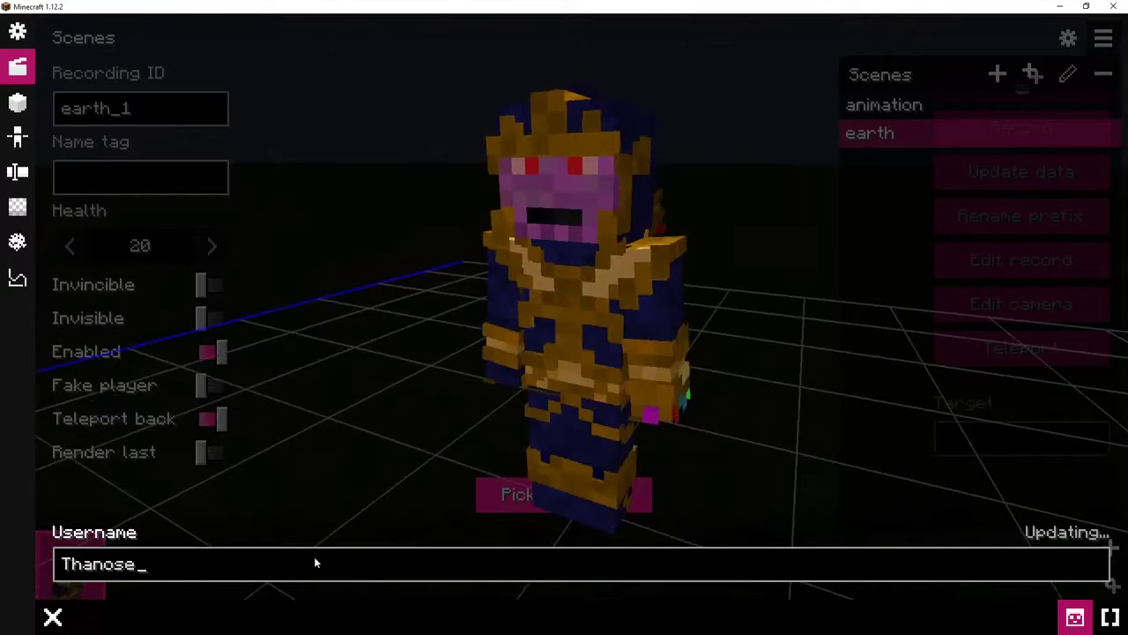
{"action": "key", "text": "BackSpace"}
{"action": "type", "text": "r"}
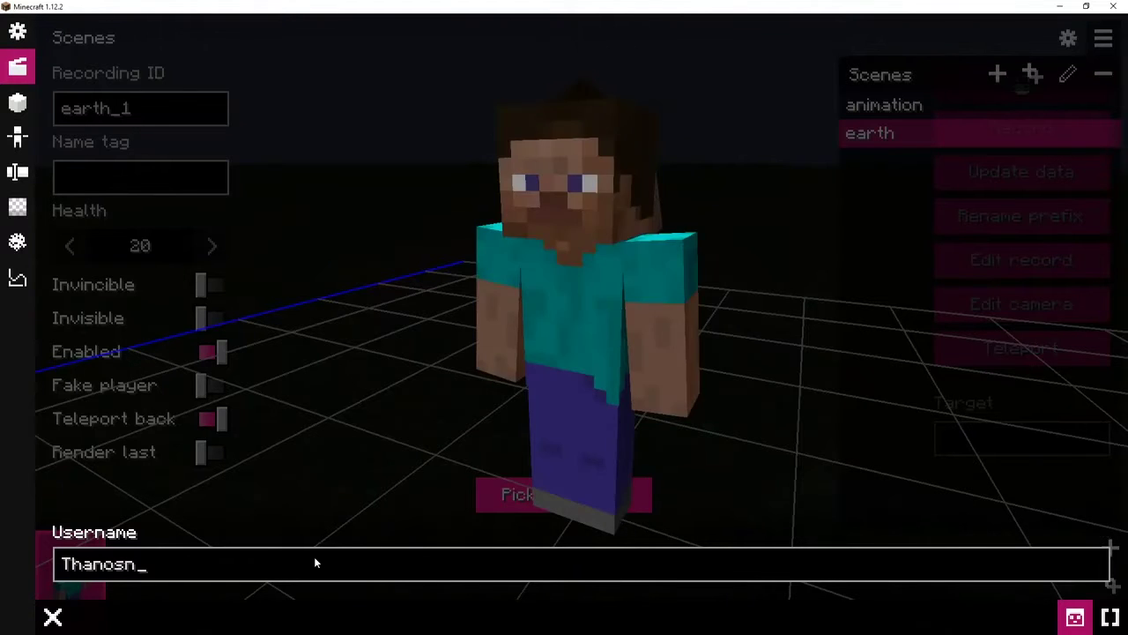
{"action": "key", "text": "BackSpace"}
{"action": "type", "text": "a"}
{"action": "key", "text": "BackSpace"}
{"action": "type", "text": "e"}
{"action": "key", "text": "BackSpace"}
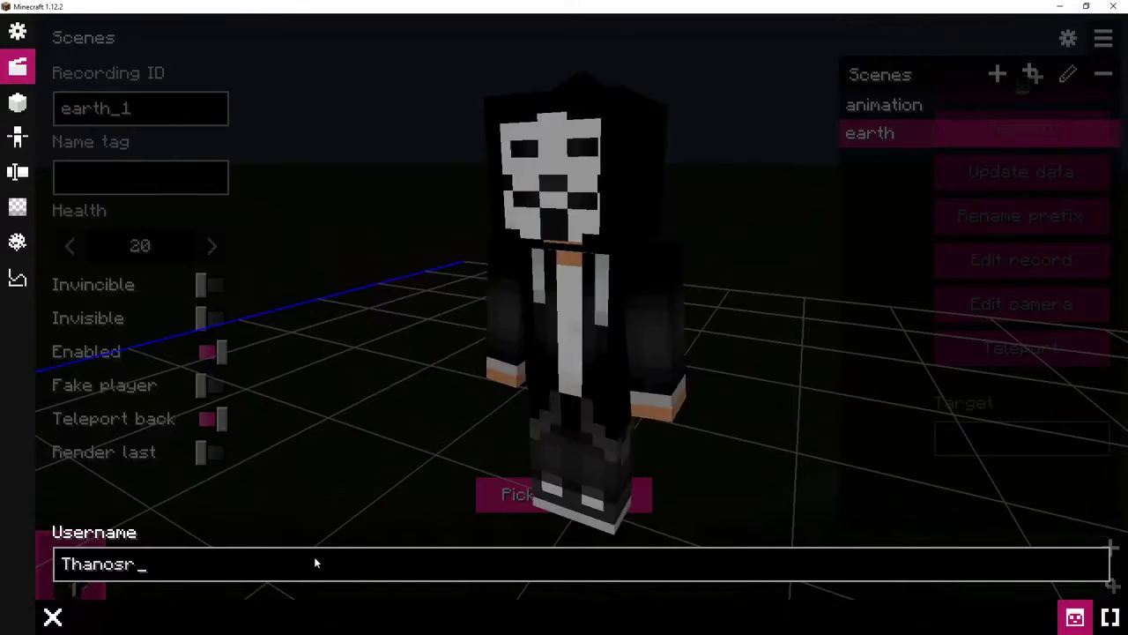
{"action": "type", "text": "t"}
{"action": "key", "text": "BackSpace"}
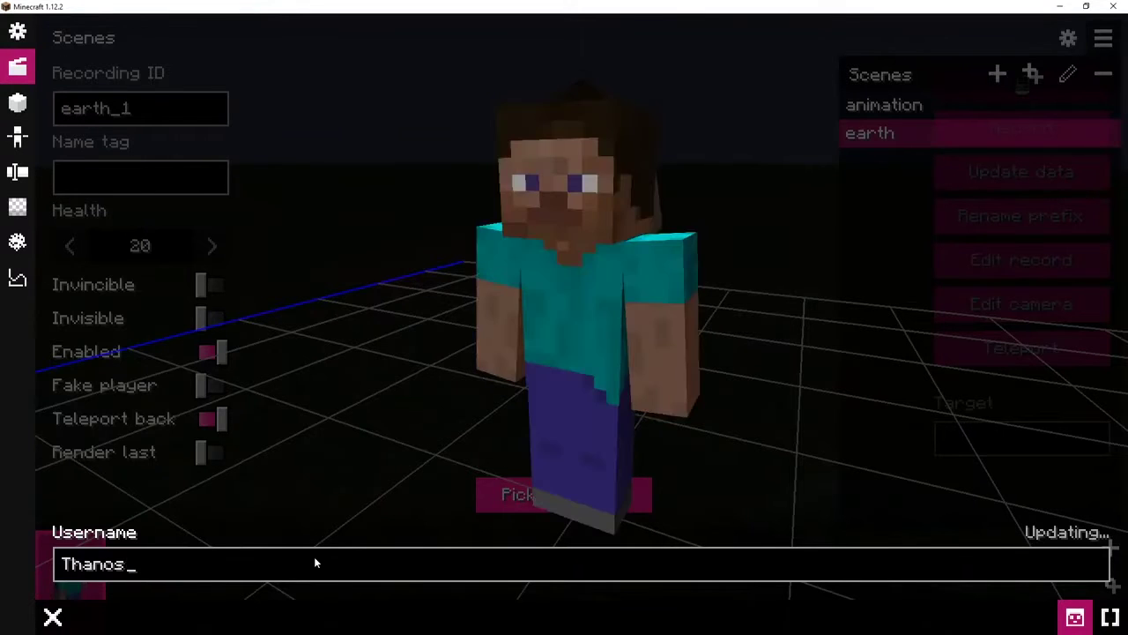
{"action": "type", "text": "s"}
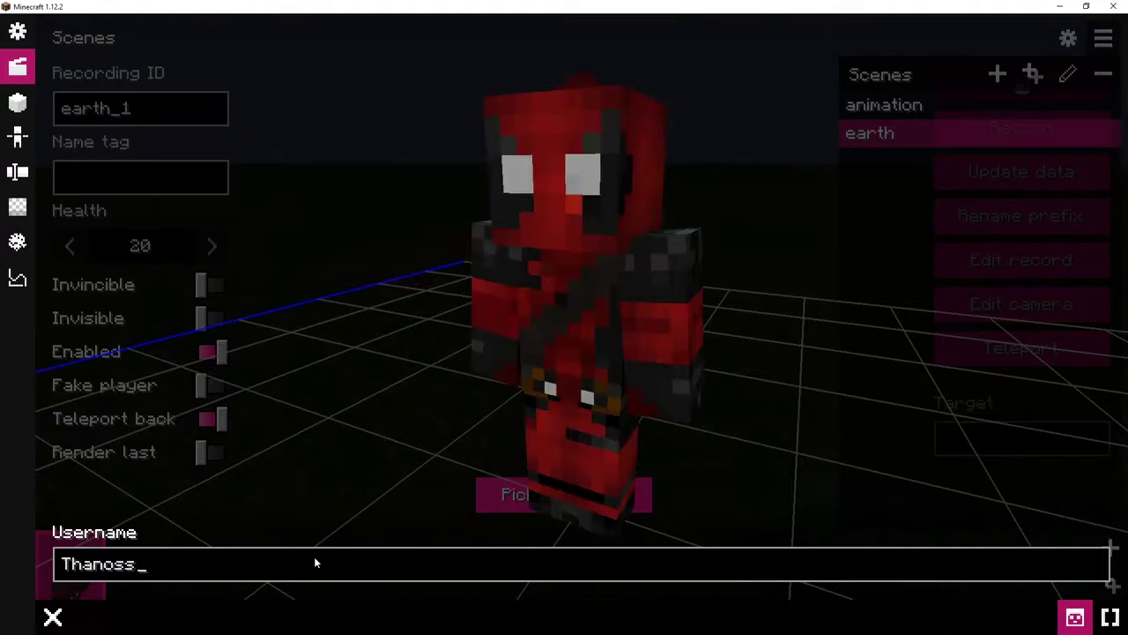
{"action": "key", "text": "ctrl+a"}
{"action": "key", "text": "BackSpace"}
{"action": "left_click", "coordinate": [384, 342]}
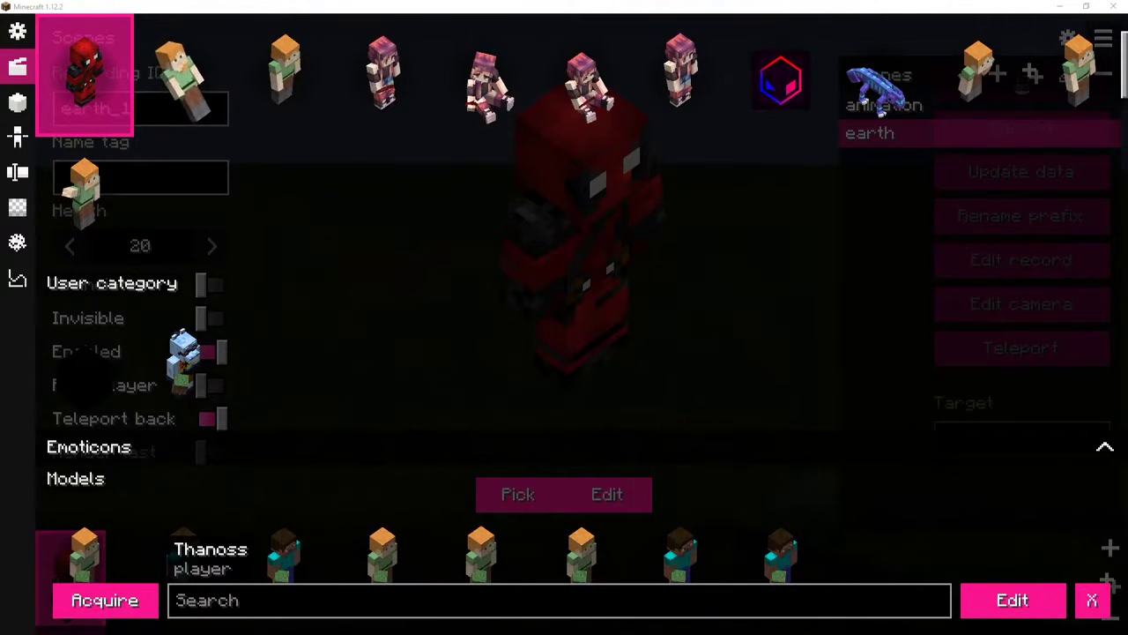
Step: Open the Blockbuster skins folder from the configuration and transfer the downloaded Thanos skin image into it
{"action": "left_click", "coordinate": [18, 31]}
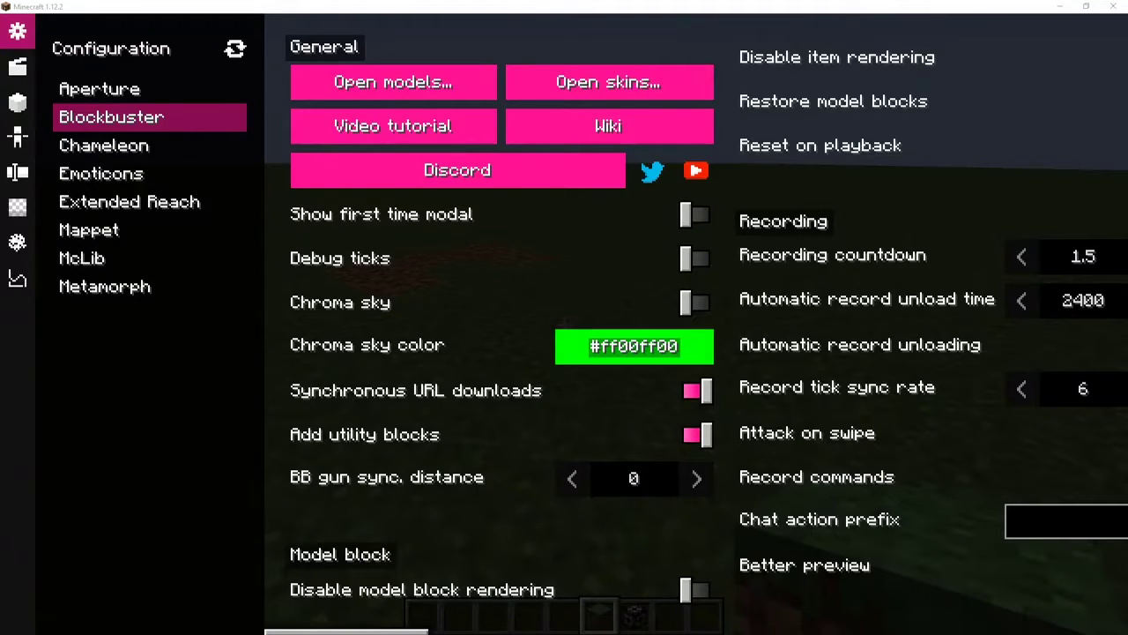
{"action": "left_click_drag", "start_coordinate": [0, 212], "coordinate": [862, 104]}
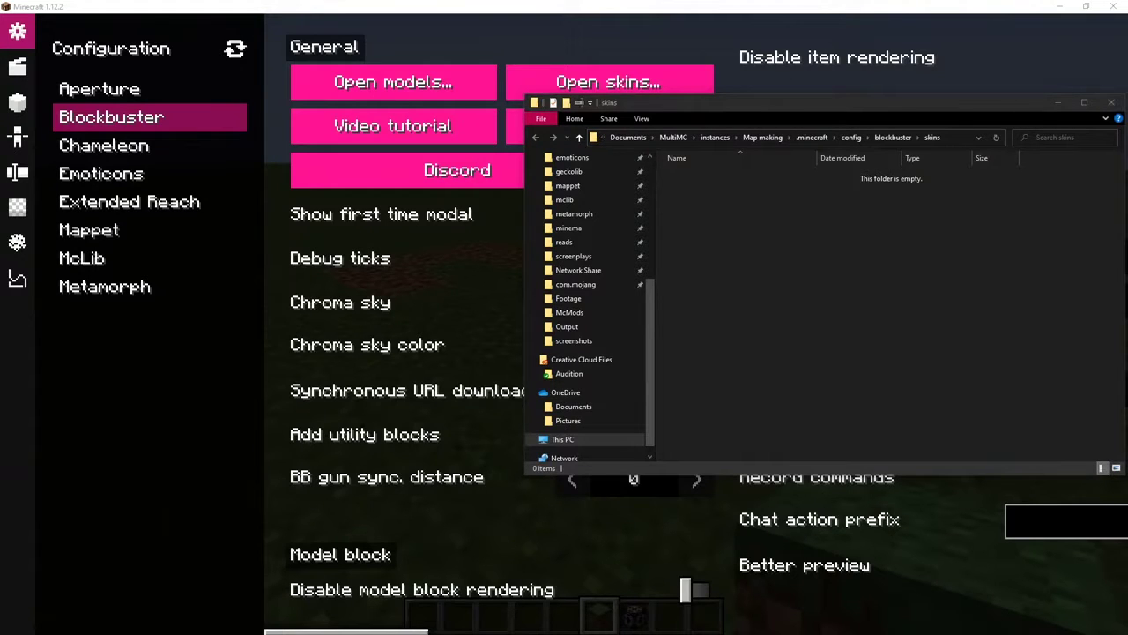
{"action": "left_click_drag", "start_coordinate": [0, 291], "coordinate": [758, 291]}
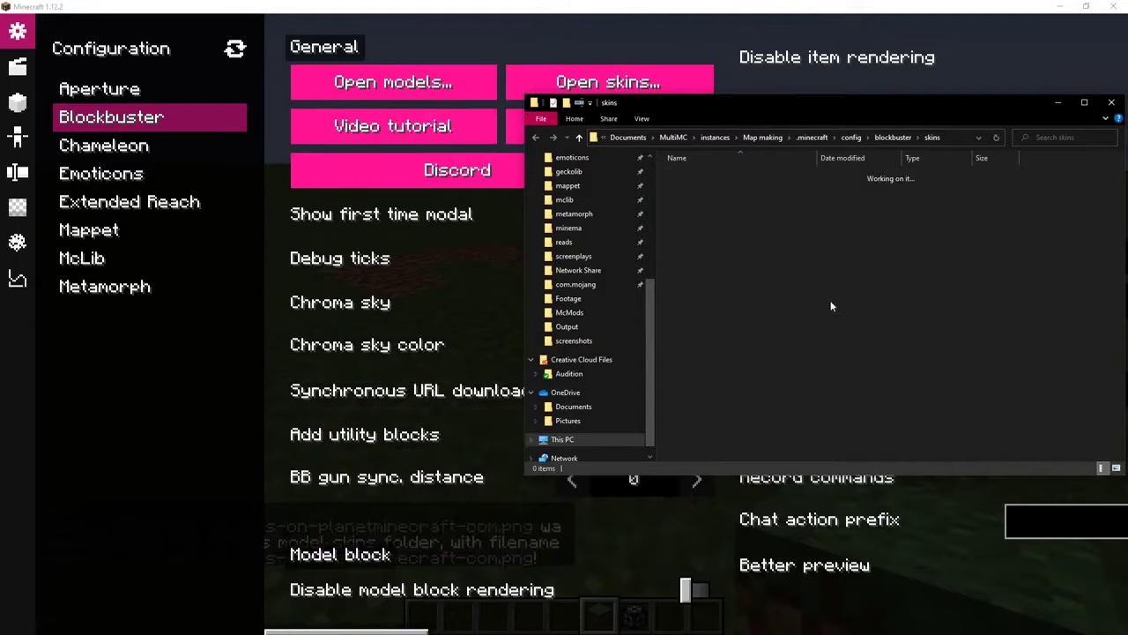
{"action": "left_click_drag", "start_coordinate": [840, 110], "coordinate": [594, 125]}
{"action": "left_click", "coordinate": [511, 81]}
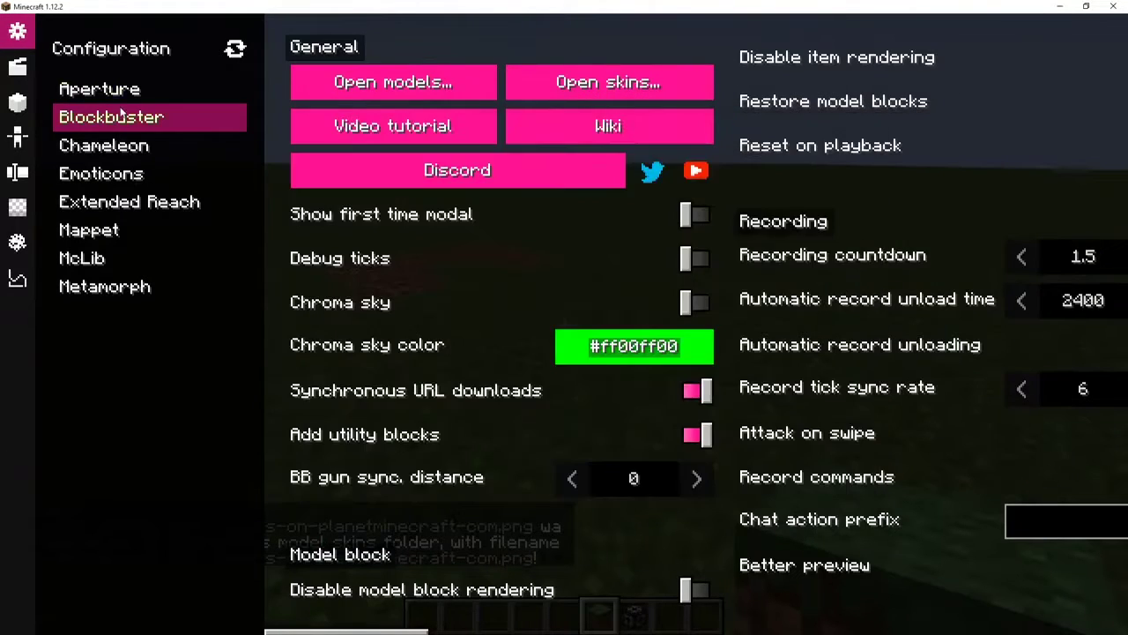
Step: Return to the earth scene's replay and pick the Fred 3D Blockbuster model as its morph
{"action": "left_click", "coordinate": [123, 146]}
{"action": "left_click", "coordinate": [63, 118]}
{"action": "left_click", "coordinate": [35, 78]}
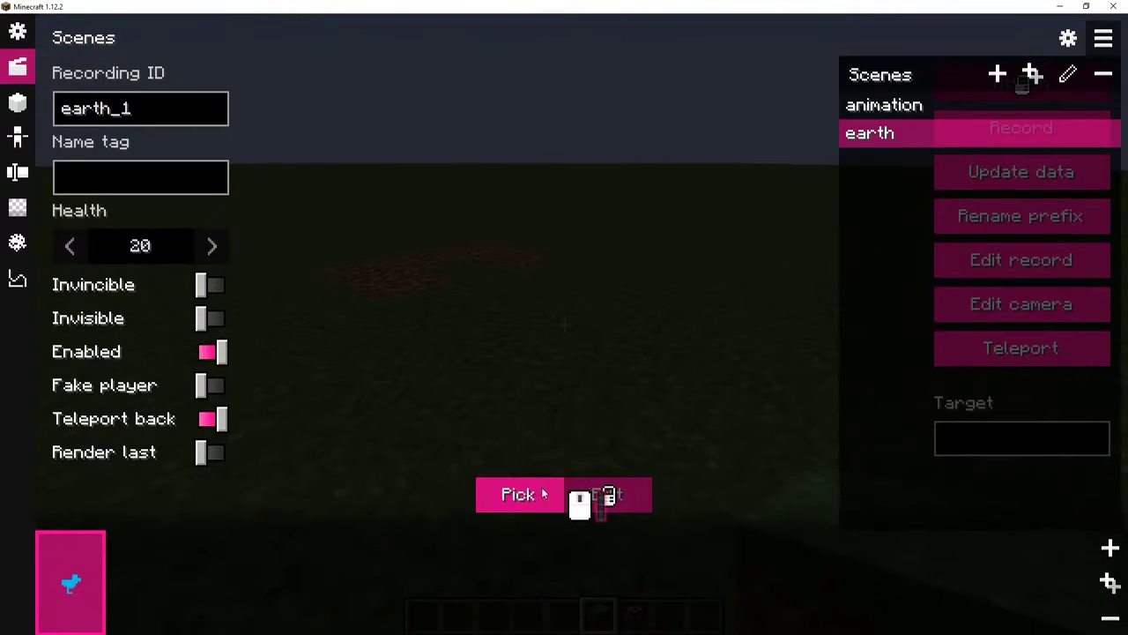
{"action": "left_click", "coordinate": [605, 477]}
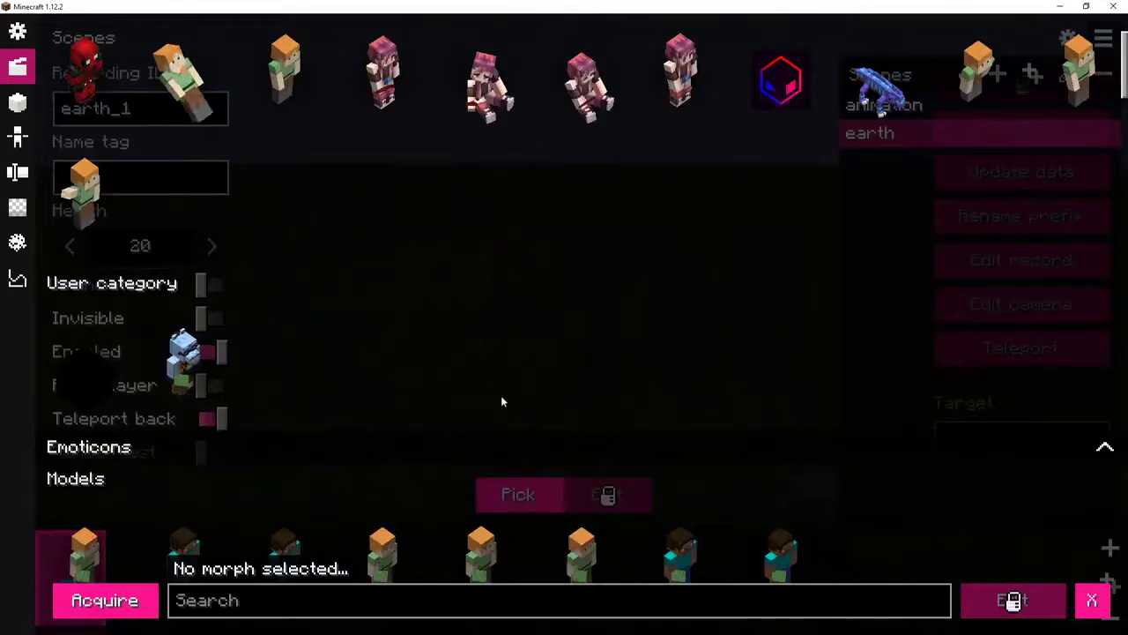
{"action": "scroll", "coordinate": [495, 375], "scroll_direction": "down", "scroll_amount": 5}
{"action": "scroll", "coordinate": [489, 381], "scroll_direction": "down", "scroll_amount": 2}
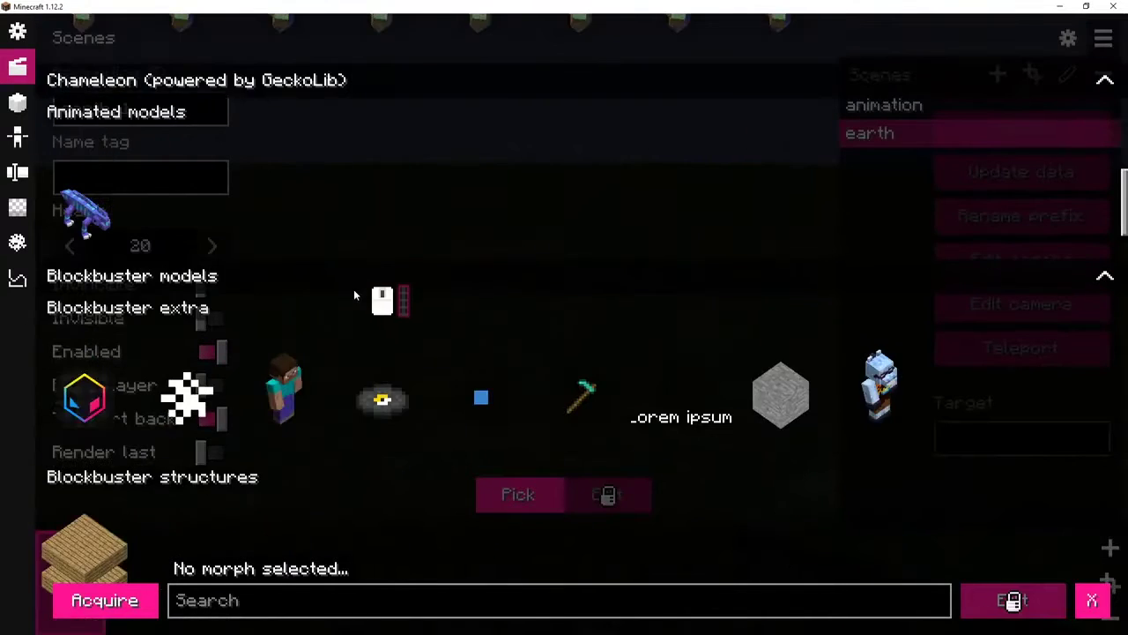
{"action": "scroll", "coordinate": [353, 289], "scroll_direction": "up", "scroll_amount": 4}
{"action": "scroll", "coordinate": [414, 348], "scroll_direction": "down", "scroll_amount": 8}
{"action": "double_click", "coordinate": [490, 406]}
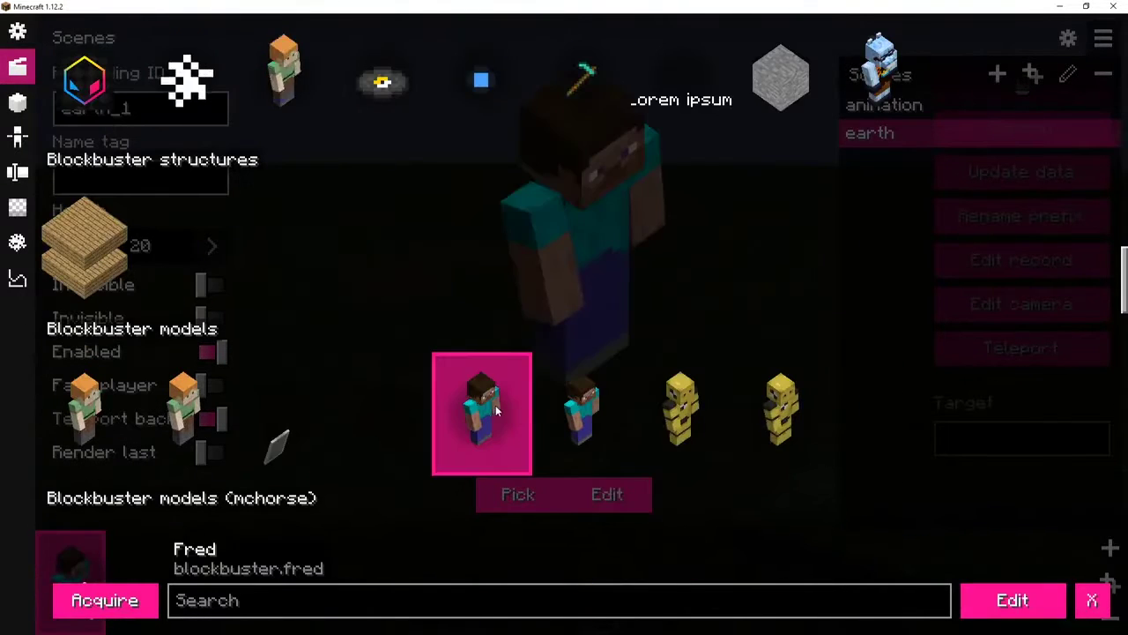
Step: Apply the Avengers-Infinity-War-Thanos-on-planetminecraft-com.png skin to the Fred 3D morph and return to the morph list
{"action": "key", "text": "shift+p"}
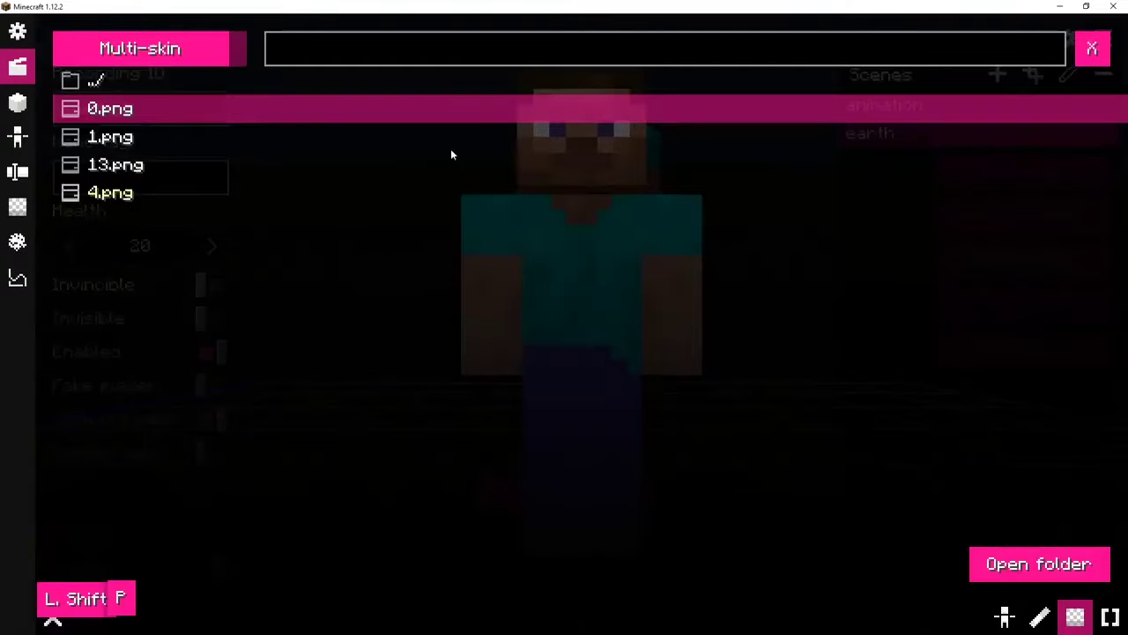
{"action": "left_click", "coordinate": [110, 82]}
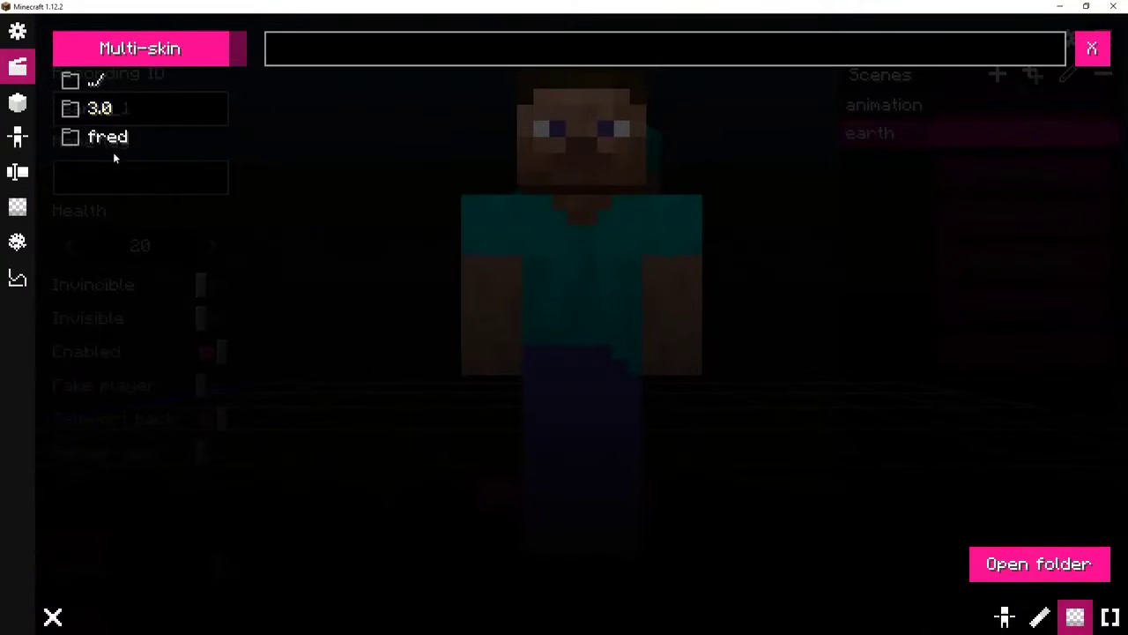
{"action": "left_click", "coordinate": [113, 83]}
{"action": "left_click", "coordinate": [110, 201]}
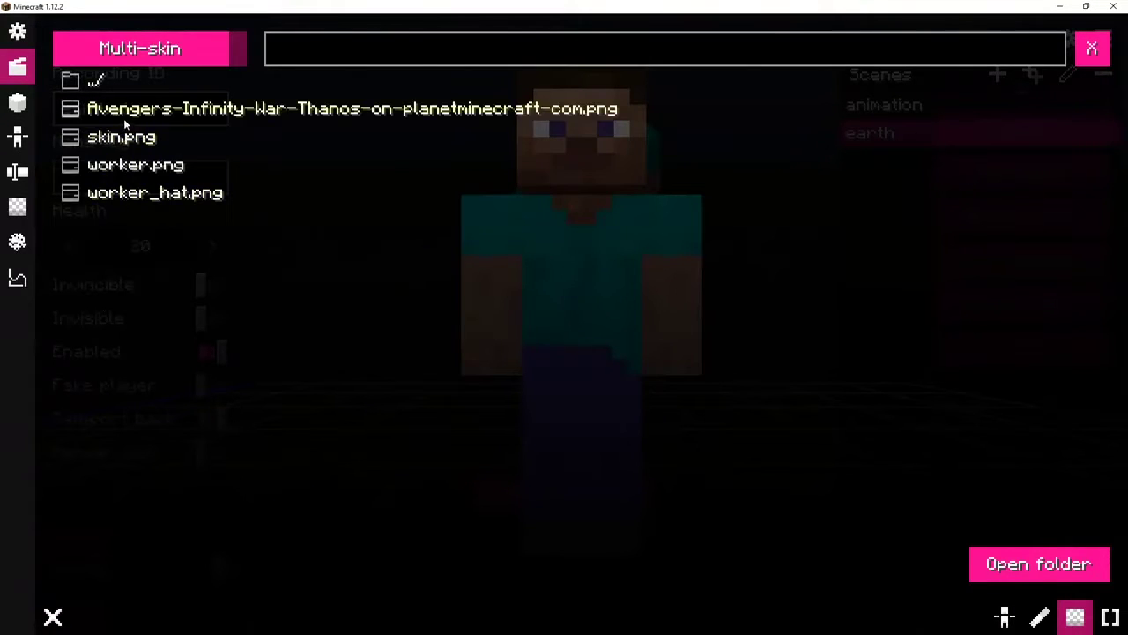
{"action": "left_click", "coordinate": [123, 108]}
{"action": "key", "text": "Escape"}
{"action": "left_click_drag", "start_coordinate": [533, 260], "coordinate": [685, 294]}
{"action": "key", "text": "Escape"}
{"action": "key", "text": "Escape"}
{"action": "key", "text": "Escape"}
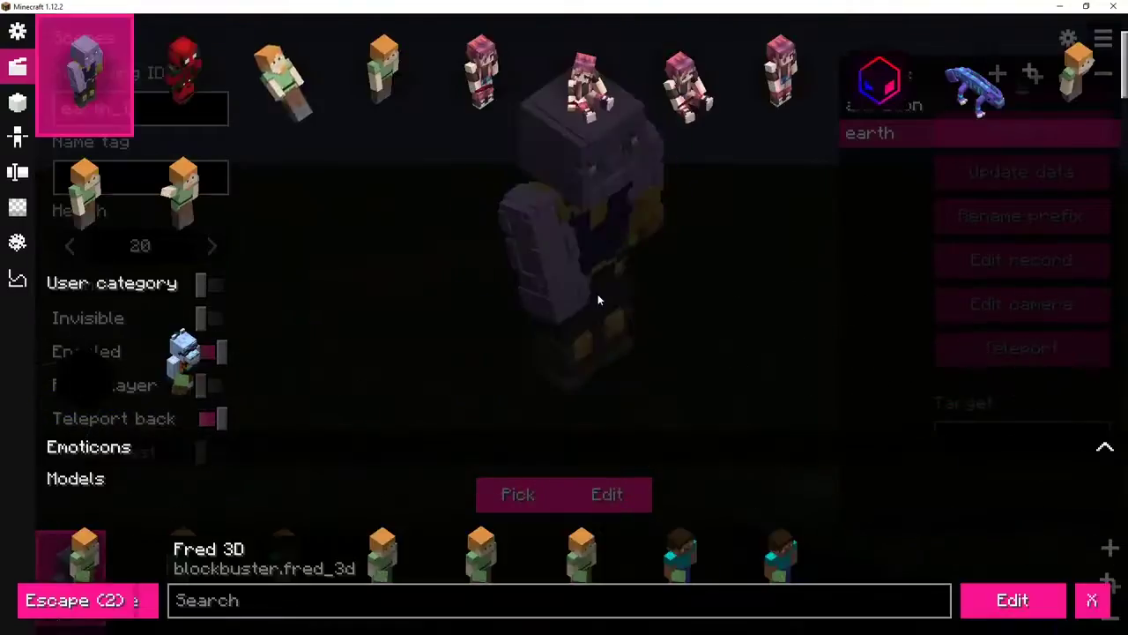
Step: Make the empty fifth hotbar slot active in the world and cycle through the player camera perspectives
{"action": "key", "text": "5"}
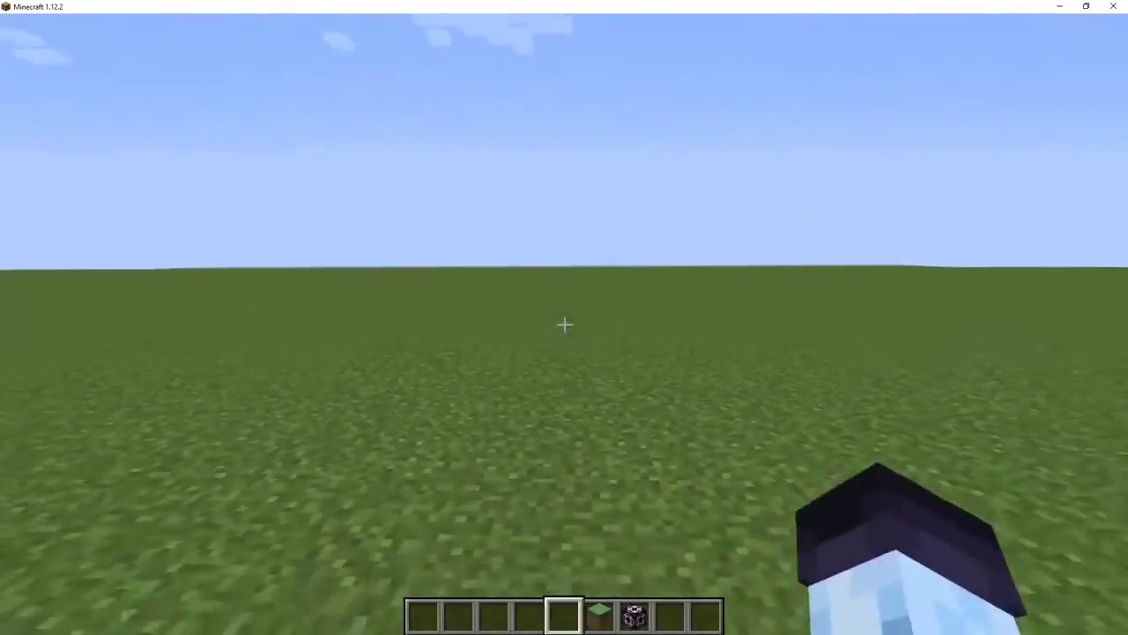
{"action": "key", "text": "F5"}
{"action": "key", "text": "F5"}
{"action": "key", "text": "F5"}
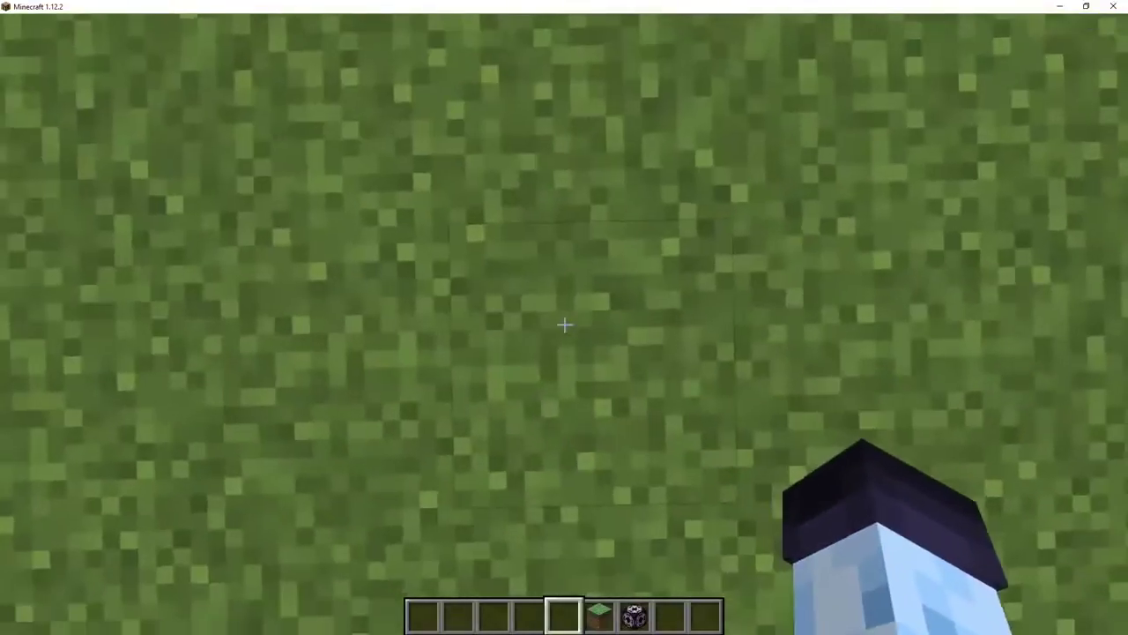
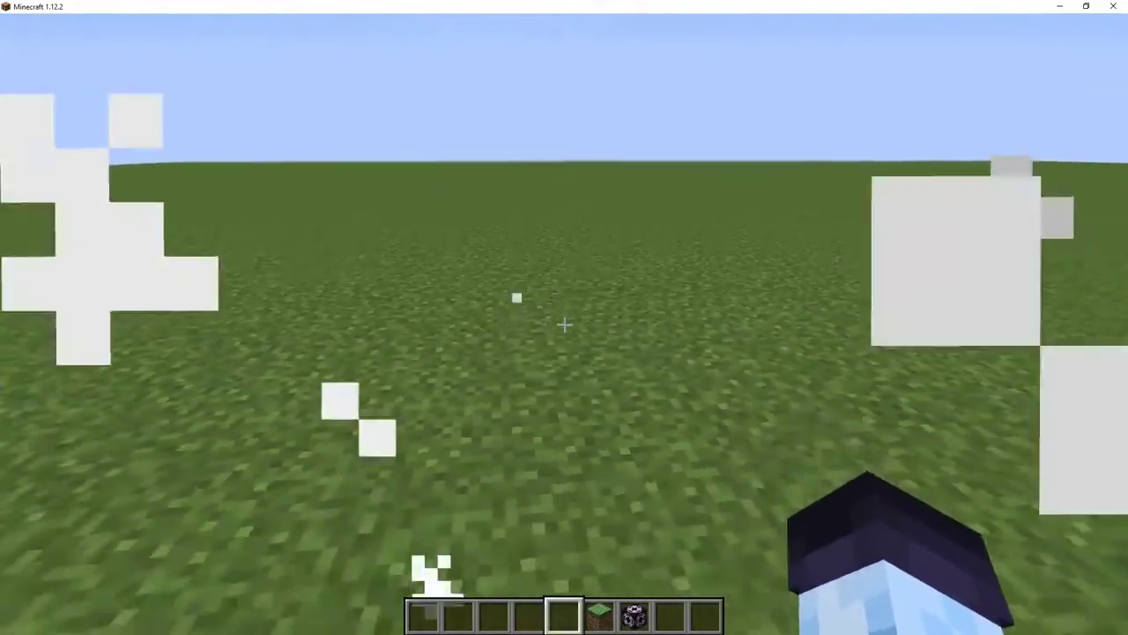
{"action": "key", "text": "s"}
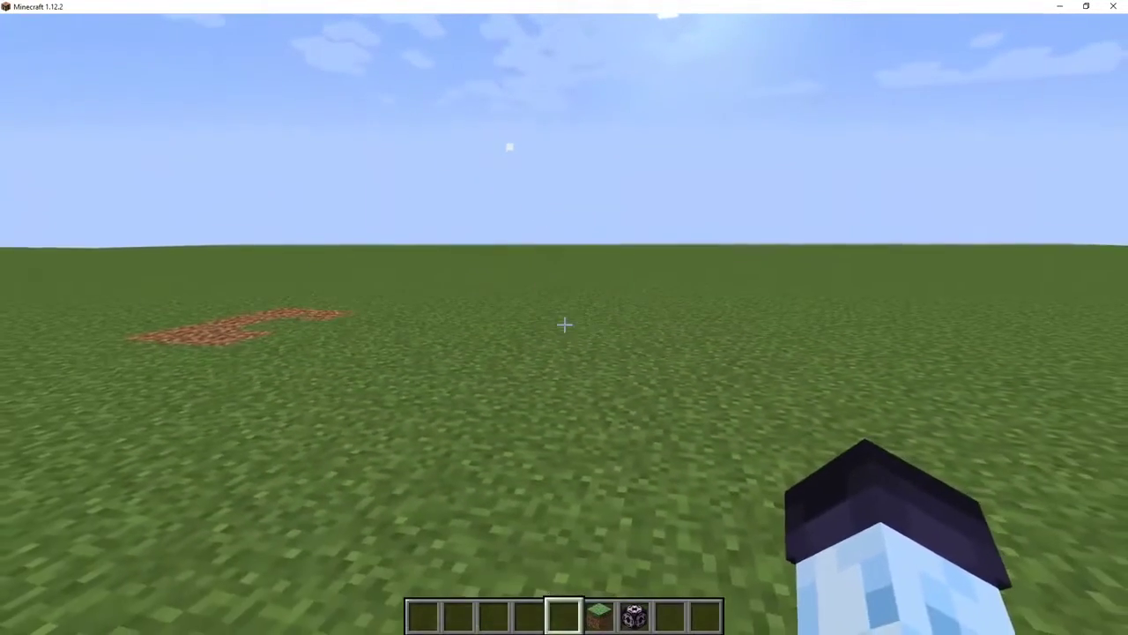
Step: Open the camera editor and fly the camera to face the Thanos actor, at about -737.8, 4.4, -931.1 with yaw about 250
{"action": "key", "text": "c"}
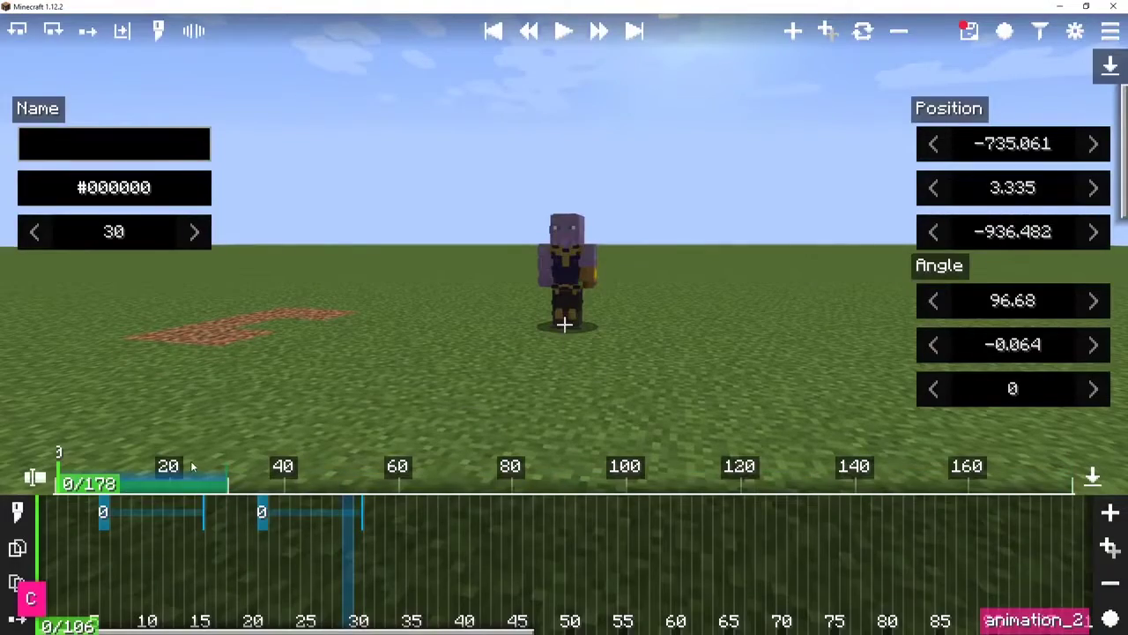
{"action": "right_click", "coordinate": [119, 482]}
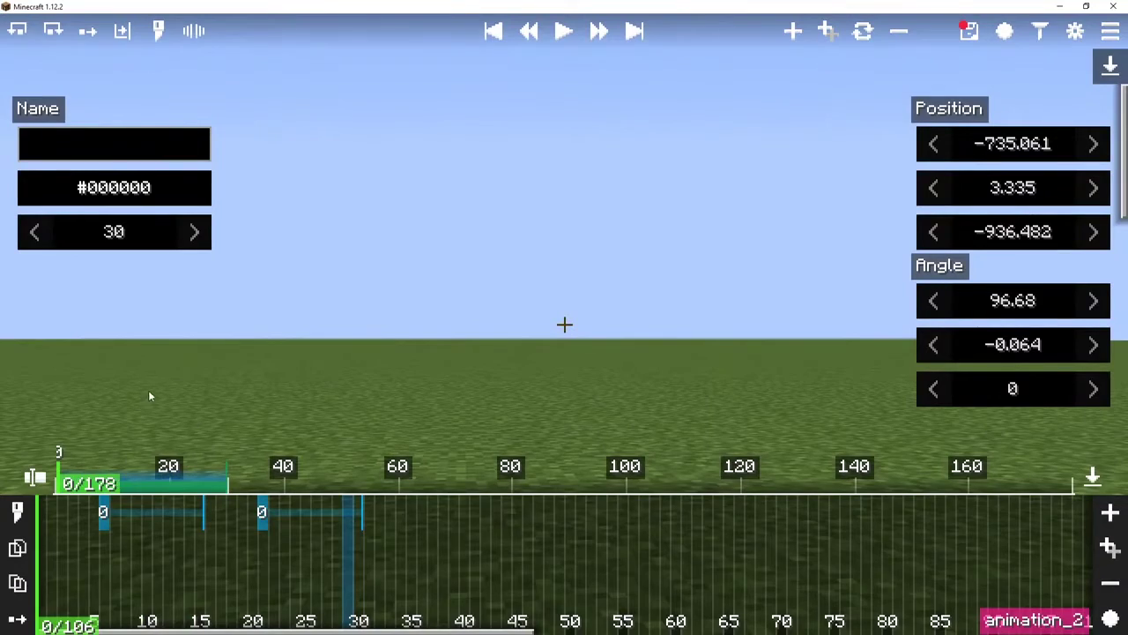
{"action": "key", "text": "f"}
{"action": "left_click_drag", "start_coordinate": [149, 396], "coordinate": [867, 373]}
{"action": "left_click_drag", "start_coordinate": [275, 370], "coordinate": [488, 425]}
{"action": "key", "text": "d"}
{"action": "key", "text": "space"}
{"action": "key", "text": "s"}
{"action": "key", "text": "s"}
{"action": "key", "text": "shift"}
{"action": "key", "text": "a"}
{"action": "key", "text": "d"}
{"action": "key", "text": "f"}
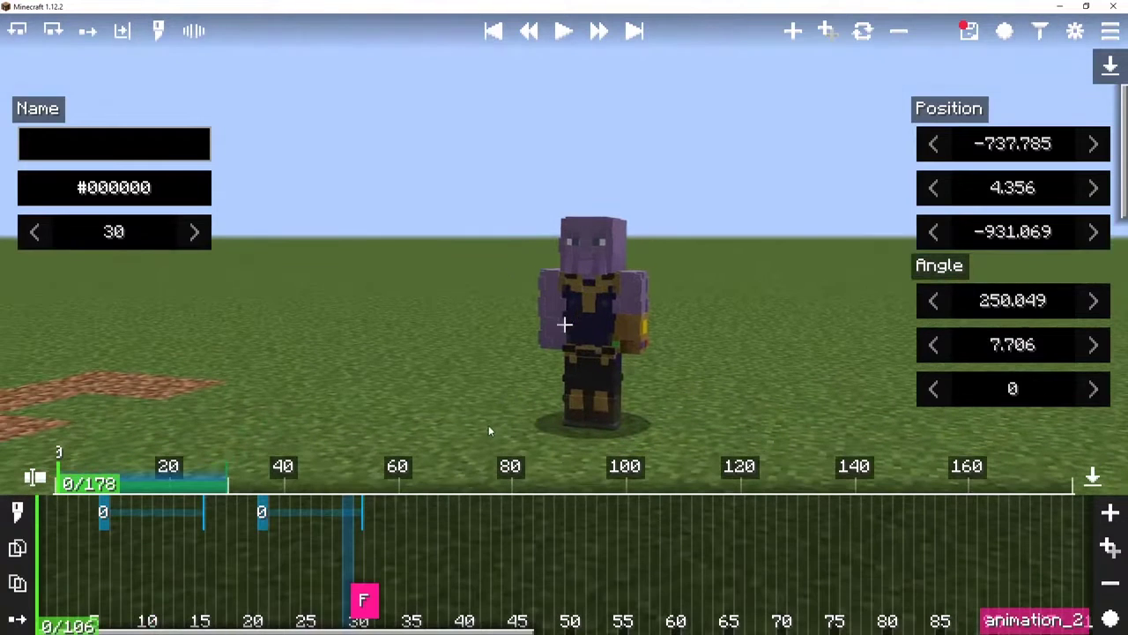
Step: Load the earth_1 record from the scene's records, then leave and reopen the camera editor
{"action": "key", "text": "ctrl+l"}
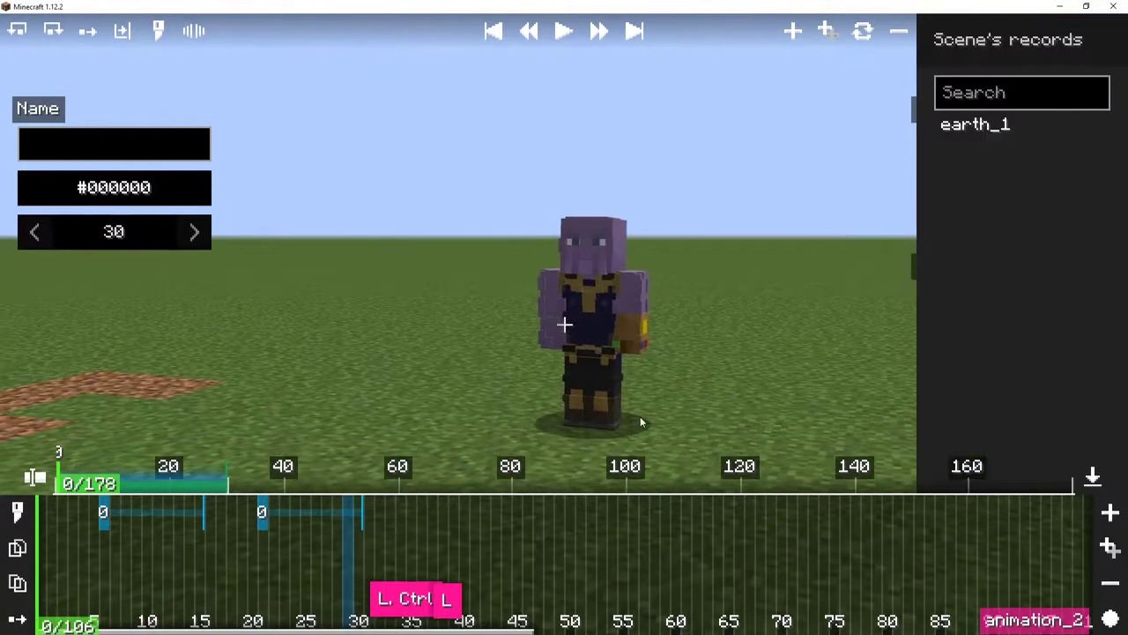
{"action": "left_click", "coordinate": [996, 121]}
{"action": "key", "text": "Escape"}
{"action": "key", "text": "w"}
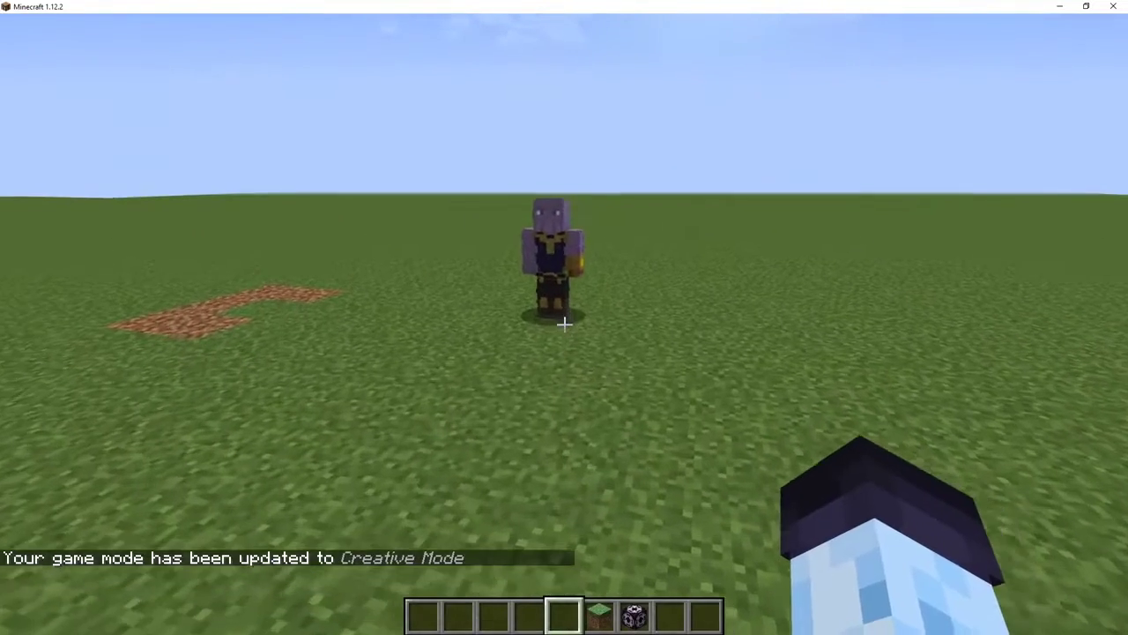
{"action": "key", "text": "c"}
{"action": "key", "text": "w"}
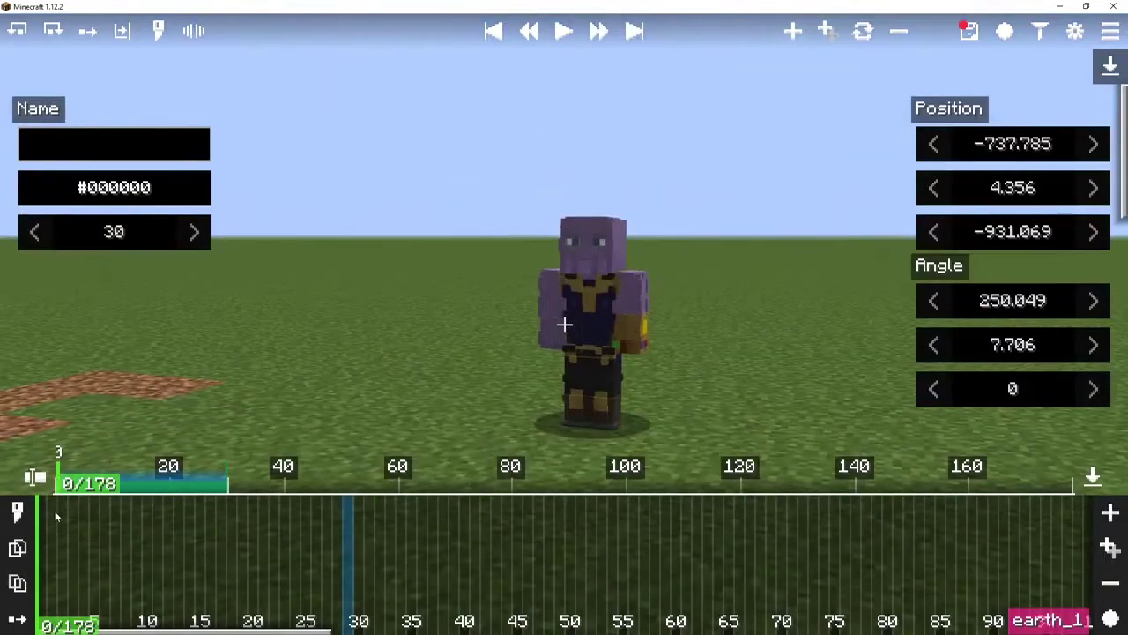
Step: Add a morph action at tick 0 of earth_1 and pick the recent Thanos-skinned Fred 3D morph for it
{"action": "key", "text": "ctrl+m"}
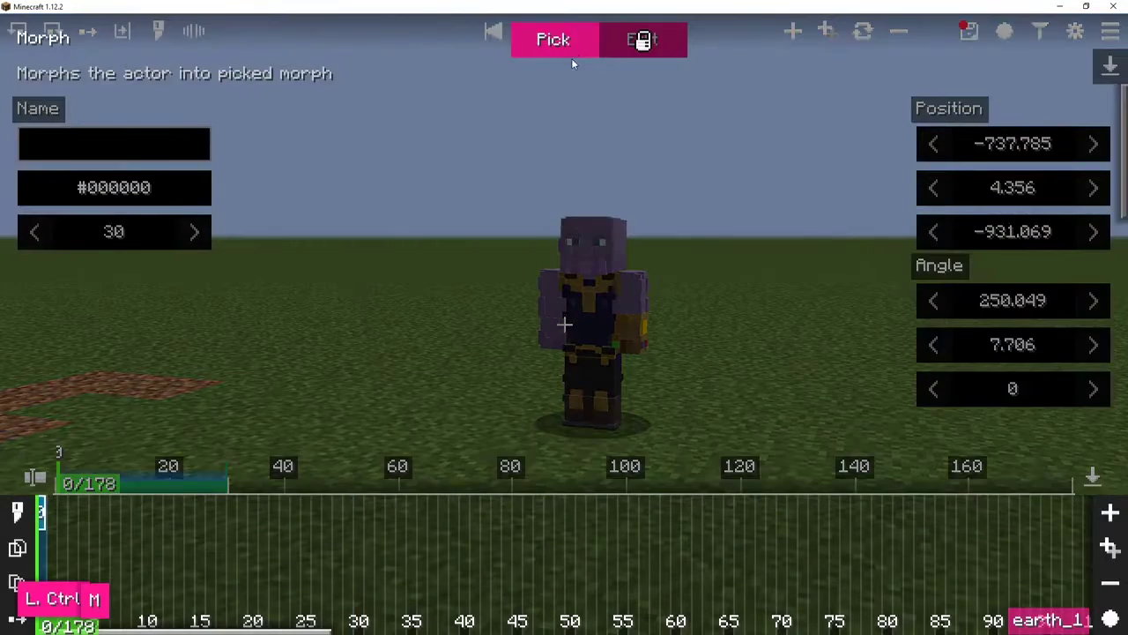
{"action": "left_click", "coordinate": [569, 53]}
{"action": "left_click", "coordinate": [75, 176]}
Step: Create a custom pose for the tick 0 morph and set the anchor limb's Y translation to 256
{"action": "key", "text": "e"}
{"action": "scroll", "coordinate": [406, 215], "scroll_direction": "down", "scroll_amount": 4}
{"action": "scroll", "coordinate": [406, 215], "scroll_direction": "down", "scroll_amount": 3}
{"action": "left_click", "coordinate": [143, 94]}
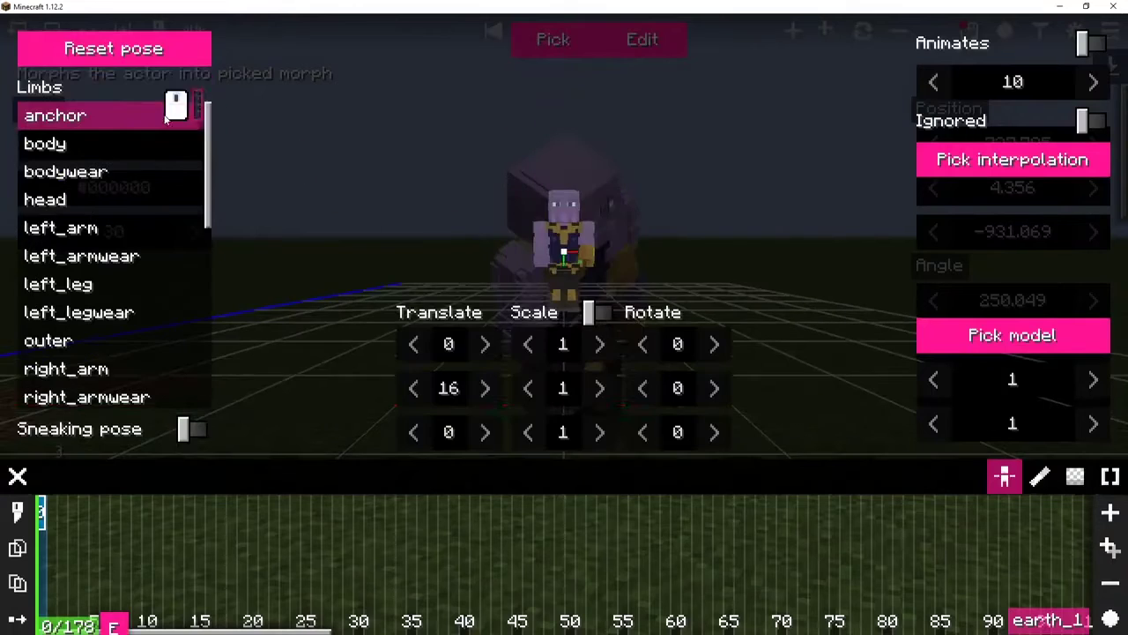
{"action": "scroll", "coordinate": [423, 264], "scroll_direction": "down", "scroll_amount": 2}
{"action": "left_click_drag", "start_coordinate": [438, 401], "coordinate": [484, 404]}
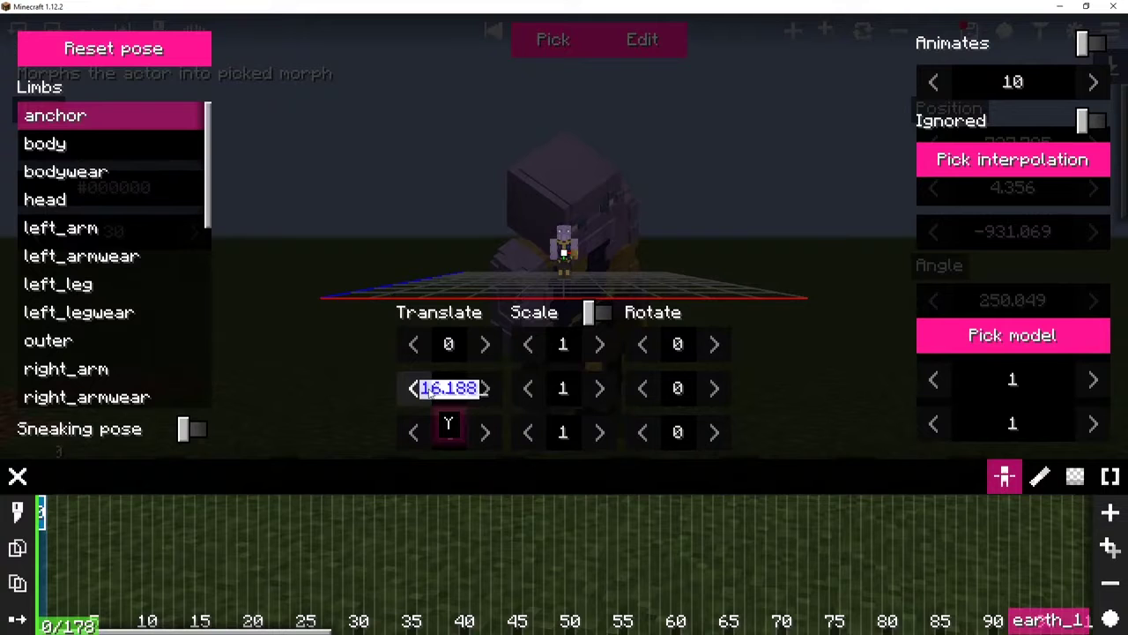
{"action": "type", "text": "-256"}
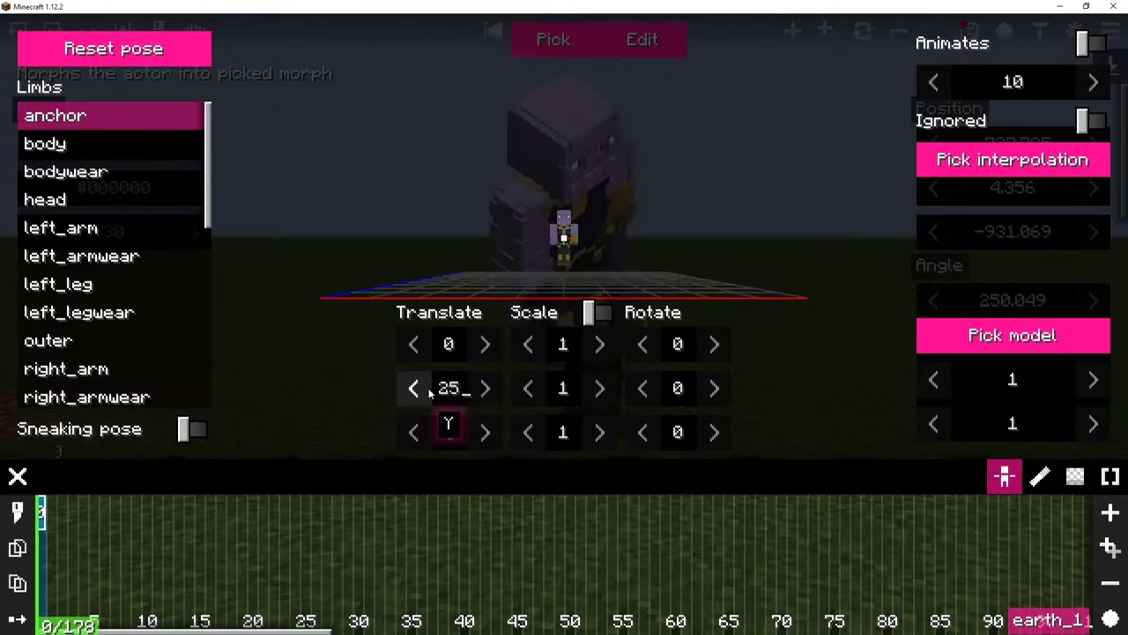
{"action": "key", "text": "Escape"}
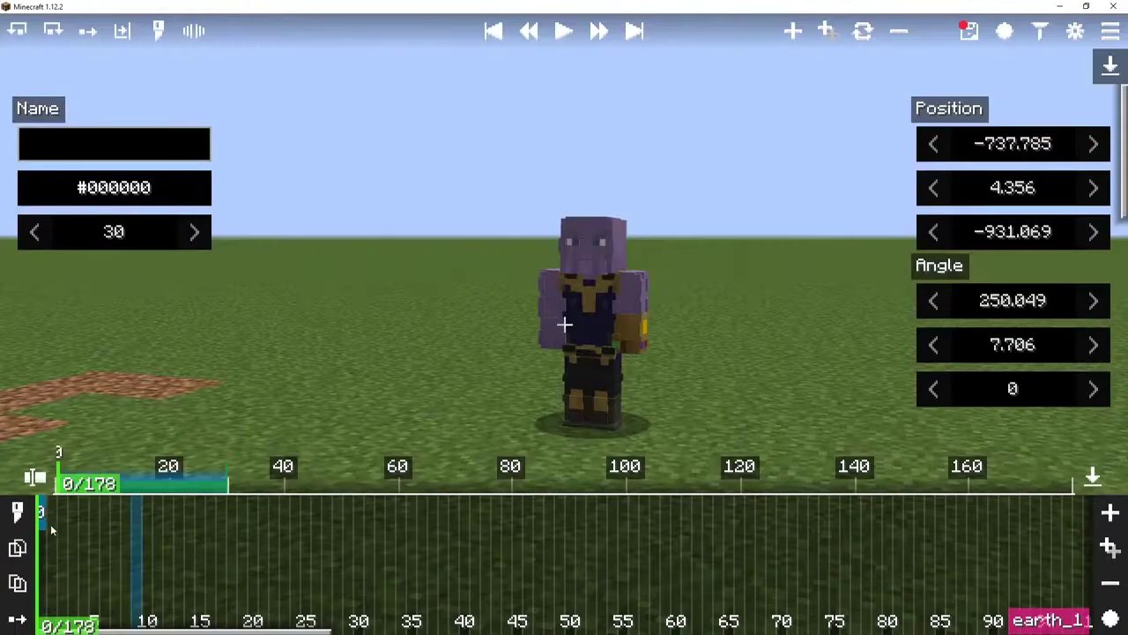
Step: Add a Thanos morph action at tick 30 with the sneaking pose and Animates enabled, and play it back
{"action": "left_click_drag", "start_coordinate": [55, 483], "coordinate": [231, 496]}
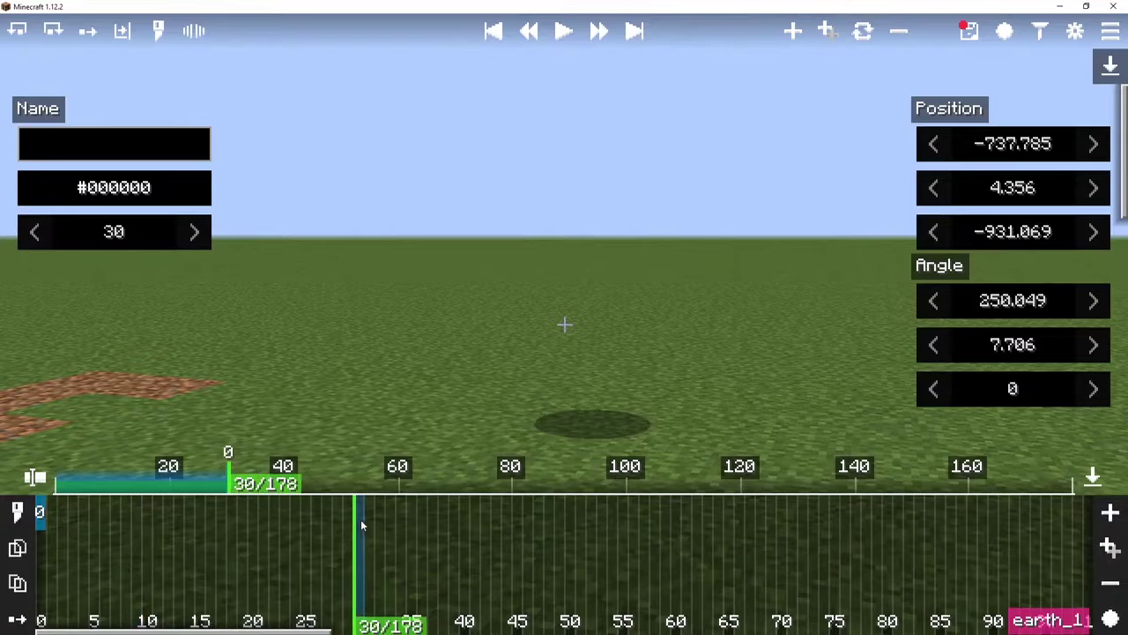
{"action": "key", "text": "ctrl+m"}
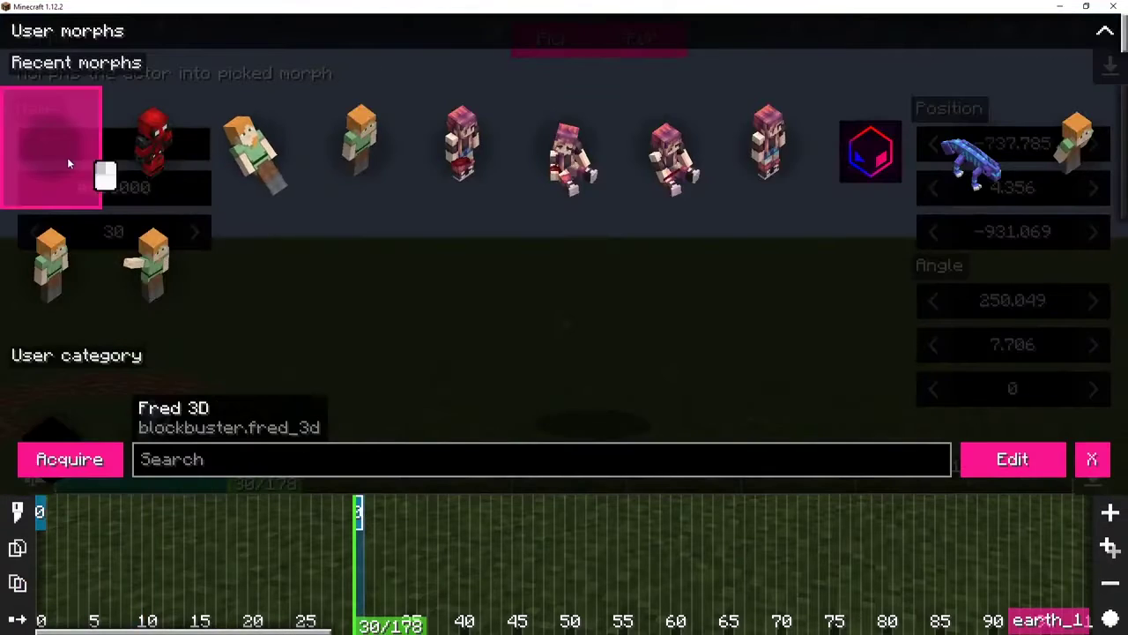
{"action": "key", "text": "e"}
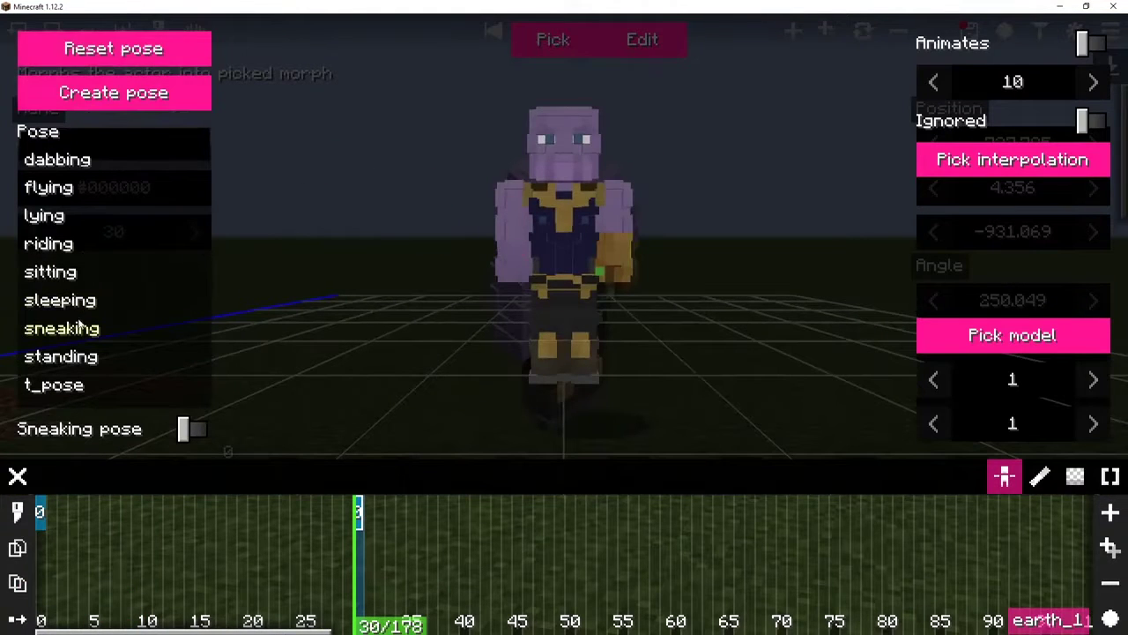
{"action": "left_click", "coordinate": [76, 331]}
{"action": "left_click", "coordinate": [1012, 160]}
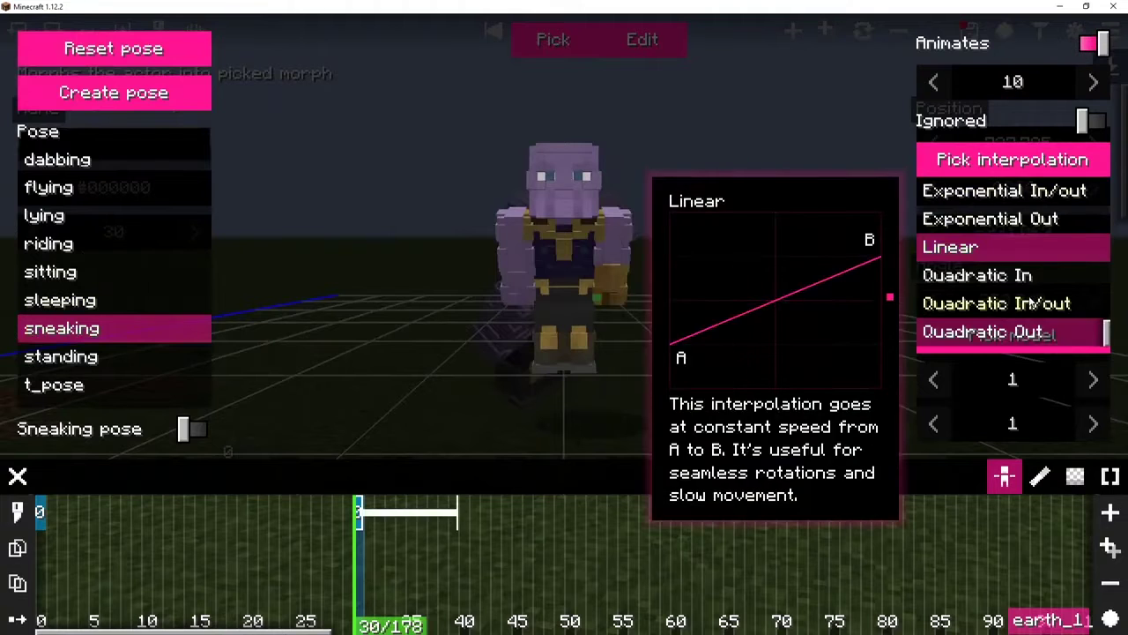
{"action": "left_click", "coordinate": [1009, 221]}
{"action": "left_click", "coordinate": [389, 503]}
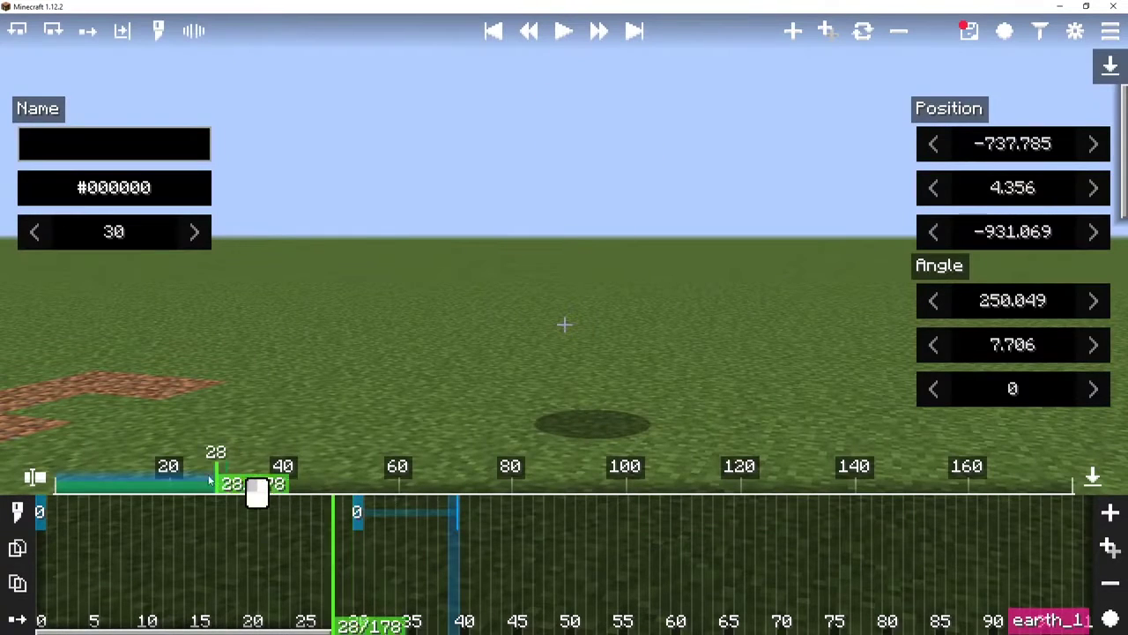
{"action": "key", "text": "space"}
Step: Set the tick 30 morph's interpolation to Exponential In and preview the landing from about tick 30 to 41
{"action": "left_click", "coordinate": [387, 513]}
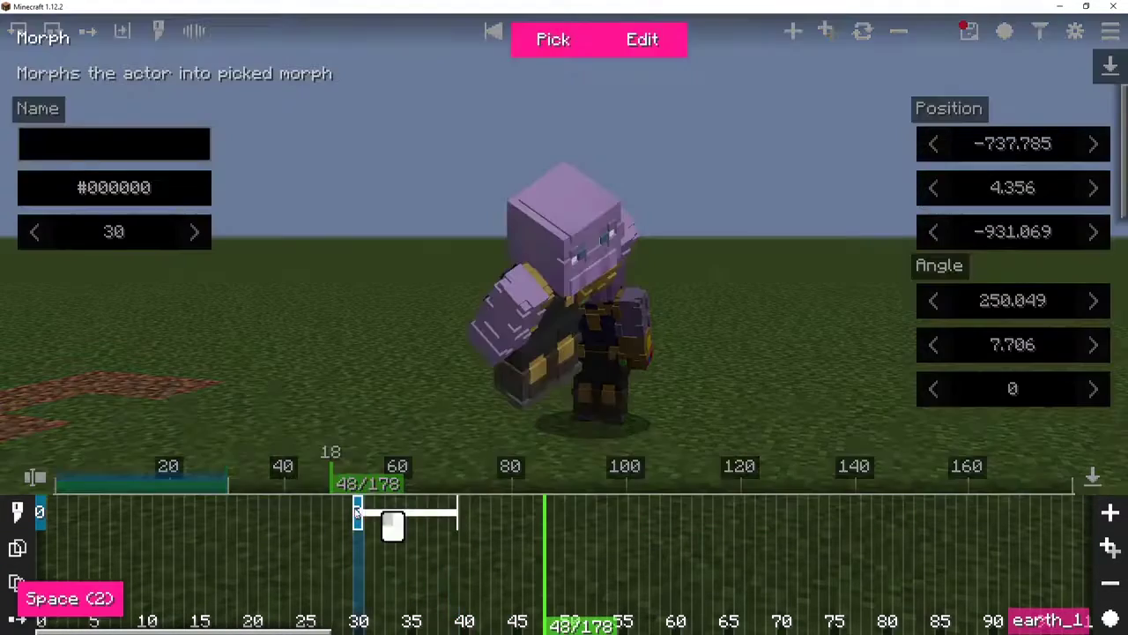
{"action": "key", "text": "e"}
{"action": "left_click", "coordinate": [1012, 159]}
{"action": "scroll", "coordinate": [1012, 229], "scroll_direction": "up", "scroll_amount": 1}
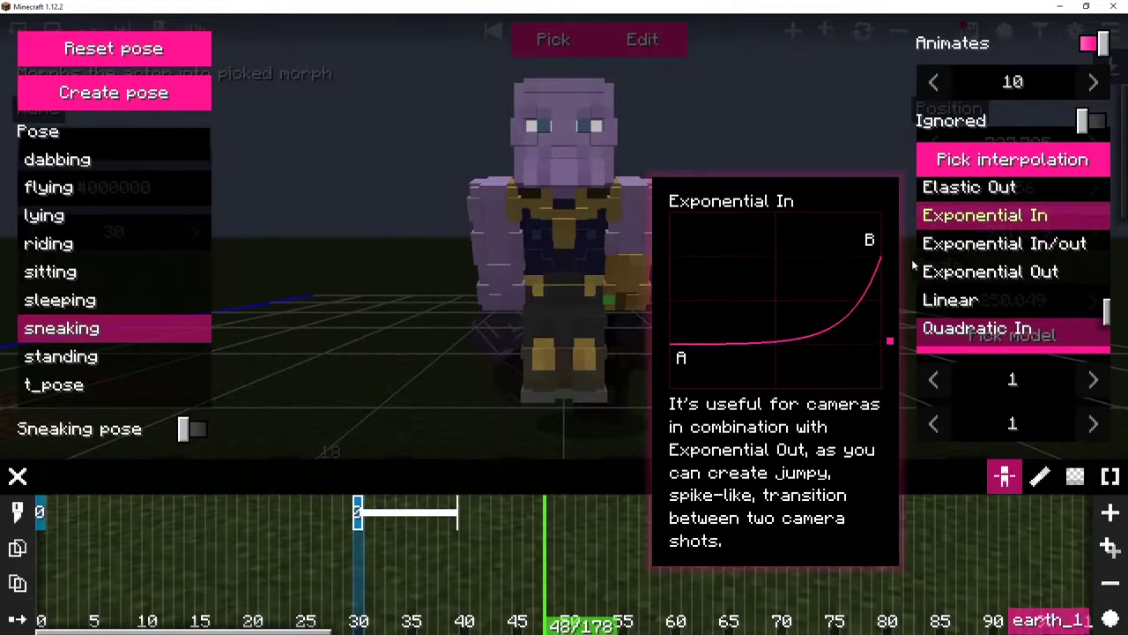
{"action": "left_click", "coordinate": [1011, 214]}
{"action": "left_click", "coordinate": [411, 529]}
{"action": "left_click_drag", "start_coordinate": [330, 483], "coordinate": [223, 492]}
{"action": "key", "text": "space"}
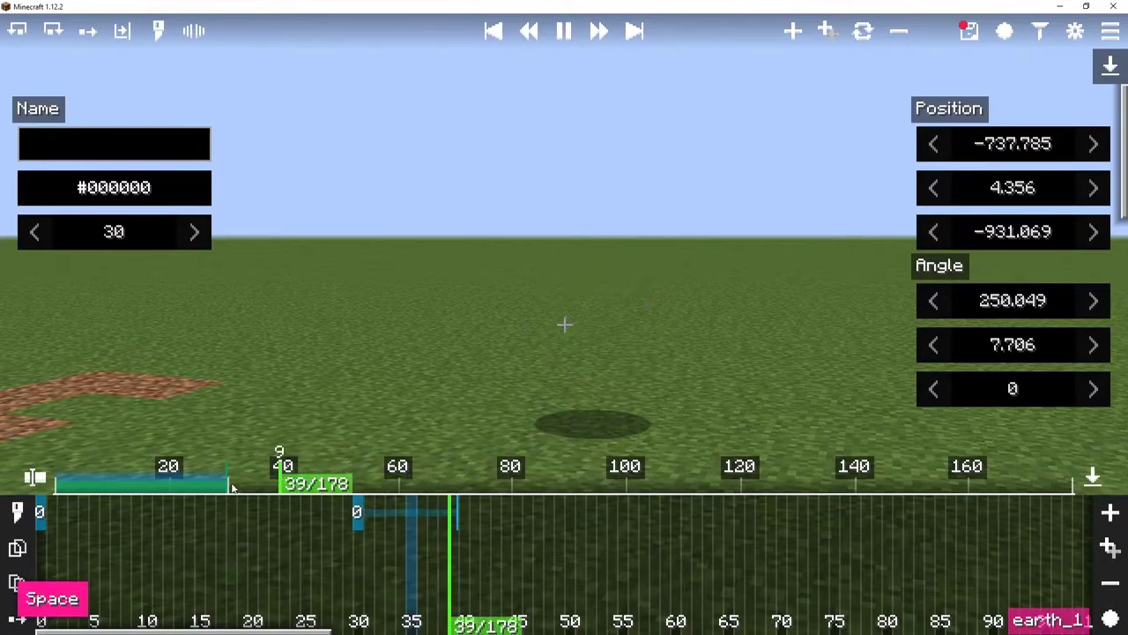
{"action": "key", "text": "space"}
{"action": "left_click", "coordinate": [233, 483]}
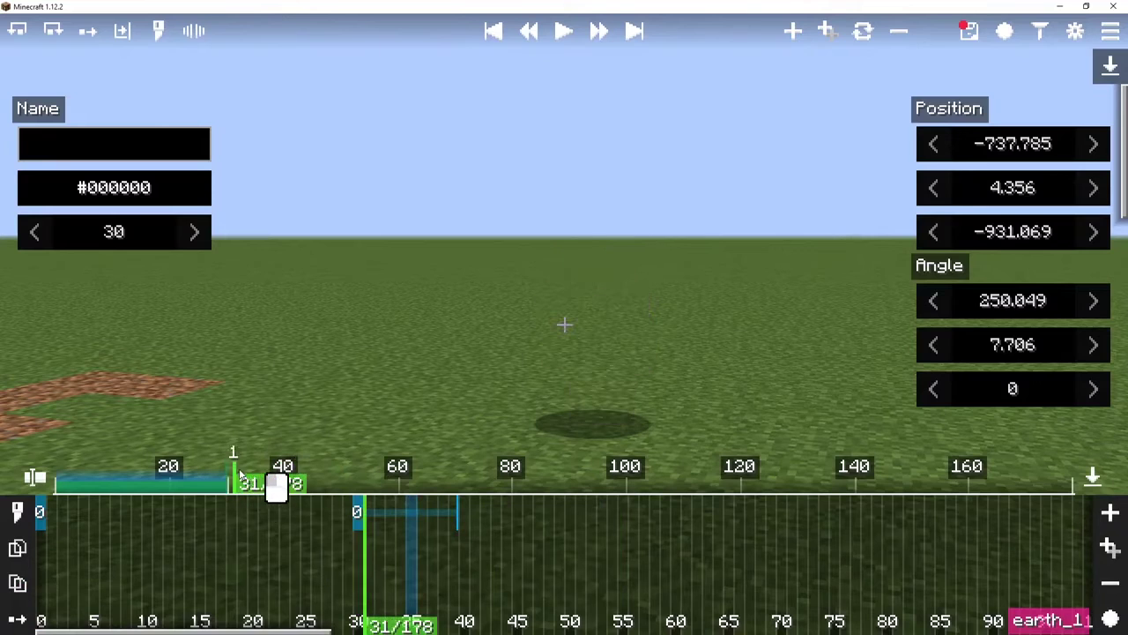
{"action": "left_click_drag", "start_coordinate": [276, 468], "coordinate": [294, 471]}
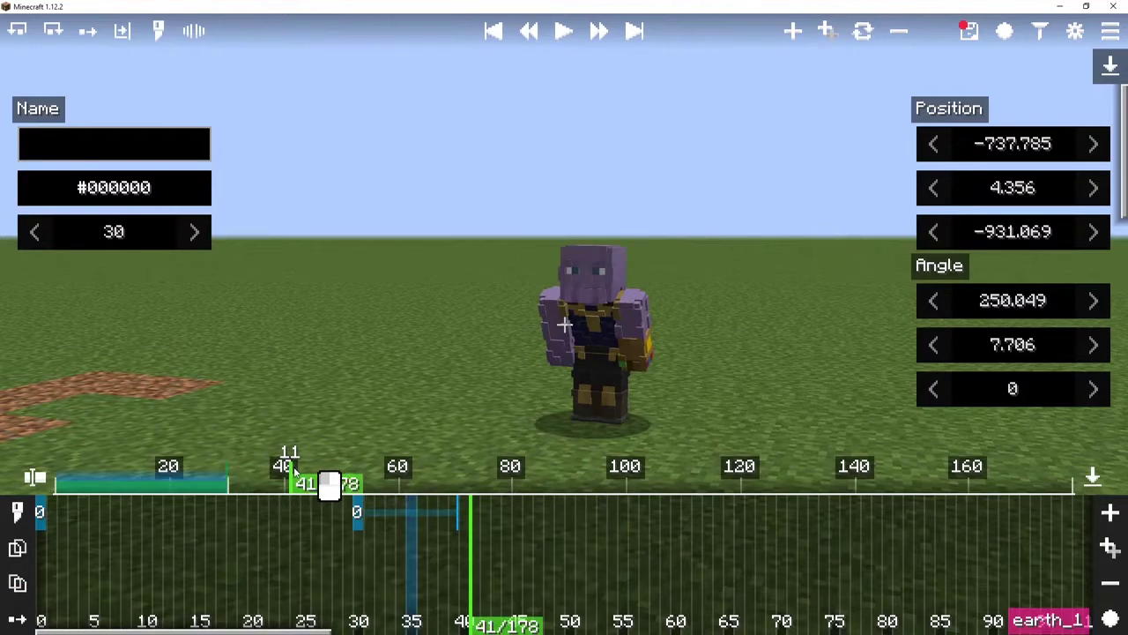
Step: Switch the tick 30 morph's interpolation to Exponential In/out and play the landing back
{"action": "left_click", "coordinate": [357, 516]}
{"action": "key", "text": "e"}
{"action": "left_click", "coordinate": [1012, 160]}
{"action": "left_click", "coordinate": [1005, 243]}
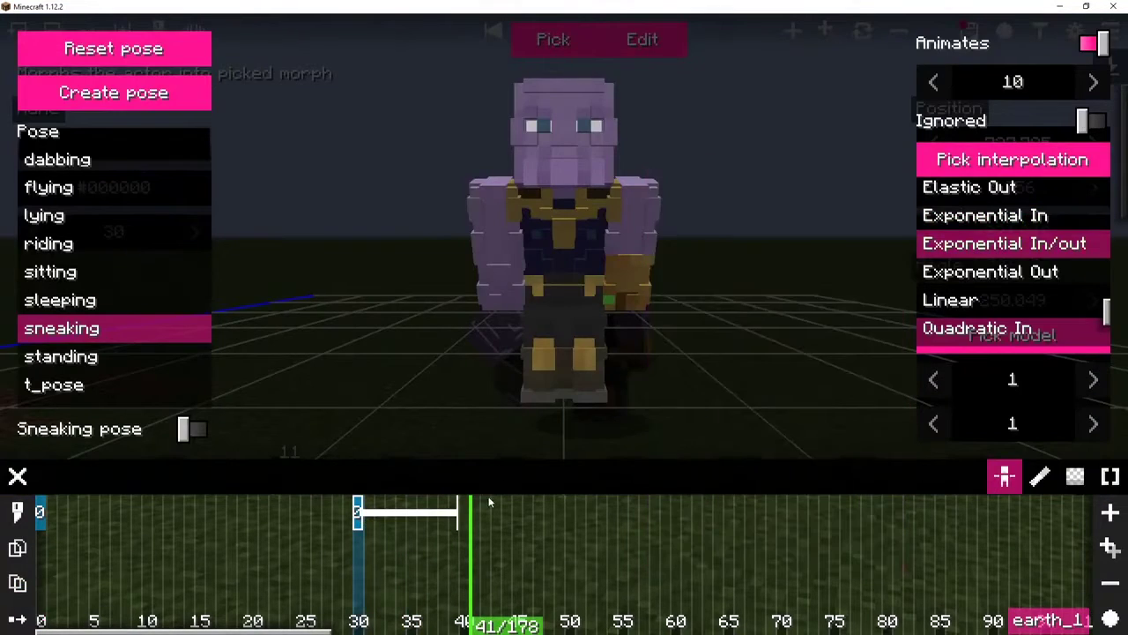
{"action": "left_click", "coordinate": [454, 503]}
{"action": "left_click_drag", "start_coordinate": [330, 477], "coordinate": [226, 482]}
{"action": "key", "text": "space"}
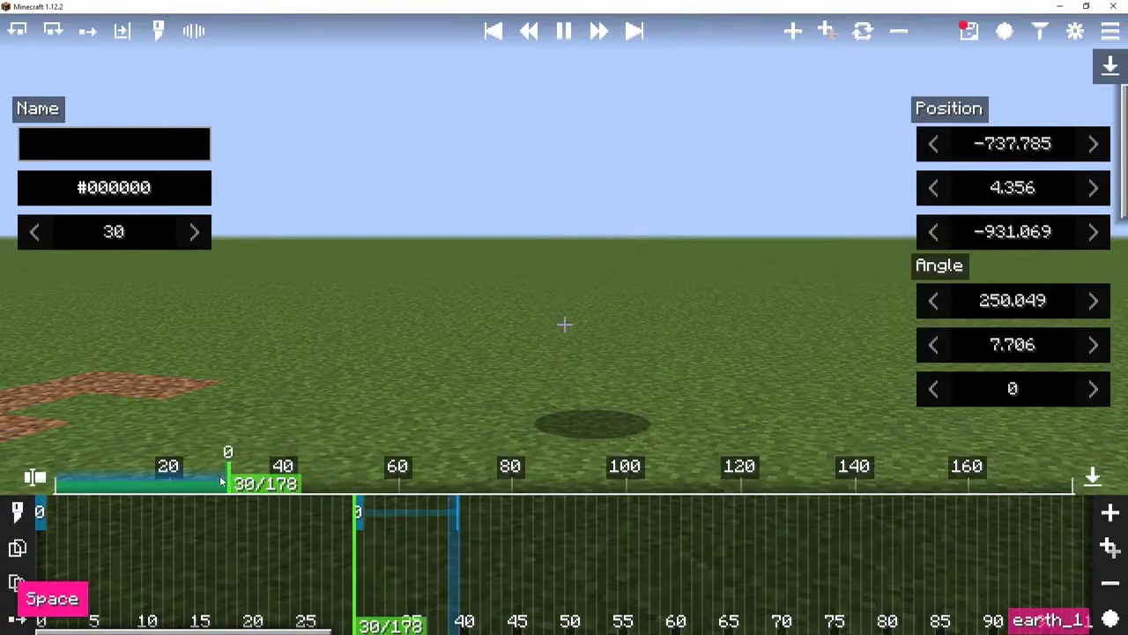
{"action": "key", "text": "space"}
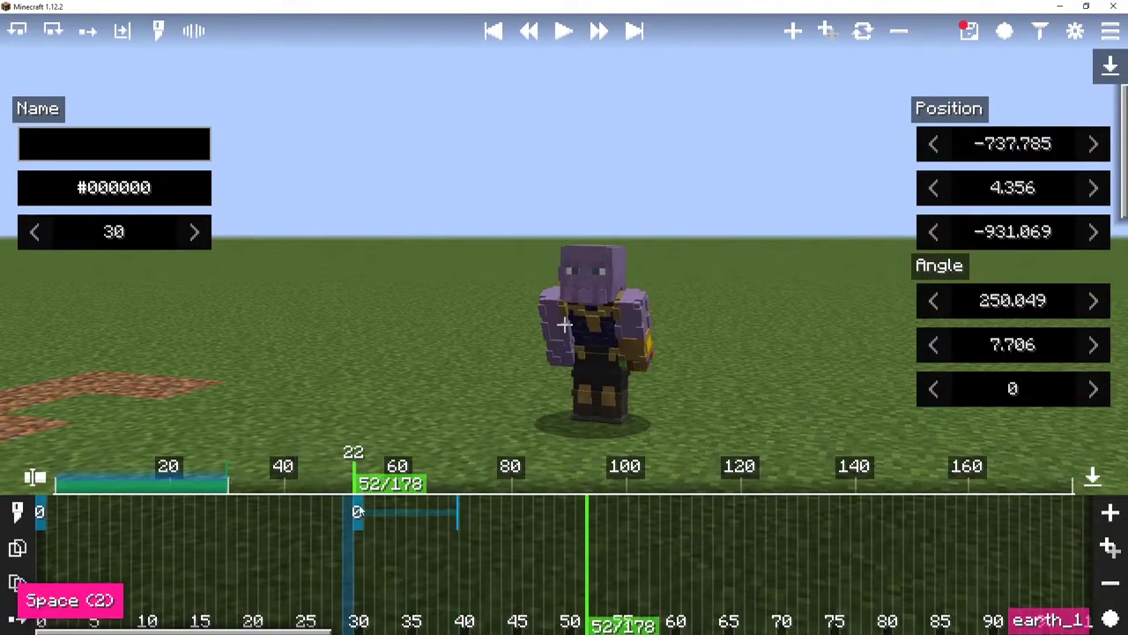
Step: Give the tick 30 morph Exponential Out interpolation and a duration of 5, and play the landing back
{"action": "left_click", "coordinate": [357, 511]}
{"action": "key", "text": "e"}
{"action": "left_click", "coordinate": [1011, 159]}
{"action": "left_click", "coordinate": [989, 271]}
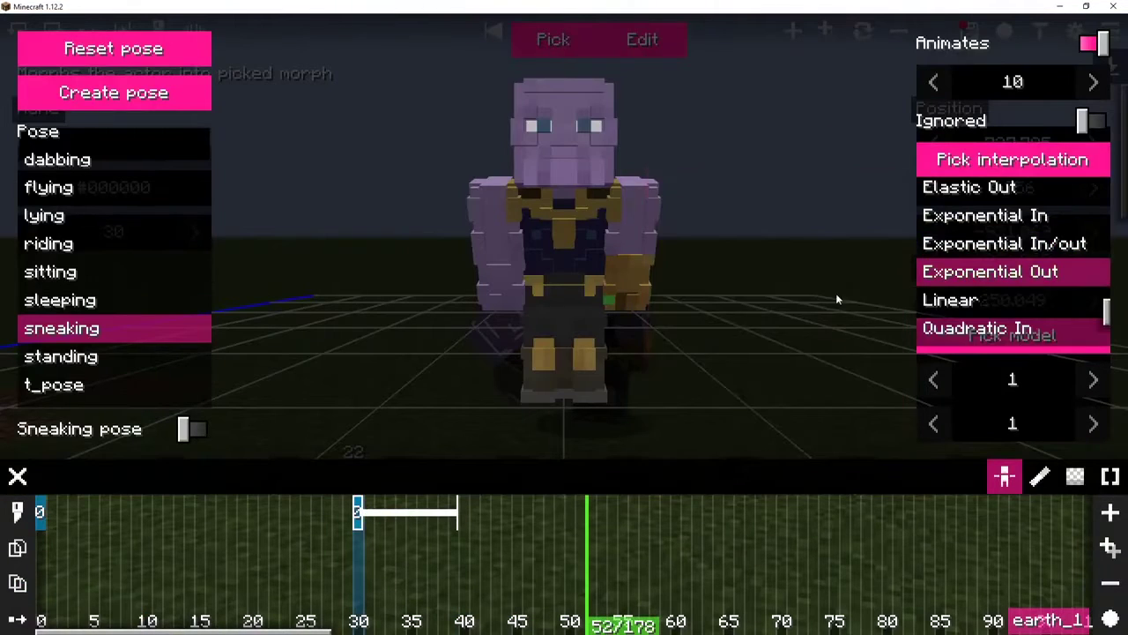
{"action": "left_click", "coordinate": [455, 502]}
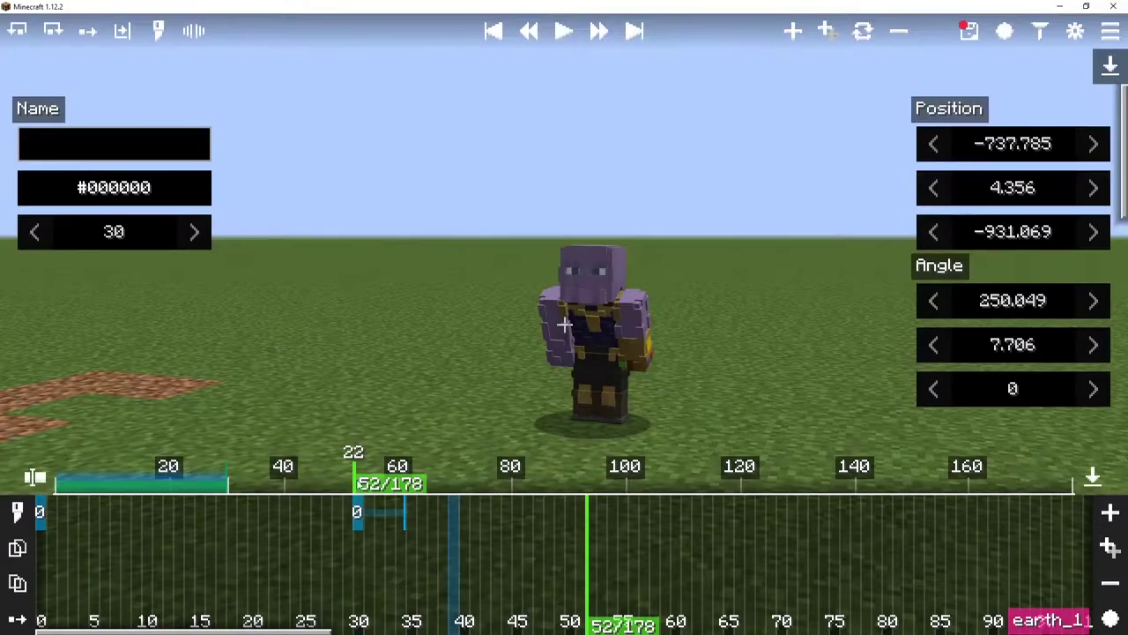
{"action": "left_click_drag", "start_coordinate": [356, 481], "coordinate": [201, 481]}
{"action": "key", "text": "space"}
{"action": "left_click", "coordinate": [224, 483]}
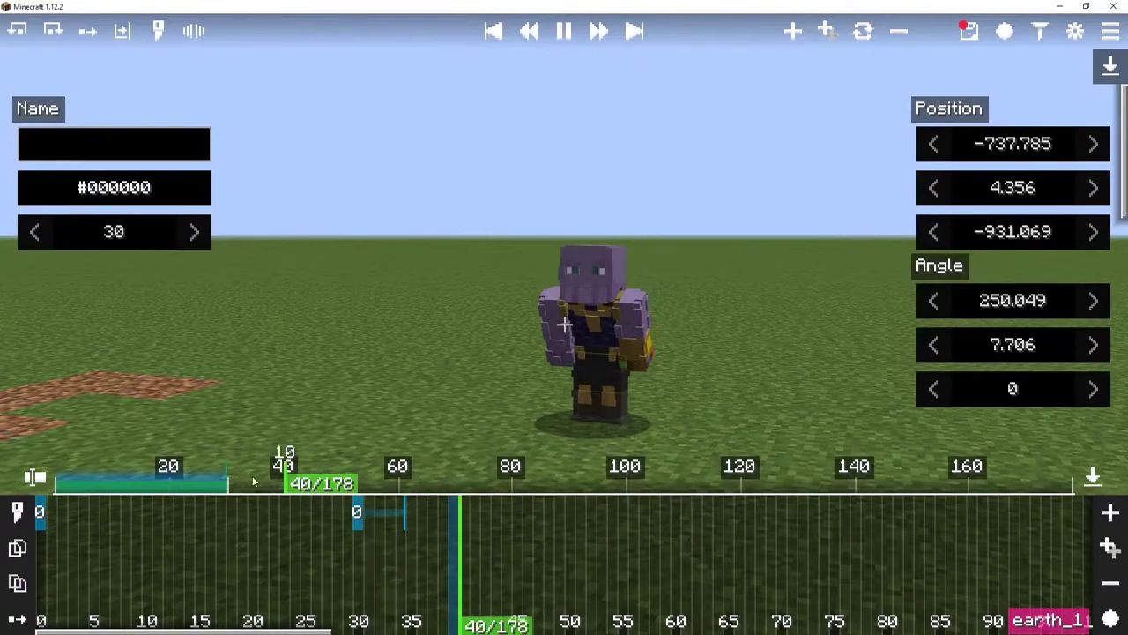
{"action": "key", "text": "space"}
Step: Add an animated Thanos morph action at tick 55 in the default pose with duration 15, and return the playhead to tick 30
{"action": "mouse_move", "coordinate": [355, 493]}
{"action": "left_mouse_down"}
{"action": "mouse_move", "coordinate": [270, 491]}
{"action": "mouse_move", "coordinate": [341, 491]}
{"action": "mouse_move", "coordinate": [423, 465]}
{"action": "mouse_move", "coordinate": [368, 480]}
{"action": "left_mouse_up"}
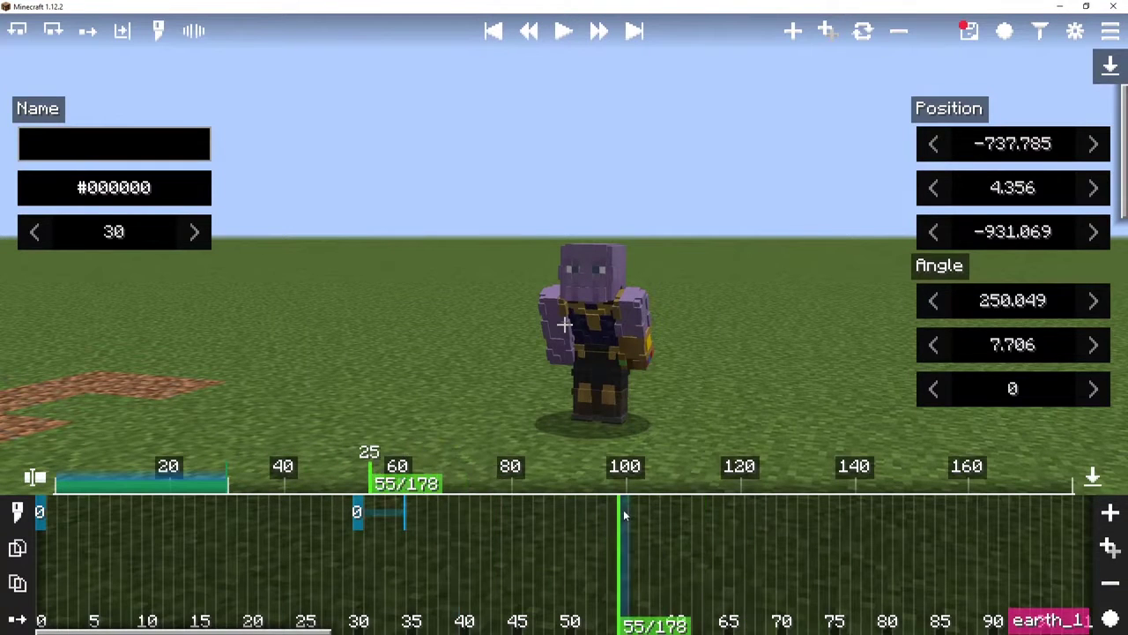
{"action": "key", "text": "ctrl+m"}
{"action": "left_click", "coordinate": [559, 40]}
{"action": "left_click", "coordinate": [70, 118]}
{"action": "key", "text": "e"}
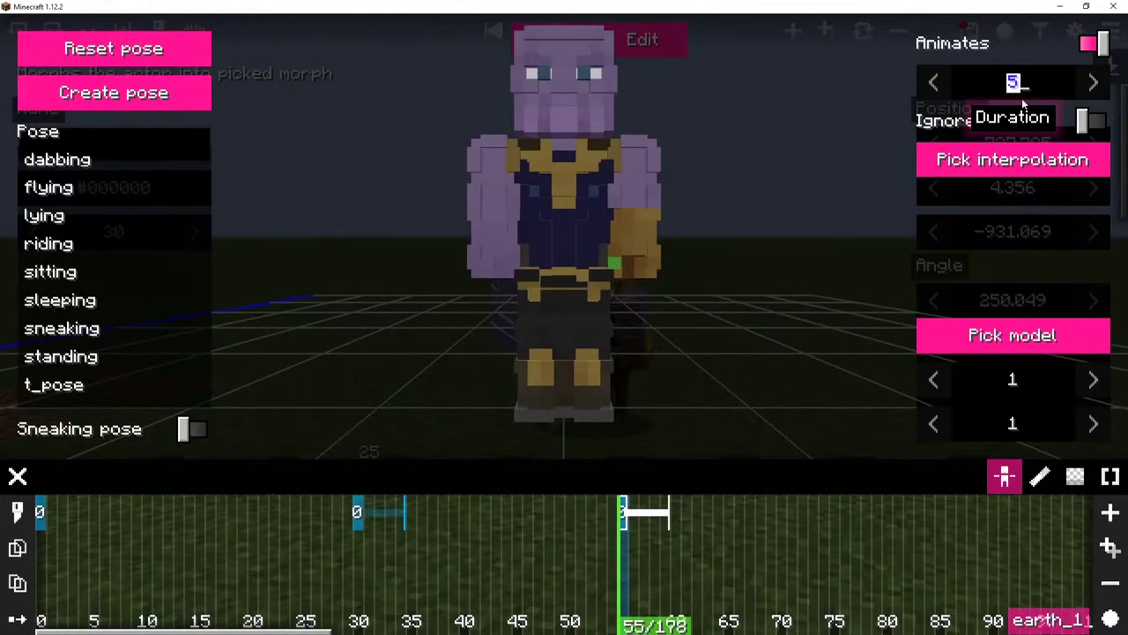
{"action": "type", "text": "15"}
{"action": "left_click", "coordinate": [1012, 159]}
{"action": "left_click", "coordinate": [1012, 239]}
{"action": "key", "text": "Escape"}
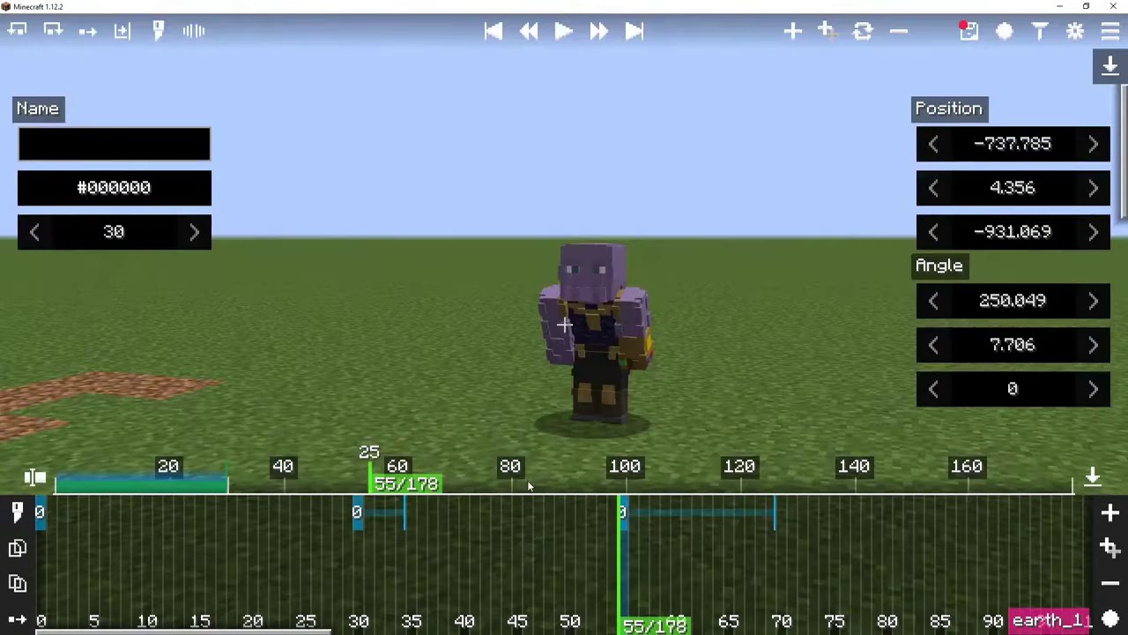
{"action": "left_click_drag", "start_coordinate": [406, 482], "coordinate": [265, 474]}
{"action": "left_click", "coordinate": [319, 541]}
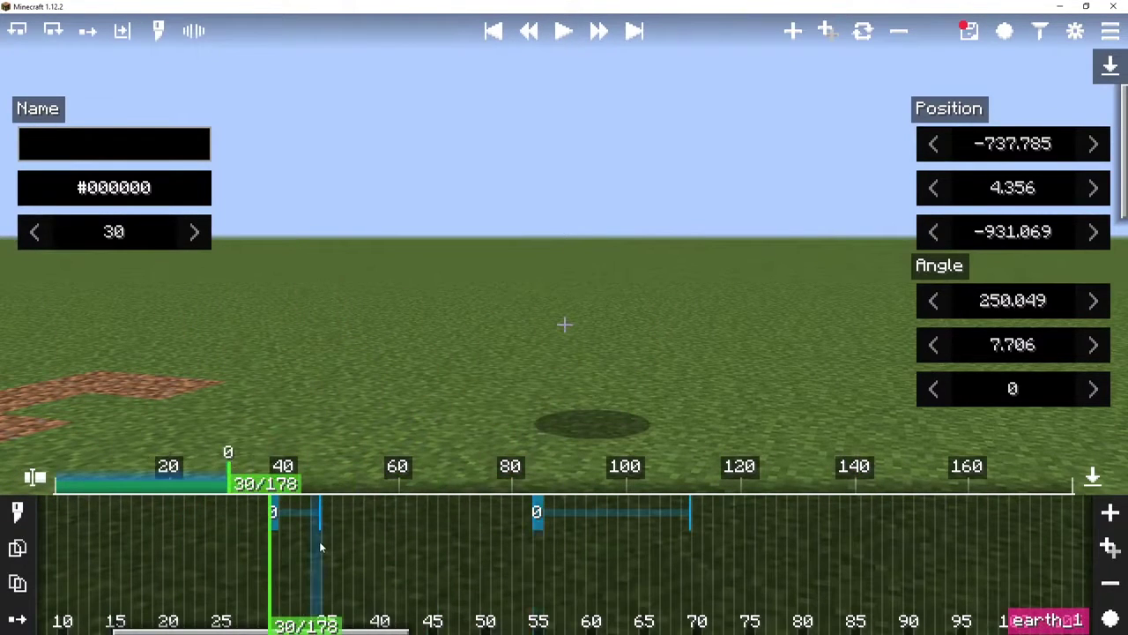
{"action": "key", "text": "ctrl+m"}
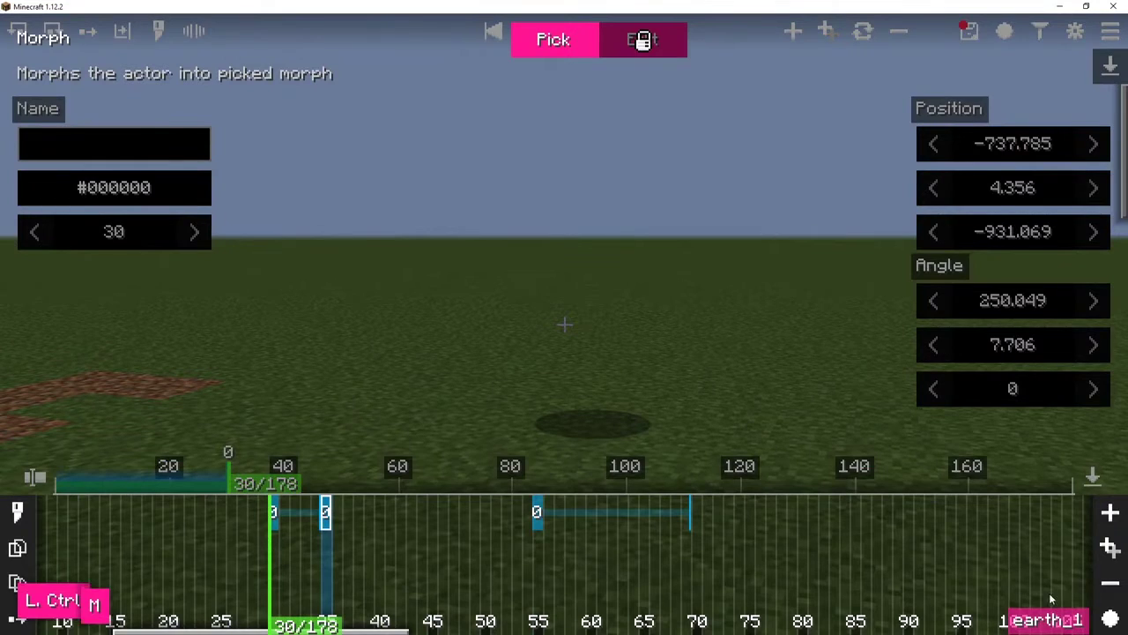
{"action": "left_click", "coordinate": [1111, 582]}
Step: Find the Command action by searching for "comman" and add it at tick 35 of the earth_1 record
{"action": "left_click", "coordinate": [1113, 516]}
{"action": "scroll", "coordinate": [1015, 559], "scroll_direction": "up", "scroll_amount": 7}
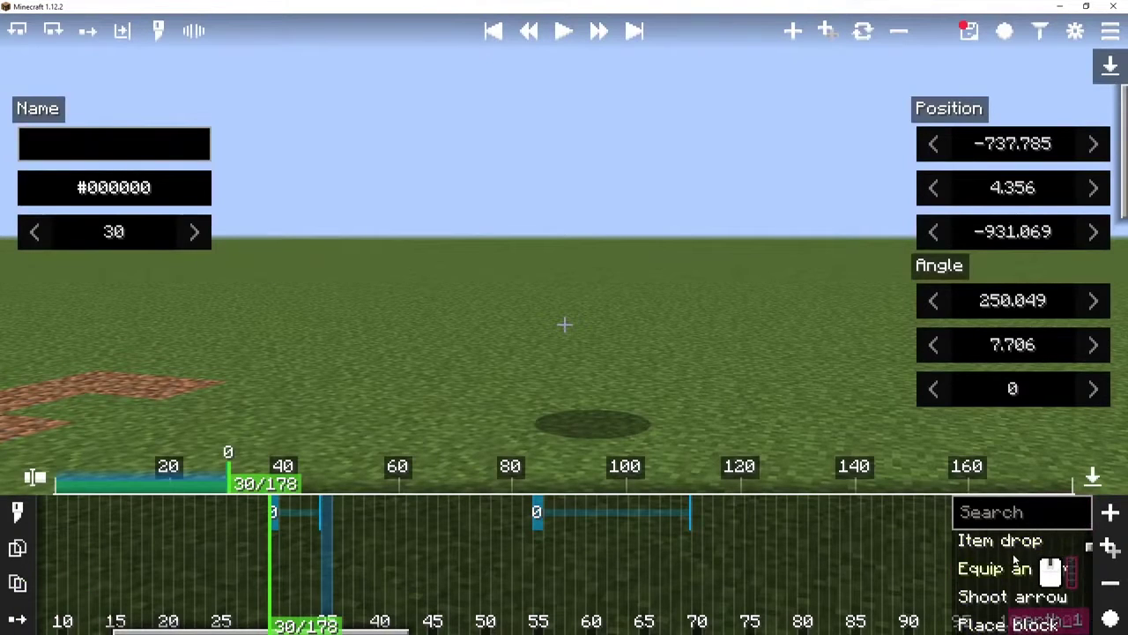
{"action": "scroll", "coordinate": [1015, 555], "scroll_direction": "up", "scroll_amount": 3}
{"action": "left_click", "coordinate": [1003, 522]}
{"action": "scroll", "coordinate": [1003, 531], "scroll_direction": "down", "scroll_amount": 1}
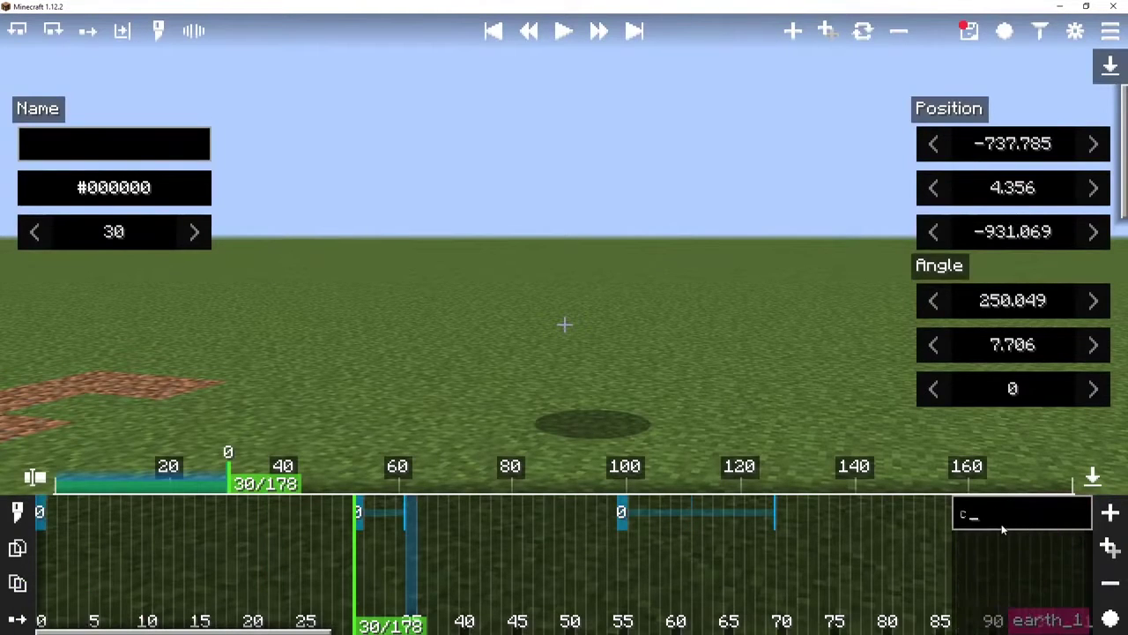
{"action": "type", "text": "сщь"}
{"action": "key", "text": "BackSpace"}
{"action": "key", "text": "BackSpace"}
{"action": "key", "text": "BackSpace"}
{"action": "type", "text": "сщь"}
{"action": "key", "text": "BackSpace"}
{"action": "key", "text": "BackSpace"}
{"action": "type", "text": "comman"}
{"action": "left_click", "coordinate": [978, 546]}
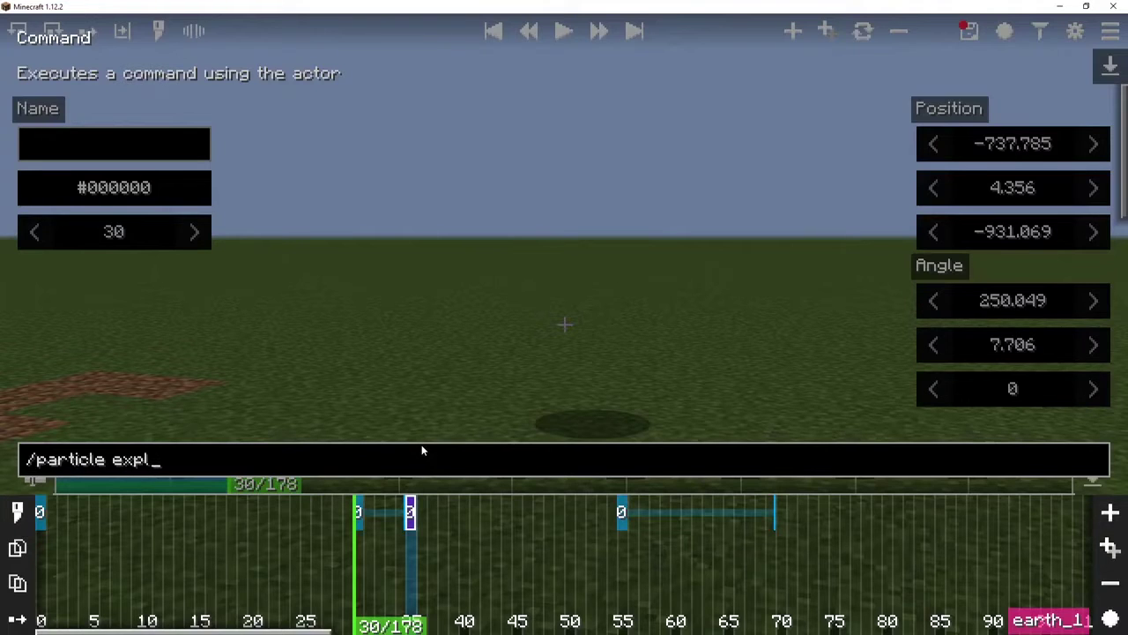
Step: Complete the tick 35 command as "/particle explode ~ ~0.5 ~ 0.1 0.1 0.1 0.1 100" and play the scene from an earlier tick
{"action": "type", "text": "~ ~"}
{"action": "key", "text": "Left"}
{"action": "key", "text": "Left"}
{"action": "type", "text": "0.5"}
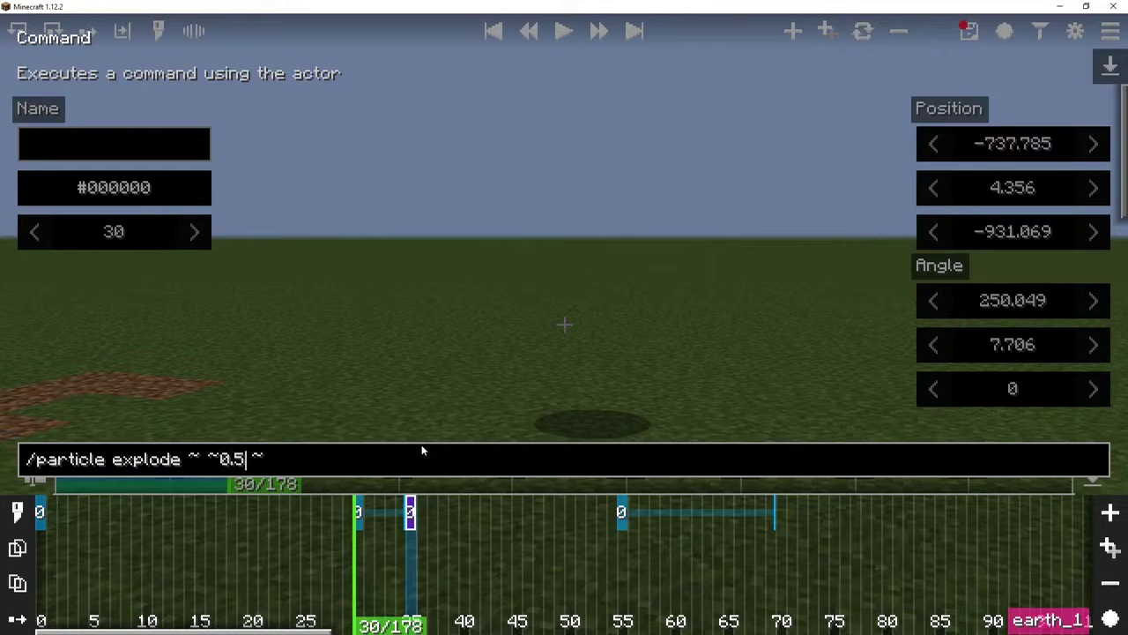
{"action": "key", "text": "End"}
{"action": "type", "text": "0.1 0.1 0.1 "}
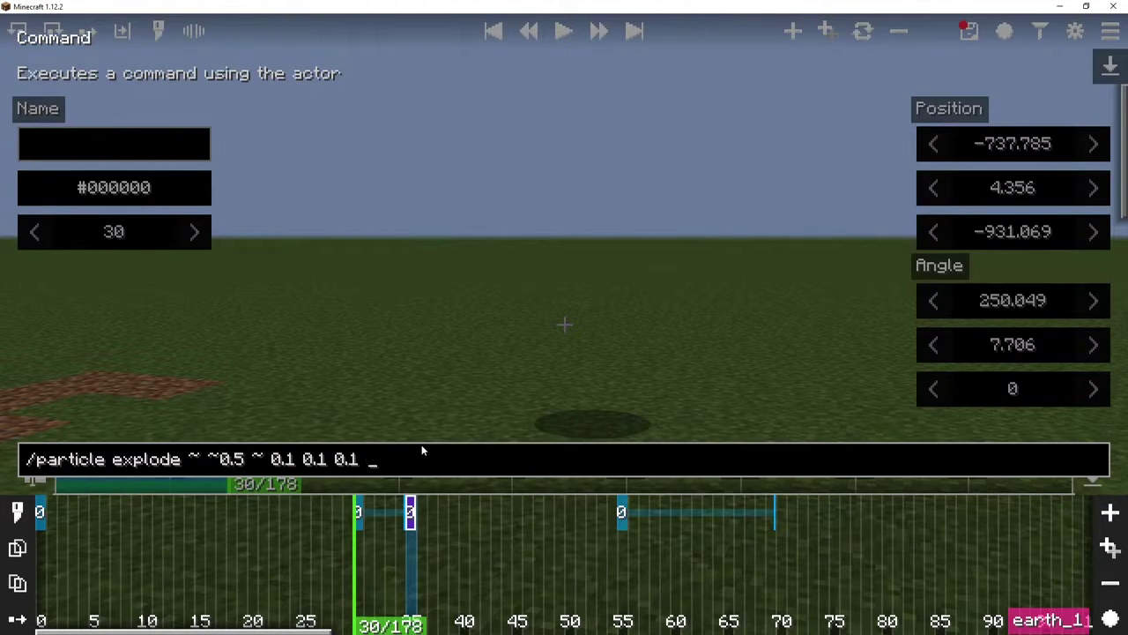
{"action": "type", "text": "0.1 100"}
{"action": "left_click", "coordinate": [470, 528]}
{"action": "left_click_drag", "start_coordinate": [234, 478], "coordinate": [131, 467]}
{"action": "key", "text": "space"}
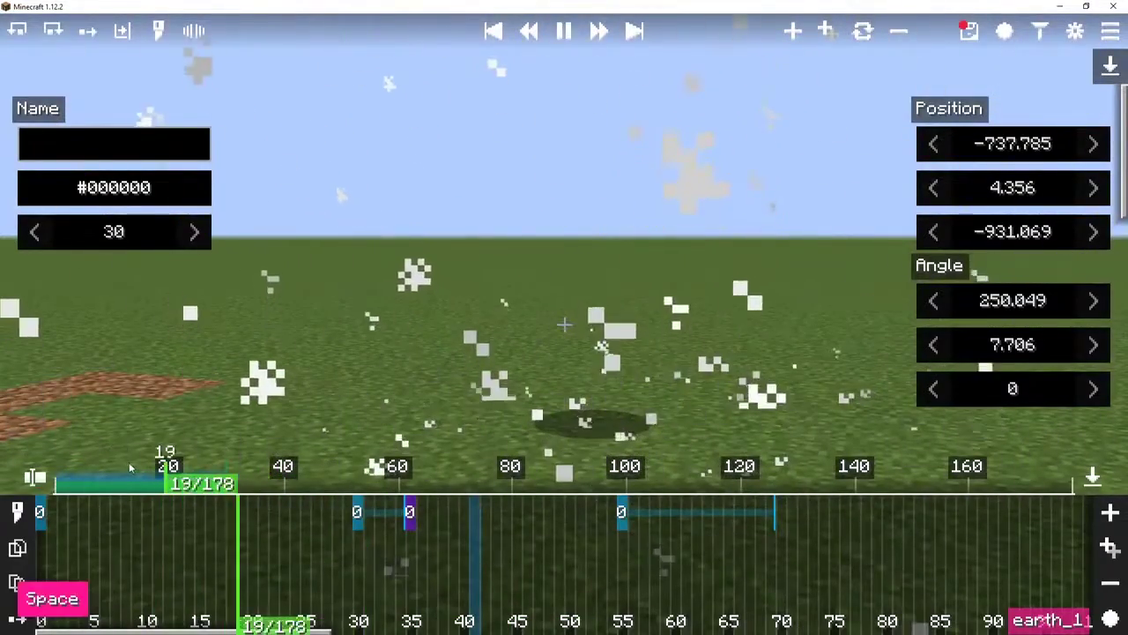
Step: Move the particle command action to tick 34 of the earth_1 record and play the landing back
{"action": "key", "text": "space"}
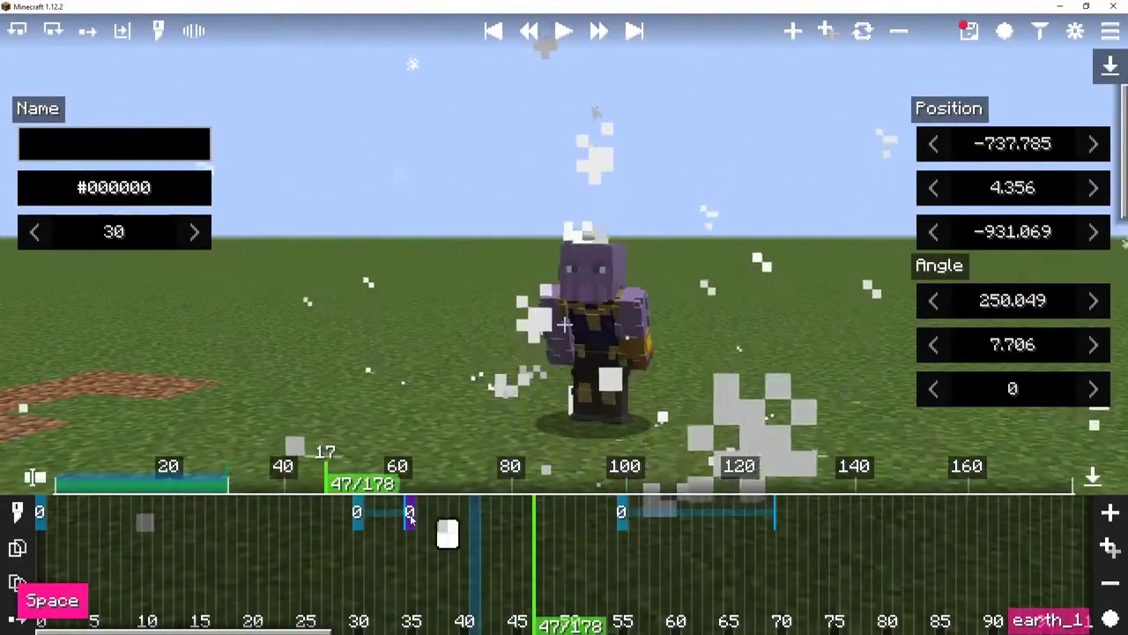
{"action": "mouse_move", "coordinate": [410, 518]}
{"action": "left_mouse_down"}
{"action": "mouse_move", "coordinate": [390, 522]}
{"action": "mouse_move", "coordinate": [401, 517]}
{"action": "left_mouse_up"}
{"action": "left_click", "coordinate": [438, 534]}
{"action": "left_click", "coordinate": [412, 518]}
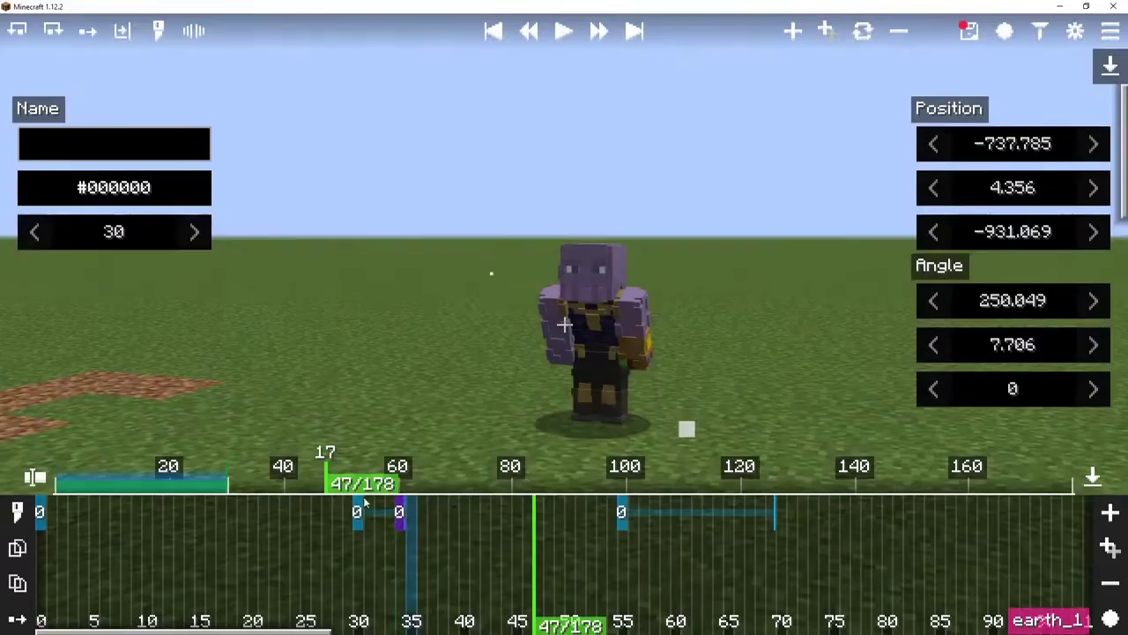
{"action": "left_click", "coordinate": [299, 489]}
{"action": "key", "text": "space"}
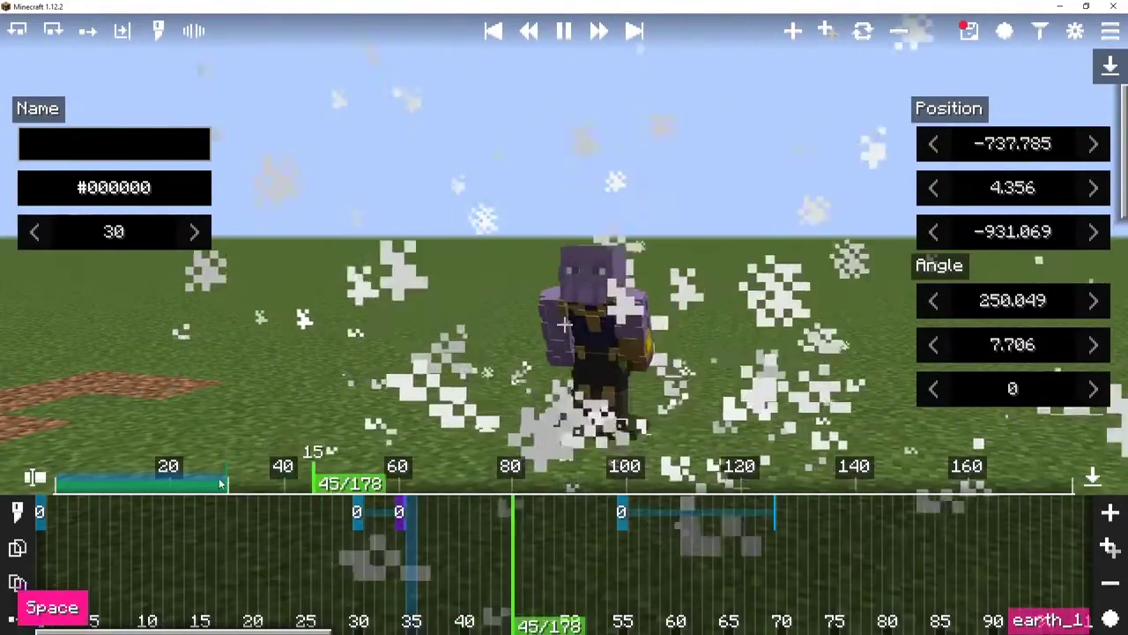
Step: Shift the particle command action one tick earlier, to tick 33, and replay the landing from an earlier tick
{"action": "key", "text": "space"}
{"action": "left_click_drag", "start_coordinate": [398, 514], "coordinate": [390, 518]}
{"action": "left_click", "coordinate": [397, 534]}
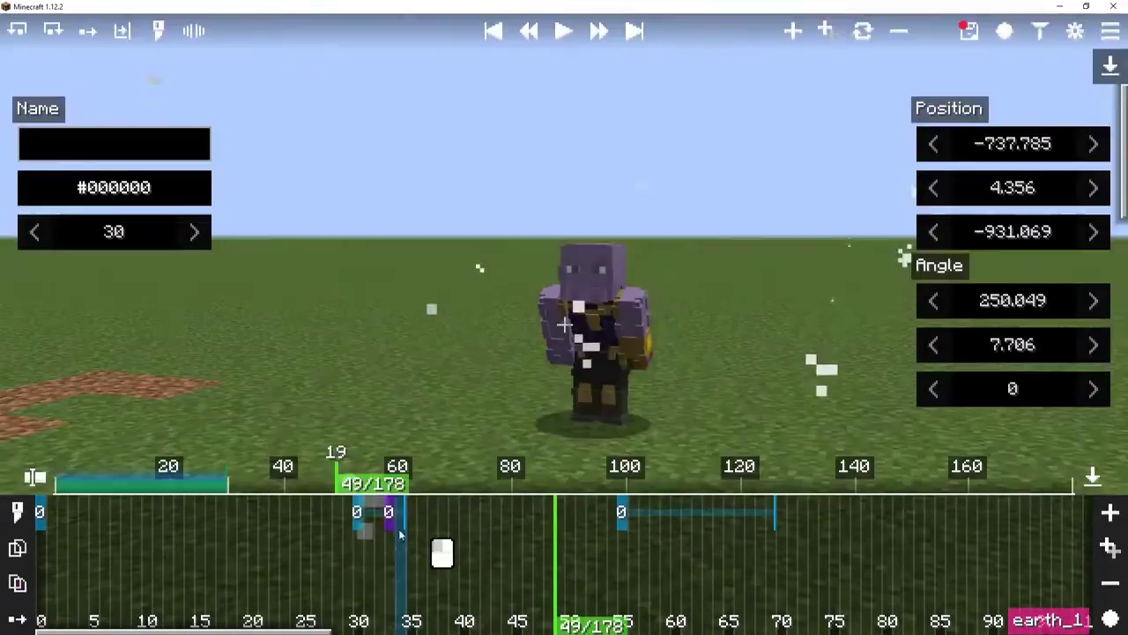
{"action": "left_click", "coordinate": [224, 480]}
{"action": "key", "text": "shift+r"}
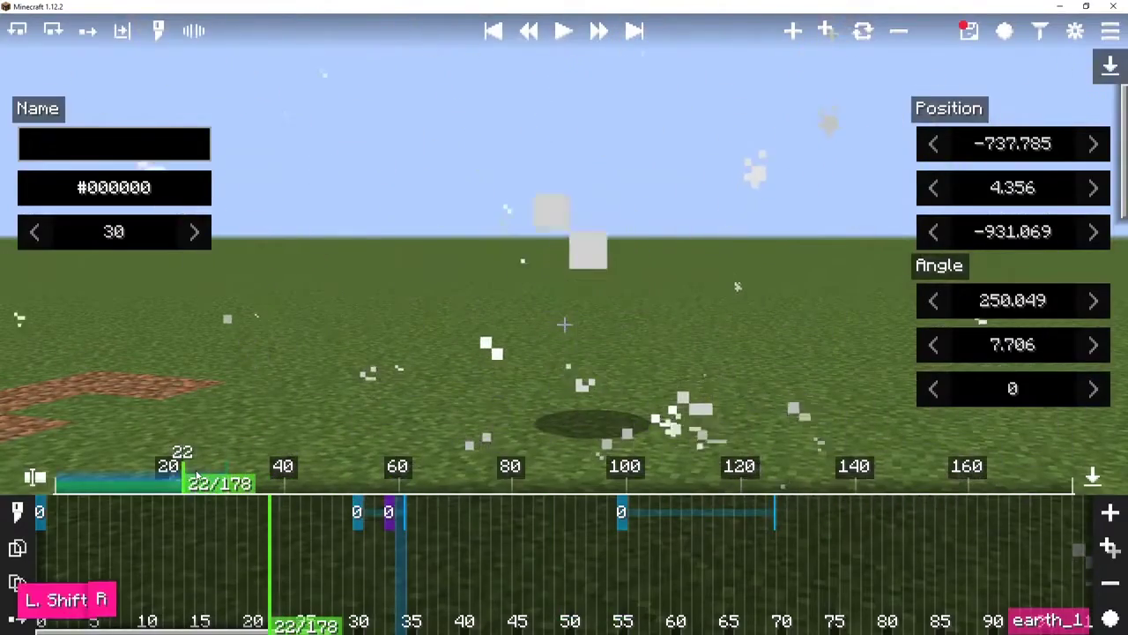
{"action": "key", "text": "space"}
{"action": "key", "text": "space"}
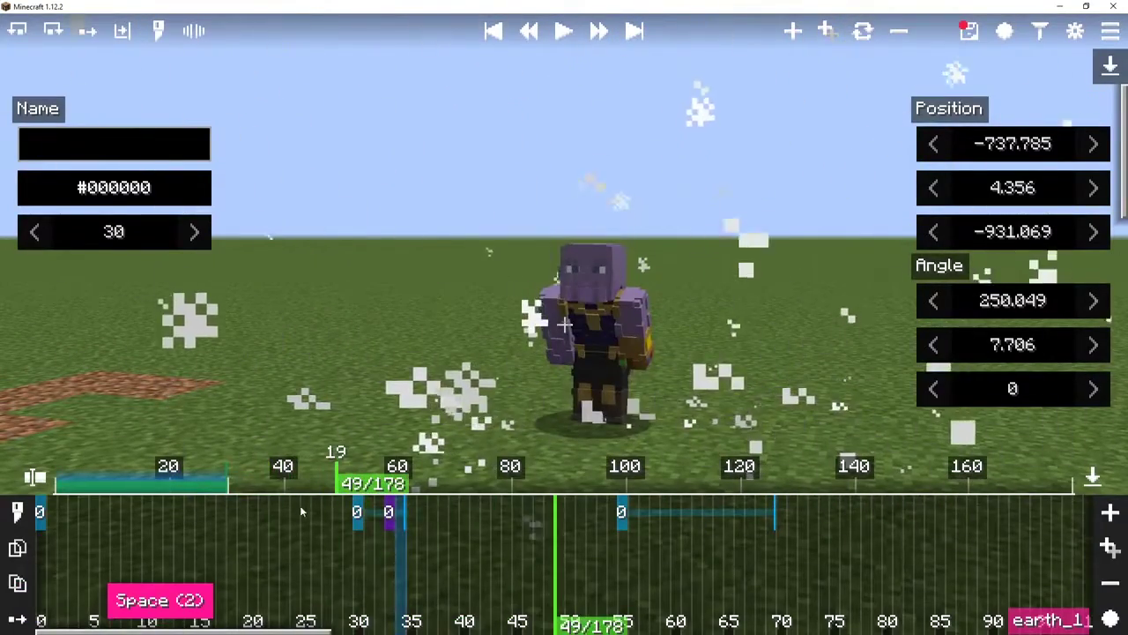
Step: Move the particle command action to tick 32, reload the actor playback and replay the scene
{"action": "left_click_drag", "start_coordinate": [391, 515], "coordinate": [381, 516]}
{"action": "left_click", "coordinate": [388, 534]}
{"action": "left_click_drag", "start_coordinate": [312, 480], "coordinate": [181, 481]}
{"action": "key", "text": "shift+r"}
{"action": "key", "text": "space"}
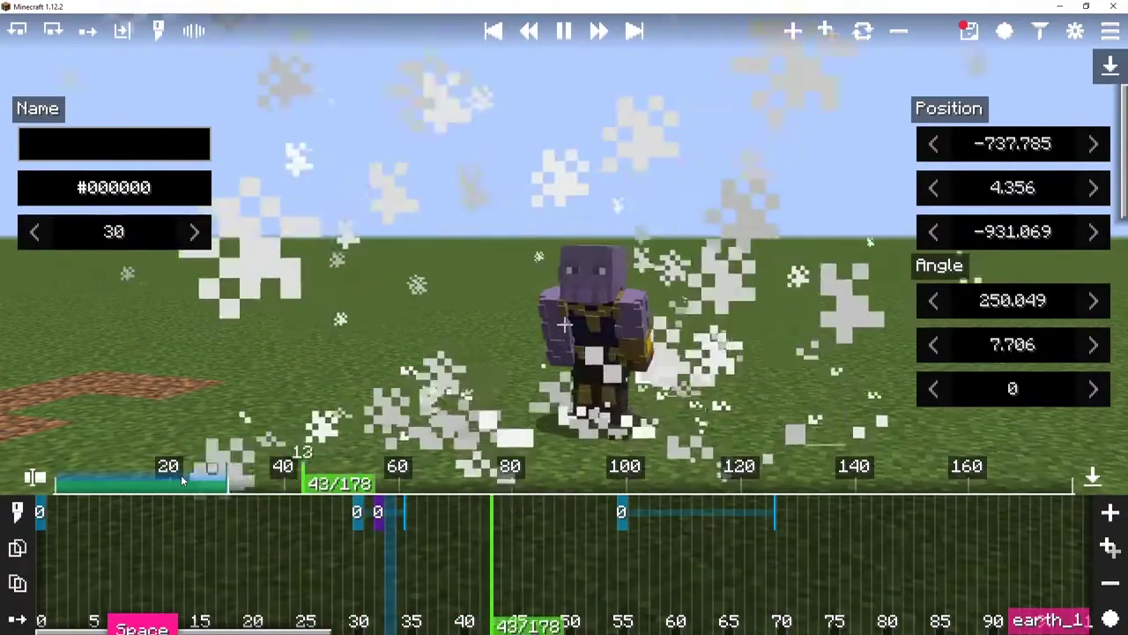
{"action": "key", "text": "space"}
Step: Move the particle command action back to tick 35 and play the landing from about tick 23
{"action": "left_click_drag", "start_coordinate": [381, 514], "coordinate": [414, 515]}
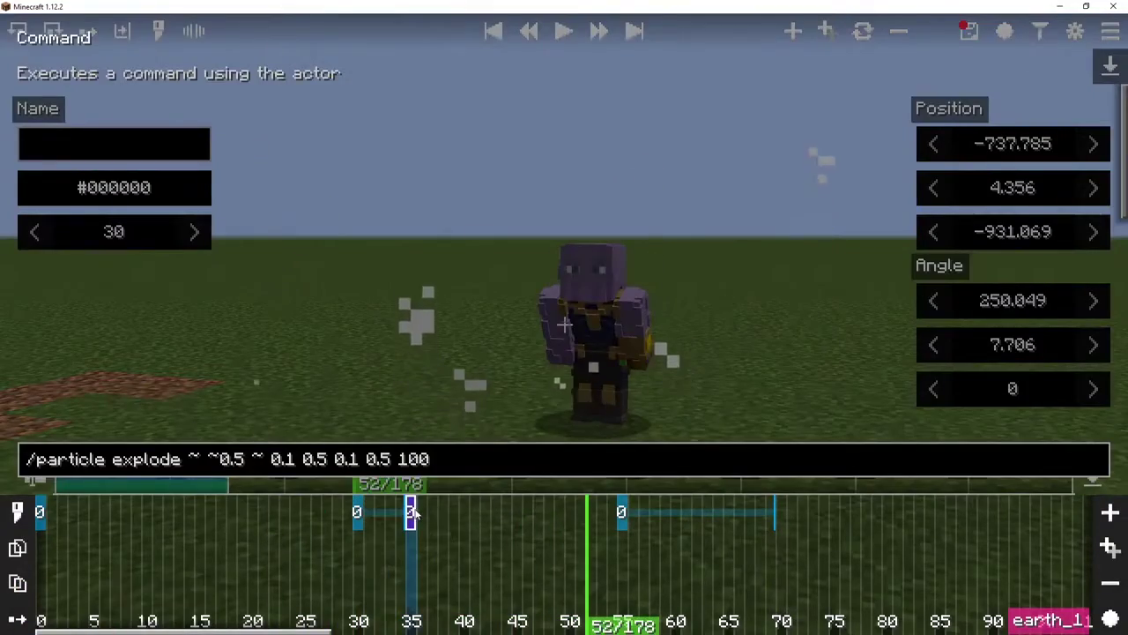
{"action": "left_click", "coordinate": [404, 536]}
{"action": "left_click_drag", "start_coordinate": [291, 480], "coordinate": [187, 476]}
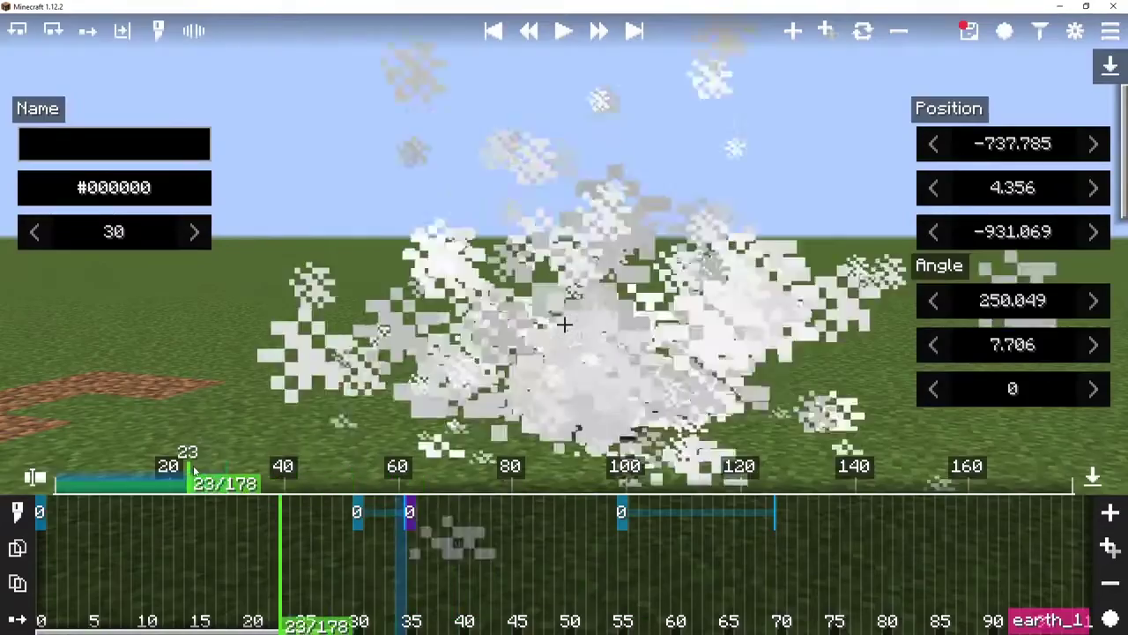
{"action": "key", "text": "space"}
{"action": "key", "text": "space"}
Step: Set the particle command action back to tick 34 and replay the landing from several earlier ticks
{"action": "left_click_drag", "start_coordinate": [410, 513], "coordinate": [401, 513]}
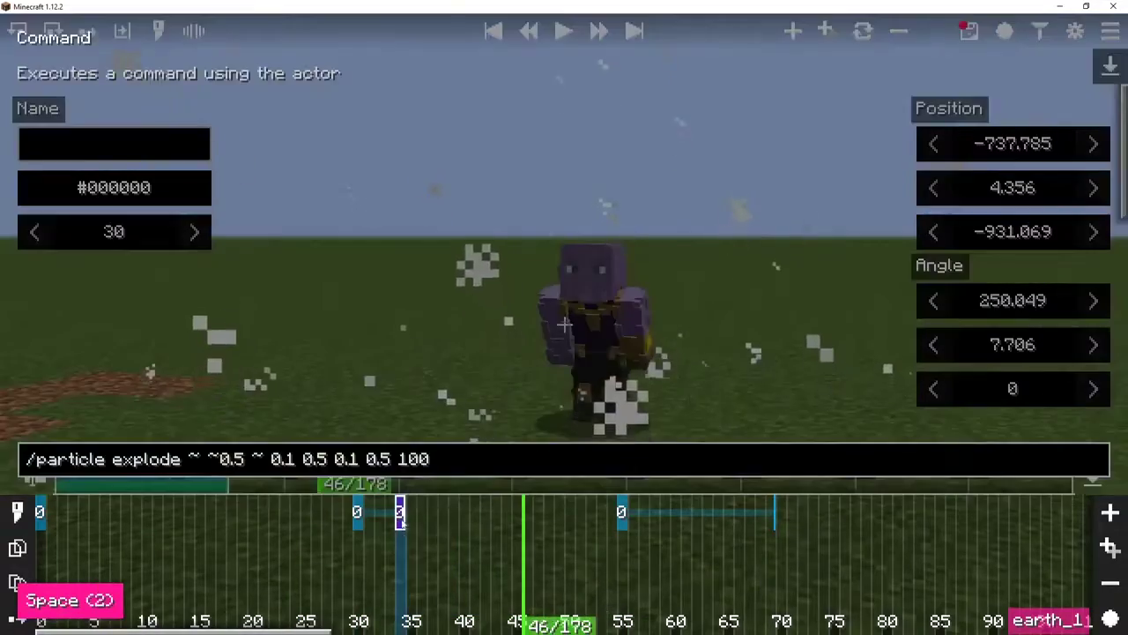
{"action": "left_click", "coordinate": [395, 538]}
{"action": "left_click_drag", "start_coordinate": [317, 479], "coordinate": [220, 475]}
{"action": "key", "text": "space"}
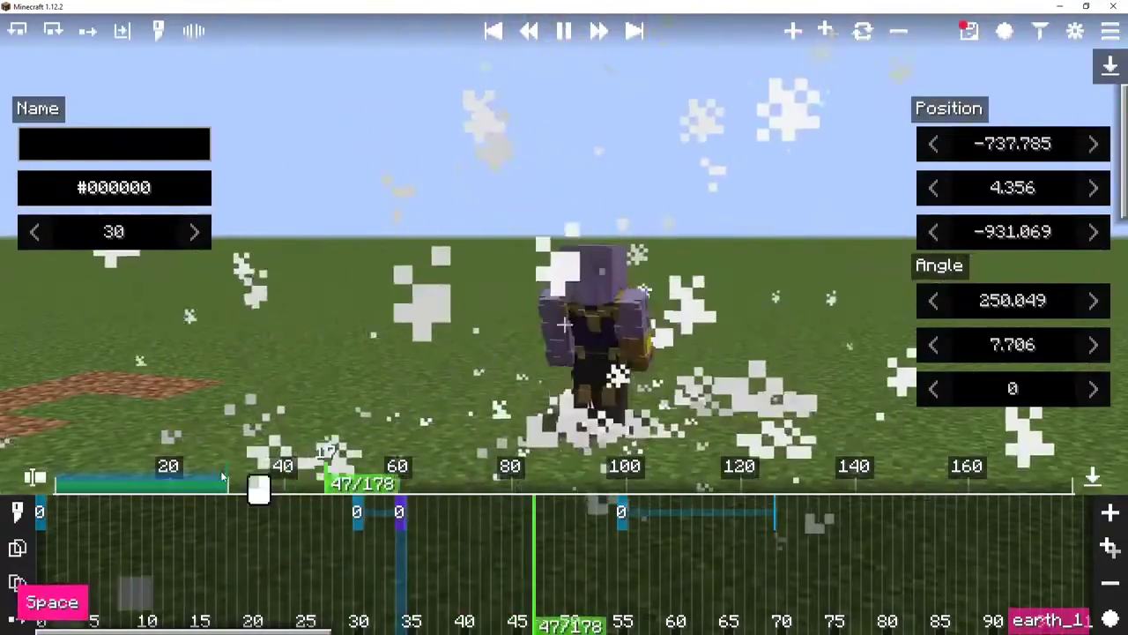
{"action": "left_click", "coordinate": [220, 476]}
{"action": "left_click", "coordinate": [195, 475]}
{"action": "left_click", "coordinate": [173, 475]}
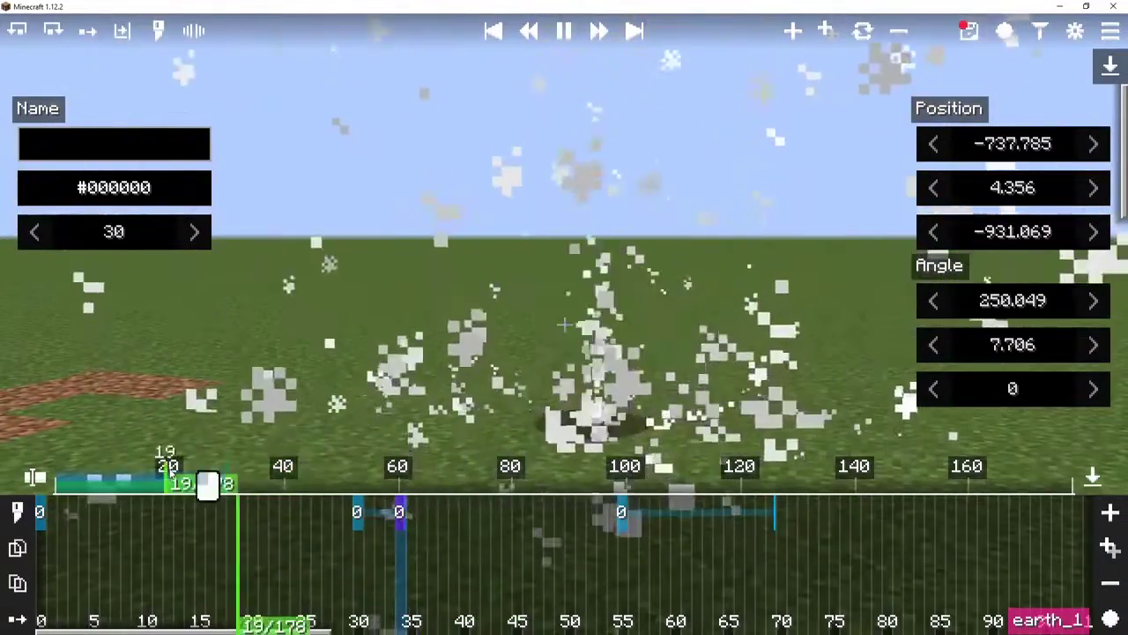
{"action": "key", "text": "space"}
Step: Move the particle command action about three ticks before tick 34, reload the actor playback and replay the landing
{"action": "left_click_drag", "start_coordinate": [401, 514], "coordinate": [371, 514]}
{"action": "left_click", "coordinate": [379, 537]}
{"action": "left_click_drag", "start_coordinate": [264, 477], "coordinate": [218, 480]}
{"action": "key", "text": "space"}
{"action": "key", "text": "space"}
{"action": "key", "text": "shift+r"}
{"action": "key", "text": "shift+r"}
{"action": "key", "text": "space"}
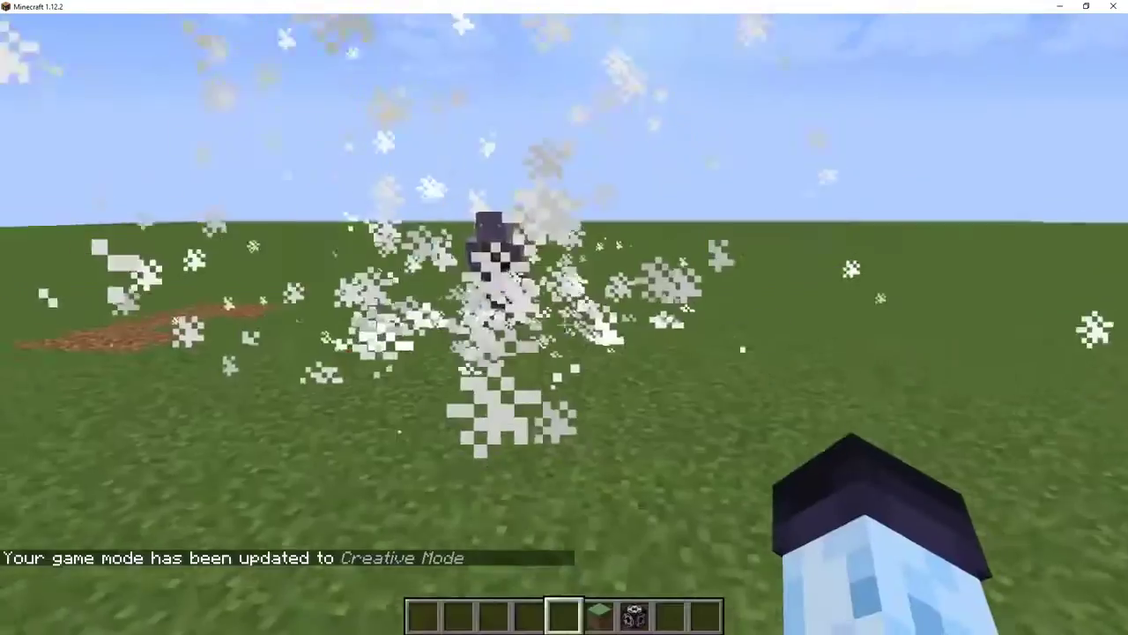
Step: Equip the Grass Block outside the camera editor and build a small raised cluster of grass blocks near the dirt patch
{"action": "key", "text": "w"}
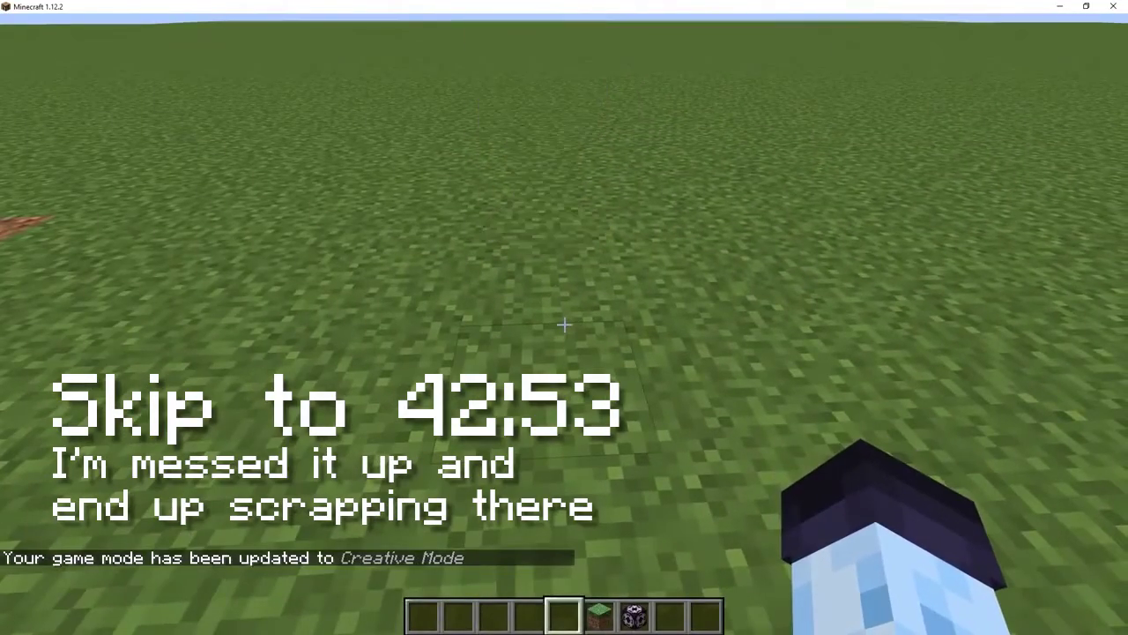
{"action": "key", "text": "6"}
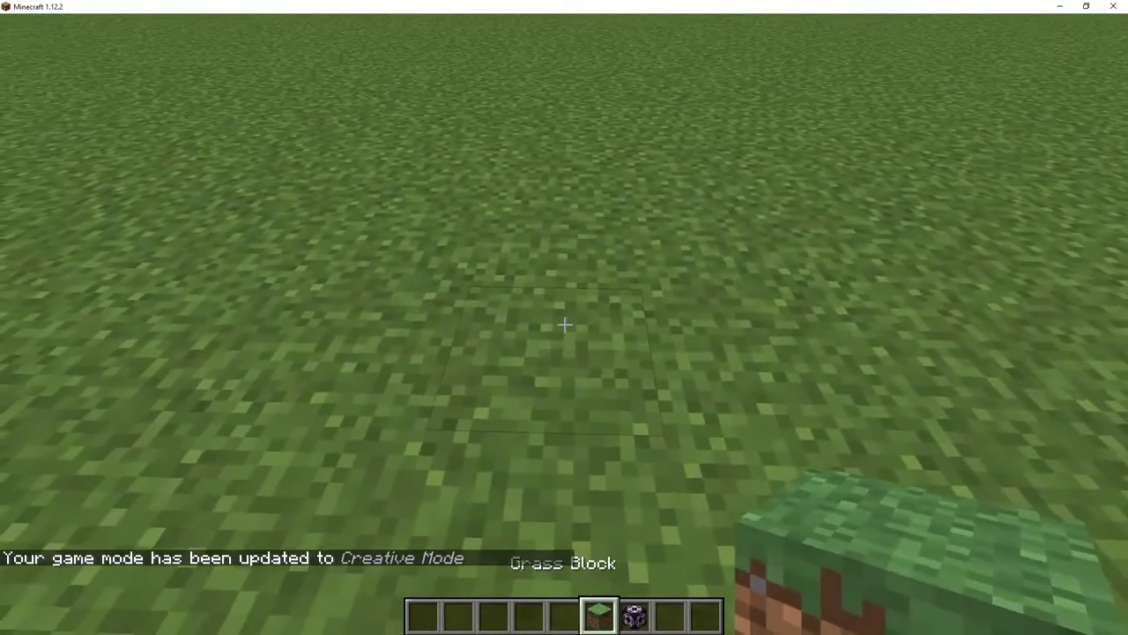
{"action": "key", "text": "space"}
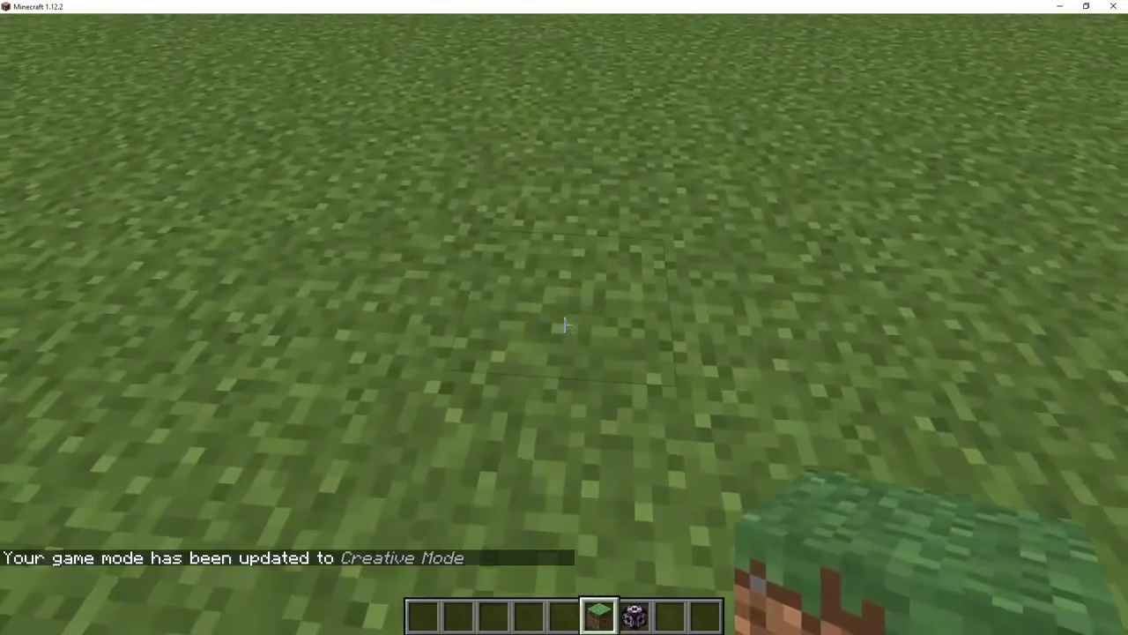
{"action": "key", "text": "space"}
{"action": "right_click", "coordinate": [565, 325]}
{"action": "right_click", "coordinate": [565, 325]}
{"action": "left_click", "coordinate": [565, 325]}
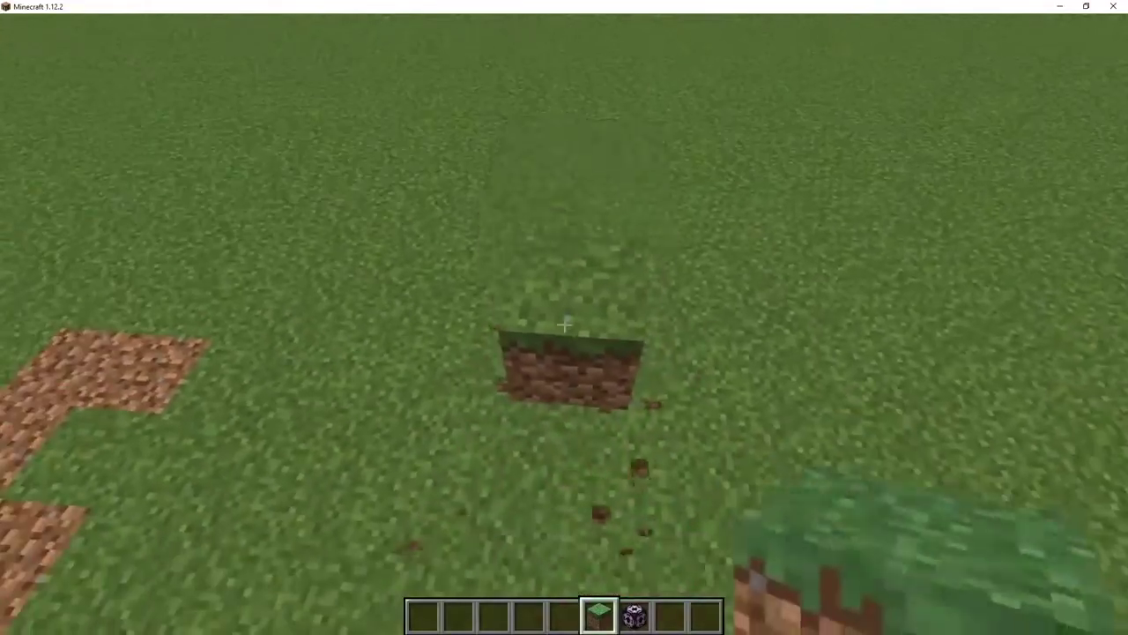
{"action": "left_click", "coordinate": [565, 325]}
{"action": "right_click", "coordinate": [565, 326]}
{"action": "right_click", "coordinate": [565, 325]}
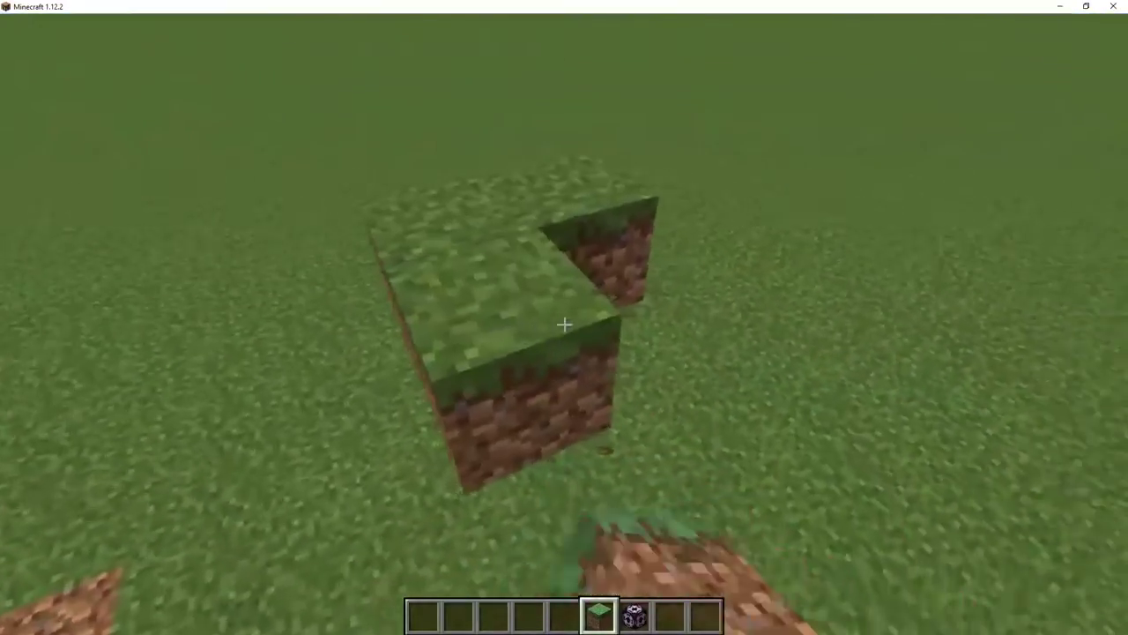
{"action": "key", "text": "a"}
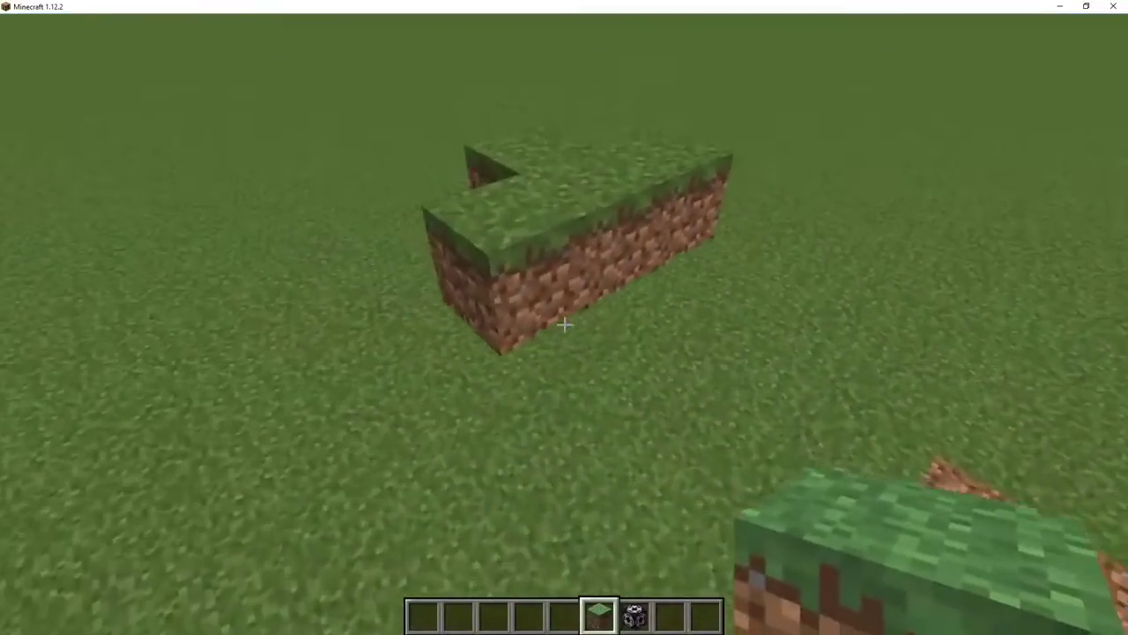
Step: Dig a one-block-deep T-shaped pit into the grass beside the raised blocks
{"action": "key", "text": "shift"}
{"action": "key", "text": "w"}
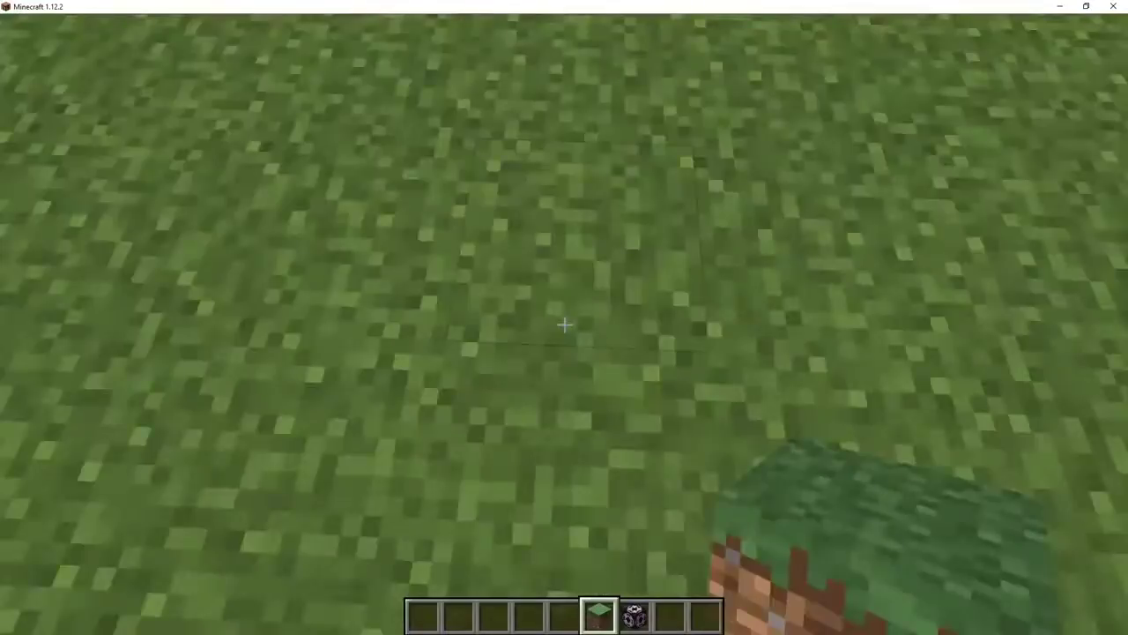
{"action": "left_click", "coordinate": [564, 325]}
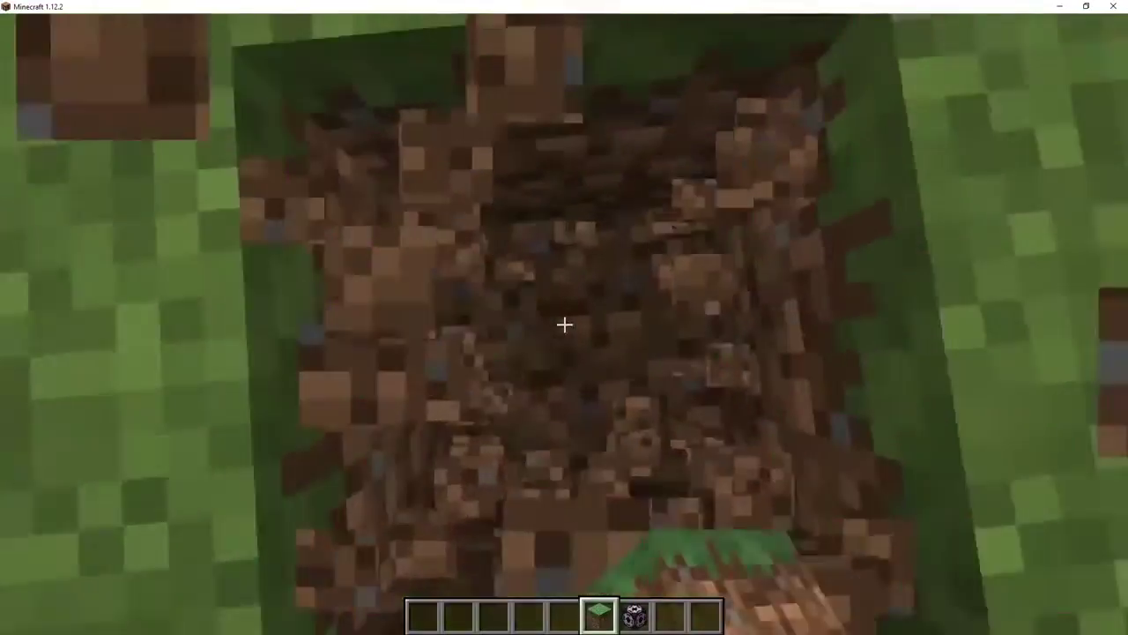
{"action": "left_click", "coordinate": [565, 326]}
{"action": "left_click", "coordinate": [565, 325]}
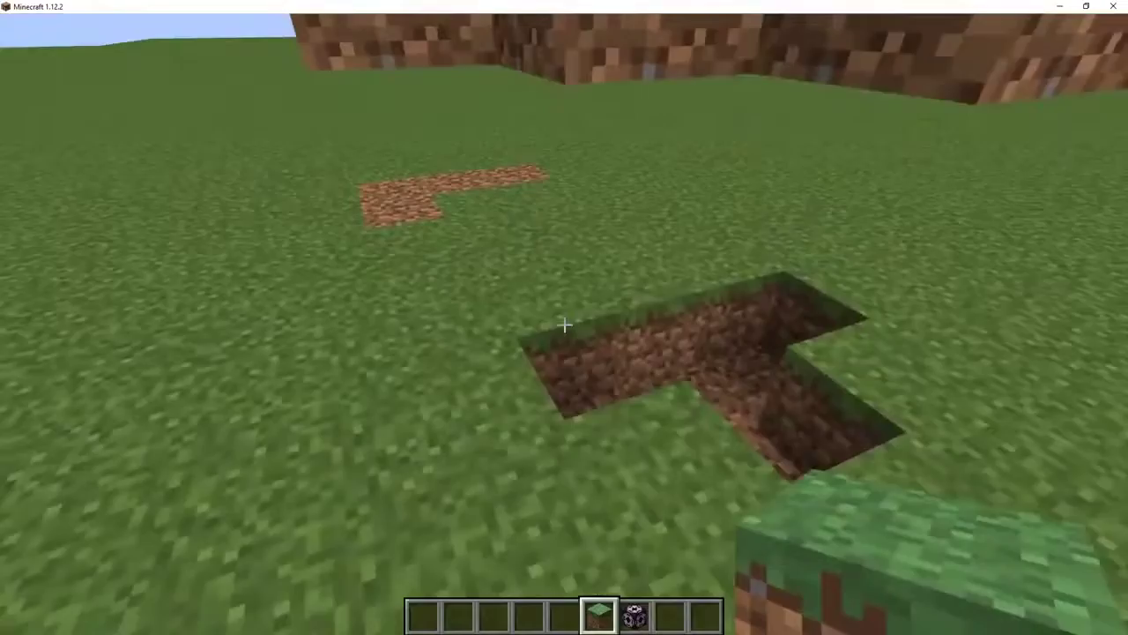
{"action": "left_click", "coordinate": [564, 324]}
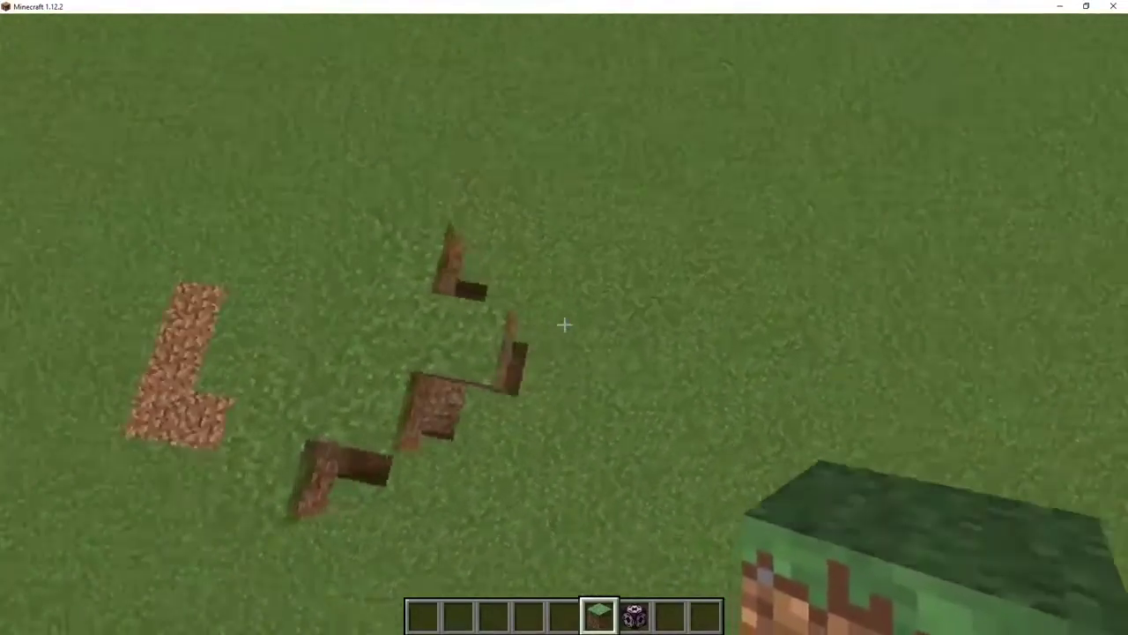
Step: Place more raised grass blocks along the pit's edge and dig out neighbouring blocks to widen it irregularly
{"action": "right_click", "coordinate": [565, 324]}
{"action": "left_click", "coordinate": [565, 324]}
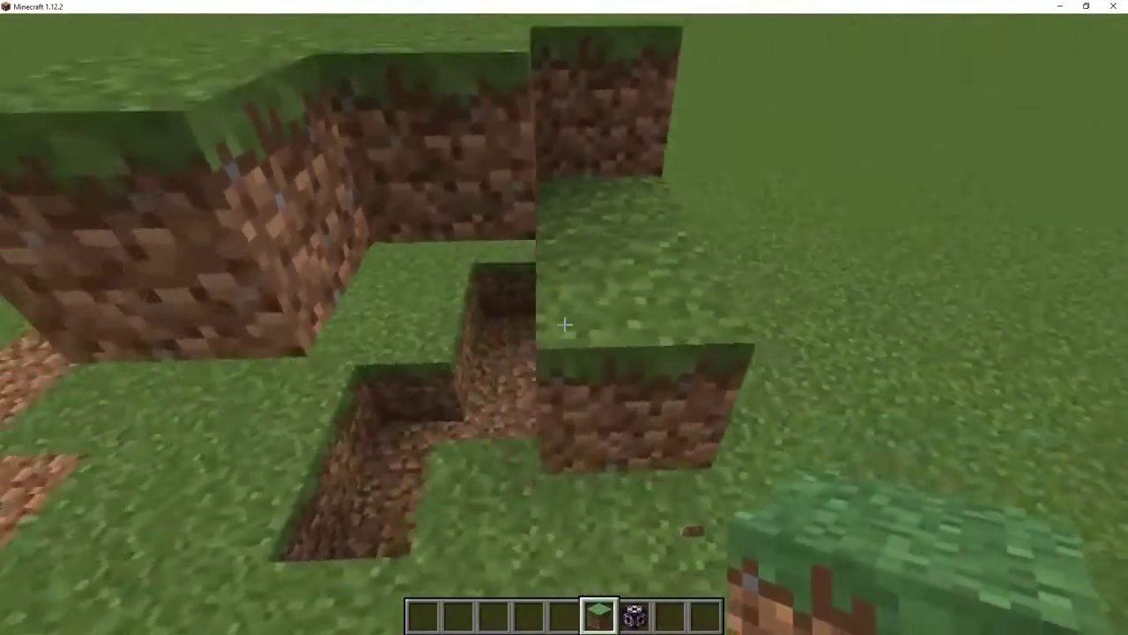
{"action": "left_click", "coordinate": [564, 324]}
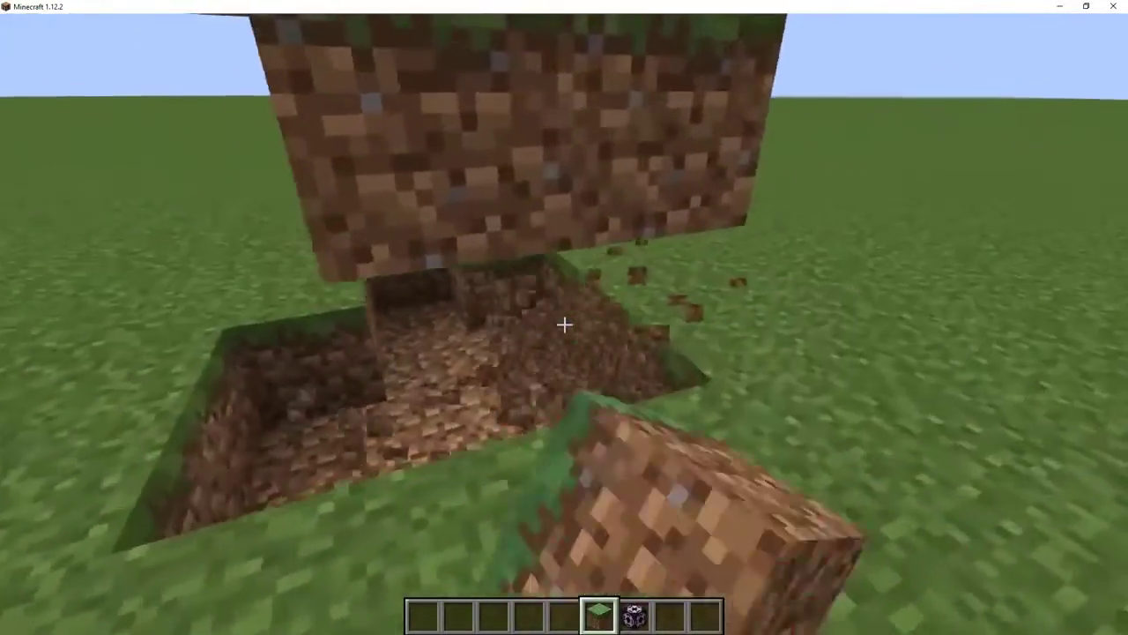
{"action": "key", "text": "s"}
{"action": "key", "text": "d"}
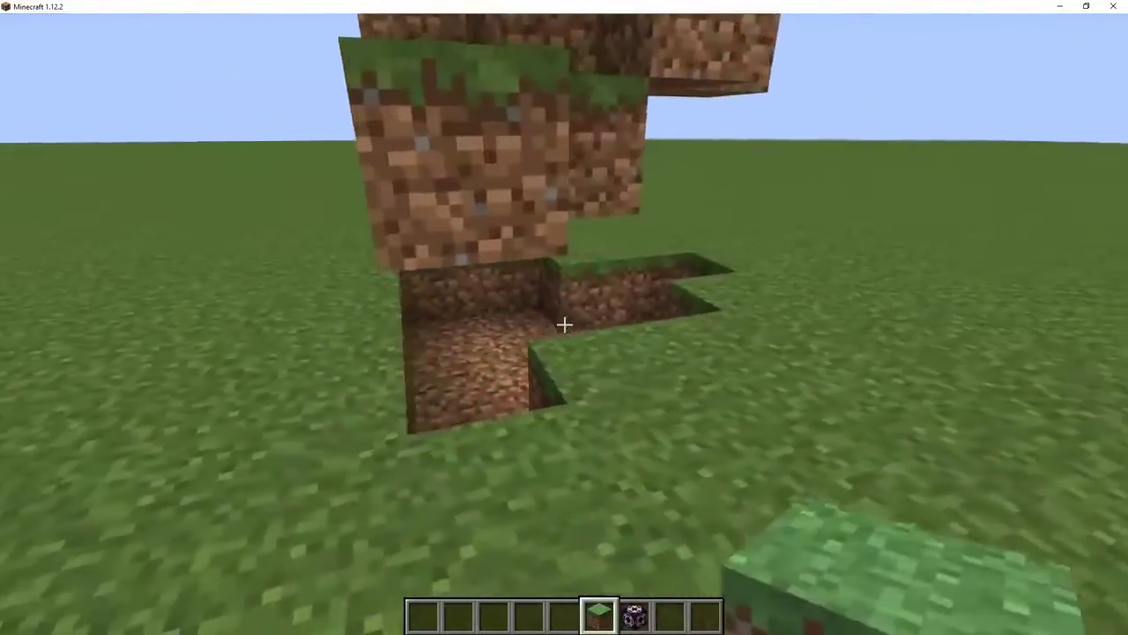
{"action": "key", "text": "a"}
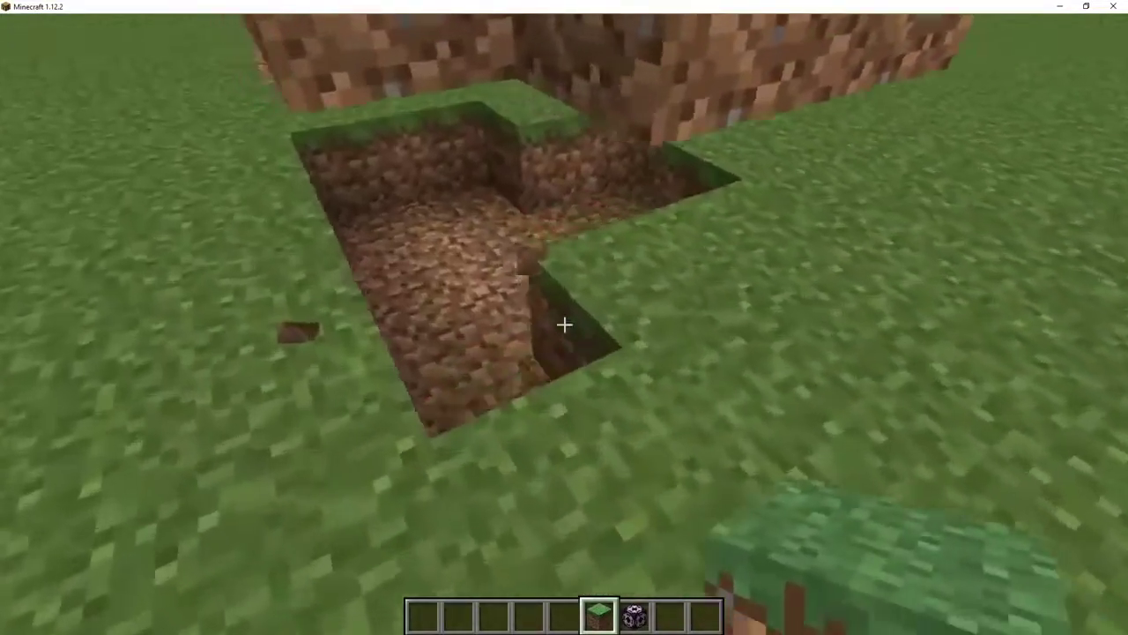
{"action": "left_click", "coordinate": [564, 325]}
{"action": "key", "text": "d"}
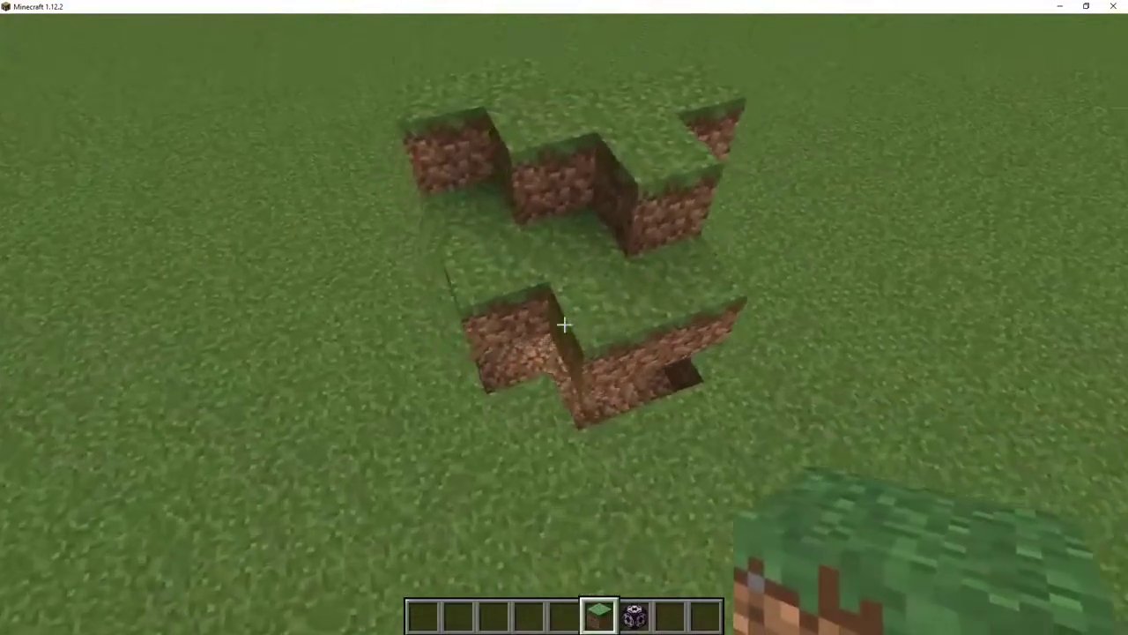
Step: Stack extra grass blocks on the crater's raised rim and break more ground blocks to extend the pit
{"action": "key", "text": "w"}
{"action": "right_click", "coordinate": [564, 325]}
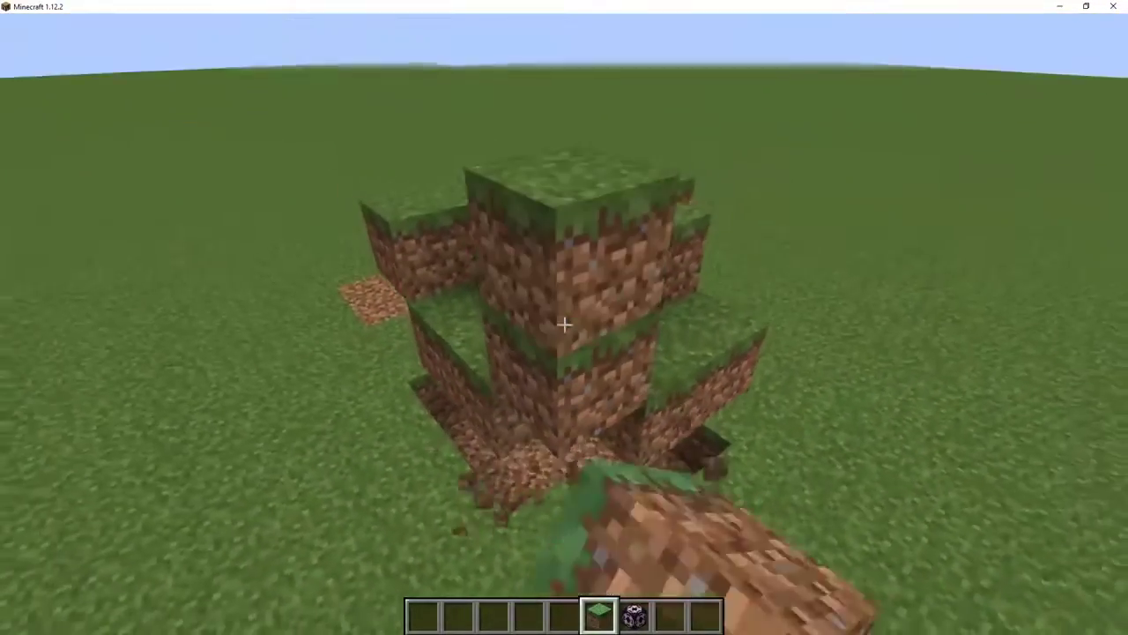
{"action": "right_click", "coordinate": [564, 324]}
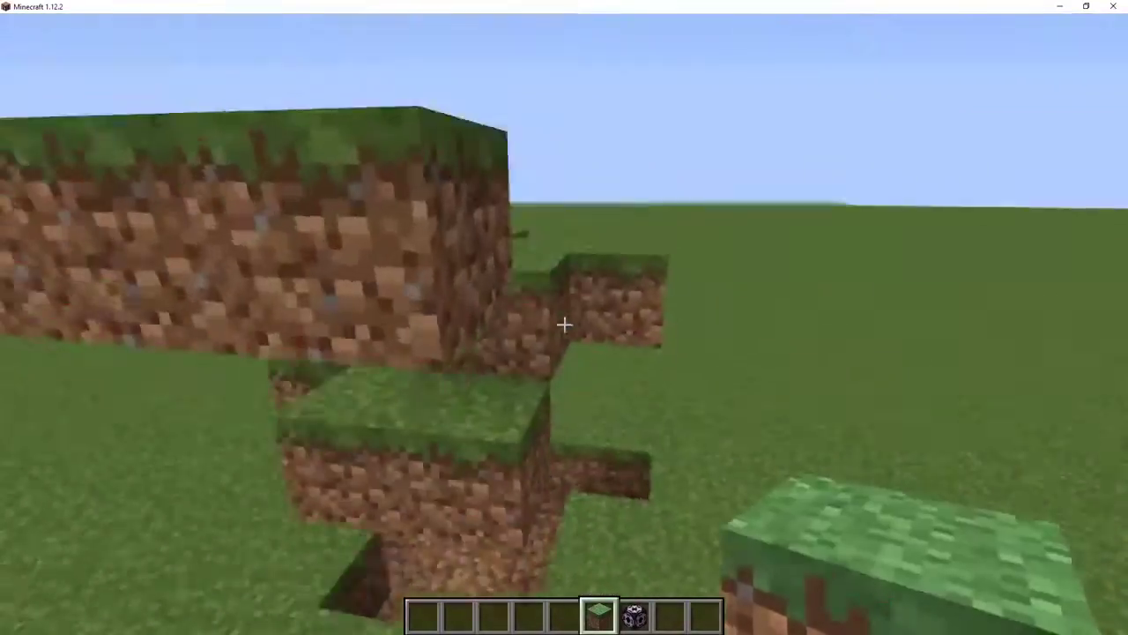
{"action": "left_click", "coordinate": [564, 325]}
{"action": "left_click", "coordinate": [564, 324]}
{"action": "left_click", "coordinate": [564, 325]}
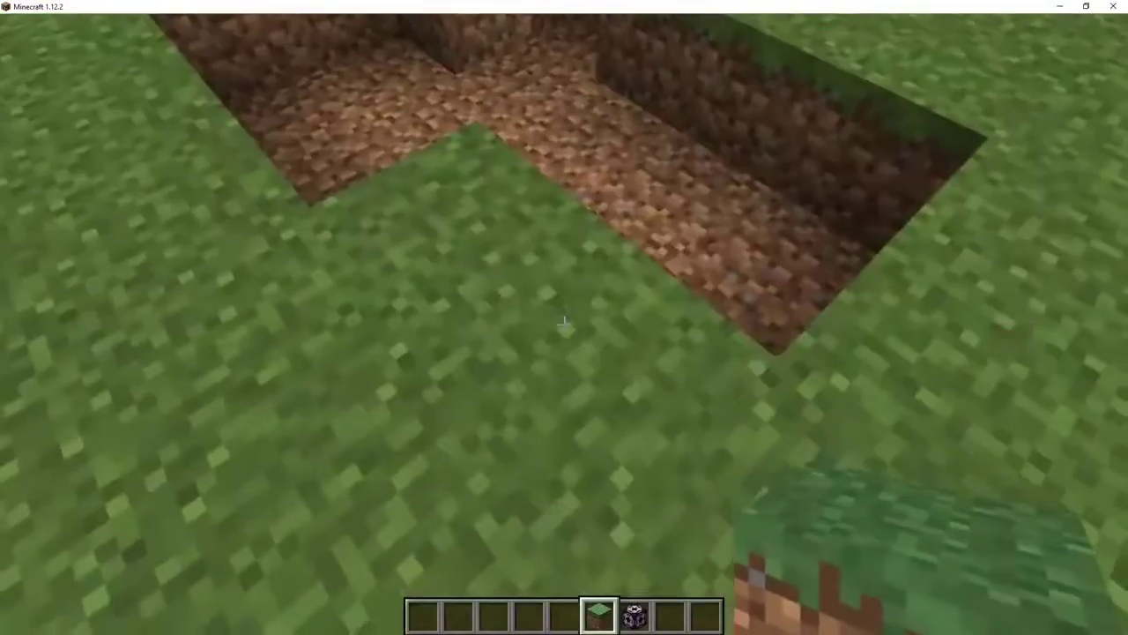
{"action": "left_click", "coordinate": [564, 324]}
{"action": "left_click", "coordinate": [564, 325]}
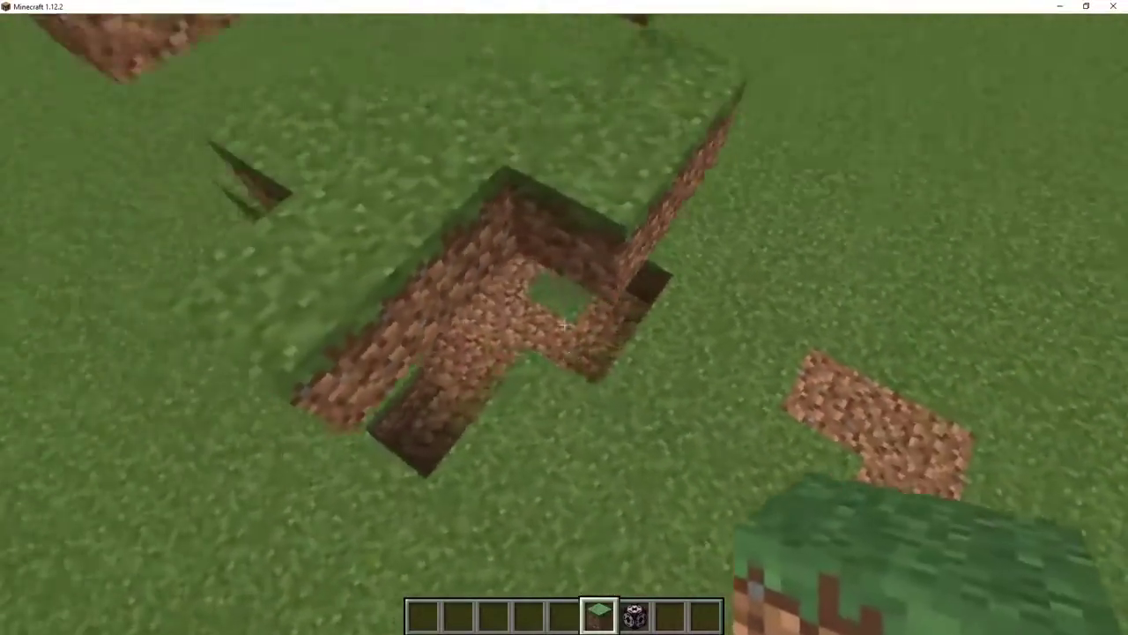
Step: Place one more grass block on the crater's rim and break further grass blocks to shape its raised layers and widen the pit
{"action": "right_click", "coordinate": [564, 324]}
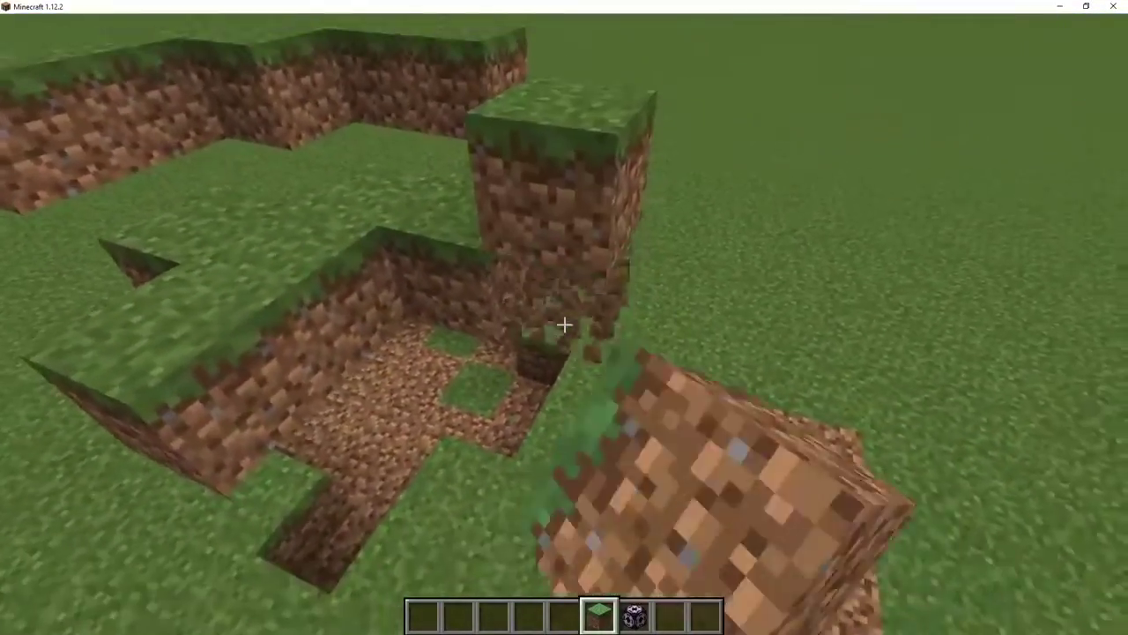
{"action": "left_click", "coordinate": [564, 324]}
{"action": "left_click", "coordinate": [564, 324]}
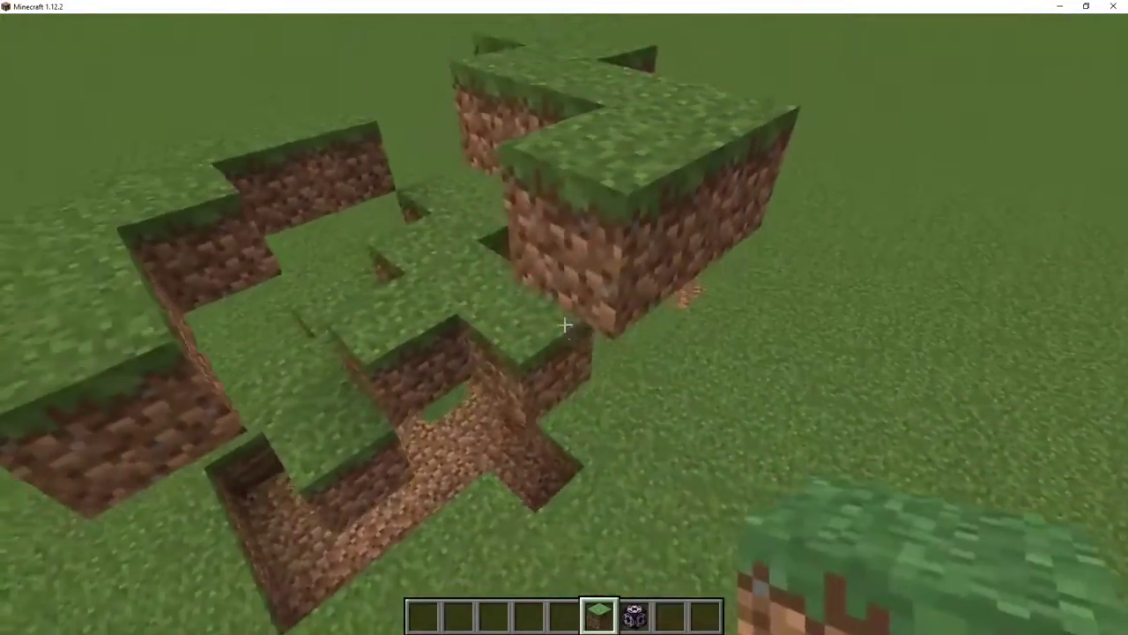
{"action": "left_click", "coordinate": [564, 324]}
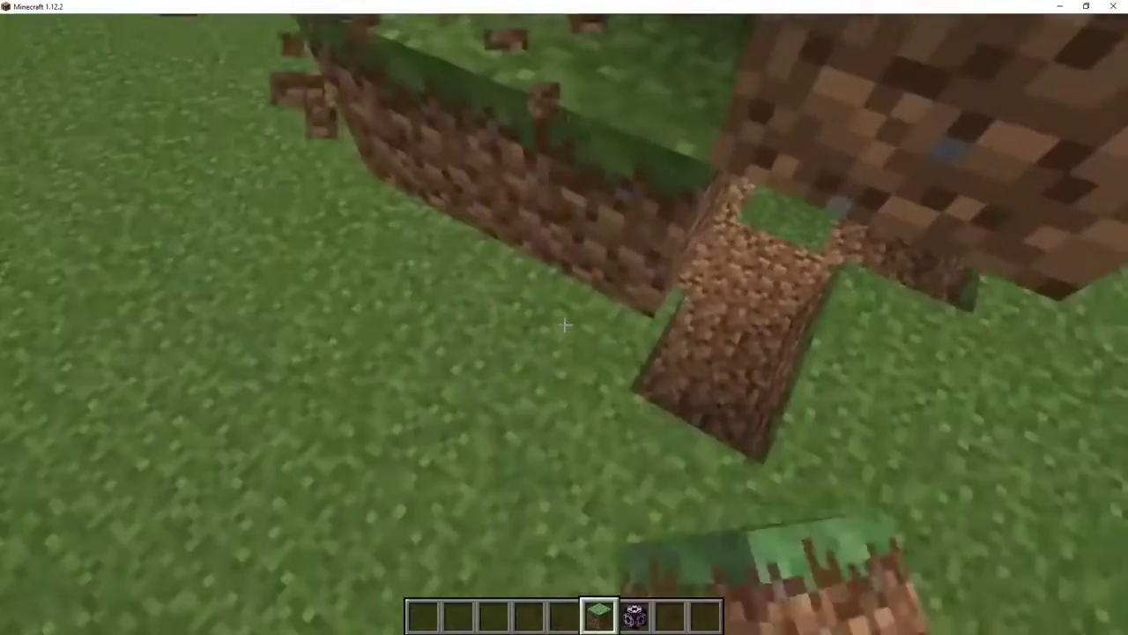
{"action": "left_click", "coordinate": [564, 324]}
{"action": "left_click", "coordinate": [564, 324]}
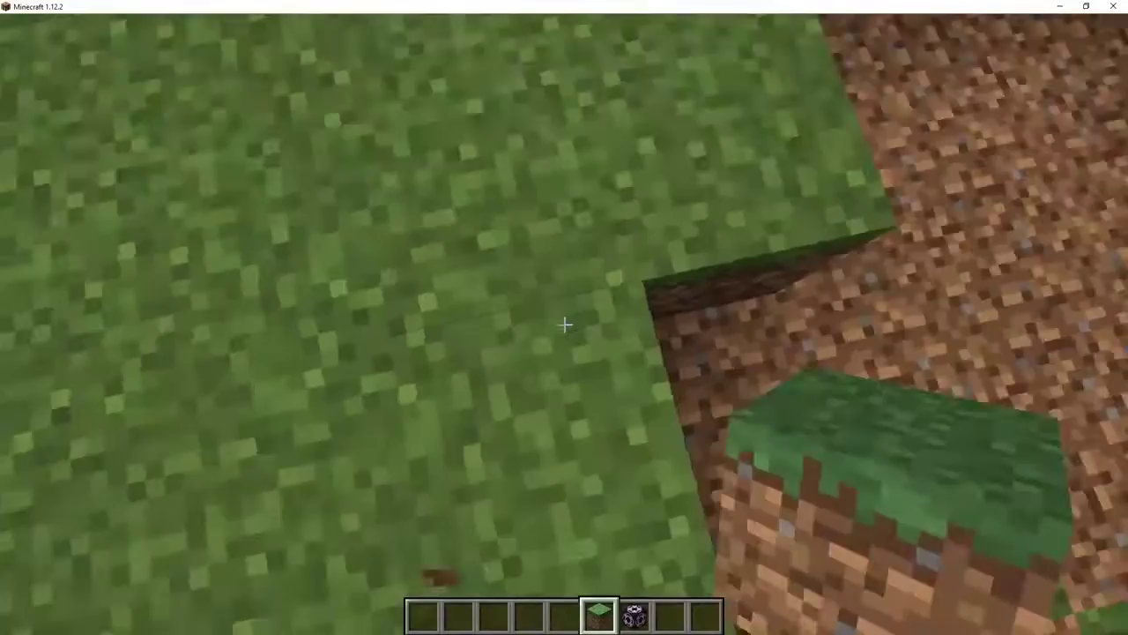
{"action": "left_click", "coordinate": [564, 324]}
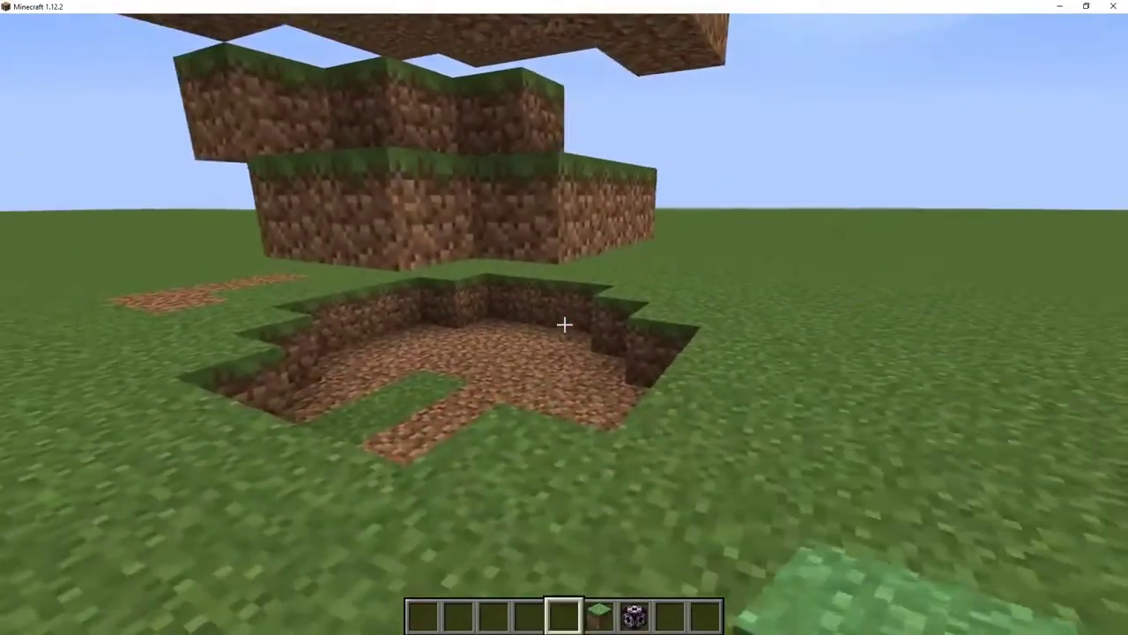
Step: Place a Structure Block at the corner of the raised grass layer and enter a relative X position of 1 in Save mode
{"action": "scroll", "coordinate": [564, 324], "scroll_direction": "down", "scroll_amount": 1}
{"action": "key", "text": "F3"}
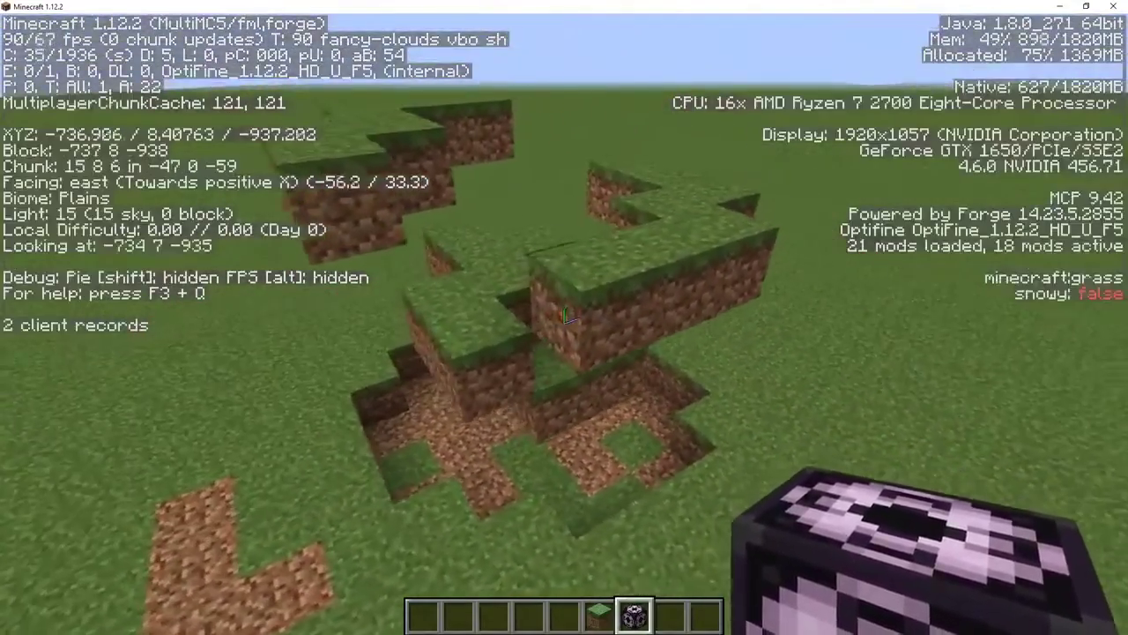
{"action": "right_click", "coordinate": [564, 318]}
{"action": "right_click", "coordinate": [564, 317]}
{"action": "left_click", "coordinate": [336, 356]}
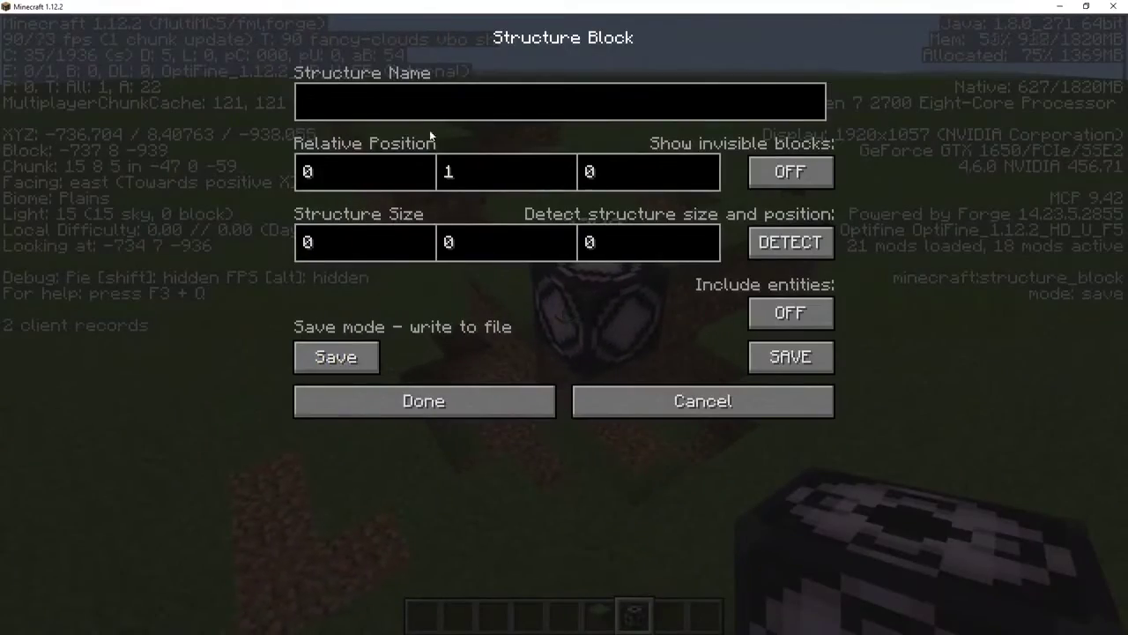
{"action": "left_click", "coordinate": [404, 175]}
{"action": "key", "text": "ctrl+a"}
{"action": "type", "text": "1"}
{"action": "key", "text": "Escape"}
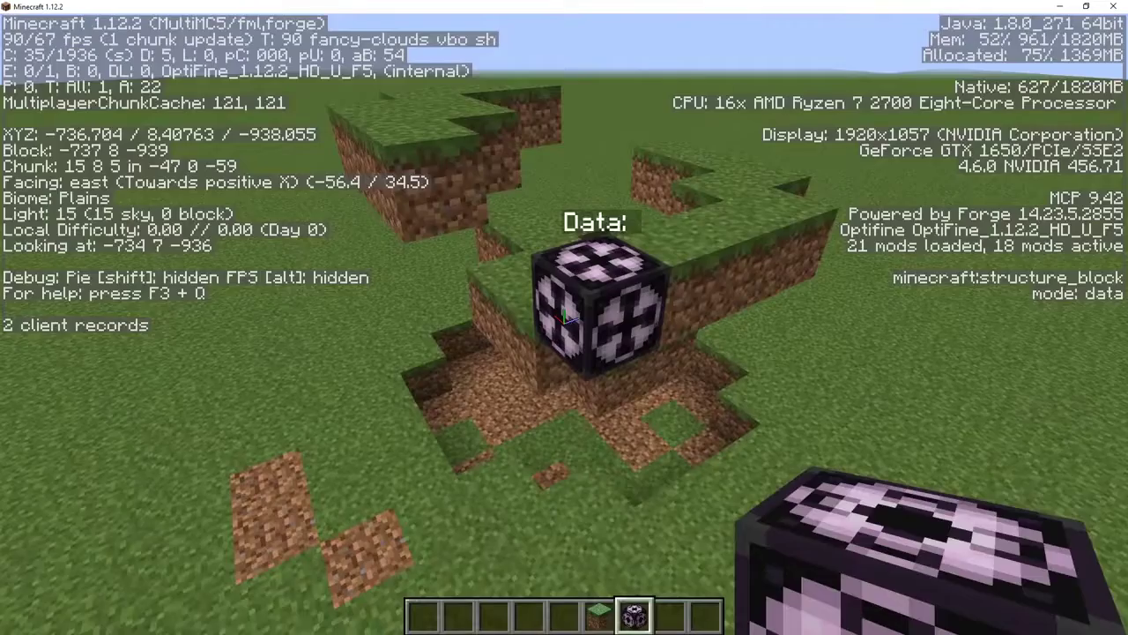
{"action": "right_click", "coordinate": [564, 317]}
{"action": "right_click", "coordinate": [564, 318]}
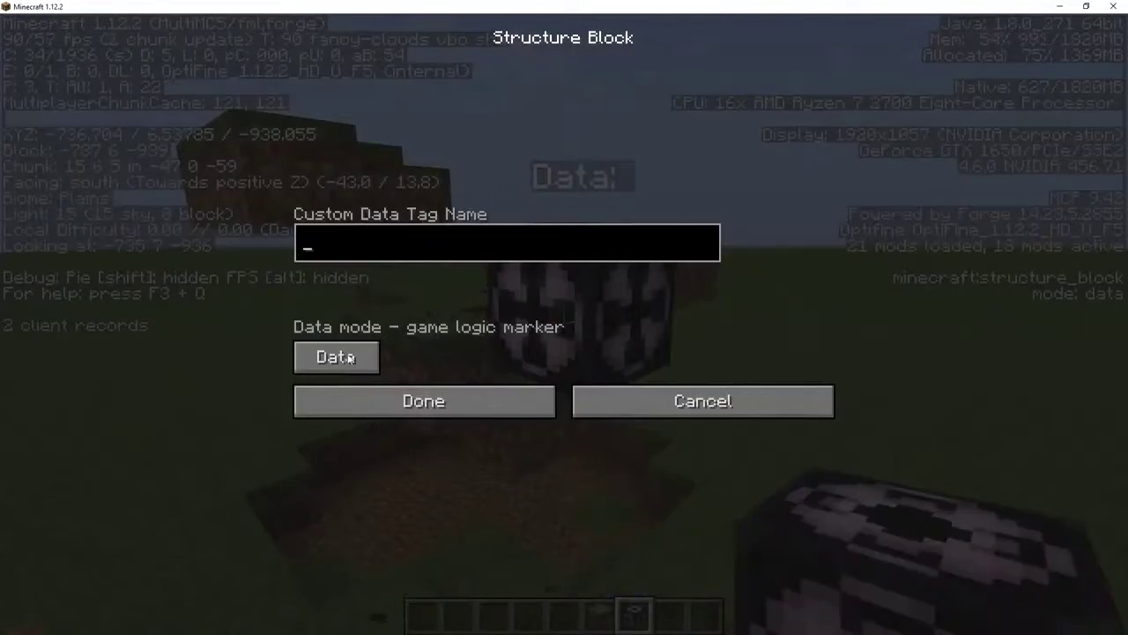
{"action": "left_click", "coordinate": [350, 357]}
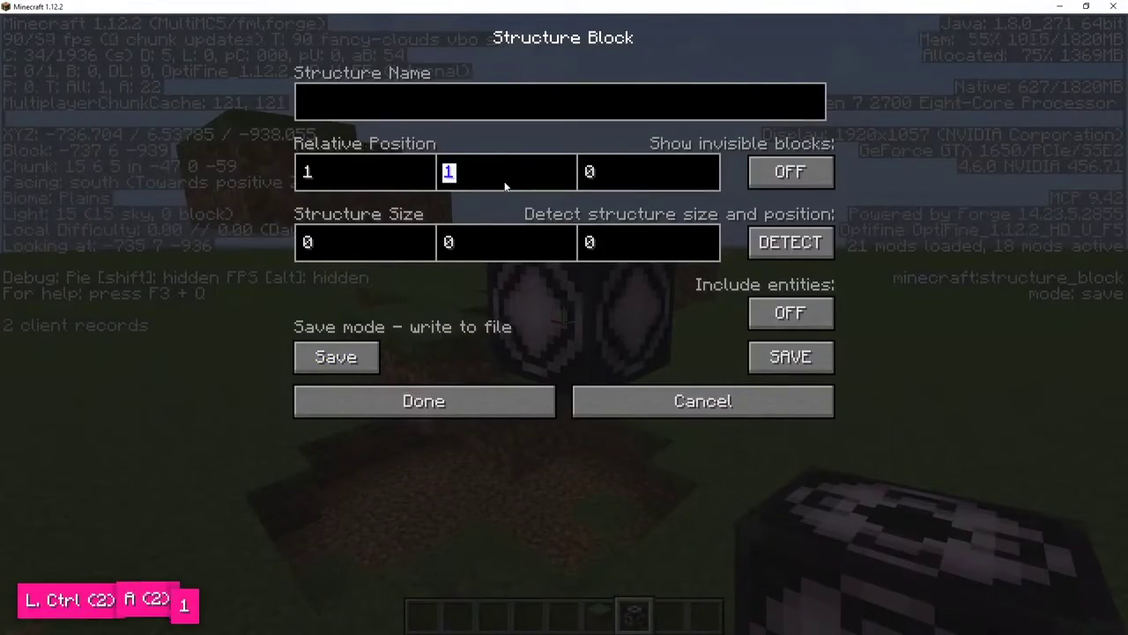
{"action": "key", "text": "Escape"}
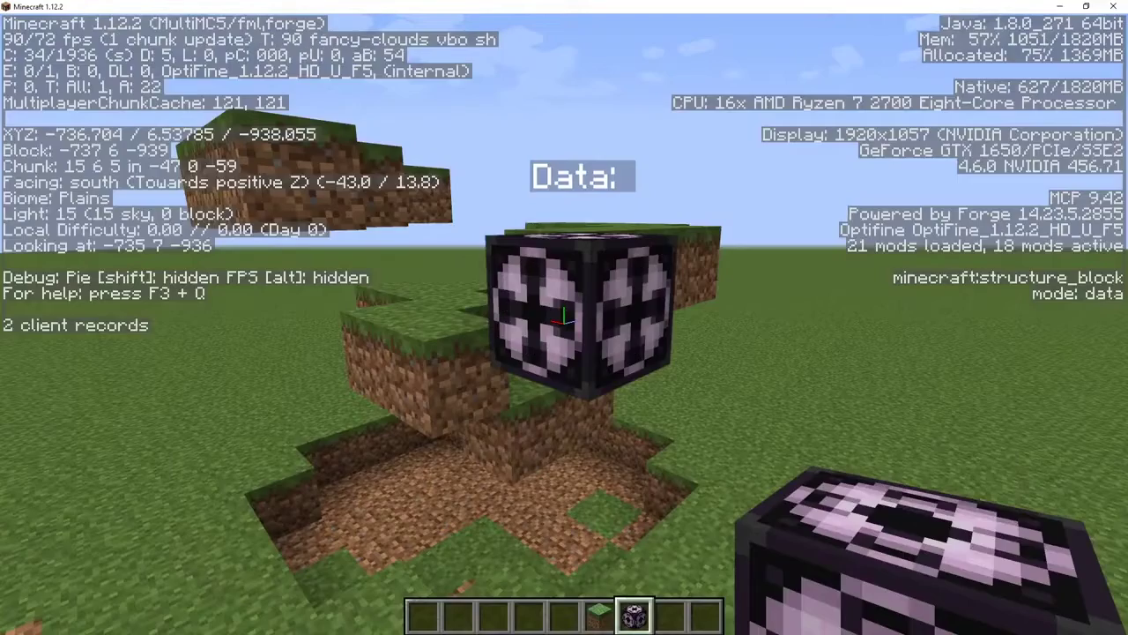
{"action": "key", "text": "t"}
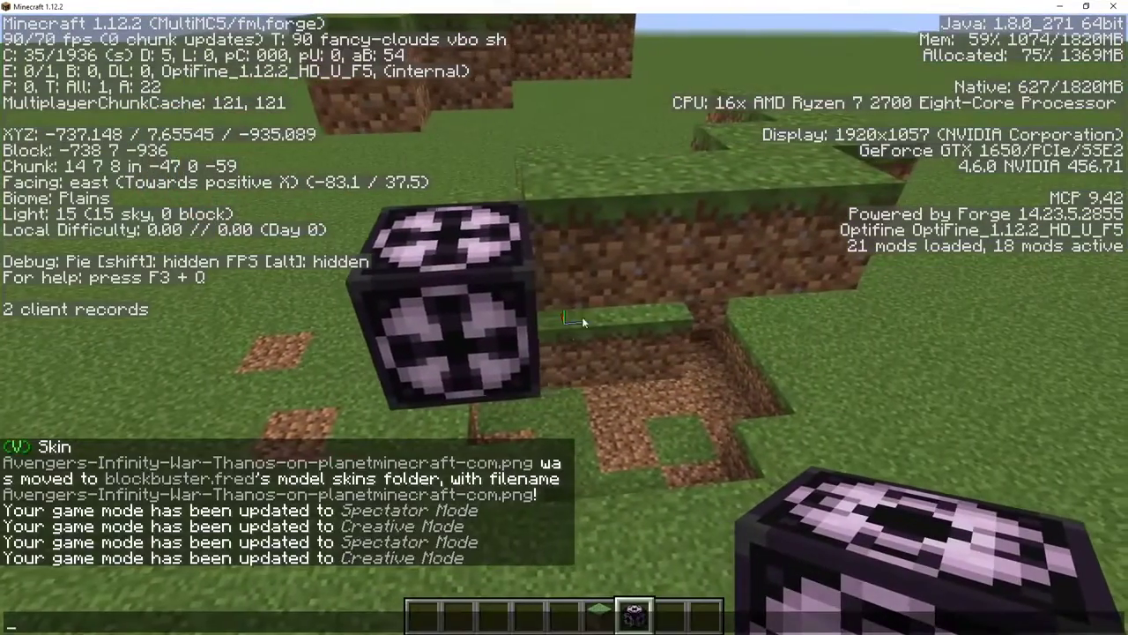
{"action": "key", "text": "Escape"}
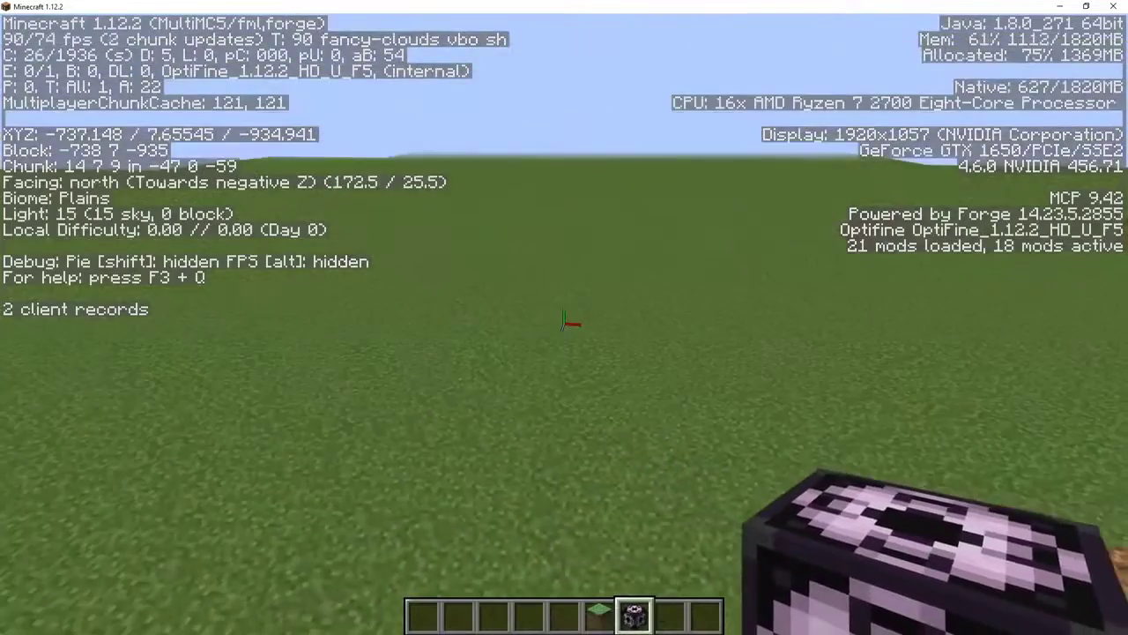
Step: Examine from several sides how the structure block sits relative to the corner and edges of the raised grass layer
{"action": "key", "text": "d"}
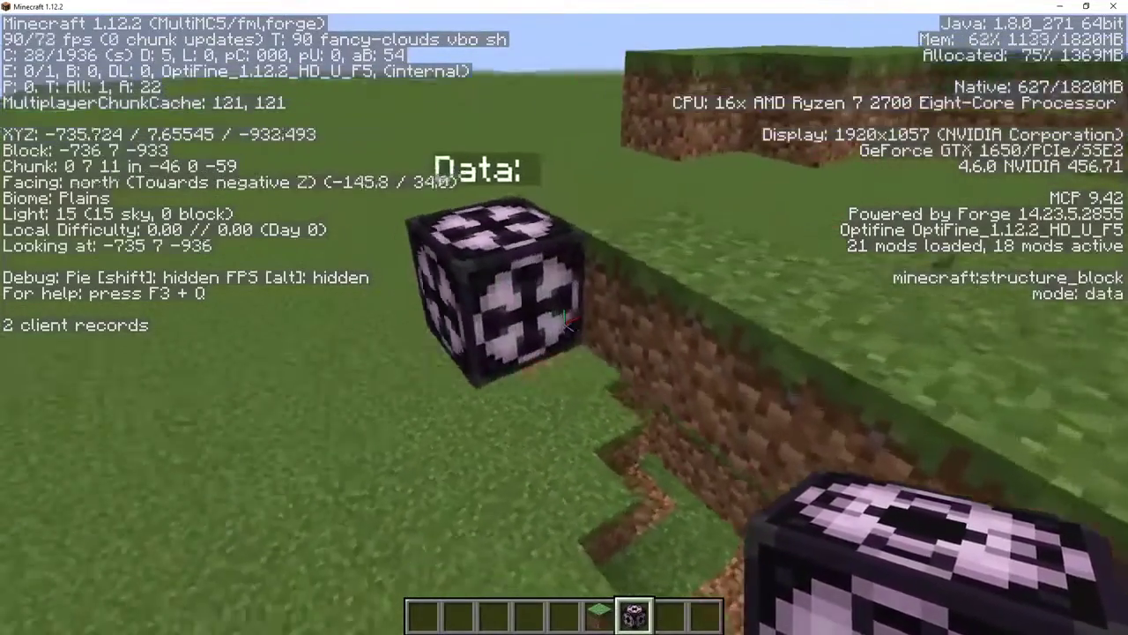
{"action": "key", "text": "space"}
{"action": "key", "text": "a"}
{"action": "key", "text": "w"}
{"action": "key", "text": "d"}
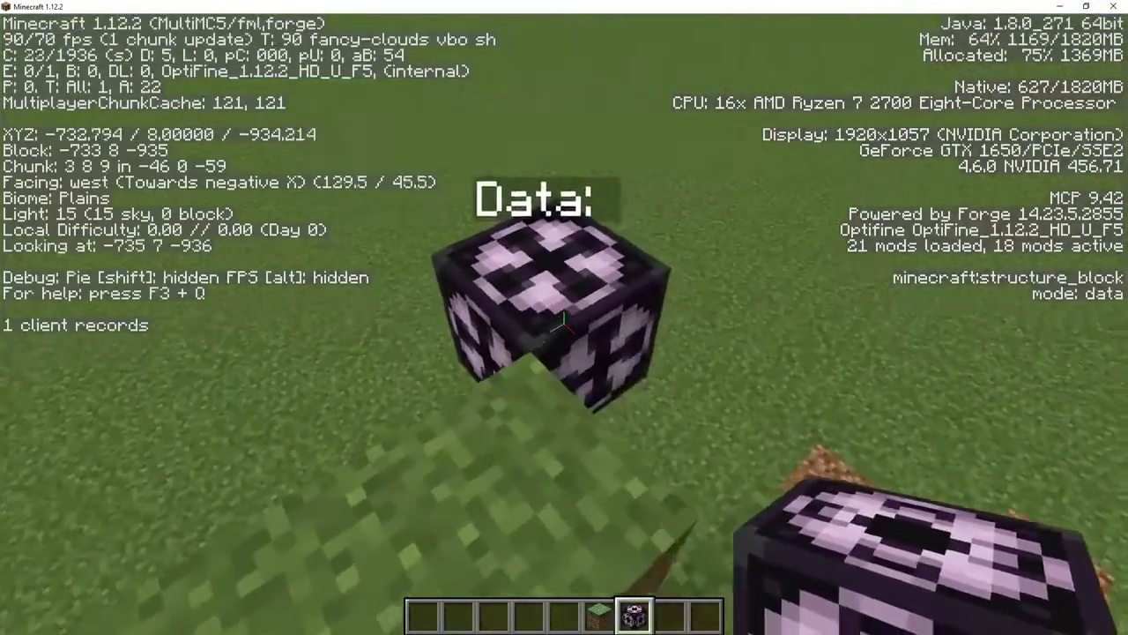
{"action": "key", "text": "a"}
{"action": "key", "text": "w"}
{"action": "key", "text": "w"}
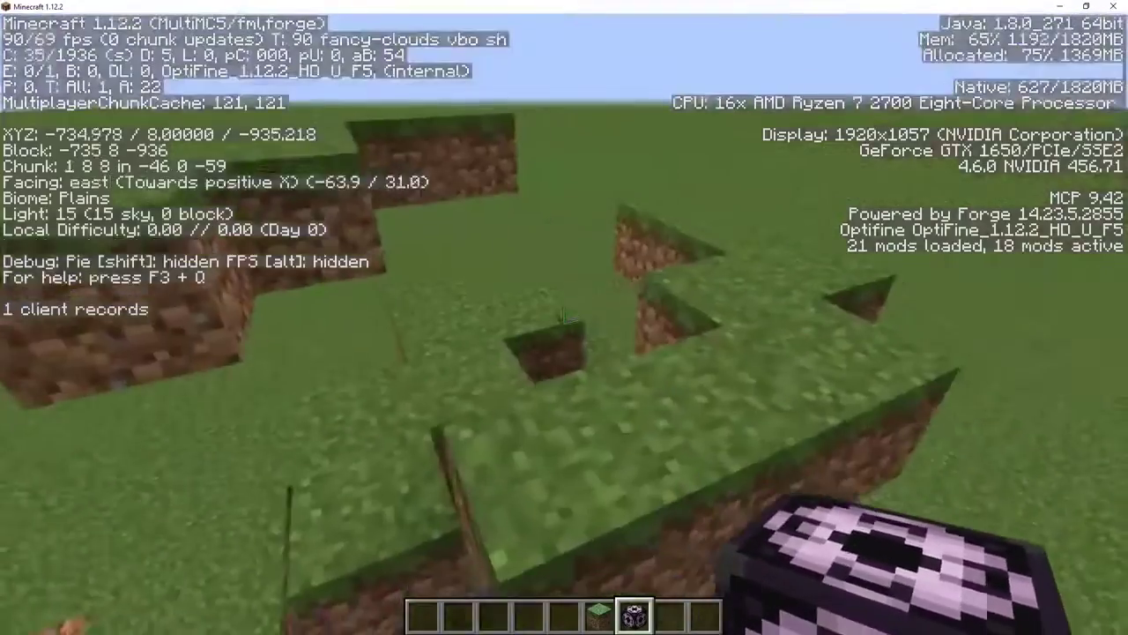
{"action": "key", "text": "a"}
{"action": "key", "text": "s"}
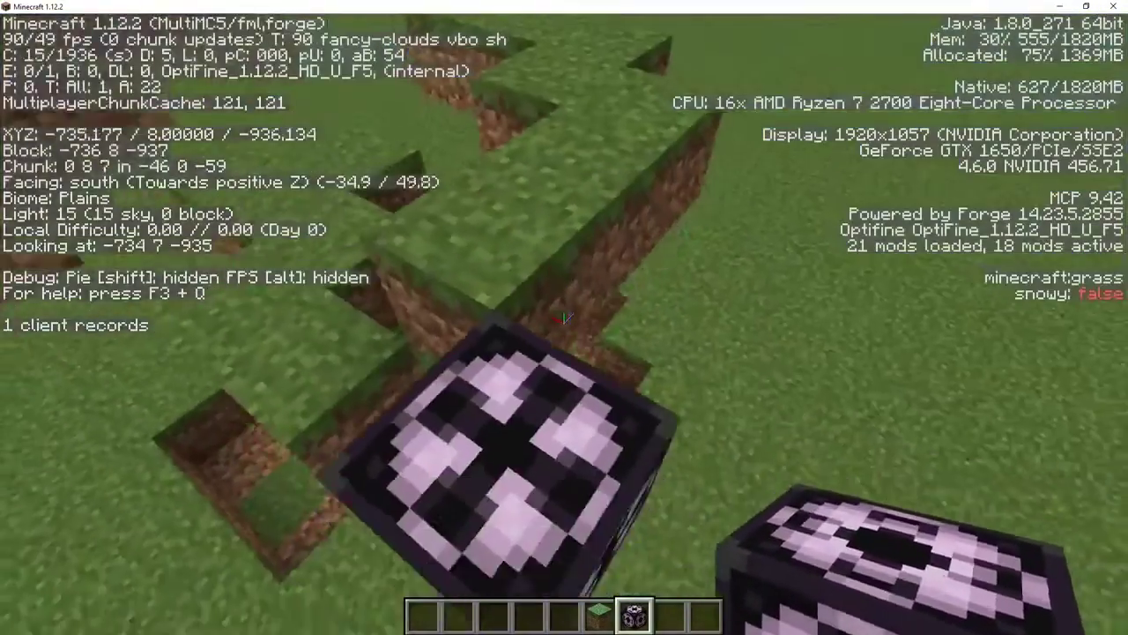
{"action": "key", "text": "w"}
{"action": "key", "text": "space"}
{"action": "key", "text": "space"}
{"action": "key", "text": "s"}
{"action": "key", "text": "d"}
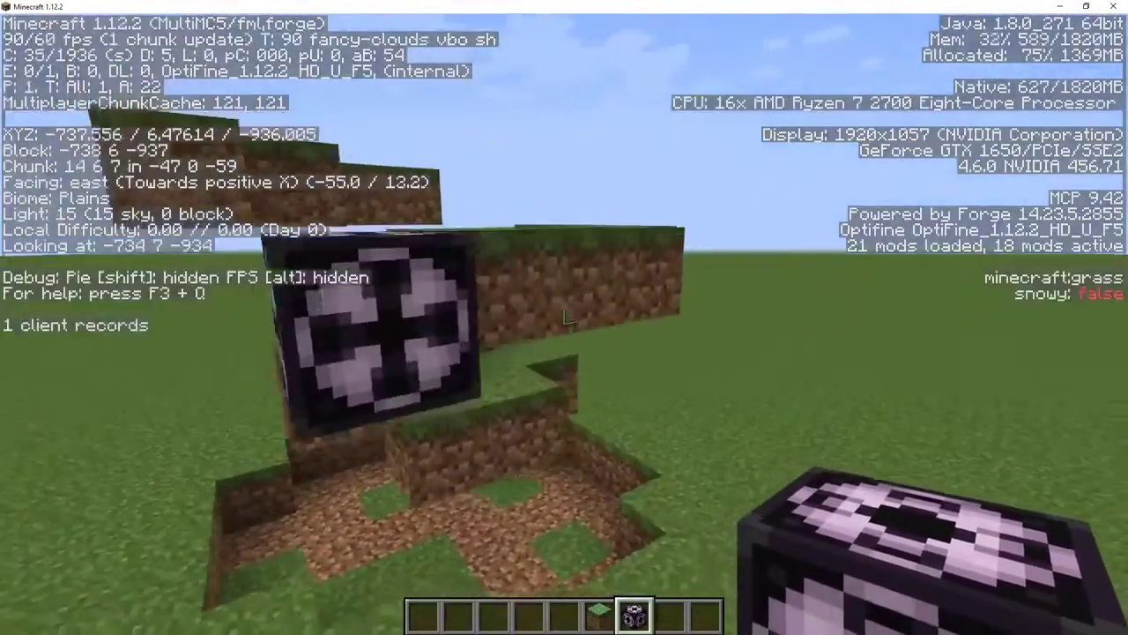
{"action": "key", "text": "w"}
Step: Set the structure block to Save mode with relative position 1, 0, 1 and structure size 4, 1, 4
{"action": "right_click", "coordinate": [564, 318]}
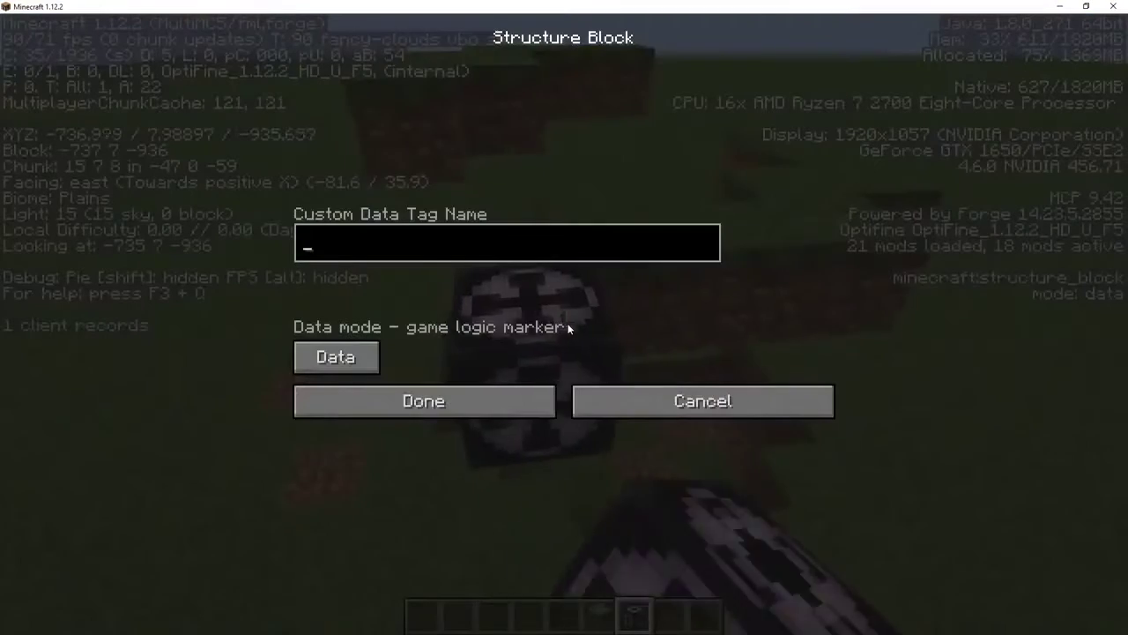
{"action": "left_click", "coordinate": [375, 361]}
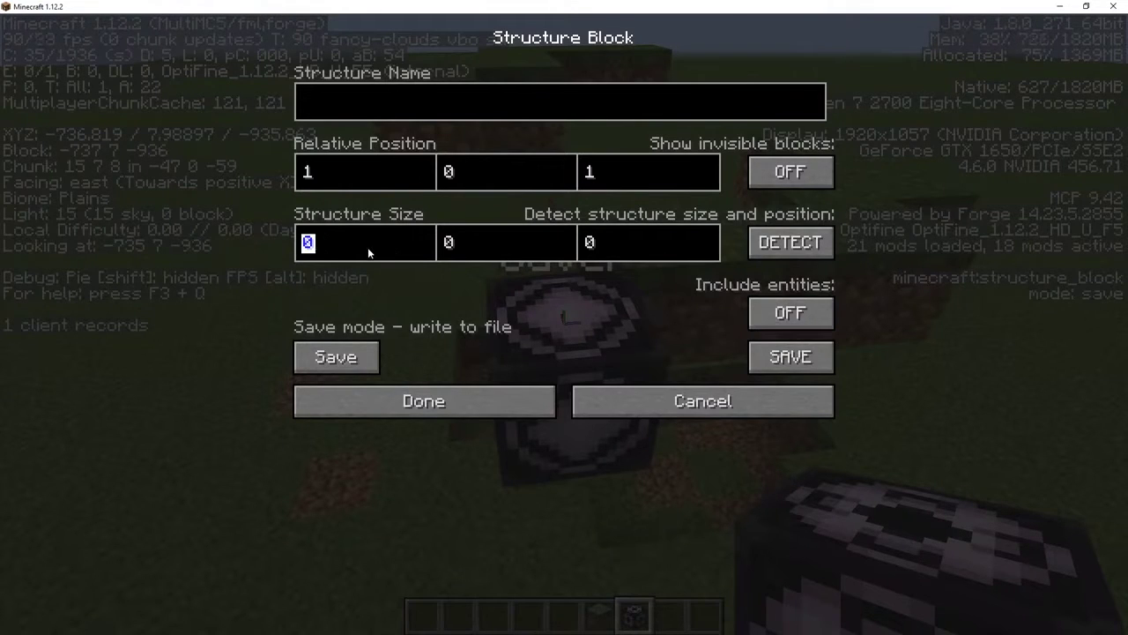
{"action": "type", "text": "4"}
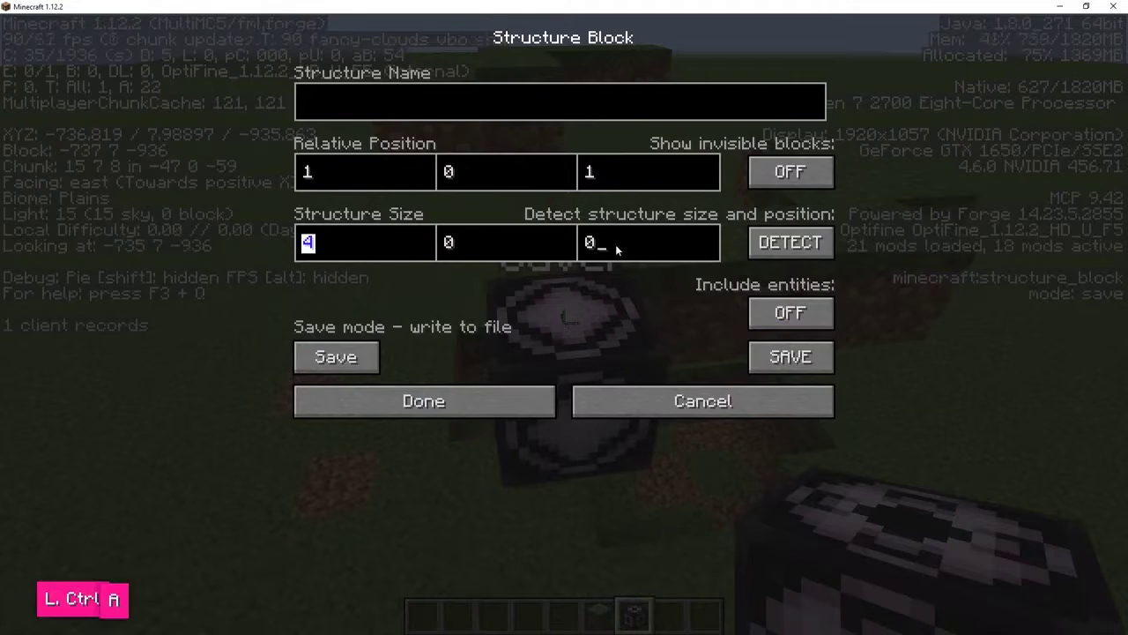
{"action": "key", "text": "ctrl+a"}
{"action": "type", "text": "4"}
{"action": "left_click", "coordinate": [496, 256]}
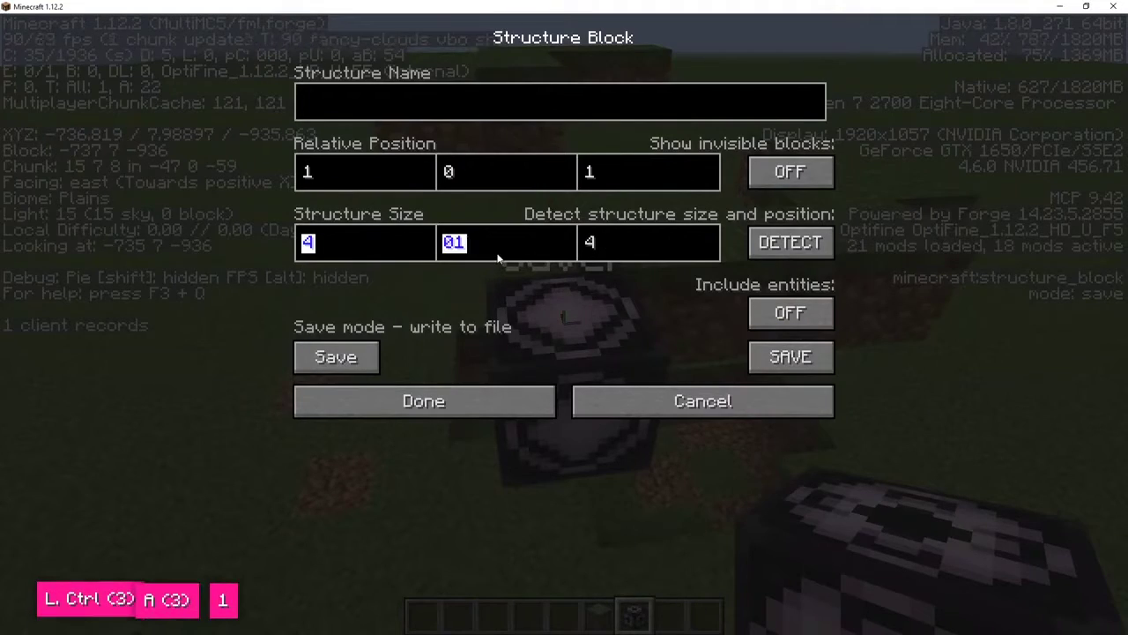
{"action": "left_click", "coordinate": [527, 405]}
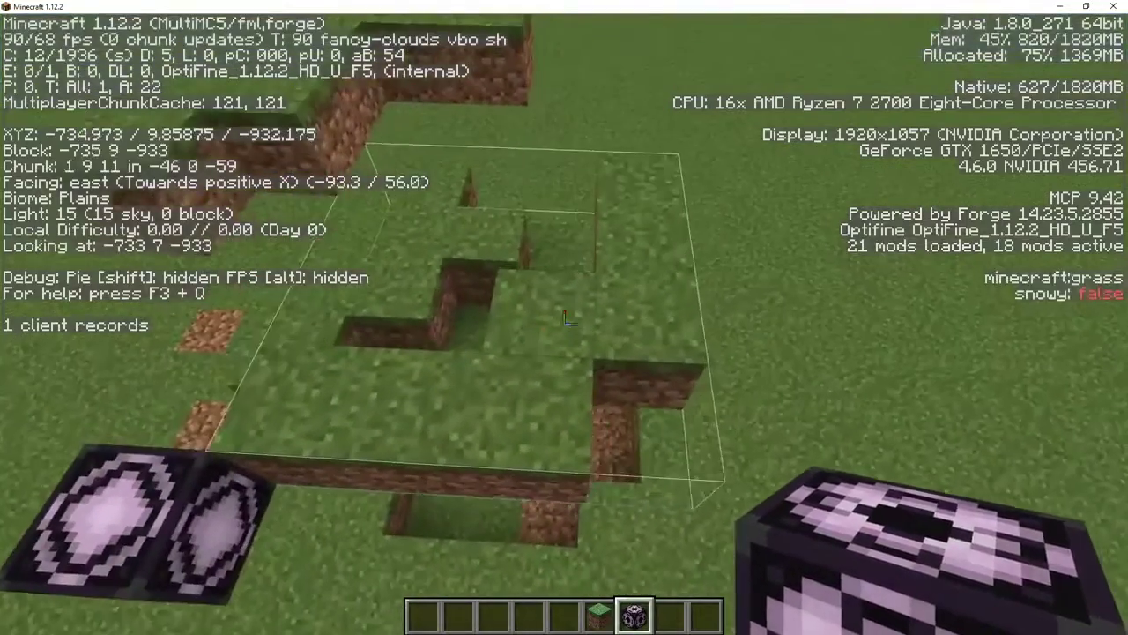
Step: Copy the configured structure block with its data and place the copy at the corner of the upper grass layer
{"action": "key", "text": "s"}
{"action": "middle_click", "coordinate": [564, 318], "text": "ctrl"}
{"action": "key", "text": "w"}
{"action": "key", "text": "a"}
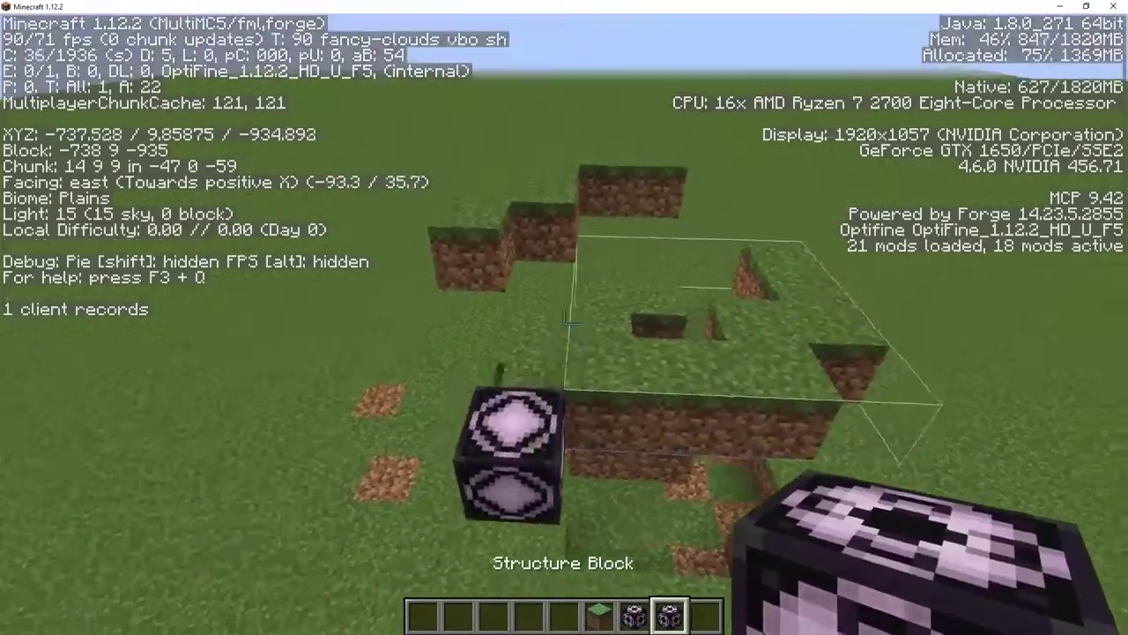
{"action": "scroll", "coordinate": [564, 318], "scroll_direction": "up", "scroll_amount": 2}
{"action": "key", "text": "shift"}
{"action": "scroll", "coordinate": [564, 318], "scroll_direction": "down", "scroll_amount": 2}
{"action": "right_click", "coordinate": [564, 318]}
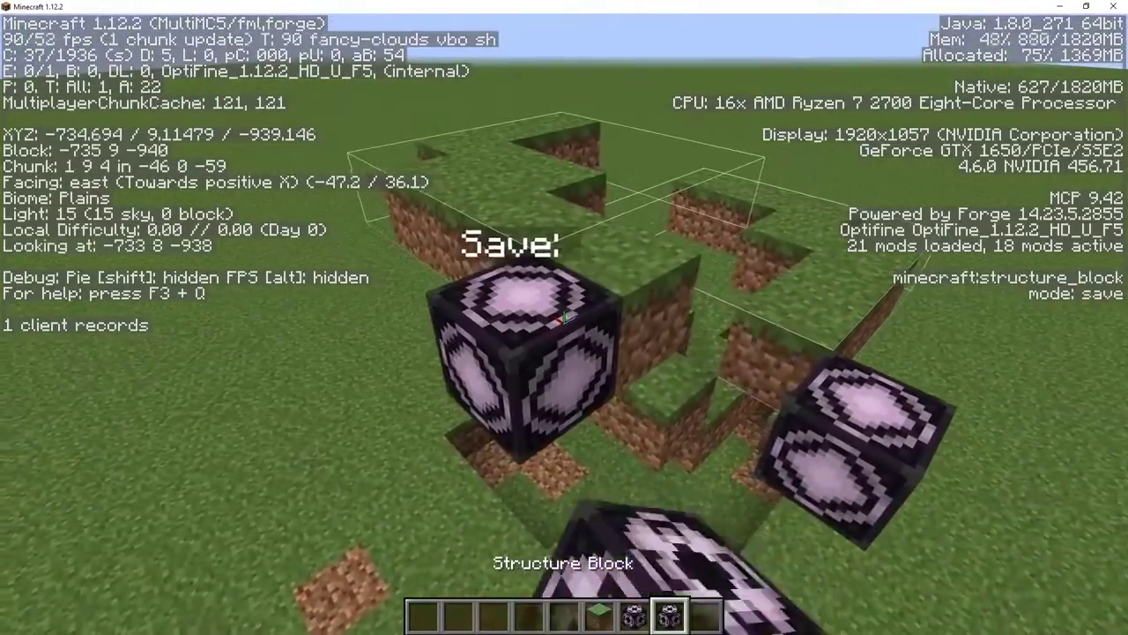
{"action": "key", "text": "d"}
{"action": "left_click", "coordinate": [564, 318]}
Step: Place another copy of the configured structure block at the lower grass layer's corner, using a temporary grass block as support
{"action": "key", "text": "space"}
{"action": "key", "text": "d"}
{"action": "key", "text": "w"}
{"action": "key", "text": "s"}
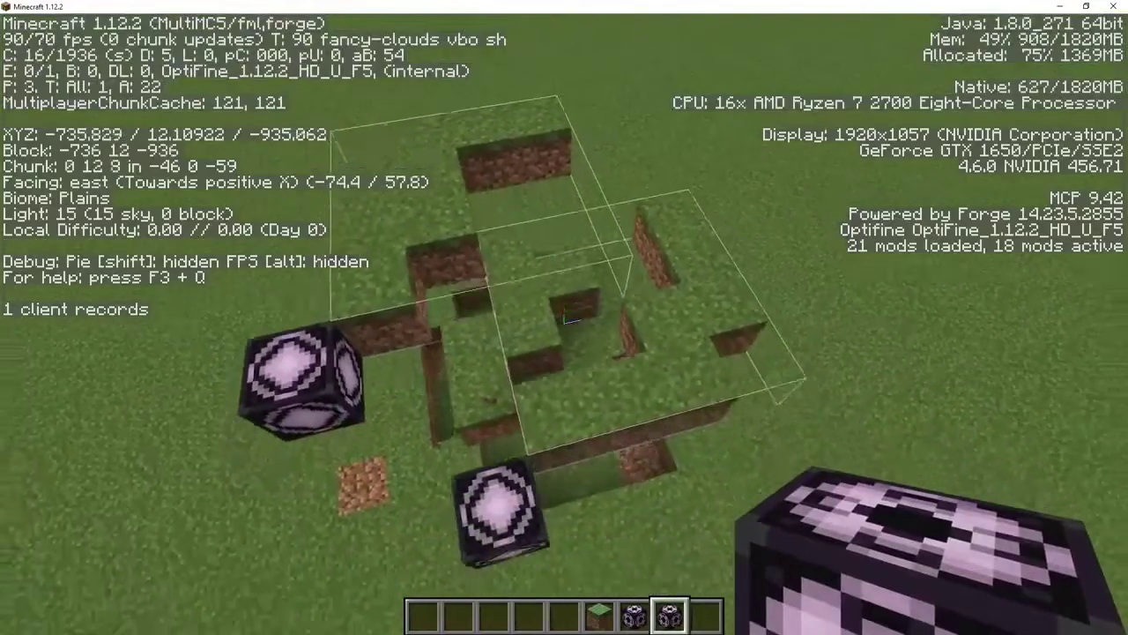
{"action": "key", "text": "a"}
{"action": "key", "text": "shift"}
{"action": "scroll", "coordinate": [564, 318], "scroll_direction": "up", "scroll_amount": 2}
{"action": "key", "text": "s"}
{"action": "scroll", "coordinate": [564, 318], "scroll_direction": "down", "scroll_amount": 1}
{"action": "key", "text": "a"}
{"action": "scroll", "coordinate": [564, 318], "scroll_direction": "up", "scroll_amount": 1}
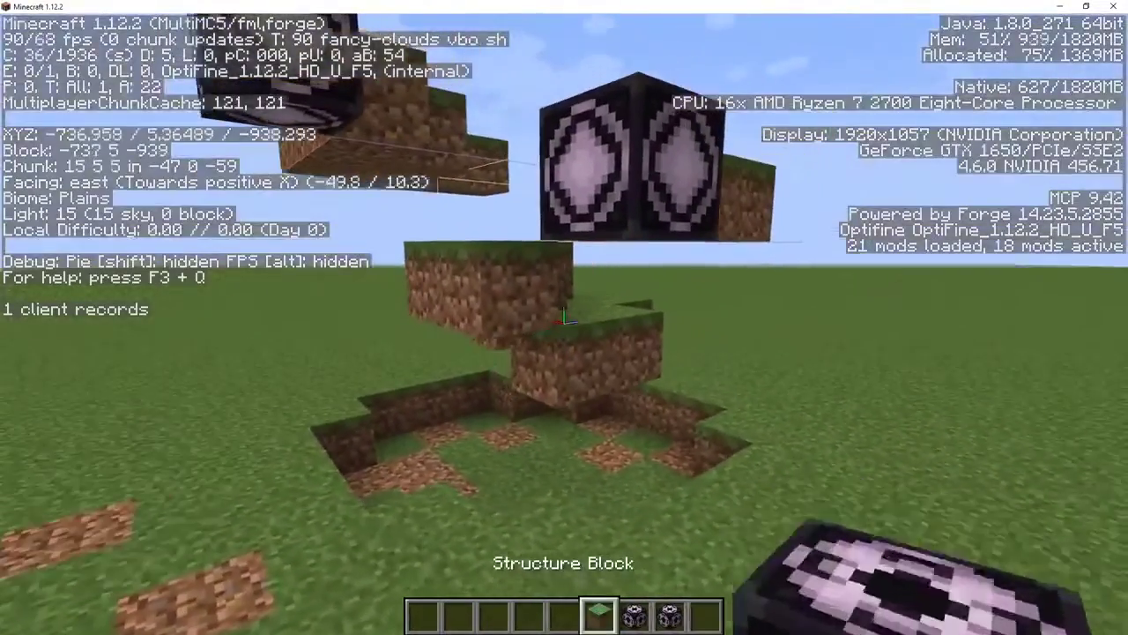
{"action": "right_click", "coordinate": [564, 318]}
{"action": "key", "text": "d"}
{"action": "left_click", "coordinate": [564, 318]}
{"action": "left_click", "coordinate": [564, 319]}
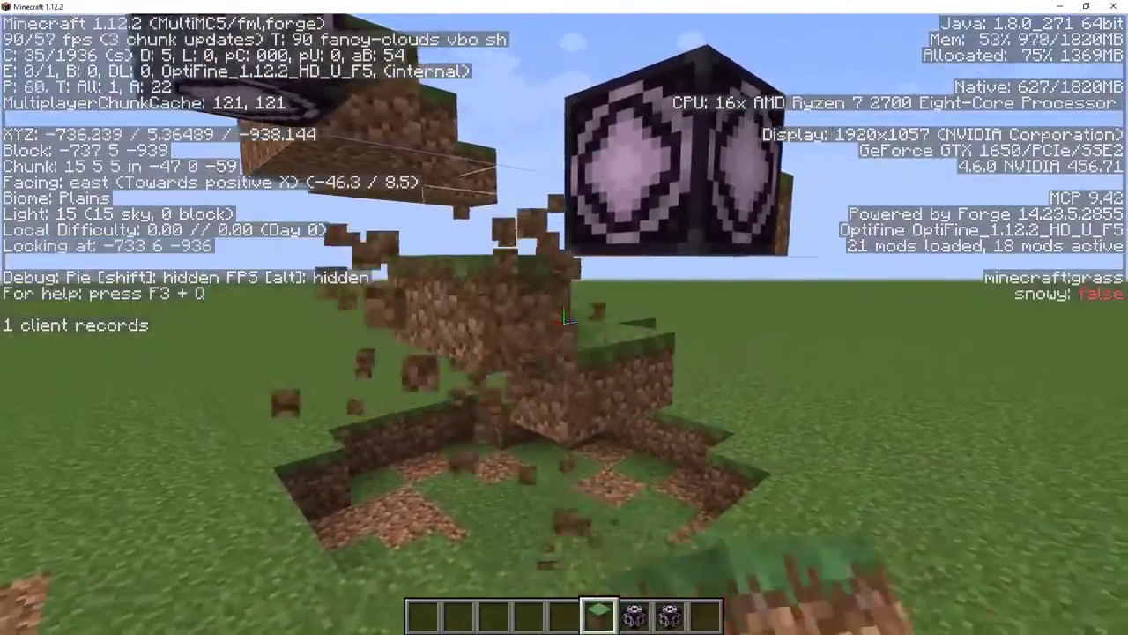
{"action": "scroll", "coordinate": [564, 319], "scroll_direction": "down", "scroll_amount": 2}
{"action": "right_click", "coordinate": [564, 319]}
{"action": "left_click", "coordinate": [564, 318]}
{"action": "scroll", "coordinate": [564, 318], "scroll_direction": "up", "scroll_amount": 1}
{"action": "key", "text": "space"}
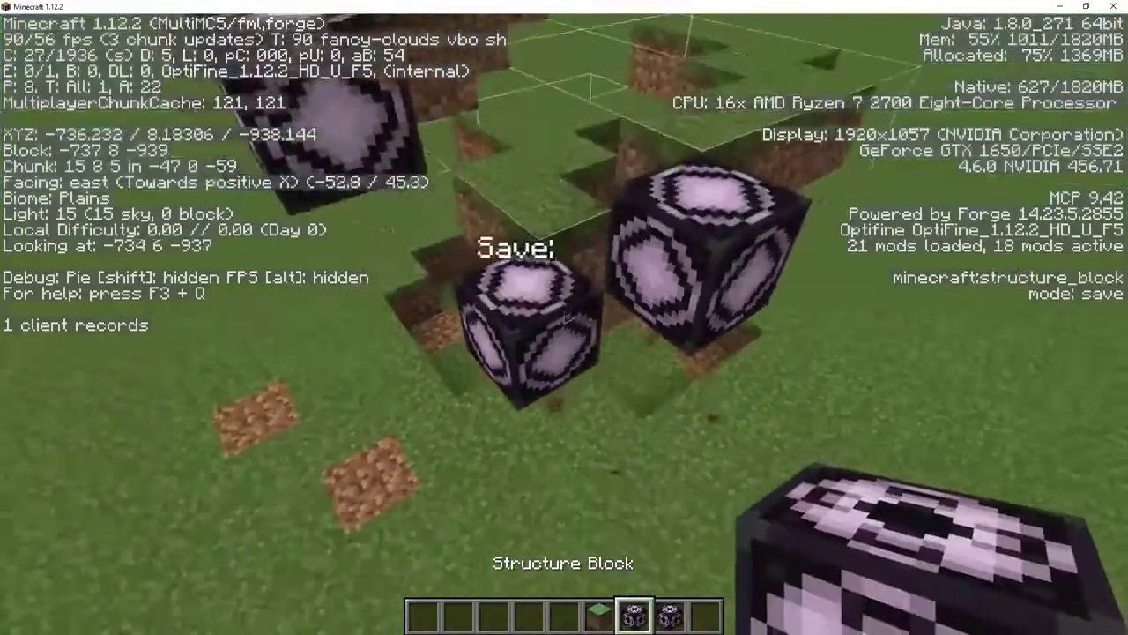
Step: Open the settings of the lower layer's structure block and accept its structure size
{"action": "right_click", "coordinate": [564, 318]}
{"action": "key", "text": "w"}
{"action": "key", "text": "d"}
{"action": "right_click", "coordinate": [564, 319]}
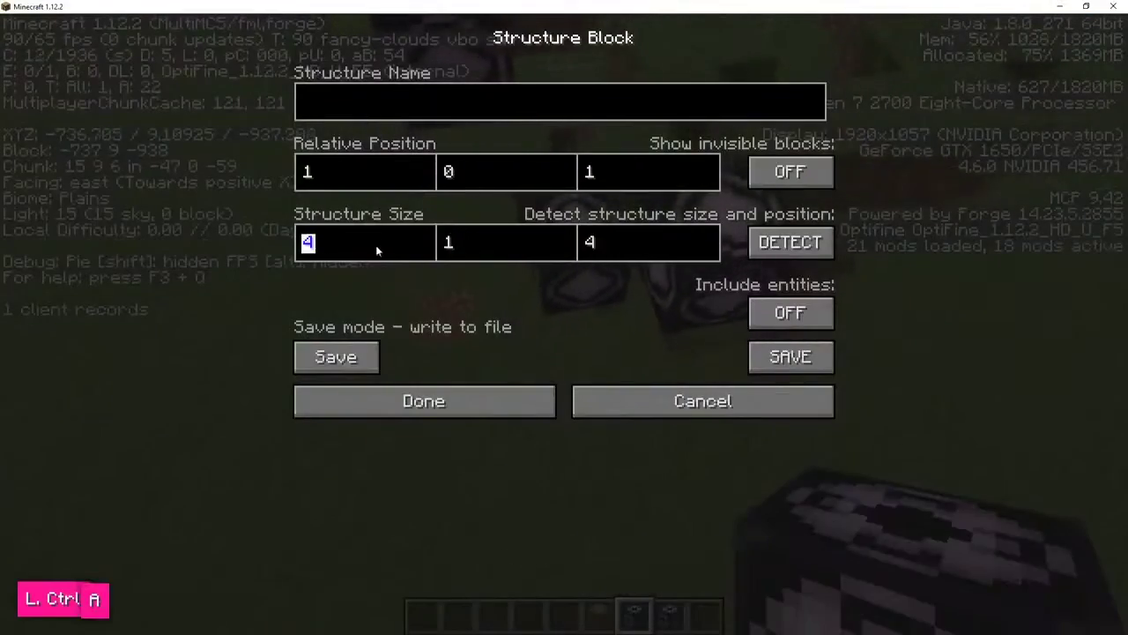
{"action": "left_click", "coordinate": [450, 403]}
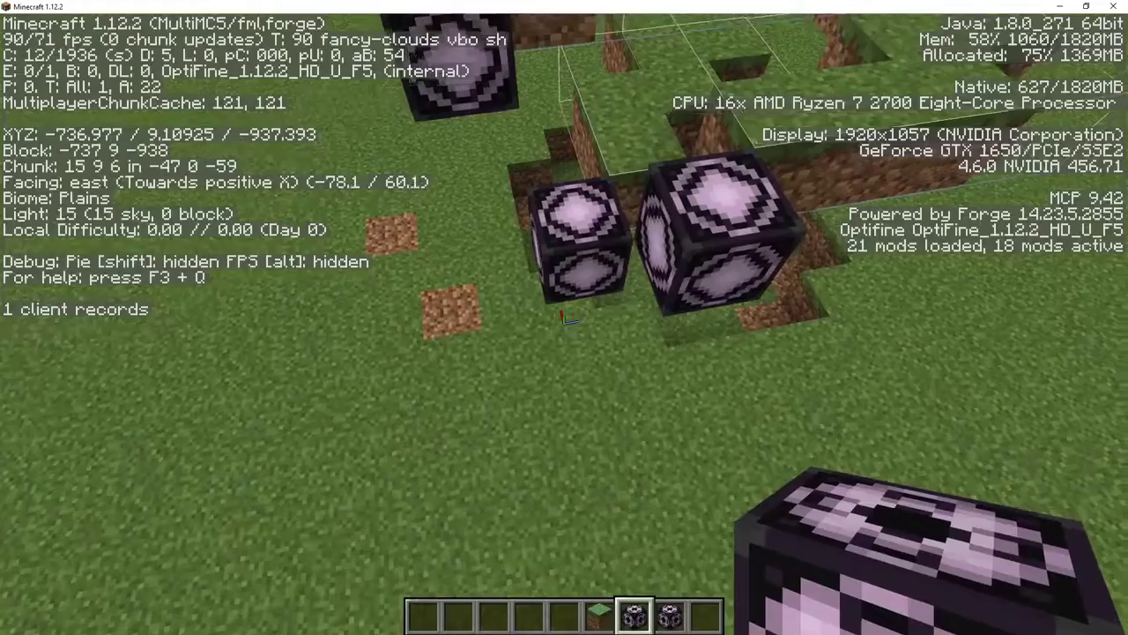
Step: Examine the structure blocks' outlines around the stacked grass layers from above, below and the far side
{"action": "key", "text": "w"}
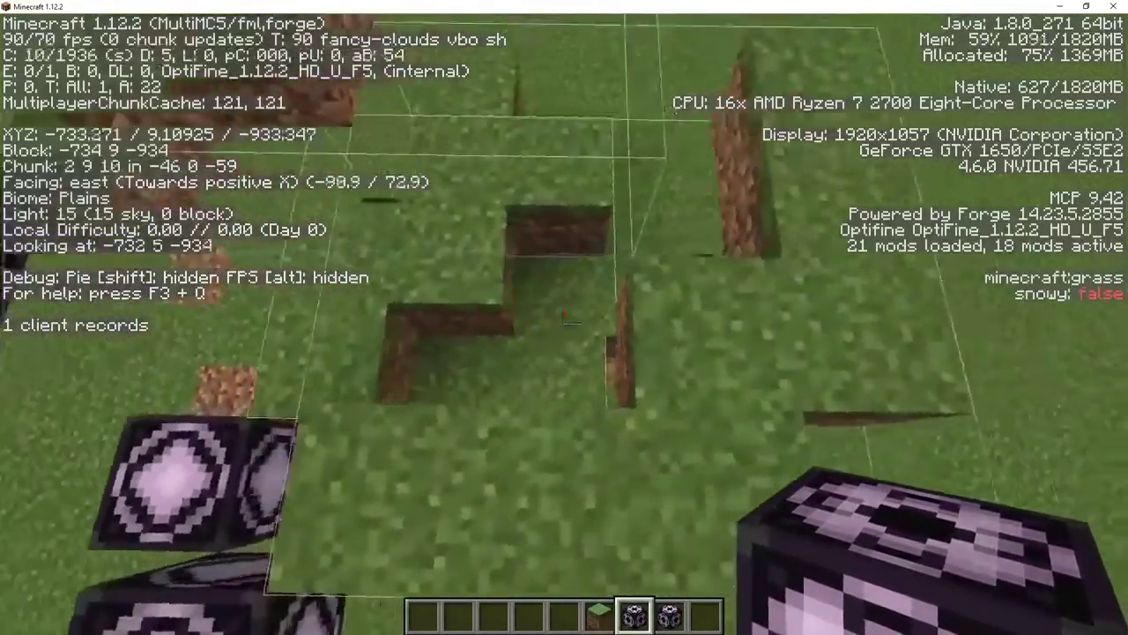
{"action": "key", "text": "s"}
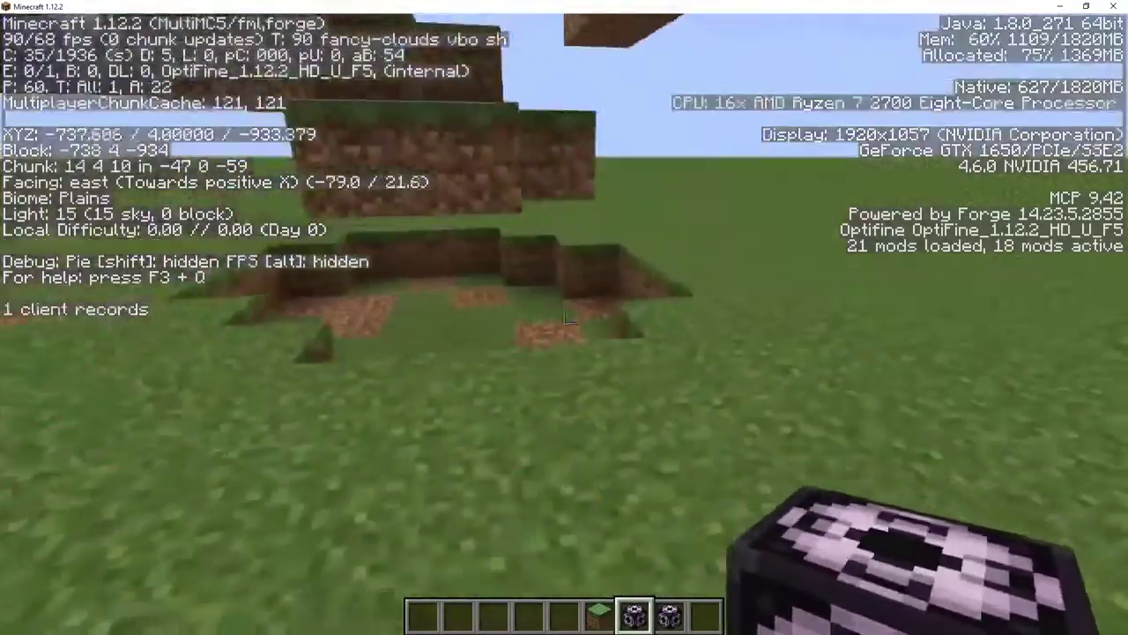
{"action": "key", "text": "w"}
{"action": "key", "text": "d"}
{"action": "key", "text": "space"}
{"action": "key", "text": "space"}
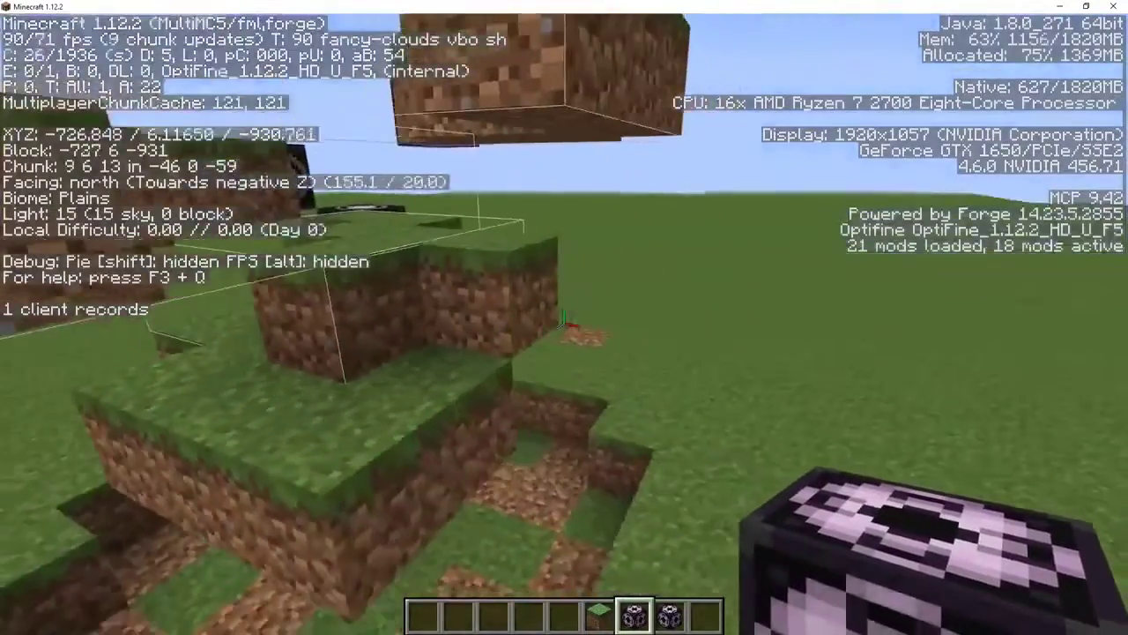
{"action": "key", "text": "a"}
{"action": "key", "text": "a"}
{"action": "key", "text": "shift"}
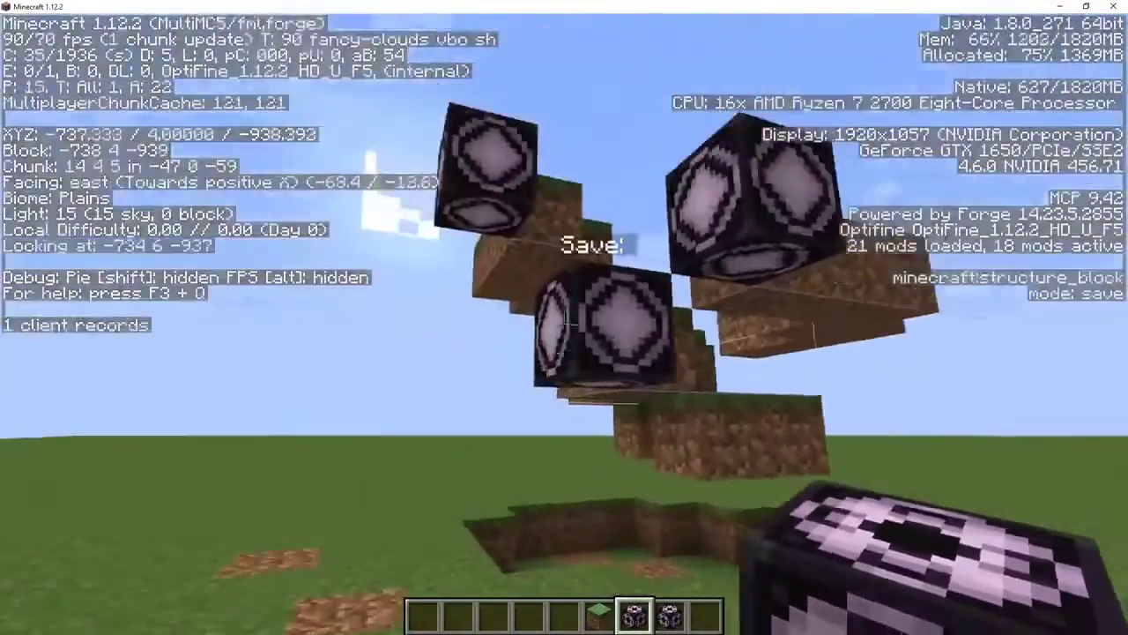
Step: Set the structure size of the lower grass layer's structure block to 4 by 1 by 3 and check its outline
{"action": "right_click", "coordinate": [564, 325]}
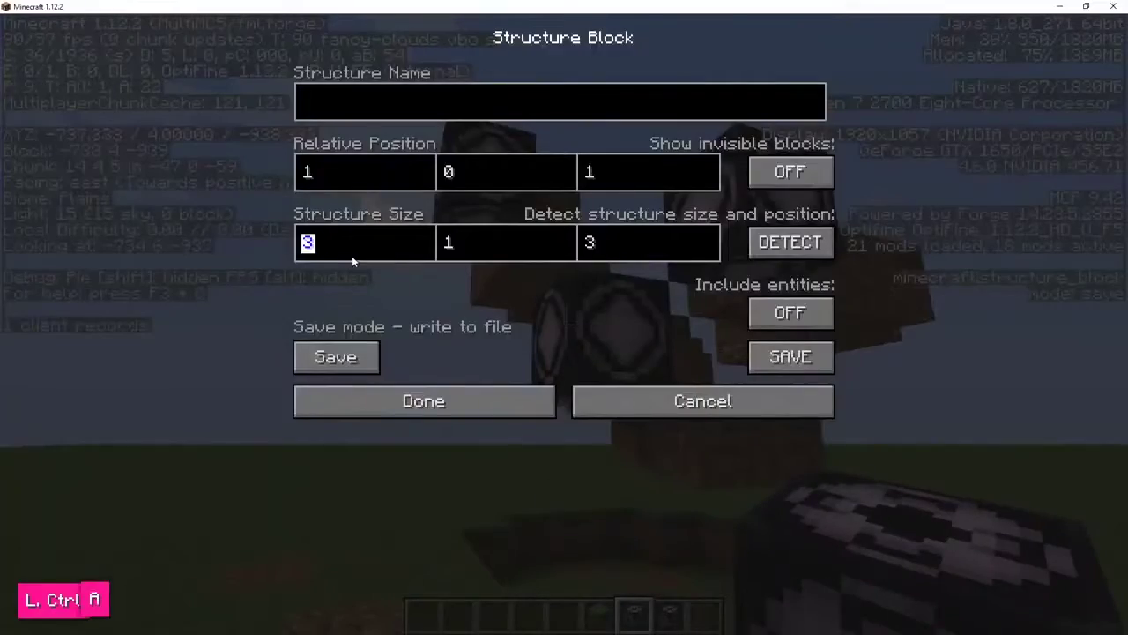
{"action": "left_click", "coordinate": [464, 411]}
{"action": "key", "text": "space"}
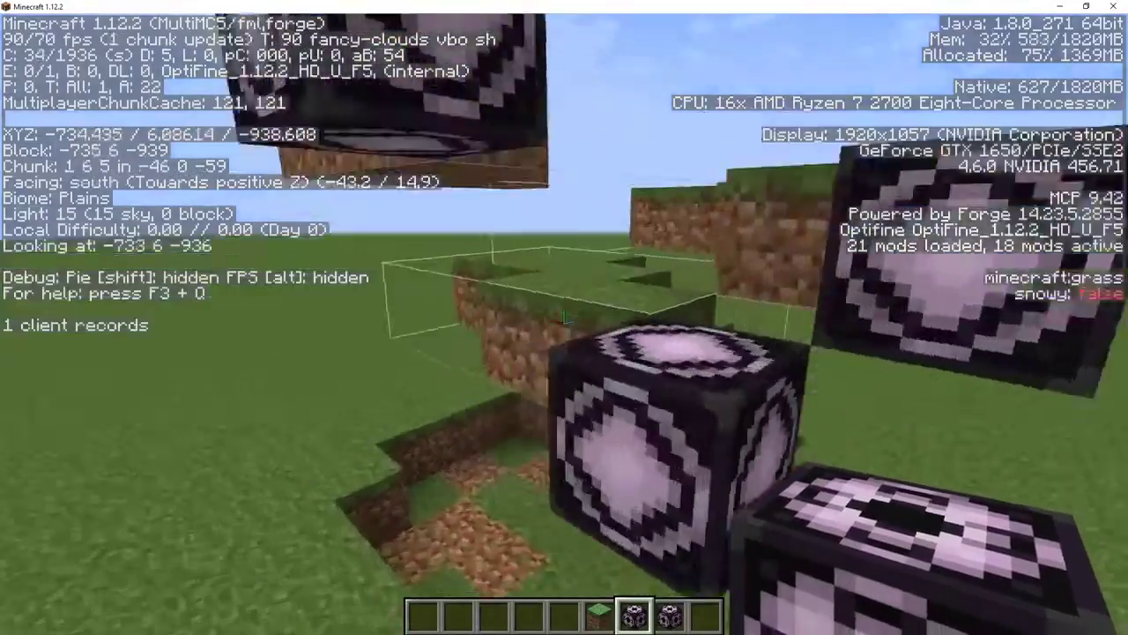
{"action": "key", "text": "a"}
{"action": "key", "text": "shift"}
{"action": "key", "text": "d"}
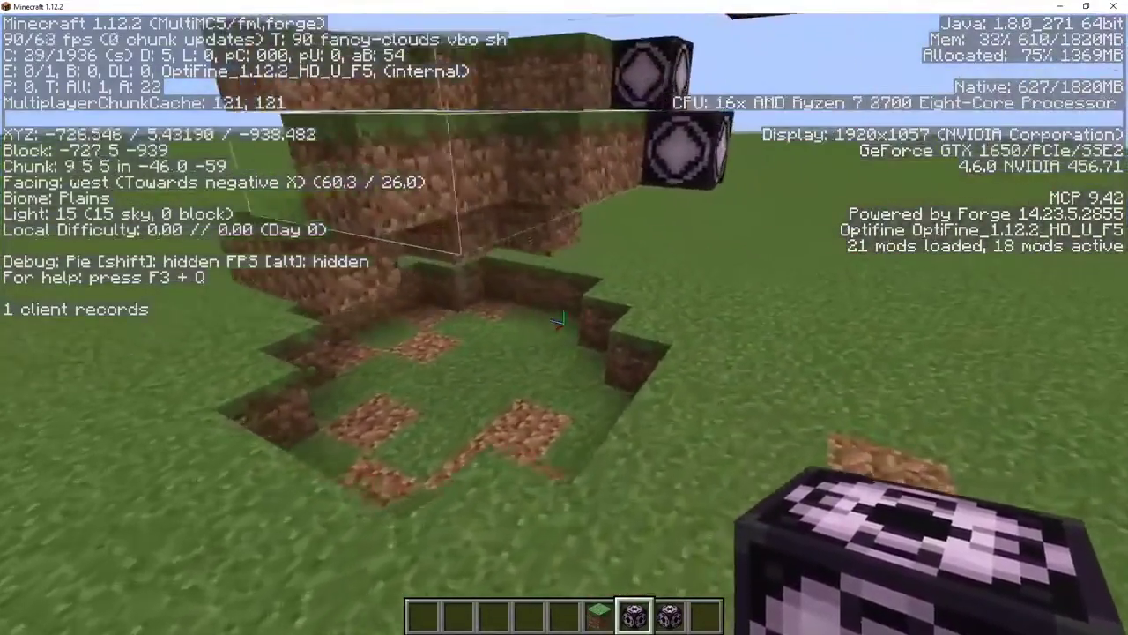
{"action": "key", "text": "w"}
Step: Place another configured structure block at the lowest grass layer's corner, using a temporary grass block as support
{"action": "scroll", "coordinate": [564, 323], "scroll_direction": "down", "scroll_amount": 1}
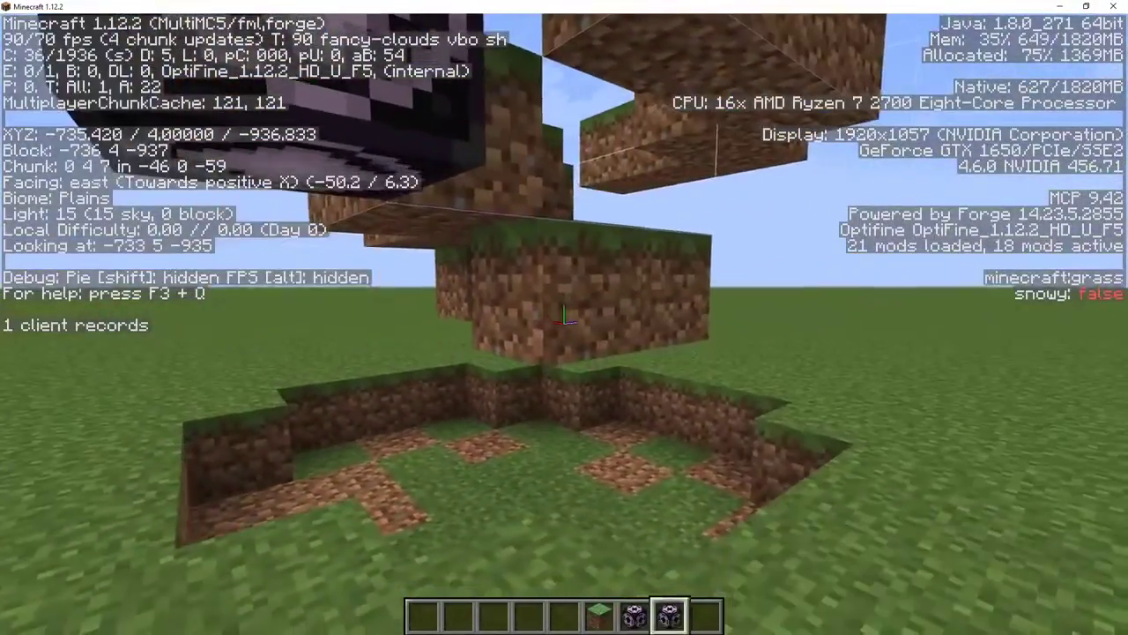
{"action": "scroll", "coordinate": [564, 324], "scroll_direction": "up", "scroll_amount": 2}
{"action": "right_click", "coordinate": [564, 323]}
{"action": "key", "text": "space"}
{"action": "key", "text": "space"}
{"action": "key", "text": "d"}
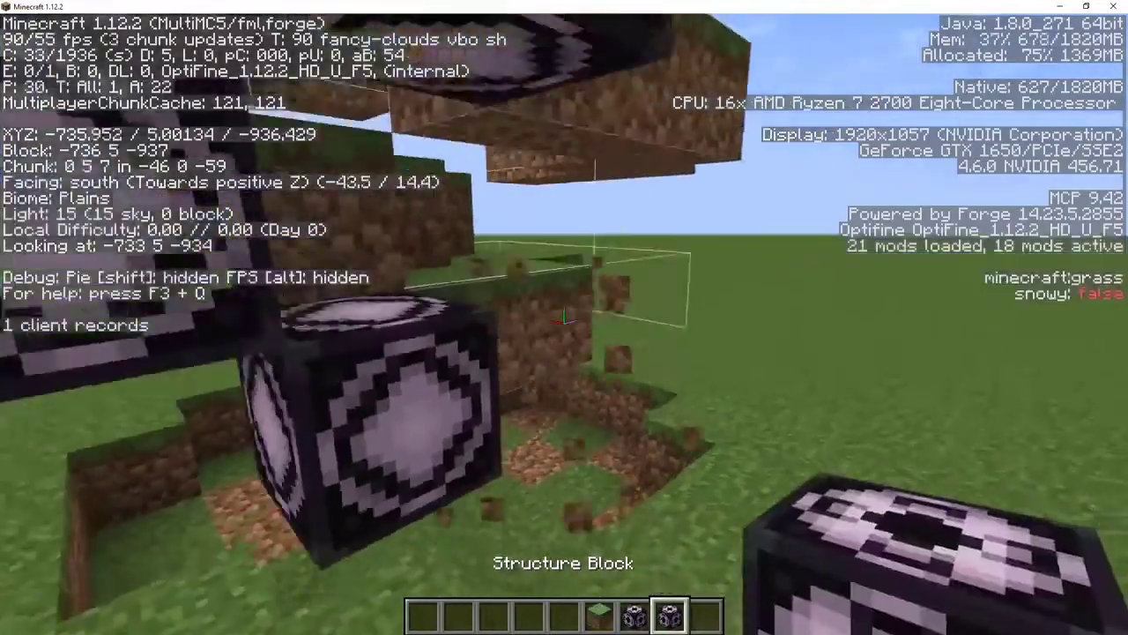
Step: Examine the structure outlines around the stacked grass layers from the far side, the flank and above
{"action": "key", "text": "shift"}
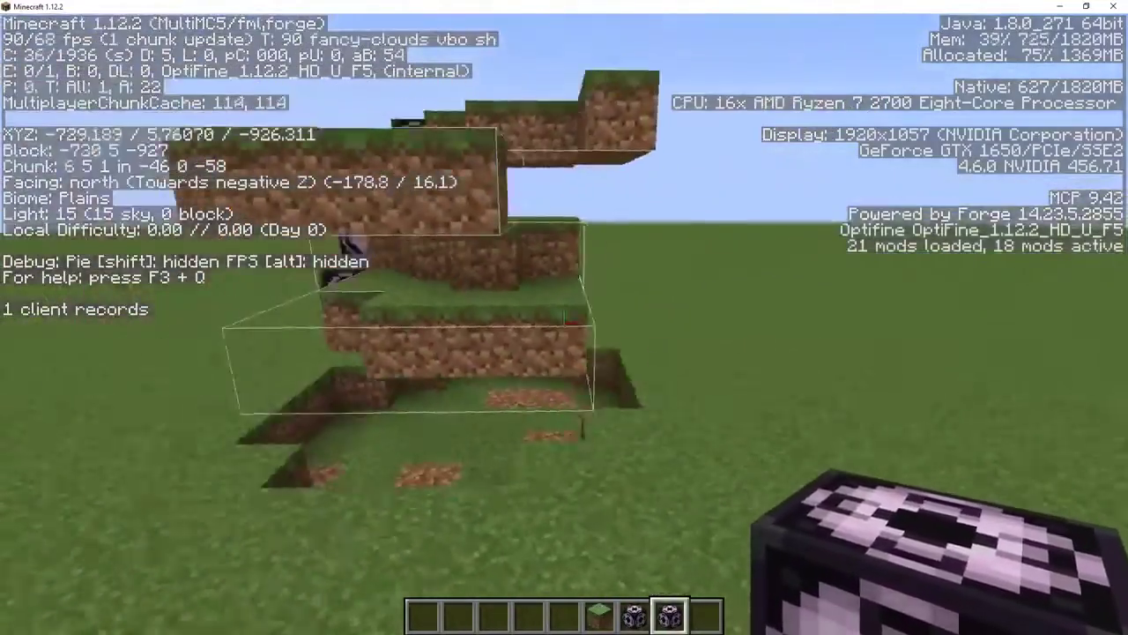
{"action": "key", "text": "shift"}
{"action": "key", "text": "space"}
{"action": "key", "text": "space"}
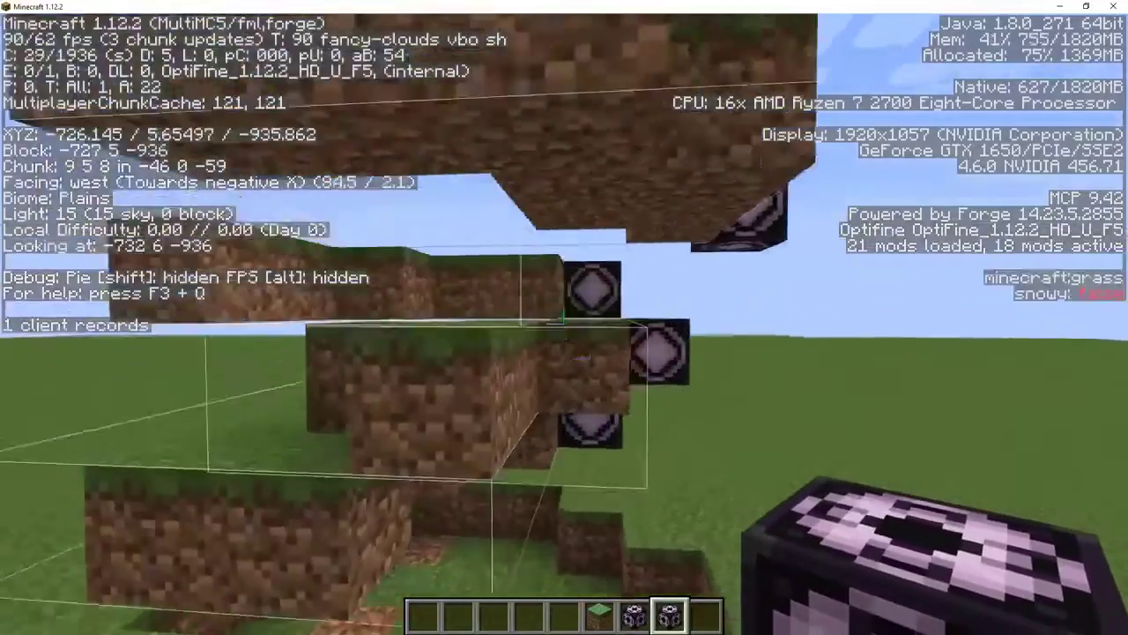
{"action": "key", "text": "d"}
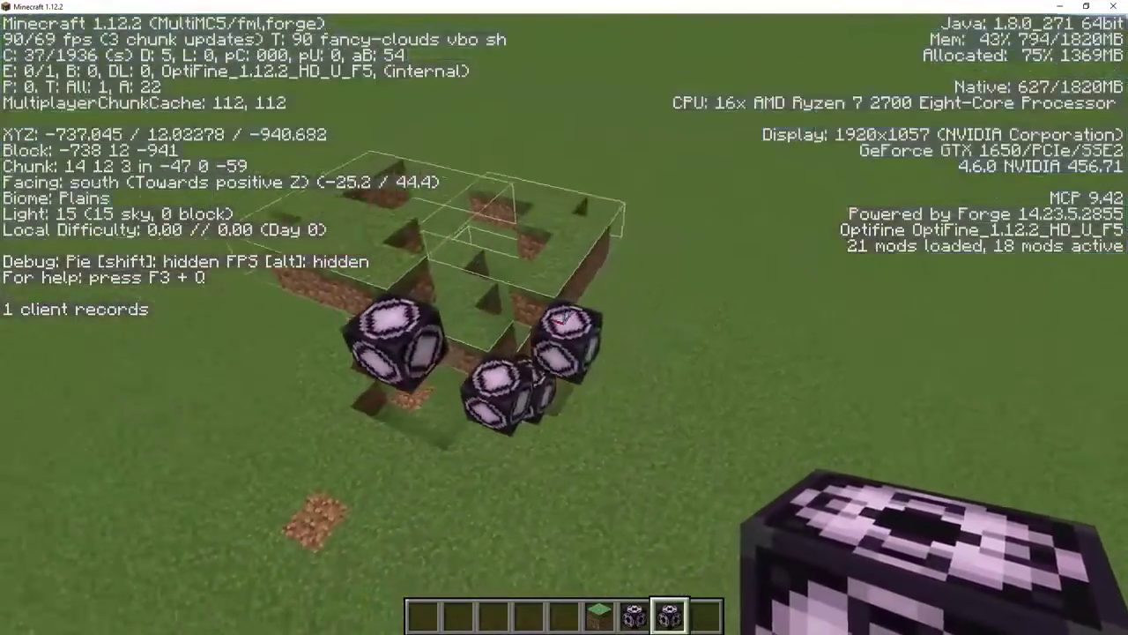
Step: Try a structure size of 4 by 1 by 4 on the structure block above the lowest one
{"action": "key", "text": "space"}
{"action": "key", "text": "space"}
{"action": "right_click", "coordinate": [564, 317]}
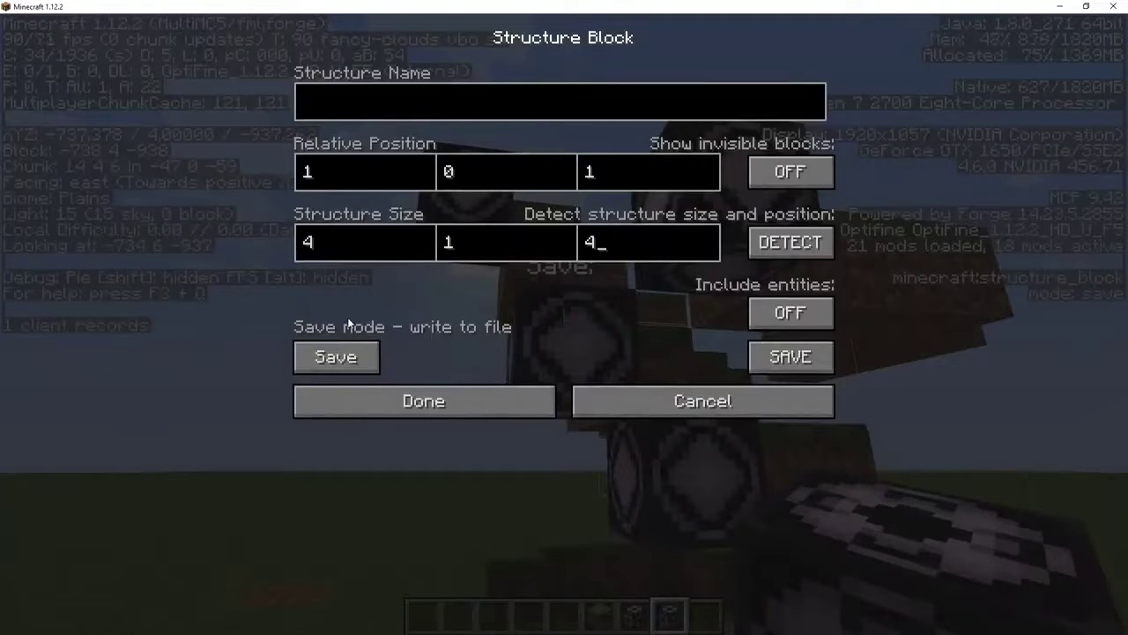
{"action": "left_click", "coordinate": [622, 408]}
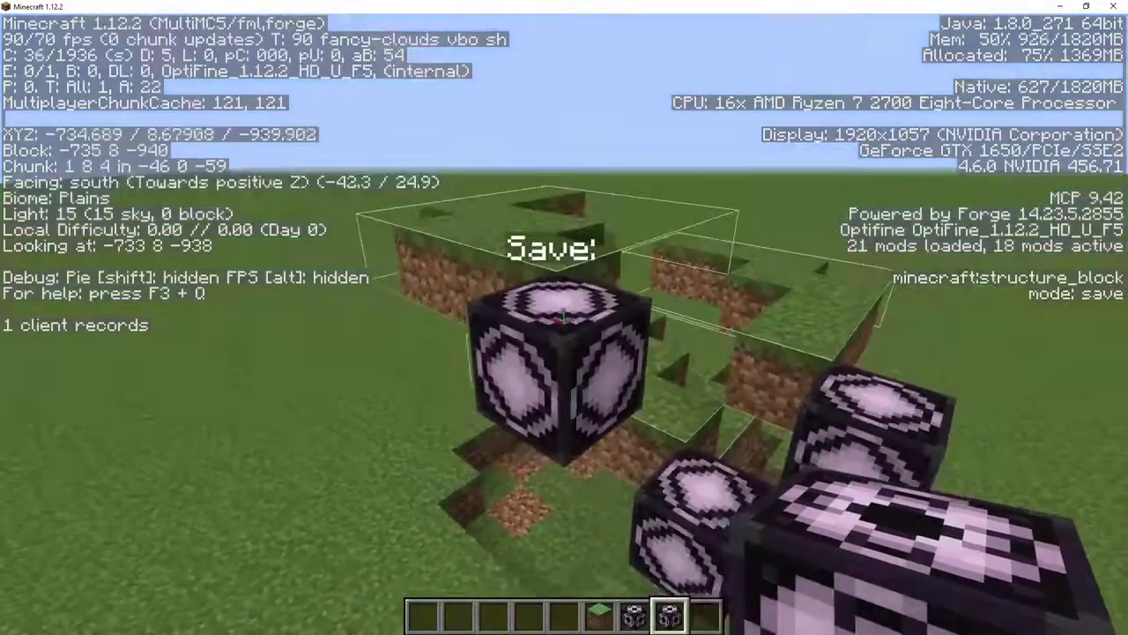
Step: Name the topmost layer's structure earth_1, copy the name for reuse, and save the structure to file
{"action": "right_click", "coordinate": [564, 317]}
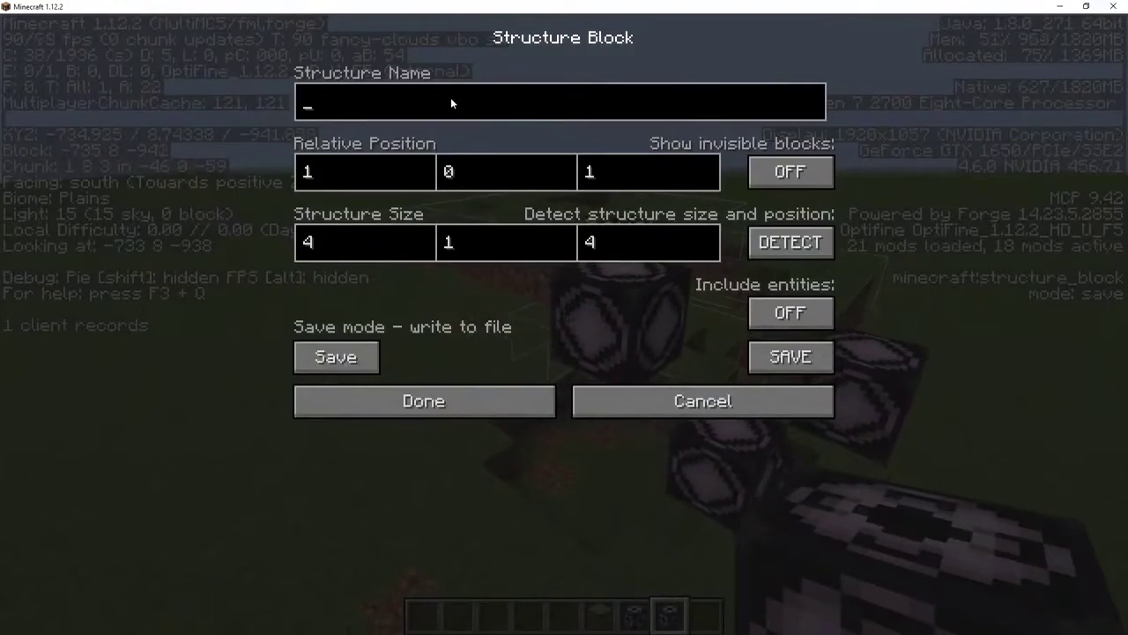
{"action": "type", "text": "earth_1"}
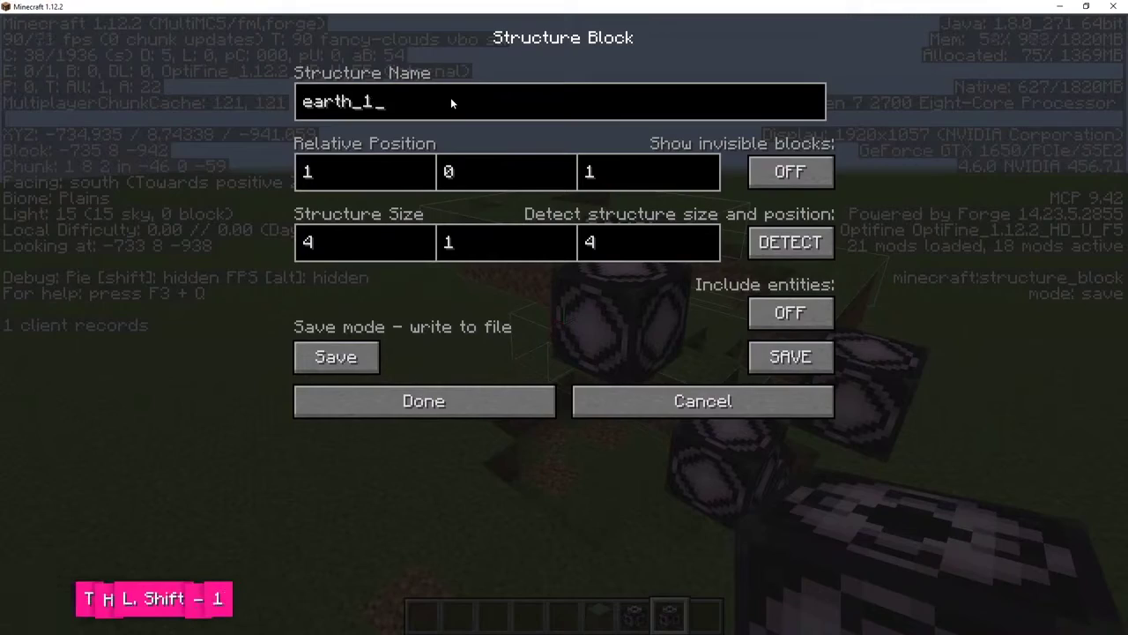
{"action": "key", "text": "ctrl+a"}
{"action": "key", "text": "ctrl+c"}
{"action": "left_click", "coordinate": [776, 361]}
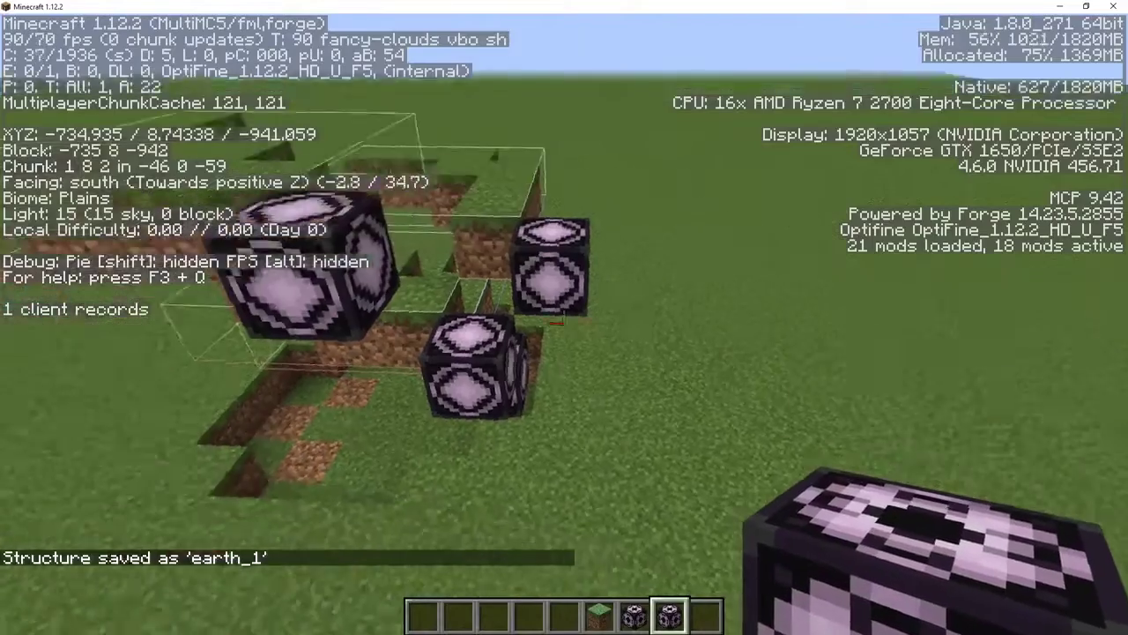
Step: Name the next two layers' structures earth_2 and earth_3 and save each one to file
{"action": "right_click", "coordinate": [564, 318]}
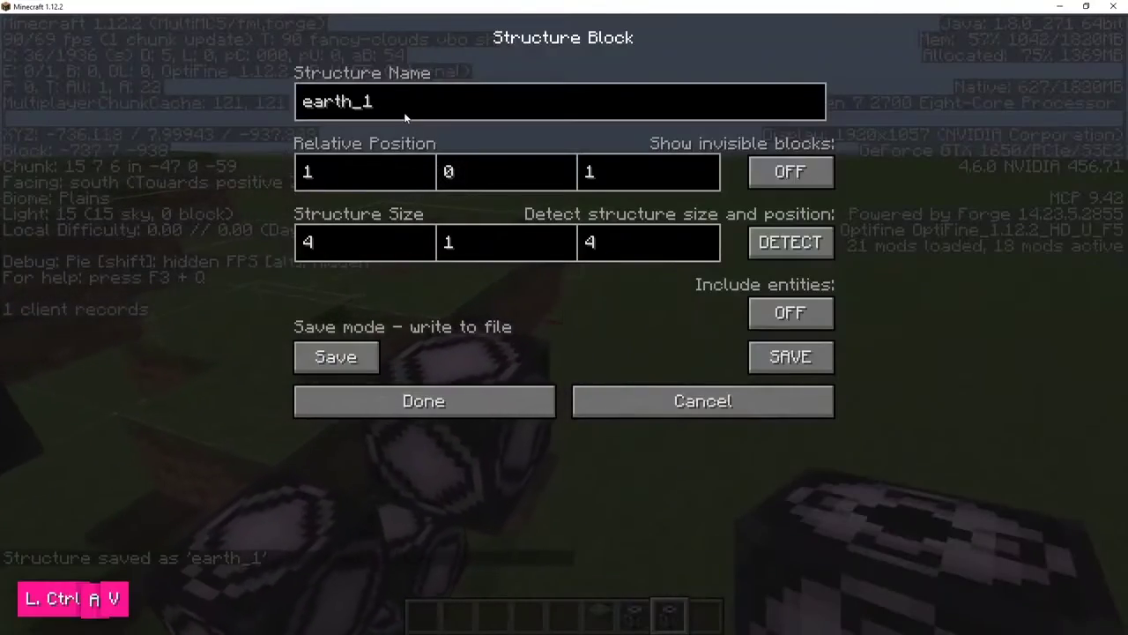
{"action": "left_click", "coordinate": [780, 352]}
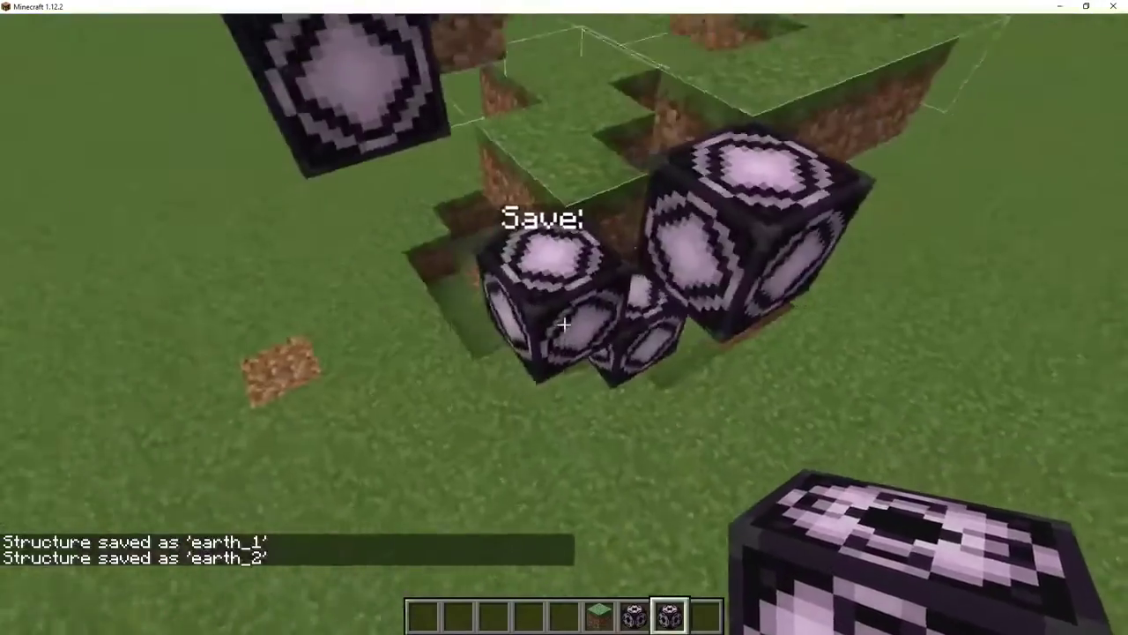
{"action": "right_click", "coordinate": [564, 318]}
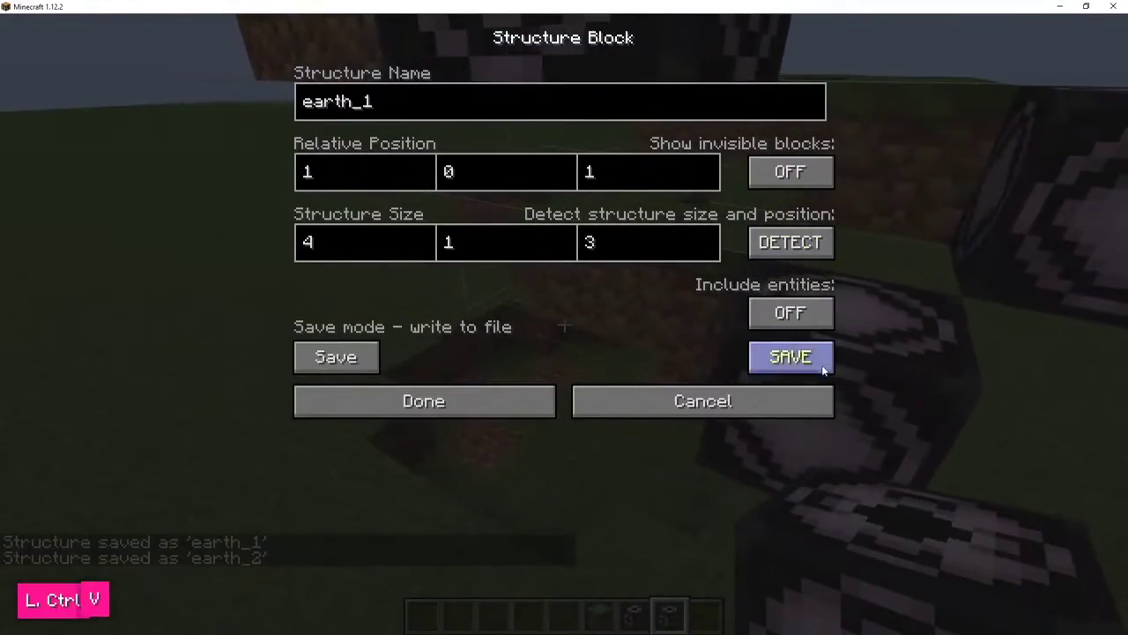
{"action": "left_click", "coordinate": [780, 357]}
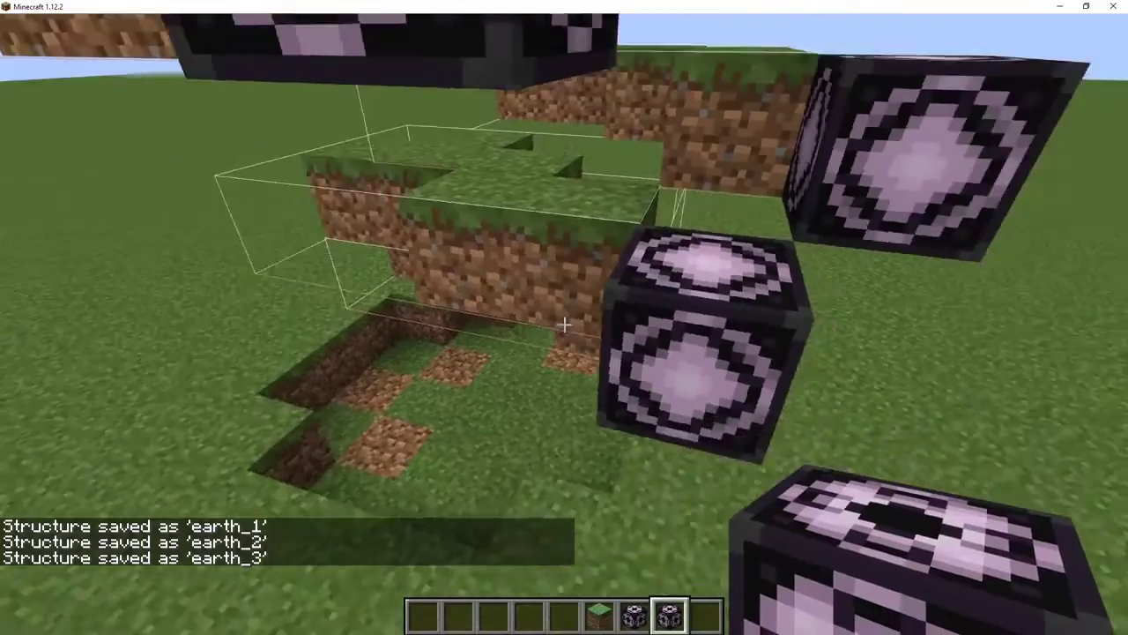
Step: Name the lowest layer's structure earth_4 by adapting the copied name, and save it to file
{"action": "right_click", "coordinate": [564, 318]}
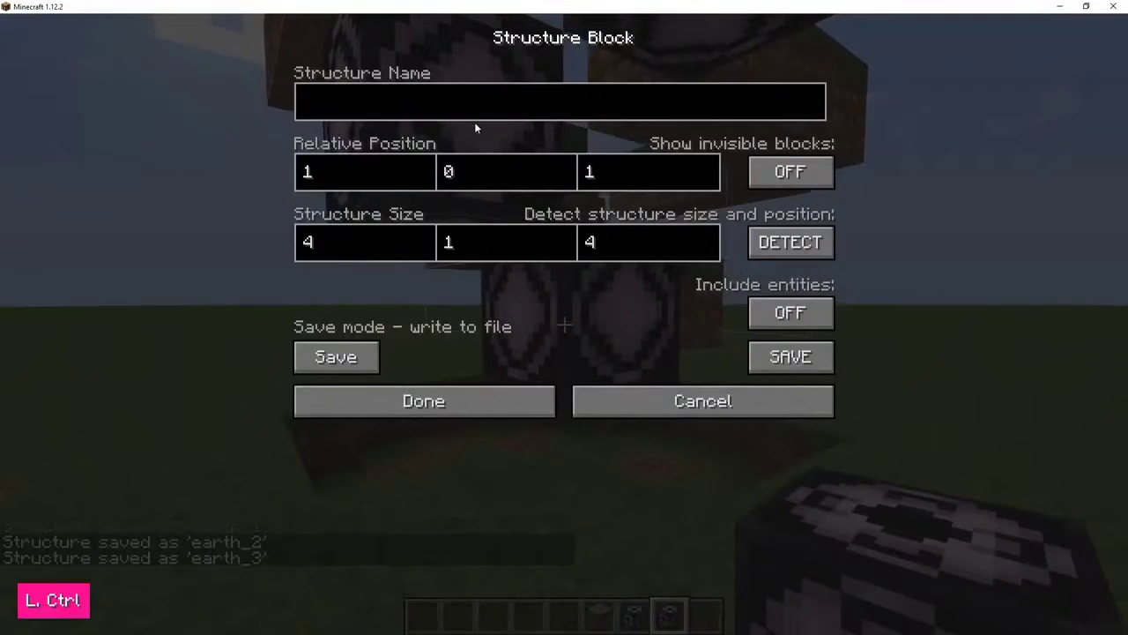
{"action": "key", "text": "ctrl+v"}
{"action": "key", "text": "ctrl+a"}
{"action": "key", "text": "Right"}
{"action": "key", "text": "Right"}
{"action": "key", "text": "End"}
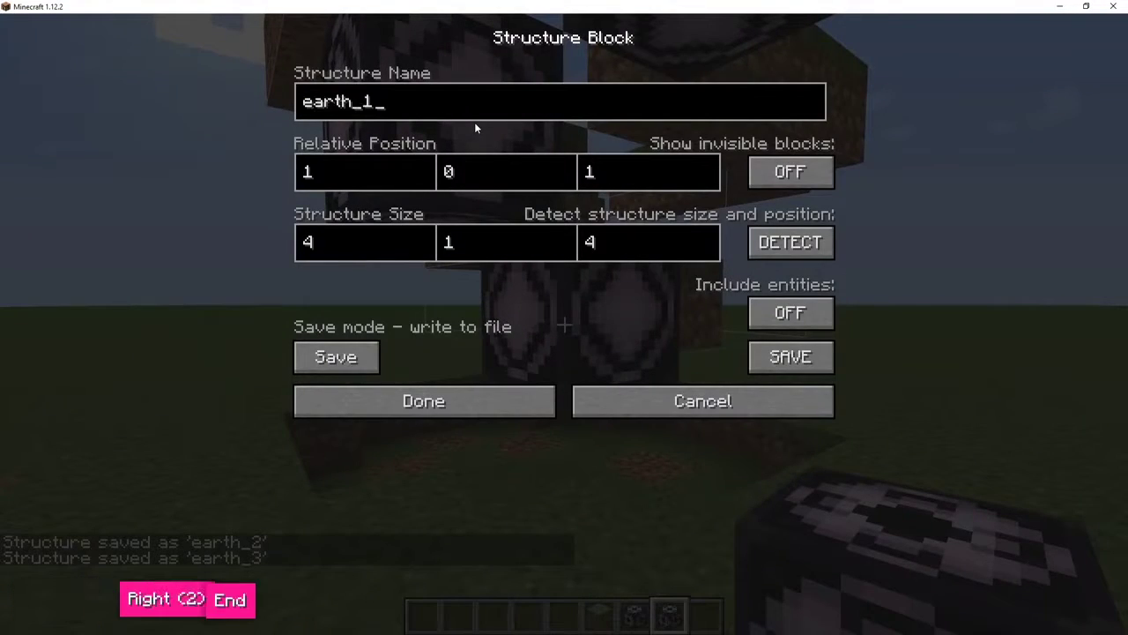
{"action": "key", "text": "BackSpace"}
{"action": "type", "text": "4"}
{"action": "left_click", "coordinate": [756, 356]}
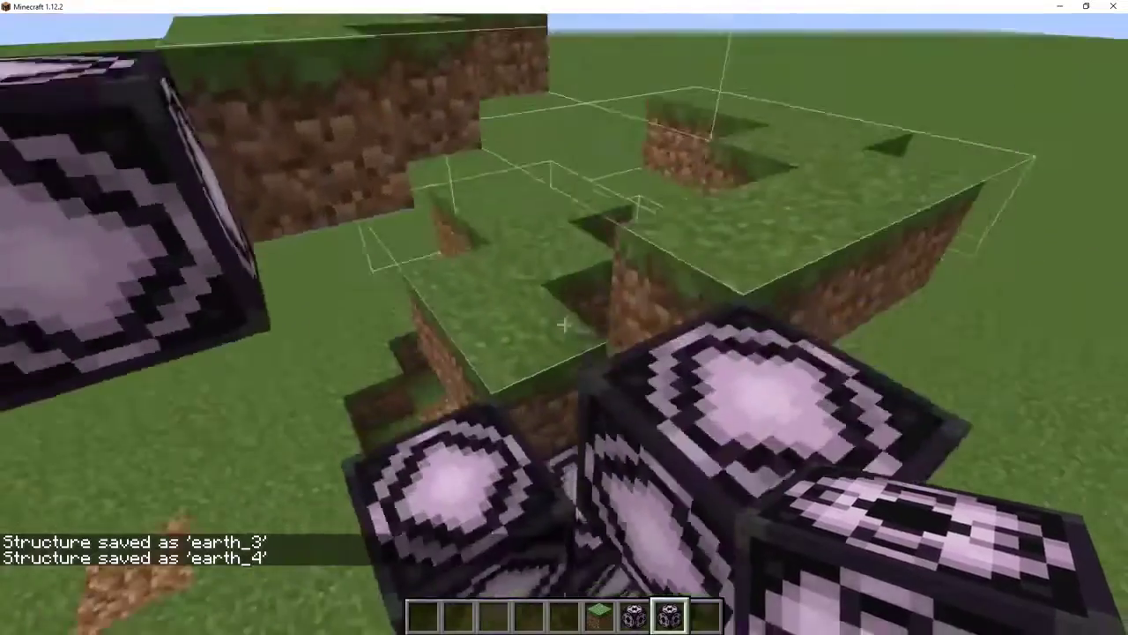
Step: Review the structure save messages in the chat history and hide the debug overlay
{"action": "key", "text": "s"}
{"action": "key", "text": "F3"}
{"action": "key", "text": "t"}
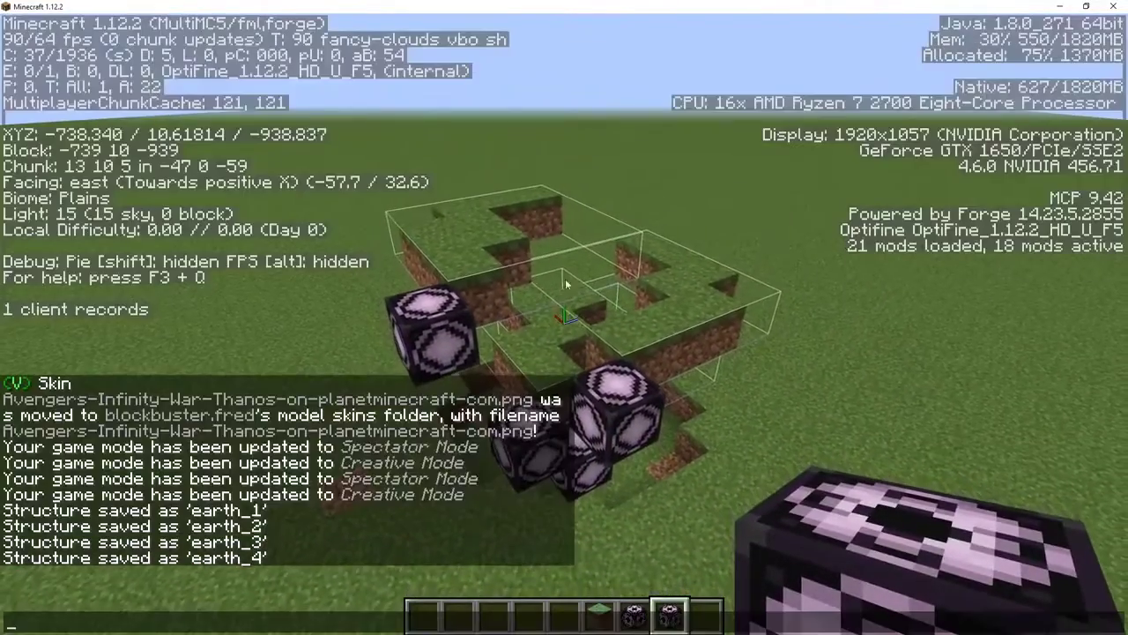
{"action": "key", "text": "Escape"}
{"action": "key", "text": "t"}
{"action": "key", "text": "F3"}
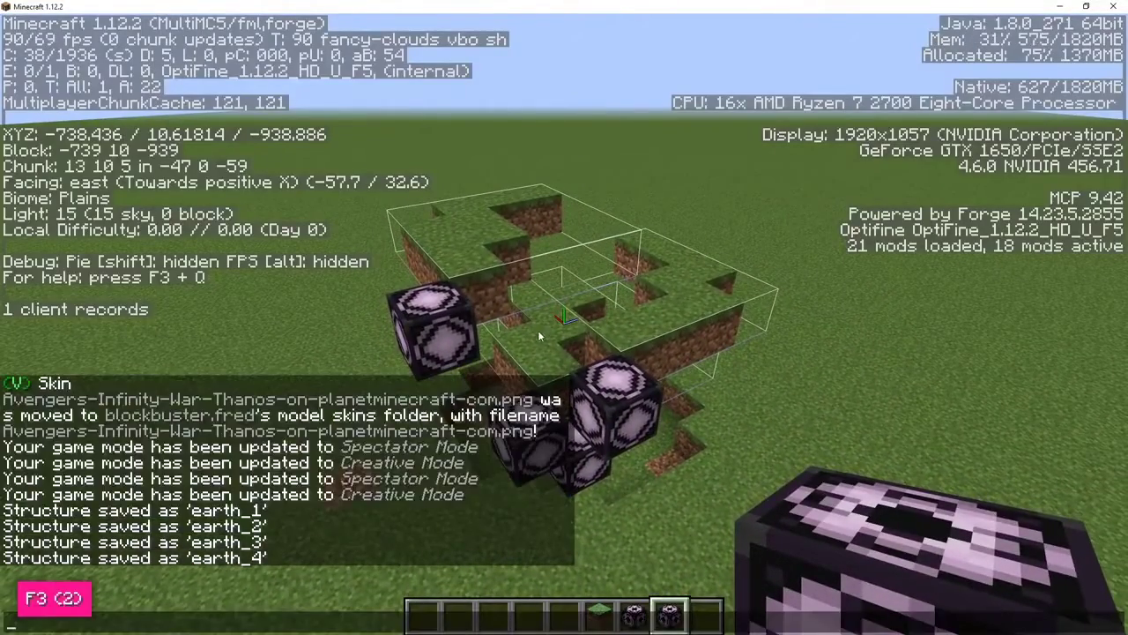
{"action": "key", "text": "Escape"}
{"action": "key", "text": "F3"}
Step: Look through the saved earth structures under Blockbuster structures in the morph picker, selecting each in turn
{"action": "key", "text": "w"}
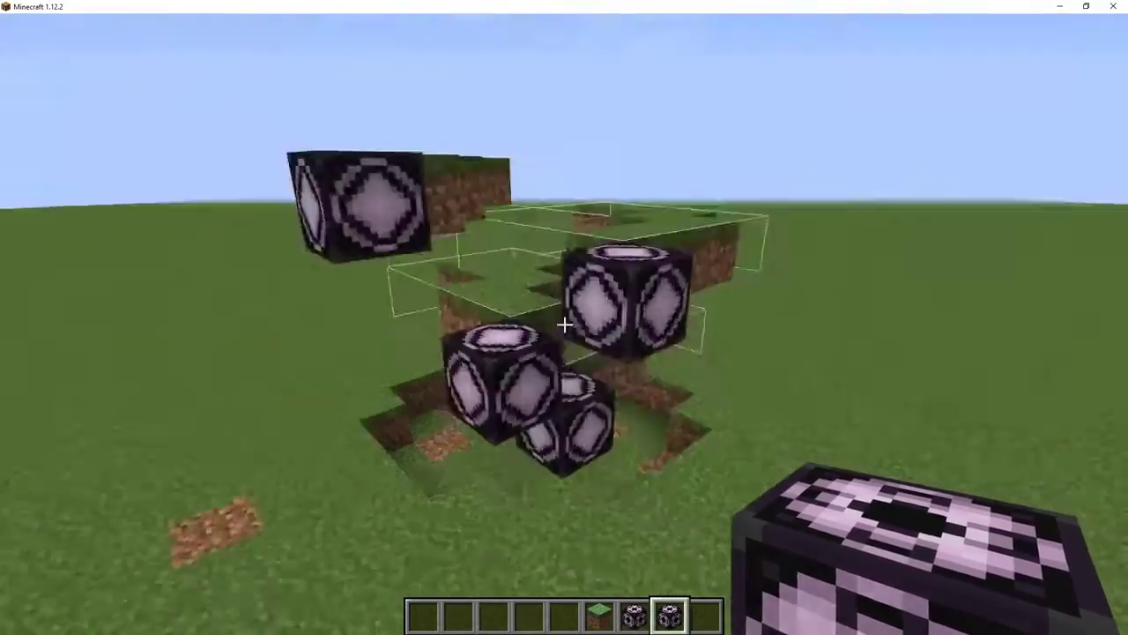
{"action": "scroll", "coordinate": [512, 331], "scroll_direction": "down", "scroll_amount": 10}
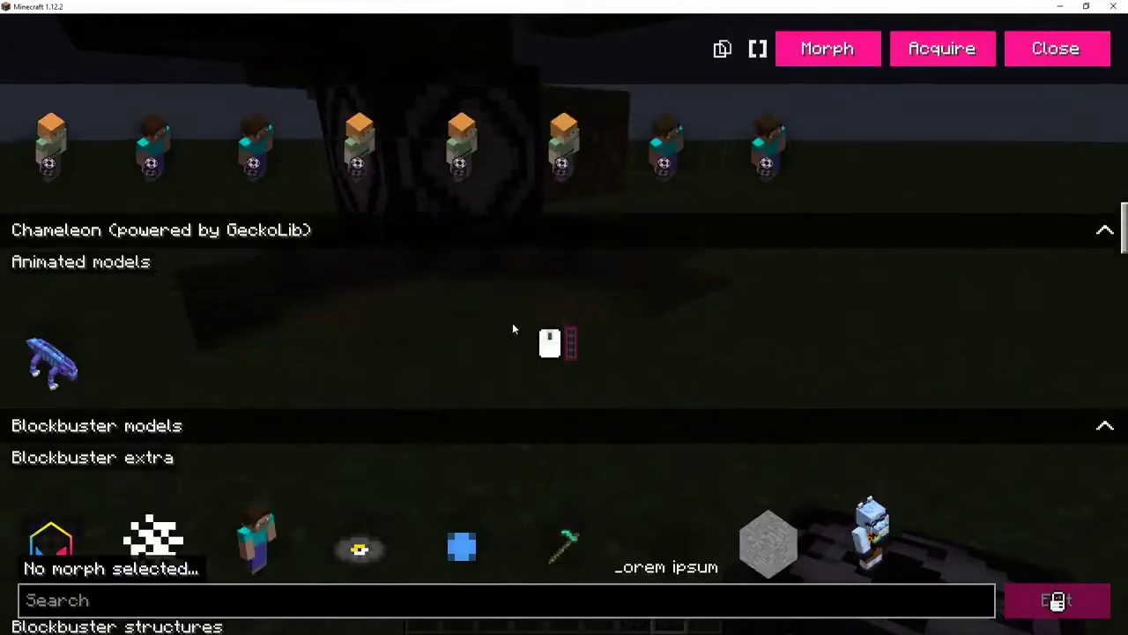
{"action": "left_click", "coordinate": [352, 405]}
{"action": "left_click", "coordinate": [147, 403]}
{"action": "left_click", "coordinate": [68, 395]}
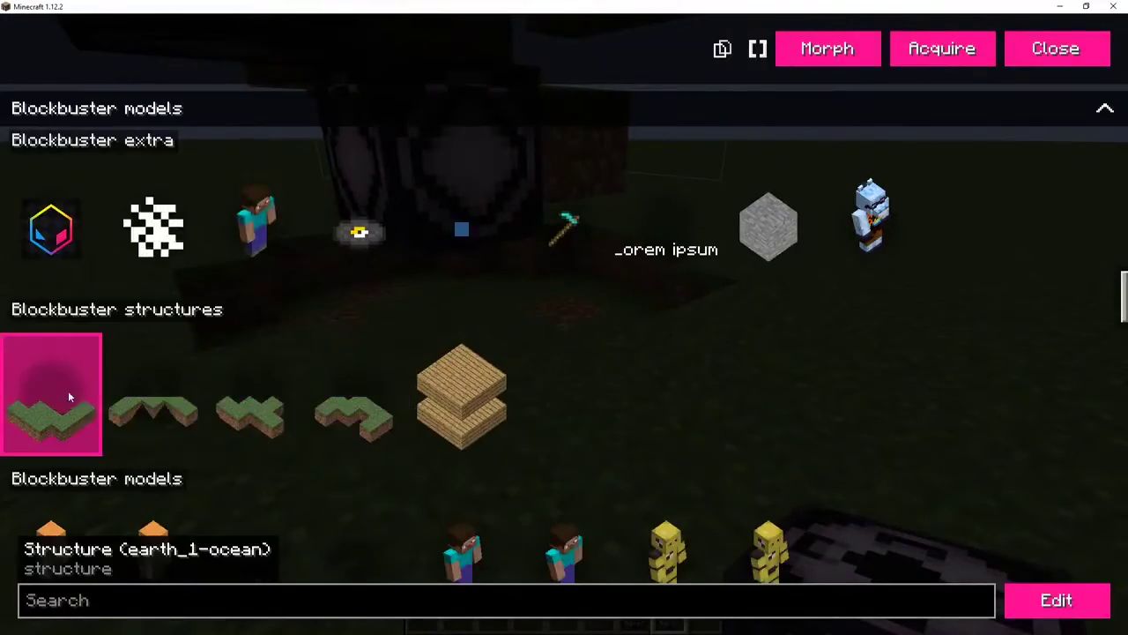
{"action": "left_click", "coordinate": [146, 401]}
{"action": "left_click", "coordinate": [247, 406]}
{"action": "left_click", "coordinate": [363, 408]}
{"action": "key", "text": "Escape"}
Step: Switch to an empty hand and inspect the floor of the crater up close
{"action": "key", "text": "w"}
{"action": "scroll", "coordinate": [565, 325], "scroll_direction": "up", "scroll_amount": 2}
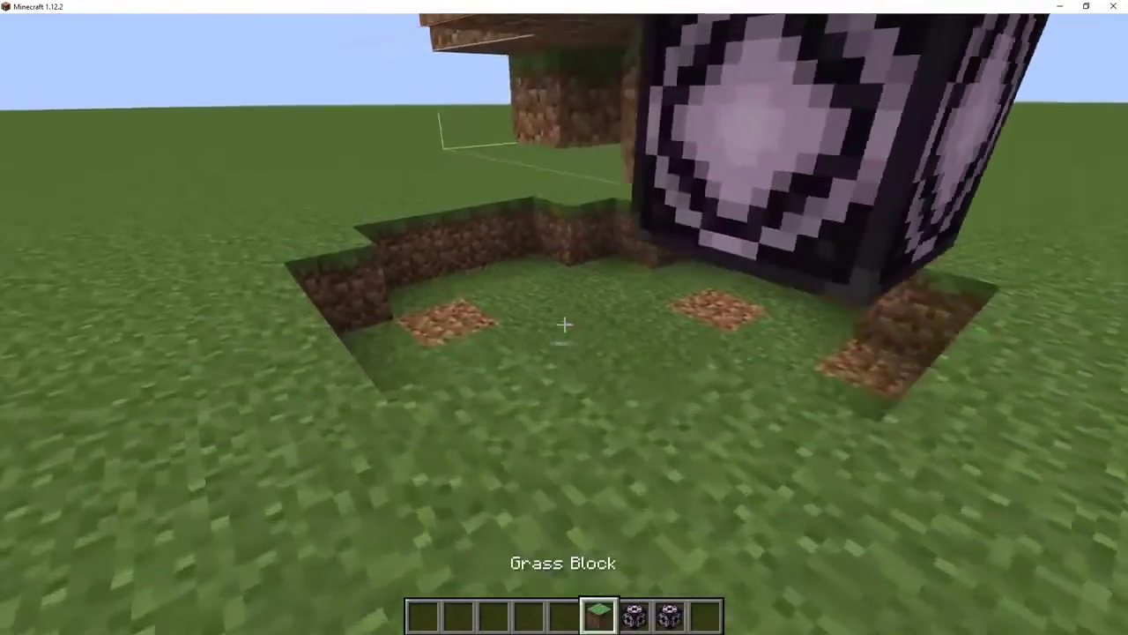
{"action": "scroll", "coordinate": [565, 325], "scroll_direction": "down", "scroll_amount": 3}
{"action": "scroll", "coordinate": [565, 326], "scroll_direction": "up", "scroll_amount": 3}
{"action": "scroll", "coordinate": [565, 325], "scroll_direction": "down", "scroll_amount": 2}
{"action": "scroll", "coordinate": [565, 325], "scroll_direction": "down", "scroll_amount": 1}
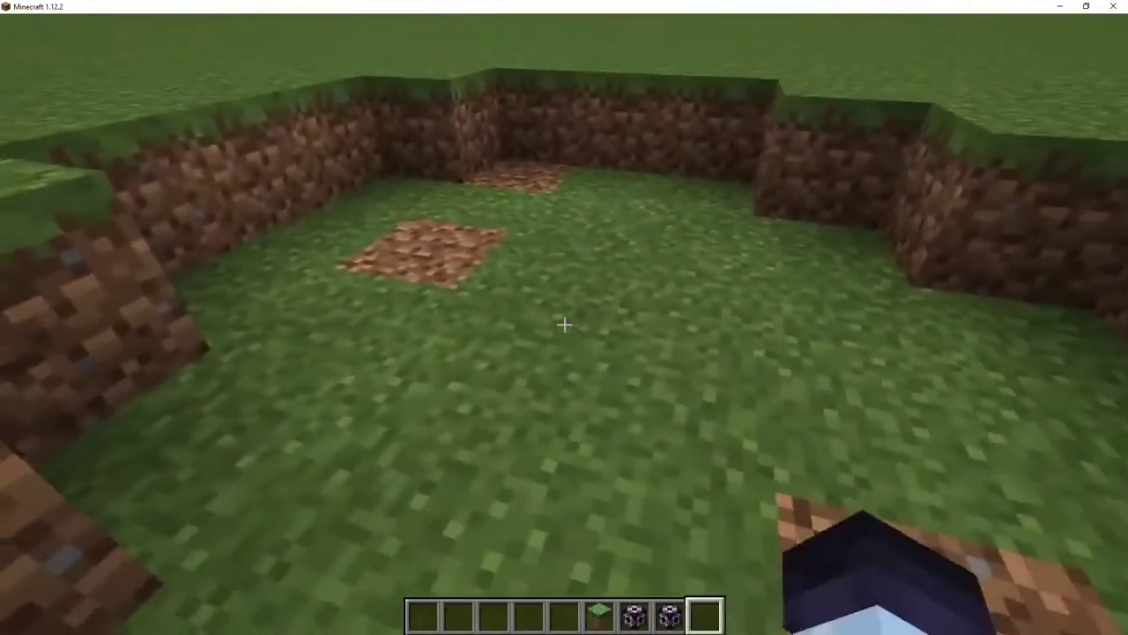
{"action": "key", "text": "w"}
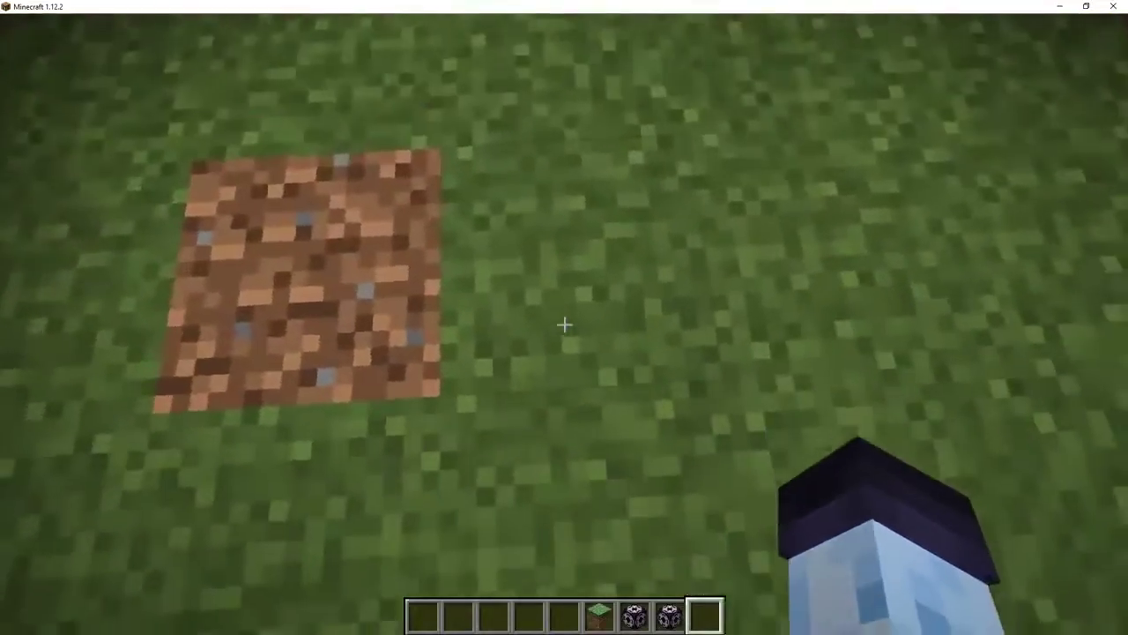
{"action": "key", "text": "s"}
Step: Examine the structure blocks and grass layers from the side and above, and return to a dirt block in the crater
{"action": "key", "text": "space"}
{"action": "key", "text": "shift"}
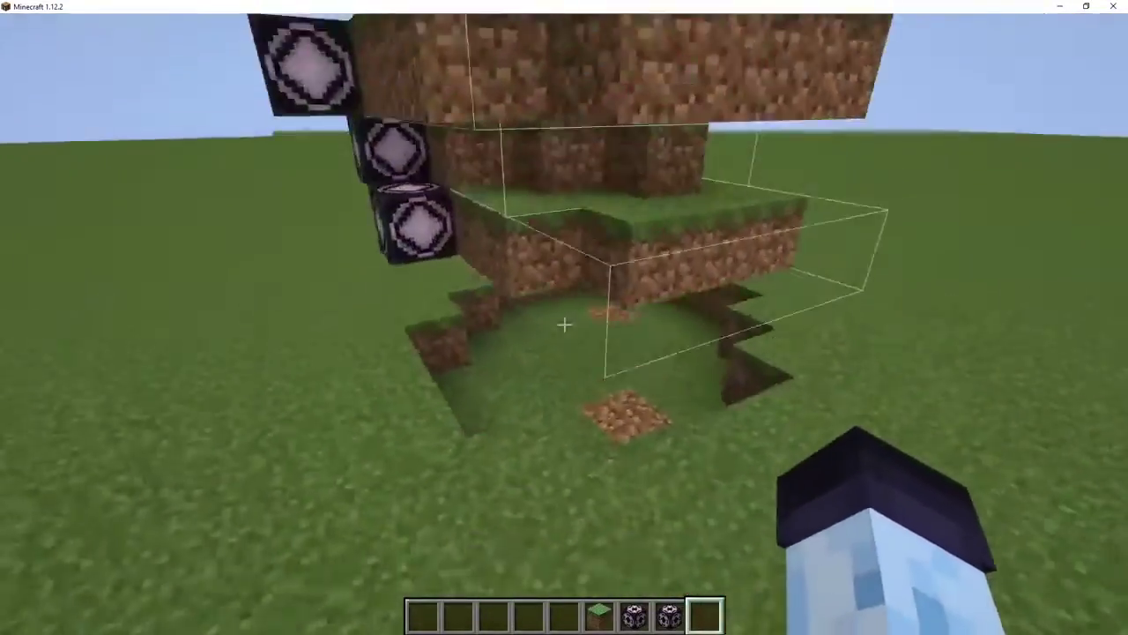
{"action": "key", "text": "w"}
{"action": "key", "text": "space"}
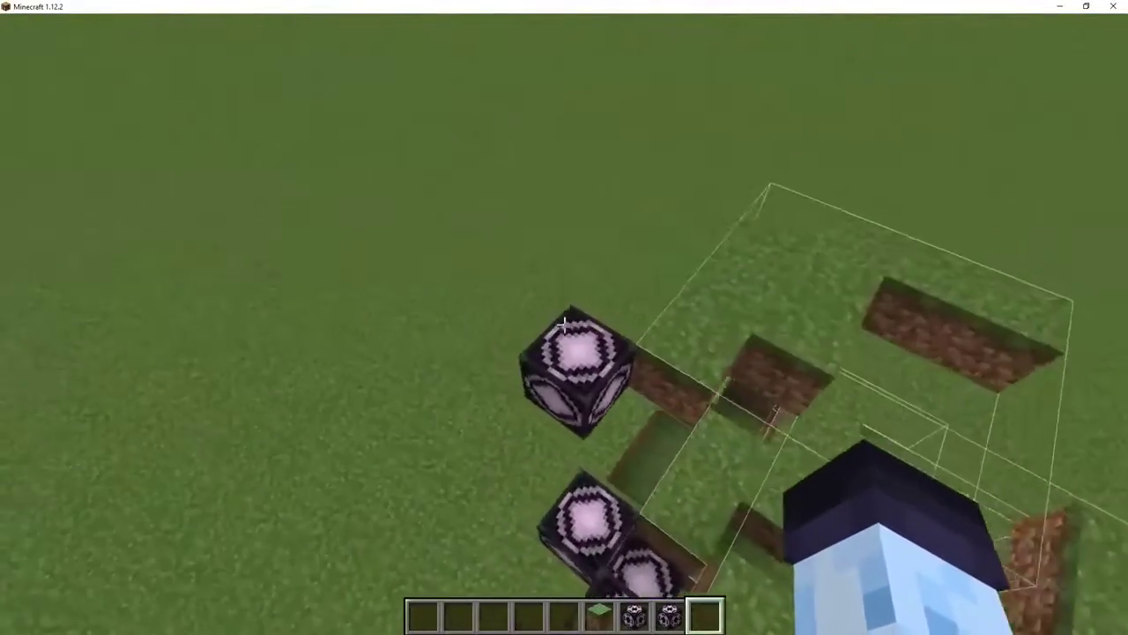
{"action": "right_click", "coordinate": [564, 326]}
{"action": "key", "text": "Escape"}
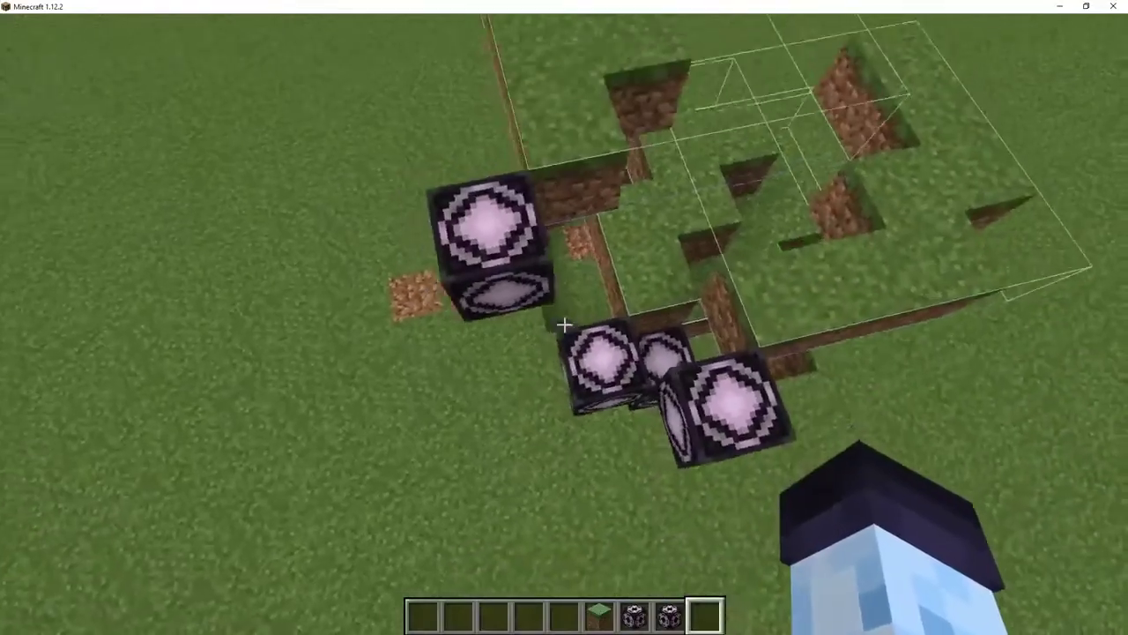
{"action": "key", "text": "shift"}
{"action": "key", "text": "shift"}
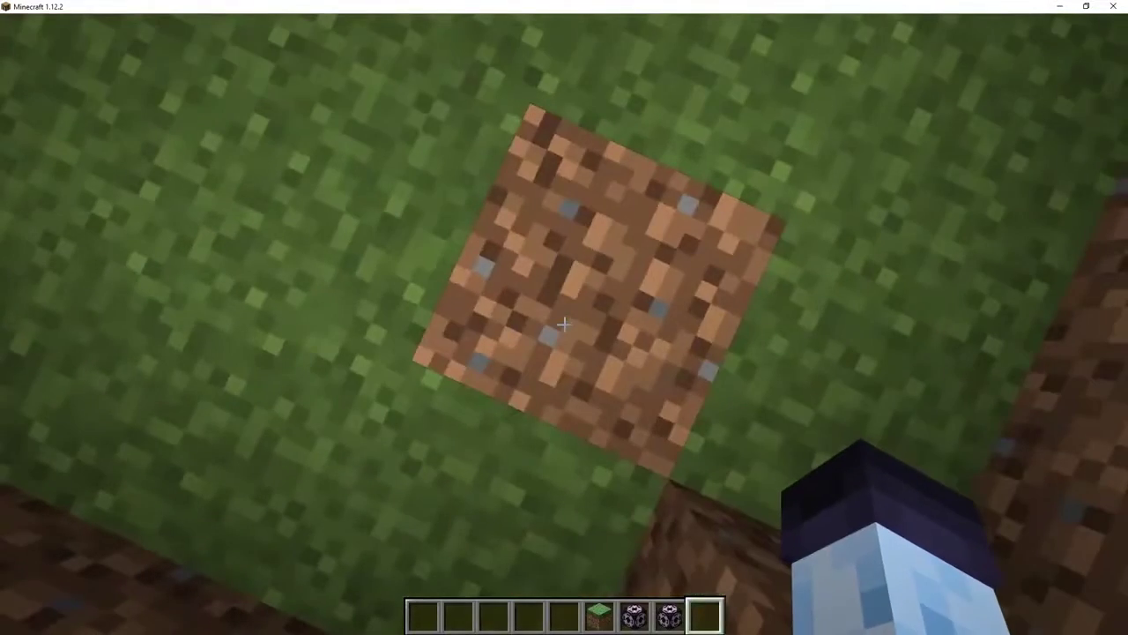
Step: Add a second actor to the scene and pick the earth_1-ocean structure as its morph
{"action": "key", "text": "0"}
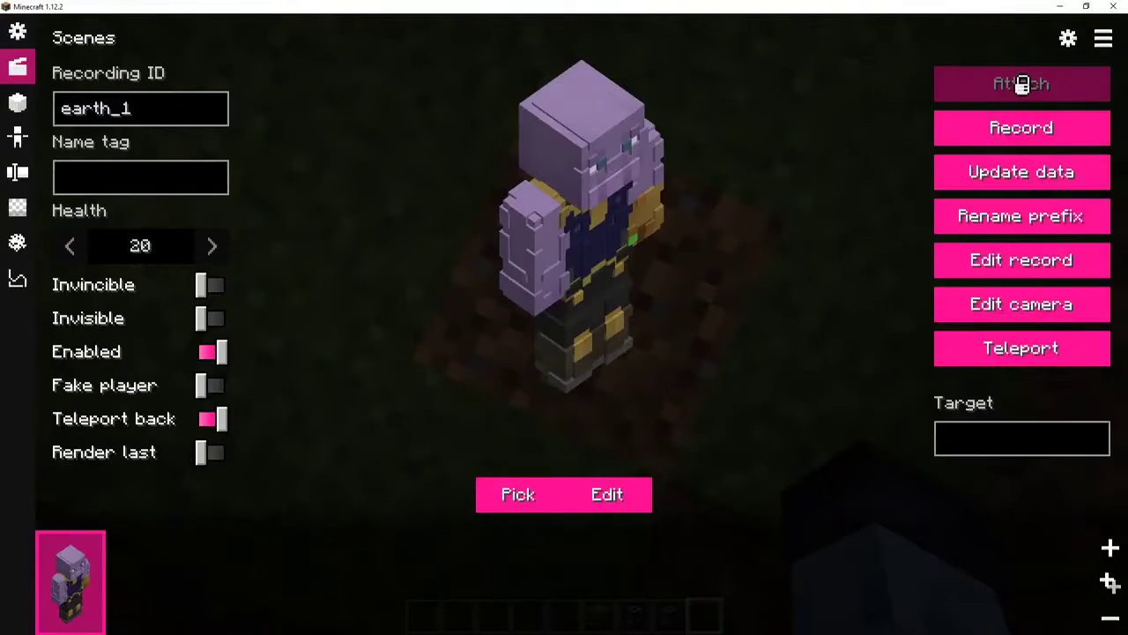
{"action": "left_click", "coordinate": [1111, 548]}
{"action": "left_click", "coordinate": [539, 491]}
{"action": "scroll", "coordinate": [432, 357], "scroll_direction": "down", "scroll_amount": 10}
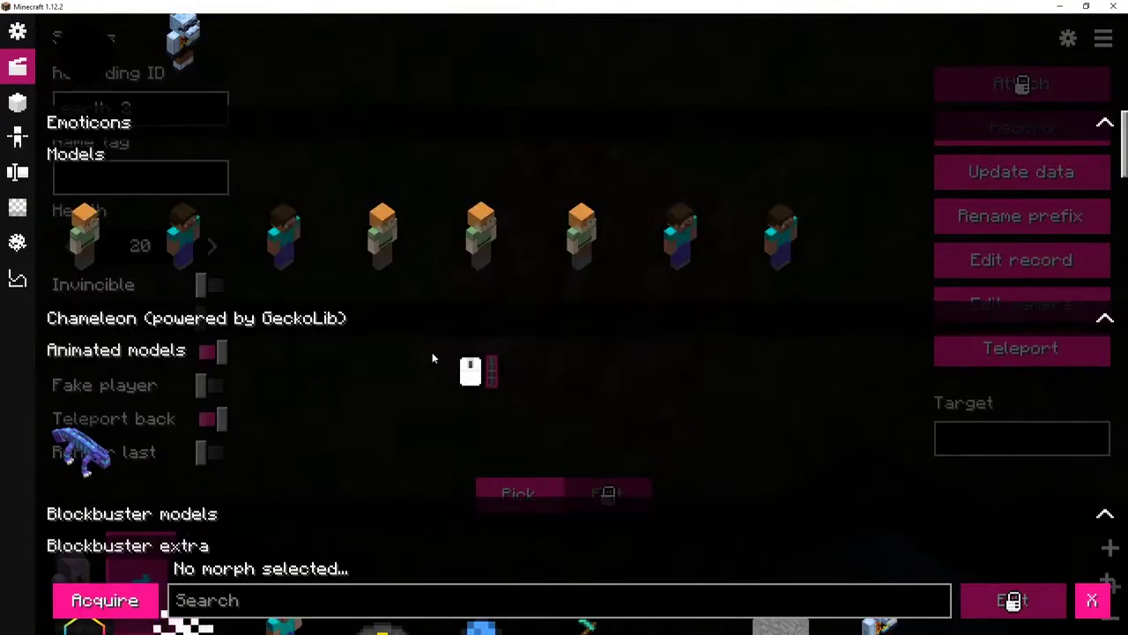
{"action": "left_click", "coordinate": [90, 124]}
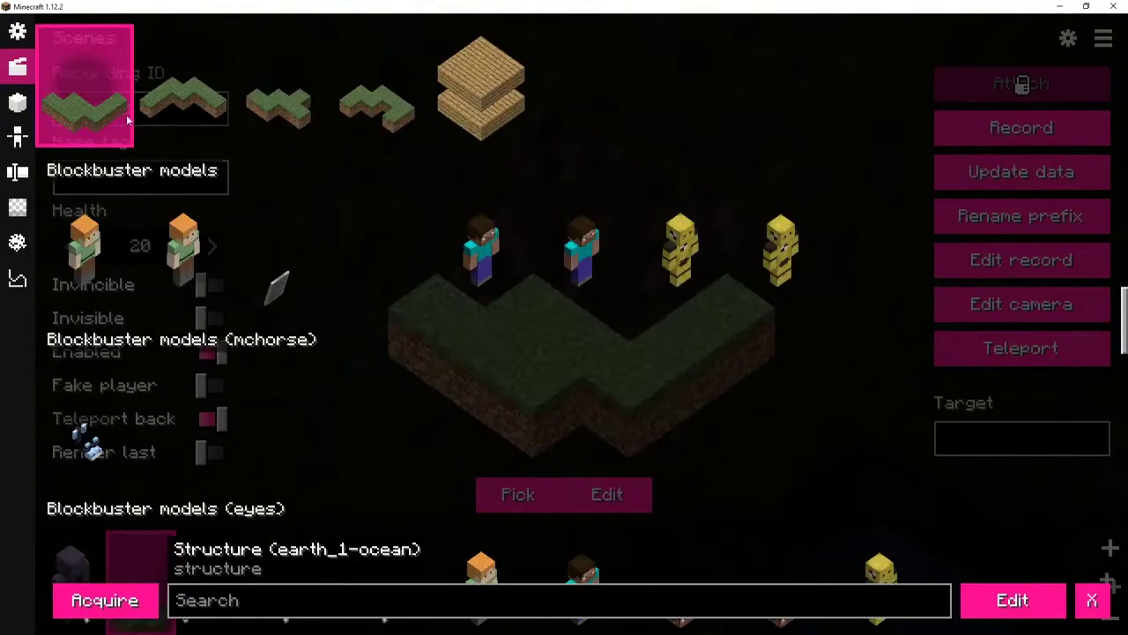
Step: Show the debug coordinates and teleport to the centre of the crater block at -729.5 3 -935.5
{"action": "key", "text": "Escape"}
{"action": "key", "text": "Escape"}
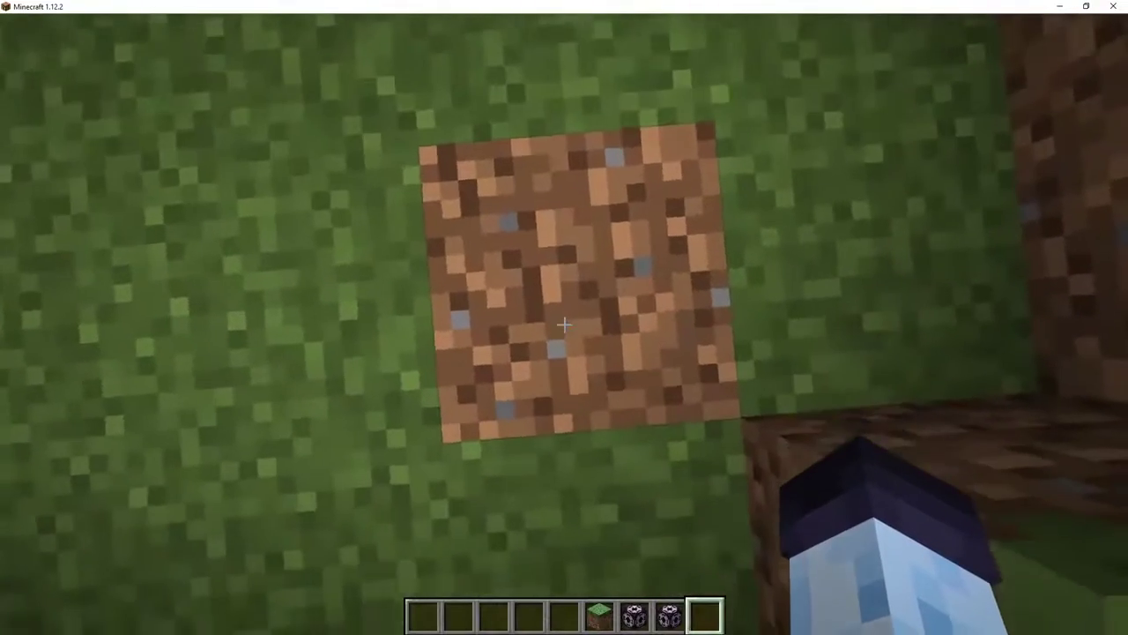
{"action": "key", "text": "F3"}
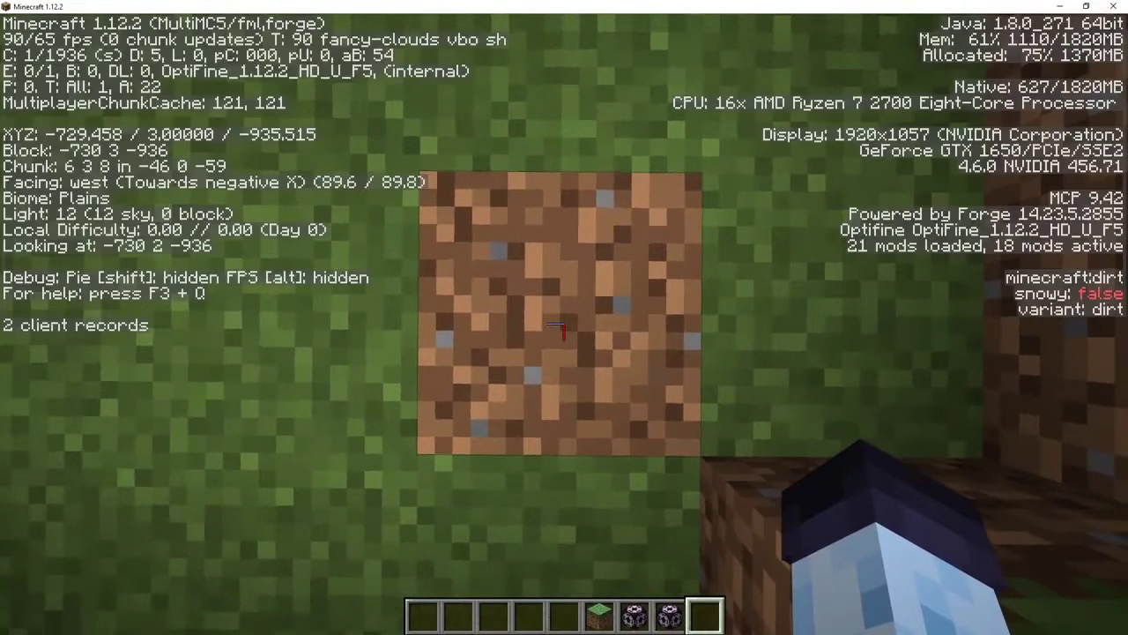
{"action": "key", "text": "t"}
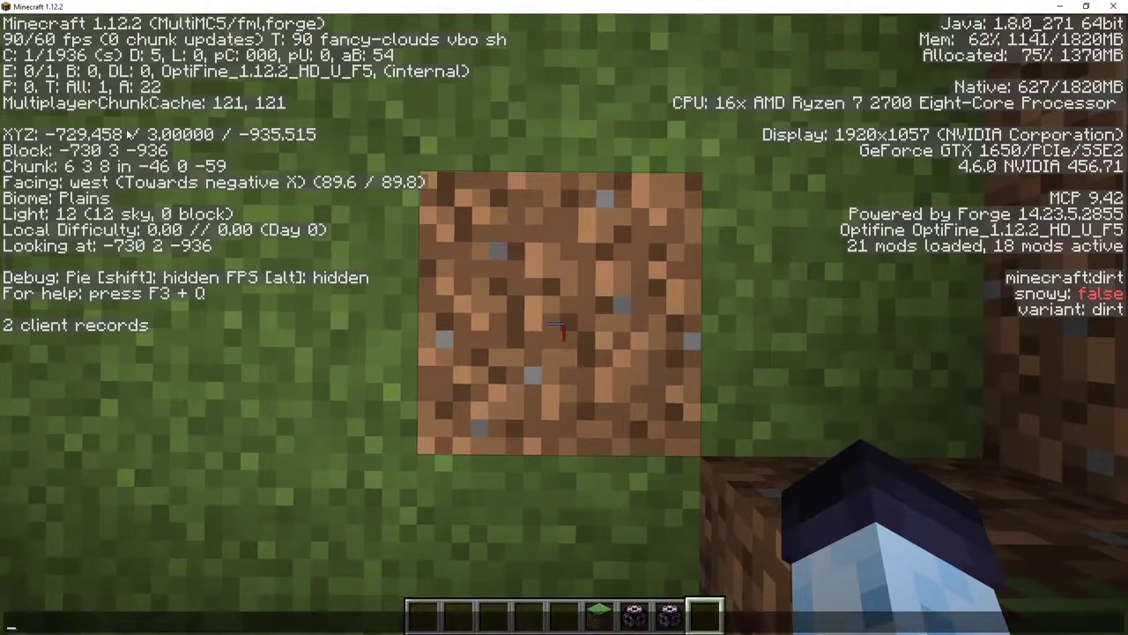
{"action": "type", "text": "/tp --"}
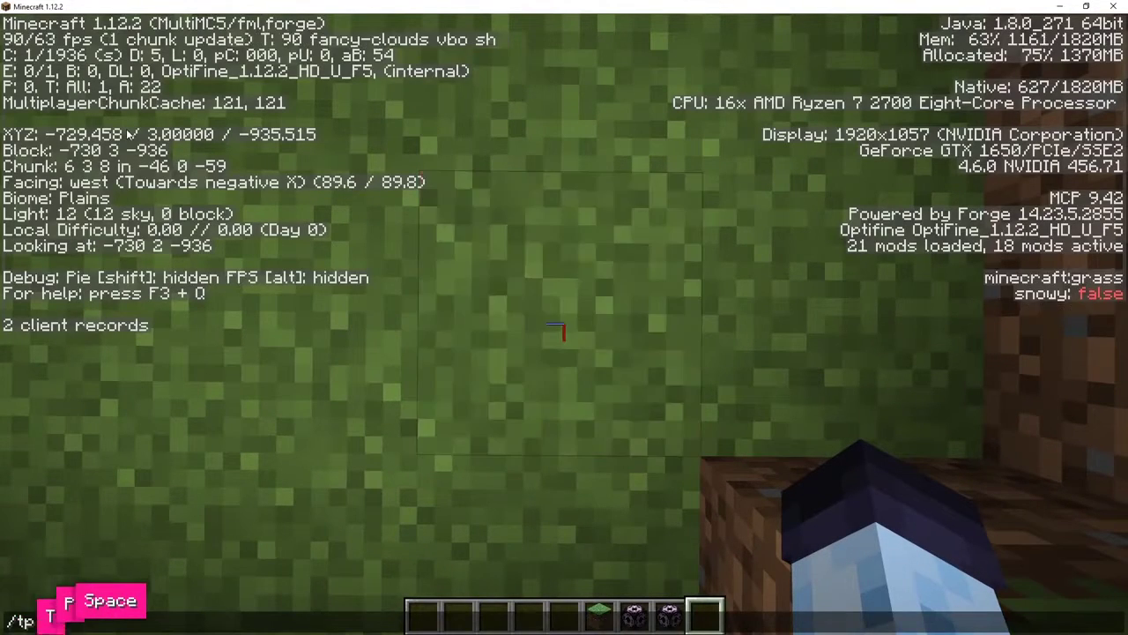
{"action": "key", "text": "BackSpace"}
{"action": "type", "text": "7"}
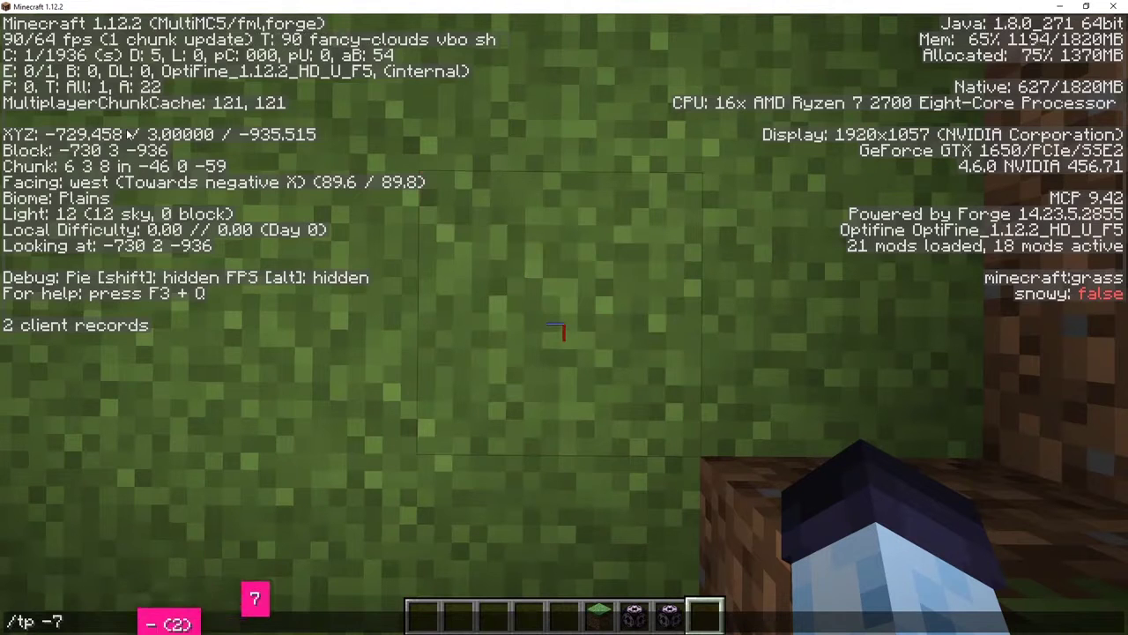
{"action": "type", "text": "29.5"}
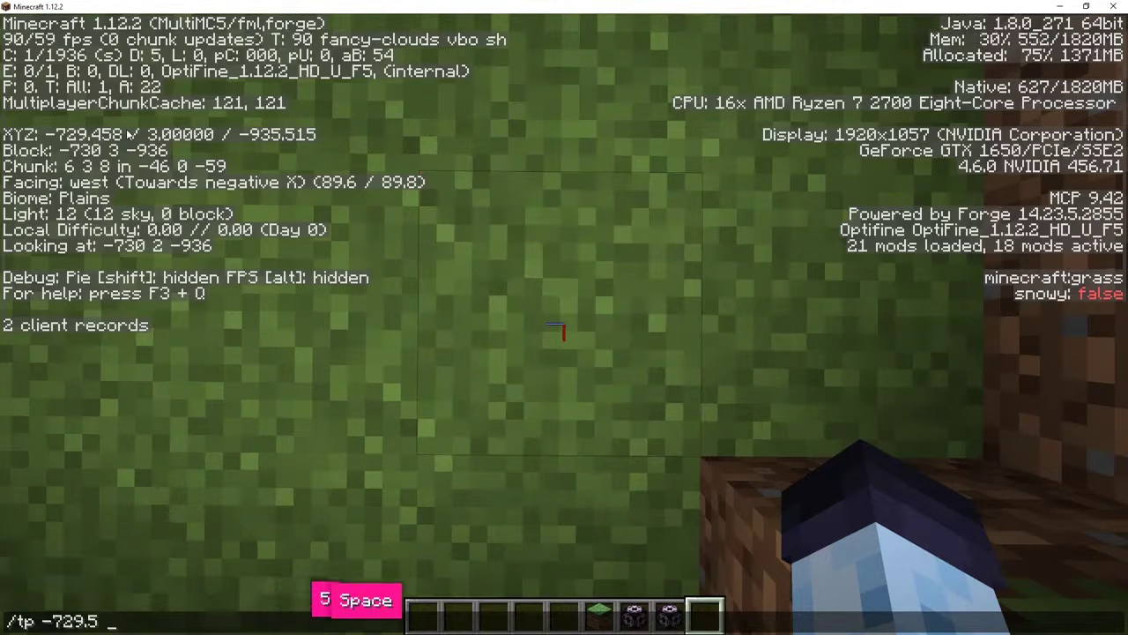
{"action": "type", "text": " 3 -95"}
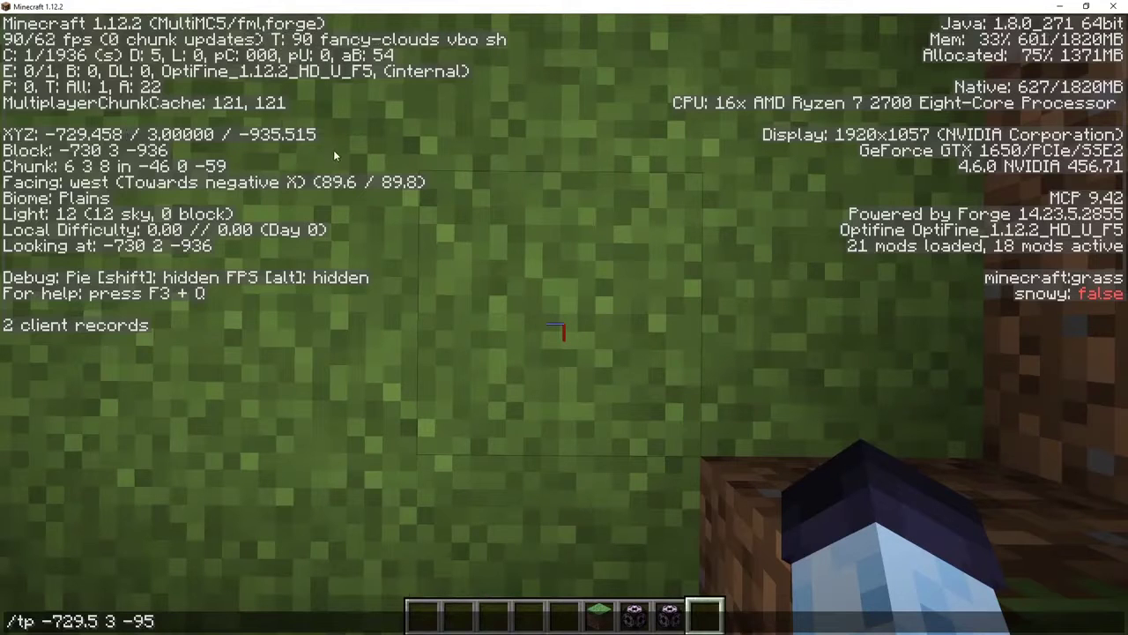
{"action": "key", "text": "BackSpace"}
{"action": "type", "text": "35.5"}
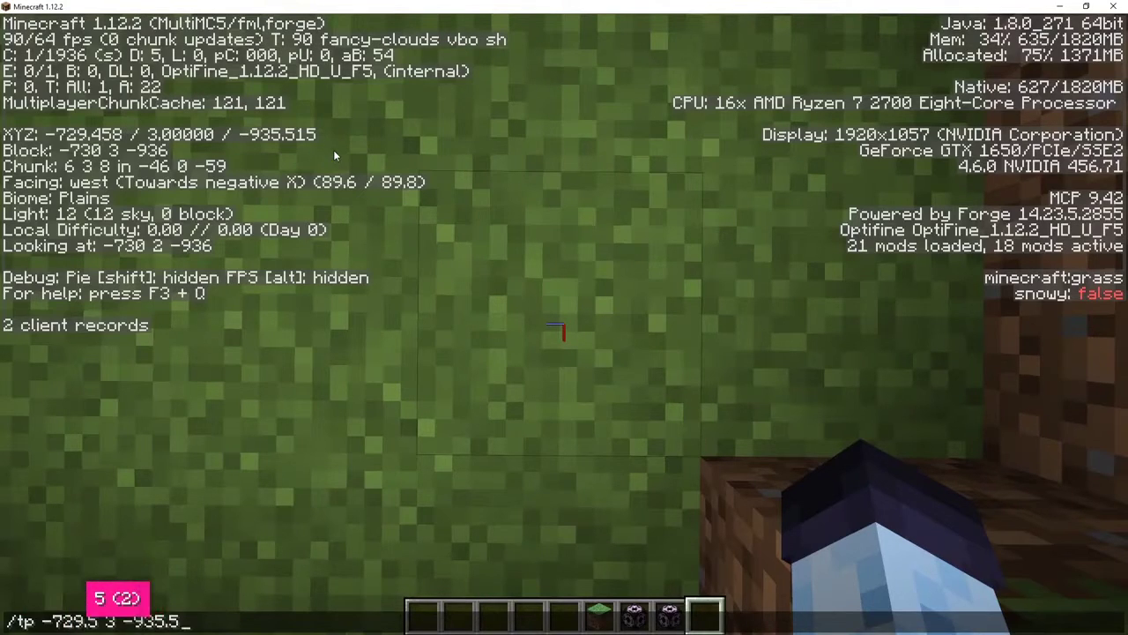
{"action": "key", "text": "Return"}
Step: Teleport to -729.5 3 -935.5 again with the rotation set to 0 90
{"action": "key", "text": "t"}
{"action": "key", "text": "Up"}
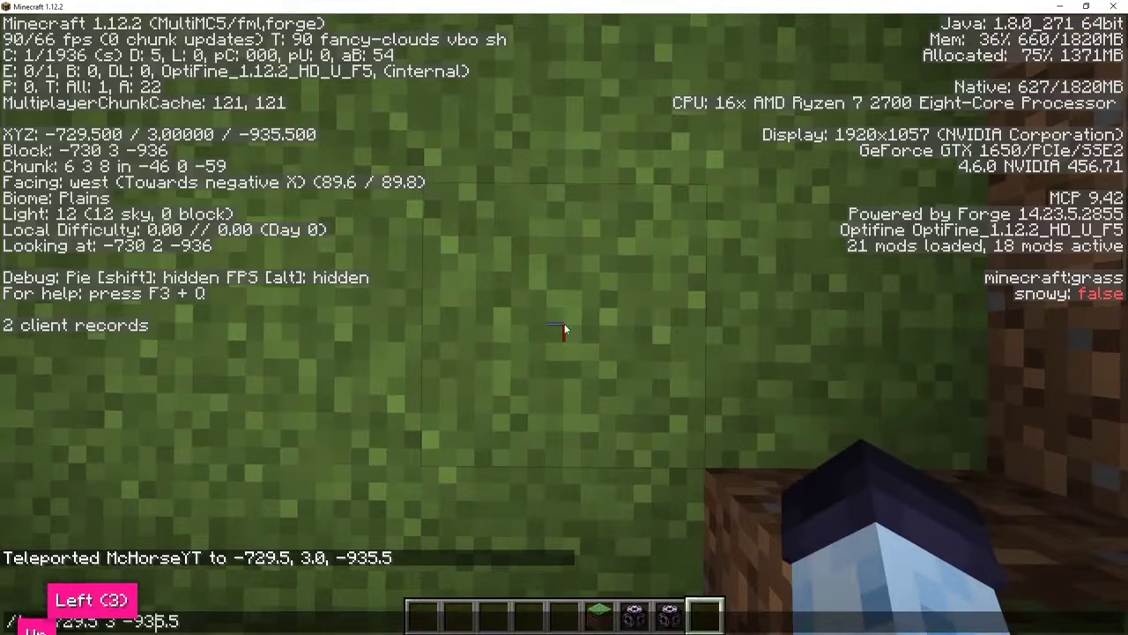
{"action": "key", "text": "ctrl+End"}
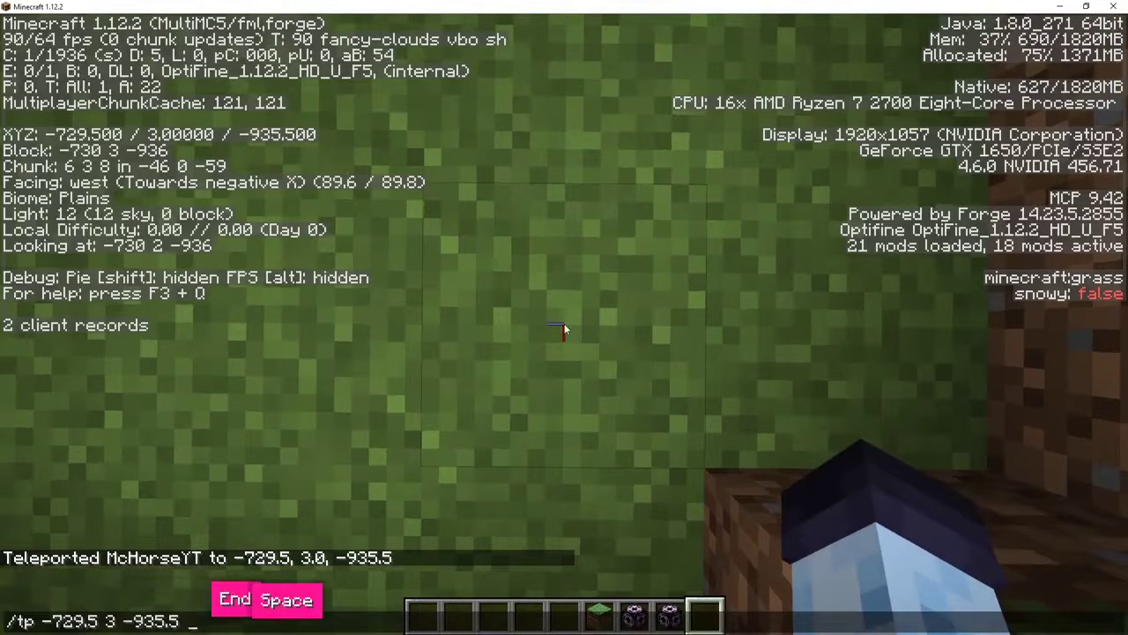
{"action": "type", "text": "0 90"}
{"action": "key", "text": "Return"}
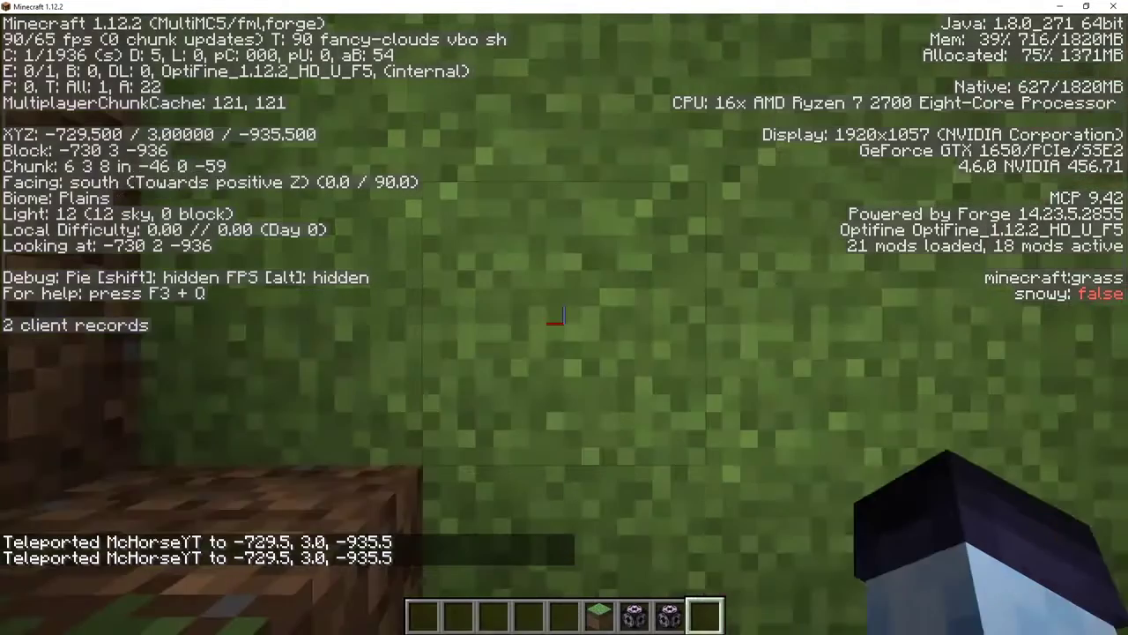
{"action": "key", "text": "t"}
{"action": "key", "text": "Up"}
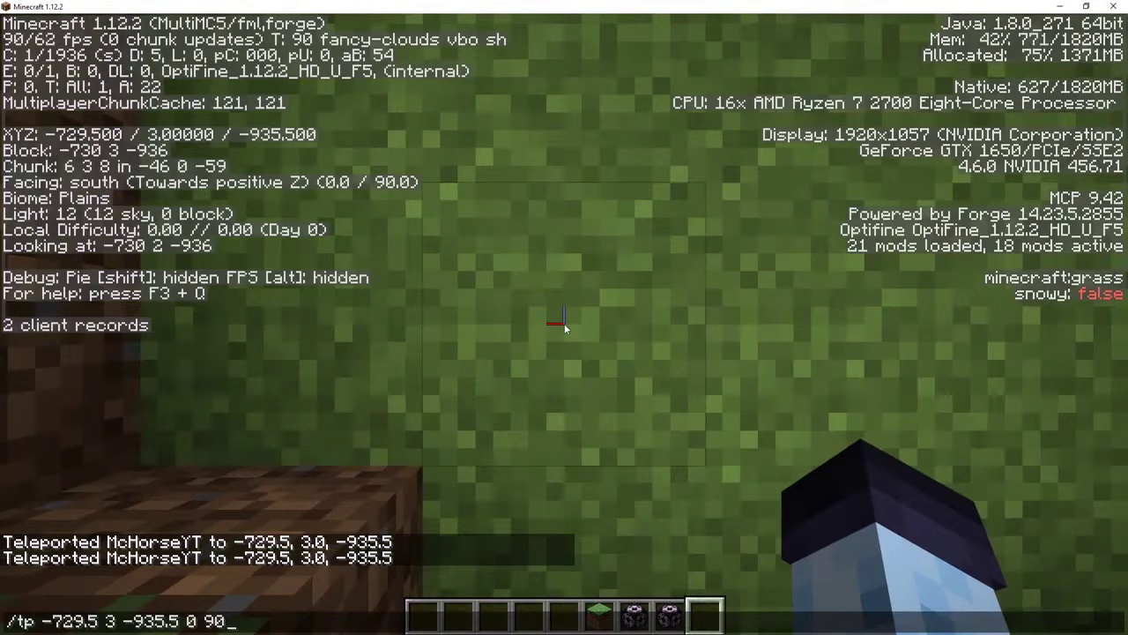
{"action": "key", "text": "Escape"}
Step: Record the earth_2 actor standing still at this position, and fly up out of the crater once the take ends
{"action": "key", "text": "0"}
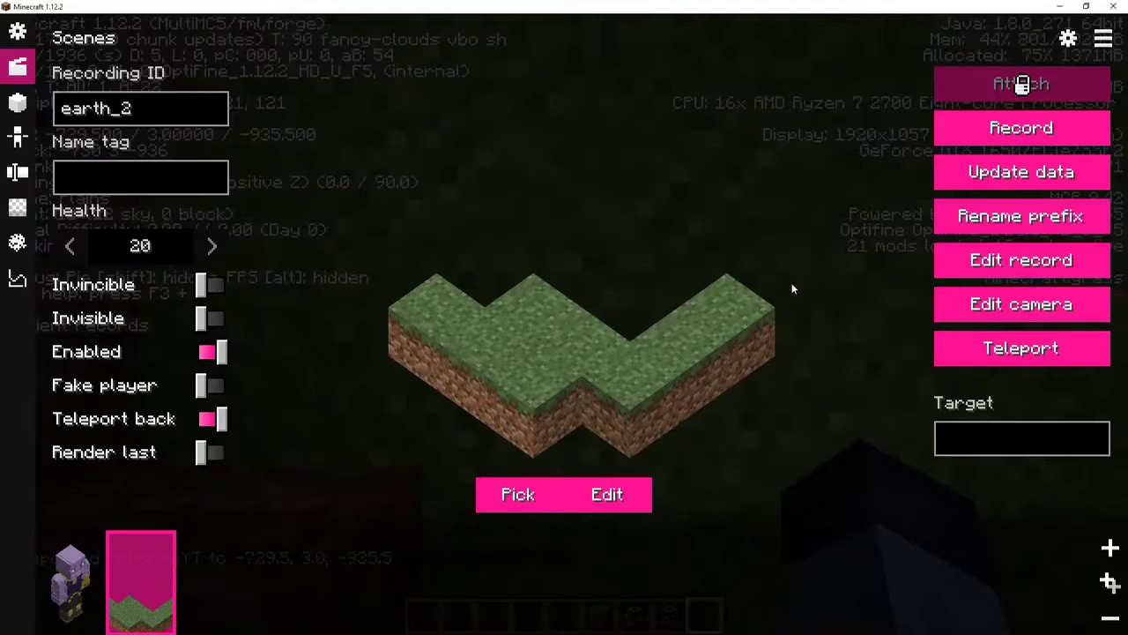
{"action": "key", "text": "Escape"}
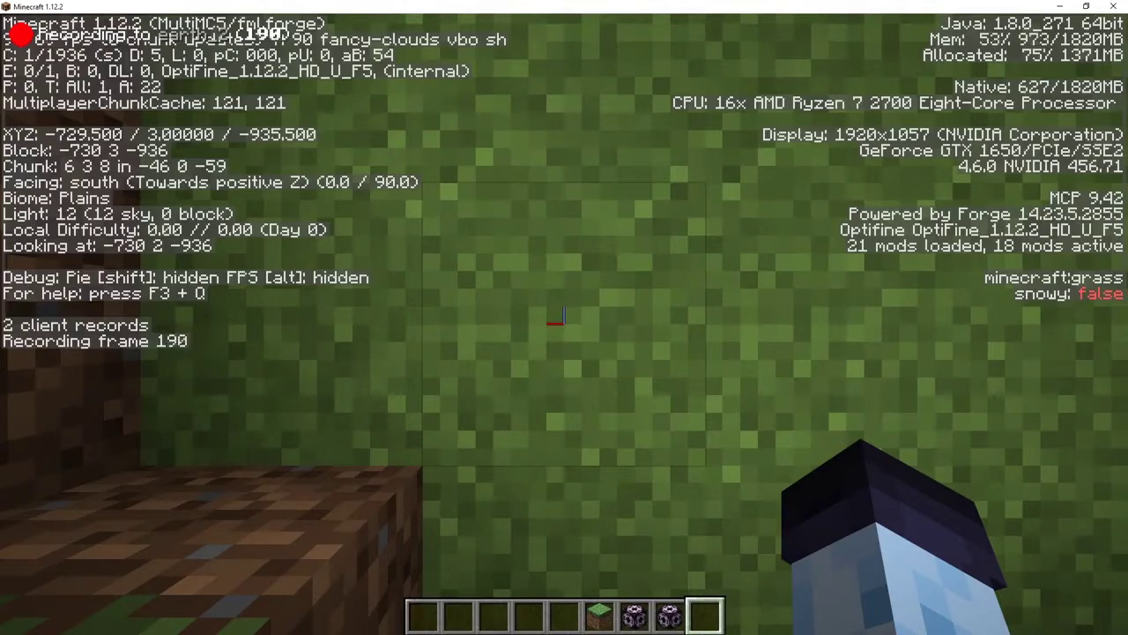
{"action": "key", "text": "space"}
{"action": "key", "text": "space"}
{"action": "key", "text": "s"}
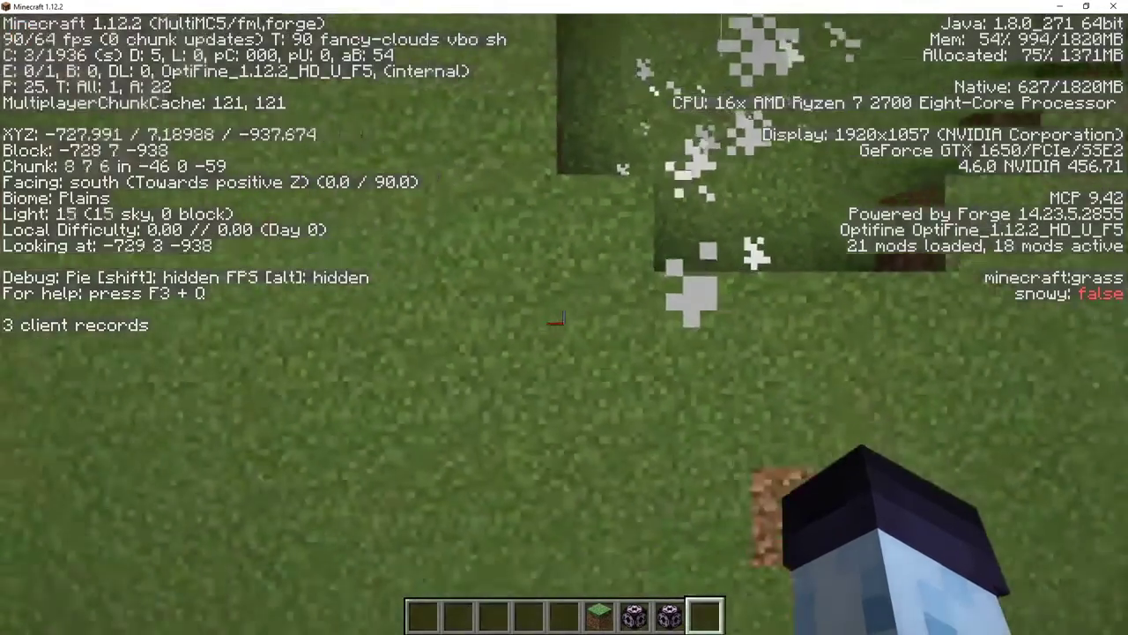
Step: Go down through the floating layers in spectator mode to the crater floor beneath the next structure, and return to creative mode with debug coordinates shown
{"action": "key", "text": "F3"}
{"action": "key", "text": "shift"}
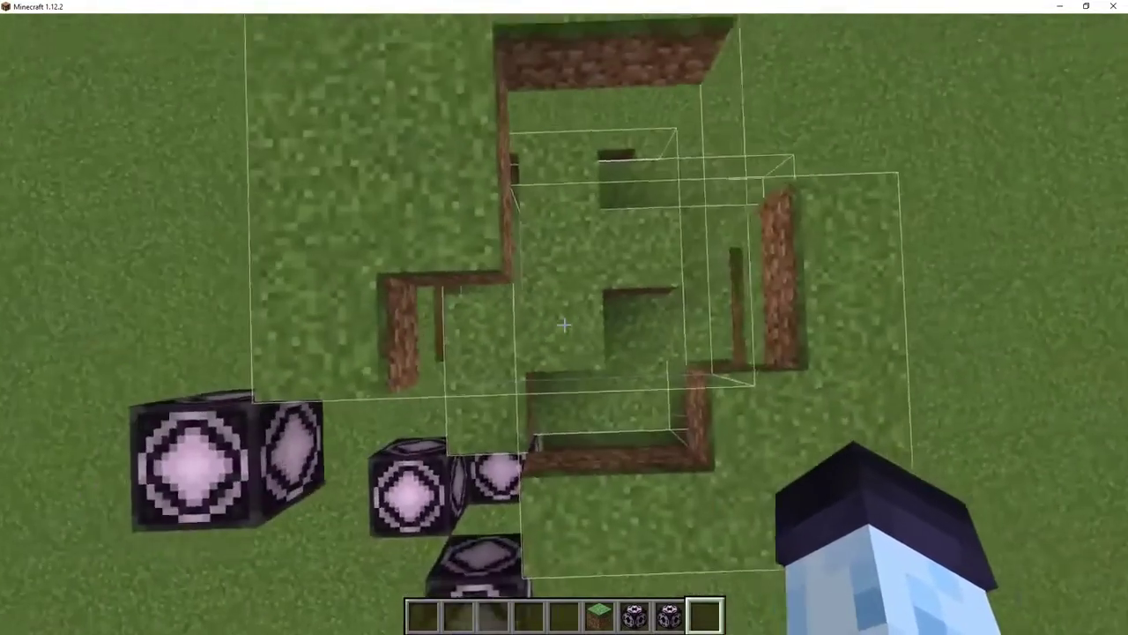
{"action": "key", "text": "shift"}
{"action": "left_click", "coordinate": [564, 324]}
{"action": "key", "text": "space"}
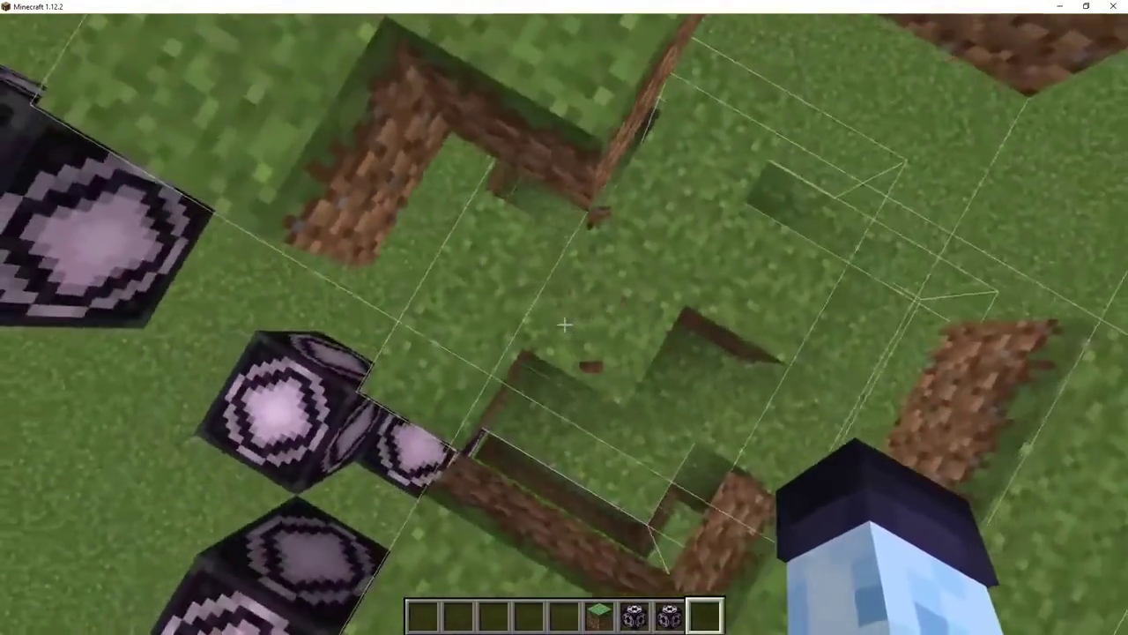
{"action": "key", "text": "shift"}
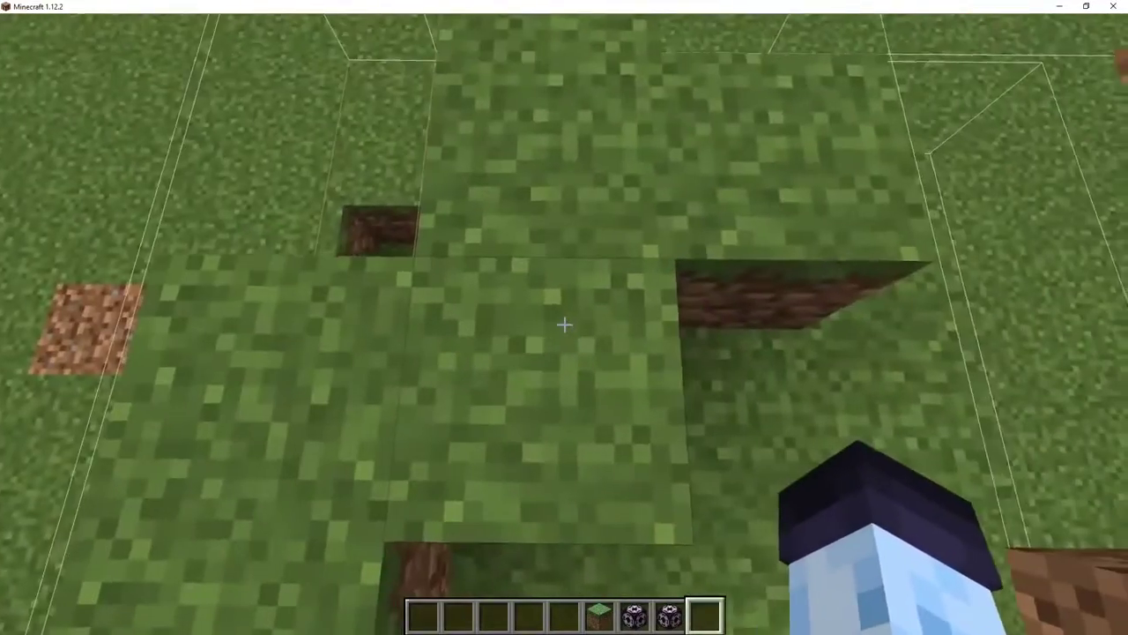
{"action": "key", "text": "F3+n"}
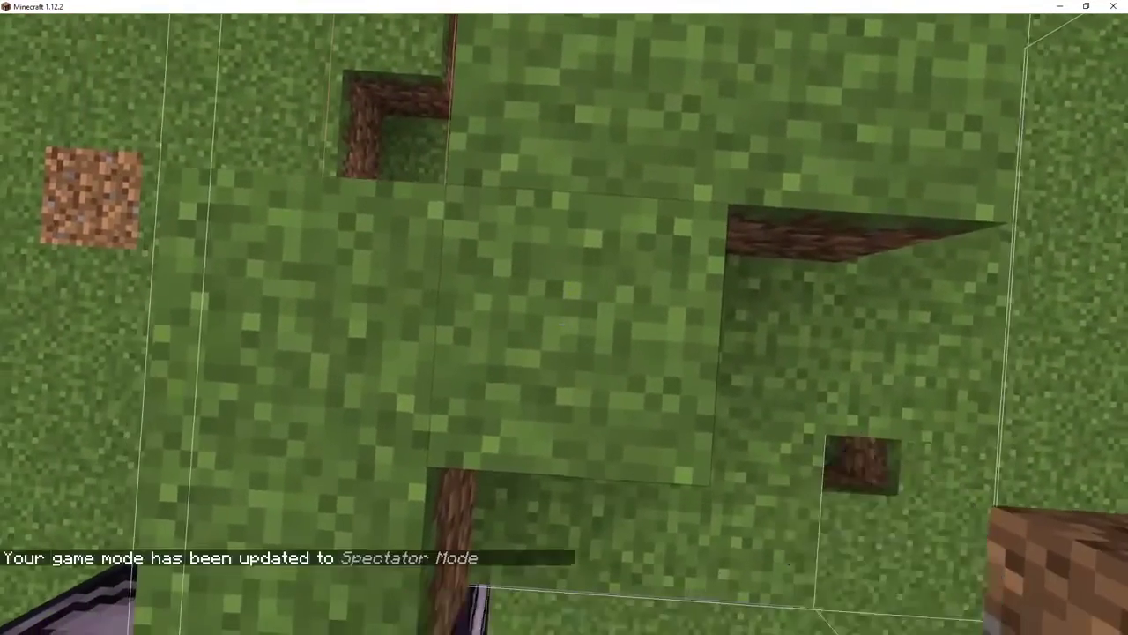
{"action": "key", "text": "shift"}
{"action": "key", "text": "F3+n"}
{"action": "key", "text": "F3"}
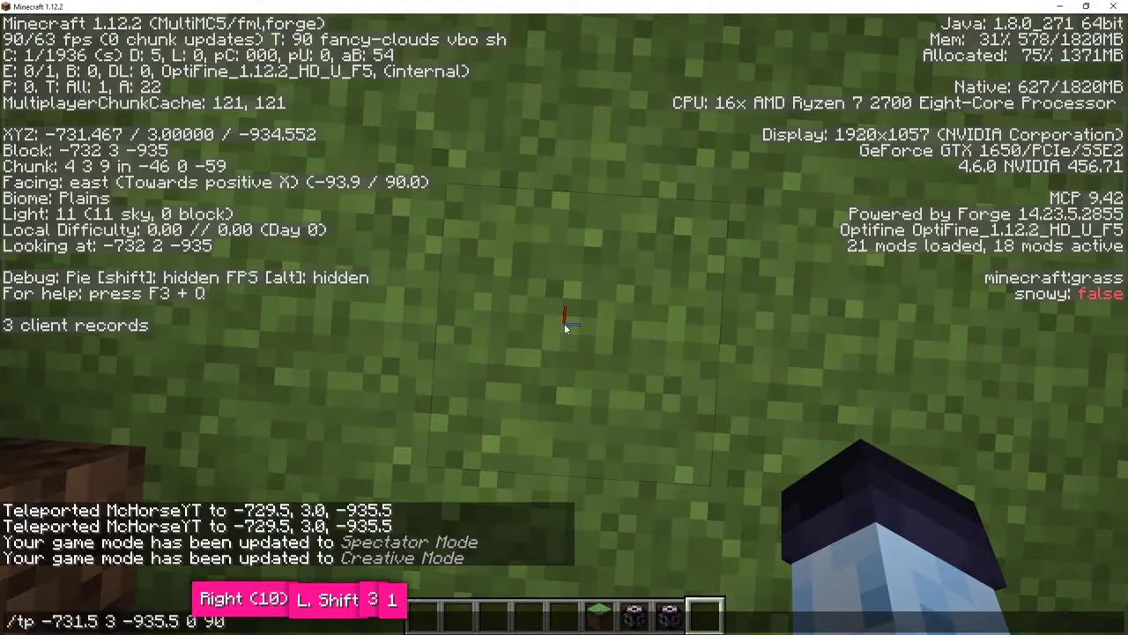
Step: Teleport to -731.5 3 -934.5 with rotation 0 90
{"action": "key", "text": "Right"}
{"action": "key", "text": "Right"}
{"action": "key", "text": "Right"}
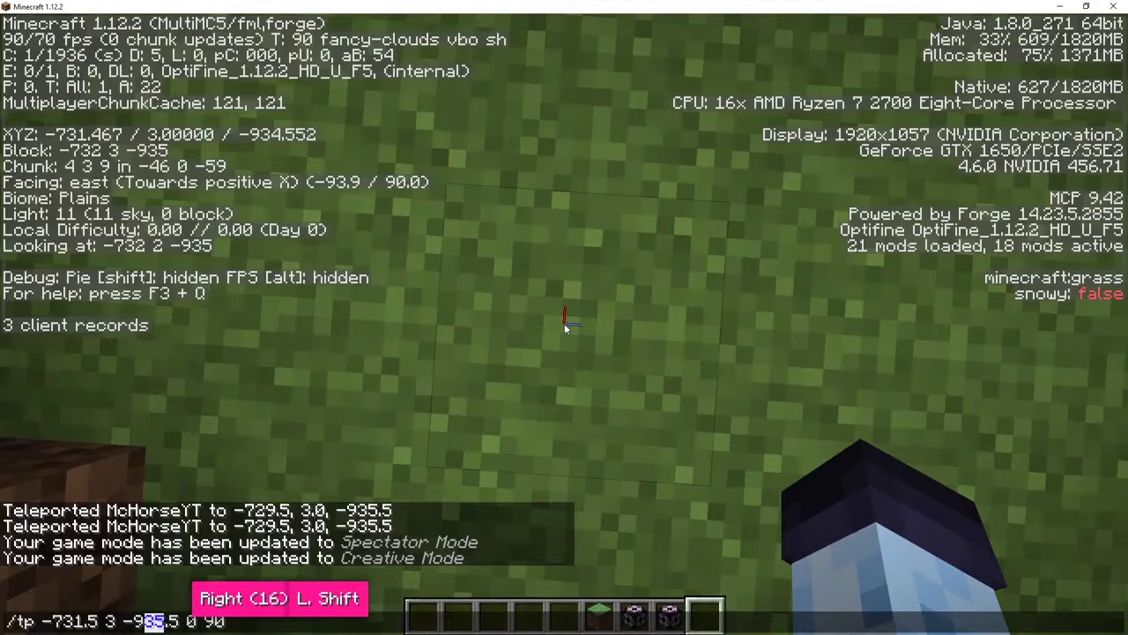
{"action": "type", "text": "34"}
{"action": "key", "text": "Return"}
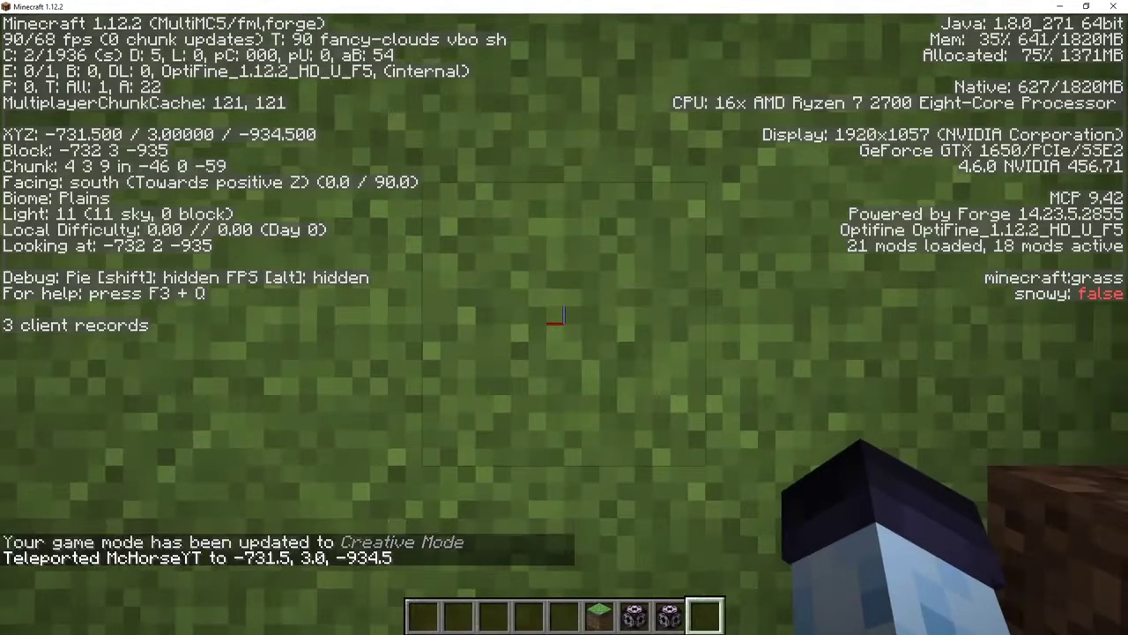
Step: Duplicate the earth_2 actor as earth_3 and pick the earth_2-ocean structure as its morph
{"action": "key", "text": "0"}
{"action": "left_click", "coordinate": [1109, 583]}
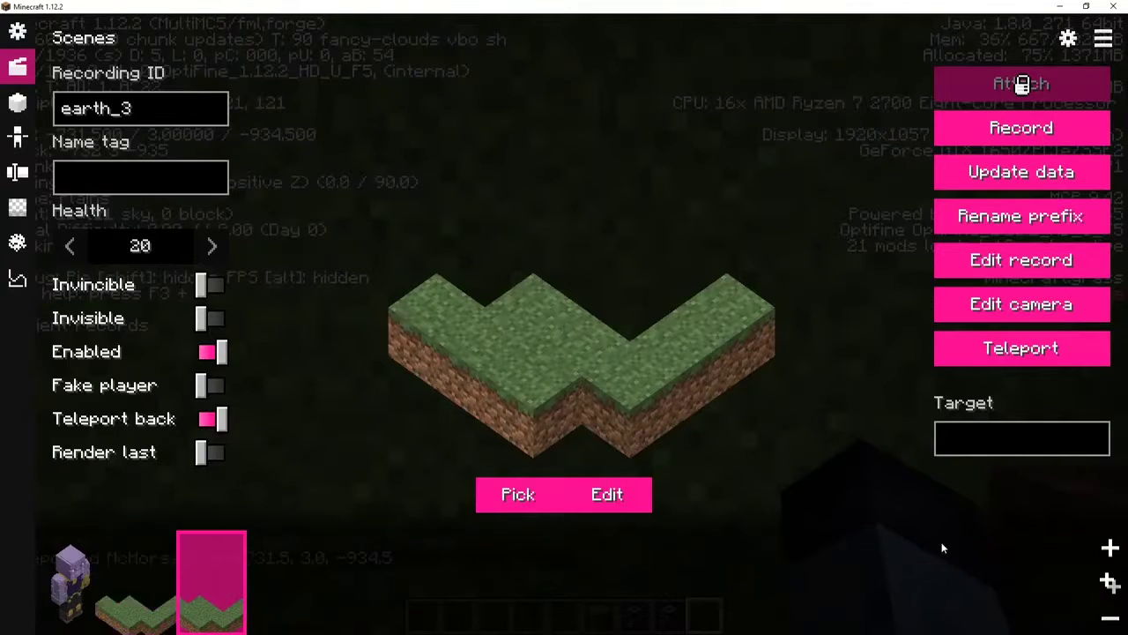
{"action": "left_click", "coordinate": [509, 490]}
{"action": "scroll", "coordinate": [231, 317], "scroll_direction": "down", "scroll_amount": 10}
{"action": "scroll", "coordinate": [231, 357], "scroll_direction": "down", "scroll_amount": 3}
{"action": "left_click", "coordinate": [192, 337]}
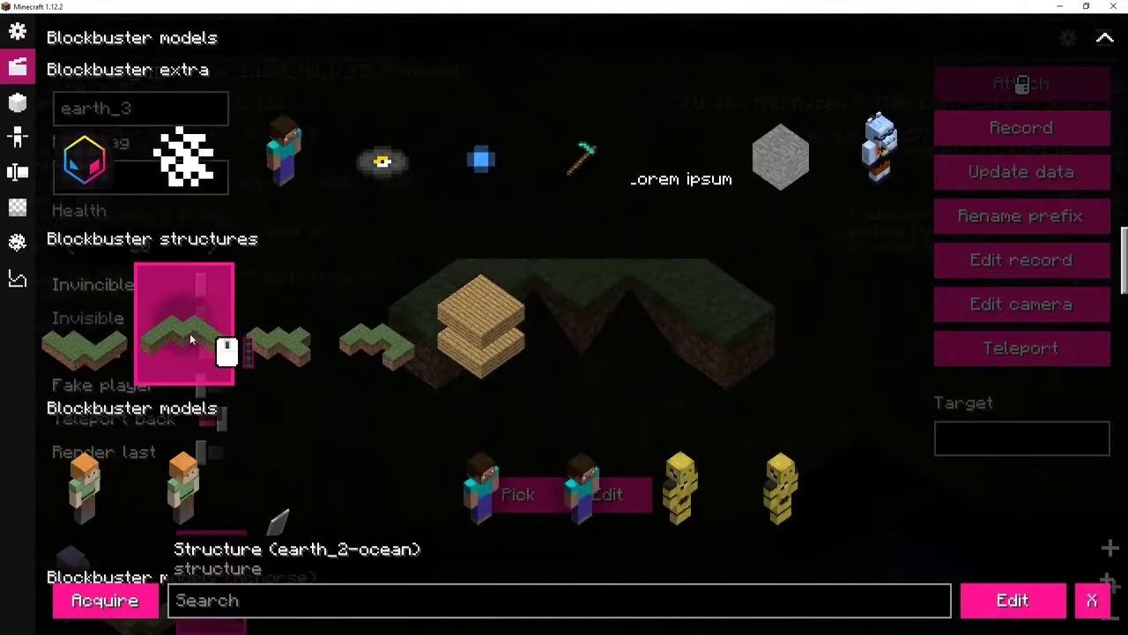
Step: Record the earth_3 actor standing still at the teleported position, and hide the debug overlay
{"action": "key", "text": "Escape"}
{"action": "key", "text": "Escape"}
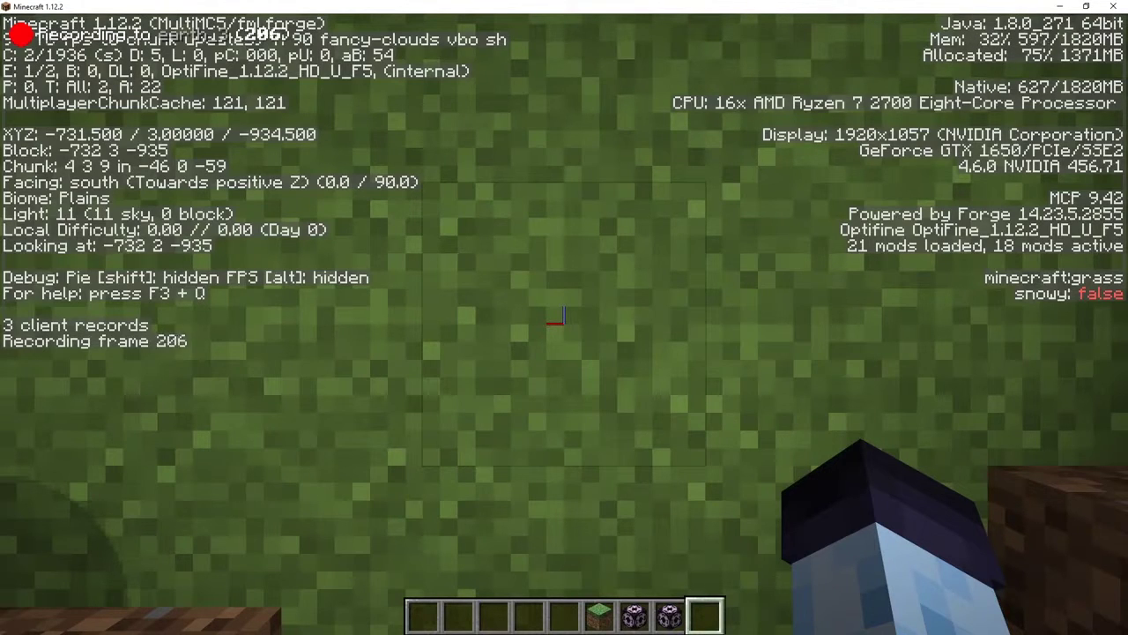
{"action": "key", "text": "F3"}
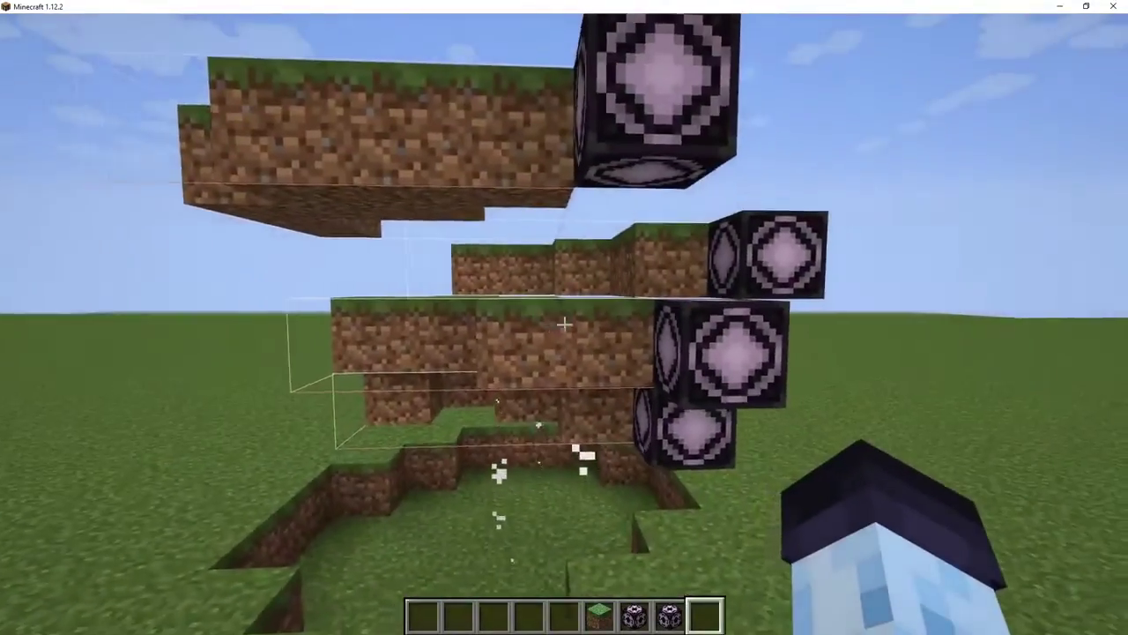
Step: Examine how the earth actors' layers fit in the crater, from close up and from above the structure blocks
{"action": "key", "text": "space"}
{"action": "key", "text": "d"}
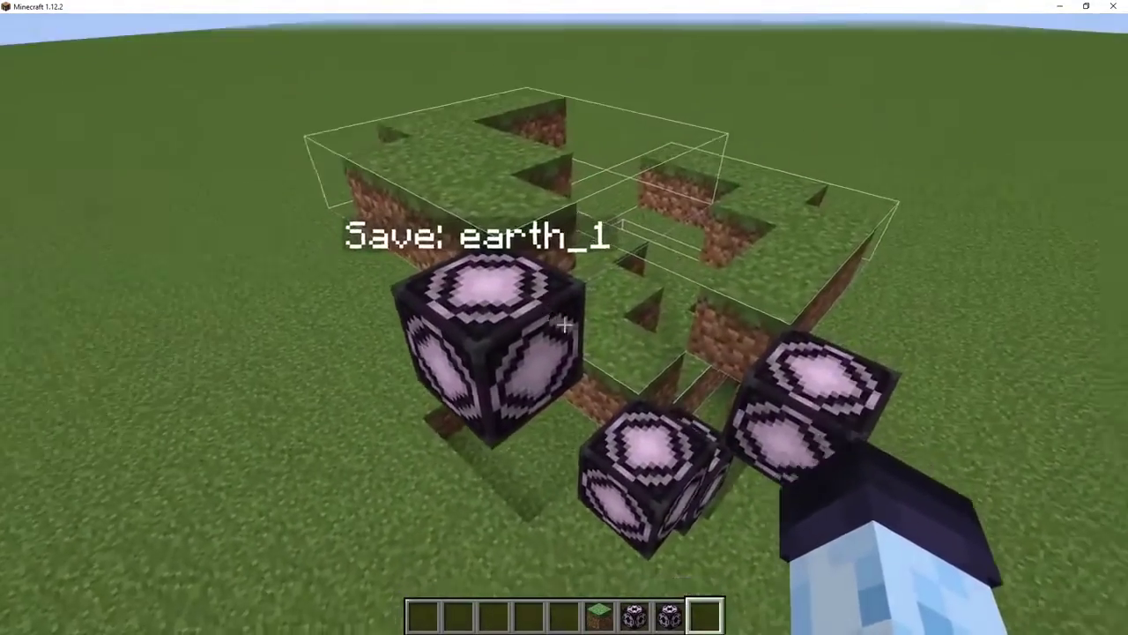
{"action": "key", "text": "shift"}
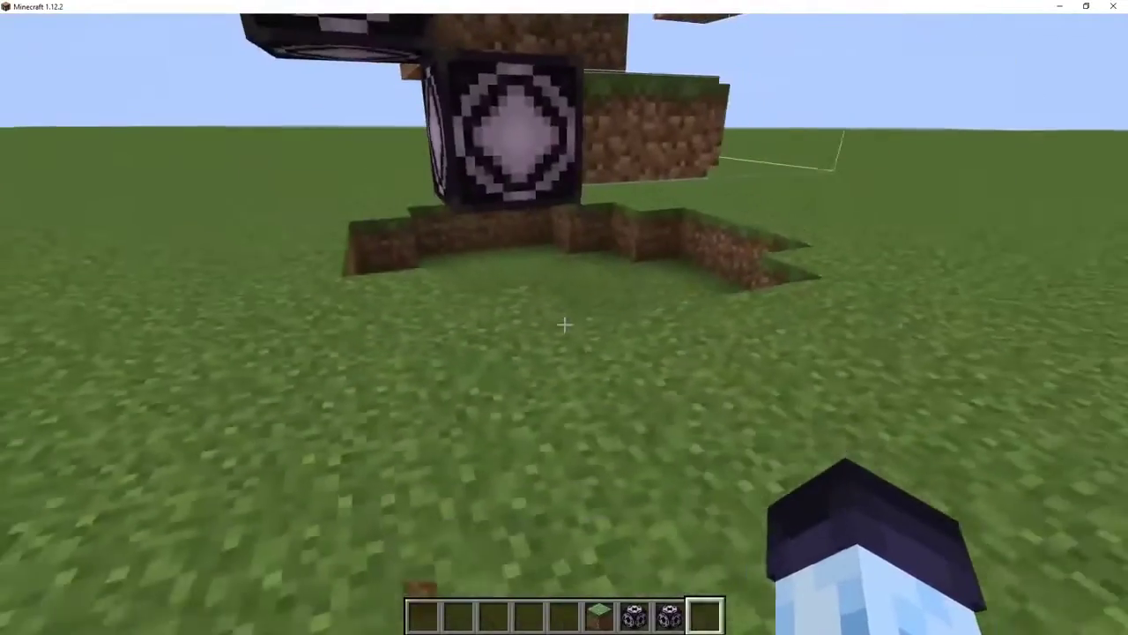
{"action": "key", "text": "w"}
{"action": "key", "text": "a"}
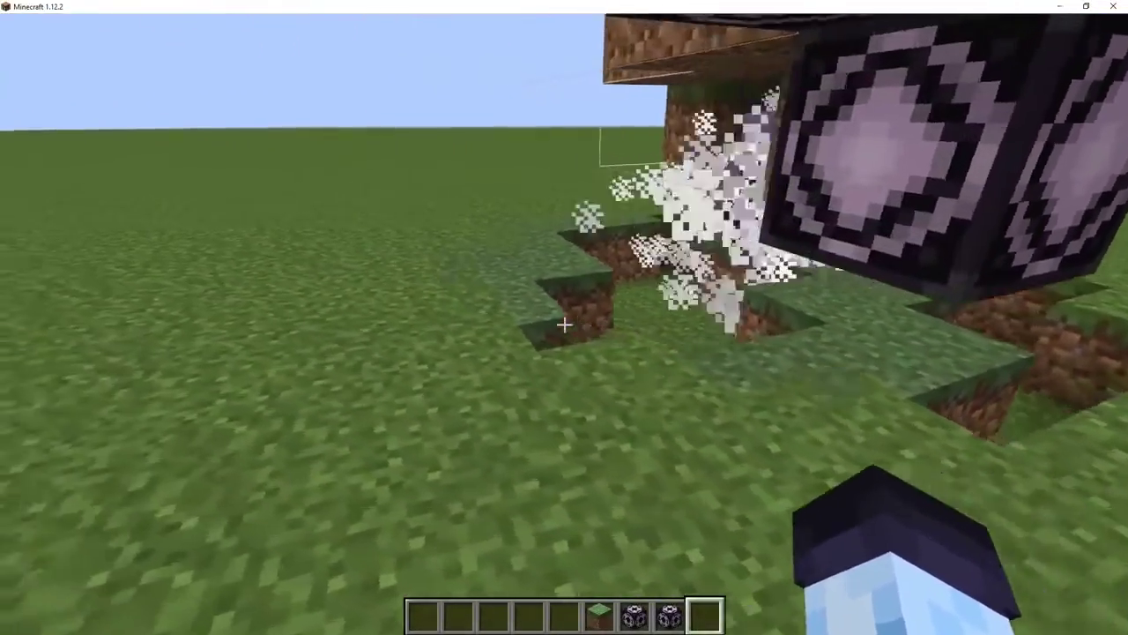
{"action": "key", "text": "w"}
{"action": "key", "text": "w"}
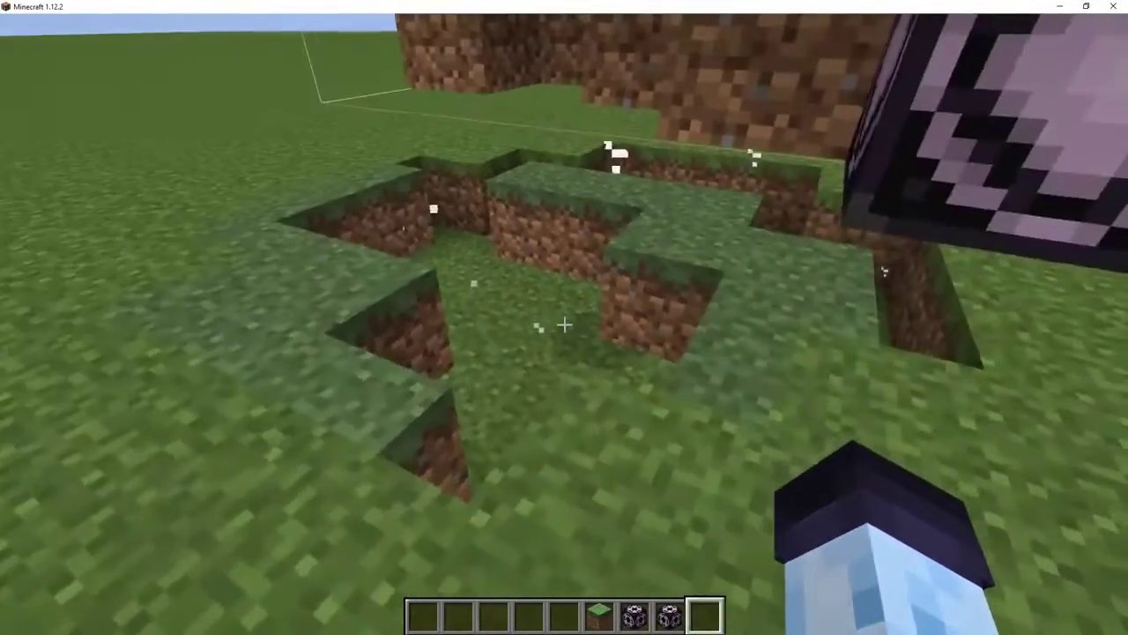
{"action": "key", "text": "space"}
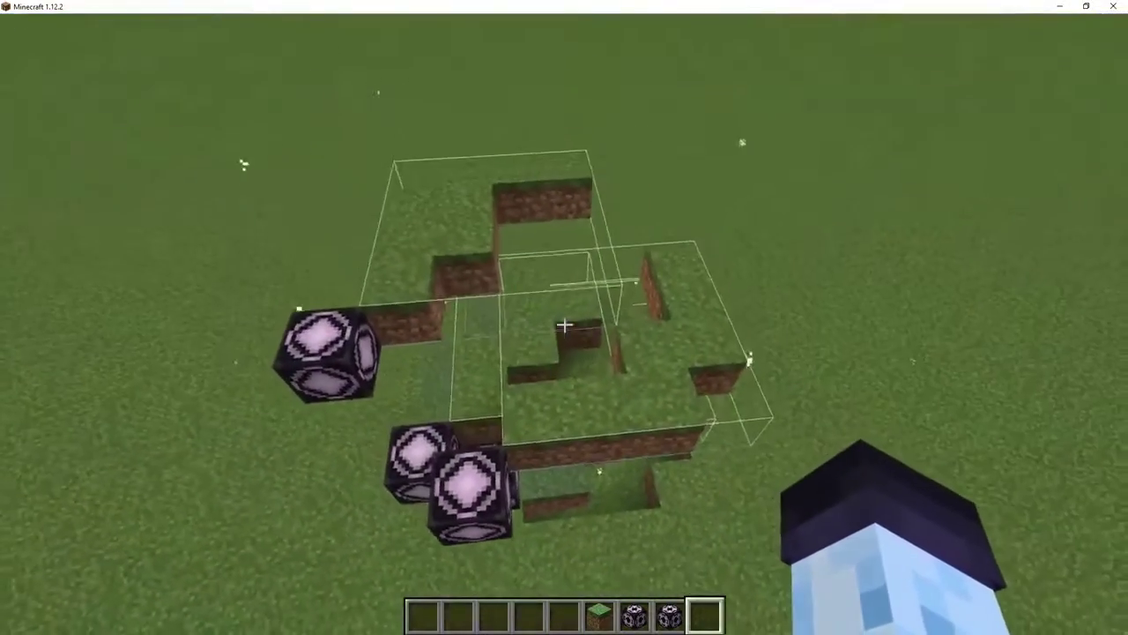
Step: Change the earth_3 actor's morph to the third saved Blockbuster structure and check its fit in the crater
{"action": "key", "text": "0"}
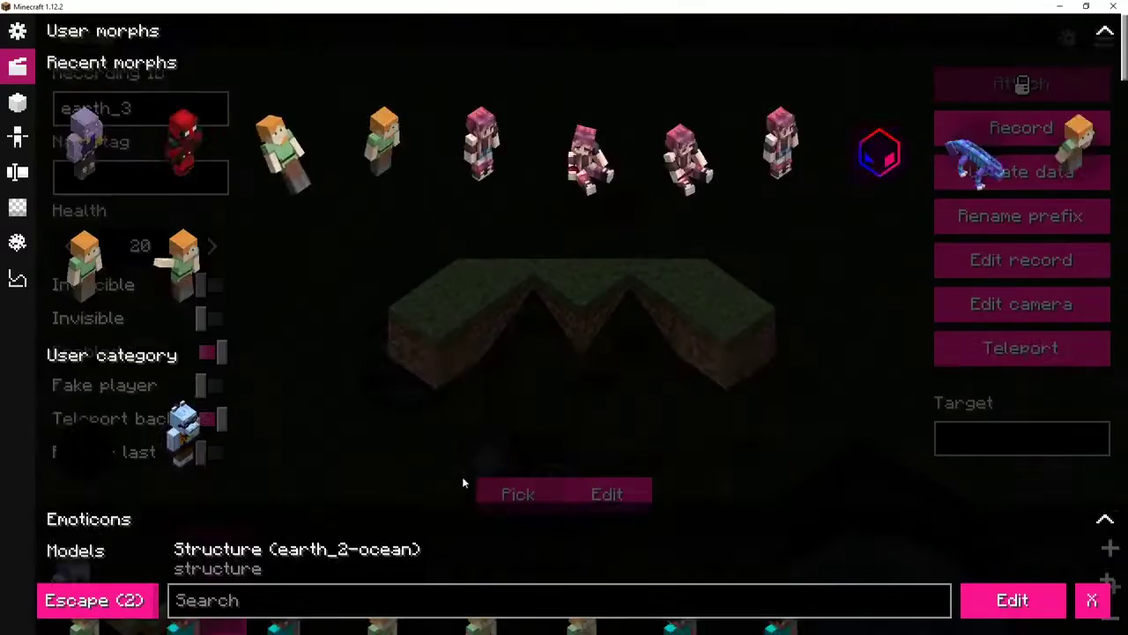
{"action": "scroll", "coordinate": [286, 399], "scroll_direction": "down", "scroll_amount": 10}
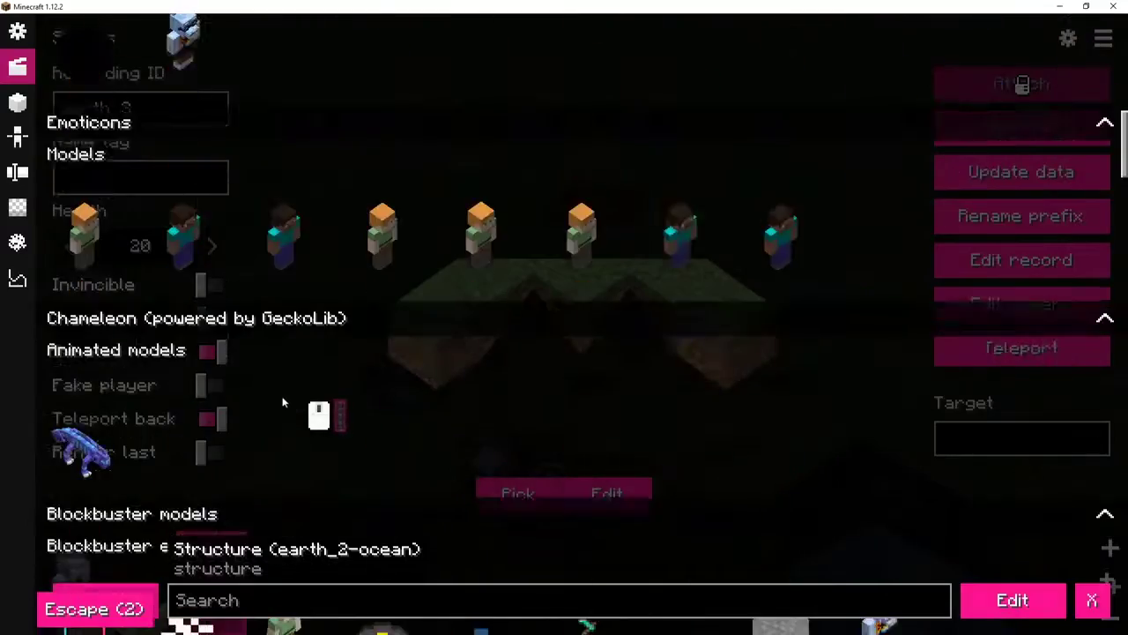
{"action": "left_click", "coordinate": [298, 393]}
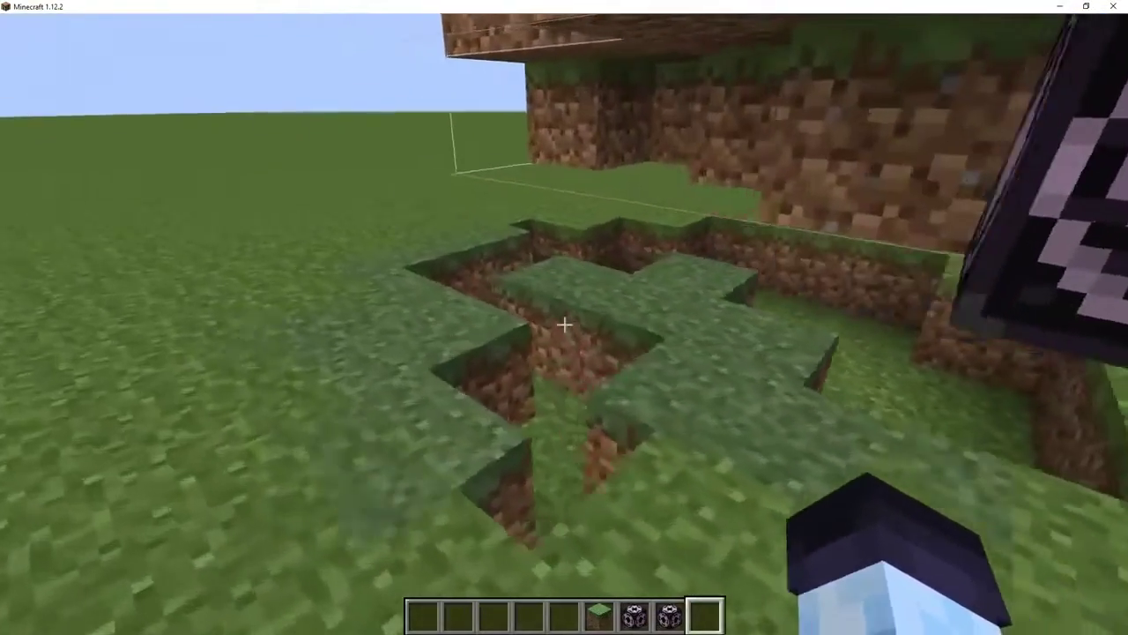
{"action": "key", "text": "s"}
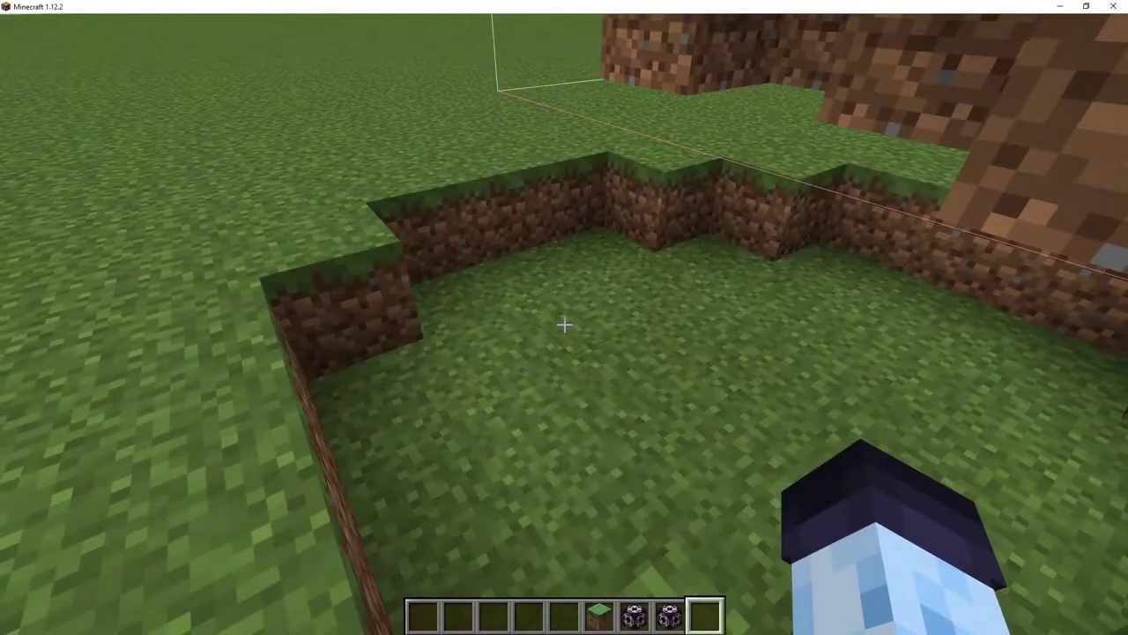
Step: Open the earth_2 actor's structure morph for editing and inspect the structure from an angled view
{"action": "key", "text": "0"}
{"action": "left_click", "coordinate": [172, 578]}
{"action": "key", "text": "e"}
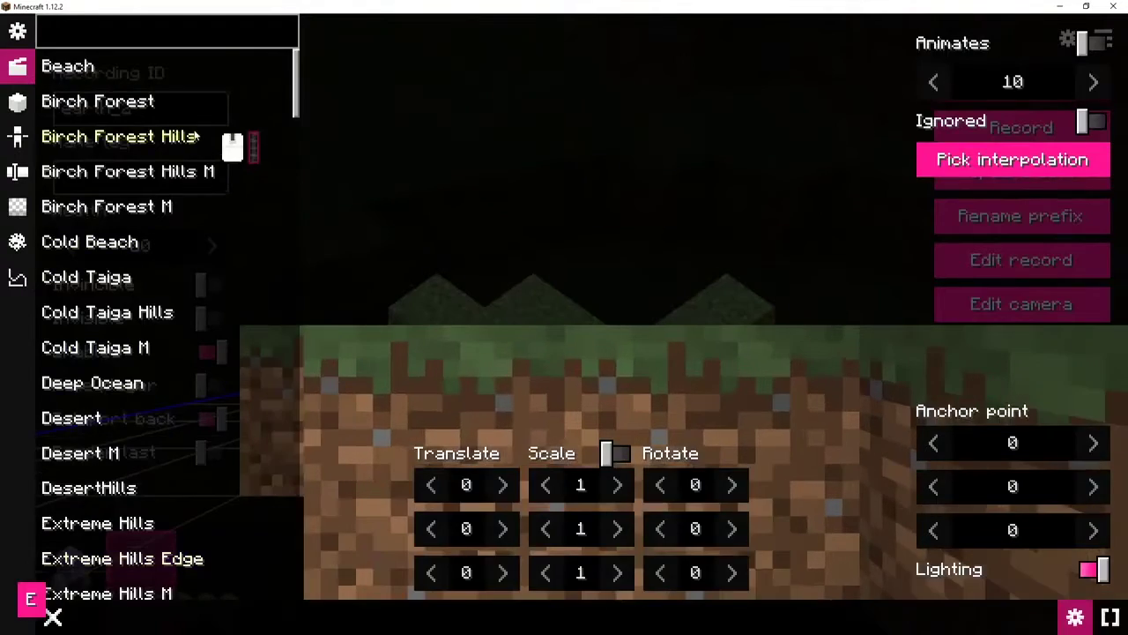
{"action": "scroll", "coordinate": [195, 129], "scroll_direction": "down", "scroll_amount": 5}
{"action": "scroll", "coordinate": [587, 436], "scroll_direction": "down", "scroll_amount": 3}
{"action": "left_click_drag", "start_coordinate": [416, 331], "coordinate": [458, 265]}
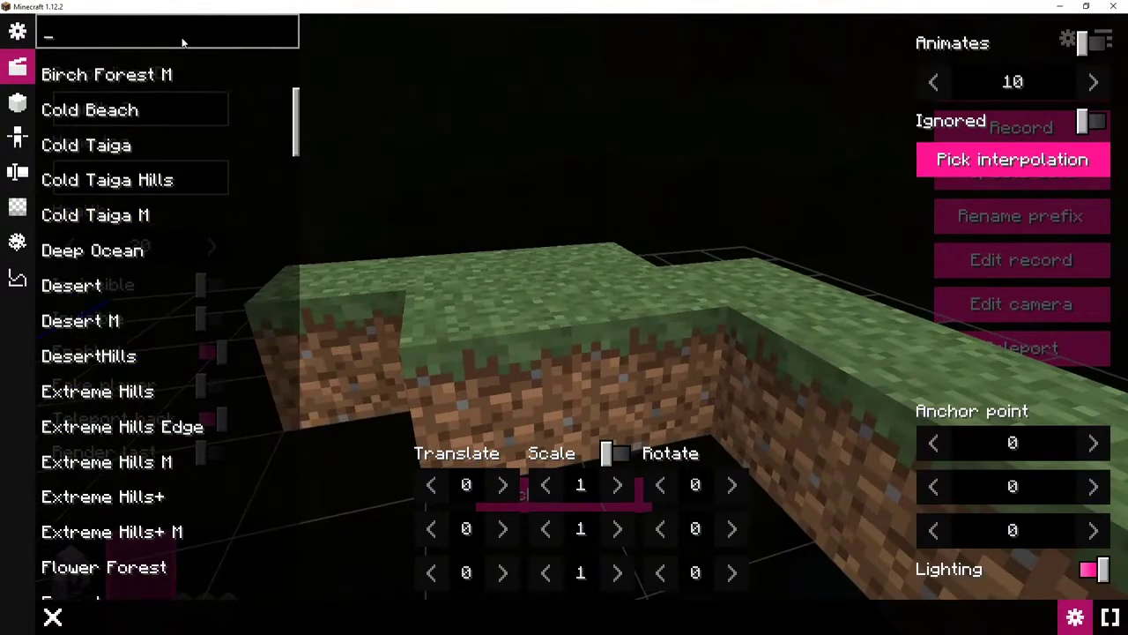
Step: Search the structure morph's biome list for "defa", "hill" and "t"
{"action": "type", "text": "defa"}
{"action": "key", "text": "BackSpace"}
{"action": "key", "text": "BackSpace"}
{"action": "key", "text": "BackSpace"}
{"action": "key", "text": "BackSpace"}
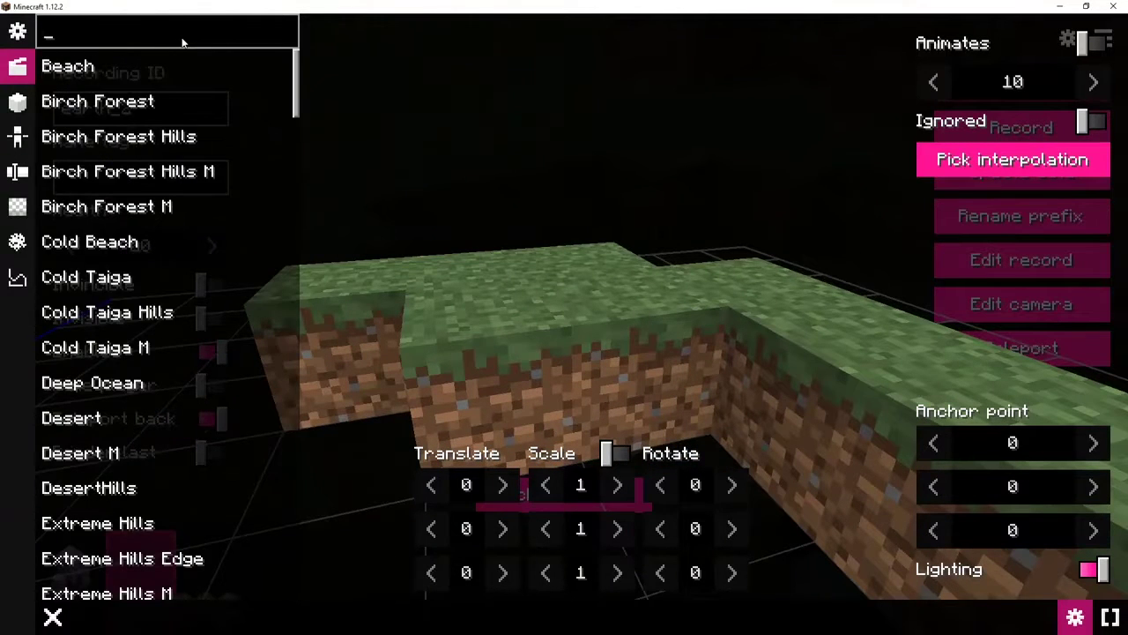
{"action": "type", "text": "hill"}
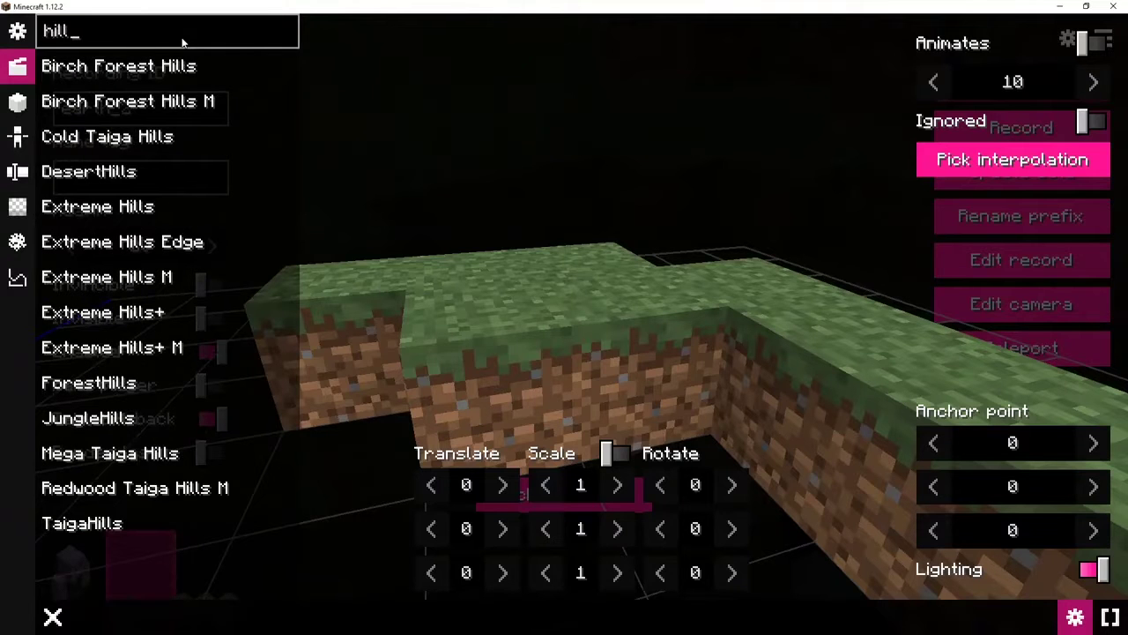
{"action": "key", "text": "BackSpace"}
{"action": "type", "text": "t"}
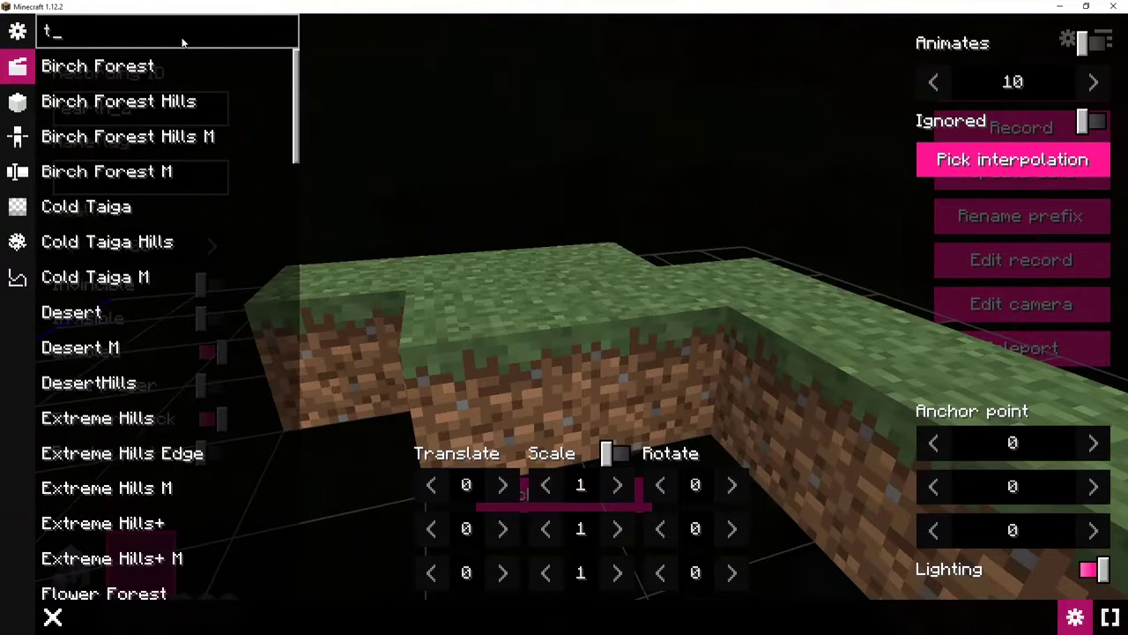
{"action": "key", "text": "BackSpace"}
Step: Filter the biomes by "b", assign the Beach biome to the earth_2 structure morph, and return to the world
{"action": "type", "text": "b"}
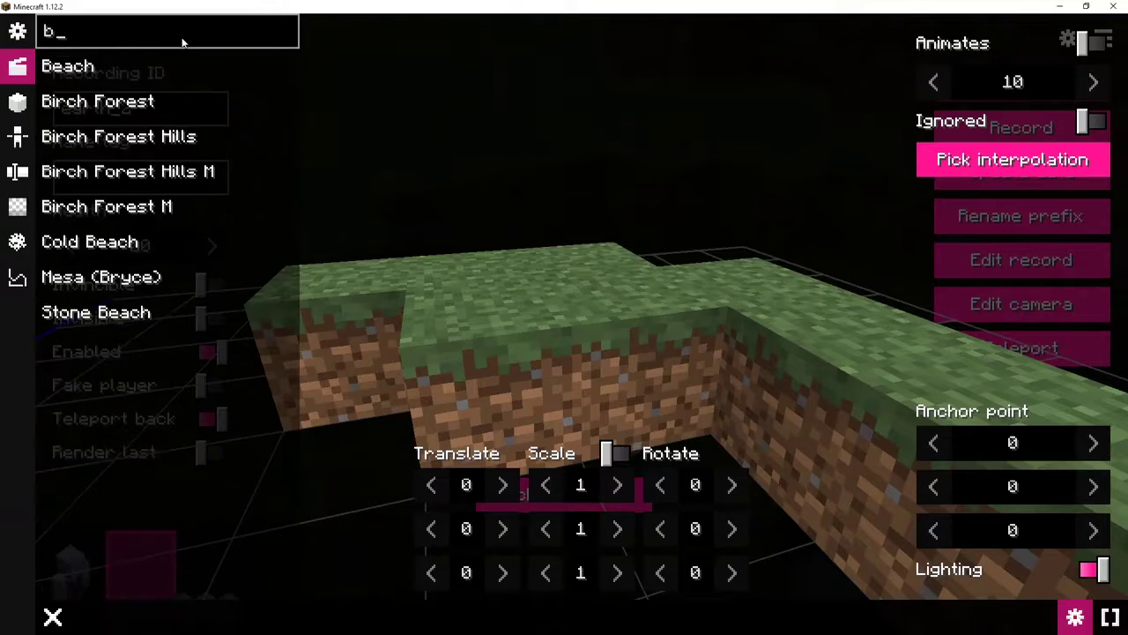
{"action": "left_click", "coordinate": [171, 65]}
{"action": "key", "text": "Escape"}
{"action": "key", "text": "Escape"}
{"action": "key", "text": "Escape"}
{"action": "key", "text": "Escape"}
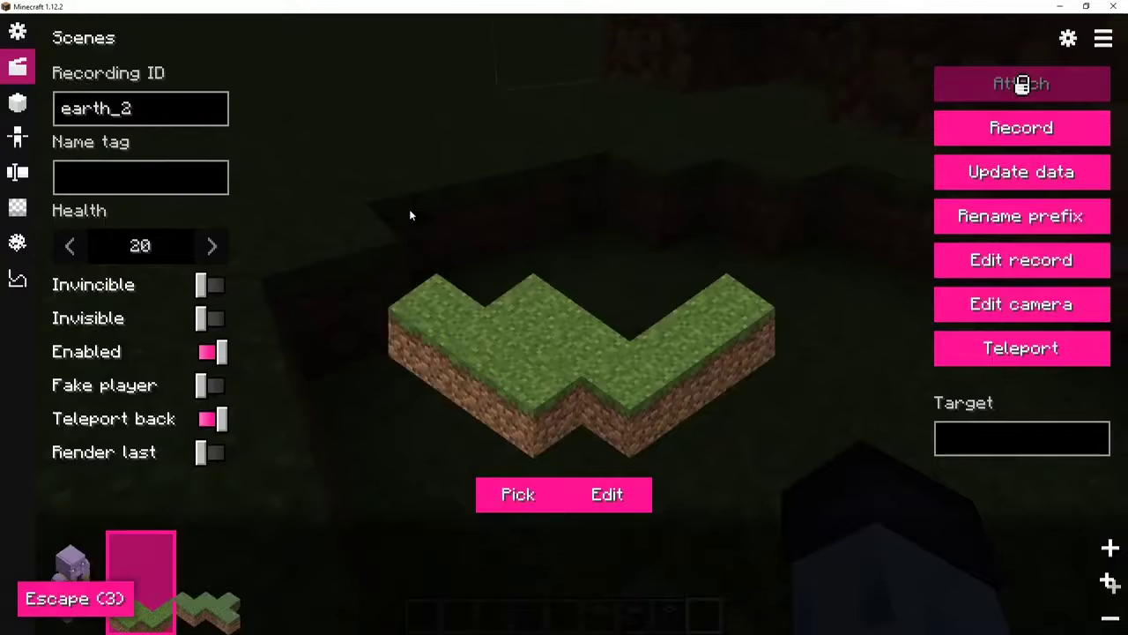
{"action": "key", "text": "ctrl"}
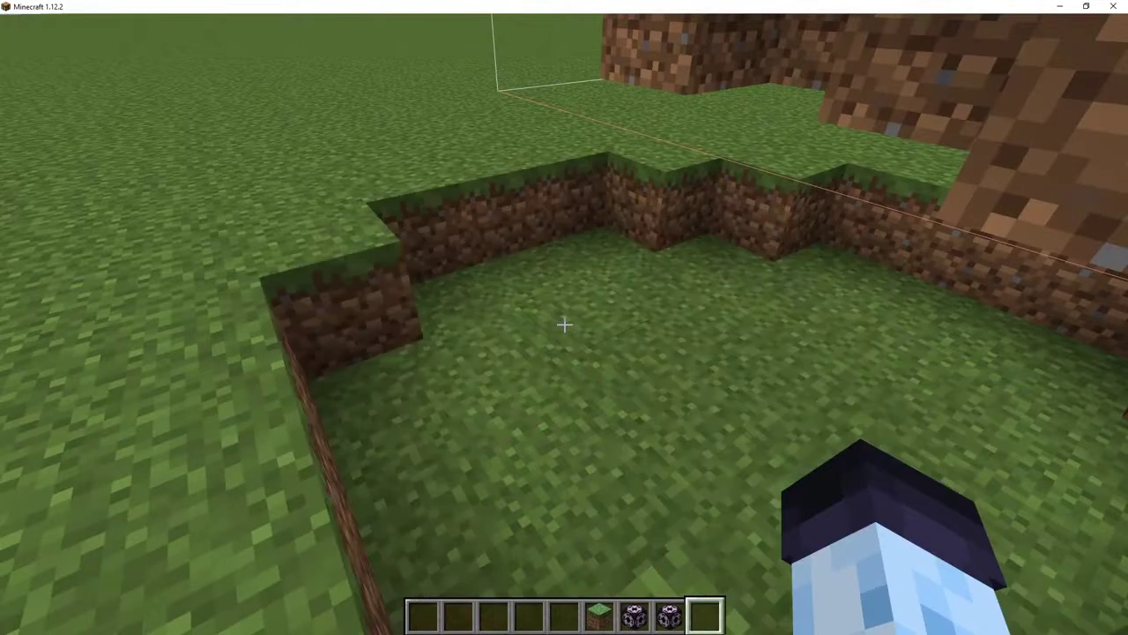
Step: Set the earth_2 structure morph's X anchor point to -0.5 and check its position against the crater
{"action": "key", "text": "0"}
{"action": "key", "text": "e"}
{"action": "scroll", "coordinate": [665, 353], "scroll_direction": "down", "scroll_amount": 3}
{"action": "left_click_drag", "start_coordinate": [594, 317], "coordinate": [712, 407]}
{"action": "scroll", "coordinate": [712, 407], "scroll_direction": "down", "scroll_amount": 3}
{"action": "left_click_drag", "start_coordinate": [1046, 451], "coordinate": [1033, 449]}
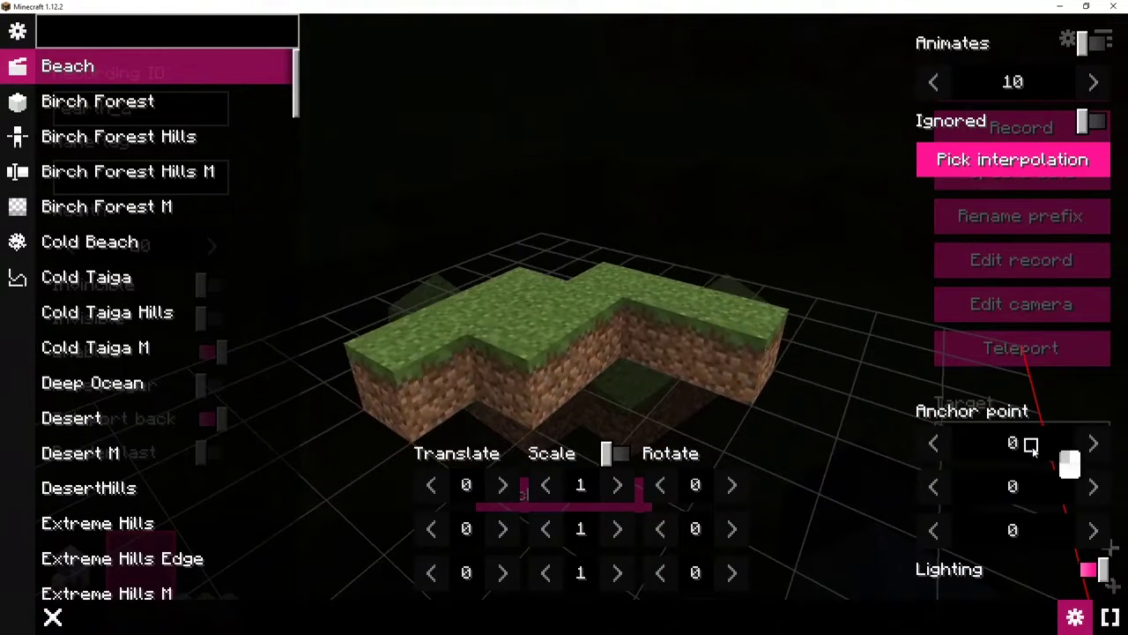
{"action": "type", "text": "-1"}
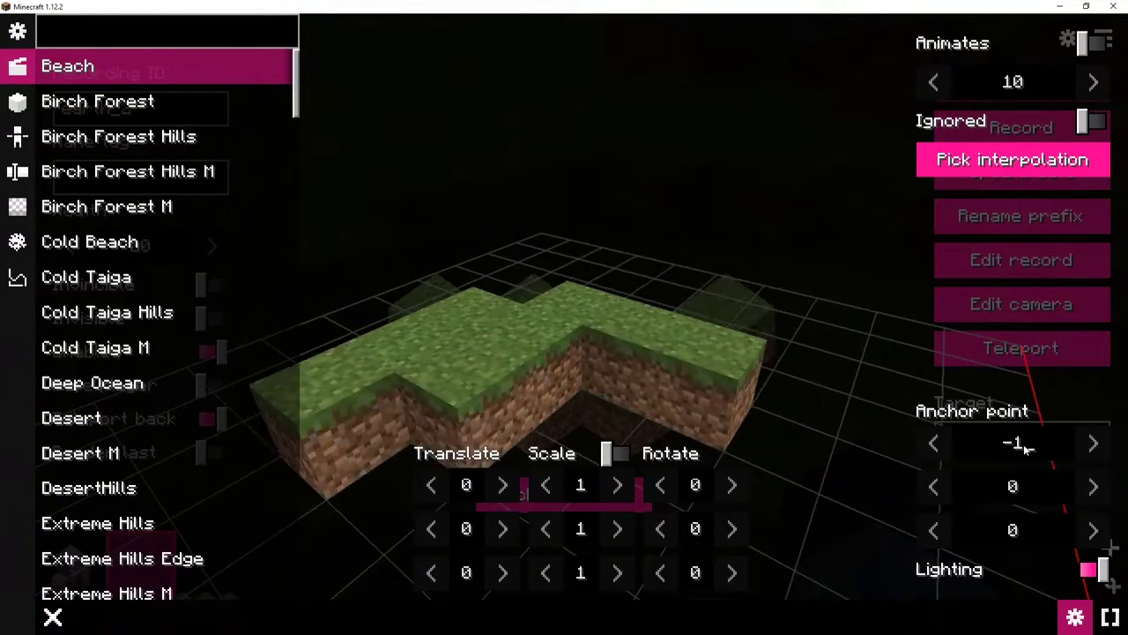
{"action": "key", "text": "BackSpace"}
{"action": "type", "text": "0.5"}
{"action": "key", "text": "Escape"}
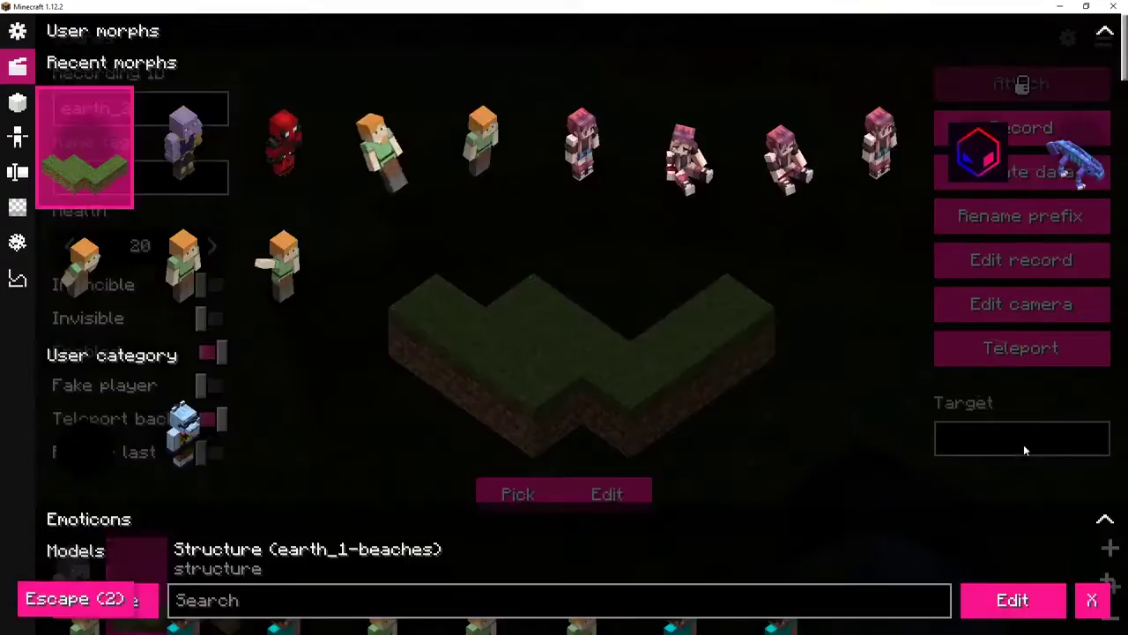
{"action": "key", "text": "Escape"}
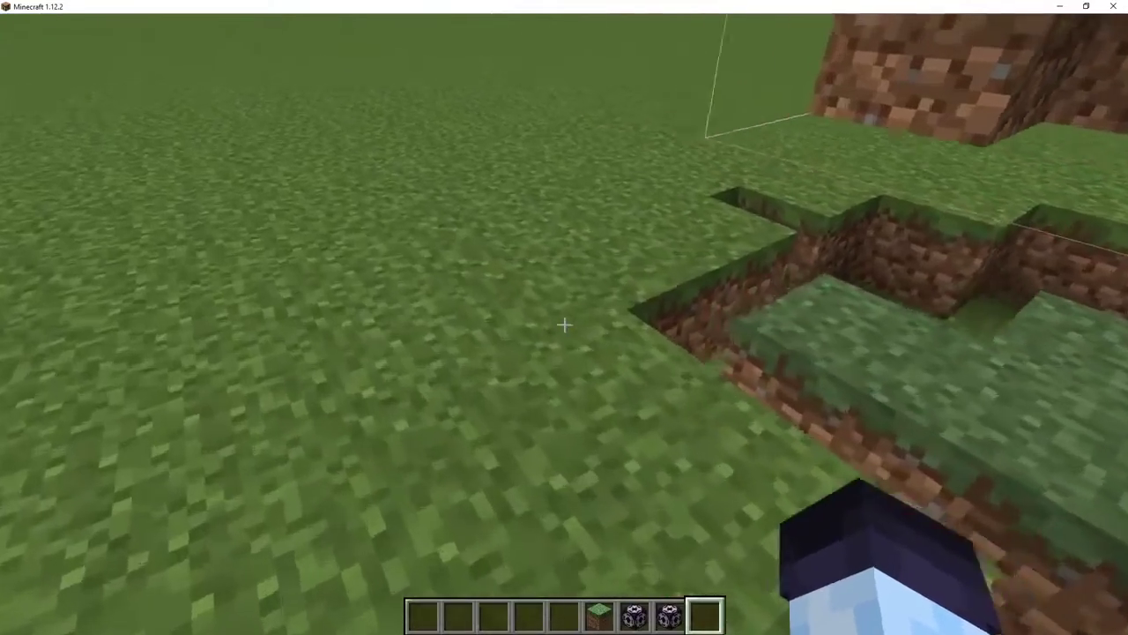
{"action": "key", "text": "s"}
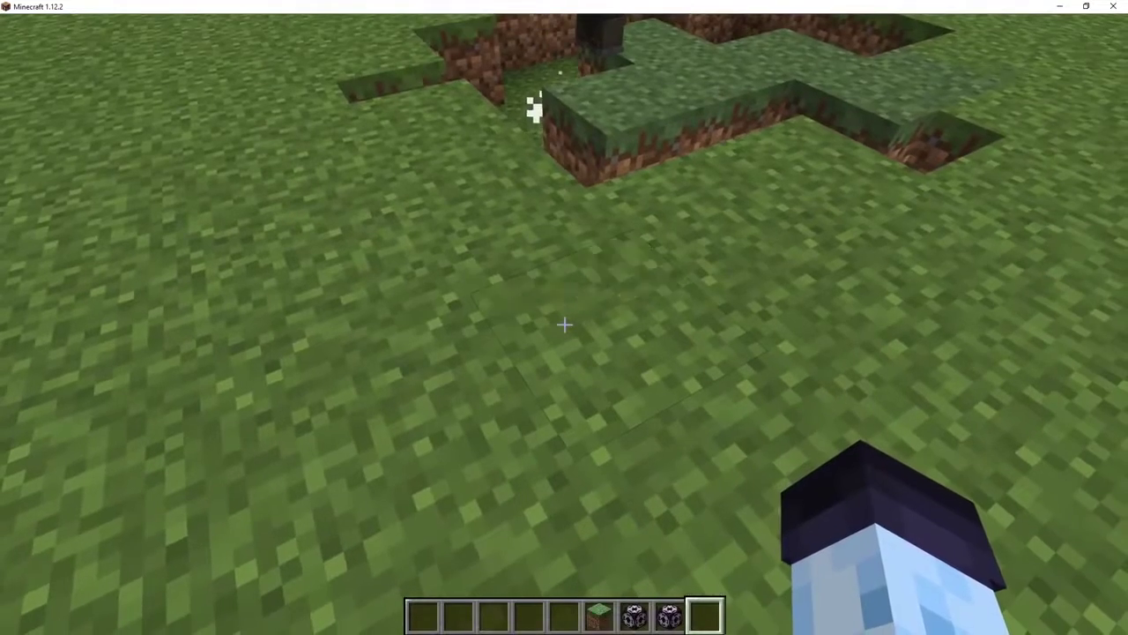
Step: Try an X anchor point of -1 on the earth_2 structure morph and check the result in the crater
{"action": "key", "text": "0"}
{"action": "key", "text": "e"}
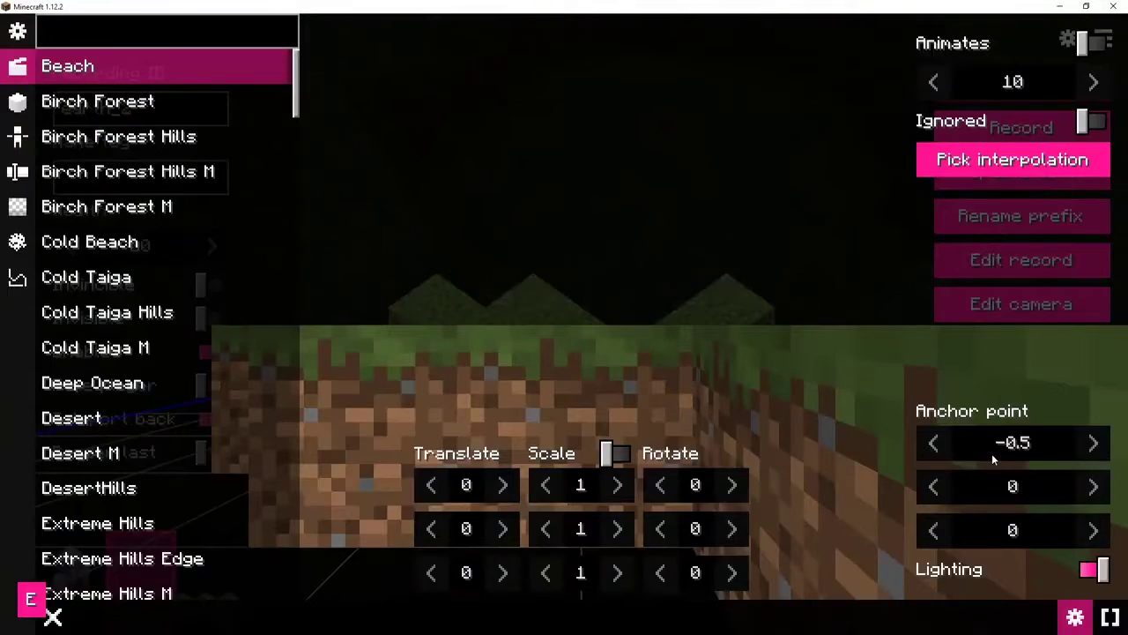
{"action": "key", "text": "Escape"}
{"action": "key", "text": "Escape"}
{"action": "key", "text": "Escape"}
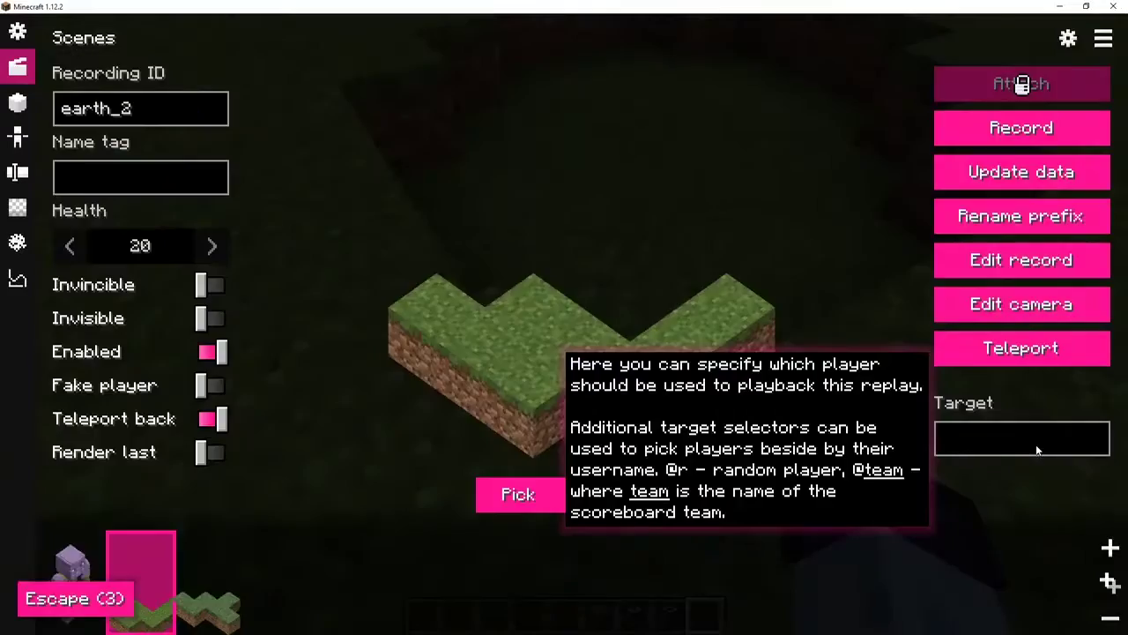
Step: Set the earth_2 structure morph's X anchor point to -0.5 and try shifting its Z anchor point by a whole block
{"action": "key", "text": "0"}
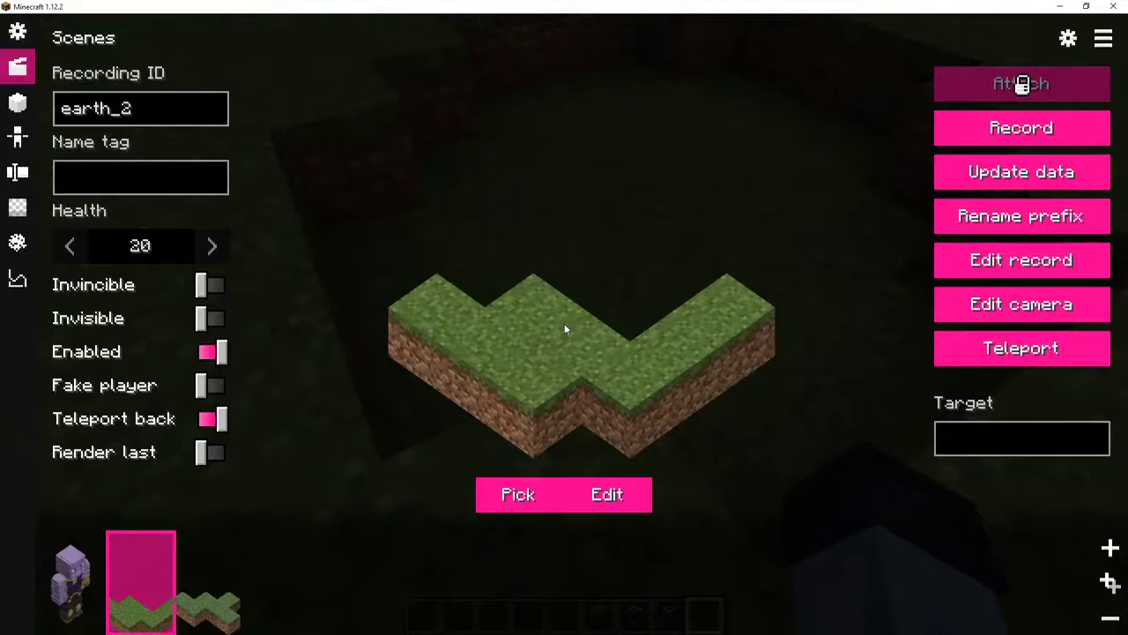
{"action": "key", "text": "e"}
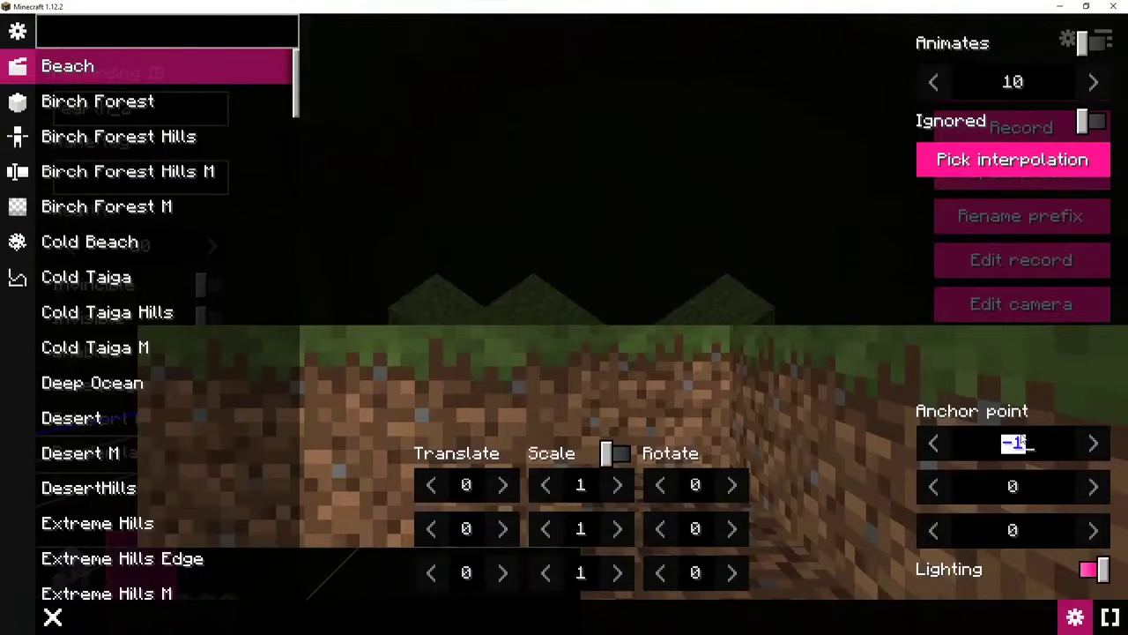
{"action": "type", "text": "-0.5"}
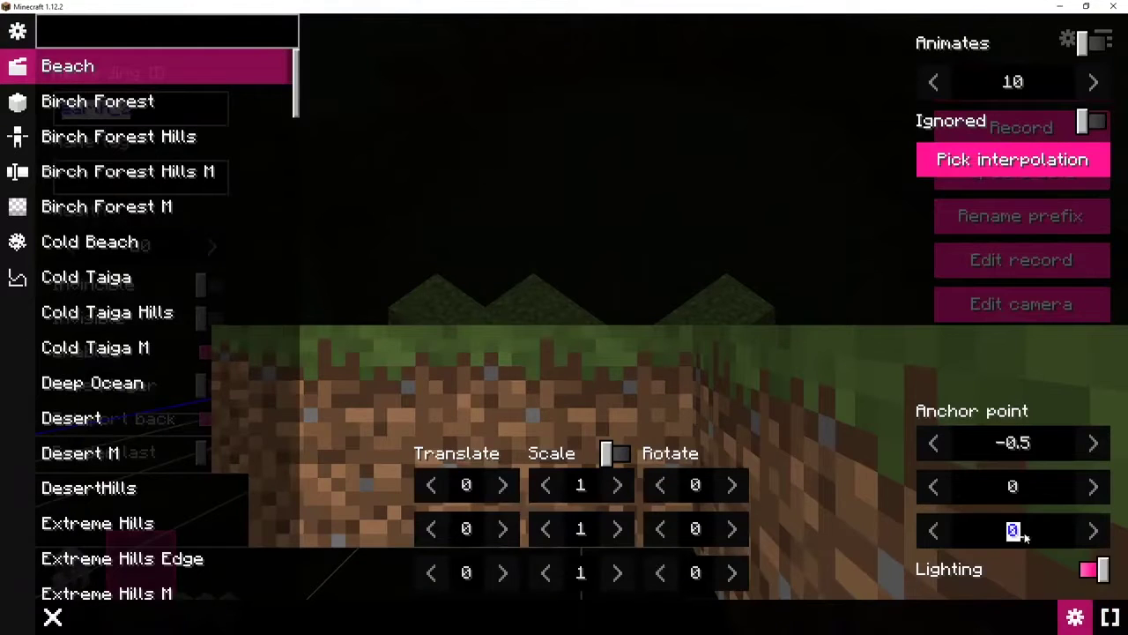
{"action": "type", "text": "-1"}
{"action": "key", "text": "BackSpace"}
{"action": "type", "text": "1"}
{"action": "key", "text": "Escape"}
{"action": "key", "text": "Escape"}
{"action": "key", "text": "Escape"}
{"action": "key", "text": "Escape"}
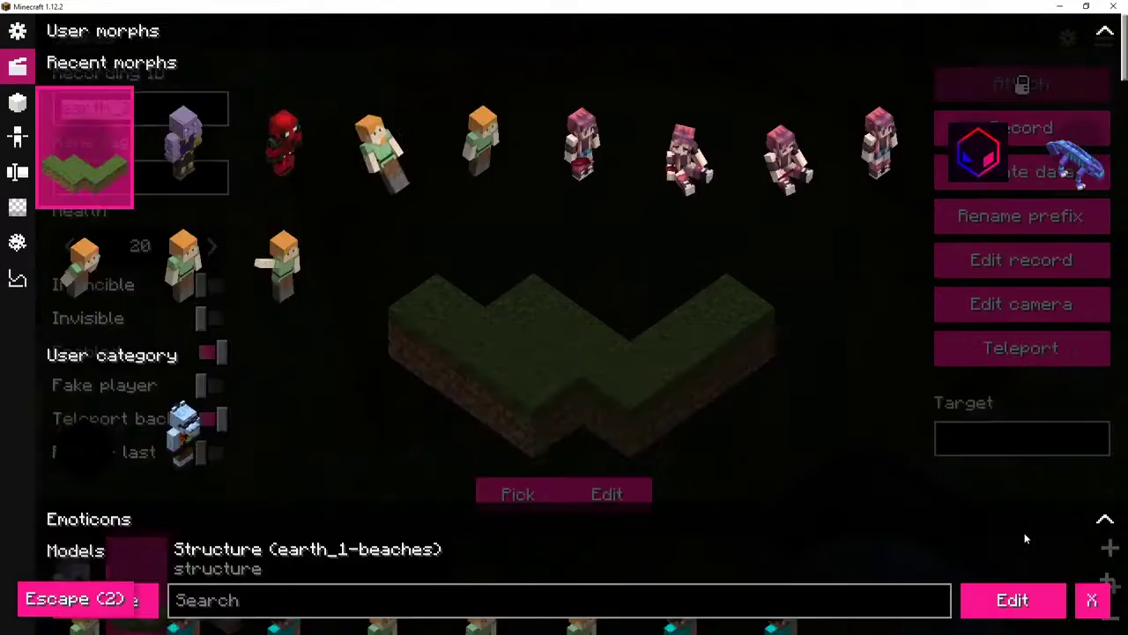
{"action": "key", "text": "equal"}
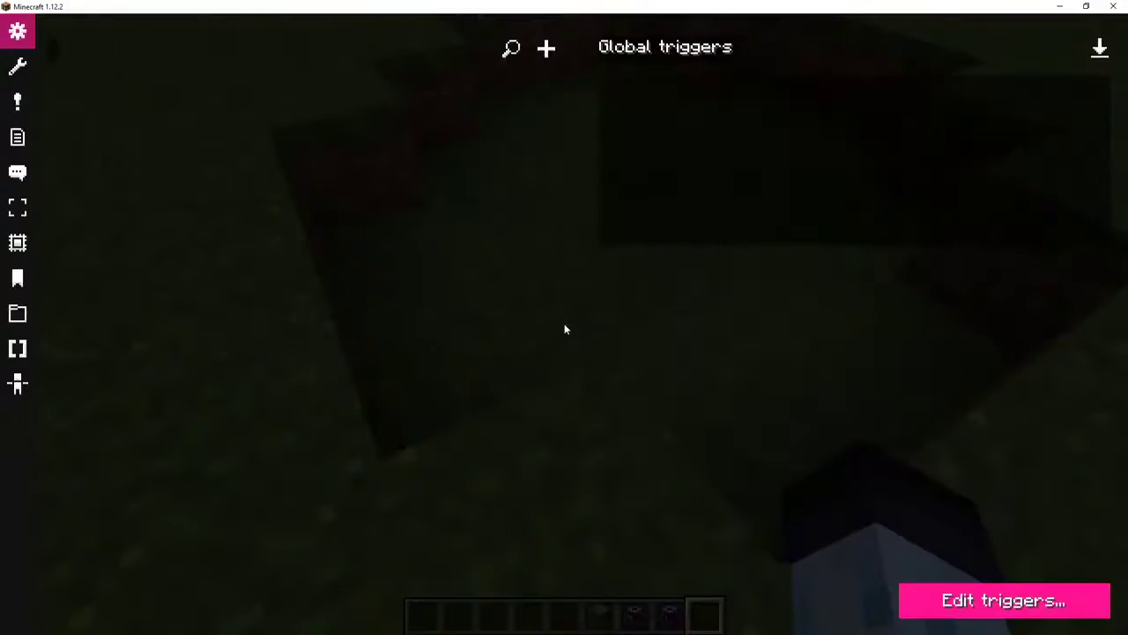
{"action": "key", "text": "Escape"}
Step: Set the earth_2 structure morph's Z anchor point to 0.5 and inspect its placement in the crater
{"action": "key", "text": "0"}
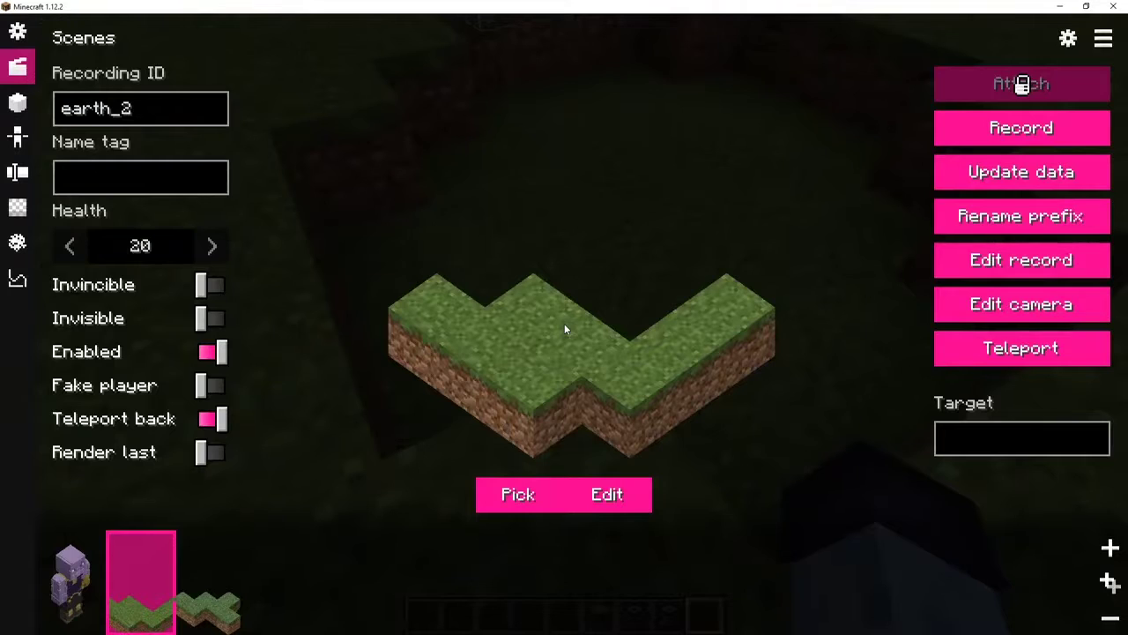
{"action": "type", "text": "e"}
{"action": "type", "text": "0.5"}
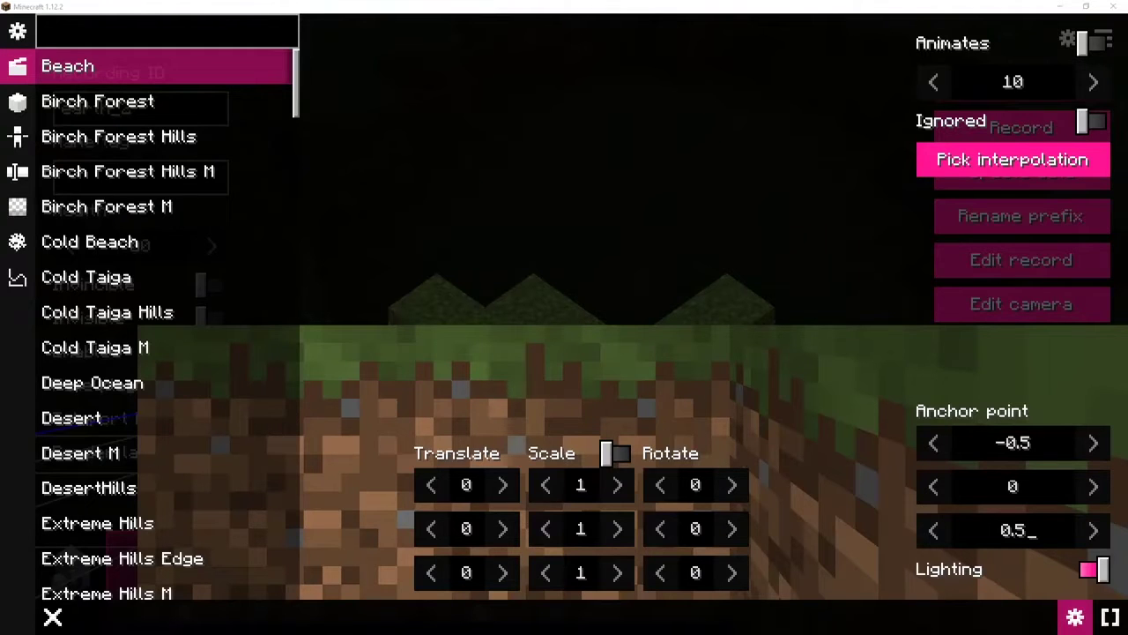
{"action": "key", "text": "Escape"}
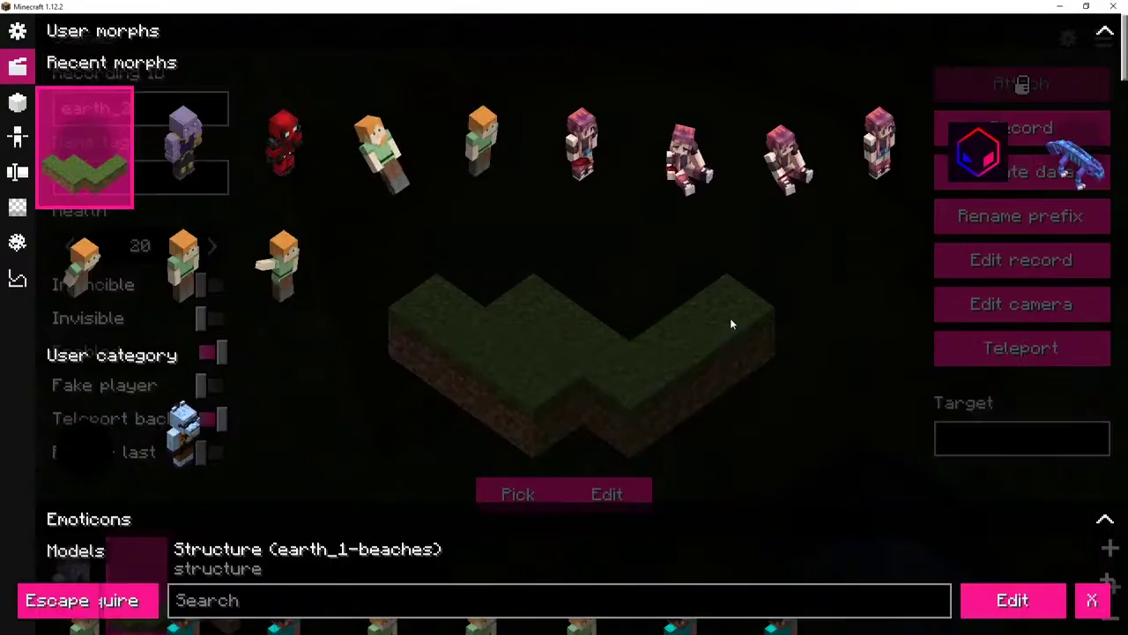
{"action": "key", "text": "Escape"}
{"action": "key", "text": "Escape"}
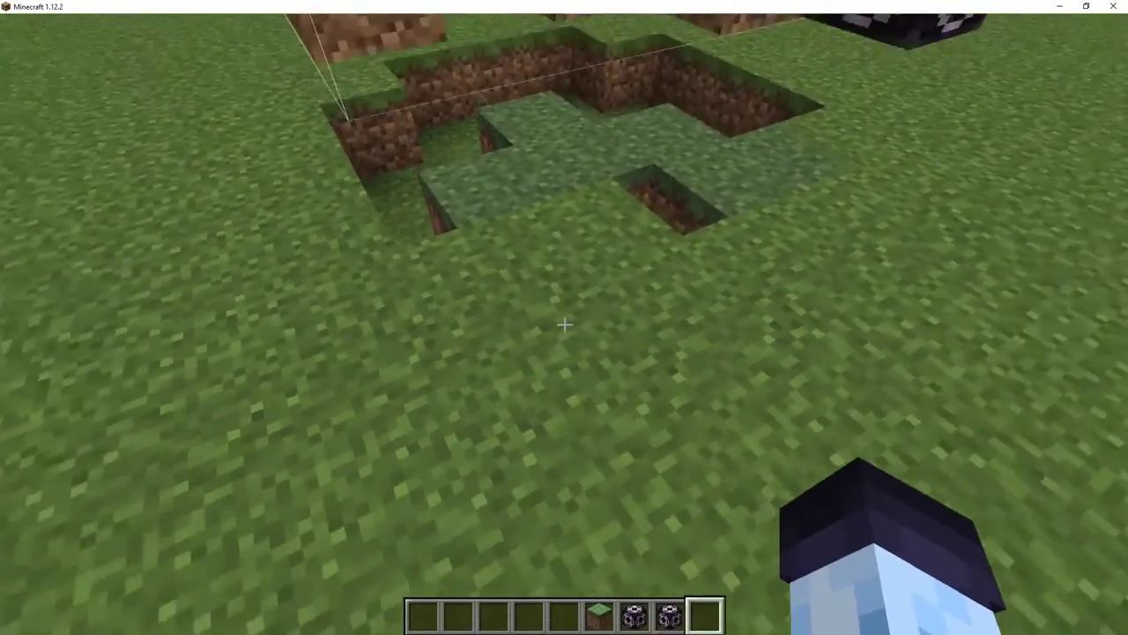
{"action": "key", "text": "shift"}
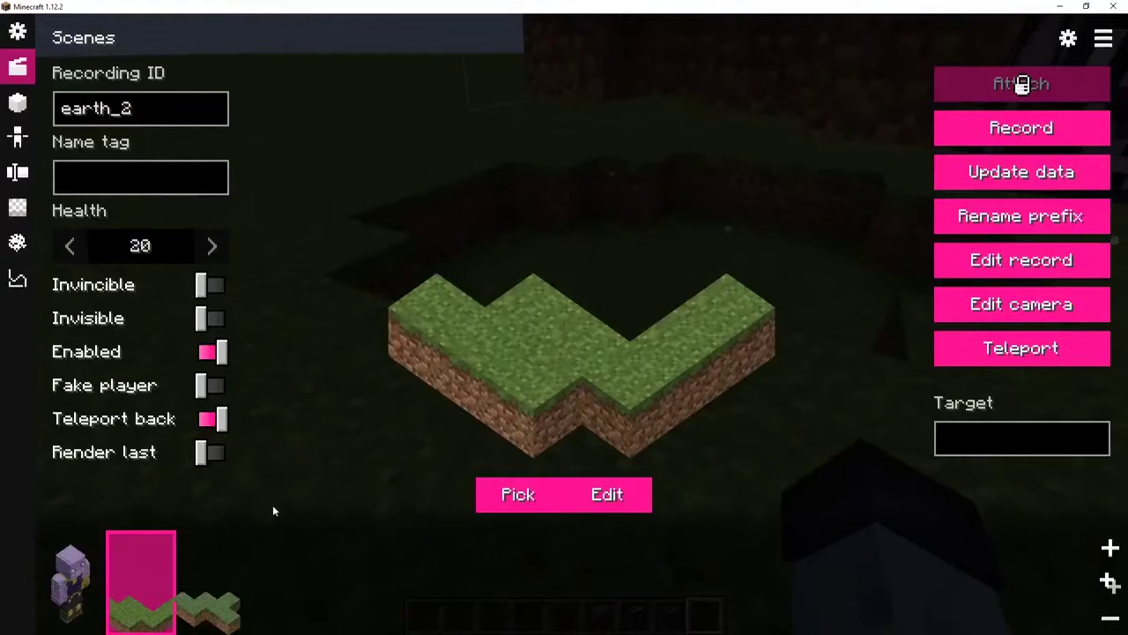
Step: Set the earth_3 structure morph's anchor point to -0.5 on X and 0.5 on Z, and check its fit
{"action": "left_click", "coordinate": [218, 602]}
{"action": "key", "text": "e"}
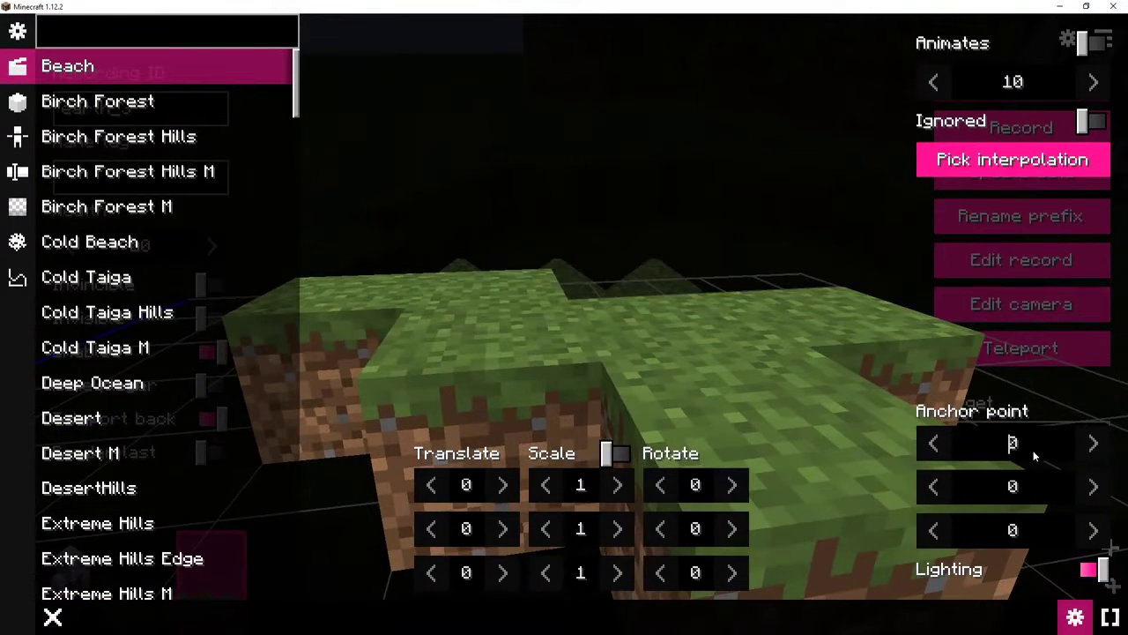
{"action": "left_click", "coordinate": [1033, 449]}
{"action": "type", "text": "-0.5"}
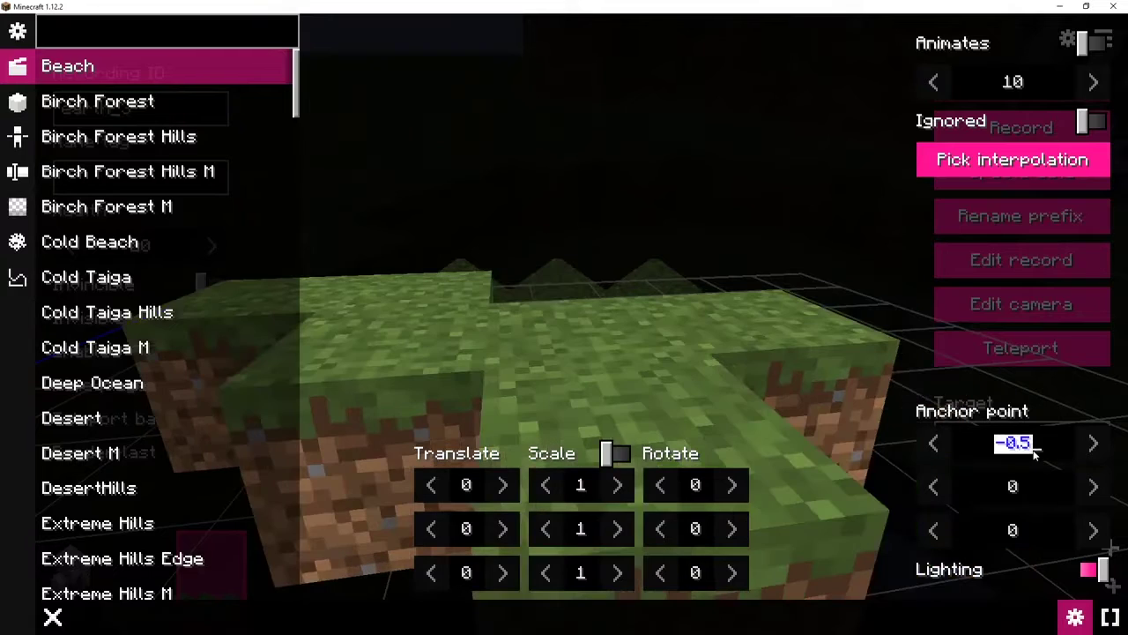
{"action": "type", "text": "0.5"}
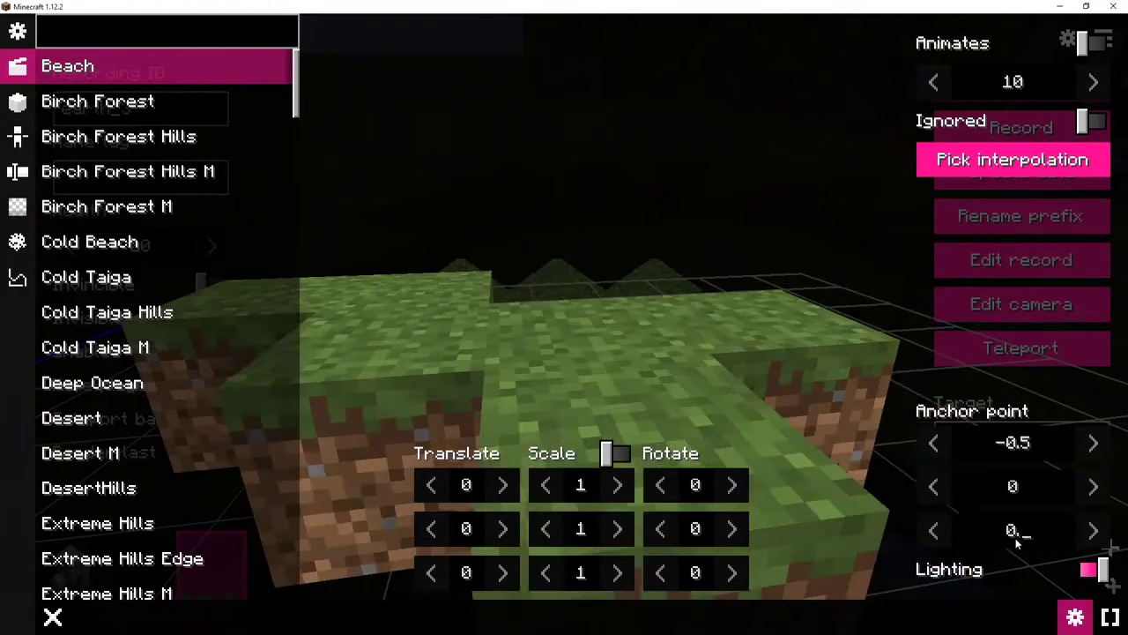
{"action": "key", "text": "Escape"}
{"action": "key", "text": "Escape"}
{"action": "key", "text": "Escape"}
{"action": "key", "text": "w"}
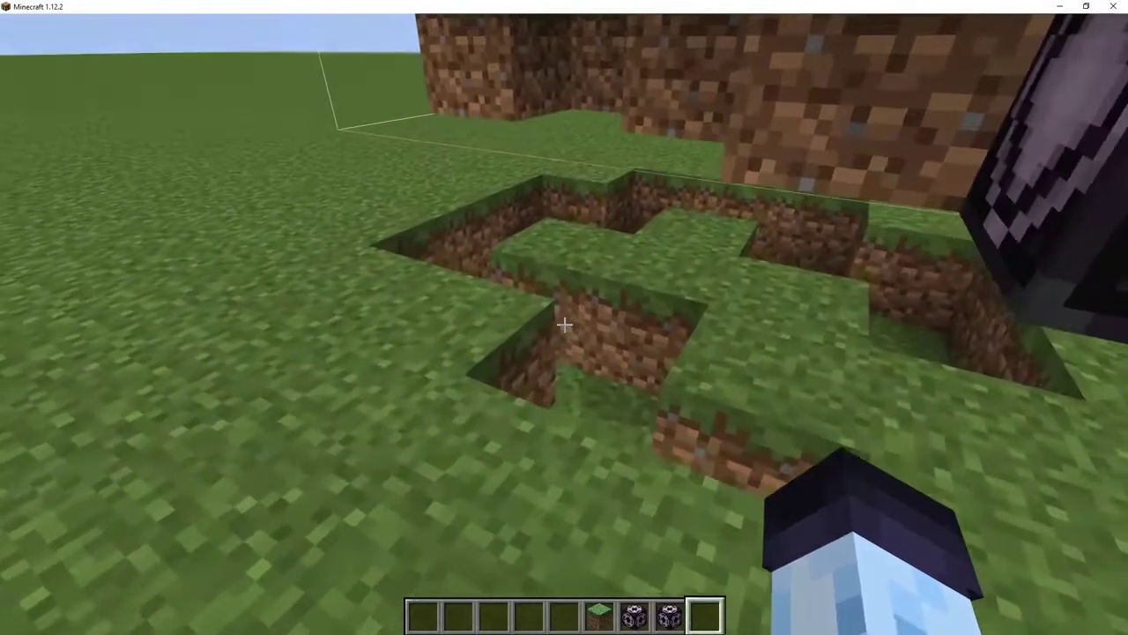
{"action": "key", "text": "w"}
{"action": "key", "text": "s"}
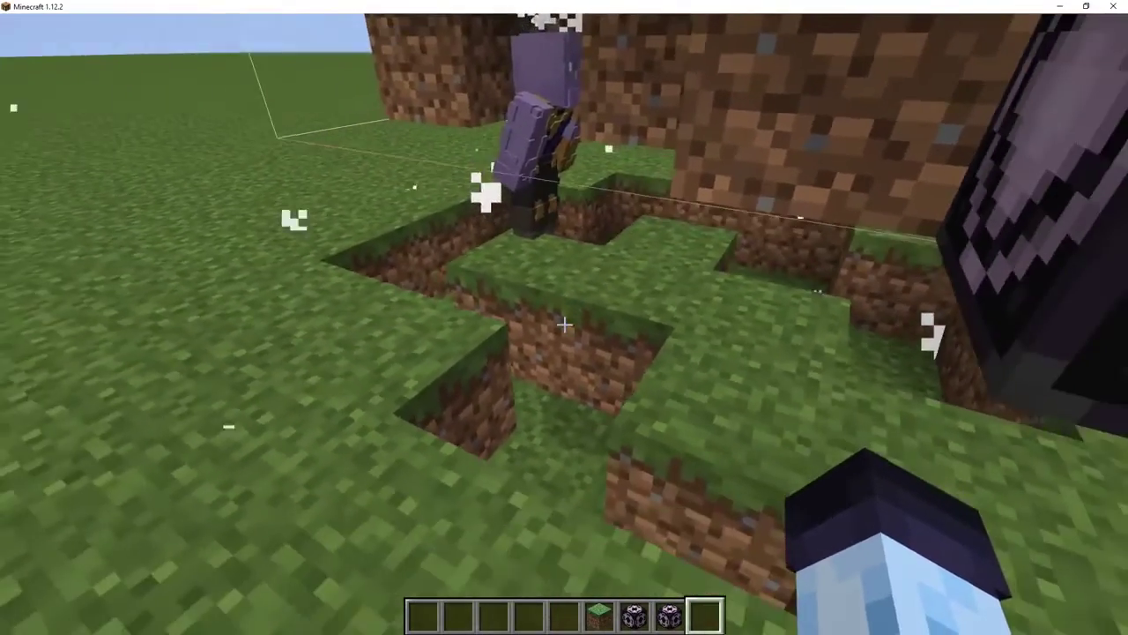
Step: Examine the full shape of the earth_3 structure morph in the morph editor
{"action": "key", "text": "0"}
{"action": "key", "text": "e"}
{"action": "scroll", "coordinate": [554, 309], "scroll_direction": "down", "scroll_amount": 2}
{"action": "scroll", "coordinate": [564, 322], "scroll_direction": "down", "scroll_amount": 4}
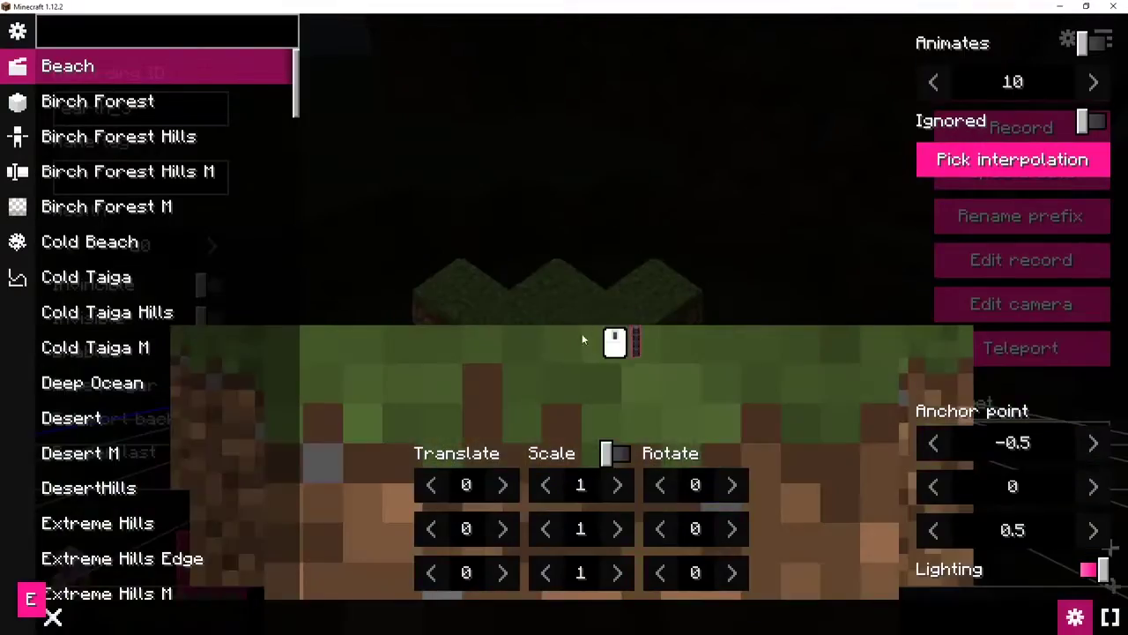
{"action": "left_click_drag", "start_coordinate": [582, 333], "coordinate": [607, 390]}
{"action": "key", "text": "Escape"}
{"action": "key", "text": "Escape"}
{"action": "key", "text": "Escape"}
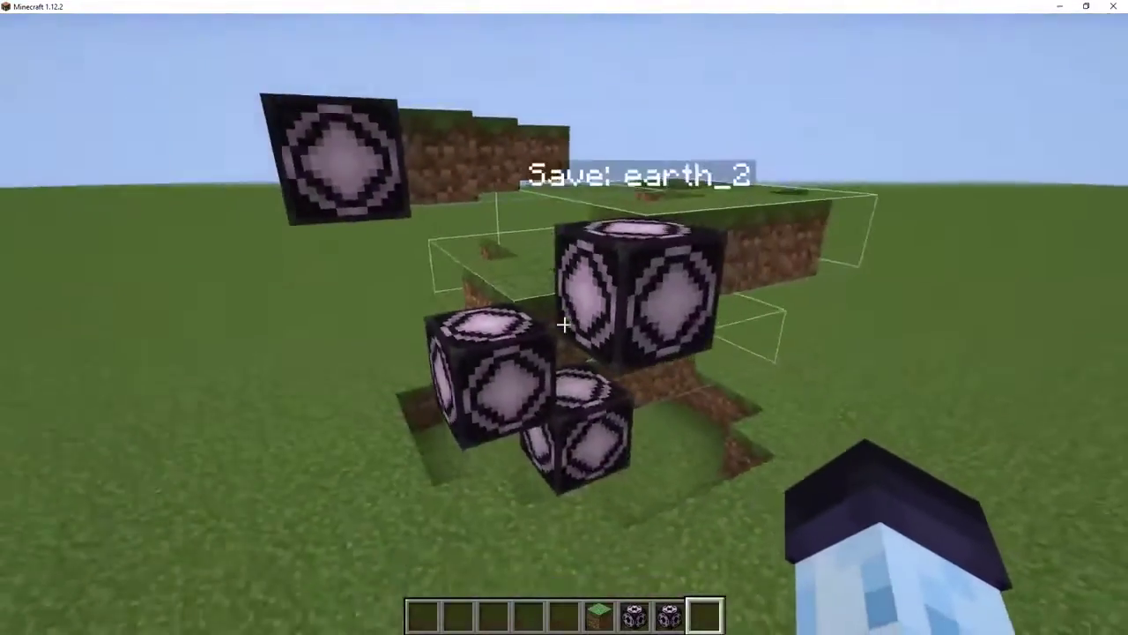
Step: Save the earth_3 structure block's structure with a Z size of 4 and check its fit in the crater
{"action": "right_click", "coordinate": [564, 317]}
{"action": "left_click", "coordinate": [624, 243]}
{"action": "key", "text": "ctrl+a"}
{"action": "type", "text": "4"}
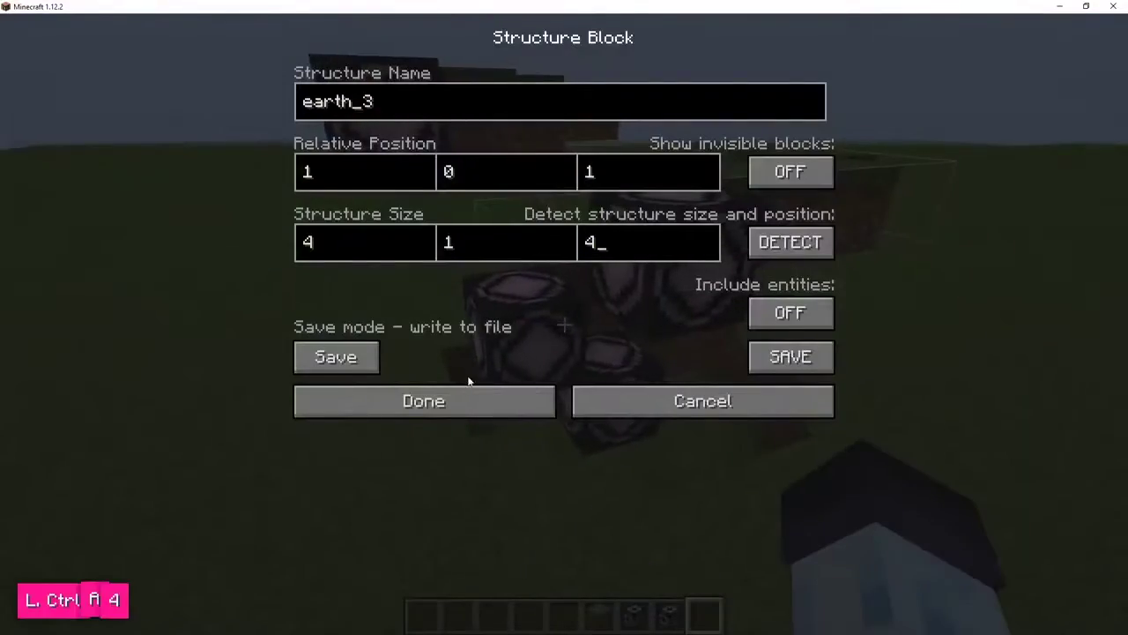
{"action": "left_click", "coordinate": [440, 398]}
{"action": "key", "text": "w"}
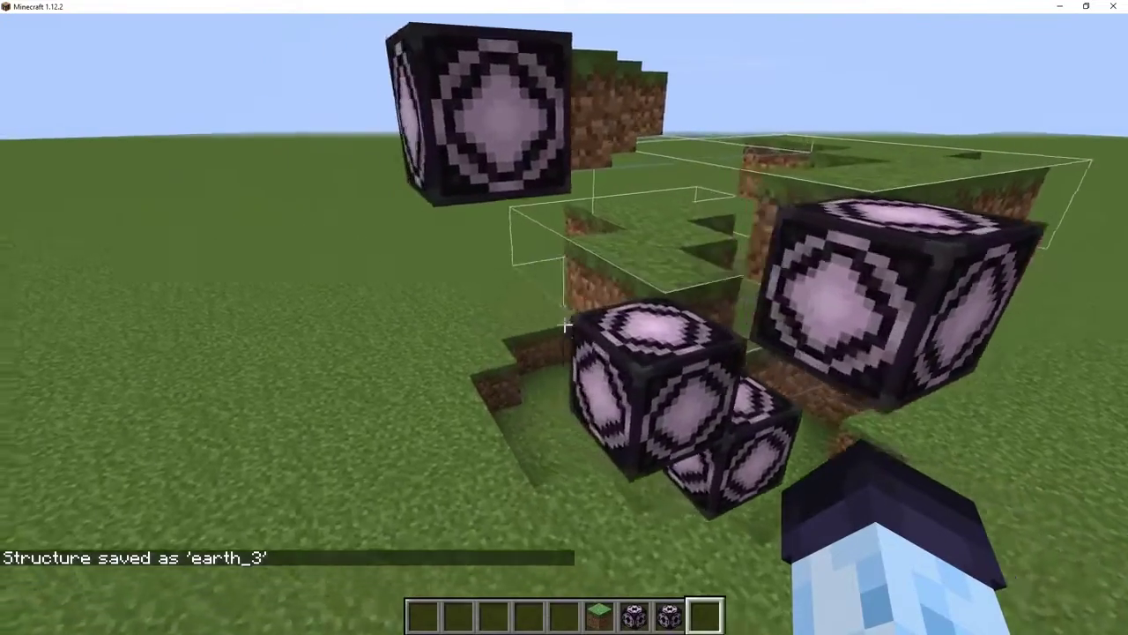
{"action": "key", "text": "a"}
{"action": "key", "text": "w"}
{"action": "key", "text": "shift"}
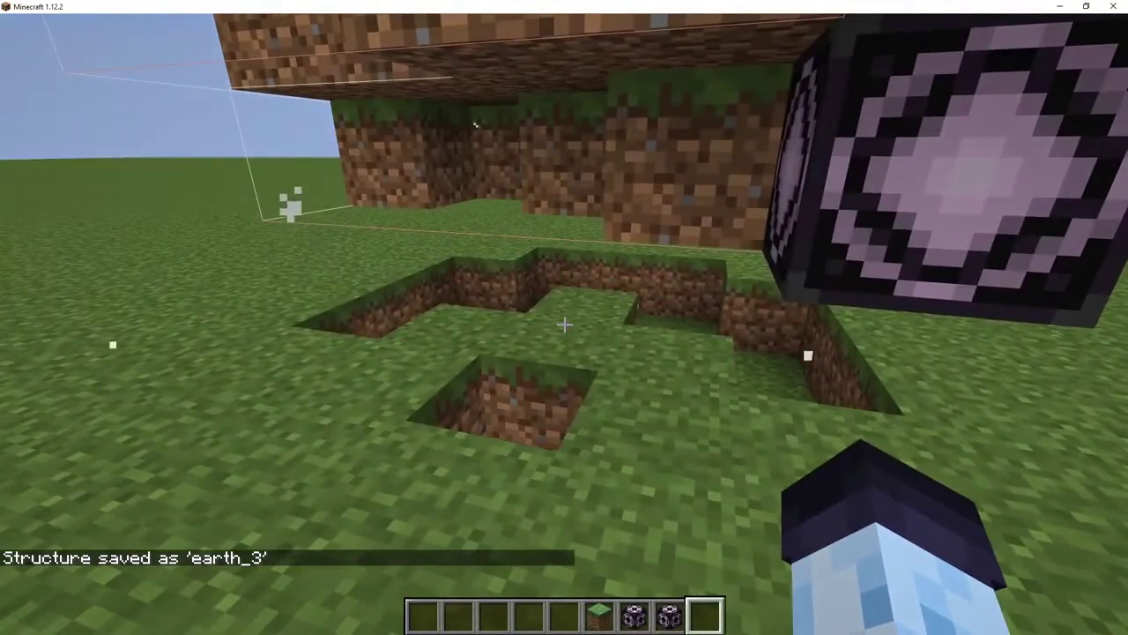
Step: Set the earth_3 structure morph's Z anchor point to -0.5 and check the piece's fit in the crater
{"action": "key", "text": "w"}
{"action": "key", "text": "0"}
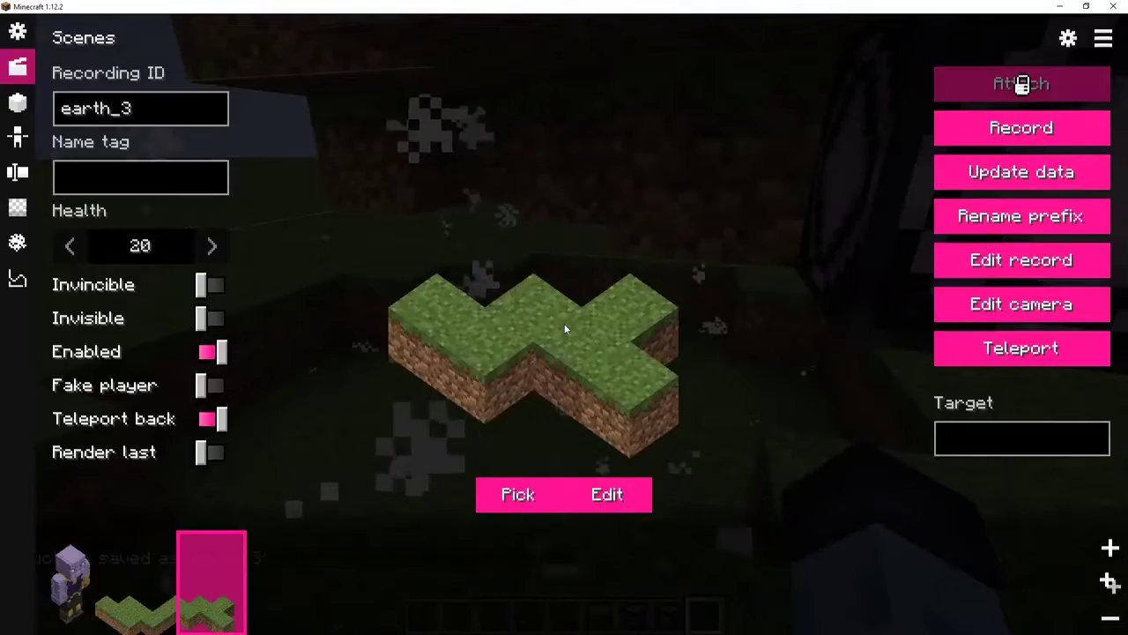
{"action": "left_click", "coordinate": [608, 494]}
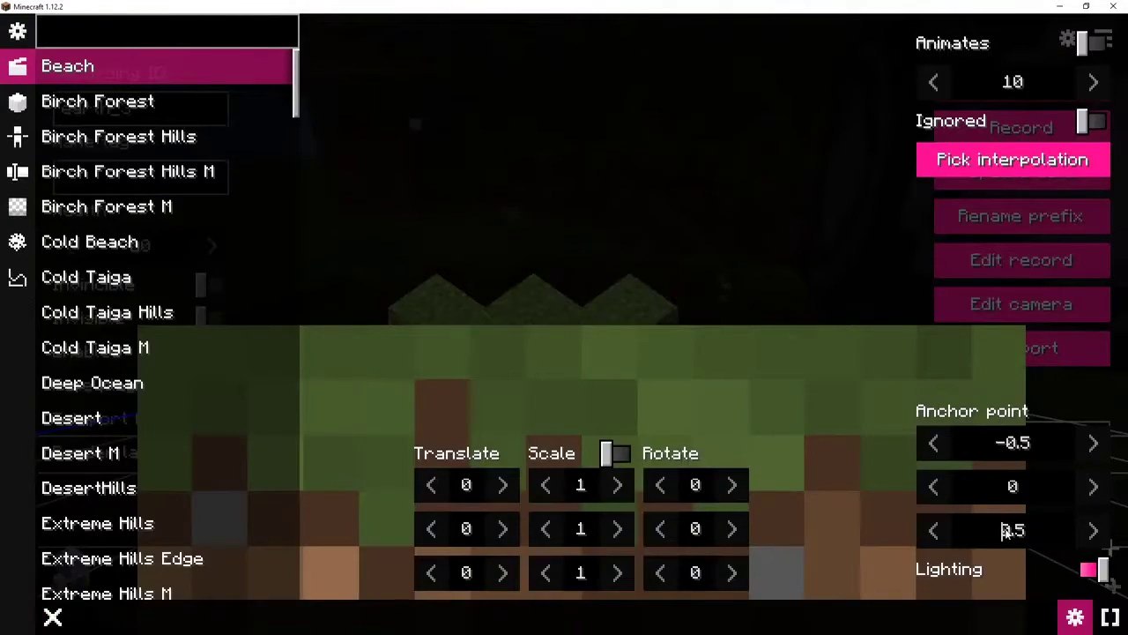
{"action": "key", "text": "Escape"}
{"action": "key", "text": "Escape"}
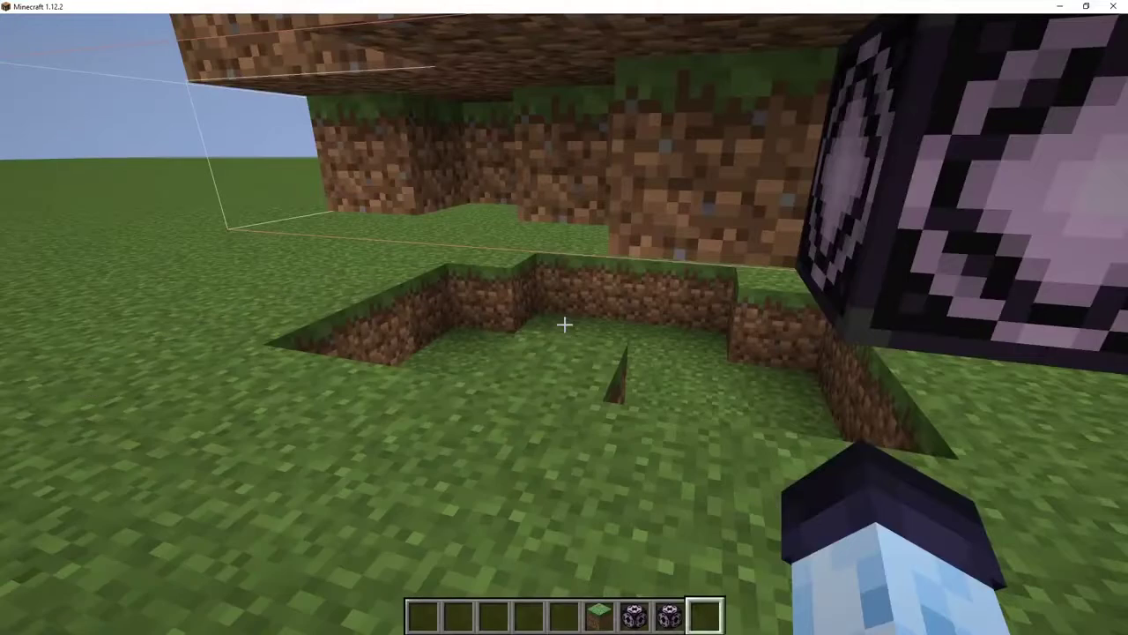
{"action": "key", "text": "s"}
{"action": "key", "text": "ctrl"}
{"action": "key", "text": "d"}
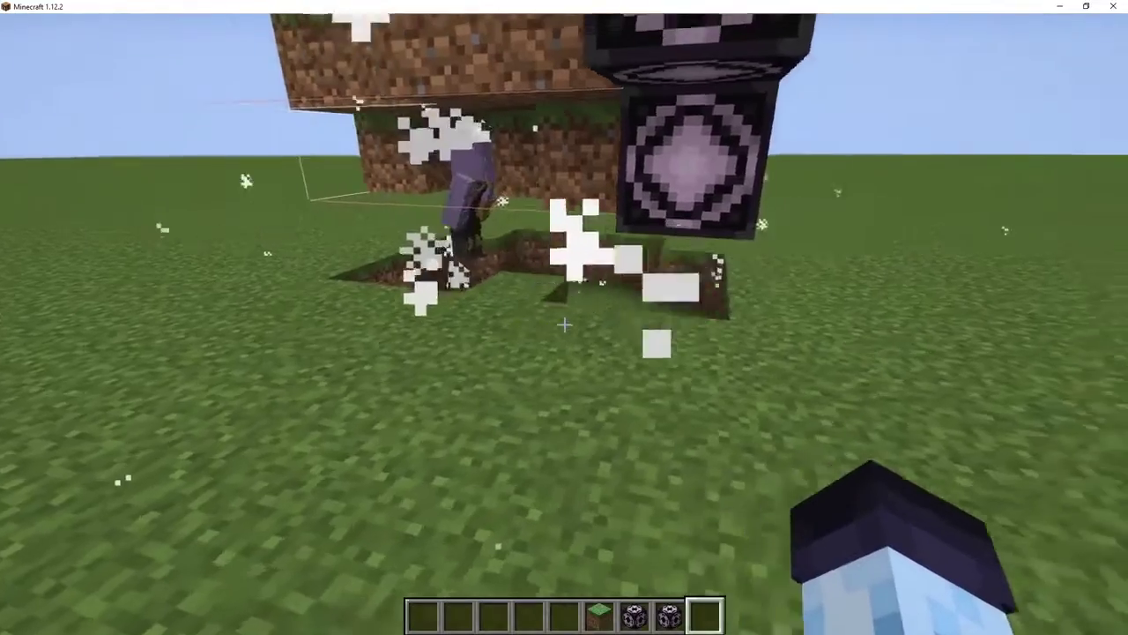
{"action": "key", "text": "space"}
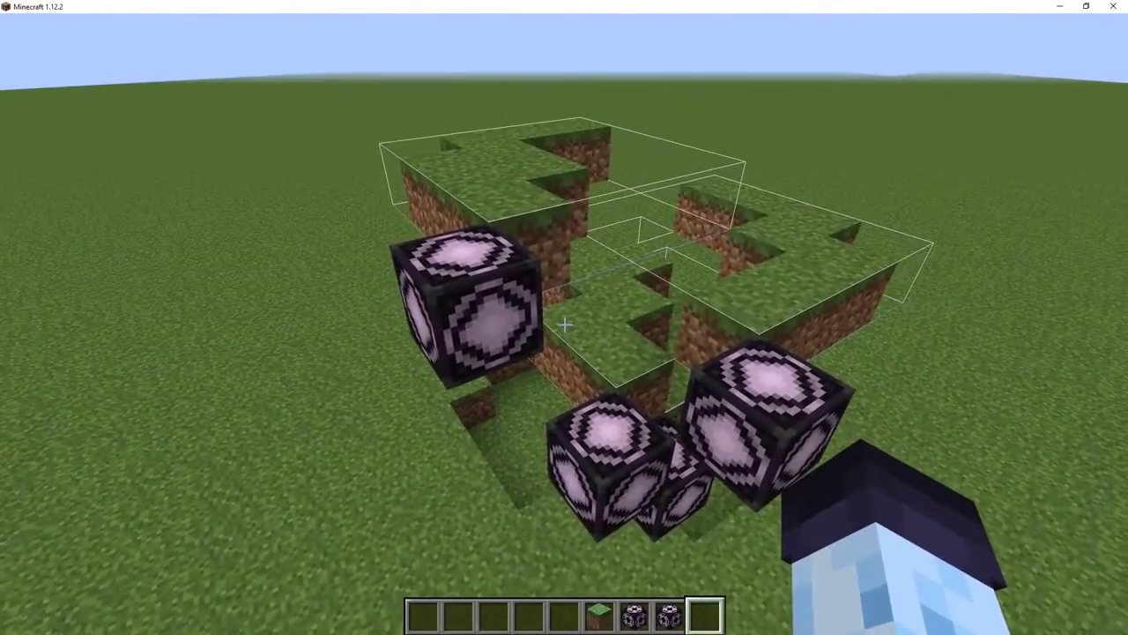
Step: Recheck the earth_3 actor's anchor point values in the morph editor
{"action": "right_click", "coordinate": [564, 325]}
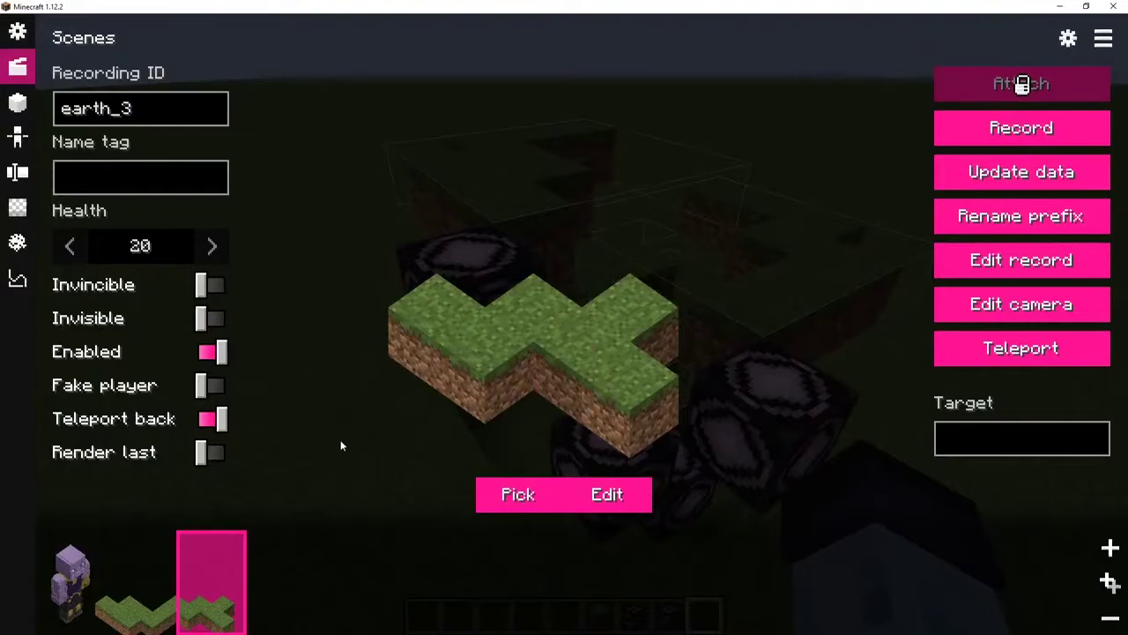
{"action": "left_click", "coordinate": [195, 565]}
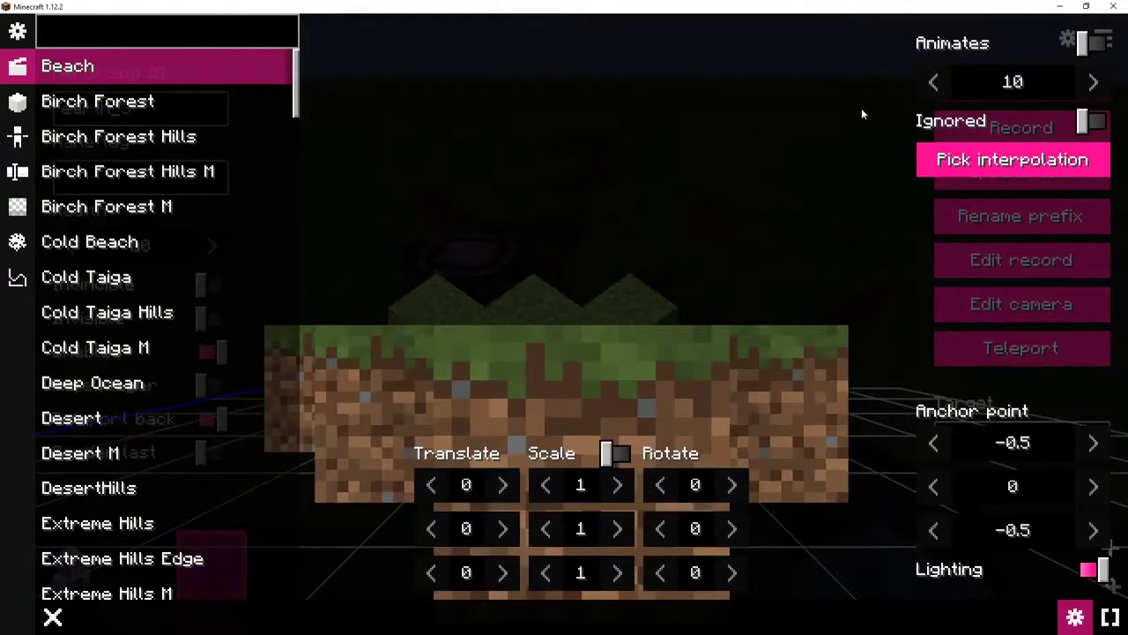
{"action": "key", "text": "Escape"}
{"action": "key", "text": "Escape"}
{"action": "key", "text": "Escape"}
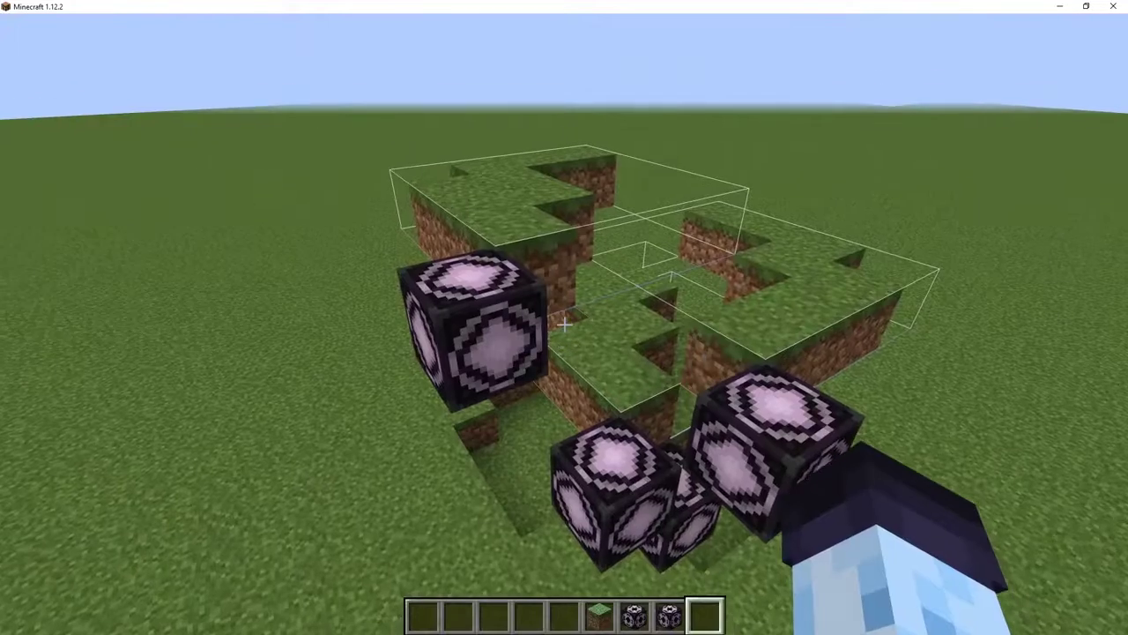
Step: Break the blocks of the lowest floating earth structure above the crater and its structure block
{"action": "left_click", "coordinate": [564, 324]}
{"action": "left_click", "coordinate": [564, 324]}
{"action": "left_click", "coordinate": [564, 324]}
{"action": "left_click", "coordinate": [564, 324]}
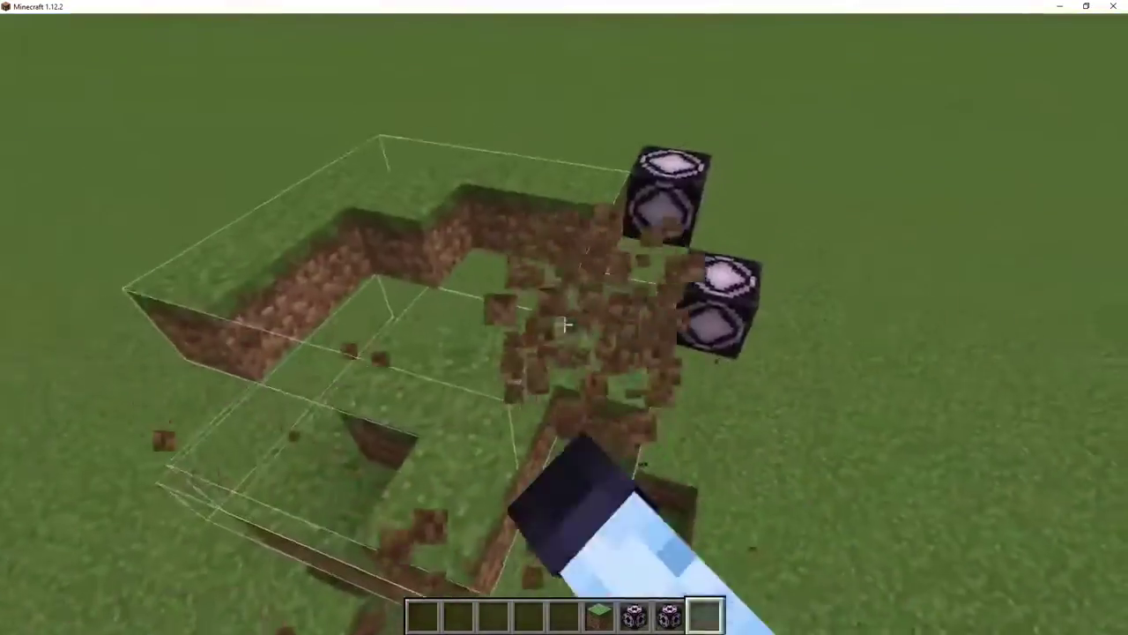
{"action": "left_click", "coordinate": [564, 325]}
{"action": "left_click", "coordinate": [564, 324]}
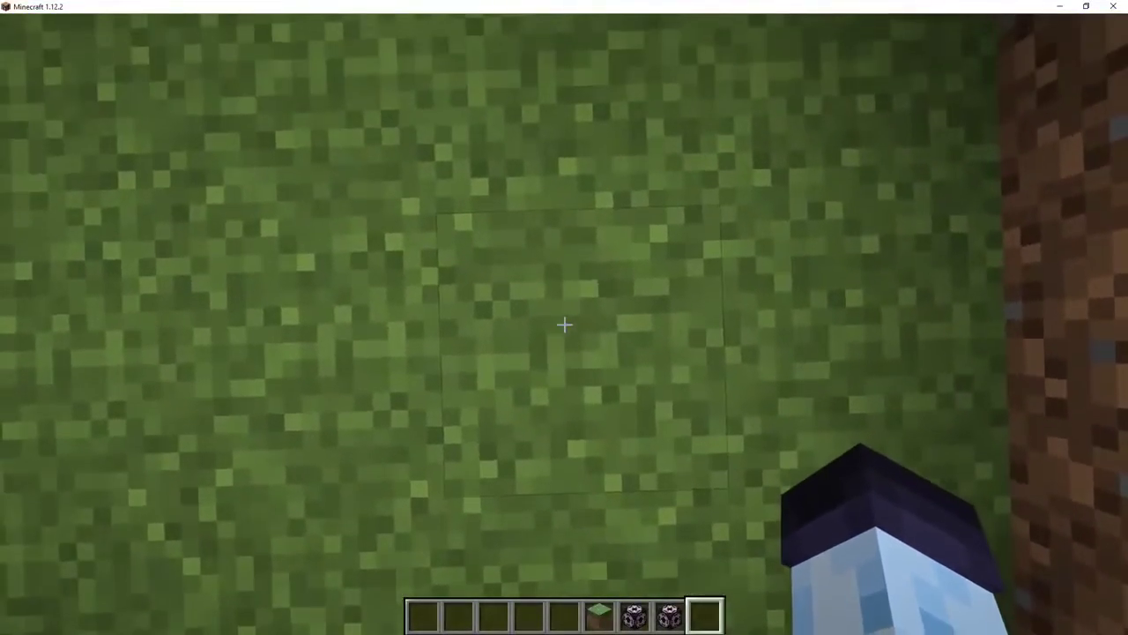
Step: Teleport to -731.5 3 -932.5 inside the crater with the rotation 0 90
{"action": "key", "text": "F3"}
{"action": "key", "text": "t"}
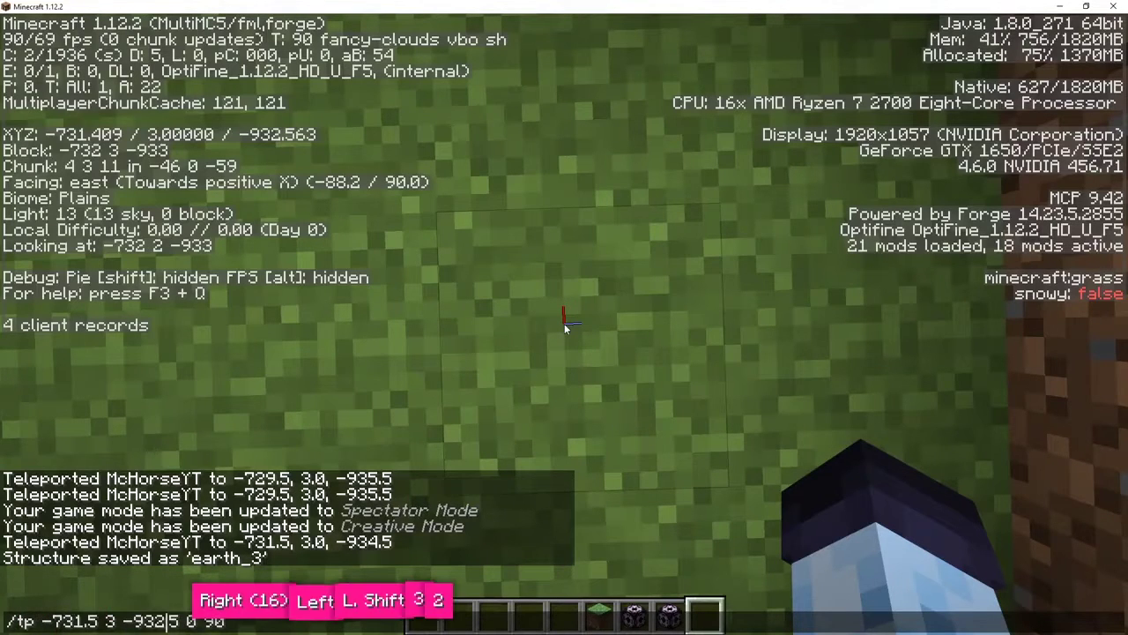
{"action": "key", "text": "Return"}
Step: Add the earth_4 actor to the scene with the earth_2-ocean structure morph and record it standing still in the crater
{"action": "key", "text": "0"}
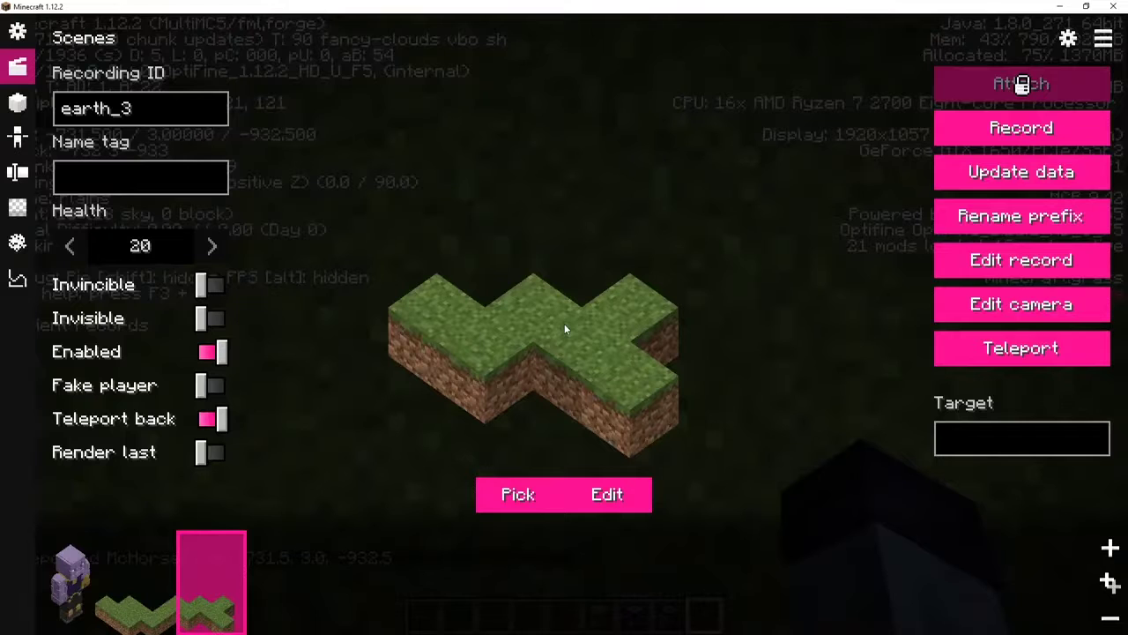
{"action": "left_click", "coordinate": [1110, 548]}
{"action": "left_click", "coordinate": [529, 497]}
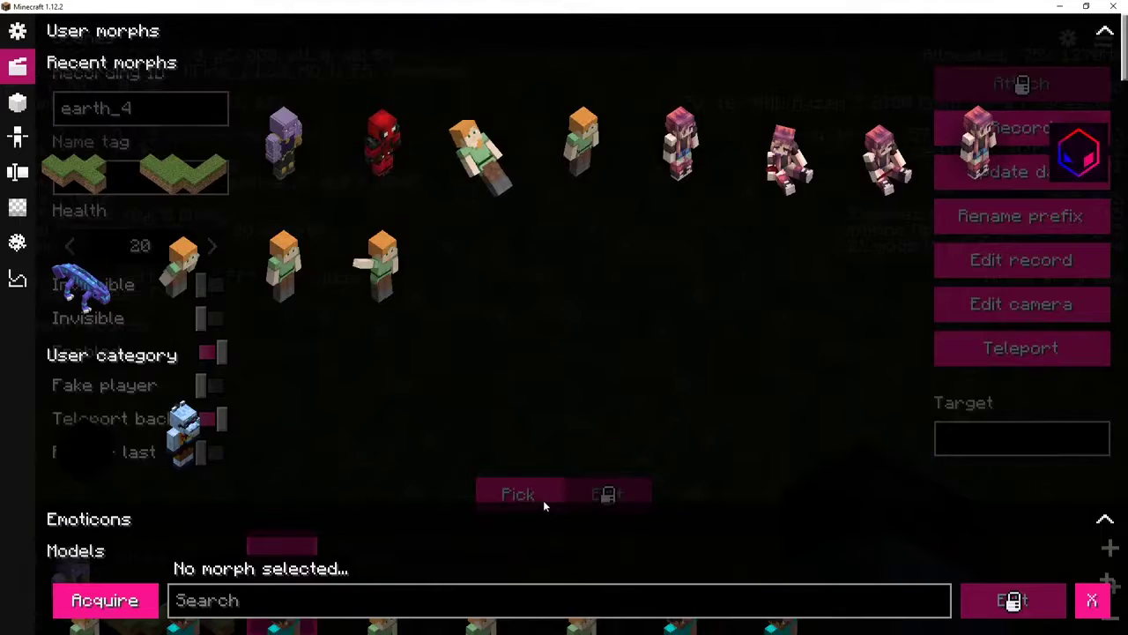
{"action": "scroll", "coordinate": [421, 334], "scroll_direction": "down", "scroll_amount": 10}
{"action": "left_click", "coordinate": [207, 255]}
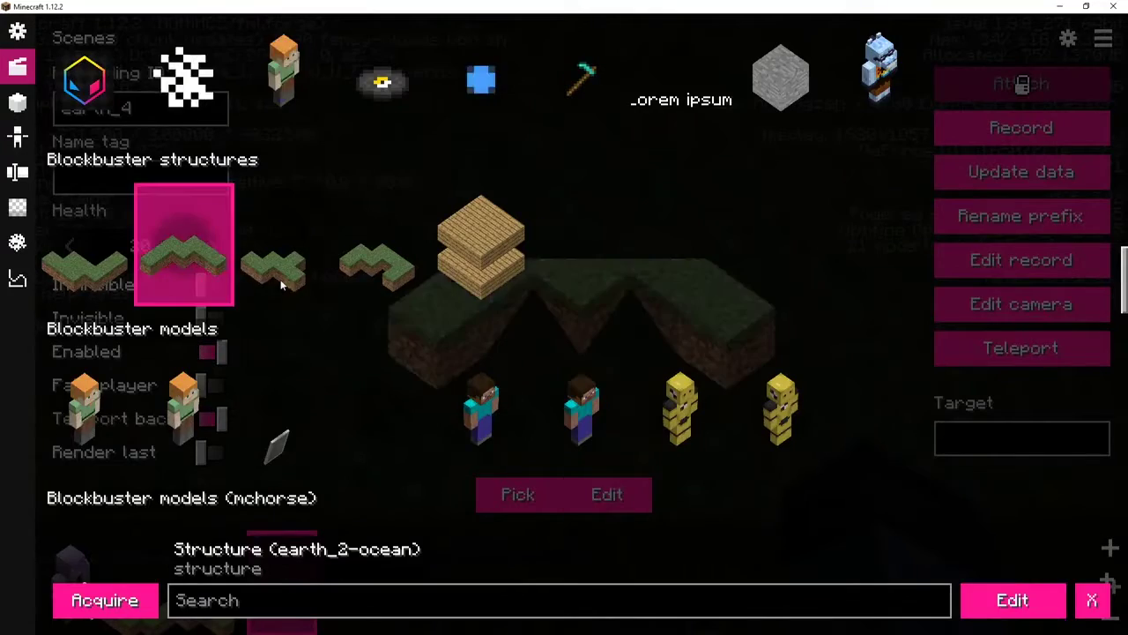
{"action": "key", "text": "Escape"}
{"action": "key", "text": "Escape"}
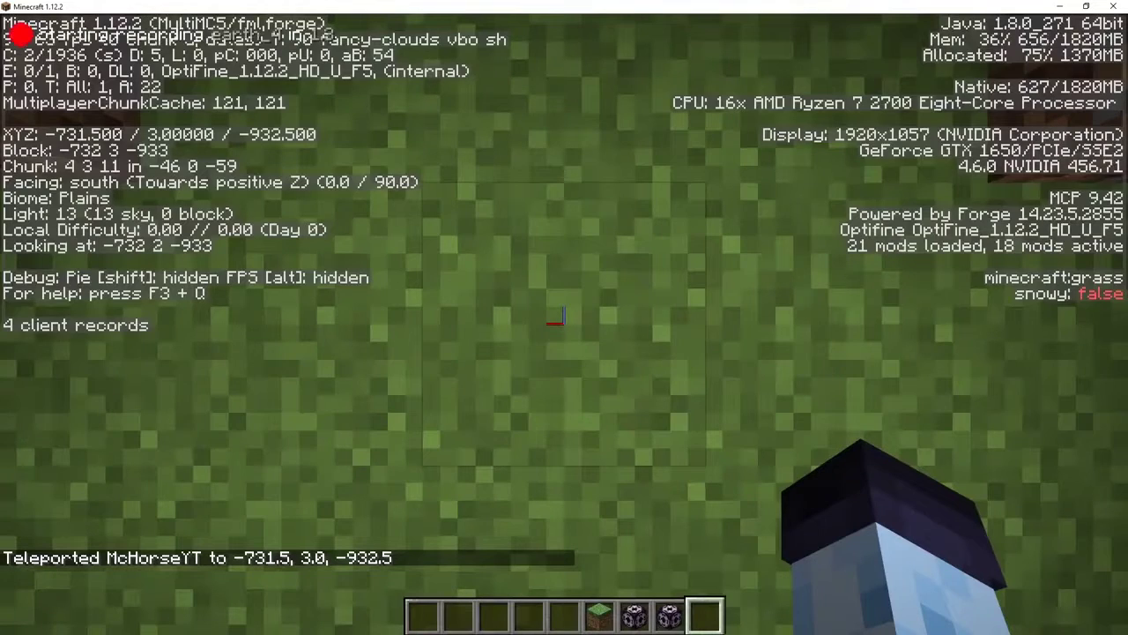
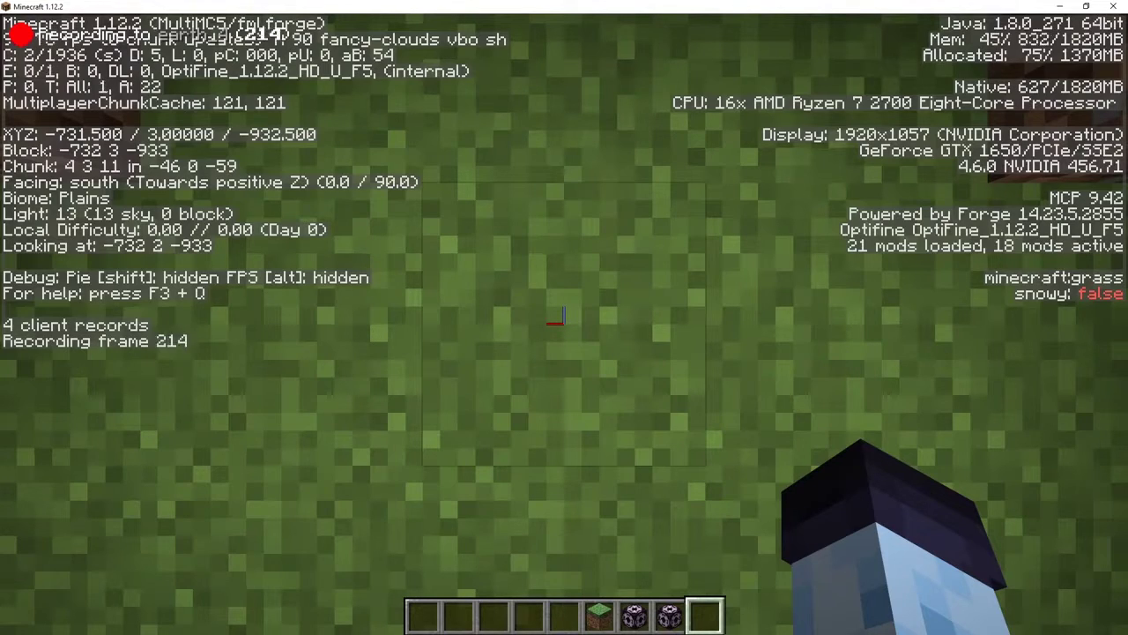
{"action": "key", "text": "alt"}
Step: Set the earth_4 structure morph's anchor point to -0.5 on X and 0.5 on Z, and check its placement
{"action": "key", "text": "d"}
{"action": "key", "text": "s"}
{"action": "key", "text": "space"}
{"action": "key", "text": "space"}
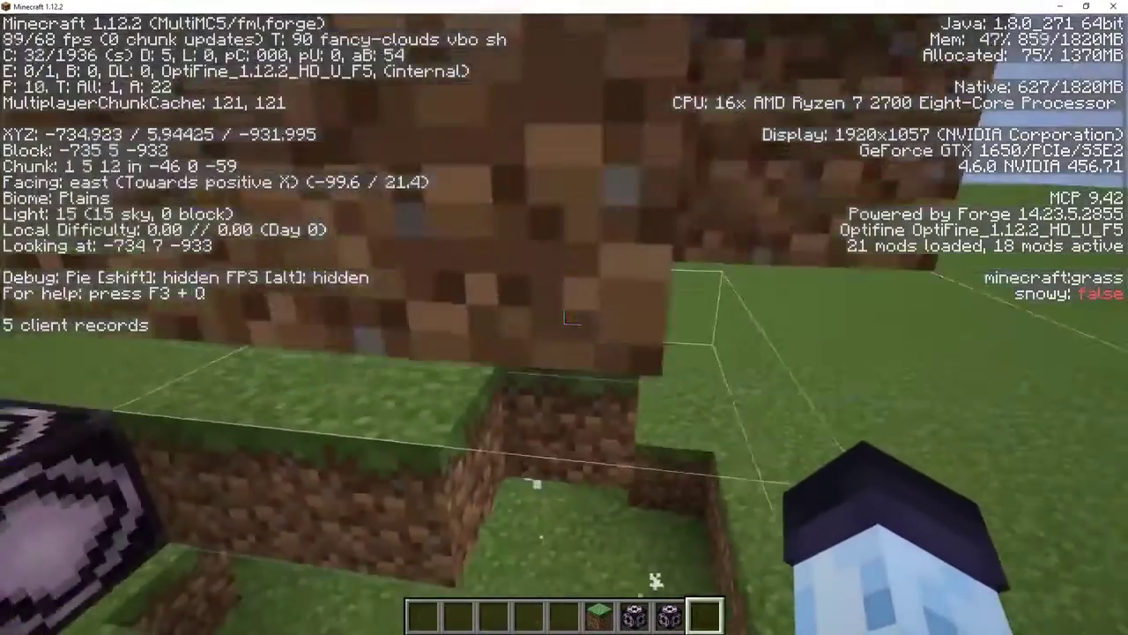
{"action": "key", "text": "s"}
{"action": "key", "text": "0"}
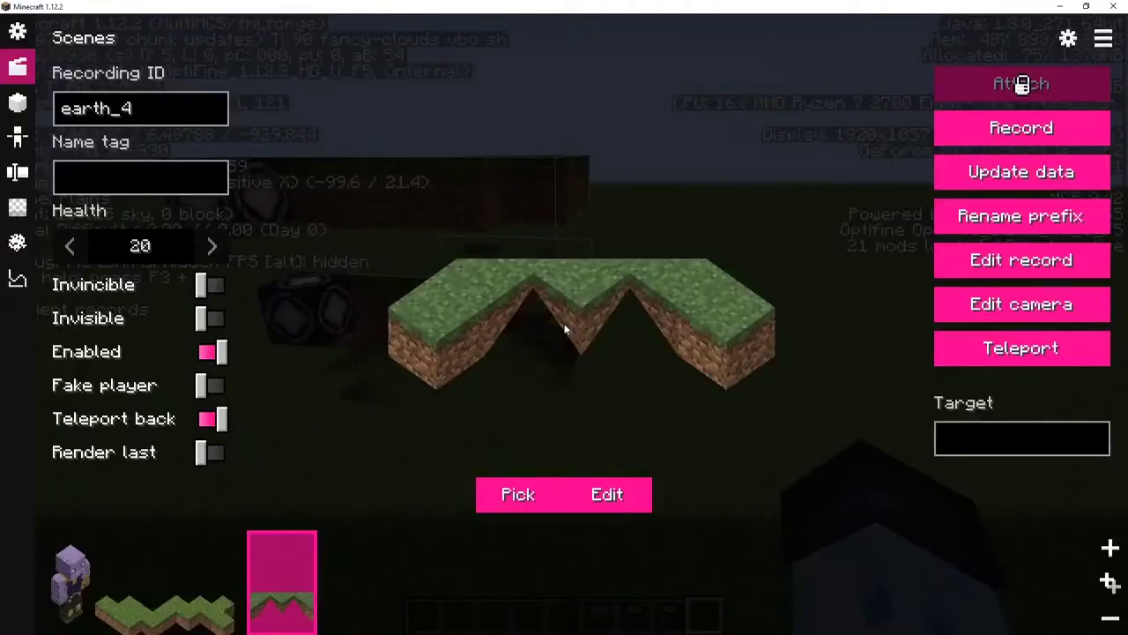
{"action": "left_click", "coordinate": [566, 329]}
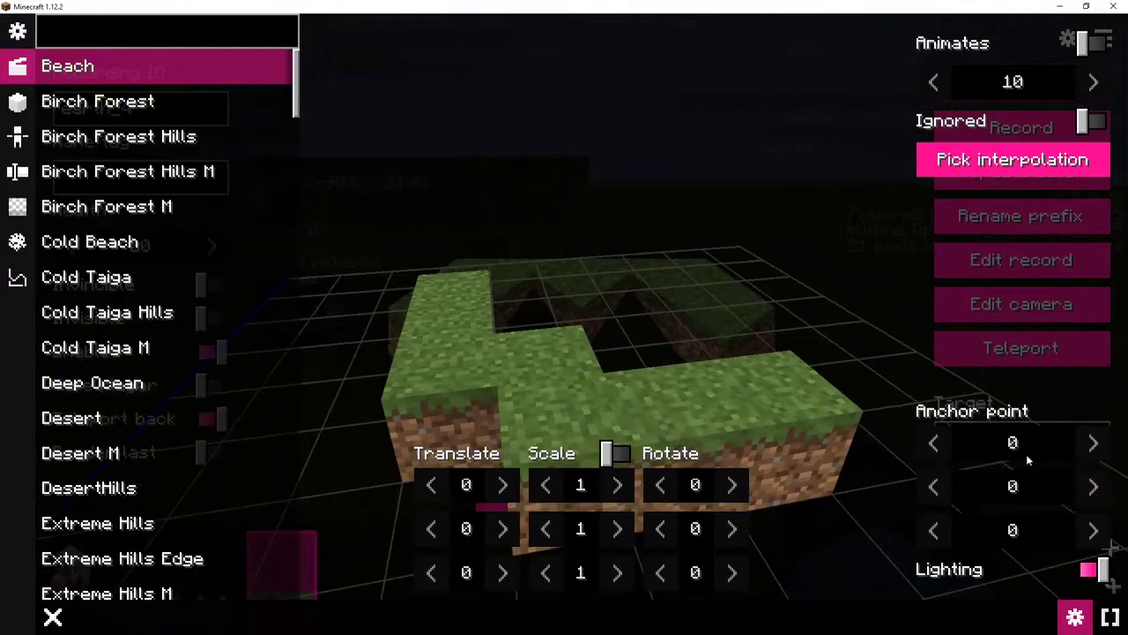
{"action": "type", "text": ".5"}
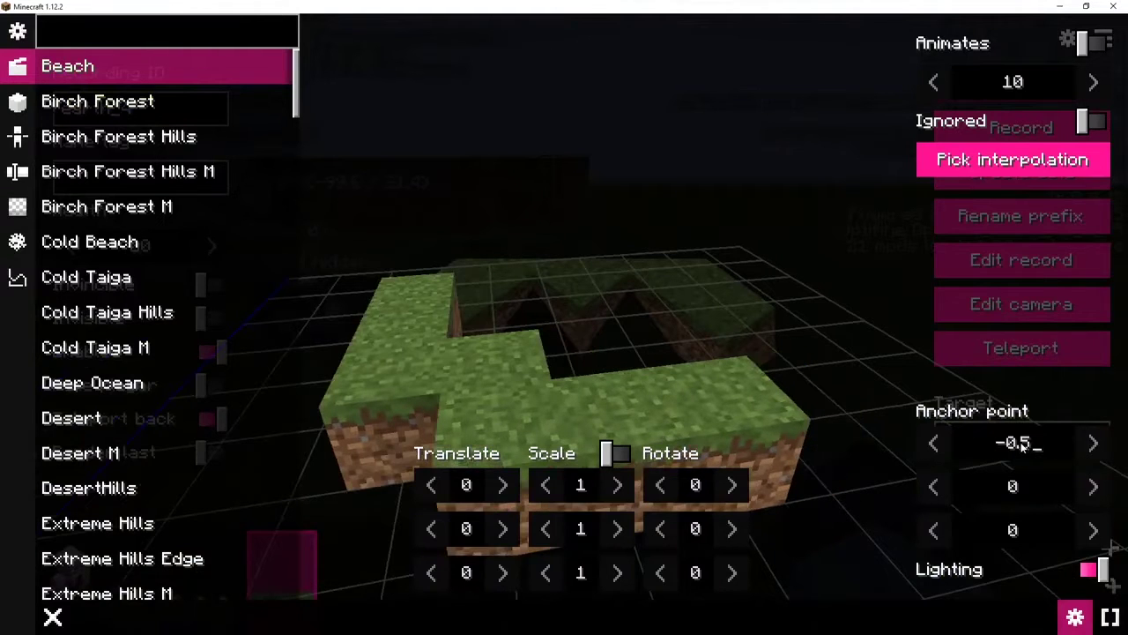
{"action": "left_click", "coordinate": [1029, 543]}
{"action": "type", "text": ".5"}
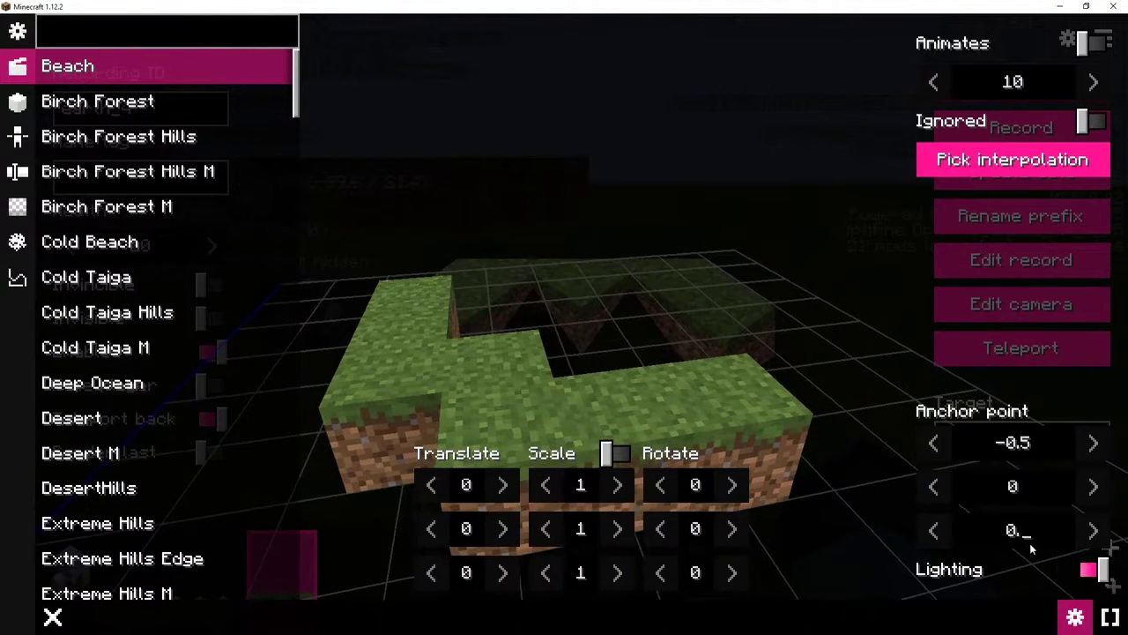
{"action": "key", "text": "Escape"}
{"action": "key", "text": "Escape"}
{"action": "key", "text": "Escape"}
{"action": "key", "text": "w"}
{"action": "key", "text": "a"}
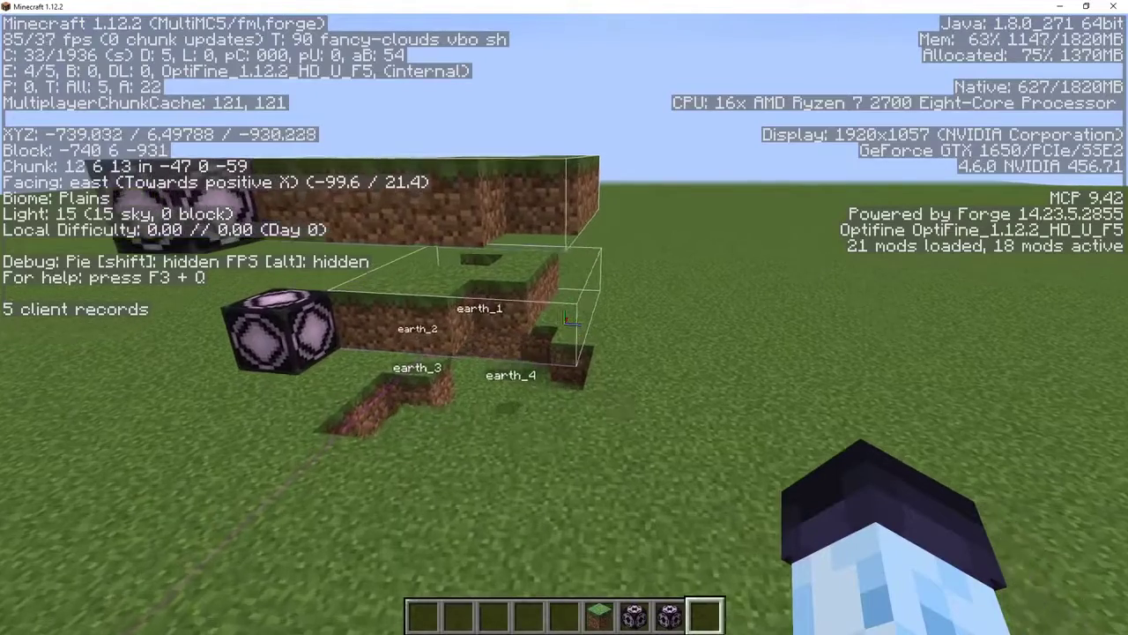
Step: Review the earth_4 morph's anchor point settings and examine how the piece sits in the crater during playback
{"action": "key", "text": "0"}
{"action": "key", "text": "e"}
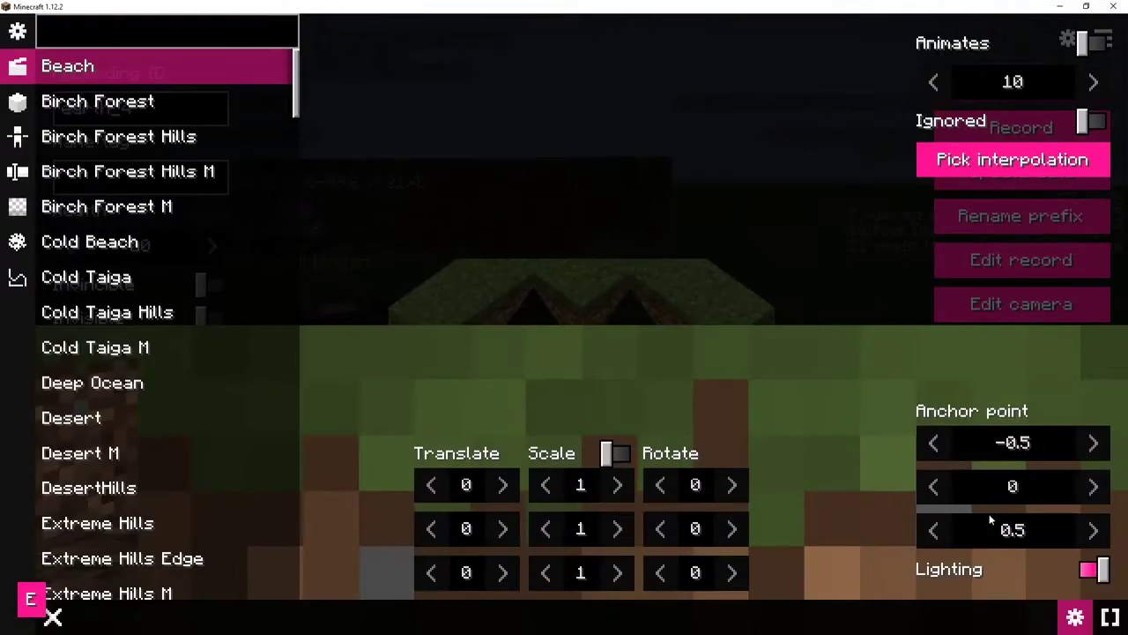
{"action": "key", "text": "Escape"}
{"action": "key", "text": "Escape"}
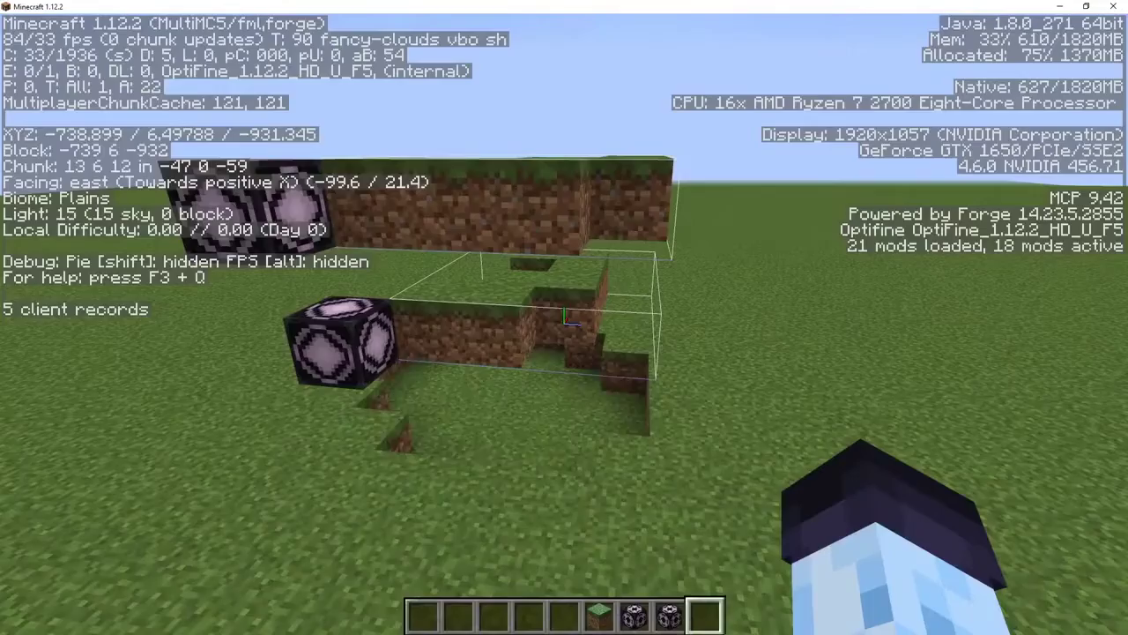
{"action": "key", "text": "a"}
{"action": "key", "text": "space"}
{"action": "key", "text": "space"}
{"action": "key", "text": "d"}
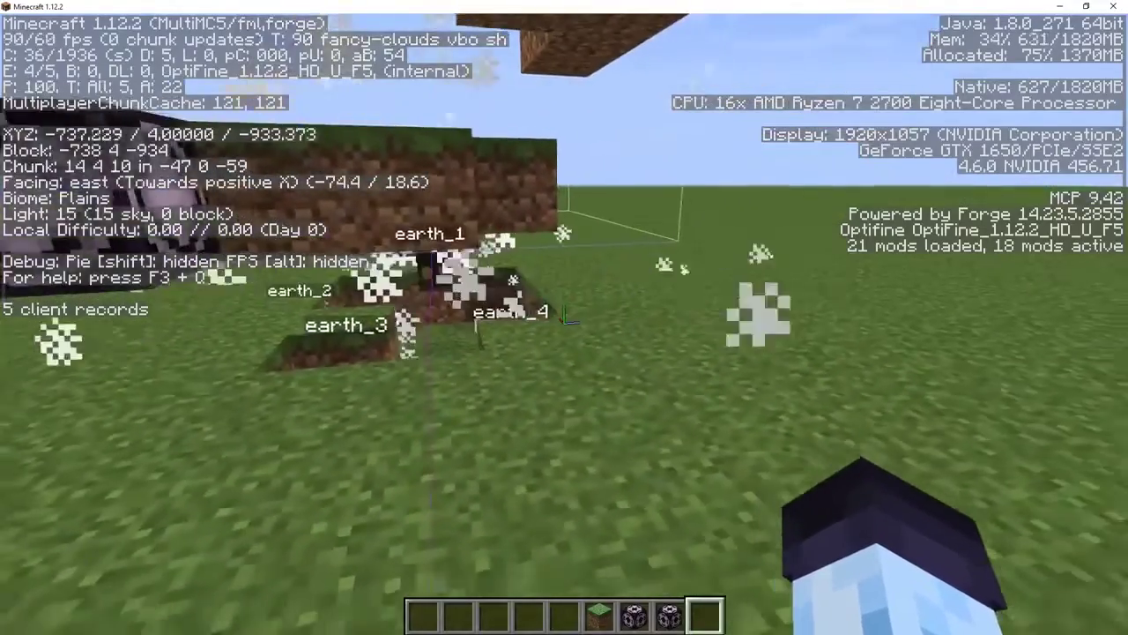
{"action": "key", "text": "s"}
{"action": "key", "text": "F3"}
Step: Break the blocks of the lower remaining floating earth structure above the crater
{"action": "key", "text": "space"}
{"action": "key", "text": "space"}
{"action": "key", "text": "w"}
{"action": "key", "text": "a"}
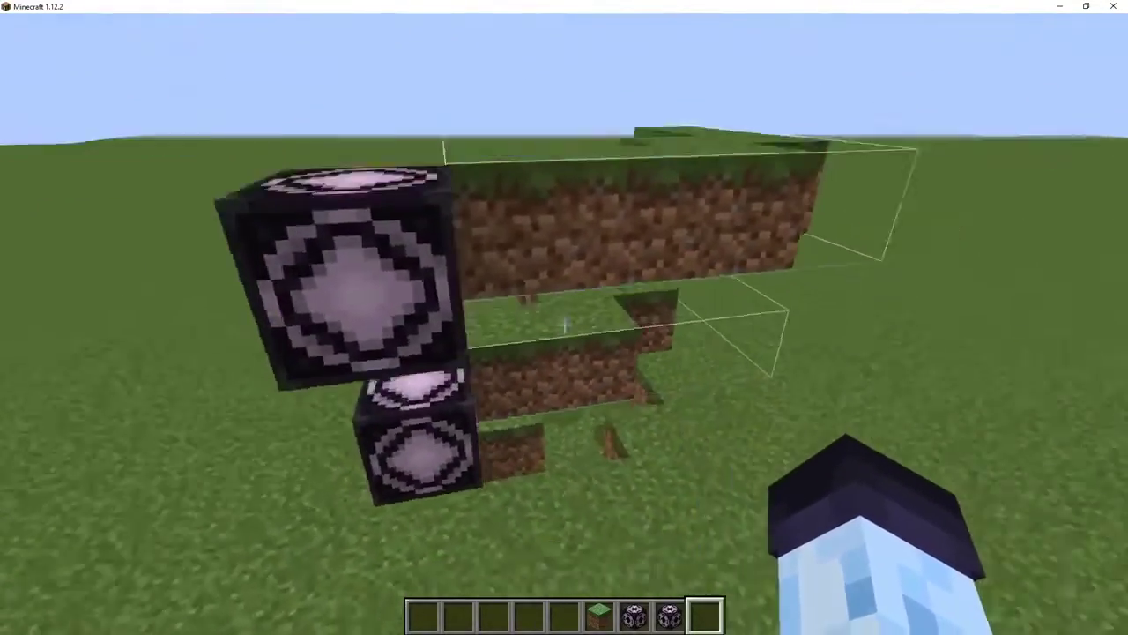
{"action": "left_click", "coordinate": [565, 323]}
{"action": "key", "text": "w"}
{"action": "left_click", "coordinate": [565, 323]}
{"action": "left_click", "coordinate": [565, 324]}
{"action": "left_click", "coordinate": [565, 323]}
{"action": "left_click", "coordinate": [565, 323]}
{"action": "left_click", "coordinate": [565, 323]}
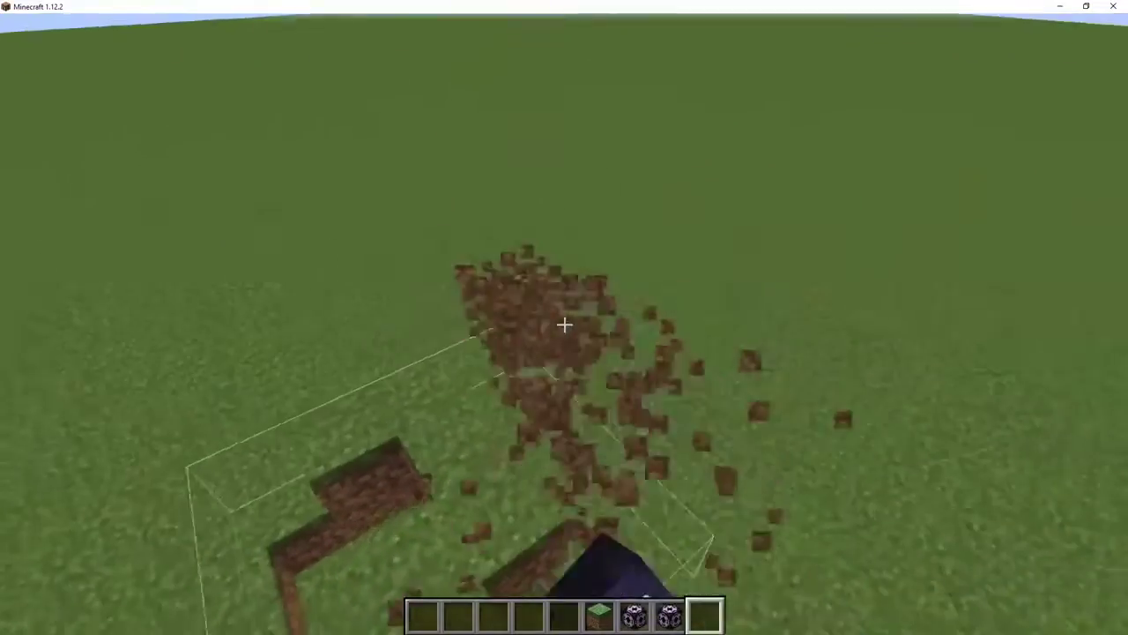
Step: Enter the crater and teleport to -730.5 3 -933.5 with the rotation 0 90
{"action": "key", "text": "space"}
{"action": "key", "text": "space"}
{"action": "key", "text": "w"}
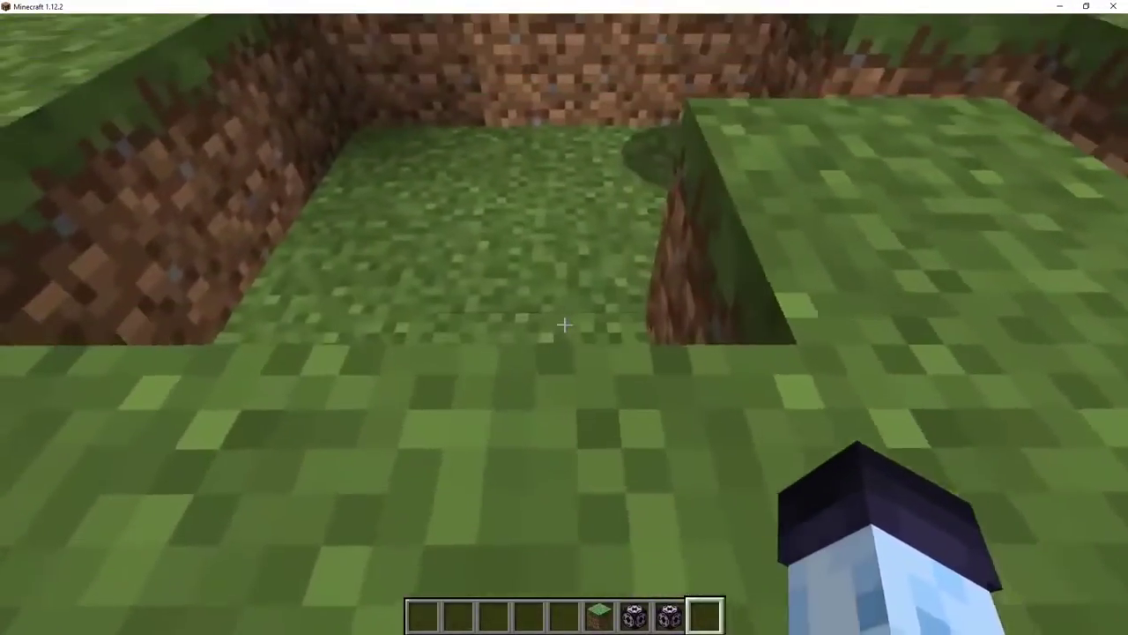
{"action": "key", "text": "w"}
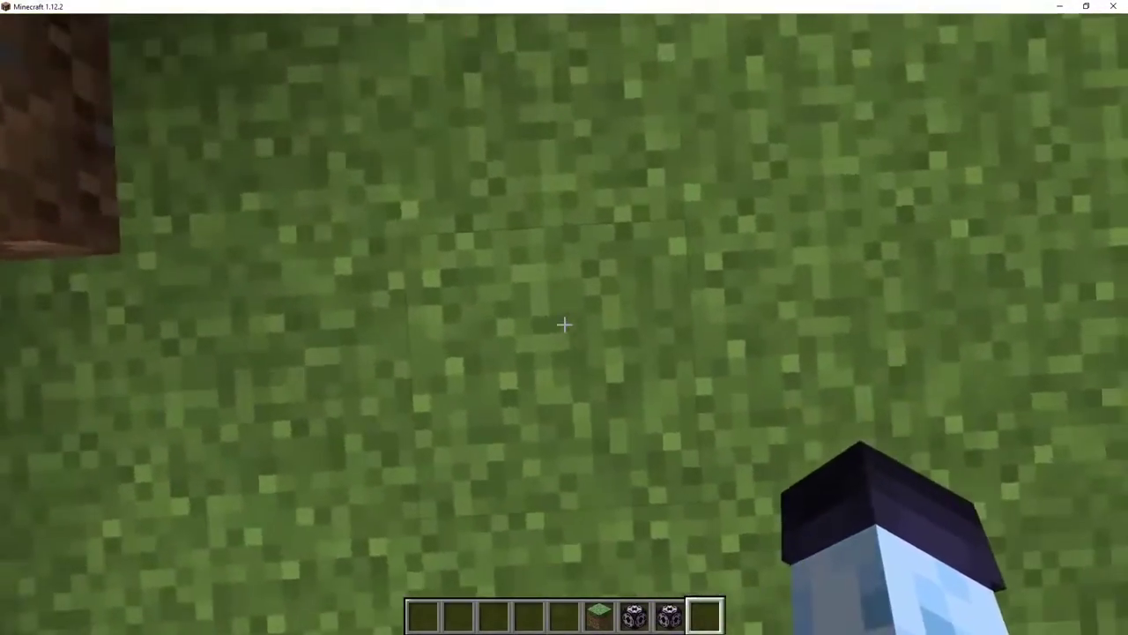
{"action": "key", "text": "F3"}
{"action": "key", "text": "t"}
{"action": "key", "text": "Escape"}
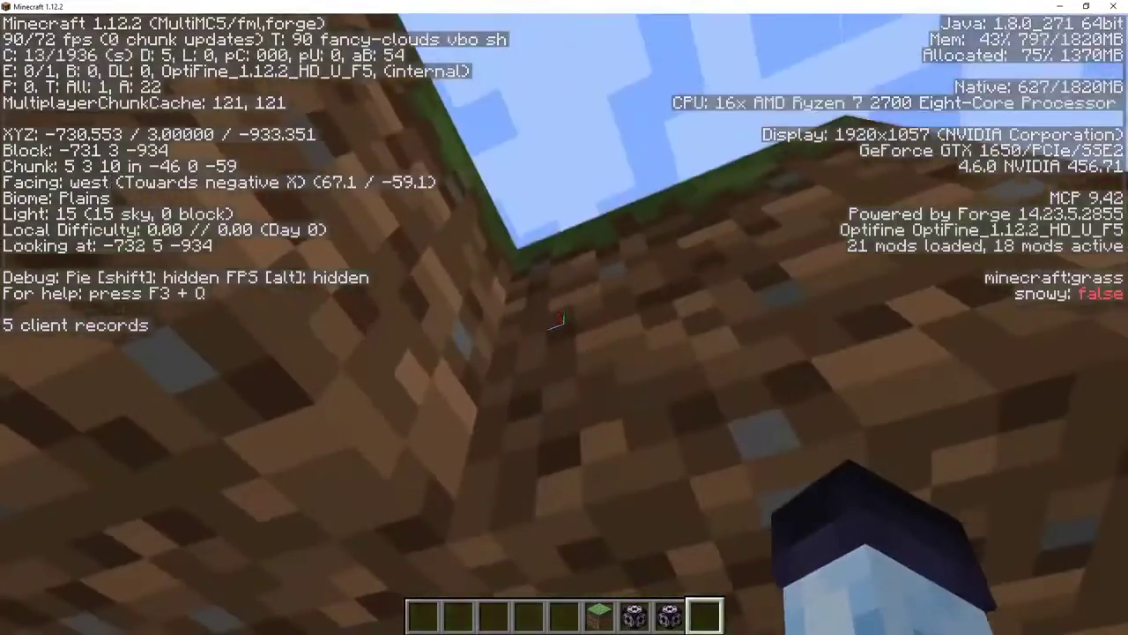
{"action": "key", "text": "t"}
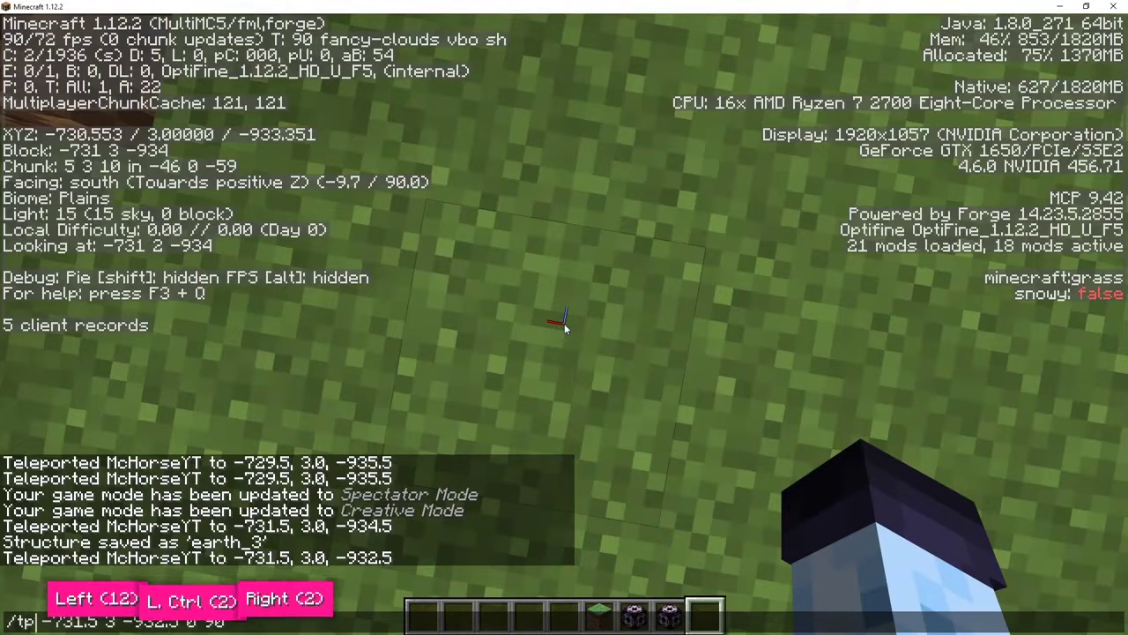
{"action": "key", "text": "BackSpace"}
{"action": "type", "text": "0"}
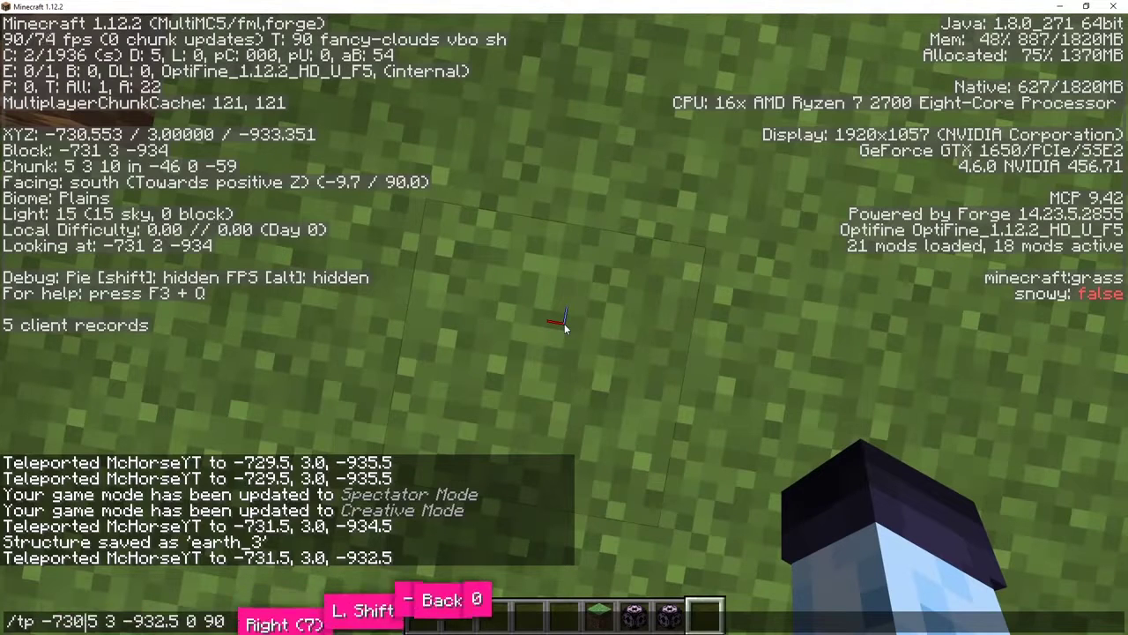
{"action": "key", "text": "ctrl+Right"}
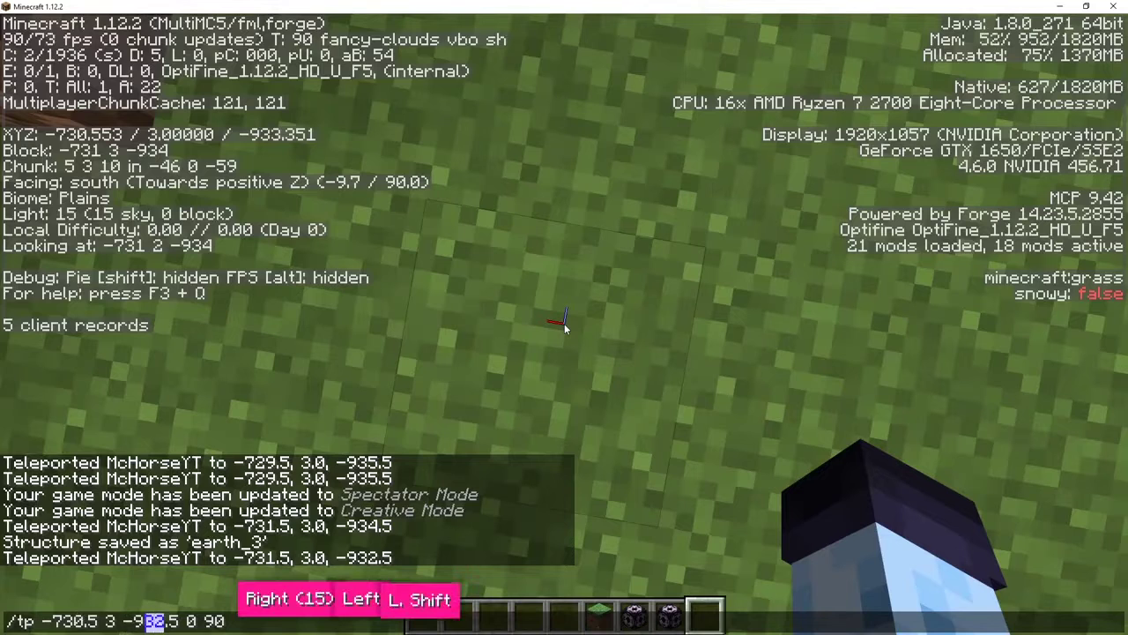
{"action": "type", "text": "33"}
{"action": "key", "text": "Return"}
Step: Add an earth_5 actor to the scene and pick the branching earth structure listed before the wooden one as its morph
{"action": "key", "text": "0"}
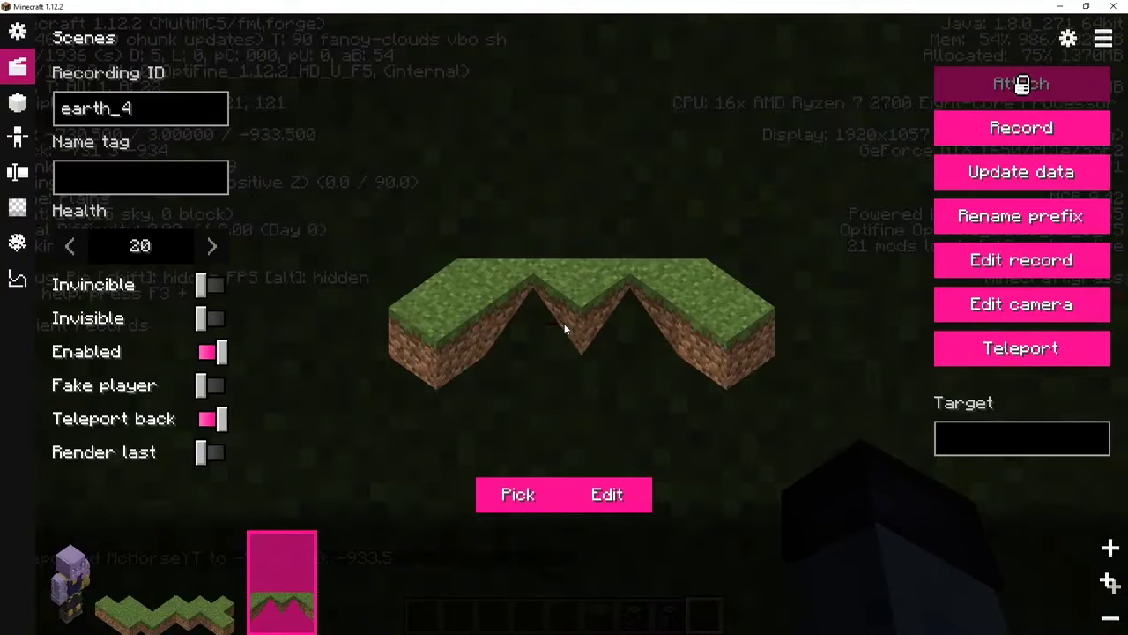
{"action": "left_click", "coordinate": [1102, 550]}
{"action": "left_click", "coordinate": [540, 490]}
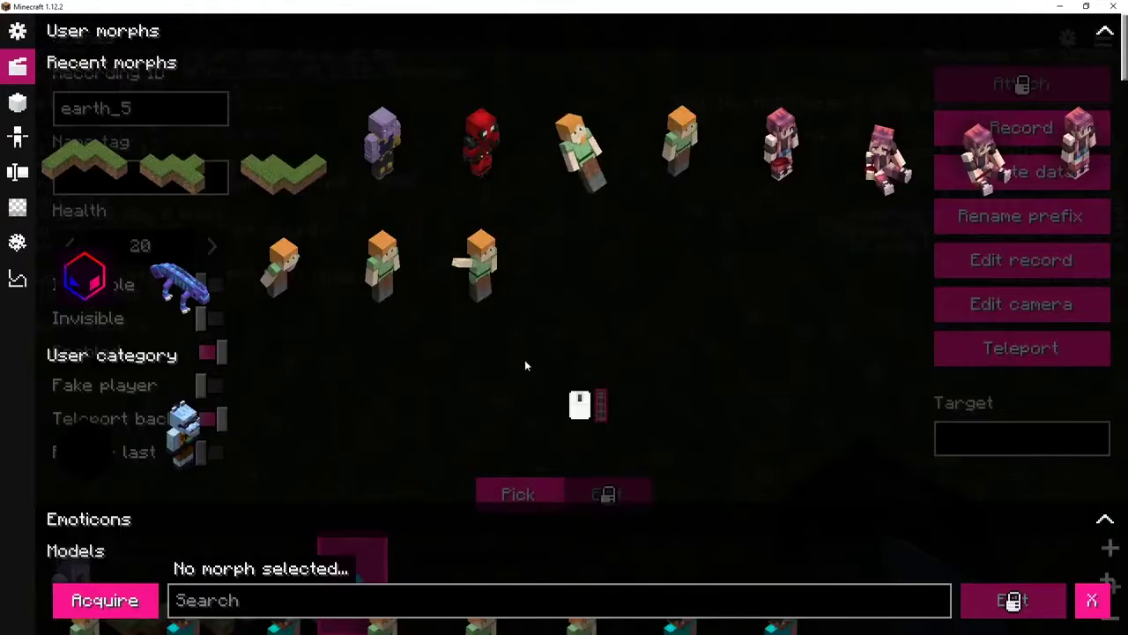
{"action": "scroll", "coordinate": [520, 361], "scroll_direction": "down", "scroll_amount": 3}
{"action": "scroll", "coordinate": [353, 166], "scroll_direction": "up", "scroll_amount": 3}
{"action": "scroll", "coordinate": [465, 361], "scroll_direction": "down", "scroll_amount": 15}
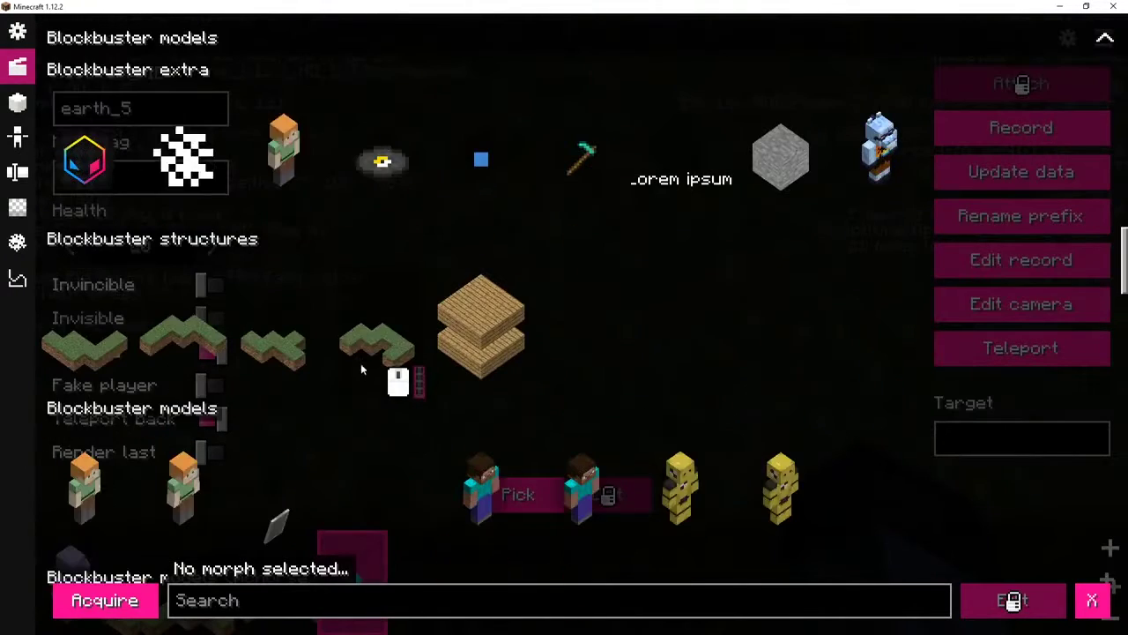
{"action": "left_click", "coordinate": [374, 356]}
{"action": "key", "text": "Escape"}
{"action": "key", "text": "Escape"}
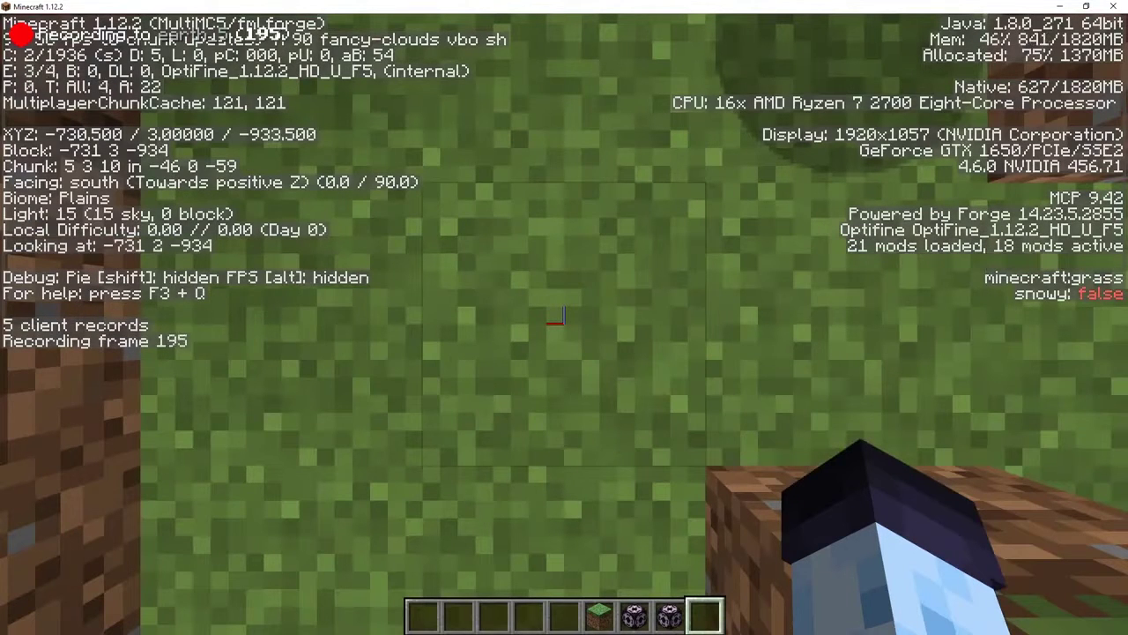
Step: Finish recording the earth_5 actor standing still at the teleported position and back out of the crater
{"action": "key", "text": "Alt_R"}
{"action": "key", "text": "s"}
{"action": "key", "text": "space"}
{"action": "key", "text": "space"}
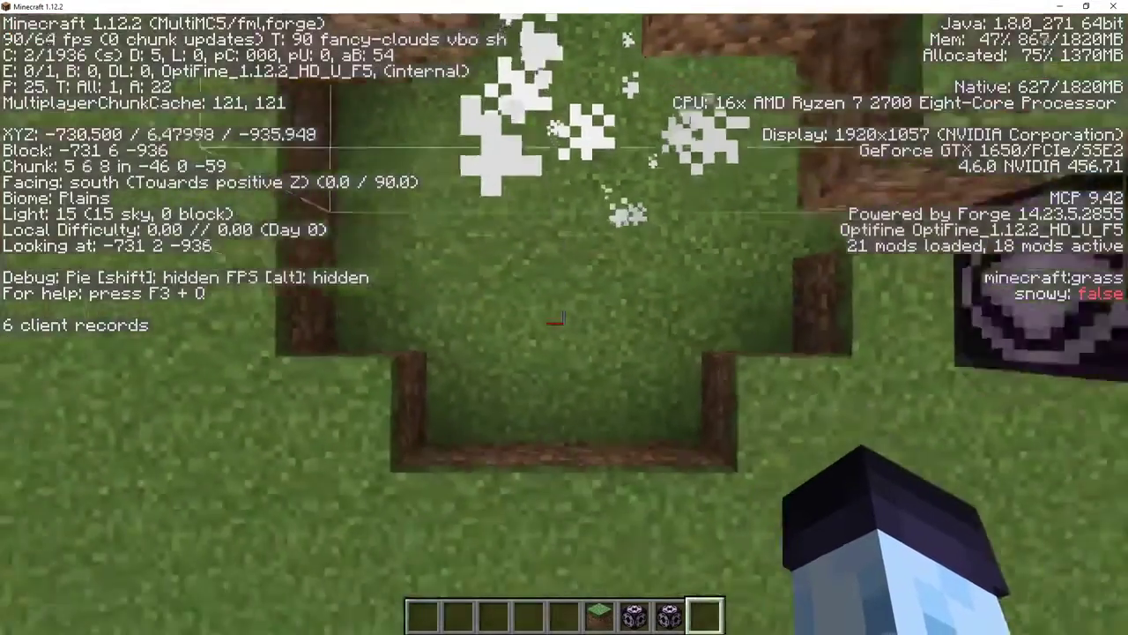
Step: Set the earth_5 morph's anchor point to 0.5 on X and 0.5 on Z, and check its placement during playback
{"action": "key", "text": "0"}
{"action": "left_click", "coordinate": [565, 326]}
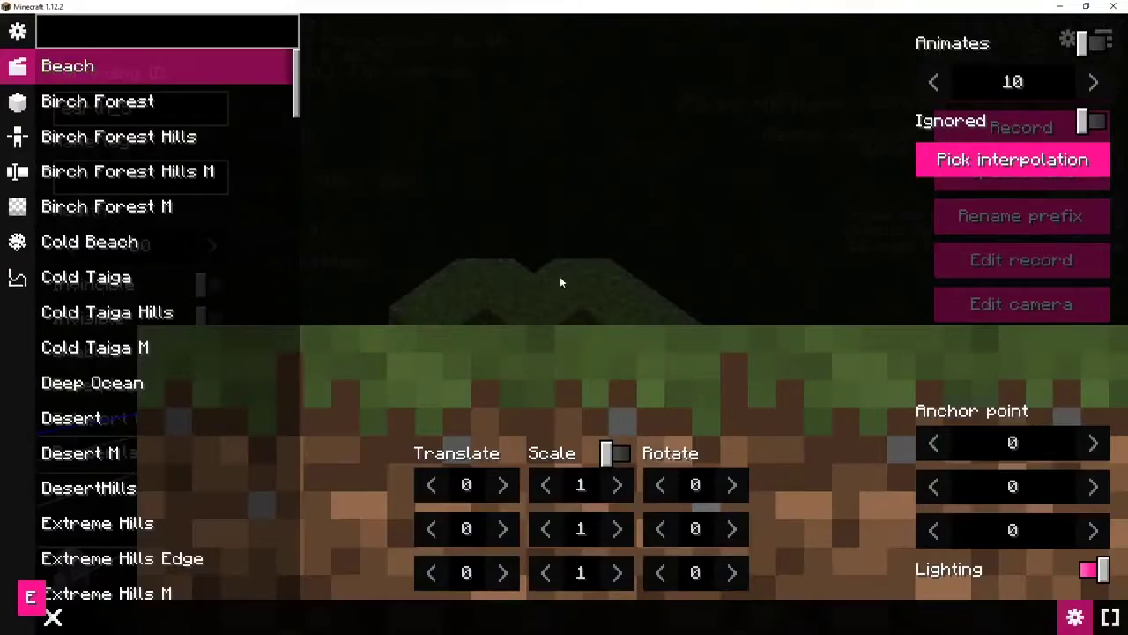
{"action": "type", "text": "0.5"}
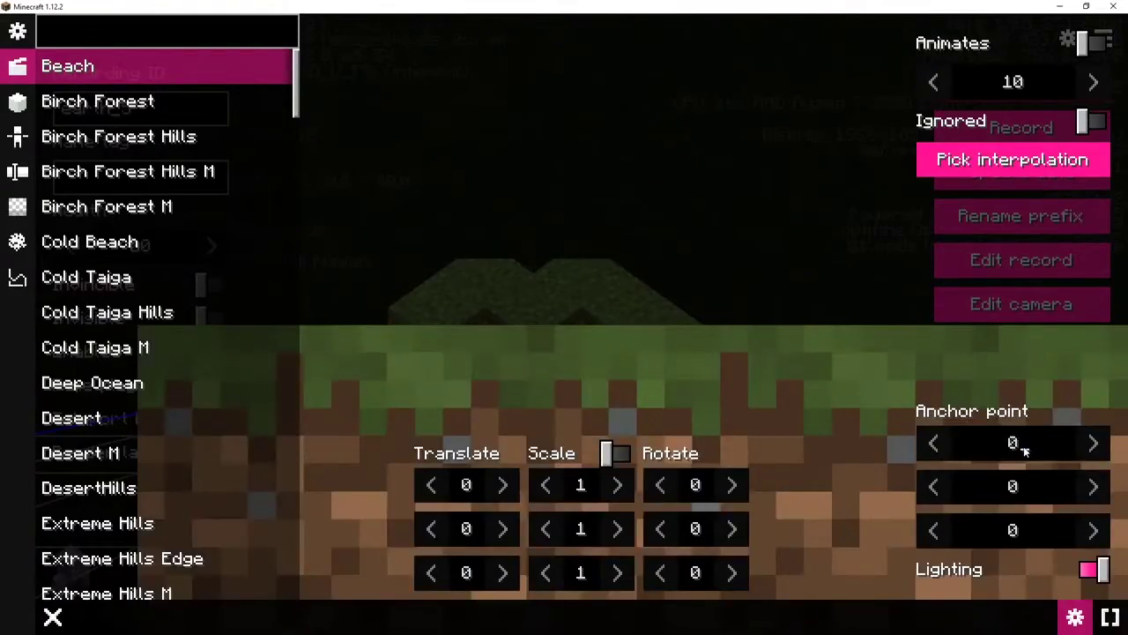
{"action": "key", "text": "ctrl+a"}
{"action": "left_click", "coordinate": [1032, 528]}
{"action": "type", "text": "0.5"}
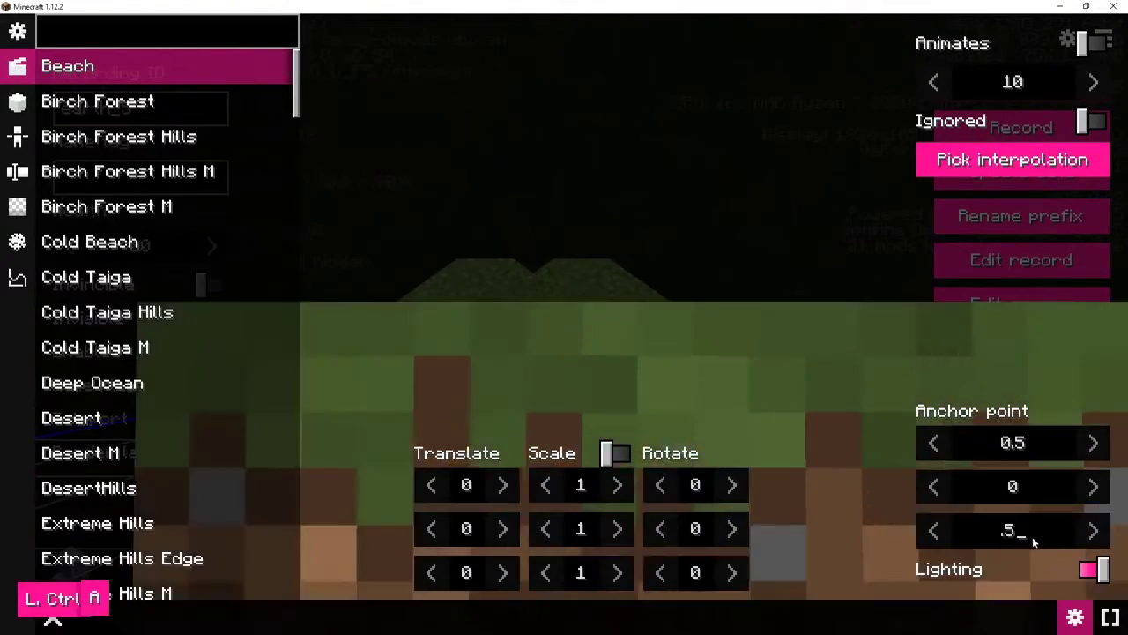
{"action": "key", "text": "Escape"}
{"action": "key", "text": "ctrl"}
{"action": "key", "text": "a"}
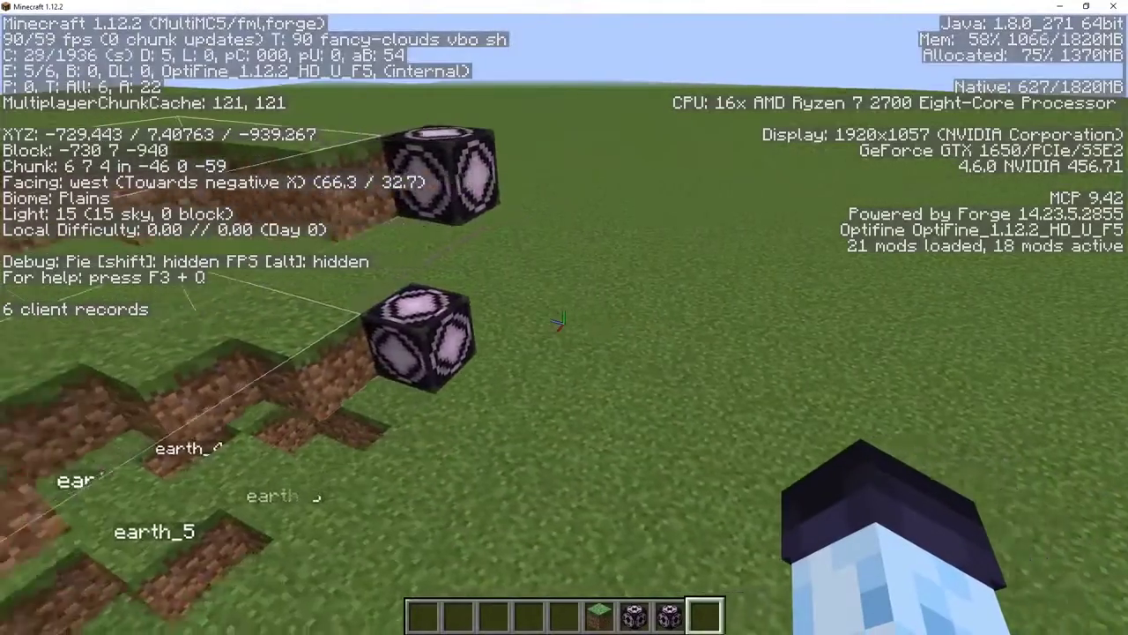
{"action": "key", "text": "s"}
{"action": "key", "text": "space"}
{"action": "key", "text": "d"}
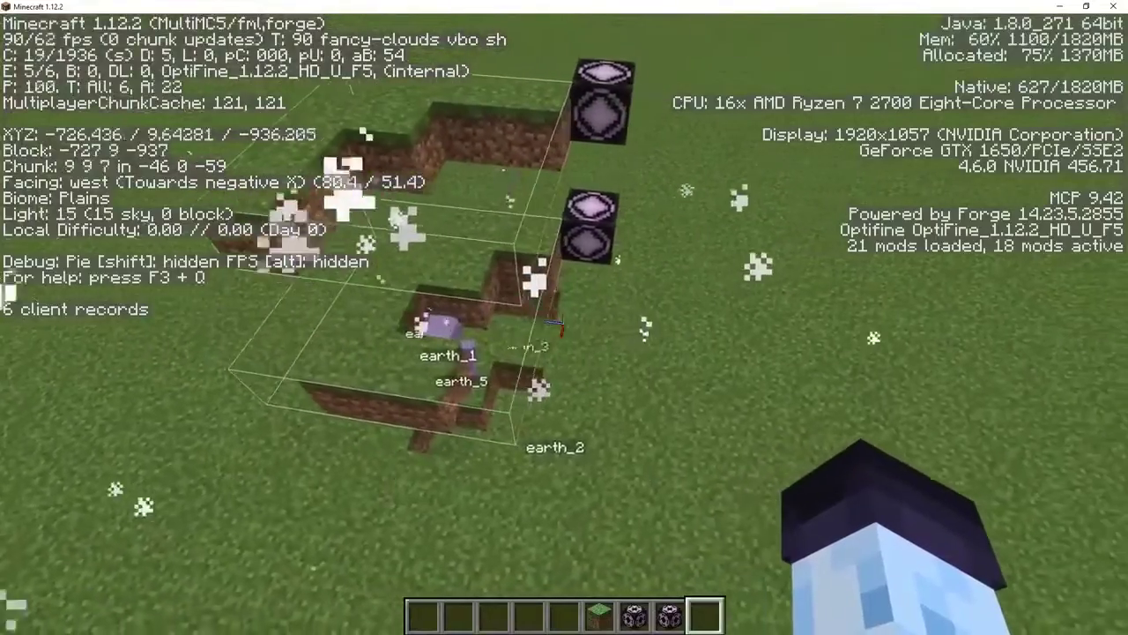
Step: Try an X anchor point of -0.5 on the earth_5 morph
{"action": "key", "text": "0"}
{"action": "key", "text": "e"}
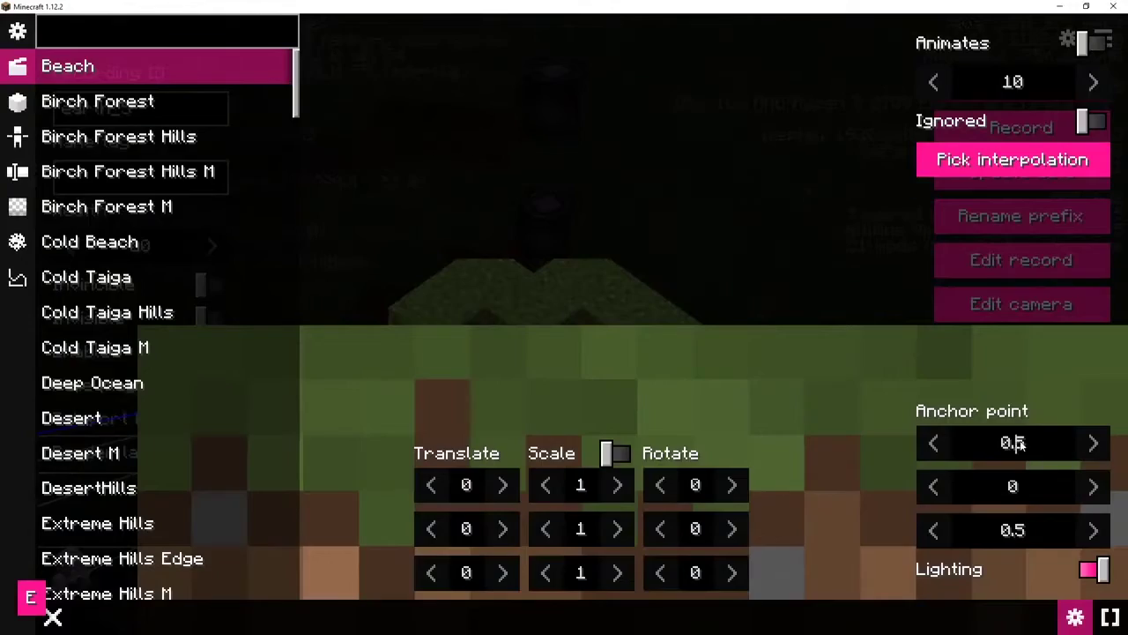
{"action": "key", "text": "Escape"}
{"action": "key", "text": "Escape"}
{"action": "key", "text": "Escape"}
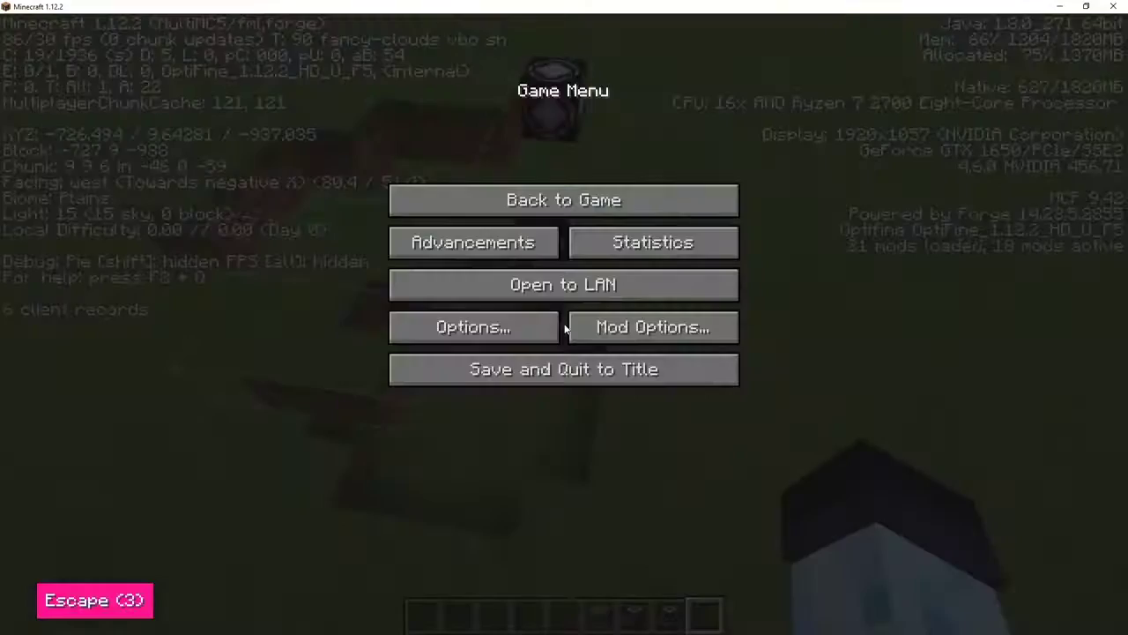
{"action": "key", "text": "Escape"}
{"action": "key", "text": "d"}
Step: Try a Z anchor point of -0.5 on the earth_5 morph and inspect the piece up close during playback
{"action": "key", "text": "0"}
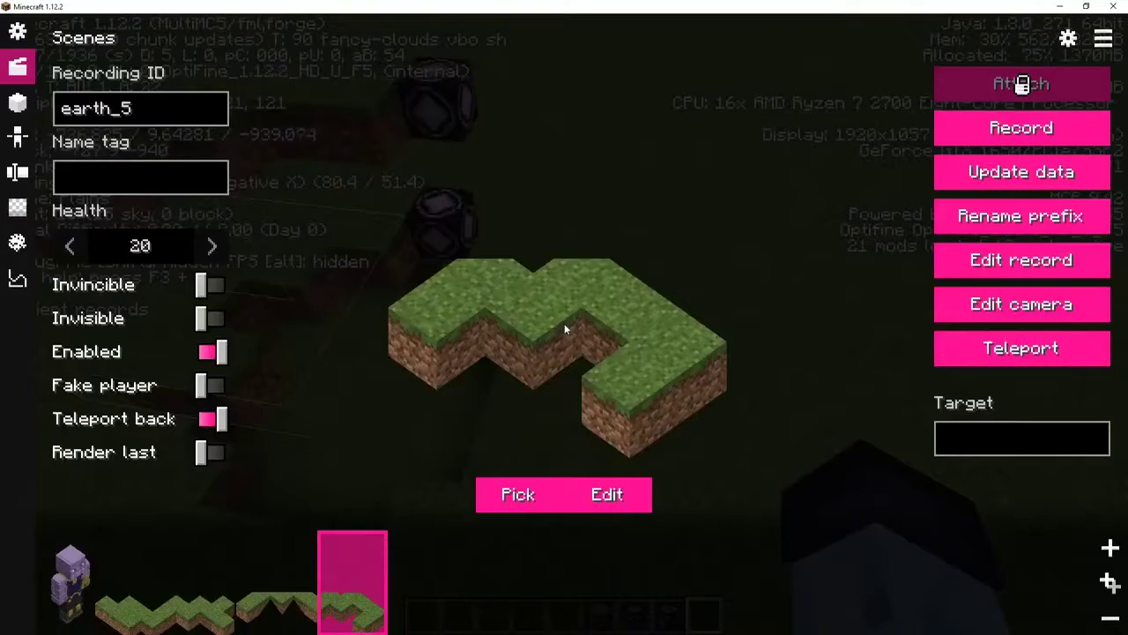
{"action": "key", "text": "e"}
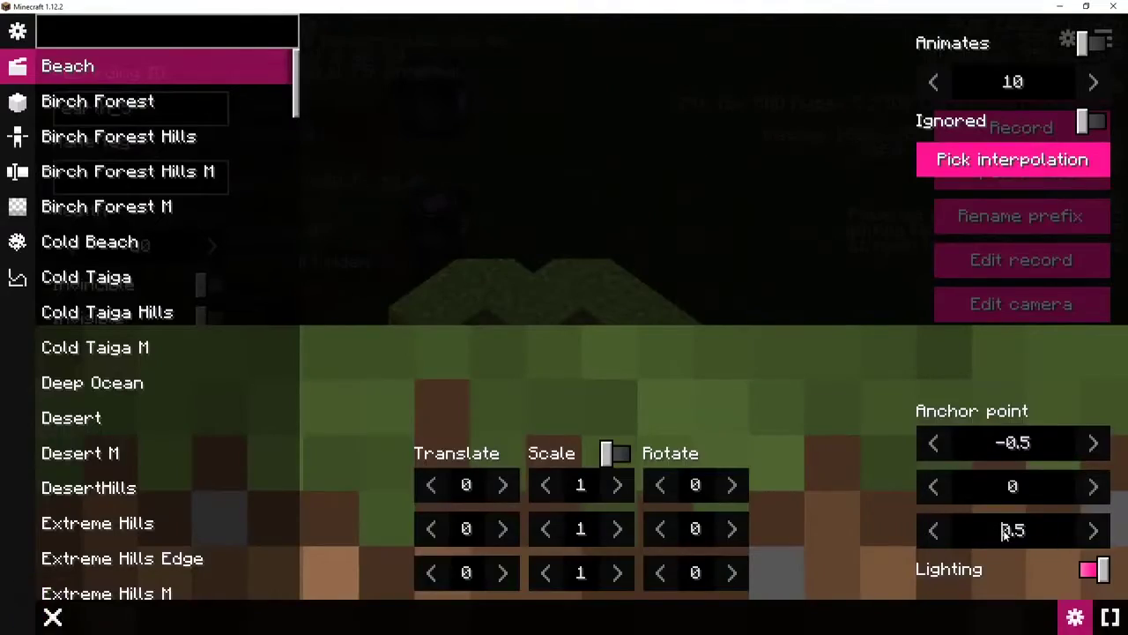
{"action": "key", "text": "Escape"}
{"action": "key", "text": "Escape"}
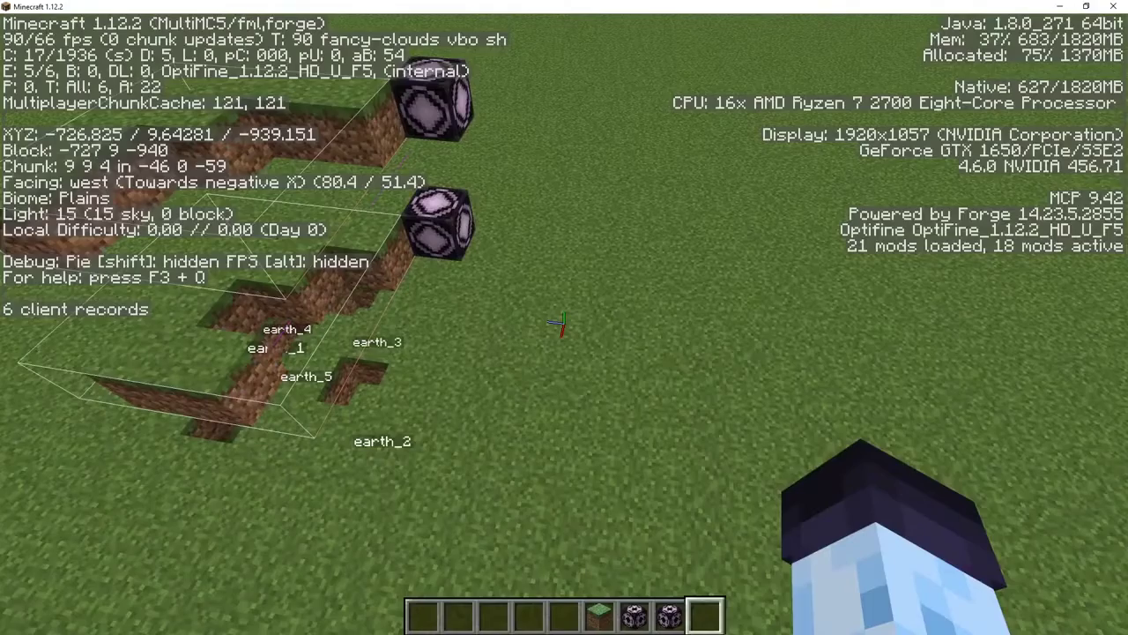
{"action": "key", "text": "shift"}
{"action": "key", "text": "w"}
{"action": "key", "text": "space"}
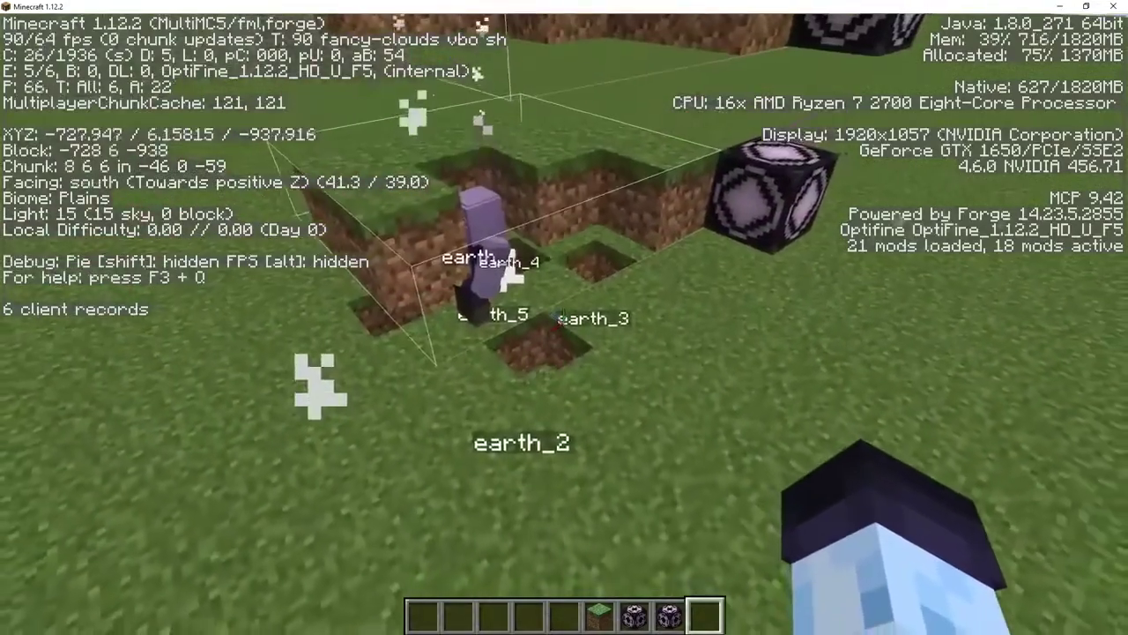
Step: Try an X anchor point of 0.5 on the earth_5 morph and play the scene
{"action": "key", "text": "0"}
{"action": "key", "text": "e"}
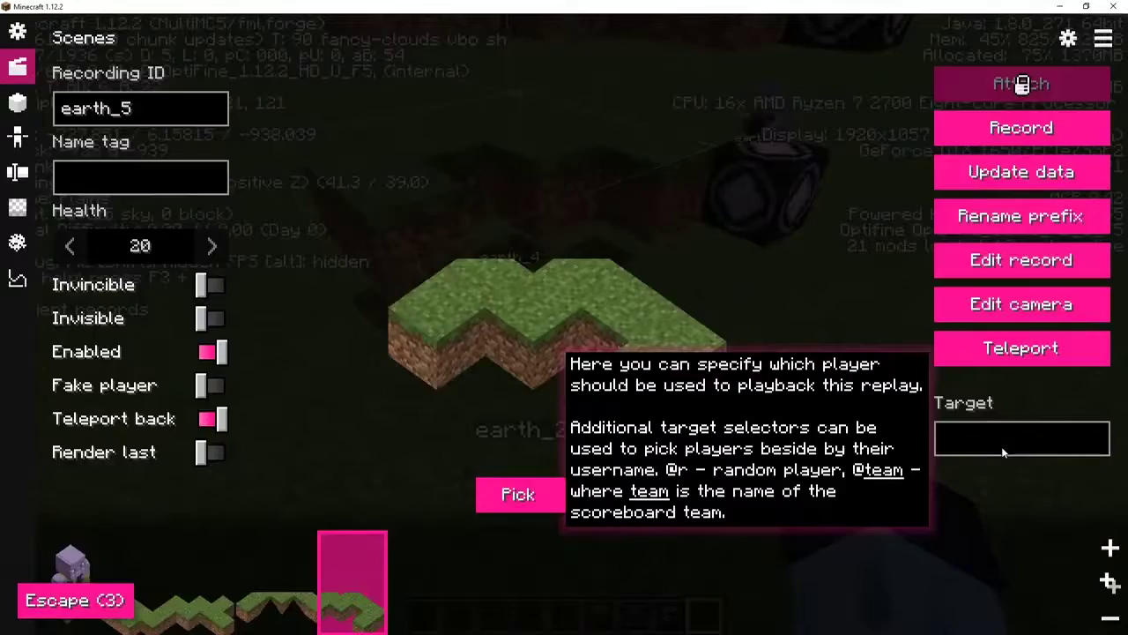
{"action": "key", "text": "Escape"}
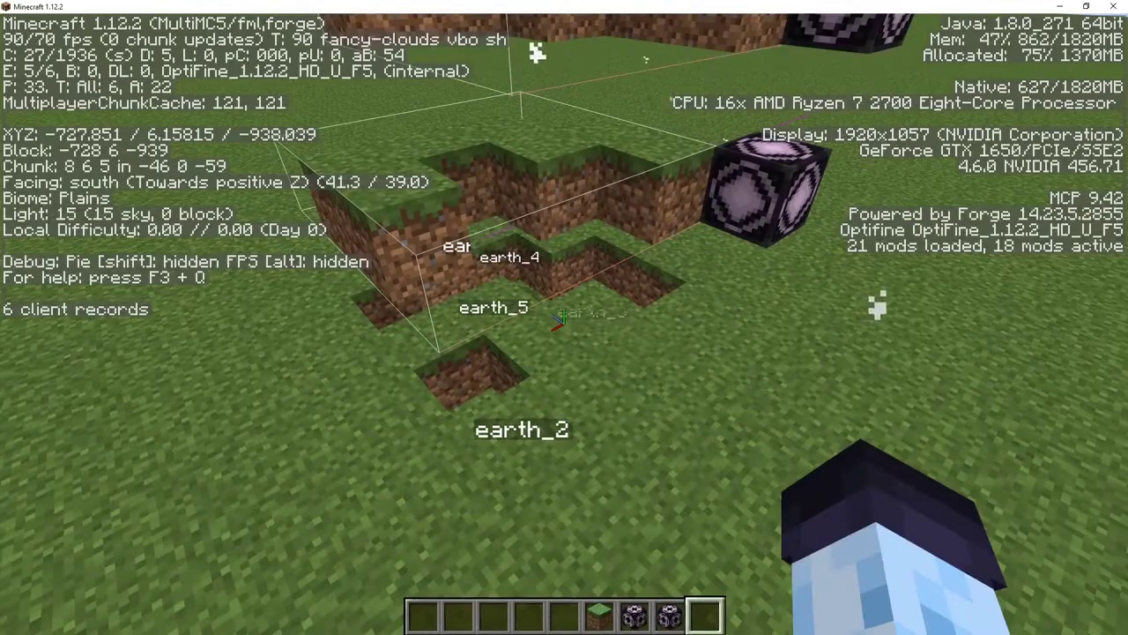
Step: Break the structure blocks and all remaining floating earth blocks above the crater
{"action": "key", "text": "d"}
{"action": "key", "text": "space"}
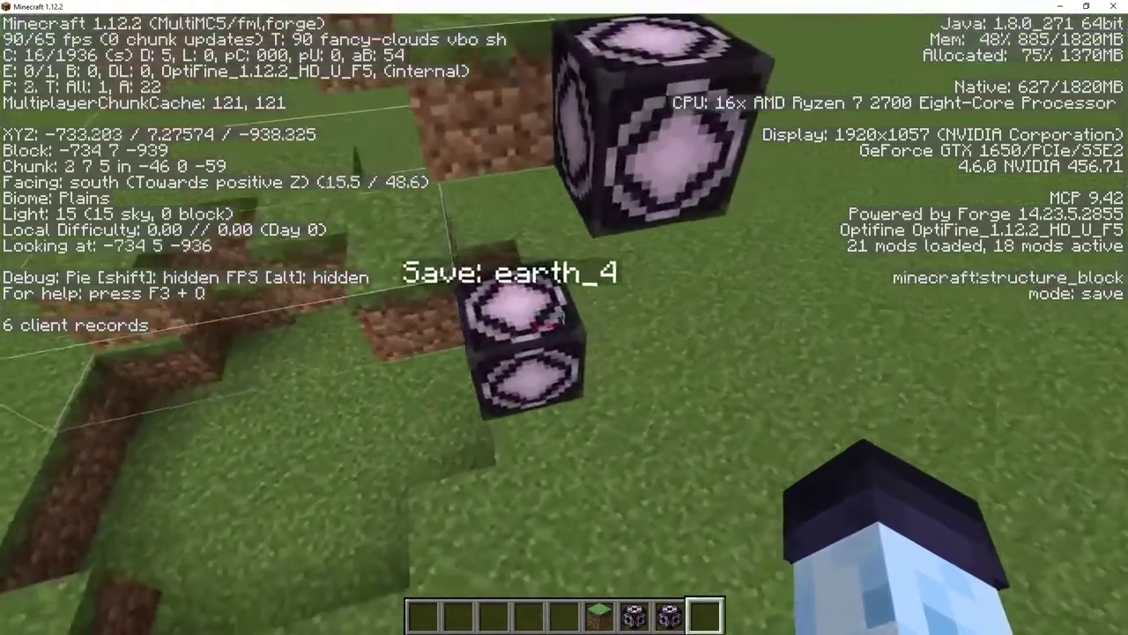
{"action": "left_click", "coordinate": [564, 324]}
{"action": "key", "text": "w"}
{"action": "left_click", "coordinate": [564, 324]}
{"action": "key", "text": "w"}
{"action": "left_click", "coordinate": [564, 324]}
{"action": "key", "text": "a"}
{"action": "left_click", "coordinate": [564, 324]}
{"action": "left_click", "coordinate": [564, 323]}
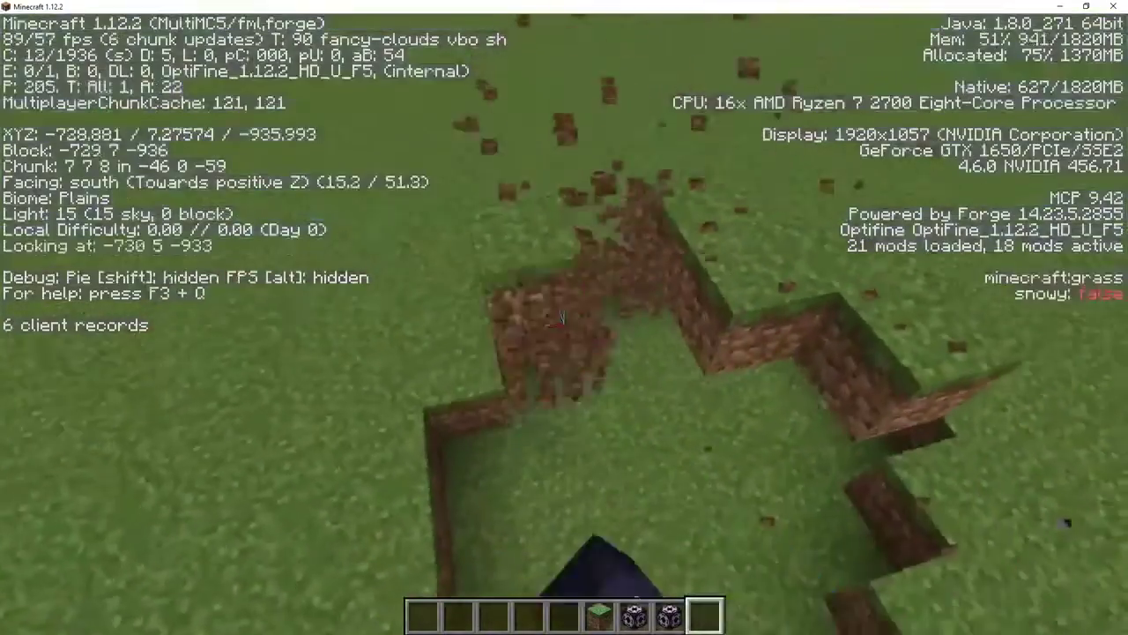
{"action": "left_click", "coordinate": [564, 323]}
{"action": "left_click", "coordinate": [564, 323]}
{"action": "key", "text": "a"}
{"action": "left_click", "coordinate": [564, 324]}
{"action": "left_click", "coordinate": [564, 323]}
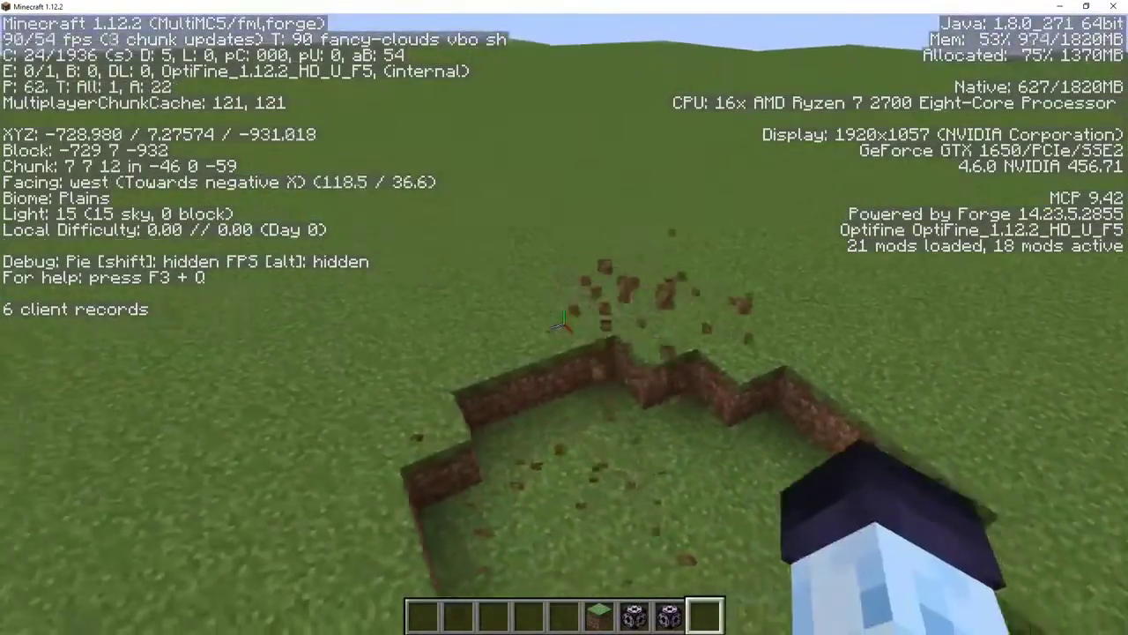
Step: Play the scene over the cleared crater and disable the earth_4, earth_3 and earth_2 actors
{"action": "key", "text": "space"}
{"action": "key", "text": "ctrl"}
{"action": "key", "text": "a"}
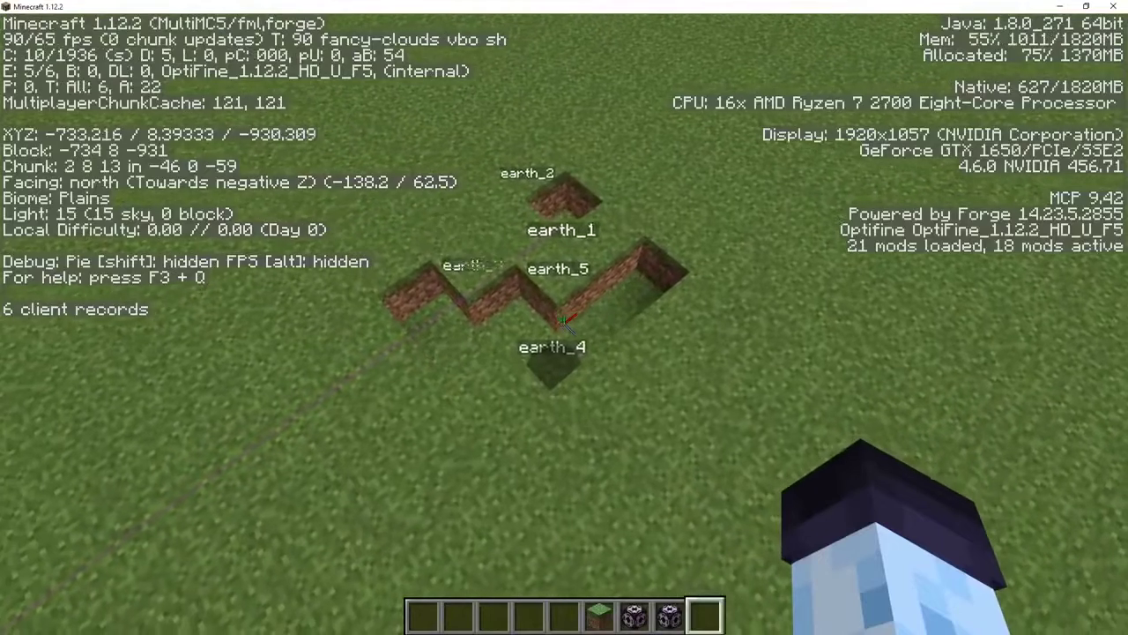
{"action": "key", "text": "ctrl"}
{"action": "key", "text": "0"}
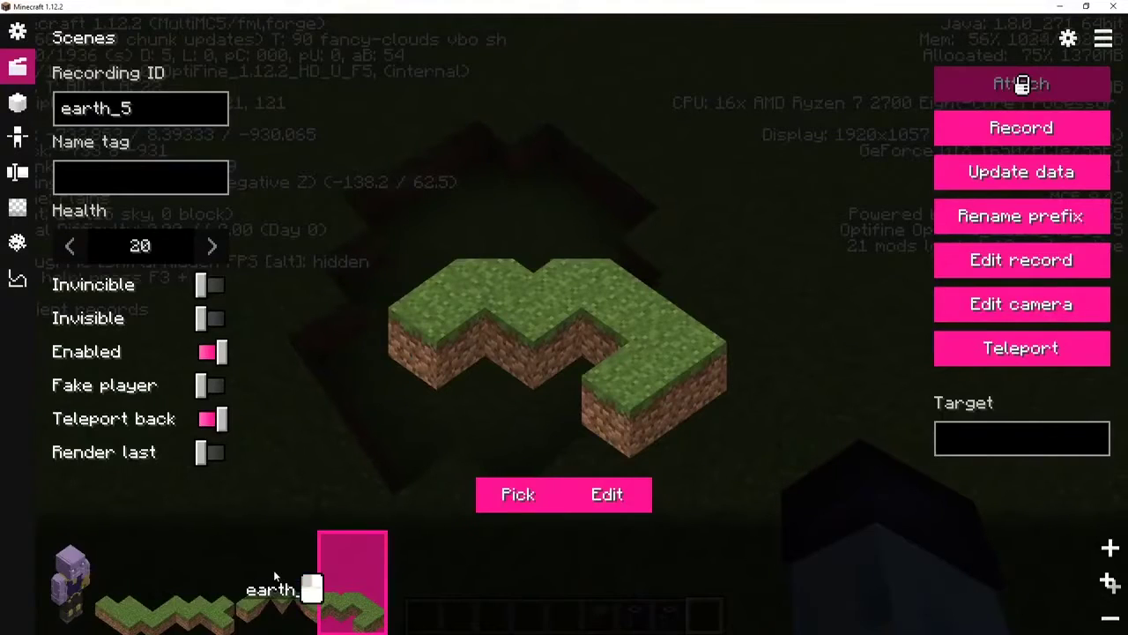
{"action": "left_click", "coordinate": [274, 575]}
{"action": "left_click", "coordinate": [207, 568]}
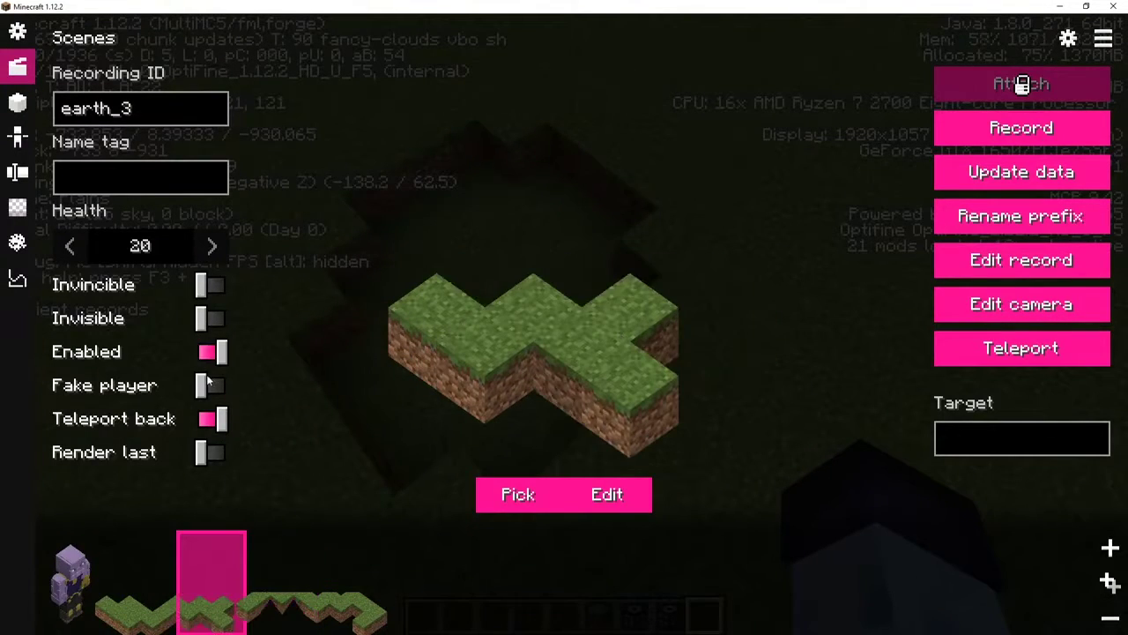
{"action": "left_click", "coordinate": [137, 568]}
{"action": "key", "text": "Escape"}
{"action": "key", "text": "Escape"}
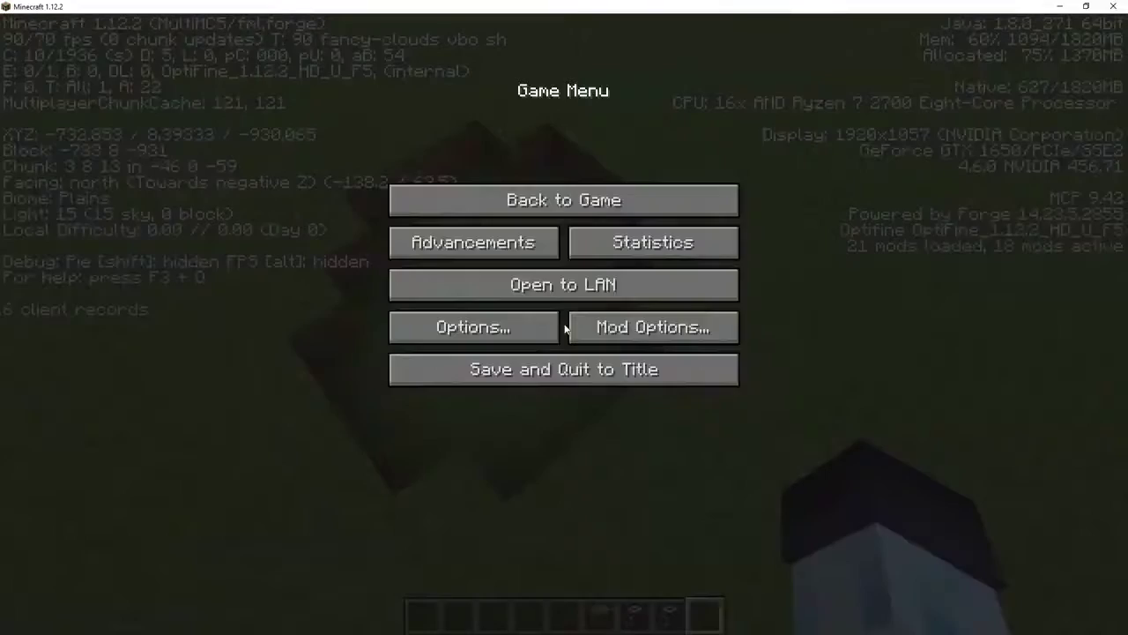
{"action": "key", "text": "Escape"}
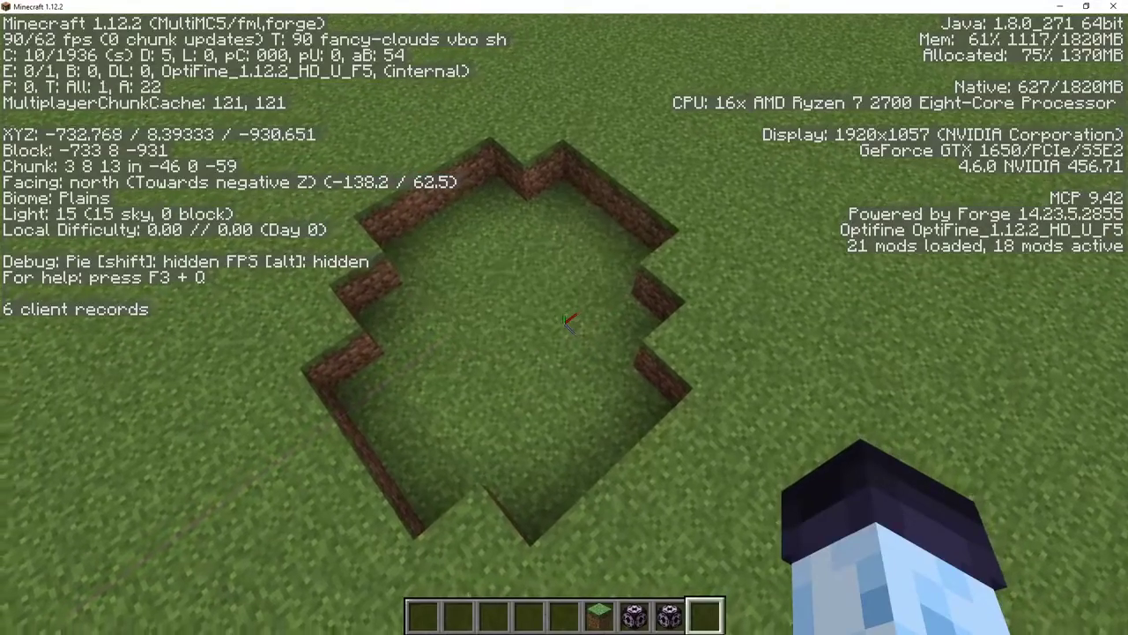
Step: Set the earth_5 morph's anchor point to -0.5 on X and 0.5 on Z, and play the scene to check it
{"action": "key", "text": "0"}
{"action": "left_click", "coordinate": [363, 589]}
{"action": "type", "text": "e"}
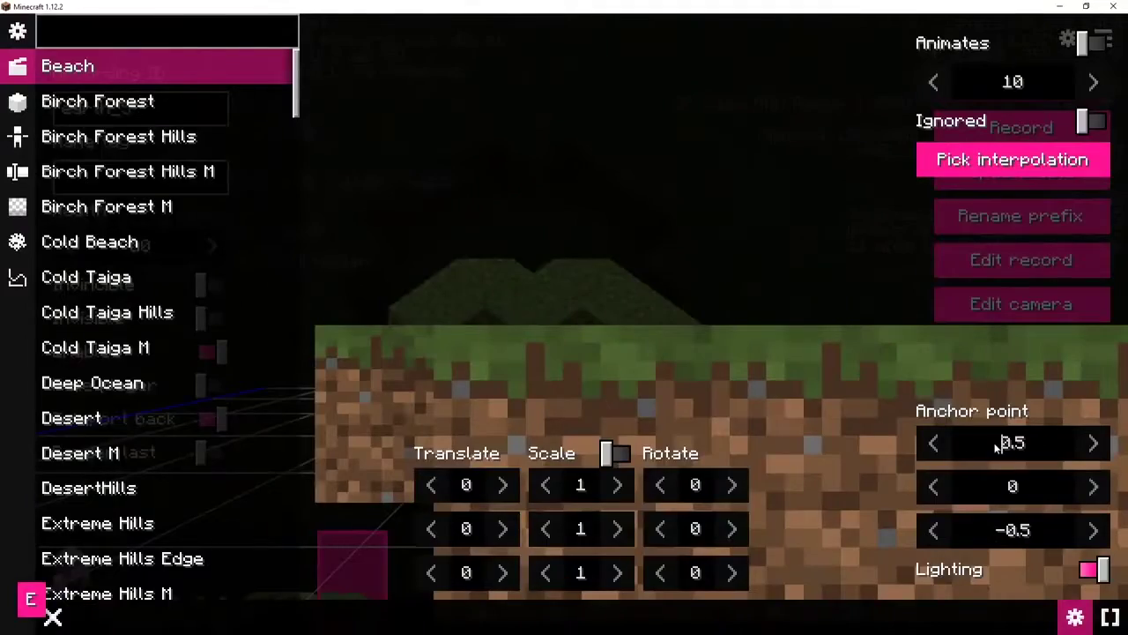
{"action": "type", "text": "-"}
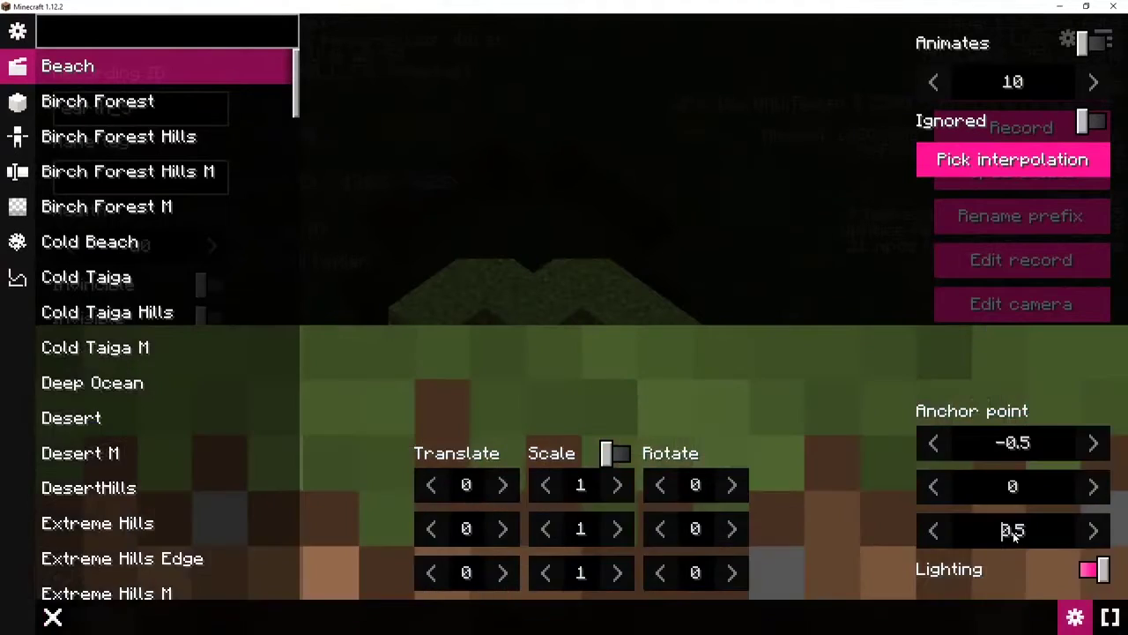
{"action": "key", "text": "Escape"}
{"action": "key", "text": "Escape"}
{"action": "key", "text": "Escape"}
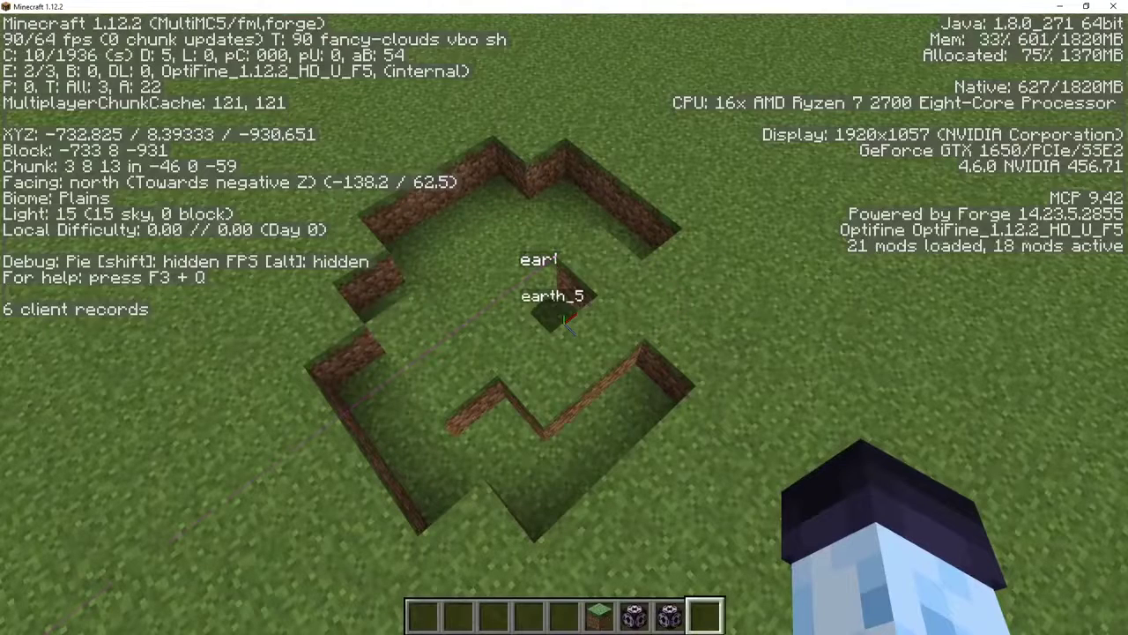
Step: Re-enable the earth_4, earth_3 and earth_2 actors and play the scene
{"action": "key", "text": "0"}
{"action": "left_click", "coordinate": [289, 571]}
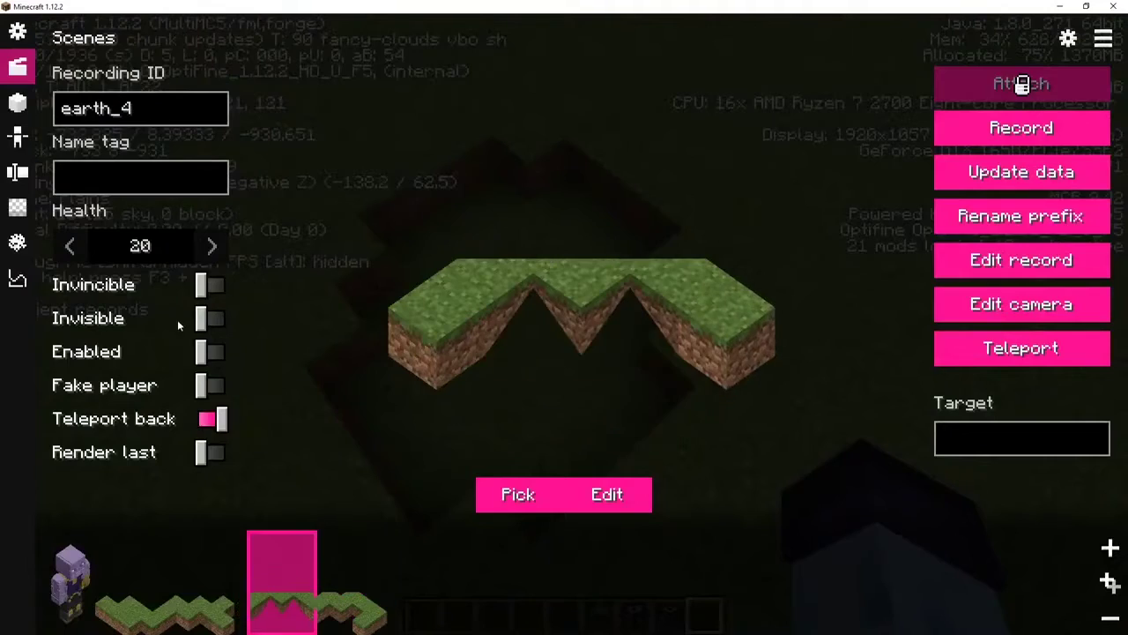
{"action": "left_click", "coordinate": [207, 591]}
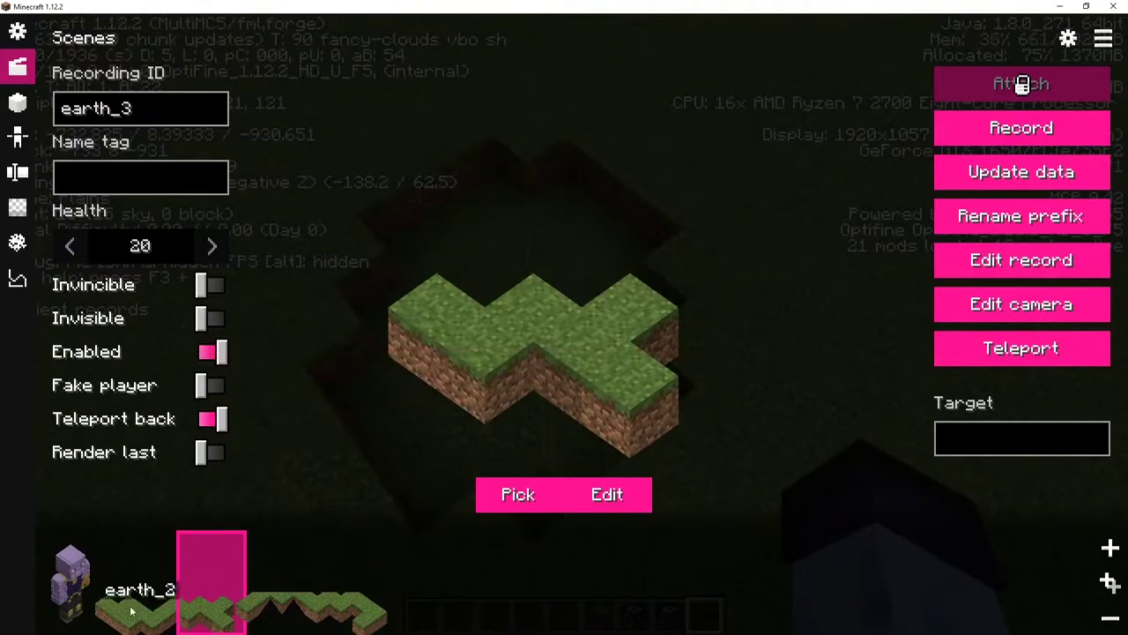
{"action": "key", "text": "Escape"}
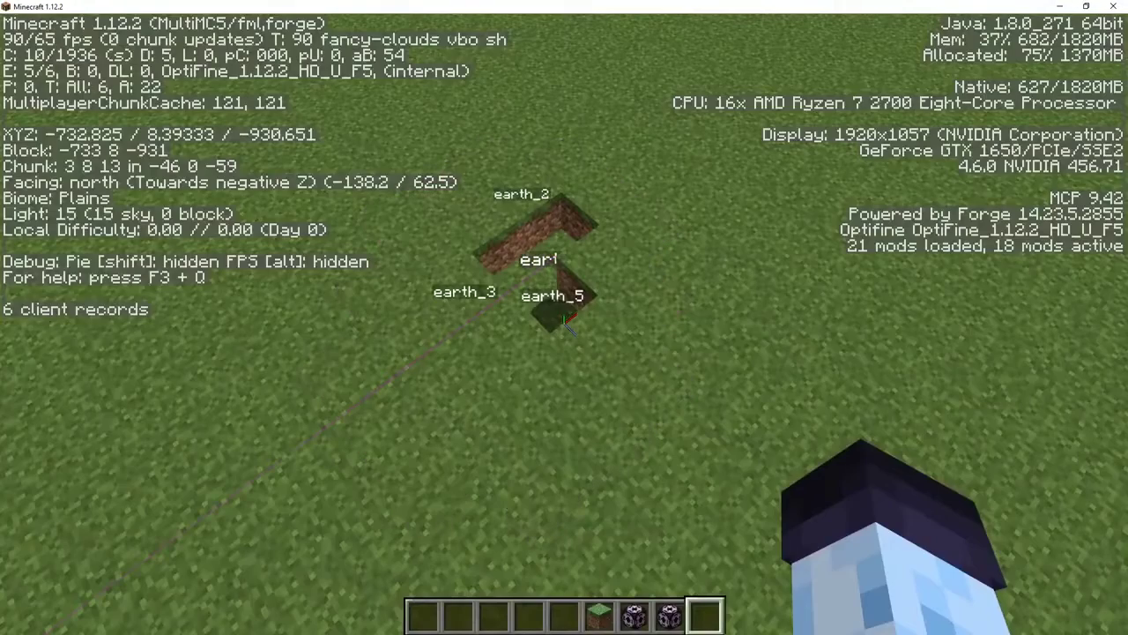
Step: Examine how the earth pieces fill the crater around Thanos during playback, and open the earth_2 actor's settings
{"action": "key", "text": "w"}
{"action": "key", "text": "shift"}
{"action": "key", "text": "space"}
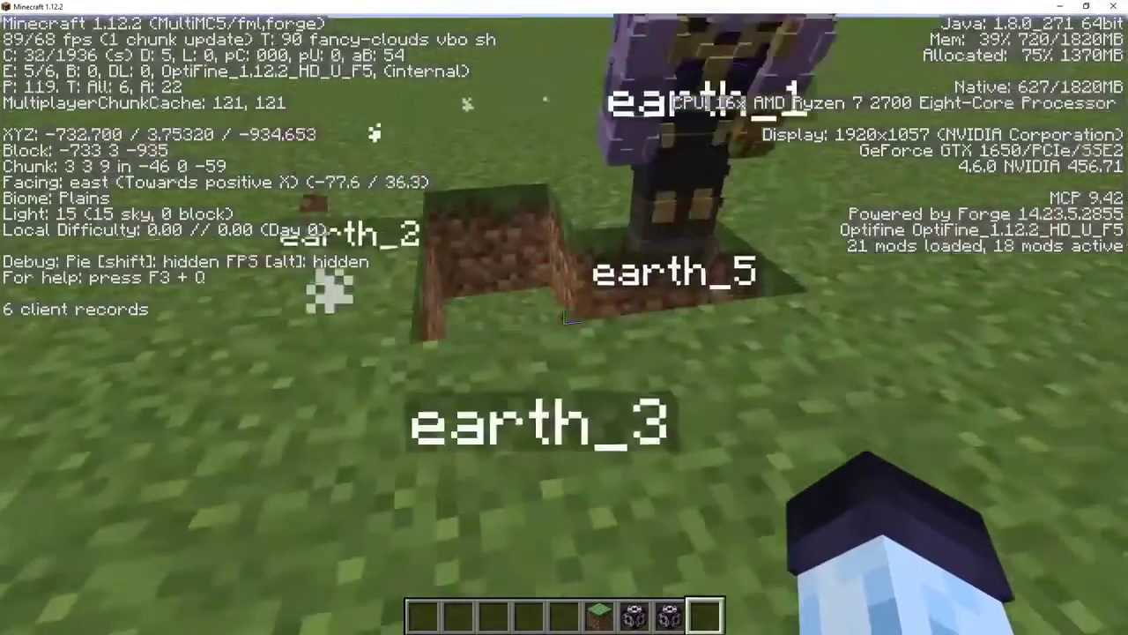
{"action": "key", "text": "space"}
{"action": "key", "text": "s"}
{"action": "key", "text": "a"}
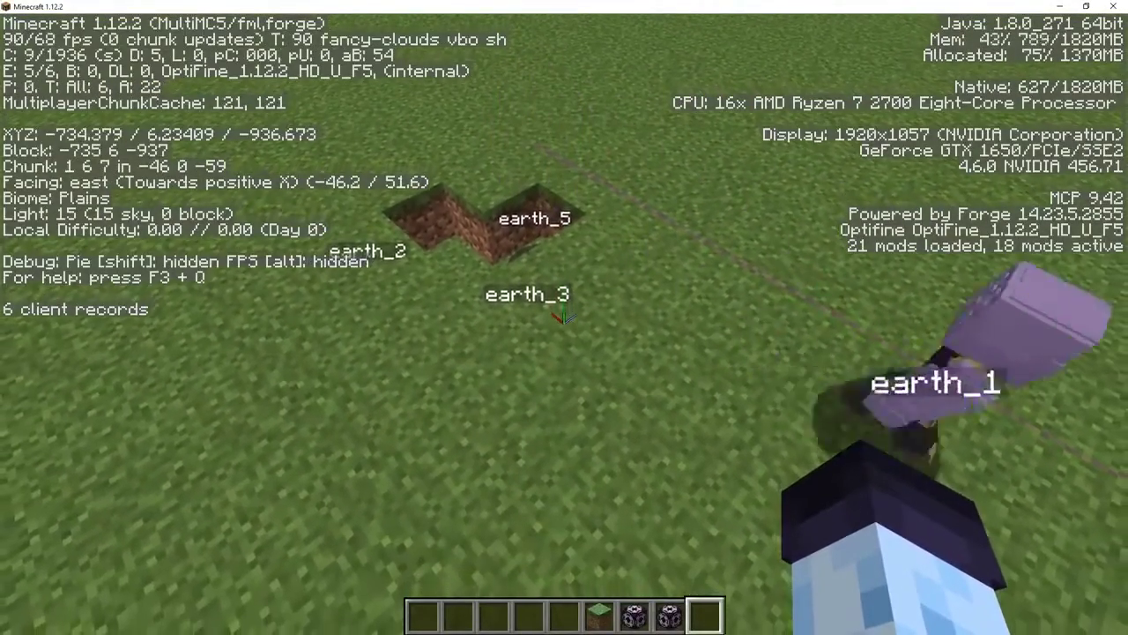
{"action": "key", "text": "0"}
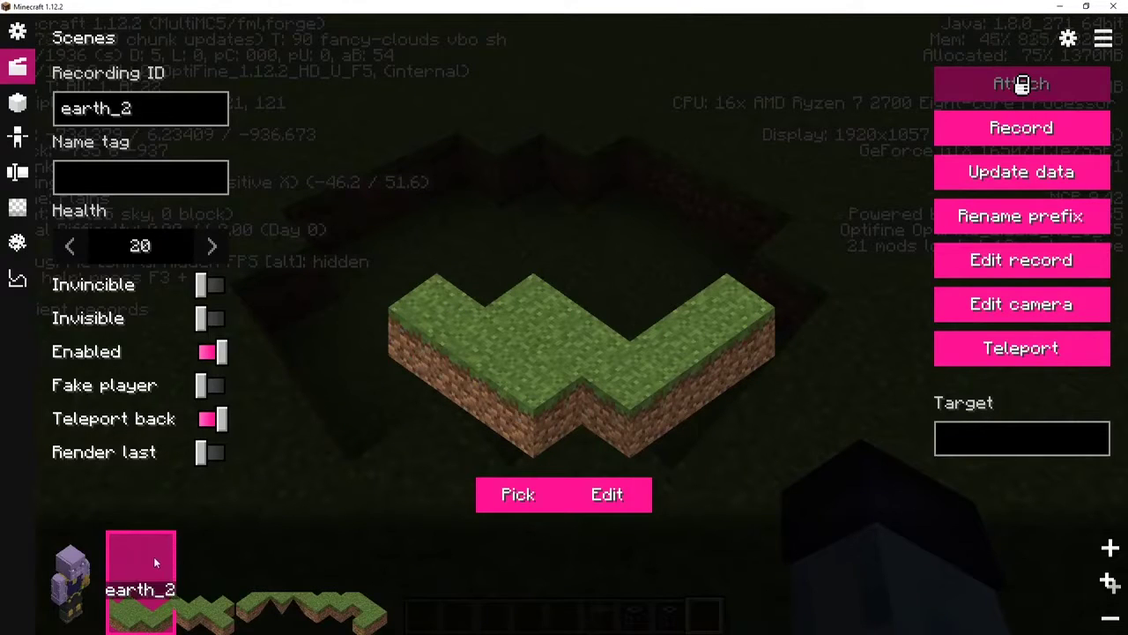
Step: Check the earth_2 morph's anchor point and look through the earth_5, earth_4 and earth_3 actors' settings
{"action": "key", "text": "e"}
{"action": "scroll", "coordinate": [501, 449], "scroll_direction": "down", "scroll_amount": 4}
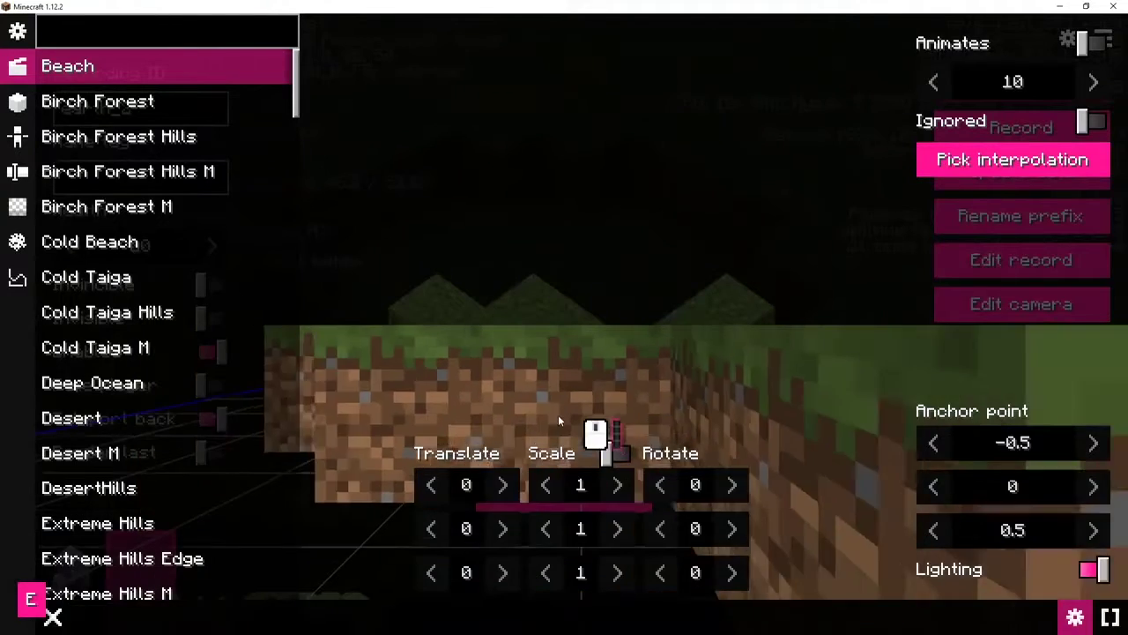
{"action": "key", "text": "Escape"}
{"action": "key", "text": "Escape"}
{"action": "left_click", "coordinate": [231, 617]}
{"action": "left_click", "coordinate": [342, 595]}
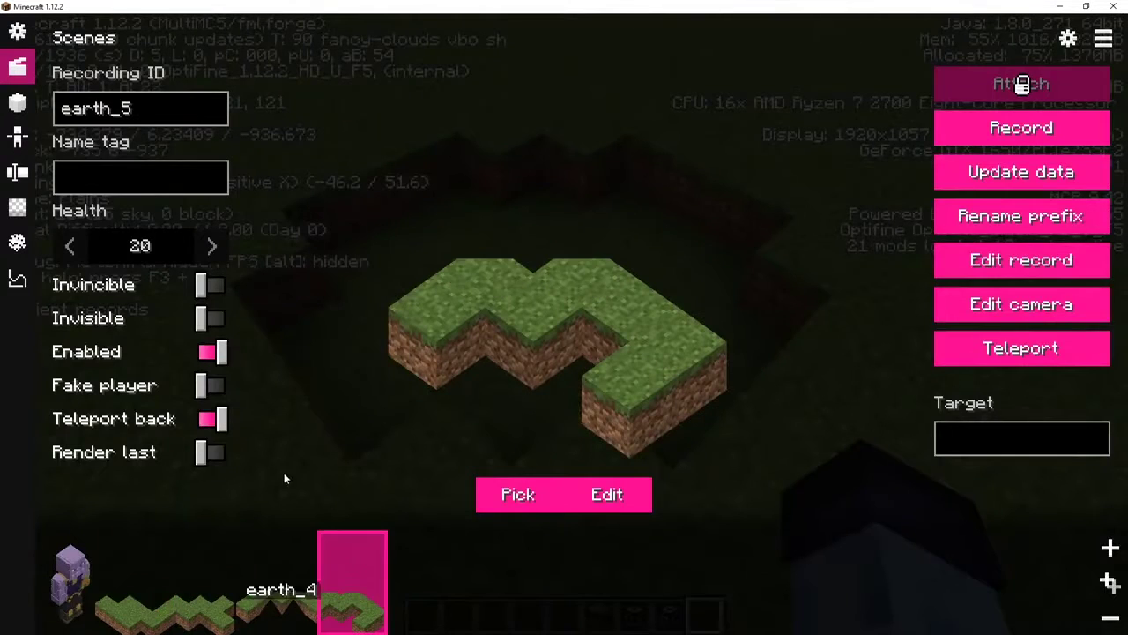
{"action": "left_click", "coordinate": [288, 555]}
{"action": "left_click", "coordinate": [236, 600]}
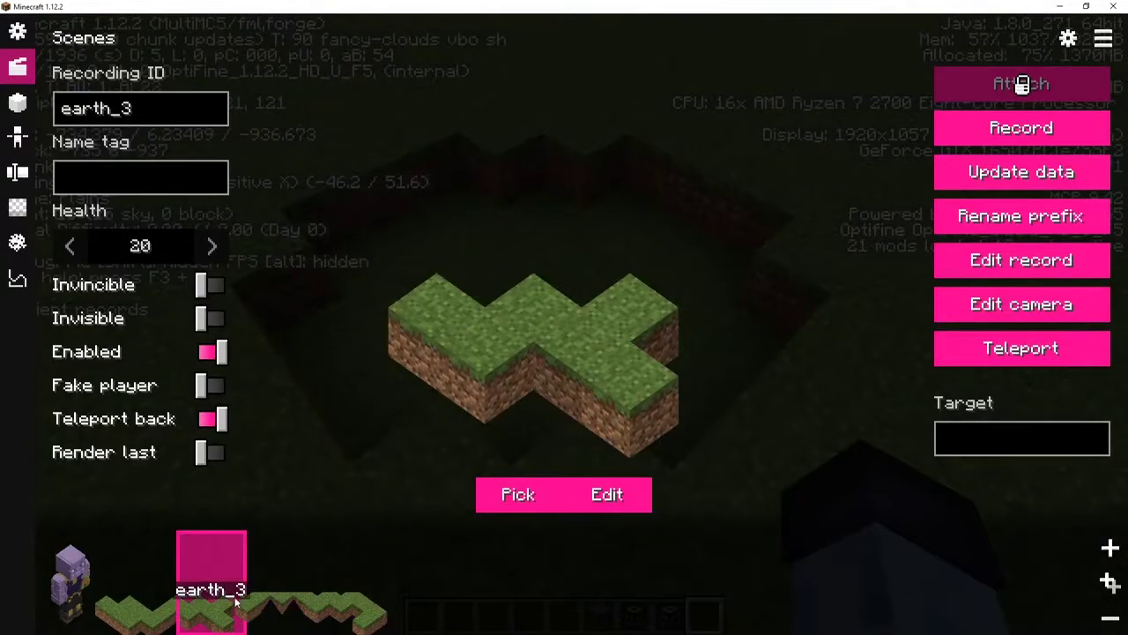
Step: Disable the earth_4 and earth_5 actors and play the scene over the crater
{"action": "key", "text": "Escape"}
{"action": "key", "text": "Escape"}
{"action": "key", "text": "w"}
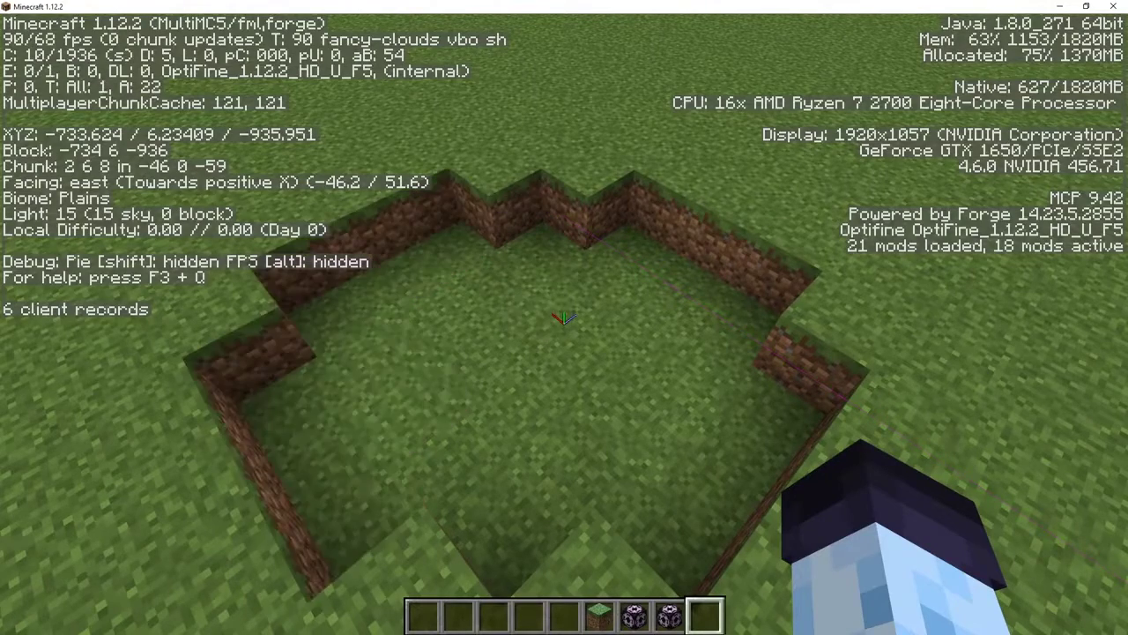
{"action": "key", "text": "0"}
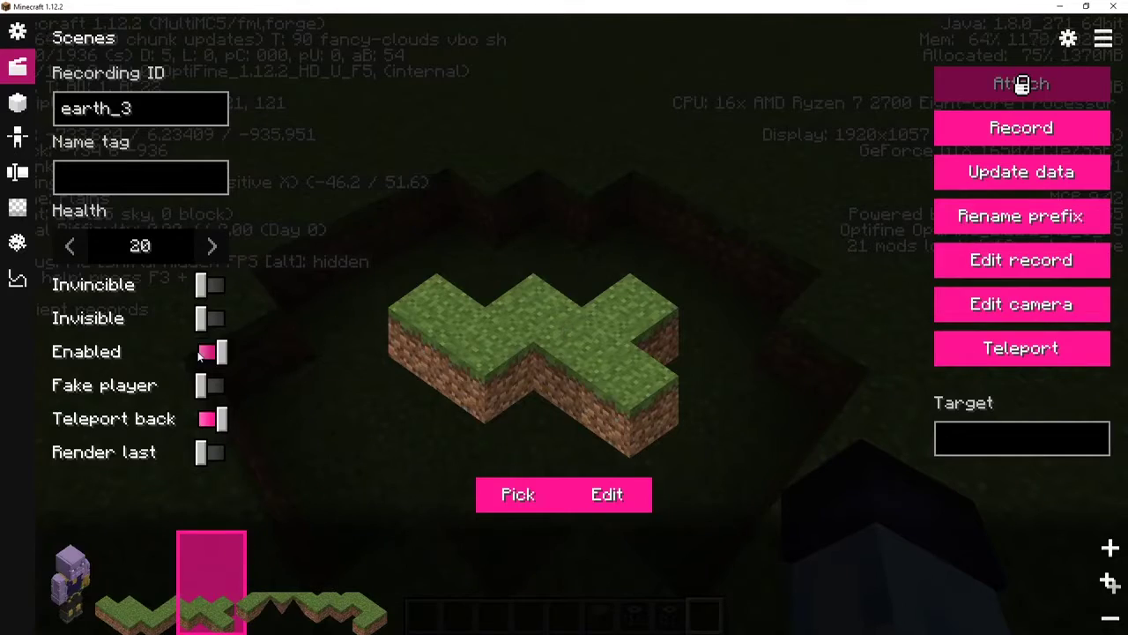
{"action": "key", "text": "Escape"}
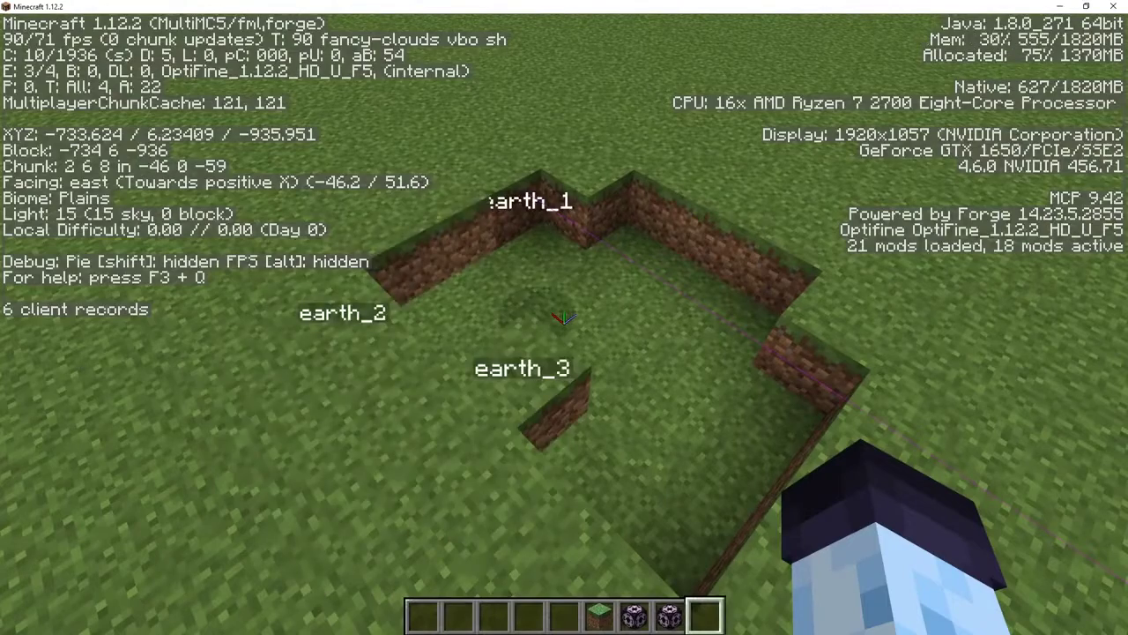
Step: Re-enable the earth_5 actor and play the scene to check its placement against earth_2 and earth_3
{"action": "key", "text": "0"}
{"action": "left_click", "coordinate": [383, 581]}
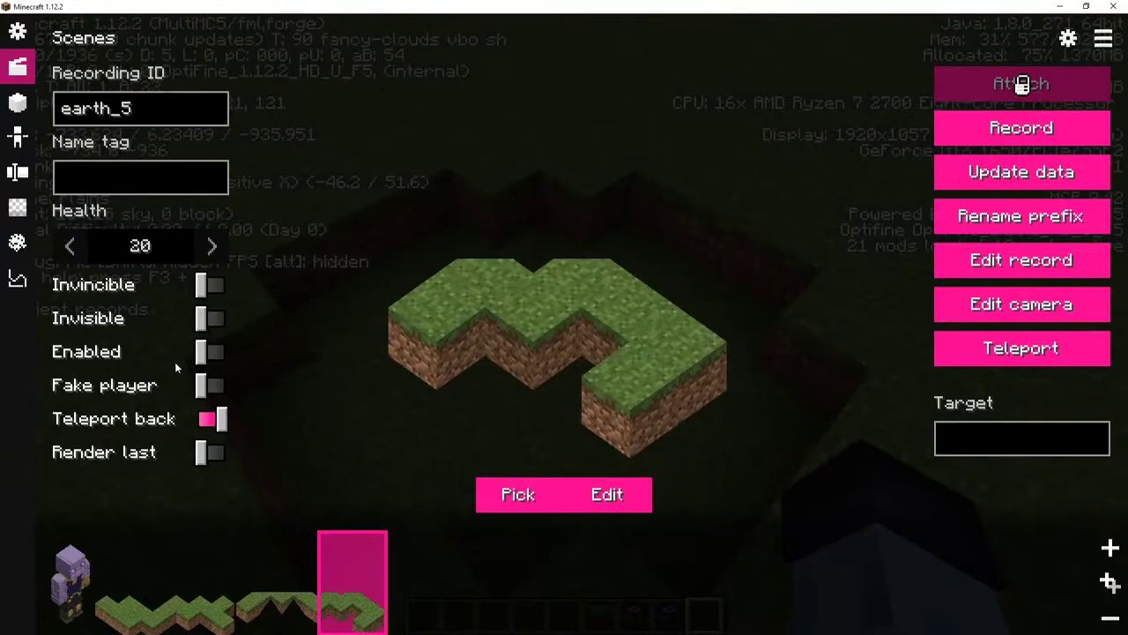
{"action": "left_click", "coordinate": [188, 351]}
{"action": "key", "text": "Escape"}
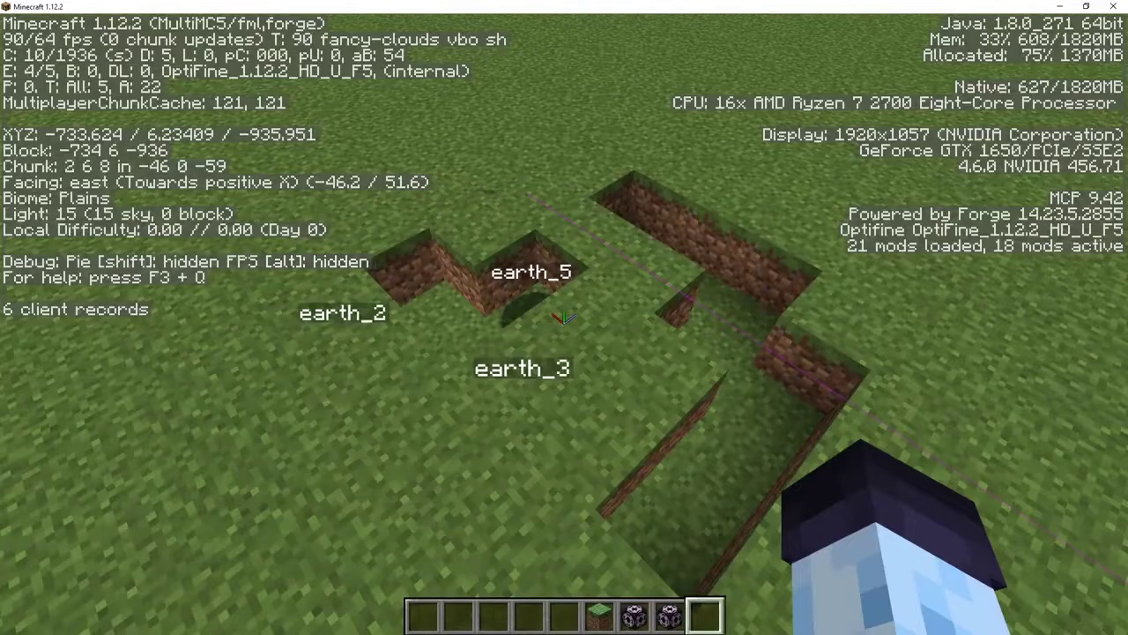
{"action": "key", "text": "s"}
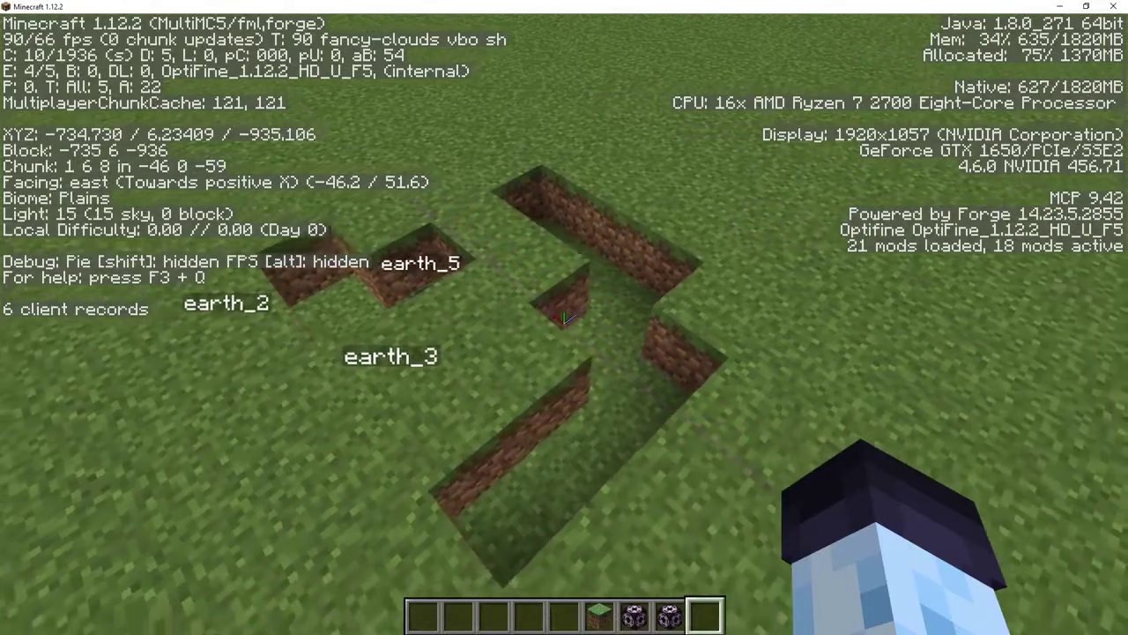
Step: Set the earth_5 morph's anchor point to -1.5 on X and play the scene to check the alignment
{"action": "key", "text": "0"}
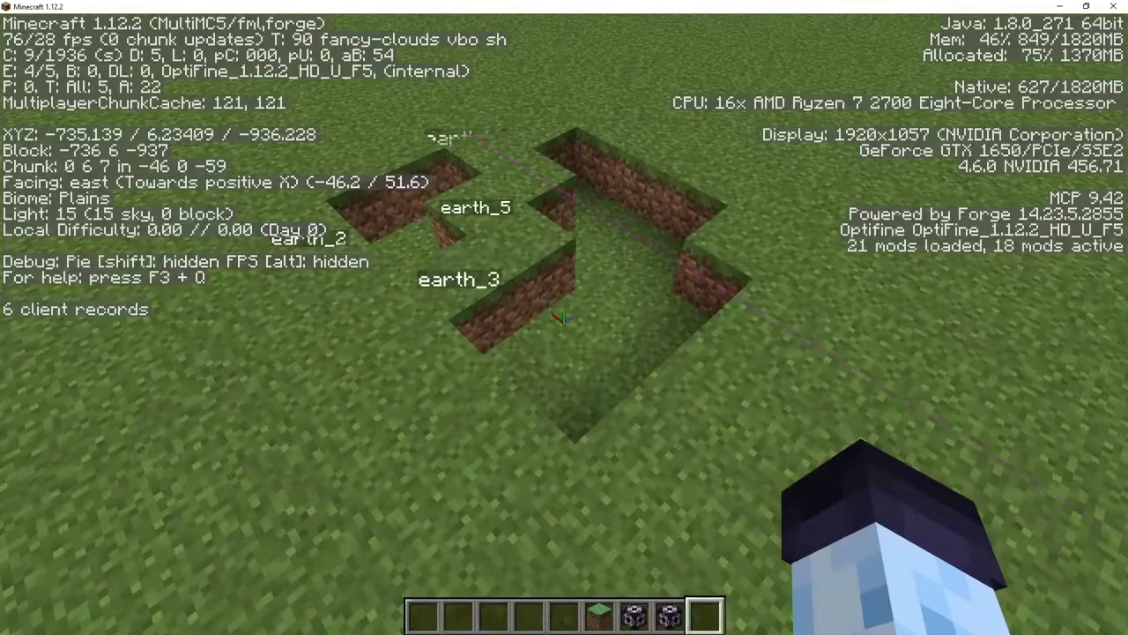
{"action": "key", "text": "0"}
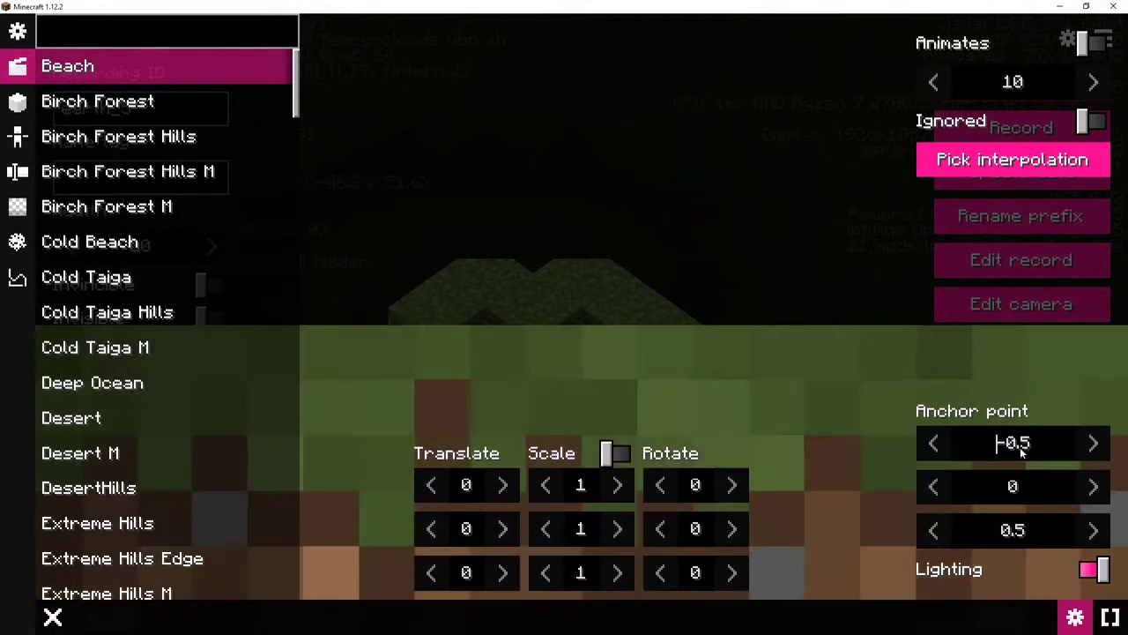
{"action": "key", "text": "Escape"}
{"action": "key", "text": "Escape"}
{"action": "key", "text": "Escape"}
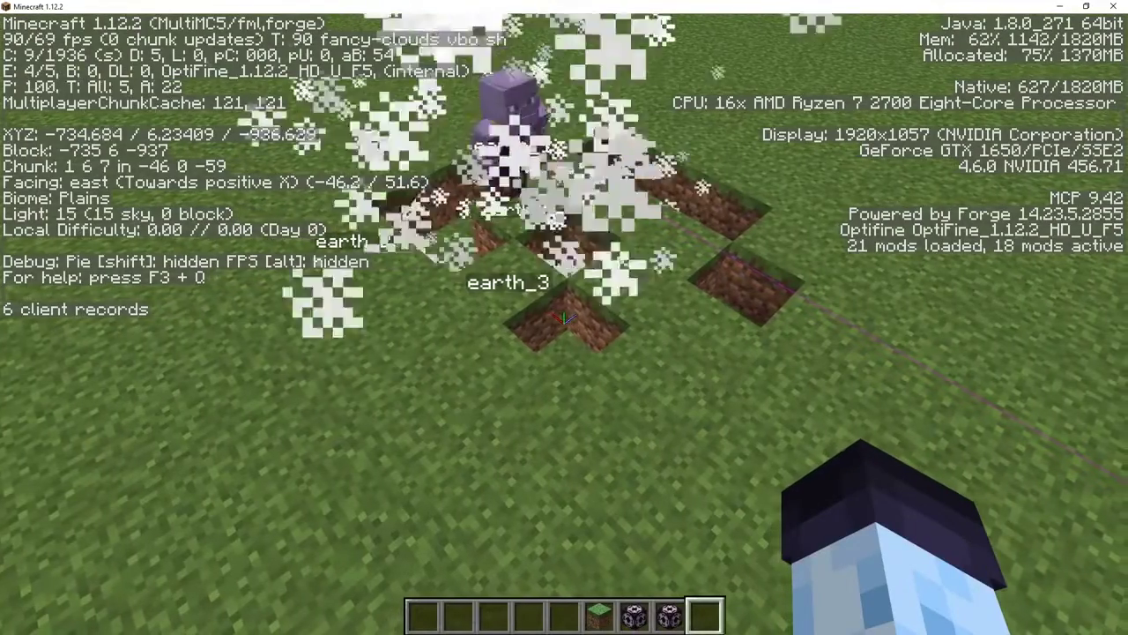
Step: Open the earth_5 morph's Z anchor point for editing
{"action": "key", "text": "0"}
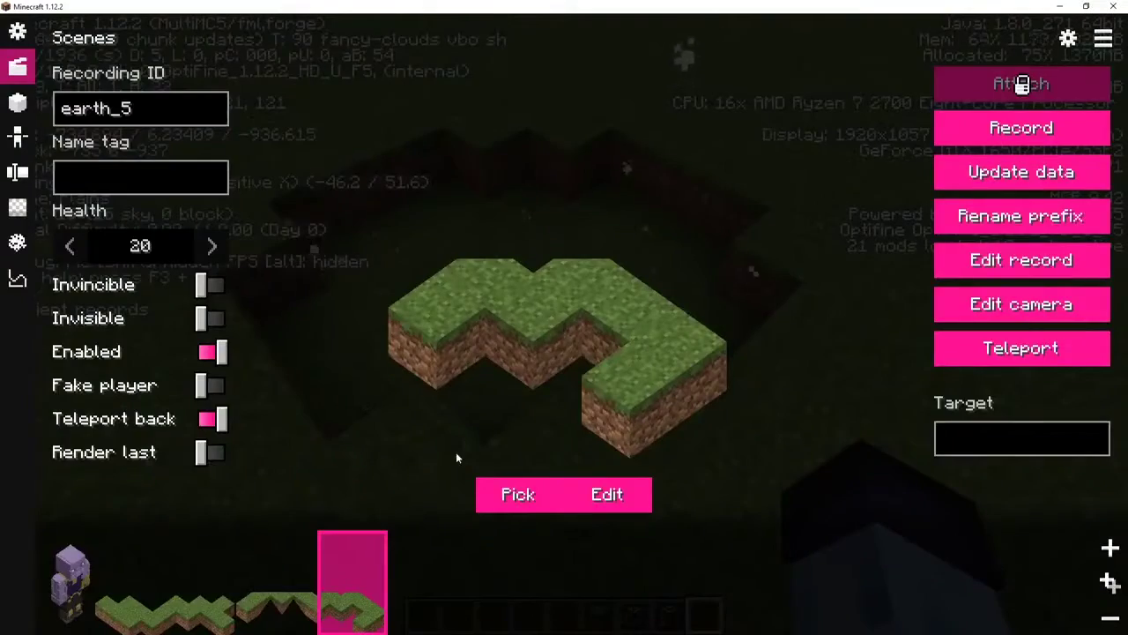
{"action": "left_click", "coordinate": [607, 494]}
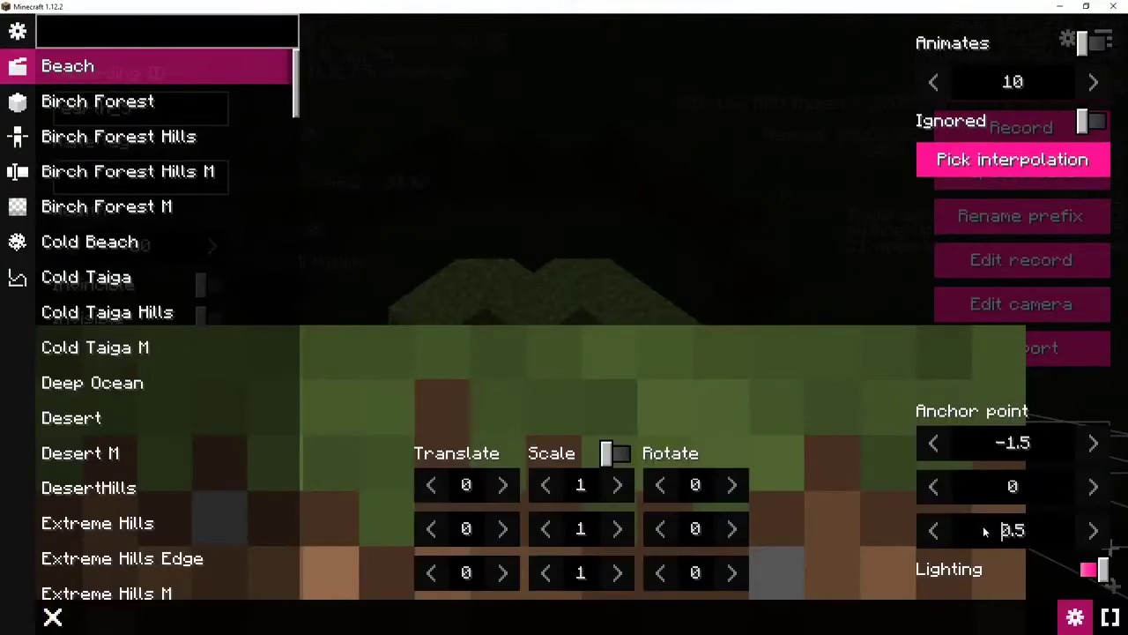
Step: Leave the morph editor and examine how the earth pieces fit over the pit in the playing scene
{"action": "key", "text": "Escape"}
{"action": "key", "text": "Escape"}
{"action": "key", "text": "Escape"}
{"action": "key", "text": "s"}
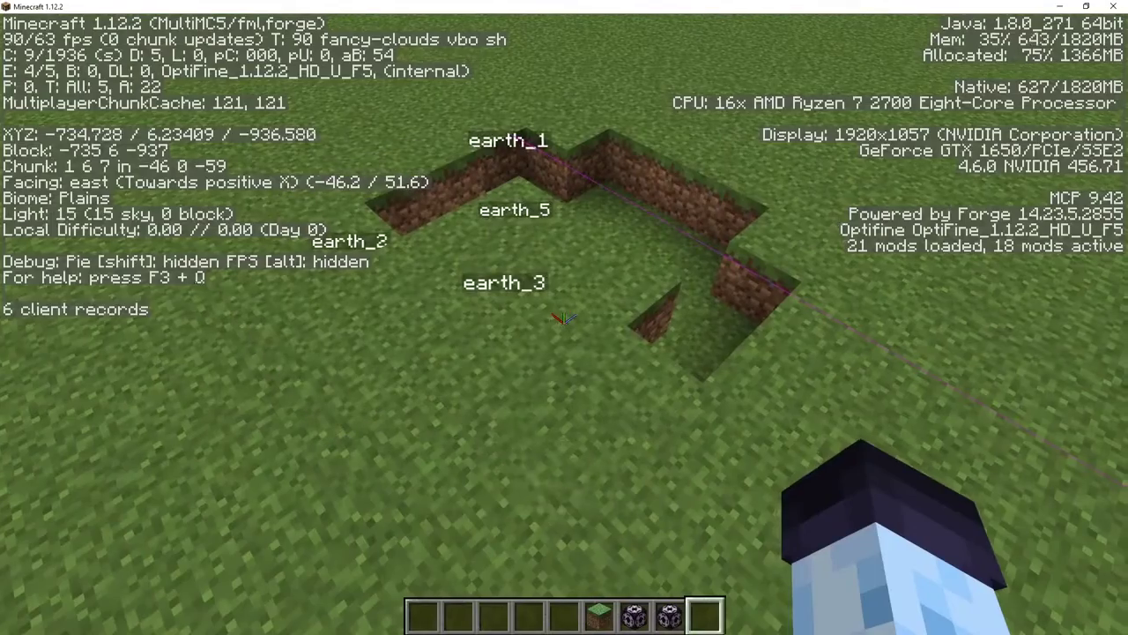
{"action": "key", "text": "w"}
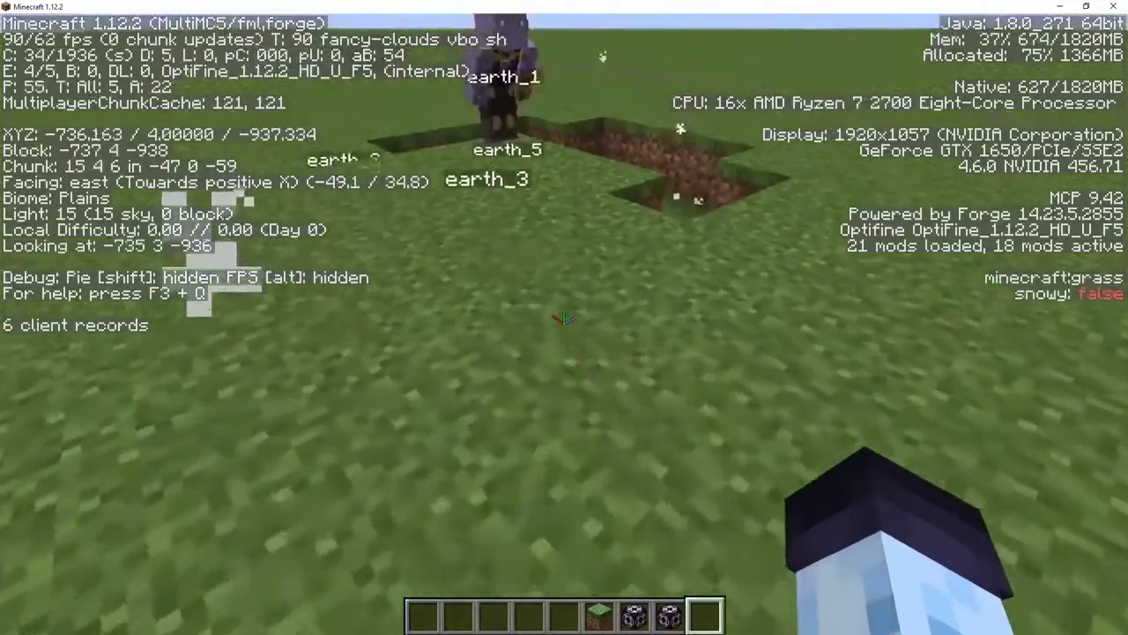
{"action": "key", "text": "s"}
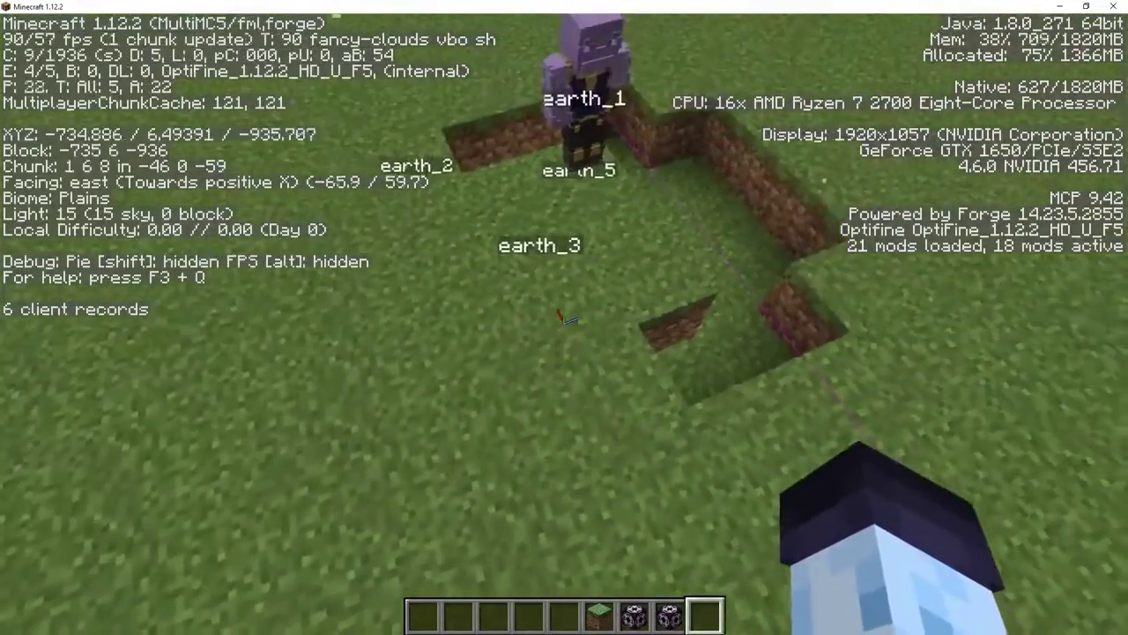
{"action": "key", "text": "w"}
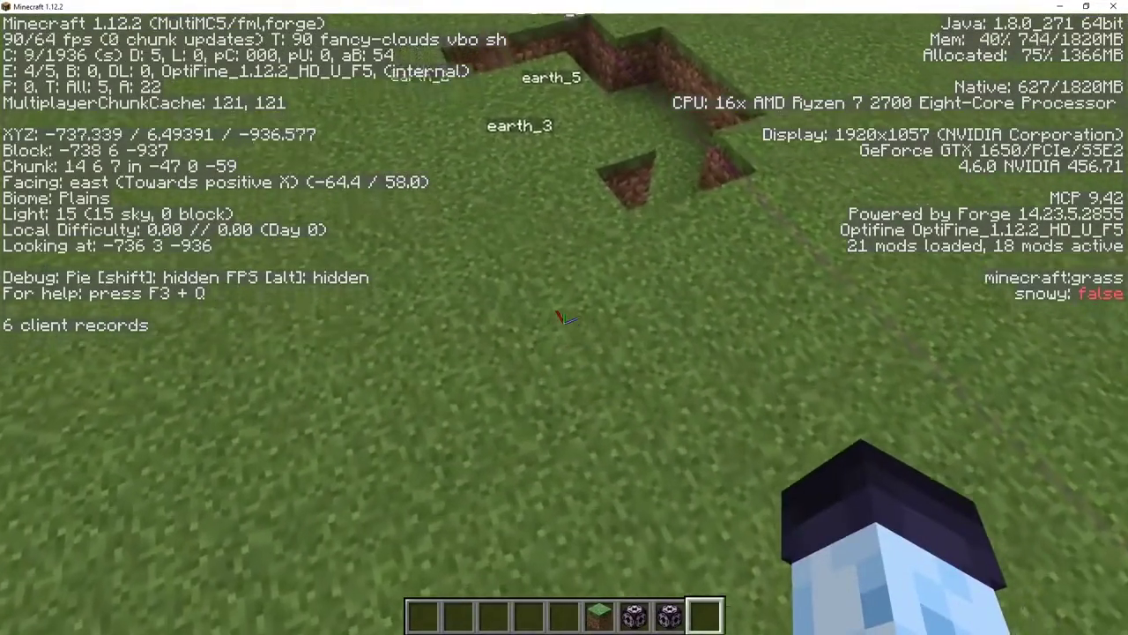
{"action": "key", "text": "s"}
{"action": "key", "text": "space"}
{"action": "key", "text": "space"}
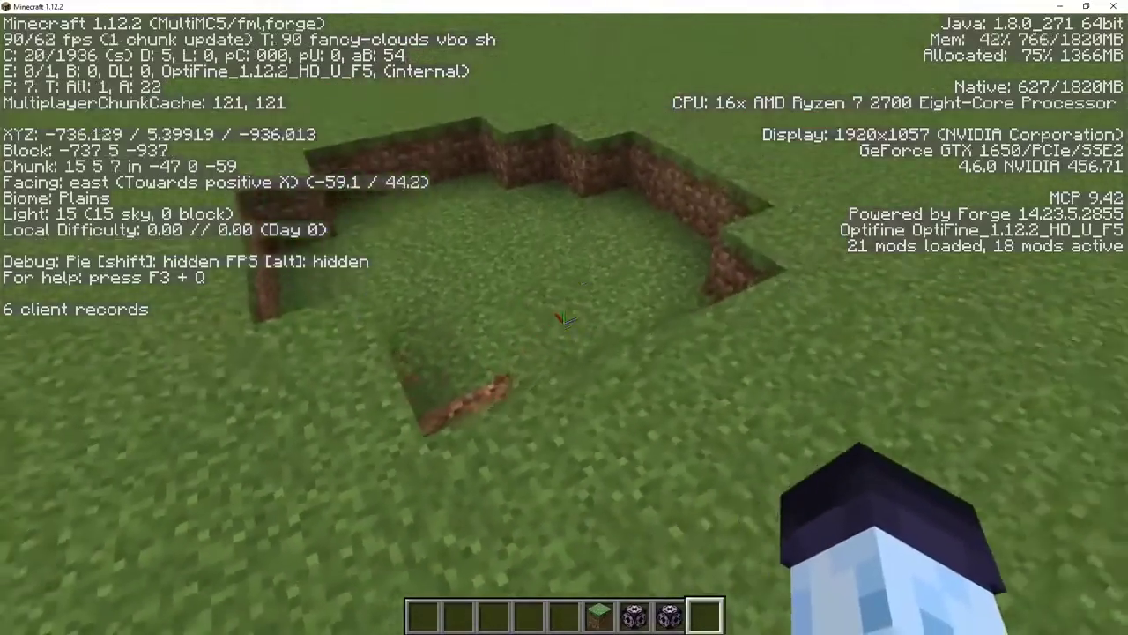
{"action": "key", "text": "w"}
Step: Enable the earth_4 actor in the scene and return to the world
{"action": "key", "text": "0"}
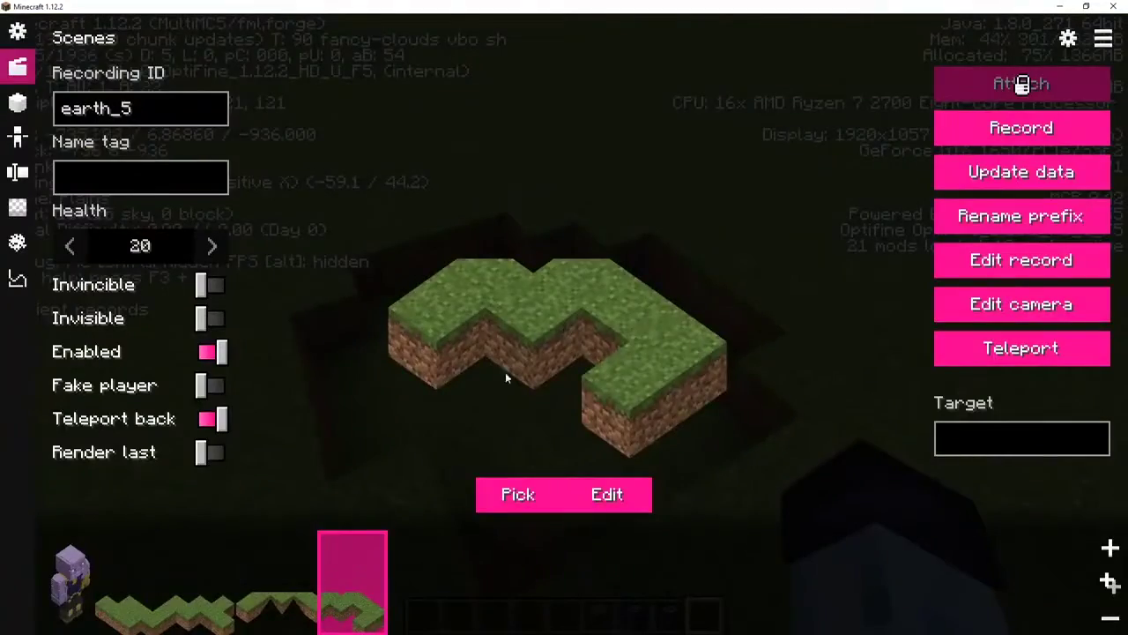
{"action": "left_click", "coordinate": [304, 601]}
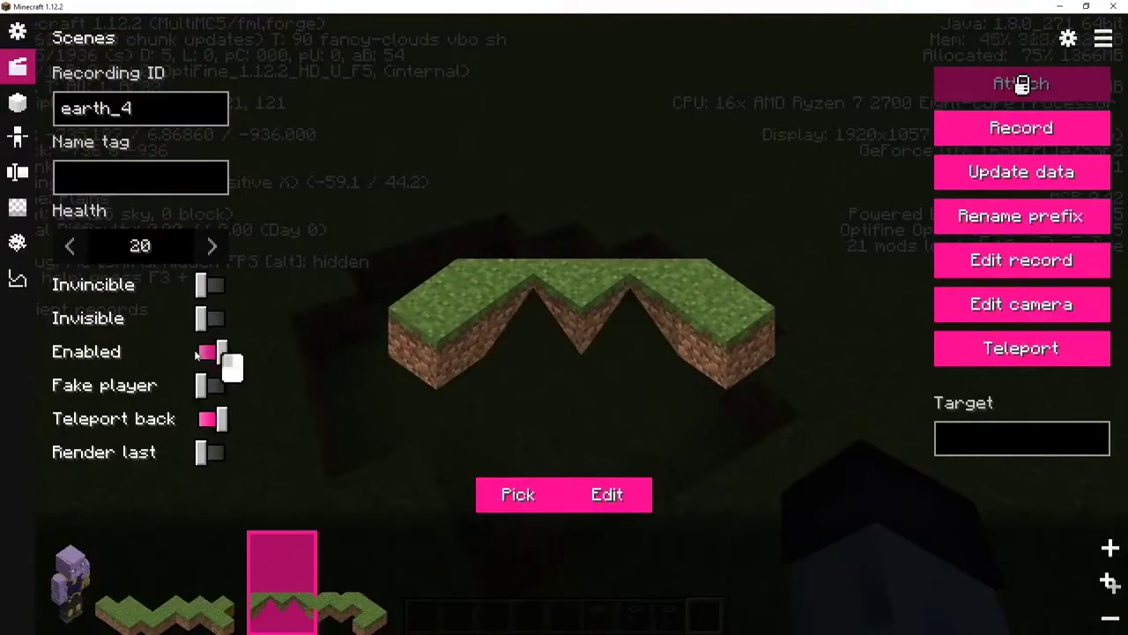
{"action": "key", "text": "Escape"}
{"action": "key", "text": "Escape"}
{"action": "key", "text": "Escape"}
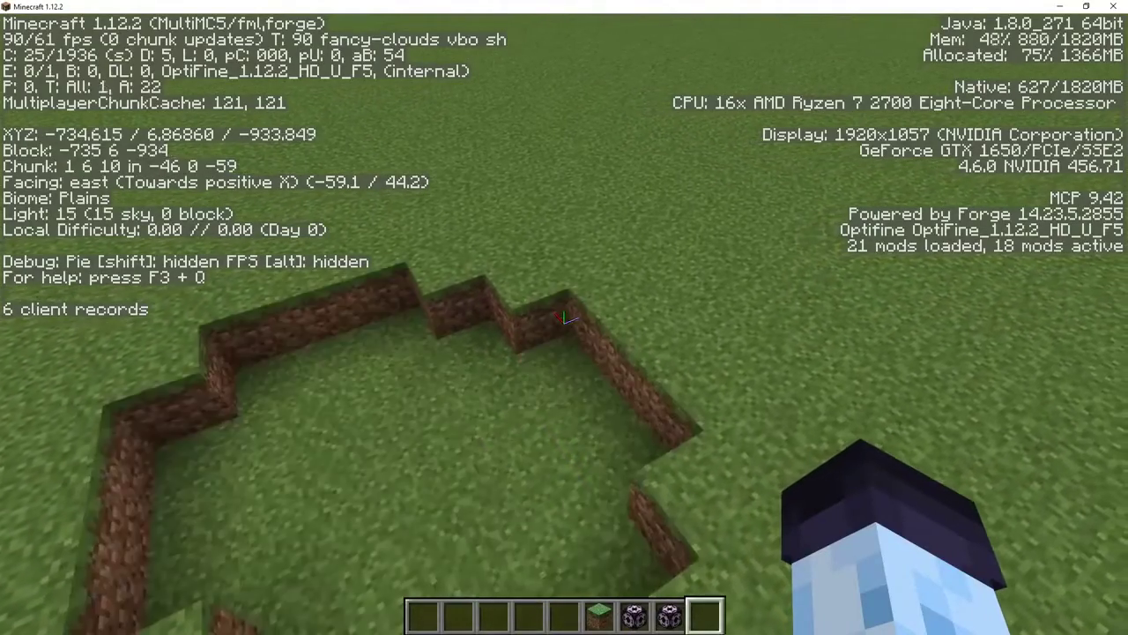
Step: Examine the fit of all five earth pieces over the pit from several sides during scene playback
{"action": "key", "text": "a"}
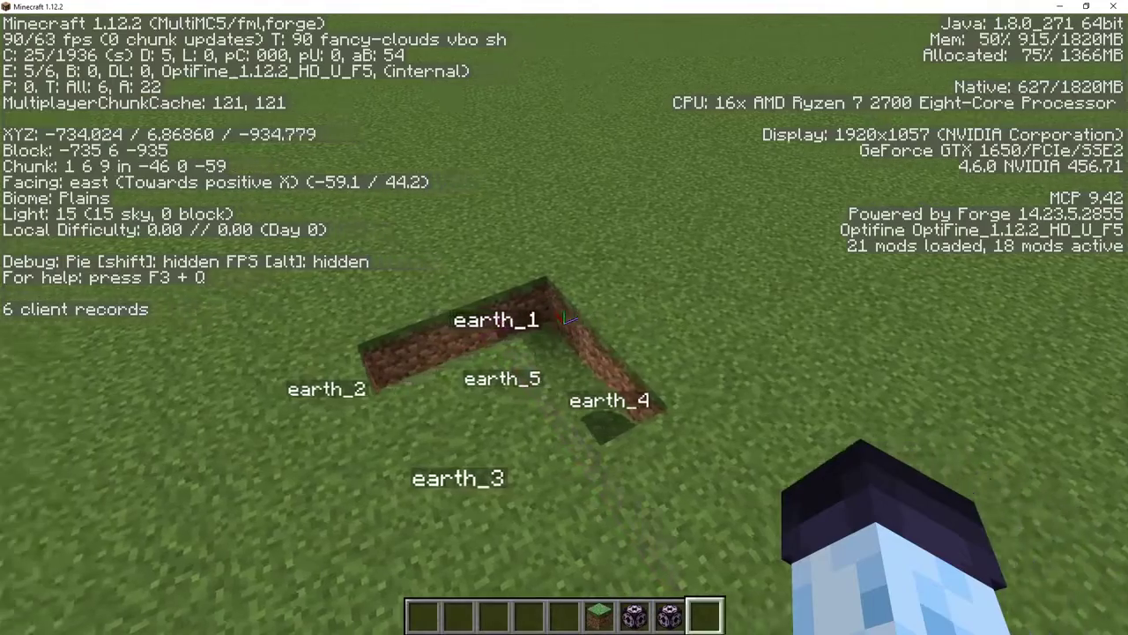
{"action": "key", "text": "s"}
{"action": "key", "text": "d"}
{"action": "key", "text": "w"}
{"action": "key", "text": "w"}
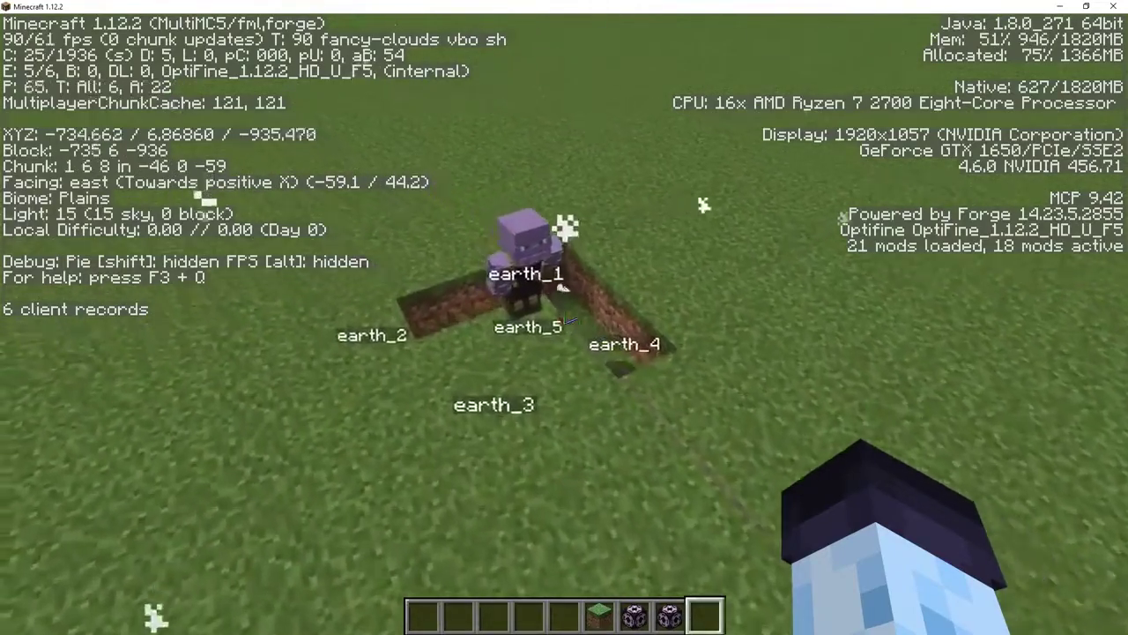
{"action": "key", "text": "shift"}
{"action": "key", "text": "w"}
{"action": "key", "text": "a"}
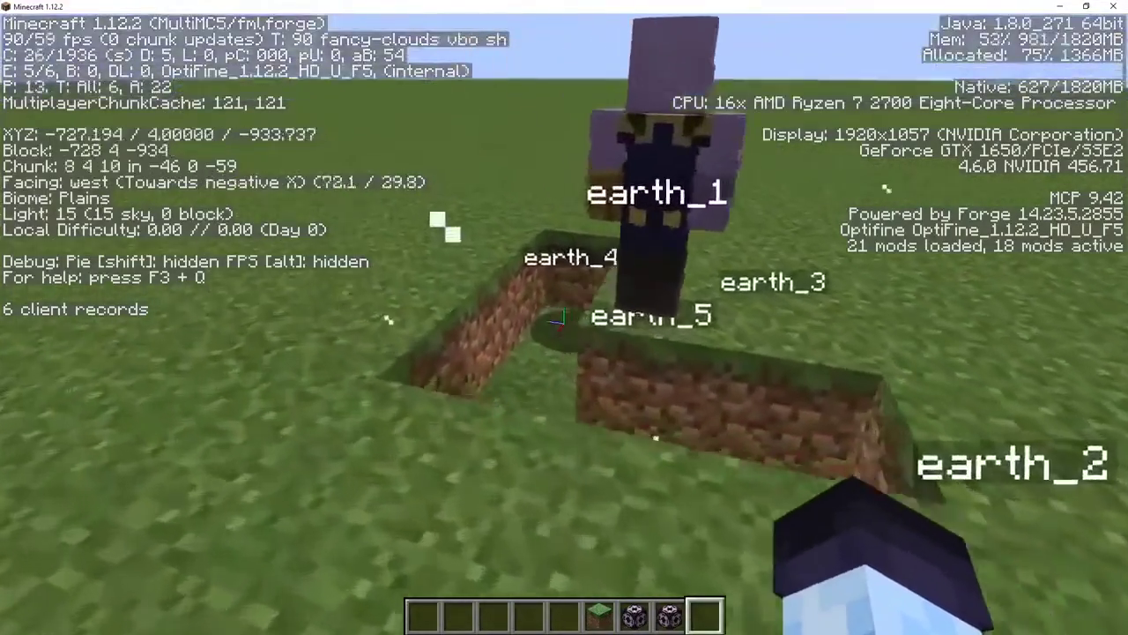
{"action": "key", "text": "s"}
{"action": "key", "text": "s"}
{"action": "key", "text": "a"}
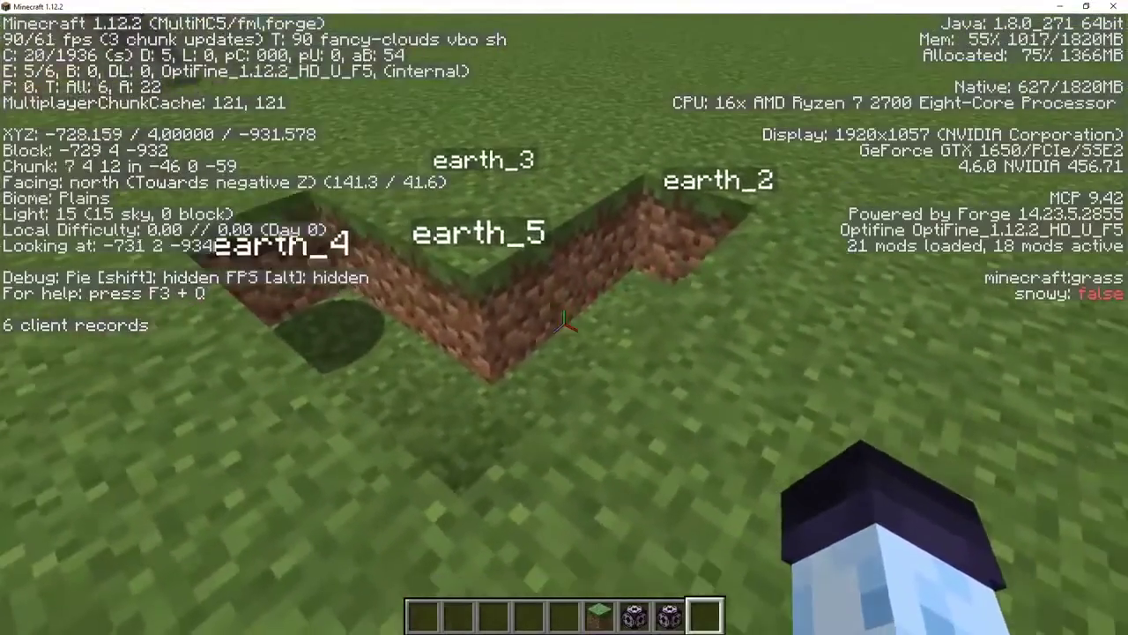
{"action": "key", "text": "a"}
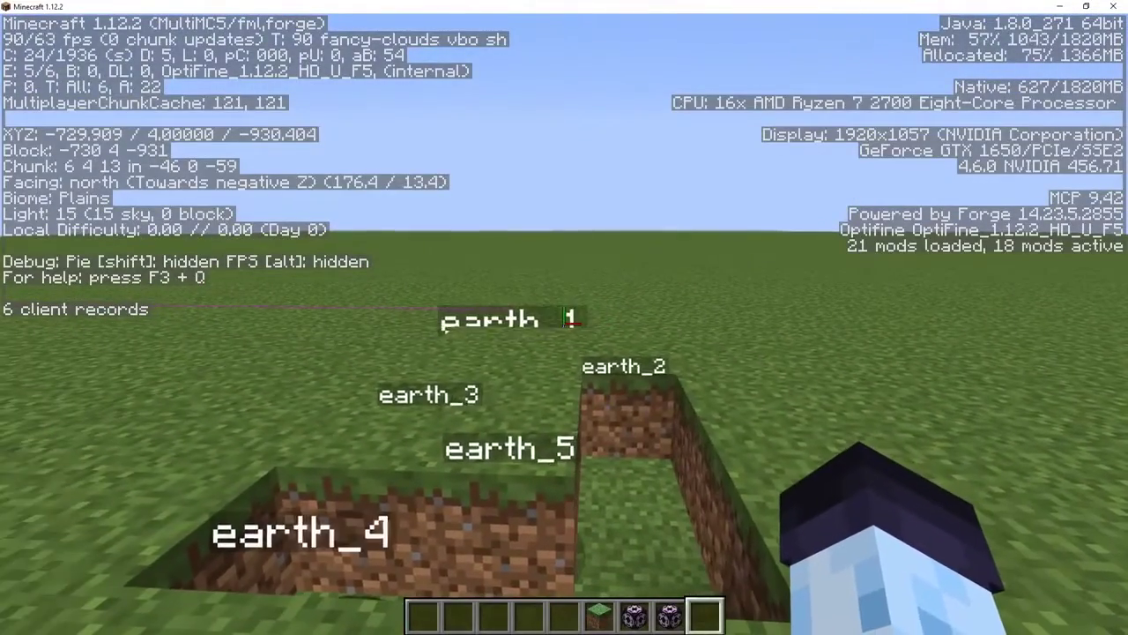
{"action": "key", "text": "s"}
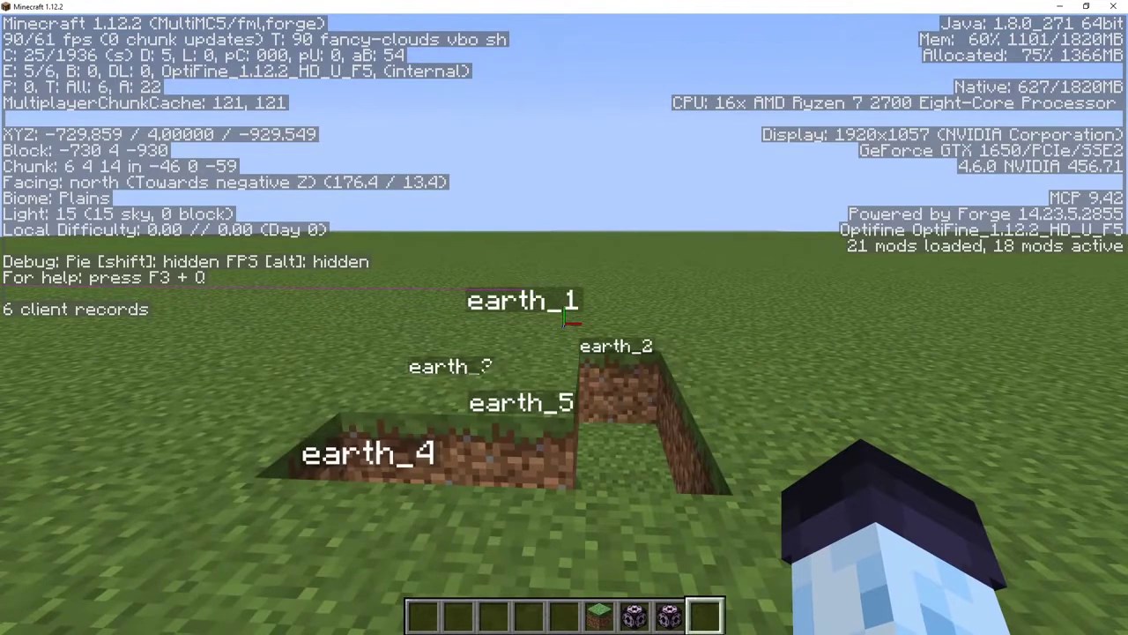
Step: Disable the earth_2 and earth_3 actors and inspect the remaining earth pieces over the pit from above
{"action": "key", "text": "0"}
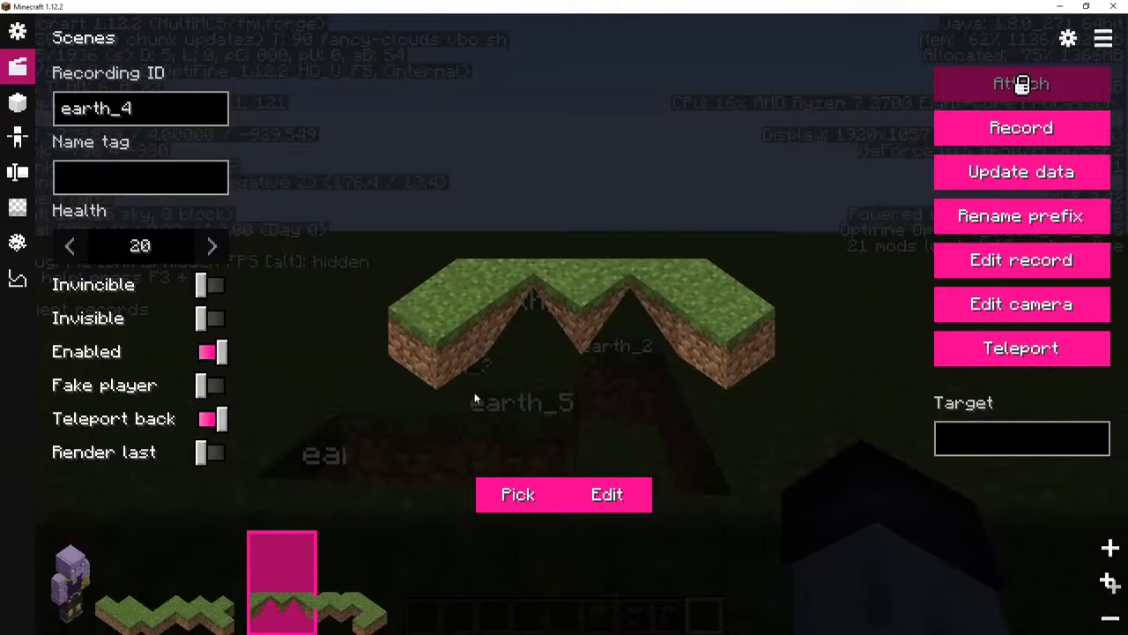
{"action": "left_click", "coordinate": [126, 611]}
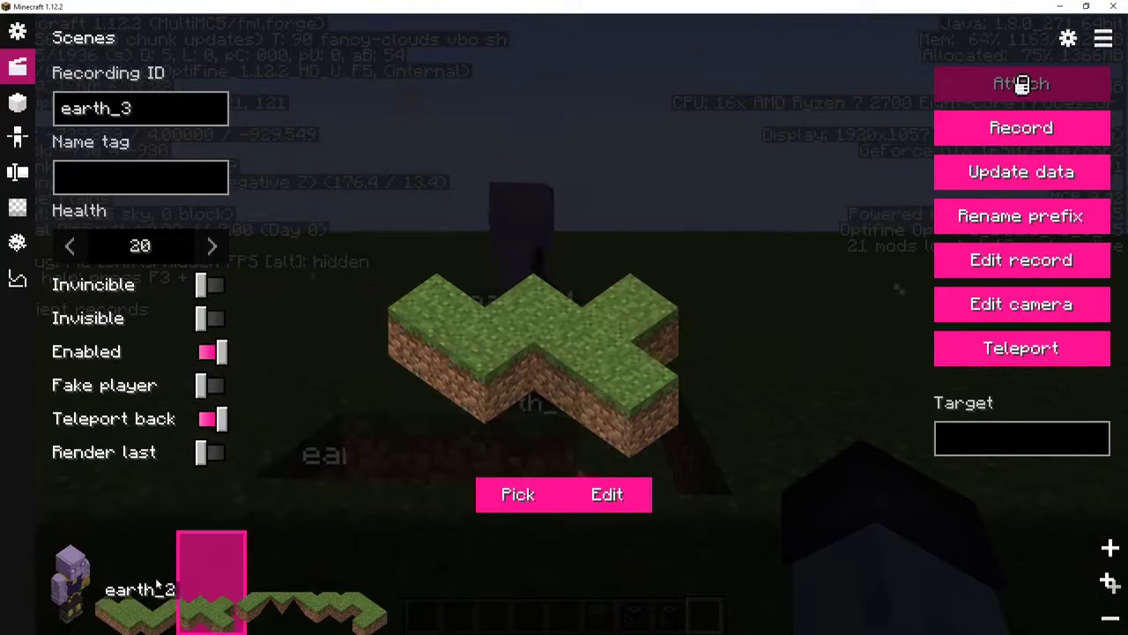
{"action": "key", "text": "Escape"}
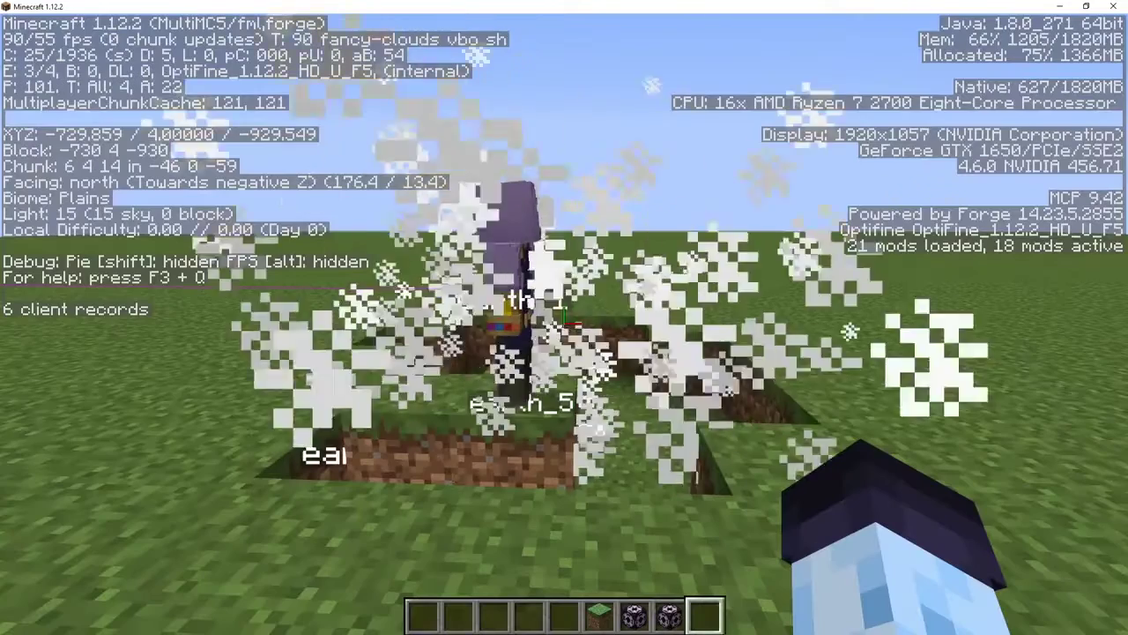
{"action": "key", "text": "Alt_R"}
{"action": "key", "text": "w"}
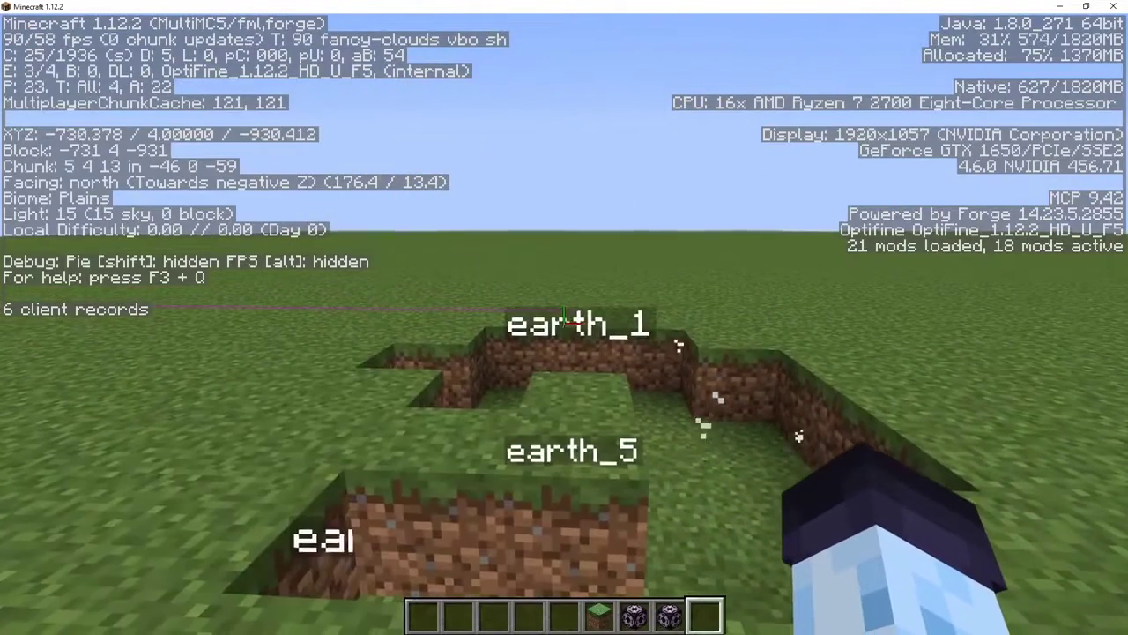
{"action": "key", "text": "space"}
{"action": "key", "text": "space"}
{"action": "key", "text": "a"}
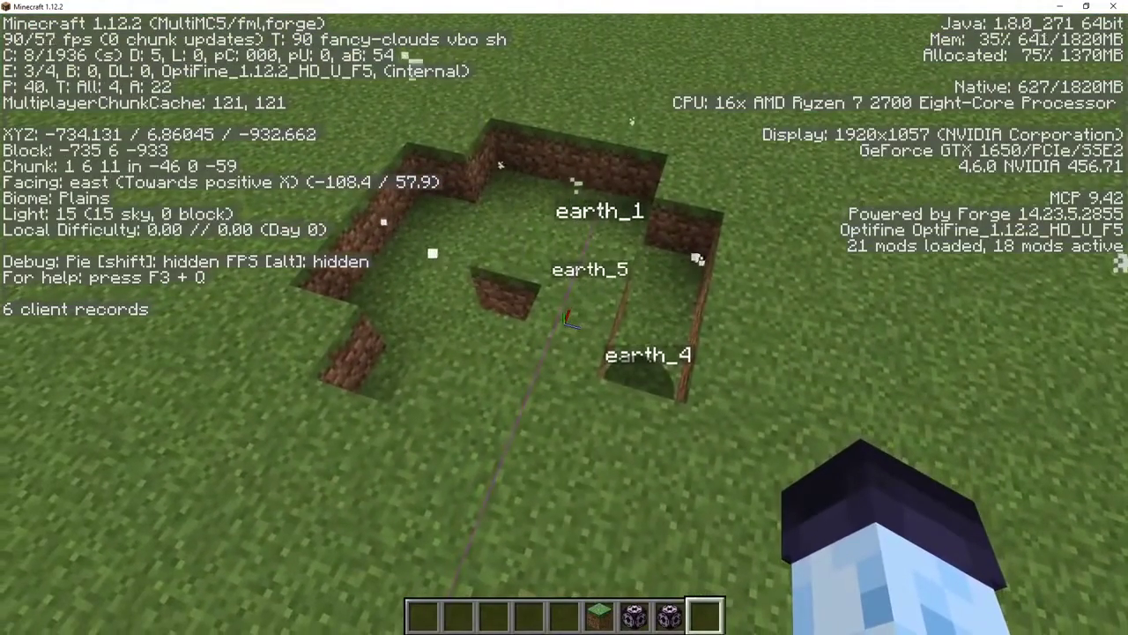
Step: Re-enable the earth_2 and earth_3 actors and disable the earth_5 actor in the scene
{"action": "key", "text": "0"}
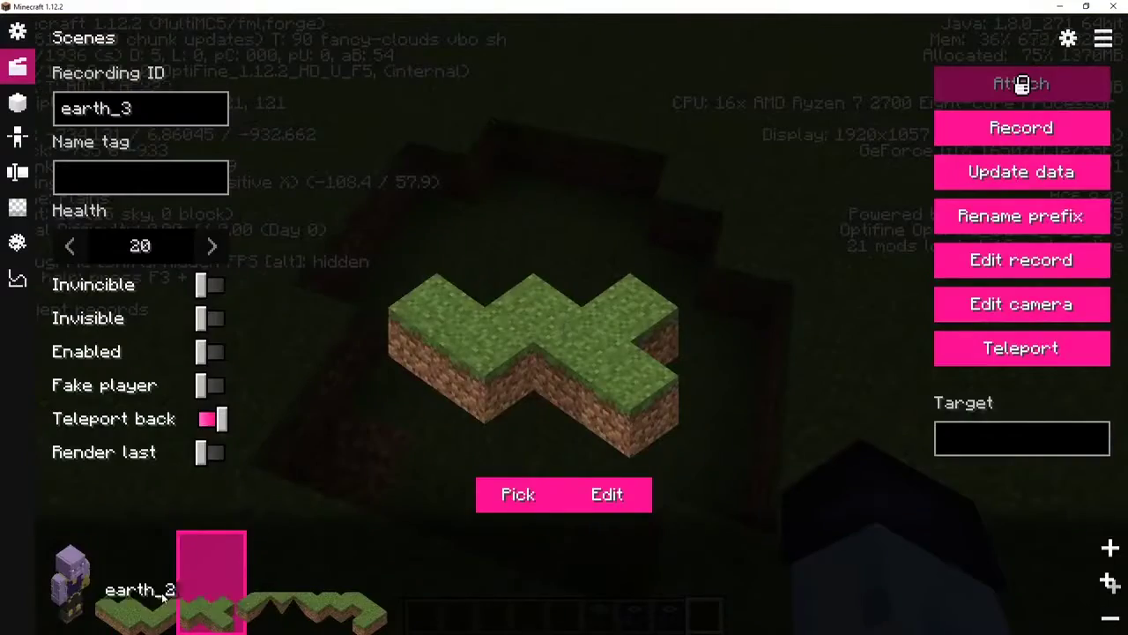
{"action": "key", "text": "Escape"}
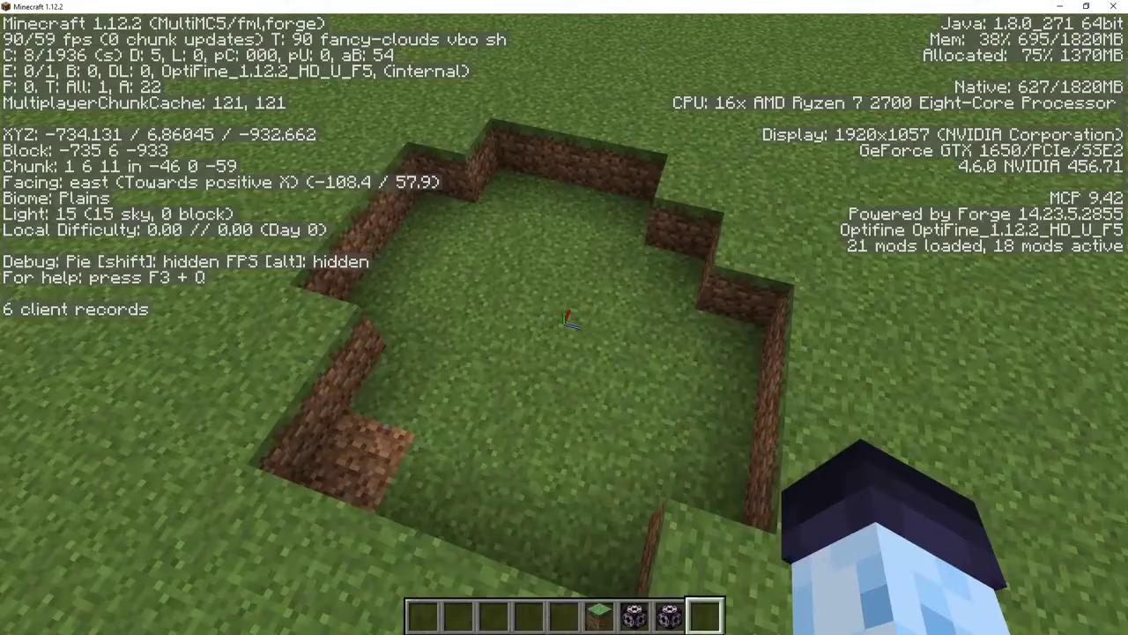
{"action": "key", "text": "ctrl"}
{"action": "key", "text": "d"}
{"action": "key", "text": "w"}
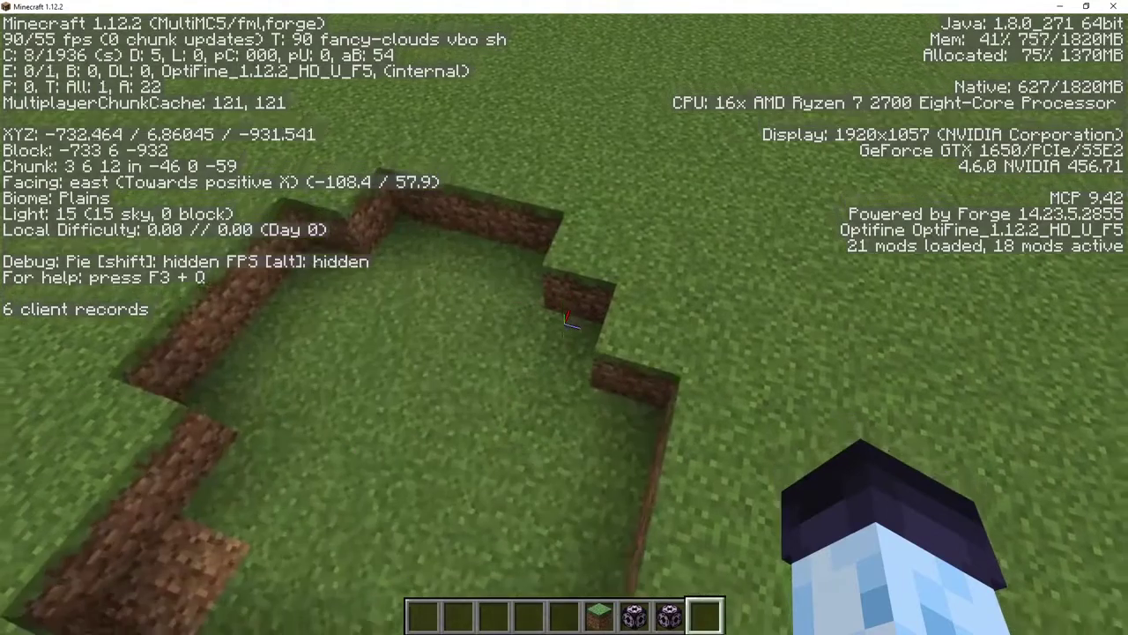
{"action": "key", "text": "0"}
{"action": "left_click", "coordinate": [367, 572]}
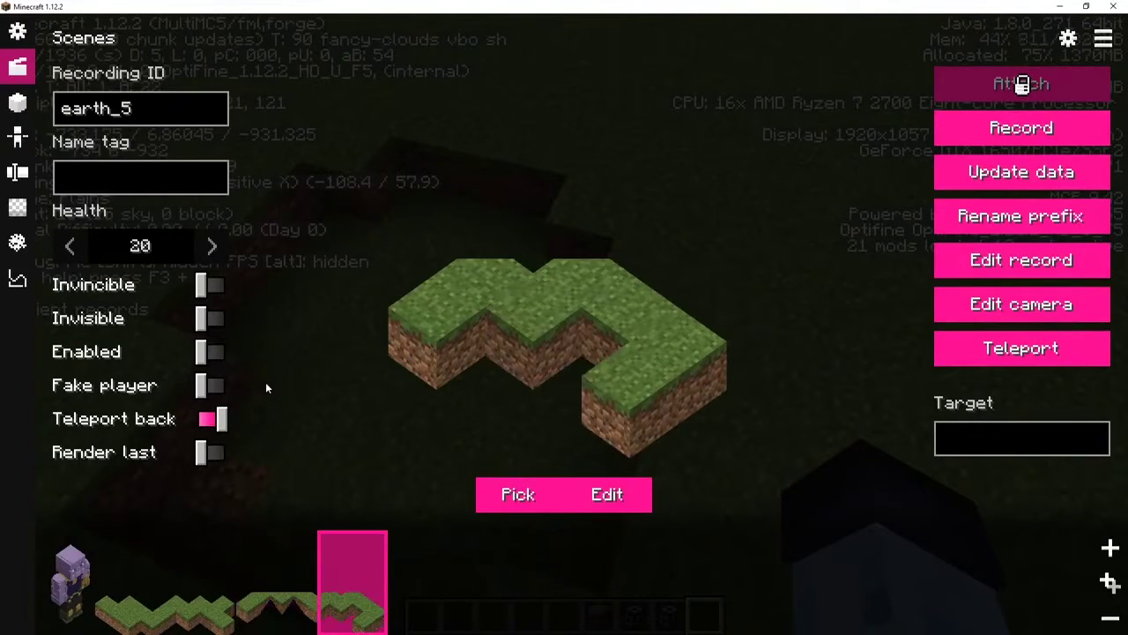
{"action": "key", "text": "Escape"}
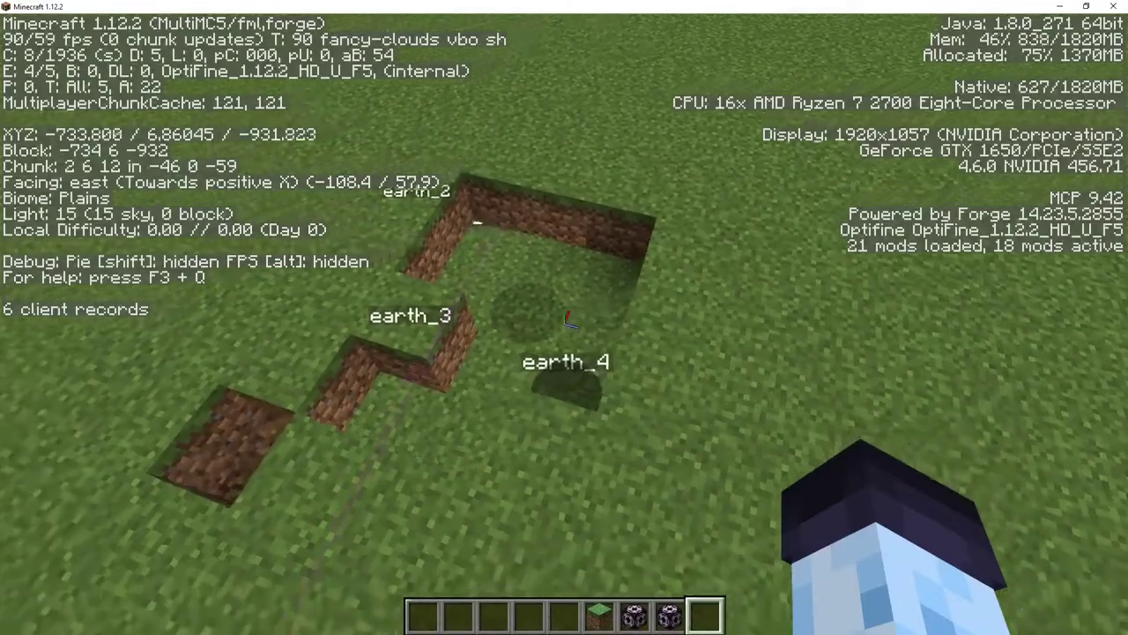
Step: Replay the scene without earth_5 and examine the gap left between the other earth pieces
{"action": "key", "text": "s"}
{"action": "key", "text": "a"}
{"action": "key", "text": "w"}
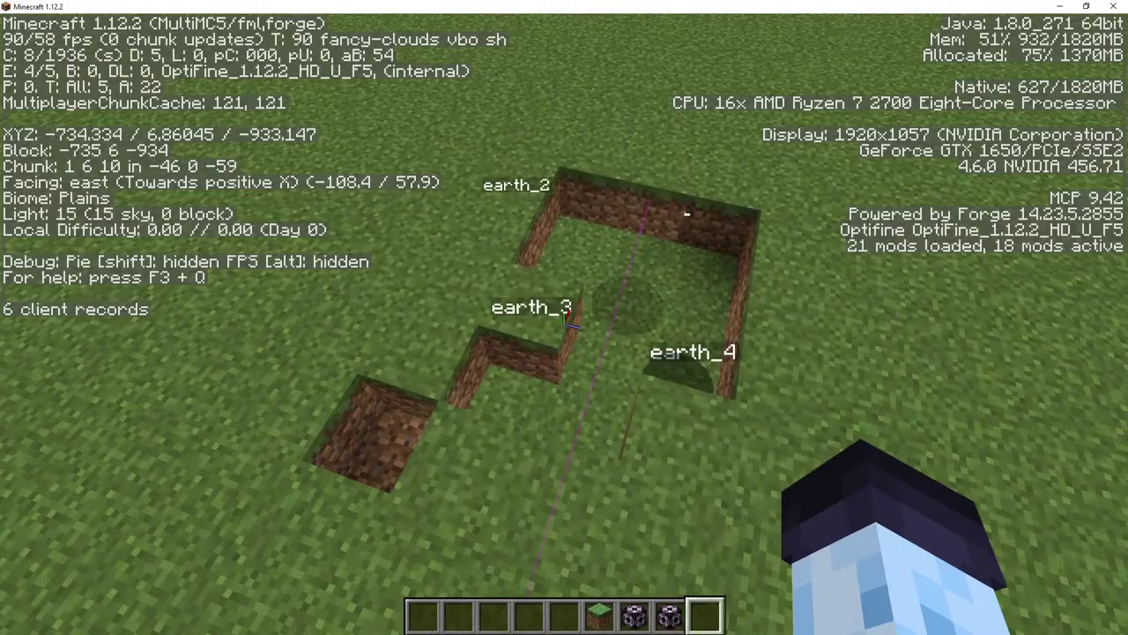
{"action": "key", "text": "d"}
{"action": "key", "text": "w"}
{"action": "key", "text": "a"}
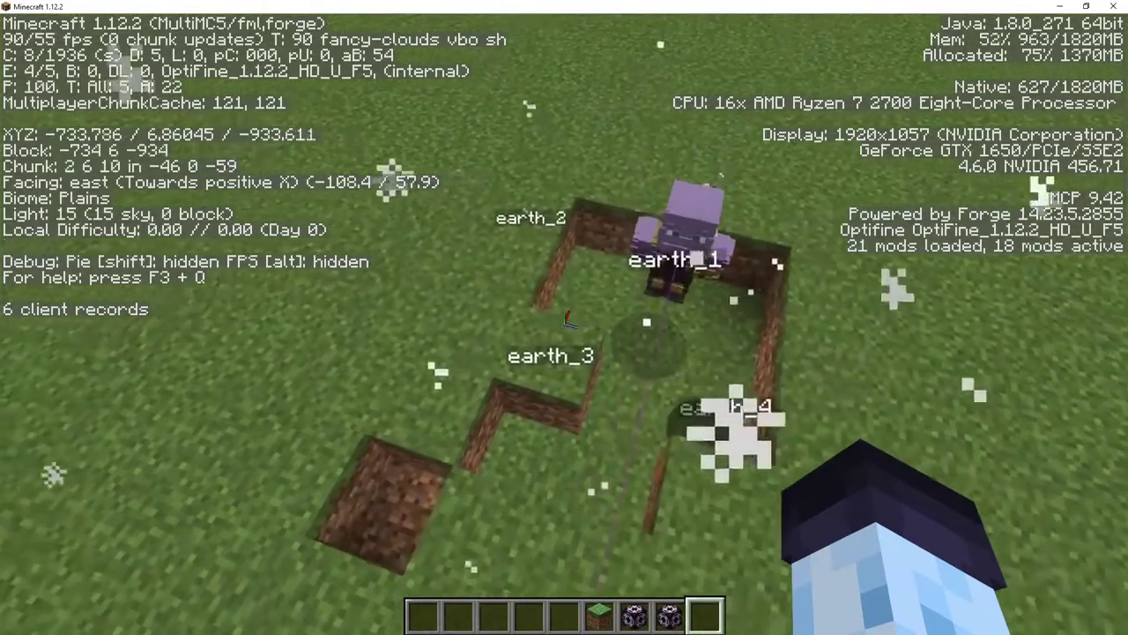
{"action": "key", "text": "s"}
{"action": "key", "text": "0"}
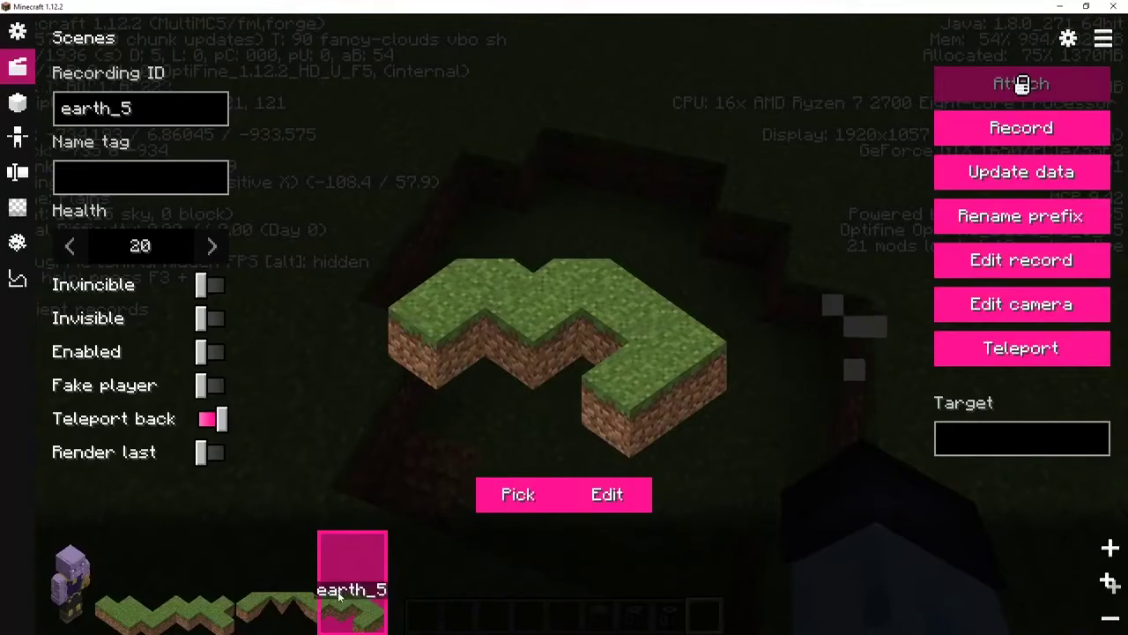
{"action": "key", "text": "Escape"}
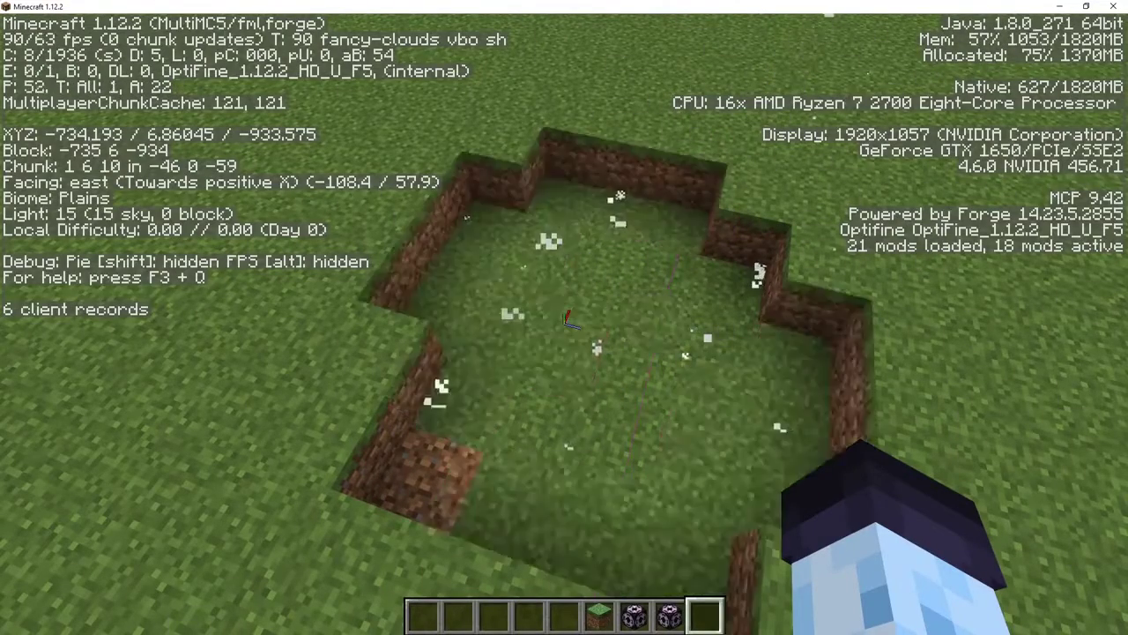
{"action": "key", "text": "0"}
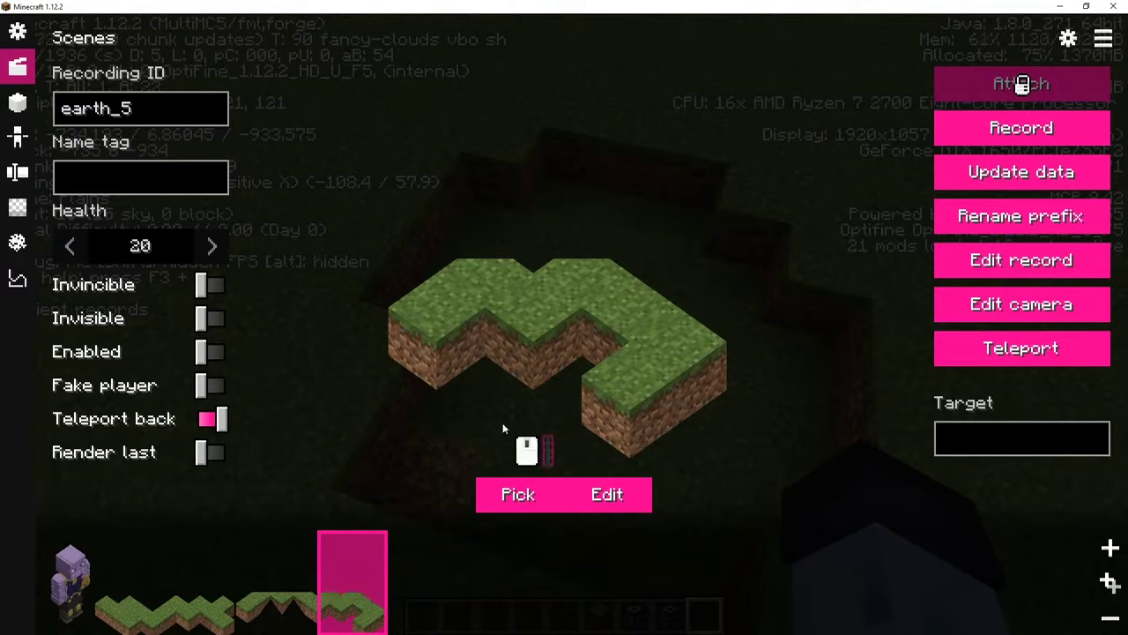
{"action": "key", "text": "Escape"}
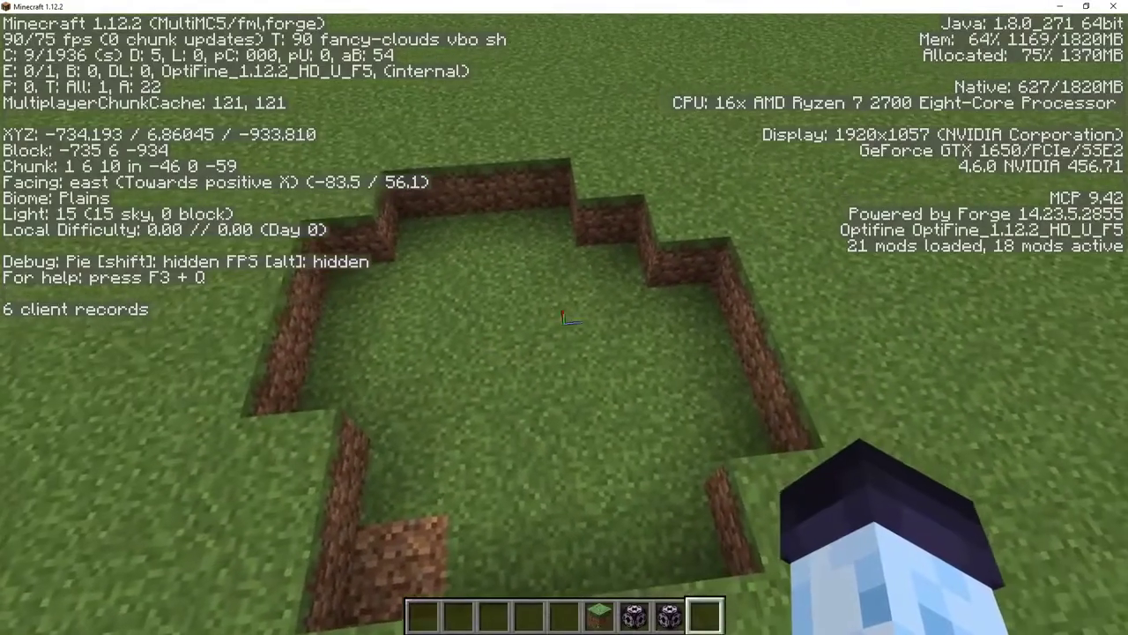
{"action": "key", "text": "d"}
{"action": "key", "text": "a"}
{"action": "key", "text": "ctrl"}
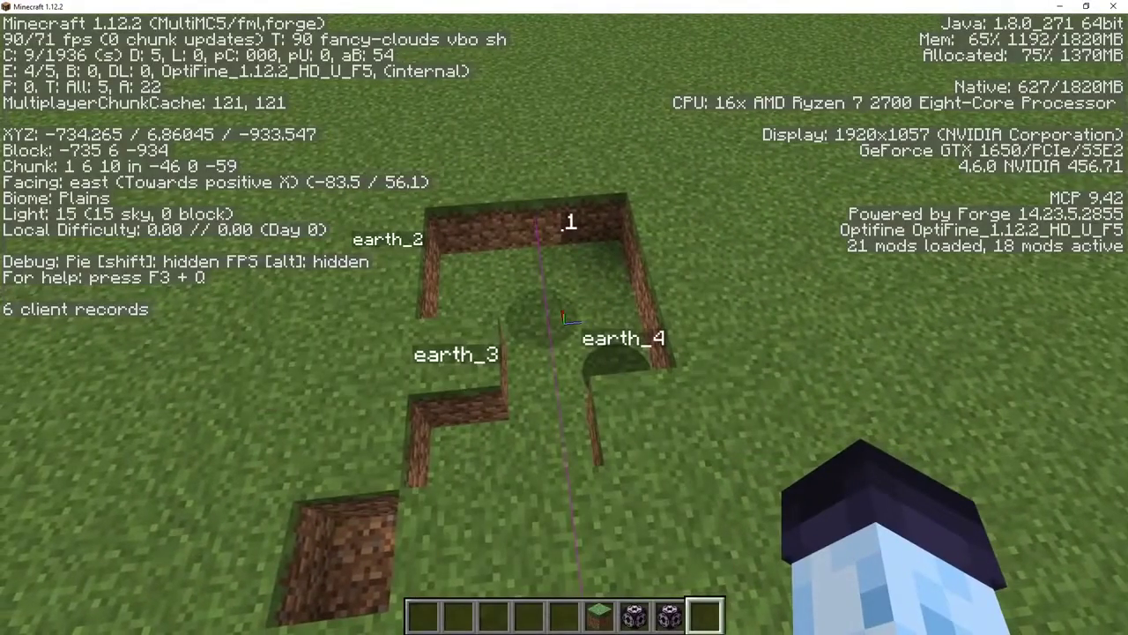
Step: Inspect the earth_5 model in the morph editor and check the recent teleport coordinates in the chat history
{"action": "key", "text": "0"}
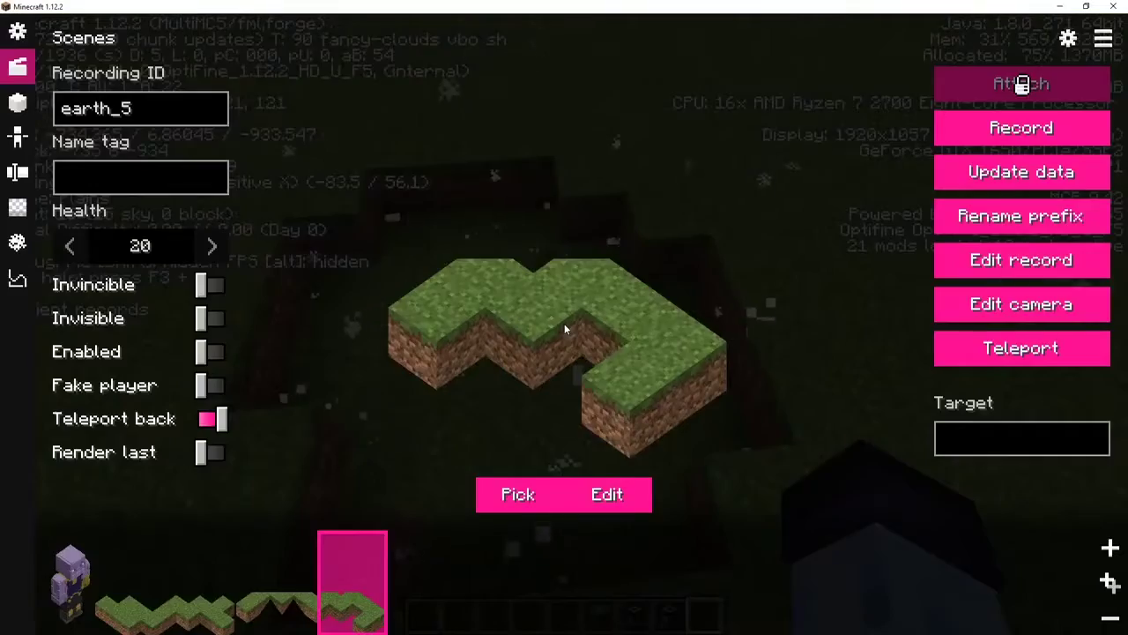
{"action": "key", "text": "e"}
{"action": "scroll", "coordinate": [522, 301], "scroll_direction": "down", "scroll_amount": 3}
{"action": "left_click_drag", "start_coordinate": [522, 301], "coordinate": [705, 390]}
{"action": "scroll", "coordinate": [554, 386], "scroll_direction": "down", "scroll_amount": 2}
{"action": "key", "text": "Escape"}
{"action": "key", "text": "Escape"}
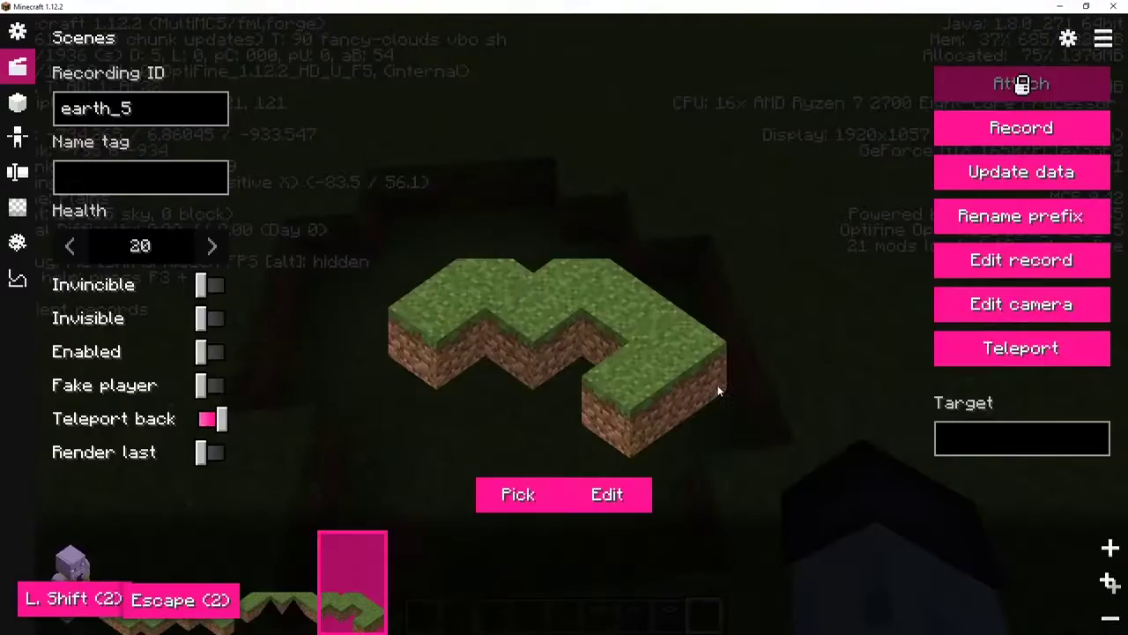
{"action": "key", "text": "t"}
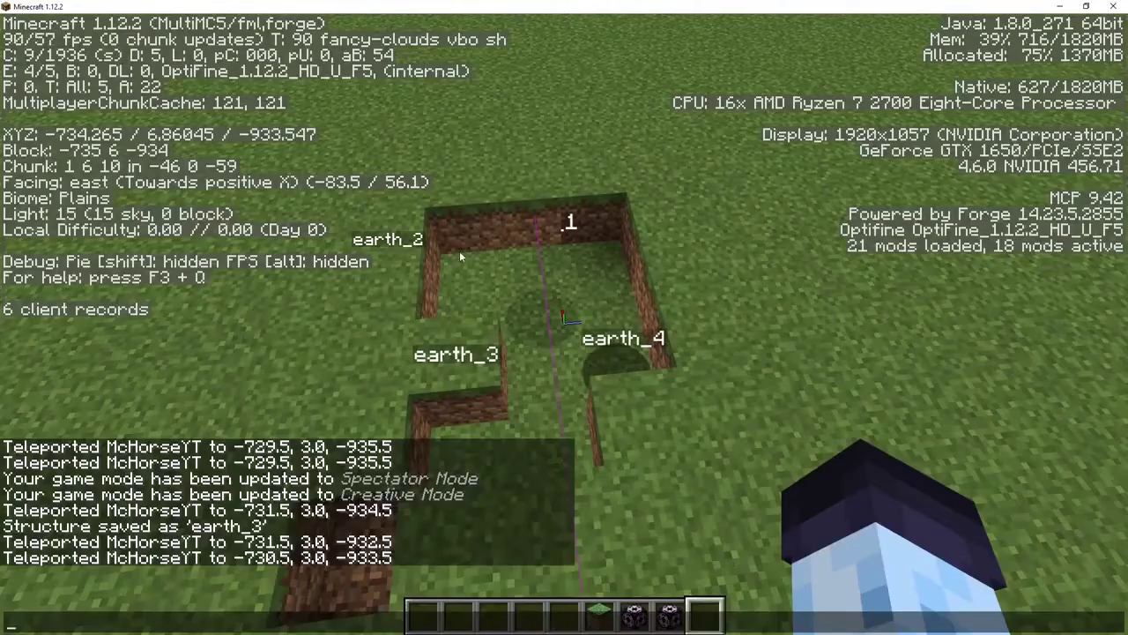
{"action": "key", "text": "Escape"}
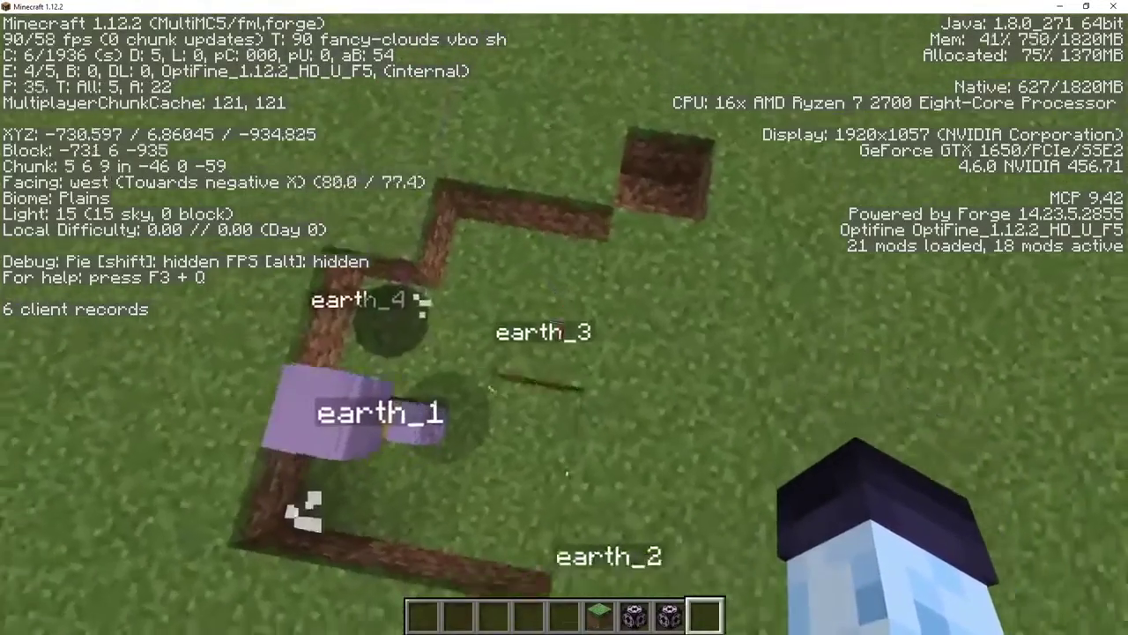
Step: Check the settings of the earth_4 and earth_3 actors in the scene
{"action": "key", "text": "0"}
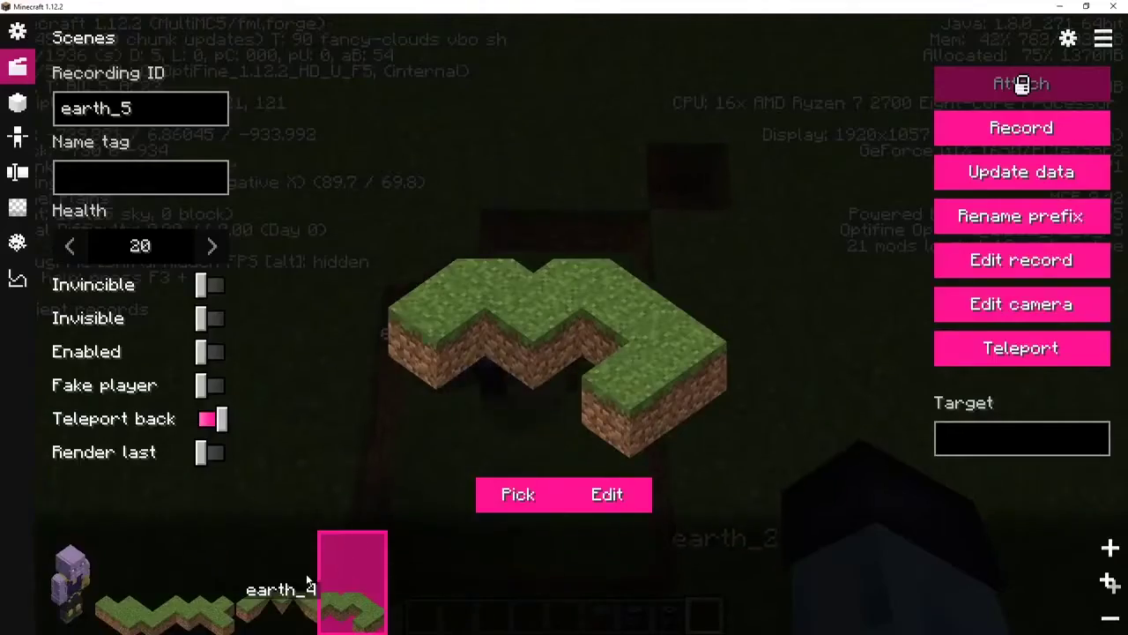
{"action": "left_click", "coordinate": [305, 573]}
{"action": "left_click", "coordinate": [211, 586]}
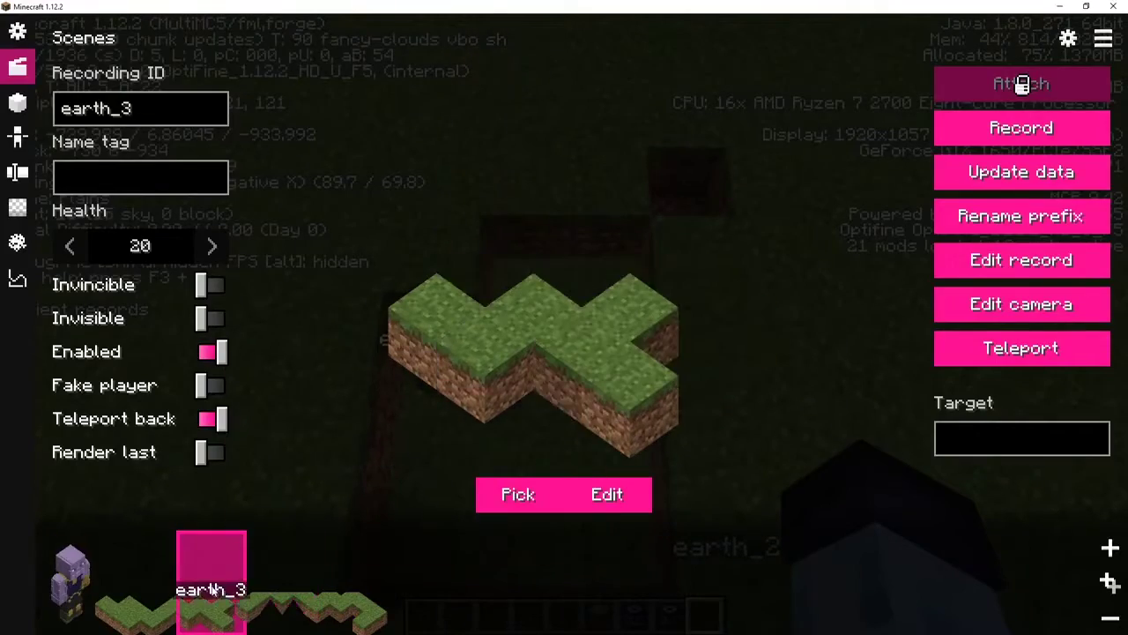
{"action": "key", "text": "Escape"}
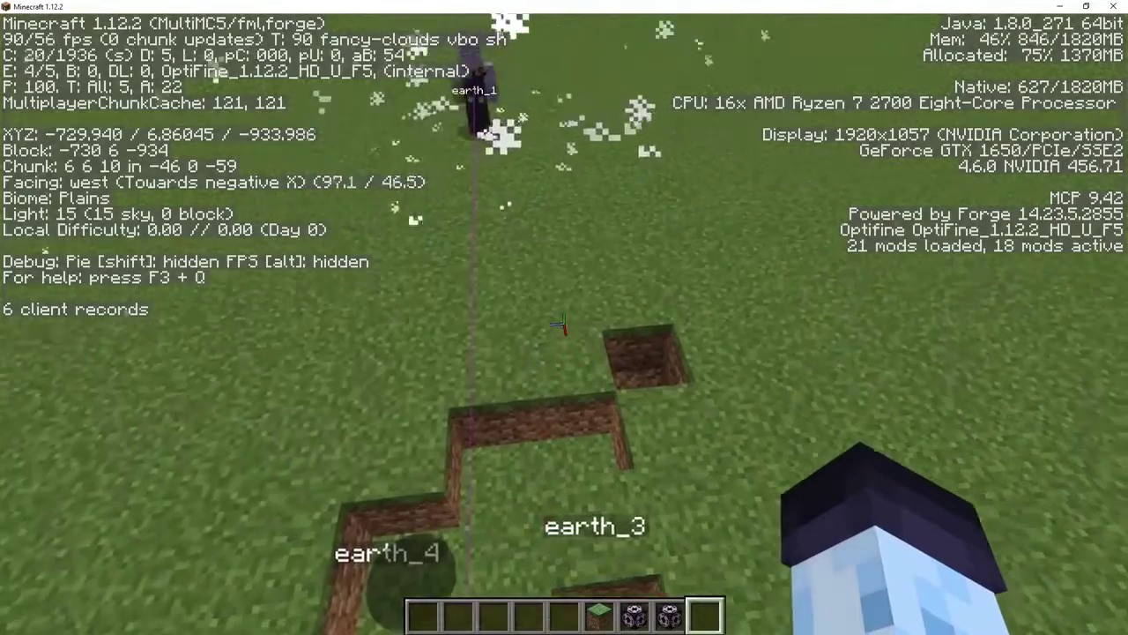
Step: Add a model block from the inventory to the hotbar
{"action": "scroll", "coordinate": [564, 317], "scroll_direction": "up", "scroll_amount": 3}
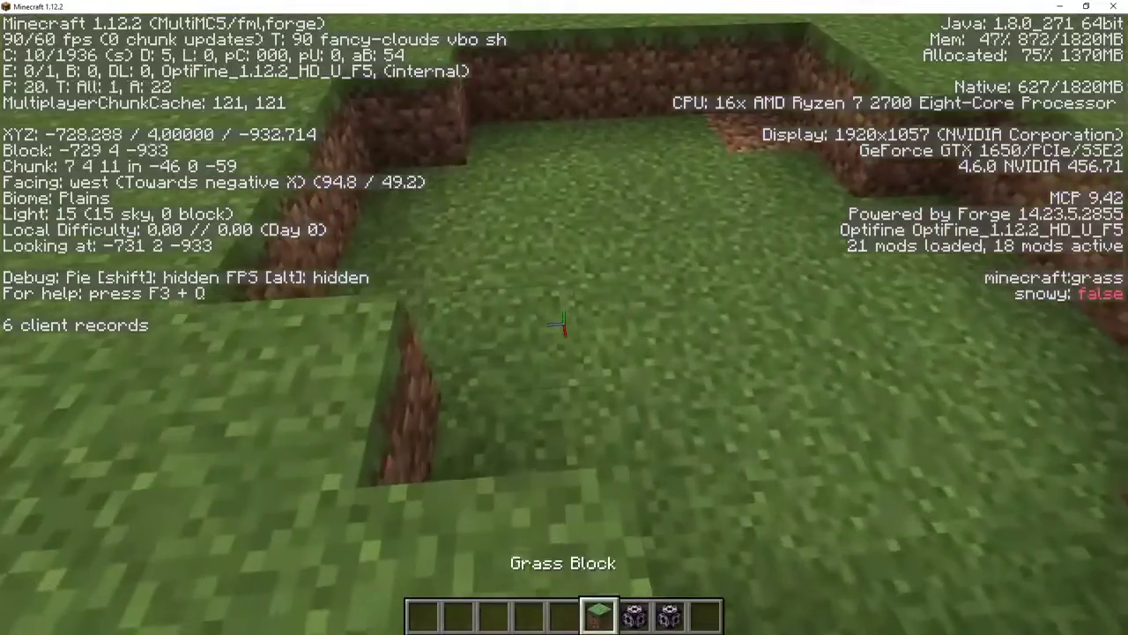
{"action": "key", "text": "e"}
{"action": "left_click", "coordinate": [577, 346]}
{"action": "left_click", "coordinate": [518, 416]}
{"action": "key", "text": "e"}
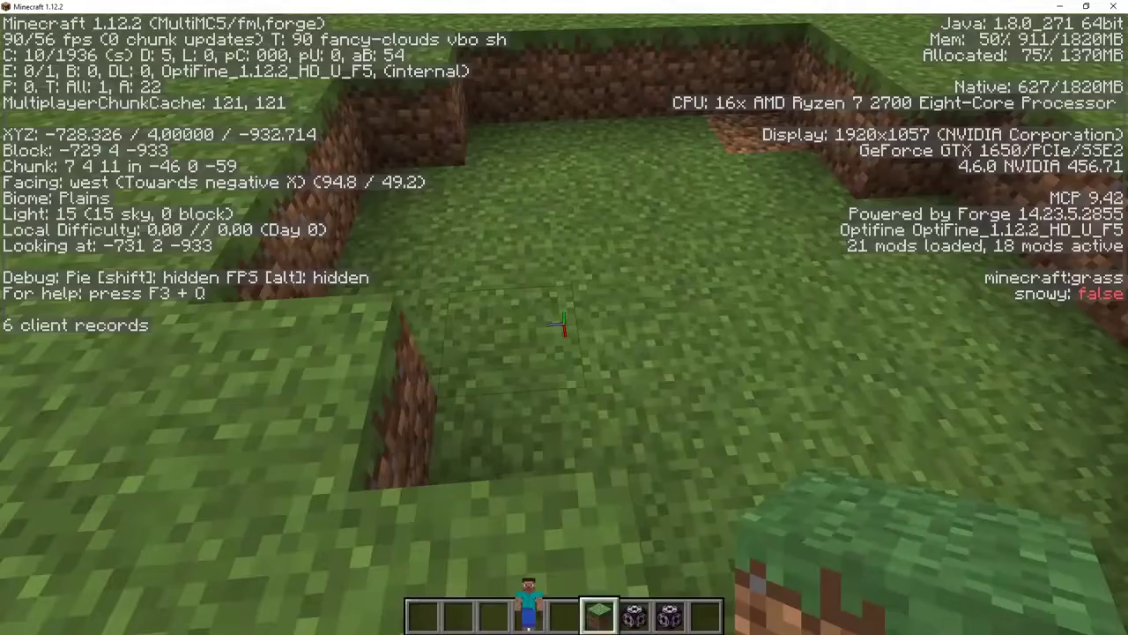
Step: Place a model block in the pit and assign it the earth_1-beaches structure morph
{"action": "scroll", "coordinate": [564, 324], "scroll_direction": "up", "scroll_amount": 2}
{"action": "right_click", "coordinate": [564, 323]}
{"action": "left_click", "coordinate": [95, 48]}
{"action": "scroll", "coordinate": [300, 287], "scroll_direction": "down", "scroll_amount": 3}
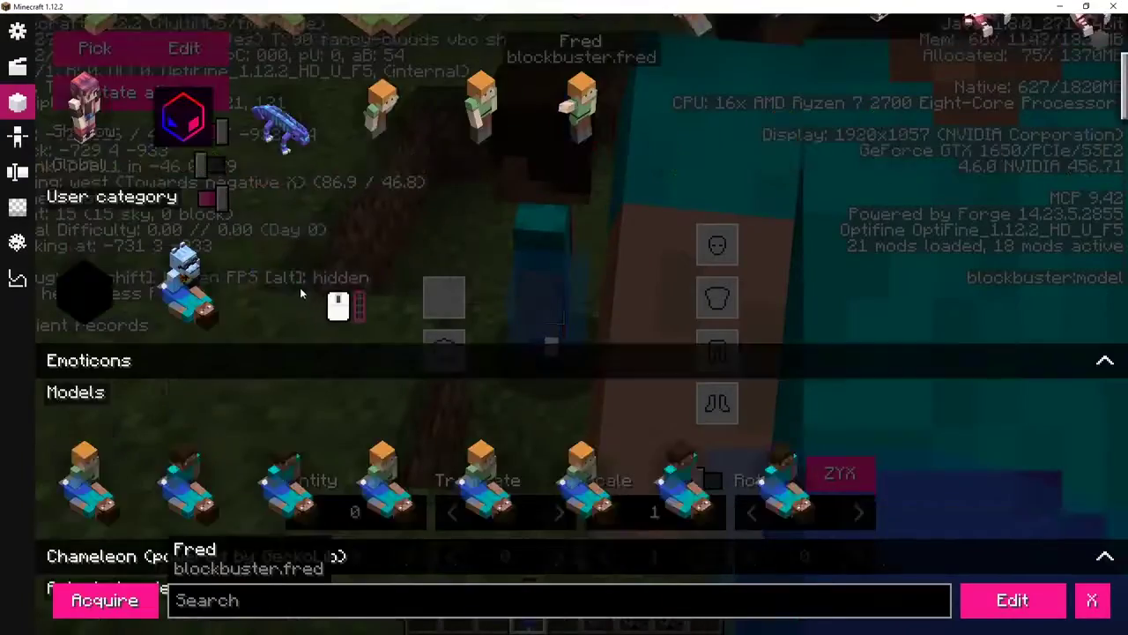
{"action": "scroll", "coordinate": [194, 177], "scroll_direction": "up", "scroll_amount": 3}
{"action": "left_click", "coordinate": [176, 157]}
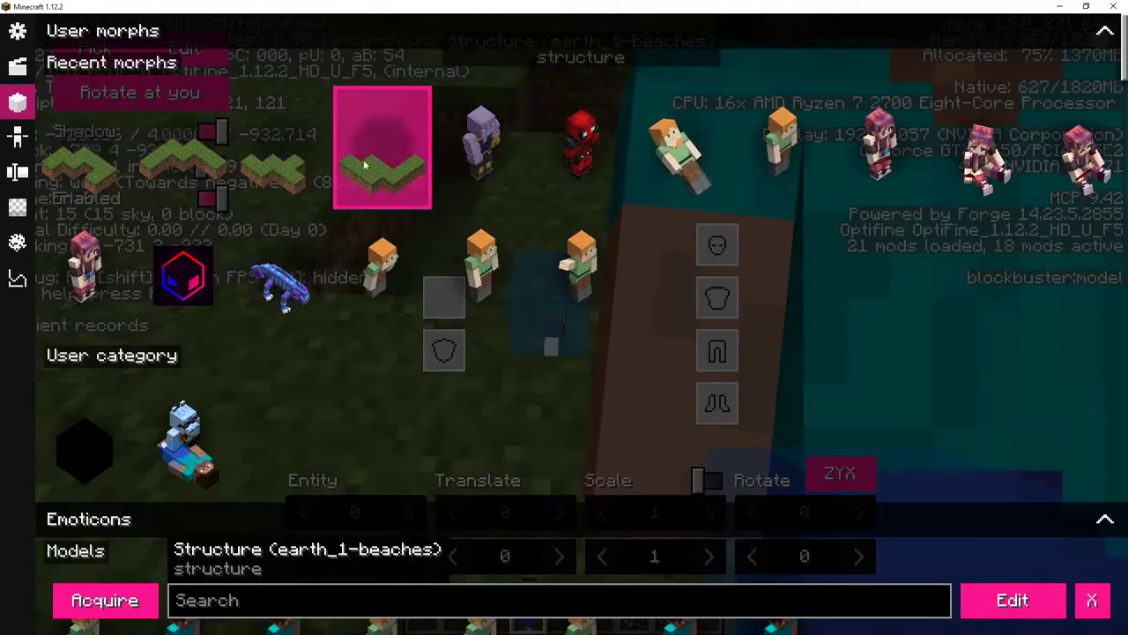
{"action": "key", "text": "Escape"}
{"action": "key", "text": "Escape"}
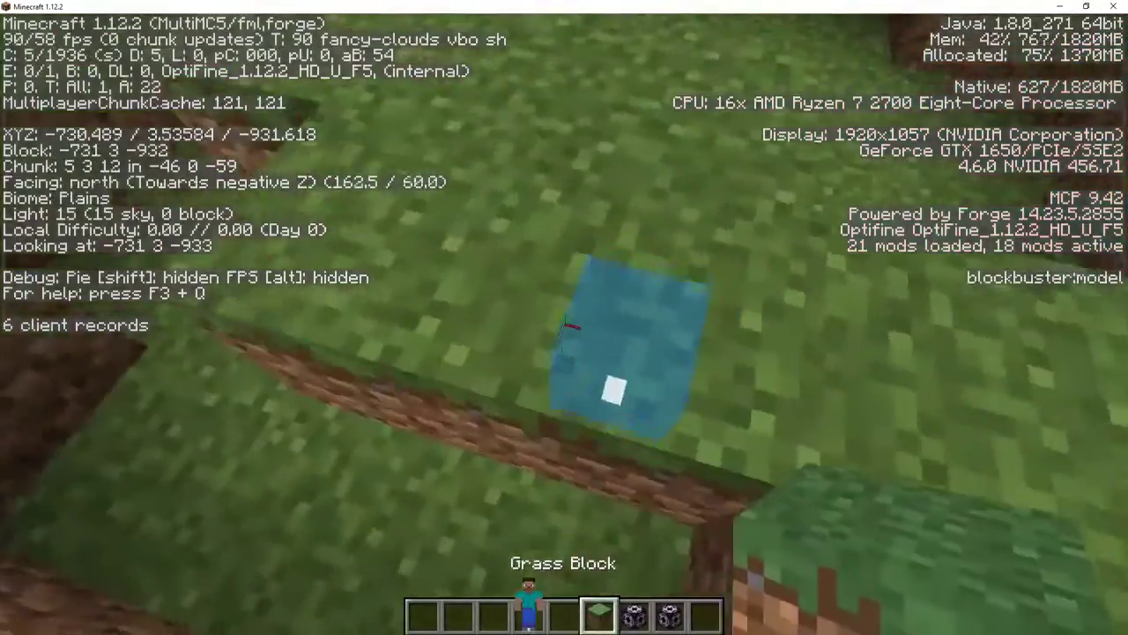
Step: Copy the earth_1-beaches model block, remove it, place it again at block -731 3 -936 and inspect the pit from above
{"action": "middle_click", "coordinate": [564, 325]}
{"action": "left_click", "coordinate": [564, 324]}
{"action": "key", "text": "w"}
{"action": "right_click", "coordinate": [564, 325]}
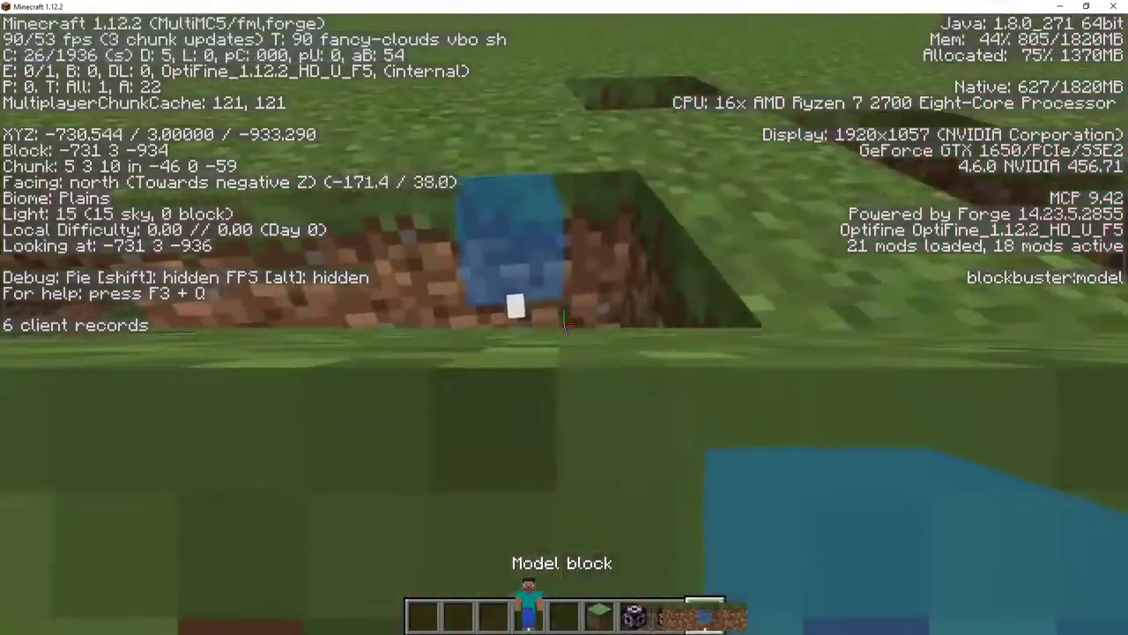
{"action": "key", "text": "space"}
{"action": "right_click", "coordinate": [564, 325]}
{"action": "key", "text": "space"}
{"action": "key", "text": "space"}
{"action": "key", "text": "a"}
{"action": "key", "text": "s"}
{"action": "scroll", "coordinate": [564, 325], "scroll_direction": "down", "scroll_amount": 2}
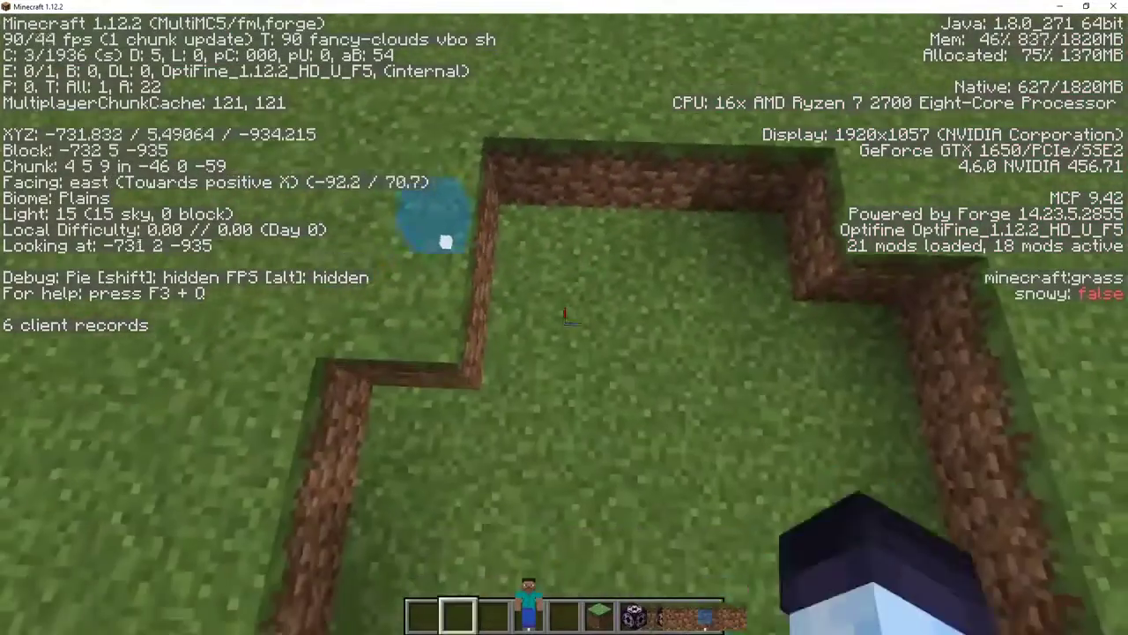
Step: Place a second model block beside the first and assign it a different earth structure morph
{"action": "scroll", "coordinate": [564, 325], "scroll_direction": "up", "scroll_amount": 1}
{"action": "key", "text": "e"}
{"action": "key", "text": "e"}
{"action": "key", "text": "w"}
{"action": "scroll", "coordinate": [564, 324], "scroll_direction": "up", "scroll_amount": 2}
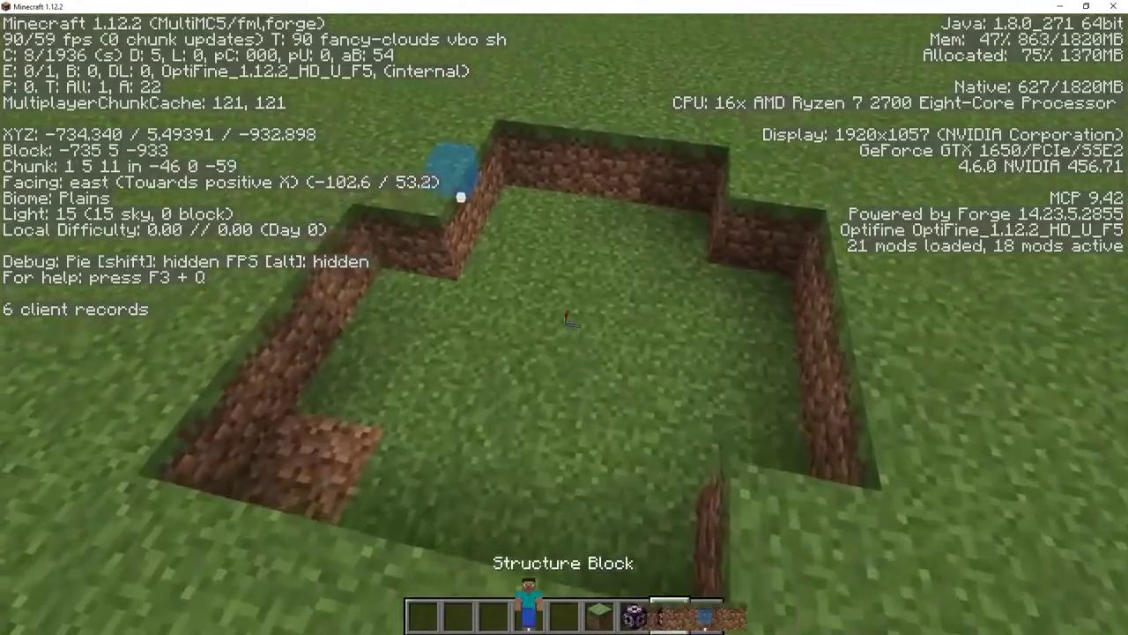
{"action": "scroll", "coordinate": [564, 324], "scroll_direction": "down", "scroll_amount": 1}
{"action": "key", "text": "a"}
{"action": "scroll", "coordinate": [564, 324], "scroll_direction": "up", "scroll_amount": 1}
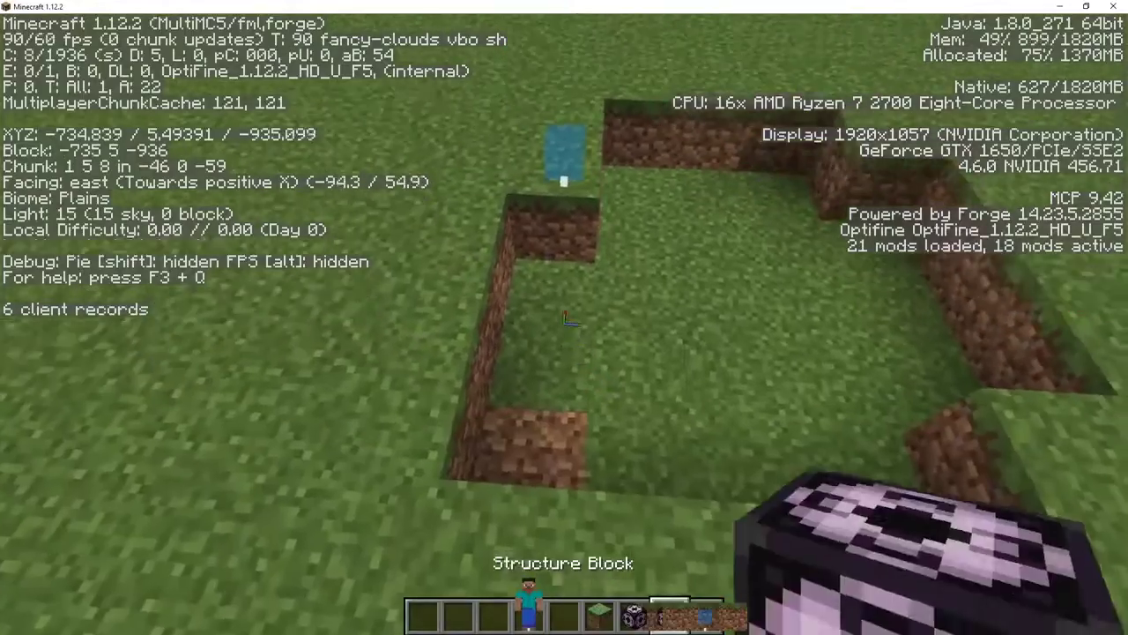
{"action": "scroll", "coordinate": [564, 322], "scroll_direction": "down", "scroll_amount": 1}
{"action": "right_click", "coordinate": [564, 322]}
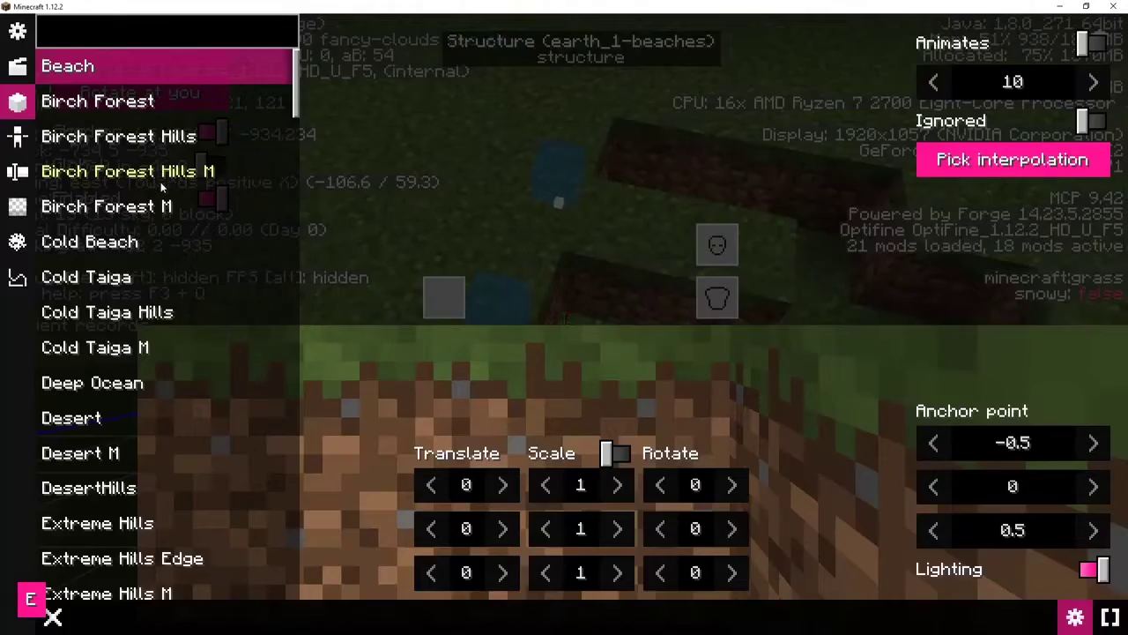
{"action": "key", "text": "Escape"}
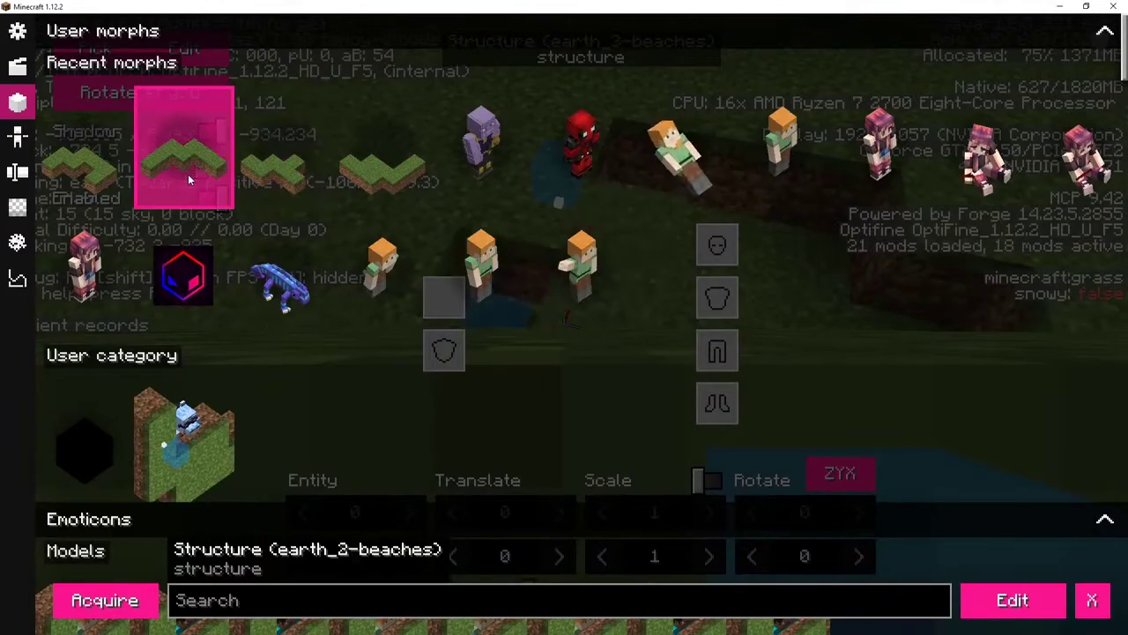
{"action": "left_click", "coordinate": [239, 171]}
{"action": "key", "text": "Escape"}
{"action": "key", "text": "Escape"}
Step: Replace the copied block in the hotbar with a copy of the second model block and check the structures from above
{"action": "key", "text": "a"}
{"action": "key", "text": "shift"}
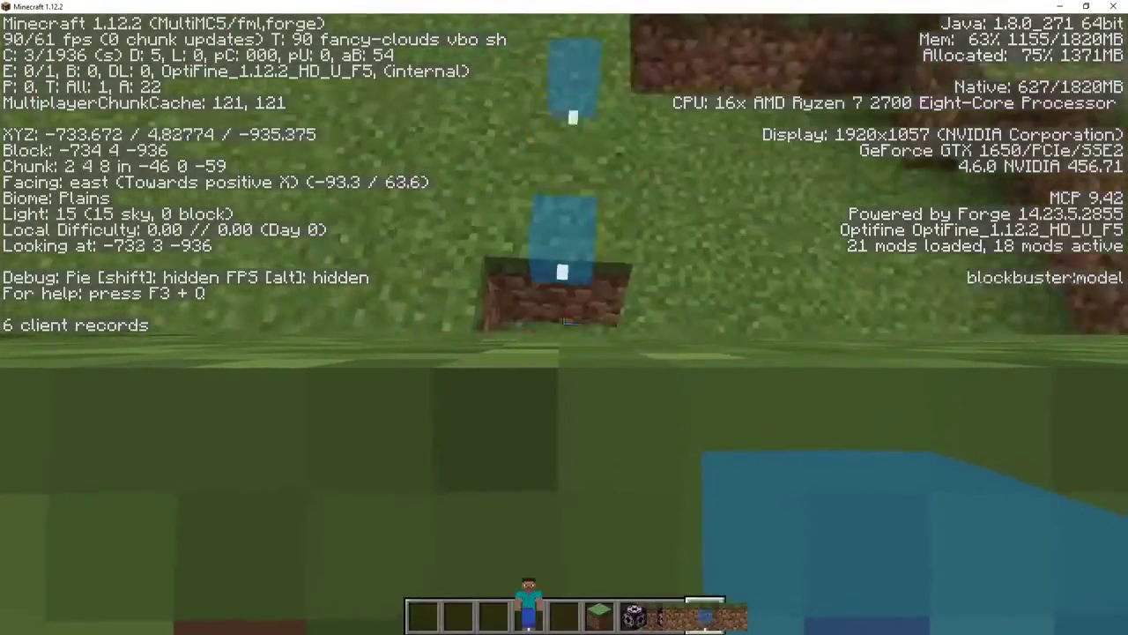
{"action": "key", "text": "e"}
{"action": "left_click", "coordinate": [679, 419], "text": "shift"}
{"action": "key", "text": "e"}
{"action": "middle_click", "coordinate": [564, 321]}
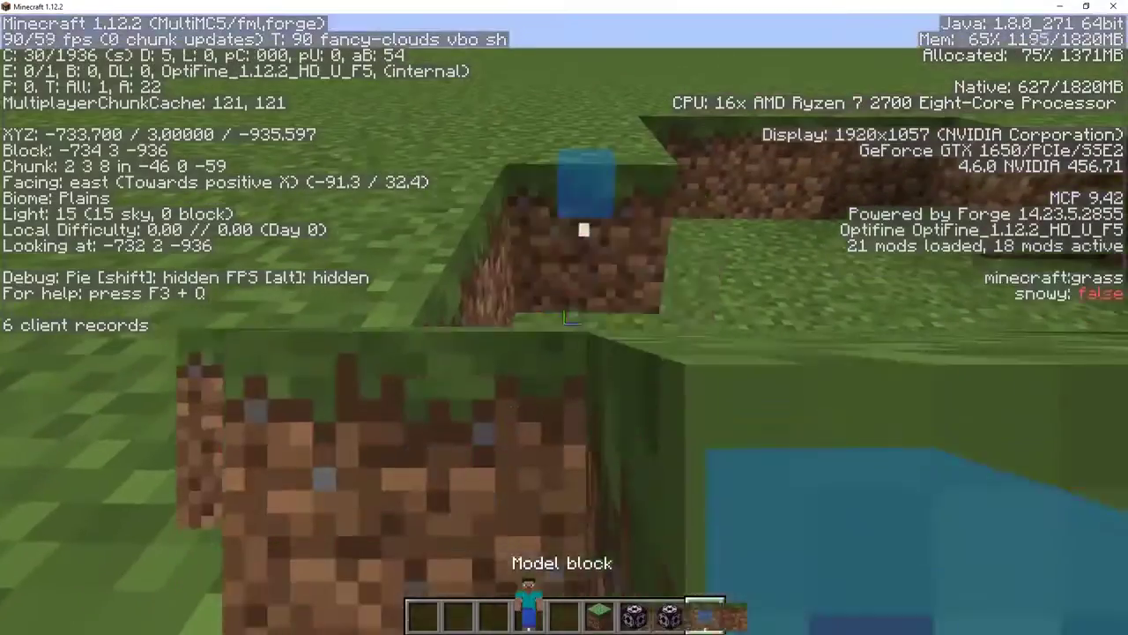
{"action": "key", "text": "d"}
{"action": "key", "text": "s"}
{"action": "key", "text": "space"}
{"action": "key", "text": "space"}
{"action": "key", "text": "space"}
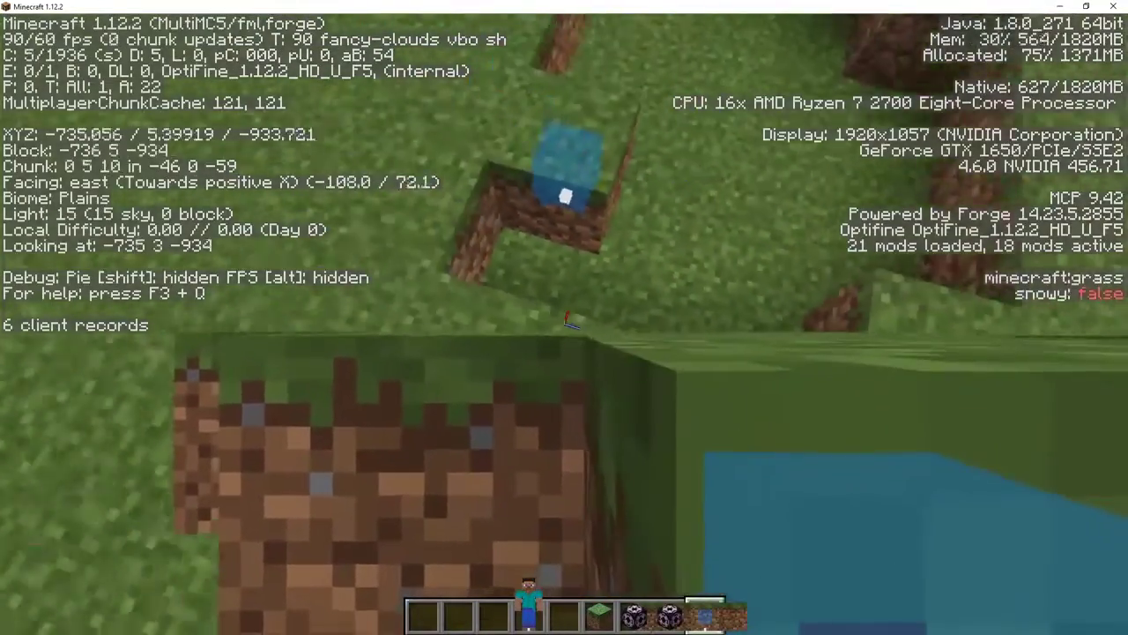
{"action": "key", "text": "space"}
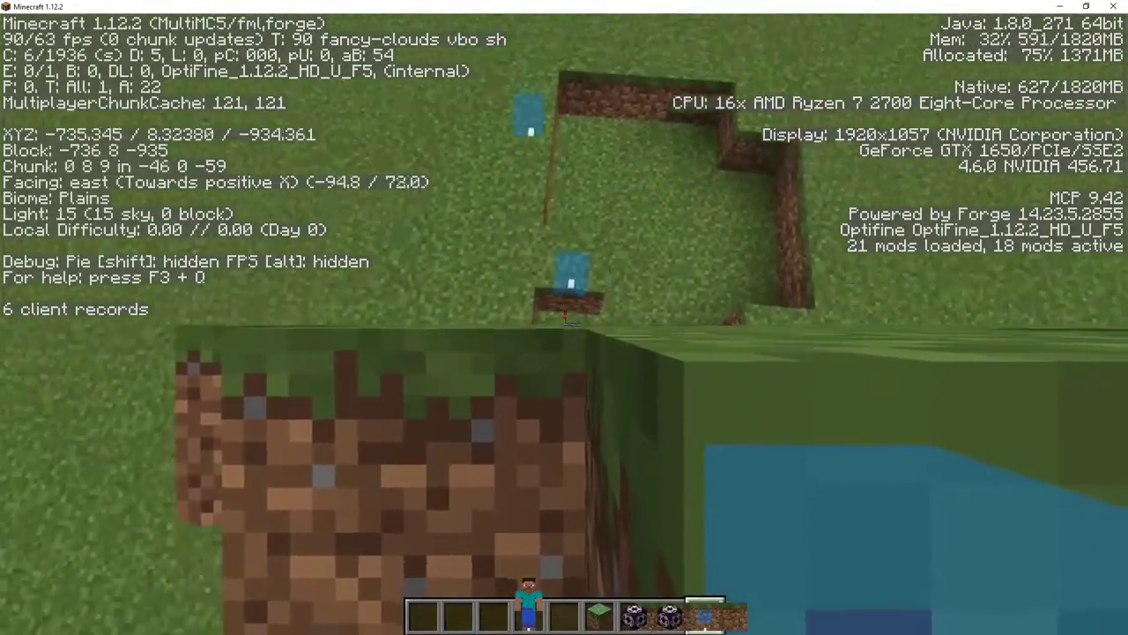
Step: Try the second model block at new spots in the pit, ending at block -732 3 -933
{"action": "key", "text": "shift"}
{"action": "key", "text": "w"}
{"action": "left_click", "coordinate": [564, 322]}
{"action": "key", "text": "d"}
{"action": "right_click", "coordinate": [564, 322]}
{"action": "left_click", "coordinate": [564, 322]}
{"action": "key", "text": "w"}
{"action": "right_click", "coordinate": [564, 321]}
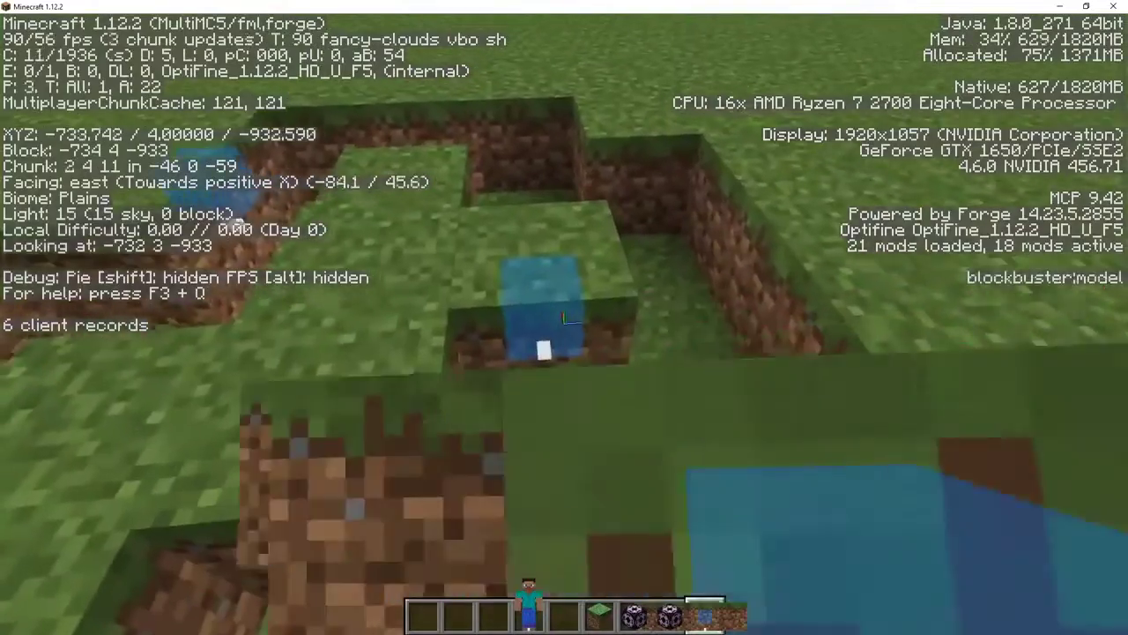
Step: Move the second model block farther south along the pit and compare how both structures fit from above
{"action": "left_click", "coordinate": [564, 321]}
{"action": "key", "text": "d"}
{"action": "key", "text": "w"}
{"action": "right_click", "coordinate": [564, 322]}
{"action": "left_click", "coordinate": [564, 322]}
{"action": "right_click", "coordinate": [564, 322]}
{"action": "key", "text": "d"}
{"action": "key", "text": "space"}
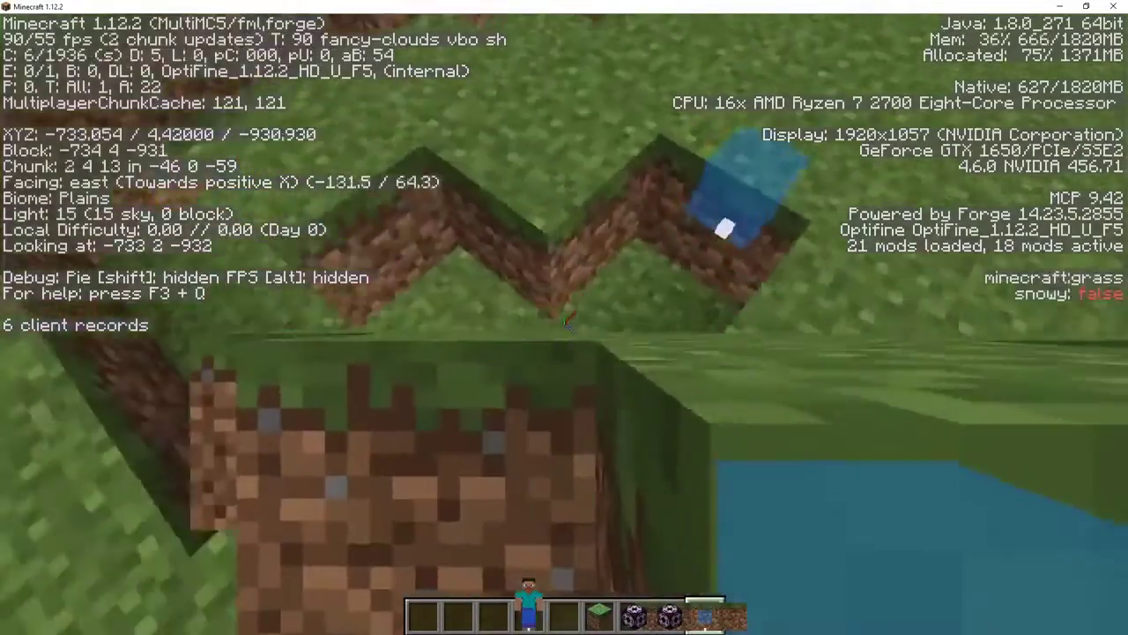
{"action": "key", "text": "space"}
{"action": "key", "text": "s"}
{"action": "key", "text": "2"}
{"action": "key", "text": "w"}
{"action": "key", "text": "a"}
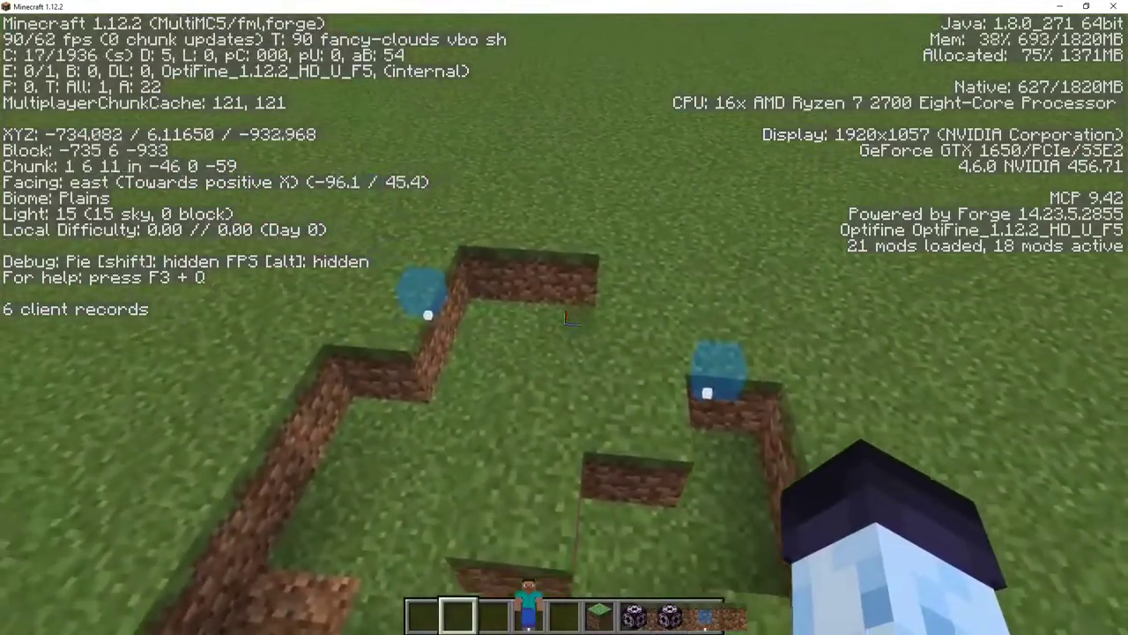
Step: Remove both test model blocks from the pit
{"action": "key", "text": "s"}
{"action": "key", "text": "w"}
{"action": "left_click", "coordinate": [564, 322]}
{"action": "key", "text": "s"}
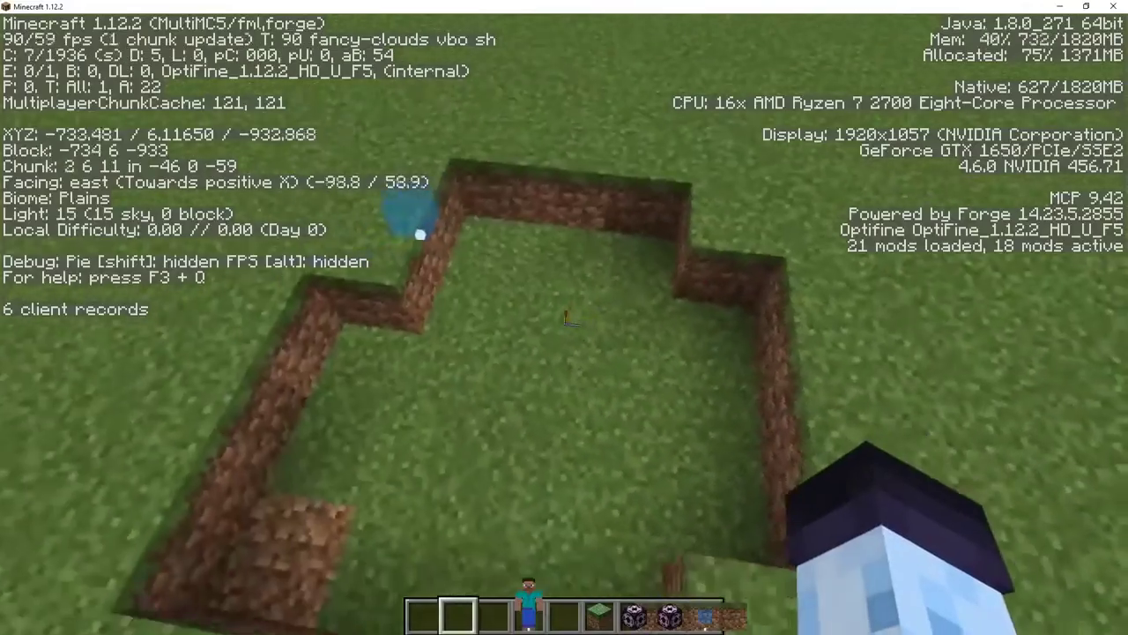
{"action": "key", "text": "a"}
{"action": "key", "text": "w"}
{"action": "left_click", "coordinate": [564, 321]}
{"action": "key", "text": "shift"}
{"action": "key", "text": "s"}
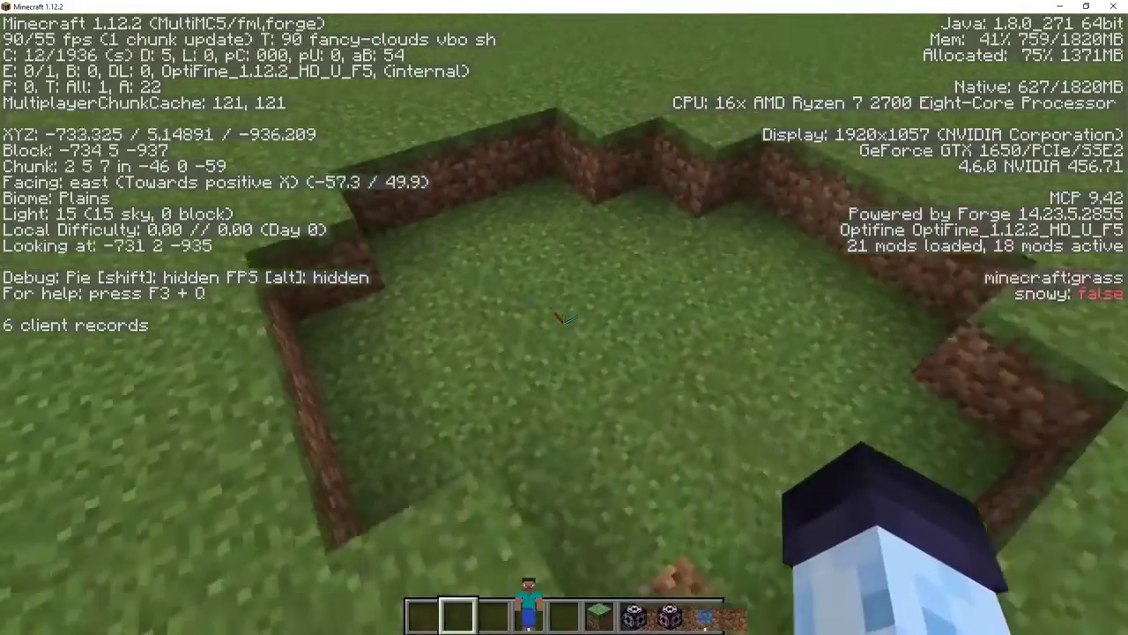
Step: Re-enable the earth_5 actor in the scene and replay the scene
{"action": "key", "text": "d"}
{"action": "key", "text": "0"}
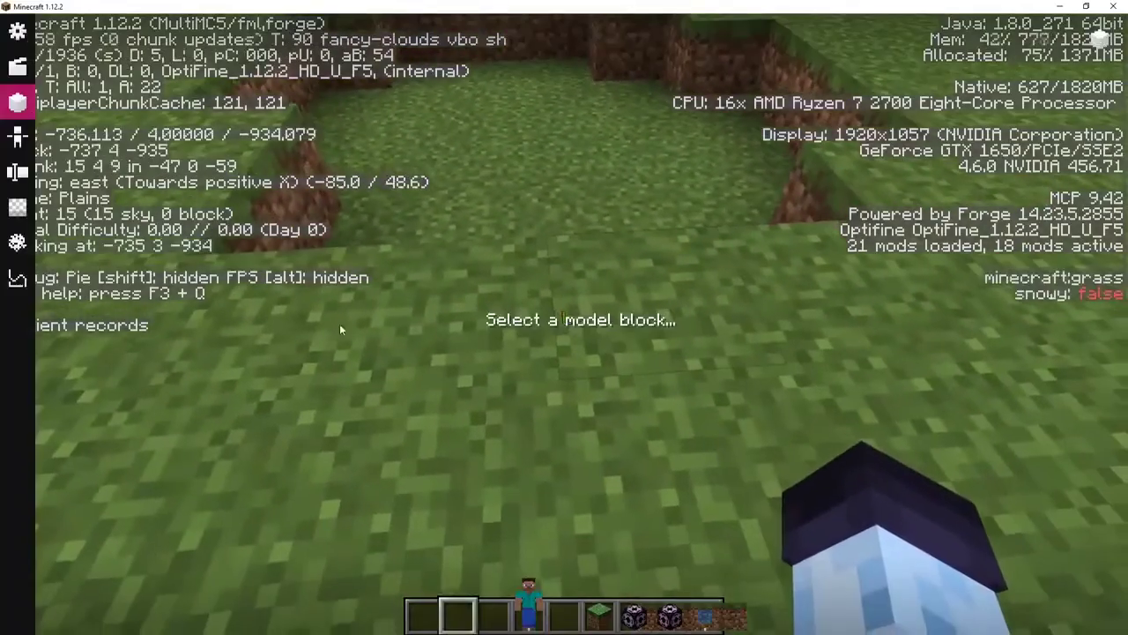
{"action": "left_click", "coordinate": [21, 70]}
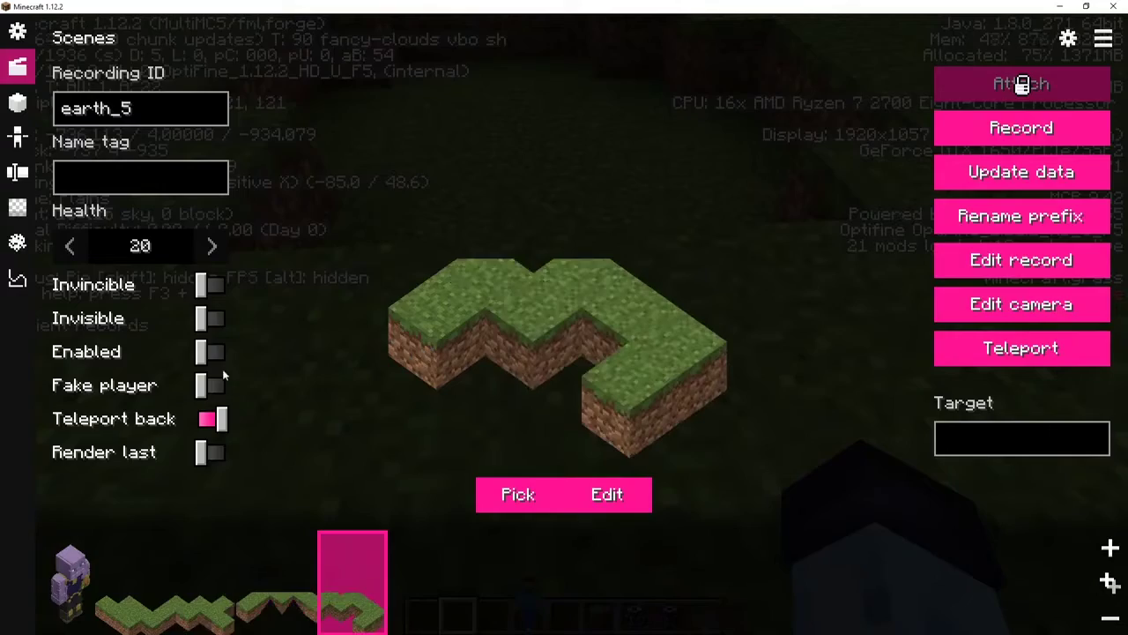
{"action": "key", "text": "Escape"}
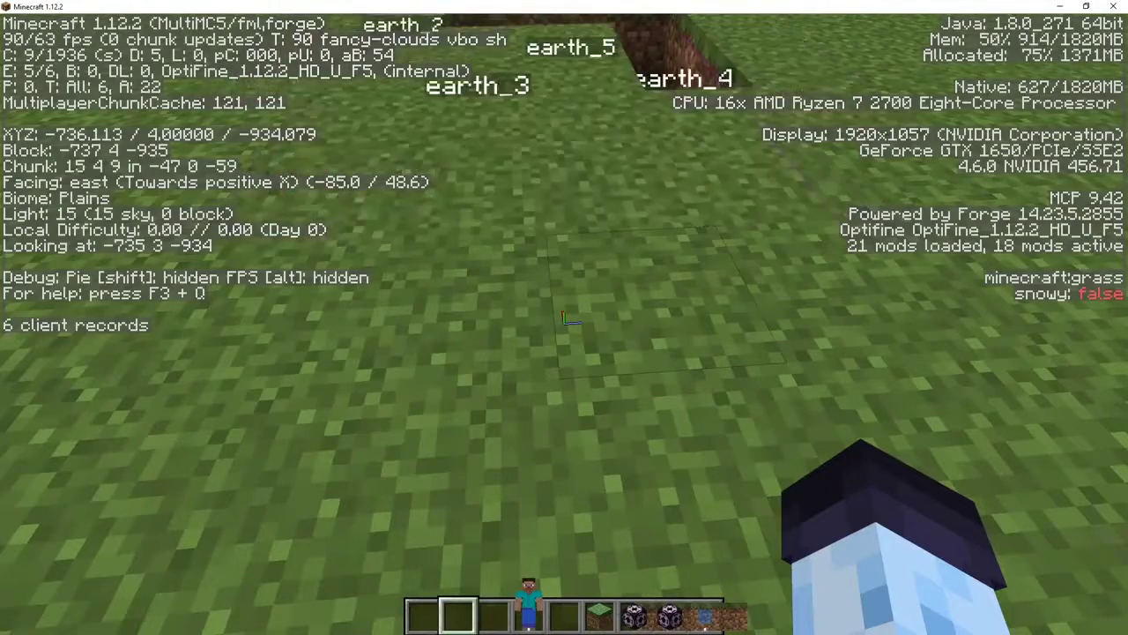
Step: Hide the debug overlay and examine how the earth pieces cover the pit
{"action": "key", "text": "F3"}
{"action": "key", "text": "F3"}
{"action": "key", "text": "F3"}
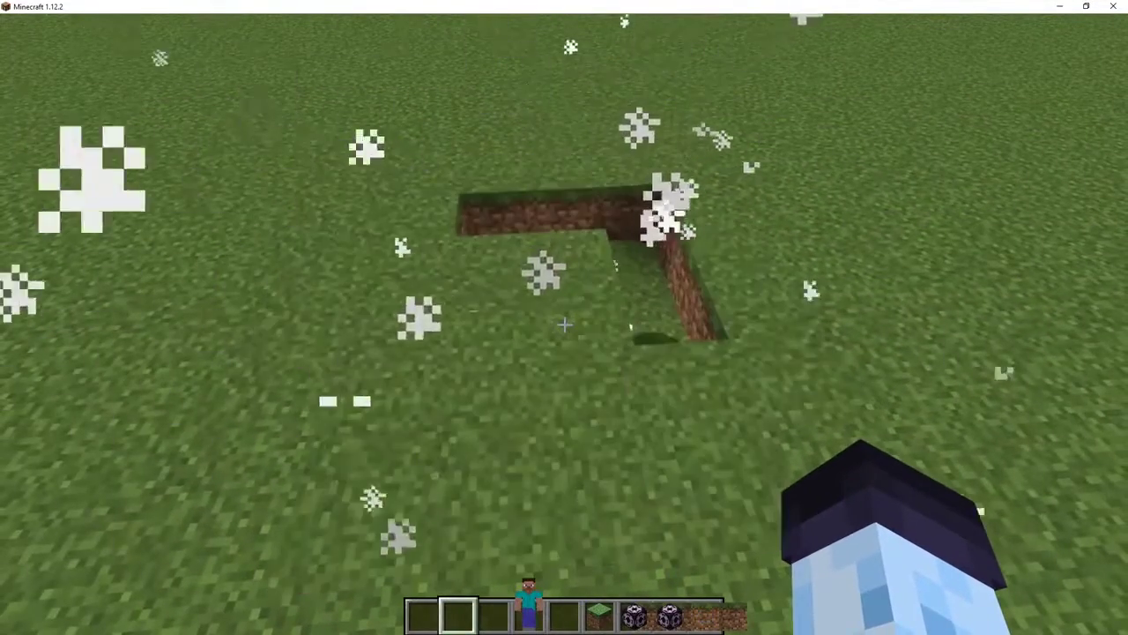
{"action": "key", "text": "s"}
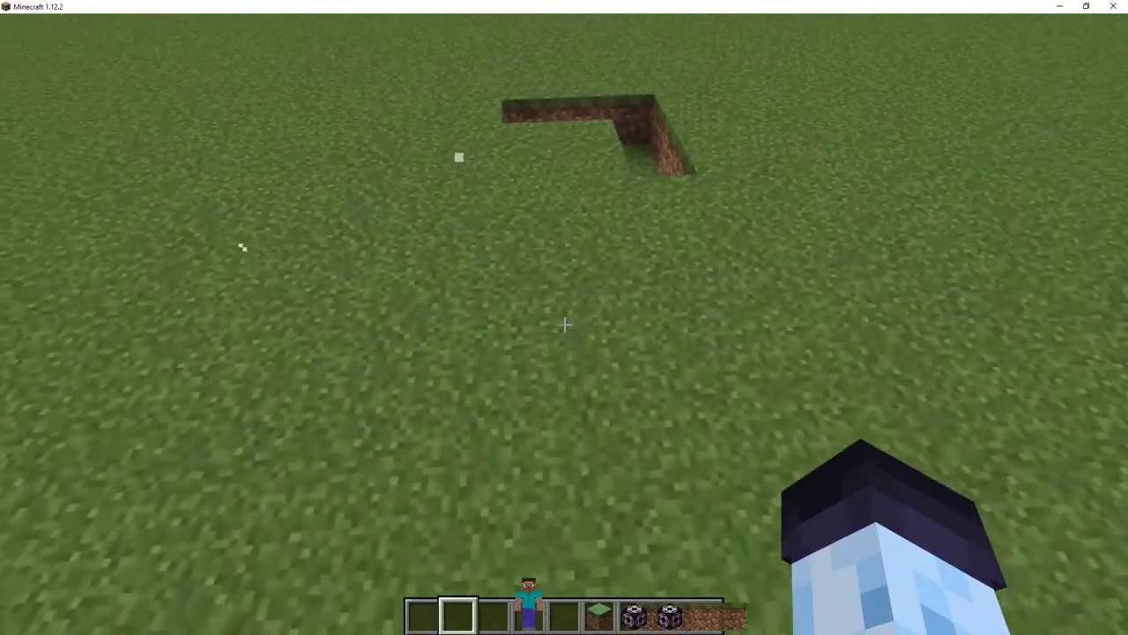
{"action": "key", "text": "w"}
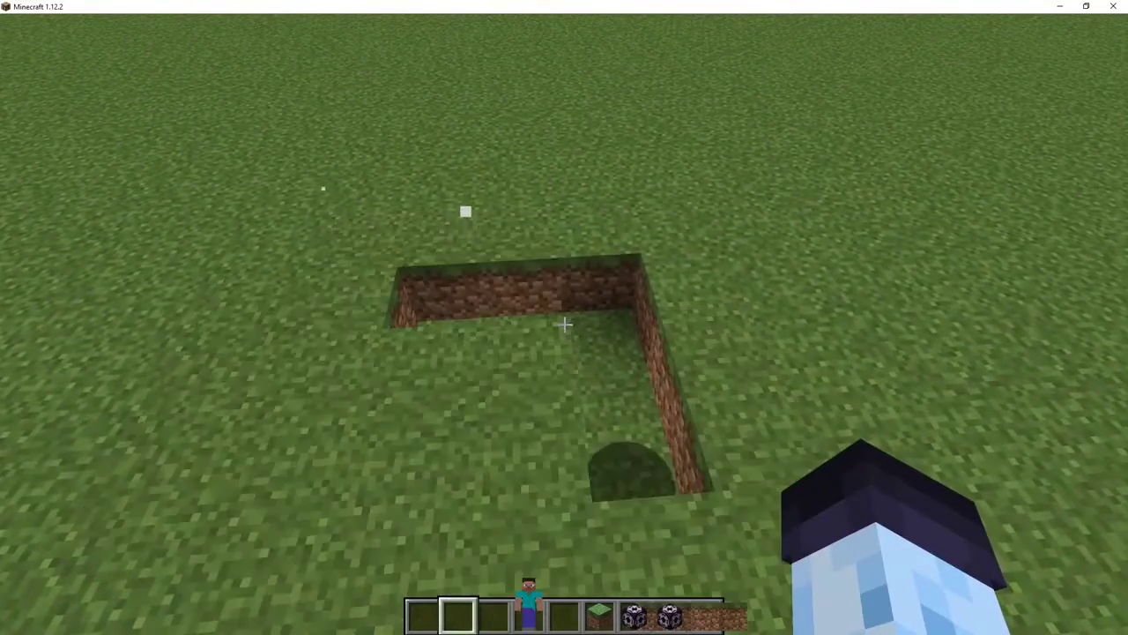
Step: Set the first anchor point value of the earth_5 model to -1.5 and replay the scene
{"action": "key", "text": "0"}
{"action": "key", "text": "e"}
{"action": "scroll", "coordinate": [382, 288], "scroll_direction": "down", "scroll_amount": 5}
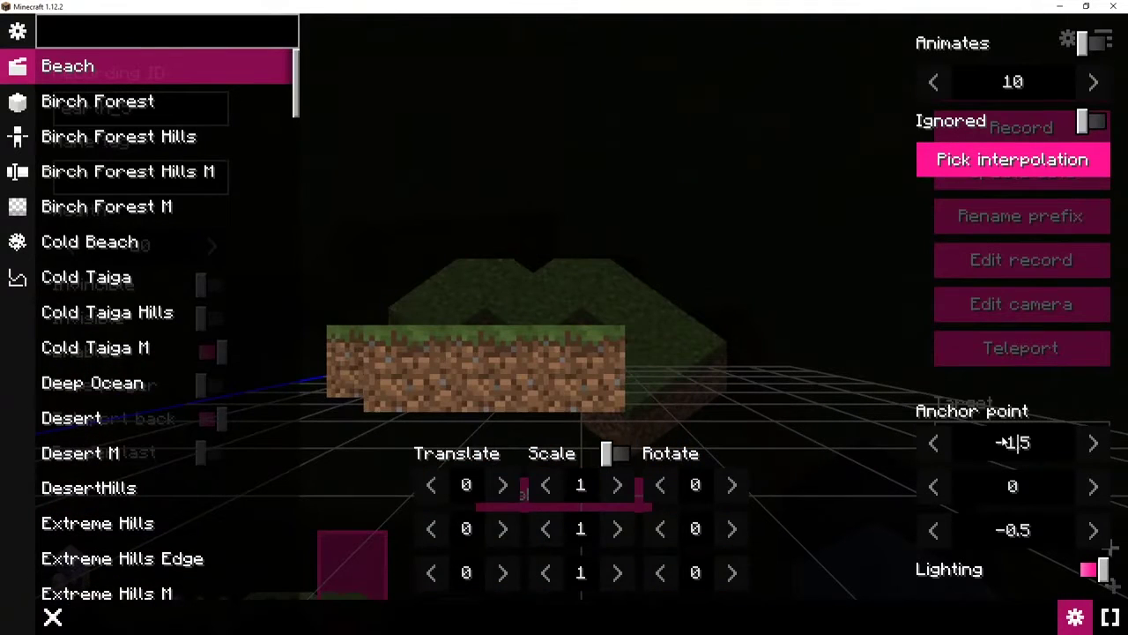
{"action": "key", "text": "Escape"}
{"action": "key", "text": "Escape"}
{"action": "key", "text": "Escape"}
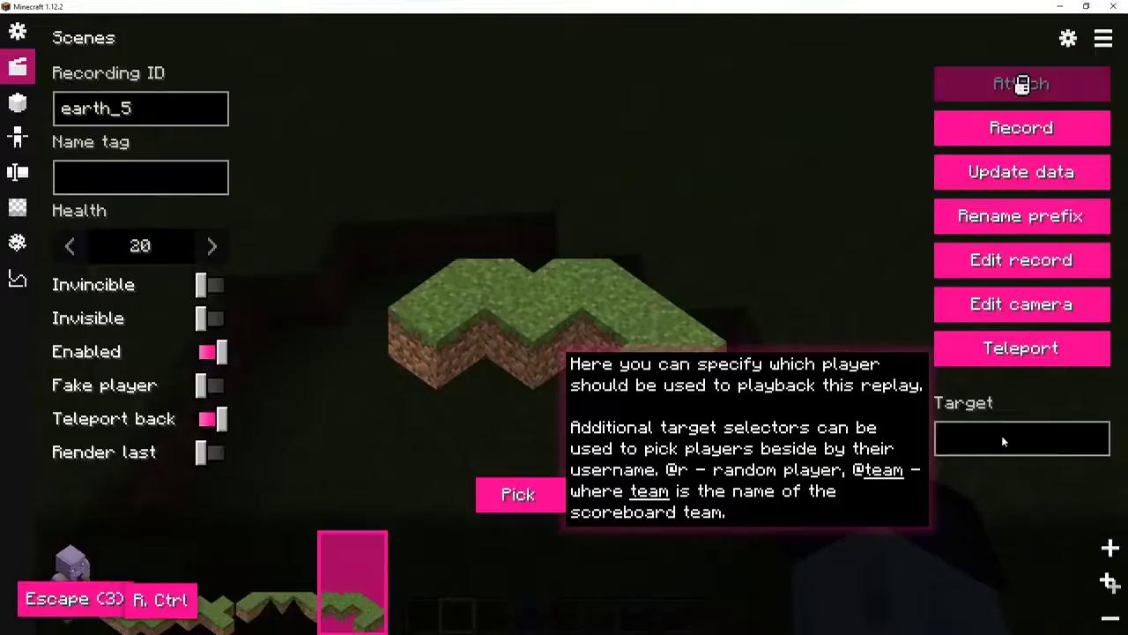
{"action": "key", "text": "Escape"}
{"action": "key", "text": "s"}
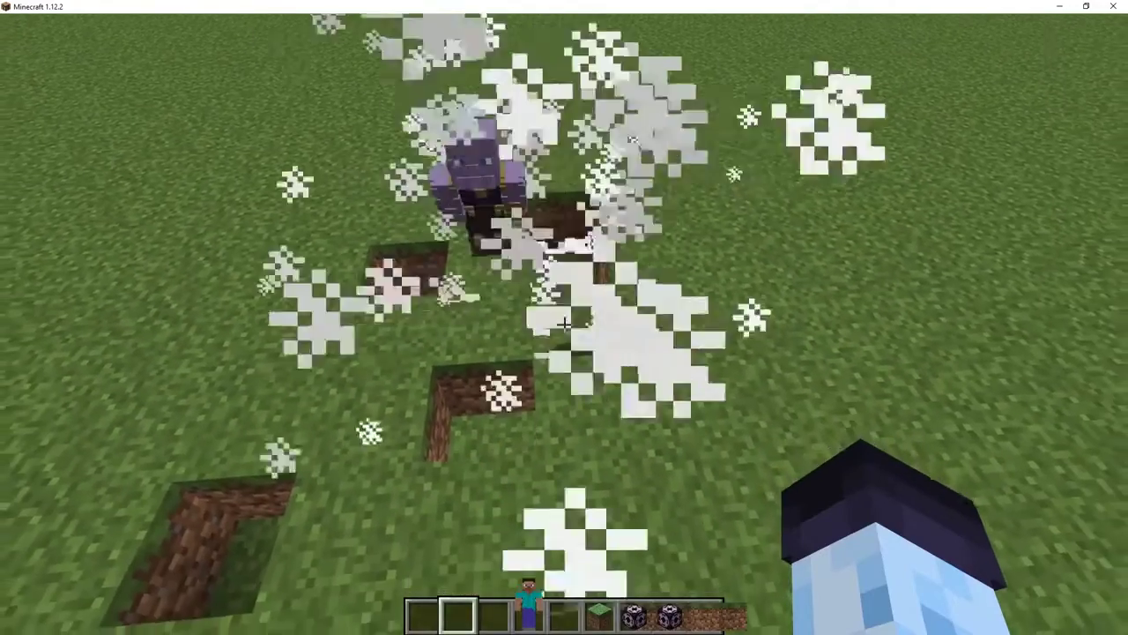
Step: Correct the first anchor point value of the earth_5 model again and replay the scene to check the pit
{"action": "key", "text": "0"}
{"action": "key", "text": "e"}
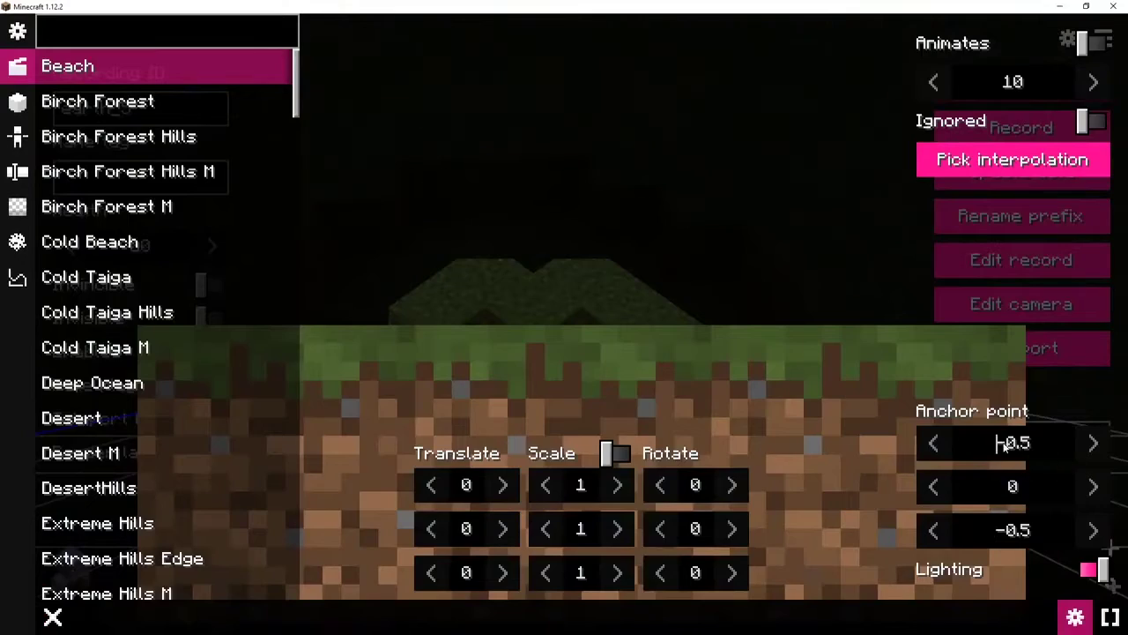
{"action": "key", "text": "Escape"}
{"action": "key", "text": "Escape"}
{"action": "key", "text": "Escape"}
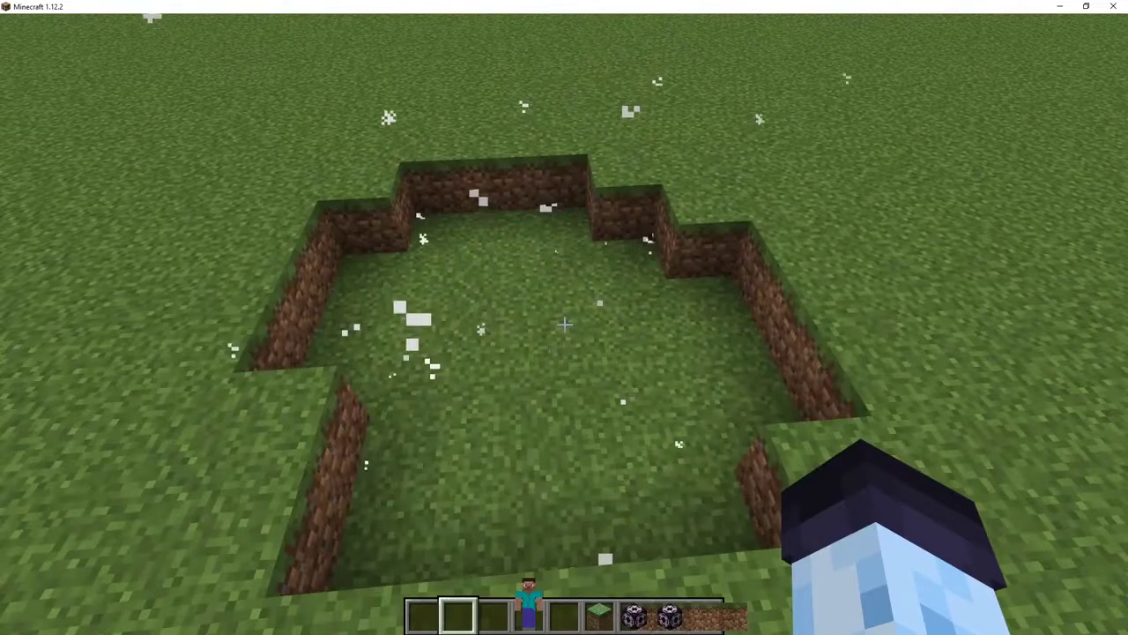
{"action": "key", "text": "s"}
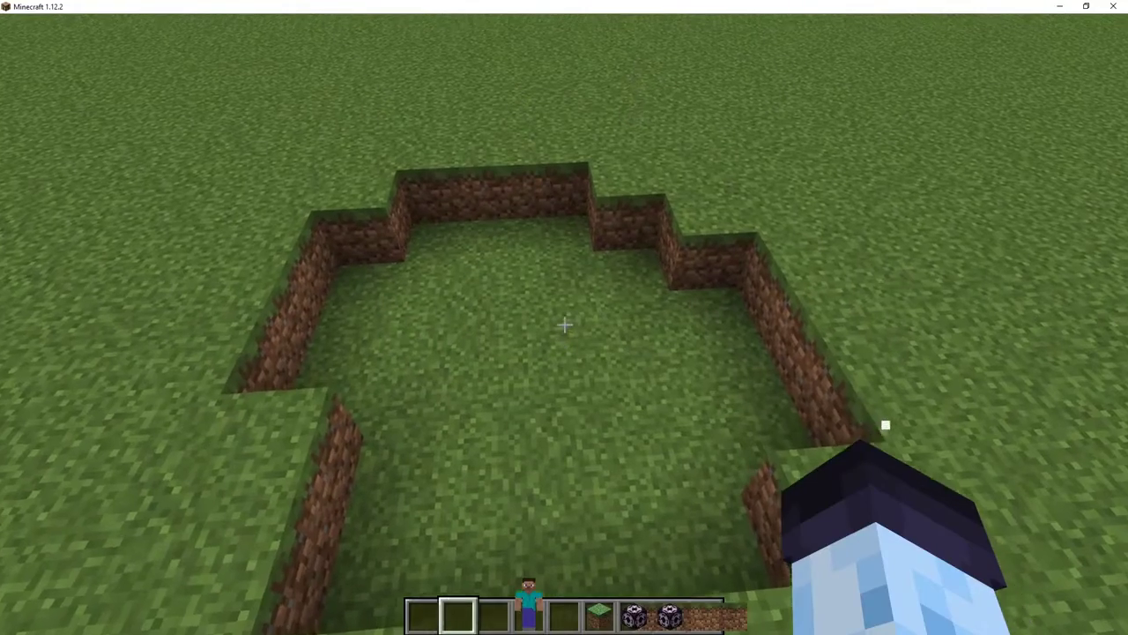
Step: Break the protruding corner blocks along the pit's edge to square off its outline, keeping grass blocks in hand
{"action": "scroll", "coordinate": [564, 324], "scroll_direction": "down", "scroll_amount": 2}
{"action": "scroll", "coordinate": [564, 324], "scroll_direction": "down", "scroll_amount": 2}
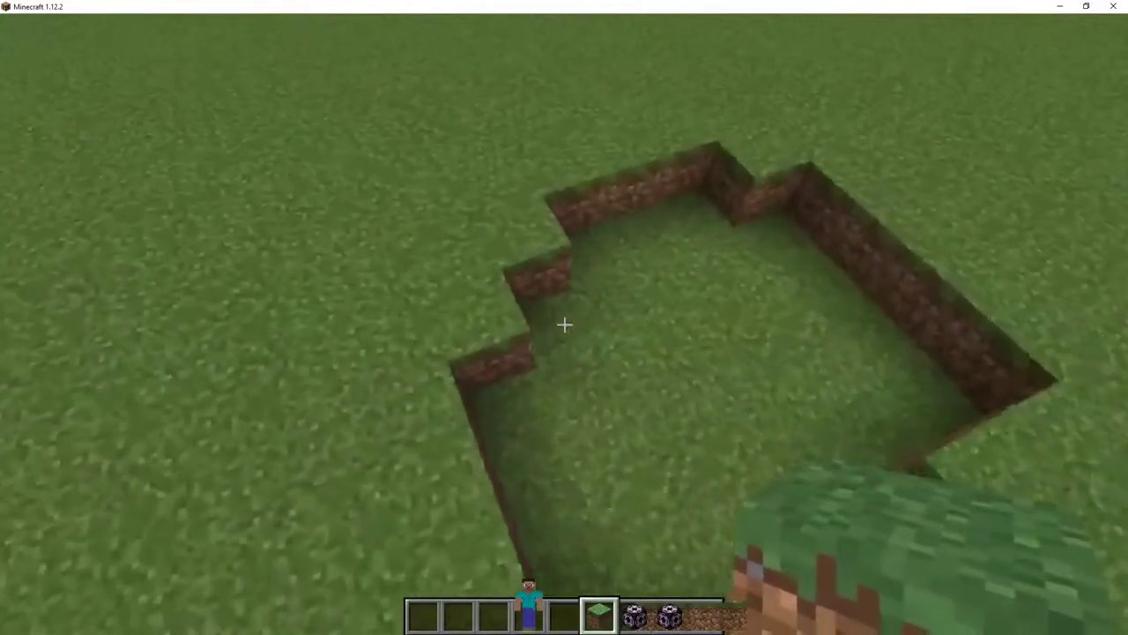
{"action": "key", "text": "w"}
{"action": "left_click", "coordinate": [564, 325]}
{"action": "left_click", "coordinate": [564, 324]}
{"action": "left_click", "coordinate": [564, 324]}
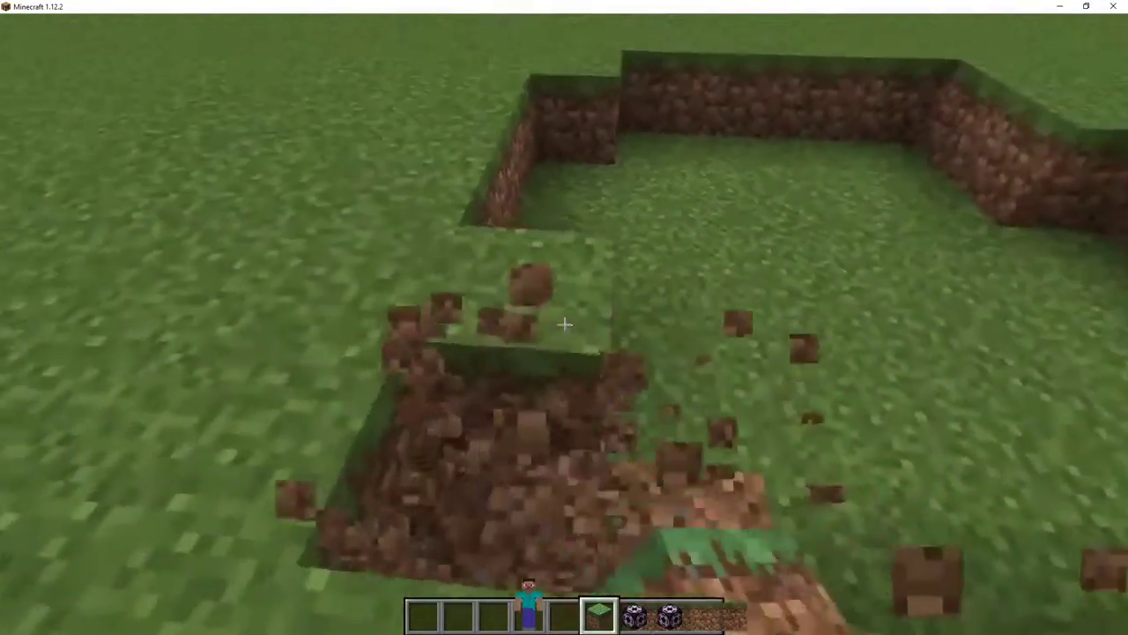
{"action": "left_click", "coordinate": [564, 325]}
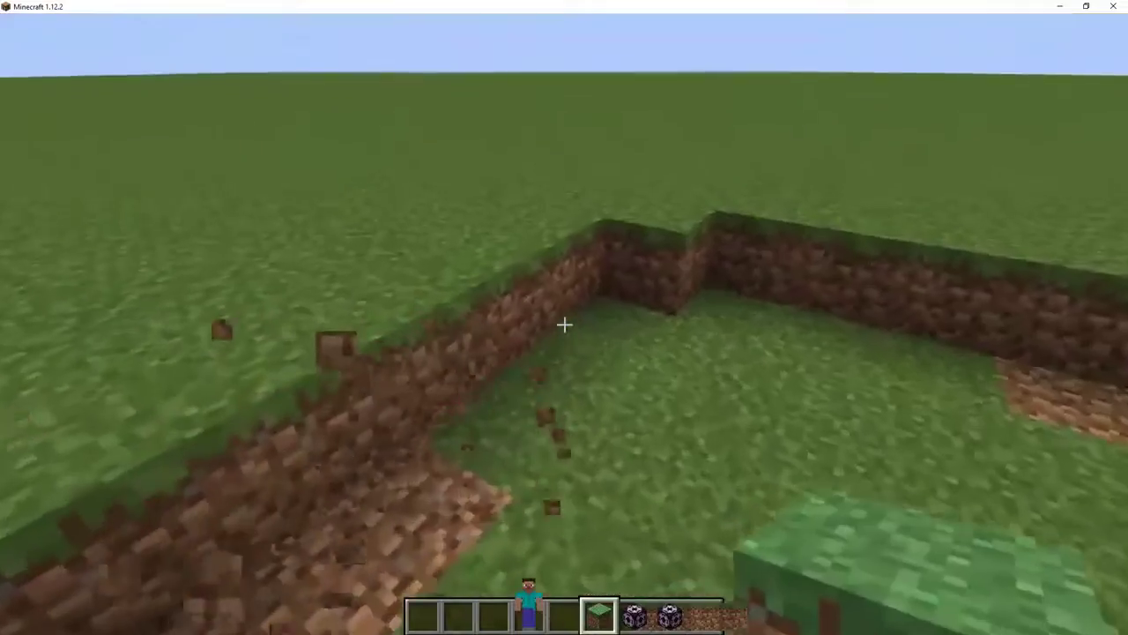
{"action": "left_click", "coordinate": [564, 325]}
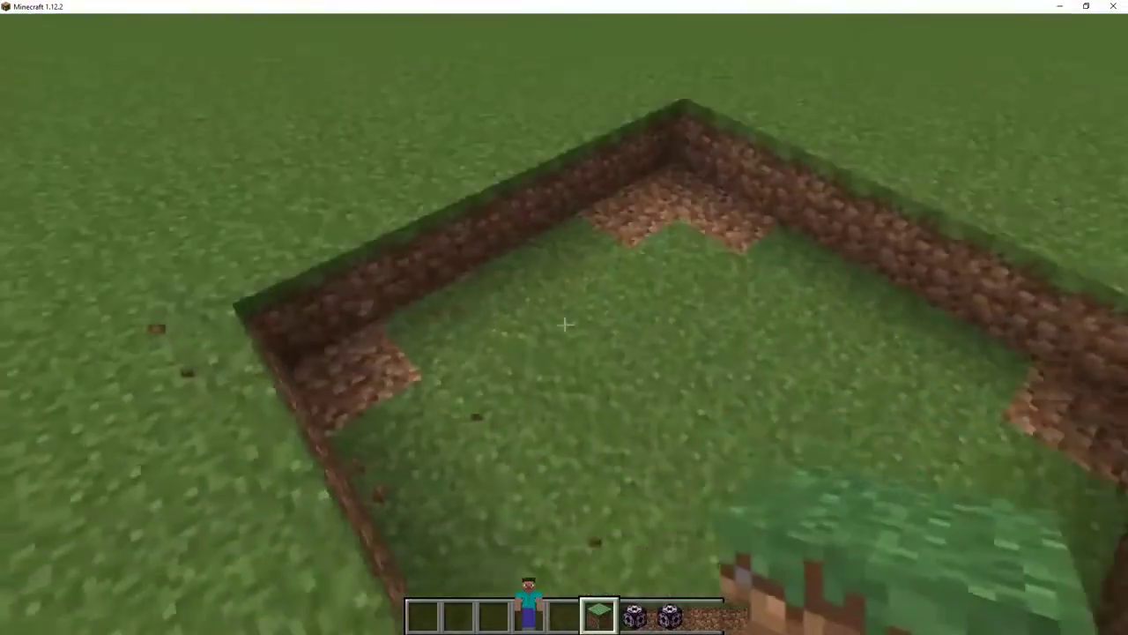
{"action": "key", "text": "w"}
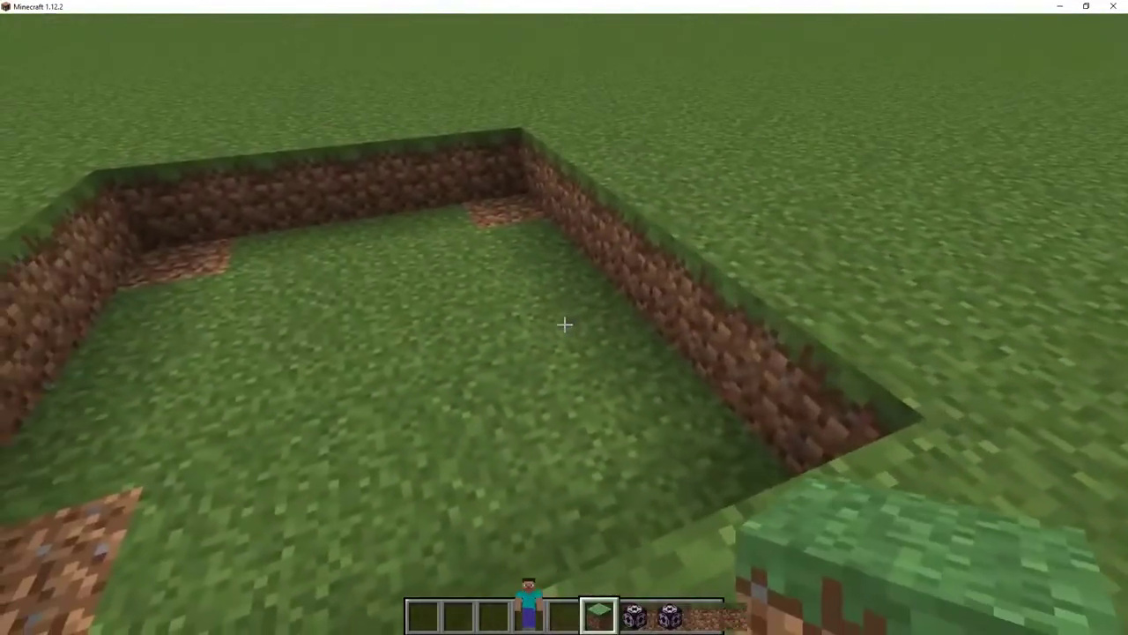
Step: Disable the earth_3 actor in the scene and go through the neighbouring earth actors
{"action": "key", "text": "0"}
{"action": "left_click", "coordinate": [223, 580]}
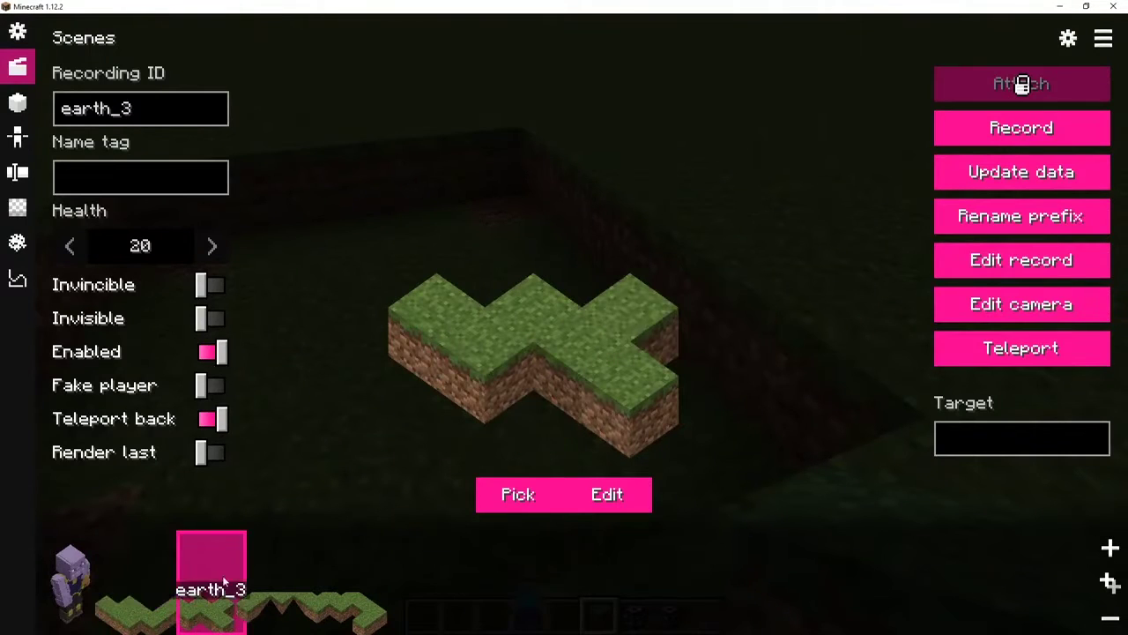
{"action": "left_click", "coordinate": [282, 573]}
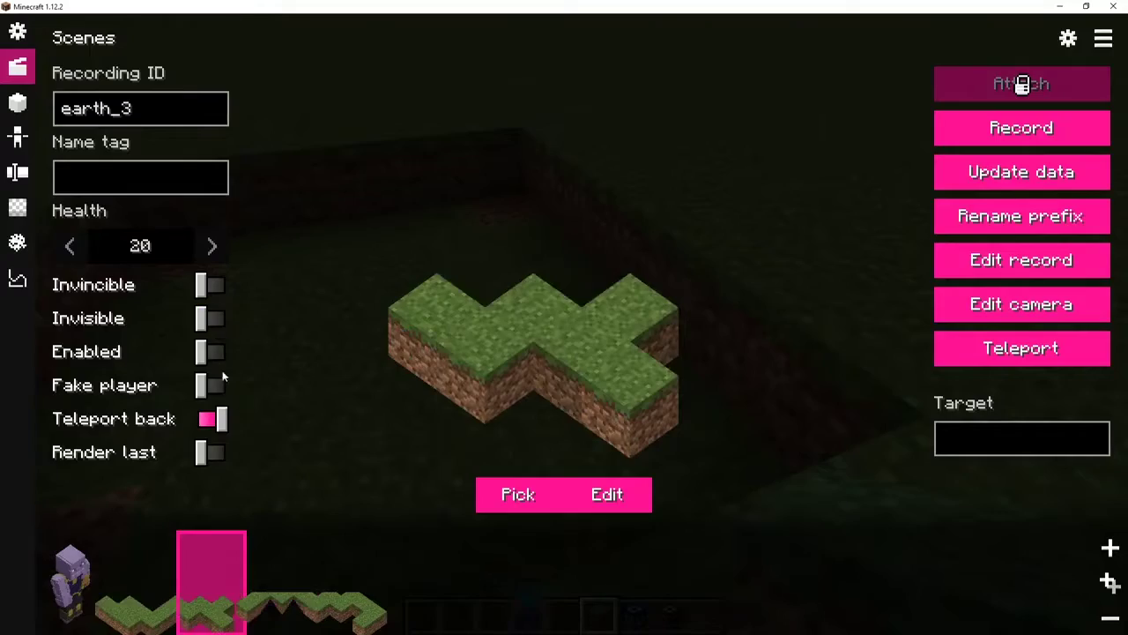
{"action": "left_click", "coordinate": [331, 617]}
{"action": "key", "text": "Escape"}
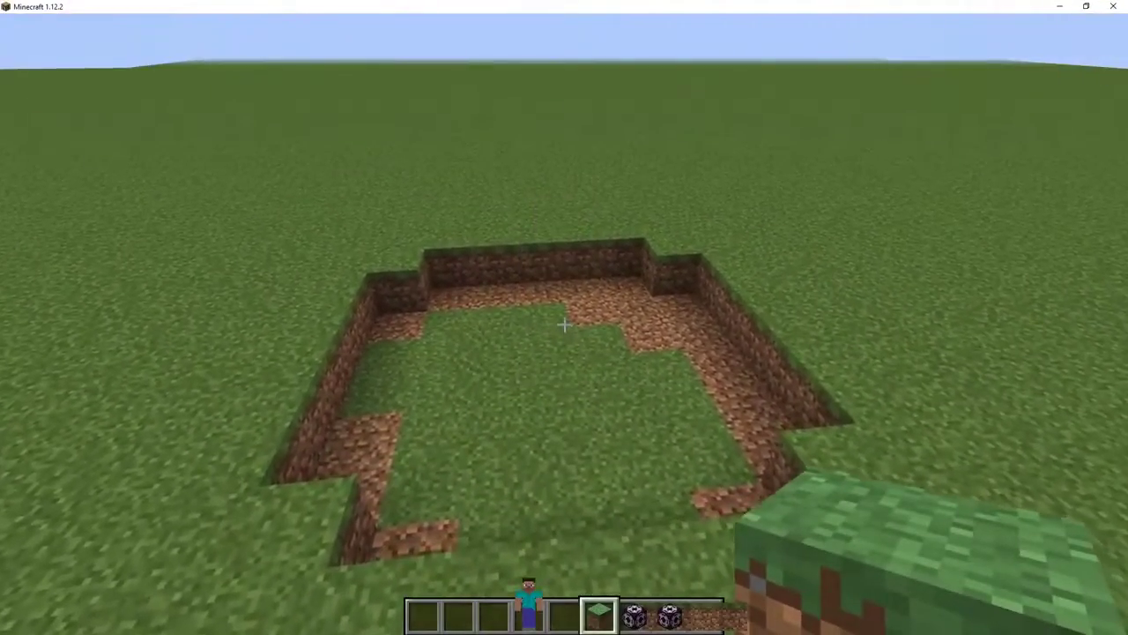
Step: Build the first new earth piece from grass blocks along one side of the pit, breaking unwanted blocks
{"action": "key", "text": "w"}
{"action": "key", "text": "shift"}
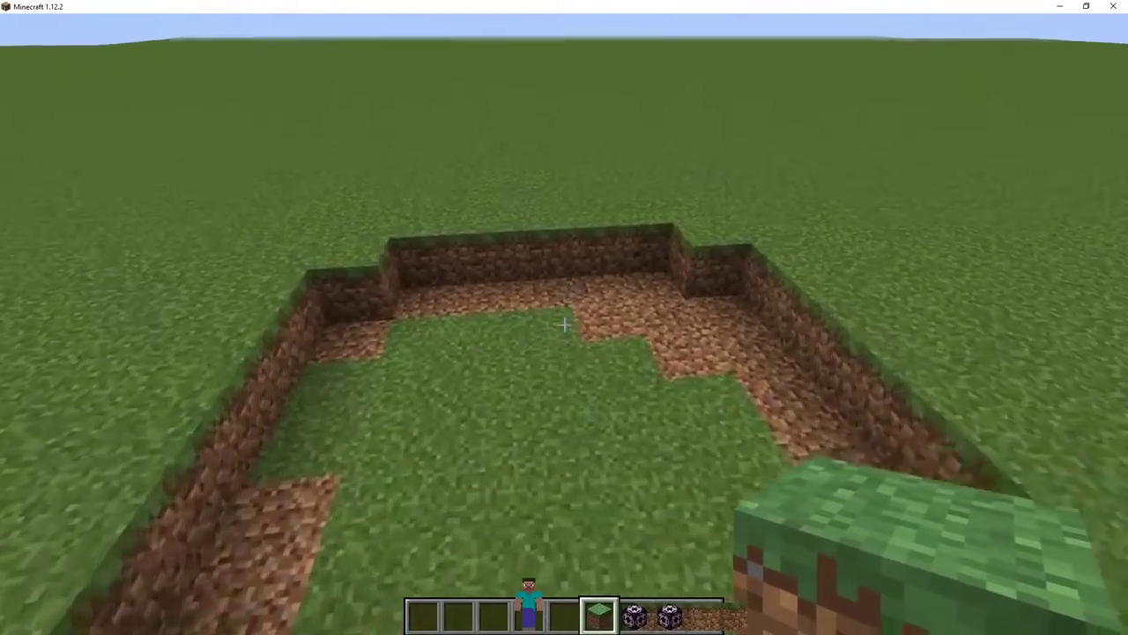
{"action": "key", "text": "space"}
{"action": "right_click", "coordinate": [565, 325]}
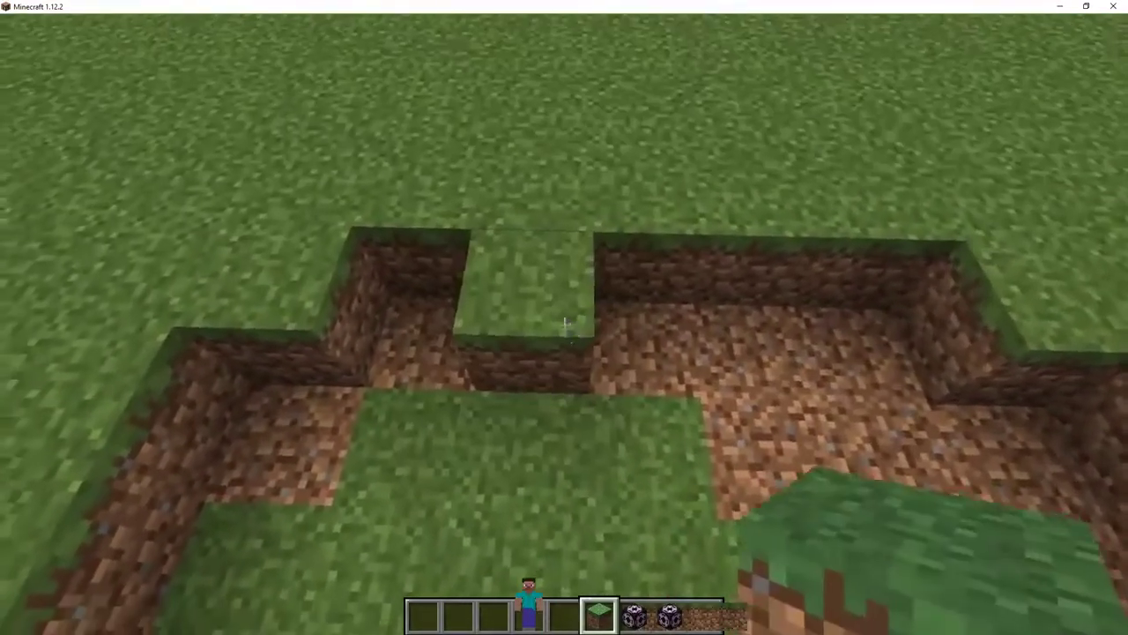
{"action": "right_click", "coordinate": [565, 325]}
{"action": "left_click", "coordinate": [565, 326]}
{"action": "left_click", "coordinate": [565, 325]}
{"action": "left_click", "coordinate": [565, 325]}
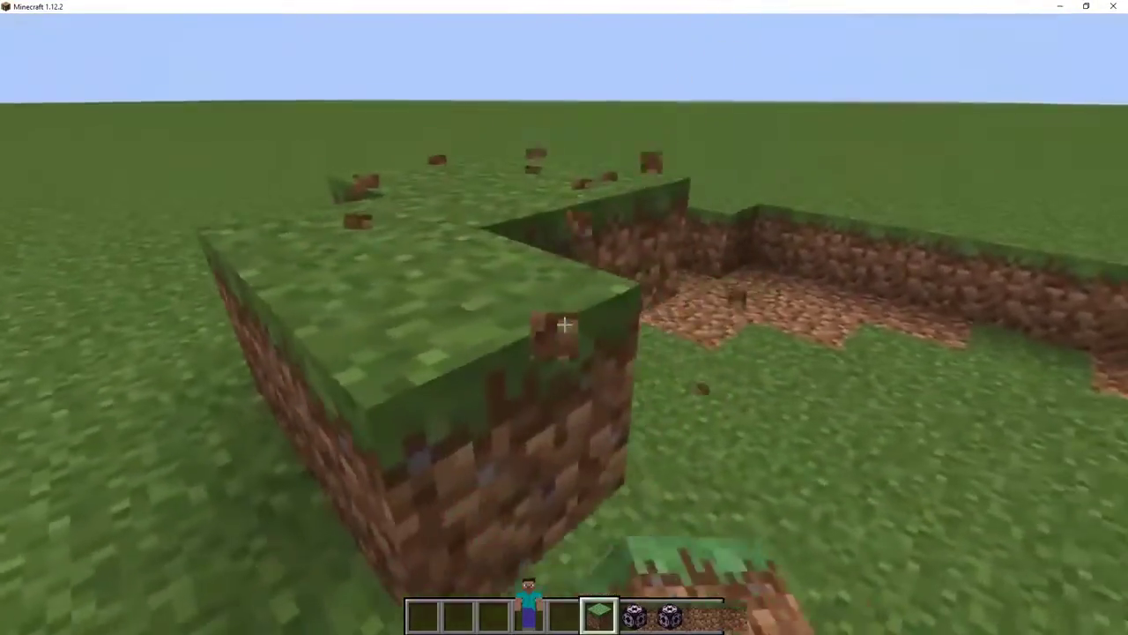
{"action": "left_click", "coordinate": [564, 325]}
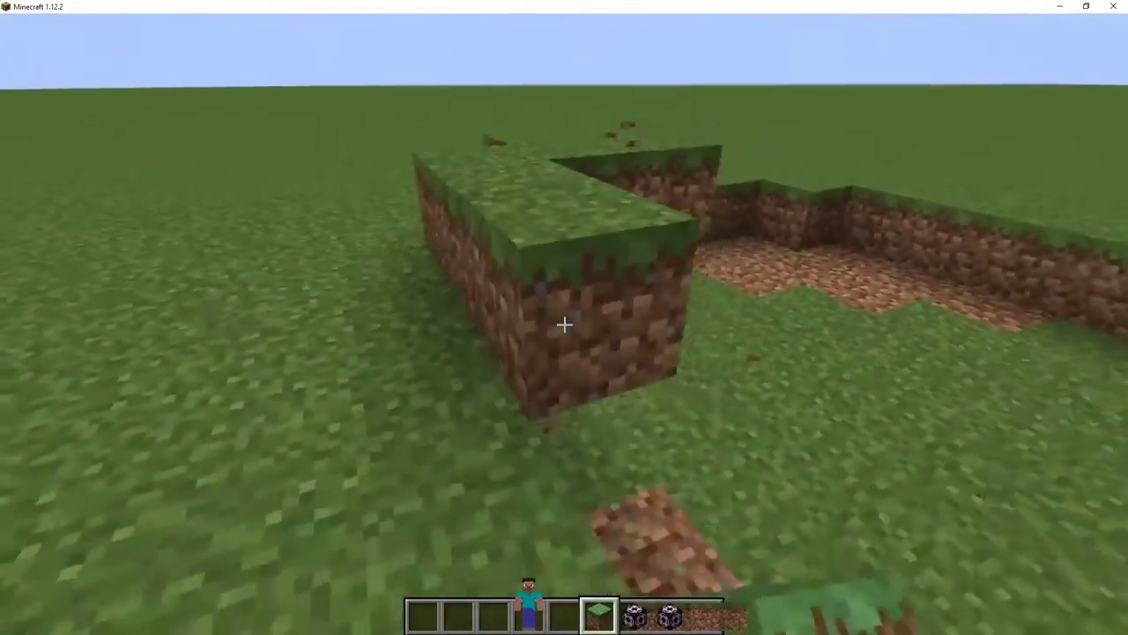
{"action": "left_click", "coordinate": [565, 325]}
Step: Start a second grass-block piece one layer above the first, extending it out over the pit
{"action": "right_click", "coordinate": [565, 325]}
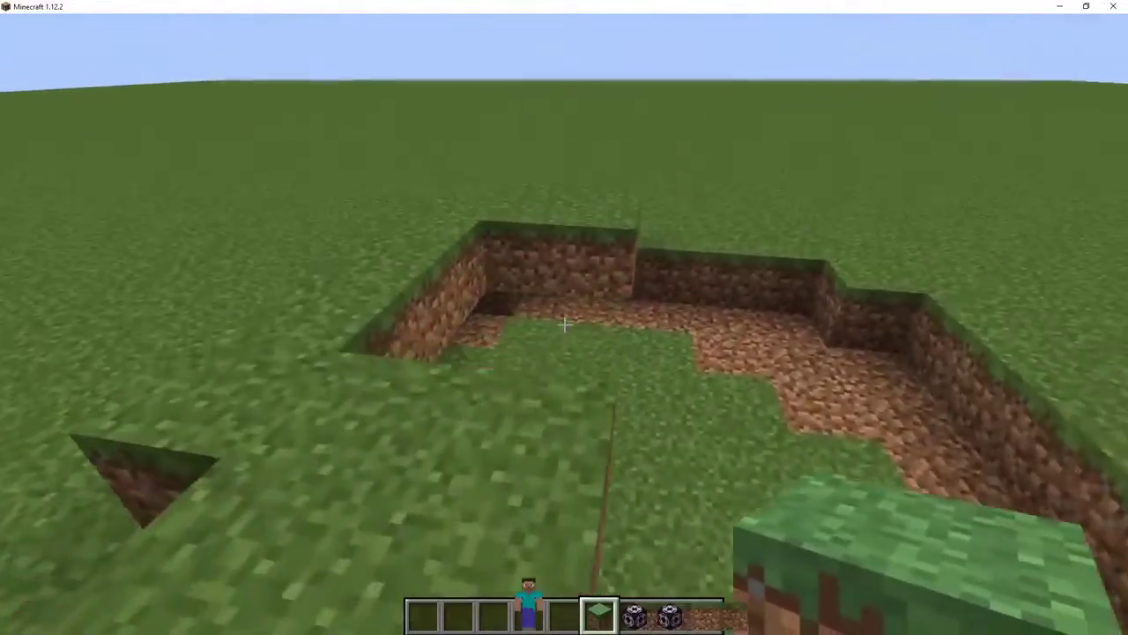
{"action": "right_click", "coordinate": [565, 325]}
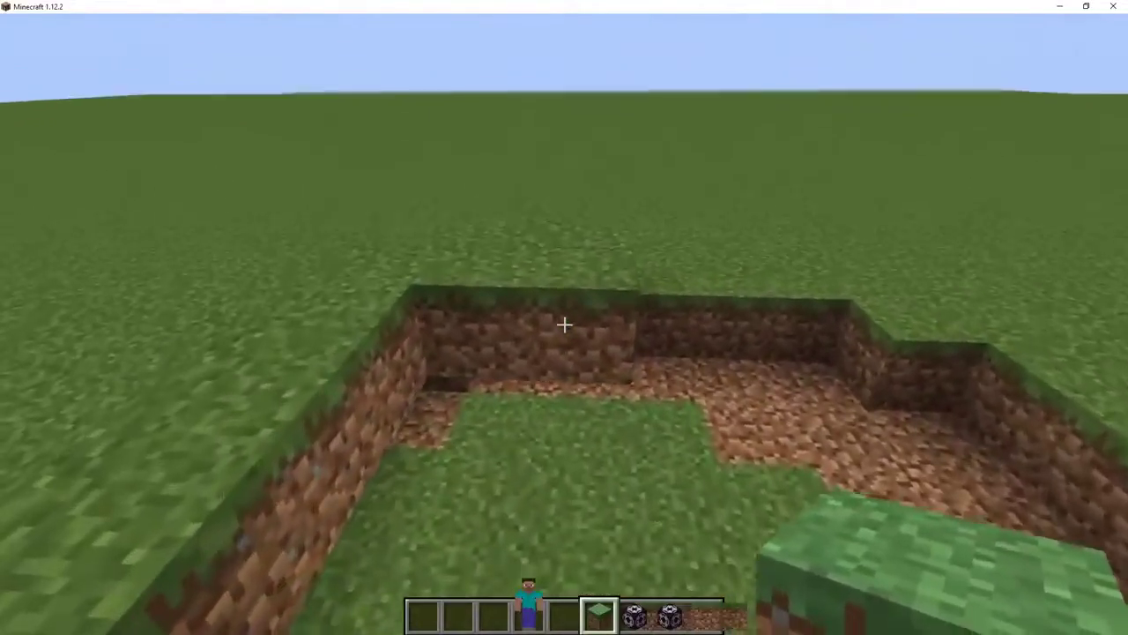
{"action": "right_click", "coordinate": [564, 325]}
{"action": "right_click", "coordinate": [565, 325]}
{"action": "right_click", "coordinate": [565, 325]}
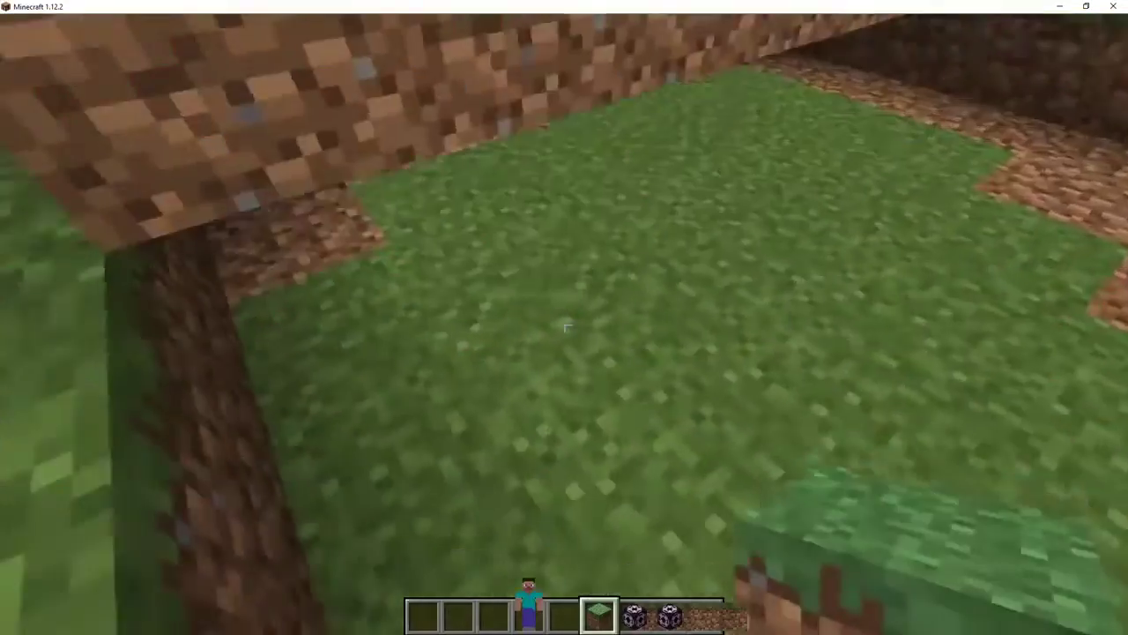
{"action": "right_click", "coordinate": [565, 326]}
{"action": "left_click", "coordinate": [565, 325]}
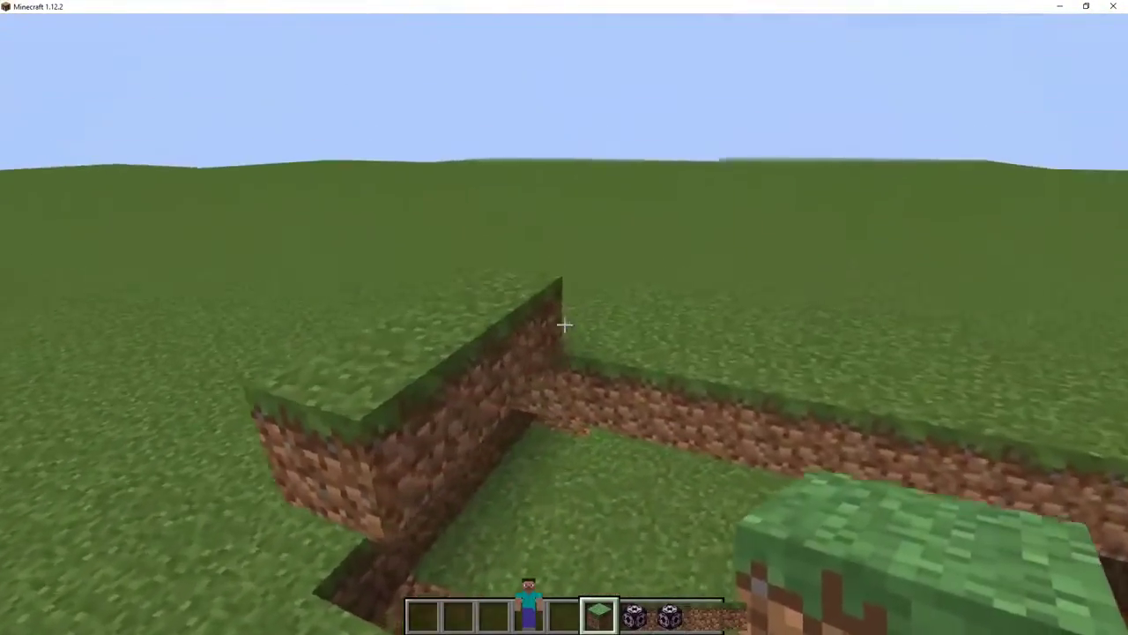
{"action": "right_click", "coordinate": [565, 325]}
{"action": "right_click", "coordinate": [565, 325]}
{"action": "right_click", "coordinate": [565, 325]}
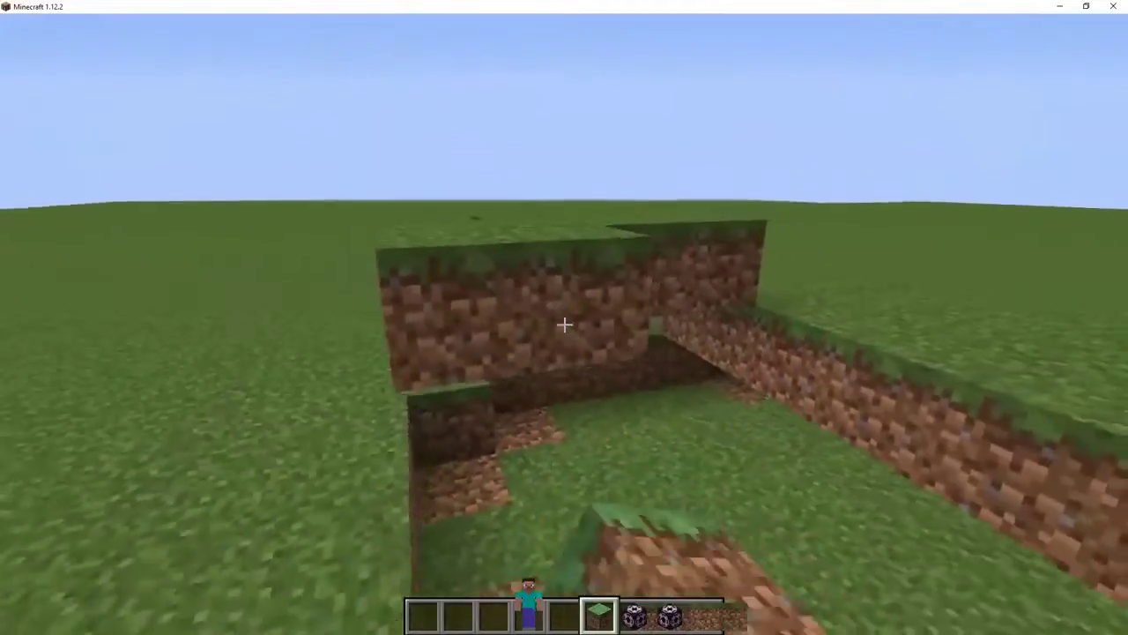
Step: Widen the raised grass-block piece across the rest of the pit, breaking an unwanted block on the way
{"action": "right_click", "coordinate": [565, 325]}
{"action": "right_click", "coordinate": [565, 325]}
{"action": "left_click", "coordinate": [565, 325]}
{"action": "right_click", "coordinate": [565, 325]}
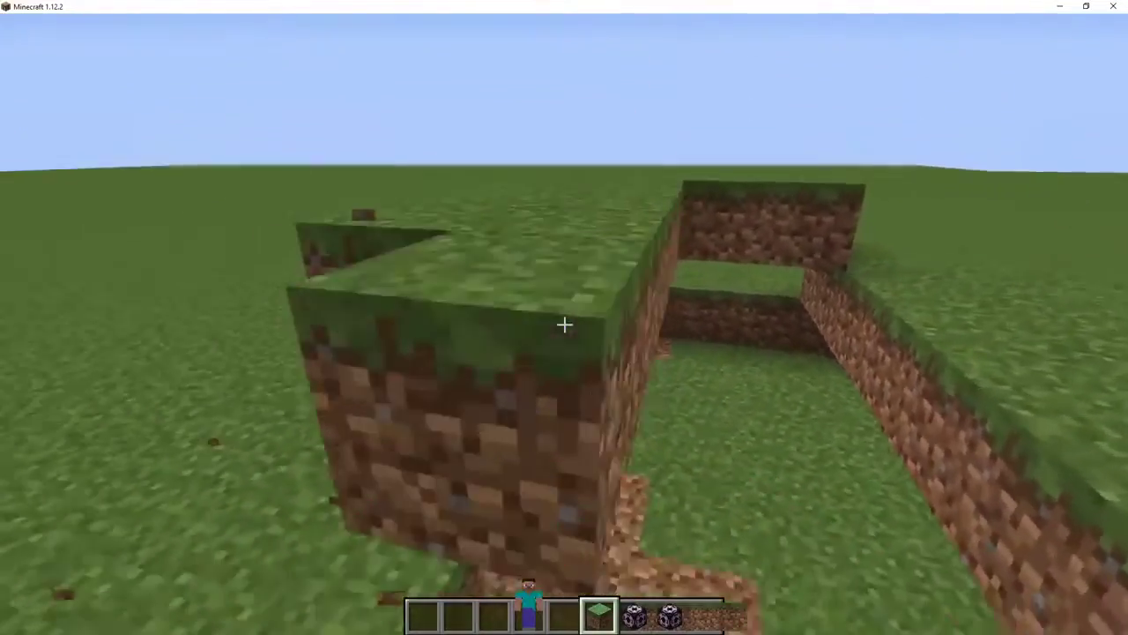
{"action": "right_click", "coordinate": [565, 325]}
{"action": "right_click", "coordinate": [565, 326]}
{"action": "right_click", "coordinate": [564, 325]}
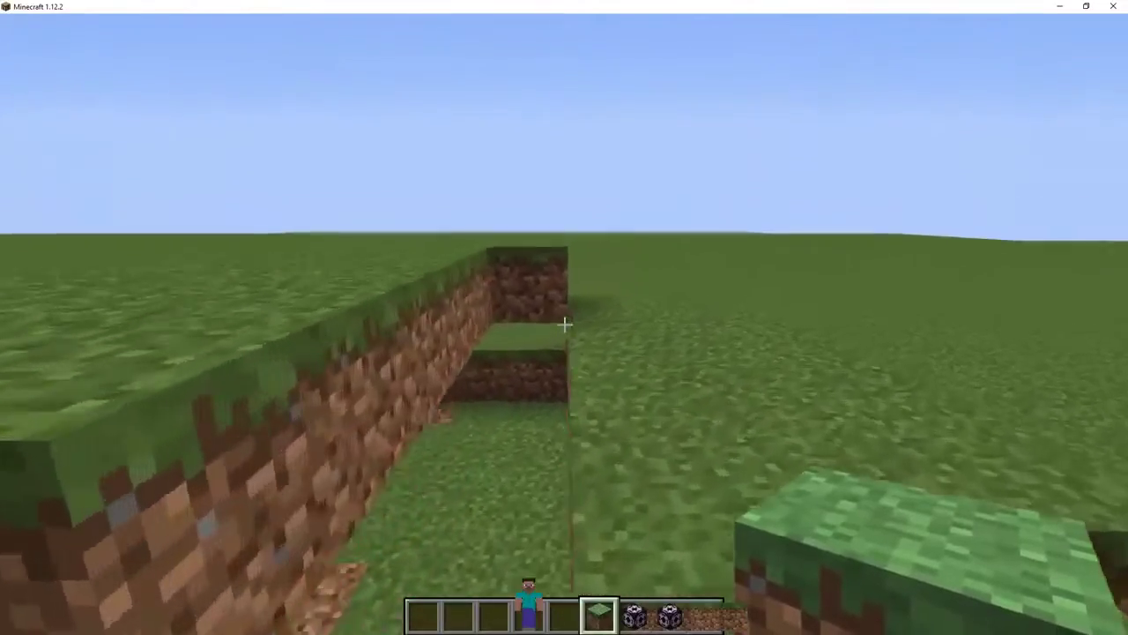
{"action": "right_click", "coordinate": [565, 325]}
{"action": "right_click", "coordinate": [565, 326]}
{"action": "right_click", "coordinate": [565, 325]}
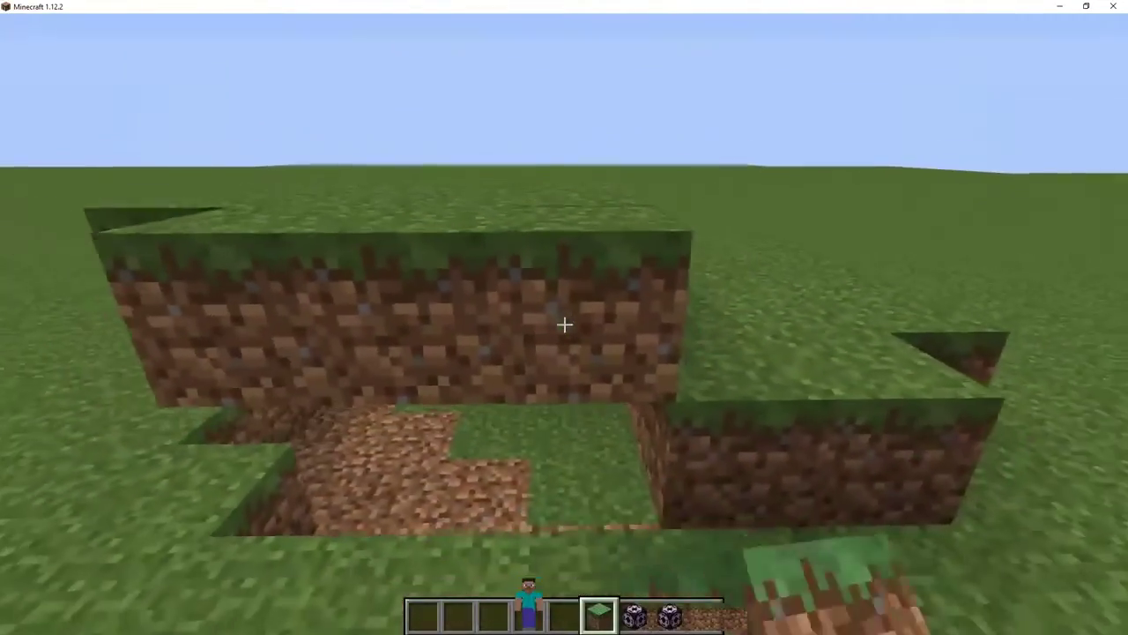
Step: Clear the old structure blocks and model blocks from the hotbar and put a fresh structure block in its last slot
{"action": "scroll", "coordinate": [564, 325], "scroll_direction": "down", "scroll_amount": 1}
{"action": "key", "text": "e"}
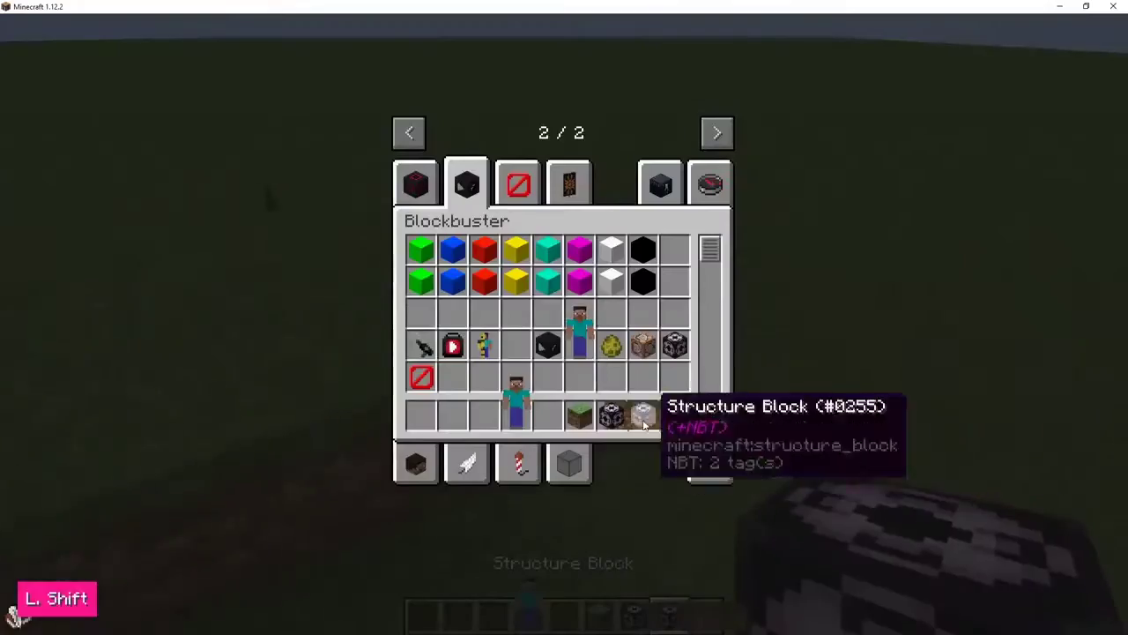
{"action": "left_click", "coordinate": [643, 425], "text": "shift"}
{"action": "left_click", "coordinate": [622, 426], "text": "shift"}
{"action": "key", "text": "e"}
{"action": "scroll", "coordinate": [564, 325], "scroll_direction": "down", "scroll_amount": 1}
{"action": "key", "text": "e"}
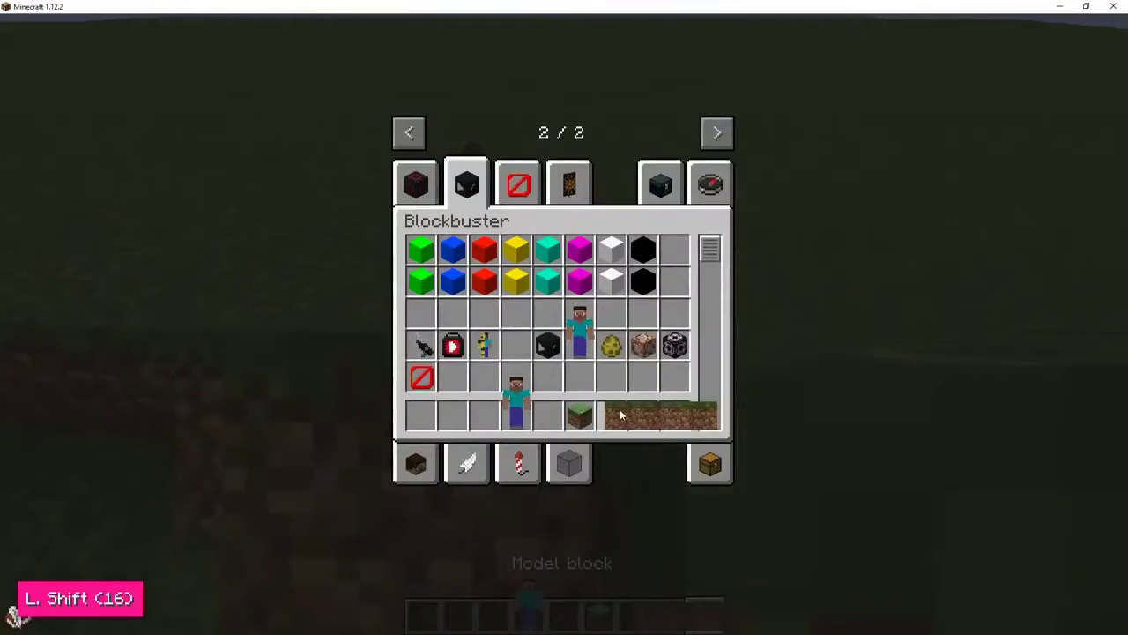
{"action": "key", "text": "e"}
{"action": "key", "text": "e"}
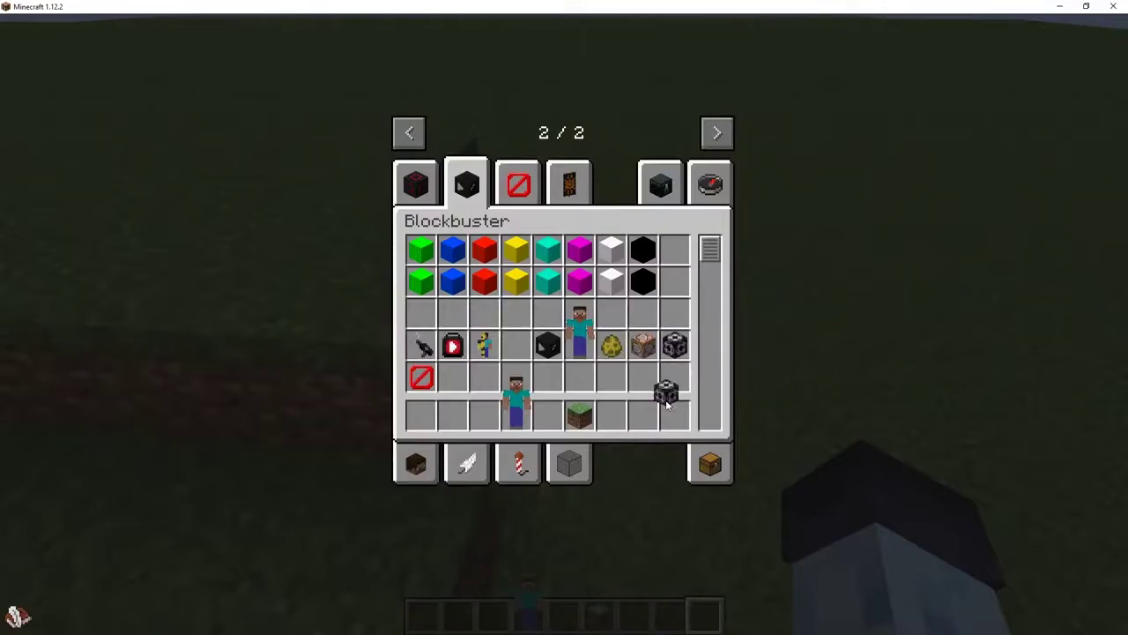
{"action": "left_click", "coordinate": [674, 414]}
{"action": "key", "text": "e"}
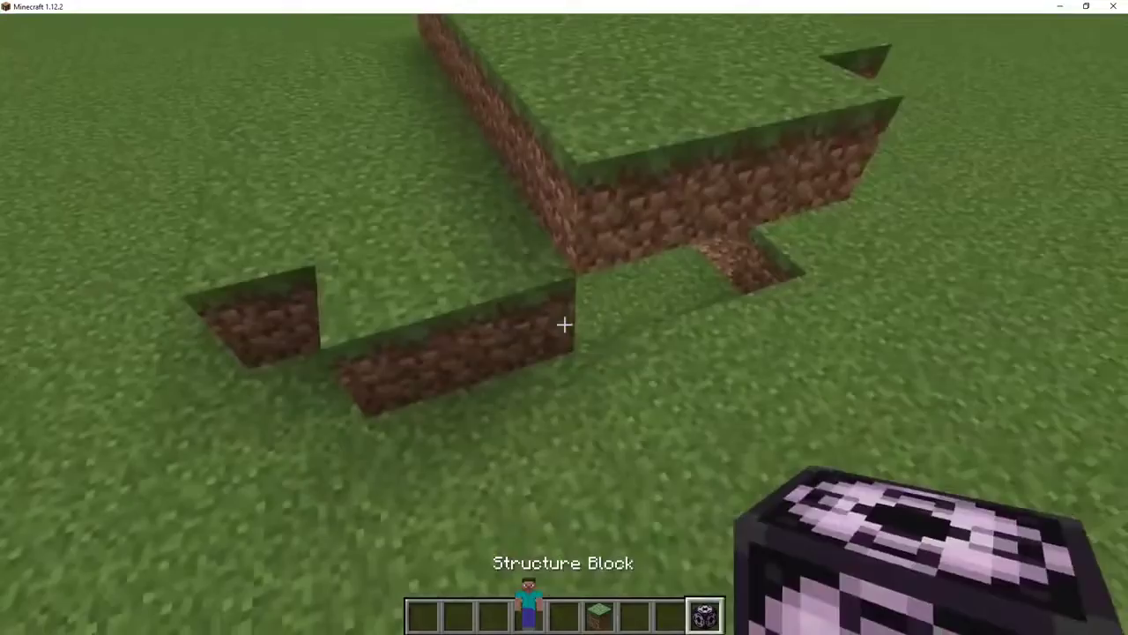
Step: Place one structure block near the raised piece and another on the ground diagonal to the lower piece's corner, breaking the helper blocks
{"action": "right_click", "coordinate": [564, 325]}
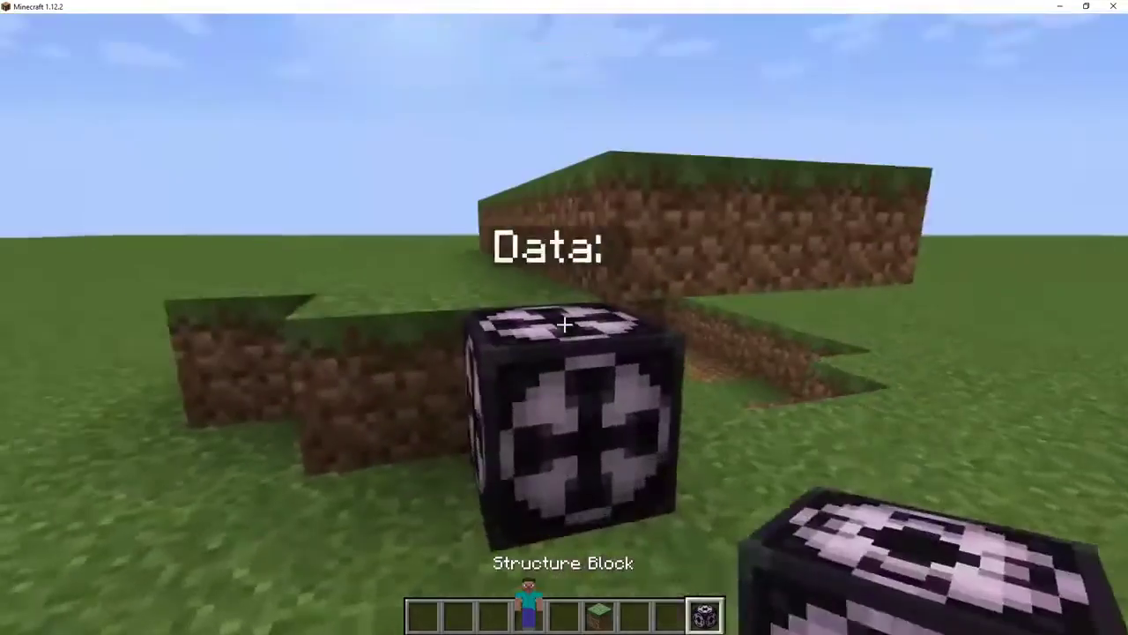
{"action": "right_click", "coordinate": [564, 325]}
{"action": "left_click", "coordinate": [564, 325]}
{"action": "right_click", "coordinate": [564, 325]}
{"action": "right_click", "coordinate": [564, 326]}
{"action": "left_click", "coordinate": [564, 325]}
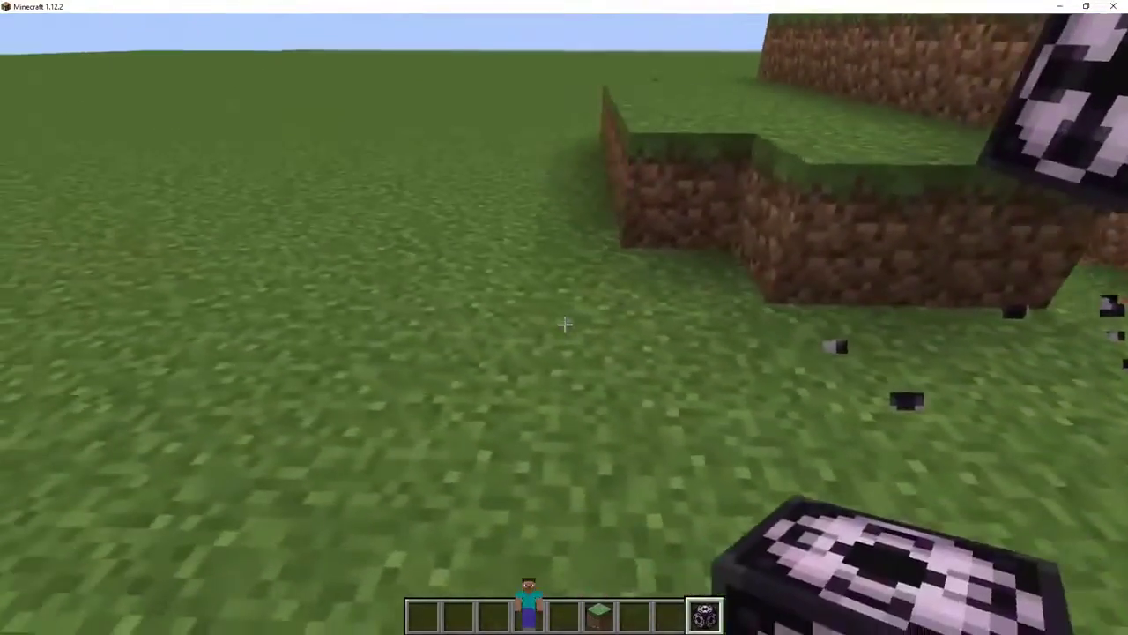
{"action": "right_click", "coordinate": [564, 326]}
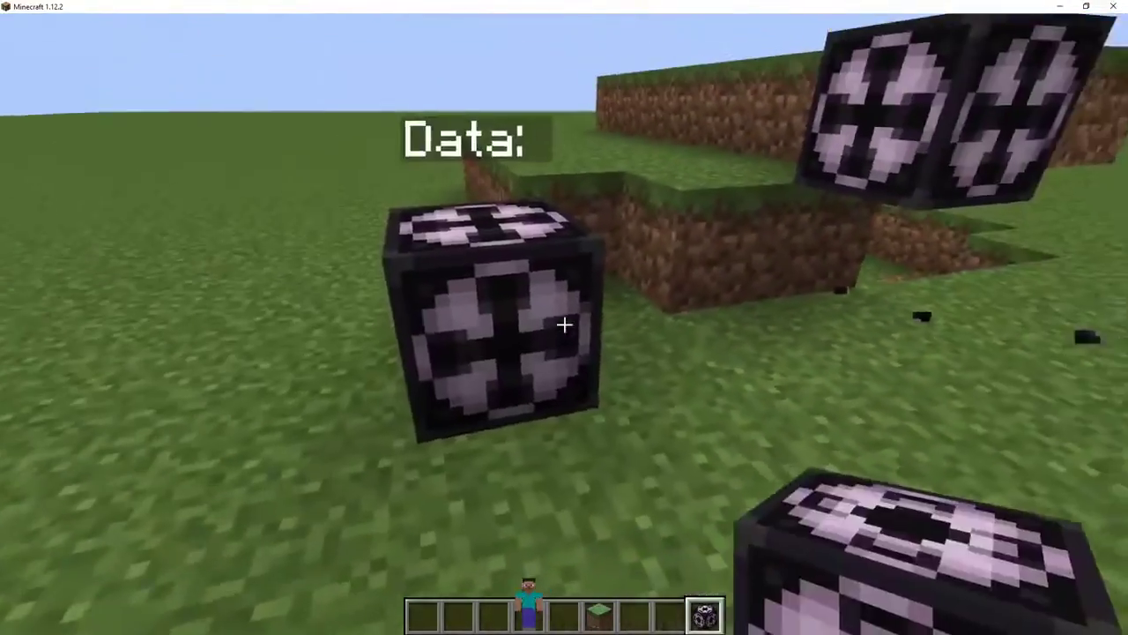
Step: Switch the ground structure block to Save mode and set its relative position to 1, 0, 1
{"action": "right_click", "coordinate": [564, 325]}
{"action": "left_click", "coordinate": [336, 357]}
{"action": "key", "text": "ctrl+a"}
{"action": "type", "text": "1"}
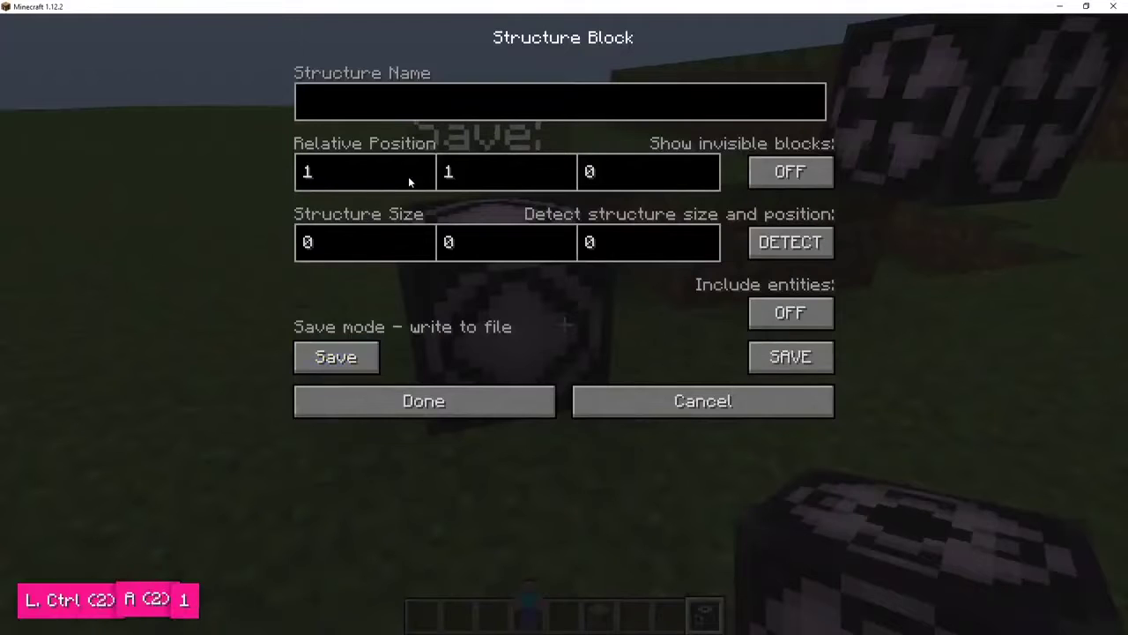
{"action": "left_click", "coordinate": [489, 169]}
{"action": "key", "text": "ctrl+a"}
{"action": "type", "text": "0"}
{"action": "key", "text": "Tab"}
{"action": "type", "text": "1"}
{"action": "key", "text": "BackSpace"}
{"action": "key", "text": "BackSpace"}
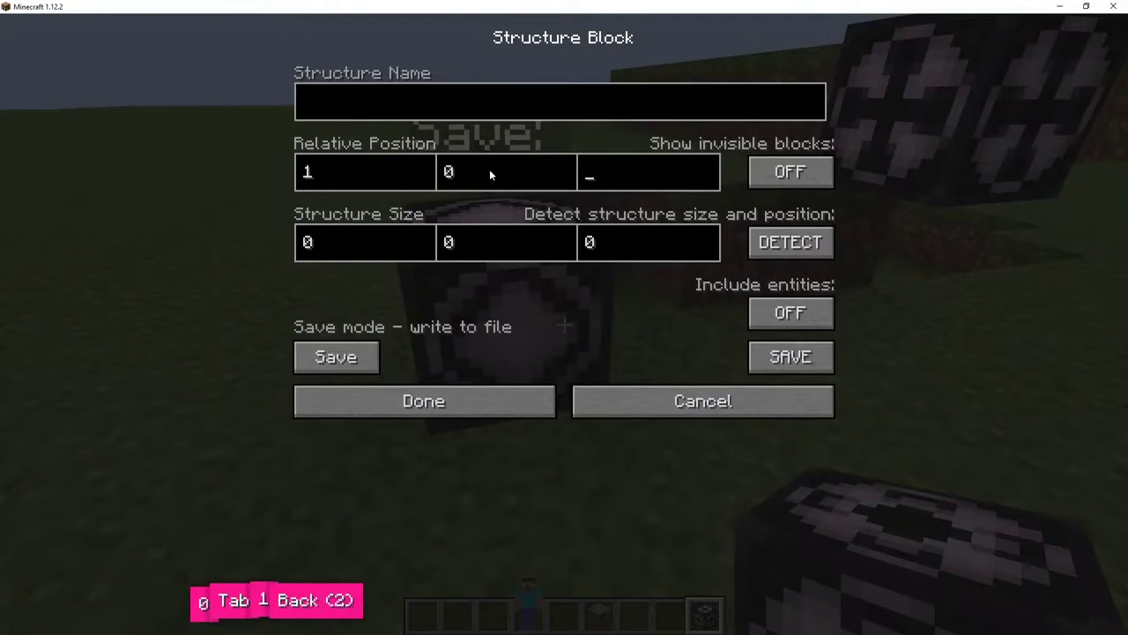
{"action": "type", "text": "1"}
{"action": "key", "text": "Tab"}
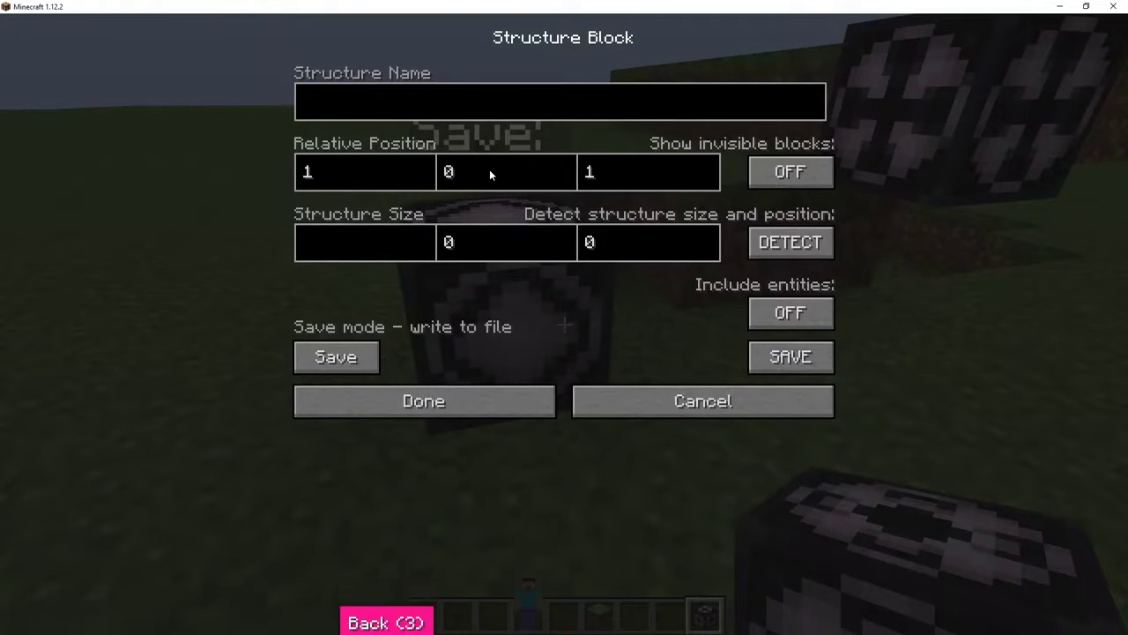
Step: Set the structure size to 7, 1, 3 and apply the structure block settings
{"action": "type", "text": "7"}
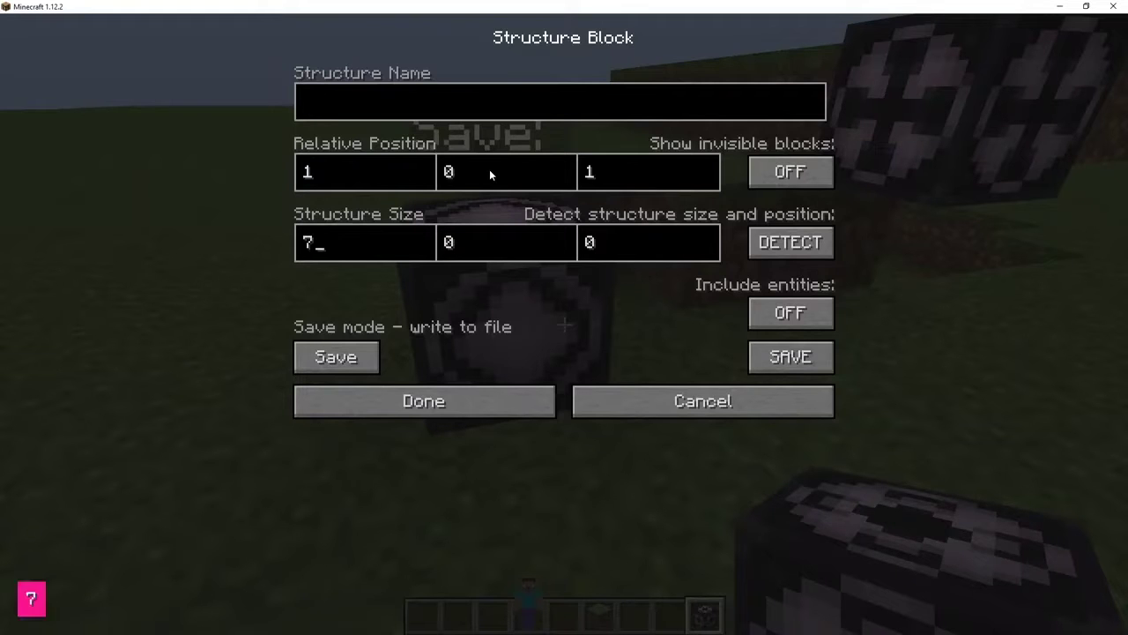
{"action": "key", "text": "Tab"}
{"action": "key", "text": "BackSpace"}
{"action": "type", "text": "1"}
{"action": "key", "text": "Tab"}
{"action": "key", "text": "BackSpace"}
{"action": "type", "text": "3"}
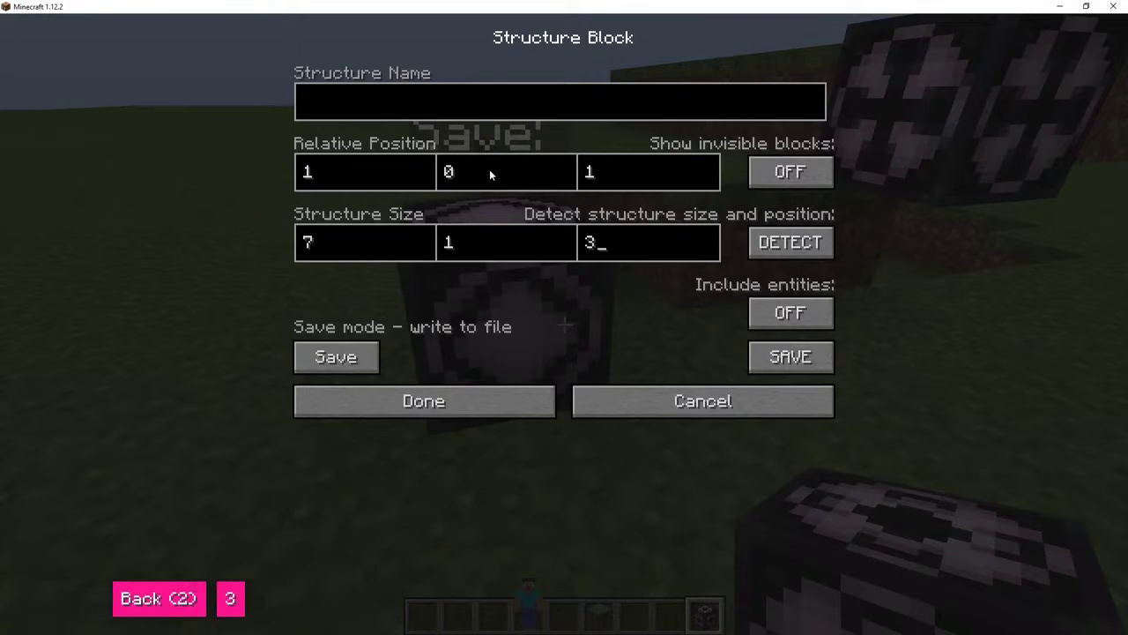
{"action": "left_click", "coordinate": [440, 401]}
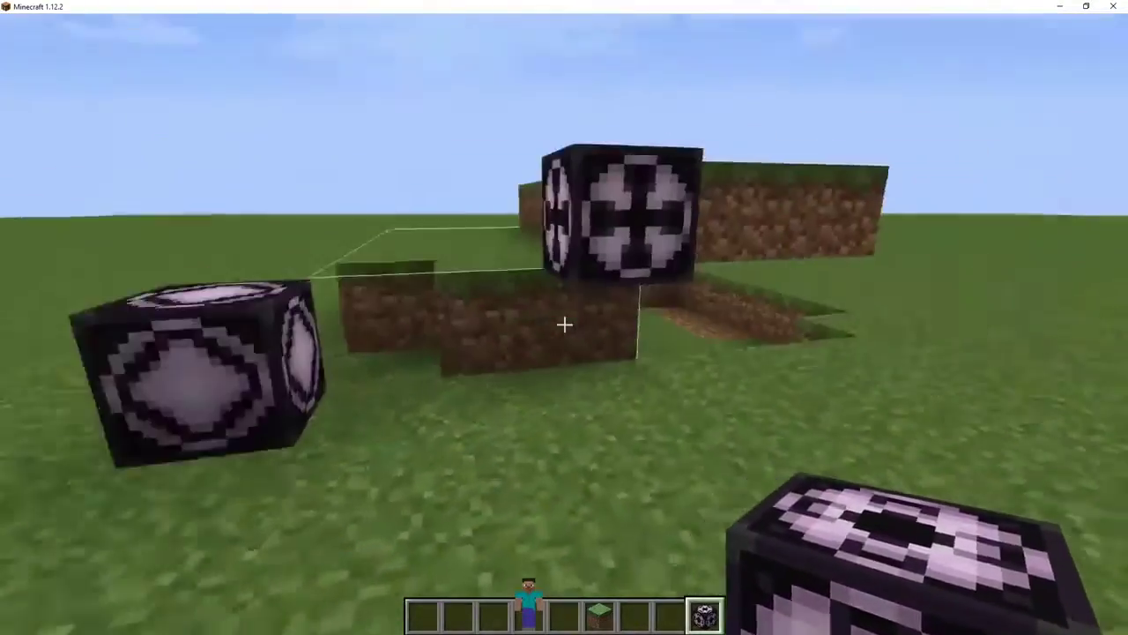
Step: Replace the raised piece's structure block with a copy of the configured ground block and set its structure size to 7, 1, 4
{"action": "left_click", "coordinate": [564, 325]}
{"action": "middle_click", "coordinate": [564, 325]}
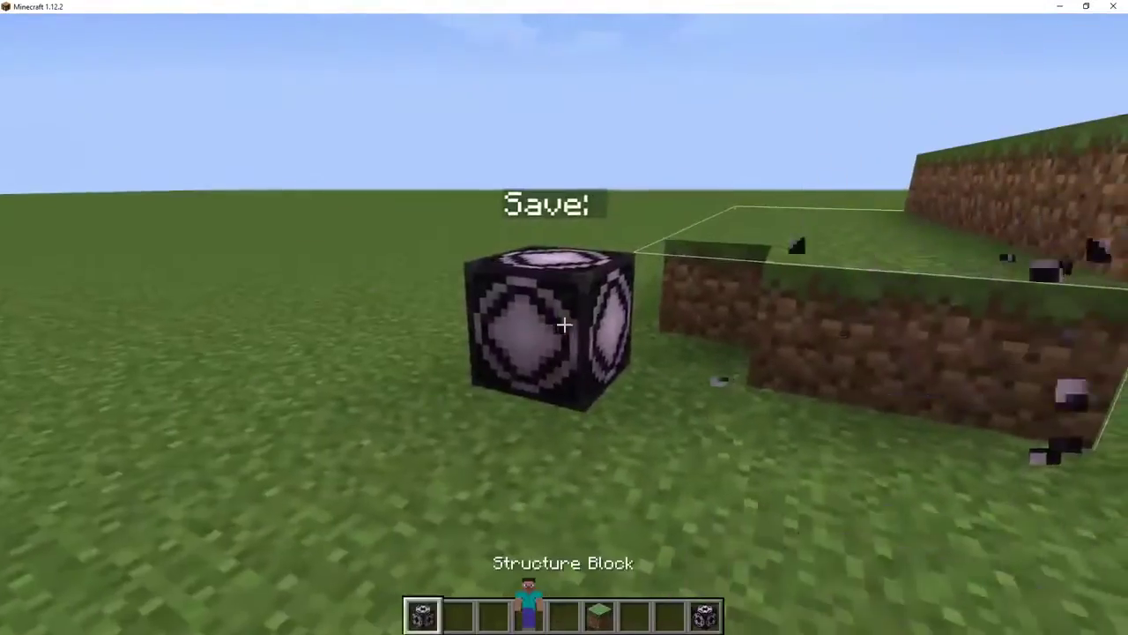
{"action": "right_click", "coordinate": [564, 324]}
{"action": "right_click", "coordinate": [564, 325]}
{"action": "left_click", "coordinate": [564, 324]}
{"action": "right_click", "coordinate": [564, 325]}
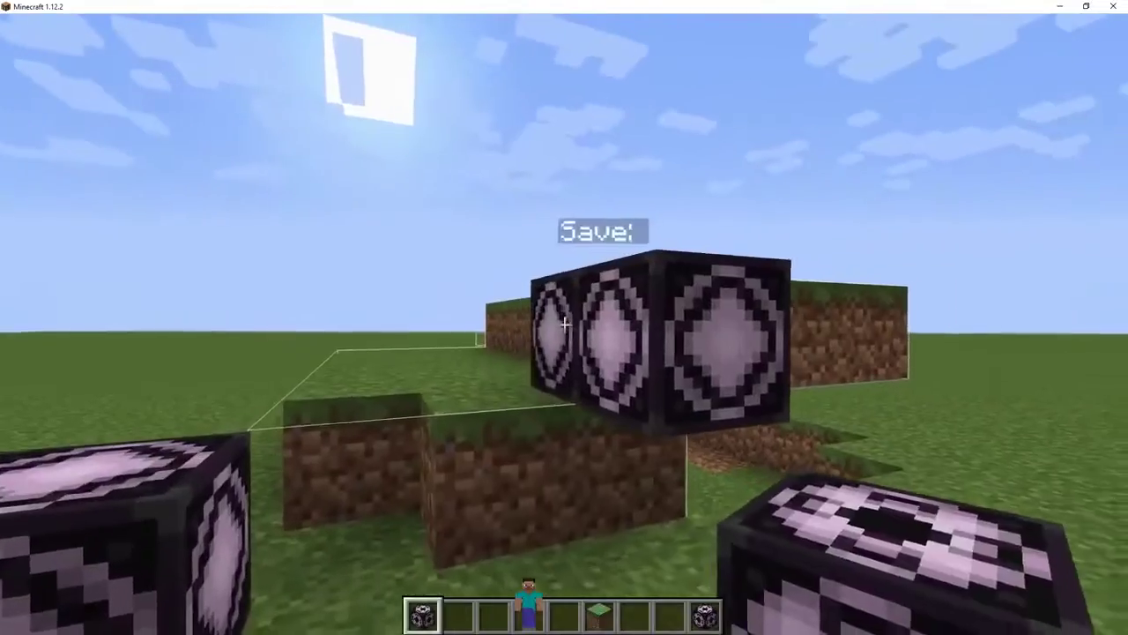
{"action": "right_click", "coordinate": [564, 324]}
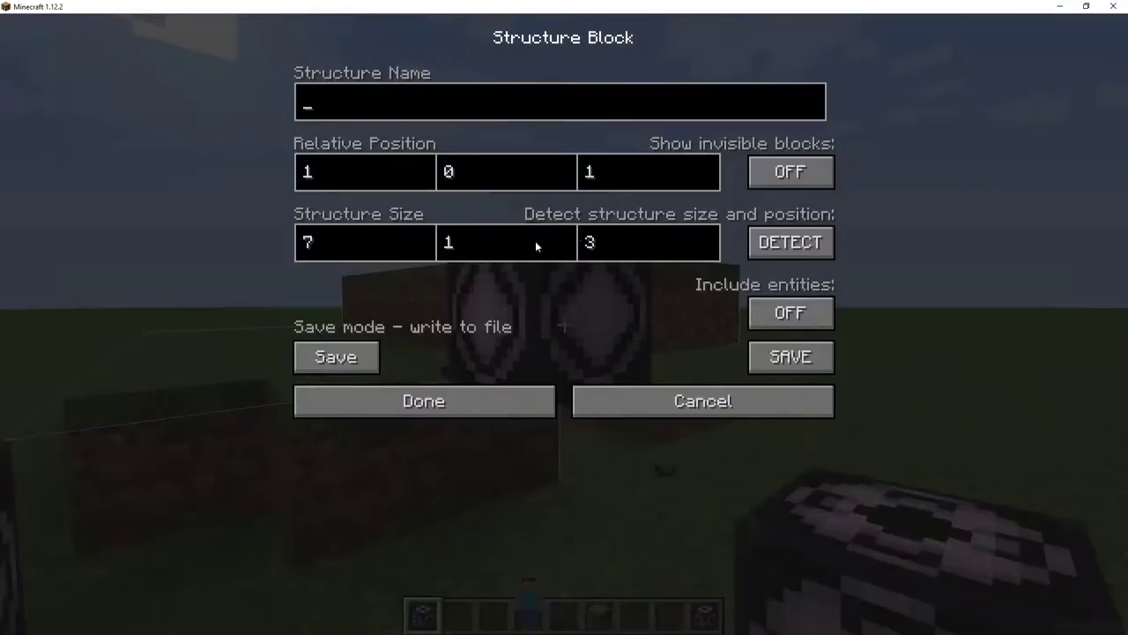
{"action": "left_click", "coordinate": [496, 400]}
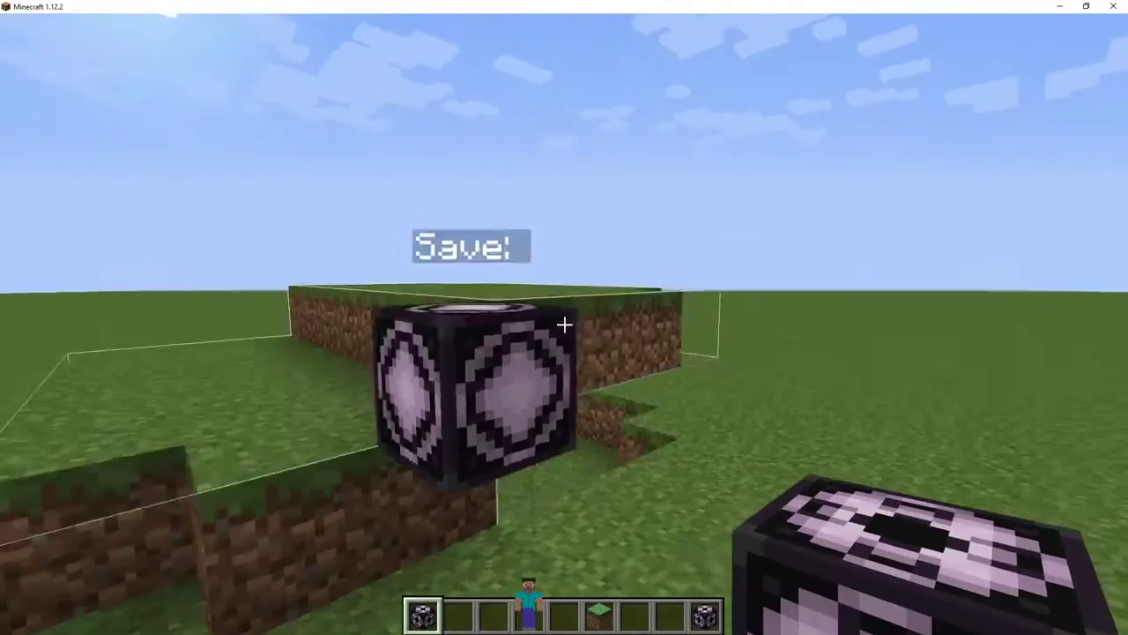
Step: Save the lower piece as the structure earth_5 and the raised piece as earth_6
{"action": "right_click", "coordinate": [564, 325]}
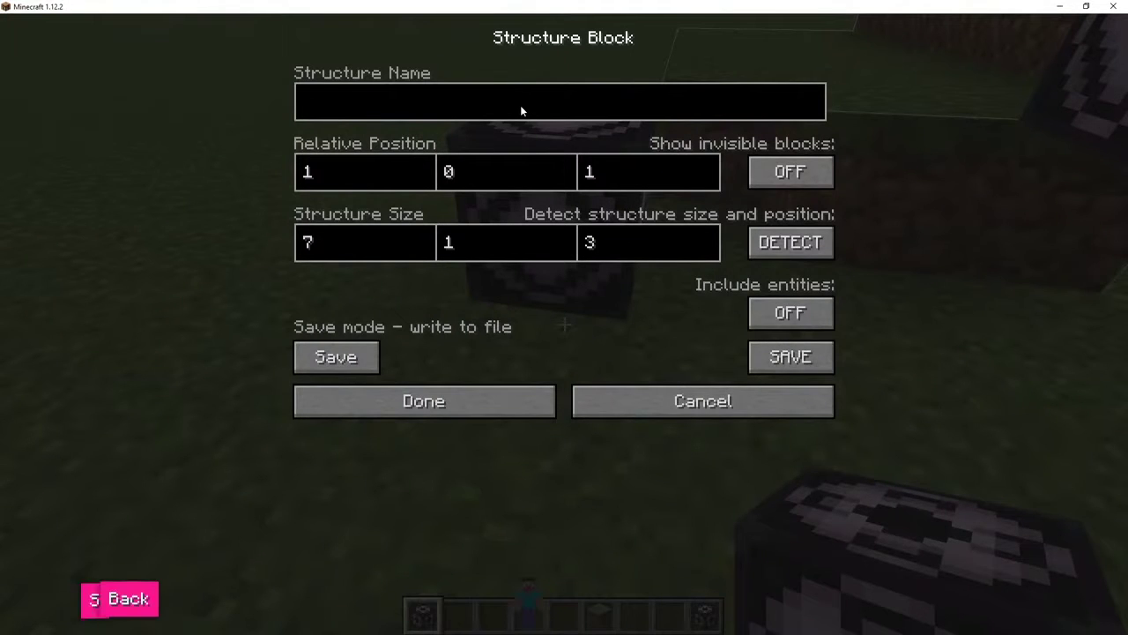
{"action": "type", "text": "earth_5"}
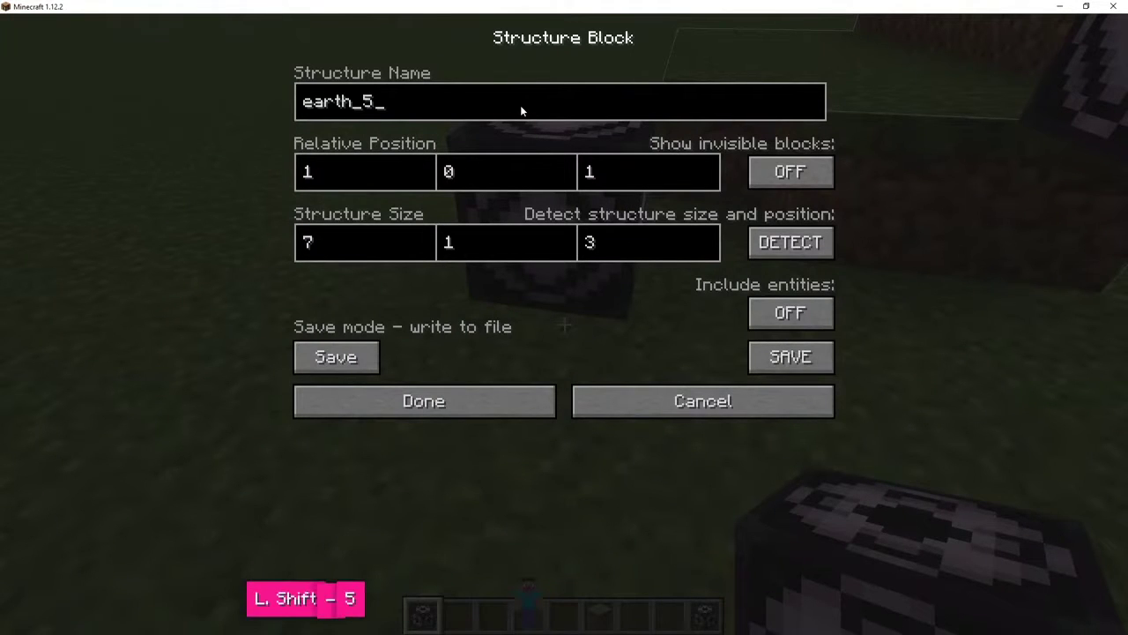
{"action": "left_click", "coordinate": [790, 356]}
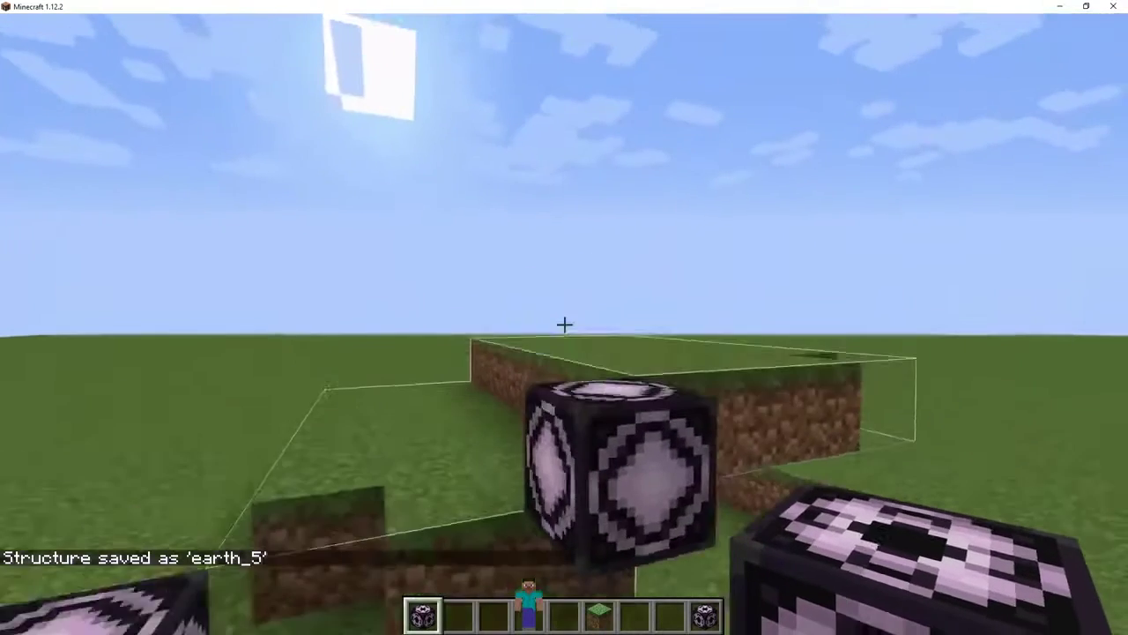
{"action": "right_click", "coordinate": [564, 324]}
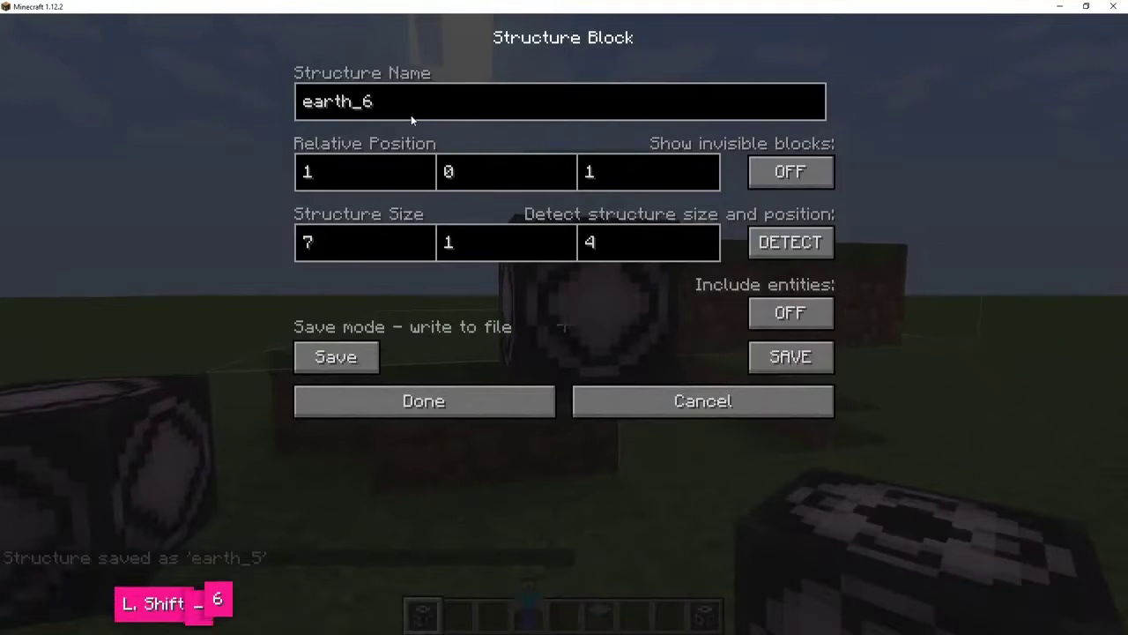
{"action": "left_click", "coordinate": [829, 356]}
Step: Break both structure blocks and the grass blocks of the lower and raised pieces, leaving only the pit, and select an empty hotbar slot
{"action": "left_click", "coordinate": [564, 324]}
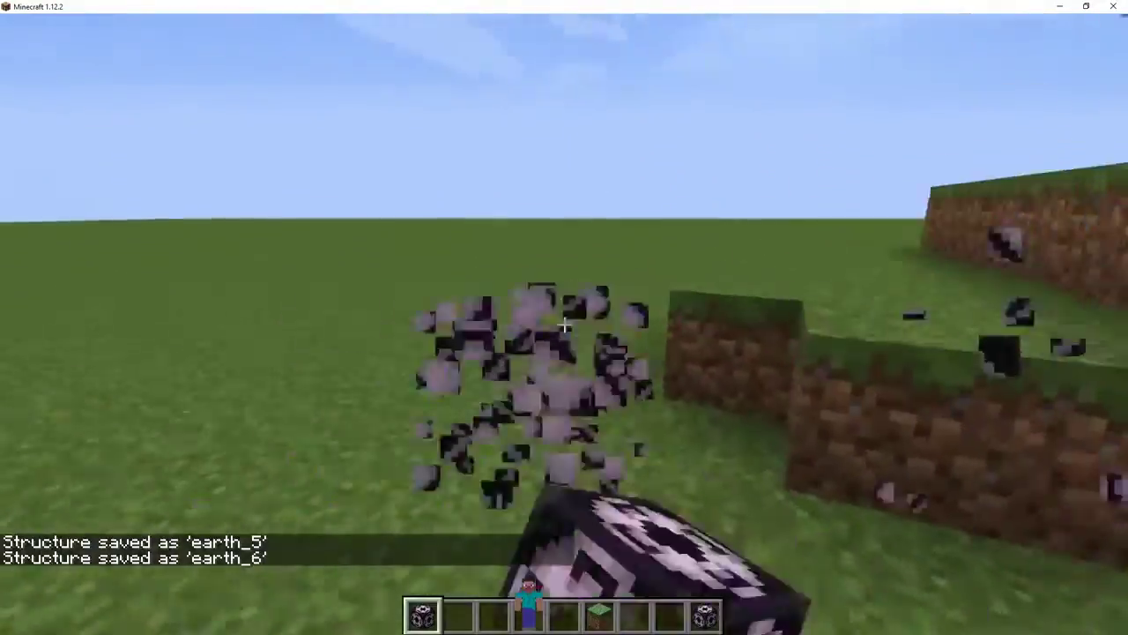
{"action": "left_click", "coordinate": [564, 324]}
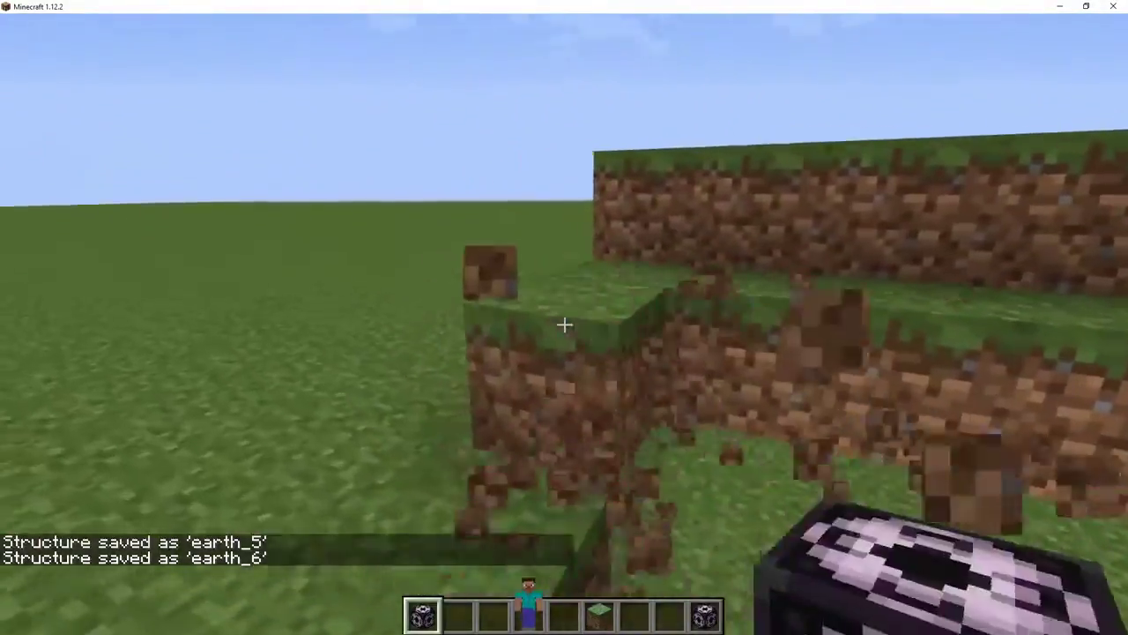
{"action": "left_click", "coordinate": [564, 324]}
{"action": "left_click", "coordinate": [564, 324]}
{"action": "left_click", "coordinate": [564, 324]}
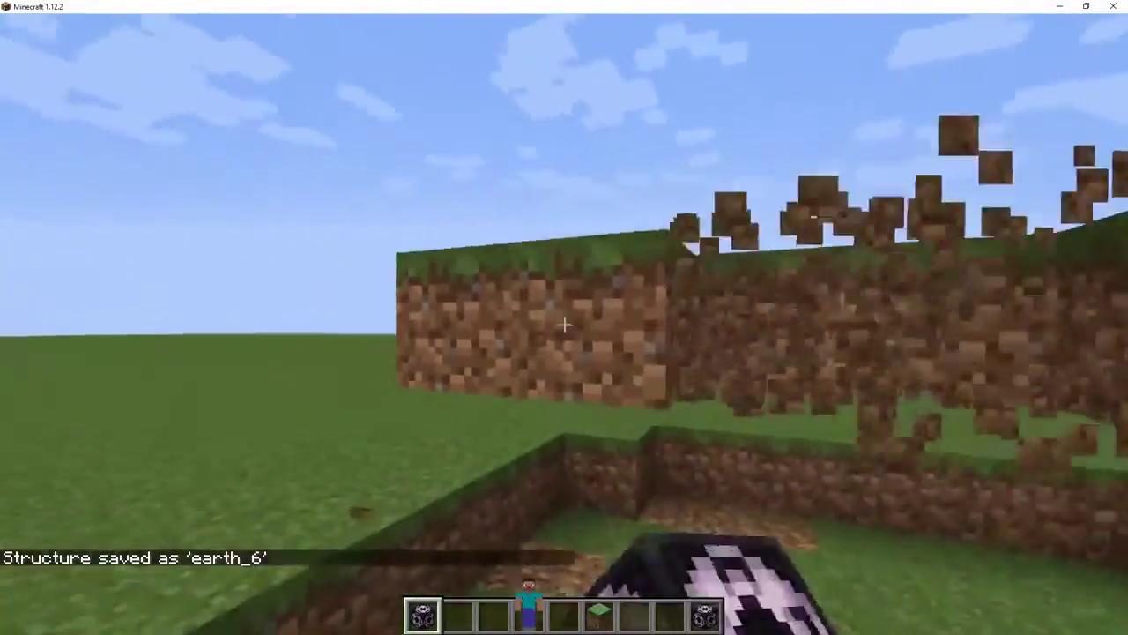
{"action": "left_click", "coordinate": [564, 324]}
{"action": "left_click", "coordinate": [564, 324]}
{"action": "left_click", "coordinate": [564, 324]}
{"action": "left_click", "coordinate": [564, 324]}
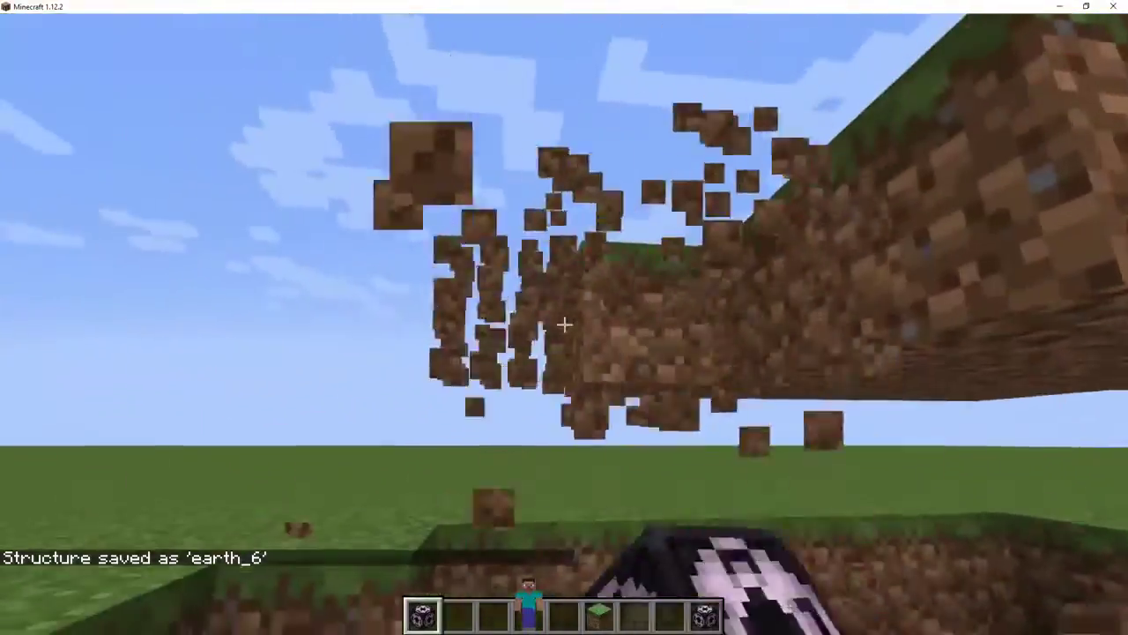
{"action": "left_click", "coordinate": [564, 324]}
{"action": "left_click", "coordinate": [564, 324]}
{"action": "left_click", "coordinate": [564, 324]}
{"action": "left_click", "coordinate": [564, 325]}
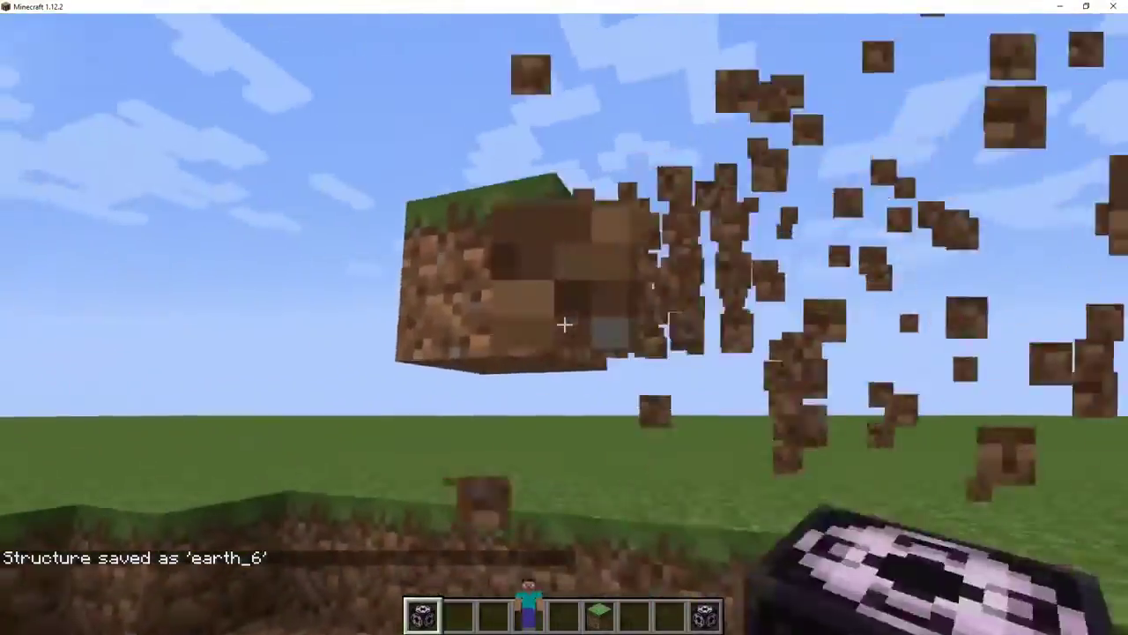
{"action": "left_click", "coordinate": [564, 324]}
{"action": "scroll", "coordinate": [564, 324], "scroll_direction": "down", "scroll_amount": 11}
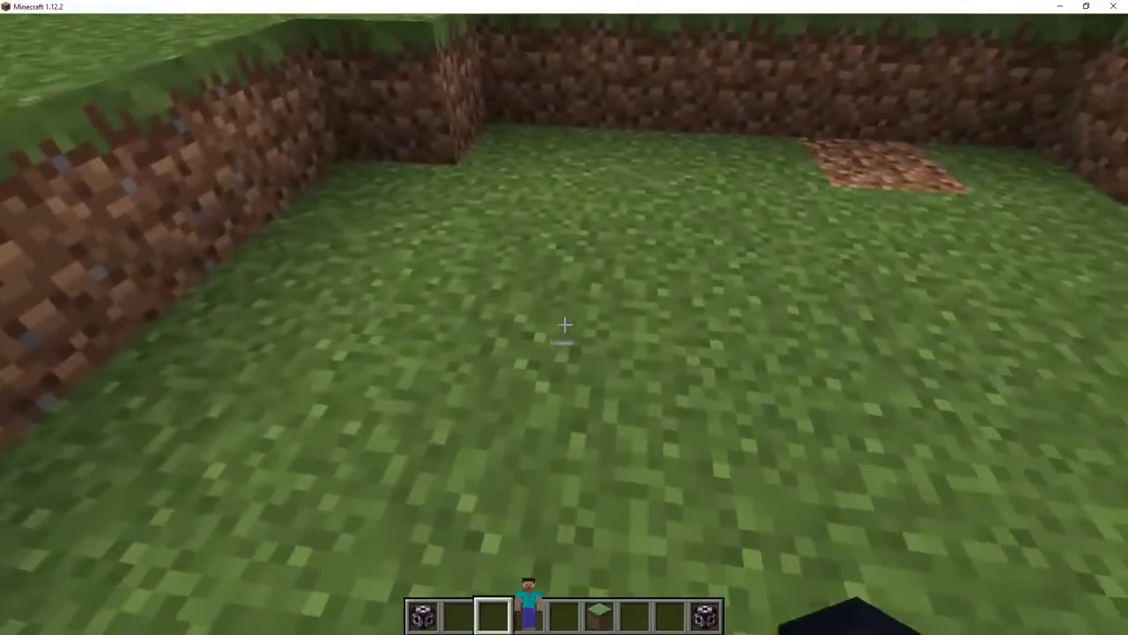
Step: Show the character in third person with the debug overlay on and teleport to -730.5 3 -933.5 with rotation 0 90
{"action": "key", "text": "F5"}
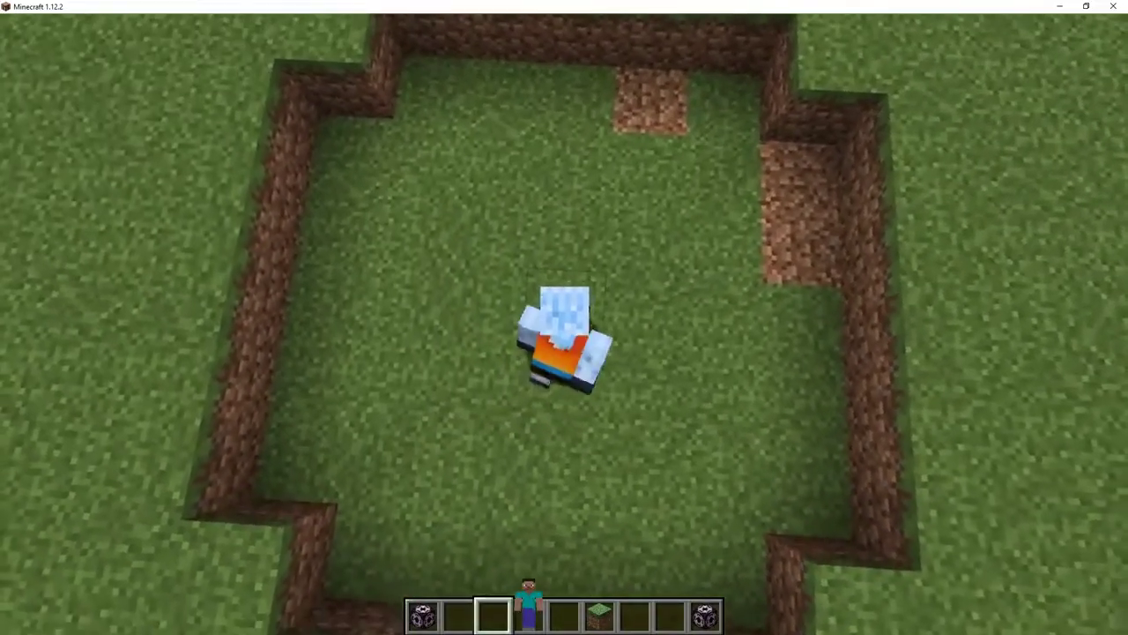
{"action": "key", "text": "0"}
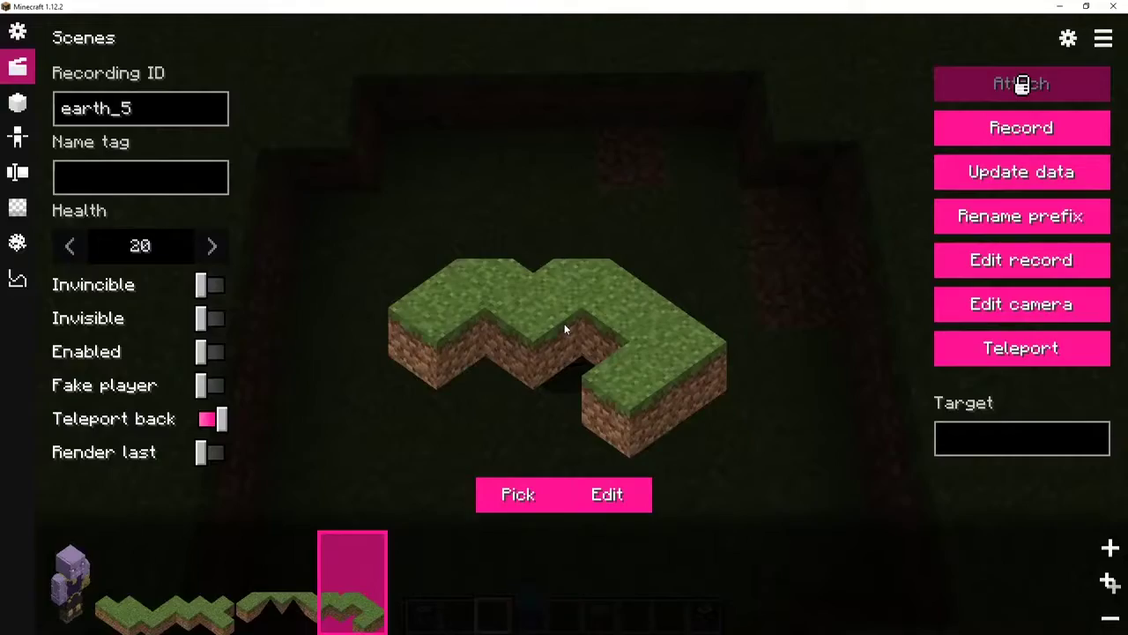
{"action": "key", "text": "Escape"}
{"action": "key", "text": "F3"}
{"action": "key", "text": "t"}
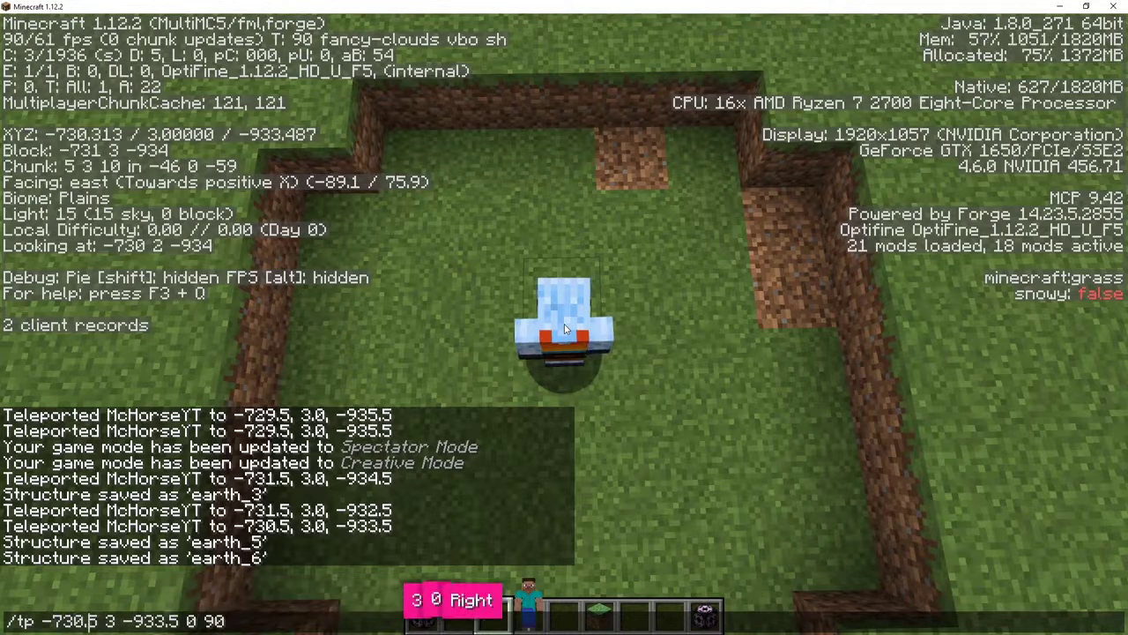
{"action": "key", "text": "Return"}
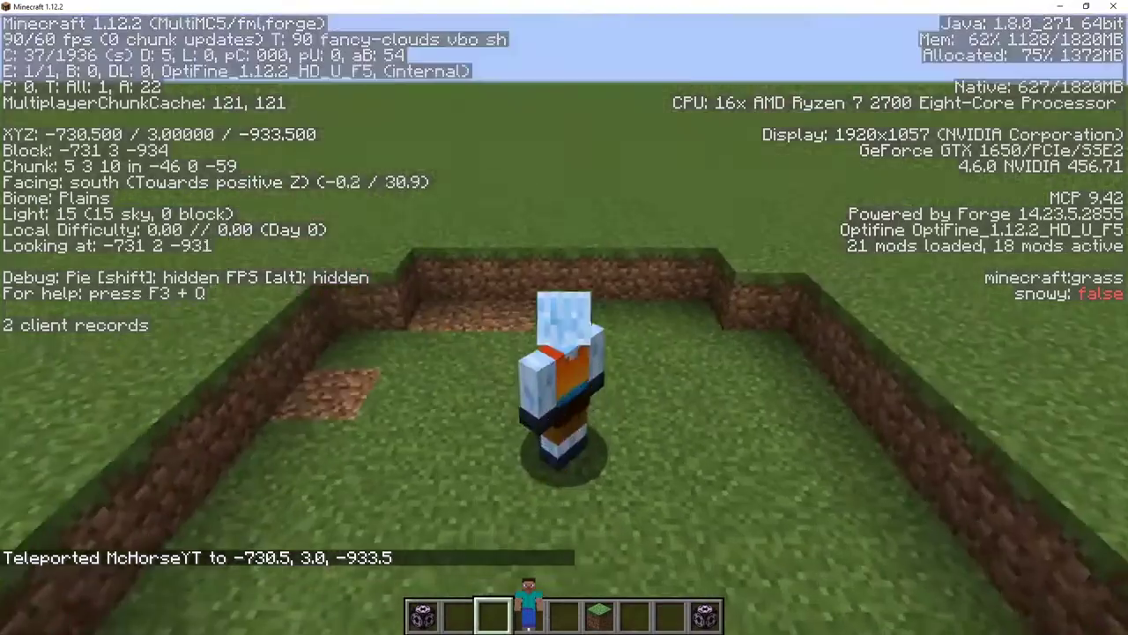
{"action": "key", "text": "t"}
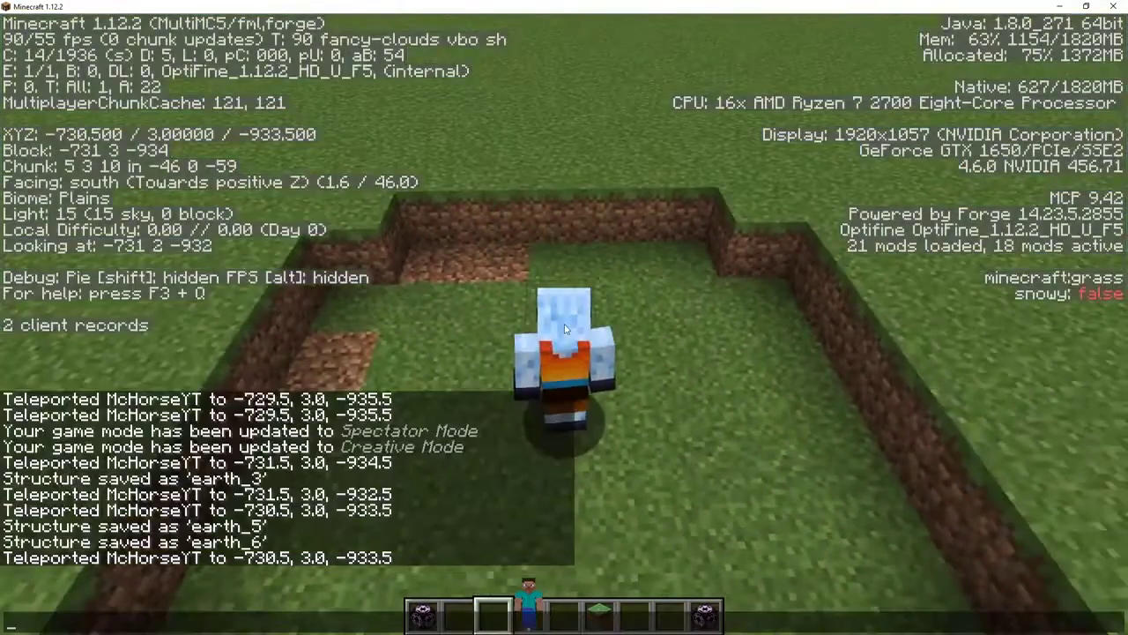
{"action": "key", "text": "Up"}
{"action": "key", "text": "Return"}
Step: Go through the earth actors in the scene, leave earth_2 disabled and record a new take for it
{"action": "key", "text": "0"}
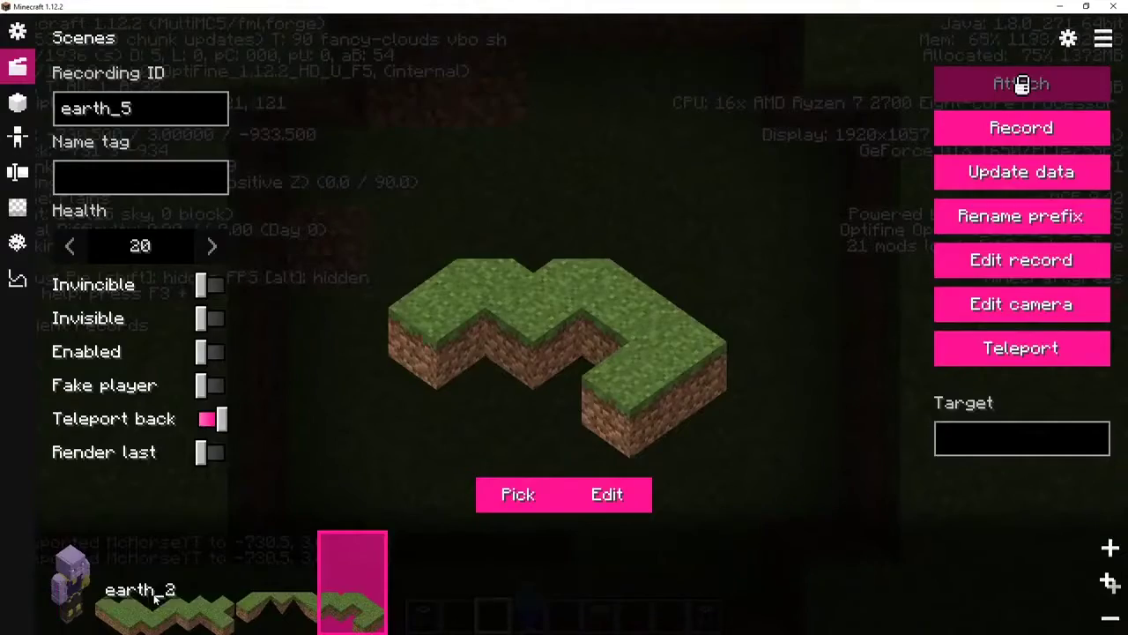
{"action": "left_click", "coordinate": [275, 603]}
{"action": "left_click", "coordinate": [345, 589]}
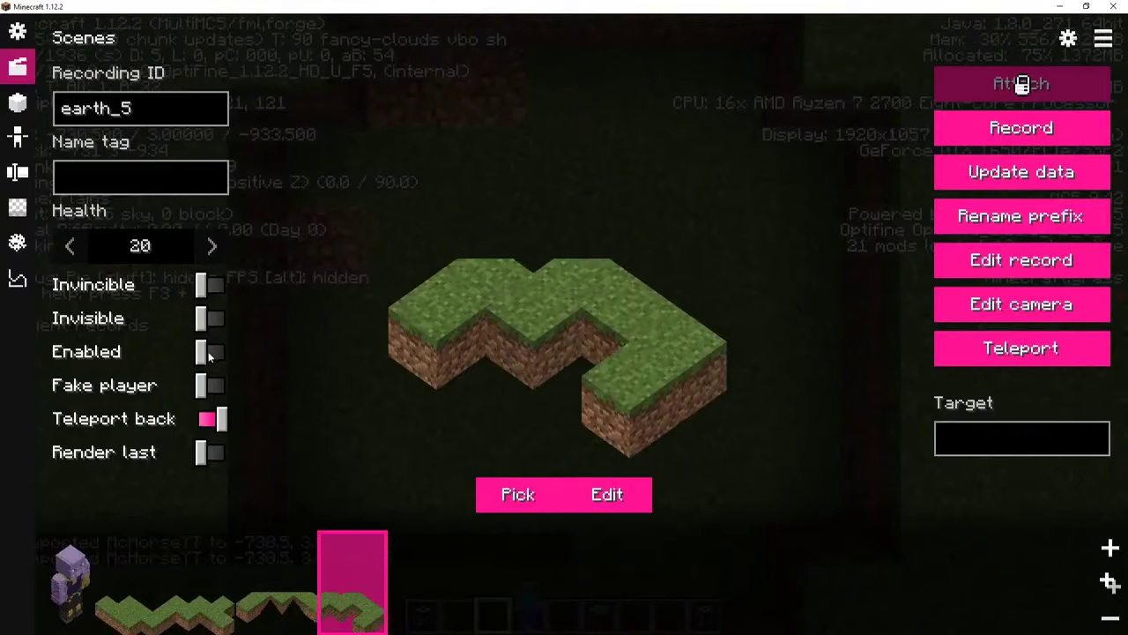
{"action": "left_click", "coordinate": [268, 602]}
{"action": "left_click", "coordinate": [159, 561]}
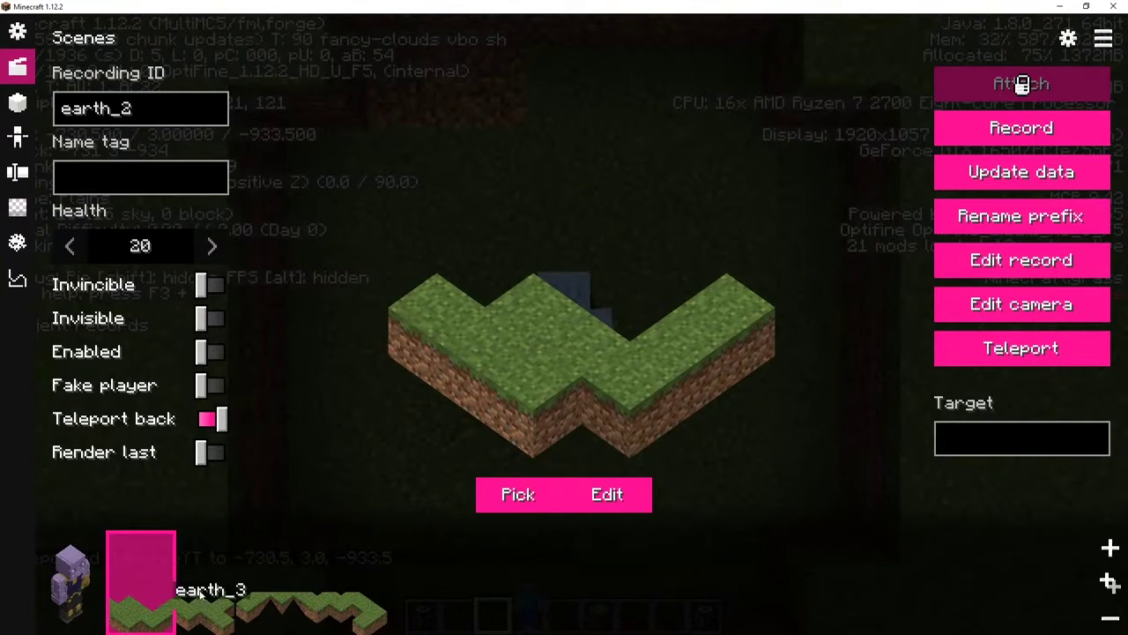
{"action": "left_click", "coordinate": [209, 353]}
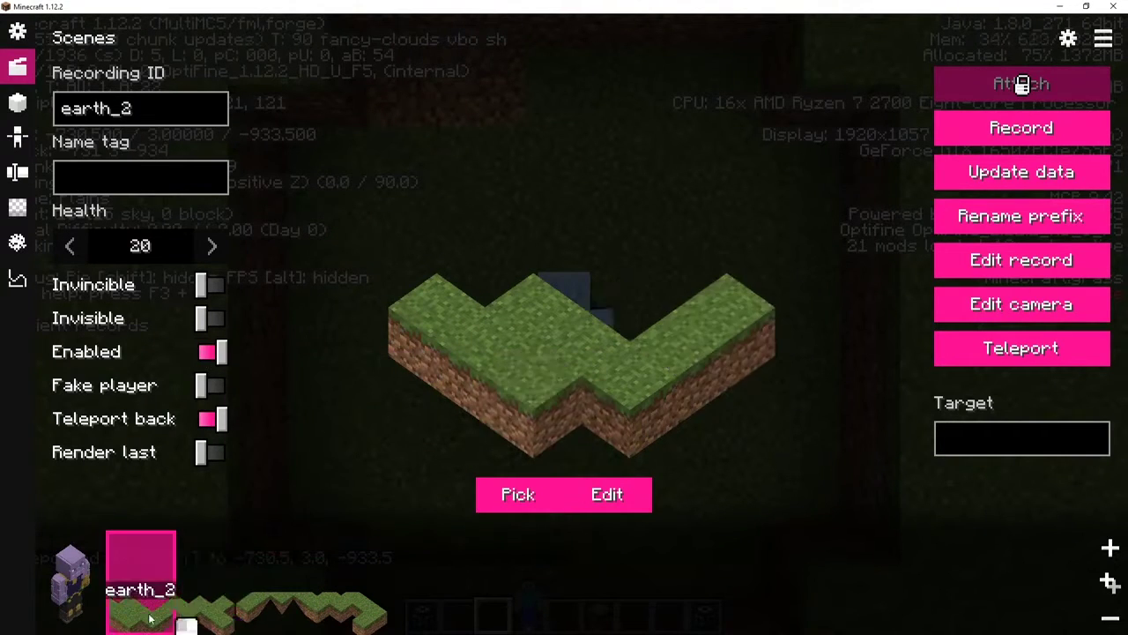
{"action": "left_click", "coordinate": [218, 540]}
{"action": "left_click", "coordinate": [146, 577]}
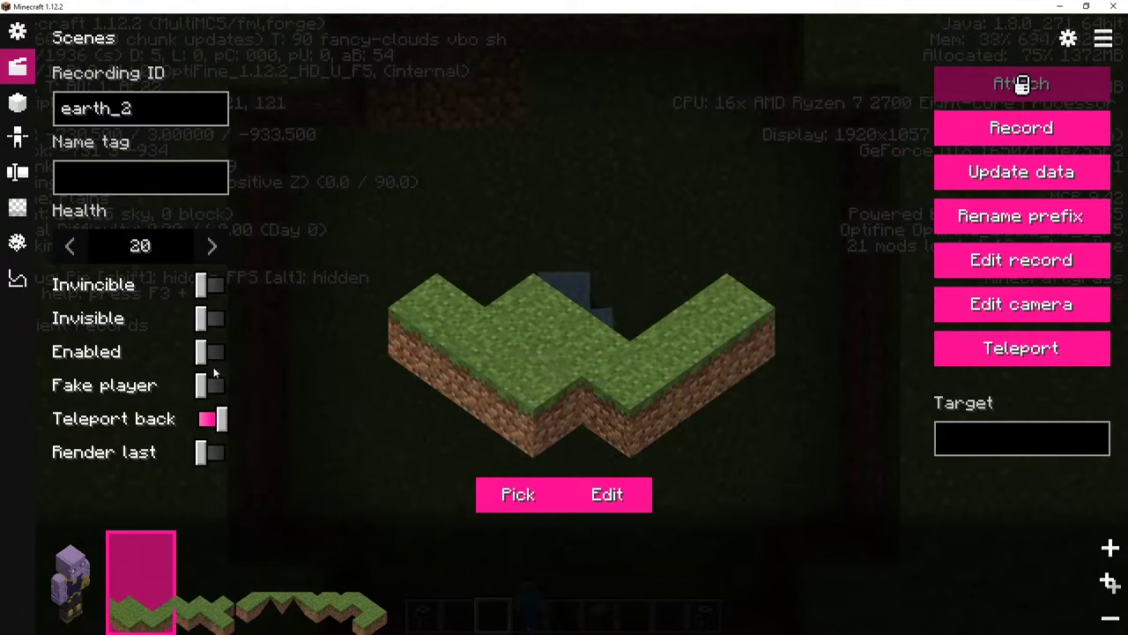
{"action": "key", "text": "Escape"}
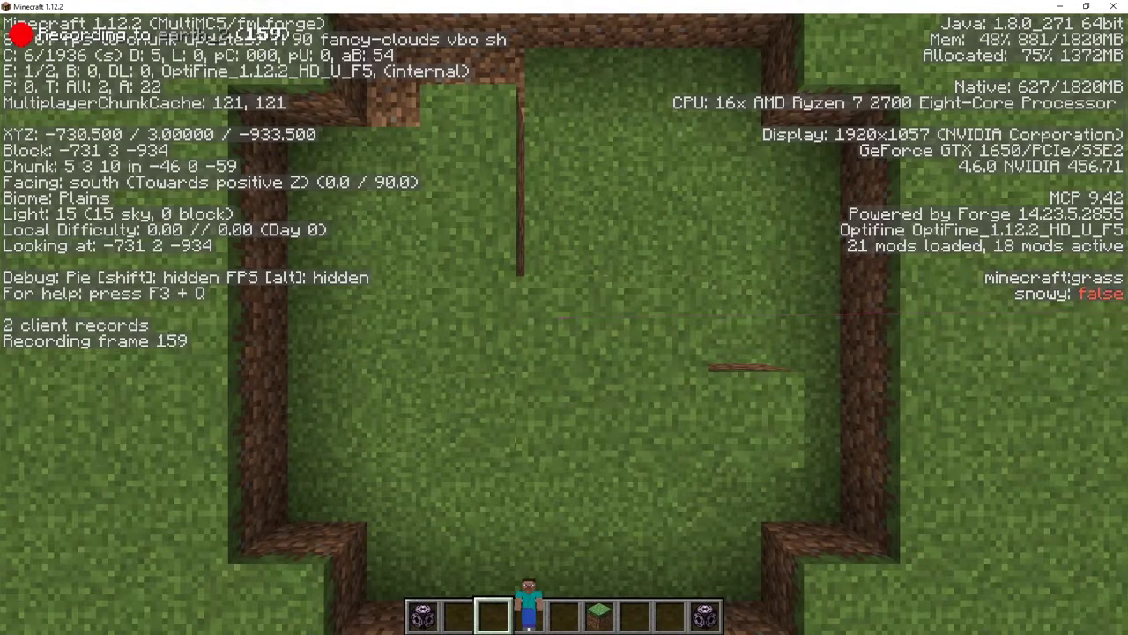
{"action": "key", "text": "Alt_R"}
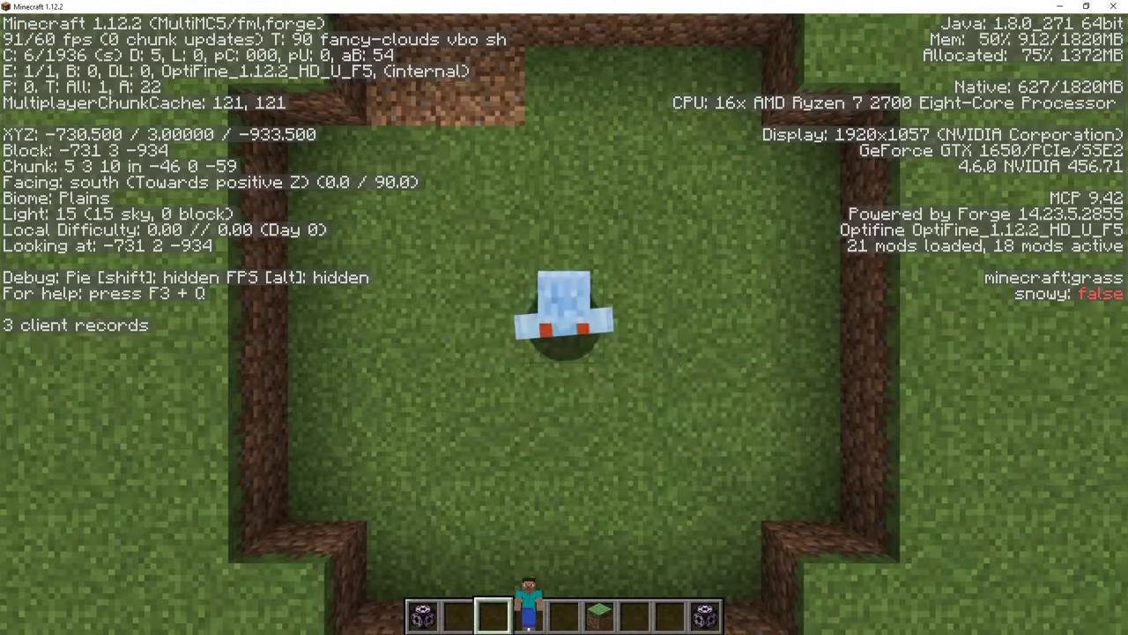
Step: Record a new take for the earth_3 actor from the same position in the pit
{"action": "key", "text": "0"}
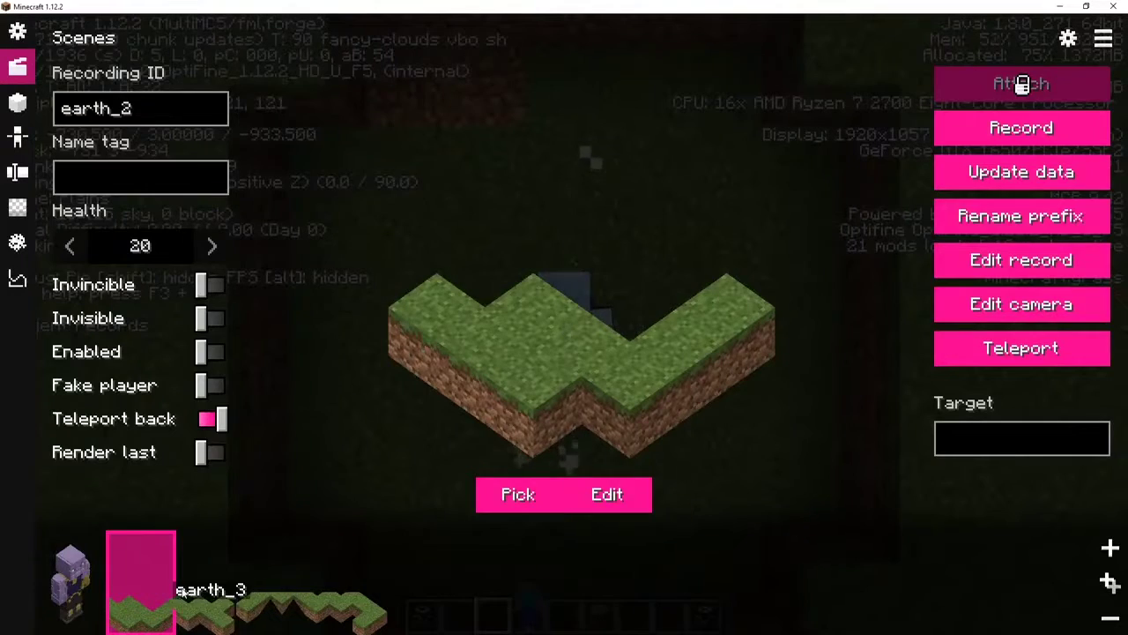
{"action": "left_click", "coordinate": [212, 599]}
{"action": "left_click", "coordinate": [1022, 128]}
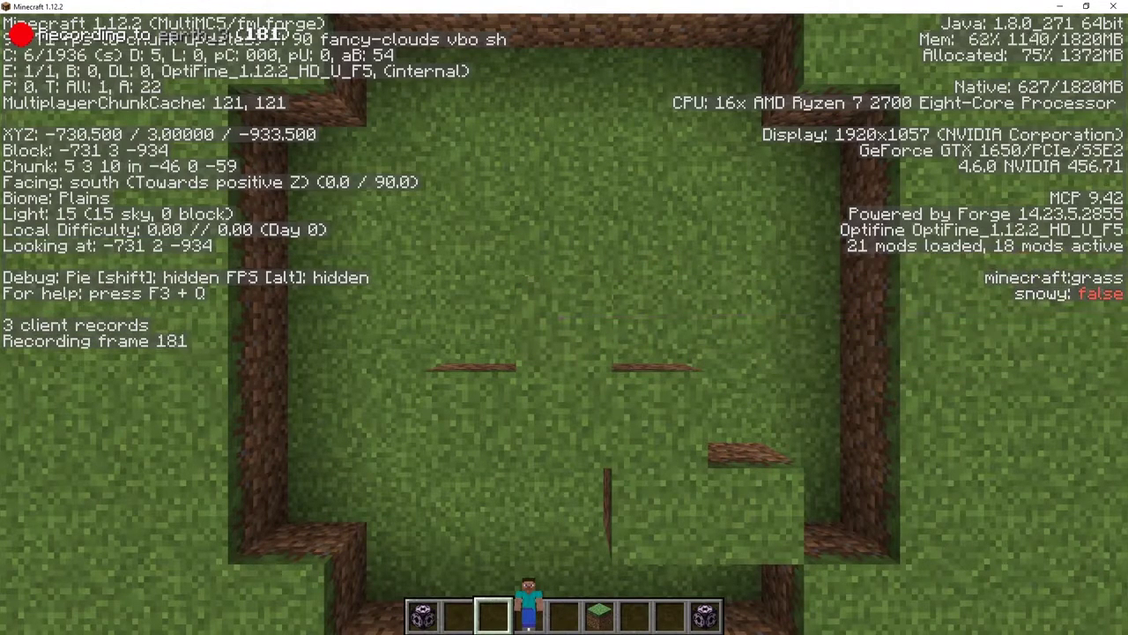
{"action": "key", "text": "alt"}
Step: Pick another saved structure as the model of the earth_2 actor
{"action": "key", "text": "0"}
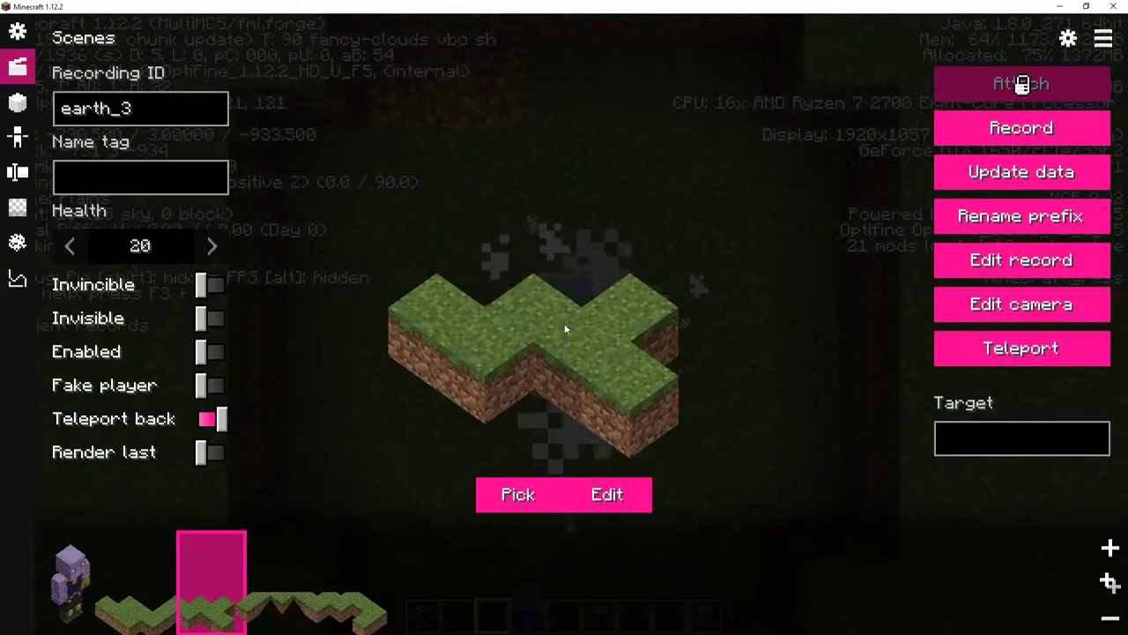
{"action": "left_click", "coordinate": [520, 494]}
{"action": "scroll", "coordinate": [538, 300], "scroll_direction": "down", "scroll_amount": 10}
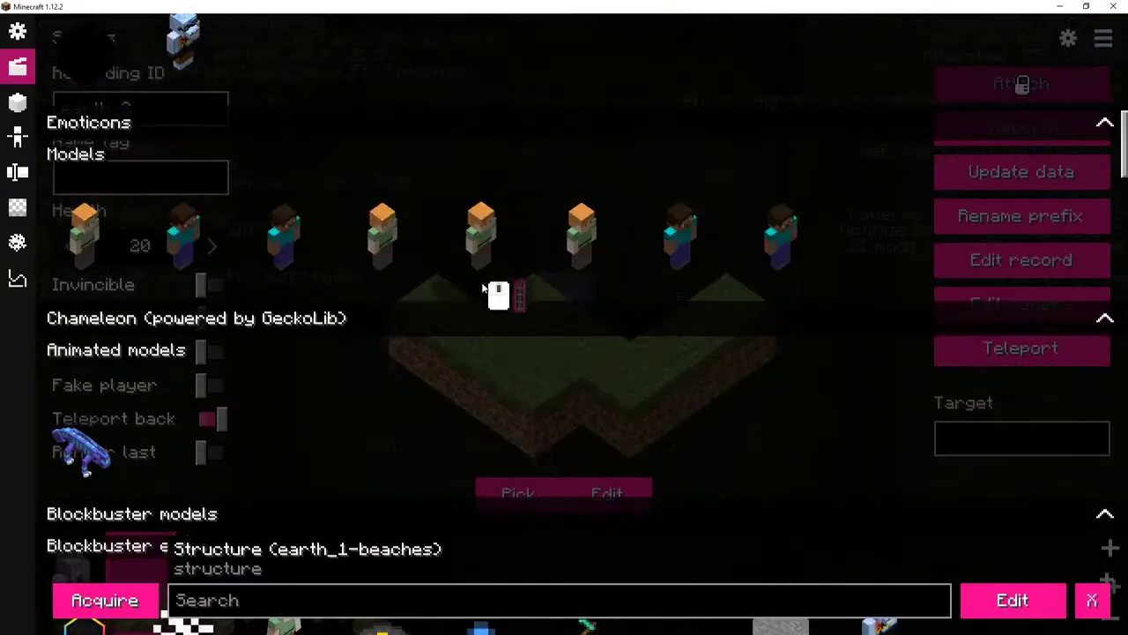
{"action": "left_click", "coordinate": [520, 270]}
{"action": "key", "text": "Escape"}
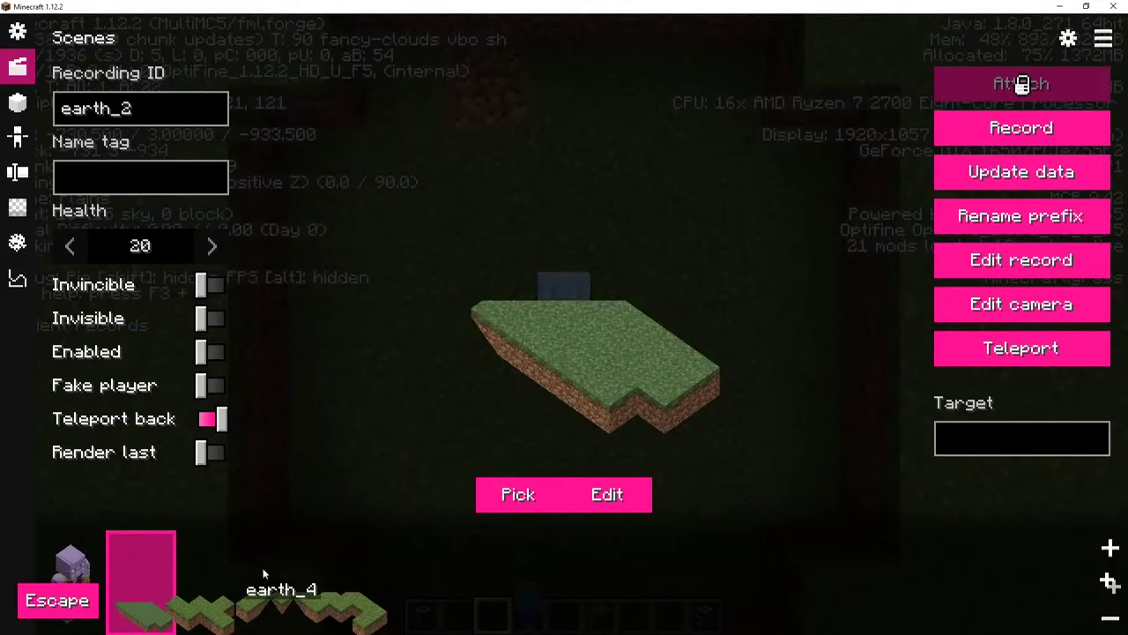
Step: Replace the earth_3 actor's model with another saved structure
{"action": "left_click", "coordinate": [216, 582]}
{"action": "left_click", "coordinate": [522, 494]}
{"action": "left_click", "coordinate": [590, 276]}
{"action": "key", "text": "Escape"}
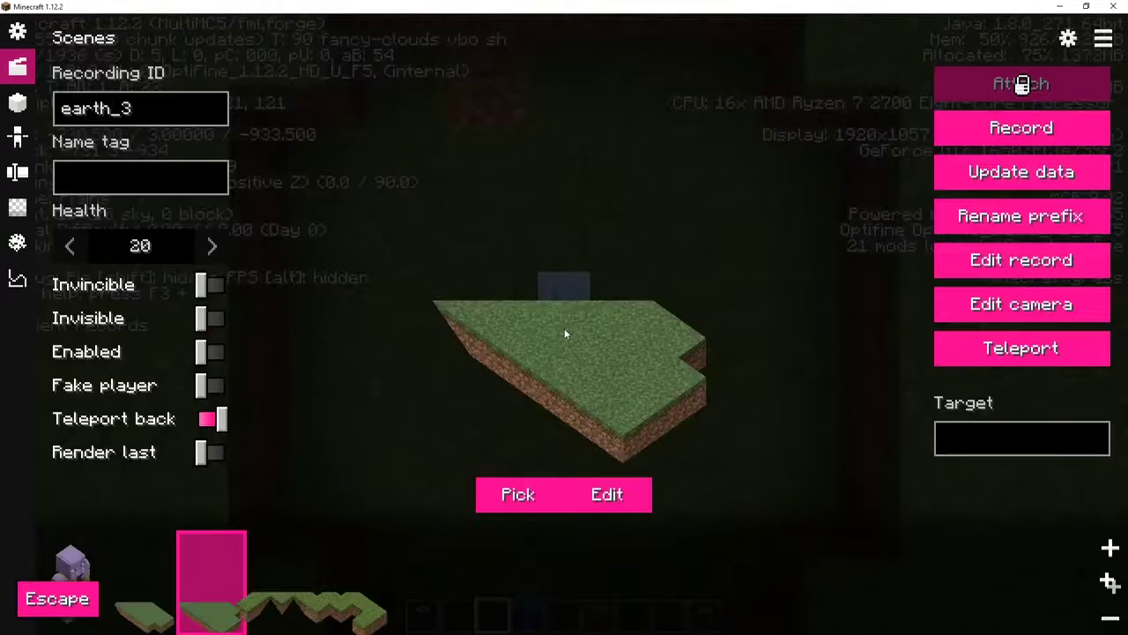
Step: Enable the earth_2 and earth_3 actors and play the scene to check how the pieces fit over the pit
{"action": "left_click", "coordinate": [170, 601]}
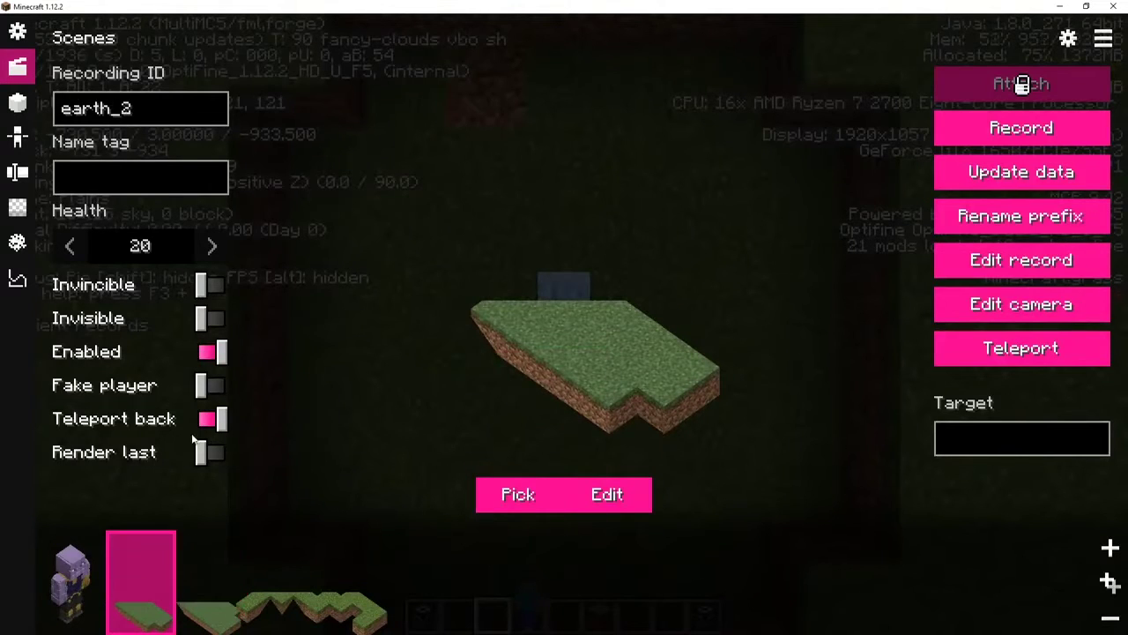
{"action": "key", "text": "Escape"}
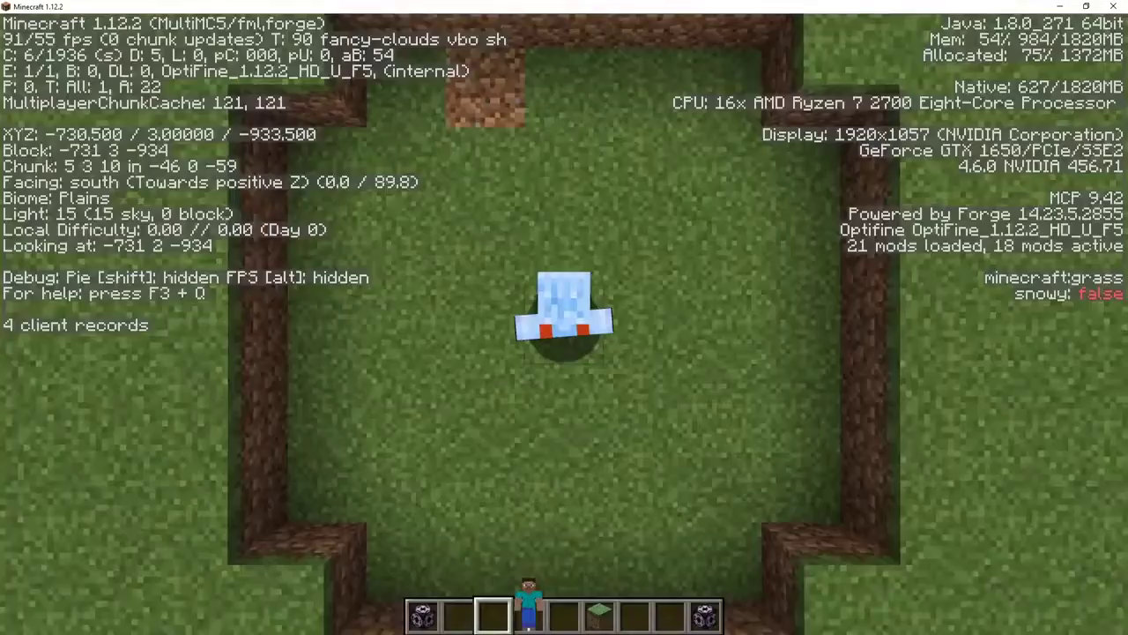
{"action": "key", "text": "Control_R"}
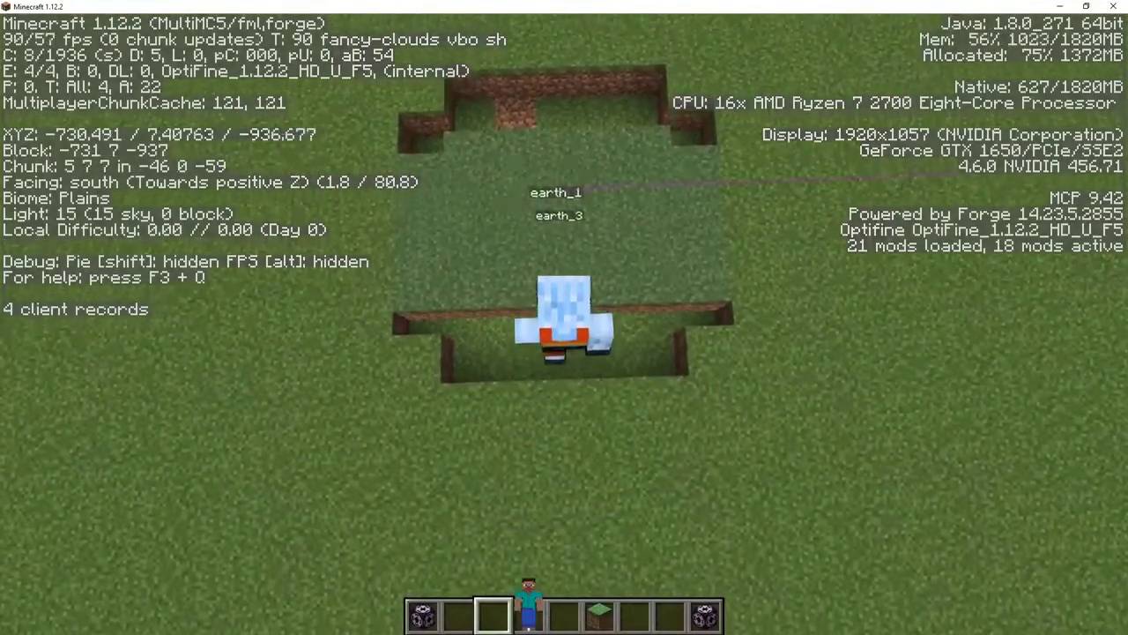
Step: Shift the earth_2 actor's structure model along the Z axis and check its position in the world
{"action": "key", "text": "0"}
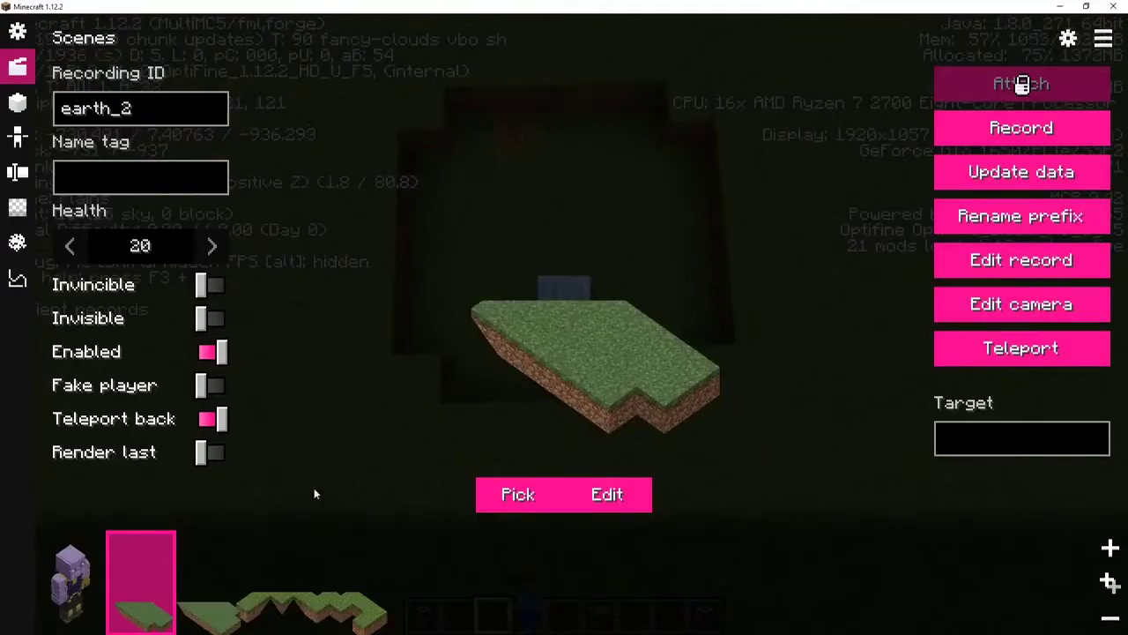
{"action": "key", "text": "e"}
{"action": "scroll", "coordinate": [467, 268], "scroll_direction": "down", "scroll_amount": 8}
{"action": "left_click_drag", "start_coordinate": [604, 318], "coordinate": [565, 375]}
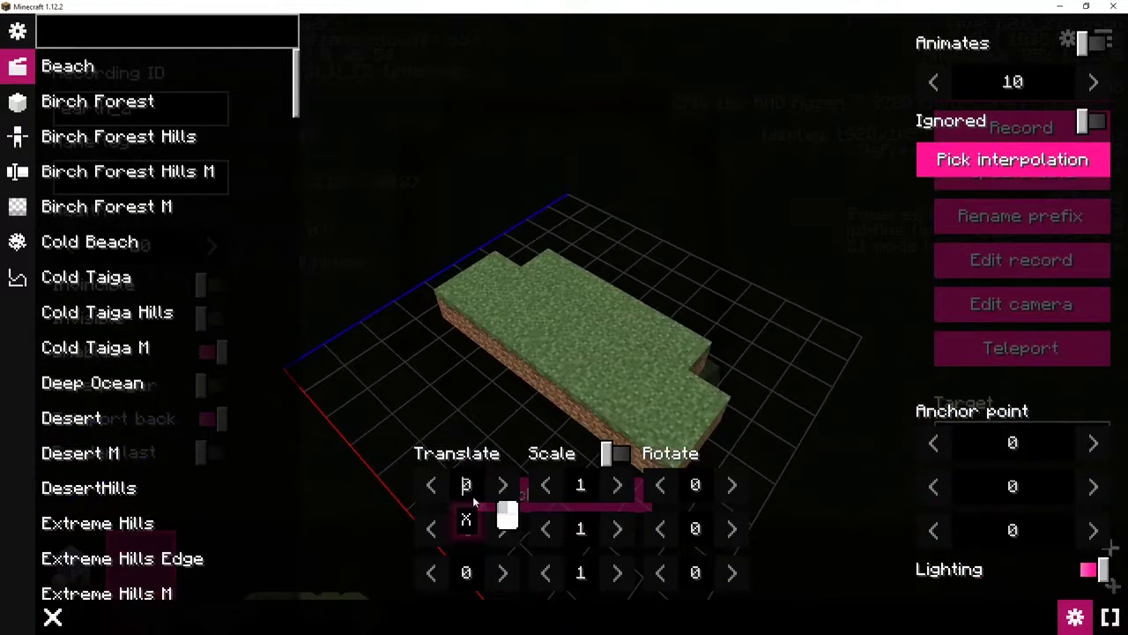
{"action": "mouse_move", "coordinate": [473, 500]}
{"action": "left_mouse_down"}
{"action": "mouse_move", "coordinate": [489, 497]}
{"action": "mouse_move", "coordinate": [471, 499]}
{"action": "left_mouse_up"}
{"action": "mouse_move", "coordinate": [458, 562]}
{"action": "left_mouse_down"}
{"action": "mouse_move", "coordinate": [487, 561]}
{"action": "mouse_move", "coordinate": [460, 565]}
{"action": "left_mouse_up"}
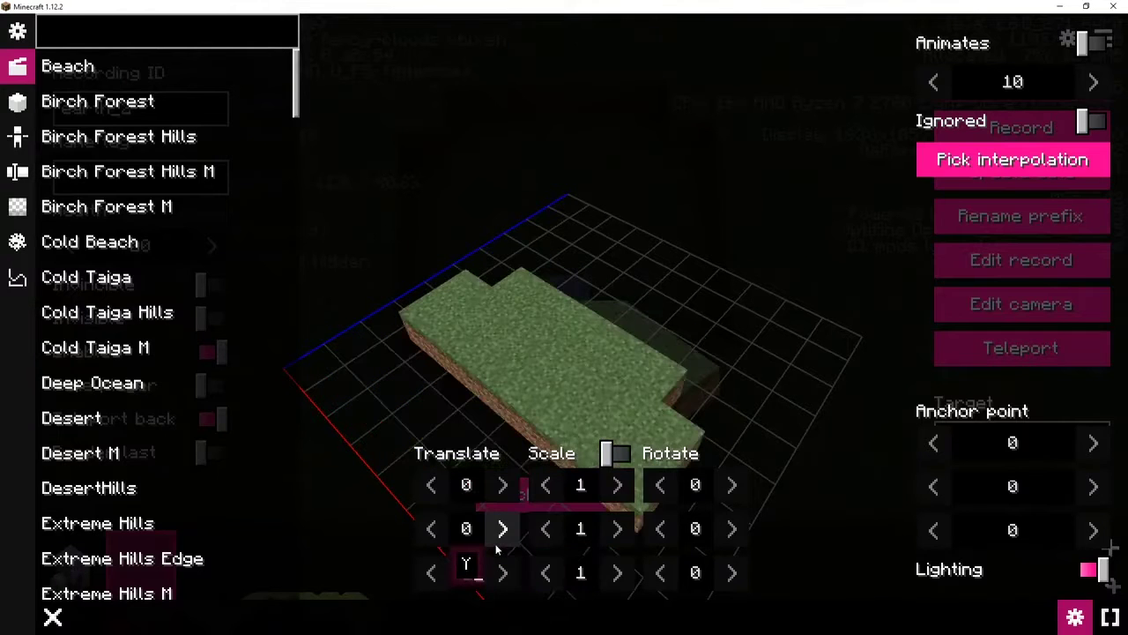
{"action": "key", "text": "Escape"}
{"action": "key", "text": "Escape"}
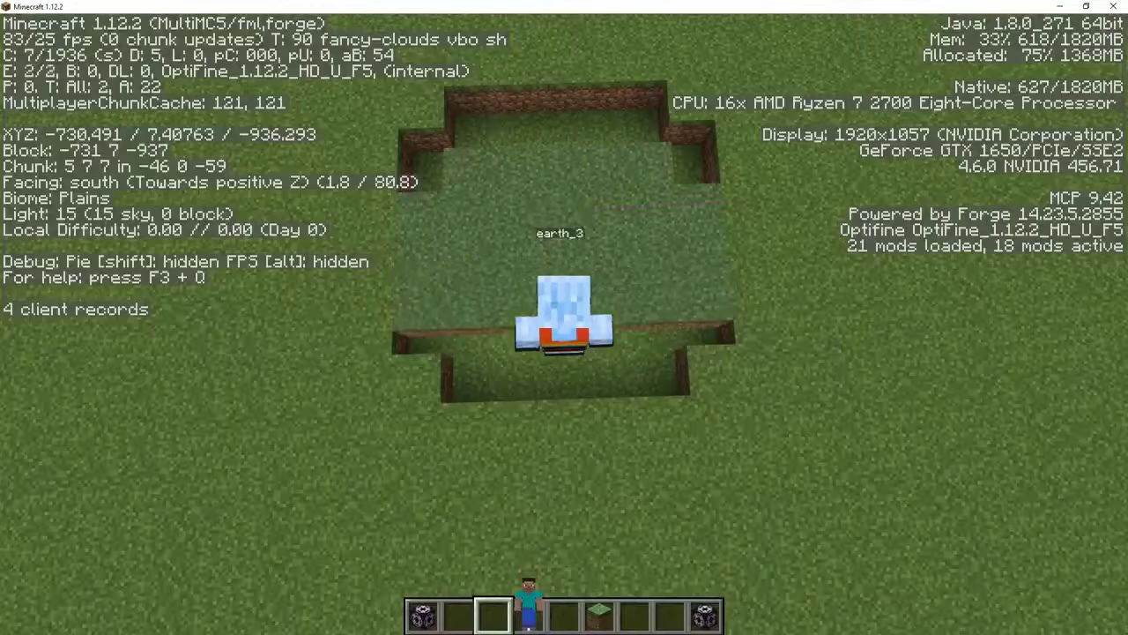
Step: Set the Z translation of the earth_3 actor's structure model to 1.5
{"action": "key", "text": "0"}
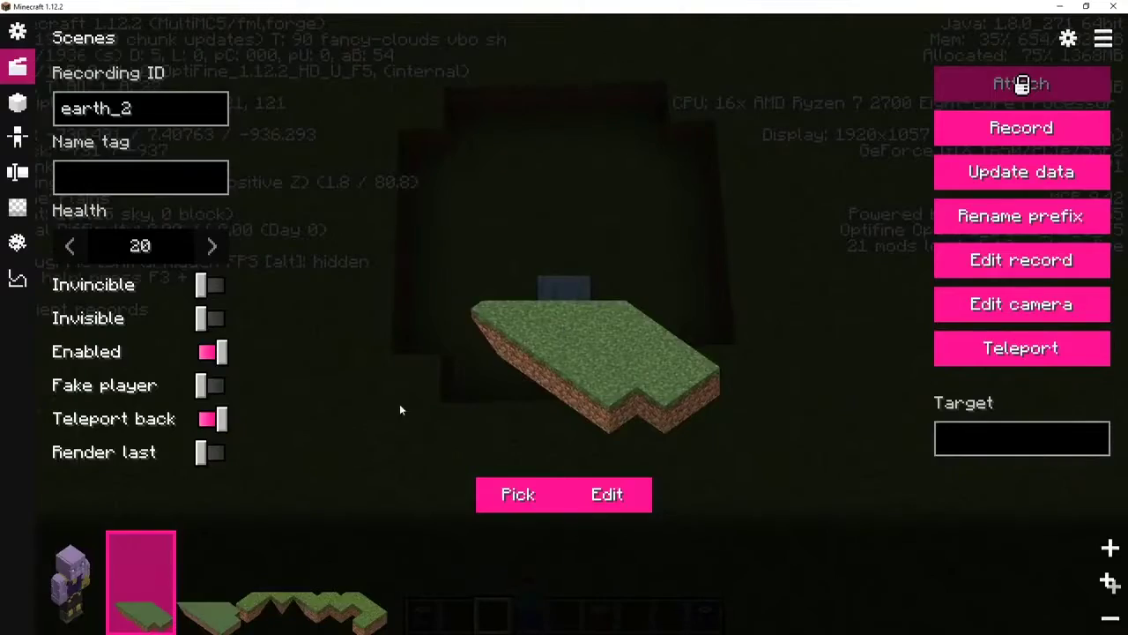
{"action": "left_click", "coordinate": [211, 582]}
{"action": "left_click", "coordinate": [607, 494]}
{"action": "left_click_drag", "start_coordinate": [511, 405], "coordinate": [579, 349]}
{"action": "scroll", "coordinate": [579, 349], "scroll_direction": "down", "scroll_amount": 5}
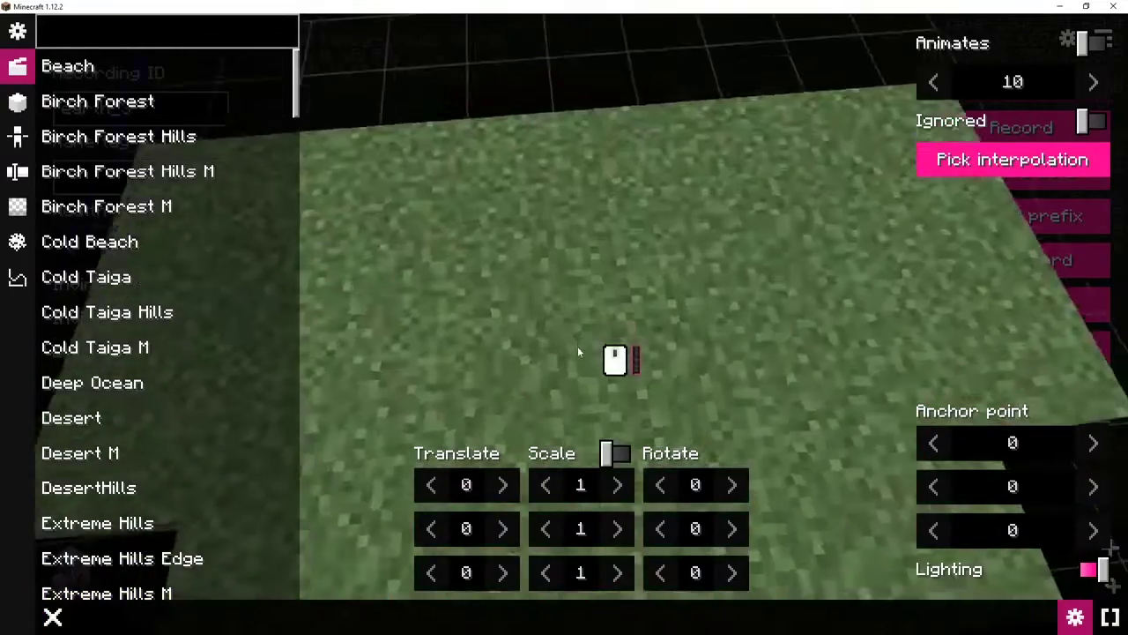
{"action": "key", "text": "Escape"}
{"action": "key", "text": "Escape"}
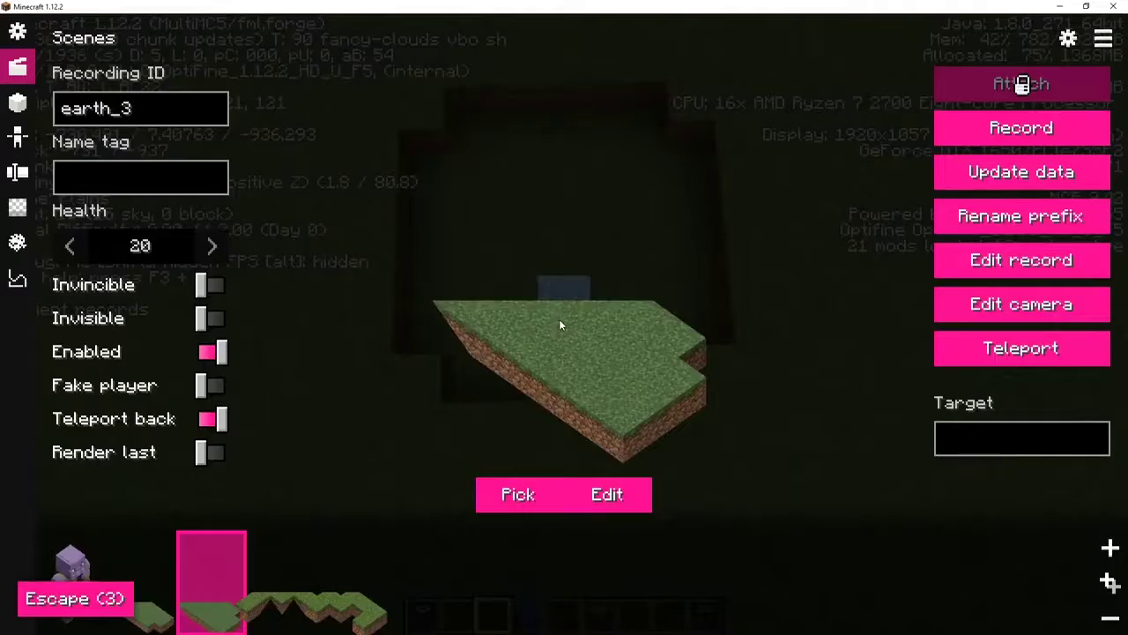
{"action": "key", "text": "ctrl+m"}
{"action": "key", "text": "0"}
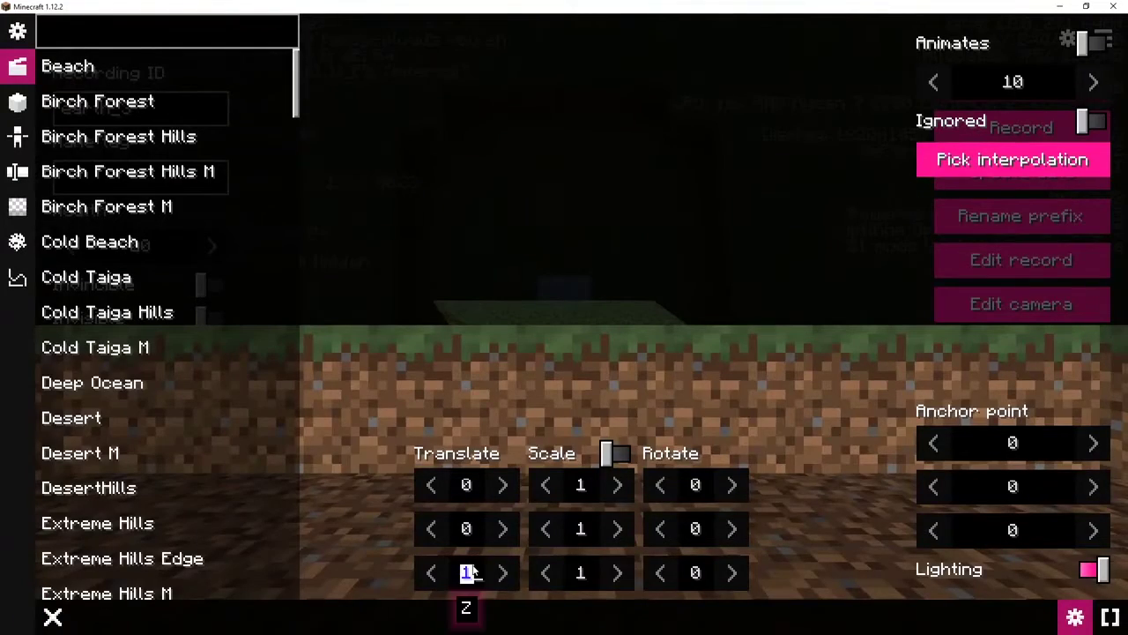
{"action": "type", "text": ".5"}
{"action": "key", "text": "Escape"}
{"action": "key", "text": "Escape"}
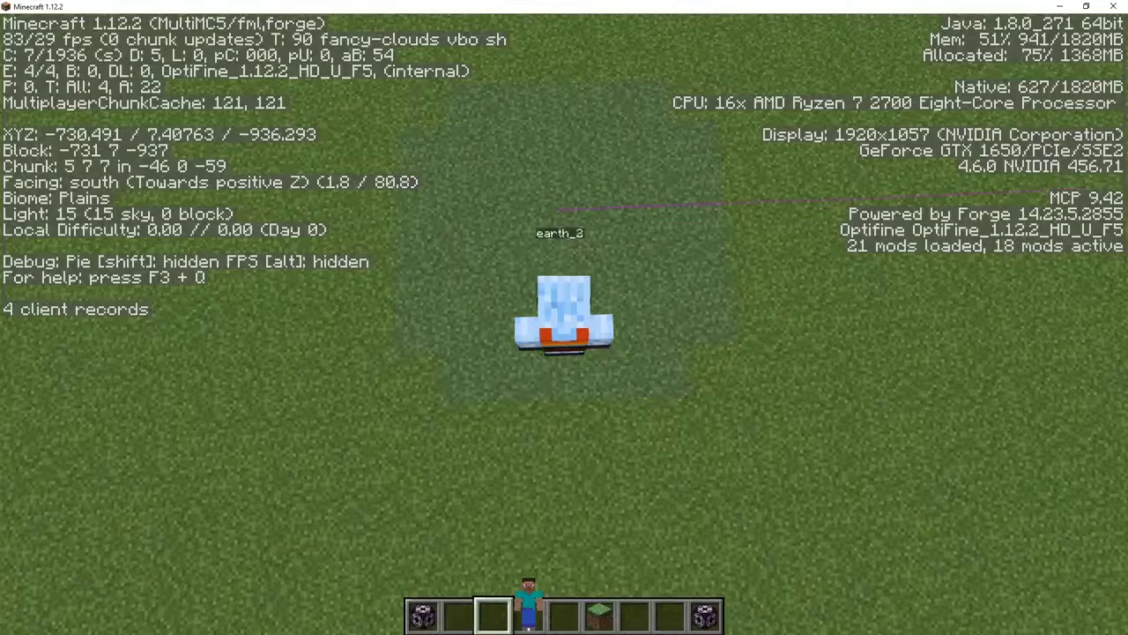
Step: Inspect the actor models again and check how the earth pieces fill the pit with the debug overlay hidden
{"action": "key", "text": "0"}
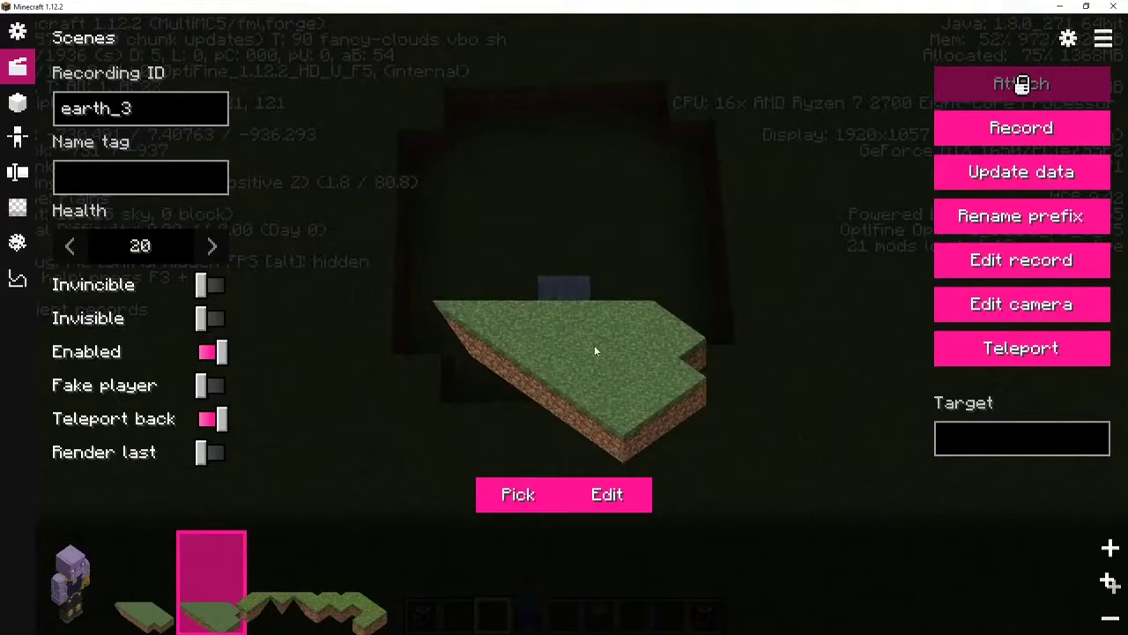
{"action": "left_click", "coordinate": [594, 351]}
{"action": "scroll", "coordinate": [577, 390], "scroll_direction": "down", "scroll_amount": 5}
{"action": "left_click_drag", "start_coordinate": [647, 420], "coordinate": [624, 424]}
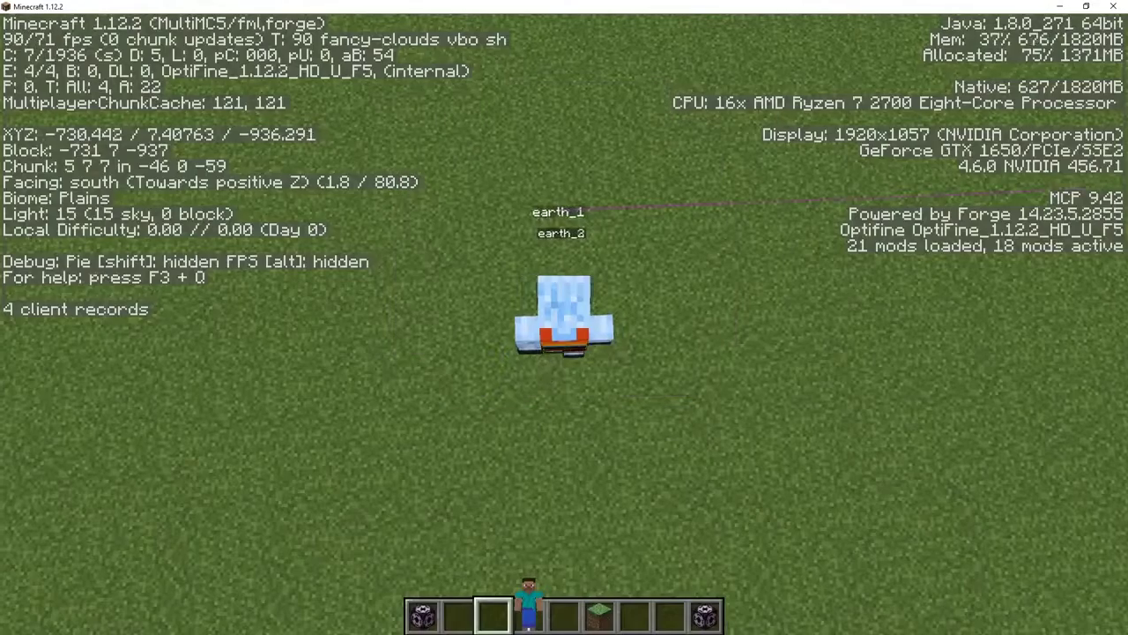
{"action": "key", "text": "F3"}
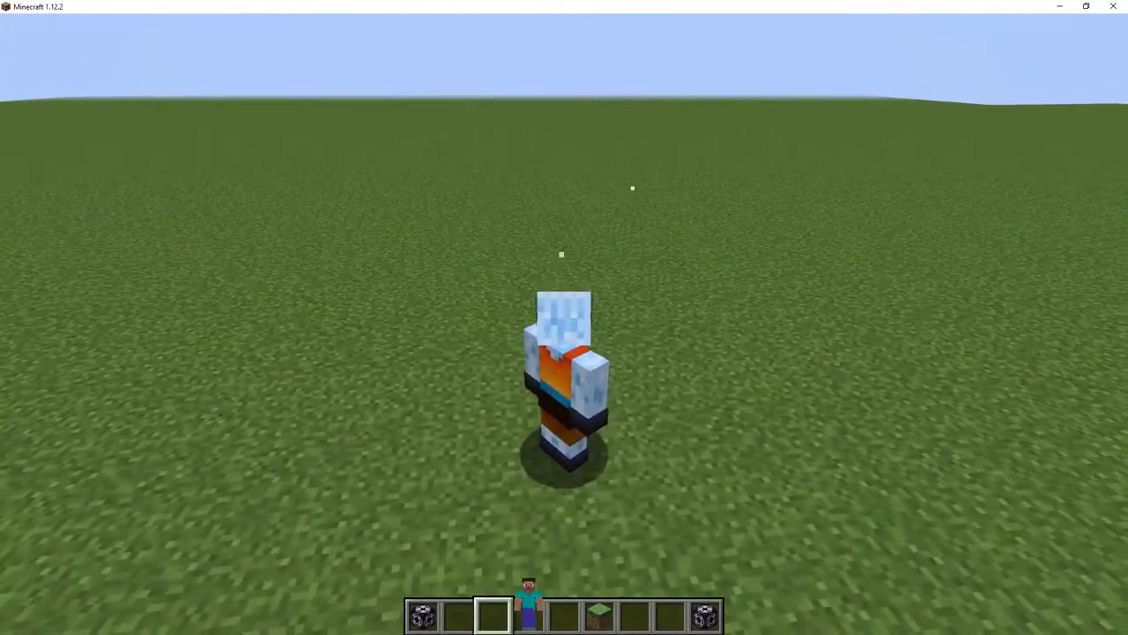
{"action": "key", "text": "w"}
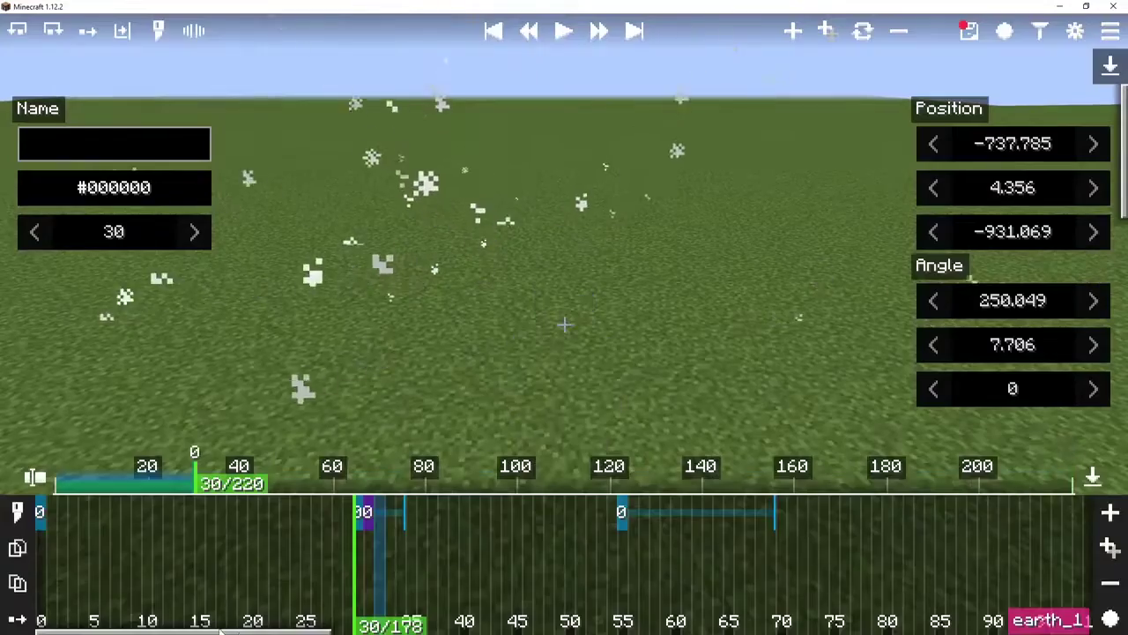
Step: Preview the scene in the camera editor, extend the camera clip's duration to 150, and return to tick 30
{"action": "left_click_drag", "start_coordinate": [353, 485], "coordinate": [109, 498]}
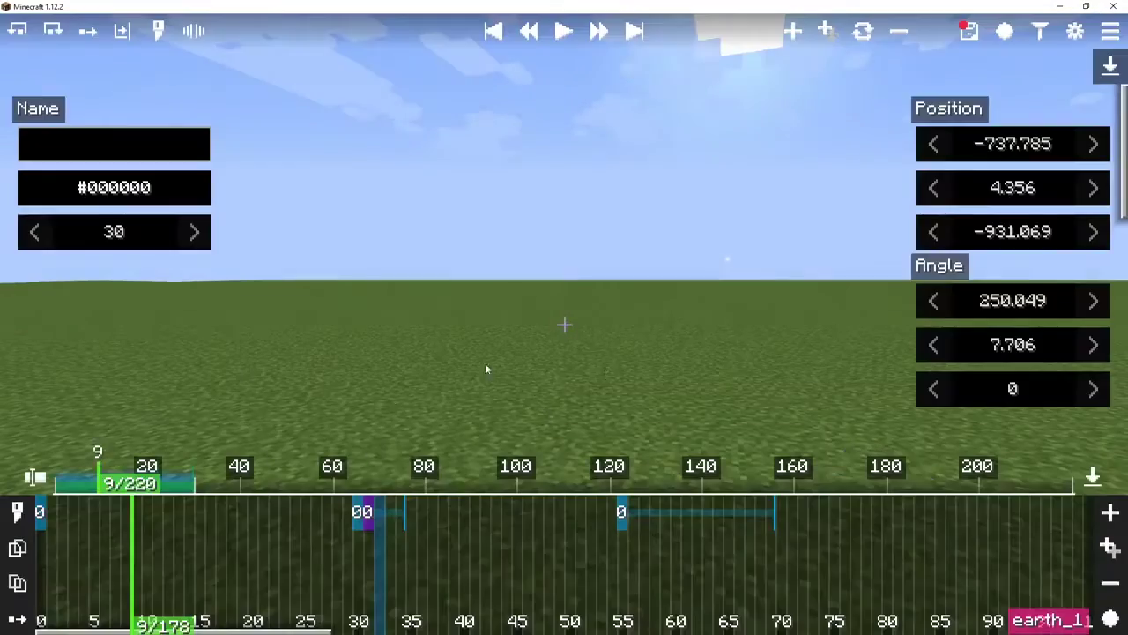
{"action": "key", "text": "space"}
{"action": "key", "text": "space"}
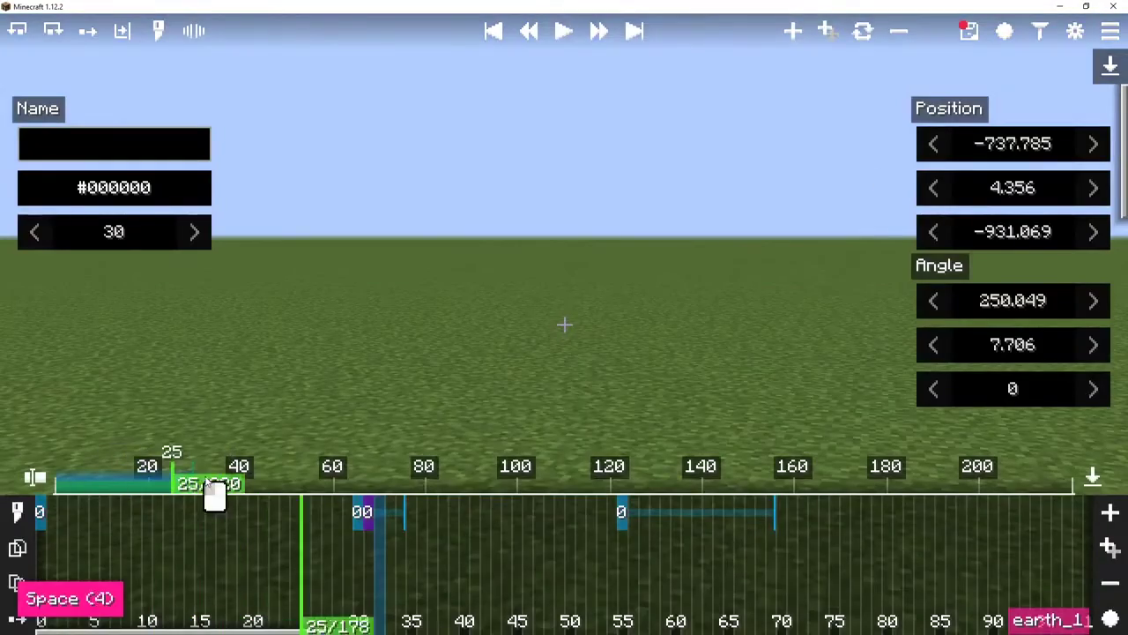
{"action": "mouse_move", "coordinate": [214, 495]}
{"action": "left_mouse_down"}
{"action": "mouse_move", "coordinate": [819, 486]}
{"action": "mouse_move", "coordinate": [71, 493]}
{"action": "mouse_move", "coordinate": [255, 490]}
{"action": "mouse_move", "coordinate": [235, 494]}
{"action": "left_mouse_up"}
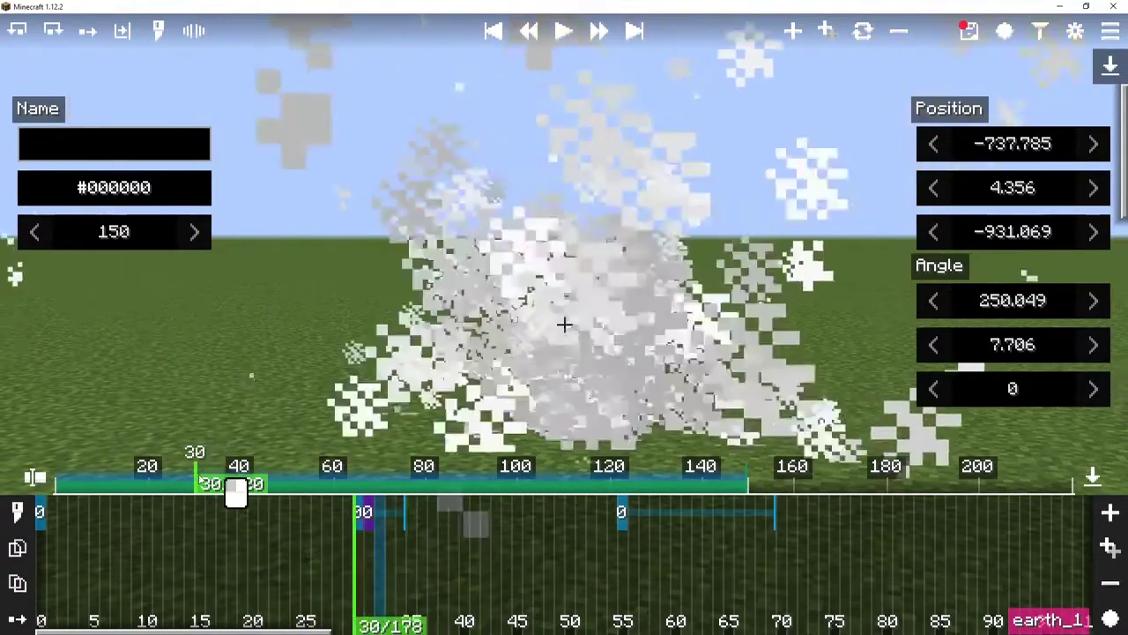
Step: Add a morph action at tick 30 of the earth_2 recording using the earth_5-beaches structure
{"action": "key", "text": "ctrl+l"}
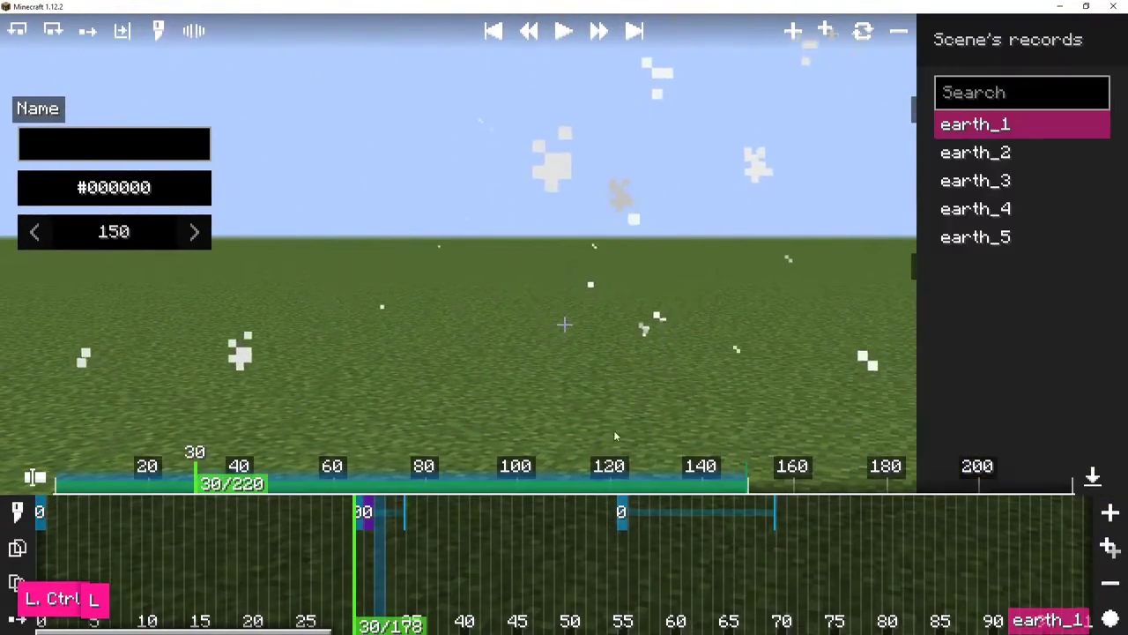
{"action": "left_click", "coordinate": [1006, 155]}
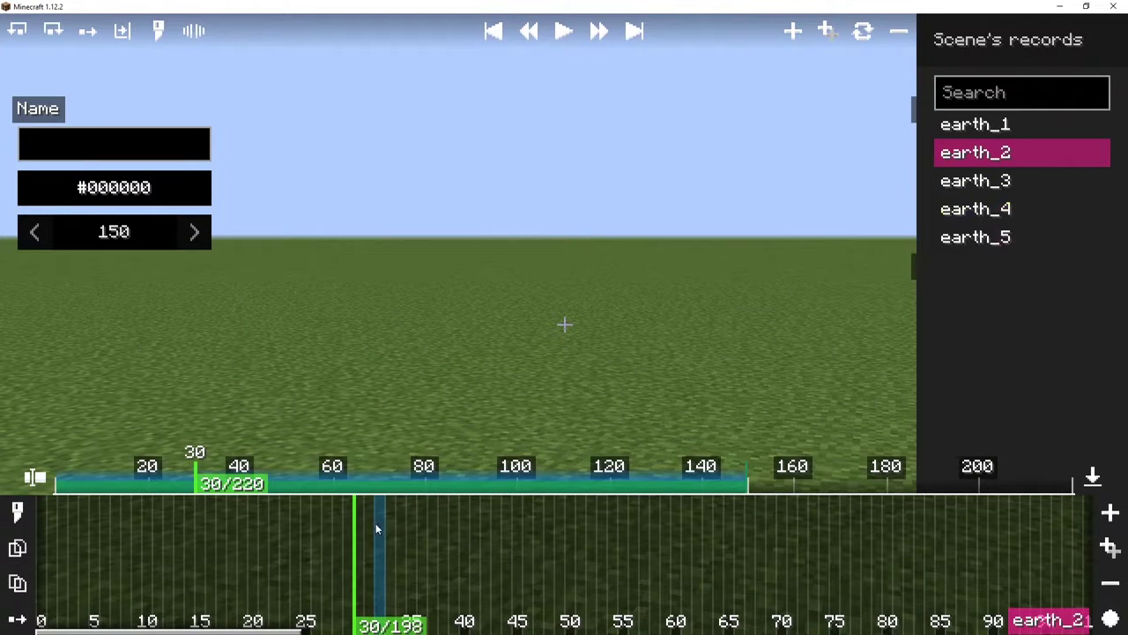
{"action": "key", "text": "ctrl+m"}
{"action": "left_click", "coordinate": [576, 42]}
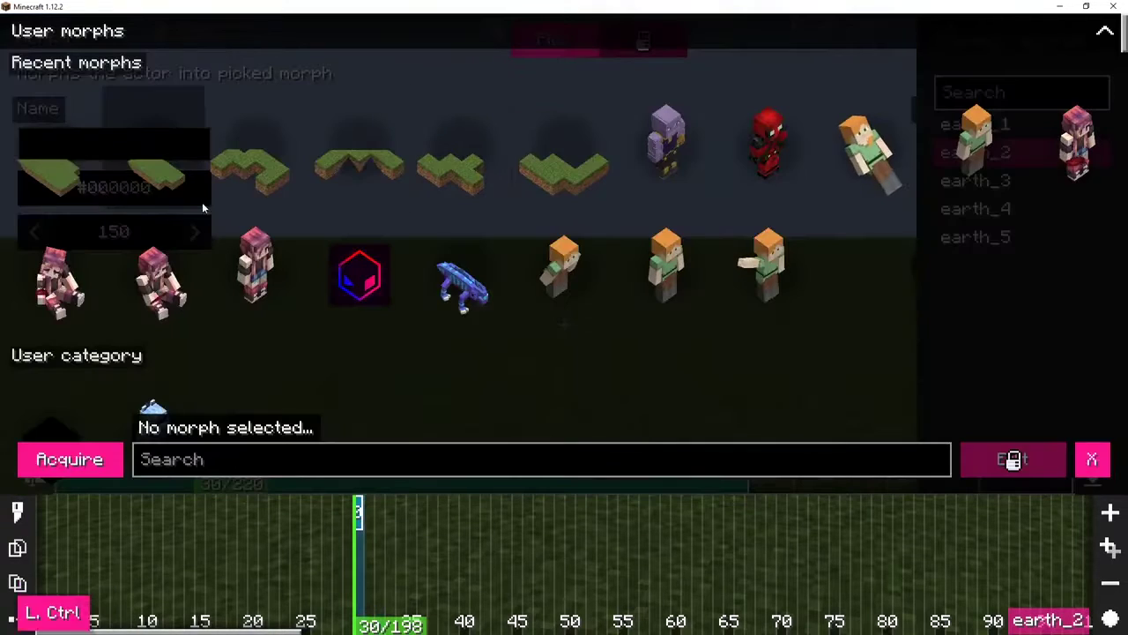
{"action": "left_click", "coordinate": [169, 182]}
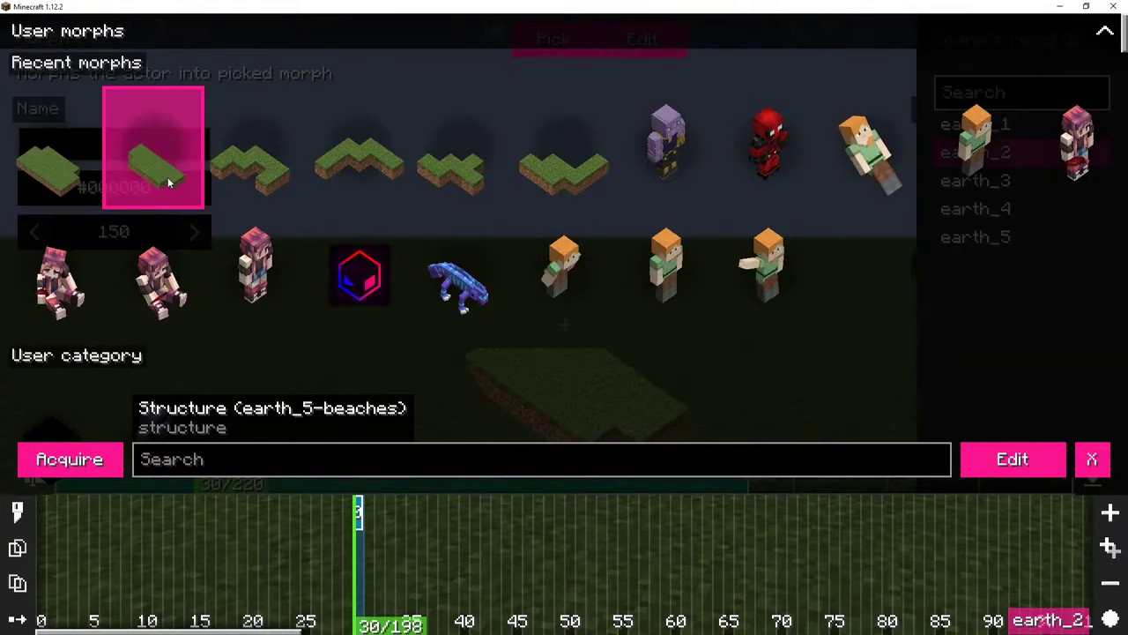
Step: Enable animation on the earth_2 morph and choose Elastic Out interpolation
{"action": "key", "text": "e"}
{"action": "scroll", "coordinate": [261, 236], "scroll_direction": "down", "scroll_amount": 4}
{"action": "scroll", "coordinate": [262, 231], "scroll_direction": "up", "scroll_amount": 4}
{"action": "scroll", "coordinate": [515, 260], "scroll_direction": "down", "scroll_amount": 5}
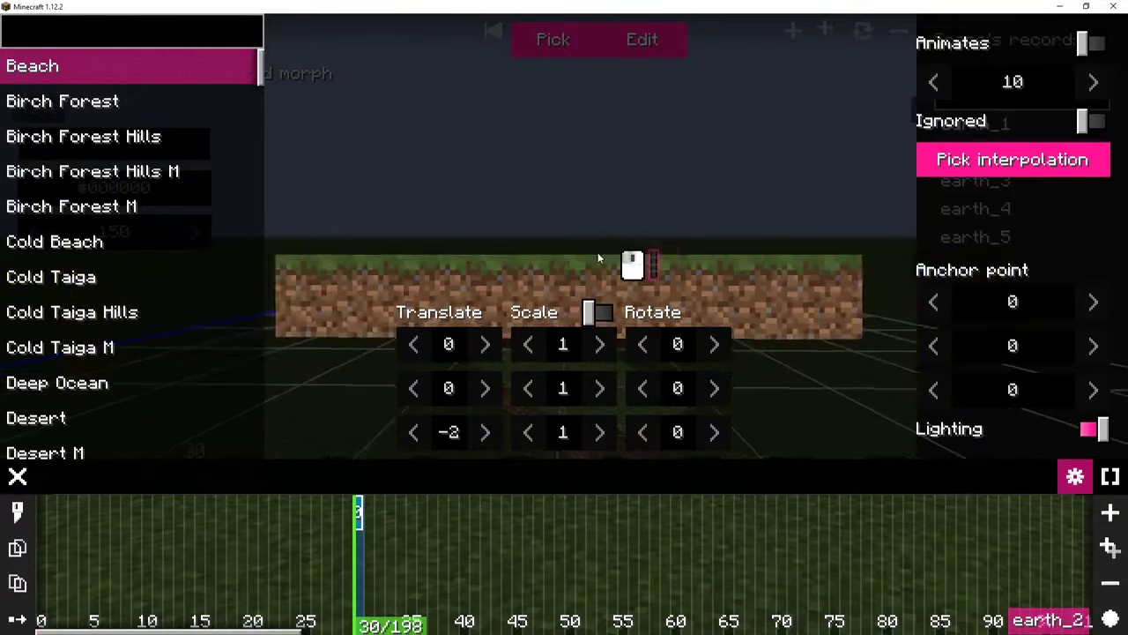
{"action": "left_click_drag", "start_coordinate": [597, 257], "coordinate": [687, 238]}
{"action": "left_click", "coordinate": [1093, 42]}
{"action": "left_click", "coordinate": [1012, 160]}
{"action": "scroll", "coordinate": [1029, 251], "scroll_direction": "down", "scroll_amount": 5}
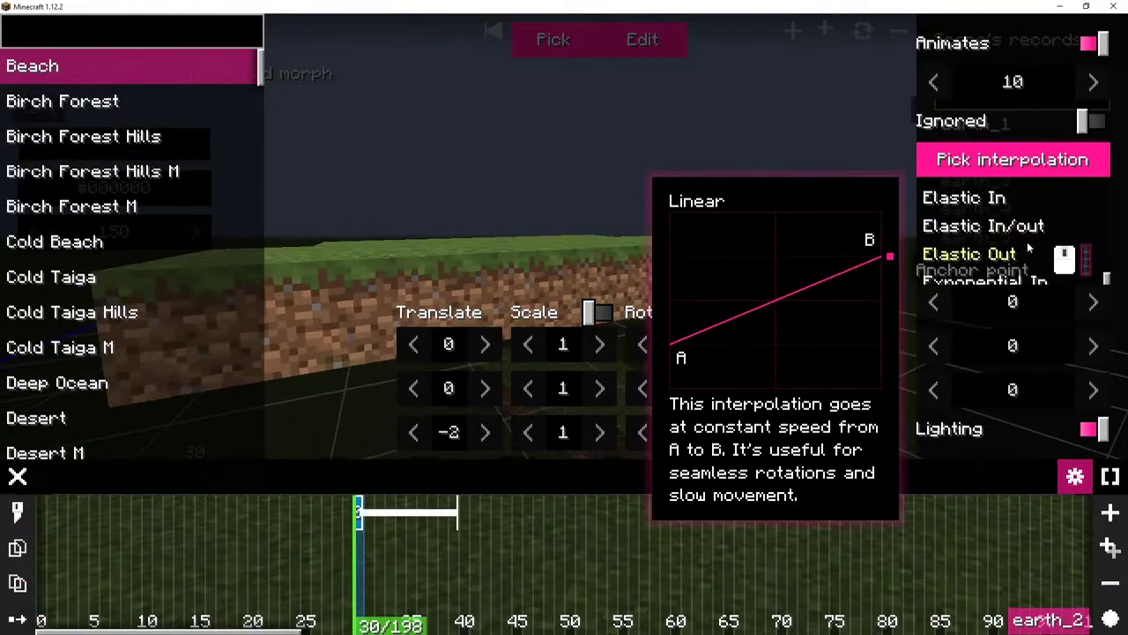
{"action": "scroll", "coordinate": [1026, 250], "scroll_direction": "down", "scroll_amount": 1}
{"action": "scroll", "coordinate": [1013, 247], "scroll_direction": "down", "scroll_amount": 3}
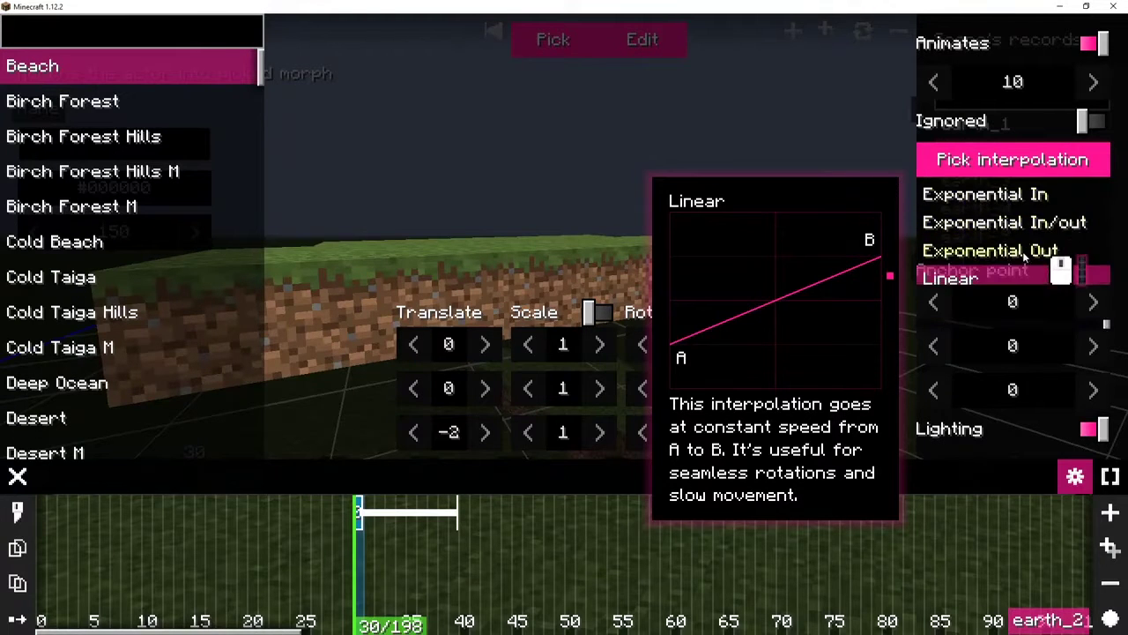
{"action": "left_click", "coordinate": [1014, 229]}
{"action": "scroll", "coordinate": [999, 234], "scroll_direction": "up", "scroll_amount": 3}
{"action": "left_click", "coordinate": [1005, 237]}
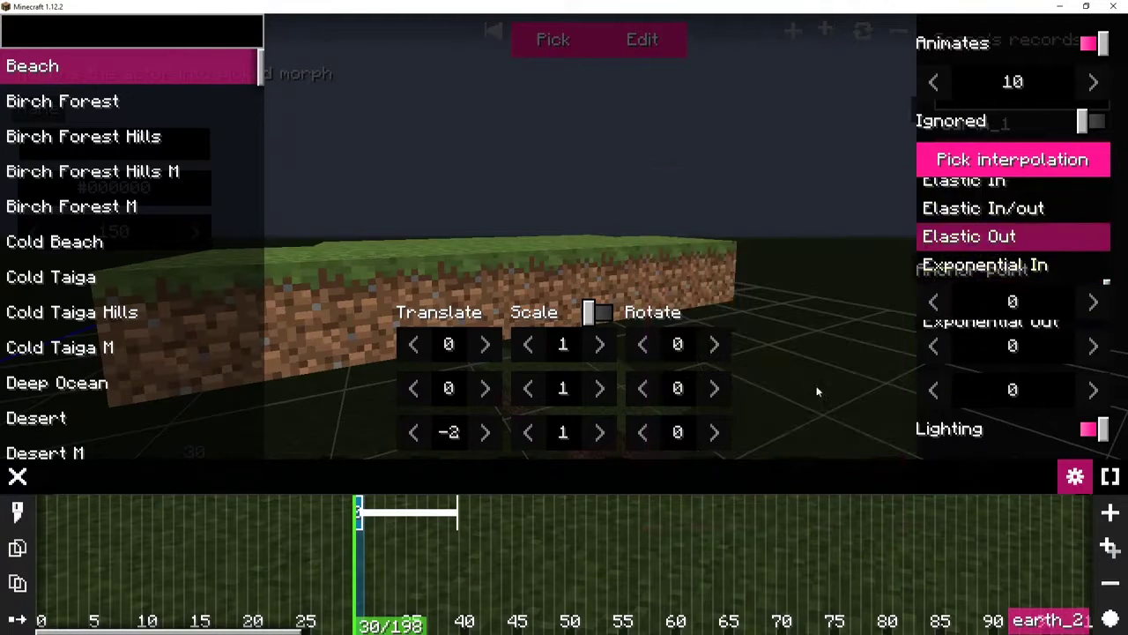
Step: Tilt the earth_2 morph around the X axis and scrub through tick 30 to check the motion
{"action": "left_click_drag", "start_coordinate": [684, 353], "coordinate": [718, 348]}
{"action": "key", "text": "Escape"}
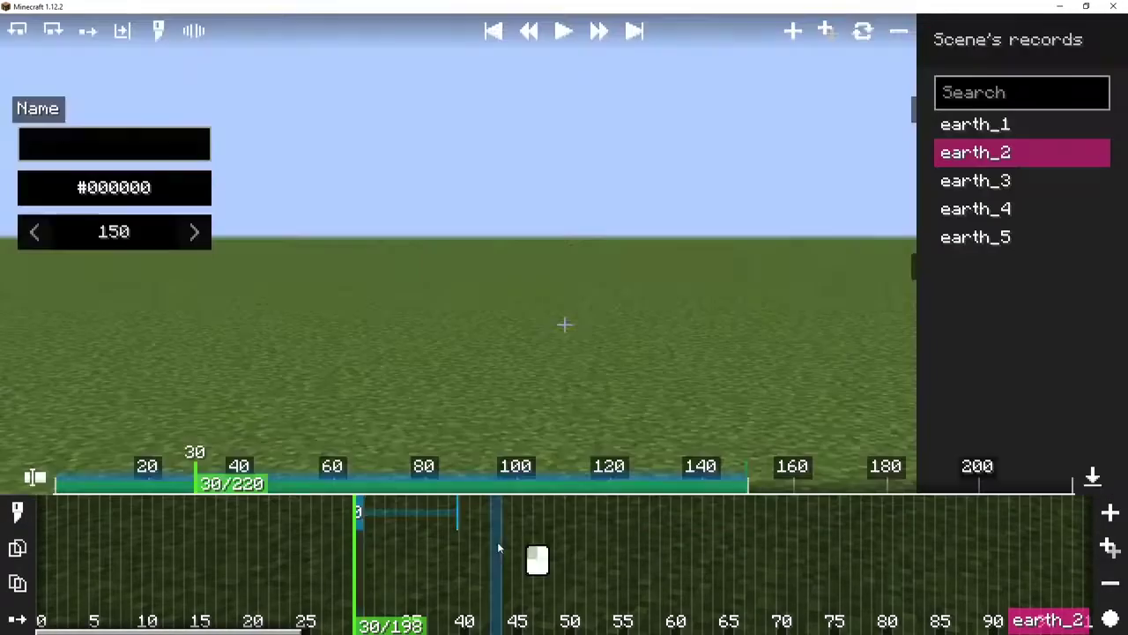
{"action": "left_click_drag", "start_coordinate": [173, 475], "coordinate": [195, 462]}
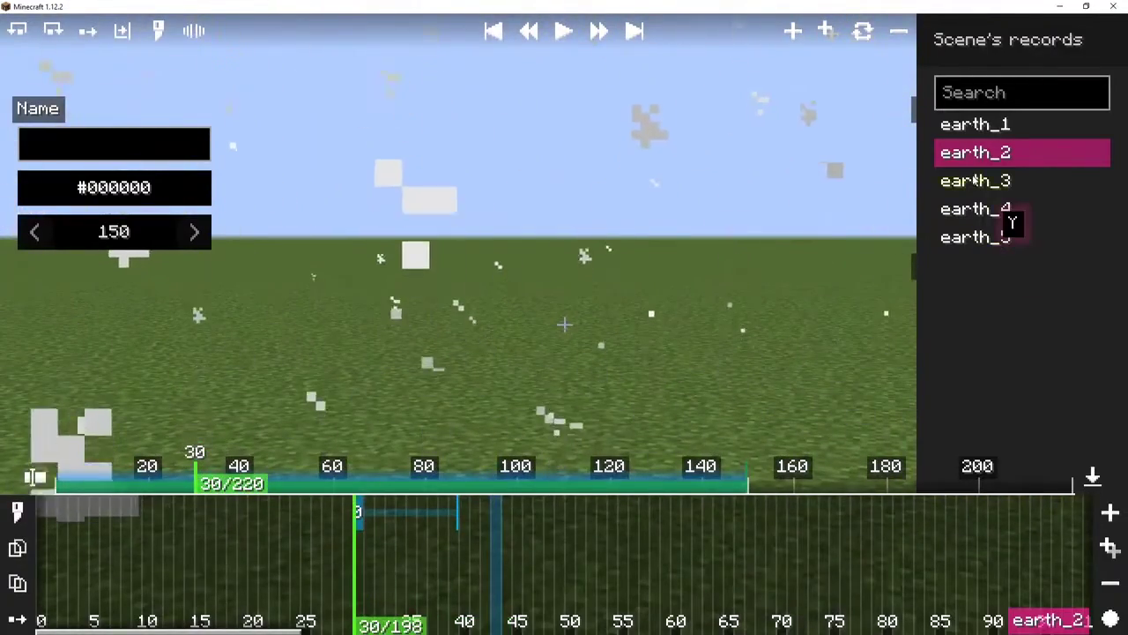
Step: Add a morph action at tick 30 of the earth_3 recording using the earth_6-beaches structure
{"action": "left_click", "coordinate": [976, 181]}
{"action": "left_click", "coordinate": [358, 509], "text": "ctrl"}
{"action": "left_click", "coordinate": [548, 39]}
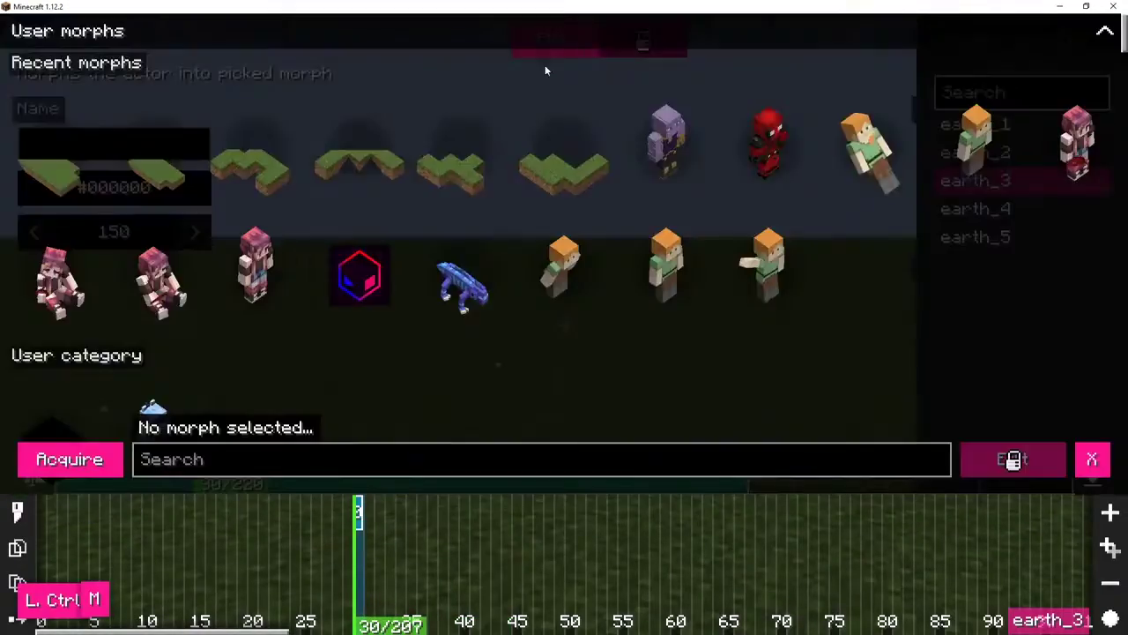
{"action": "left_click", "coordinate": [148, 193]}
{"action": "left_click", "coordinate": [60, 176]}
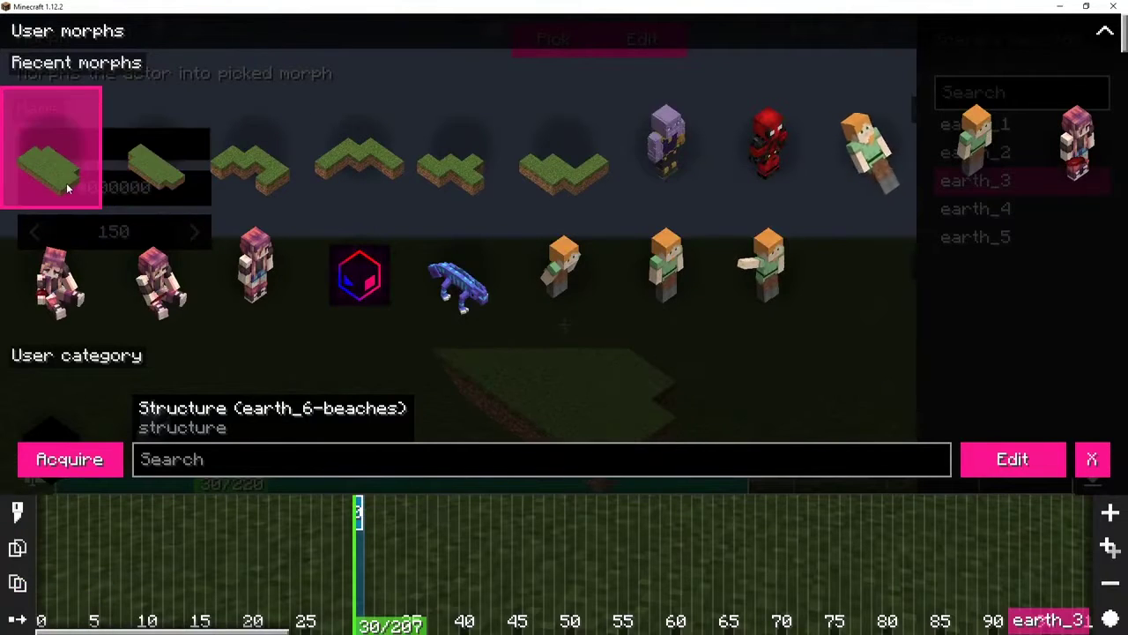
{"action": "left_click", "coordinate": [60, 176]}
Step: Set the animated earth_3 morph's interpolation to Elastic Out
{"action": "left_click", "coordinate": [1016, 160]}
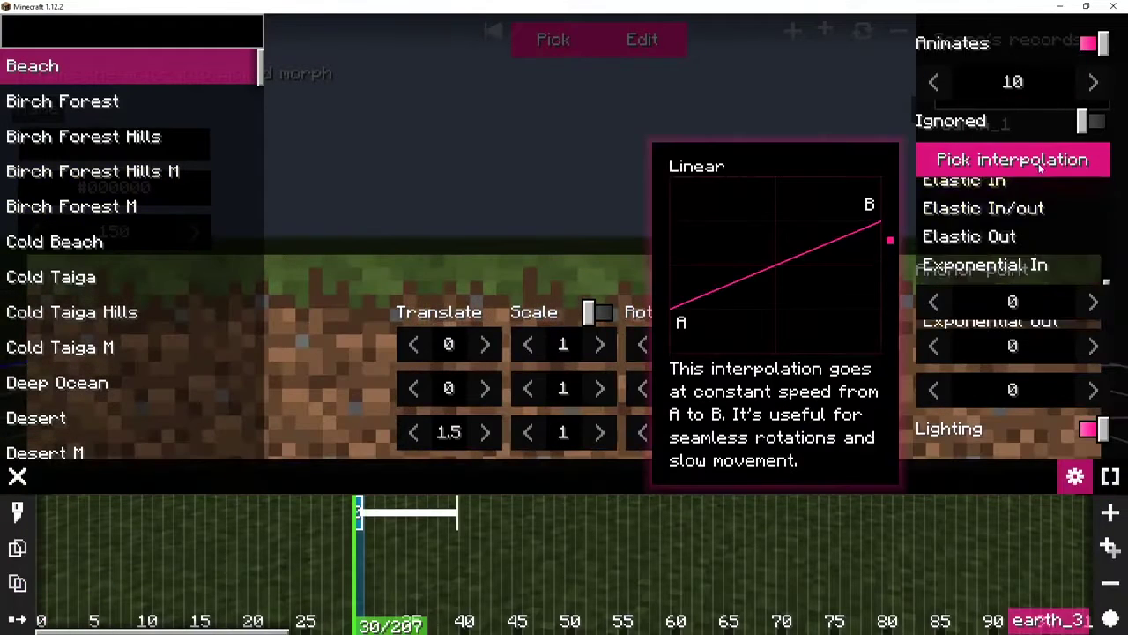
{"action": "scroll", "coordinate": [1009, 240], "scroll_direction": "down", "scroll_amount": 1}
{"action": "scroll", "coordinate": [1007, 246], "scroll_direction": "down", "scroll_amount": 2}
{"action": "left_click", "coordinate": [1007, 253]}
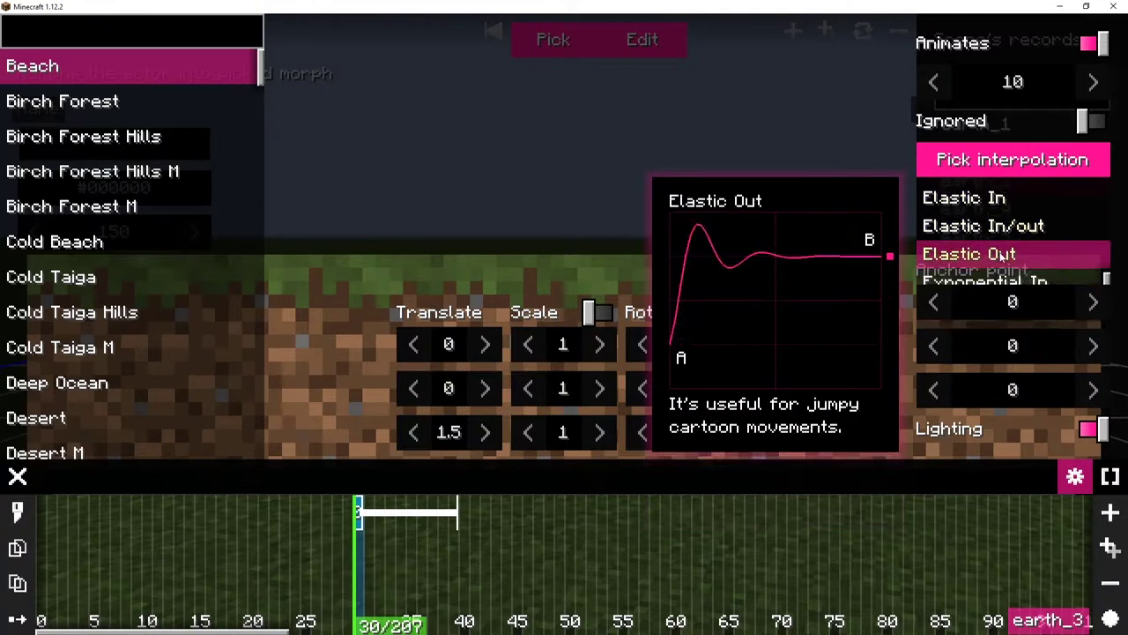
Step: Try an X rotation of -20 and a Y translation of -0.211 on the earth_3 morph, and check it in the scene
{"action": "left_click_drag", "start_coordinate": [511, 282], "coordinate": [529, 389]}
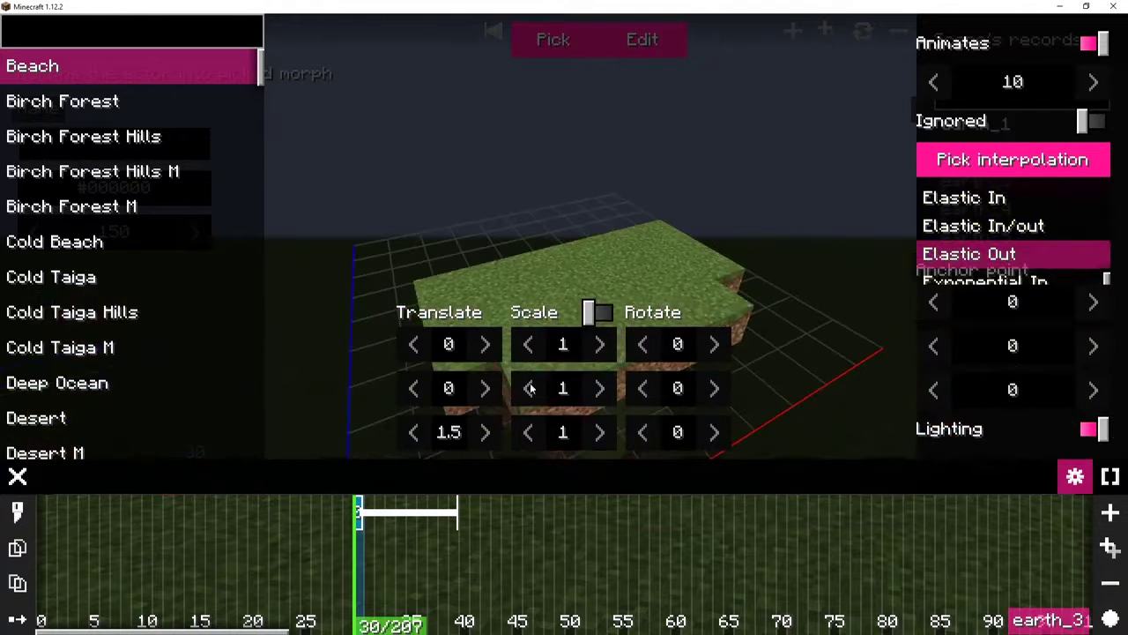
{"action": "left_click_drag", "start_coordinate": [635, 352], "coordinate": [614, 354]}
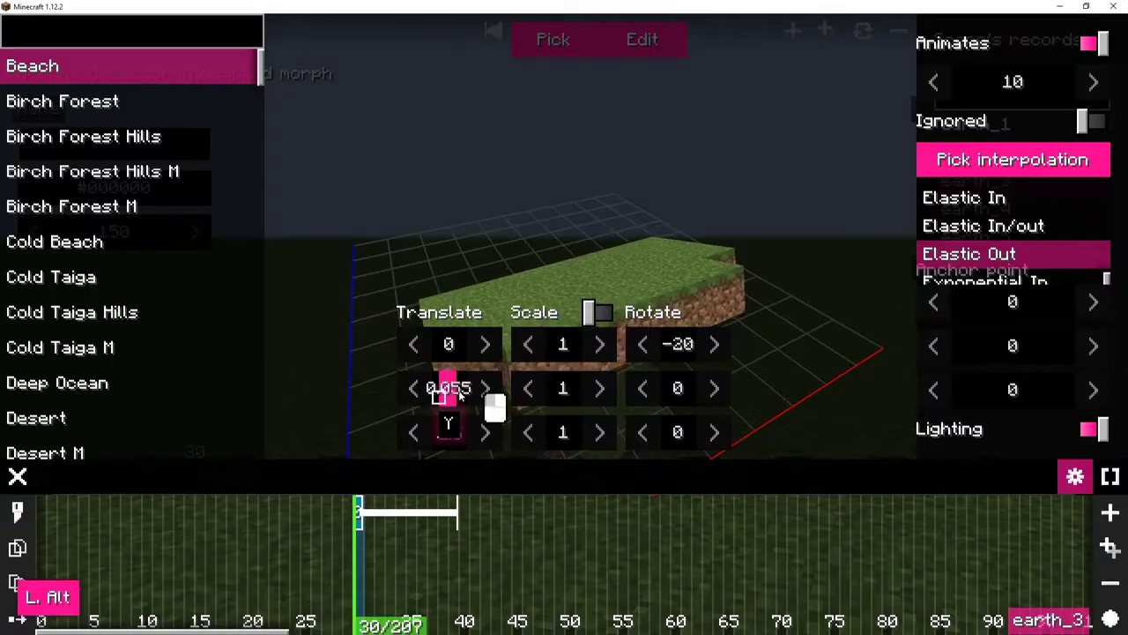
{"action": "left_click_drag", "start_coordinate": [459, 394], "coordinate": [397, 401]}
{"action": "left_click", "coordinate": [370, 573]}
{"action": "mouse_move", "coordinate": [213, 478]}
{"action": "left_mouse_down"}
{"action": "mouse_move", "coordinate": [261, 477]}
{"action": "mouse_move", "coordinate": [211, 478]}
{"action": "left_mouse_up"}
Step: Set the earth_3 morph's Y translation to 0 and X rotation to -10, and play the scene from the start
{"action": "left_click", "coordinate": [357, 514]}
{"action": "left_click", "coordinate": [642, 38]}
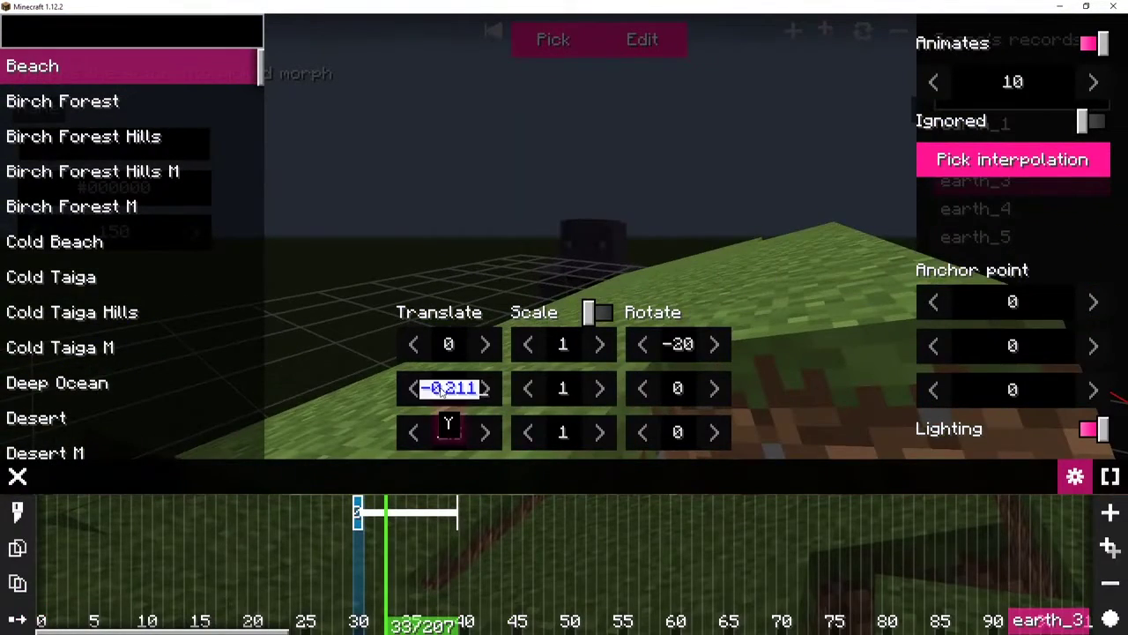
{"action": "type", "text": "0"}
{"action": "left_click_drag", "start_coordinate": [669, 344], "coordinate": [695, 354]}
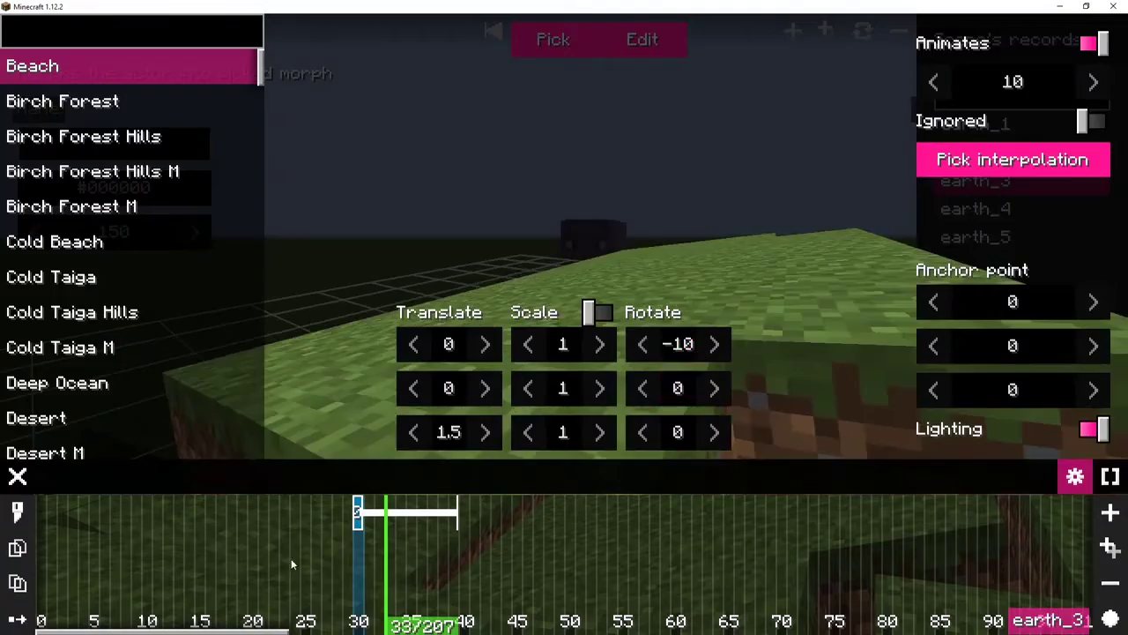
{"action": "left_click", "coordinate": [292, 564]}
{"action": "left_click_drag", "start_coordinate": [190, 482], "coordinate": [32, 474]}
{"action": "key", "text": "space"}
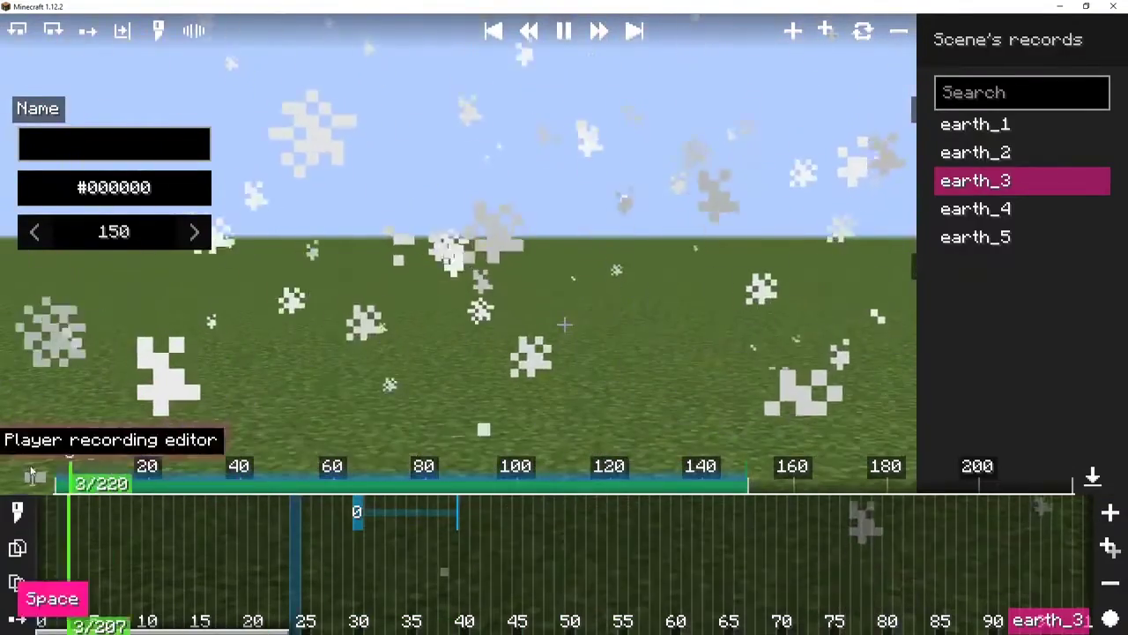
Step: Try the earth_3 and earth_2 morph actions at tick 27 and play the scene with the interface hidden
{"action": "key", "text": "F1"}
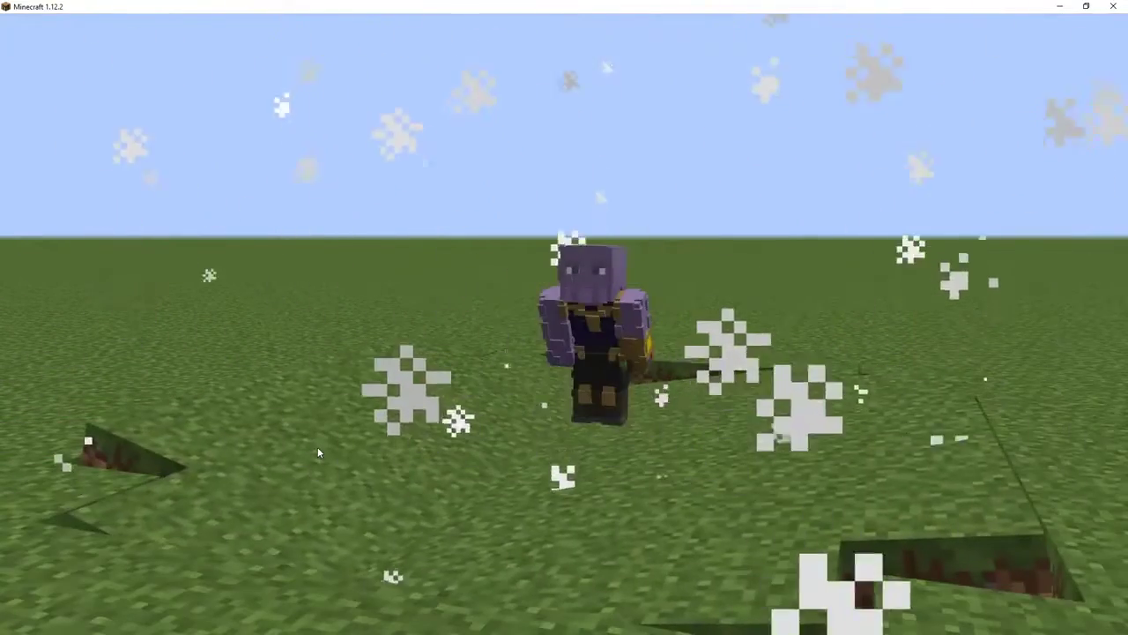
{"action": "key", "text": "F1"}
{"action": "key", "text": "space"}
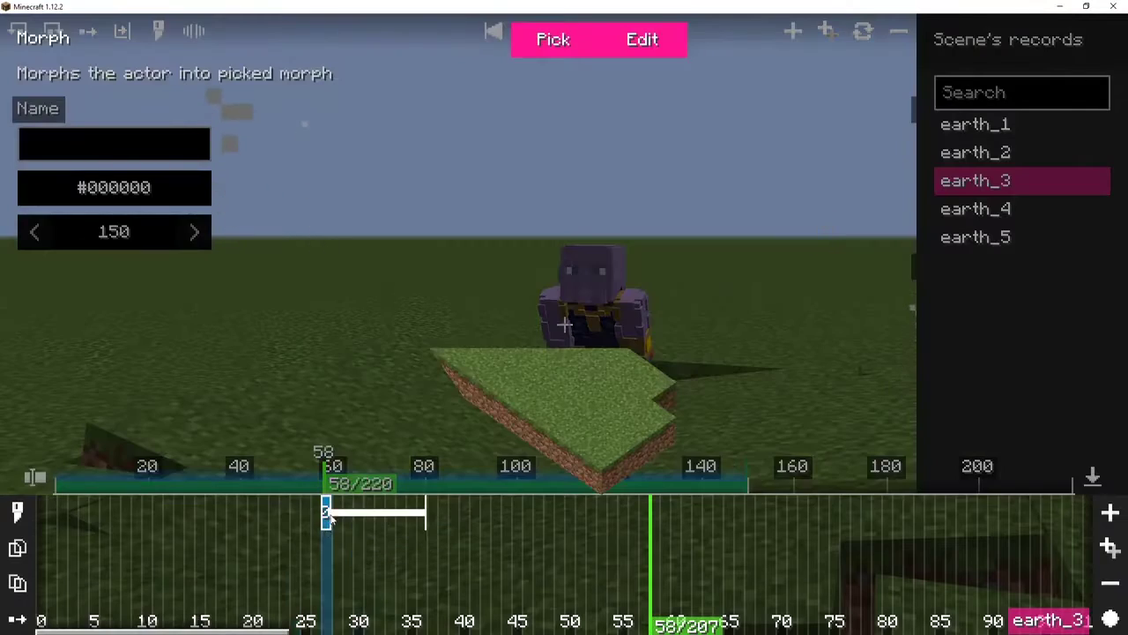
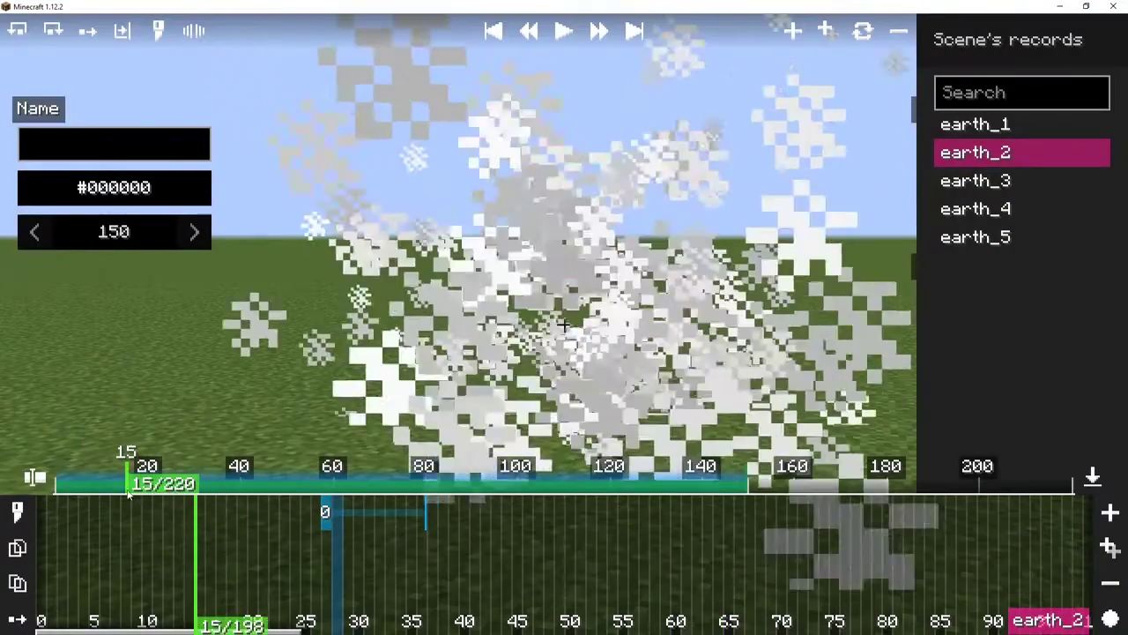
{"action": "key", "text": "F1"}
{"action": "key", "text": "F1"}
{"action": "key", "text": "space"}
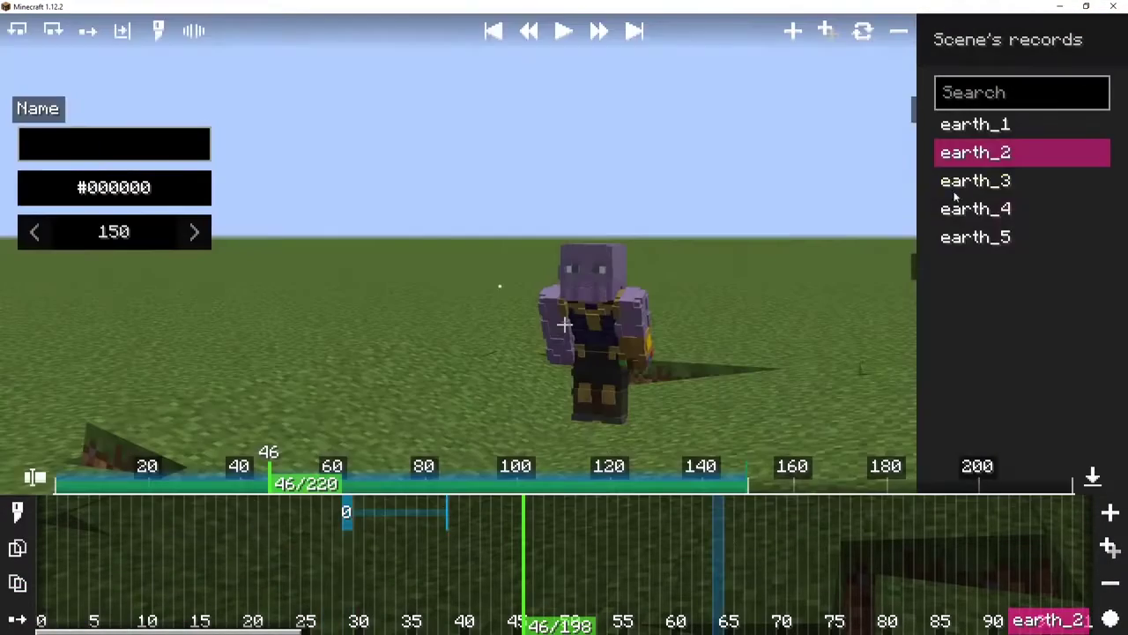
Step: Try the earth_2 and earth_3 morph actions at tick 29 and check the ground between ticks 30 and 35
{"action": "left_click", "coordinate": [970, 181]}
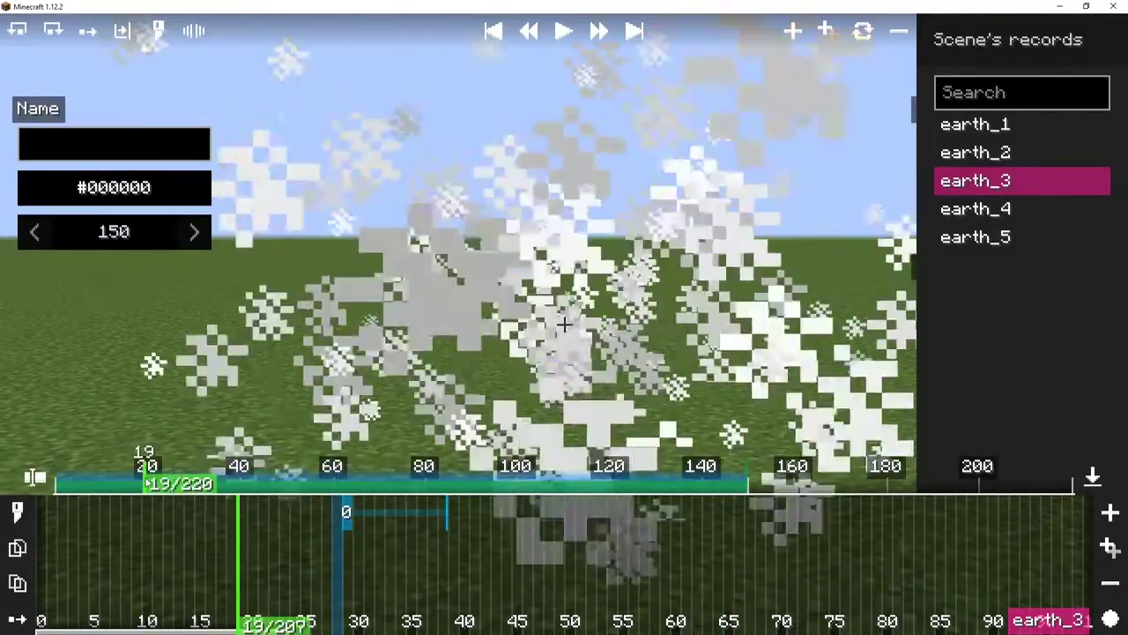
{"action": "key", "text": "F1"}
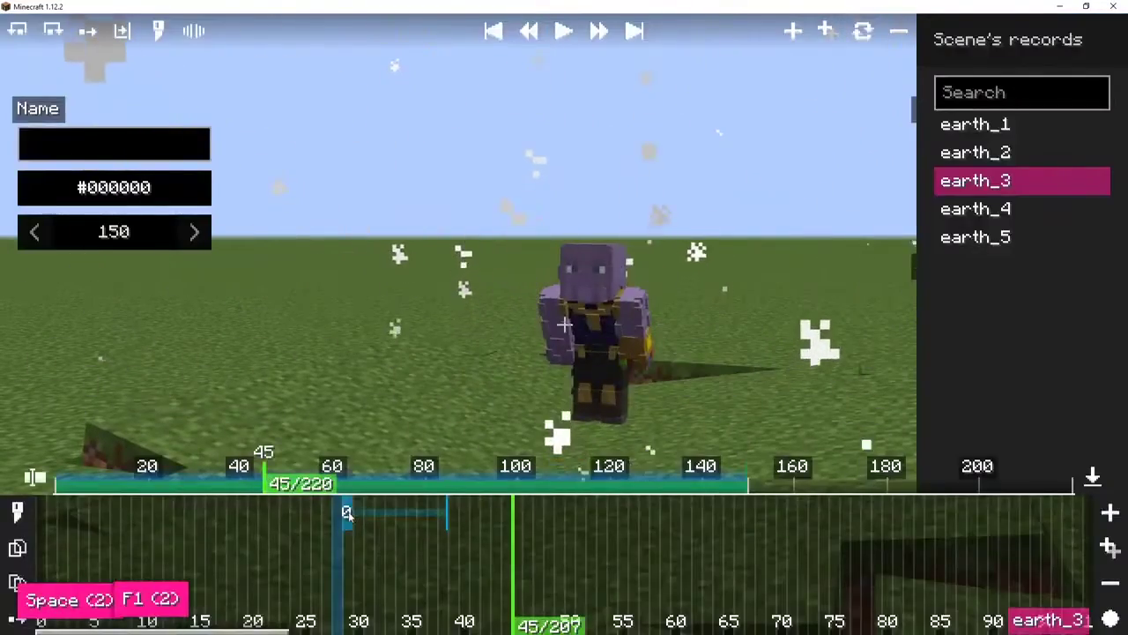
{"action": "left_click", "coordinate": [196, 483]}
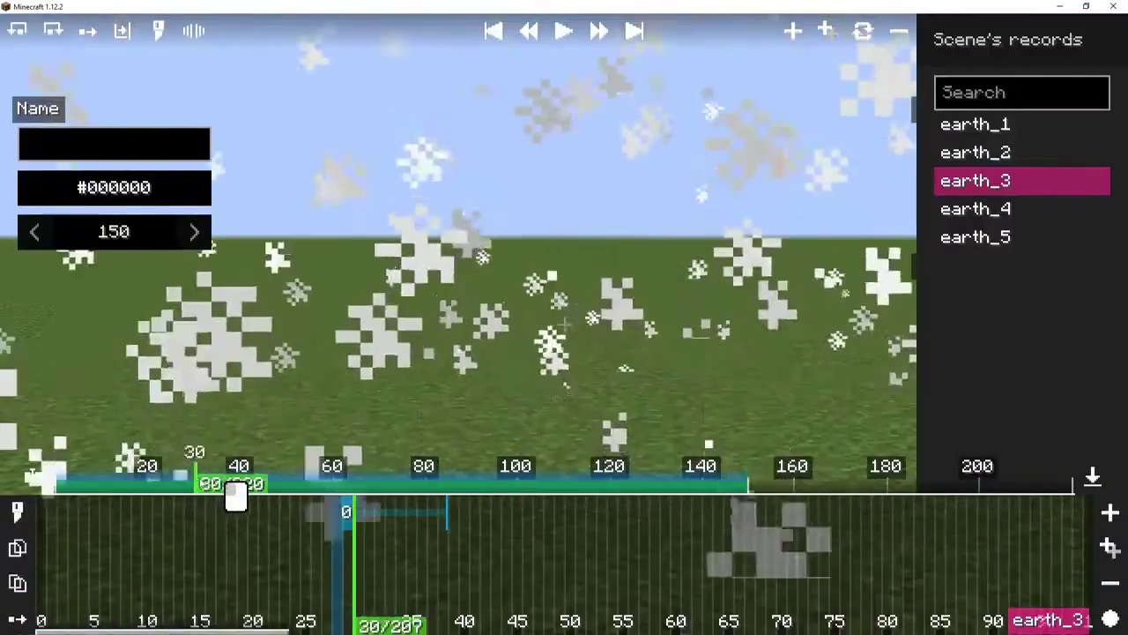
{"action": "left_click_drag", "start_coordinate": [196, 483], "coordinate": [217, 483]}
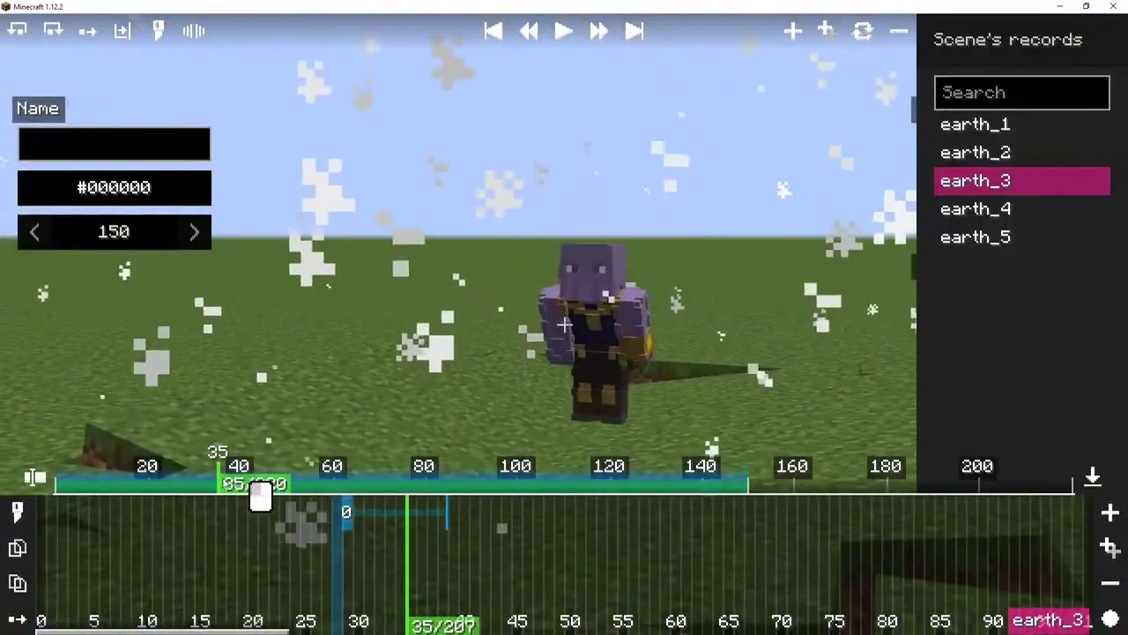
Step: Move the morph actions of the earth_3 and earth_2 recordings to tick 32
{"action": "left_click", "coordinate": [351, 518]}
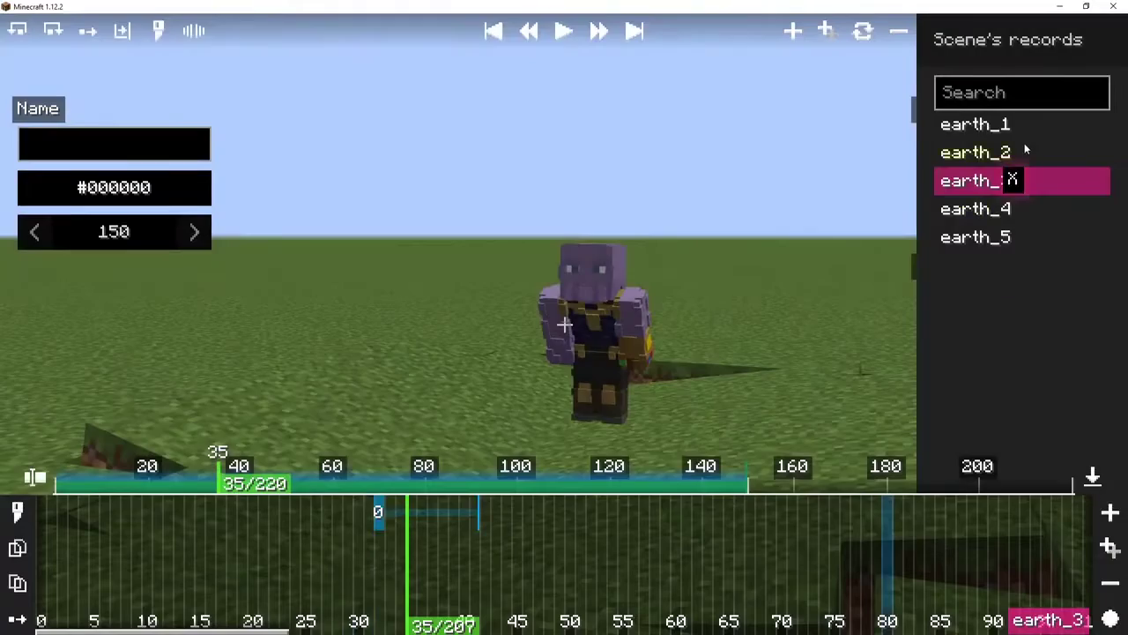
{"action": "left_click", "coordinate": [1022, 152]}
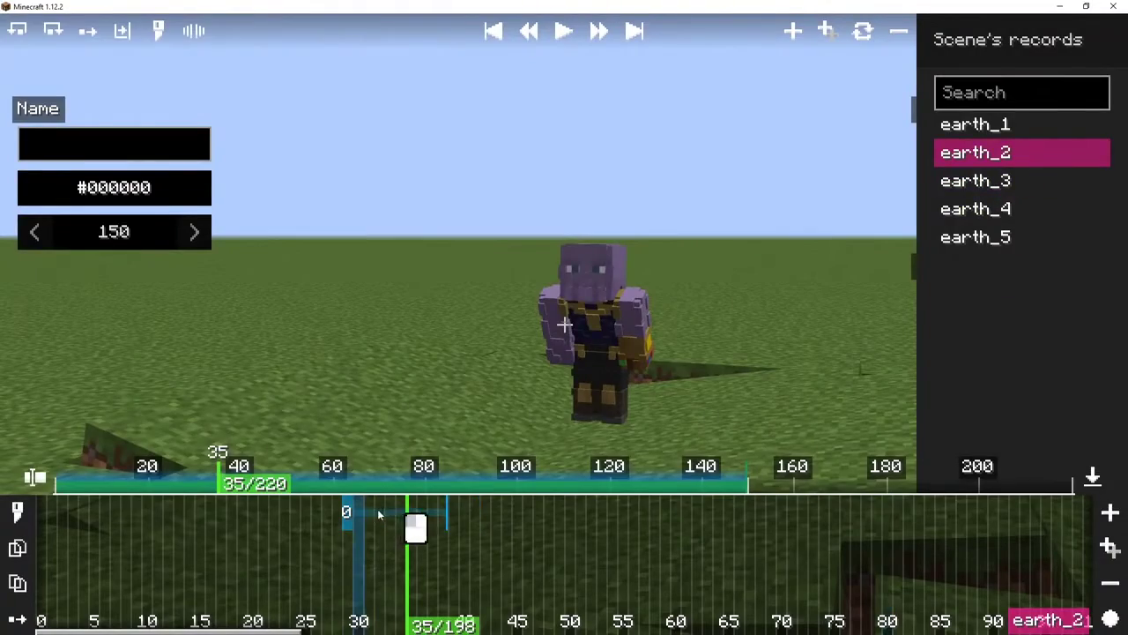
{"action": "left_click_drag", "start_coordinate": [348, 514], "coordinate": [381, 514]}
{"action": "left_click", "coordinate": [347, 526]}
Step: Replay the impact with the interface hidden to examine the ground animation's timing, and return to tick 32
{"action": "left_click_drag", "start_coordinate": [170, 482], "coordinate": [139, 483]}
{"action": "key", "text": "space"}
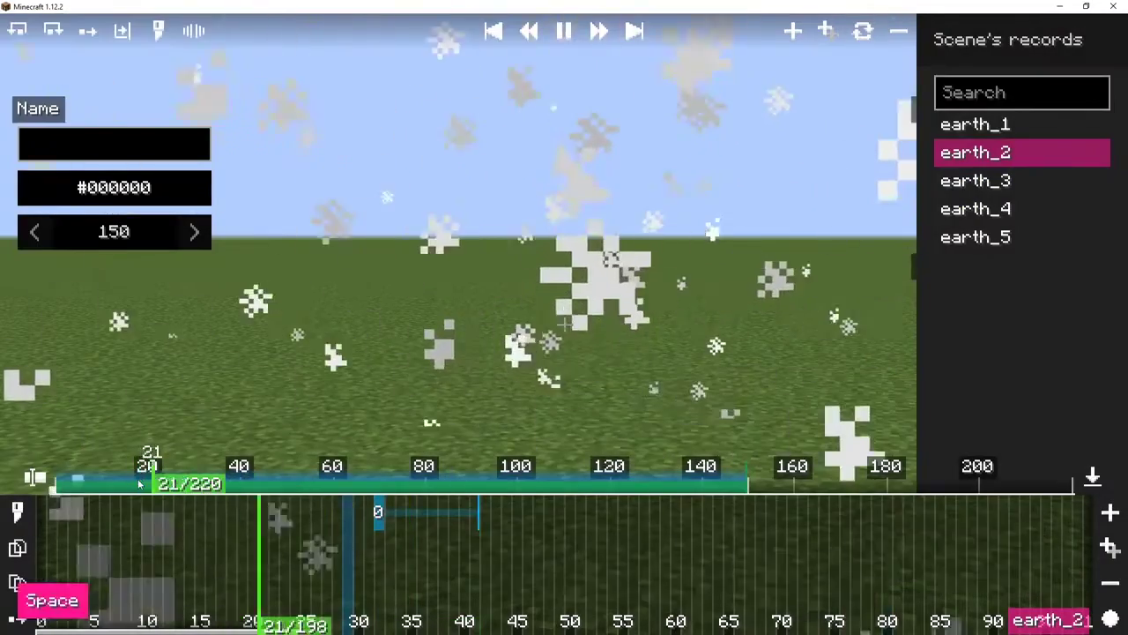
{"action": "key", "text": "F1"}
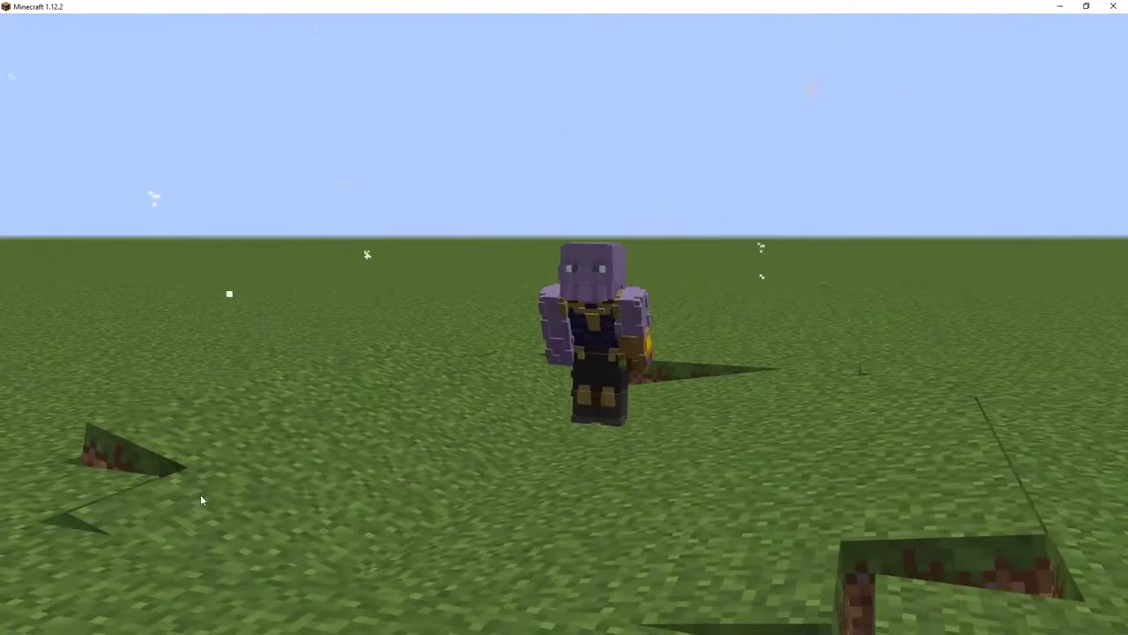
{"action": "key", "text": "F1"}
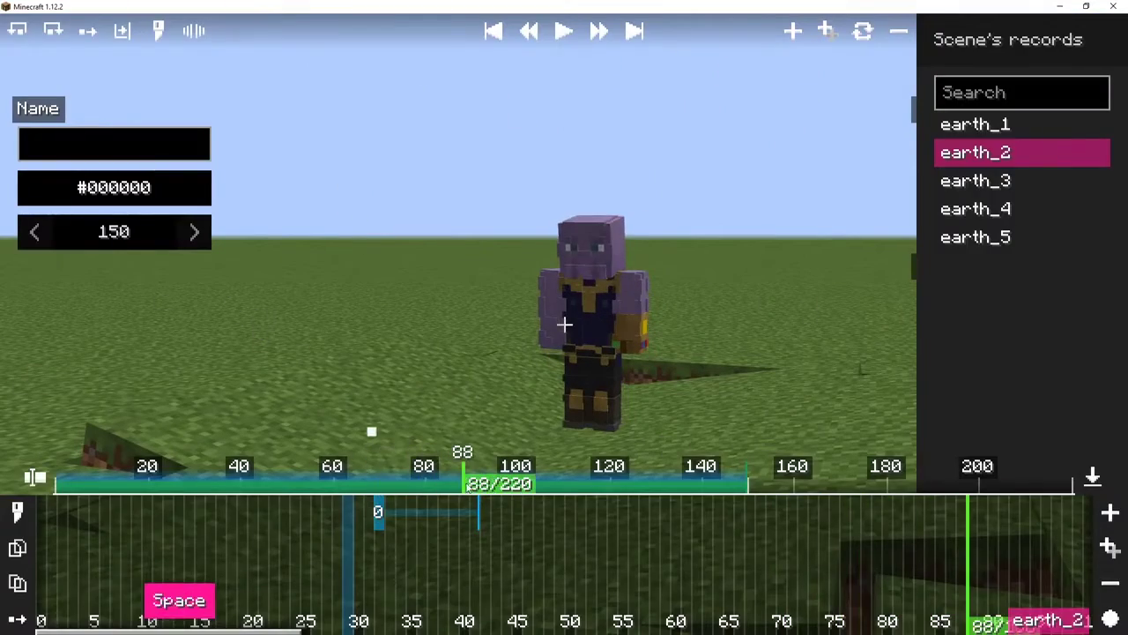
{"action": "left_click_drag", "start_coordinate": [520, 497], "coordinate": [291, 467]}
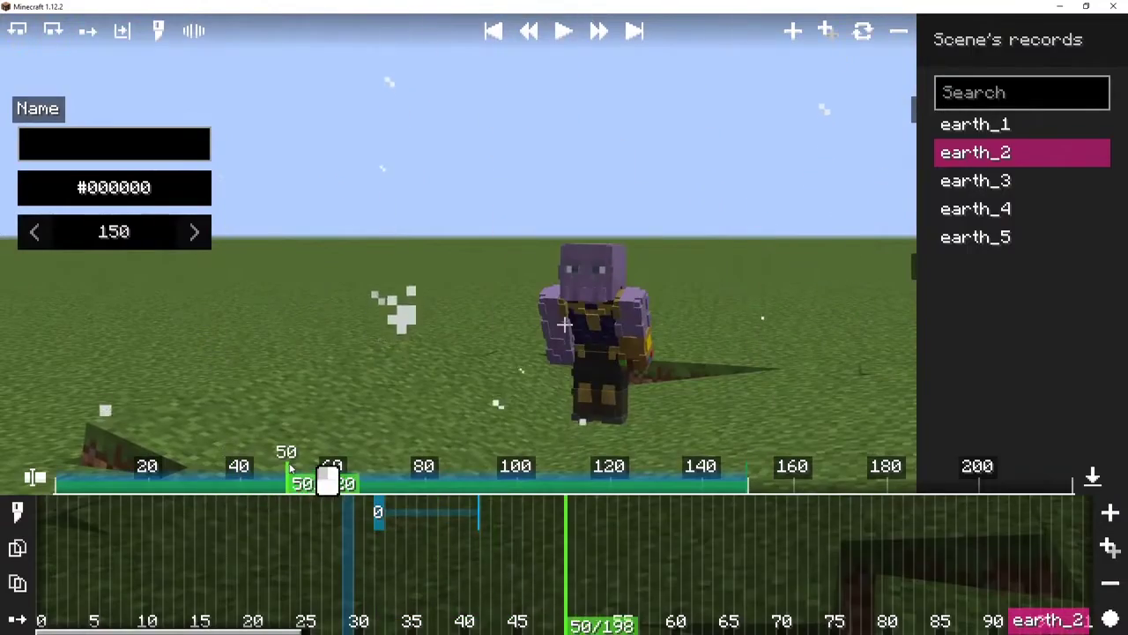
{"action": "mouse_move", "coordinate": [204, 476]}
{"action": "left_mouse_down"}
{"action": "mouse_move", "coordinate": [313, 467]}
{"action": "mouse_move", "coordinate": [187, 464]}
{"action": "left_mouse_up"}
{"action": "key", "text": "space"}
{"action": "key", "text": "F1"}
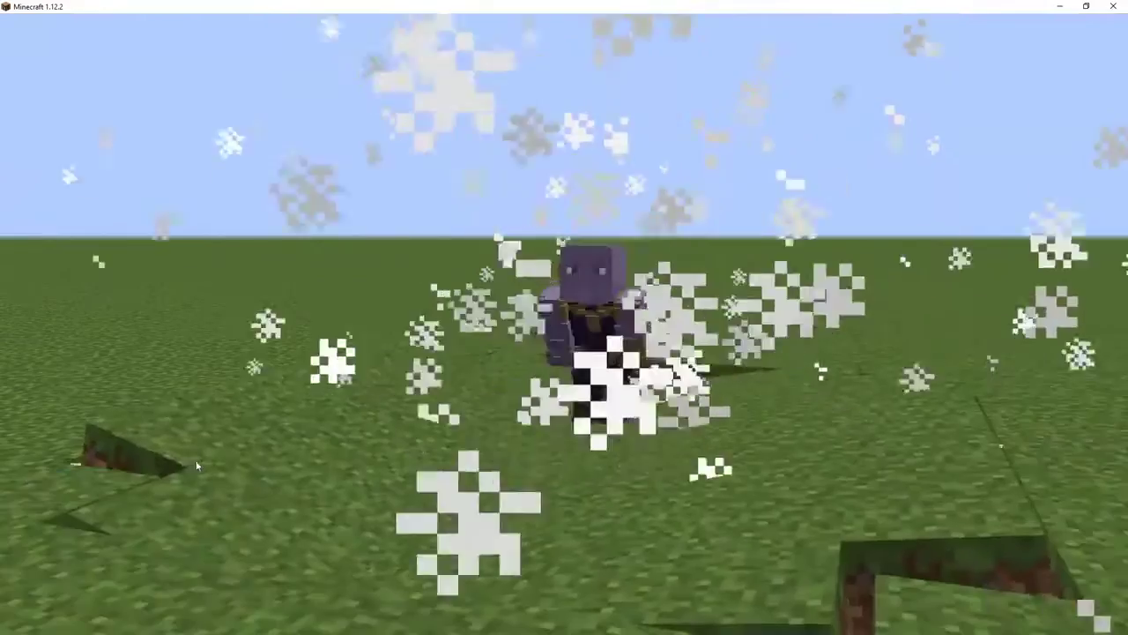
{"action": "key", "text": "F1"}
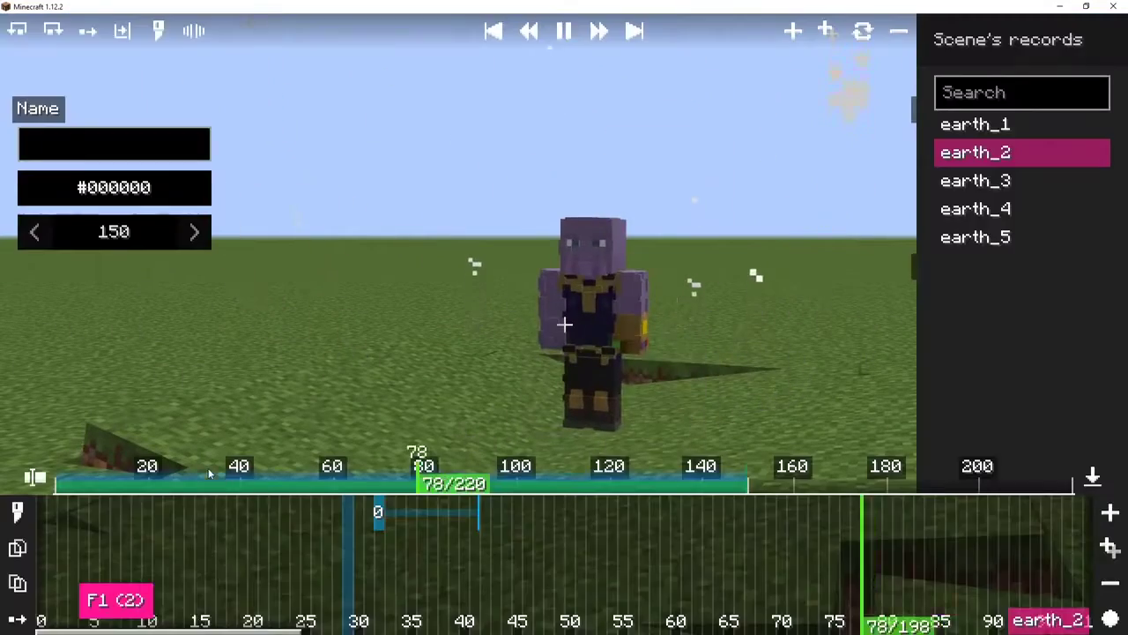
{"action": "key", "text": "space"}
{"action": "left_click_drag", "start_coordinate": [421, 476], "coordinate": [207, 483]}
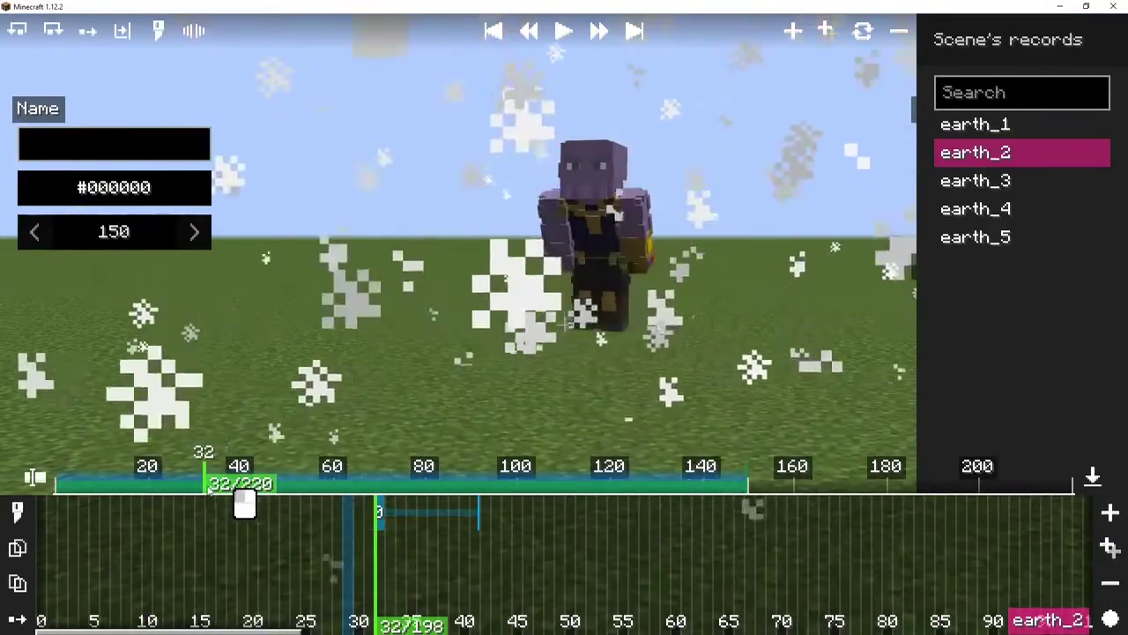
Step: Add a Shake modifier to the camera clip and enable it for Yaw and Pitch
{"action": "key", "text": "ctrl+e"}
{"action": "key", "text": "ctrl+e"}
{"action": "key", "text": "ctrl+l"}
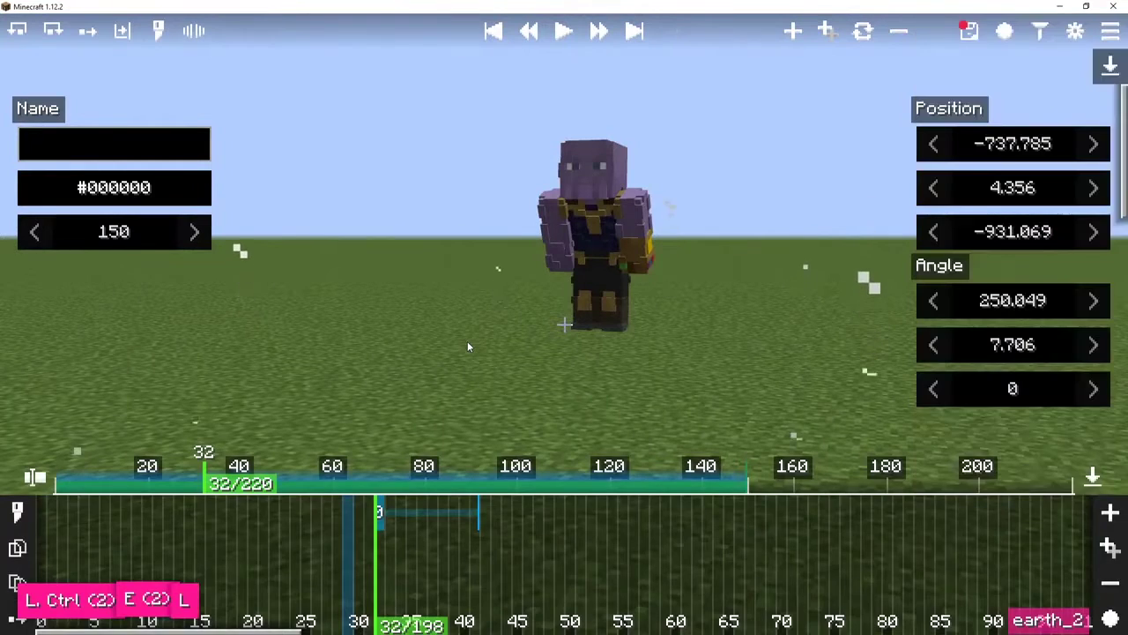
{"action": "key", "text": "ctrl+e"}
{"action": "left_click", "coordinate": [1040, 32]}
{"action": "left_click", "coordinate": [1022, 73]}
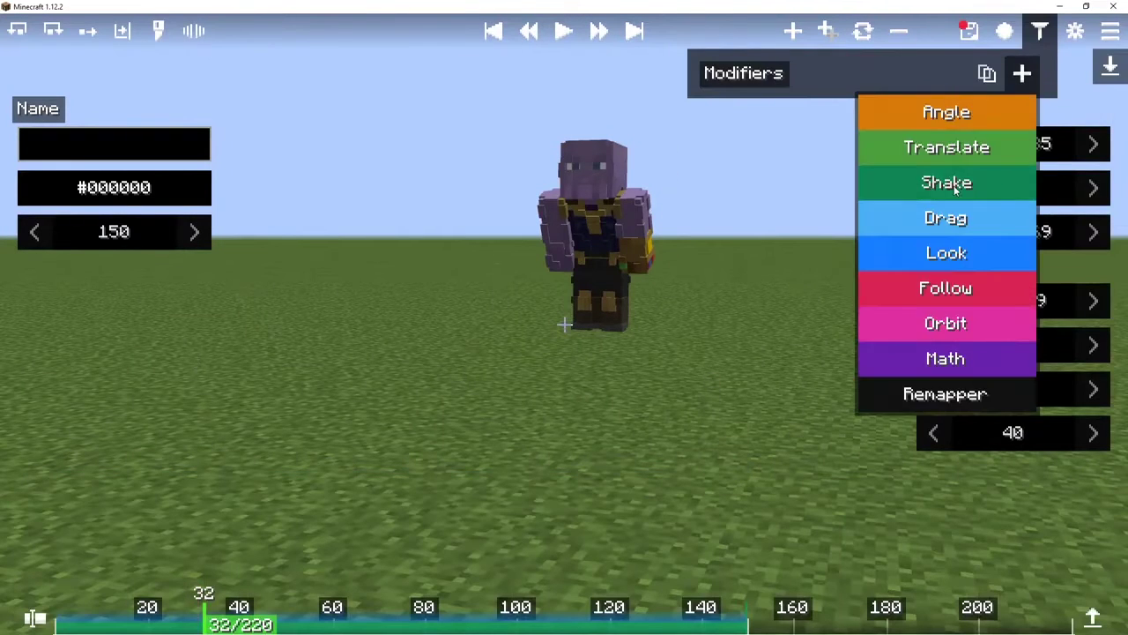
{"action": "left_click", "coordinate": [946, 182]}
{"action": "left_click", "coordinate": [870, 203]}
{"action": "left_click", "coordinate": [916, 204]}
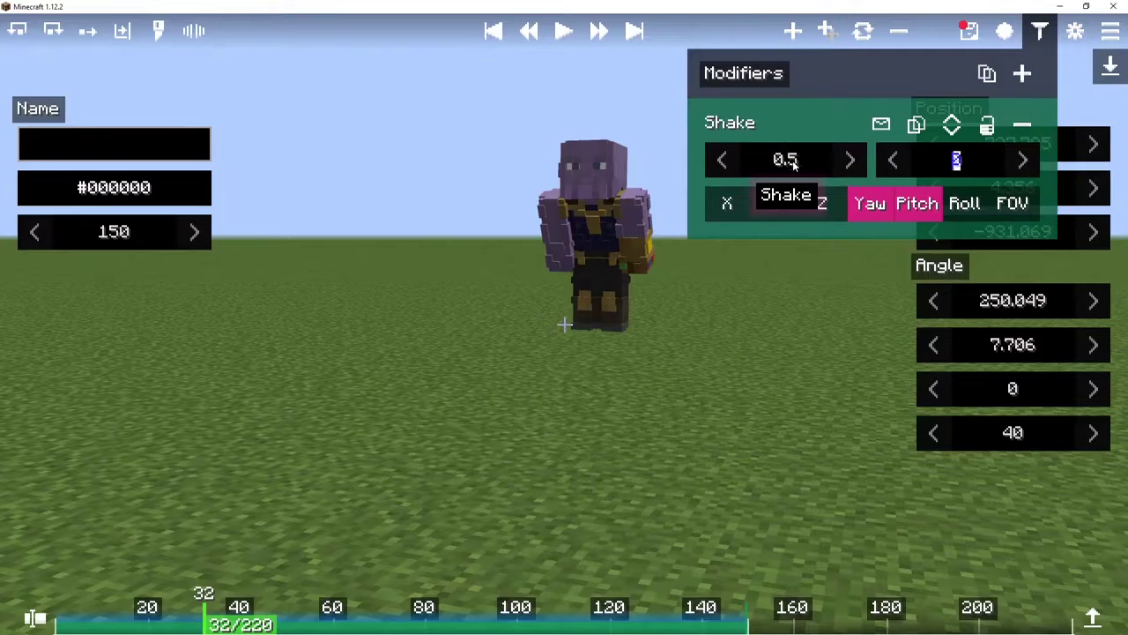
Step: Set the modifier's shake to 0.5 and its shake amount to 30, previewing the camera motion
{"action": "key", "text": "space"}
{"action": "key", "text": "space"}
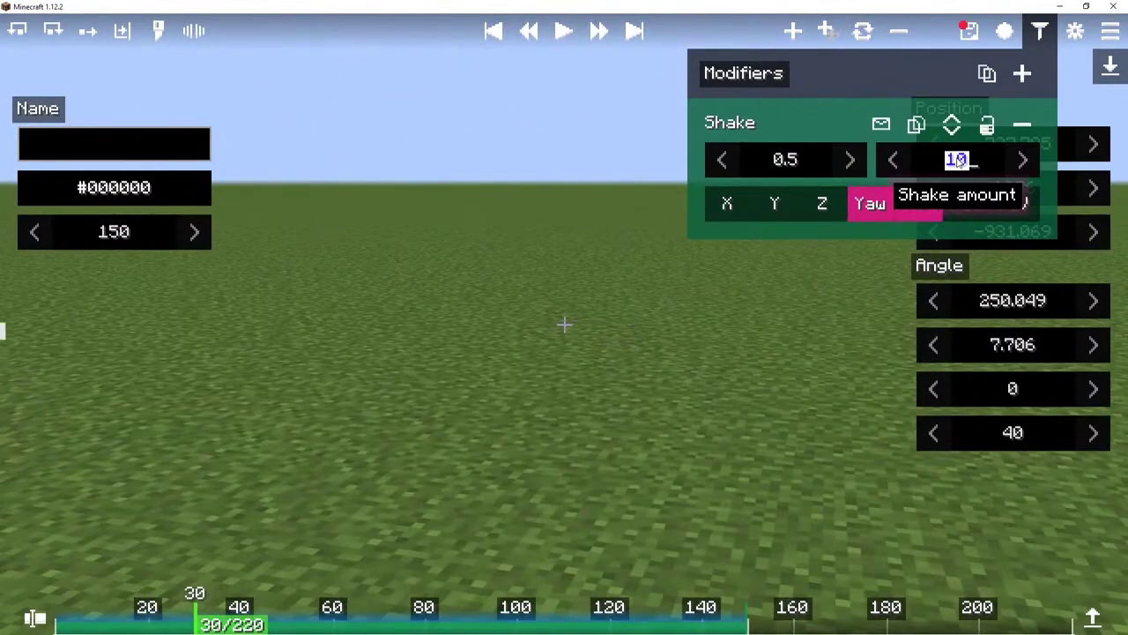
{"action": "type", "text": "30"}
Step: Open the Shake modifier's envelope and set its starting point to 28 to match the impact
{"action": "left_click", "coordinate": [952, 124]}
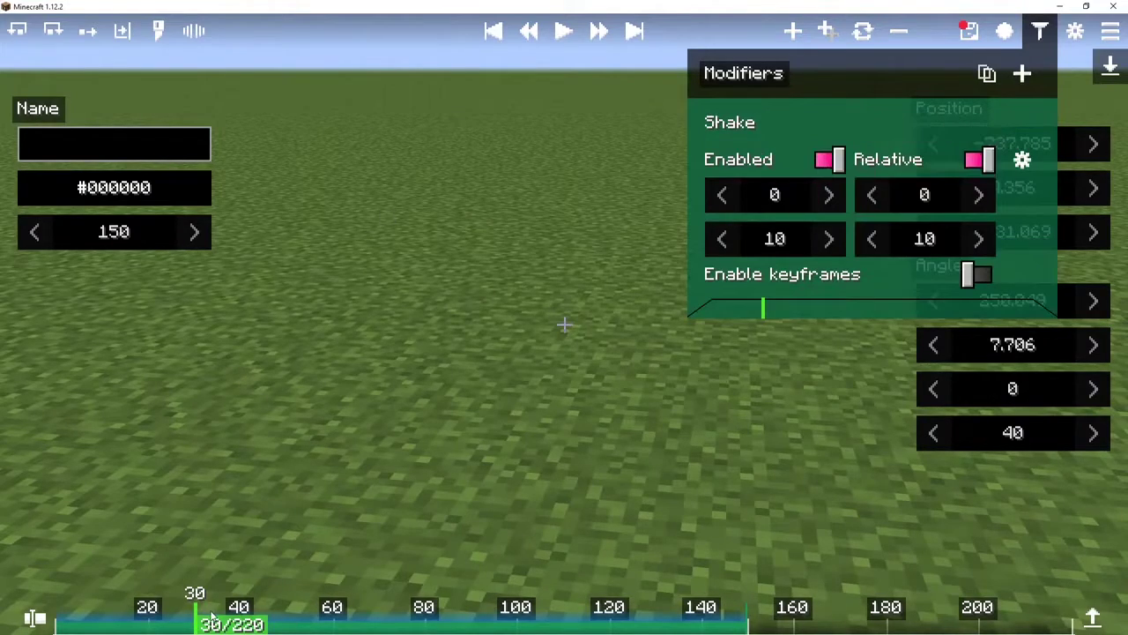
{"action": "mouse_move", "coordinate": [212, 616]}
{"action": "left_mouse_down"}
{"action": "mouse_move", "coordinate": [182, 619]}
{"action": "mouse_move", "coordinate": [195, 619]}
{"action": "left_mouse_up"}
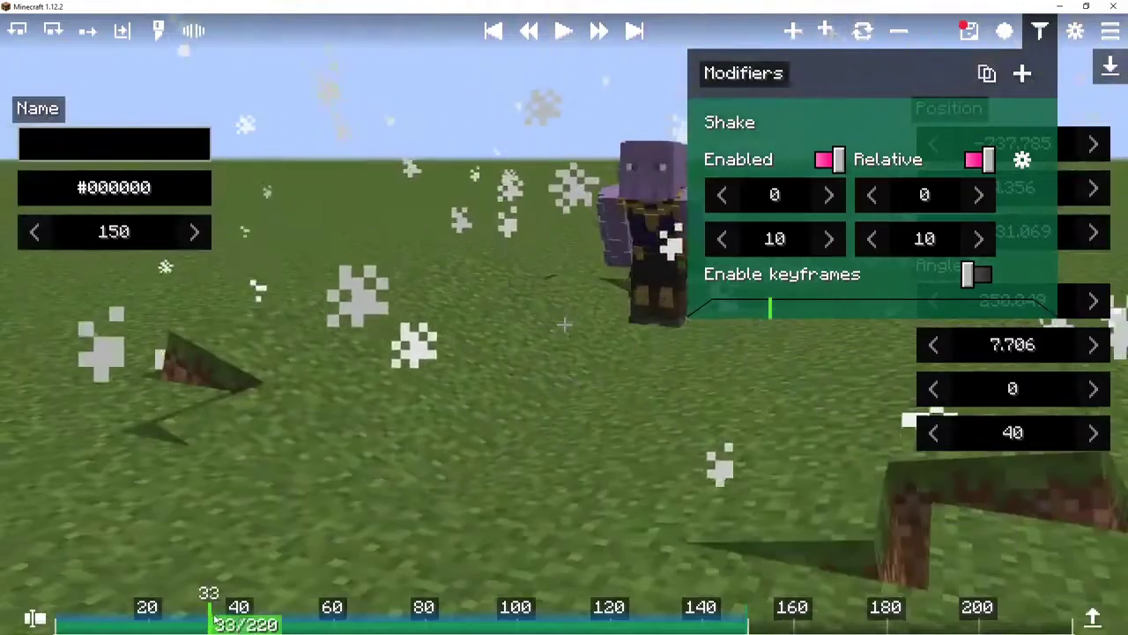
{"action": "key", "text": "ctrl+e"}
{"action": "key", "text": "Left"}
{"action": "key", "text": "Left"}
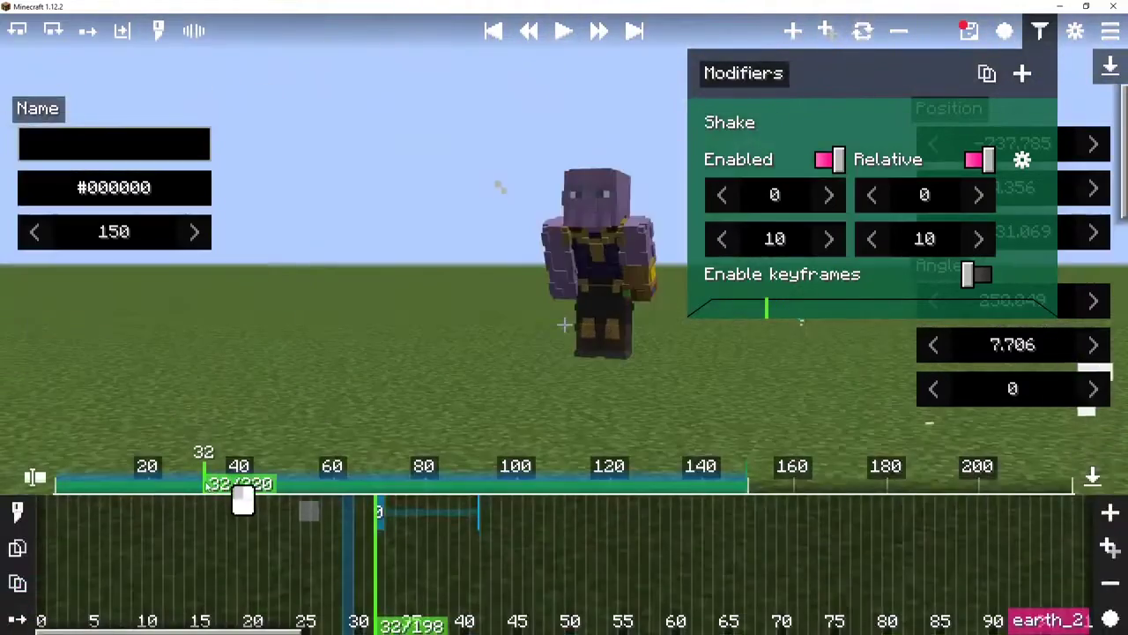
{"action": "left_click_drag", "start_coordinate": [781, 208], "coordinate": [833, 221]}
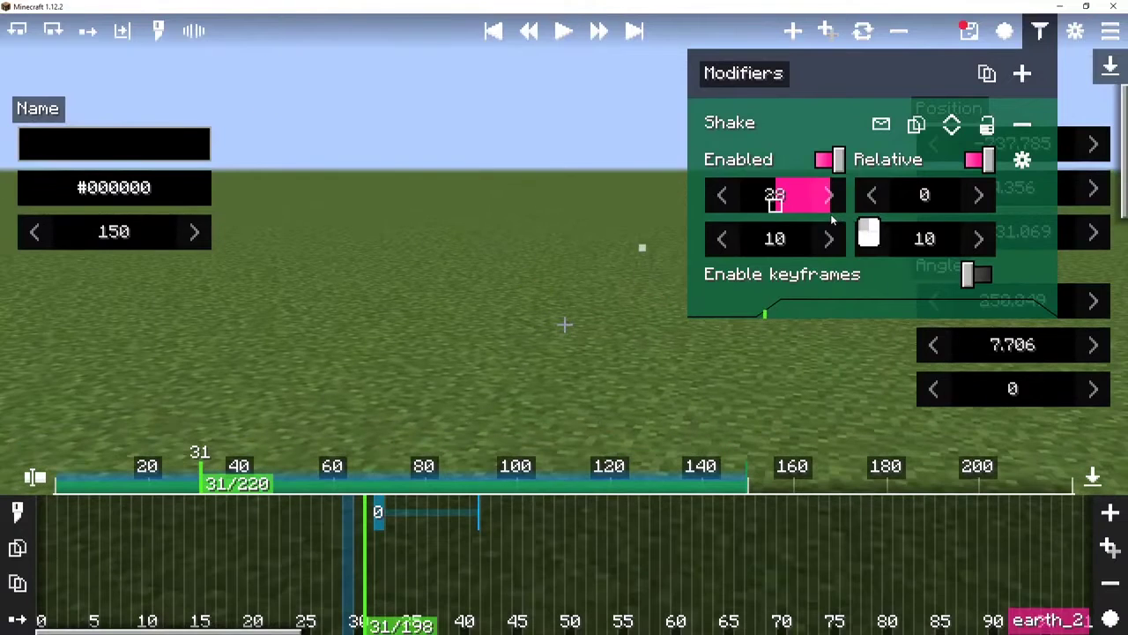
Step: Set the shake envelope's fade in and fade out to 5 each
{"action": "left_click", "coordinate": [791, 242]}
{"action": "type", "text": "5"}
{"action": "left_click", "coordinate": [930, 239]}
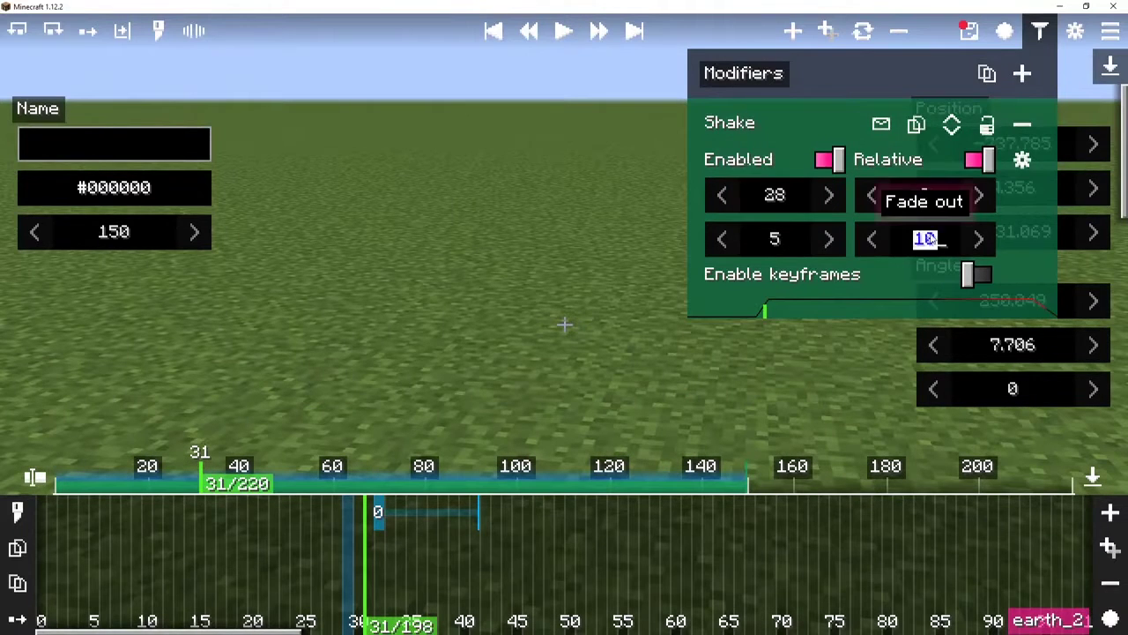
{"action": "type", "text": "45"}
{"action": "key", "text": "BackSpace"}
{"action": "key", "text": "BackSpace"}
{"action": "type", "text": "5"}
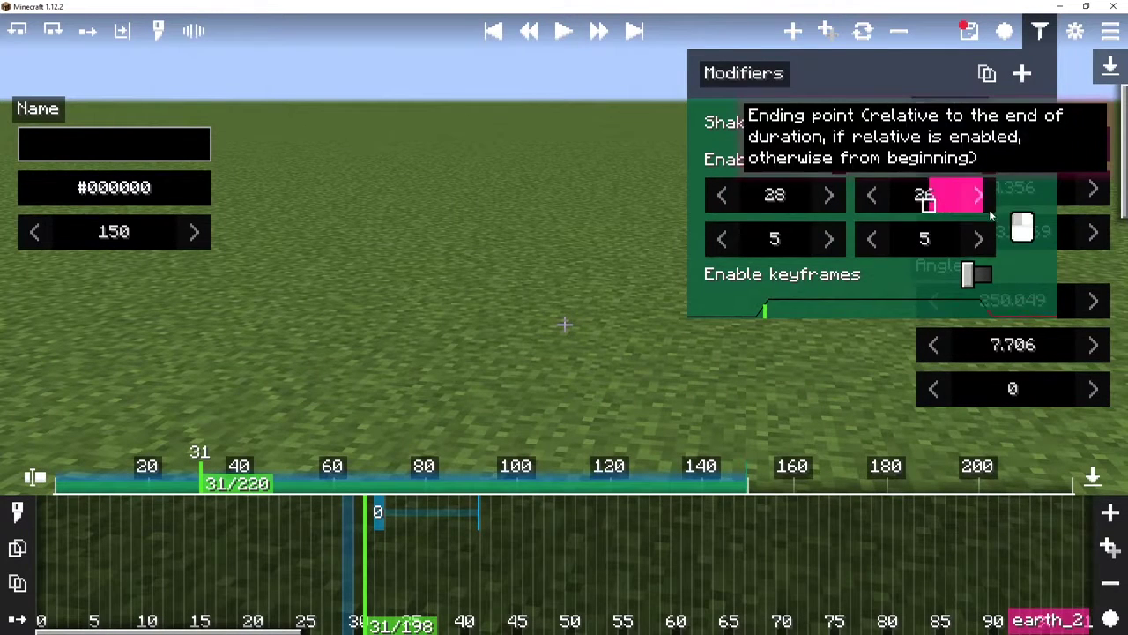
Step: Turn off the envelope's Relative option, set its ending point to 45 and choose Quadratic In/out interpolation
{"action": "left_click_drag", "start_coordinate": [990, 212], "coordinate": [1088, 220]}
{"action": "left_click", "coordinate": [987, 164]}
{"action": "left_click", "coordinate": [938, 196]}
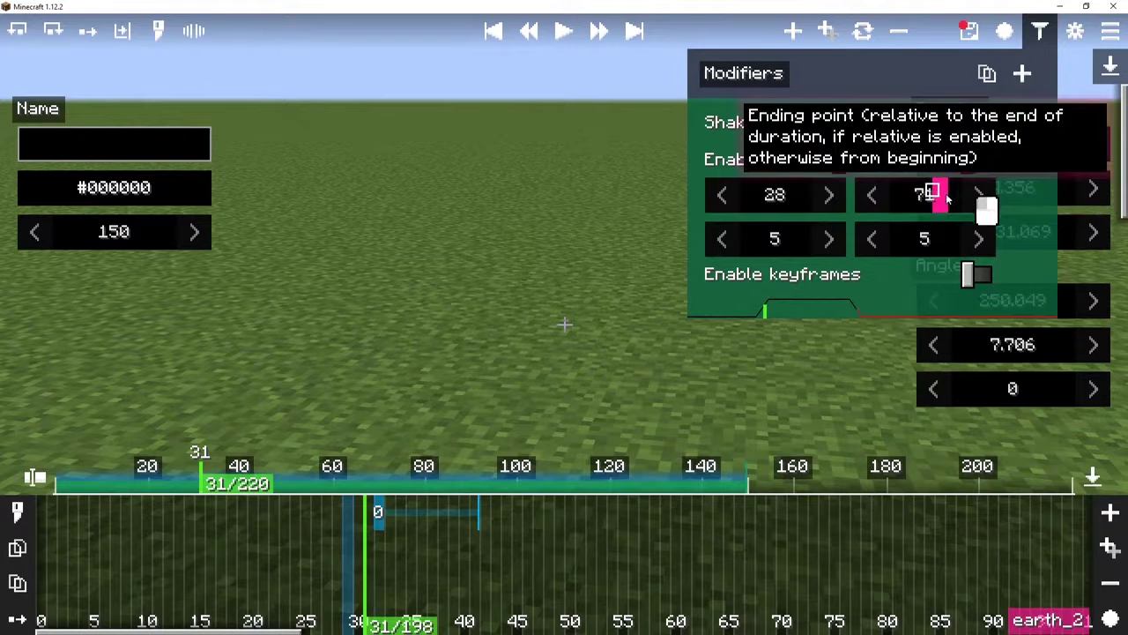
{"action": "left_click", "coordinate": [1021, 160]}
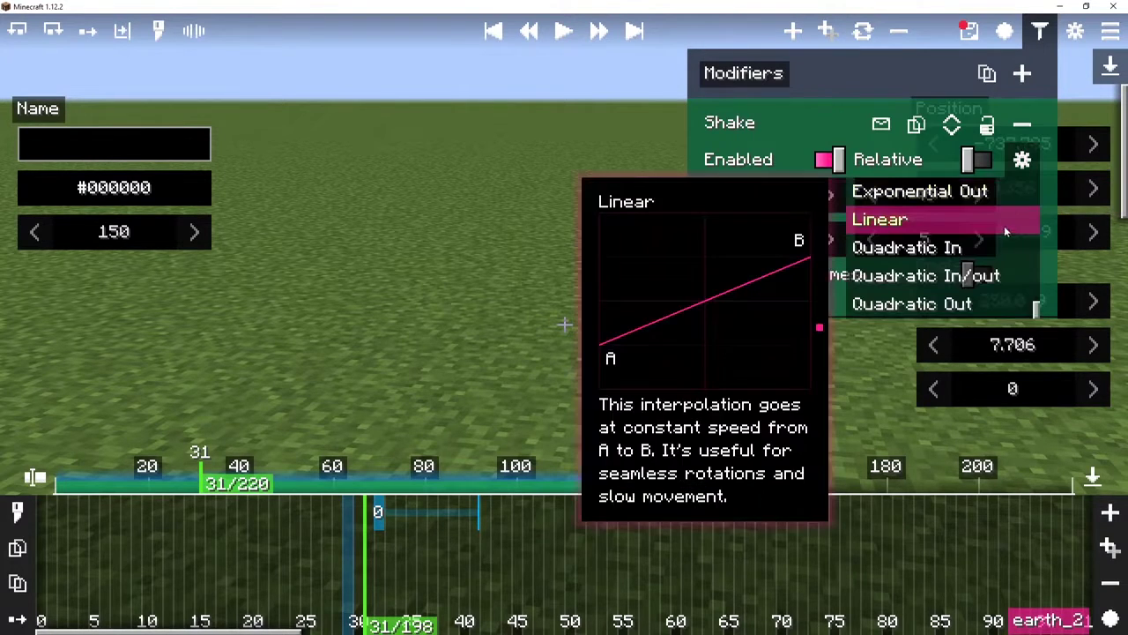
{"action": "left_click", "coordinate": [992, 276]}
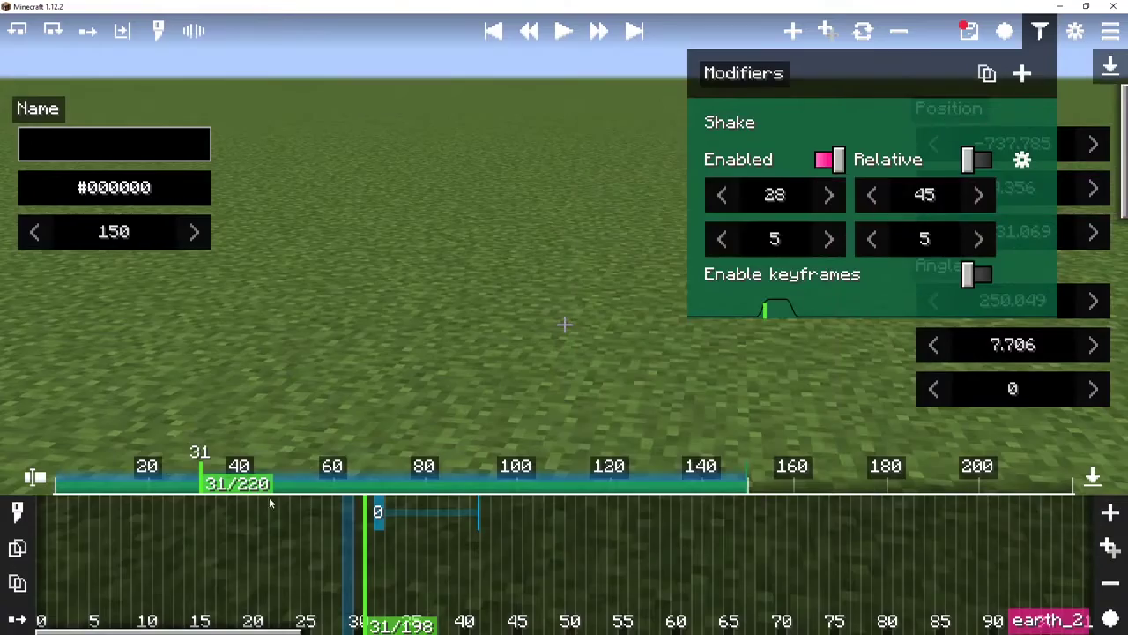
Step: Set the shake envelope's ending point to 36 and its fade out to 3, and replay the impact
{"action": "key", "text": "space"}
{"action": "key", "text": "space"}
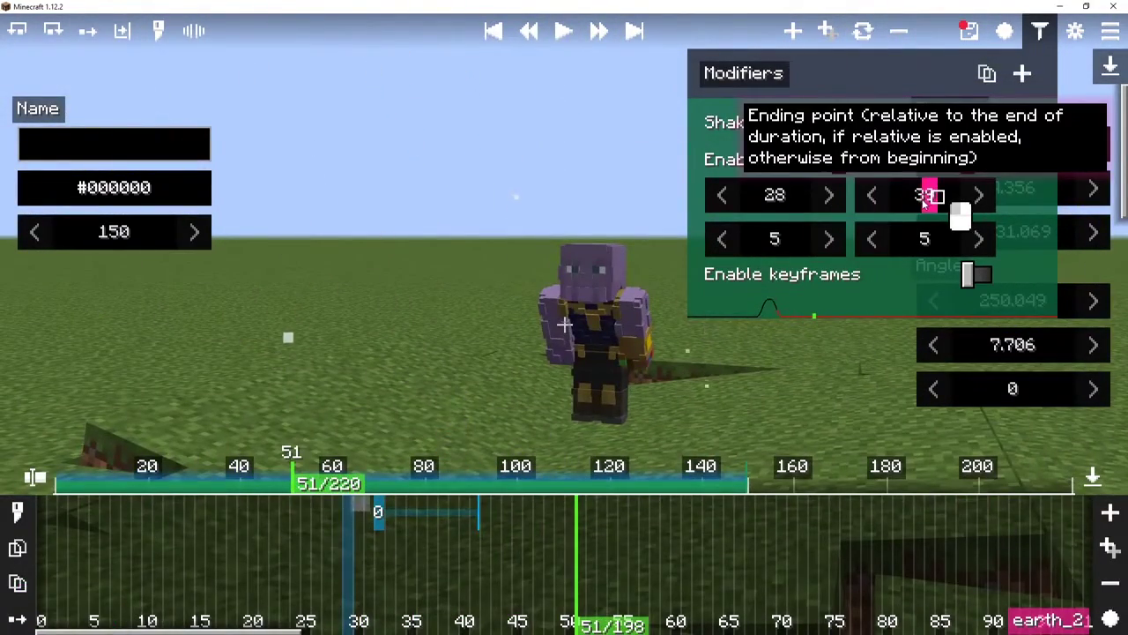
{"action": "left_click_drag", "start_coordinate": [923, 199], "coordinate": [919, 240]}
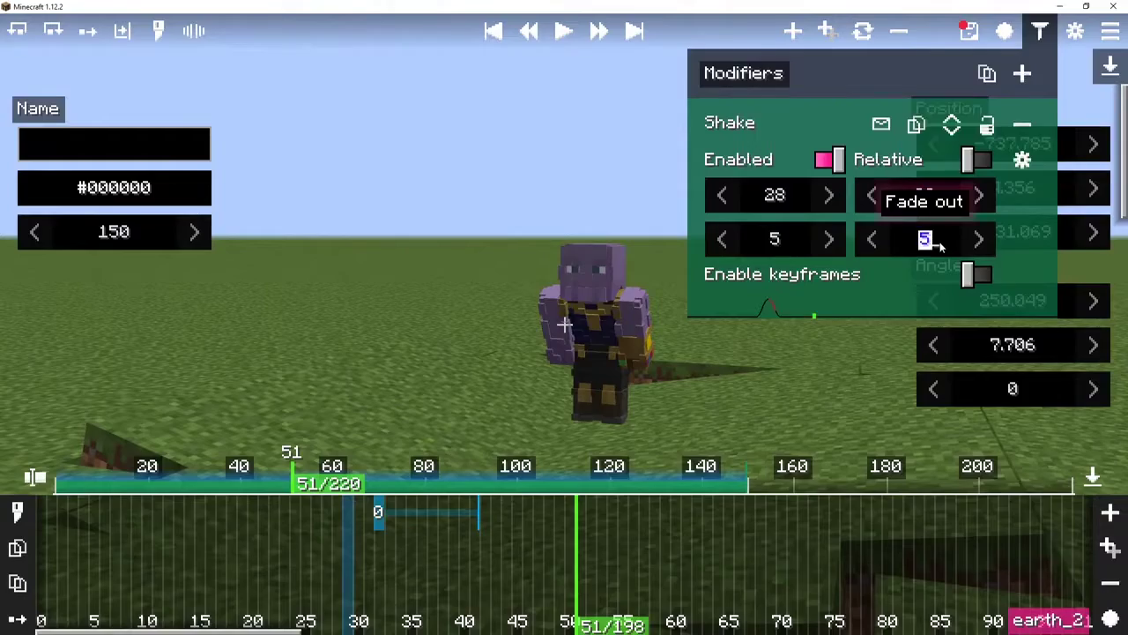
{"action": "type", "text": "3"}
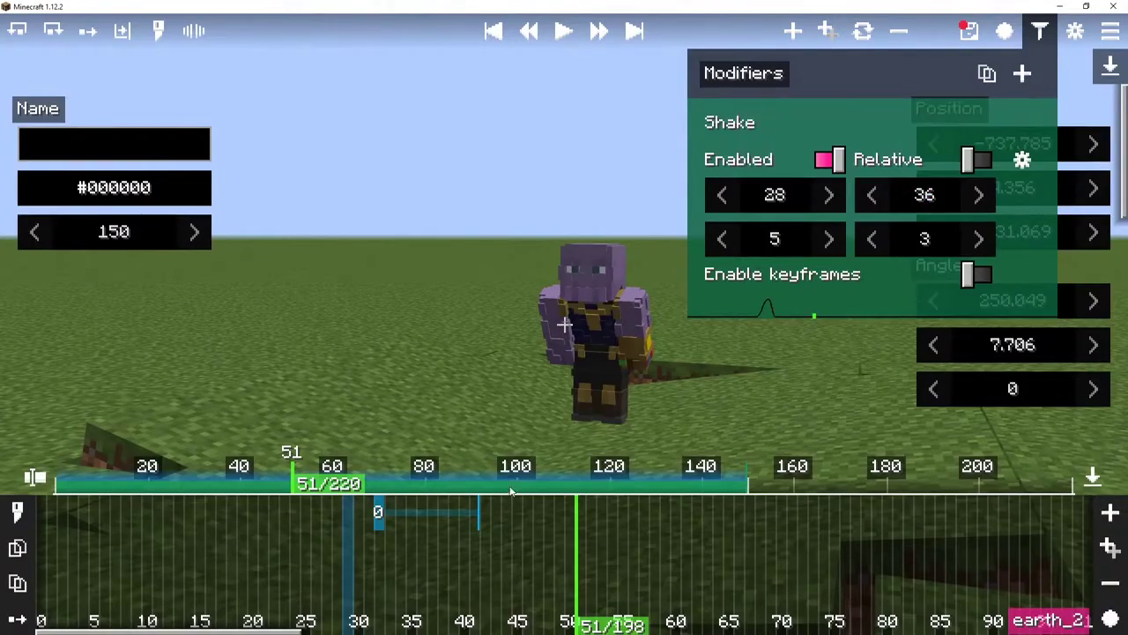
{"action": "left_click", "coordinate": [235, 483]}
{"action": "key", "text": "space"}
{"action": "left_click", "coordinate": [167, 476]}
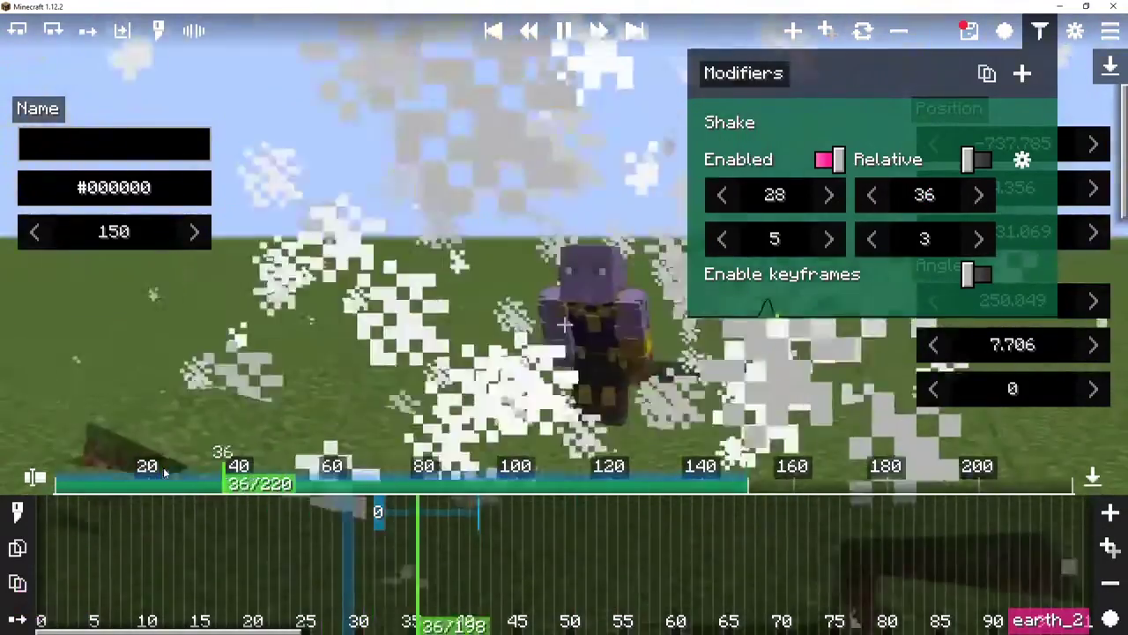
{"action": "left_click", "coordinate": [164, 476]}
{"action": "key", "text": "space"}
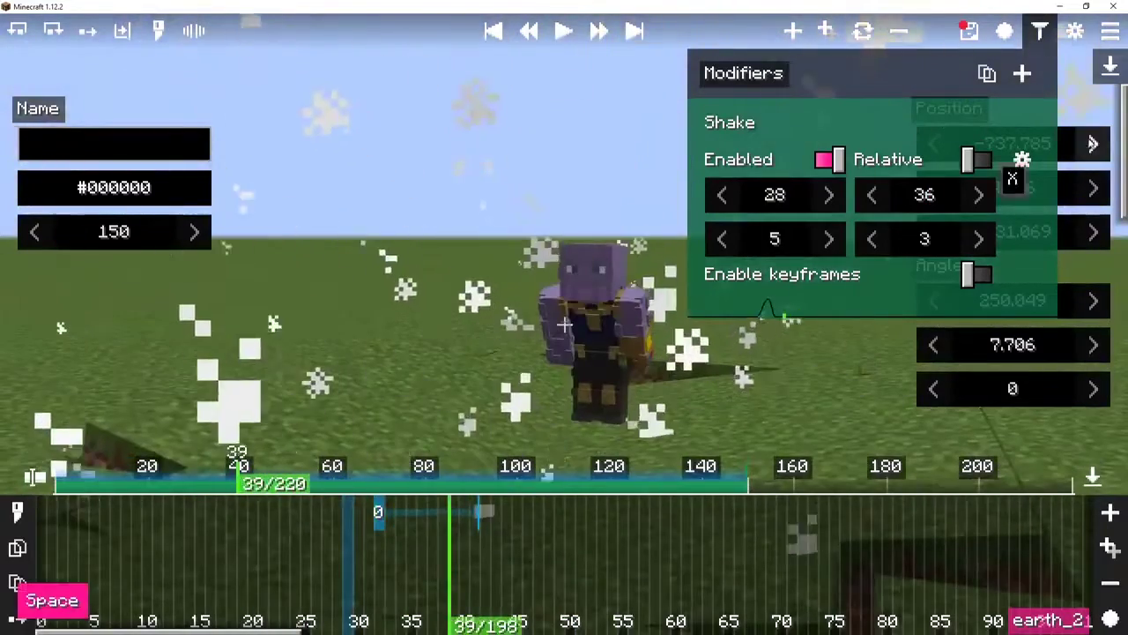
Step: Close the shake envelope settings, try a Shake strength of 2 and replay the landing impact
{"action": "left_click", "coordinate": [881, 124]}
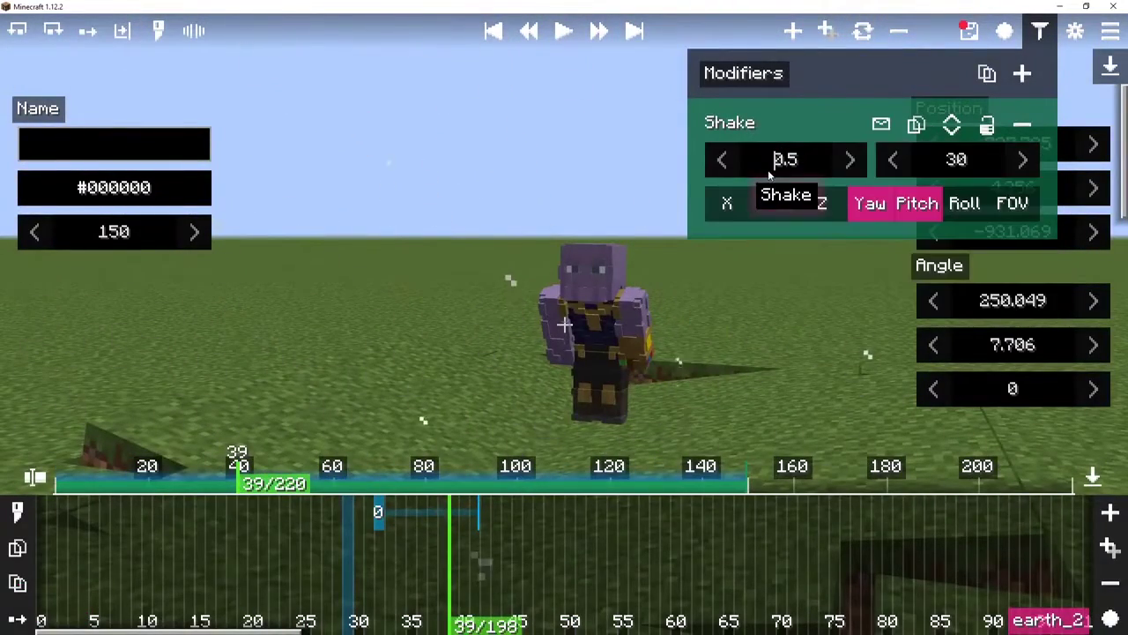
{"action": "left_click_drag", "start_coordinate": [217, 488], "coordinate": [189, 491]}
{"action": "key", "text": "space"}
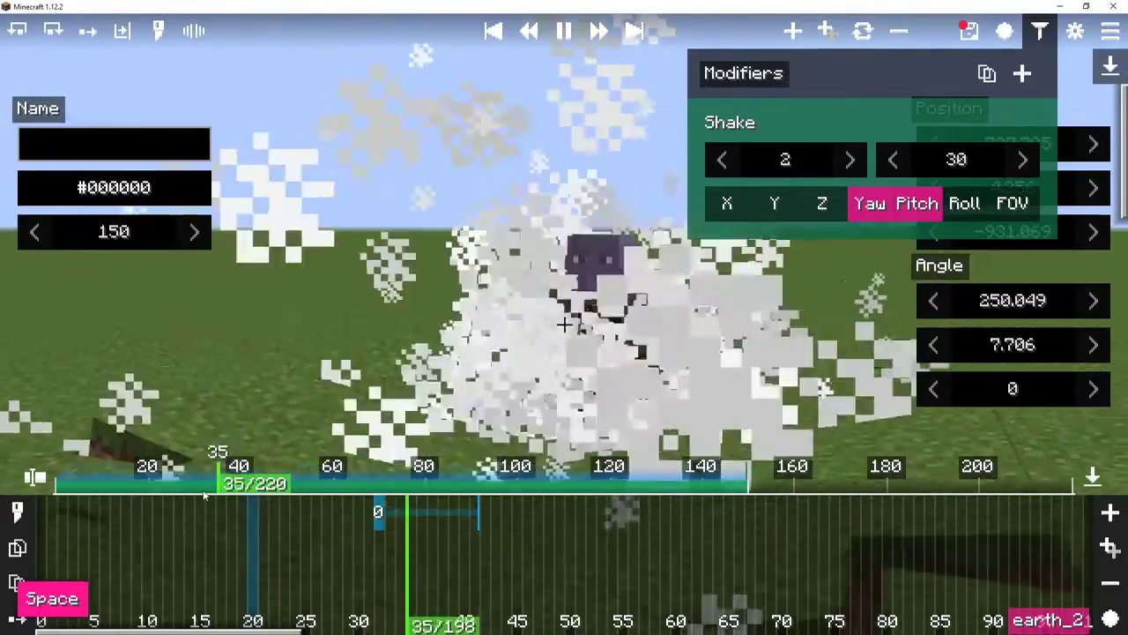
{"action": "left_click", "coordinate": [191, 493]}
{"action": "left_click", "coordinate": [153, 493]}
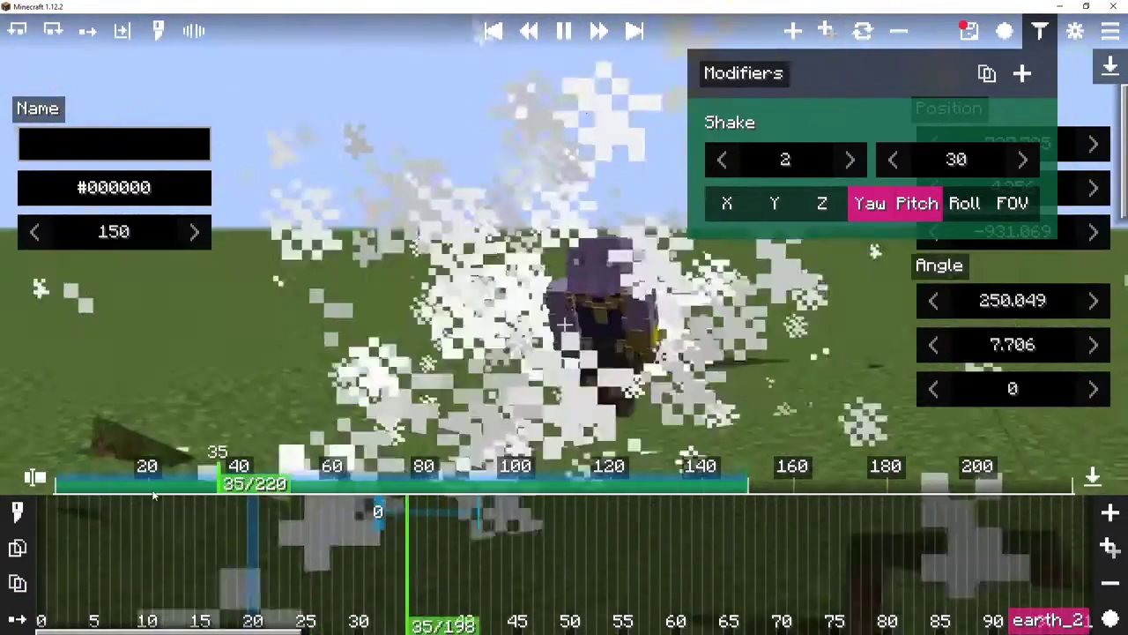
{"action": "key", "text": "space"}
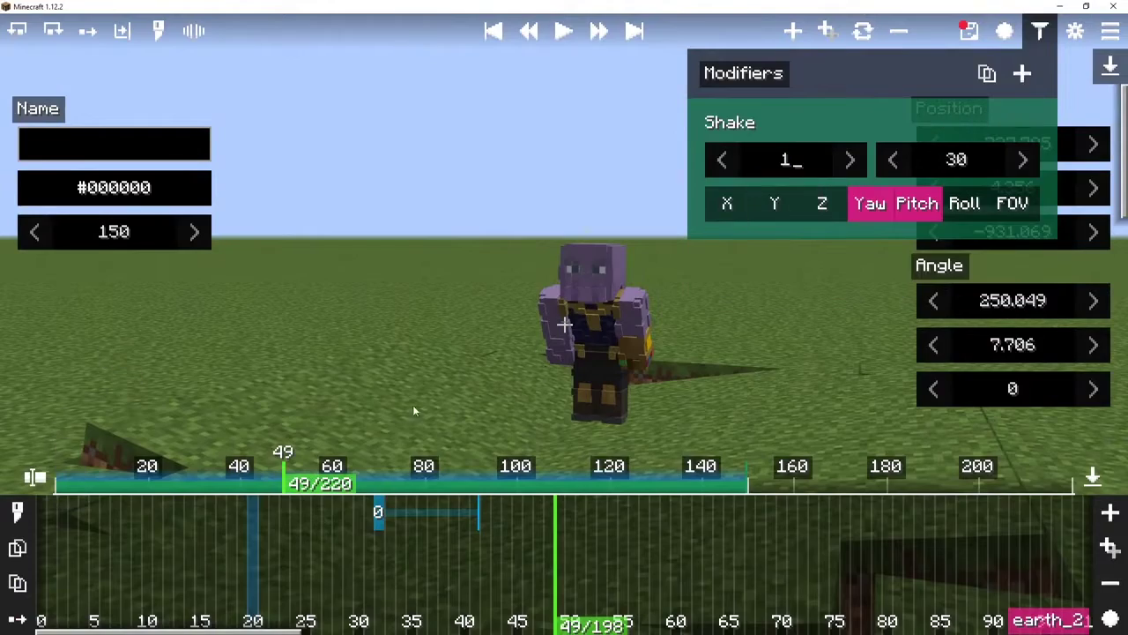
Step: Set the Shake modifier's strength to 1 and replay the landing impact, including once with the interface hidden
{"action": "key", "text": "space"}
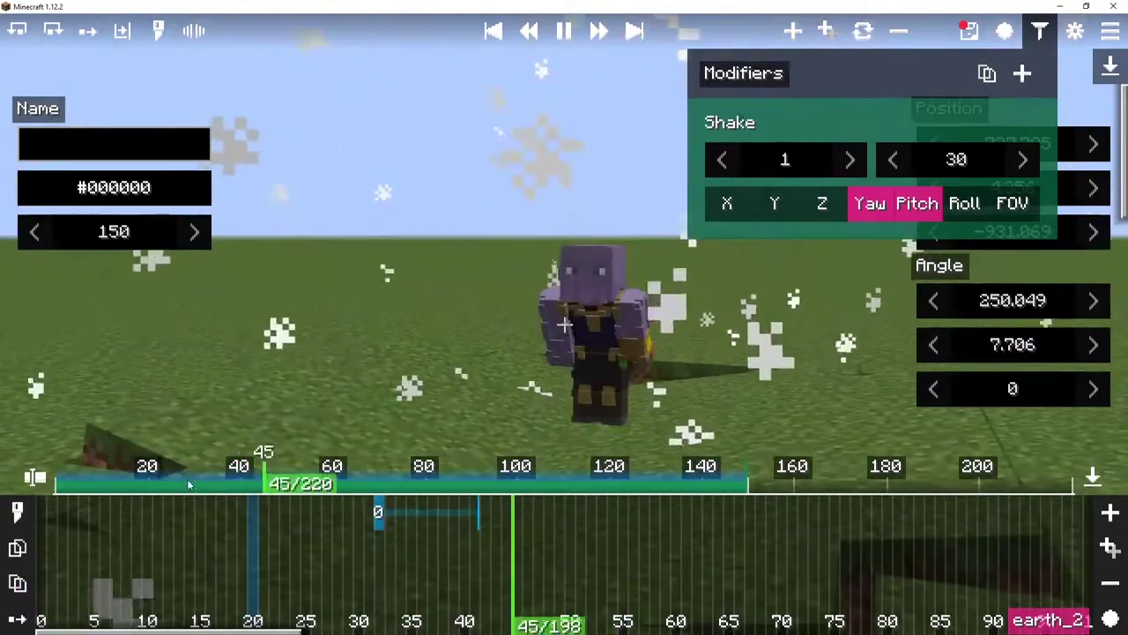
{"action": "left_click", "coordinate": [134, 492]}
{"action": "key", "text": "space"}
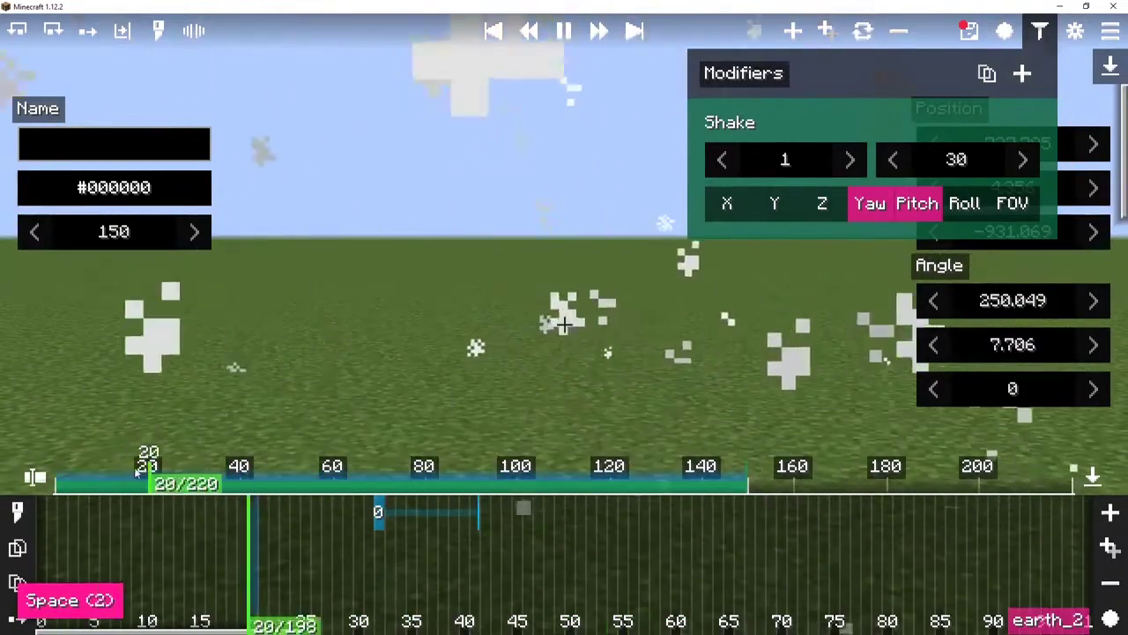
{"action": "key", "text": "F1"}
{"action": "key", "text": "F1"}
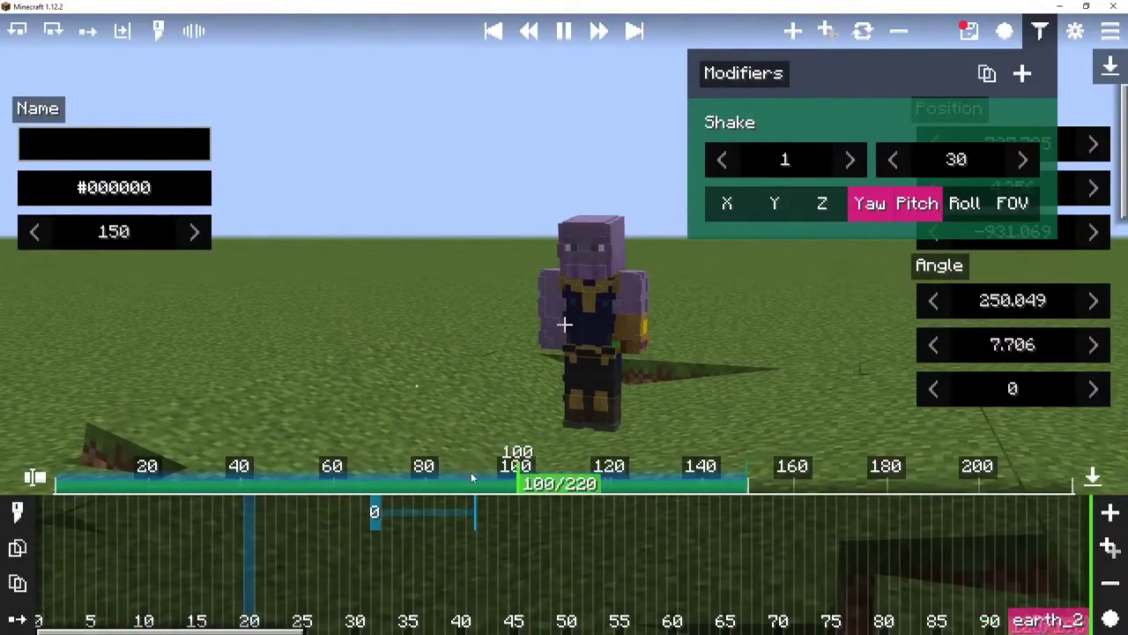
{"action": "key", "text": "space"}
{"action": "left_click_drag", "start_coordinate": [532, 481], "coordinate": [86, 486]}
{"action": "key", "text": "space"}
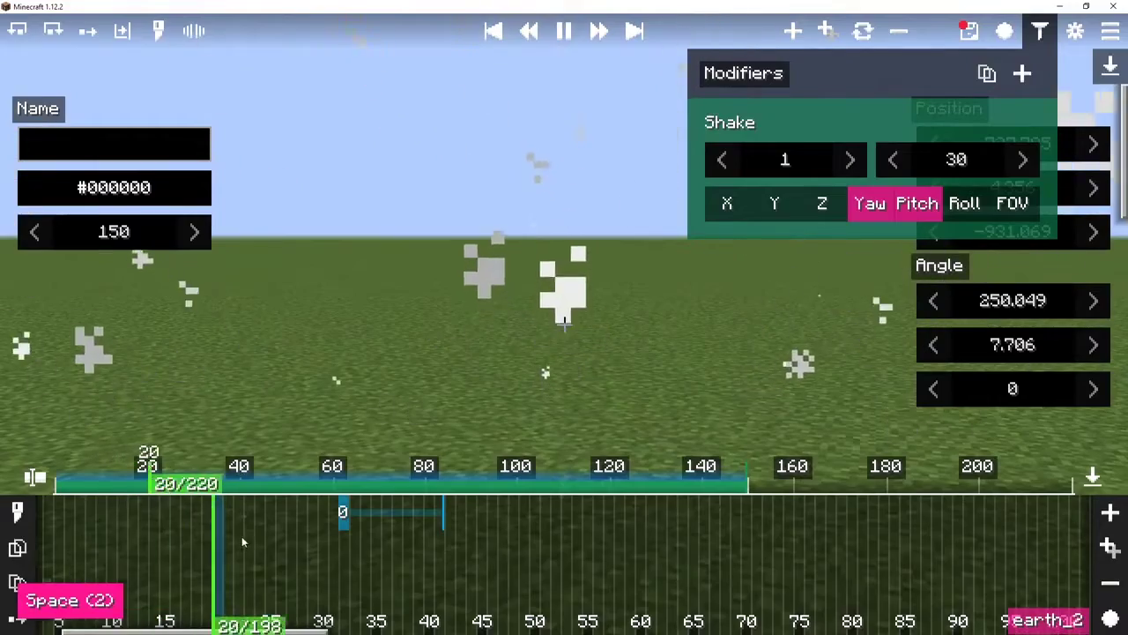
{"action": "key", "text": "space"}
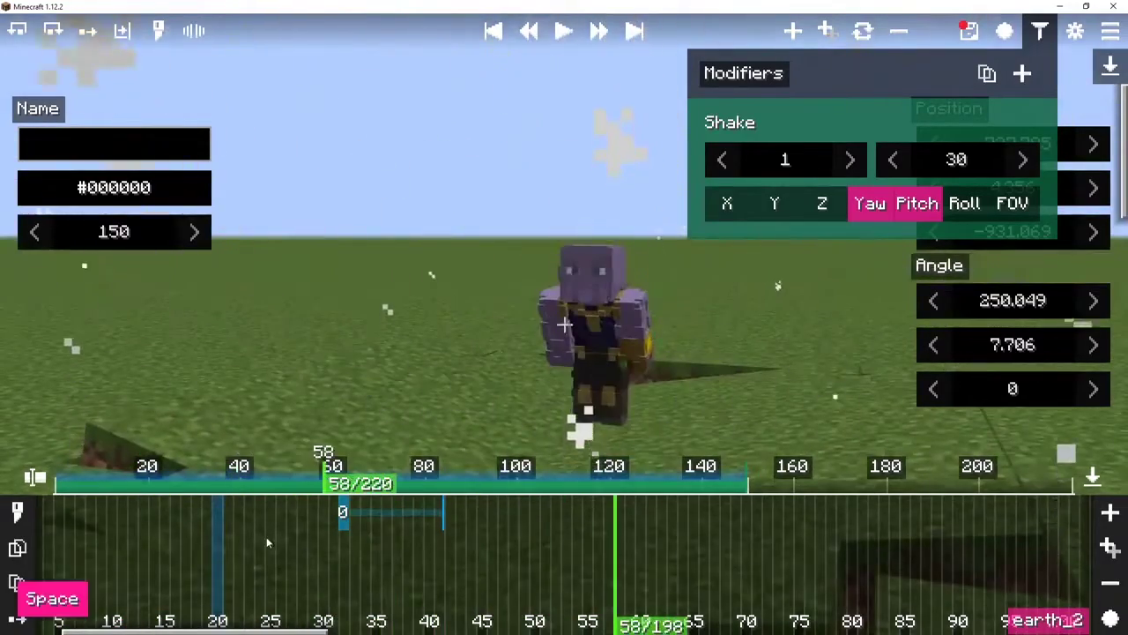
Step: At tick 43, add an Angle modifier and set its field-of-view offset to -21.3
{"action": "left_click_drag", "start_coordinate": [317, 486], "coordinate": [273, 495]}
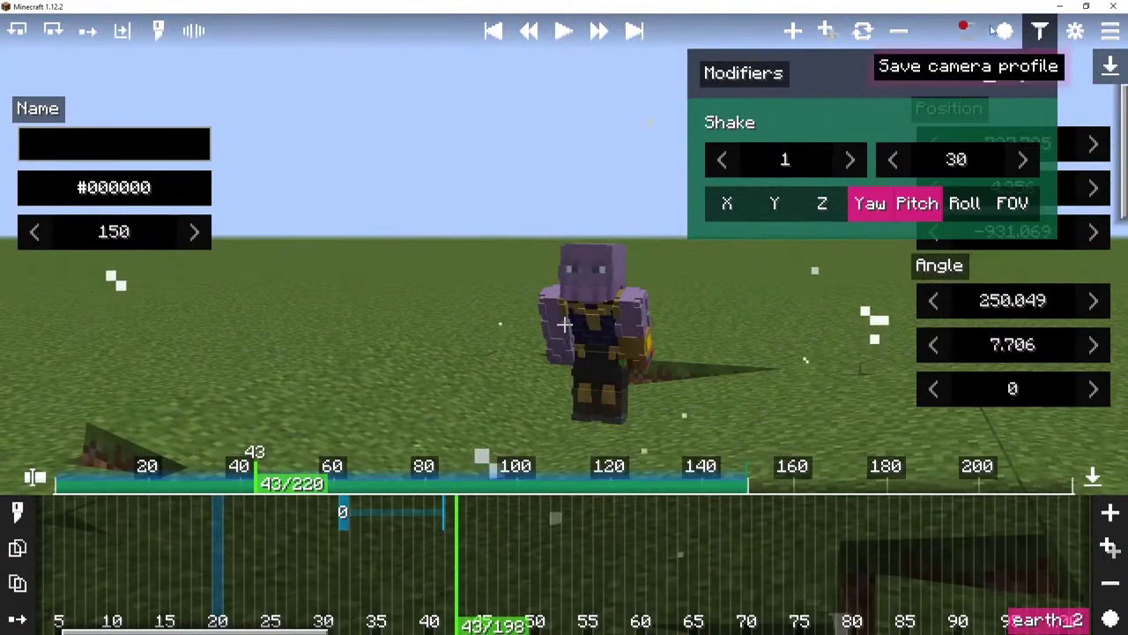
{"action": "left_click", "coordinate": [1022, 74]}
{"action": "left_click", "coordinate": [943, 107]}
{"action": "left_click_drag", "start_coordinate": [943, 345], "coordinate": [189, 340]}
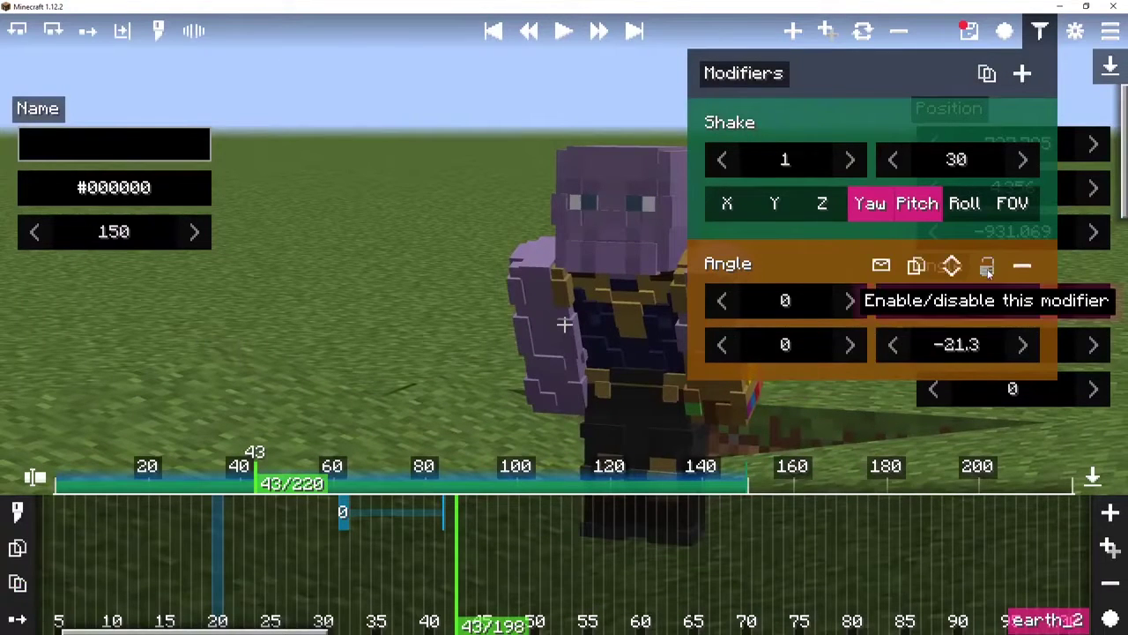
Step: Enable the Angle modifier's envelope with starting point 44 and fade out 0, and replay the camera zoom
{"action": "left_click", "coordinate": [880, 267]}
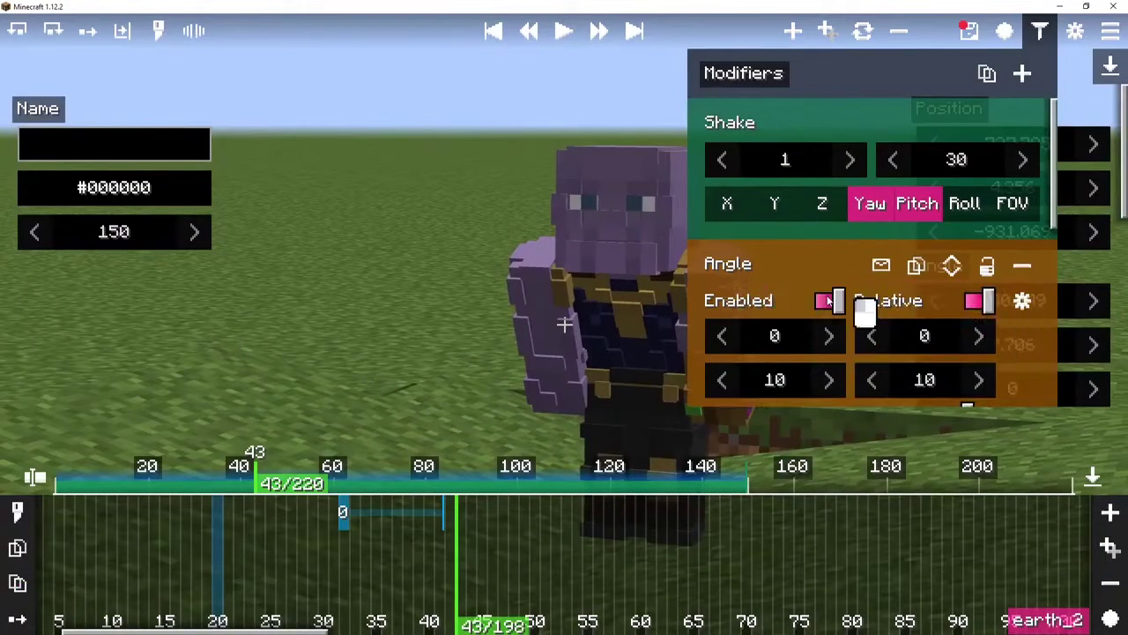
{"action": "scroll", "coordinate": [857, 354], "scroll_direction": "down", "scroll_amount": 1}
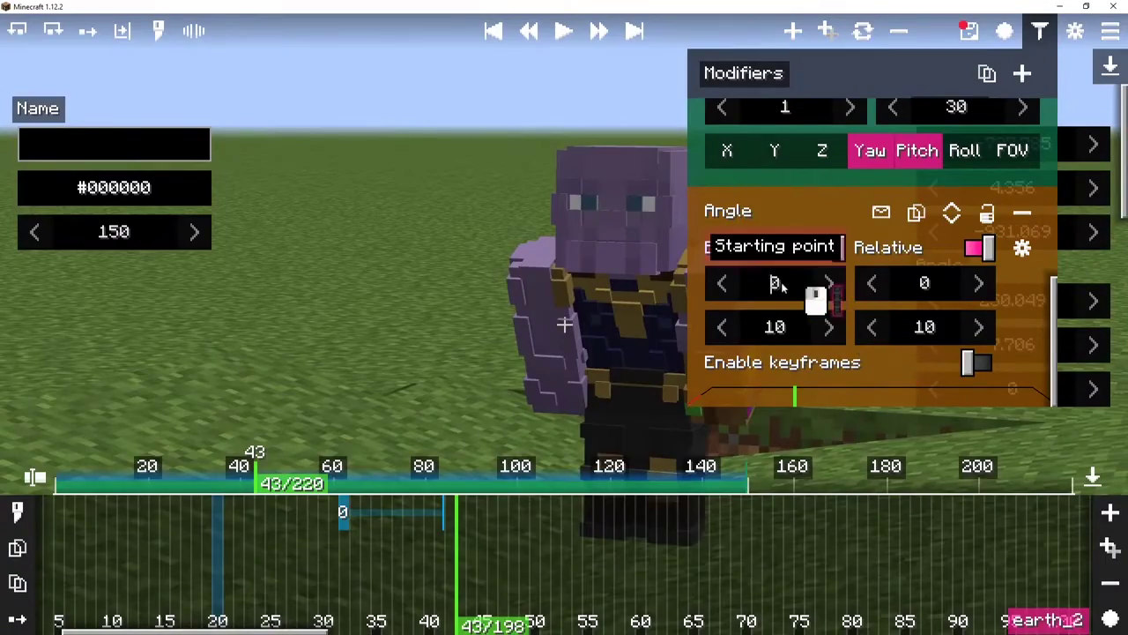
{"action": "left_click_drag", "start_coordinate": [780, 283], "coordinate": [935, 322]}
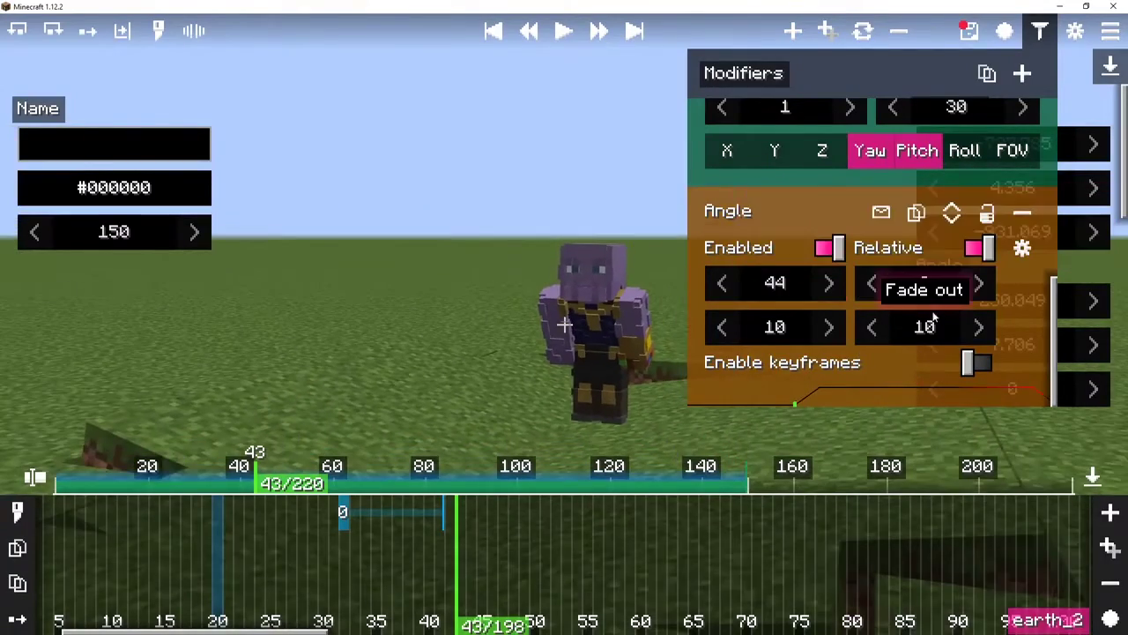
{"action": "left_click", "coordinate": [202, 480]}
{"action": "key", "text": "space"}
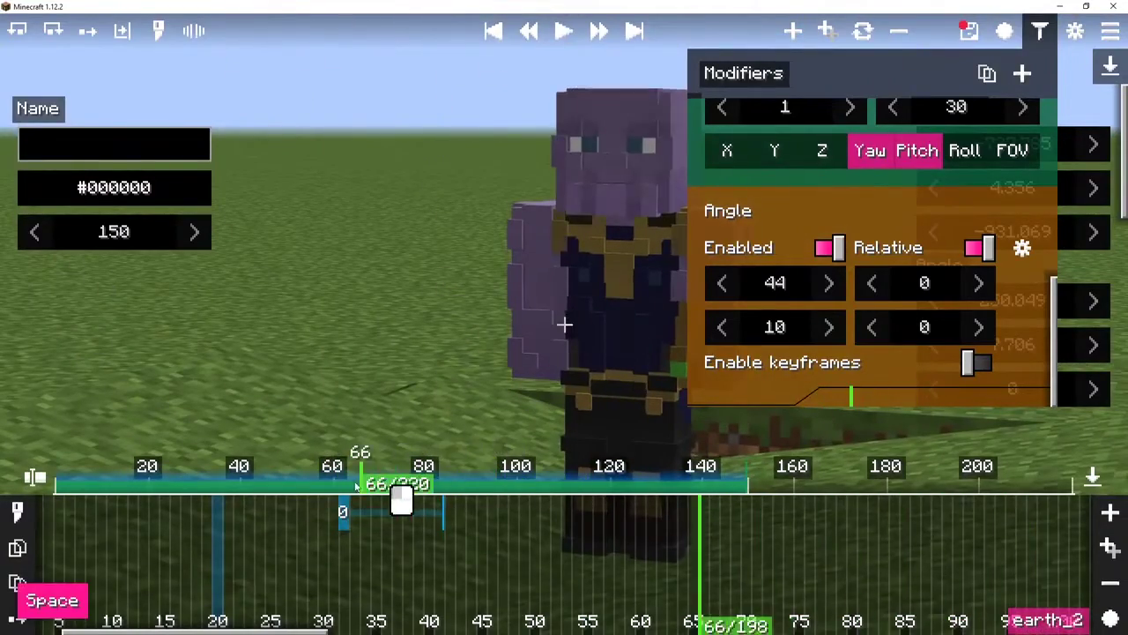
{"action": "mouse_move", "coordinate": [357, 485]}
{"action": "left_mouse_down"}
{"action": "mouse_move", "coordinate": [142, 481]}
{"action": "mouse_move", "coordinate": [349, 471]}
{"action": "left_mouse_up"}
Step: Save the camera profile and leave the camera editor
{"action": "key", "text": "Escape"}
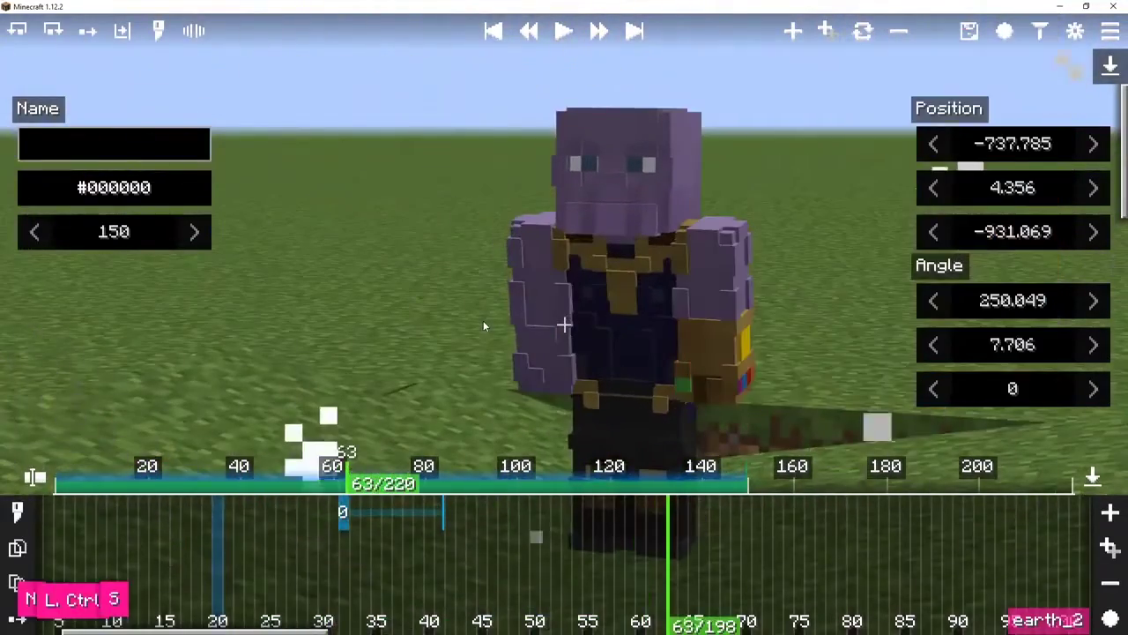
{"action": "key", "text": "Escape"}
Step: Inspect the raised earth pieces around the character and the pit in the ground from several sides
{"action": "key", "text": "w"}
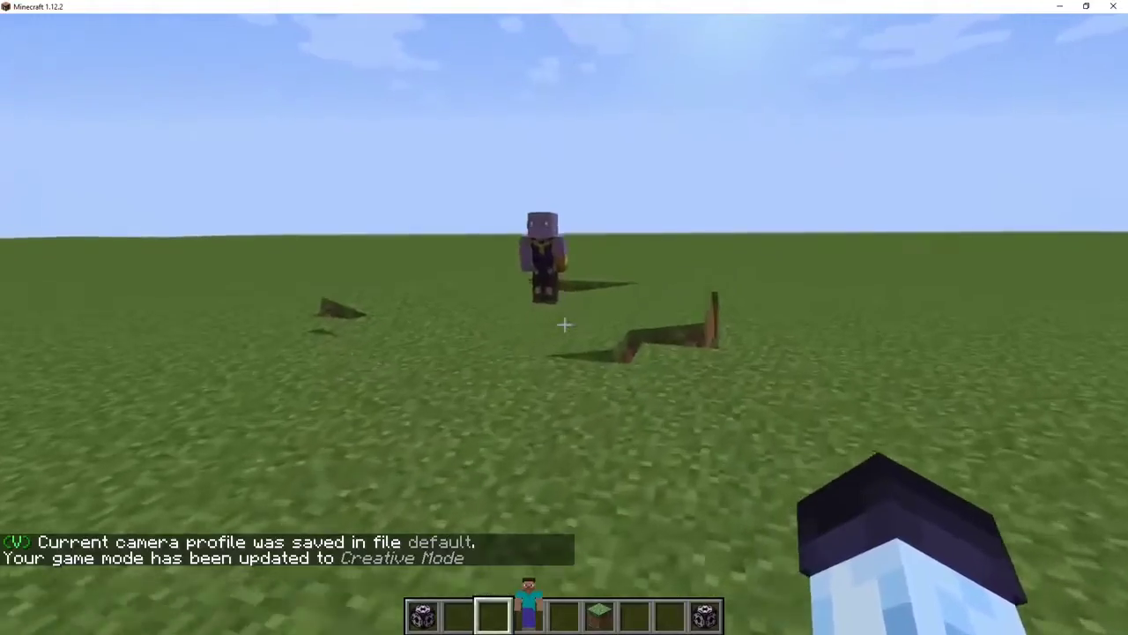
{"action": "key", "text": "s"}
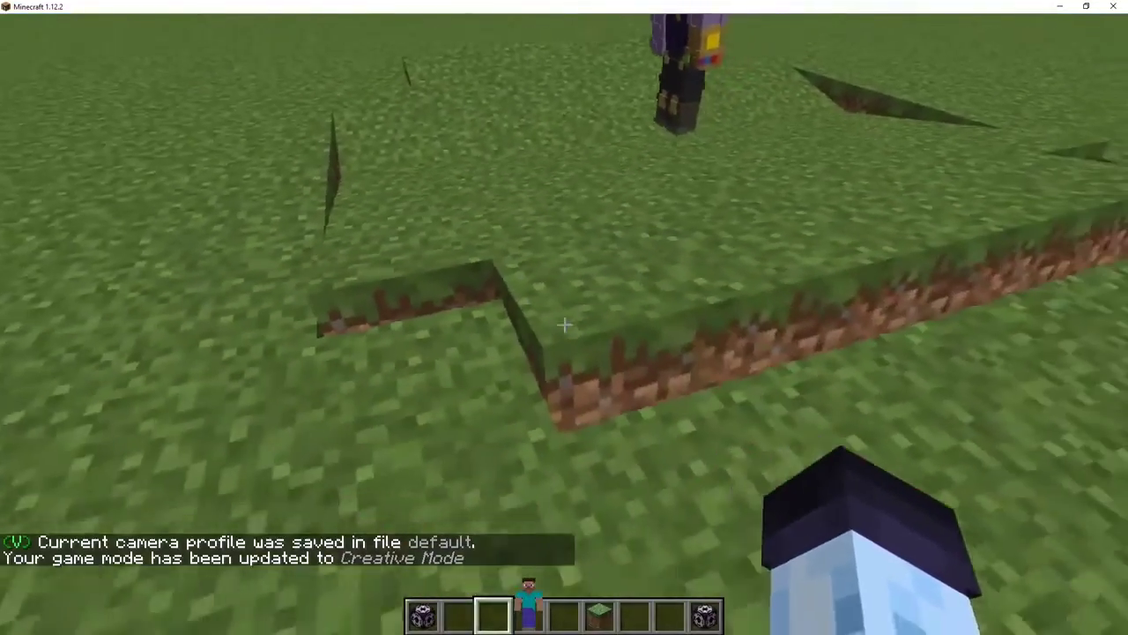
{"action": "key", "text": "d"}
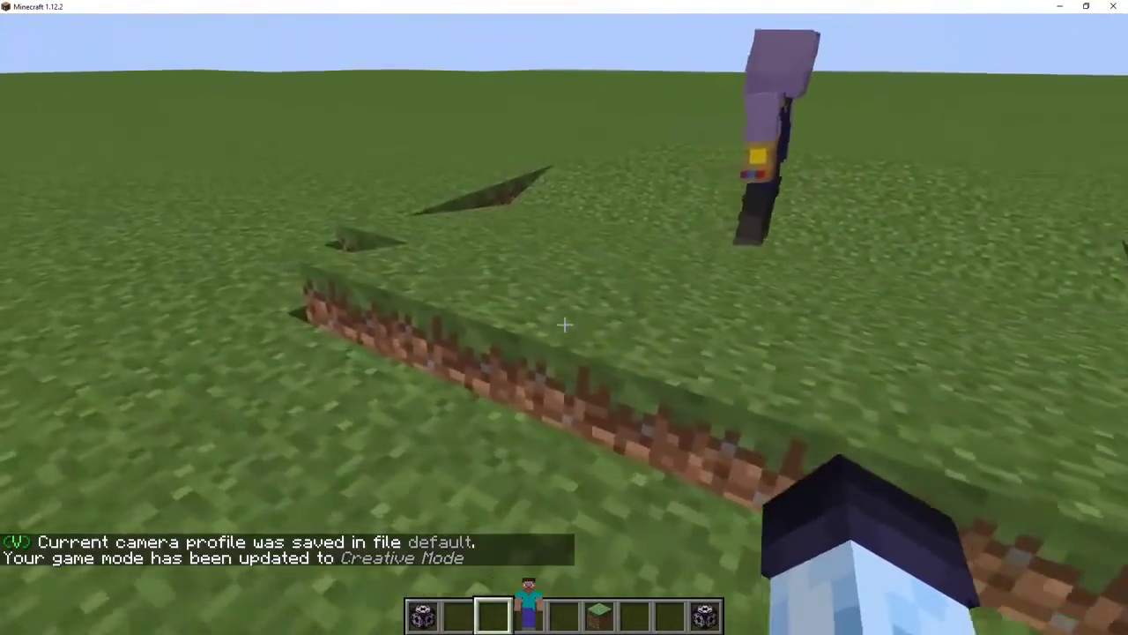
{"action": "key", "text": "w"}
{"action": "key", "text": "s"}
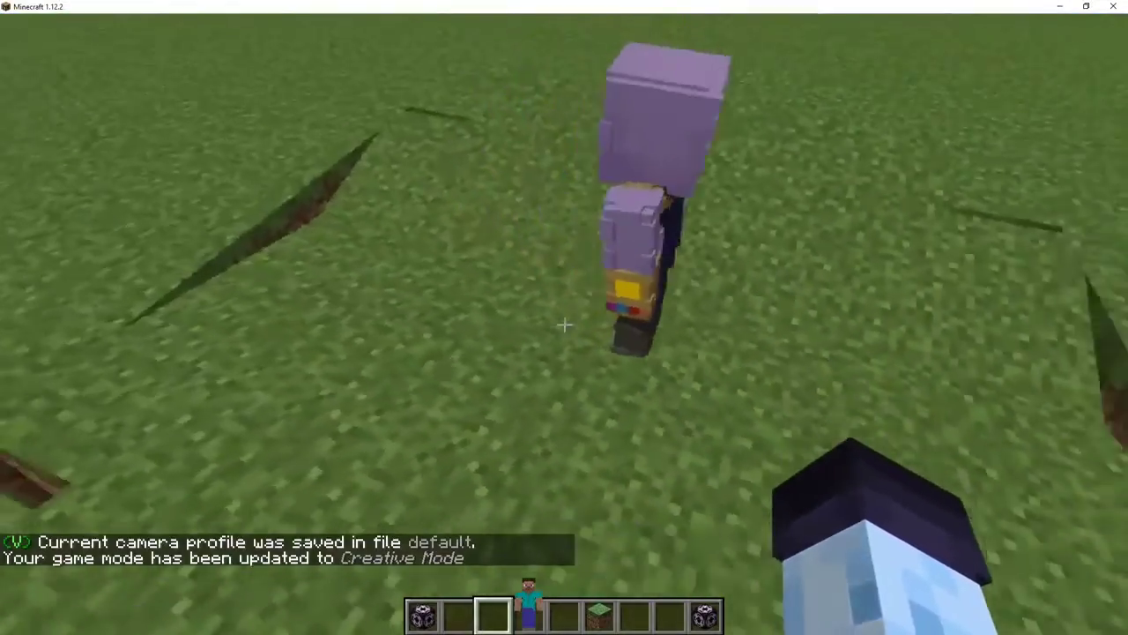
{"action": "key", "text": "a"}
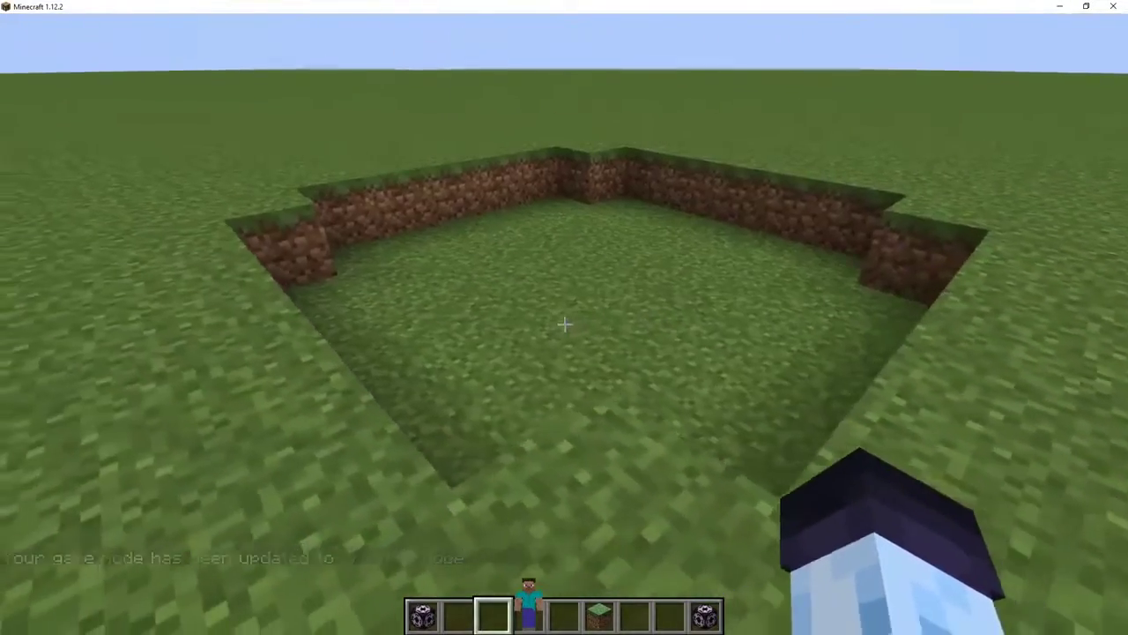
{"action": "scroll", "coordinate": [564, 325], "scroll_direction": "down", "scroll_amount": 3}
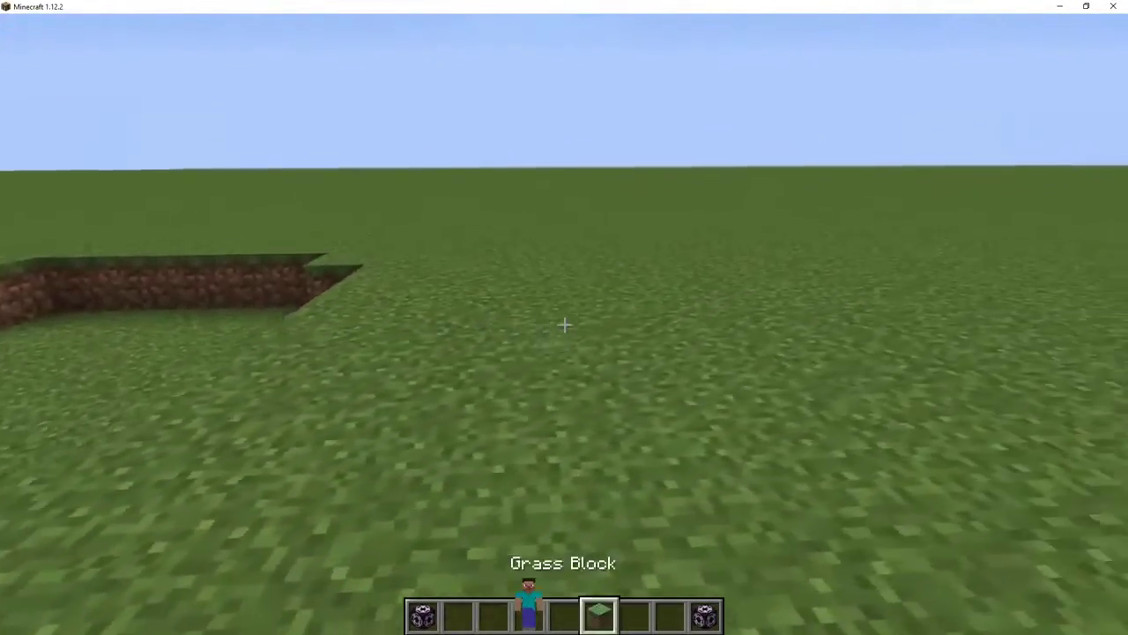
{"action": "scroll", "coordinate": [564, 324], "scroll_direction": "up", "scroll_amount": 1}
{"action": "scroll", "coordinate": [564, 324], "scroll_direction": "up", "scroll_amount": 2}
{"action": "scroll", "coordinate": [564, 324], "scroll_direction": "down", "scroll_amount": 2}
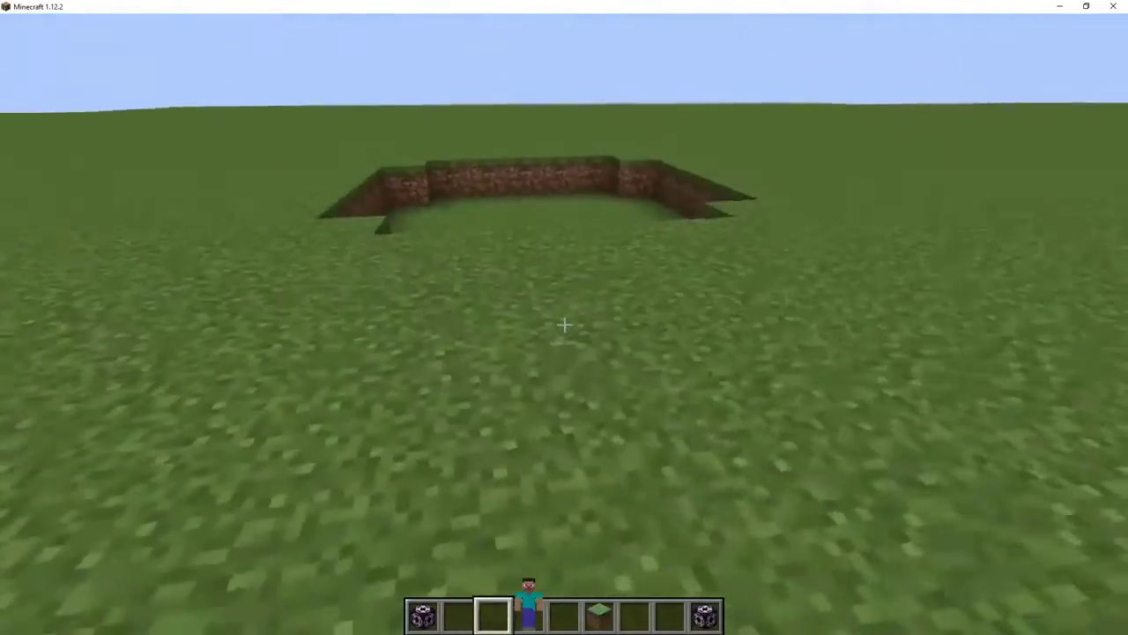
{"action": "scroll", "coordinate": [564, 324], "scroll_direction": "up", "scroll_amount": 1}
{"action": "scroll", "coordinate": [564, 324], "scroll_direction": "down", "scroll_amount": 1}
{"action": "key", "text": "w"}
{"action": "key", "text": "a"}
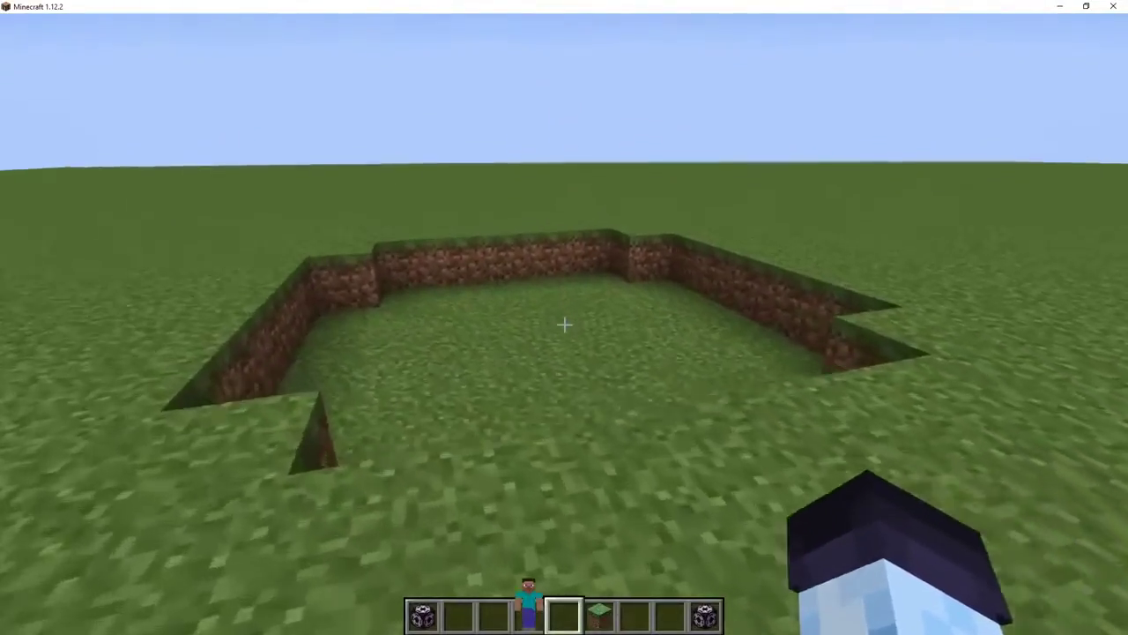
{"action": "key", "text": "s"}
{"action": "key", "text": "s"}
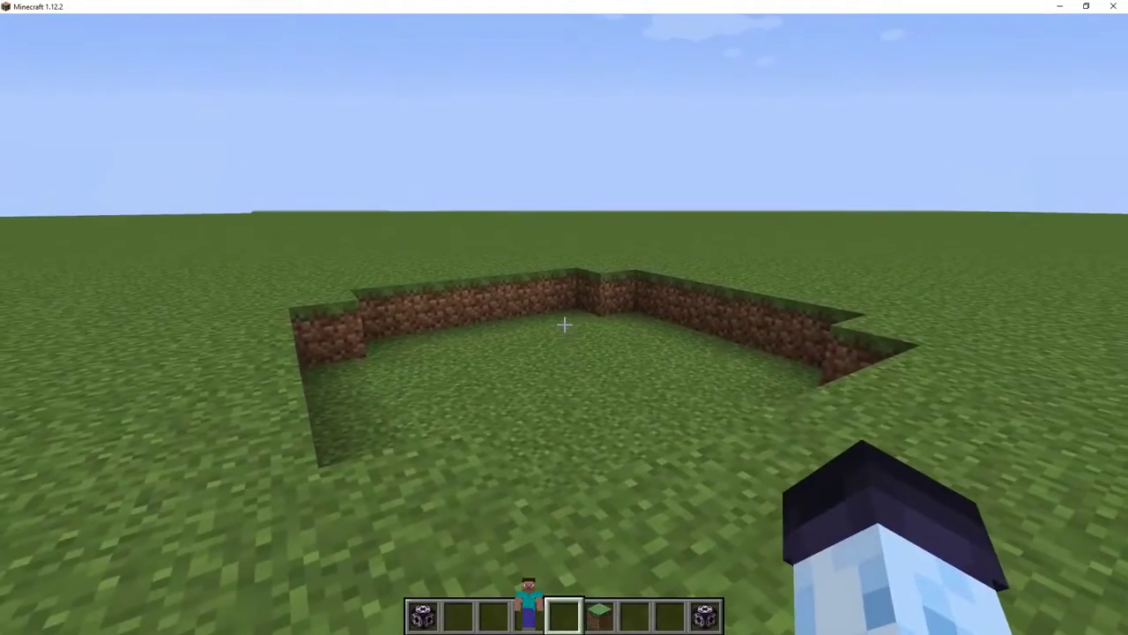
{"action": "key", "text": "w"}
{"action": "key", "text": "s"}
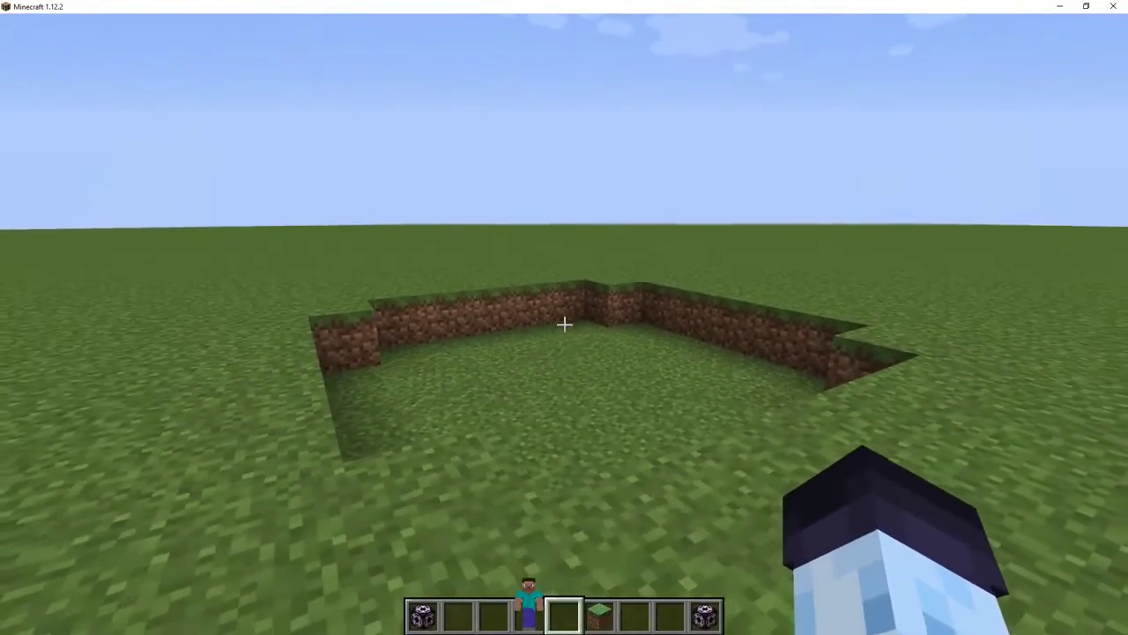
{"action": "key", "text": "w"}
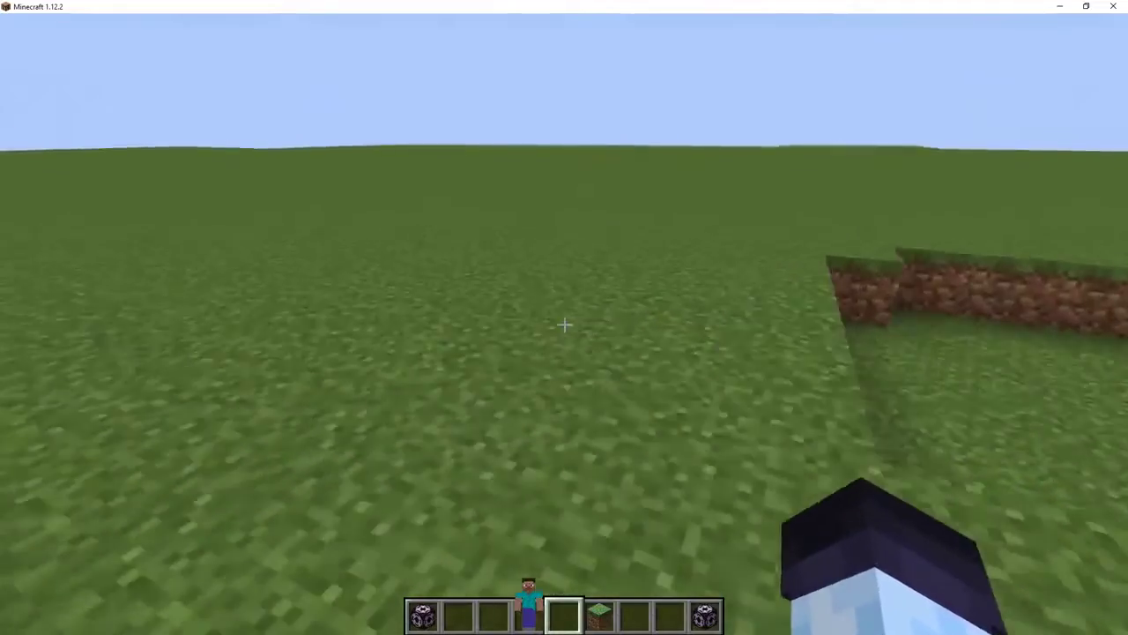
Step: Remove the User category from the user morphs in the morph picker
{"action": "key", "text": "n"}
{"action": "key", "text": "Escape"}
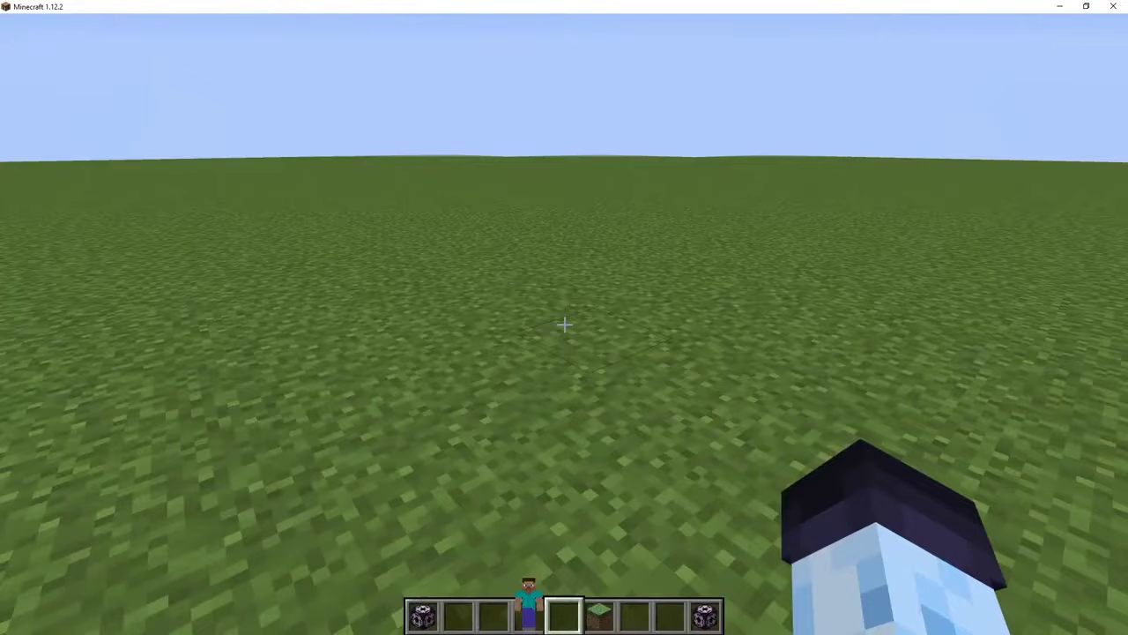
{"action": "key", "text": "b"}
{"action": "right_click", "coordinate": [530, 416]}
{"action": "left_click", "coordinate": [608, 534]}
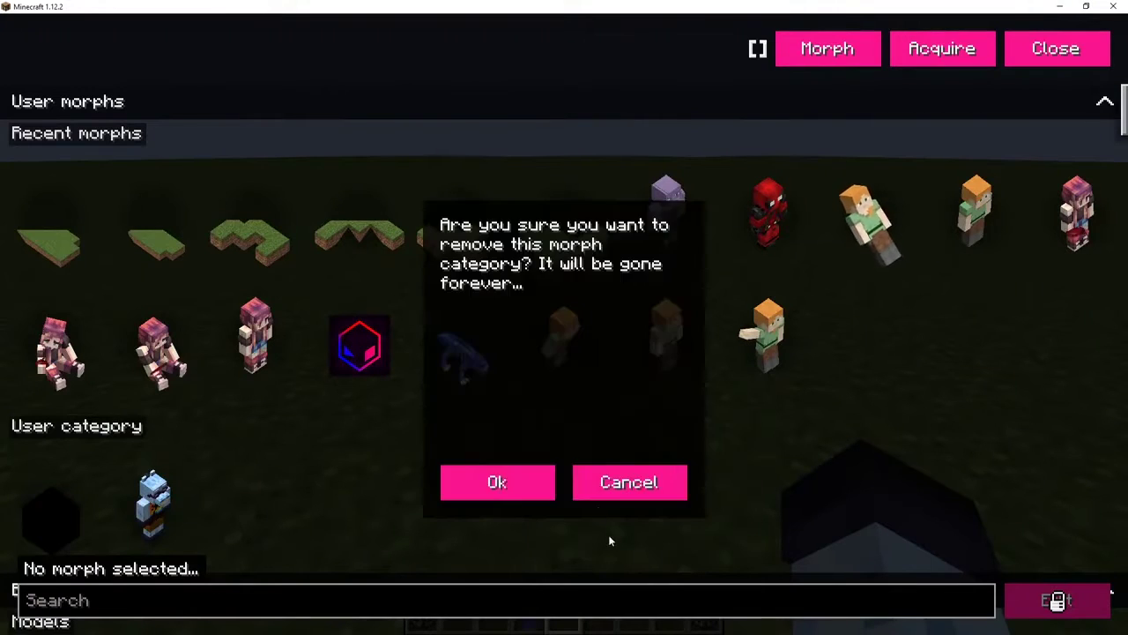
{"action": "left_click", "coordinate": [472, 486]}
Step: Clear all morphs from the Recent morphs category and close the morph picker
{"action": "key", "text": "Escape"}
{"action": "key", "text": "b"}
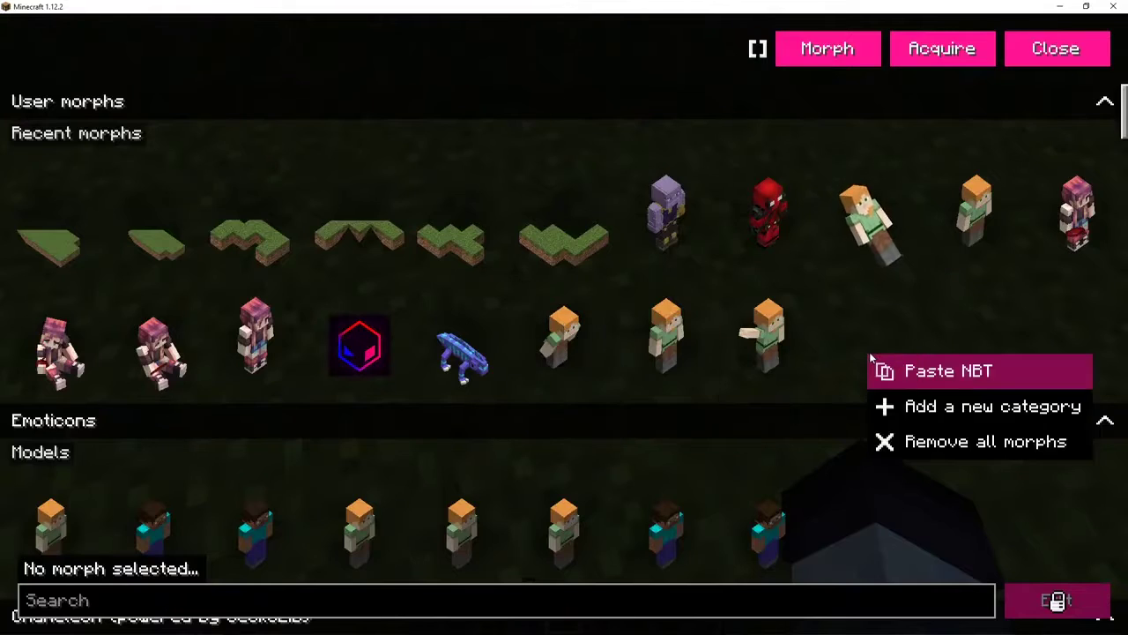
{"action": "left_click", "coordinate": [962, 444]}
{"action": "left_click", "coordinate": [489, 482]}
{"action": "key", "text": "Escape"}
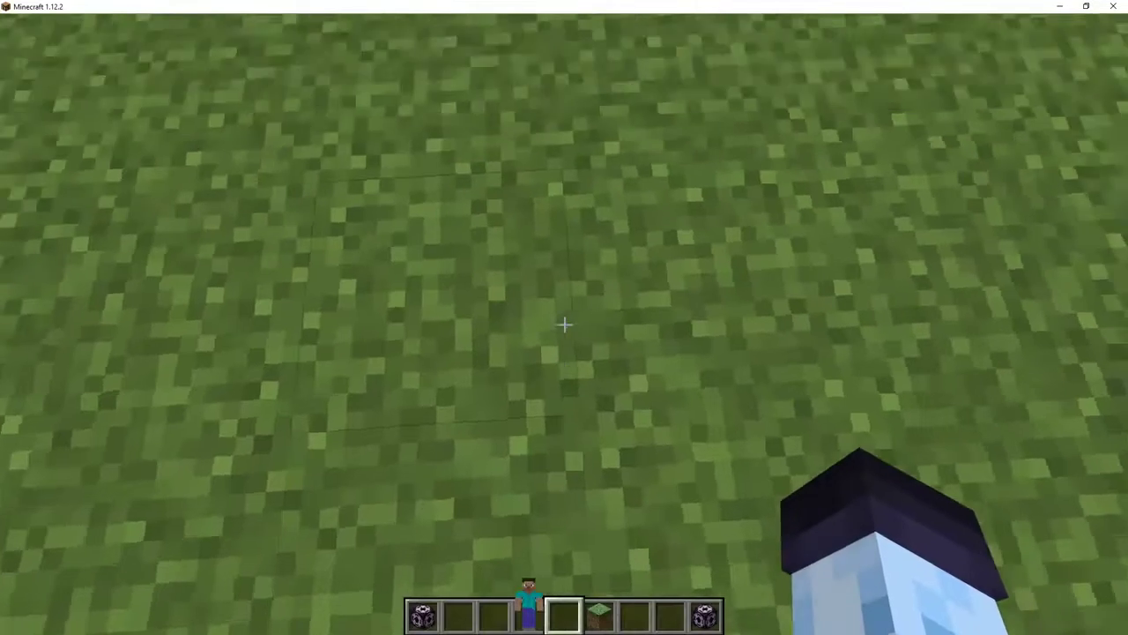
Step: Look through the Blockbuster extra and structure morphs in the morph picker
{"action": "key", "text": "b"}
{"action": "scroll", "coordinate": [572, 343], "scroll_direction": "down", "scroll_amount": 5}
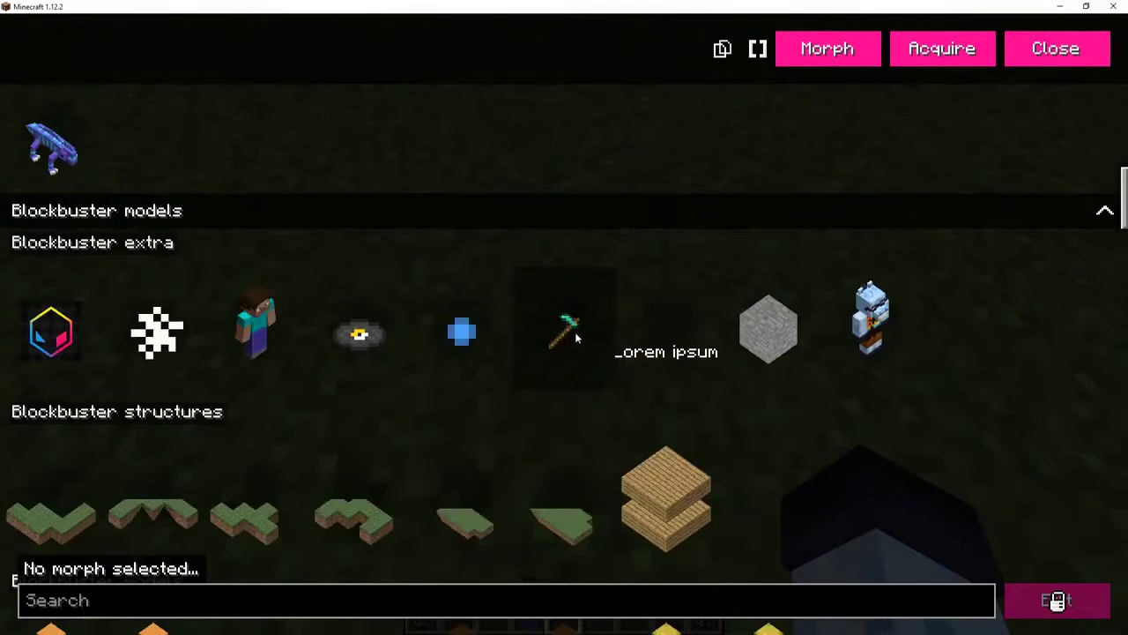
{"action": "scroll", "coordinate": [574, 332], "scroll_direction": "down", "scroll_amount": 5}
{"action": "key", "text": "Escape"}
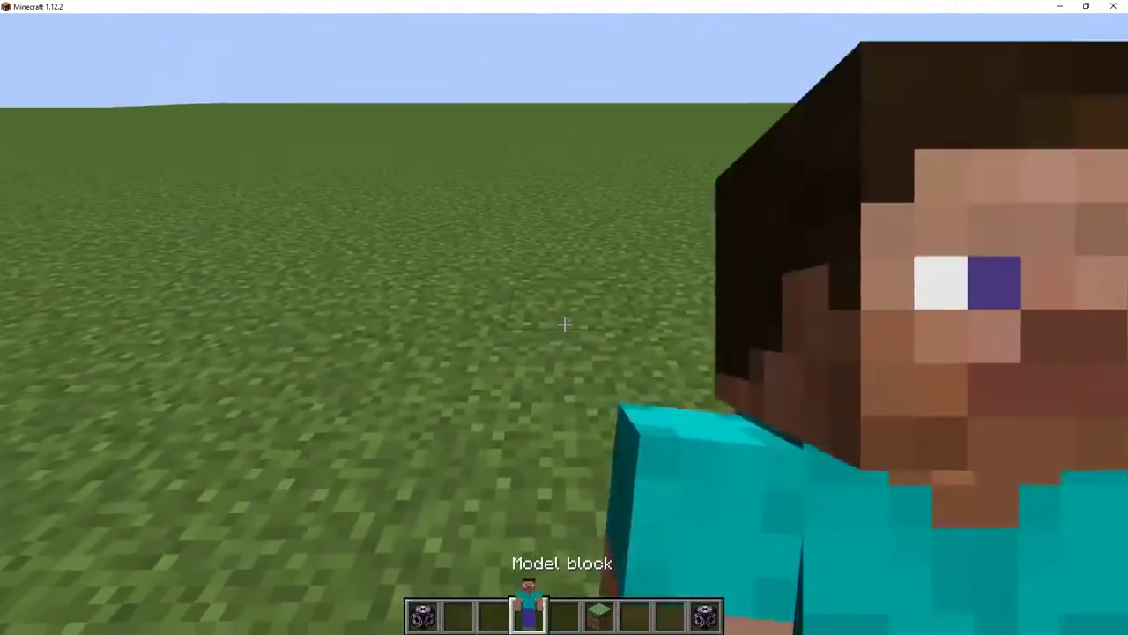
{"action": "right_click", "coordinate": [565, 325]}
{"action": "key", "text": "b"}
{"action": "key", "text": "Escape"}
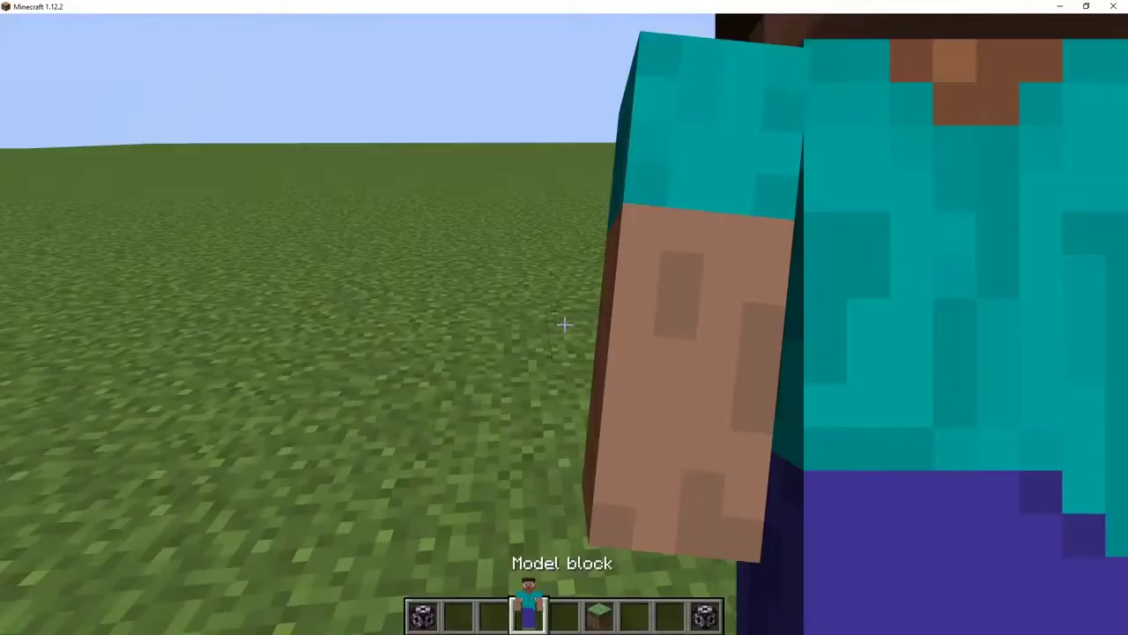
Step: Create a new scene named fight in the scenes list
{"action": "key", "text": "0"}
{"action": "left_click", "coordinate": [1103, 38]}
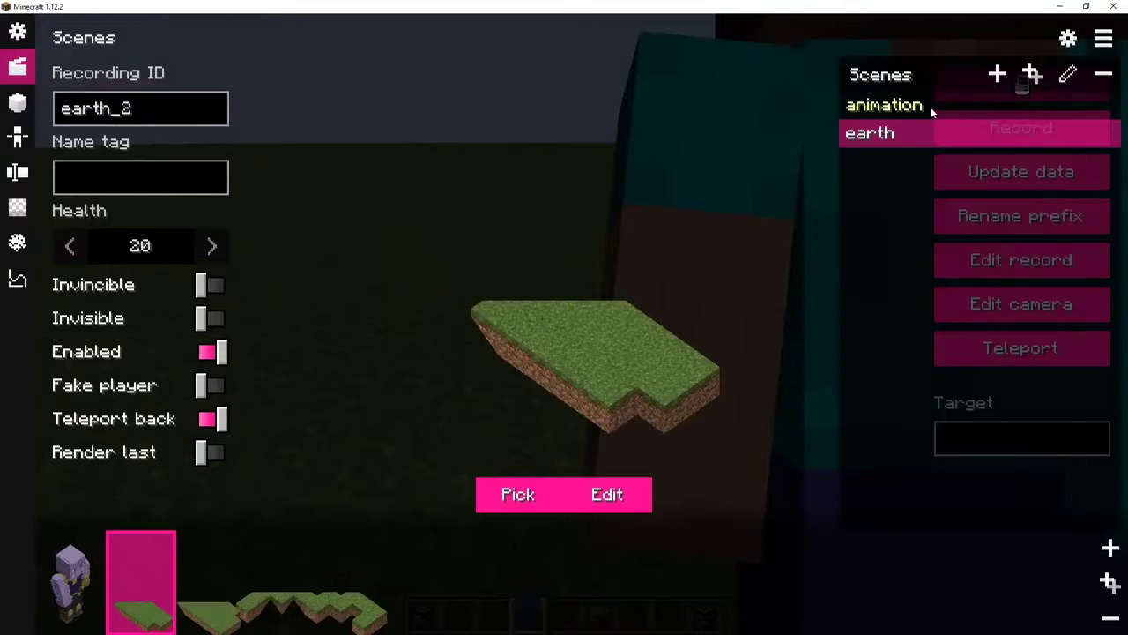
{"action": "left_click", "coordinate": [1002, 75]}
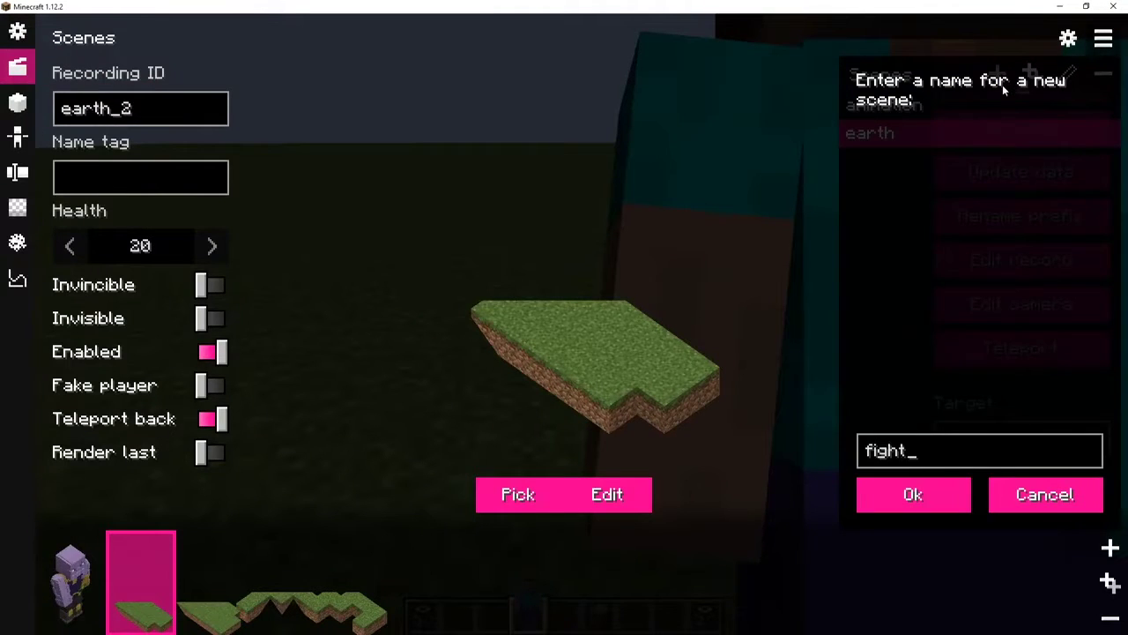
{"action": "key", "text": "Return"}
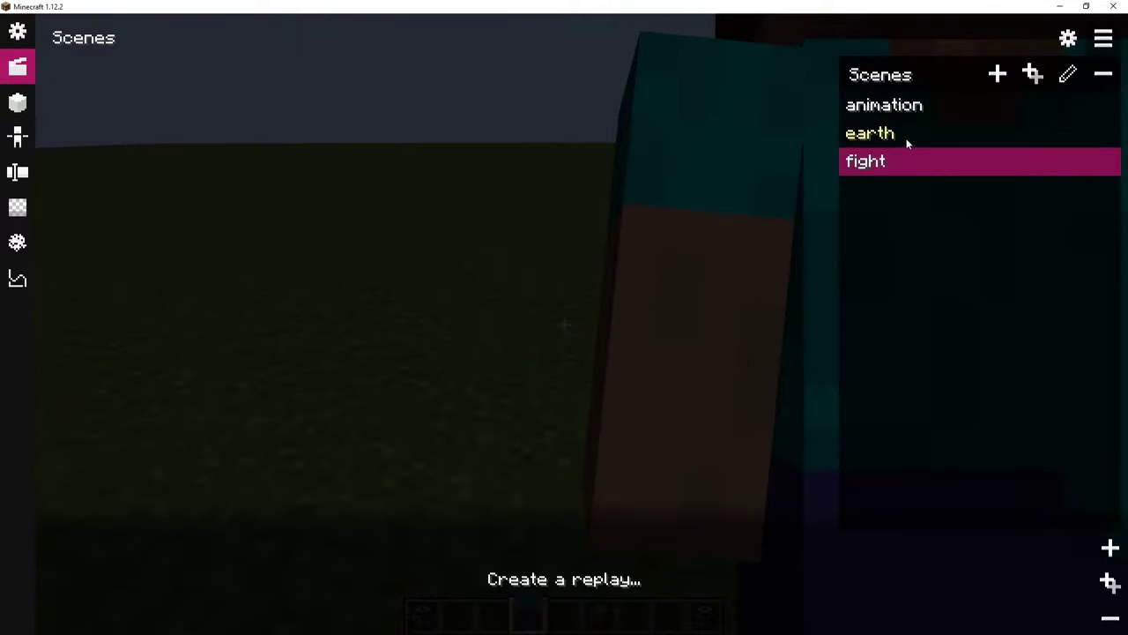
Step: Add a replay to the fight scene and assign it the yellow crash-test dummy Steve morph from the Blockbuster models
{"action": "left_click", "coordinate": [1110, 547]}
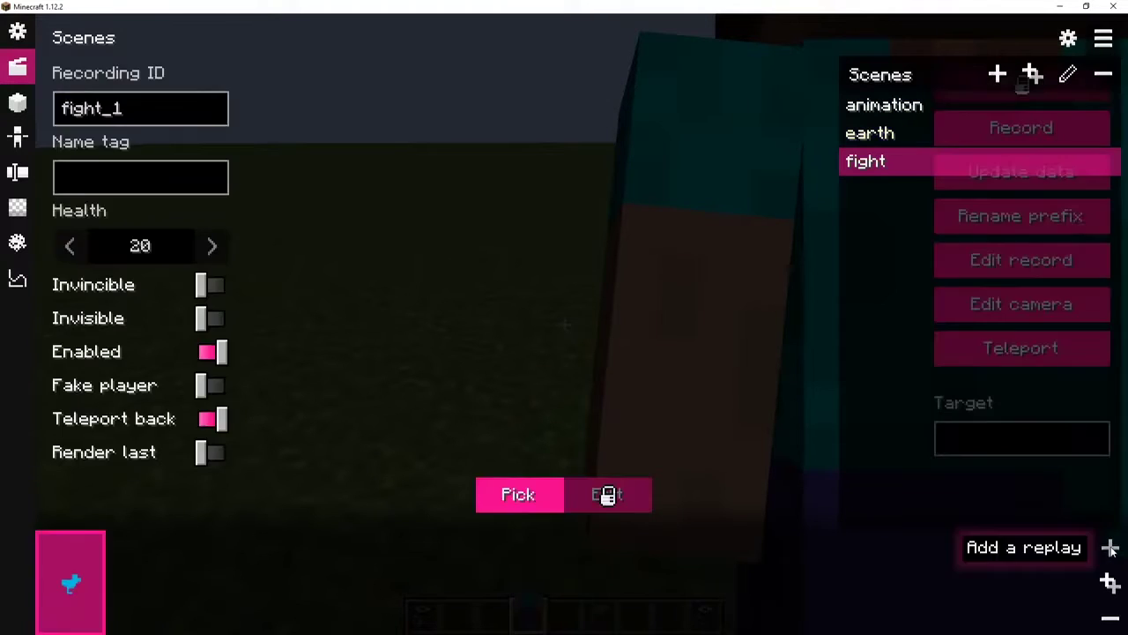
{"action": "left_click", "coordinate": [518, 494]}
{"action": "scroll", "coordinate": [570, 411], "scroll_direction": "down", "scroll_amount": 10}
{"action": "scroll", "coordinate": [569, 411], "scroll_direction": "down", "scroll_amount": 10}
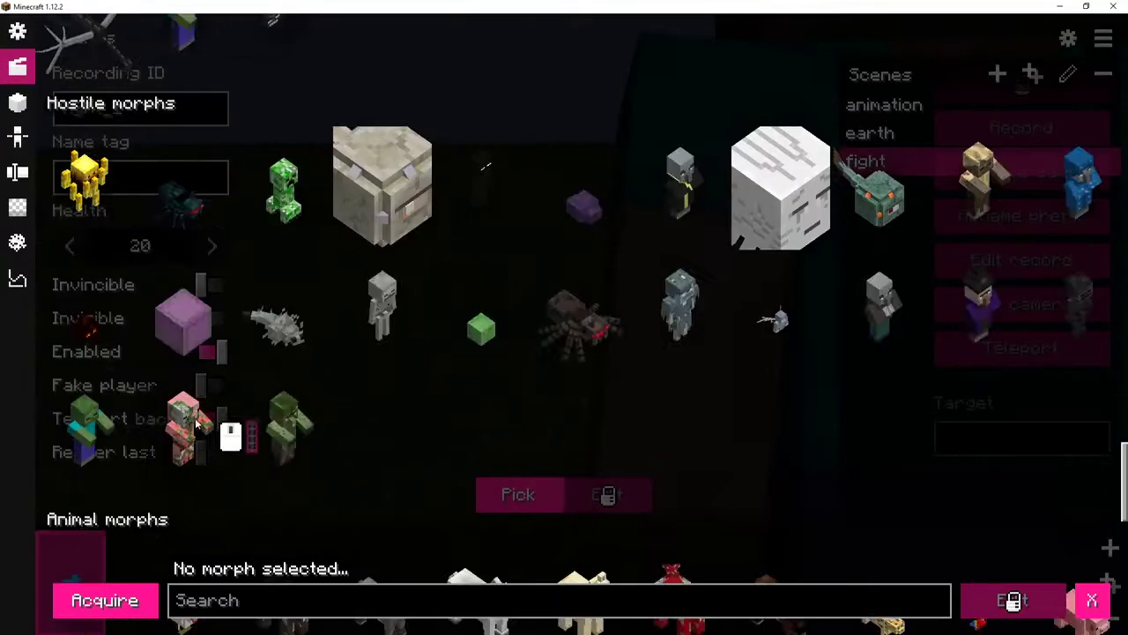
{"action": "scroll", "coordinate": [264, 420], "scroll_direction": "up", "scroll_amount": 15}
{"action": "scroll", "coordinate": [263, 419], "scroll_direction": "up", "scroll_amount": 5}
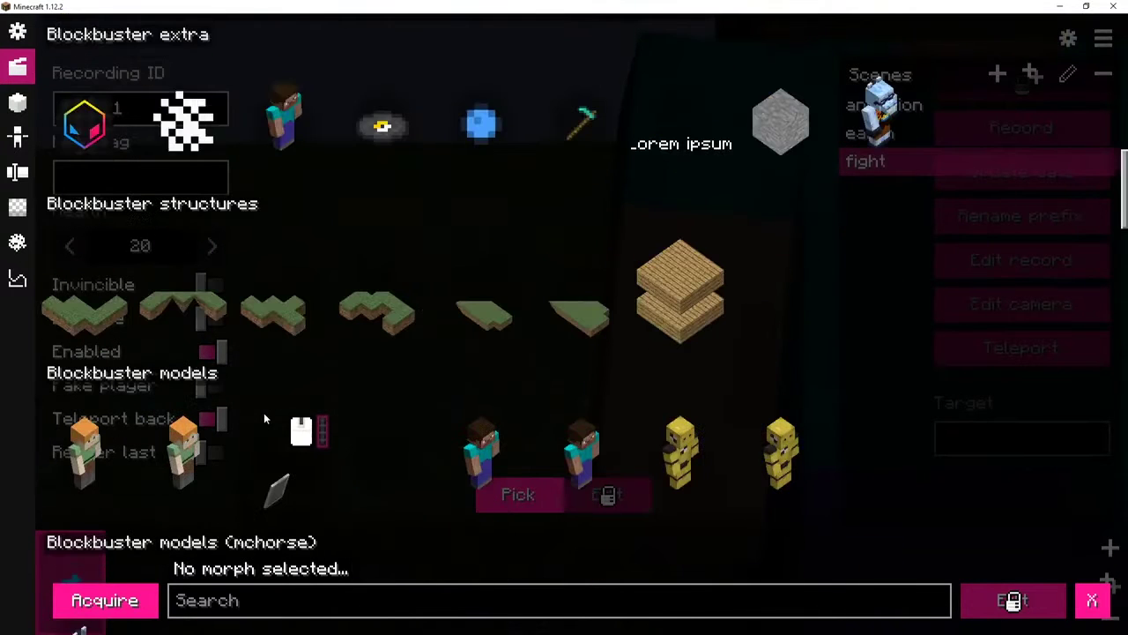
{"action": "left_click", "coordinate": [480, 454]}
{"action": "left_click", "coordinate": [680, 451]}
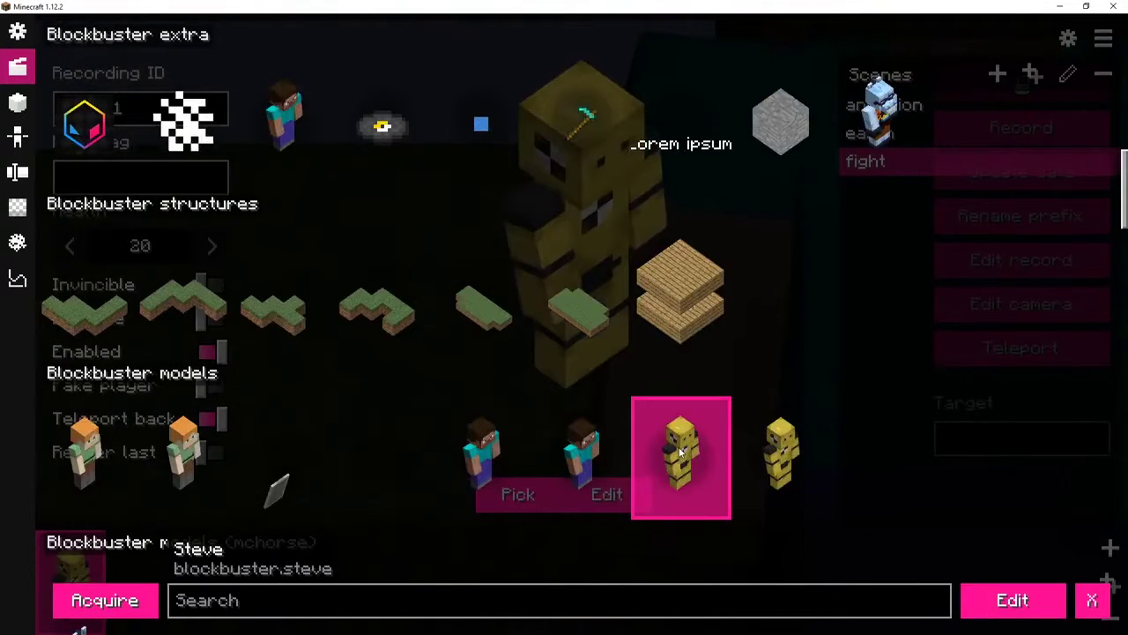
{"action": "key", "text": "Escape"}
{"action": "left_click", "coordinate": [1109, 547]}
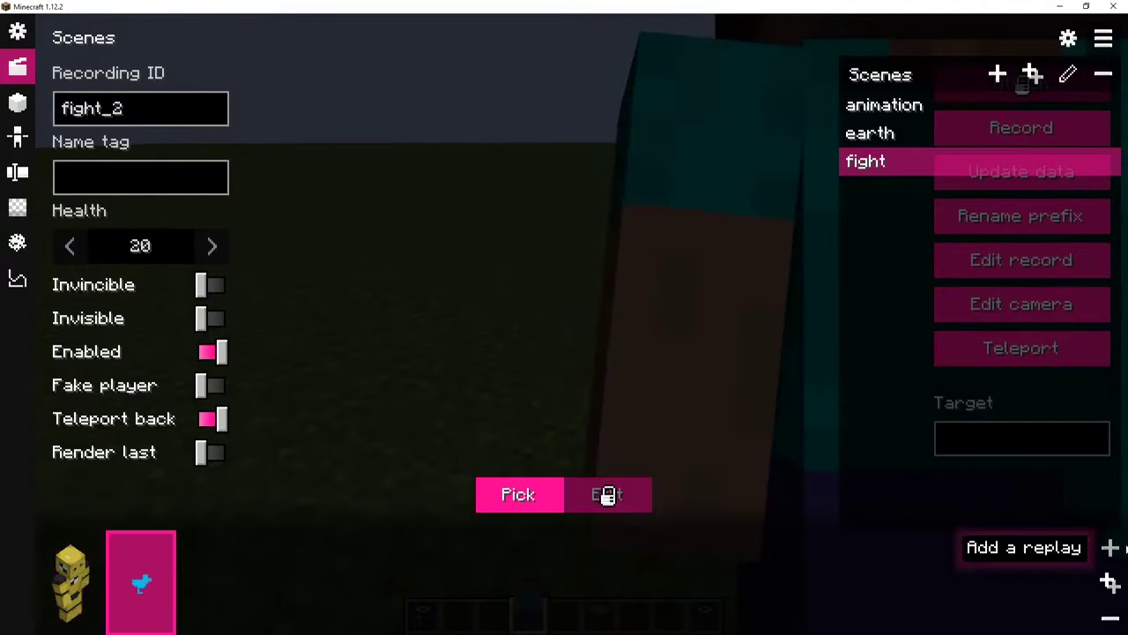
{"action": "left_click", "coordinate": [517, 494]}
{"action": "scroll", "coordinate": [557, 444], "scroll_direction": "down", "scroll_amount": 2}
{"action": "scroll", "coordinate": [557, 444], "scroll_direction": "up", "scroll_amount": 4}
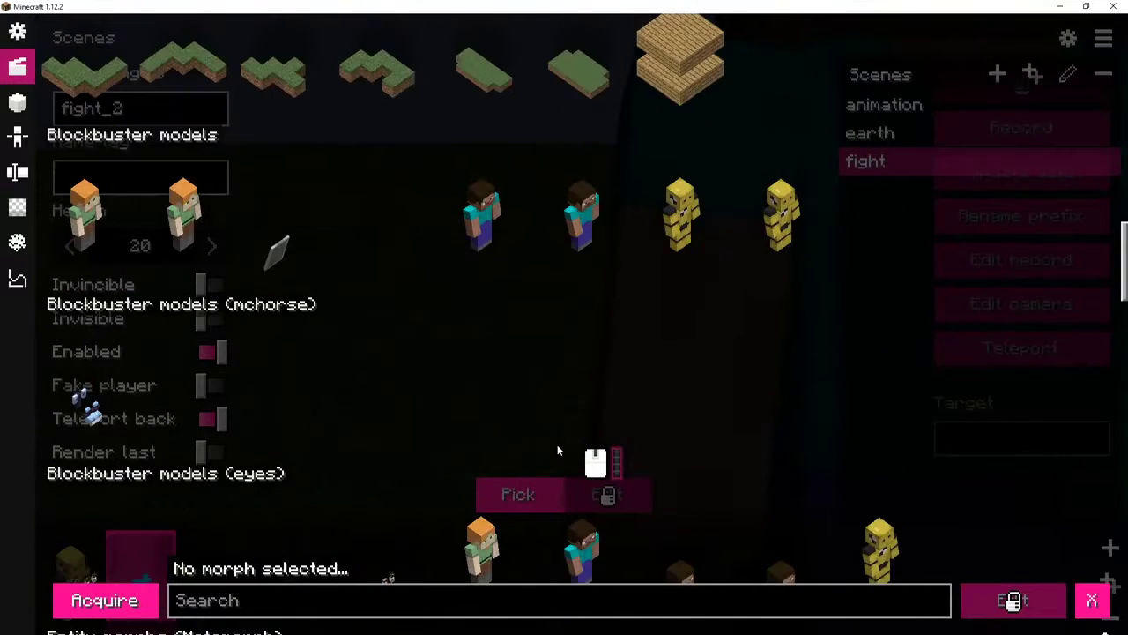
{"action": "scroll", "coordinate": [557, 444], "scroll_direction": "down", "scroll_amount": 6}
{"action": "scroll", "coordinate": [557, 444], "scroll_direction": "up", "scroll_amount": 5}
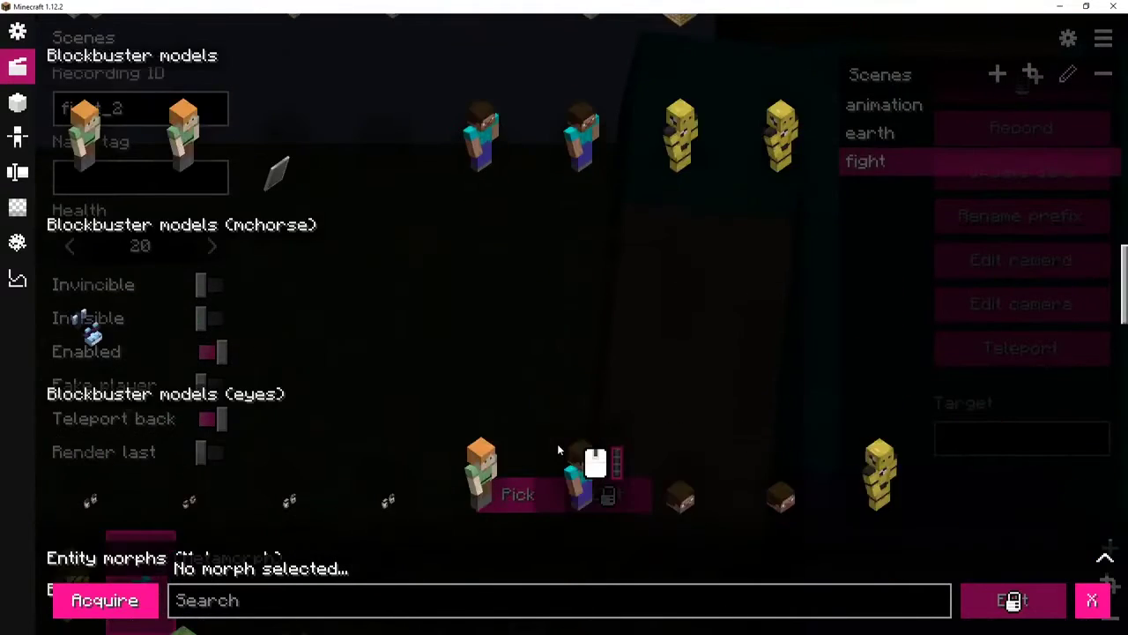
{"action": "scroll", "coordinate": [719, 372], "scroll_direction": "down", "scroll_amount": 5}
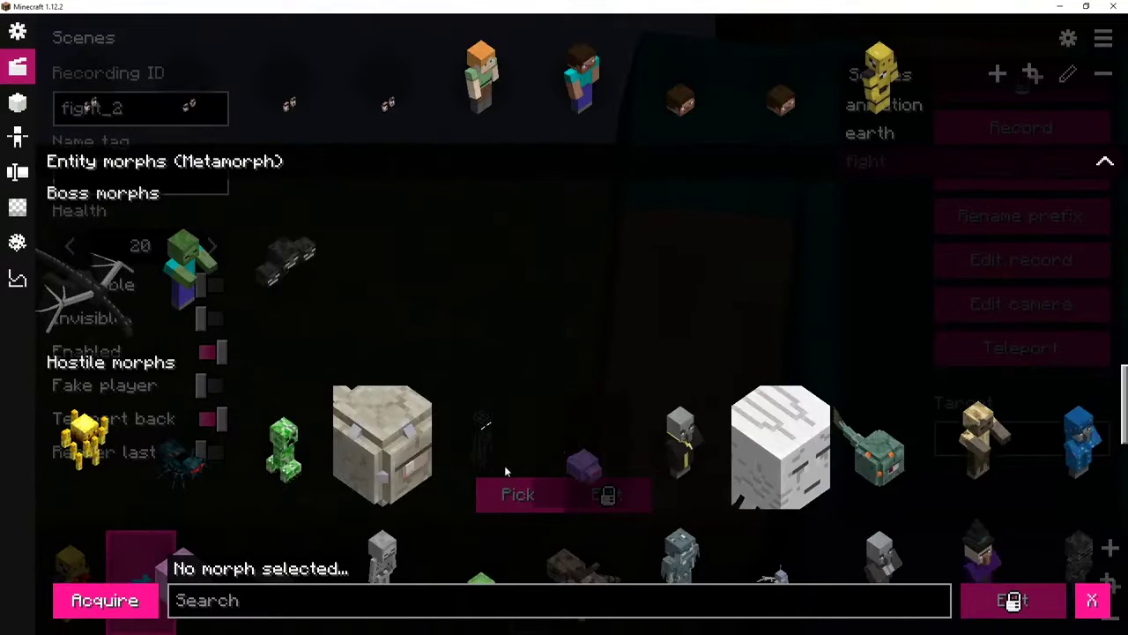
{"action": "key", "text": "Escape"}
{"action": "left_click", "coordinate": [1112, 618]}
{"action": "left_click", "coordinate": [479, 502]}
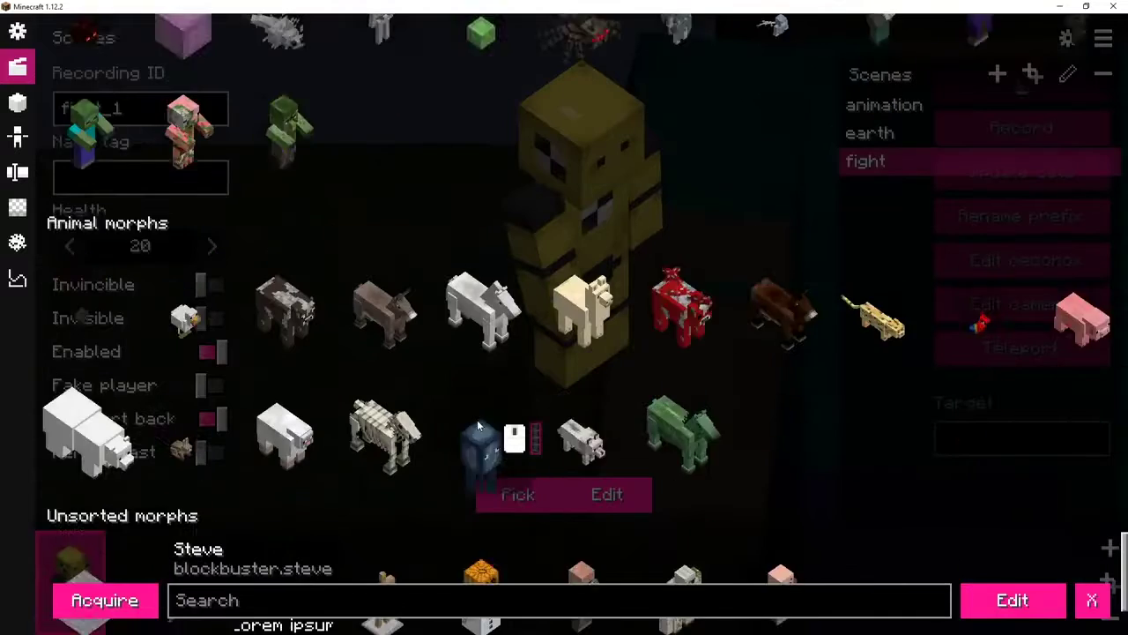
{"action": "scroll", "coordinate": [477, 419], "scroll_direction": "down", "scroll_amount": 5}
{"action": "key", "text": "Escape"}
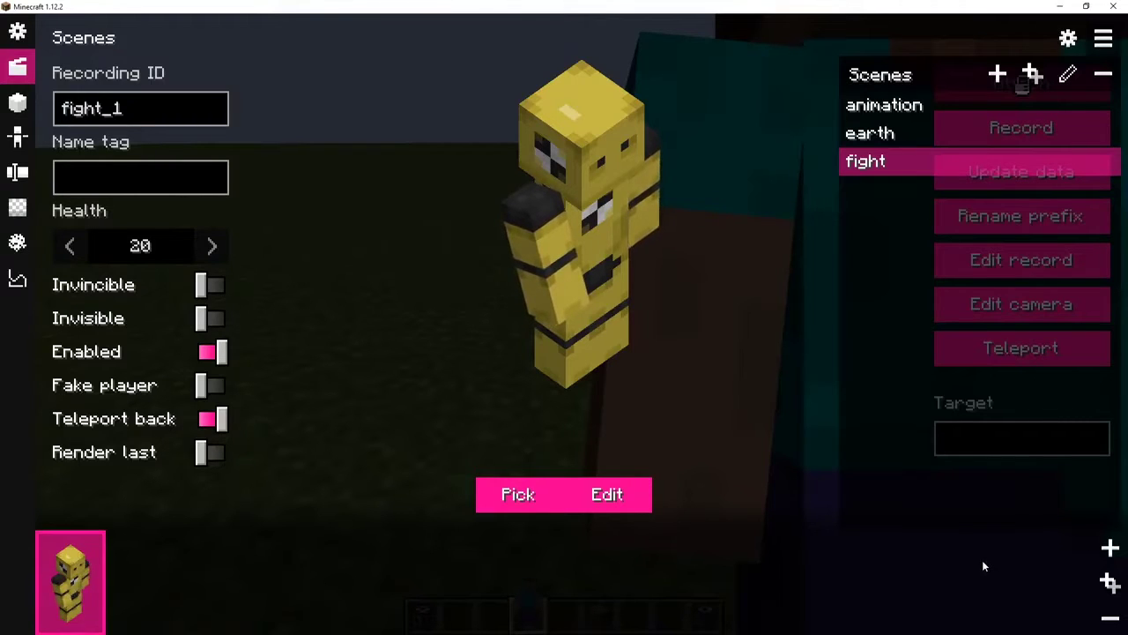
Step: Add a second replay to the fight scene and assign it the Fred morph from the Blockbuster models
{"action": "left_click", "coordinate": [1110, 547]}
{"action": "left_click", "coordinate": [528, 498]}
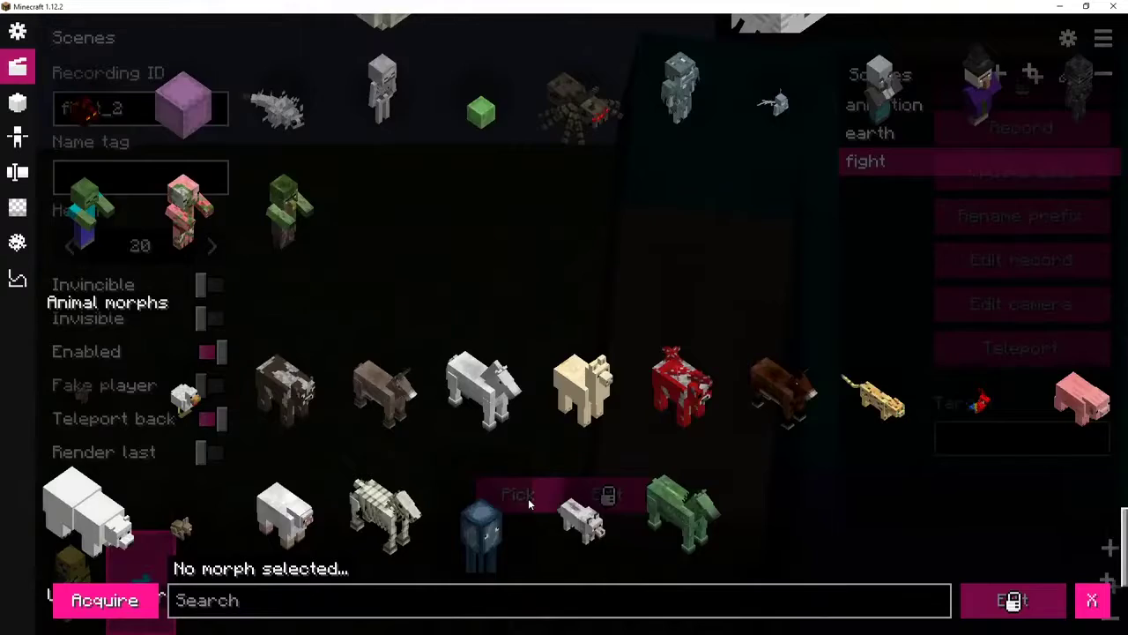
{"action": "scroll", "coordinate": [482, 454], "scroll_direction": "up", "scroll_amount": 15}
{"action": "left_click", "coordinate": [482, 454]}
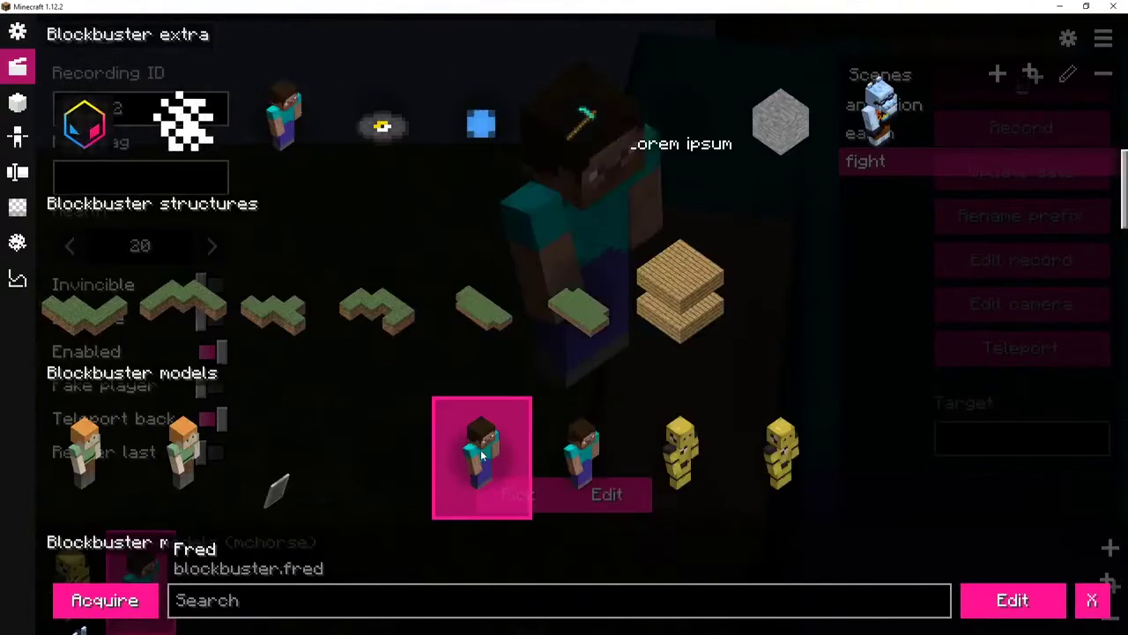
{"action": "key", "text": "Escape"}
Step: Choose the fight_1 replay for recording and return to the world in first-person view with an empty hotbar slot
{"action": "left_click", "coordinate": [78, 555]}
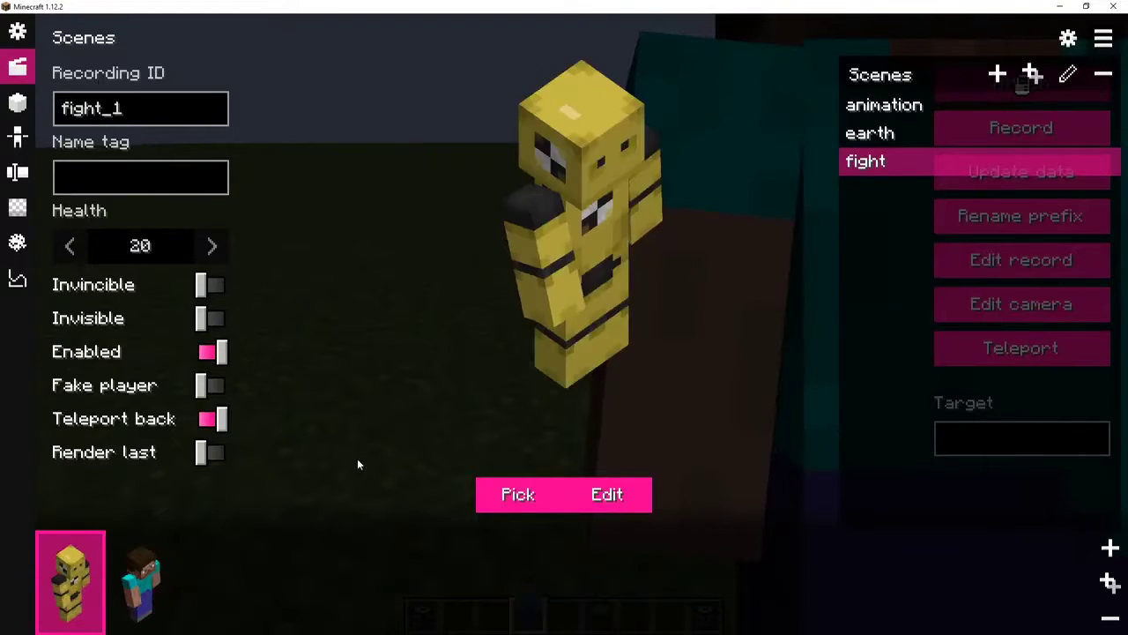
{"action": "key", "text": "Escape"}
{"action": "key", "text": "F5"}
{"action": "scroll", "coordinate": [564, 324], "scroll_direction": "down", "scroll_amount": 2}
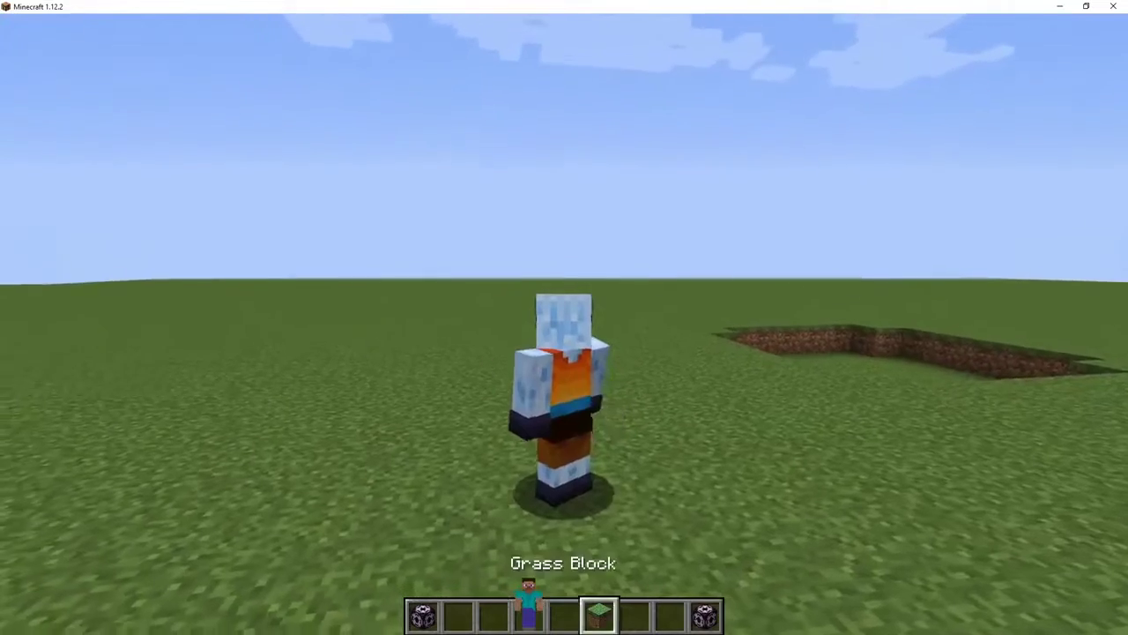
{"action": "scroll", "coordinate": [564, 324], "scroll_direction": "up", "scroll_amount": 1}
{"action": "key", "text": "F5"}
{"action": "key", "text": "F5"}
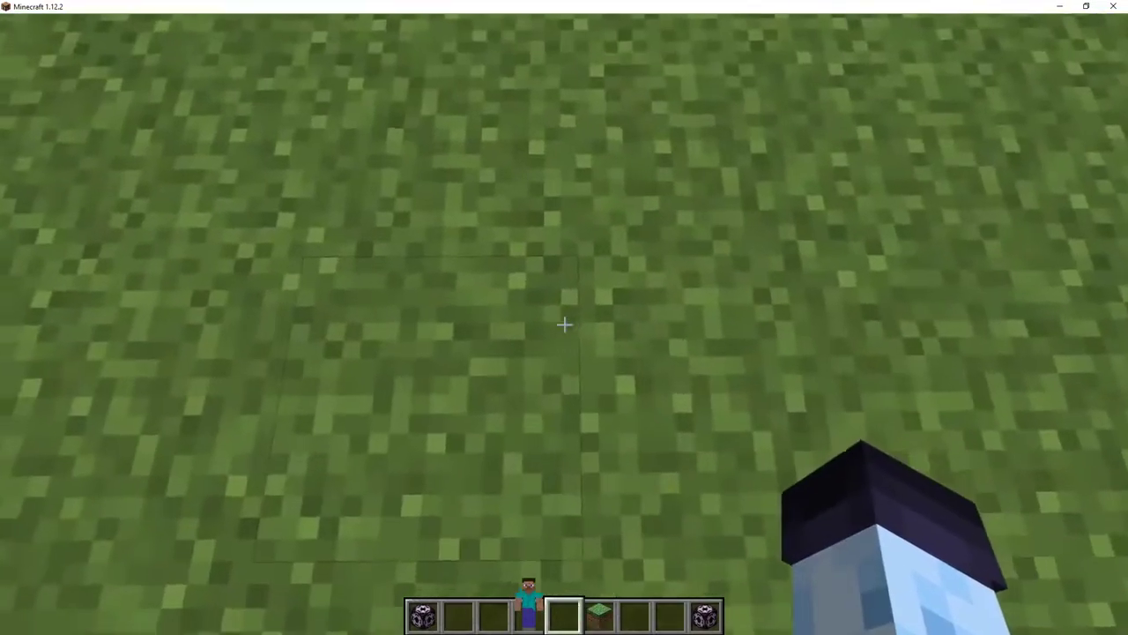
Step: Place the player at the centre of a grass block and face straight north, using the debug overlay for alignment
{"action": "key", "text": "a"}
{"action": "key", "text": "w"}
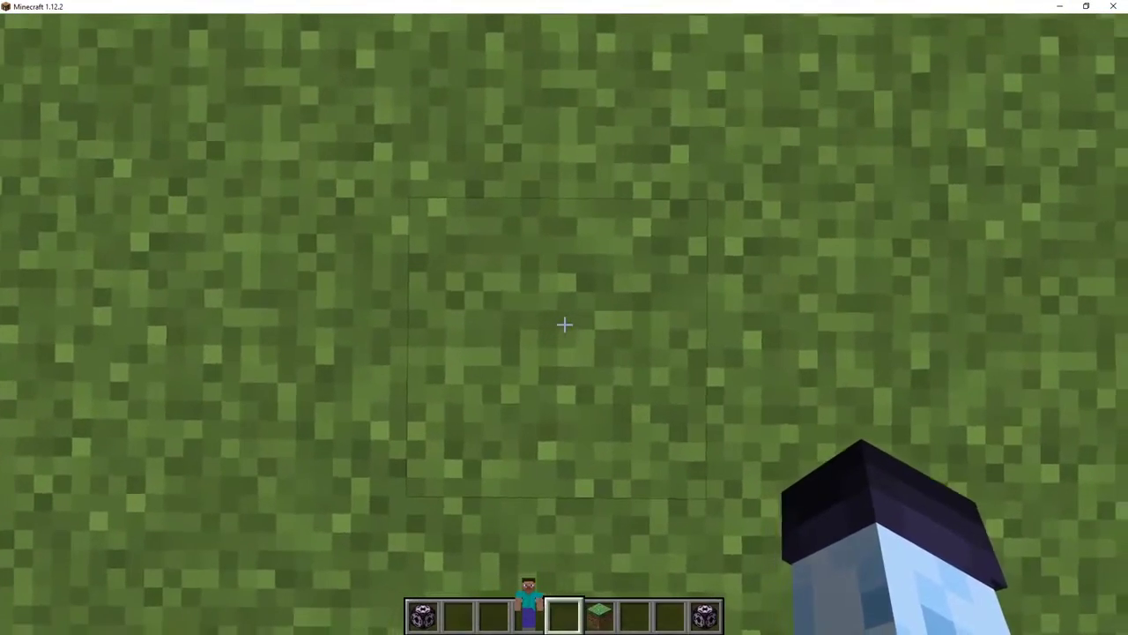
{"action": "key", "text": "F5"}
{"action": "key", "text": "F5"}
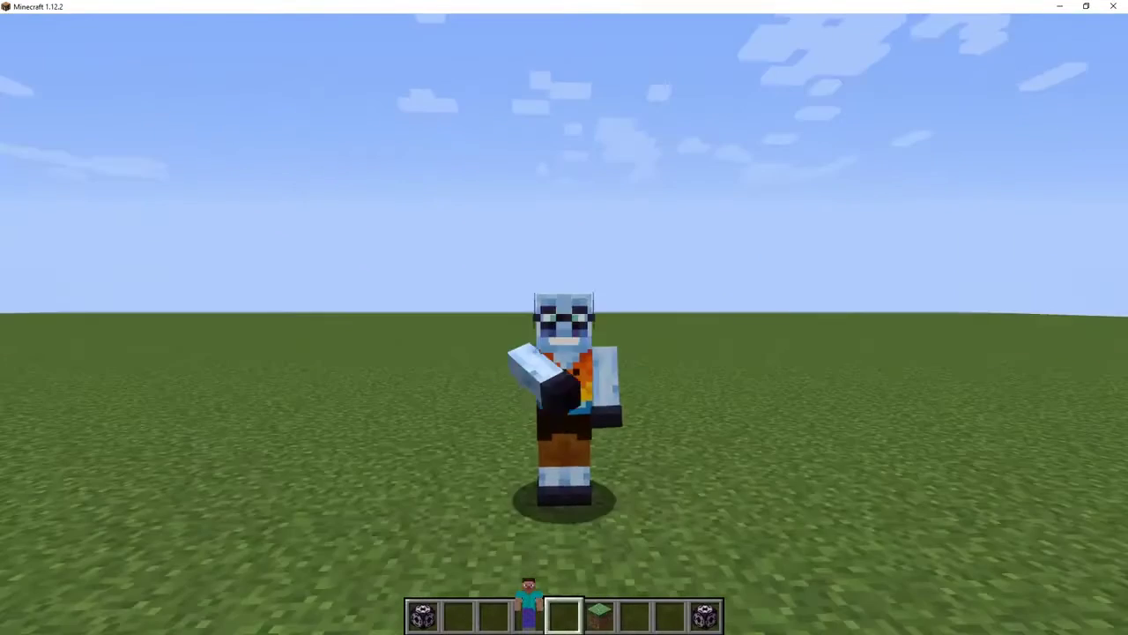
{"action": "key", "text": "F5"}
{"action": "key", "text": "F3"}
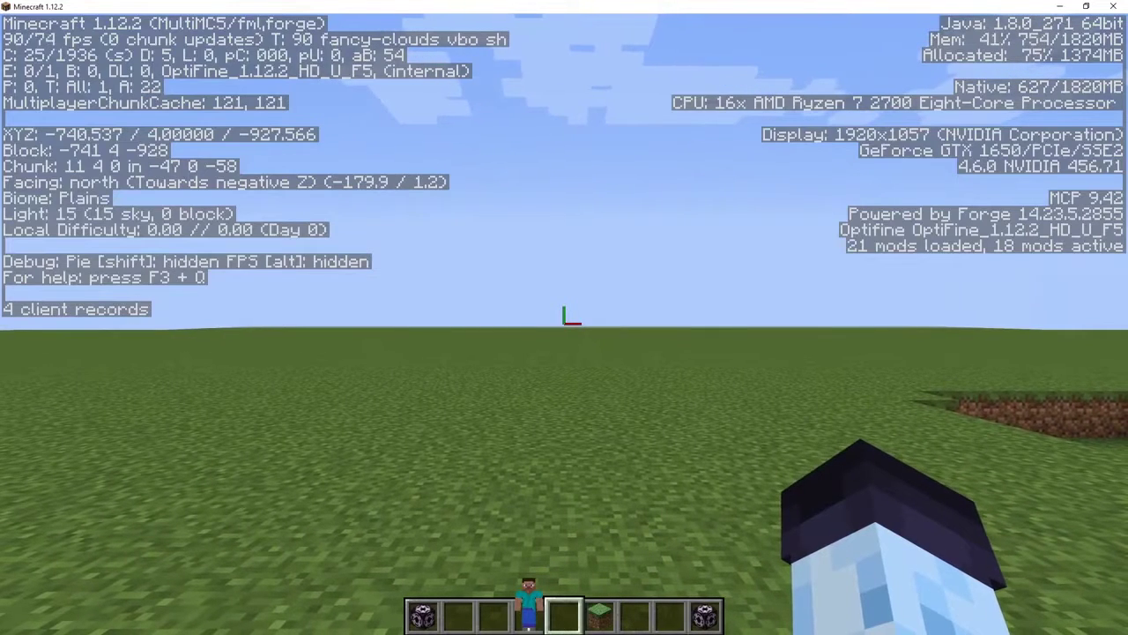
{"action": "key", "text": "t"}
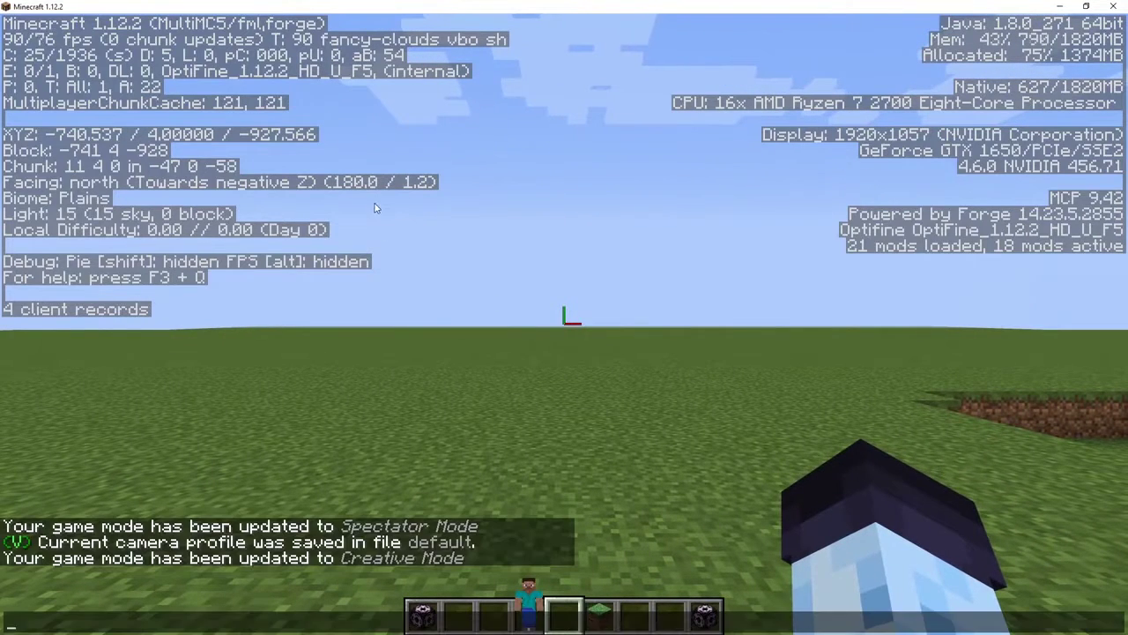
Step: Record the fight_1 replay while walking the dummy straight north for about 6 blocks
{"action": "key", "text": "Escape"}
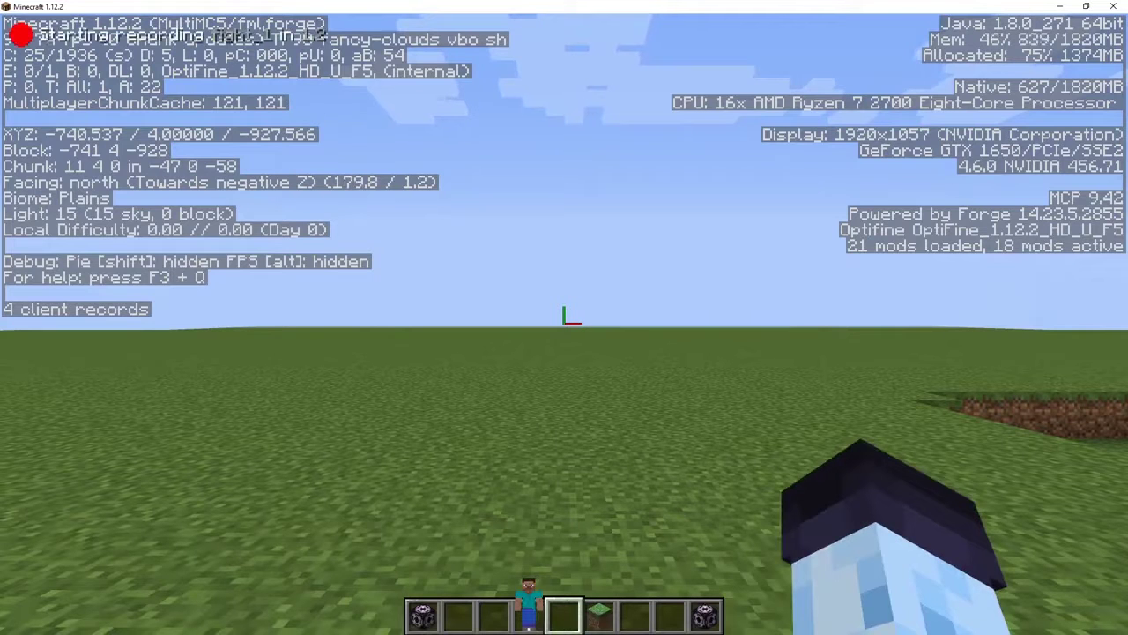
{"action": "key", "text": "w"}
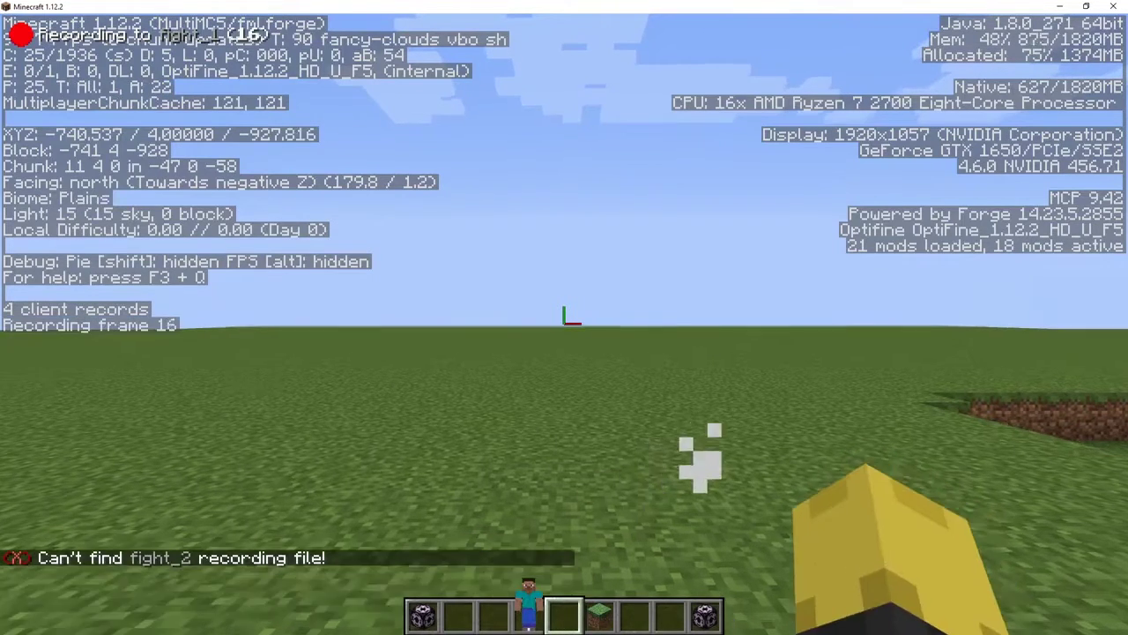
{"action": "key", "text": "w"}
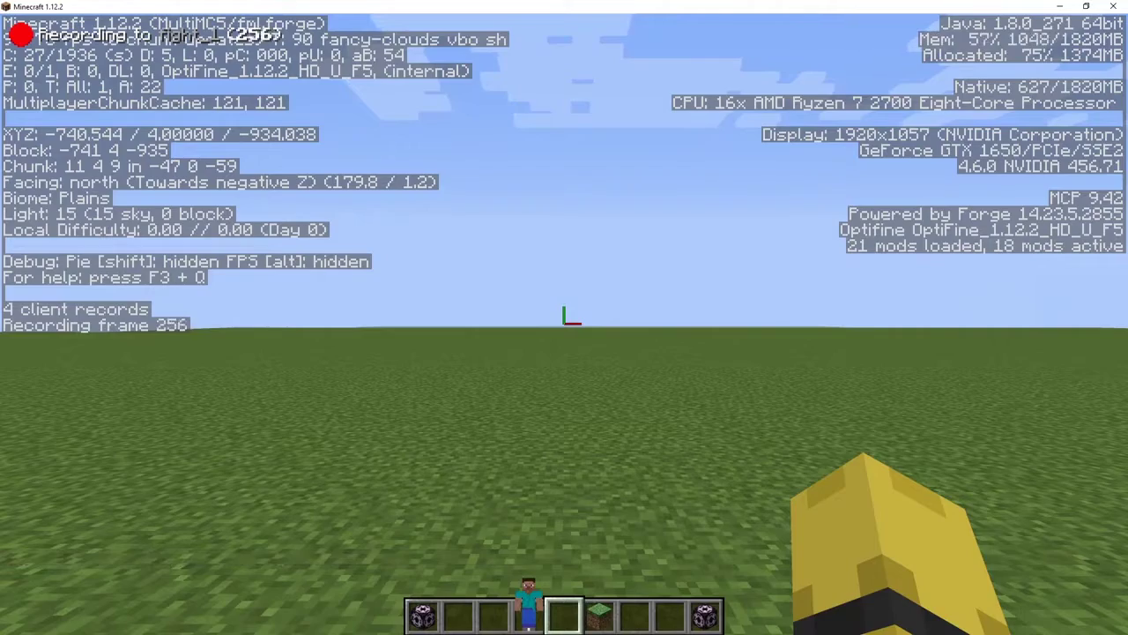
Step: Choose the fight_2 replay, play the scene and stand face to face with the dummy where its walk ends
{"action": "key", "text": "0"}
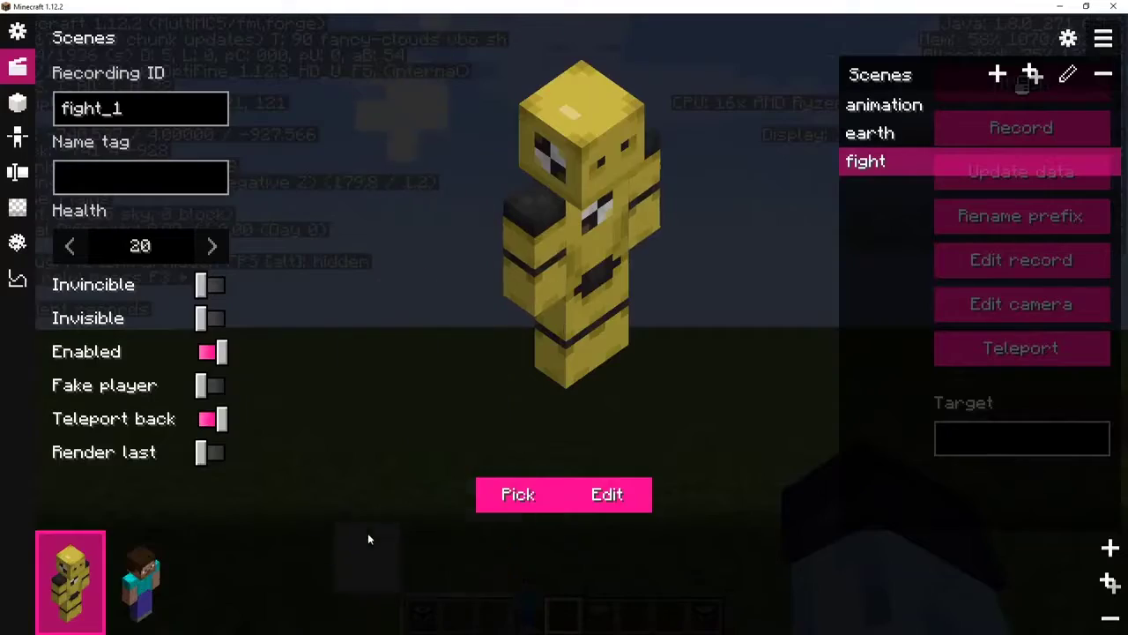
{"action": "left_click", "coordinate": [141, 571]}
{"action": "key", "text": "Escape"}
{"action": "key", "text": "w"}
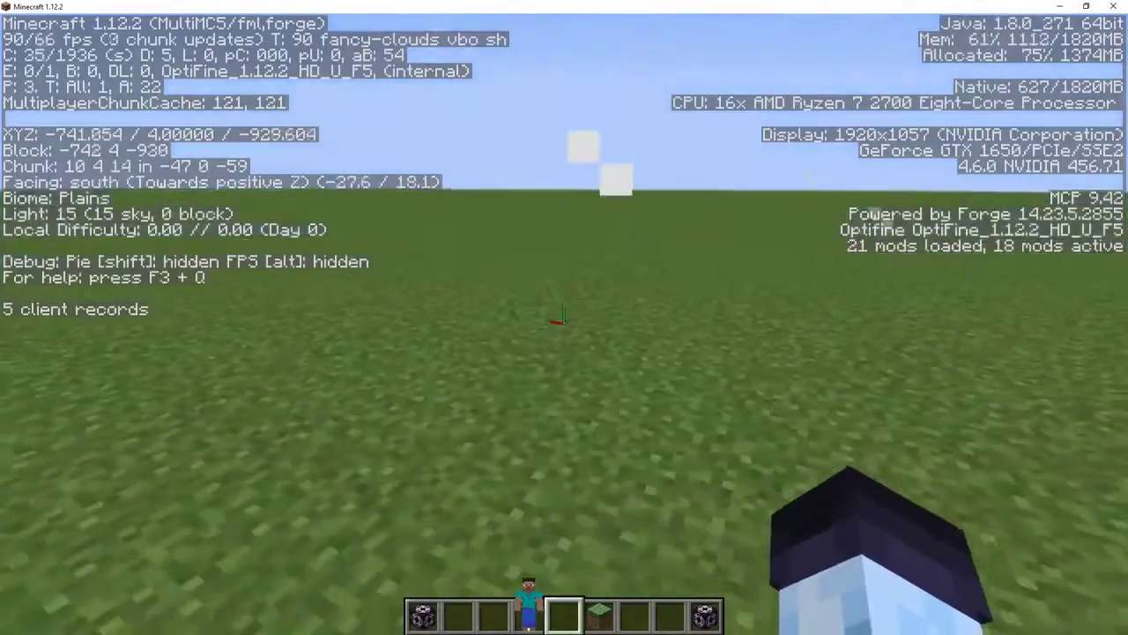
{"action": "key", "text": "F3"}
{"action": "key", "text": "Control_R"}
{"action": "key", "text": "w"}
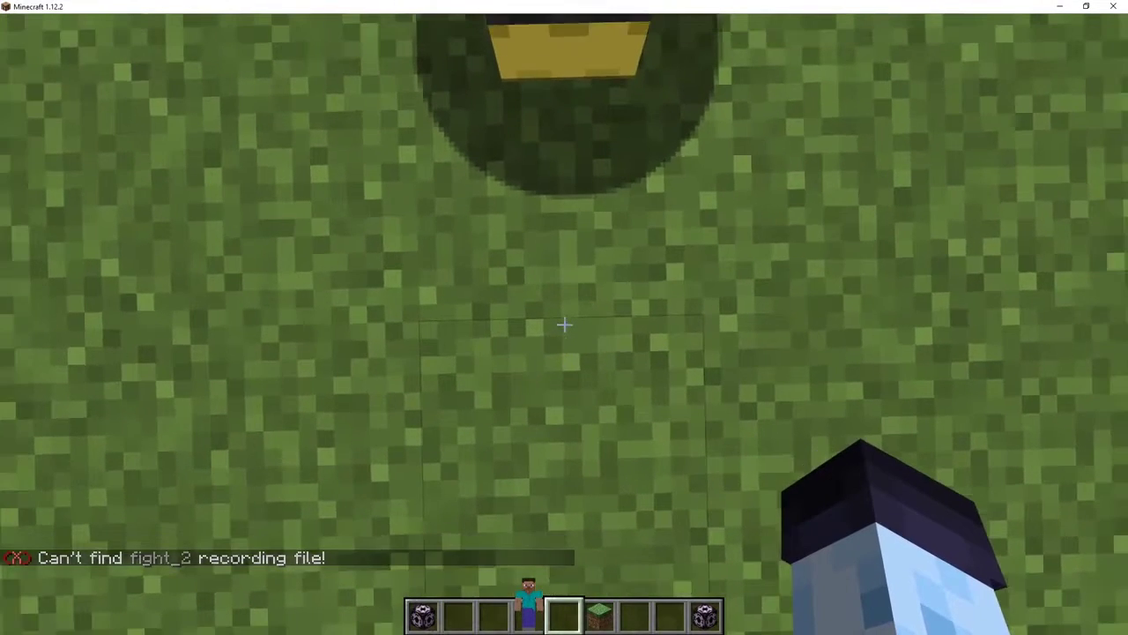
Step: Record the fight_2 replay with the player standing still and facing south toward the dummy, then stop recording
{"action": "key", "text": "F3"}
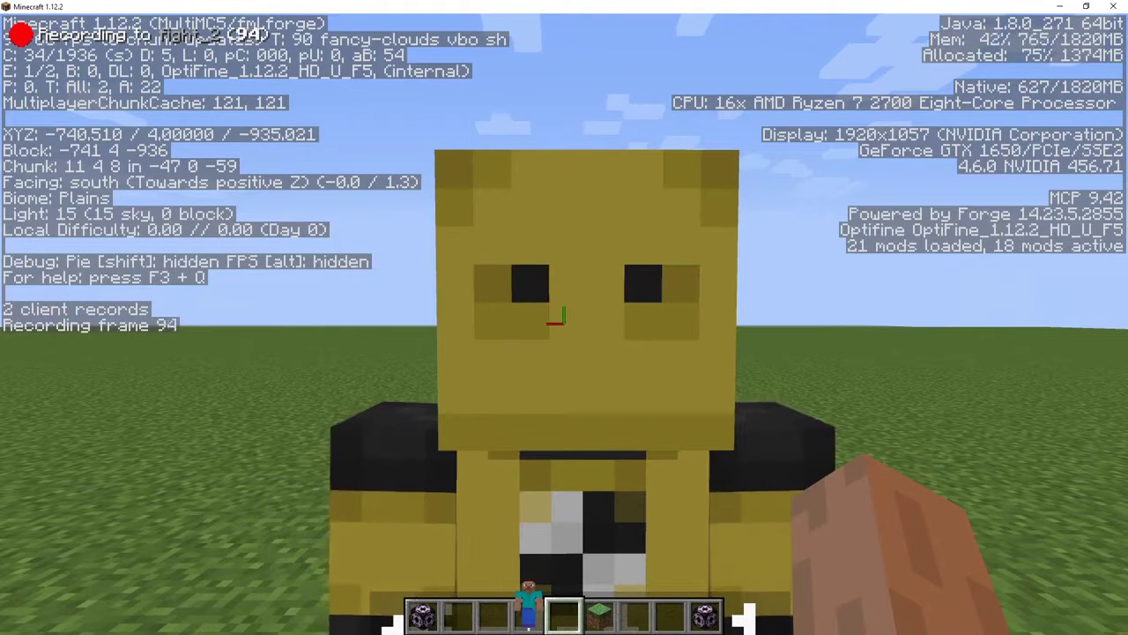
{"action": "key", "text": "F3"}
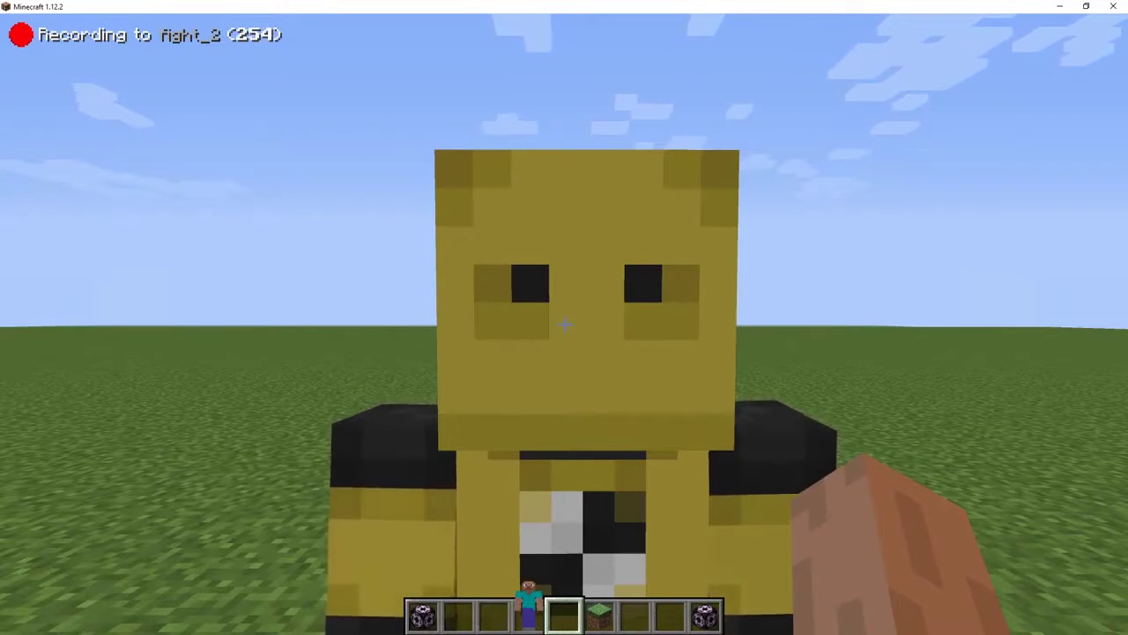
{"action": "key", "text": "Alt_R"}
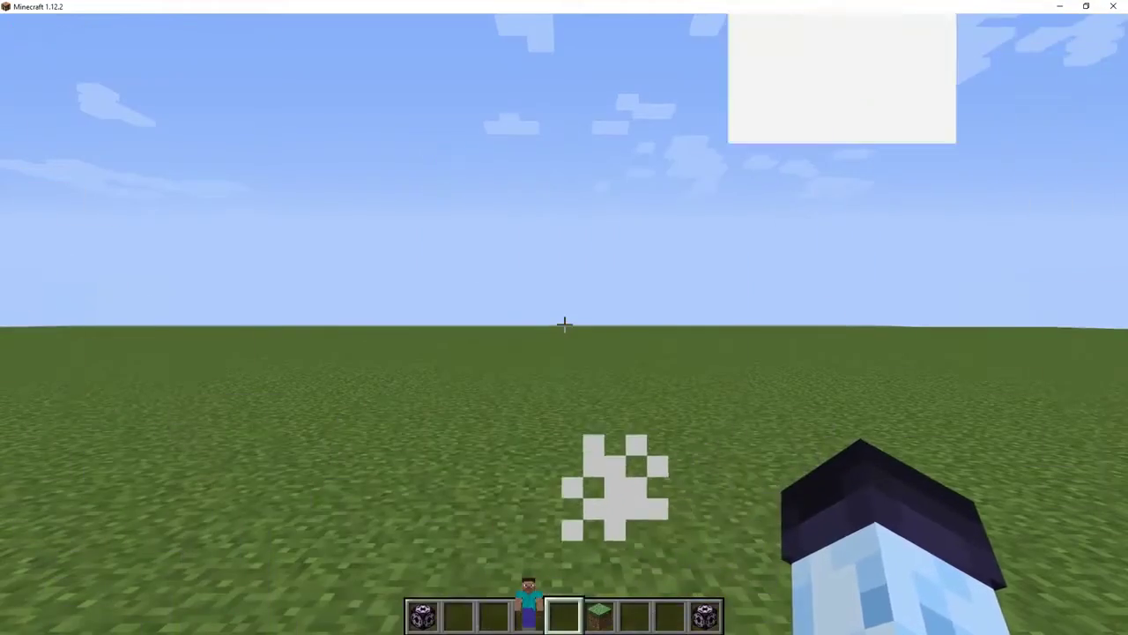
Step: In the camera editor, fly the camera to about -734.6, 5.3, -932.1 facing the fighters and rewind the timeline to tick 0
{"action": "key", "text": "0"}
{"action": "key", "text": "c"}
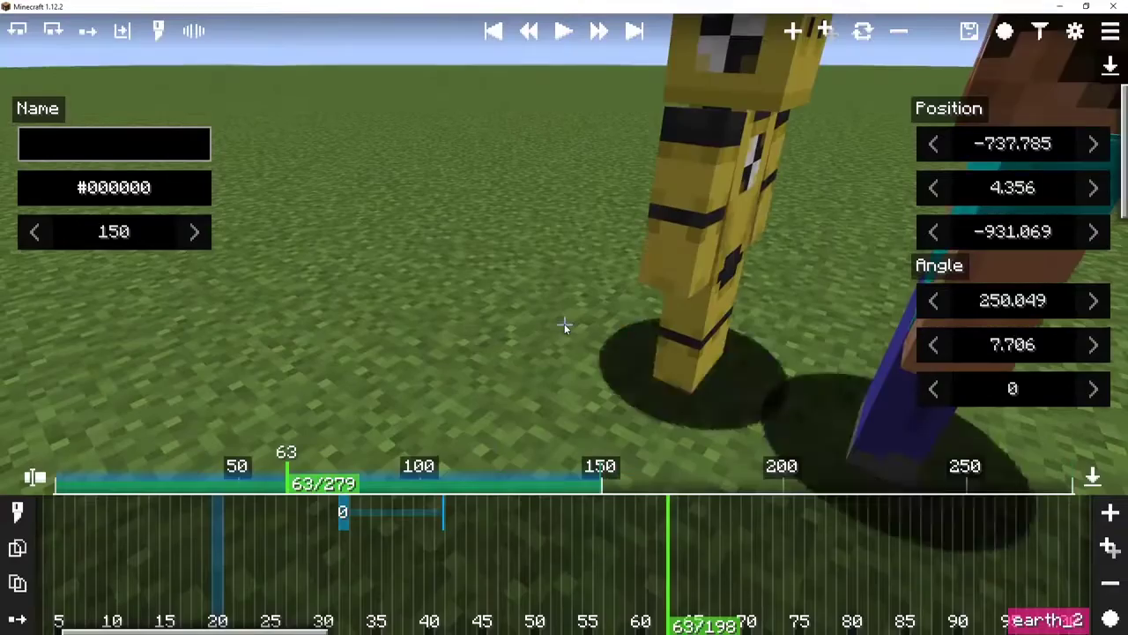
{"action": "key", "text": "f"}
{"action": "key", "text": "a"}
{"action": "key", "text": "s"}
{"action": "left_click_drag", "start_coordinate": [410, 427], "coordinate": [705, 258]}
{"action": "key", "text": "space"}
{"action": "key", "text": "w"}
{"action": "key", "text": "d"}
{"action": "key", "text": "d"}
{"action": "key", "text": "f"}
{"action": "left_click_drag", "start_coordinate": [287, 501], "coordinate": [77, 504]}
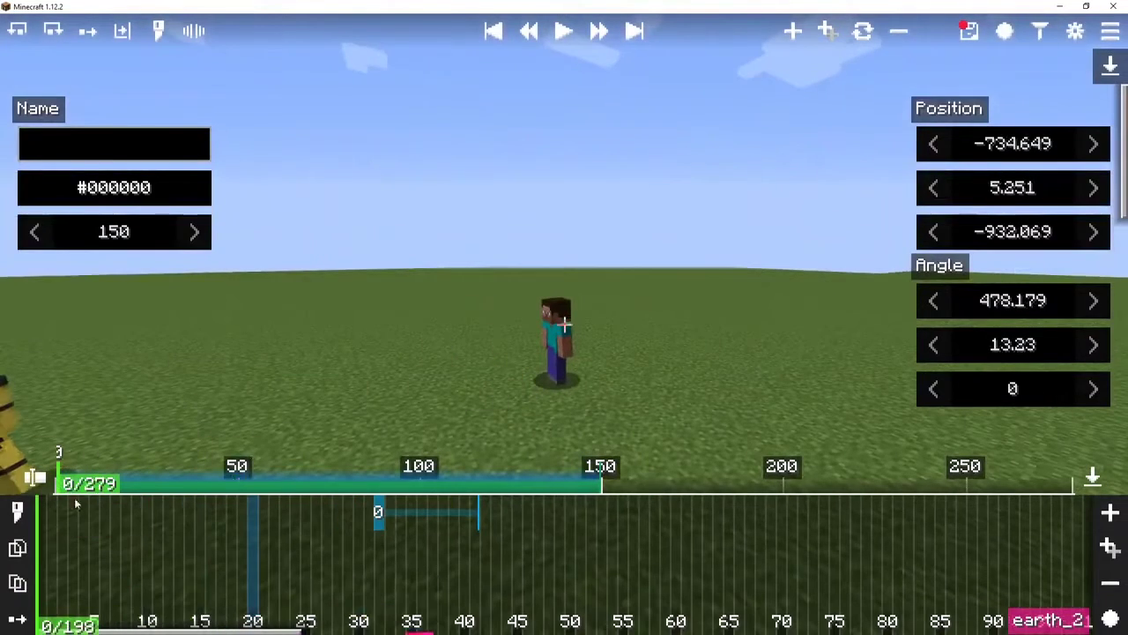
Step: Review the camera fixture's shake and angle modifiers and save the camera profile
{"action": "left_click", "coordinate": [1040, 31]}
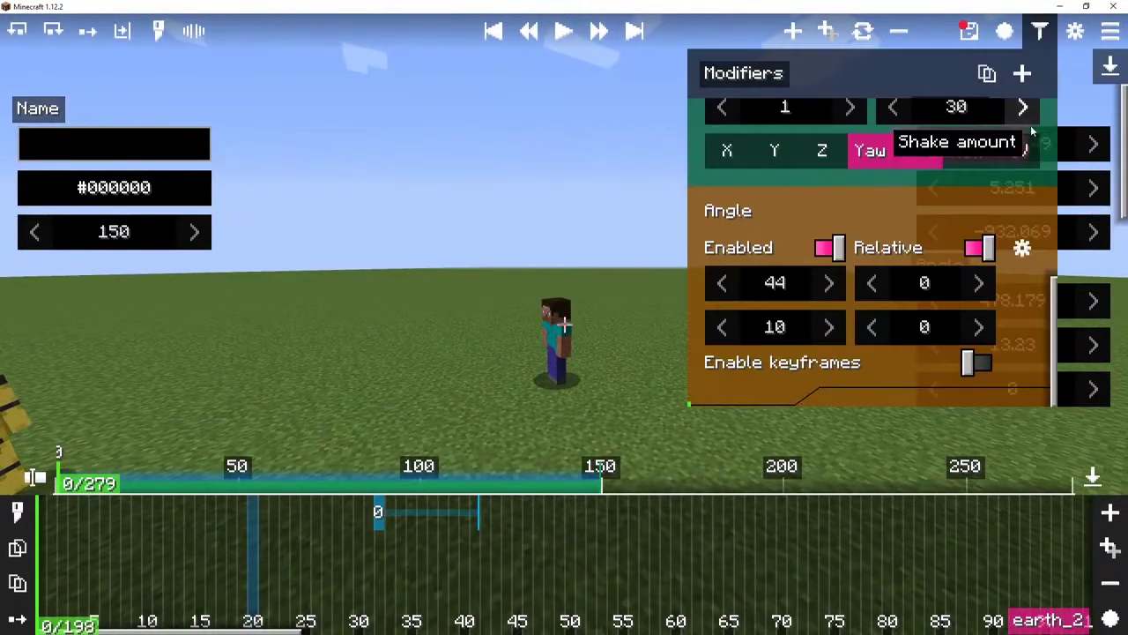
{"action": "scroll", "coordinate": [1058, 132], "scroll_direction": "up", "scroll_amount": 1}
{"action": "left_click", "coordinate": [1070, 127]}
{"action": "key", "text": "ctrl+s"}
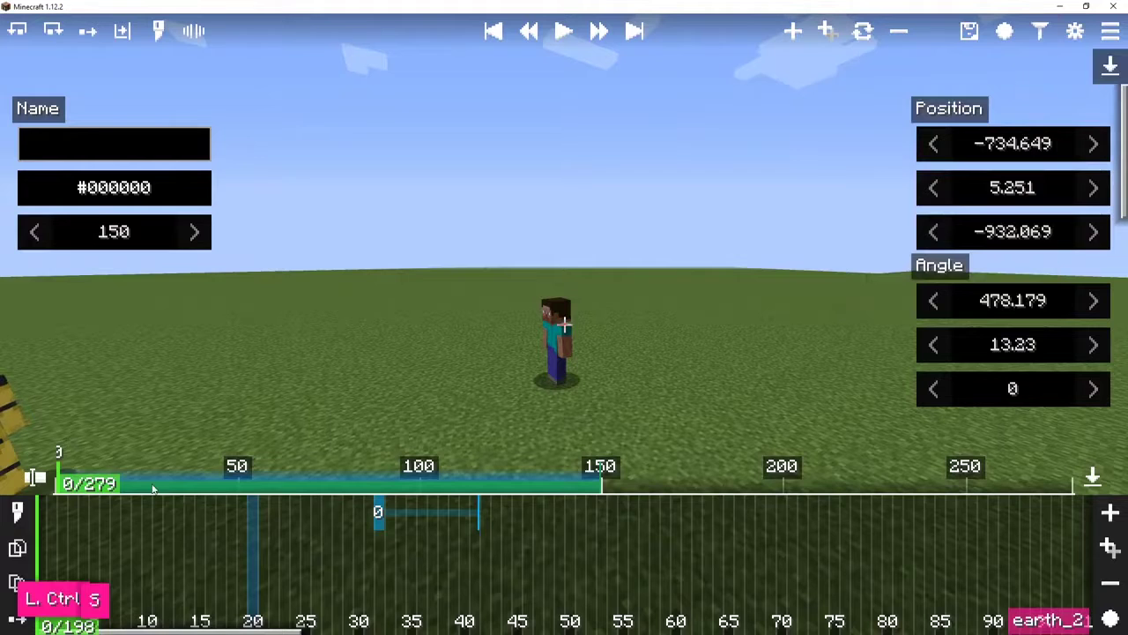
Step: Extend the camera fixture to 240 ticks, fly it closer to the fighters at about -736.6, 4.3, -932.6, and save the profile
{"action": "left_click_drag", "start_coordinate": [154, 489], "coordinate": [957, 494]}
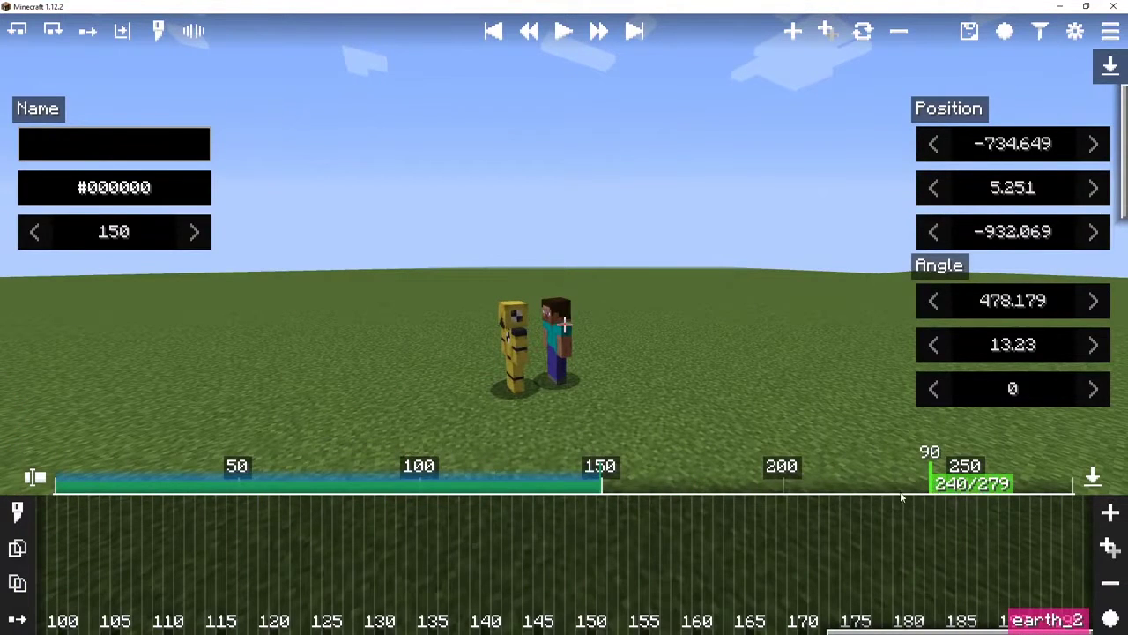
{"action": "key", "text": "m"}
{"action": "key", "text": "f"}
{"action": "key", "text": "alt+w"}
{"action": "left_click_drag", "start_coordinate": [692, 431], "coordinate": [247, 308]}
{"action": "key", "text": "alt+shift+a"}
{"action": "key", "text": "alt+d"}
{"action": "left_click_drag", "start_coordinate": [617, 326], "coordinate": [511, 379]}
{"action": "key", "text": "alt+w"}
{"action": "key", "text": "alt+s"}
{"action": "key", "text": "alt+w"}
{"action": "key", "text": "f"}
{"action": "key", "text": "ctrl+s"}
Step: Choose the fight_1 record from the scene's records and move the playhead to tick 35
{"action": "key", "text": "ctrl+l"}
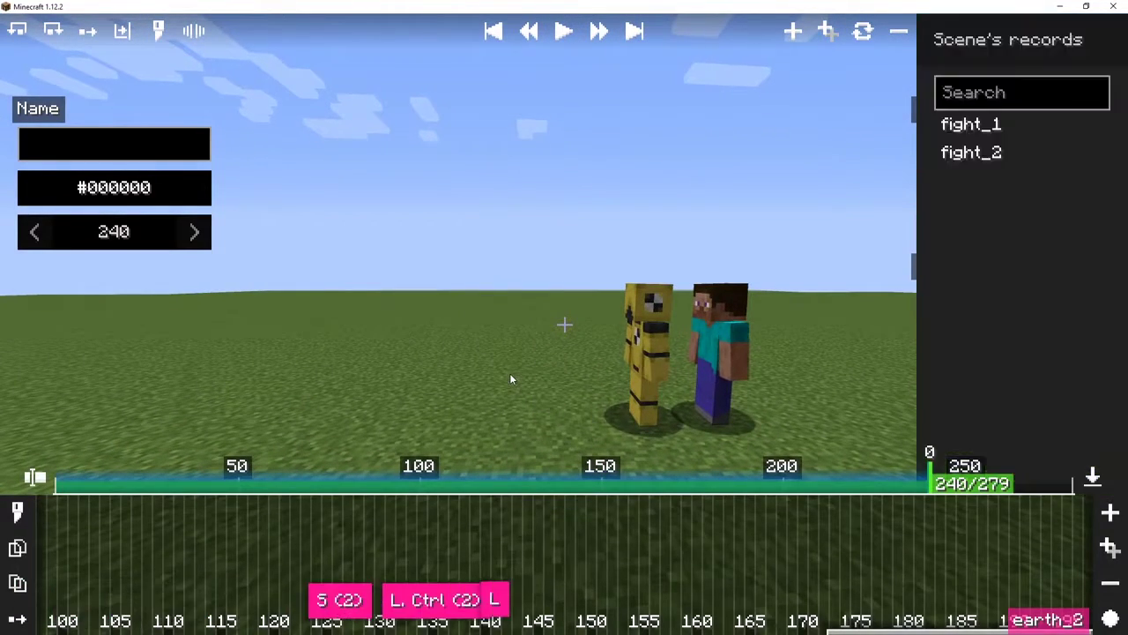
{"action": "left_click", "coordinate": [1013, 124]}
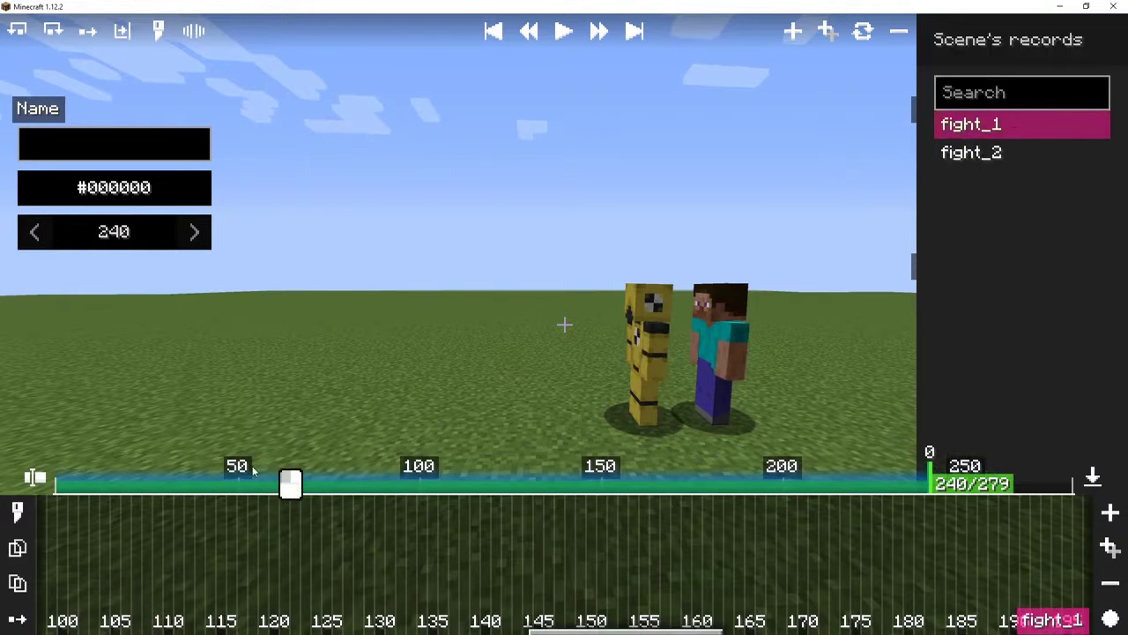
{"action": "left_click_drag", "start_coordinate": [253, 471], "coordinate": [186, 485]}
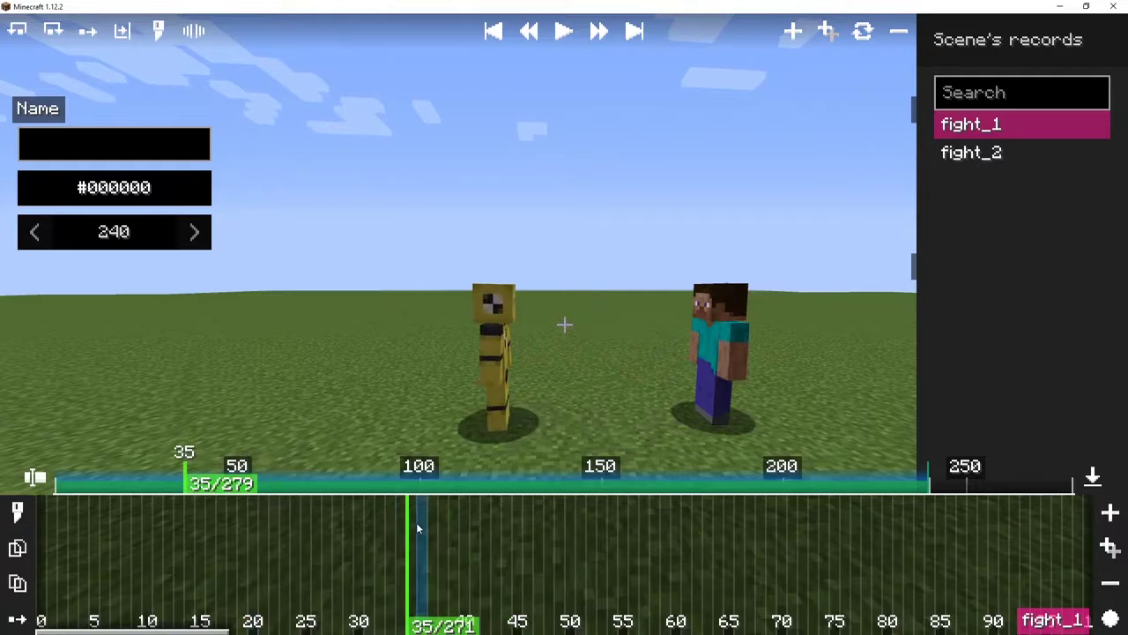
Step: Add a morph action at tick 35 of fight_1 using the yellow dummy morph and open it for editing
{"action": "key", "text": "ctrl+m"}
{"action": "left_click", "coordinate": [555, 40]}
{"action": "scroll", "coordinate": [520, 150], "scroll_direction": "down", "scroll_amount": 5}
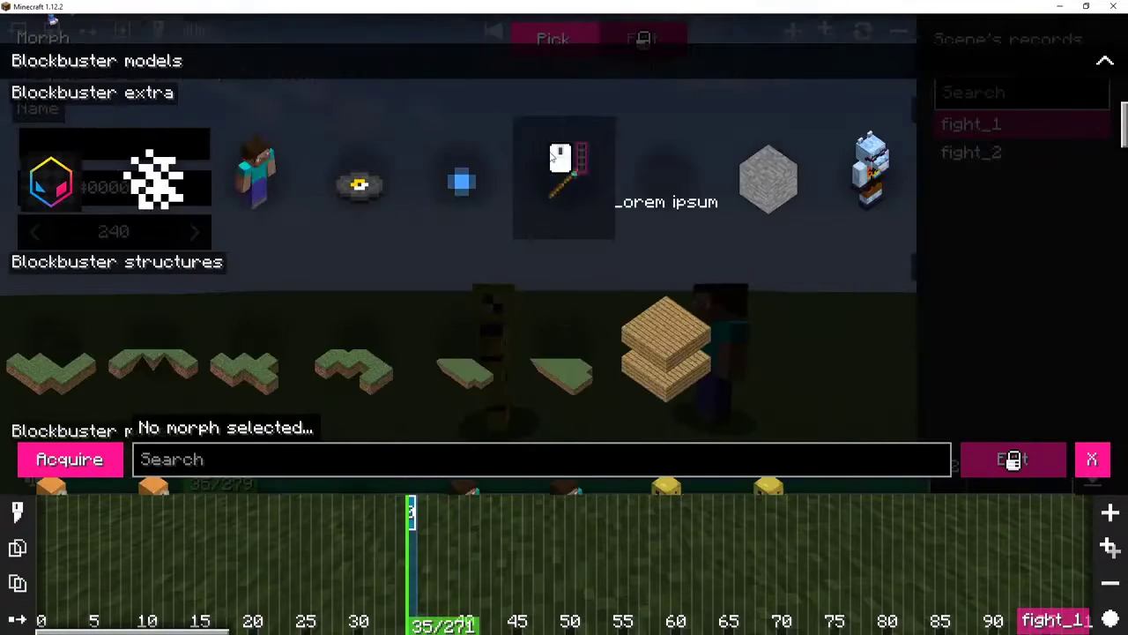
{"action": "scroll", "coordinate": [552, 157], "scroll_direction": "down", "scroll_amount": 3}
{"action": "left_click", "coordinate": [697, 138]}
{"action": "left_click", "coordinate": [697, 137]}
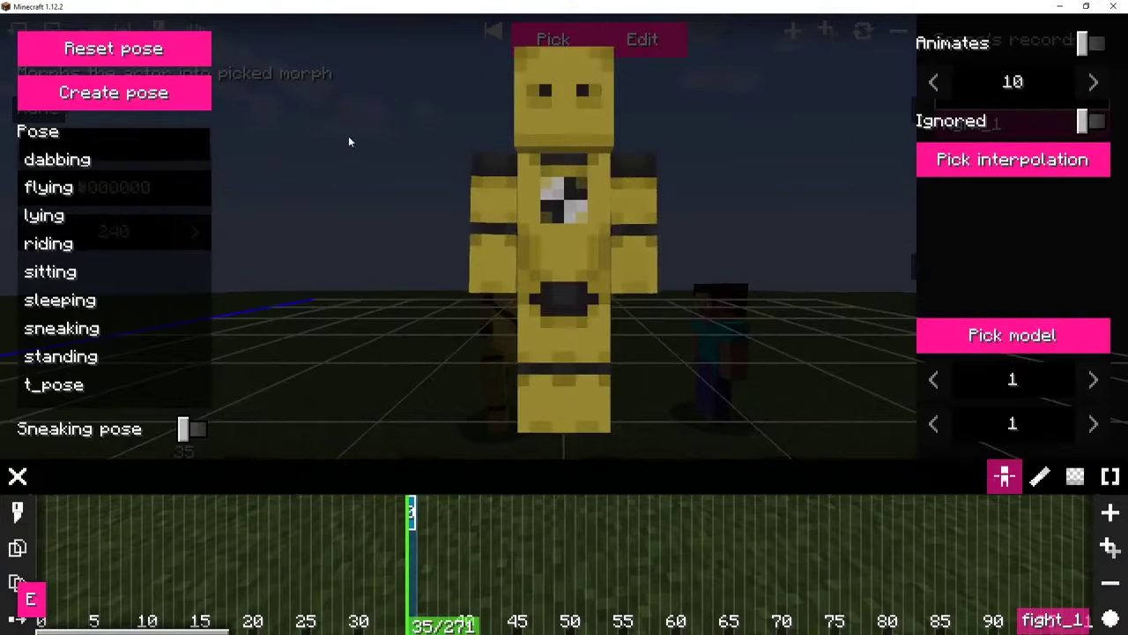
Step: Enable animation on the dummy morph and set its interpolation to Exponential In/out
{"action": "left_click_drag", "start_coordinate": [348, 141], "coordinate": [878, 100]}
{"action": "left_click", "coordinate": [1089, 42]}
{"action": "left_click", "coordinate": [1023, 160]}
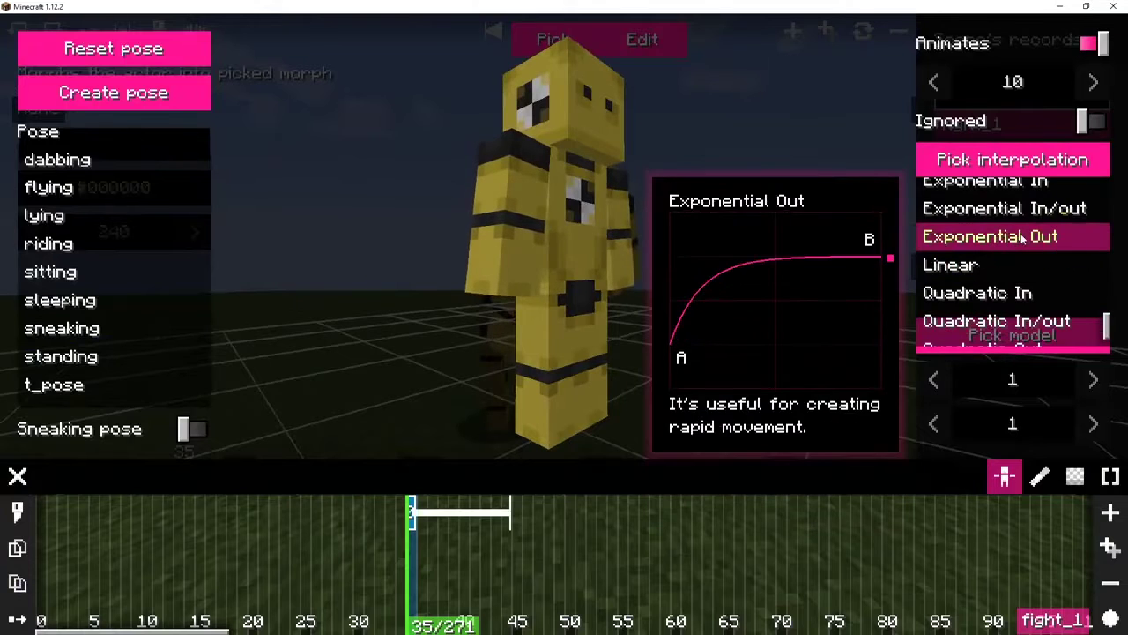
{"action": "left_click", "coordinate": [1004, 208]}
Step: Create a lunging pose for the dummy with the anchor rotated to 48 and both arms raised forward, and preview it on the timeline
{"action": "left_click", "coordinate": [138, 95]}
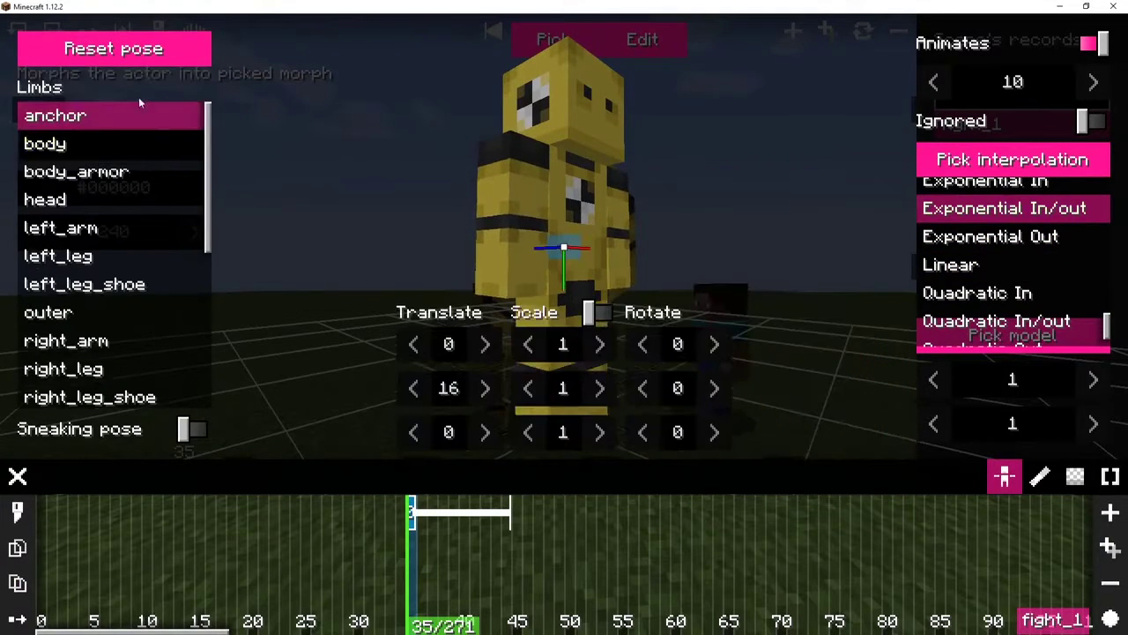
{"action": "left_click_drag", "start_coordinate": [578, 263], "coordinate": [602, 275]}
{"action": "left_click", "coordinate": [615, 237], "text": "ctrl"}
{"action": "left_click", "coordinate": [634, 237], "text": "ctrl"}
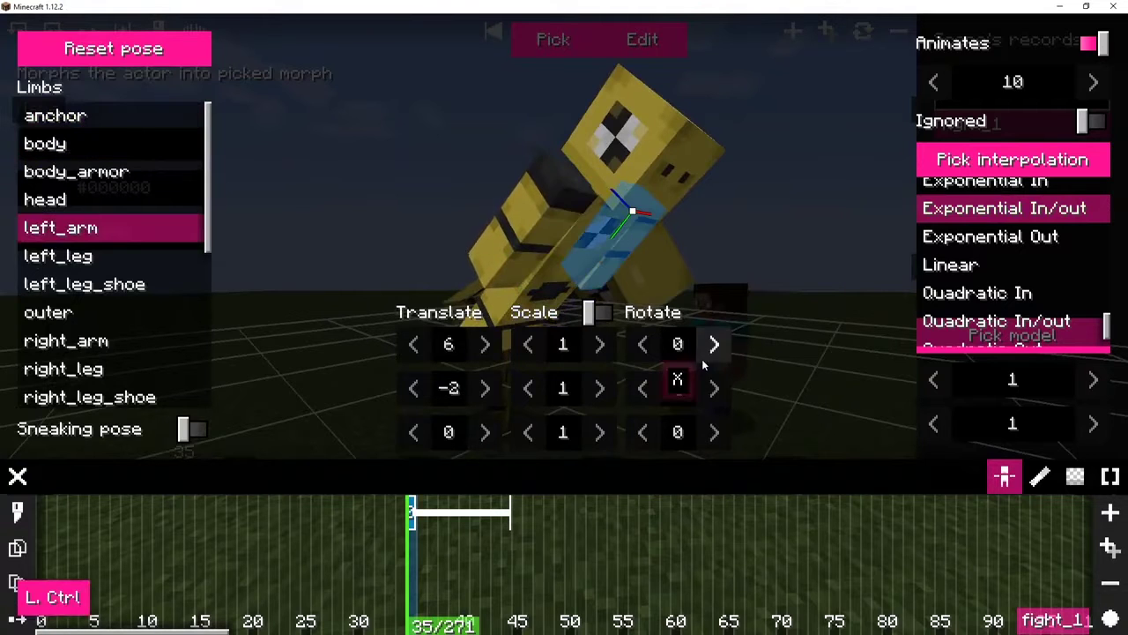
{"action": "left_click_drag", "start_coordinate": [697, 348], "coordinate": [452, 333]}
{"action": "left_click", "coordinate": [525, 255], "text": "ctrl"}
{"action": "left_click_drag", "start_coordinate": [689, 345], "coordinate": [476, 339]}
{"action": "left_click", "coordinate": [629, 219], "text": "ctrl"}
{"action": "mouse_move", "coordinate": [631, 357]}
{"action": "left_mouse_down"}
{"action": "mouse_move", "coordinate": [657, 351]}
{"action": "mouse_move", "coordinate": [617, 348]}
{"action": "left_mouse_up"}
{"action": "key", "text": "Escape"}
{"action": "left_click_drag", "start_coordinate": [227, 493], "coordinate": [167, 483]}
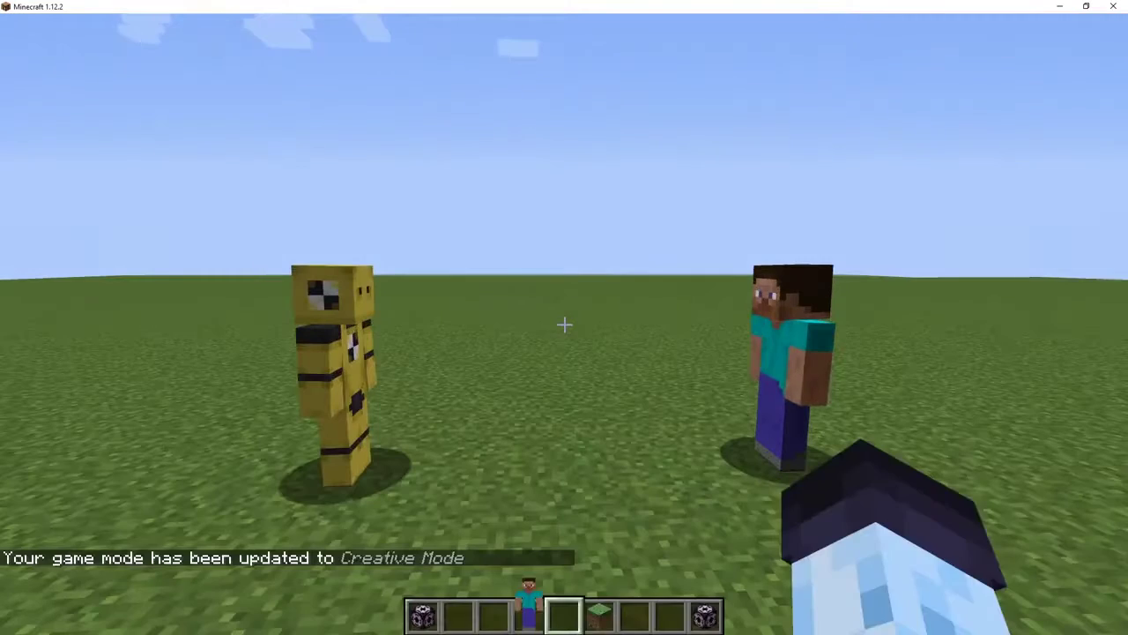
Step: Examine the animation options of the arm and leg limbs of the steve model in the model editor
{"action": "key", "text": "0"}
{"action": "left_click", "coordinate": [18, 136]}
{"action": "left_click", "coordinate": [17, 137]}
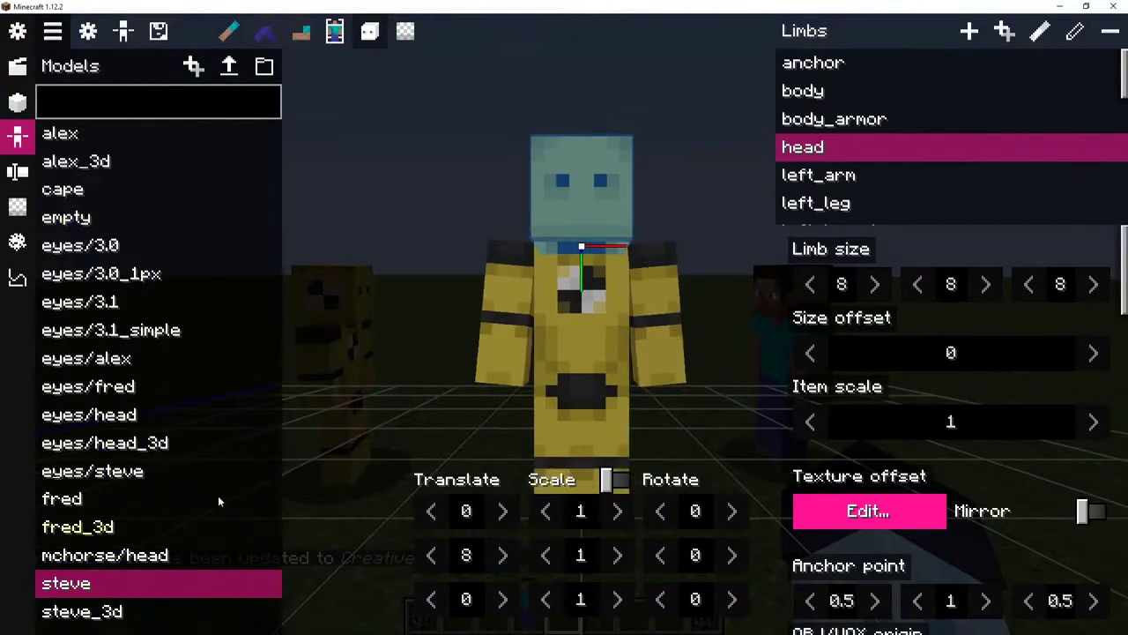
{"action": "scroll", "coordinate": [507, 348], "scroll_direction": "down", "scroll_amount": 2}
{"action": "scroll", "coordinate": [916, 199], "scroll_direction": "down", "scroll_amount": 3}
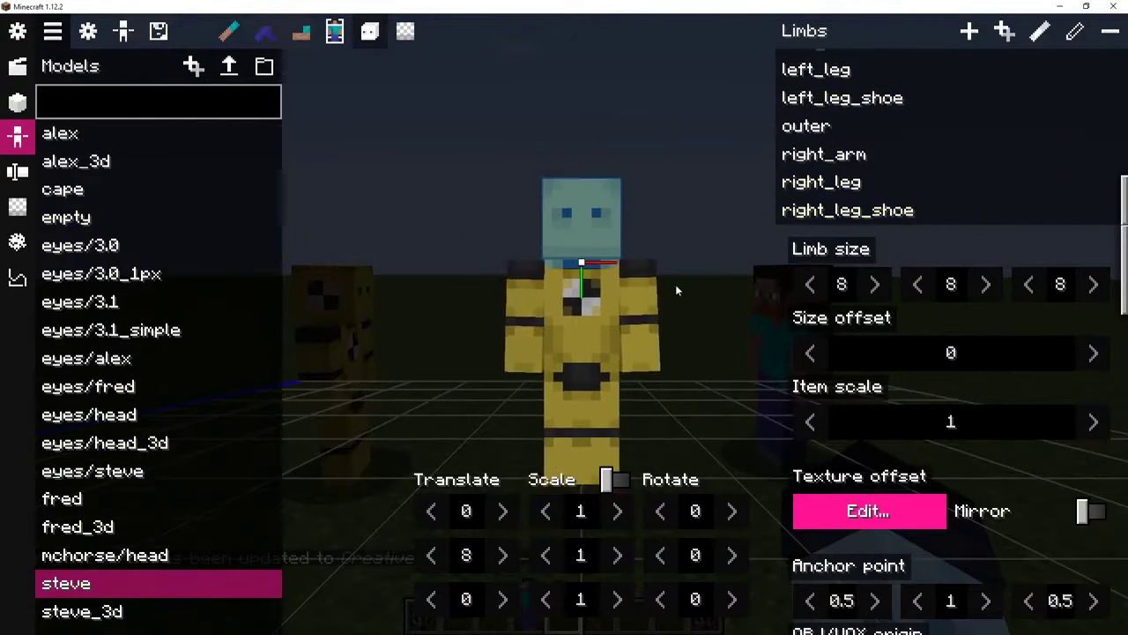
{"action": "left_click", "coordinate": [643, 326], "text": "ctrl"}
{"action": "scroll", "coordinate": [837, 414], "scroll_direction": "down", "scroll_amount": 6}
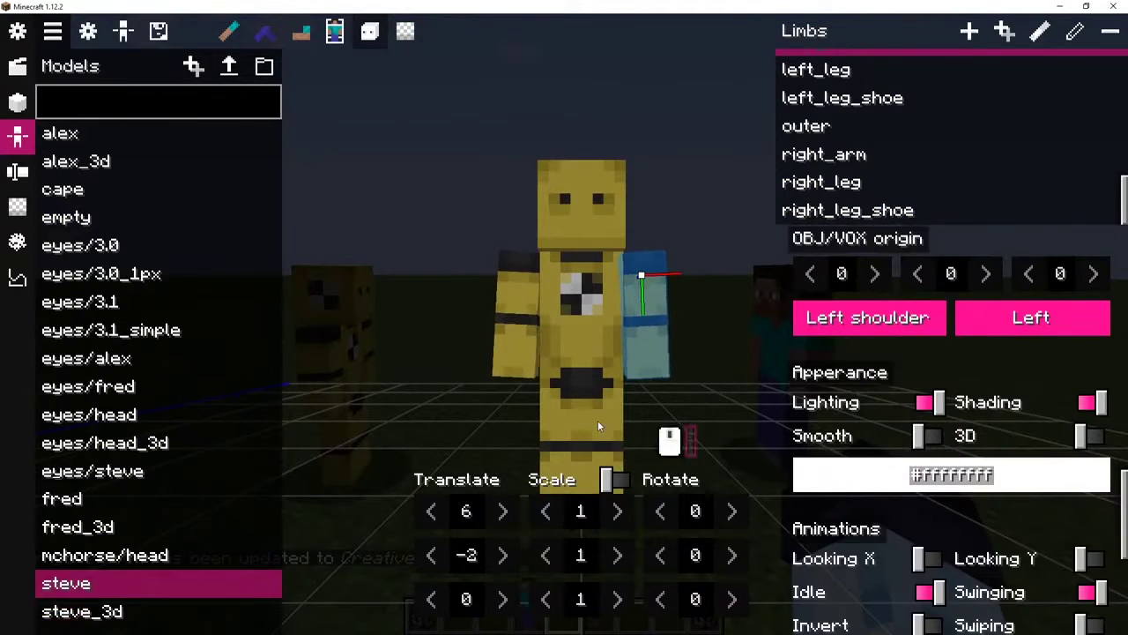
{"action": "left_click", "coordinate": [578, 410], "text": "ctrl"}
{"action": "left_click", "coordinate": [533, 326], "text": "ctrl"}
{"action": "scroll", "coordinate": [949, 483], "scroll_direction": "down", "scroll_amount": 4}
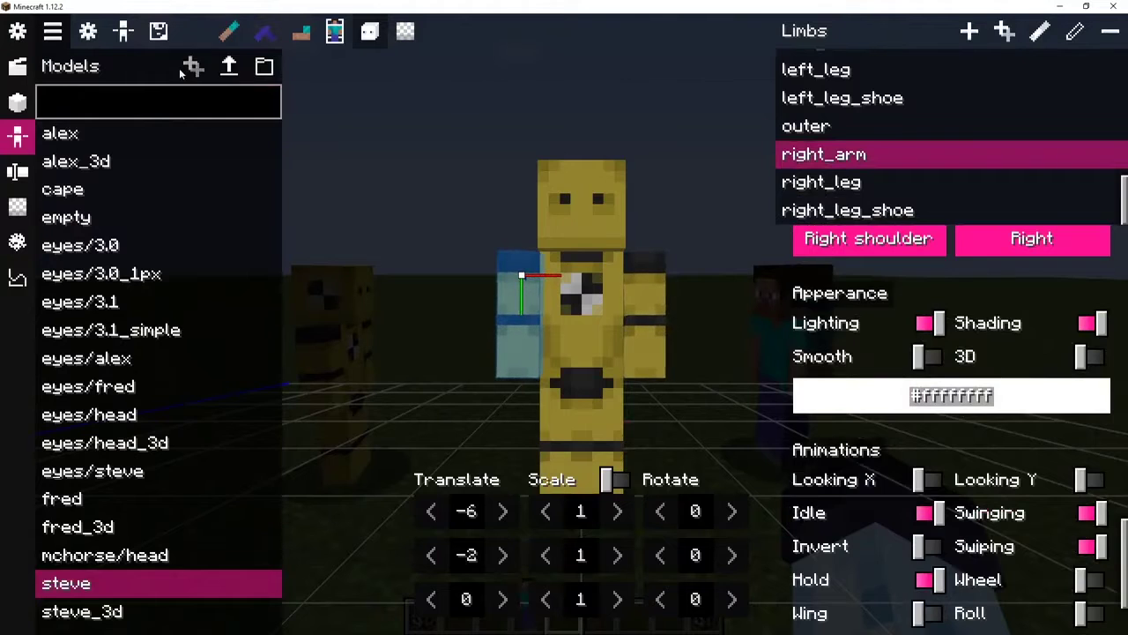
Step: Save a copy of the steve model as steve_static
{"action": "left_click", "coordinate": [158, 32]}
{"action": "key", "text": "End"}
{"action": "type", "text": "_staic"}
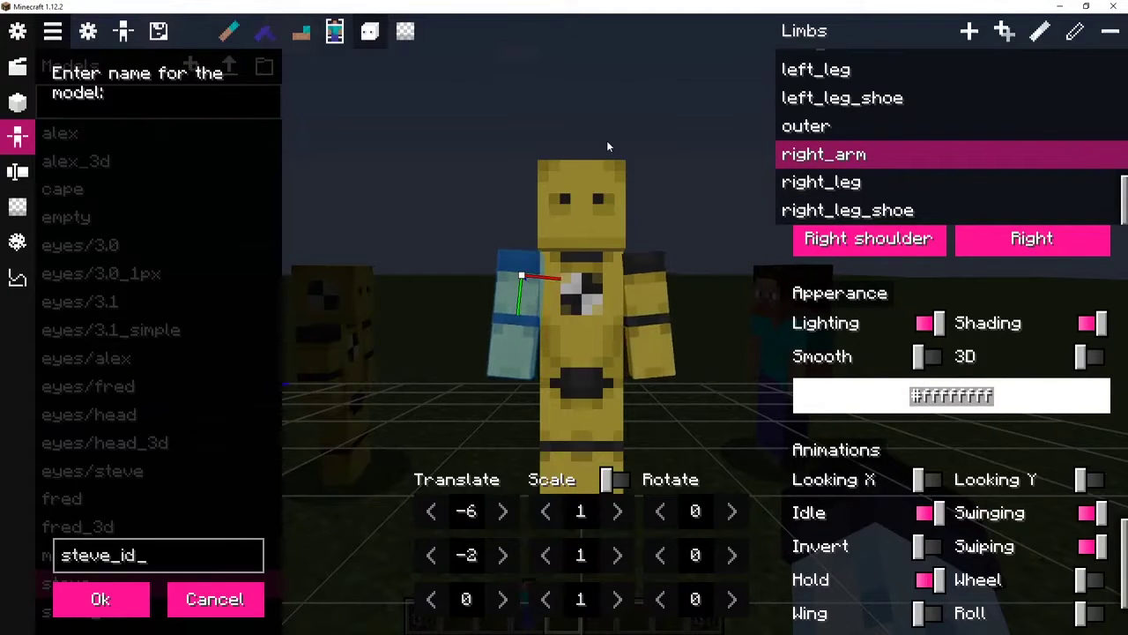
{"action": "key", "text": "BackSpace"}
{"action": "key", "text": "BackSpace"}
{"action": "type", "text": "tic"}
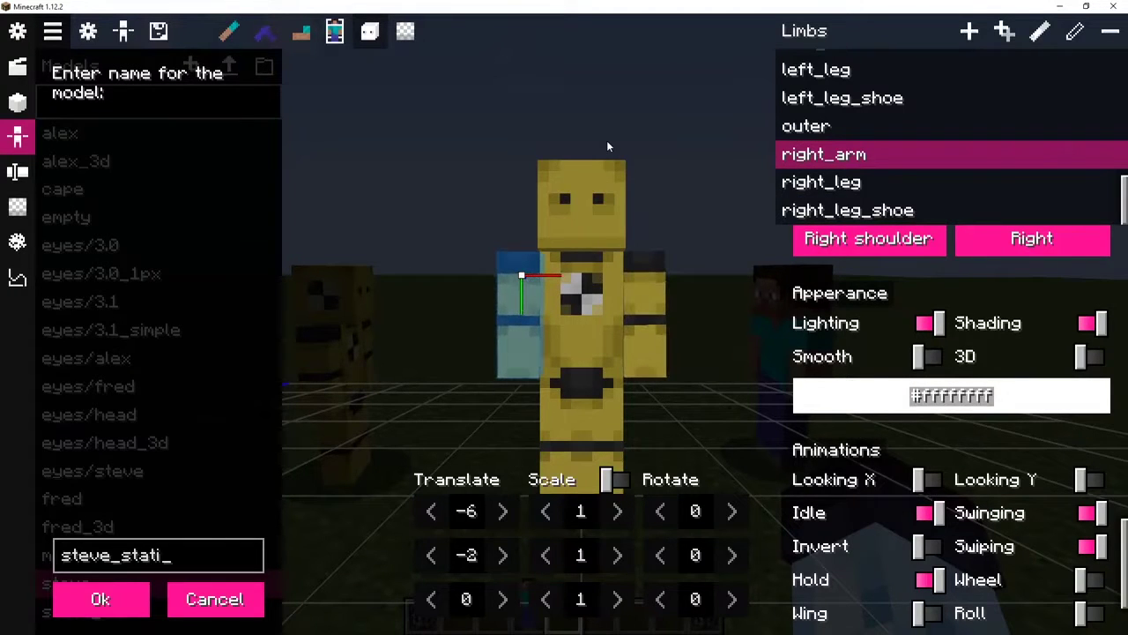
{"action": "key", "text": "Return"}
Step: Turn off Idle and Swinging on the arms and Swinging on the legs of steve_static, and save the model
{"action": "scroll", "coordinate": [1048, 478], "scroll_direction": "down", "scroll_amount": 1}
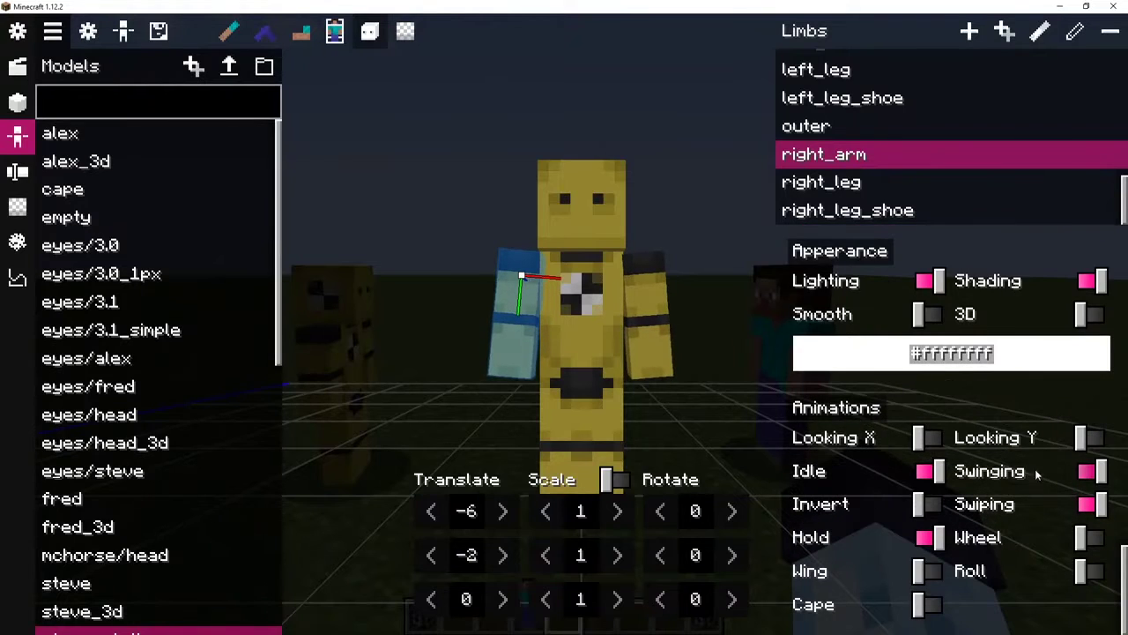
{"action": "left_click", "coordinate": [670, 337], "text": "ctrl"}
{"action": "left_click_drag", "start_coordinate": [619, 366], "coordinate": [570, 279]}
{"action": "key", "text": "ctrl+s"}
{"action": "mouse_move", "coordinate": [462, 326]}
{"action": "left_mouse_down"}
{"action": "mouse_move", "coordinate": [506, 333]}
{"action": "mouse_move", "coordinate": [448, 337]}
{"action": "left_mouse_up"}
{"action": "left_click", "coordinate": [594, 409], "text": "ctrl"}
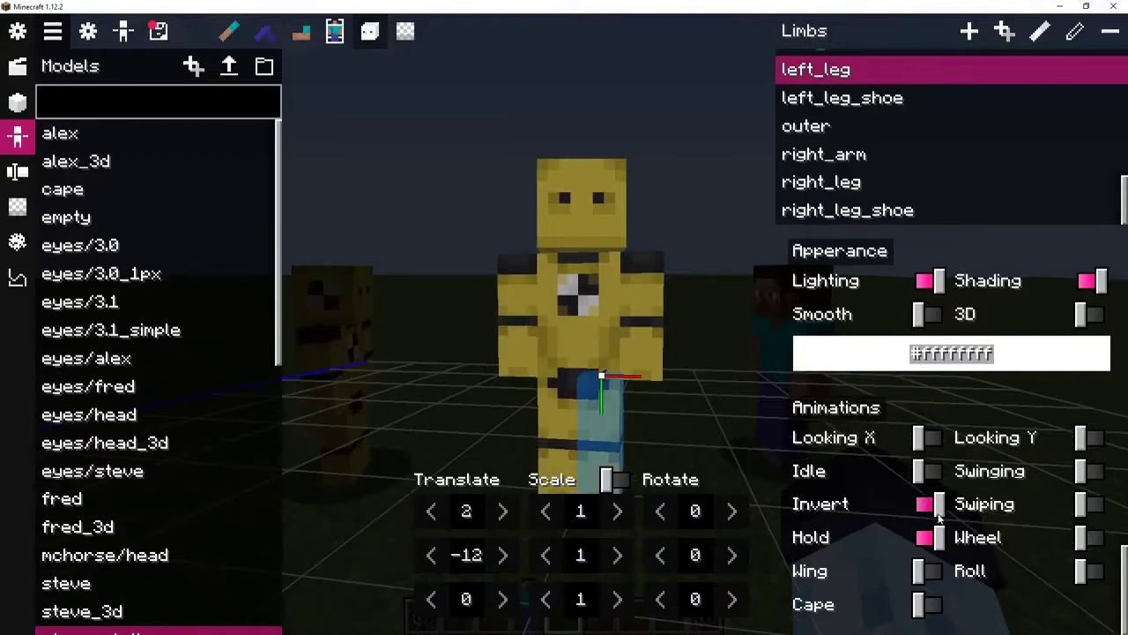
{"action": "left_click", "coordinate": [624, 419], "text": "ctrl"}
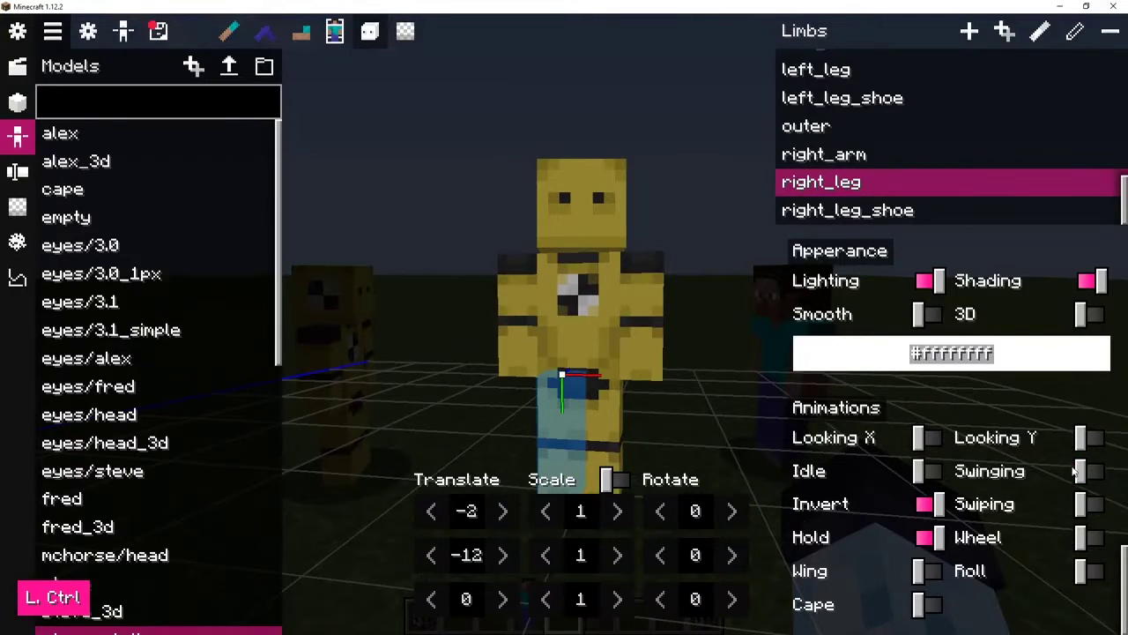
{"action": "key", "text": "ctrl+s"}
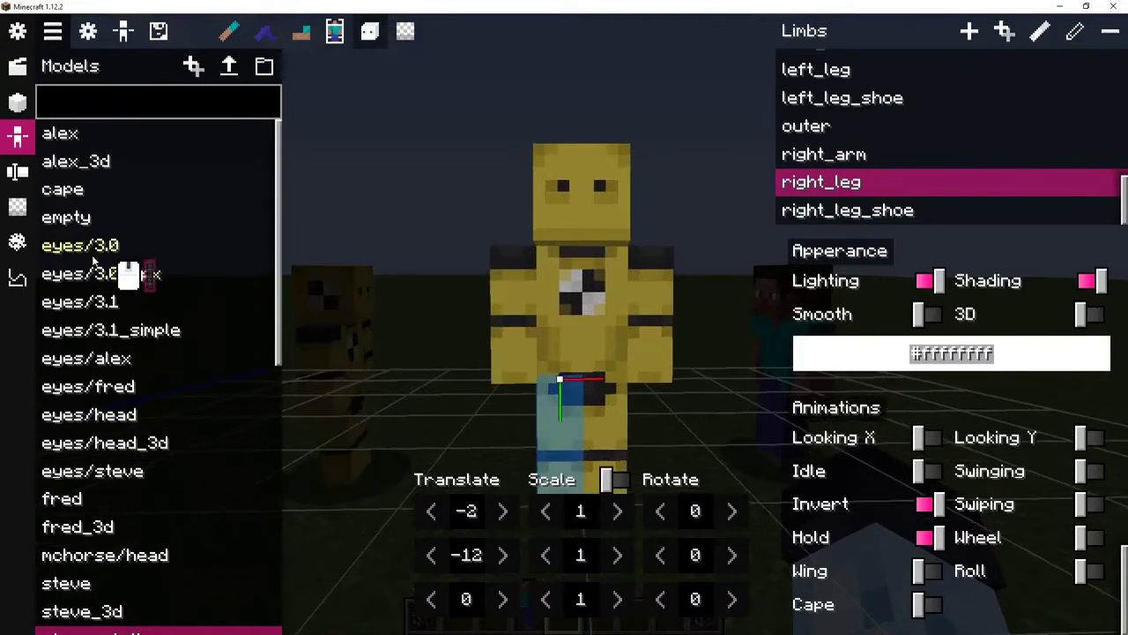
Step: Save a copy of the fred model as fred_static
{"action": "scroll", "coordinate": [132, 269], "scroll_direction": "down", "scroll_amount": 1}
{"action": "left_click", "coordinate": [105, 486]}
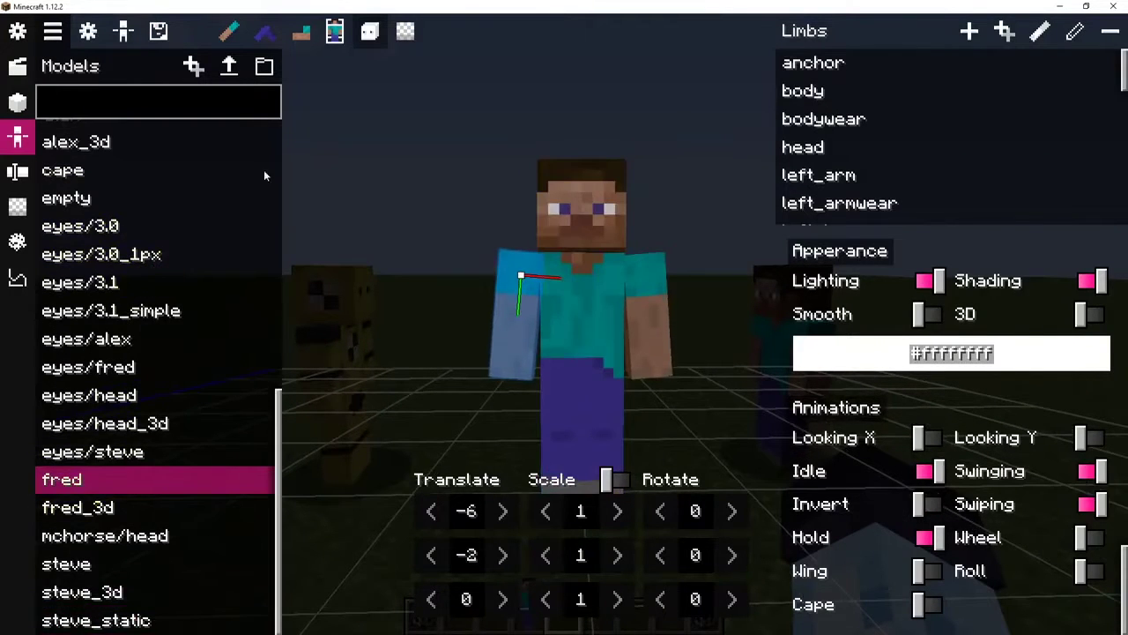
{"action": "left_click", "coordinate": [193, 67]}
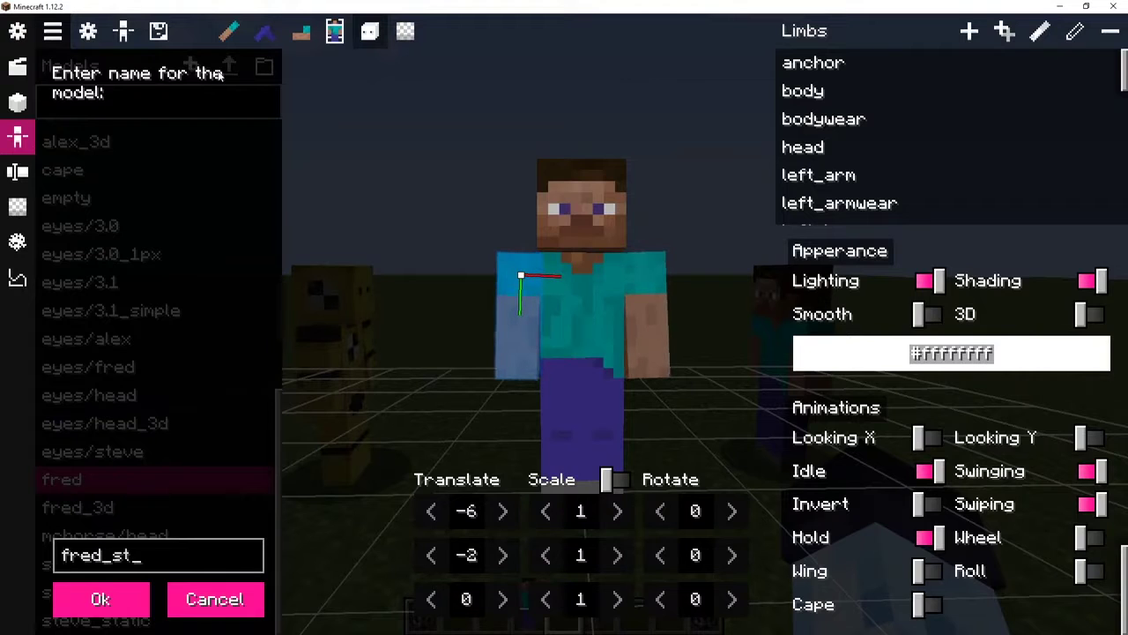
{"action": "key", "text": "Return"}
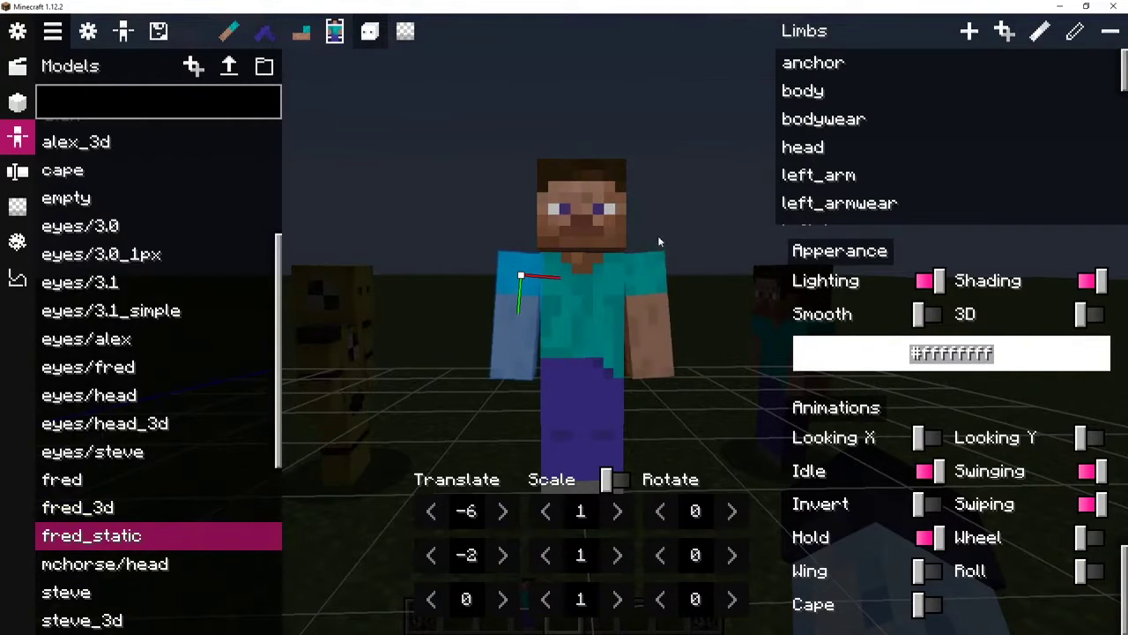
Step: Turn off Idle and Swinging on both arms and Swinging on both legs of fred_static, and save the model
{"action": "left_click", "coordinate": [633, 325]}
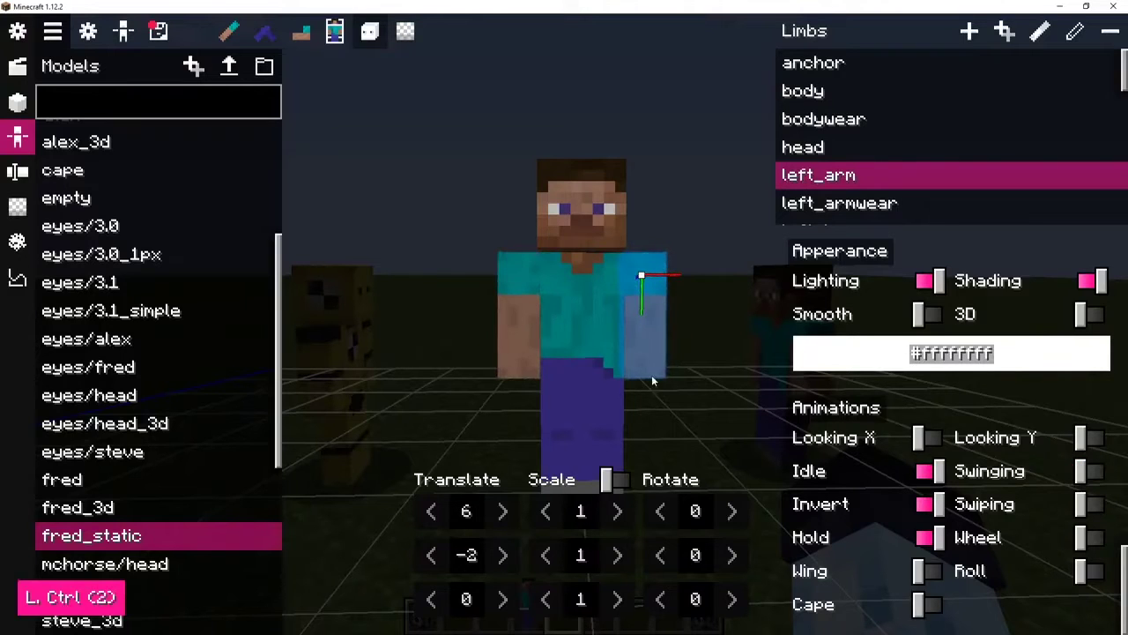
{"action": "left_click", "coordinate": [532, 346], "text": "ctrl"}
{"action": "left_click", "coordinate": [917, 472]}
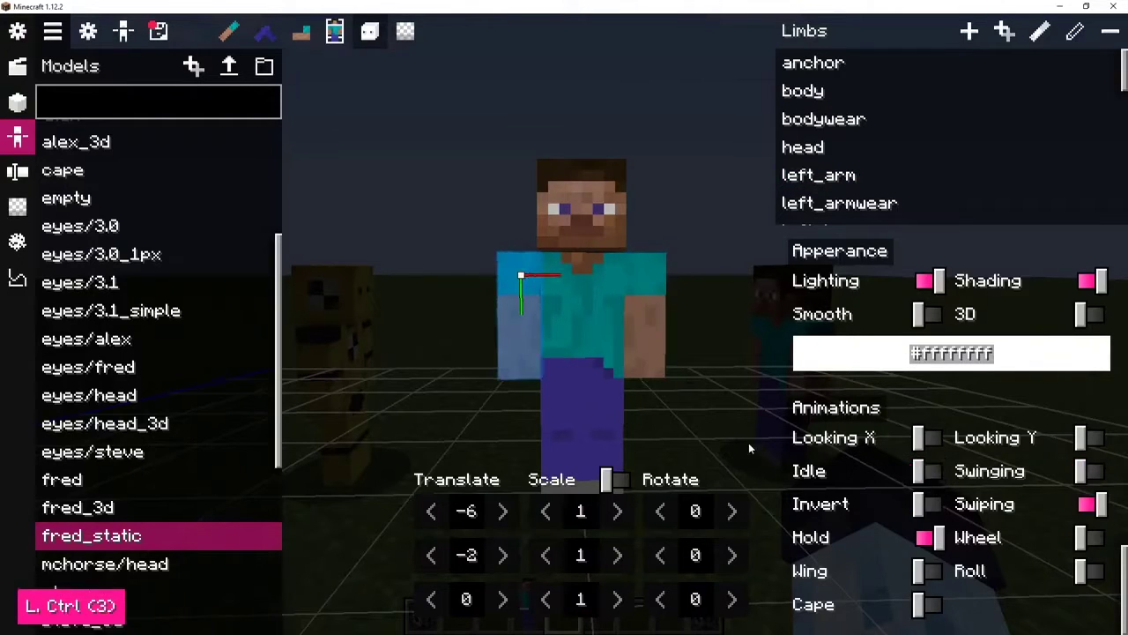
{"action": "left_click", "coordinate": [570, 409], "text": "ctrl"}
{"action": "left_click", "coordinate": [608, 423], "text": "ctrl"}
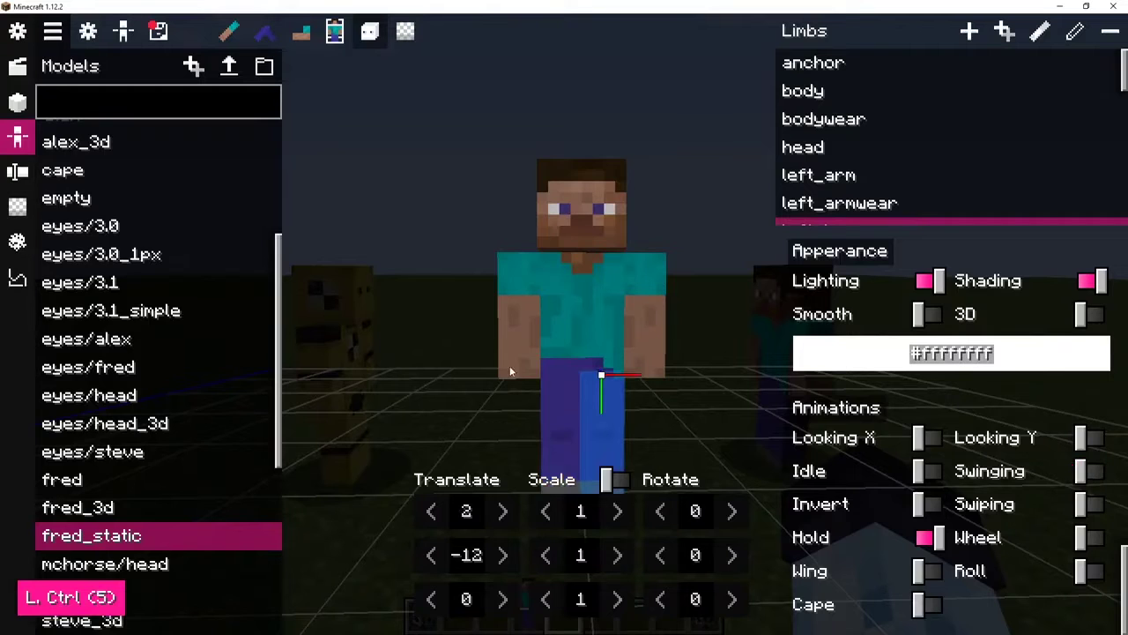
{"action": "key", "text": "ctrl+s"}
Step: Switch the model of the dummy's morph action at tick 35 to steve_static
{"action": "left_click_drag", "start_coordinate": [559, 282], "coordinate": [554, 274]}
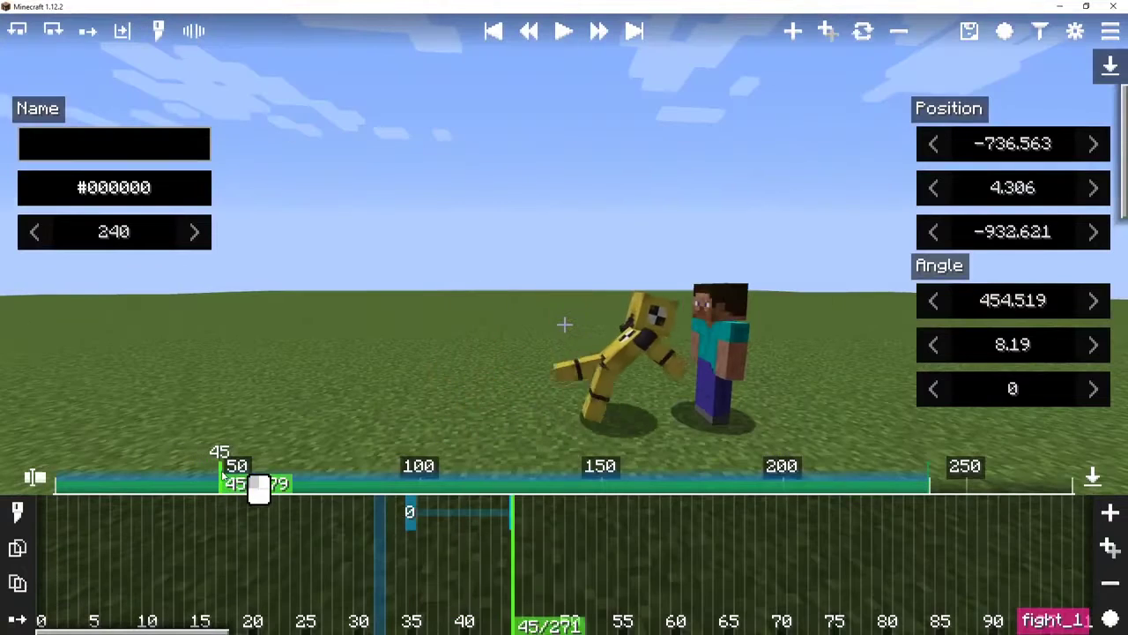
{"action": "left_click_drag", "start_coordinate": [222, 475], "coordinate": [174, 475]}
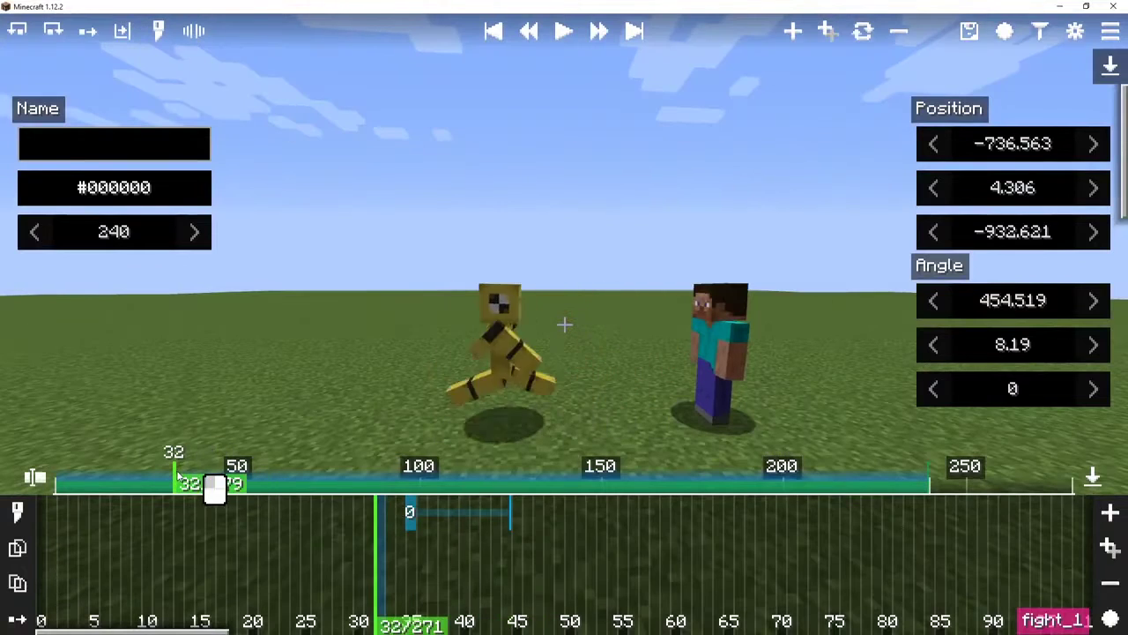
{"action": "left_click", "coordinate": [413, 517]}
{"action": "key", "text": "e"}
{"action": "left_click", "coordinate": [1033, 345]}
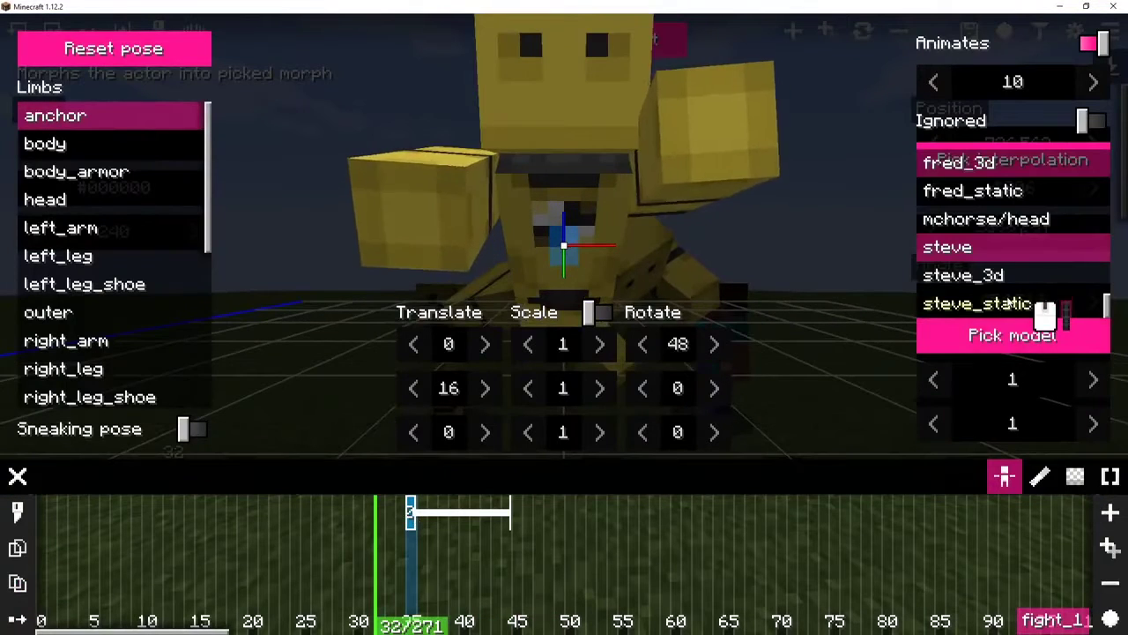
{"action": "left_click", "coordinate": [1033, 346]}
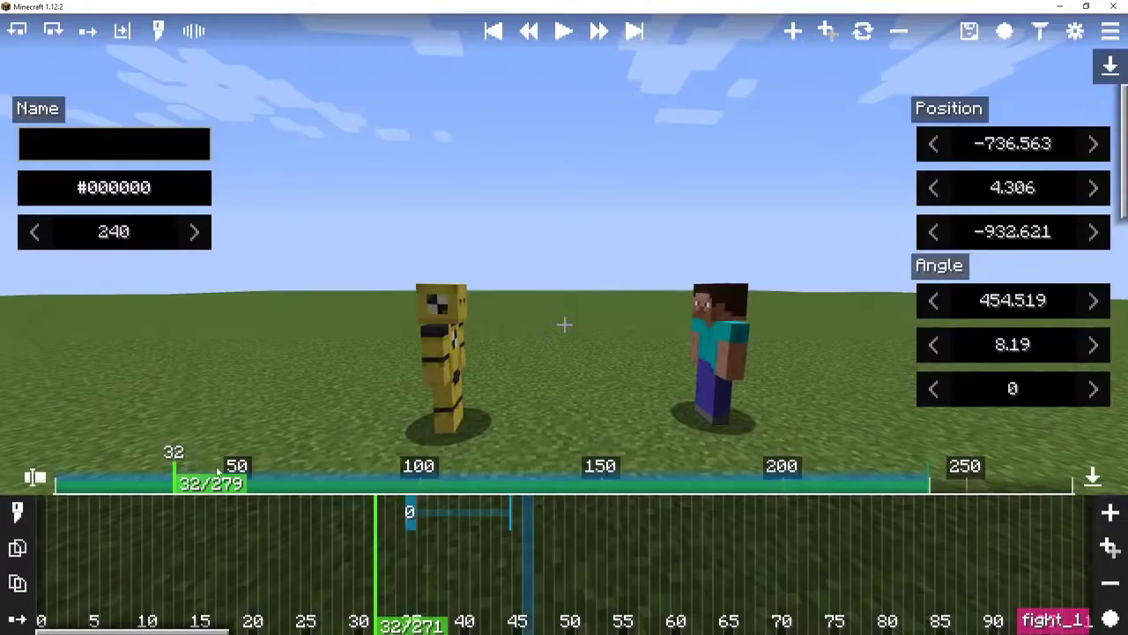
Step: Refine the dummy's tick 35 pose by rotating the anchor to 77, raising it to 18.125 and adjusting the limbs, and change the interpolation
{"action": "left_click_drag", "start_coordinate": [219, 474], "coordinate": [270, 480]}
{"action": "left_click", "coordinate": [410, 514]}
{"action": "key", "text": "e"}
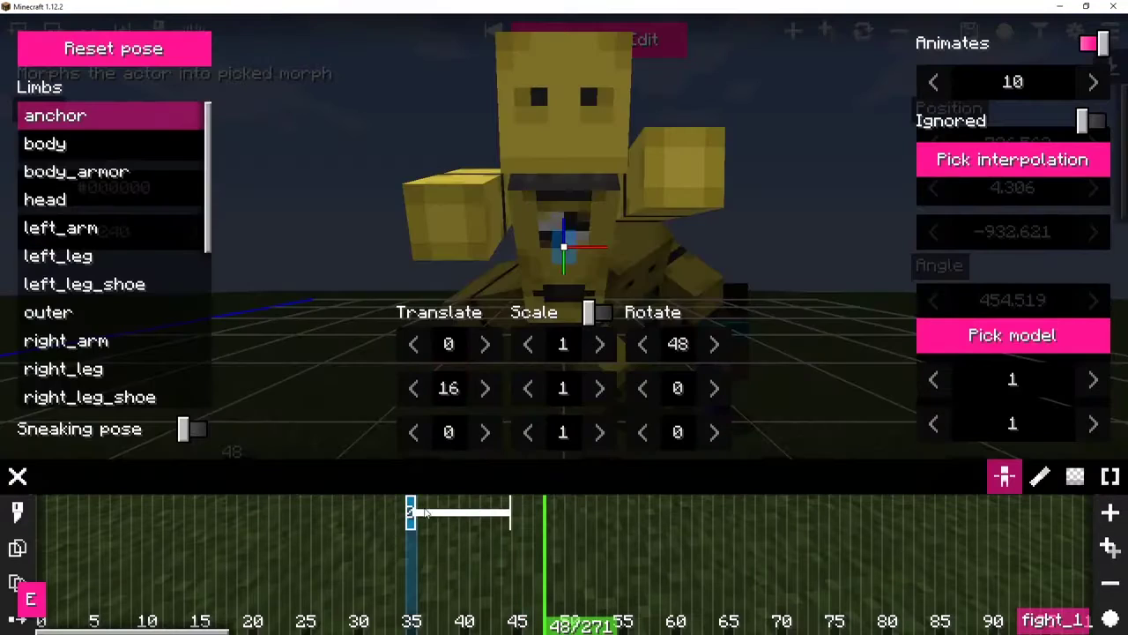
{"action": "left_click_drag", "start_coordinate": [473, 390], "coordinate": [610, 361]}
{"action": "left_click_drag", "start_coordinate": [669, 341], "coordinate": [627, 343]}
{"action": "left_click", "coordinate": [552, 251], "text": "ctrl"}
{"action": "left_click", "coordinate": [637, 262], "text": "ctrl"}
{"action": "left_click", "coordinate": [591, 197], "text": "ctrl"}
{"action": "left_click", "coordinate": [949, 167]}
{"action": "left_click", "coordinate": [982, 237]}
{"action": "left_click", "coordinate": [424, 594]}
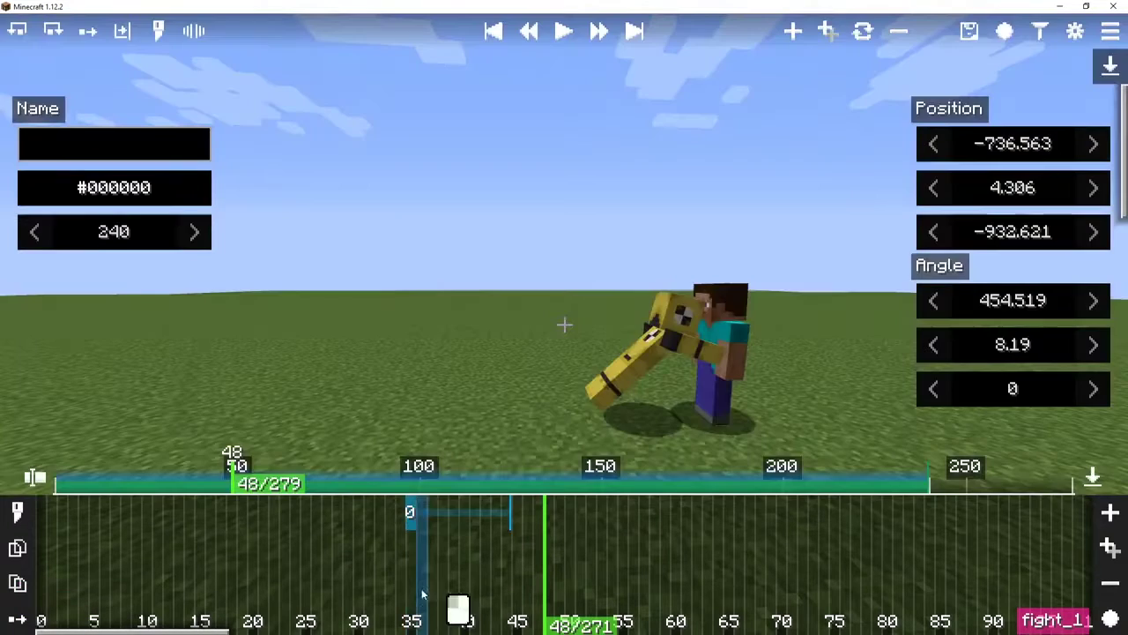
Step: Add a morph action at tick 45 of fight_1 using the recently posed dummy morph
{"action": "left_click_drag", "start_coordinate": [227, 488], "coordinate": [260, 493]}
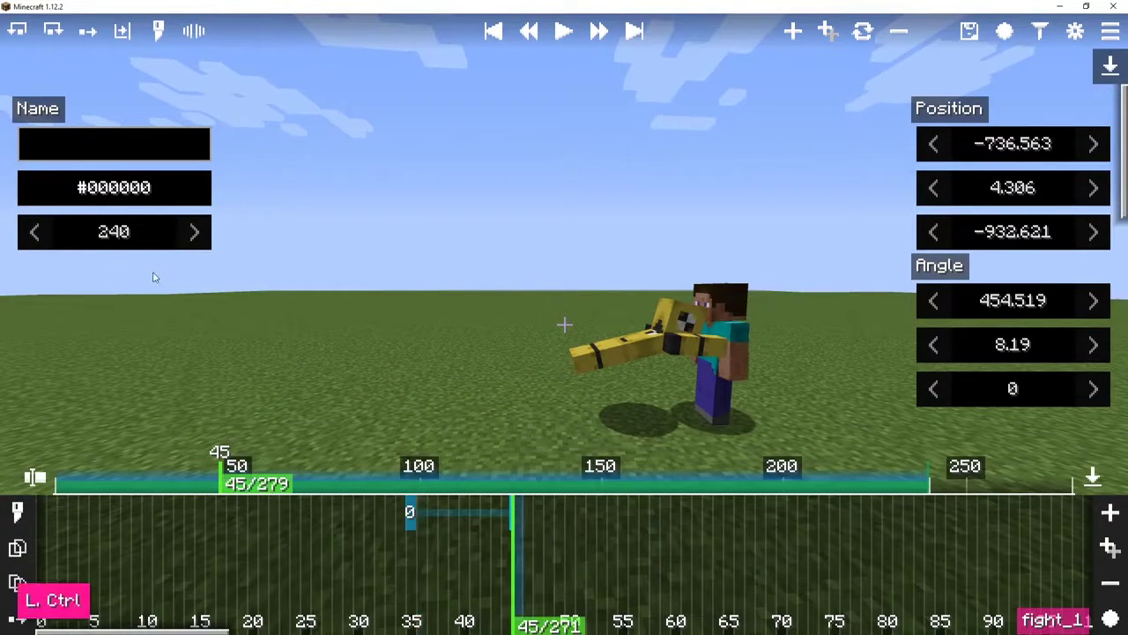
{"action": "key", "text": "ctrl+m"}
{"action": "key", "text": "ctrl+m"}
{"action": "key", "text": "ctrl+m"}
{"action": "left_click", "coordinate": [547, 40]}
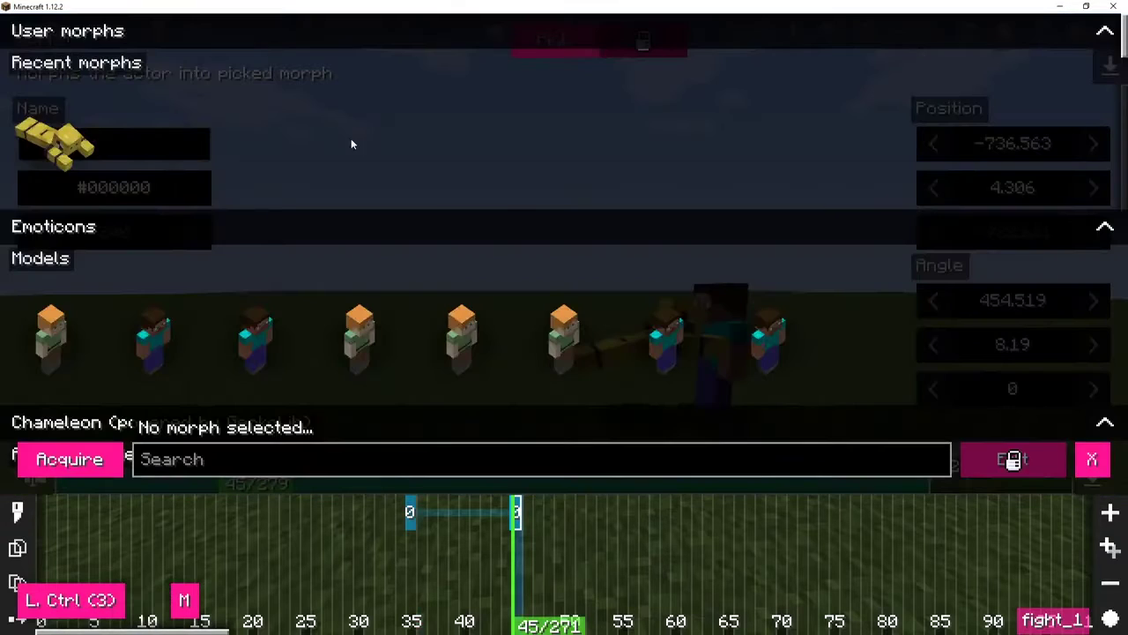
{"action": "left_click", "coordinate": [102, 154]}
Step: Pose the anchor of the dummy's tick 45 morph with Y translation 9.009, Z translation 19.219 and X rotation 82
{"action": "key", "text": "e"}
{"action": "left_click_drag", "start_coordinate": [309, 209], "coordinate": [390, 208]}
{"action": "left_click_drag", "start_coordinate": [442, 420], "coordinate": [467, 452]}
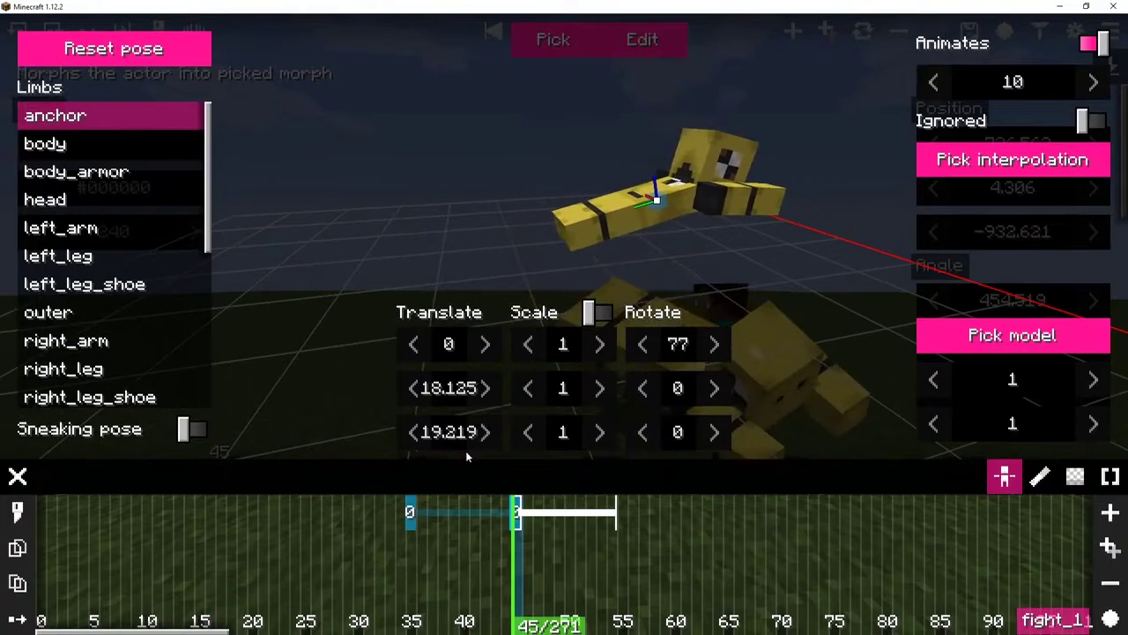
{"action": "left_click_drag", "start_coordinate": [466, 389], "coordinate": [158, 351]}
{"action": "left_click", "coordinate": [738, 297], "text": "ctrl"}
{"action": "left_click_drag", "start_coordinate": [685, 343], "coordinate": [738, 350]}
{"action": "left_click", "coordinate": [762, 349], "text": "ctrl"}
{"action": "scroll", "coordinate": [616, 285], "scroll_direction": "down", "scroll_amount": 5}
{"action": "left_click_drag", "start_coordinate": [615, 284], "coordinate": [595, 291]}
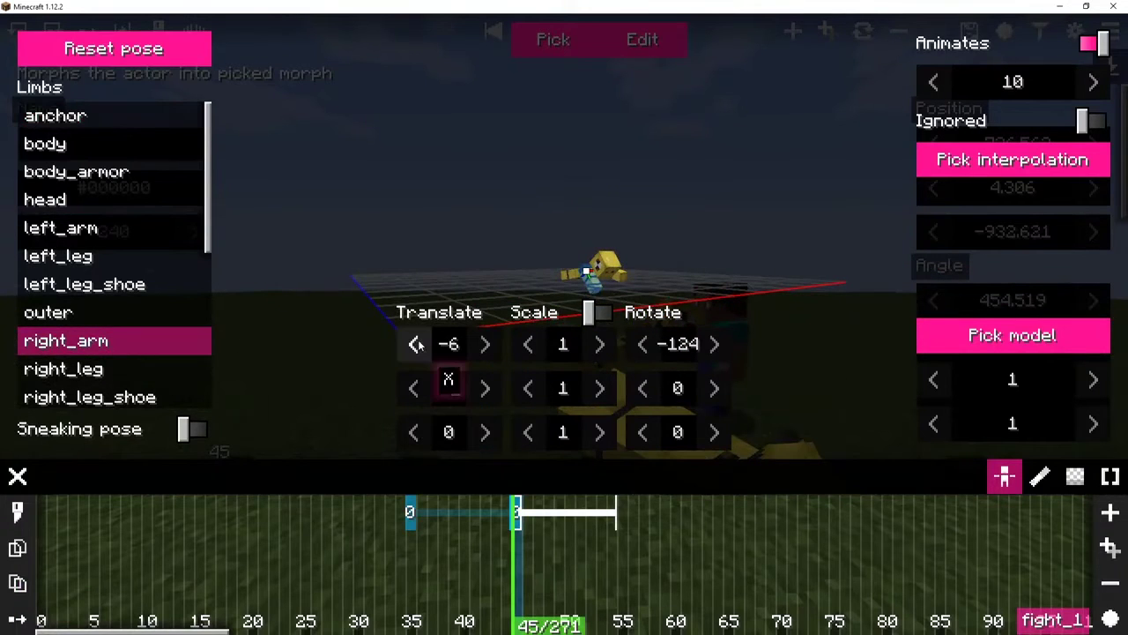
{"action": "left_click_drag", "start_coordinate": [316, 310], "coordinate": [264, 295]}
{"action": "left_click", "coordinate": [103, 119]}
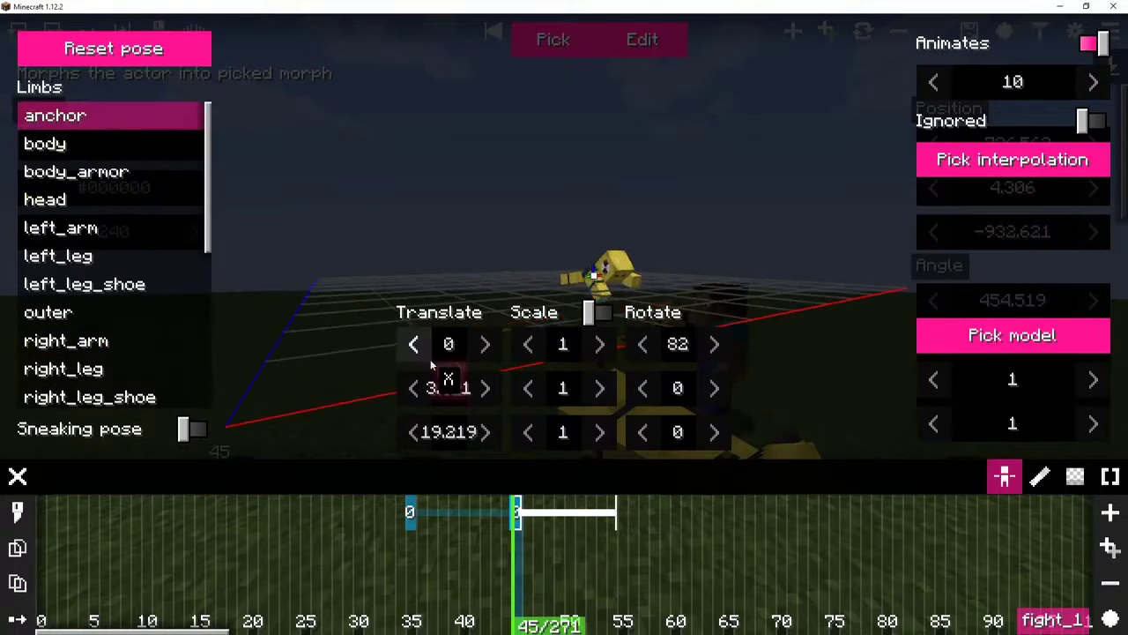
{"action": "left_click_drag", "start_coordinate": [429, 388], "coordinate": [622, 308]}
Step: Rotate the dummy's right arm to -100 around X in the tick 45 pose
{"action": "left_click", "coordinate": [600, 275], "text": "ctrl"}
{"action": "scroll", "coordinate": [629, 319], "scroll_direction": "up", "scroll_amount": 4}
{"action": "left_click", "coordinate": [637, 298], "text": "ctrl"}
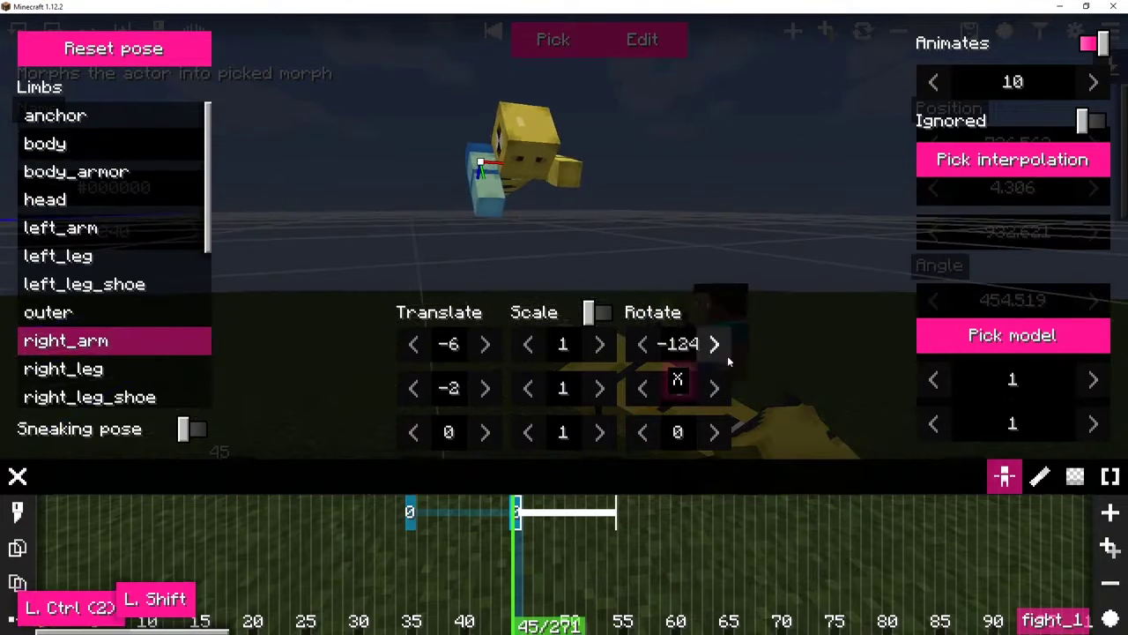
{"action": "left_click_drag", "start_coordinate": [717, 355], "coordinate": [769, 351]}
{"action": "left_click_drag", "start_coordinate": [621, 257], "coordinate": [528, 277]}
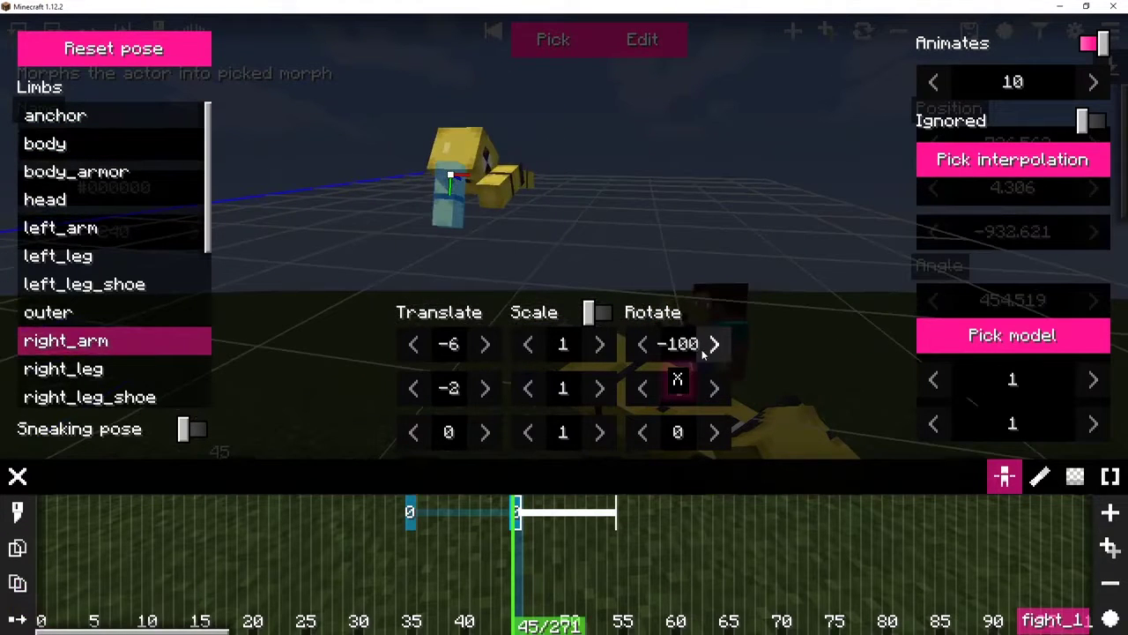
Step: Set the X rotation of the dummy's left arm to -85 and finish editing the morph
{"action": "left_click", "coordinate": [498, 192], "text": "ctrl"}
{"action": "left_click", "coordinate": [675, 347]}
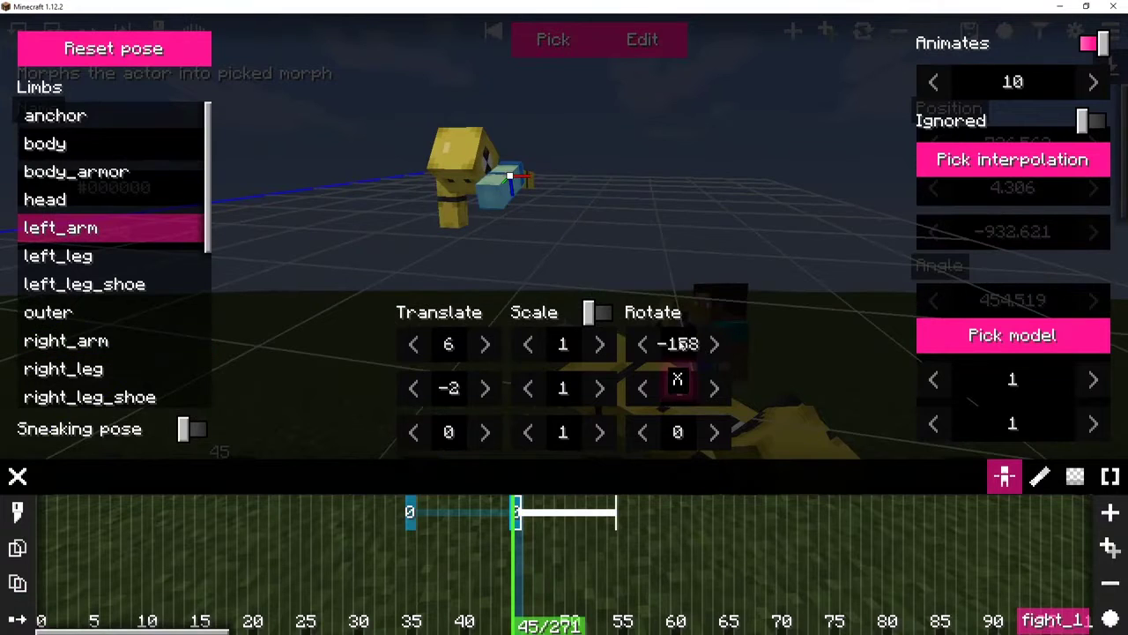
{"action": "key", "text": "ctrl+a"}
{"action": "type", "text": "-85"}
{"action": "left_click", "coordinate": [390, 529]}
Step: Set the interpolation of the dummy's tick 45 morph to Quadratic In/out and scrub through the fall to check the motion
{"action": "left_click_drag", "start_coordinate": [356, 464], "coordinate": [269, 473]}
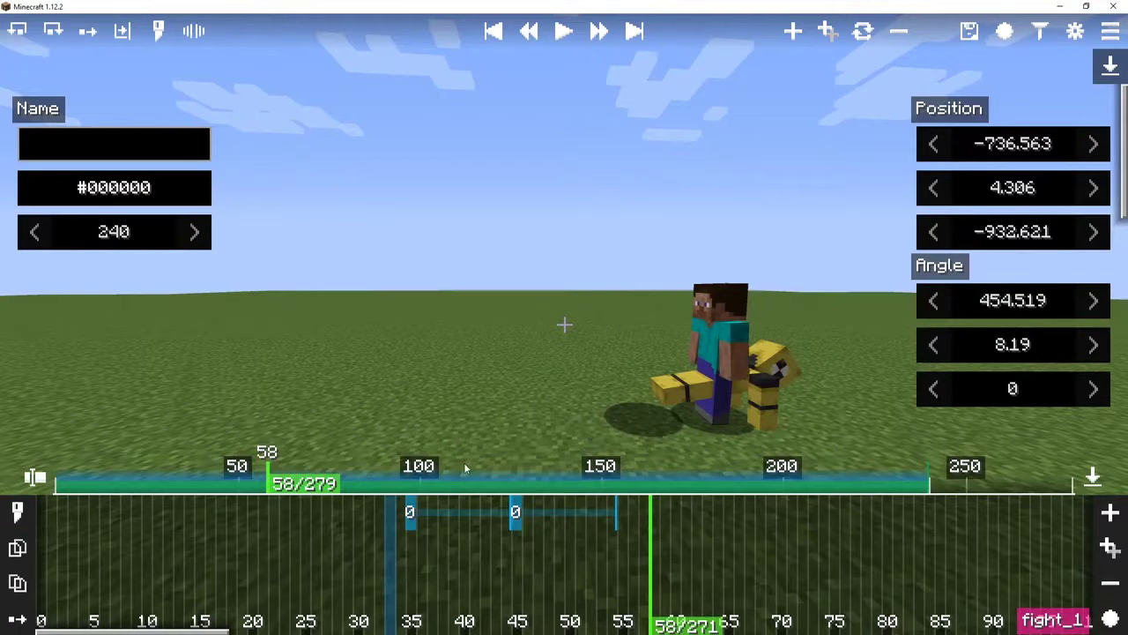
{"action": "mouse_move", "coordinate": [268, 482]}
{"action": "left_mouse_down"}
{"action": "mouse_move", "coordinate": [313, 488]}
{"action": "mouse_move", "coordinate": [239, 491]}
{"action": "mouse_move", "coordinate": [301, 494]}
{"action": "mouse_move", "coordinate": [252, 494]}
{"action": "left_mouse_up"}
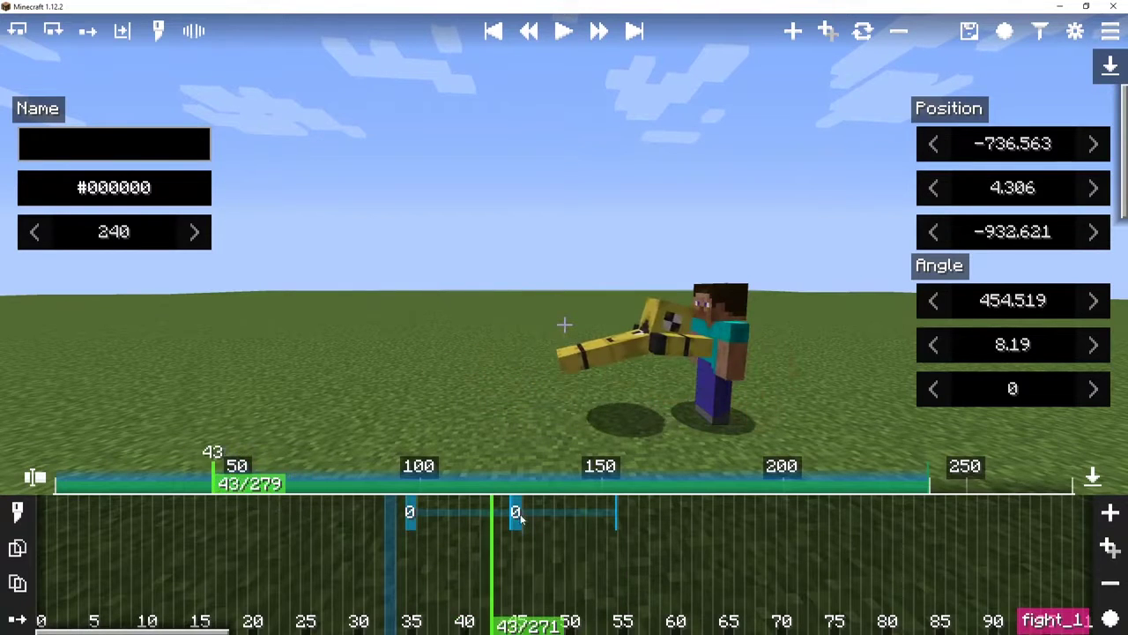
{"action": "left_click", "coordinate": [515, 512]}
{"action": "left_click", "coordinate": [1005, 159]}
{"action": "scroll", "coordinate": [1013, 214], "scroll_direction": "down", "scroll_amount": 1}
{"action": "left_click", "coordinate": [1034, 320]}
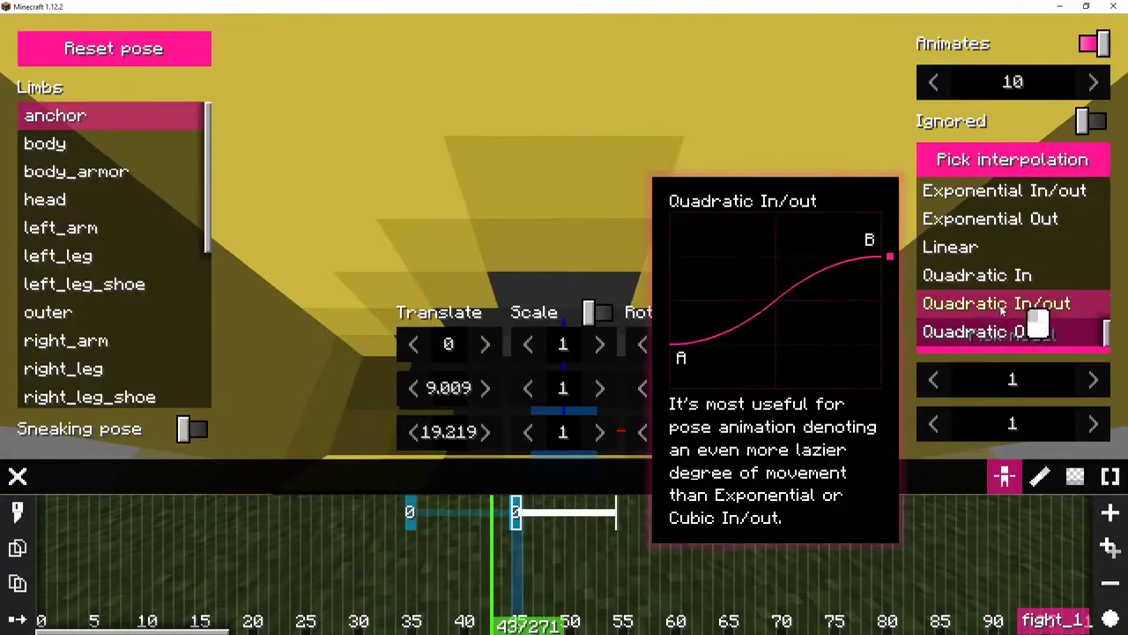
{"action": "left_click", "coordinate": [599, 549]}
{"action": "left_click", "coordinate": [262, 493]}
{"action": "left_click_drag", "start_coordinate": [262, 493], "coordinate": [232, 490]}
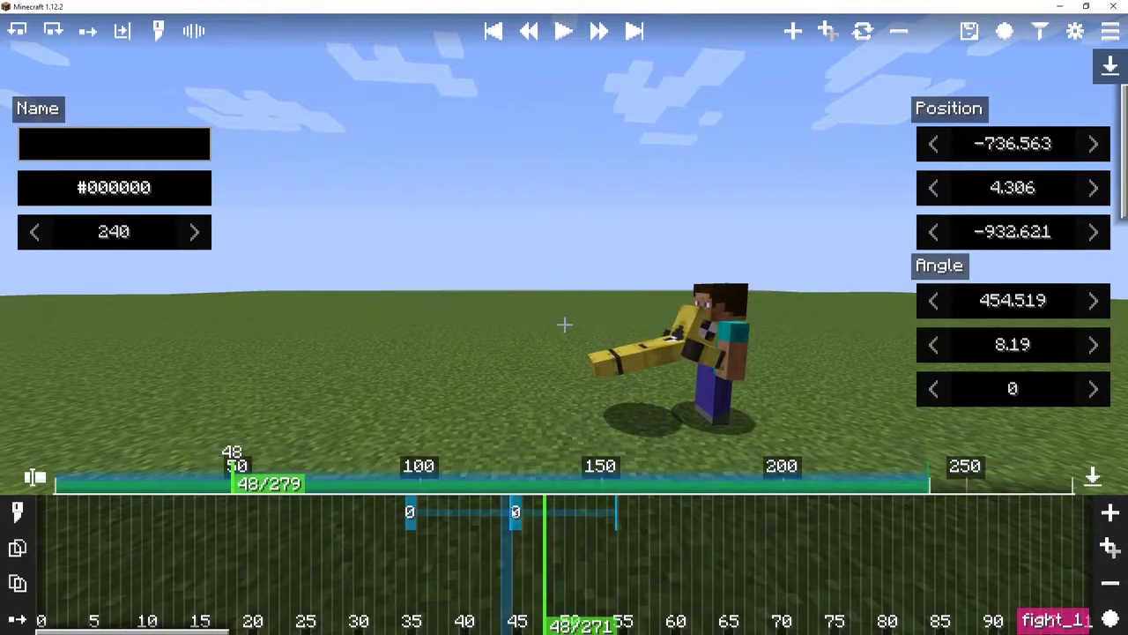
Step: Switch the tick 45 morph's interpolation to Cubic In/out and play the dummy's attack back
{"action": "left_click", "coordinate": [515, 512]}
{"action": "key", "text": "e"}
{"action": "left_click", "coordinate": [1002, 169]}
{"action": "scroll", "coordinate": [983, 227], "scroll_direction": "up", "scroll_amount": 5}
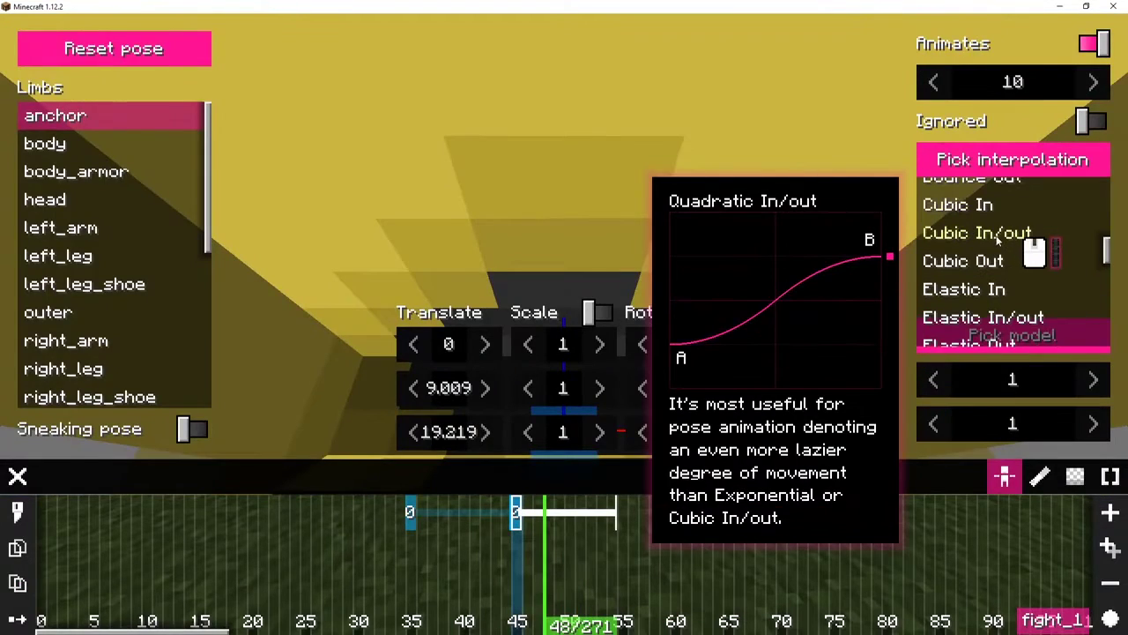
{"action": "left_click", "coordinate": [997, 238]}
{"action": "key", "text": "Escape"}
{"action": "left_click_drag", "start_coordinate": [356, 485], "coordinate": [151, 476]}
{"action": "key", "text": "space"}
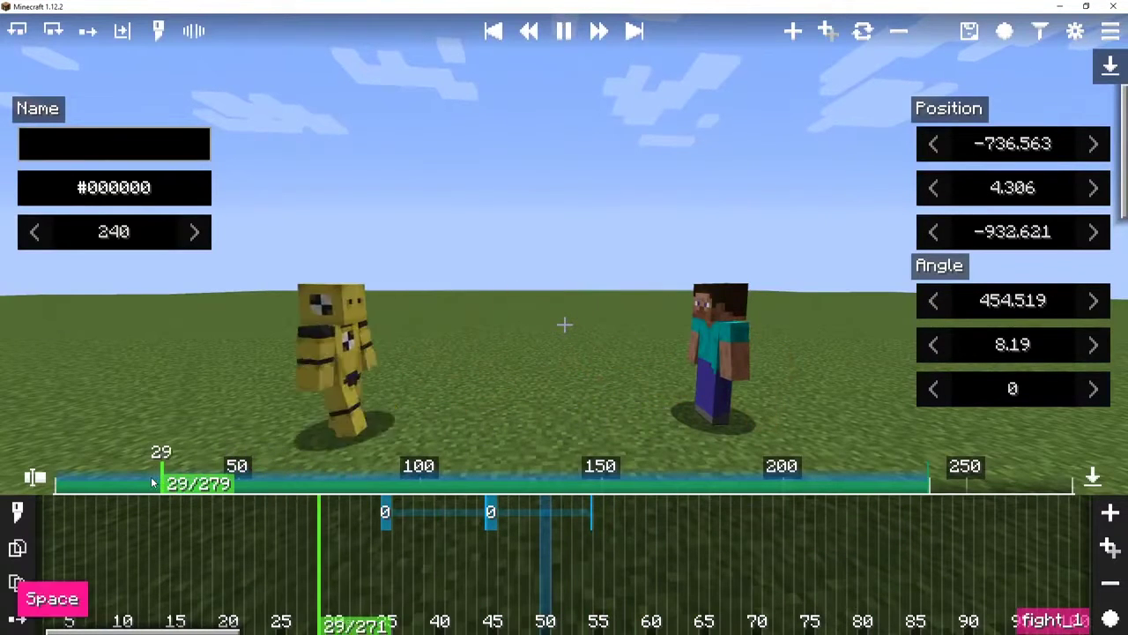
Step: Set the tick 35 morph's animation length to 20, move the following morph action to tick 55, and play the scene
{"action": "key", "text": "e"}
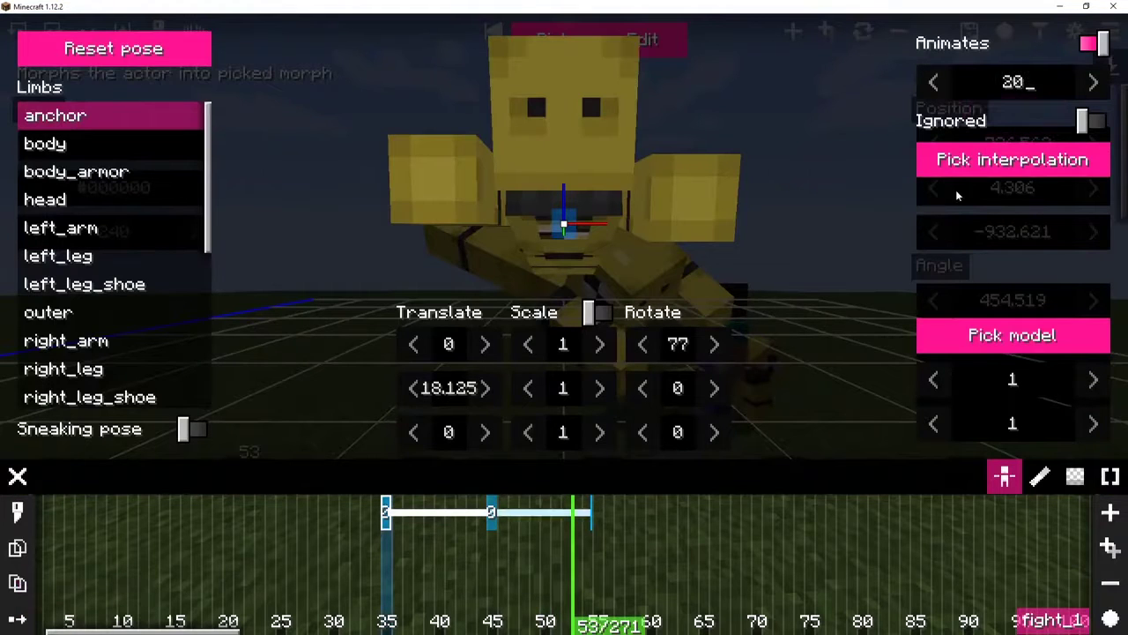
{"action": "left_click", "coordinate": [491, 512]}
{"action": "left_click_drag", "start_coordinate": [603, 504], "coordinate": [598, 513]}
{"action": "left_click", "coordinate": [588, 525]}
{"action": "left_click_drag", "start_coordinate": [211, 483], "coordinate": [151, 483]}
{"action": "key", "text": "space"}
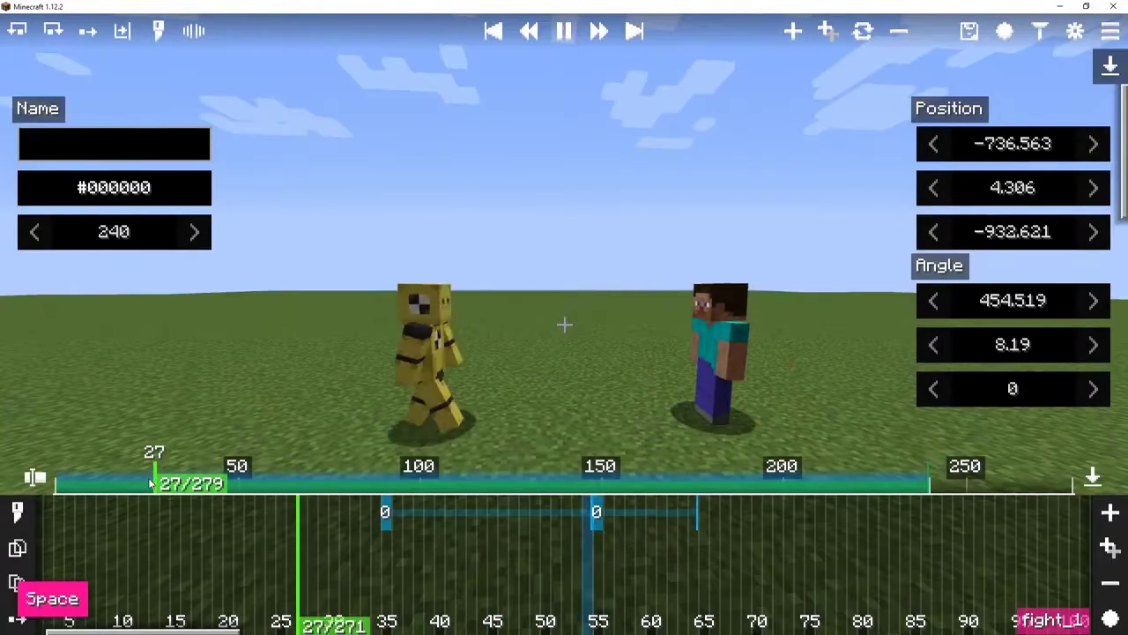
{"action": "key", "text": "space"}
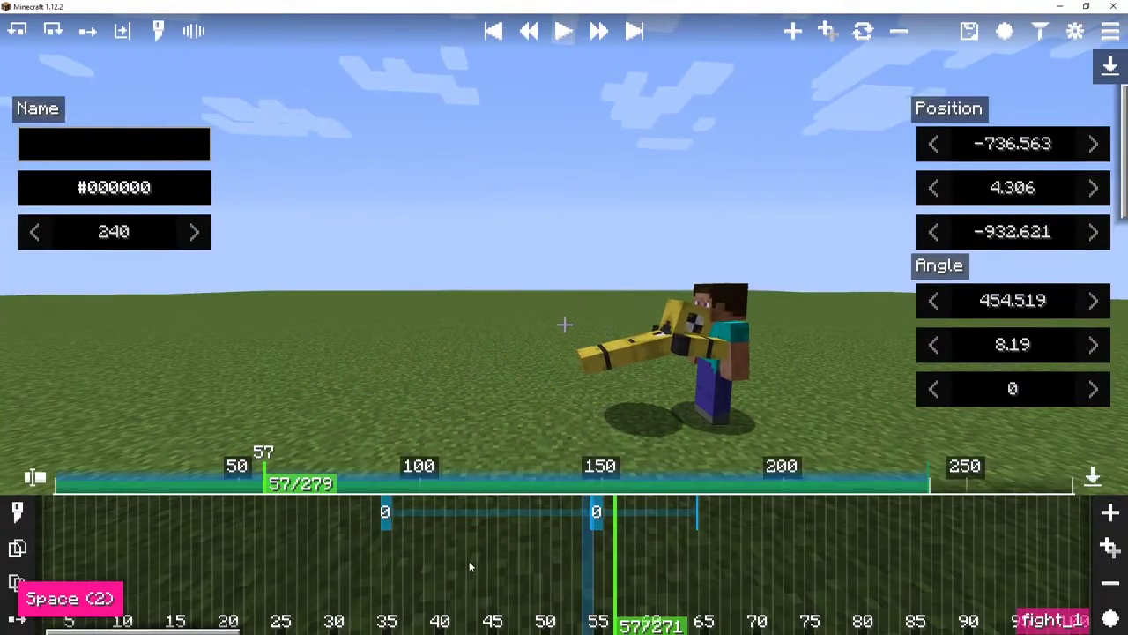
Step: Set the animation length of the dummy's tick 35 morph to 15
{"action": "left_click", "coordinate": [384, 513]}
{"action": "key", "text": "e"}
{"action": "left_click", "coordinate": [1013, 82]}
{"action": "key", "text": "ctrl+a"}
{"action": "type", "text": "1"}
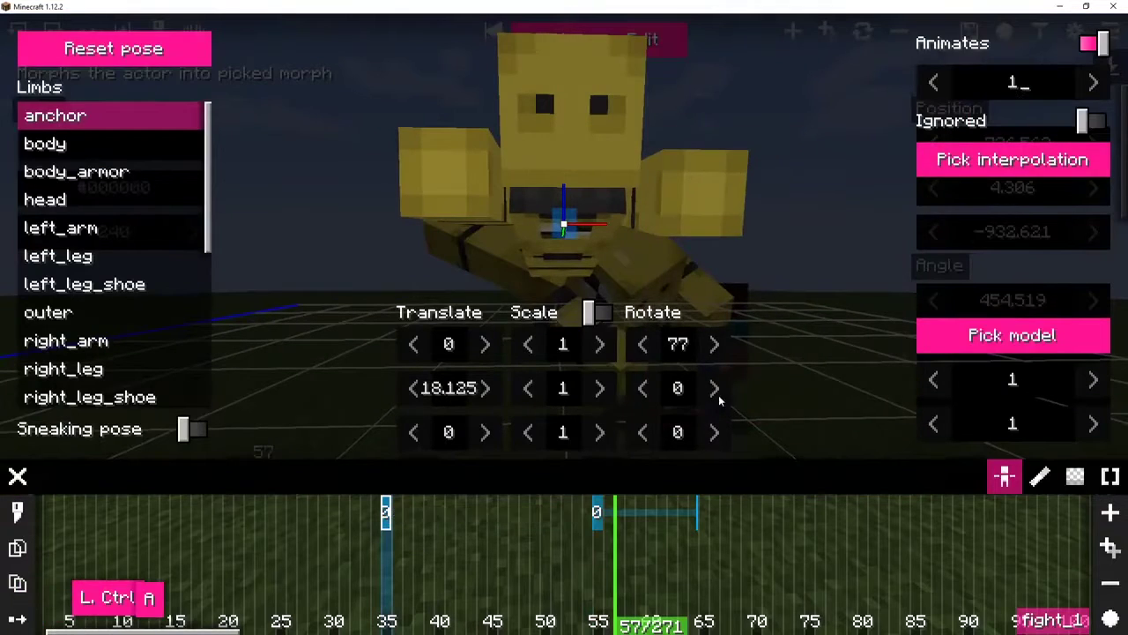
{"action": "type", "text": "5"}
Step: Move the dummy's falling morph action to tick 50 and play the scene back
{"action": "left_click", "coordinate": [595, 521]}
{"action": "left_click", "coordinate": [592, 518]}
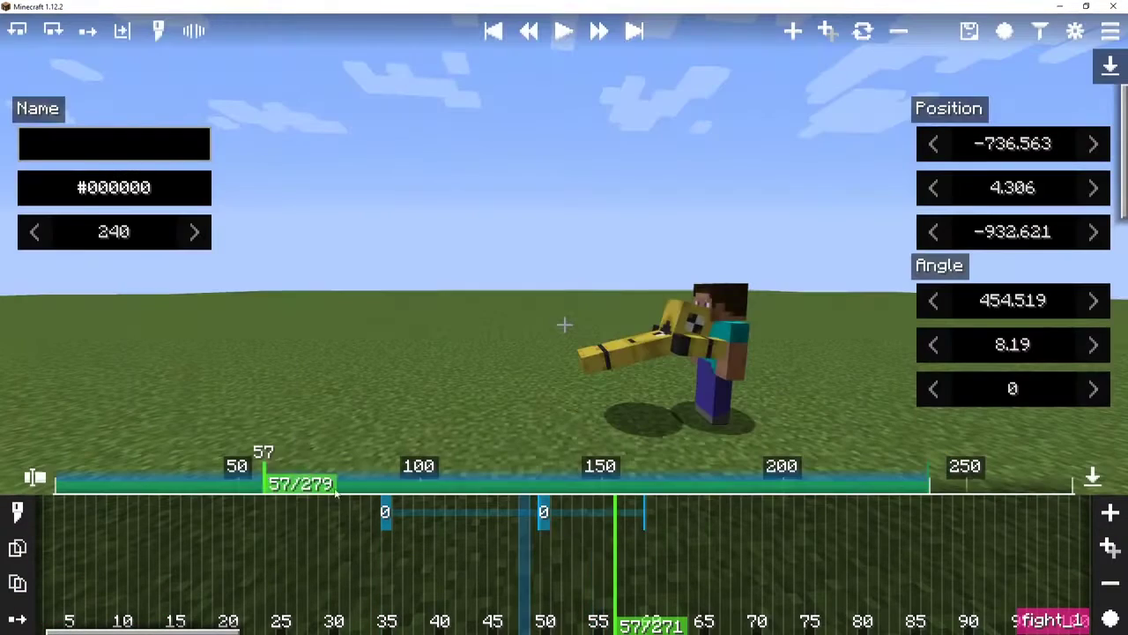
{"action": "left_click", "coordinate": [175, 481]}
{"action": "key", "text": "space"}
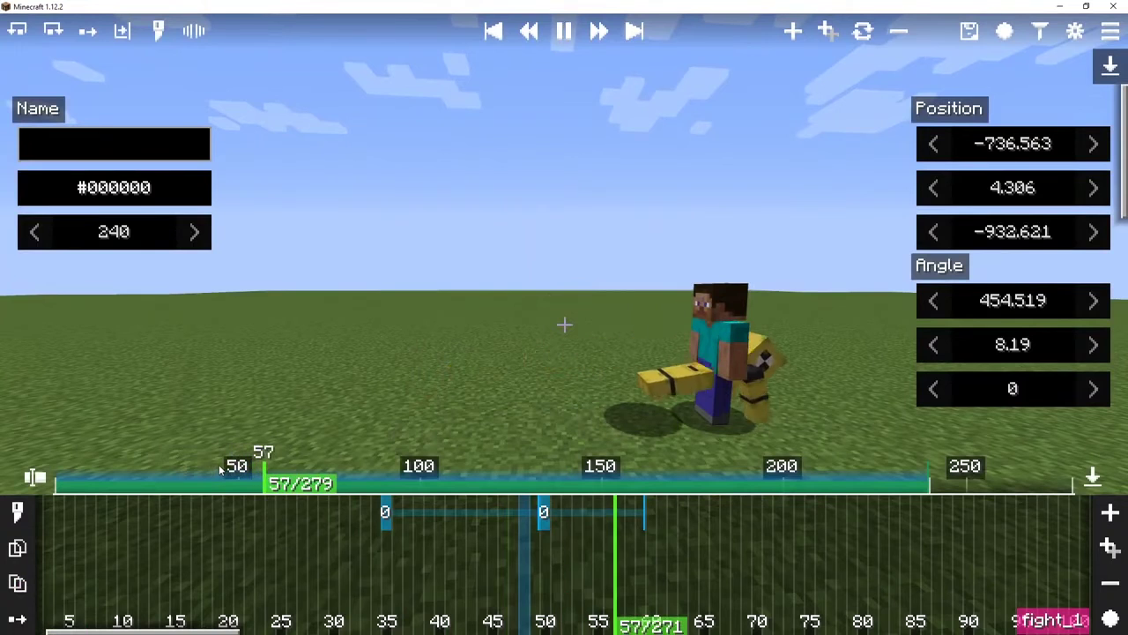
{"action": "key", "text": "space"}
{"action": "mouse_move", "coordinate": [259, 481]}
{"action": "left_mouse_down"}
{"action": "mouse_move", "coordinate": [226, 481]}
{"action": "mouse_move", "coordinate": [243, 473]}
{"action": "left_mouse_up"}
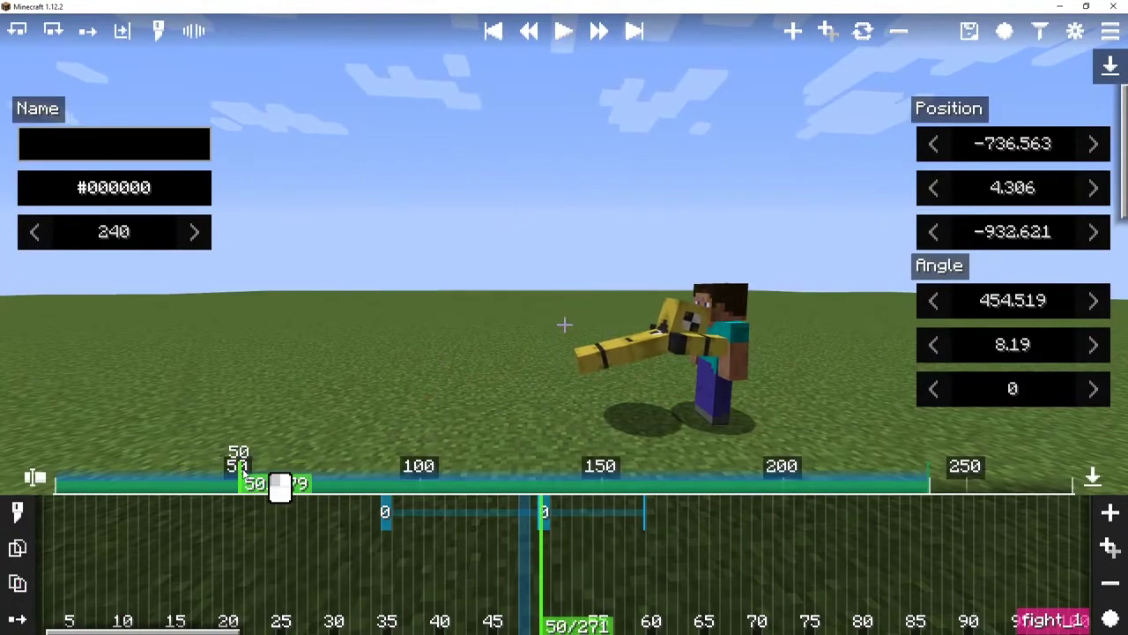
Step: Move the dummy's falling morph action earlier to tick 47
{"action": "left_click", "coordinate": [544, 515]}
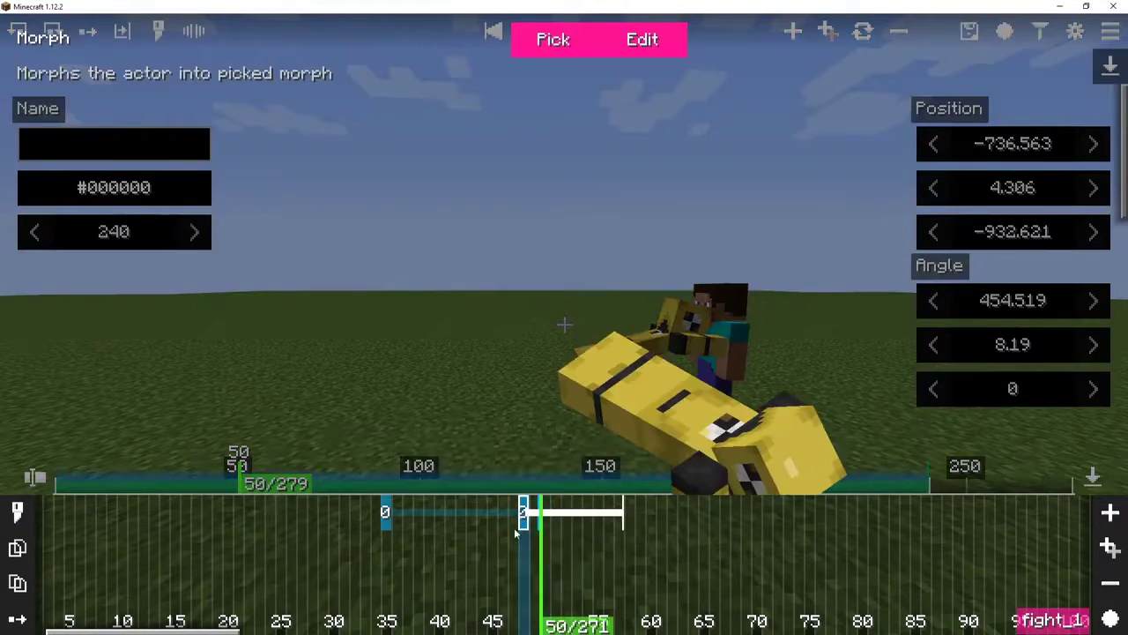
{"action": "left_click", "coordinate": [516, 533]}
{"action": "left_click_drag", "start_coordinate": [526, 511], "coordinate": [515, 506]}
{"action": "left_click", "coordinate": [516, 542]}
{"action": "key", "text": "e"}
{"action": "left_click", "coordinate": [511, 512]}
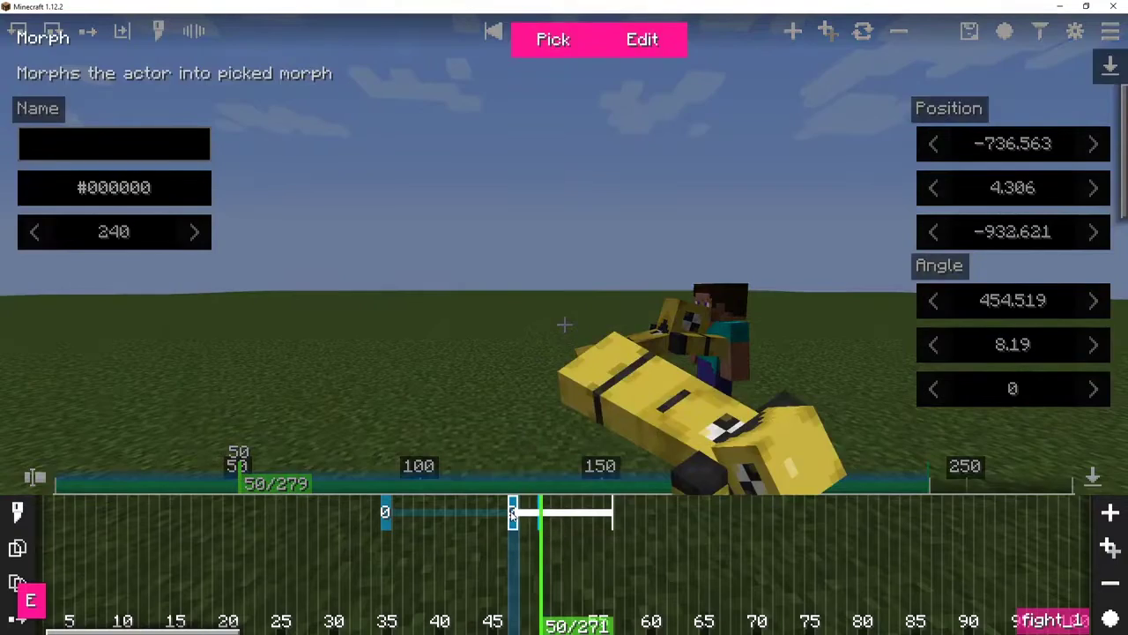
Step: Change the falling morph's interpolation to Cubic Out and play the attack back
{"action": "key", "text": "e"}
{"action": "left_click", "coordinate": [1012, 160]}
{"action": "left_click", "coordinate": [963, 289]}
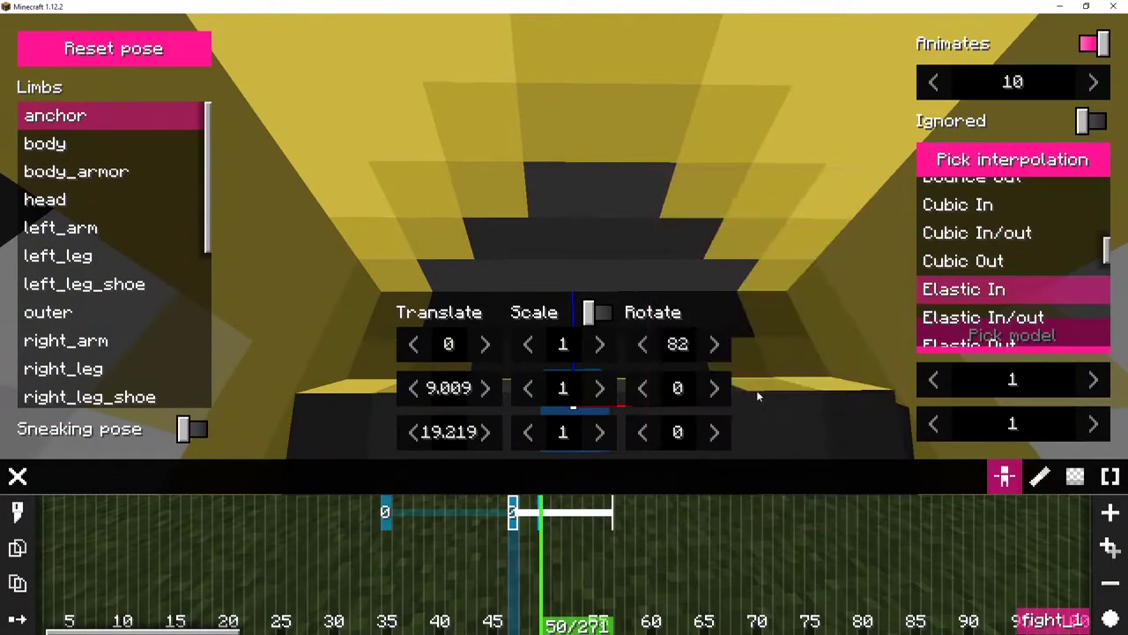
{"action": "left_click", "coordinate": [963, 262]}
{"action": "left_click", "coordinate": [482, 538]}
{"action": "left_click_drag", "start_coordinate": [225, 474], "coordinate": [158, 474]}
{"action": "key", "text": "space"}
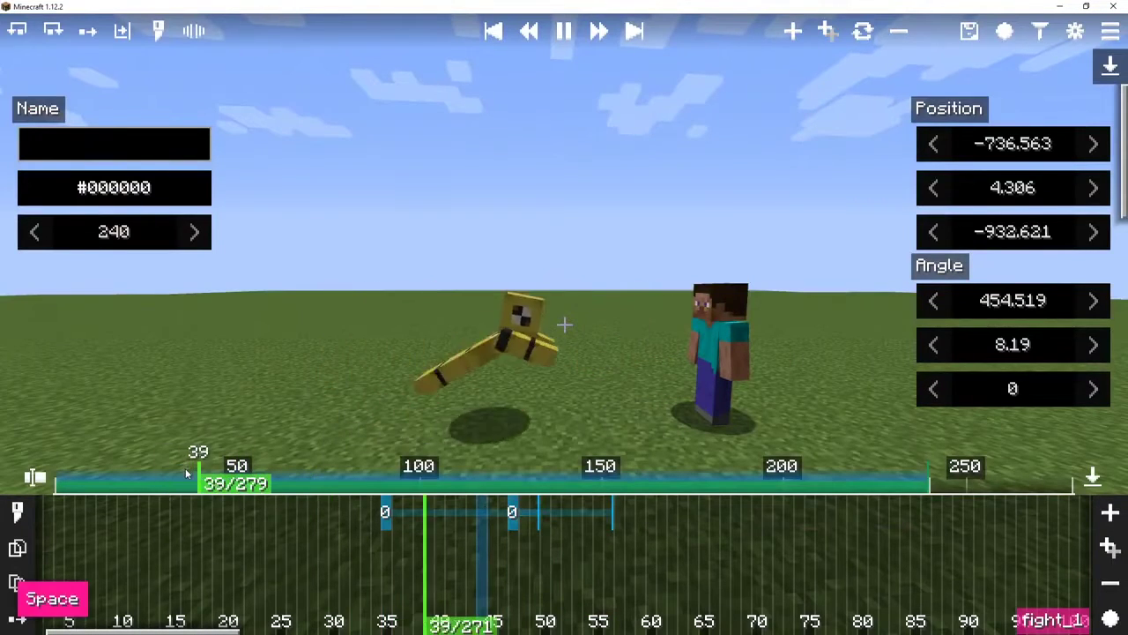
{"action": "key", "text": "space"}
Step: Move the falling morph action back to tick 45 and preview the timing of the dummy's attack
{"action": "left_click_drag", "start_coordinate": [290, 481], "coordinate": [186, 471]}
{"action": "left_click", "coordinate": [511, 514]}
{"action": "left_click", "coordinate": [482, 529]}
{"action": "key", "text": "space"}
{"action": "left_click", "coordinate": [195, 471]}
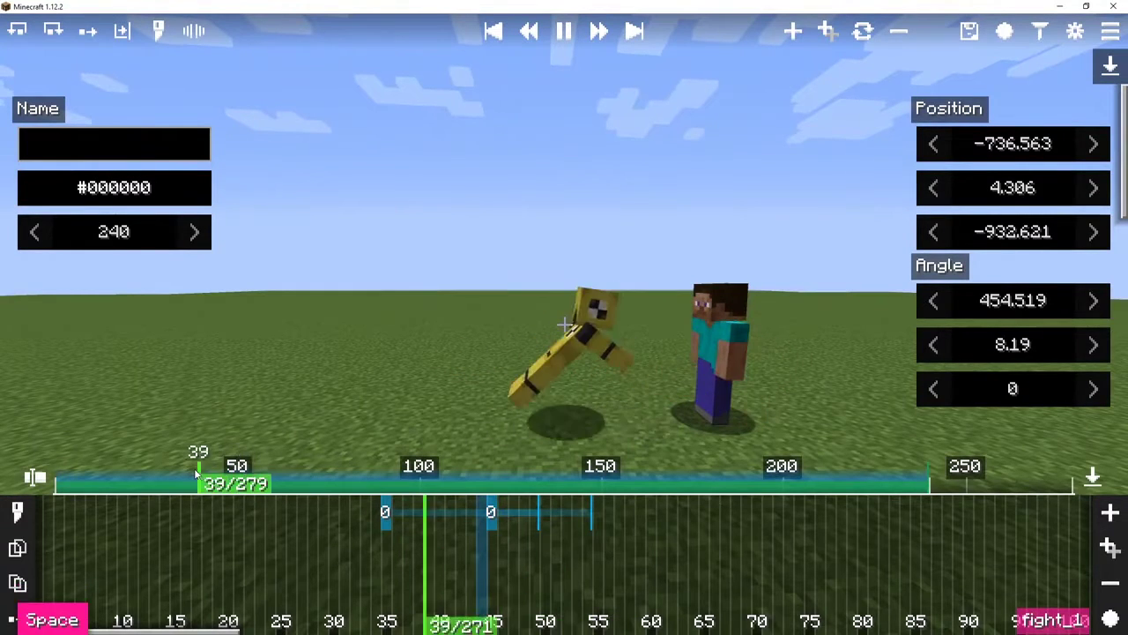
{"action": "key", "text": "space"}
{"action": "left_click_drag", "start_coordinate": [306, 492], "coordinate": [258, 481]}
Step: Add a morph action at tick 45 of the fight_2 record using the fred_static model, and open it for editing
{"action": "key", "text": "ctrl+l"}
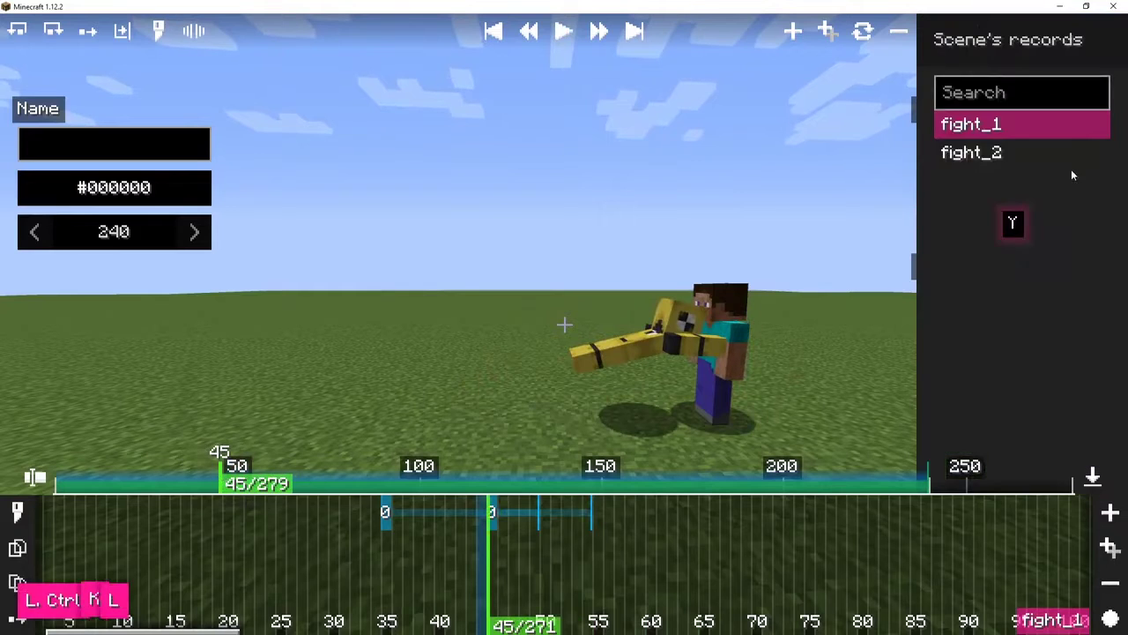
{"action": "left_click", "coordinate": [1057, 154]}
{"action": "key", "text": "ctrl+m"}
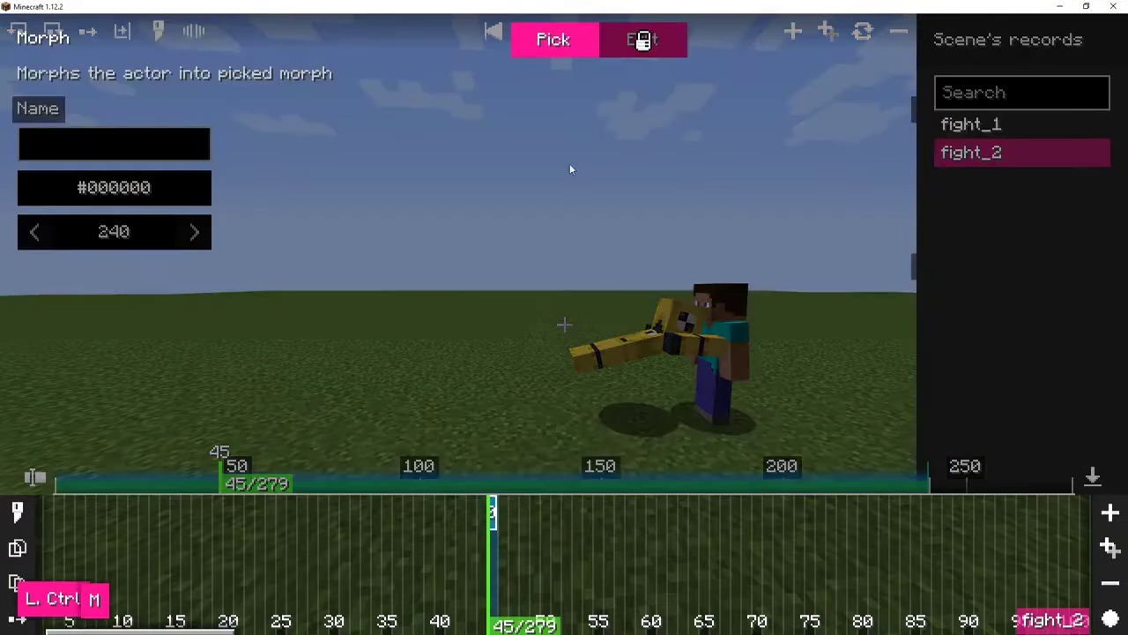
{"action": "left_click", "coordinate": [553, 40]}
{"action": "scroll", "coordinate": [362, 259], "scroll_direction": "down", "scroll_amount": 5}
{"action": "scroll", "coordinate": [361, 260], "scroll_direction": "down", "scroll_amount": 6}
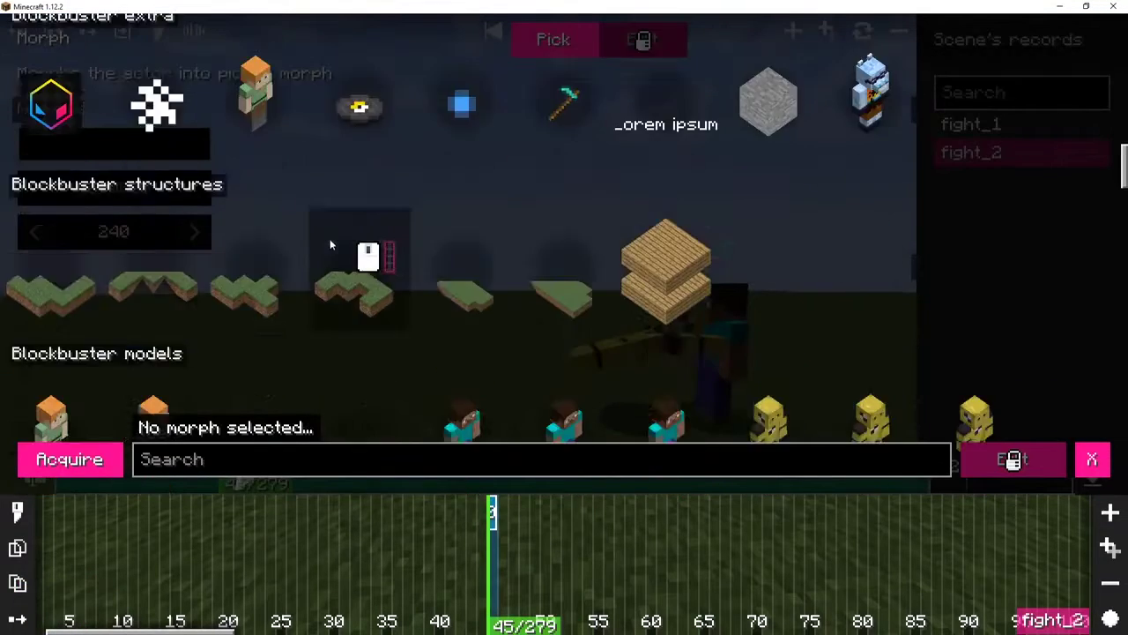
{"action": "left_click", "coordinate": [467, 216]}
{"action": "left_click", "coordinate": [543, 205]}
{"action": "double_click", "coordinate": [622, 209]}
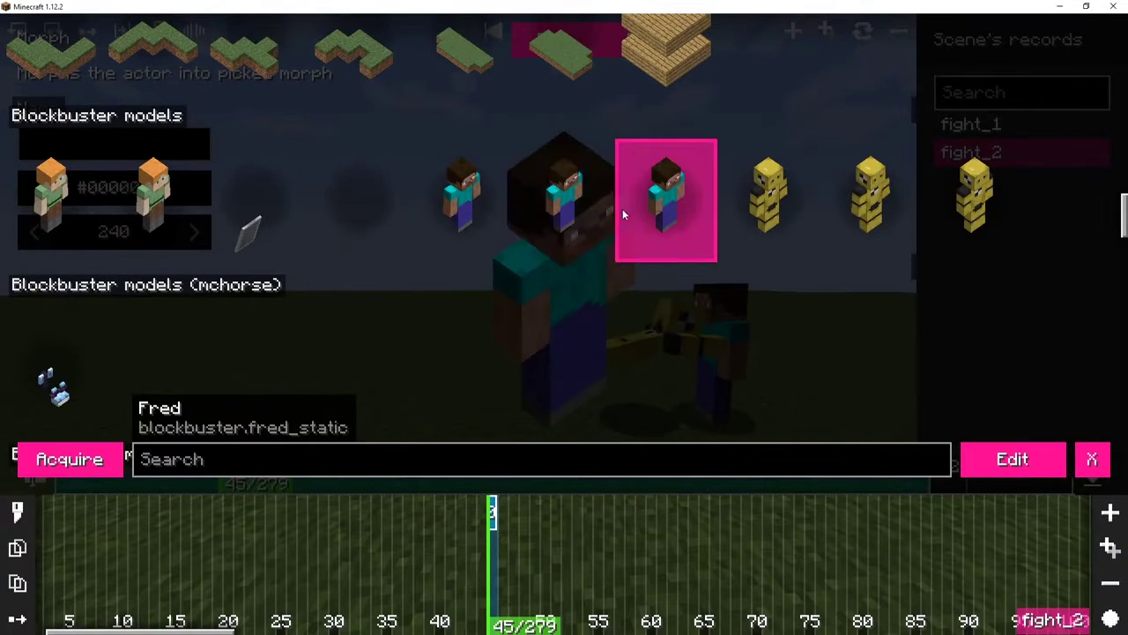
Step: Give Fred's morph the Exponential In/out interpolation and the sleeping pose
{"action": "left_click", "coordinate": [1012, 159]}
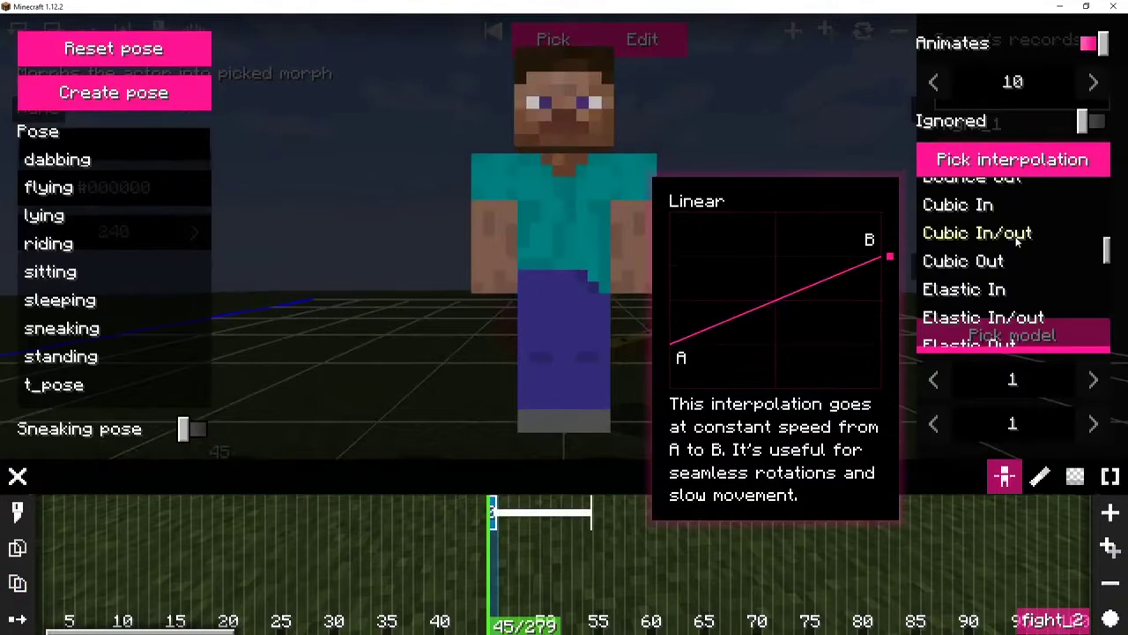
{"action": "scroll", "coordinate": [1022, 264], "scroll_direction": "down", "scroll_amount": 3}
{"action": "left_click", "coordinate": [1022, 297]}
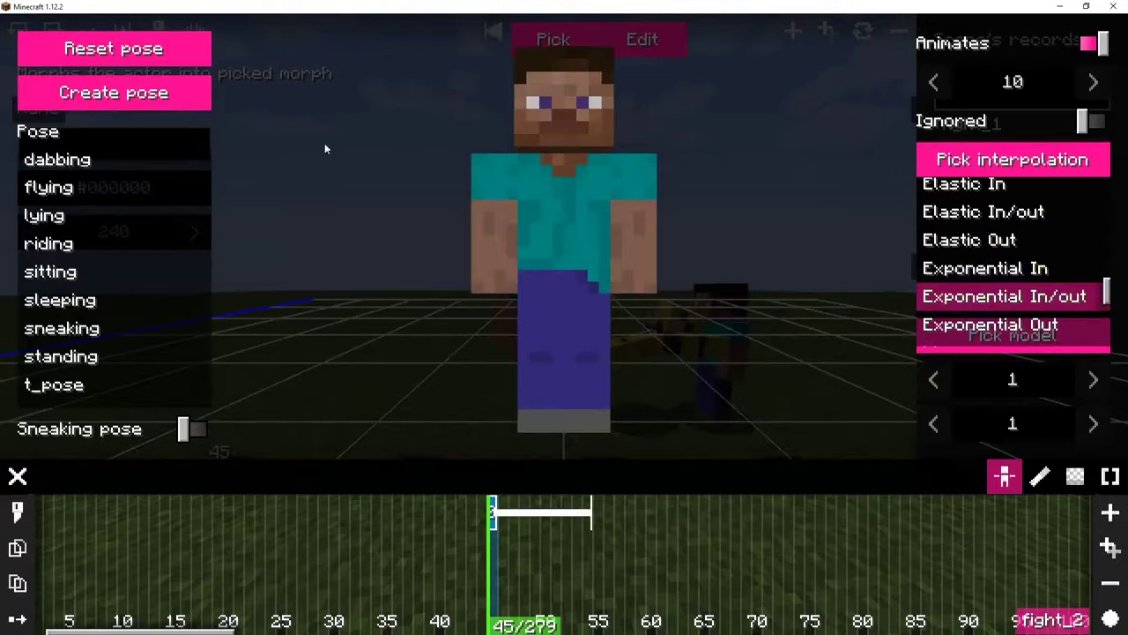
{"action": "left_click", "coordinate": [97, 326]}
{"action": "left_click", "coordinate": [75, 302]}
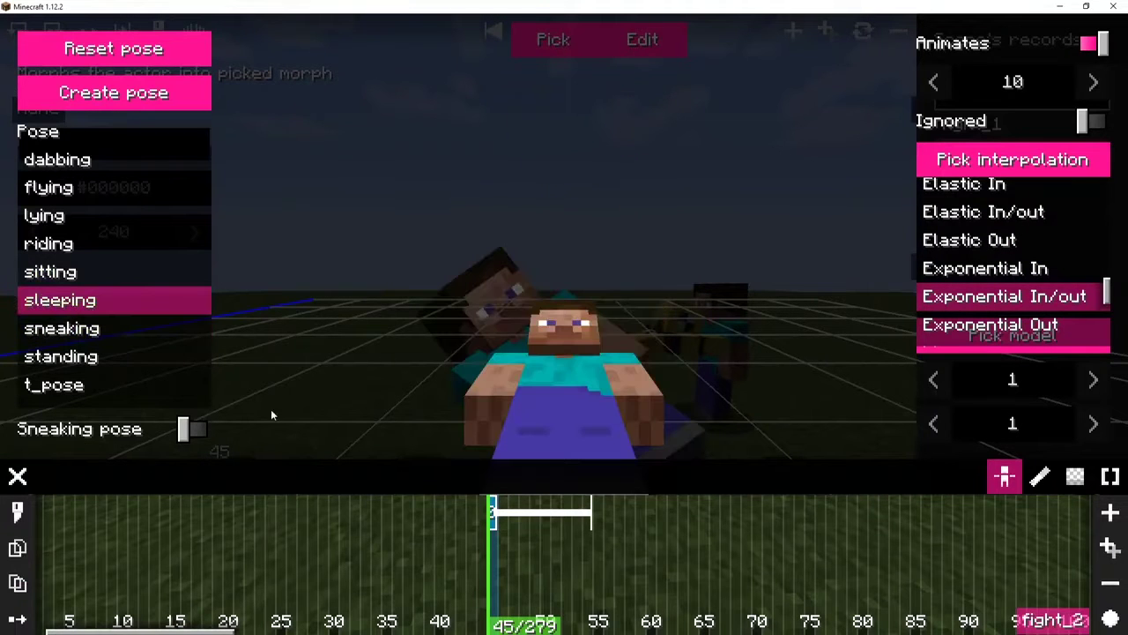
Step: Create a custom pose from Fred's sleeping pose, rotate the left arm to 18 around Z, and play the knockdown back
{"action": "left_click", "coordinate": [141, 97]}
{"action": "key", "text": "shift"}
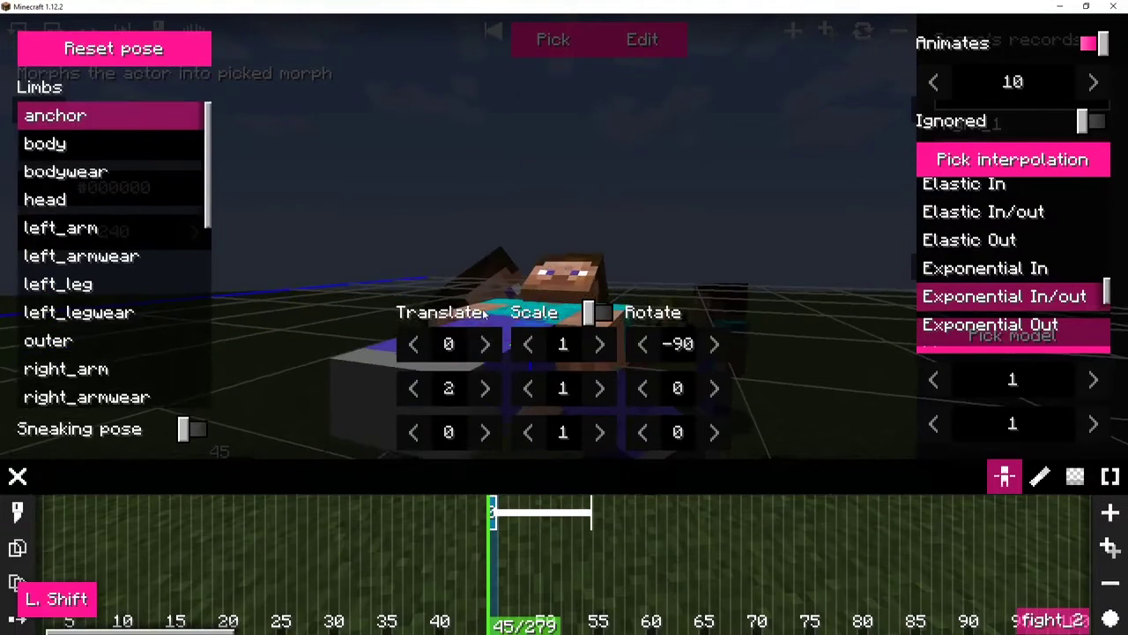
{"action": "left_click_drag", "start_coordinate": [388, 282], "coordinate": [462, 304]}
{"action": "left_click", "coordinate": [467, 308], "text": "ctrl"}
{"action": "mouse_move", "coordinate": [696, 441]}
{"action": "left_mouse_down"}
{"action": "mouse_move", "coordinate": [652, 442]}
{"action": "mouse_move", "coordinate": [717, 444]}
{"action": "left_mouse_up"}
{"action": "left_click", "coordinate": [598, 312], "text": "ctrl"}
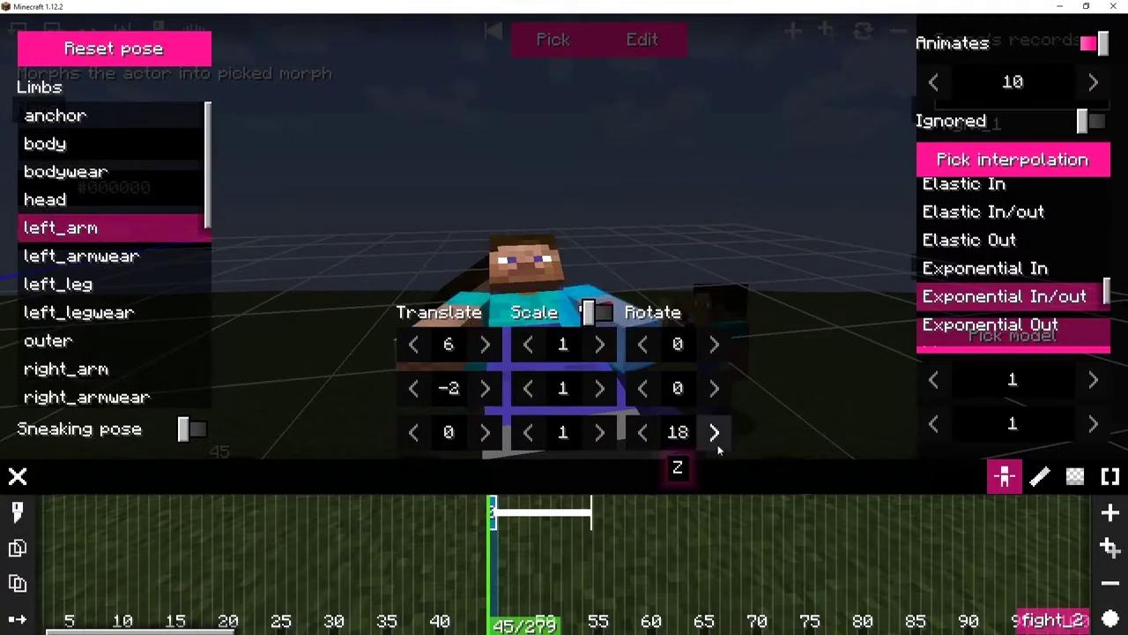
{"action": "key", "text": "Escape"}
{"action": "left_click_drag", "start_coordinate": [259, 490], "coordinate": [159, 480]}
{"action": "key", "text": "space"}
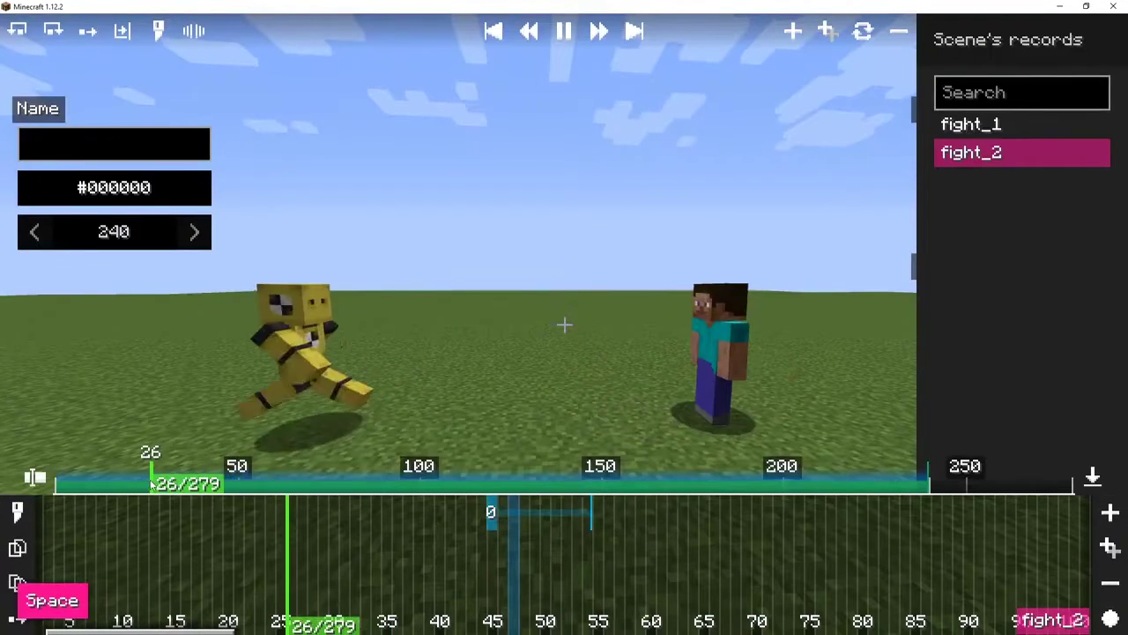
{"action": "key", "text": "space"}
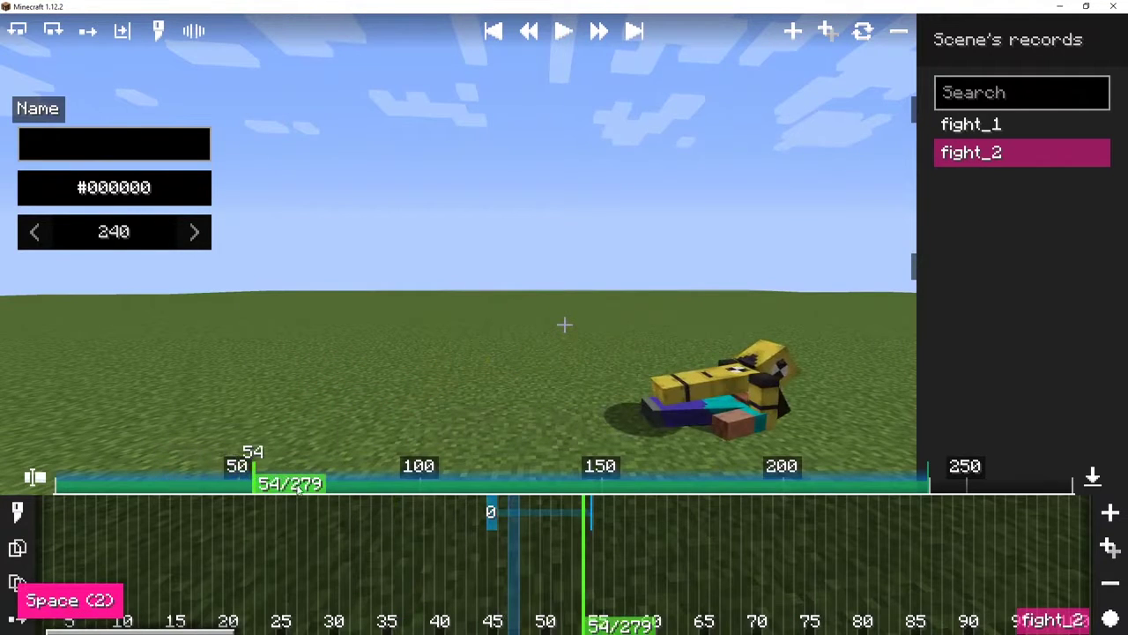
Step: Add a morph action at tick 38 of the fight_2 record using Fred's recent sleeping morph, and open it for editing
{"action": "left_click", "coordinate": [261, 490]}
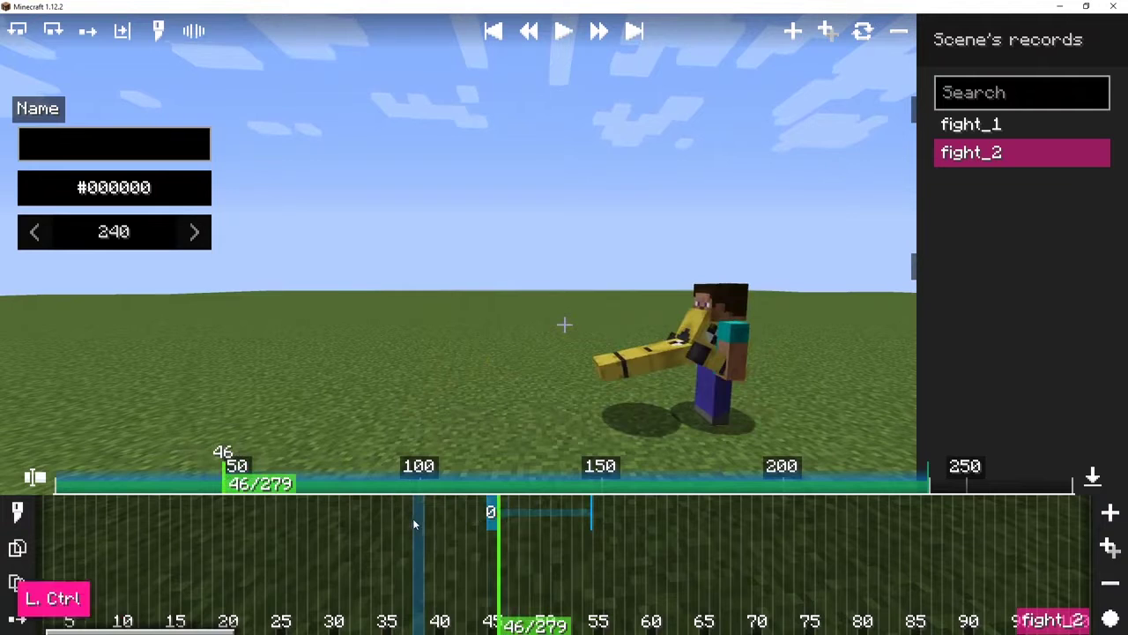
{"action": "key", "text": "ctrl+m"}
{"action": "left_click", "coordinate": [551, 35]}
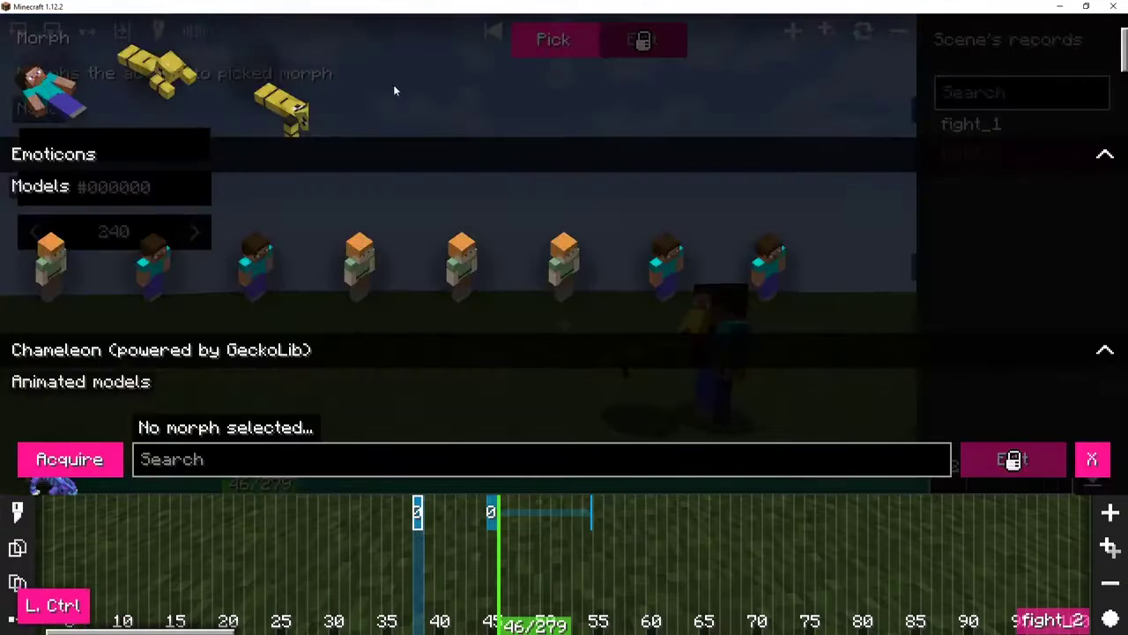
{"action": "left_click", "coordinate": [66, 97]}
{"action": "key", "text": "e"}
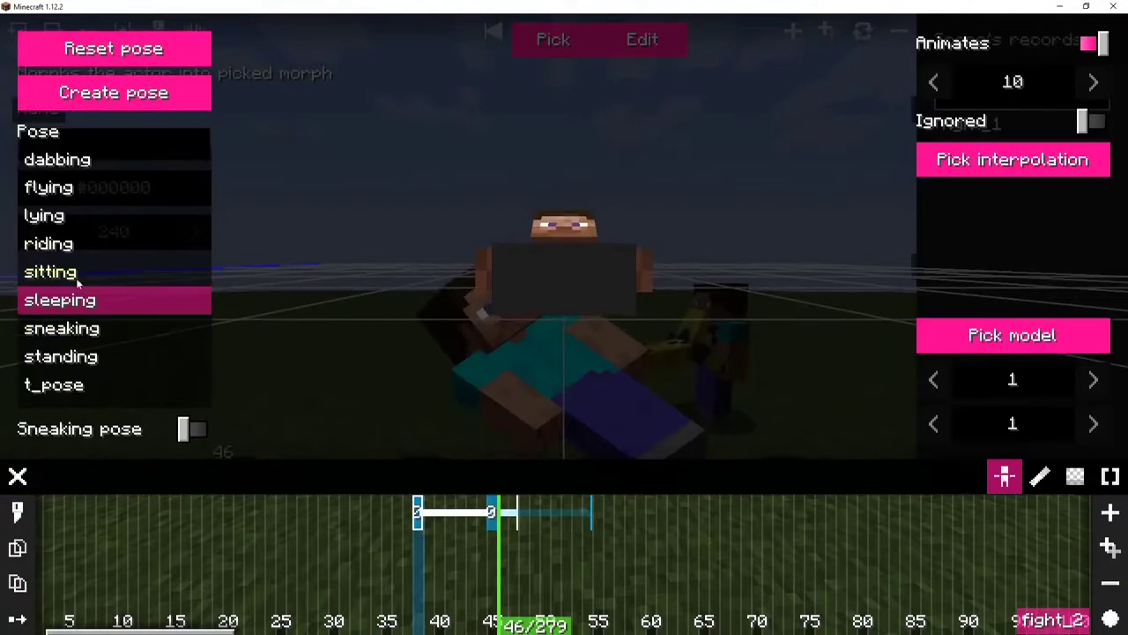
Step: Give Fred's tick 38 morph the sitting pose and create a custom pose from it
{"action": "left_click", "coordinate": [79, 271]}
{"action": "left_click_drag", "start_coordinate": [341, 177], "coordinate": [280, 181]}
{"action": "left_click", "coordinate": [194, 100]}
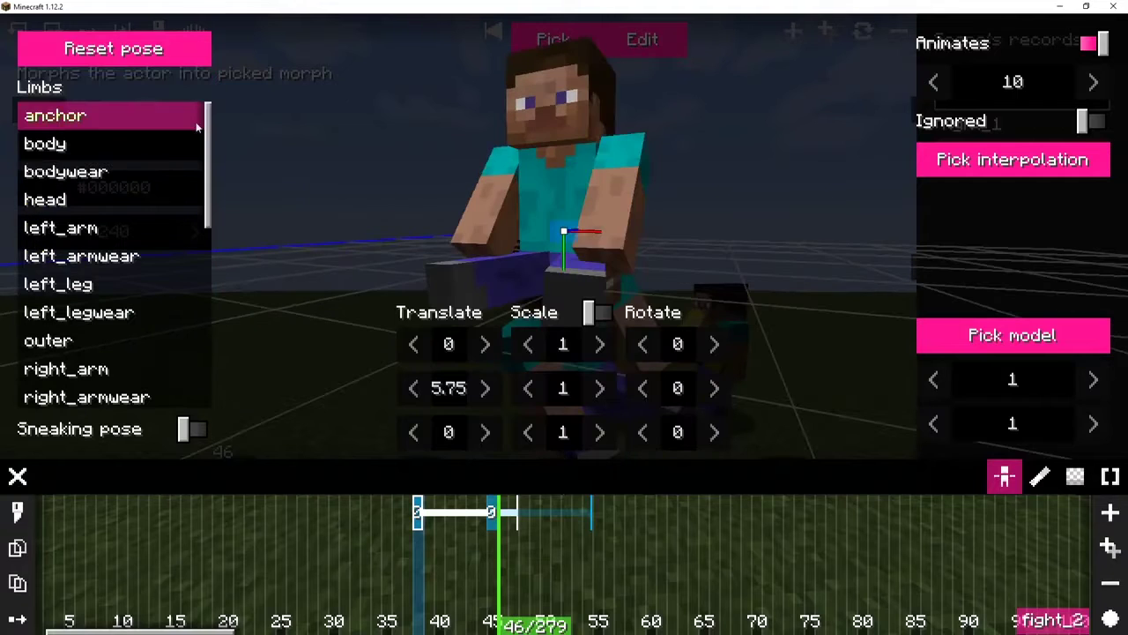
Step: Tilt the anchor of Fred's sitting pose around X, adjust the legs and arms, and preview the fall up to tick 48
{"action": "left_click_drag", "start_coordinate": [713, 350], "coordinate": [852, 335]}
{"action": "left_click", "coordinate": [530, 280], "text": "ctrl"}
{"action": "left_click", "coordinate": [593, 265], "text": "ctrl"}
{"action": "left_click", "coordinate": [504, 201], "text": "ctrl"}
{"action": "left_click", "coordinate": [619, 225], "text": "ctrl"}
{"action": "key", "text": "Escape"}
{"action": "mouse_move", "coordinate": [222, 476]}
{"action": "left_mouse_down"}
{"action": "mouse_move", "coordinate": [139, 472]}
{"action": "mouse_move", "coordinate": [262, 459]}
{"action": "mouse_move", "coordinate": [205, 464]}
{"action": "mouse_move", "coordinate": [247, 467]}
{"action": "mouse_move", "coordinate": [233, 467]}
{"action": "left_mouse_up"}
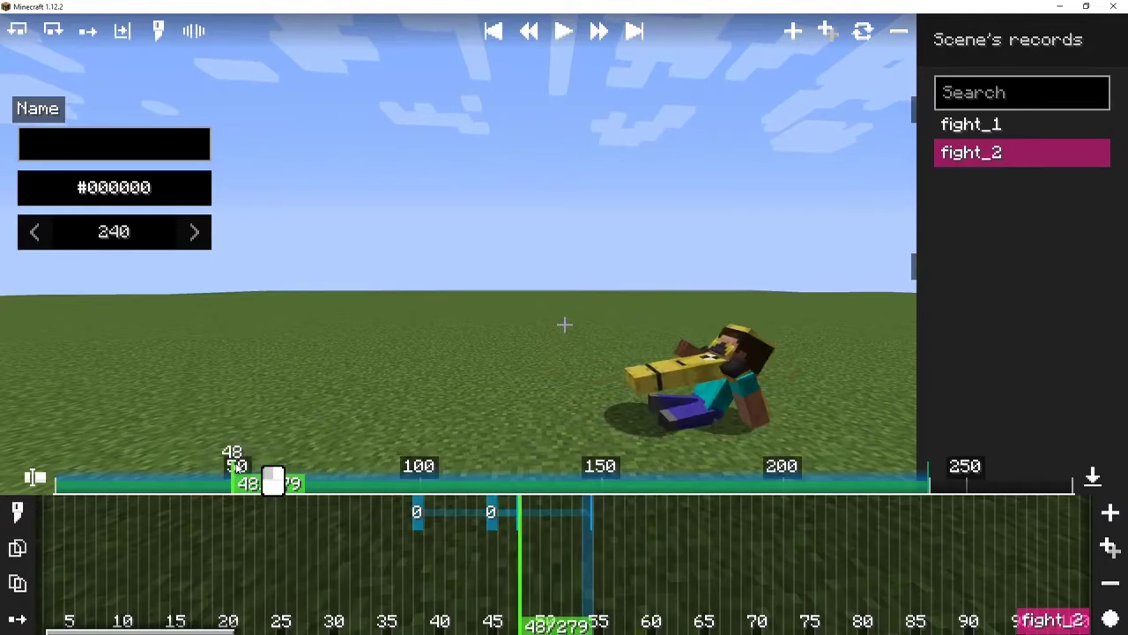
Step: Compare with the fight_1 actions, and set the animation duration of Fred's tick 45 morph in fight_2 to 6
{"action": "left_click", "coordinate": [1025, 126]}
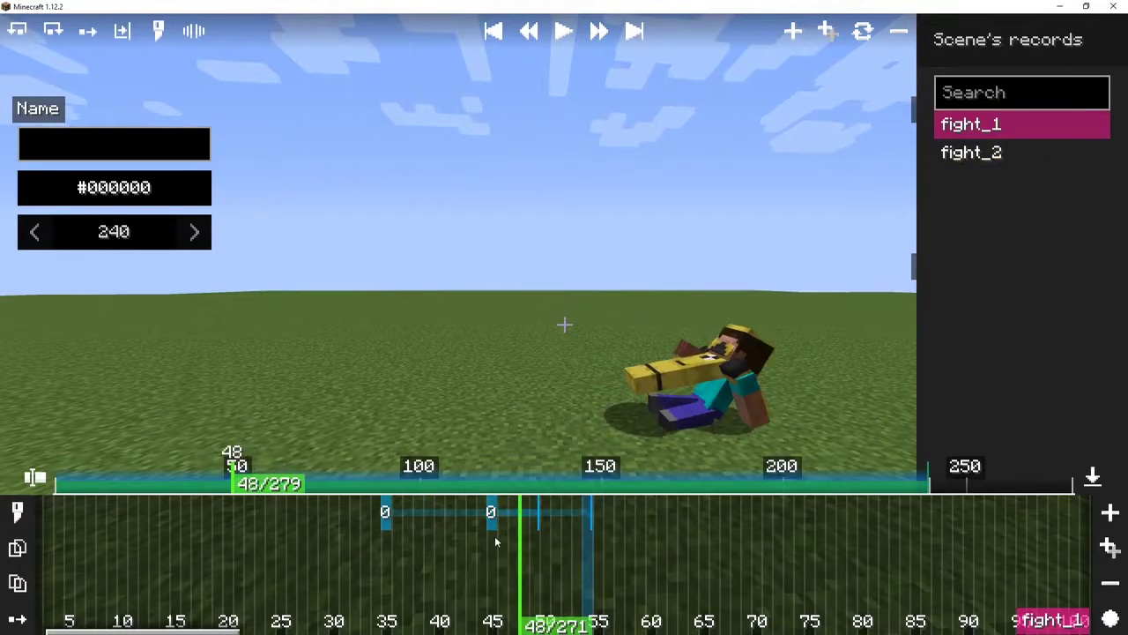
{"action": "left_click", "coordinate": [1031, 153]}
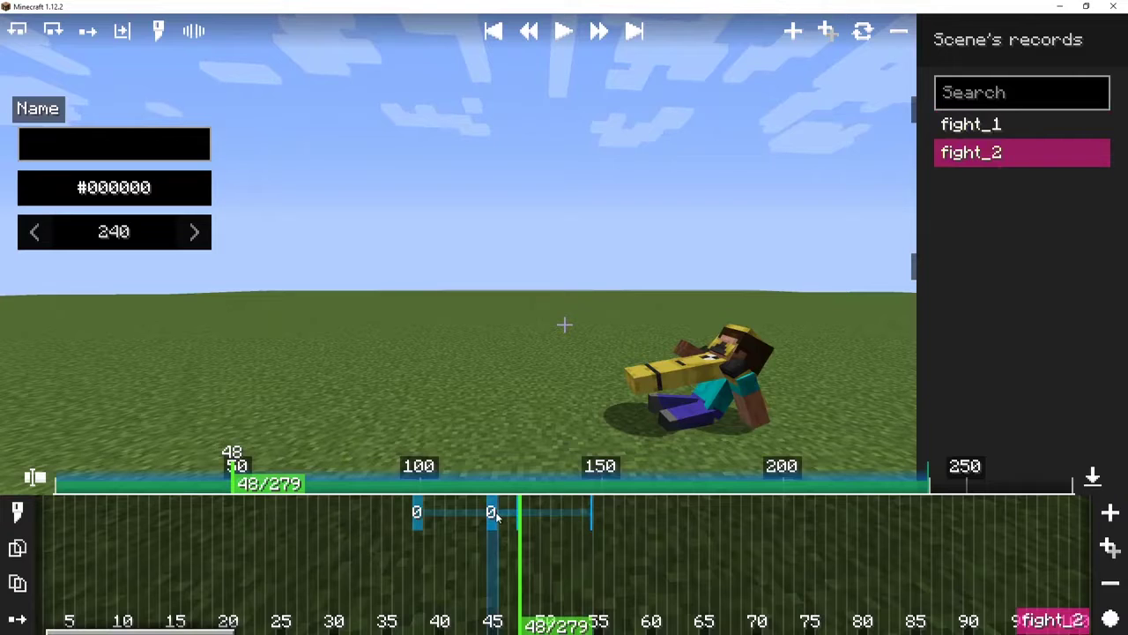
{"action": "mouse_move", "coordinate": [234, 480]}
{"action": "left_mouse_down"}
{"action": "mouse_move", "coordinate": [254, 476]}
{"action": "mouse_move", "coordinate": [212, 480]}
{"action": "left_mouse_up"}
{"action": "left_click", "coordinate": [529, 513]}
{"action": "key", "text": "e"}
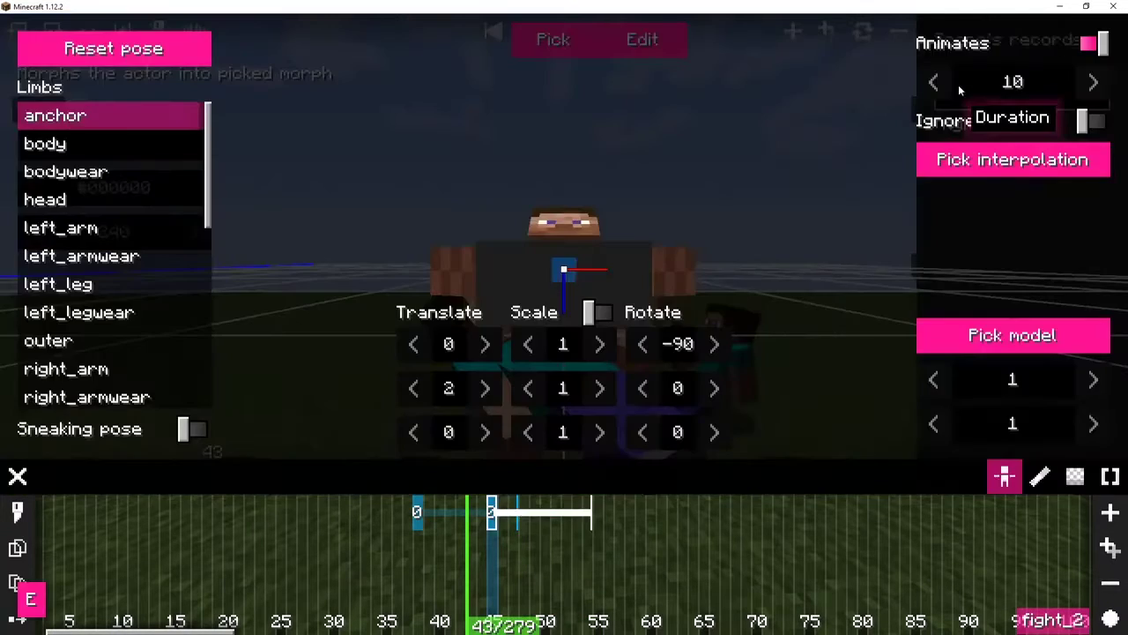
{"action": "left_click", "coordinate": [940, 81]}
{"action": "key", "text": "e"}
Step: Add a morph action at tick 57 of fight_2 using Fred's recent lying morph, and open it for editing
{"action": "left_click_drag", "start_coordinate": [494, 480], "coordinate": [263, 465]}
{"action": "key", "text": "ctrl+m"}
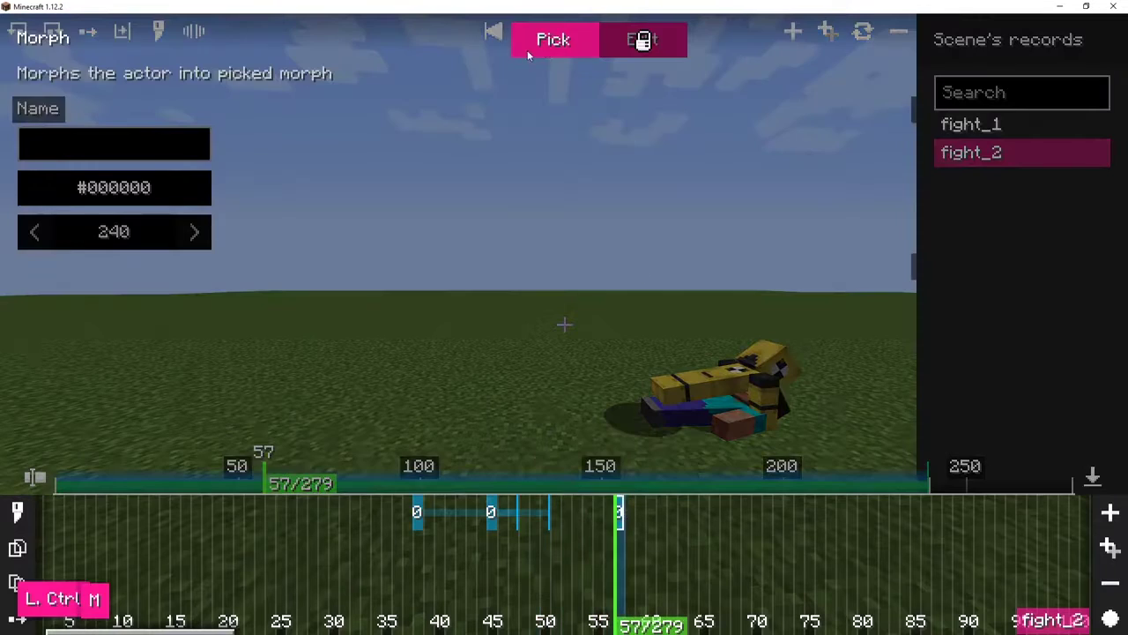
{"action": "left_click", "coordinate": [529, 48]}
{"action": "left_click", "coordinate": [92, 111]}
{"action": "key", "text": "e"}
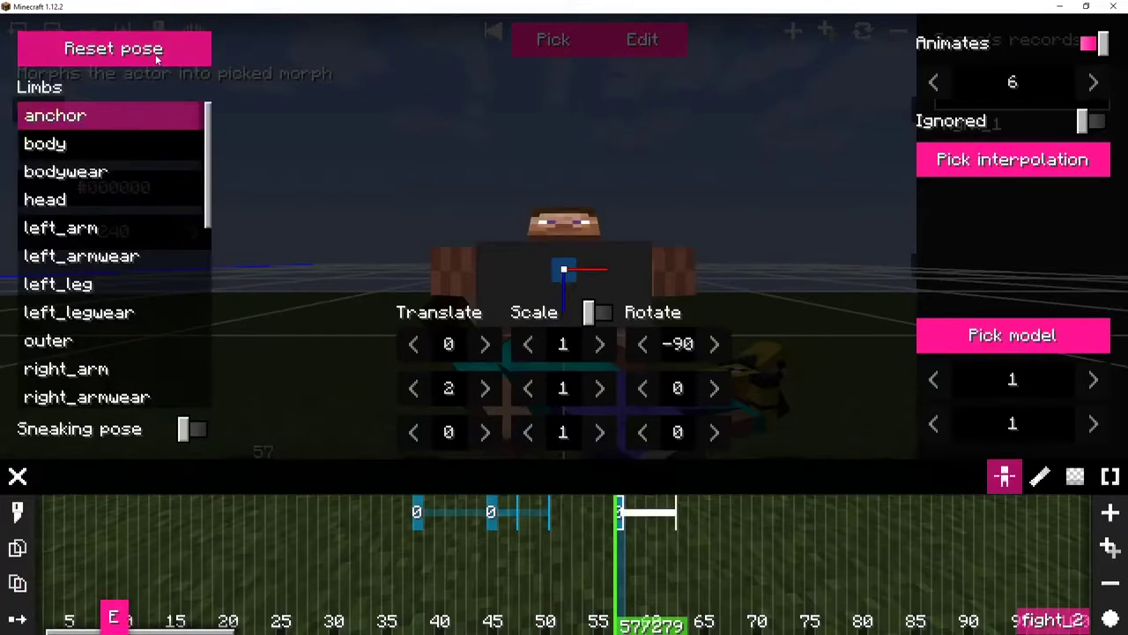
Step: Rotate Fred's body to 21 around Y and raise the right arm by rotating it around X, Y and Z
{"action": "left_click_drag", "start_coordinate": [343, 141], "coordinate": [416, 201]}
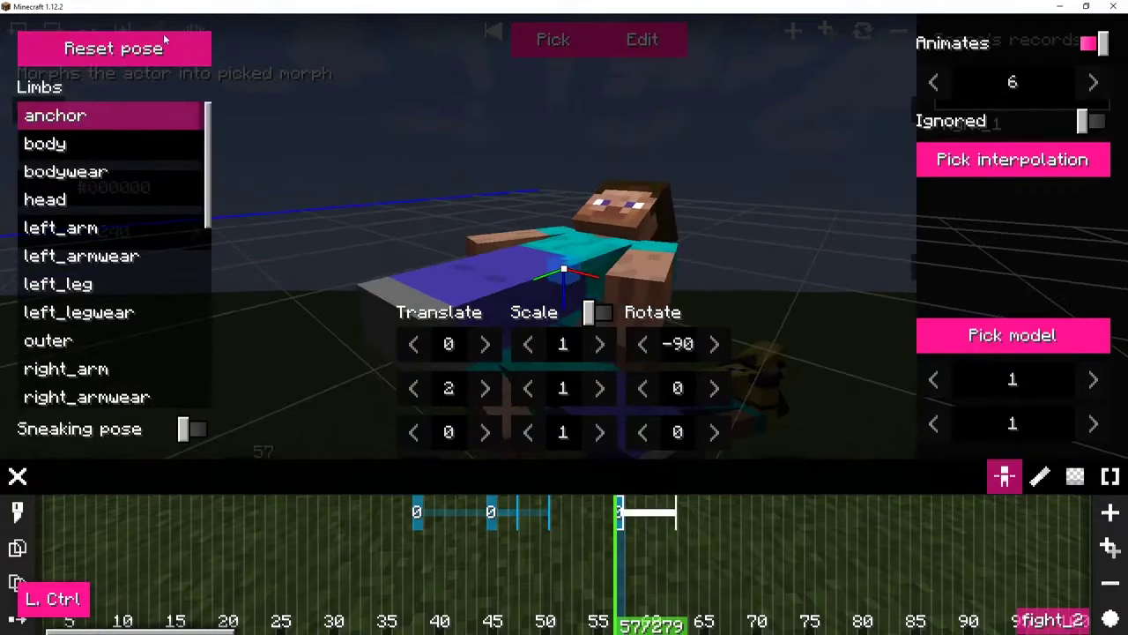
{"action": "left_click", "coordinate": [568, 239], "text": "ctrl"}
{"action": "left_click_drag", "start_coordinate": [675, 388], "coordinate": [733, 401]}
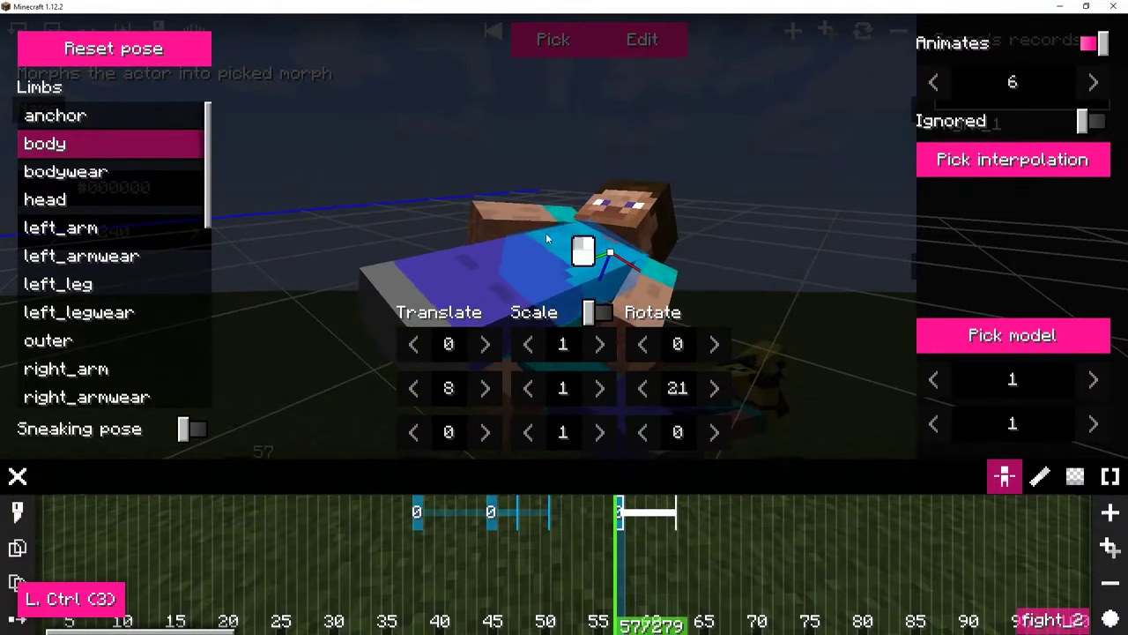
{"action": "left_click", "coordinate": [557, 229], "text": "ctrl"}
{"action": "left_click_drag", "start_coordinate": [693, 358], "coordinate": [550, 354]}
{"action": "left_click_drag", "start_coordinate": [693, 421], "coordinate": [732, 415]}
{"action": "left_click_drag", "start_coordinate": [683, 381], "coordinate": [646, 386]}
{"action": "left_click_drag", "start_coordinate": [597, 301], "coordinate": [573, 289]}
Step: Rotate Fred's left leg to 11, -26 and 30 around X, Y and Z, and the right leg to 14 around X
{"action": "left_click", "coordinate": [573, 288], "text": "ctrl"}
{"action": "left_click_drag", "start_coordinate": [692, 335], "coordinate": [710, 340]}
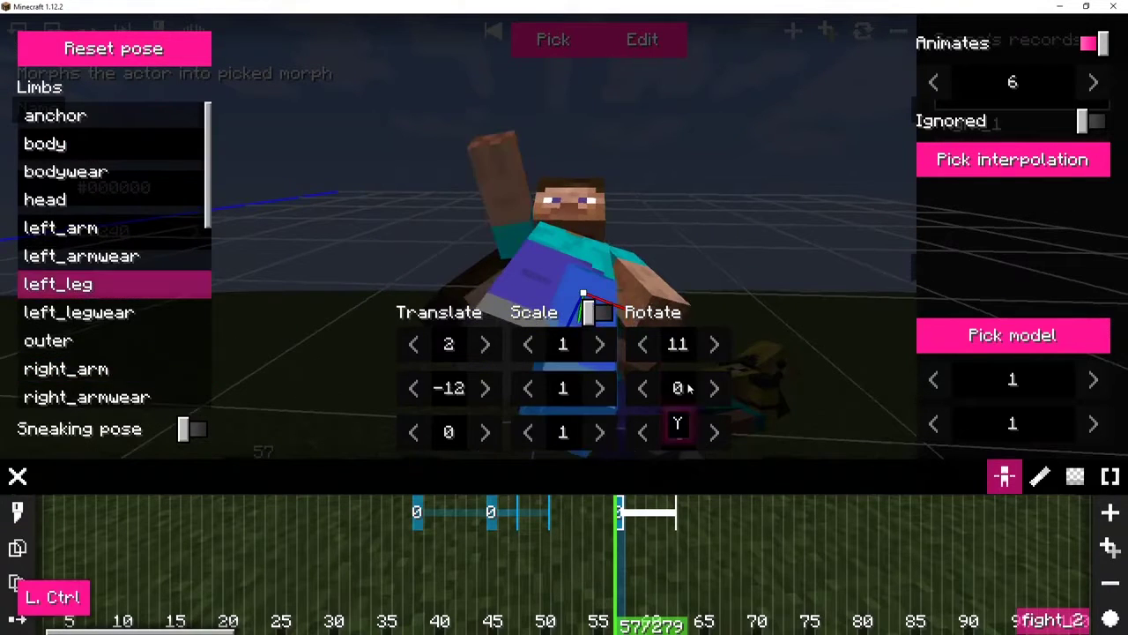
{"action": "left_click_drag", "start_coordinate": [683, 385], "coordinate": [636, 388]}
{"action": "left_click_drag", "start_coordinate": [679, 434], "coordinate": [724, 436]}
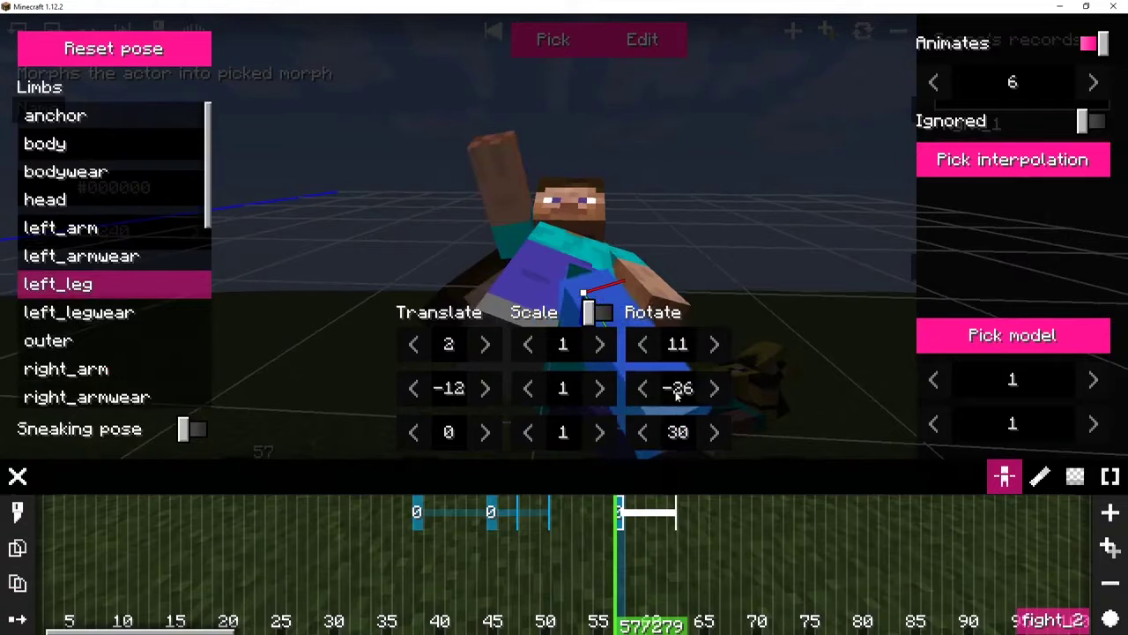
{"action": "left_click", "coordinate": [548, 298], "text": "ctrl"}
{"action": "left_click_drag", "start_coordinate": [694, 347], "coordinate": [721, 349]}
{"action": "left_click_drag", "start_coordinate": [698, 286], "coordinate": [763, 278]}
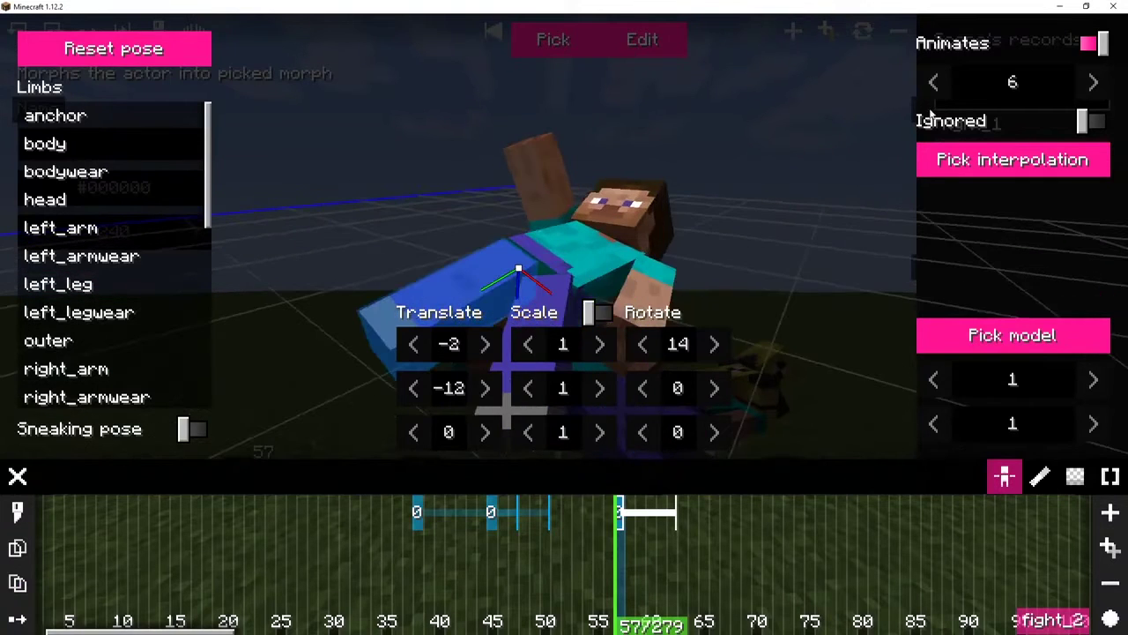
Step: Change the interpolation of Fred's tick 57 morph and preview the movement up to tick 62
{"action": "left_click", "coordinate": [1013, 161]}
{"action": "scroll", "coordinate": [1016, 268], "scroll_direction": "down", "scroll_amount": 1}
{"action": "left_click", "coordinate": [1018, 290]}
{"action": "left_click", "coordinate": [501, 548]}
{"action": "left_click", "coordinate": [275, 482]}
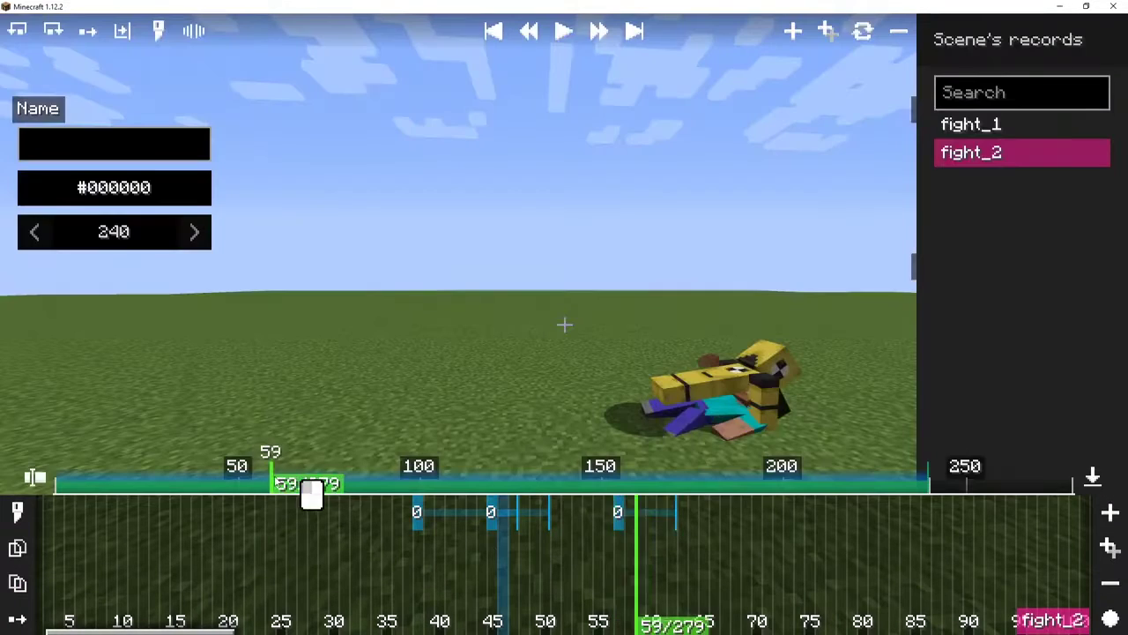
{"action": "mouse_move", "coordinate": [310, 495]}
{"action": "left_mouse_down"}
{"action": "mouse_move", "coordinate": [284, 486]}
{"action": "mouse_move", "coordinate": [320, 484]}
{"action": "left_mouse_up"}
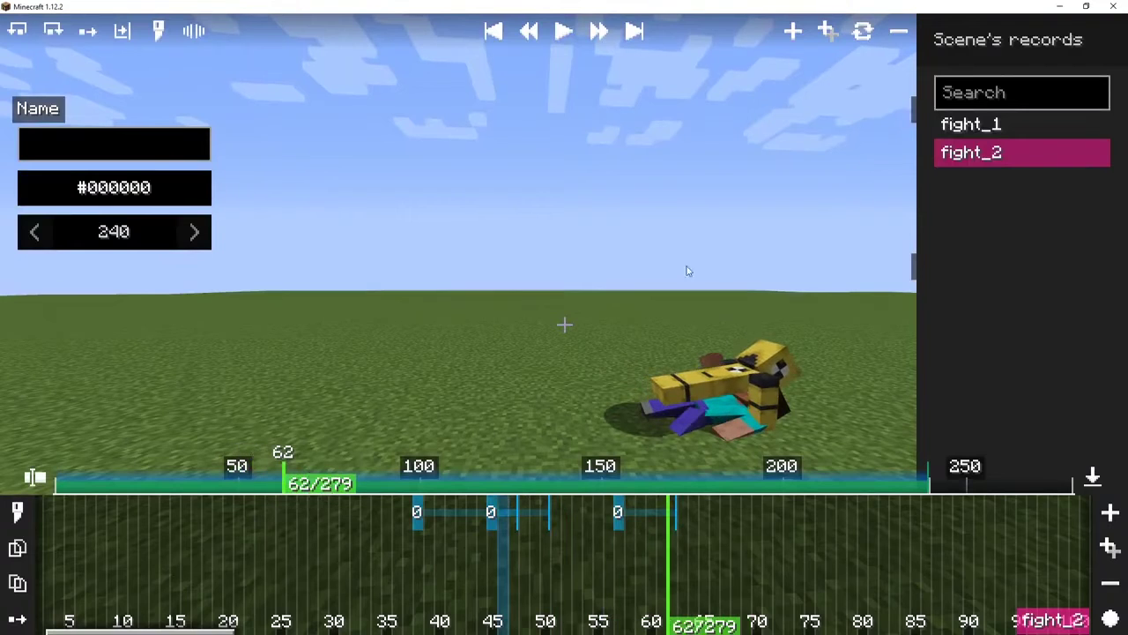
Step: Reopen Fred's tick 57 morph, rotate the left leg to -7 around X, and return the playback to tick 57
{"action": "left_click", "coordinate": [642, 529]}
{"action": "left_click", "coordinate": [620, 526]}
{"action": "key", "text": "e"}
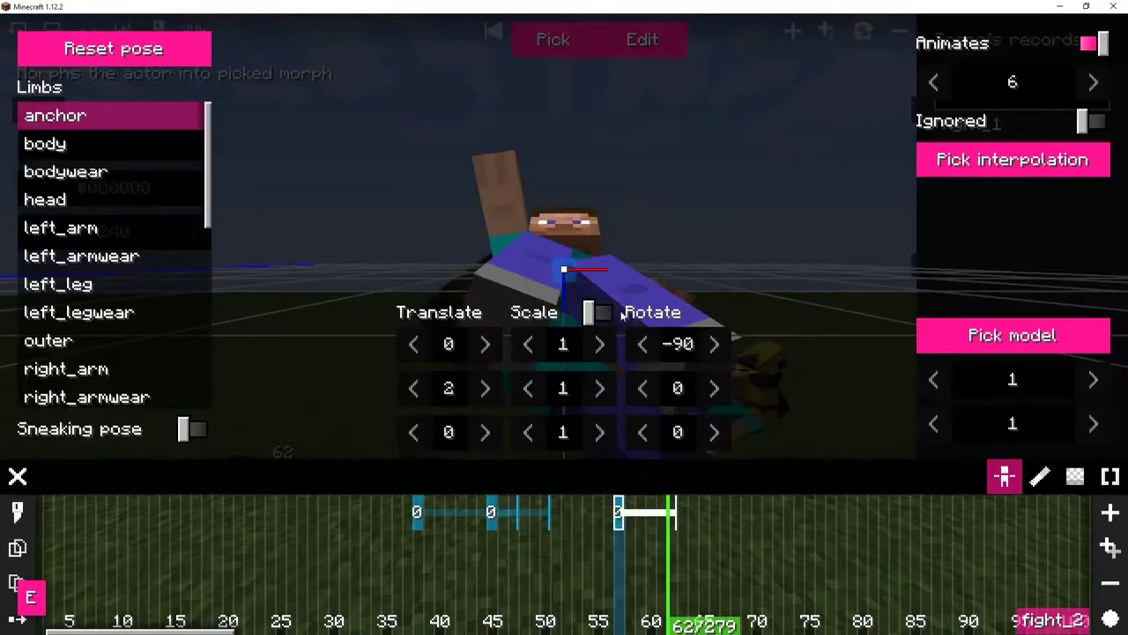
{"action": "left_click_drag", "start_coordinate": [617, 313], "coordinate": [545, 266]}
{"action": "left_click", "coordinate": [543, 266], "text": "ctrl"}
{"action": "left_click_drag", "start_coordinate": [708, 351], "coordinate": [675, 358]}
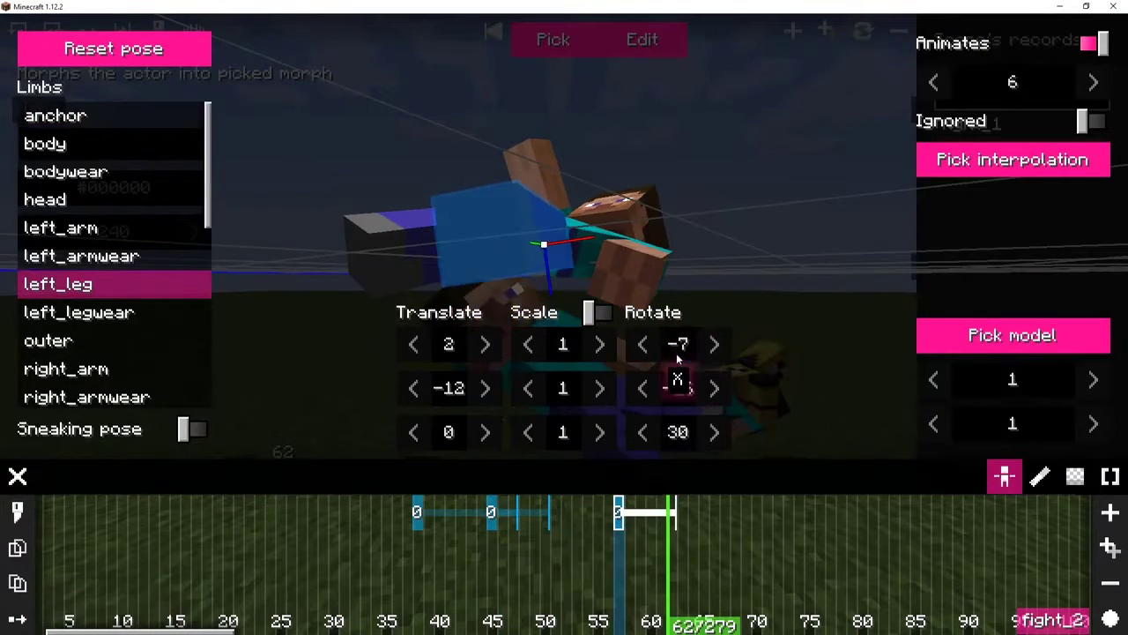
{"action": "left_click_drag", "start_coordinate": [630, 275], "coordinate": [668, 326]}
{"action": "left_click", "coordinate": [612, 525]}
{"action": "left_click_drag", "start_coordinate": [291, 485], "coordinate": [266, 474]}
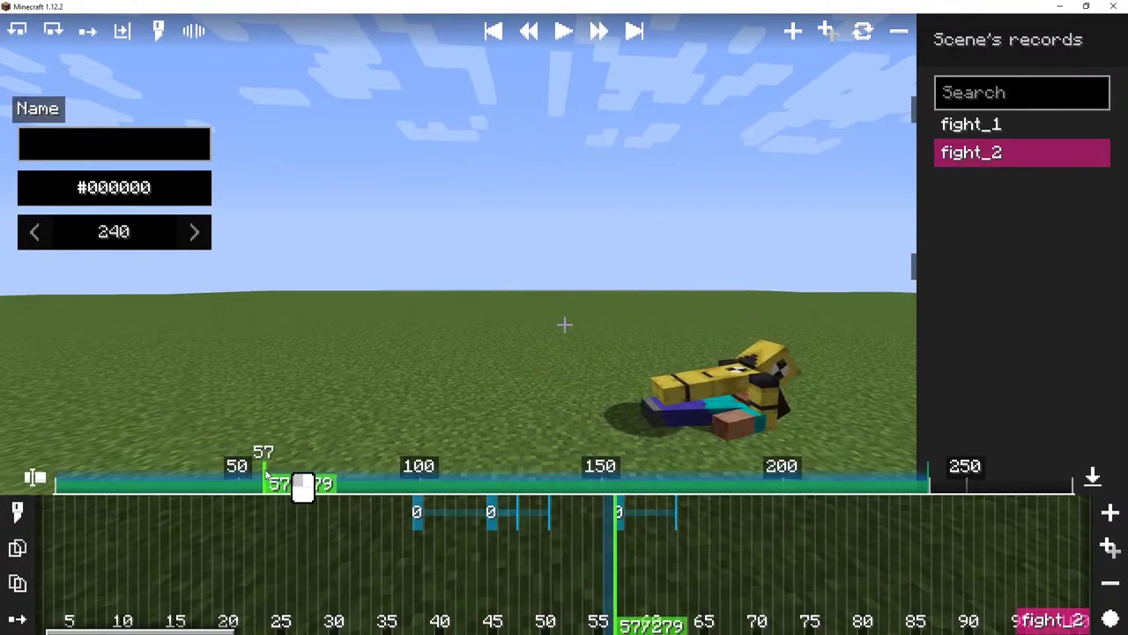
Step: Add a morph action at tick 57 of the fight_1 record using the dummy's recent morph, and open it for editing
{"action": "left_click", "coordinate": [1056, 124]}
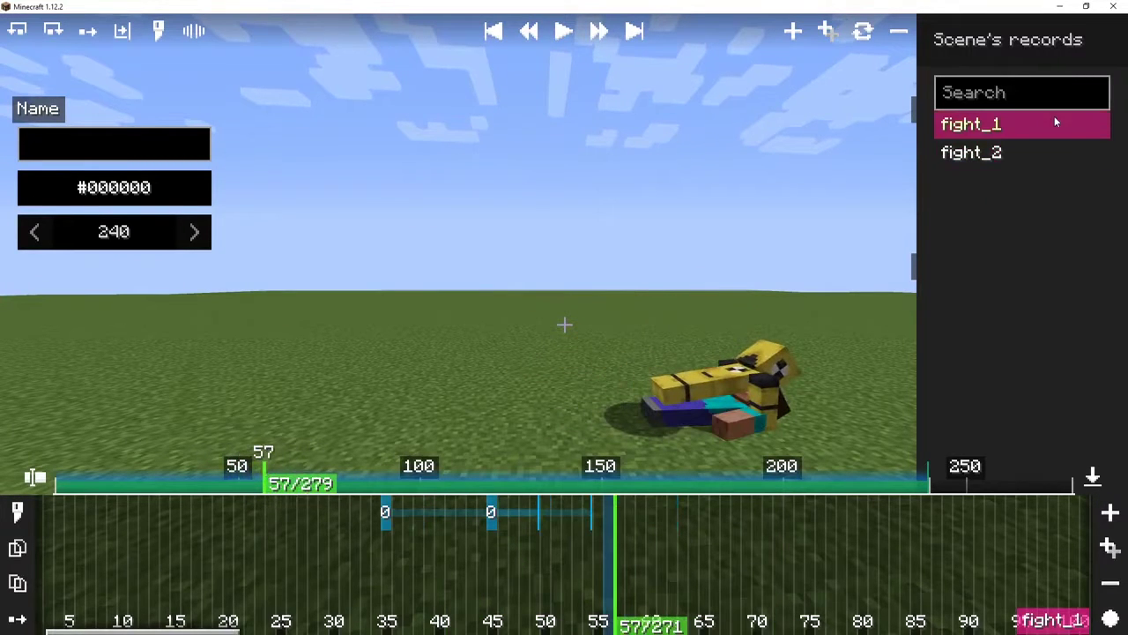
{"action": "left_click", "coordinate": [623, 513], "text": "ctrl"}
{"action": "left_click", "coordinate": [562, 41]}
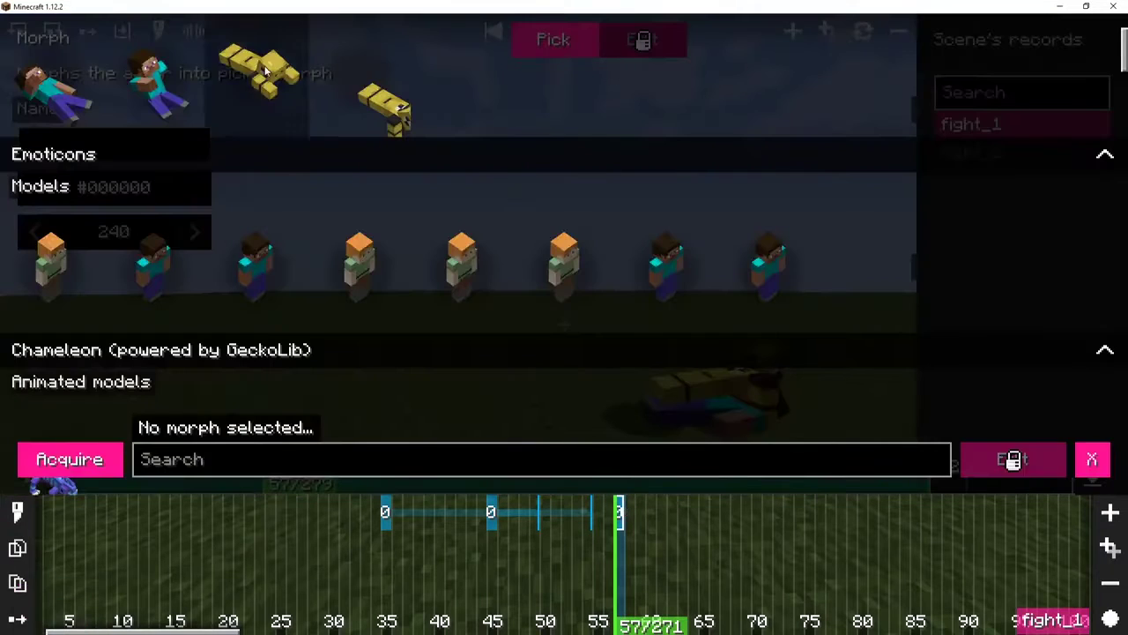
{"action": "left_click", "coordinate": [406, 104]}
{"action": "key", "text": "e"}
Step: Lift the dummy's anchor to 68.071 in Y and 10.813 in Z, and rotate it to 21 around X
{"action": "scroll", "coordinate": [493, 141], "scroll_direction": "down", "scroll_amount": 6}
{"action": "left_click_drag", "start_coordinate": [526, 146], "coordinate": [616, 174]}
{"action": "mouse_move", "coordinate": [442, 398]}
{"action": "left_mouse_down"}
{"action": "mouse_move", "coordinate": [800, 344]}
{"action": "mouse_move", "coordinate": [440, 393]}
{"action": "mouse_move", "coordinate": [428, 373]}
{"action": "mouse_move", "coordinate": [441, 397]}
{"action": "left_mouse_up"}
{"action": "left_click_drag", "start_coordinate": [31, 381], "coordinate": [490, 381]}
{"action": "left_click_drag", "start_coordinate": [470, 434], "coordinate": [1106, 444]}
{"action": "left_click_drag", "start_coordinate": [677, 345], "coordinate": [599, 349]}
Step: Rotate the dummy's right and left arms around Y
{"action": "left_click", "coordinate": [589, 83], "text": "ctrl"}
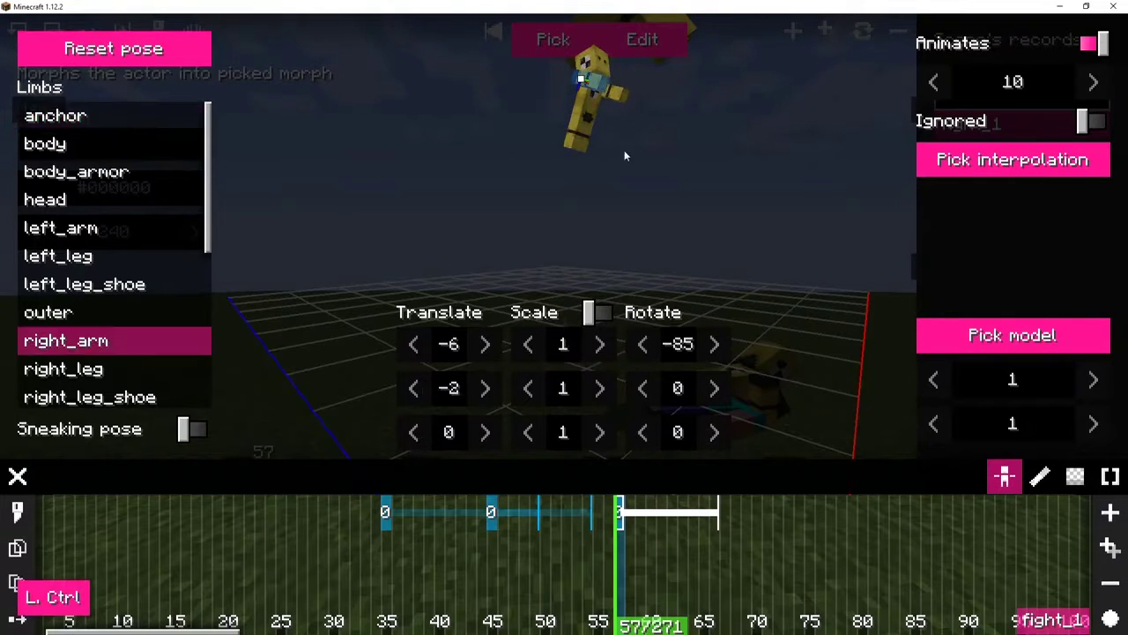
{"action": "left_click_drag", "start_coordinate": [690, 399], "coordinate": [600, 390]}
{"action": "left_click", "coordinate": [622, 95], "text": "ctrl"}
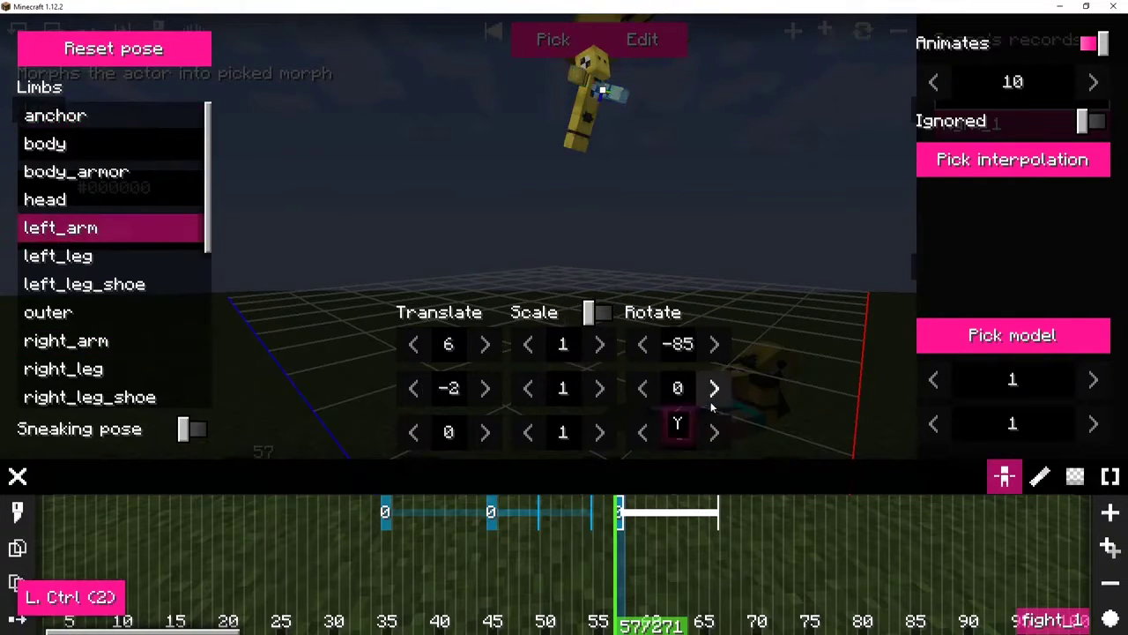
{"action": "left_click_drag", "start_coordinate": [793, 403], "coordinate": [810, 403]}
Step: Rotate the dummy's left leg to -51 around X and 28 around Y, and rotate the right leg around X
{"action": "left_click", "coordinate": [593, 141], "text": "ctrl"}
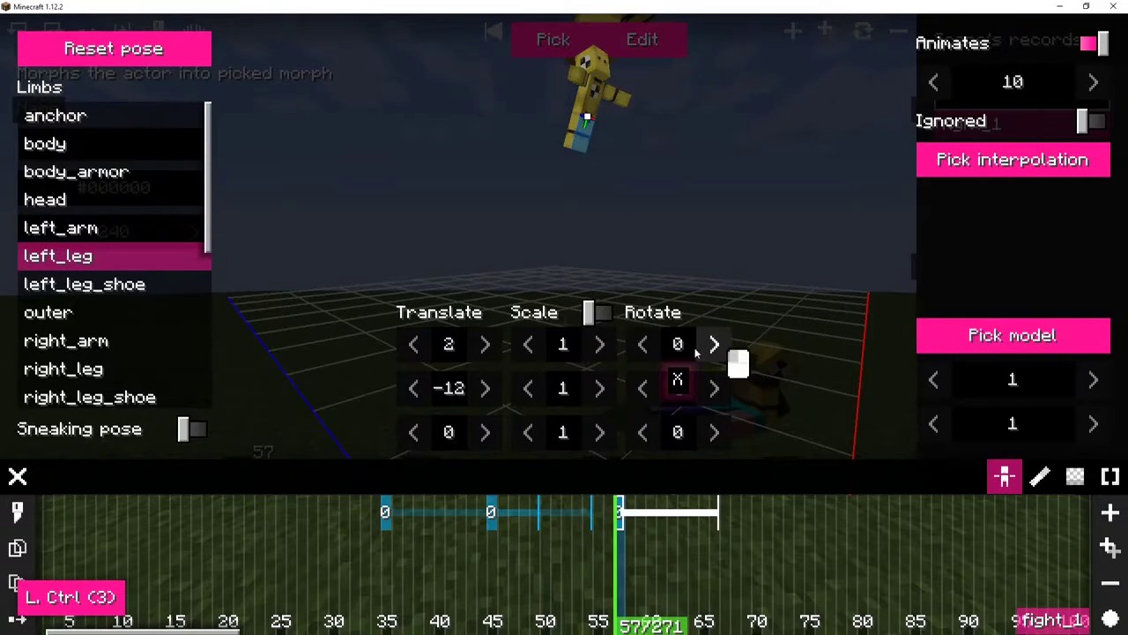
{"action": "left_click_drag", "start_coordinate": [696, 351], "coordinate": [613, 356]}
{"action": "left_click_drag", "start_coordinate": [740, 379], "coordinate": [718, 380]}
{"action": "left_click_drag", "start_coordinate": [705, 381], "coordinate": [758, 386]}
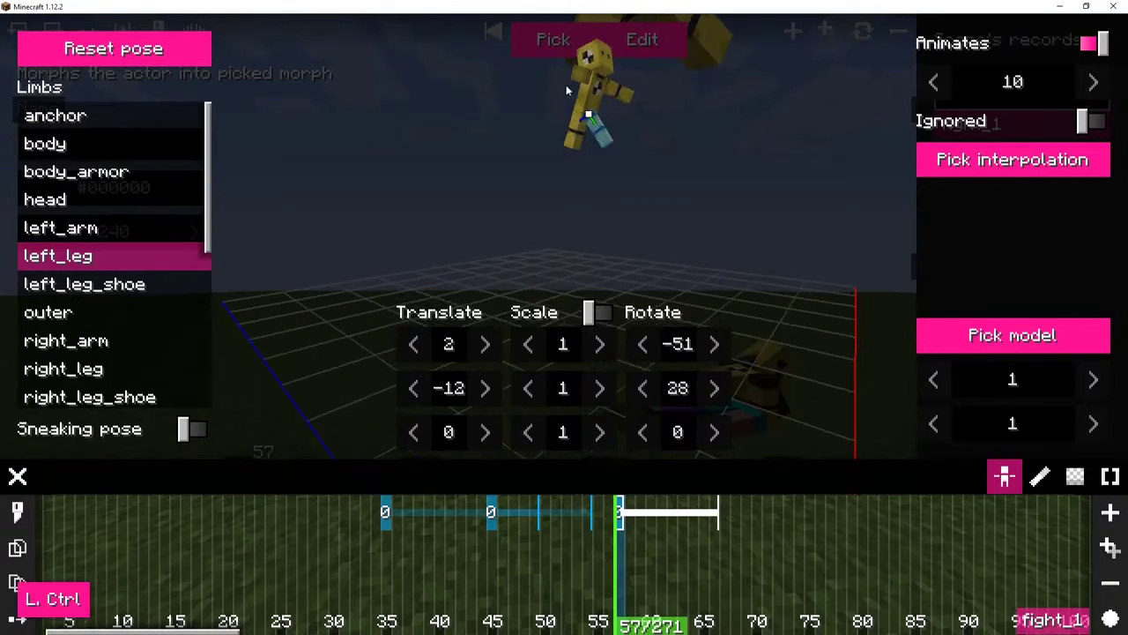
{"action": "left_click", "coordinate": [577, 139], "text": "ctrl"}
{"action": "left_click_drag", "start_coordinate": [688, 337], "coordinate": [632, 359]}
{"action": "left_click", "coordinate": [599, 56], "text": "ctrl"}
{"action": "left_click", "coordinate": [599, 97], "text": "ctrl"}
{"action": "left_click", "coordinate": [633, 70], "text": "ctrl"}
{"action": "left_click_drag", "start_coordinate": [681, 201], "coordinate": [710, 195]}
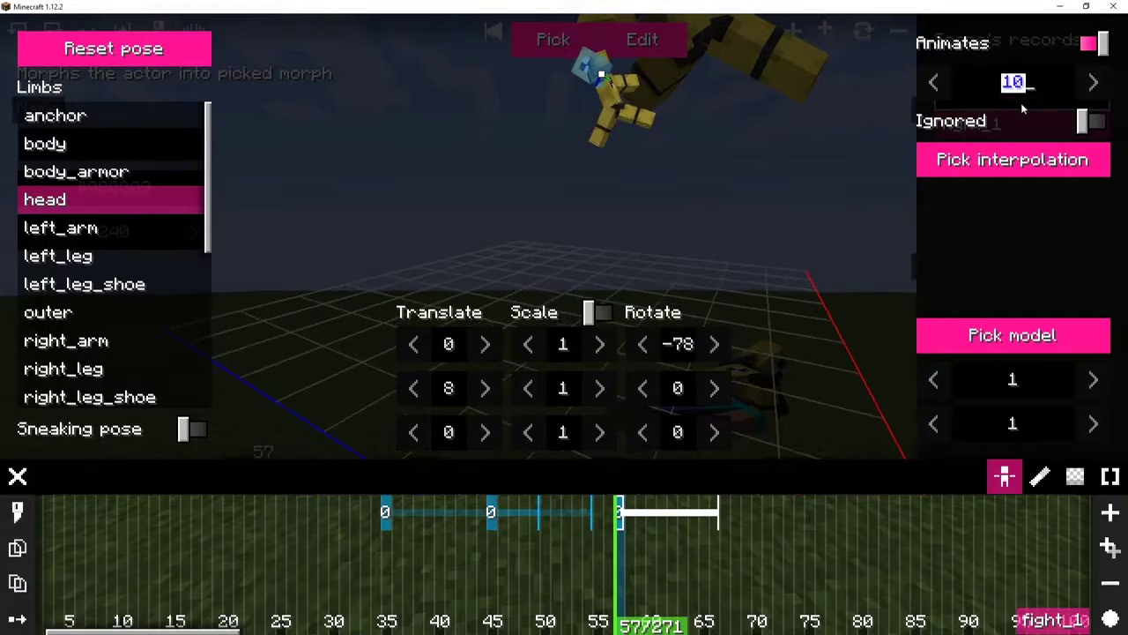
Step: Set the duration of the dummy's tick 57 morph to 20 and preview the launch up to tick 77
{"action": "type", "text": "25"}
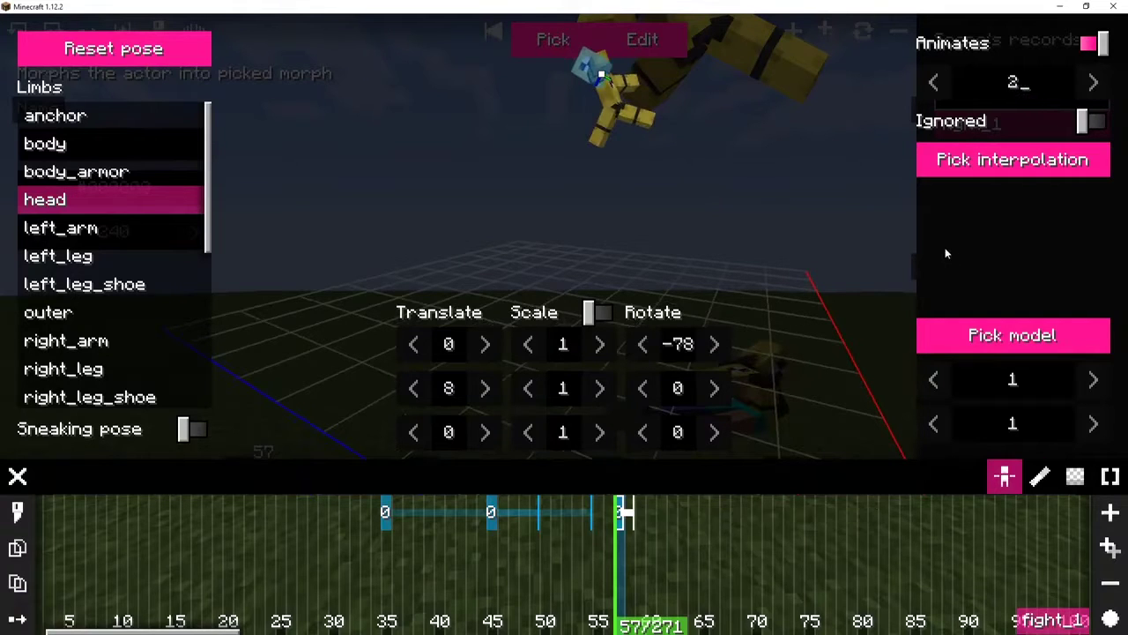
{"action": "key", "text": "Escape"}
{"action": "left_click_drag", "start_coordinate": [262, 479], "coordinate": [343, 474]}
{"action": "left_click", "coordinate": [618, 515]}
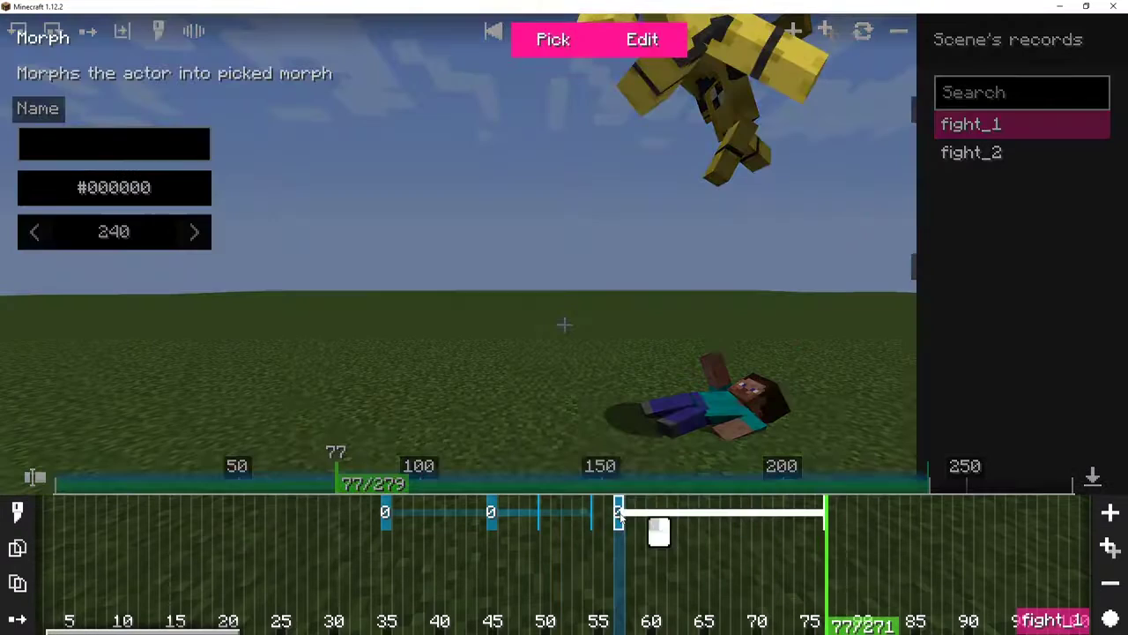
{"action": "left_click", "coordinate": [834, 516]}
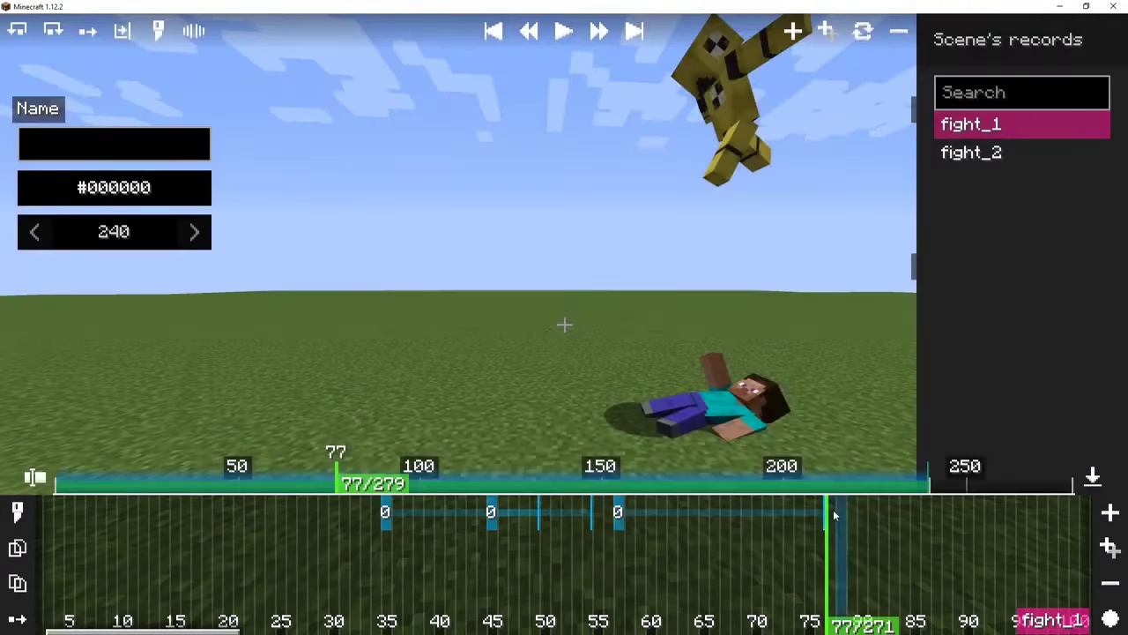
Step: Add a morph action at tick 77 of fight_1 using the dummy's airborne morph, and open it for editing
{"action": "key", "text": "ctrl+m"}
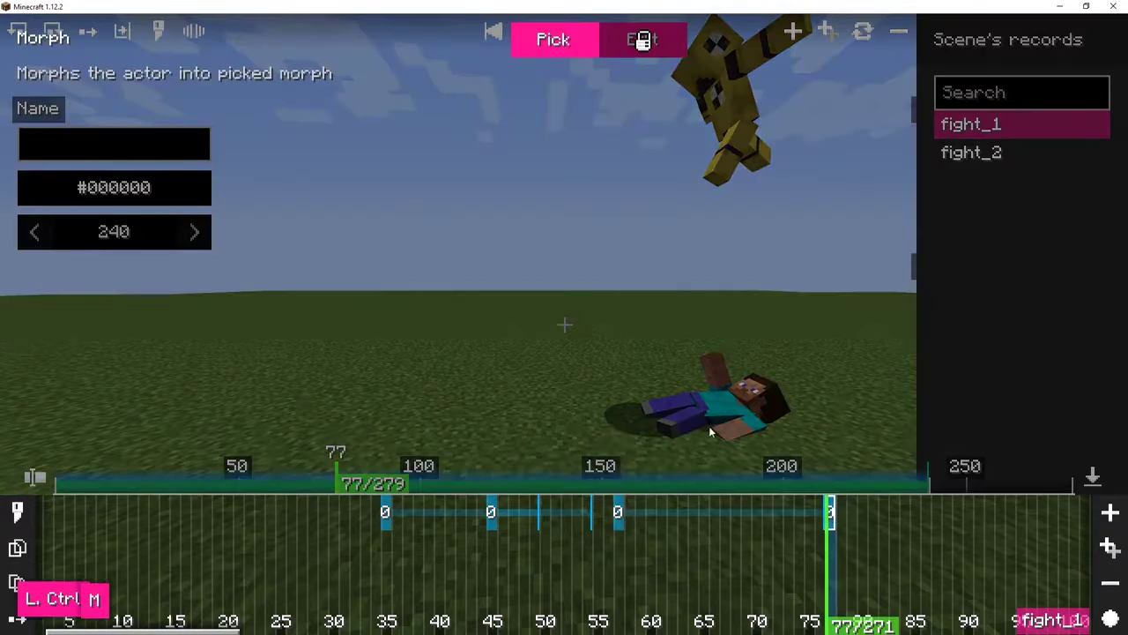
{"action": "left_click", "coordinate": [554, 39]}
{"action": "left_click", "coordinate": [273, 122]}
{"action": "scroll", "coordinate": [379, 137], "scroll_direction": "up", "scroll_amount": 2}
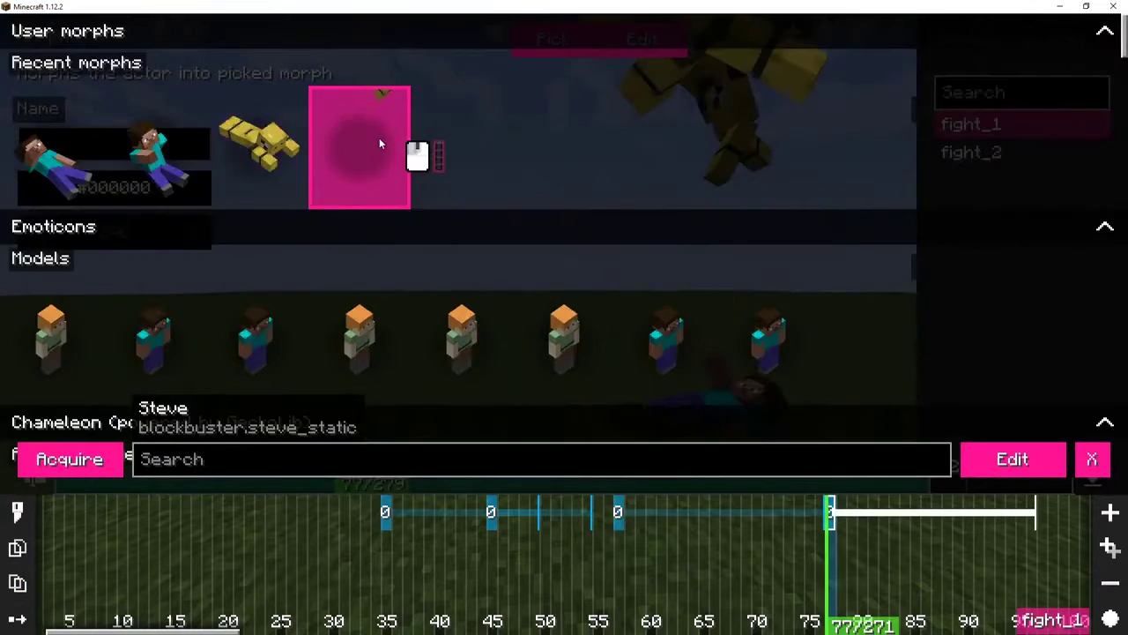
{"action": "key", "text": "e"}
Step: Move the dummy's anchor to 28.758 in Y and -2.625 in Z, and rotate it to 45 around X
{"action": "scroll", "coordinate": [379, 138], "scroll_direction": "down", "scroll_amount": 5}
{"action": "left_click_drag", "start_coordinate": [428, 169], "coordinate": [499, 186]}
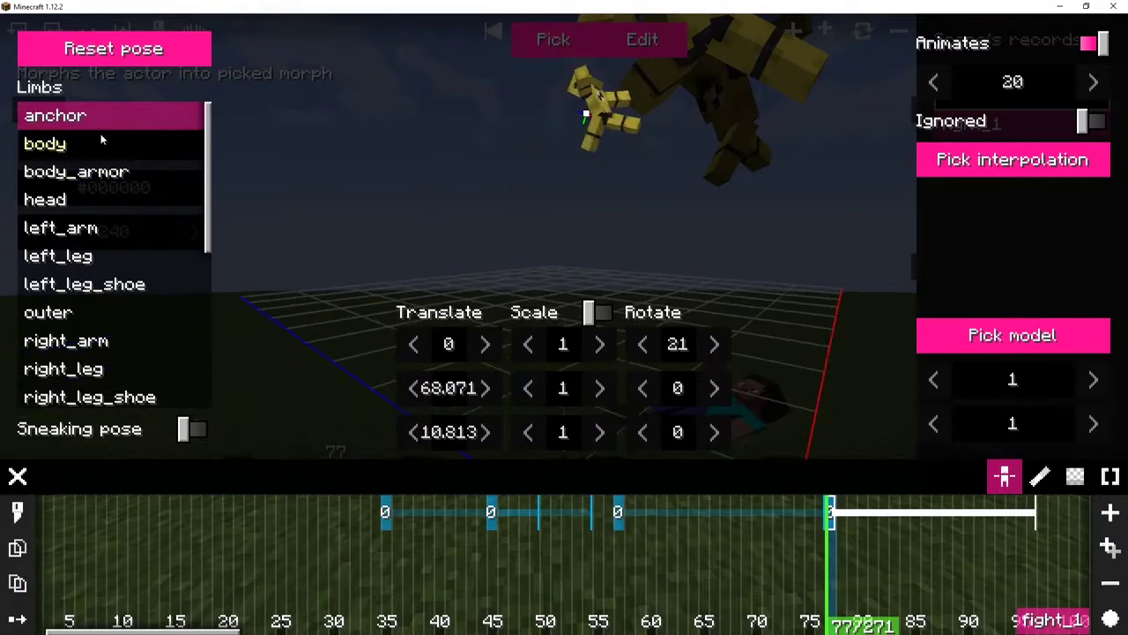
{"action": "left_click_drag", "start_coordinate": [500, 397], "coordinate": [412, 505]}
{"action": "left_click_drag", "start_coordinate": [455, 432], "coordinate": [804, 439]}
{"action": "left_click_drag", "start_coordinate": [690, 342], "coordinate": [737, 348]}
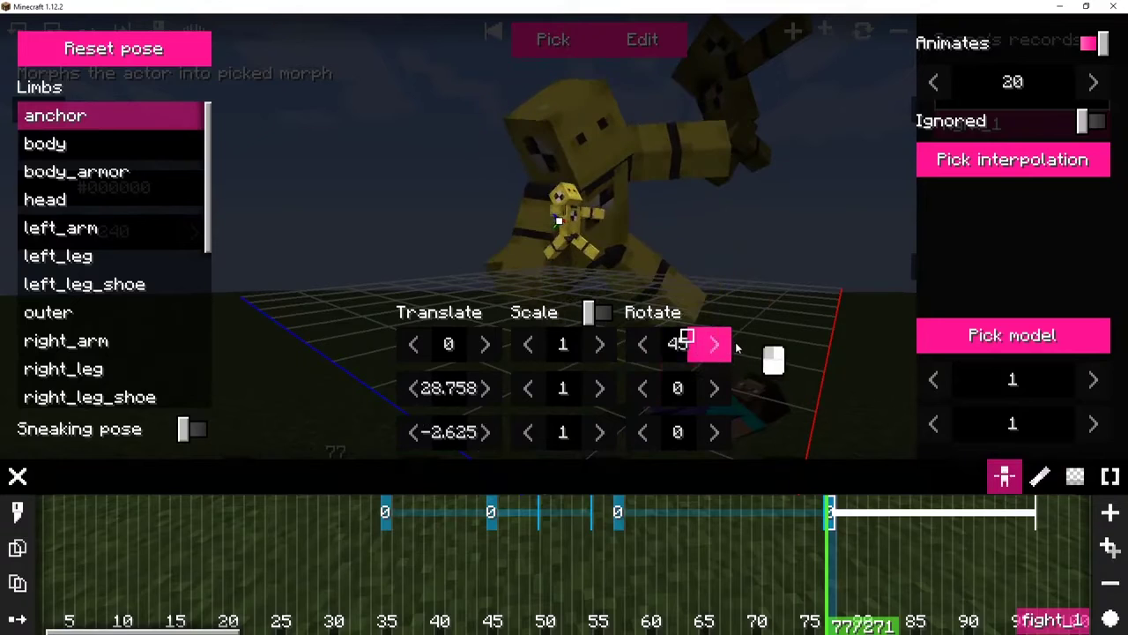
{"action": "left_click_drag", "start_coordinate": [614, 225], "coordinate": [573, 194]}
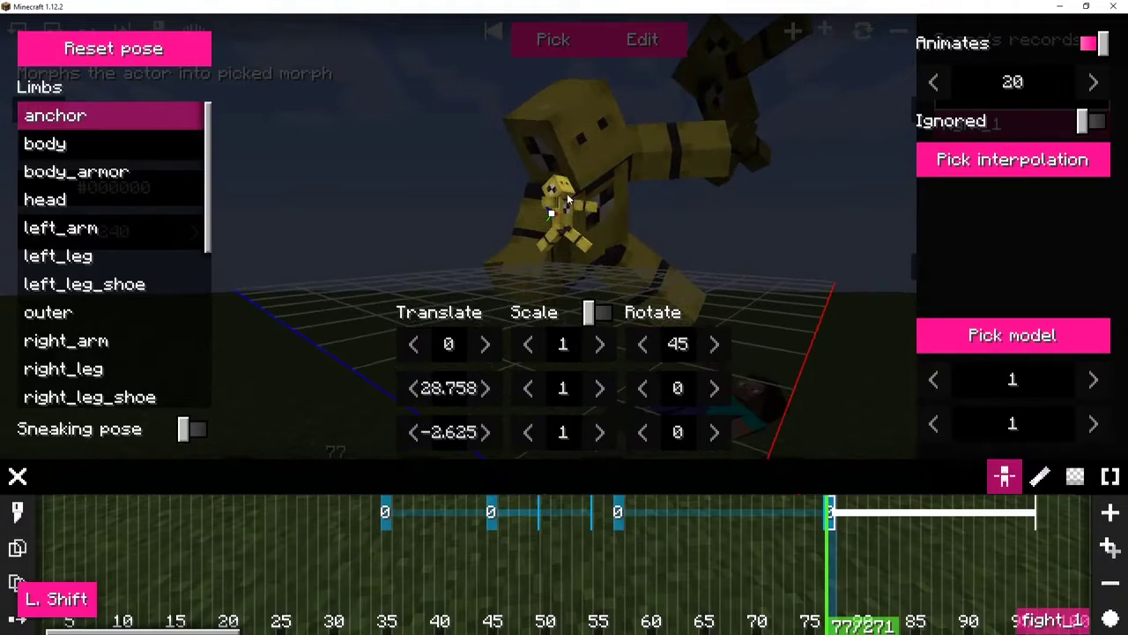
{"action": "left_click", "coordinate": [572, 193], "text": "ctrl"}
{"action": "left_click_drag", "start_coordinate": [703, 347], "coordinate": [856, 361]}
{"action": "left_click", "coordinate": [556, 207], "text": "ctrl"}
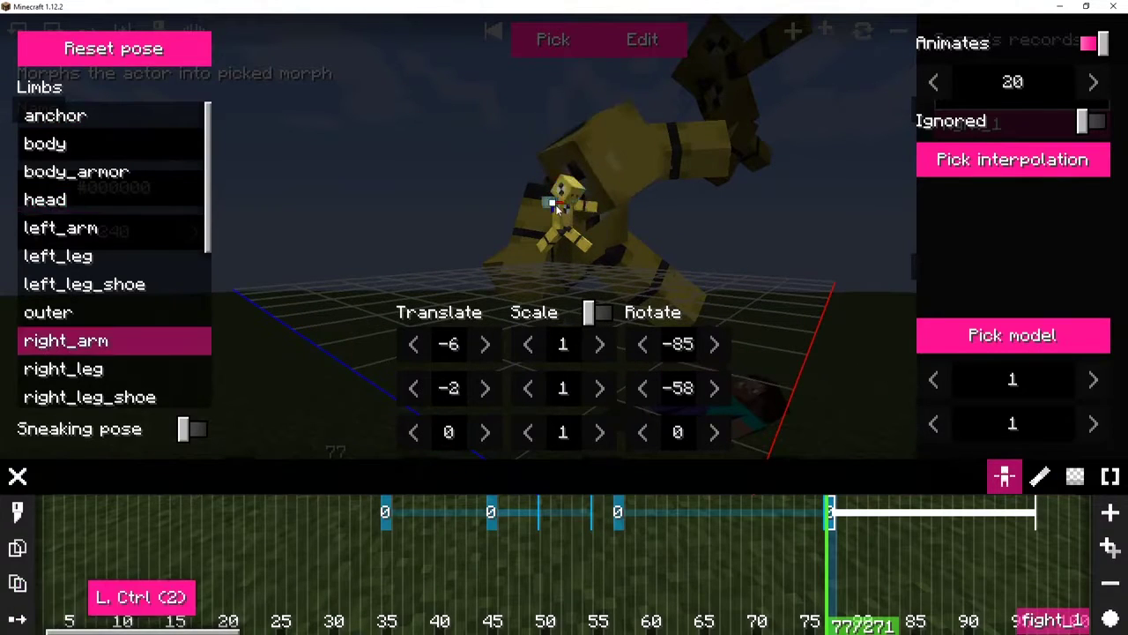
Step: Reset the dummy's pose and move its anchor to 26.438 in Y and 8.469 in Z
{"action": "left_click", "coordinate": [179, 44]}
{"action": "left_click", "coordinate": [210, 92]}
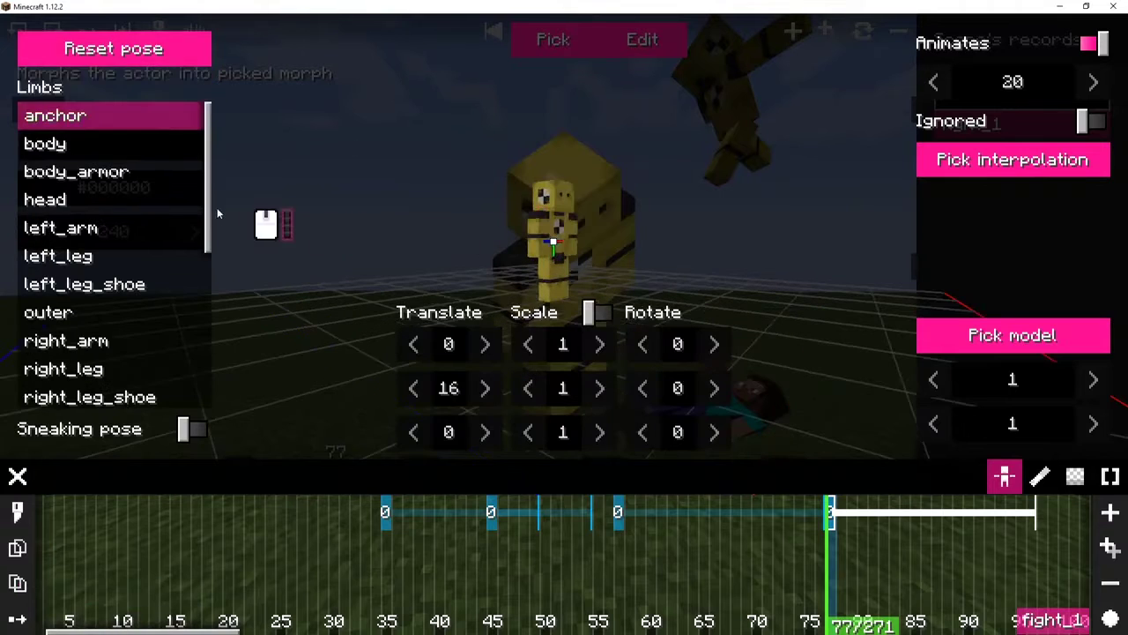
{"action": "left_click_drag", "start_coordinate": [473, 397], "coordinate": [732, 412]}
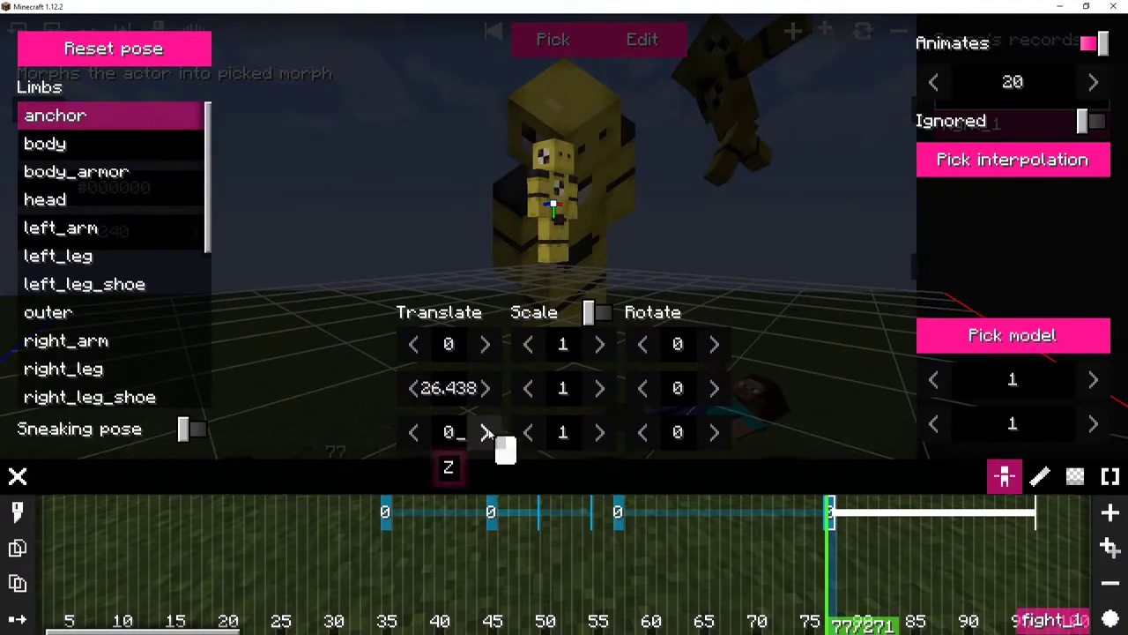
{"action": "left_click_drag", "start_coordinate": [487, 430], "coordinate": [964, 392]}
Step: Rotate the dummy's right leg to -13 around Z and tilt it around X, and rotate the left leg around Z and X
{"action": "left_click", "coordinate": [578, 250], "text": "ctrl"}
{"action": "left_click_drag", "start_coordinate": [717, 433], "coordinate": [680, 434]}
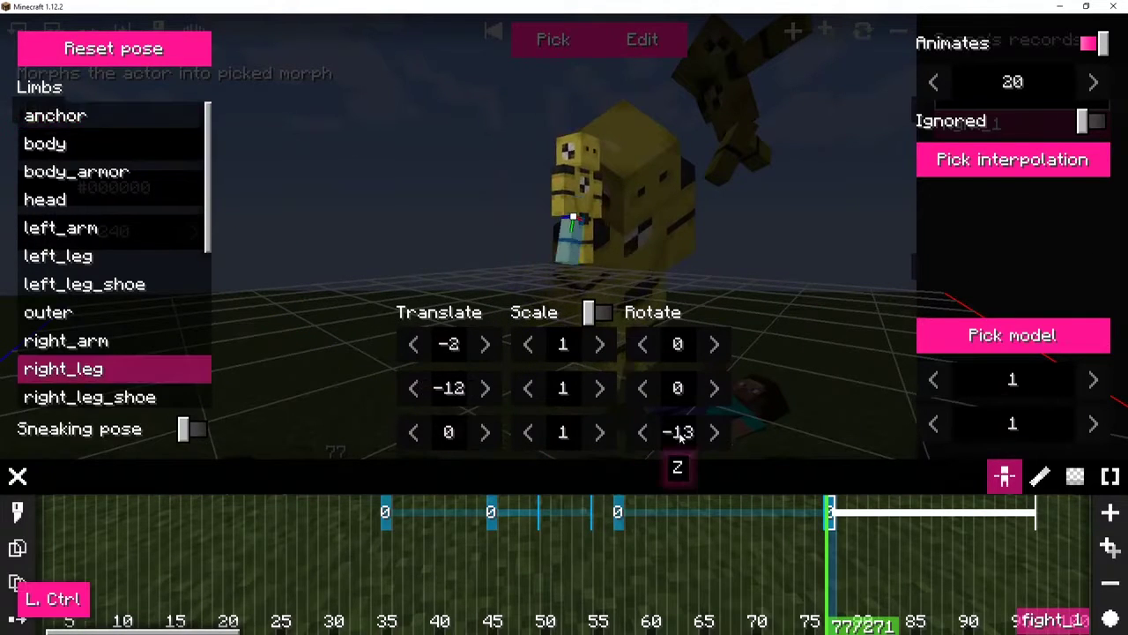
{"action": "left_click_drag", "start_coordinate": [695, 347], "coordinate": [664, 347]}
{"action": "left_click", "coordinate": [591, 253], "text": "ctrl"}
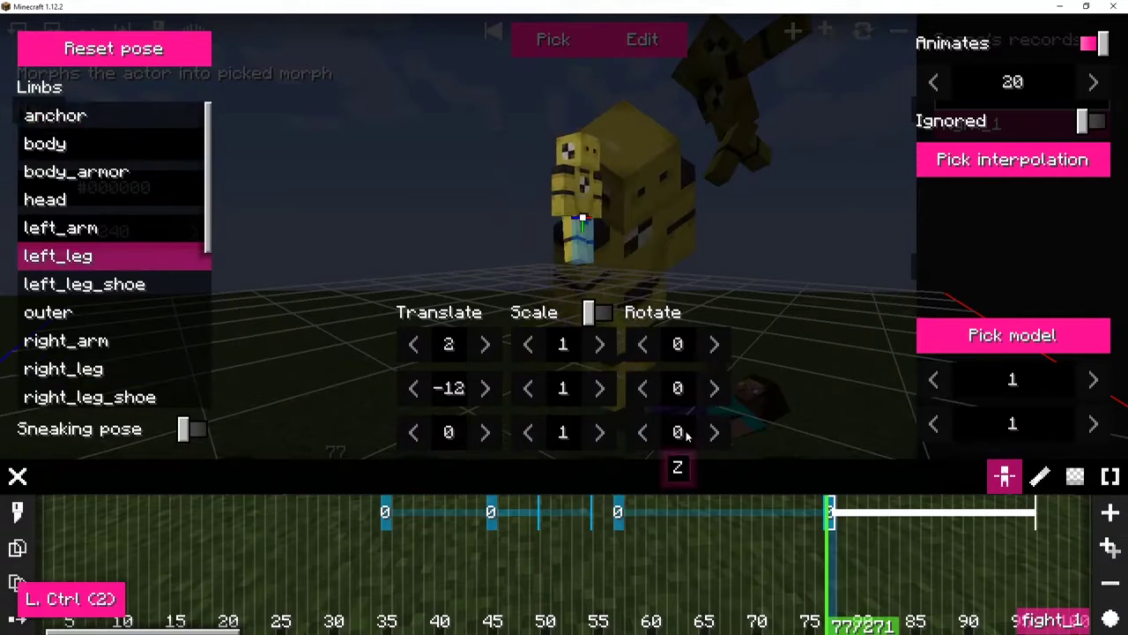
{"action": "left_click_drag", "start_coordinate": [688, 434], "coordinate": [719, 431]}
{"action": "left_click_drag", "start_coordinate": [690, 347], "coordinate": [779, 345]}
Step: Pose both of the dummy's arms and rotate the head to 43 around X
{"action": "left_click", "coordinate": [565, 201], "text": "ctrl"}
{"action": "left_click", "coordinate": [603, 198], "text": "ctrl"}
{"action": "left_click", "coordinate": [596, 159], "text": "ctrl"}
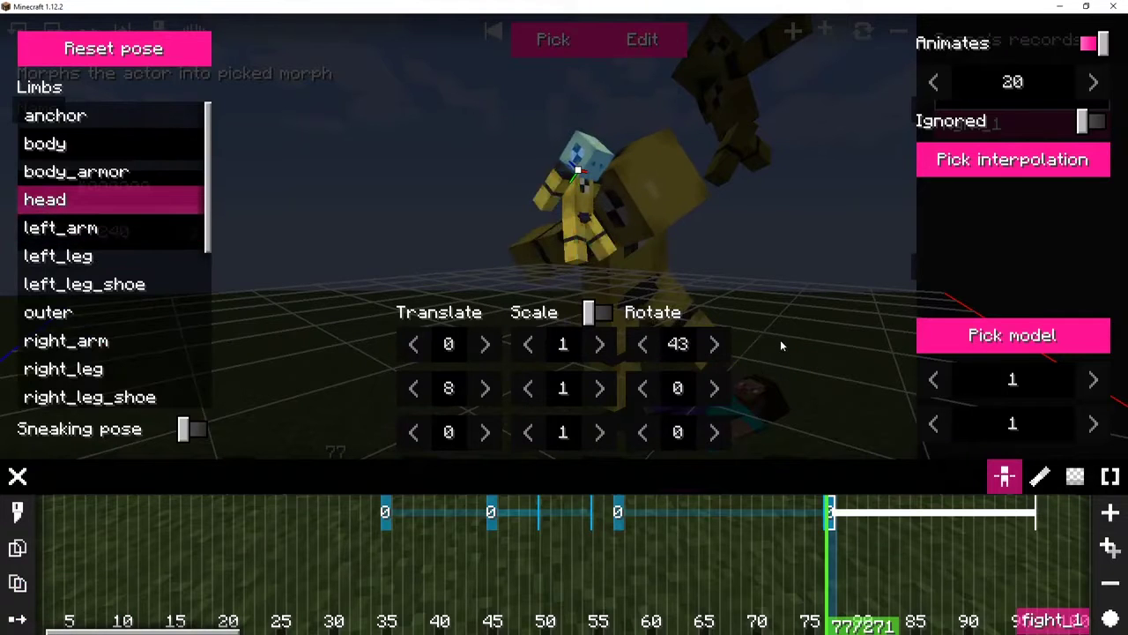
Step: Leave the pose editor and play back the launch and fall in the scene to check the dummy's motion
{"action": "left_click", "coordinate": [709, 543]}
{"action": "left_click_drag", "start_coordinate": [344, 480], "coordinate": [251, 471]}
{"action": "key", "text": "space"}
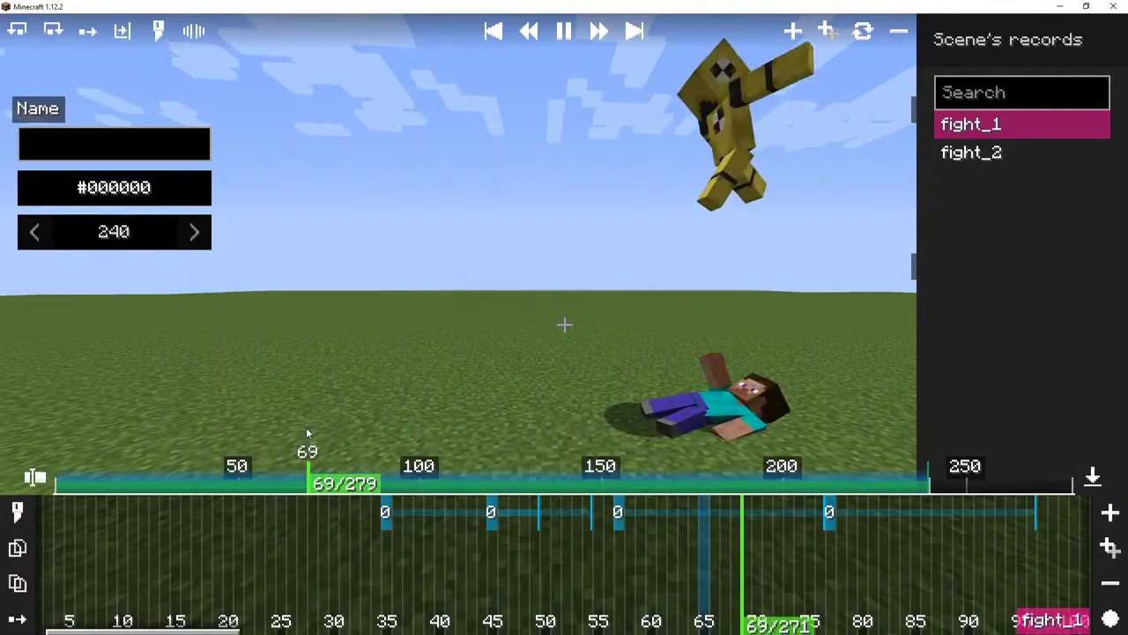
{"action": "key", "text": "space"}
{"action": "key", "text": "space"}
{"action": "key", "text": "space"}
{"action": "left_click_drag", "start_coordinate": [391, 482], "coordinate": [336, 482]}
Step: Set the interpolation of the dummy's tick 77 morph to Cubic In and preview the fall up to tick 98
{"action": "left_click", "coordinate": [829, 511]}
{"action": "left_click", "coordinate": [1013, 160]}
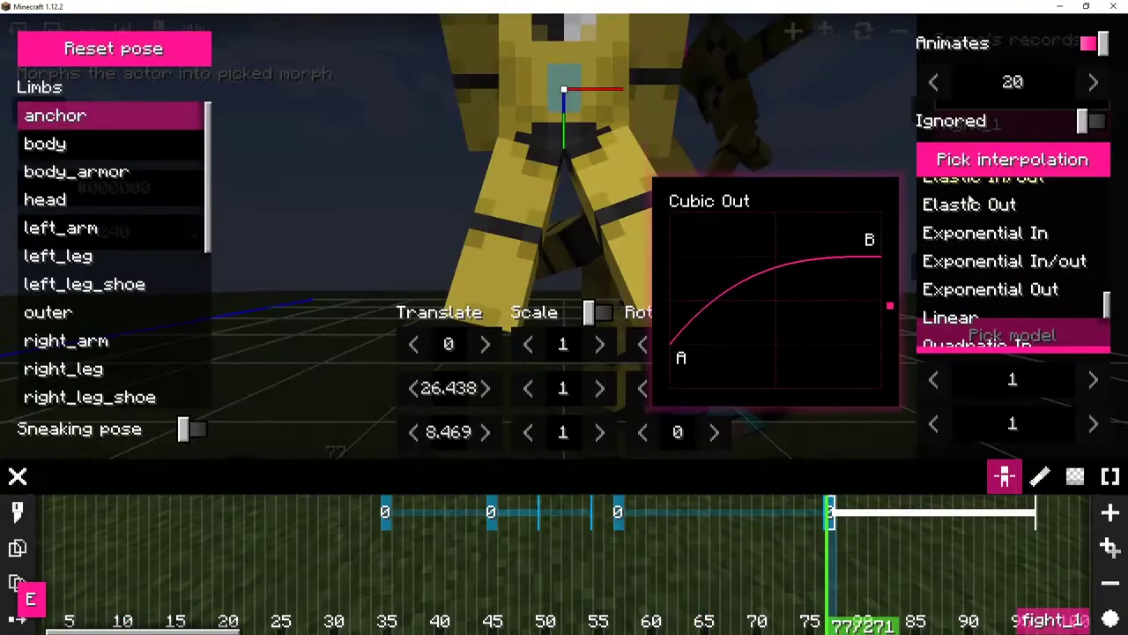
{"action": "scroll", "coordinate": [995, 251], "scroll_direction": "up", "scroll_amount": 5}
{"action": "left_click", "coordinate": [978, 224]}
{"action": "scroll", "coordinate": [1001, 264], "scroll_direction": "down", "scroll_amount": 3}
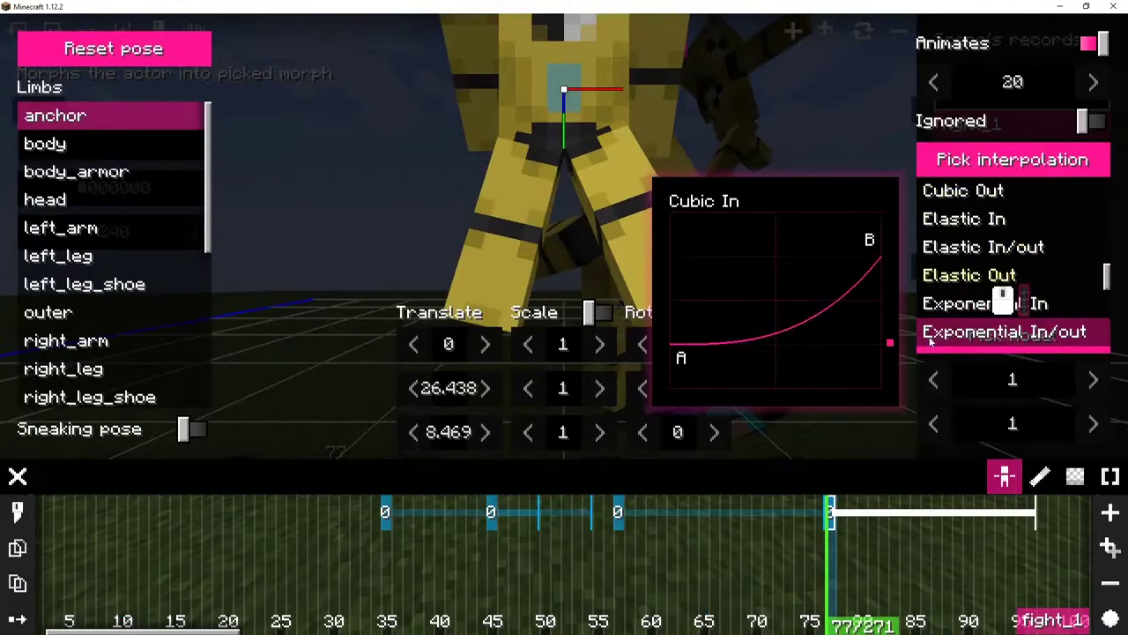
{"action": "key", "text": "Escape"}
{"action": "left_click_drag", "start_coordinate": [359, 476], "coordinate": [414, 469]}
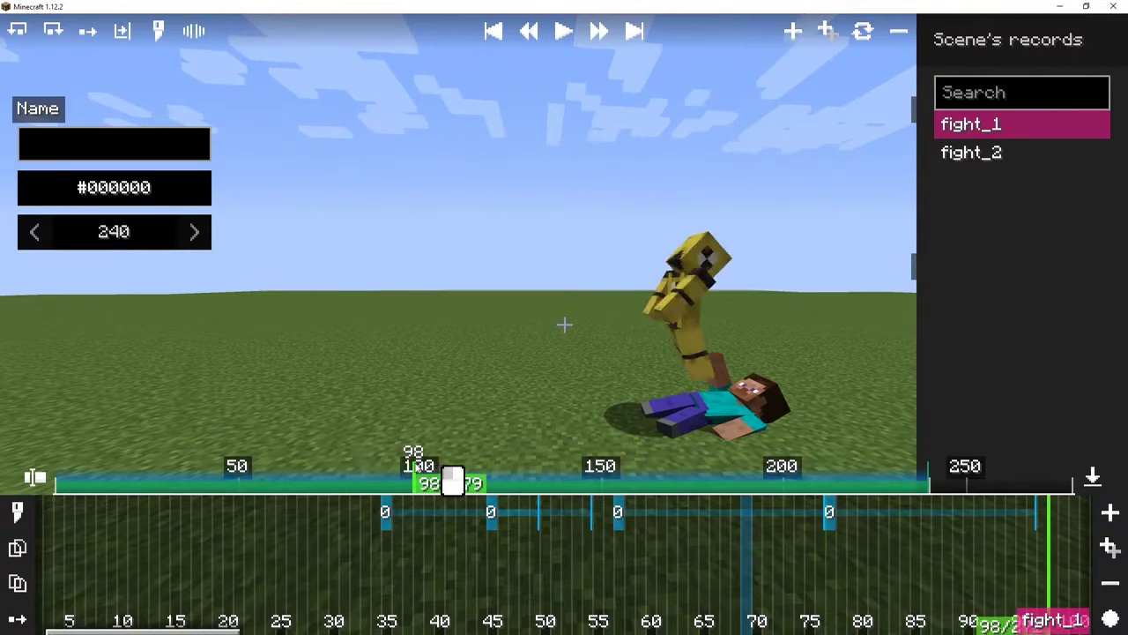
Step: Switch to the fight_2 record and move the playhead to tick 94
{"action": "left_click", "coordinate": [1097, 151]}
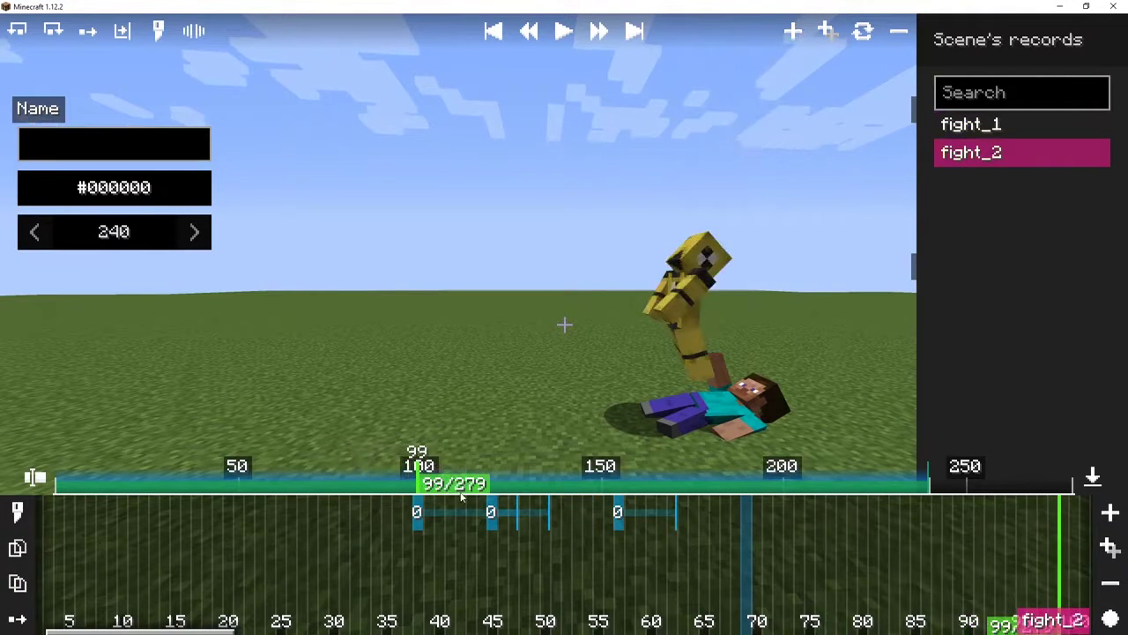
{"action": "mouse_move", "coordinate": [395, 480]}
{"action": "left_mouse_down"}
{"action": "mouse_move", "coordinate": [380, 481]}
{"action": "mouse_move", "coordinate": [402, 481]}
{"action": "left_mouse_up"}
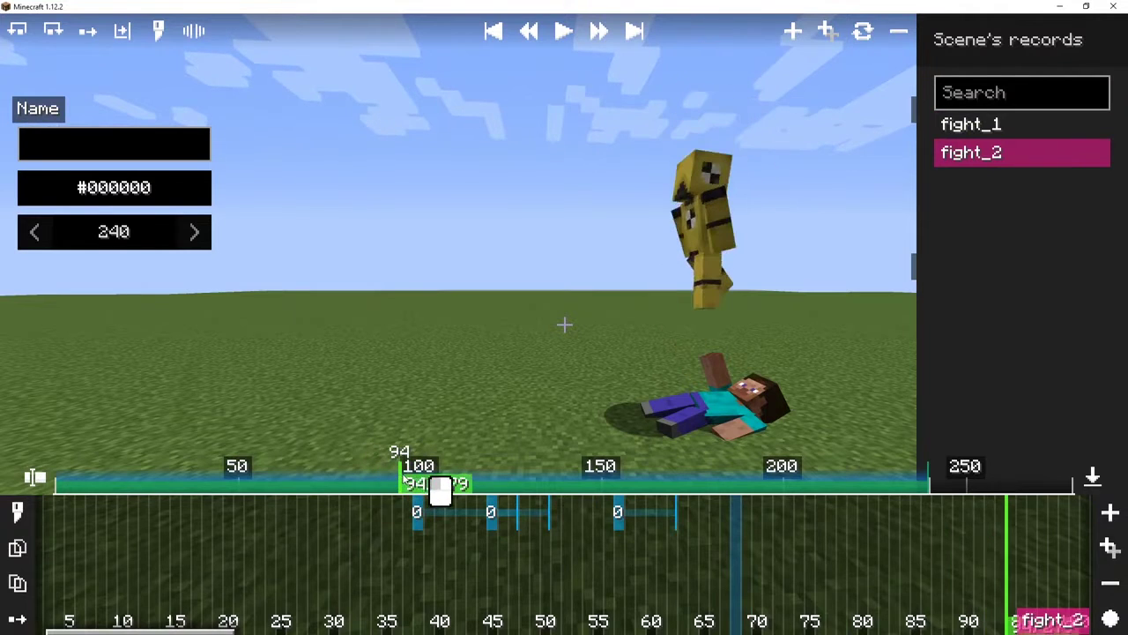
Step: Add a morph action at tick 87 of the fight_2 record using the recent Fred morph
{"action": "scroll", "coordinate": [973, 517], "scroll_direction": "down", "scroll_amount": 5}
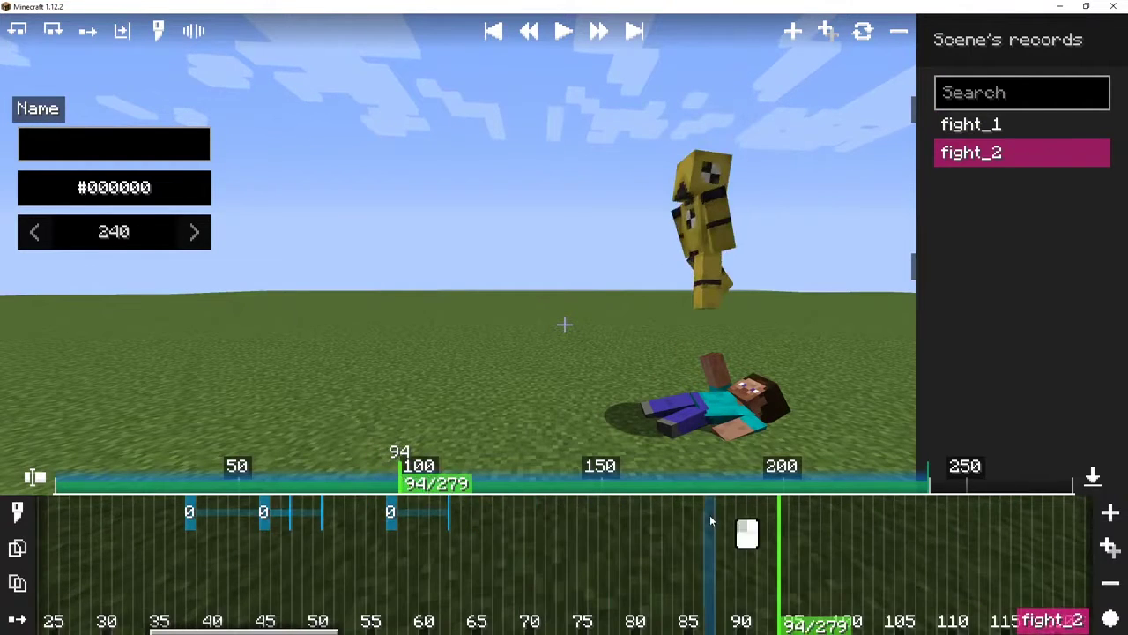
{"action": "key", "text": "ctrl+m"}
{"action": "left_click", "coordinate": [553, 44]}
{"action": "left_click", "coordinate": [166, 166]}
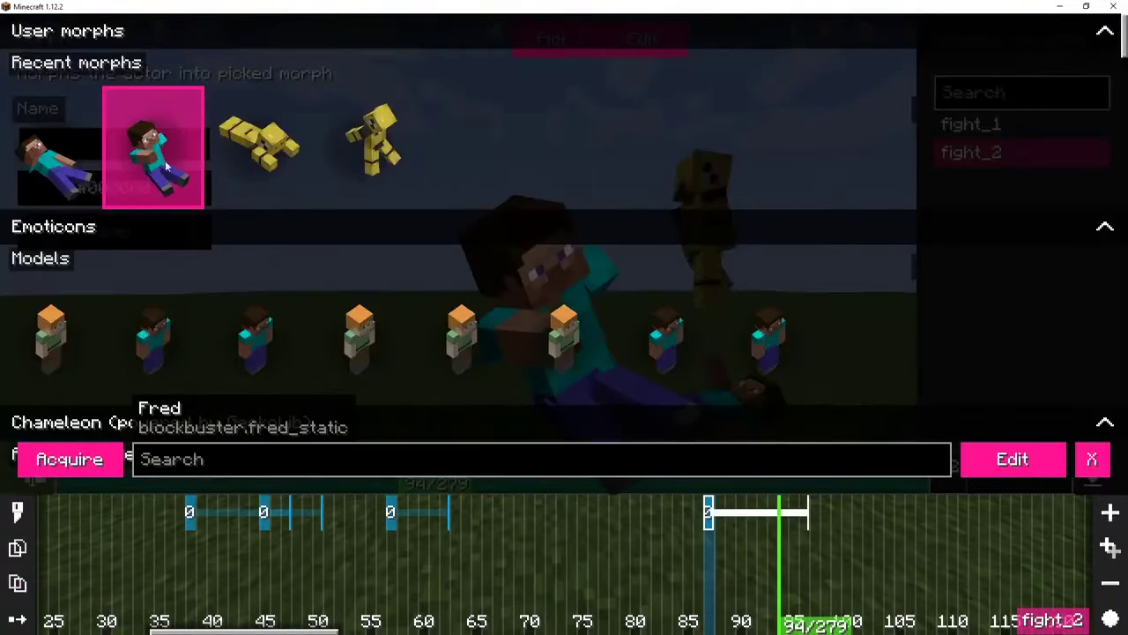
Step: Create a custom pose from the reset pose for the tick 87 morph and rotate its right arm to about -86 on X
{"action": "key", "text": "e"}
{"action": "left_click", "coordinate": [181, 56]}
{"action": "left_click", "coordinate": [194, 101]}
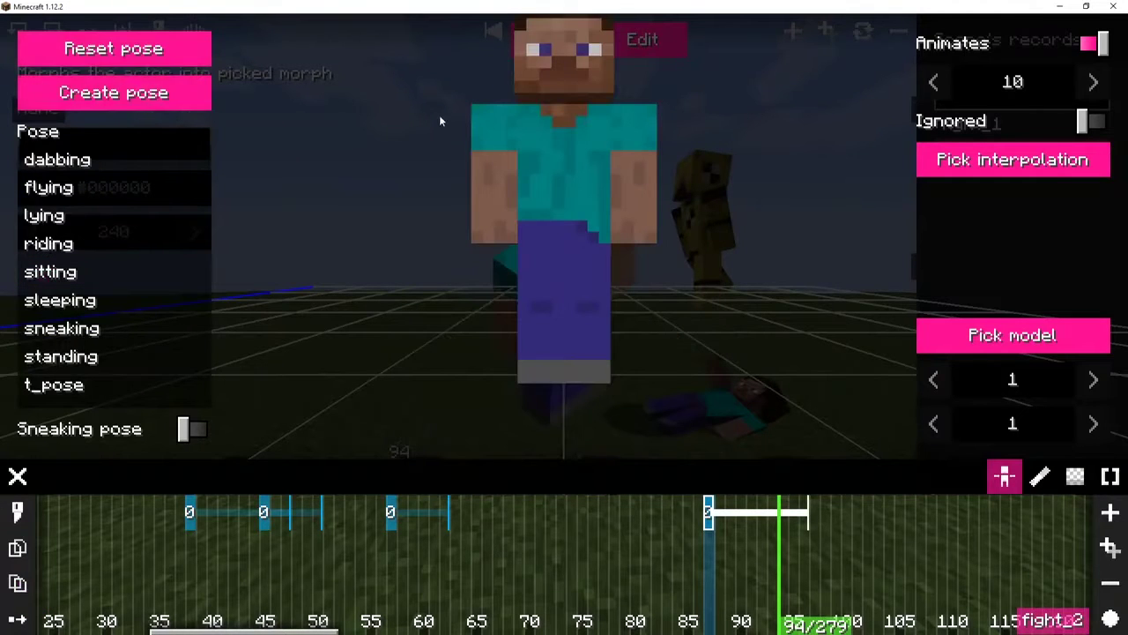
{"action": "left_click", "coordinate": [506, 183], "text": "ctrl"}
{"action": "left_click_drag", "start_coordinate": [714, 349], "coordinate": [708, 344]}
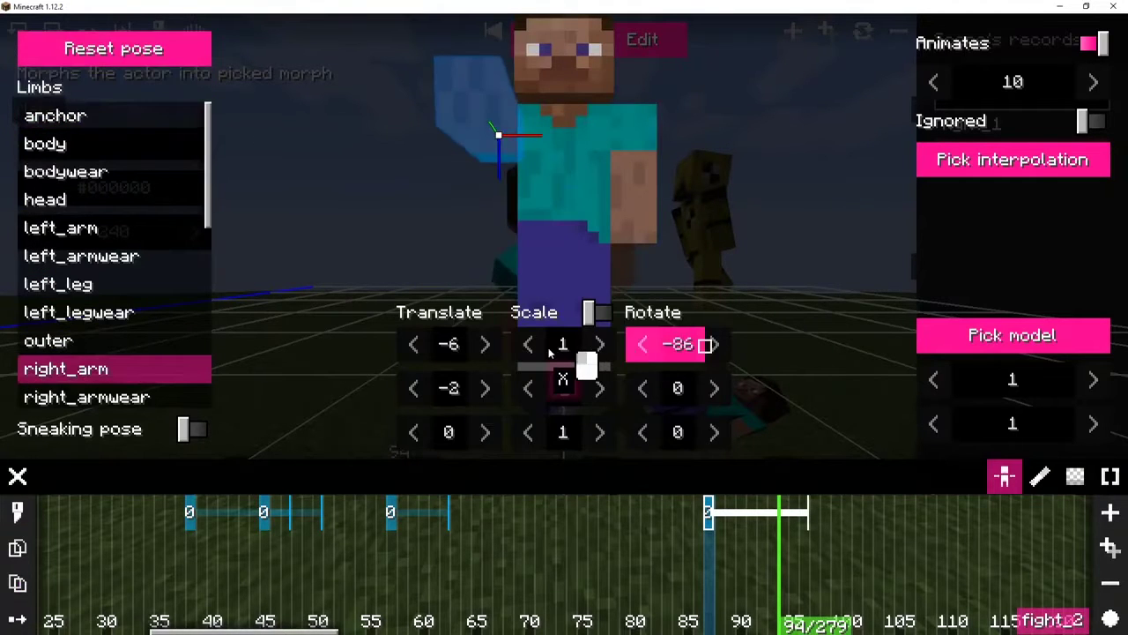
{"action": "left_click", "coordinate": [575, 518]}
{"action": "left_click_drag", "start_coordinate": [423, 486], "coordinate": [457, 490]}
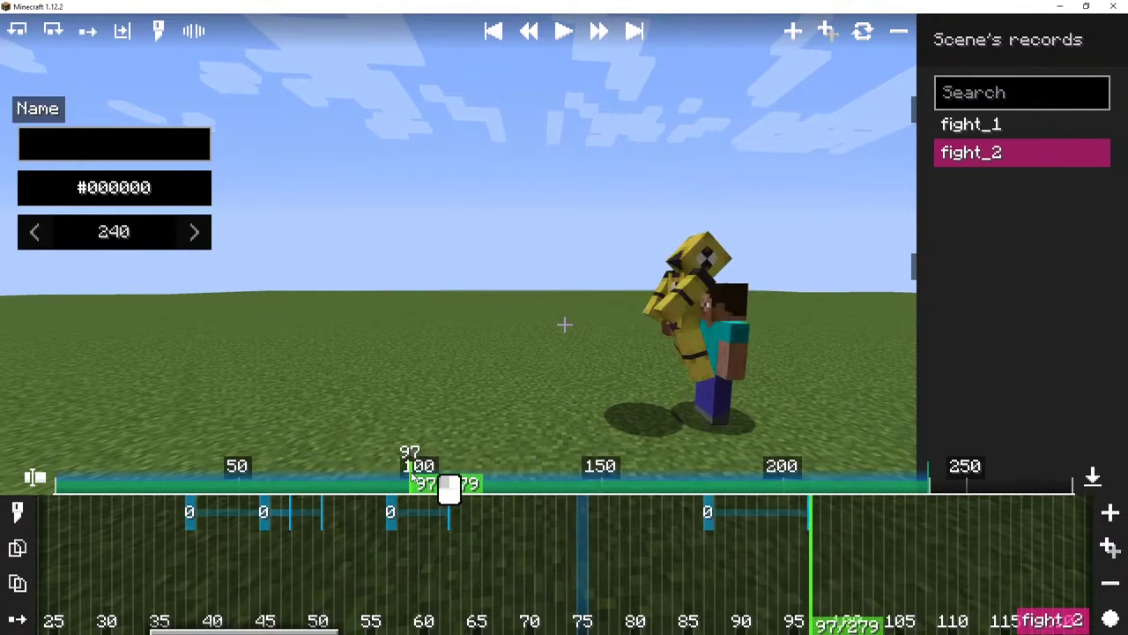
Step: Reset the tick 87 morph's pose and give it the sitting pose
{"action": "left_click", "coordinate": [708, 515]}
{"action": "key", "text": "e"}
{"action": "left_click", "coordinate": [134, 55]}
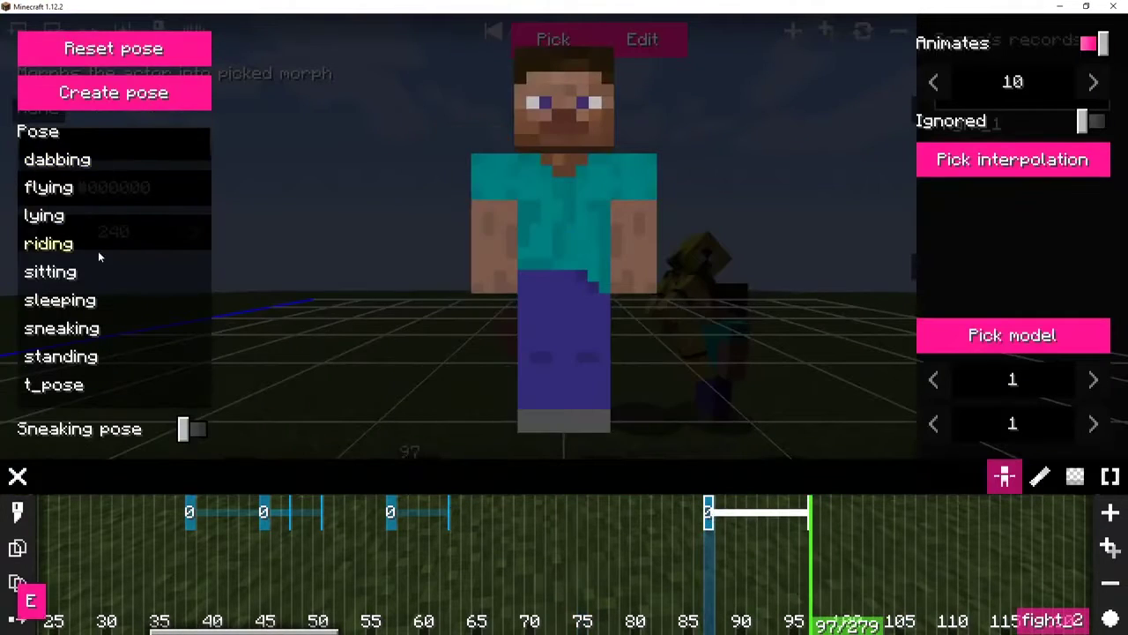
{"action": "scroll", "coordinate": [75, 286], "scroll_direction": "down", "scroll_amount": 2}
{"action": "left_click", "coordinate": [51, 273]}
{"action": "left_click", "coordinate": [659, 543]}
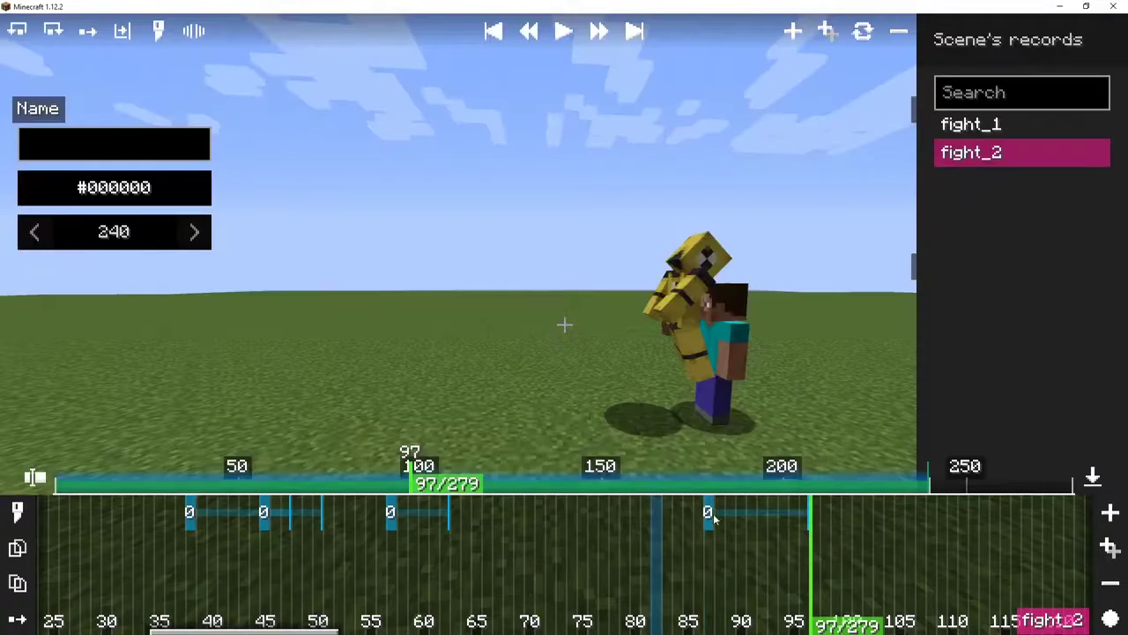
Step: Shift the sitting morph action to tick 80 and place the playhead at tick 90
{"action": "left_click_drag", "start_coordinate": [710, 513], "coordinate": [636, 516]}
{"action": "left_click", "coordinate": [603, 523]}
{"action": "left_click_drag", "start_coordinate": [362, 477], "coordinate": [386, 476]}
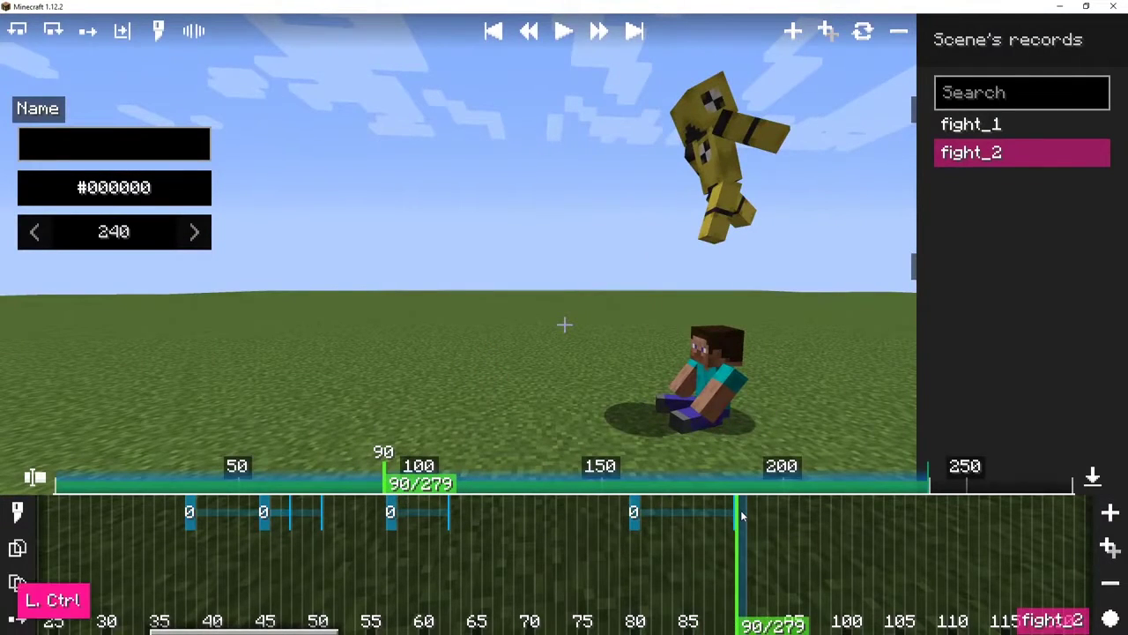
Step: Add a morph action at tick 90 of fight_2 using the recent sitting Steve morph
{"action": "key", "text": "ctrl+m"}
{"action": "left_click", "coordinate": [527, 35]}
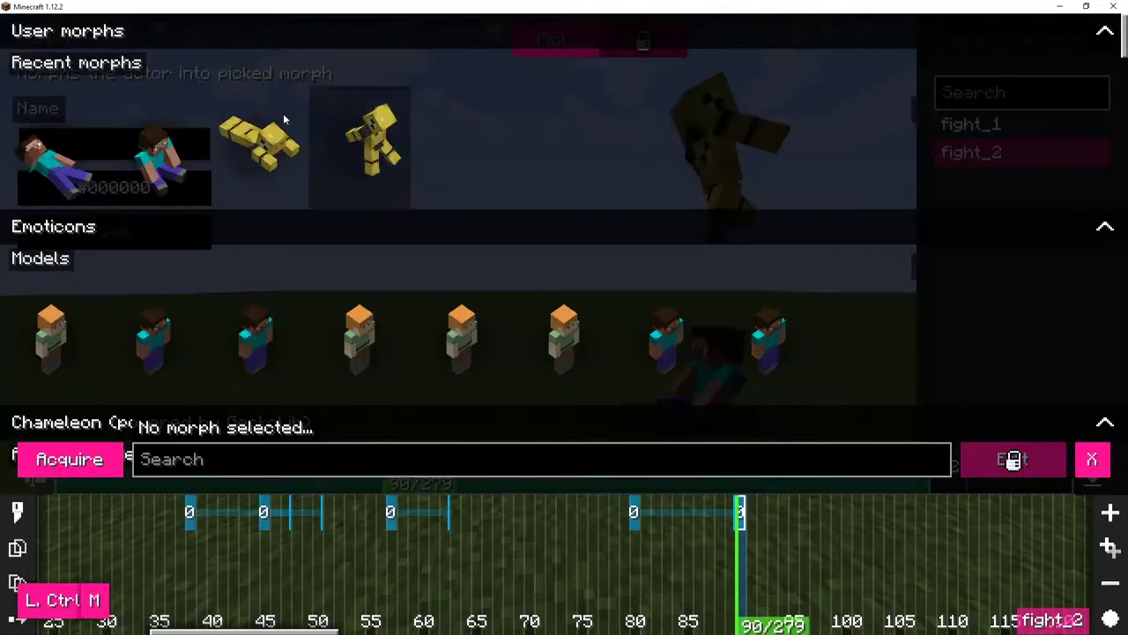
{"action": "left_click", "coordinate": [171, 160]}
{"action": "left_click", "coordinate": [76, 151]}
{"action": "key", "text": "e"}
{"action": "scroll", "coordinate": [538, 281], "scroll_direction": "down", "scroll_amount": 2}
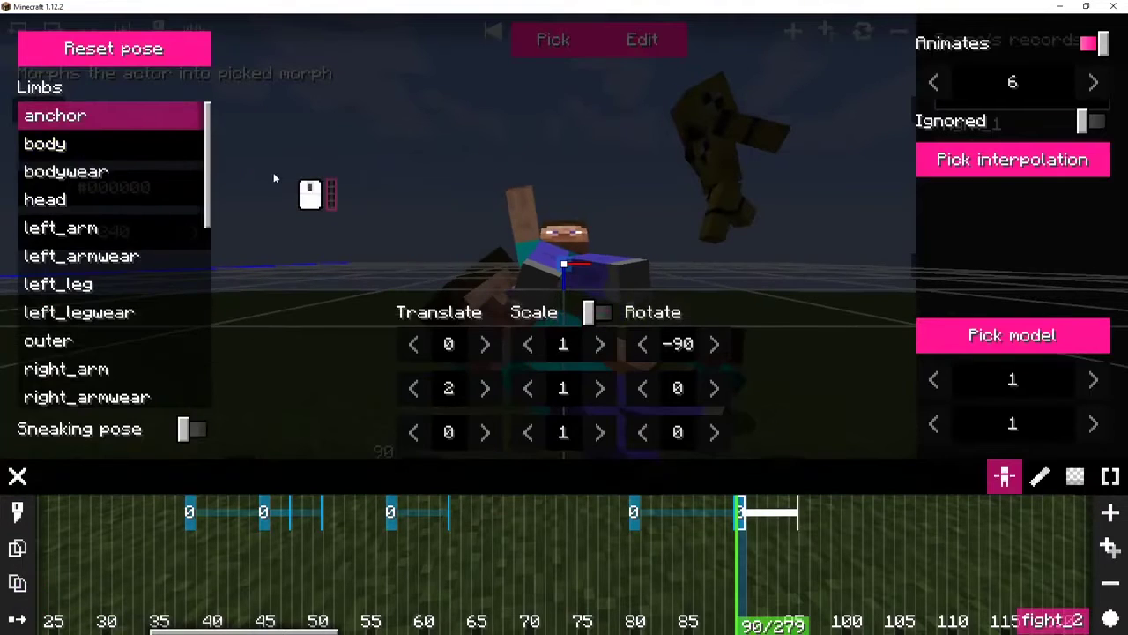
{"action": "key", "text": "Escape"}
{"action": "key", "text": "e"}
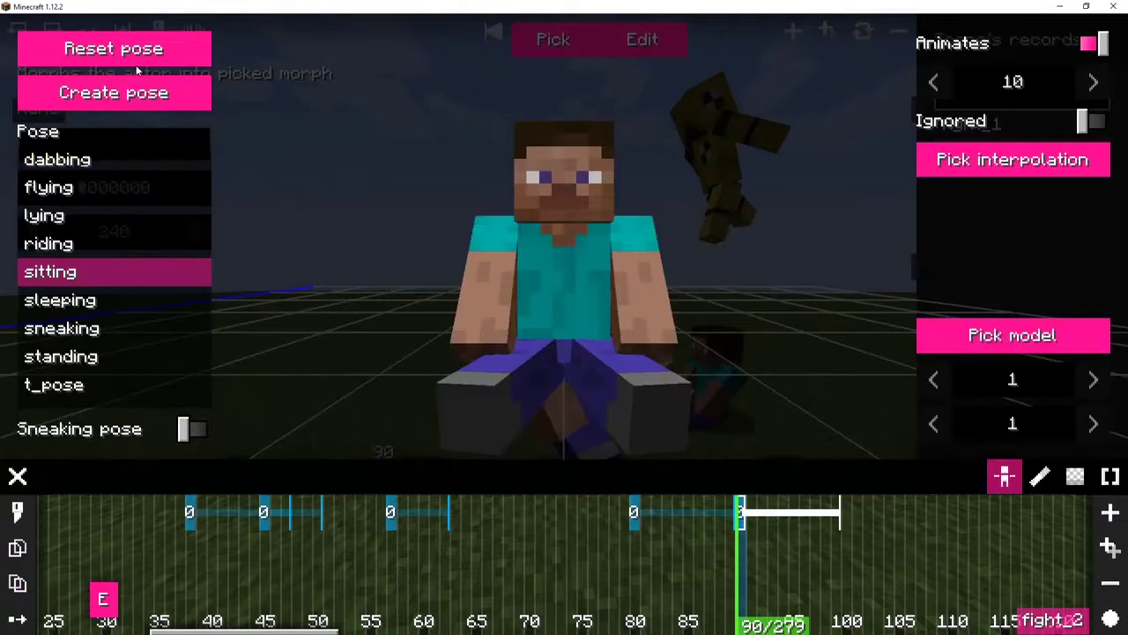
Step: Reset the tick 90 morph to a custom standing pose and translate its anchor to -12.719 on Z
{"action": "left_click_drag", "start_coordinate": [328, 234], "coordinate": [475, 234]}
{"action": "left_click", "coordinate": [166, 97]}
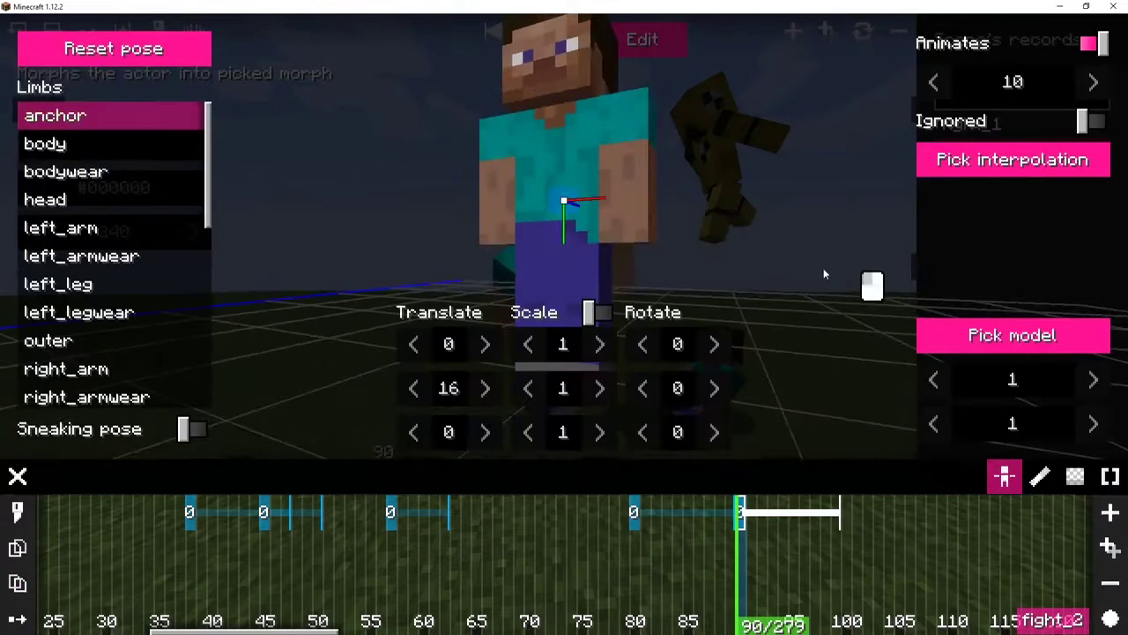
{"action": "left_click_drag", "start_coordinate": [823, 268], "coordinate": [740, 295]}
{"action": "left_click_drag", "start_coordinate": [676, 337], "coordinate": [676, 342]}
{"action": "mouse_move", "coordinate": [677, 432]}
{"action": "left_mouse_down"}
{"action": "mouse_move", "coordinate": [713, 431]}
{"action": "mouse_move", "coordinate": [673, 421]}
{"action": "left_mouse_up"}
{"action": "left_click_drag", "start_coordinate": [458, 432], "coordinate": [856, 430]}
{"action": "left_click_drag", "start_coordinate": [787, 304], "coordinate": [729, 284]}
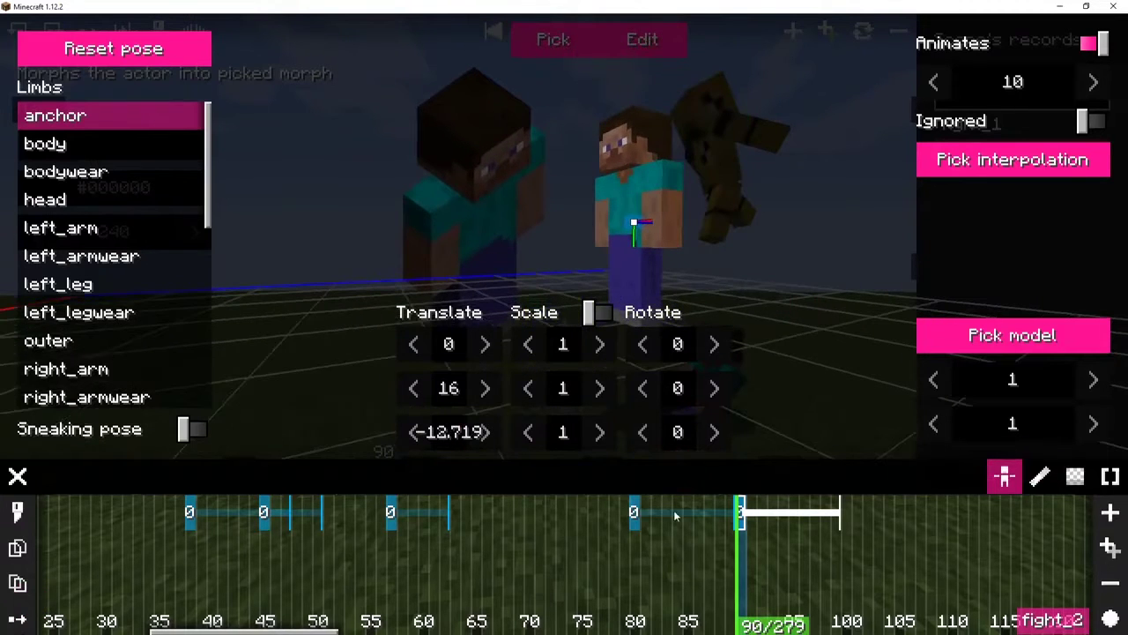
{"action": "left_click", "coordinate": [701, 554]}
{"action": "left_click_drag", "start_coordinate": [388, 485], "coordinate": [415, 484]}
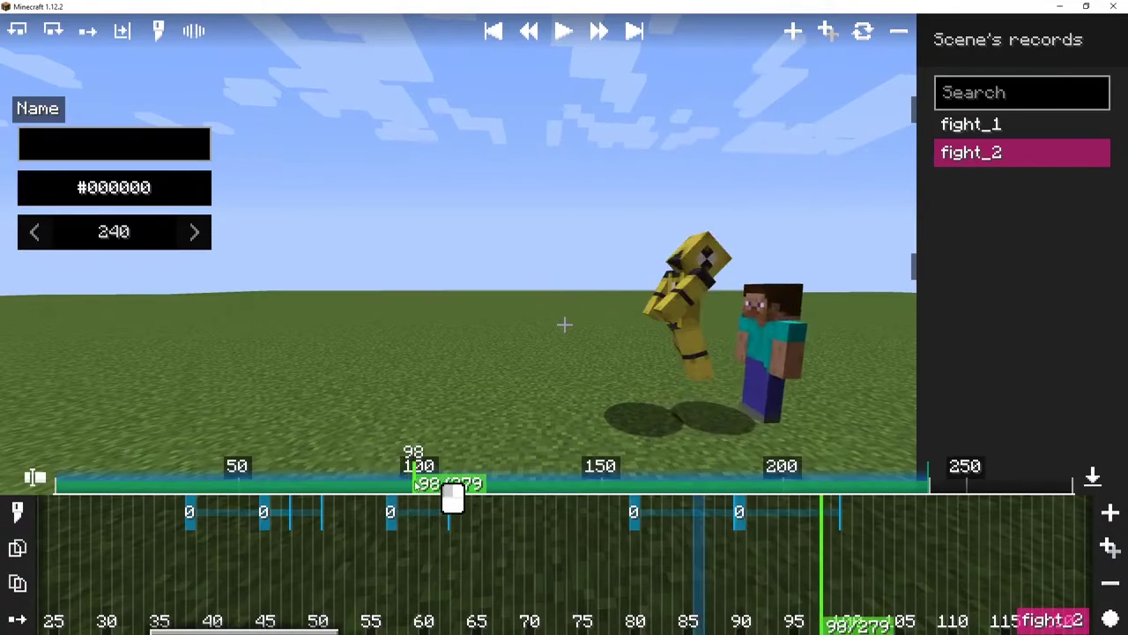
Step: Rotate the right arm of the tick 90 morph to about -90 on X
{"action": "left_click", "coordinate": [740, 512]}
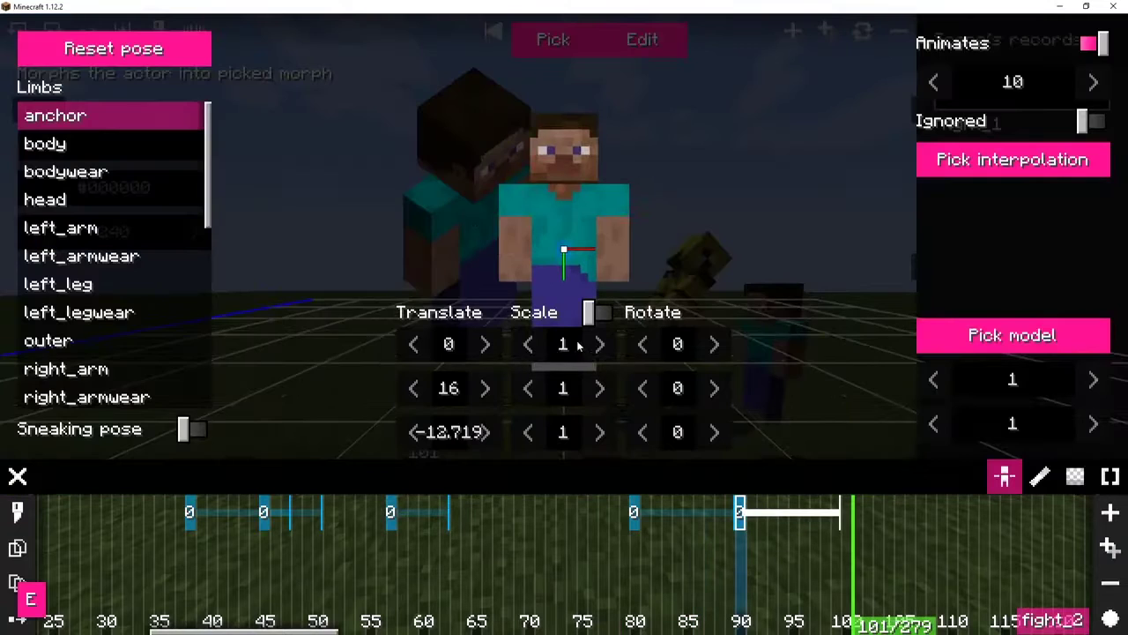
{"action": "left_click", "coordinate": [566, 235], "text": "ctrl"}
{"action": "left_click_drag", "start_coordinate": [682, 345], "coordinate": [509, 344]}
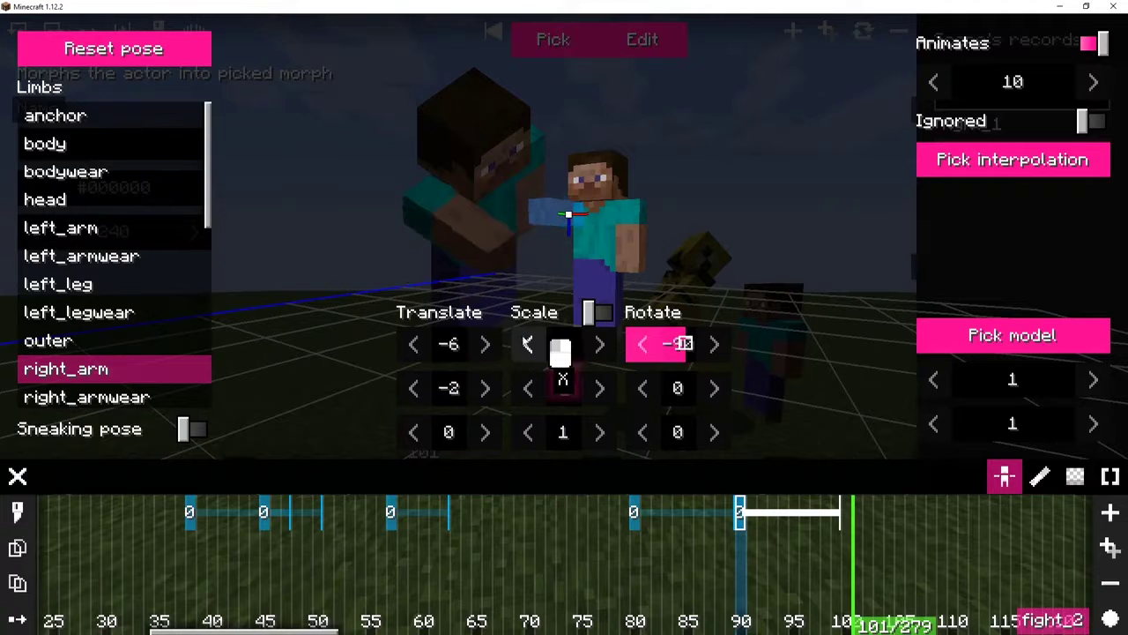
{"action": "left_click", "coordinate": [521, 522]}
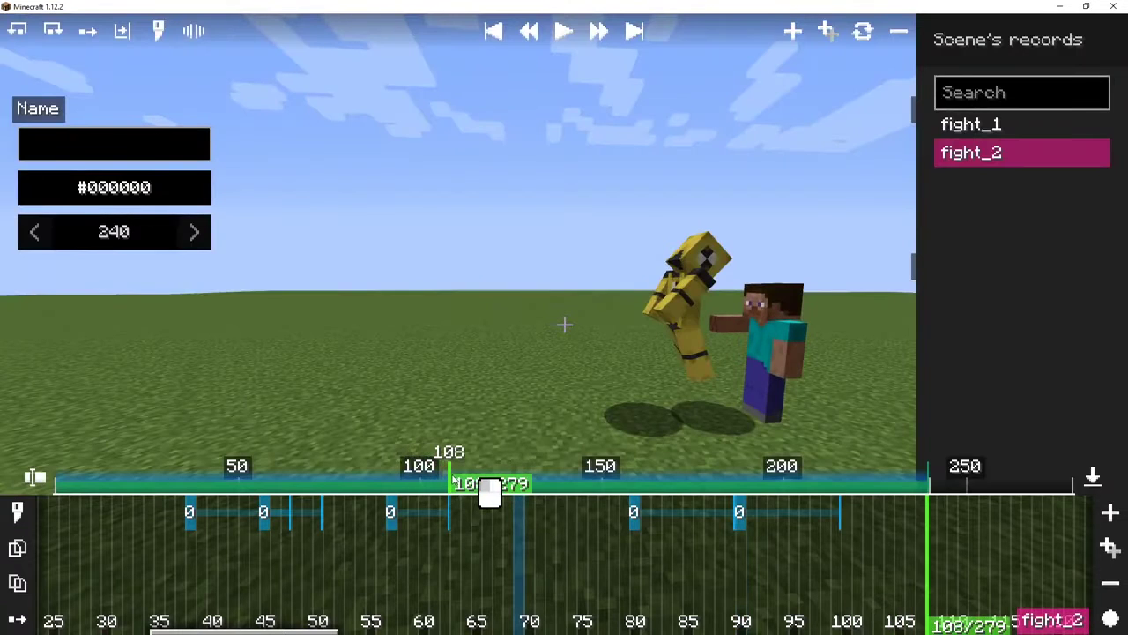
Step: Translate the anchor of the tick 90 morph to -6.125 on Z, bringing Steve closer to the yellow dummy
{"action": "key", "text": "f"}
{"action": "key", "text": "d"}
{"action": "left_click_drag", "start_coordinate": [617, 377], "coordinate": [572, 381]}
{"action": "key", "text": "d"}
{"action": "key", "text": "w"}
{"action": "key", "text": "a"}
{"action": "key", "text": "f"}
{"action": "left_click", "coordinate": [740, 520]}
{"action": "key", "text": "e"}
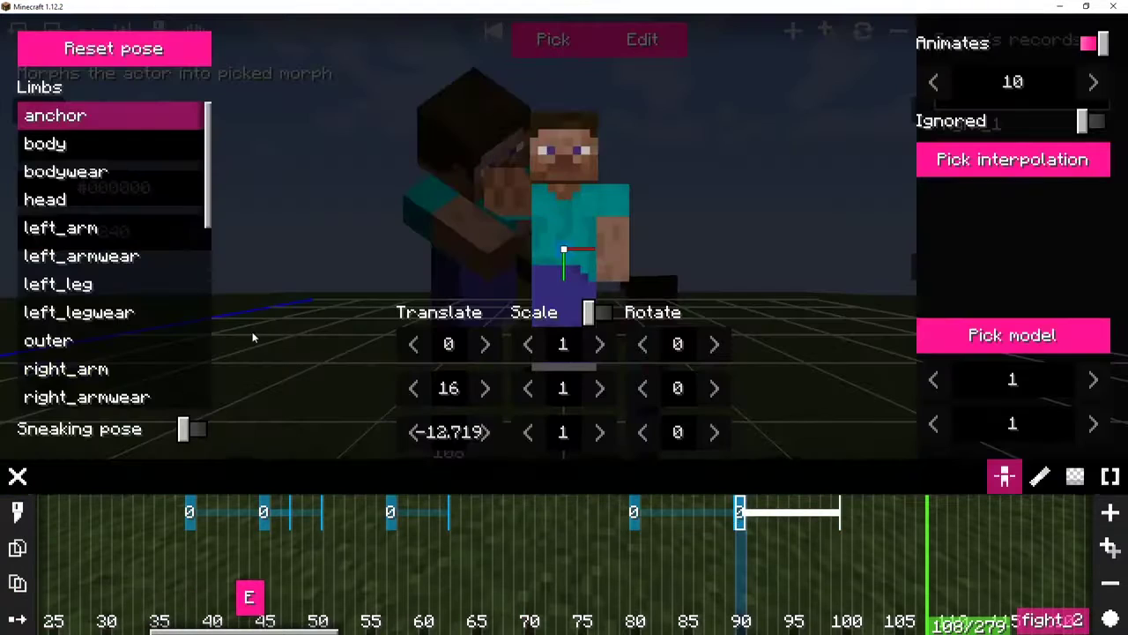
{"action": "left_click_drag", "start_coordinate": [574, 231], "coordinate": [494, 255]}
{"action": "scroll", "coordinate": [443, 460], "scroll_direction": "down", "scroll_amount": 3}
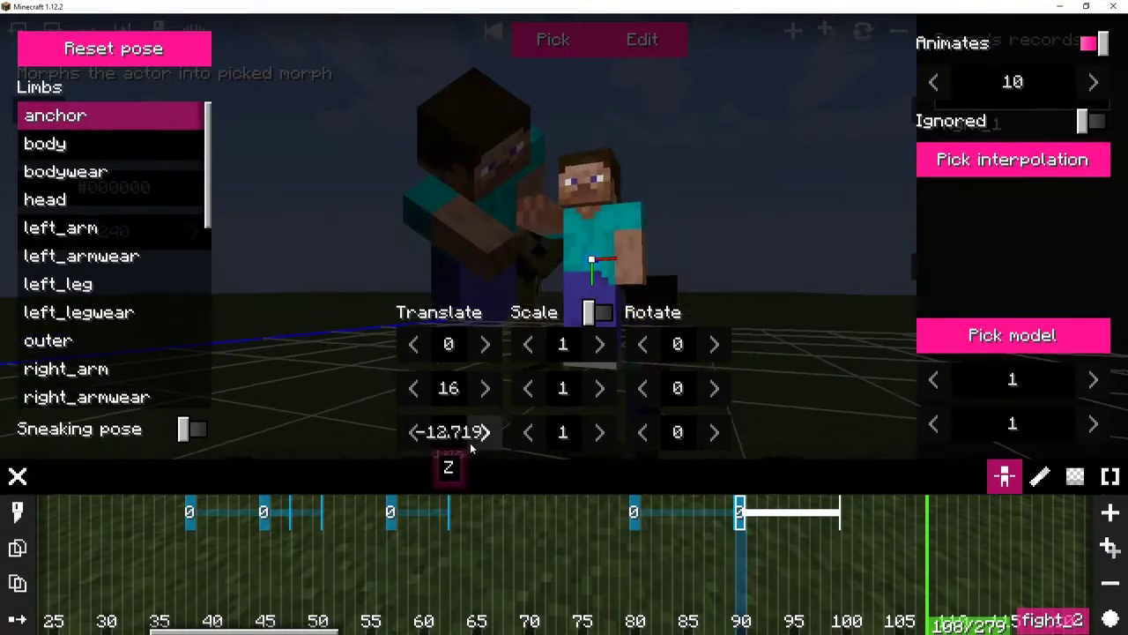
{"action": "left_click_drag", "start_coordinate": [469, 443], "coordinate": [846, 432]}
{"action": "key", "text": "Escape"}
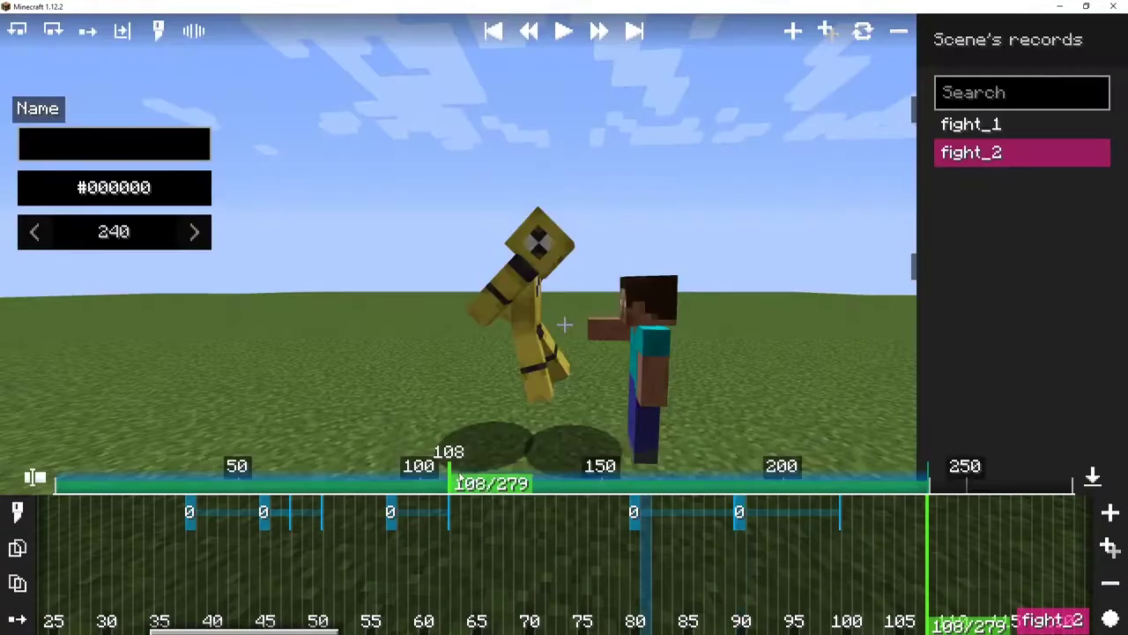
Step: Rotate the tick 90 morph's right arm to -125 on X and move its anchor further toward the dummy along Z
{"action": "left_click_drag", "start_coordinate": [448, 483], "coordinate": [499, 483]}
{"action": "left_click", "coordinate": [740, 512]}
{"action": "key", "text": "e"}
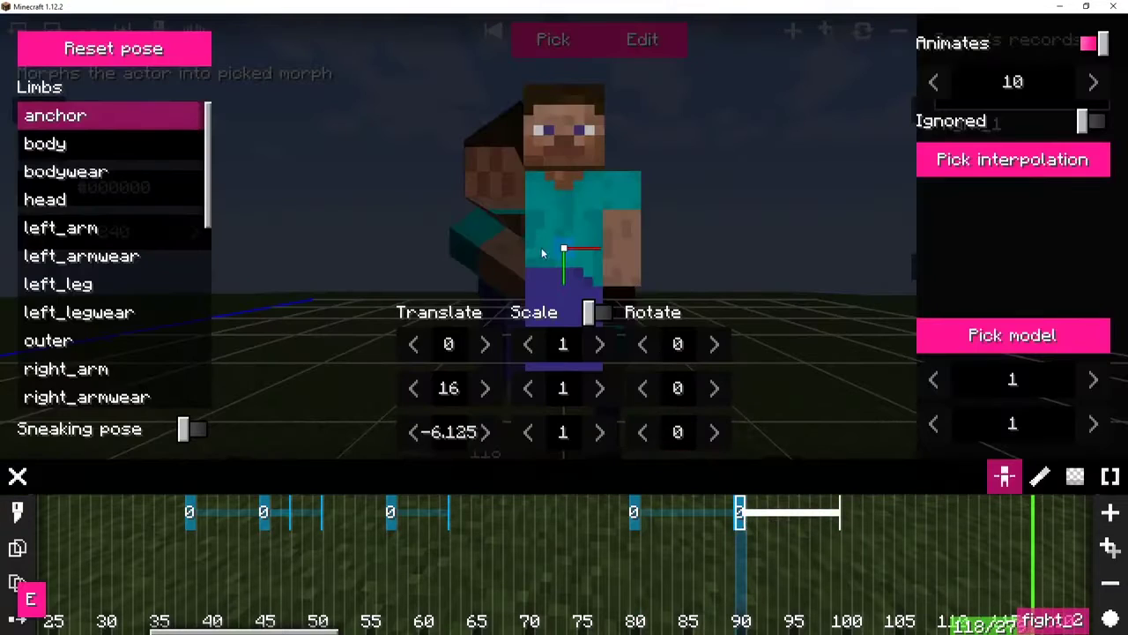
{"action": "left_click", "coordinate": [510, 197], "text": "ctrl"}
{"action": "left_click_drag", "start_coordinate": [655, 361], "coordinate": [619, 351]}
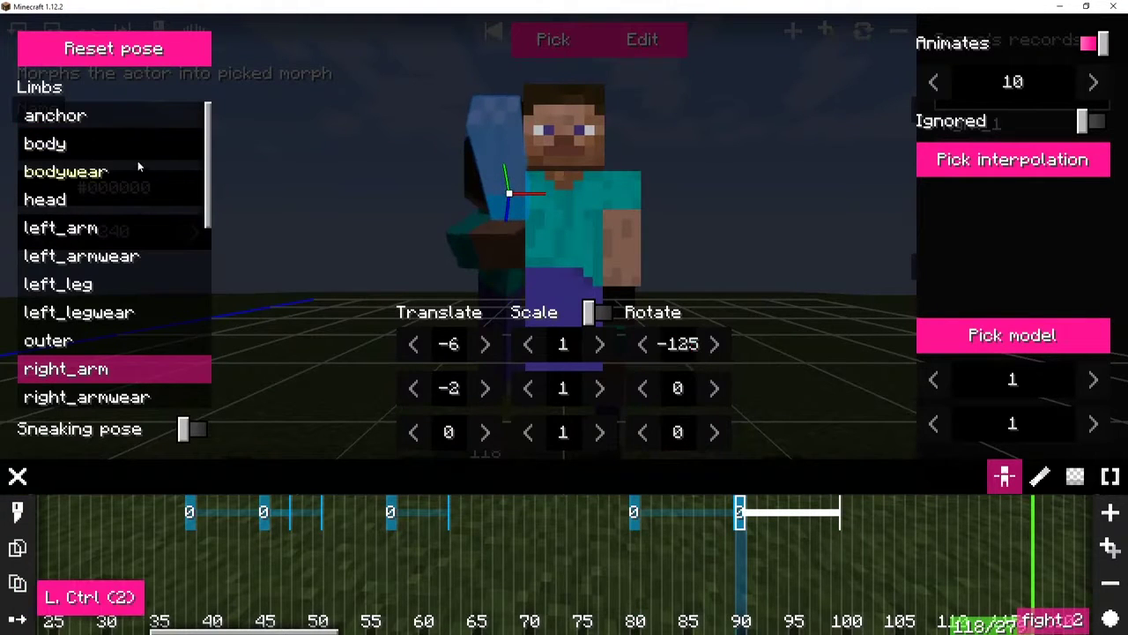
{"action": "left_click", "coordinate": [120, 119]}
{"action": "left_click_drag", "start_coordinate": [505, 441], "coordinate": [775, 540]}
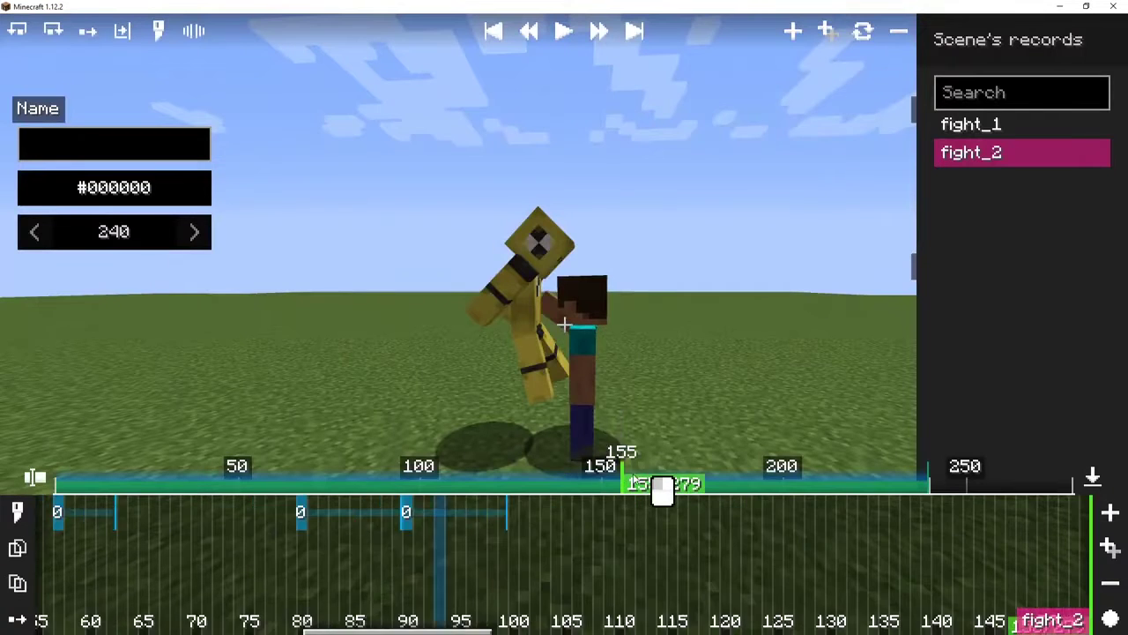
Step: Play back the whole scene from the start with the interface hidden to review the fight
{"action": "left_click_drag", "start_coordinate": [663, 491], "coordinate": [56, 490]}
{"action": "key", "text": "space"}
{"action": "key", "text": "F1"}
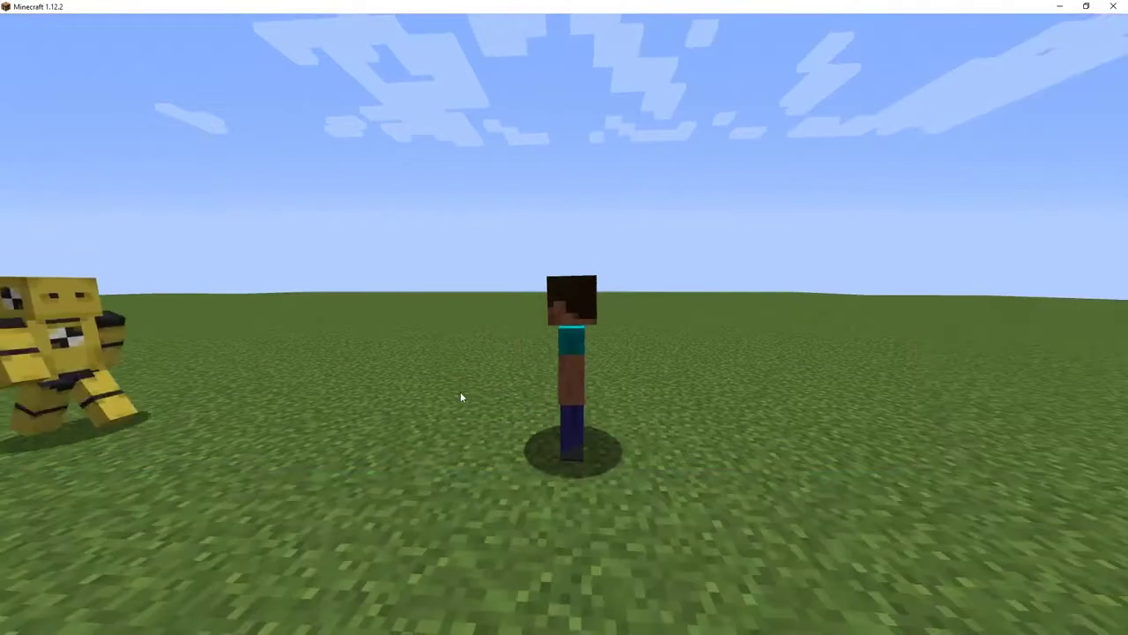
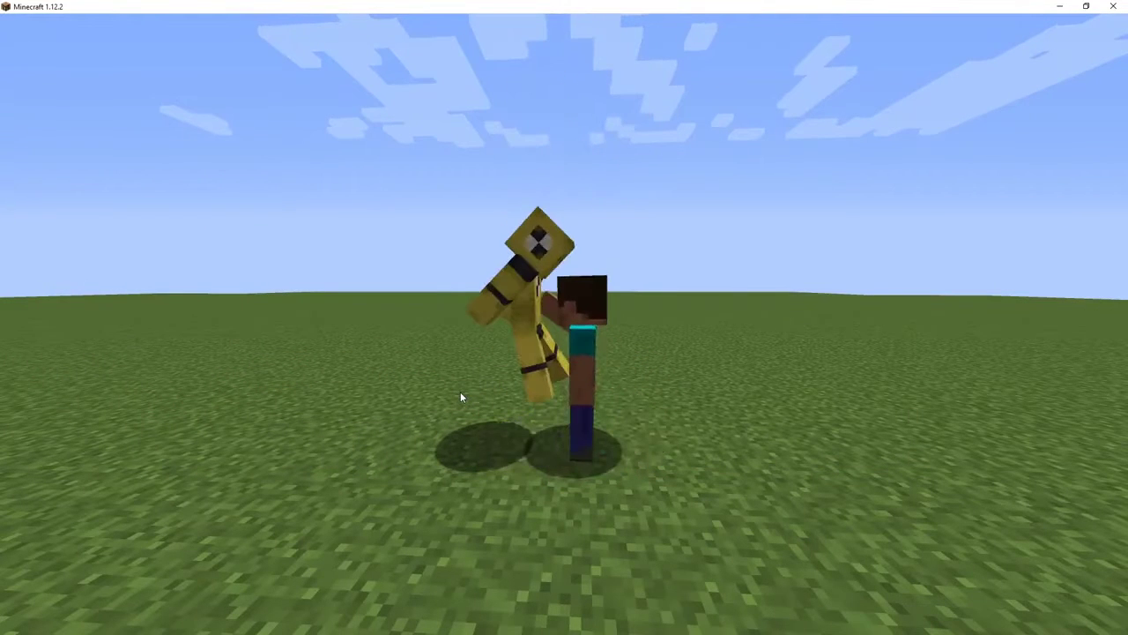
{"action": "key", "text": "F1"}
Step: Change the interpolation of the fight_1 morph at tick 45 to Cubic In
{"action": "left_click_drag", "start_coordinate": [444, 483], "coordinate": [284, 494]}
{"action": "left_click", "coordinate": [972, 125]}
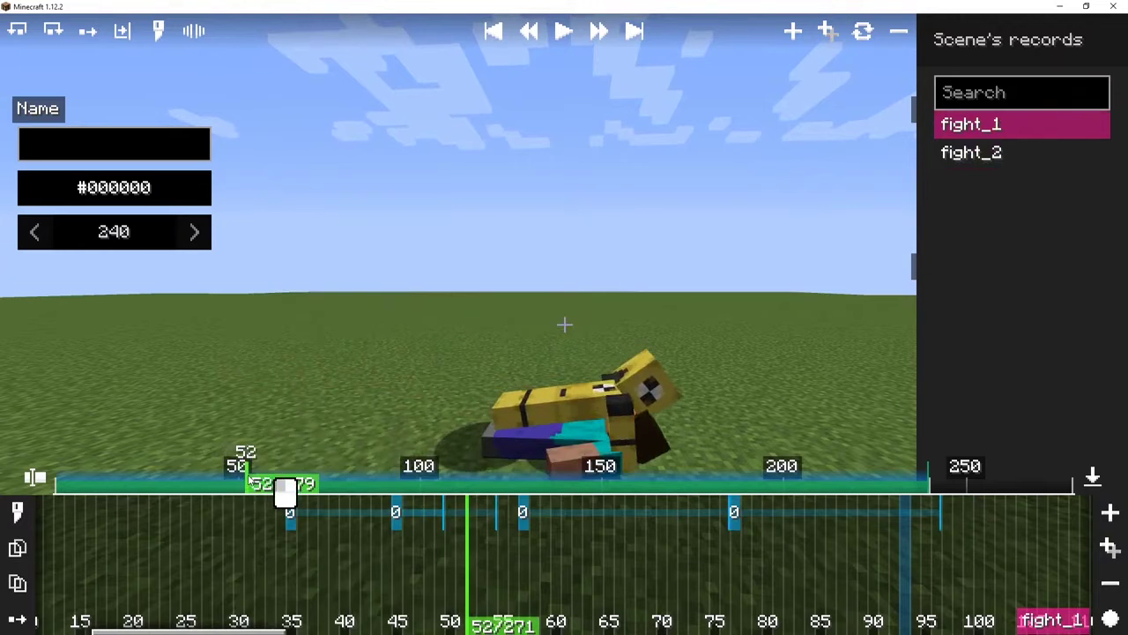
{"action": "left_click", "coordinate": [432, 530]}
{"action": "left_click", "coordinate": [643, 39]}
{"action": "left_click", "coordinate": [1011, 160]}
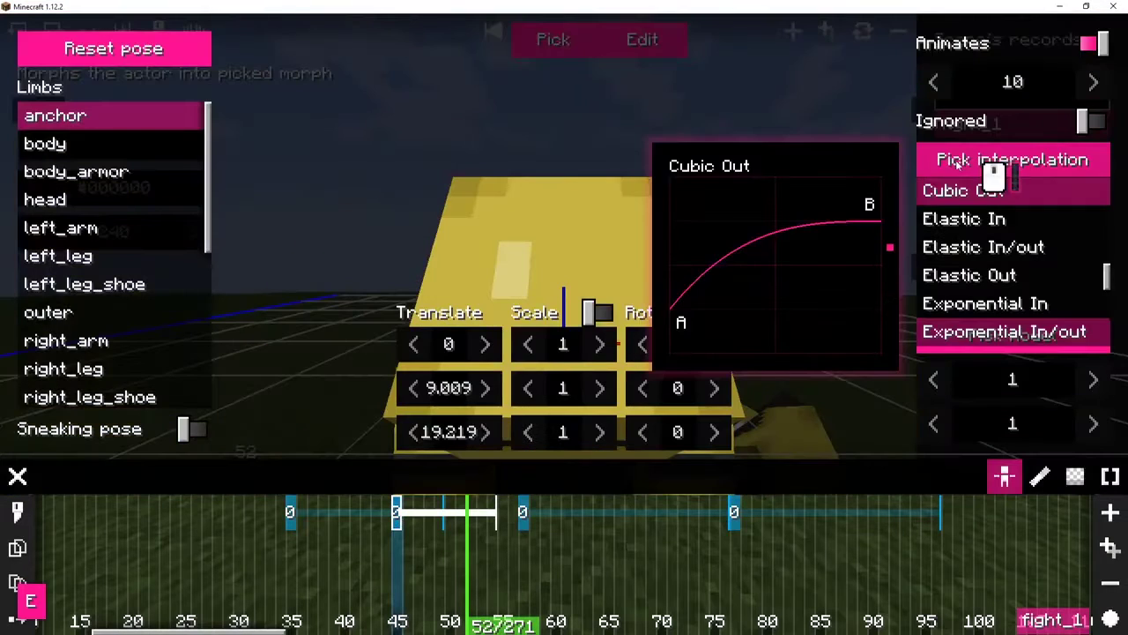
{"action": "scroll", "coordinate": [1005, 240], "scroll_direction": "down", "scroll_amount": 2}
{"action": "scroll", "coordinate": [1014, 256], "scroll_direction": "up", "scroll_amount": 5}
{"action": "left_click", "coordinate": [987, 221]}
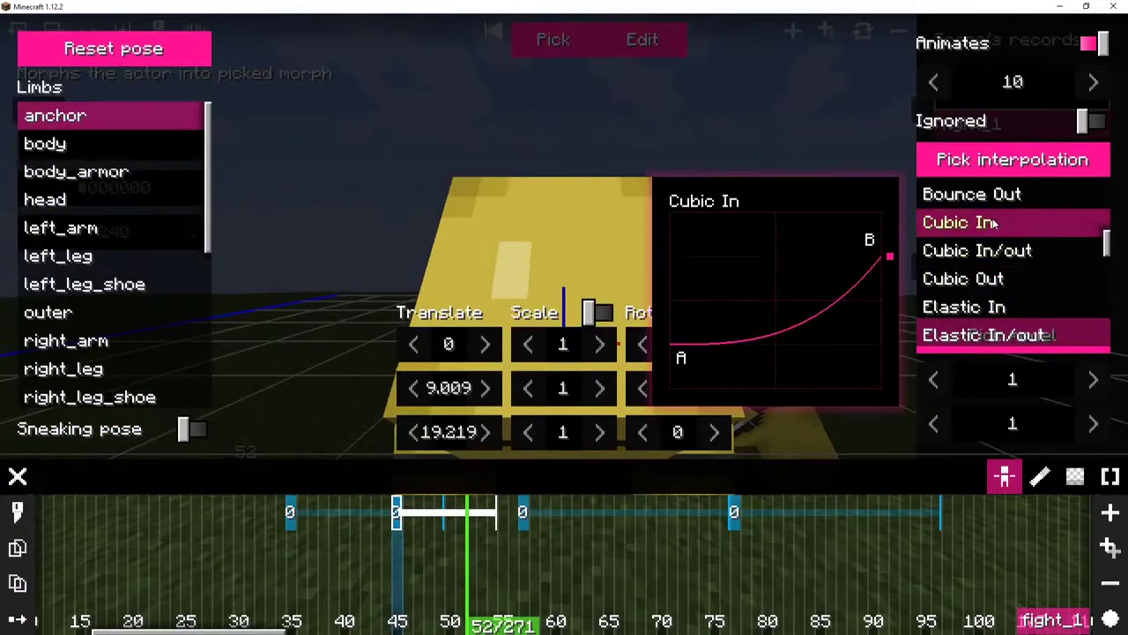
{"action": "left_click", "coordinate": [401, 567]}
Step: Play back the tackle from around tick 34 to check the Cubic In easing
{"action": "left_click_drag", "start_coordinate": [201, 480], "coordinate": [296, 467]}
{"action": "key", "text": "space"}
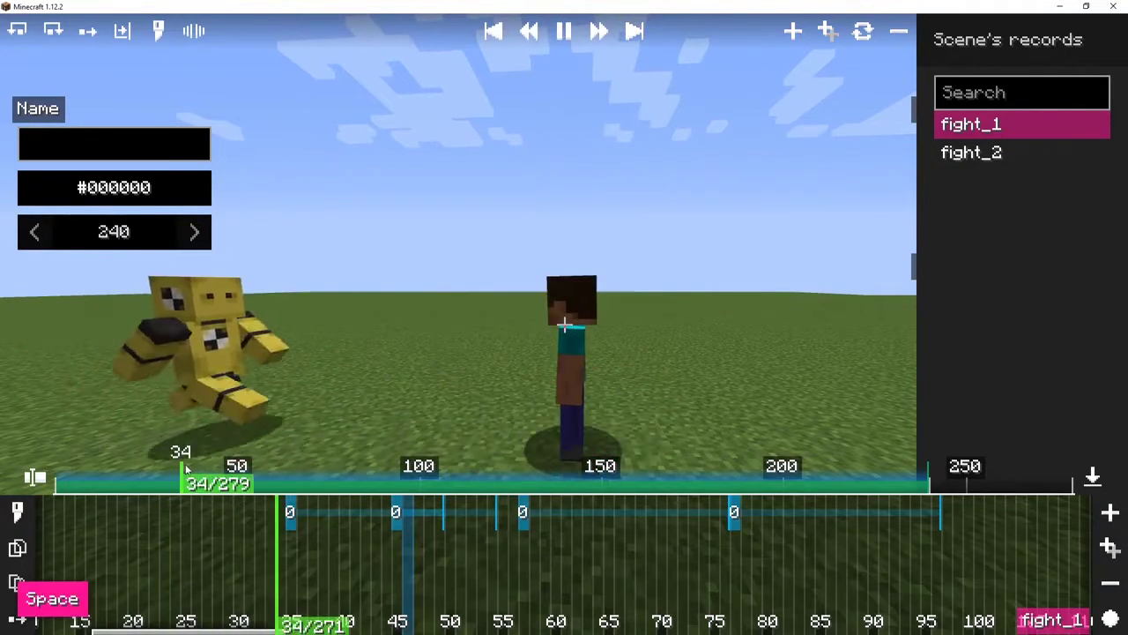
{"action": "key", "text": "space"}
{"action": "key", "text": "space"}
{"action": "key", "text": "space"}
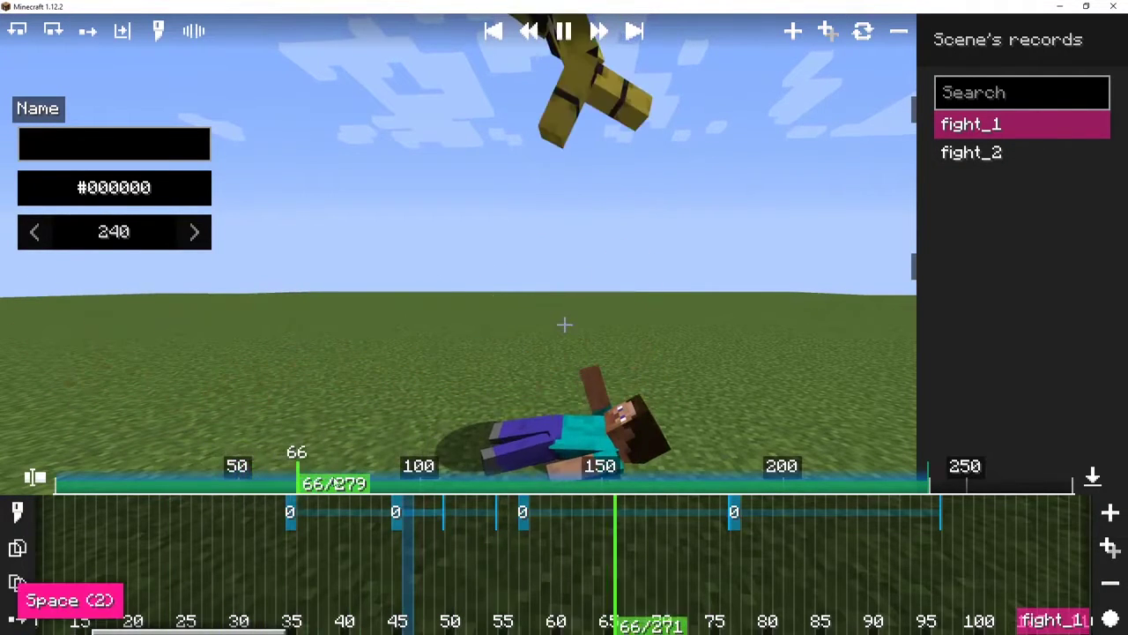
{"action": "left_click_drag", "start_coordinate": [310, 480], "coordinate": [213, 482]}
Step: Compare Cubic In/out with Cubic Out on the tick 45 morph and return its interpolation to Cubic Out
{"action": "left_click", "coordinate": [353, 503]}
{"action": "left_click", "coordinate": [396, 511]}
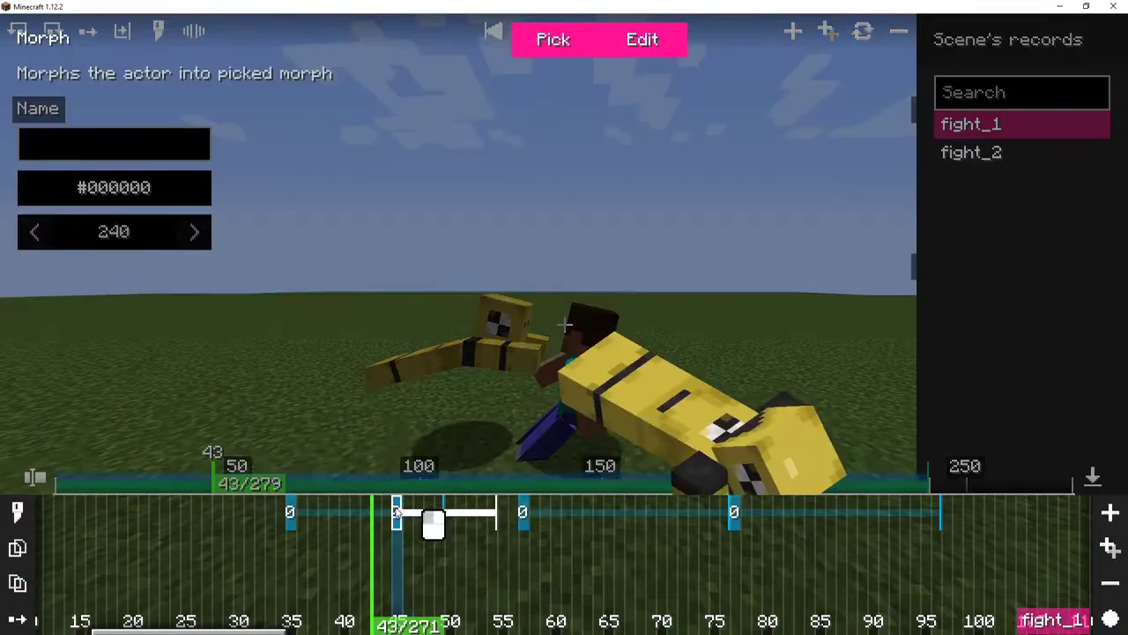
{"action": "key", "text": "e"}
{"action": "left_click", "coordinate": [969, 160]}
{"action": "left_click", "coordinate": [983, 252]}
{"action": "left_click", "coordinate": [985, 278]}
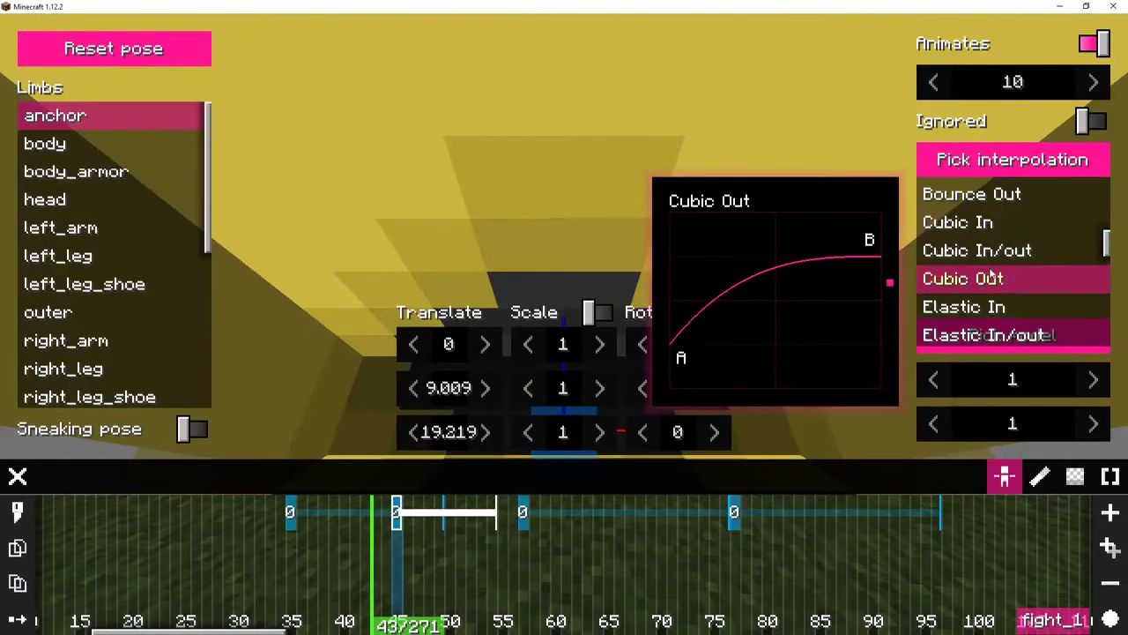
{"action": "left_click", "coordinate": [987, 255]}
{"action": "left_click", "coordinate": [982, 279]}
{"action": "left_click", "coordinate": [984, 261]}
{"action": "left_click", "coordinate": [984, 274]}
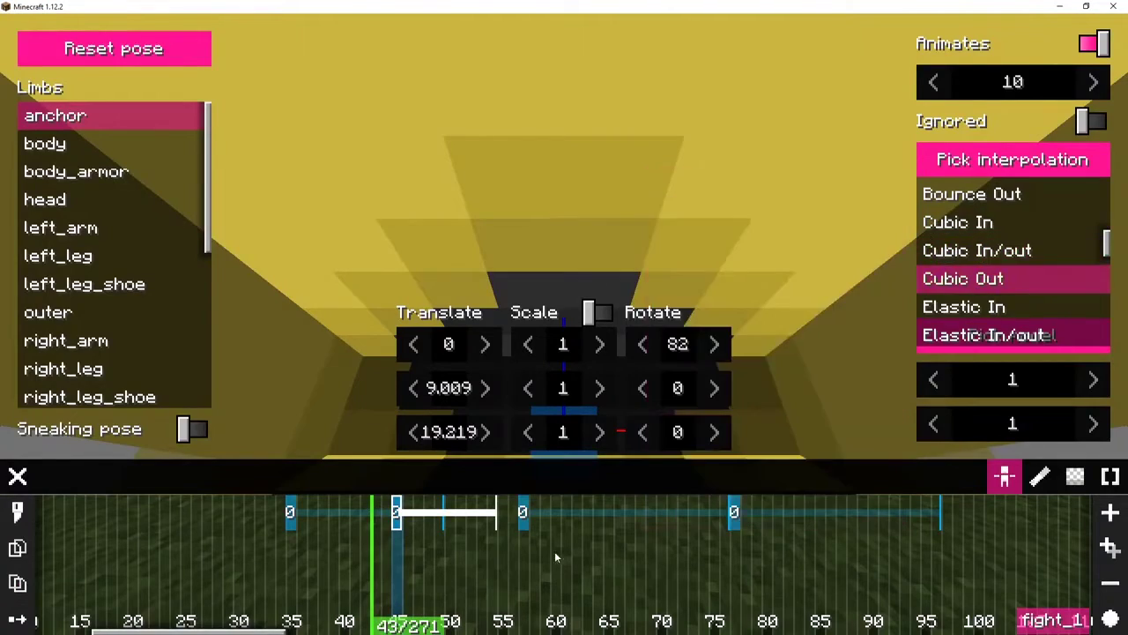
{"action": "left_click", "coordinate": [491, 541]}
Step: Replay the tackle from just before the tick 35 morph to review its timing with Cubic Out
{"action": "left_click_drag", "start_coordinate": [294, 482], "coordinate": [177, 470]}
{"action": "key", "text": "space"}
{"action": "key", "text": "space"}
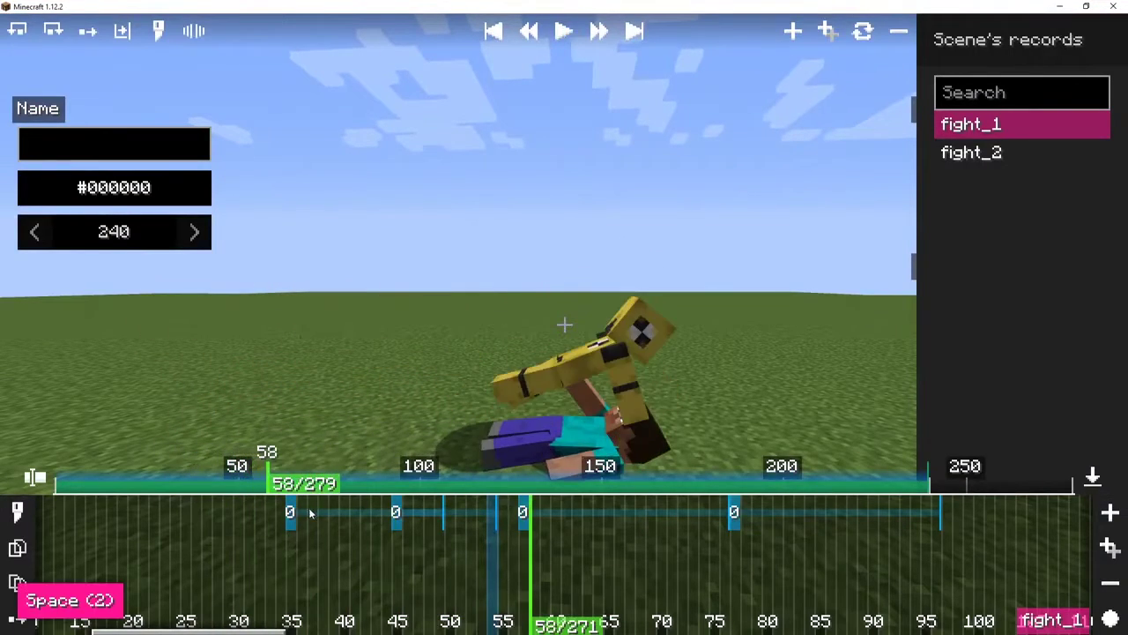
Step: Move the fight_1 morph at tick 35 to tick 40 and replay the tackle
{"action": "left_click", "coordinate": [290, 515]}
{"action": "key", "text": "e"}
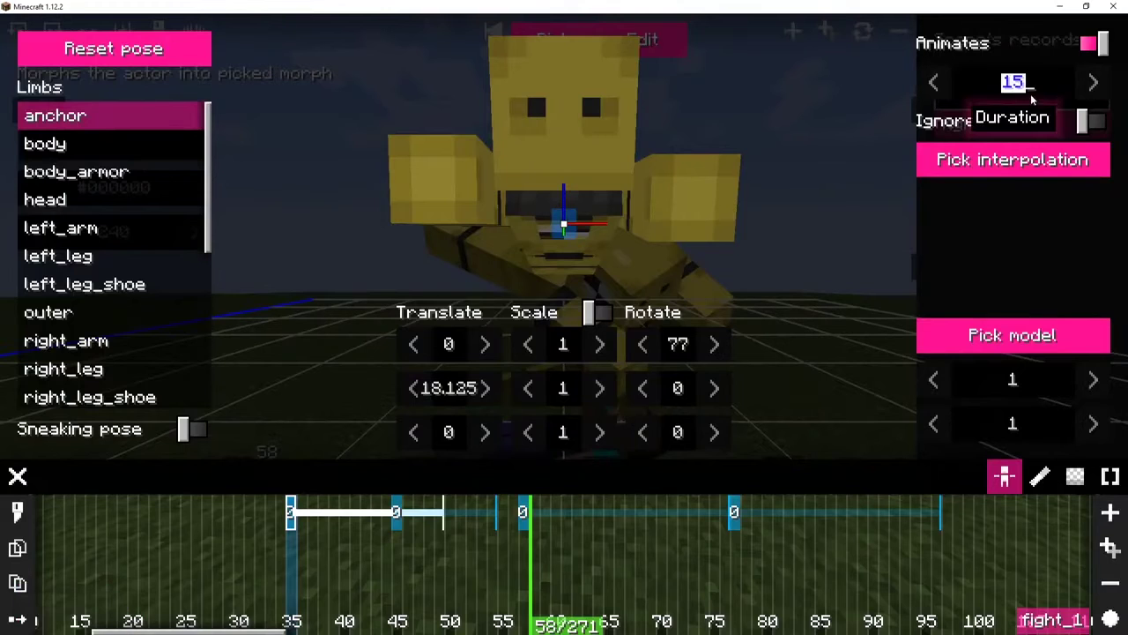
{"action": "left_click", "coordinate": [345, 518]}
{"action": "left_click_drag", "start_coordinate": [293, 514], "coordinate": [342, 511]}
{"action": "left_click", "coordinate": [330, 528]}
{"action": "left_click_drag", "start_coordinate": [257, 486], "coordinate": [193, 489]}
{"action": "key", "text": "space"}
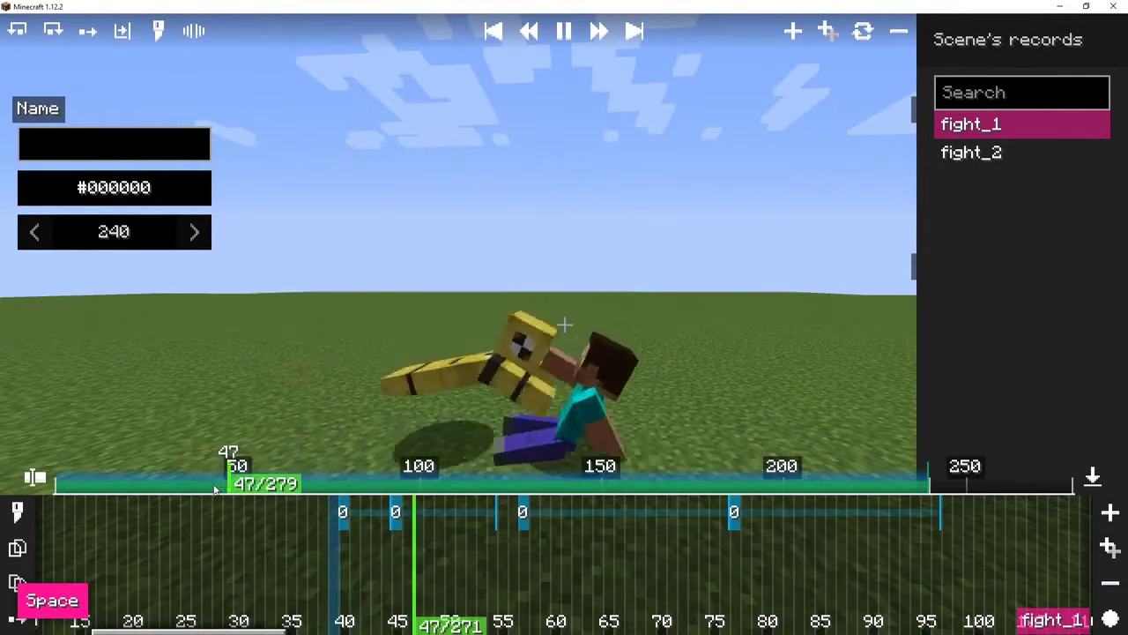
Step: Set the duration of the first tackle morph in fight_1 to 10 and move it to tick 38
{"action": "key", "text": "e"}
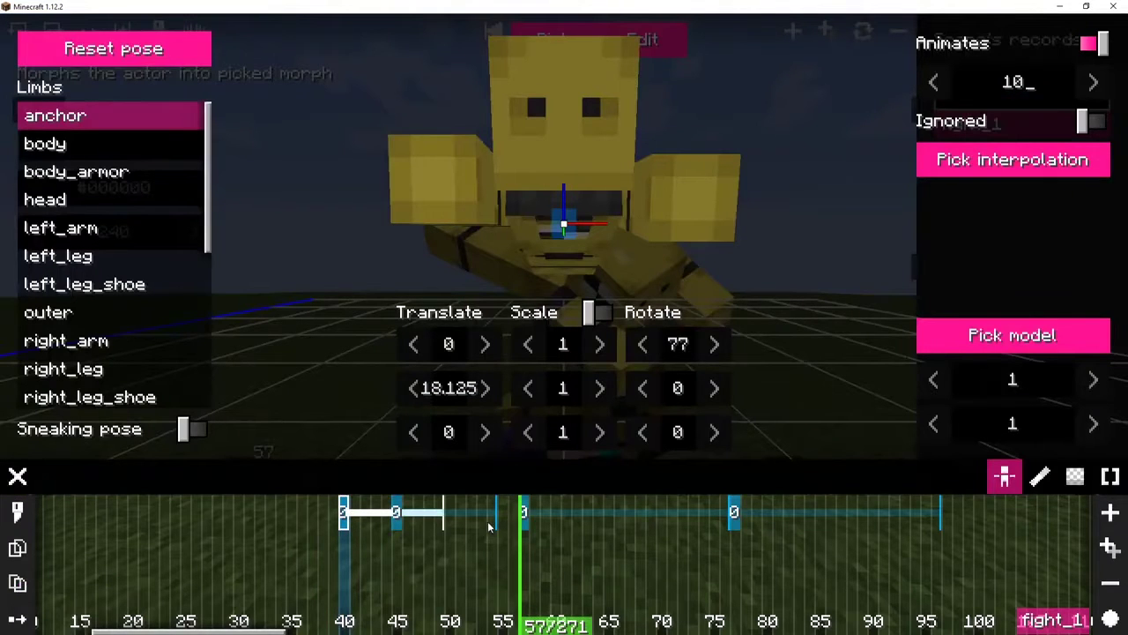
{"action": "left_click", "coordinate": [338, 521]}
{"action": "left_click_drag", "start_coordinate": [343, 519], "coordinate": [323, 528]}
{"action": "left_click", "coordinate": [408, 548]}
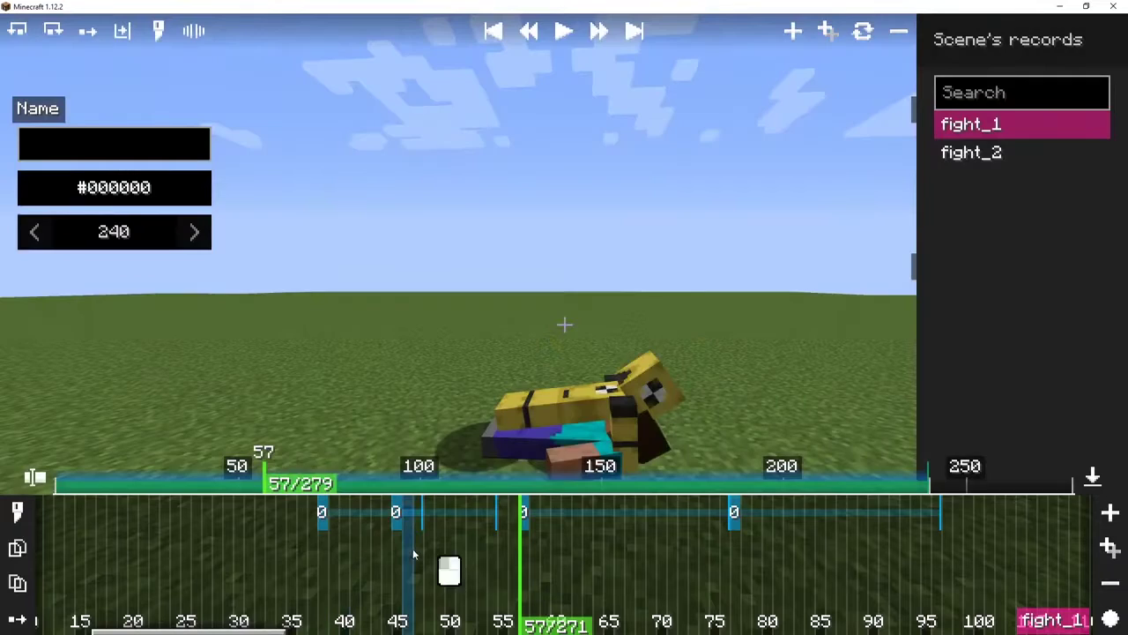
Step: Replay the scene from just before the tick 38 morph to check the tackle's new timing
{"action": "left_click", "coordinate": [176, 481]}
{"action": "key", "text": "space"}
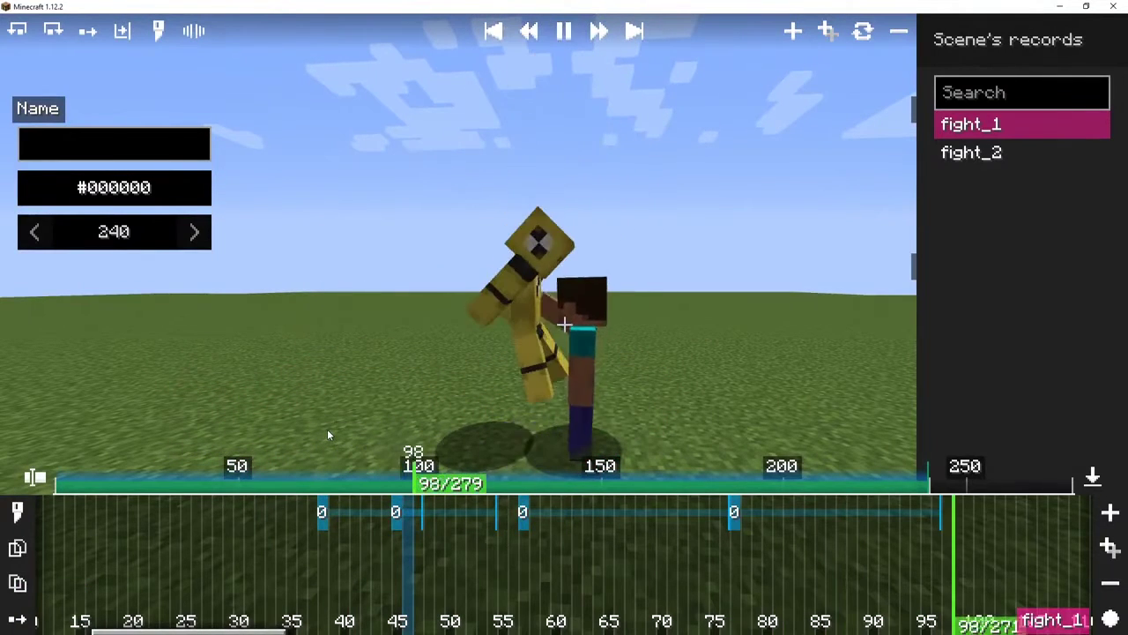
{"action": "key", "text": "space"}
Step: Switch to the fight_2 record and add a morph action at tick 100 using the recent standing Steve morph
{"action": "left_click", "coordinate": [424, 484]}
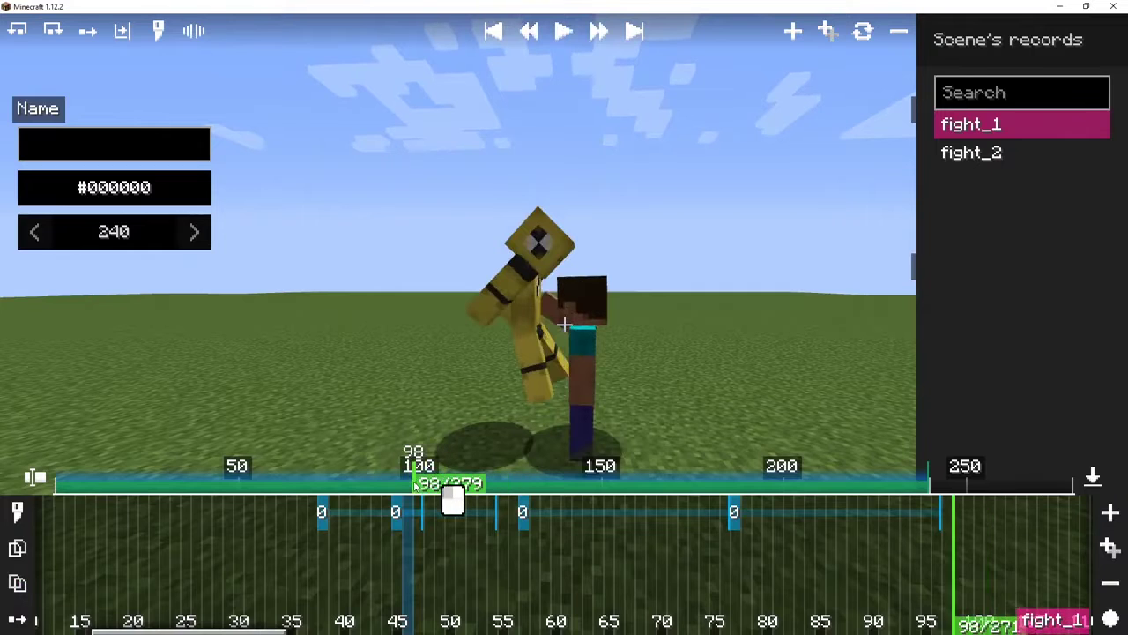
{"action": "left_click", "coordinate": [979, 155]}
{"action": "scroll", "coordinate": [869, 536], "scroll_direction": "right", "scroll_amount": 4}
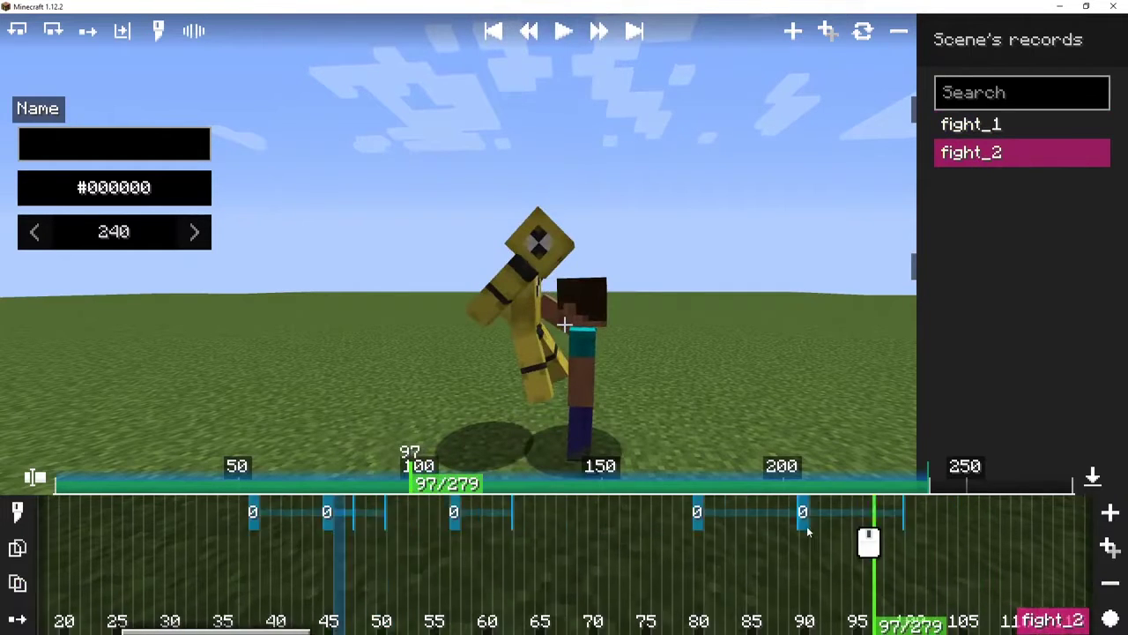
{"action": "left_click", "coordinate": [430, 482]}
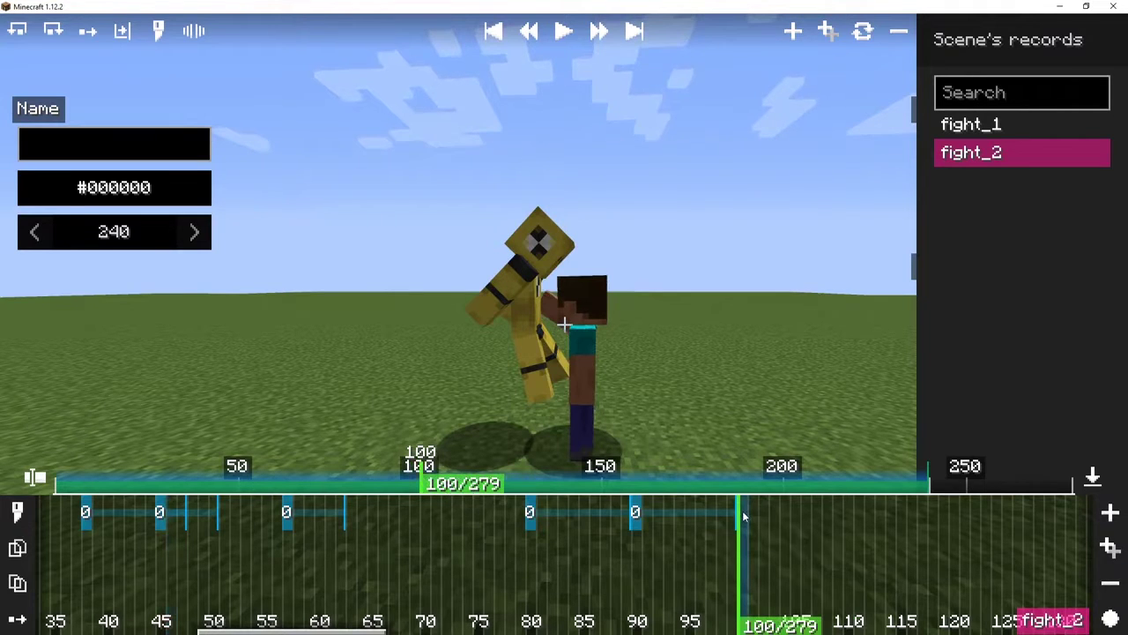
{"action": "key", "text": "ctrl+m"}
{"action": "left_click", "coordinate": [561, 37]}
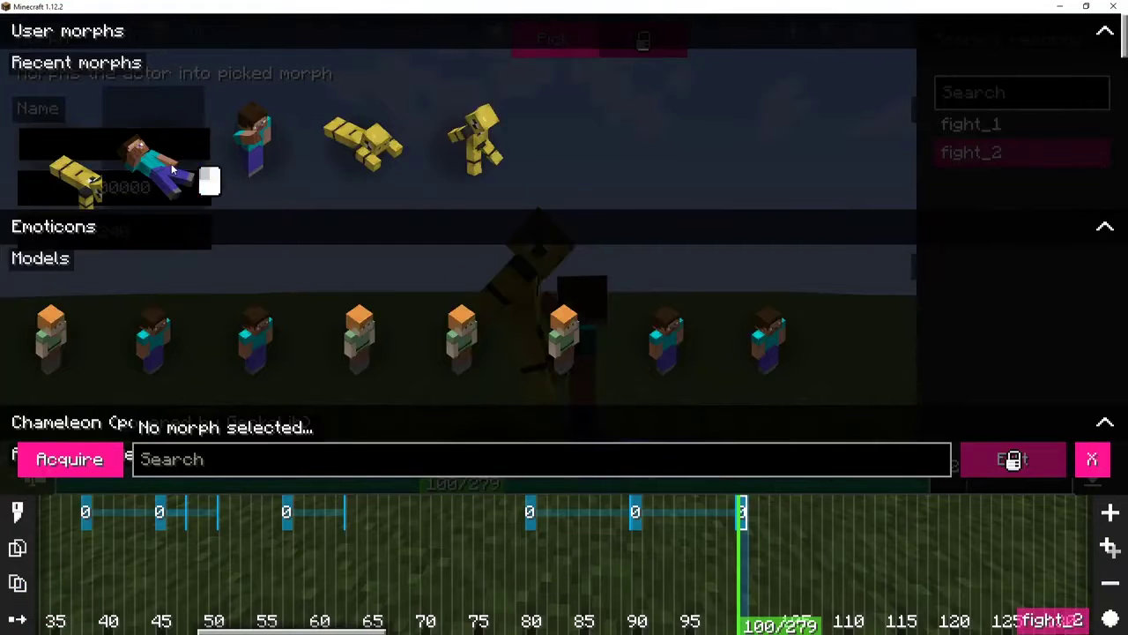
{"action": "left_click", "coordinate": [255, 151]}
Step: Reset the tick 100 morph's pose and raise both arms overhead, rotating right_arm about -184 and left_arm about -192 on X
{"action": "key", "text": "e"}
{"action": "left_click_drag", "start_coordinate": [609, 164], "coordinate": [566, 160]}
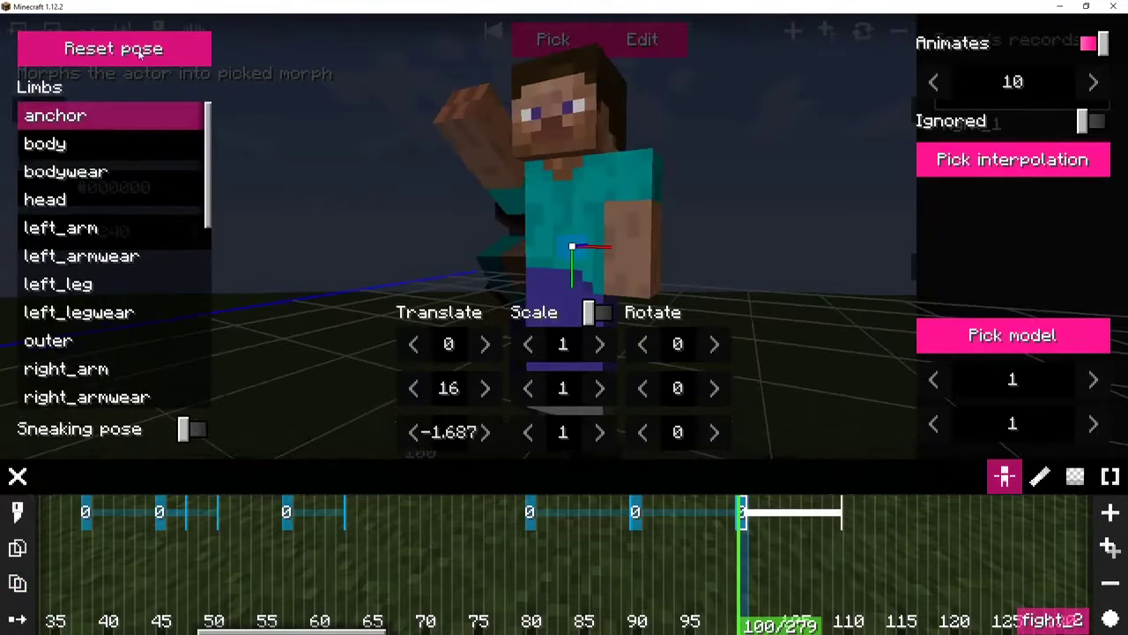
{"action": "left_click", "coordinate": [141, 53]}
{"action": "left_click", "coordinate": [127, 95]}
{"action": "left_click", "coordinate": [504, 201], "text": "ctrl"}
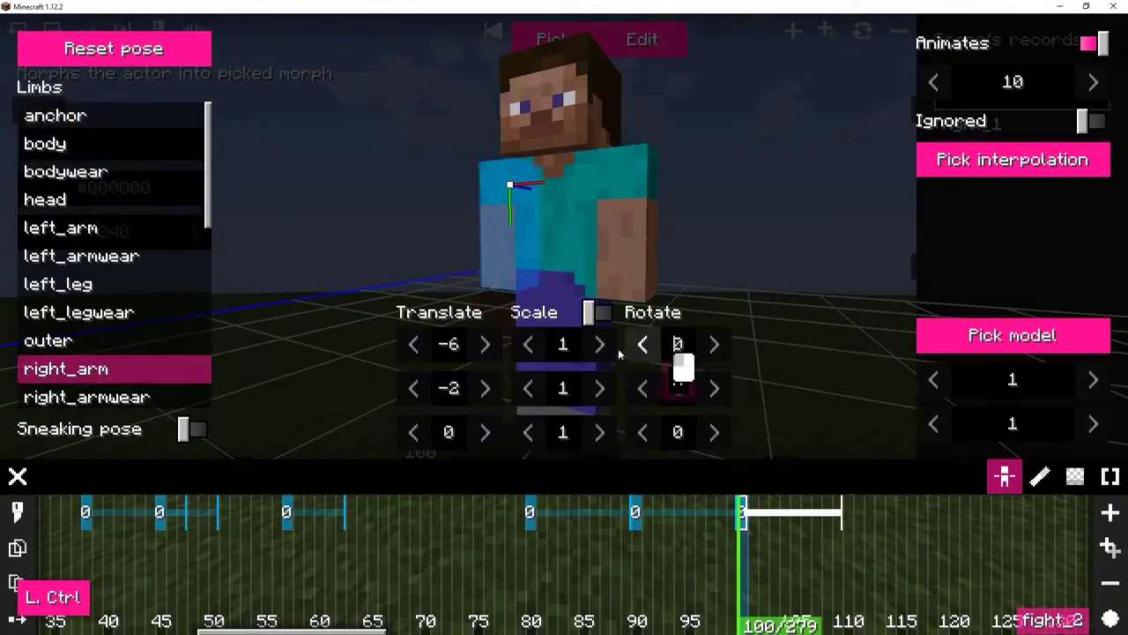
{"action": "left_click_drag", "start_coordinate": [619, 353], "coordinate": [374, 335]}
{"action": "left_click", "coordinate": [654, 214], "text": "ctrl"}
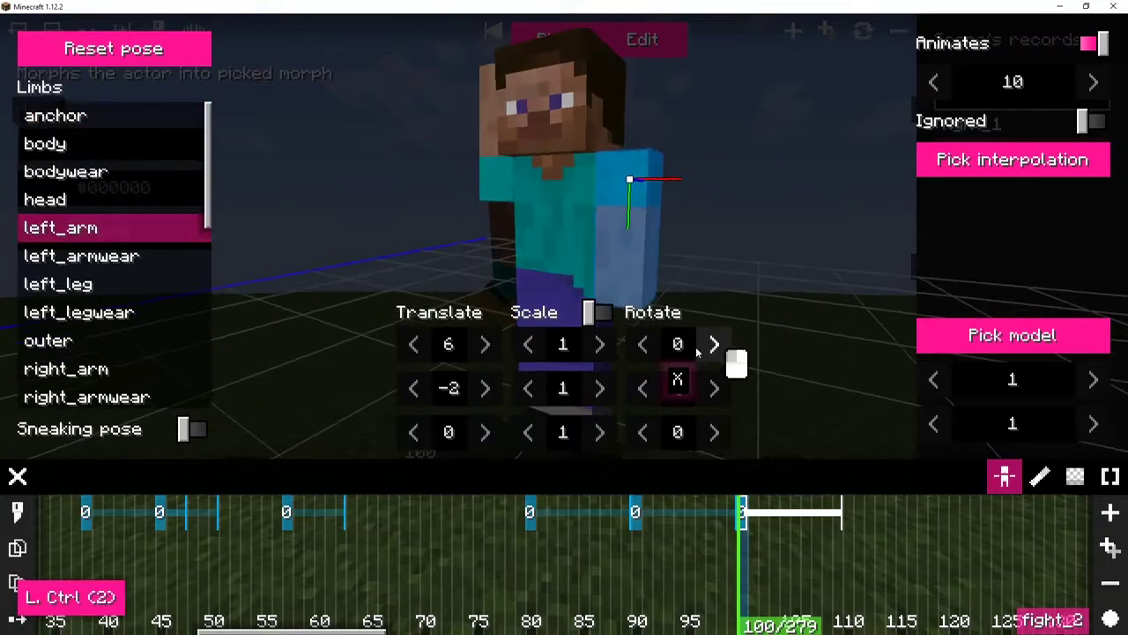
{"action": "left_click_drag", "start_coordinate": [687, 346], "coordinate": [354, 306]}
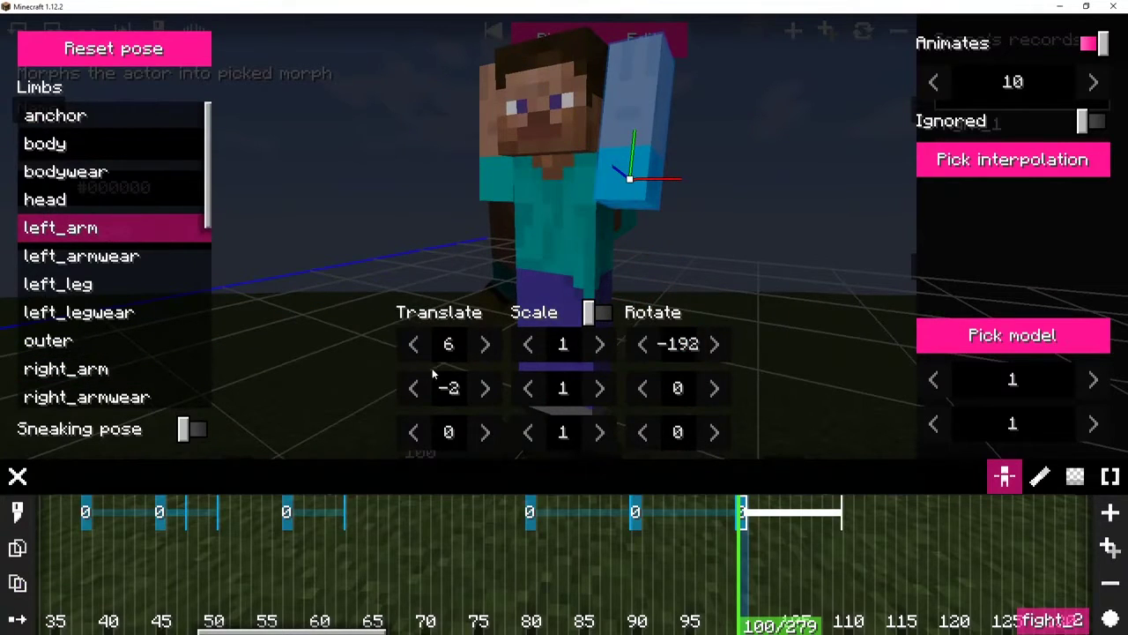
{"action": "key", "text": "Escape"}
Step: Set the raised-arms morph's duration to 5 and move it from tick 100 to tick 102
{"action": "left_click_drag", "start_coordinate": [425, 481], "coordinate": [467, 476]}
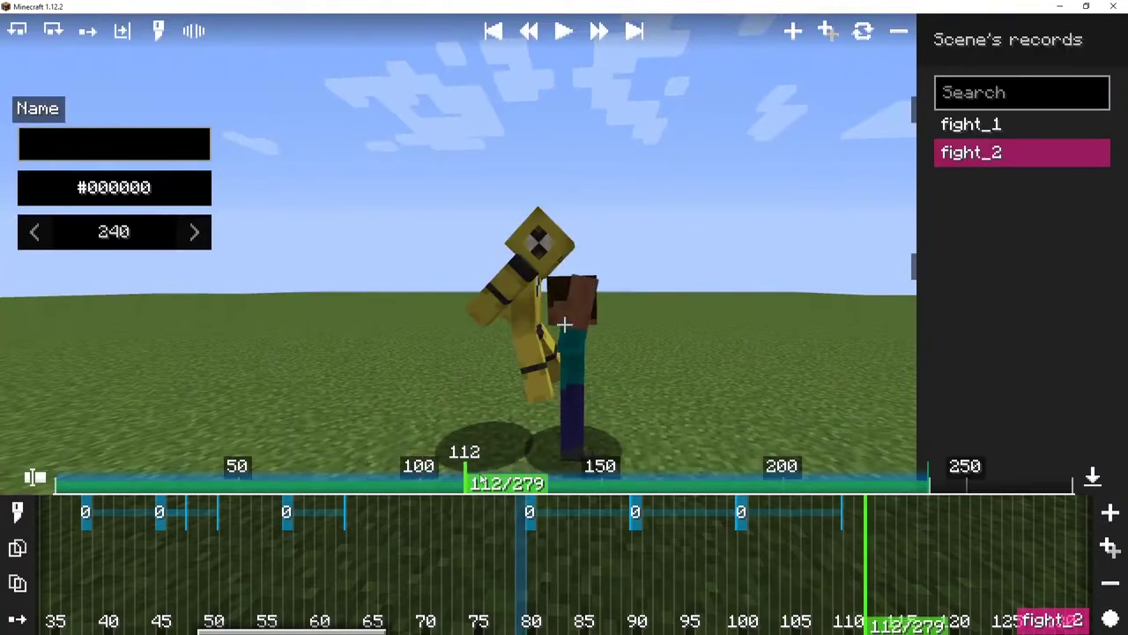
{"action": "left_click", "coordinate": [743, 513]}
{"action": "left_click", "coordinate": [990, 95]}
{"action": "type", "text": "5"}
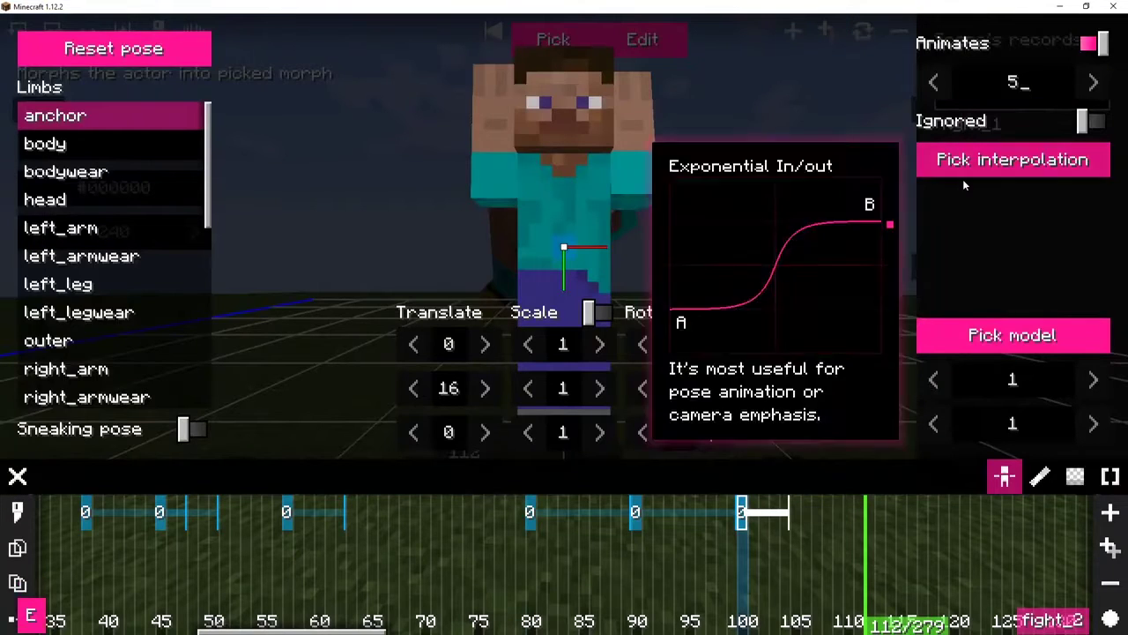
{"action": "left_click", "coordinate": [837, 549]}
{"action": "left_click", "coordinate": [745, 518]}
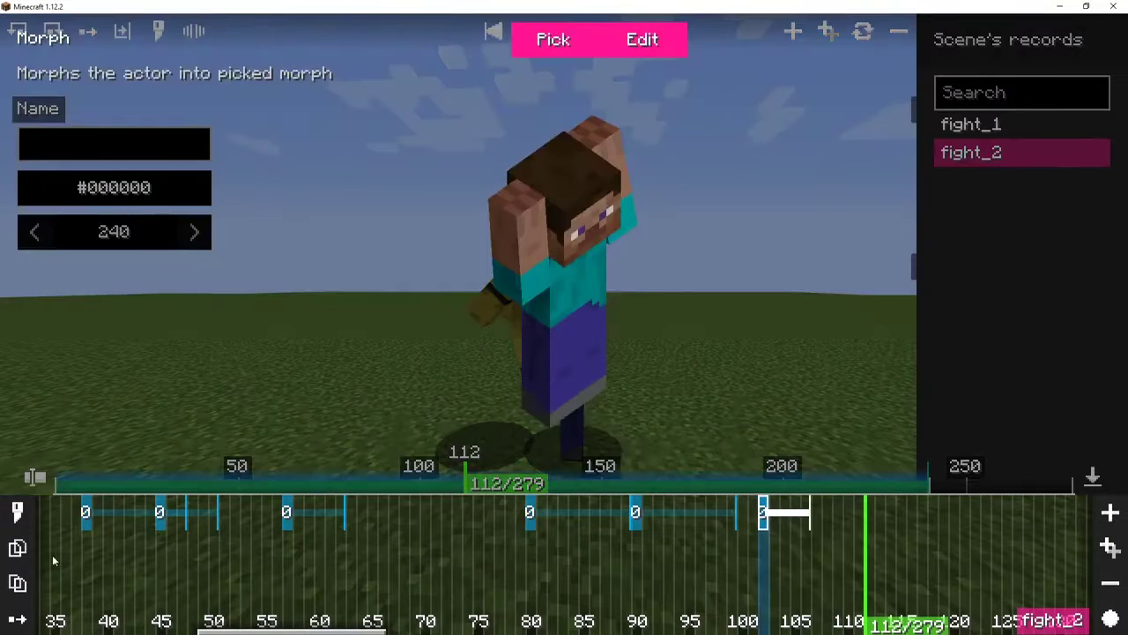
Step: Copy the raised-arms morph to tick 112 in fight_2 and set its anchor's Y translation to 48
{"action": "left_click", "coordinate": [868, 516]}
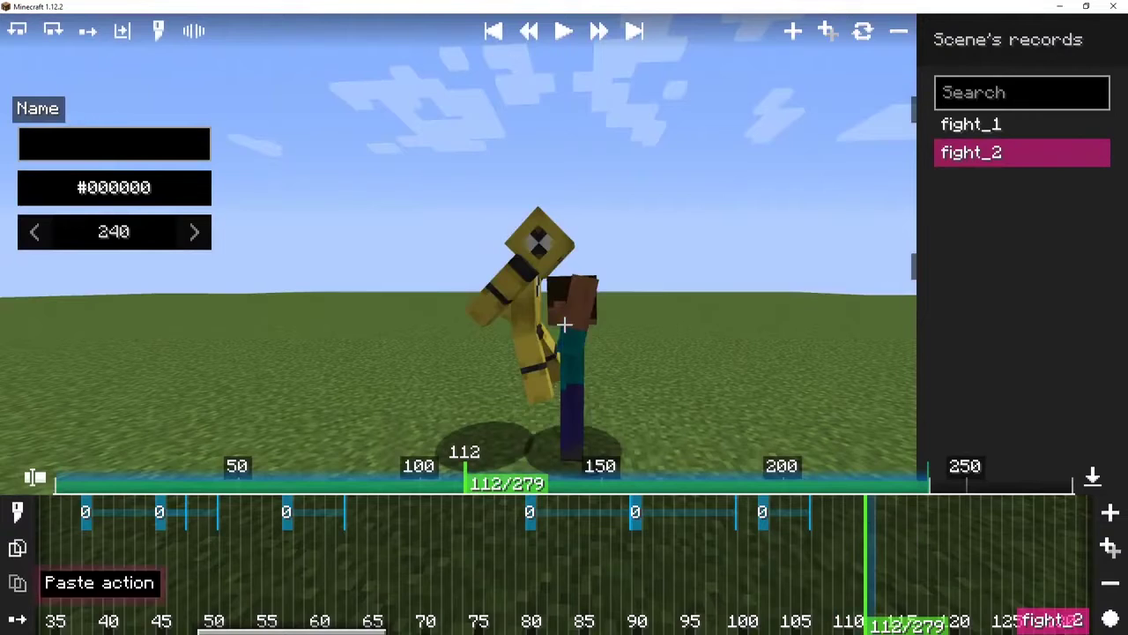
{"action": "left_click", "coordinate": [28, 591]}
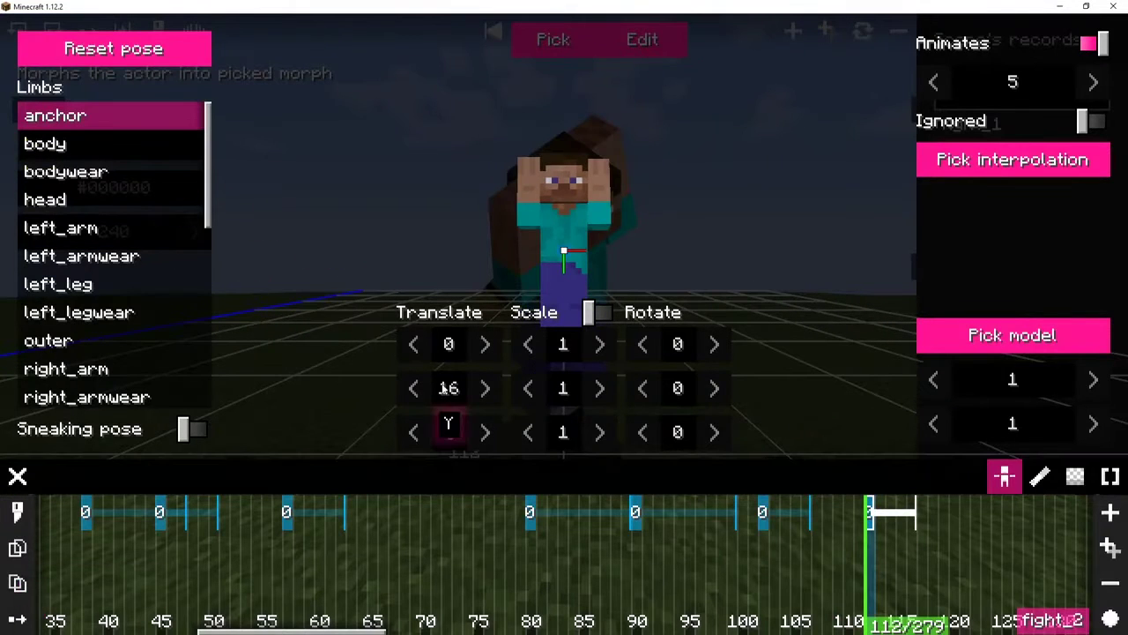
{"action": "left_click_drag", "start_coordinate": [445, 389], "coordinate": [465, 398]}
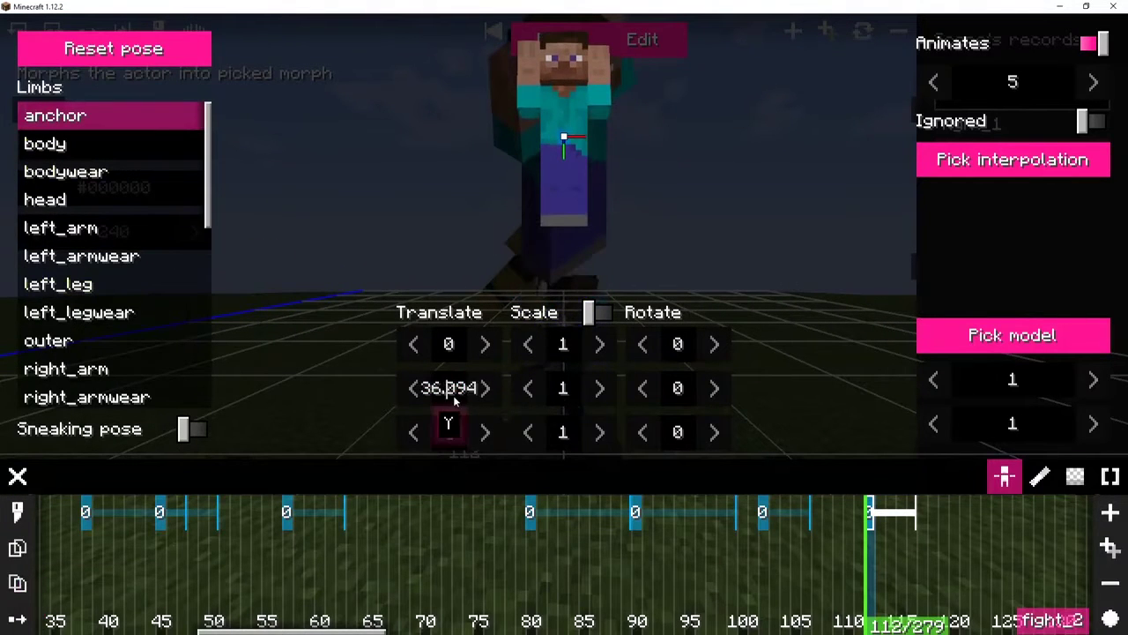
{"action": "type", "text": "48"}
{"action": "left_click_drag", "start_coordinate": [514, 236], "coordinate": [554, 264]}
Step: Add a morph action at tick 117 in fight_2 using the recent raised-arms Steve morph
{"action": "left_click", "coordinate": [922, 522]}
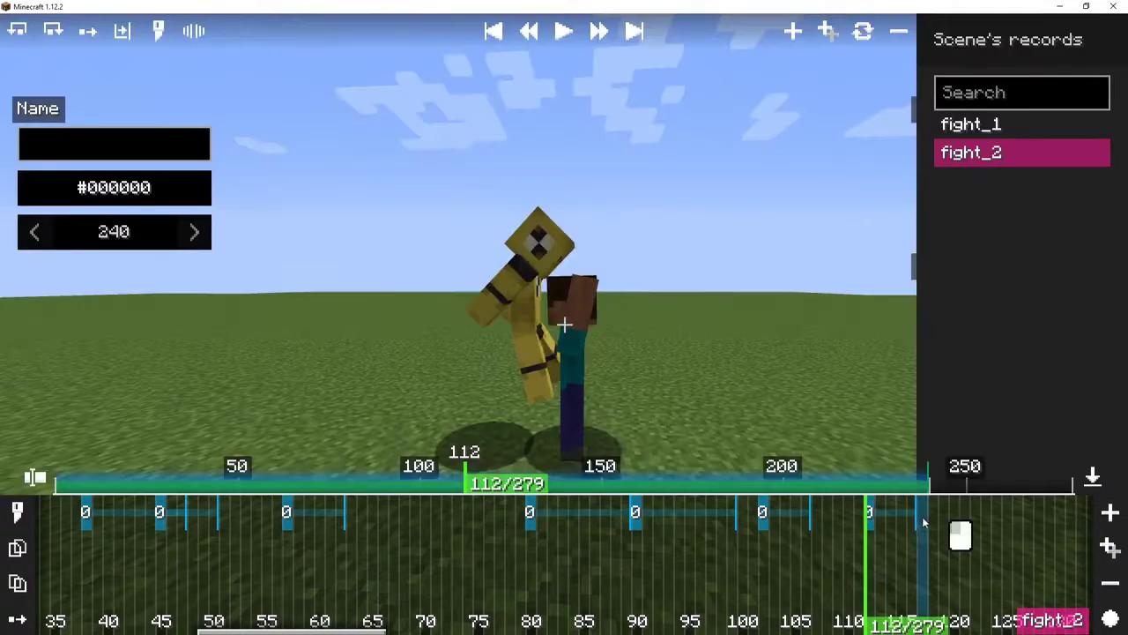
{"action": "key", "text": "ctrl+m"}
{"action": "left_click", "coordinate": [548, 42]}
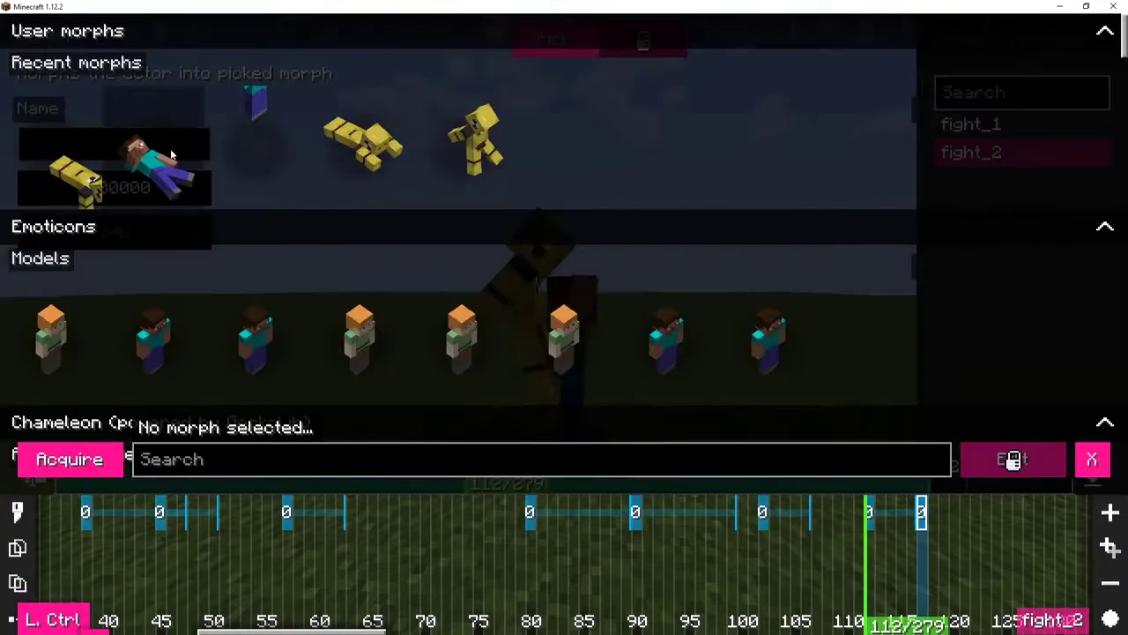
{"action": "left_click", "coordinate": [261, 162]}
Step: Pose the tick 117 Steve mid-leap by shifting the anchor along Z, lowering both arms and swinging both legs forward
{"action": "key", "text": "e"}
{"action": "scroll", "coordinate": [325, 165], "scroll_direction": "down", "scroll_amount": 10}
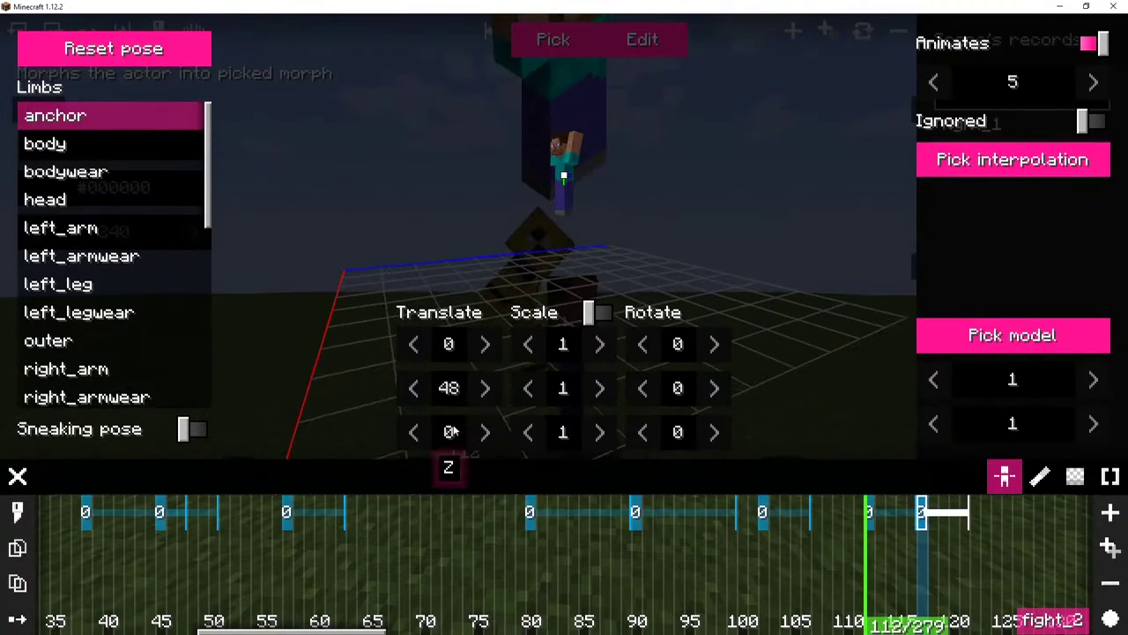
{"action": "left_click_drag", "start_coordinate": [448, 432], "coordinate": [912, 297]}
{"action": "left_click", "coordinate": [607, 150], "text": "ctrl"}
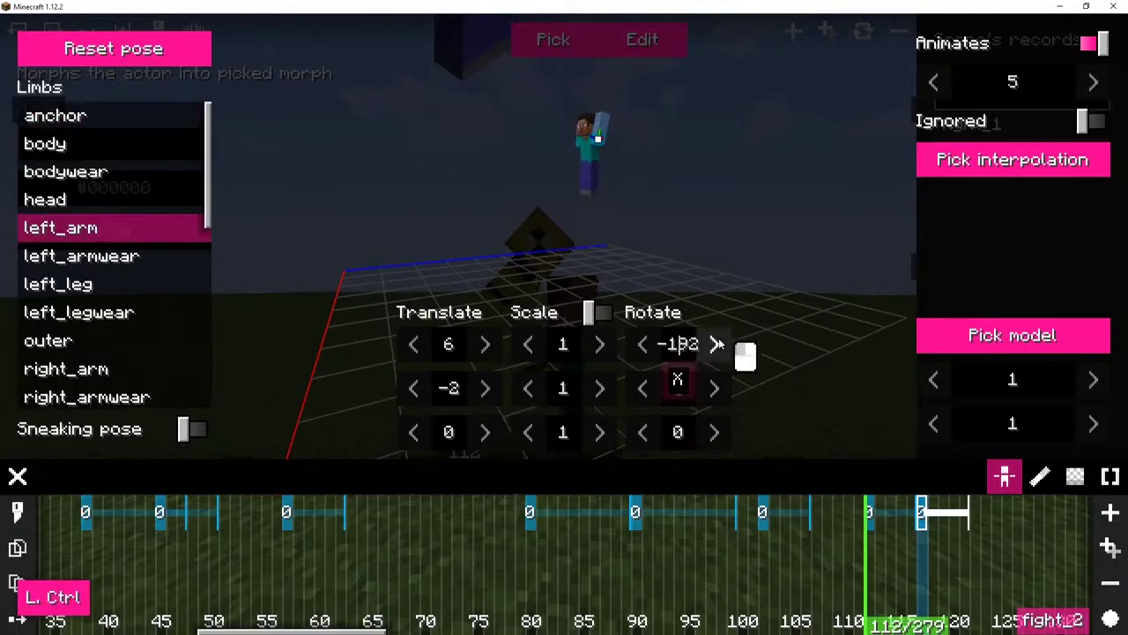
{"action": "left_click", "coordinate": [580, 143], "text": "ctrl"}
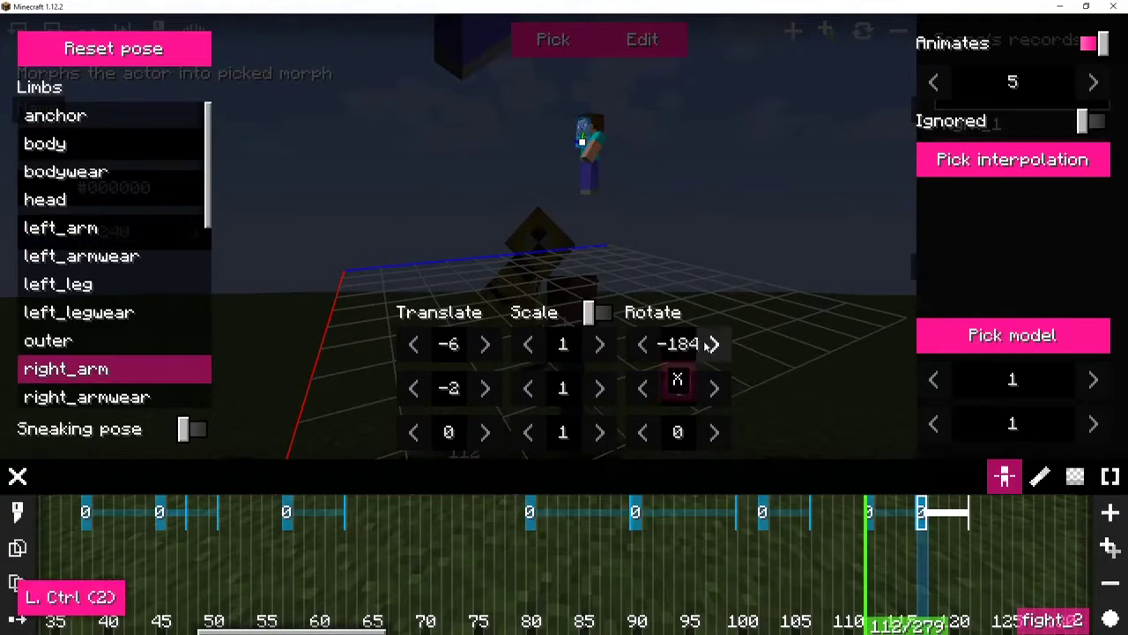
{"action": "left_click", "coordinate": [586, 185], "text": "ctrl"}
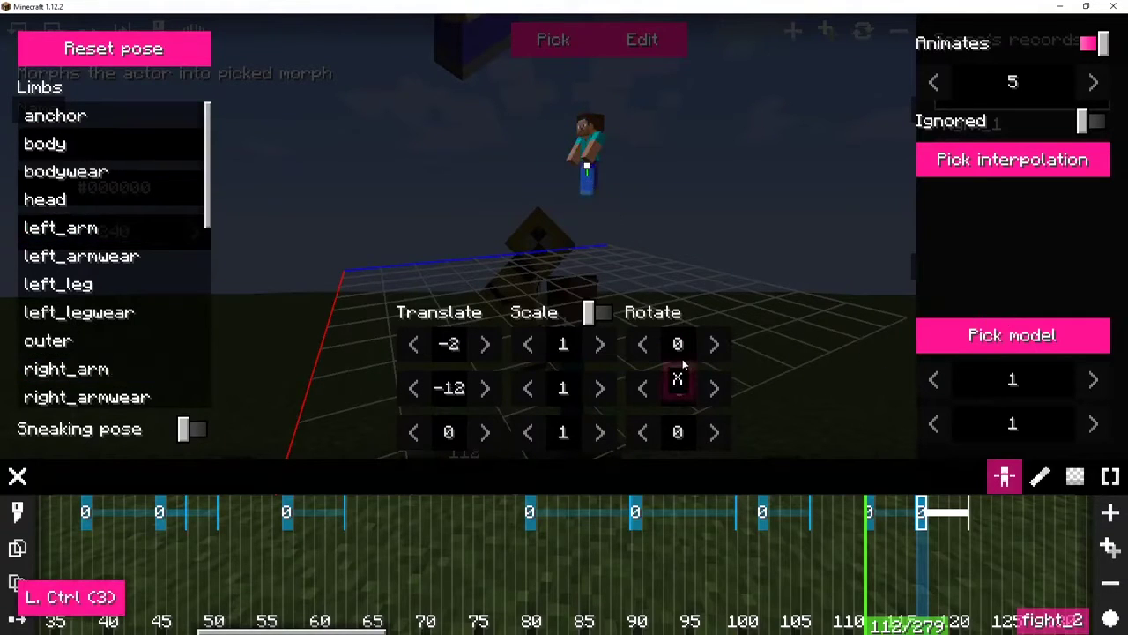
{"action": "left_click_drag", "start_coordinate": [683, 362], "coordinate": [617, 366]}
{"action": "left_click_drag", "start_coordinate": [706, 342], "coordinate": [628, 362]}
{"action": "left_click", "coordinate": [715, 524]}
Step: Adjust the tick 117 morph's anchor along Z and raise it higher on Y
{"action": "left_click_drag", "start_coordinate": [452, 480], "coordinate": [480, 478]}
{"action": "left_click", "coordinate": [923, 514]}
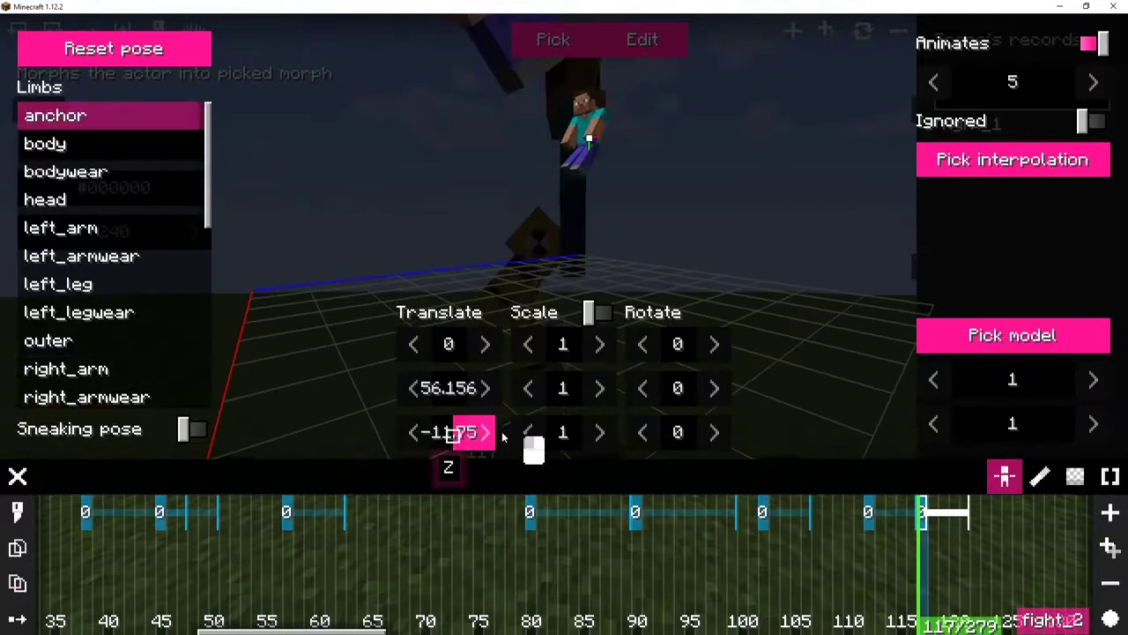
{"action": "left_click_drag", "start_coordinate": [502, 436], "coordinate": [834, 414]}
{"action": "left_click_drag", "start_coordinate": [469, 399], "coordinate": [1010, 338]}
{"action": "key", "text": "Escape"}
Step: Play back Steve's jump from around tick 108 to check its motion
{"action": "left_click", "coordinate": [477, 481]}
{"action": "key", "text": "space"}
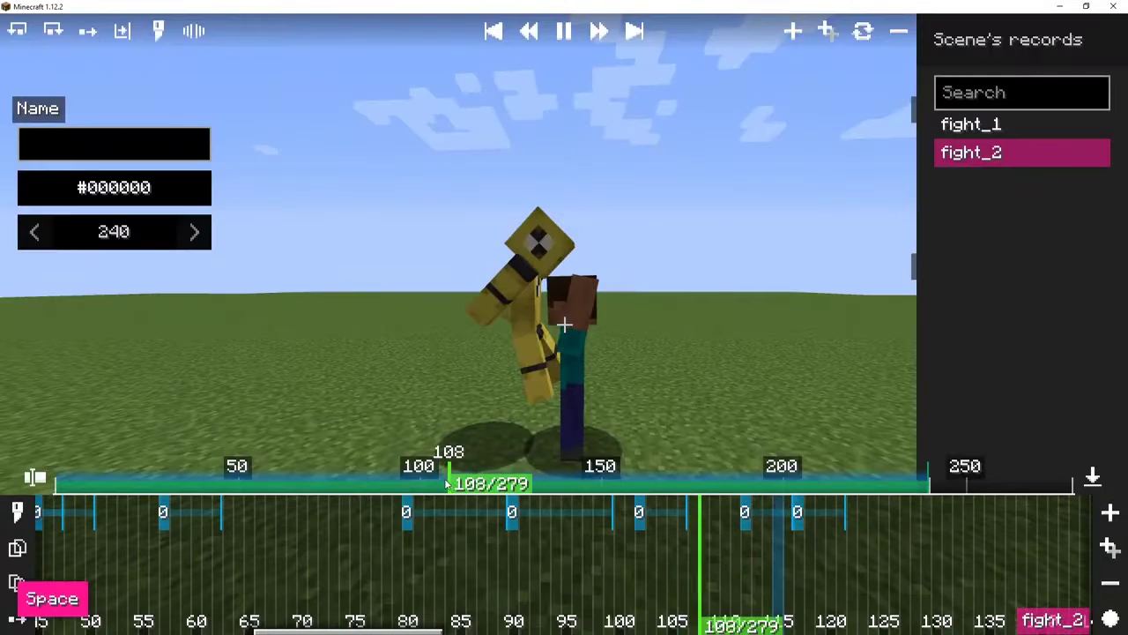
{"action": "key", "text": "space"}
Step: Lengthen the duration of the fight_2 jump morph at tick 112
{"action": "left_click", "coordinate": [784, 527]}
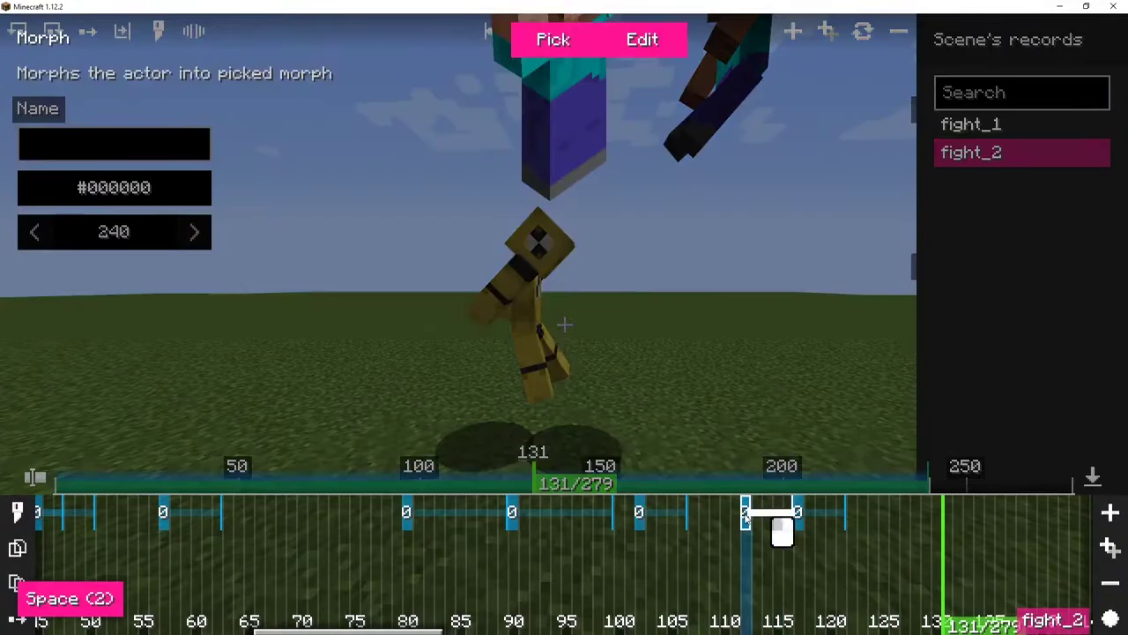
{"action": "key", "text": "e"}
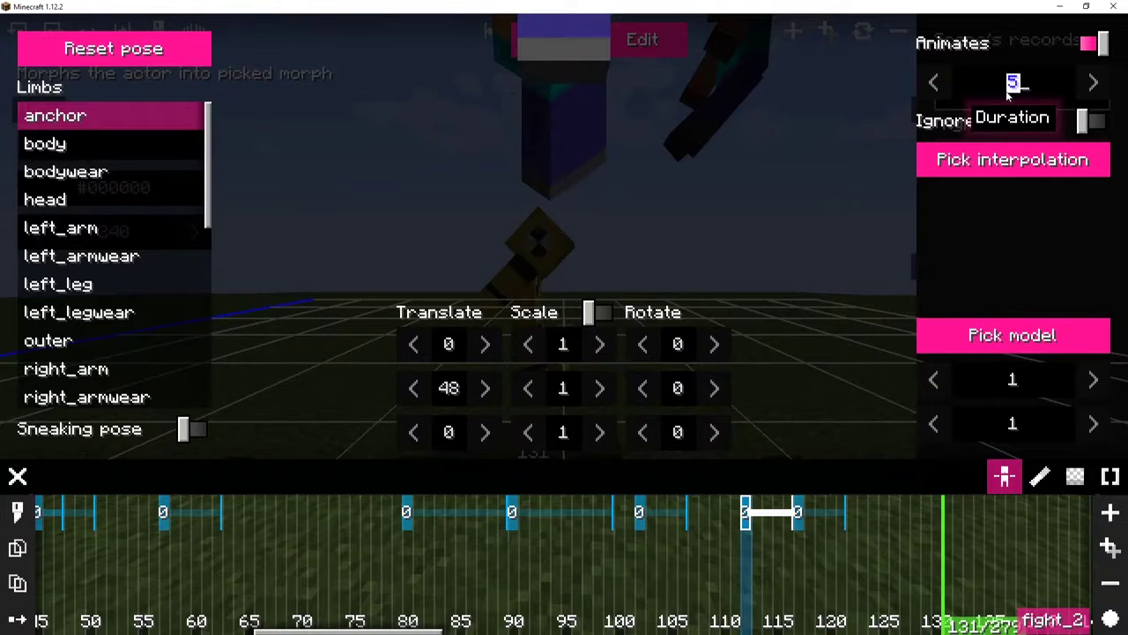
{"action": "left_click", "coordinate": [885, 565]}
{"action": "left_click_drag", "start_coordinate": [884, 565], "coordinate": [652, 572]}
Step: Move the mid-leap morph from tick 117 to tick 137 and replay the jump
{"action": "left_click", "coordinate": [571, 518]}
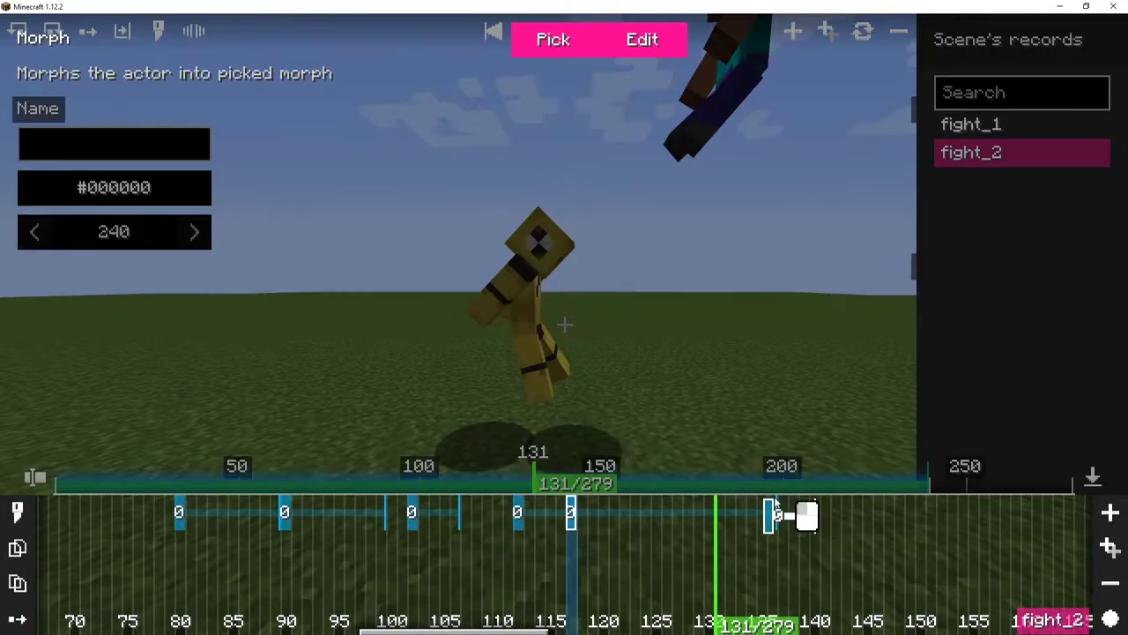
{"action": "left_click", "coordinate": [710, 535]}
{"action": "left_click_drag", "start_coordinate": [497, 487], "coordinate": [407, 489]}
{"action": "key", "text": "space"}
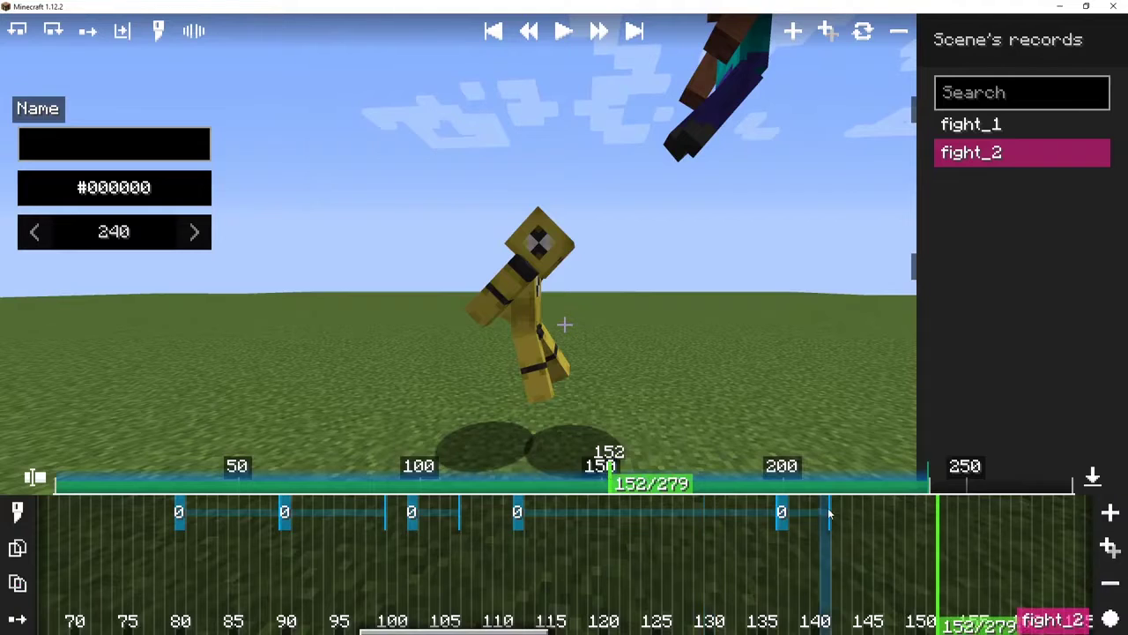
Step: Add a morph action at tick 142 in fight_2 using a recent Steve morph in the default standing pose
{"action": "key", "text": "ctrl+m"}
{"action": "left_click", "coordinate": [573, 53]}
{"action": "left_click", "coordinate": [259, 164]}
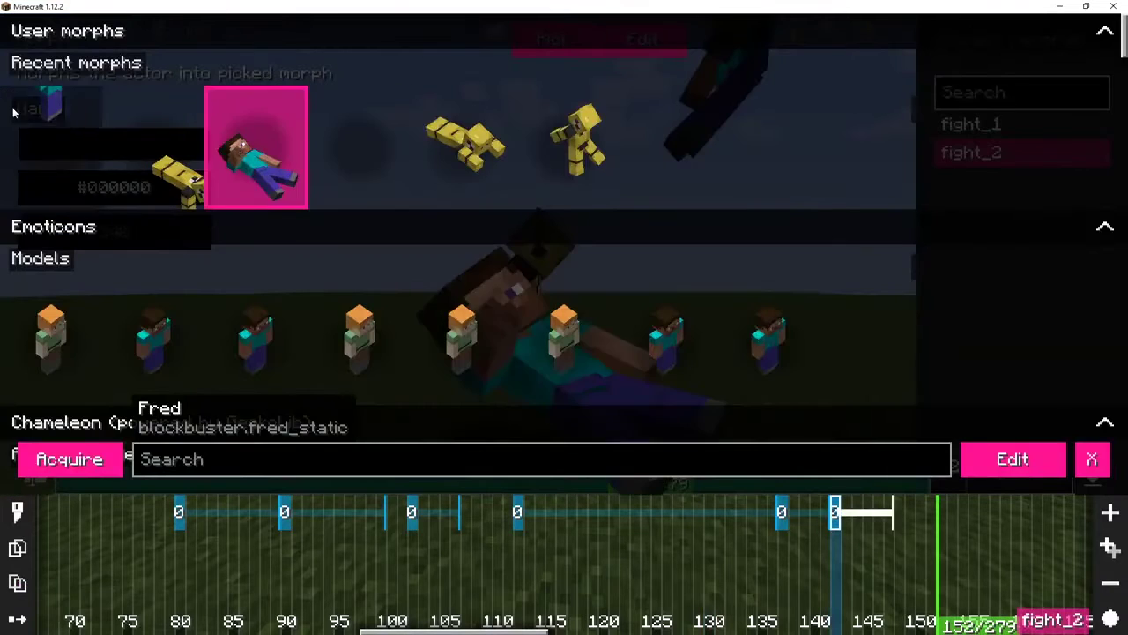
{"action": "key", "text": "e"}
{"action": "left_click", "coordinate": [723, 503]}
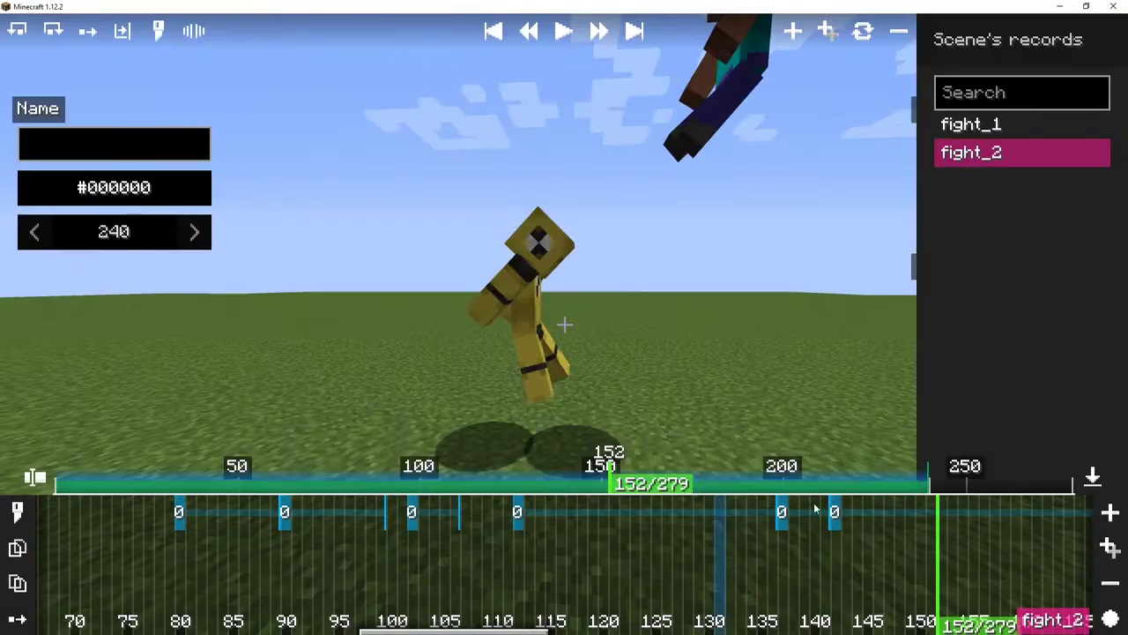
Step: Set the duration of the fight_2 morph at tick 142 to 15
{"action": "left_click", "coordinate": [833, 511]}
{"action": "key", "text": "e"}
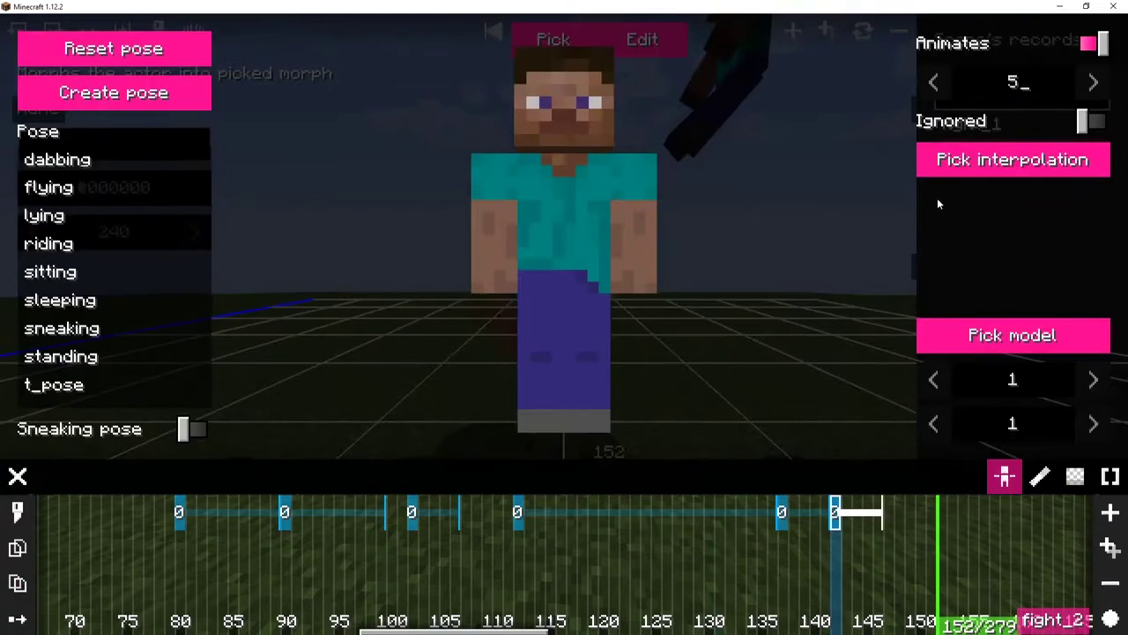
{"action": "key", "text": "BackSpace"}
{"action": "type", "text": "15"}
{"action": "key", "text": "Escape"}
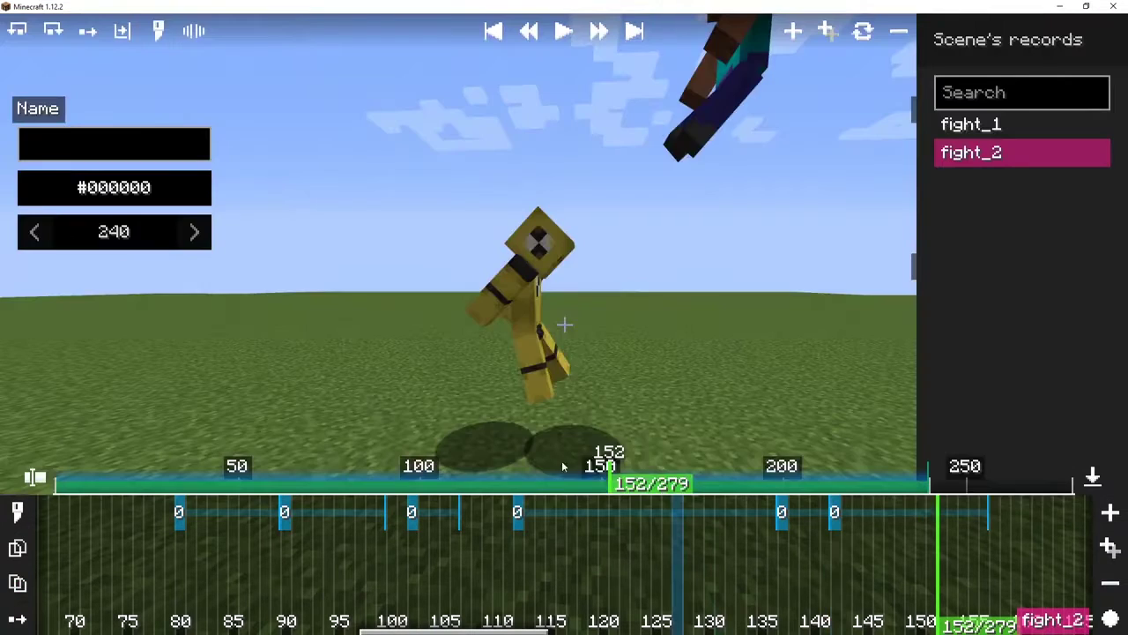
Step: Review the fight around tick 107 and check the duration of the fight_2 morph at tick 102
{"action": "left_click_drag", "start_coordinate": [561, 460], "coordinate": [667, 468]}
{"action": "left_click_drag", "start_coordinate": [703, 534], "coordinate": [537, 533]}
{"action": "left_click_drag", "start_coordinate": [608, 477], "coordinate": [445, 484]}
{"action": "left_click", "coordinate": [369, 513]}
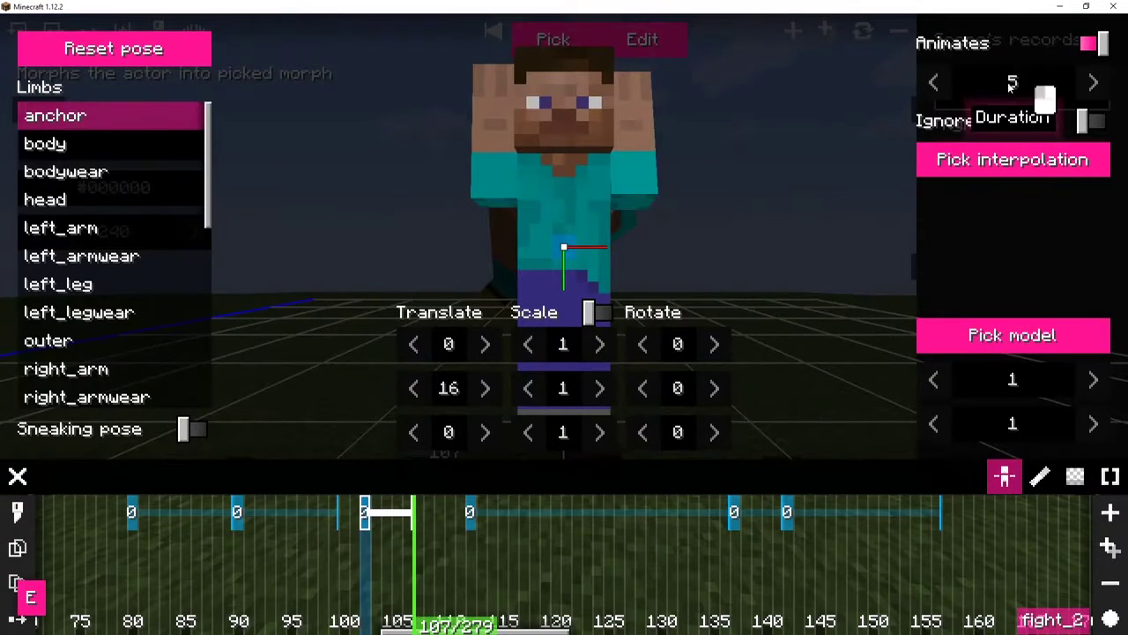
{"action": "left_click", "coordinate": [492, 535]}
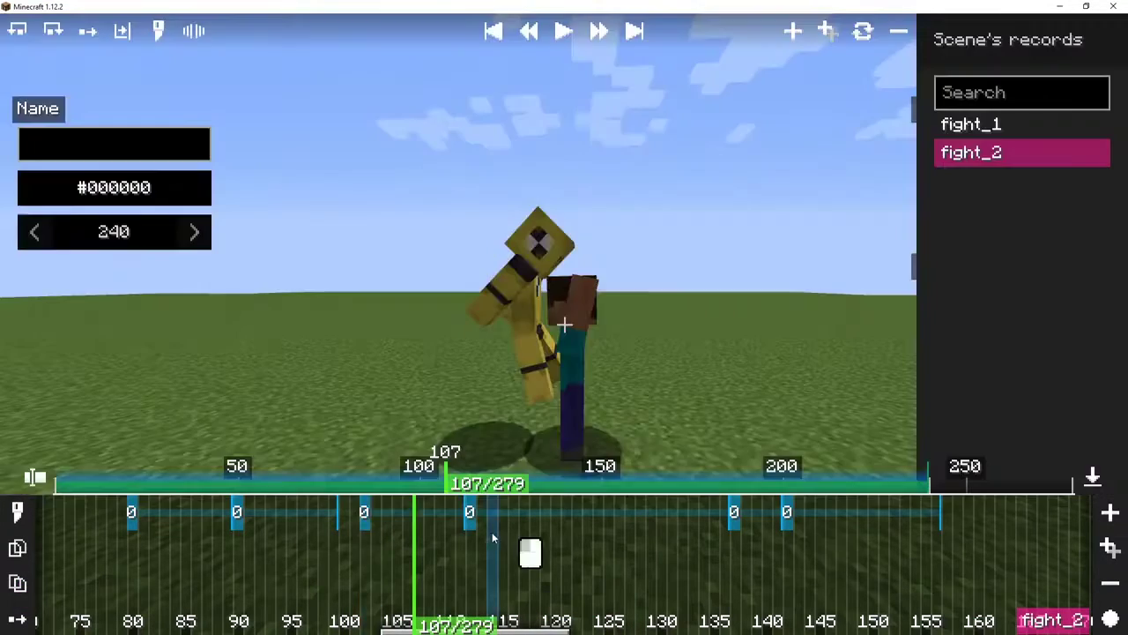
Step: Add a morph action at tick 109 in fight_1 using the most recent leaning yellow dummy morph
{"action": "left_click_drag", "start_coordinate": [436, 486], "coordinate": [461, 478]}
{"action": "left_click", "coordinate": [1012, 134]}
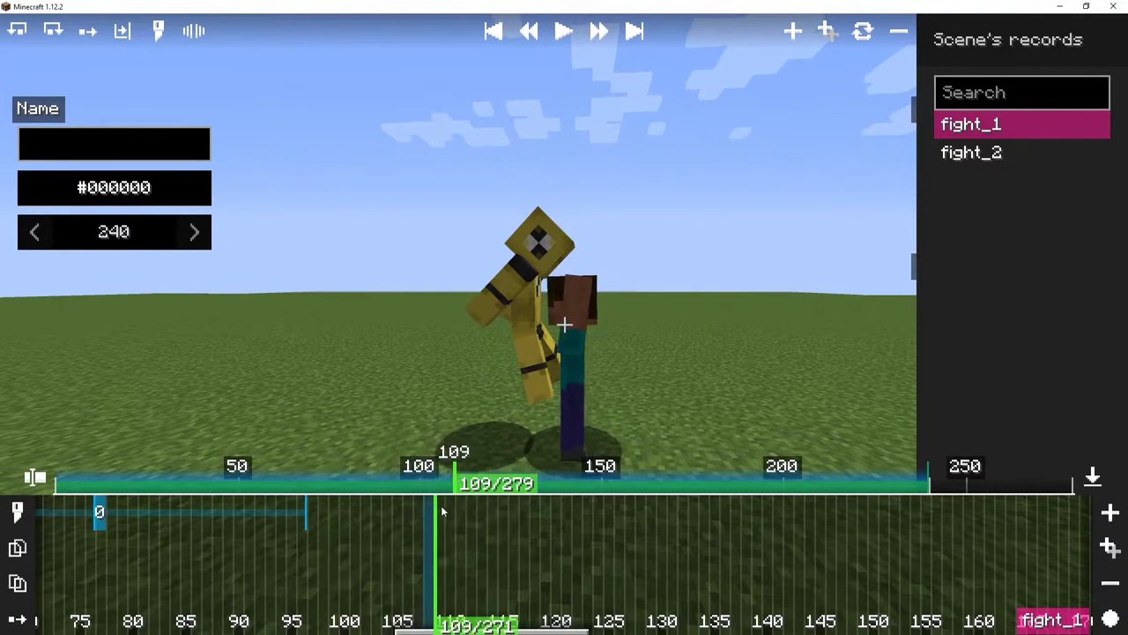
{"action": "left_click", "coordinate": [441, 505], "text": "ctrl"}
{"action": "left_click", "coordinate": [549, 38]}
{"action": "left_click", "coordinate": [652, 147]}
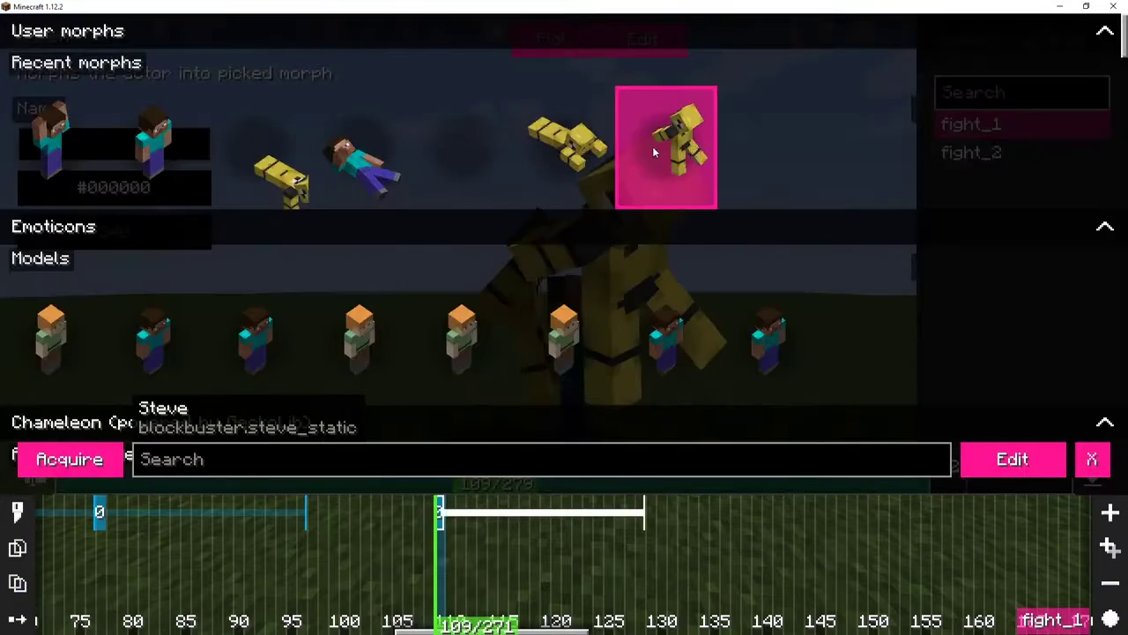
Step: Tip the dummy's anchor over with Rotate X 99 and place it at Translate Y 29.469 and Z 14.063
{"action": "key", "text": "e"}
{"action": "scroll", "coordinate": [523, 275], "scroll_direction": "down", "scroll_amount": 3}
{"action": "left_click_drag", "start_coordinate": [524, 275], "coordinate": [878, 356]}
{"action": "scroll", "coordinate": [685, 335], "scroll_direction": "down", "scroll_amount": 2}
{"action": "left_click_drag", "start_coordinate": [443, 431], "coordinate": [736, 426]}
{"action": "left_click_drag", "start_coordinate": [468, 388], "coordinate": [654, 392]}
{"action": "left_click_drag", "start_coordinate": [469, 432], "coordinate": [523, 435]}
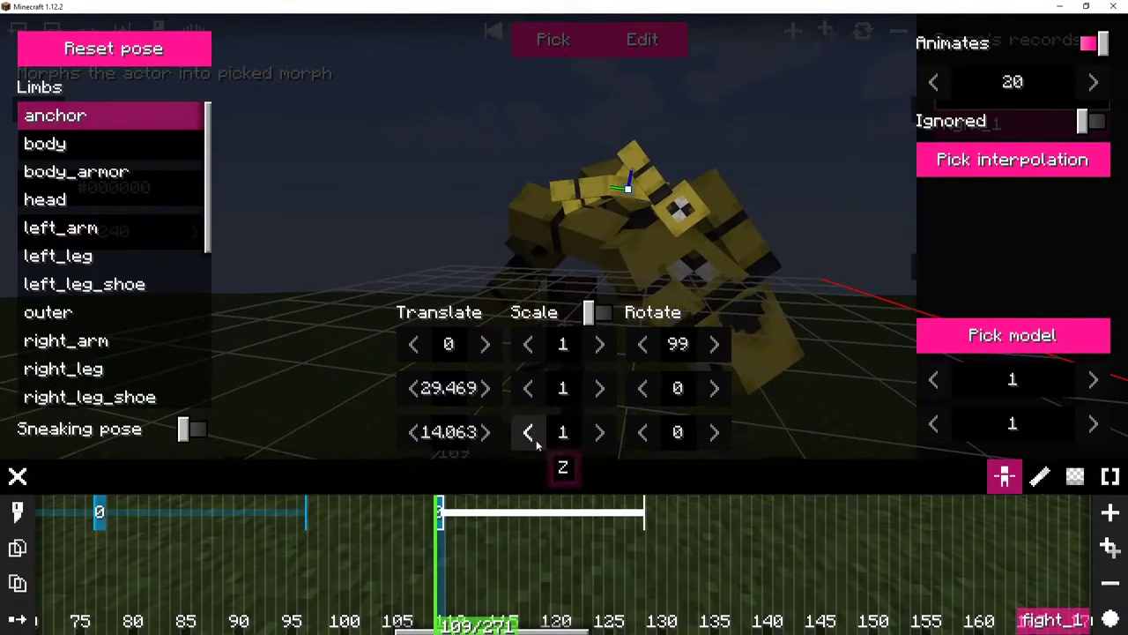
{"action": "left_click", "coordinate": [457, 551]}
Step: Set the duration of the fight_1 morph at tick 109 to 5
{"action": "left_click_drag", "start_coordinate": [444, 486], "coordinate": [468, 476]}
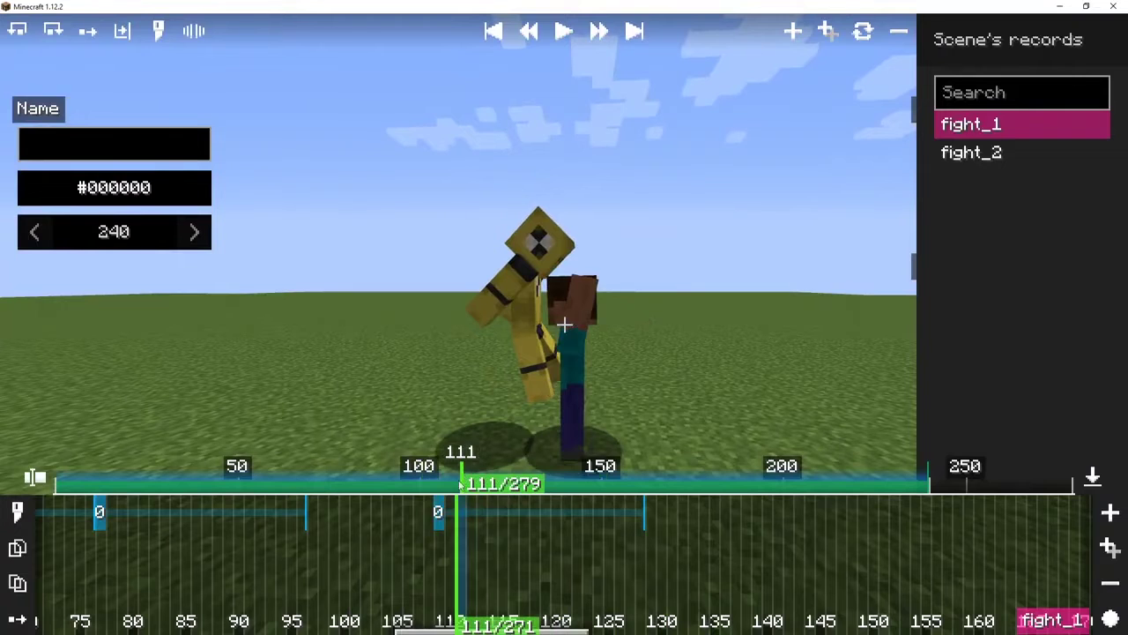
{"action": "left_click", "coordinate": [451, 521]}
{"action": "left_click", "coordinate": [438, 516]}
{"action": "key", "text": "e"}
{"action": "left_click", "coordinate": [1010, 87]}
{"action": "type", "text": "5"}
{"action": "left_click", "coordinate": [588, 548]}
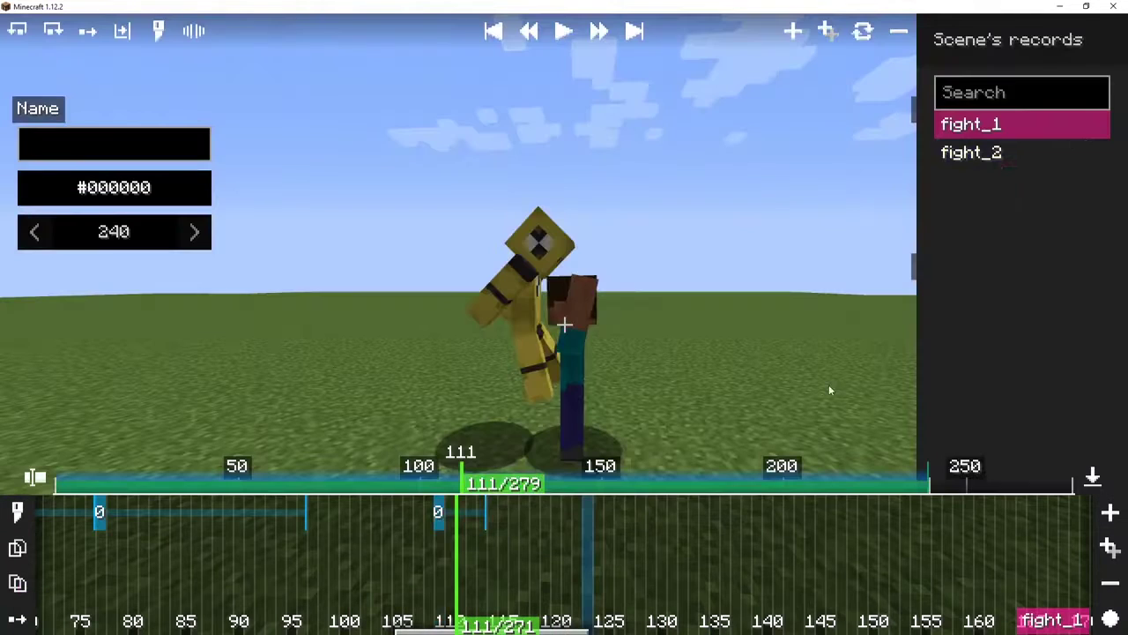
Step: Compare against the timing in fight_2 and move the fight_1 morph from tick 109 to tick 107
{"action": "left_click", "coordinate": [1031, 156]}
{"action": "mouse_move", "coordinate": [459, 487]}
{"action": "left_mouse_down"}
{"action": "mouse_move", "coordinate": [493, 494]}
{"action": "mouse_move", "coordinate": [461, 498]}
{"action": "mouse_move", "coordinate": [484, 493]}
{"action": "mouse_move", "coordinate": [464, 471]}
{"action": "left_mouse_up"}
{"action": "left_click", "coordinate": [965, 127]}
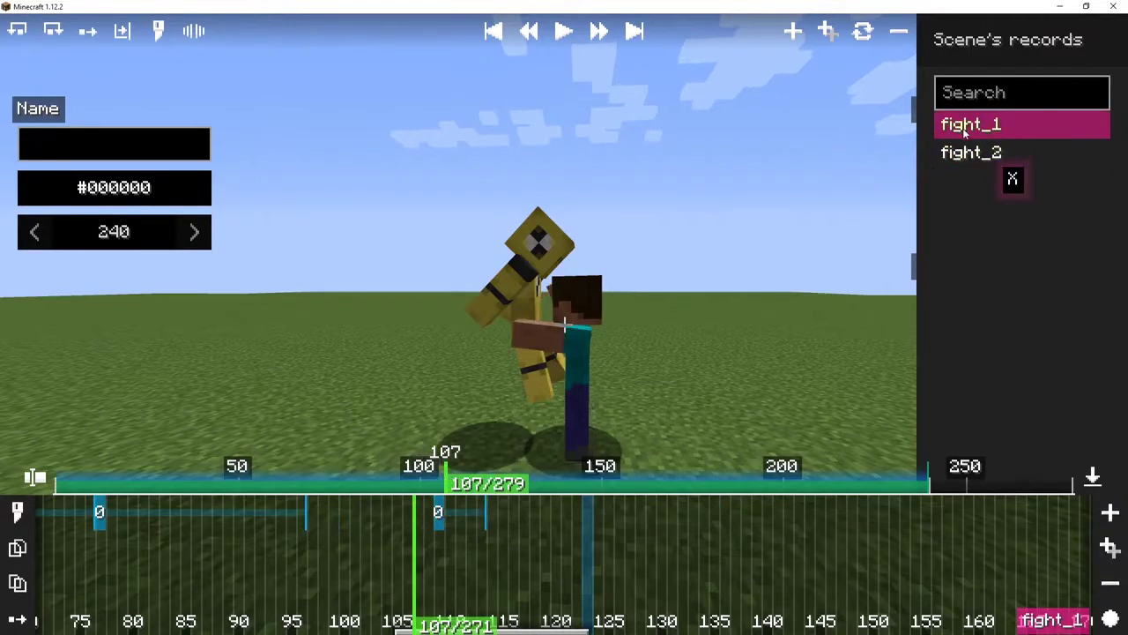
{"action": "left_click", "coordinate": [452, 521]}
{"action": "left_click", "coordinate": [452, 521]}
{"action": "left_click", "coordinate": [481, 476]}
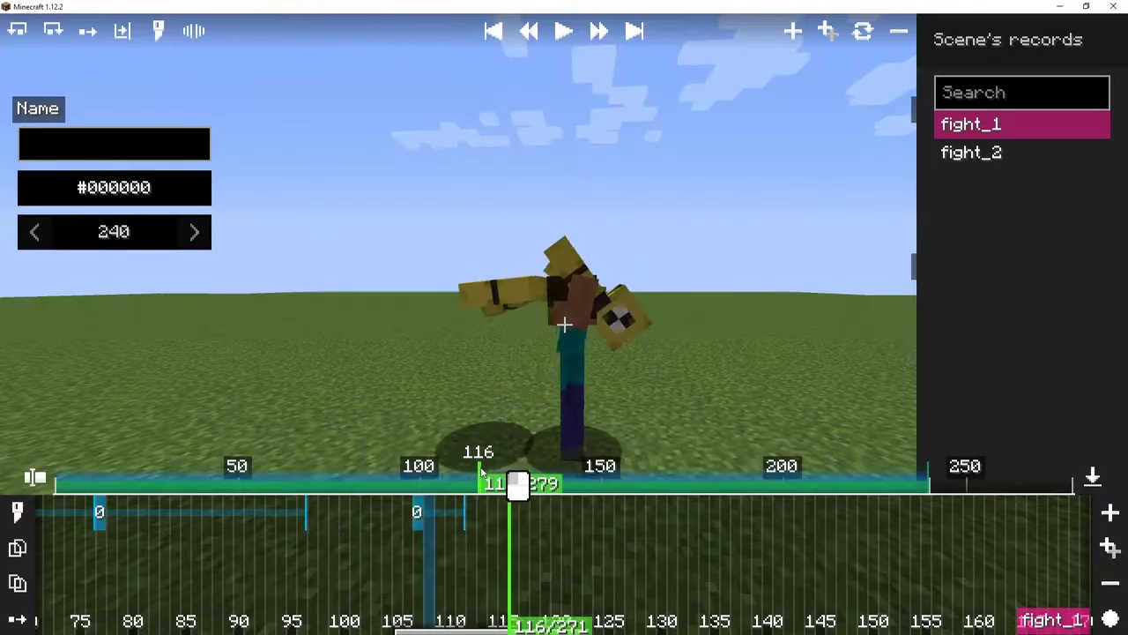
Step: Reposition the dummy's anchor in the tick 107 morph to Translate Y 34.906 and Z 17.844
{"action": "left_click", "coordinate": [417, 512]}
{"action": "left_click", "coordinate": [642, 40]}
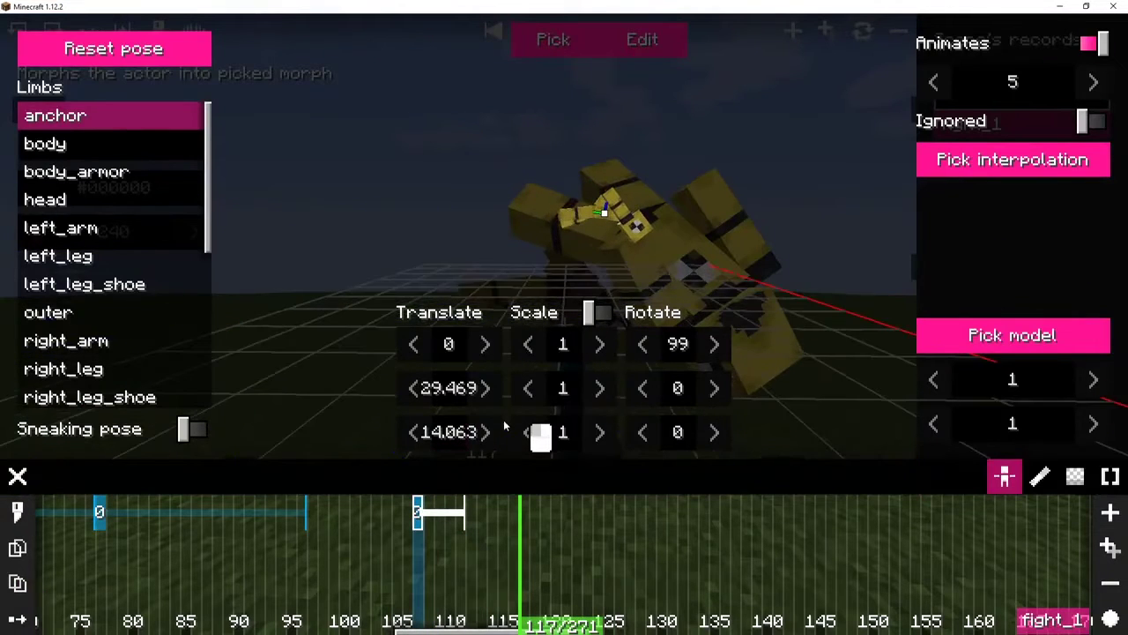
{"action": "left_click_drag", "start_coordinate": [481, 385], "coordinate": [705, 357]}
{"action": "left_click_drag", "start_coordinate": [450, 432], "coordinate": [670, 432]}
Step: Adjust the dummy's limbs in the tick 107 morph, rotating the right arm to -33 on X
{"action": "left_click", "coordinate": [638, 201], "text": "ctrl"}
{"action": "left_click_drag", "start_coordinate": [704, 353], "coordinate": [646, 354]}
{"action": "left_click", "coordinate": [608, 187], "text": "ctrl"}
{"action": "left_click", "coordinate": [657, 220], "text": "ctrl"}
{"action": "left_click", "coordinate": [635, 195], "text": "ctrl"}
{"action": "scroll", "coordinate": [679, 306], "scroll_direction": "up", "scroll_amount": 5}
{"action": "left_click_drag", "start_coordinate": [649, 297], "coordinate": [615, 199]}
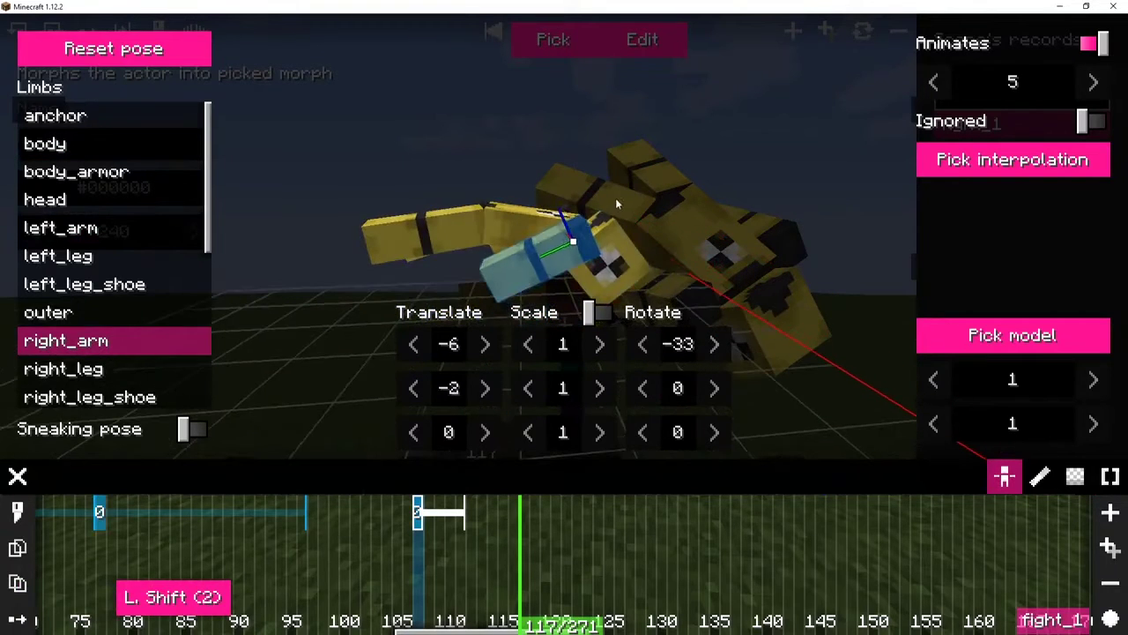
Step: Bend the dummy's head and legs, with the right leg rotated to -41 on X, and preview the lift
{"action": "left_click", "coordinate": [611, 240], "text": "ctrl"}
{"action": "left_click_drag", "start_coordinate": [689, 342], "coordinate": [598, 364]}
{"action": "left_click", "coordinate": [451, 237], "text": "ctrl"}
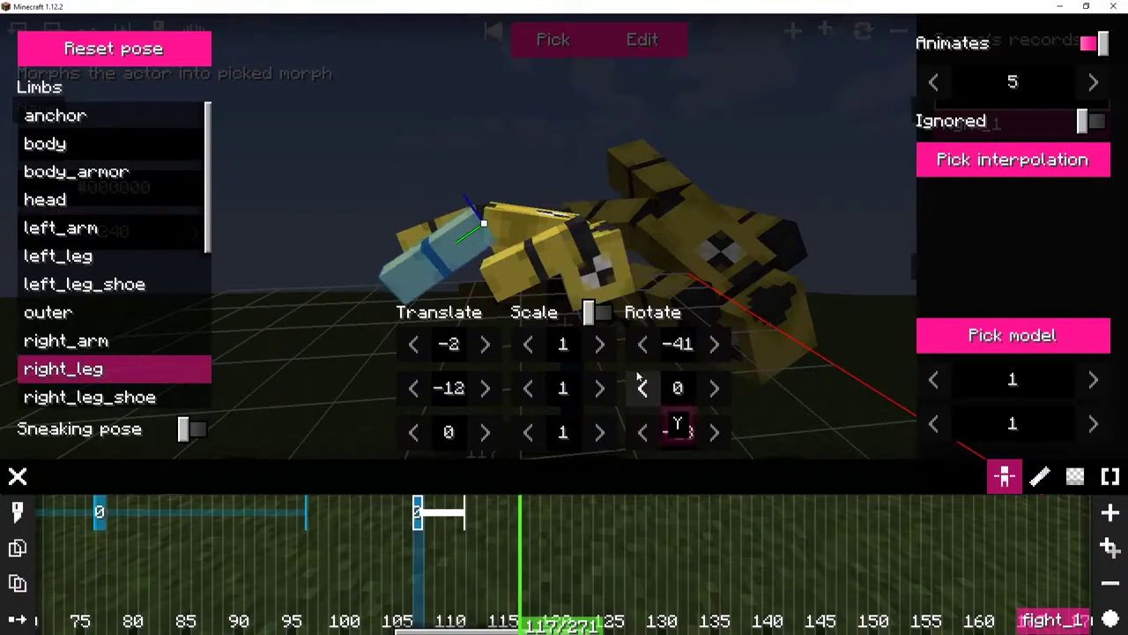
{"action": "key", "text": "Escape"}
{"action": "left_click_drag", "start_coordinate": [455, 483], "coordinate": [481, 483]}
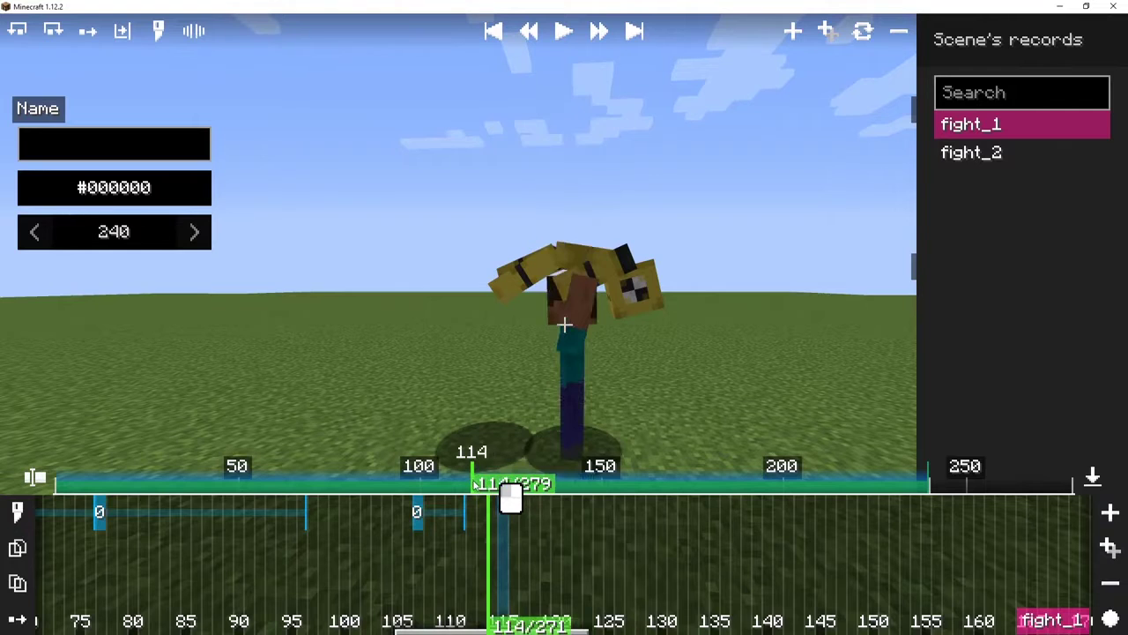
Step: Match the start of Steve's jump in fight_2 by adding a fight_1 morph at tick 112 from the recent lifted dummy morph
{"action": "left_click", "coordinate": [1024, 152]}
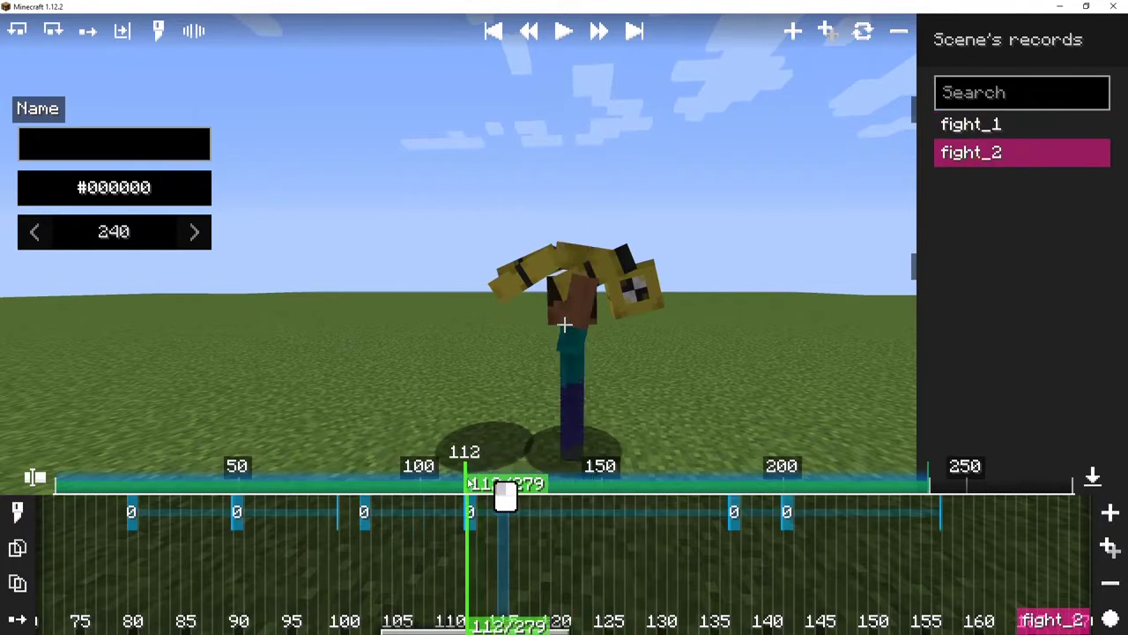
{"action": "left_click_drag", "start_coordinate": [469, 483], "coordinate": [470, 492]}
{"action": "left_click", "coordinate": [989, 132]}
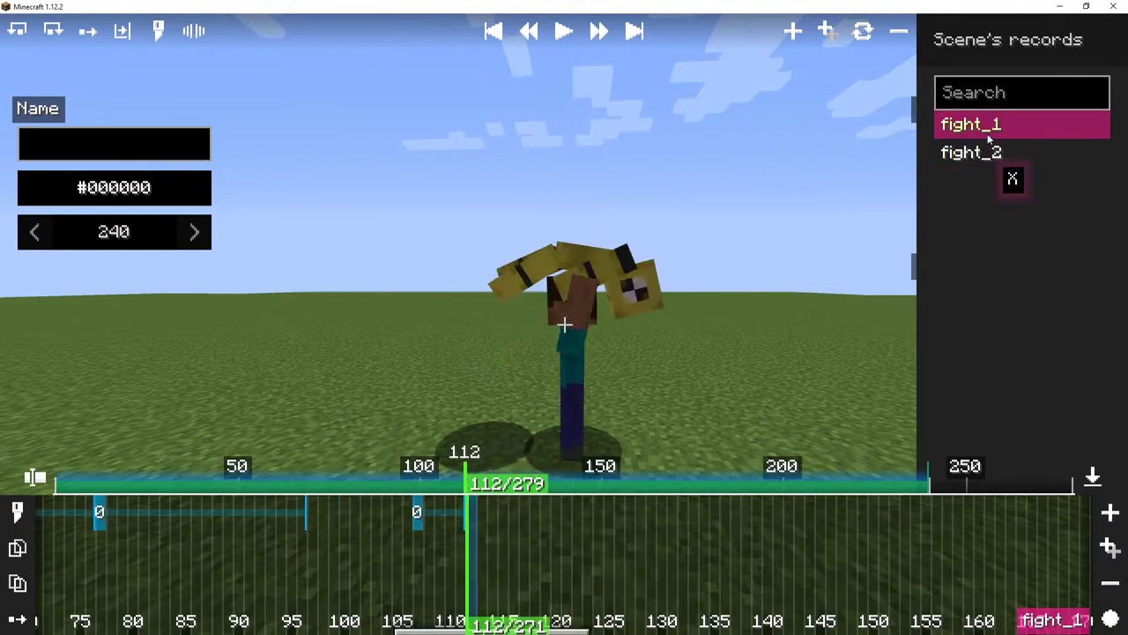
{"action": "key", "text": "ctrl+m"}
{"action": "left_click", "coordinate": [564, 41]}
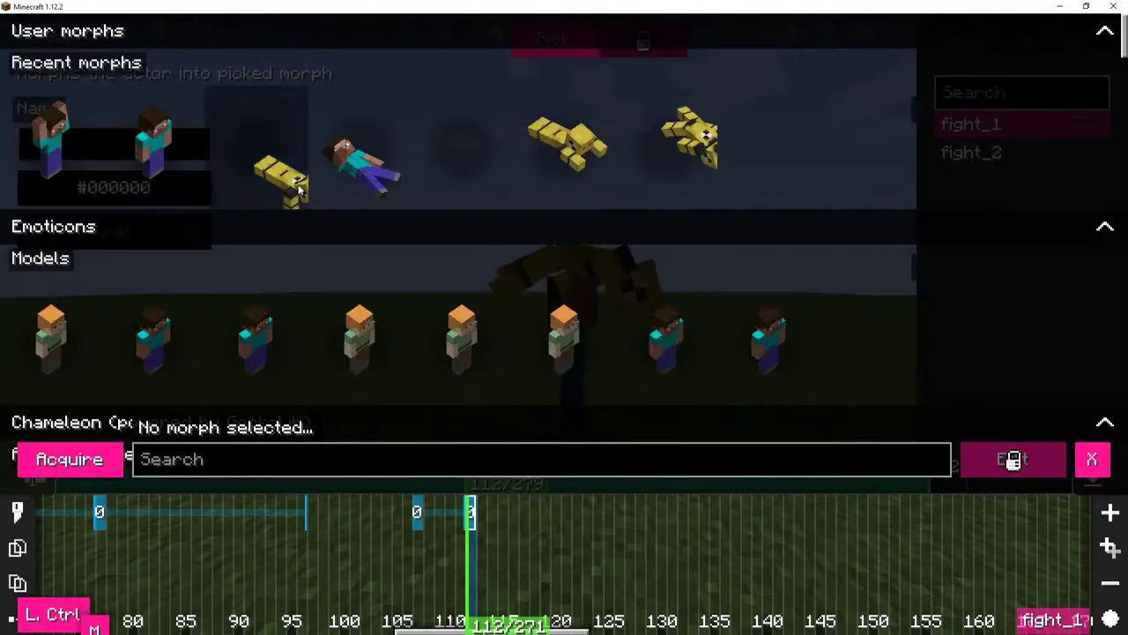
{"action": "left_click", "coordinate": [265, 157]}
{"action": "left_click", "coordinate": [668, 179]}
Step: Raise the dummy's anchor by 48 to Translate Y 82.906, set the duration to 20, and preview the jump
{"action": "key", "text": "e"}
{"action": "scroll", "coordinate": [620, 242], "scroll_direction": "down", "scroll_amount": 5}
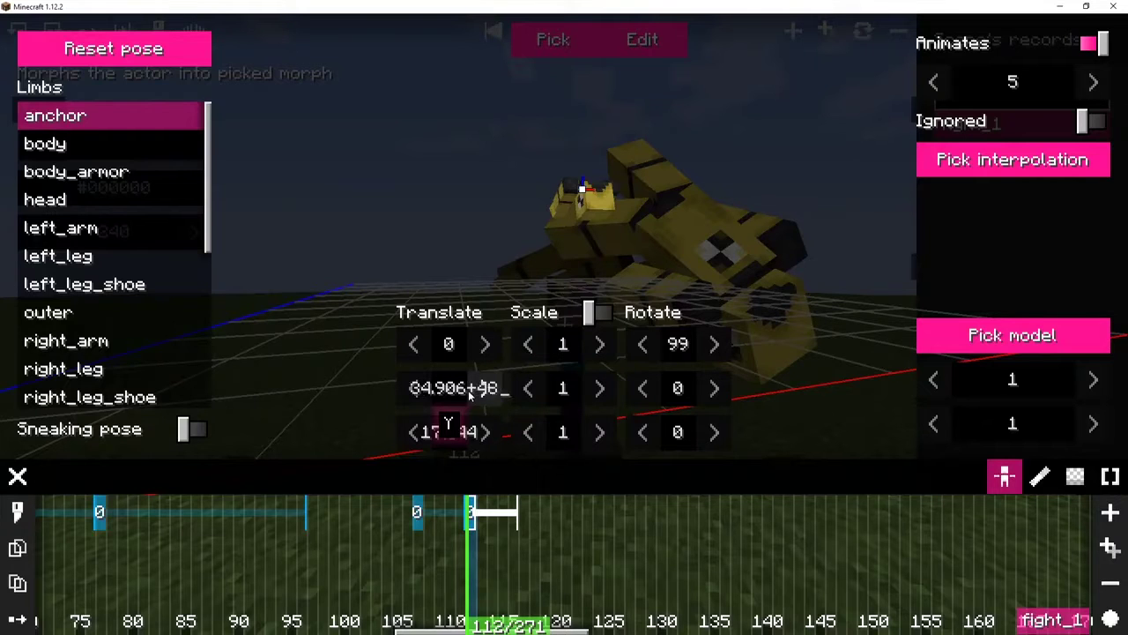
{"action": "key", "text": "Return"}
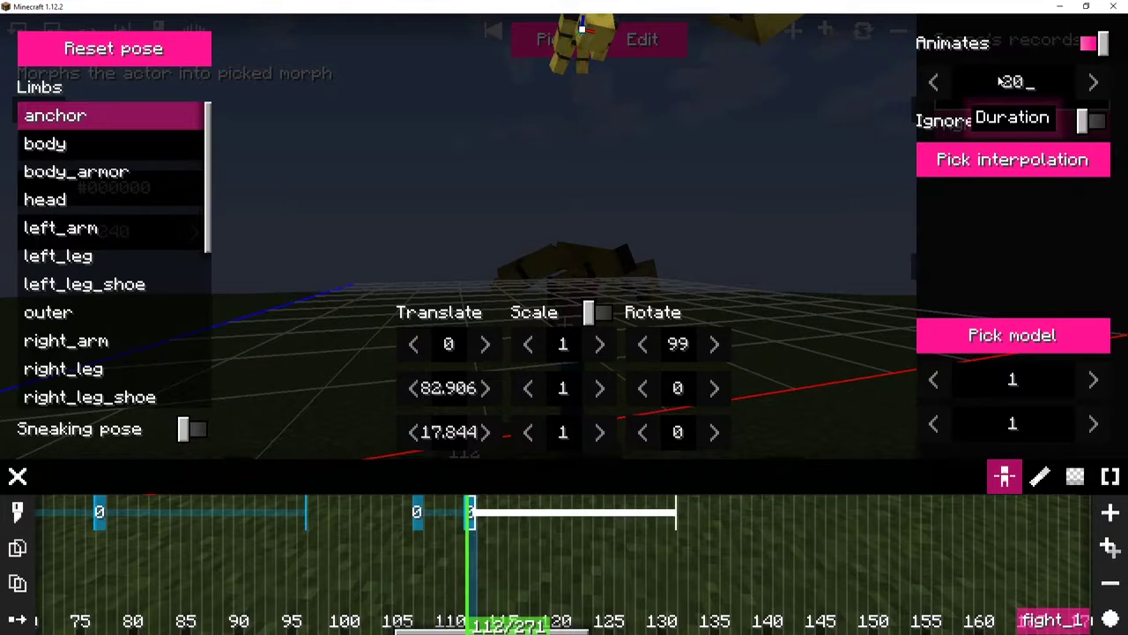
{"action": "key", "text": "Escape"}
{"action": "left_click_drag", "start_coordinate": [462, 481], "coordinate": [548, 469]}
Step: Check the duration and interpolation of Steve's jump morph at tick 112 in fight_2
{"action": "left_click", "coordinate": [980, 154]}
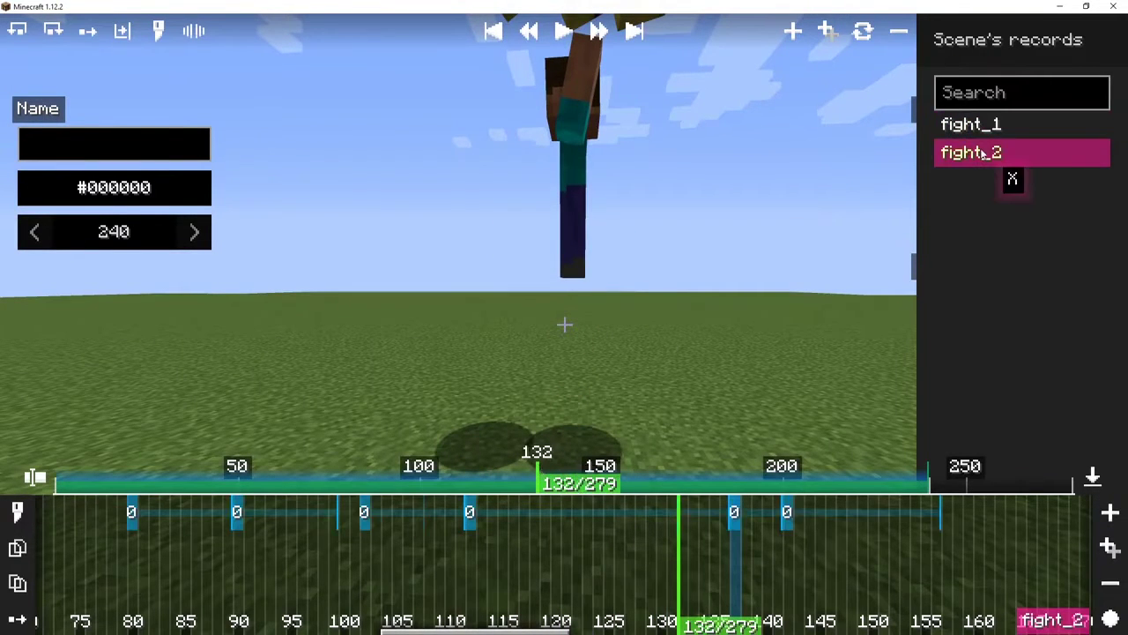
{"action": "mouse_move", "coordinate": [599, 472]}
{"action": "left_mouse_down"}
{"action": "mouse_move", "coordinate": [552, 485]}
{"action": "mouse_move", "coordinate": [590, 485]}
{"action": "left_mouse_up"}
{"action": "left_click", "coordinate": [509, 520]}
{"action": "key", "text": "e"}
{"action": "left_click", "coordinate": [1013, 160]}
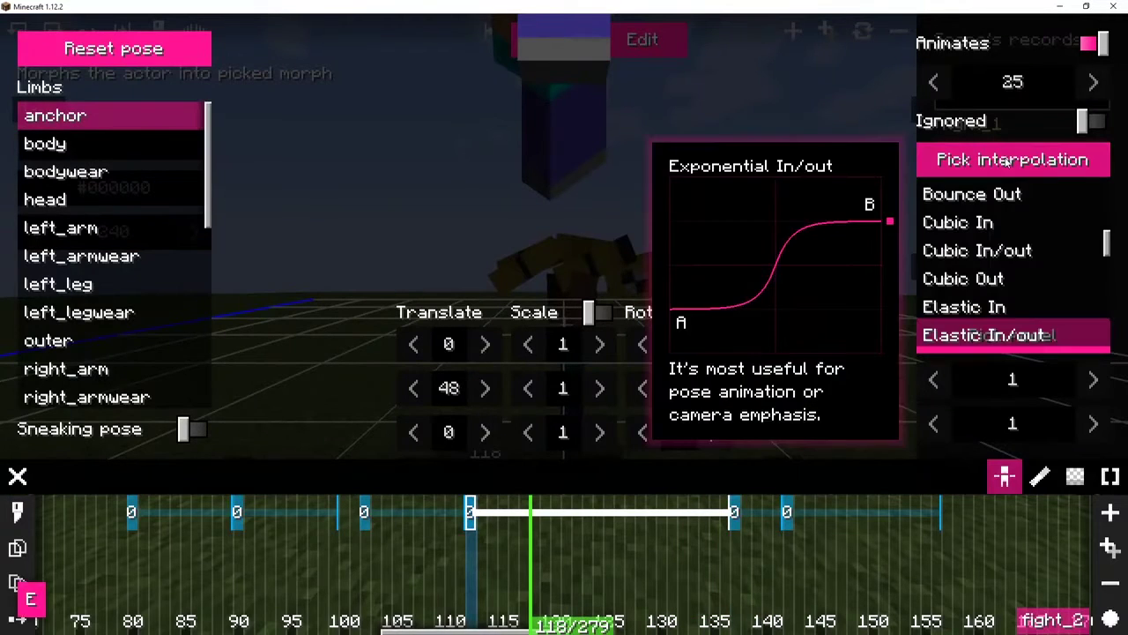
{"action": "scroll", "coordinate": [1025, 278], "scroll_direction": "down", "scroll_amount": 4}
{"action": "scroll", "coordinate": [1025, 278], "scroll_direction": "up", "scroll_amount": 1}
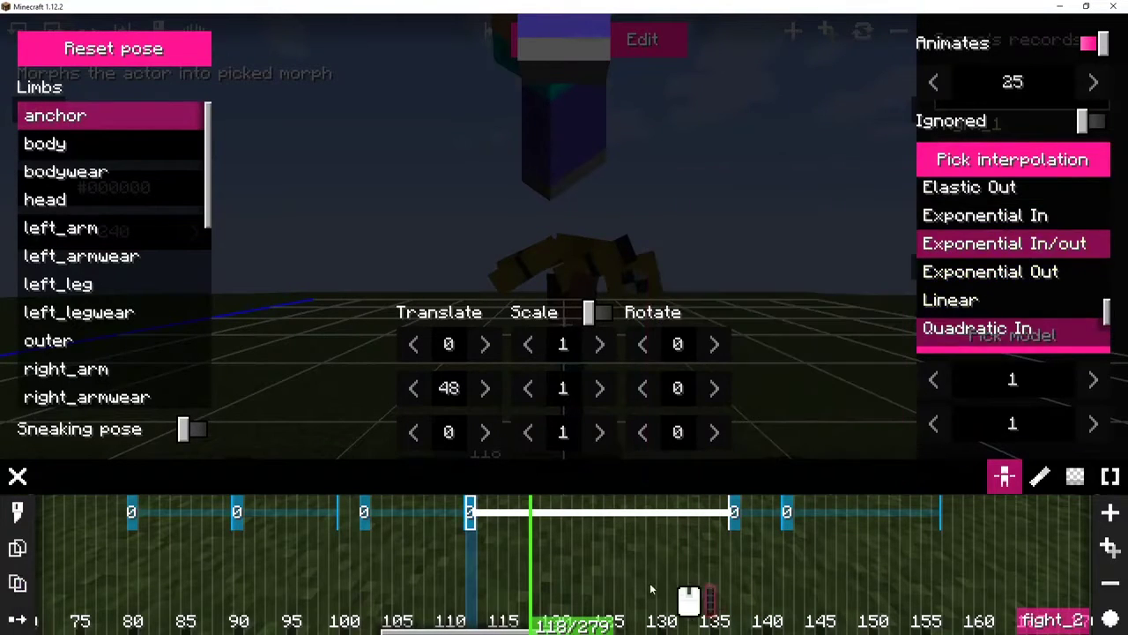
{"action": "left_click", "coordinate": [631, 585]}
Step: Set the fight_1 morph at tick 112 to a duration of 25 with Exponential In/out interpolation
{"action": "key", "text": "x"}
{"action": "left_click", "coordinate": [1036, 127]}
{"action": "left_click", "coordinate": [479, 524]}
{"action": "key", "text": "e"}
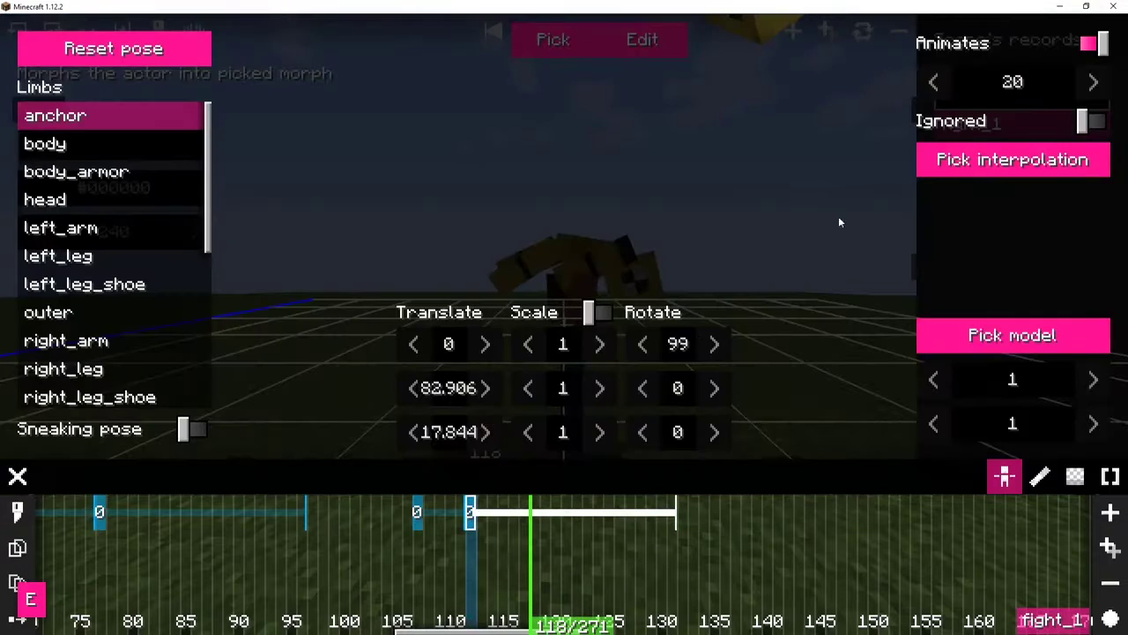
{"action": "left_click", "coordinate": [1097, 46]}
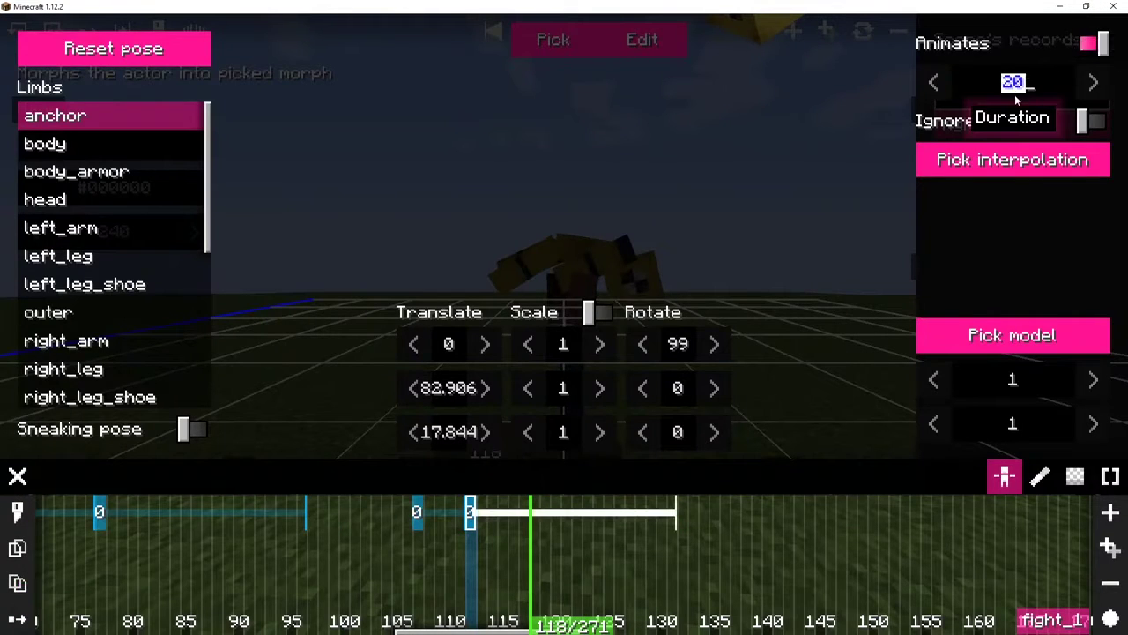
{"action": "type", "text": "25"}
{"action": "left_click", "coordinate": [1012, 160]}
{"action": "scroll", "coordinate": [1022, 238], "scroll_direction": "down", "scroll_amount": 2}
{"action": "scroll", "coordinate": [1025, 250], "scroll_direction": "up", "scroll_amount": 2}
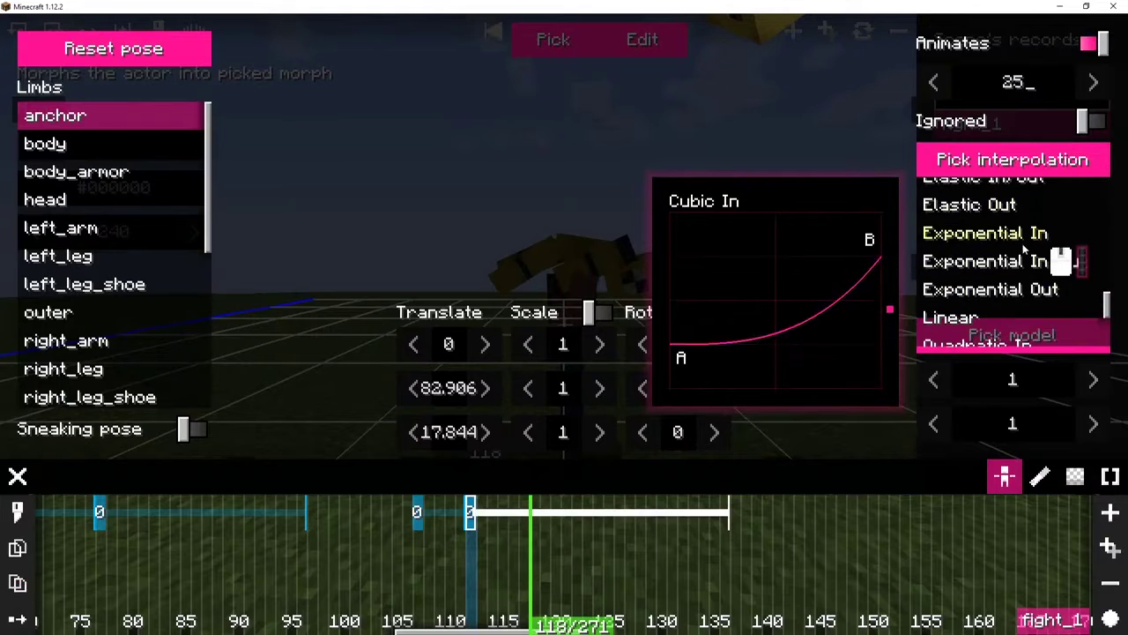
{"action": "left_click", "coordinate": [1019, 261]}
{"action": "left_click", "coordinate": [585, 553]}
Step: Lower the dummy's anchor in the tick 112 morph to Translate Y 74.906 and preview the jump
{"action": "left_click_drag", "start_coordinate": [448, 489], "coordinate": [552, 477]}
{"action": "left_click", "coordinate": [469, 512]}
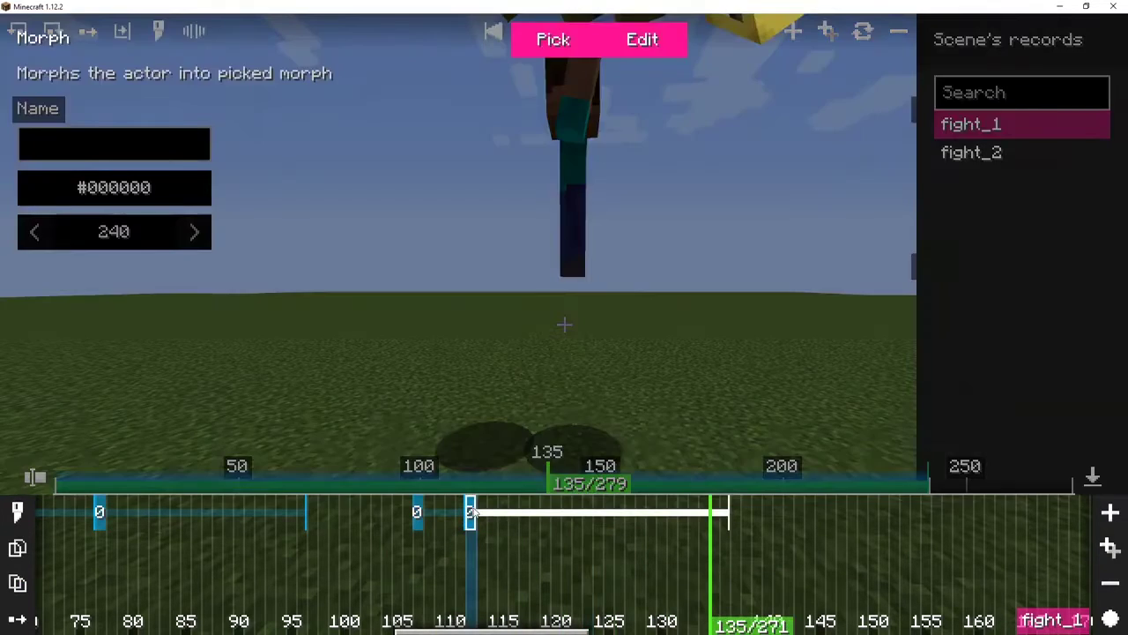
{"action": "key", "text": "e"}
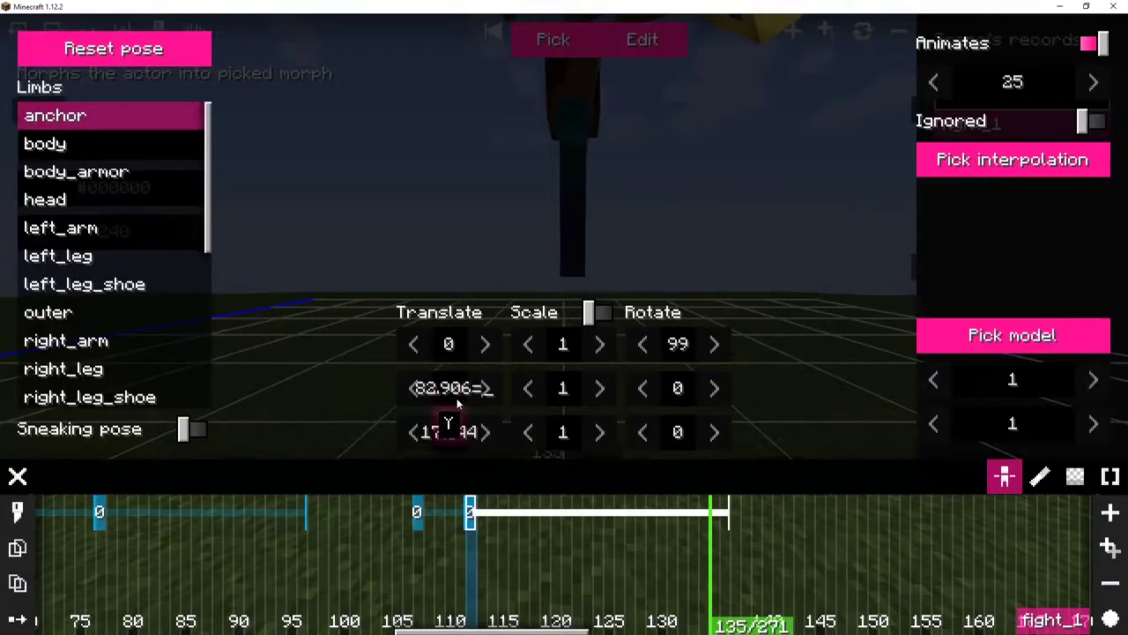
{"action": "type", "text": "9"}
{"action": "key", "text": "Return"}
{"action": "left_click", "coordinate": [481, 524]}
{"action": "left_click_drag", "start_coordinate": [458, 478], "coordinate": [541, 449]}
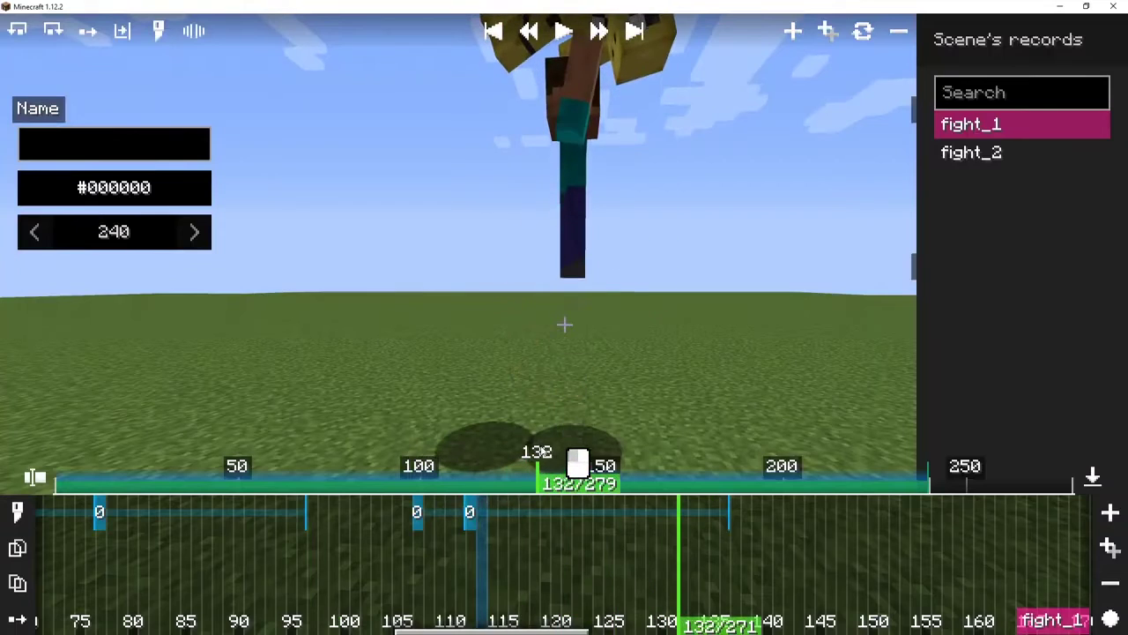
Step: Set the anchor's Translate Y in the fight_1 morph at tick 112 to 66.906 and replay the jump
{"action": "left_click", "coordinate": [465, 515]}
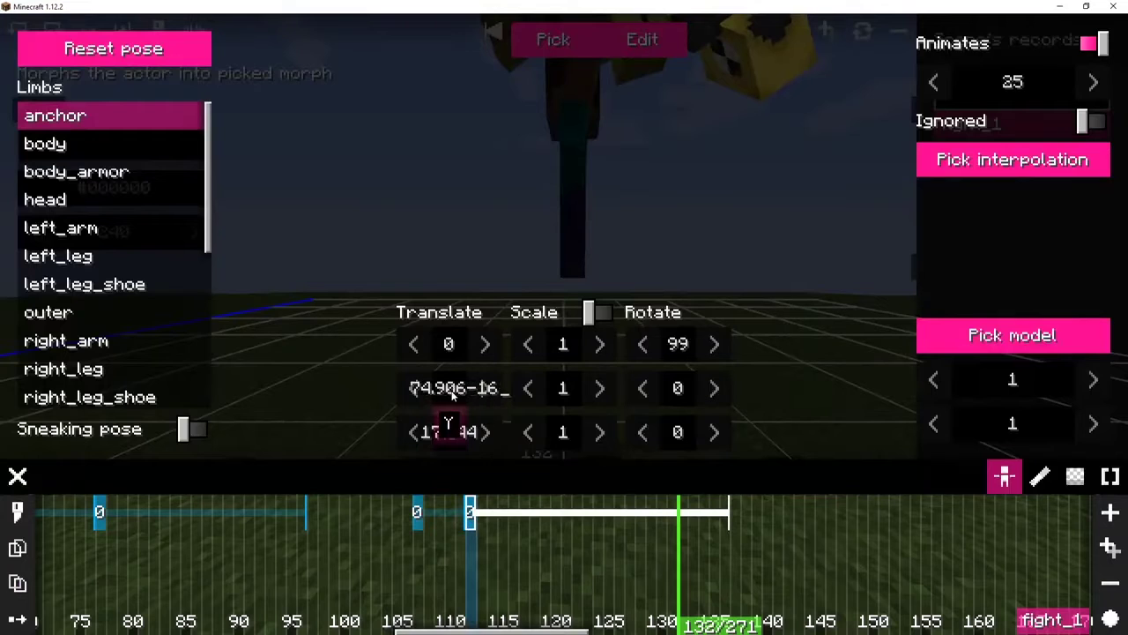
{"action": "type", "text": "8"}
{"action": "key", "text": "Return"}
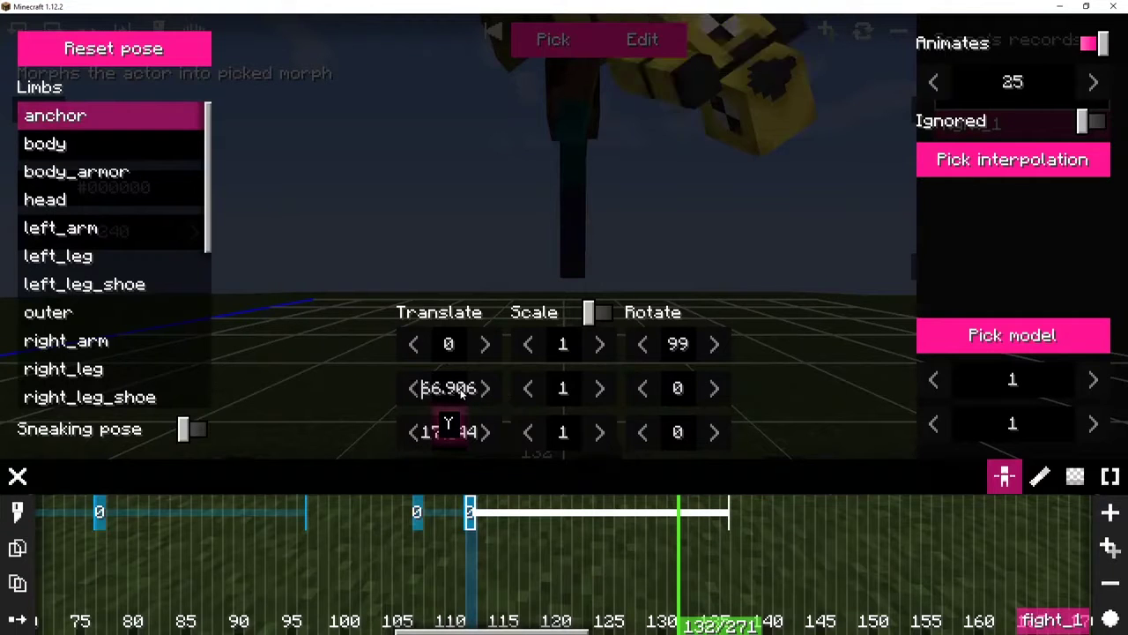
{"action": "left_click", "coordinate": [503, 521]}
{"action": "mouse_move", "coordinate": [551, 480]}
{"action": "left_mouse_down"}
{"action": "mouse_move", "coordinate": [594, 465]}
{"action": "mouse_move", "coordinate": [562, 468]}
{"action": "left_mouse_up"}
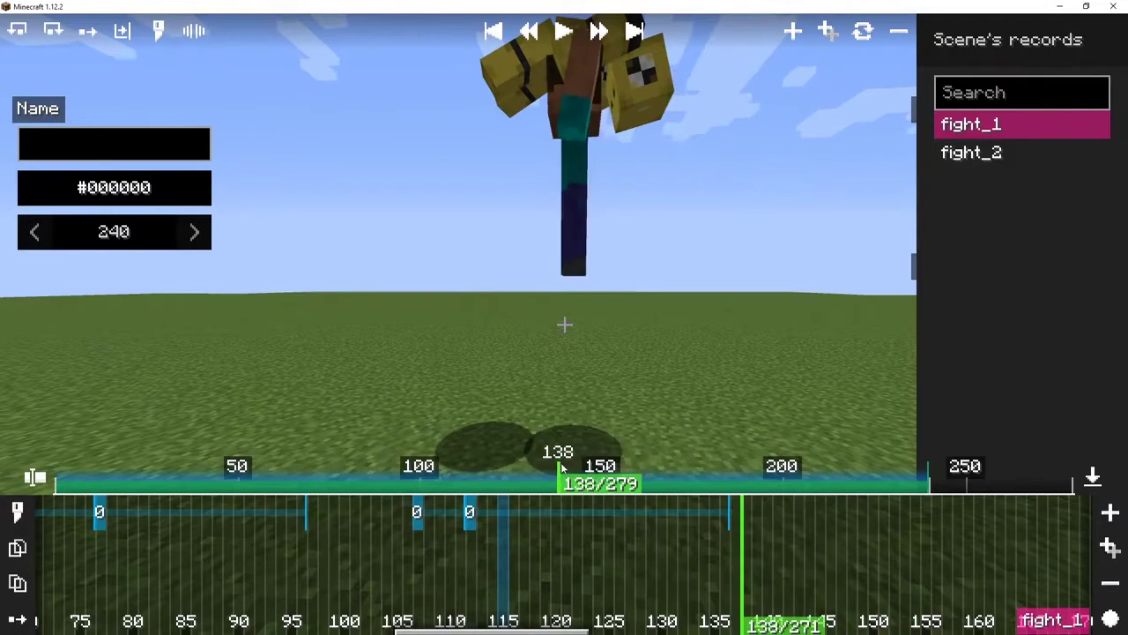
Step: Add a morph action at tick 137 in fight_1 using the recent yellow dummy morph
{"action": "key", "text": "ctrl"}
{"action": "key", "text": "ctrl+m"}
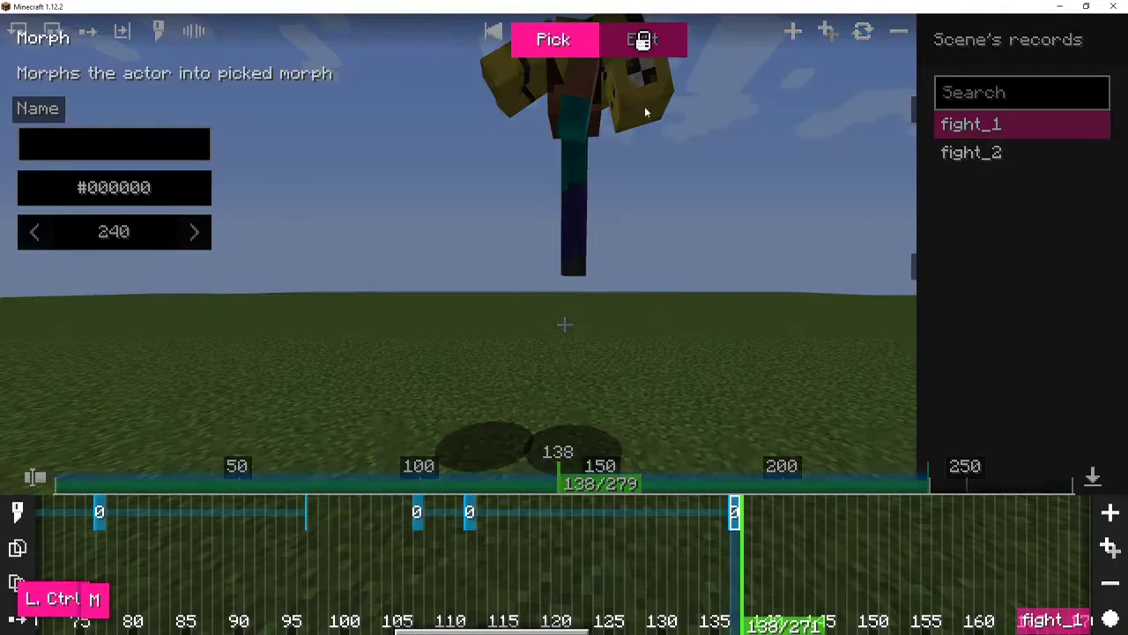
{"action": "left_click", "coordinate": [555, 40]}
{"action": "left_click", "coordinate": [388, 165]}
{"action": "left_click", "coordinate": [677, 152]}
Step: Reset the dummy's pose in the tick 137 morph, apply the lying preset, and create an editable pose from it
{"action": "key", "text": "e"}
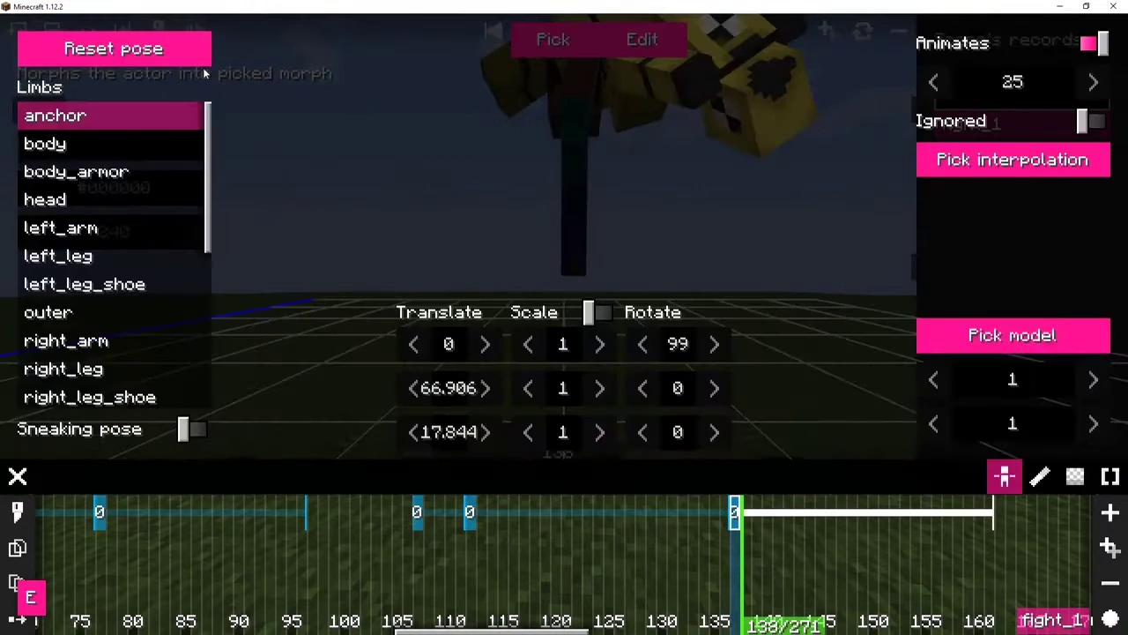
{"action": "left_click", "coordinate": [70, 308]}
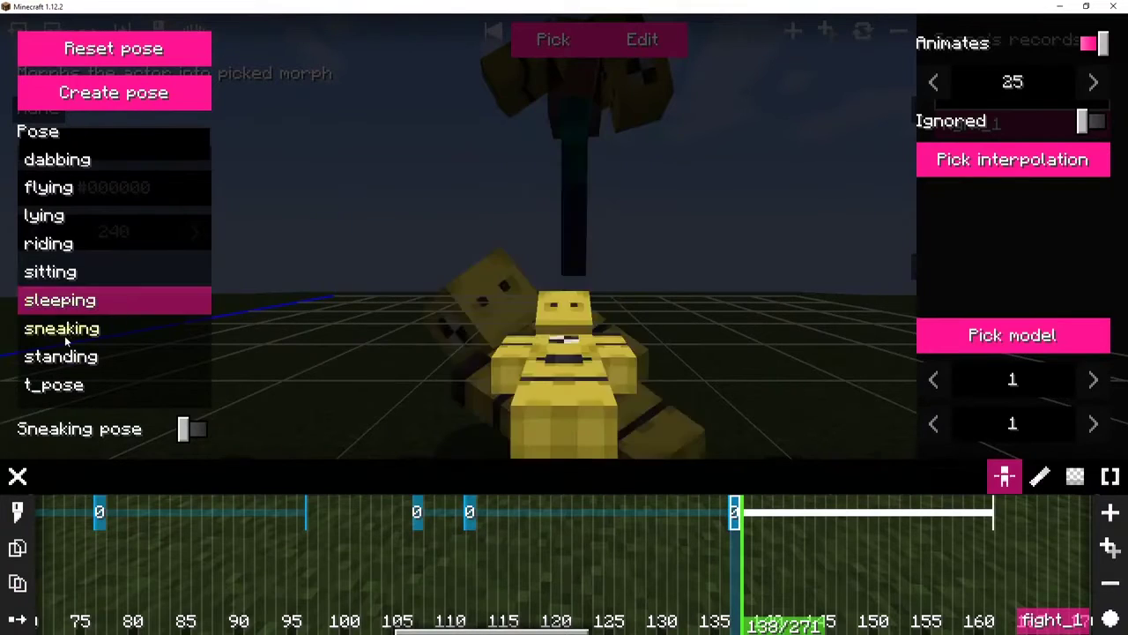
{"action": "left_click", "coordinate": [68, 333]}
{"action": "left_click", "coordinate": [69, 356]}
{"action": "left_click", "coordinate": [73, 379]}
{"action": "left_click", "coordinate": [88, 275]}
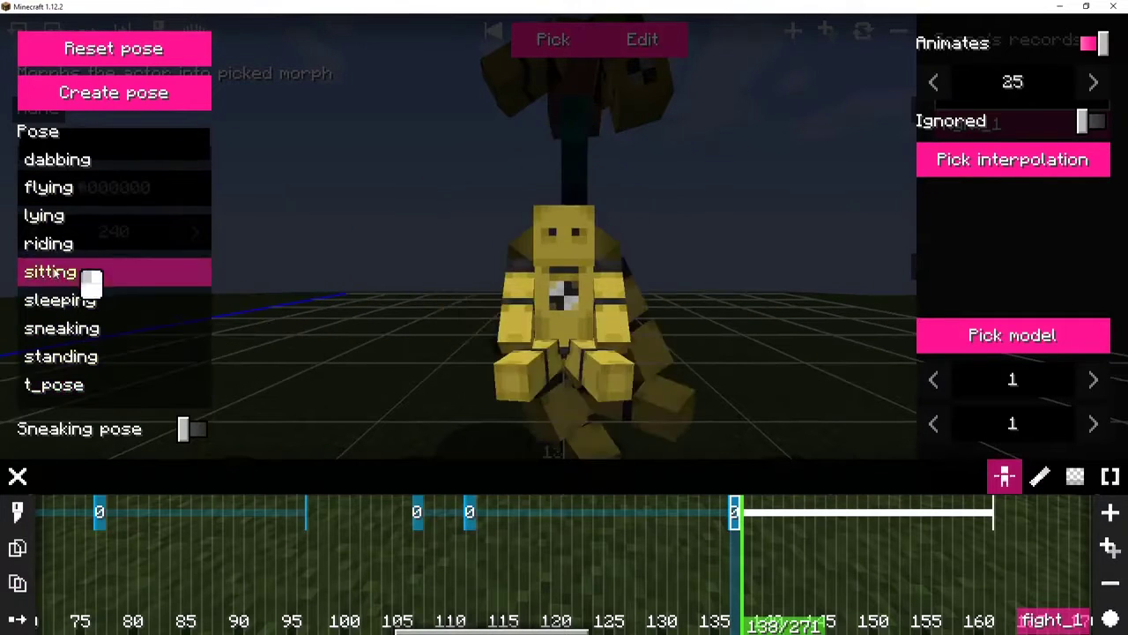
{"action": "left_click", "coordinate": [79, 245]}
{"action": "left_click", "coordinate": [70, 217]}
{"action": "left_click", "coordinate": [70, 188]}
{"action": "left_click", "coordinate": [71, 217]}
{"action": "left_click", "coordinate": [120, 93]}
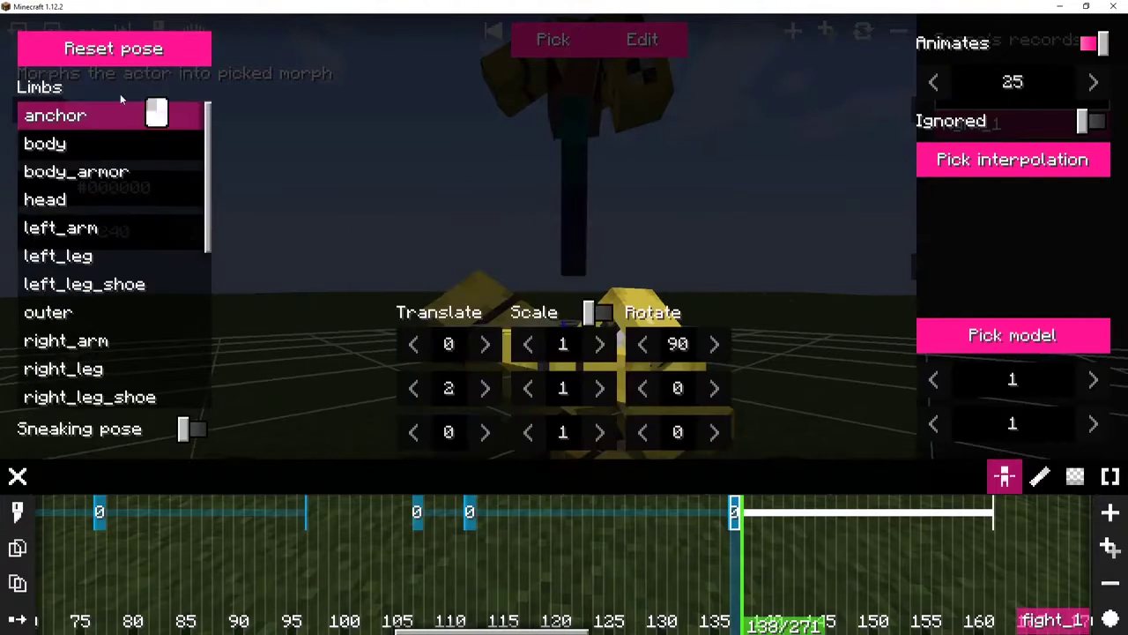
Step: In fight_1's tick 137 lying morph, set the anchor's Translate Z to -43.312 and the animation duration to 5 with Exponential In/out interpolation
{"action": "left_click_drag", "start_coordinate": [456, 438], "coordinate": [702, 211]}
{"action": "left_click", "coordinate": [1012, 159]}
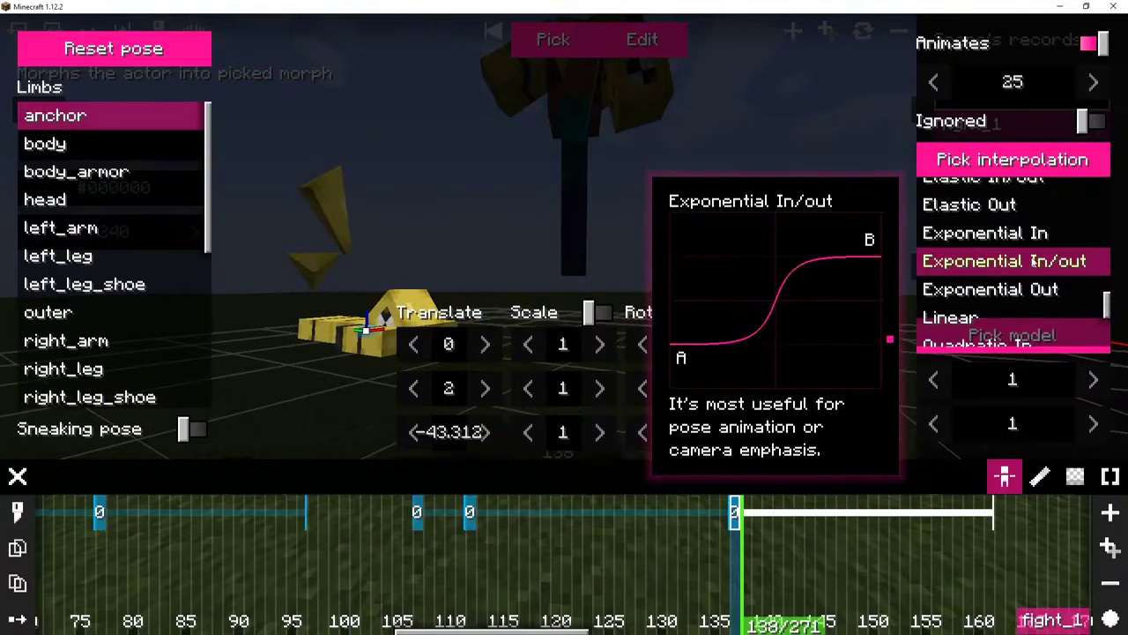
{"action": "type", "text": "5"}
{"action": "key", "text": "Escape"}
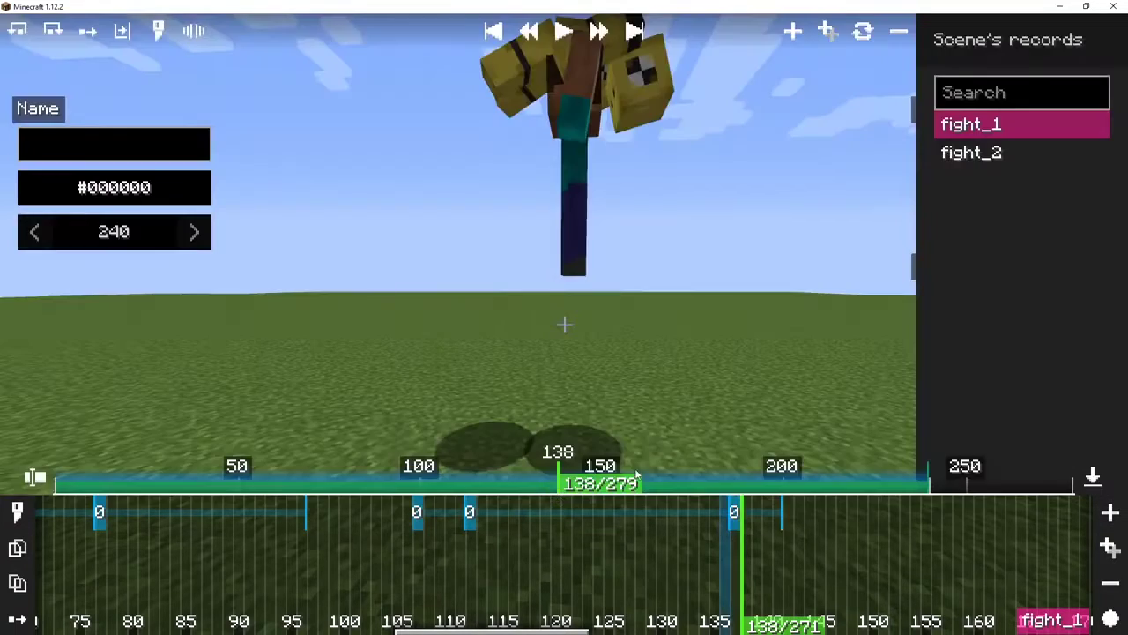
Step: Move the lying morph from tick 137 to tick 140 and add a new morph action at tick 137
{"action": "left_click_drag", "start_coordinate": [539, 486], "coordinate": [565, 476]}
{"action": "left_click", "coordinate": [739, 517]}
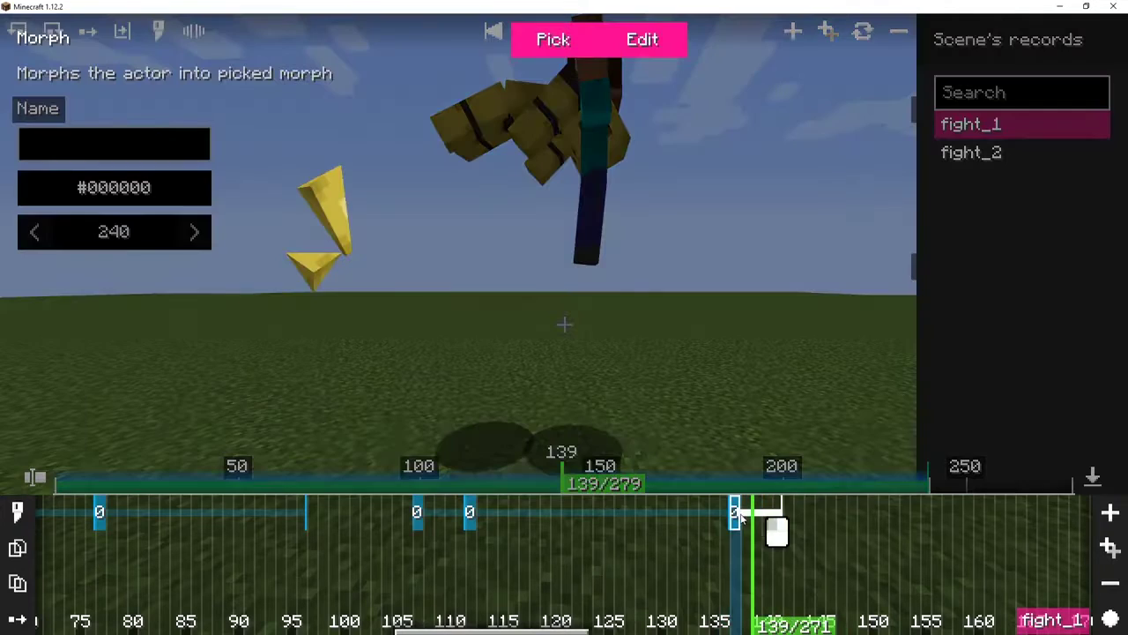
{"action": "left_click", "coordinate": [736, 513]}
{"action": "left_click", "coordinate": [733, 515]}
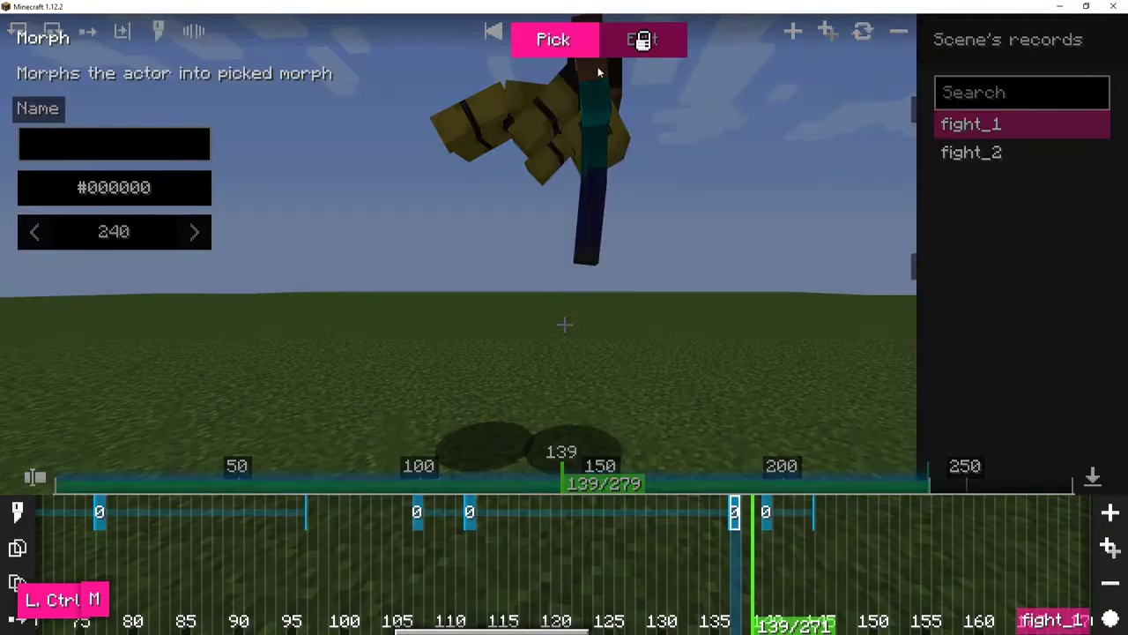
Step: Try a recent yellow dummy morph in the new tick 137 action and inspect its pose from the side
{"action": "left_click", "coordinate": [552, 39]}
{"action": "left_click", "coordinate": [708, 152]}
{"action": "key", "text": "e"}
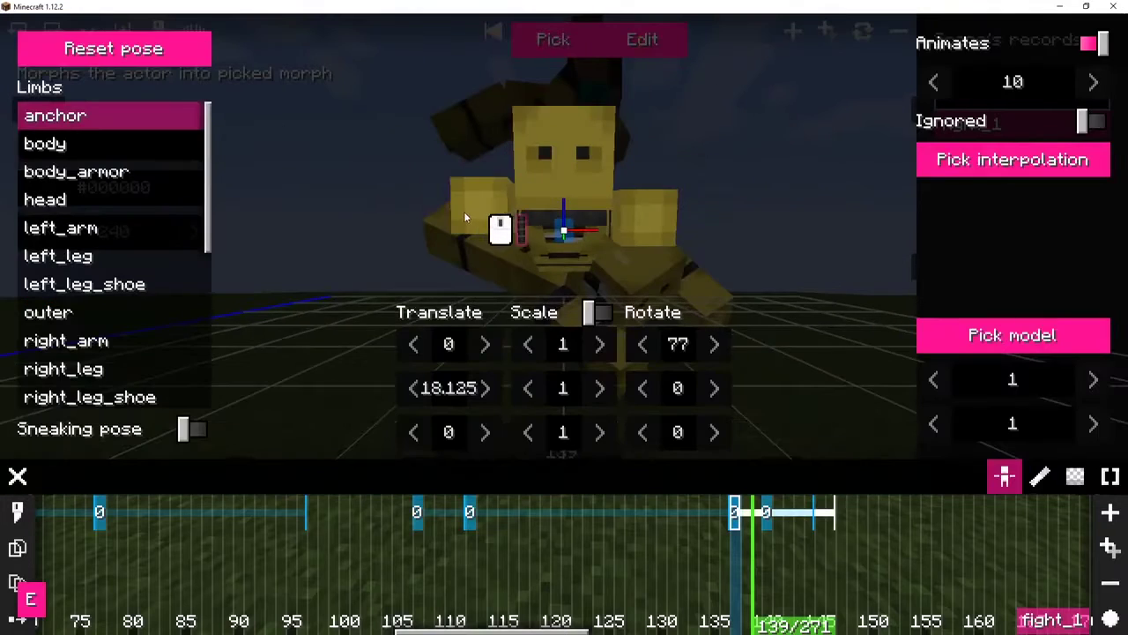
{"action": "left_click_drag", "start_coordinate": [465, 216], "coordinate": [669, 233]}
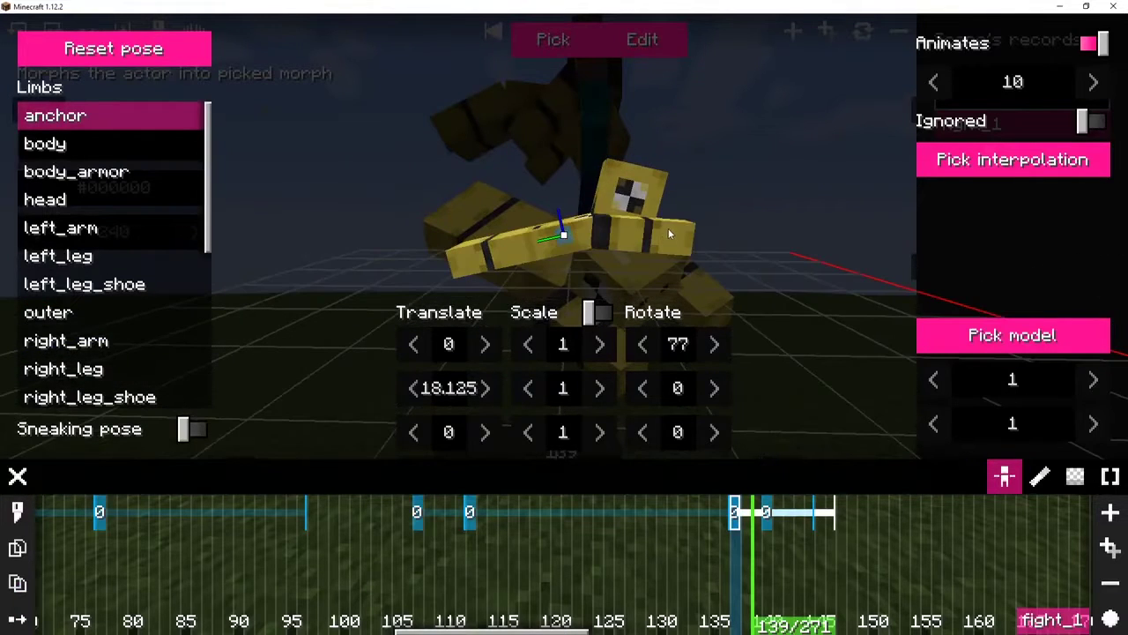
{"action": "left_click", "coordinate": [777, 527]}
{"action": "left_click", "coordinate": [767, 522]}
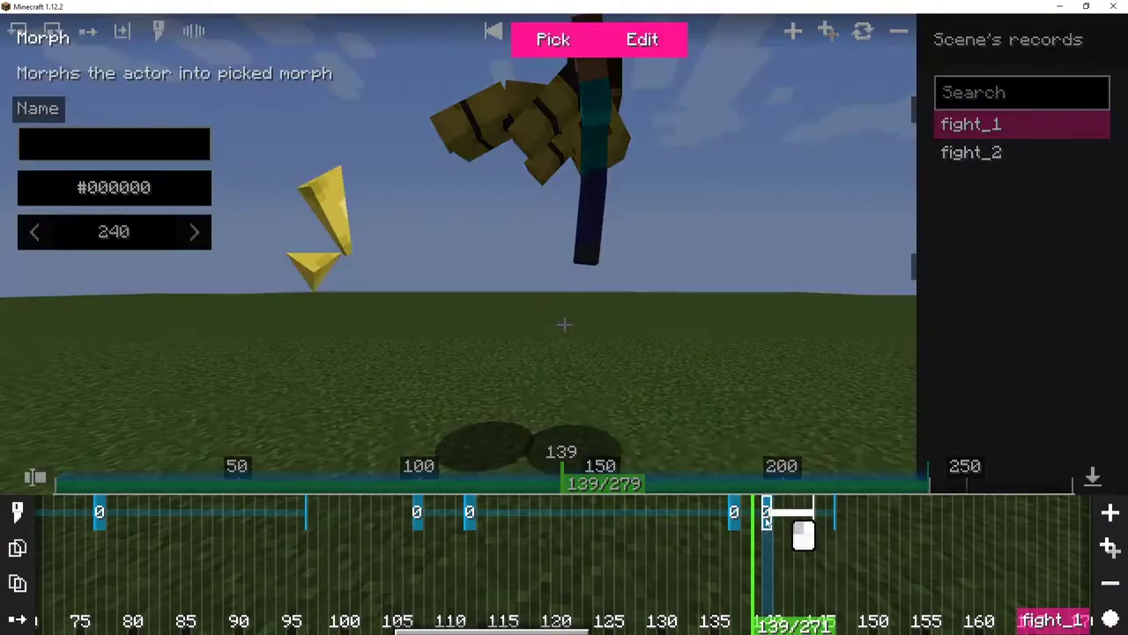
Step: Replace the tick 137 action in fight_1 with a copy of the tick 112 morph
{"action": "left_click", "coordinate": [482, 518]}
{"action": "left_click", "coordinate": [505, 520]}
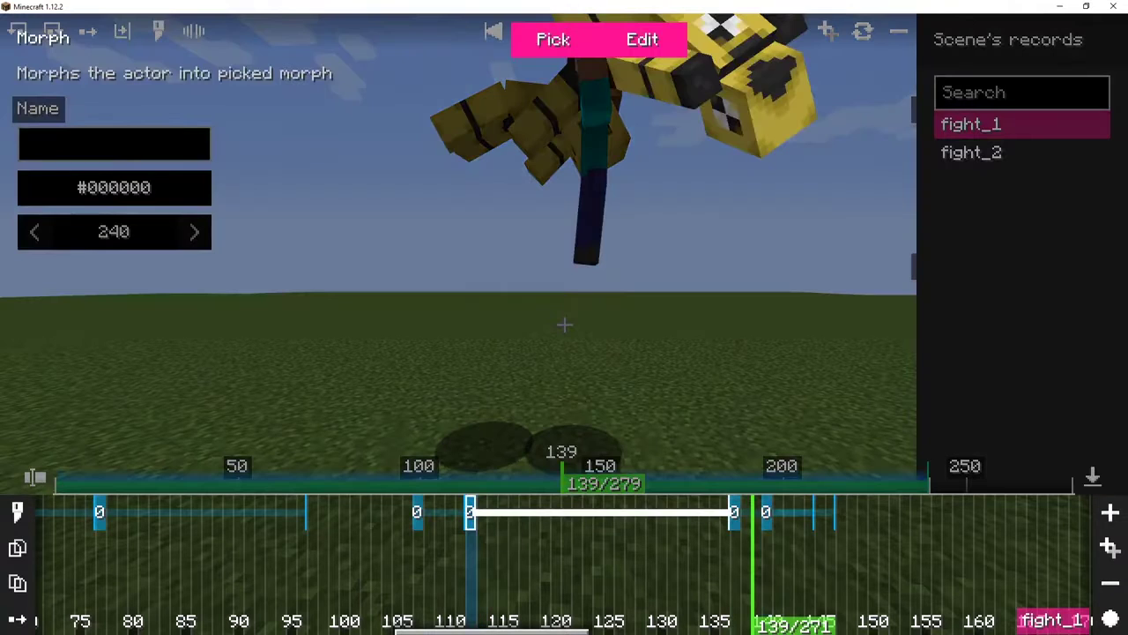
{"action": "left_click", "coordinate": [740, 523]}
{"action": "left_click", "coordinate": [1075, 579]}
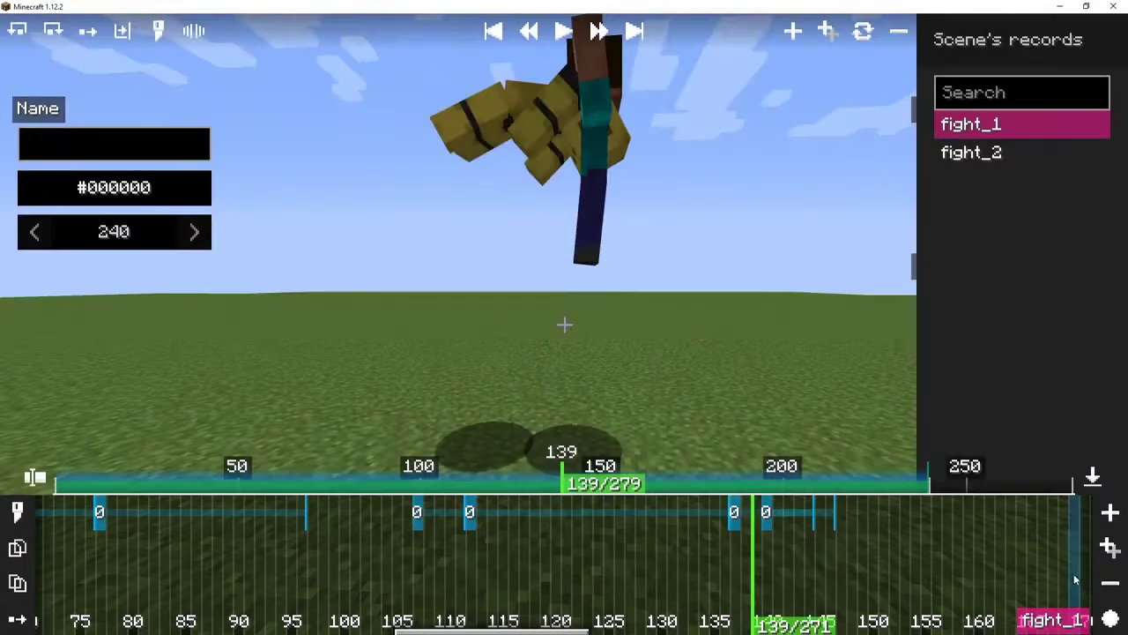
{"action": "left_click", "coordinate": [740, 517]}
{"action": "left_click", "coordinate": [778, 595]}
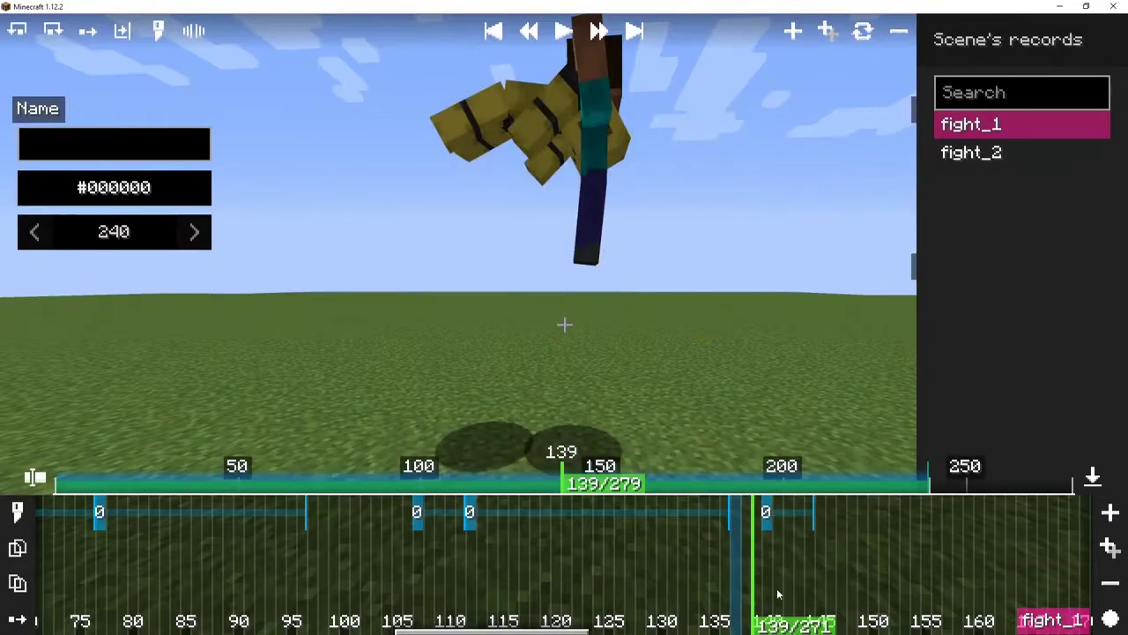
{"action": "left_click", "coordinate": [17, 582]}
Step: In the tick 137 morph, set the duration to 3, the anchor's Rotate X to 68 and Translate Z to 15.594, using Linear interpolation
{"action": "key", "text": "e"}
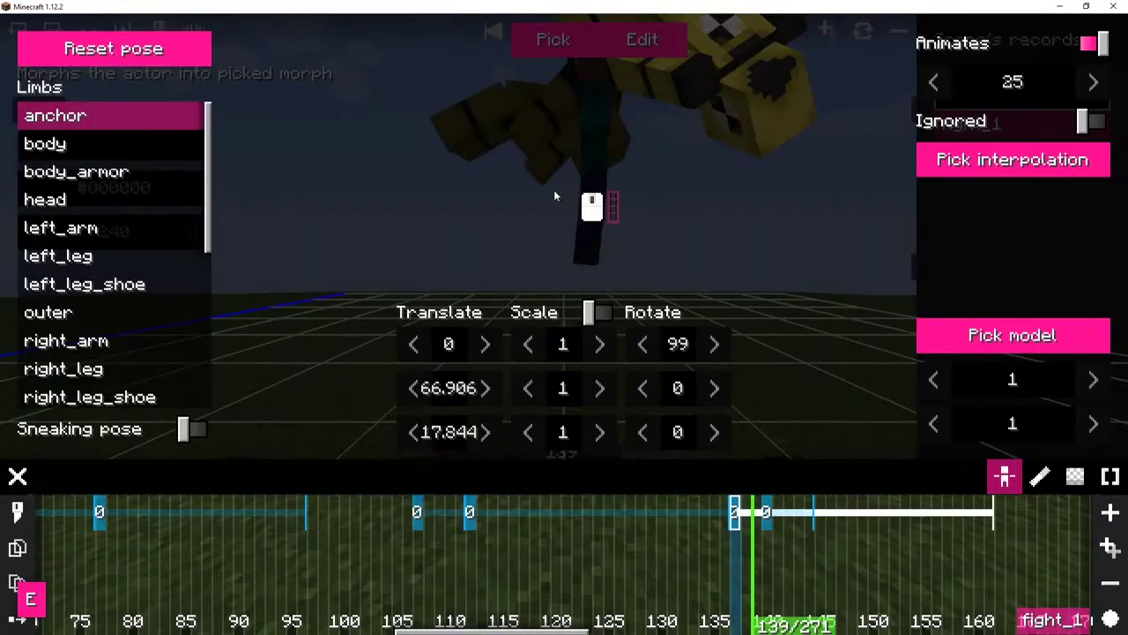
{"action": "type", "text": "3"}
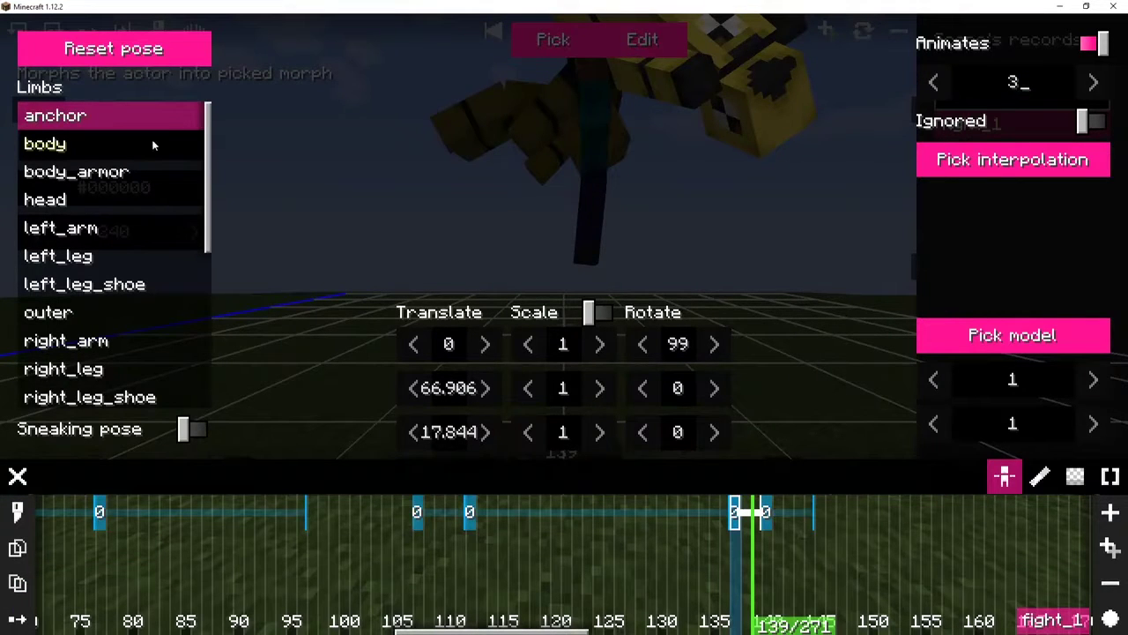
{"action": "scroll", "coordinate": [520, 203], "scroll_direction": "down", "scroll_amount": 10}
{"action": "left_click_drag", "start_coordinate": [520, 212], "coordinate": [611, 291]}
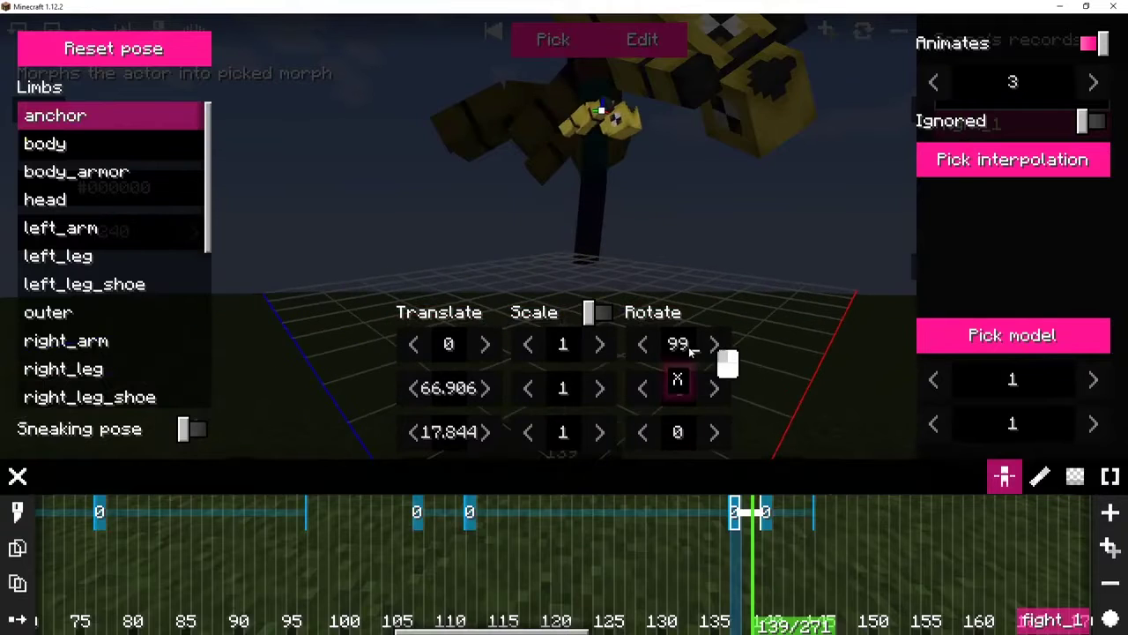
{"action": "left_click_drag", "start_coordinate": [688, 347], "coordinate": [630, 351]}
{"action": "left_click_drag", "start_coordinate": [485, 432], "coordinate": [390, 433]}
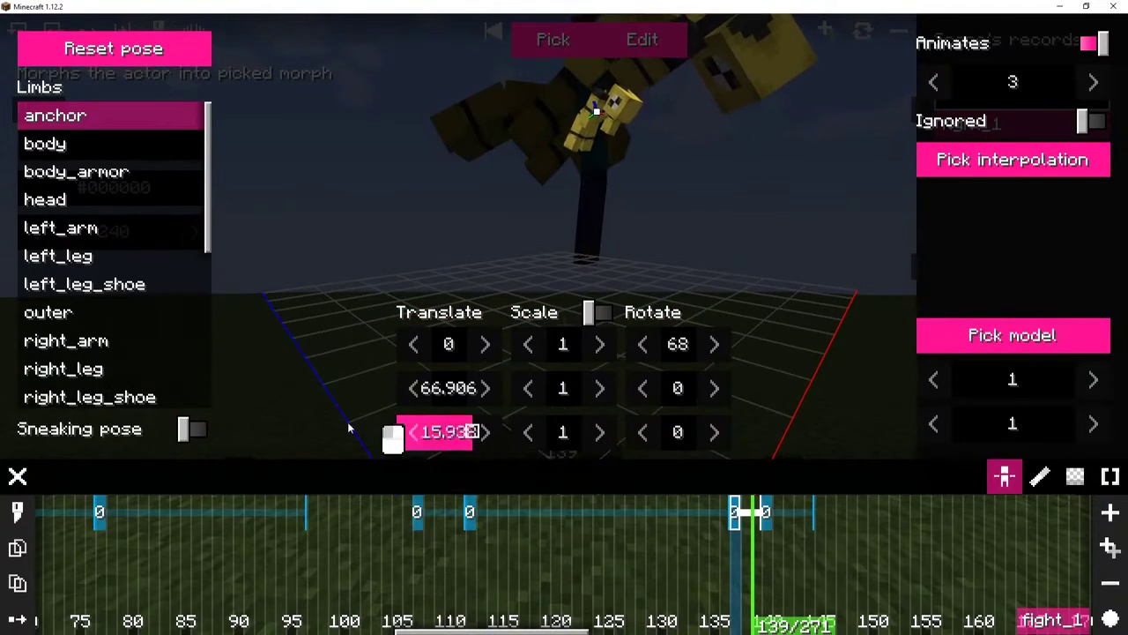
{"action": "left_click", "coordinate": [1004, 159]}
{"action": "scroll", "coordinate": [978, 253], "scroll_direction": "down", "scroll_amount": 2}
{"action": "left_click", "coordinate": [978, 253]}
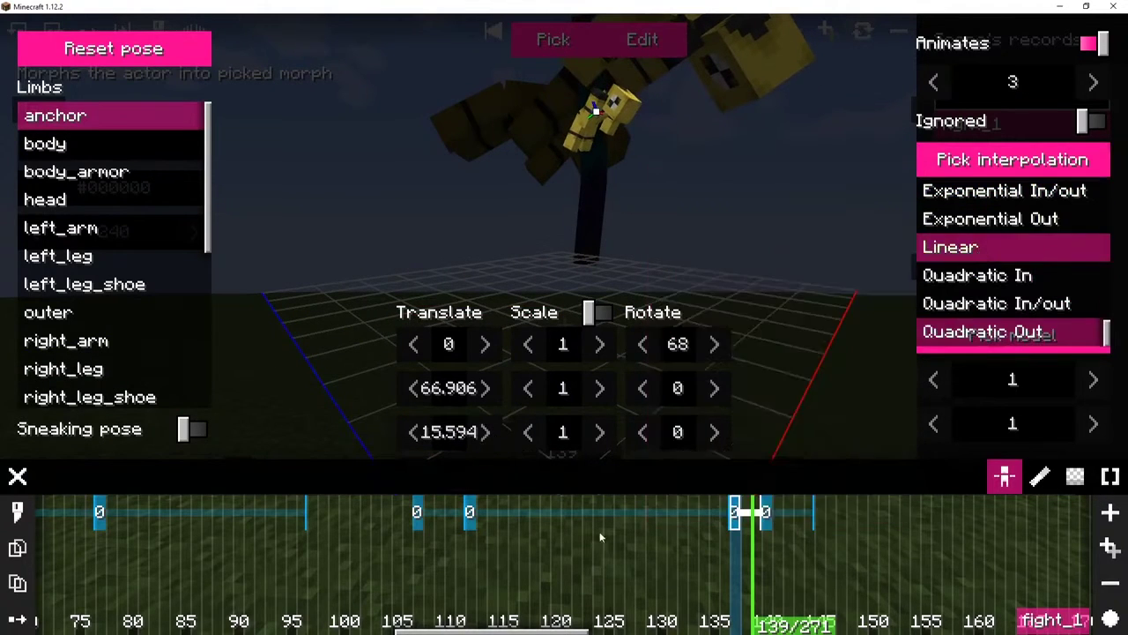
{"action": "left_click", "coordinate": [607, 532]}
{"action": "mouse_move", "coordinate": [560, 476]}
{"action": "left_mouse_down"}
{"action": "mouse_move", "coordinate": [588, 475]}
{"action": "mouse_move", "coordinate": [552, 476]}
{"action": "mouse_move", "coordinate": [577, 475]}
{"action": "mouse_move", "coordinate": [566, 476]}
{"action": "left_mouse_up"}
Step: Change the interpolation of the tick 140 lying morph in fight_1 to Exponential Out
{"action": "left_click", "coordinate": [766, 512]}
{"action": "key", "text": "e"}
{"action": "left_click", "coordinate": [960, 166]}
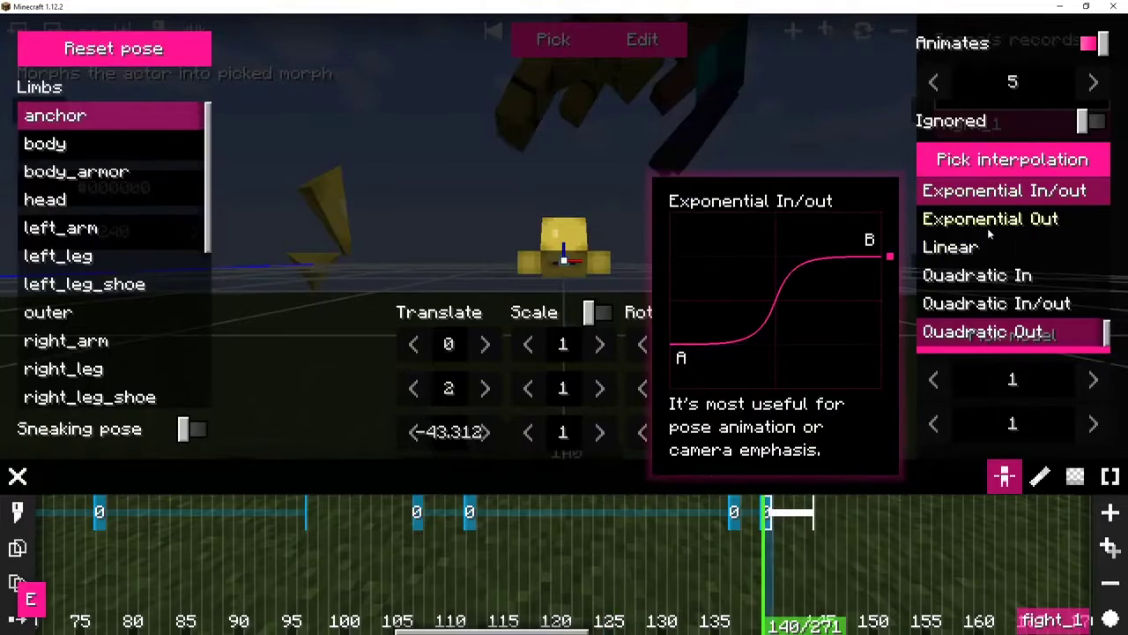
{"action": "left_click", "coordinate": [989, 227]}
{"action": "left_click", "coordinate": [608, 529]}
Step: Rewind the scene to tick 0, place the camera in a raised view of both fighters, and play the fight
{"action": "left_click_drag", "start_coordinate": [530, 482], "coordinate": [2, 474]}
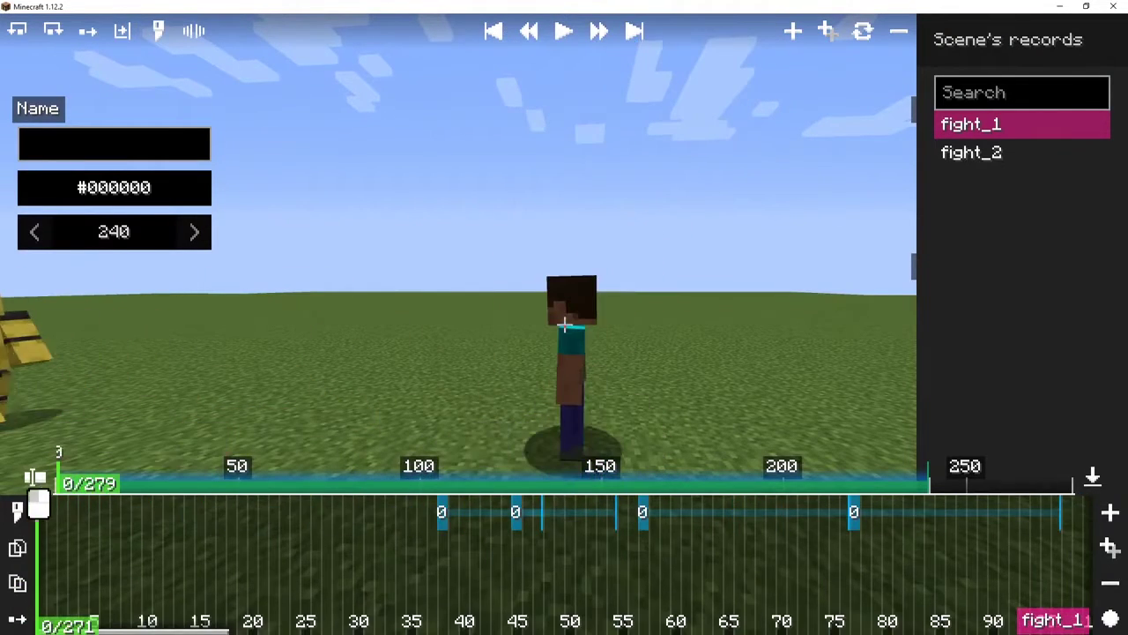
{"action": "key", "text": "f"}
{"action": "key", "text": "space"}
{"action": "key", "text": "s"}
{"action": "key", "text": "s"}
{"action": "key", "text": "a"}
{"action": "key", "text": "a"}
{"action": "left_click_drag", "start_coordinate": [580, 247], "coordinate": [740, 369]}
{"action": "key", "text": "f"}
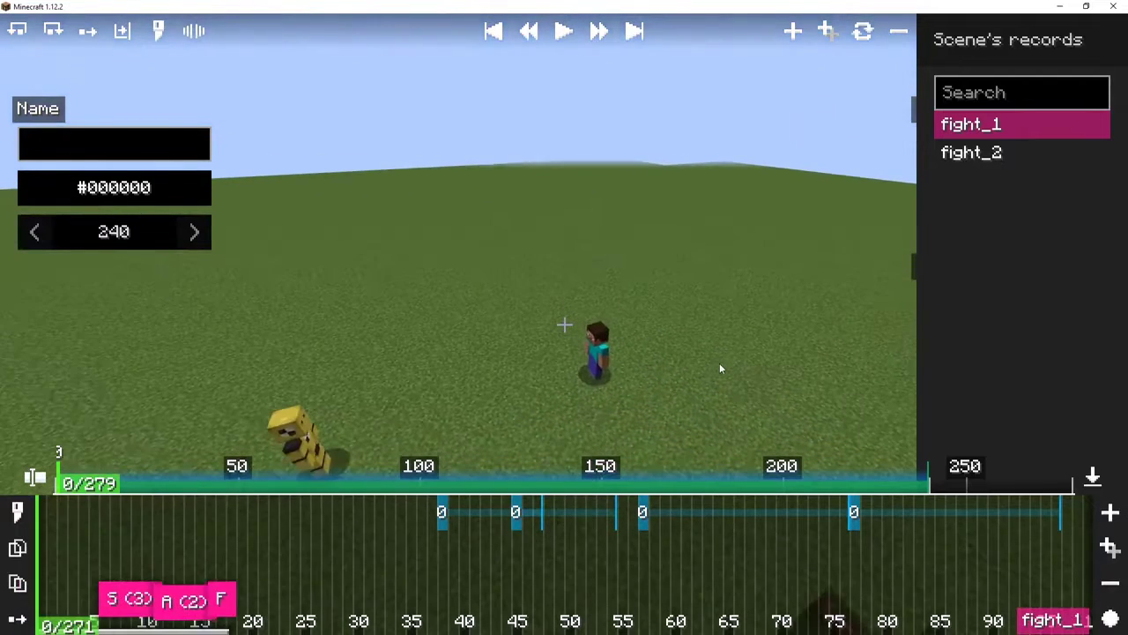
{"action": "key", "text": "space"}
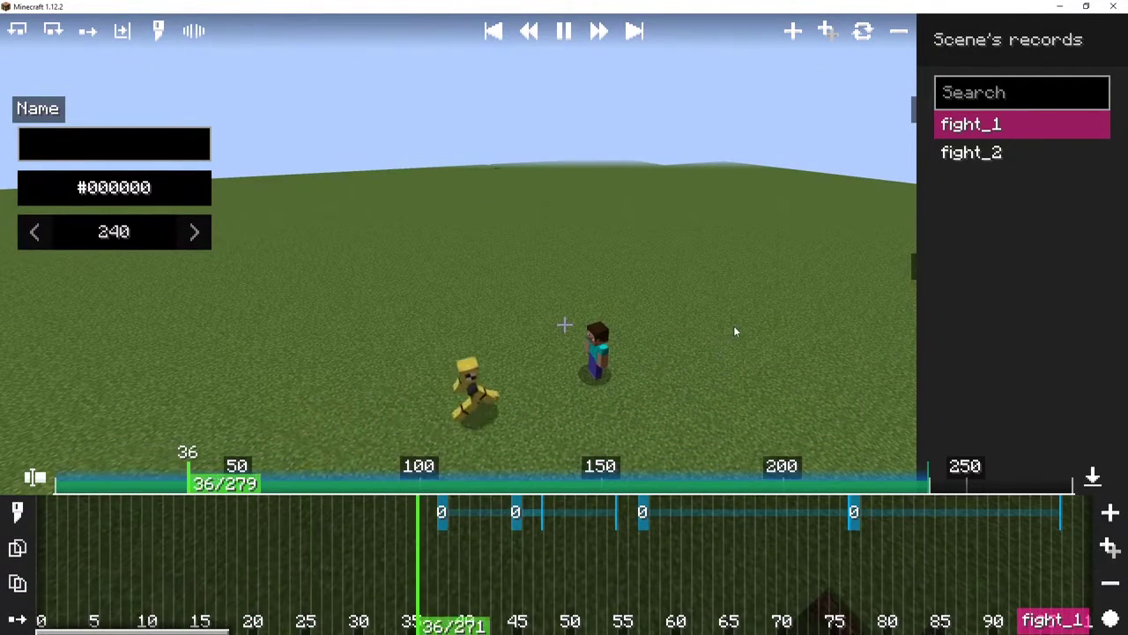
Step: Fly the camera to a lower side view and watch the lift and throw with the interface hidden
{"action": "key", "text": "f"}
{"action": "key", "text": "alt+w"}
{"action": "key", "text": "shift"}
{"action": "left_click_drag", "start_coordinate": [660, 331], "coordinate": [594, 130]}
{"action": "key", "text": "ctrl+l"}
{"action": "key", "text": "space"}
{"action": "key", "text": "shift"}
{"action": "key", "text": "w"}
{"action": "key", "text": "space"}
{"action": "key", "text": "s"}
{"action": "key", "text": "shift"}
{"action": "key", "text": "alt+w"}
{"action": "key", "text": "f"}
{"action": "key", "text": "space"}
{"action": "key", "text": "F1"}
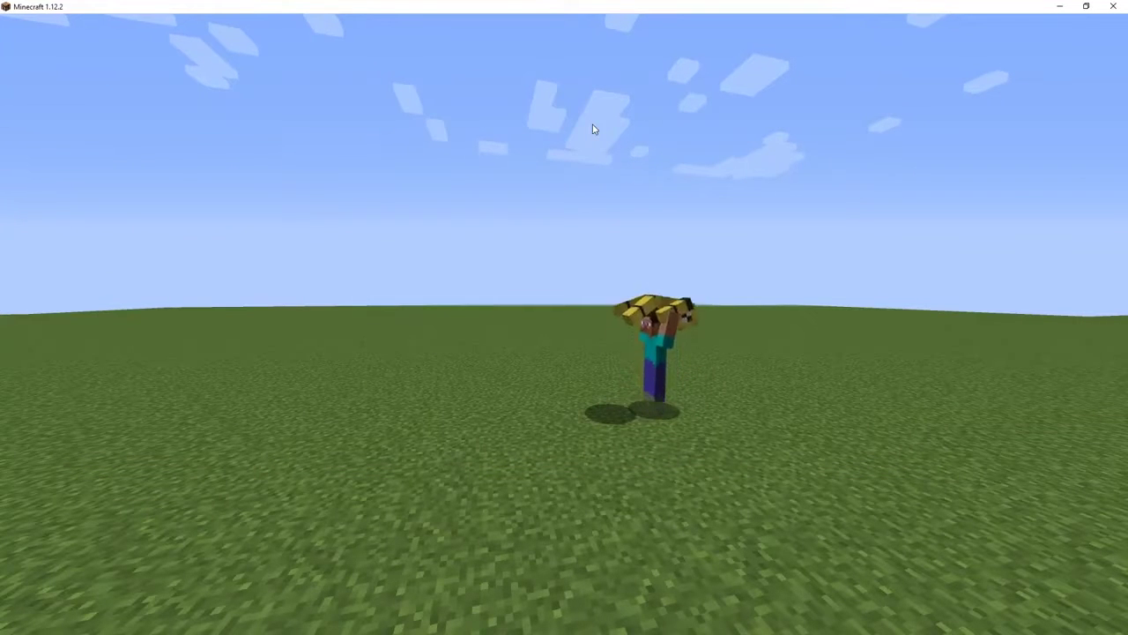
{"action": "key", "text": "F1"}
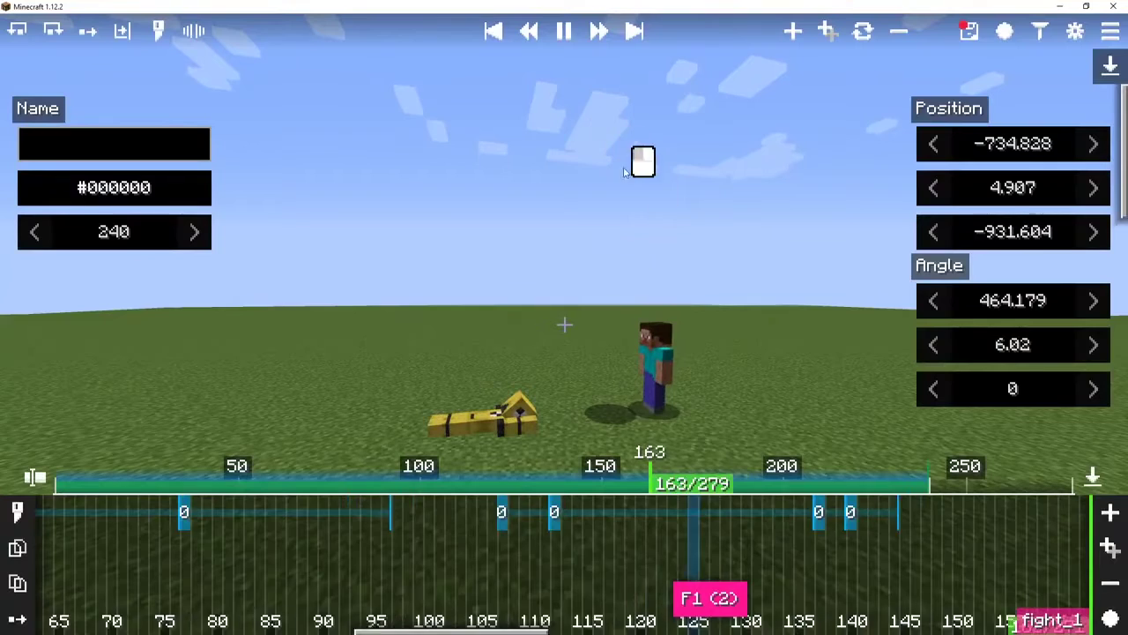
{"action": "key", "text": "space"}
Step: In fight_2's Steve morph at tick 142, set the anchor's Translate Z to -38
{"action": "left_click_drag", "start_coordinate": [676, 460], "coordinate": [584, 467]}
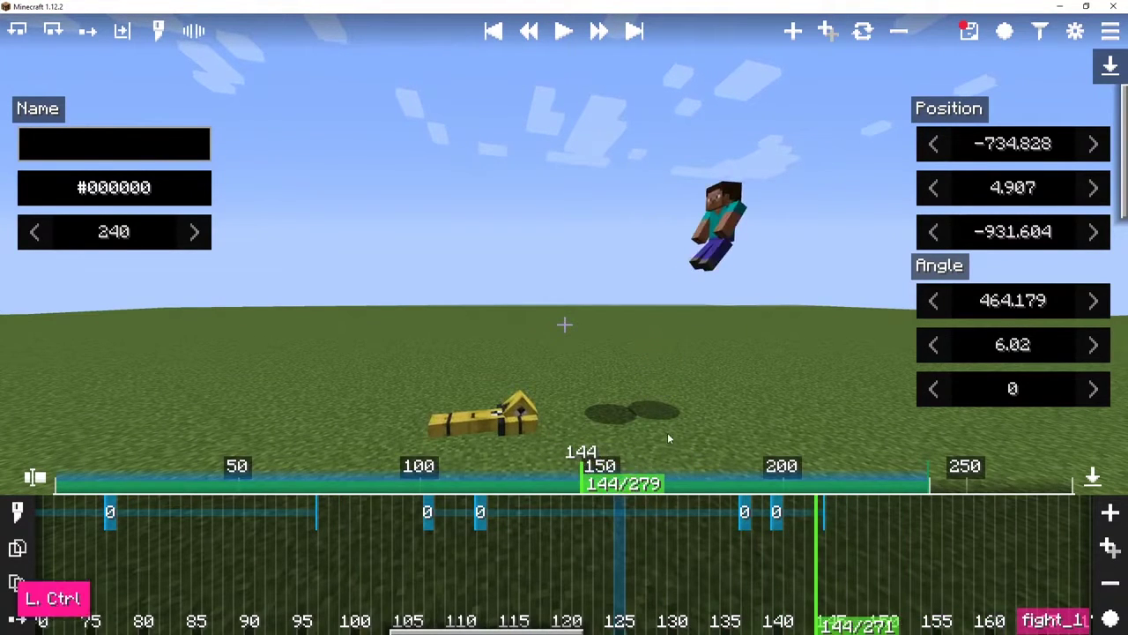
{"action": "key", "text": "ctrl+l"}
{"action": "left_click", "coordinate": [994, 157]}
{"action": "left_click", "coordinate": [799, 512]}
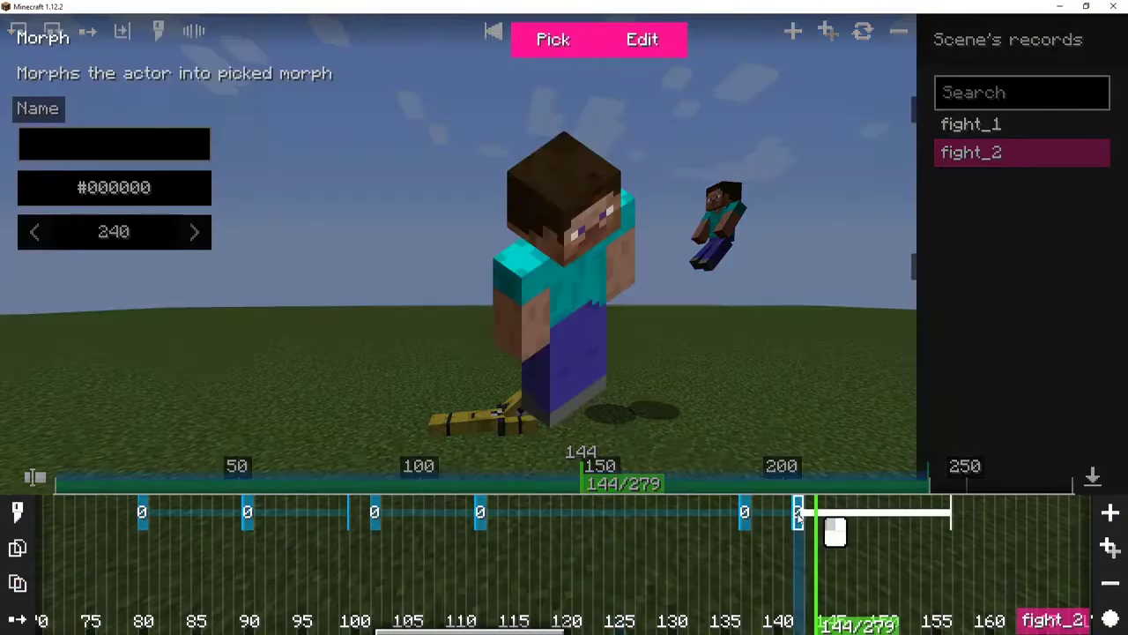
{"action": "key", "text": "e"}
{"action": "scroll", "coordinate": [630, 330], "scroll_direction": "down", "scroll_amount": 2}
{"action": "left_click", "coordinate": [128, 86]}
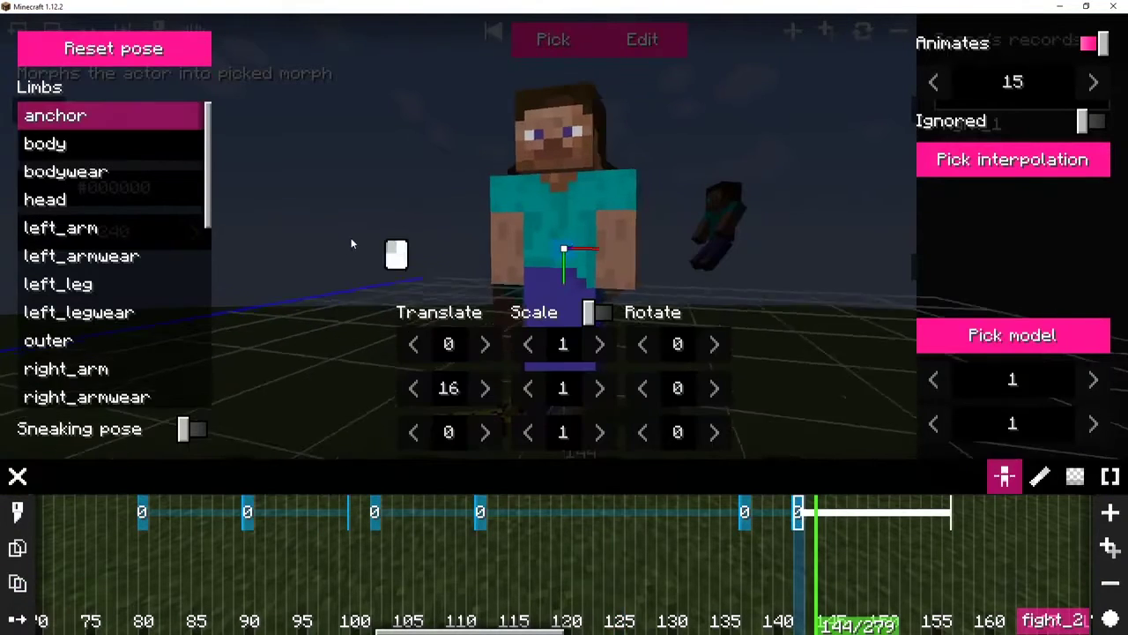
{"action": "left_click_drag", "start_coordinate": [455, 423], "coordinate": [397, 429]}
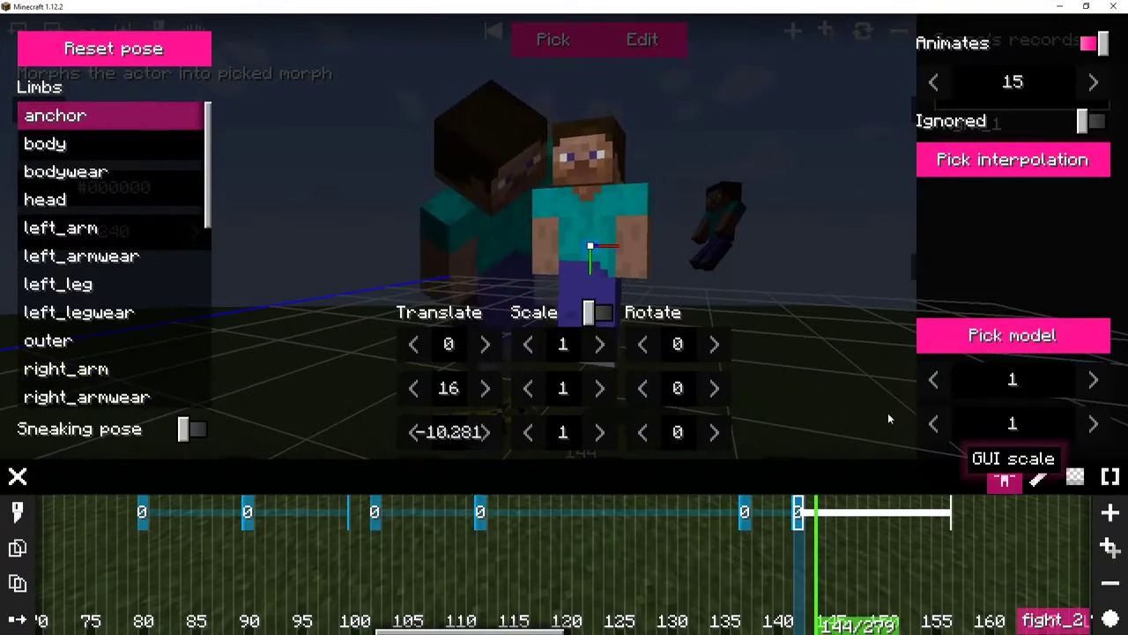
{"action": "type", "text": "-38"}
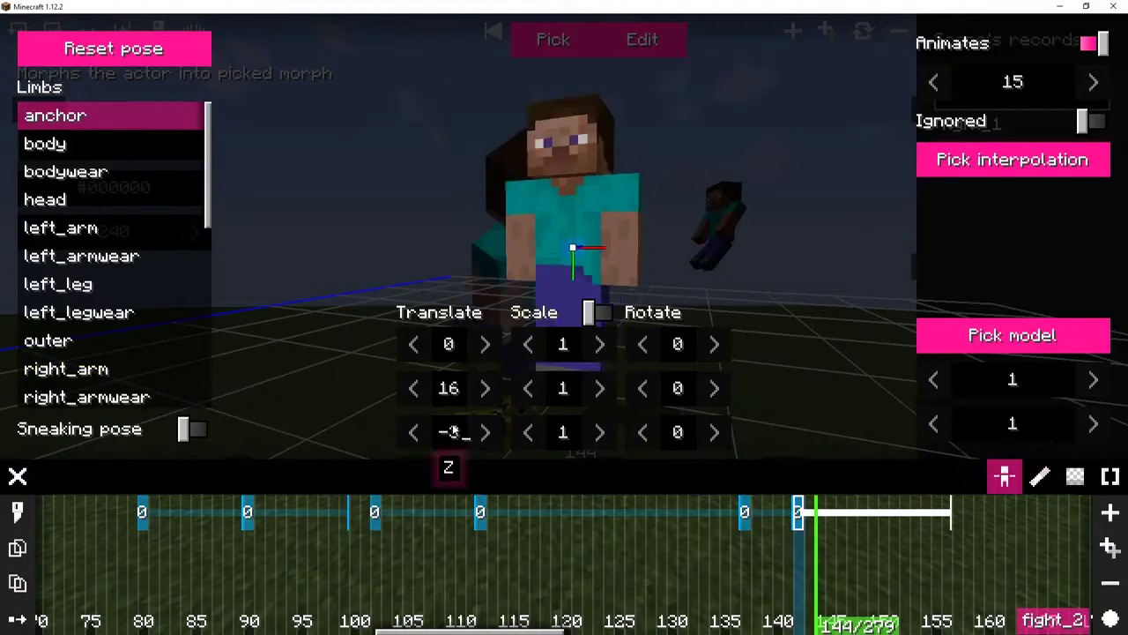
{"action": "key", "text": "Escape"}
{"action": "left_click_drag", "start_coordinate": [552, 490], "coordinate": [621, 495]}
Step: Set the animation duration of fight_1's tick 140 lying morph to 10
{"action": "left_click", "coordinate": [969, 124]}
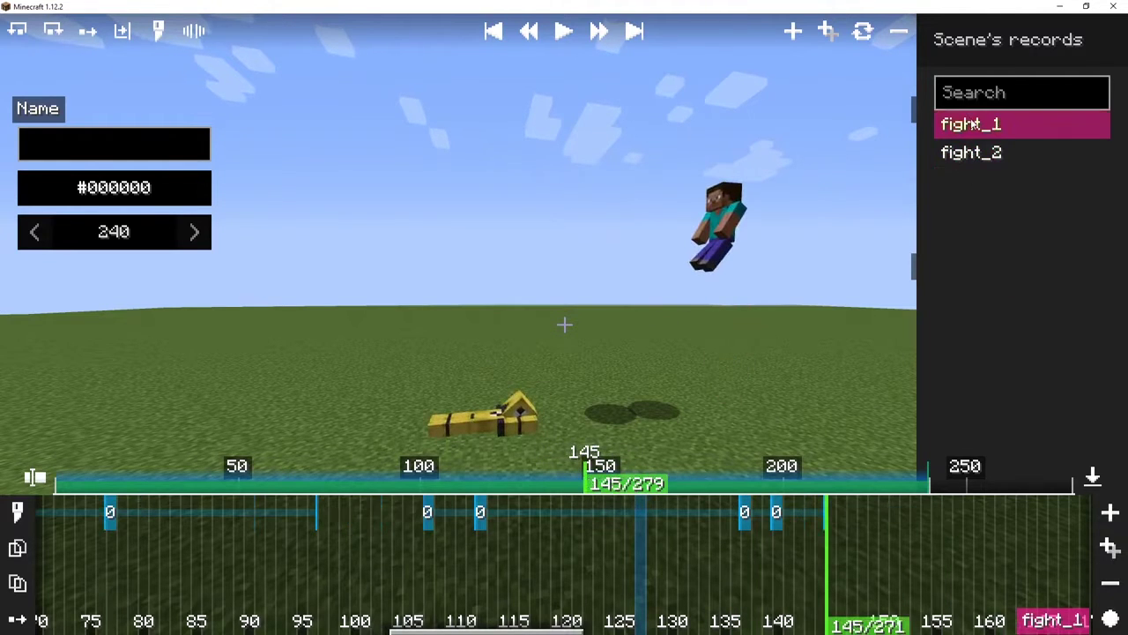
{"action": "left_click", "coordinate": [776, 512]}
{"action": "left_click", "coordinate": [642, 39]}
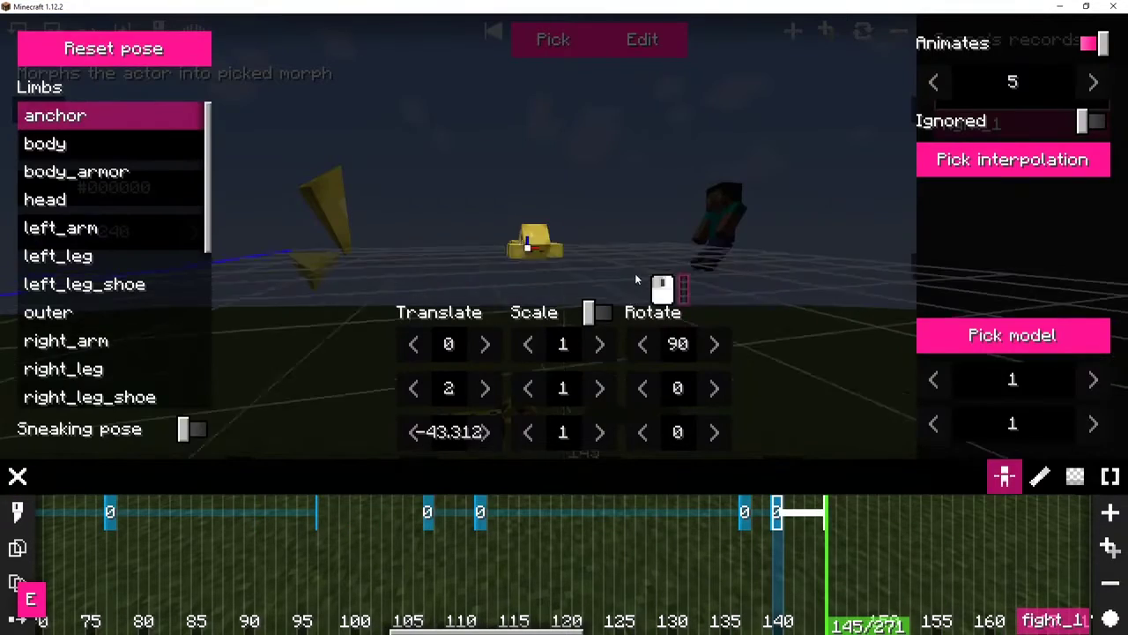
{"action": "type", "text": "10"}
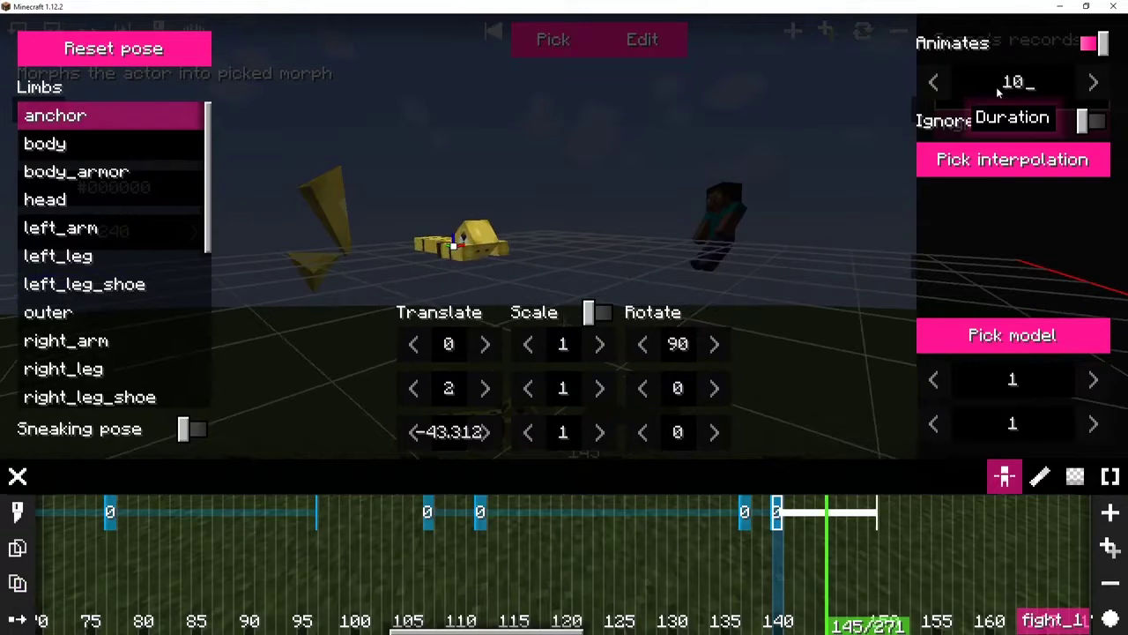
{"action": "key", "text": "Escape"}
Step: Replay the fight from near the start with the interface hidden to check the throw and landing
{"action": "left_click", "coordinate": [608, 484]}
{"action": "left_click_drag", "start_coordinate": [608, 484], "coordinate": [66, 483]}
{"action": "key", "text": "space"}
{"action": "key", "text": "F1"}
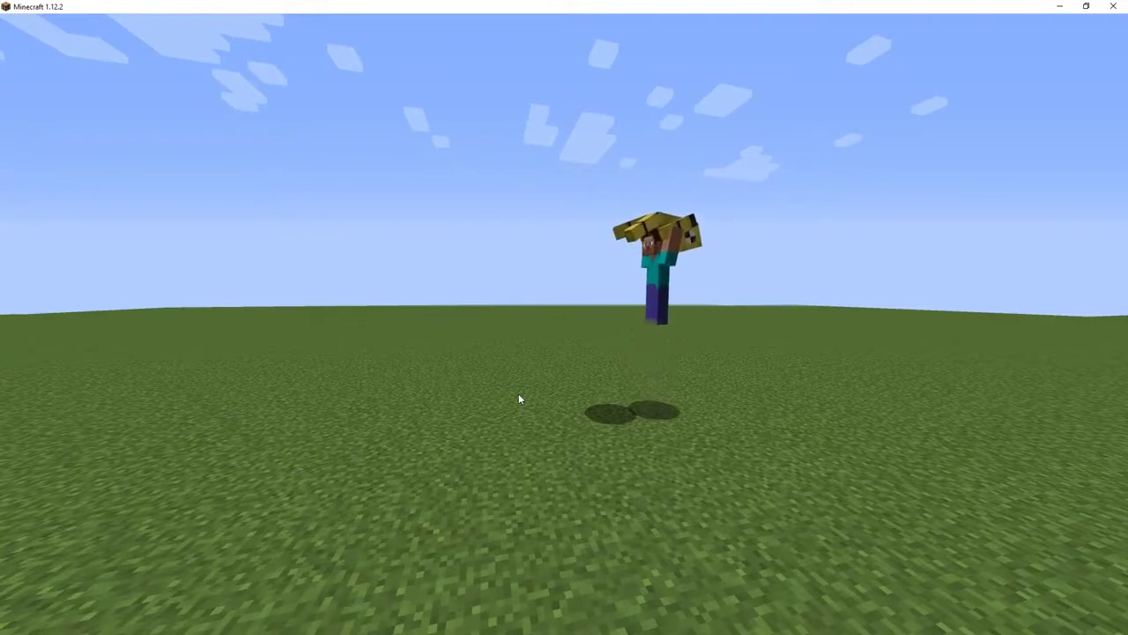
{"action": "key", "text": "F1"}
{"action": "key", "text": "F1"}
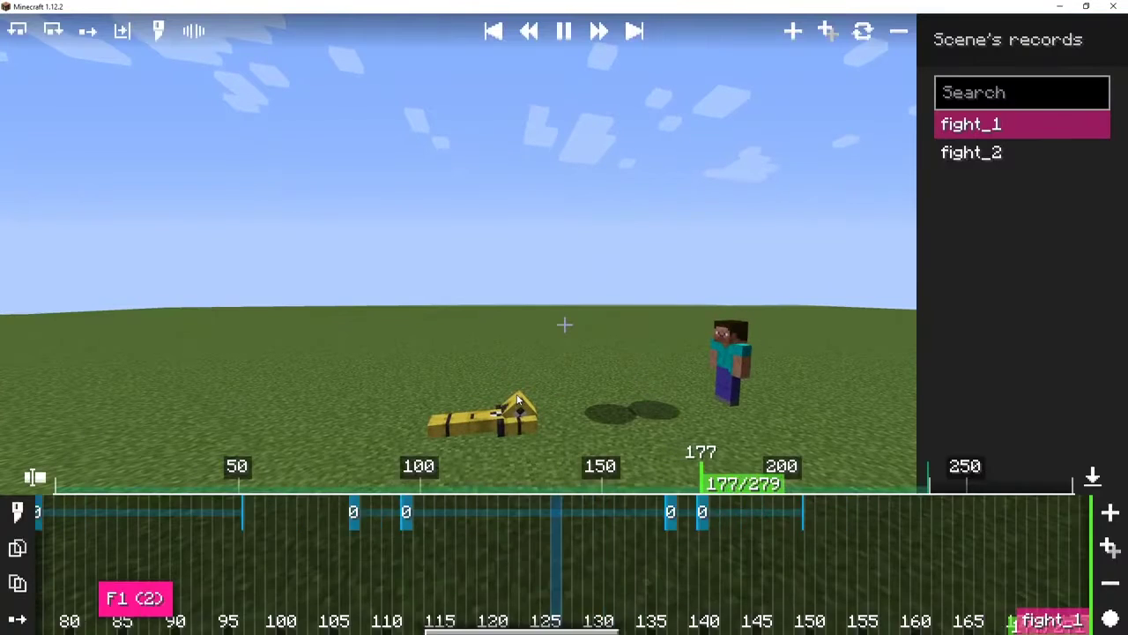
{"action": "key", "text": "space"}
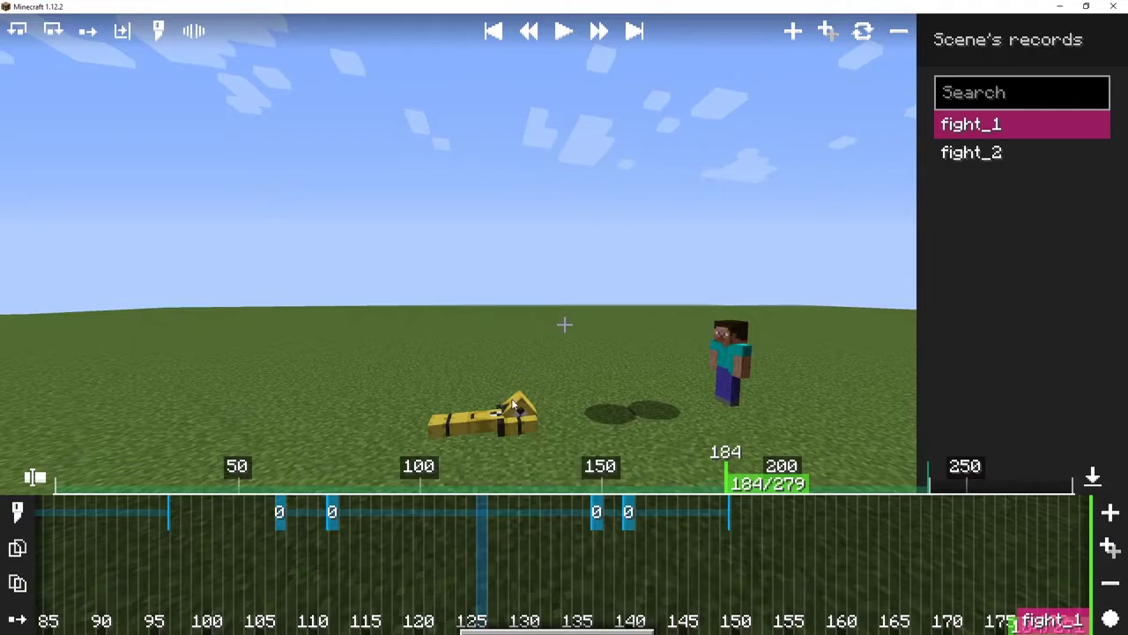
Step: Add a body part attached to the dummy's anchor in fight_1's tick 140 morph
{"action": "left_click_drag", "start_coordinate": [697, 469], "coordinate": [607, 449]}
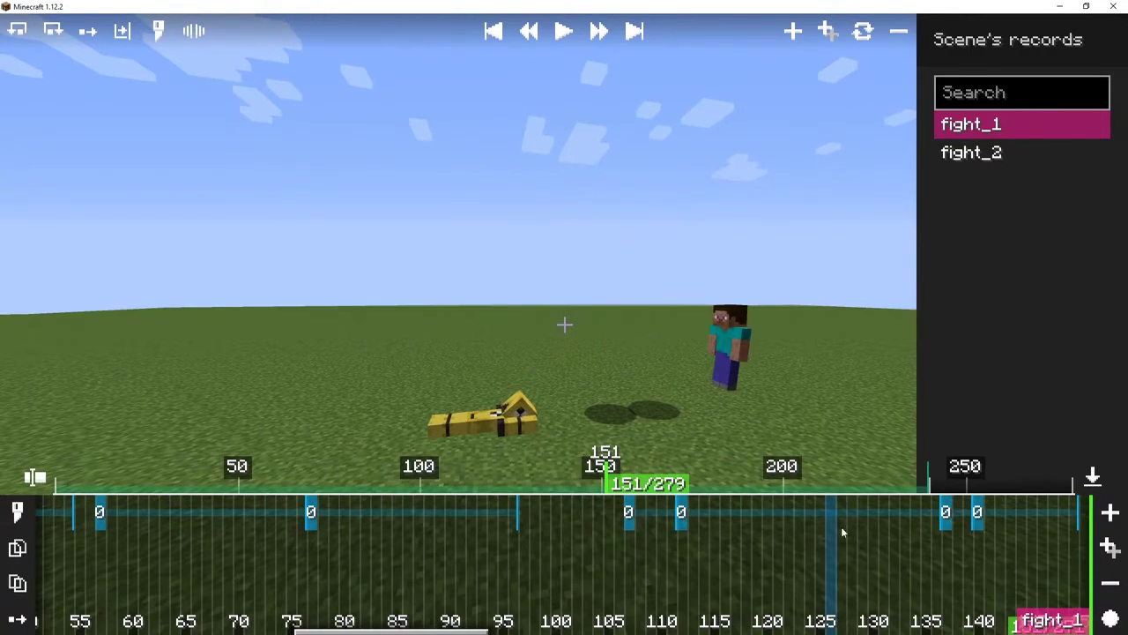
{"action": "scroll", "coordinate": [841, 526], "scroll_direction": "down", "scroll_amount": 3}
{"action": "left_click", "coordinate": [587, 512]}
{"action": "key", "text": "e"}
{"action": "key", "text": "Tab"}
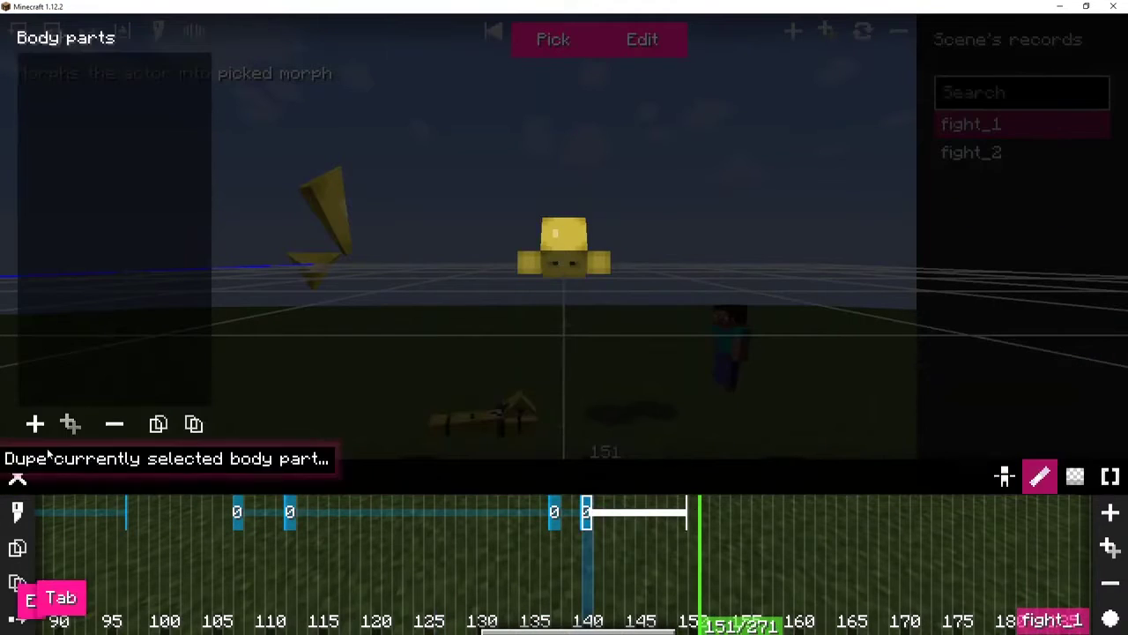
{"action": "left_click", "coordinate": [35, 424]}
{"action": "left_click_drag", "start_coordinate": [888, 123], "coordinate": [707, 228]}
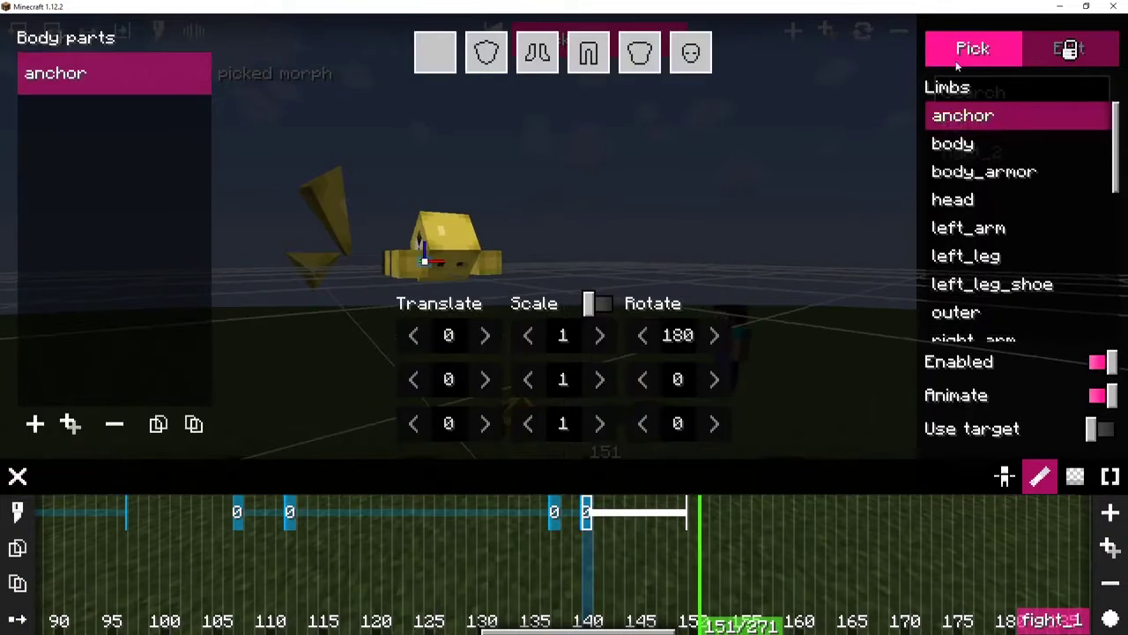
Step: Assign a vanilla particle morph to the new anchor body part and open its emission properties
{"action": "left_click", "coordinate": [957, 64]}
{"action": "scroll", "coordinate": [552, 290], "scroll_direction": "down", "scroll_amount": 6}
{"action": "left_click", "coordinate": [180, 309]}
{"action": "key", "text": "e"}
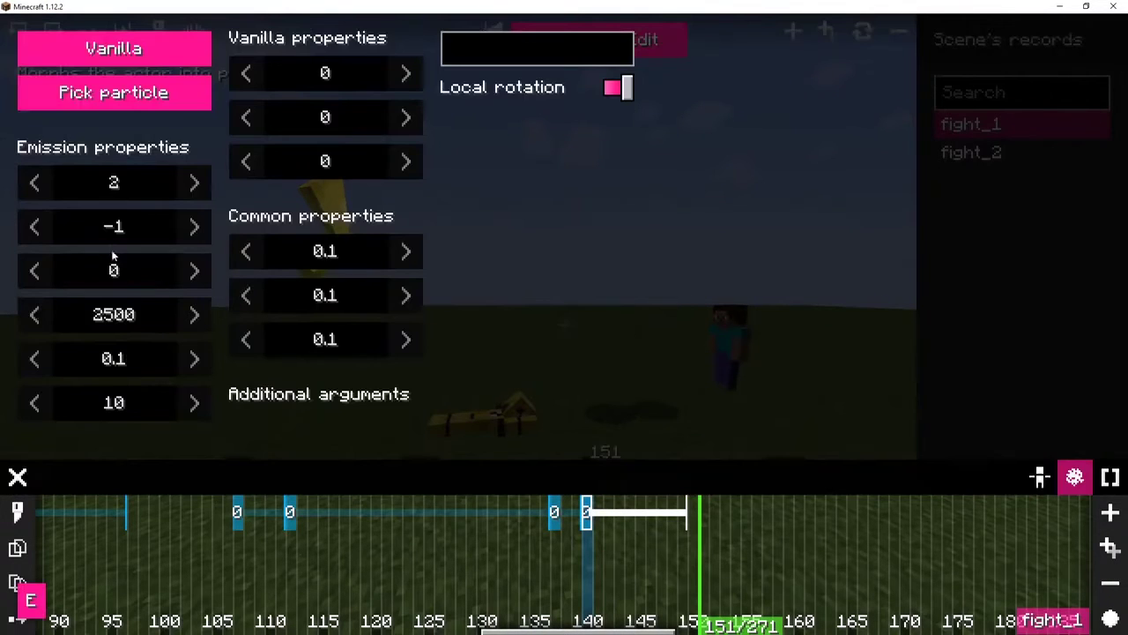
Step: Set the anchor particle's emission frequency to 2, duration to 4 and delay to 8
{"action": "type", "text": "8"}
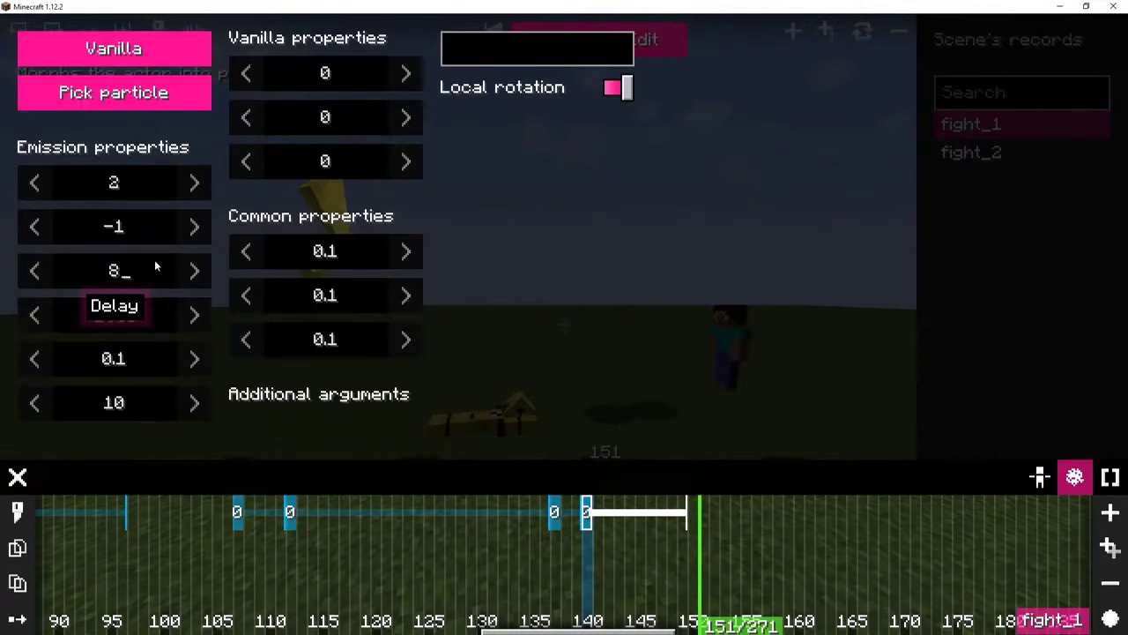
{"action": "key", "text": "shift+Tab"}
{"action": "key", "text": "shift+Tab"}
{"action": "key", "text": "Tab"}
{"action": "type", "text": "4"}
{"action": "left_click", "coordinate": [132, 196]}
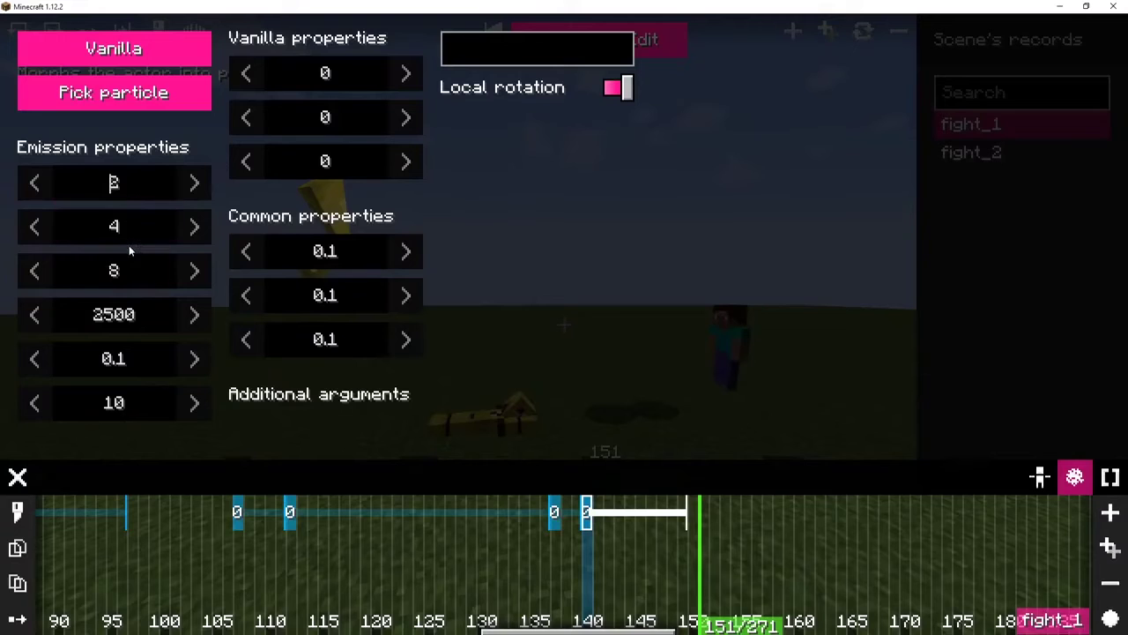
{"action": "key", "text": "ctrl+a"}
{"action": "type", "text": "2"}
{"action": "left_click", "coordinate": [555, 528]}
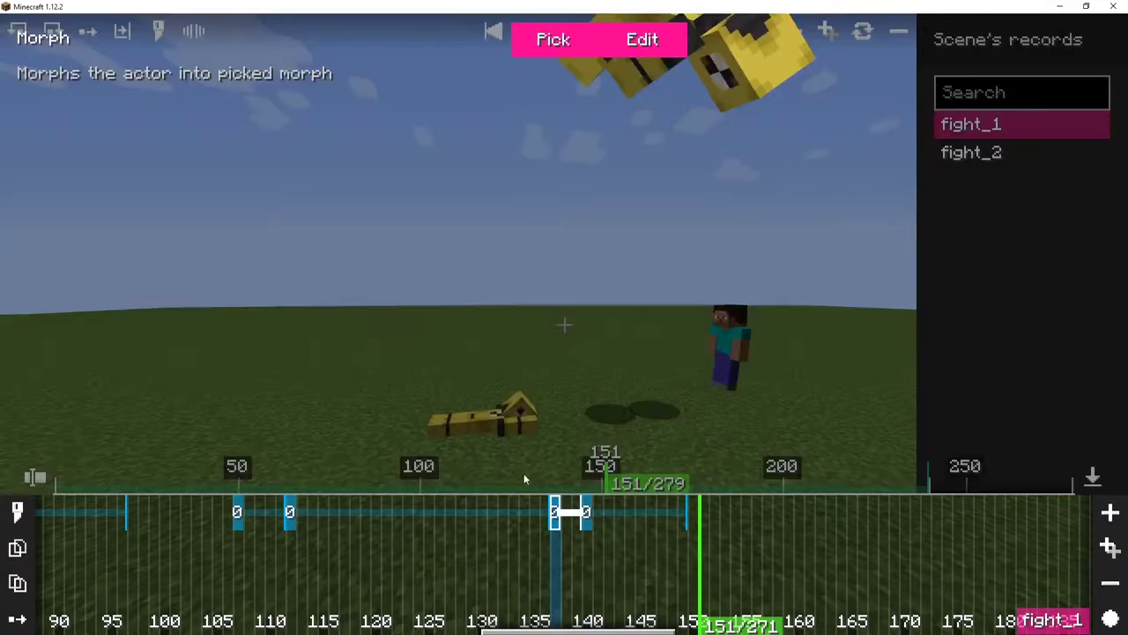
Step: Play back the dummy's landing to check the particle effect
{"action": "left_click_drag", "start_coordinate": [586, 479], "coordinate": [568, 478]}
{"action": "key", "text": "space"}
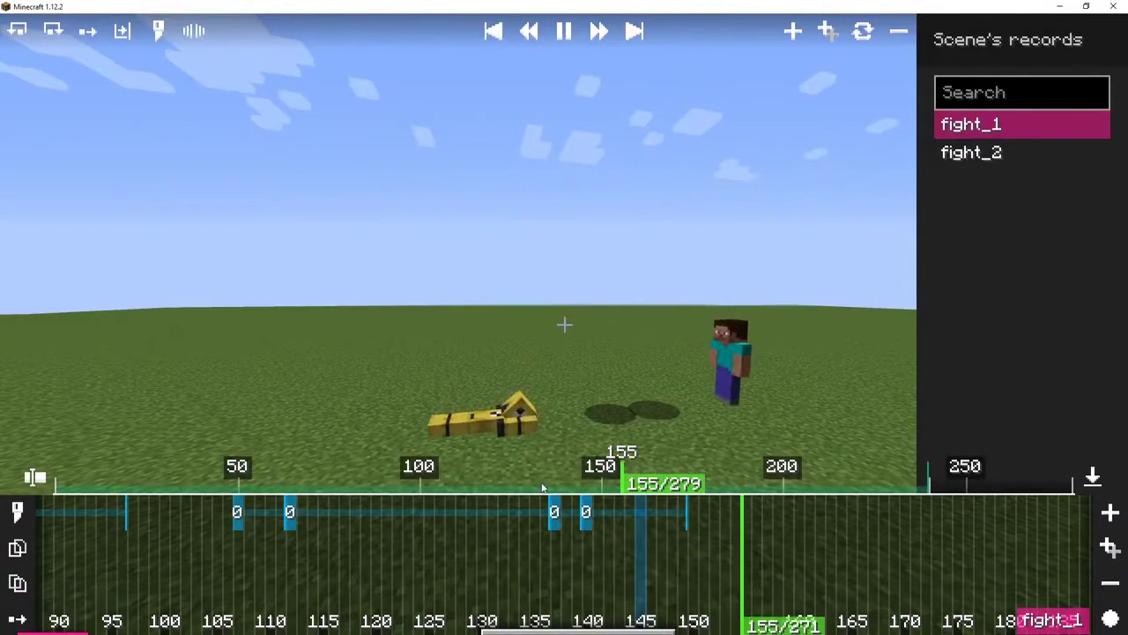
{"action": "key", "text": "space"}
Step: Review the particle's emission settings in fight_1's tick 140 morph and replay the throw
{"action": "left_click", "coordinate": [586, 515]}
{"action": "key", "text": "e"}
{"action": "key", "text": "Tab"}
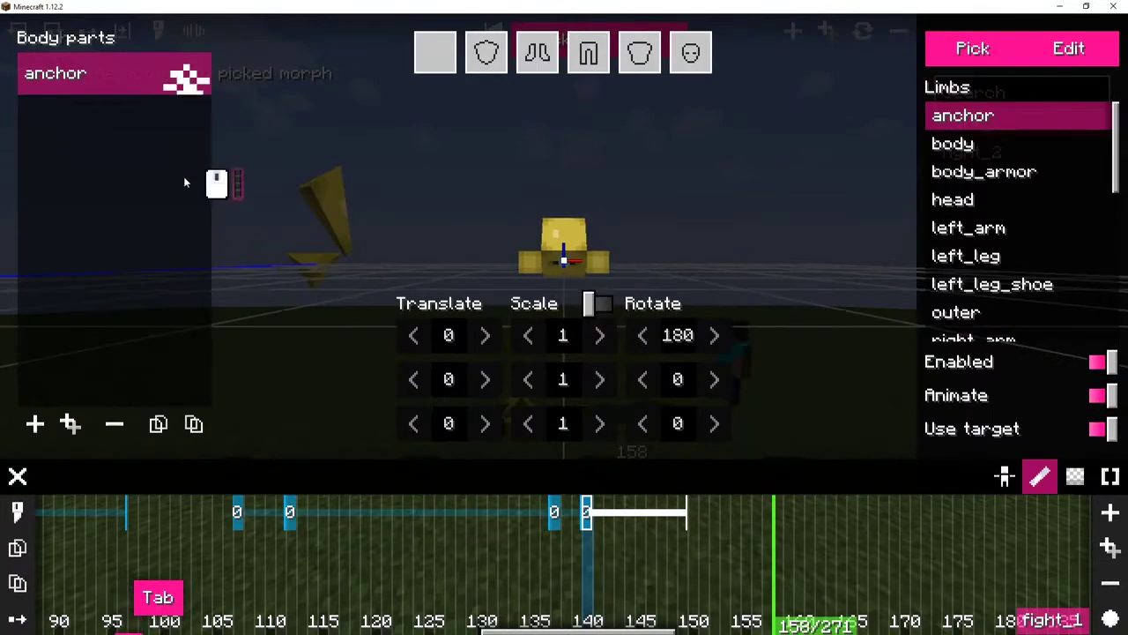
{"action": "left_click_drag", "start_coordinate": [183, 176], "coordinate": [405, 271]}
{"action": "key", "text": "e"}
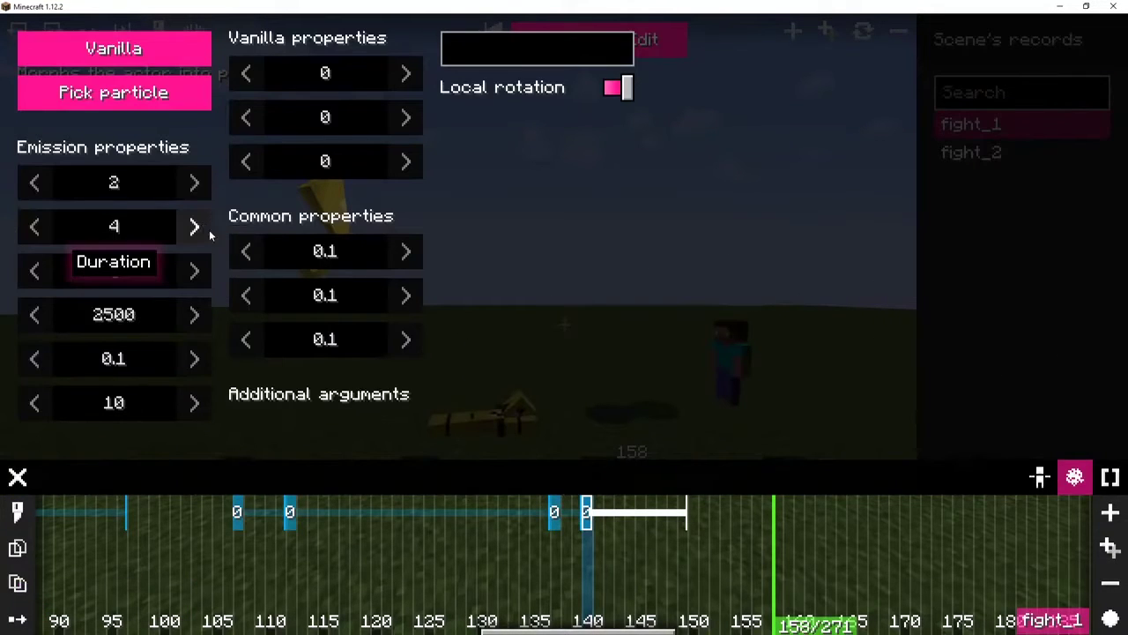
{"action": "left_click", "coordinate": [408, 509]}
{"action": "key", "text": "space"}
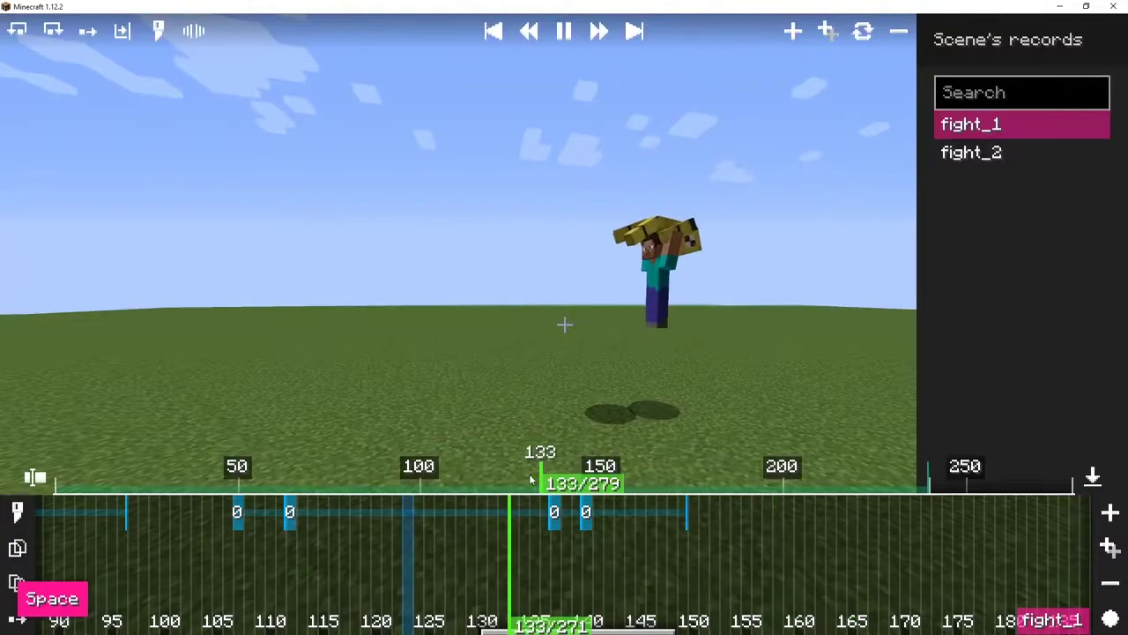
{"action": "key", "text": "space"}
{"action": "left_click", "coordinate": [604, 514]}
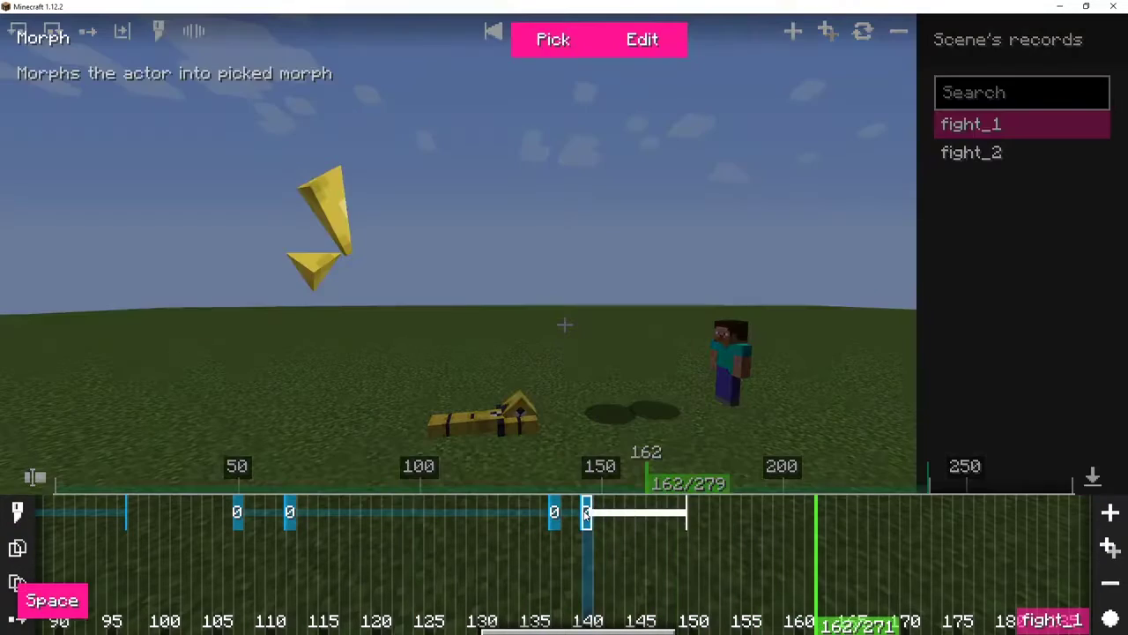
Step: Turn on particle display in the game's Animations video settings and return to the world
{"action": "key", "text": "Escape"}
{"action": "left_click", "coordinate": [476, 326]}
{"action": "left_click", "coordinate": [441, 258]}
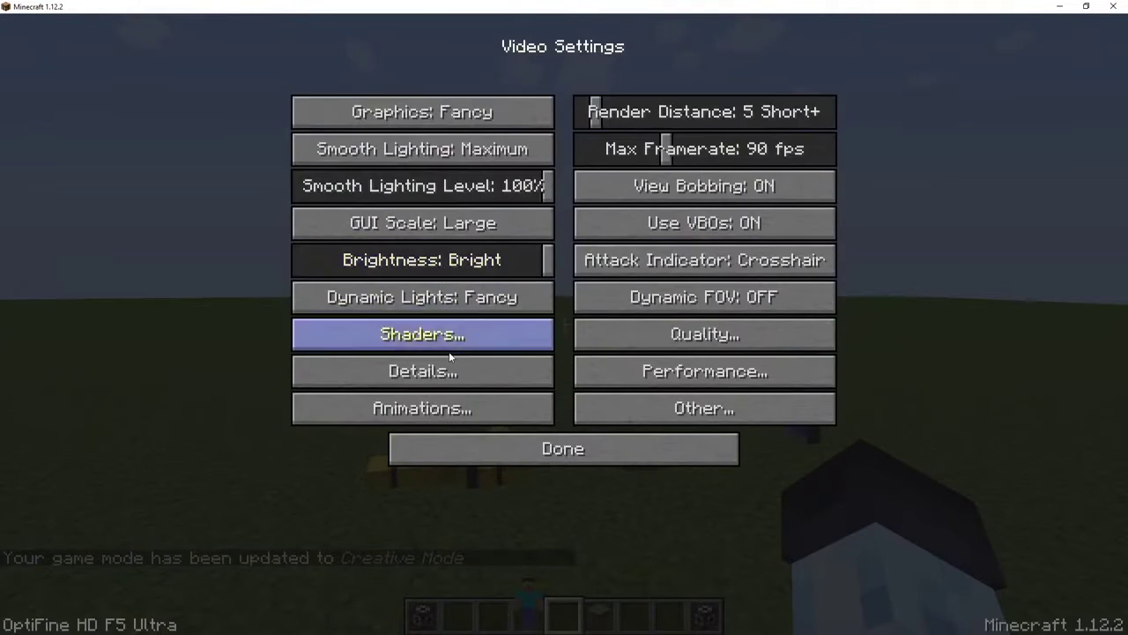
{"action": "left_click", "coordinate": [423, 407]}
{"action": "key", "text": "Escape"}
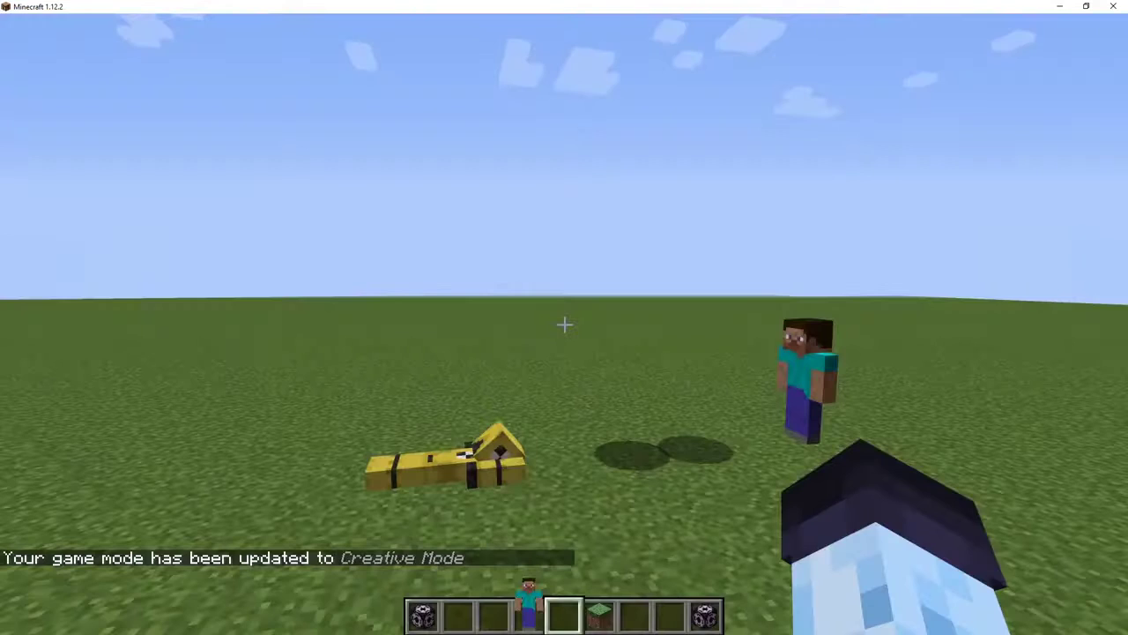
{"action": "key", "text": "Escape"}
{"action": "key", "text": "Escape"}
Step: Reopen the scene editor and inspect the delay of the anchor's particle body part in the tick 140 morph
{"action": "key", "text": "c"}
{"action": "key", "text": "e"}
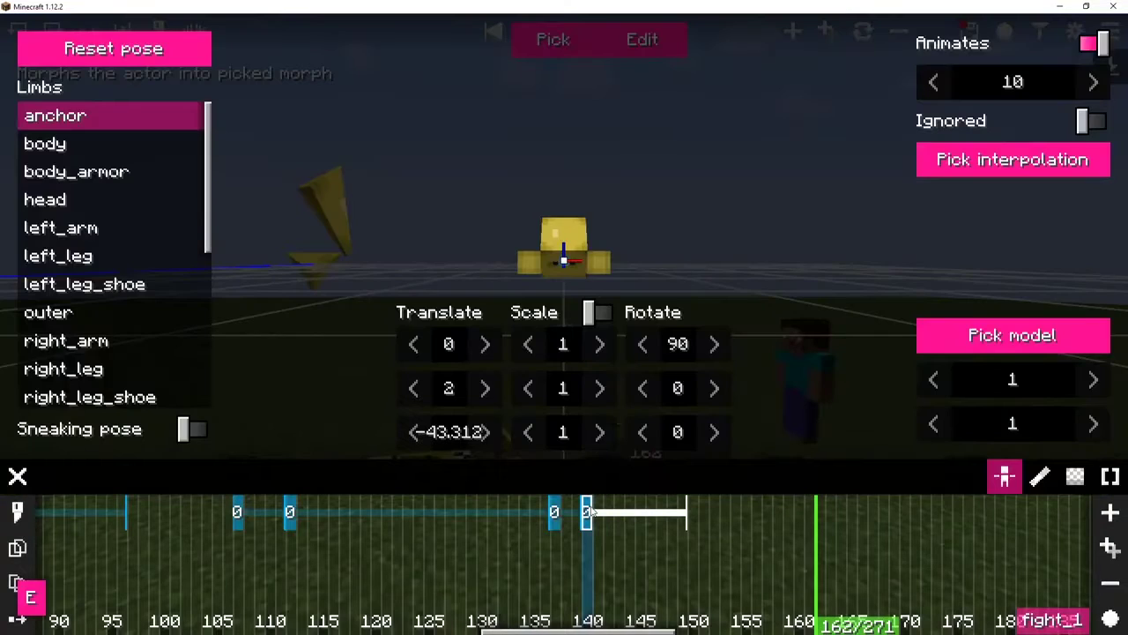
{"action": "scroll", "coordinate": [599, 402], "scroll_direction": "down", "scroll_amount": 1}
{"action": "key", "text": "Tab"}
{"action": "left_click_drag", "start_coordinate": [619, 313], "coordinate": [636, 323]}
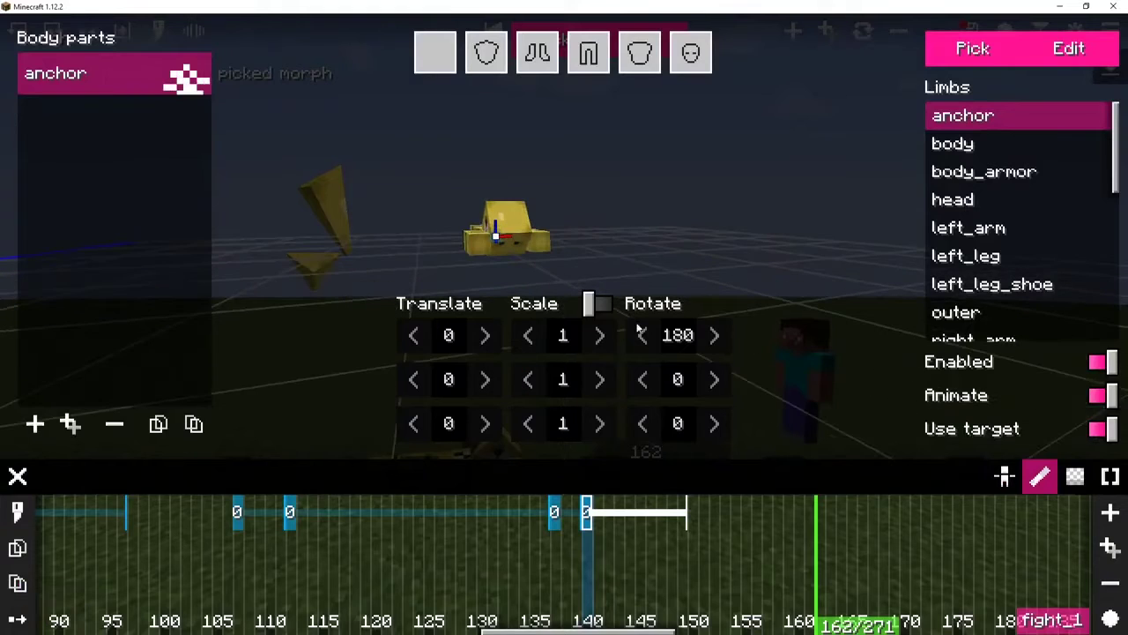
{"action": "key", "text": "e"}
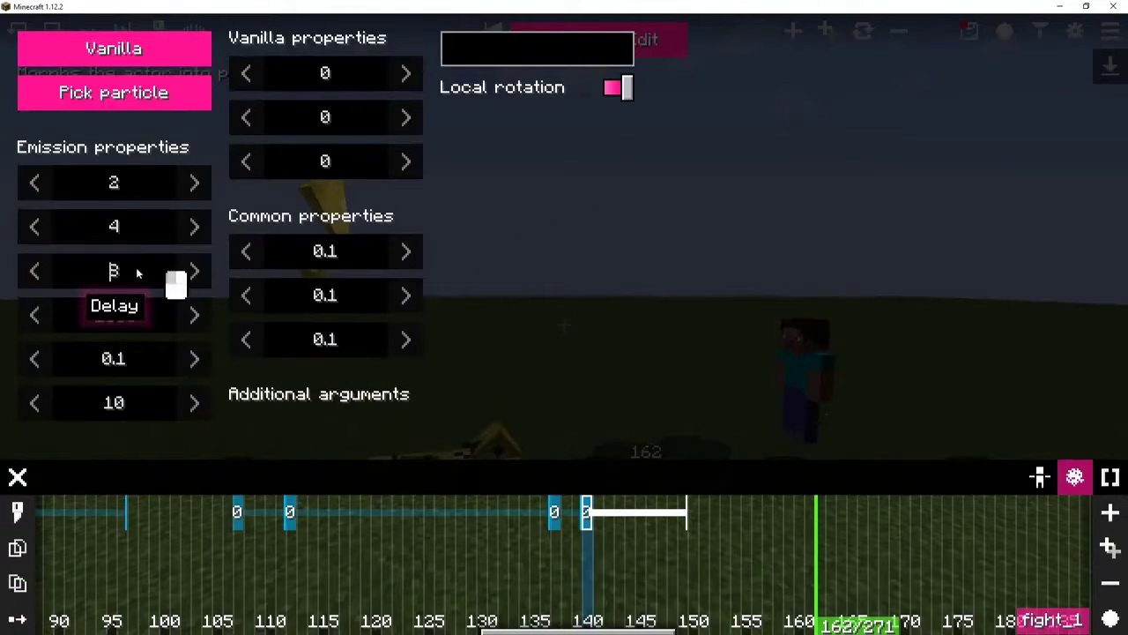
{"action": "left_click", "coordinate": [660, 530]}
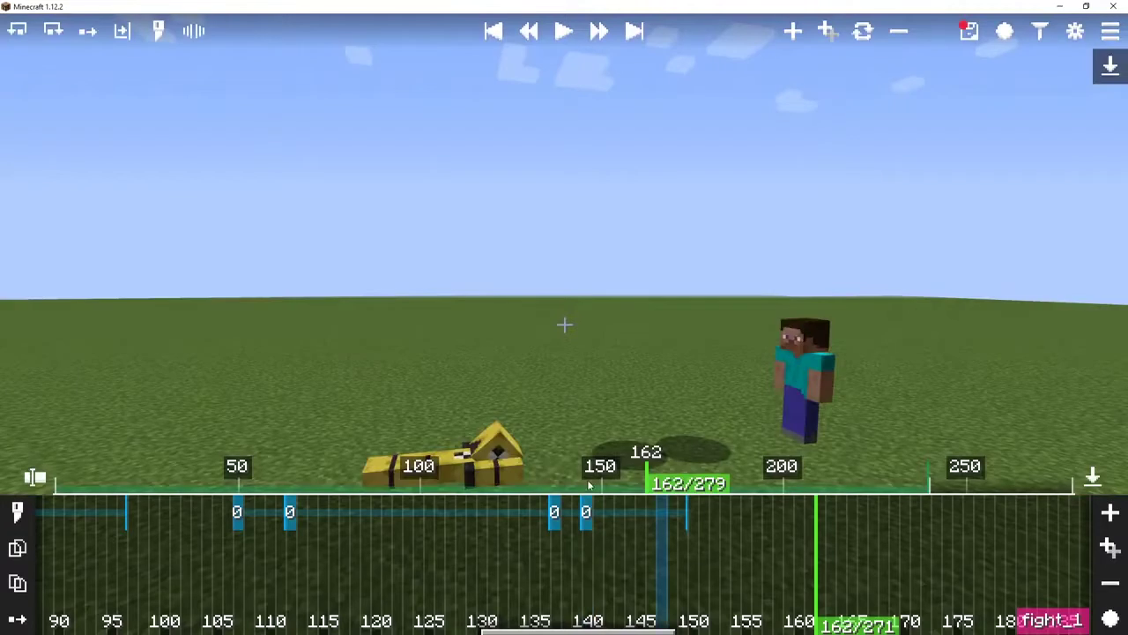
Step: Replay the throw from shortly before tick 140 to check when the particles appear
{"action": "left_click_drag", "start_coordinate": [586, 479], "coordinate": [536, 476]}
{"action": "key", "text": "space"}
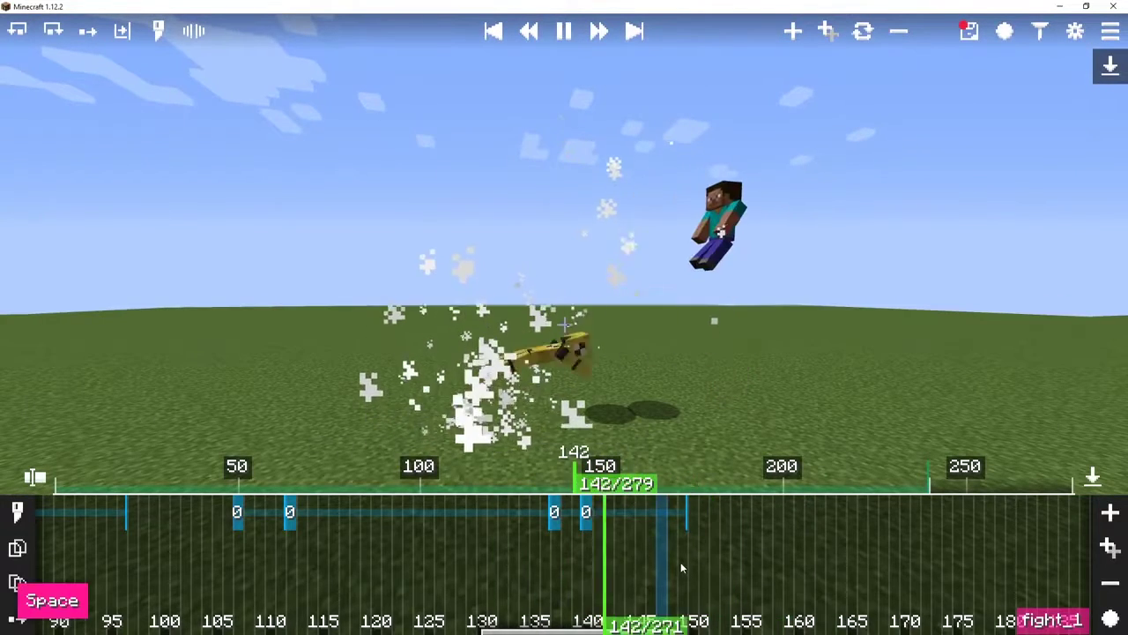
{"action": "left_click", "coordinate": [575, 471]}
{"action": "left_click", "coordinate": [518, 470]}
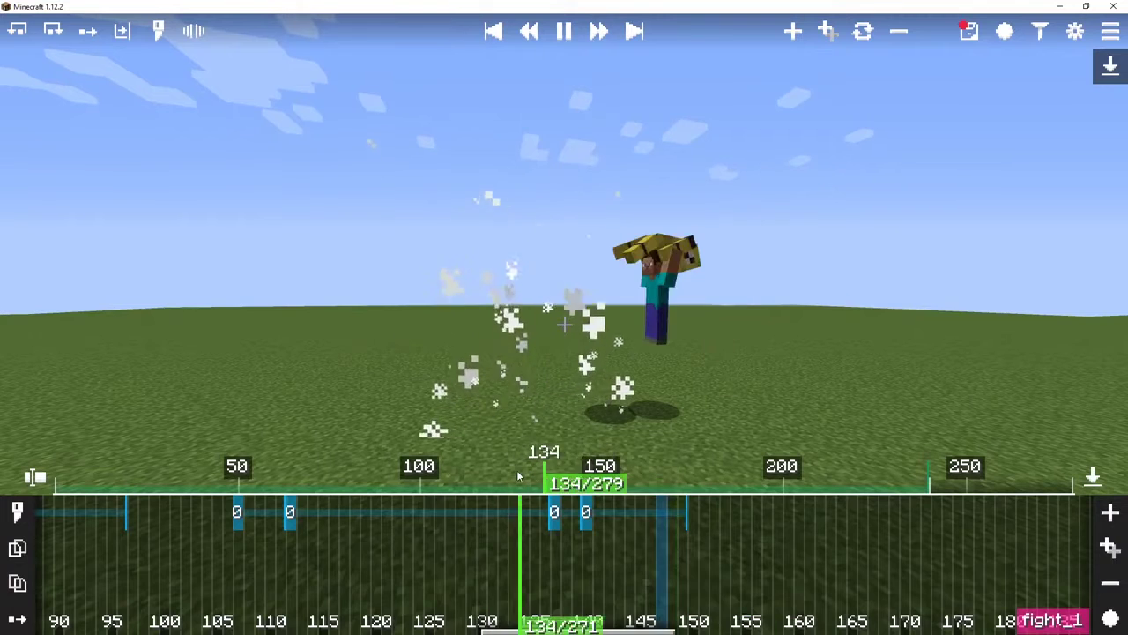
{"action": "key", "text": "space"}
Step: Set the delay of the anchor's particle in fight_1's tick 140 morph to 4
{"action": "left_click", "coordinate": [587, 527]}
{"action": "key", "text": "e"}
{"action": "key", "text": "Tab"}
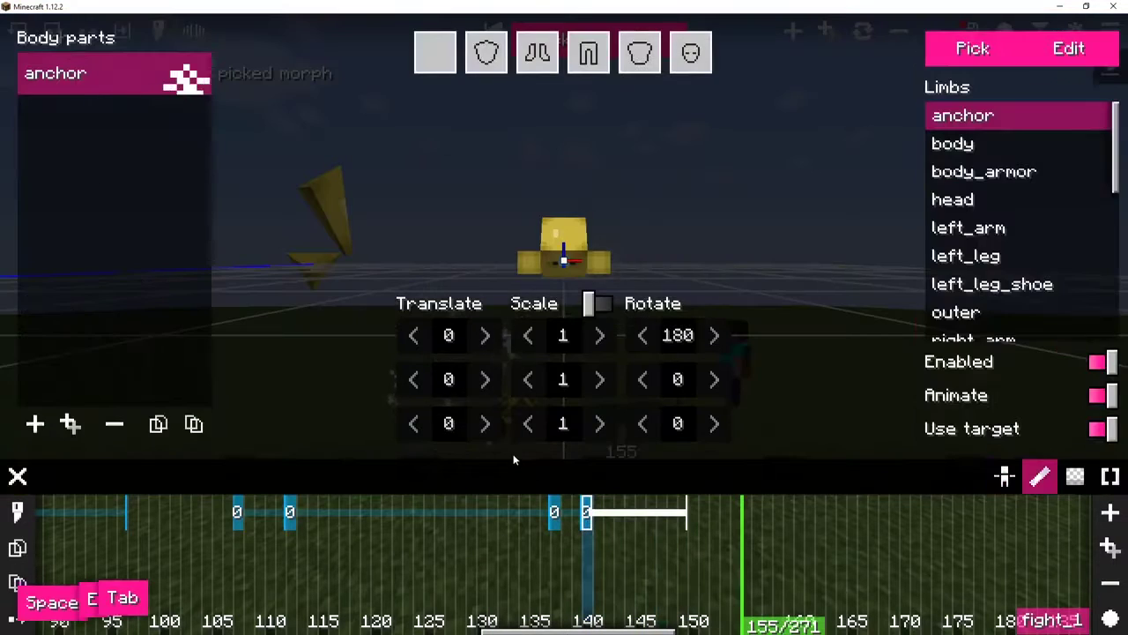
{"action": "key", "text": "e"}
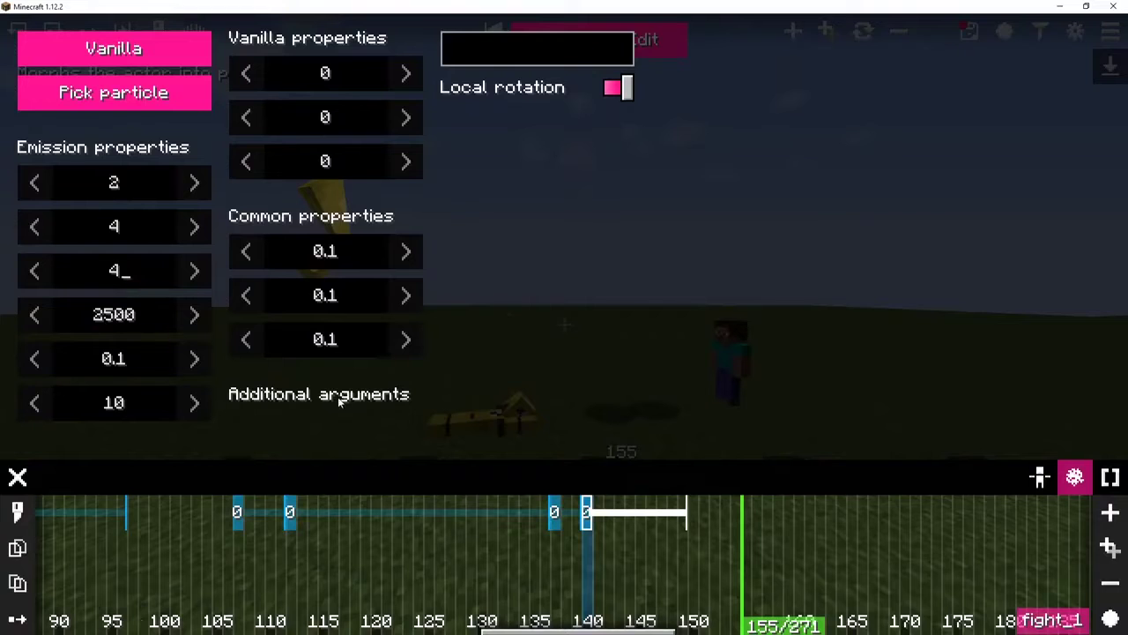
{"action": "left_click", "coordinate": [502, 544]}
Step: Replay the landing with the new particle delay and move the playback position to tick 143
{"action": "left_click_drag", "start_coordinate": [612, 477], "coordinate": [551, 476]}
{"action": "key", "text": "space"}
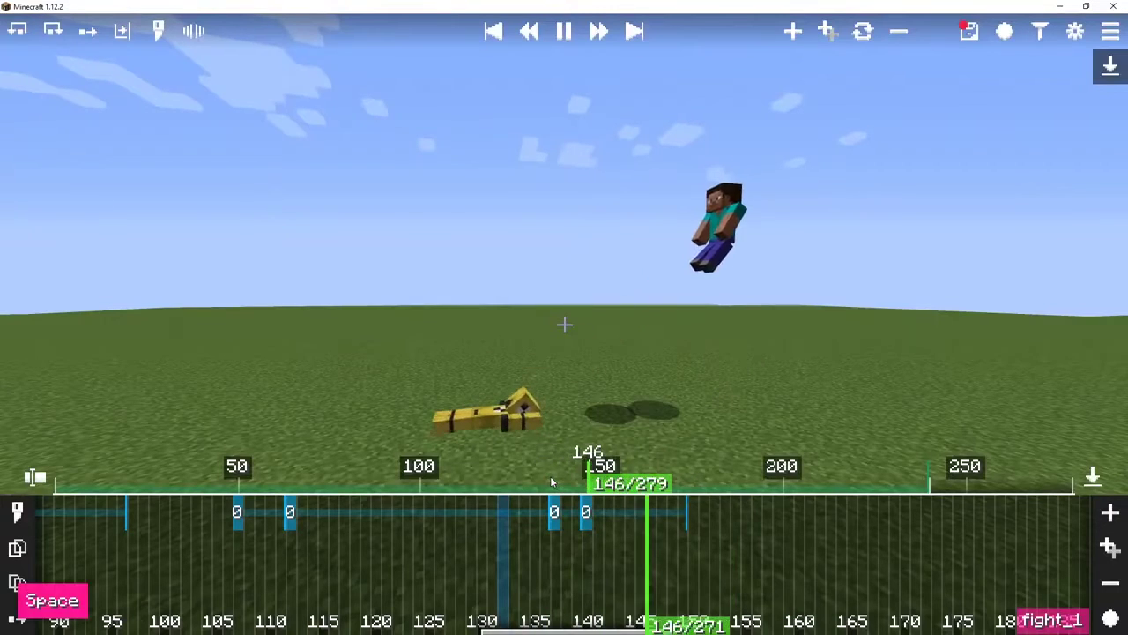
{"action": "key", "text": "space"}
{"action": "left_click_drag", "start_coordinate": [728, 477], "coordinate": [576, 479]}
Step: Set the delay of the tick 140 morph's anchor particle to 8 and its duration to 12
{"action": "left_click", "coordinate": [576, 515]}
{"action": "key", "text": "e"}
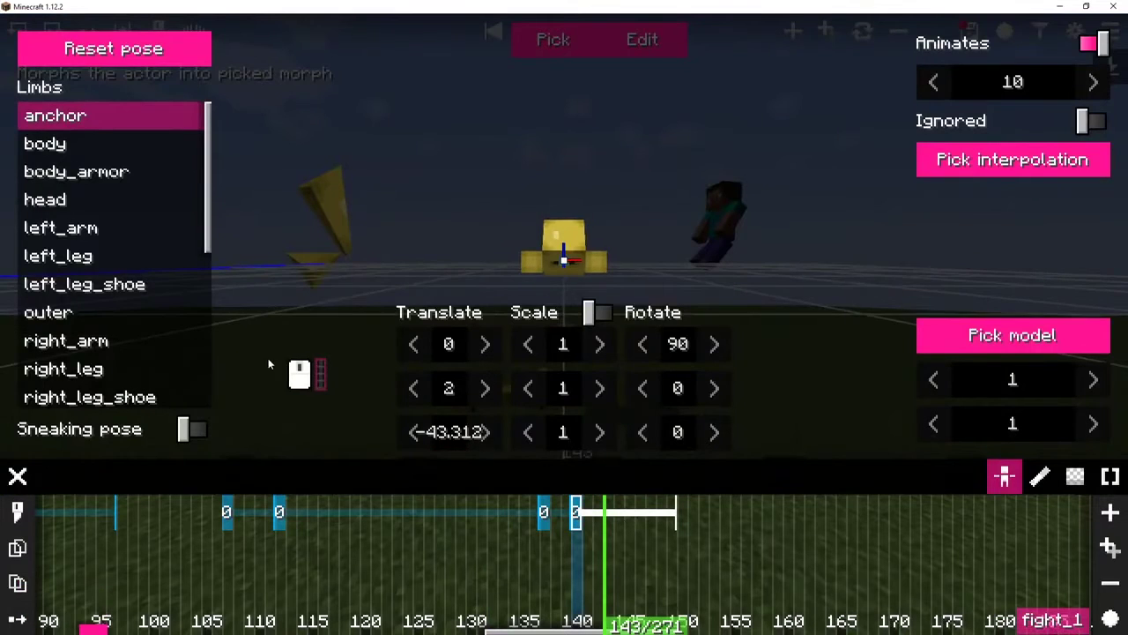
{"action": "key", "text": "Escape"}
{"action": "key", "text": "e"}
{"action": "key", "text": "Tab"}
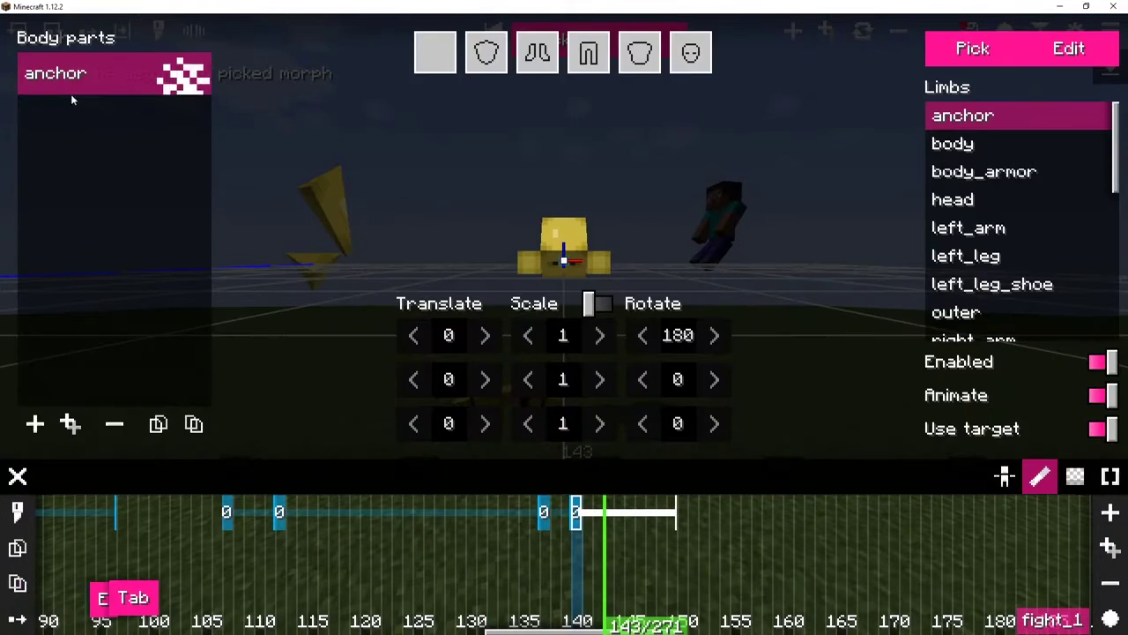
{"action": "key", "text": "e"}
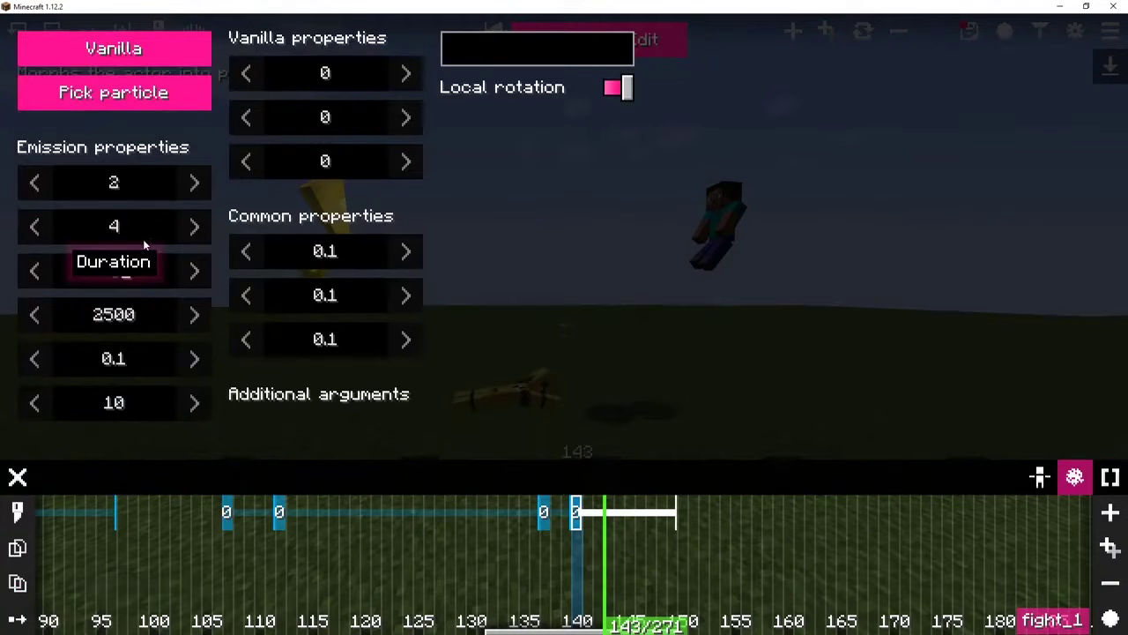
{"action": "left_click", "coordinate": [165, 228]}
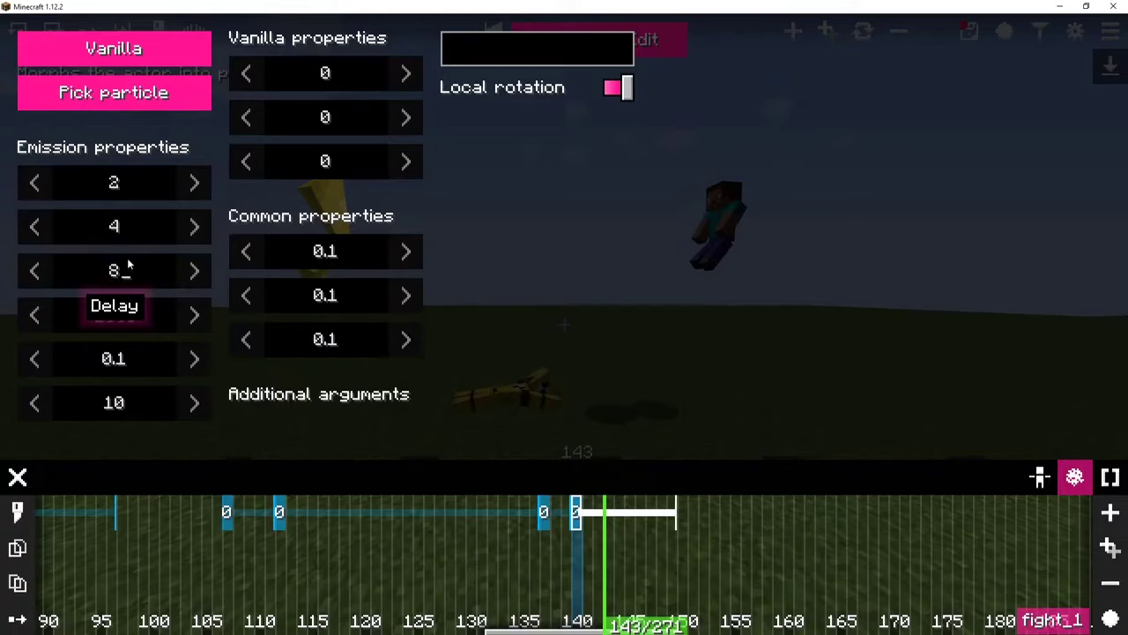
{"action": "left_click", "coordinate": [463, 530]}
Step: Play back the throw again to judge the longer particle emission
{"action": "left_click_drag", "start_coordinate": [411, 481], "coordinate": [549, 474]}
{"action": "key", "text": "space"}
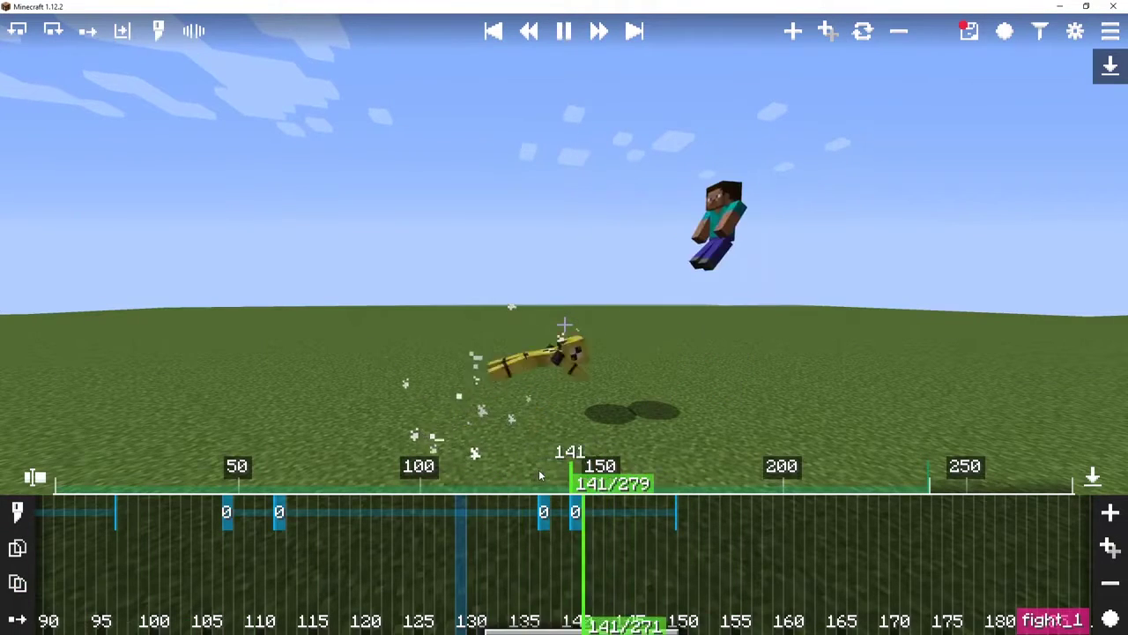
{"action": "key", "text": "space"}
Step: Set the emission frequency of the tick 140 morph's anchor particle to 1
{"action": "key", "text": "e"}
{"action": "key", "text": "Tab"}
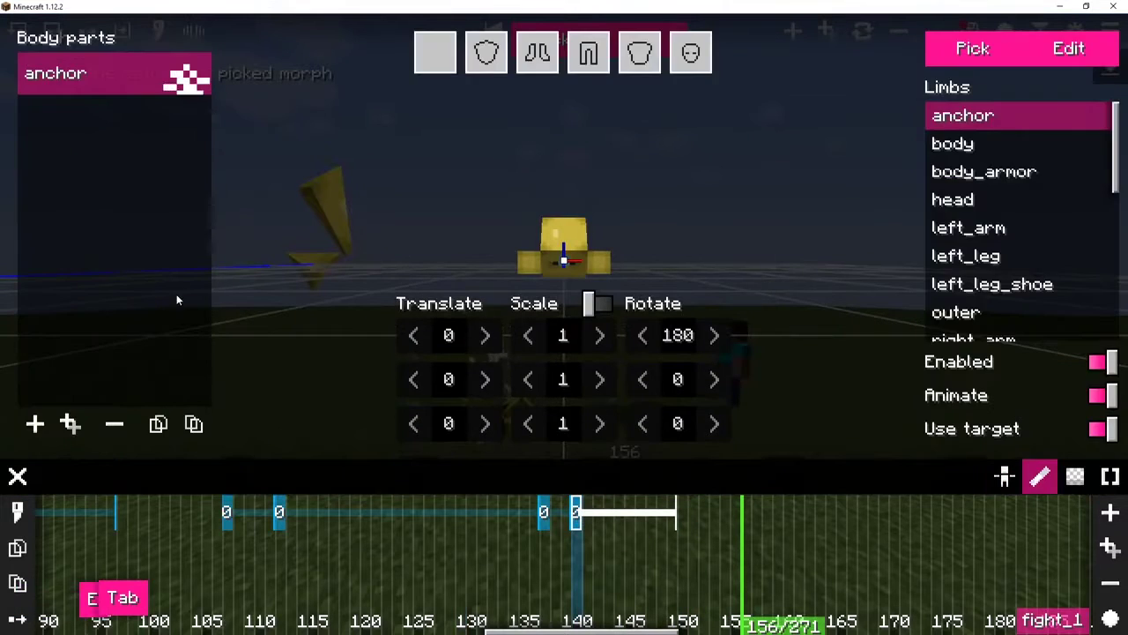
{"action": "key", "text": "Tab"}
{"action": "key", "text": "Tab"}
{"action": "key", "text": "Tab"}
{"action": "key", "text": "shift"}
{"action": "key", "text": "shift+Tab"}
{"action": "key", "text": "e"}
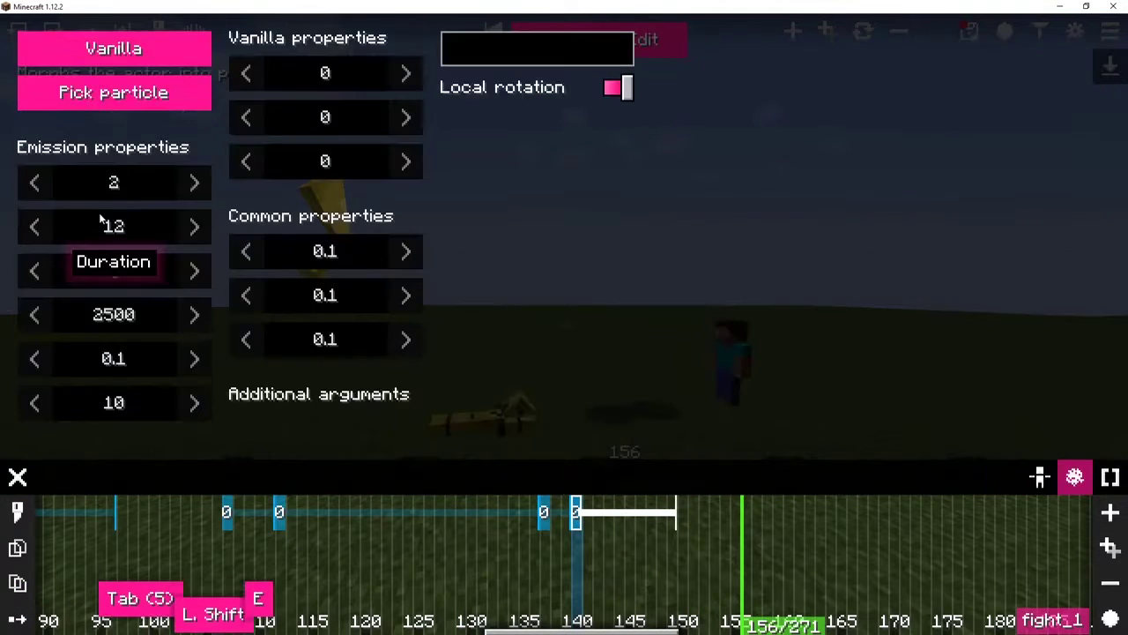
{"action": "left_click", "coordinate": [126, 183]}
{"action": "key", "text": "BackSpace"}
{"action": "type", "text": "1"}
{"action": "double_click", "coordinate": [126, 273]}
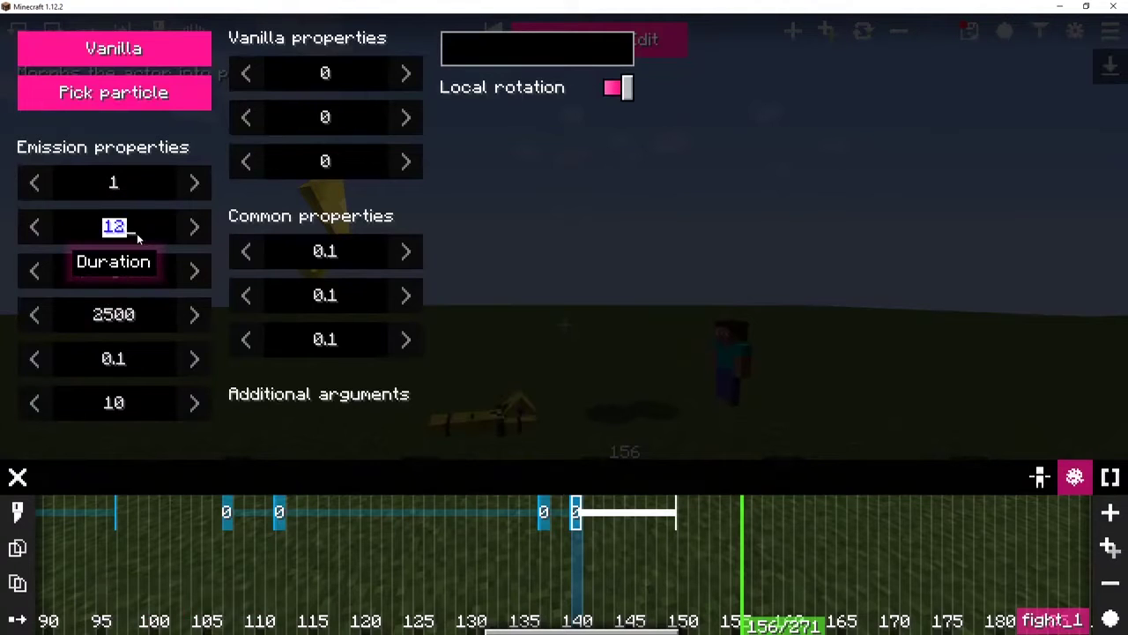
{"action": "left_click", "coordinate": [278, 514]}
Step: Replay the landing to compare the particle burst with the dummy's impact
{"action": "left_click_drag", "start_coordinate": [626, 472], "coordinate": [549, 474]}
{"action": "key", "text": "space"}
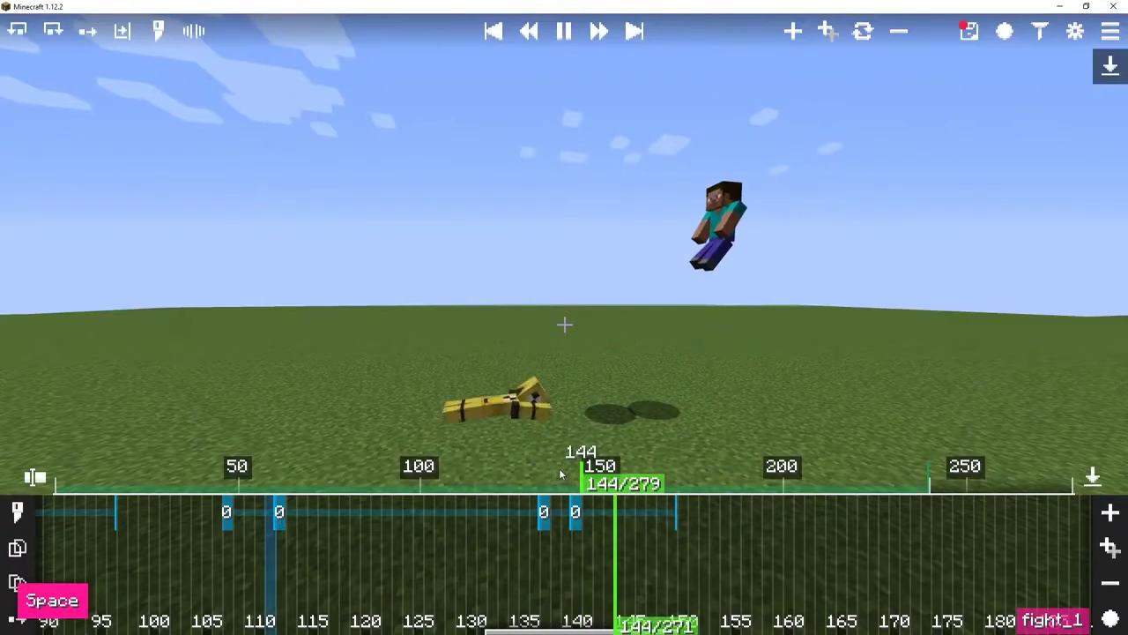
{"action": "left_click", "coordinate": [564, 473]}
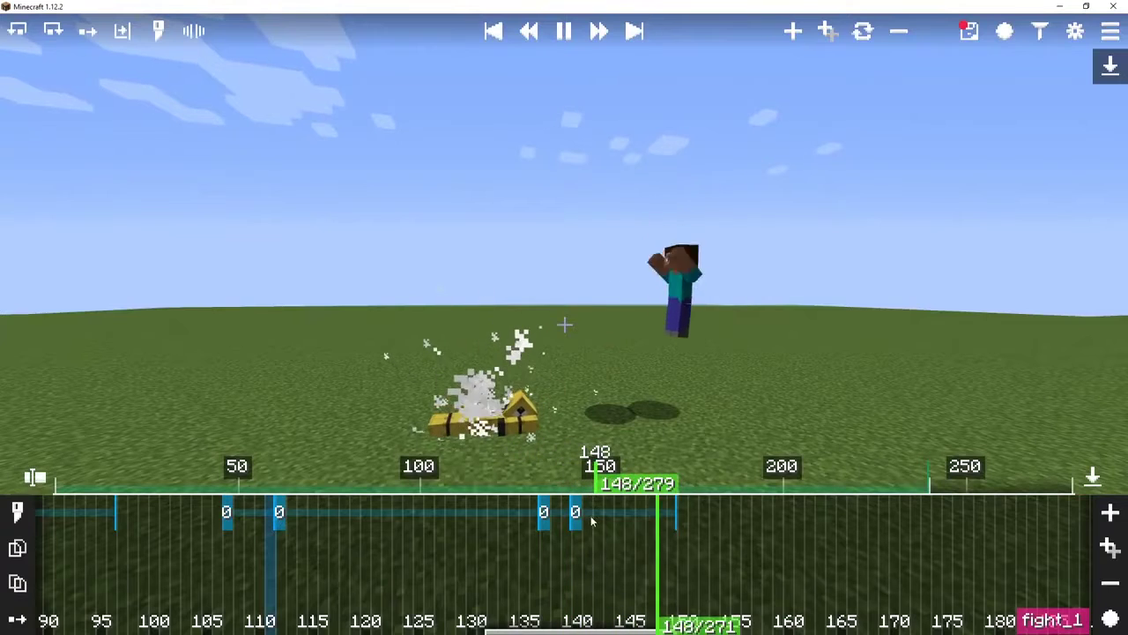
{"action": "key", "text": "space"}
Step: Set the duration of the tick 140 morph's anchor particle to 6 and its delay to 4
{"action": "key", "text": "e"}
{"action": "key", "text": "Tab"}
{"action": "key", "text": "e"}
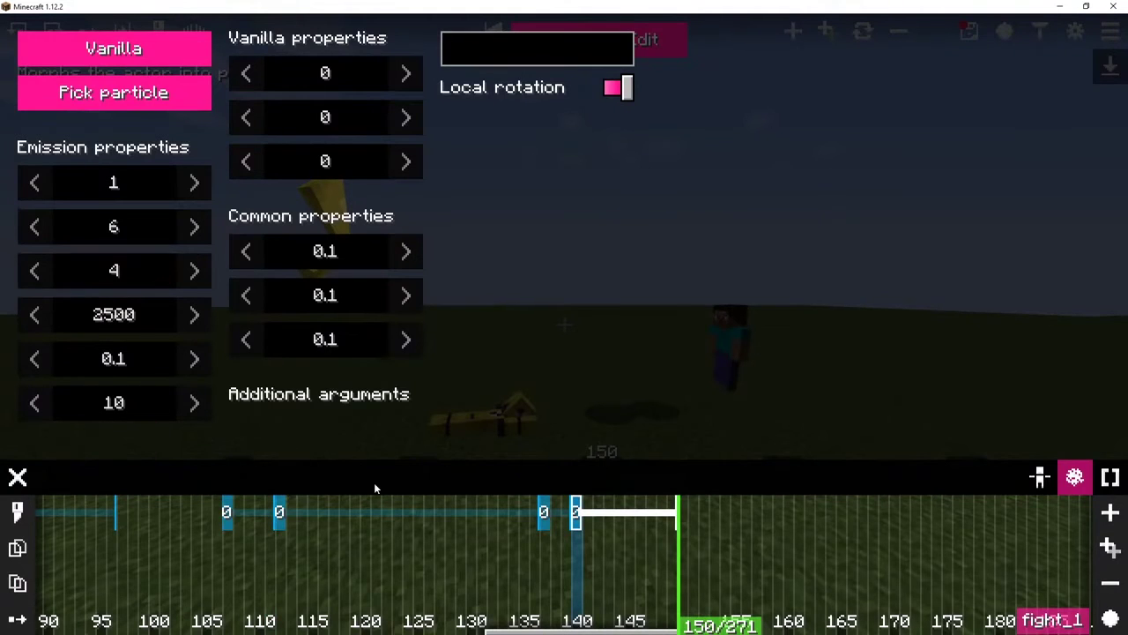
{"action": "left_click", "coordinate": [521, 512]}
Step: Replay the throw and landing several times to check the timing of the particle burst
{"action": "left_click", "coordinate": [537, 472]}
{"action": "key", "text": "space"}
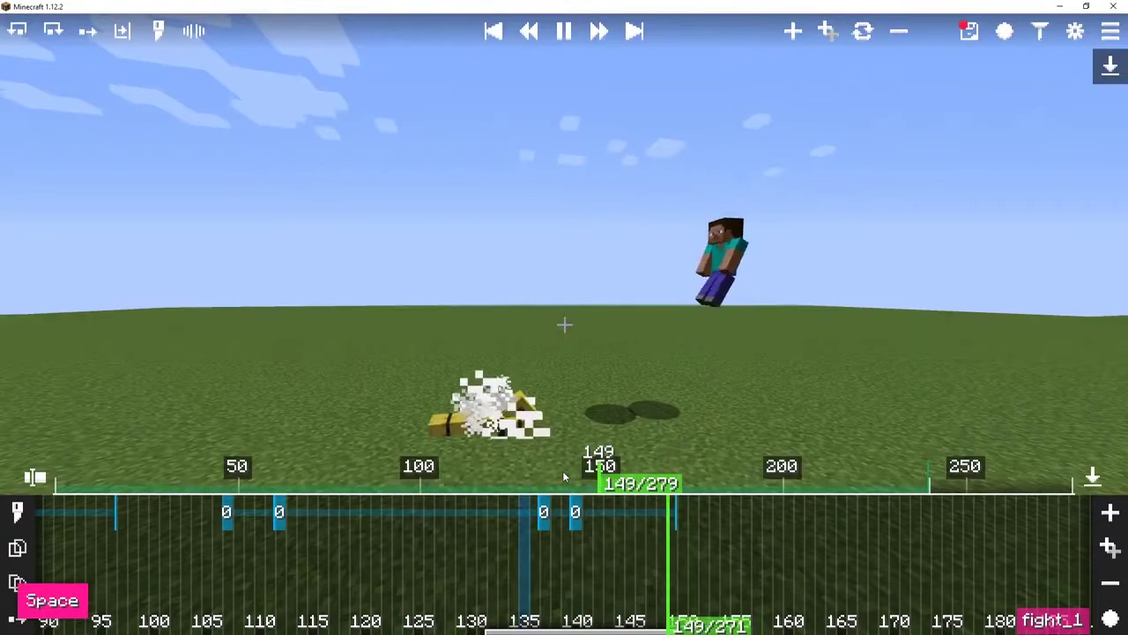
{"action": "left_click", "coordinate": [556, 474]}
{"action": "key", "text": "space"}
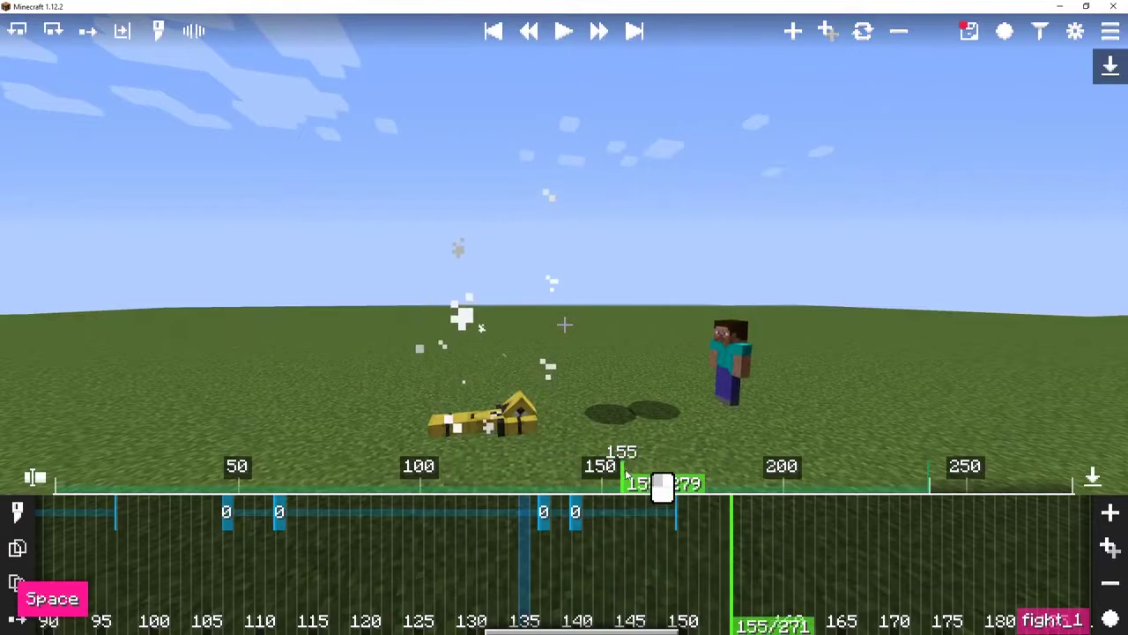
{"action": "left_click", "coordinate": [523, 477]}
{"action": "key", "text": "space"}
{"action": "left_click", "coordinate": [523, 477]}
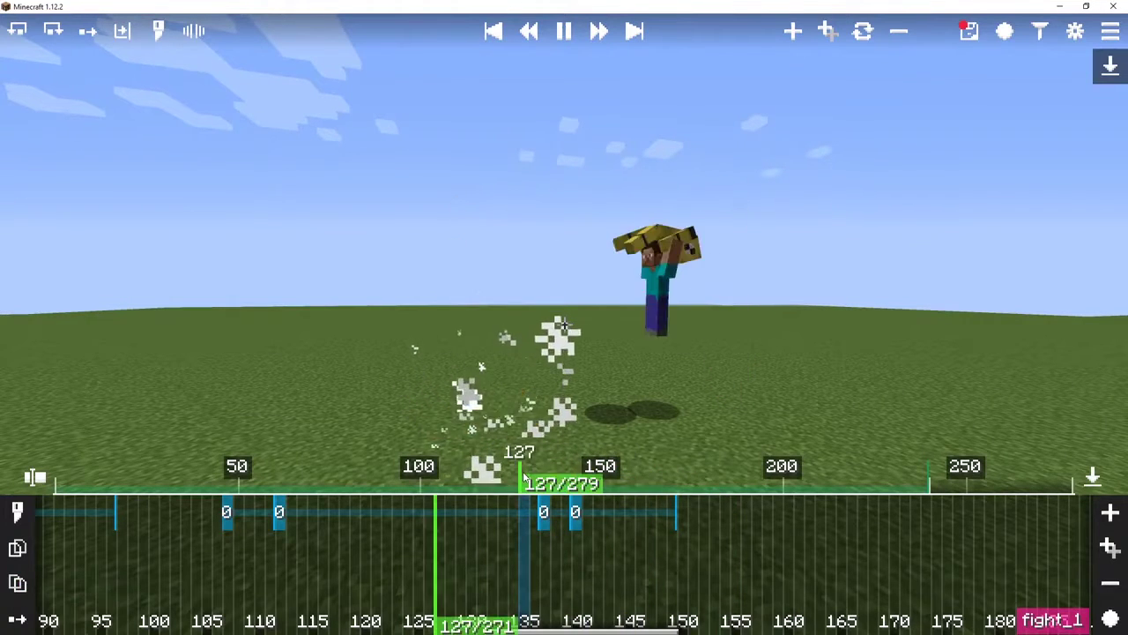
{"action": "left_click", "coordinate": [523, 477]}
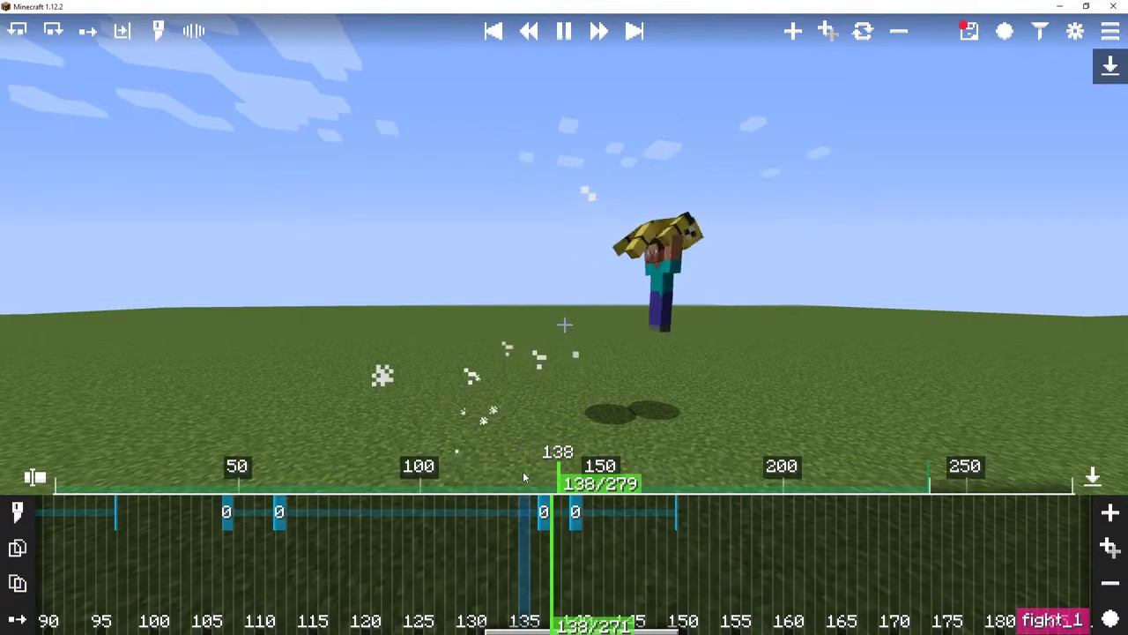
Step: Shorten the pose animation of the dummy's tick 140 morph
{"action": "key", "text": "space"}
{"action": "left_click", "coordinate": [575, 520]}
{"action": "key", "text": "e"}
{"action": "key", "text": "Tab"}
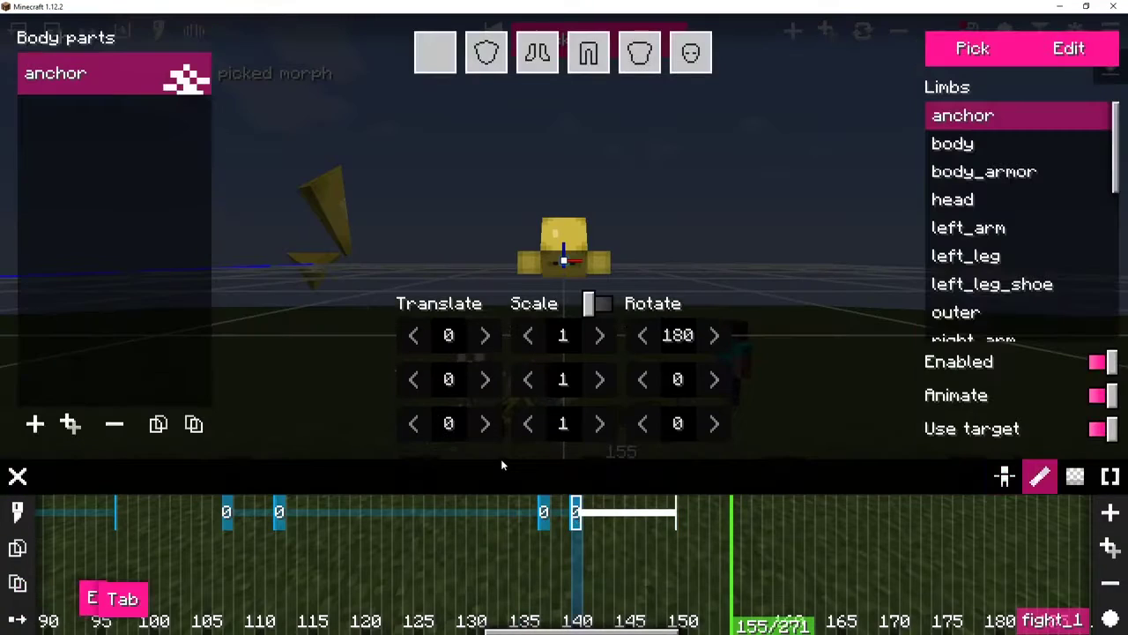
{"action": "key", "text": "e"}
{"action": "key", "text": "Escape"}
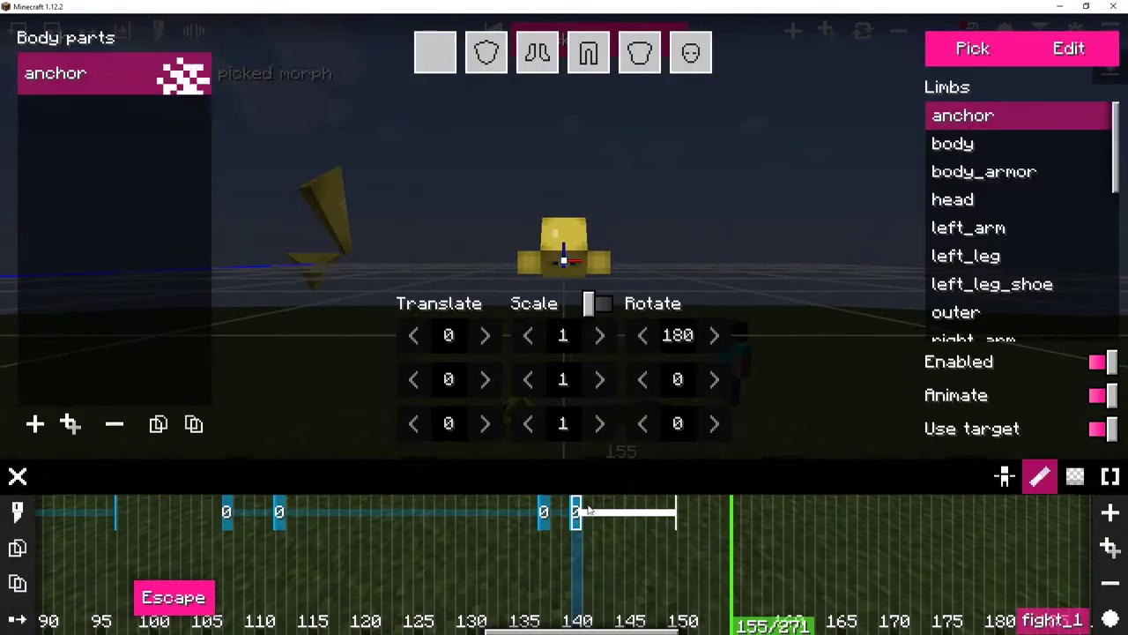
{"action": "key", "text": "Tab"}
{"action": "key", "text": "e"}
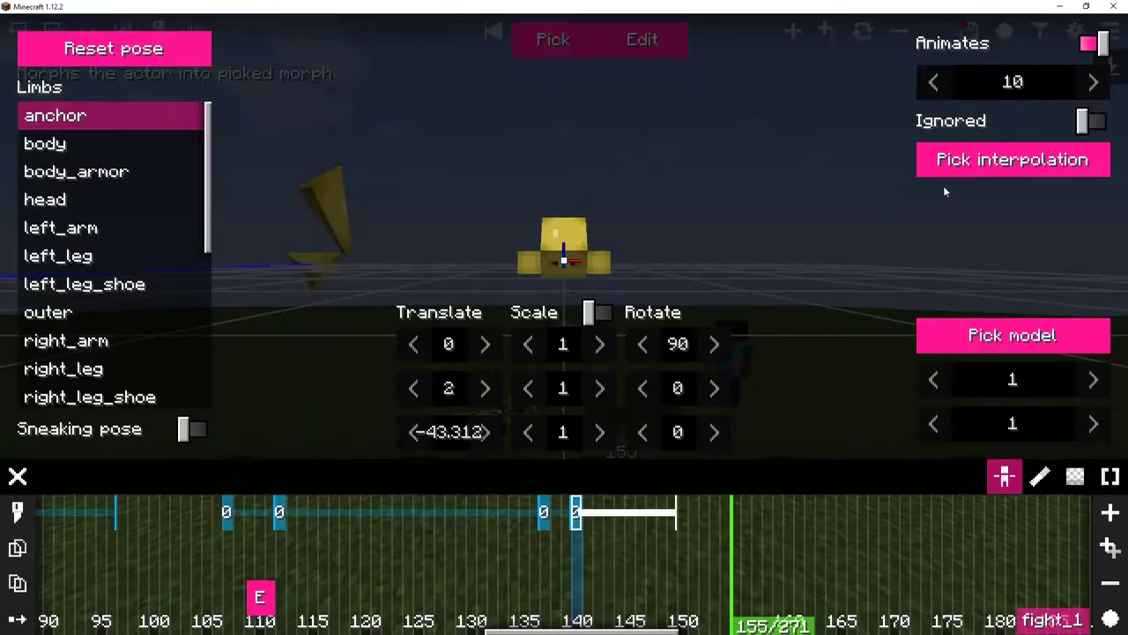
{"action": "key", "text": "Escape"}
Step: Replay the dummy's landing from tick 131 to check the particle burst against the impact
{"action": "left_click", "coordinate": [535, 477]}
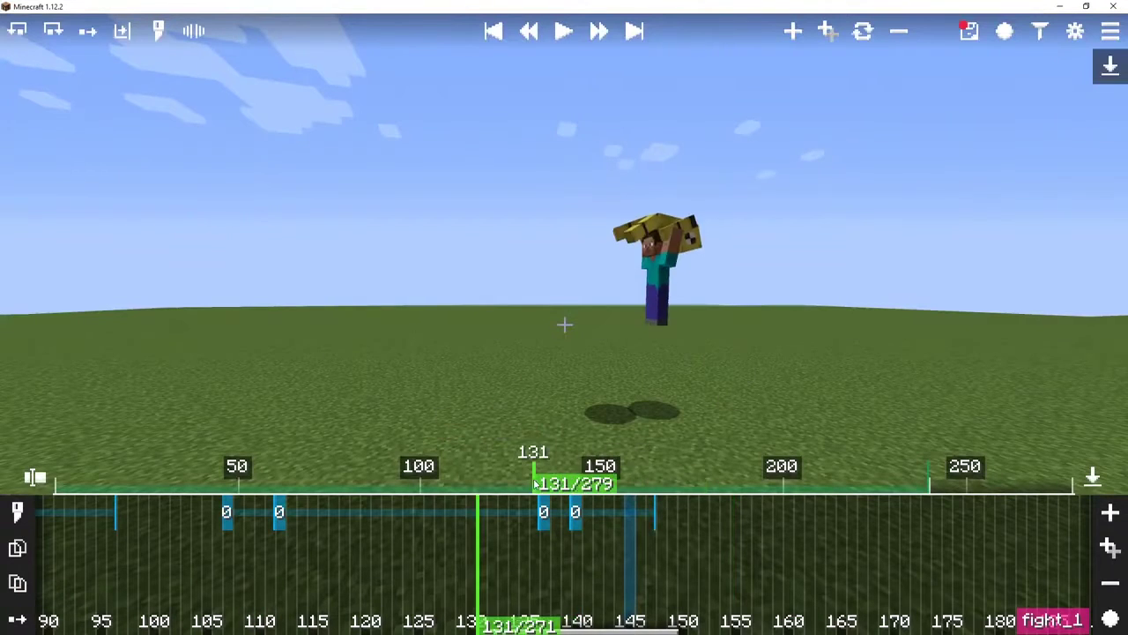
{"action": "key", "text": "space"}
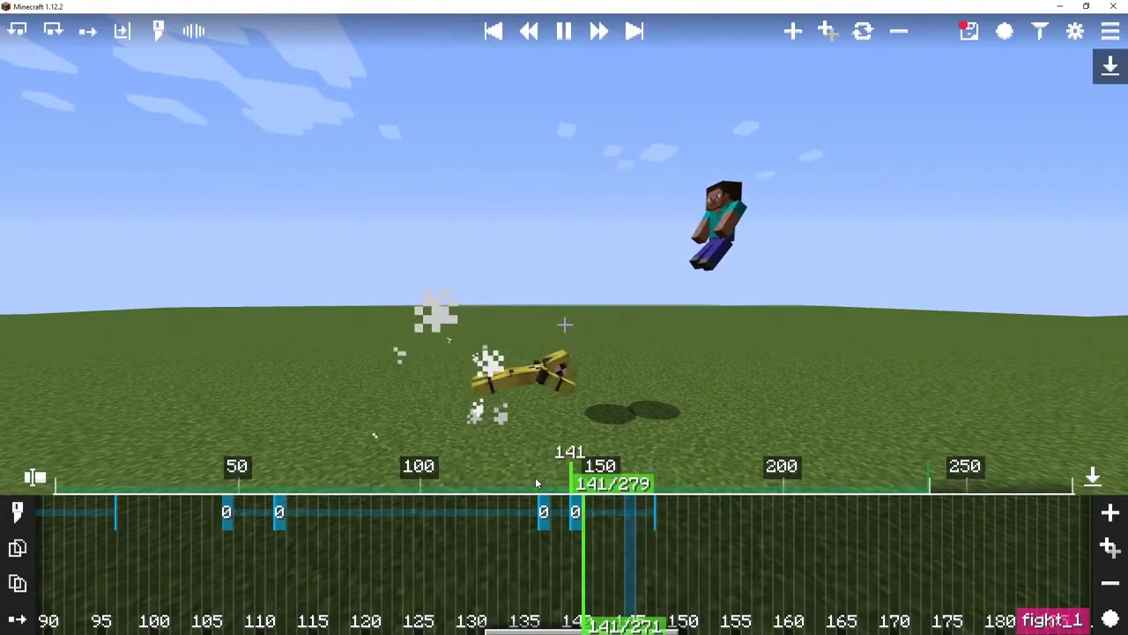
{"action": "key", "text": "space"}
Step: Set the vanilla X and Z properties of the tick 140 morph's anchor particle to 0.5
{"action": "left_click", "coordinate": [576, 516]}
{"action": "key", "text": "e"}
{"action": "key", "text": "Tab"}
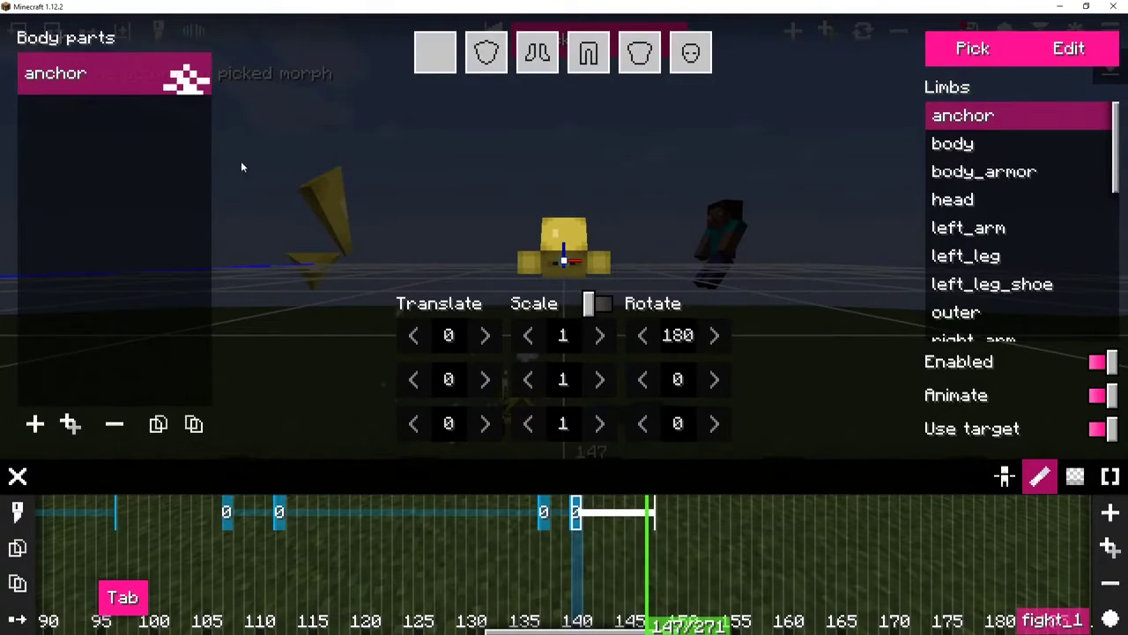
{"action": "key", "text": "e"}
{"action": "key", "text": "e"}
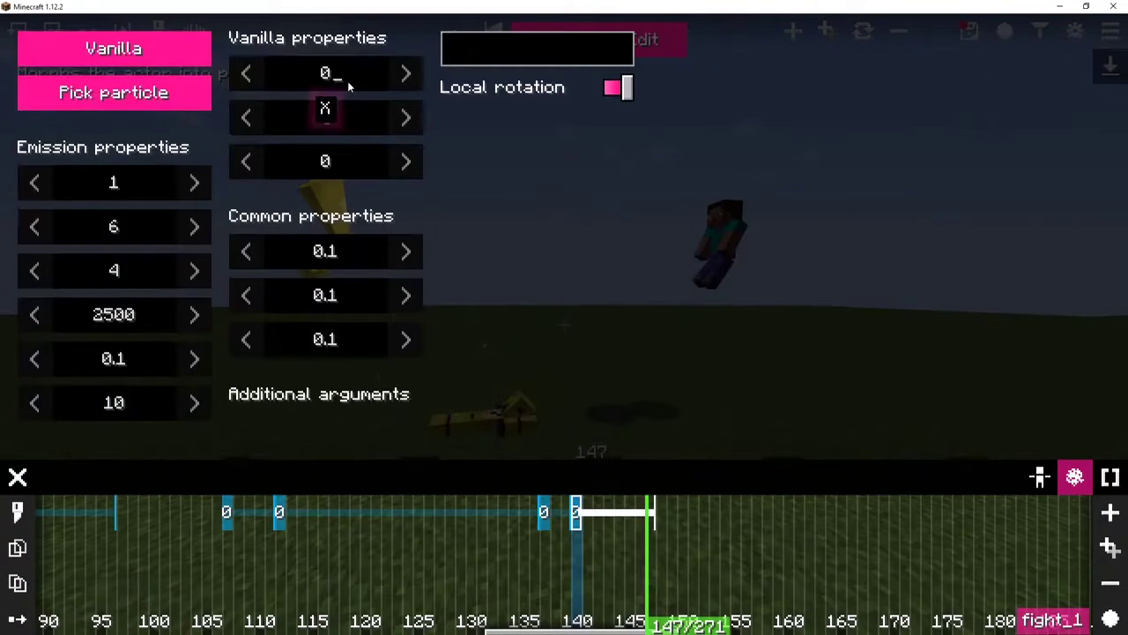
{"action": "type", "text": "5"}
{"action": "key", "text": "ctrl+a"}
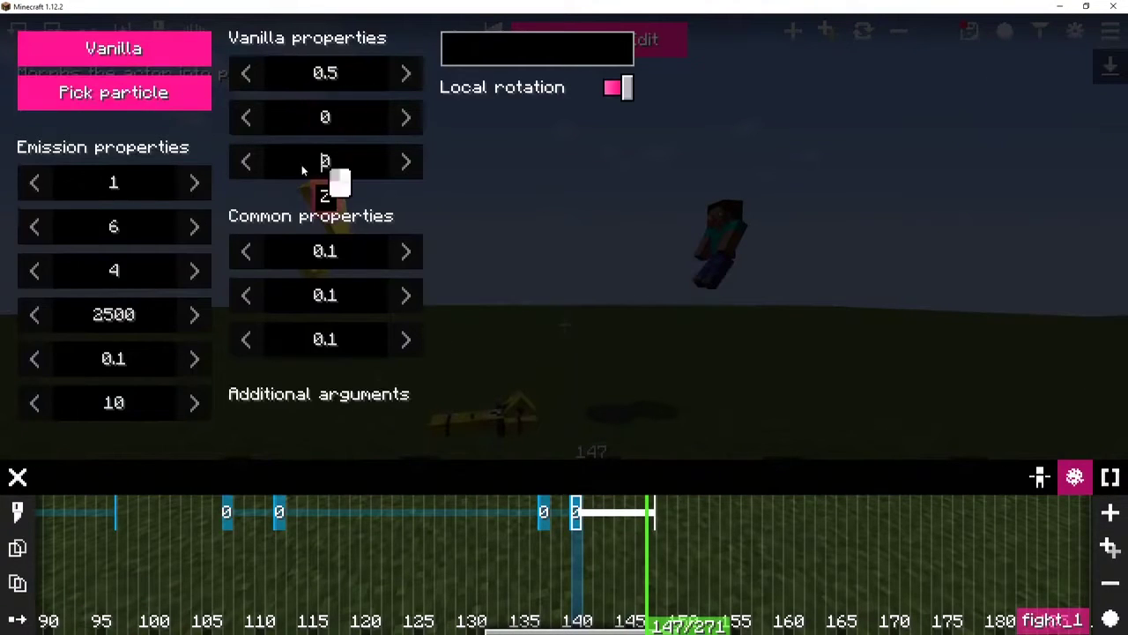
{"action": "key", "text": "ctrl+a"}
{"action": "type", "text": ".5"}
Step: Replay the landing from tick 127 and the whole fight from the start to review the particle spread
{"action": "left_click", "coordinate": [513, 504]}
{"action": "left_click_drag", "start_coordinate": [577, 478], "coordinate": [524, 480]}
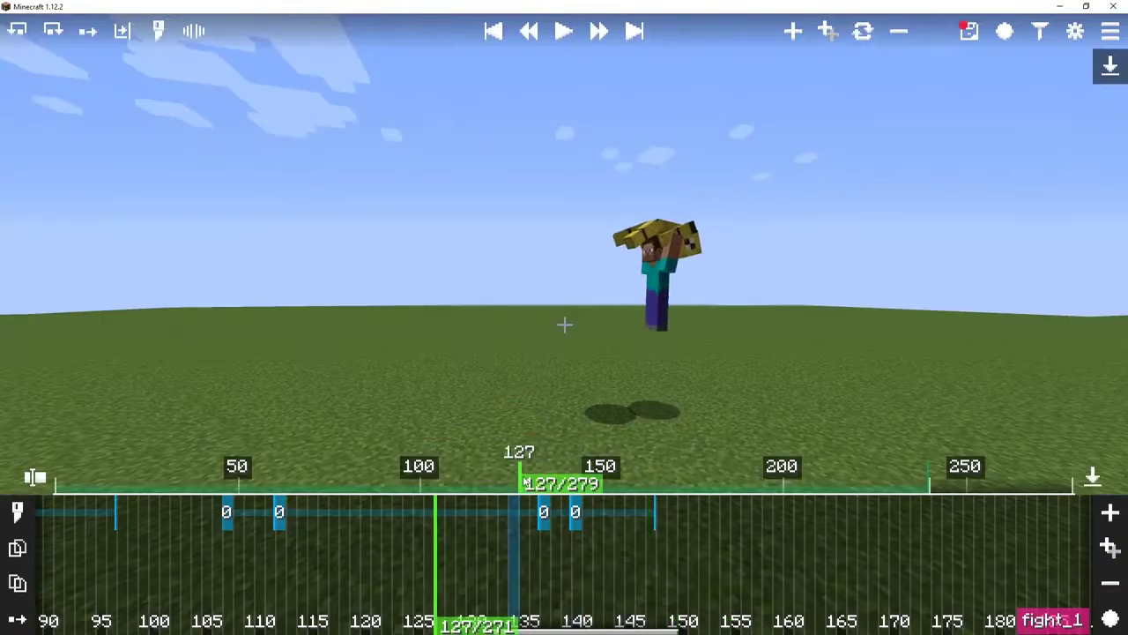
{"action": "key", "text": "space"}
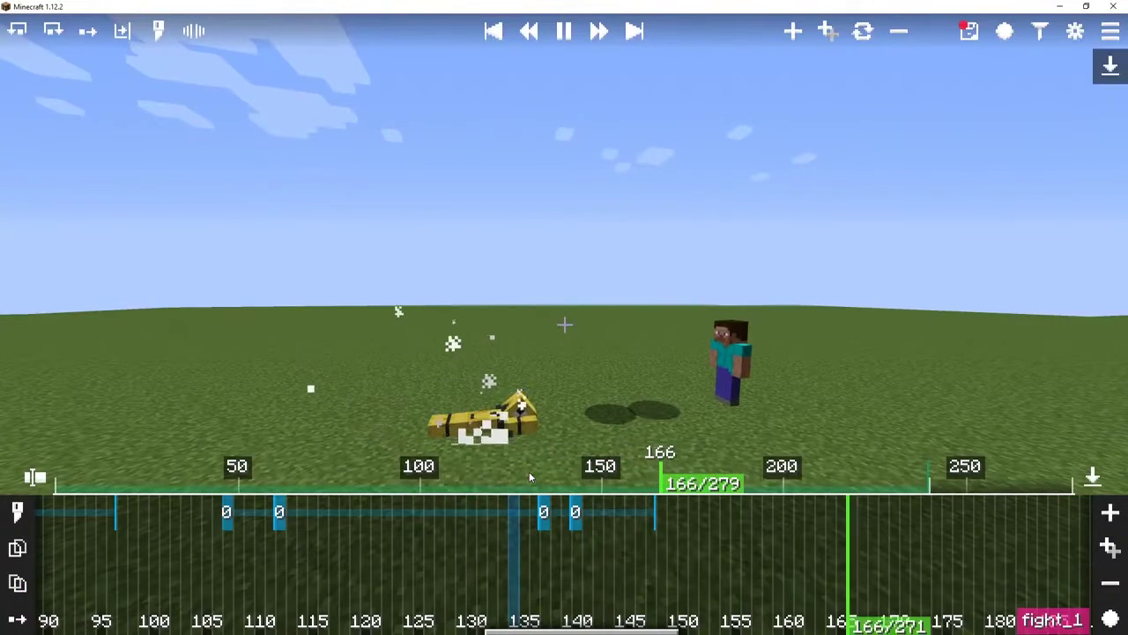
{"action": "key", "text": "space"}
{"action": "left_click_drag", "start_coordinate": [734, 485], "coordinate": [53, 492]}
{"action": "key", "text": "space"}
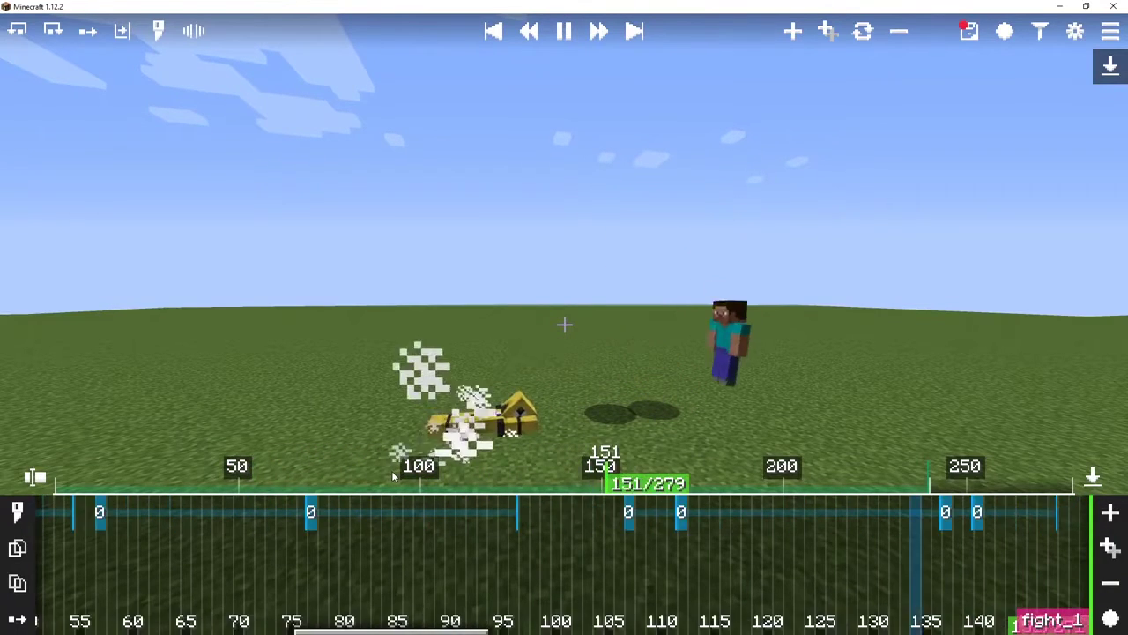
{"action": "key", "text": "space"}
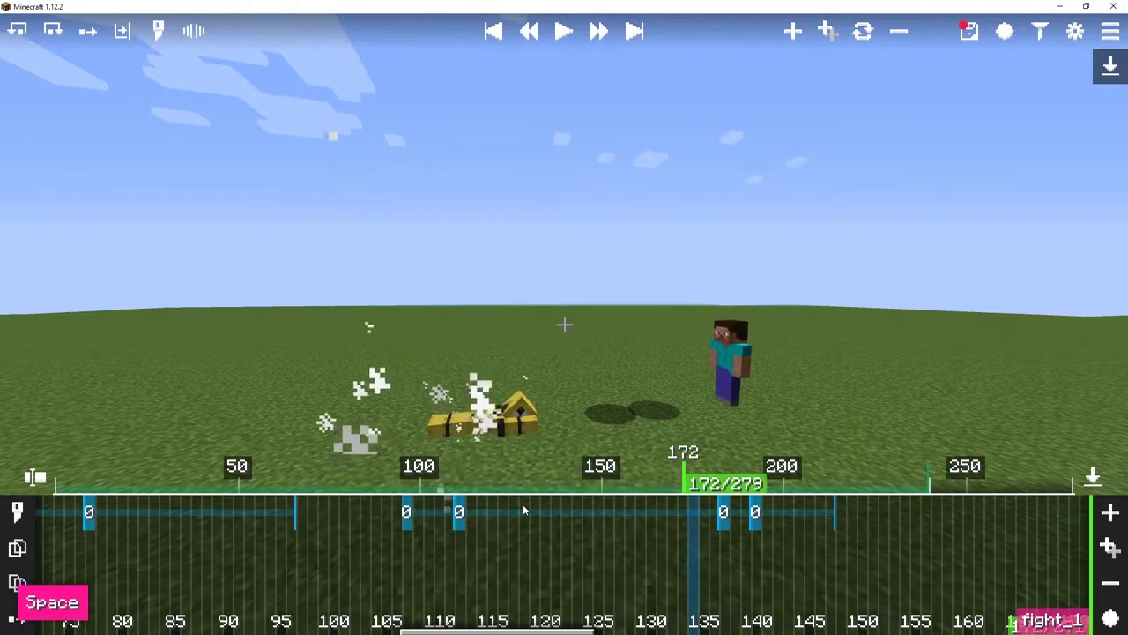
Step: Convert the 240-tick camera fixture to a keyframe fixture and set its tick 0 FOV keyframe to 50
{"action": "left_click_drag", "start_coordinate": [677, 483], "coordinate": [70, 492]}
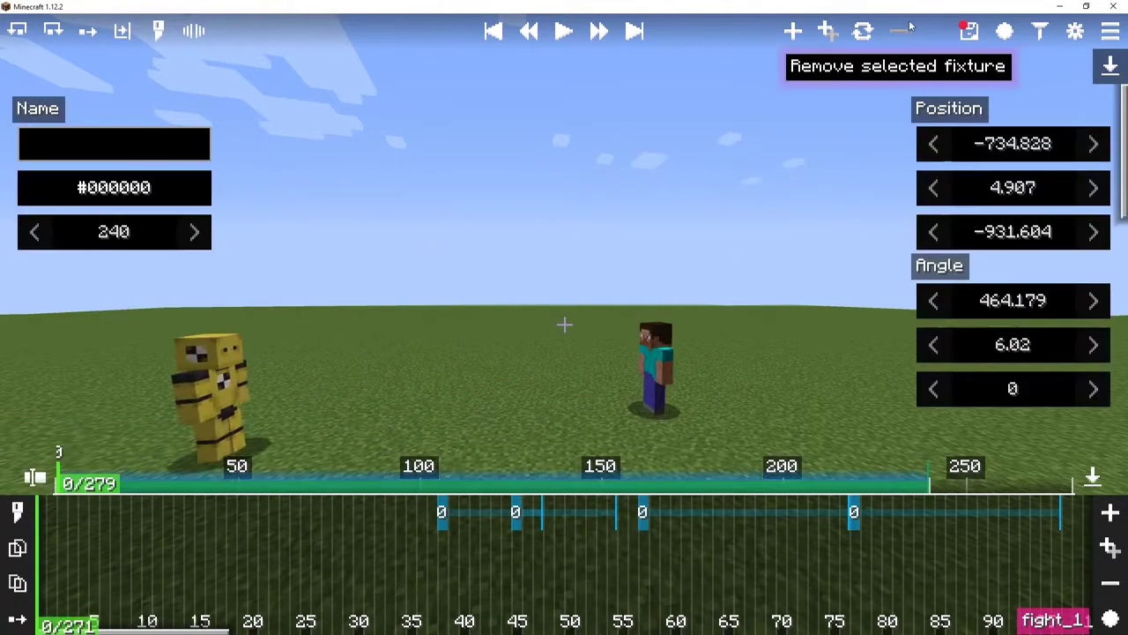
{"action": "left_click", "coordinate": [867, 34]}
{"action": "left_click", "coordinate": [828, 216]}
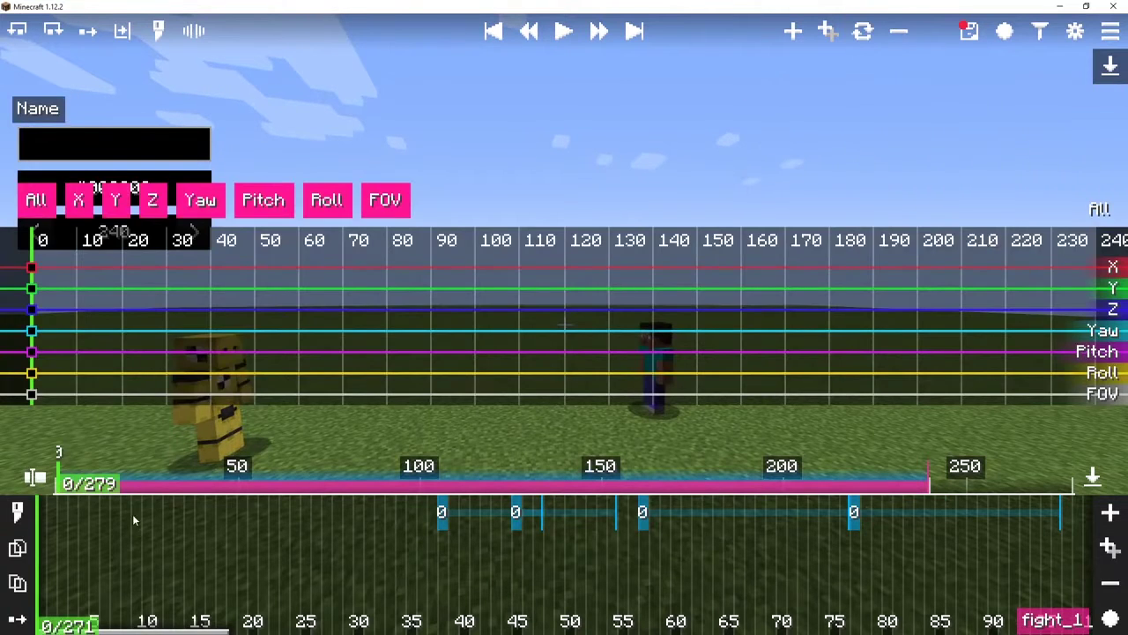
{"action": "key", "text": "ctrl+e"}
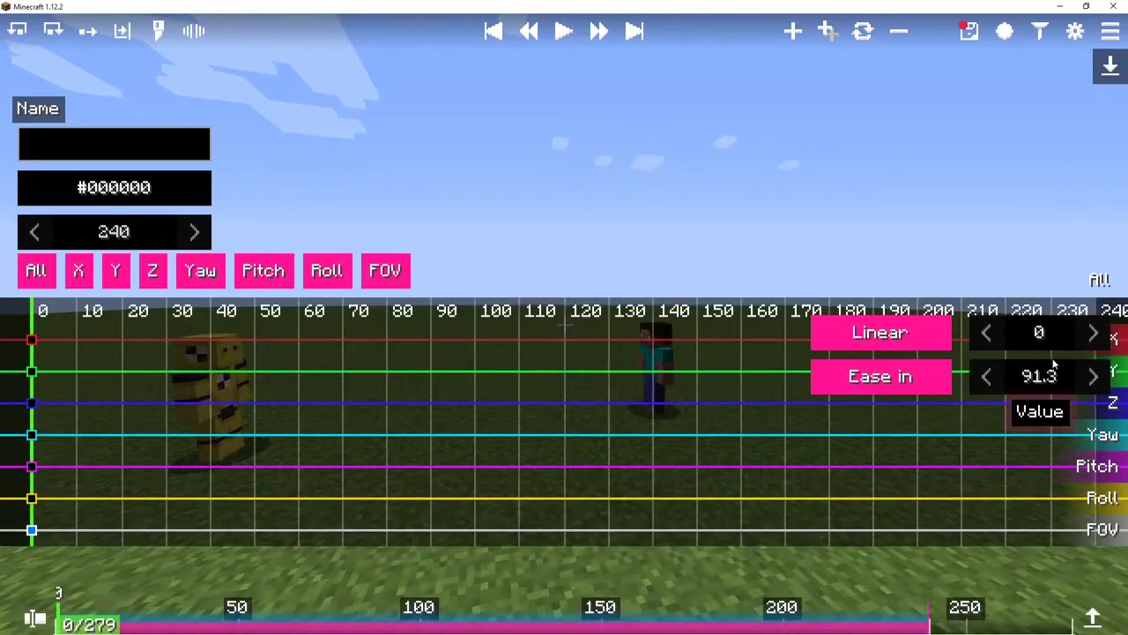
{"action": "type", "text": "50"}
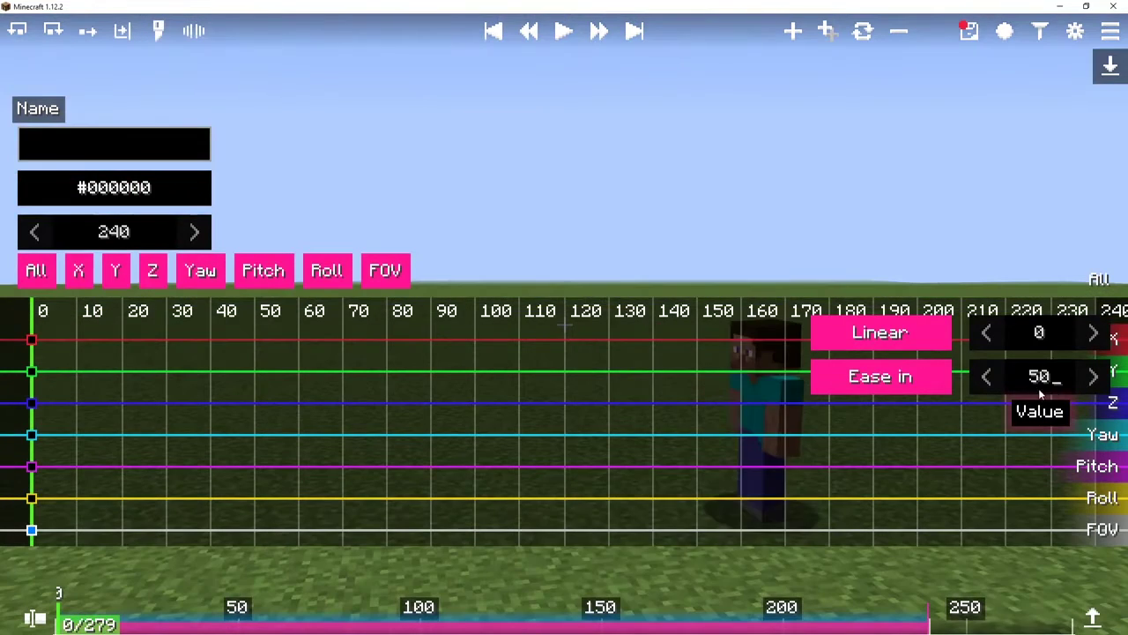
Step: Reposition the tick 0 camera close to the dummy's shoulder, with Steve facing the camera in the distance
{"action": "type", "text": "d"}
{"action": "key", "text": "shift"}
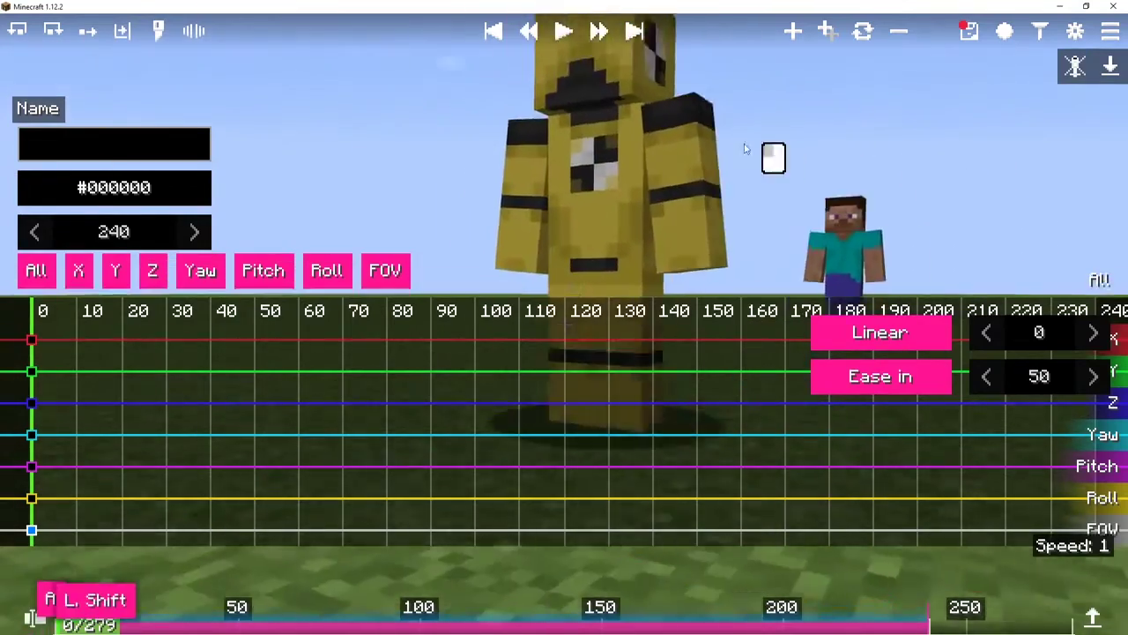
{"action": "key", "text": "space"}
{"action": "key", "text": "w"}
{"action": "key", "text": "shift"}
{"action": "key", "text": "alt"}
{"action": "key", "text": "s"}
{"action": "key", "text": "space"}
{"action": "key", "text": "w"}
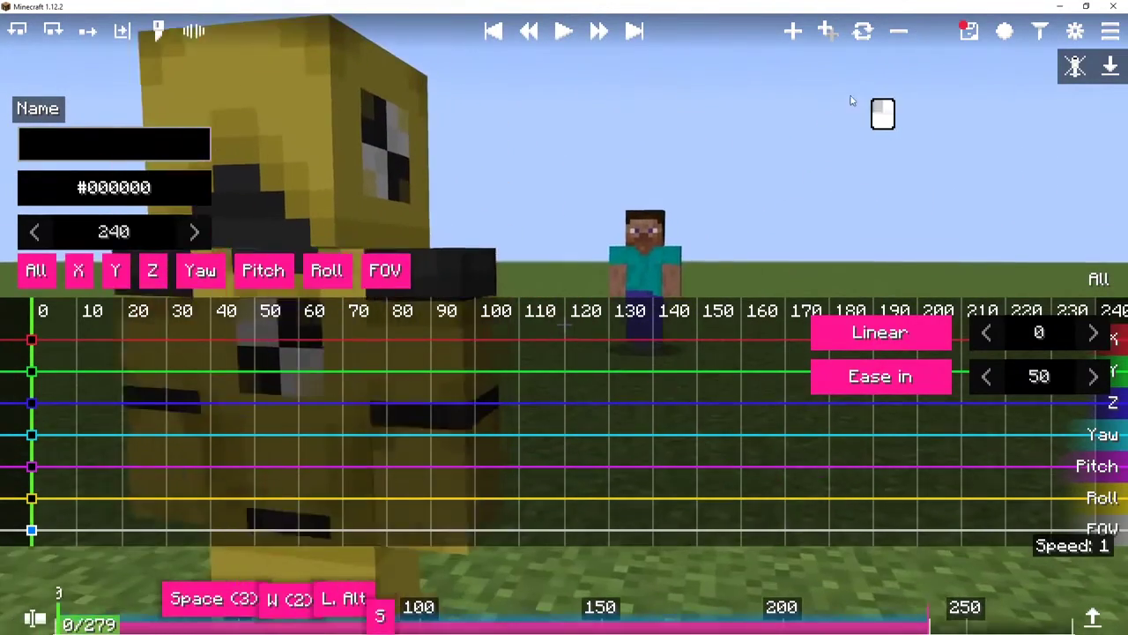
{"action": "key", "text": "s"}
{"action": "key", "text": "a"}
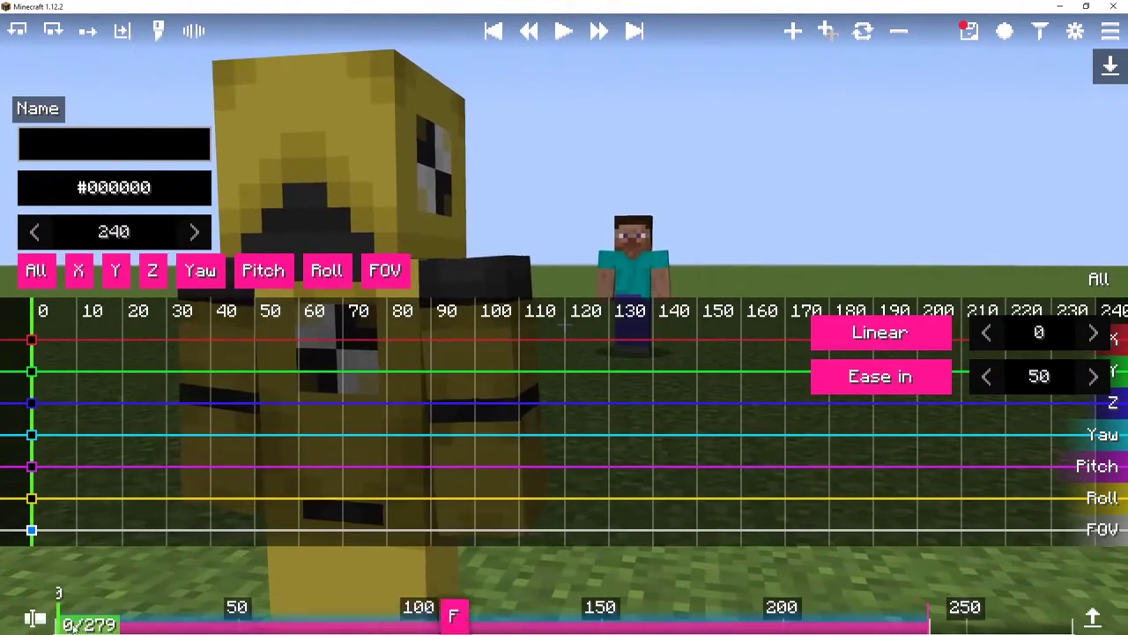
Step: Add a camera keyframe at tick 49 and frame the dummy and the fallen Steve up close
{"action": "left_click_drag", "start_coordinate": [74, 624], "coordinate": [202, 615]}
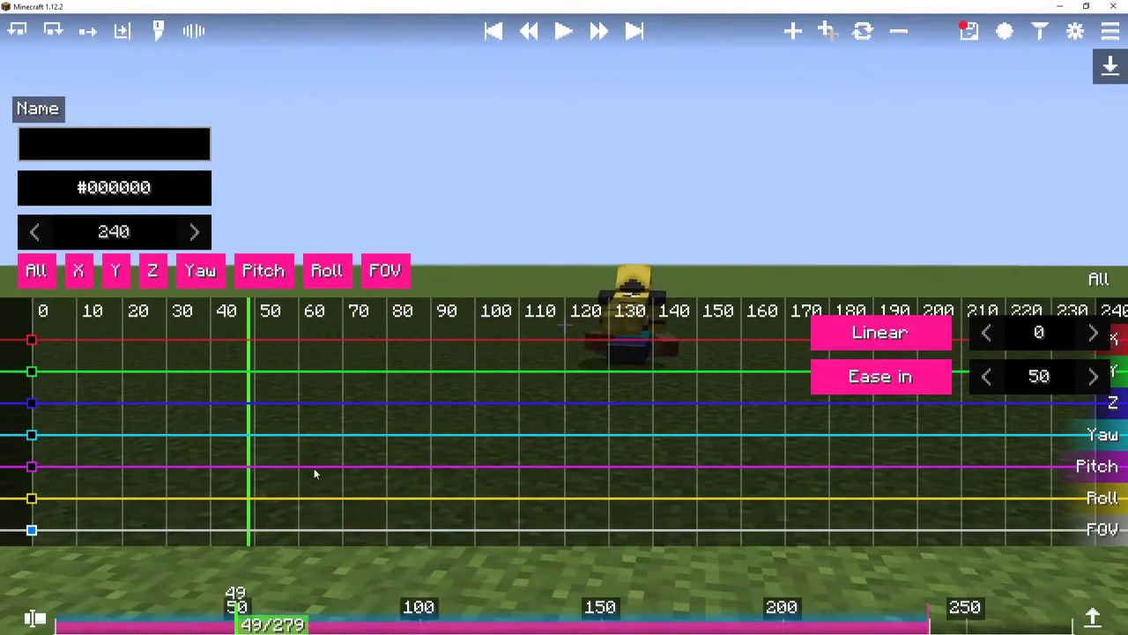
{"action": "key", "text": "f"}
{"action": "key", "text": "w"}
{"action": "left_click_drag", "start_coordinate": [483, 187], "coordinate": [372, 235]}
{"action": "key", "text": "d"}
{"action": "key", "text": "w"}
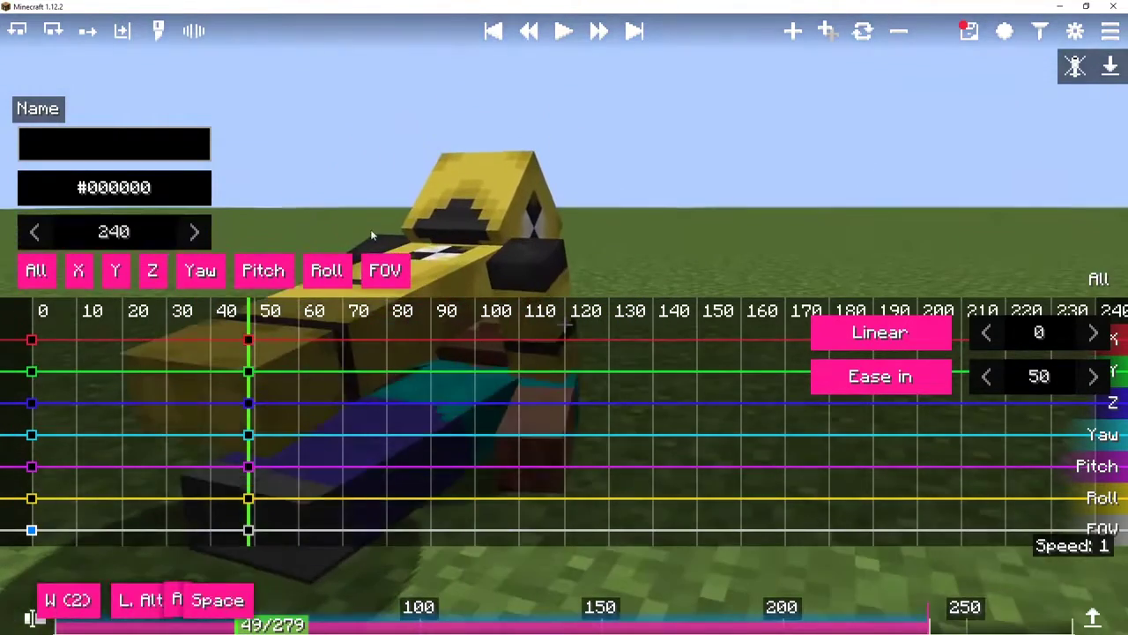
{"action": "left_click_drag", "start_coordinate": [568, 179], "coordinate": [534, 187]}
{"action": "key", "text": "f"}
Step: Play the camera move from the start to check the transition towards tick 49
{"action": "left_click_drag", "start_coordinate": [252, 620], "coordinate": [32, 628]}
{"action": "key", "text": "space"}
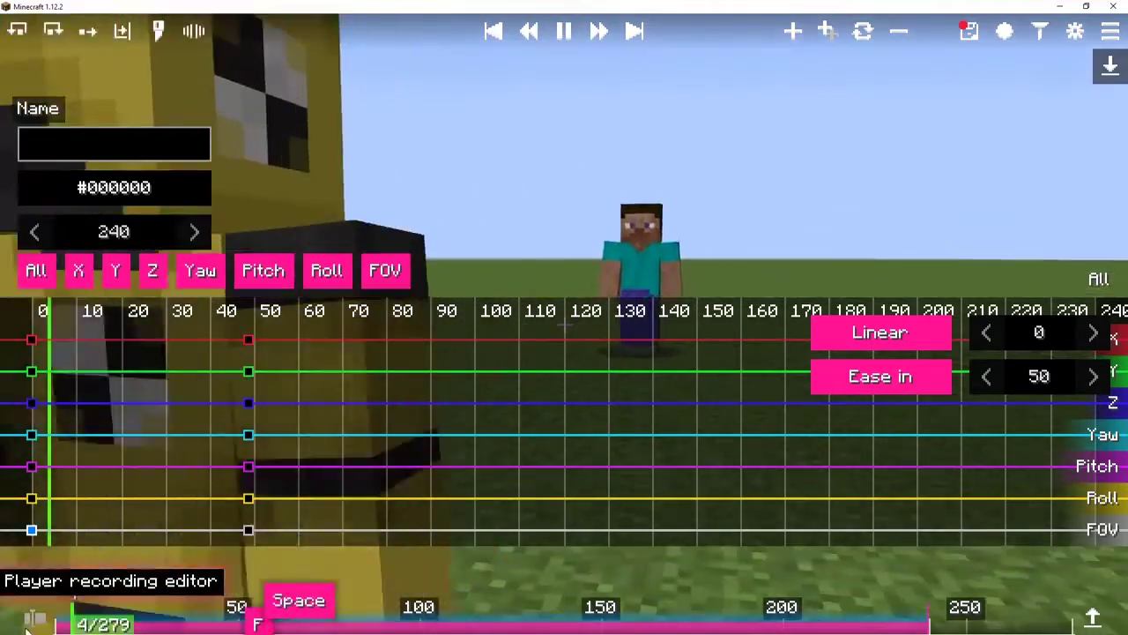
{"action": "key", "text": "space"}
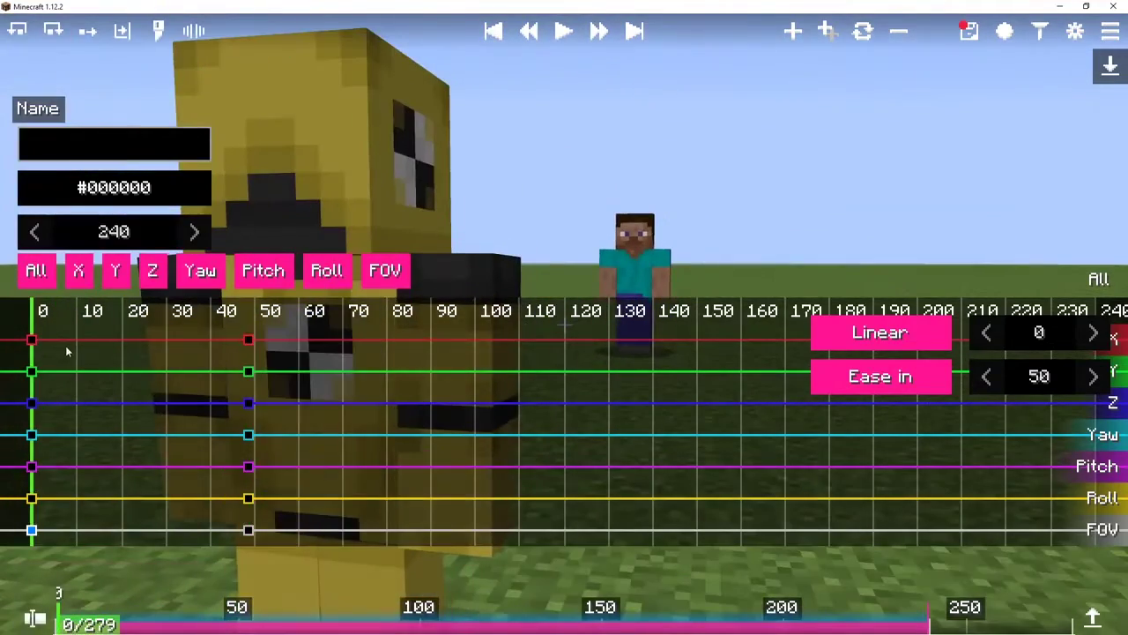
Step: Add a camera keyframe at tick 23, reframe the view there, and play it back
{"action": "left_click_drag", "start_coordinate": [51, 344], "coordinate": [136, 345]}
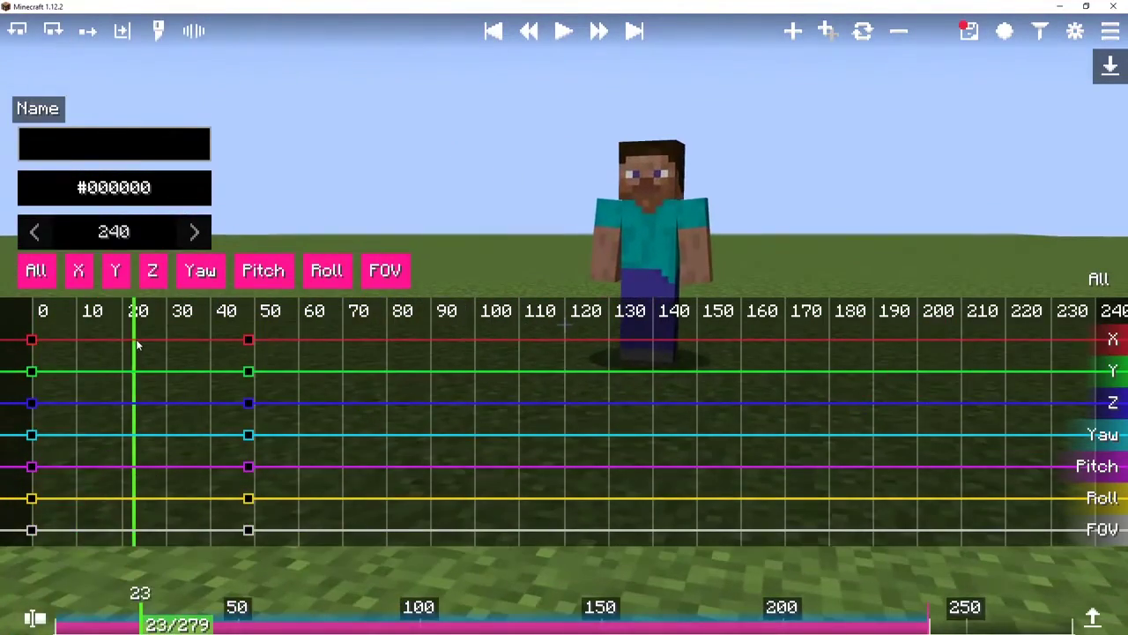
{"action": "key", "text": "f"}
{"action": "key", "text": "alt+s"}
{"action": "left_click_drag", "start_coordinate": [545, 143], "coordinate": [651, 166]}
{"action": "key", "text": "a"}
{"action": "key", "text": "space"}
{"action": "key", "text": "f"}
{"action": "key", "text": "space"}
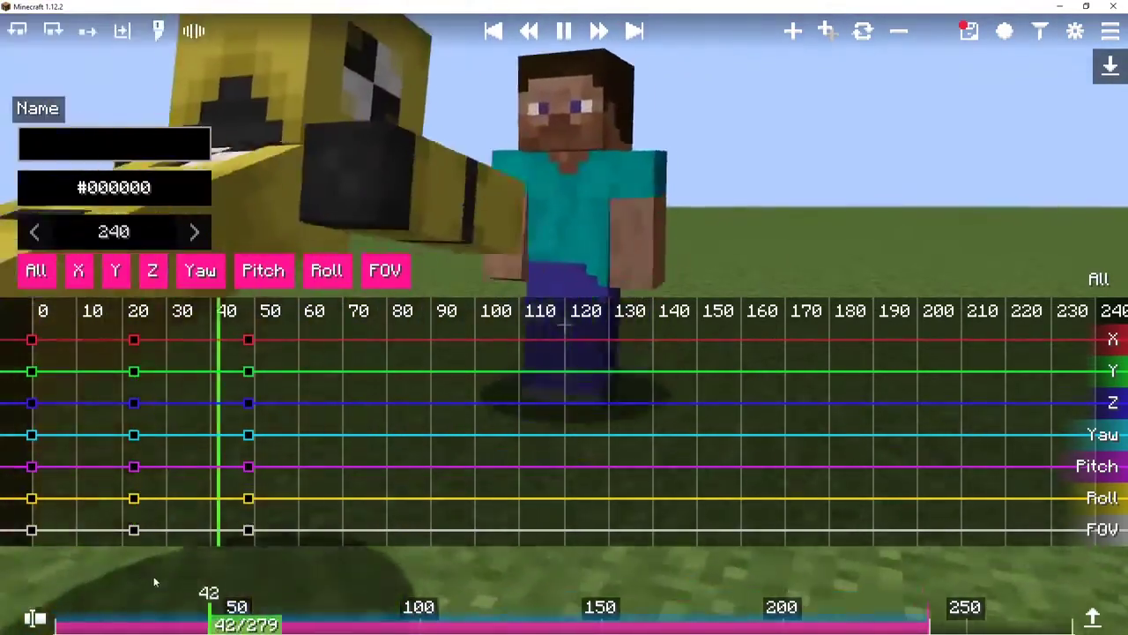
{"action": "key", "text": "space"}
Step: Add a camera keyframe at about tick 68, placed low beside the lying Steve and looking up at the airborne dummy
{"action": "left_click_drag", "start_coordinate": [259, 622], "coordinate": [300, 615]}
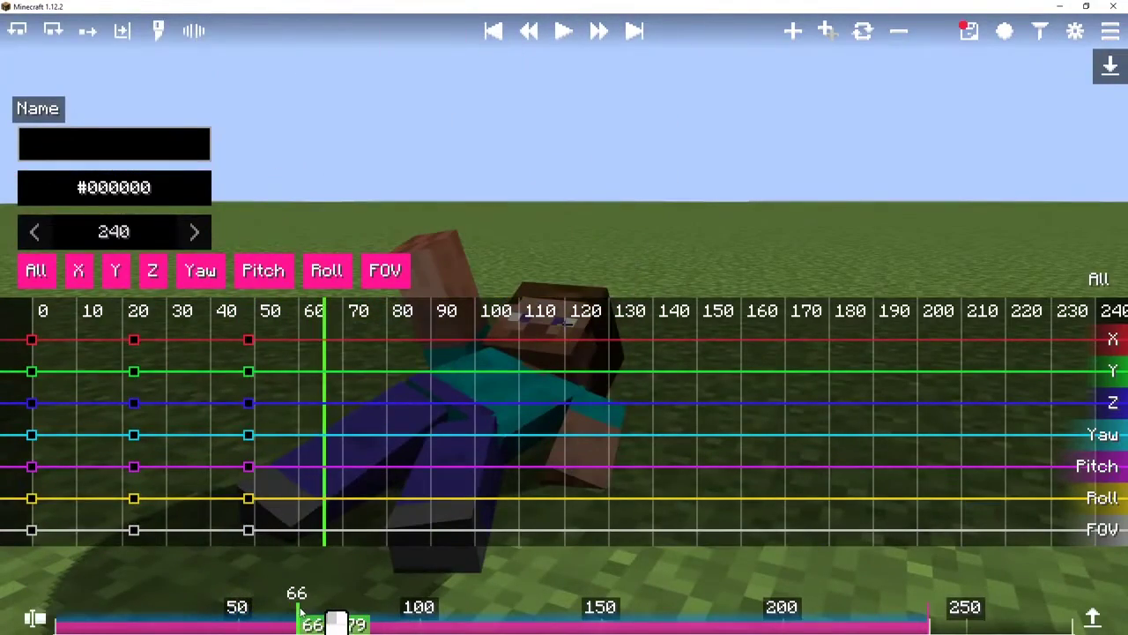
{"action": "key", "text": "f"}
{"action": "key", "text": "d"}
{"action": "key", "text": "d"}
{"action": "key", "text": "d"}
{"action": "left_click_drag", "start_coordinate": [667, 259], "coordinate": [545, 334]}
{"action": "key", "text": "shift"}
{"action": "key", "text": "alt"}
{"action": "key", "text": "w"}
{"action": "key", "text": "shift"}
{"action": "key", "text": "alt"}
{"action": "key", "text": "s"}
{"action": "key", "text": "space"}
{"action": "key", "text": "s"}
{"action": "key", "text": "space"}
{"action": "key", "text": "shift"}
{"action": "key", "text": "w"}
{"action": "key", "text": "f"}
Step: Play the camera move from near the start with the interface hidden to review the keyframes
{"action": "left_click_drag", "start_coordinate": [371, 332], "coordinate": [58, 342]}
{"action": "key", "text": "space"}
{"action": "key", "text": "F1"}
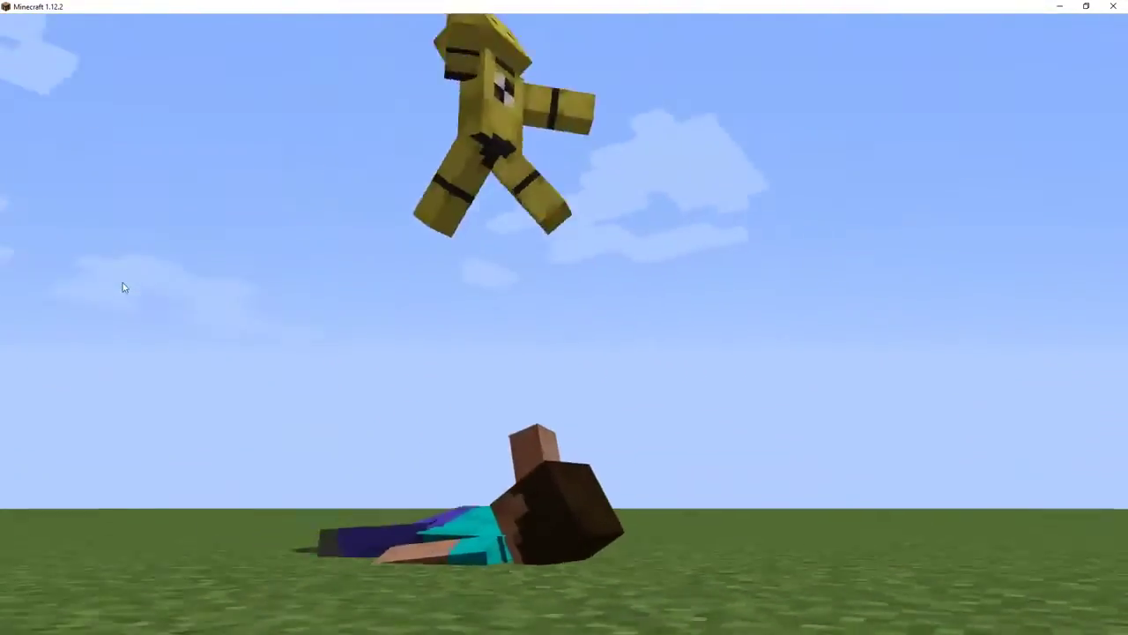
{"action": "key", "text": "F1"}
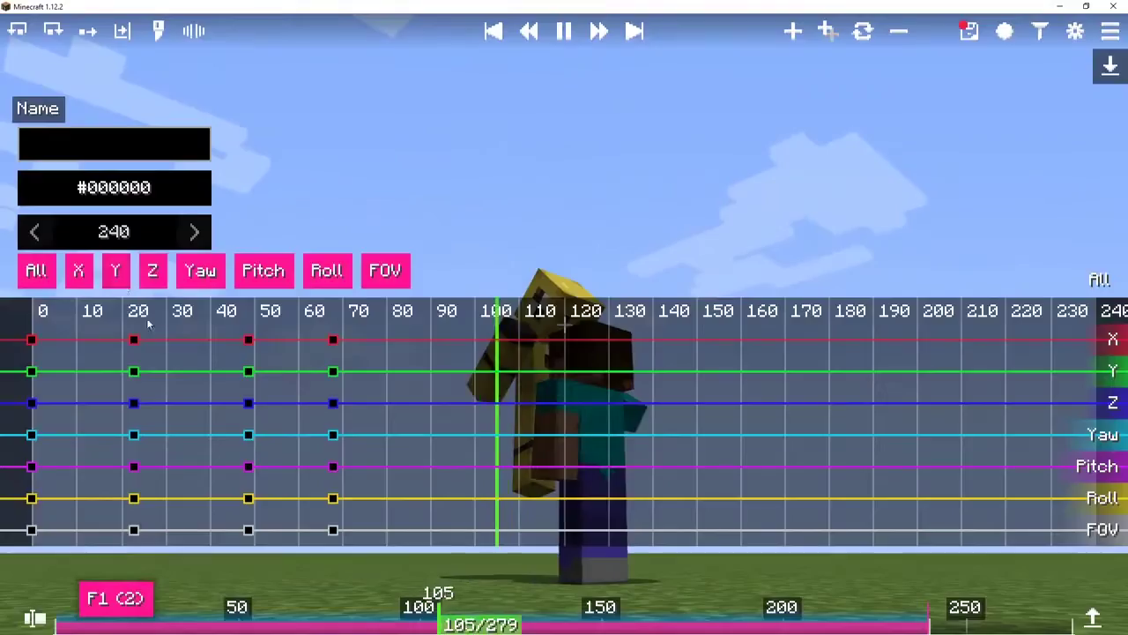
{"action": "key", "text": "space"}
Step: Add a camera keyframe at tick 87 with a low front view close to Steve as he sits up
{"action": "left_click", "coordinate": [422, 346]}
{"action": "left_click_drag", "start_coordinate": [421, 347], "coordinate": [344, 346]}
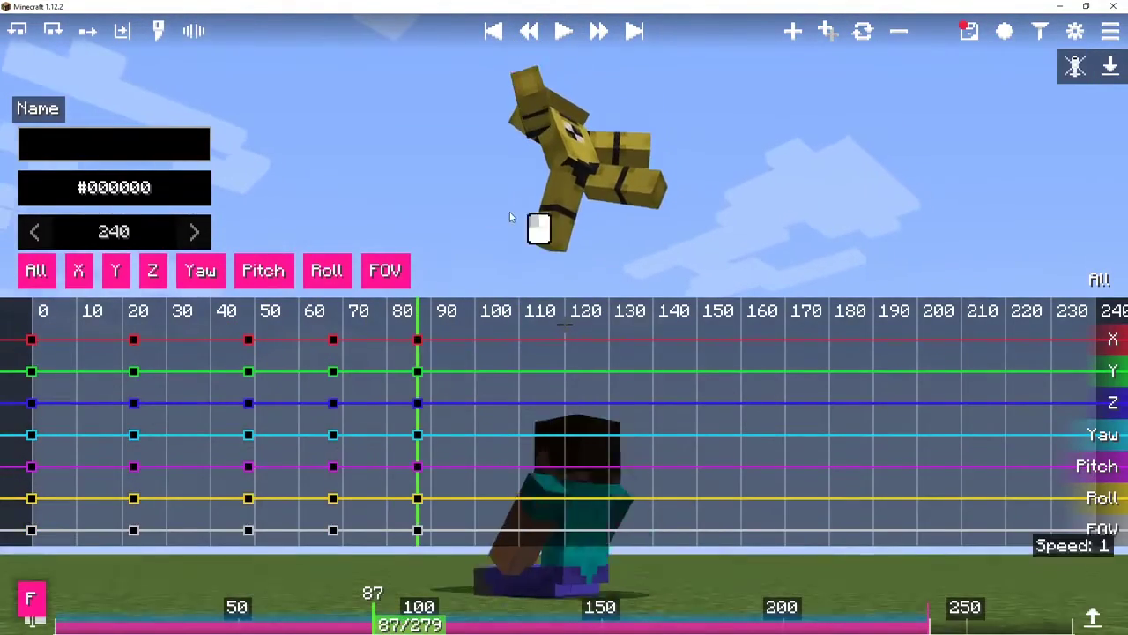
{"action": "key", "text": "space"}
{"action": "key", "text": "shift"}
{"action": "key", "text": "a"}
{"action": "key", "text": "a"}
{"action": "key", "text": "w"}
{"action": "key", "text": "space"}
{"action": "key", "text": "shift"}
{"action": "key", "text": "s"}
{"action": "key", "text": "alt"}
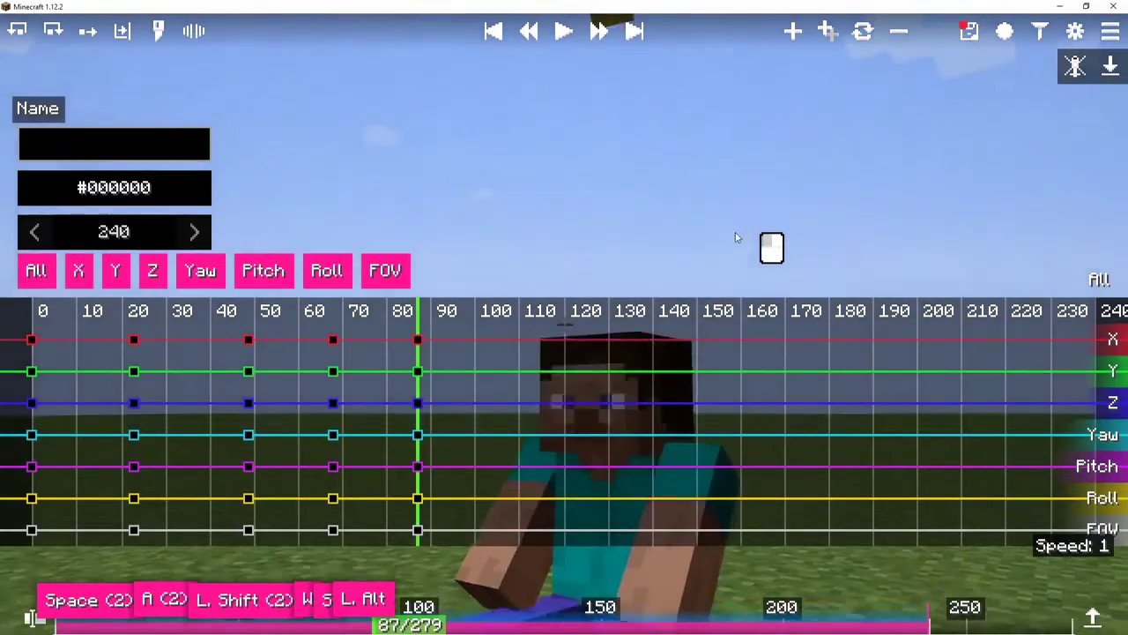
{"action": "key", "text": "shift"}
{"action": "key", "text": "shift"}
{"action": "key", "text": "w"}
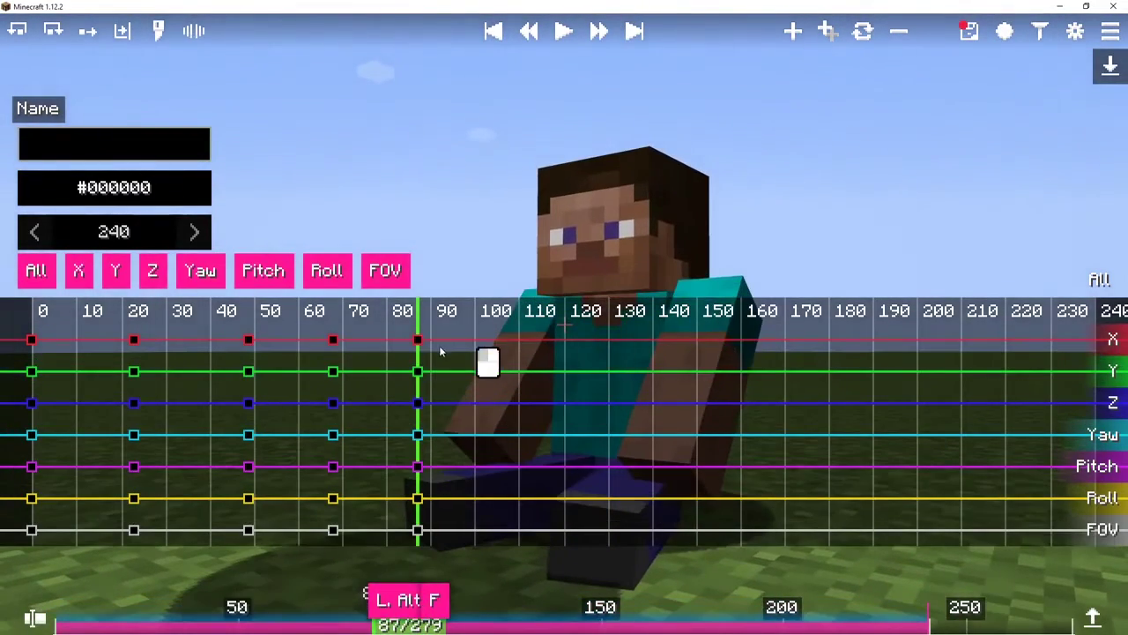
Step: Add a camera keyframe at tick 100 and frame Steve and the dummy from nearby as he catches it
{"action": "left_click_drag", "start_coordinate": [441, 352], "coordinate": [474, 363]}
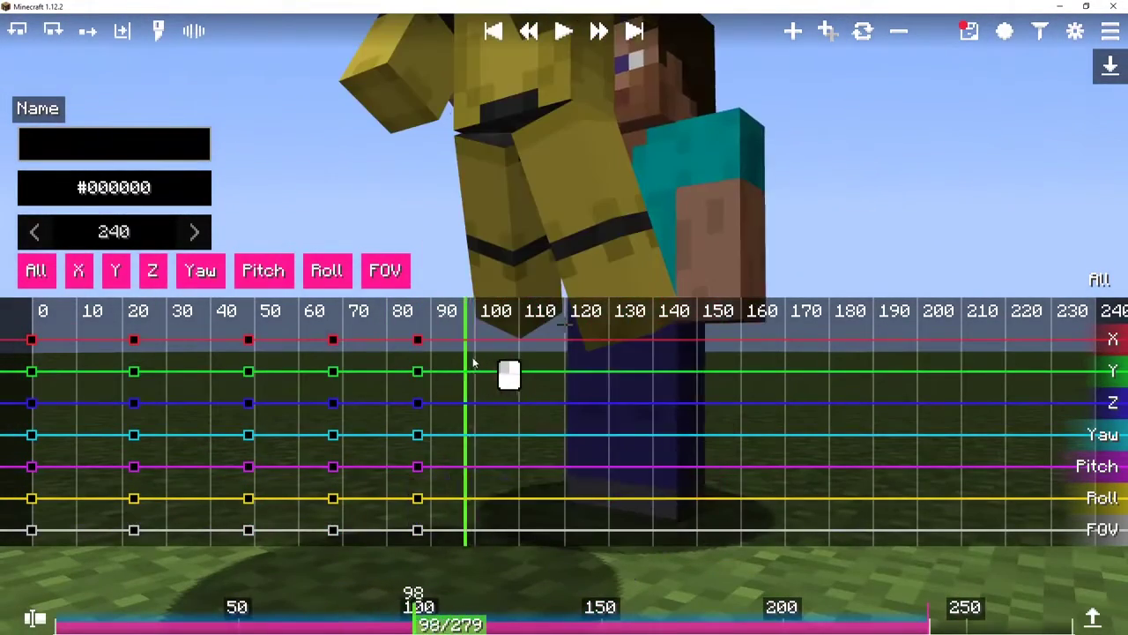
{"action": "key", "text": "space"}
{"action": "key", "text": "alt"}
{"action": "key", "text": "d"}
{"action": "key", "text": "shift"}
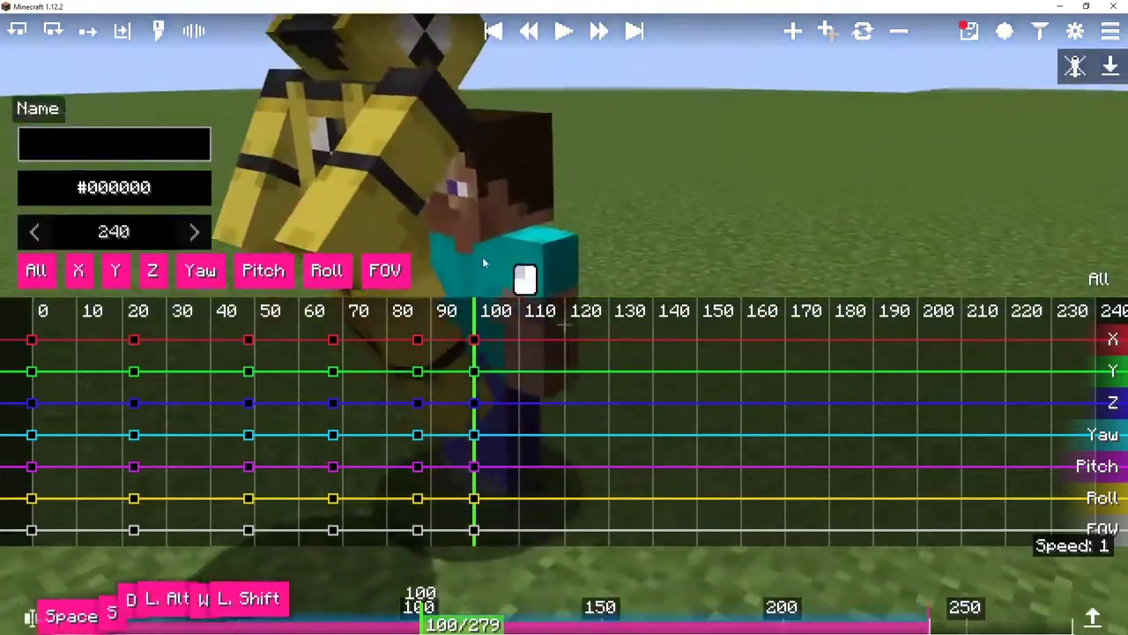
{"action": "key", "text": "w"}
{"action": "key", "text": "a"}
{"action": "key", "text": "space"}
{"action": "key", "text": "f"}
Step: Add a camera keyframe at tick 116 and frame Steve from the front holding the dummy overhead
{"action": "left_click_drag", "start_coordinate": [498, 340], "coordinate": [555, 326]}
{"action": "key", "text": "f"}
{"action": "key", "text": "s"}
{"action": "key", "text": "shift"}
{"action": "key", "text": "alt"}
{"action": "key", "text": "w"}
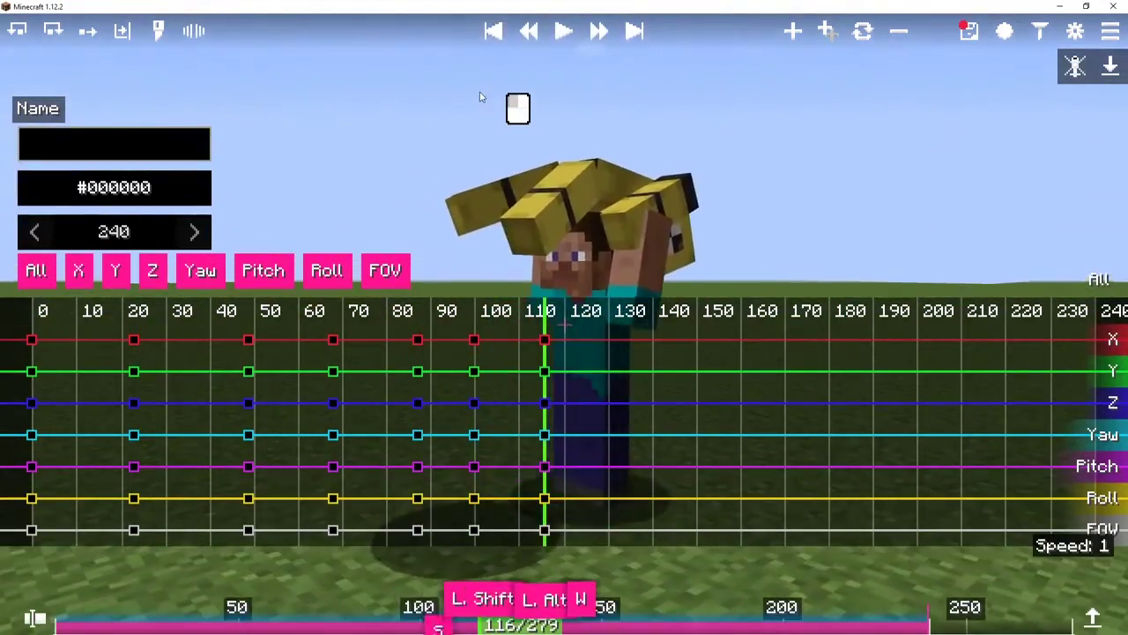
{"action": "key", "text": "s"}
{"action": "key", "text": "shift"}
Step: Add a camera keyframe at tick 137 with a low, upward front view of Steve holding the dummy overhead
{"action": "left_click_drag", "start_coordinate": [547, 342], "coordinate": [699, 18]}
{"action": "key", "text": "f"}
{"action": "key", "text": "w"}
{"action": "key", "text": "shift"}
{"action": "key", "text": "a"}
{"action": "key", "text": "s"}
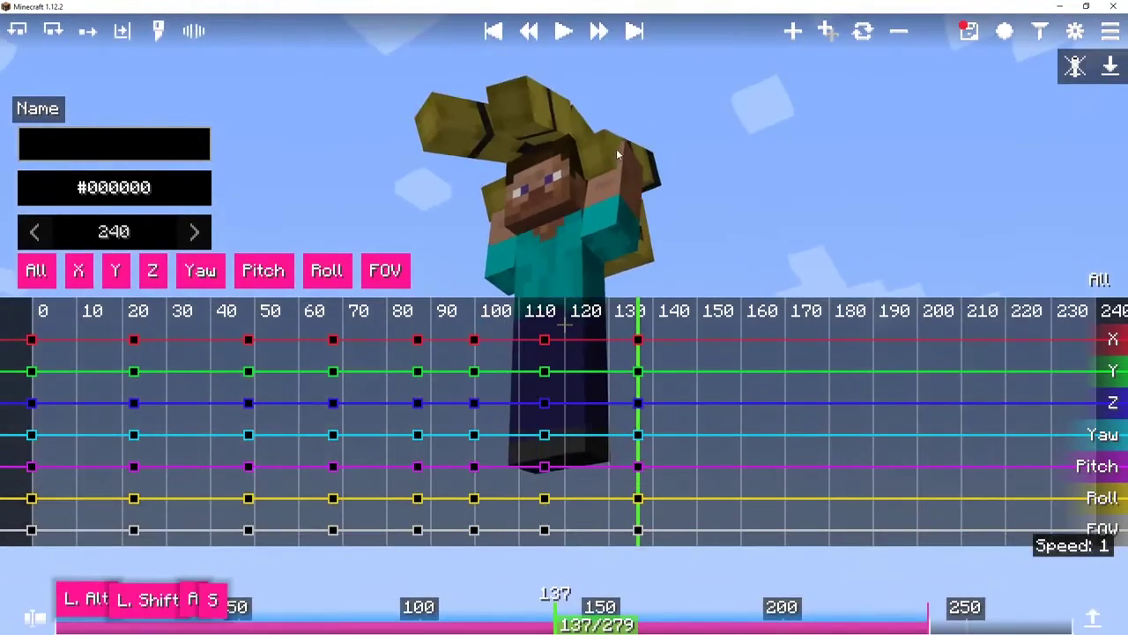
{"action": "left_click_drag", "start_coordinate": [616, 148], "coordinate": [717, 155]}
{"action": "key", "text": "s"}
Step: Add a camera keyframe at tick 145 from near the ground, with the dummy lying in front and Steve in the air behind
{"action": "left_click", "coordinate": [690, 362]}
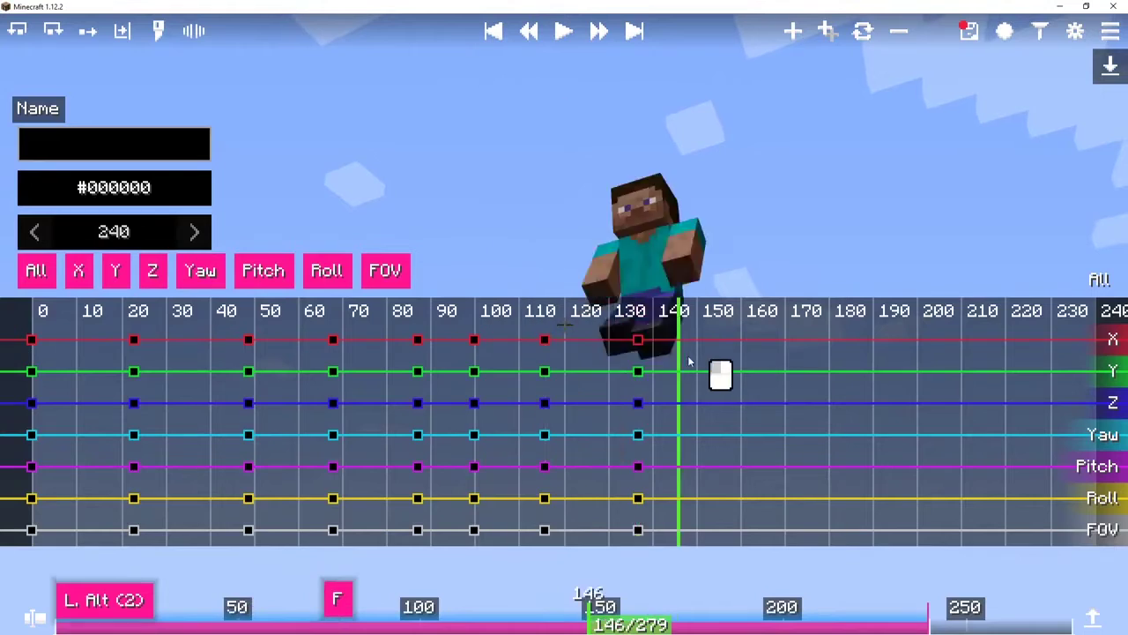
{"action": "left_click", "coordinate": [674, 362]}
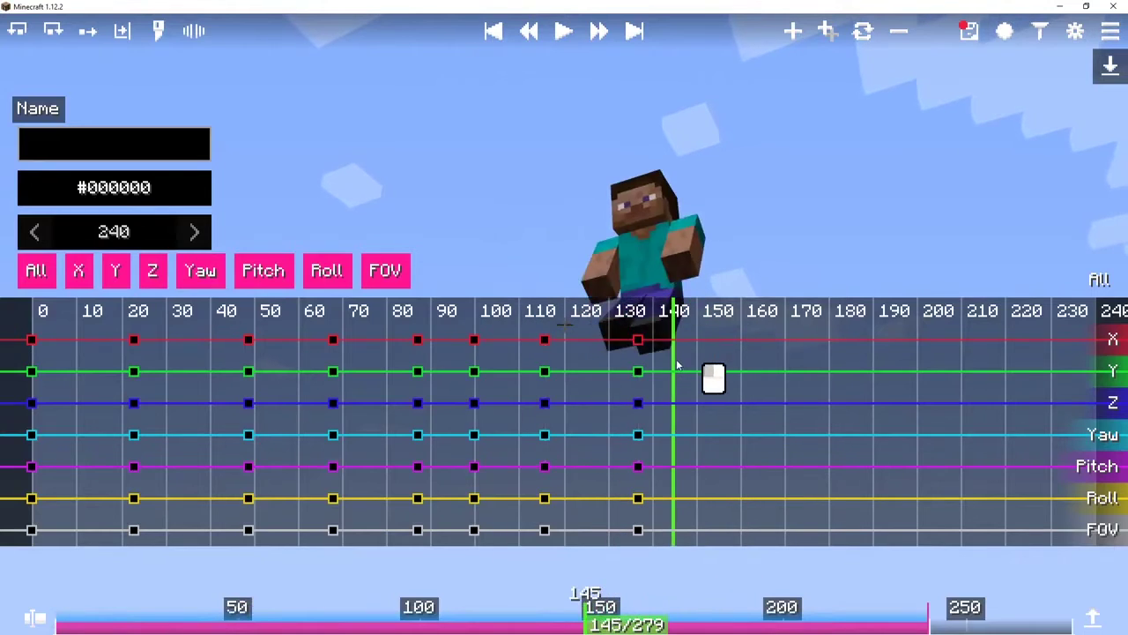
{"action": "key", "text": "f"}
{"action": "key", "text": "s"}
{"action": "key", "text": "space"}
{"action": "key", "text": "a"}
{"action": "key", "text": "alt"}
{"action": "key", "text": "w"}
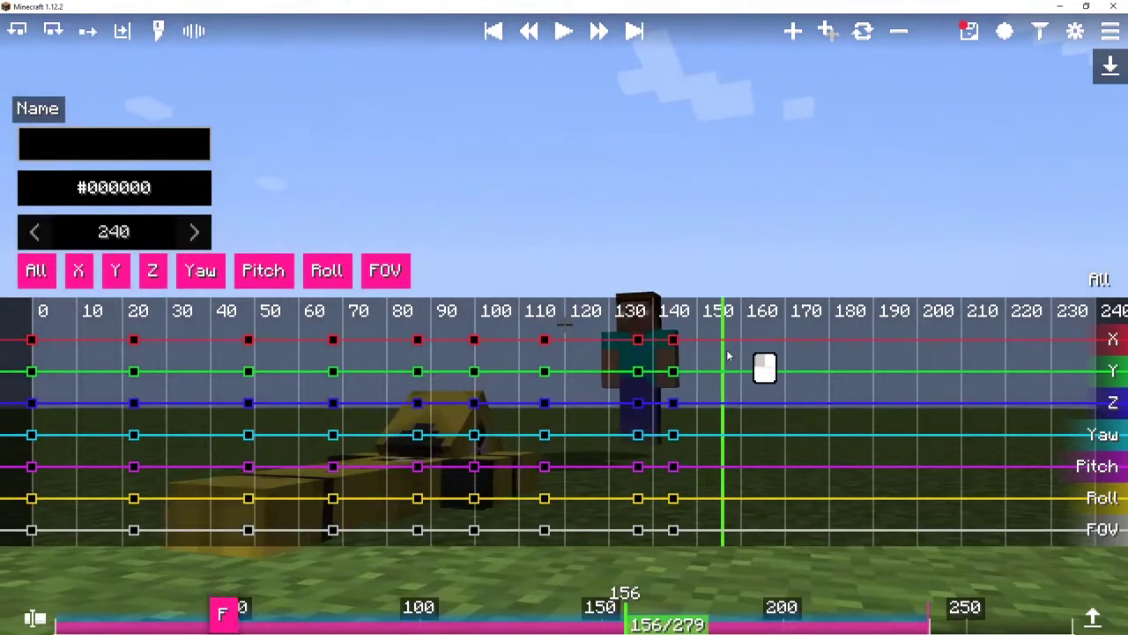
Step: Add a camera keyframe at tick 156 and frame Steve's face in a close-up from the front
{"action": "key", "text": "f"}
{"action": "key", "text": "w"}
{"action": "key", "text": "alt"}
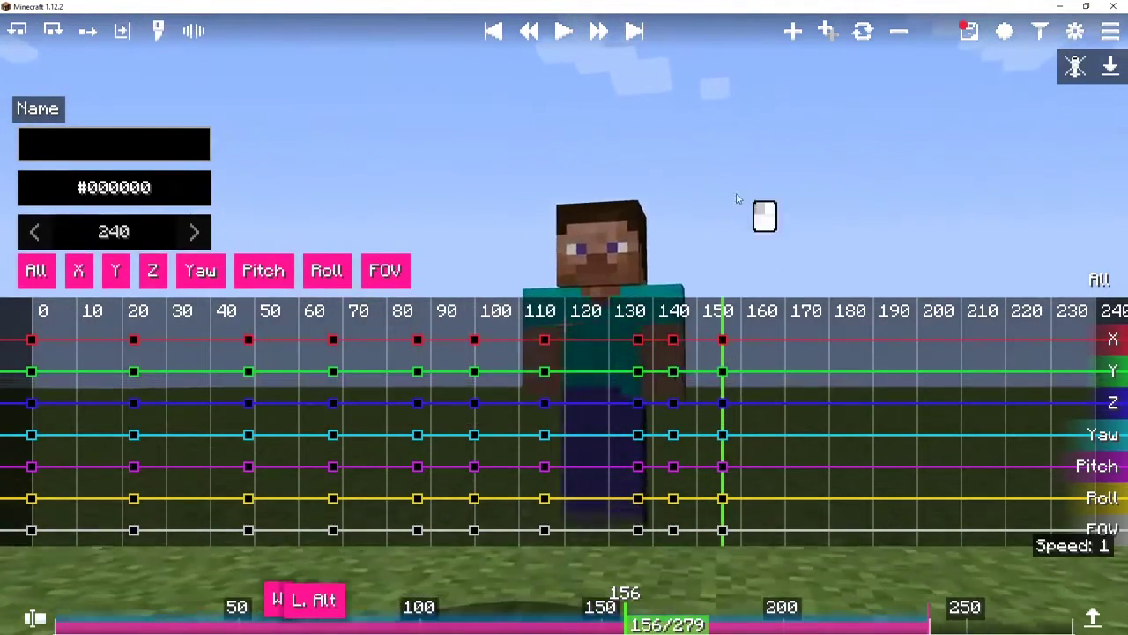
{"action": "key", "text": "w"}
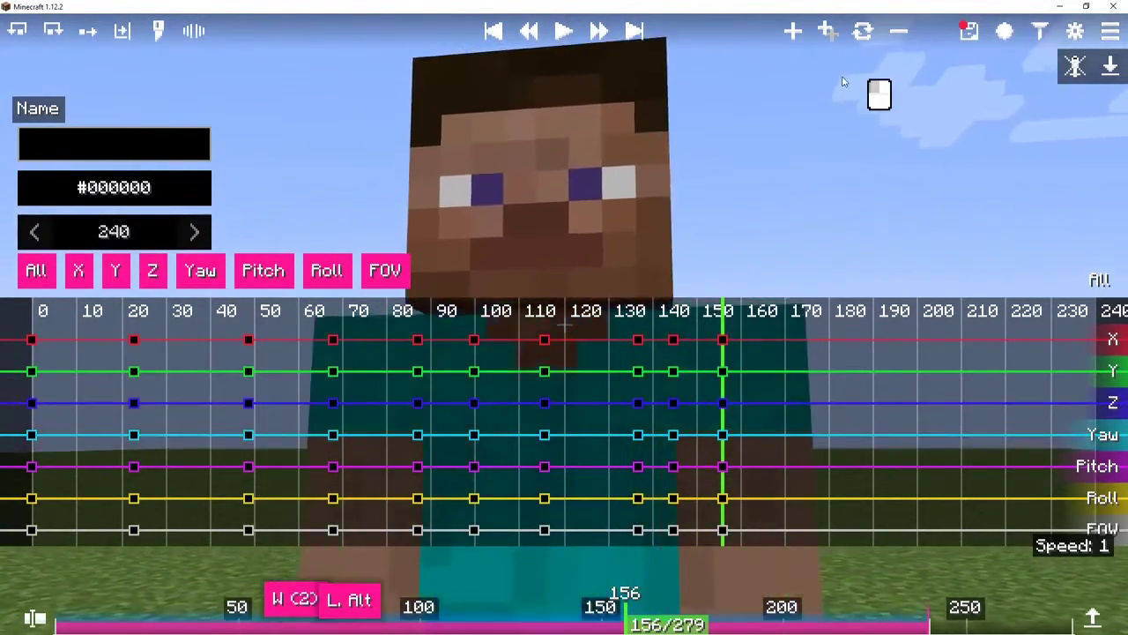
{"action": "key", "text": "space"}
{"action": "key", "text": "w"}
{"action": "key", "text": "w"}
{"action": "key", "text": "w"}
{"action": "key", "text": "s"}
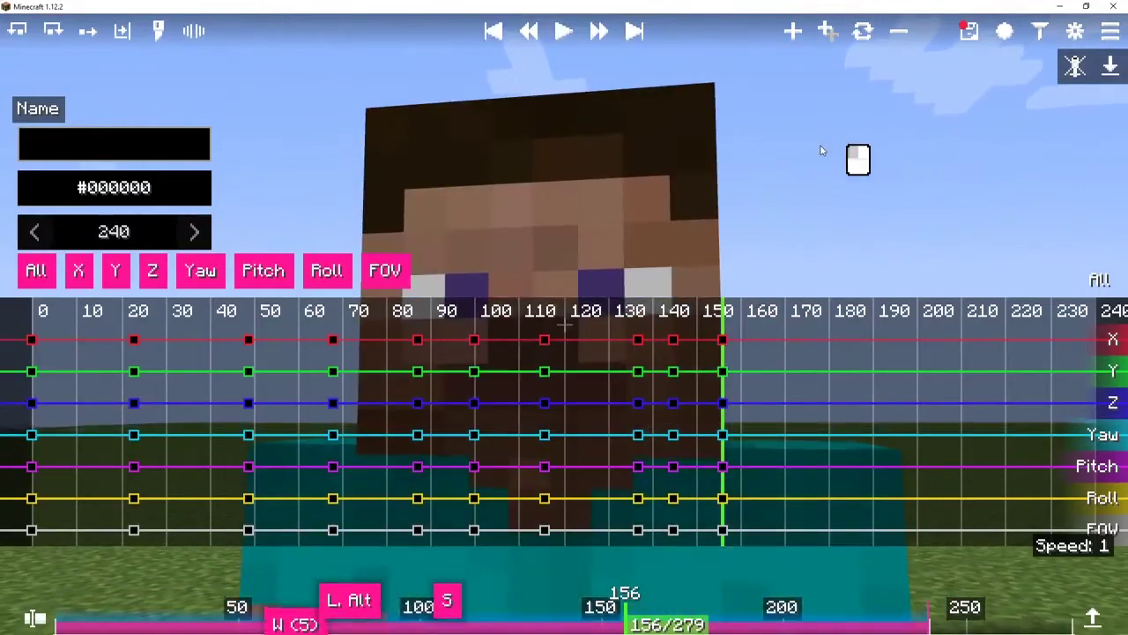
Step: Play the camera move from the start with the interface hidden to review the new keyframes
{"action": "left_click_drag", "start_coordinate": [705, 375], "coordinate": [30, 414]}
{"action": "key", "text": "space"}
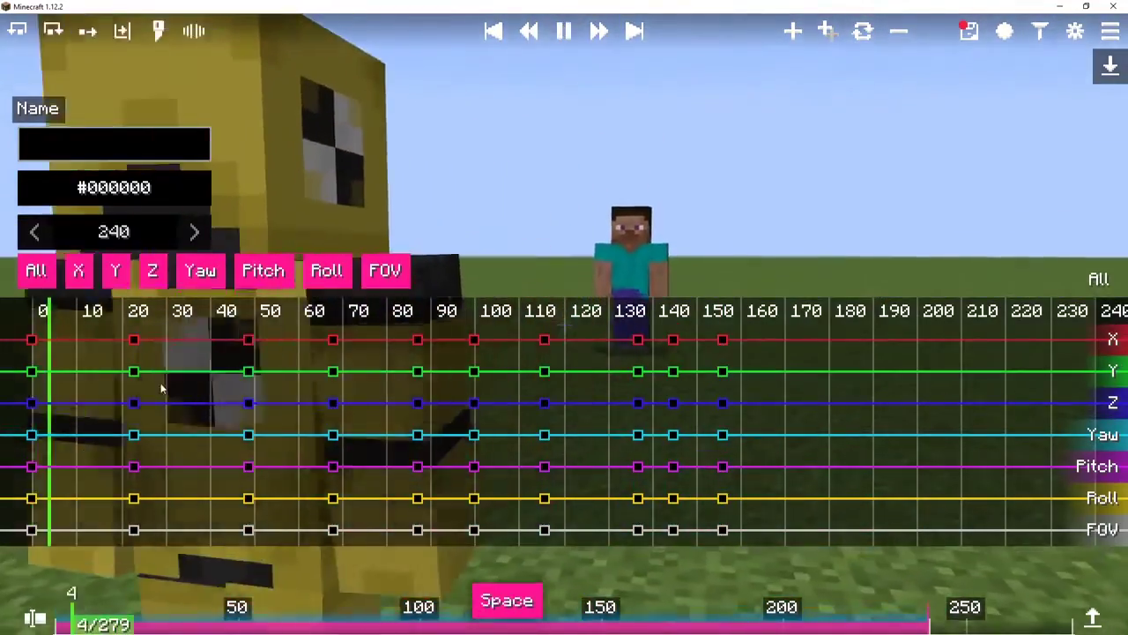
{"action": "key", "text": "F1"}
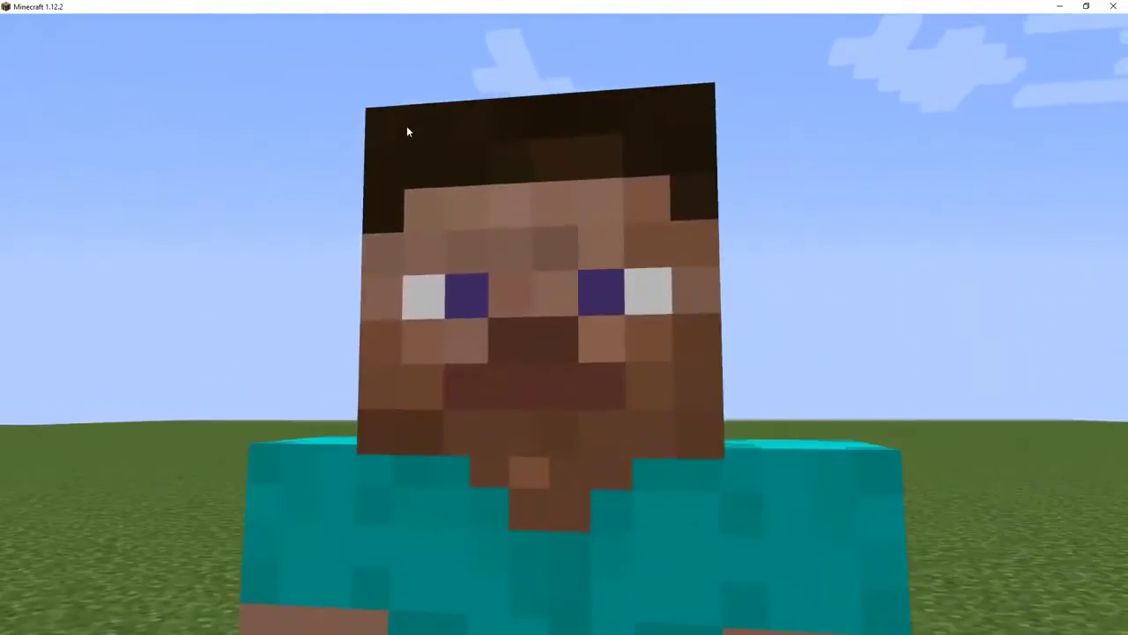
{"action": "key", "text": "space"}
Step: Move the close-up camera keyframe from tick 156 to tick 167 on all channels and check the landing
{"action": "left_click", "coordinate": [680, 374]}
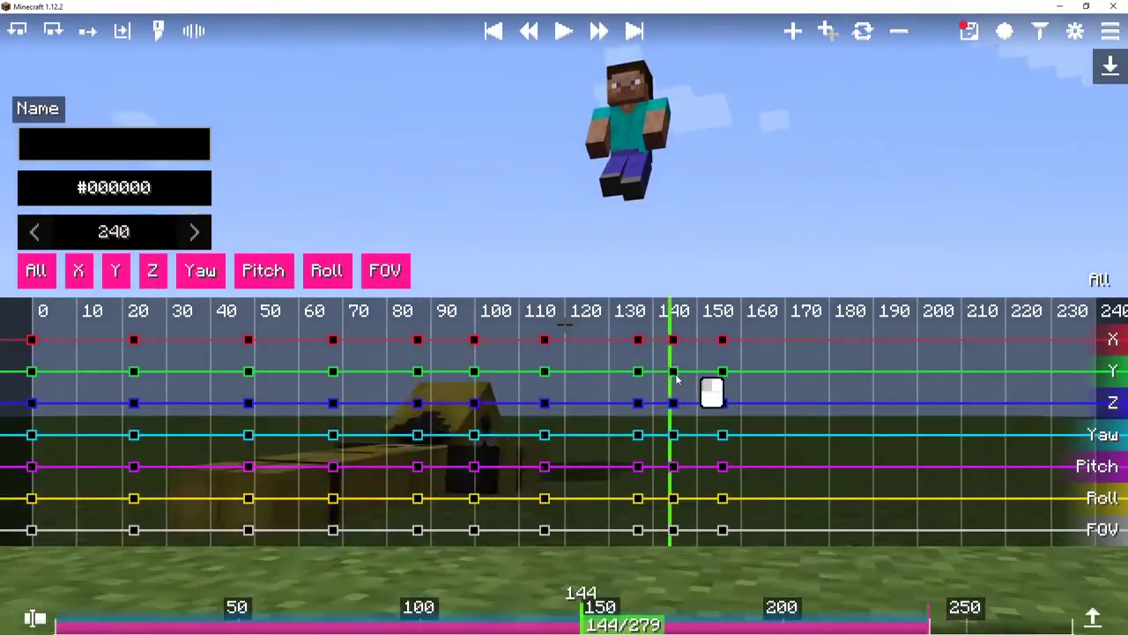
{"action": "left_click", "coordinate": [716, 373]}
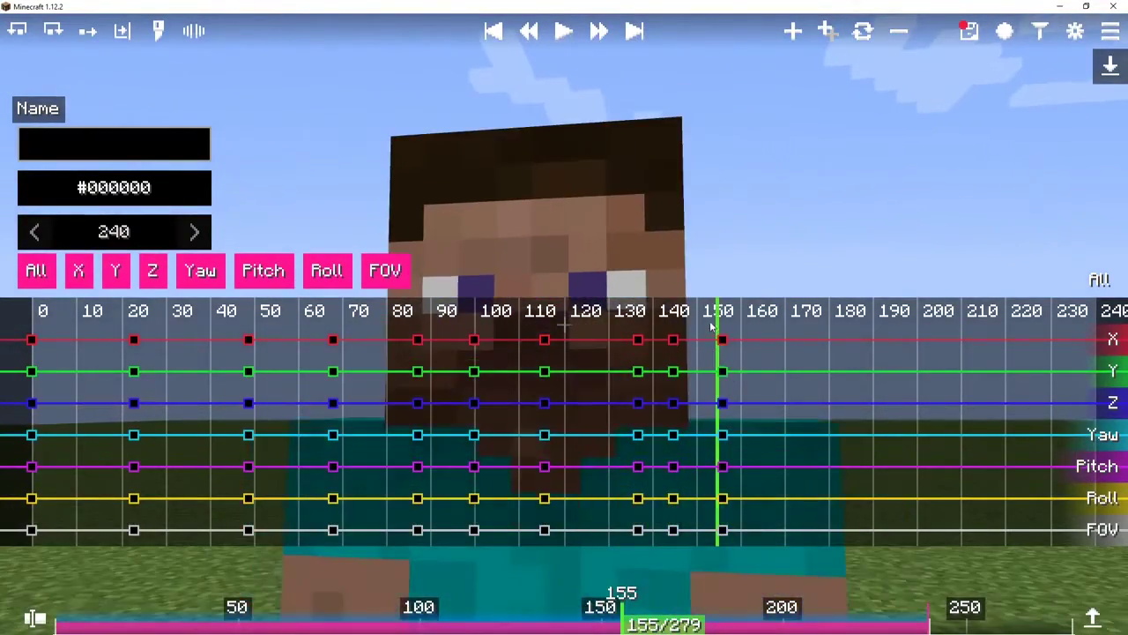
{"action": "left_click_drag", "start_coordinate": [782, 526], "coordinate": [785, 538]}
{"action": "left_click_drag", "start_coordinate": [723, 338], "coordinate": [765, 348]}
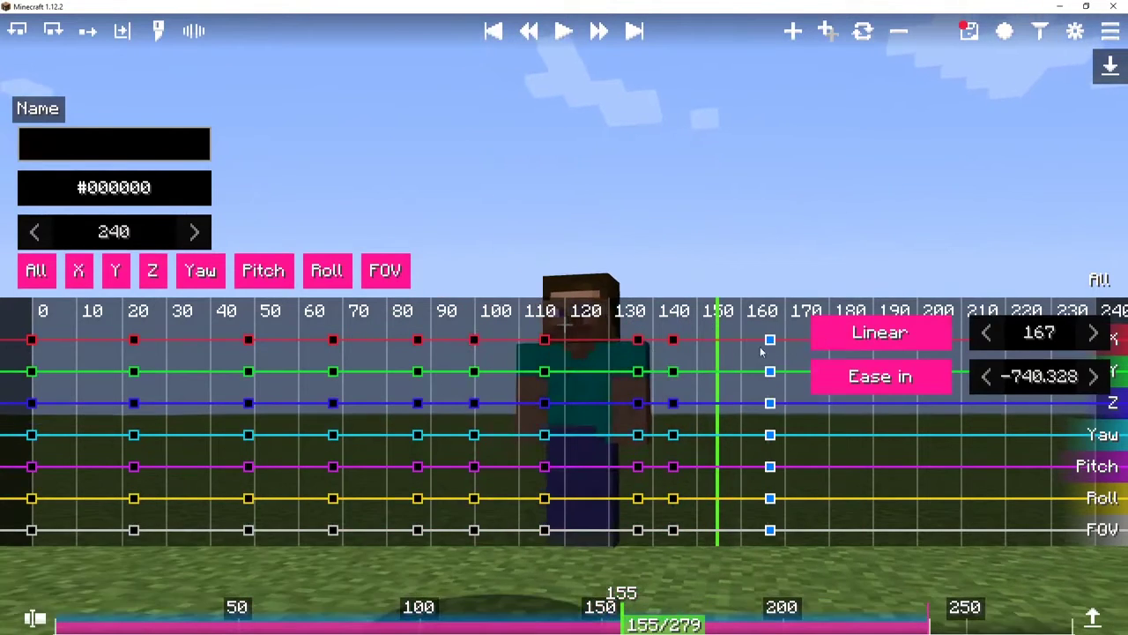
{"action": "left_click", "coordinate": [674, 370]}
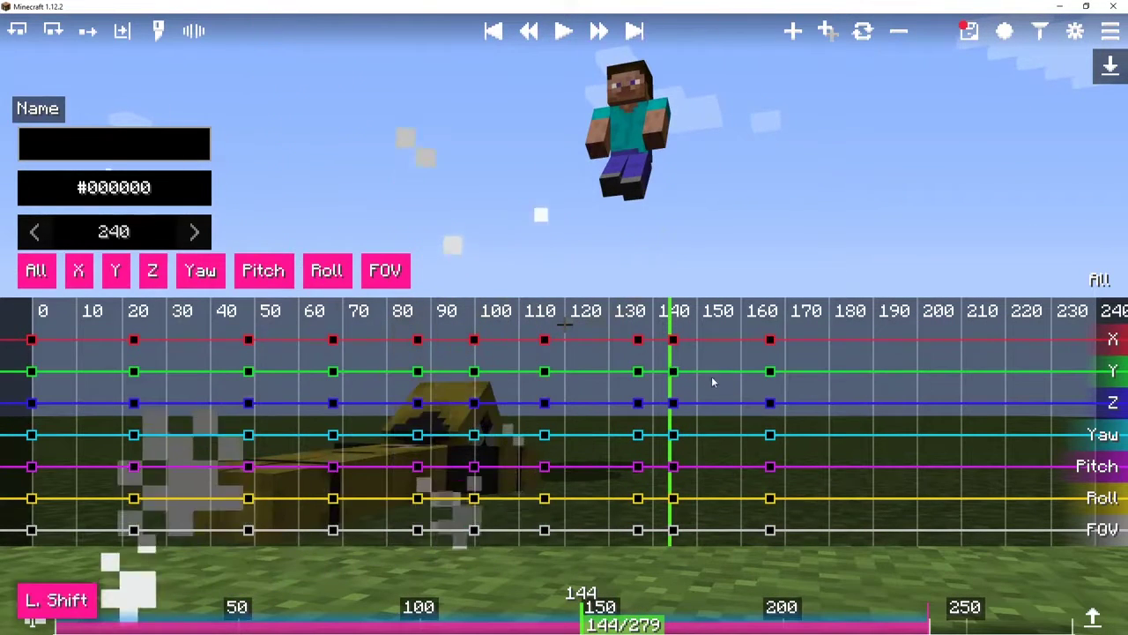
{"action": "left_click_drag", "start_coordinate": [709, 381], "coordinate": [732, 386]}
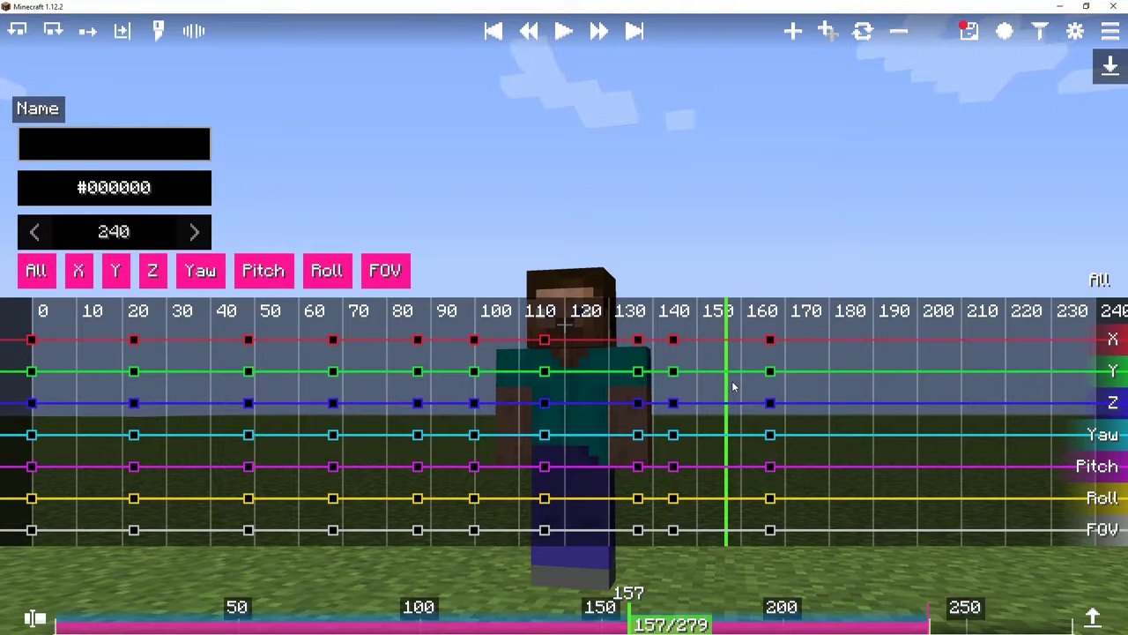
Step: Add a camera keyframe at tick 156 with the lying dummy in the foreground and Steve standing behind it
{"action": "left_click_drag", "start_coordinate": [732, 382], "coordinate": [728, 380]}
{"action": "key", "text": "f"}
{"action": "left_click_drag", "start_coordinate": [653, 170], "coordinate": [563, 244]}
{"action": "key", "text": "alt+s"}
{"action": "key", "text": "shift"}
{"action": "key", "text": "alt+a"}
{"action": "key", "text": "alt+d"}
{"action": "key", "text": "f"}
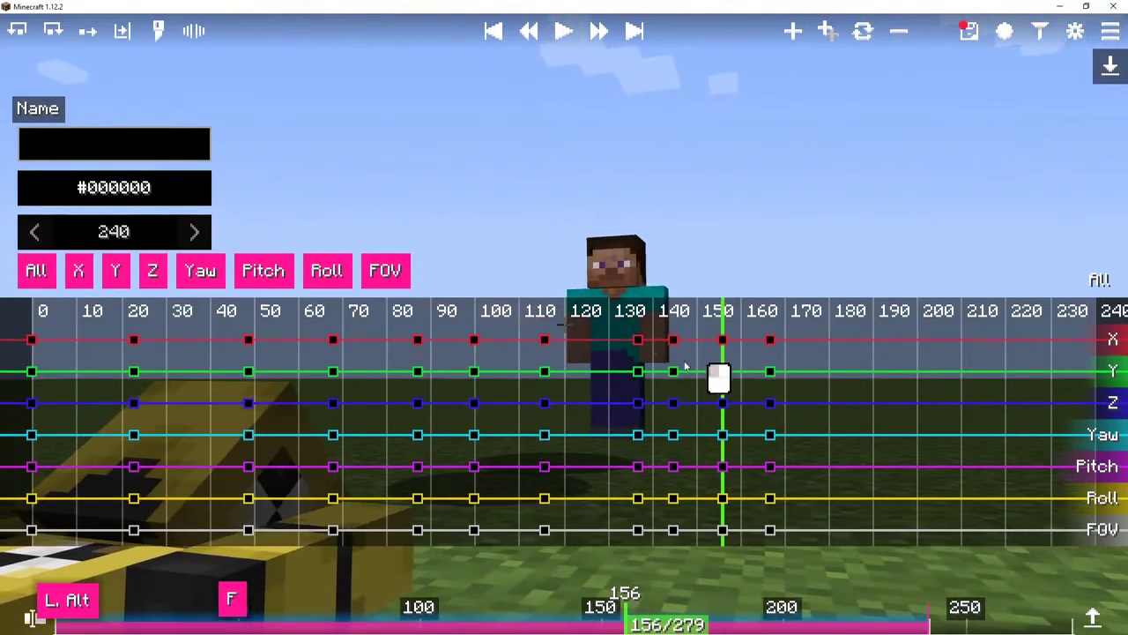
Step: Return to tick 0 and add a Drag modifier of 0.15 acting on X, Y, Z, Yaw and Pitch
{"action": "left_click_drag", "start_coordinate": [685, 366], "coordinate": [32, 388]}
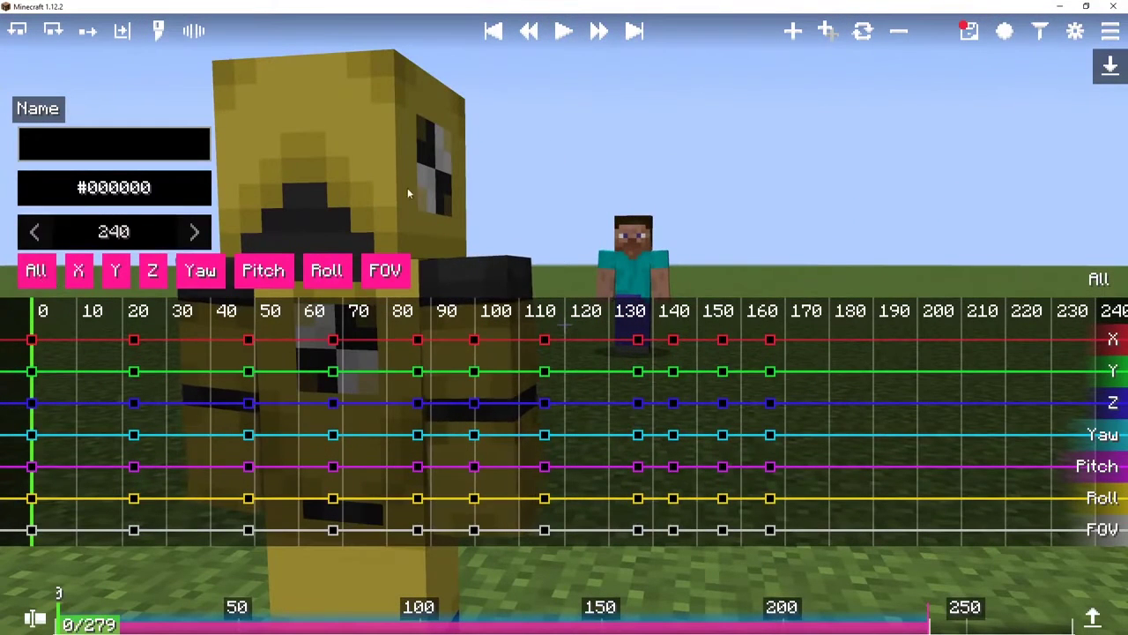
{"action": "left_click", "coordinate": [1027, 74]}
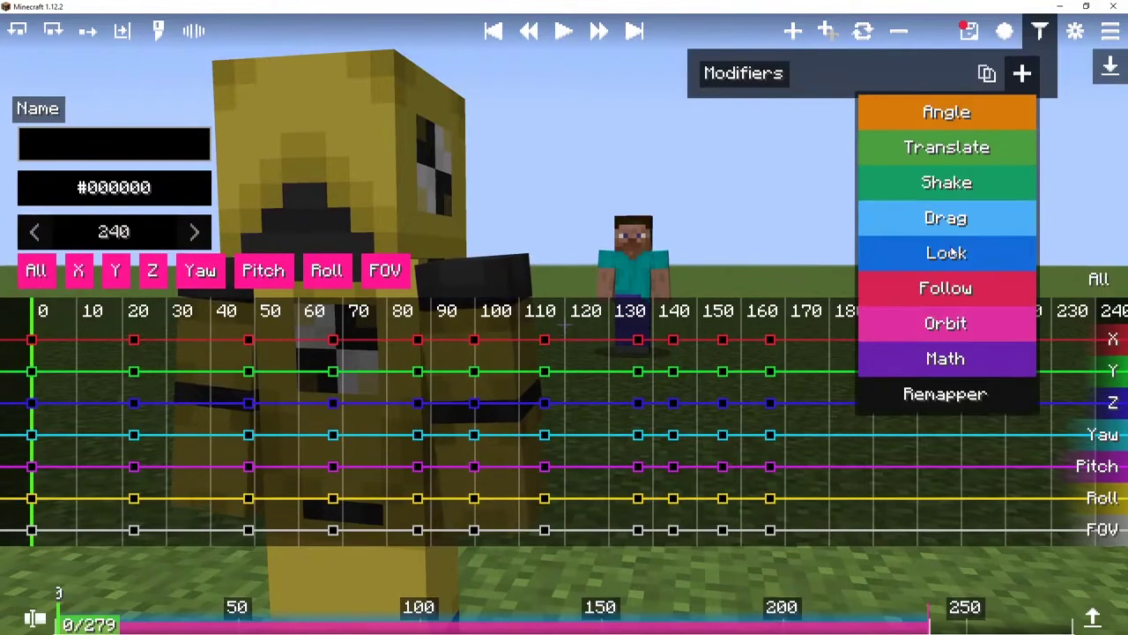
{"action": "left_click", "coordinate": [945, 217]}
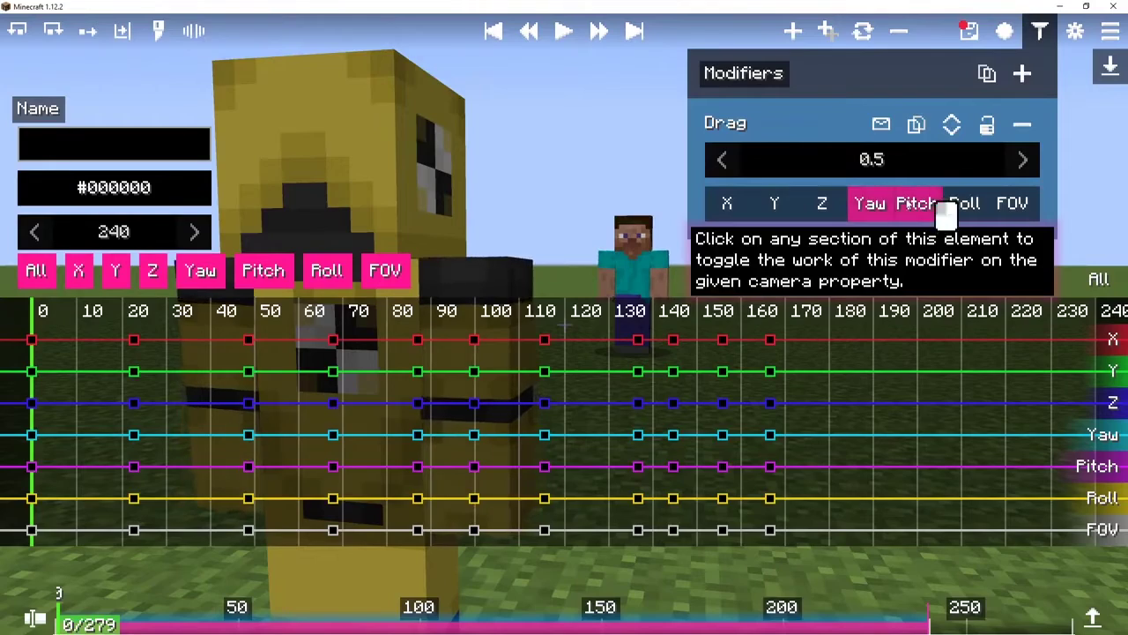
{"action": "type", "text": "1"}
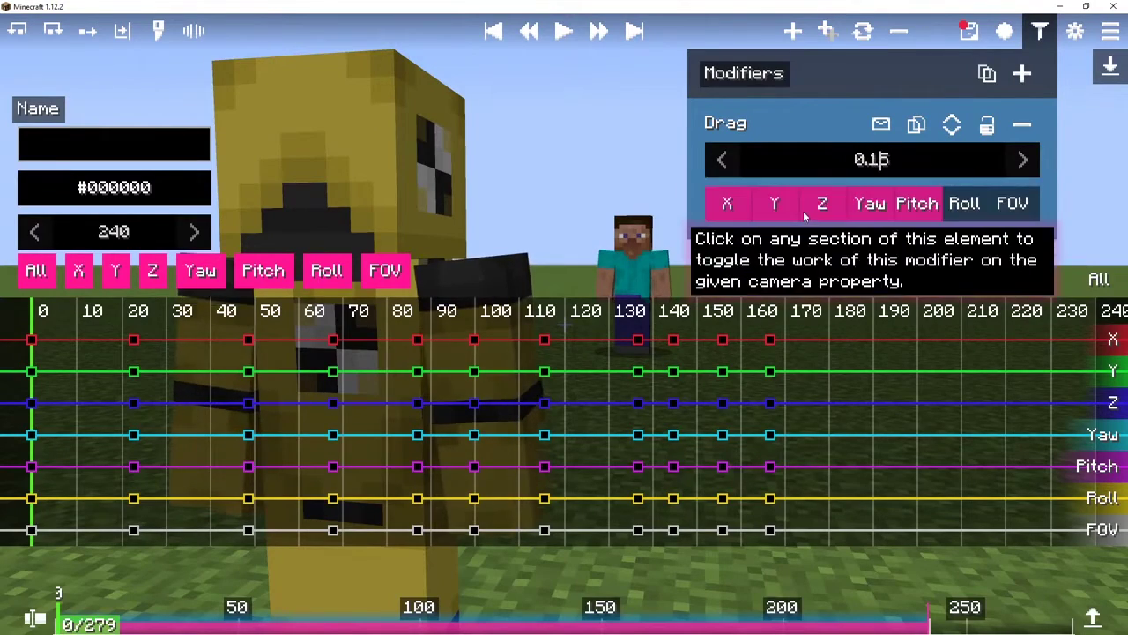
Step: Play the camera move from the start with the interface hidden, and remove the Drag modifier
{"action": "left_click", "coordinate": [26, 372]}
{"action": "key", "text": "F1"}
{"action": "key", "text": "space"}
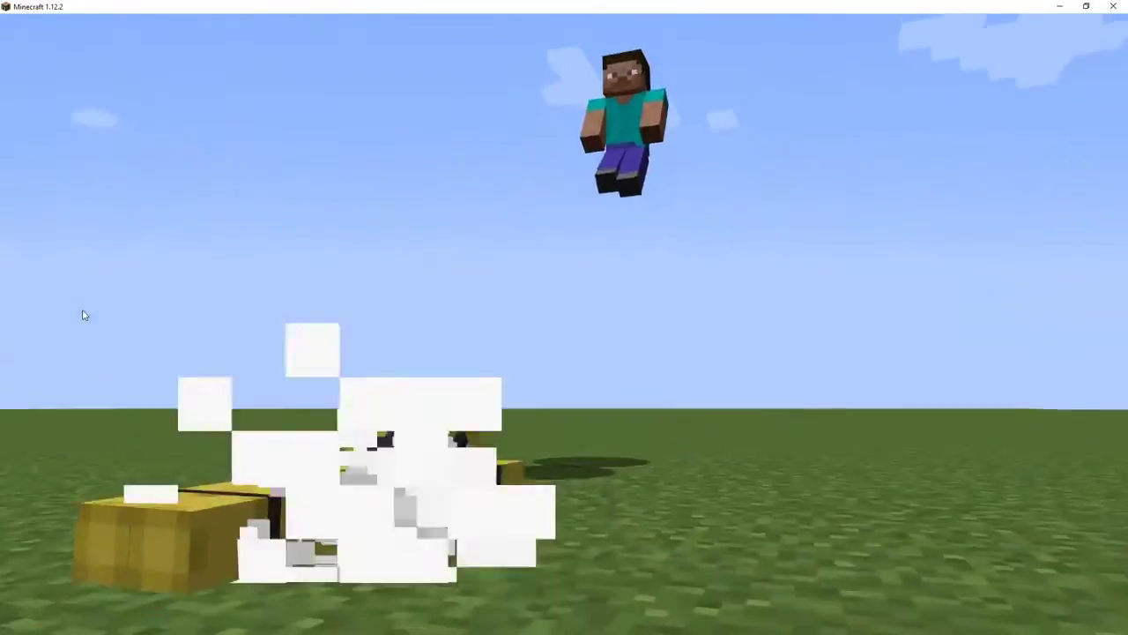
{"action": "key", "text": "F1"}
{"action": "key", "text": "space"}
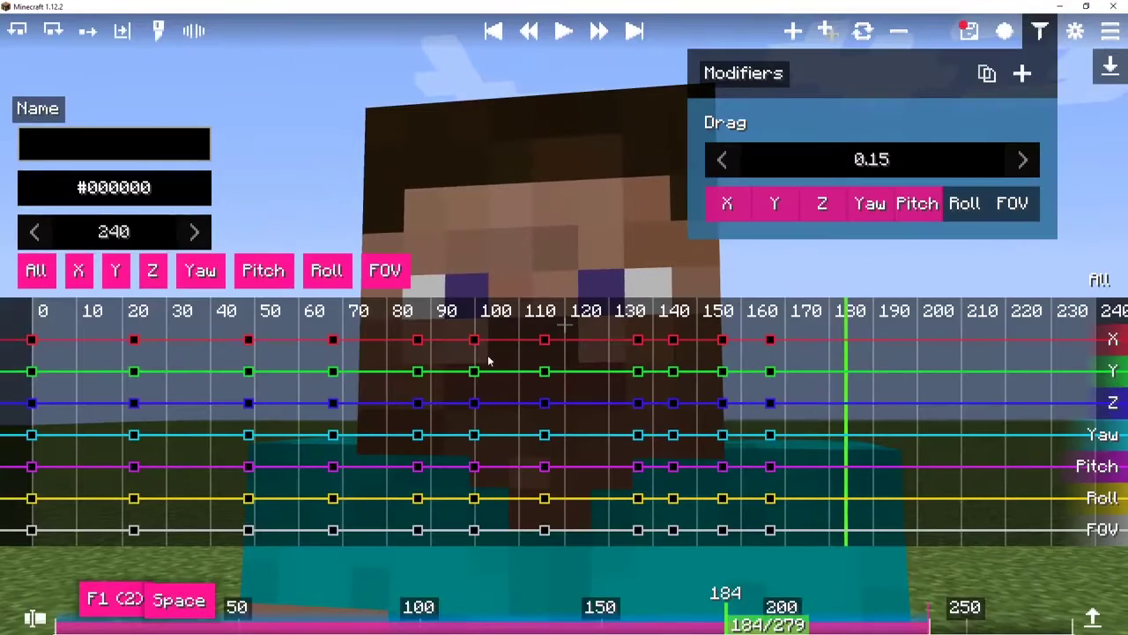
{"action": "left_click", "coordinate": [1022, 122]}
Step: Set the interpolation of all camera keyframes from tick 0 to 116 to Hermite
{"action": "left_click", "coordinate": [45, 356]}
{"action": "left_click_drag", "start_coordinate": [45, 356], "coordinate": [25, 331]}
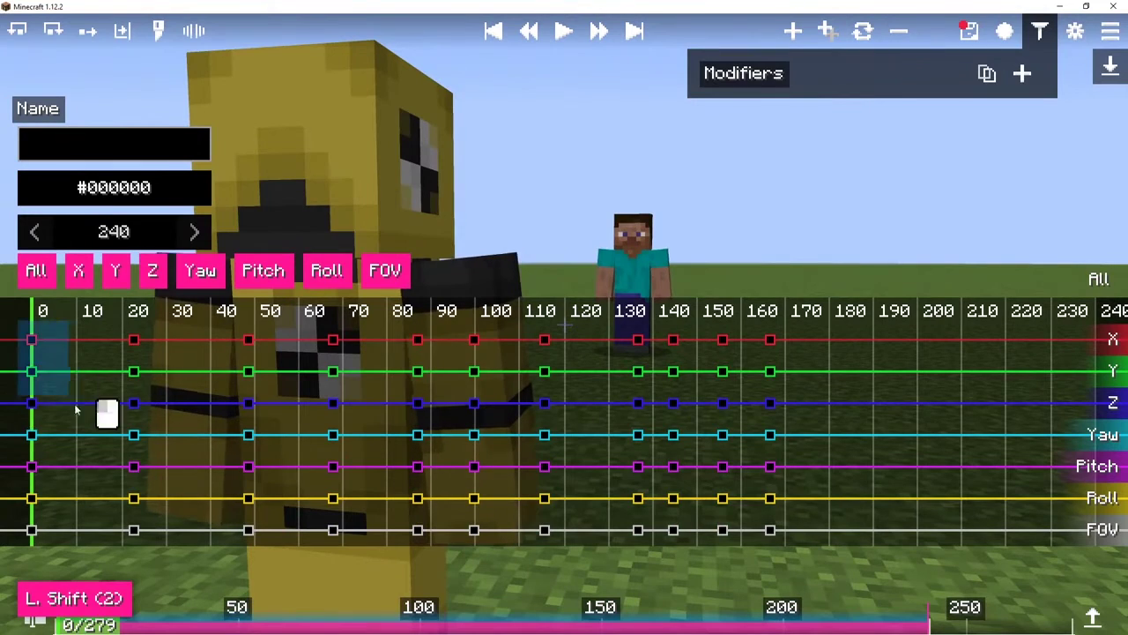
{"action": "left_click_drag", "start_coordinate": [177, 491], "coordinate": [421, 533]}
{"action": "left_click_drag", "start_coordinate": [551, 543], "coordinate": [553, 545]}
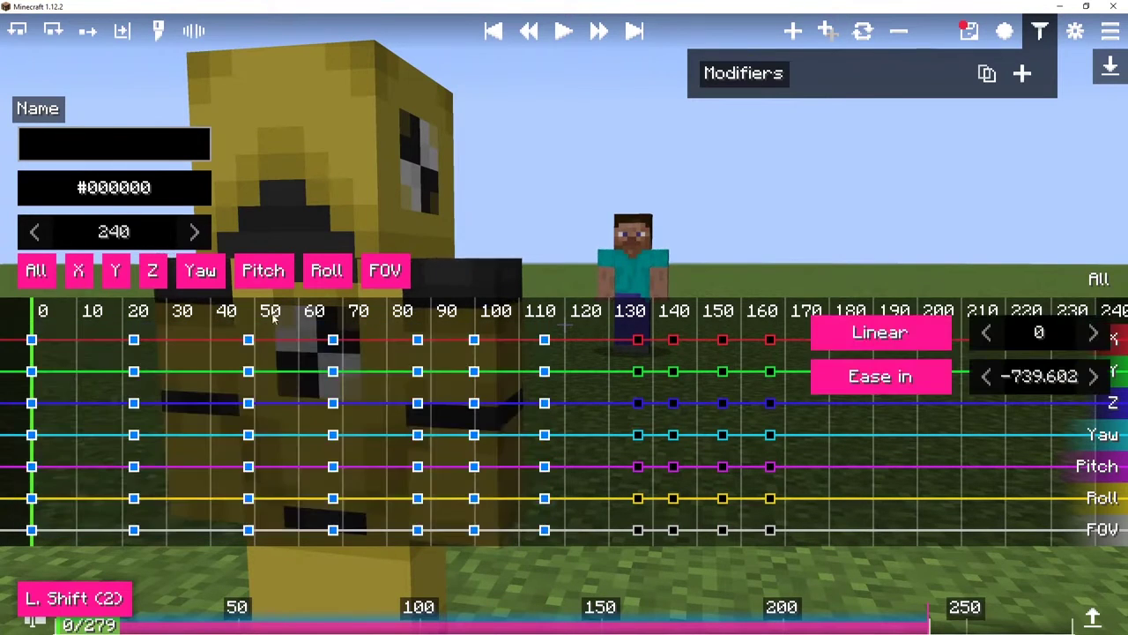
{"action": "left_click", "coordinate": [914, 343]}
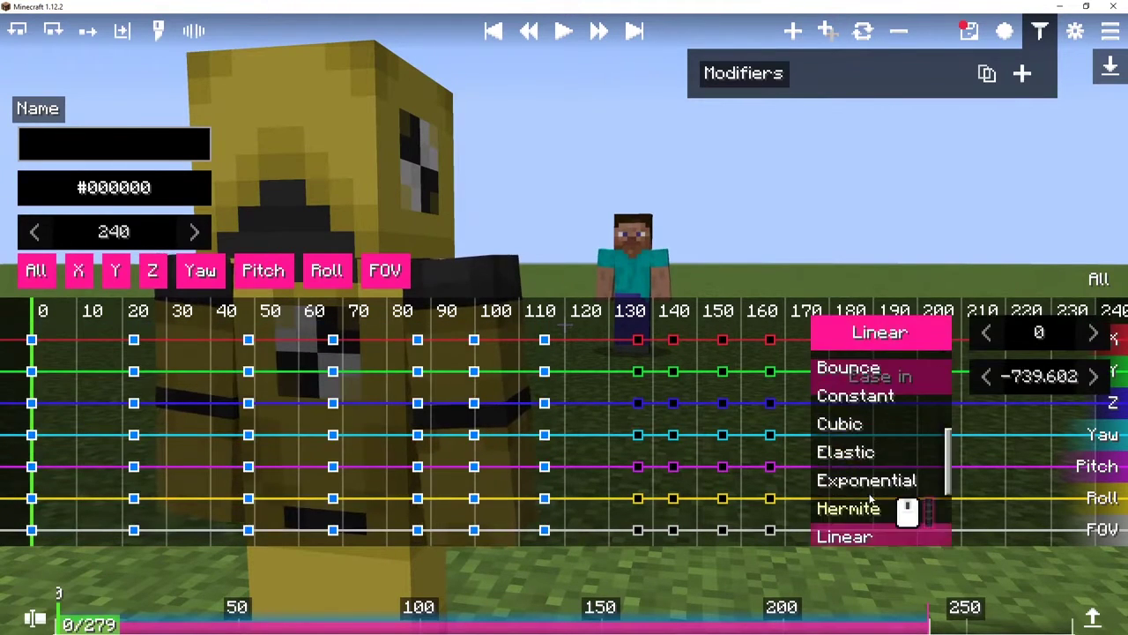
{"action": "scroll", "coordinate": [871, 500], "scroll_direction": "down", "scroll_amount": 1}
{"action": "left_click", "coordinate": [870, 499]}
Step: Set the tick 116 camera keyframe to Exponential interpolation with Ease out, and play the move from just before it
{"action": "left_click_drag", "start_coordinate": [605, 408], "coordinate": [644, 398]}
{"action": "left_click", "coordinate": [539, 337], "text": "shift"}
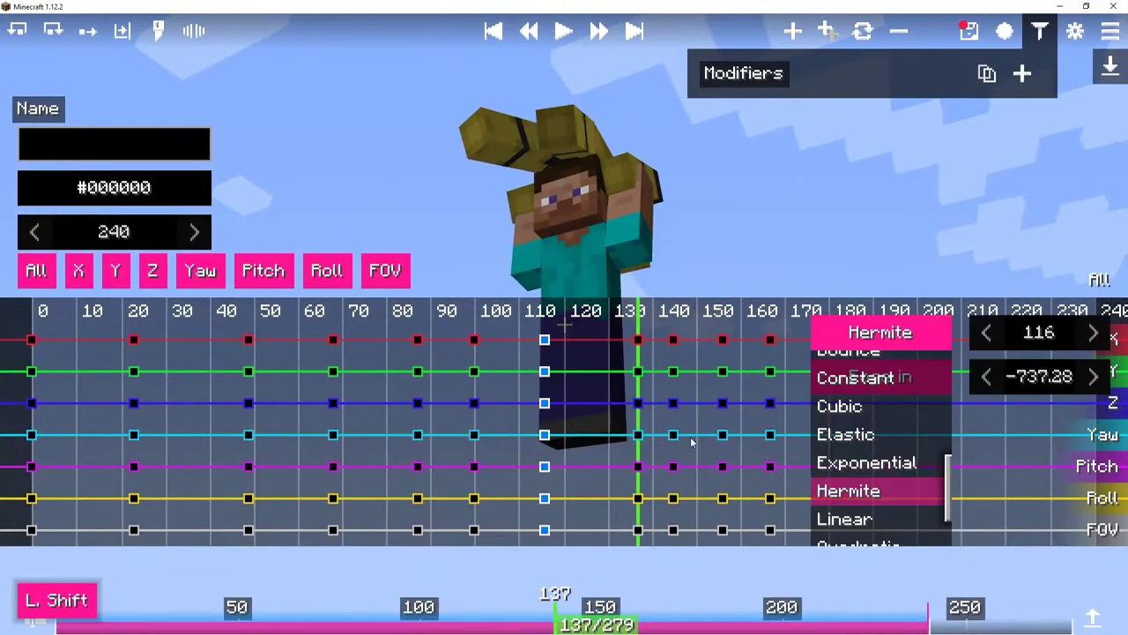
{"action": "left_click", "coordinate": [886, 379]}
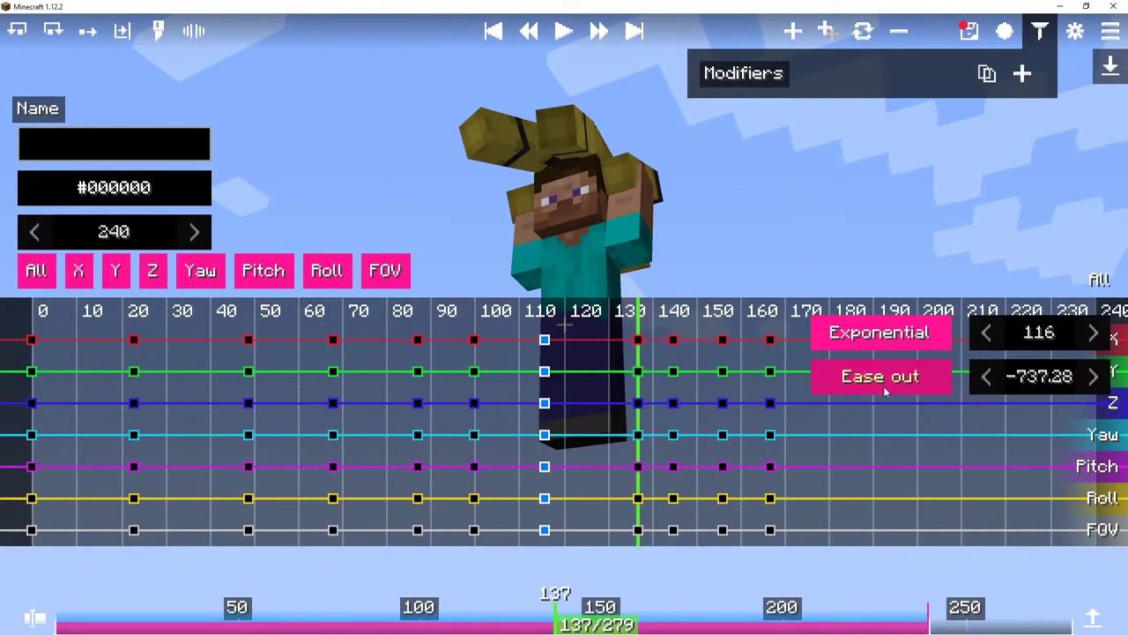
{"action": "left_click", "coordinate": [528, 409]}
{"action": "key", "text": "space"}
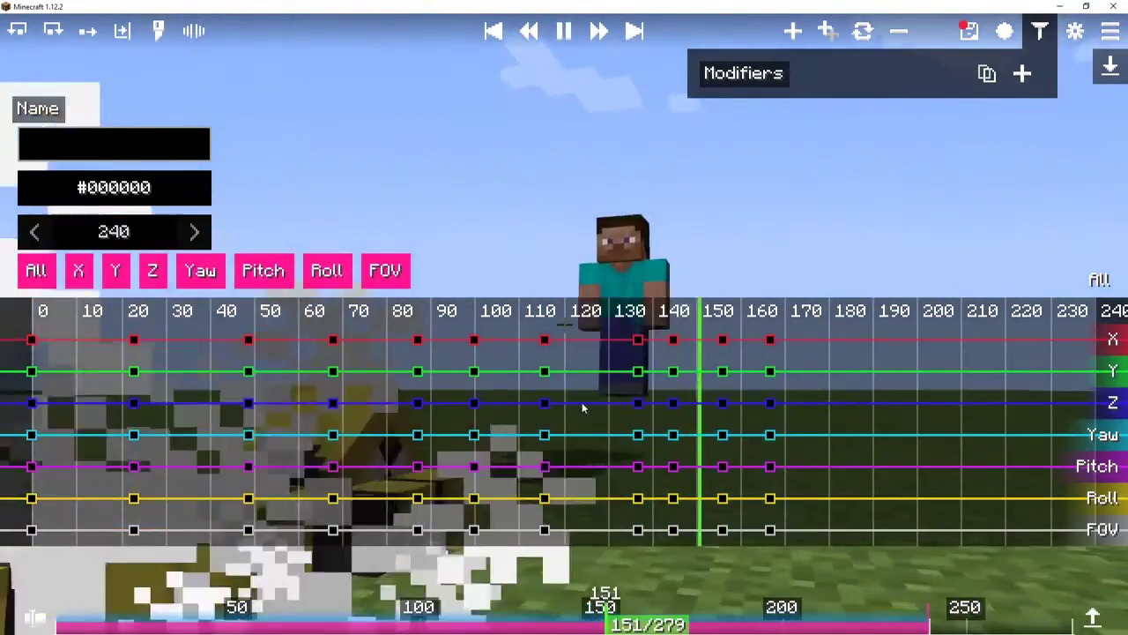
Step: Stop playback and set the tick 137 camera keyframe to Exponential interpolation with Ease in/out
{"action": "left_click", "coordinate": [626, 394]}
{"action": "key", "text": "space"}
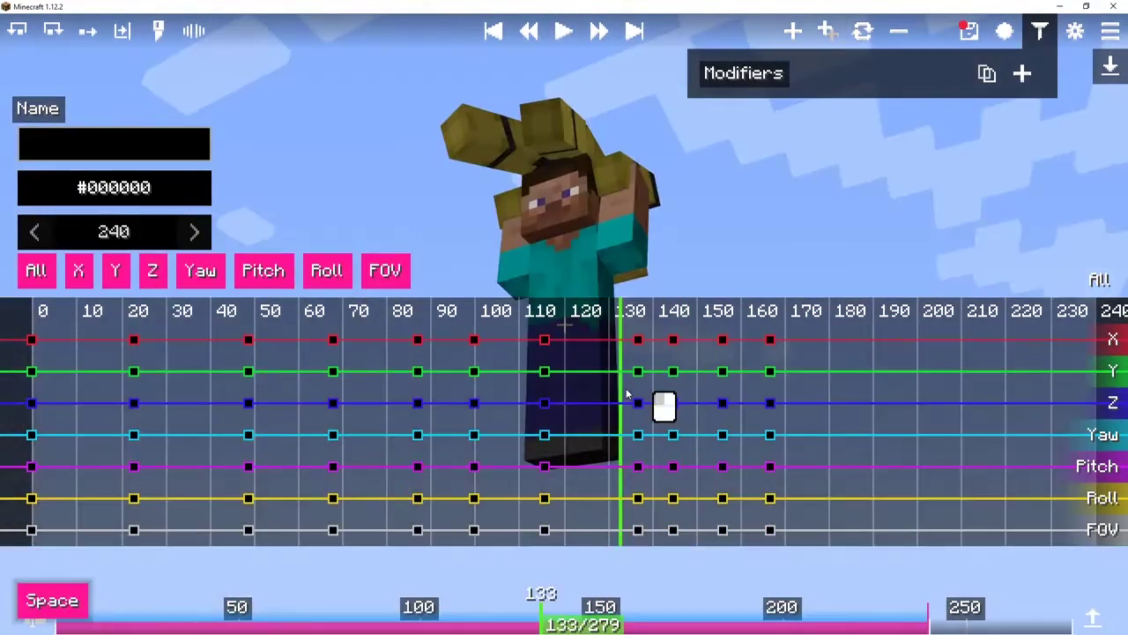
{"action": "left_click_drag", "start_coordinate": [651, 528], "coordinate": [652, 531]}
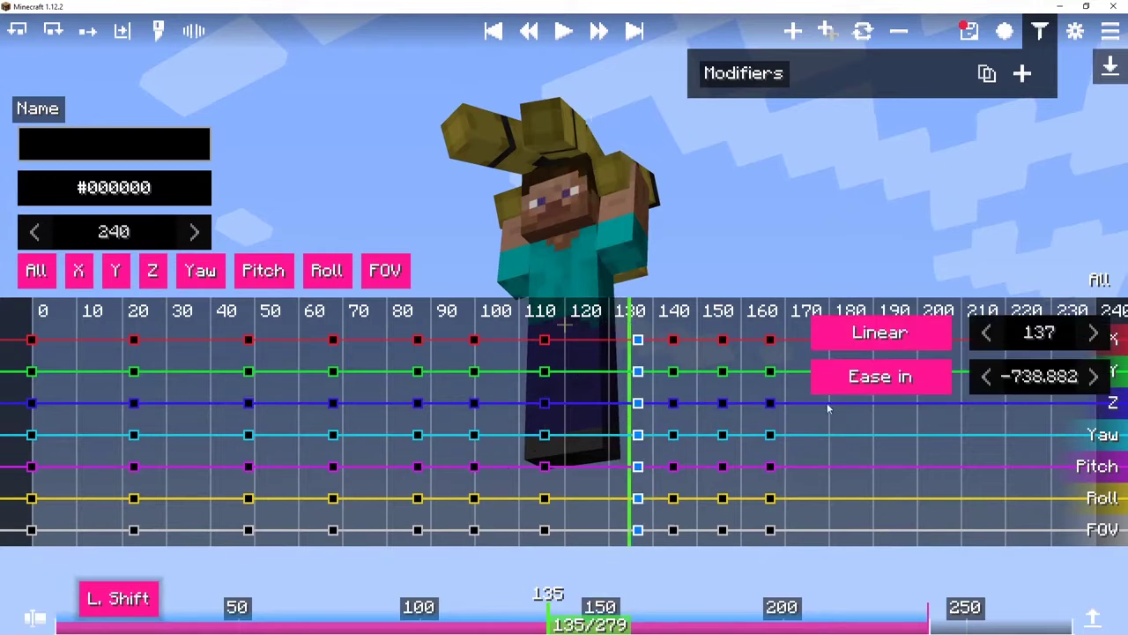
{"action": "left_click", "coordinate": [942, 334]}
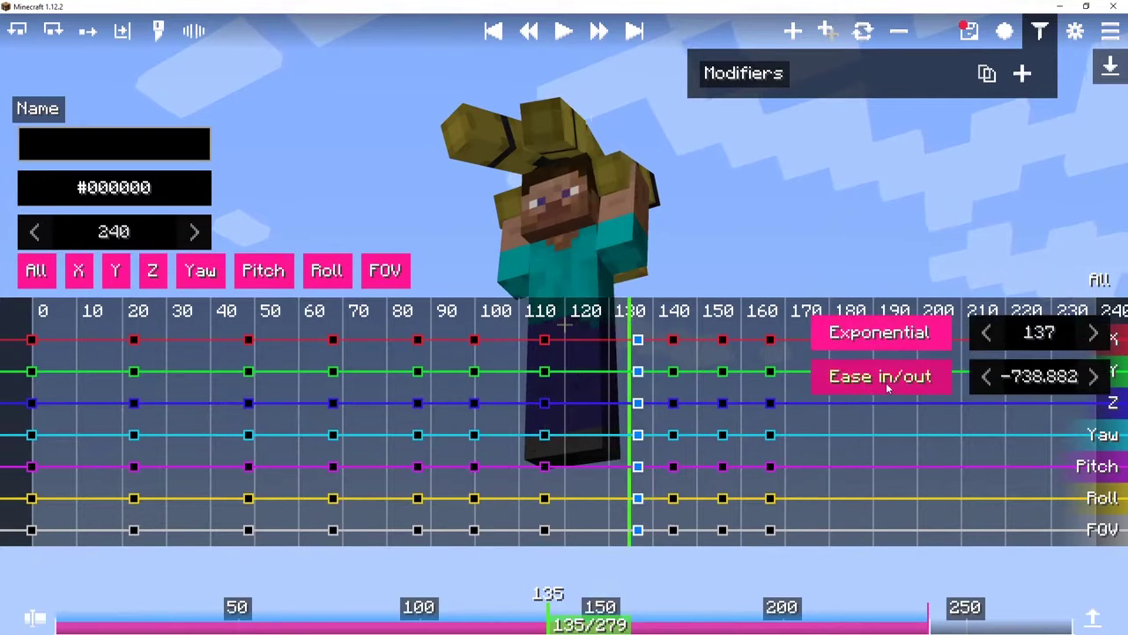
Step: Remove the camera keyframe at tick 156 from all channels
{"action": "mouse_move", "coordinate": [659, 341]}
{"action": "left_mouse_down"}
{"action": "mouse_move", "coordinate": [726, 340]}
{"action": "mouse_move", "coordinate": [696, 342]}
{"action": "mouse_move", "coordinate": [698, 500]}
{"action": "mouse_move", "coordinate": [704, 556]}
{"action": "mouse_move", "coordinate": [716, 552]}
{"action": "mouse_move", "coordinate": [702, 544]}
{"action": "left_mouse_up"}
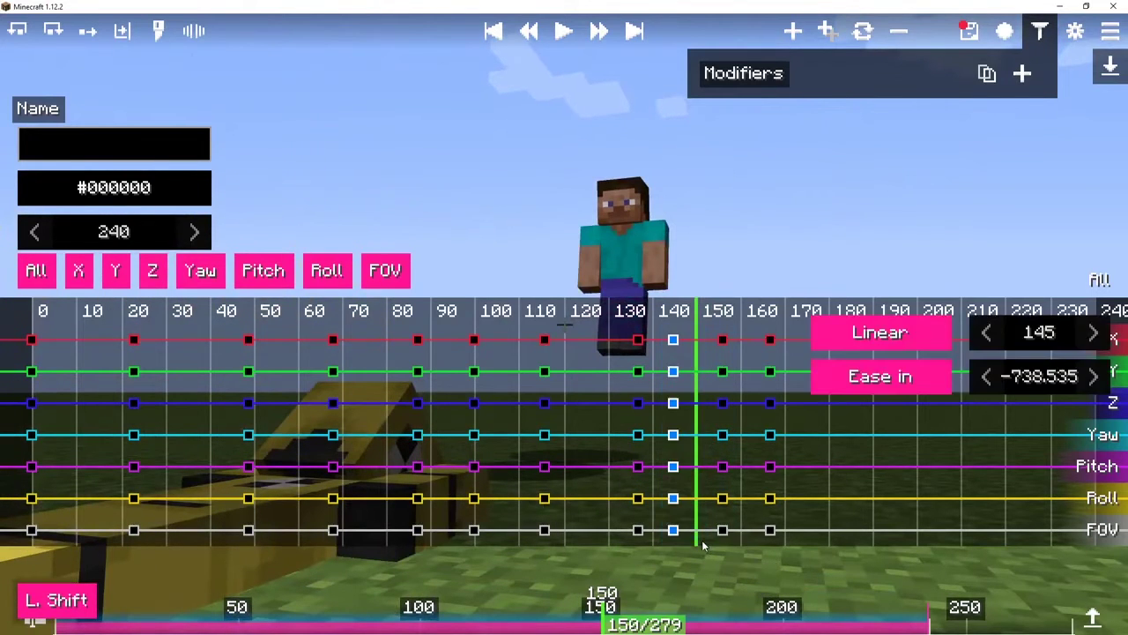
{"action": "right_click", "coordinate": [724, 530]}
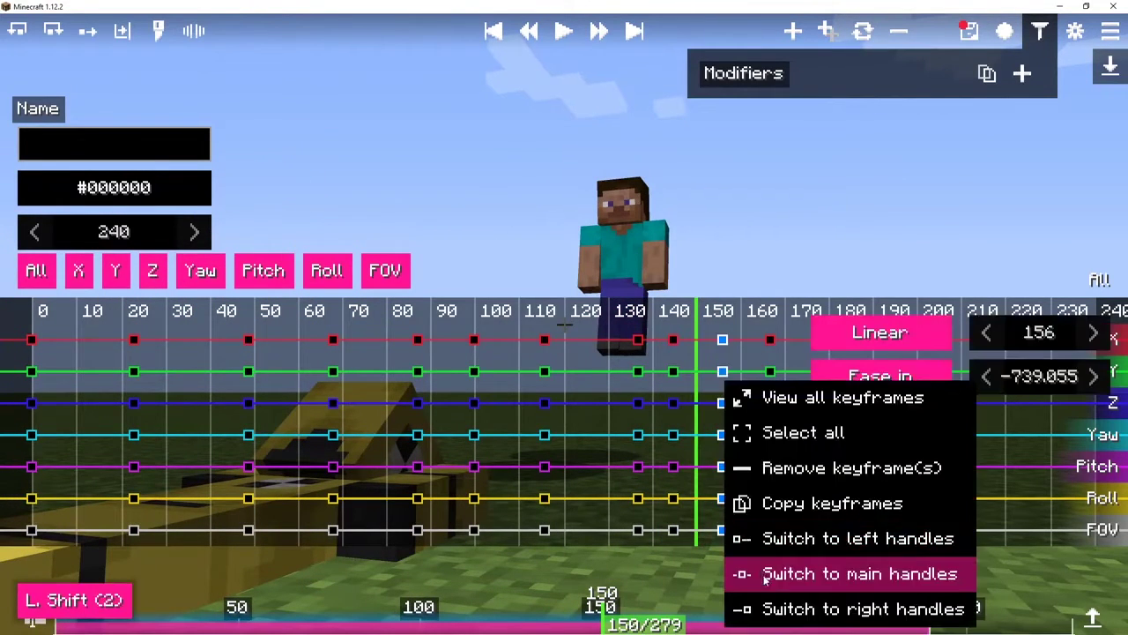
{"action": "left_click", "coordinate": [767, 480]}
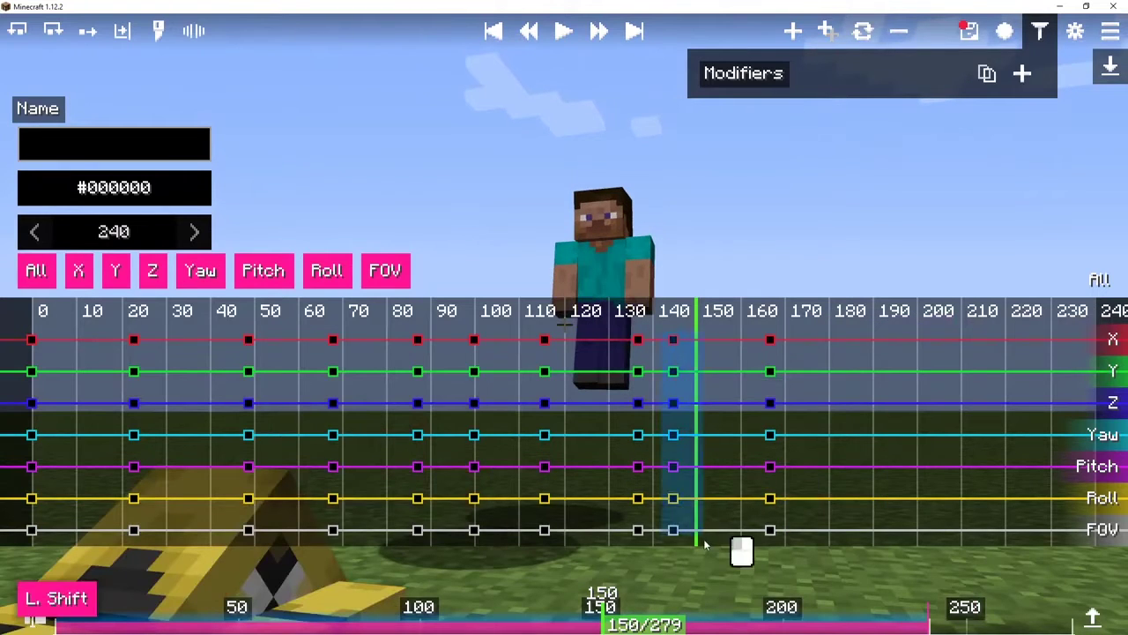
Step: Set the tick 145 camera keyframe to Exponential interpolation with Ease in
{"action": "left_click_drag", "start_coordinate": [705, 545], "coordinate": [698, 539]}
{"action": "left_click", "coordinate": [879, 332]}
{"action": "left_click", "coordinate": [883, 498]}
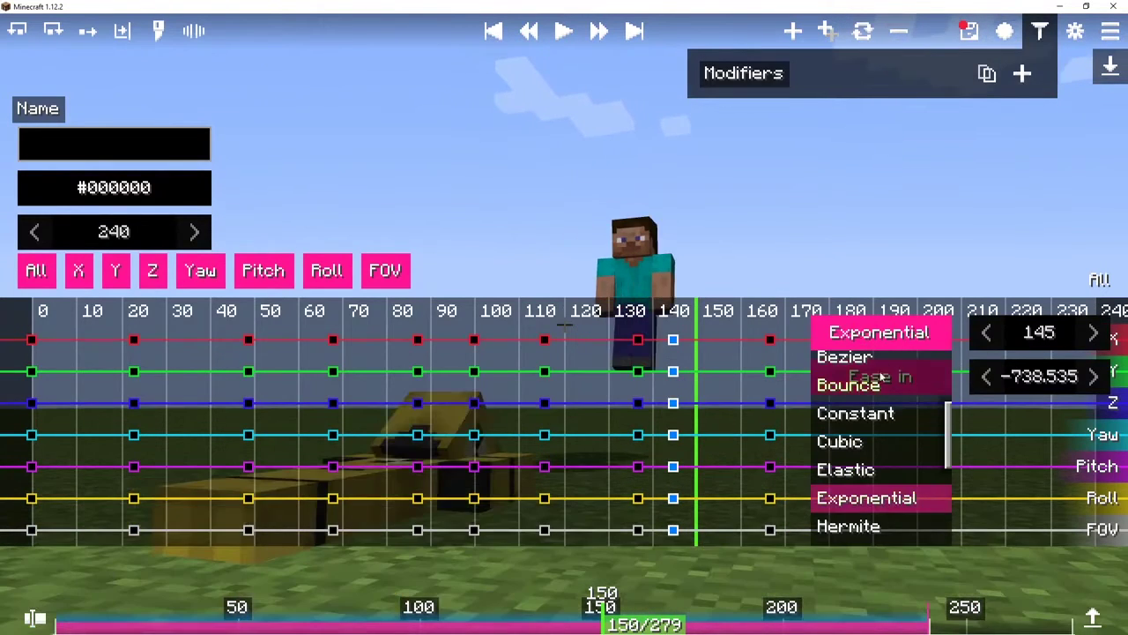
{"action": "left_click", "coordinate": [882, 378]}
{"action": "left_click", "coordinate": [882, 377]}
{"action": "left_click", "coordinate": [881, 377]}
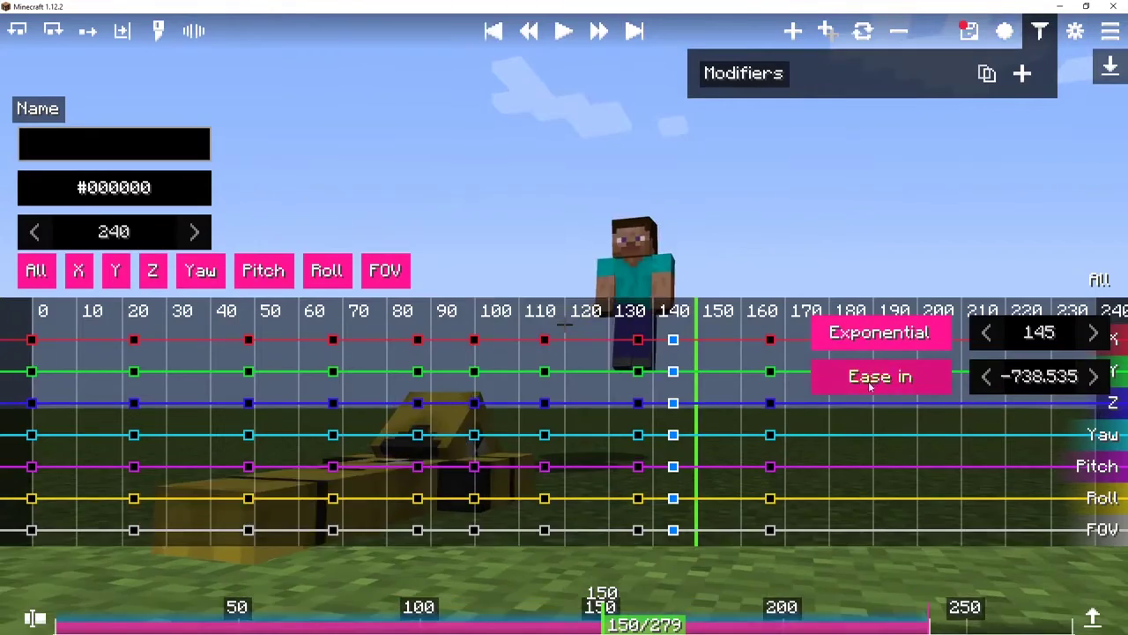
Step: Play the whole camera shot with the interface hidden, restore the interface and scrub back to tick 59
{"action": "key", "text": "space"}
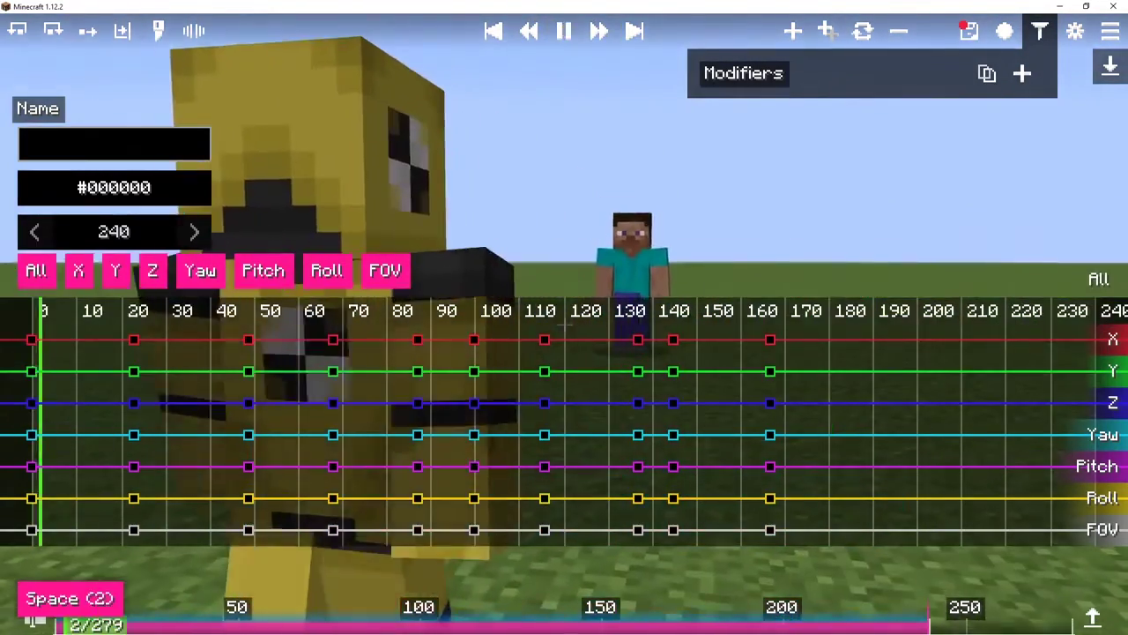
{"action": "key", "text": "F1"}
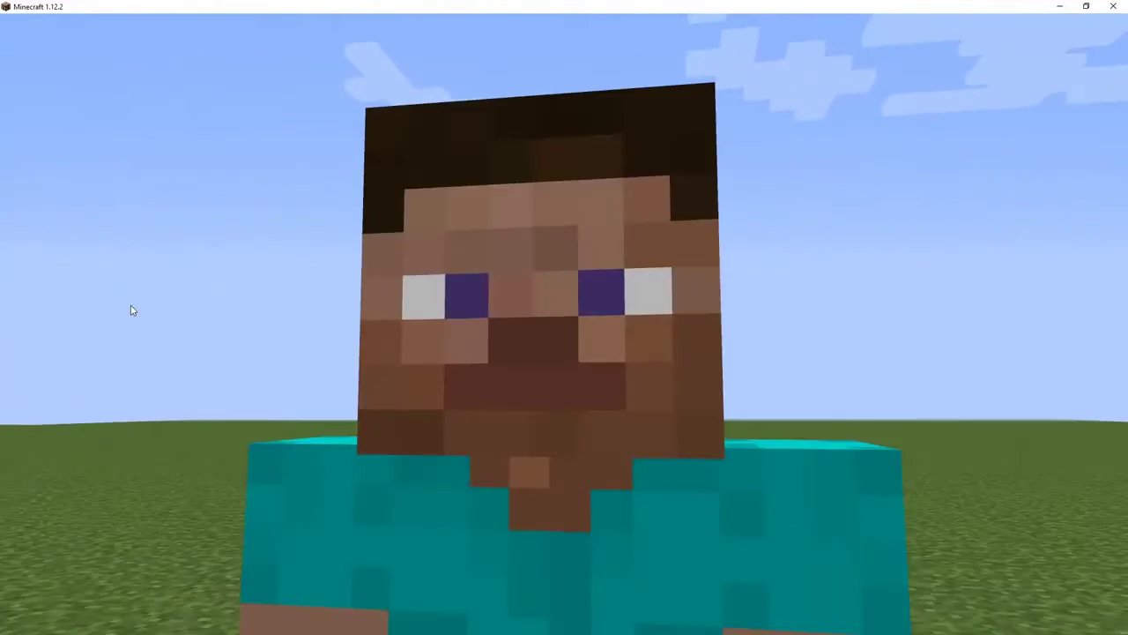
{"action": "key", "text": "F1"}
{"action": "left_click_drag", "start_coordinate": [749, 405], "coordinate": [293, 432]}
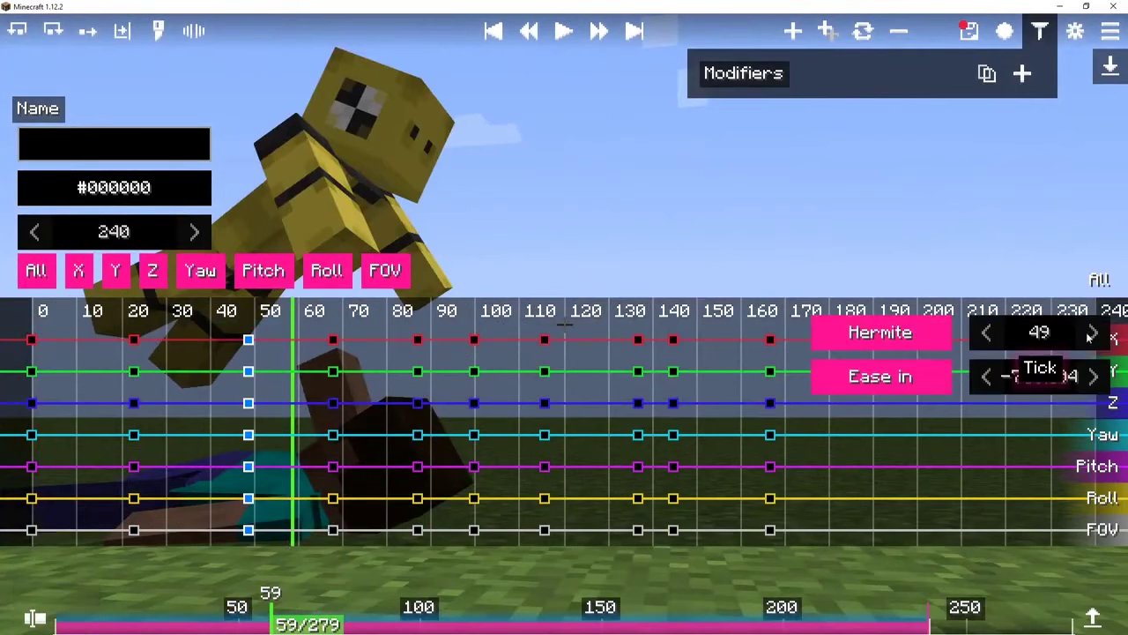
Step: Move the camera keyframe at tick 49 to tick 50 and the one at tick 23 to tick 25
{"action": "left_click", "coordinate": [1092, 333]}
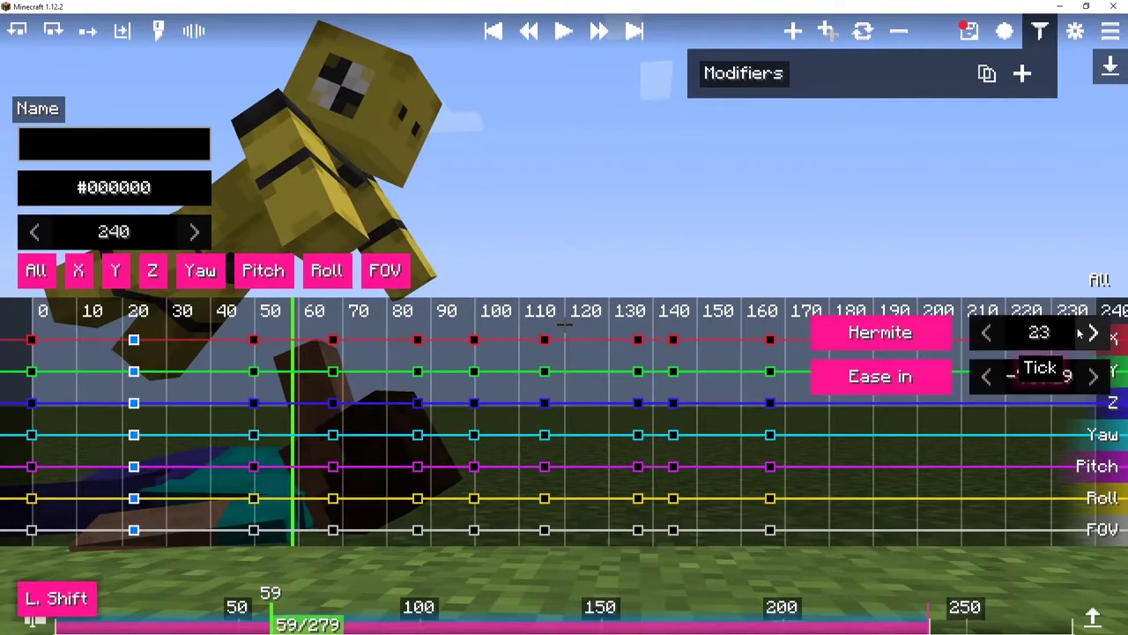
{"action": "left_click_drag", "start_coordinate": [197, 419], "coordinate": [329, 422]}
{"action": "key", "text": "shift"}
Step: Remove the stray Yaw keyframe at tick 37
{"action": "left_click_drag", "start_coordinate": [242, 328], "coordinate": [279, 532]}
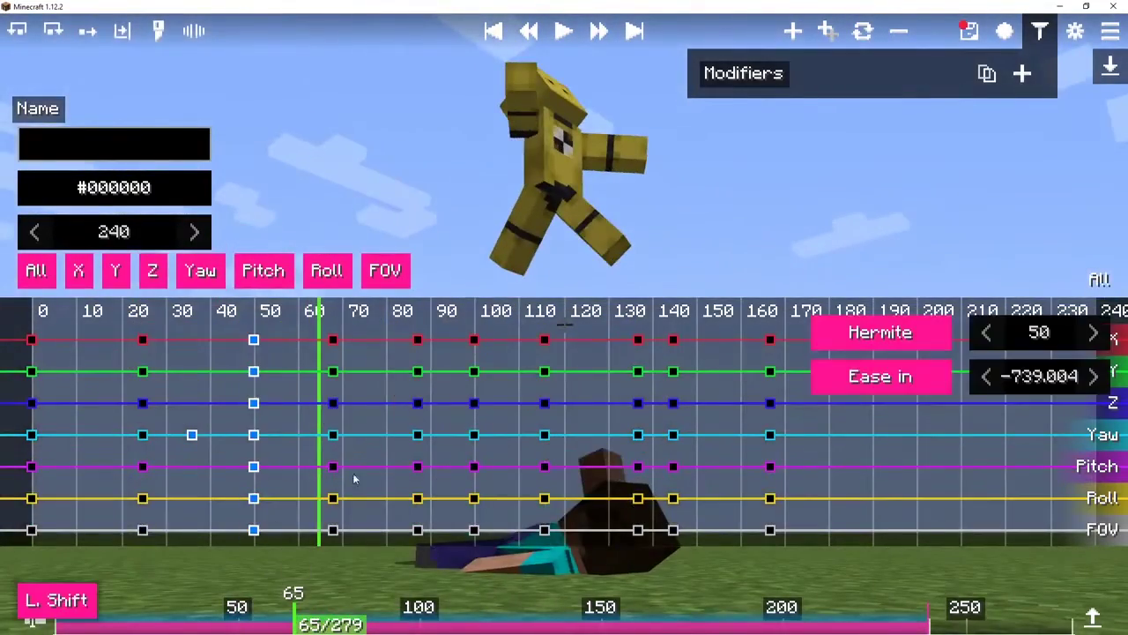
{"action": "left_click", "coordinate": [196, 438]}
{"action": "left_click", "coordinate": [195, 438]}
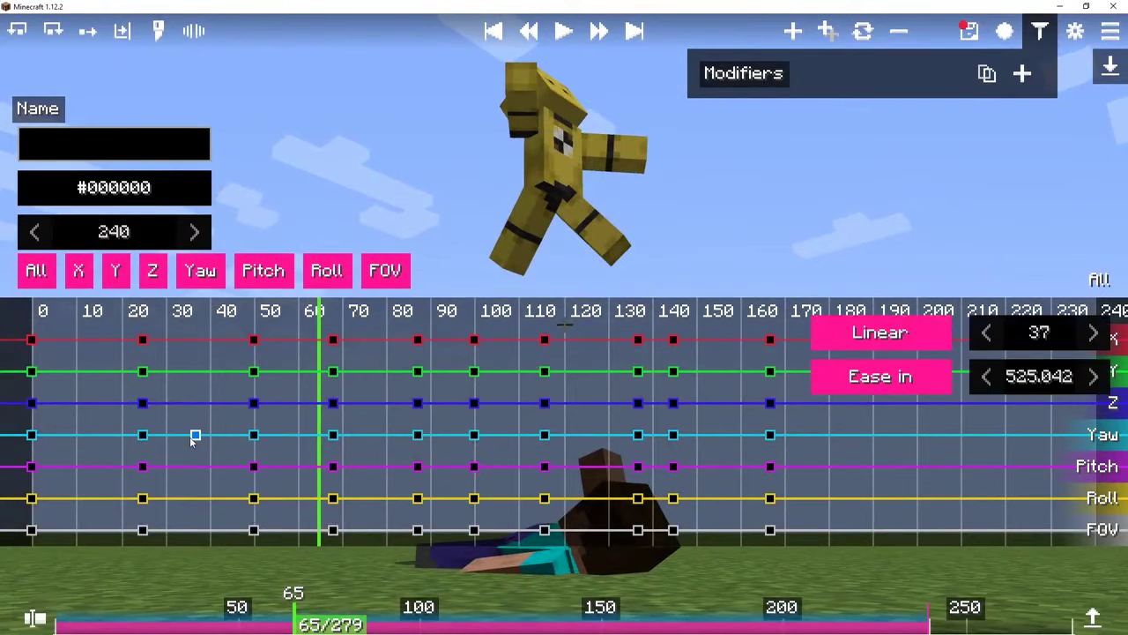
{"action": "double_click", "coordinate": [195, 438]}
Step: Set the tick 50 camera keyframe to Exponential interpolation with Ease in/out on all channels, and play the move
{"action": "left_click_drag", "start_coordinate": [238, 344], "coordinate": [304, 515]}
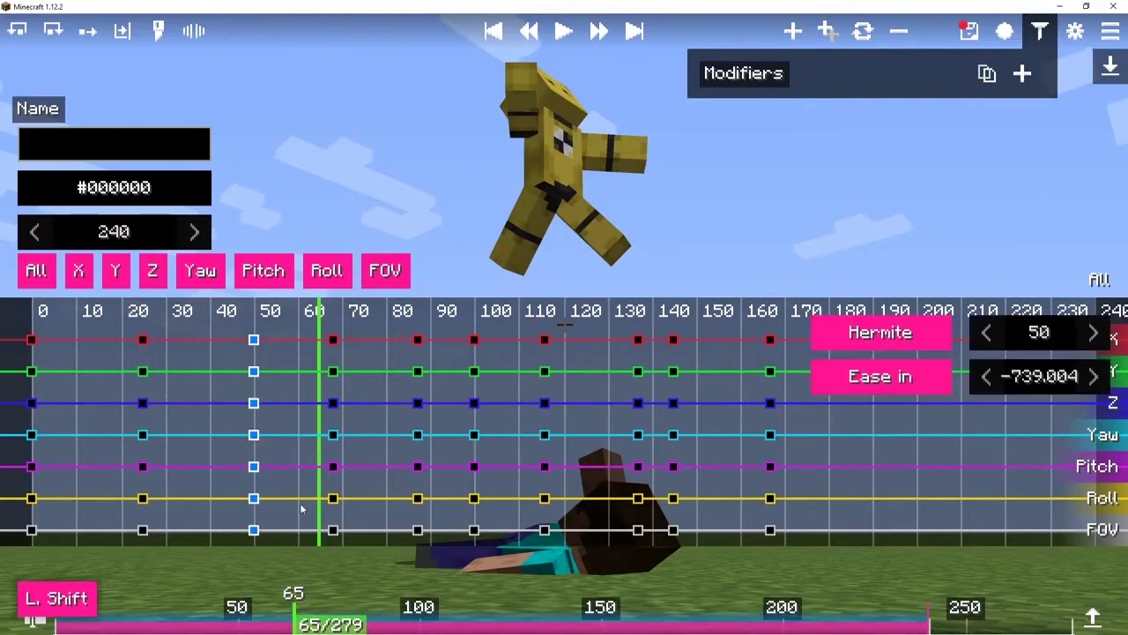
{"action": "left_click", "coordinate": [836, 335]}
{"action": "left_click", "coordinate": [853, 497]}
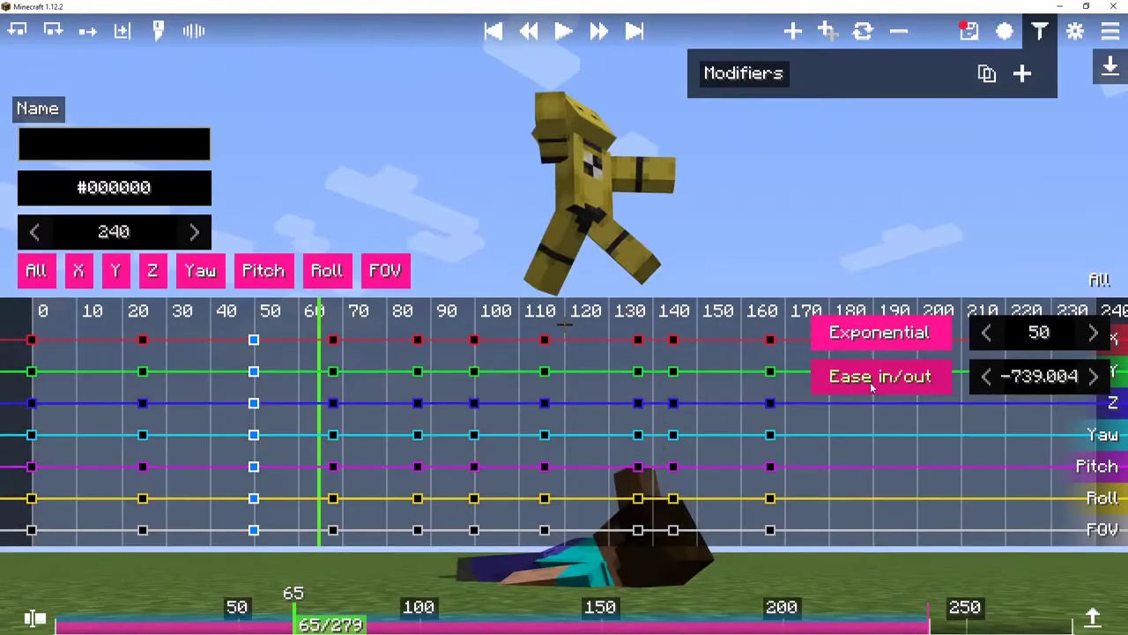
{"action": "left_click", "coordinate": [210, 431]}
{"action": "key", "text": "space"}
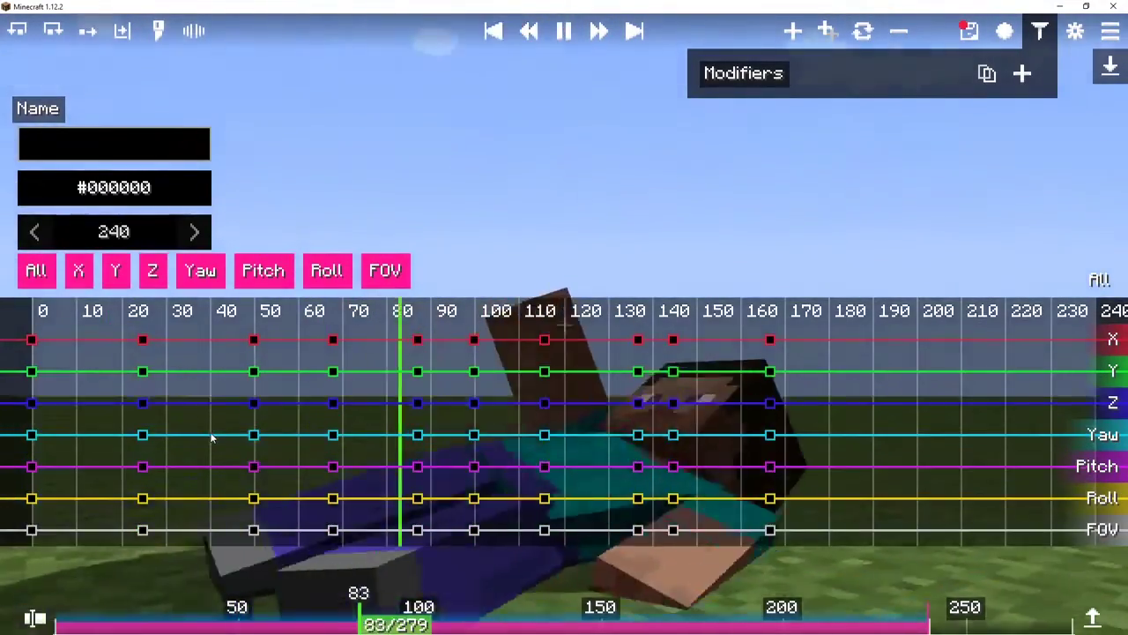
{"action": "key", "text": "space"}
Step: Set the tick 68 camera keyframe to Bezier interpolation on all channels and scrub on to tick 100
{"action": "left_click_drag", "start_coordinate": [309, 330], "coordinate": [376, 543]}
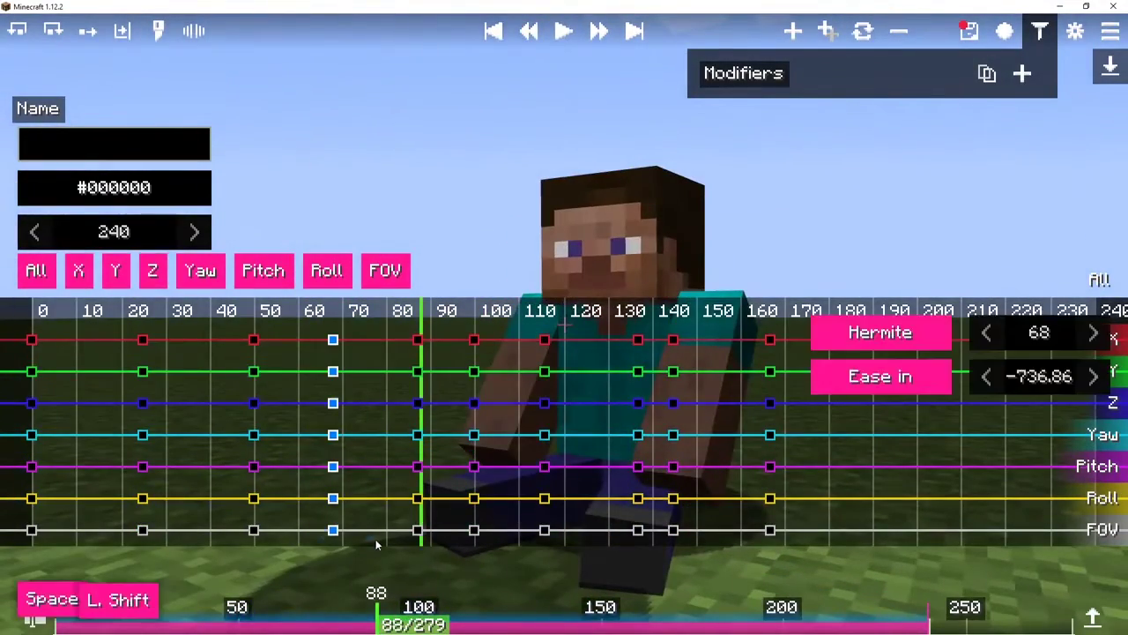
{"action": "left_click", "coordinate": [852, 345]}
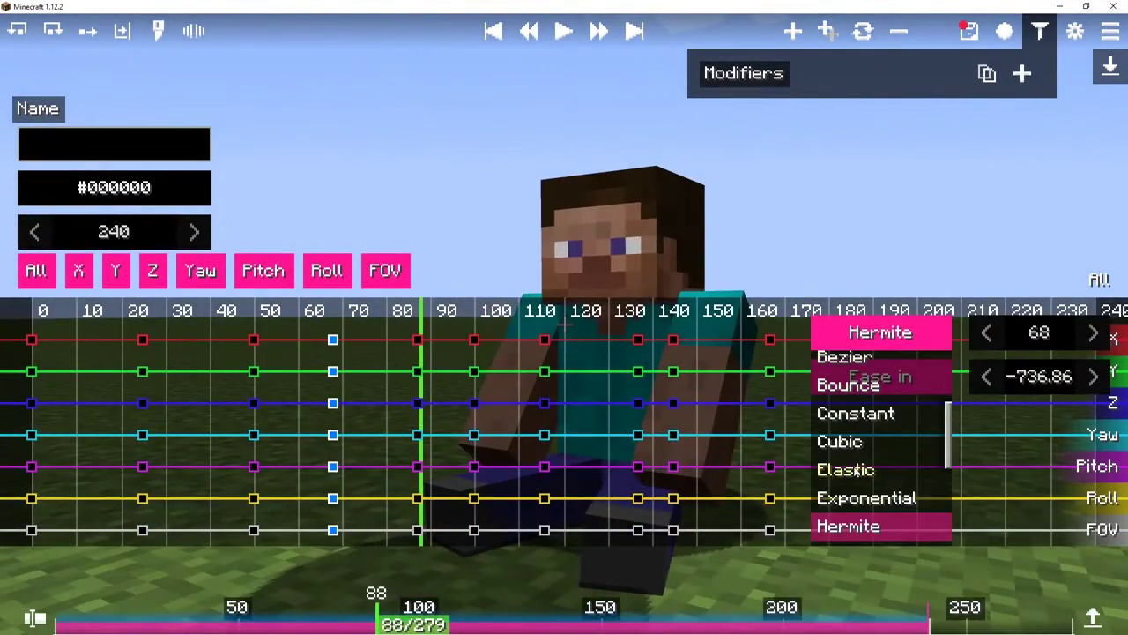
{"action": "scroll", "coordinate": [853, 414], "scroll_direction": "up", "scroll_amount": 1}
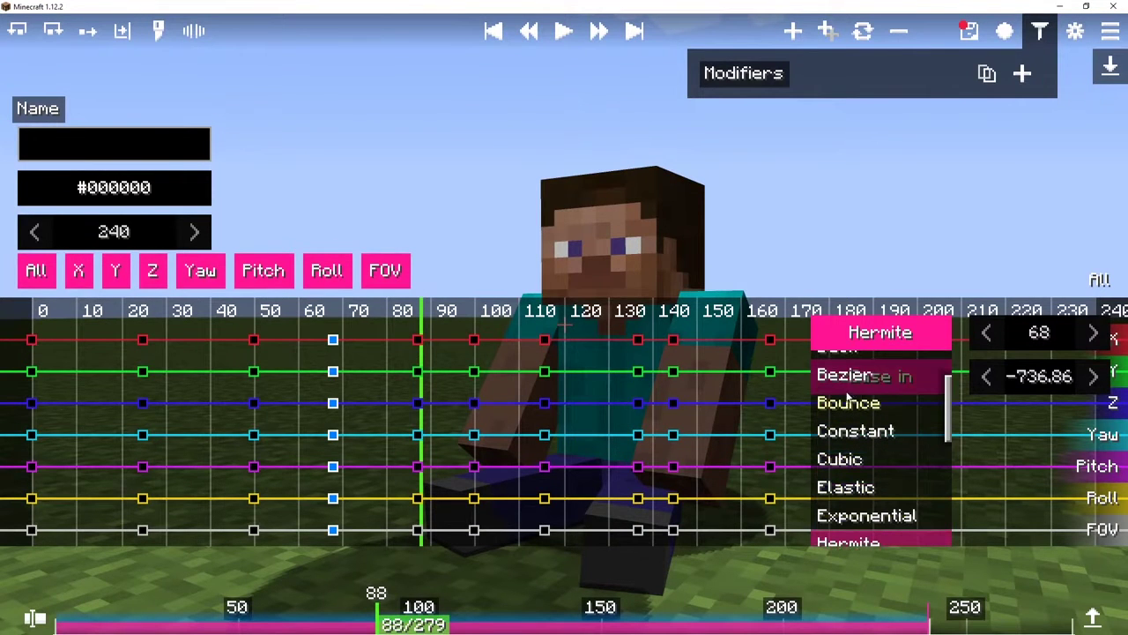
{"action": "scroll", "coordinate": [851, 405], "scroll_direction": "up", "scroll_amount": 1}
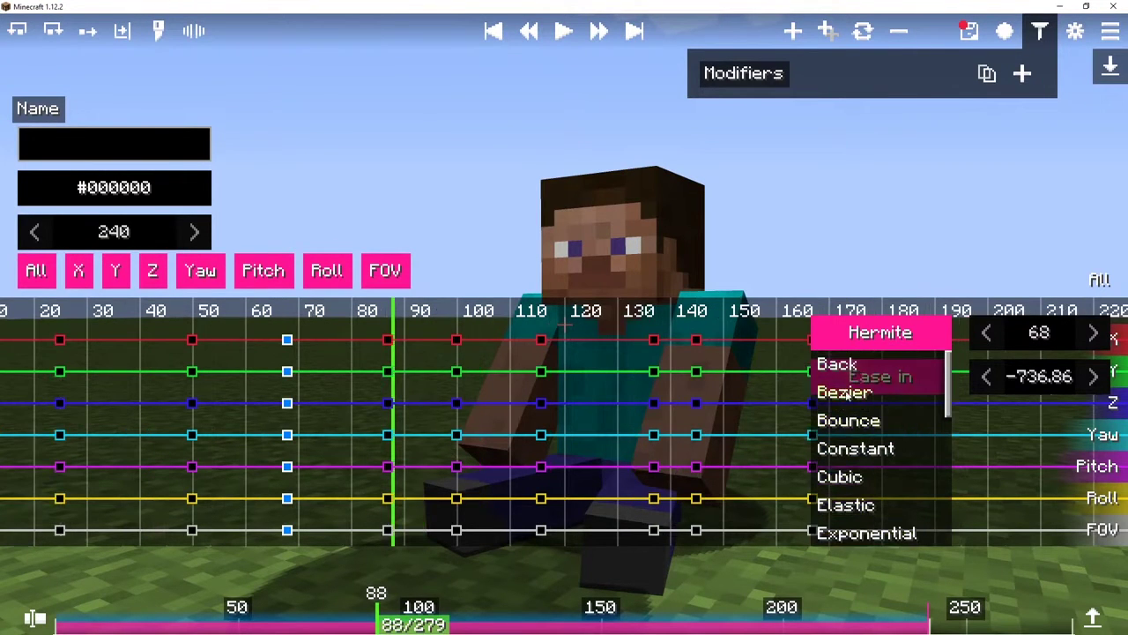
{"action": "left_click_drag", "start_coordinate": [255, 407], "coordinate": [464, 413]}
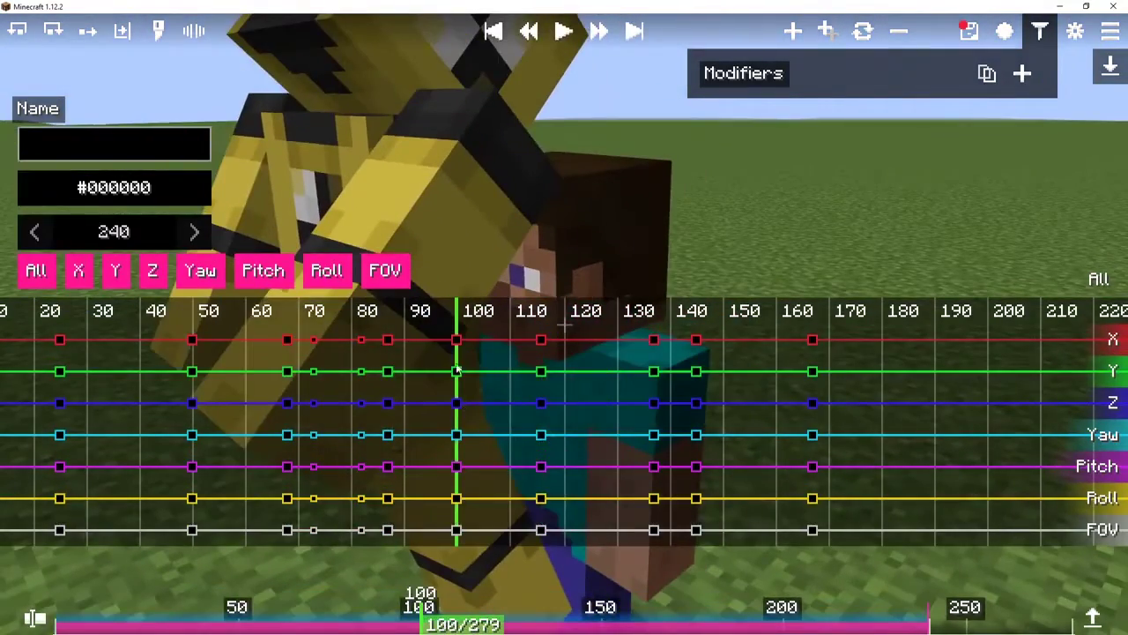
Step: Set the tick 87 camera keyframe to Elastic interpolation with Ease out, and play the shot with the interface hidden
{"action": "left_click_drag", "start_coordinate": [393, 396], "coordinate": [400, 538]}
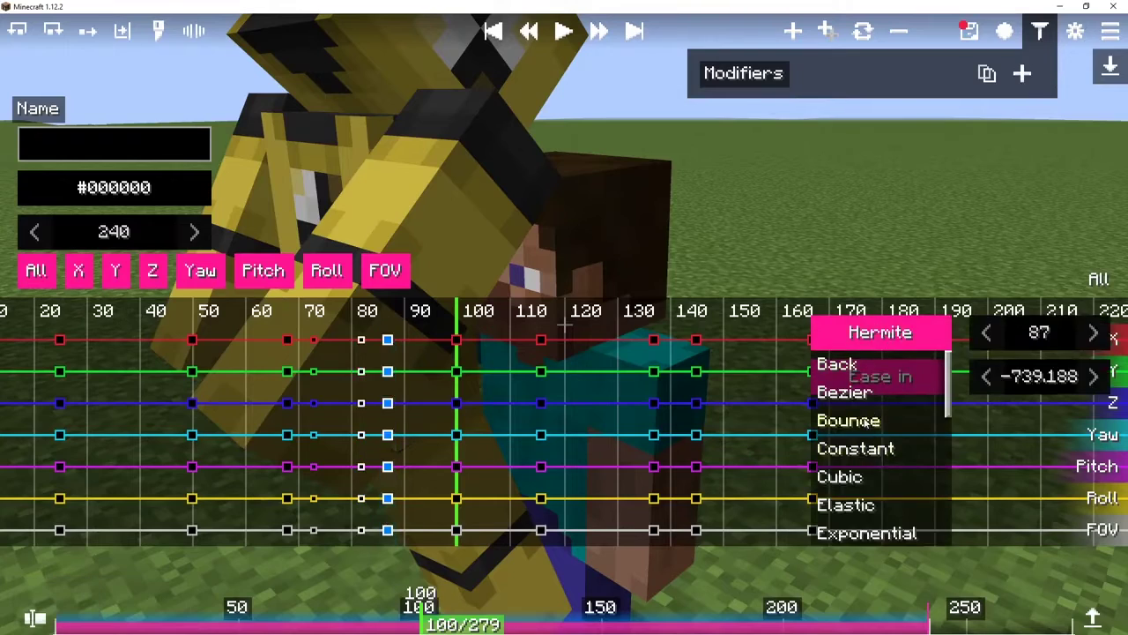
{"action": "left_click", "coordinate": [876, 339]}
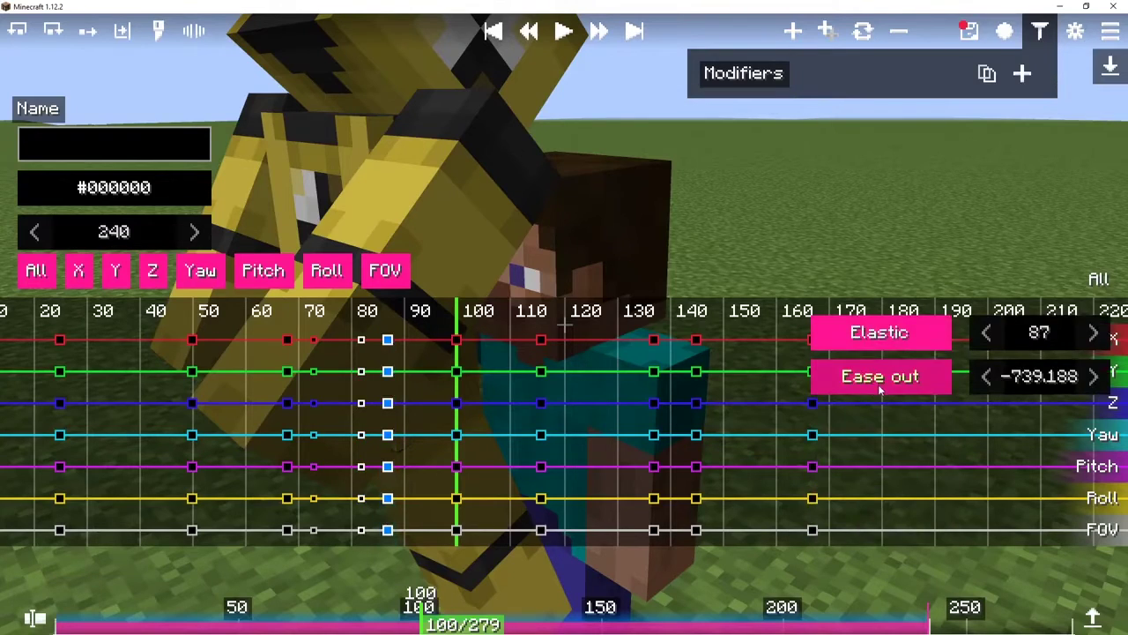
{"action": "left_click_drag", "start_coordinate": [473, 393], "coordinate": [93, 428]}
{"action": "key", "text": "space"}
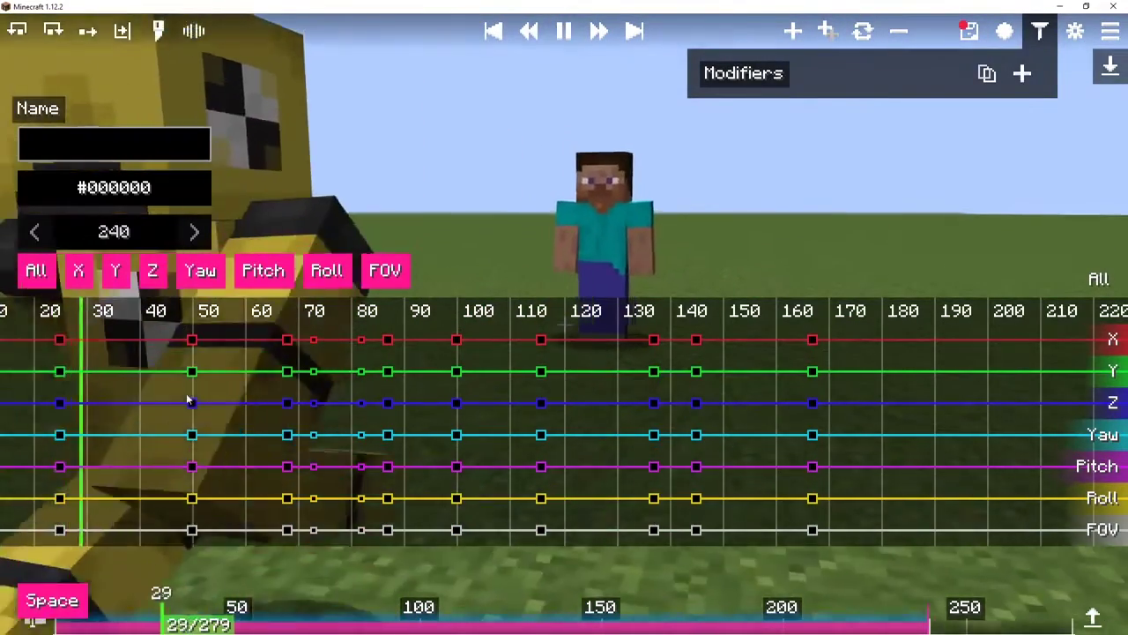
{"action": "key", "text": "F1"}
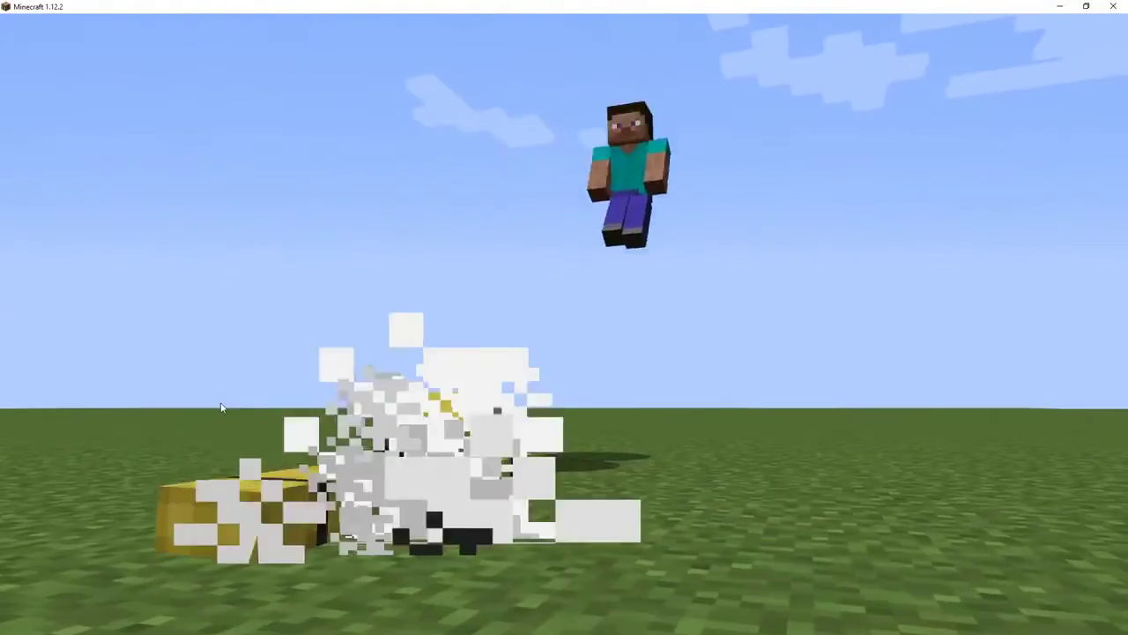
{"action": "key", "text": "F1"}
{"action": "key", "text": "space"}
Step: Set the FOV keyframe at tick 137 to Elastic interpolation with Ease out, and play the camera move around it
{"action": "left_click_drag", "start_coordinate": [780, 417], "coordinate": [696, 437]}
{"action": "left_click", "coordinate": [653, 530]}
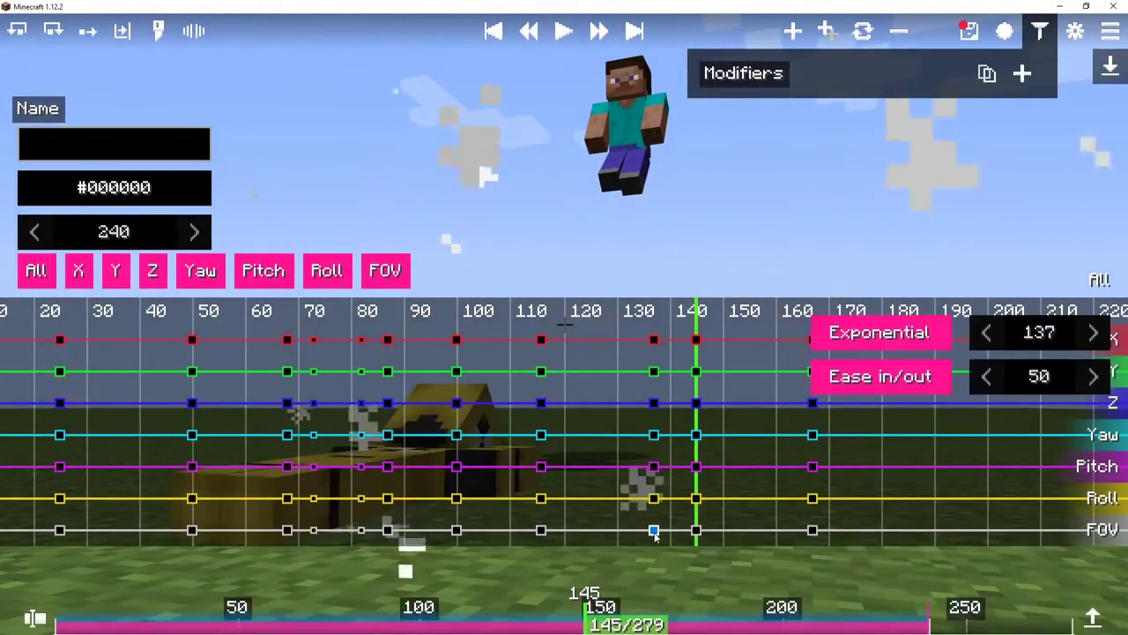
{"action": "left_click", "coordinate": [888, 334]}
{"action": "left_click", "coordinate": [881, 389]}
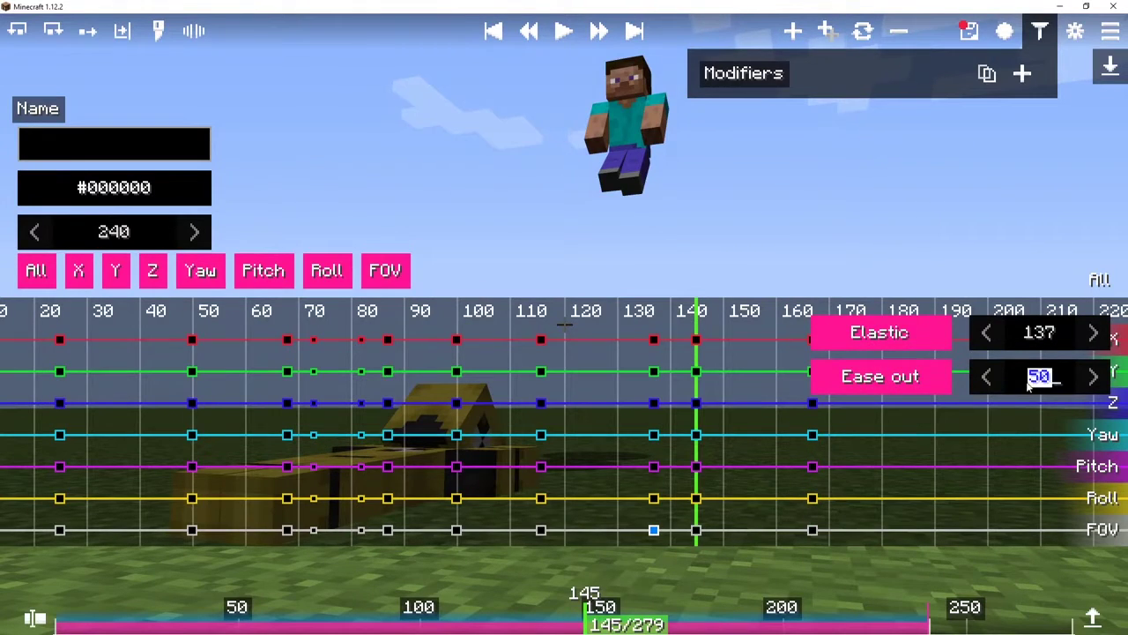
{"action": "left_click_drag", "start_coordinate": [586, 403], "coordinate": [700, 402]}
{"action": "key", "text": "space"}
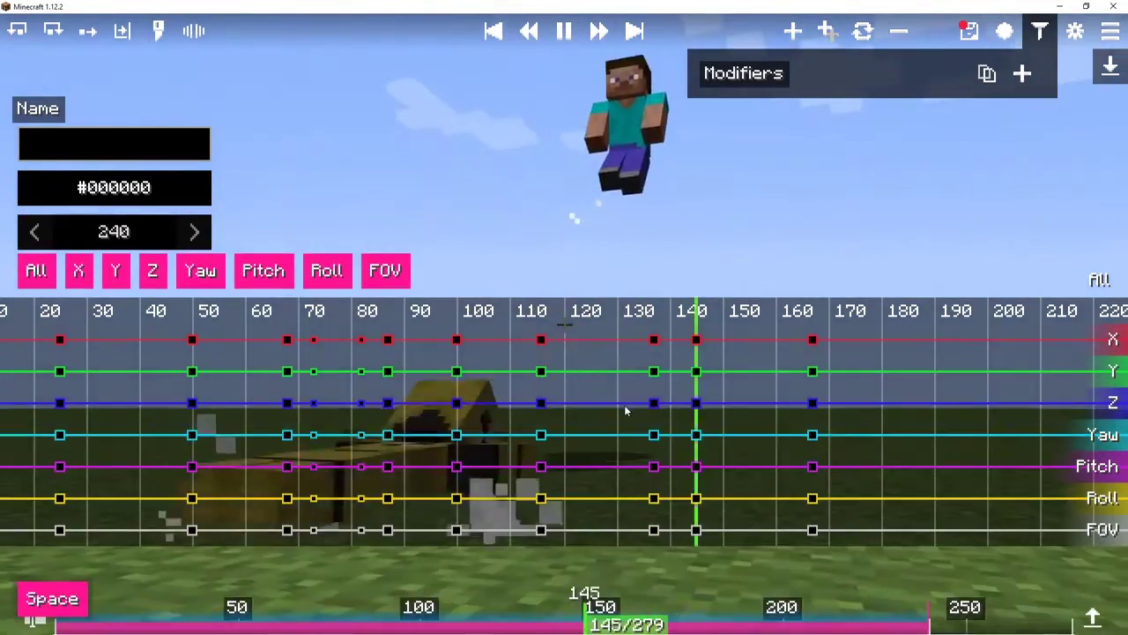
{"action": "left_click", "coordinate": [647, 404]}
{"action": "left_click", "coordinate": [642, 407]}
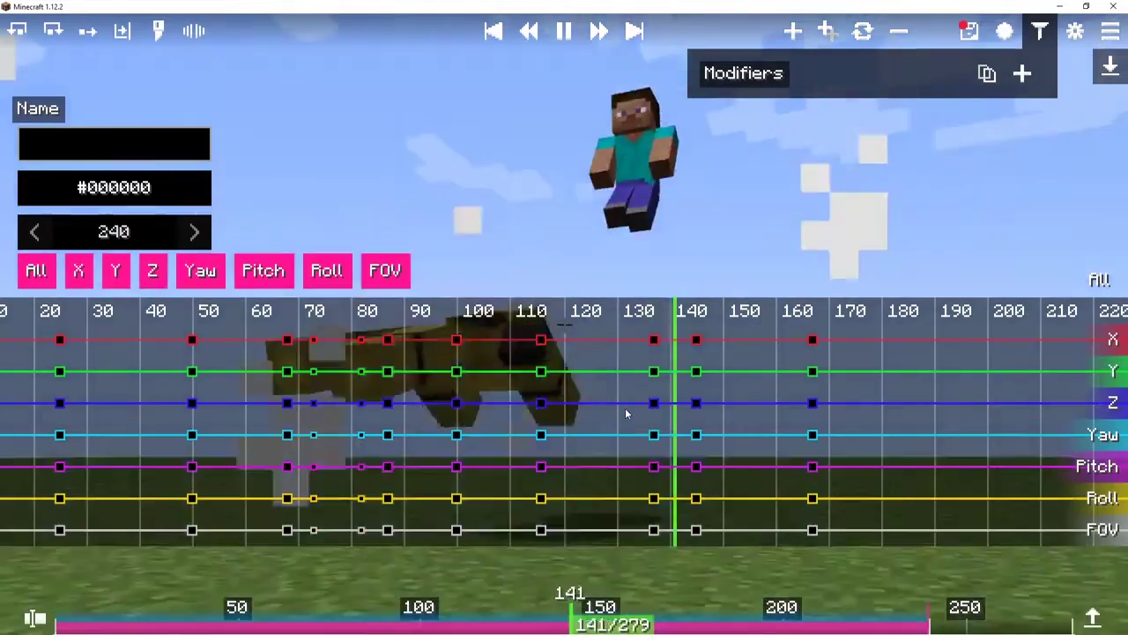
{"action": "key", "text": "space"}
Step: Move the FOV keyframe at tick 145 to tick 155 and play the result with the interface hidden
{"action": "left_click_drag", "start_coordinate": [696, 530], "coordinate": [713, 531]}
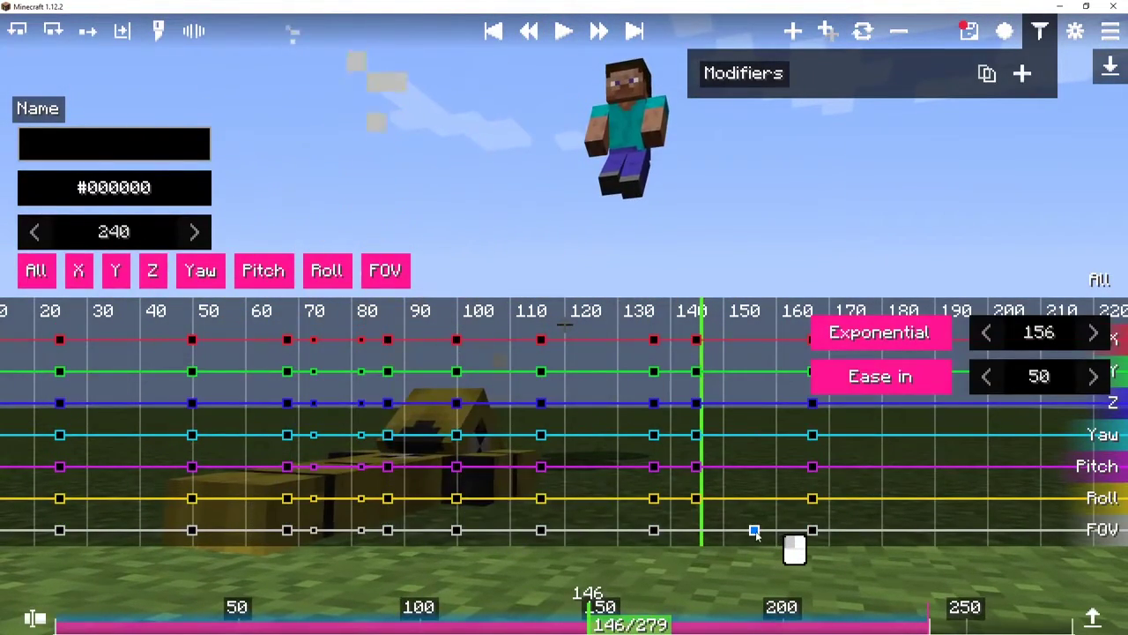
{"action": "key", "text": "space"}
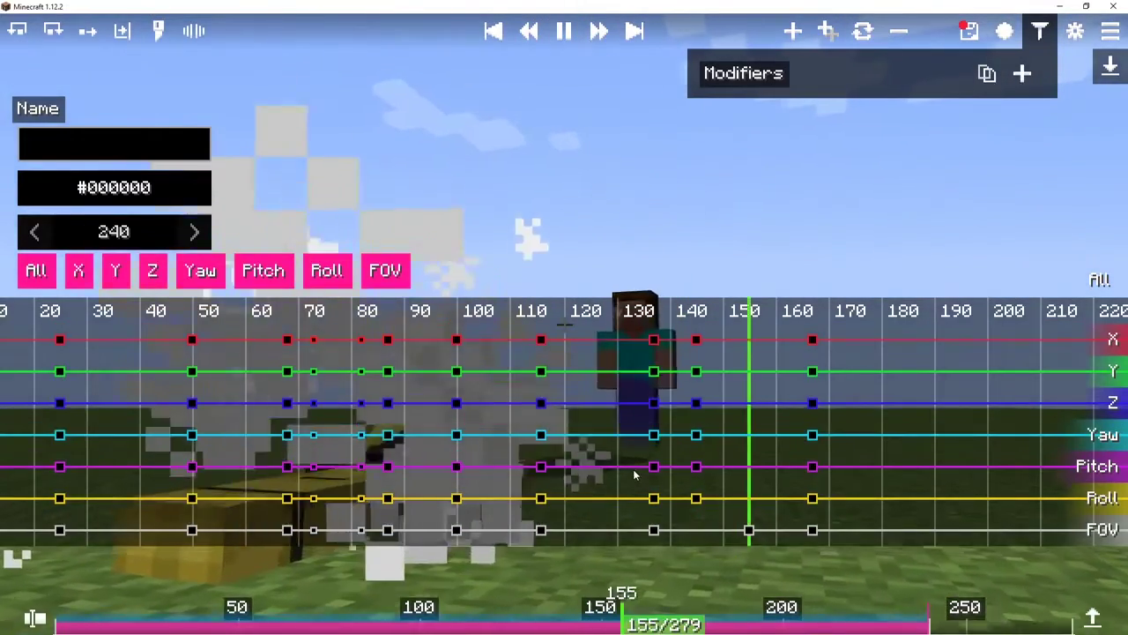
{"action": "key", "text": "F1"}
{"action": "key", "text": "F1"}
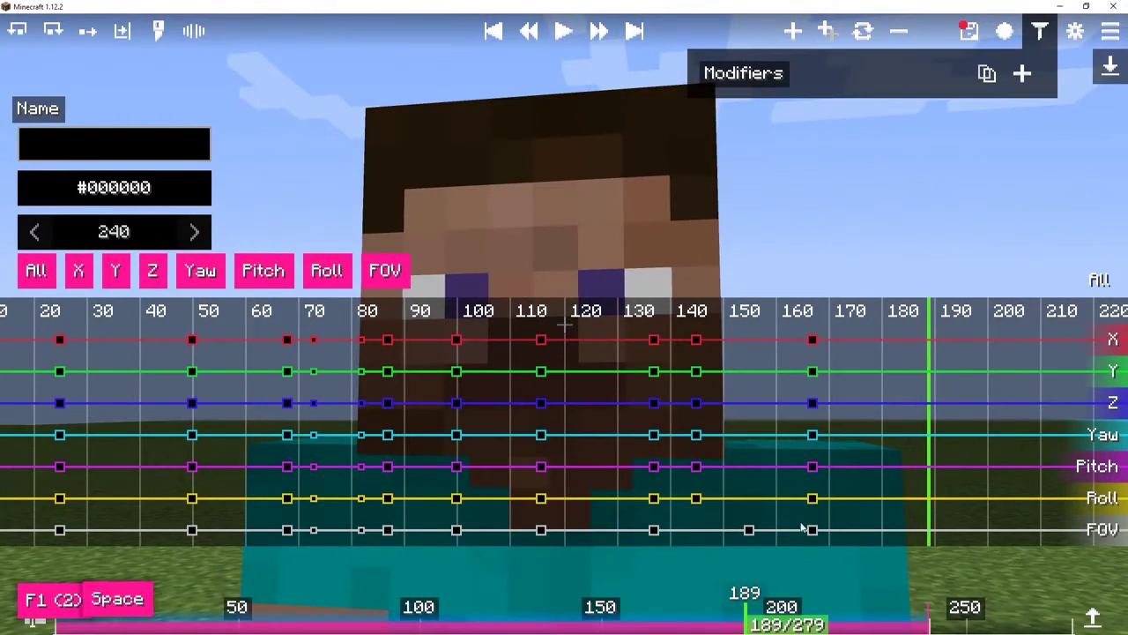
Step: Set the FOV keyframe at tick 167 to 30 and play the ending with the interface hidden
{"action": "type", "text": "30"}
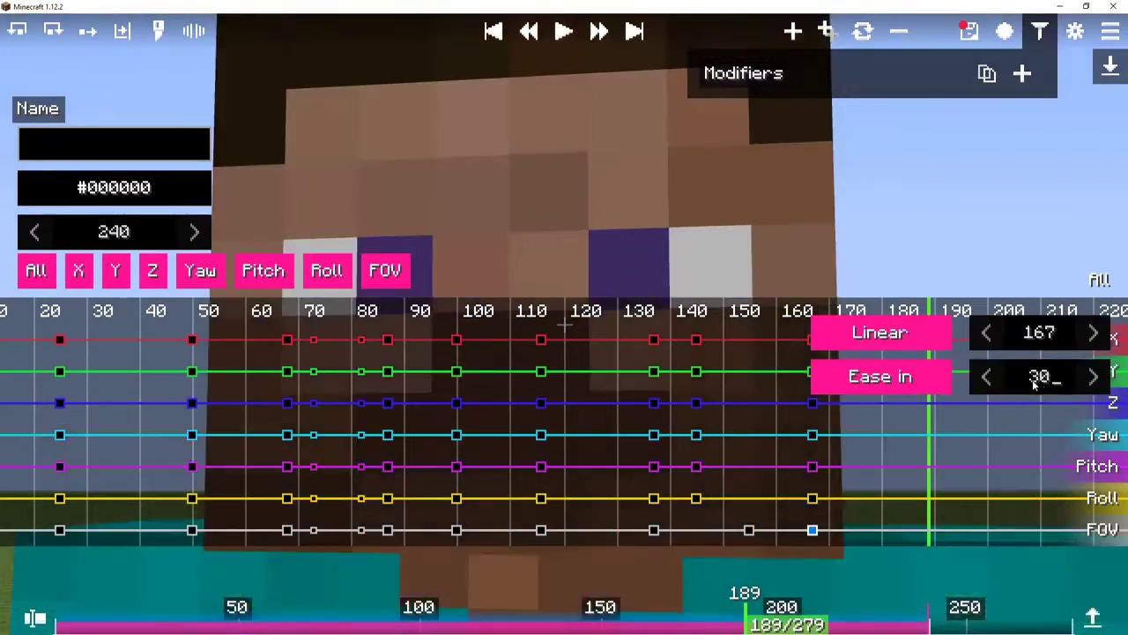
{"action": "key", "text": "space"}
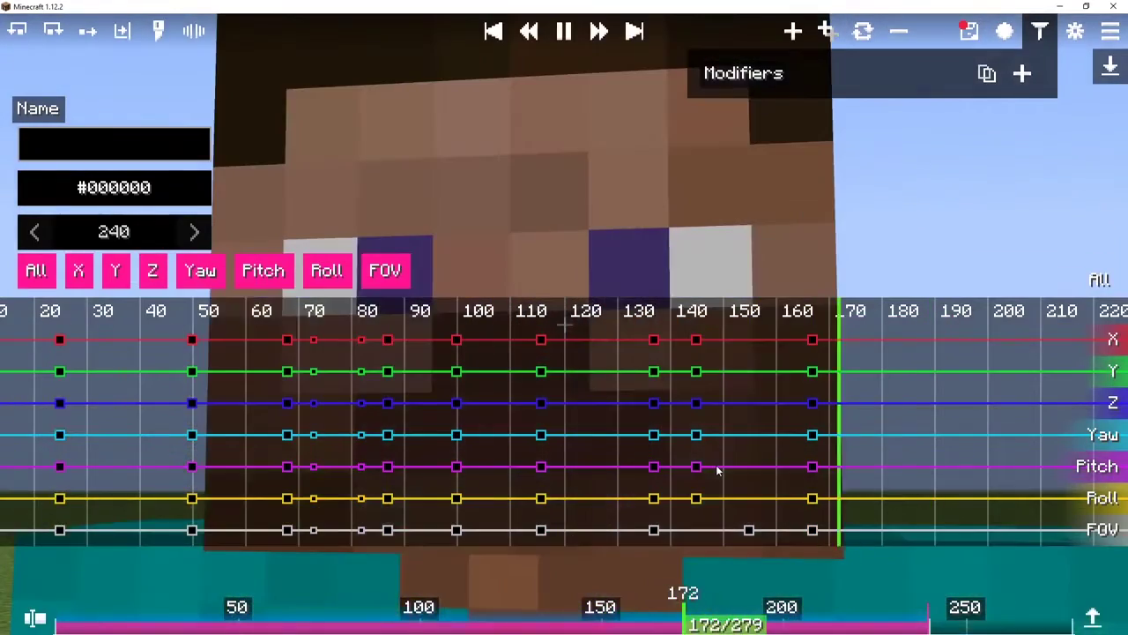
{"action": "key", "text": "F1"}
{"action": "key", "text": "F1"}
{"action": "key", "text": "space"}
Step: Save the camera work and play the whole shot from the start with the interface hidden
{"action": "left_click_drag", "start_coordinate": [773, 471], "coordinate": [2, 499]}
{"action": "key", "text": "ctrl+s"}
{"action": "scroll", "coordinate": [121, 500], "scroll_direction": "down", "scroll_amount": 8}
{"action": "key", "text": "space"}
{"action": "key", "text": "F1"}
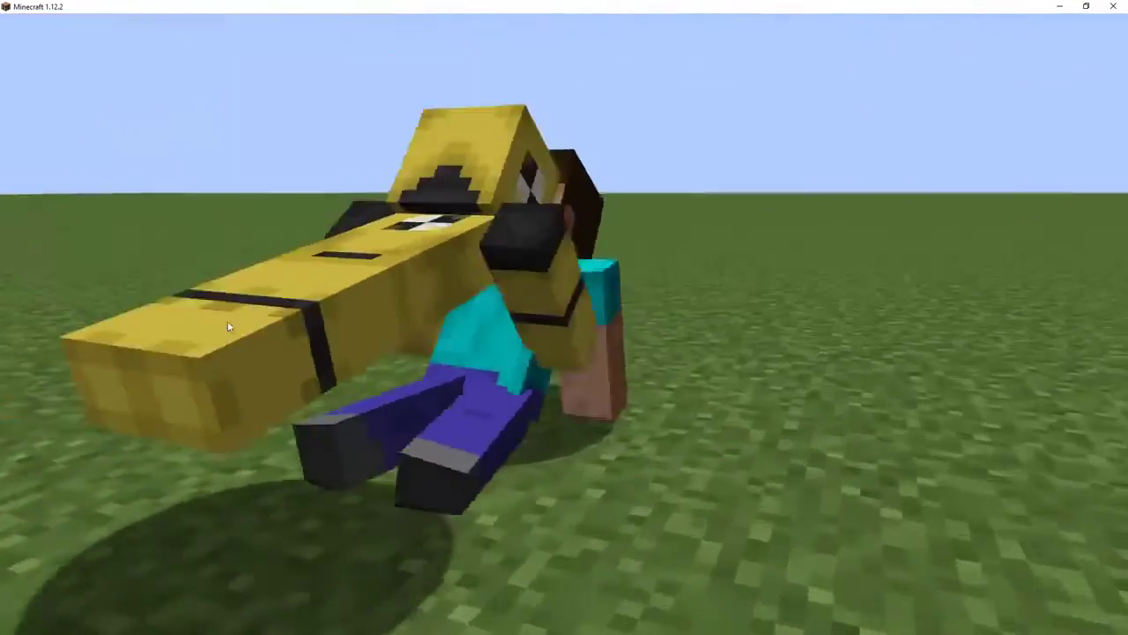
{"action": "key", "text": "F1"}
{"action": "key", "text": "space"}
{"action": "key", "text": "space"}
{"action": "key", "text": "F1"}
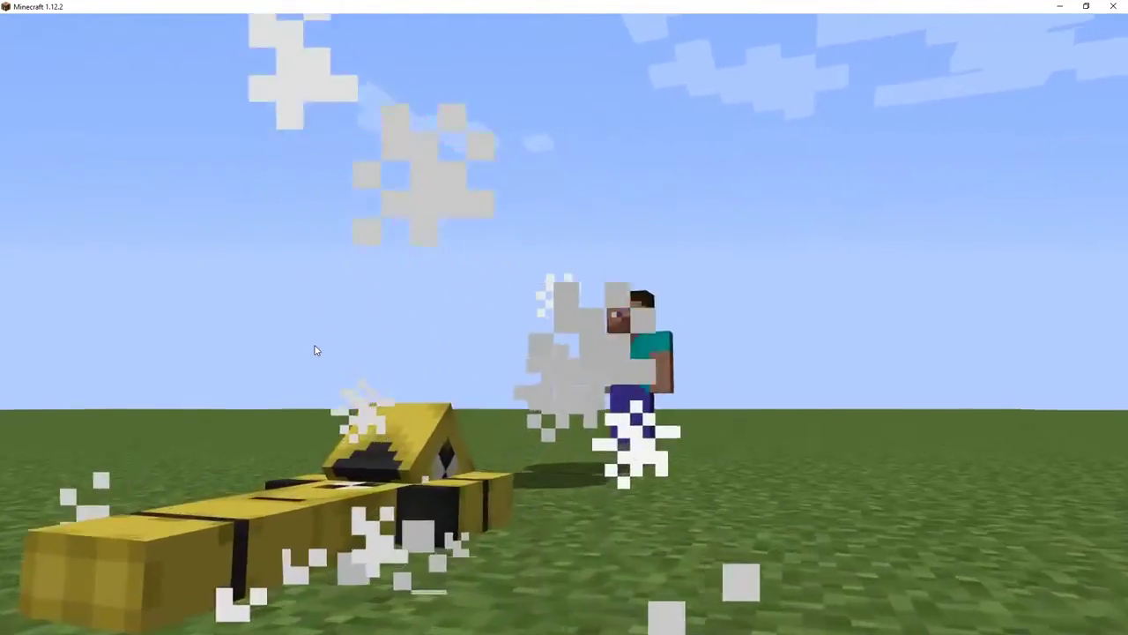
{"action": "key", "text": "F1"}
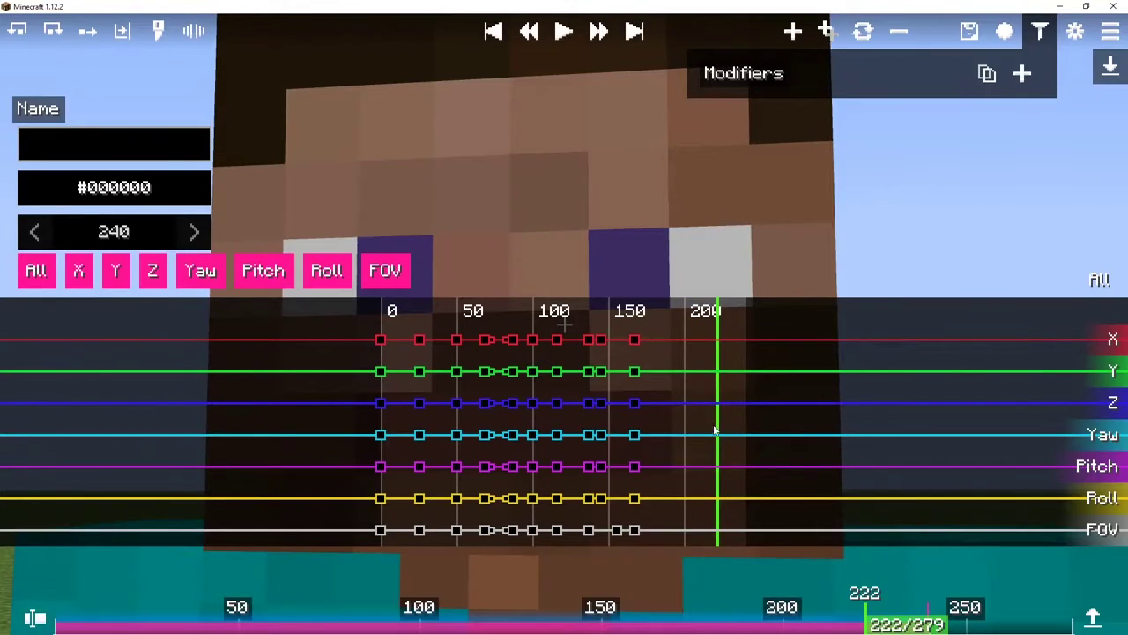
{"action": "left_click_drag", "start_coordinate": [632, 435], "coordinate": [683, 432]}
{"action": "key", "text": "F1"}
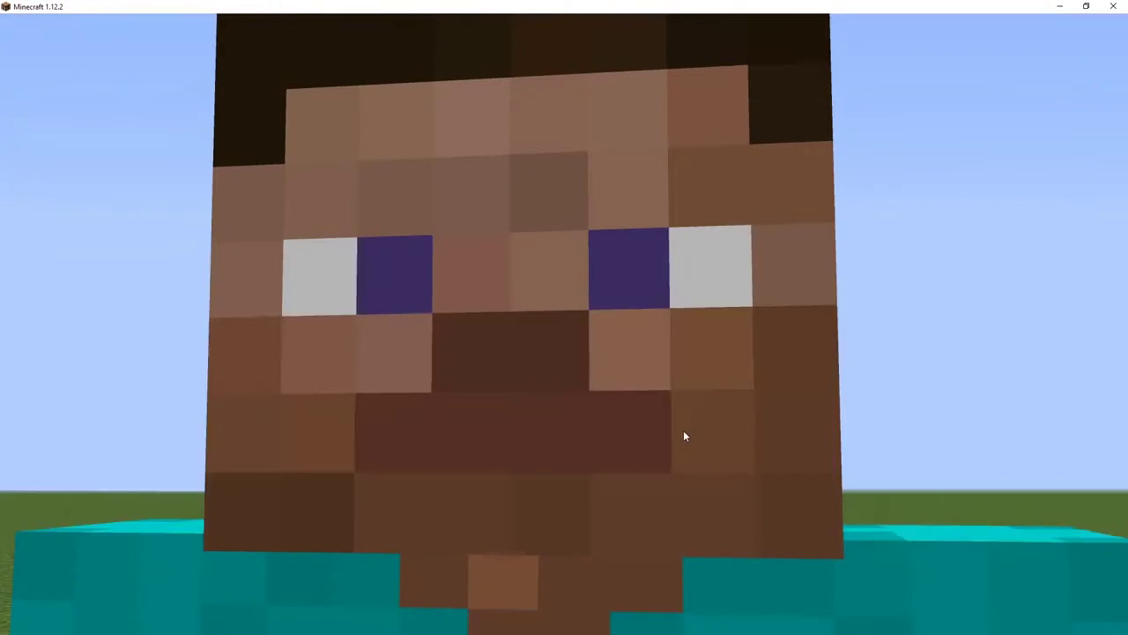
{"action": "key", "text": "F1"}
{"action": "key", "text": "F1"}
{"action": "key", "text": "F1"}
{"action": "key", "text": "F1"}
Step: Leave the camera editor, return to the world and look through the detail and animation video settings
{"action": "key", "text": "Escape"}
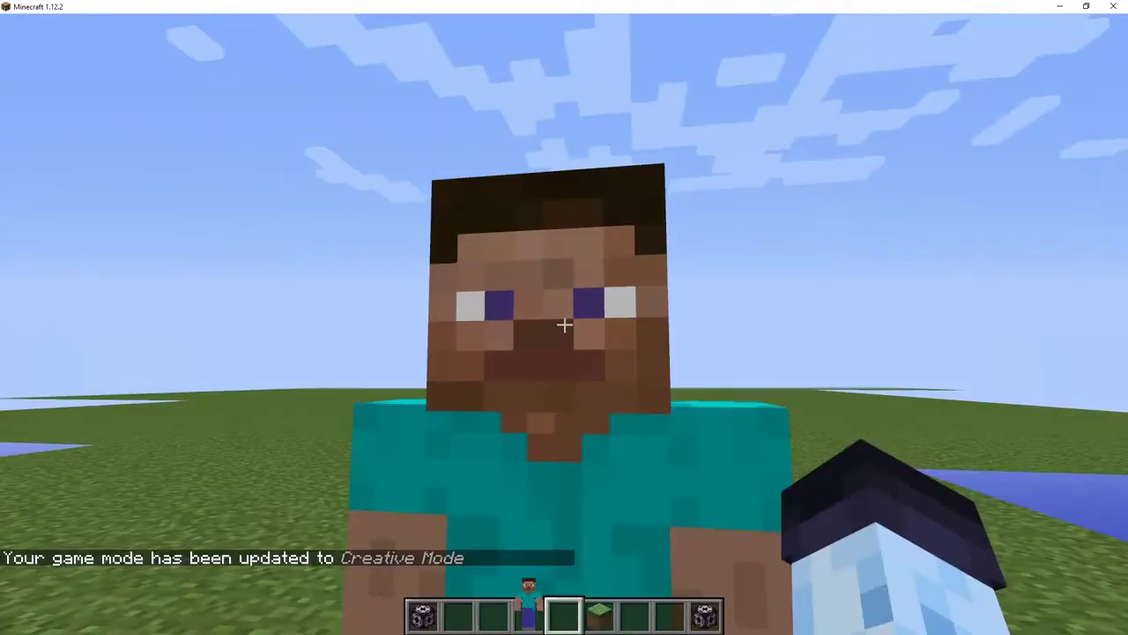
{"action": "key", "text": "space"}
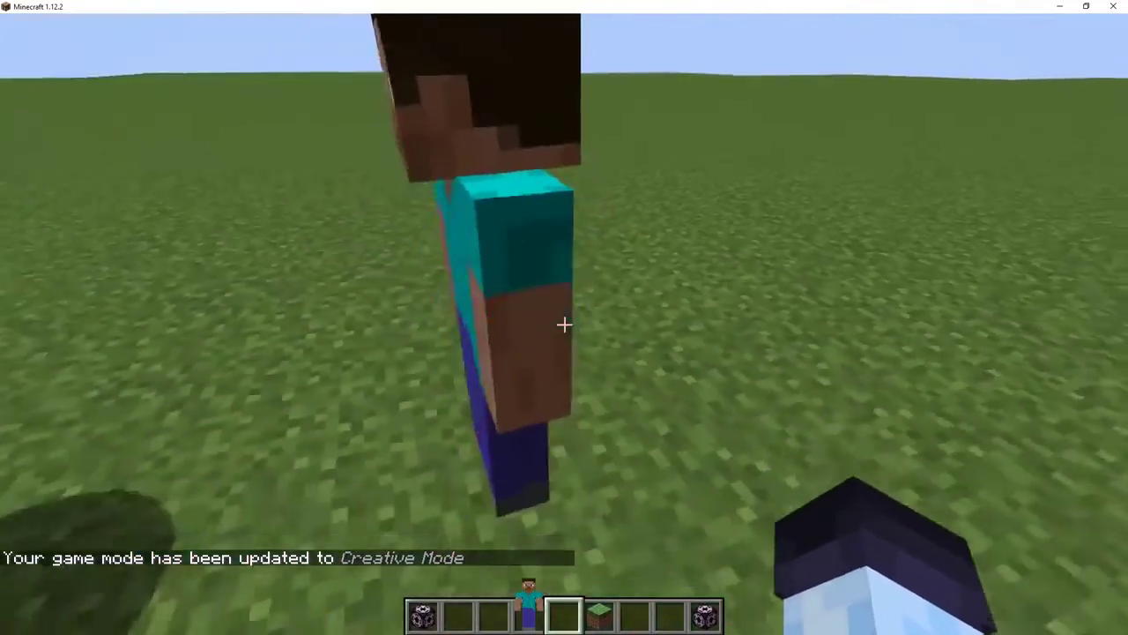
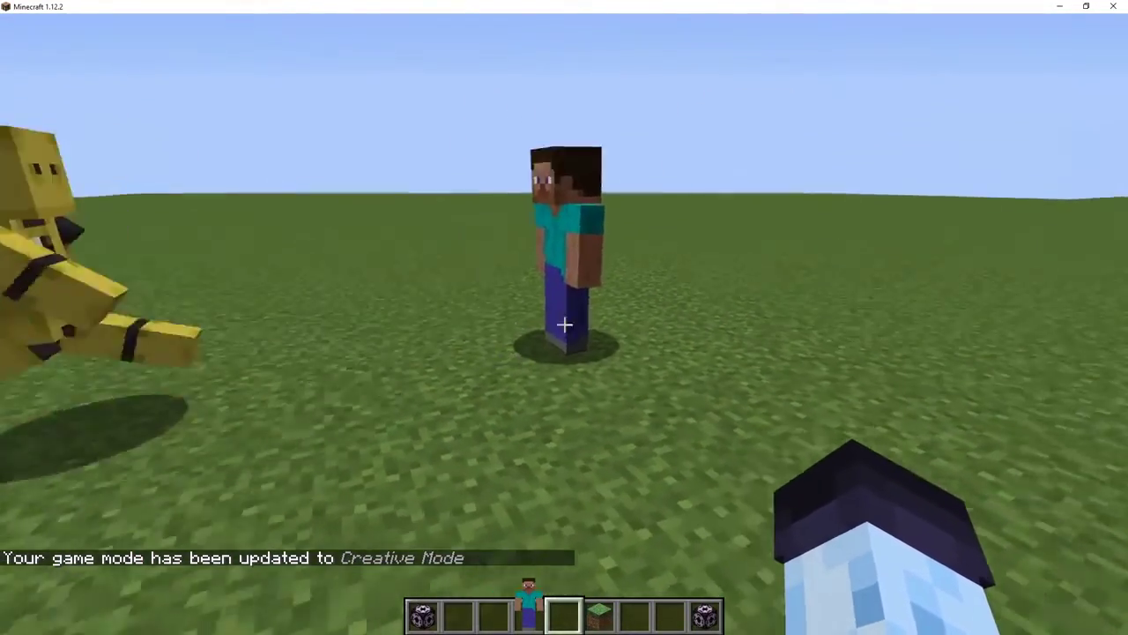
{"action": "key", "text": "Escape"}
{"action": "left_click", "coordinate": [534, 323]}
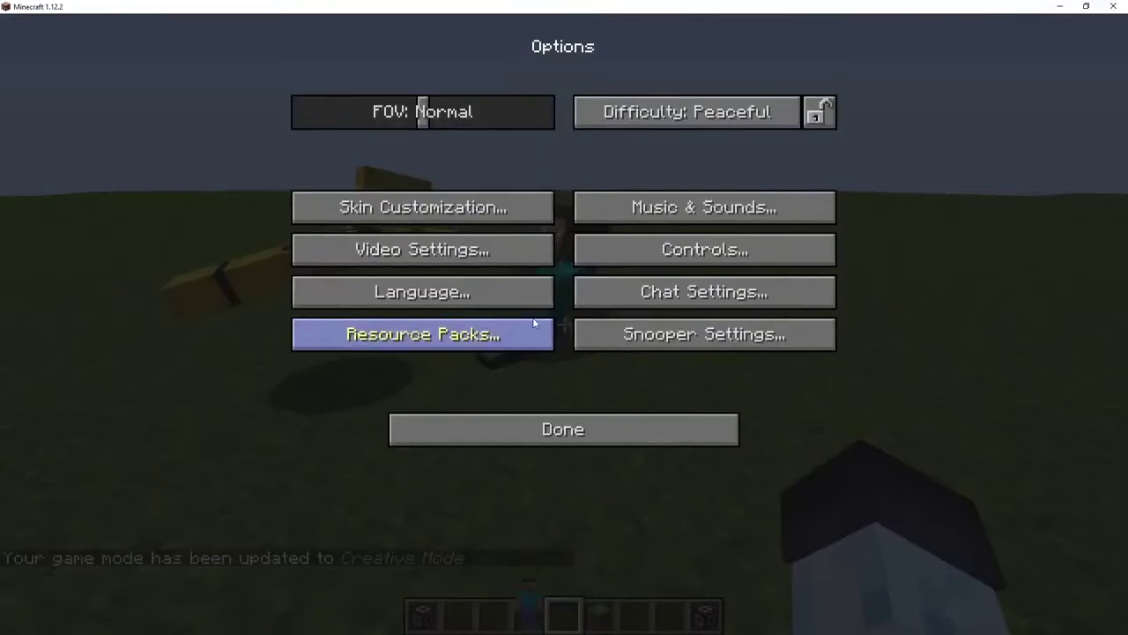
{"action": "left_click", "coordinate": [455, 257]}
{"action": "left_click", "coordinate": [680, 406]}
{"action": "key", "text": "Escape"}
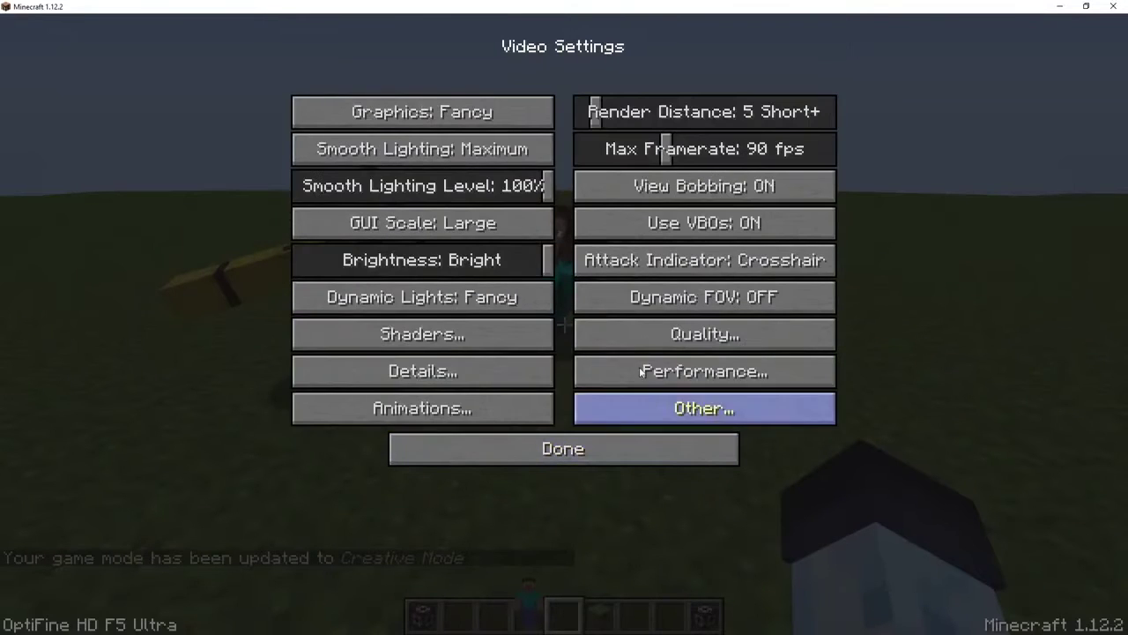
{"action": "left_click", "coordinate": [420, 381]}
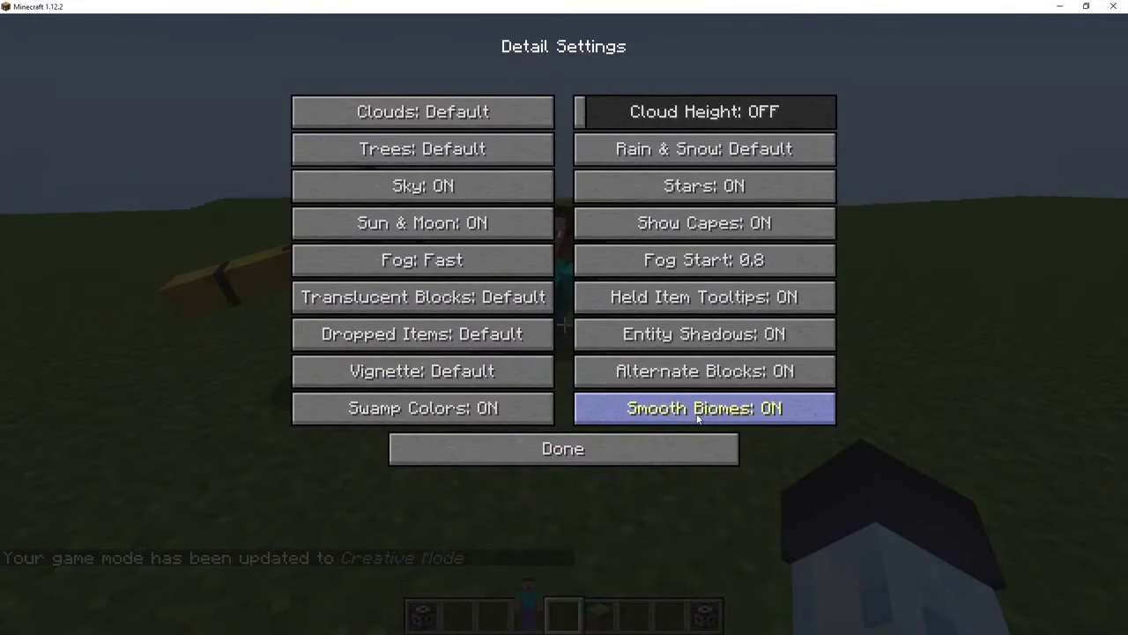
{"action": "left_click", "coordinate": [533, 448]}
{"action": "left_click", "coordinate": [464, 407]}
{"action": "left_click", "coordinate": [683, 436]}
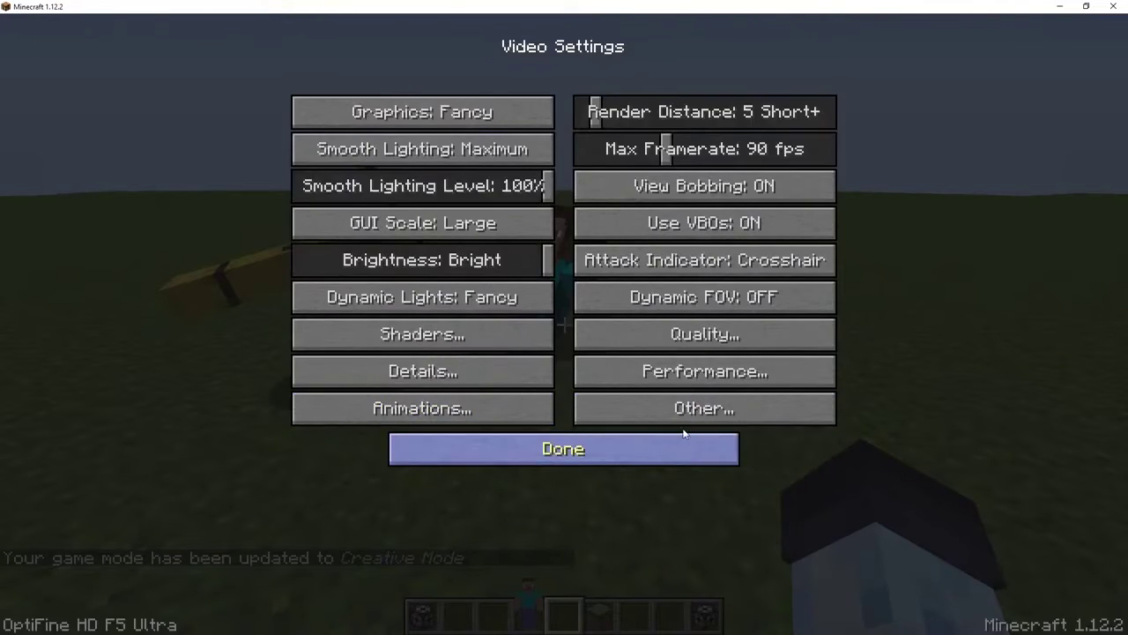
Step: Turn Entity Shadows off in the detail video settings and return to the world
{"action": "left_click", "coordinate": [702, 375]}
{"action": "left_click", "coordinate": [667, 445]}
{"action": "left_click", "coordinate": [703, 339]}
{"action": "left_click", "coordinate": [555, 445]}
{"action": "left_click", "coordinate": [445, 372]}
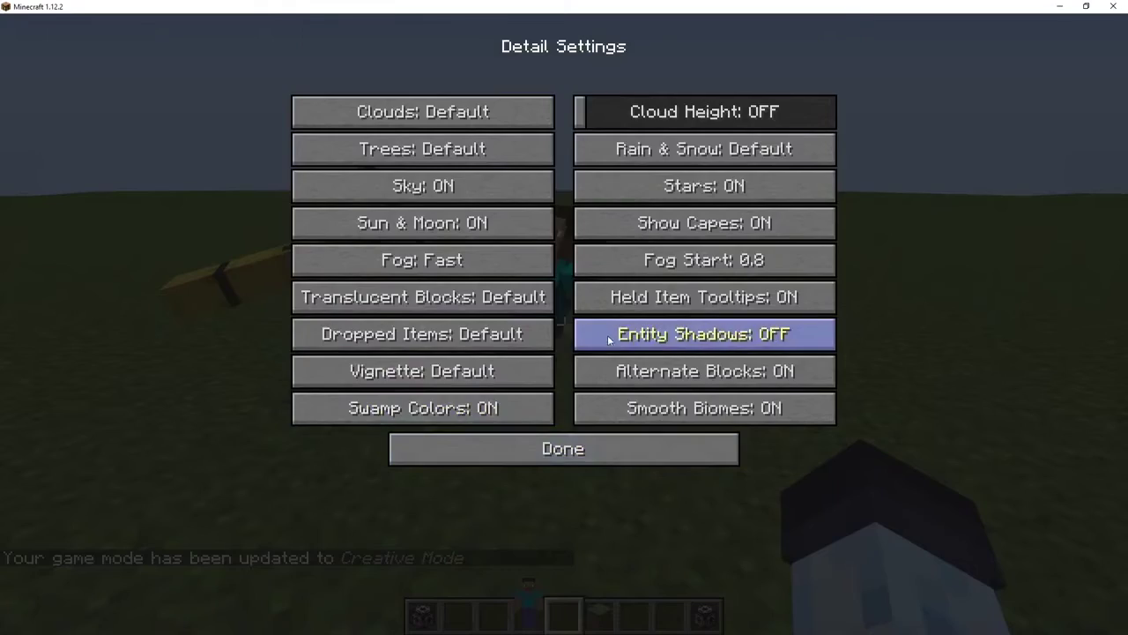
{"action": "key", "text": "Escape"}
{"action": "key", "text": "Escape"}
{"action": "key", "text": "Escape"}
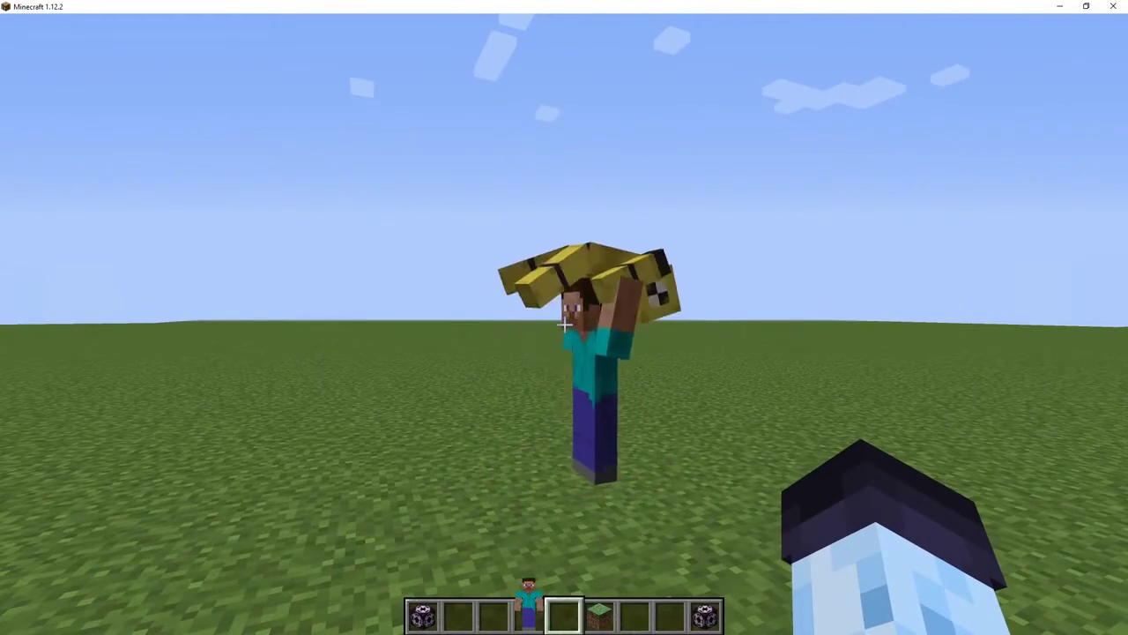
Step: Turn Entity Shadows back on in the detail video settings and return to the world
{"action": "key", "text": "Escape"}
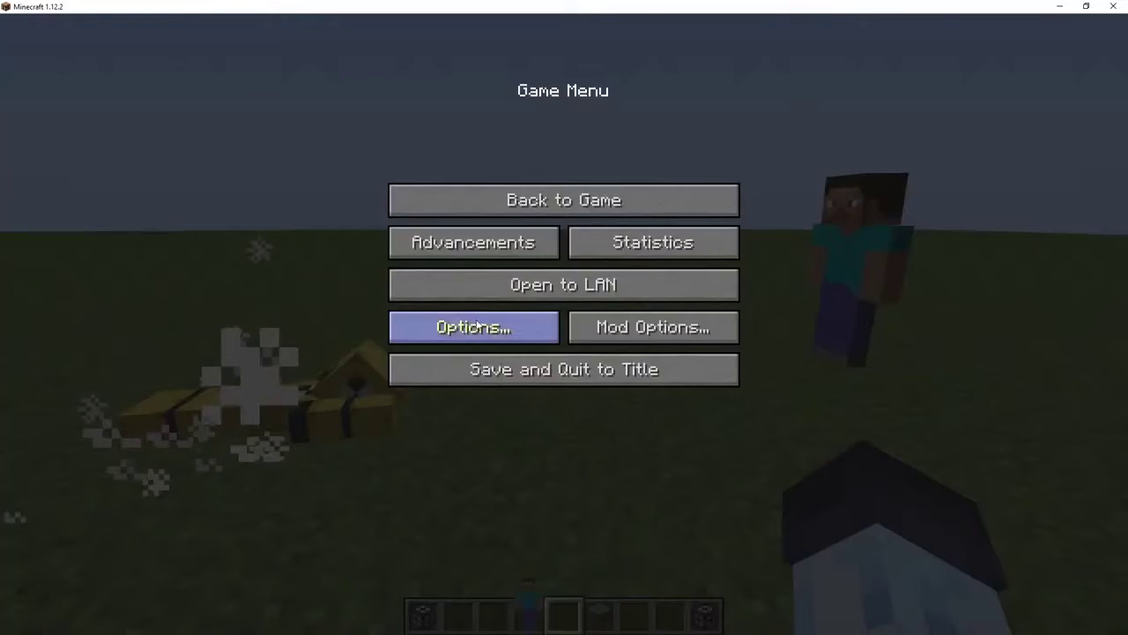
{"action": "left_click", "coordinate": [475, 326]}
{"action": "left_click", "coordinate": [423, 260]}
{"action": "left_click", "coordinate": [439, 363]}
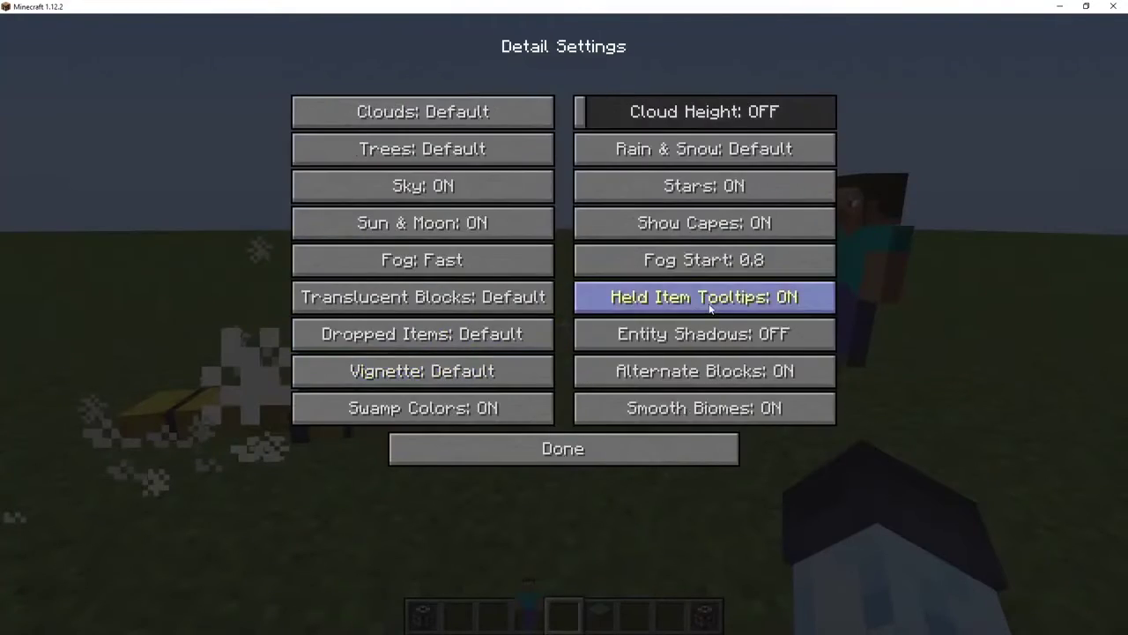
{"action": "key", "text": "Escape"}
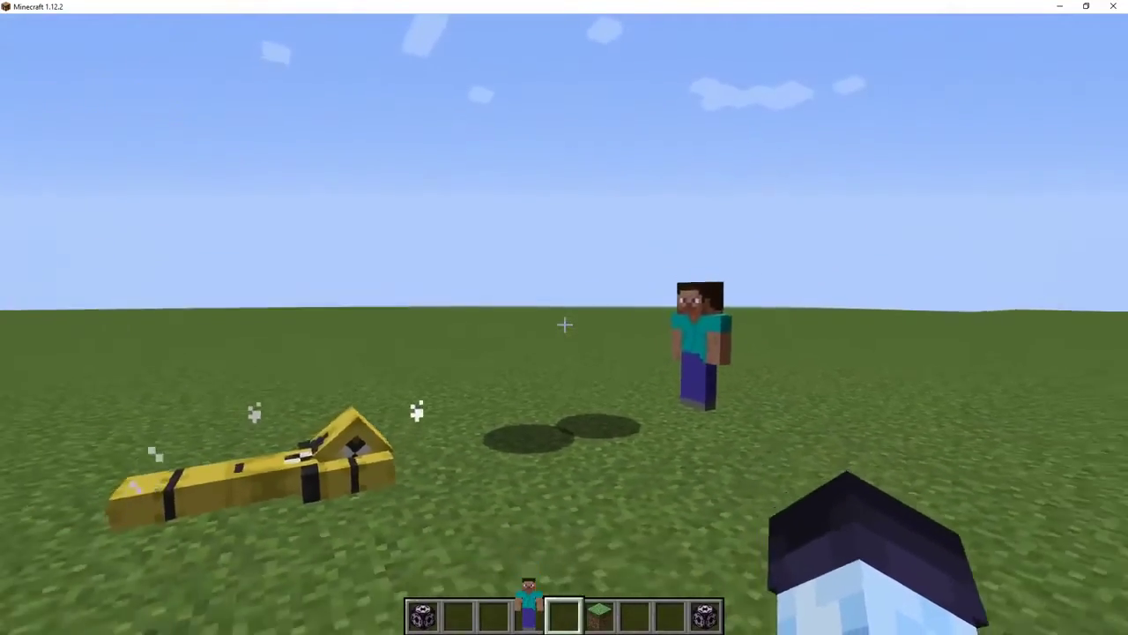
Step: Place a model block on the open grass away from the fight and step back to face it
{"action": "key", "text": "w"}
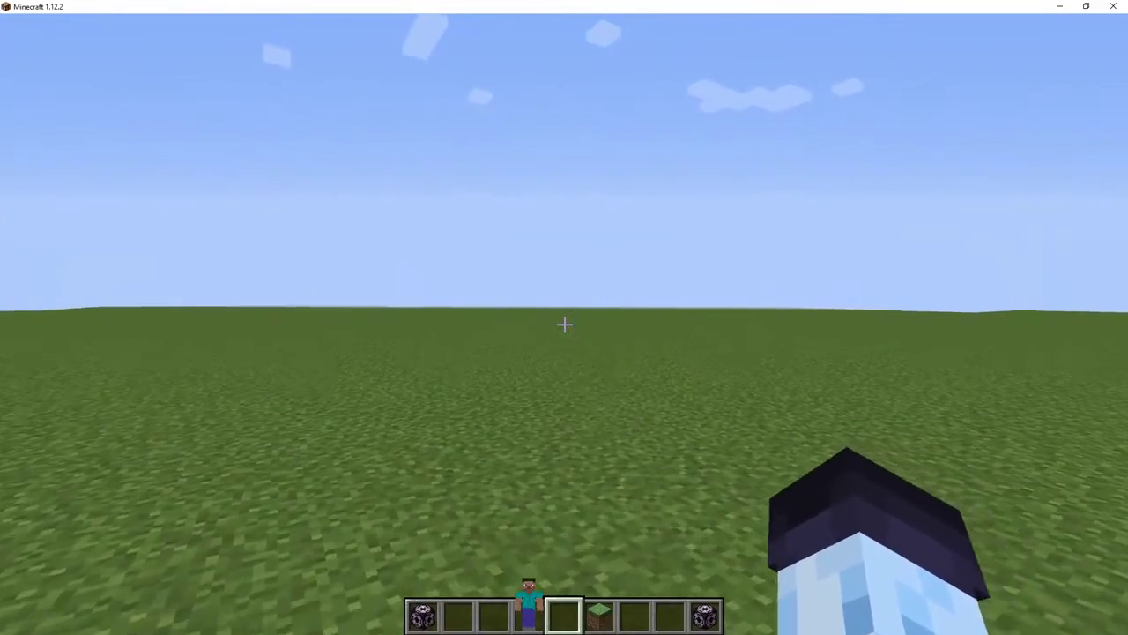
{"action": "scroll", "coordinate": [564, 325], "scroll_direction": "up", "scroll_amount": 1}
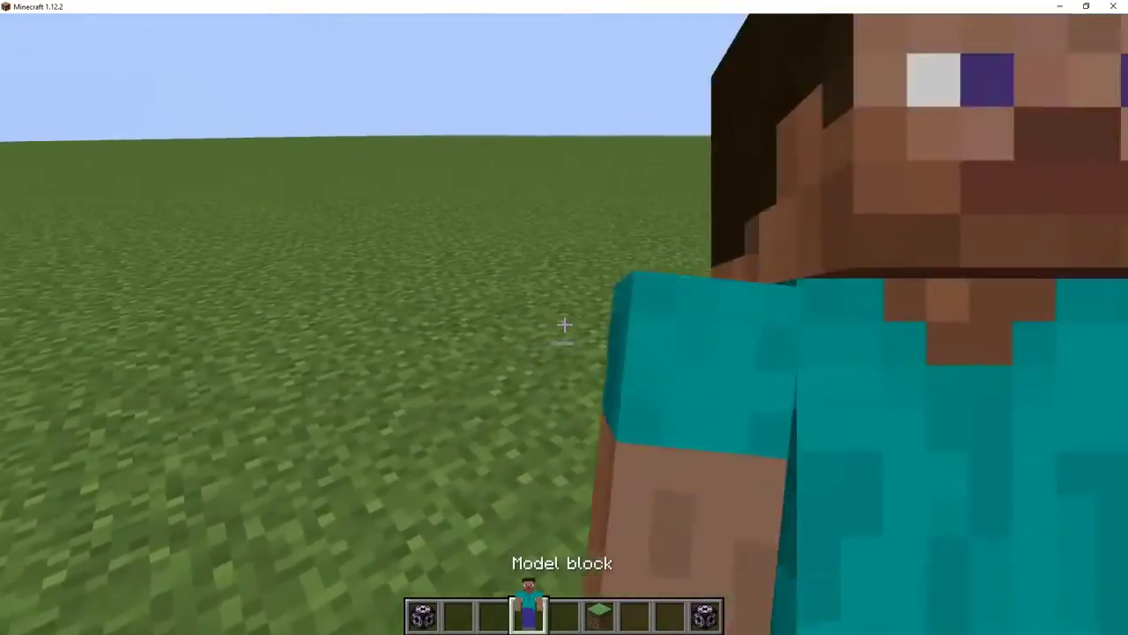
{"action": "right_click", "coordinate": [564, 324]}
{"action": "scroll", "coordinate": [564, 324], "scroll_direction": "down", "scroll_amount": 2}
{"action": "key", "text": "w"}
{"action": "scroll", "coordinate": [564, 324], "scroll_direction": "down", "scroll_amount": 1}
{"action": "key", "text": "s"}
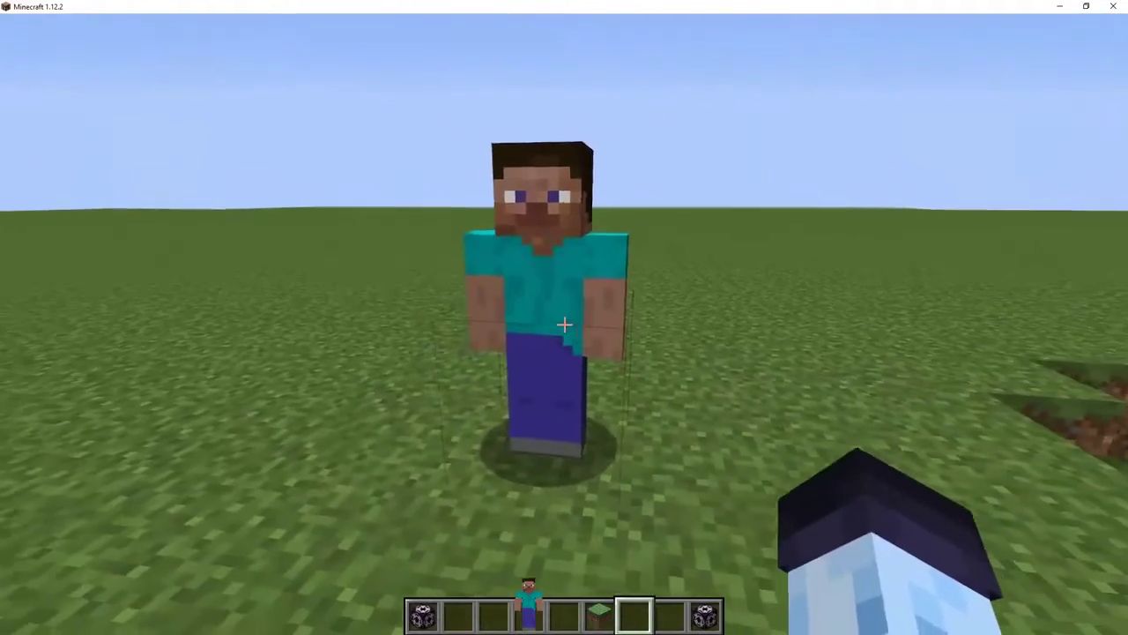
Step: Set the model block's morph to the Sequencer from the Blockbuster extra morphs and open it for editing
{"action": "right_click", "coordinate": [564, 324]}
{"action": "left_click", "coordinate": [93, 45]}
{"action": "scroll", "coordinate": [234, 253], "scroll_direction": "down", "scroll_amount": 3}
{"action": "scroll", "coordinate": [234, 254], "scroll_direction": "down", "scroll_amount": 4}
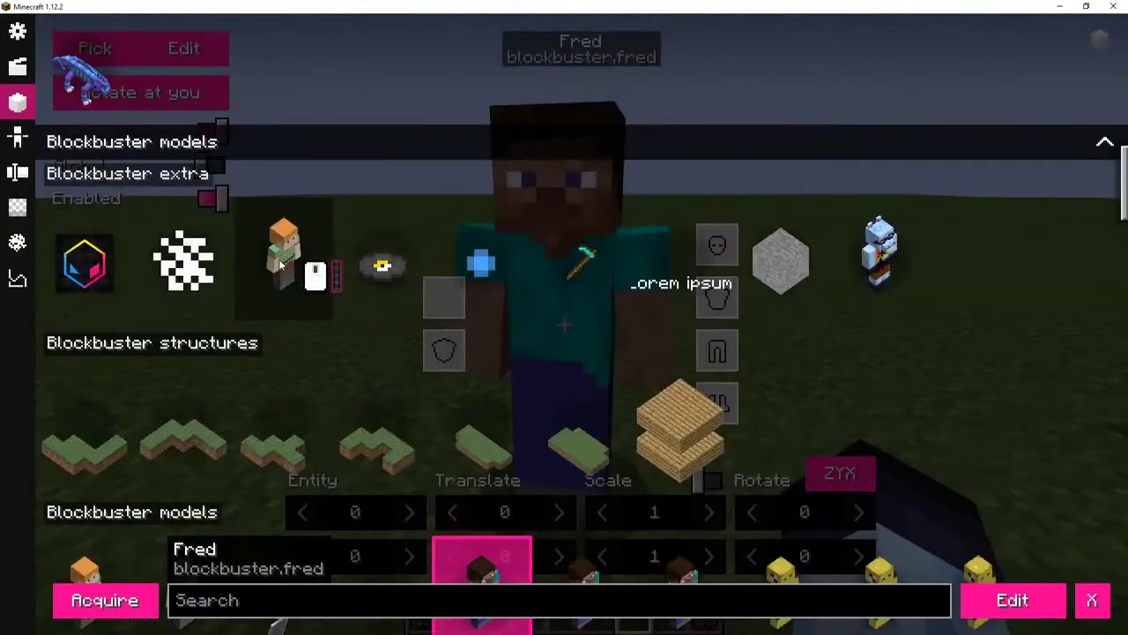
{"action": "left_click", "coordinate": [290, 283]}
{"action": "left_click", "coordinate": [291, 282]}
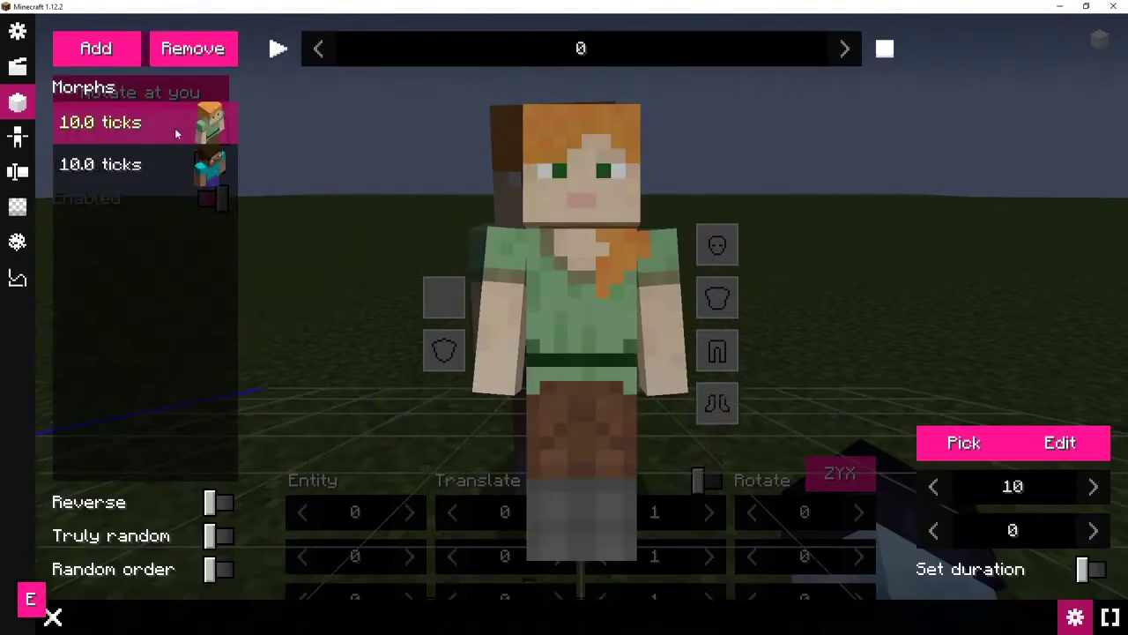
Step: Examine the sequencer's Alex and Steve entries and browse the morphs available for the Alex entry
{"action": "left_click", "coordinate": [165, 164]}
{"action": "left_click", "coordinate": [197, 130]}
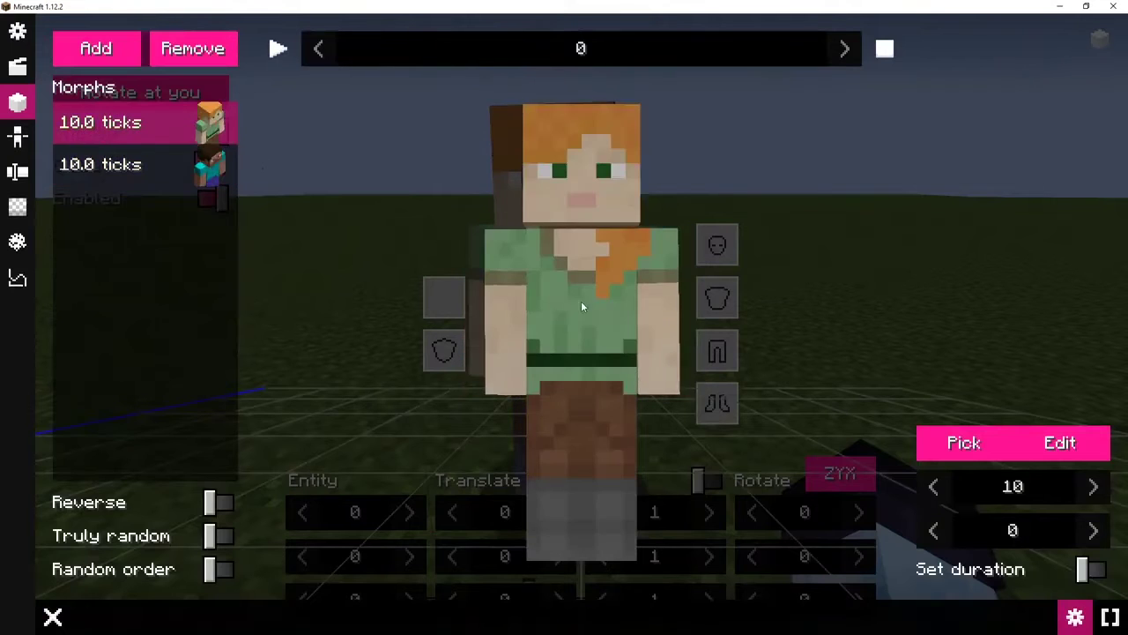
{"action": "left_click", "coordinate": [216, 174]}
{"action": "left_click", "coordinate": [201, 129]}
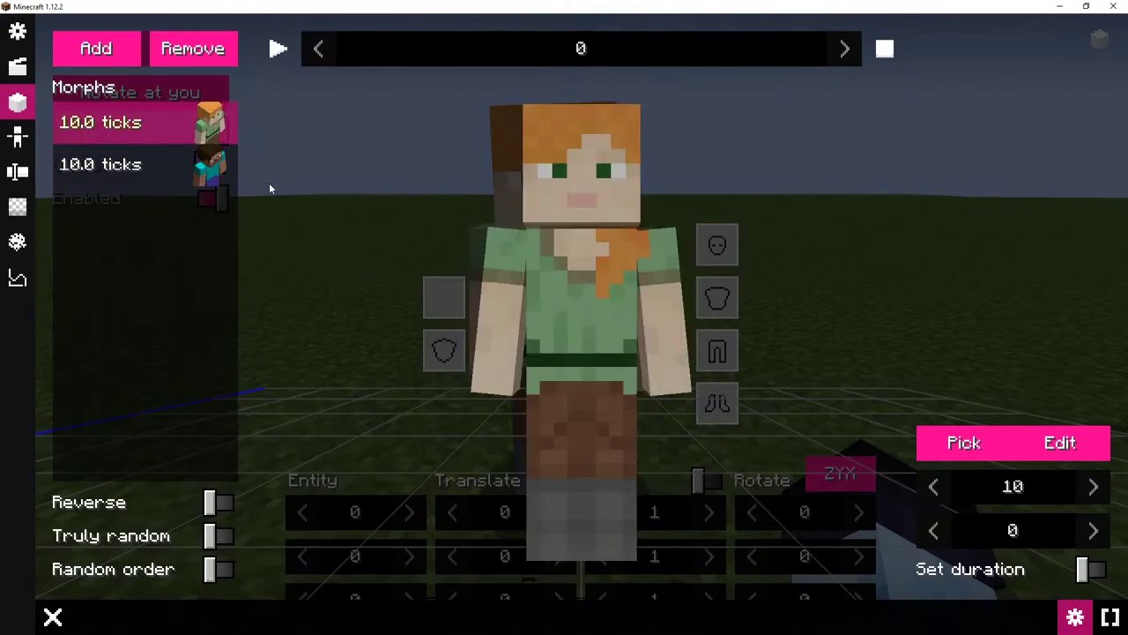
{"action": "left_click", "coordinate": [934, 444]}
{"action": "scroll", "coordinate": [500, 374], "scroll_direction": "up", "scroll_amount": 5}
{"action": "scroll", "coordinate": [503, 384], "scroll_direction": "down", "scroll_amount": 5}
{"action": "scroll", "coordinate": [528, 370], "scroll_direction": "down", "scroll_amount": 10}
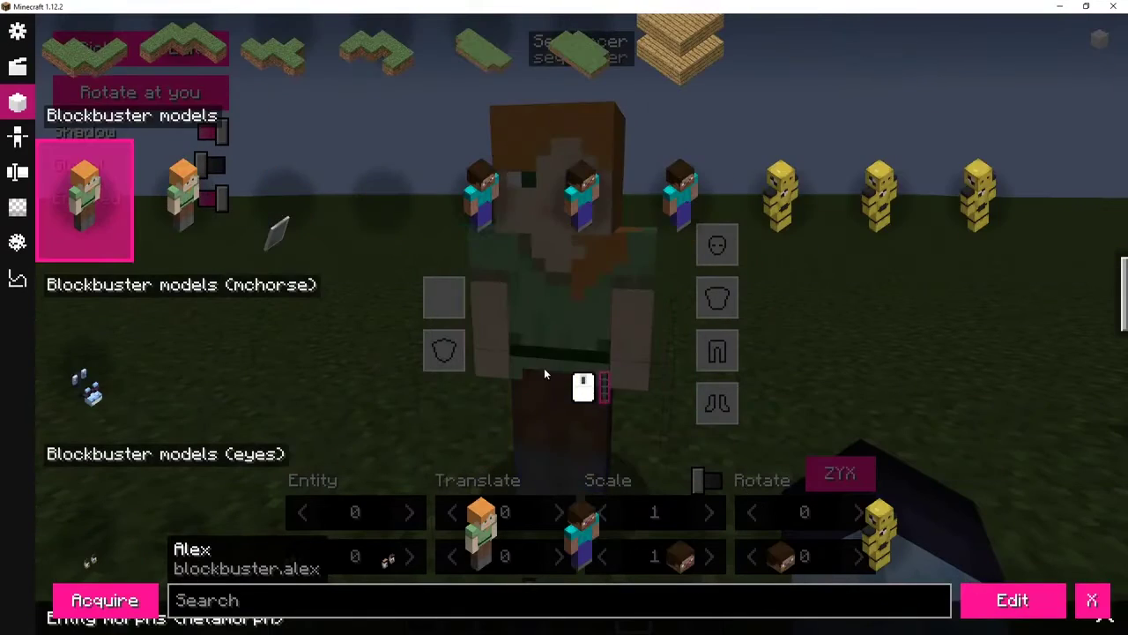
{"action": "key", "text": "Escape"}
{"action": "key", "text": "Escape"}
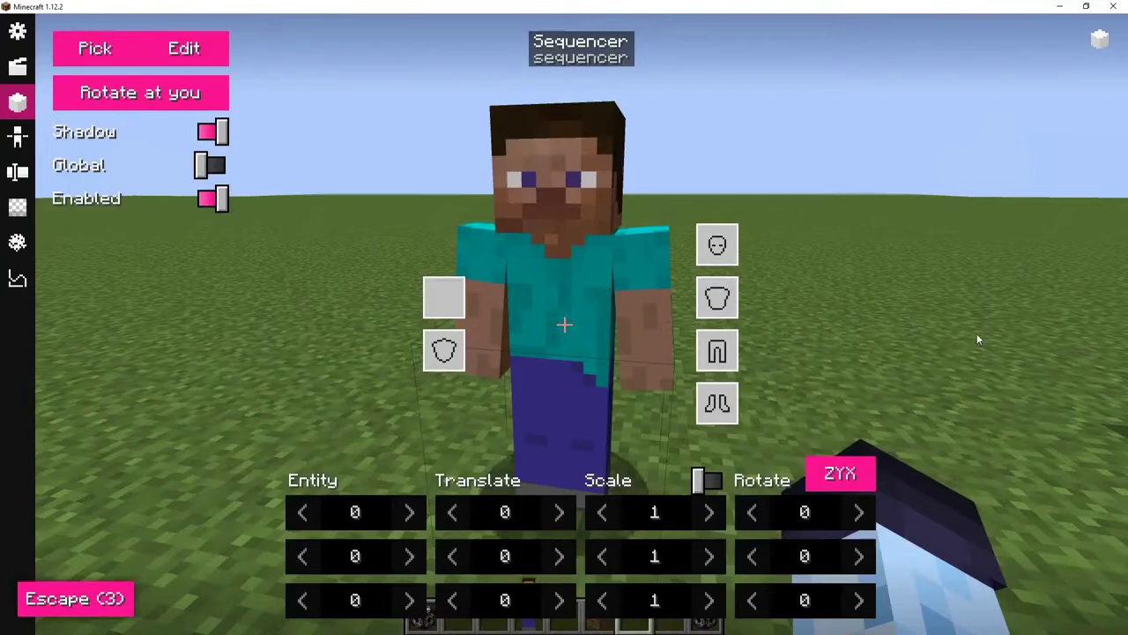
Step: Copy the NBT of the Alex (eyes) morph used by the actor in the animation scene
{"action": "left_click", "coordinate": [19, 69]}
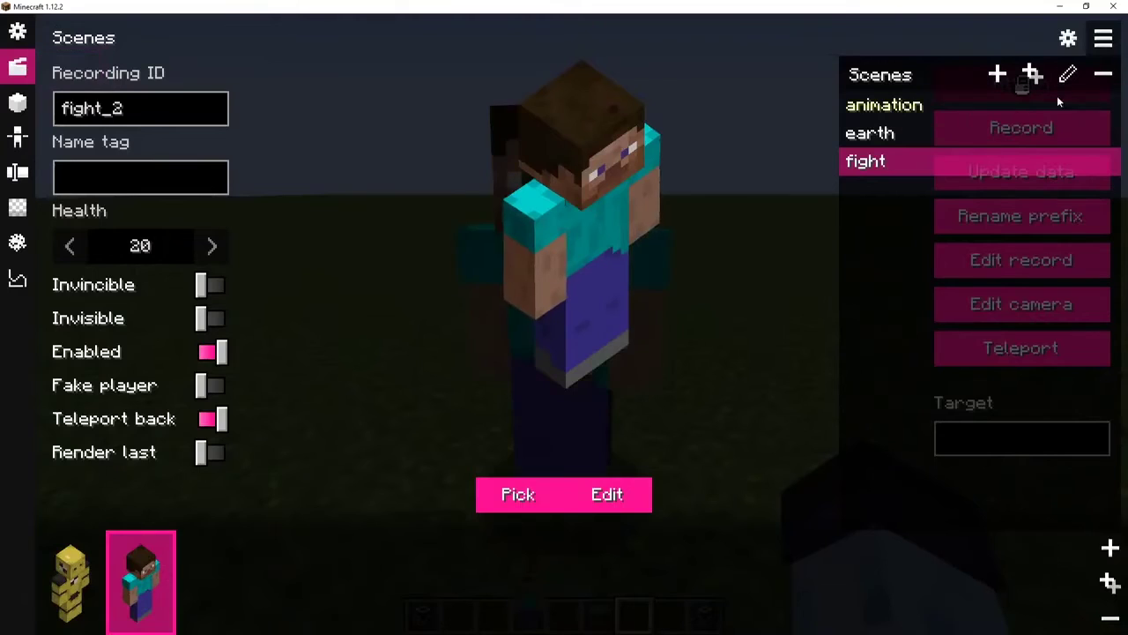
{"action": "left_click", "coordinate": [884, 105]}
{"action": "left_click", "coordinate": [141, 581]}
{"action": "left_click", "coordinate": [519, 494]}
{"action": "right_click", "coordinate": [66, 109]}
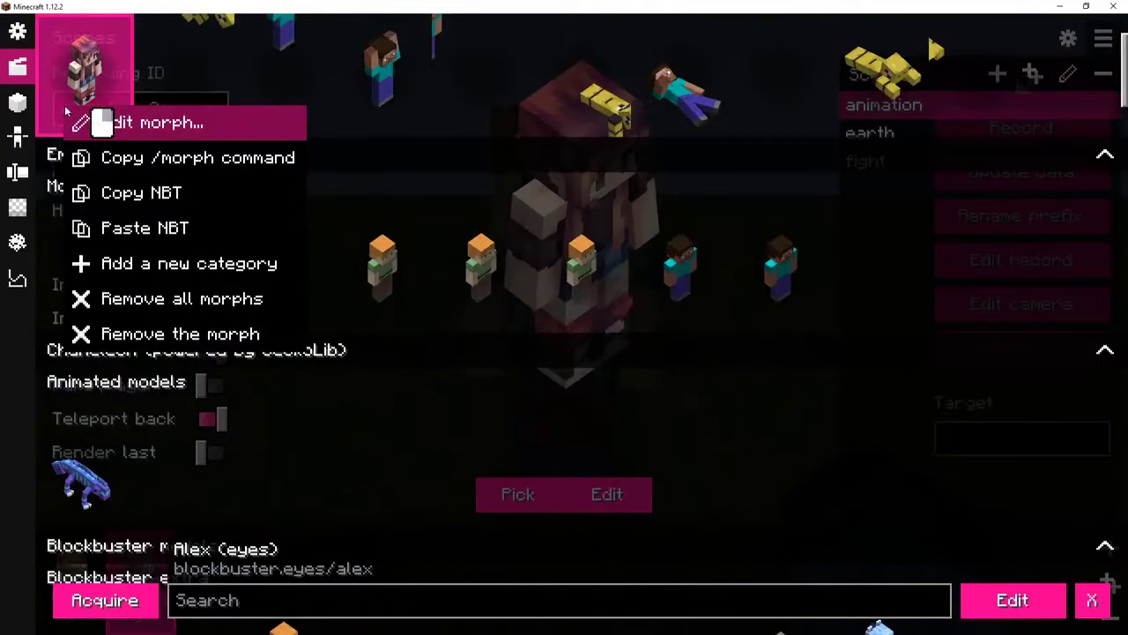
{"action": "left_click", "coordinate": [139, 194]}
{"action": "key", "text": "Escape"}
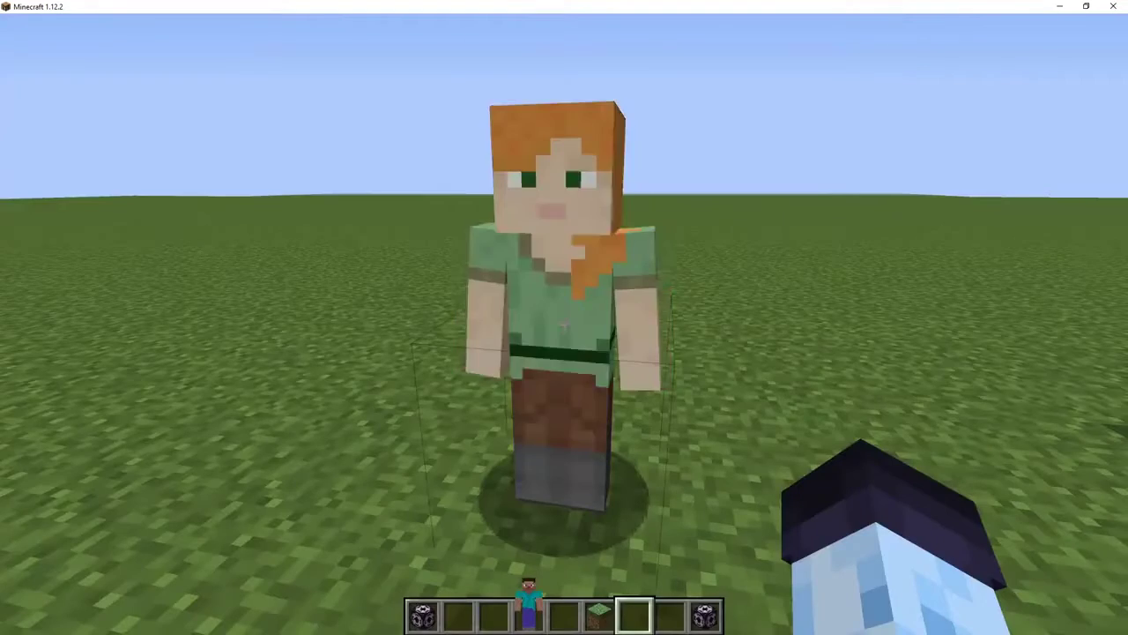
Step: Replace the sequencer's Alex entry with the copied Alex (eyes) morph and remove the Steve entry
{"action": "key", "text": "Escape"}
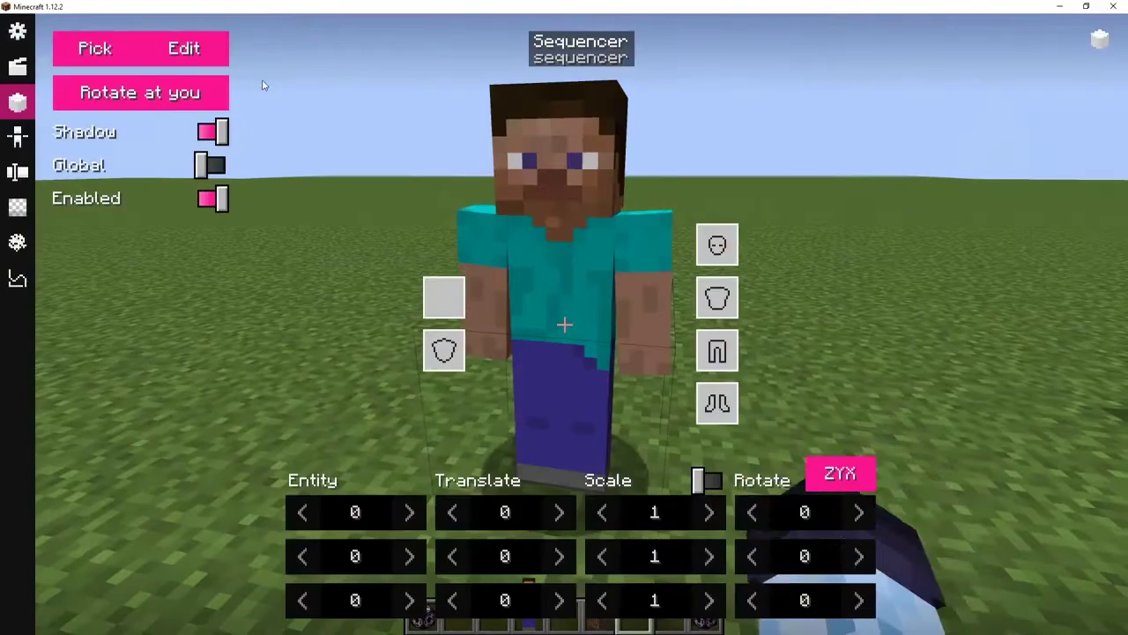
{"action": "left_click", "coordinate": [60, 48]}
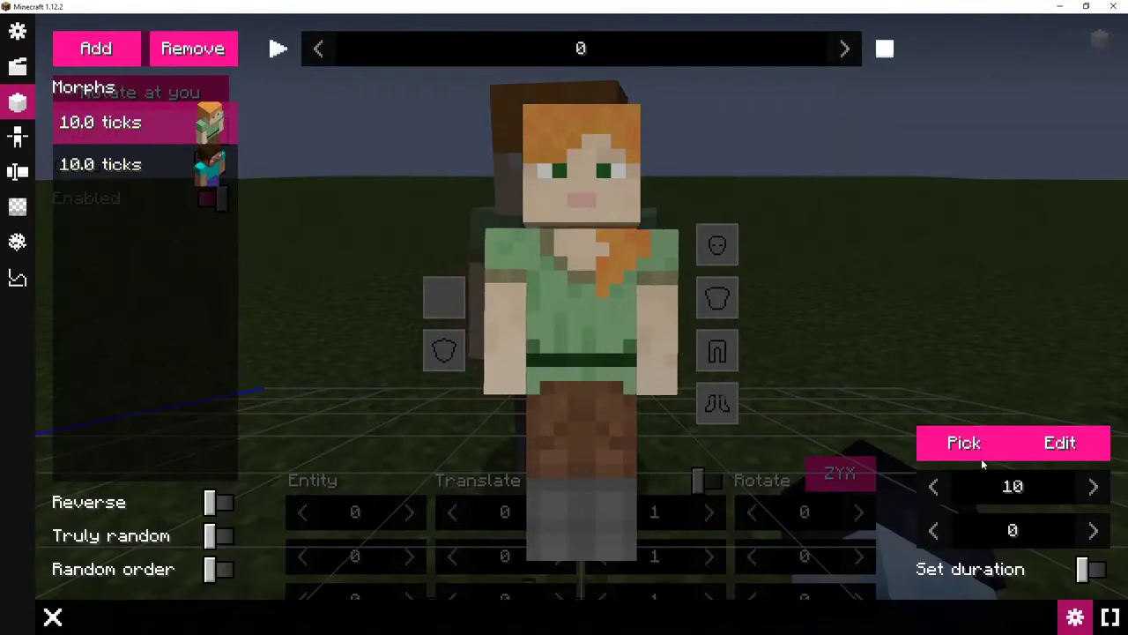
{"action": "left_click", "coordinate": [980, 454]}
{"action": "left_click", "coordinate": [123, 164]}
{"action": "key", "text": "Escape"}
{"action": "left_click", "coordinate": [161, 153]}
{"action": "left_click", "coordinate": [184, 58]}
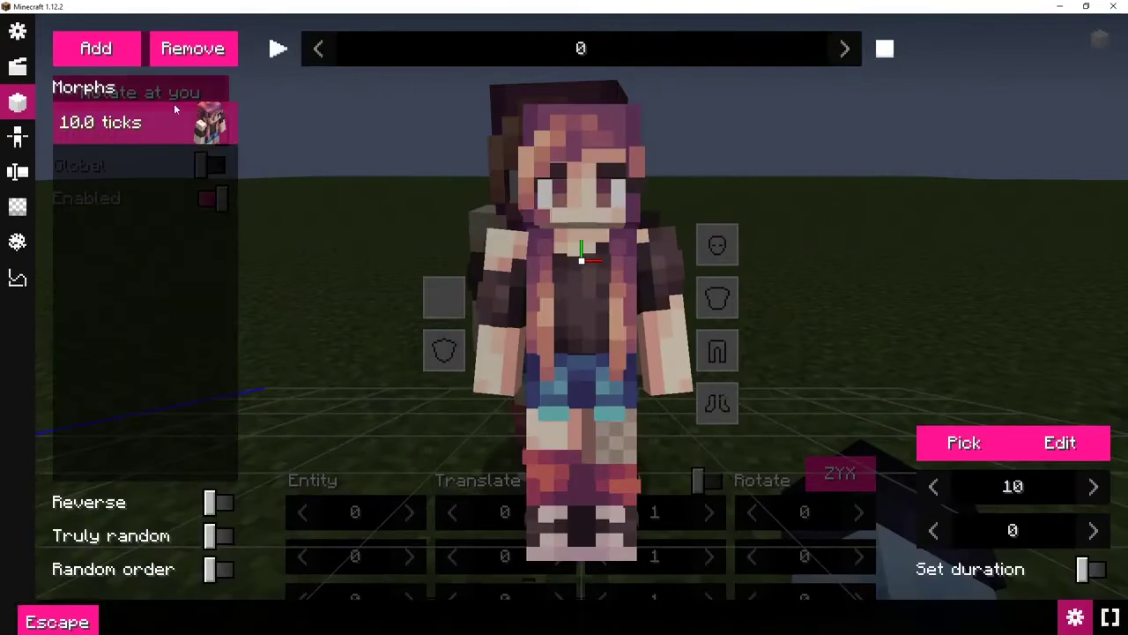
Step: Add a second sequencer entry with the same Alex (eyes) morph and look through its morph settings
{"action": "left_click", "coordinate": [939, 433]}
{"action": "key", "text": "Escape"}
{"action": "key", "text": "e"}
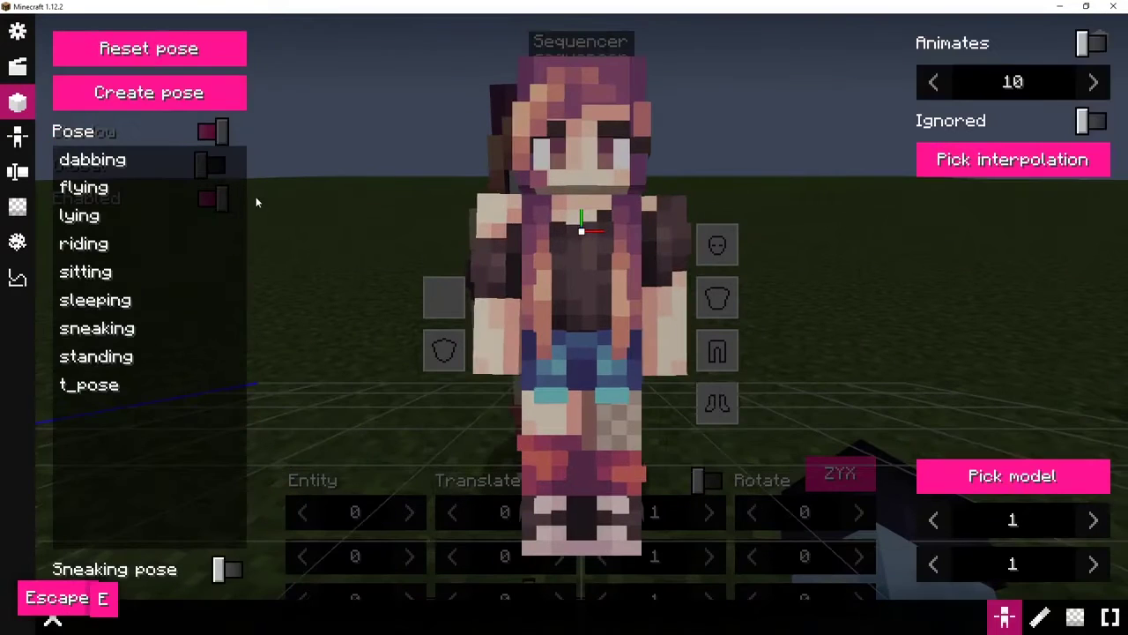
{"action": "key", "text": "Escape"}
{"action": "key", "text": "e"}
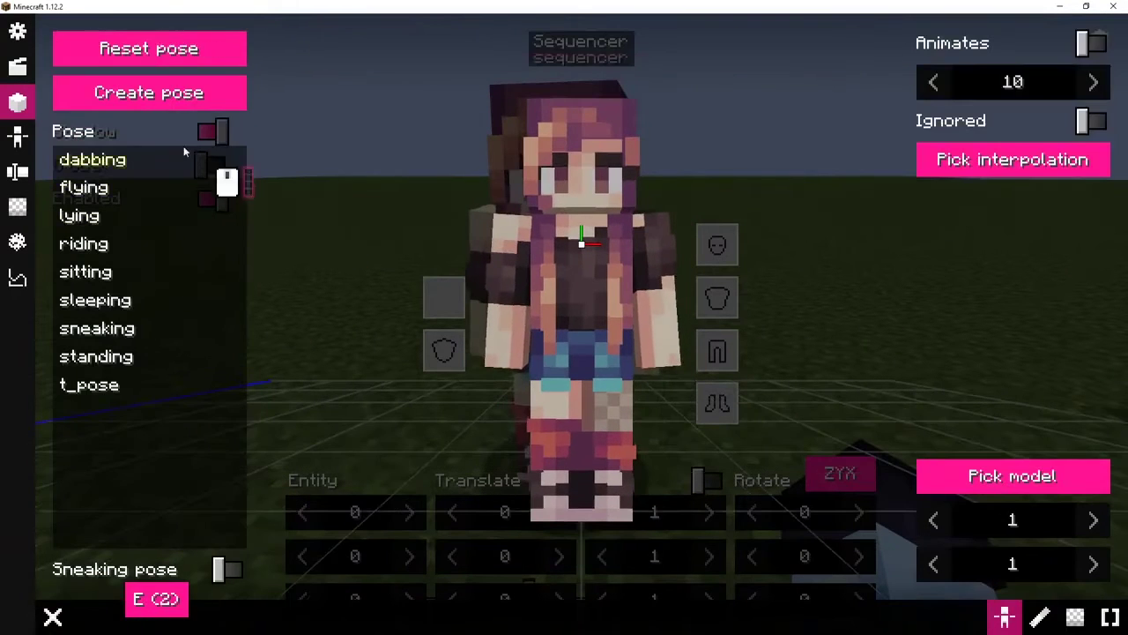
{"action": "key", "text": "Tab"}
{"action": "key", "text": "shift+Tab"}
{"action": "key", "text": "shift+Tab"}
{"action": "key", "text": "Escape"}
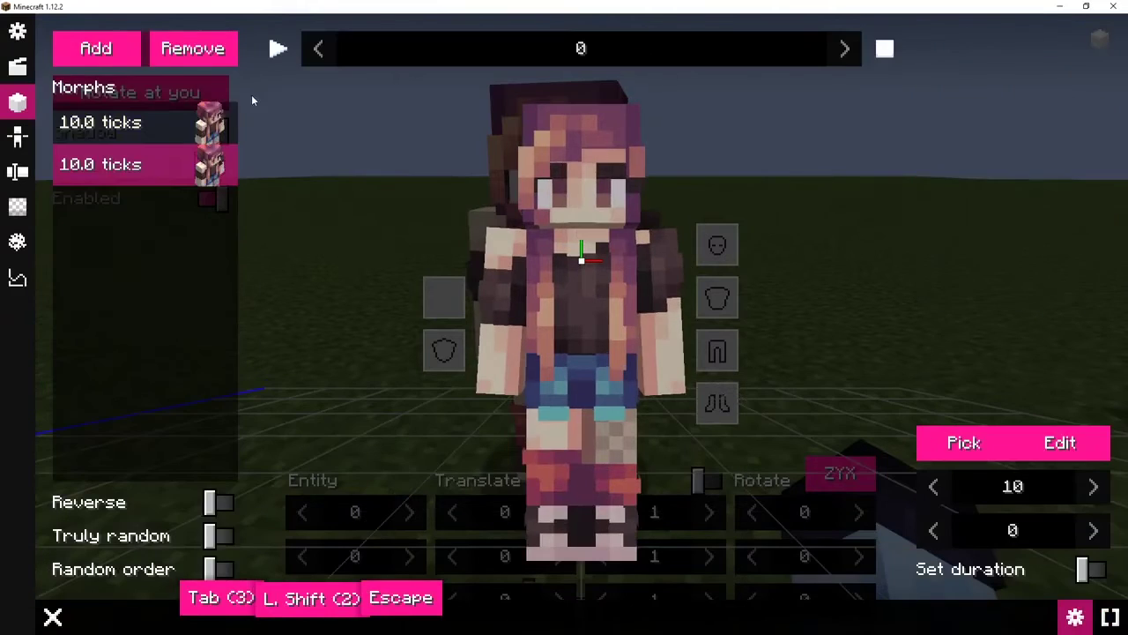
Step: Enable Animates on the second entry's morph, choose its interpolation, and set the entry's duration to 50 ticks
{"action": "key", "text": "e"}
{"action": "left_click", "coordinate": [1057, 159]}
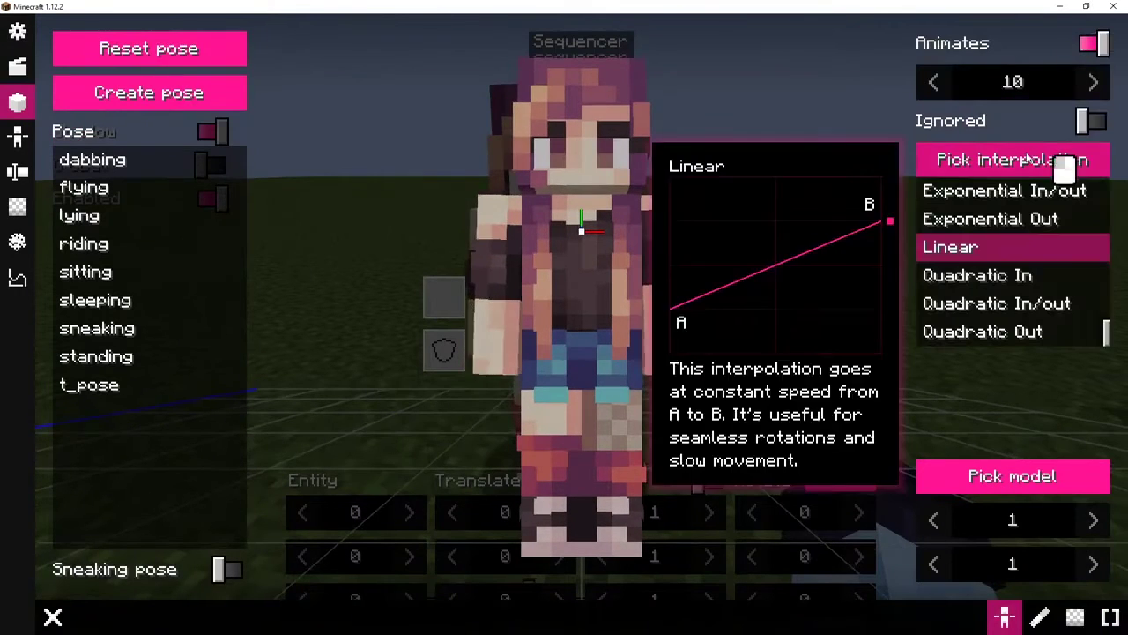
{"action": "scroll", "coordinate": [1019, 264], "scroll_direction": "up", "scroll_amount": 1}
{"action": "left_click", "coordinate": [1041, 226]}
{"action": "key", "text": "Escape"}
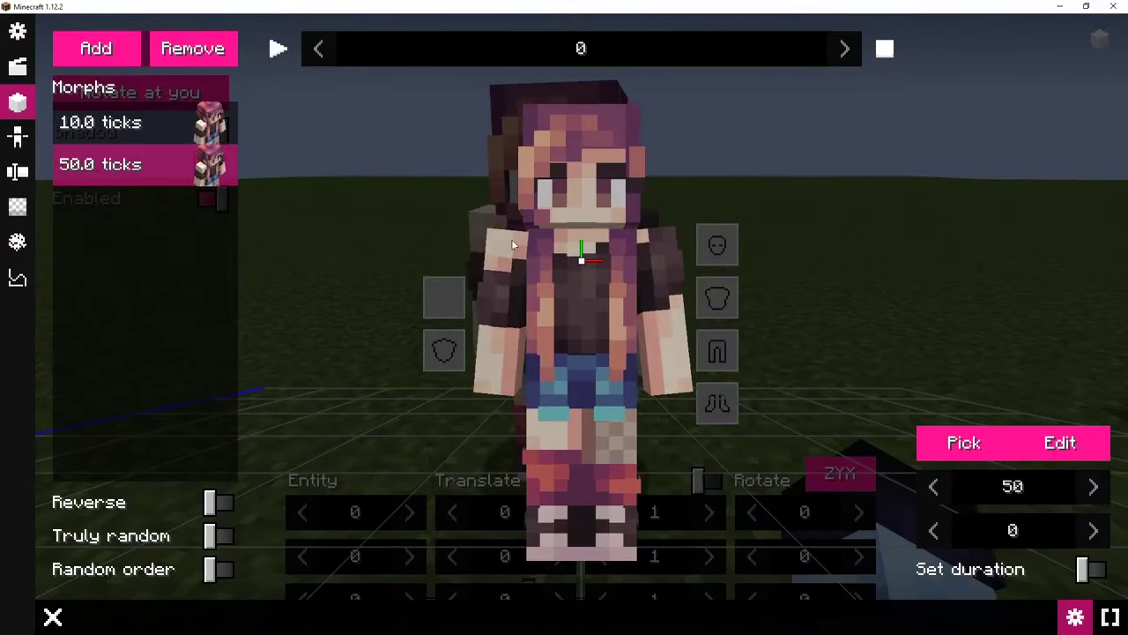
Step: Give the second entry's head body part the closed_cute pose and enable Animates on it
{"action": "key", "text": "e"}
{"action": "key", "text": "Tab"}
{"action": "left_click", "coordinate": [156, 80]}
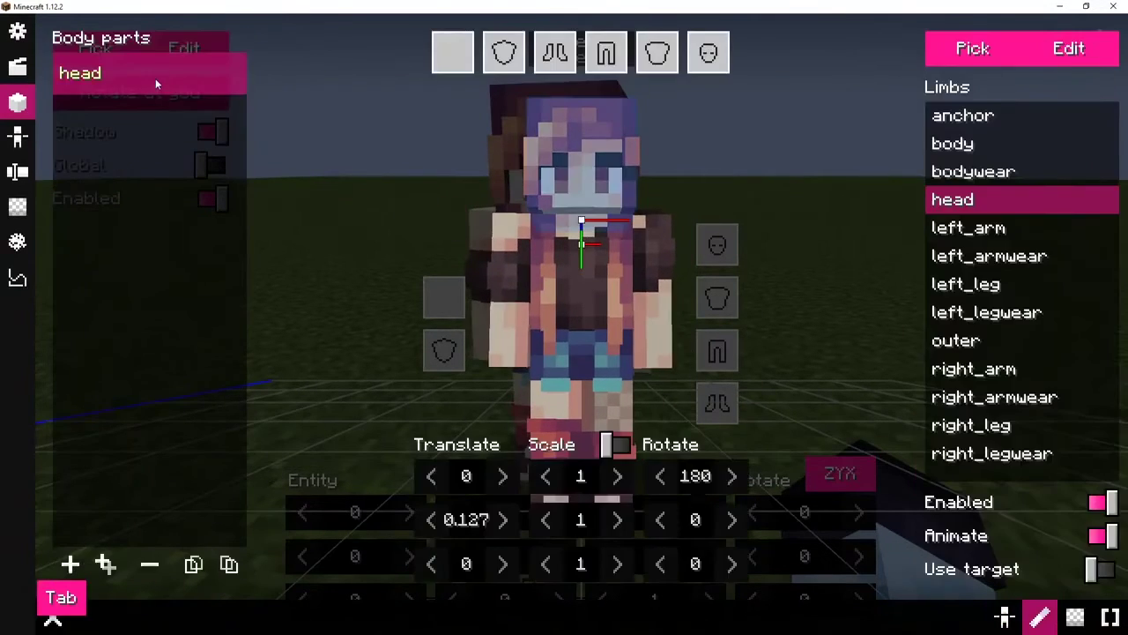
{"action": "key", "text": "e"}
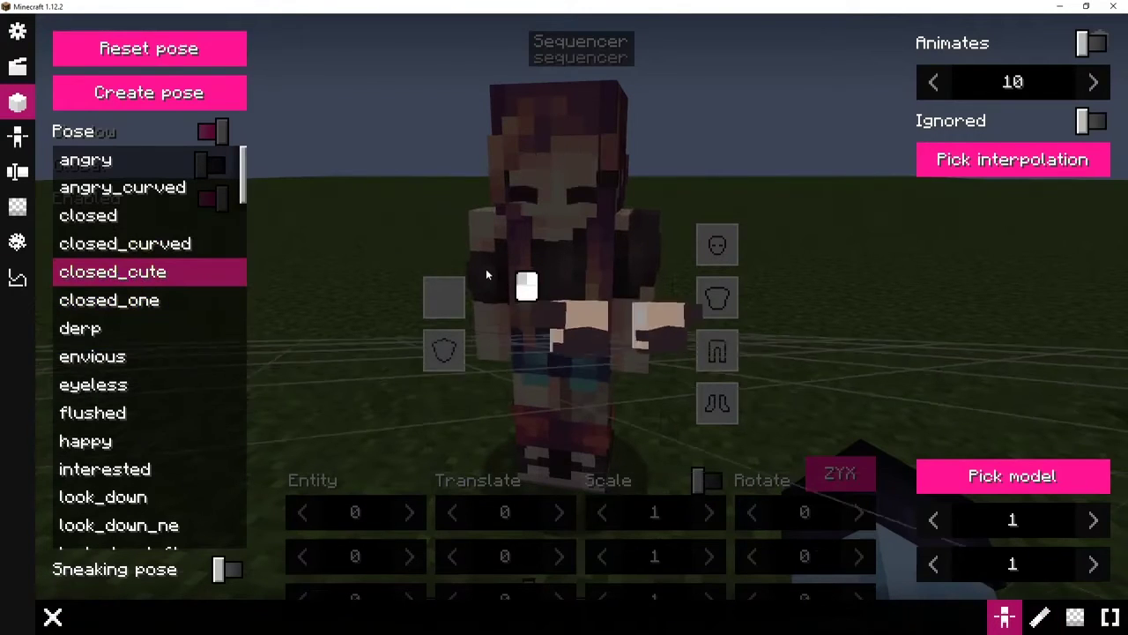
{"action": "left_click", "coordinate": [952, 54]}
{"action": "key", "text": "Escape"}
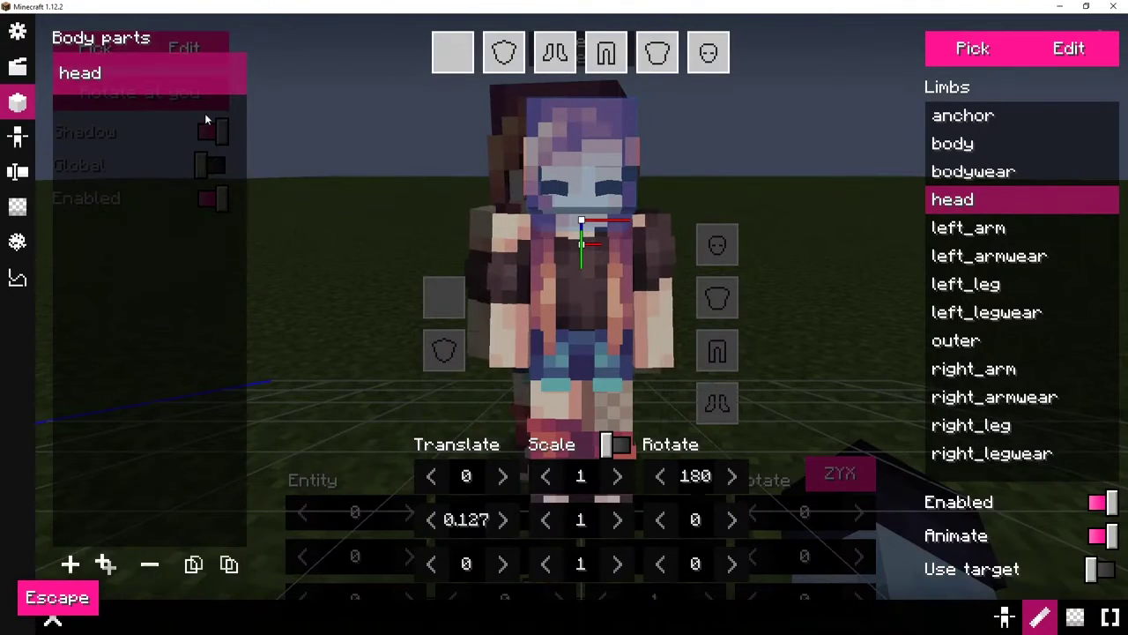
Step: Set the interpolation of the open-eyed head body part's eyes morph to Exponential In/out
{"action": "key", "text": "Escape"}
{"action": "key", "text": "e"}
{"action": "key", "text": "Tab"}
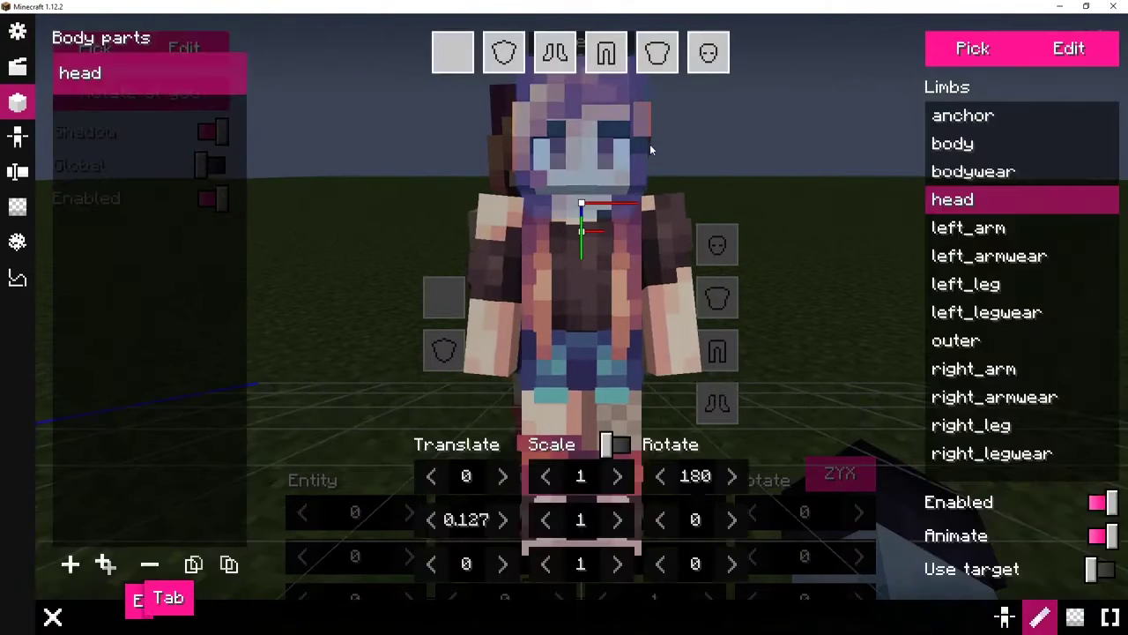
{"action": "key", "text": "e"}
{"action": "left_click", "coordinate": [985, 160]}
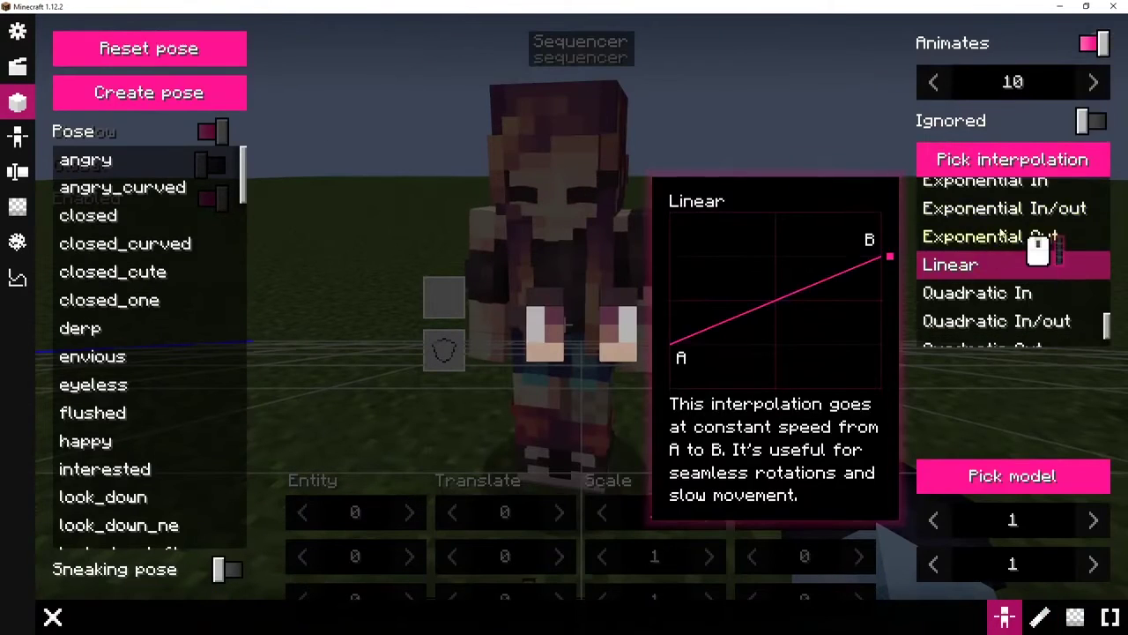
{"action": "left_click", "coordinate": [1005, 208]}
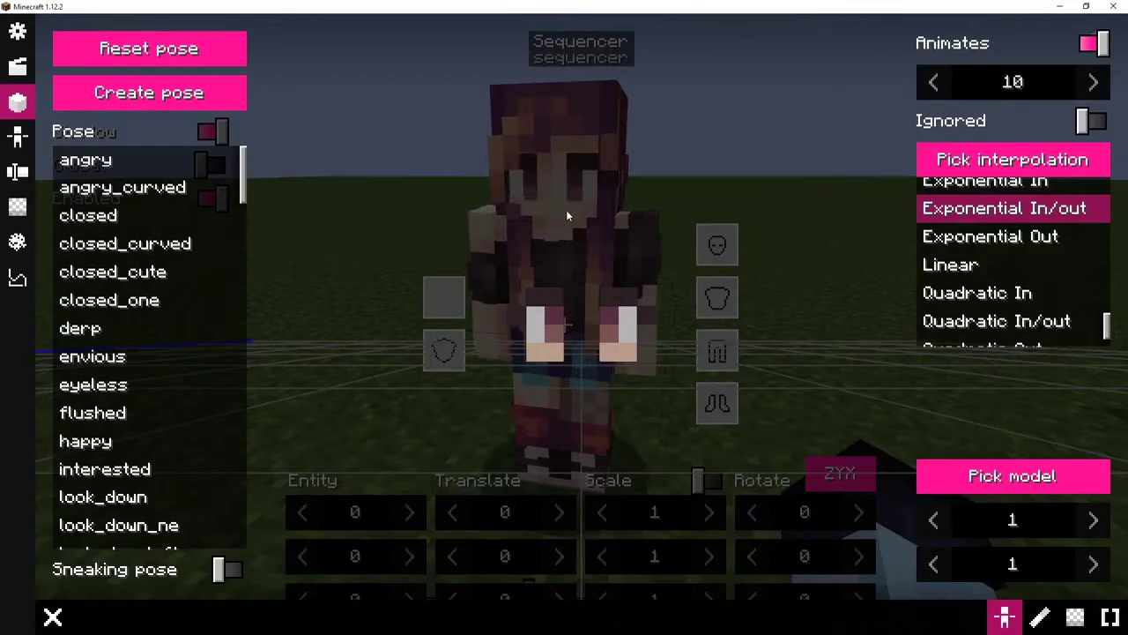
{"action": "key", "text": "Escape"}
{"action": "key", "text": "Escape"}
Step: Set the Alex (eyes) morph's own interpolation to Quadratic Out and return to the model block settings
{"action": "key", "text": "e"}
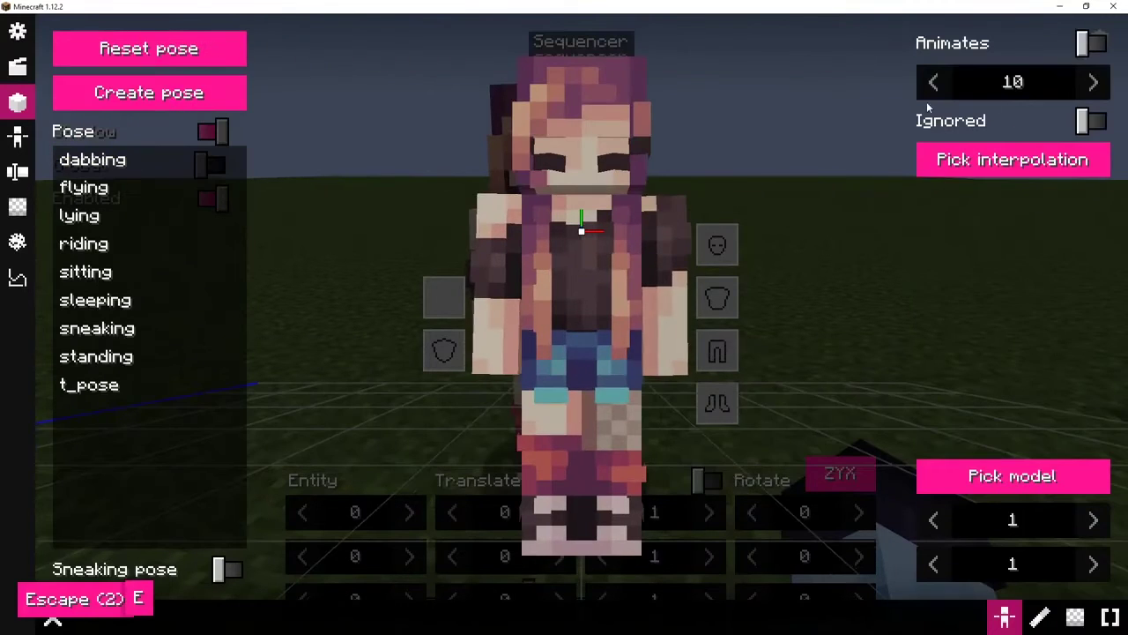
{"action": "left_click", "coordinate": [978, 159]}
{"action": "scroll", "coordinate": [1007, 302], "scroll_direction": "down", "scroll_amount": 1}
{"action": "left_click", "coordinate": [1016, 304]}
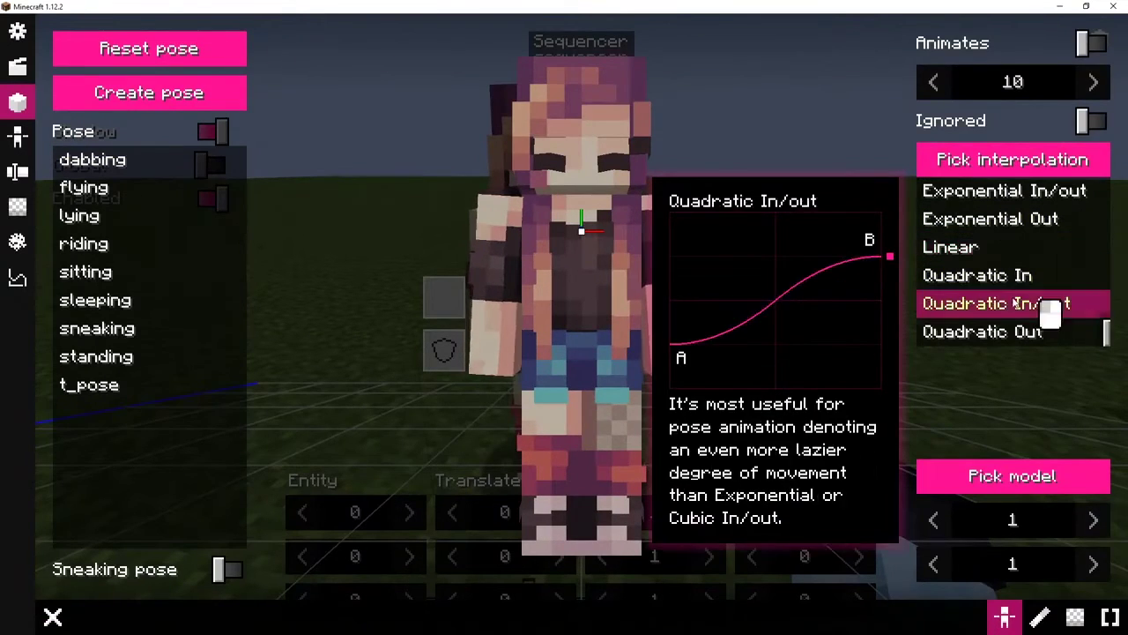
{"action": "left_click", "coordinate": [1013, 331]}
{"action": "key", "text": "Escape"}
{"action": "key", "text": "Escape"}
{"action": "key", "text": "Escape"}
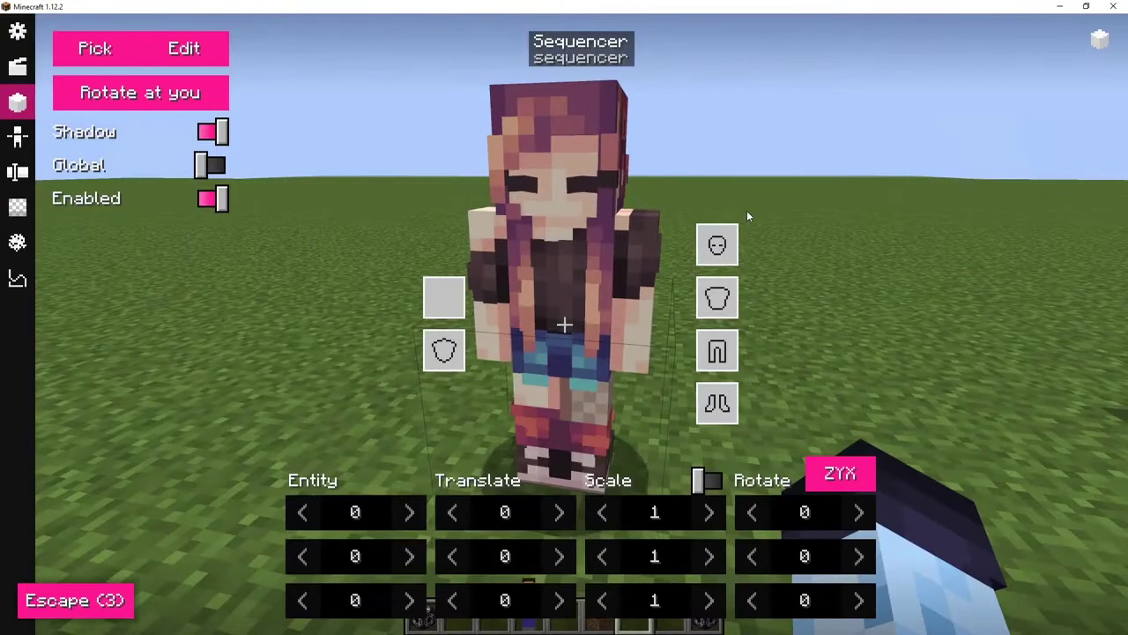
Step: Open the closed_cute eyes morph in the head body part of the second sequencer entry for editing
{"action": "key", "text": "Escape"}
{"action": "key", "text": "Tab"}
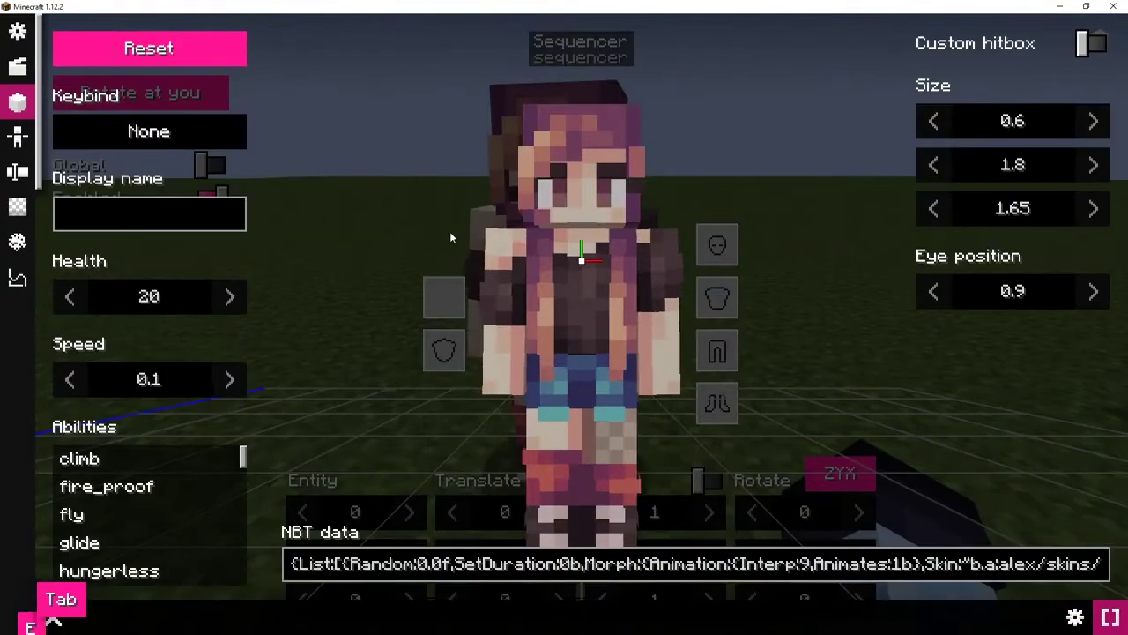
{"action": "key", "text": "shift+Tab"}
{"action": "left_click", "coordinate": [195, 160]}
{"action": "key", "text": "e"}
{"action": "key", "text": "Tab"}
{"action": "key", "text": "Tab"}
{"action": "key", "text": "Tab"}
{"action": "key", "text": "e"}
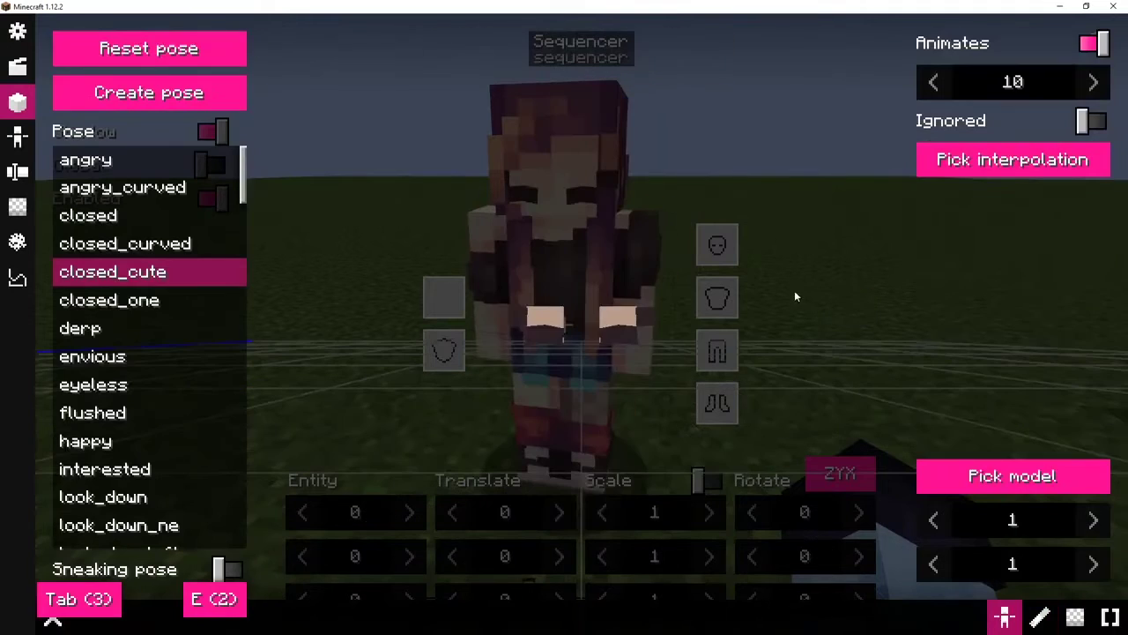
Step: Try Elastic Out, settle on Cubic Out as the closed_cute eyes morph's interpolation, and leave the sequencer editor
{"action": "left_click", "coordinate": [984, 164]}
{"action": "scroll", "coordinate": [1027, 256], "scroll_direction": "up", "scroll_amount": 2}
{"action": "left_click", "coordinate": [994, 275]}
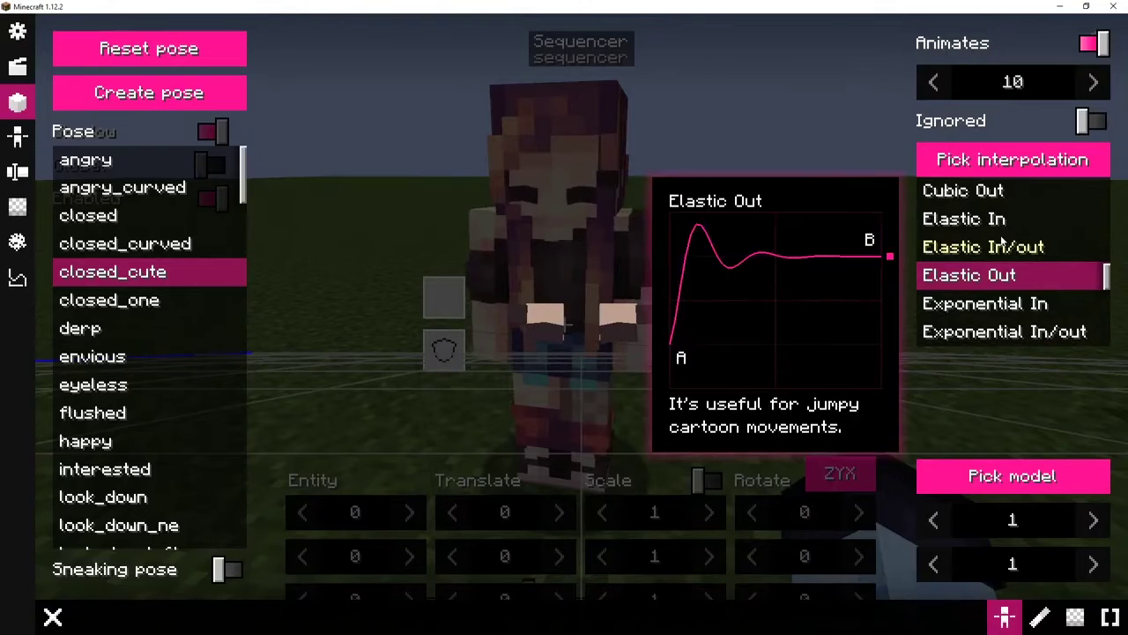
{"action": "scroll", "coordinate": [994, 247], "scroll_direction": "up", "scroll_amount": 1}
{"action": "left_click", "coordinate": [987, 212]}
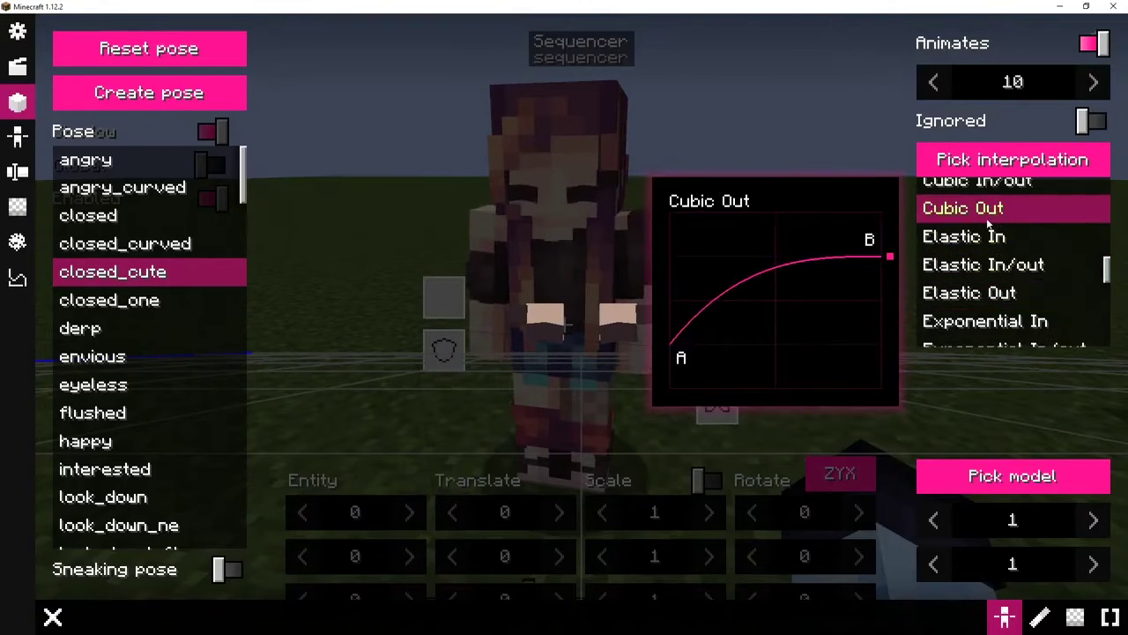
{"action": "scroll", "coordinate": [987, 225], "scroll_direction": "up", "scroll_amount": 1}
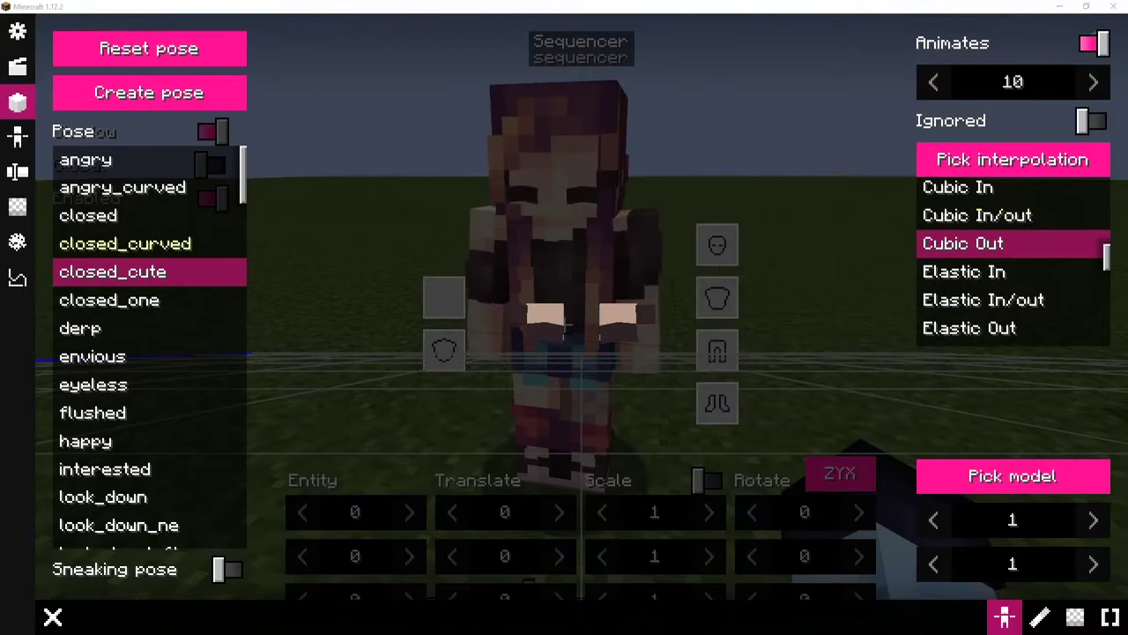
{"action": "key", "text": "Escape"}
{"action": "key", "text": "Escape"}
{"action": "key", "text": "Escape"}
{"action": "key", "text": "Escape"}
Step: Open the Blockbuster models folder and put sweat.png into the image model's skins folder
{"action": "key", "text": "ctrl"}
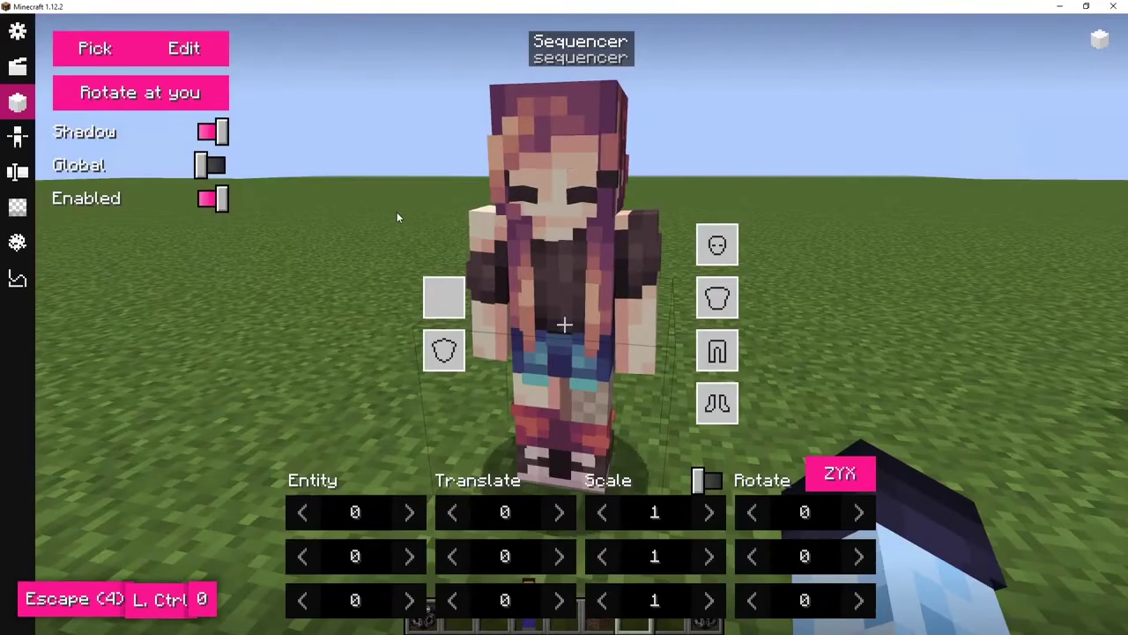
{"action": "key", "text": "Escape"}
{"action": "key", "text": "ctrl+0"}
{"action": "left_click", "coordinate": [374, 90]}
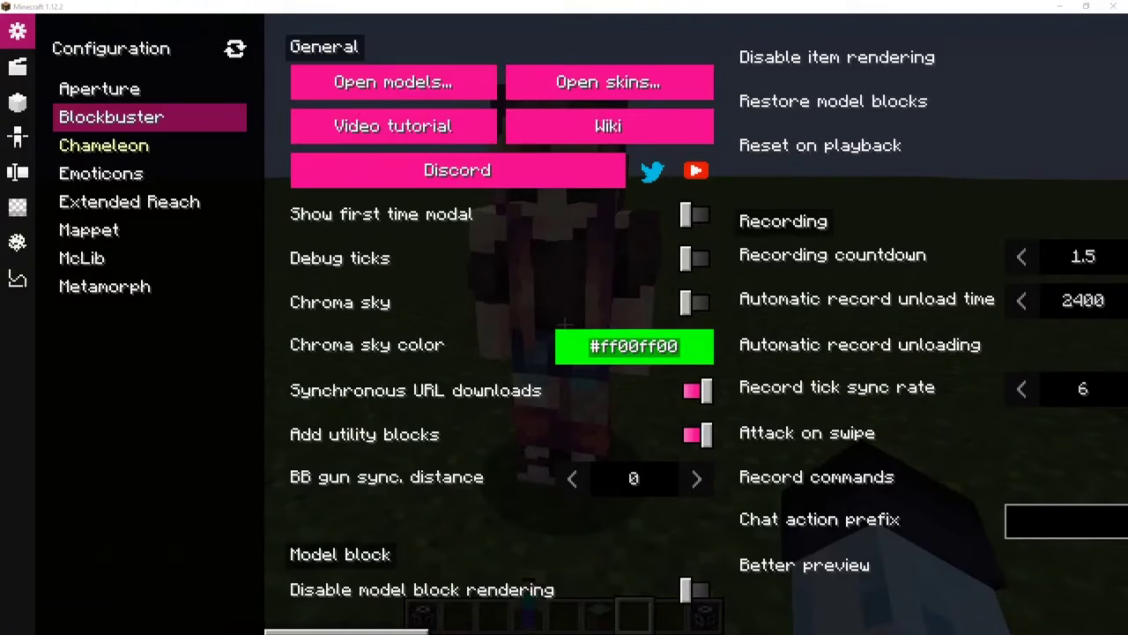
{"action": "left_click_drag", "start_coordinate": [91, 182], "coordinate": [635, 96]}
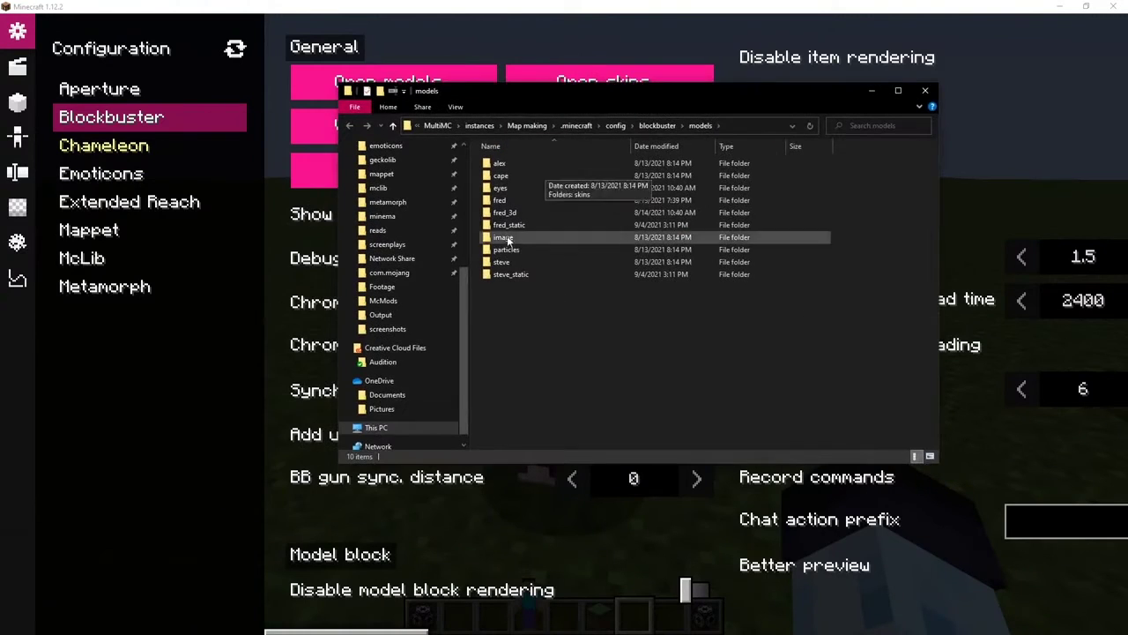
{"action": "double_click", "coordinate": [512, 238]}
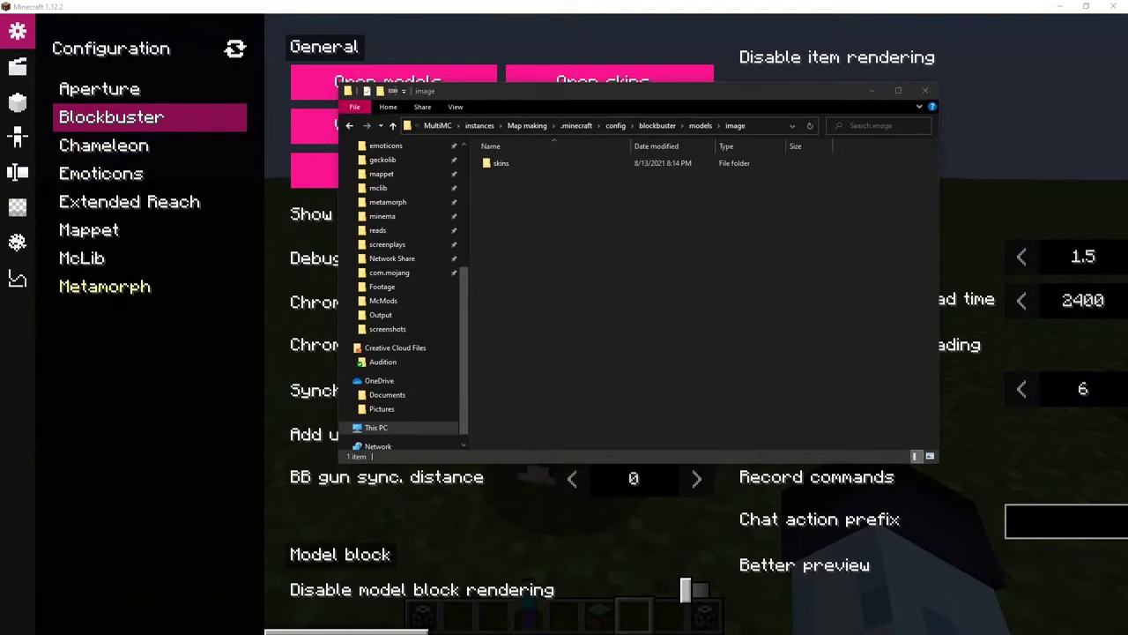
{"action": "double_click", "coordinate": [514, 167]}
{"action": "left_click_drag", "start_coordinate": [0, 344], "coordinate": [536, 346]}
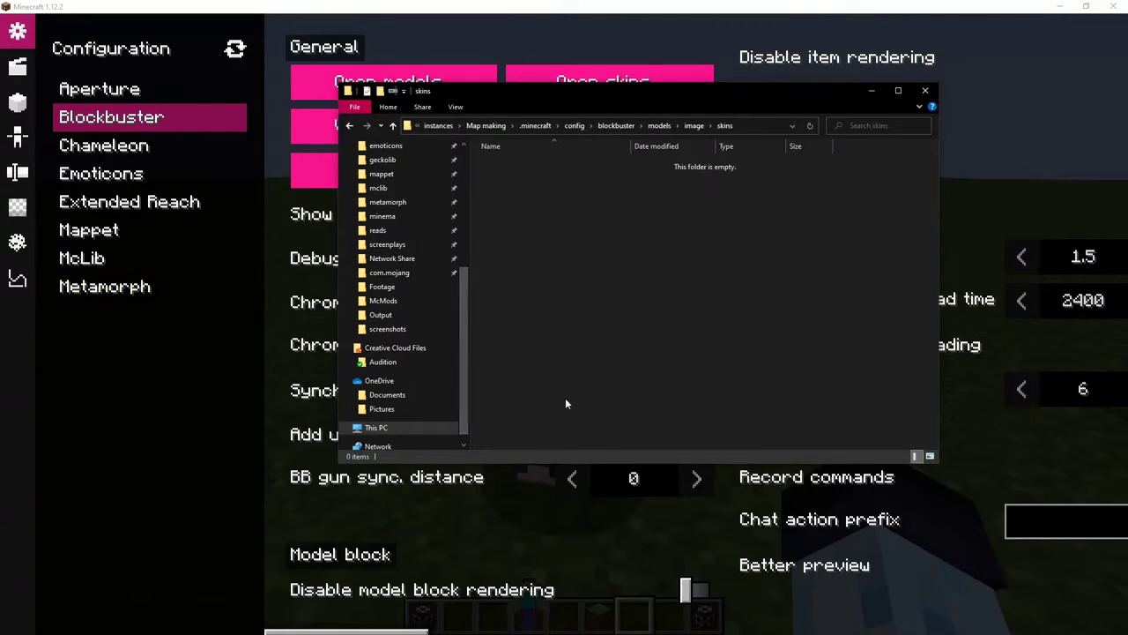
Step: View the sweat.png picture, then close it and return to Minecraft
{"action": "double_click", "coordinate": [511, 165]}
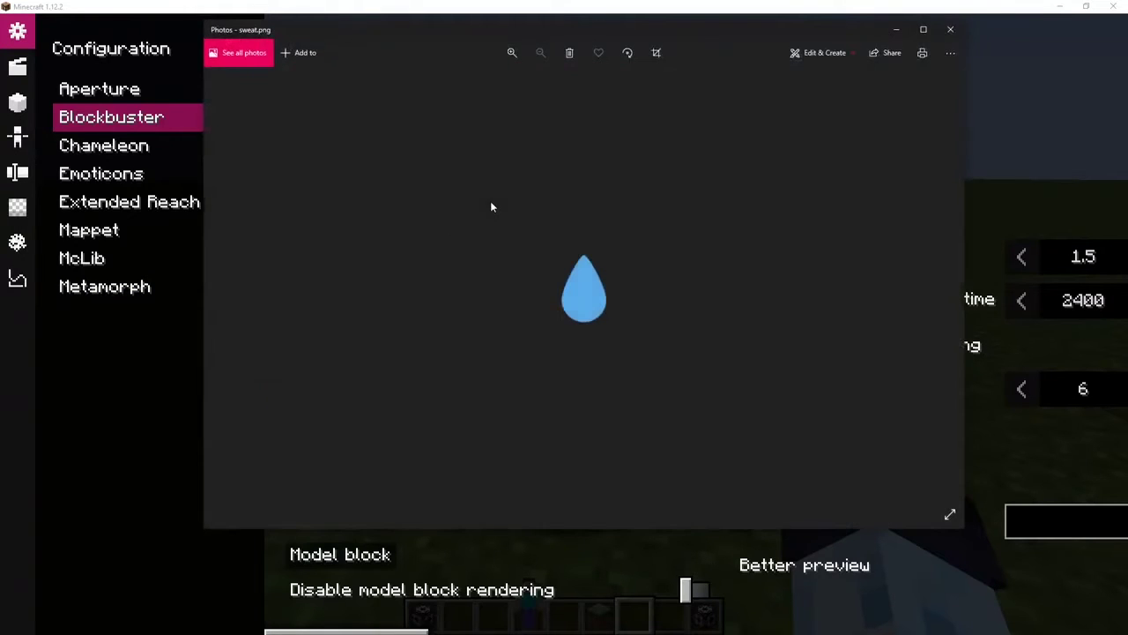
{"action": "left_click", "coordinate": [950, 29]}
{"action": "left_click", "coordinate": [469, 65]}
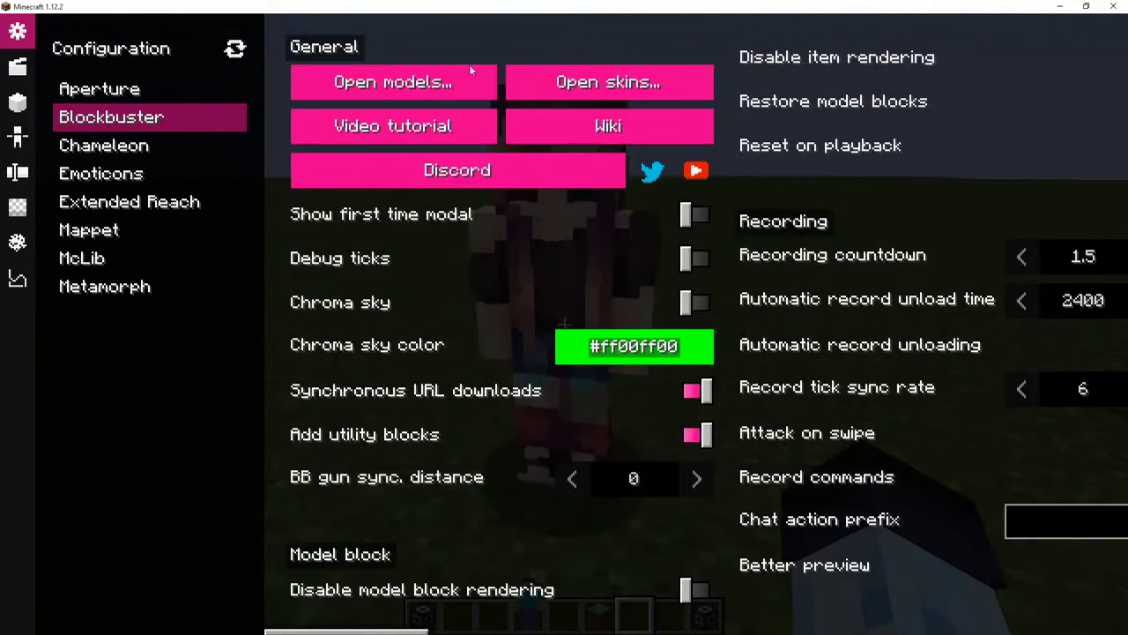
Step: Reopen the model block's sequencer and bring up the body parts of its first entry, the 10-tick morph
{"action": "key", "text": "Escape"}
{"action": "key", "text": "Escape"}
{"action": "key", "text": "Escape"}
{"action": "right_click", "coordinate": [565, 325]}
{"action": "key", "text": "e"}
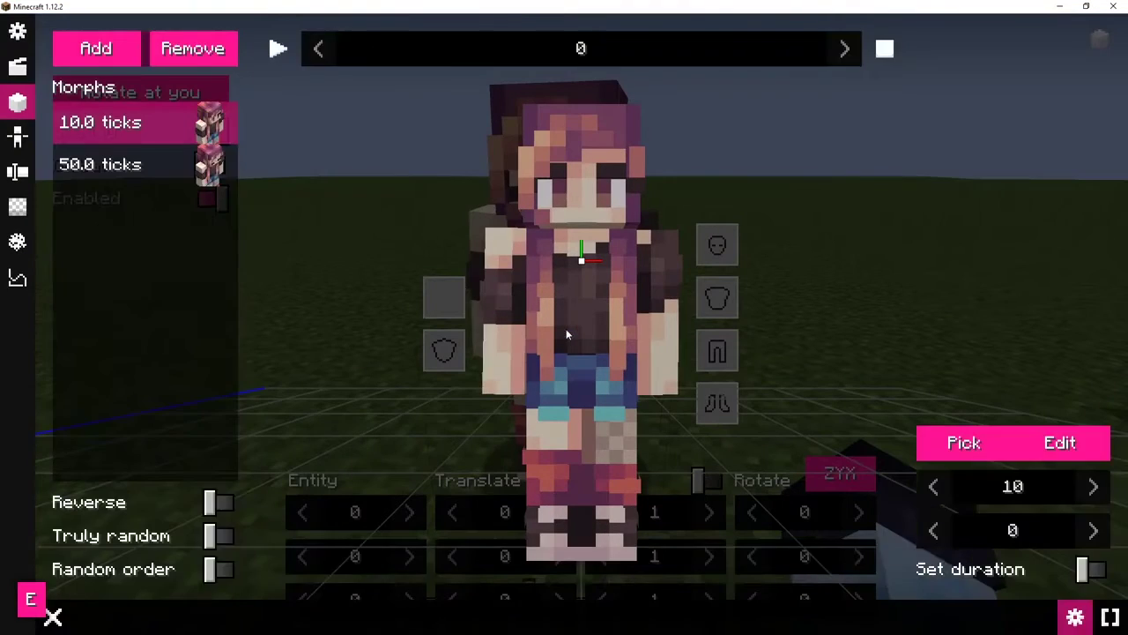
{"action": "key", "text": "Tab"}
{"action": "key", "text": "Tab"}
{"action": "key", "text": "Tab"}
{"action": "key", "text": "Tab"}
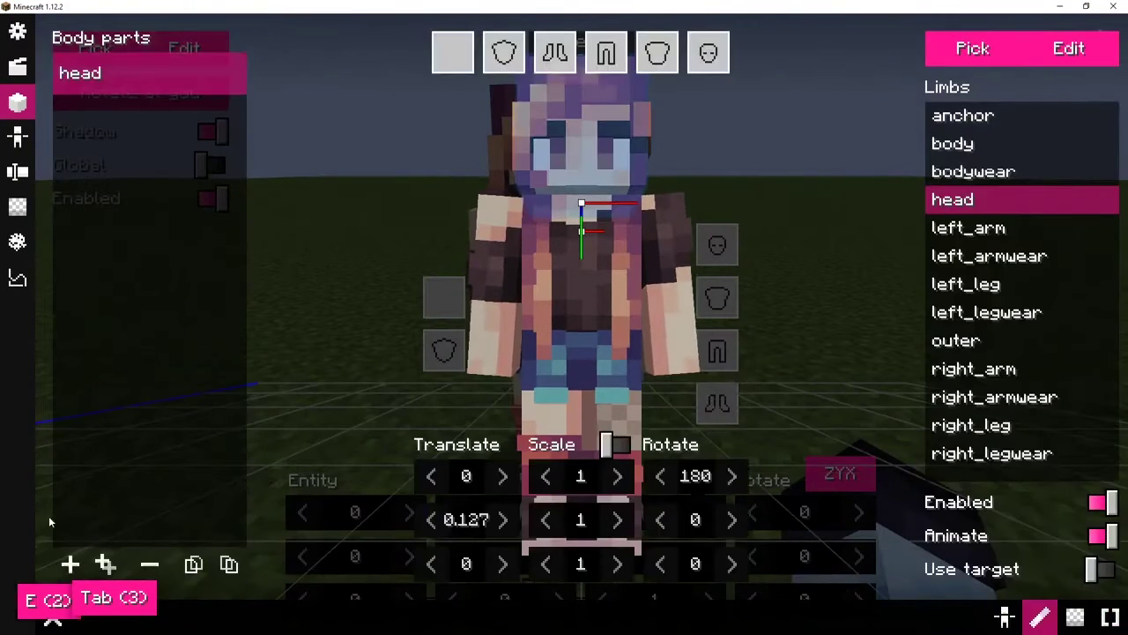
Step: Add one new body part to the first entry's morph, remove the surplus ones, and attach it to the head limb
{"action": "left_click", "coordinate": [91, 550]}
{"action": "double_click", "coordinate": [68, 561]}
{"action": "left_click", "coordinate": [104, 562]}
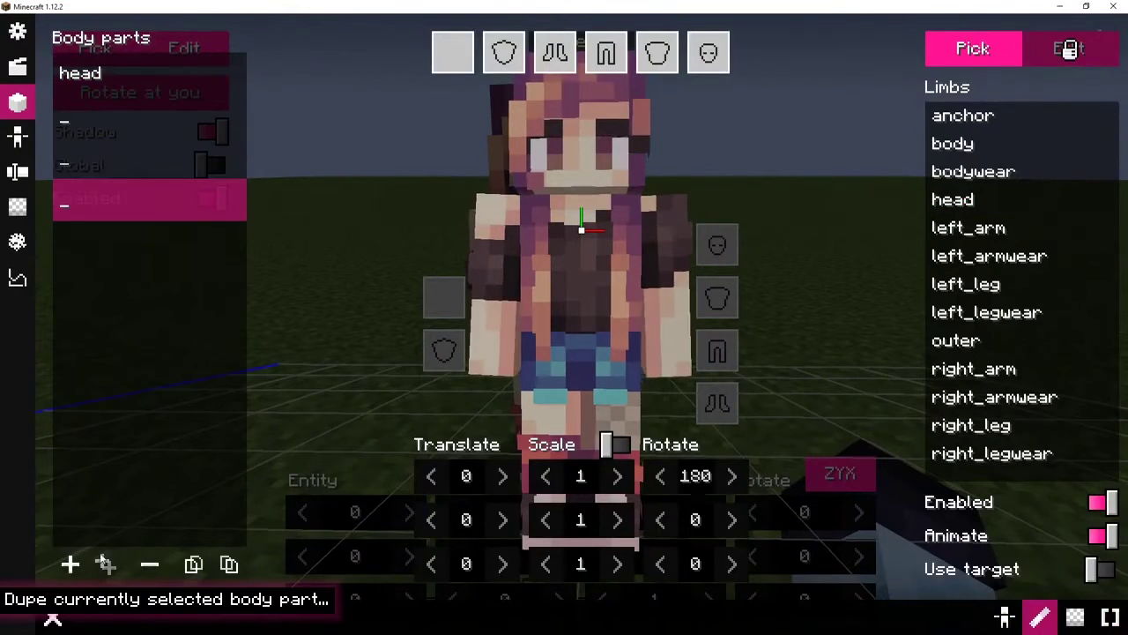
{"action": "left_click", "coordinate": [141, 561]}
{"action": "left_click", "coordinate": [140, 562]}
{"action": "left_click", "coordinate": [578, 175], "text": "ctrl"}
Step: Assign the image morph with the Blockbuster icon to the new head body part
{"action": "left_click", "coordinate": [970, 57]}
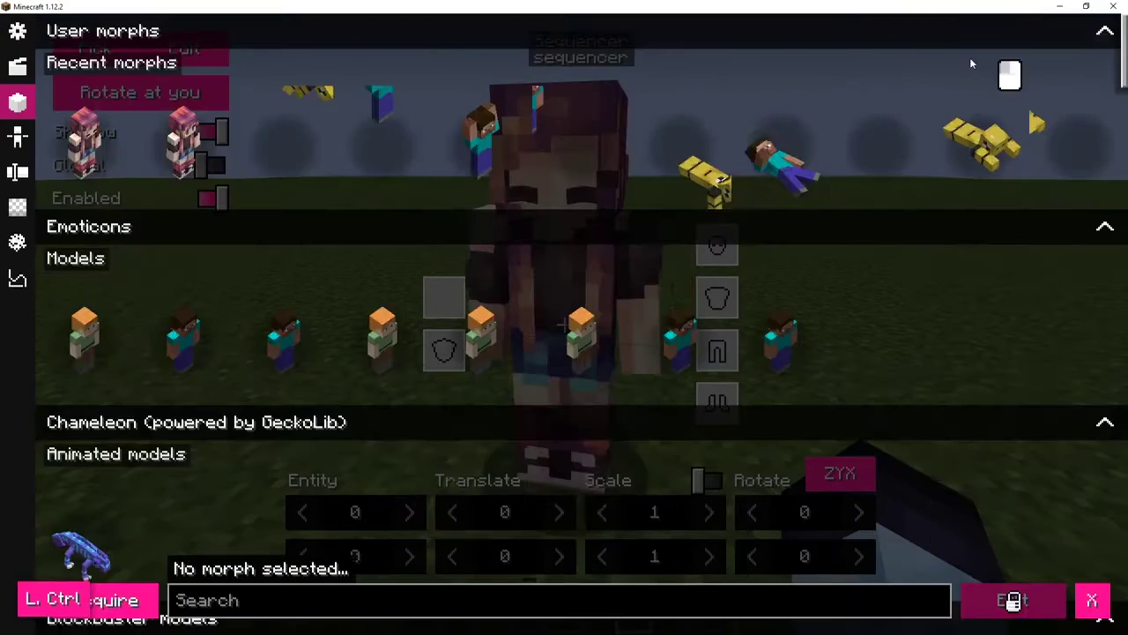
{"action": "scroll", "coordinate": [577, 252], "scroll_direction": "down", "scroll_amount": 3}
{"action": "scroll", "coordinate": [577, 254], "scroll_direction": "down", "scroll_amount": 3}
{"action": "left_click", "coordinate": [101, 357]}
Step: Set the image morph's texture to sweat.png from the image model's skins and return to the body parts
{"action": "key", "text": "e"}
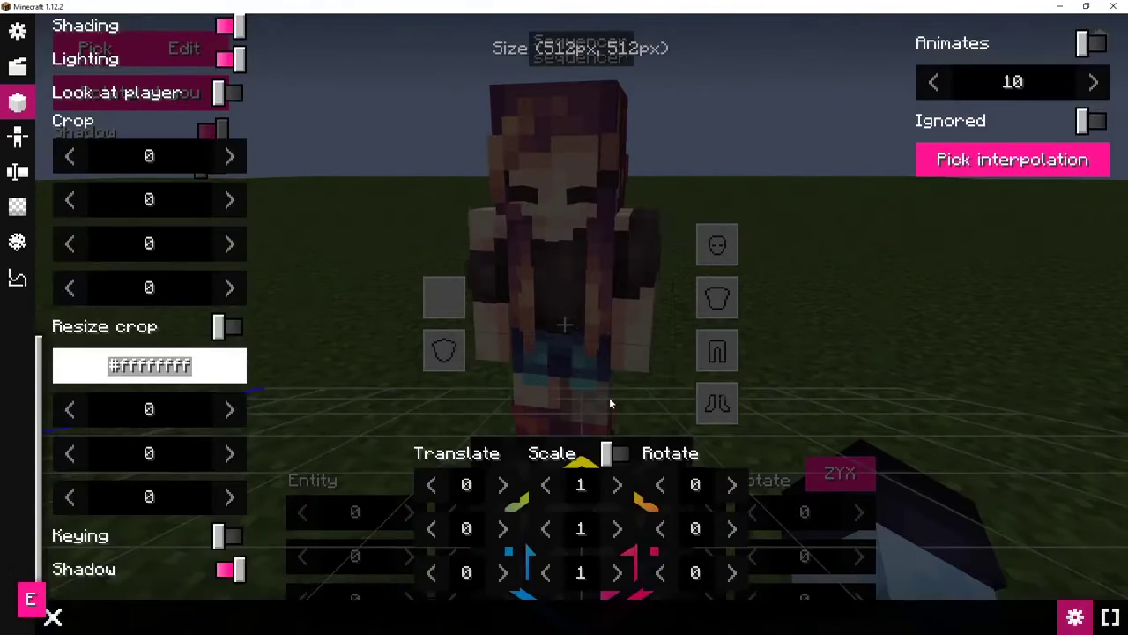
{"action": "key", "text": "shift"}
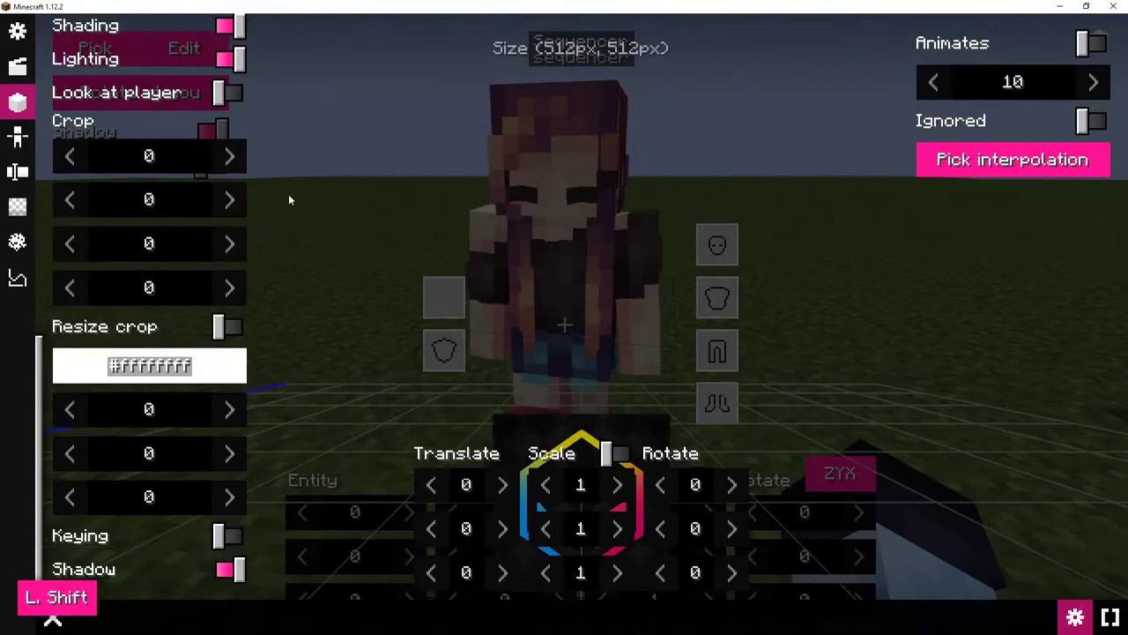
{"action": "key", "text": "shift+p"}
{"action": "left_click", "coordinate": [134, 90]}
{"action": "left_click", "coordinate": [134, 90]}
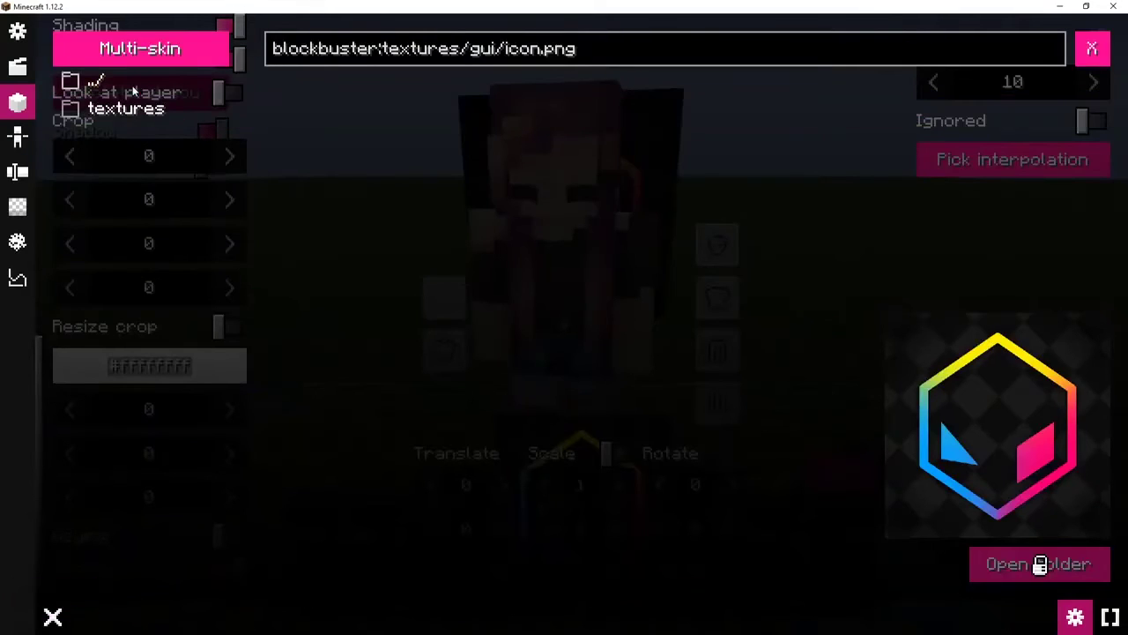
{"action": "left_click", "coordinate": [134, 90]}
{"action": "left_click", "coordinate": [130, 108]}
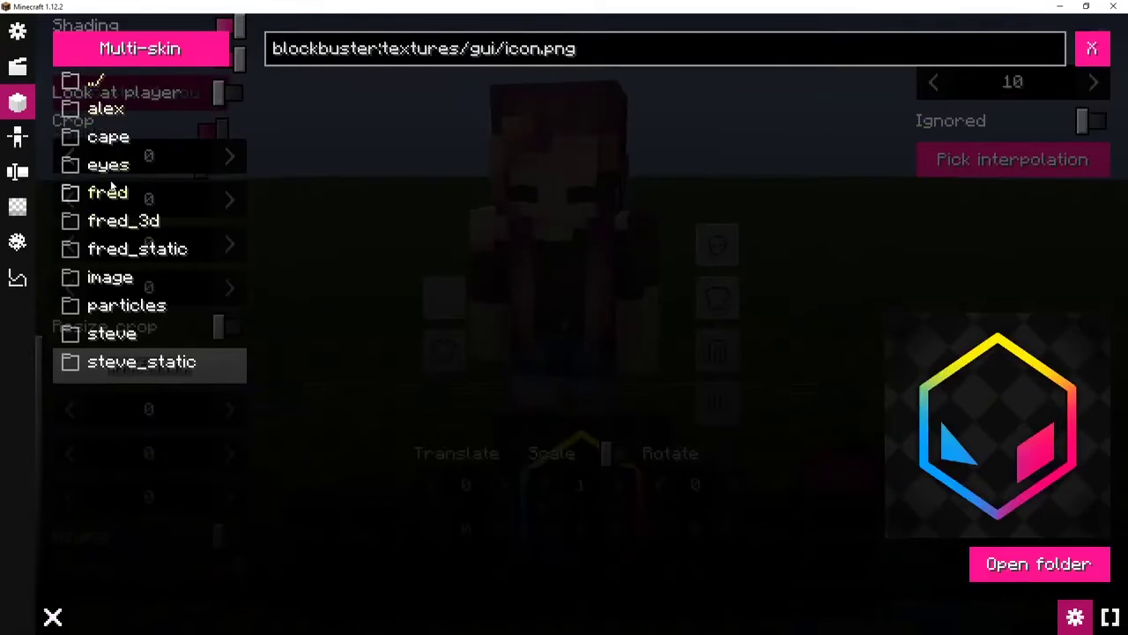
{"action": "left_click", "coordinate": [104, 280]}
{"action": "left_click", "coordinate": [127, 110]}
{"action": "key", "text": "Escape"}
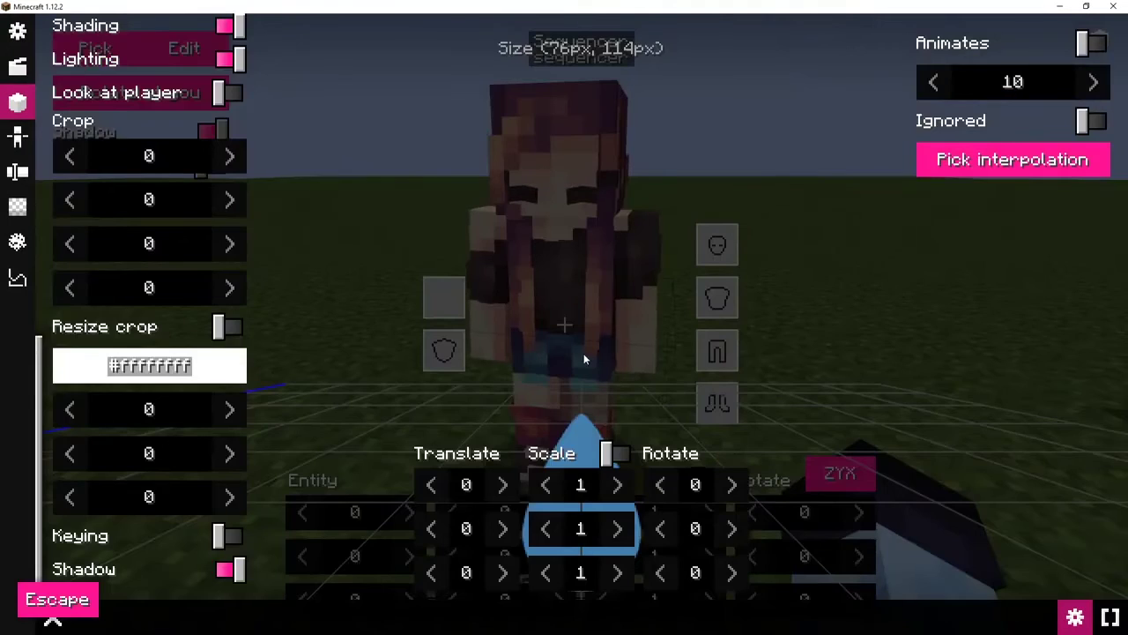
{"action": "key", "text": "Escape"}
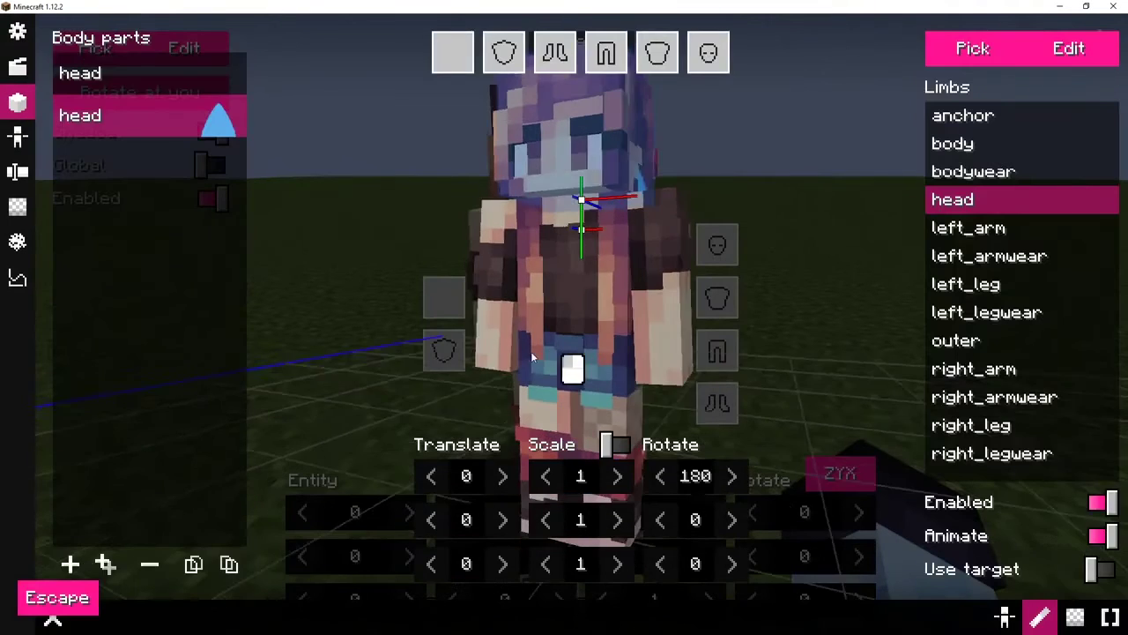
Step: Move the sweat body part up and in front of the face, with Translate Y about -0.328 and Z -0.26
{"action": "key", "text": "alt"}
{"action": "left_click_drag", "start_coordinate": [466, 563], "coordinate": [414, 568]}
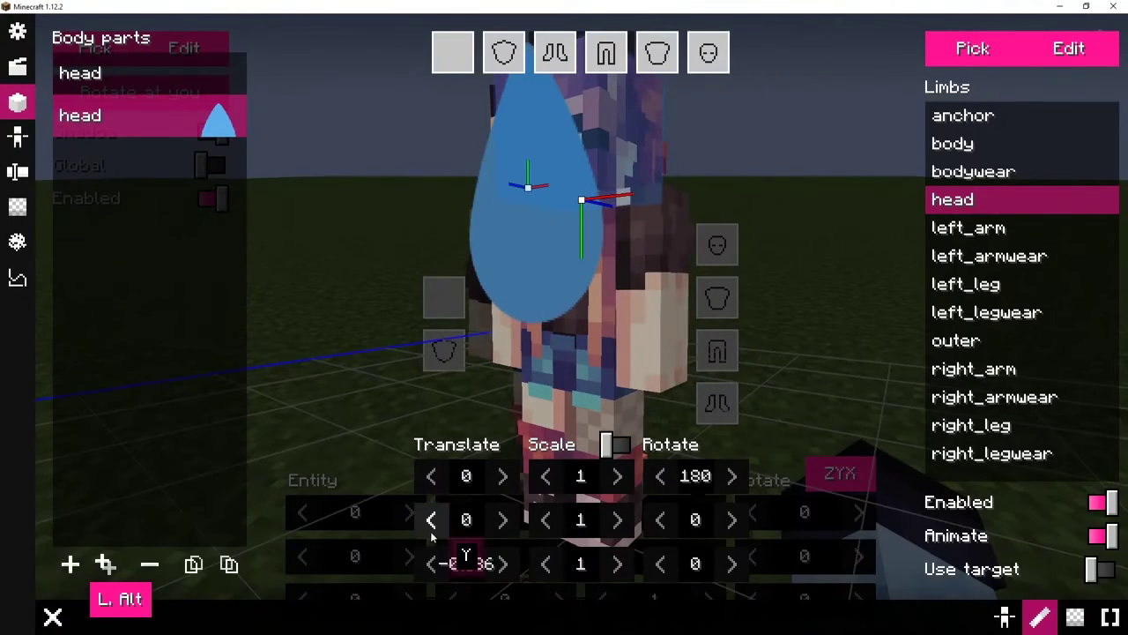
{"action": "mouse_move", "coordinate": [466, 519]}
{"action": "left_mouse_down"}
{"action": "mouse_move", "coordinate": [564, 519]}
{"action": "mouse_move", "coordinate": [415, 529]}
{"action": "mouse_move", "coordinate": [519, 501]}
{"action": "mouse_move", "coordinate": [483, 507]}
{"action": "left_mouse_up"}
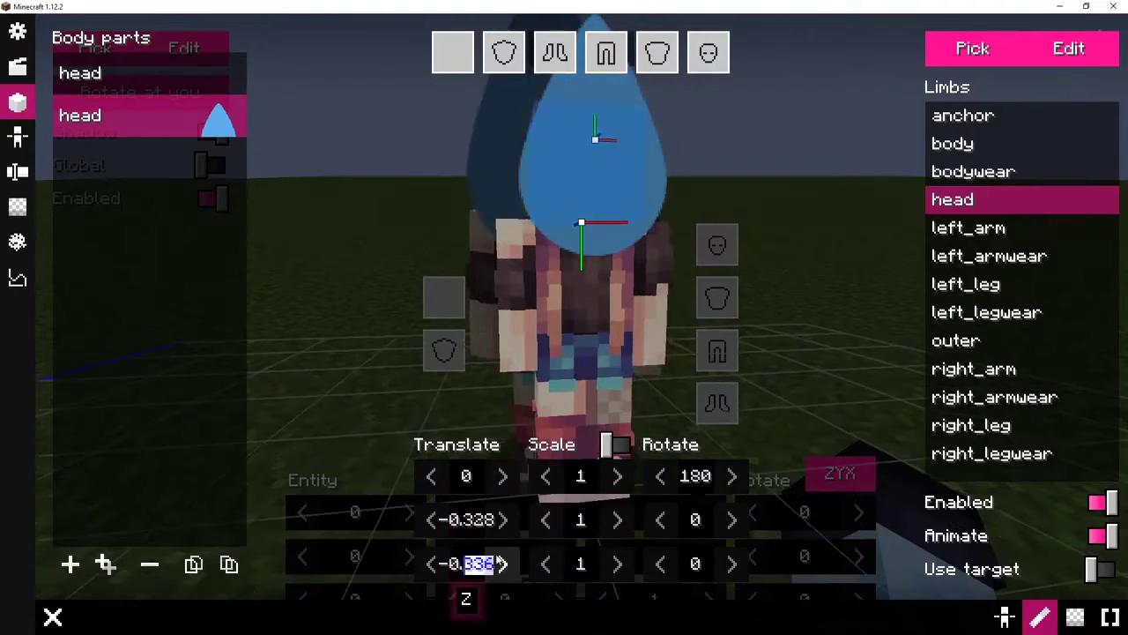
{"action": "key", "text": "ctrl+a"}
{"action": "type", "text": "-0.26"}
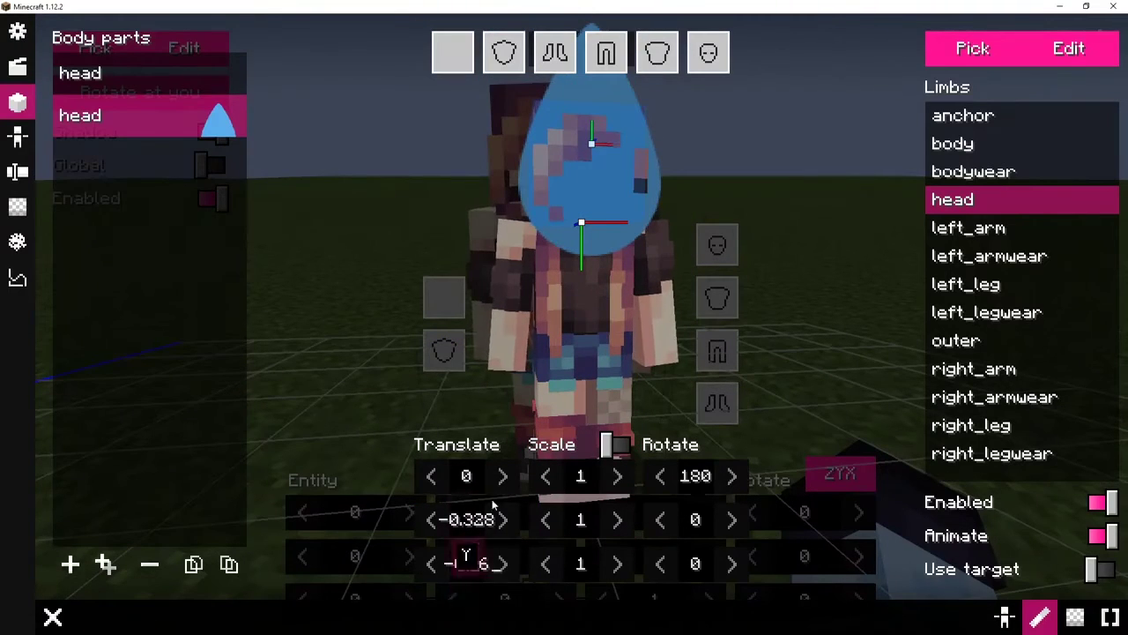
Step: Scale the sweat image morph uniformly to 0.25
{"action": "left_click", "coordinate": [615, 445]}
{"action": "mouse_move", "coordinate": [588, 476]}
{"action": "left_mouse_down"}
{"action": "mouse_move", "coordinate": [573, 477]}
{"action": "mouse_move", "coordinate": [607, 471]}
{"action": "left_mouse_up"}
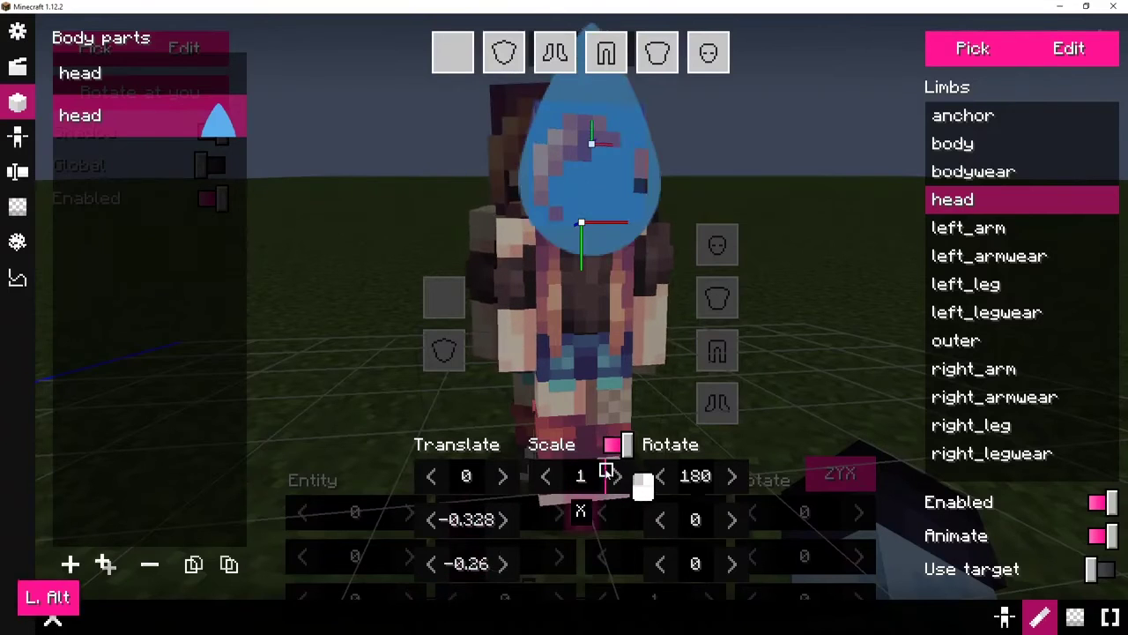
{"action": "key", "text": "alt+e"}
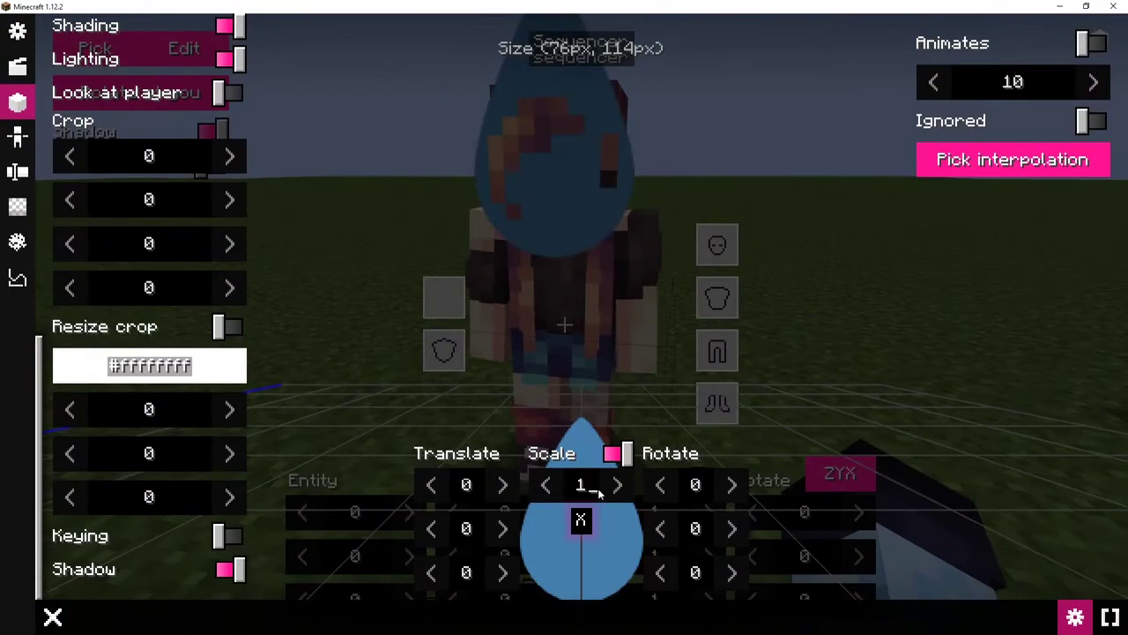
{"action": "left_click", "coordinate": [599, 494]}
{"action": "type", "text": "0.25"}
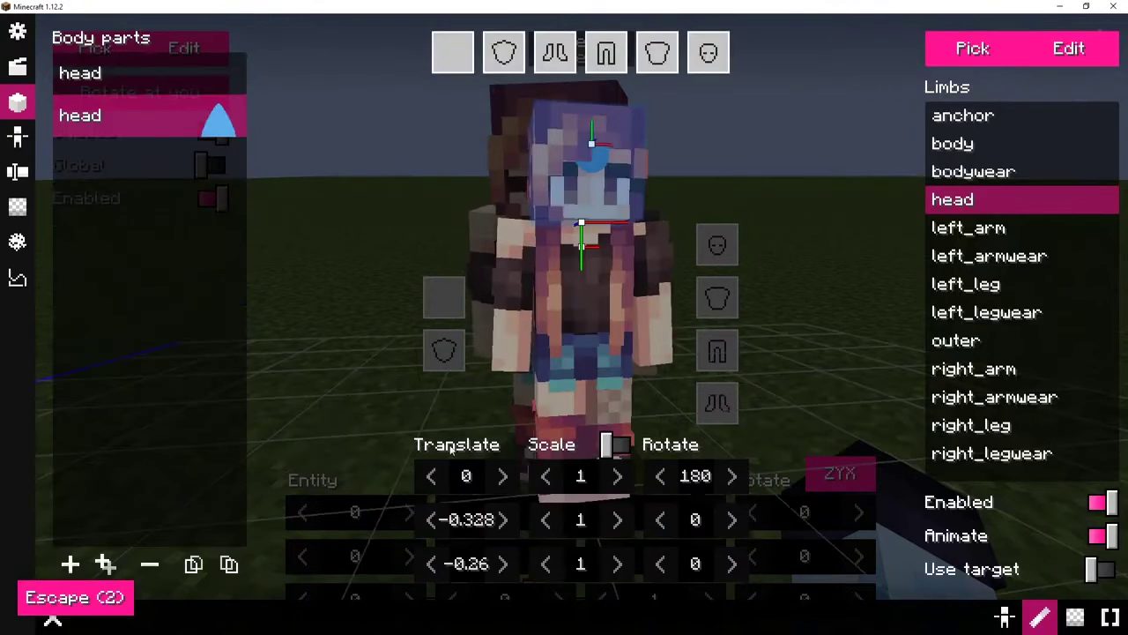
Step: Scale the sweat image morph uniformly to 0.15 and return to the head body parts
{"action": "key", "text": "alt"}
{"action": "left_click_drag", "start_coordinate": [466, 476], "coordinate": [511, 480]}
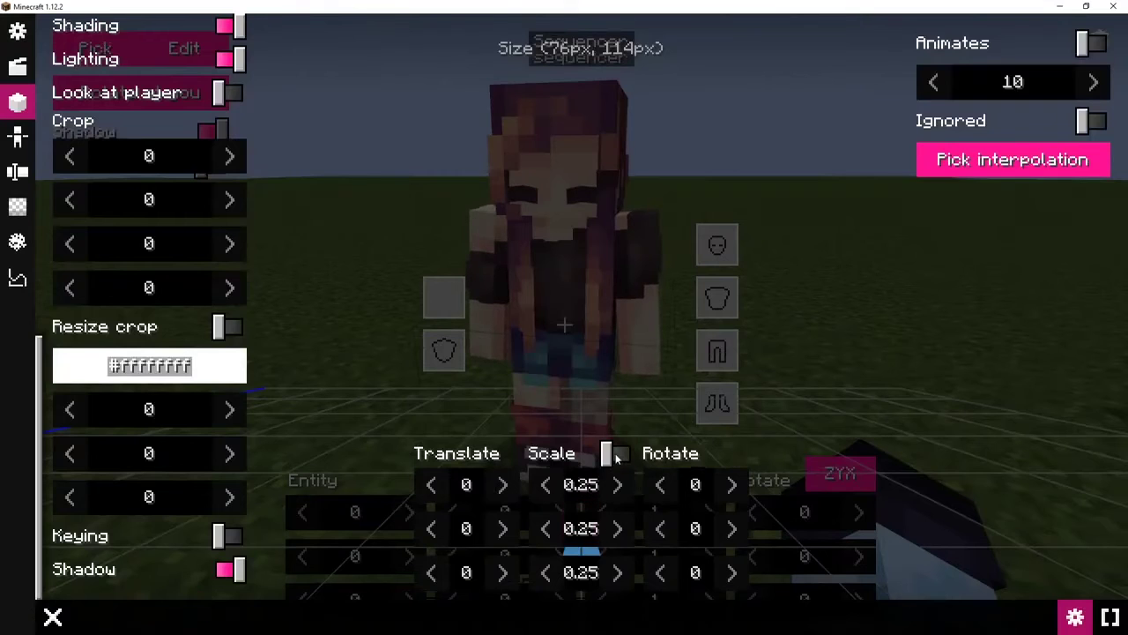
{"action": "left_click", "coordinate": [616, 454]}
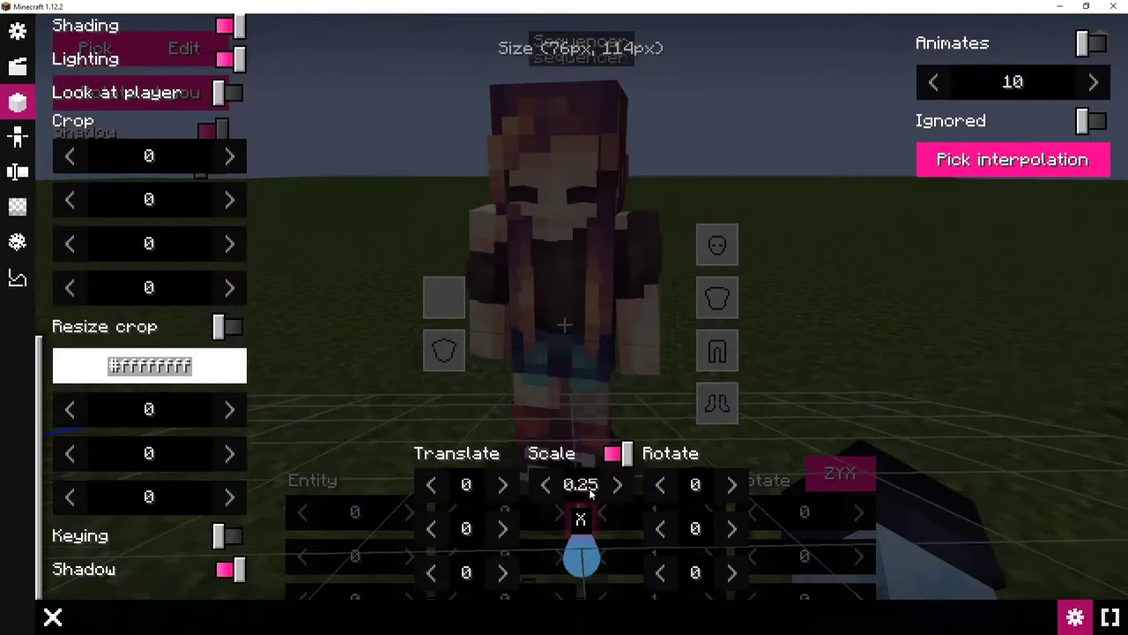
{"action": "key", "text": "Escape"}
{"action": "key", "text": "Escape"}
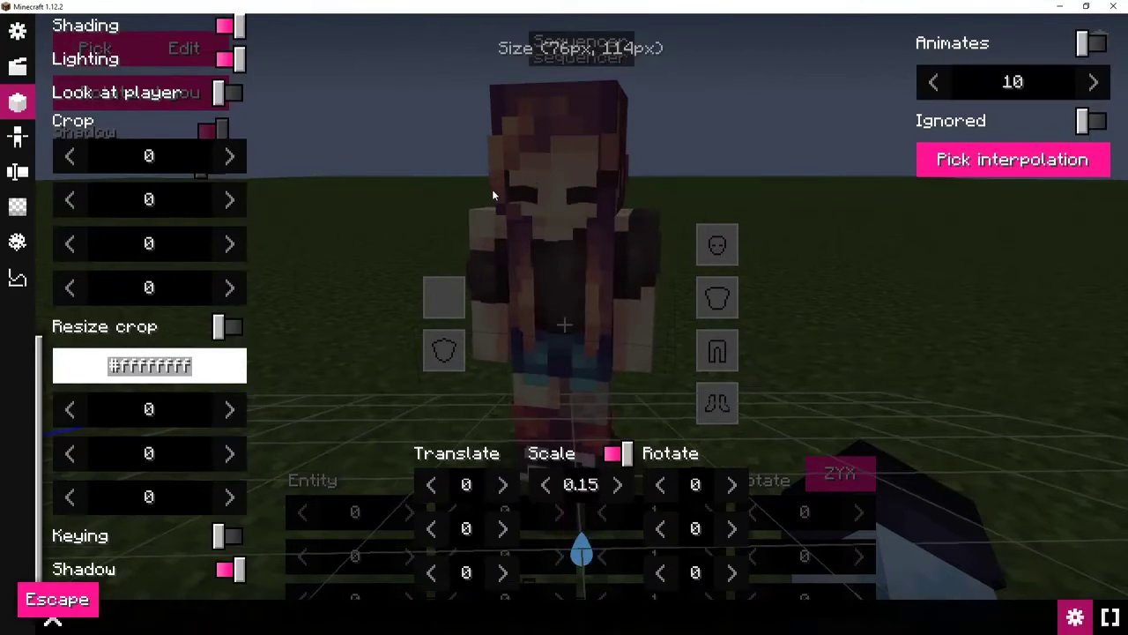
Step: Move the sweat body part to the side of the forehead, with Translate X 0.148 and Y -0.312
{"action": "key", "text": "alt"}
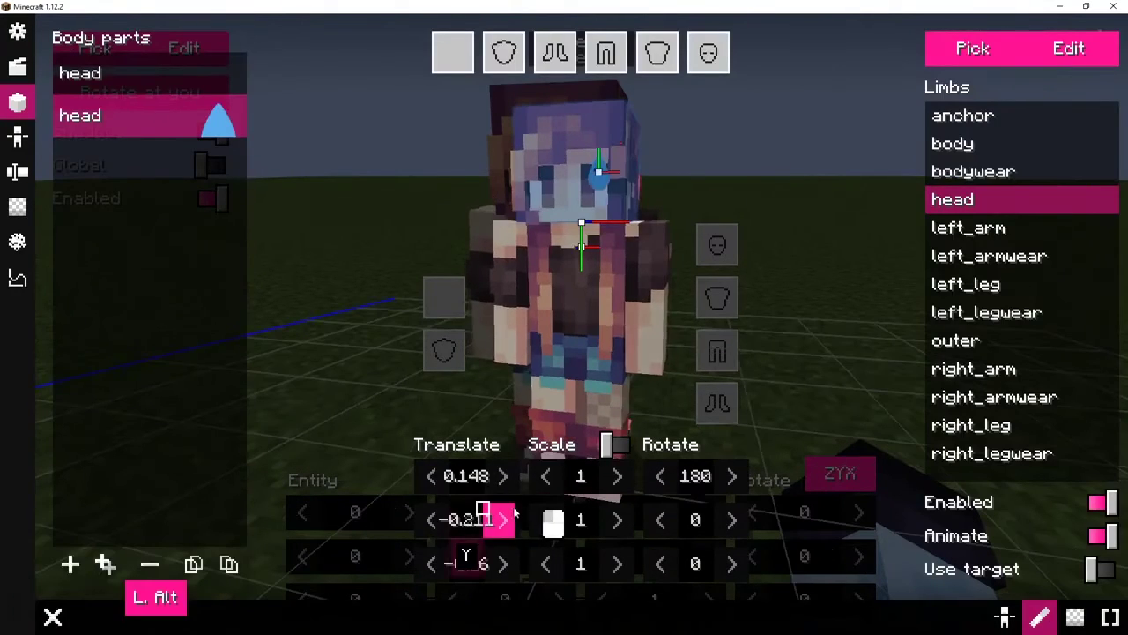
{"action": "left_click_drag", "start_coordinate": [514, 509], "coordinate": [495, 516]}
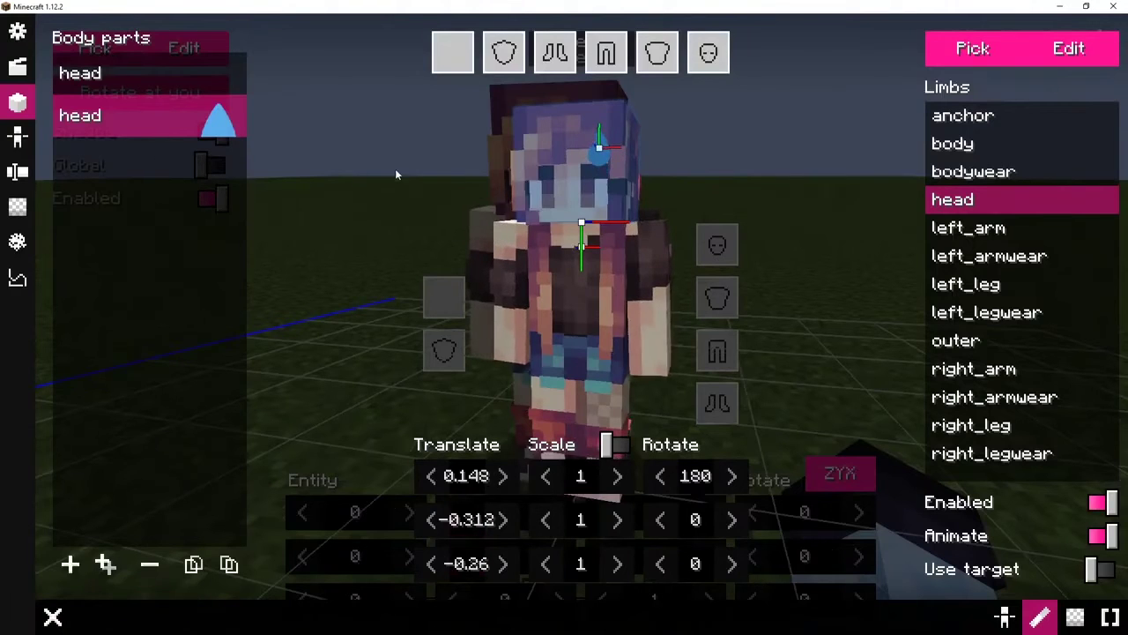
{"action": "left_click_drag", "start_coordinate": [395, 169], "coordinate": [546, 190]}
Step: Make the sweat image fully transparent with colour #00ffffff and return to the sequence's morph list
{"action": "key", "text": "e"}
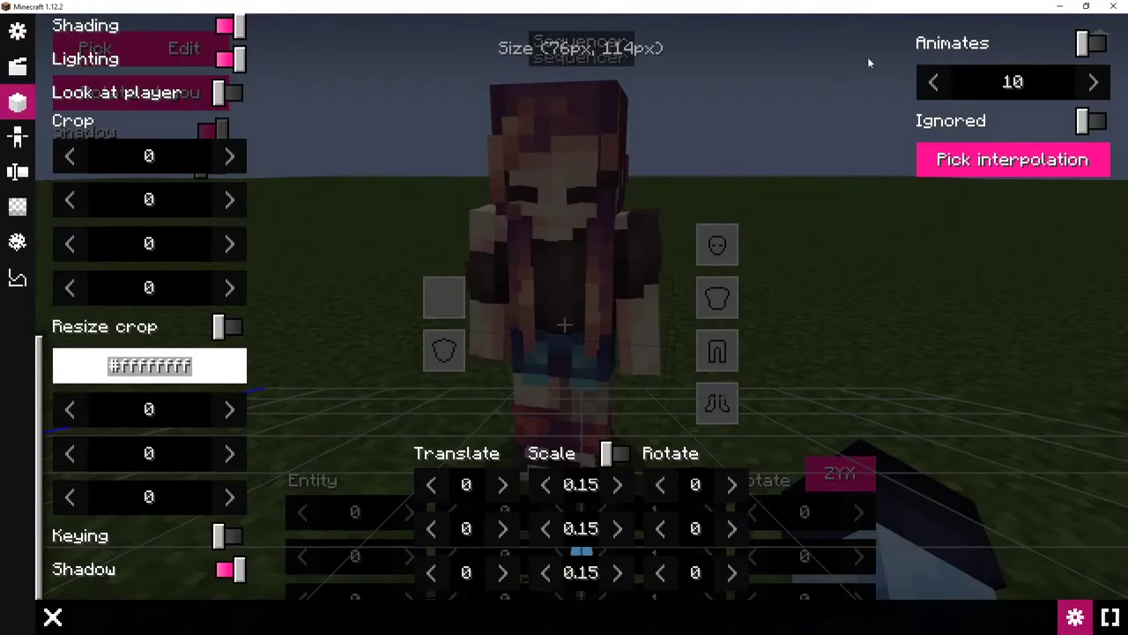
{"action": "left_click", "coordinate": [212, 364]}
{"action": "left_click_drag", "start_coordinate": [188, 278], "coordinate": [39, 306]}
{"action": "left_click", "coordinate": [648, 163]}
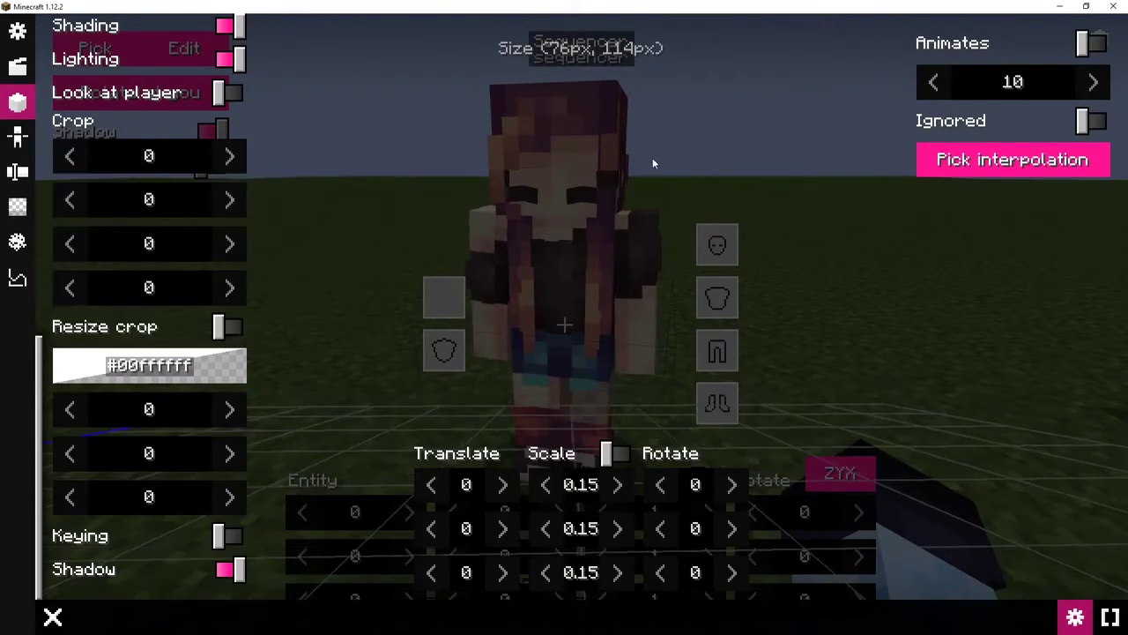
{"action": "left_click", "coordinate": [562, 154]}
{"action": "key", "text": "Escape"}
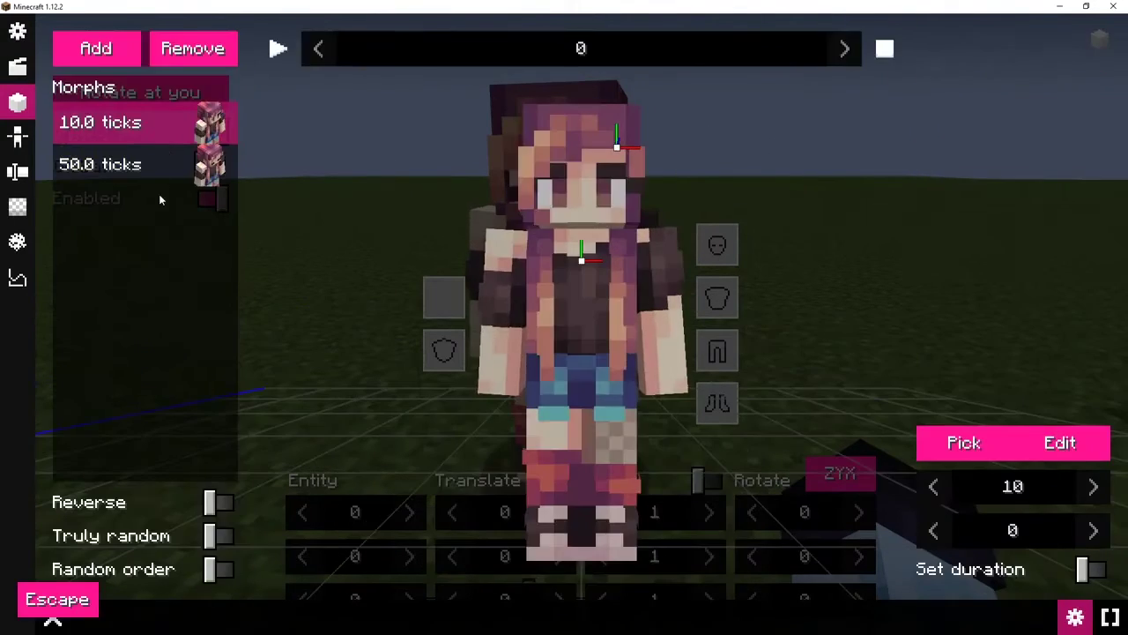
Step: Copy the sweat body part from the 10-tick morph into the 50-tick closed-eyes morph, keeping that morph's pose reset
{"action": "key", "text": "e"}
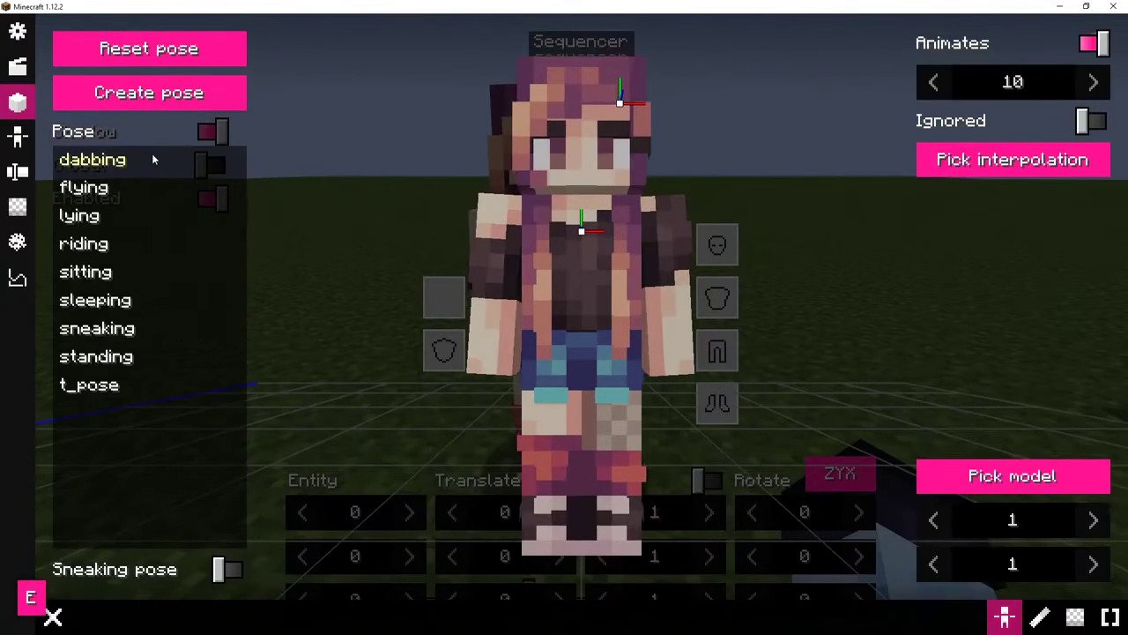
{"action": "key", "text": "Tab"}
{"action": "key", "text": "Escape"}
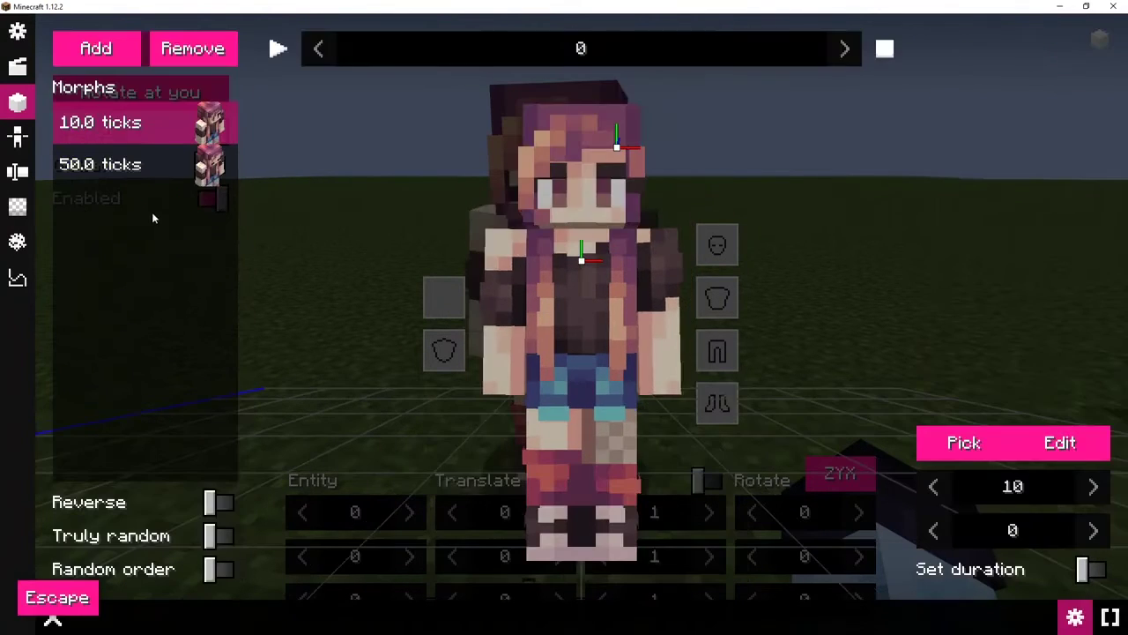
{"action": "key", "text": "e"}
{"action": "left_click", "coordinate": [142, 238]}
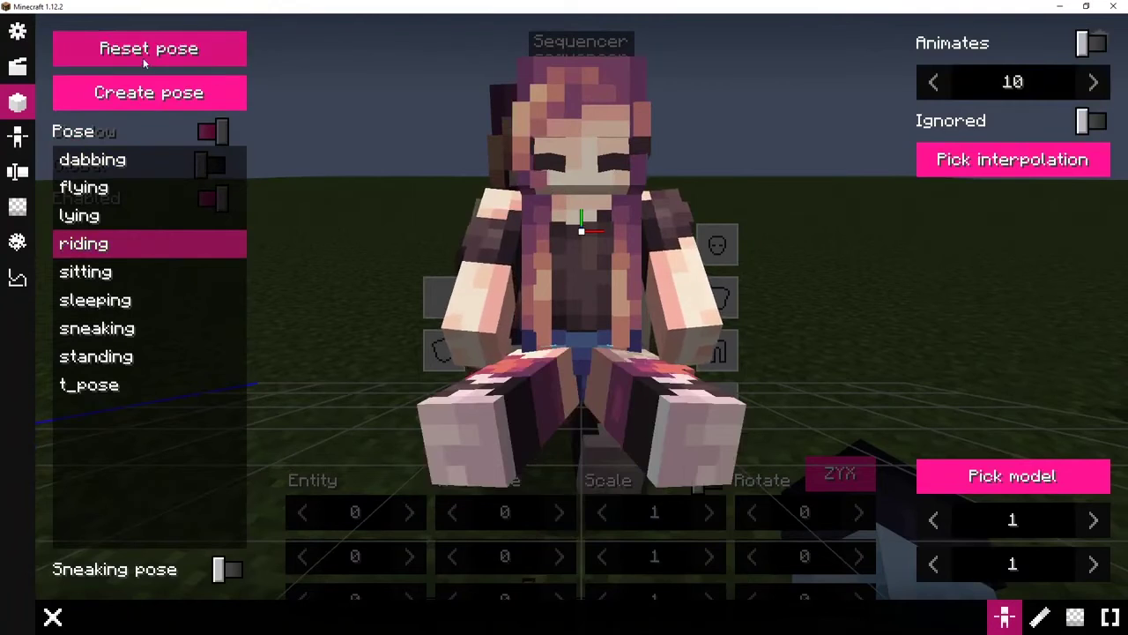
{"action": "left_click", "coordinate": [143, 54]}
{"action": "key", "text": "Tab"}
{"action": "right_click", "coordinate": [132, 183]}
{"action": "left_click", "coordinate": [177, 232]}
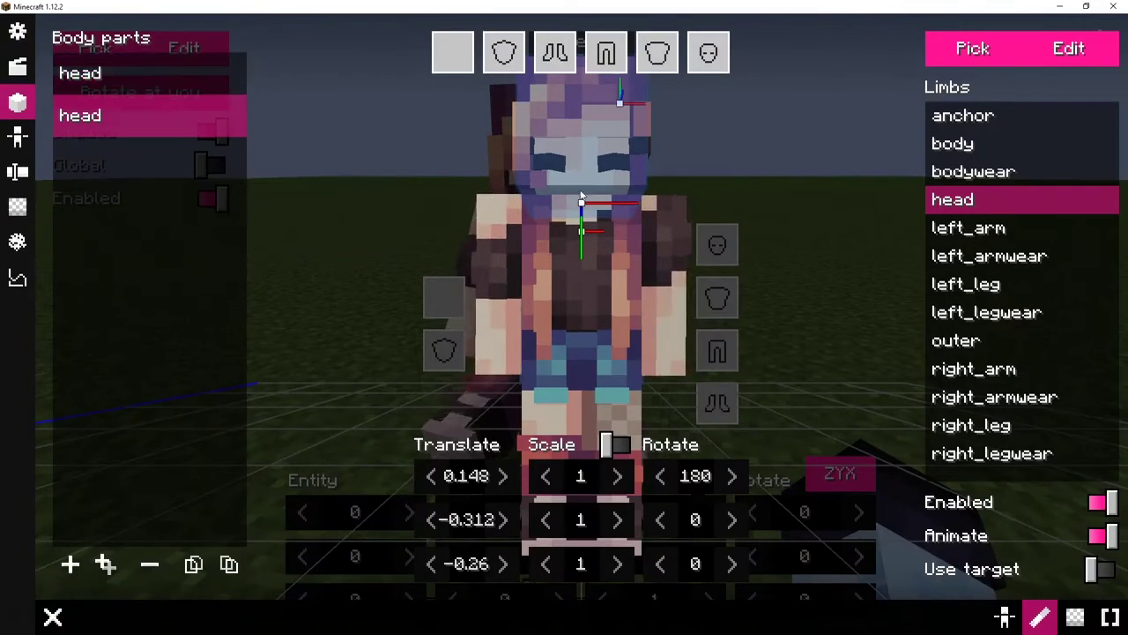
Step: Make the closed-eyes morph's sweat image fully opaque with colour #ffffffff
{"action": "key", "text": "Escape"}
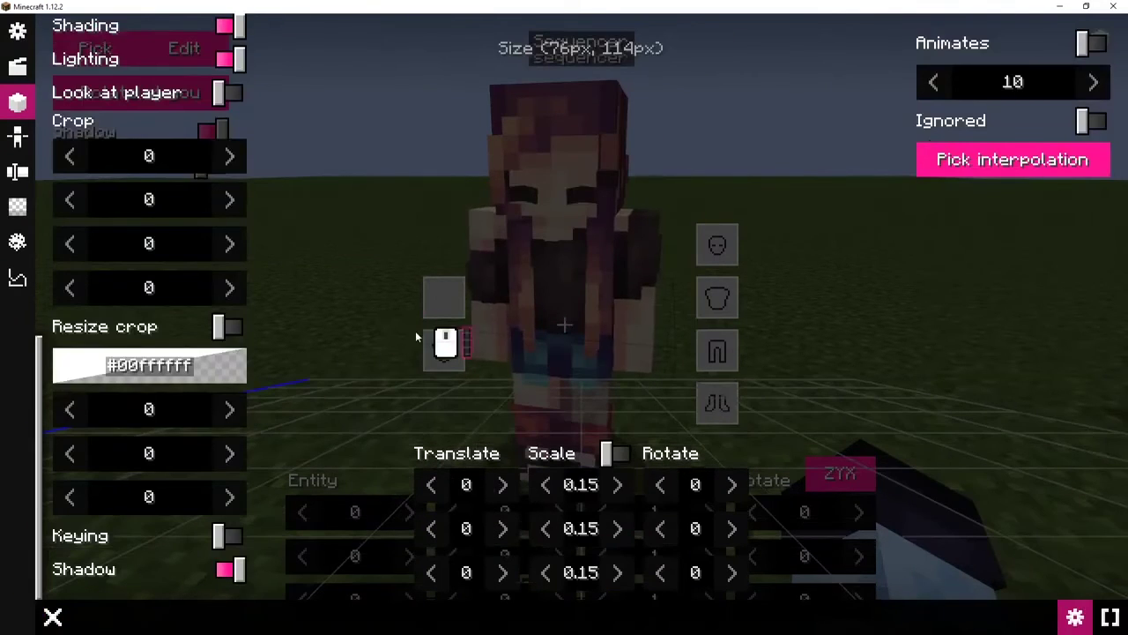
{"action": "left_click", "coordinate": [150, 365]}
{"action": "left_click_drag", "start_coordinate": [189, 280], "coordinate": [608, 260]}
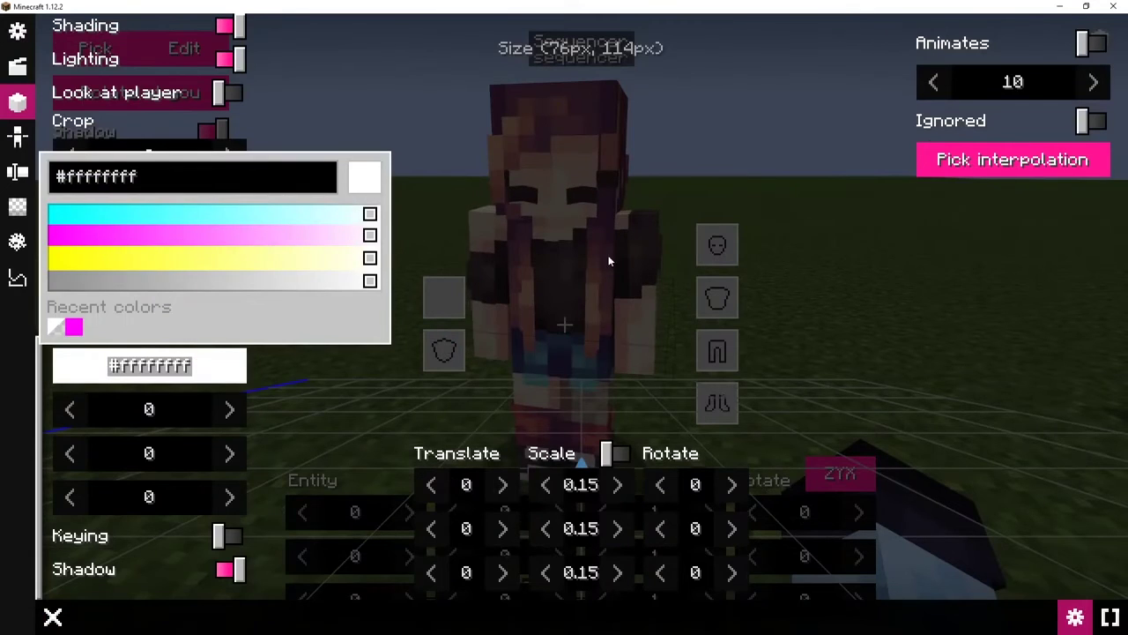
Step: Enable Animates on the closed-eyes morph's sweat image and choose an interpolation for it
{"action": "left_click", "coordinate": [1045, 33]}
{"action": "left_click", "coordinate": [1092, 42]}
{"action": "left_click", "coordinate": [1012, 160]}
{"action": "scroll", "coordinate": [1014, 256], "scroll_direction": "down", "scroll_amount": 3}
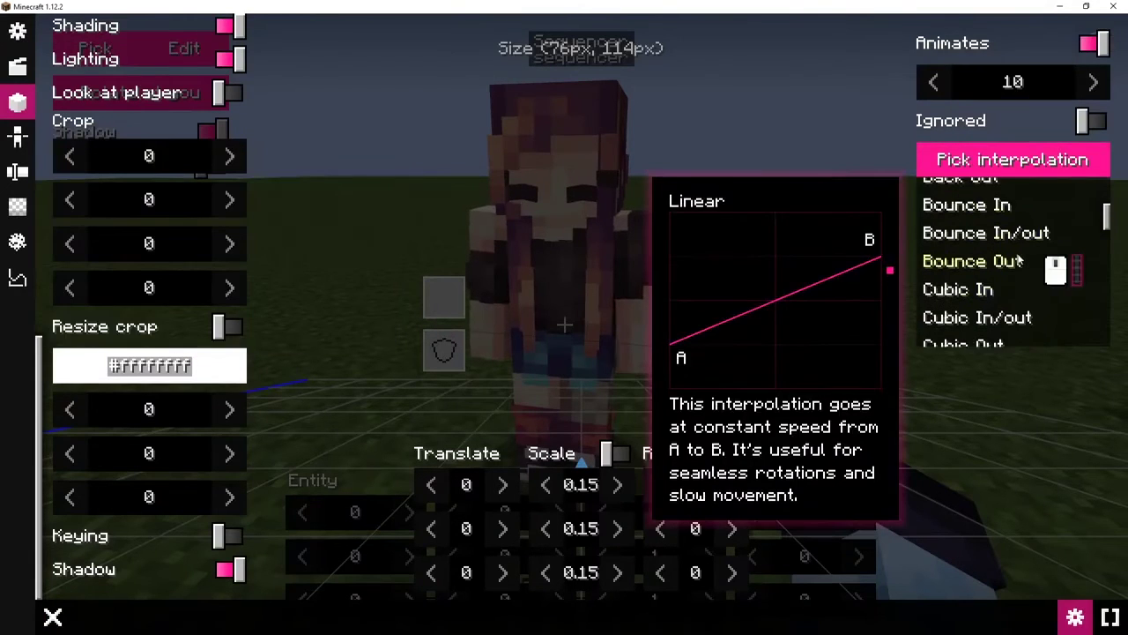
{"action": "scroll", "coordinate": [1012, 265], "scroll_direction": "down", "scroll_amount": 2}
{"action": "scroll", "coordinate": [960, 279], "scroll_direction": "up", "scroll_amount": 3}
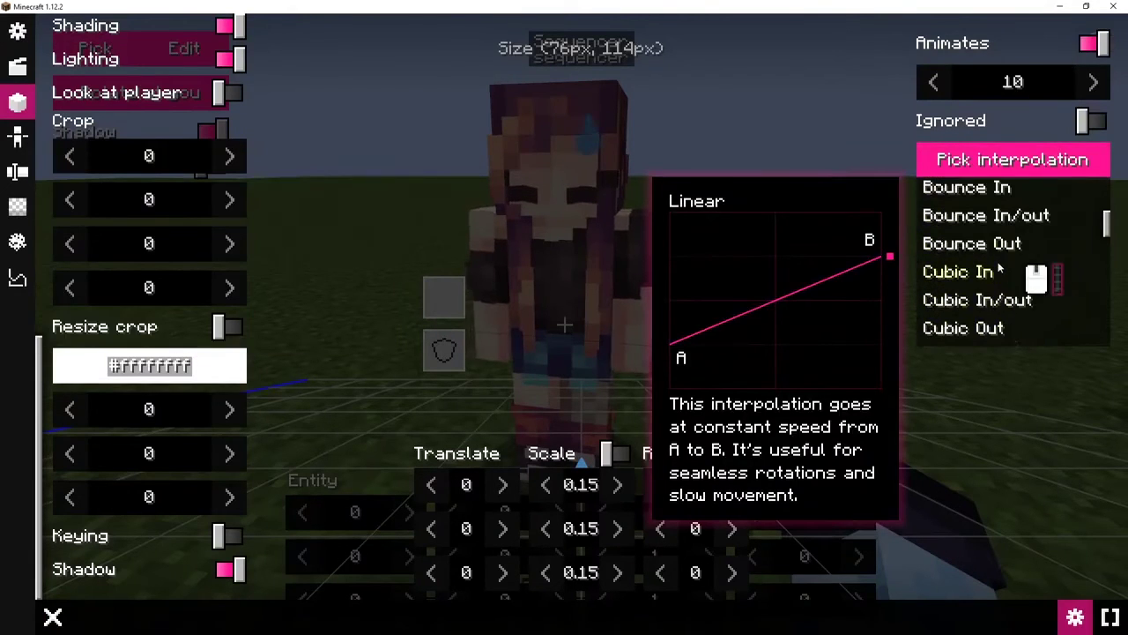
{"action": "scroll", "coordinate": [1029, 269], "scroll_direction": "down", "scroll_amount": 9}
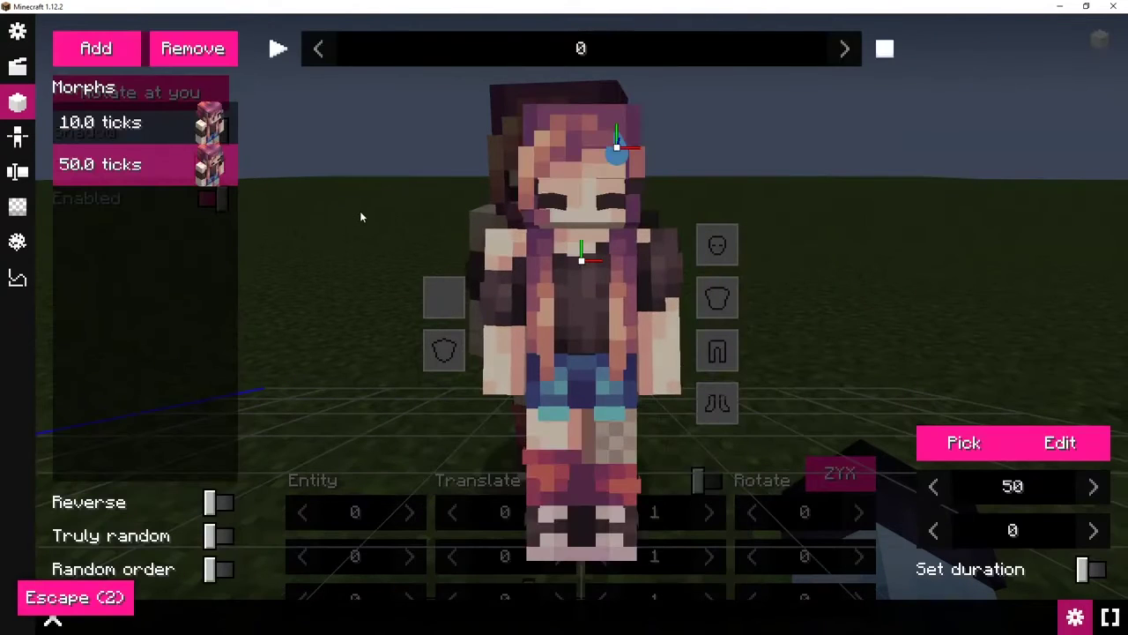
Step: Lower the sweat body part of the 50-tick morph to Translate Y -0.226 and return to the sequence
{"action": "key", "text": "e"}
{"action": "key", "text": "Tab"}
{"action": "left_click", "coordinate": [123, 128]}
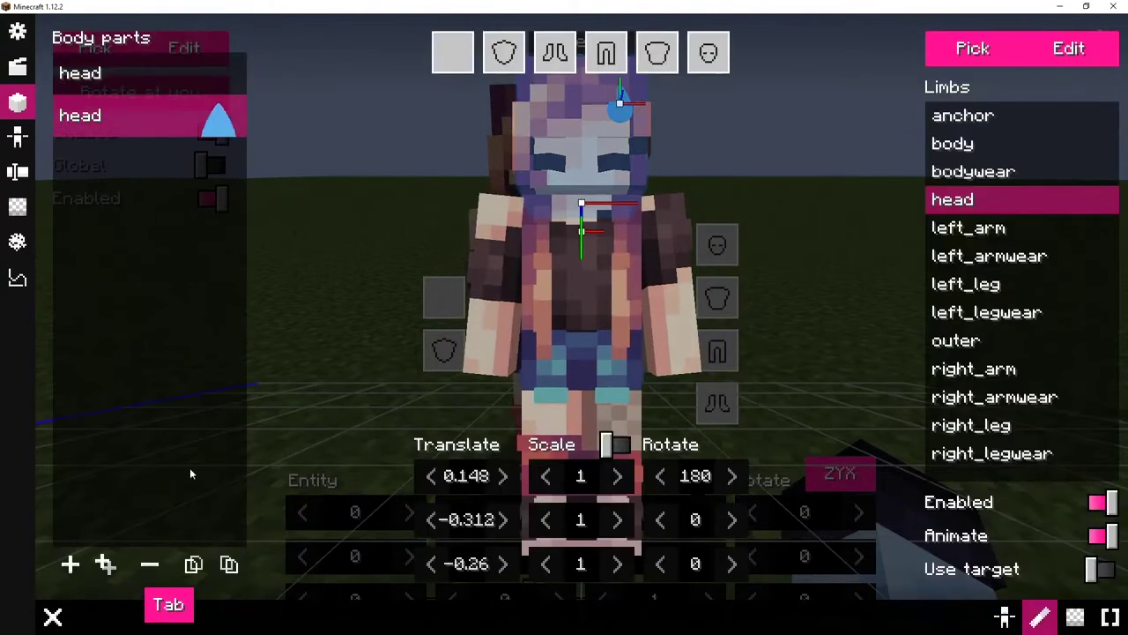
{"action": "mouse_move", "coordinate": [488, 505]}
{"action": "left_mouse_down"}
{"action": "mouse_move", "coordinate": [523, 523]}
{"action": "mouse_move", "coordinate": [499, 520]}
{"action": "left_mouse_up"}
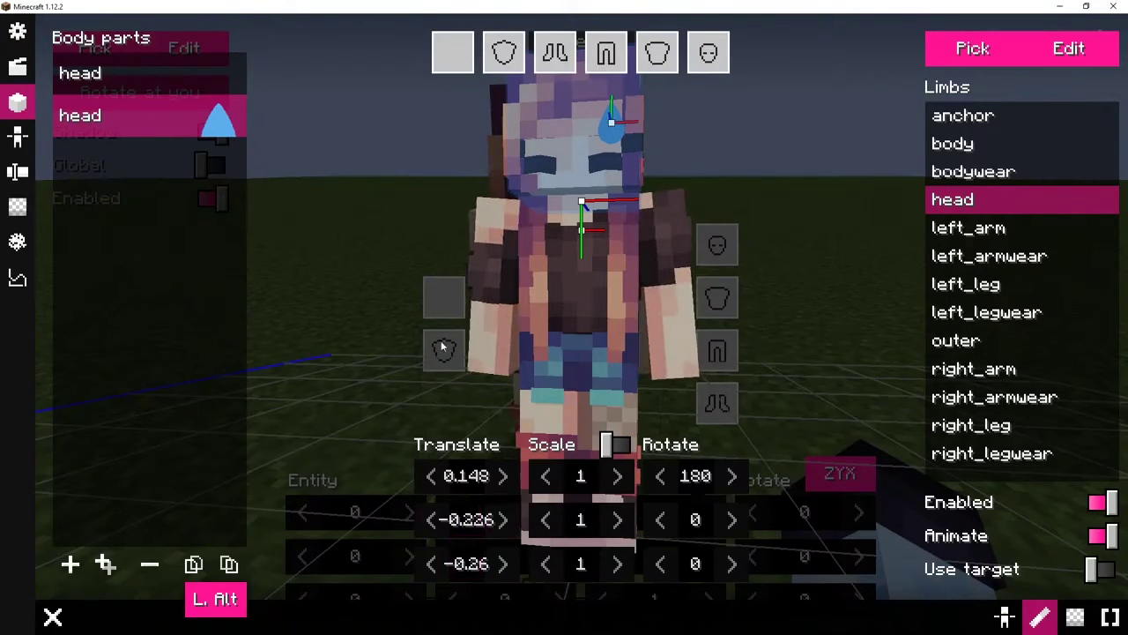
{"action": "key", "text": "Escape"}
{"action": "key", "text": "shift"}
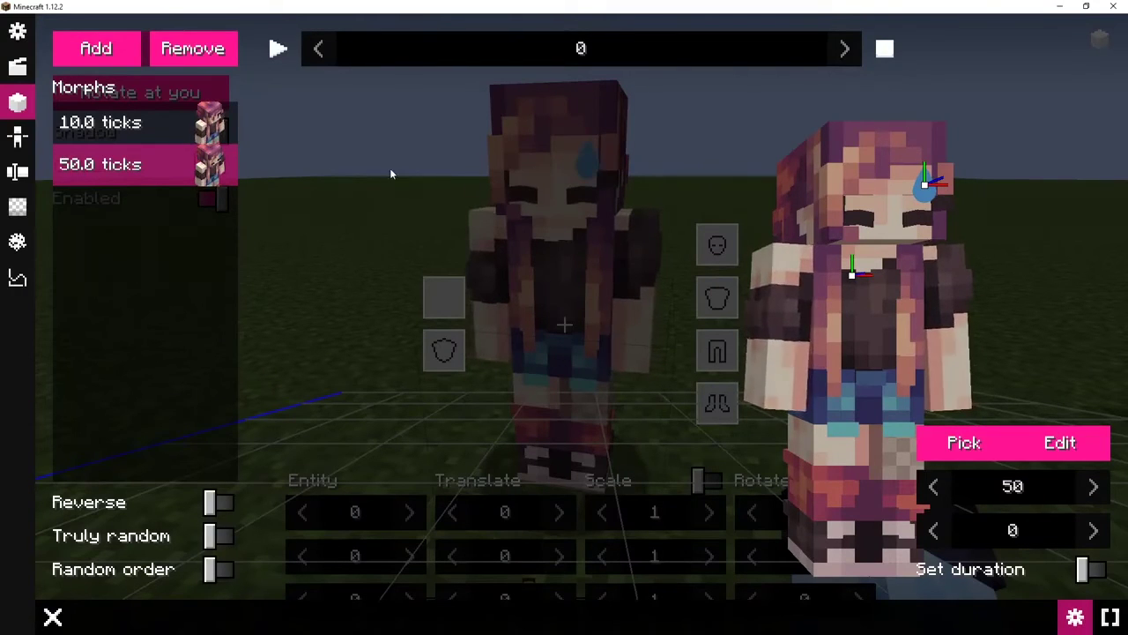
{"action": "key", "text": "e"}
{"action": "key", "text": "Tab"}
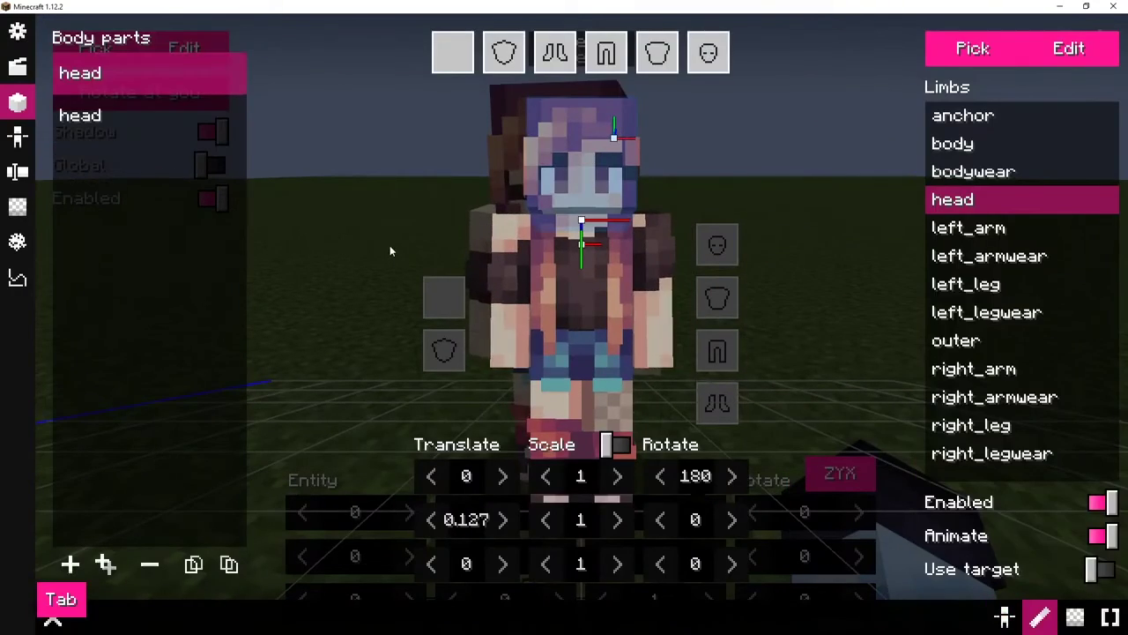
{"action": "key", "text": "shift+Tab"}
{"action": "key", "text": "Escape"}
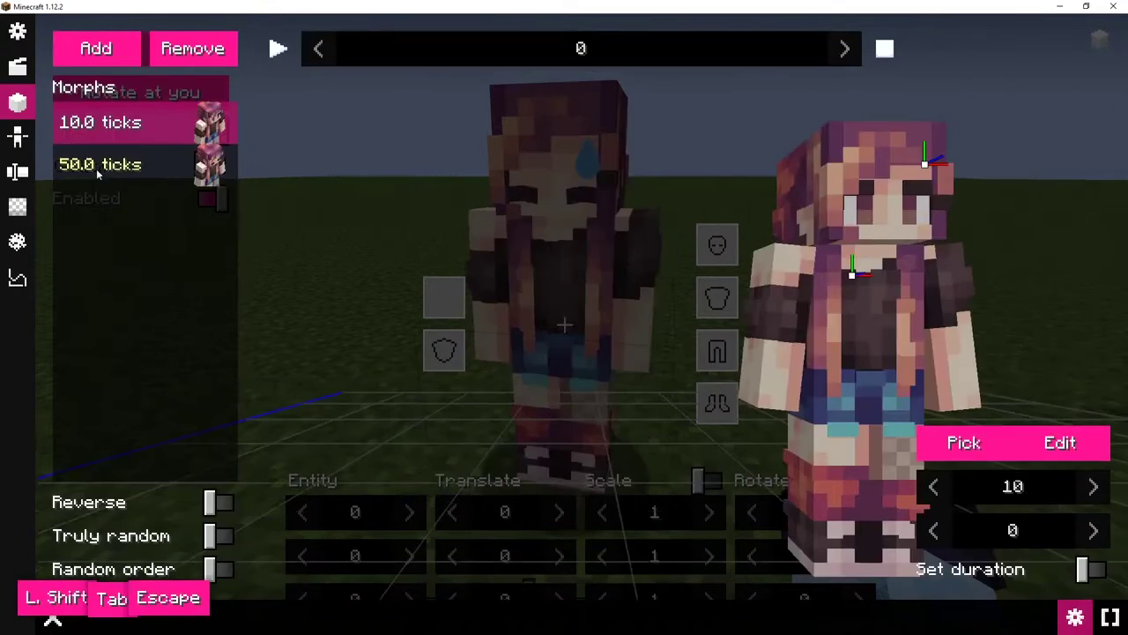
Step: Enable Animates on the 50-tick closed-eyes morph and pick its interpolation, trying Exponential In/out first
{"action": "key", "text": "e"}
{"action": "left_click", "coordinate": [1053, 45]}
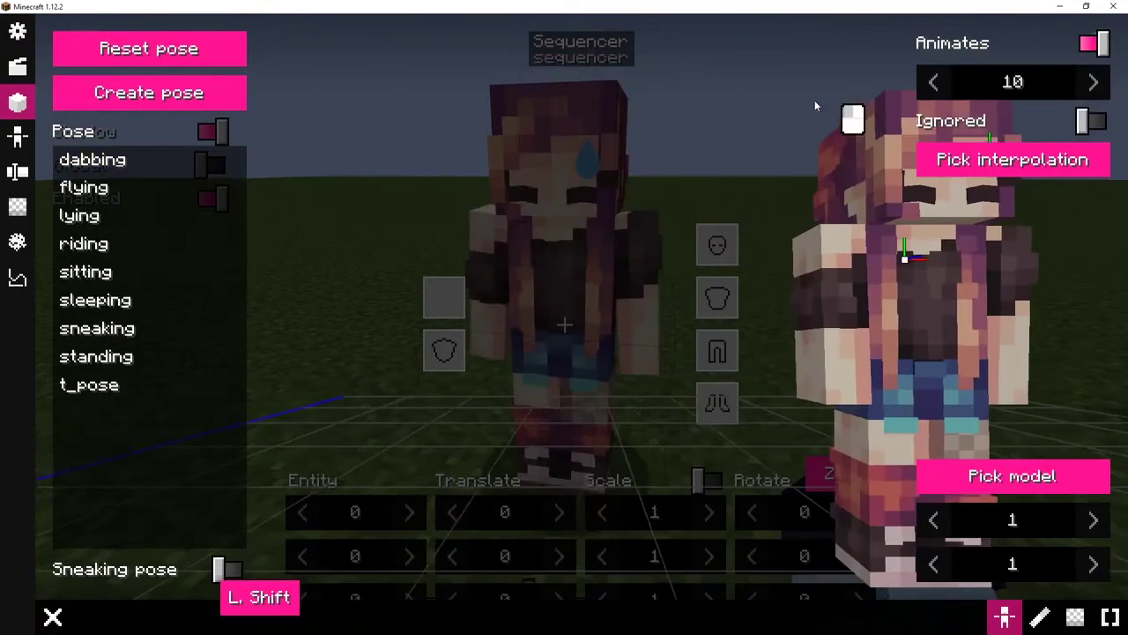
{"action": "left_click", "coordinate": [1012, 159]}
{"action": "scroll", "coordinate": [1013, 295], "scroll_direction": "down", "scroll_amount": 3}
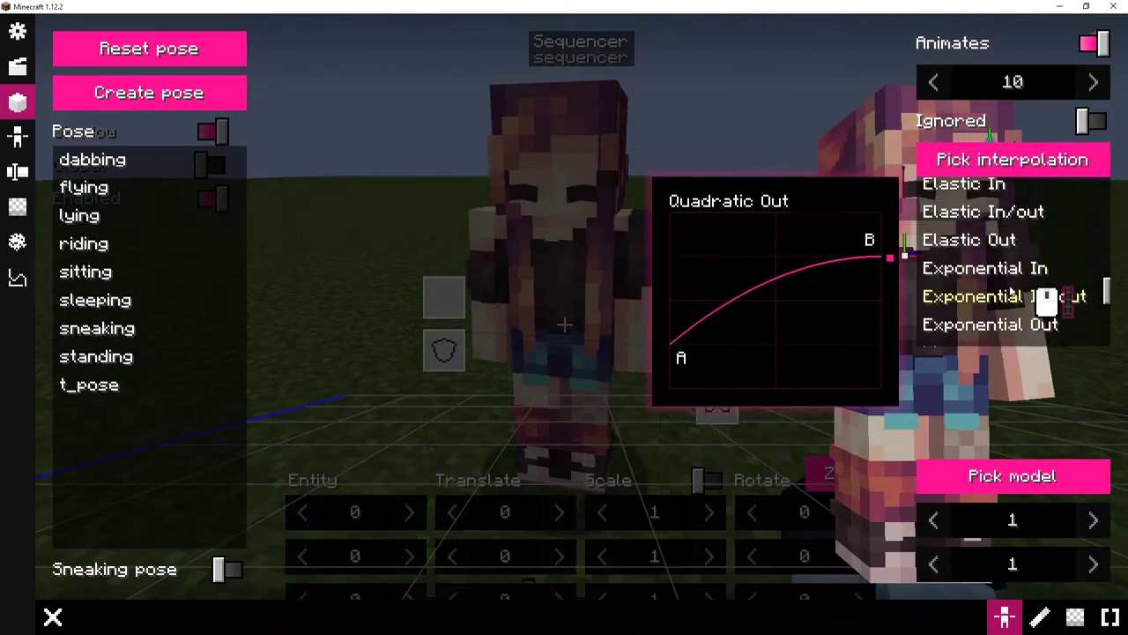
{"action": "left_click", "coordinate": [1010, 297]}
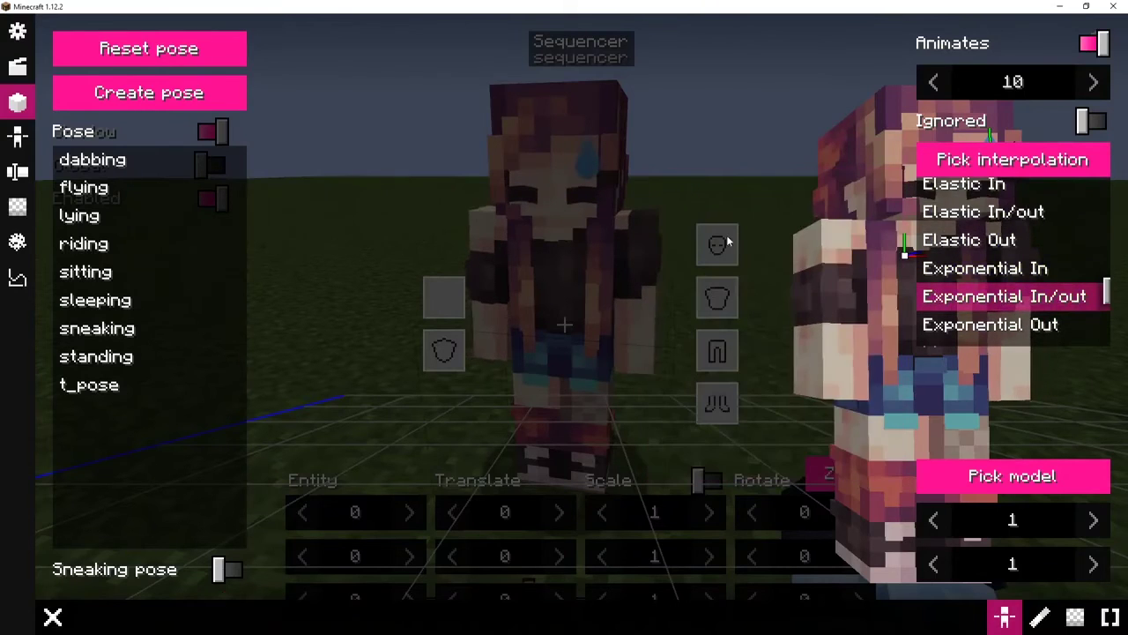
{"action": "key", "text": "shift"}
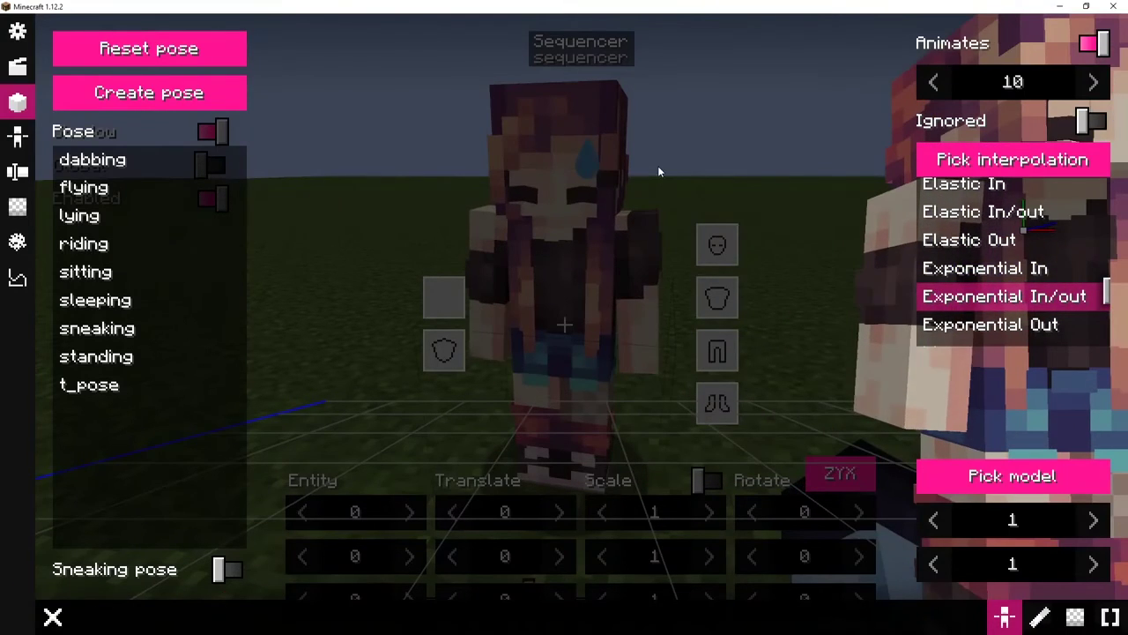
{"action": "scroll", "coordinate": [1014, 264], "scroll_direction": "down", "scroll_amount": 3}
{"action": "left_click", "coordinate": [1053, 304]}
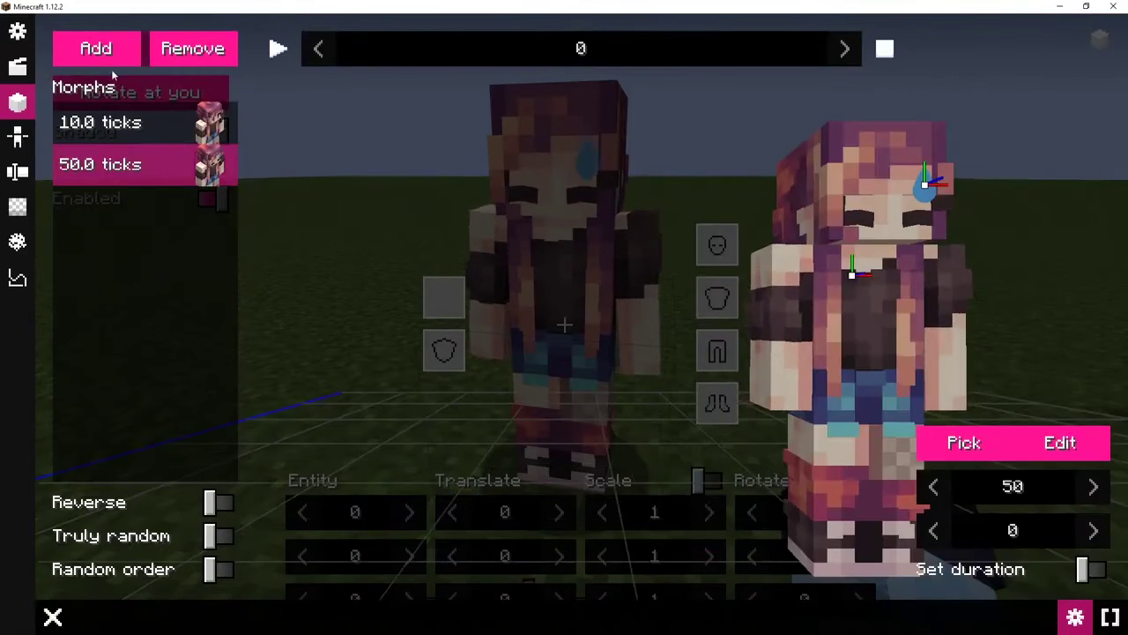
Step: Set the closed-eyes morph's duration to 20 ticks and add a third morph that also lasts 20 ticks
{"action": "left_click", "coordinate": [1039, 490]}
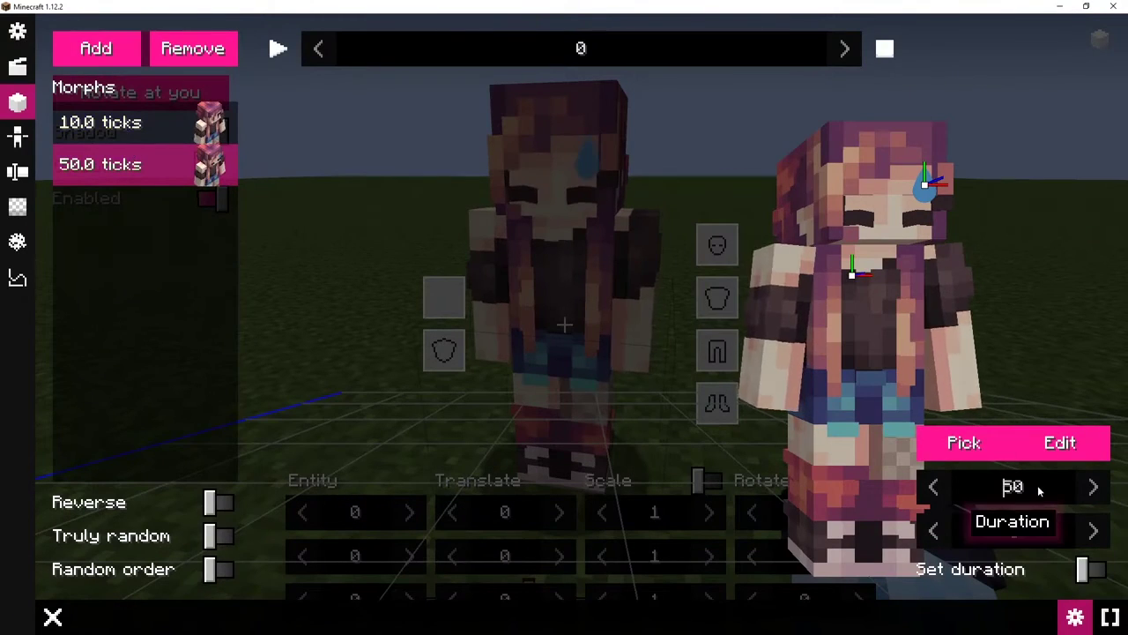
{"action": "left_click", "coordinate": [123, 53]}
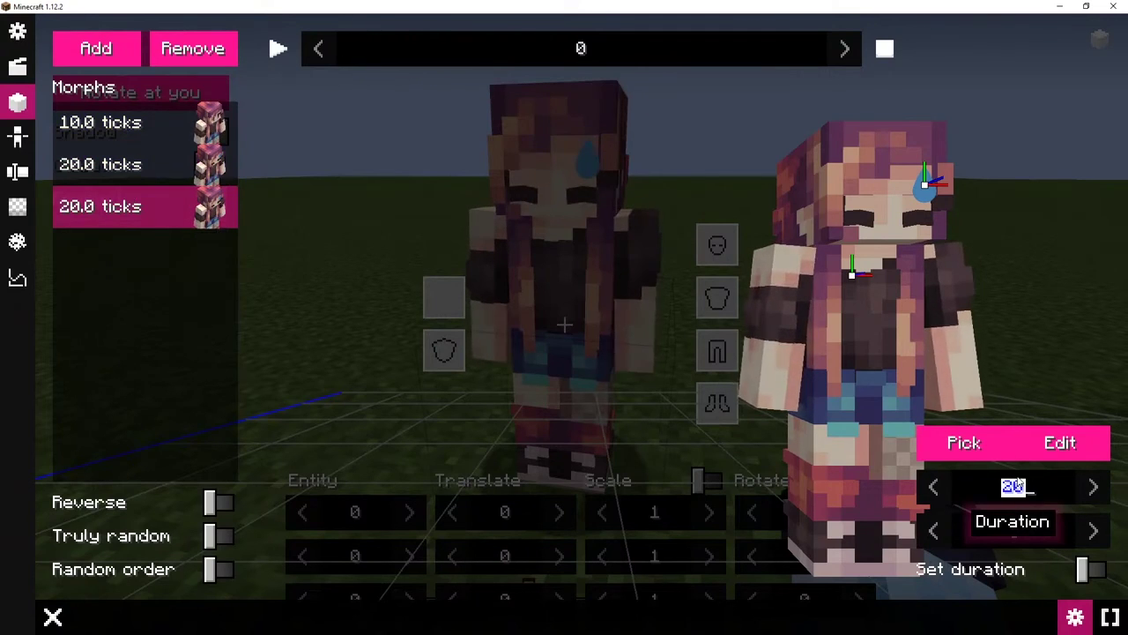
{"action": "left_click", "coordinate": [255, 270]}
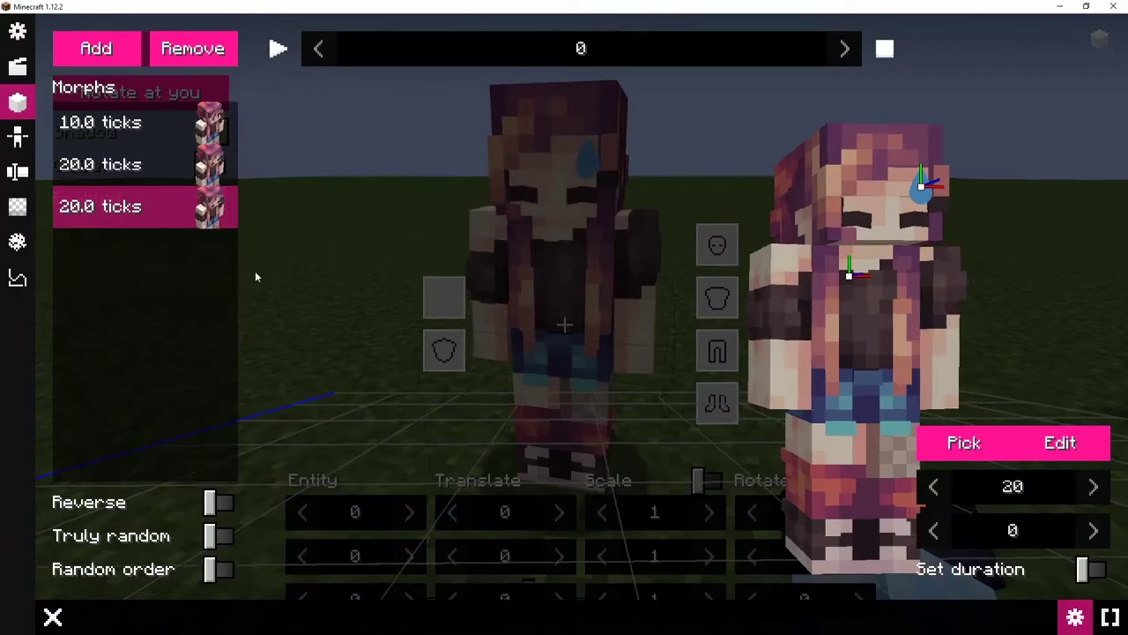
Step: Make the third morph's sweat image fully transparent with colour #00ffffff, leaving Resize crop off
{"action": "key", "text": "e"}
{"action": "key", "text": "Tab"}
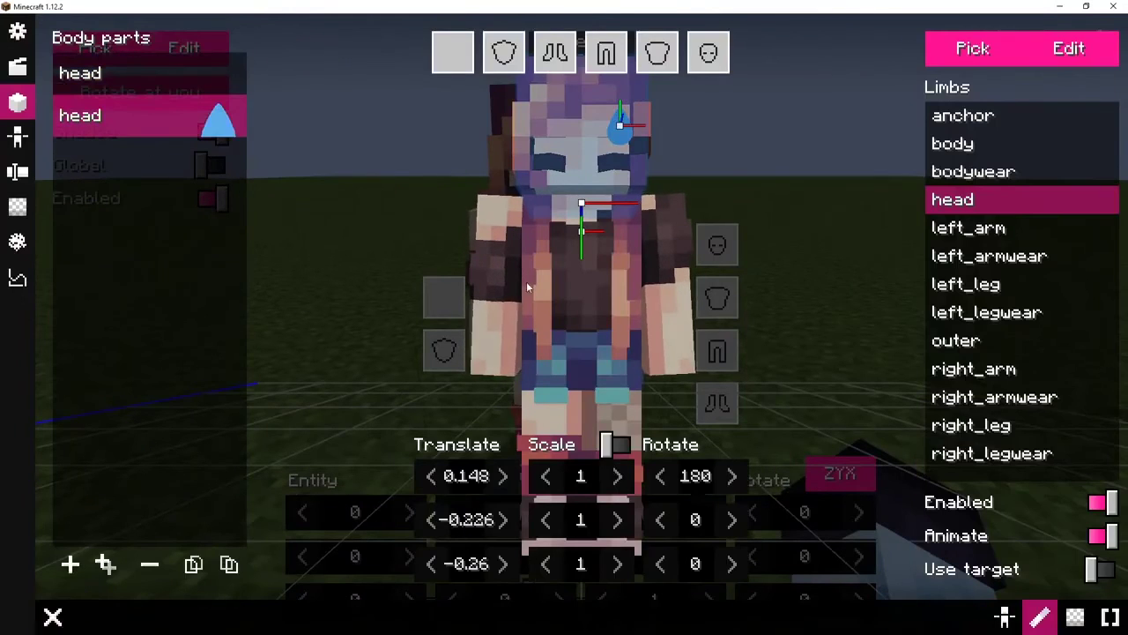
{"action": "key", "text": "alt+e"}
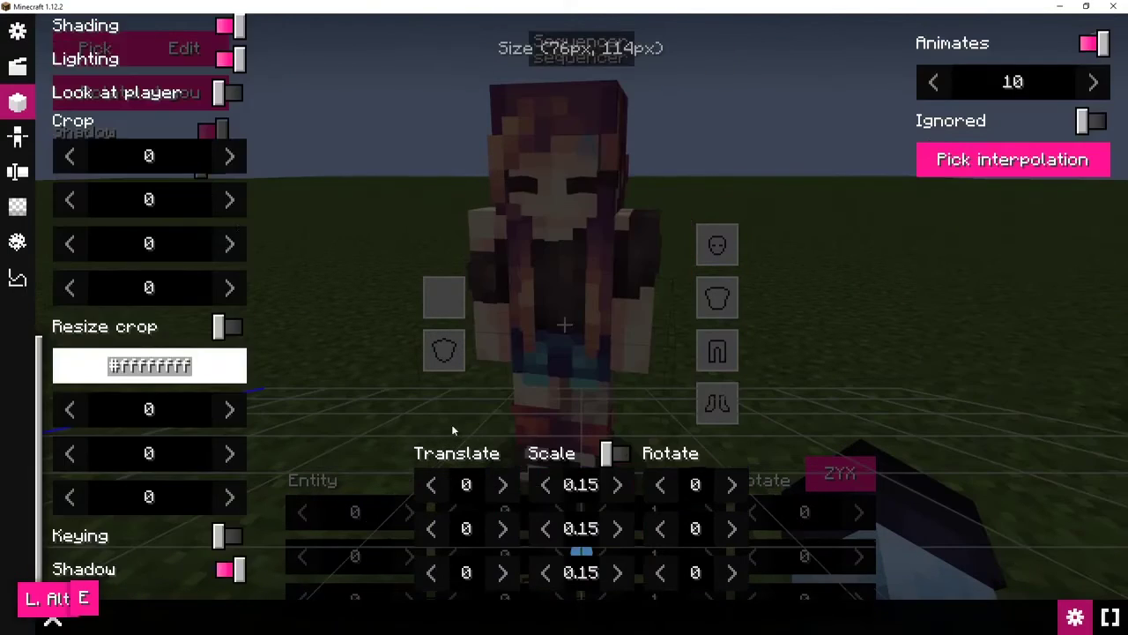
{"action": "scroll", "coordinate": [216, 304], "scroll_direction": "up", "scroll_amount": 1}
{"action": "left_click", "coordinate": [228, 362]}
{"action": "left_click", "coordinate": [222, 391]}
{"action": "left_click", "coordinate": [230, 389]}
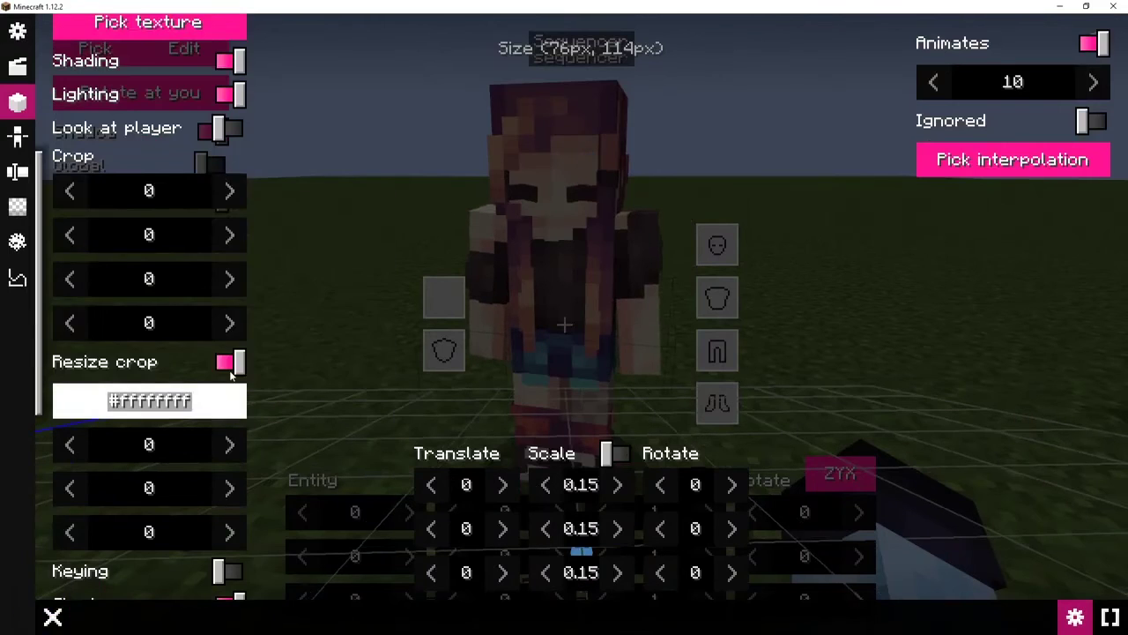
{"action": "left_click", "coordinate": [236, 389]}
{"action": "left_click_drag", "start_coordinate": [238, 323], "coordinate": [35, 327]}
Step: Close the morph editors and the model block settings, and view the character's sweat-drop animation up close in the world
{"action": "key", "text": "Escape"}
{"action": "key", "text": "Escape"}
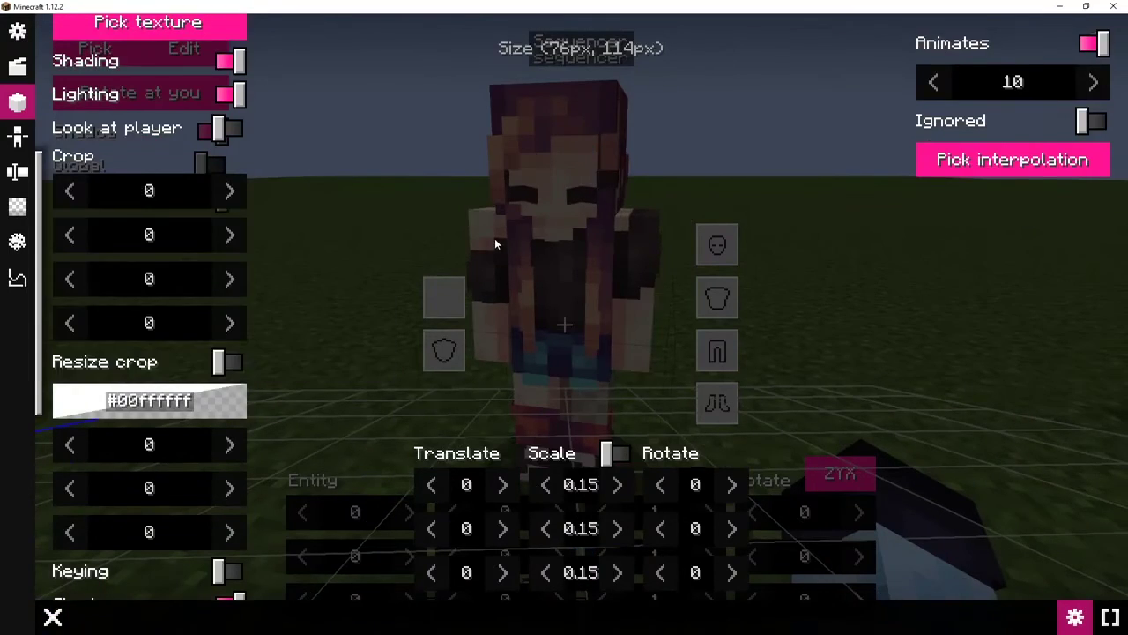
{"action": "key", "text": "Escape"}
{"action": "key", "text": "Escape"}
{"action": "key", "text": "Escape"}
{"action": "key", "text": "w"}
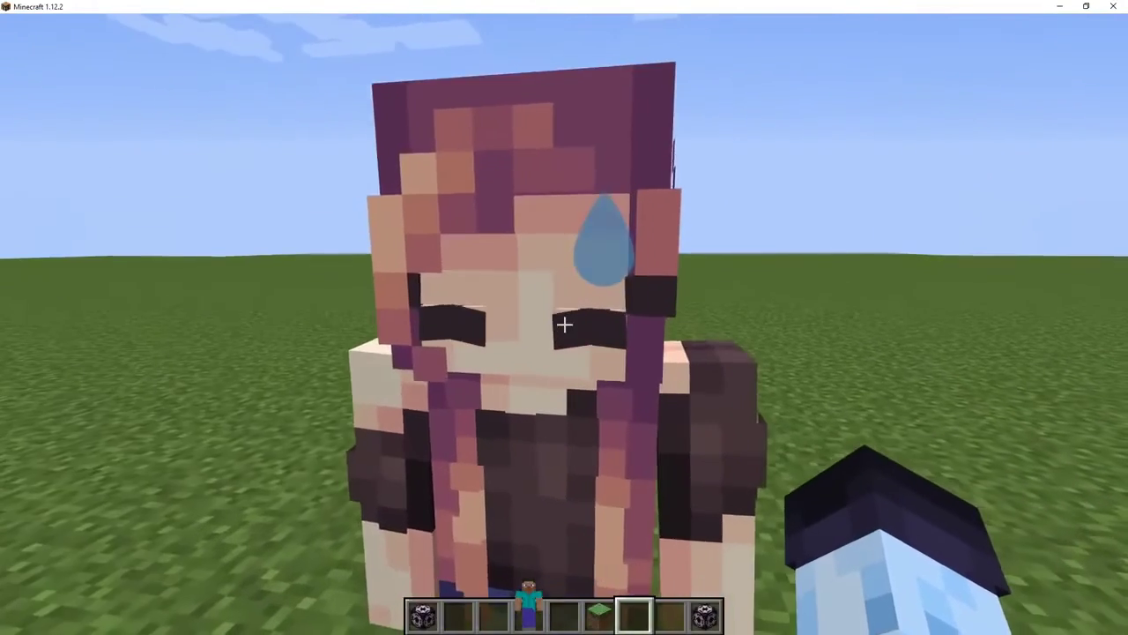
Step: Set the open-eyes first morph's duration to 20 ticks in the sequencer and enable Set duration
{"action": "key", "text": "s"}
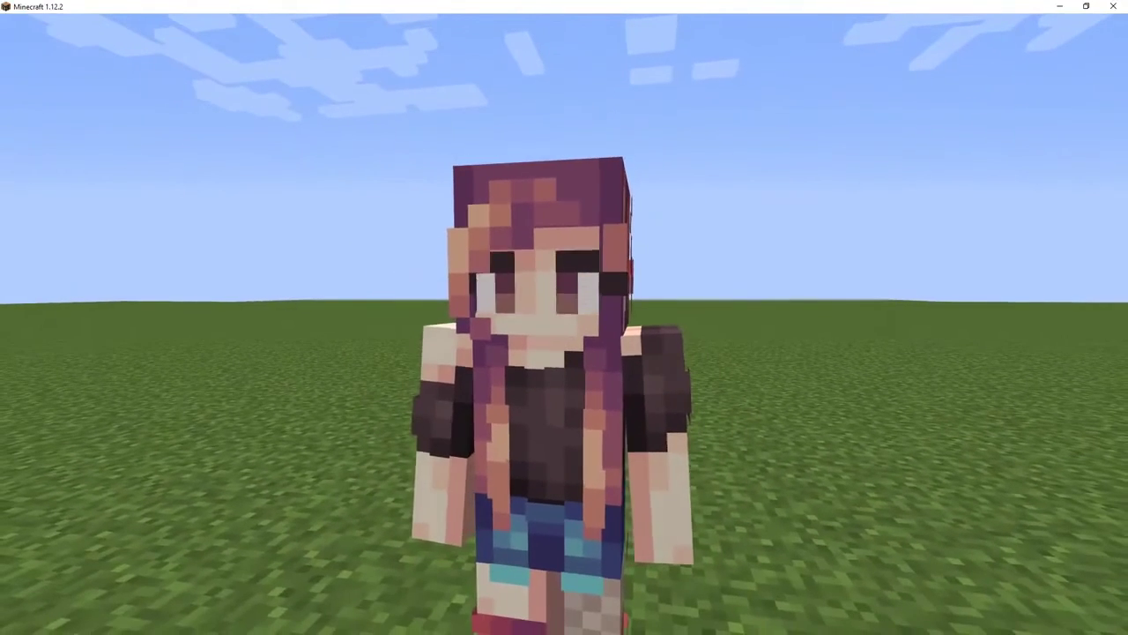
{"action": "right_click", "coordinate": [564, 323]}
{"action": "key", "text": "e"}
{"action": "left_click", "coordinate": [141, 207]}
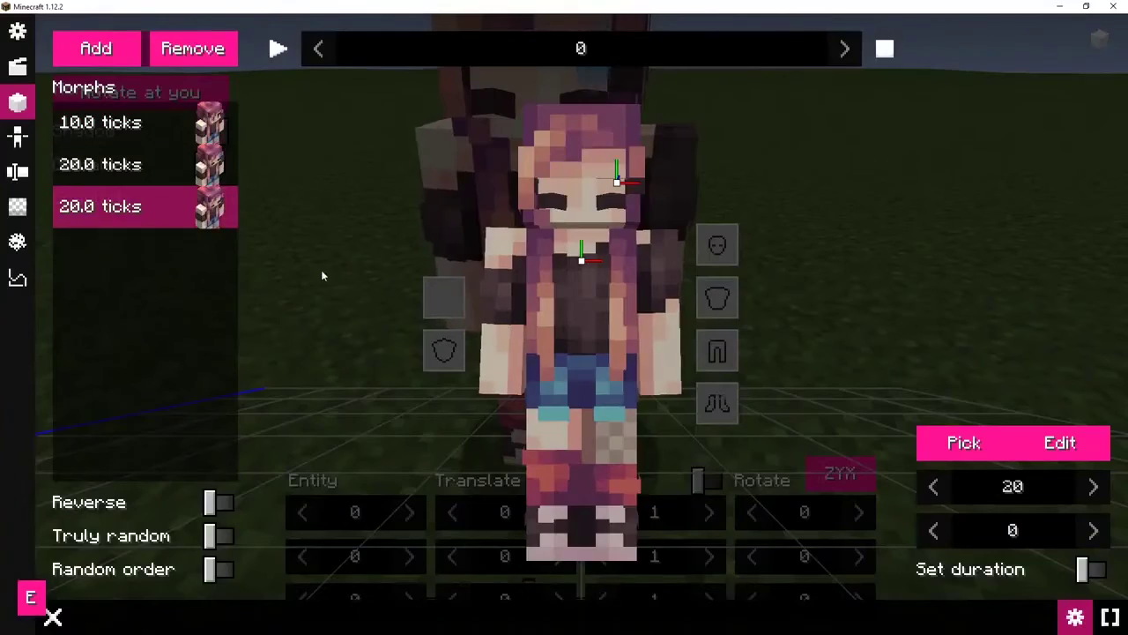
{"action": "key", "text": "e"}
{"action": "key", "text": "e"}
{"action": "left_click", "coordinate": [157, 130]}
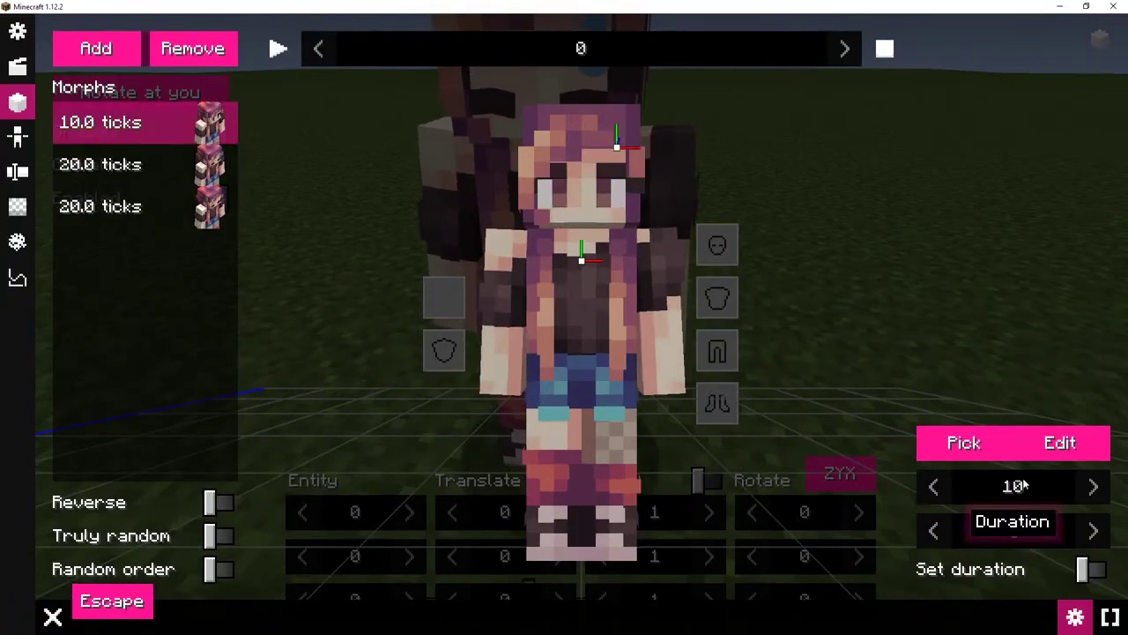
{"action": "left_click", "coordinate": [1022, 486]}
{"action": "left_click", "coordinate": [1029, 565]}
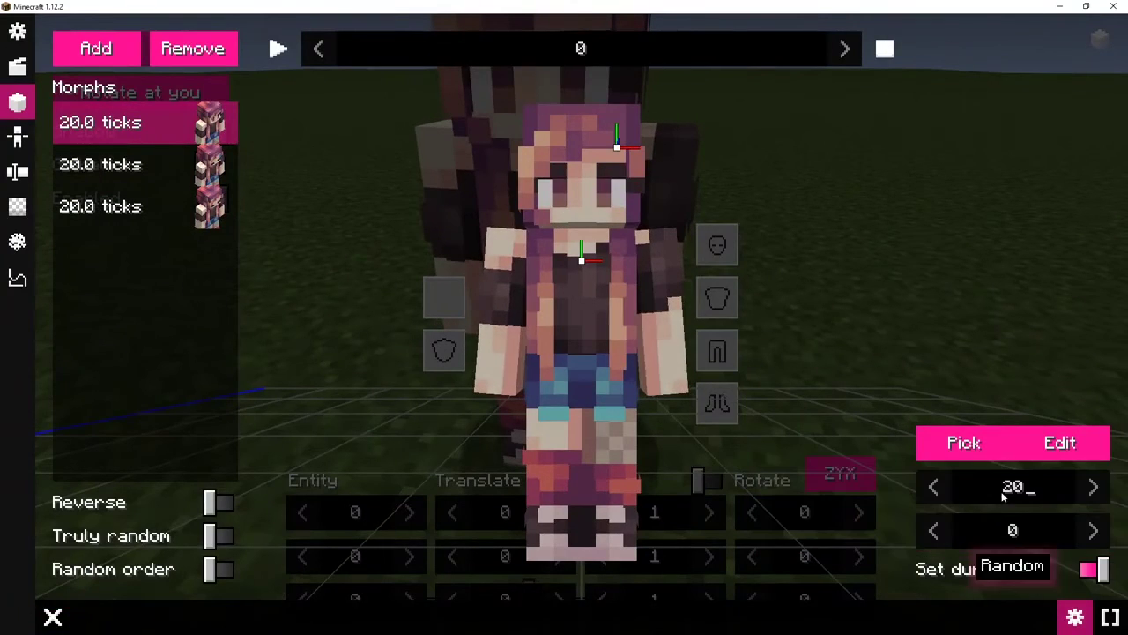
{"action": "left_click", "coordinate": [890, 299]}
Step: Set the eye model's animation duration to 15 ticks and close the editors to view the result in the world
{"action": "key", "text": "Escape"}
{"action": "key", "text": "e"}
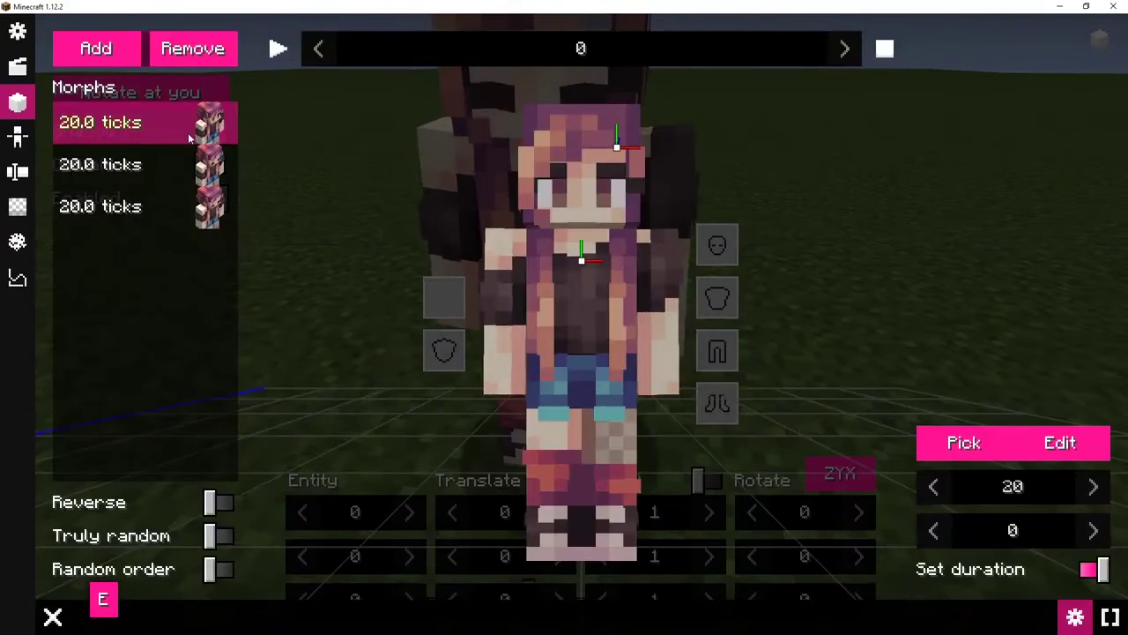
{"action": "key", "text": "e"}
{"action": "key", "text": "Tab"}
{"action": "key", "text": "e"}
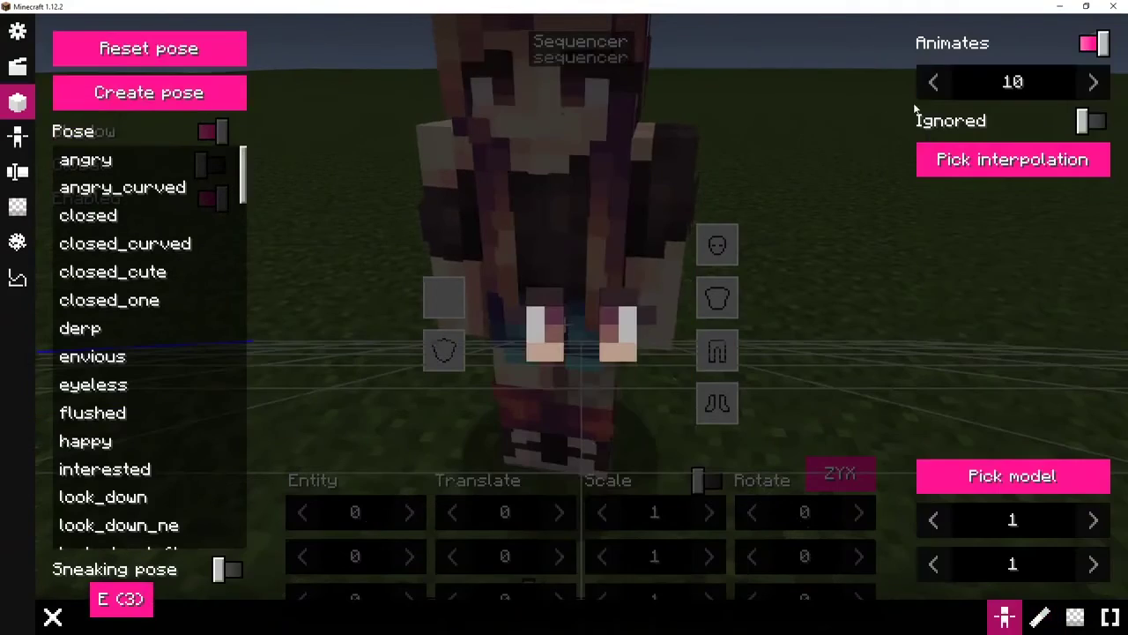
{"action": "left_click", "coordinate": [988, 86]}
{"action": "type", "text": "15"}
{"action": "left_click", "coordinate": [481, 151]}
{"action": "key", "text": "Escape"}
{"action": "key", "text": "Escape"}
{"action": "key", "text": "Escape"}
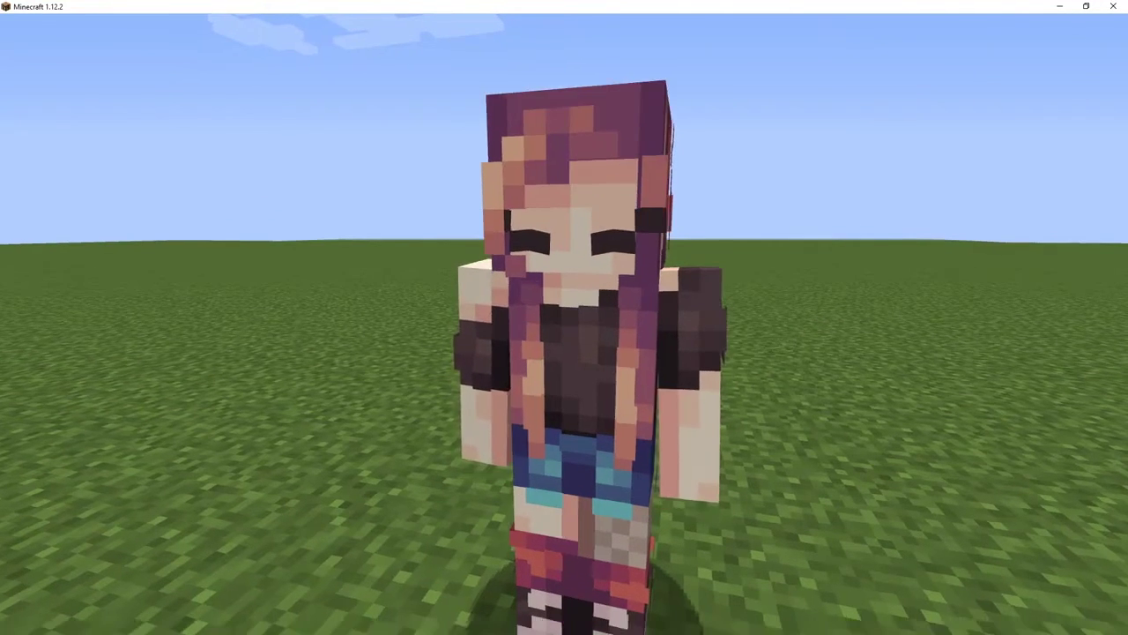
Step: Adjust the camera's field of view with the camera fov command and bring back the game interface overlay
{"action": "type", "text": "w/ca"}
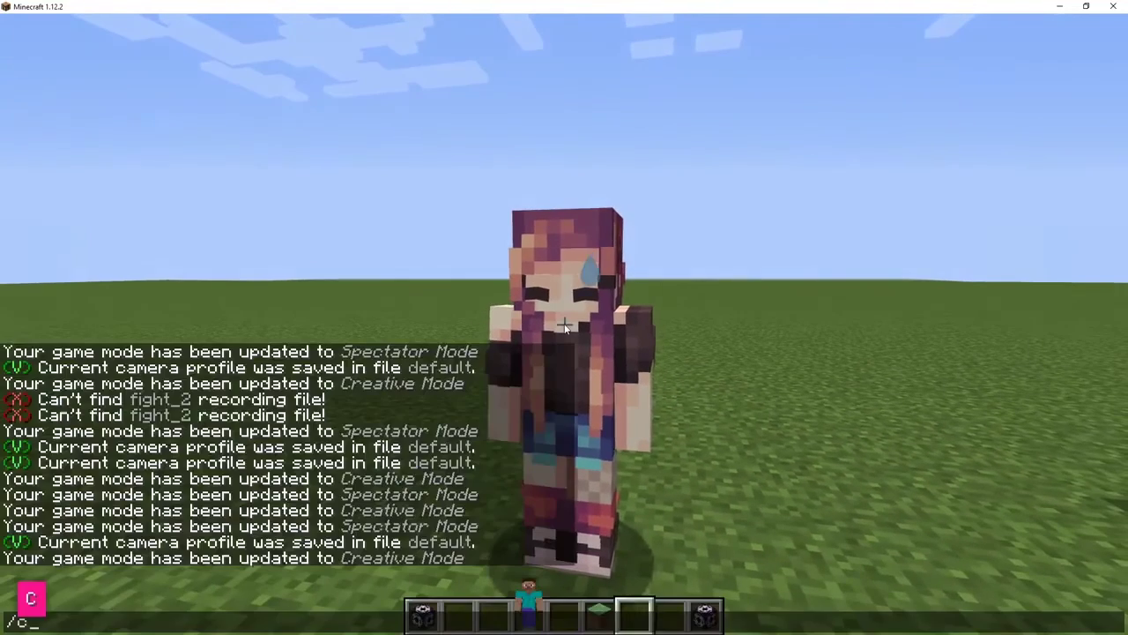
{"action": "key", "text": "Tab"}
{"action": "type", "text": "fov 5"}
{"action": "key", "text": "Return"}
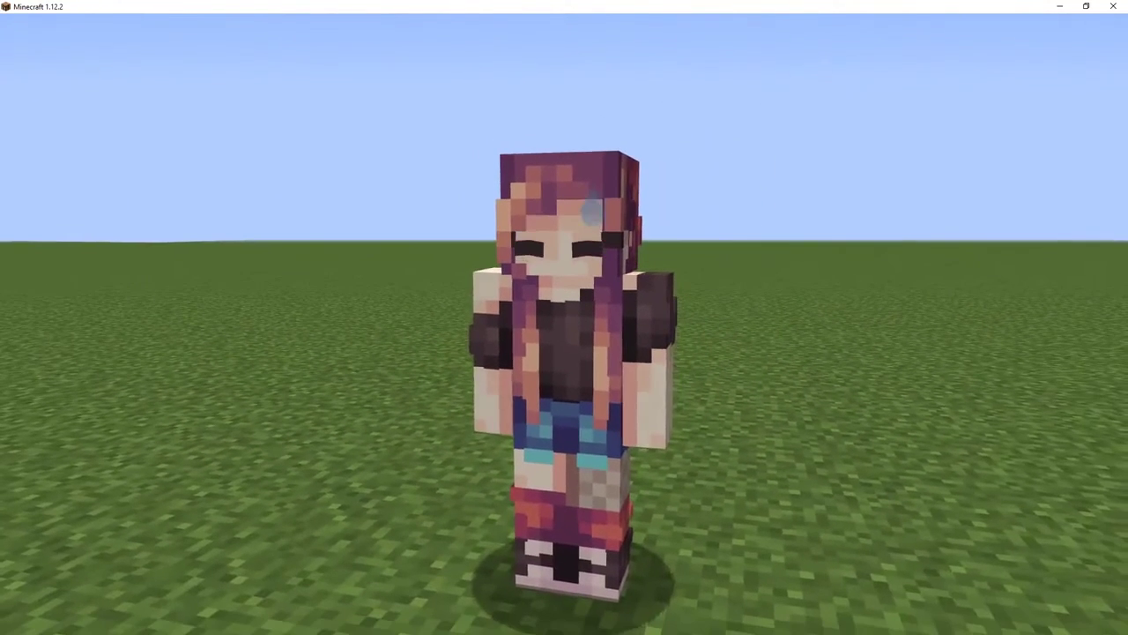
{"action": "key", "text": "F1"}
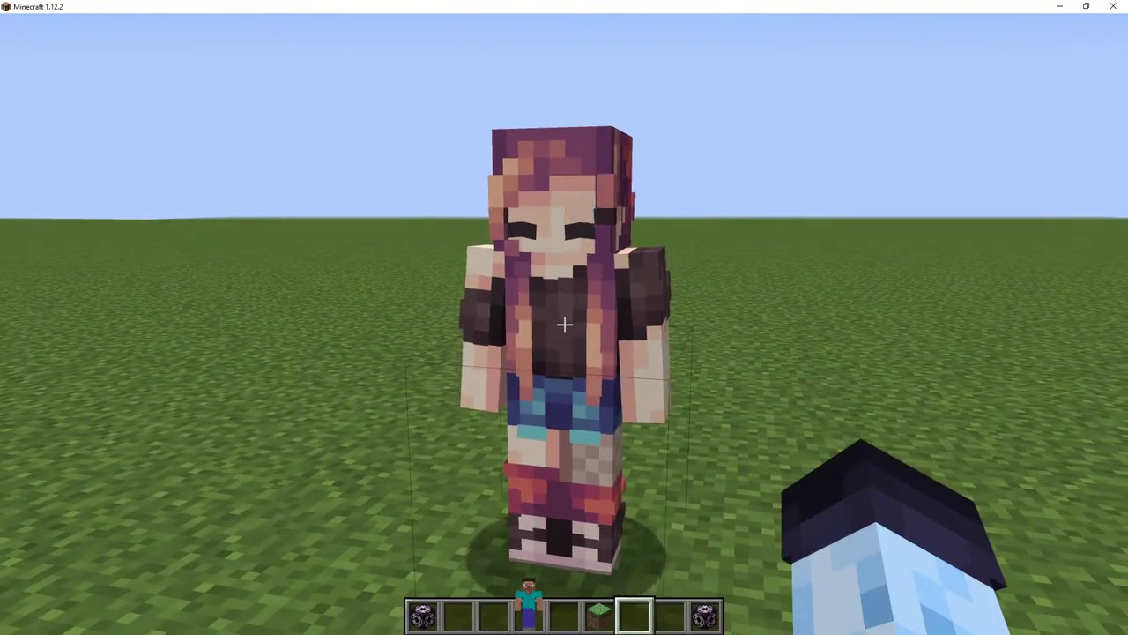
Step: Morph the player into the blockbuster.fred_3d model from the Blockbuster extra morphs
{"action": "key", "text": "b"}
{"action": "scroll", "coordinate": [493, 283], "scroll_direction": "down", "scroll_amount": 4}
{"action": "scroll", "coordinate": [492, 282], "scroll_direction": "up", "scroll_amount": 4}
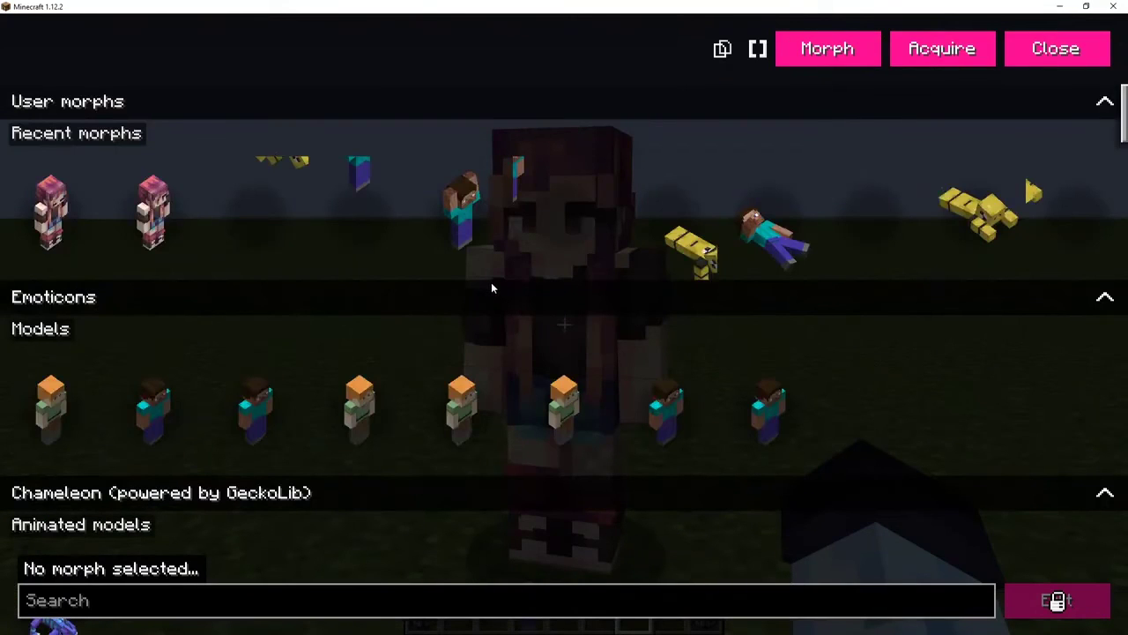
{"action": "scroll", "coordinate": [491, 282], "scroll_direction": "down", "scroll_amount": 6}
{"action": "scroll", "coordinate": [491, 282], "scroll_direction": "up", "scroll_amount": 3}
{"action": "scroll", "coordinate": [491, 282], "scroll_direction": "up", "scroll_amount": 3}
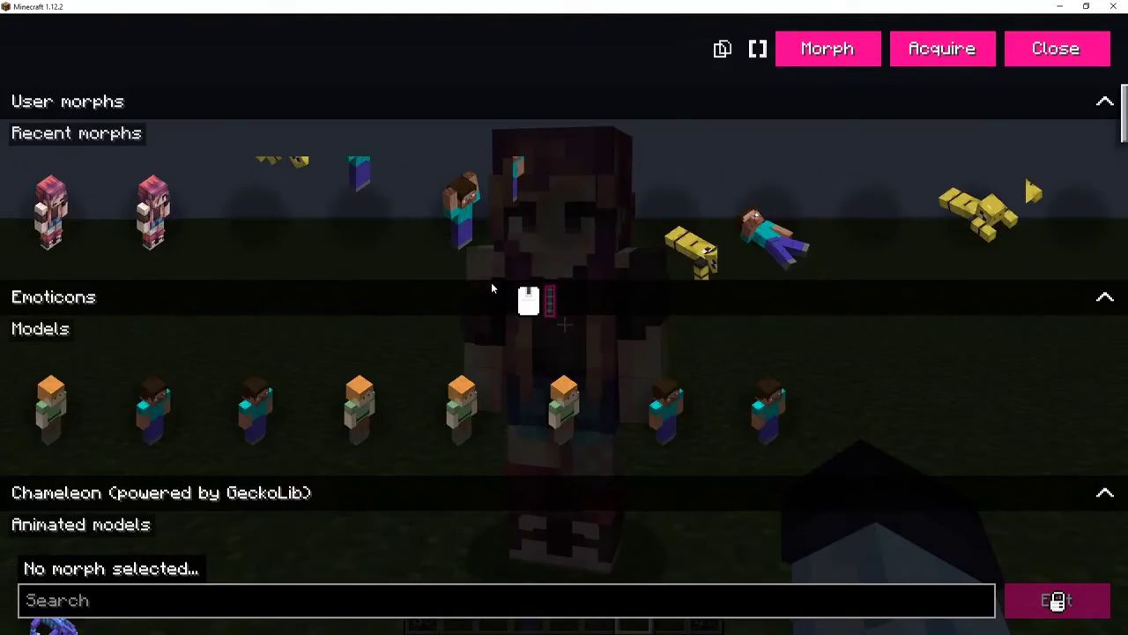
{"action": "scroll", "coordinate": [490, 282], "scroll_direction": "down", "scroll_amount": 5}
{"action": "left_click", "coordinate": [868, 251]}
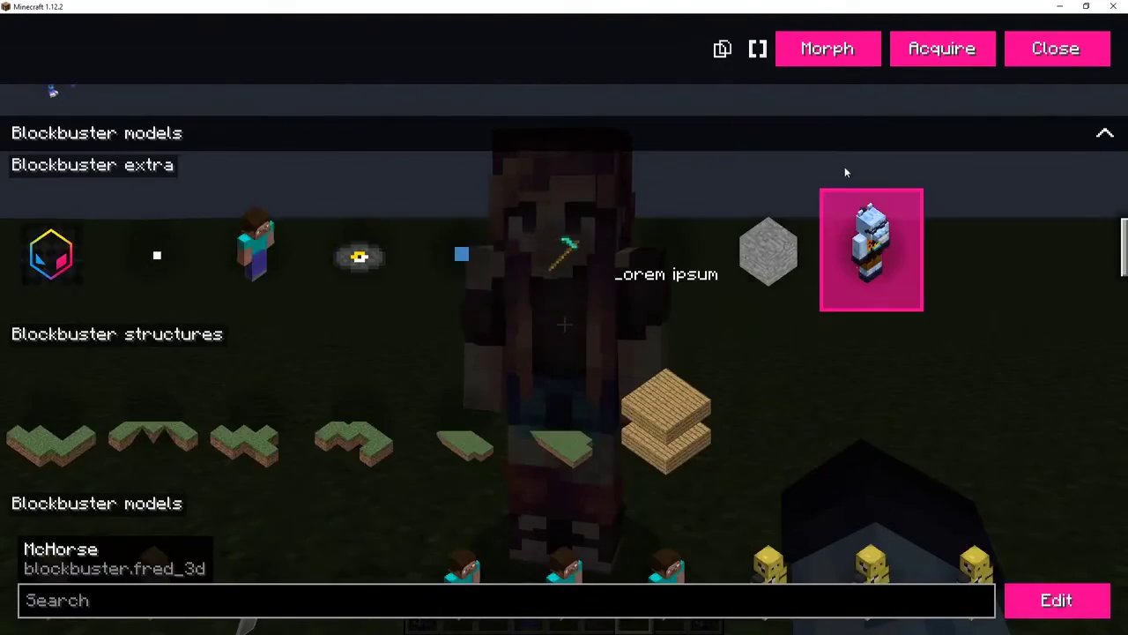
{"action": "left_click", "coordinate": [828, 51]}
Step: View the player from the front in third person, move beside the animated character, and open the chat
{"action": "key", "text": "F5"}
{"action": "key", "text": "F5"}
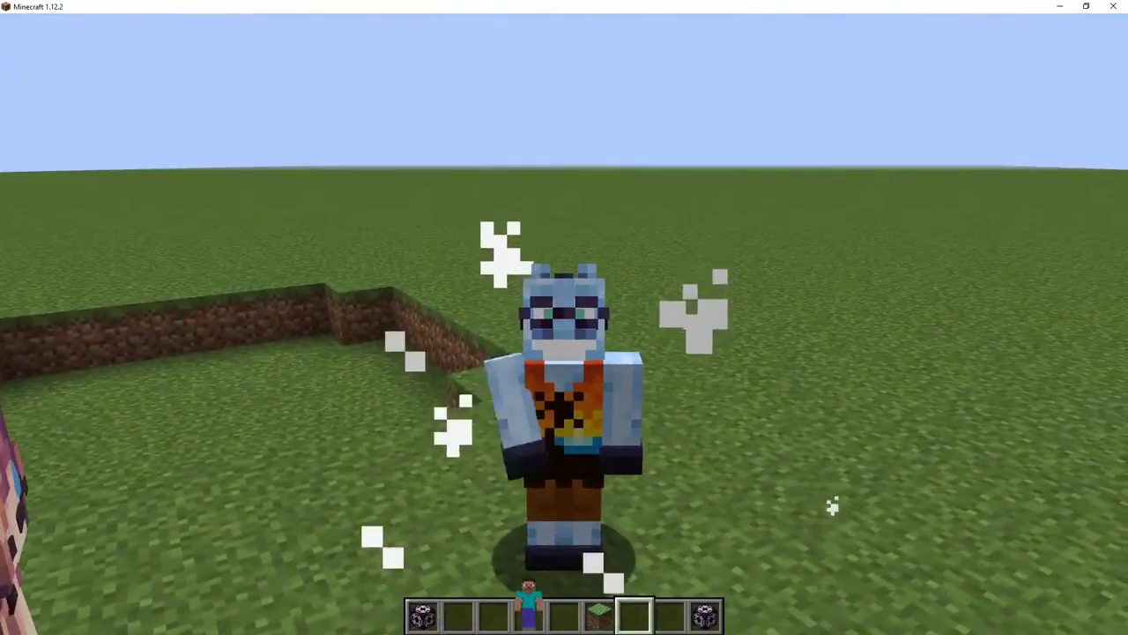
{"action": "key", "text": "w"}
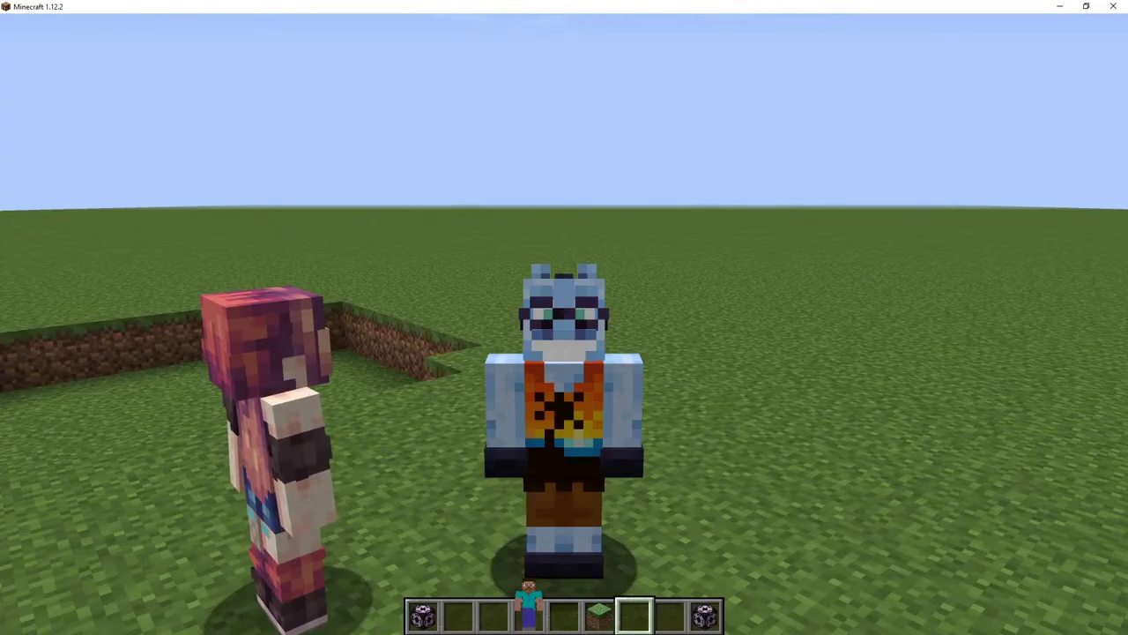
{"action": "key", "text": "t"}
{"action": "key", "text": "alt"}
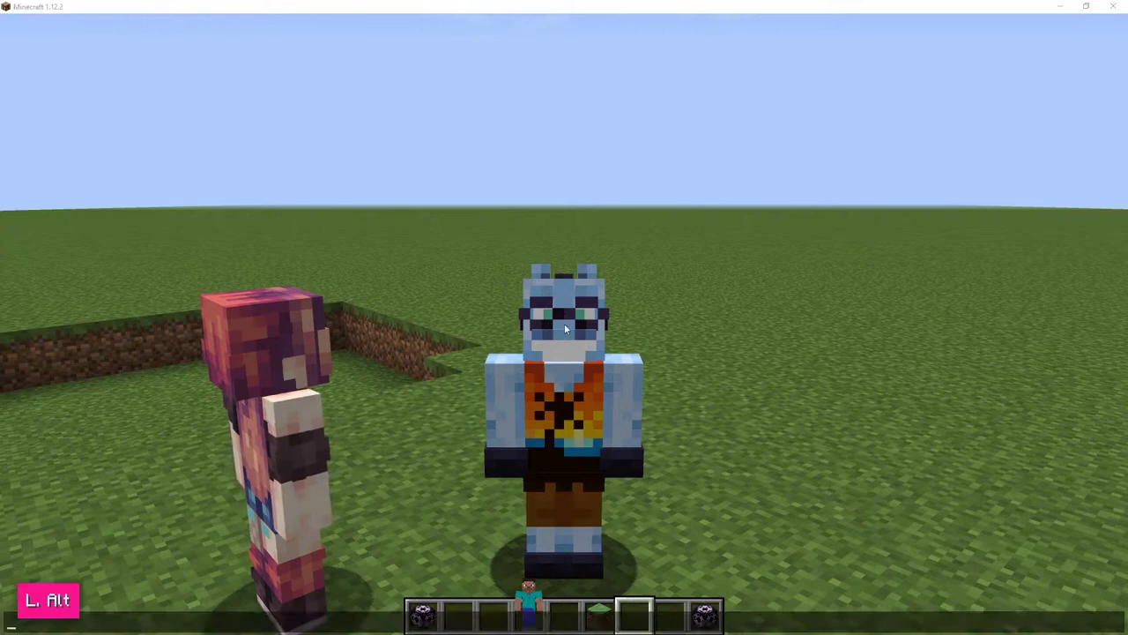